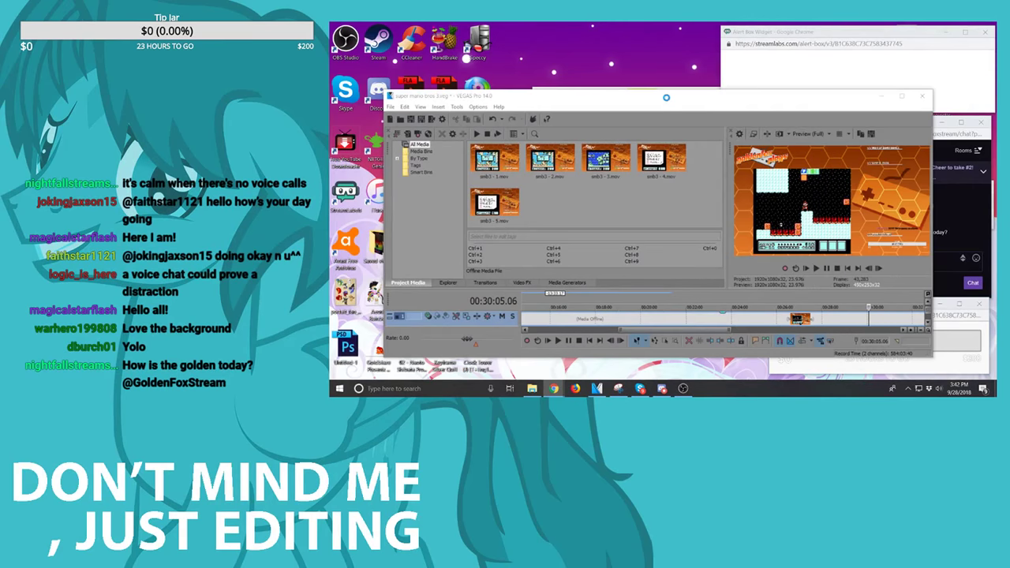
Step: Dock the VEGAS Pro window on one half of the desktop and widen it up to the edge of the alert box window
{"action": "double_click", "coordinate": [665, 97]}
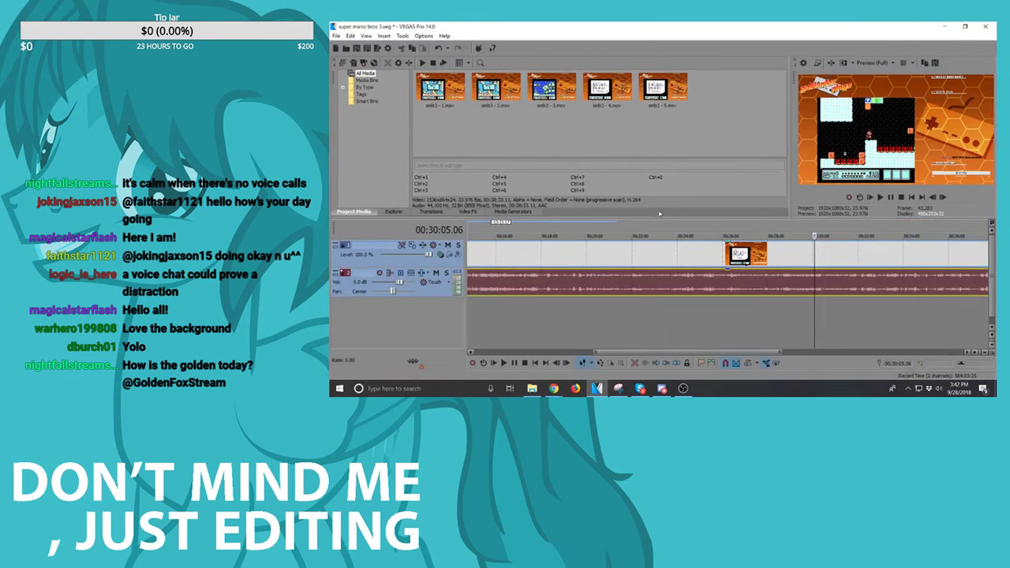
{"action": "double_click", "coordinate": [675, 25]}
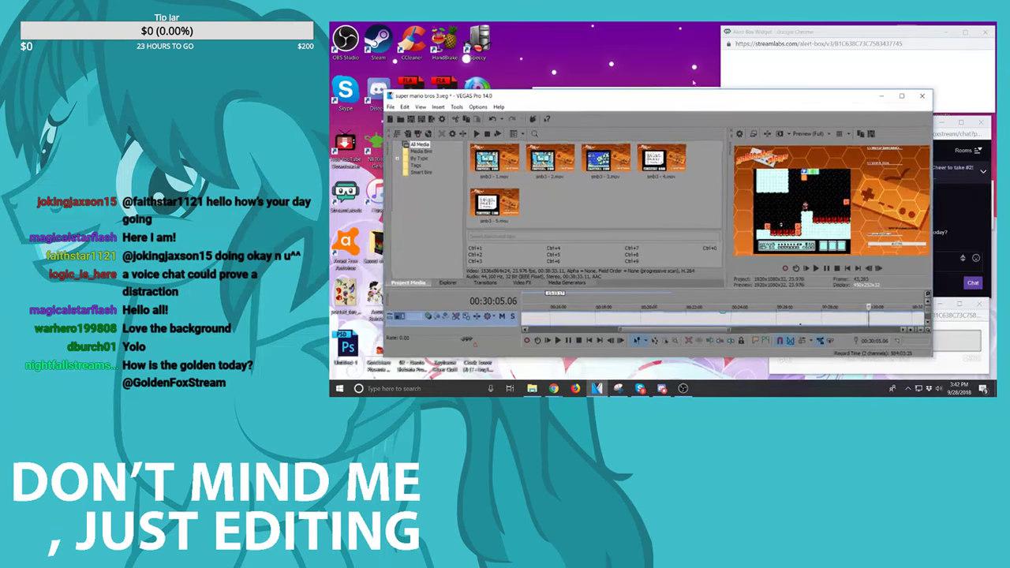
{"action": "left_click_drag", "start_coordinate": [658, 101], "coordinate": [330, 138]}
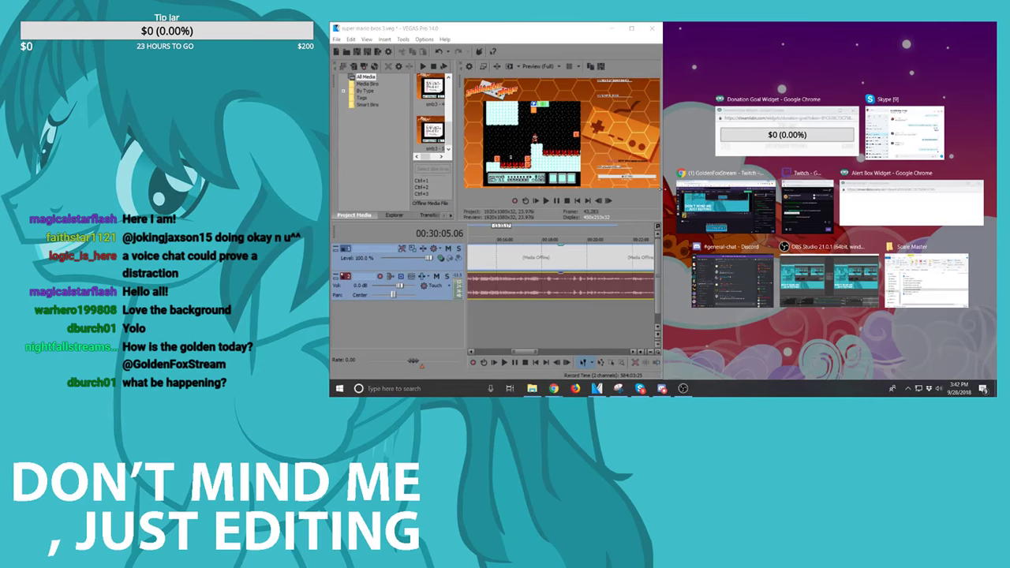
{"action": "left_click", "coordinate": [663, 191]}
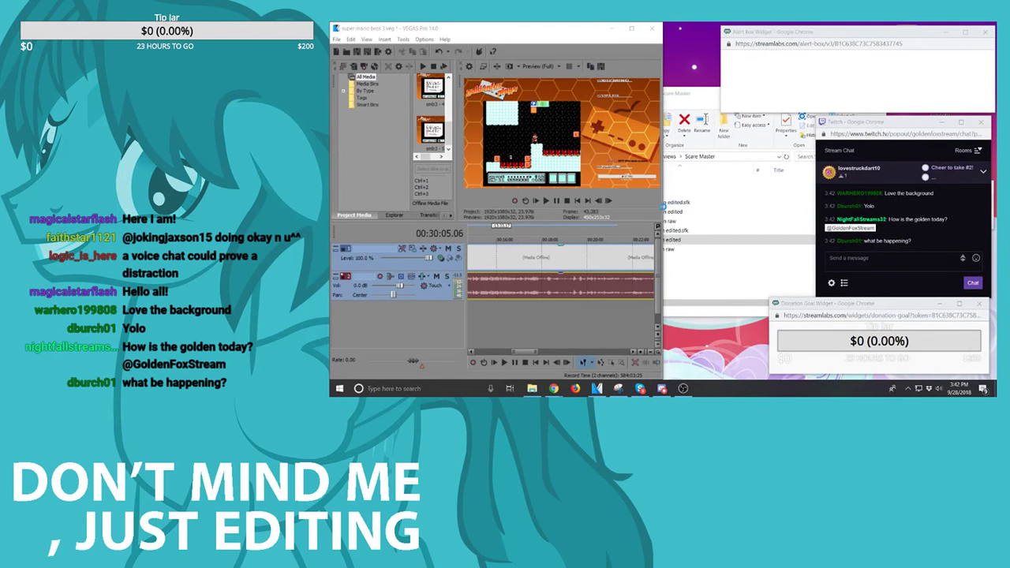
{"action": "left_click_drag", "start_coordinate": [661, 206], "coordinate": [721, 206]}
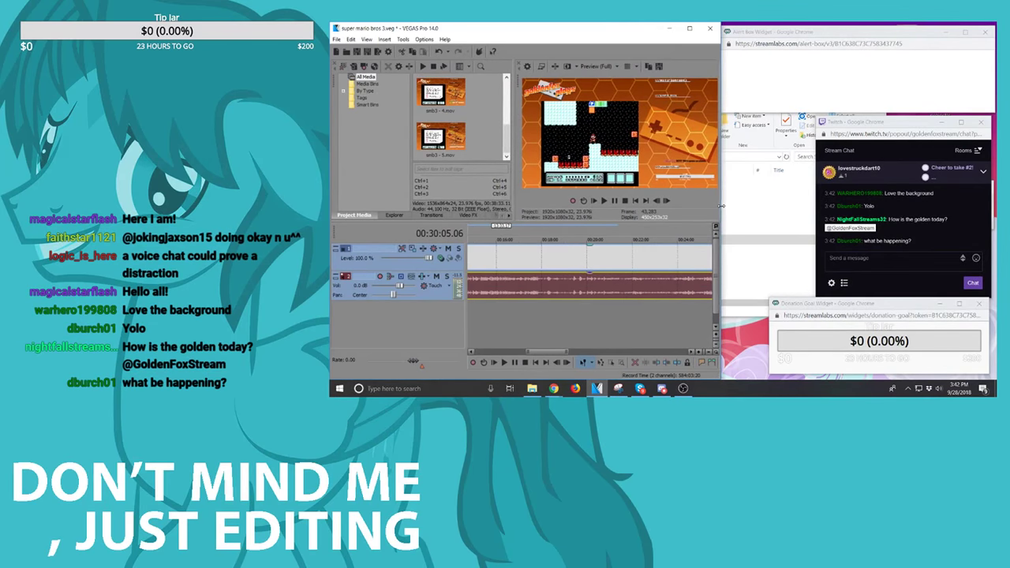
Step: Widen the Twitch chat and donation goal windows to meet the VEGAS Pro window and stack them neatly below the alert box window
{"action": "left_click_drag", "start_coordinate": [813, 200], "coordinate": [721, 207]}
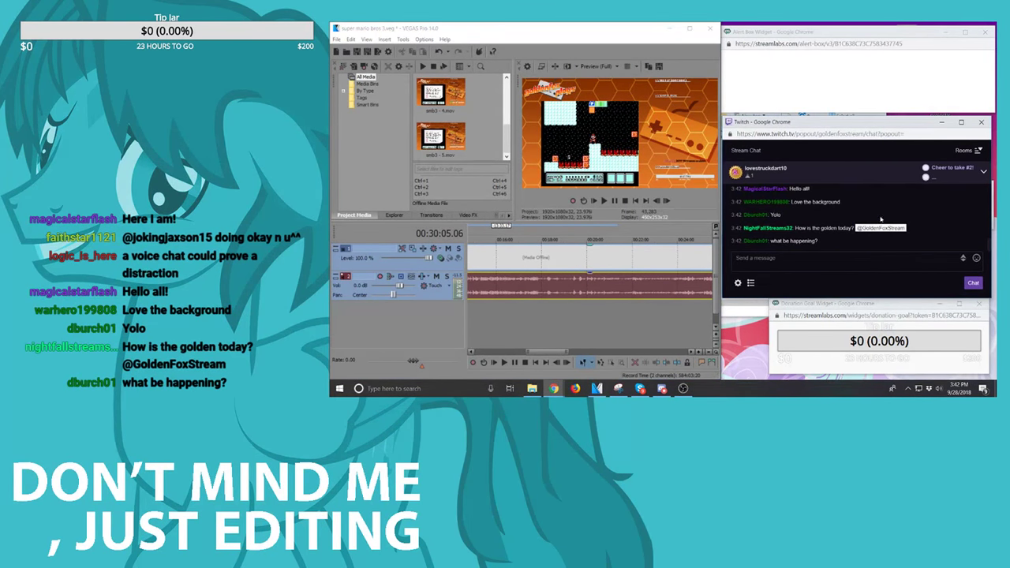
{"action": "left_click", "coordinate": [811, 304]}
{"action": "left_click_drag", "start_coordinate": [822, 126], "coordinate": [823, 122]}
{"action": "left_click", "coordinate": [768, 339]}
{"action": "left_click_drag", "start_coordinate": [768, 339], "coordinate": [724, 339]}
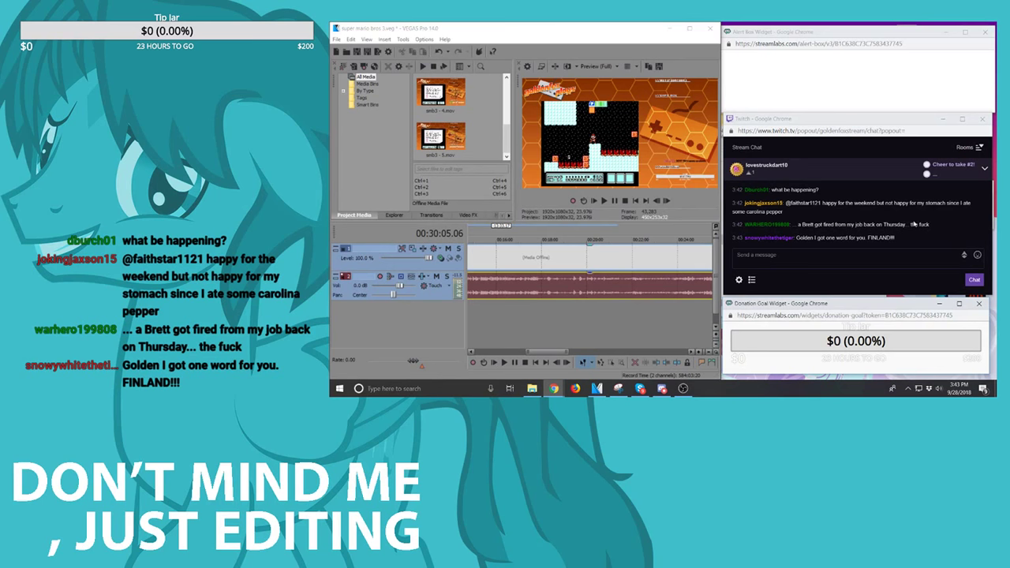
{"action": "left_click_drag", "start_coordinate": [779, 35], "coordinate": [781, 33]}
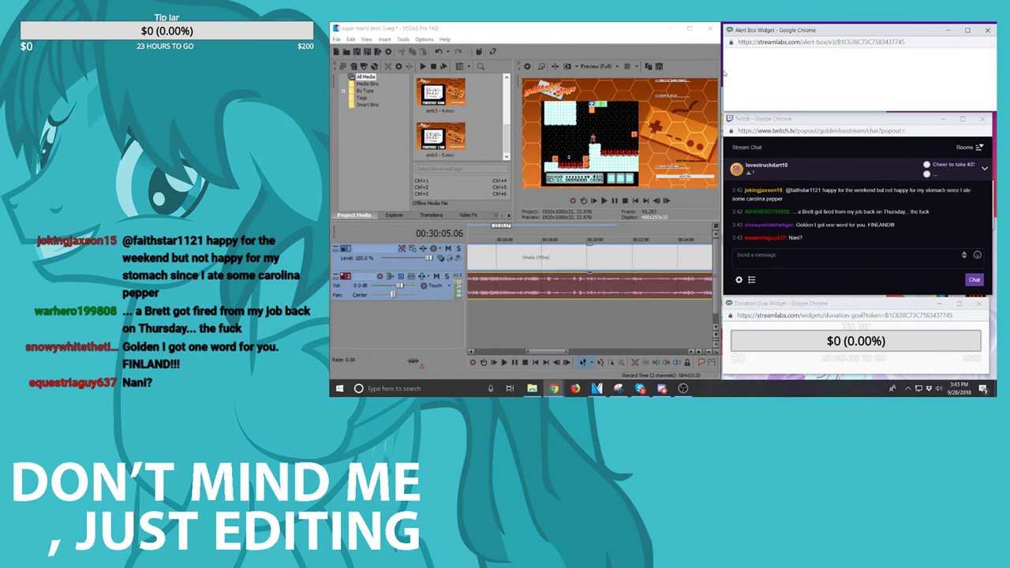
Step: Check the stream scene in OBS Studio, hide it again, and extend the donation goal window to the screen's edge
{"action": "left_click", "coordinate": [683, 391]}
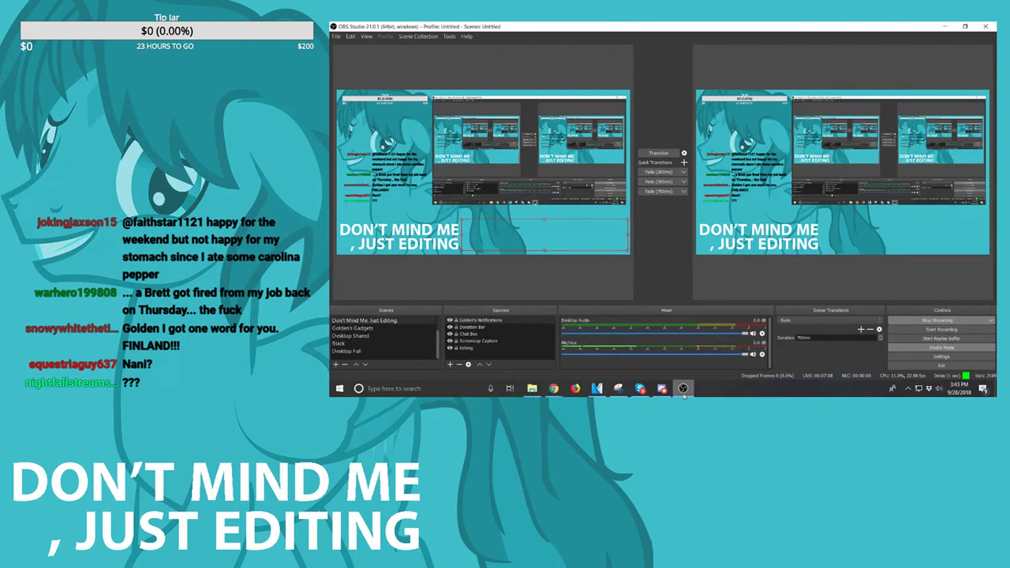
{"action": "left_click", "coordinate": [683, 389]}
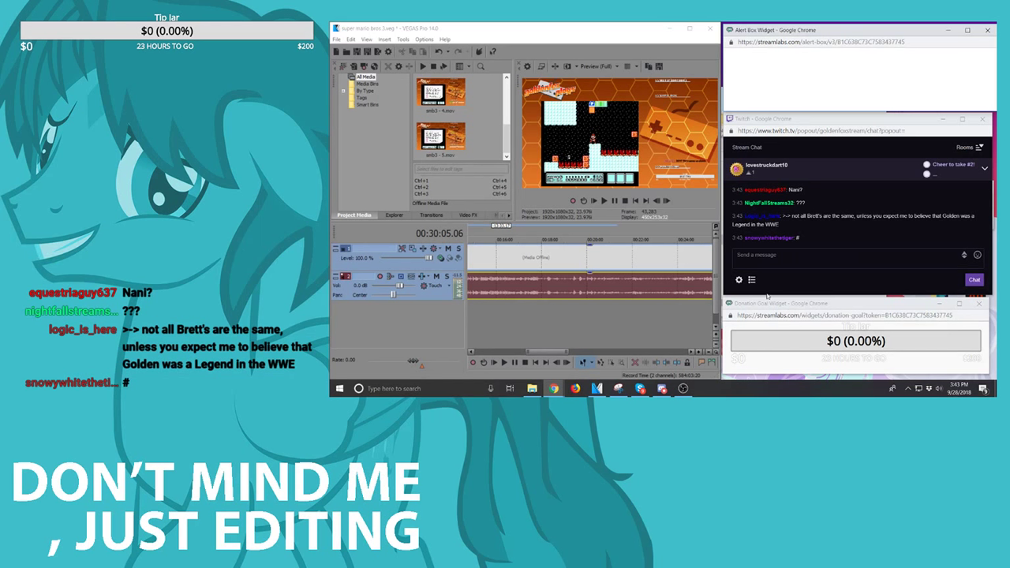
{"action": "left_click_drag", "start_coordinate": [991, 338], "coordinate": [995, 339]}
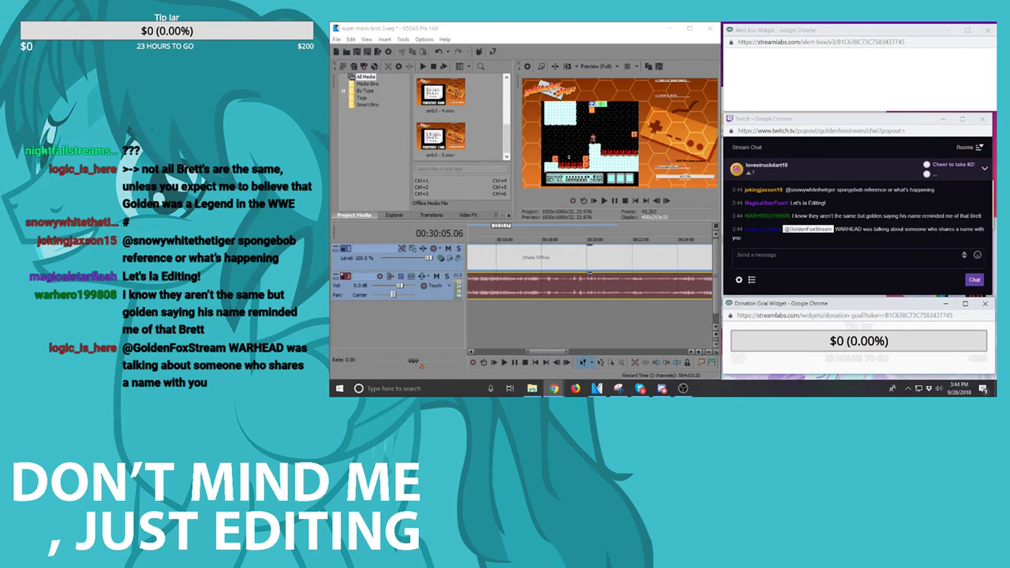
Step: Place the timeline cursor at the start of the long clip after the gap and play it
{"action": "left_click", "coordinate": [578, 260]}
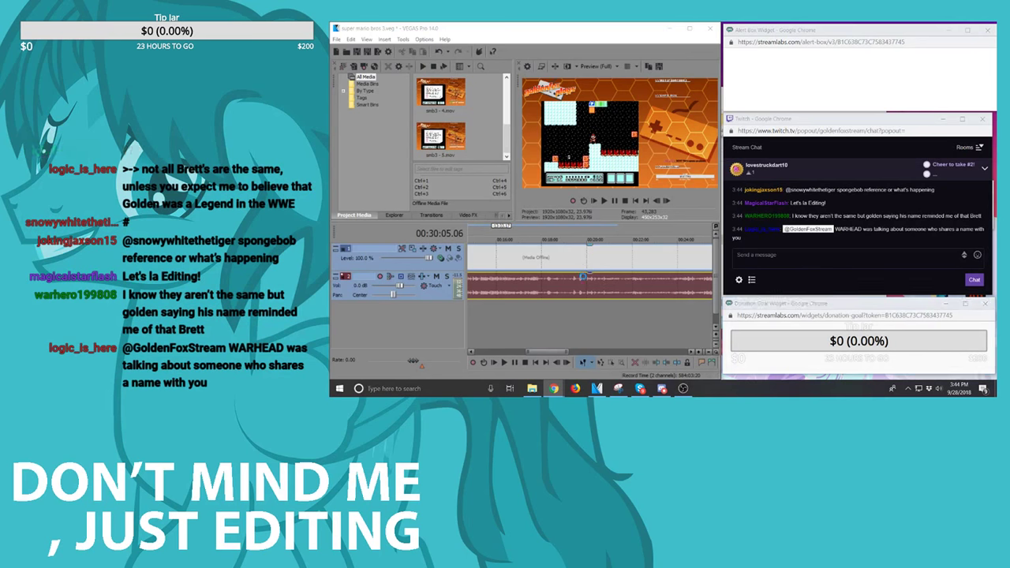
{"action": "left_click", "coordinate": [583, 276]}
{"action": "scroll", "coordinate": [583, 276], "scroll_direction": "down", "scroll_amount": 3}
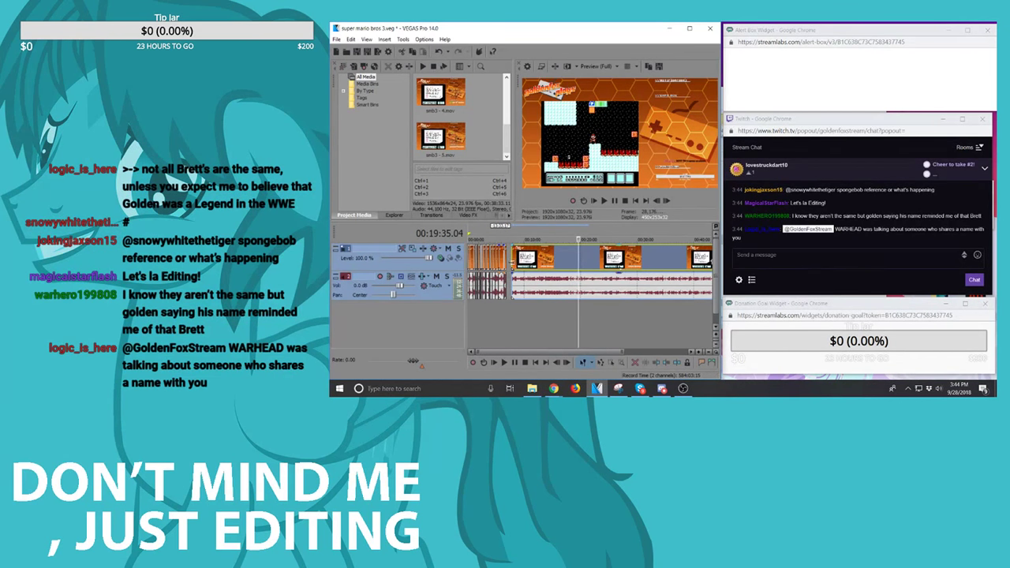
{"action": "left_click", "coordinate": [512, 262]}
{"action": "scroll", "coordinate": [513, 263], "scroll_direction": "up", "scroll_amount": 4}
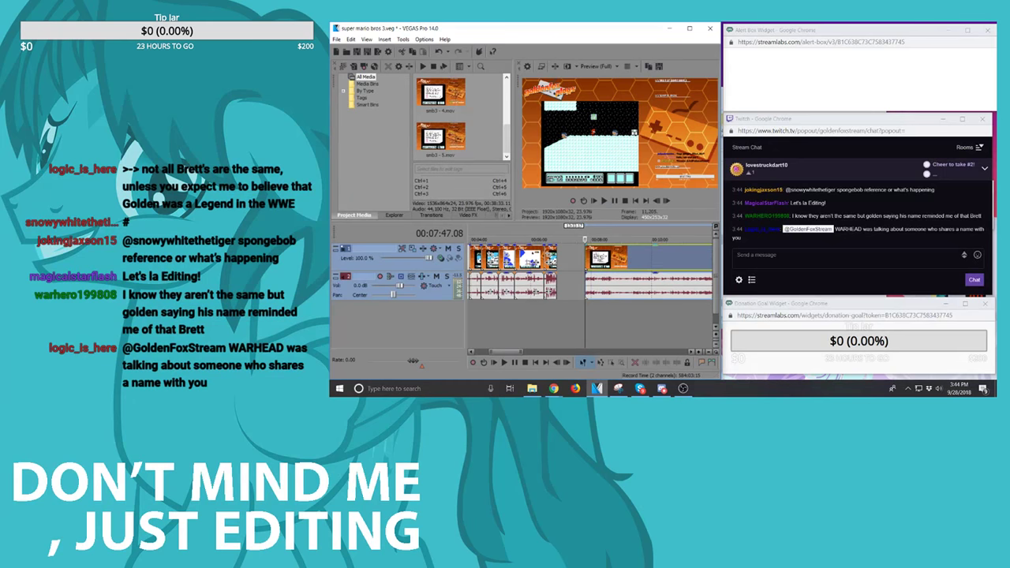
{"action": "key", "text": "space"}
{"action": "scroll", "coordinate": [615, 261], "scroll_direction": "up", "scroll_amount": 3}
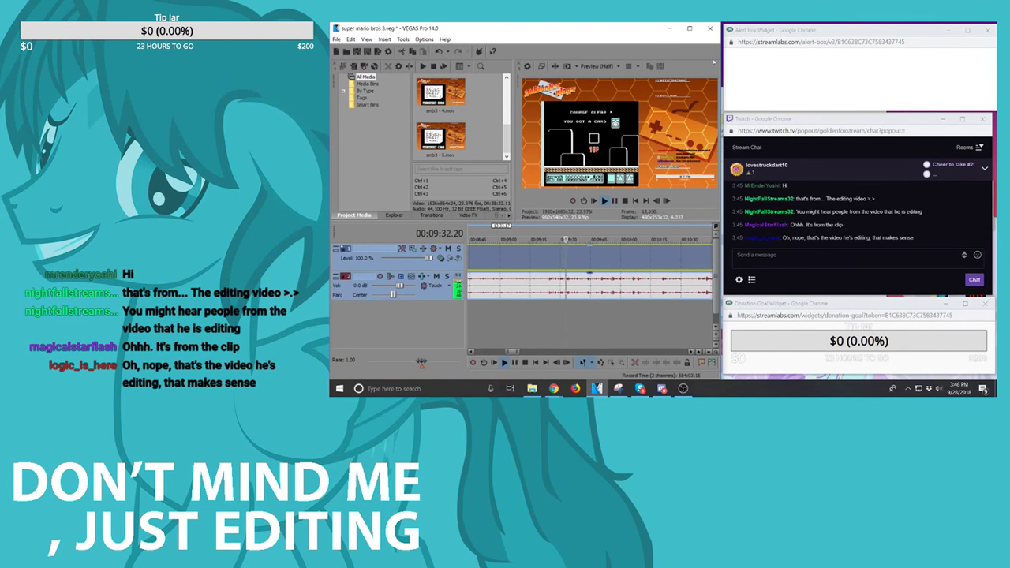
Step: Maximize the VEGAS Pro window and set the system speaker volume to 83
{"action": "left_click", "coordinate": [689, 28]}
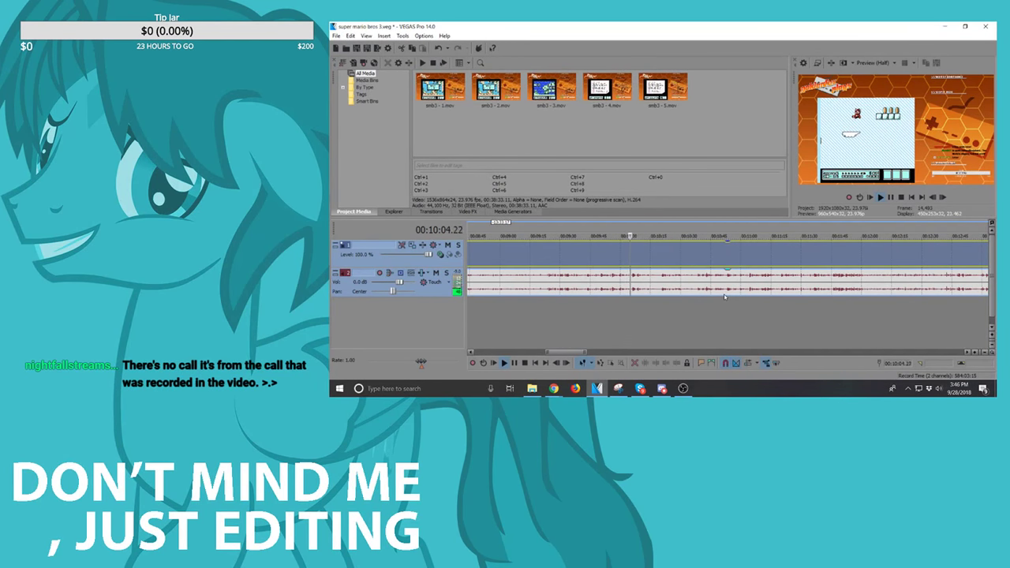
{"action": "left_click", "coordinate": [938, 388]}
{"action": "scroll", "coordinate": [934, 374], "scroll_direction": "up", "scroll_amount": 20}
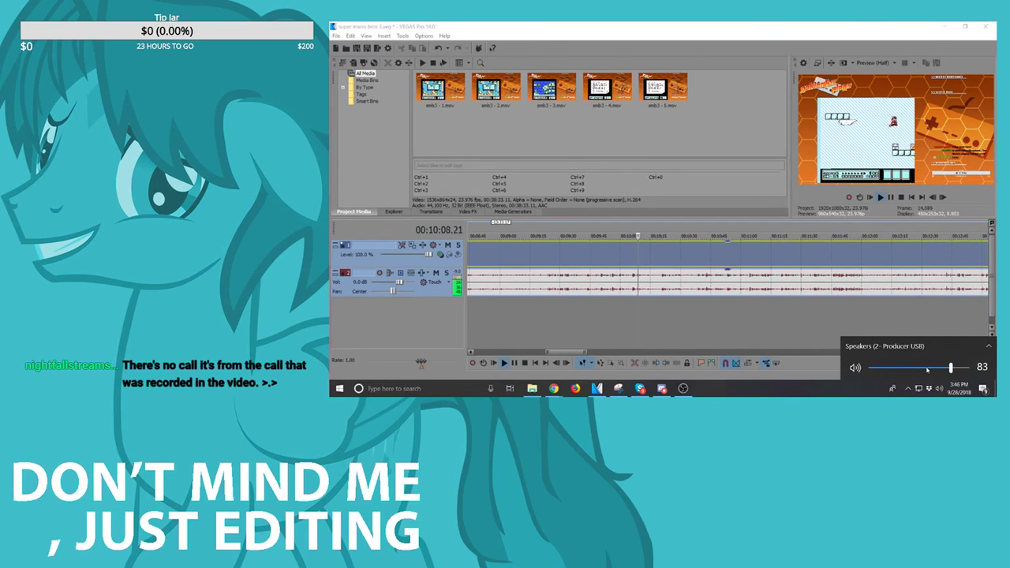
{"action": "left_click", "coordinate": [675, 30]}
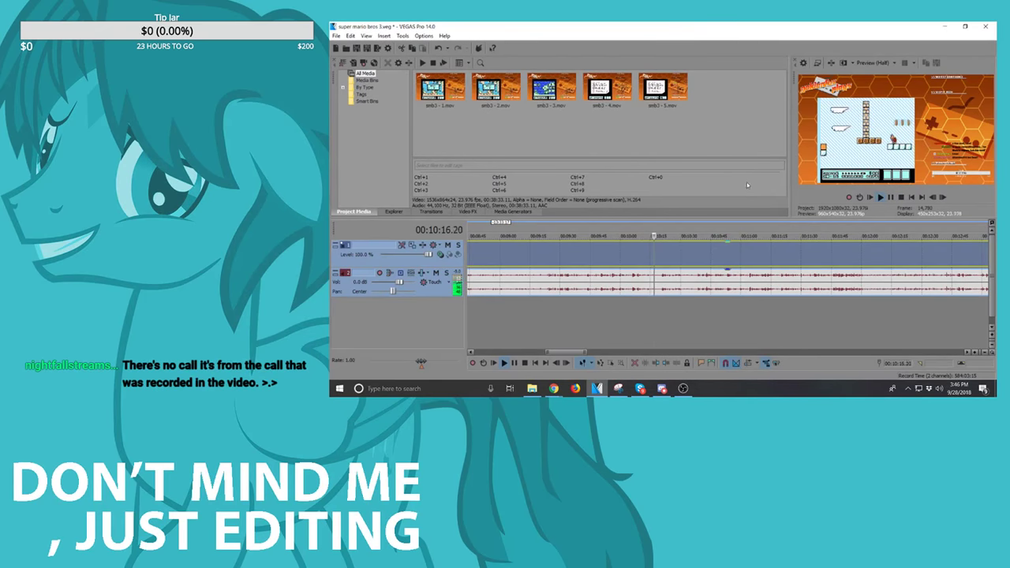
Step: Pause playback and skip ahead in the long clip to 00:11:37.03 to review the footage from there
{"action": "key", "text": "Return"}
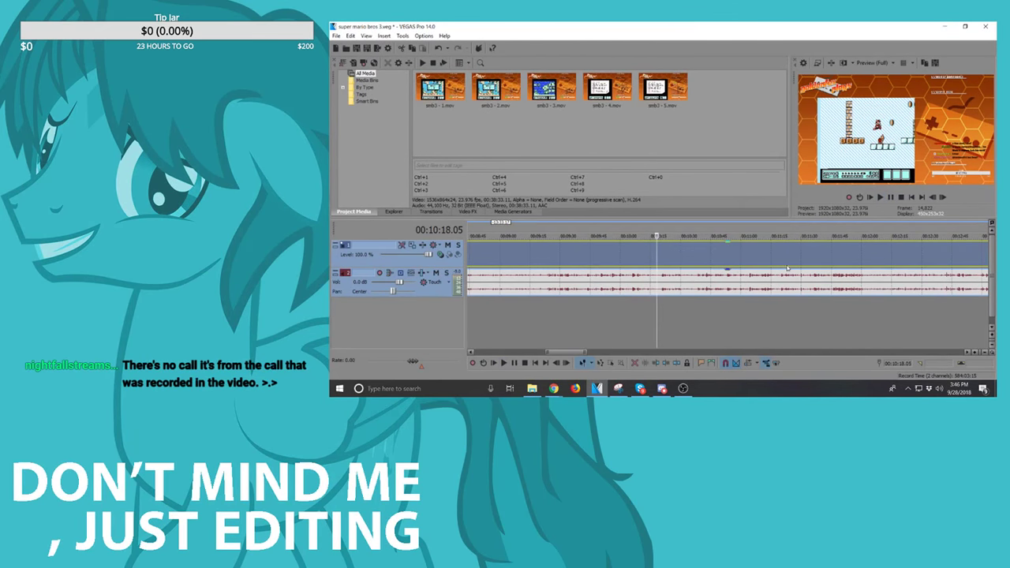
{"action": "left_click", "coordinate": [815, 262]}
{"action": "scroll", "coordinate": [815, 265], "scroll_direction": "down", "scroll_amount": 2}
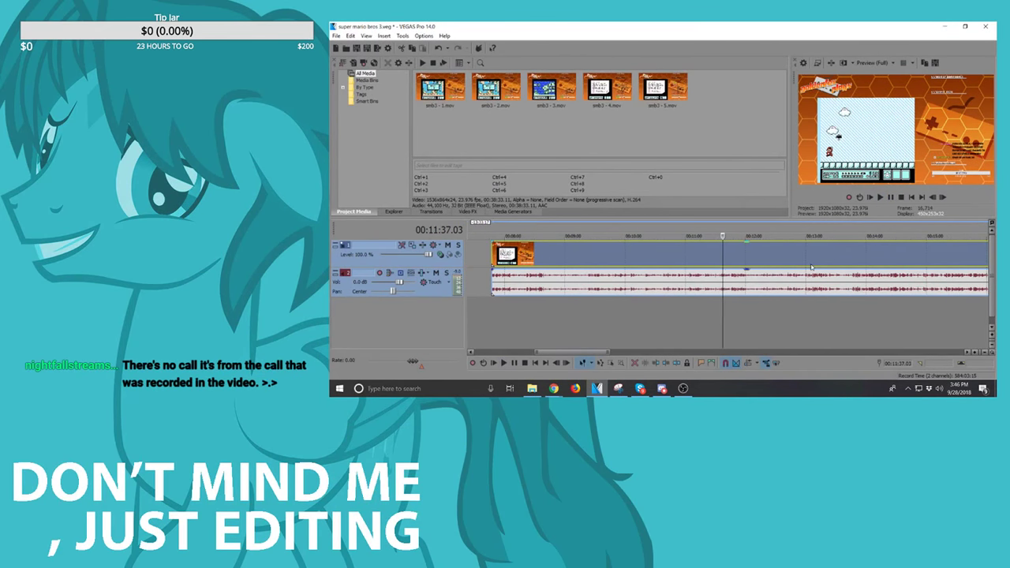
{"action": "key", "text": "space"}
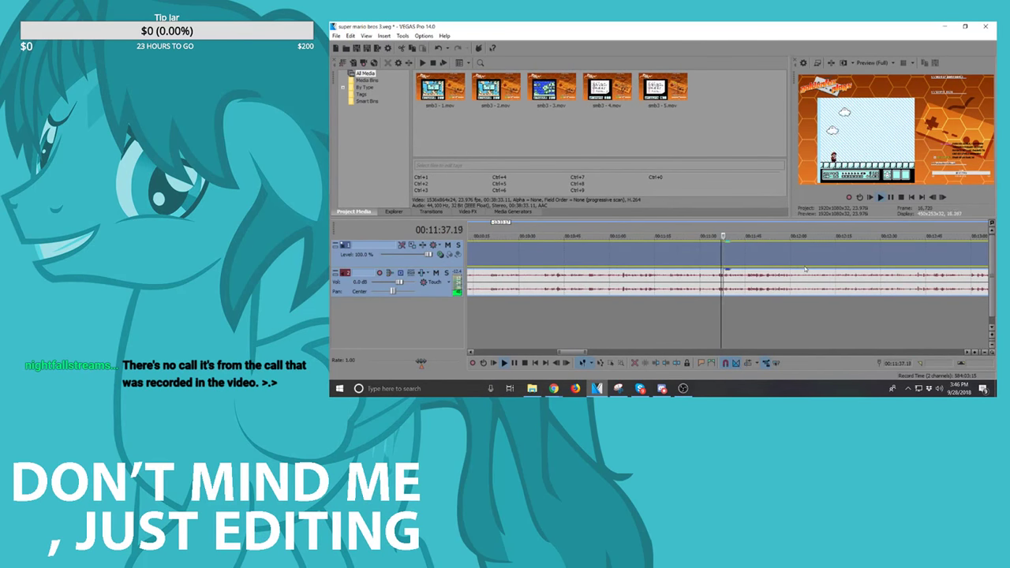
{"action": "scroll", "coordinate": [804, 269], "scroll_direction": "up", "scroll_amount": 2}
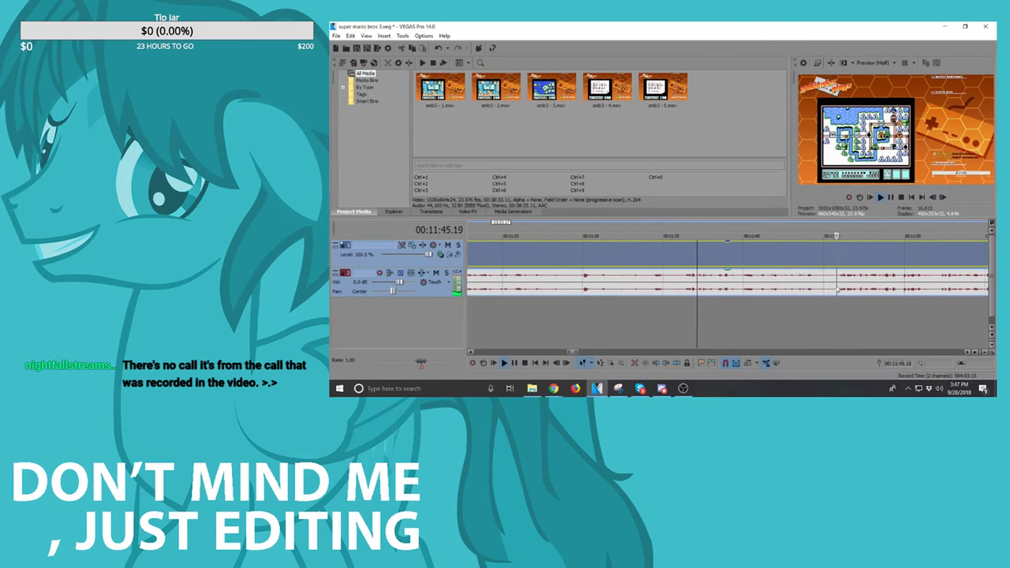
{"action": "scroll", "coordinate": [835, 289], "scroll_direction": "down", "scroll_amount": 2}
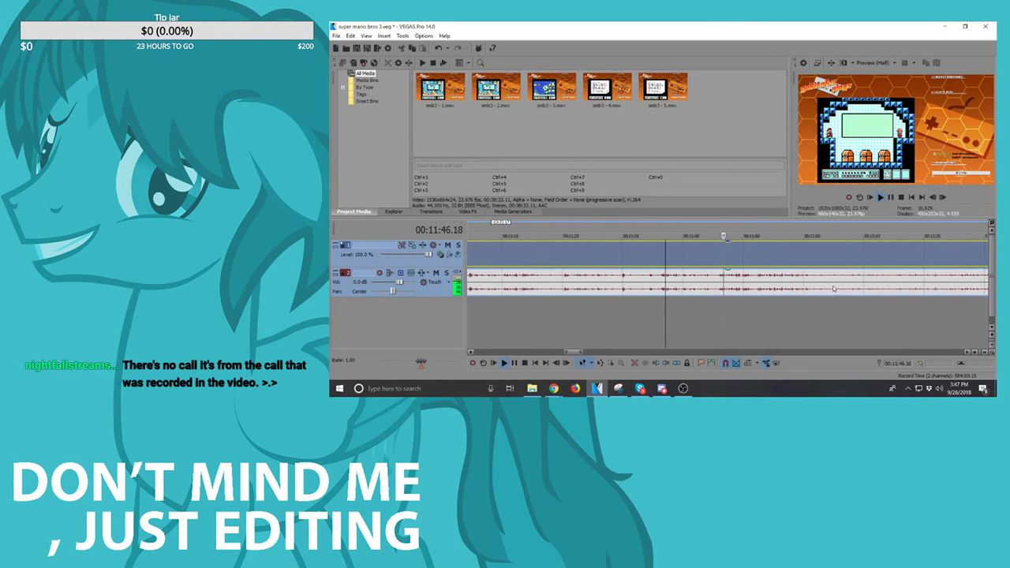
Step: Skip ahead in the clip to 00:11:52.04 and about 00:12:41, pause playback, and postpone the Dell updates
{"action": "left_click", "coordinate": [762, 282]}
{"action": "scroll", "coordinate": [821, 280], "scroll_direction": "down", "scroll_amount": 1}
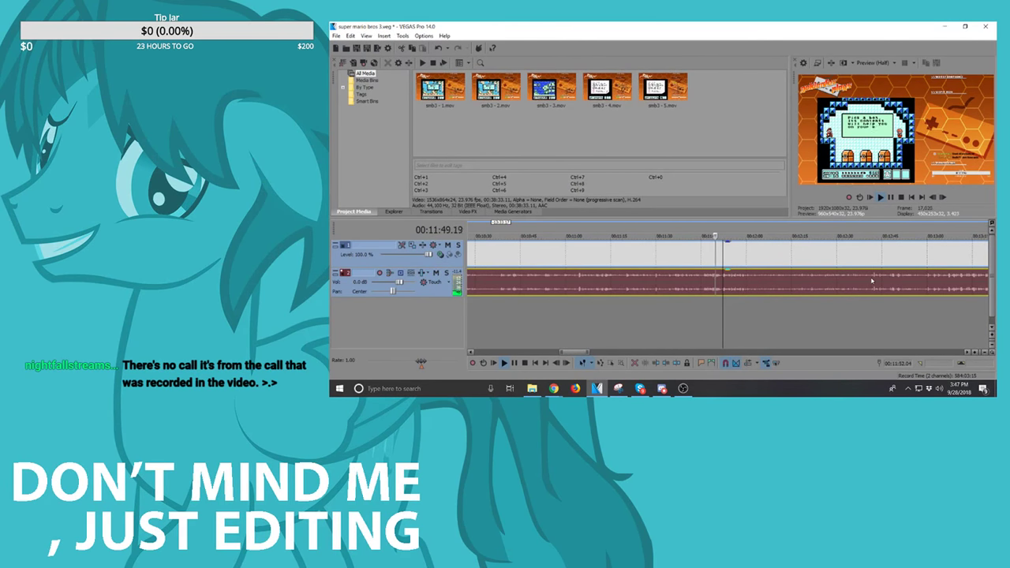
{"action": "scroll", "coordinate": [727, 284], "scroll_direction": "up", "scroll_amount": 3}
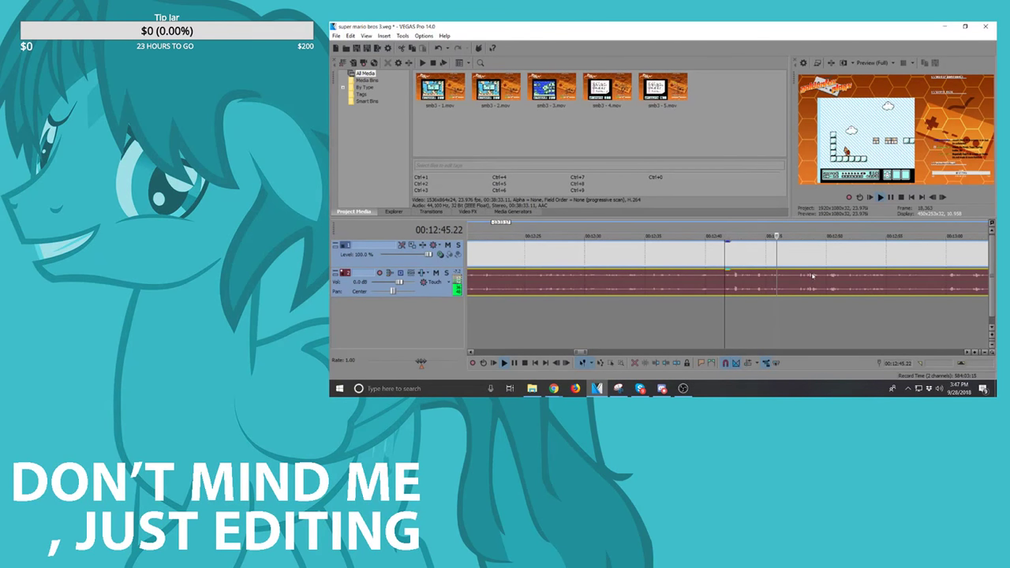
{"action": "key", "text": "space"}
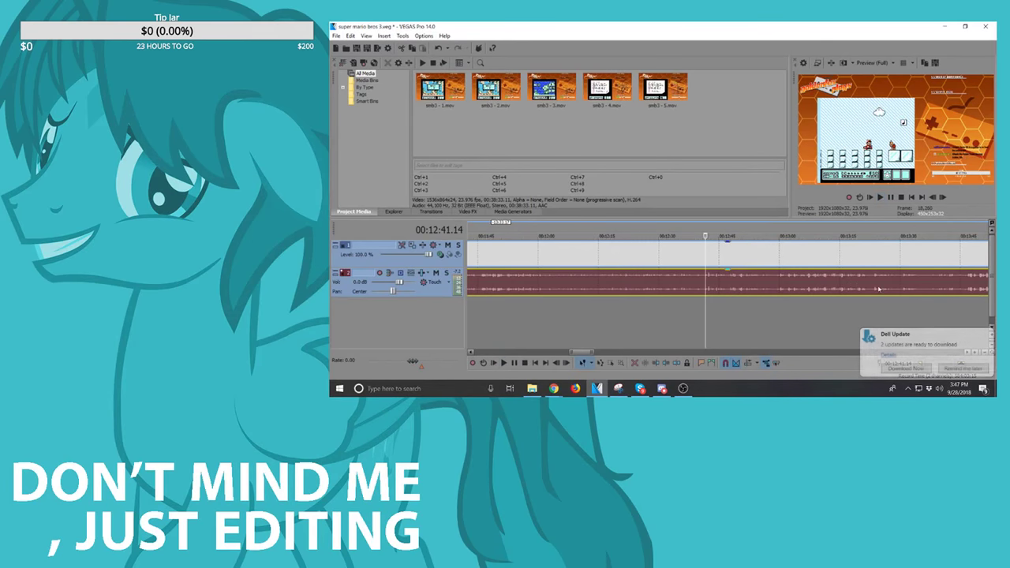
{"action": "left_click", "coordinate": [961, 370]}
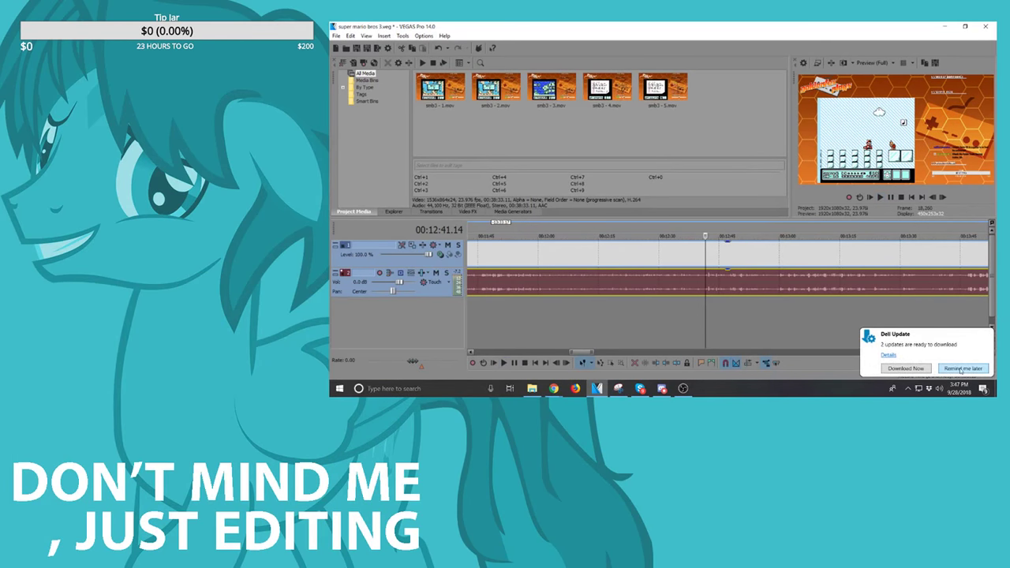
Step: Move the timeline cursor to about 00:13:46 and play the clip to review that part of the gameplay
{"action": "left_click", "coordinate": [967, 285]}
{"action": "scroll", "coordinate": [967, 288], "scroll_direction": "up", "scroll_amount": 3}
{"action": "left_click", "coordinate": [731, 282]}
{"action": "key", "text": "space"}
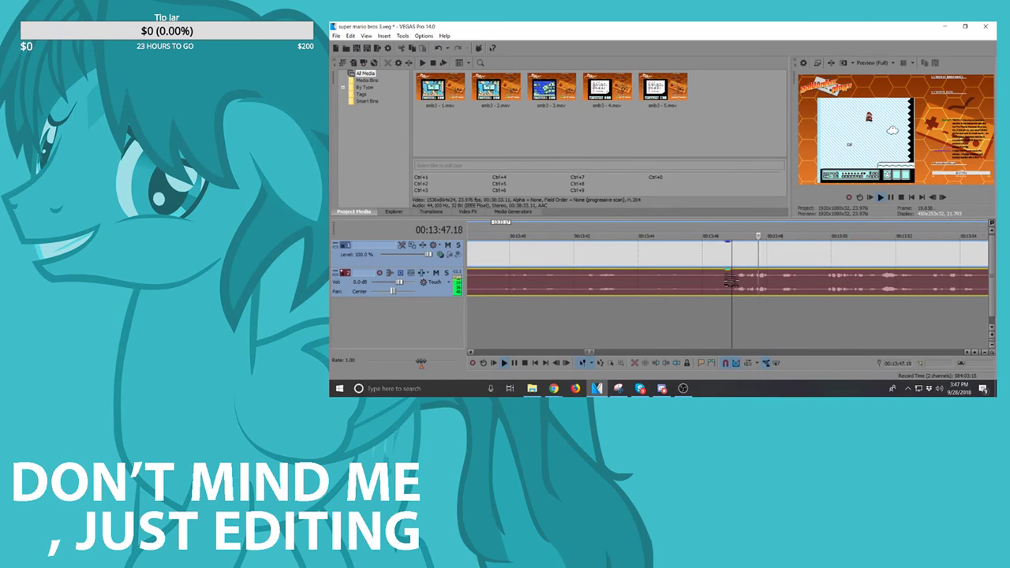
{"action": "scroll", "coordinate": [788, 282], "scroll_direction": "down", "scroll_amount": 3}
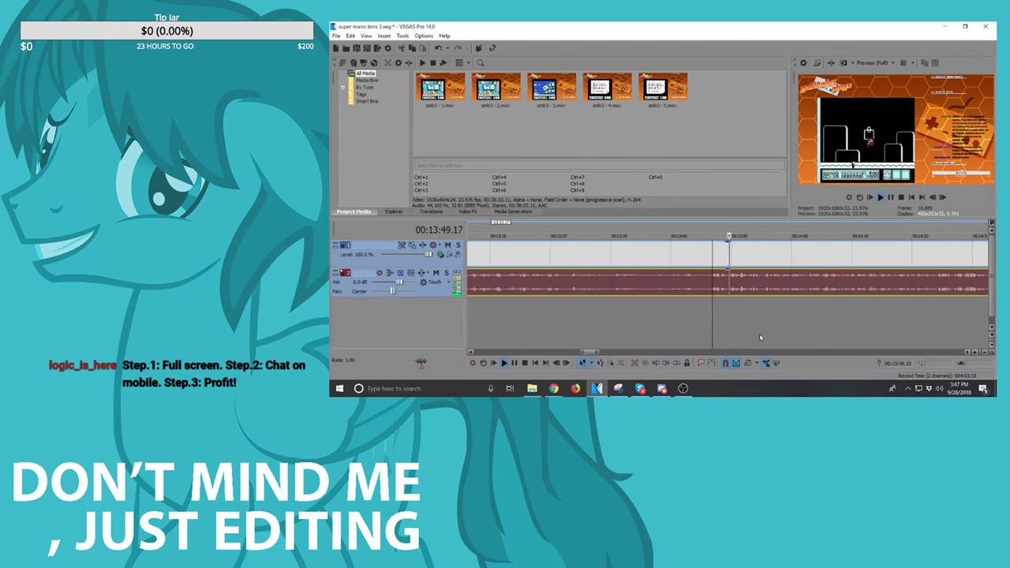
Step: Review the clip around 00:14:02.23, stop, and play it again from 00:14:05.04
{"action": "left_click", "coordinate": [807, 287]}
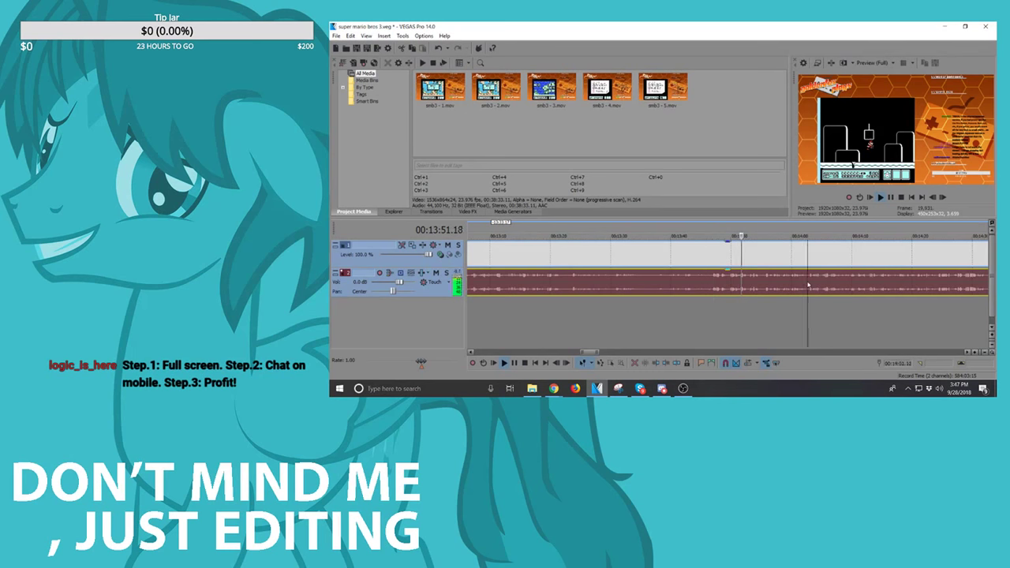
{"action": "scroll", "coordinate": [778, 288], "scroll_direction": "up", "scroll_amount": 4}
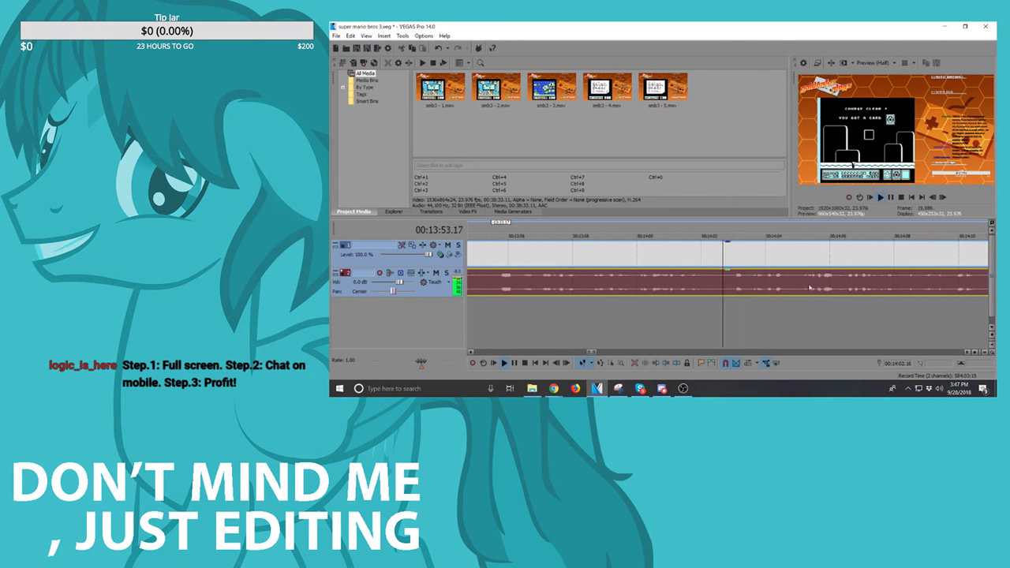
{"action": "left_click", "coordinate": [732, 287]}
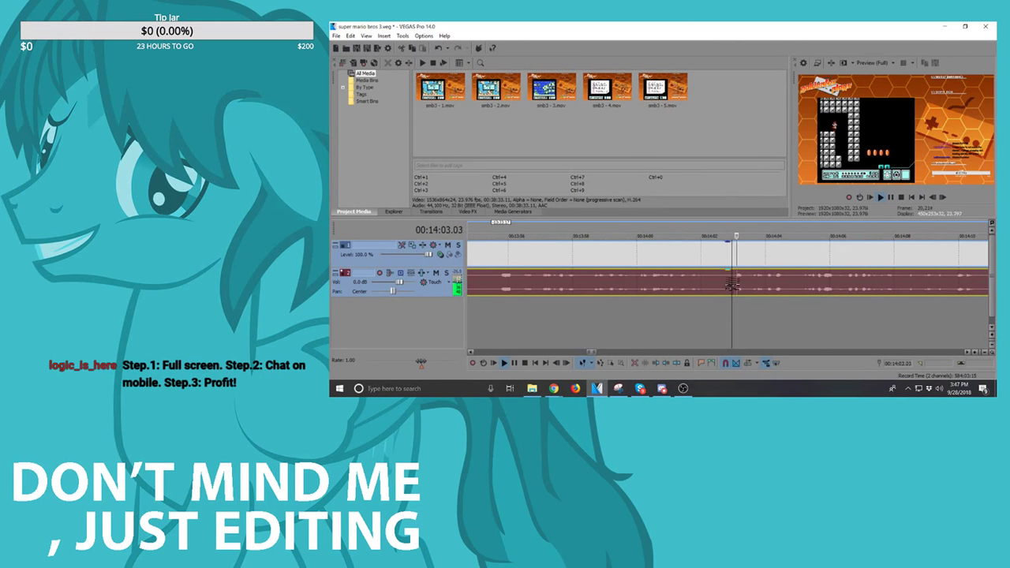
{"action": "key", "text": "space"}
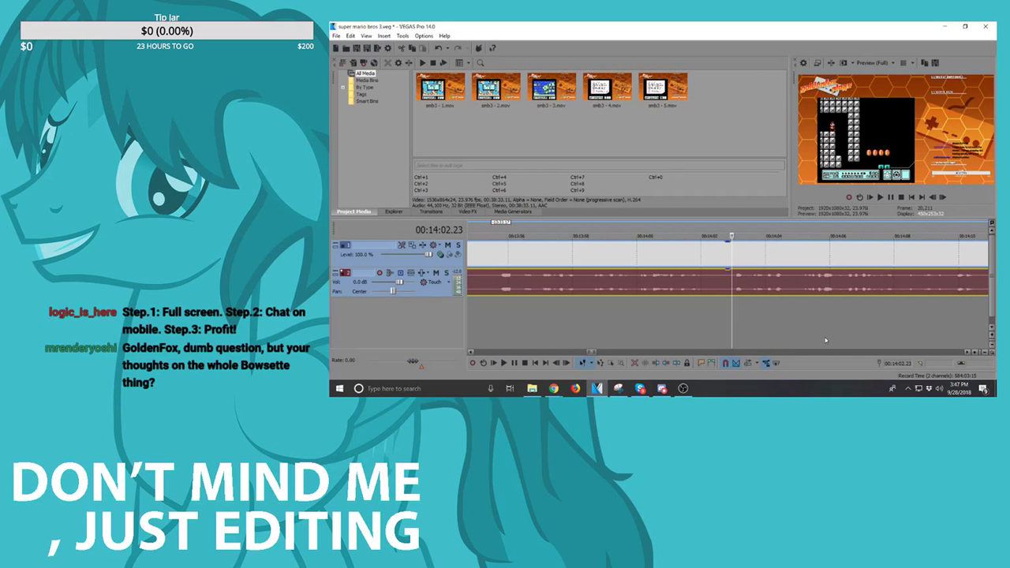
{"action": "left_click", "coordinate": [803, 285]}
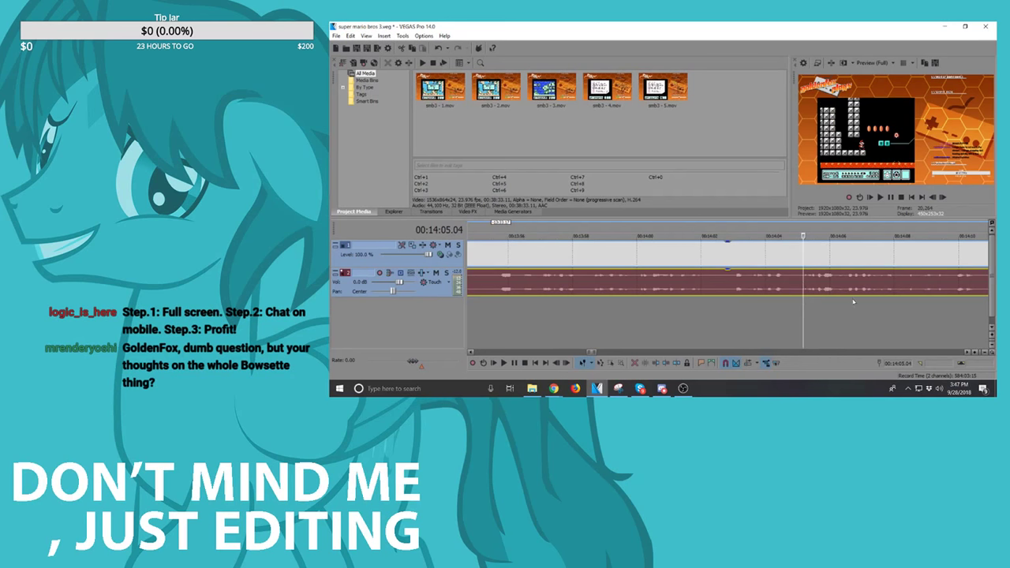
{"action": "key", "text": "space"}
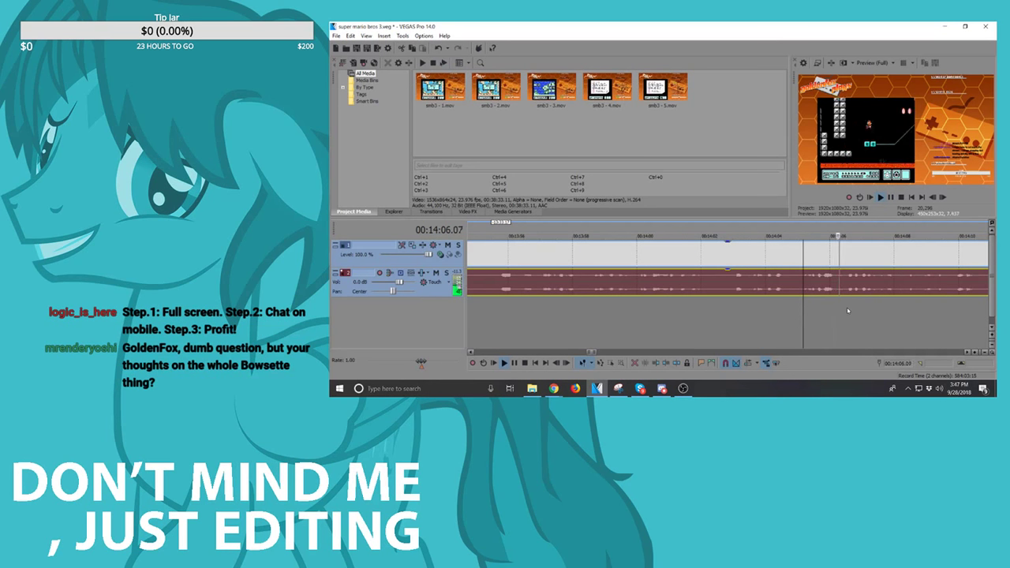
Step: Skip ahead in the clip to 00:14:12.20, stop playback, and play the footage again from around that point
{"action": "scroll", "coordinate": [874, 294], "scroll_direction": "down", "scroll_amount": 3}
{"action": "left_click", "coordinate": [791, 282]}
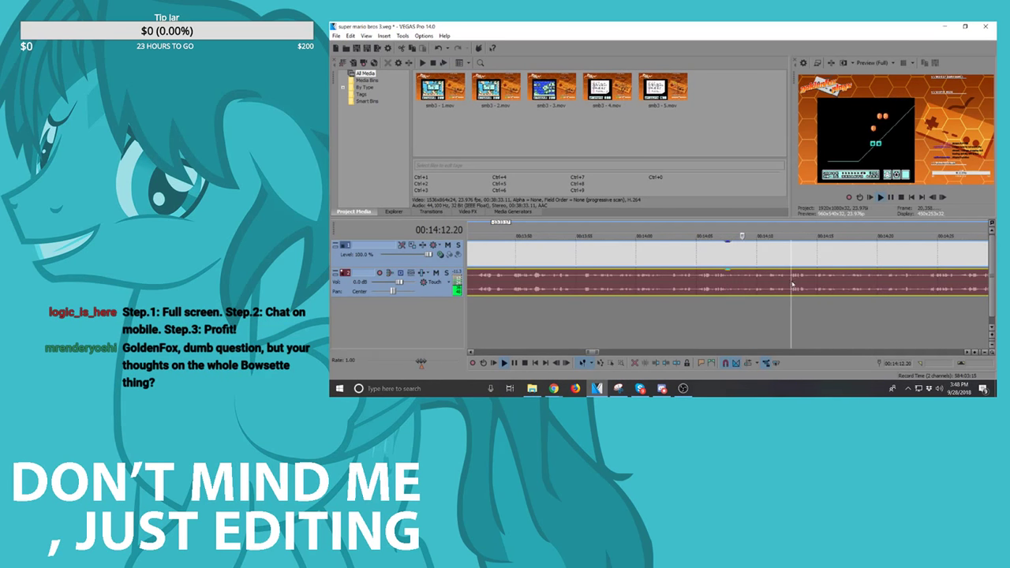
{"action": "key", "text": "space"}
{"action": "scroll", "coordinate": [793, 284], "scroll_direction": "up", "scroll_amount": 3}
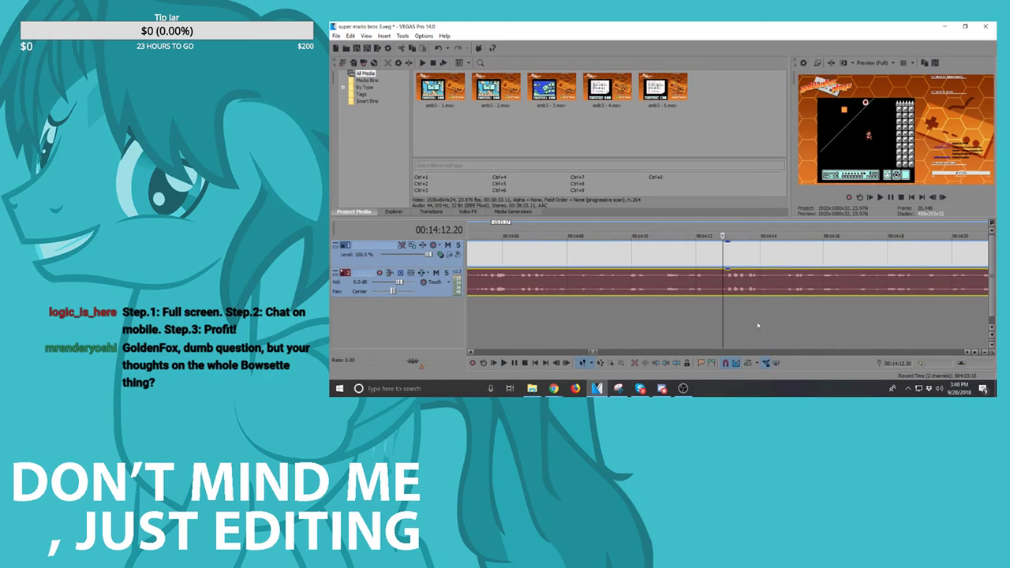
{"action": "left_click", "coordinate": [720, 286]}
{"action": "key", "text": "space"}
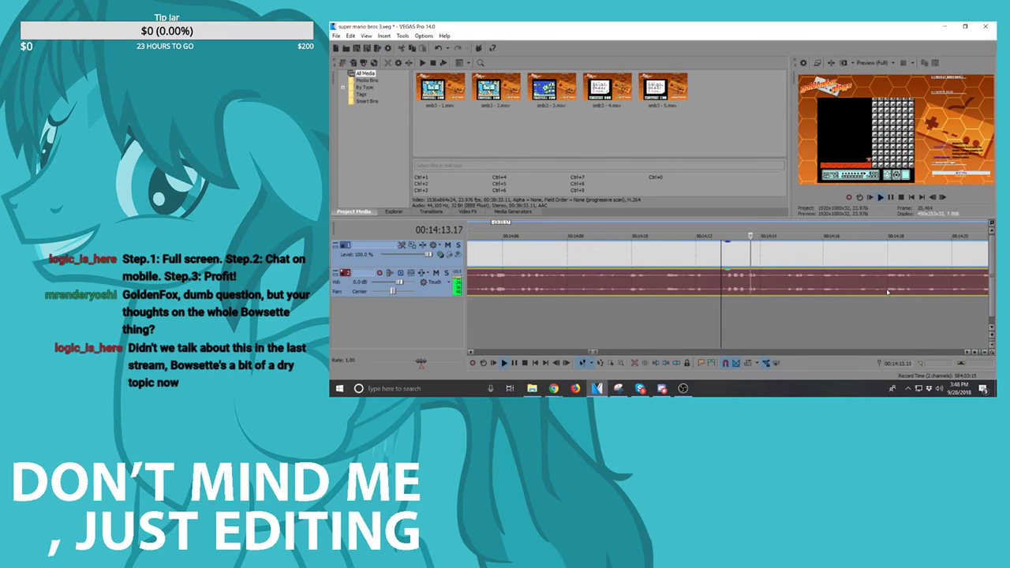
Step: Skip the playing clip ahead to review the gameplay around 00:14:58
{"action": "scroll", "coordinate": [876, 293], "scroll_direction": "down", "scroll_amount": 5}
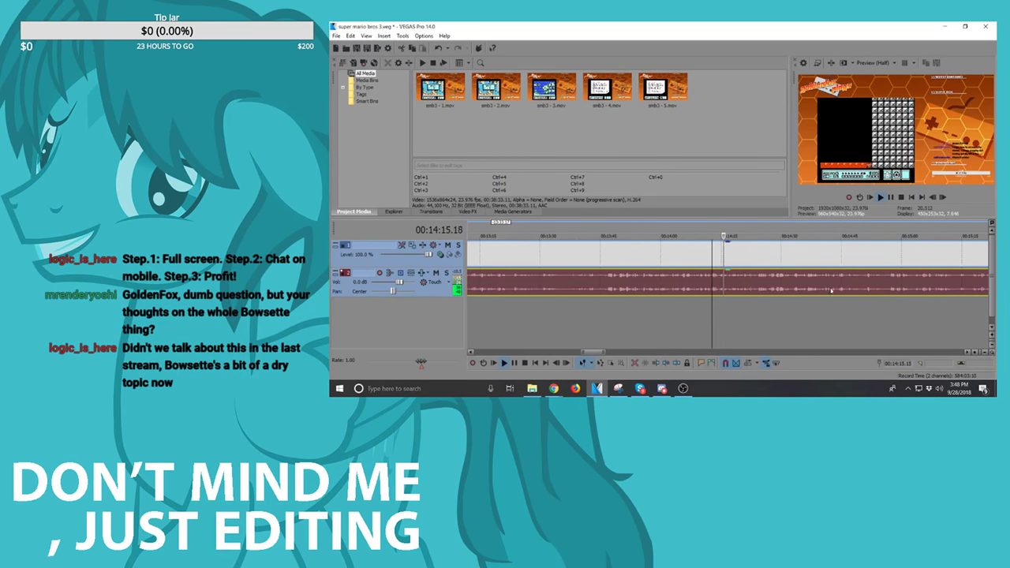
{"action": "left_click", "coordinate": [760, 283]}
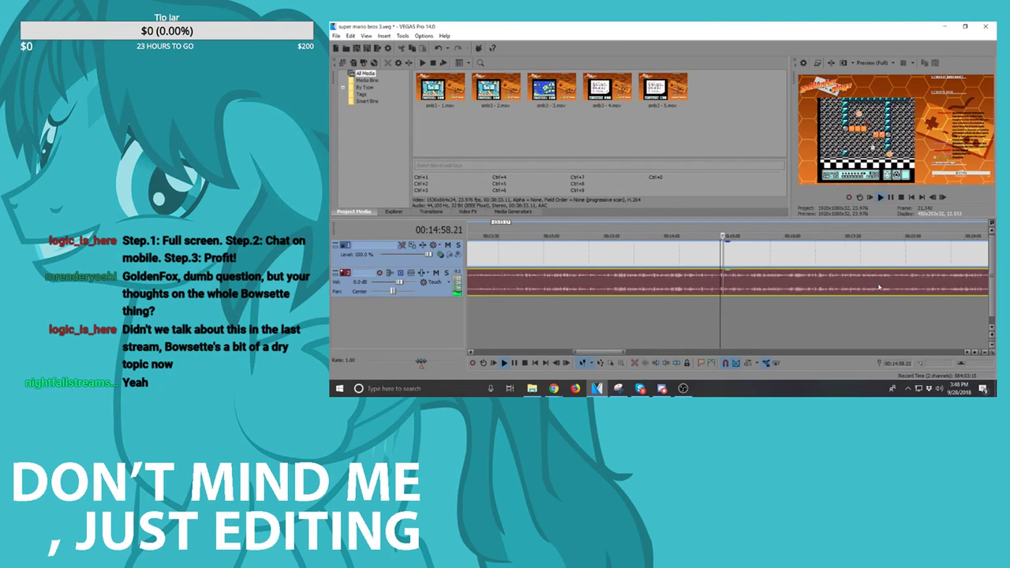
{"action": "scroll", "coordinate": [860, 284], "scroll_direction": "down", "scroll_amount": 5}
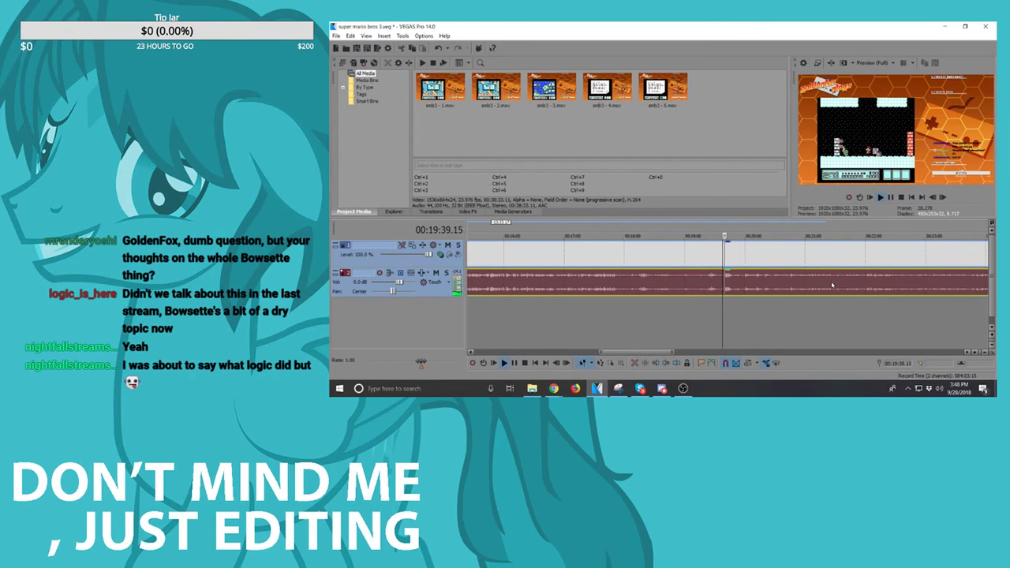
Step: Stop playback, move the timeline cursor ahead to 00:21:55.06 and on to 00:24:13.10, and play the clip from there
{"action": "key", "text": "space"}
{"action": "left_click", "coordinate": [860, 285]}
{"action": "scroll", "coordinate": [861, 285], "scroll_direction": "up", "scroll_amount": 3}
{"action": "scroll", "coordinate": [861, 286], "scroll_direction": "down", "scroll_amount": 3}
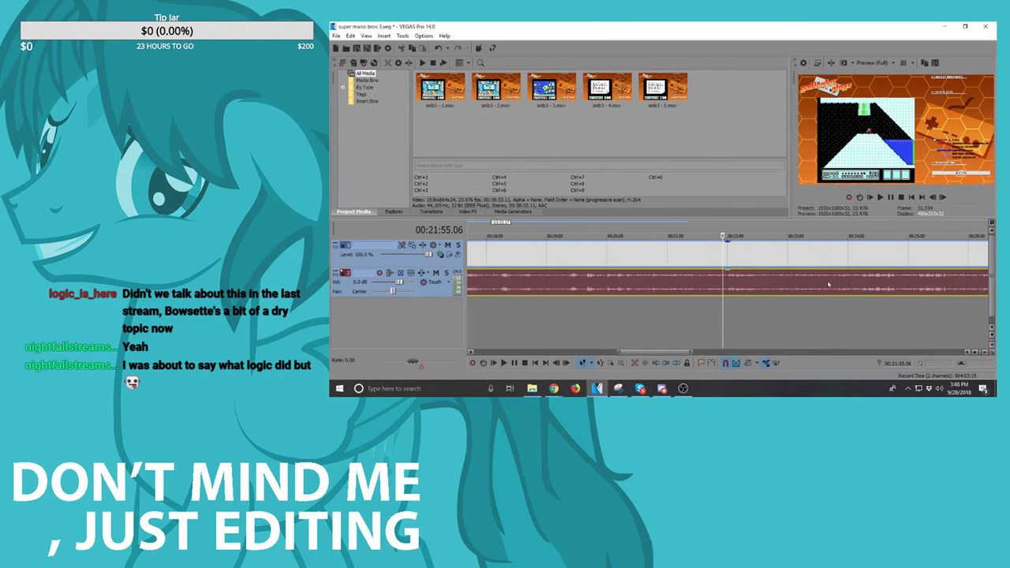
{"action": "left_click", "coordinate": [862, 288]}
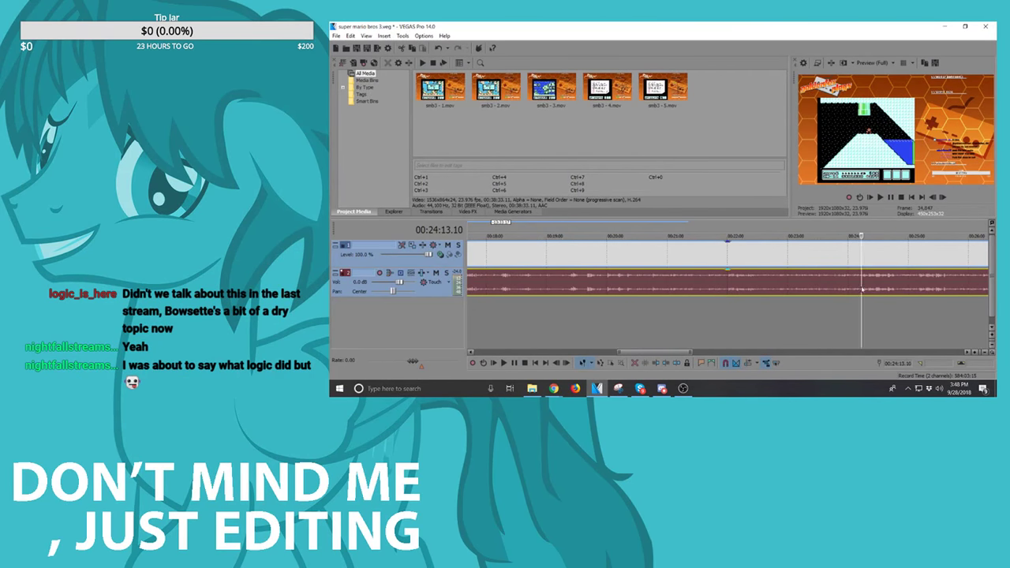
{"action": "key", "text": "space"}
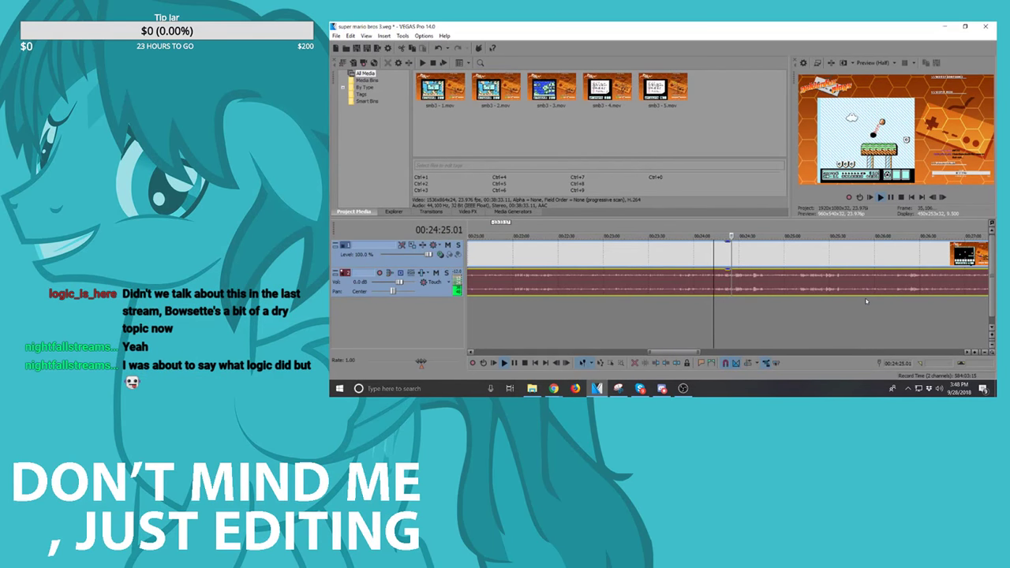
Step: Review the clip from 00:25:09.19, skip ahead past 00:26:00, and stop with the cursor at 00:26:31.06
{"action": "left_click", "coordinate": [799, 282]}
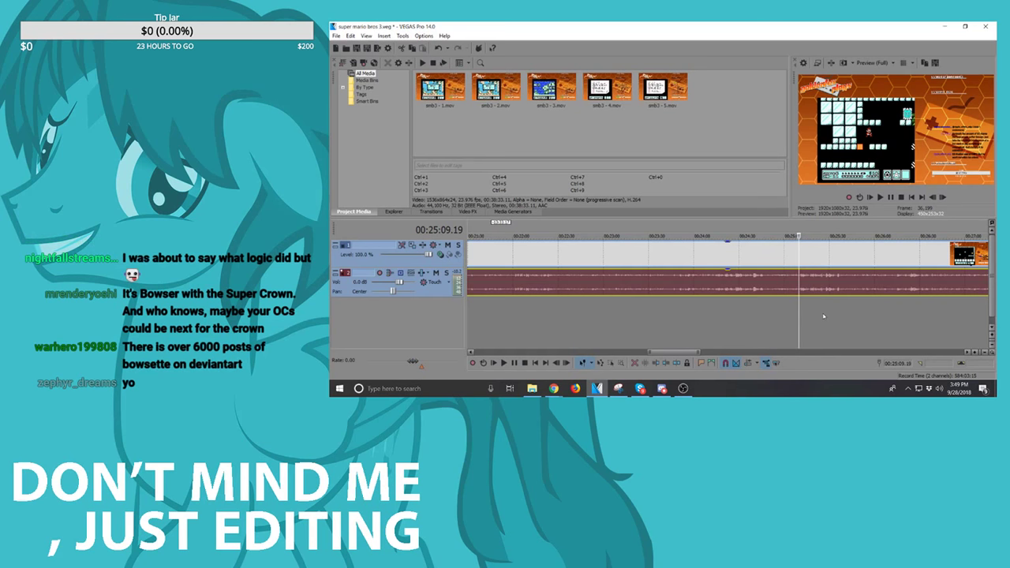
{"action": "key", "text": "space"}
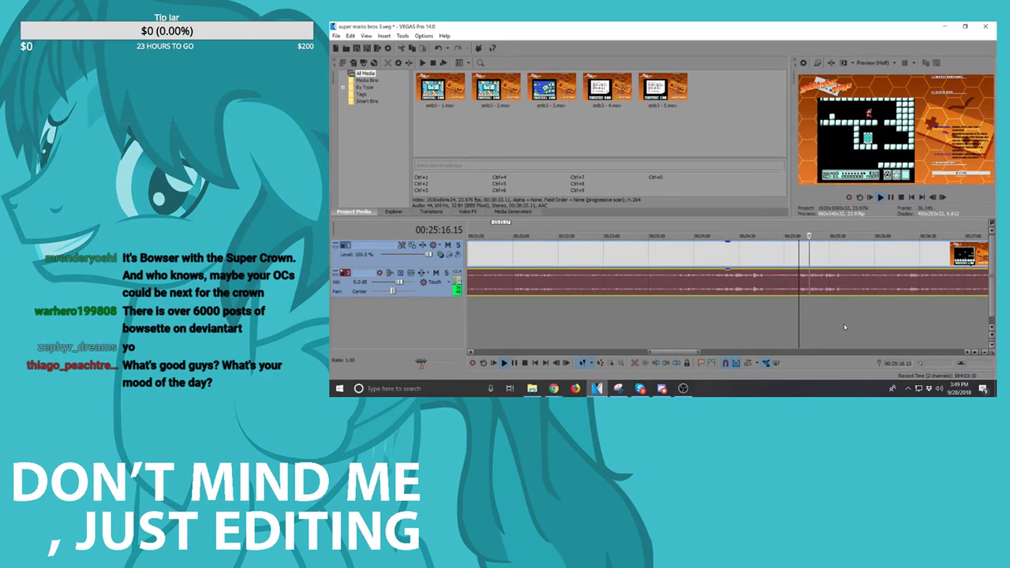
{"action": "left_click", "coordinate": [896, 285]}
{"action": "scroll", "coordinate": [898, 292], "scroll_direction": "up", "scroll_amount": 2}
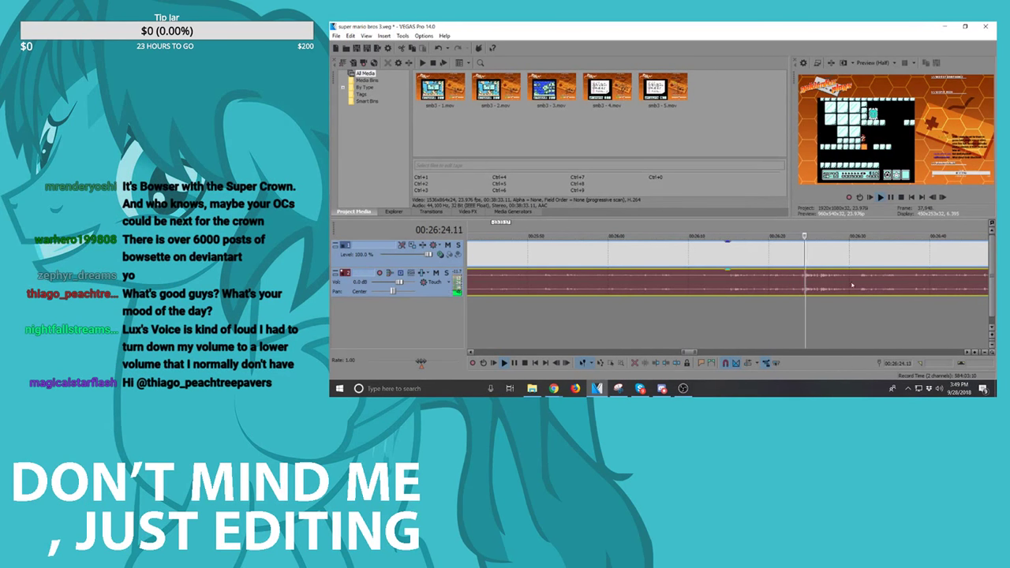
{"action": "left_click", "coordinate": [861, 283]}
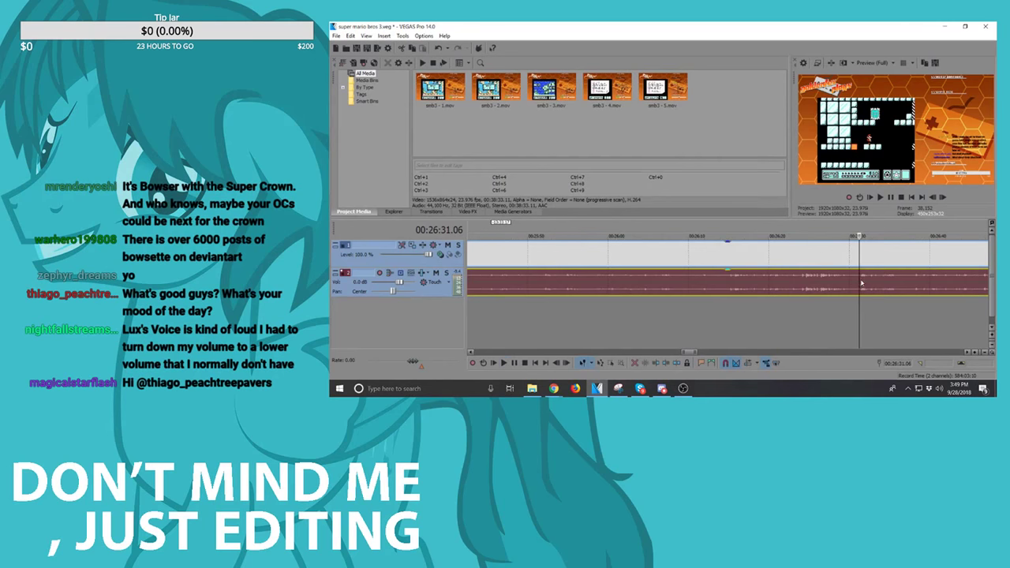
{"action": "scroll", "coordinate": [861, 283], "scroll_direction": "down", "scroll_amount": 3}
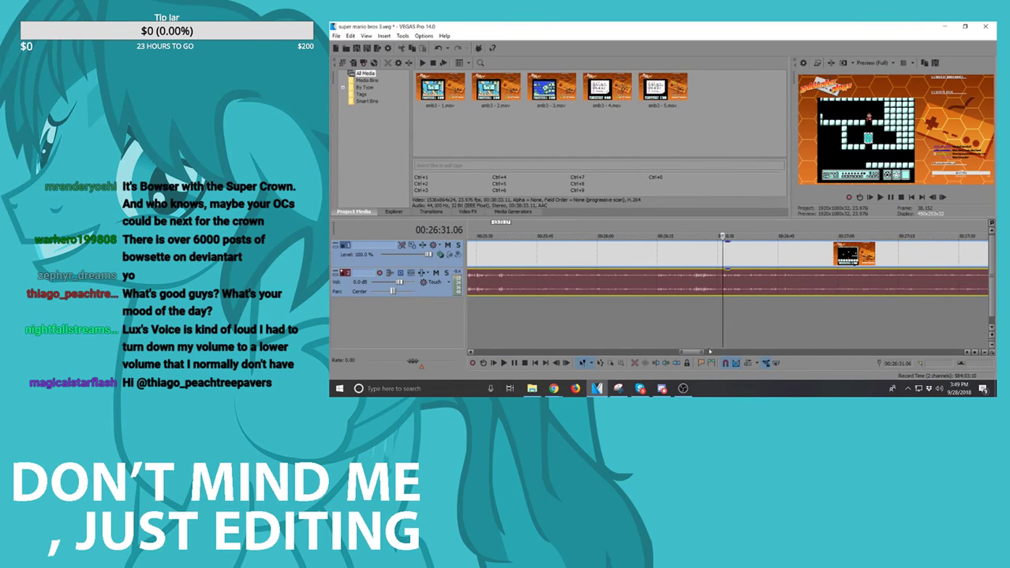
Step: Switch to OBS Studio, open the Windows sound settings, and set the speaker output volume to 85
{"action": "left_click", "coordinate": [683, 388]}
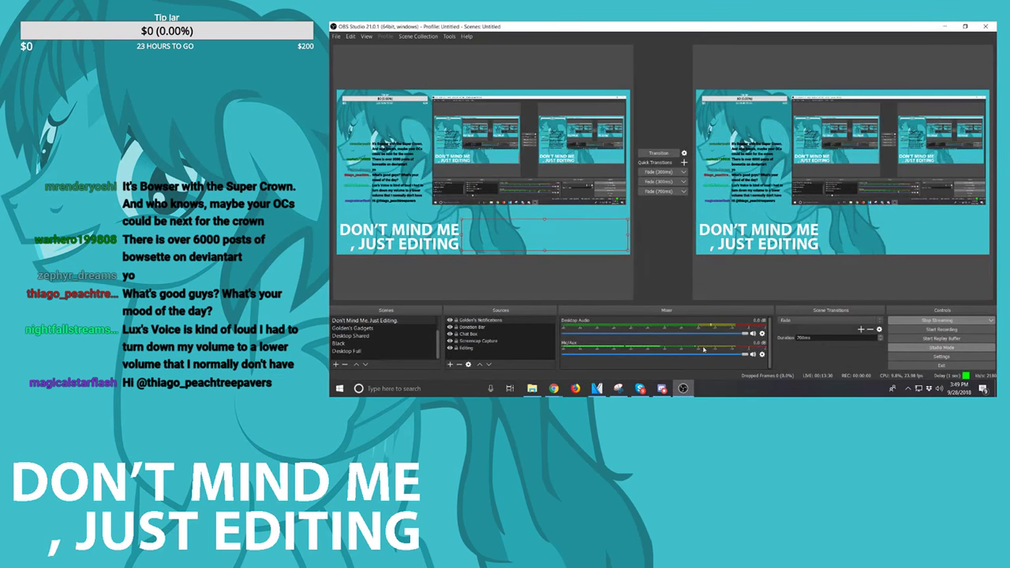
{"action": "right_click", "coordinate": [939, 390]}
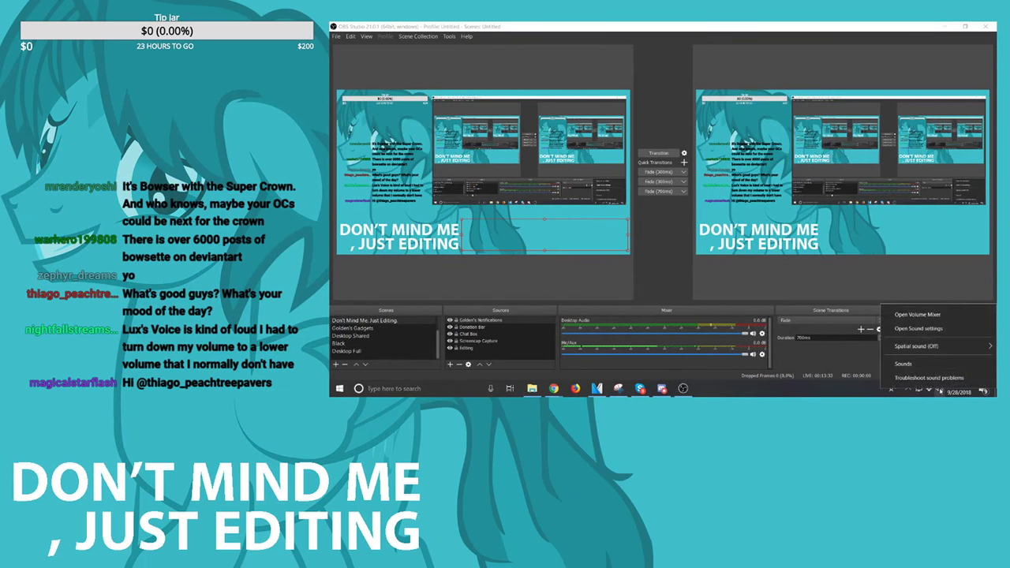
{"action": "left_click", "coordinate": [932, 330]}
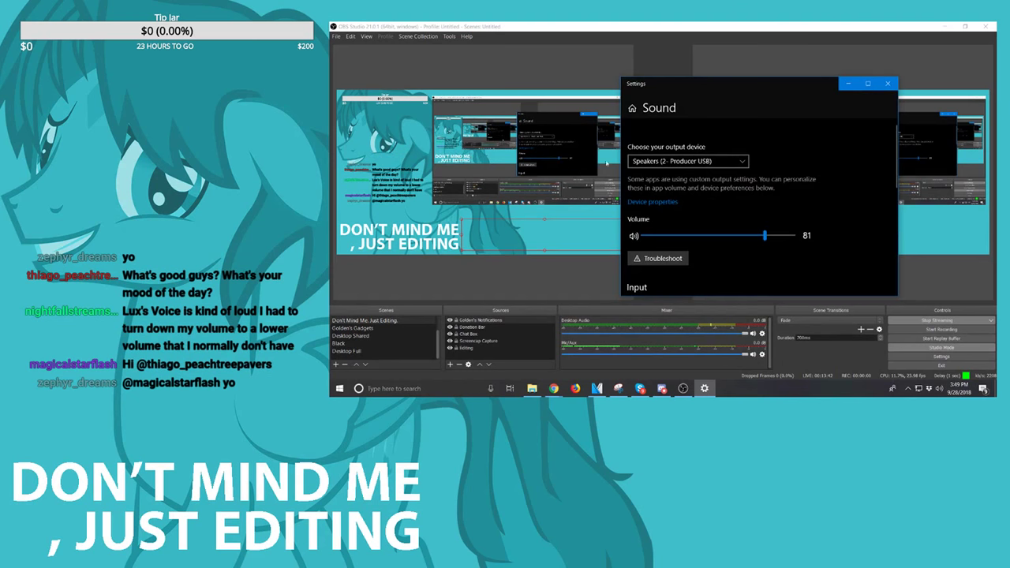
{"action": "left_click_drag", "start_coordinate": [765, 235], "coordinate": [770, 235]}
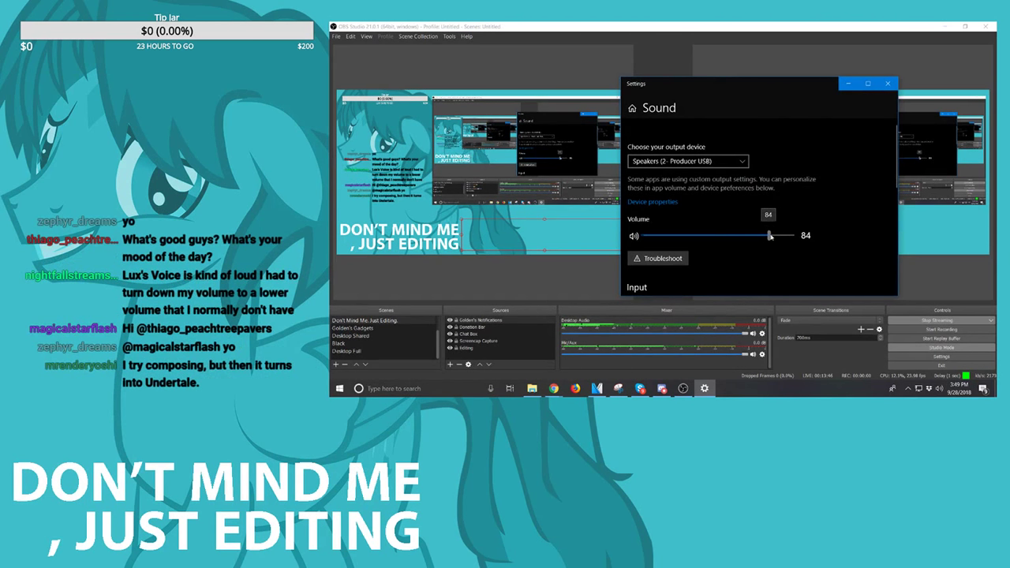
Step: Examine the per-app volumes and input device choices in App volume and device preferences, and close the settings
{"action": "scroll", "coordinate": [723, 258], "scroll_direction": "down", "scroll_amount": 5}
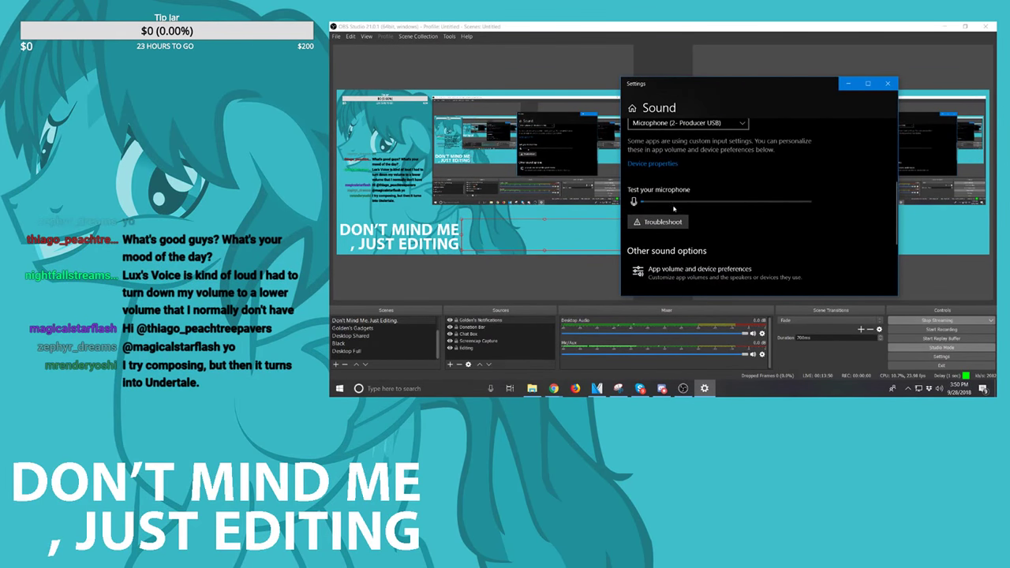
{"action": "left_click", "coordinate": [657, 270]}
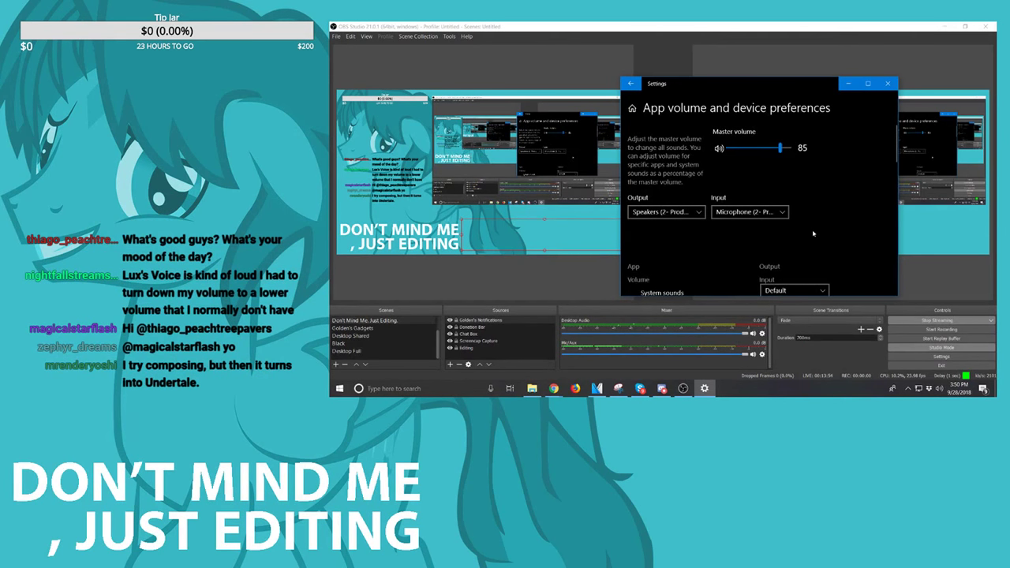
{"action": "scroll", "coordinate": [845, 217], "scroll_direction": "down", "scroll_amount": 4}
{"action": "scroll", "coordinate": [848, 216], "scroll_direction": "up", "scroll_amount": 5}
{"action": "scroll", "coordinate": [740, 217], "scroll_direction": "down", "scroll_amount": 5}
{"action": "scroll", "coordinate": [740, 217], "scroll_direction": "down", "scroll_amount": 5}
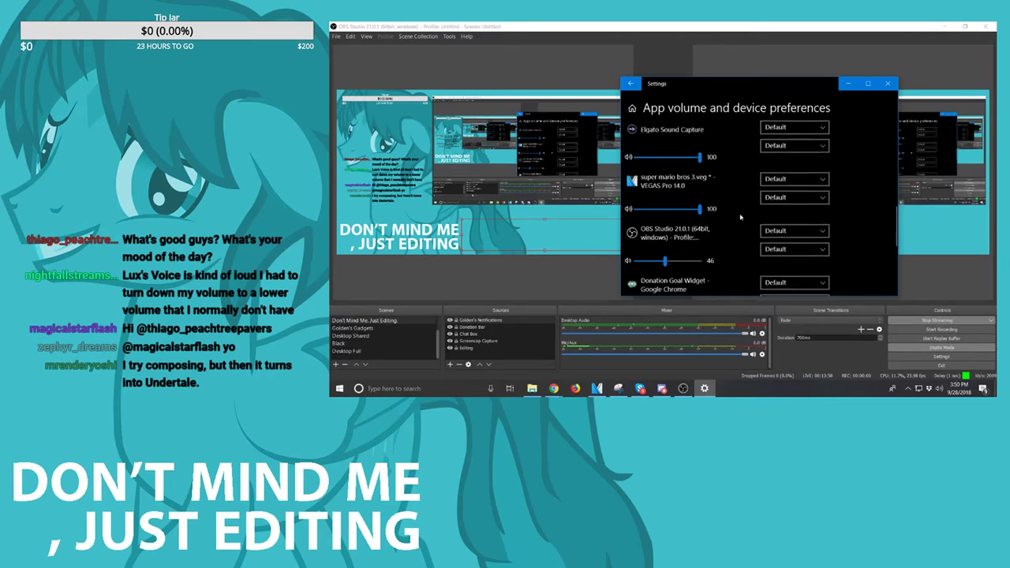
{"action": "scroll", "coordinate": [740, 217], "scroll_direction": "down", "scroll_amount": 5}
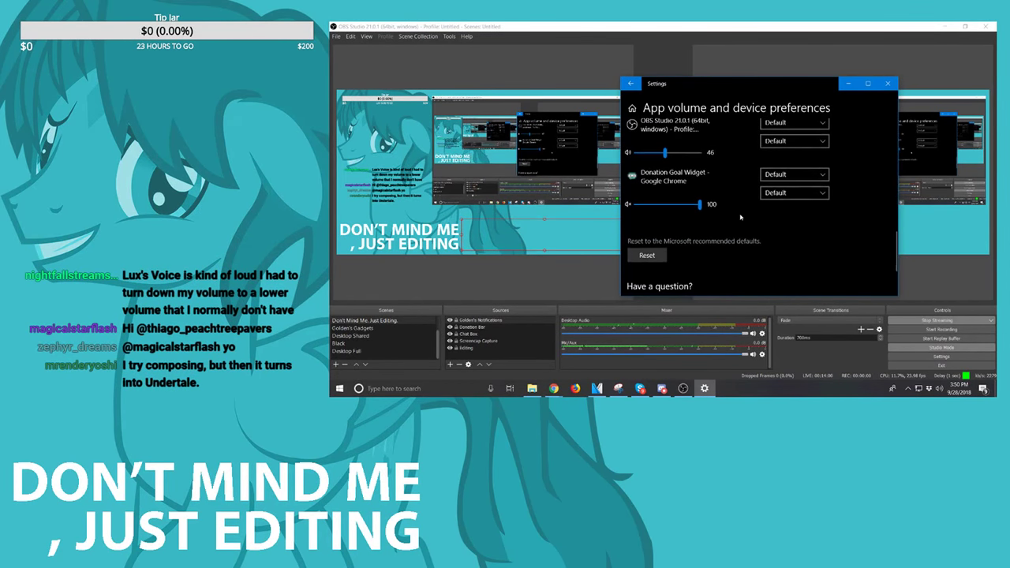
{"action": "scroll", "coordinate": [740, 217], "scroll_direction": "up", "scroll_amount": 6}
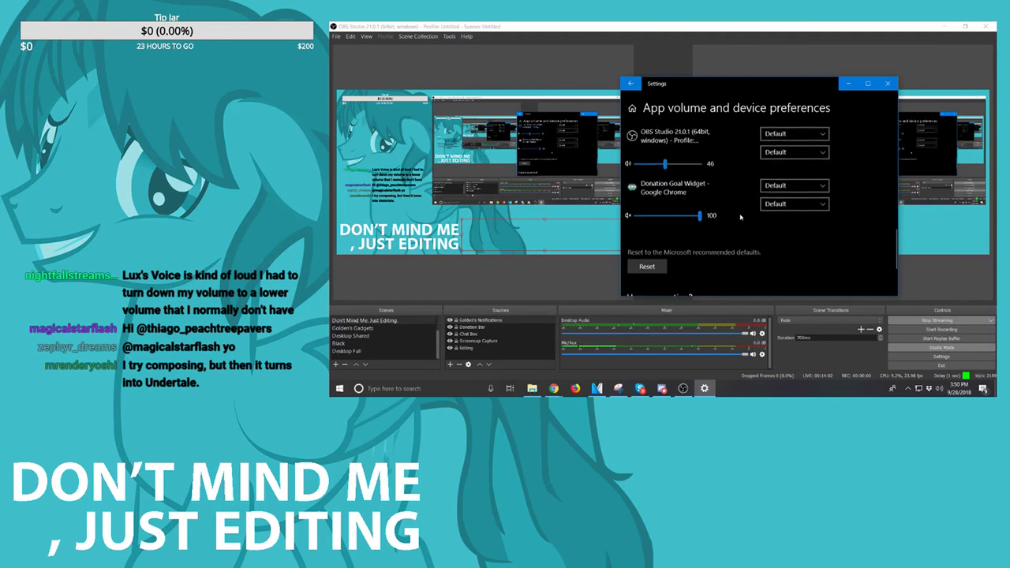
{"action": "scroll", "coordinate": [740, 217], "scroll_direction": "up", "scroll_amount": 8}
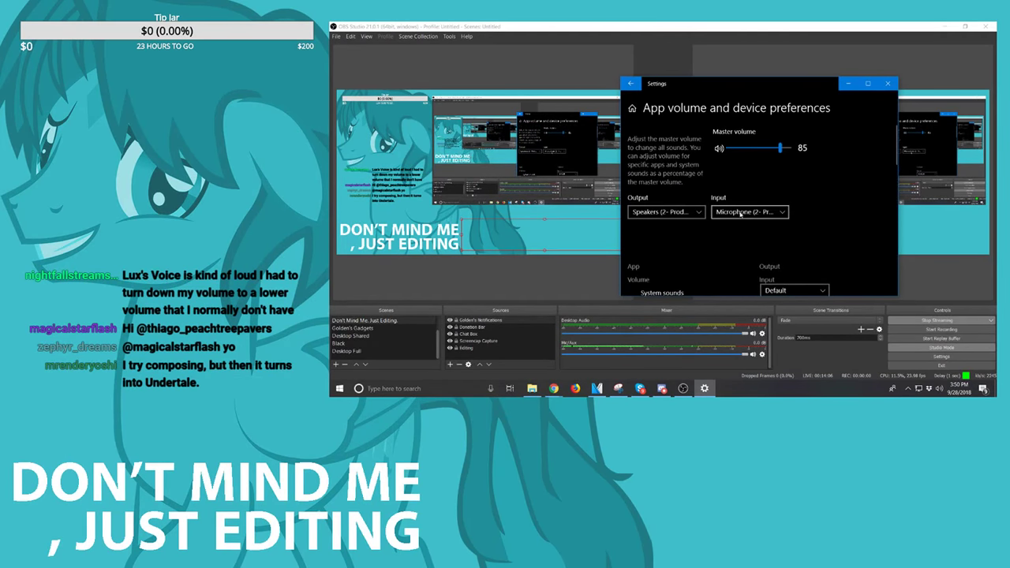
{"action": "left_click", "coordinate": [737, 211]}
{"action": "left_click", "coordinate": [738, 212]}
{"action": "left_click", "coordinate": [895, 85]}
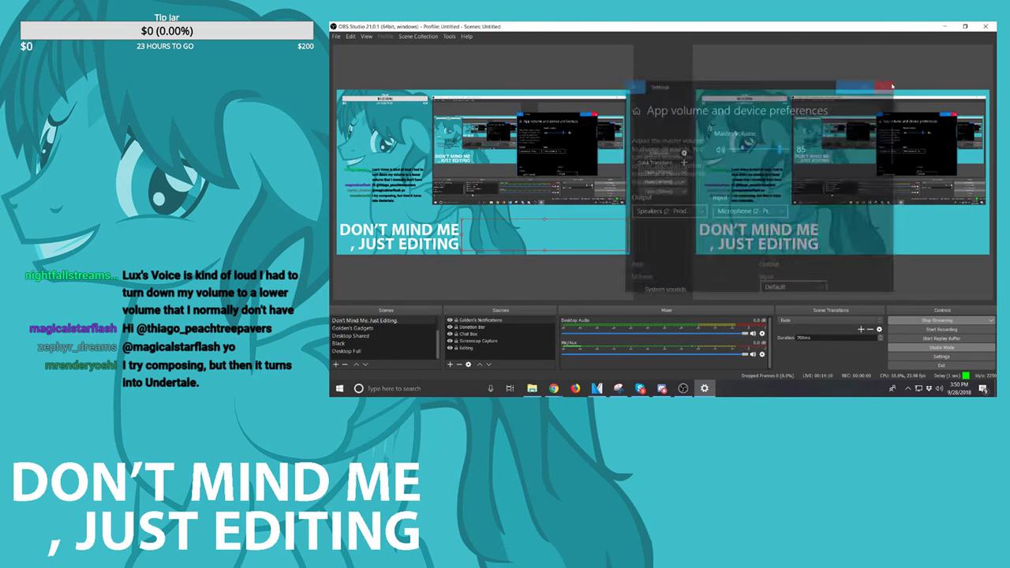
Step: Open the Volume Mixer and the Speakers device's properties, placing the properties window near the mixer
{"action": "right_click", "coordinate": [938, 389]}
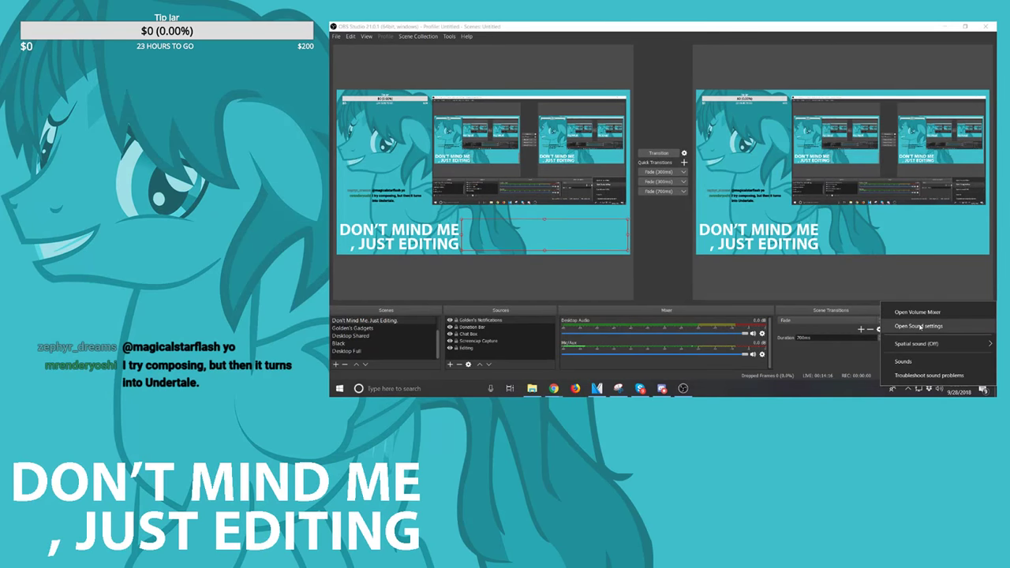
{"action": "mouse_move", "coordinate": [925, 345]}
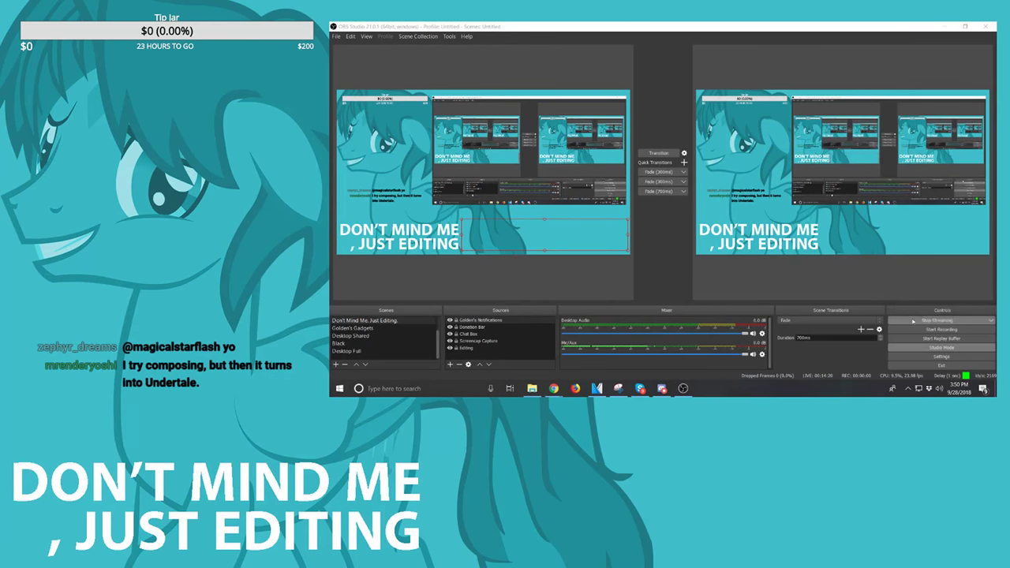
{"action": "left_click", "coordinate": [915, 312]}
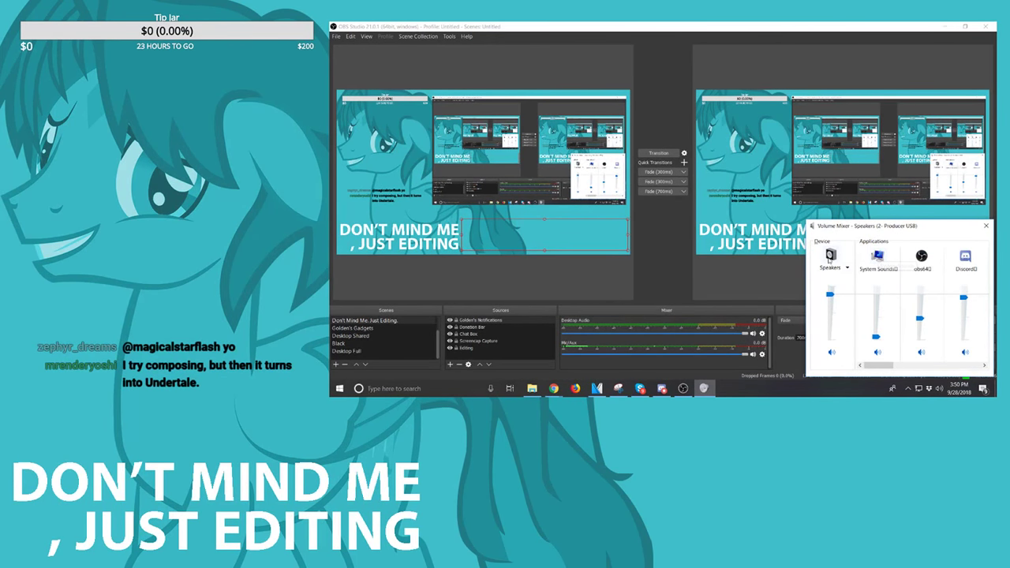
{"action": "left_click", "coordinate": [832, 254]}
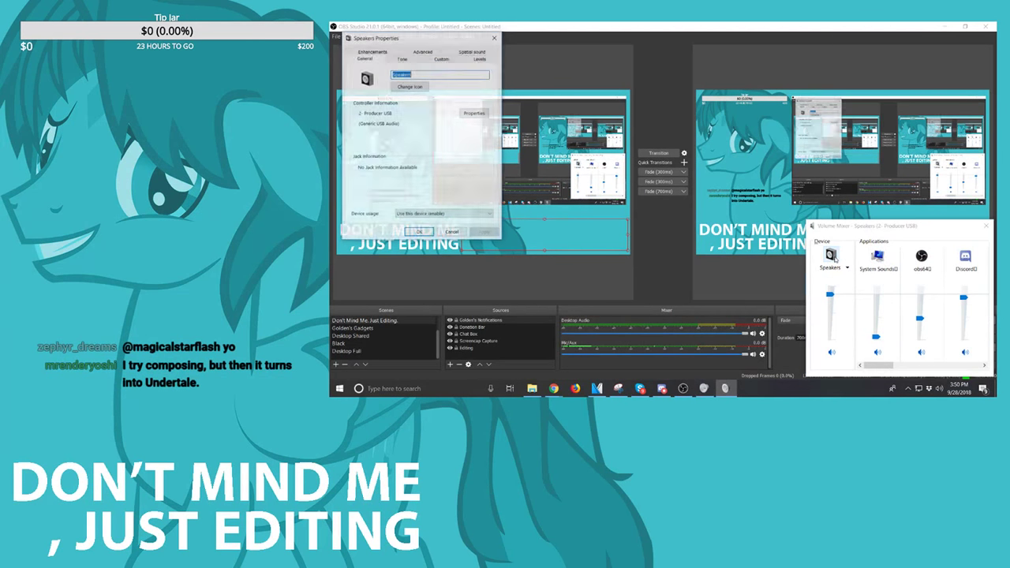
{"action": "left_click_drag", "start_coordinate": [426, 41], "coordinate": [690, 109]}
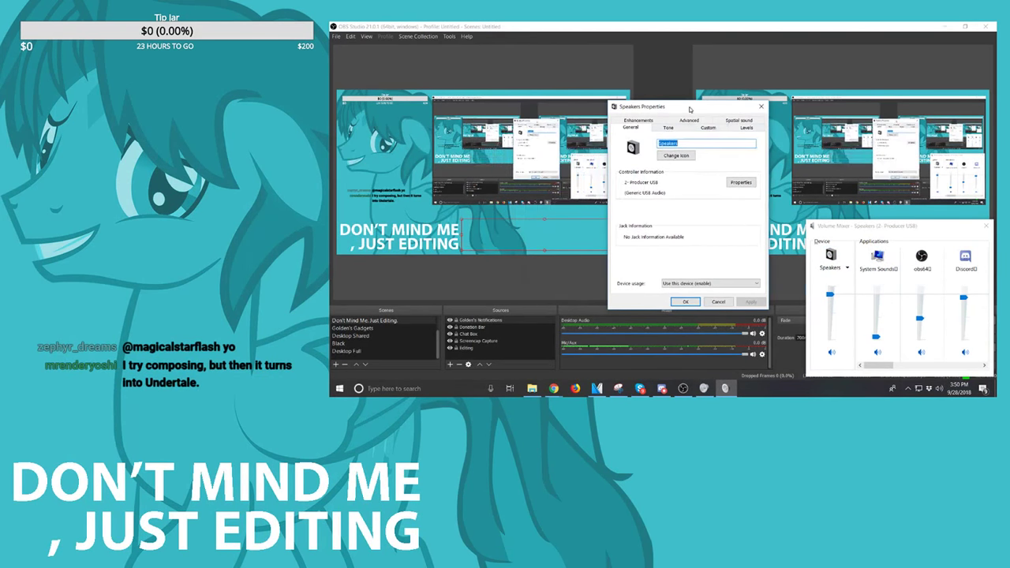
Step: Examine the Speakers' tone, custom, enhancement and advanced format settings, and return to the output levels
{"action": "left_click", "coordinate": [667, 128]}
{"action": "left_click", "coordinate": [707, 128]}
{"action": "left_click", "coordinate": [746, 129]}
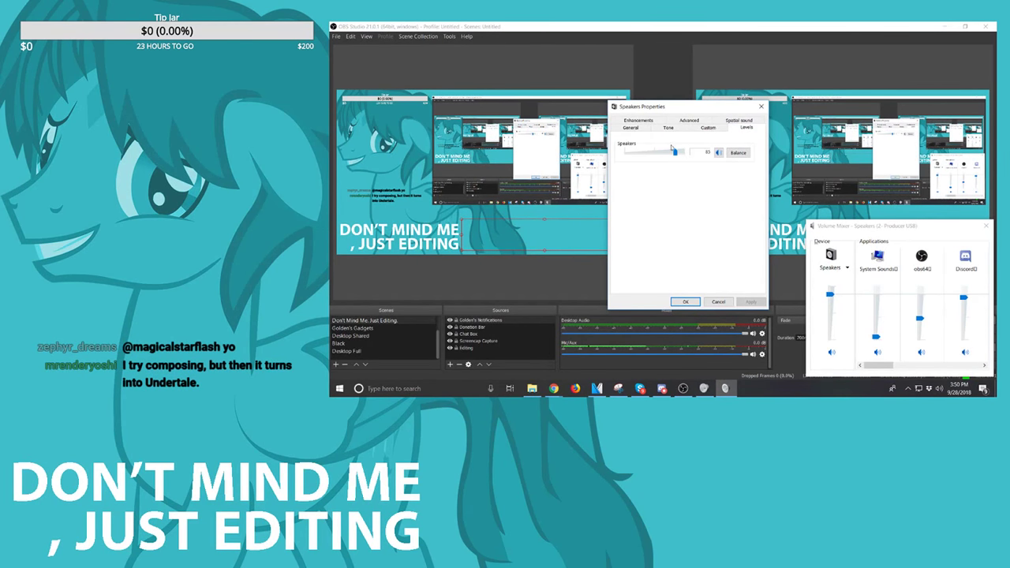
{"action": "left_click", "coordinate": [645, 122]}
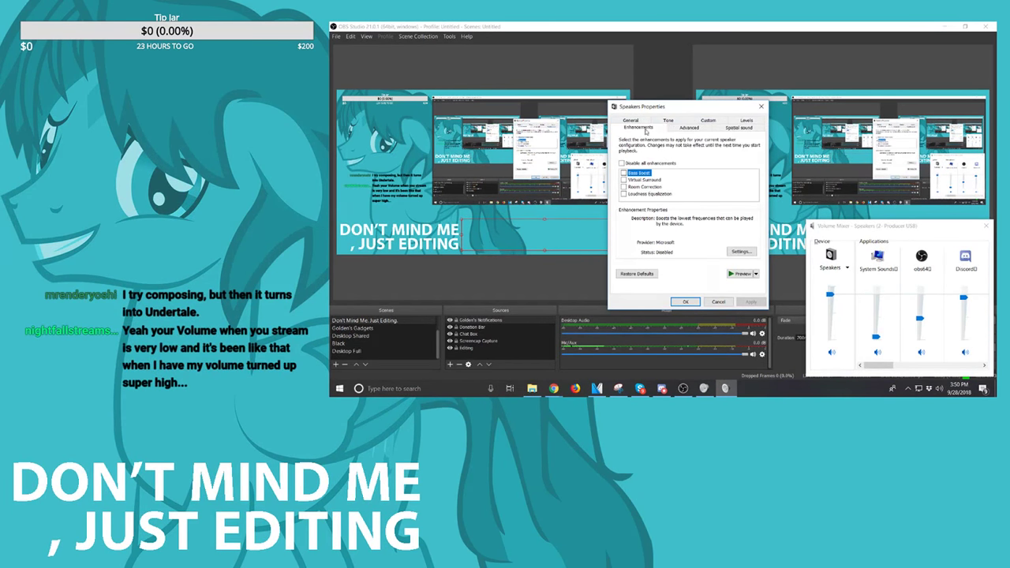
{"action": "left_click", "coordinate": [675, 128]}
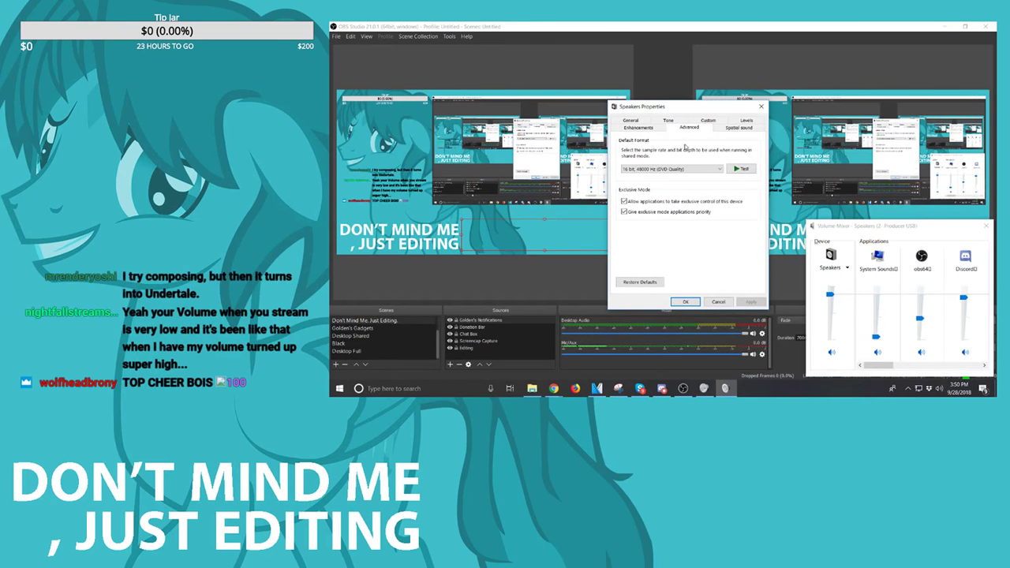
{"action": "left_click_drag", "start_coordinate": [672, 111], "coordinate": [724, 113]}
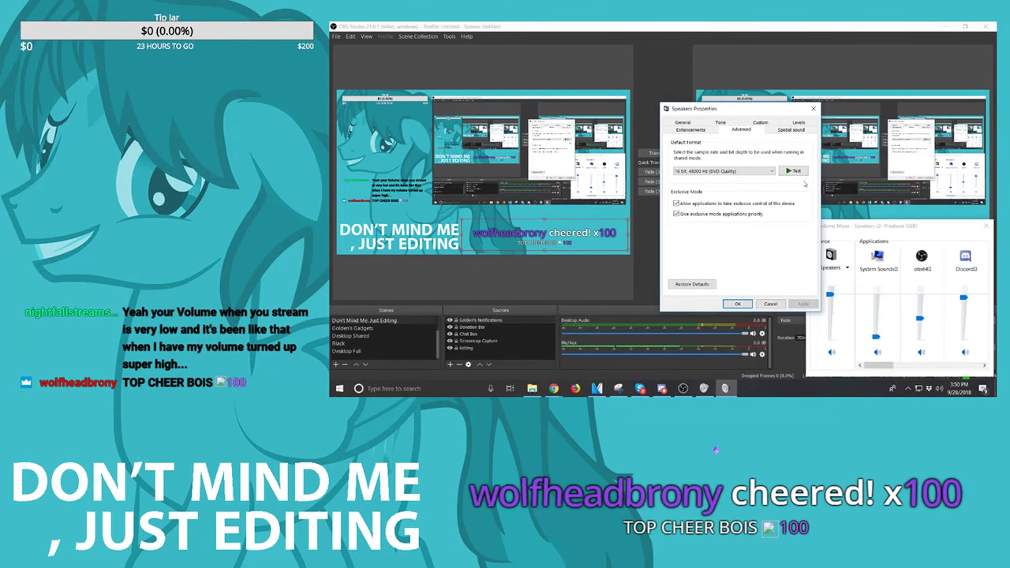
{"action": "left_click", "coordinate": [798, 123]}
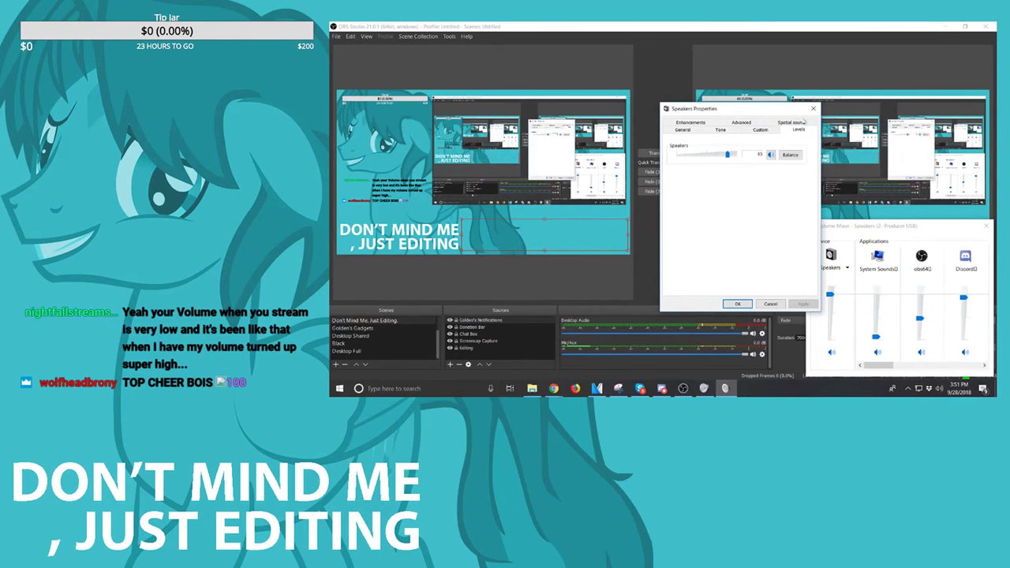
Step: Close the Speakers properties and list the recording devices in the Windows Sound dialog, with the default microphone selected
{"action": "left_click", "coordinate": [812, 110]}
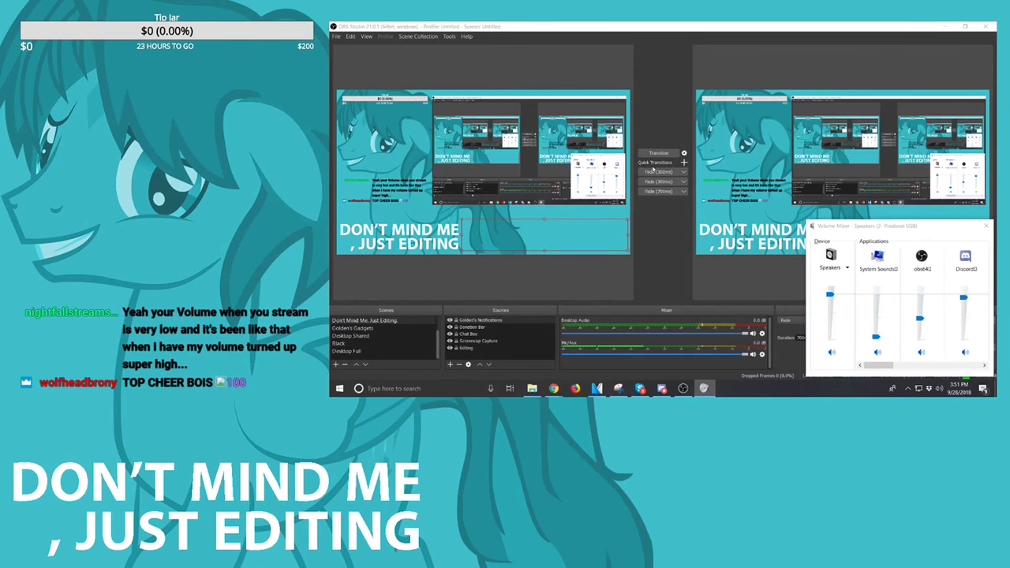
{"action": "left_click_drag", "start_coordinate": [444, 44], "coordinate": [666, 109]}
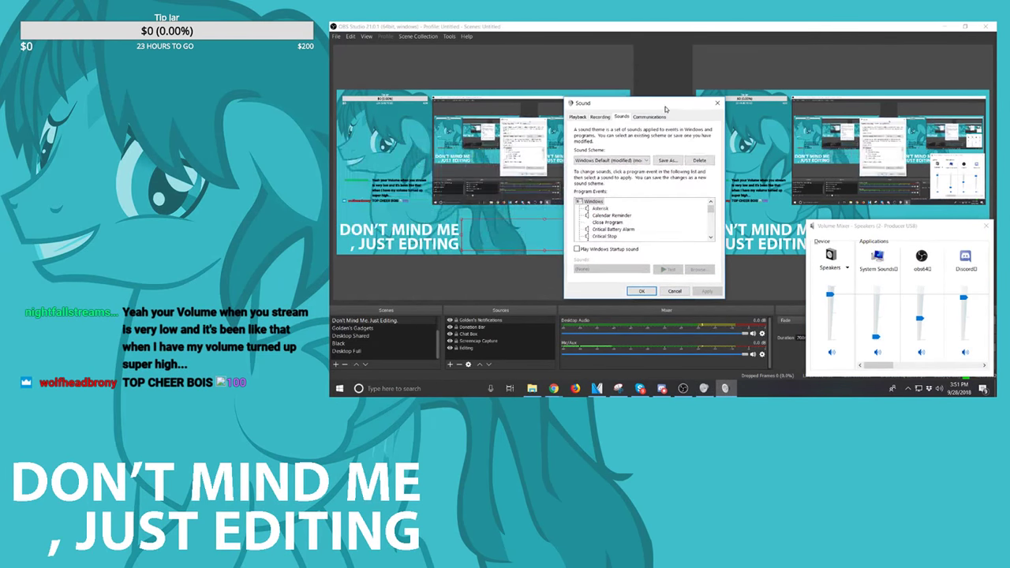
{"action": "left_click", "coordinate": [600, 117]}
{"action": "left_click", "coordinate": [607, 147]}
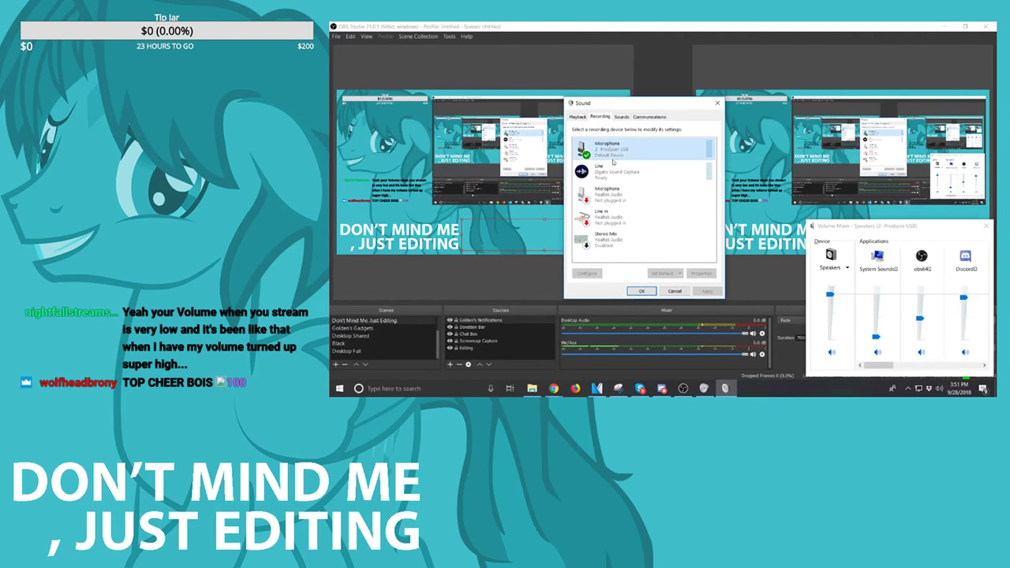
Step: Set the default Producer USB microphone's input level to 50 and close the Sound dialog
{"action": "double_click", "coordinate": [624, 151]}
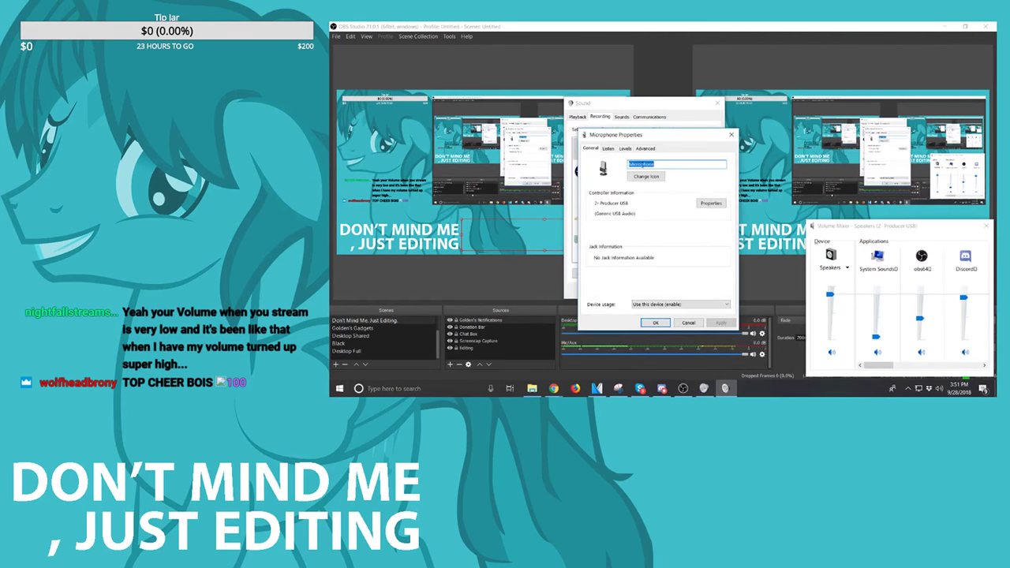
{"action": "left_click", "coordinate": [625, 149]}
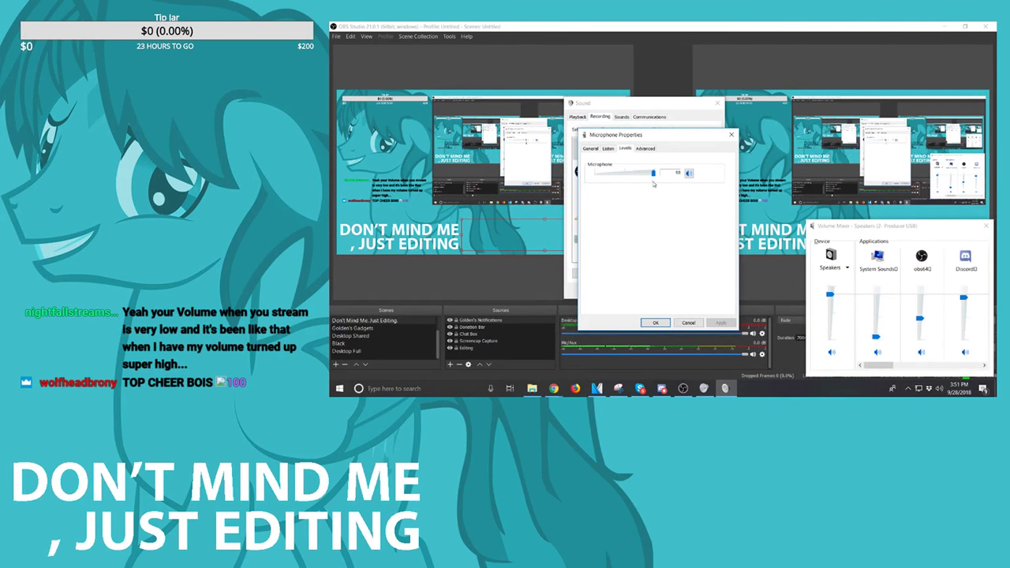
{"action": "left_click_drag", "start_coordinate": [651, 184], "coordinate": [652, 185]}
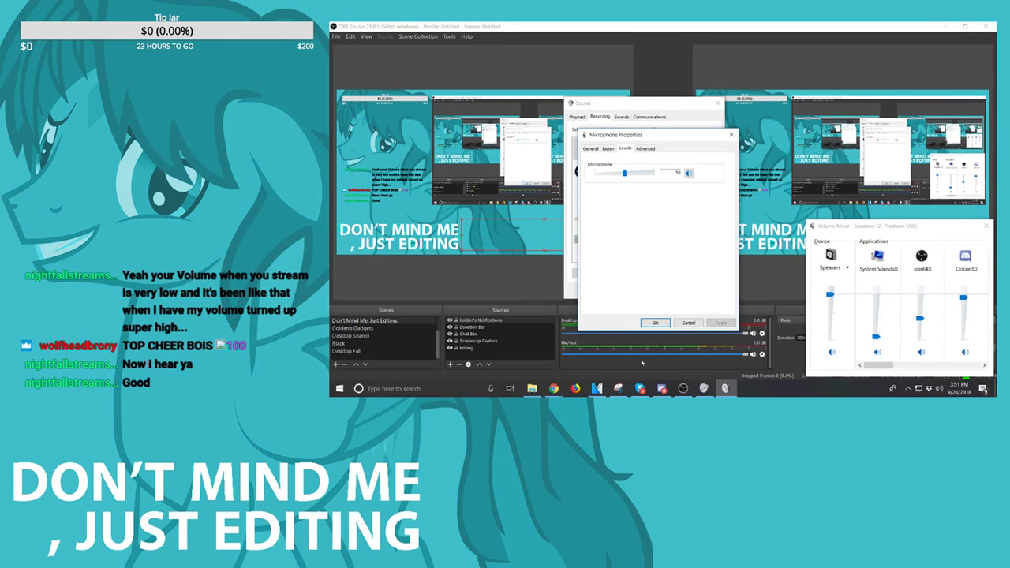
{"action": "left_click", "coordinate": [654, 323]}
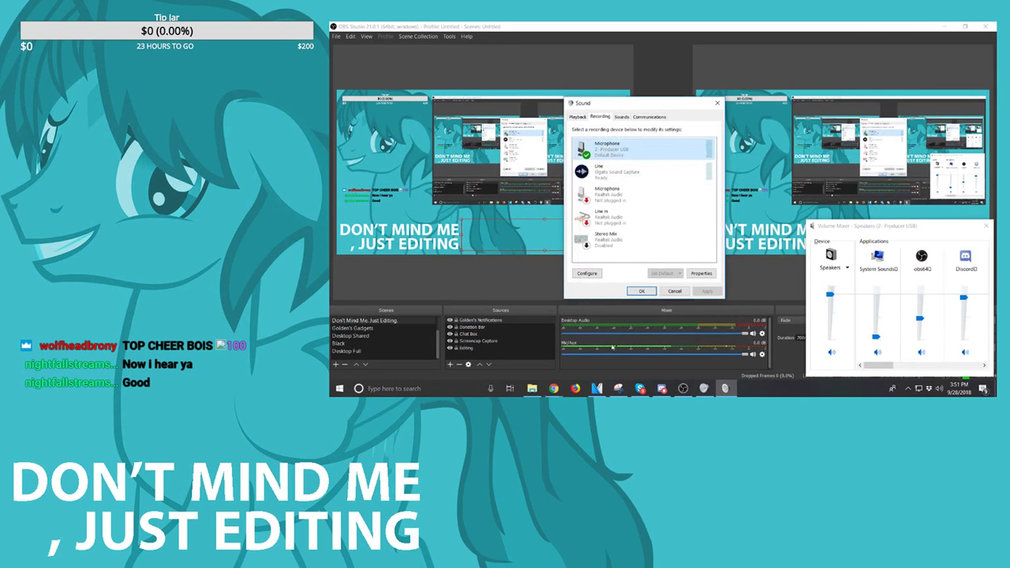
{"action": "left_click", "coordinate": [641, 291]}
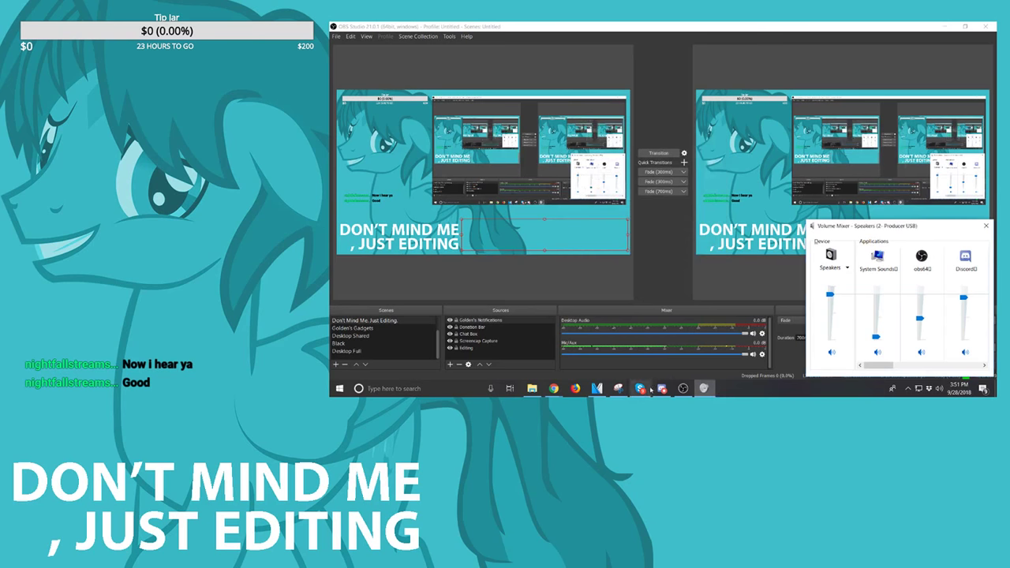
Step: Switch to VEGAS Pro and play the gameplay clip from 00:26:31.06, pausing at 00:27:06.02
{"action": "left_click", "coordinate": [598, 389]}
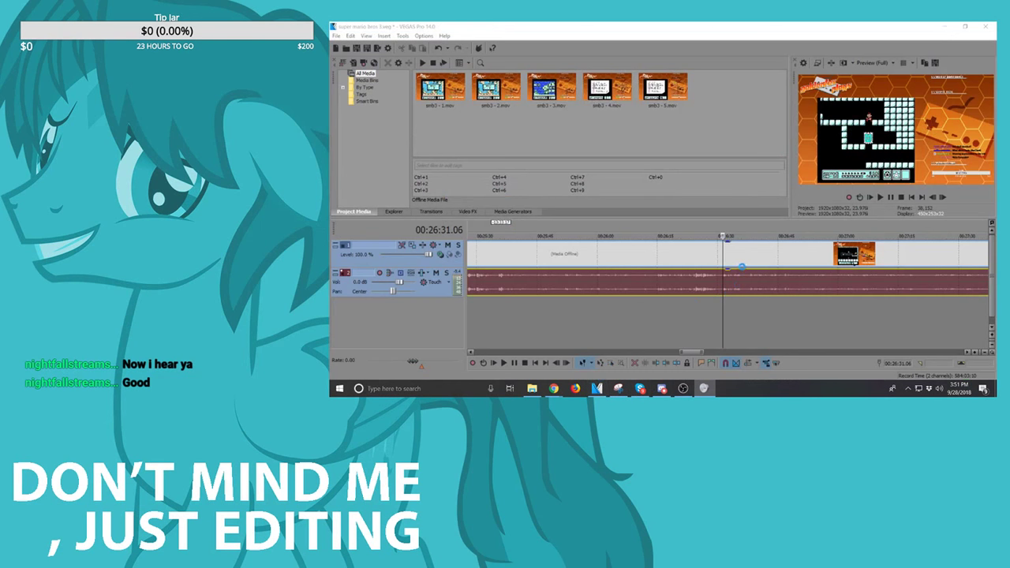
{"action": "key", "text": "space"}
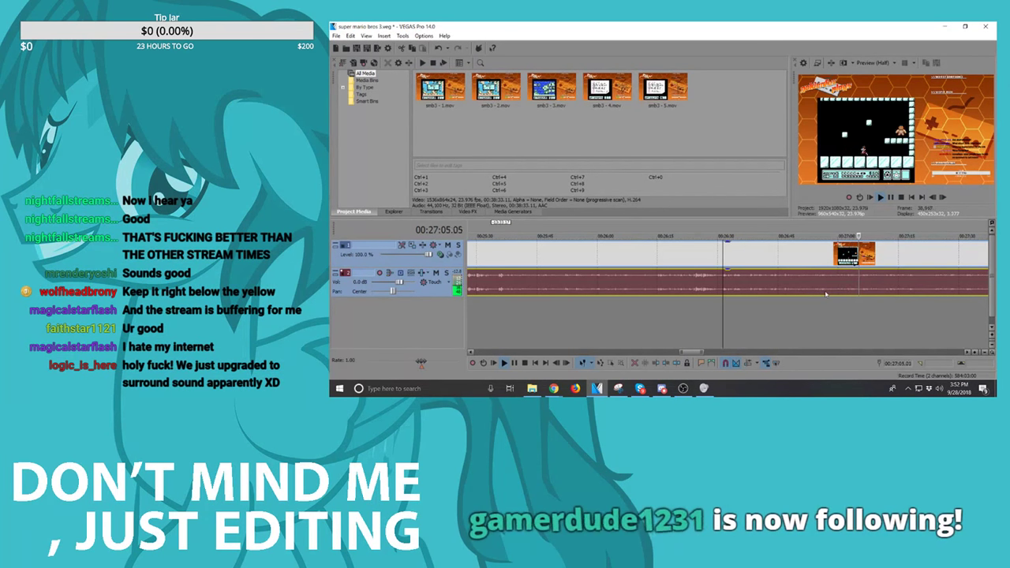
{"action": "key", "text": "Return"}
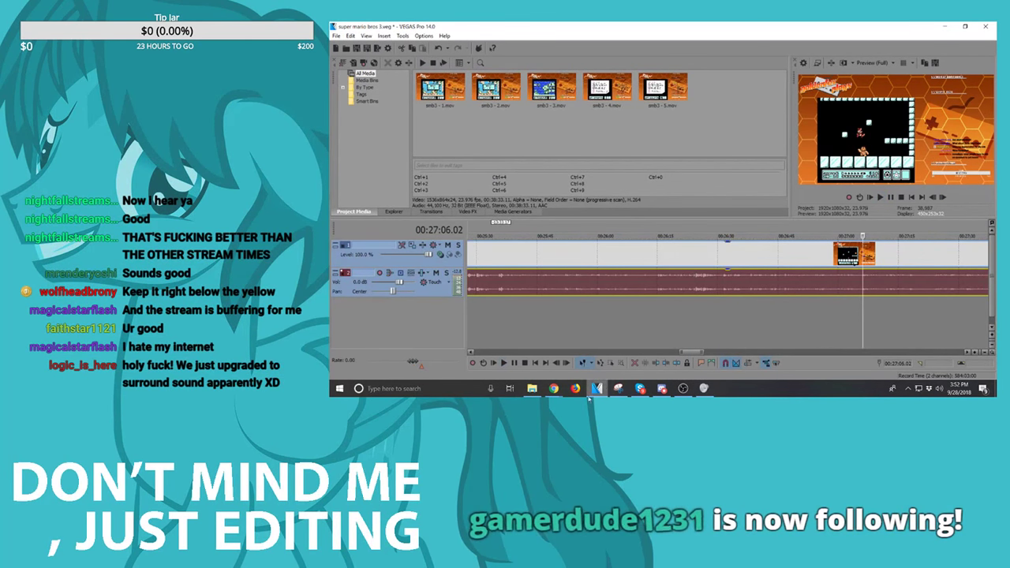
Step: Bring up the Alert Box Widget window in Chrome and return to VEGAS Pro
{"action": "mouse_move", "coordinate": [557, 390]}
{"action": "left_click", "coordinate": [590, 341]}
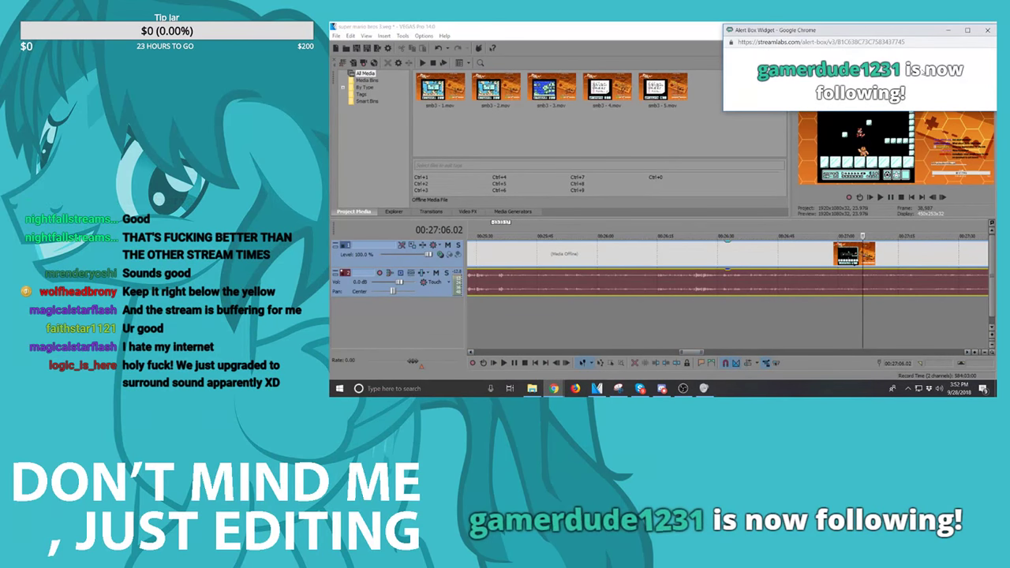
{"action": "left_click", "coordinate": [709, 139]}
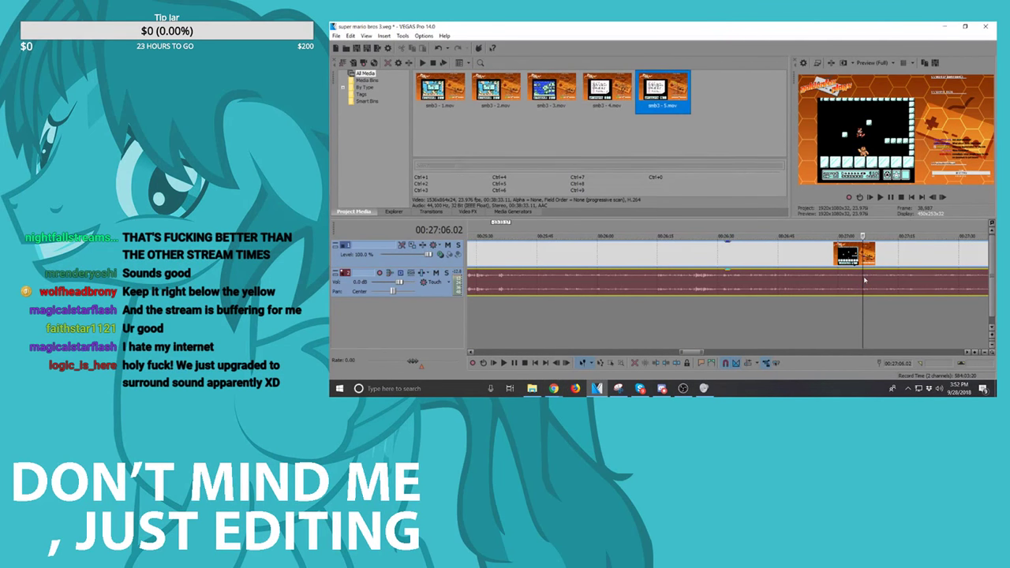
Step: Review the gameplay clip after 00:27:10, playing it from 00:28:40.00
{"action": "left_click", "coordinate": [876, 284]}
{"action": "scroll", "coordinate": [874, 284], "scroll_direction": "down", "scroll_amount": 3}
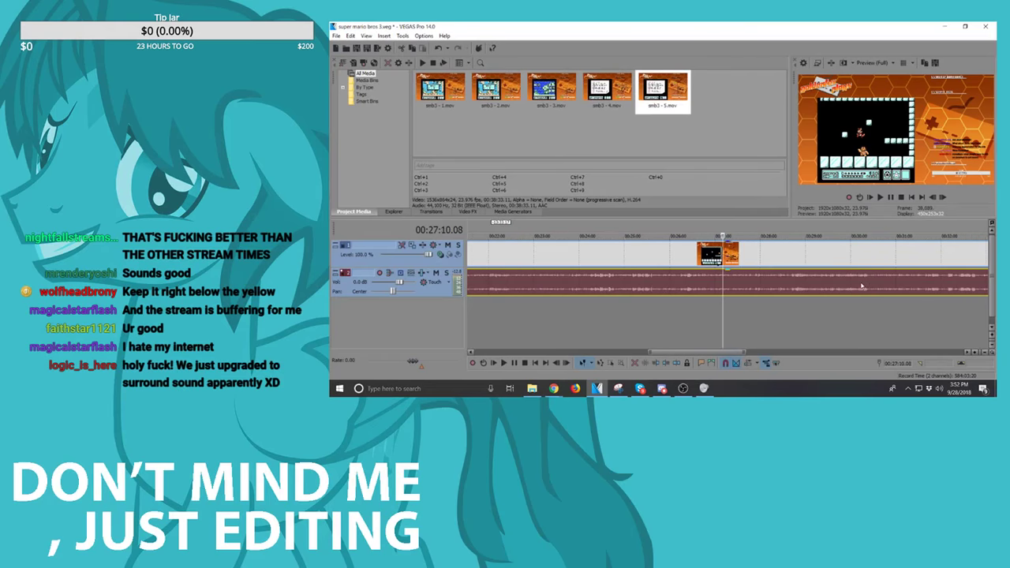
{"action": "left_click", "coordinate": [791, 284]}
{"action": "scroll", "coordinate": [792, 284], "scroll_direction": "up", "scroll_amount": 3}
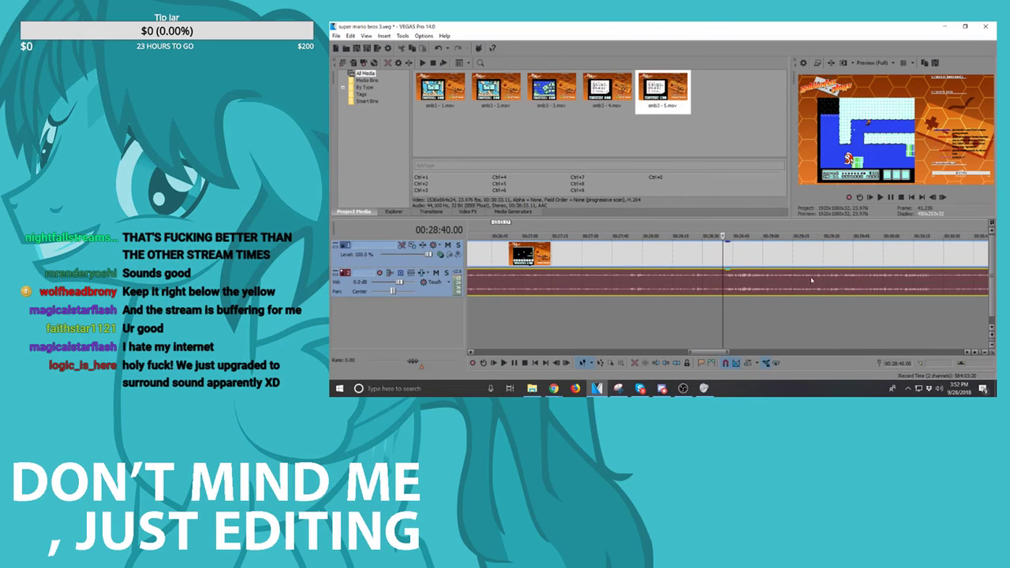
{"action": "key", "text": "space"}
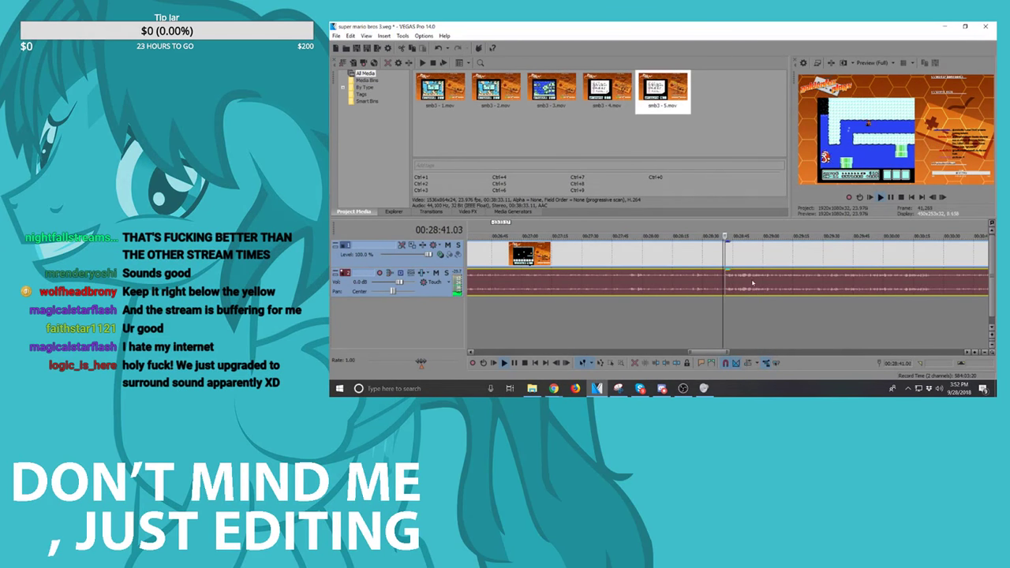
{"action": "scroll", "coordinate": [754, 283], "scroll_direction": "up", "scroll_amount": 2}
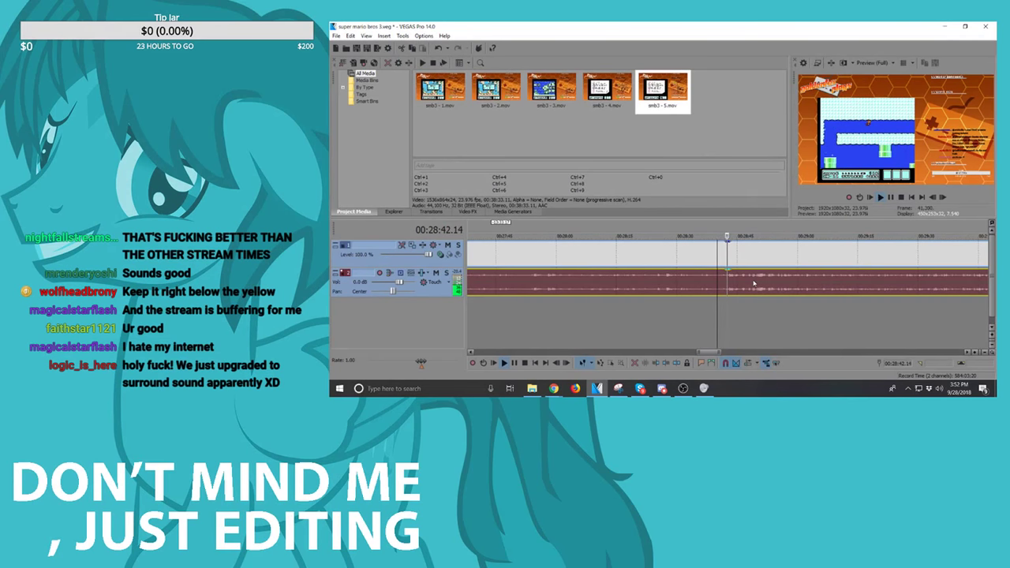
{"action": "scroll", "coordinate": [781, 282], "scroll_direction": "down", "scroll_amount": 3}
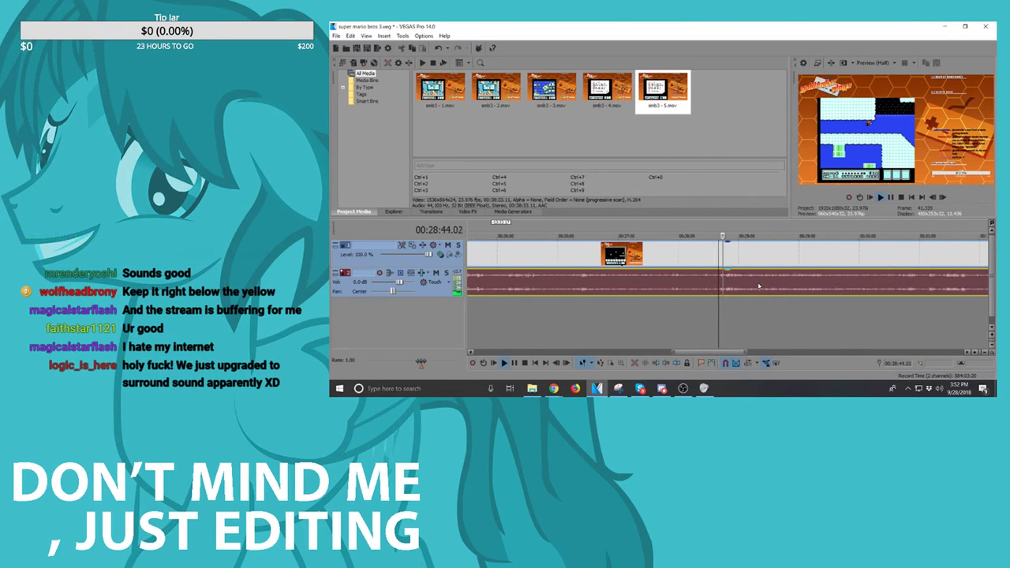
Step: Sample the gameplay clip further along, checking 00:33:18, 00:33:35 and 00:34:31
{"action": "left_click", "coordinate": [825, 282]}
{"action": "scroll", "coordinate": [829, 284], "scroll_direction": "up", "scroll_amount": 3}
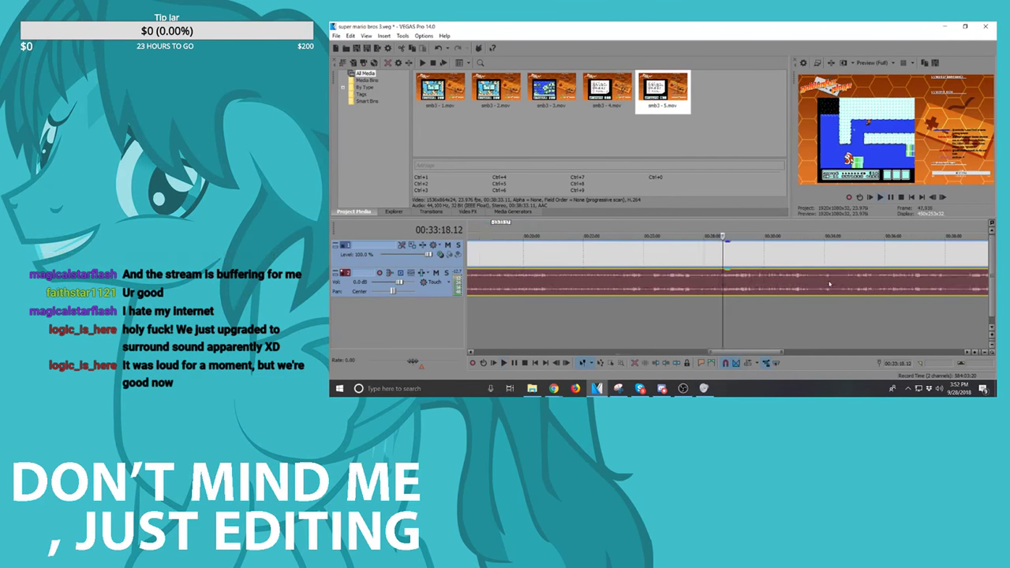
{"action": "left_click", "coordinate": [749, 285]}
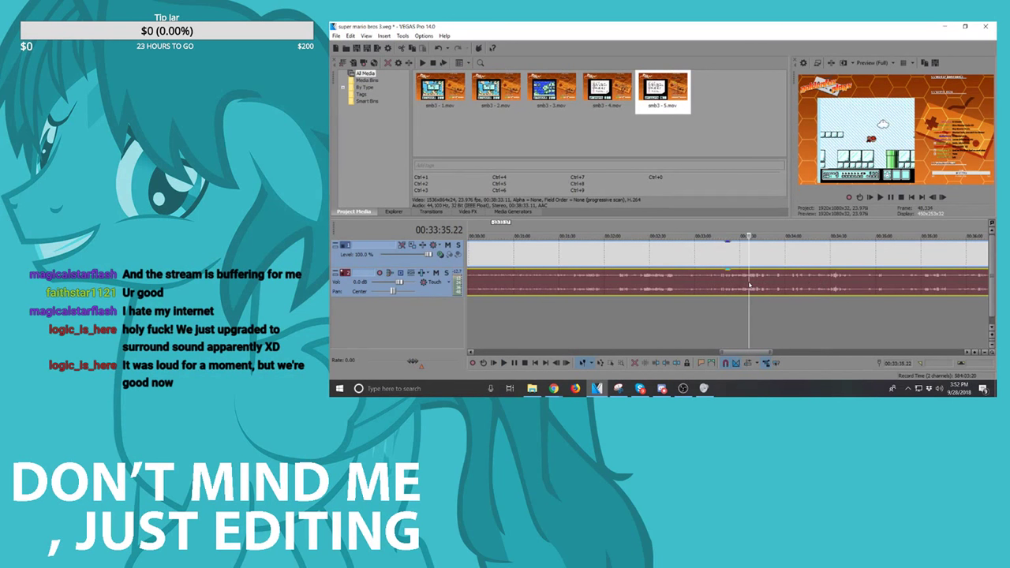
{"action": "key", "text": "space"}
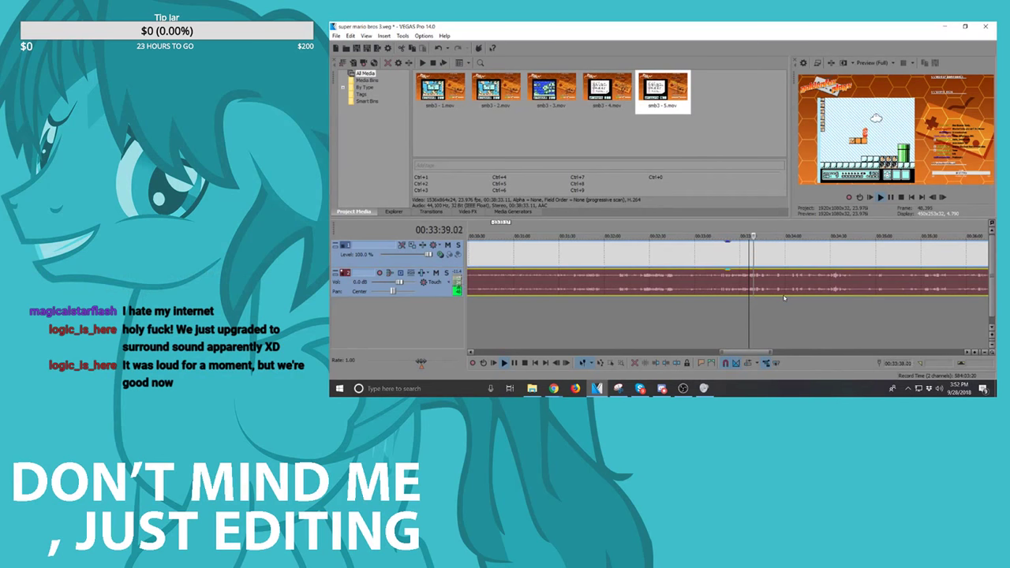
{"action": "left_click", "coordinate": [833, 281]}
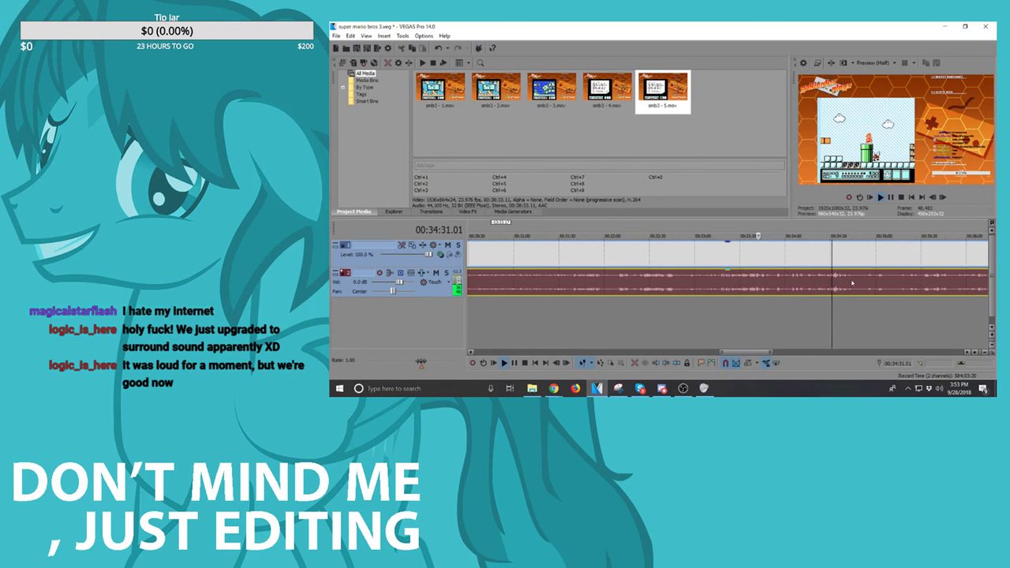
{"action": "scroll", "coordinate": [851, 281], "scroll_direction": "up", "scroll_amount": 3}
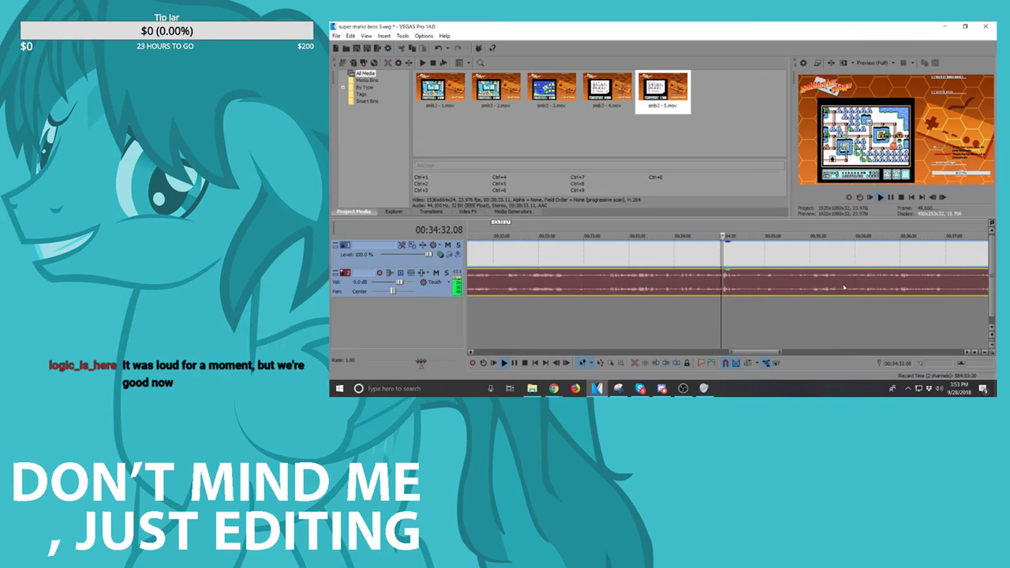
{"action": "scroll", "coordinate": [838, 284], "scroll_direction": "down", "scroll_amount": 5}
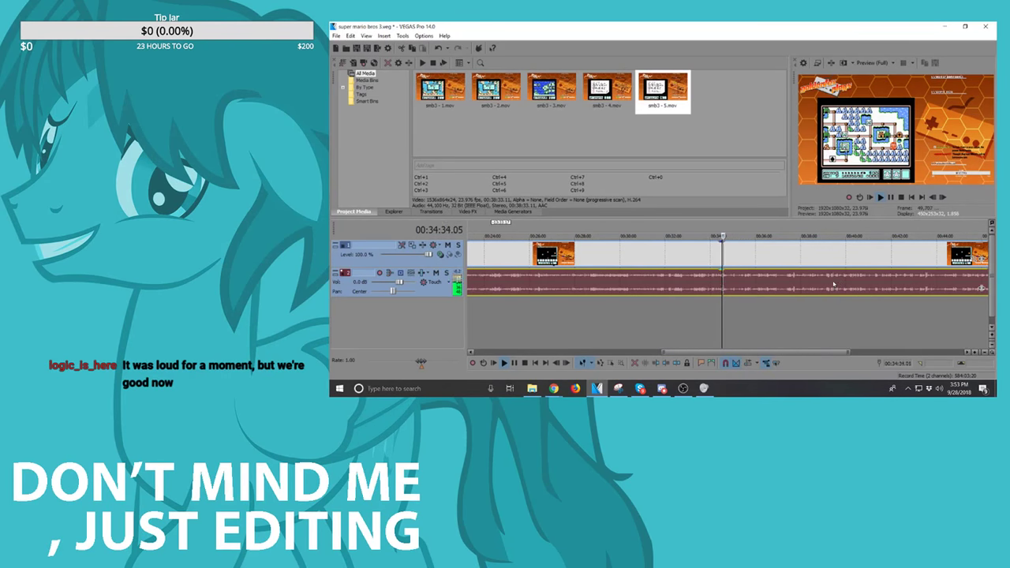
{"action": "key", "text": "space"}
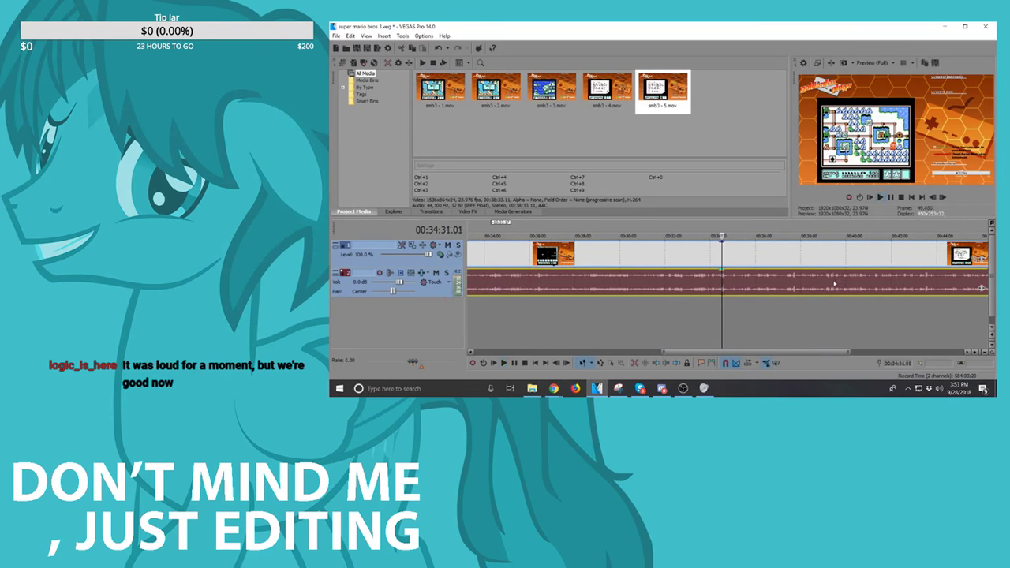
Step: Play the clip between about 00:37:22 and 00:37:44 to locate the start of the airship section
{"action": "left_click", "coordinate": [788, 286]}
{"action": "scroll", "coordinate": [791, 283], "scroll_direction": "up", "scroll_amount": 2}
{"action": "key", "text": "space"}
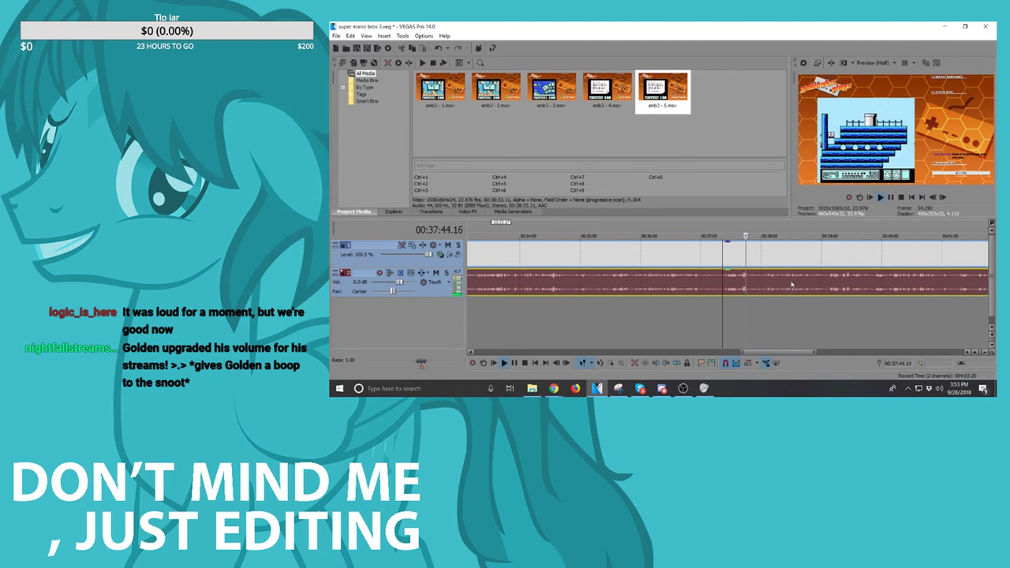
{"action": "key", "text": "space"}
{"action": "scroll", "coordinate": [742, 281], "scroll_direction": "up", "scroll_amount": 3}
{"action": "key", "text": "space"}
{"action": "key", "text": "space"}
{"action": "scroll", "coordinate": [765, 276], "scroll_direction": "up", "scroll_amount": 4}
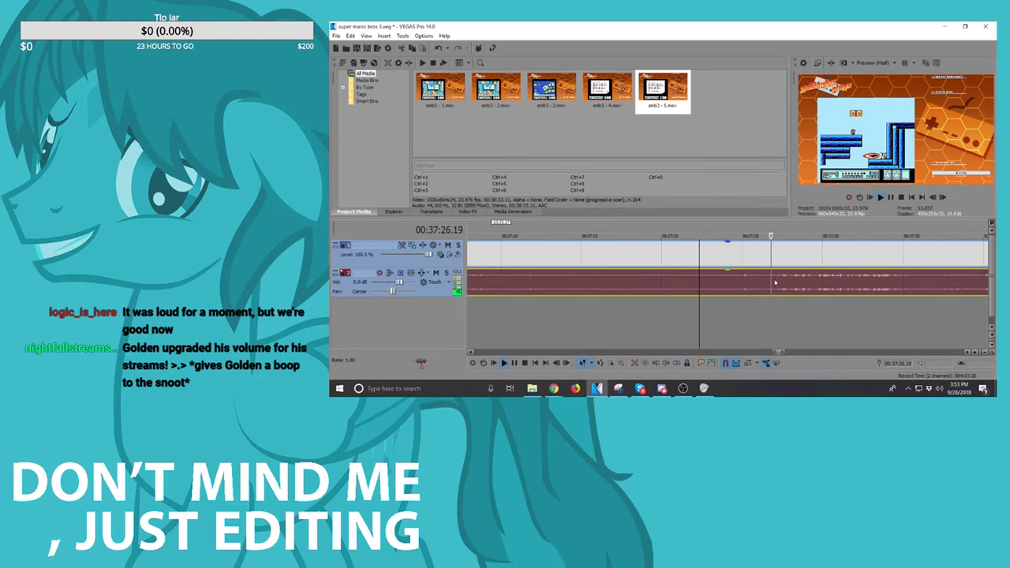
Step: Split the video and audio at 00:37:26.22 and 00:37:45.02 to isolate the airship segment
{"action": "left_click", "coordinate": [774, 282]}
{"action": "key", "text": "s"}
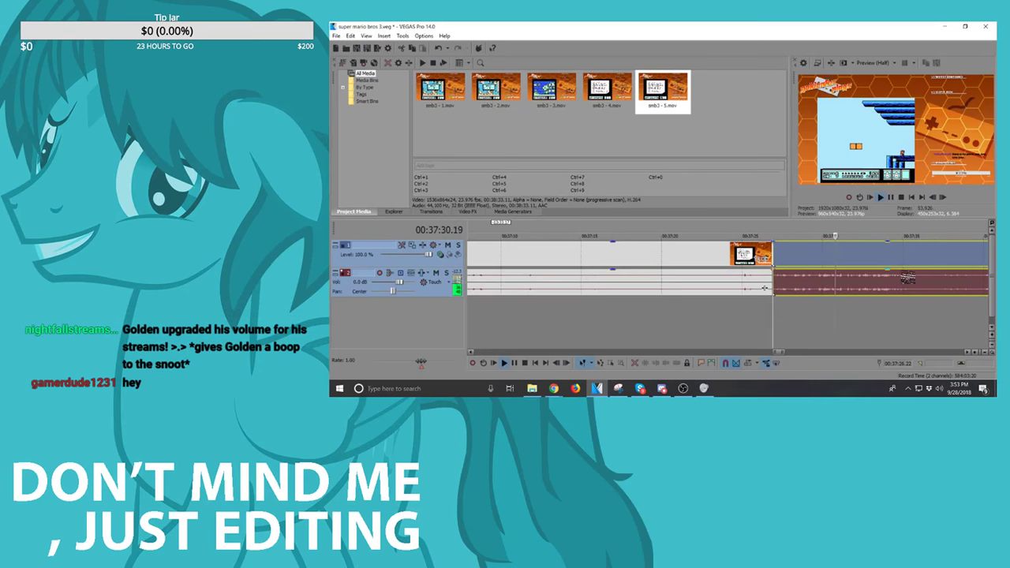
{"action": "scroll", "coordinate": [908, 282], "scroll_direction": "down", "scroll_amount": 1}
{"action": "scroll", "coordinate": [907, 282], "scroll_direction": "down", "scroll_amount": 1}
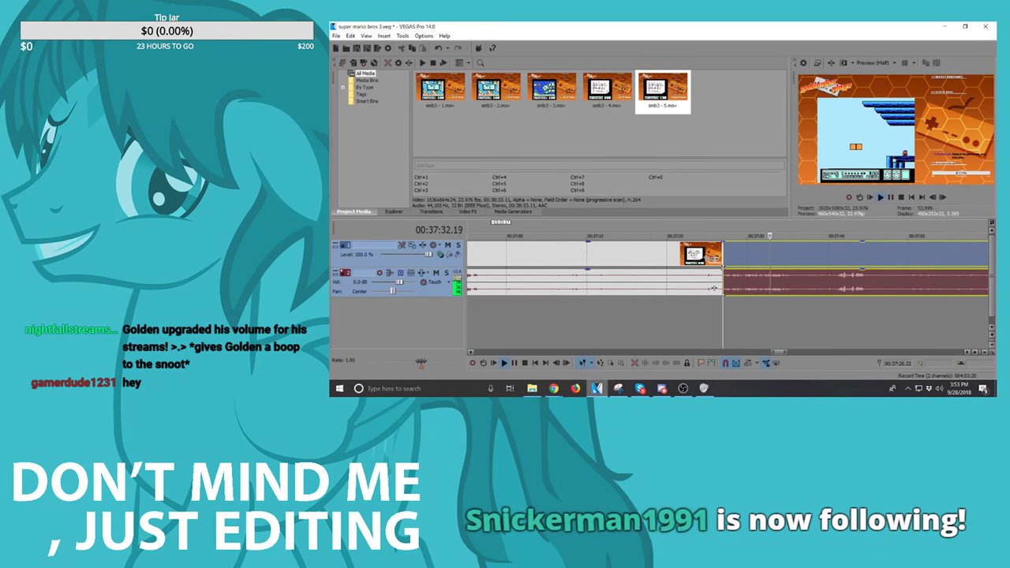
{"action": "mouse_move", "coordinate": [554, 389]}
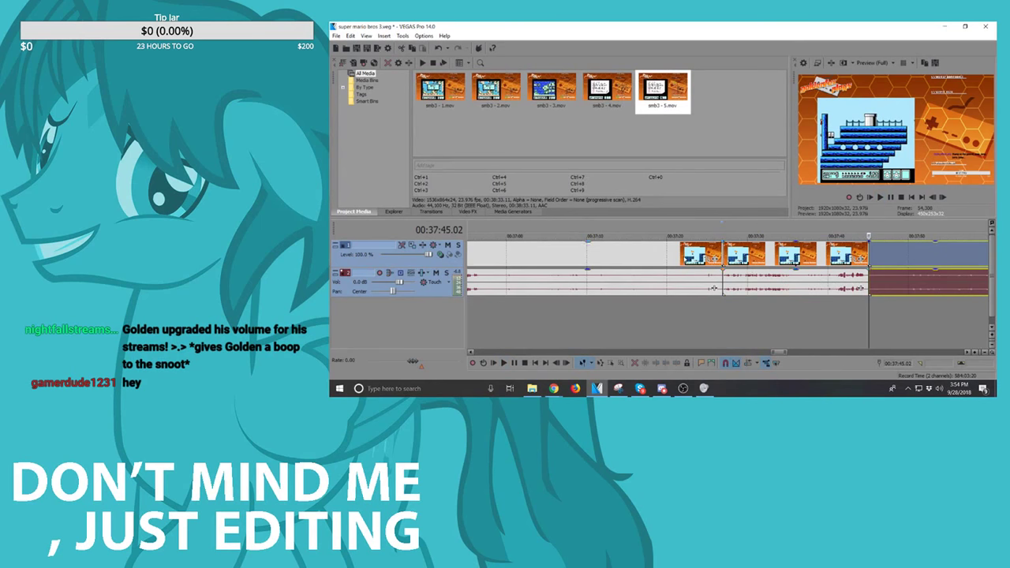
Step: Delete the clip portion before the isolated airship segment and move that segment about 13 seconds earlier
{"action": "left_click", "coordinate": [683, 260]}
{"action": "key", "text": "Delete"}
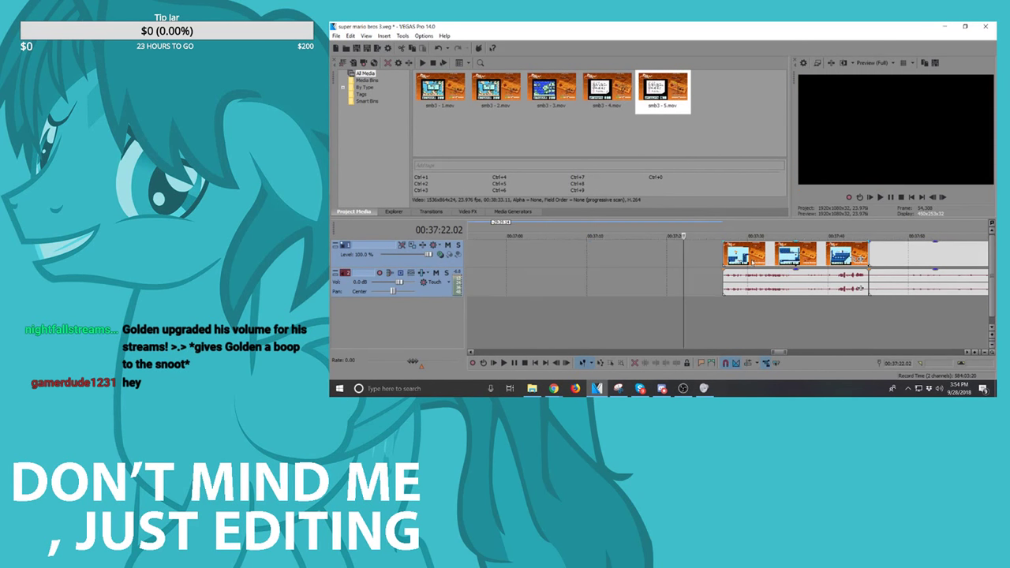
{"action": "left_click_drag", "start_coordinate": [789, 260], "coordinate": [682, 260]}
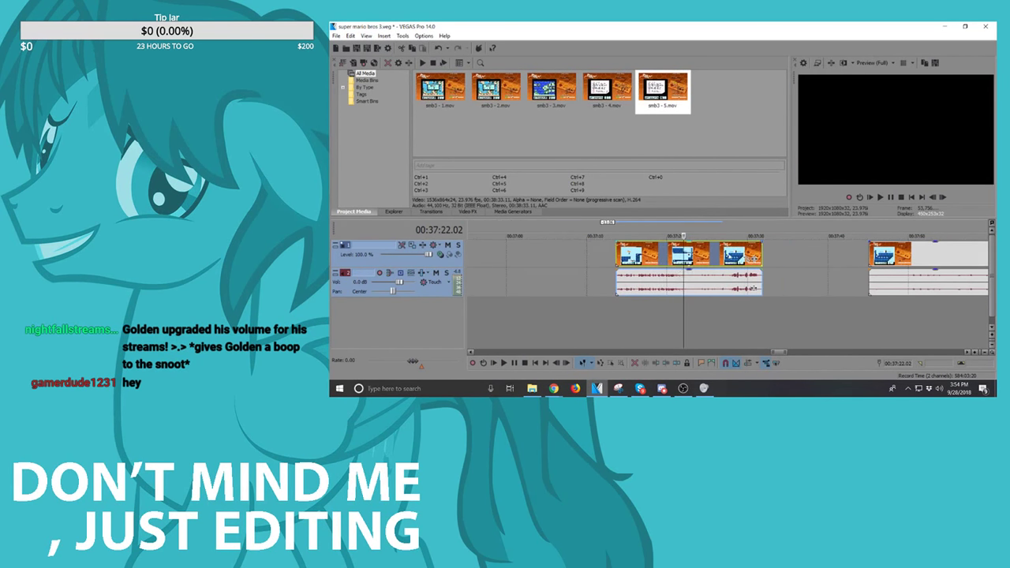
Step: Play the airship segment from 00:37:27.10 and trim its start to 00:37:24.02
{"action": "left_click", "coordinate": [726, 260]}
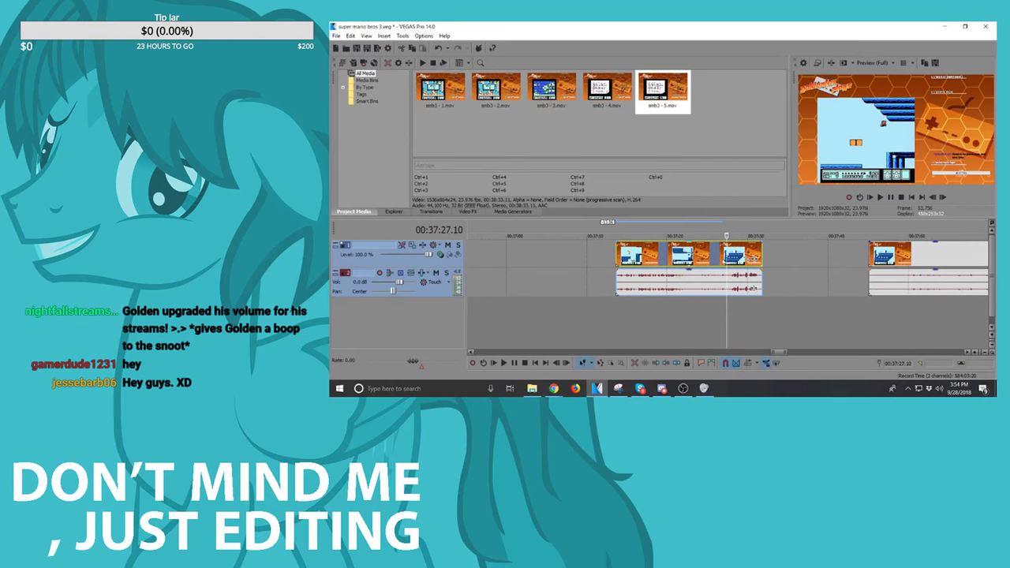
{"action": "key", "text": "space"}
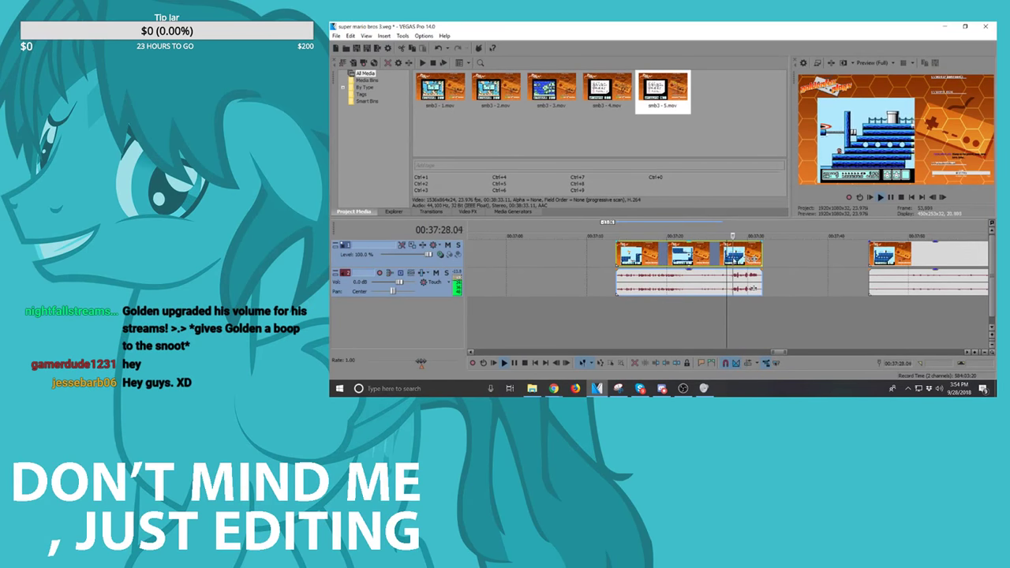
{"action": "left_click", "coordinate": [700, 262]}
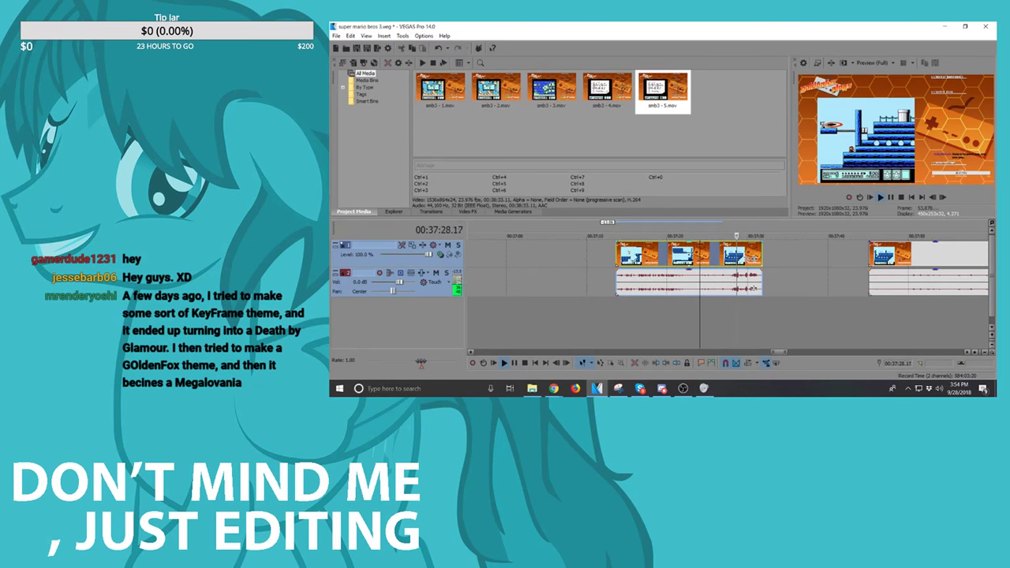
{"action": "left_click_drag", "start_coordinate": [614, 261], "coordinate": [699, 257]}
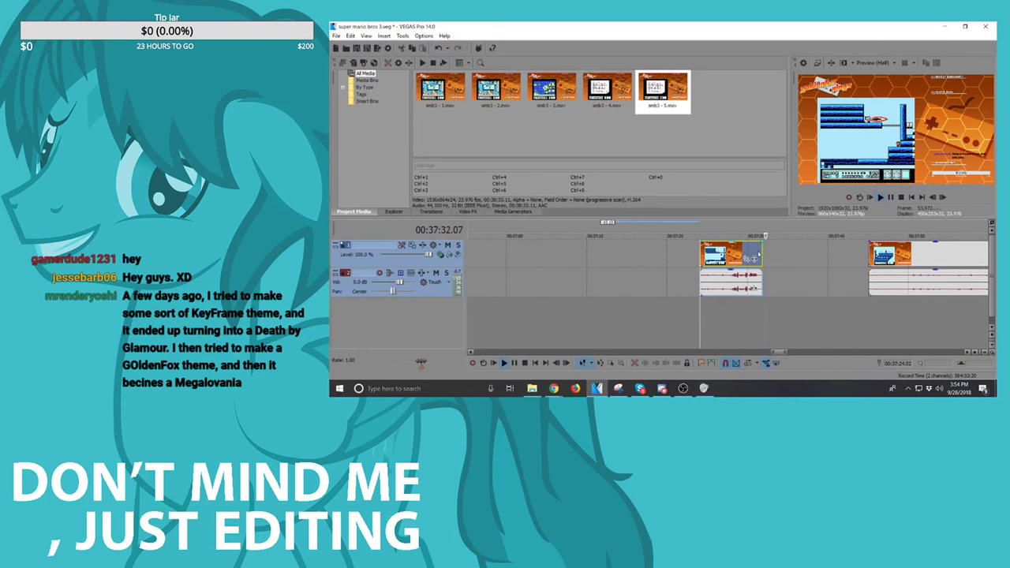
Step: Extend the airship segment's end by about 5 seconds, split it at 00:37:33.09 and delete the piece after the split
{"action": "key", "text": "space"}
{"action": "left_click_drag", "start_coordinate": [755, 258], "coordinate": [794, 288]}
{"action": "key", "text": "space"}
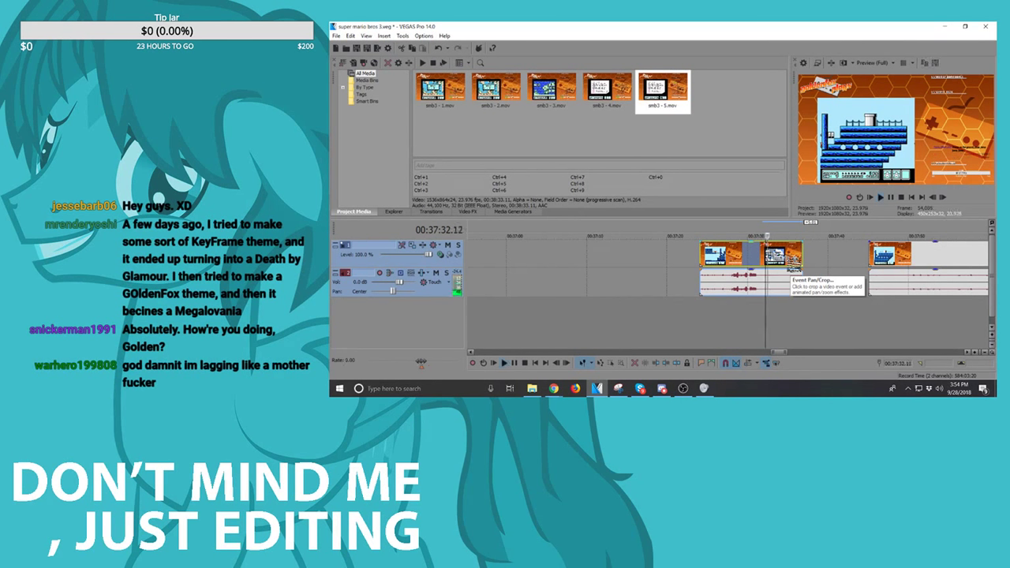
{"action": "key", "text": "space"}
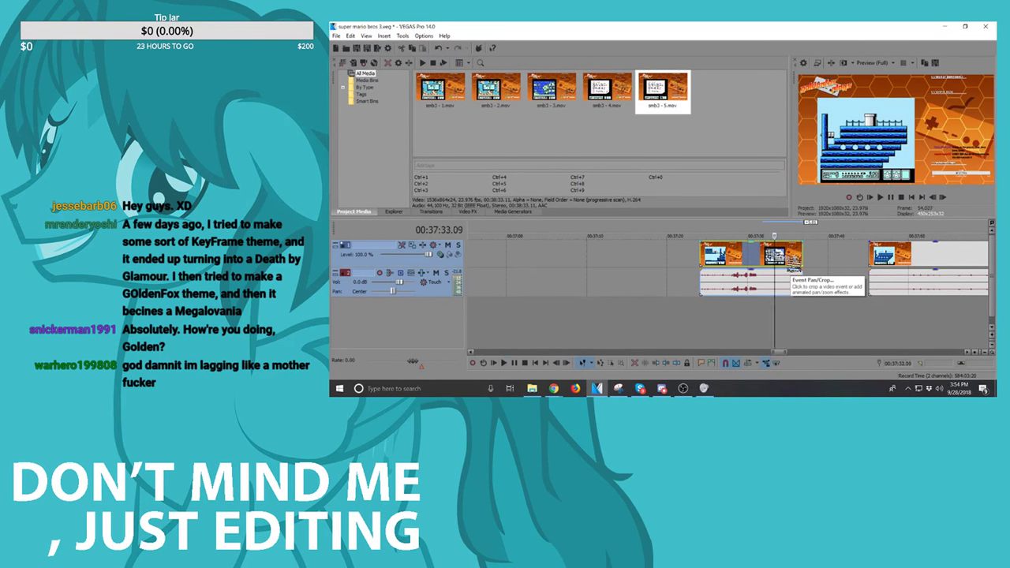
{"action": "key", "text": "s"}
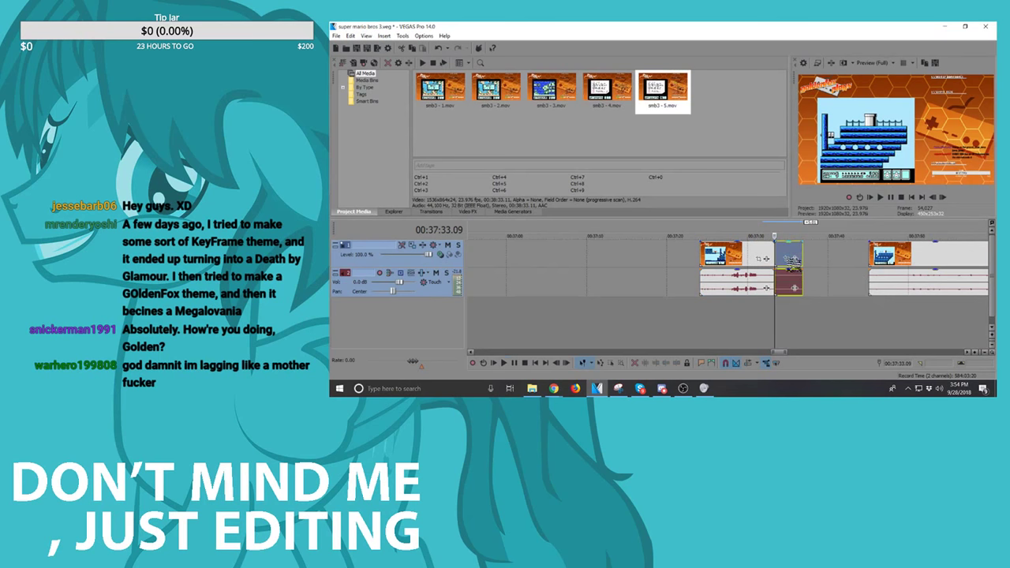
{"action": "key", "text": "Delete"}
Step: Move the trimmed airship segment to the end of the assembled clips, so that it finishes at about 00:07:01
{"action": "scroll", "coordinate": [763, 261], "scroll_direction": "down", "scroll_amount": 12}
{"action": "scroll", "coordinate": [762, 261], "scroll_direction": "up", "scroll_amount": 5}
{"action": "left_click_drag", "start_coordinate": [696, 259], "coordinate": [626, 259]}
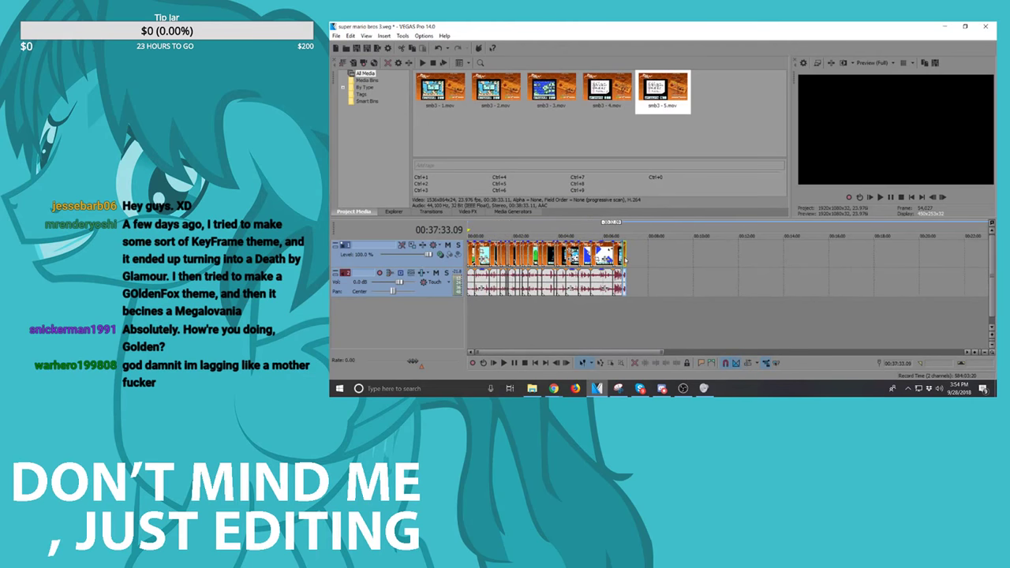
{"action": "scroll", "coordinate": [627, 249], "scroll_direction": "down", "scroll_amount": 5}
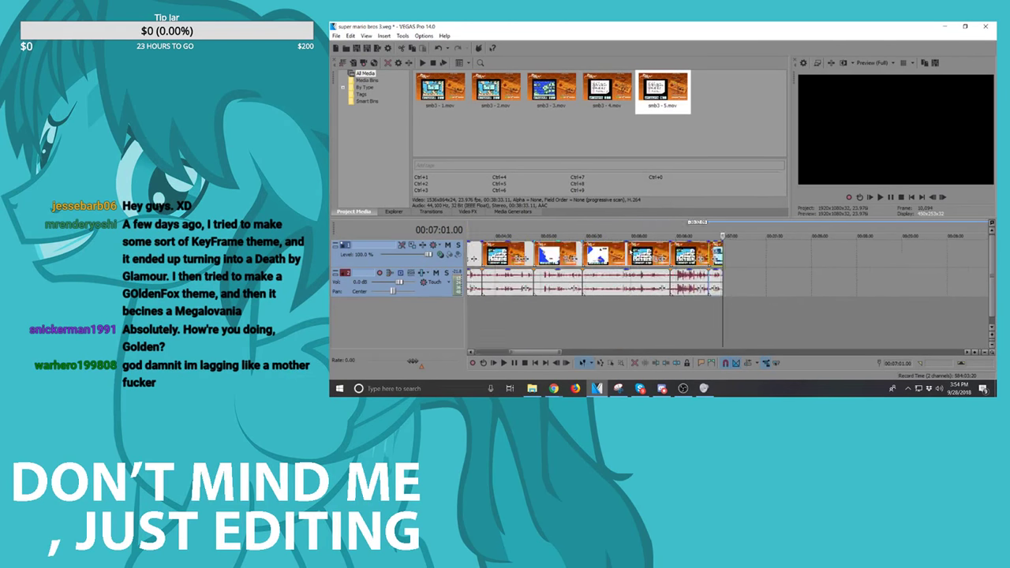
Step: Review the assembled edit from its opening, playing from 00:00:19.07 and again from the start of the third clip
{"action": "left_click", "coordinate": [468, 251]}
{"action": "scroll", "coordinate": [468, 251], "scroll_direction": "up", "scroll_amount": 6}
{"action": "left_click", "coordinate": [481, 251]}
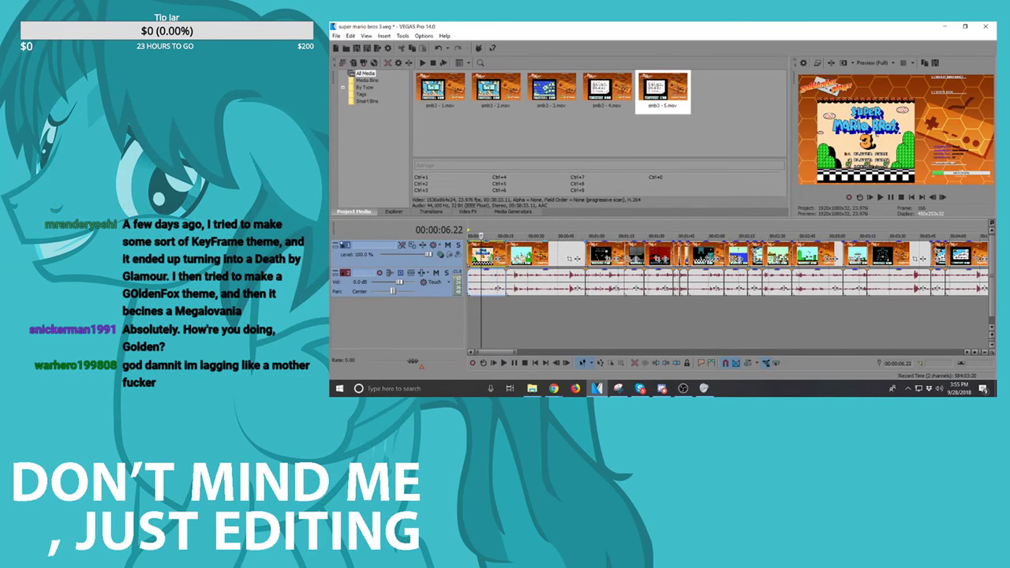
{"action": "left_click", "coordinate": [507, 253]}
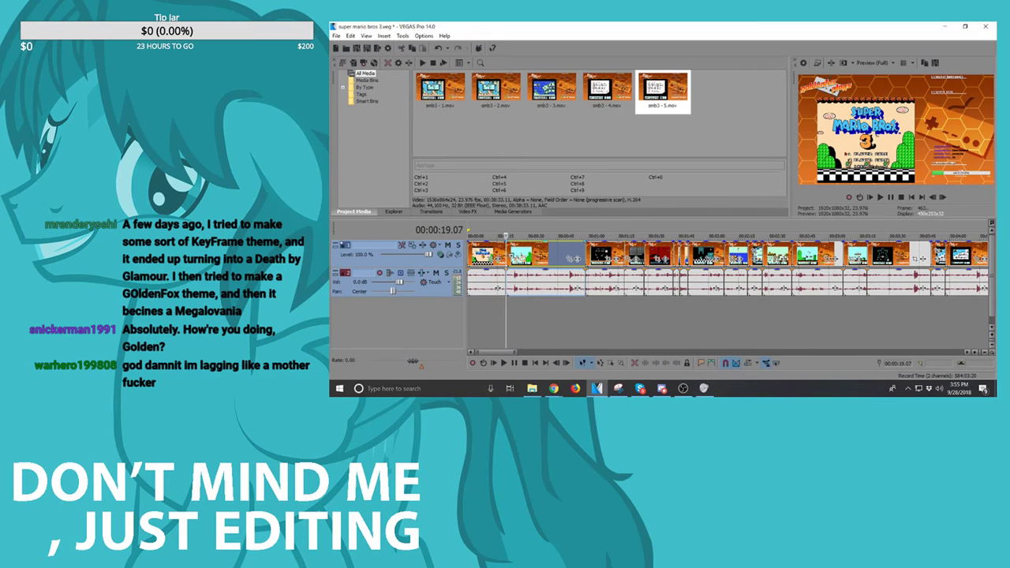
{"action": "key", "text": "space"}
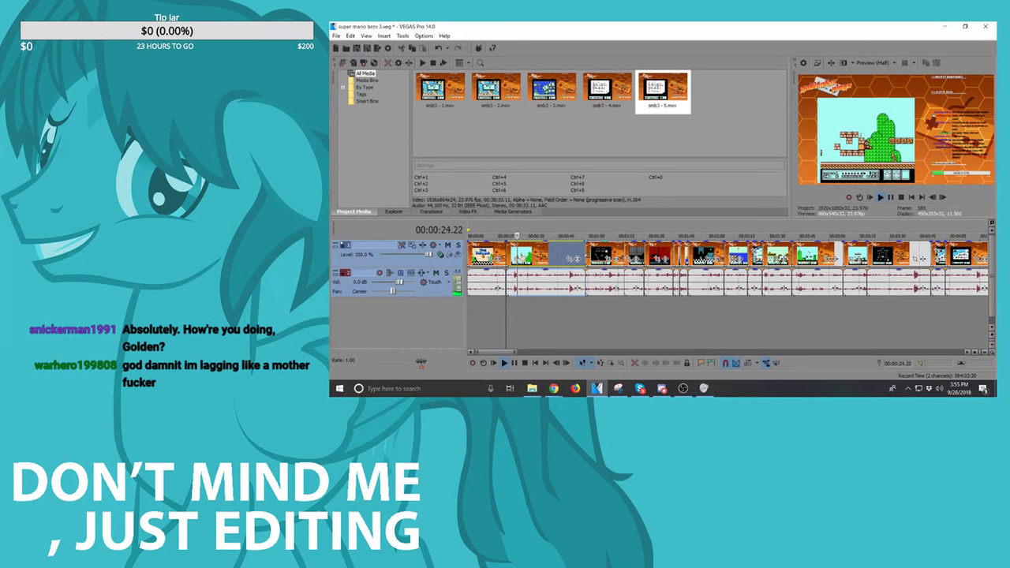
{"action": "left_click", "coordinate": [586, 256]}
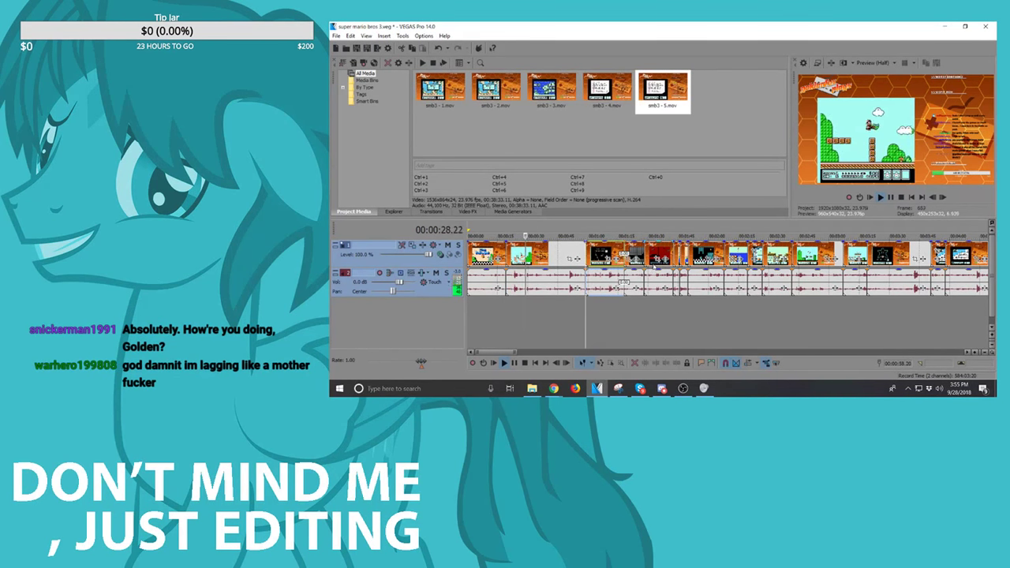
{"action": "key", "text": "space"}
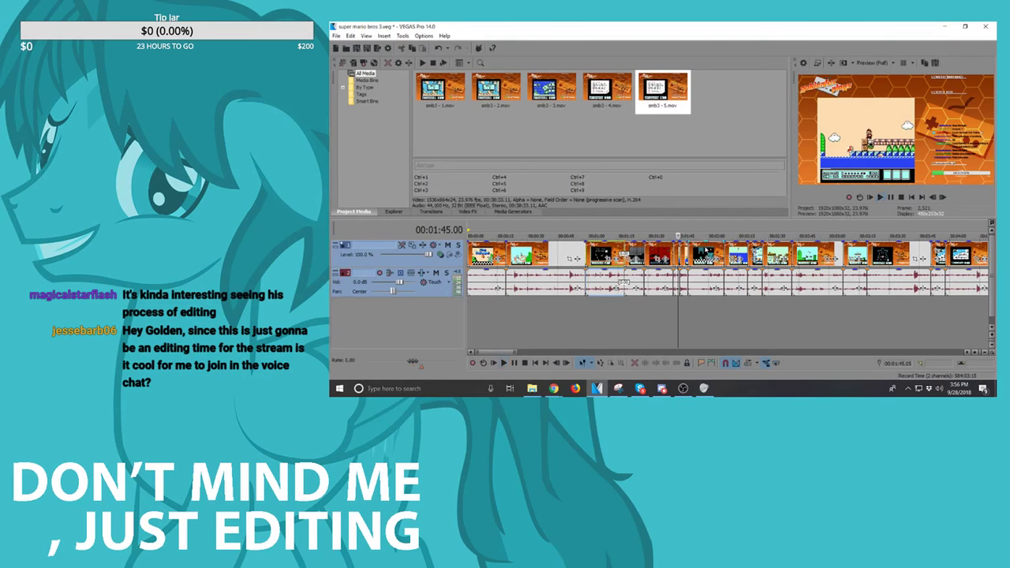
Step: Replay the passage around 00:01:43 to 00:01:46 and continue playback to 00:01:52.22
{"action": "key", "text": "k"}
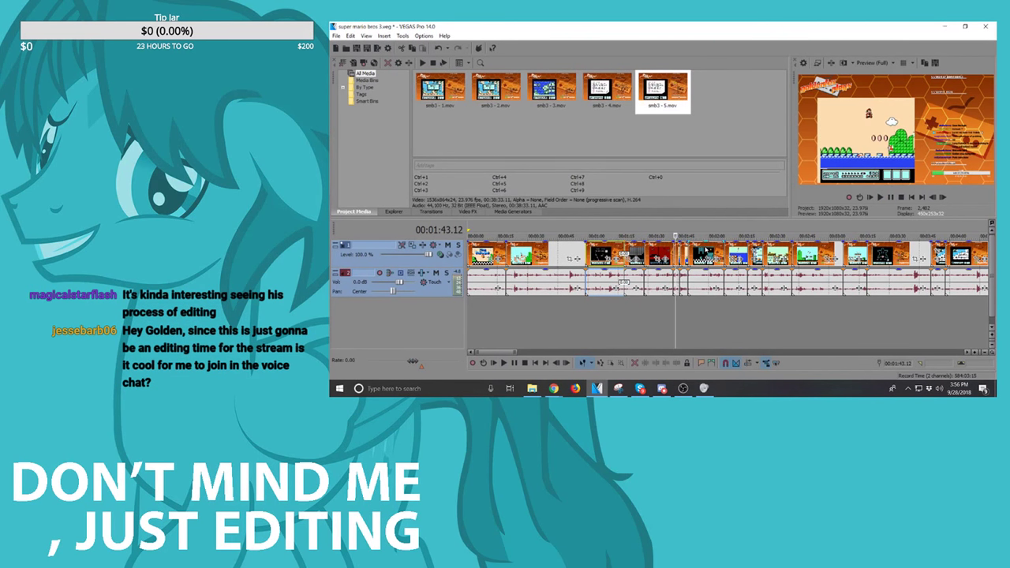
{"action": "key", "text": "space"}
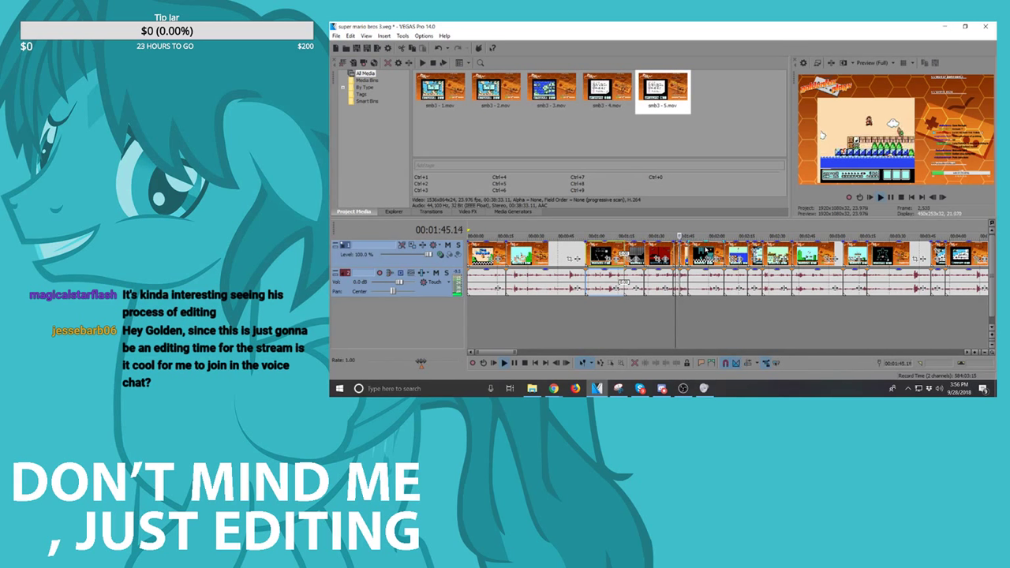
{"action": "key", "text": "space"}
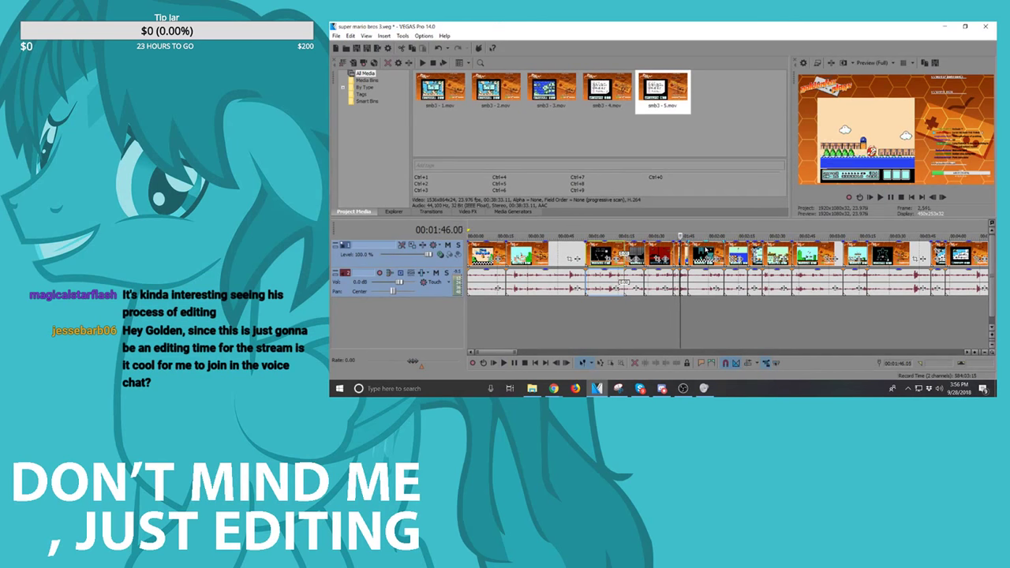
{"action": "key", "text": "Left"}
{"action": "key", "text": "Left"}
{"action": "key", "text": "Left"}
{"action": "key", "text": "Left"}
{"action": "key", "text": "Left"}
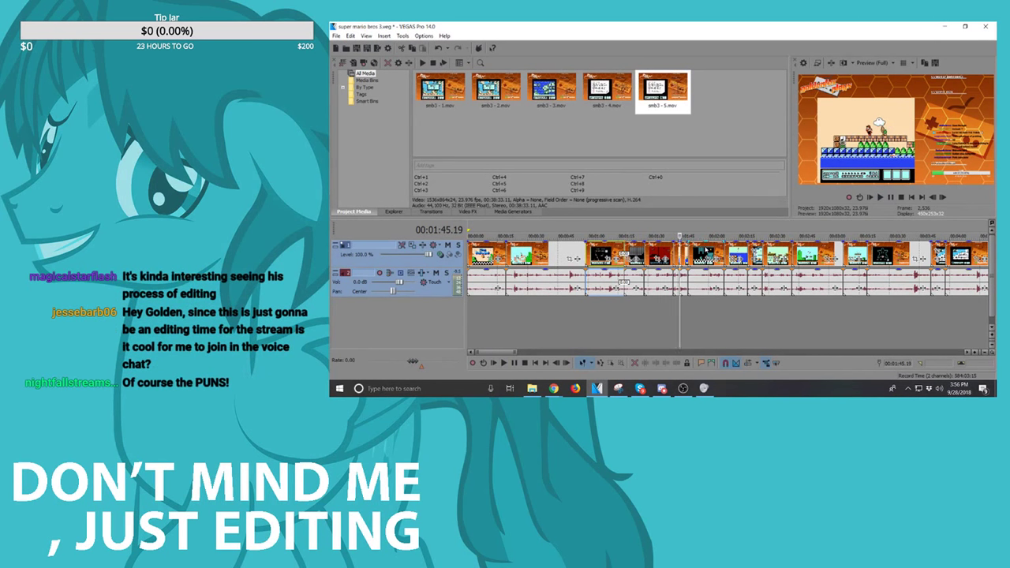
{"action": "key", "text": "space"}
{"action": "key", "text": "space"}
{"action": "key", "text": "space"}
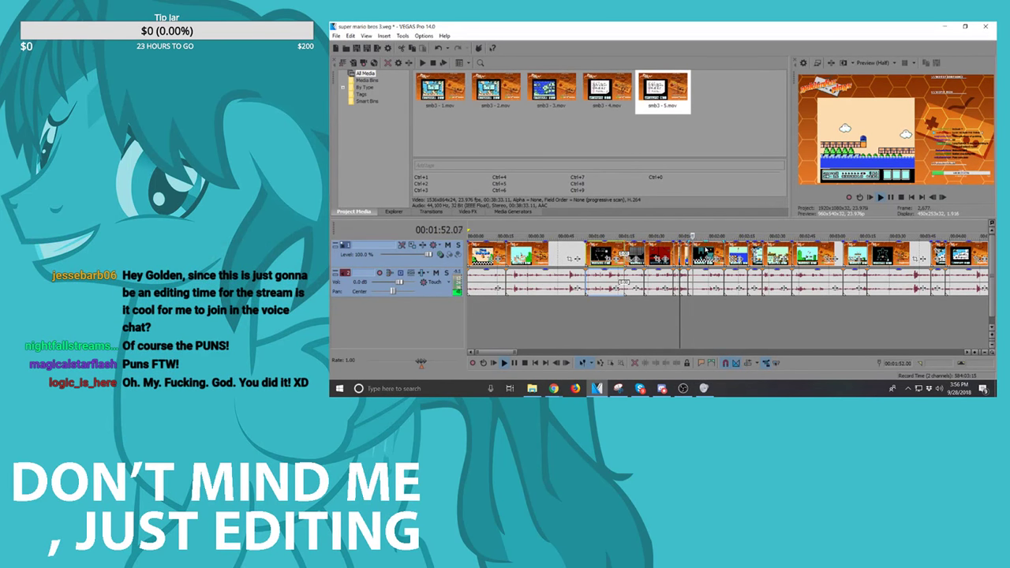
{"action": "key", "text": "space"}
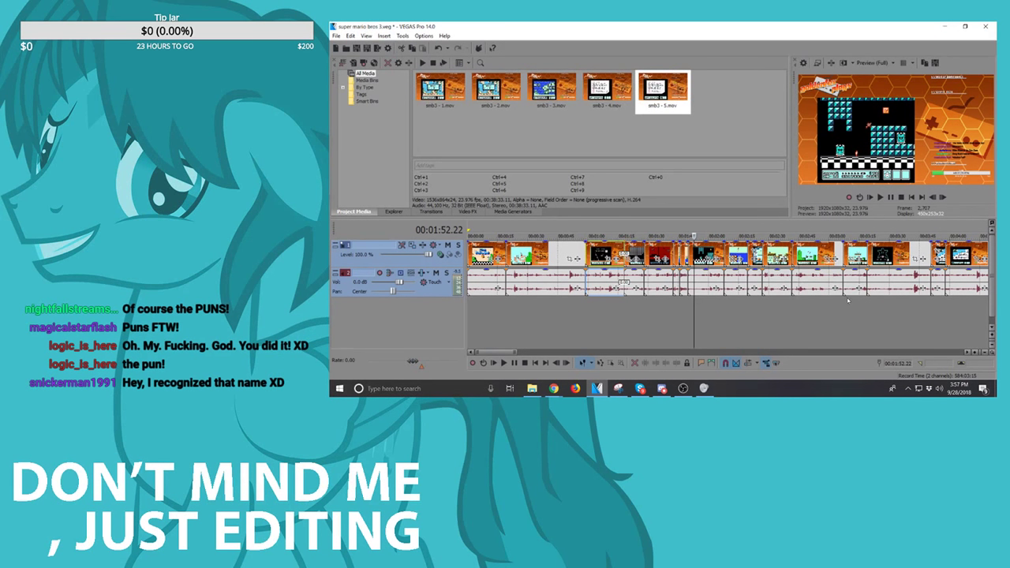
Step: Play the dark fortress clip from 00:01:56.17, and replay it from its start at 00:01:49.22
{"action": "scroll", "coordinate": [706, 249], "scroll_direction": "up", "scroll_amount": 3}
{"action": "left_click", "coordinate": [745, 260]}
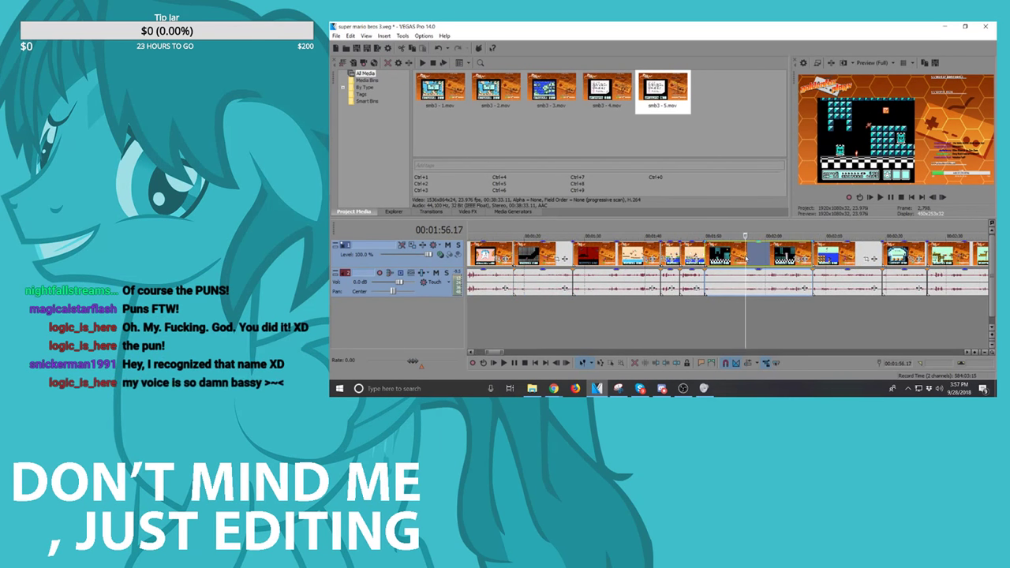
{"action": "key", "text": "space"}
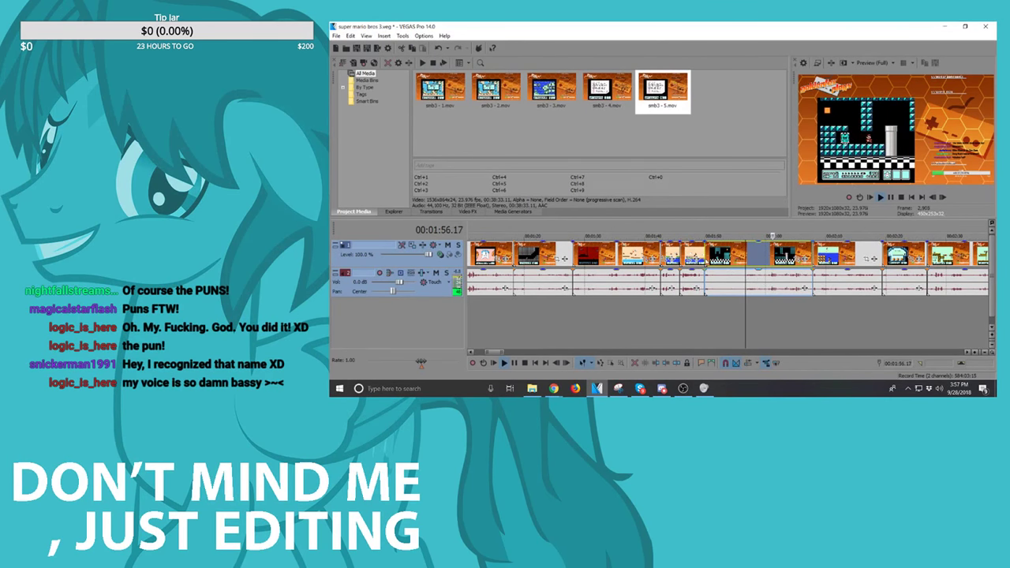
{"action": "left_click", "coordinate": [706, 262]}
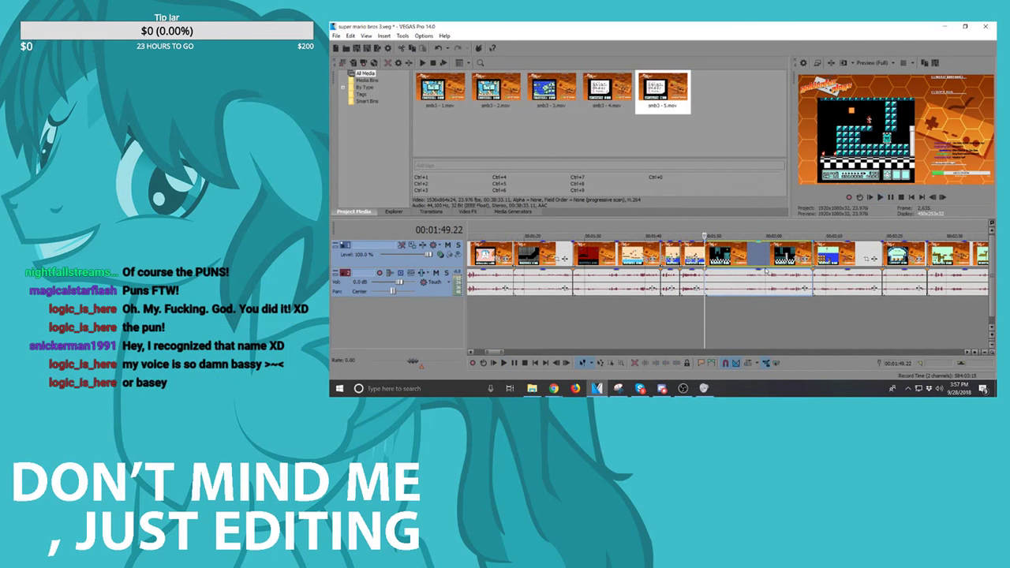
{"action": "key", "text": "space"}
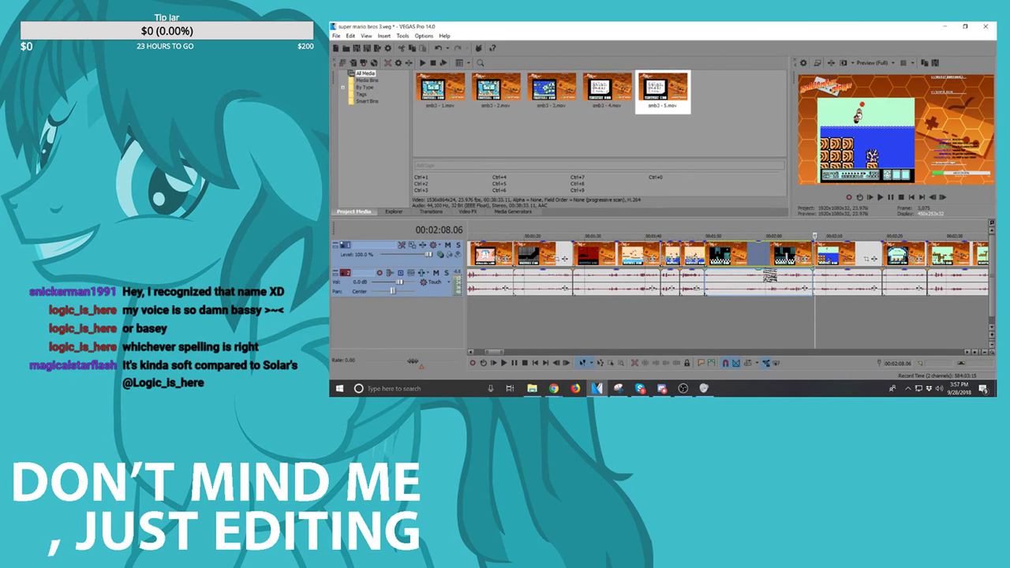
Step: Check the treasure-chest clip from 00:02:22.17 and the start of the following clip at 00:02:28.13
{"action": "left_click", "coordinate": [903, 262]}
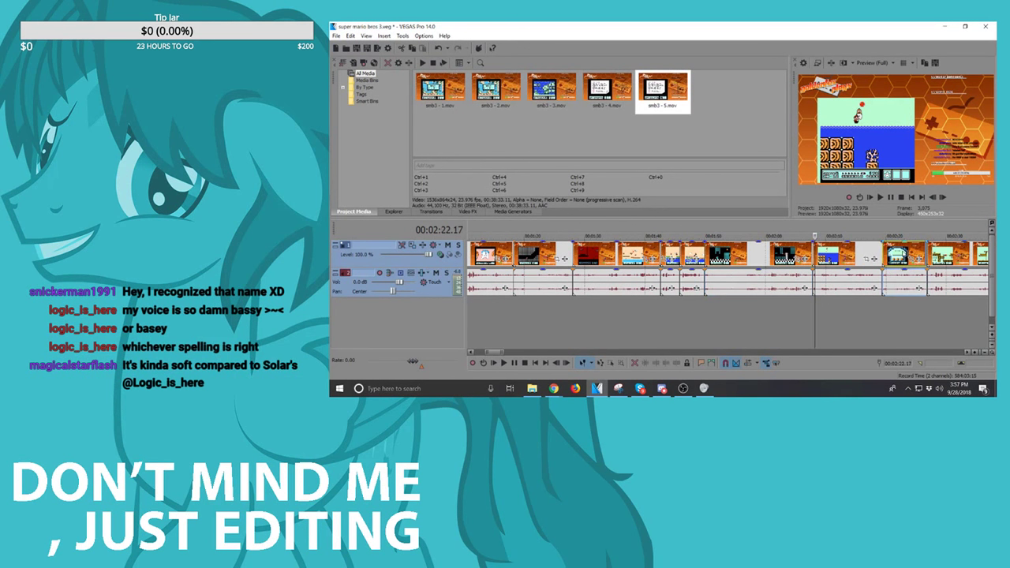
{"action": "key", "text": "space"}
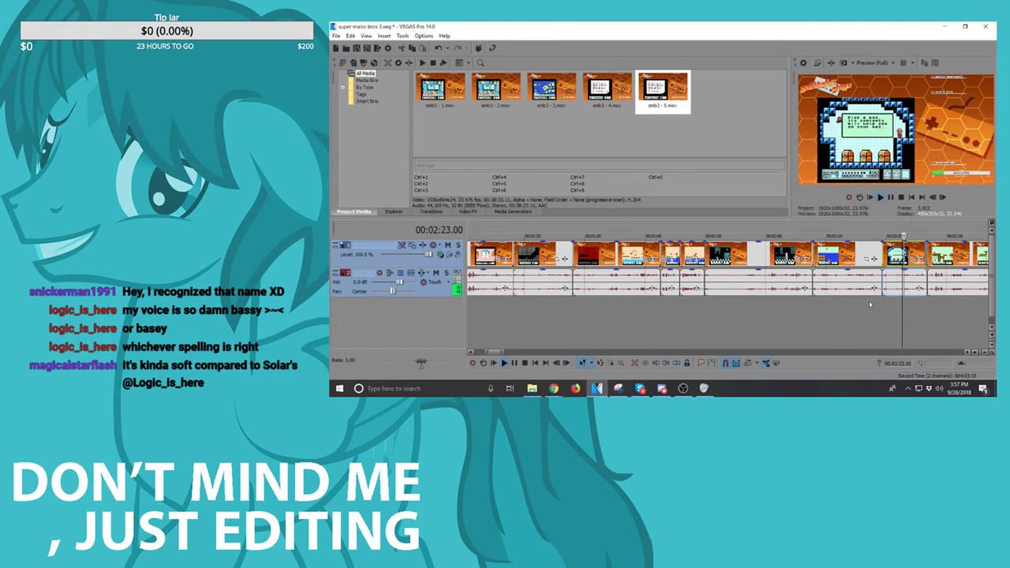
{"action": "scroll", "coordinate": [872, 285], "scroll_direction": "up", "scroll_amount": 3}
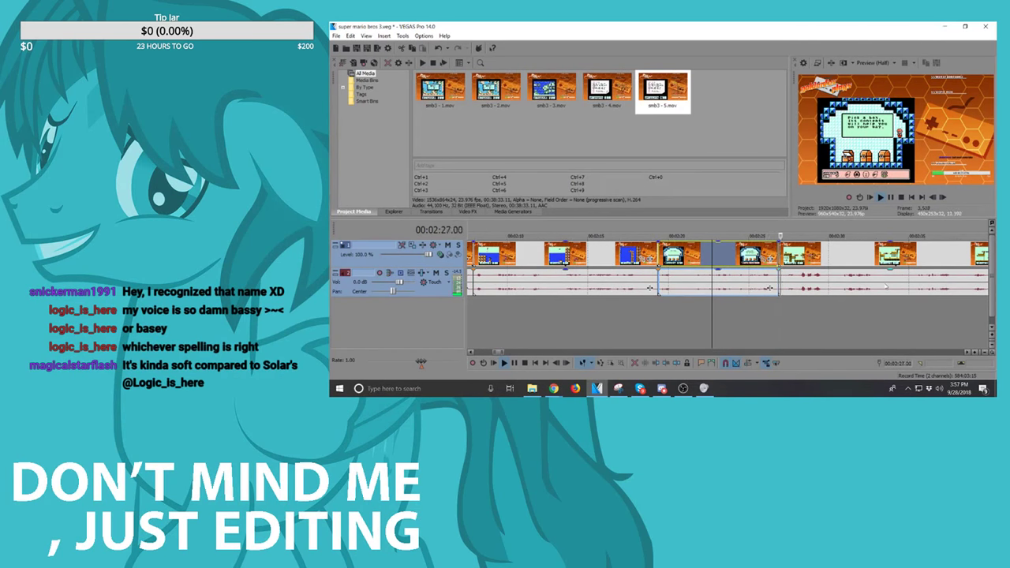
{"action": "scroll", "coordinate": [886, 288], "scroll_direction": "down", "scroll_amount": 2}
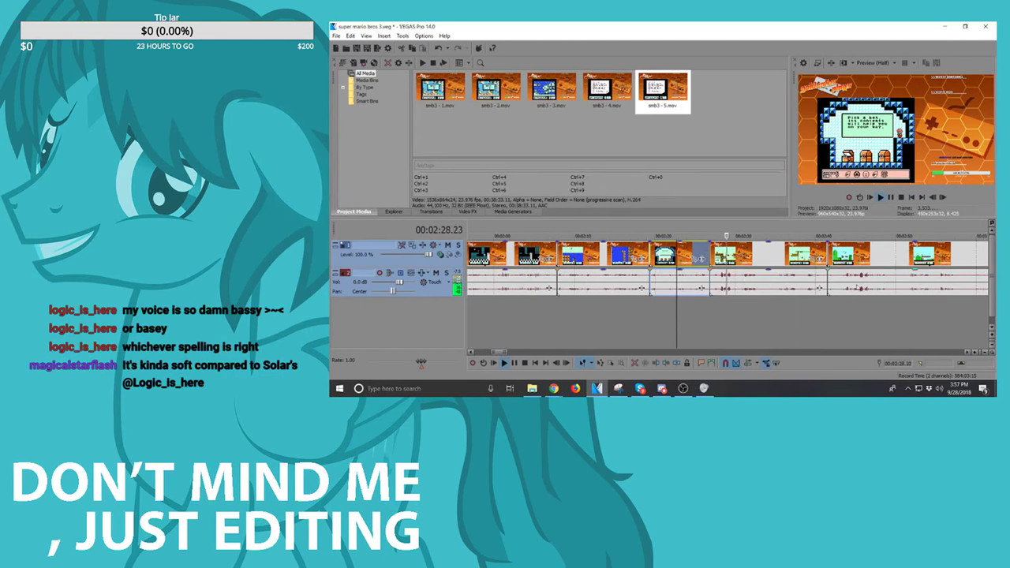
{"action": "left_click", "coordinate": [723, 286]}
{"action": "key", "text": "space"}
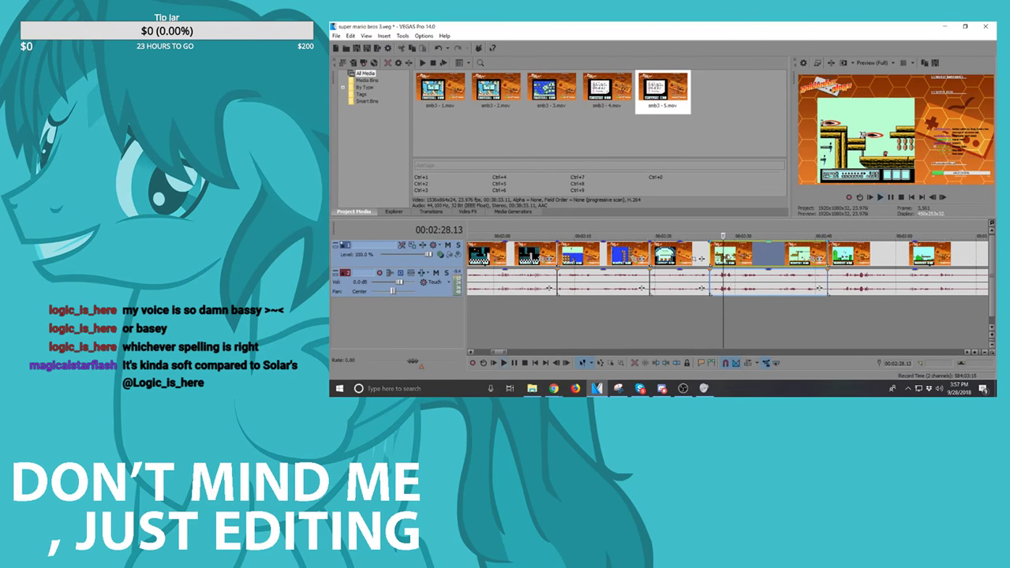
Step: Continue reviewing the assembled clips from 00:02:46.15, sampling playback at 00:03:24.23 and 00:03:52.07
{"action": "left_click", "coordinate": [868, 255]}
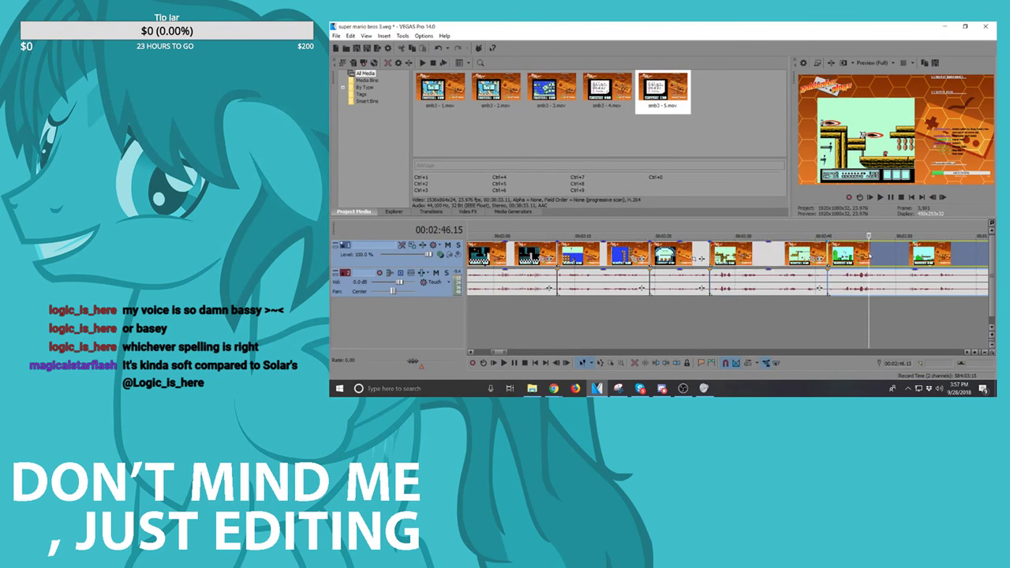
{"action": "scroll", "coordinate": [867, 254], "scroll_direction": "down", "scroll_amount": 2}
{"action": "key", "text": "space"}
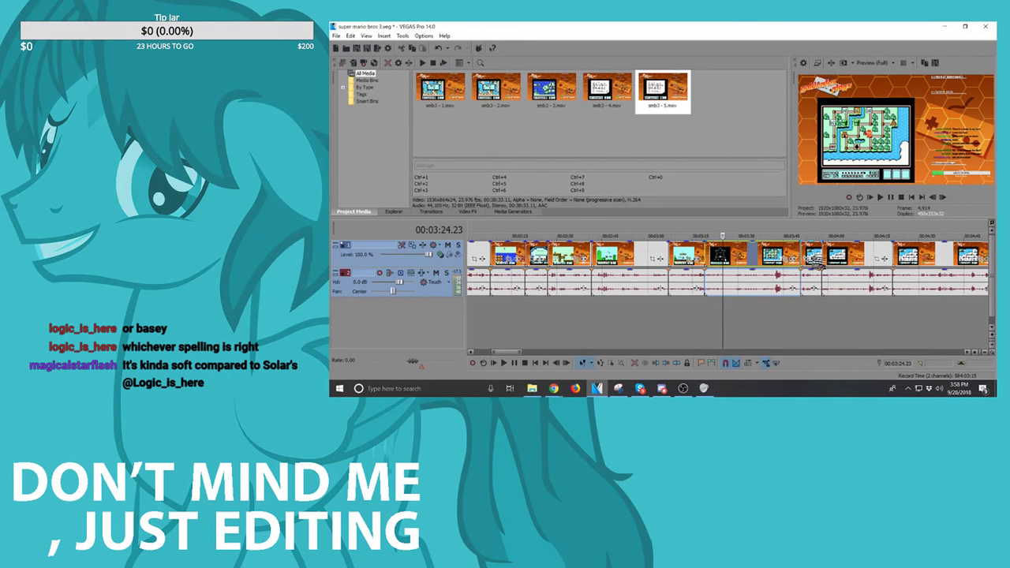
{"action": "key", "text": "space"}
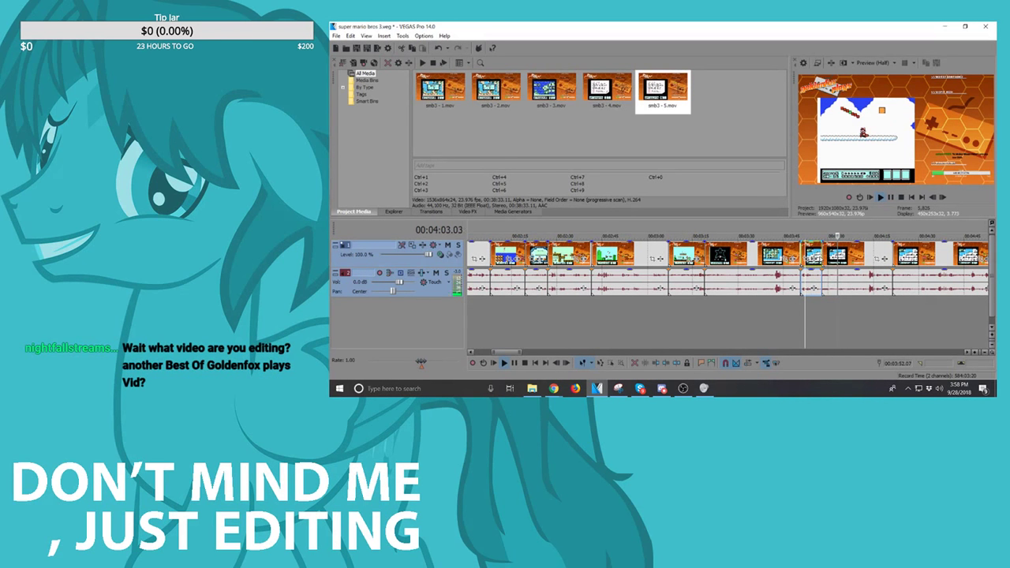
Step: Play the sky level clip from 00:04:03.13, pause at 00:04:19.07 and play on into the next clips
{"action": "left_click", "coordinate": [839, 288]}
{"action": "scroll", "coordinate": [839, 287], "scroll_direction": "up", "scroll_amount": 4}
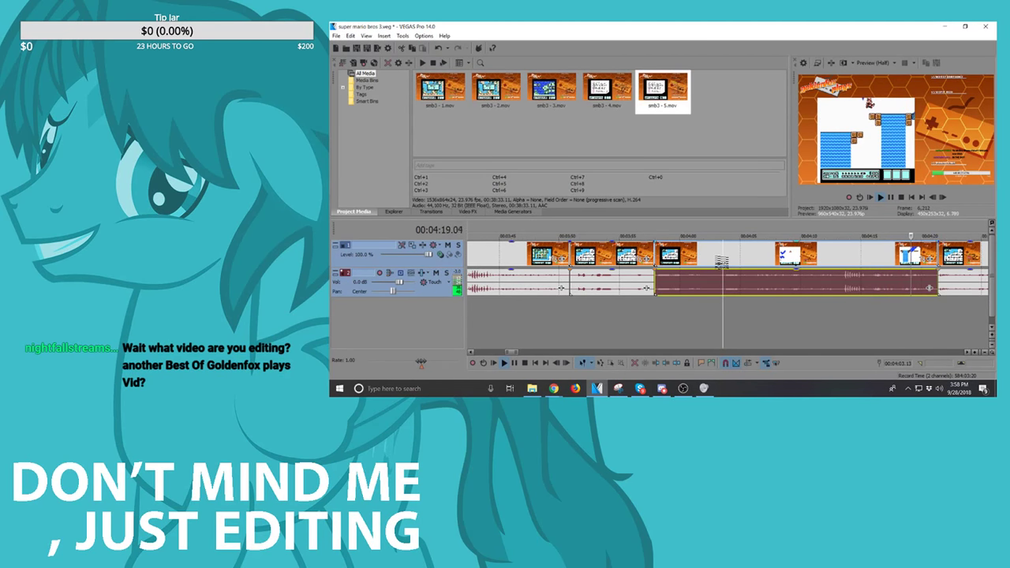
{"action": "key", "text": "Return"}
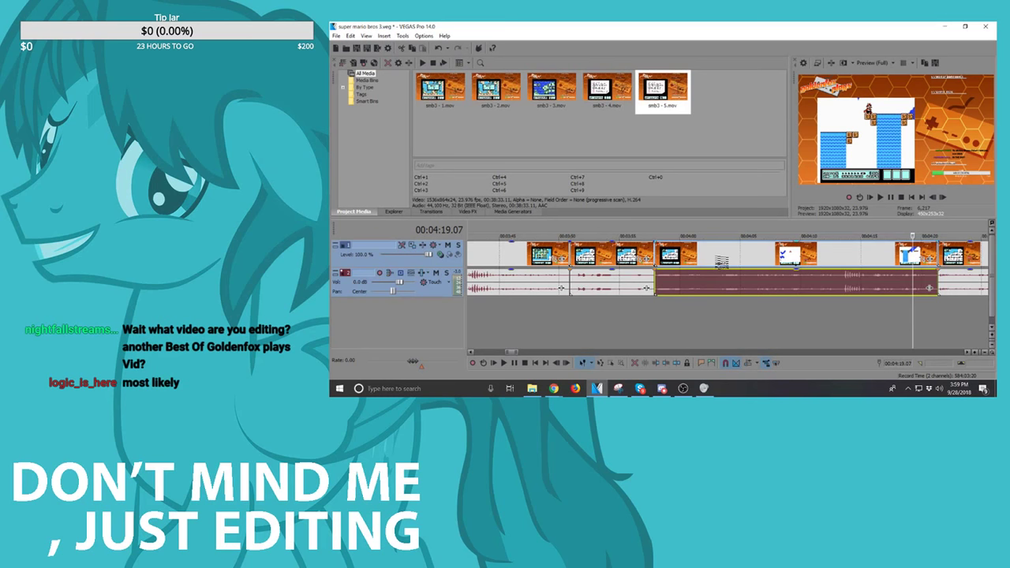
{"action": "key", "text": "space"}
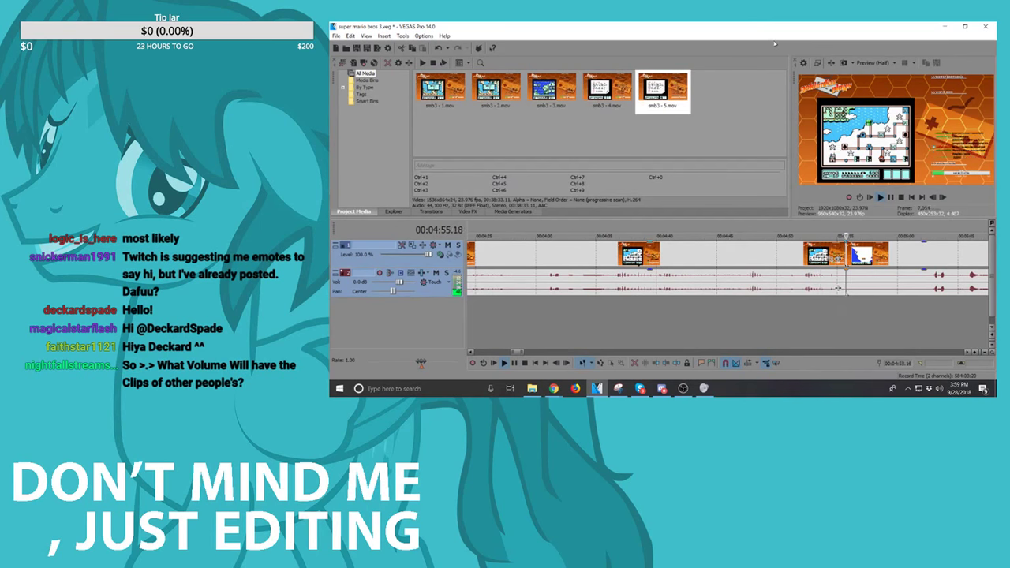
Step: Play the assembled clips from 00:04:55.18, pause at 00:04:57.21 and play on past 00:05:30.13
{"action": "key", "text": "Return"}
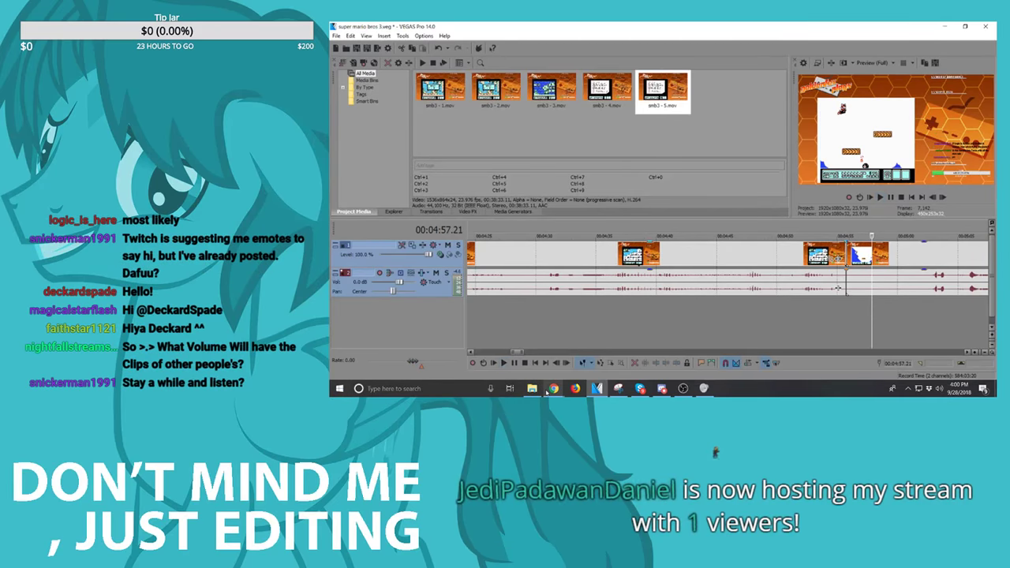
{"action": "mouse_move", "coordinate": [553, 388]}
{"action": "mouse_move", "coordinate": [592, 355]}
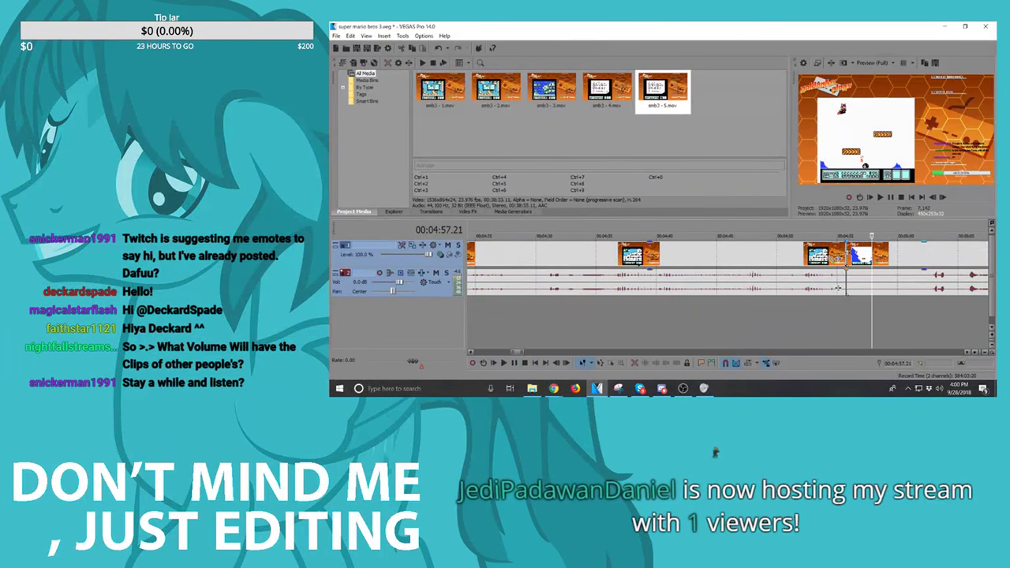
{"action": "key", "text": "space"}
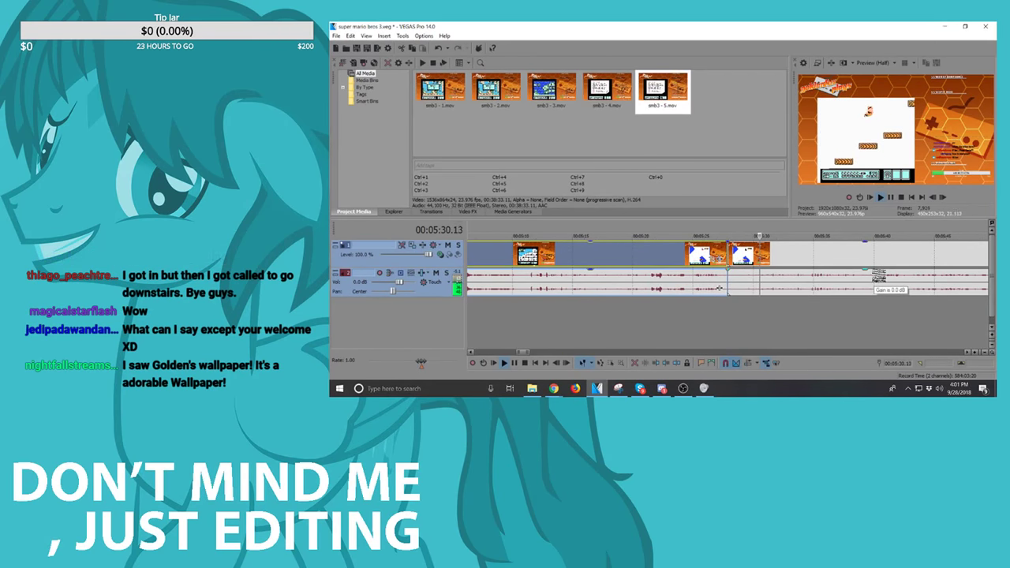
{"action": "scroll", "coordinate": [854, 264], "scroll_direction": "down", "scroll_amount": 4}
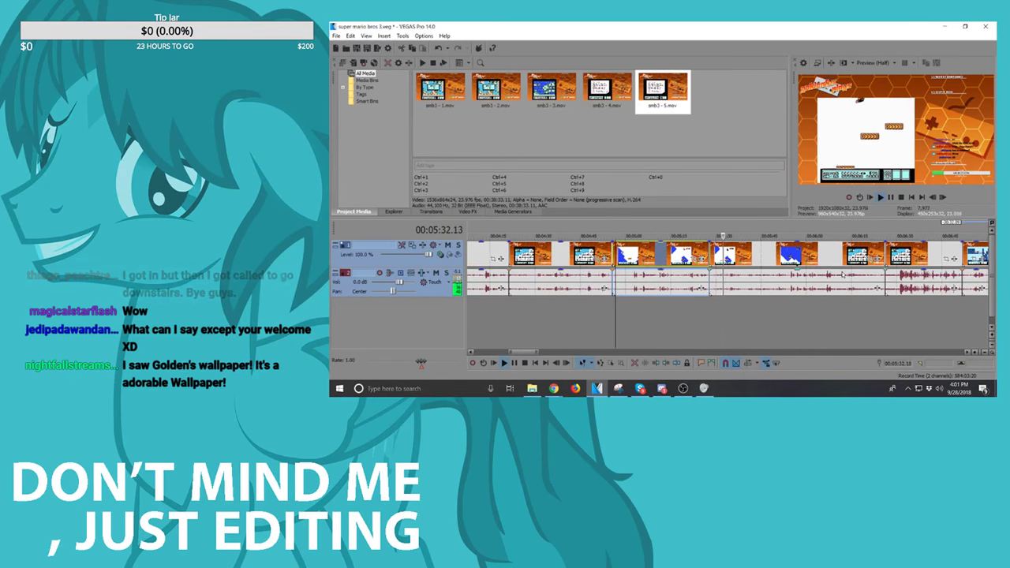
{"action": "scroll", "coordinate": [841, 273], "scroll_direction": "up", "scroll_amount": 2}
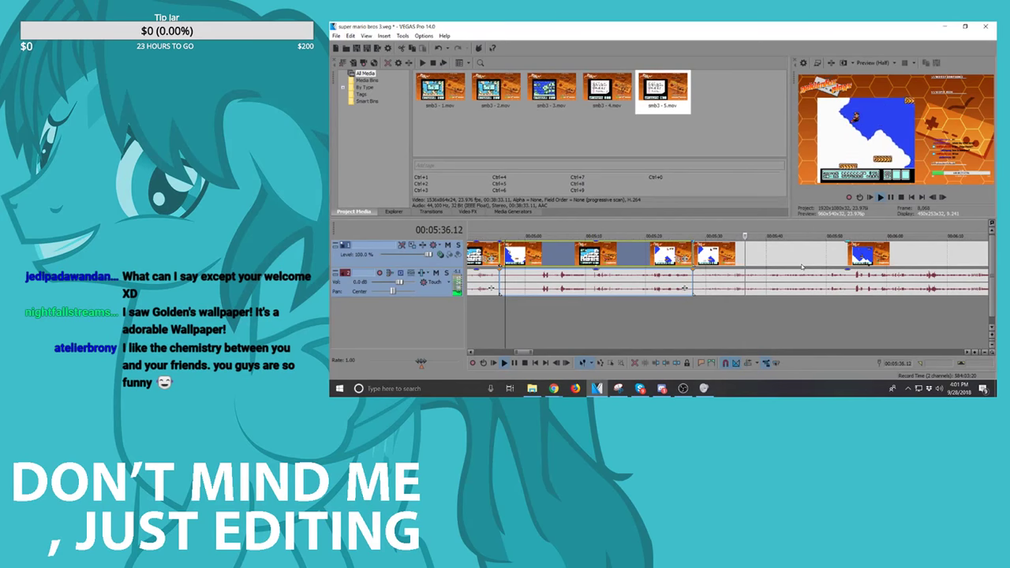
Step: Sample playback further into the following sky level clip, from around 00:05:54.12, to find where its usable part begins
{"action": "left_click", "coordinate": [868, 264]}
{"action": "left_click", "coordinate": [854, 315]}
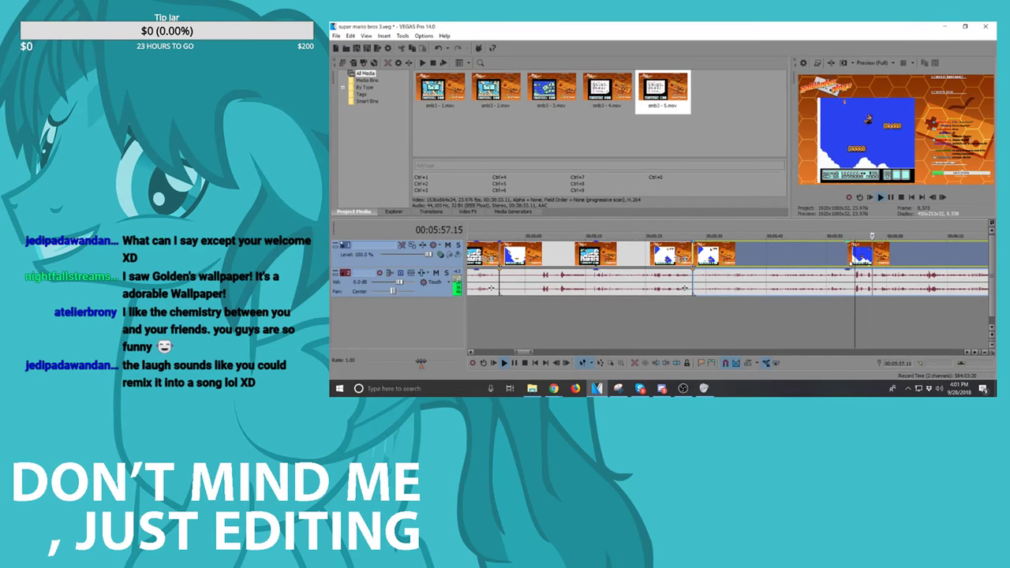
{"action": "scroll", "coordinate": [849, 264], "scroll_direction": "down", "scroll_amount": 2}
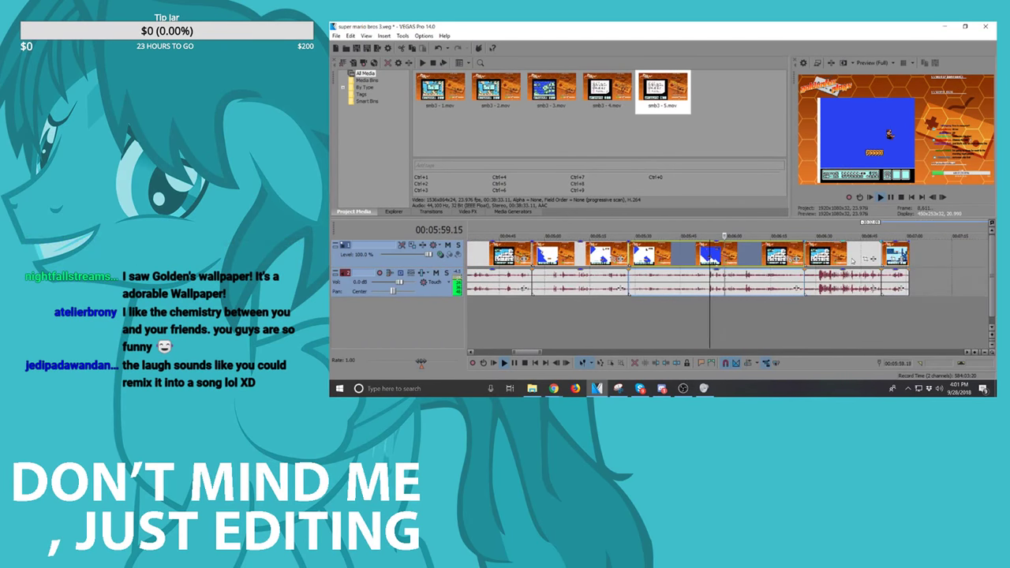
{"action": "scroll", "coordinate": [852, 260], "scroll_direction": "up", "scroll_amount": 3}
{"action": "scroll", "coordinate": [851, 257], "scroll_direction": "down", "scroll_amount": 3}
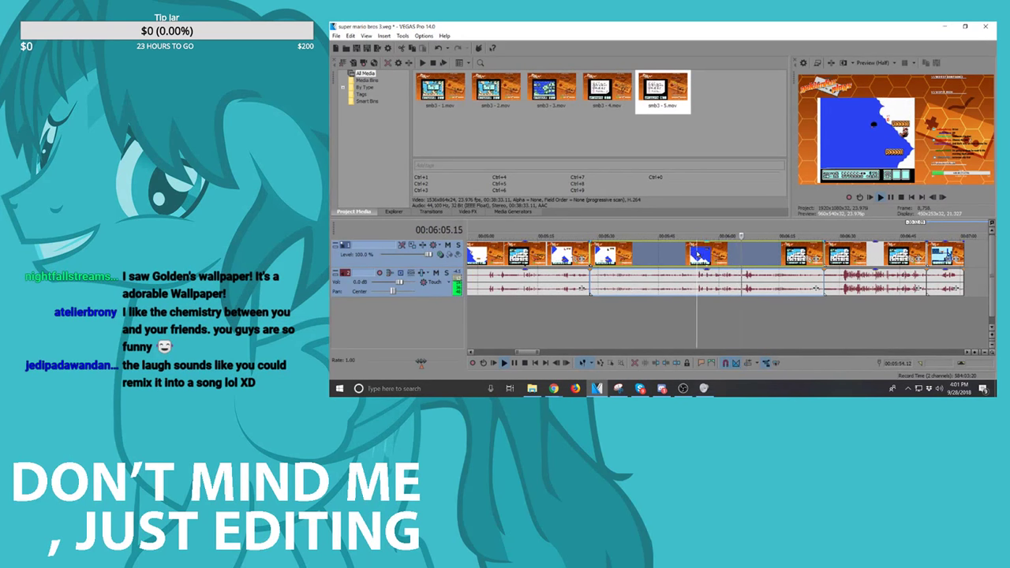
{"action": "scroll", "coordinate": [817, 289], "scroll_direction": "up", "scroll_amount": 3}
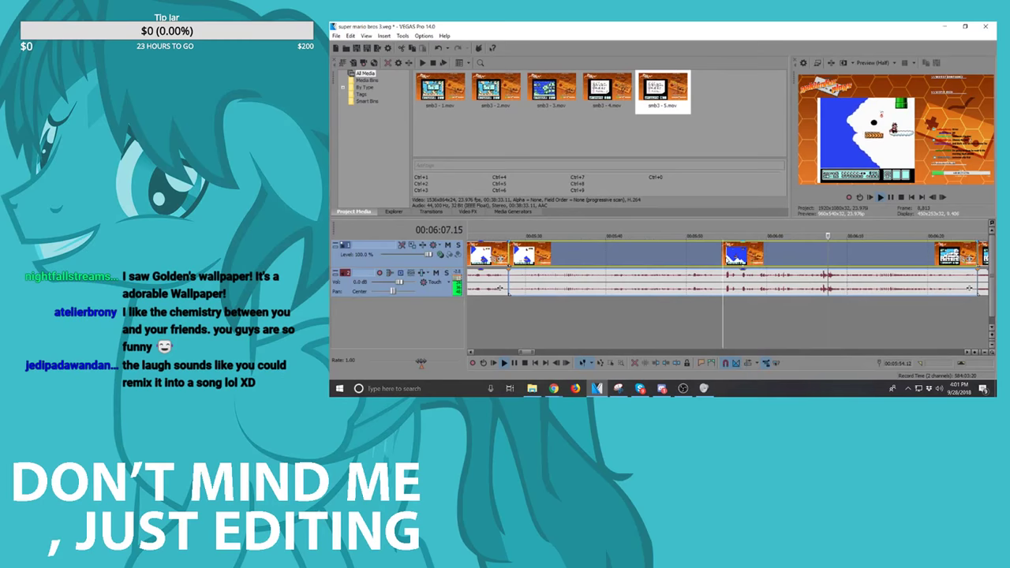
Step: Split the sky level clip at 00:05:54.19 and delete the part before the cut
{"action": "left_click", "coordinate": [865, 263]}
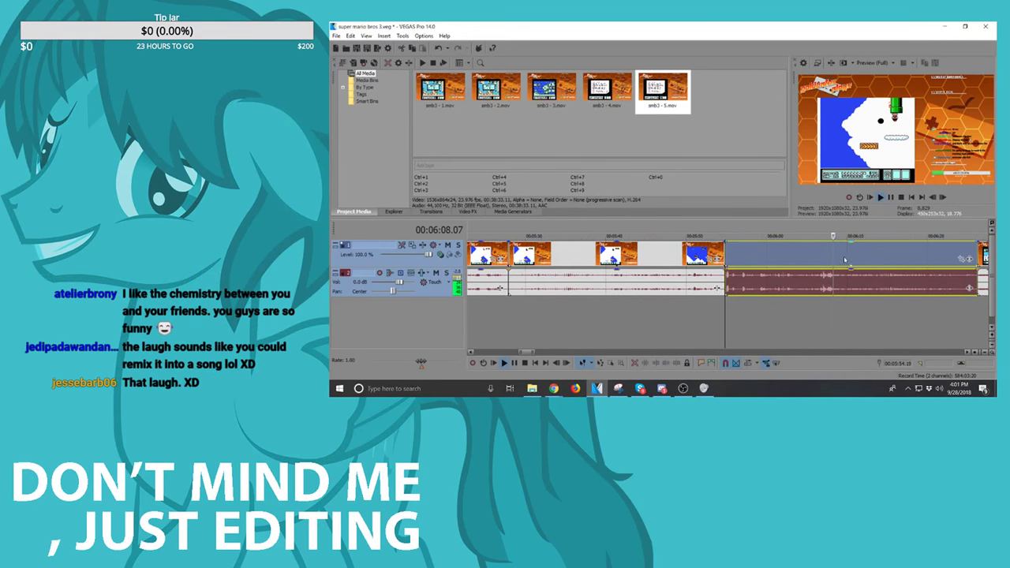
{"action": "key", "text": "space"}
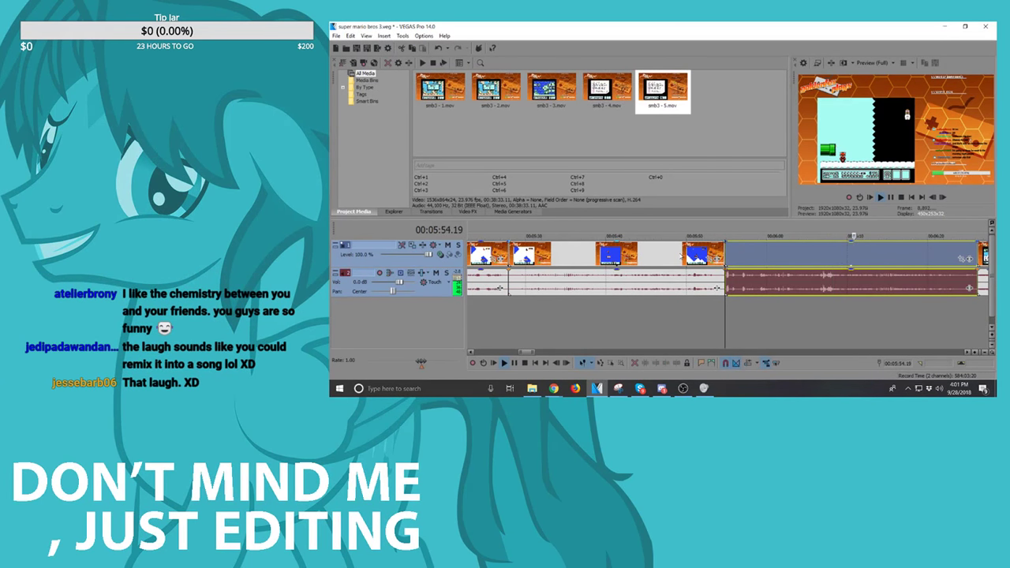
{"action": "left_click", "coordinate": [680, 257]}
{"action": "key", "text": "Delete"}
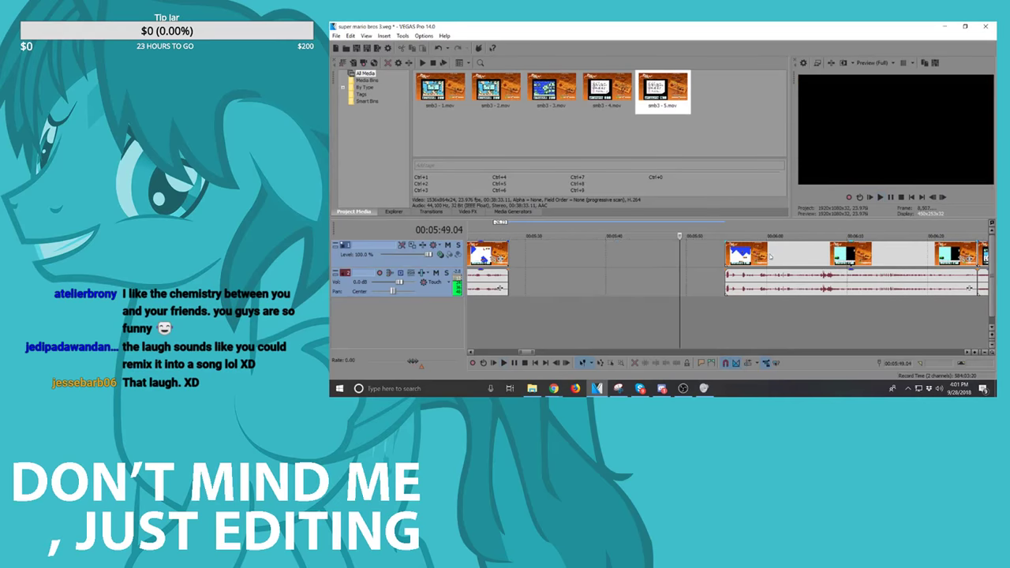
Step: Play the remaining sky level piece and check the footage around 00:06:13.22
{"action": "left_click", "coordinate": [795, 259]}
{"action": "left_click", "coordinate": [795, 260]}
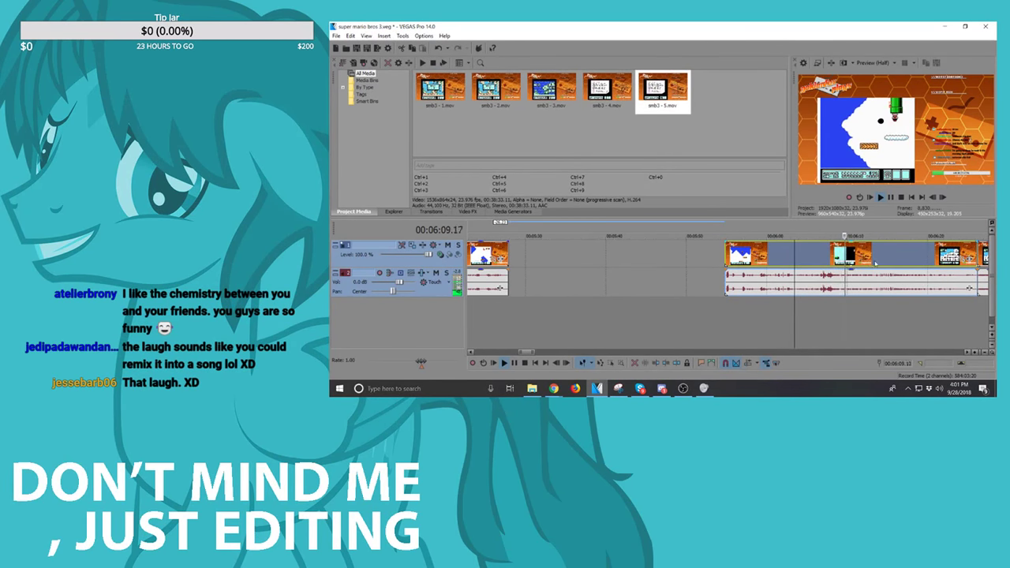
{"action": "left_click", "coordinate": [876, 275]}
{"action": "scroll", "coordinate": [874, 276], "scroll_direction": "up", "scroll_amount": 1}
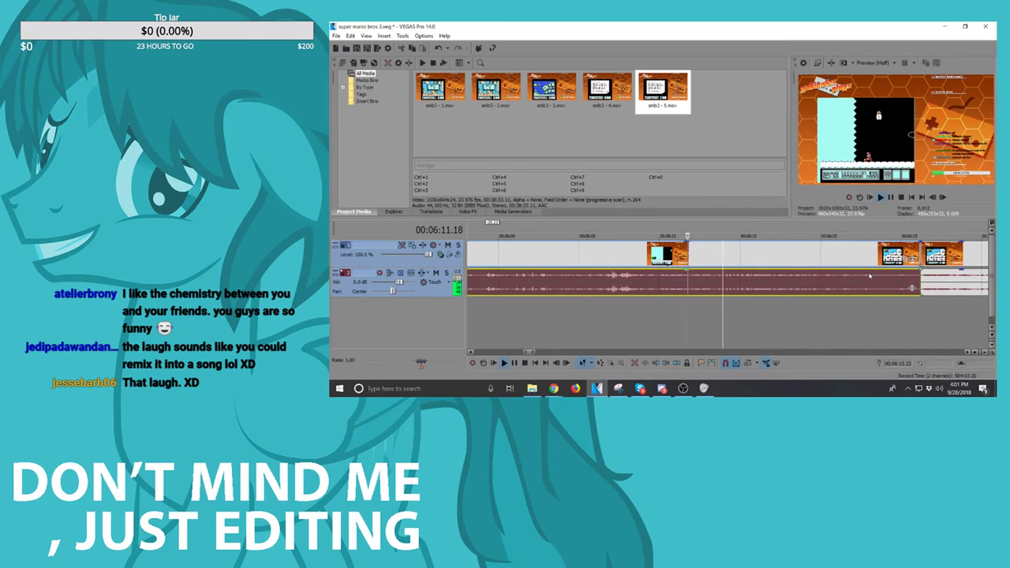
{"action": "scroll", "coordinate": [787, 288], "scroll_direction": "down", "scroll_amount": 3}
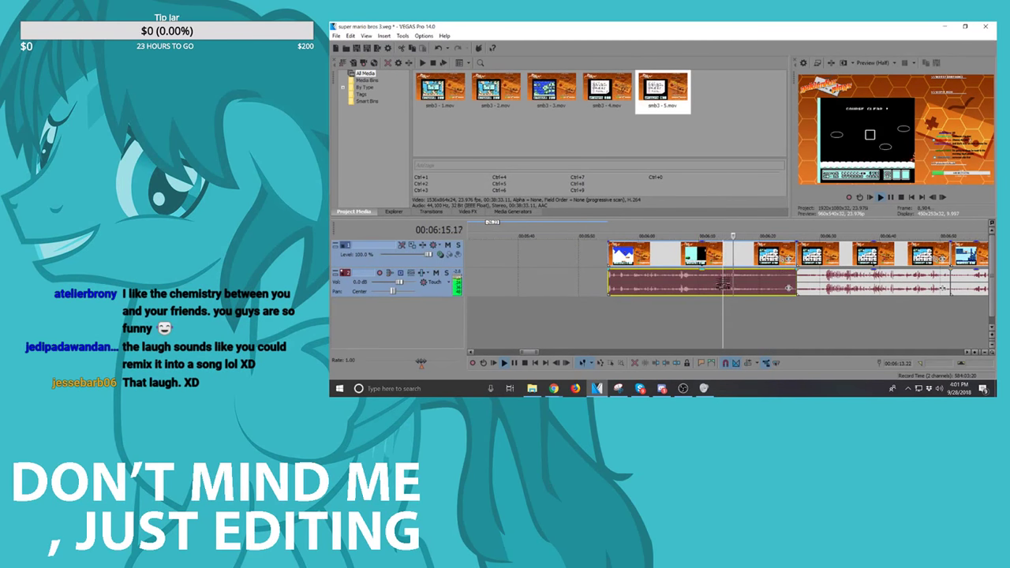
{"action": "key", "text": "space"}
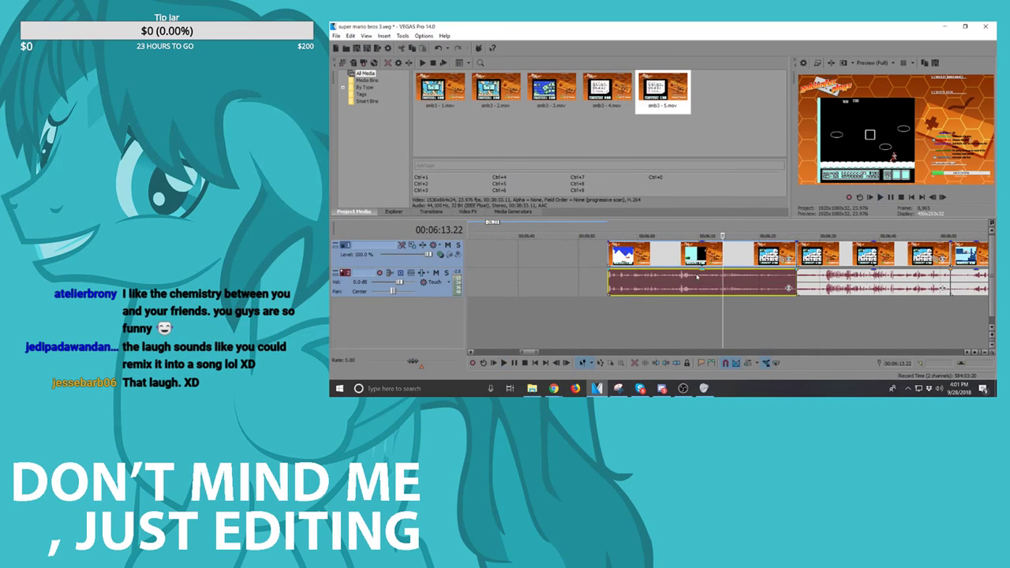
Step: Find the end point from 00:06:08.13, split the sky level piece at 00:06:09.05 and delete the part after the cut
{"action": "left_click", "coordinate": [691, 286]}
{"action": "scroll", "coordinate": [691, 286], "scroll_direction": "up", "scroll_amount": 2}
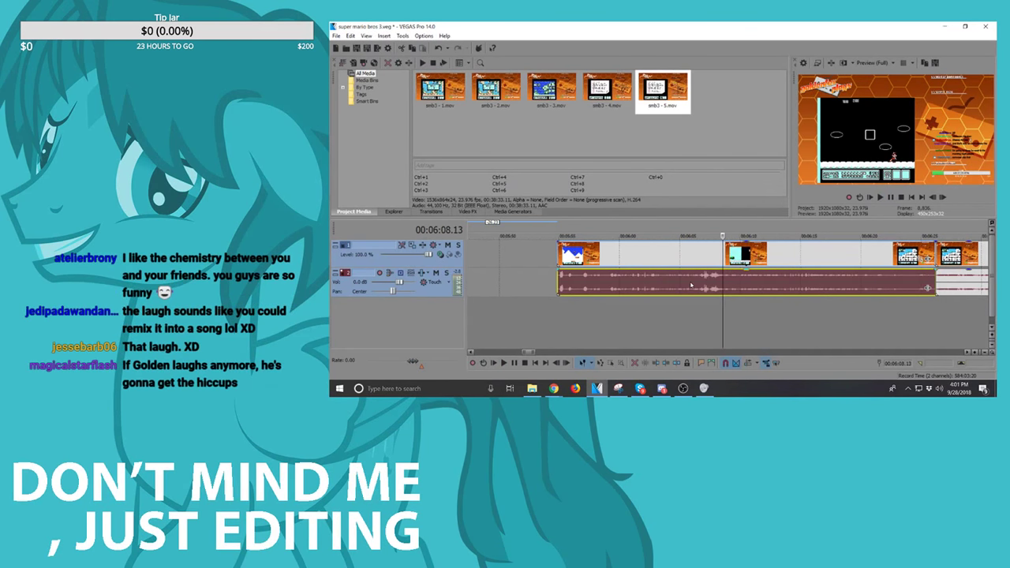
{"action": "key", "text": "space"}
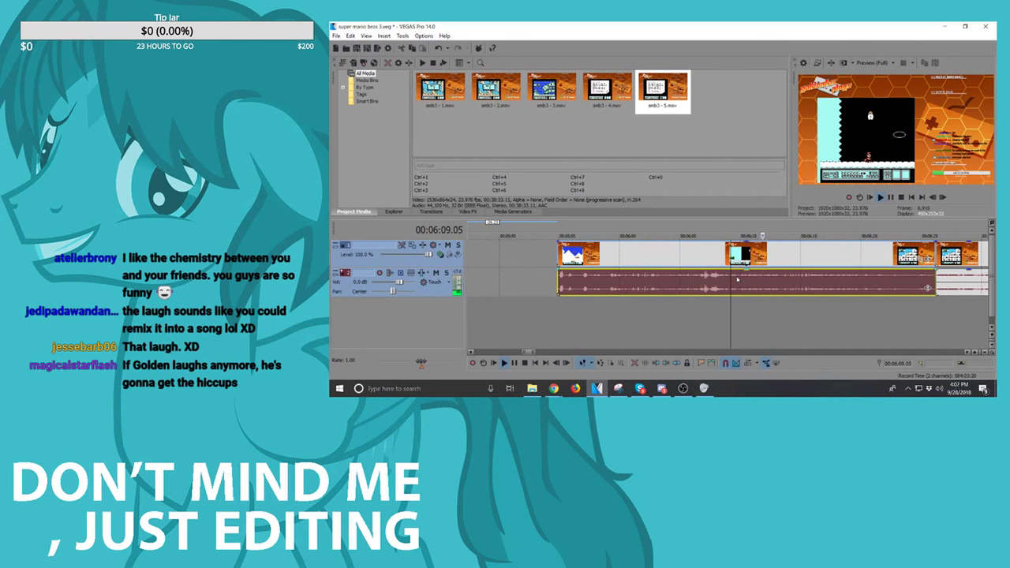
{"action": "key", "text": "s"}
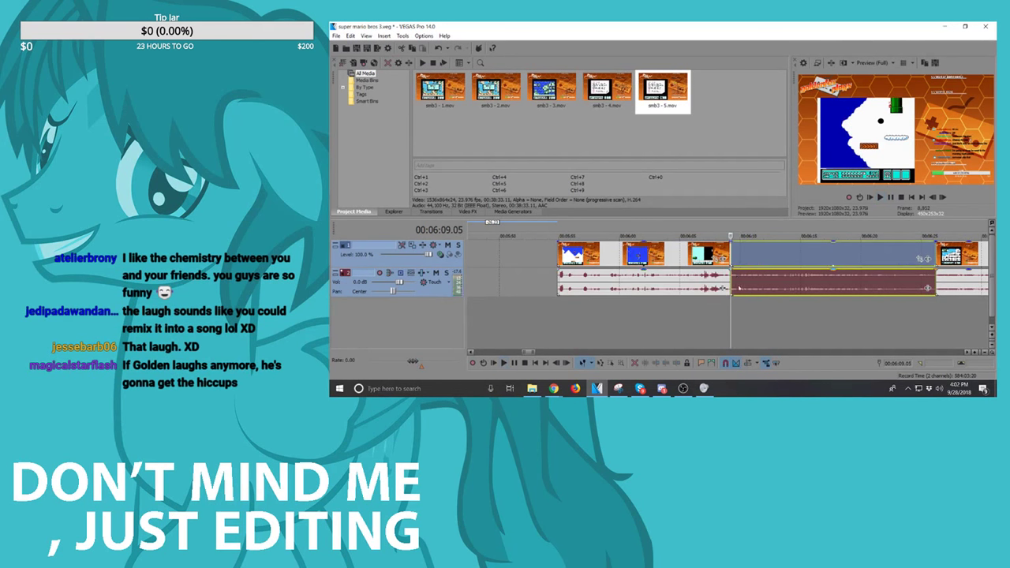
{"action": "key", "text": "Delete"}
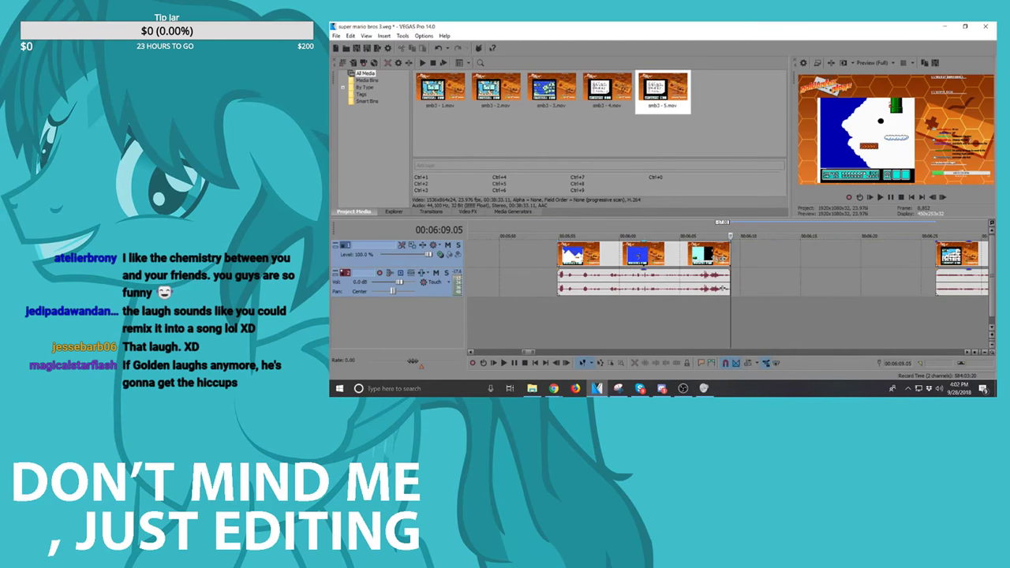
Step: Play the end of the trimmed sky level clip from 00:06:06.02
{"action": "left_click", "coordinate": [663, 278]}
{"action": "key", "text": "ctrl+Left"}
{"action": "left_click", "coordinate": [692, 278]}
{"action": "key", "text": "space"}
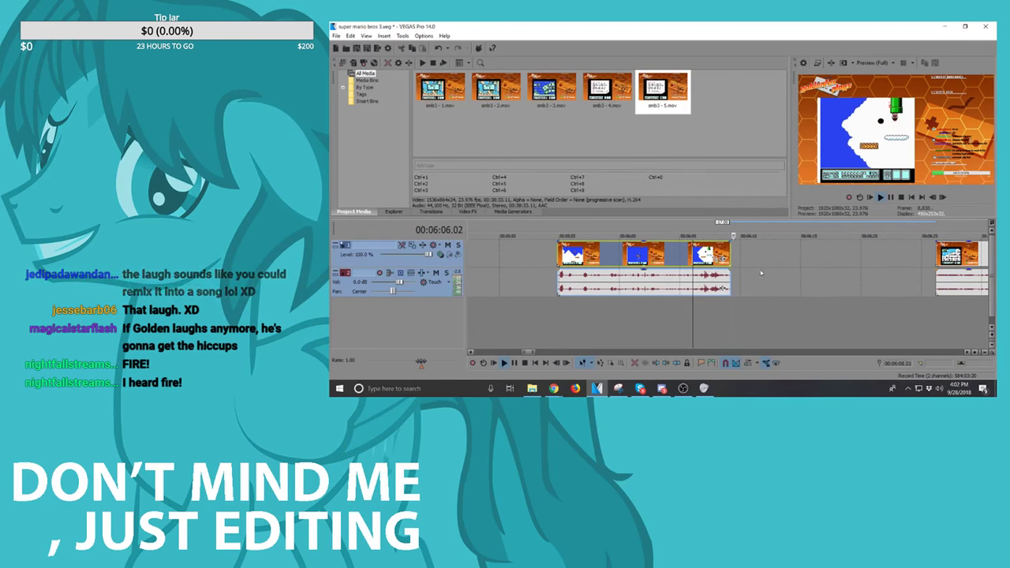
Step: Butt the trimmed clip against the clips following it, and move them together to close the gap behind the preceding clip
{"action": "scroll", "coordinate": [757, 275], "scroll_direction": "down", "scroll_amount": 3}
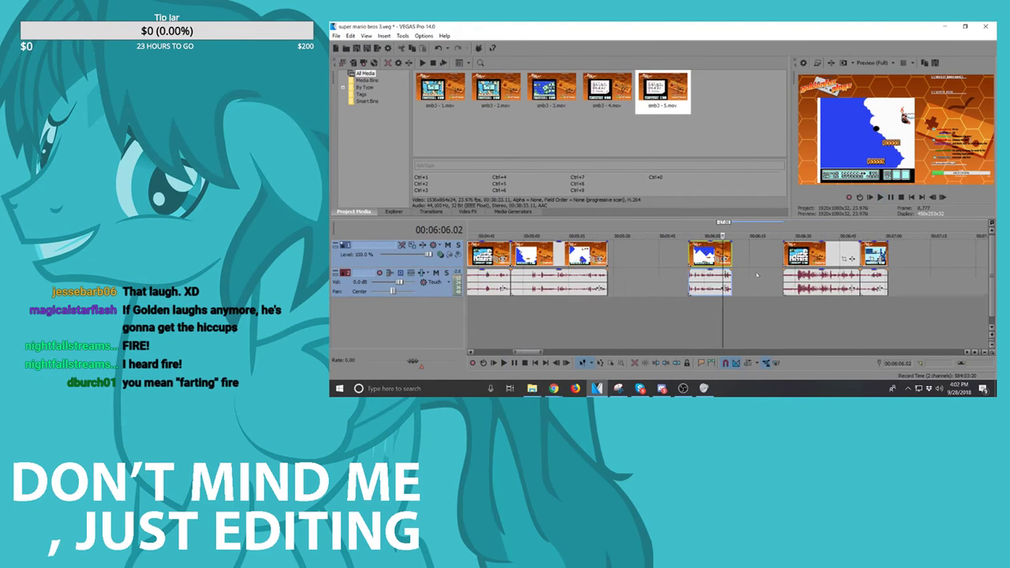
{"action": "left_click_drag", "start_coordinate": [705, 257], "coordinate": [755, 259]}
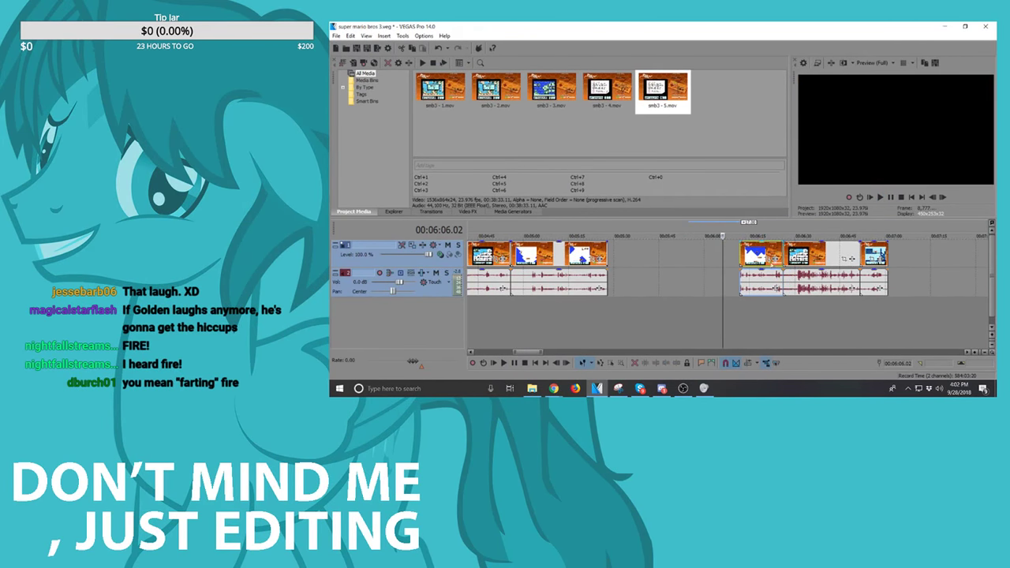
{"action": "left_click", "coordinate": [818, 257], "text": "shift"}
{"action": "left_click_drag", "start_coordinate": [818, 258], "coordinate": [714, 258]}
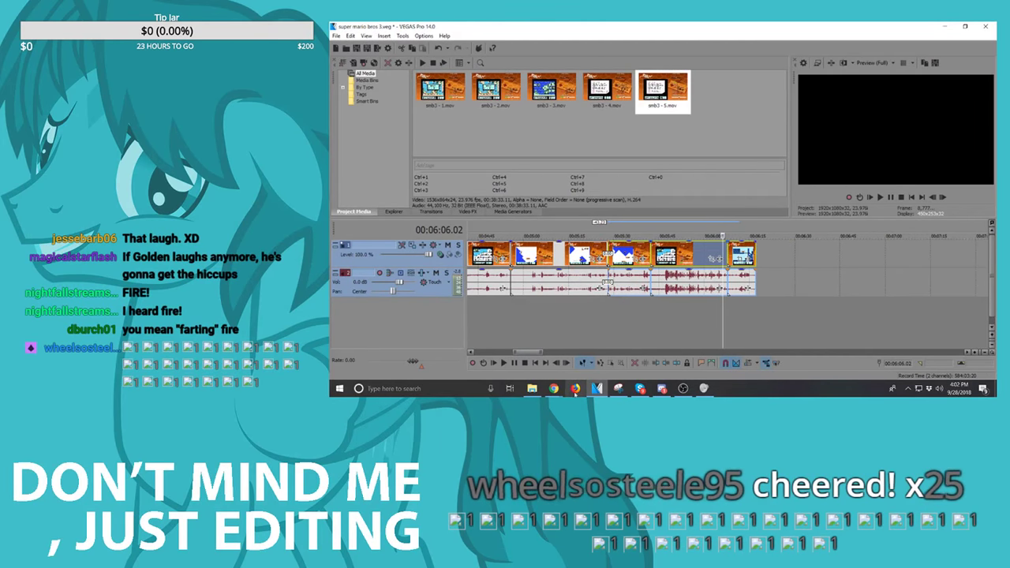
Step: Play the rejoined clips from 00:05:00.02
{"action": "mouse_move", "coordinate": [554, 388]}
{"action": "mouse_move", "coordinate": [590, 356]}
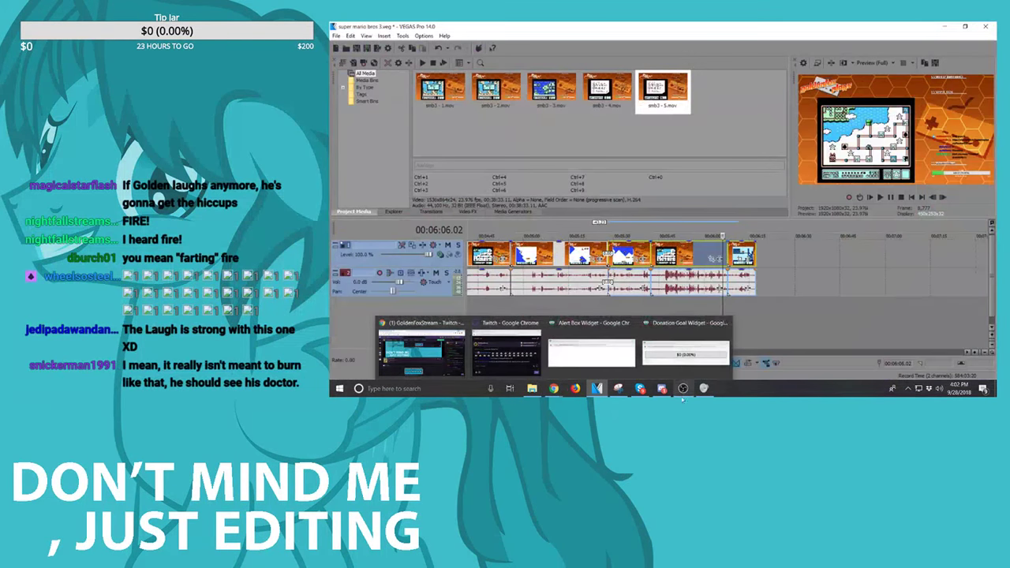
{"action": "left_click", "coordinate": [810, 315]}
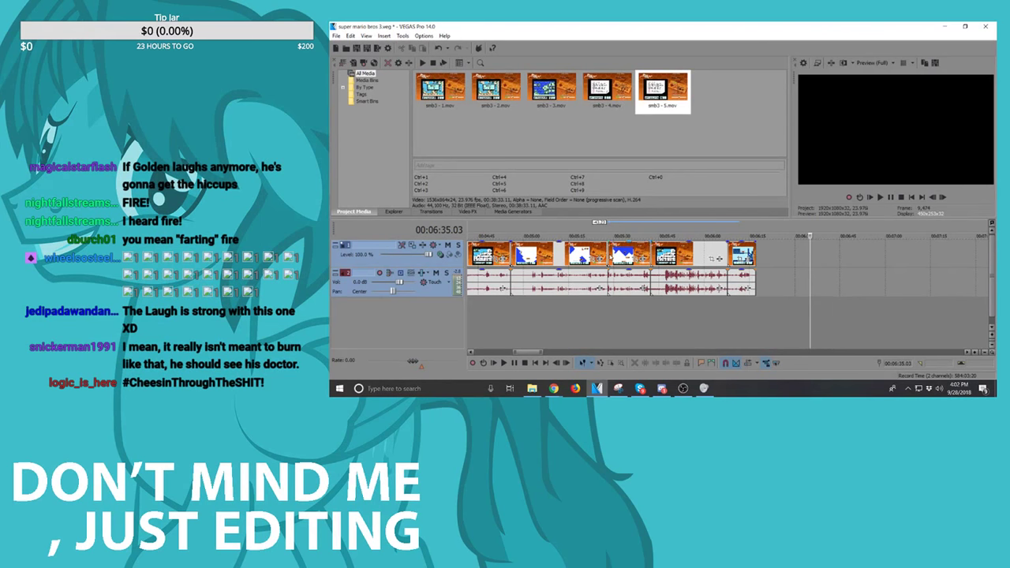
{"action": "left_click", "coordinate": [607, 254]}
{"action": "left_click", "coordinate": [523, 256]}
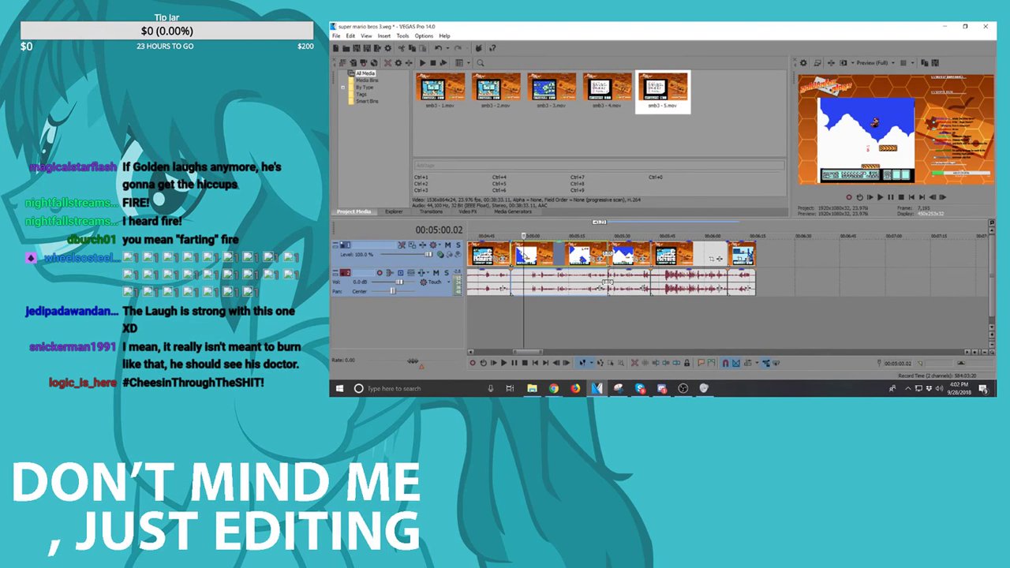
{"action": "key", "text": "space"}
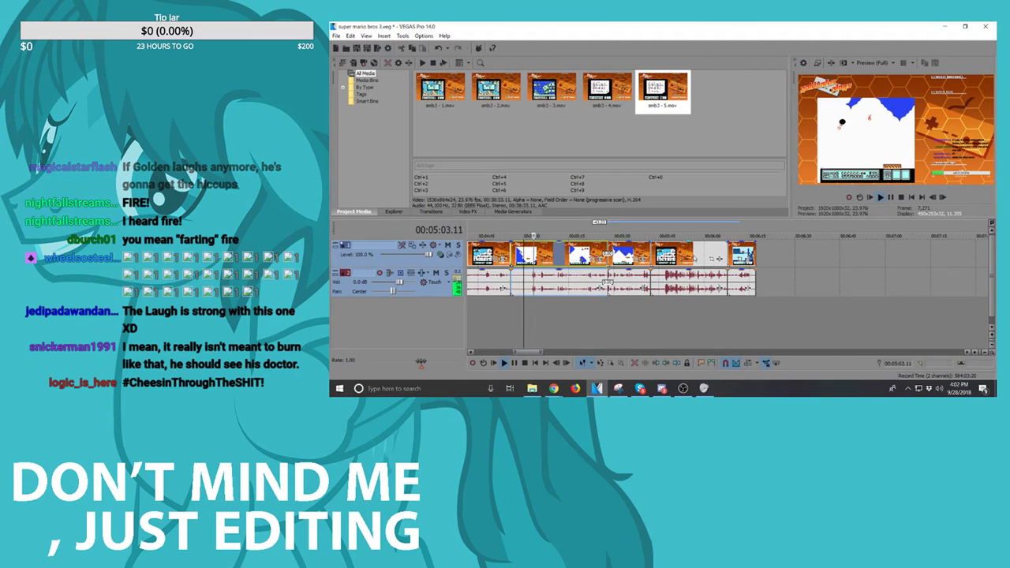
Step: Move the long airship clip earlier on the timeline, leaving only a small gap after the assembled clips
{"action": "scroll", "coordinate": [718, 258], "scroll_direction": "down", "scroll_amount": 10}
{"action": "left_click_drag", "start_coordinate": [854, 258], "coordinate": [588, 258]}
{"action": "scroll", "coordinate": [588, 258], "scroll_direction": "up", "scroll_amount": 3}
{"action": "key", "text": "space"}
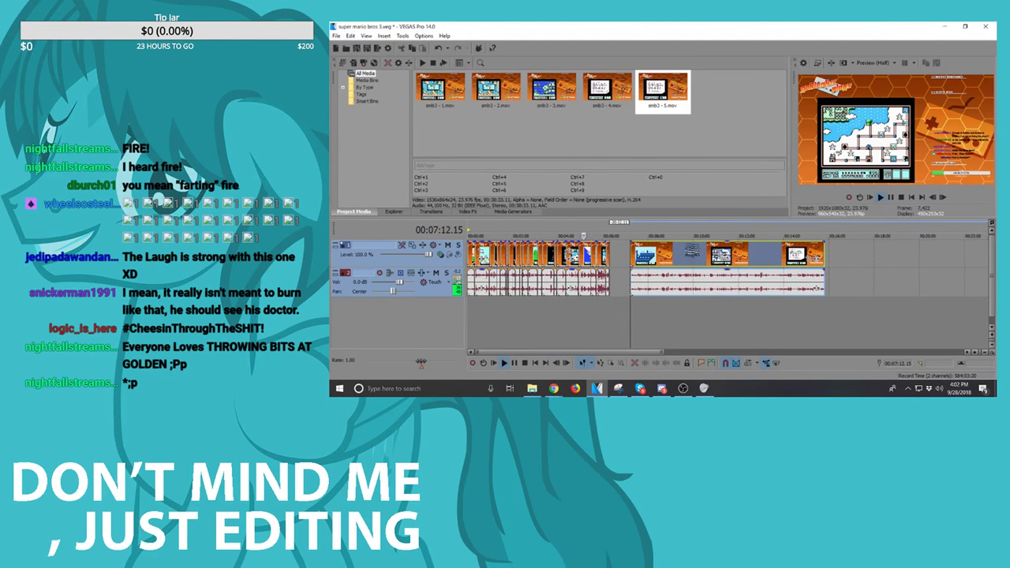
{"action": "scroll", "coordinate": [620, 268], "scroll_direction": "up", "scroll_amount": 4}
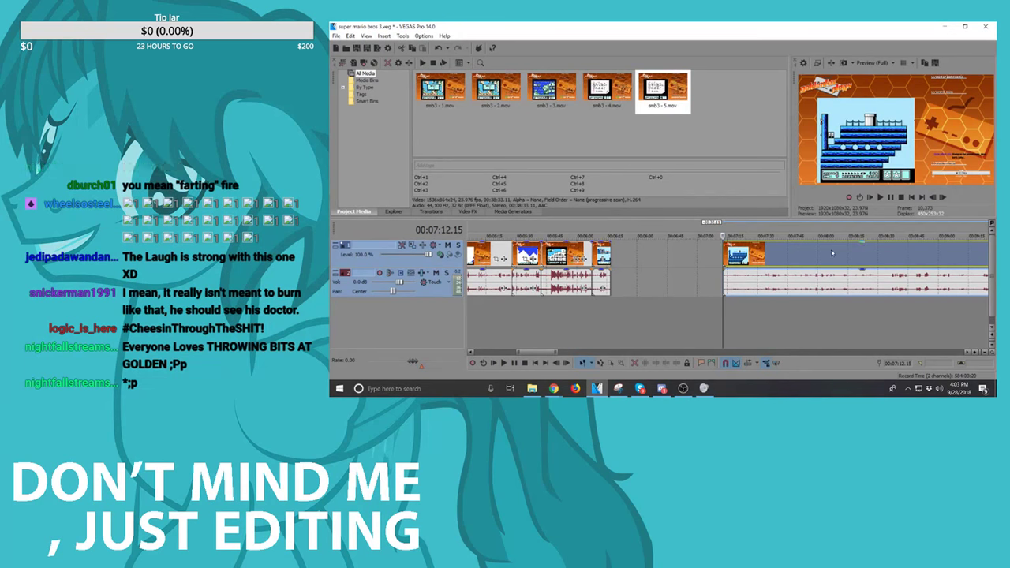
{"action": "left_click_drag", "start_coordinate": [831, 252], "coordinate": [733, 254]}
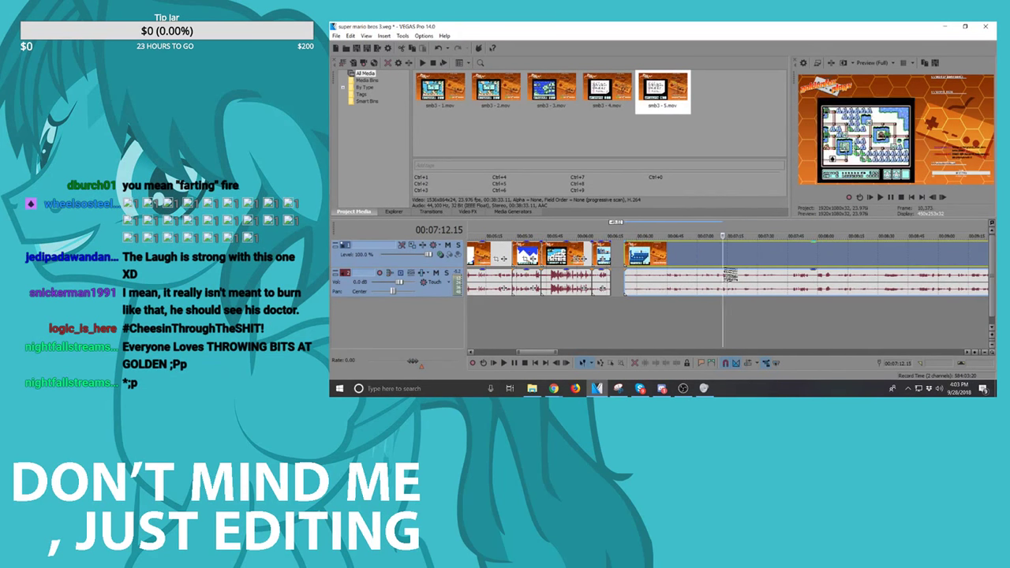
Step: Play the airship clip from 00:07:47.13, and replay it from the same point
{"action": "left_click", "coordinate": [792, 258]}
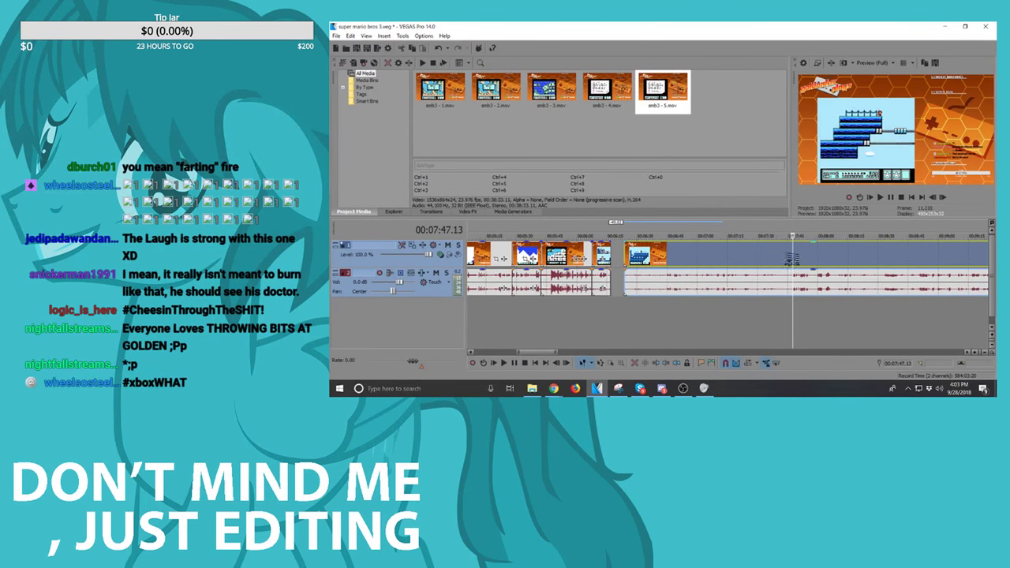
{"action": "key", "text": "space"}
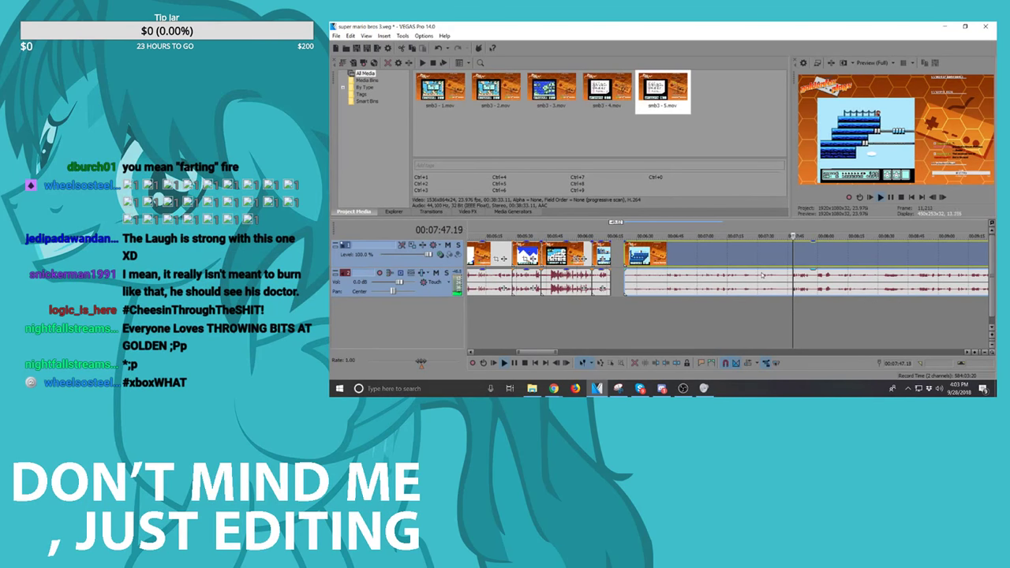
{"action": "key", "text": "space"}
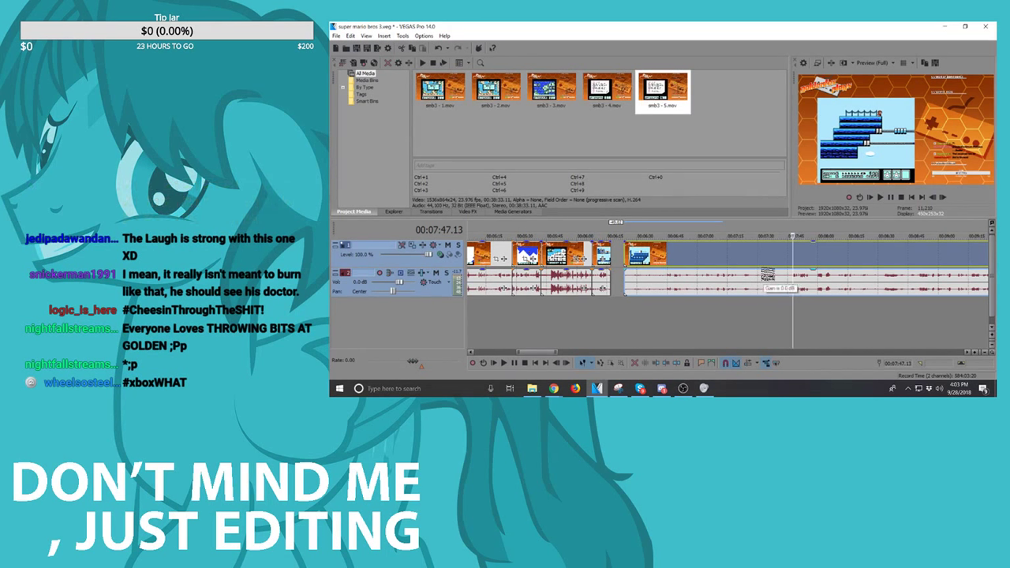
{"action": "key", "text": "space"}
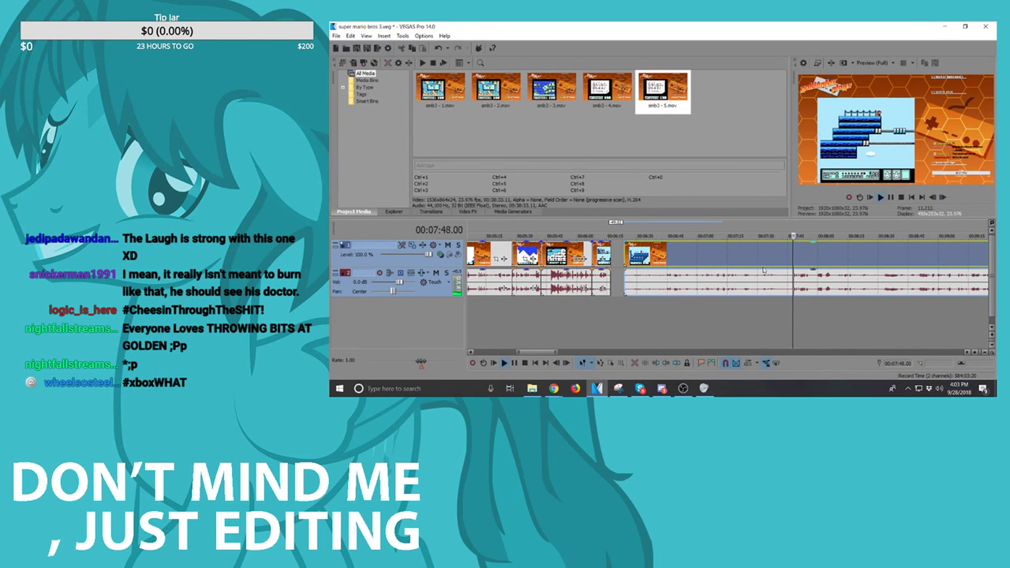
Step: Play the long airship clip from 00:07:59.21, and play it again from 00:08:33.04
{"action": "left_click", "coordinate": [816, 279]}
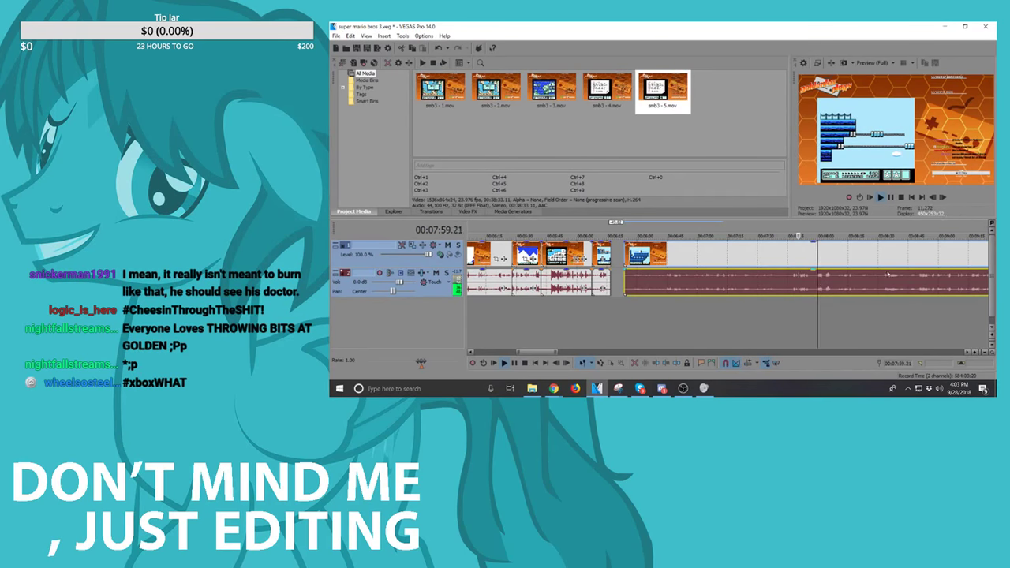
{"action": "scroll", "coordinate": [886, 276], "scroll_direction": "up", "scroll_amount": 4}
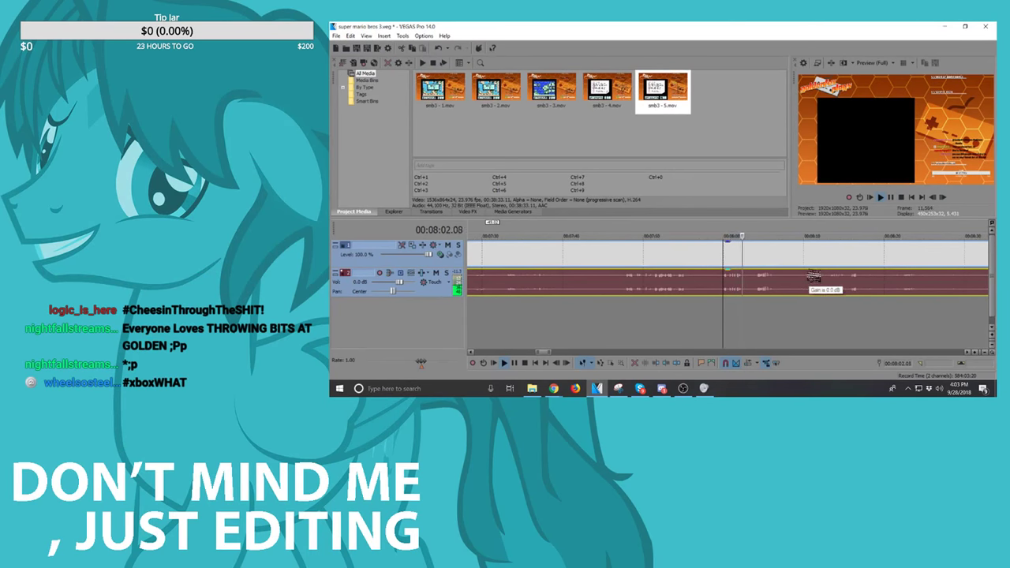
{"action": "scroll", "coordinate": [810, 275], "scroll_direction": "down", "scroll_amount": 2}
{"action": "scroll", "coordinate": [810, 275], "scroll_direction": "down", "scroll_amount": 1}
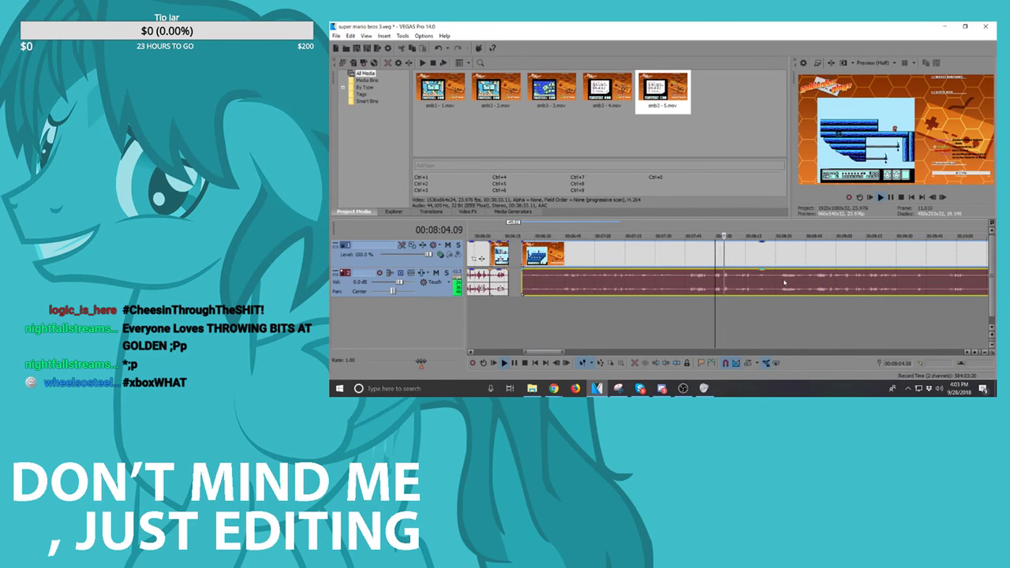
{"action": "left_click", "coordinate": [782, 283]}
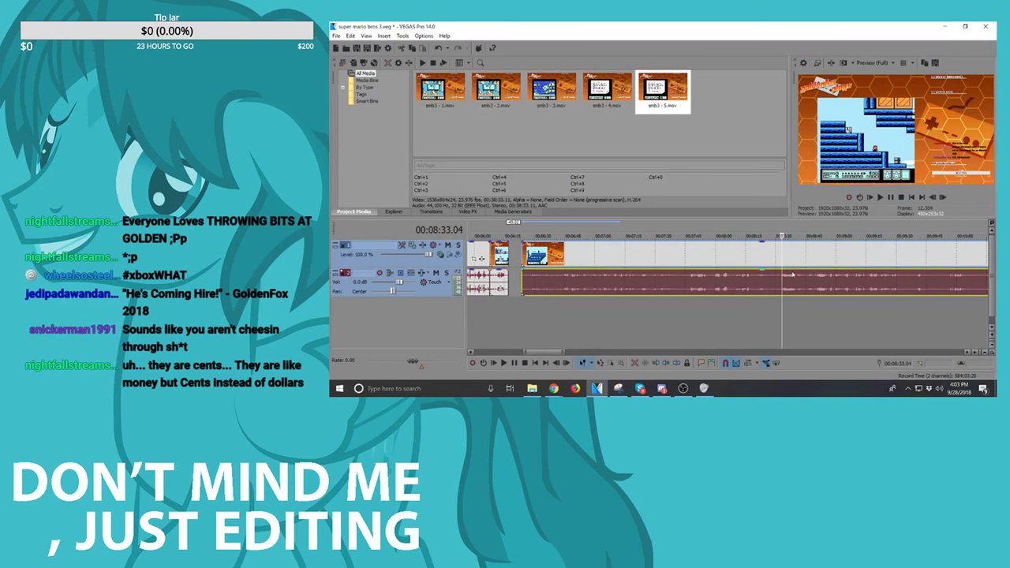
{"action": "key", "text": "space"}
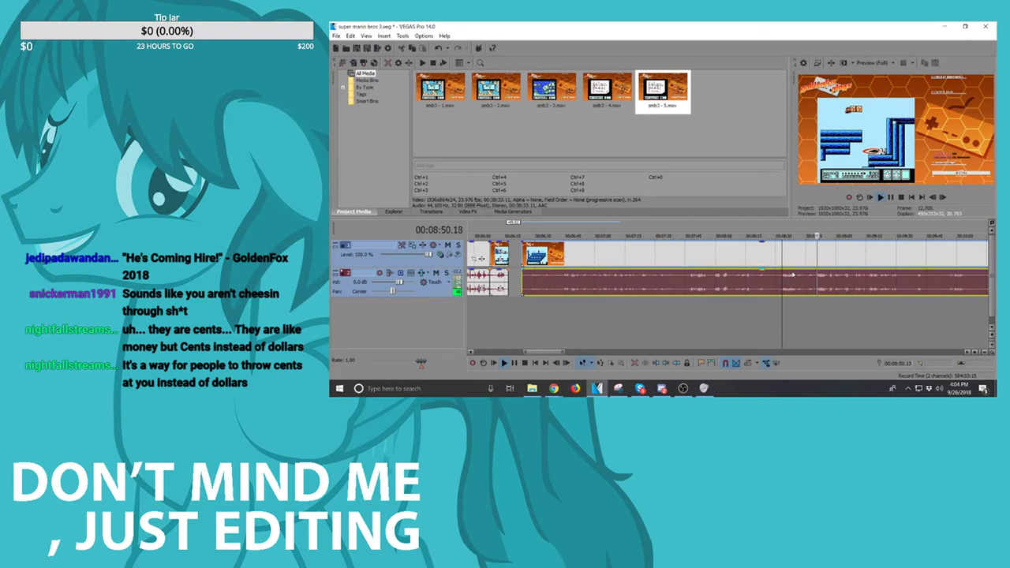
{"action": "key", "text": "Return"}
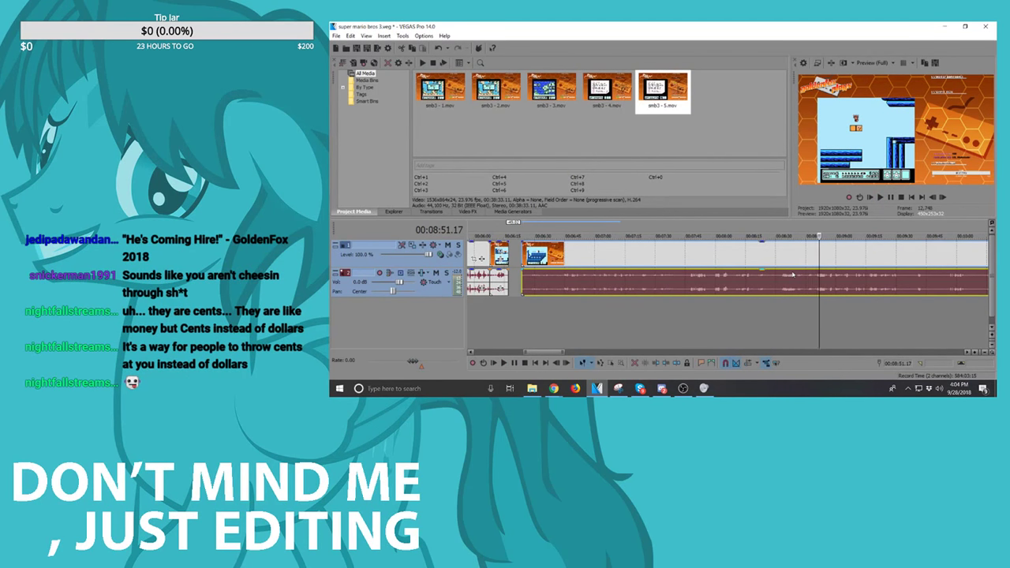
Step: Step forward through the airship clip from 00:08:51.17 and play the boss fight around 00:09:15.21
{"action": "key", "text": "Right"}
{"action": "key", "text": "Right"}
{"action": "key", "text": "Right"}
{"action": "key", "text": "Right"}
{"action": "key", "text": "Right"}
{"action": "key", "text": "Right"}
{"action": "key", "text": "Right"}
{"action": "key", "text": "Right"}
{"action": "key", "text": "Right"}
{"action": "key", "text": "Right"}
{"action": "key", "text": "Right"}
{"action": "key", "text": "Right"}
{"action": "key", "text": "Right"}
{"action": "key", "text": "Right"}
{"action": "key", "text": "Right"}
{"action": "key", "text": "Right"}
{"action": "key", "text": "Right"}
{"action": "key", "text": "Right"}
{"action": "key", "text": "Right"}
{"action": "key", "text": "Right"}
{"action": "key", "text": "space"}
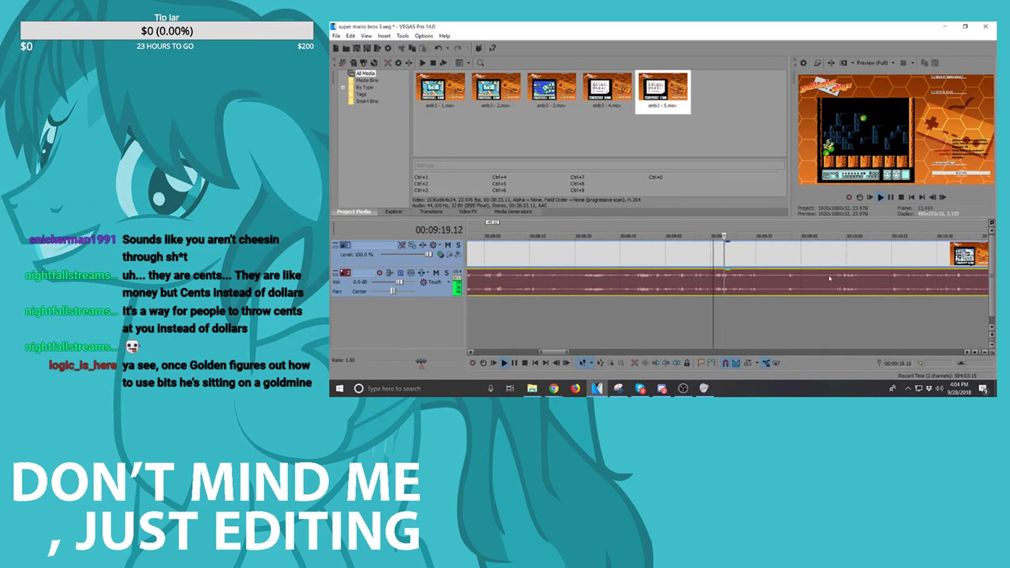
{"action": "key", "text": "space"}
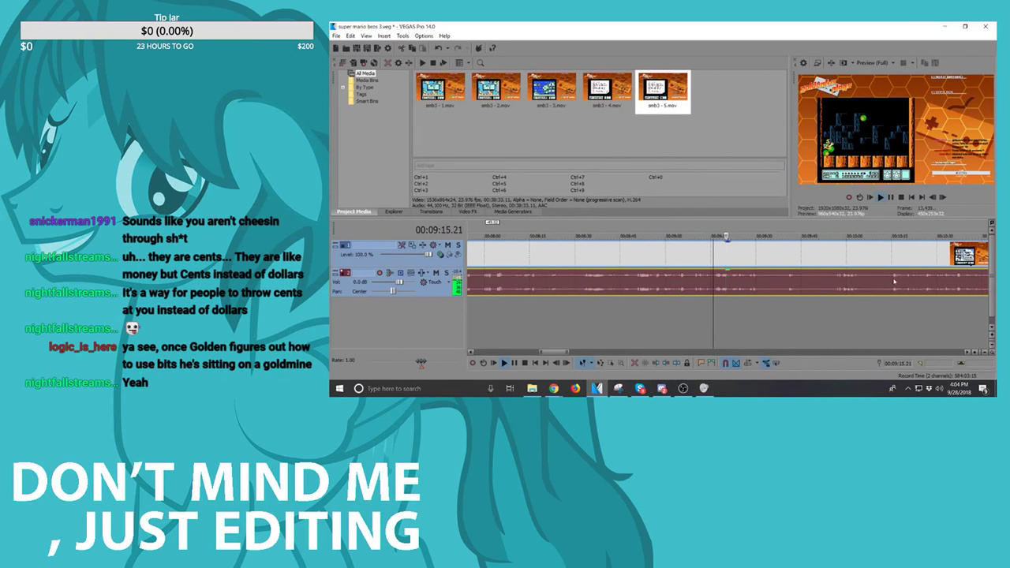
Step: Check the airship clip at 00:11:56.12, and play its final boss fight from 00:13:44.10
{"action": "left_click", "coordinate": [893, 281]}
{"action": "scroll", "coordinate": [893, 280], "scroll_direction": "down", "scroll_amount": 1}
{"action": "left_click", "coordinate": [875, 283]}
{"action": "scroll", "coordinate": [875, 283], "scroll_direction": "down", "scroll_amount": 2}
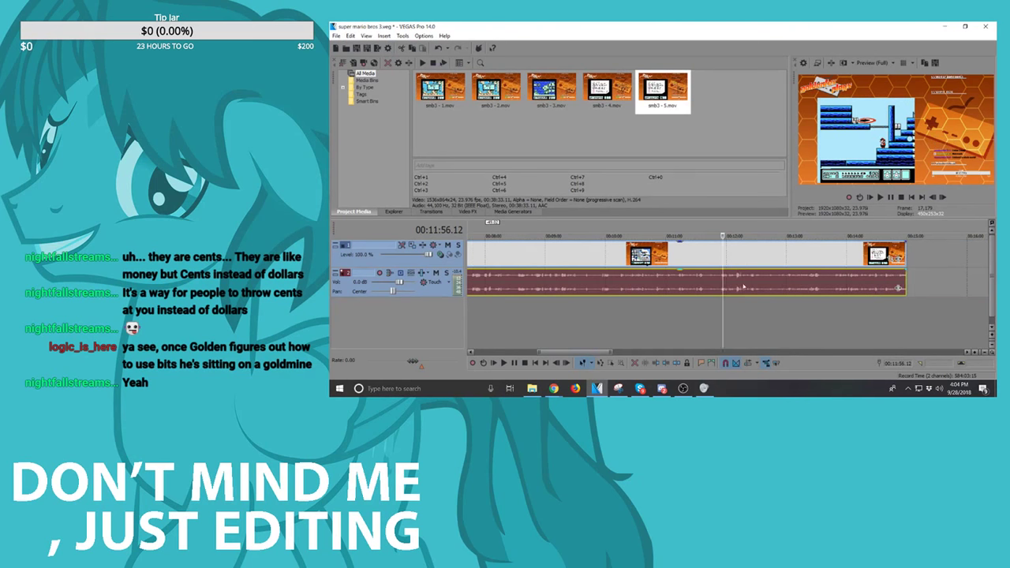
{"action": "left_click", "coordinate": [832, 279]}
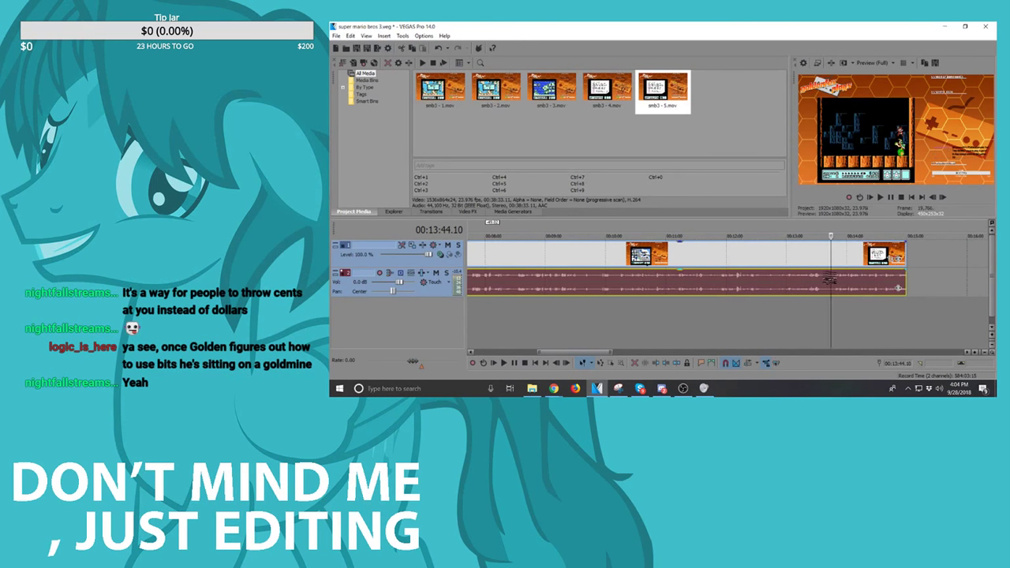
{"action": "key", "text": "space"}
{"action": "scroll", "coordinate": [851, 279], "scroll_direction": "up", "scroll_amount": 2}
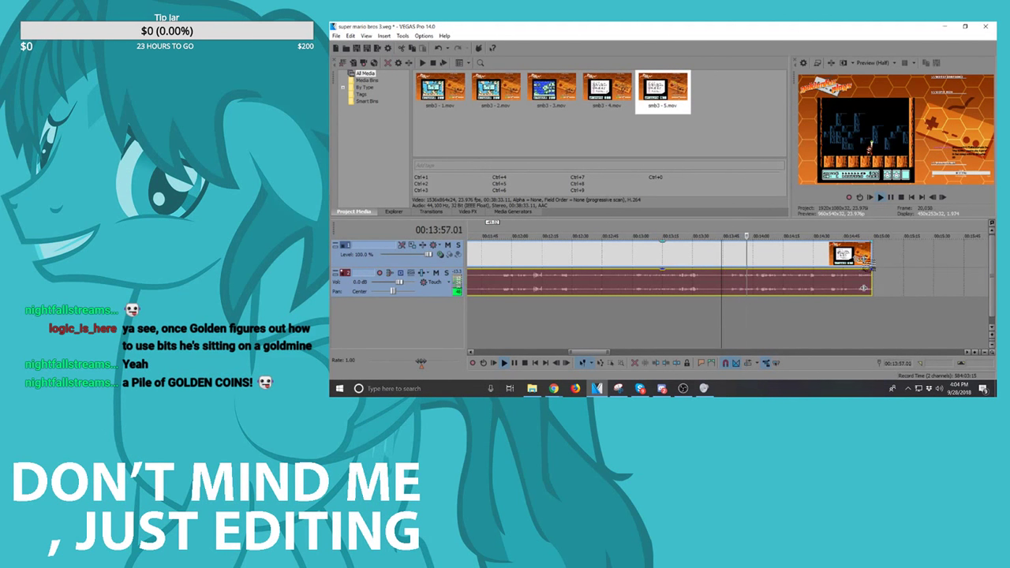
{"action": "scroll", "coordinate": [730, 278], "scroll_direction": "up", "scroll_amount": 5}
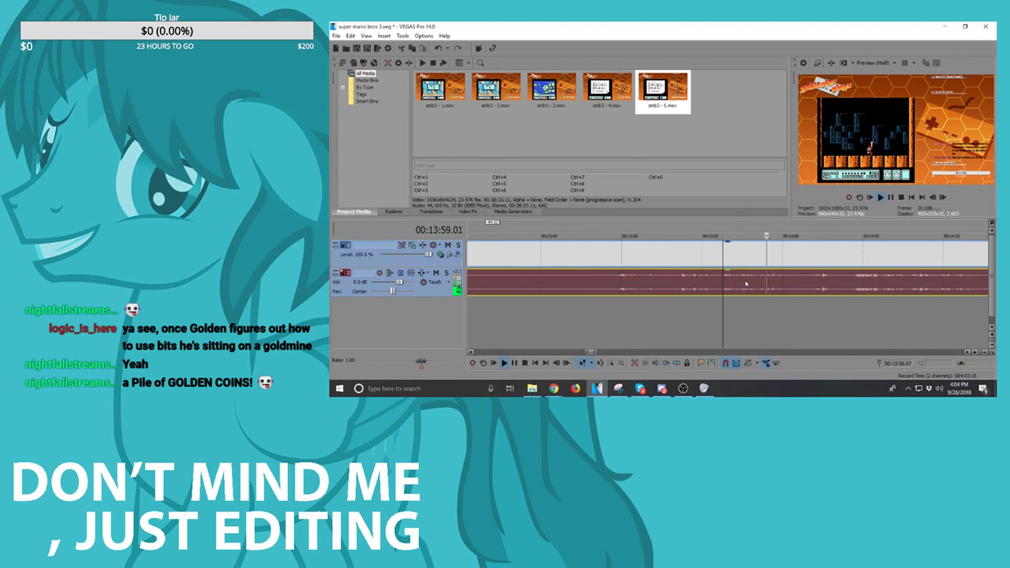
{"action": "key", "text": "space"}
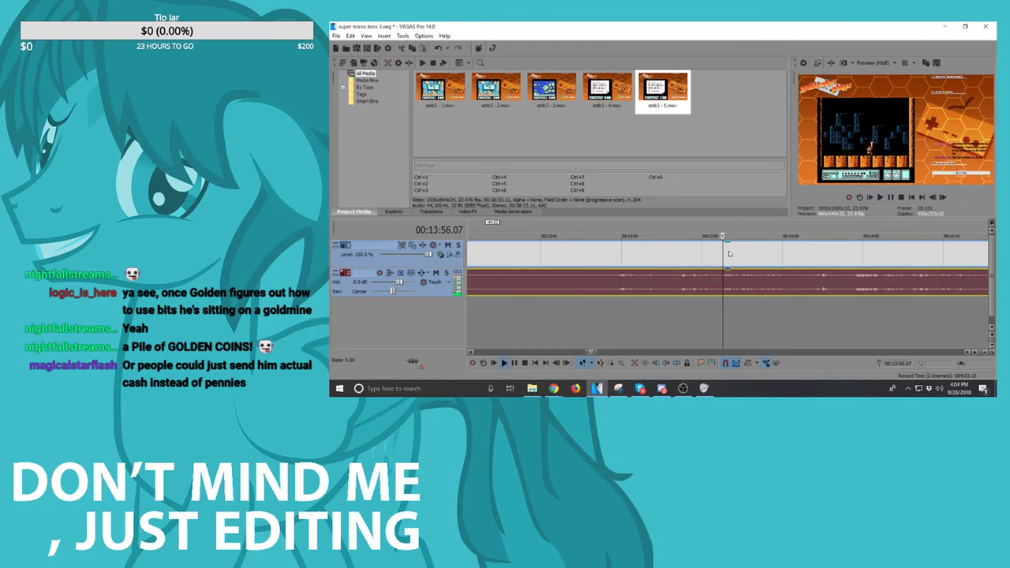
Step: Play on from 00:13:56.07 and split the airship clip at 00:14:06.11, during the falling scene
{"action": "key", "text": "space"}
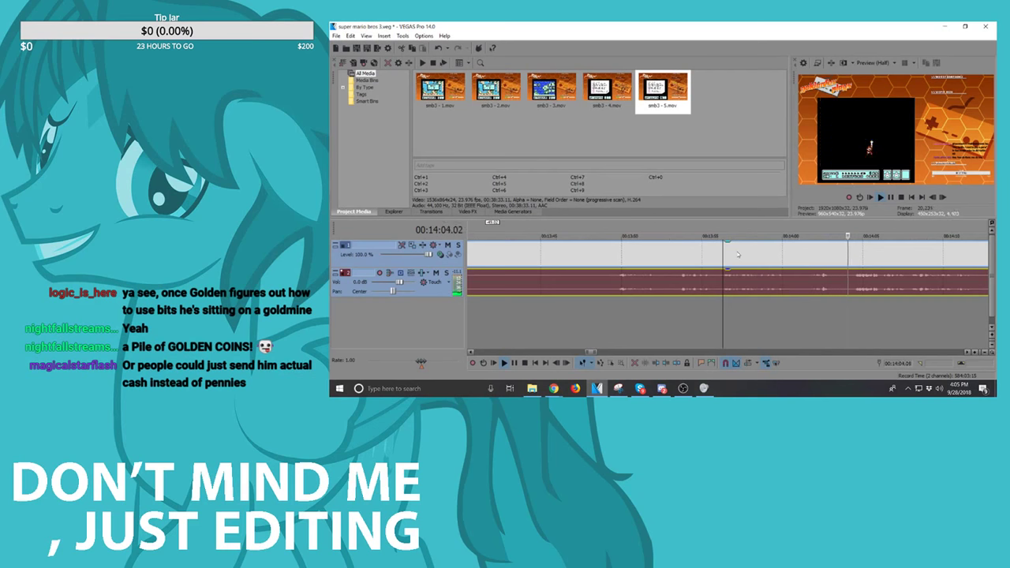
{"action": "scroll", "coordinate": [856, 259], "scroll_direction": "down", "scroll_amount": 1}
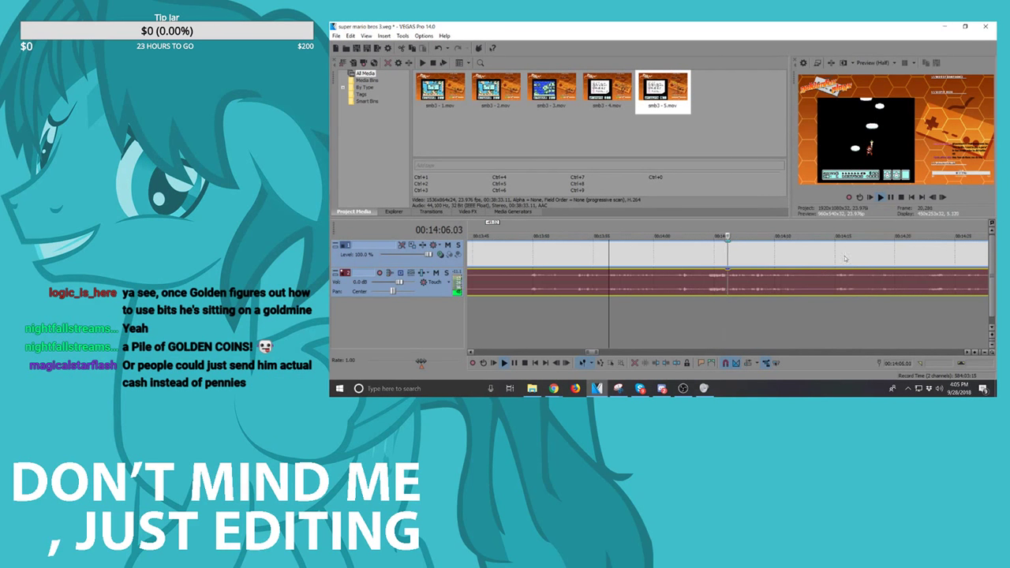
{"action": "left_click", "coordinate": [730, 262]}
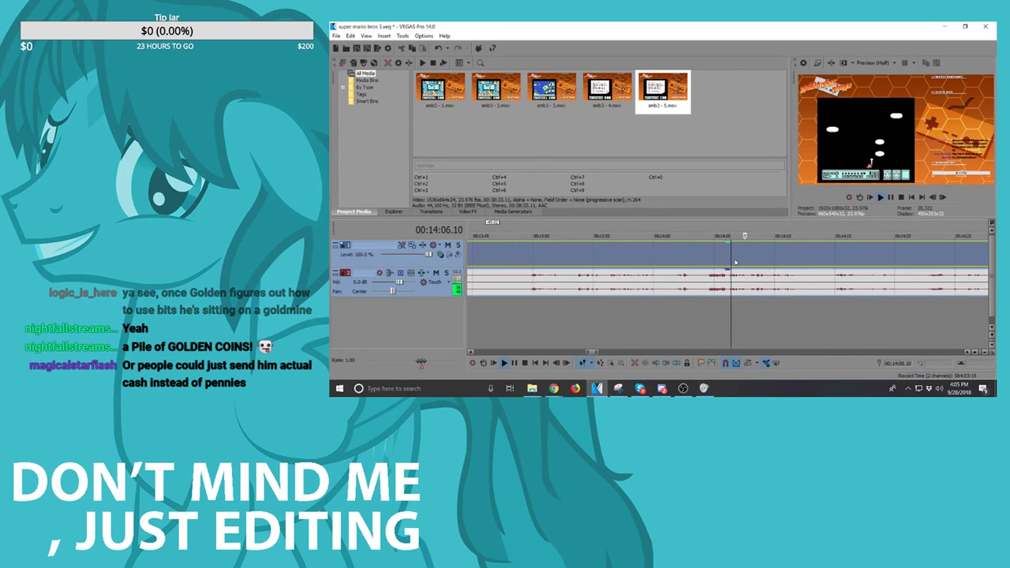
{"action": "key", "text": "space"}
{"action": "scroll", "coordinate": [733, 261], "scroll_direction": "up", "scroll_amount": 4}
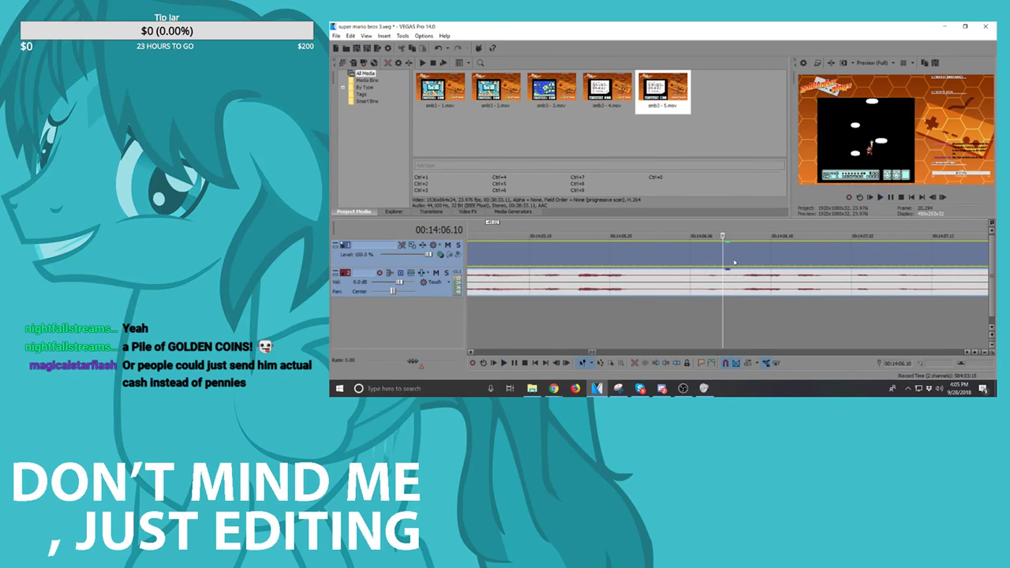
{"action": "key", "text": "space"}
{"action": "key", "text": "space"}
{"action": "key", "text": "s"}
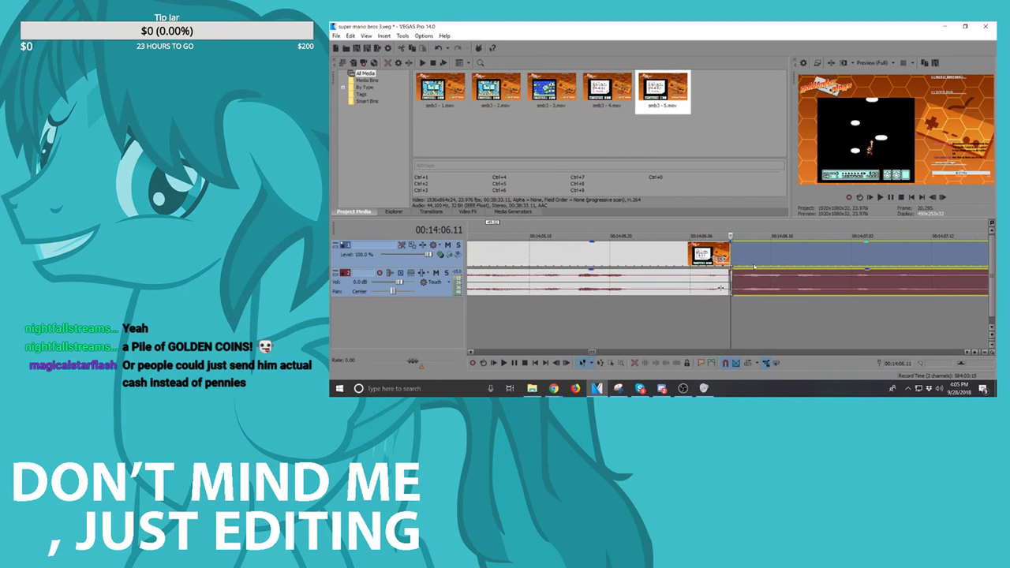
Step: Play the footage after the cut and split it again at 00:14:21.10, during the king's thank-you speech
{"action": "key", "text": "space"}
{"action": "scroll", "coordinate": [810, 272], "scroll_direction": "down", "scroll_amount": 6}
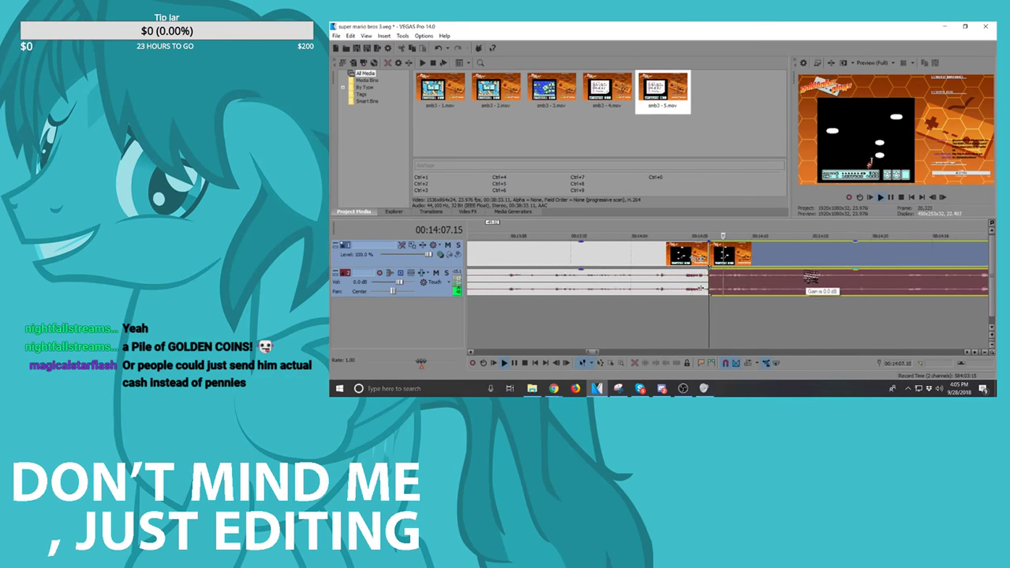
{"action": "scroll", "coordinate": [808, 273], "scroll_direction": "down", "scroll_amount": 7}
{"action": "scroll", "coordinate": [806, 272], "scroll_direction": "up", "scroll_amount": 8}
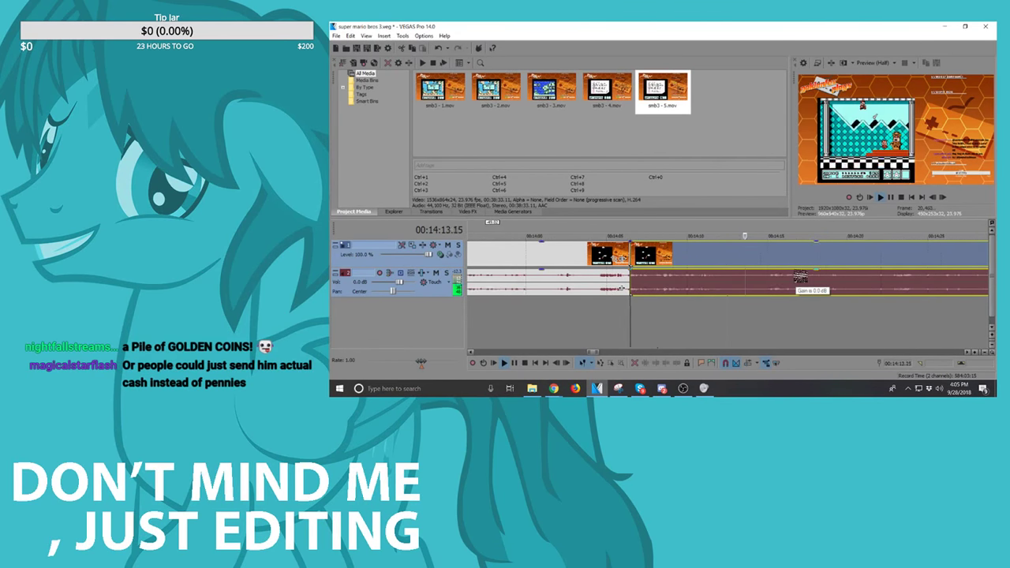
{"action": "scroll", "coordinate": [802, 275], "scroll_direction": "up", "scroll_amount": 1}
{"action": "scroll", "coordinate": [802, 276], "scroll_direction": "down", "scroll_amount": 2}
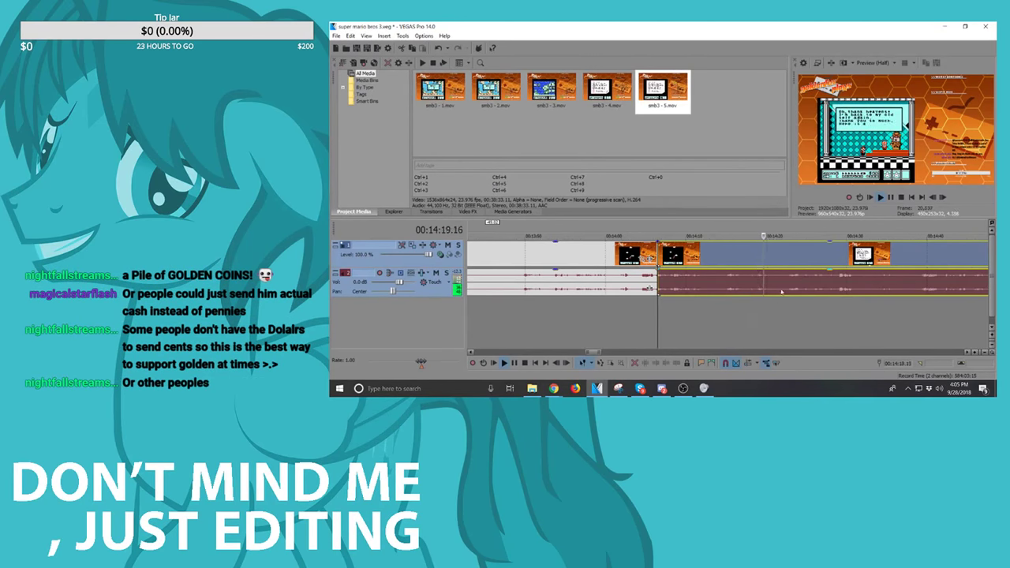
{"action": "scroll", "coordinate": [785, 285], "scroll_direction": "up", "scroll_amount": 2}
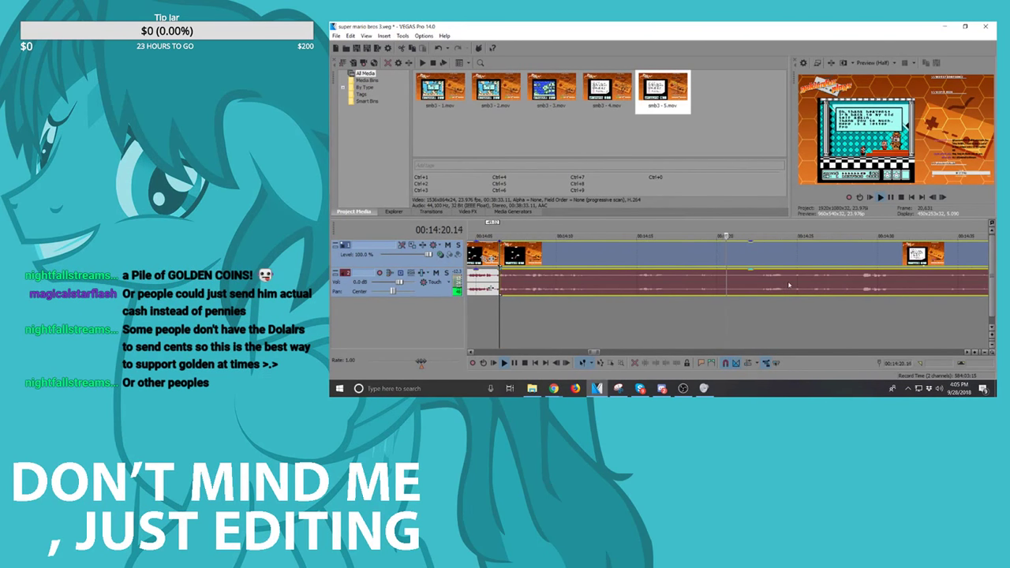
{"action": "left_click", "coordinate": [740, 280]}
{"action": "key", "text": "s"}
Step: Delete the long airship clip before the short middle segment and the leftover clip after it
{"action": "scroll", "coordinate": [740, 280], "scroll_direction": "down", "scroll_amount": 4}
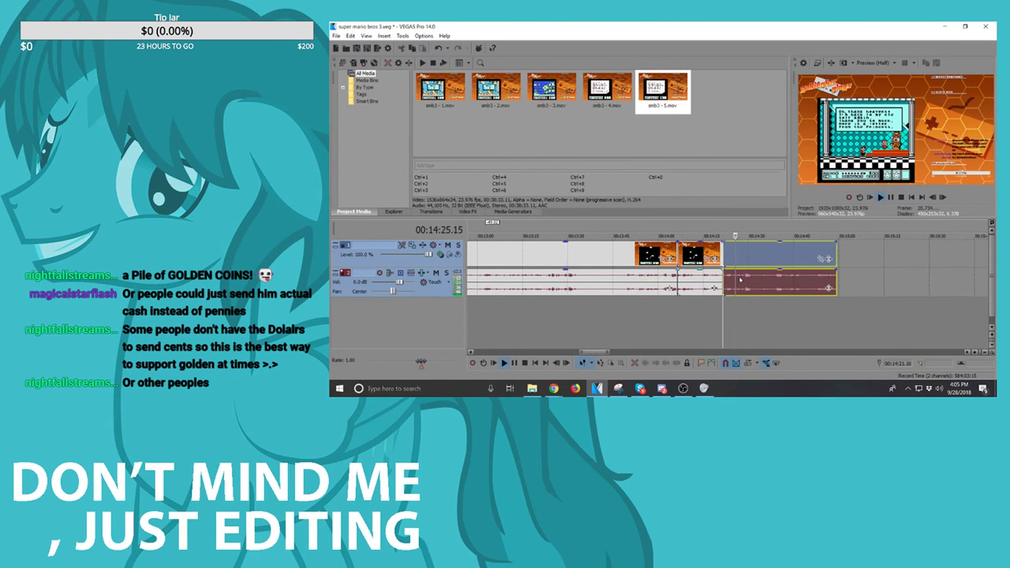
{"action": "left_click", "coordinate": [622, 257]}
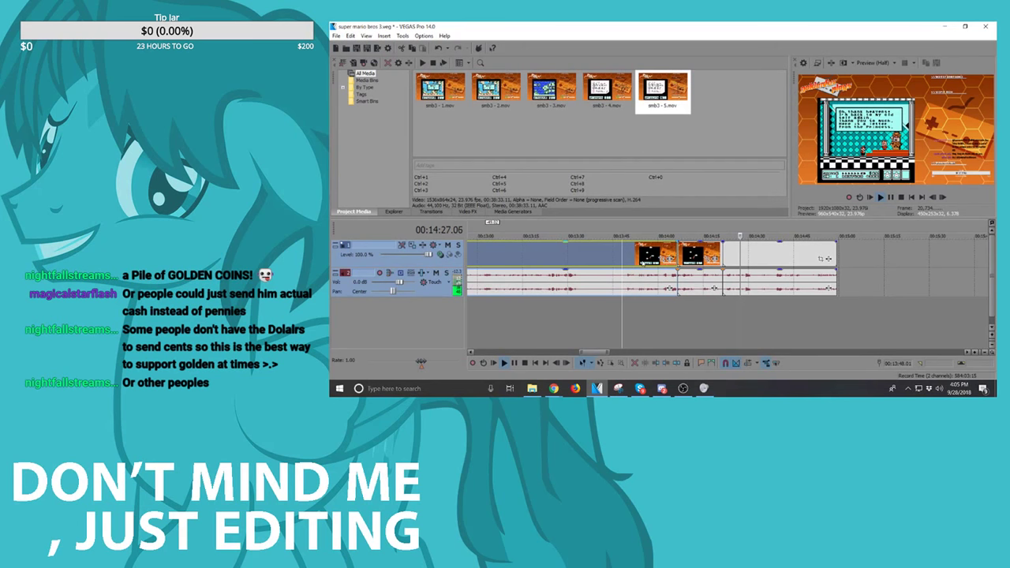
{"action": "key", "text": "Delete"}
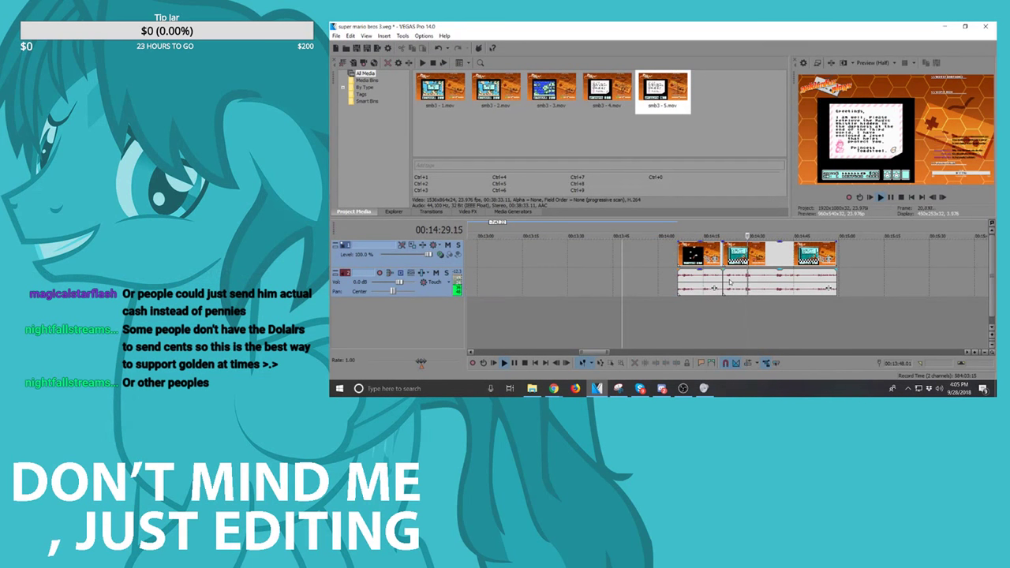
{"action": "key", "text": "space"}
{"action": "left_click", "coordinate": [742, 289]}
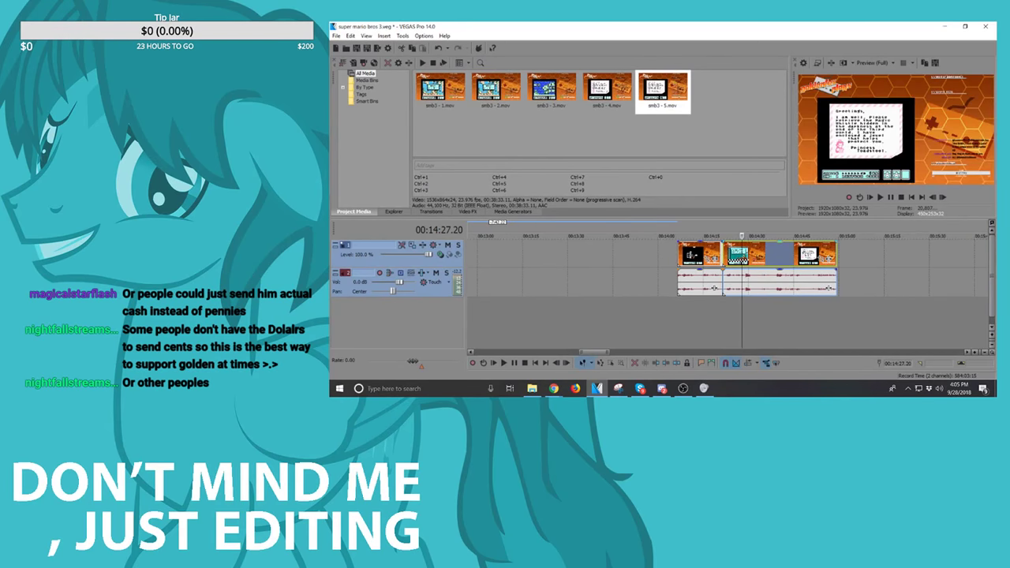
{"action": "key", "text": "Delete"}
Step: Move the remaining short segment to the end of the assembled clips
{"action": "left_click_drag", "start_coordinate": [700, 256], "coordinate": [877, 254]}
{"action": "scroll", "coordinate": [883, 254], "scroll_direction": "down", "scroll_amount": 6}
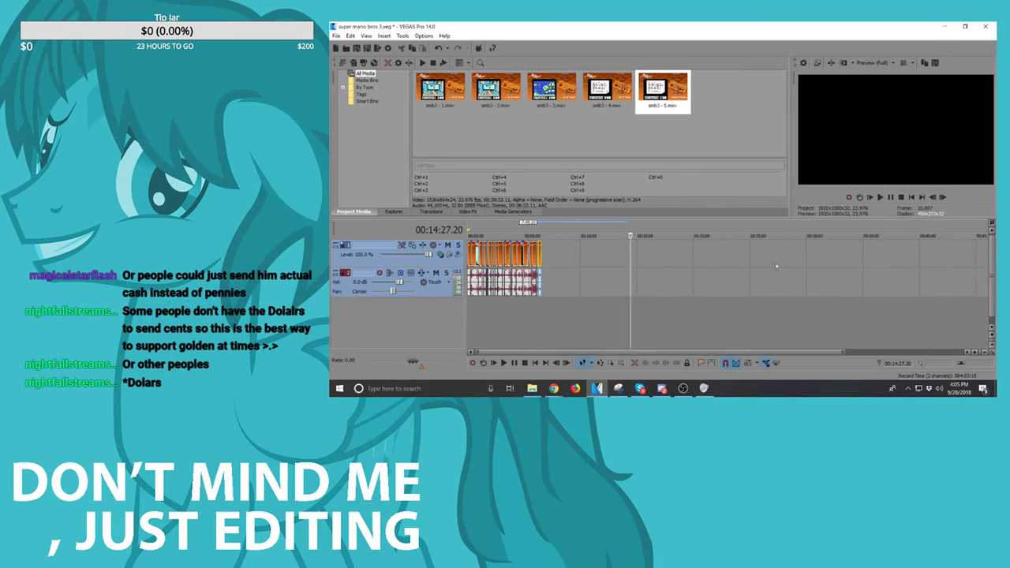
{"action": "scroll", "coordinate": [590, 271], "scroll_direction": "up", "scroll_amount": 1}
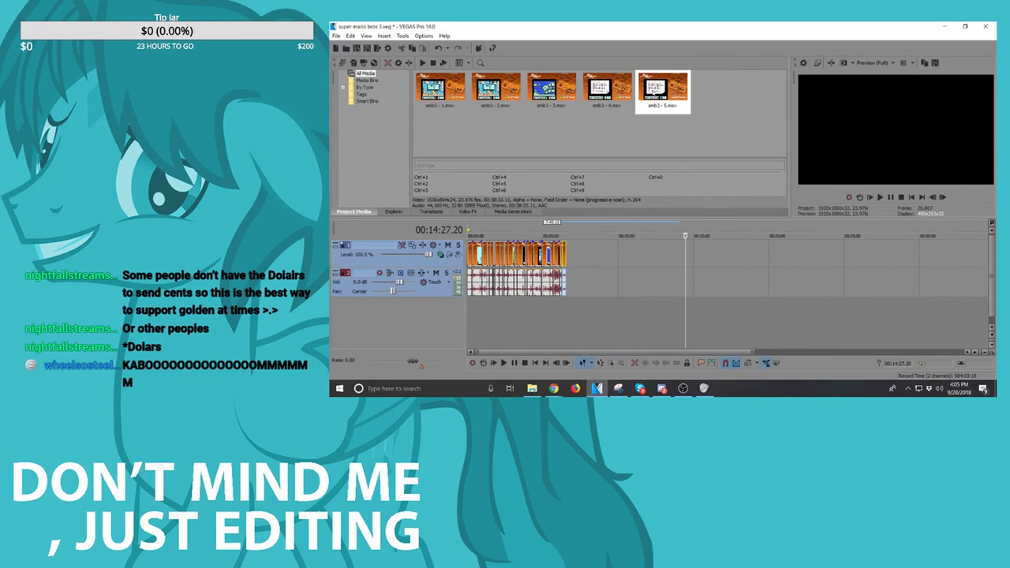
Step: Switch to File Explorer and open the Super Mario Bros. 3 folder inside Videos > Captures
{"action": "left_click", "coordinate": [532, 388]}
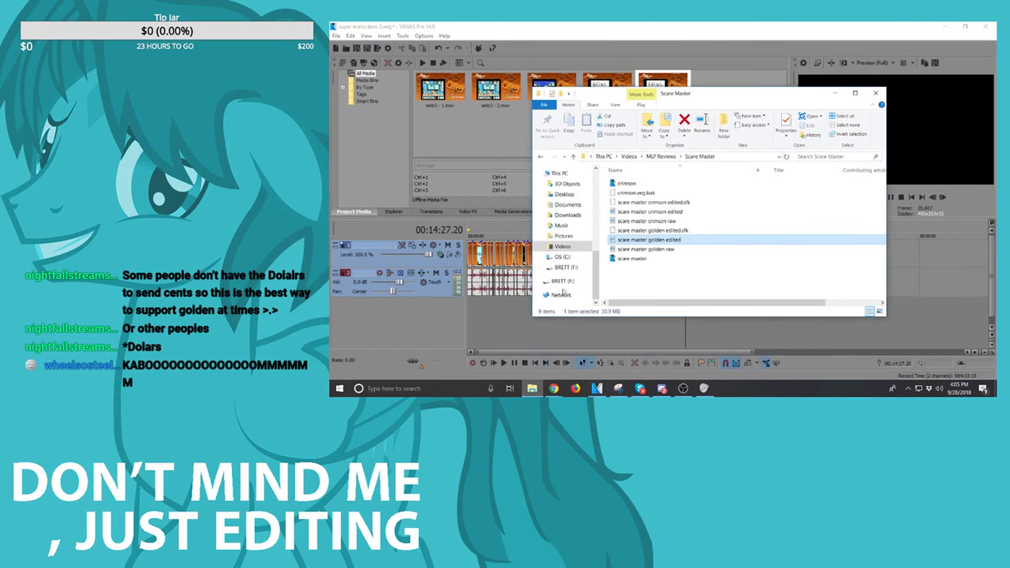
{"action": "left_click", "coordinate": [630, 158]}
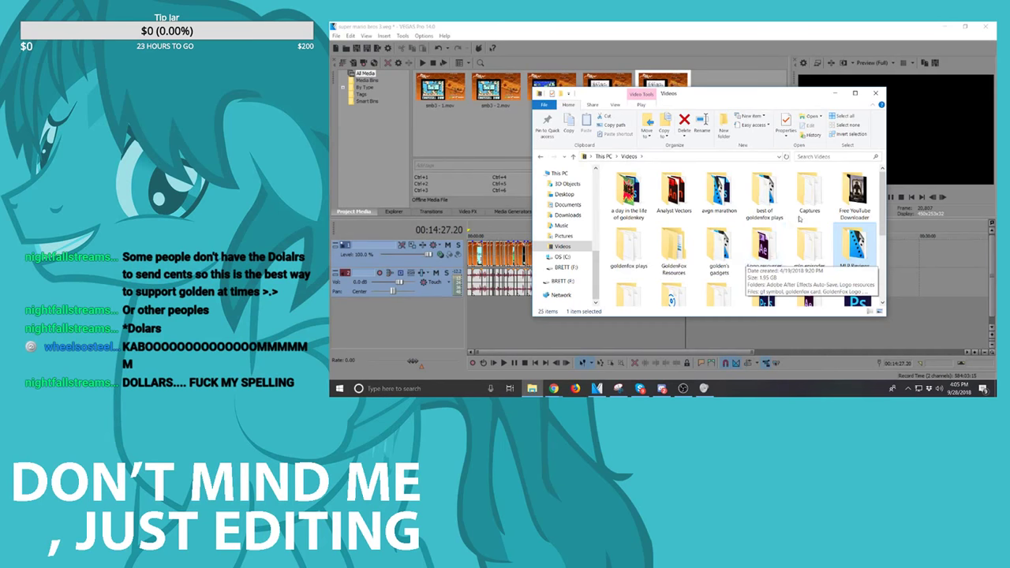
{"action": "double_click", "coordinate": [809, 194]}
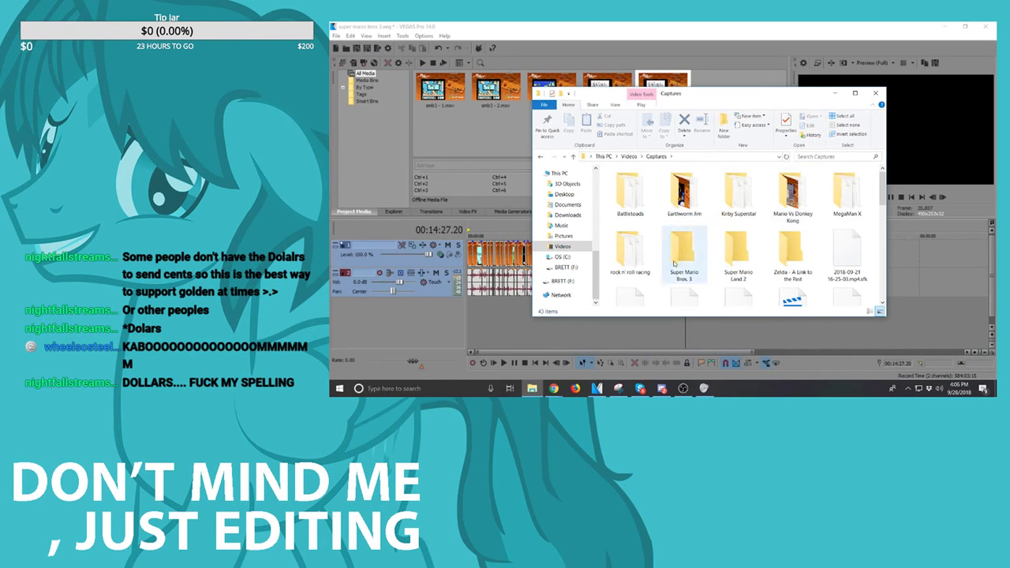
{"action": "double_click", "coordinate": [674, 264]}
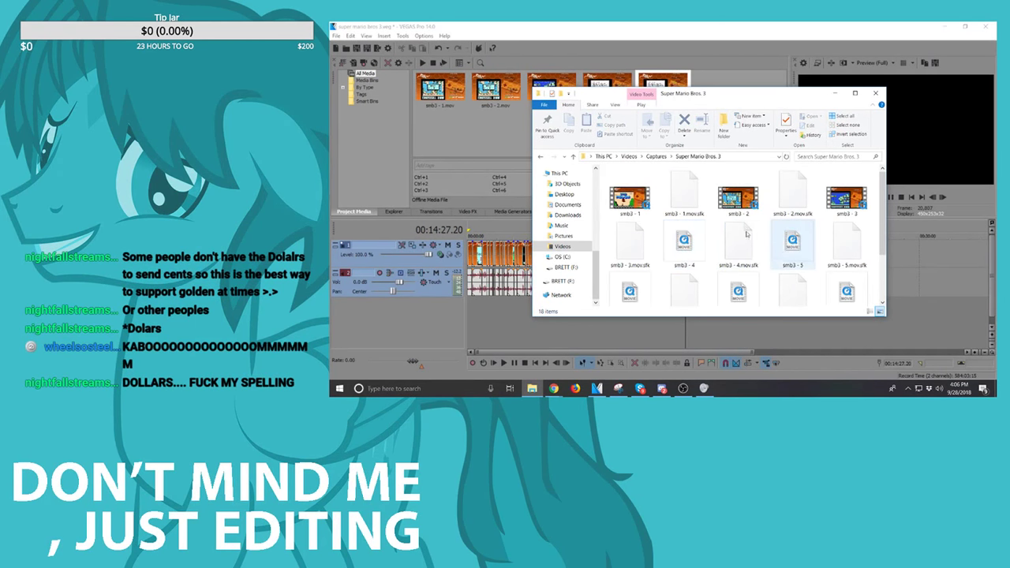
Step: Add the smb3 - 6 video to the VEGAS Pro timeline, well after the assembled clips
{"action": "left_click_drag", "start_coordinate": [724, 99], "coordinate": [646, 83]}
{"action": "left_click", "coordinate": [555, 272]}
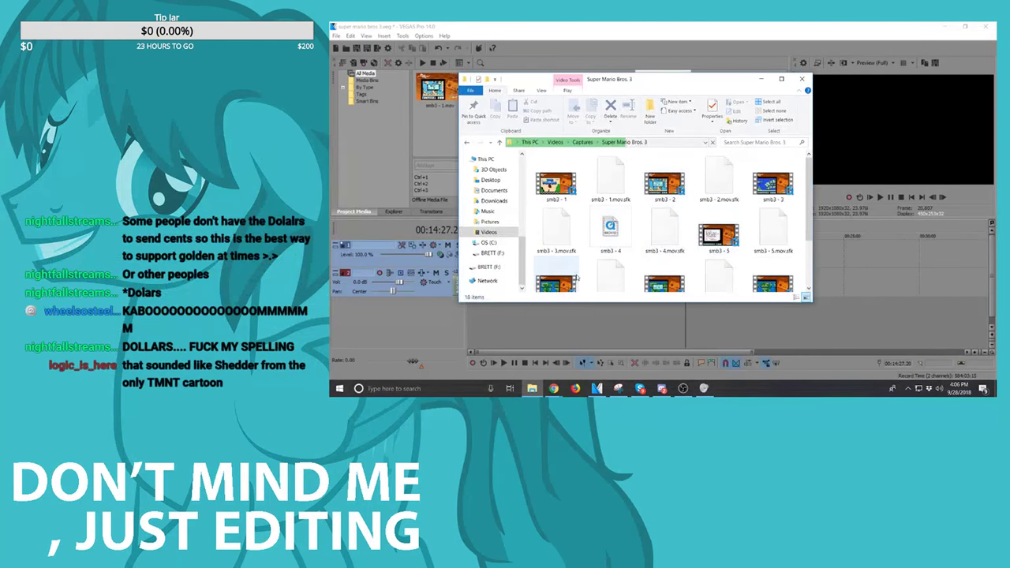
{"action": "left_click", "coordinate": [664, 267]}
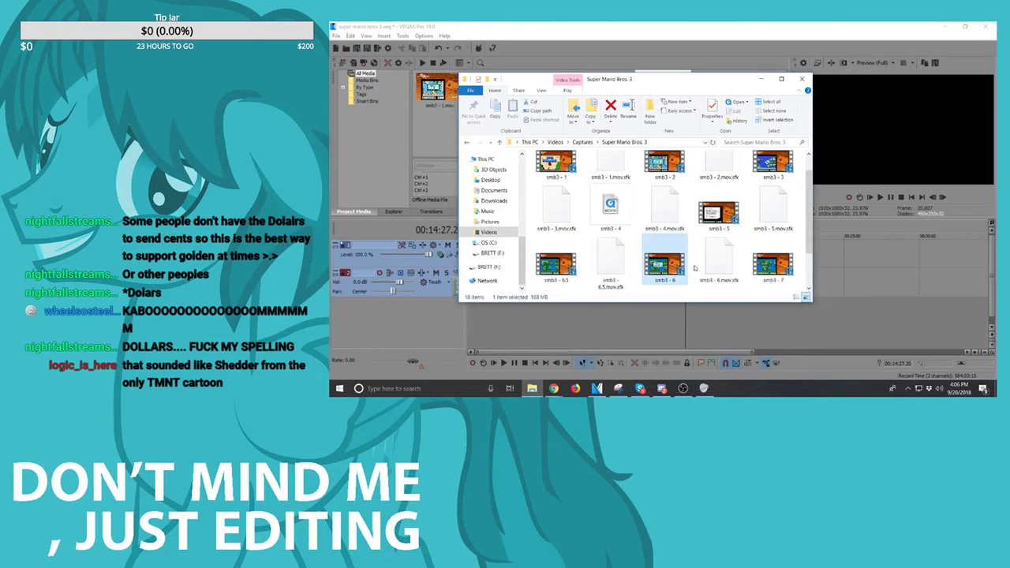
{"action": "left_click_drag", "start_coordinate": [844, 272], "coordinate": [844, 272]}
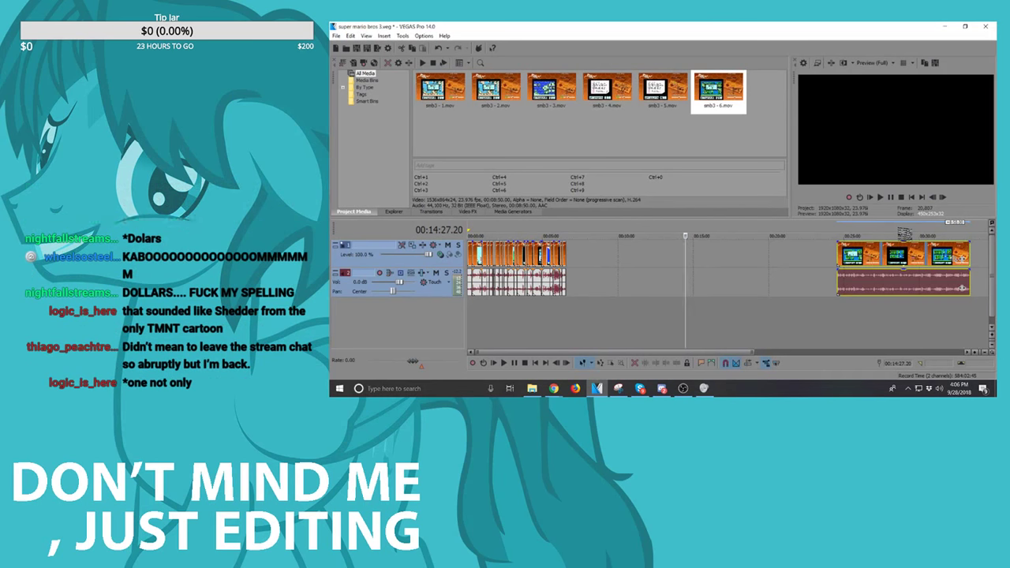
Step: Move the smb3 - 6 clip against the end of the assembled clips
{"action": "left_click_drag", "start_coordinate": [962, 289], "coordinate": [699, 289]}
{"action": "left_click_drag", "start_coordinate": [603, 260], "coordinate": [596, 260]}
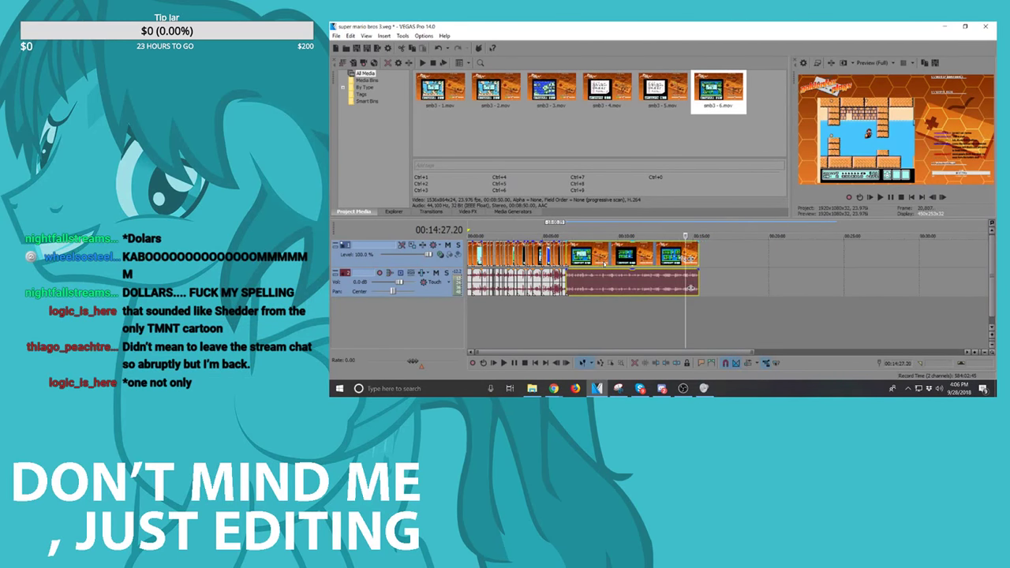
Step: Spot-check the smb3 - 6 clip by playing it from several points between its middle and its last minute
{"action": "left_click", "coordinate": [603, 260]}
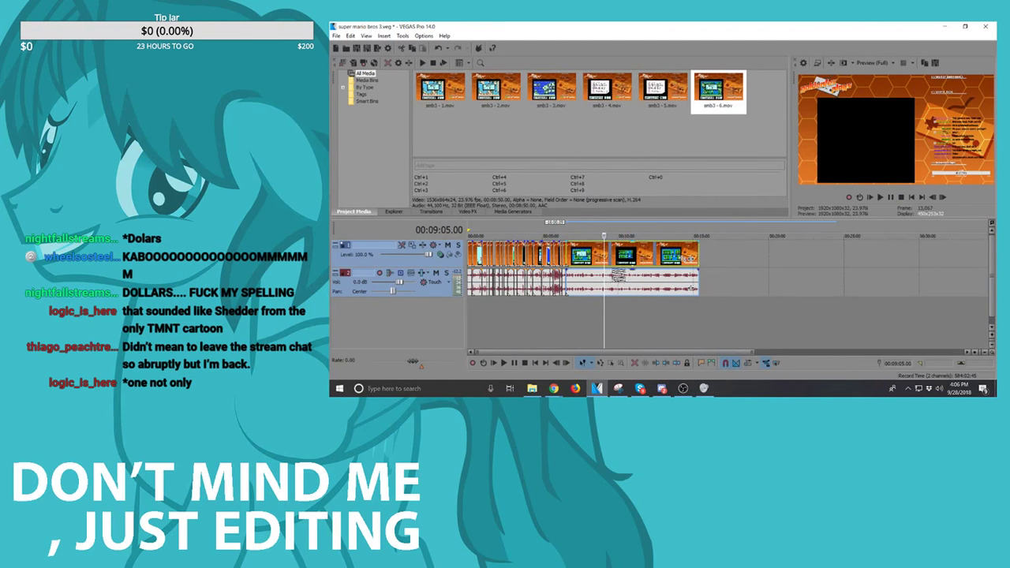
{"action": "scroll", "coordinate": [680, 276], "scroll_direction": "up", "scroll_amount": 5}
{"action": "key", "text": "space"}
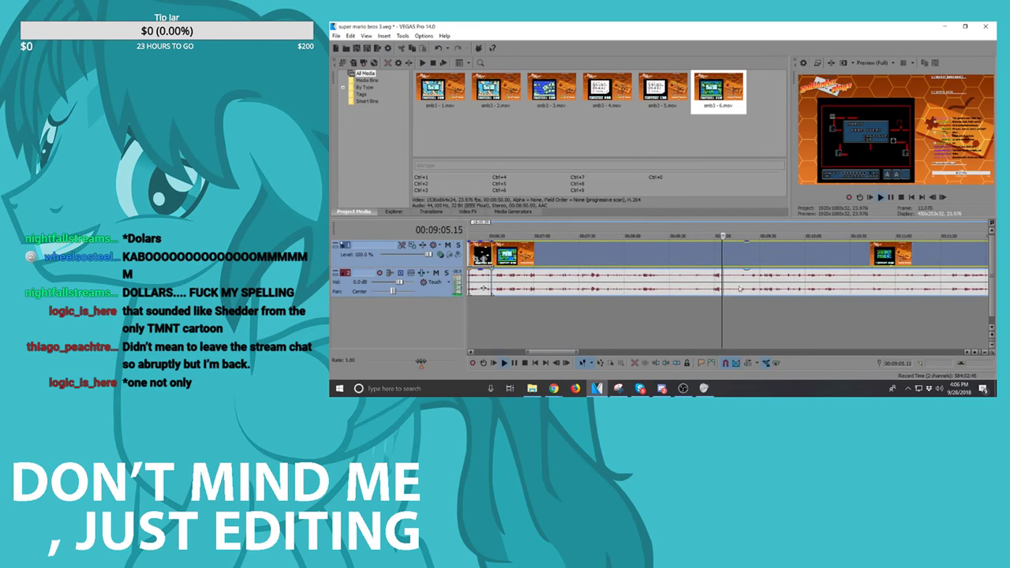
{"action": "scroll", "coordinate": [771, 276], "scroll_direction": "down", "scroll_amount": 5}
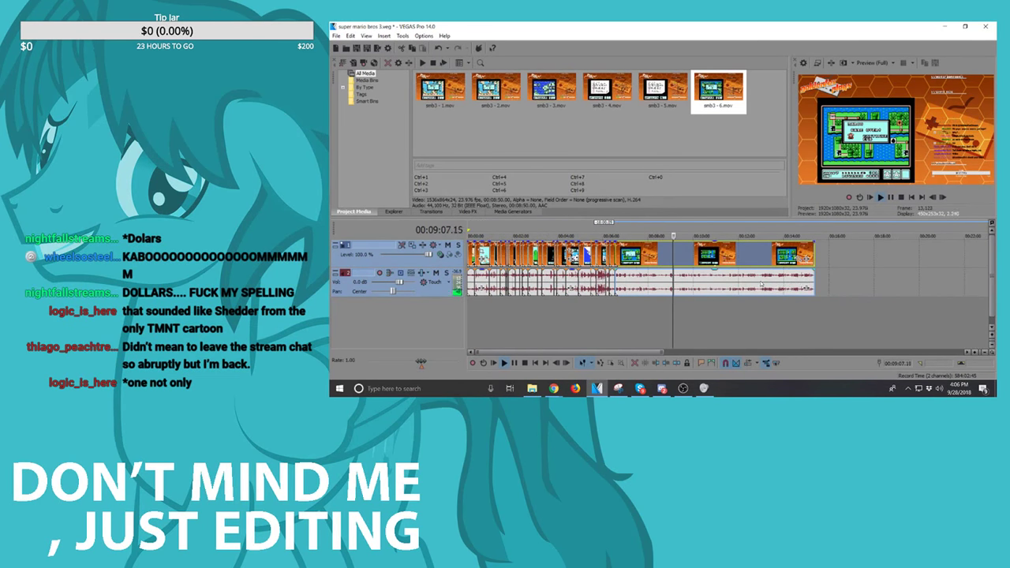
{"action": "left_click", "coordinate": [760, 282]}
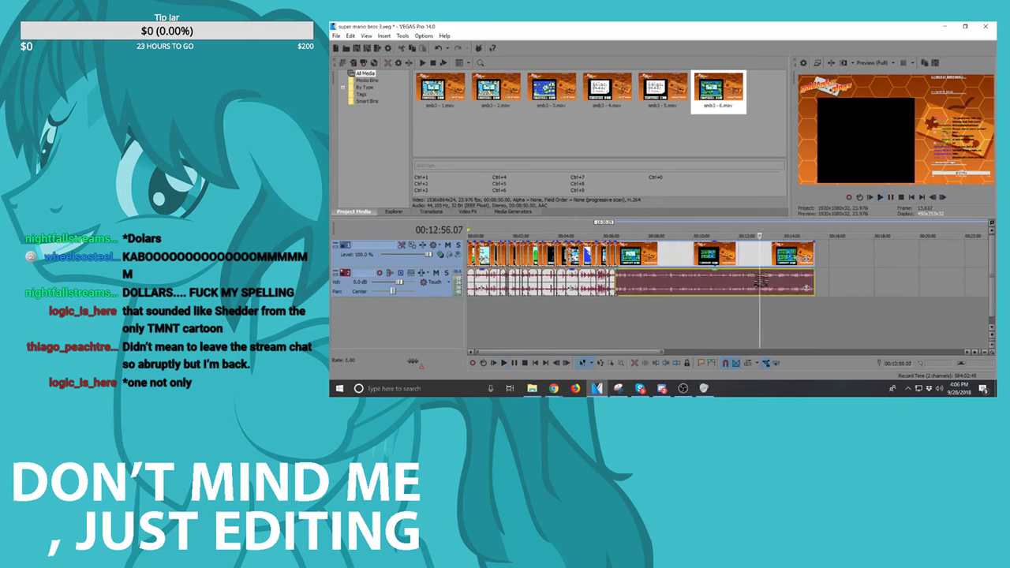
{"action": "scroll", "coordinate": [758, 281], "scroll_direction": "up", "scroll_amount": 3}
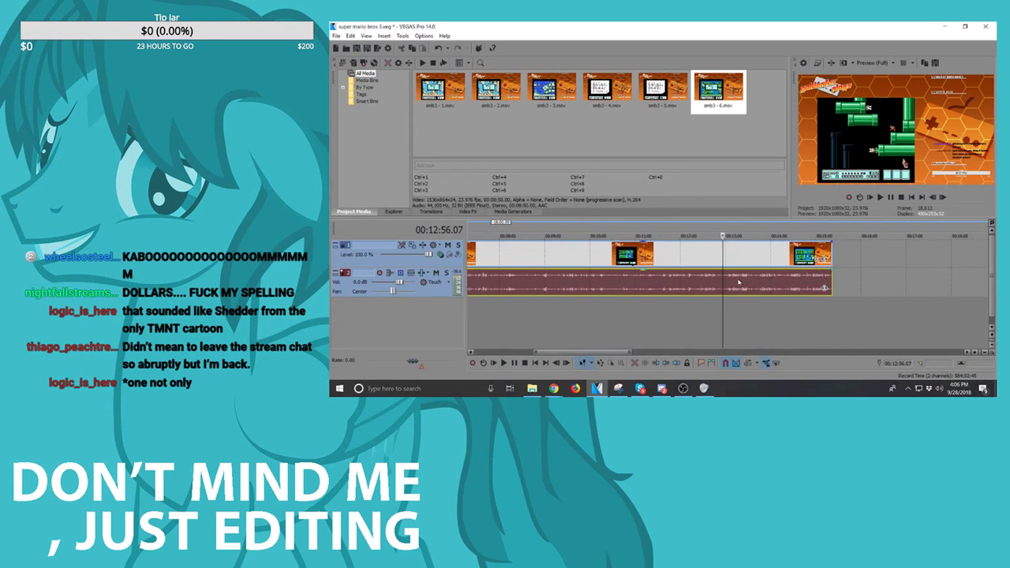
{"action": "left_click", "coordinate": [741, 282]}
{"action": "scroll", "coordinate": [740, 282], "scroll_direction": "up", "scroll_amount": 6}
{"action": "left_click", "coordinate": [734, 284]}
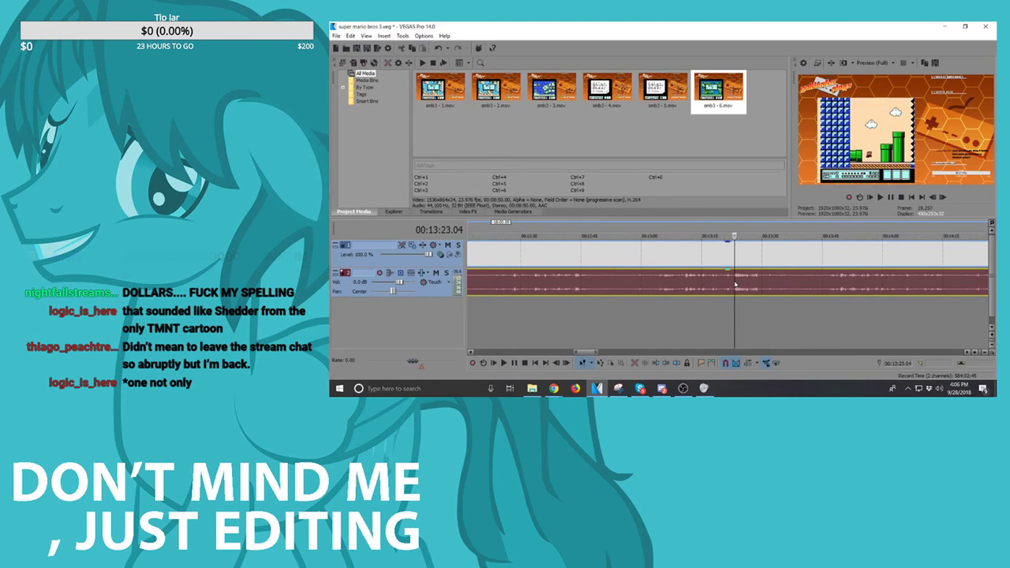
{"action": "key", "text": "space"}
{"action": "scroll", "coordinate": [818, 282], "scroll_direction": "down", "scroll_amount": 3}
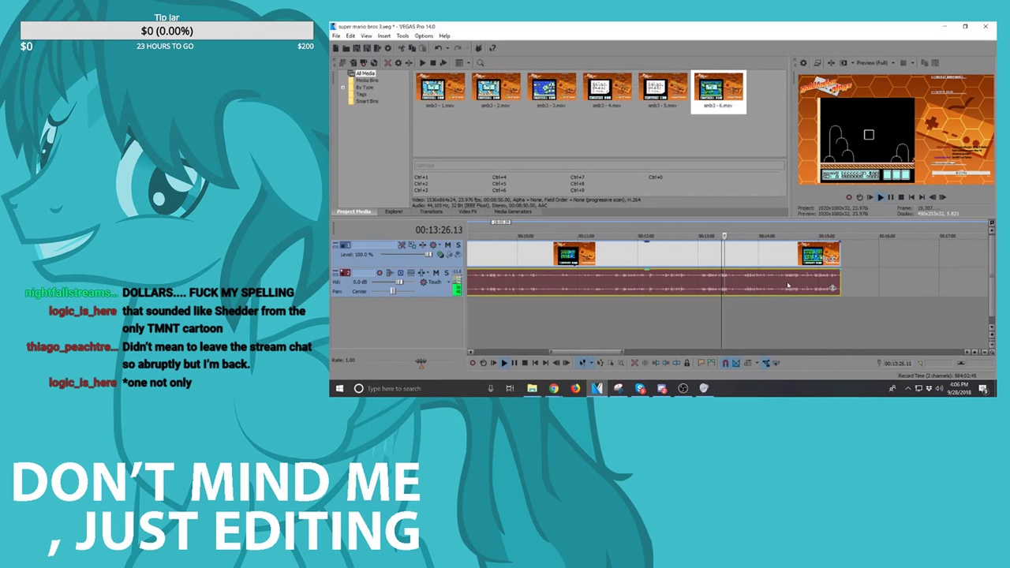
{"action": "scroll", "coordinate": [785, 282], "scroll_direction": "up", "scroll_amount": 3}
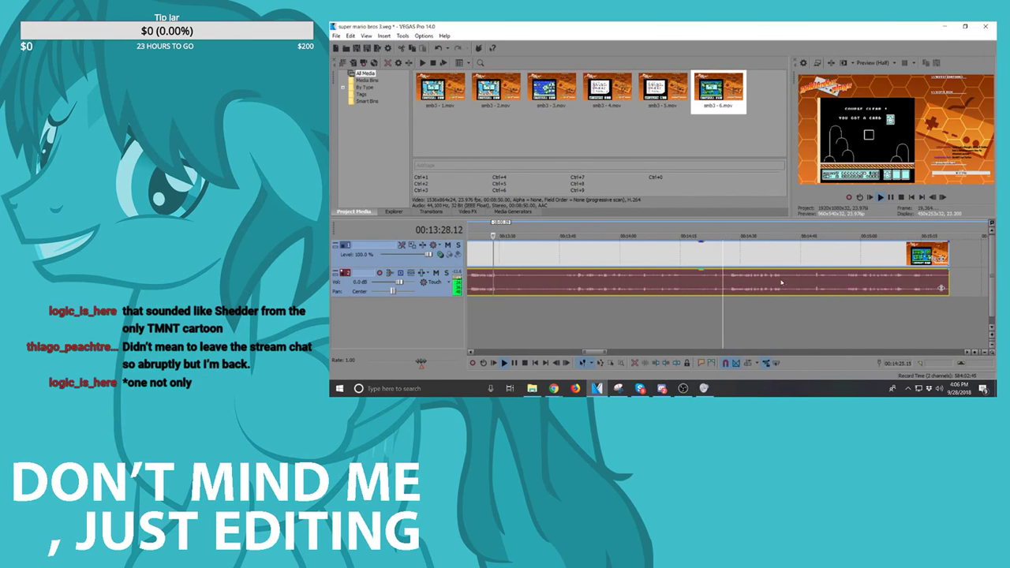
{"action": "left_click", "coordinate": [730, 282]}
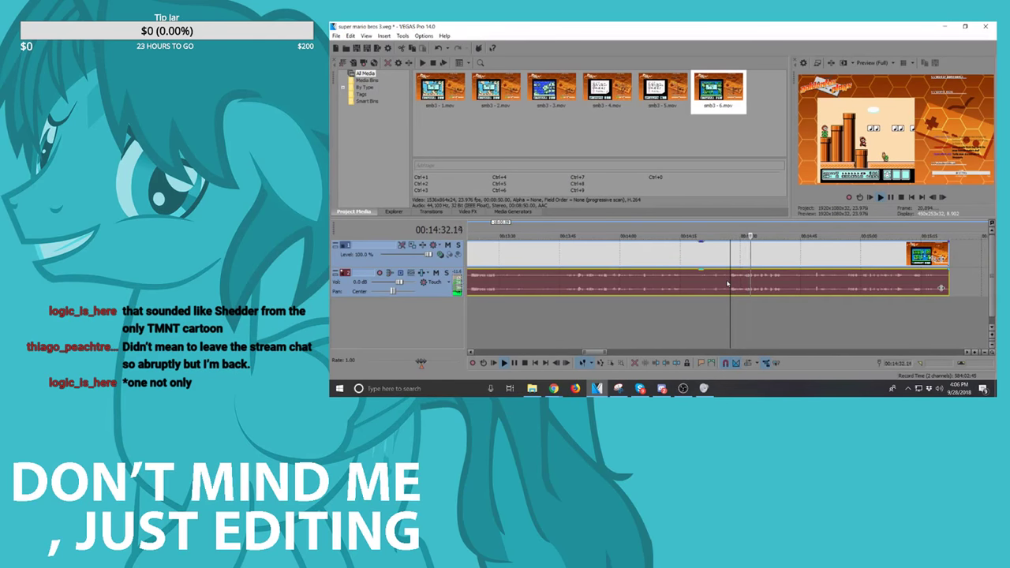
{"action": "left_click", "coordinate": [815, 285]}
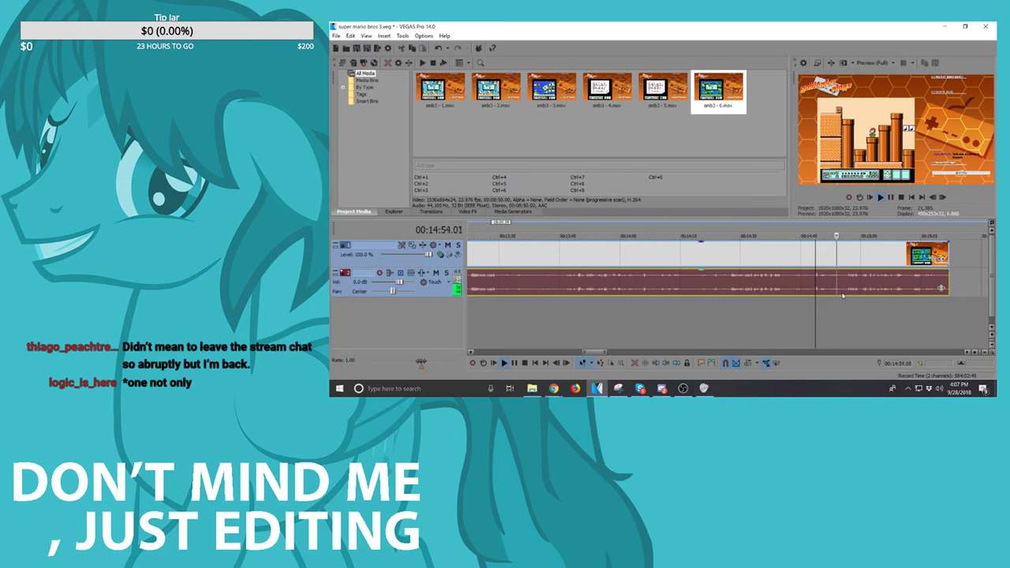
{"action": "key", "text": "space"}
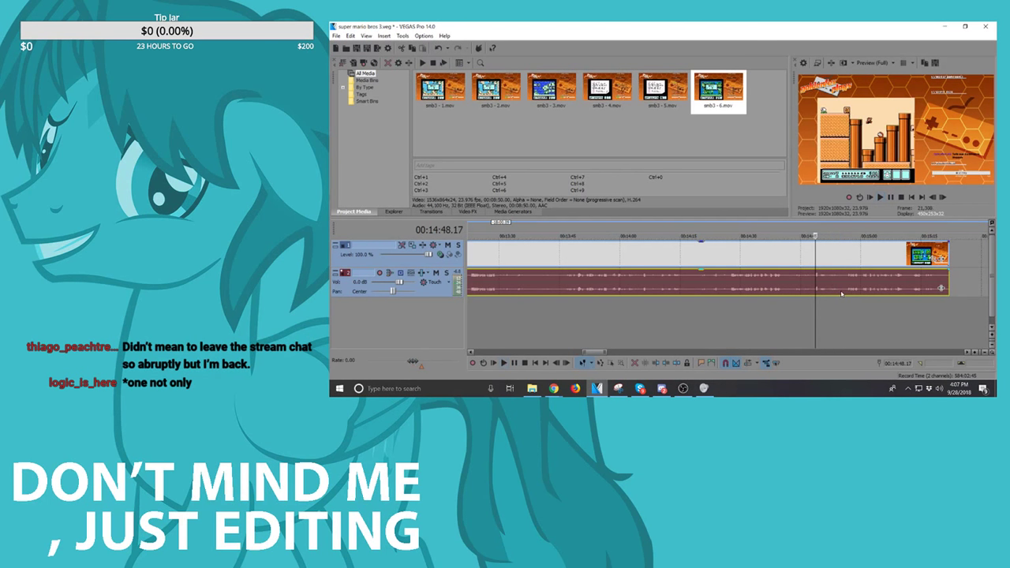
Step: Examine the jump among the tall pillars near 14:49 frame by frame, forward and backward
{"action": "key", "text": "Right"}
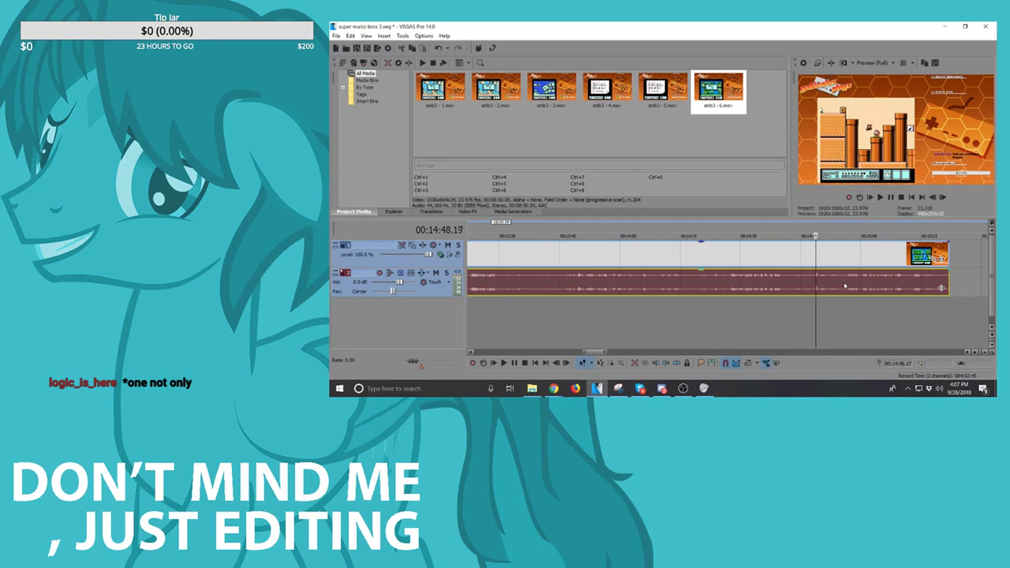
{"action": "key", "text": "Right"}
{"action": "key", "text": "Right"}
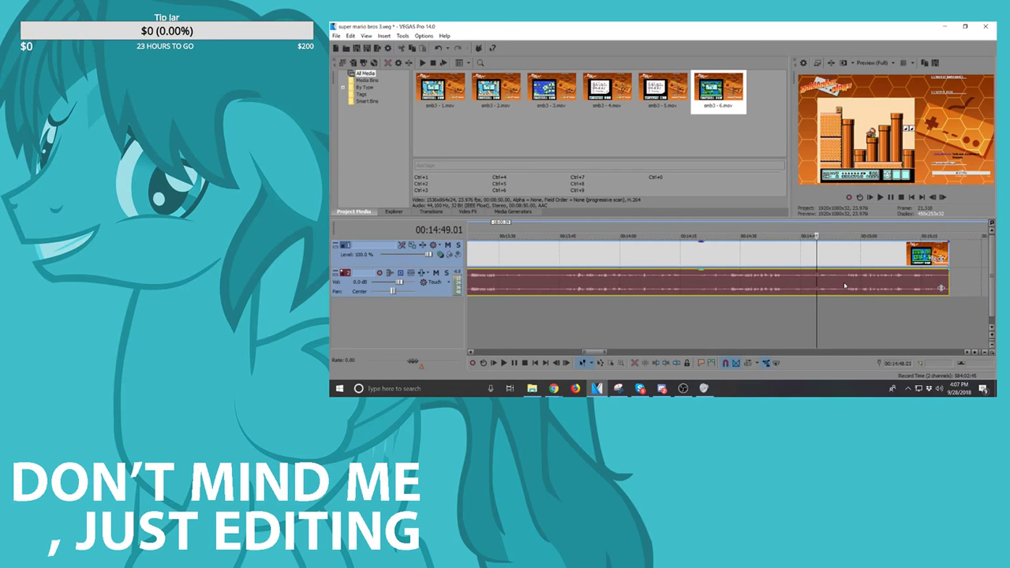
{"action": "key", "text": "Right"}
{"action": "key", "text": "Right"}
{"action": "key", "text": "Right"}
{"action": "key", "text": "Right"}
{"action": "key", "text": "Right"}
{"action": "key", "text": "Right"}
{"action": "key", "text": "Right"}
{"action": "key", "text": "Right"}
{"action": "key", "text": "Right"}
{"action": "key", "text": "Right"}
{"action": "key", "text": "Right"}
{"action": "key", "text": "Right"}
{"action": "key", "text": "Right"}
{"action": "key", "text": "Right"}
{"action": "key", "text": "Right"}
{"action": "key", "text": "Right"}
{"action": "key", "text": "Right"}
{"action": "key", "text": "Right"}
{"action": "key", "text": "Right"}
{"action": "key", "text": "Right"}
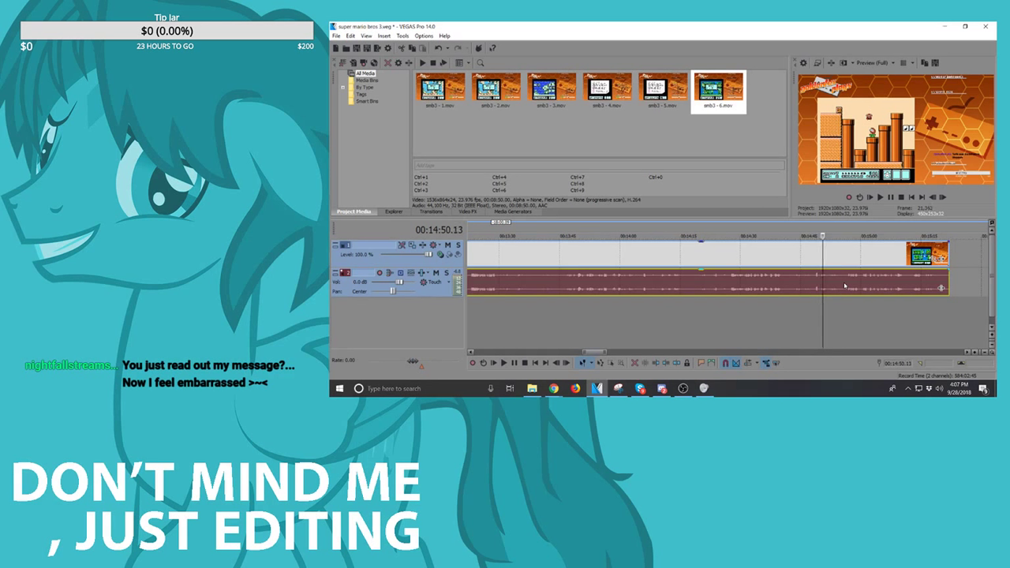
{"action": "key", "text": "Right"}
{"action": "key", "text": "Right"}
{"action": "key", "text": "Right"}
{"action": "key", "text": "Right"}
{"action": "key", "text": "Left"}
{"action": "key", "text": "Left"}
{"action": "key", "text": "Right"}
{"action": "key", "text": "Right"}
{"action": "key", "text": "Right"}
{"action": "key", "text": "Right"}
{"action": "key", "text": "Right"}
{"action": "key", "text": "Right"}
{"action": "key", "text": "Right"}
{"action": "key", "text": "Right"}
{"action": "key", "text": "Right"}
{"action": "key", "text": "Right"}
{"action": "key", "text": "Right"}
{"action": "key", "text": "Right"}
{"action": "key", "text": "Left"}
{"action": "key", "text": "Left"}
{"action": "key", "text": "Left"}
{"action": "key", "text": "Left"}
{"action": "key", "text": "Left"}
{"action": "key", "text": "Left"}
{"action": "key", "text": "Left"}
{"action": "key", "text": "Left"}
{"action": "key", "text": "Left"}
{"action": "key", "text": "Left"}
{"action": "key", "text": "Left"}
{"action": "key", "text": "Left"}
{"action": "key", "text": "Left"}
{"action": "key", "text": "Left"}
{"action": "key", "text": "Left"}
{"action": "key", "text": "Left"}
{"action": "key", "text": "Left"}
{"action": "key", "text": "Left"}
{"action": "key", "text": "Left"}
{"action": "key", "text": "Left"}
{"action": "key", "text": "Left"}
{"action": "key", "text": "Left"}
{"action": "key", "text": "Left"}
{"action": "key", "text": "Left"}
{"action": "key", "text": "Left"}
{"action": "key", "text": "Left"}
{"action": "key", "text": "Left"}
{"action": "key", "text": "Left"}
{"action": "key", "text": "Left"}
{"action": "key", "text": "Left"}
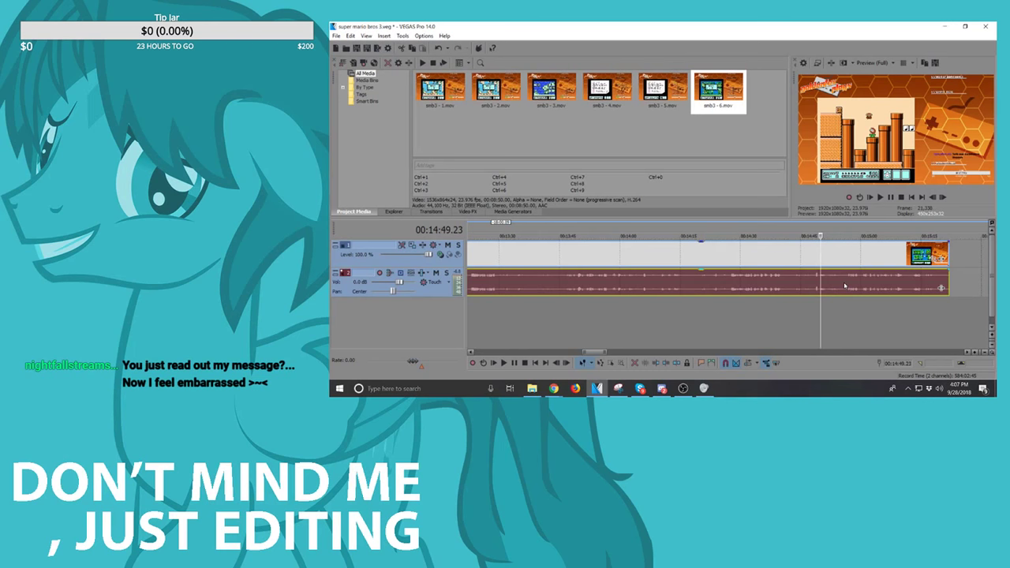
Step: Play the closing world map stretch of the smb3 - 6 clip from about 14:56
{"action": "left_click", "coordinate": [845, 284]}
{"action": "left_click", "coordinate": [848, 281]}
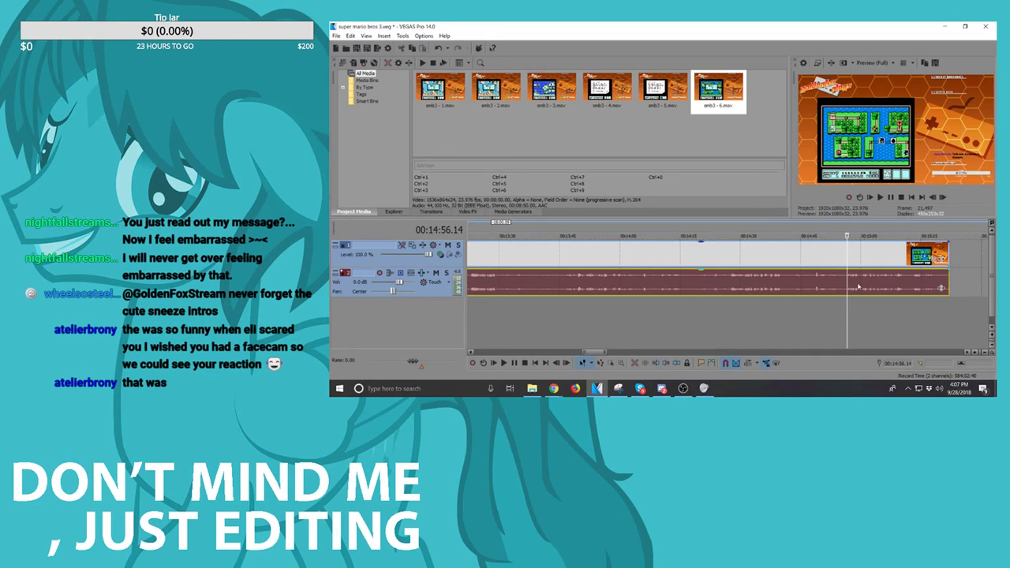
{"action": "key", "text": "space"}
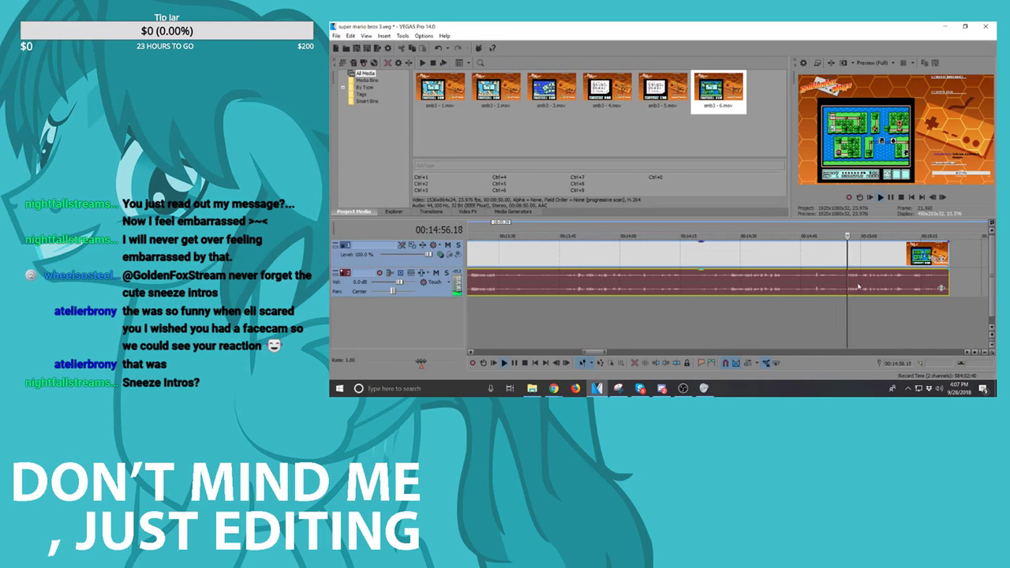
{"action": "scroll", "coordinate": [856, 299], "scroll_direction": "up", "scroll_amount": 3}
{"action": "scroll", "coordinate": [789, 288], "scroll_direction": "down", "scroll_amount": 5}
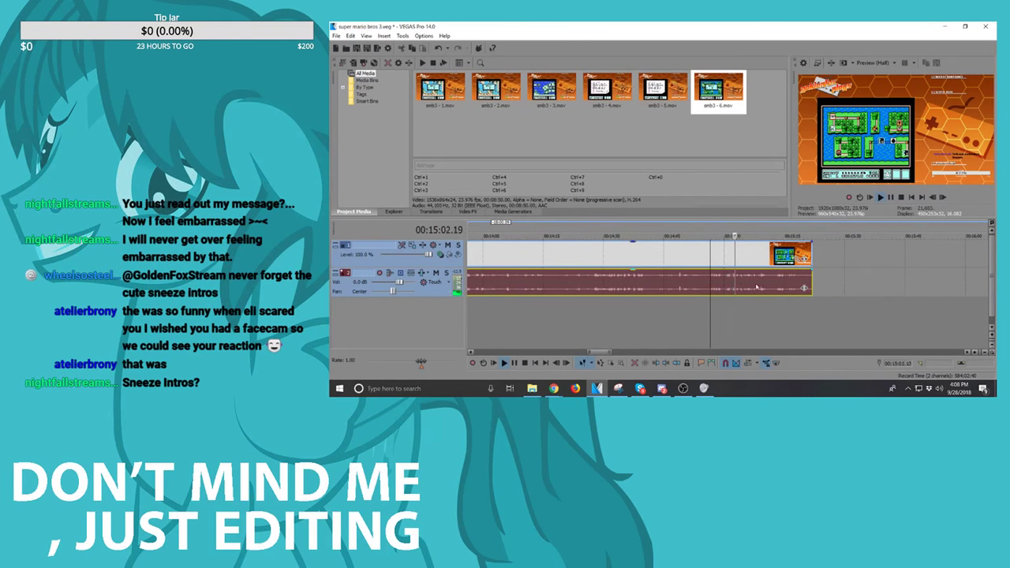
{"action": "scroll", "coordinate": [757, 287], "scroll_direction": "down", "scroll_amount": 2}
{"action": "scroll", "coordinate": [757, 287], "scroll_direction": "down", "scroll_amount": 2}
{"action": "scroll", "coordinate": [757, 287], "scroll_direction": "down", "scroll_amount": 3}
Step: Stop playback and delete the entire smb3 - 6 clip after the assembled clips
{"action": "scroll", "coordinate": [758, 287], "scroll_direction": "up", "scroll_amount": 4}
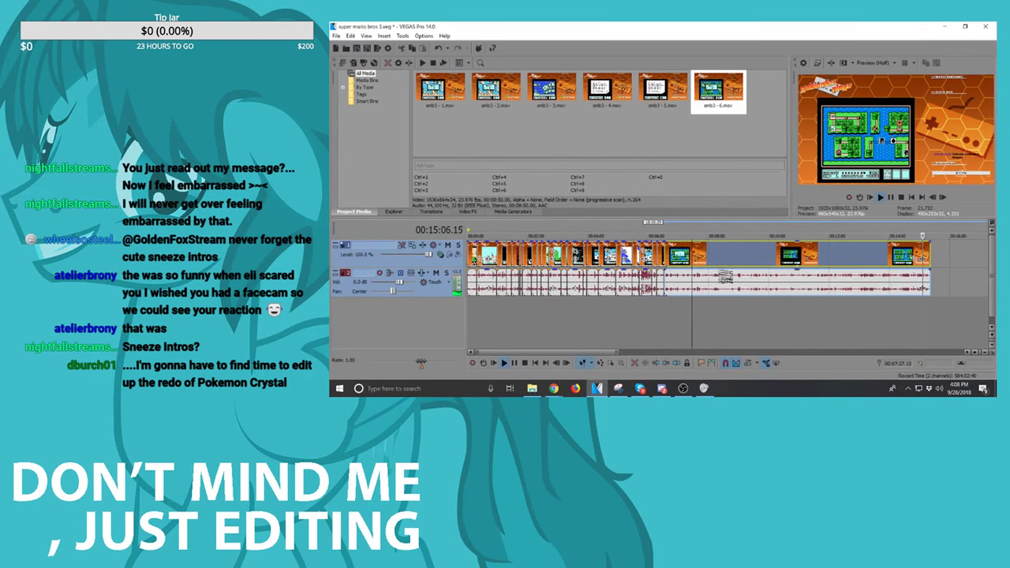
{"action": "scroll", "coordinate": [794, 278], "scroll_direction": "up", "scroll_amount": 2}
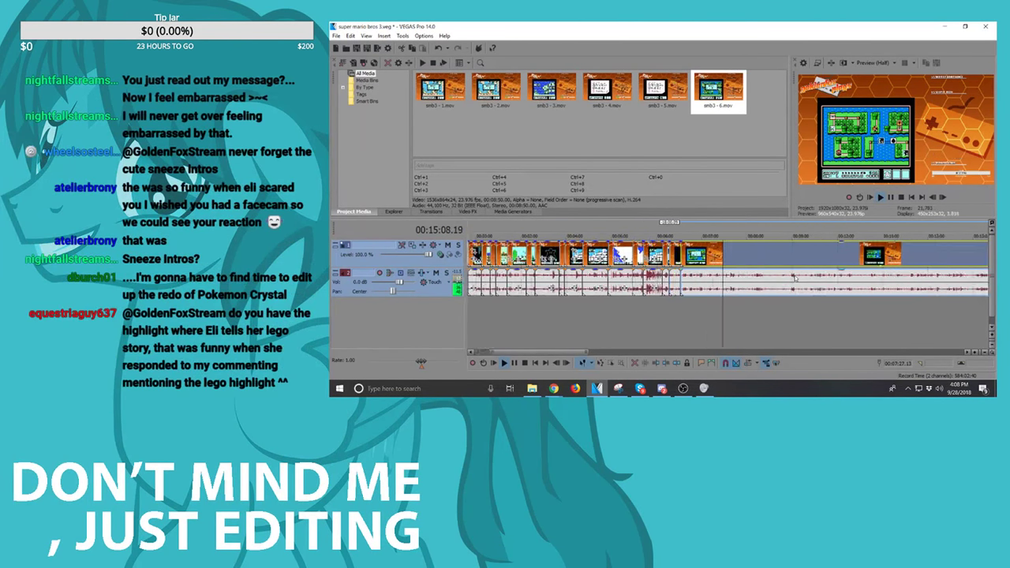
{"action": "key", "text": "space"}
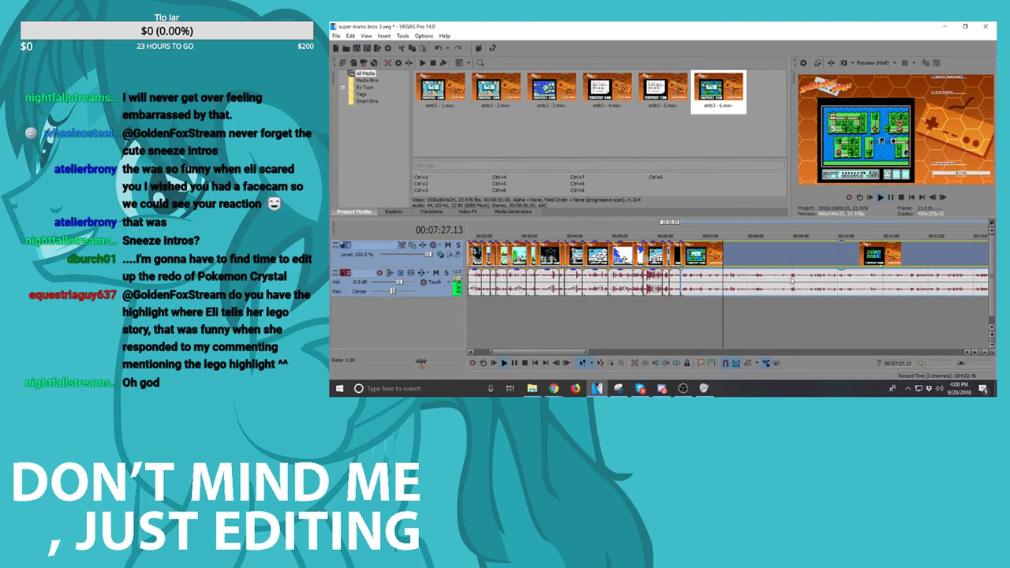
{"action": "key", "text": "Delete"}
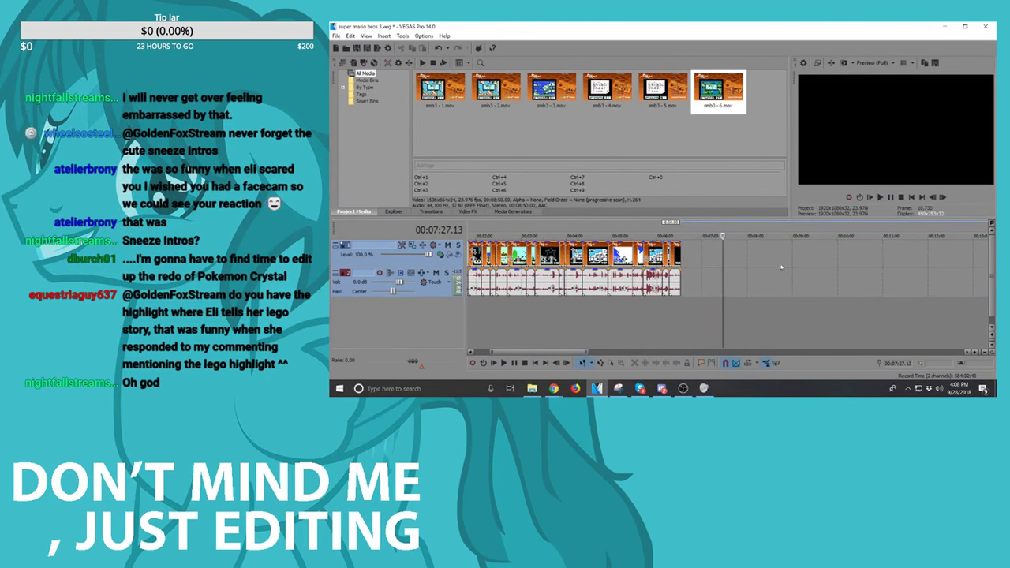
Step: Switch to File Explorer and add the smb3 - 6.5 video to the VEGAS Pro timeline, well after the assembled clips
{"action": "left_click", "coordinate": [532, 388]}
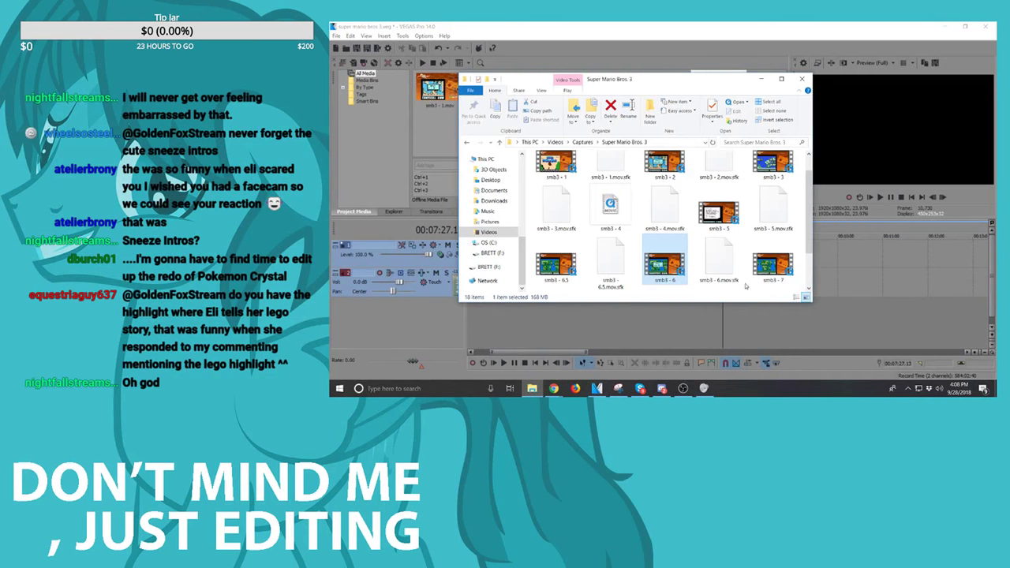
{"action": "left_click", "coordinate": [556, 265]}
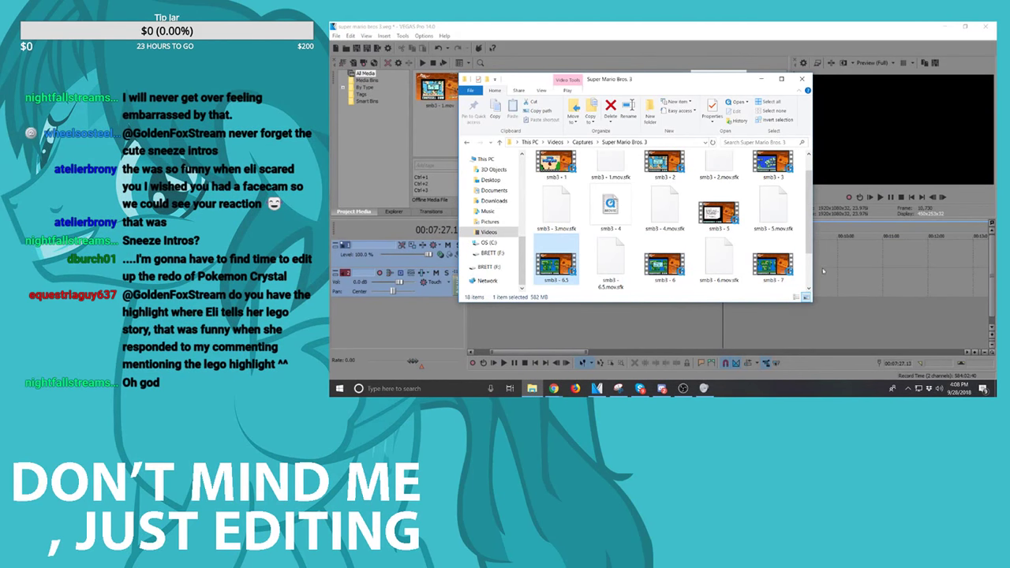
{"action": "left_click_drag", "start_coordinate": [828, 269], "coordinate": [823, 269]}
{"action": "left_click", "coordinate": [857, 35]}
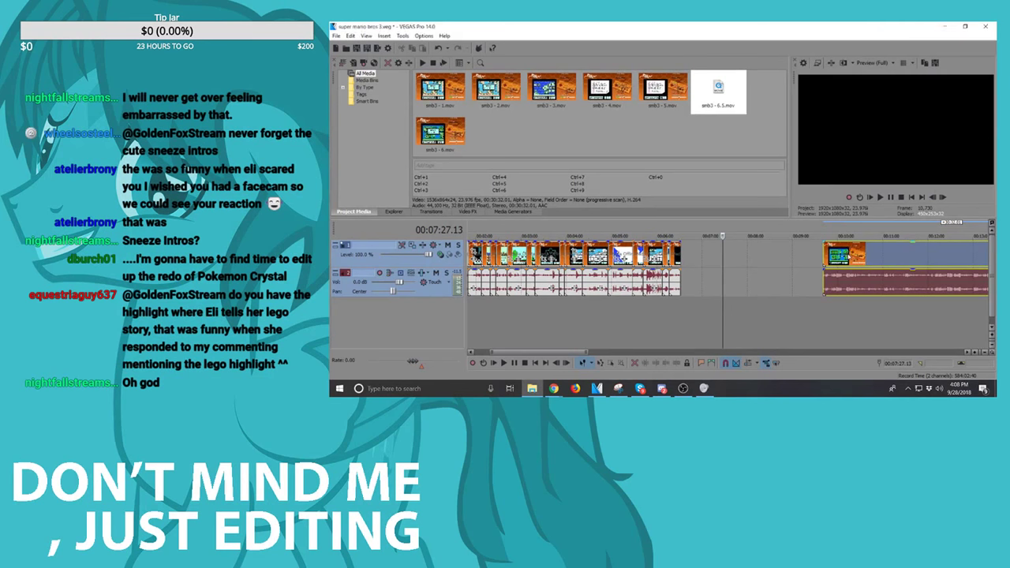
Step: Move the smb3 - 6.5 clip against the end of the assembled clips and play it from its beginning
{"action": "left_click_drag", "start_coordinate": [850, 258], "coordinate": [708, 257]}
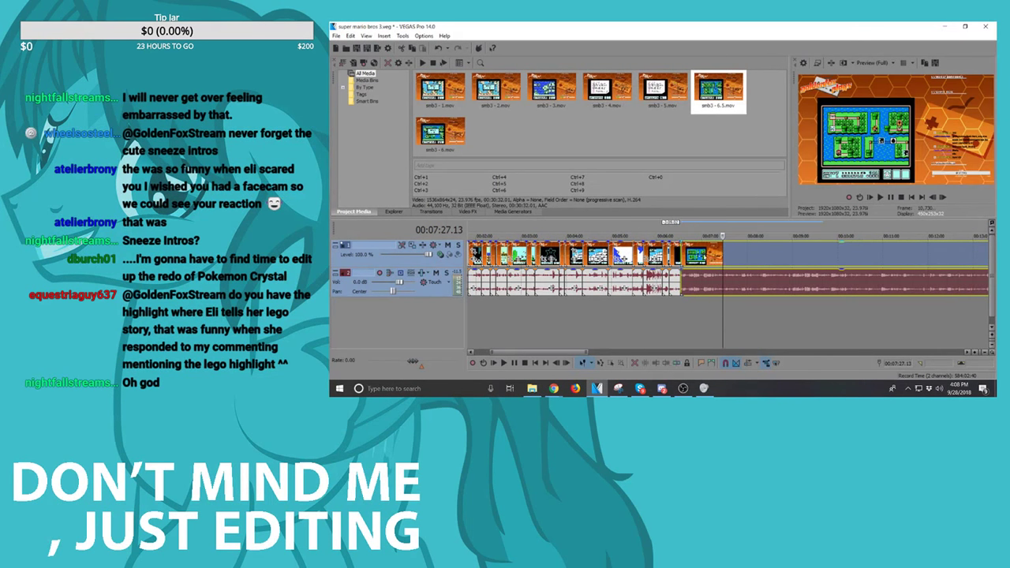
{"action": "left_click", "coordinate": [683, 260]}
{"action": "scroll", "coordinate": [734, 262], "scroll_direction": "up", "scroll_amount": 4}
{"action": "key", "text": "space"}
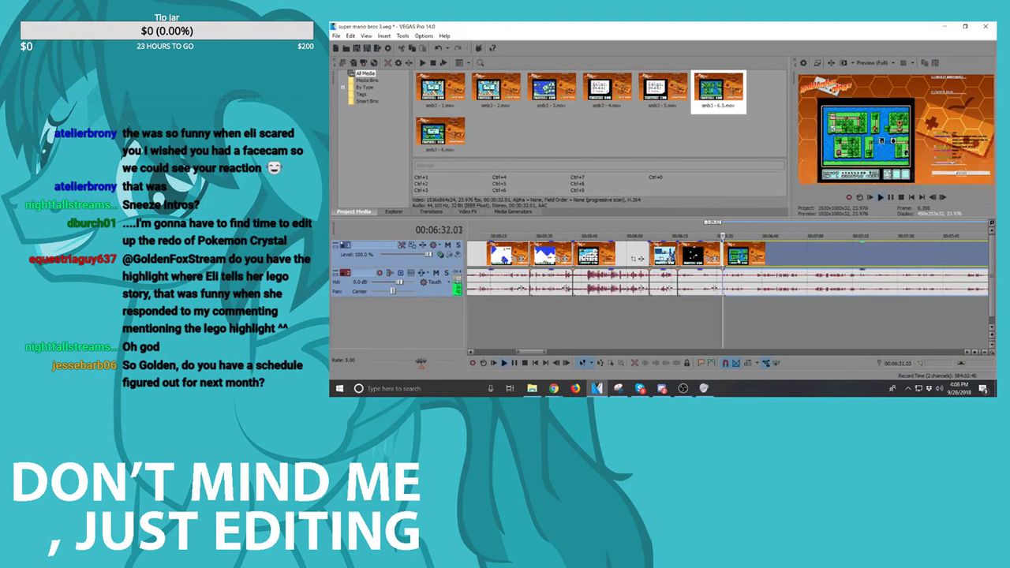
Step: Review the first level of the smb3 - 6.5 clip and place the playhead at 00:06:45.02
{"action": "scroll", "coordinate": [767, 268], "scroll_direction": "down", "scroll_amount": 5}
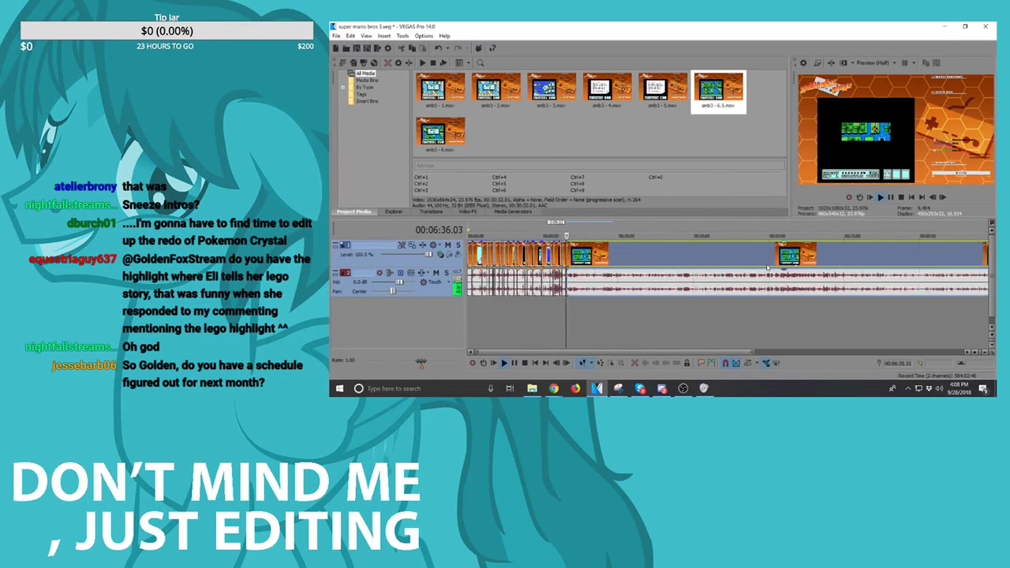
{"action": "scroll", "coordinate": [743, 276], "scroll_direction": "up", "scroll_amount": 3}
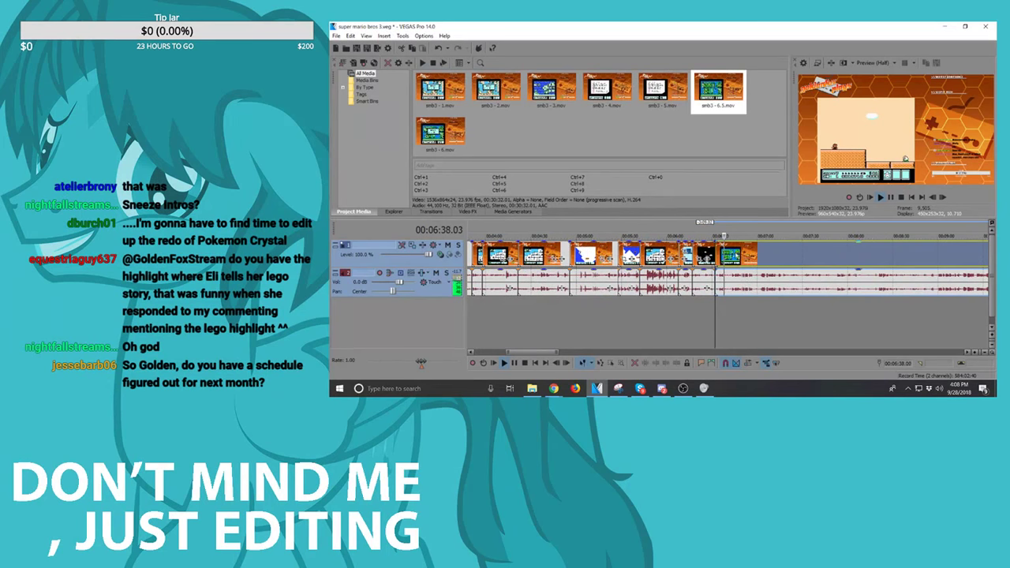
{"action": "scroll", "coordinate": [726, 260], "scroll_direction": "up", "scroll_amount": 4}
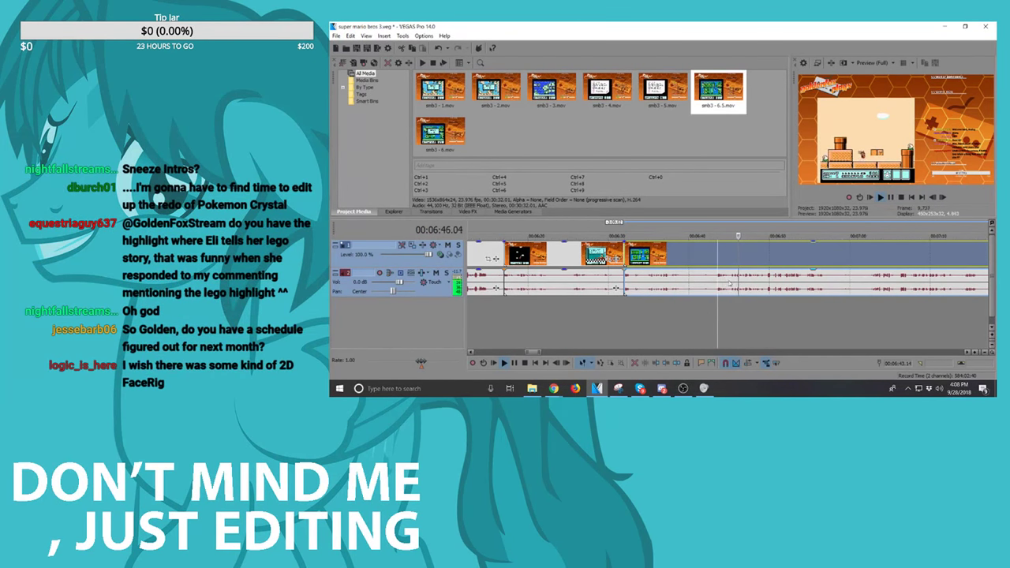
{"action": "left_click", "coordinate": [730, 280]}
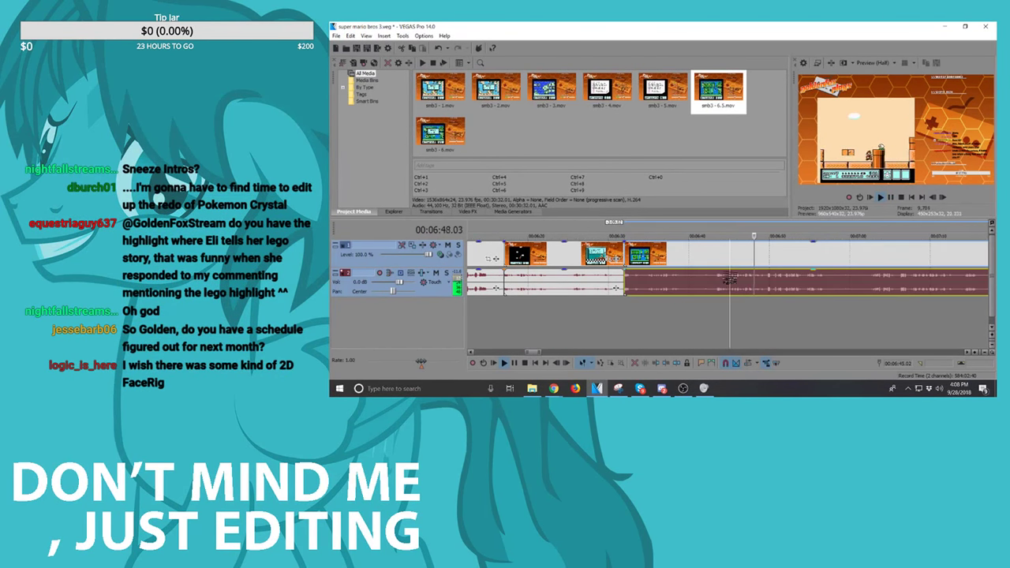
{"action": "key", "text": "space"}
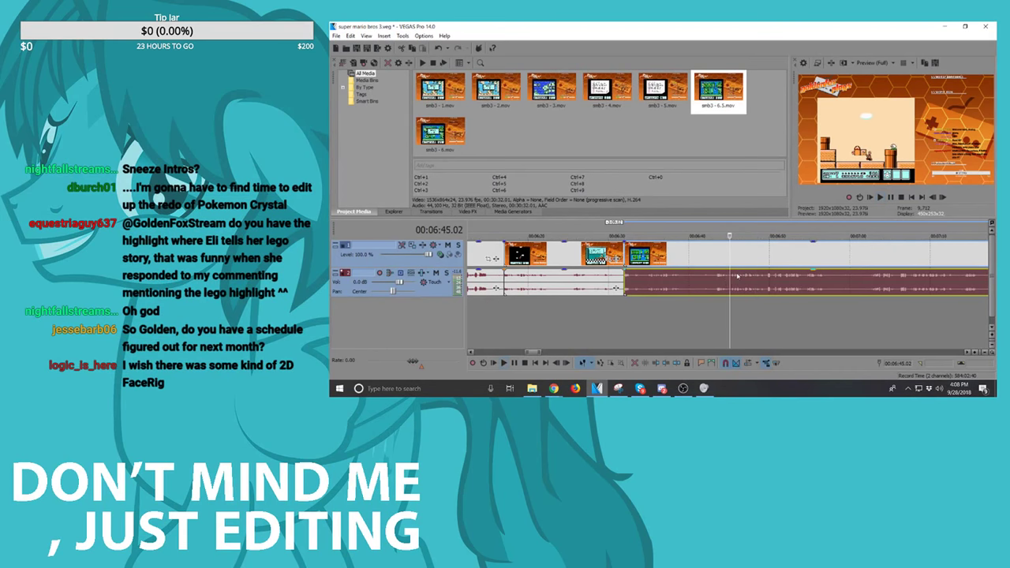
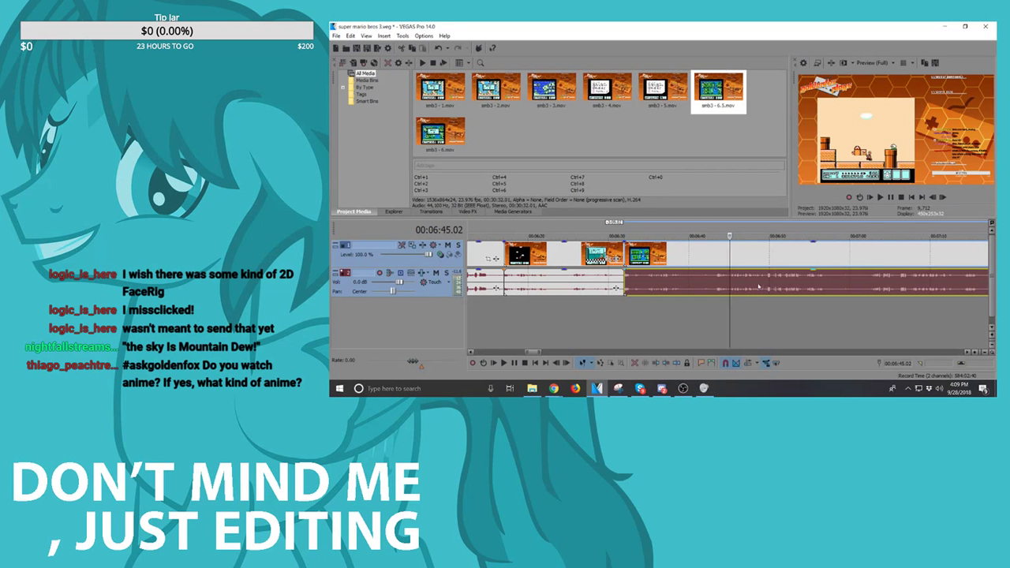
Step: Review the smb3 - 6.5 clip from 00:06:49.14 through the pipe and block-staircase section of the level
{"action": "left_click", "coordinate": [768, 283]}
{"action": "key", "text": "Left"}
{"action": "key", "text": "Left"}
{"action": "key", "text": "Left"}
{"action": "key", "text": "Left"}
{"action": "key", "text": "Left"}
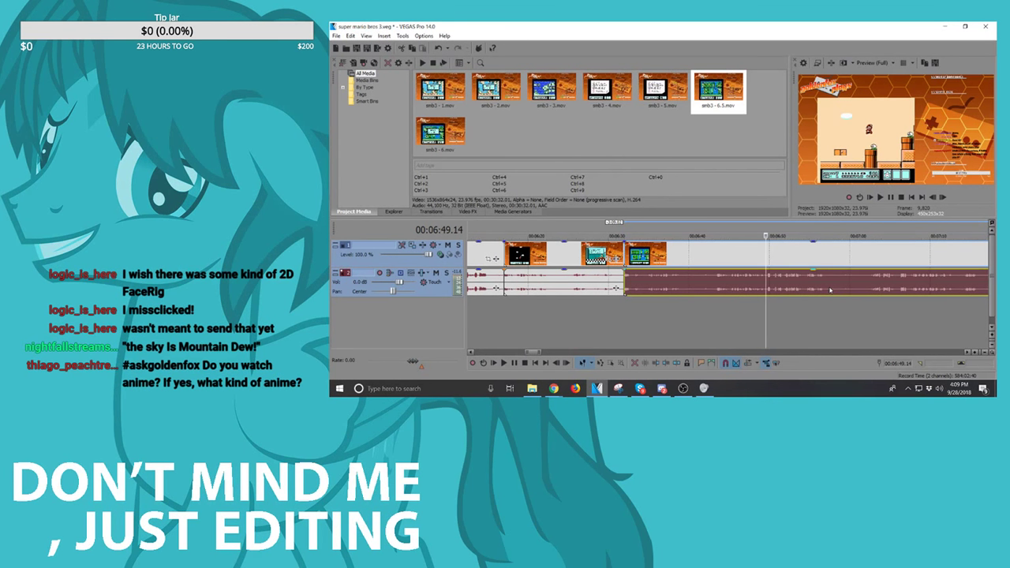
{"action": "key", "text": "space"}
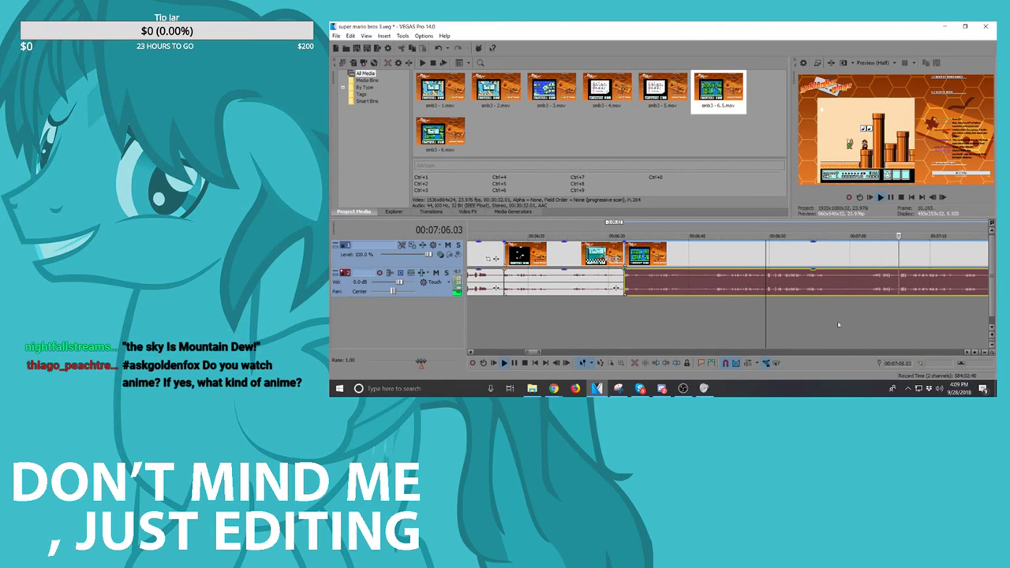
{"action": "scroll", "coordinate": [812, 287], "scroll_direction": "down", "scroll_amount": 3}
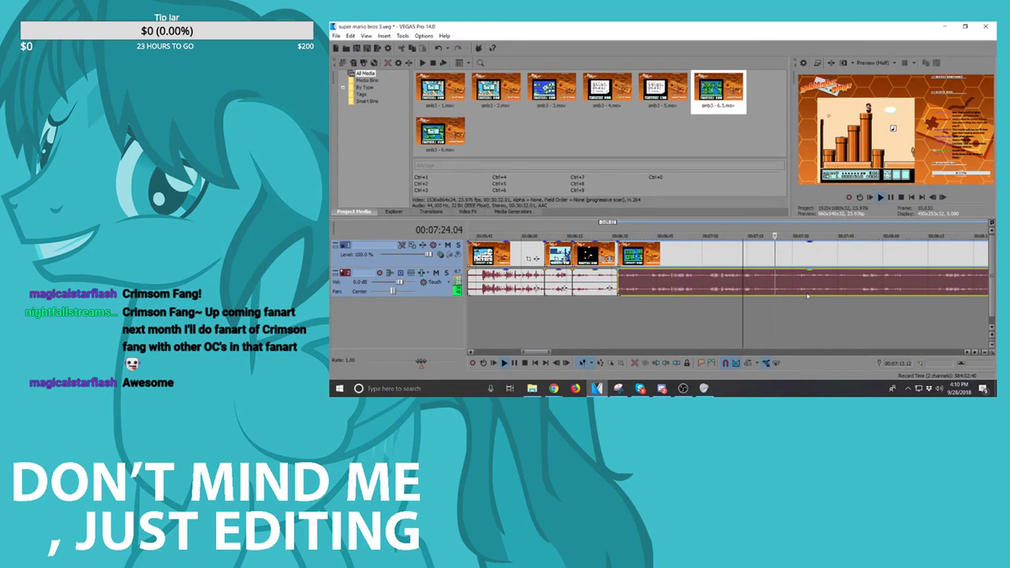
{"action": "key", "text": "space"}
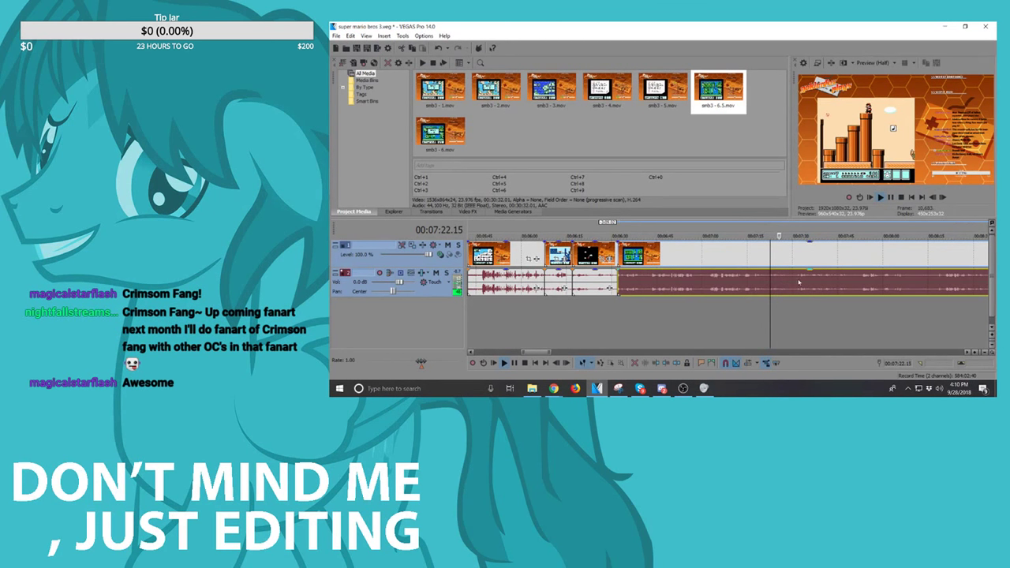
Step: Skip ahead to 00:07:53.03 in the smb3 - 6.5 clip and play from there
{"action": "left_click", "coordinate": [861, 282]}
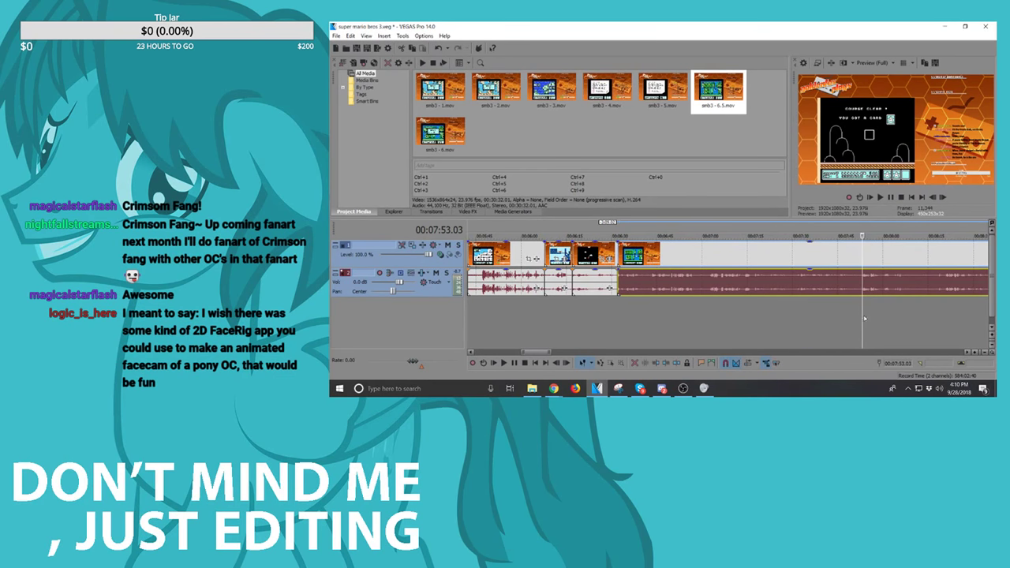
{"action": "scroll", "coordinate": [864, 318], "scroll_direction": "up", "scroll_amount": 2}
{"action": "key", "text": "space"}
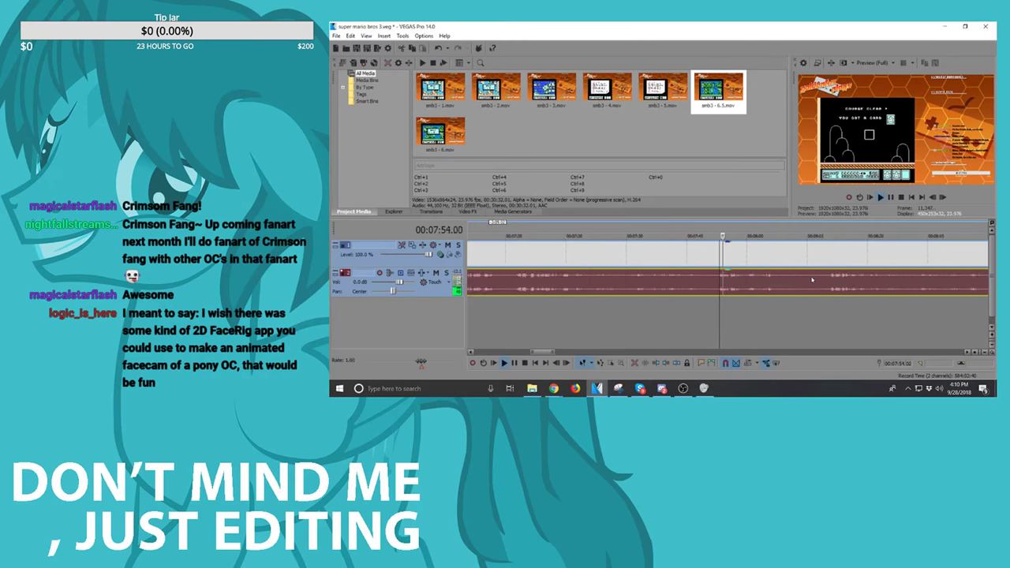
Step: Sample the smb3 - 6.5 footage just after the nine-minute mark, and stop with the playhead at 00:09:52.07
{"action": "scroll", "coordinate": [812, 279], "scroll_direction": "down", "scroll_amount": 5}
{"action": "left_click", "coordinate": [791, 284]}
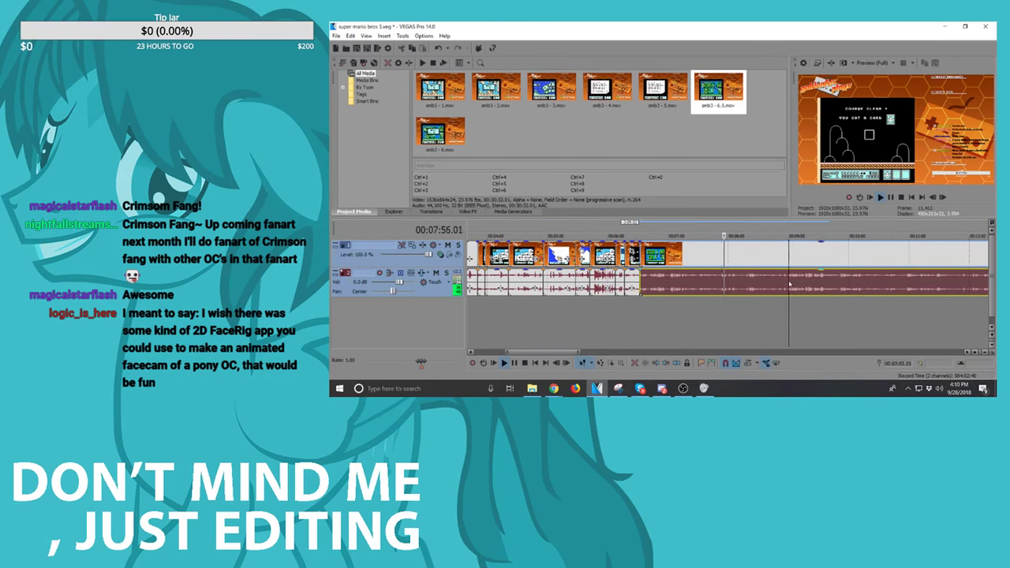
{"action": "scroll", "coordinate": [834, 297], "scroll_direction": "up", "scroll_amount": 3}
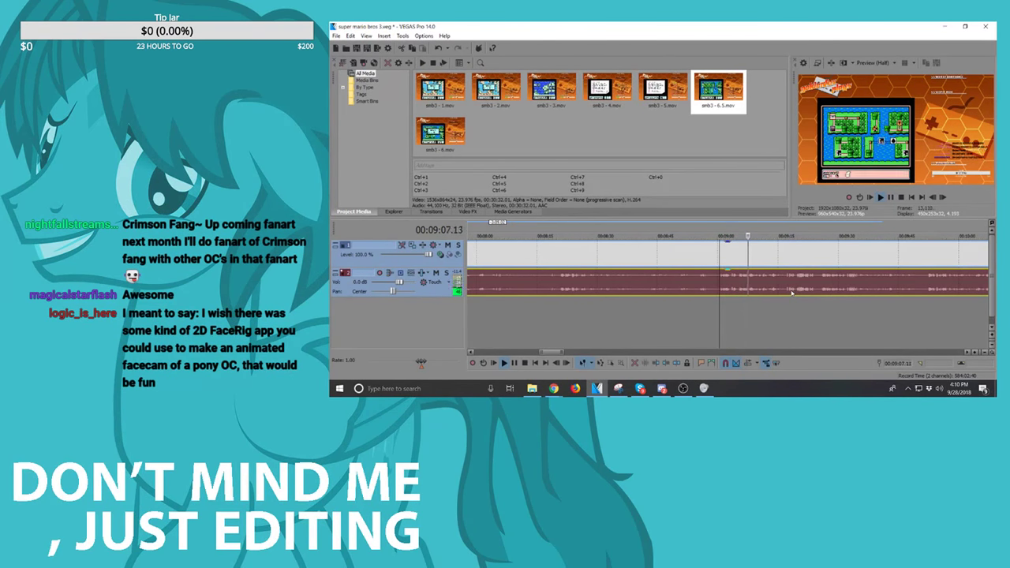
{"action": "scroll", "coordinate": [793, 288], "scroll_direction": "down", "scroll_amount": 2}
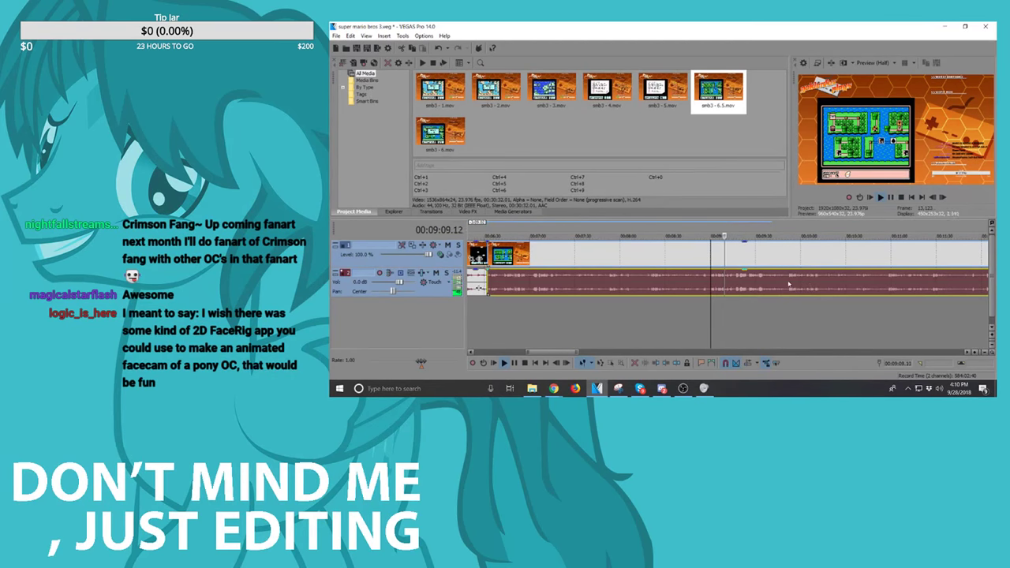
{"action": "scroll", "coordinate": [748, 284], "scroll_direction": "up", "scroll_amount": 3}
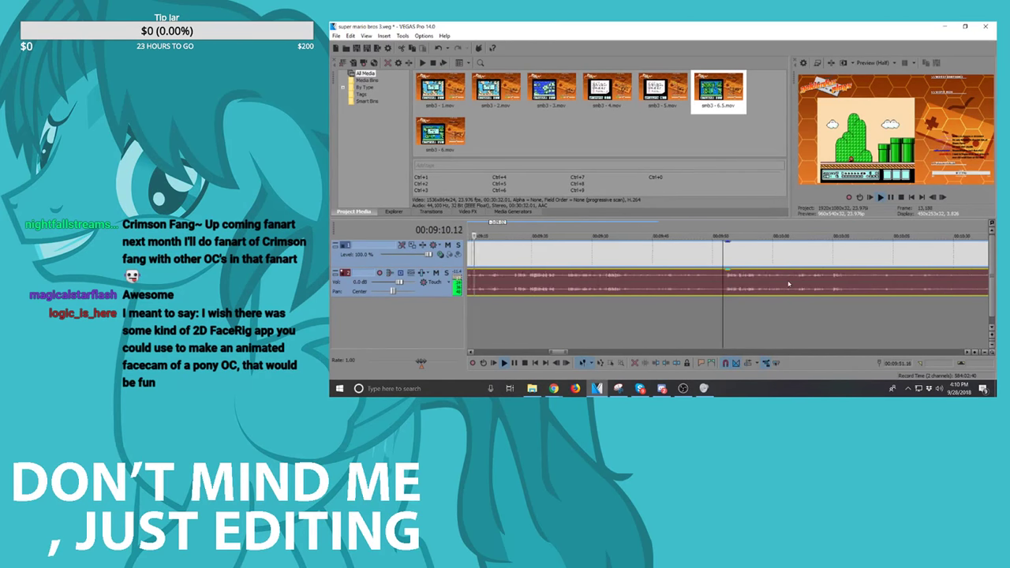
{"action": "left_click", "coordinate": [731, 286]}
{"action": "key", "text": "space"}
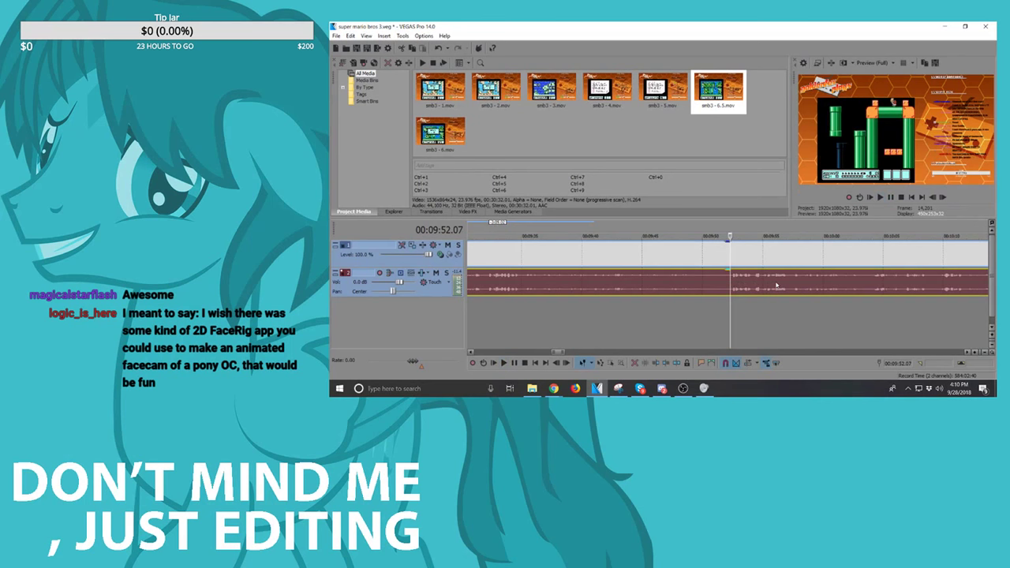
Step: Move the playhead to 00:12:15.00 in the smb3 - 6.5 clip and play the footage from there
{"action": "scroll", "coordinate": [789, 288], "scroll_direction": "down", "scroll_amount": 3}
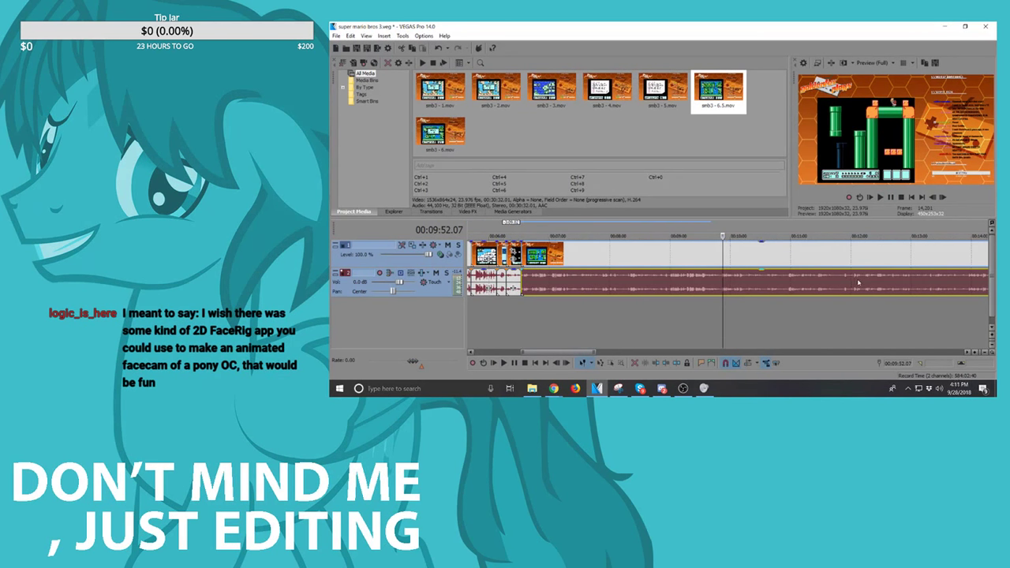
{"action": "left_click", "coordinate": [864, 280]}
{"action": "scroll", "coordinate": [868, 282], "scroll_direction": "up", "scroll_amount": 3}
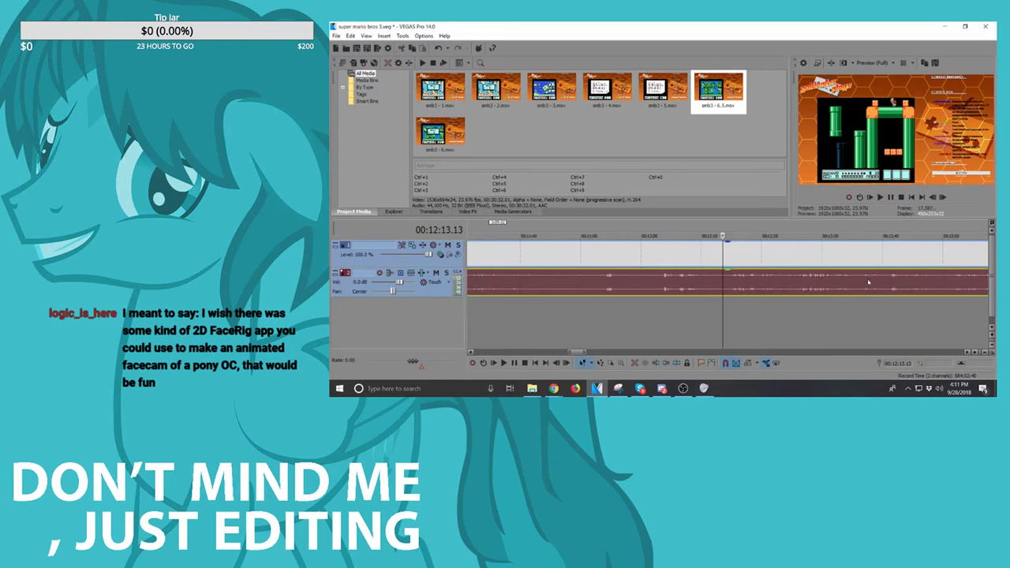
{"action": "left_click", "coordinate": [746, 285]}
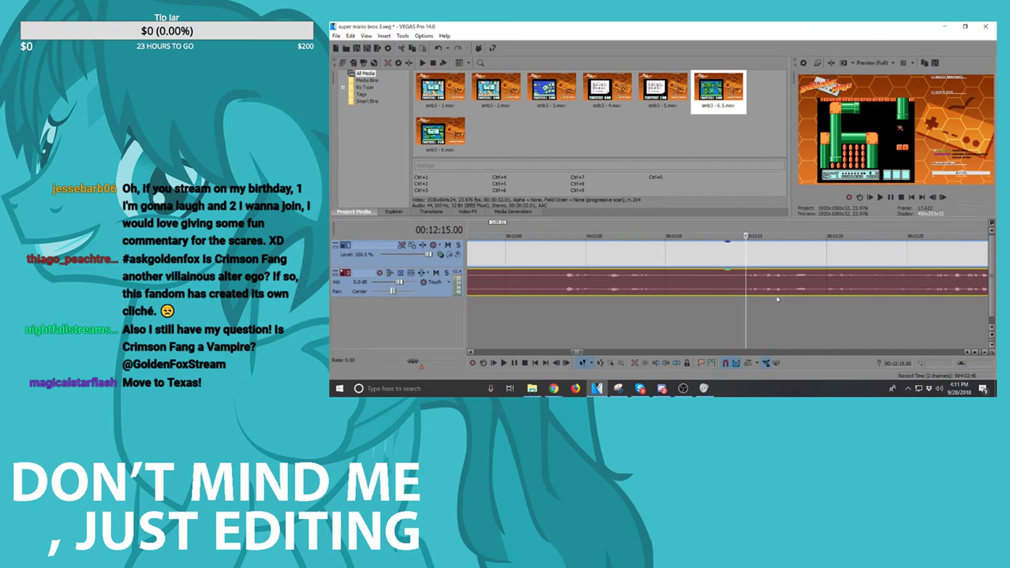
{"action": "key", "text": "space"}
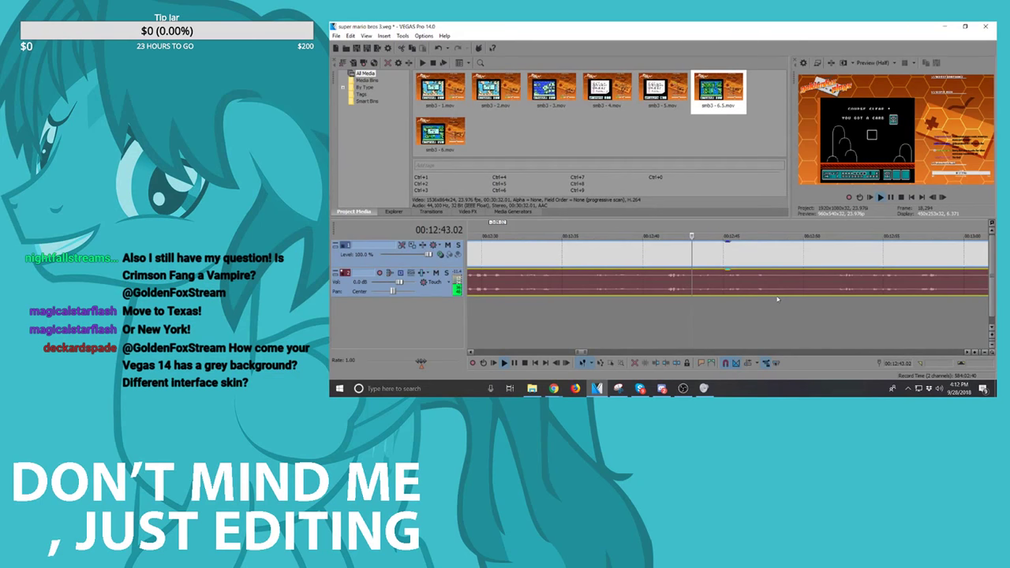
Step: Pause at the end of the level, resume from 00:12:43.02, and check the start of the following level
{"action": "key", "text": "space"}
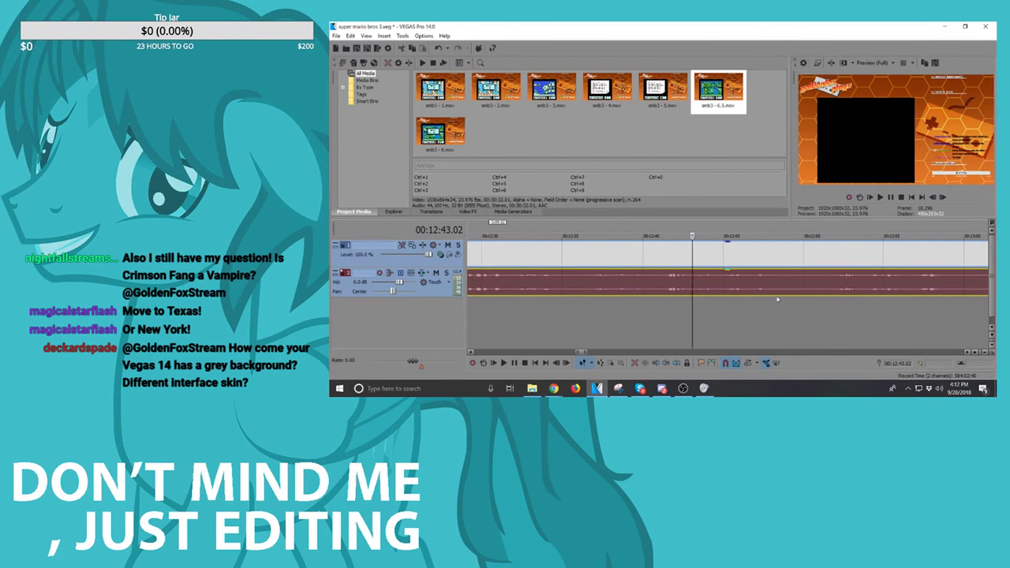
{"action": "key", "text": "space"}
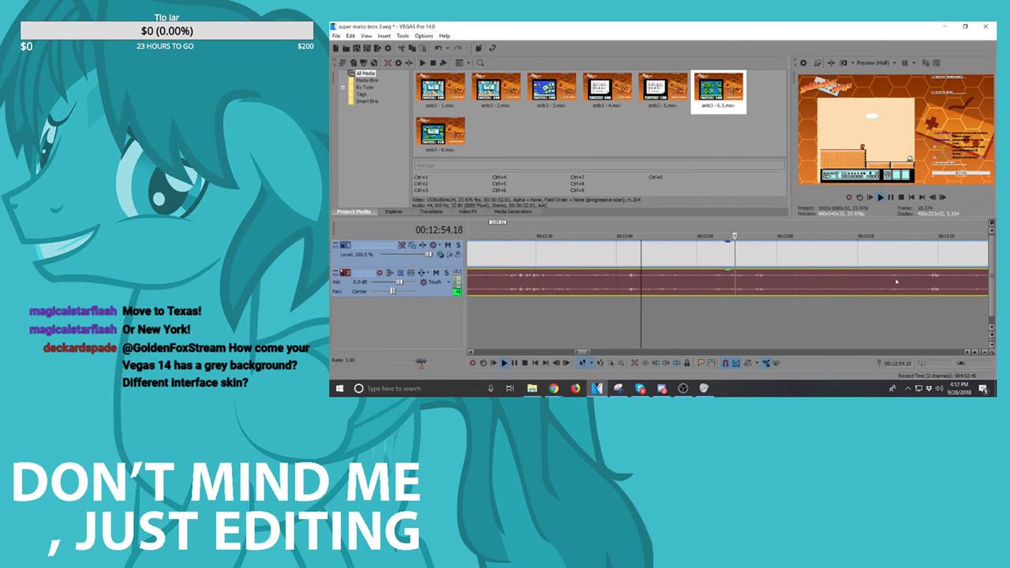
{"action": "key", "text": "Return"}
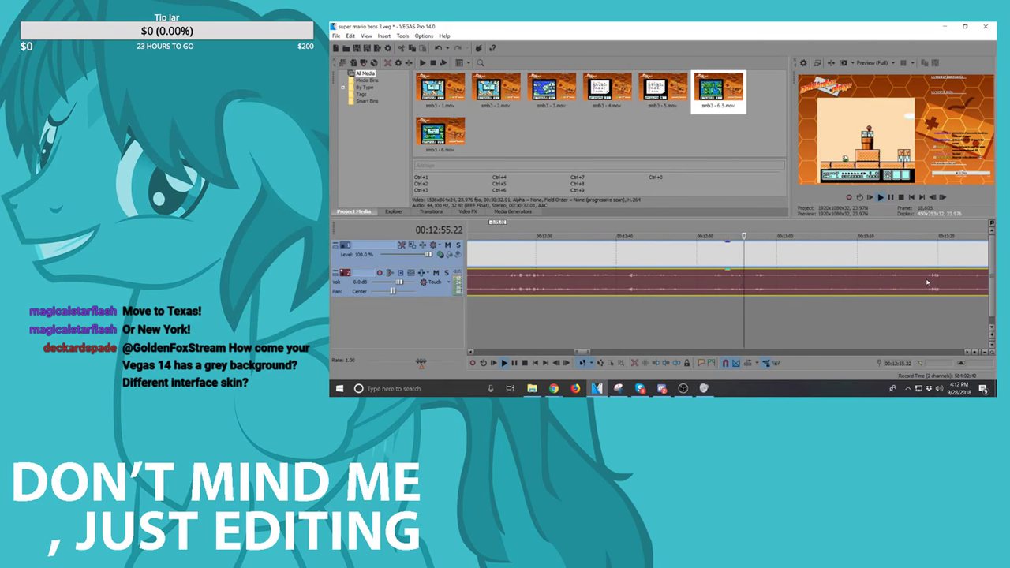
{"action": "key", "text": "space"}
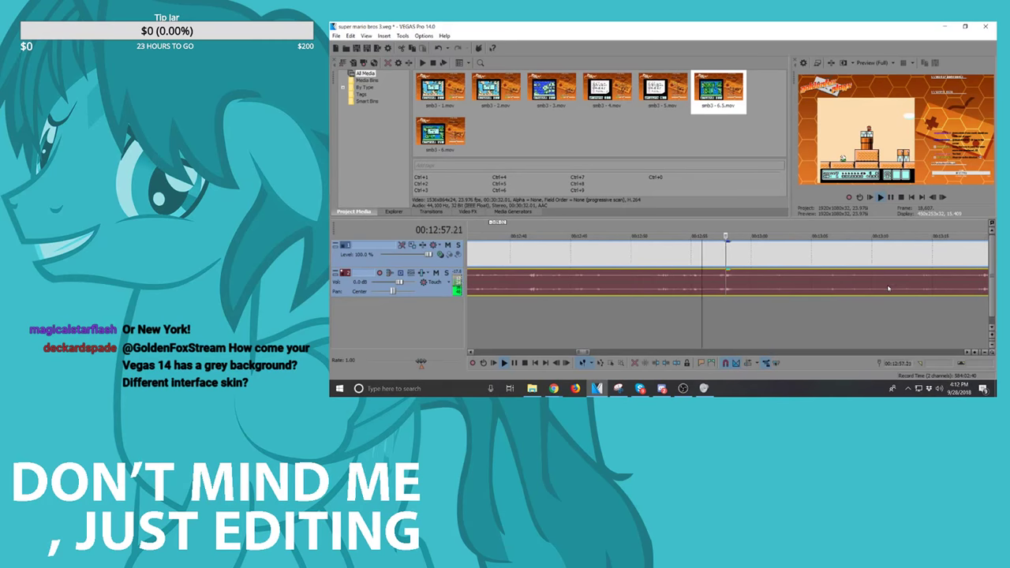
Step: Sample the following level by playing from 00:13:18.10 and from about 00:14:22
{"action": "scroll", "coordinate": [888, 288], "scroll_direction": "up", "scroll_amount": 2}
{"action": "scroll", "coordinate": [889, 288], "scroll_direction": "down", "scroll_amount": 6}
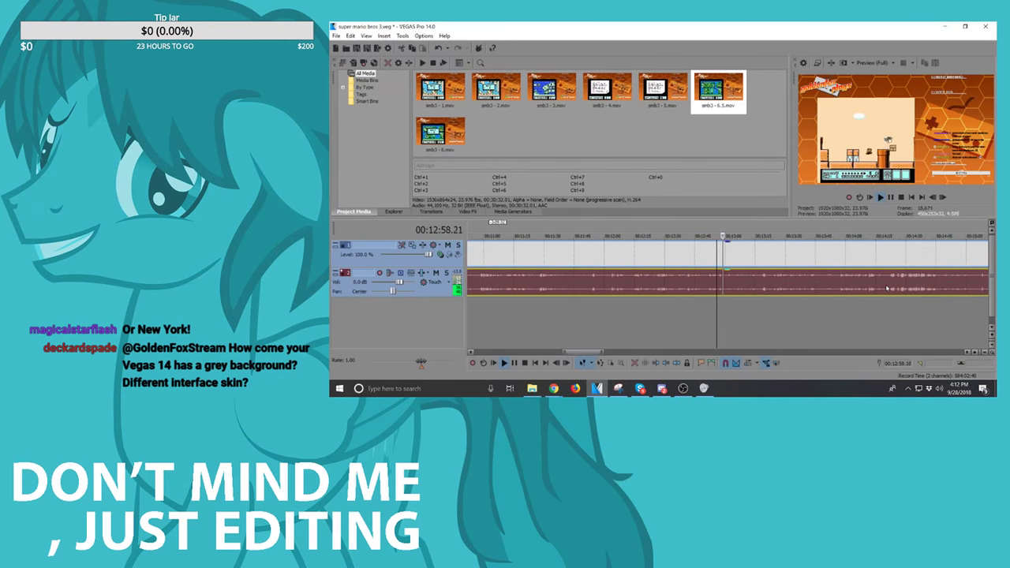
{"action": "left_click", "coordinate": [762, 282]}
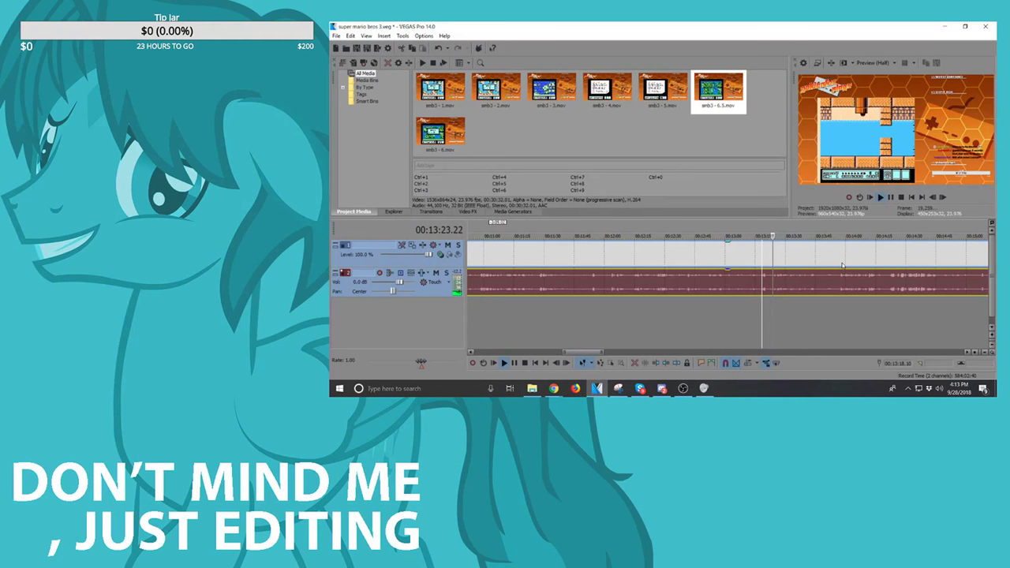
{"action": "left_click", "coordinate": [891, 287]}
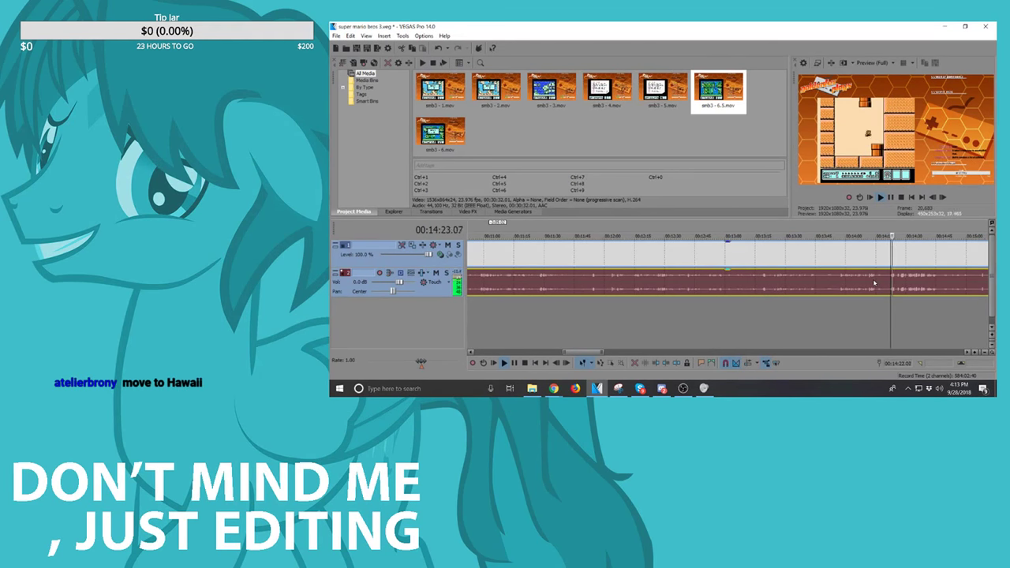
Step: Place the playhead at 00:22:09.23, near the second thumbnail of the smb3 - 6.5 footage
{"action": "scroll", "coordinate": [871, 284], "scroll_direction": "down", "scroll_amount": 5}
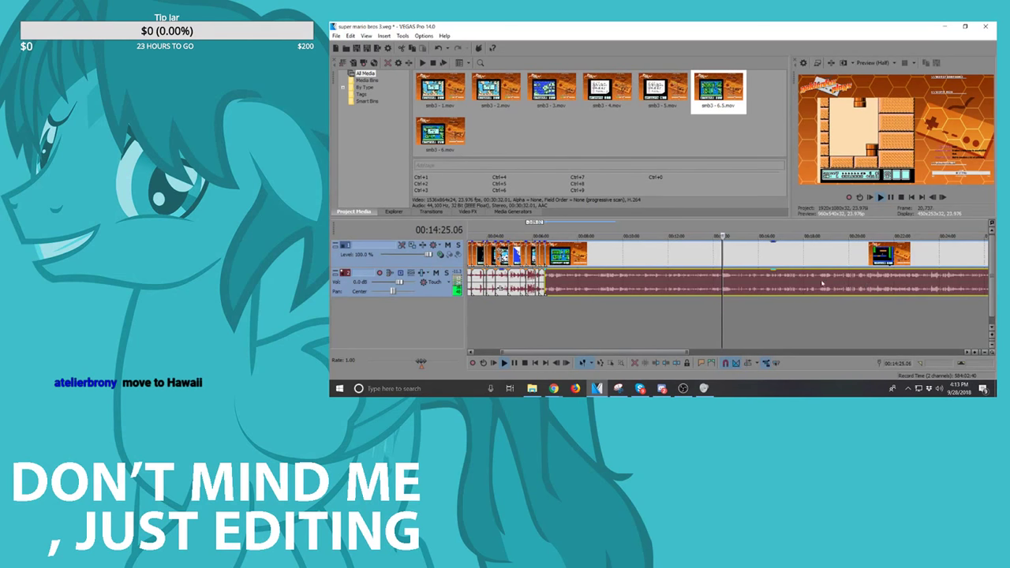
{"action": "left_click", "coordinate": [897, 284]}
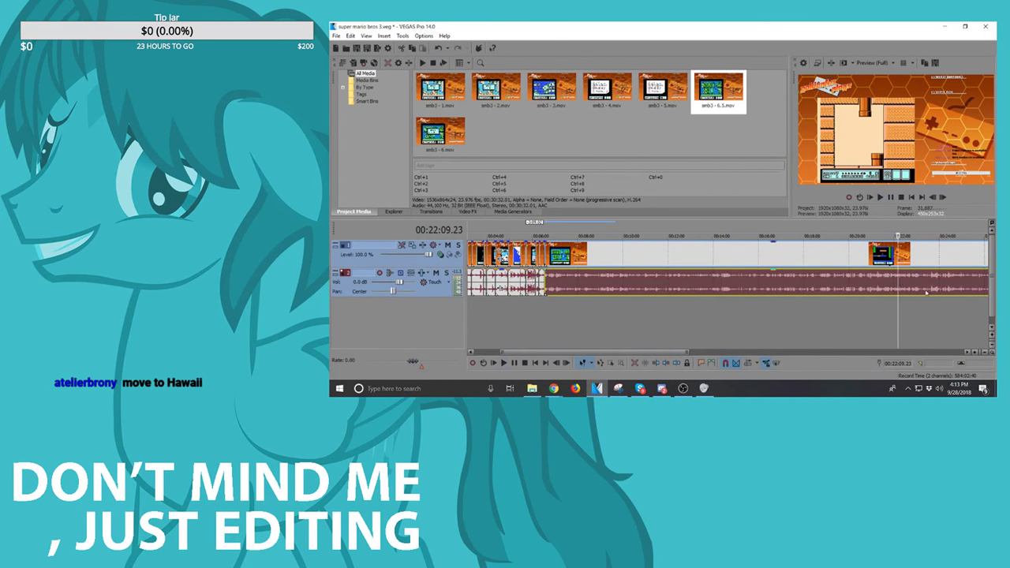
{"action": "scroll", "coordinate": [925, 293], "scroll_direction": "up", "scroll_amount": 3}
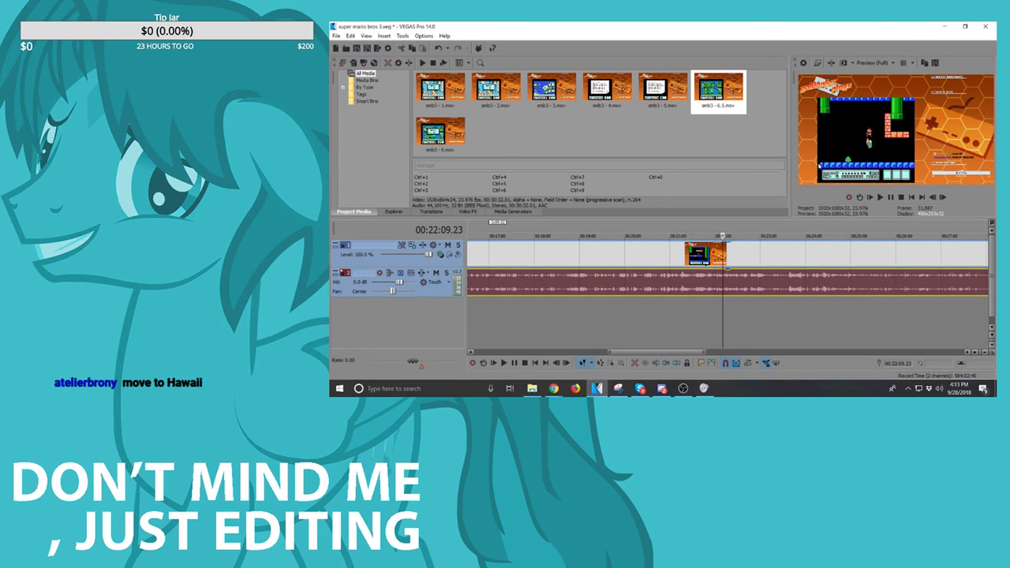
{"action": "left_click", "coordinate": [424, 36]}
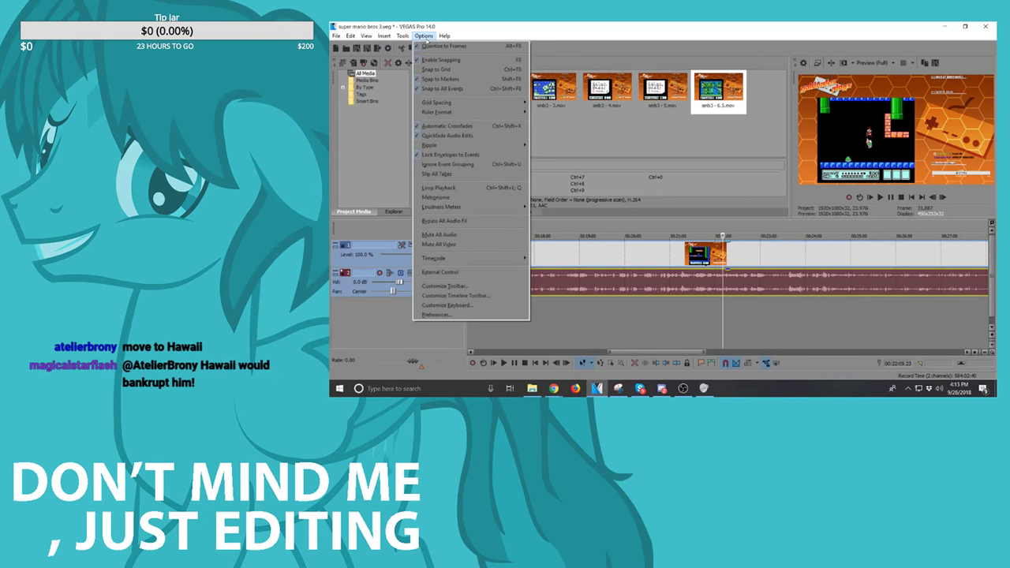
{"action": "left_click", "coordinate": [424, 36]}
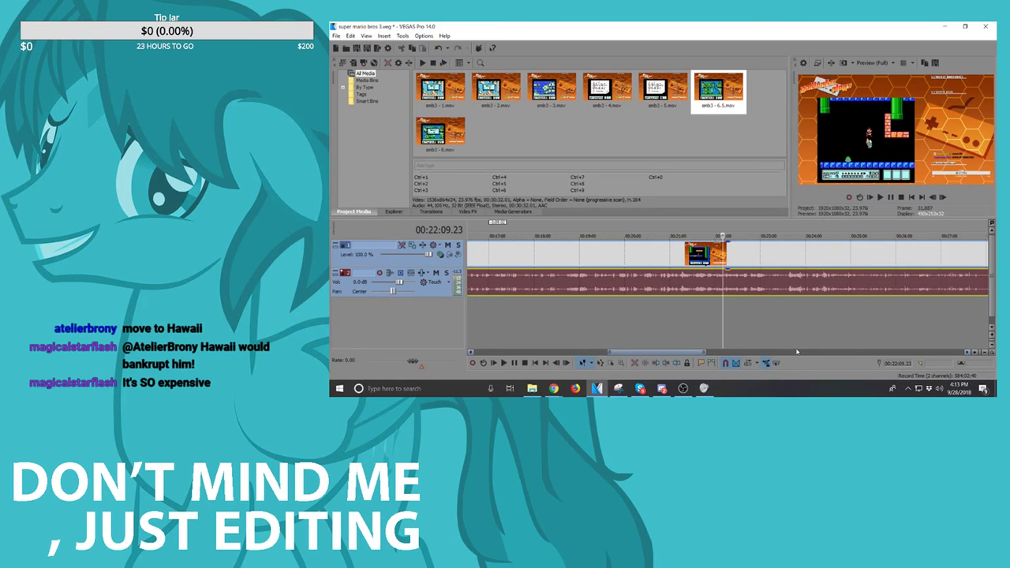
Step: Place the playhead at 00:23:37.15 and play the blue-block pipe level from there
{"action": "left_click", "coordinate": [788, 264]}
{"action": "scroll", "coordinate": [755, 262], "scroll_direction": "up", "scroll_amount": 3}
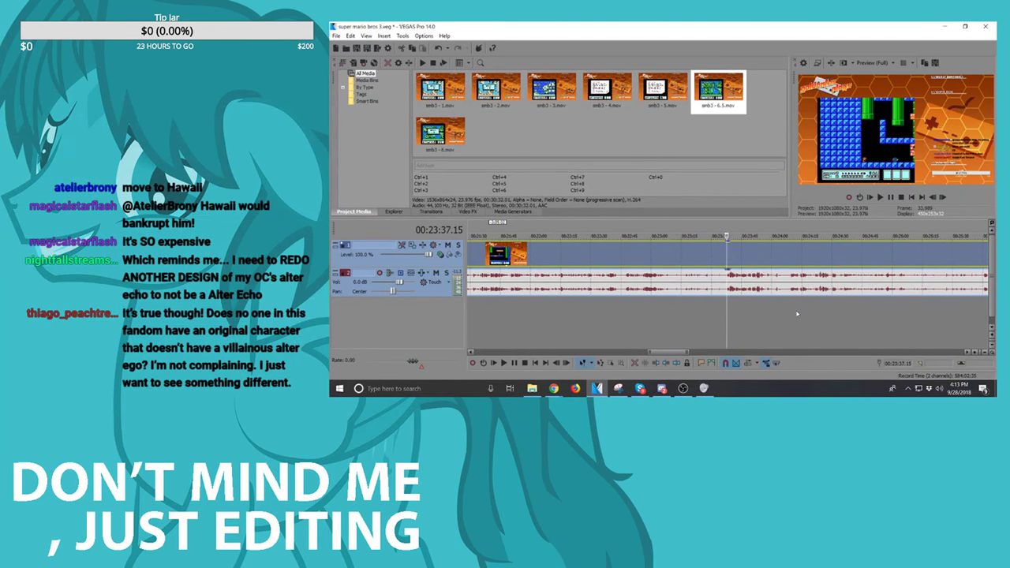
{"action": "key", "text": "space"}
{"action": "scroll", "coordinate": [823, 290], "scroll_direction": "down", "scroll_amount": 3}
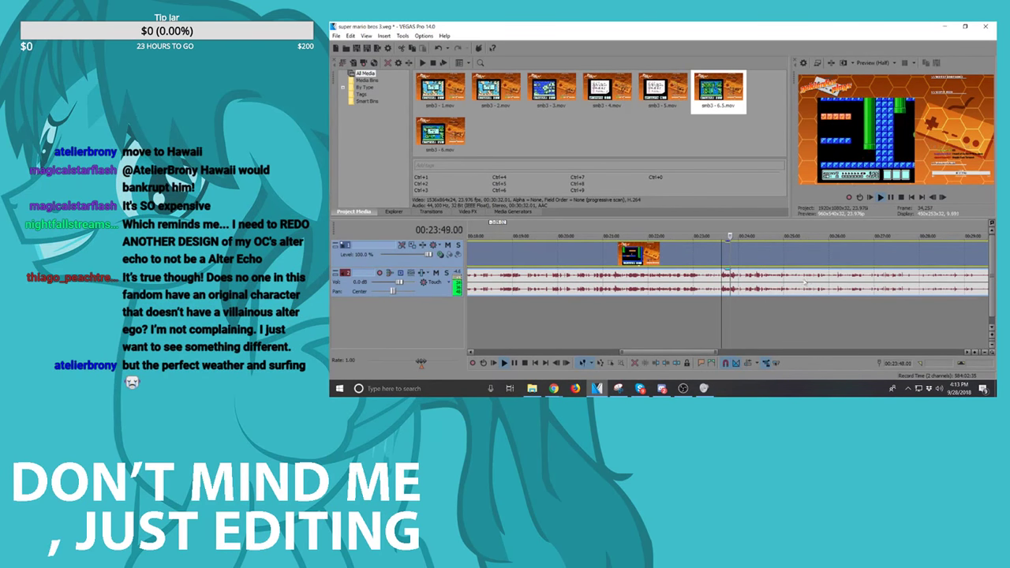
Step: Skip to 00:26:30.10 in the clip and review the blue-background level from there
{"action": "left_click", "coordinate": [851, 280]}
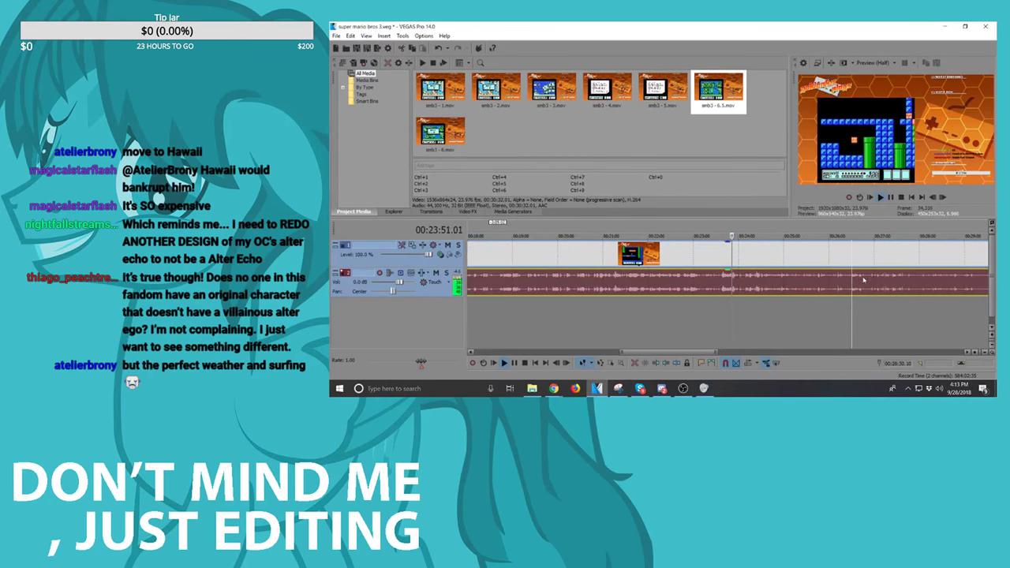
{"action": "key", "text": "space"}
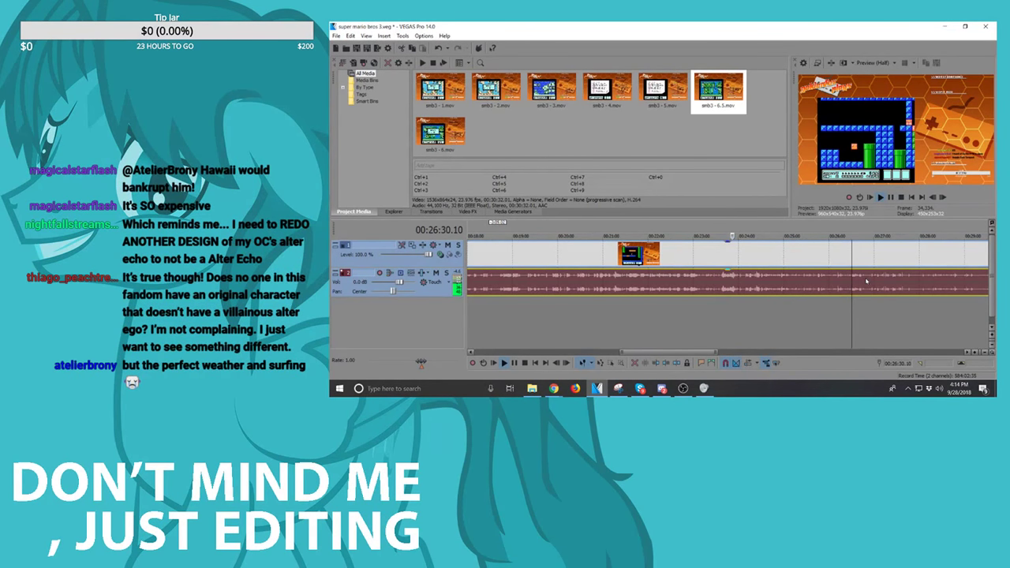
{"action": "key", "text": "space"}
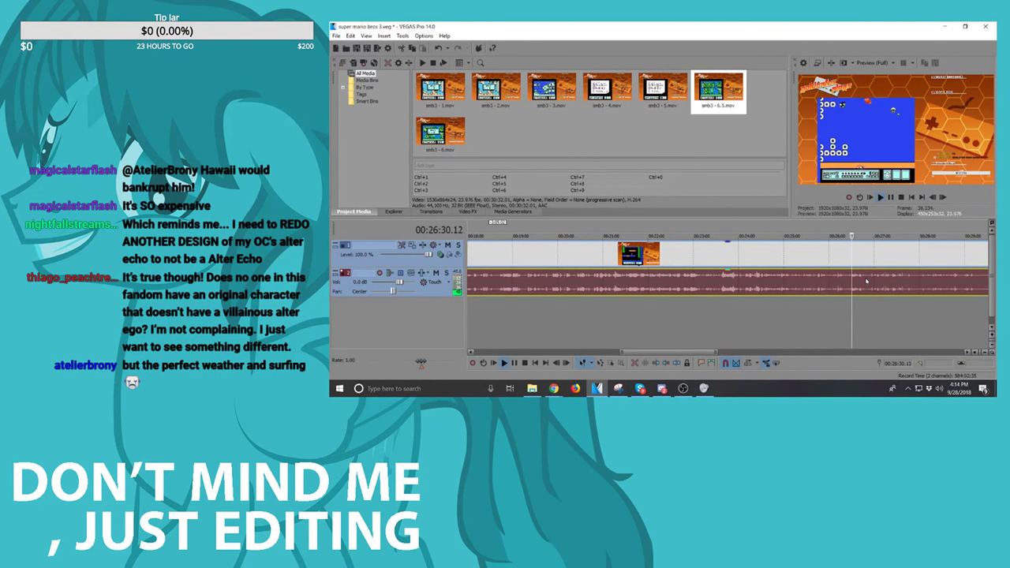
{"action": "key", "text": "space"}
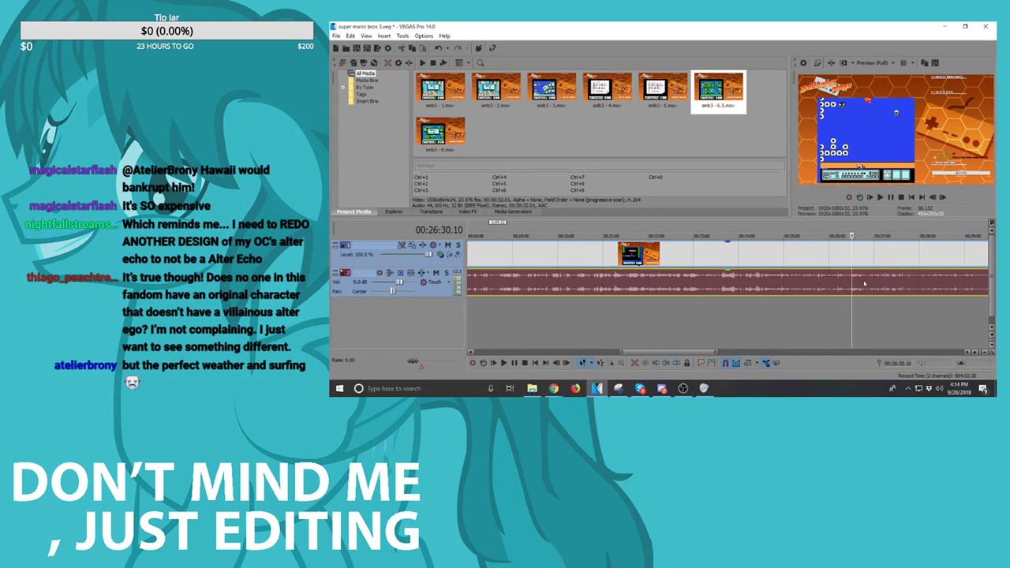
{"action": "key", "text": "space"}
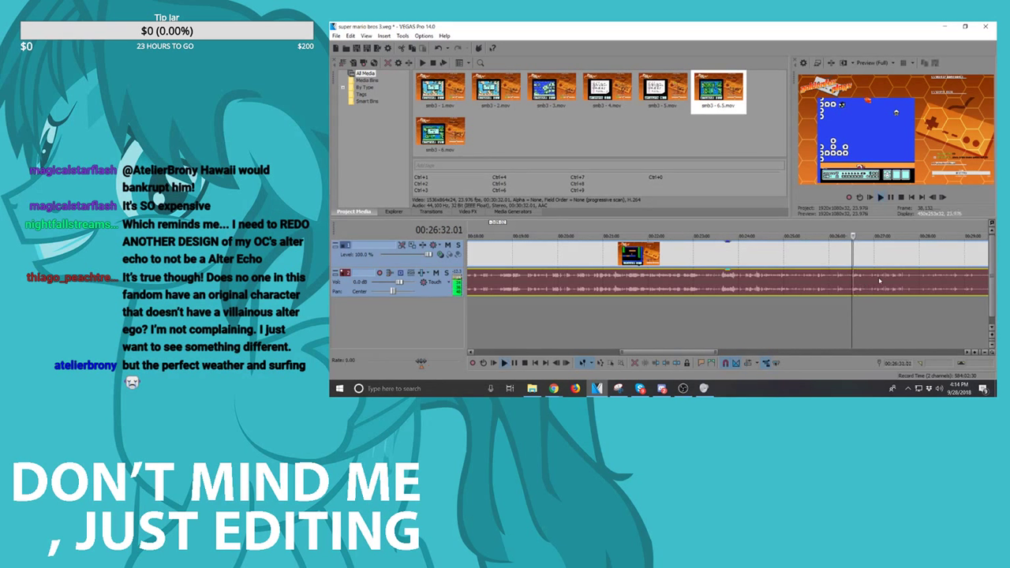
{"action": "scroll", "coordinate": [878, 281], "scroll_direction": "up", "scroll_amount": 3}
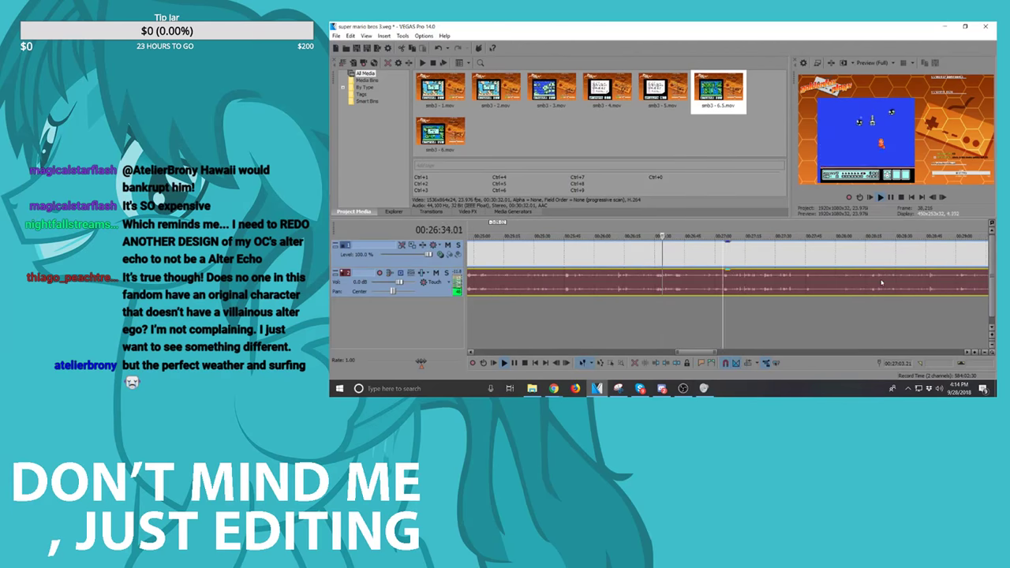
Step: Review the underwater level in the clip, playing it from 00:25:36.20 and from 00:26:40.18
{"action": "key", "text": "space"}
{"action": "key", "text": "space"}
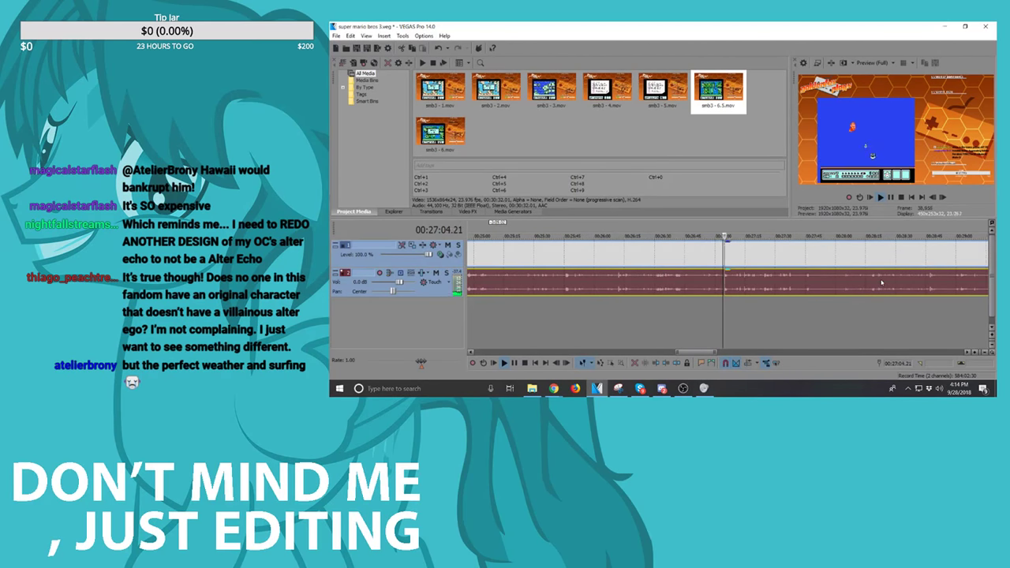
{"action": "key", "text": "space"}
{"action": "left_click", "coordinate": [549, 284]}
{"action": "scroll", "coordinate": [733, 275], "scroll_direction": "up", "scroll_amount": 2}
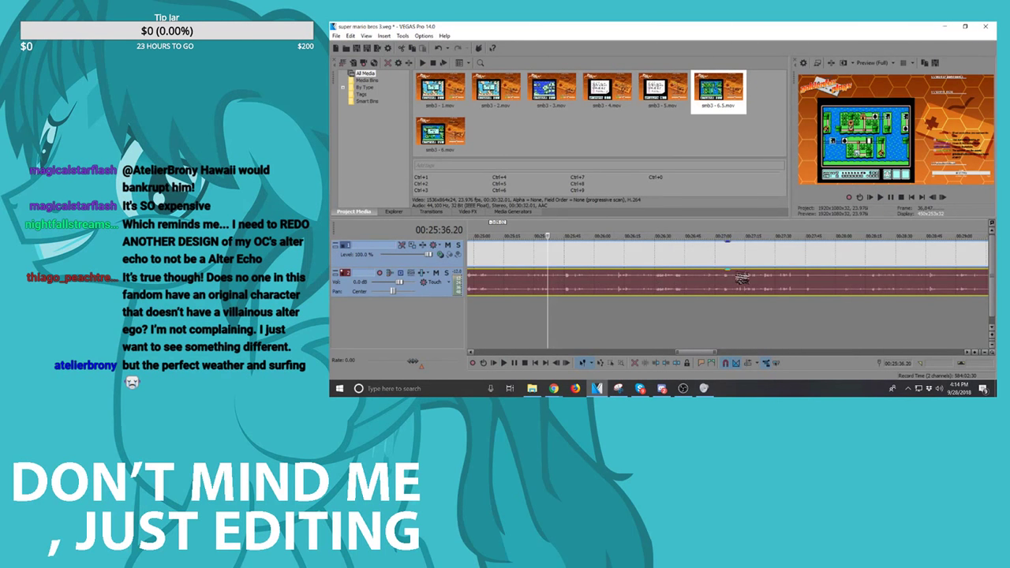
{"action": "key", "text": "space"}
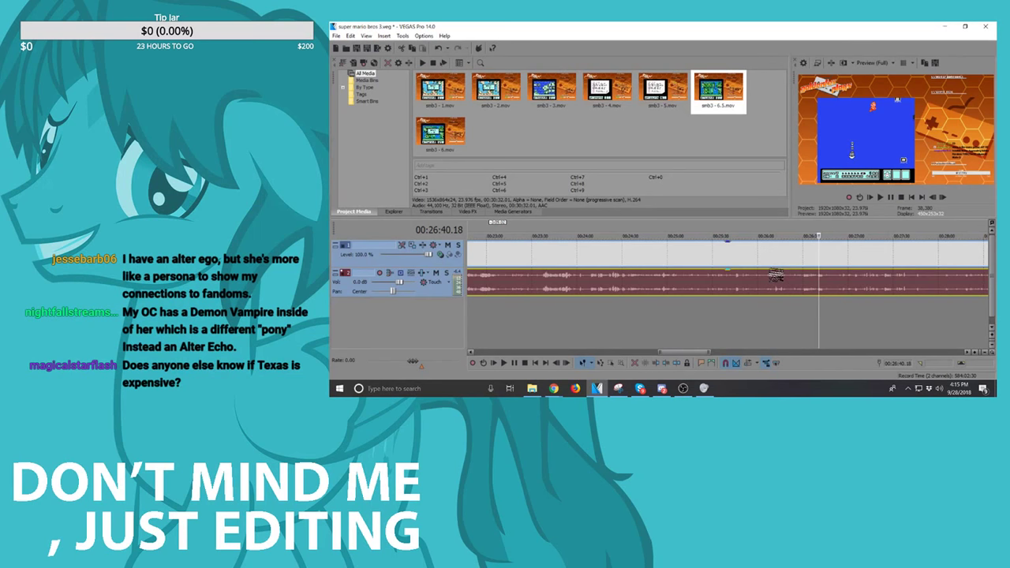
{"action": "key", "text": "space"}
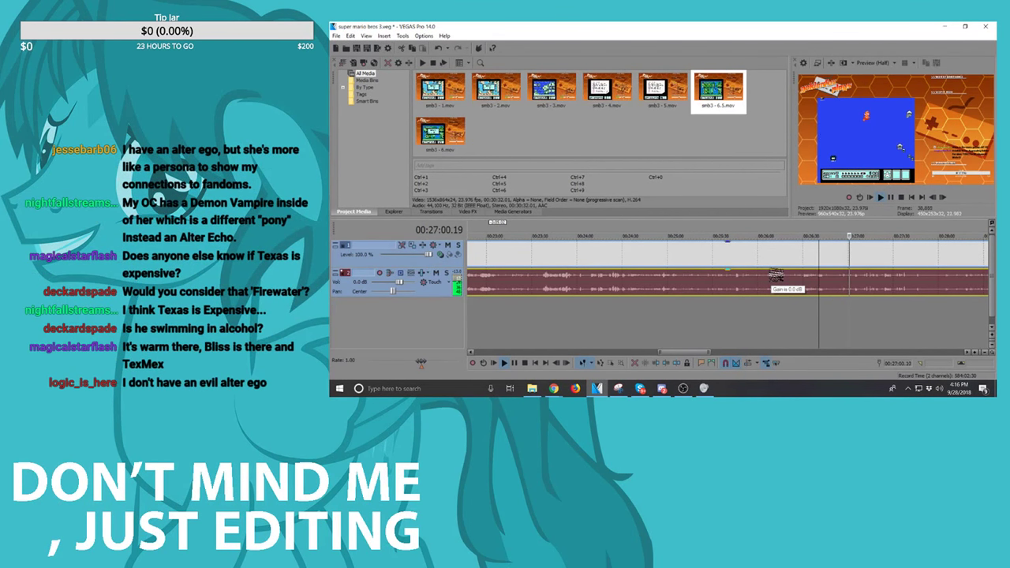
{"action": "key", "text": "space"}
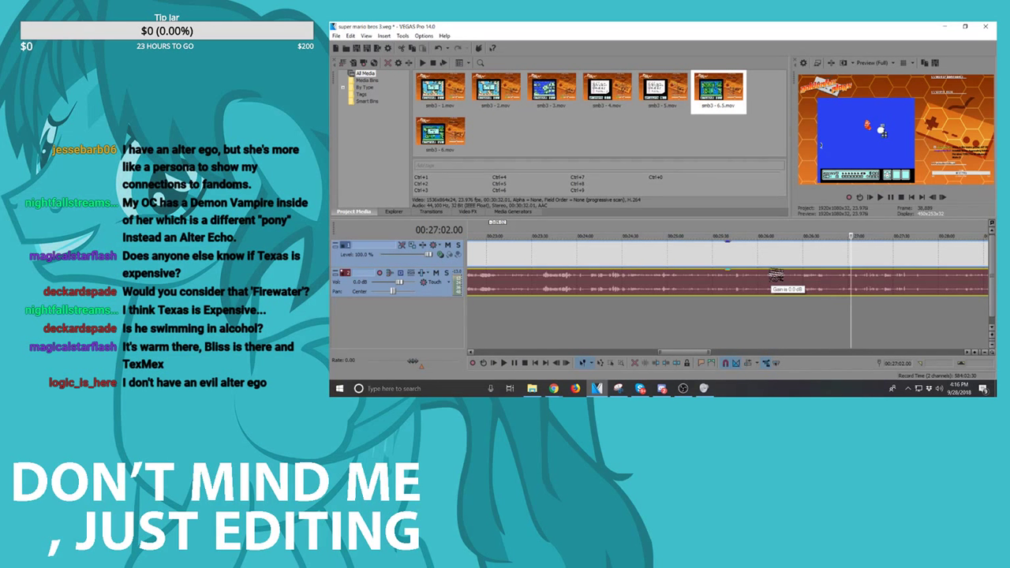
Step: Skip to 00:27:23.16 and play the blue-background section with the white ring blocks from around there
{"action": "left_click", "coordinate": [884, 282]}
{"action": "scroll", "coordinate": [884, 282], "scroll_direction": "up", "scroll_amount": 3}
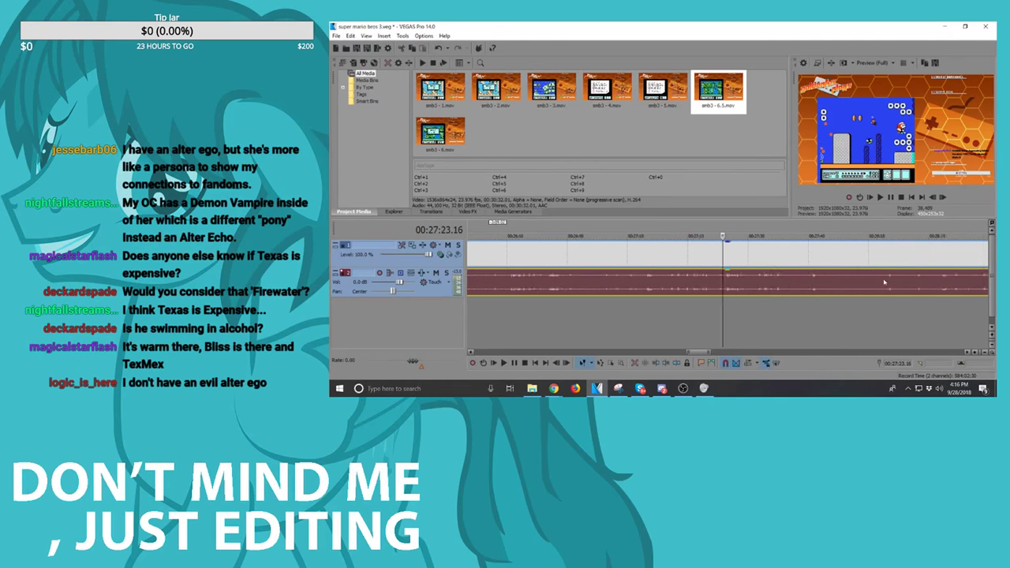
{"action": "left_click", "coordinate": [728, 282]}
{"action": "key", "text": "space"}
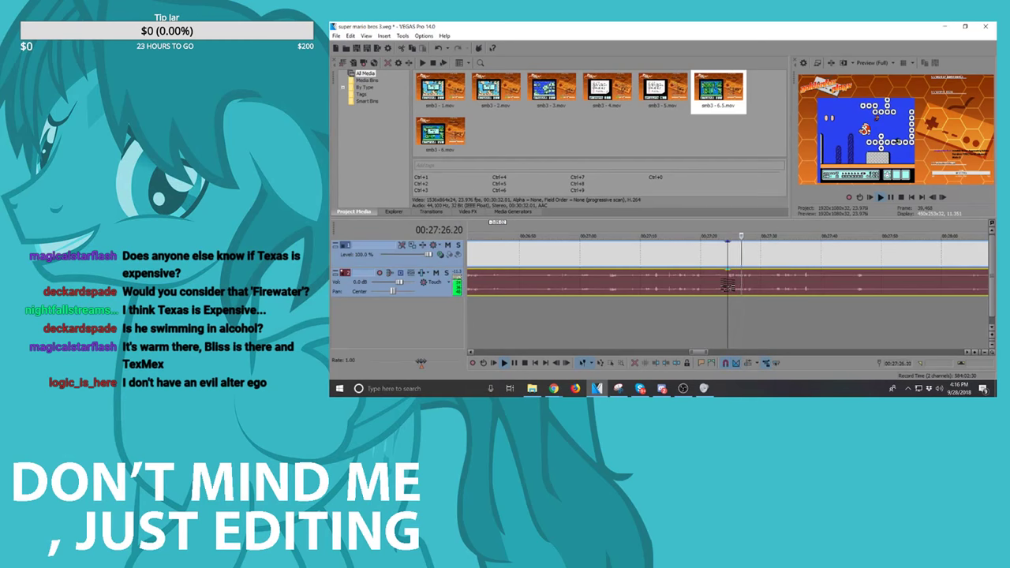
{"action": "scroll", "coordinate": [728, 284], "scroll_direction": "down", "scroll_amount": 2}
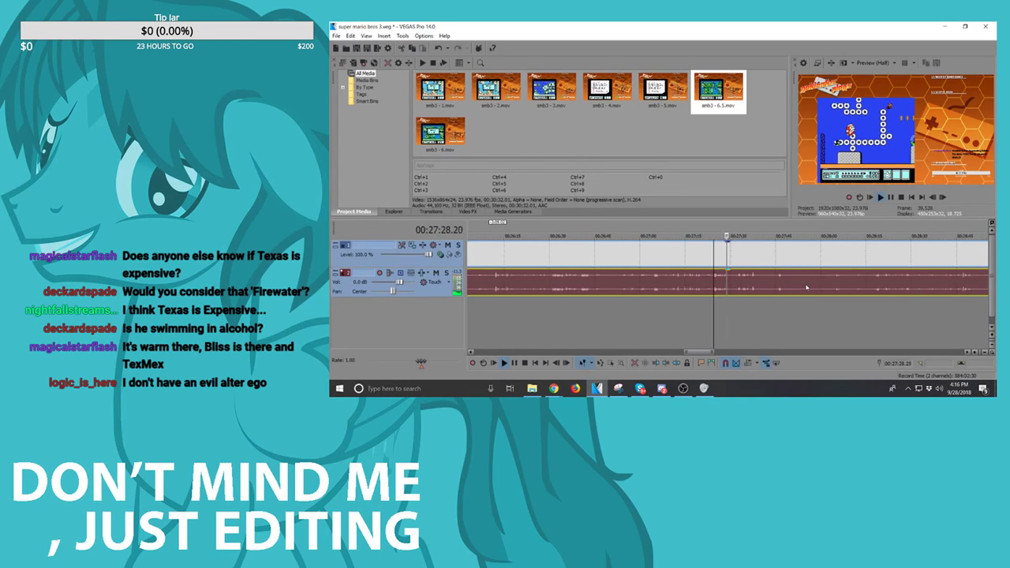
{"action": "key", "text": "space"}
Step: Sample the green-platform level by playing from 00:28:18.07 and from 00:28:46.16
{"action": "left_click", "coordinate": [876, 284]}
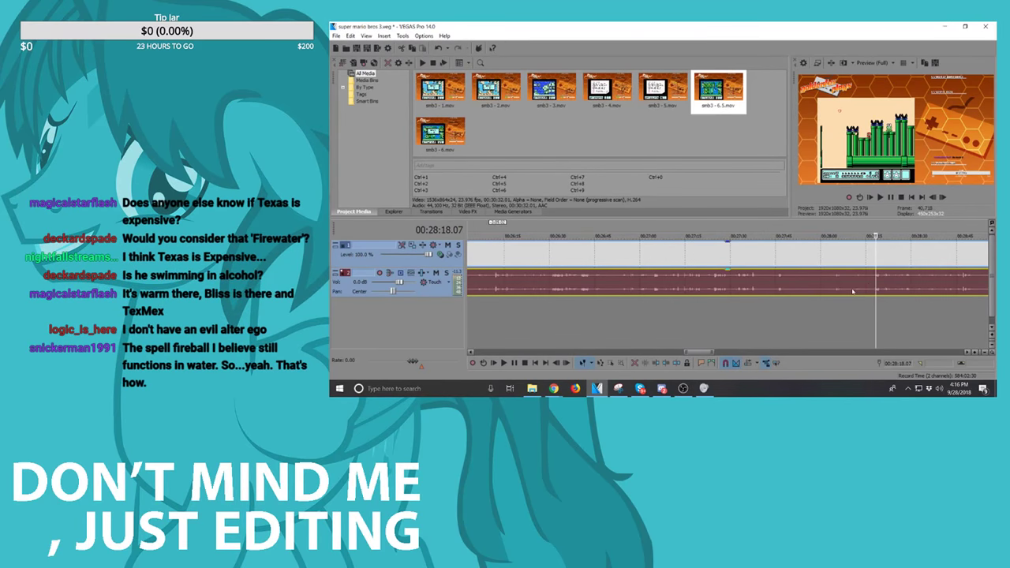
{"action": "key", "text": "space"}
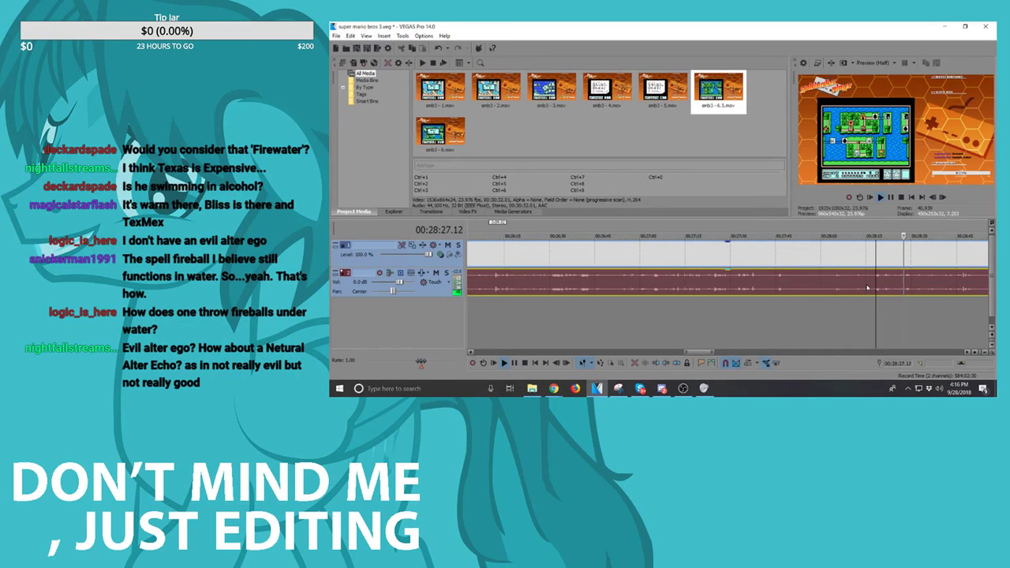
{"action": "left_click", "coordinate": [962, 286]}
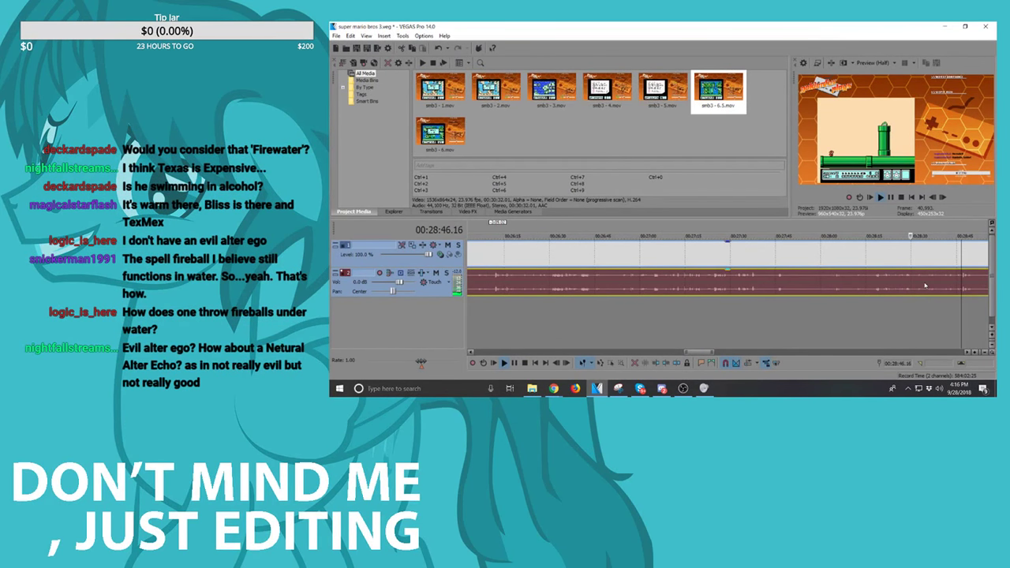
{"action": "scroll", "coordinate": [924, 286], "scroll_direction": "down", "scroll_amount": 3}
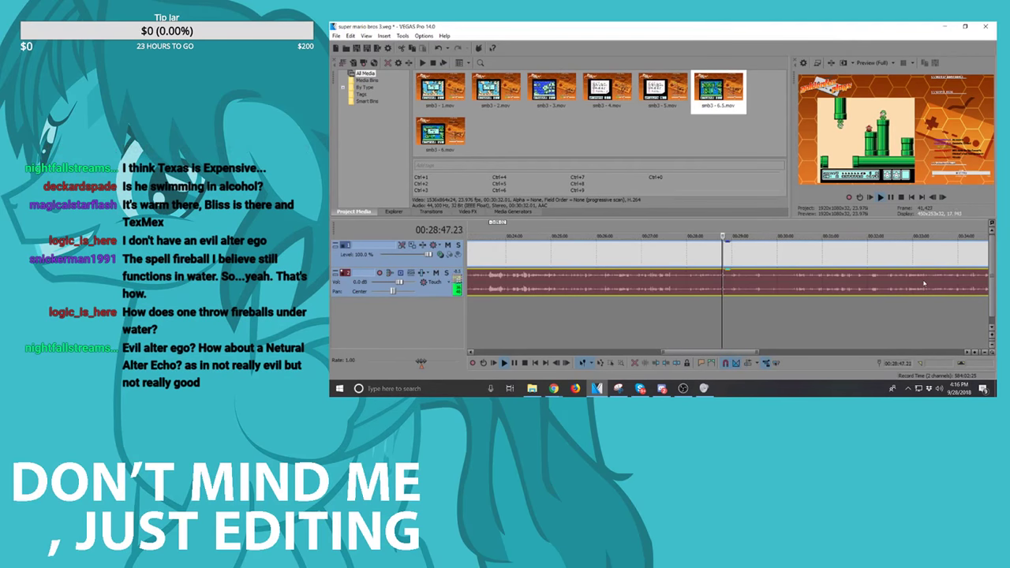
Step: Skip to 00:32:00.13 to sample the end of a course, and play the next level from 00:32:29.17
{"action": "left_click", "coordinate": [868, 282]}
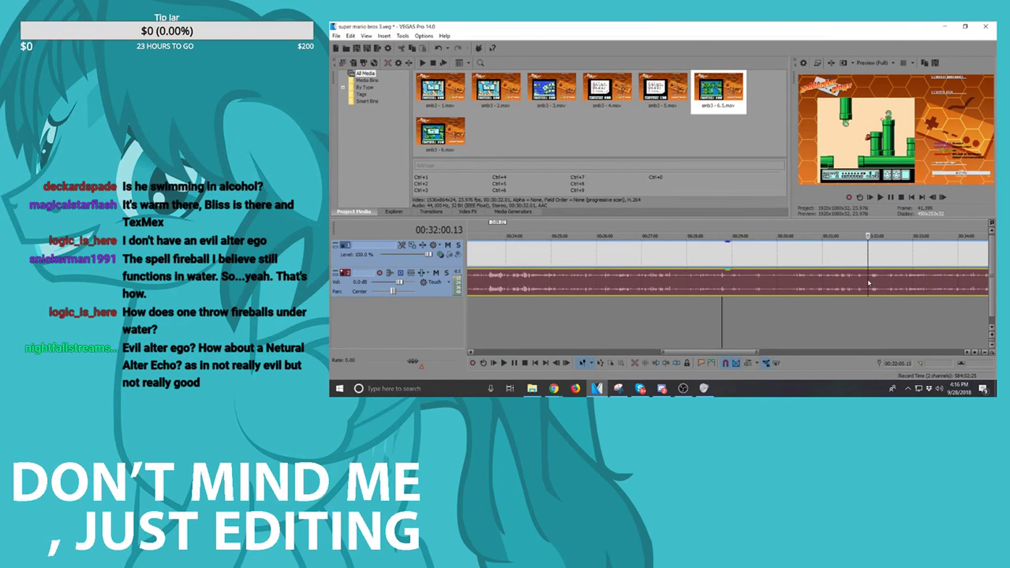
{"action": "scroll", "coordinate": [871, 282], "scroll_direction": "up", "scroll_amount": 3}
{"action": "key", "text": "space"}
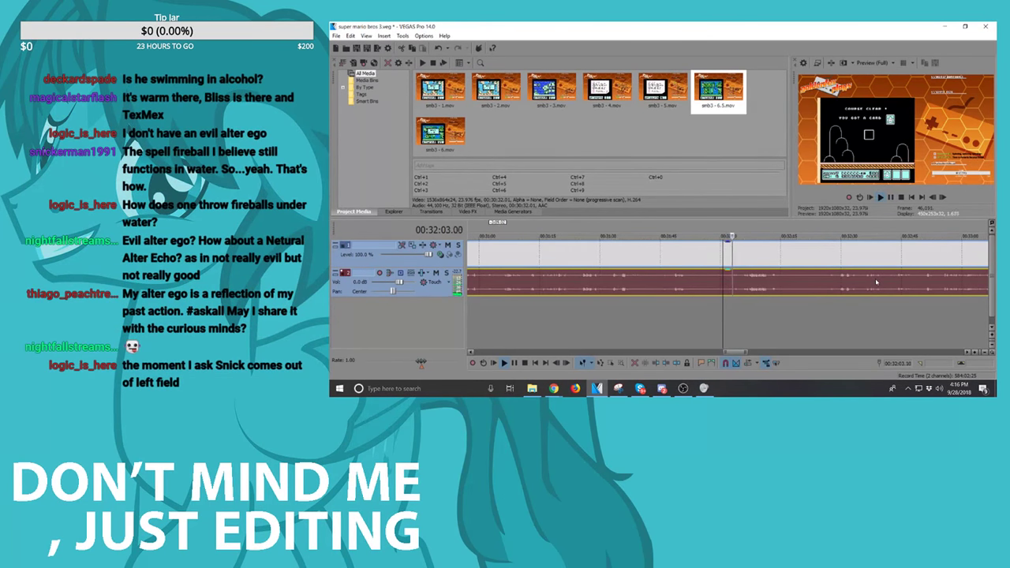
{"action": "left_click", "coordinate": [841, 256]}
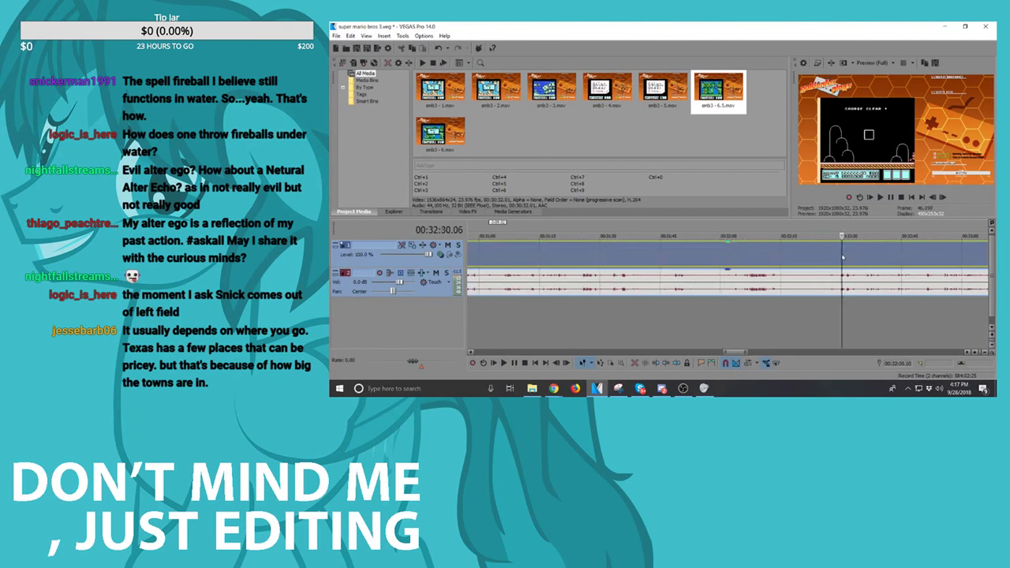
{"action": "left_click", "coordinate": [840, 259]}
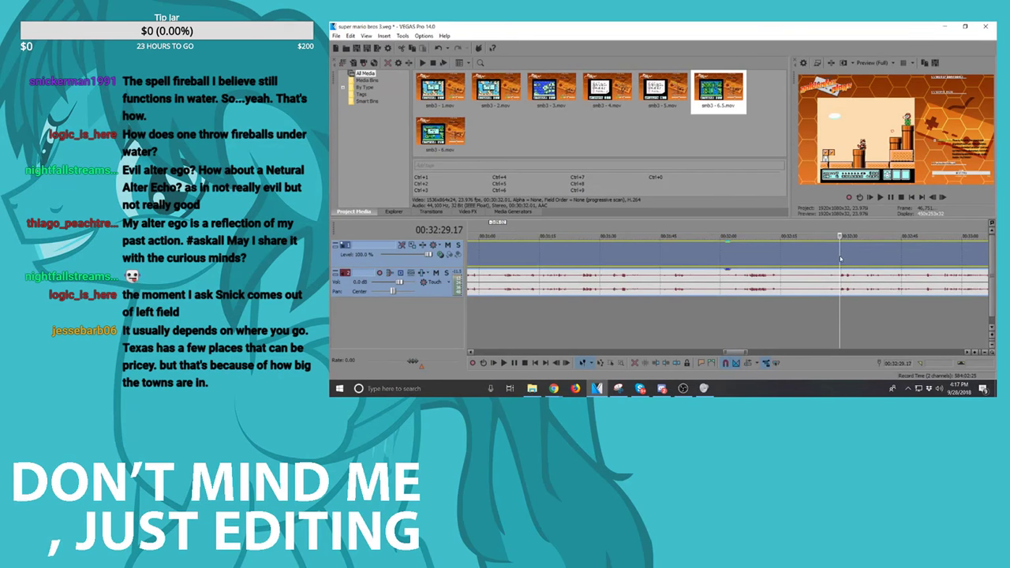
{"action": "key", "text": "space"}
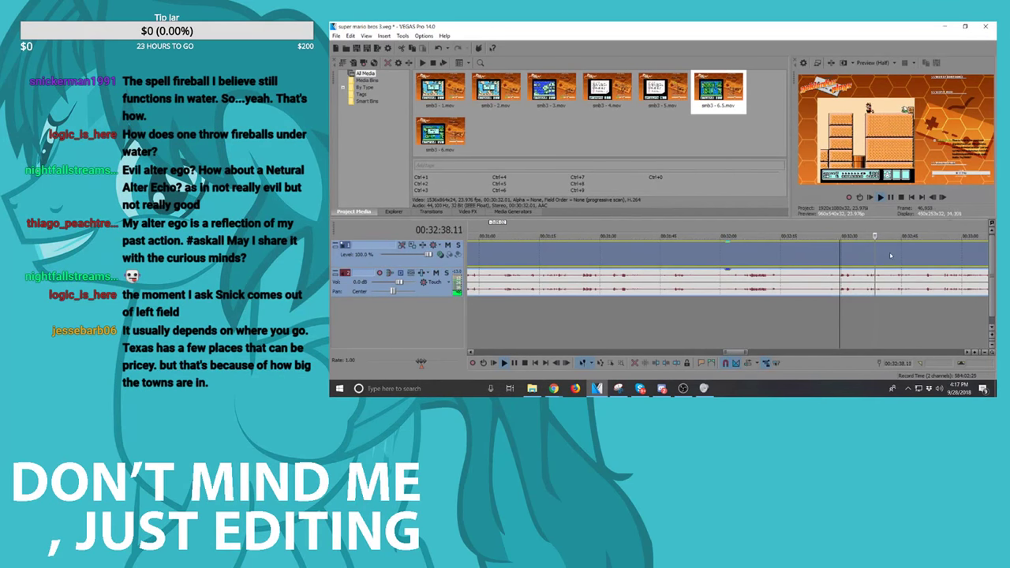
Step: Spot-check the brown-block level at 00:32:52.23, 00:32:55.13 and 00:33:06.07, and play it from 00:33:14.06
{"action": "left_click", "coordinate": [924, 280]}
{"action": "scroll", "coordinate": [923, 280], "scroll_direction": "up", "scroll_amount": 2}
{"action": "scroll", "coordinate": [924, 280], "scroll_direction": "down", "scroll_amount": 1}
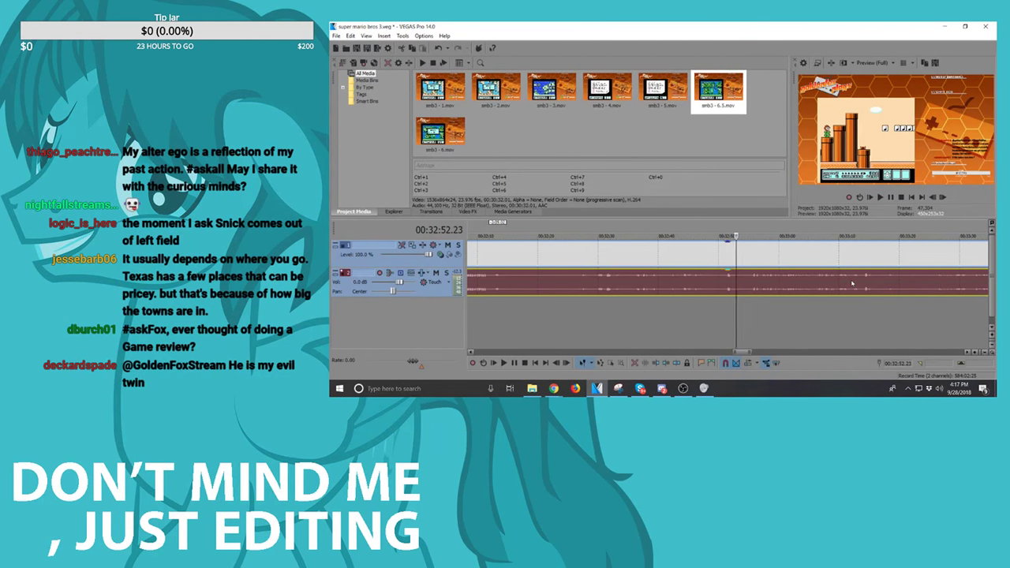
{"action": "left_click", "coordinate": [752, 281]}
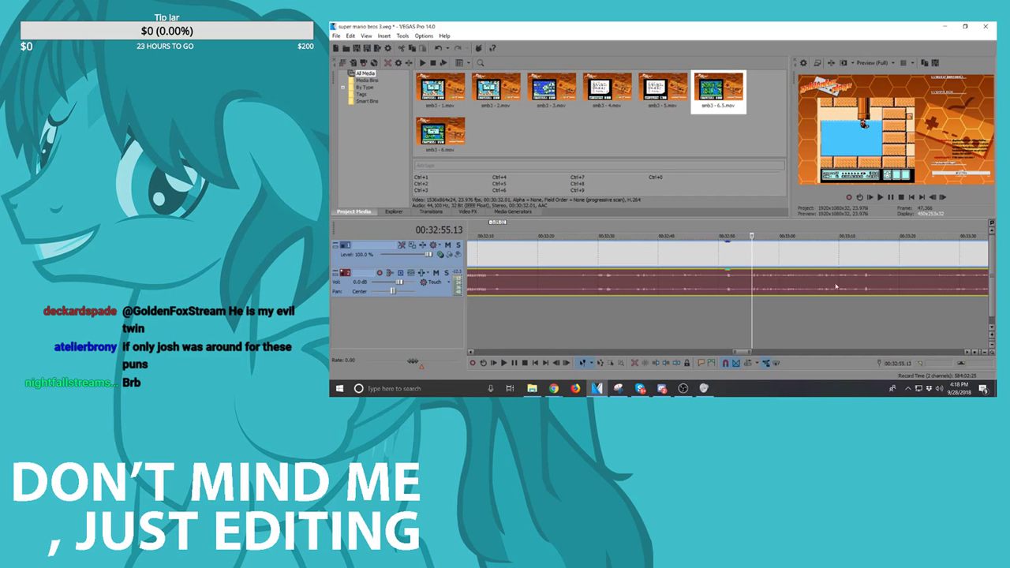
{"action": "left_click", "coordinate": [817, 283]}
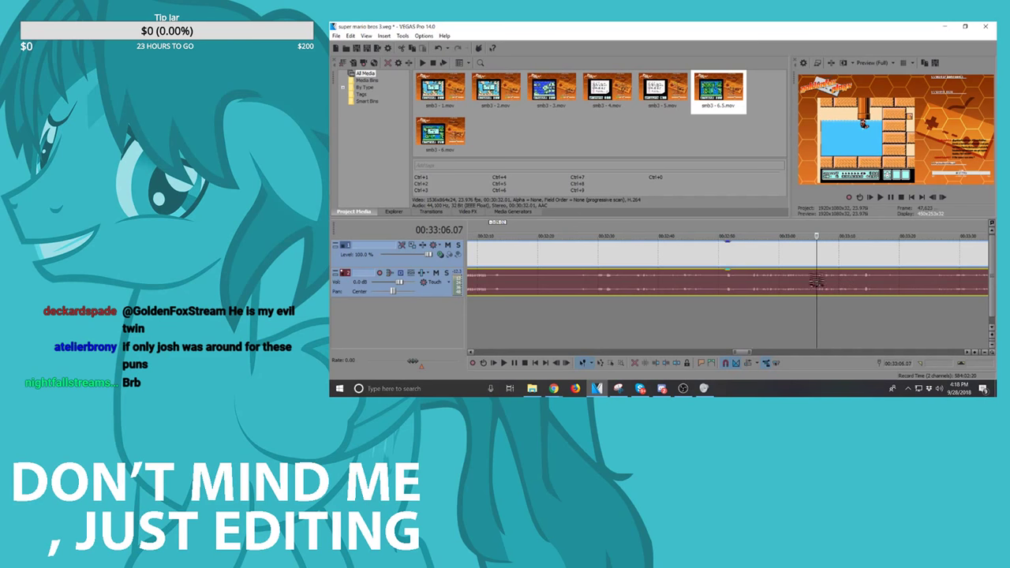
{"action": "scroll", "coordinate": [816, 282], "scroll_direction": "up", "scroll_amount": 1}
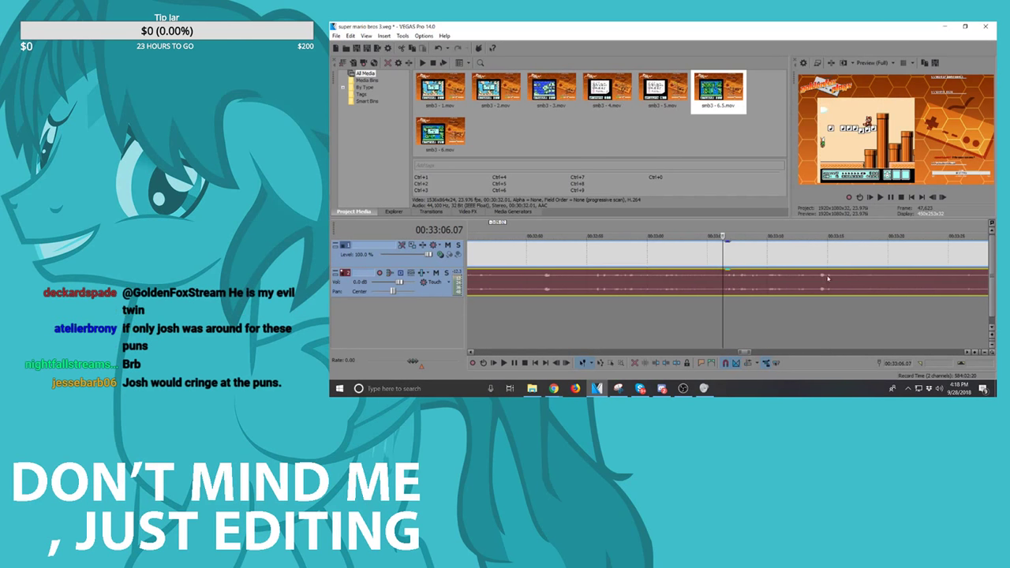
{"action": "left_click", "coordinate": [821, 281]}
{"action": "scroll", "coordinate": [822, 281], "scroll_direction": "down", "scroll_amount": 2}
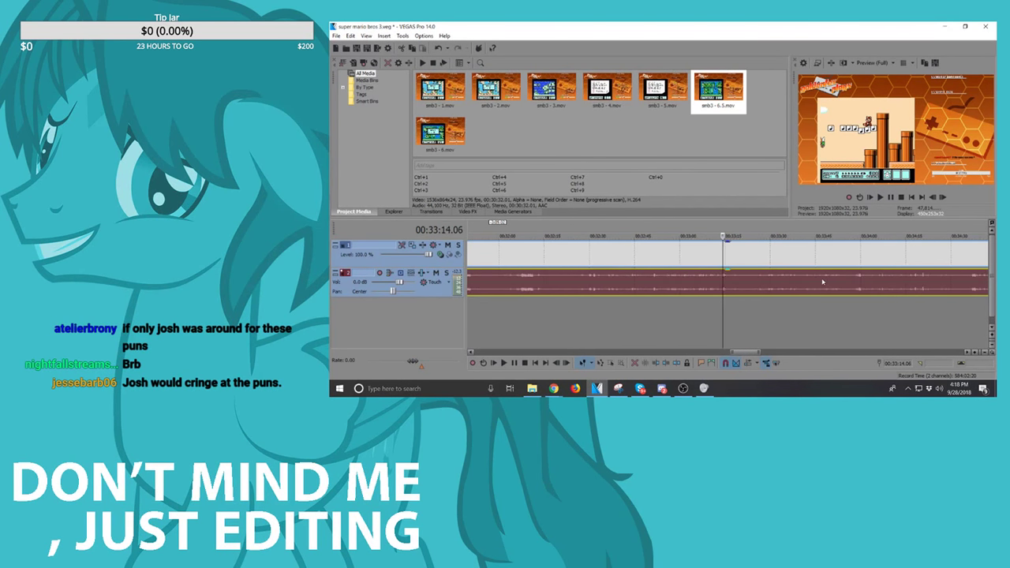
{"action": "key", "text": "space"}
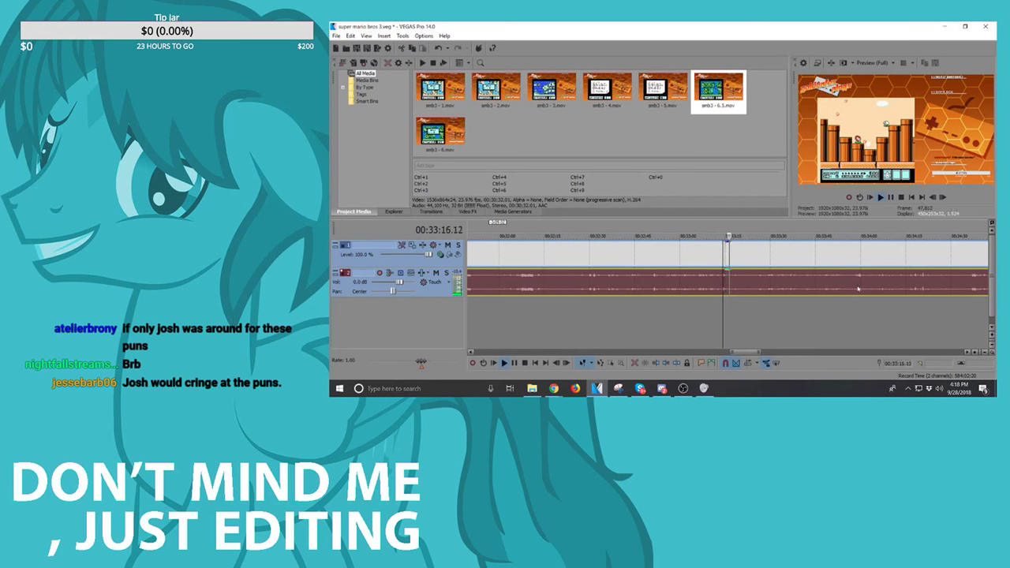
Step: Sample the grassy level from about 00:33:58 and the blue-block pipe level from 00:34:58.02
{"action": "left_click", "coordinate": [858, 288]}
{"action": "scroll", "coordinate": [766, 284], "scroll_direction": "up", "scroll_amount": 1}
{"action": "key", "text": "space"}
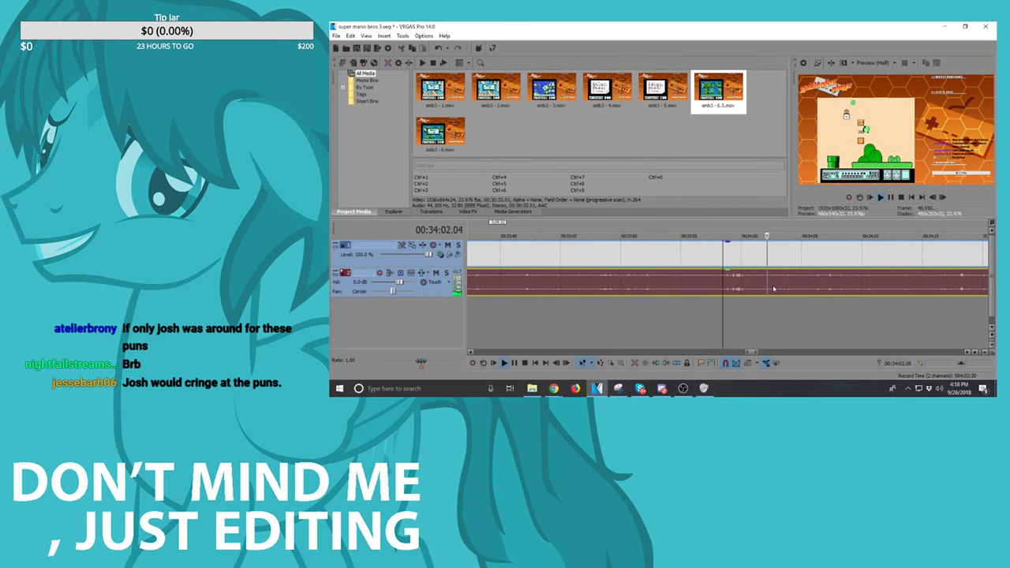
{"action": "scroll", "coordinate": [788, 284], "scroll_direction": "down", "scroll_amount": 2}
{"action": "left_click", "coordinate": [805, 281]}
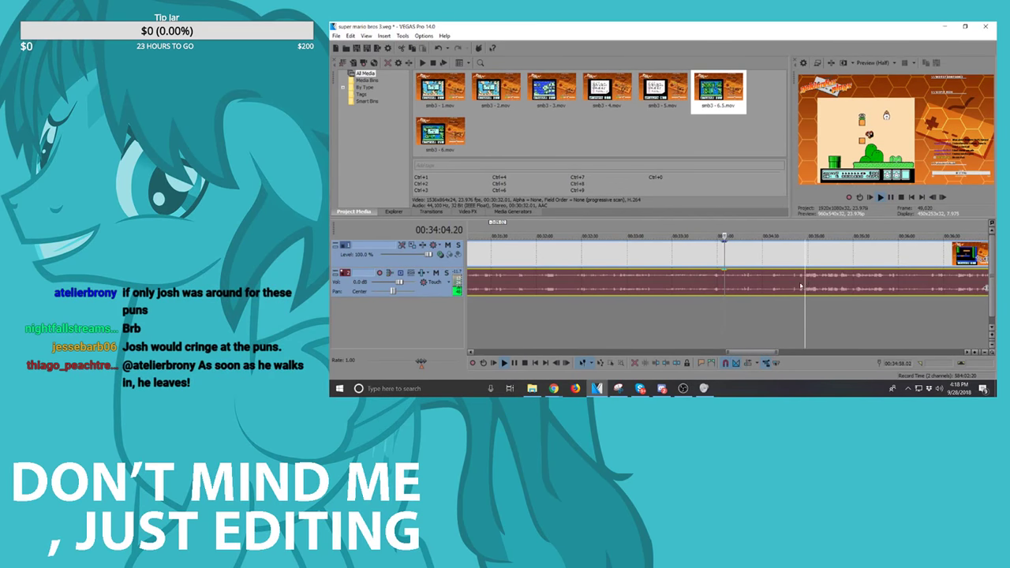
{"action": "key", "text": "space"}
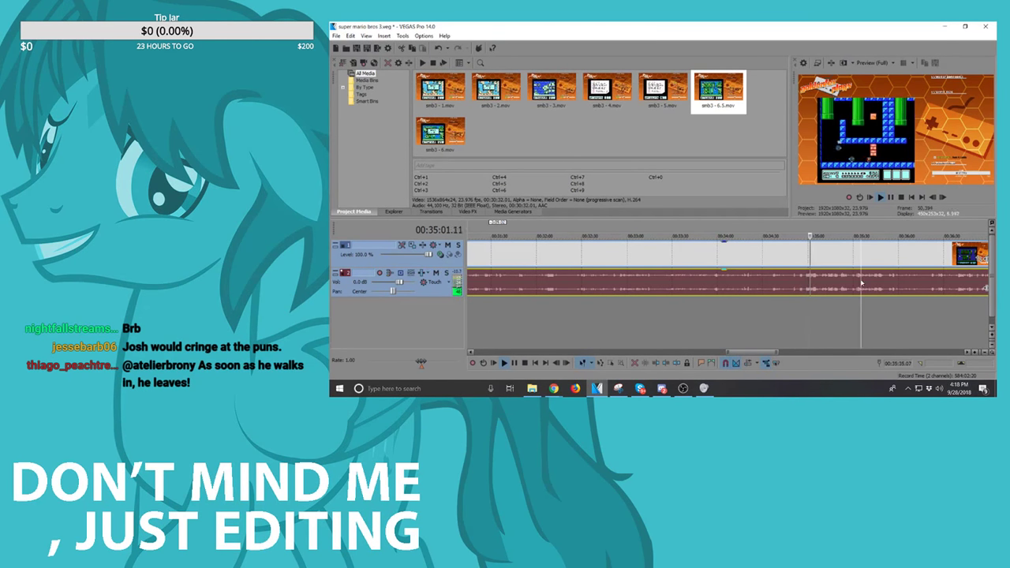
Step: Move the playhead back to 00:34:50.13 and play the start of the blue-block pipe level from there
{"action": "left_click", "coordinate": [794, 281]}
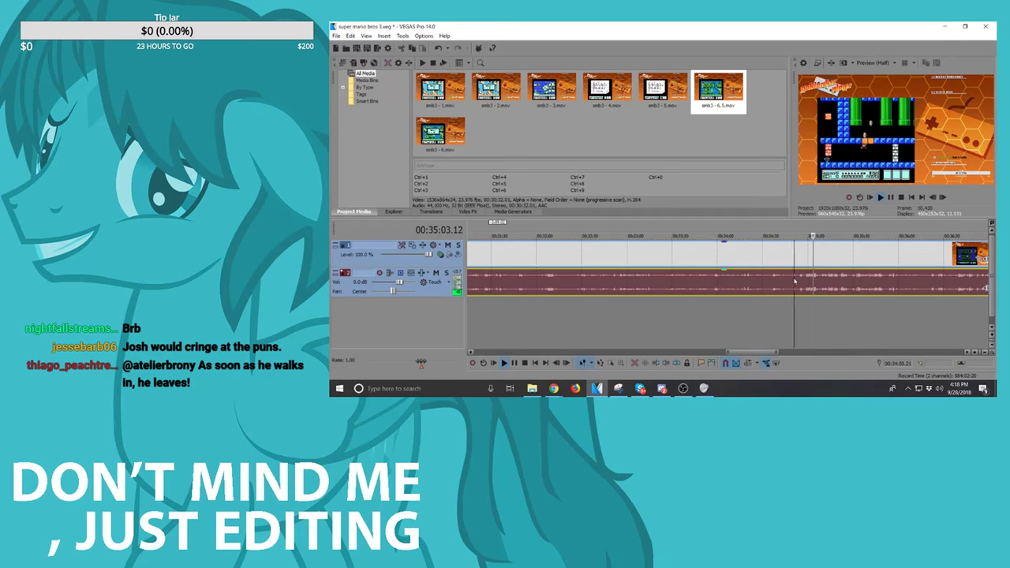
{"action": "key", "text": "space"}
{"action": "scroll", "coordinate": [802, 282], "scroll_direction": "up", "scroll_amount": 3}
{"action": "left_click", "coordinate": [721, 282]}
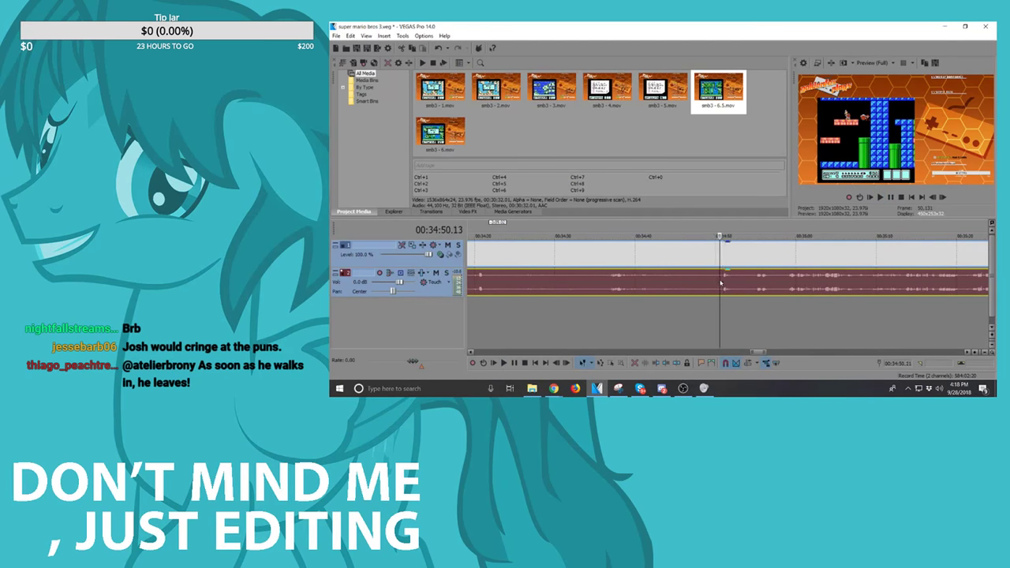
{"action": "key", "text": "space"}
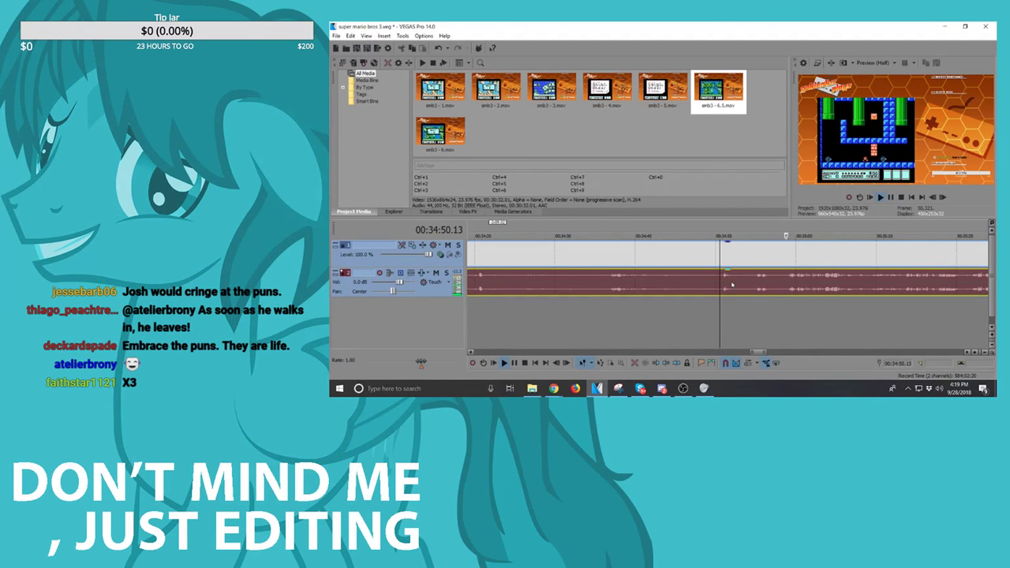
{"action": "key", "text": "space"}
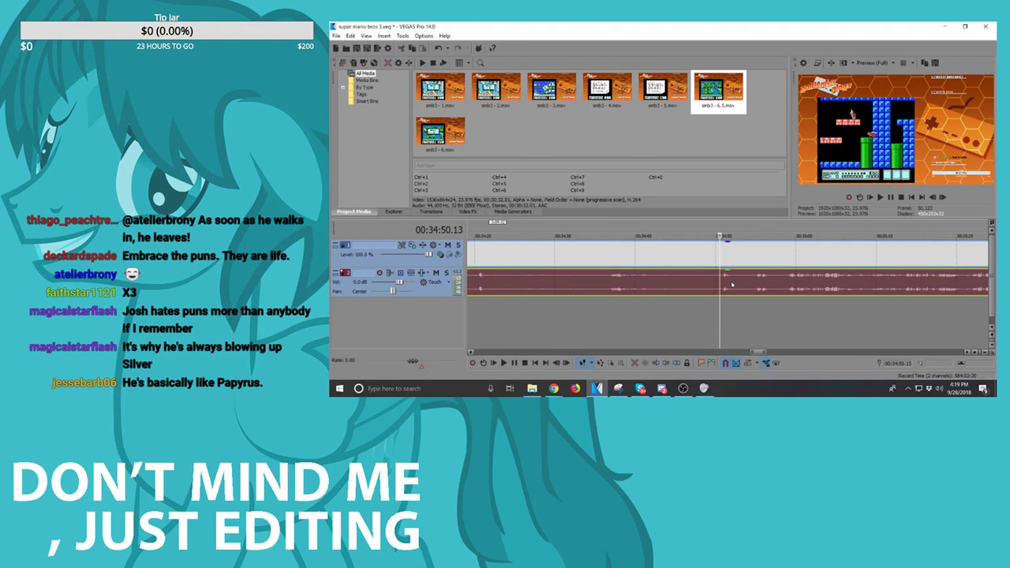
Step: Sample the rest of the blue-block pipe level by playing from 00:34:55.17, 00:35:17.19 and 00:35:32.04
{"action": "left_click", "coordinate": [756, 281]}
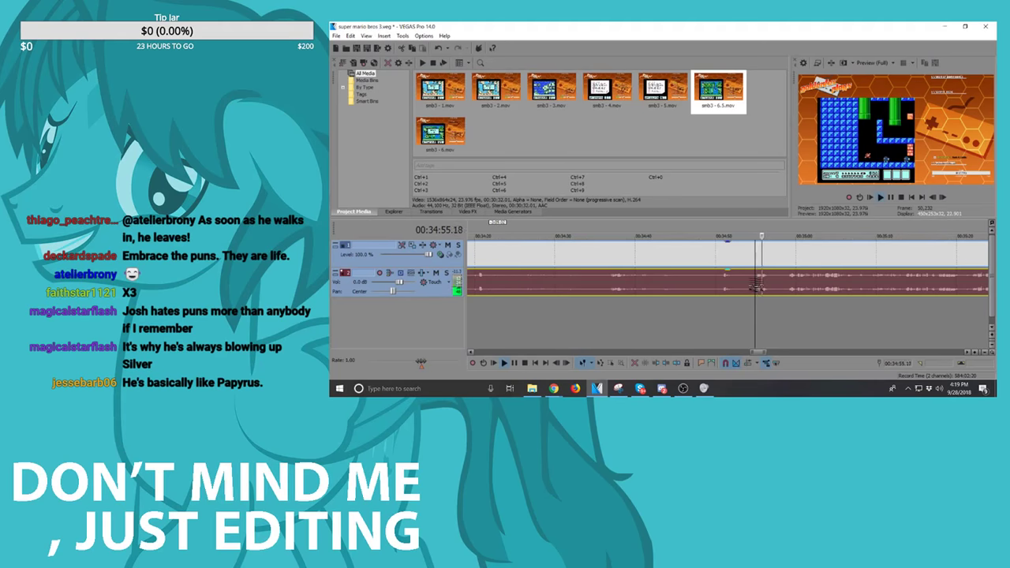
{"action": "left_click", "coordinate": [939, 286]}
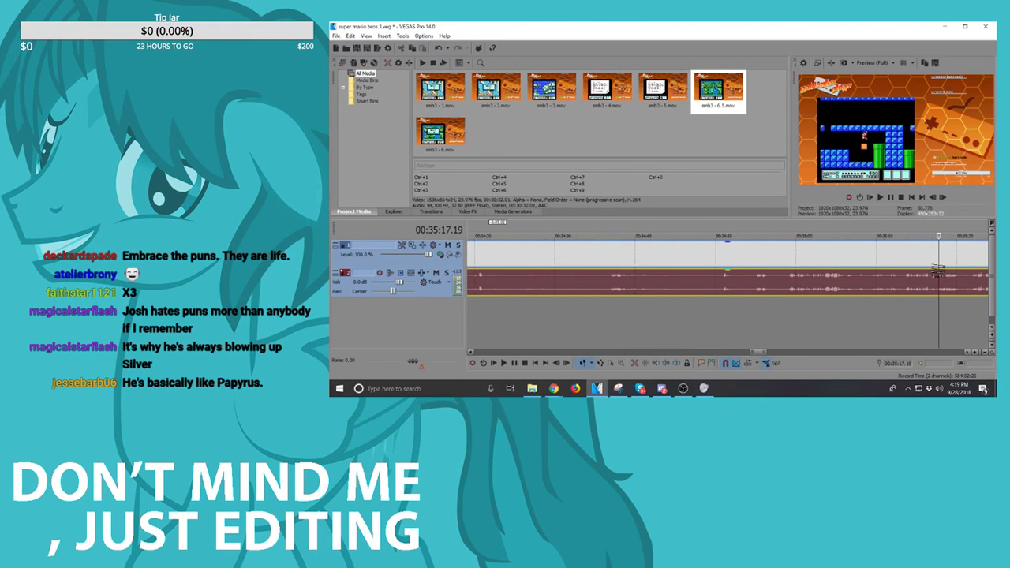
{"action": "key", "text": "space"}
{"action": "scroll", "coordinate": [777, 287], "scroll_direction": "down", "scroll_amount": 3}
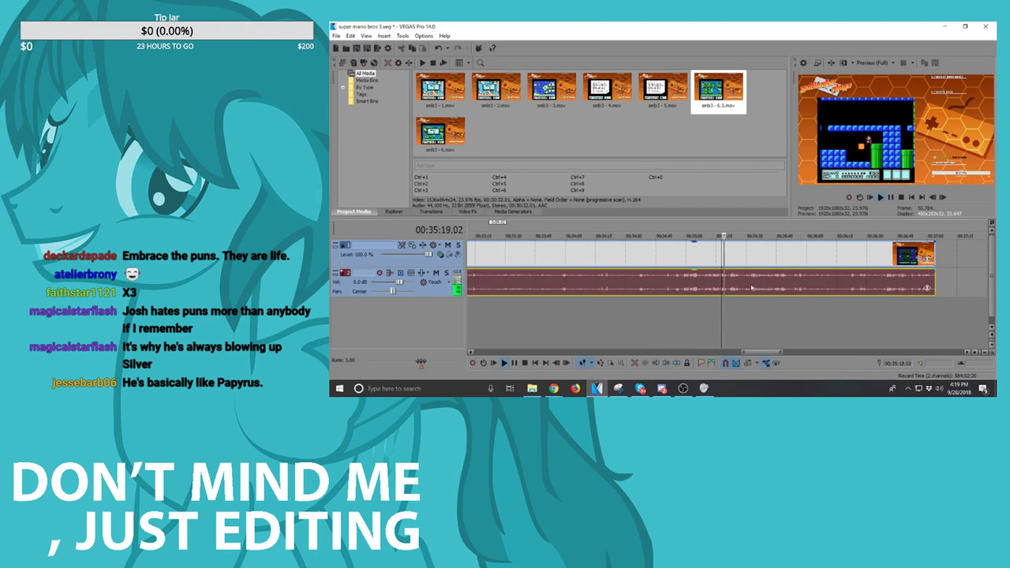
{"action": "left_click", "coordinate": [752, 287]}
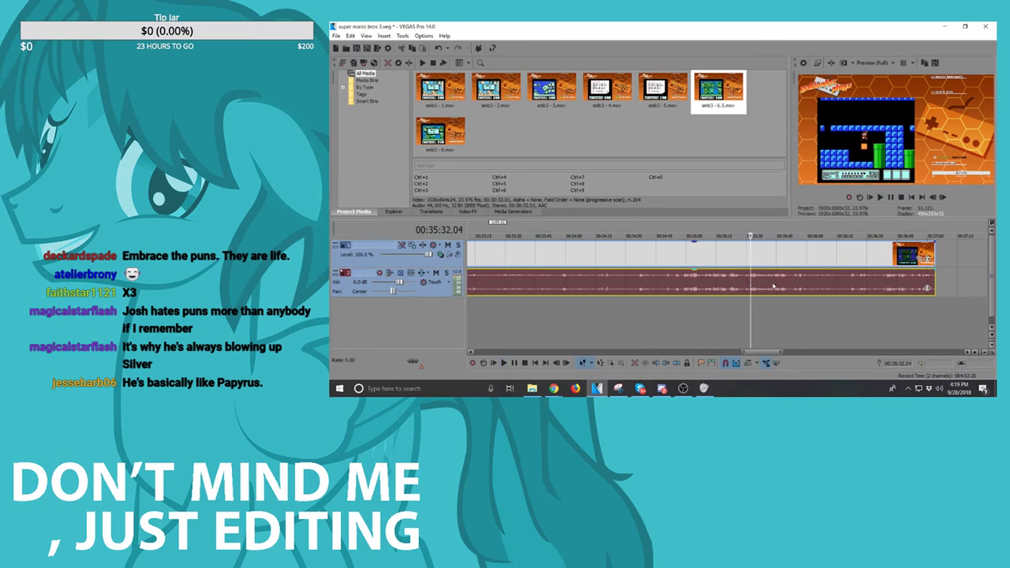
{"action": "key", "text": "space"}
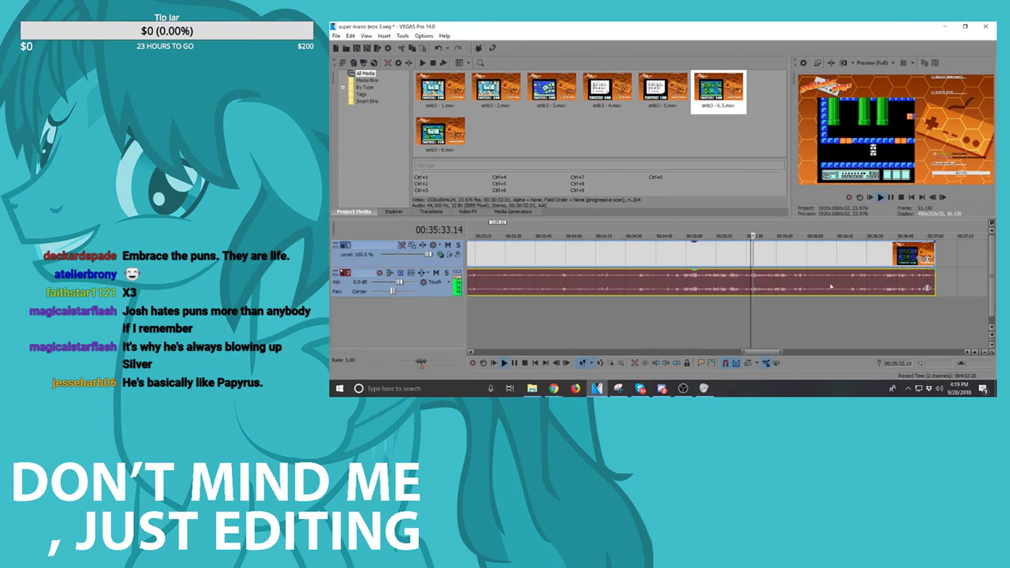
Step: Play the blue-block pipe level from 00:36:40.01 and spot-check the earlier footage between about 00:36:22 and 00:36:26
{"action": "scroll", "coordinate": [830, 286], "scroll_direction": "down", "scroll_amount": 2}
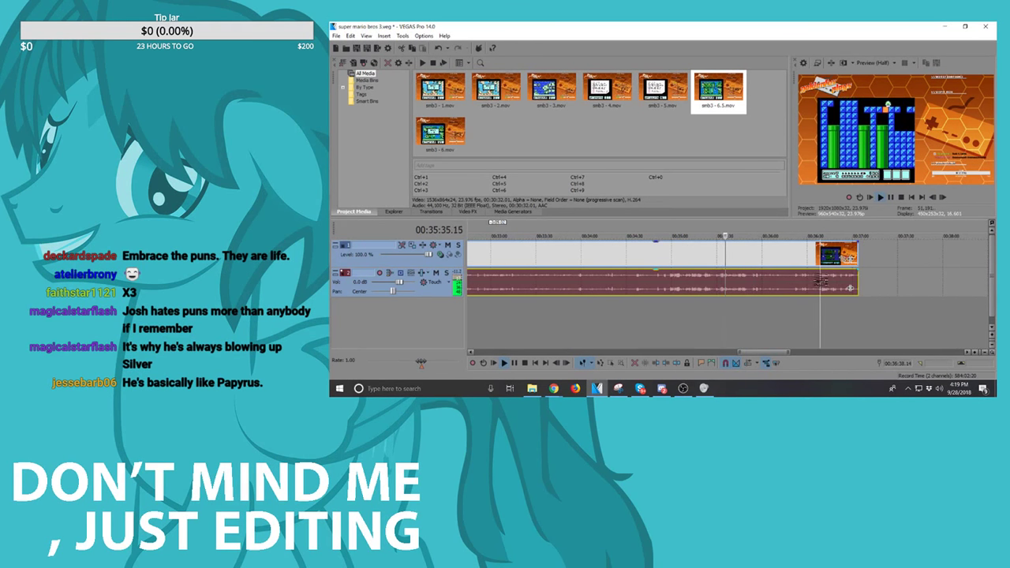
{"action": "scroll", "coordinate": [850, 288], "scroll_direction": "up", "scroll_amount": 3}
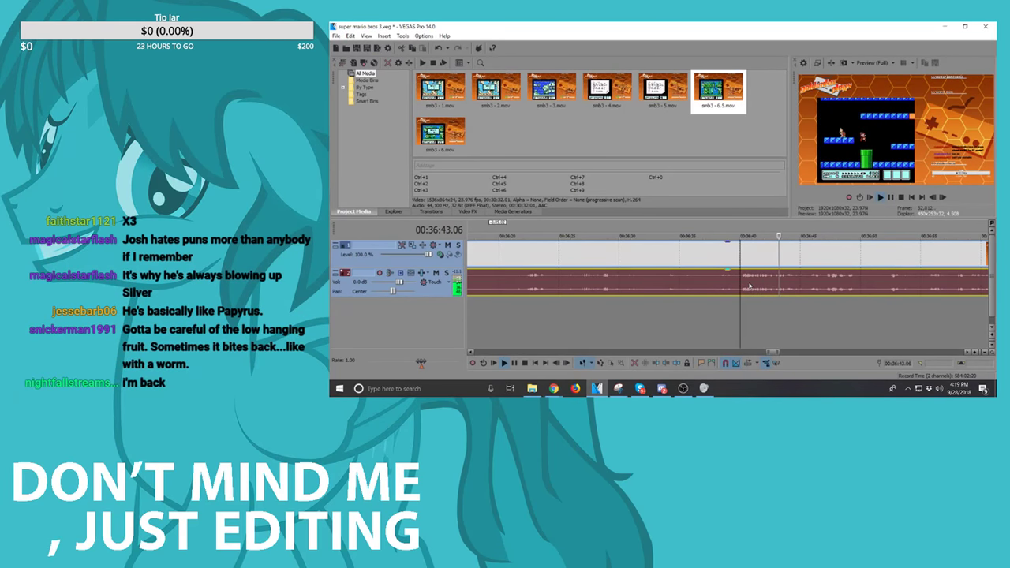
{"action": "key", "text": "space"}
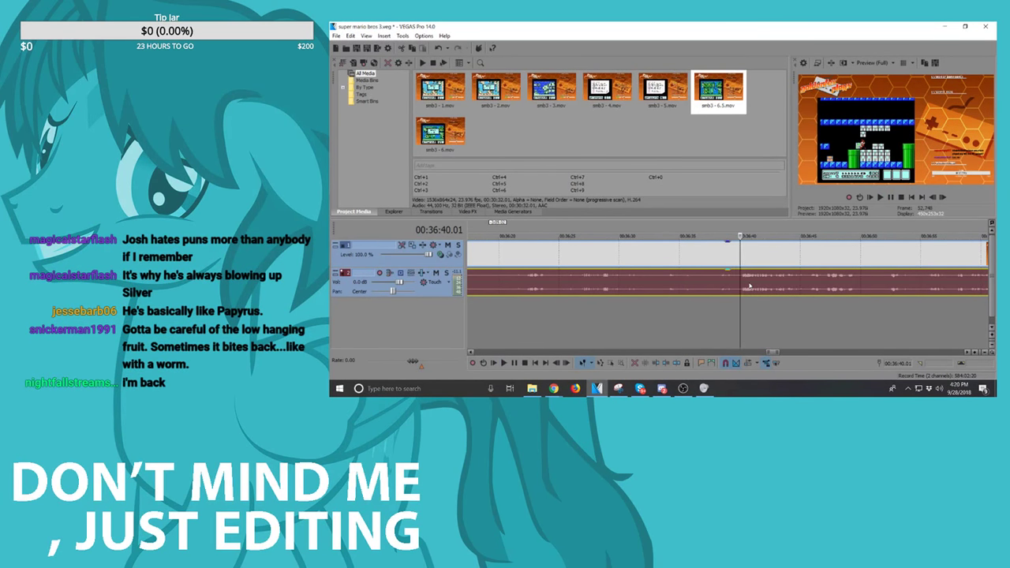
{"action": "left_click", "coordinate": [578, 282]}
{"action": "key", "text": "space"}
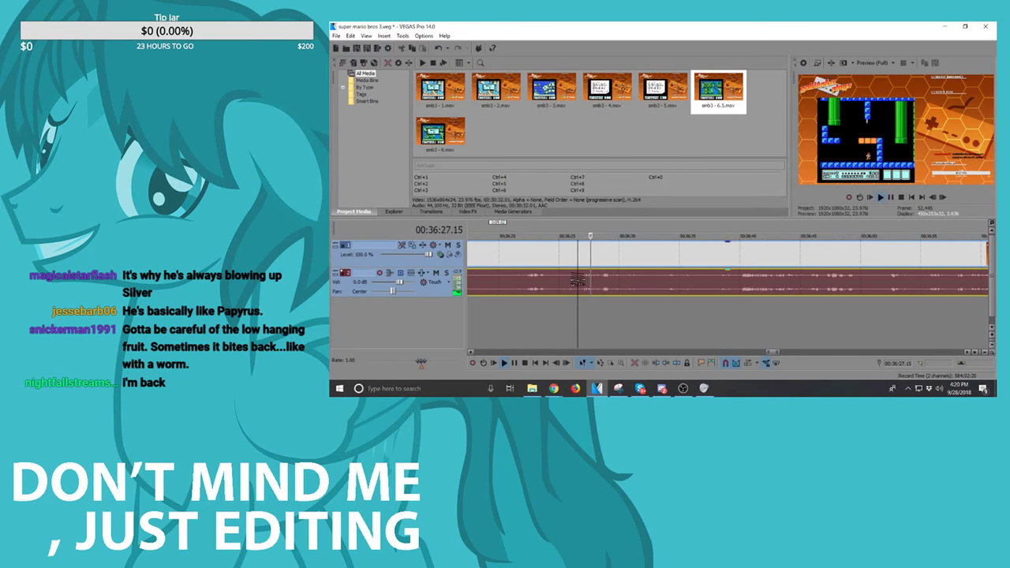
{"action": "left_click", "coordinate": [522, 284]}
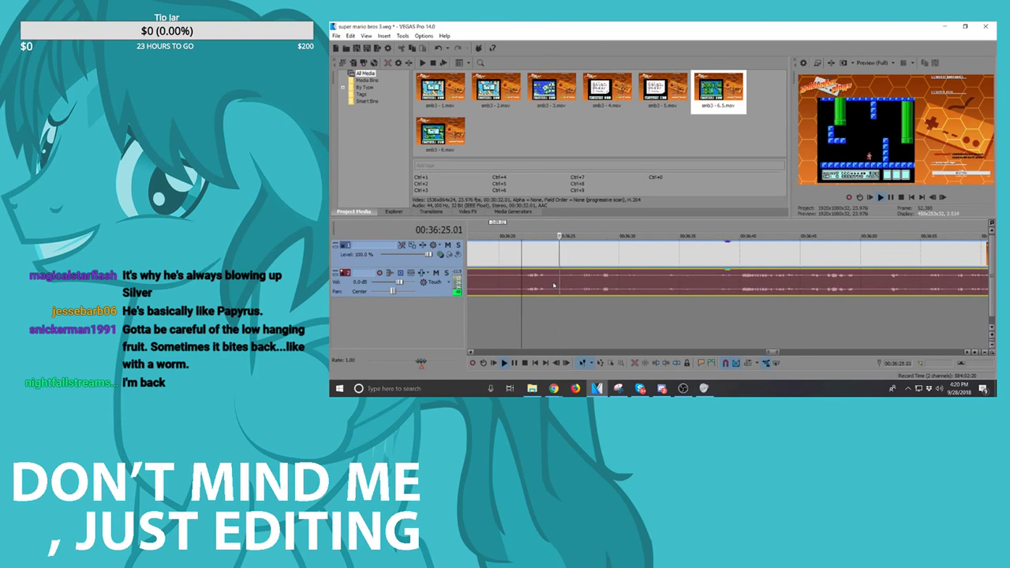
{"action": "left_click", "coordinate": [553, 283]}
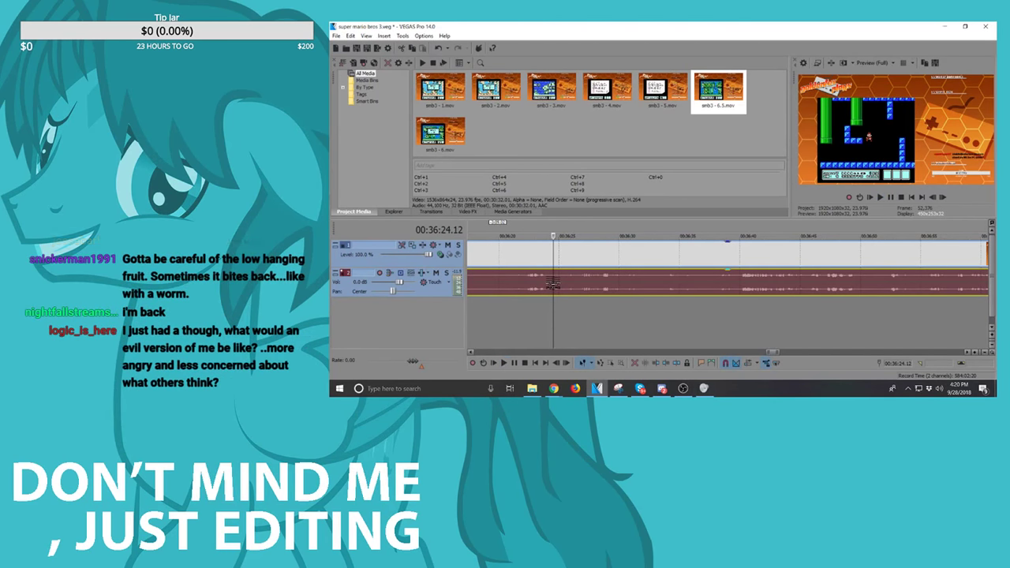
Step: Play the pipe-room footage from 00:36:21.01 and from 00:36:18.08 to find where the usable segment starts
{"action": "left_click", "coordinate": [511, 285]}
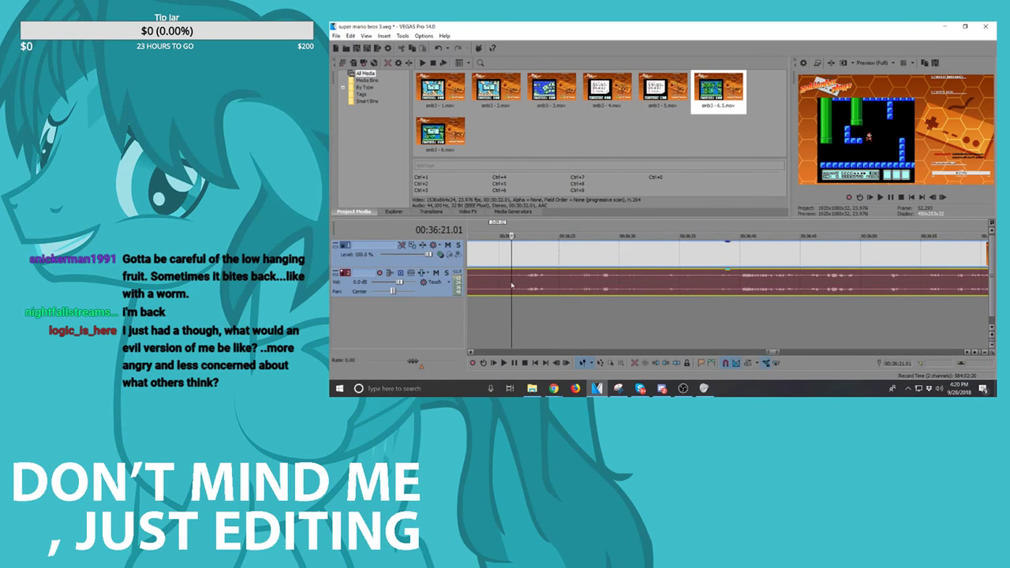
{"action": "key", "text": "space"}
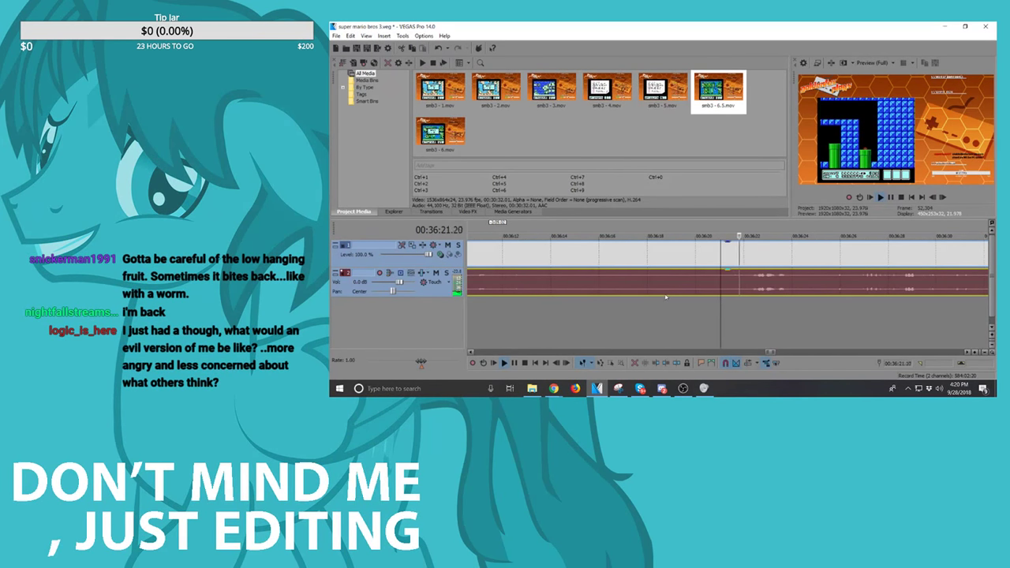
{"action": "left_click", "coordinate": [654, 285]}
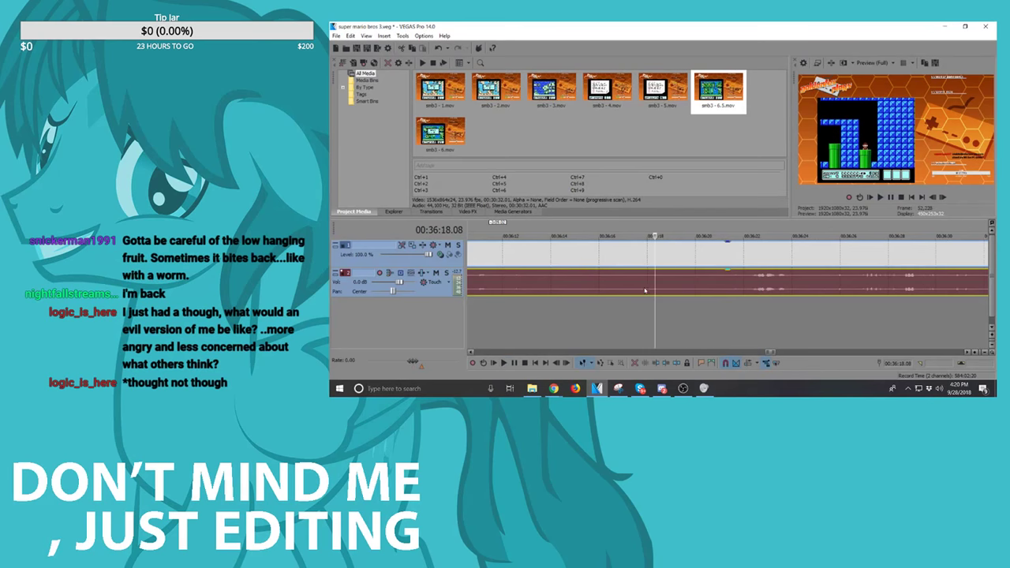
{"action": "key", "text": "space"}
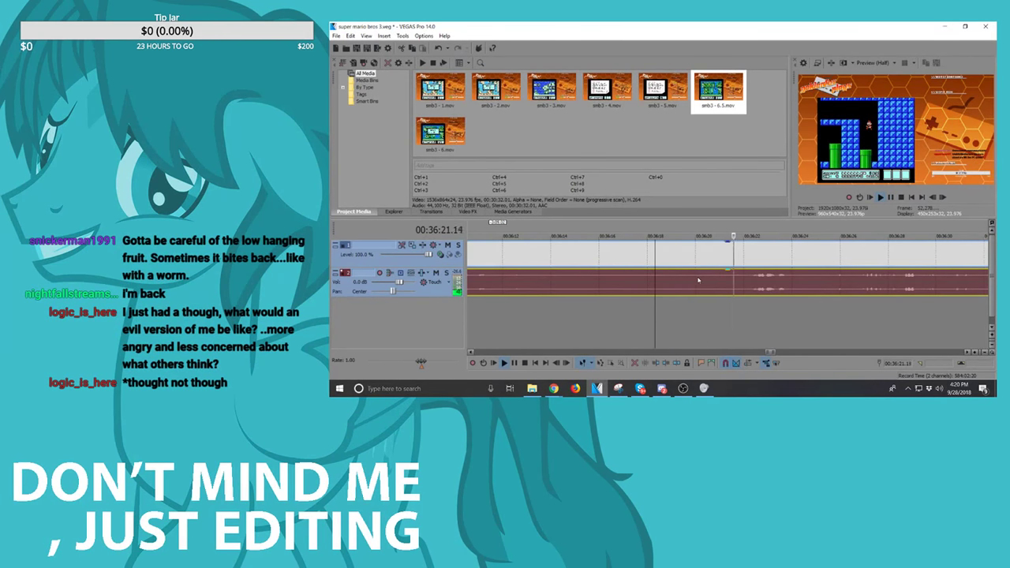
Step: Split the smb3 - 6.5 clip at 00:36:19.22 and again at 00:36:28.13 to isolate the usable segment
{"action": "left_click", "coordinate": [694, 281]}
{"action": "key", "text": "s"}
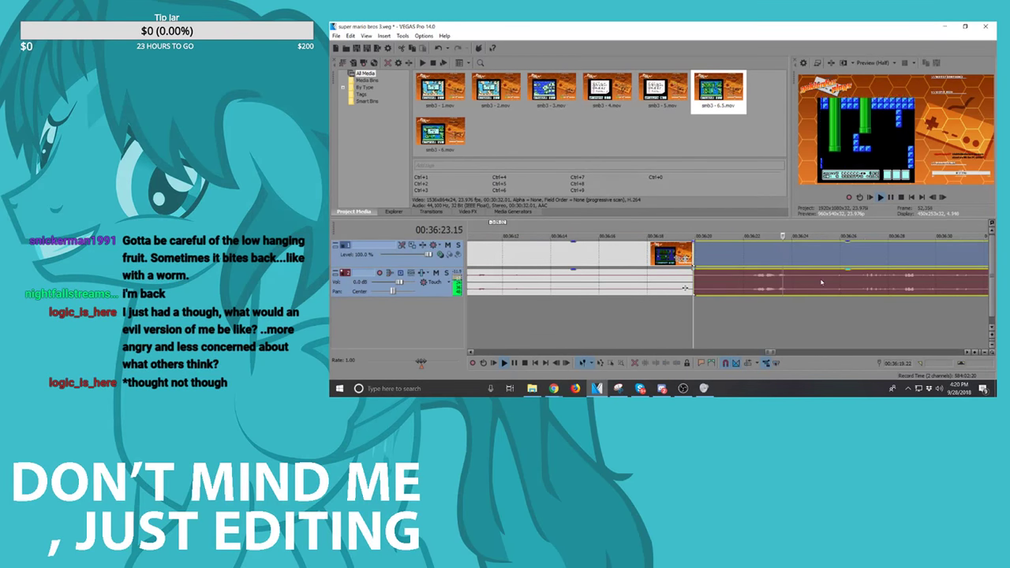
{"action": "scroll", "coordinate": [831, 284], "scroll_direction": "down", "scroll_amount": 1}
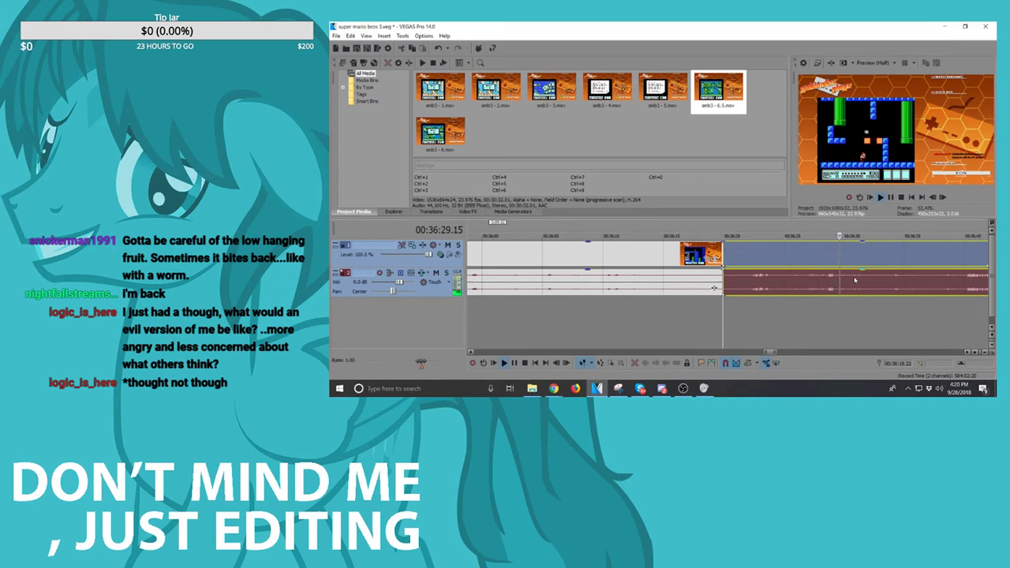
{"action": "key", "text": "space"}
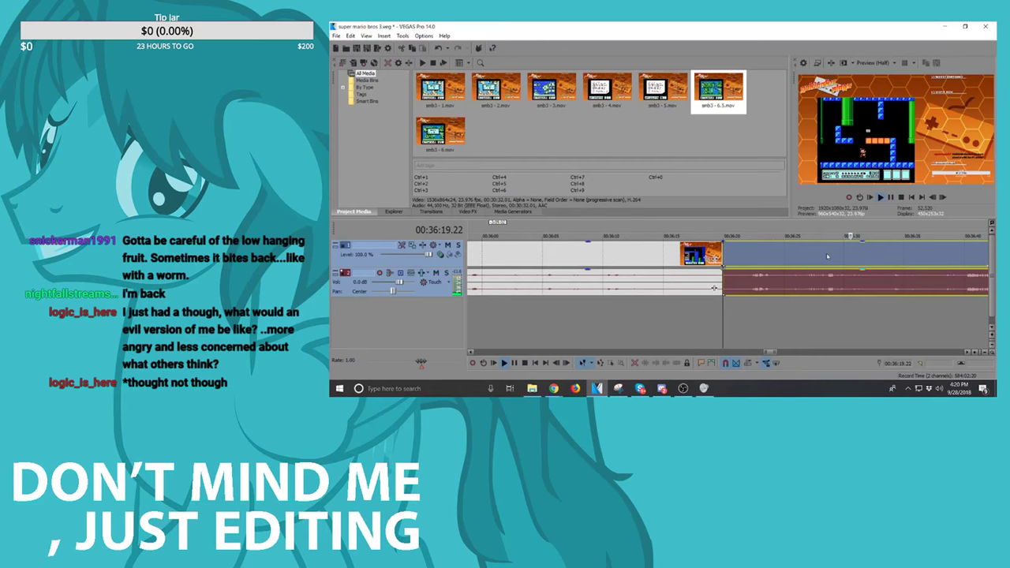
{"action": "left_click", "coordinate": [826, 256]}
{"action": "key", "text": "s"}
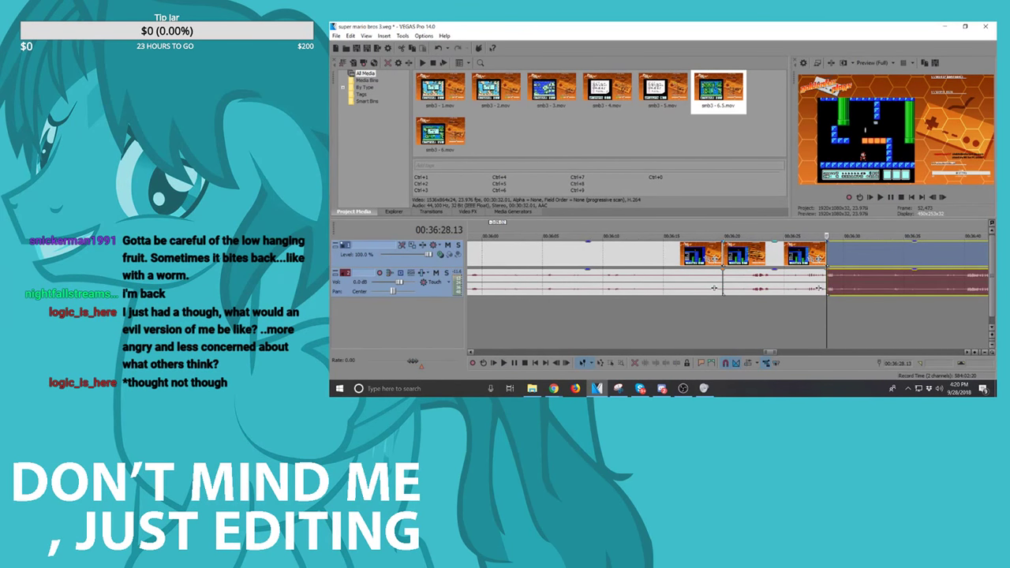
Step: Play the isolated segment from 00:36:23.14 to check it up to its end cut
{"action": "left_click", "coordinate": [766, 256]}
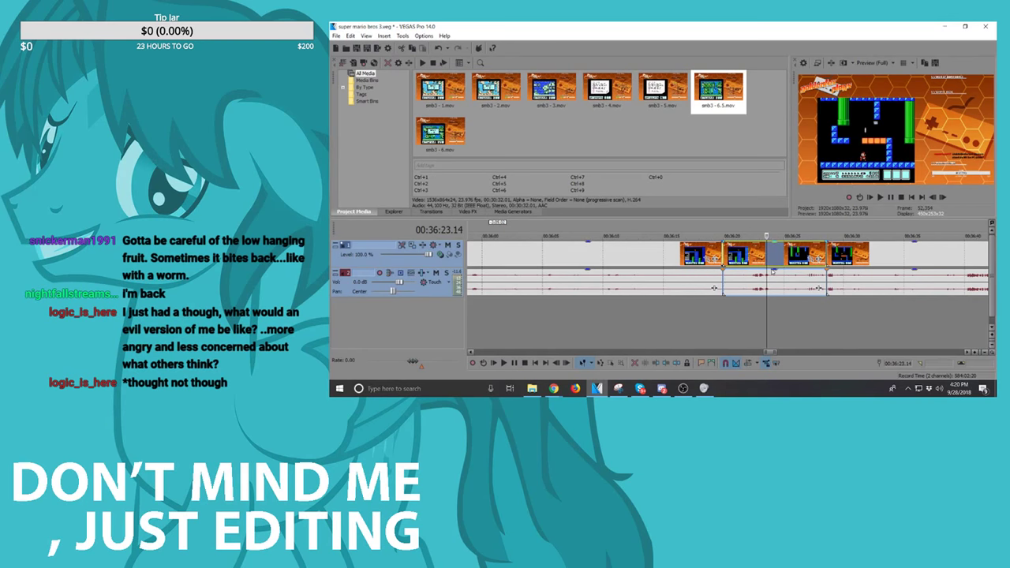
{"action": "key", "text": "space"}
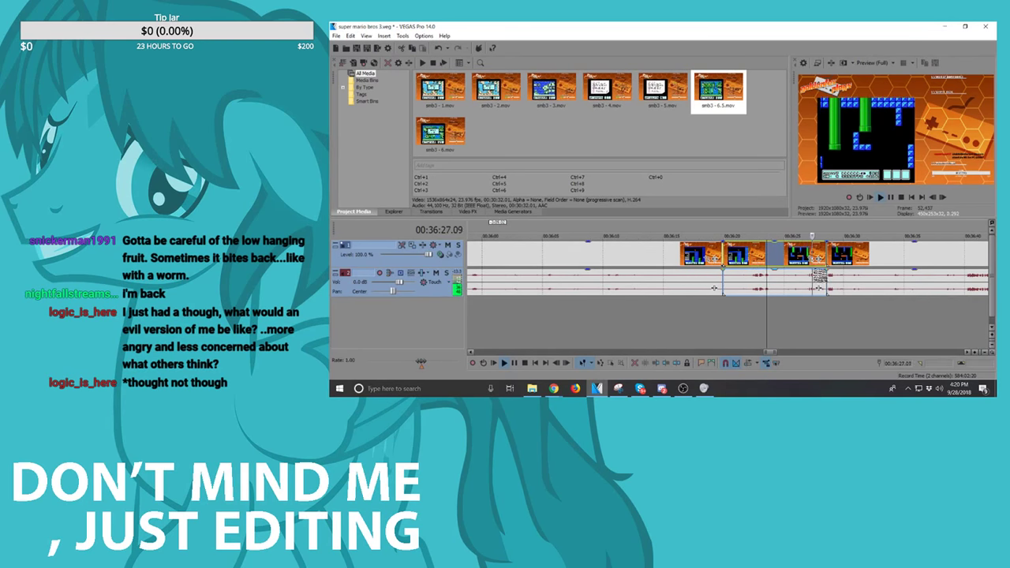
{"action": "scroll", "coordinate": [841, 255], "scroll_direction": "down", "scroll_amount": 3}
{"action": "key", "text": "space"}
Step: Delete the long stretch before the isolated segment and move the segment earlier, clear of the remaining footage
{"action": "left_click", "coordinate": [656, 257]}
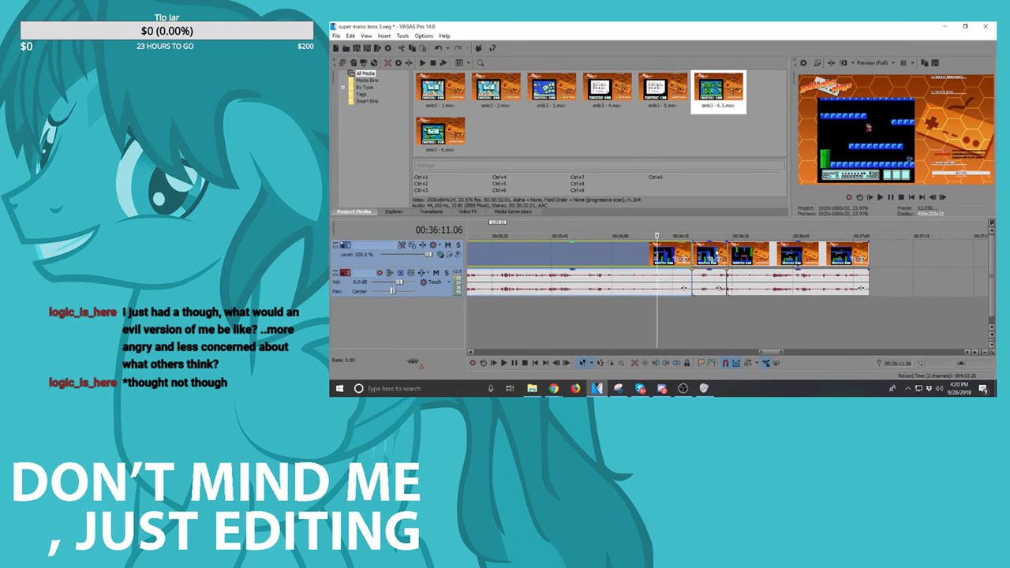
{"action": "key", "text": "Delete"}
{"action": "left_click_drag", "start_coordinate": [711, 252], "coordinate": [606, 256]}
Step: Move the remaining footage earlier so it starts at about 00:36:02, shortly after the isolated segment
{"action": "left_click_drag", "start_coordinate": [744, 254], "coordinate": [683, 254]}
{"action": "left_click", "coordinate": [666, 253]}
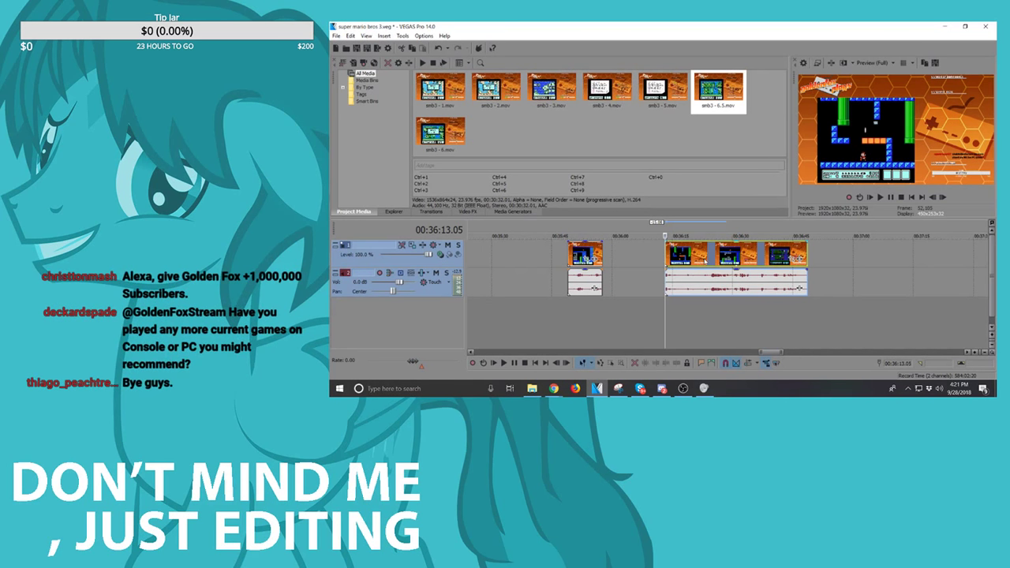
{"action": "left_click_drag", "start_coordinate": [708, 261], "coordinate": [708, 262]}
{"action": "scroll", "coordinate": [708, 262], "scroll_direction": "up", "scroll_amount": 3}
{"action": "scroll", "coordinate": [749, 268], "scroll_direction": "down", "scroll_amount": 3}
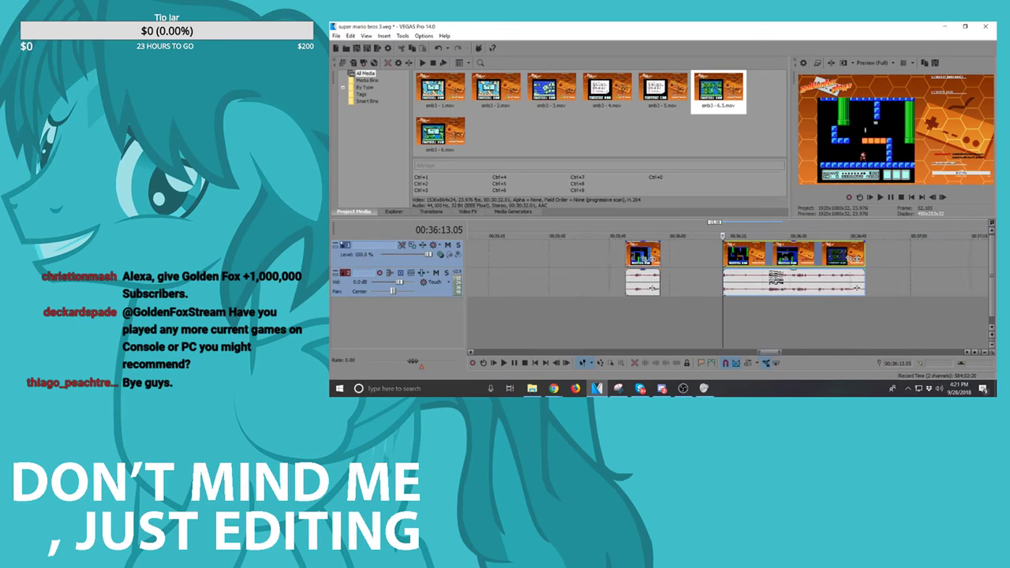
{"action": "left_click_drag", "start_coordinate": [795, 258], "coordinate": [784, 258]}
{"action": "left_click_drag", "start_coordinate": [845, 289], "coordinate": [811, 289]}
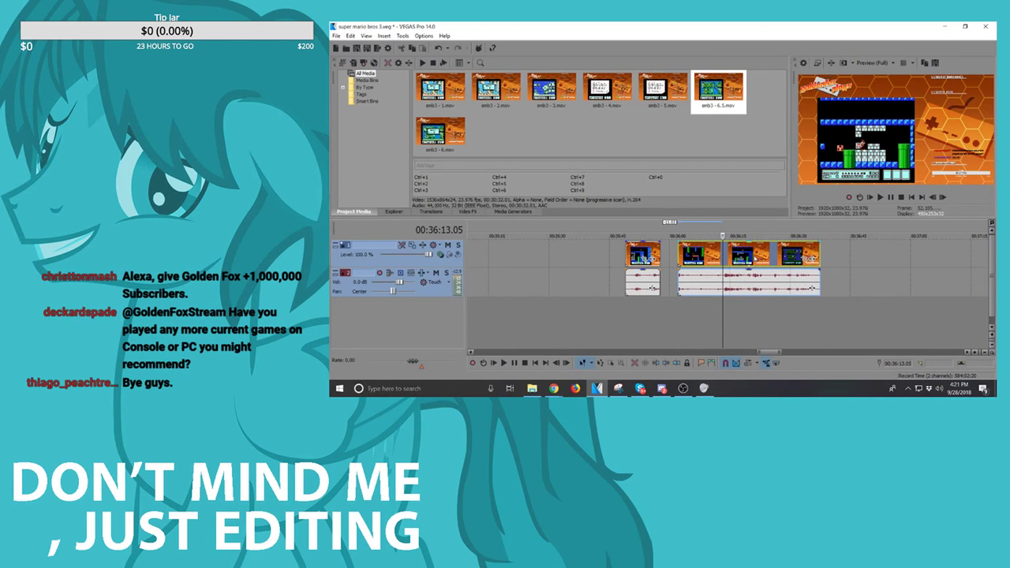
Step: Play the remaining footage from 00:36:13.05 and from 00:36:13.16 to judge whether it is usable
{"action": "key", "text": "space"}
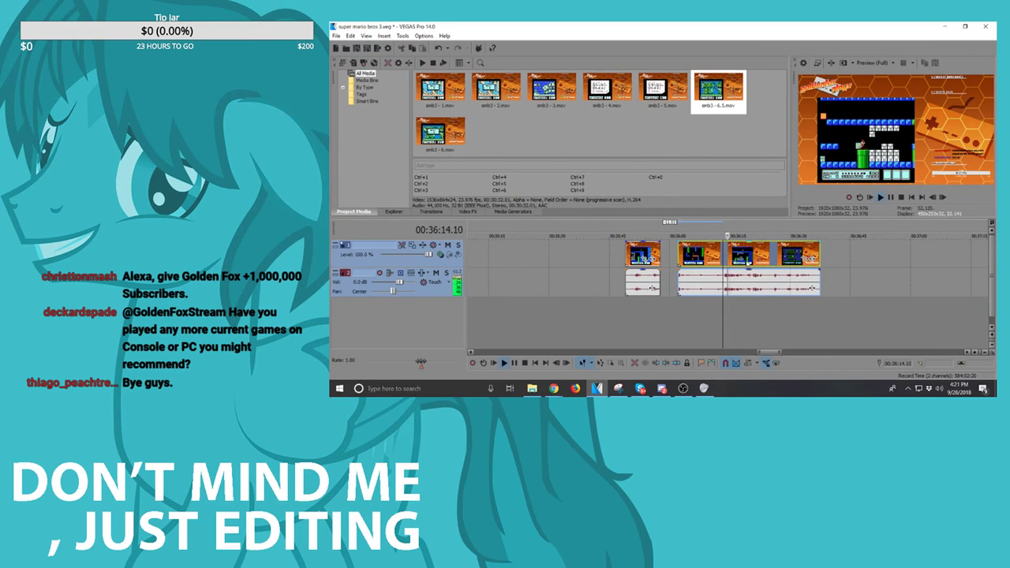
{"action": "key", "text": "space"}
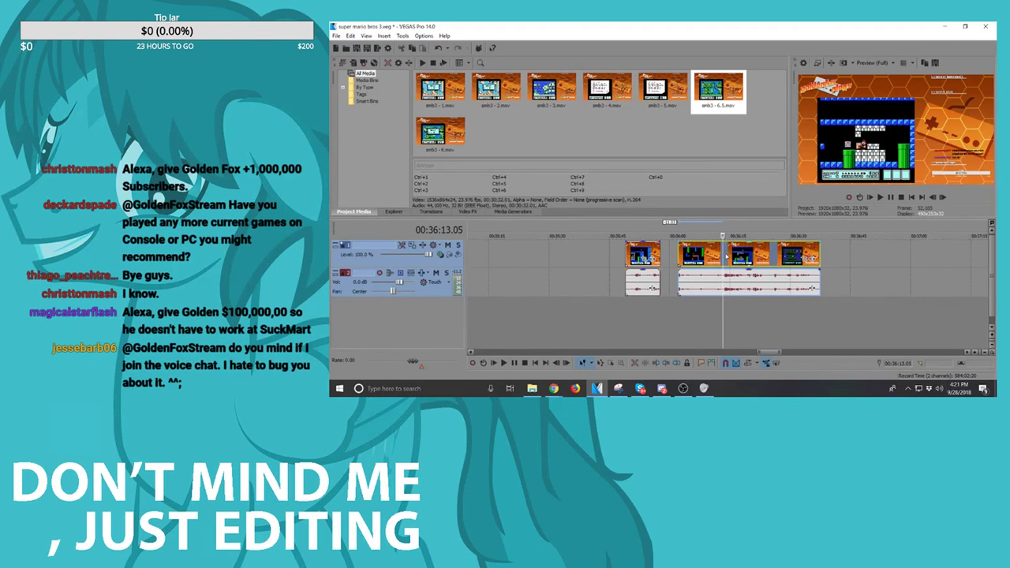
{"action": "left_click", "coordinate": [725, 256]}
{"action": "scroll", "coordinate": [720, 257], "scroll_direction": "up", "scroll_amount": 4}
{"action": "left_click", "coordinate": [717, 257]}
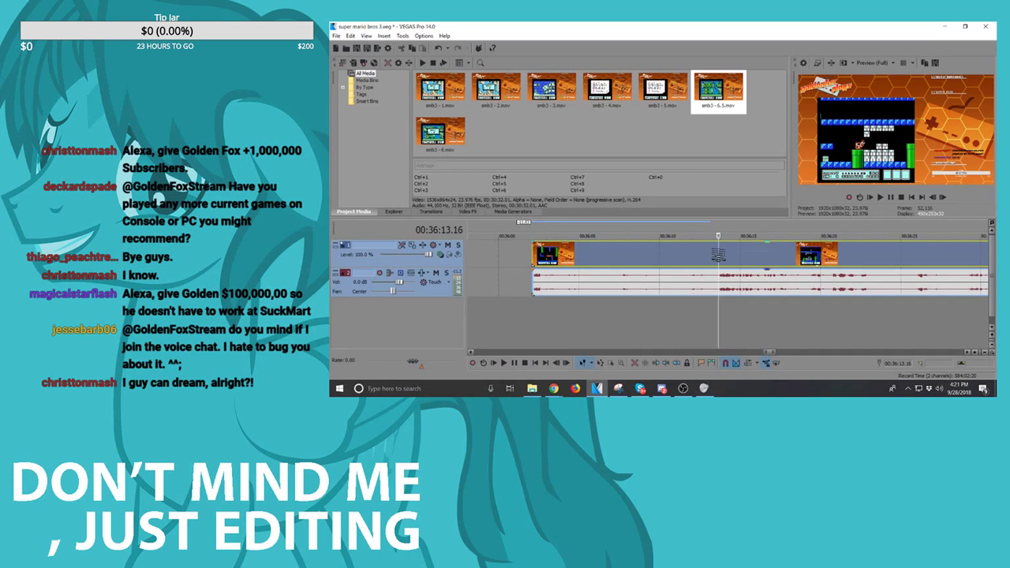
{"action": "key", "text": "space"}
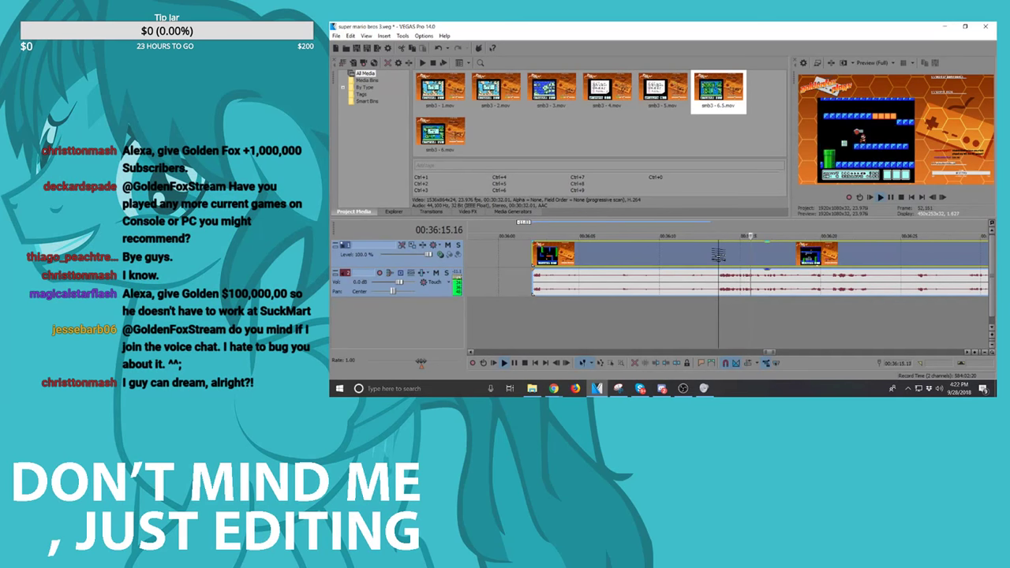
{"action": "scroll", "coordinate": [718, 254], "scroll_direction": "down", "scroll_amount": 3}
{"action": "scroll", "coordinate": [770, 266], "scroll_direction": "down", "scroll_amount": 3}
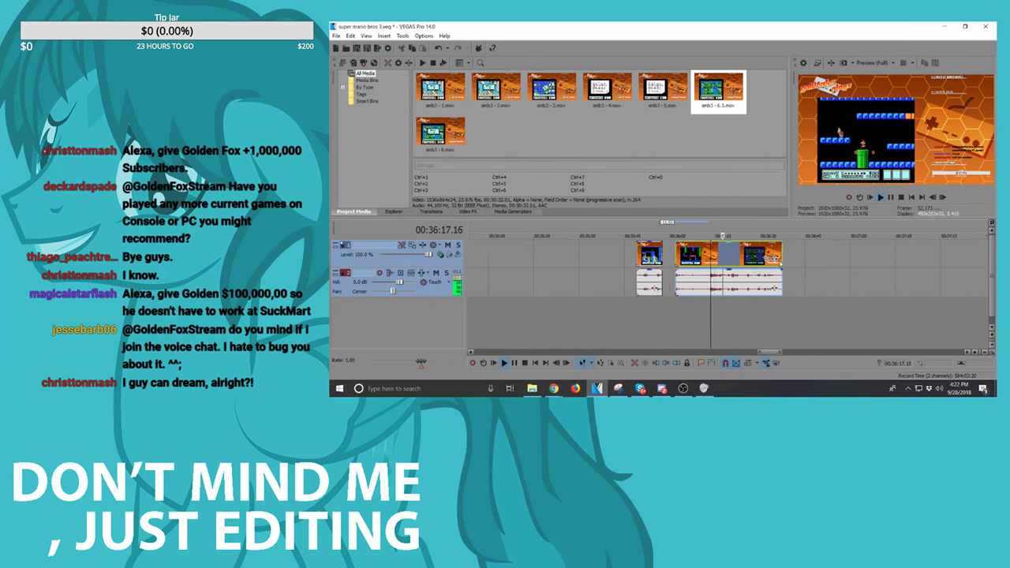
{"action": "scroll", "coordinate": [749, 258], "scroll_direction": "up", "scroll_amount": 4}
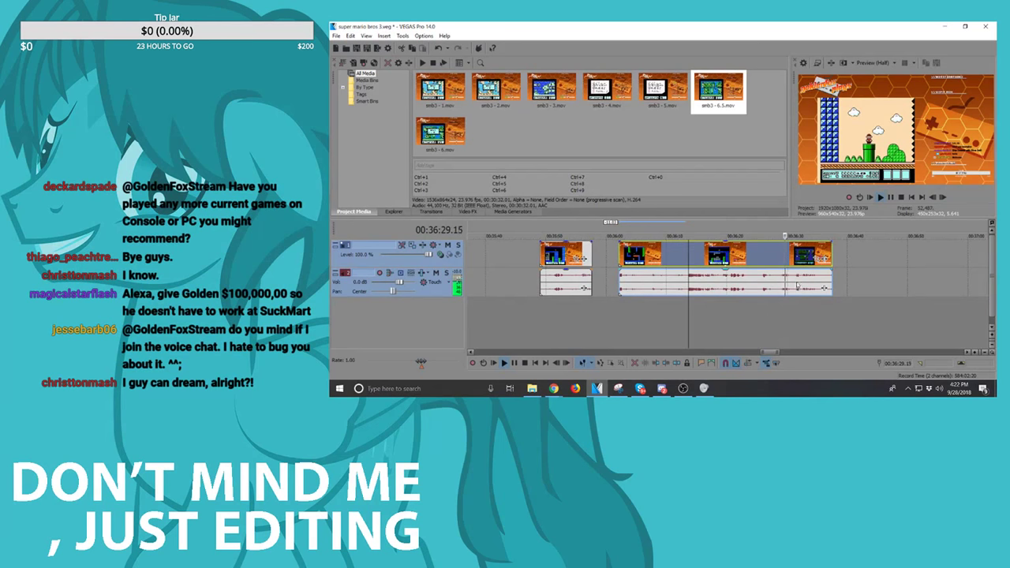
{"action": "key", "text": "space"}
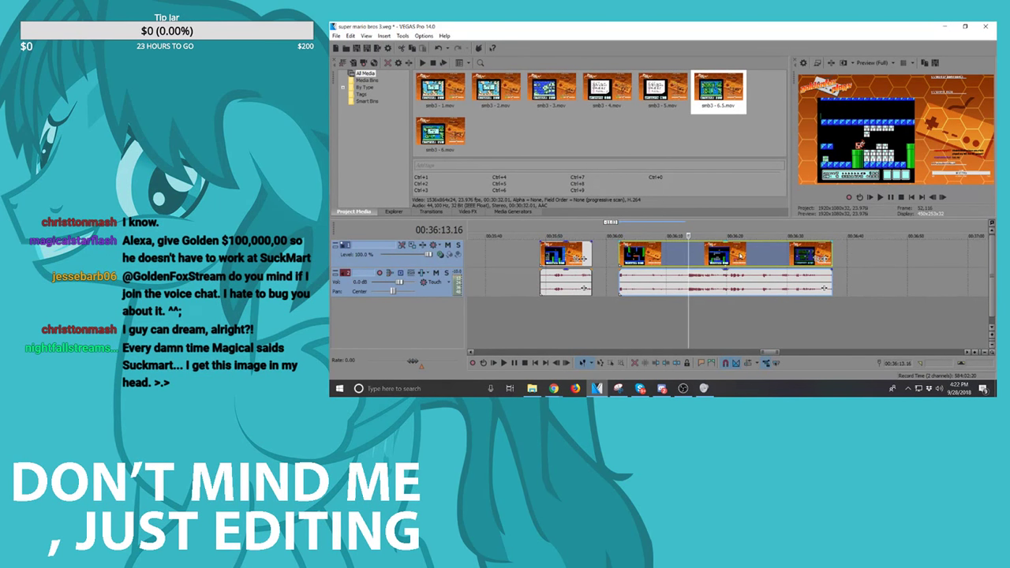
Step: Delete the remaining footage and move the isolated segment to the end of the assembled edit at 00:06:31.23
{"action": "key", "text": "Delete"}
{"action": "scroll", "coordinate": [698, 245], "scroll_direction": "down", "scroll_amount": 5}
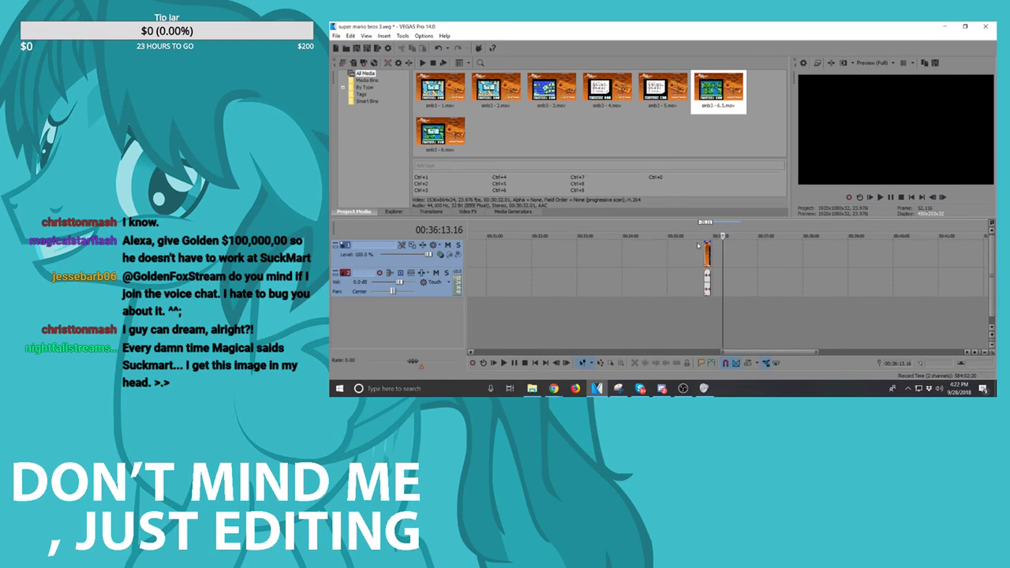
{"action": "left_click_drag", "start_coordinate": [697, 245], "coordinate": [674, 265]}
Step: Play the newly appended segment at the end of the assembled edit from 00:06:31.23
{"action": "left_click", "coordinate": [668, 257]}
{"action": "key", "text": "space"}
{"action": "scroll", "coordinate": [751, 255], "scroll_direction": "up", "scroll_amount": 10}
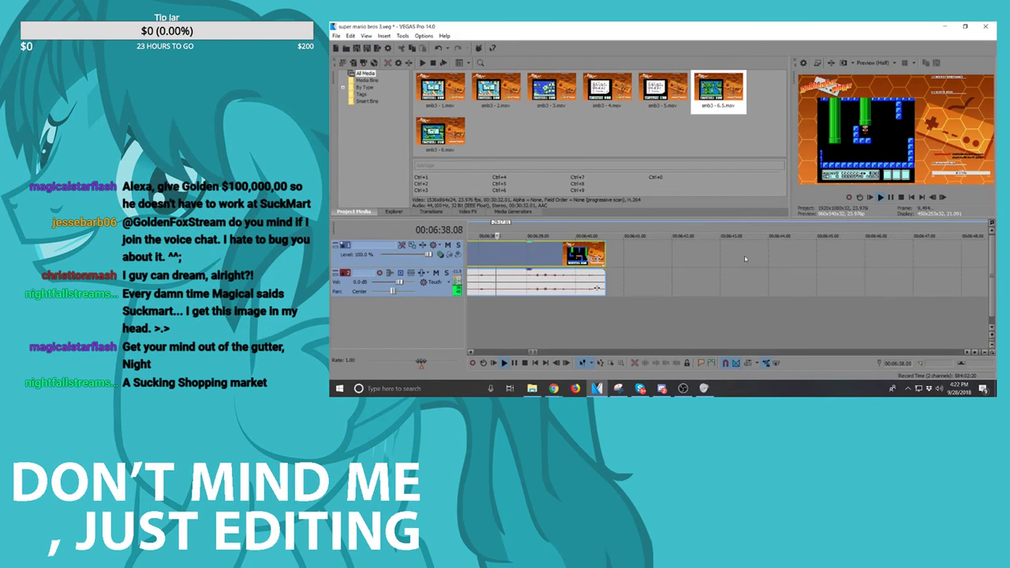
{"action": "scroll", "coordinate": [733, 254], "scroll_direction": "down", "scroll_amount": 5}
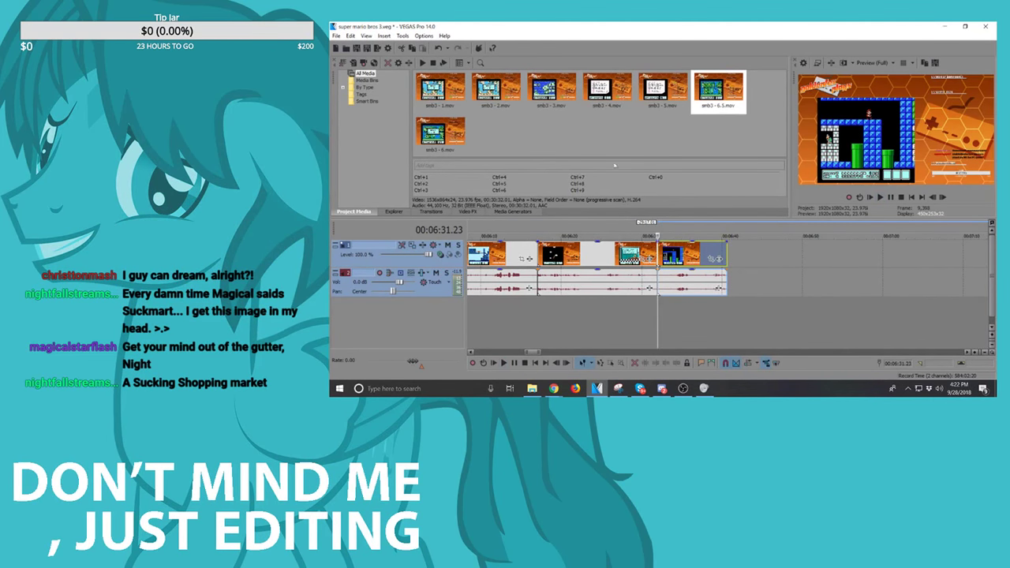
Step: Add the smb3 - 7 recording from the Super Mario Bros. 3 folder to the timeline, directly after the last assembled segment
{"action": "left_click", "coordinate": [543, 135]}
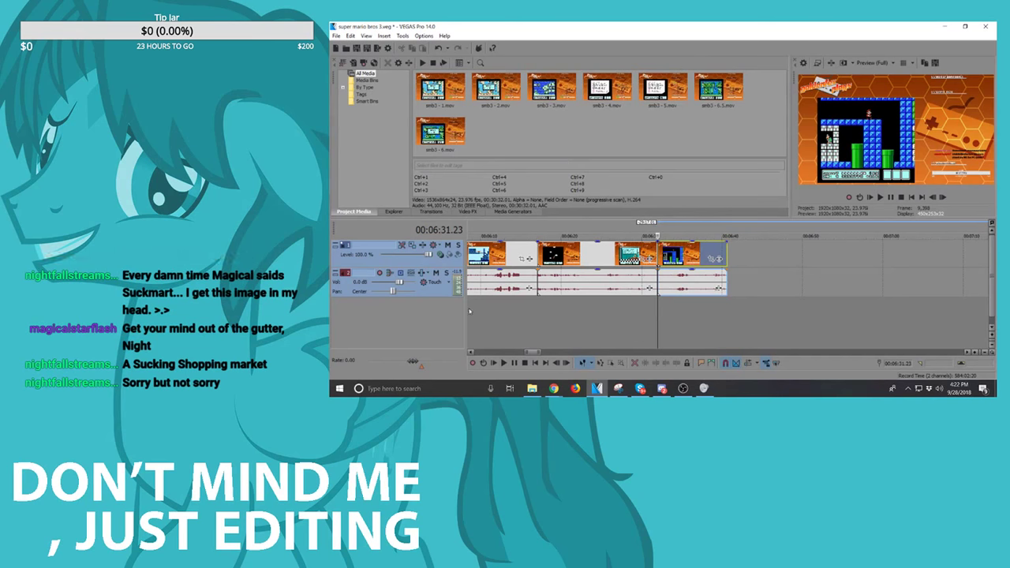
{"action": "left_click", "coordinate": [532, 388]}
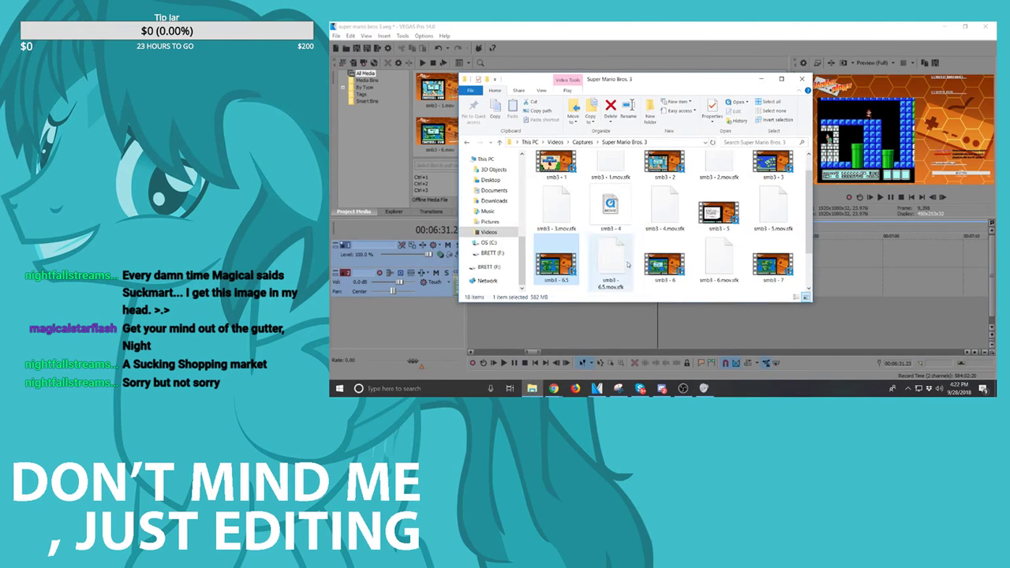
{"action": "left_click_drag", "start_coordinate": [761, 272], "coordinate": [856, 271]}
{"action": "left_click", "coordinate": [820, 22]}
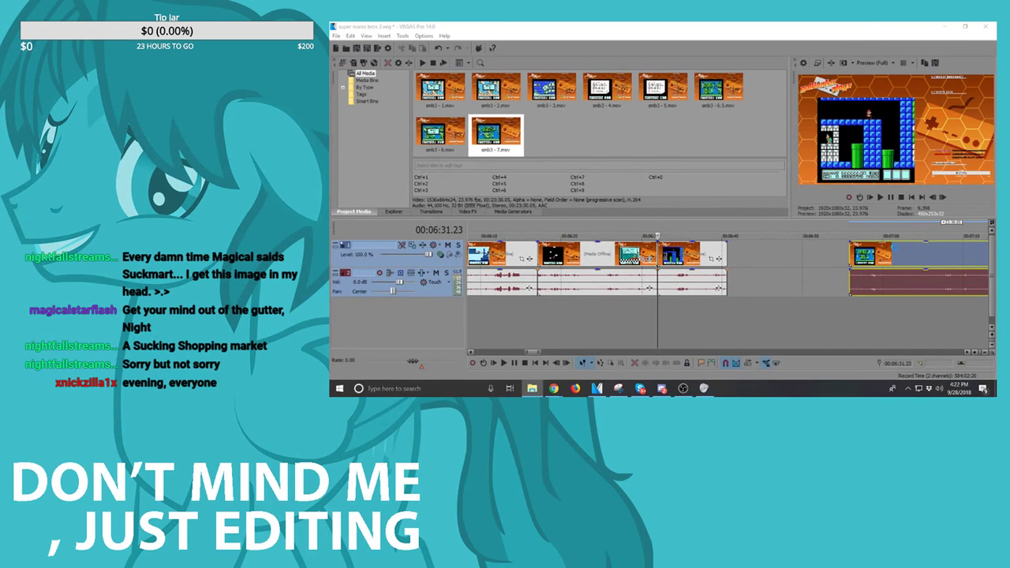
{"action": "left_click_drag", "start_coordinate": [887, 255], "coordinate": [745, 254]}
Step: Play the smb3 - 7 recording from 00:10:28.17 to judge whether that section is usable
{"action": "scroll", "coordinate": [774, 258], "scroll_direction": "down", "scroll_amount": 5}
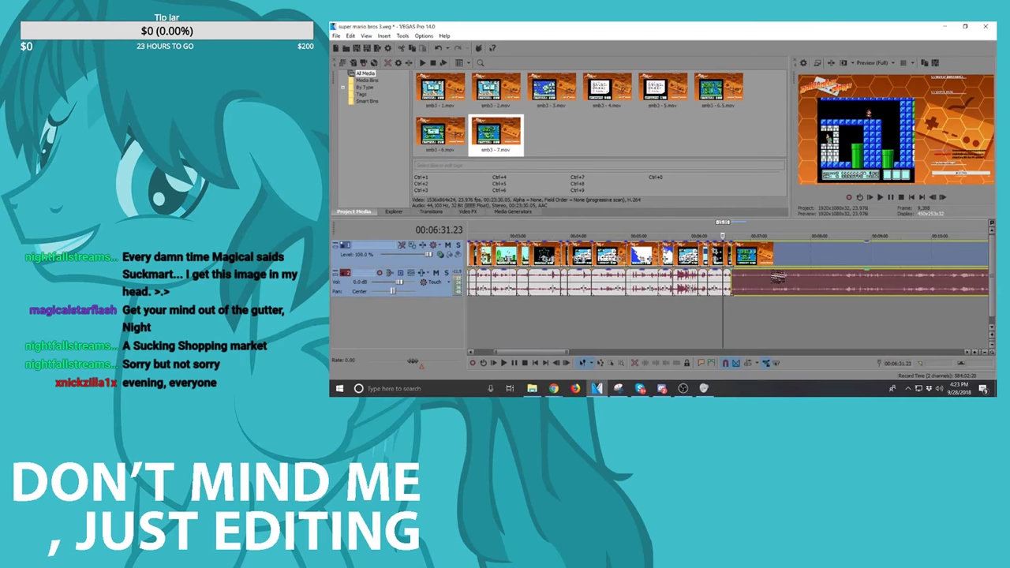
{"action": "left_click", "coordinate": [902, 284]}
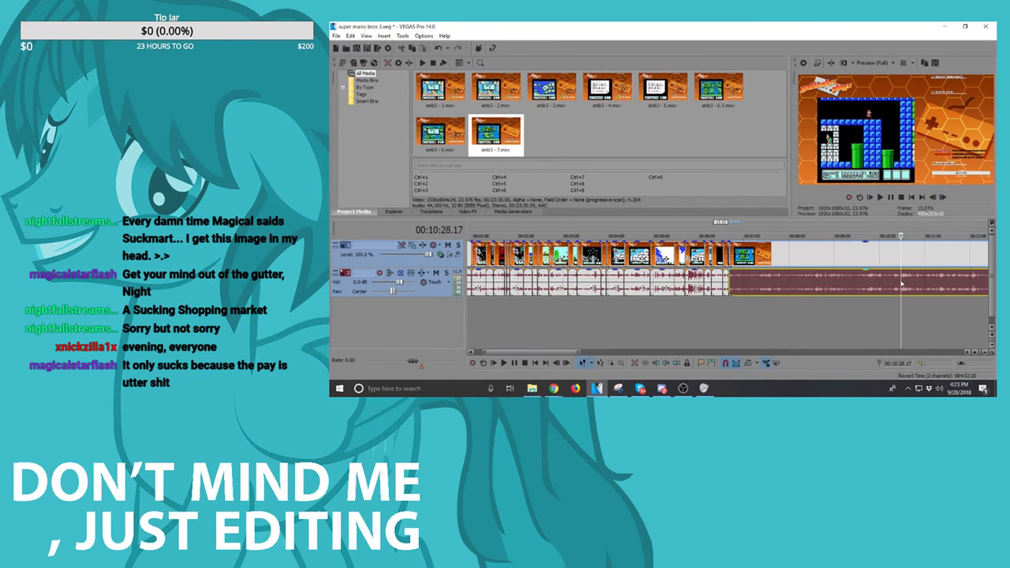
{"action": "key", "text": "space"}
{"action": "scroll", "coordinate": [902, 278], "scroll_direction": "down", "scroll_amount": 3}
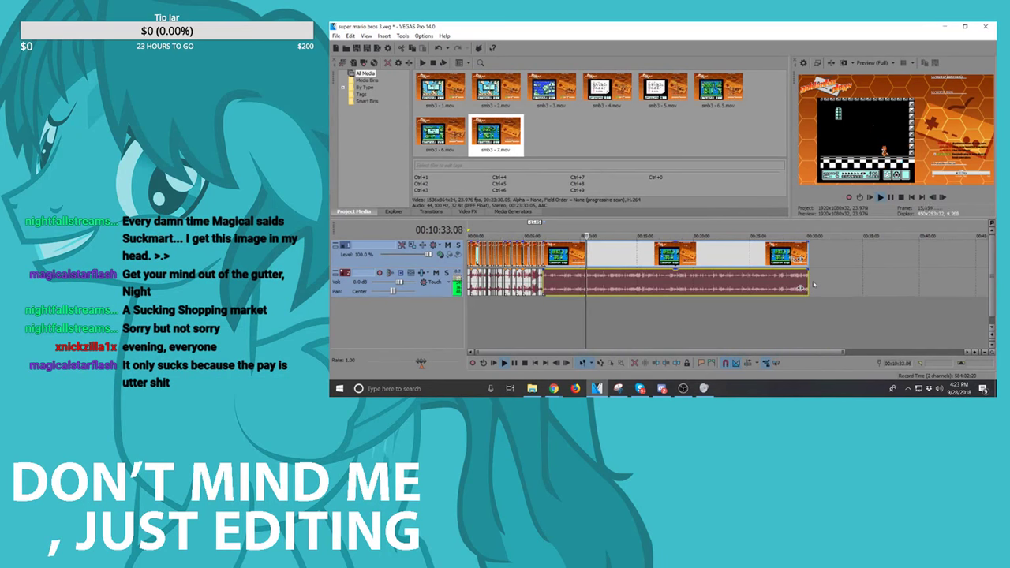
{"action": "key", "text": "space"}
{"action": "scroll", "coordinate": [777, 291], "scroll_direction": "up", "scroll_amount": 3}
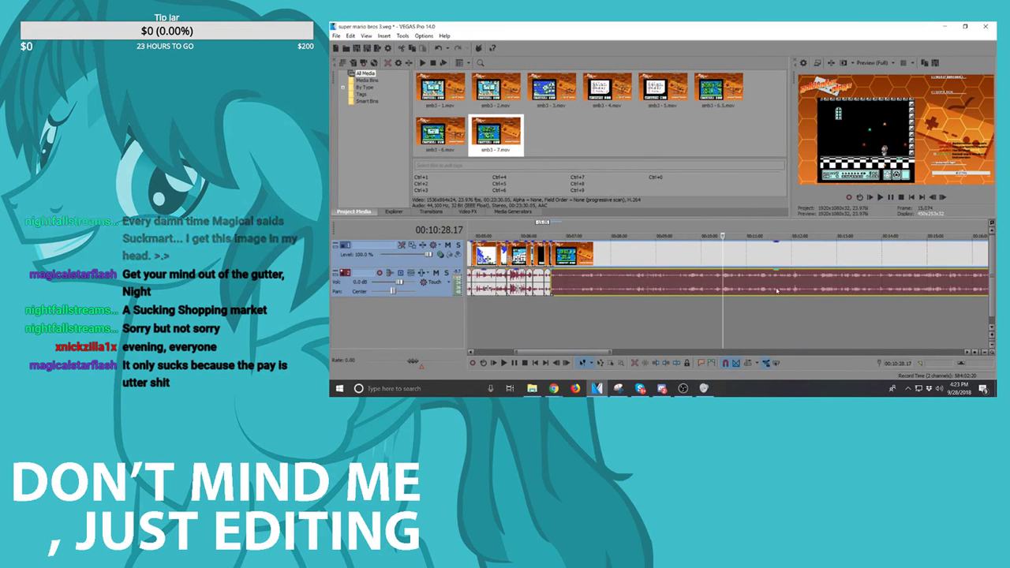
Step: Sample the smb3 - 7 recording from about 00:12:29, including playback from 00:12:36.01 and 00:12:40.06
{"action": "scroll", "coordinate": [777, 291], "scroll_direction": "down", "scroll_amount": 2}
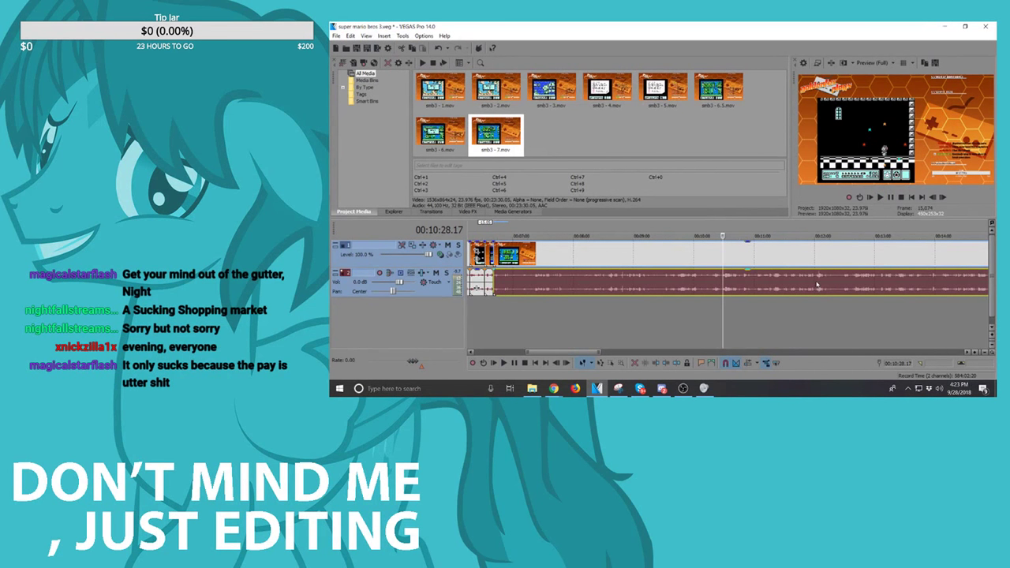
{"action": "left_click", "coordinate": [852, 284]}
{"action": "key", "text": "space"}
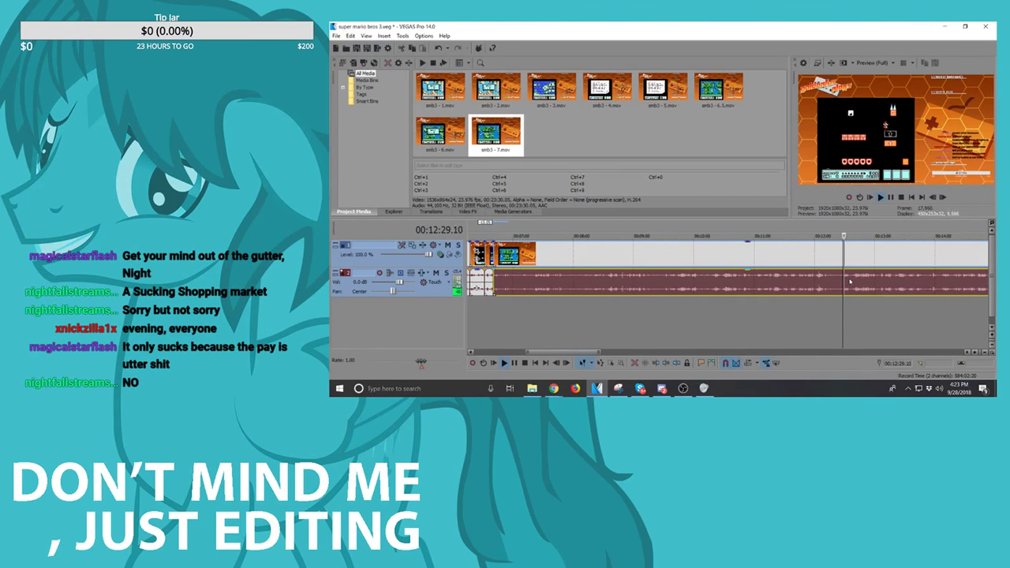
{"action": "scroll", "coordinate": [850, 282], "scroll_direction": "up", "scroll_amount": 5}
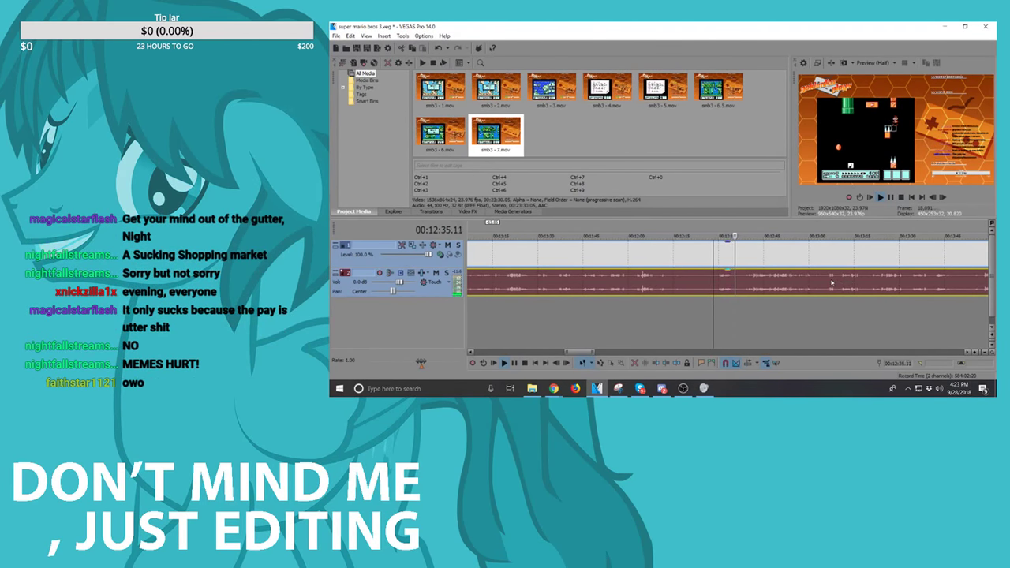
{"action": "left_click", "coordinate": [737, 280]}
{"action": "key", "text": "space"}
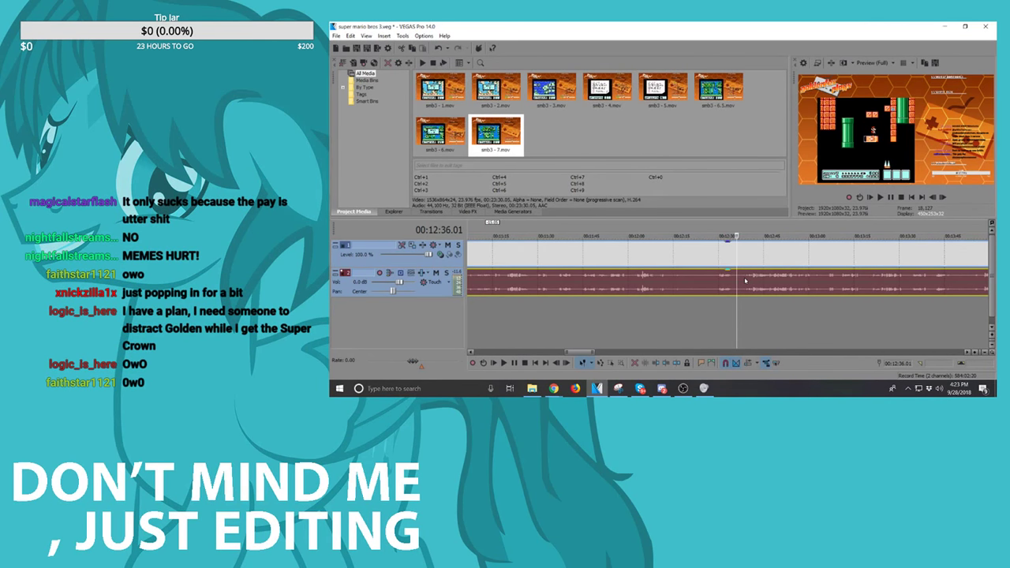
{"action": "left_click", "coordinate": [750, 280]}
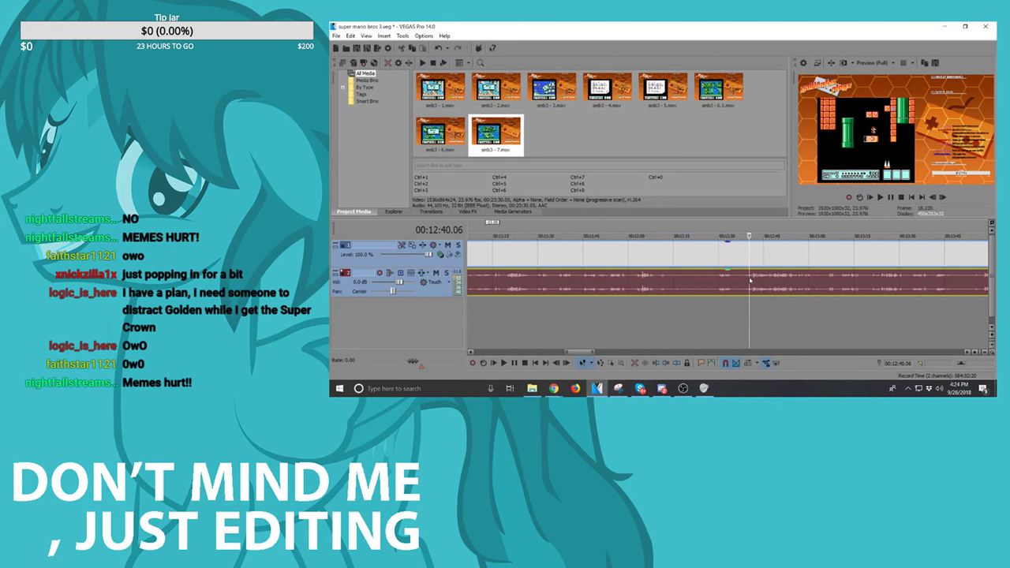
{"action": "key", "text": "space"}
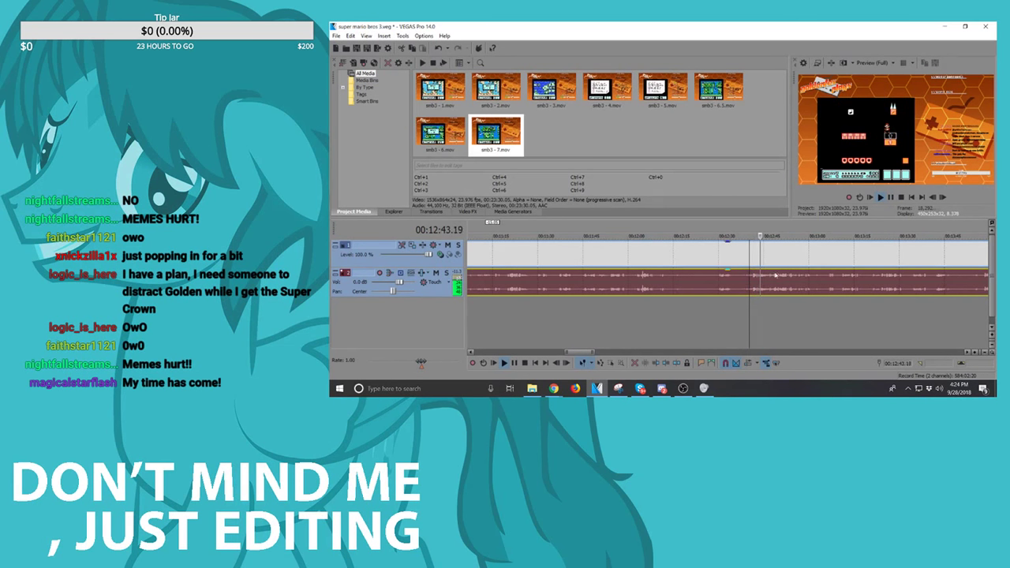
Step: Play the smb3 - 7 recording from 00:14:42.00 to check that section for usable footage
{"action": "scroll", "coordinate": [821, 277], "scroll_direction": "up", "scroll_amount": 2}
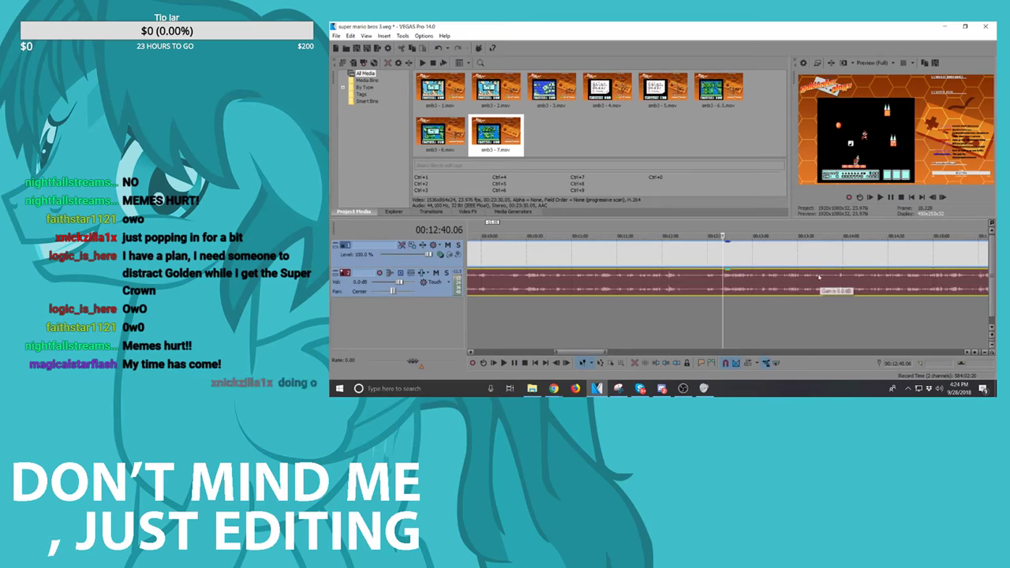
{"action": "left_click", "coordinate": [846, 282]}
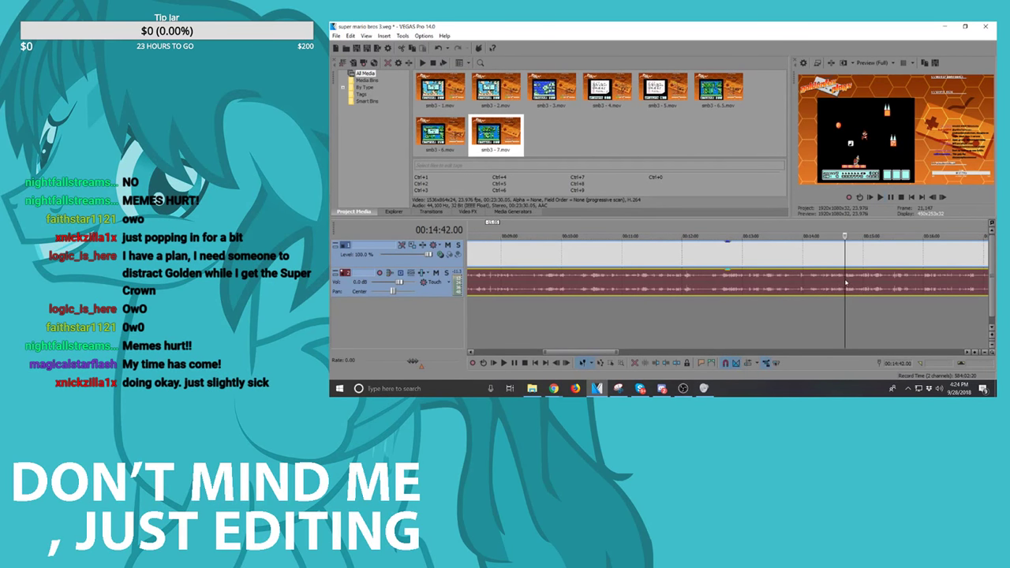
{"action": "scroll", "coordinate": [855, 282], "scroll_direction": "up", "scroll_amount": 4}
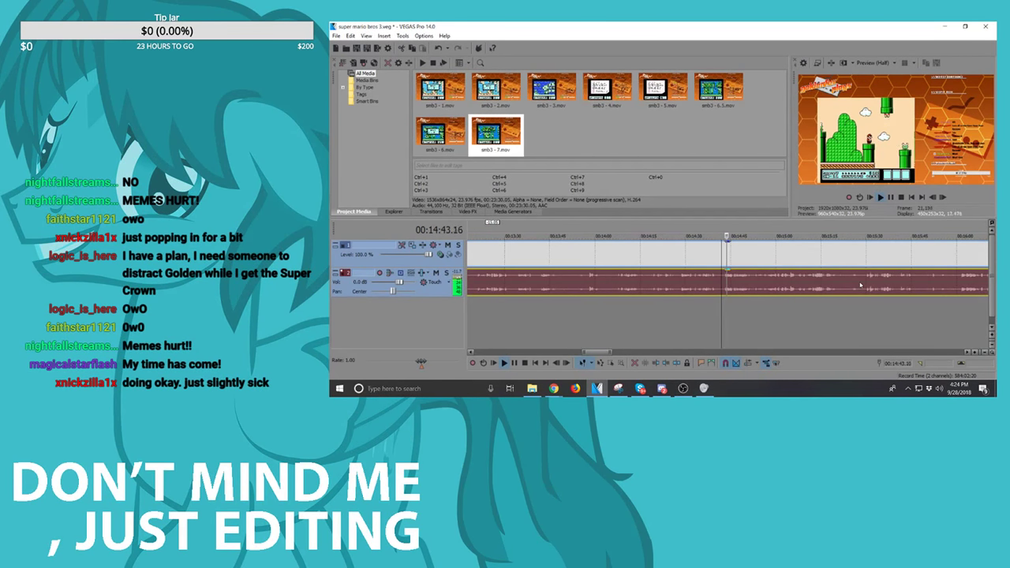
{"action": "scroll", "coordinate": [860, 285], "scroll_direction": "up", "scroll_amount": 2}
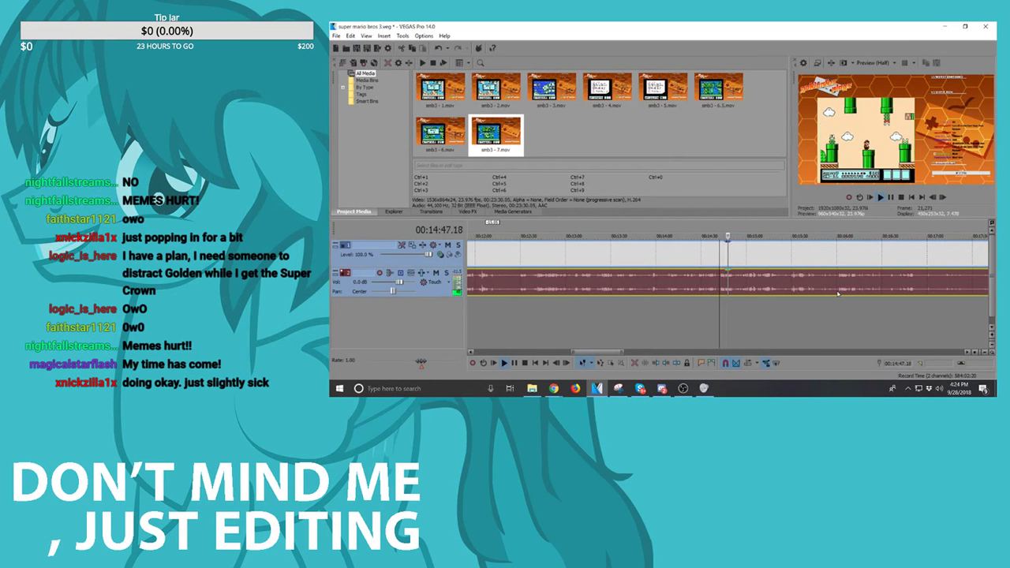
{"action": "scroll", "coordinate": [813, 293], "scroll_direction": "up", "scroll_amount": 5}
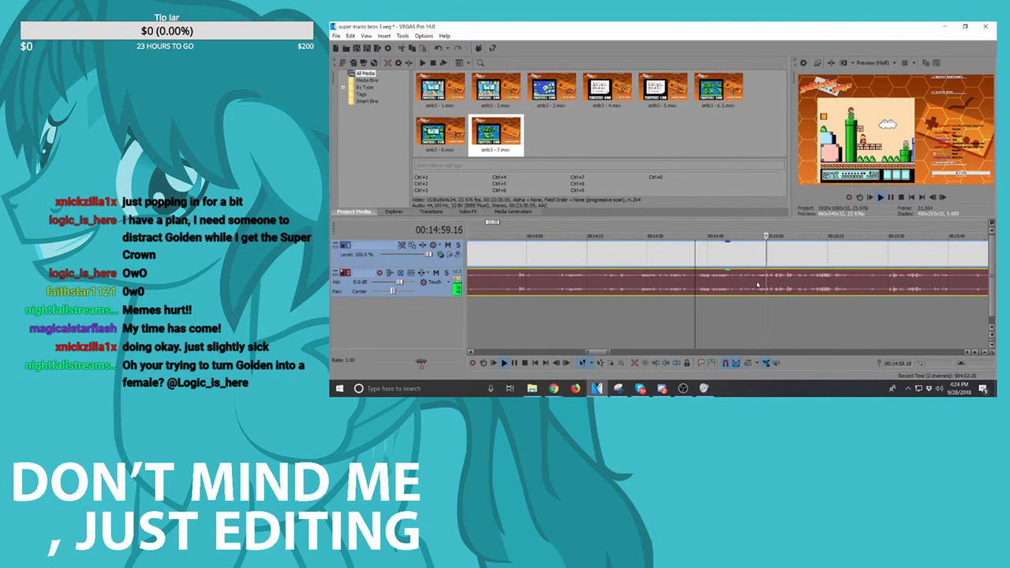
Step: Check the smb3 - 7 recording at 00:15:15.09 and play it from 00:15:30.07
{"action": "left_click", "coordinate": [829, 288]}
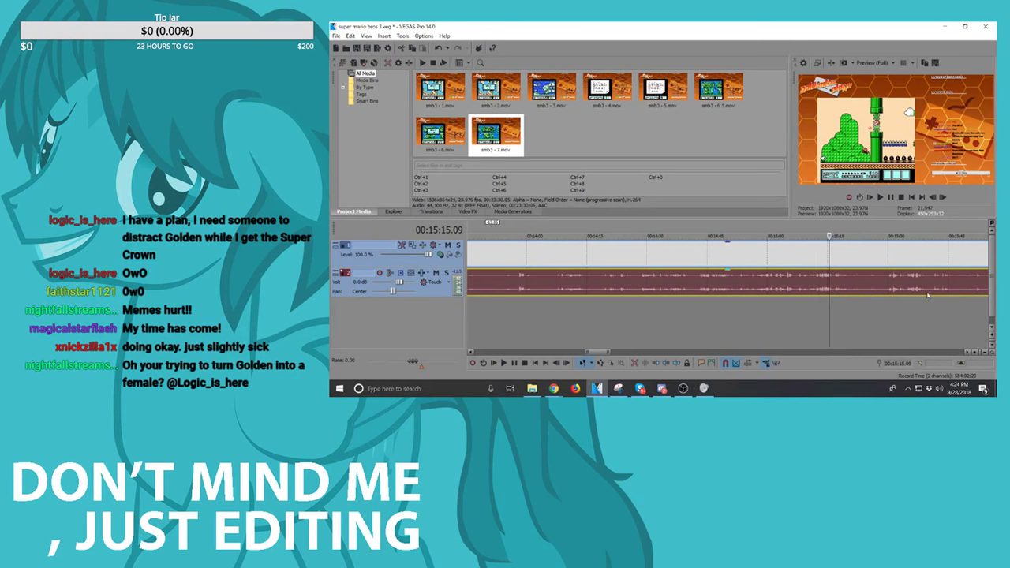
{"action": "left_click", "coordinate": [889, 284]}
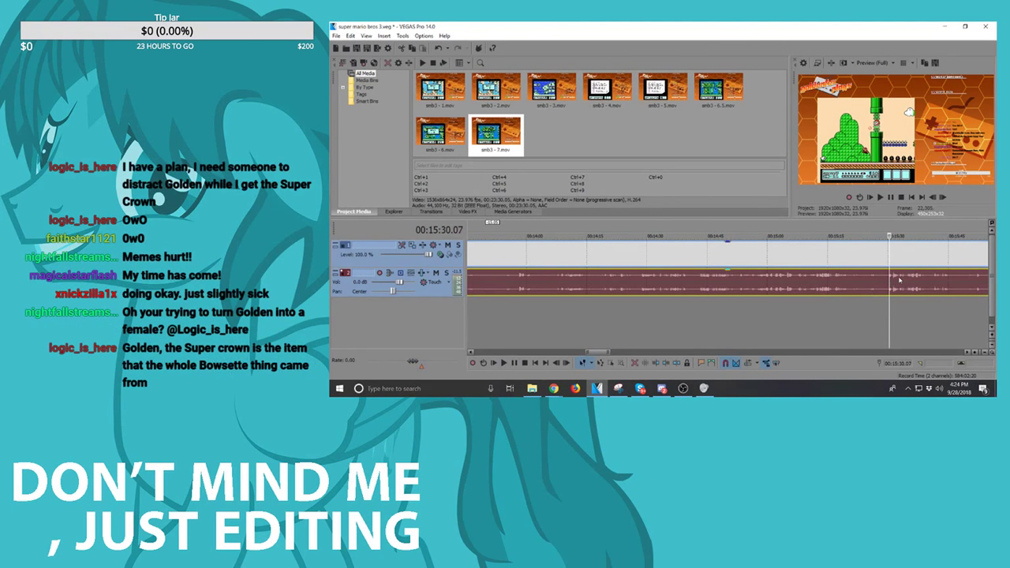
{"action": "scroll", "coordinate": [897, 281], "scroll_direction": "up", "scroll_amount": 3}
{"action": "key", "text": "space"}
{"action": "scroll", "coordinate": [894, 286], "scroll_direction": "down", "scroll_amount": 2}
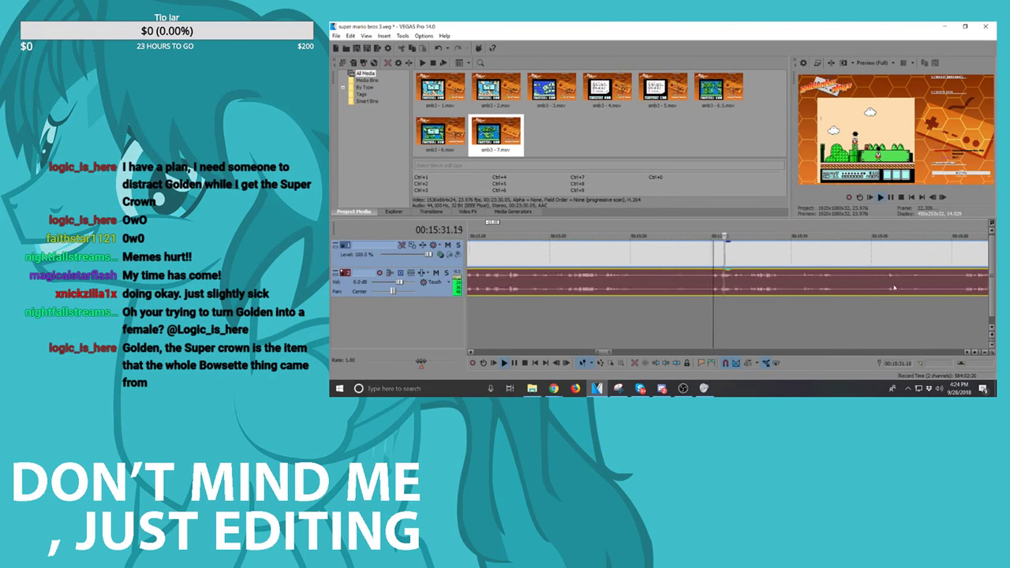
{"action": "scroll", "coordinate": [884, 285], "scroll_direction": "down", "scroll_amount": 2}
{"action": "key", "text": "space"}
Step: Jump near the end of the smb3 - 7 recording and play it from 00:28:31.03
{"action": "scroll", "coordinate": [874, 281], "scroll_direction": "down", "scroll_amount": 8}
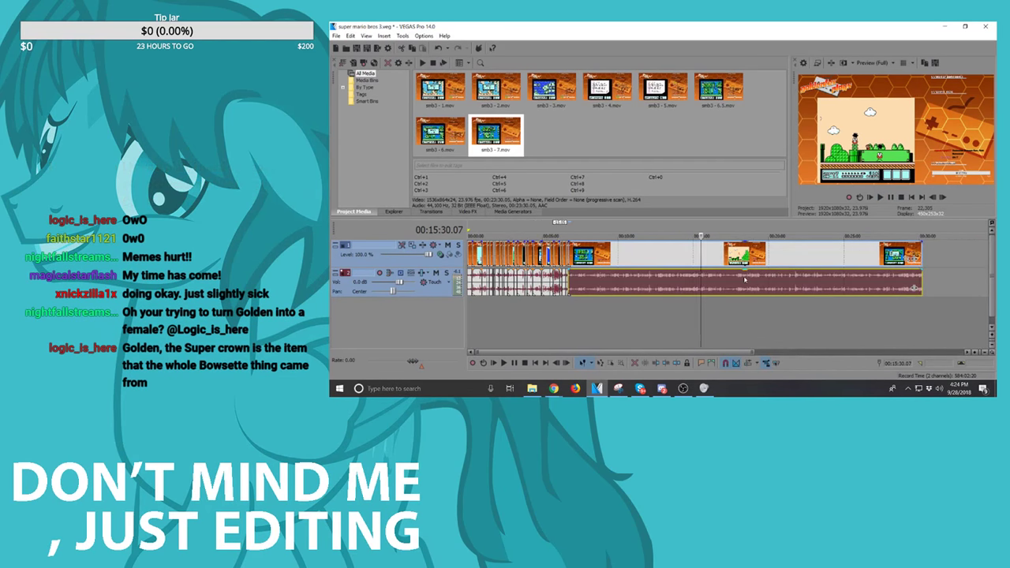
{"action": "left_click", "coordinate": [898, 281]}
{"action": "scroll", "coordinate": [896, 282], "scroll_direction": "up", "scroll_amount": 4}
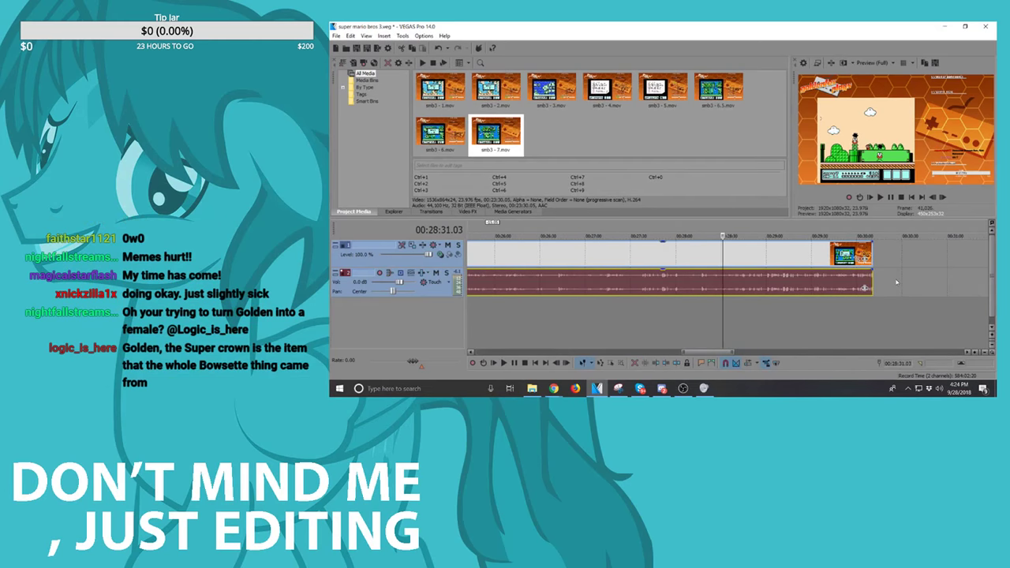
{"action": "key", "text": "space"}
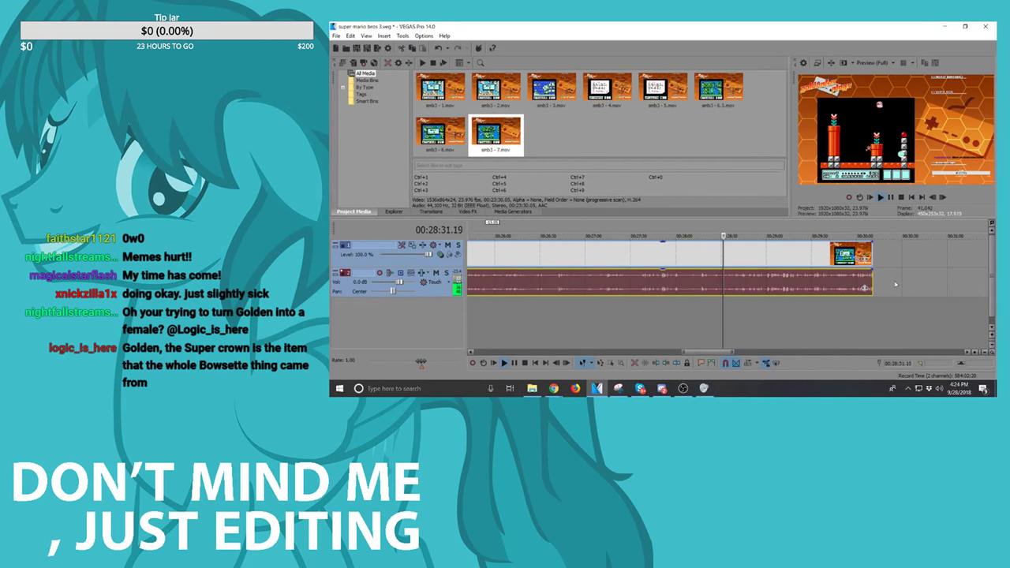
{"action": "scroll", "coordinate": [874, 290], "scroll_direction": "up", "scroll_amount": 2}
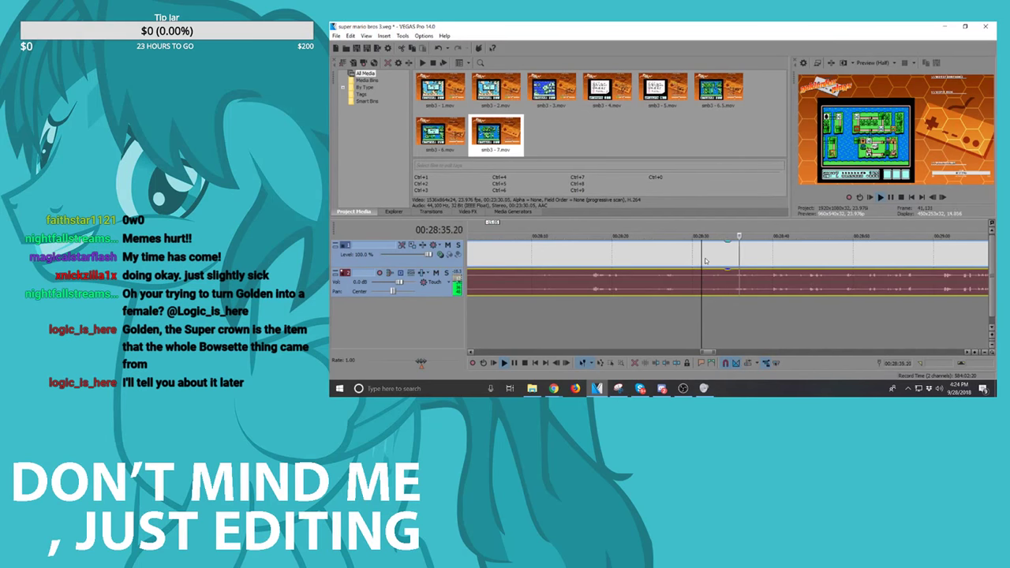
Step: Replay the end section of the smb3 - 7 recording from 00:28:25.10
{"action": "left_click", "coordinate": [657, 267]}
{"action": "key", "text": "space"}
{"action": "key", "text": "space"}
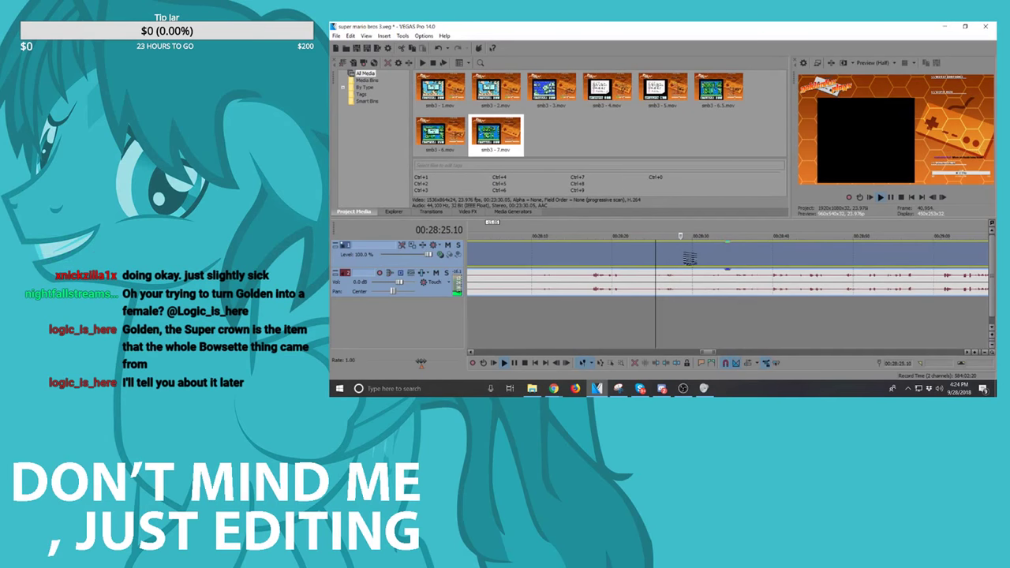
{"action": "key", "text": "space"}
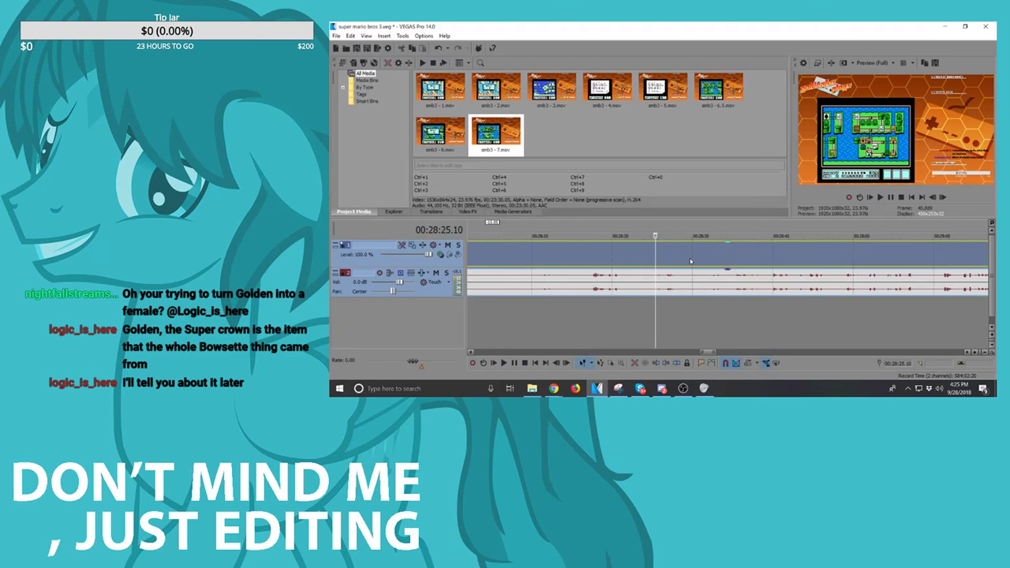
{"action": "key", "text": "space"}
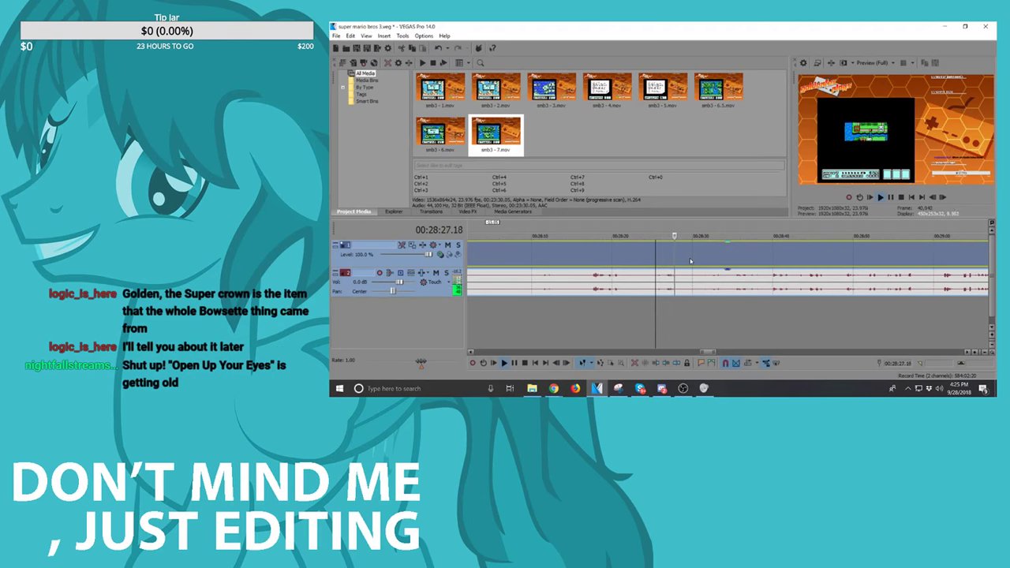
Step: Check the frames at 00:28:39.20, 00:28:49.02 and 00:28:51.09, and play from 00:28:54.00 to find a cut point
{"action": "left_click", "coordinate": [770, 252]}
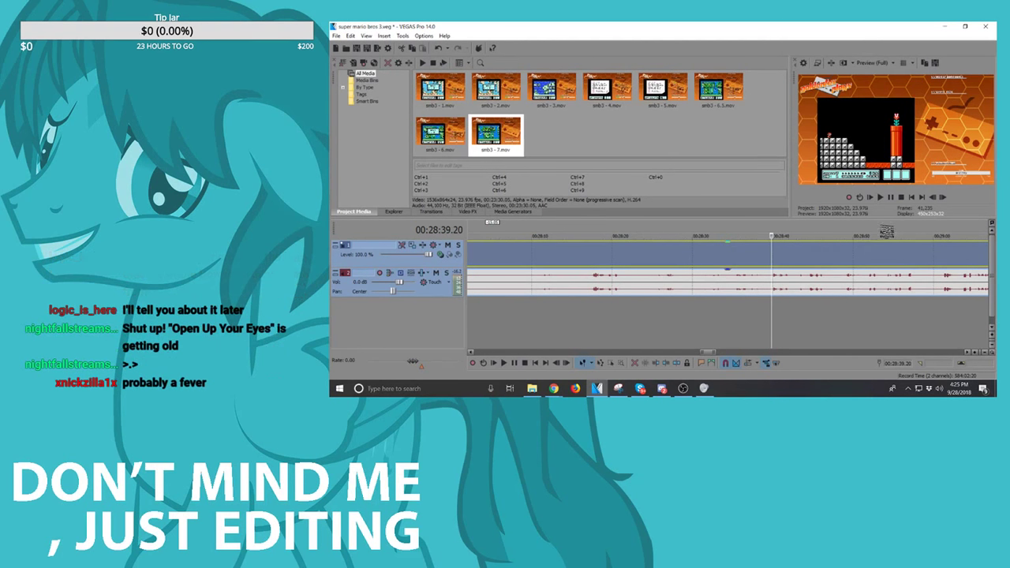
{"action": "left_click", "coordinate": [845, 262]}
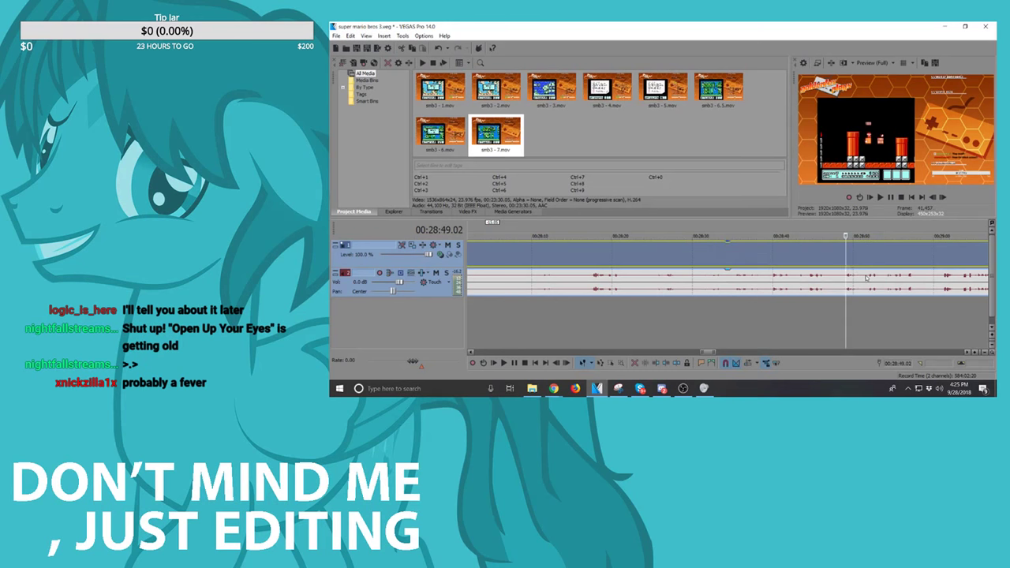
{"action": "left_click", "coordinate": [864, 255]}
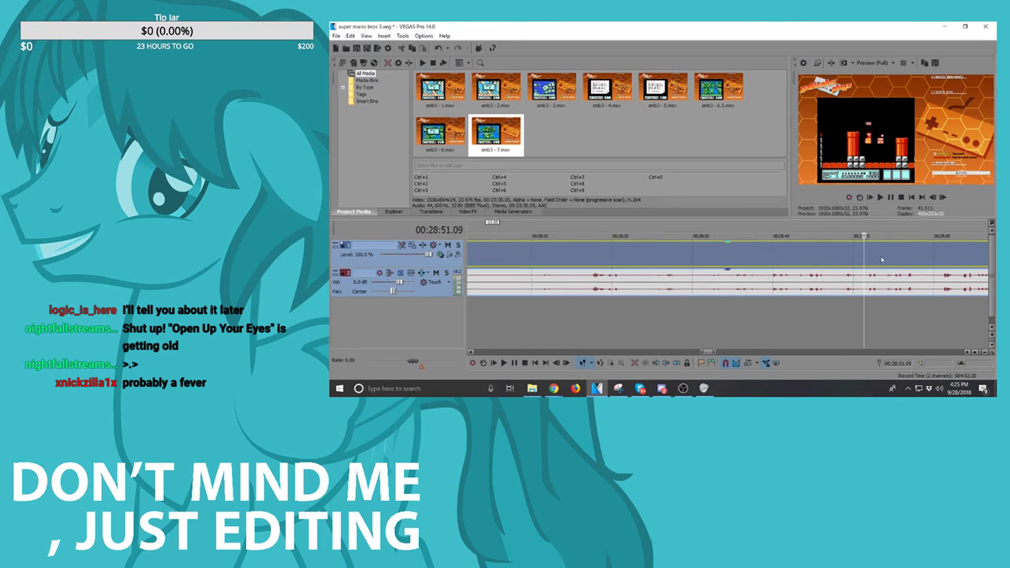
{"action": "left_click", "coordinate": [885, 259]}
{"action": "key", "text": "space"}
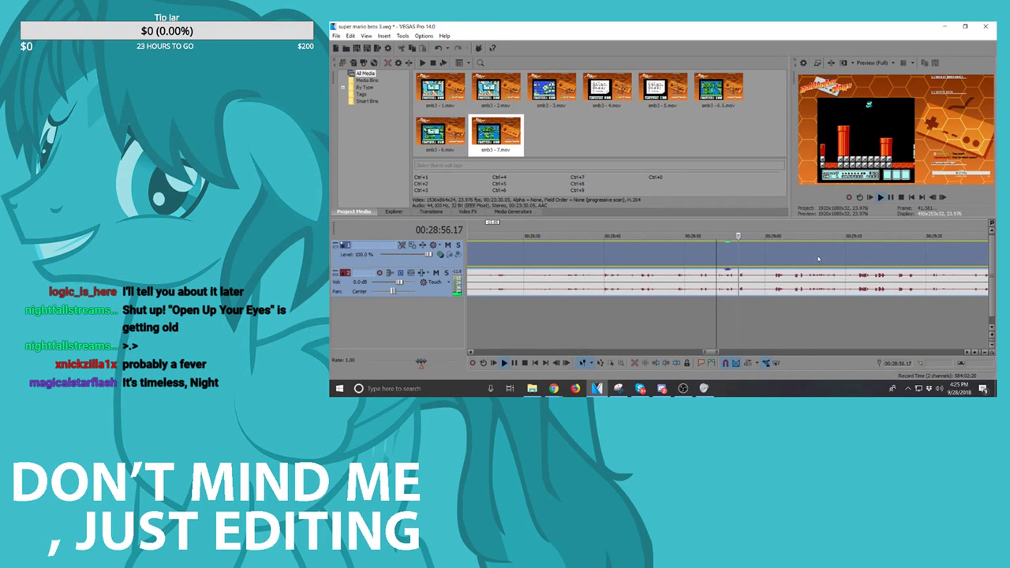
{"action": "key", "text": "space"}
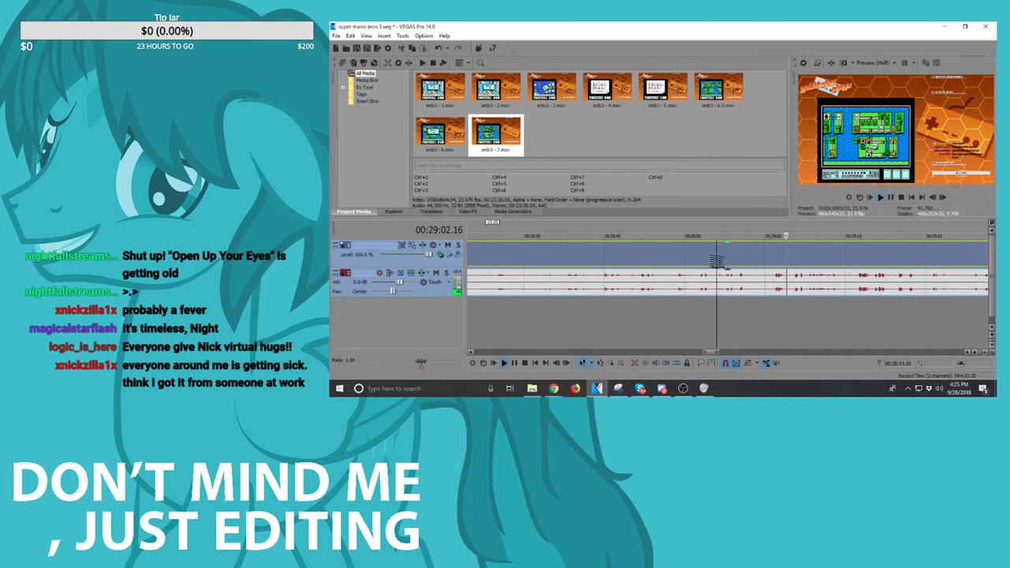
Step: Split the smb3 - 7 recording at 00:28:54.00 and delete the long part before the cut
{"action": "key", "text": "space"}
{"action": "key", "text": "s"}
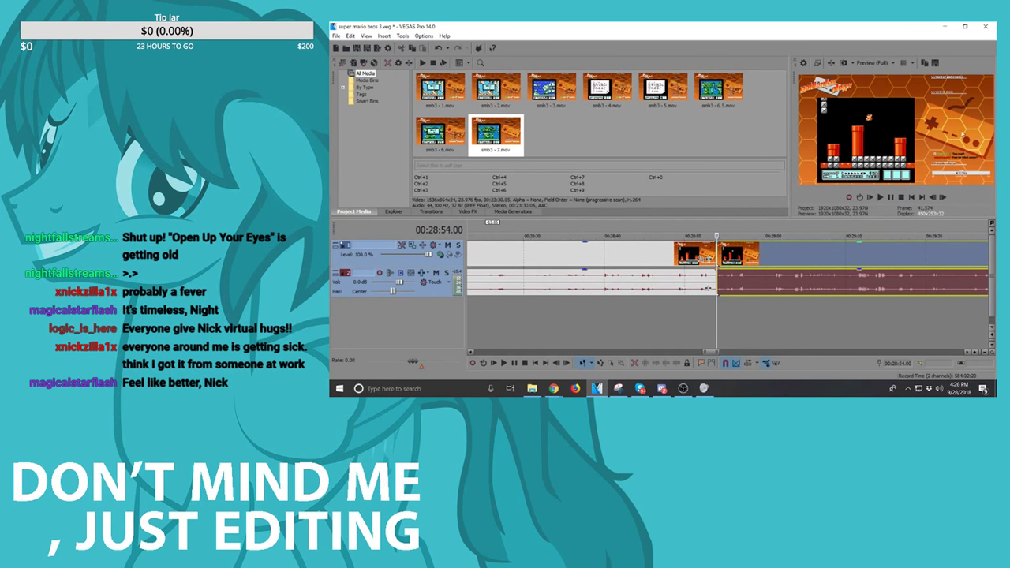
{"action": "scroll", "coordinate": [707, 289], "scroll_direction": "down", "scroll_amount": 10}
{"action": "left_click", "coordinate": [638, 268]}
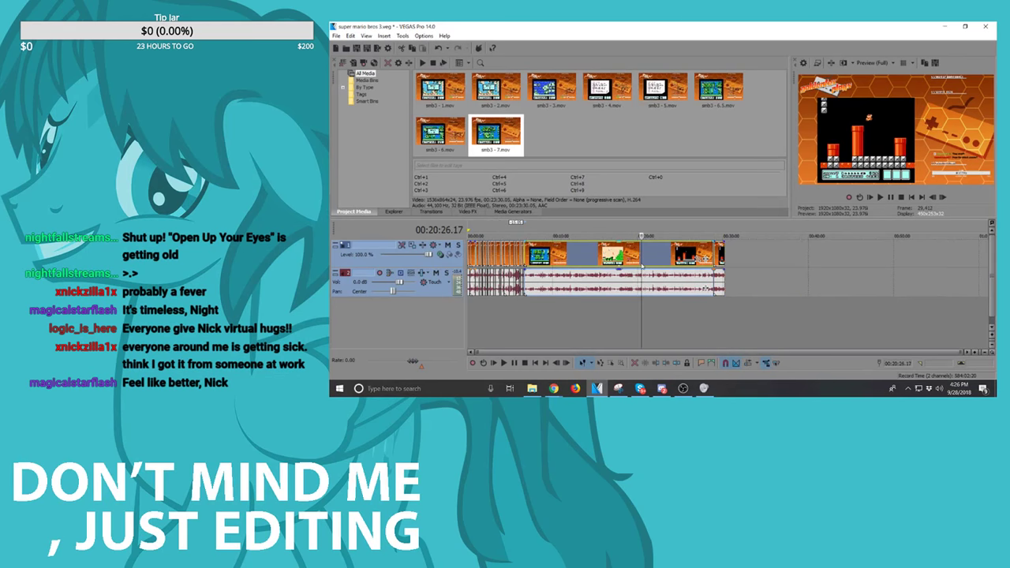
{"action": "key", "text": "Delete"}
Step: Play the start of the remaining smb3 - 7 footage from 00:28:55.19
{"action": "left_click", "coordinate": [715, 255]}
{"action": "scroll", "coordinate": [714, 255], "scroll_direction": "up", "scroll_amount": 10}
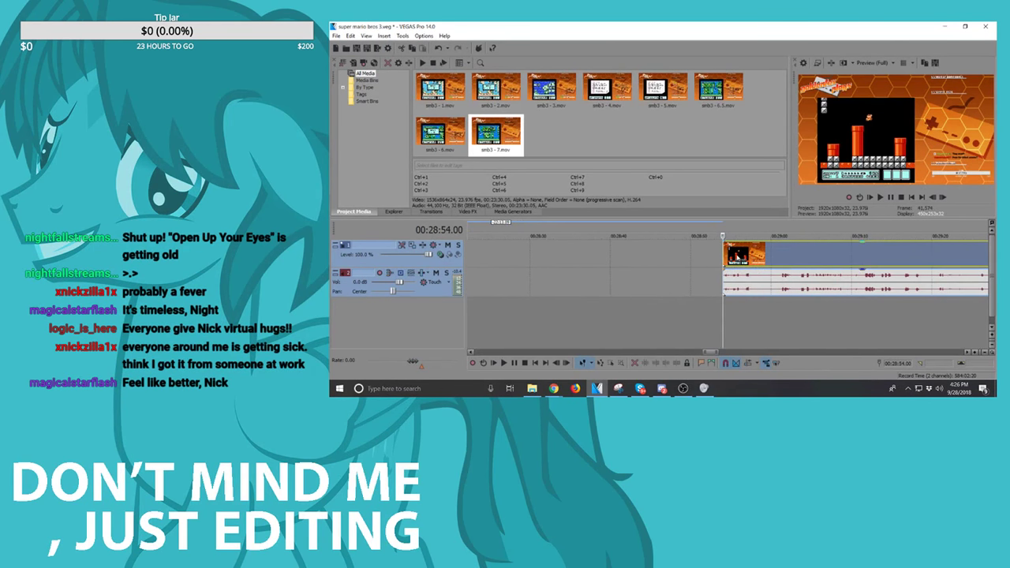
{"action": "left_click", "coordinate": [734, 257]}
{"action": "key", "text": "space"}
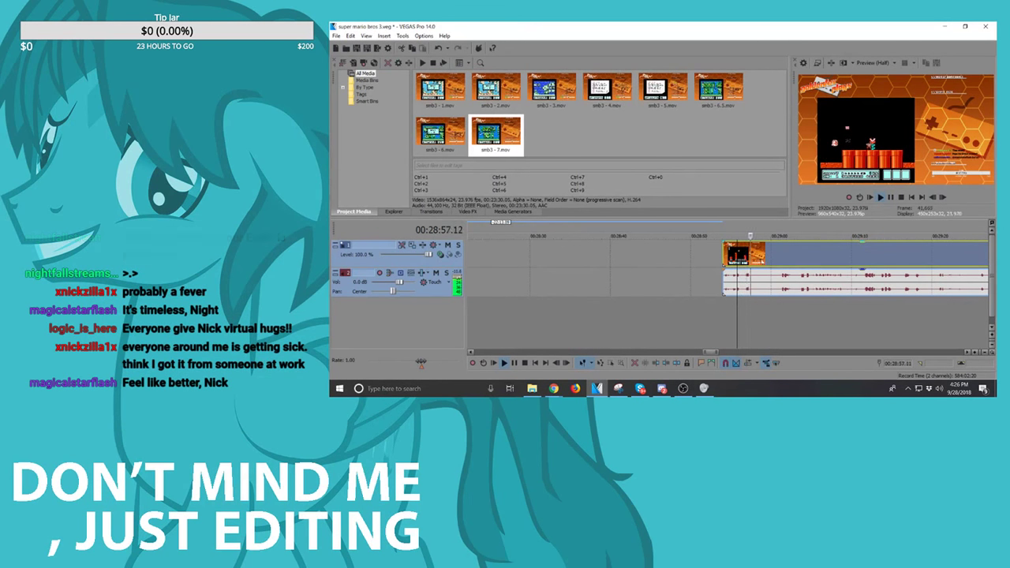
{"action": "key", "text": "space"}
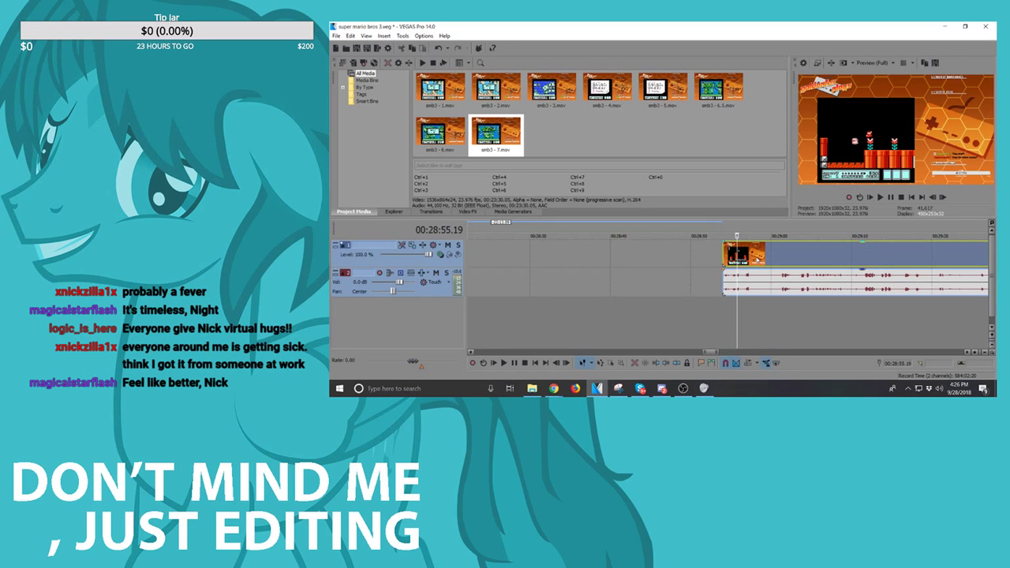
{"action": "key", "text": "space"}
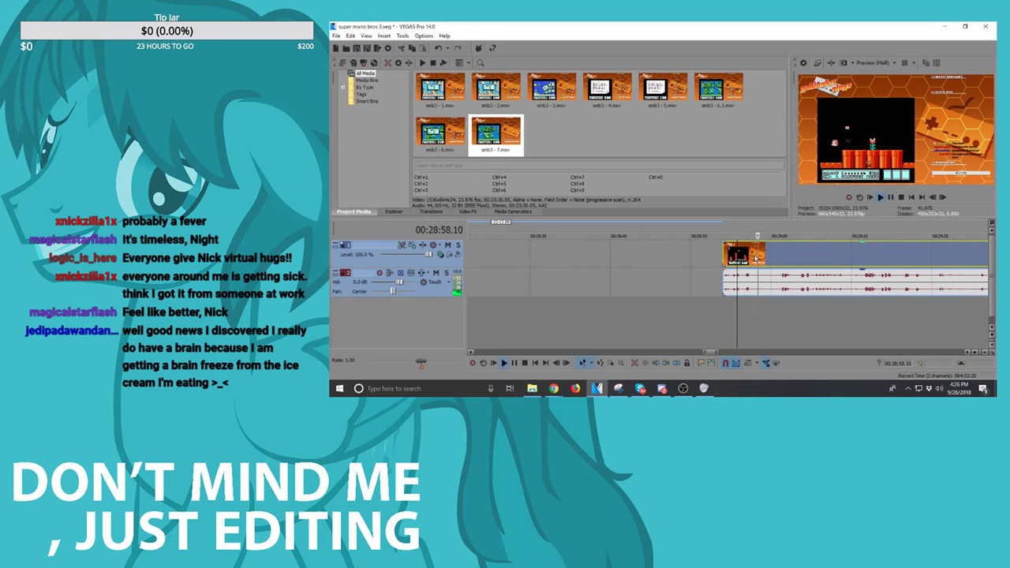
Step: Play the remaining footage from about 00:29:08 and from 00:29:17.07, and place the playhead at 00:29:15.11
{"action": "left_click", "coordinate": [846, 282]}
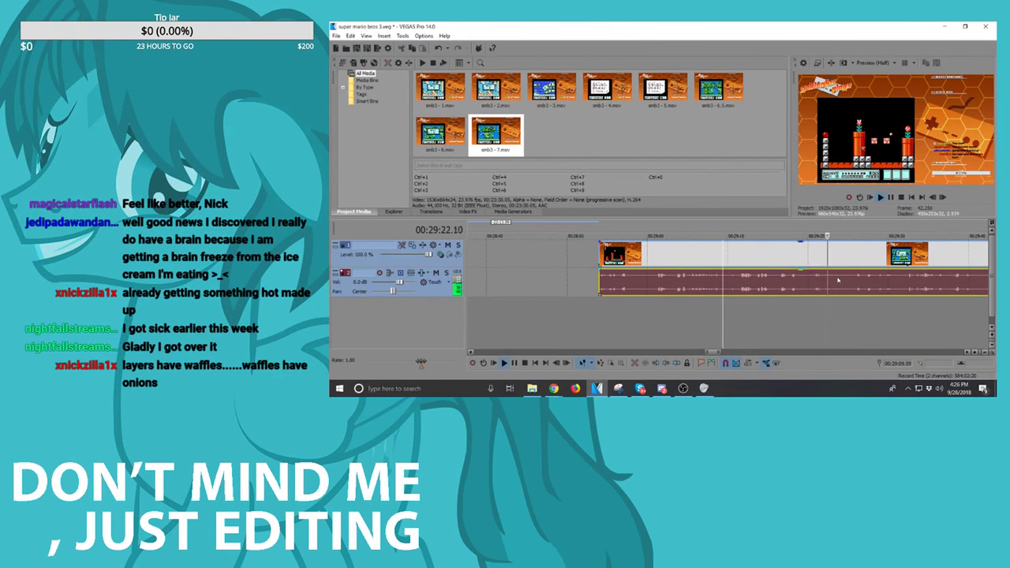
{"action": "key", "text": "space"}
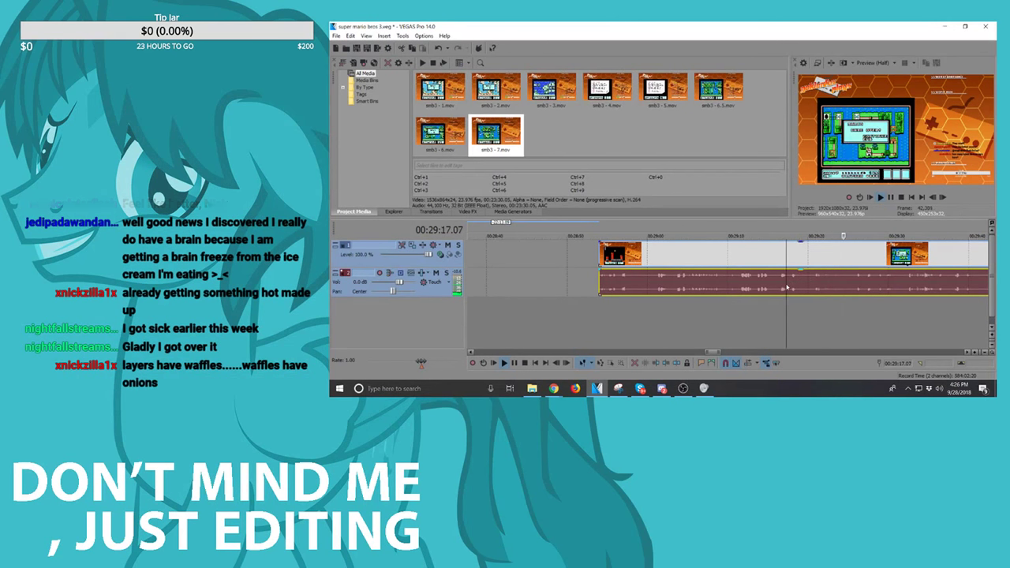
{"action": "key", "text": "space"}
{"action": "left_click", "coordinate": [769, 279]}
{"action": "left_click", "coordinate": [771, 278]}
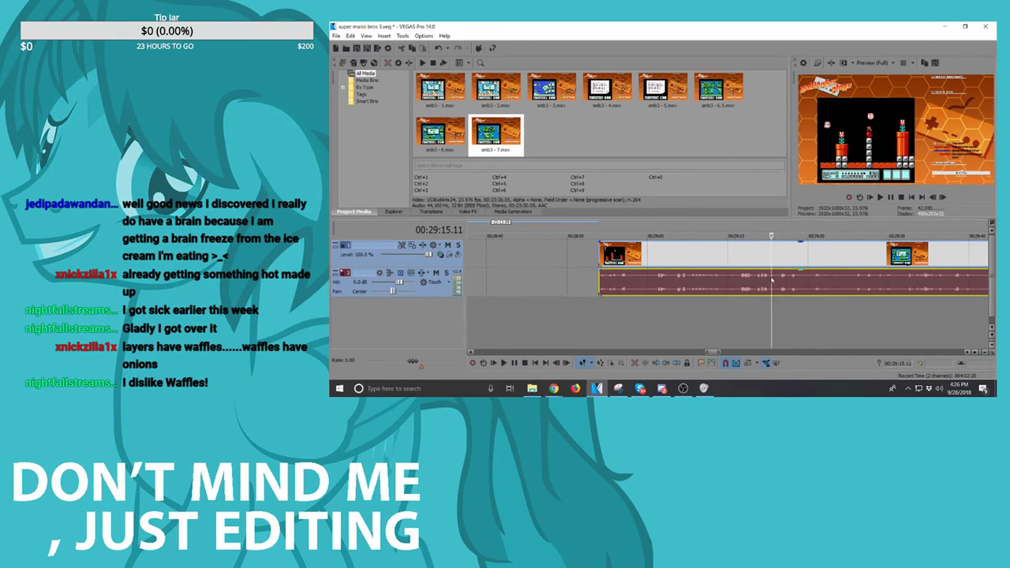
Step: Split the smb3 - 7 video and audio at 00:29:15.11
{"action": "key", "text": "s"}
{"action": "scroll", "coordinate": [817, 274], "scroll_direction": "down", "scroll_amount": 5}
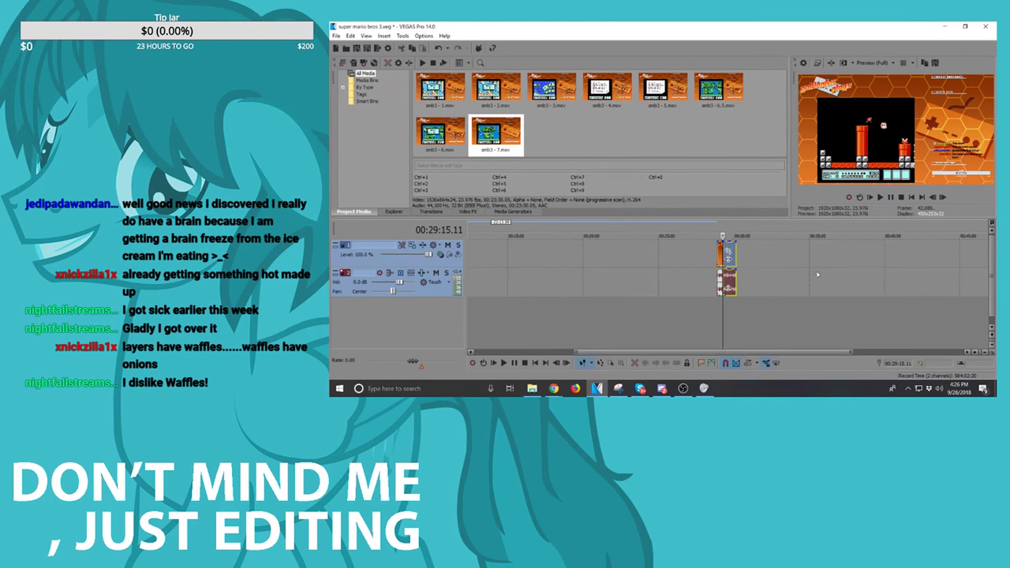
{"action": "scroll", "coordinate": [781, 255], "scroll_direction": "up", "scroll_amount": 4}
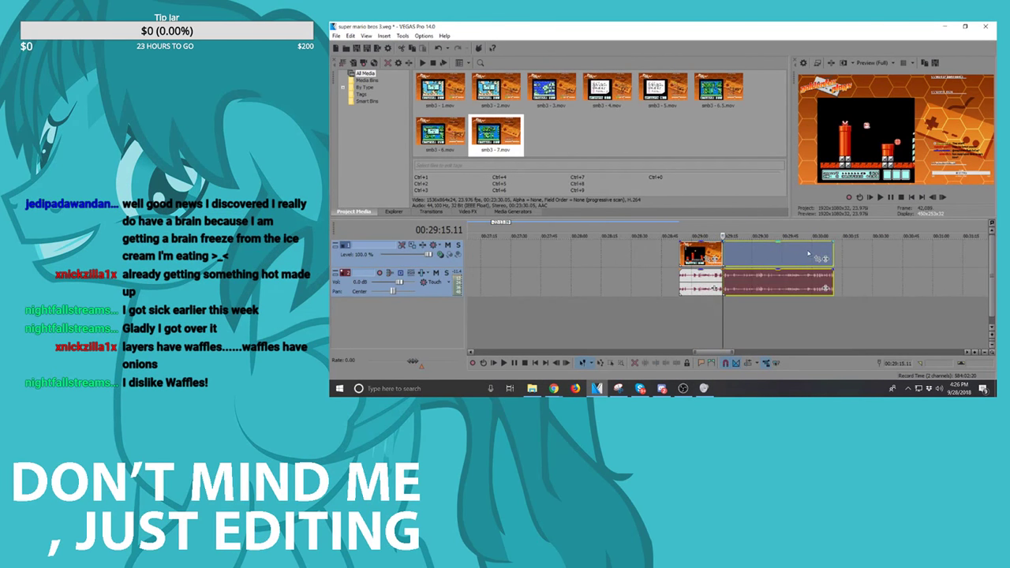
Step: Play the footage around 00:29:57 to find another cut point, and split the clip at 00:30:00.22
{"action": "left_click", "coordinate": [807, 254]}
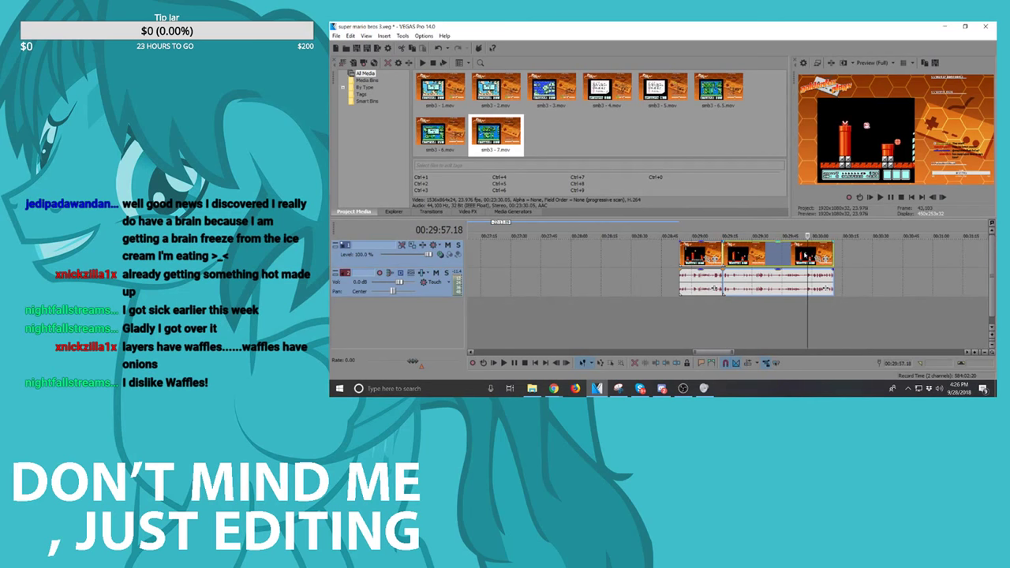
{"action": "key", "text": "space"}
{"action": "scroll", "coordinate": [809, 253], "scroll_direction": "up", "scroll_amount": 3}
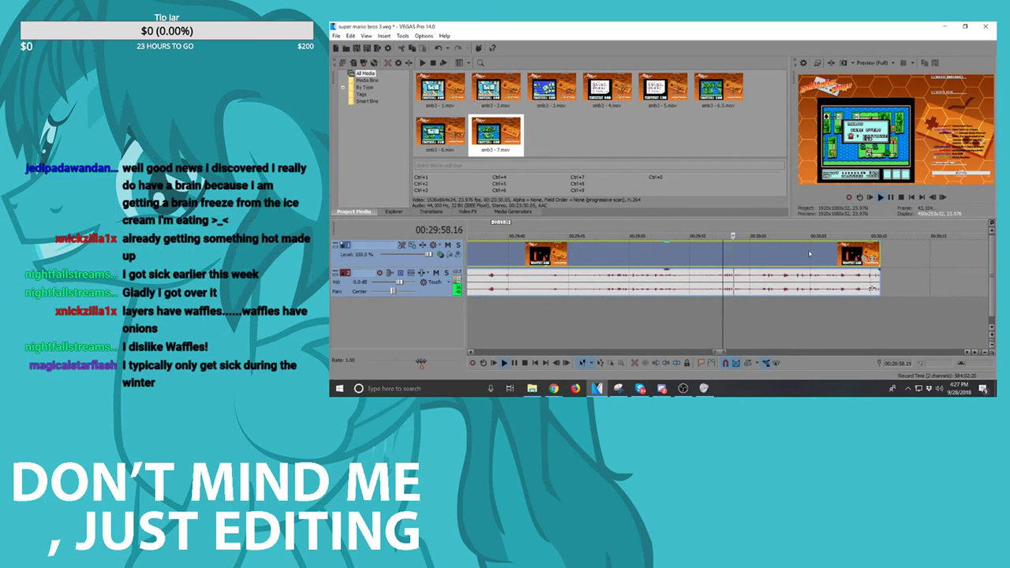
{"action": "key", "text": "space"}
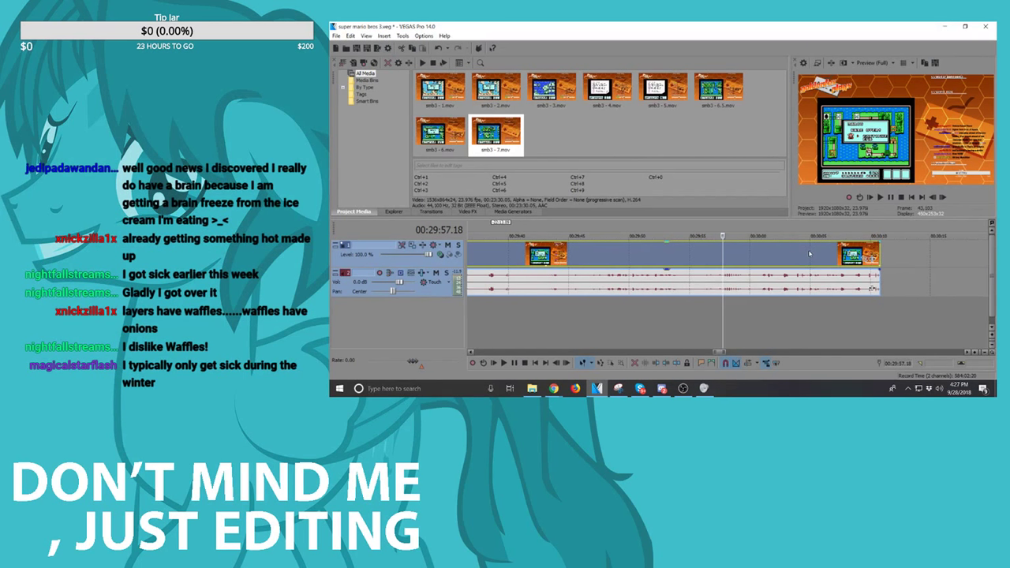
{"action": "left_click", "coordinate": [760, 264]}
{"action": "key", "text": "space"}
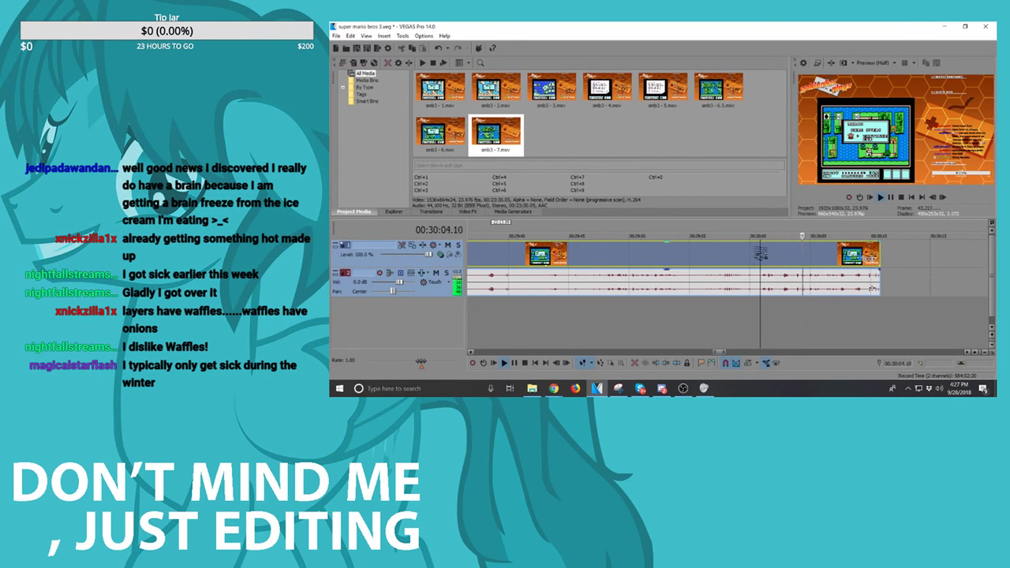
{"action": "key", "text": "s"}
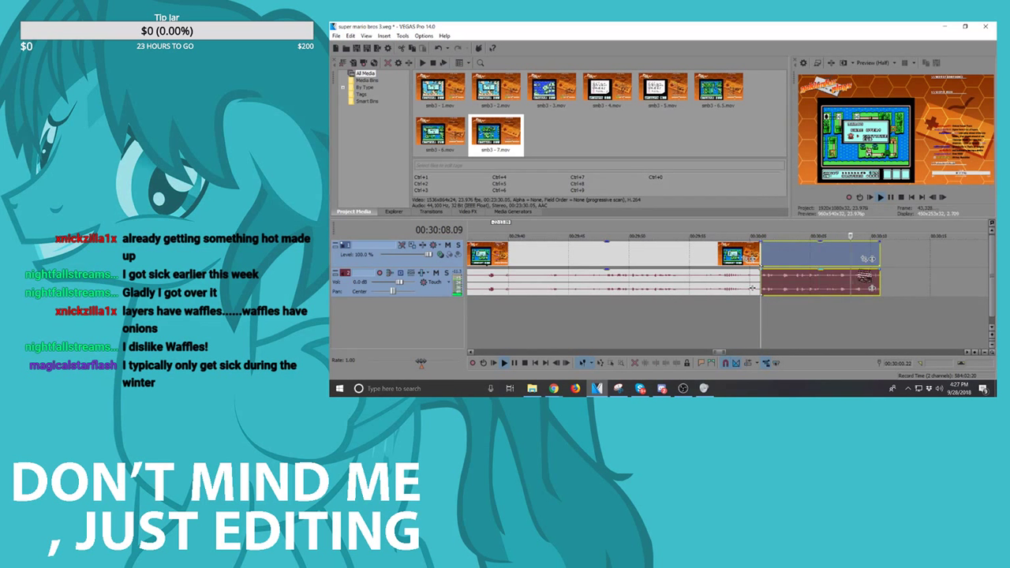
{"action": "key", "text": "space"}
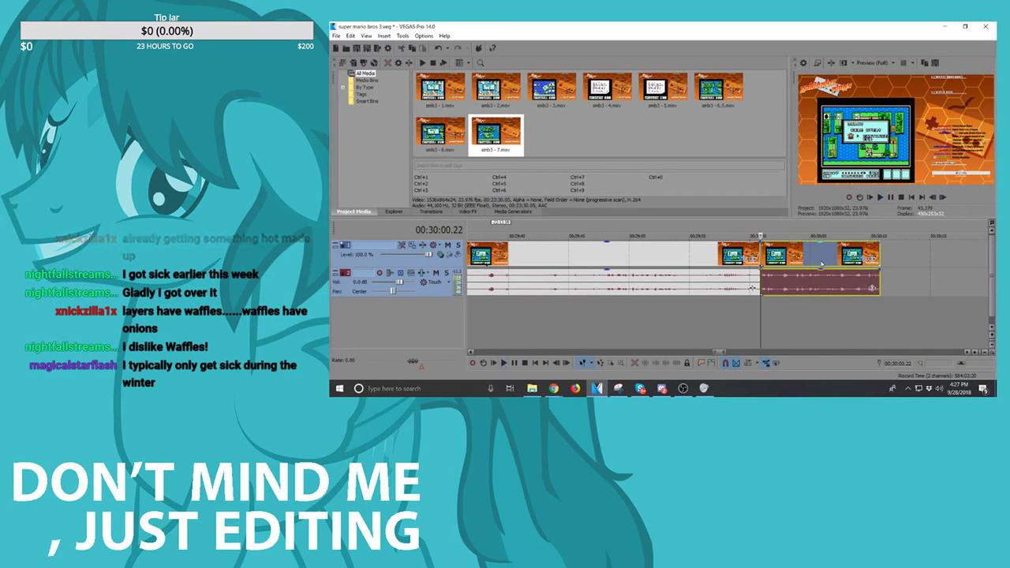
Step: Delete both remaining smb3 - 7 pieces that follow the 00:29:15.11 cut
{"action": "key", "text": "Delete"}
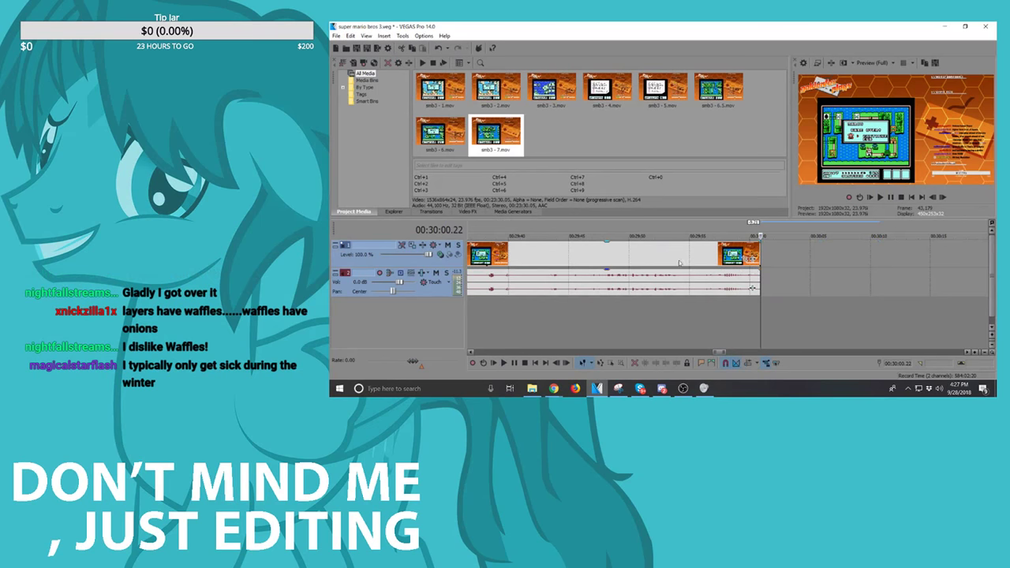
{"action": "scroll", "coordinate": [754, 270], "scroll_direction": "down", "scroll_amount": 6}
{"action": "left_click", "coordinate": [692, 253]}
{"action": "key", "text": "Delete"}
Step: Move the kept smb3 - 7 piece to the end of the edited sequence and place the cursor at 00:07:02.02
{"action": "left_click", "coordinate": [664, 251]}
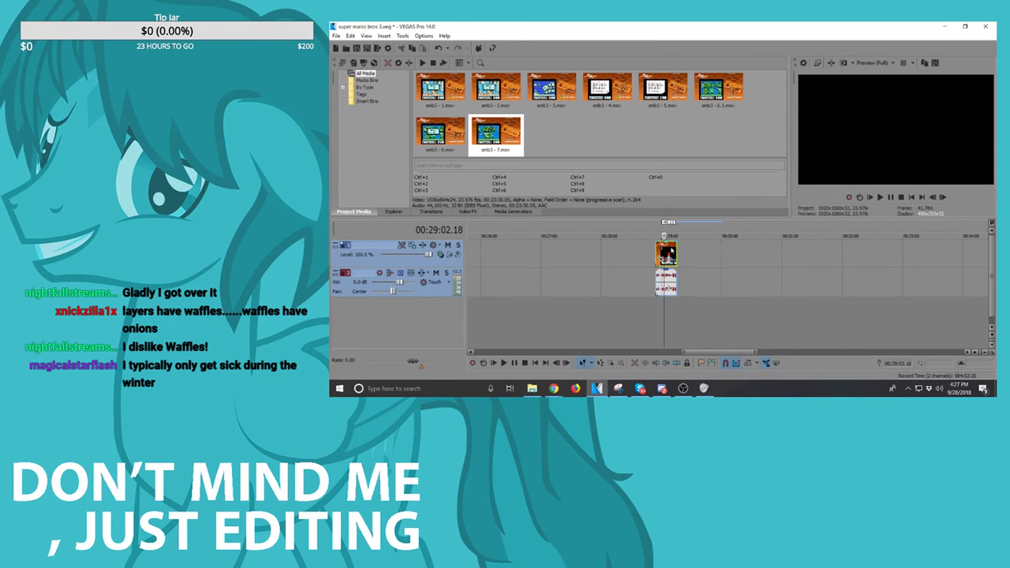
{"action": "left_click_drag", "start_coordinate": [669, 251], "coordinate": [793, 254]}
{"action": "left_click", "coordinate": [803, 251]}
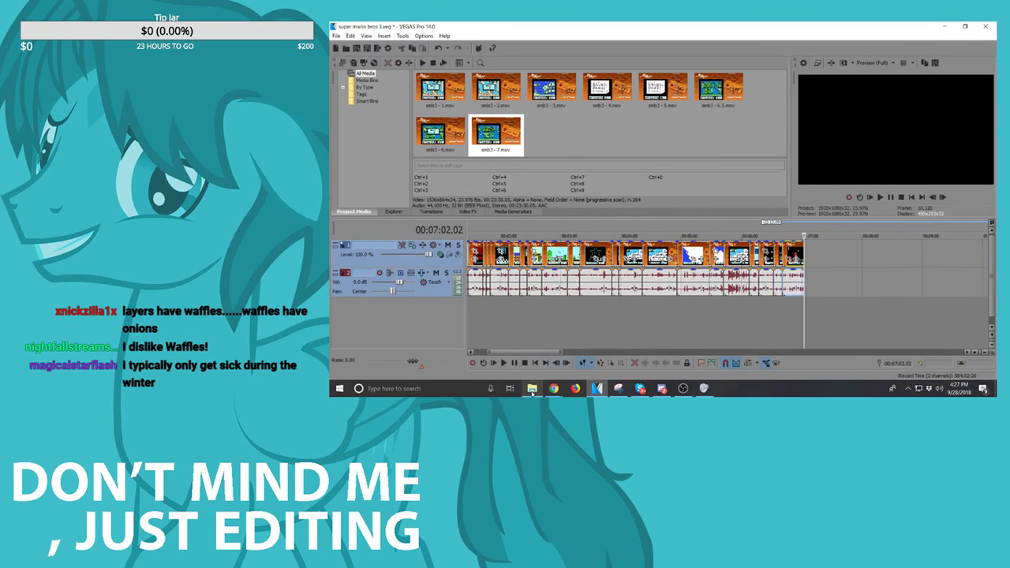
Step: Add the smb3 - 8 video from the Super Mario Bros. 3 captures folder to the timeline after the last edited clip
{"action": "left_click", "coordinate": [532, 389]}
{"action": "key", "text": "Right"}
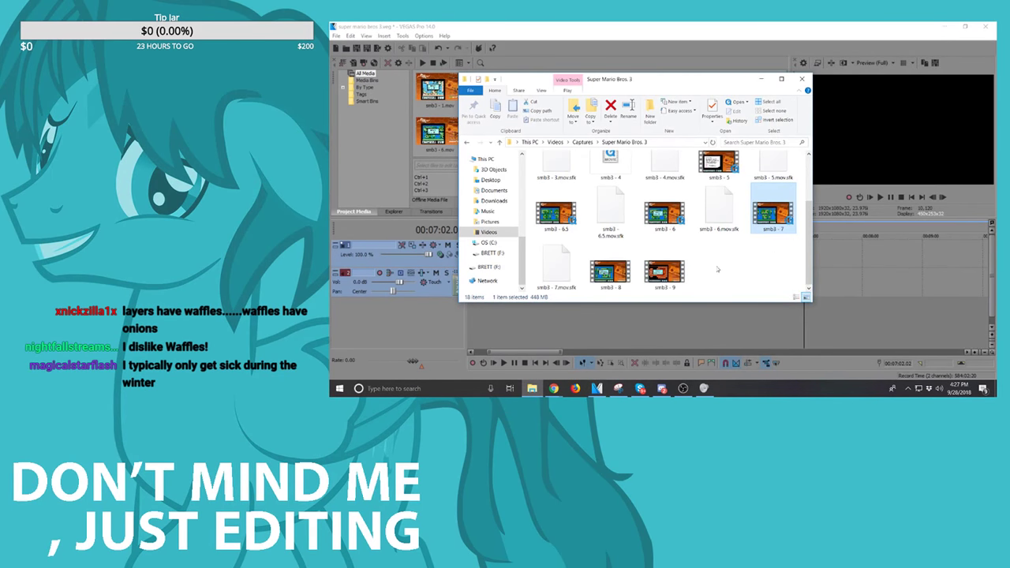
{"action": "left_click_drag", "start_coordinate": [824, 262], "coordinate": [828, 261]}
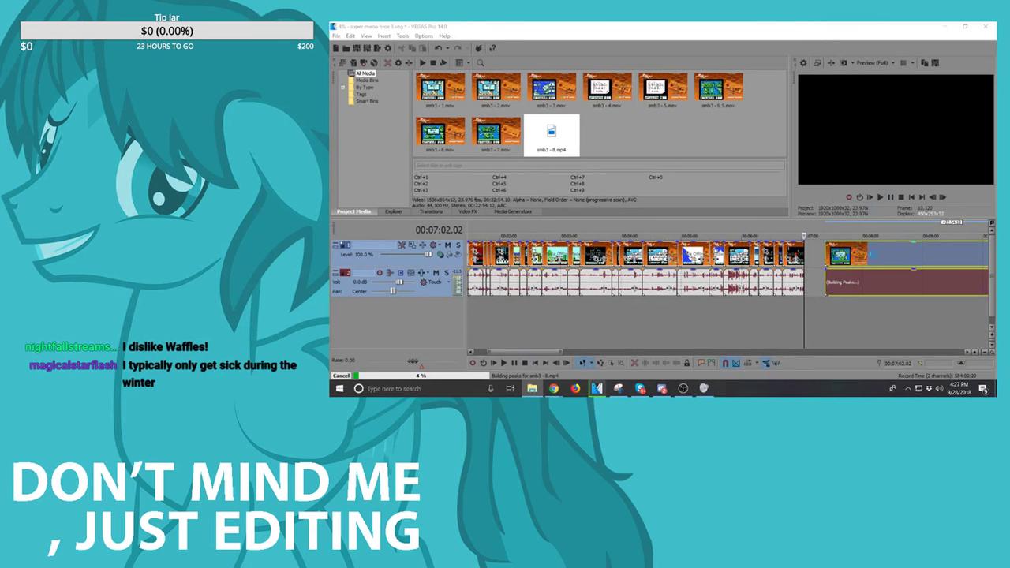
Step: Change a switch setting of the newly added smb3 - 8 video event
{"action": "right_click", "coordinate": [871, 254]}
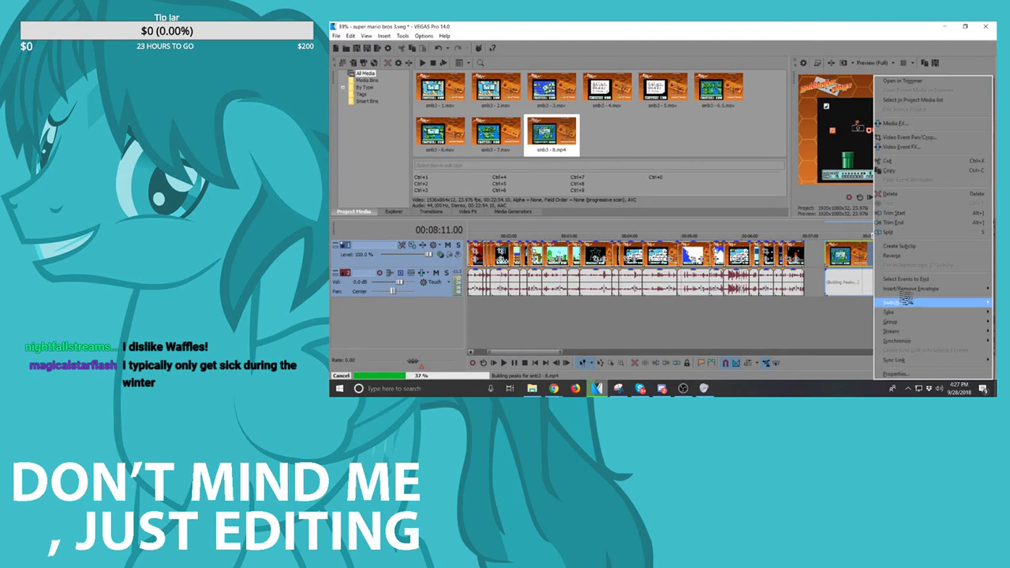
{"action": "mouse_move", "coordinate": [901, 303]}
{"action": "left_click", "coordinate": [804, 378]}
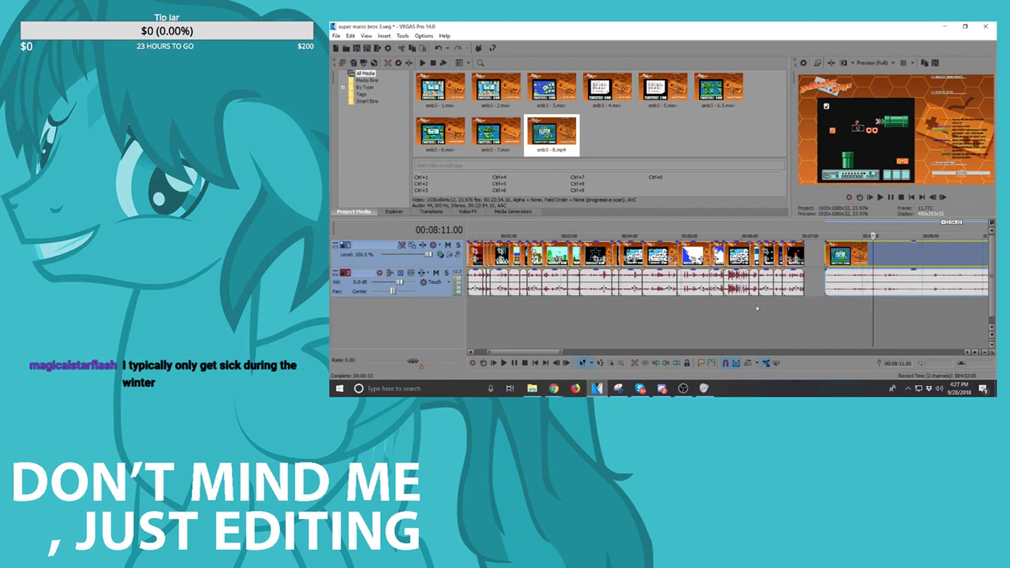
Step: Find the start of the louder audio near the end of smb3 - 8 and split the clip at 00:21:37.12
{"action": "scroll", "coordinate": [911, 284], "scroll_direction": "down", "scroll_amount": 4}
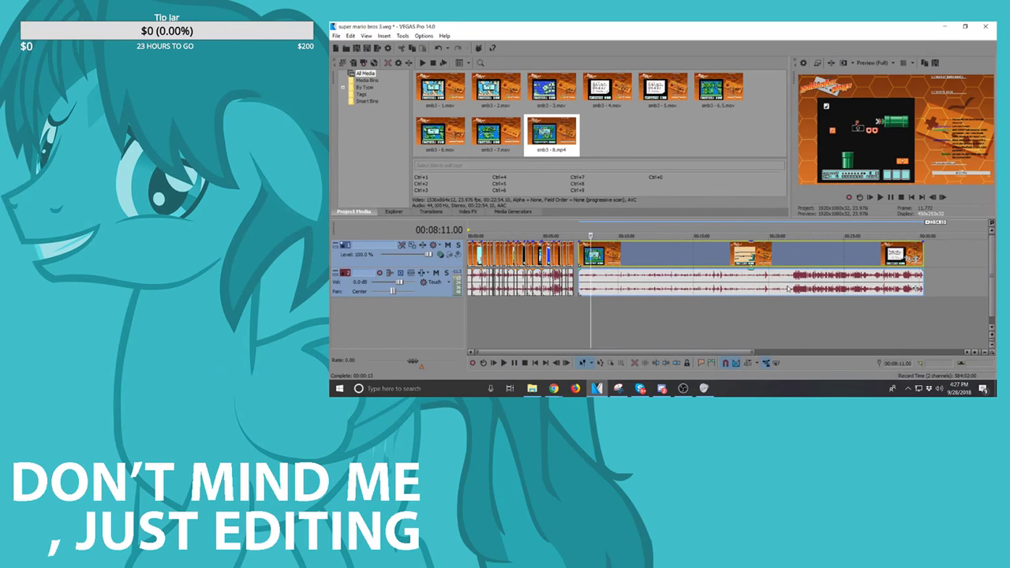
{"action": "left_click", "coordinate": [791, 288]}
{"action": "scroll", "coordinate": [796, 287], "scroll_direction": "up", "scroll_amount": 10}
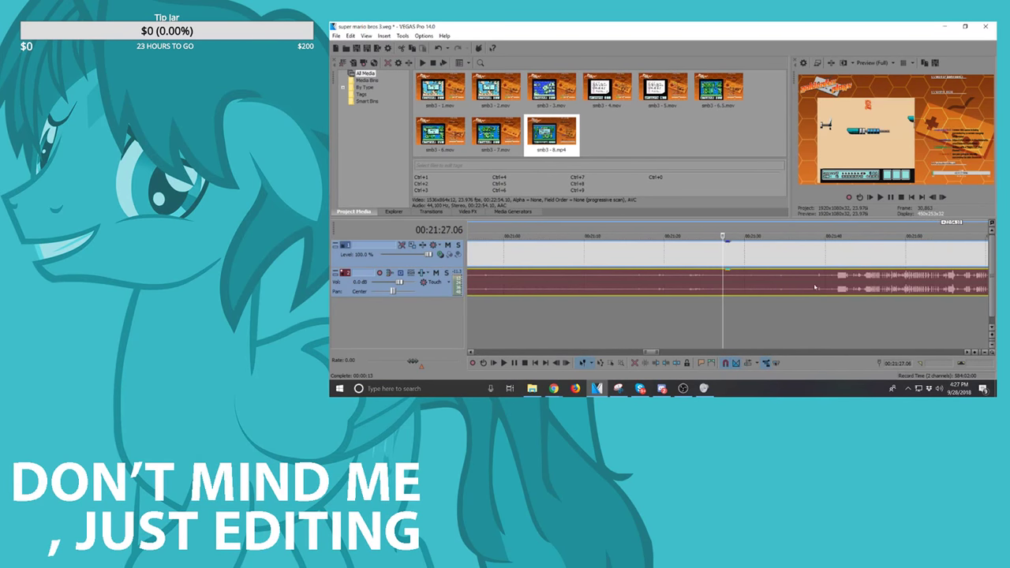
{"action": "key", "text": "space"}
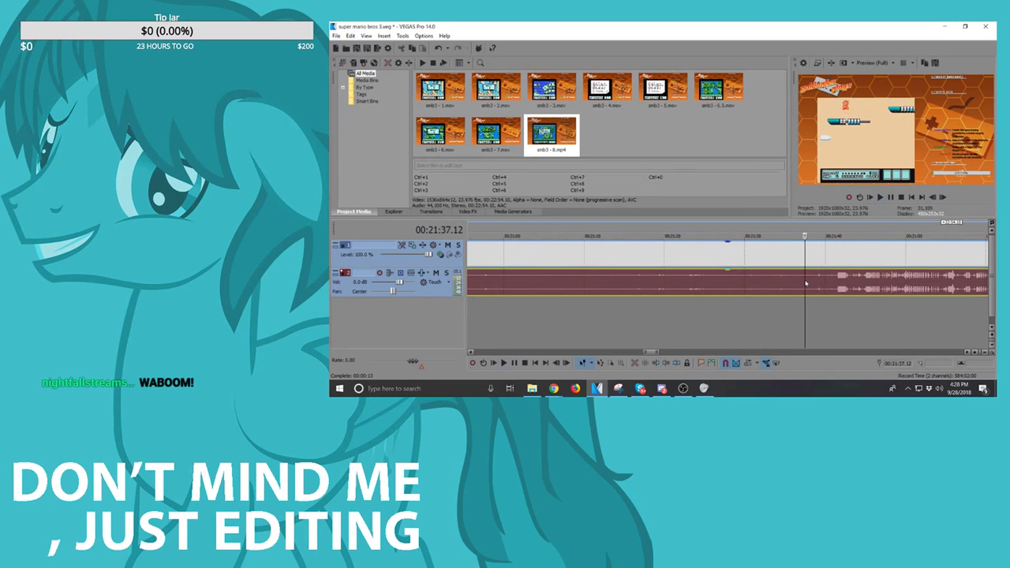
{"action": "left_click", "coordinate": [806, 282]}
{"action": "scroll", "coordinate": [810, 282], "scroll_direction": "up", "scroll_amount": 1}
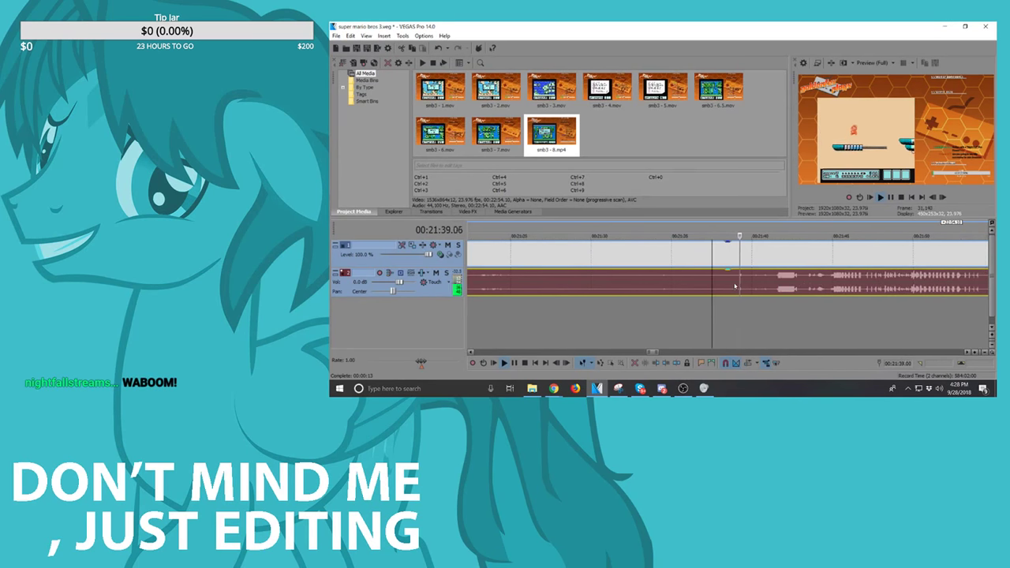
{"action": "key", "text": "space"}
{"action": "key", "text": "s"}
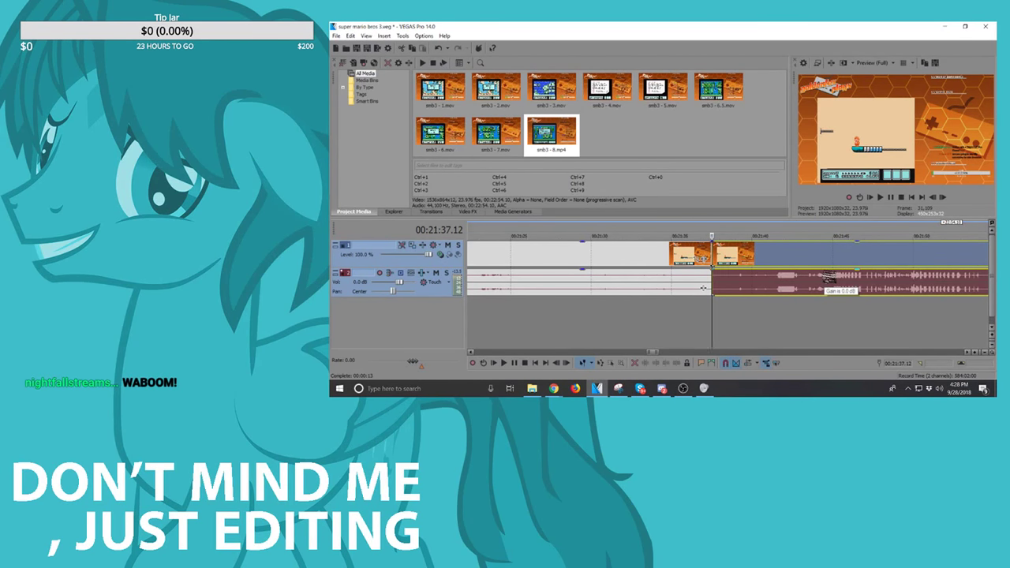
Step: Play the footage following the 00:21:37.12 cut and position the cursor at 00:21:52.08
{"action": "key", "text": "space"}
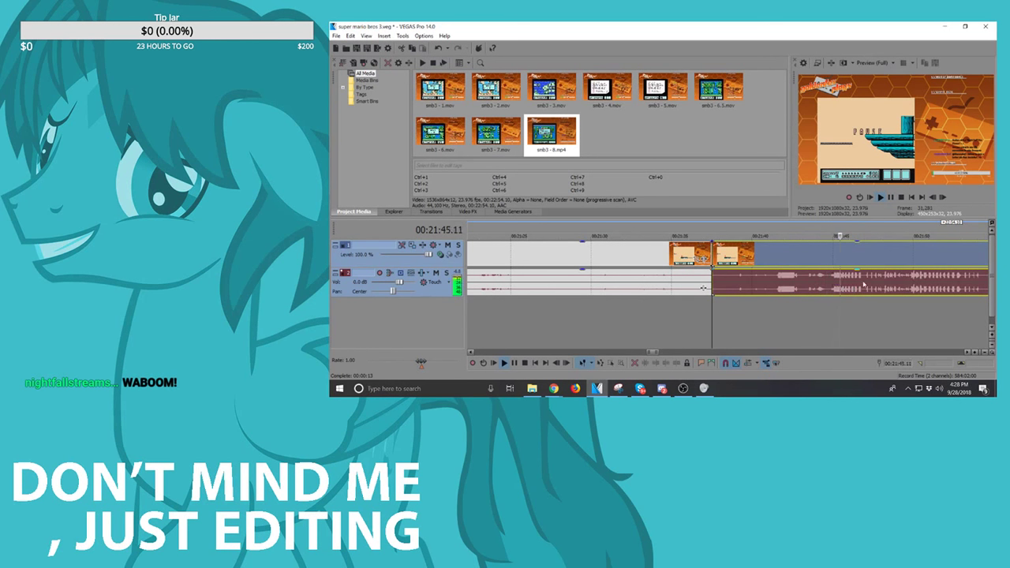
{"action": "left_click", "coordinate": [863, 282]}
{"action": "scroll", "coordinate": [863, 282], "scroll_direction": "down", "scroll_amount": 3}
{"action": "key", "text": "space"}
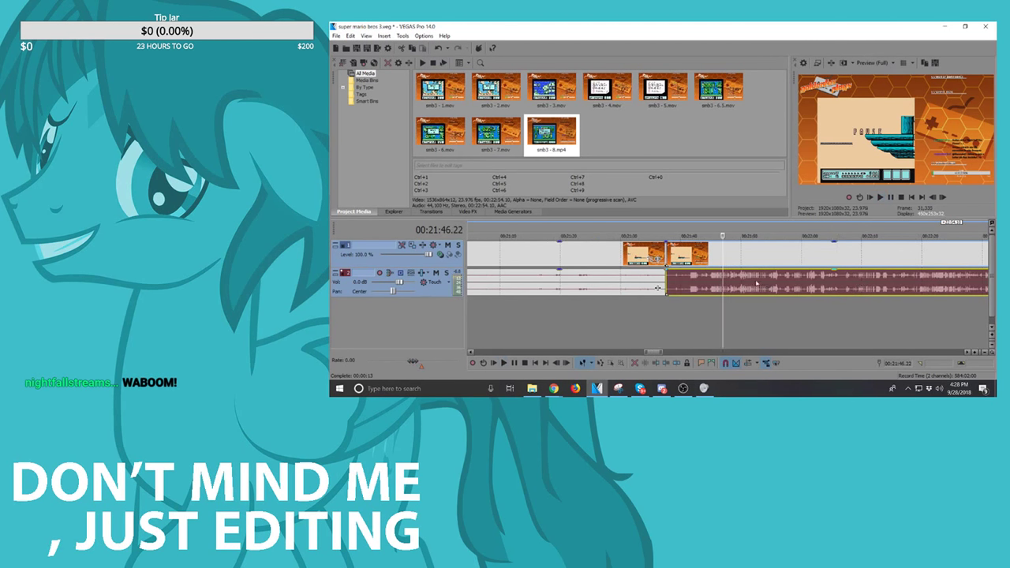
{"action": "left_click", "coordinate": [755, 301]}
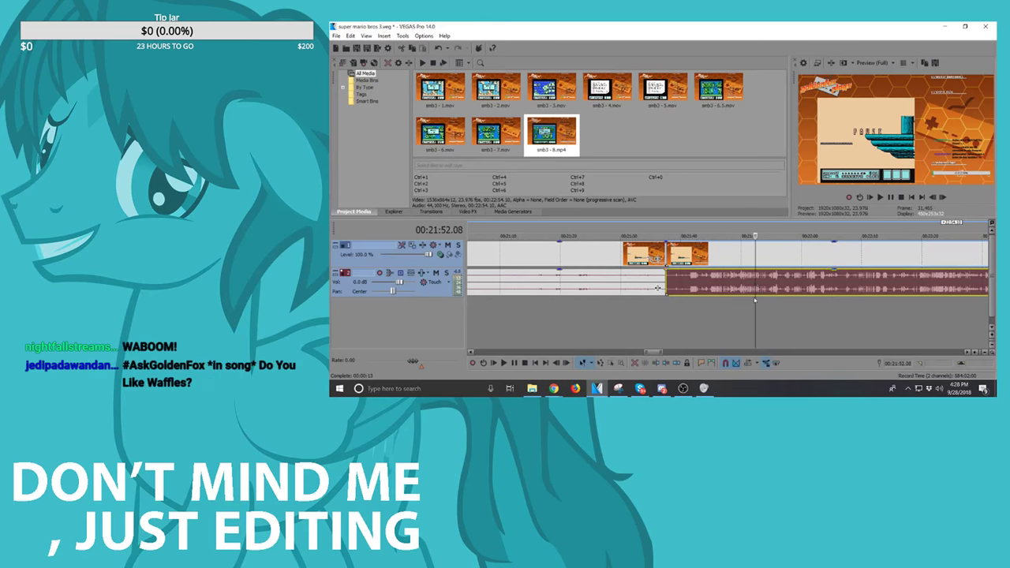
Step: Lower the speakers' volume to about half in the Windows Volume Mixer
{"action": "left_click", "coordinate": [940, 388]}
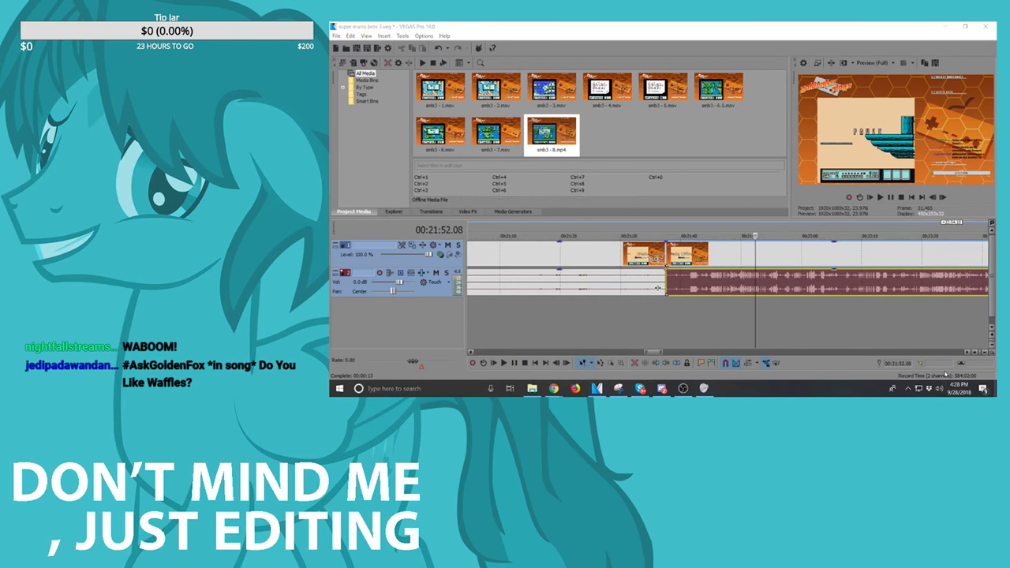
{"action": "left_click", "coordinate": [939, 389]}
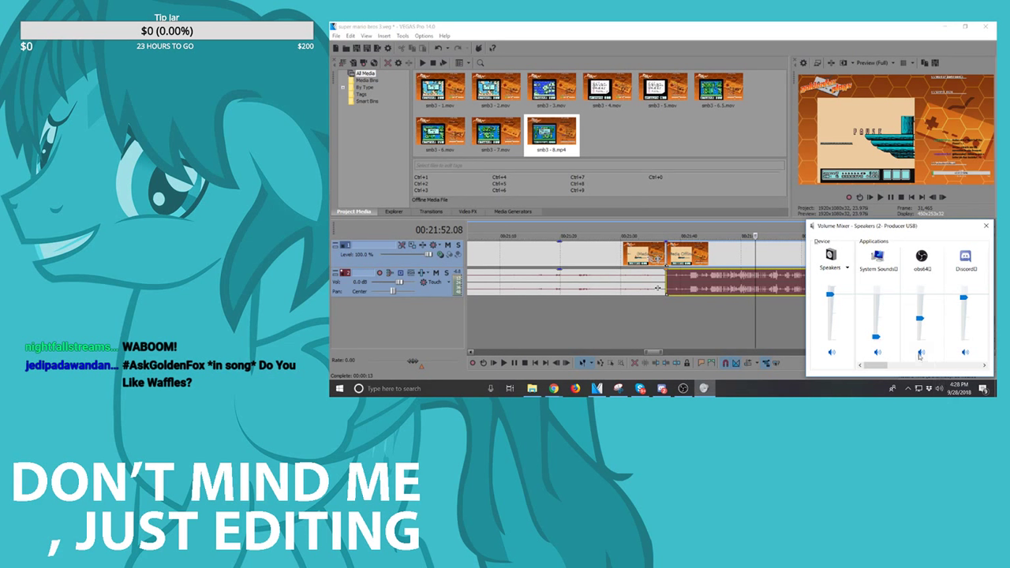
{"action": "left_click_drag", "start_coordinate": [832, 305], "coordinate": [834, 317]}
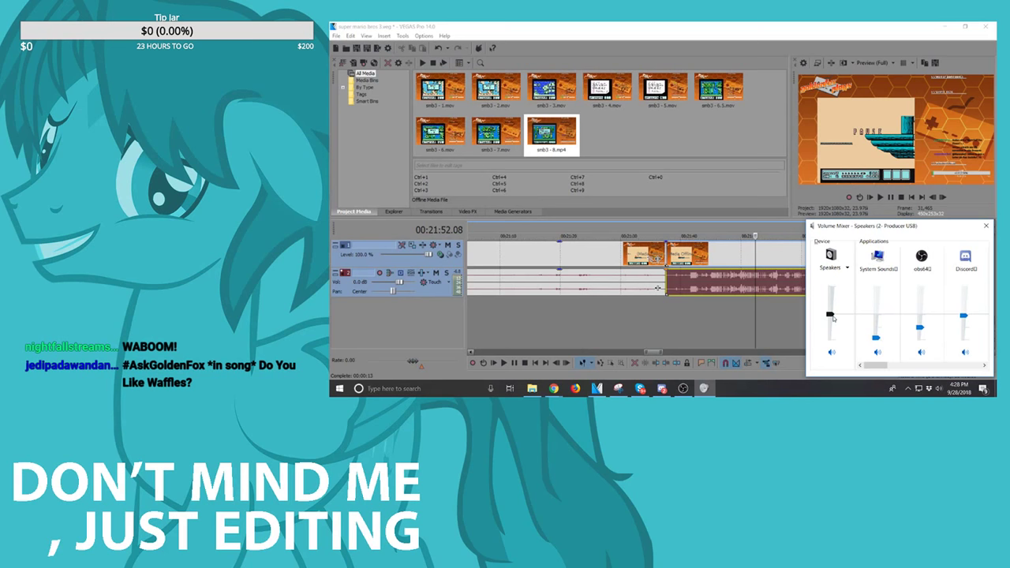
Step: Return to the timeline, play on through the footage and split the smb3 - 8 clip at 00:22:06.14
{"action": "left_click", "coordinate": [765, 261]}
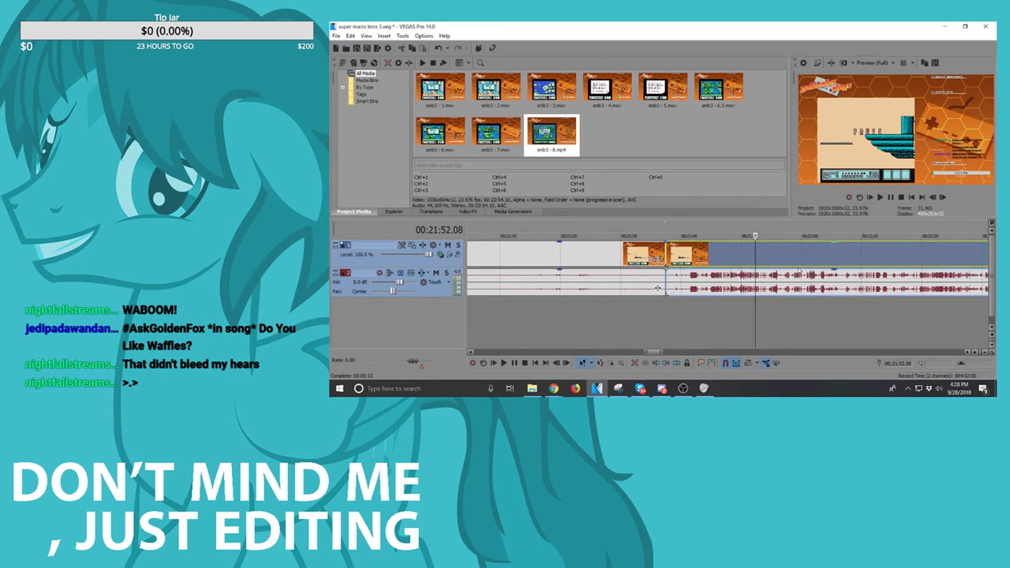
{"action": "key", "text": "space"}
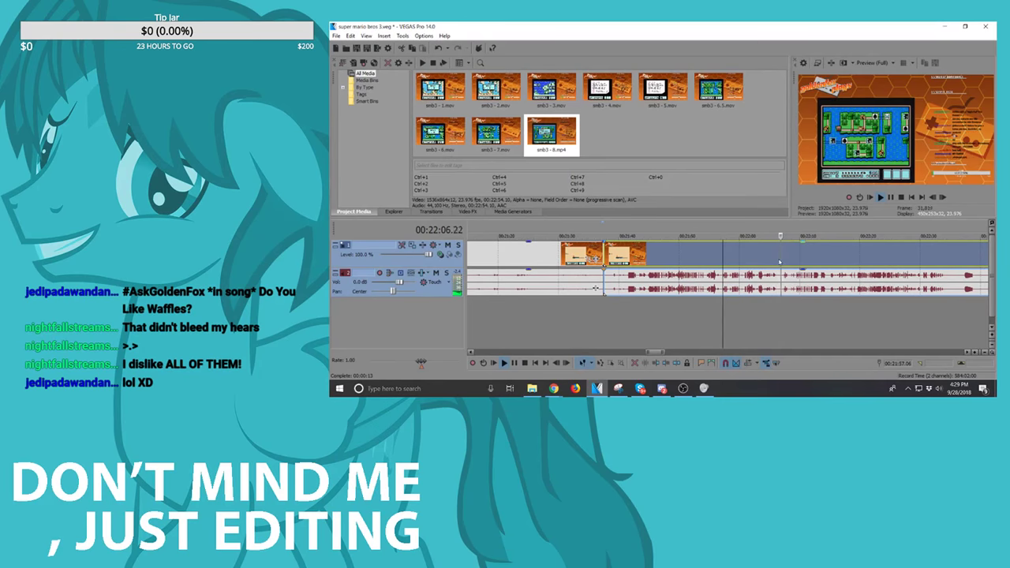
{"action": "key", "text": "space"}
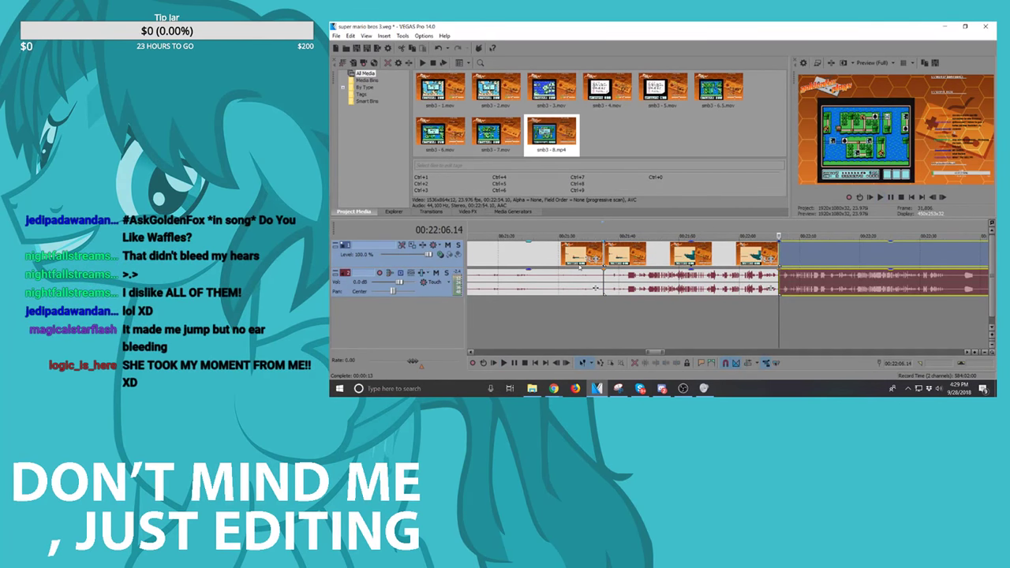
Step: Find the audio spike in the earlier smb3 - 8 section and split the clip just before it at 00:19:47.11
{"action": "left_click", "coordinate": [565, 265]}
{"action": "scroll", "coordinate": [566, 265], "scroll_direction": "down", "scroll_amount": 8}
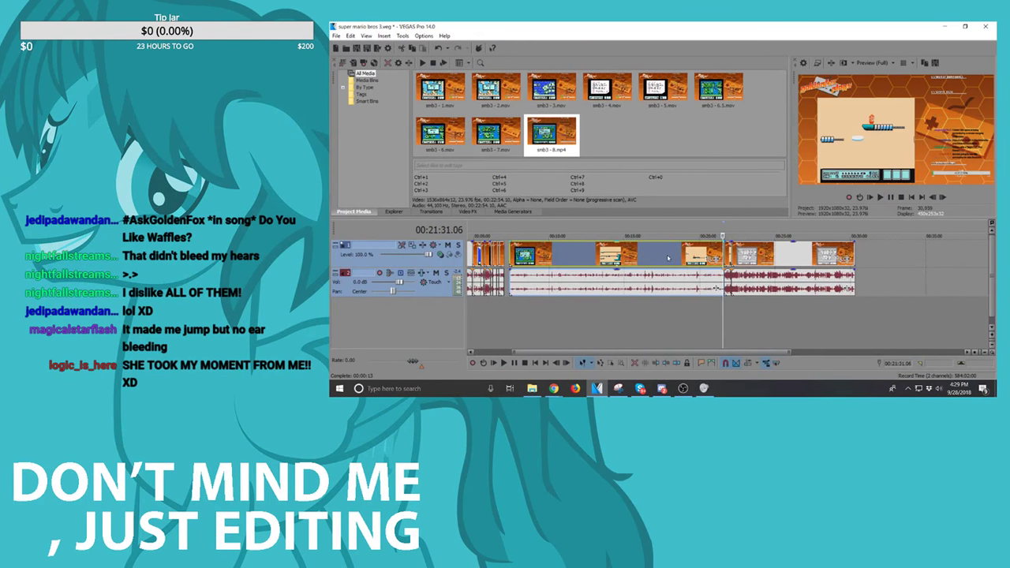
{"action": "left_click", "coordinate": [696, 258]}
{"action": "scroll", "coordinate": [696, 258], "scroll_direction": "up", "scroll_amount": 6}
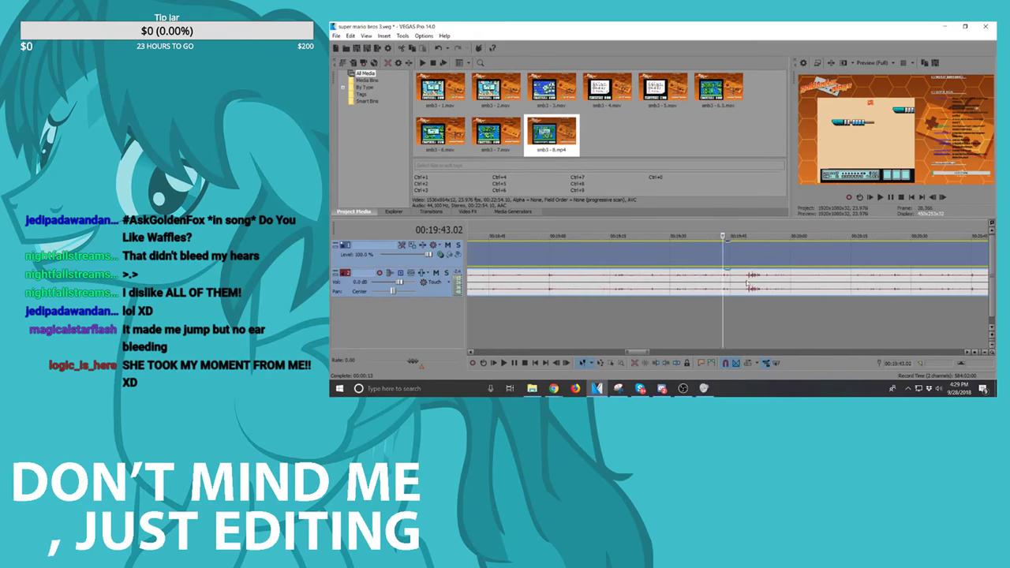
{"action": "left_click", "coordinate": [743, 284]}
{"action": "key", "text": "space"}
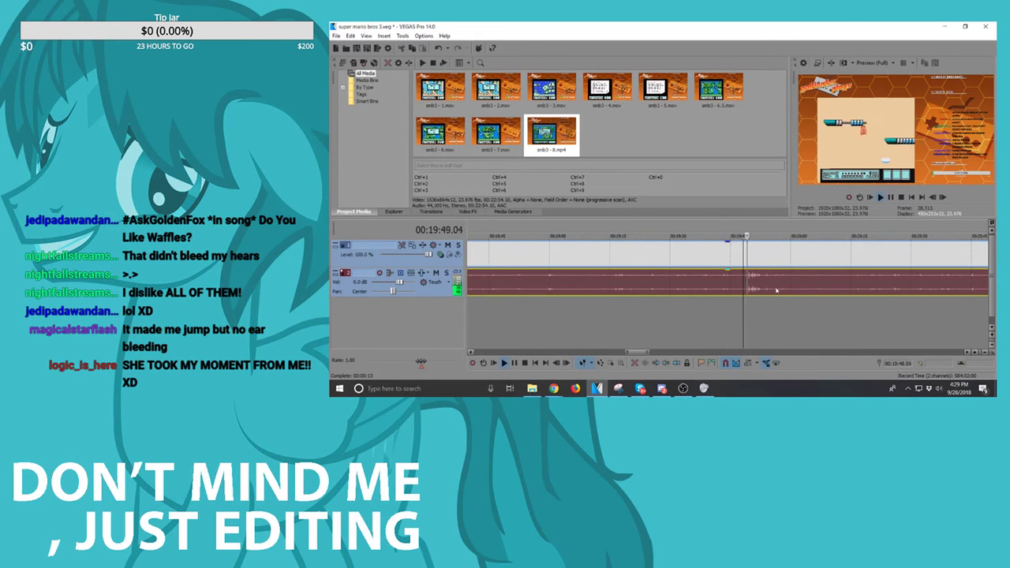
{"action": "left_click", "coordinate": [740, 256]}
{"action": "key", "text": "space"}
{"action": "key", "text": "s"}
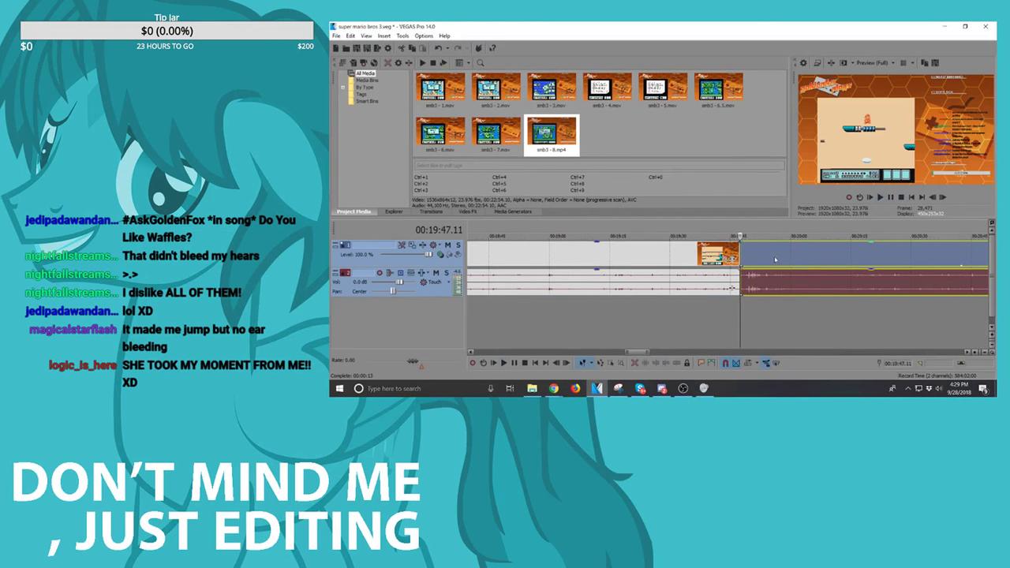
Step: Play the footage after the 00:19:47.11 cut and split the smb3 - 8 clip at 00:19:51.15
{"action": "left_click", "coordinate": [785, 261]}
{"action": "key", "text": "space"}
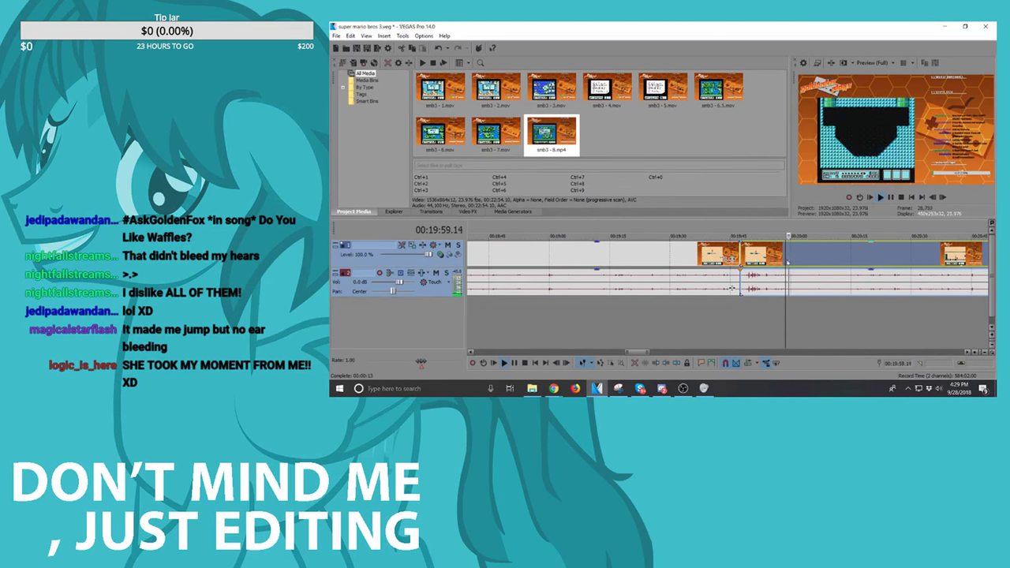
{"action": "left_click", "coordinate": [756, 261]}
{"action": "key", "text": "space"}
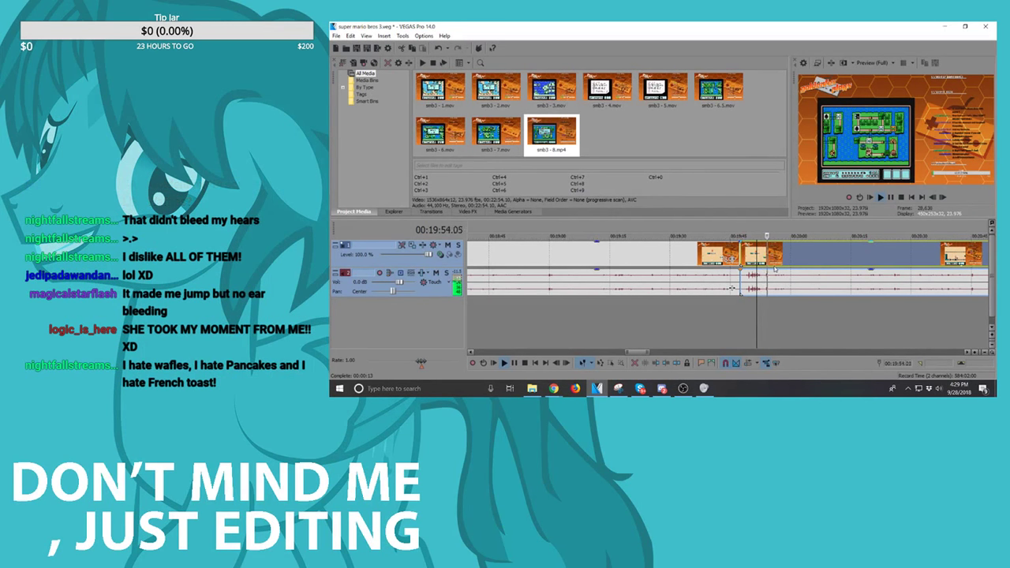
{"action": "key", "text": "s"}
{"action": "key", "text": "space"}
Step: Find the audio spike around 00:16:23 in the earlier smb3 - 8 section and play the footage leading up to it
{"action": "scroll", "coordinate": [698, 268], "scroll_direction": "down", "scroll_amount": 3}
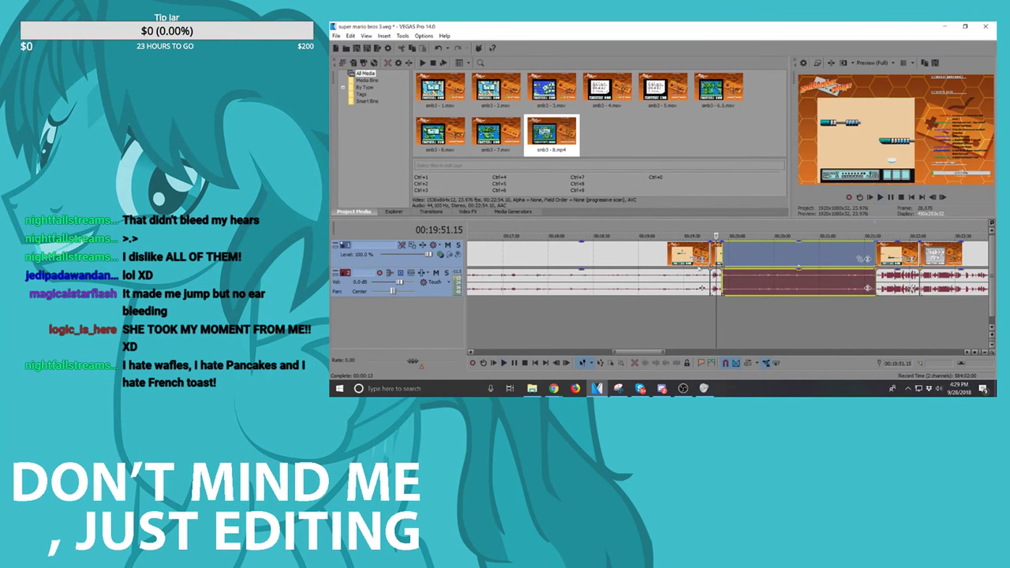
{"action": "scroll", "coordinate": [650, 254], "scroll_direction": "down", "scroll_amount": 3}
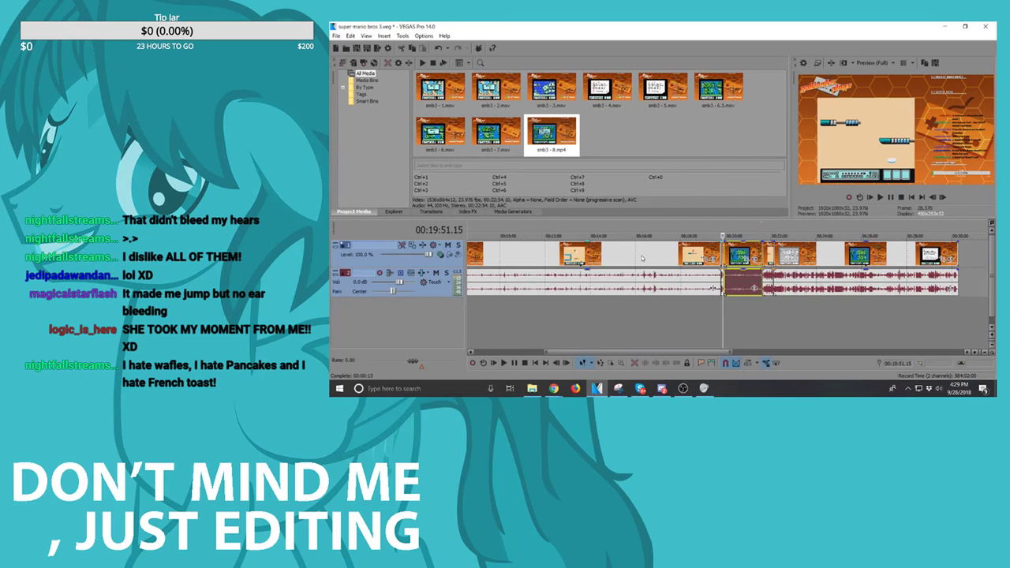
{"action": "left_click", "coordinate": [642, 256]}
{"action": "scroll", "coordinate": [643, 256], "scroll_direction": "up", "scroll_amount": 5}
{"action": "left_click", "coordinate": [763, 260]}
{"action": "key", "text": "space"}
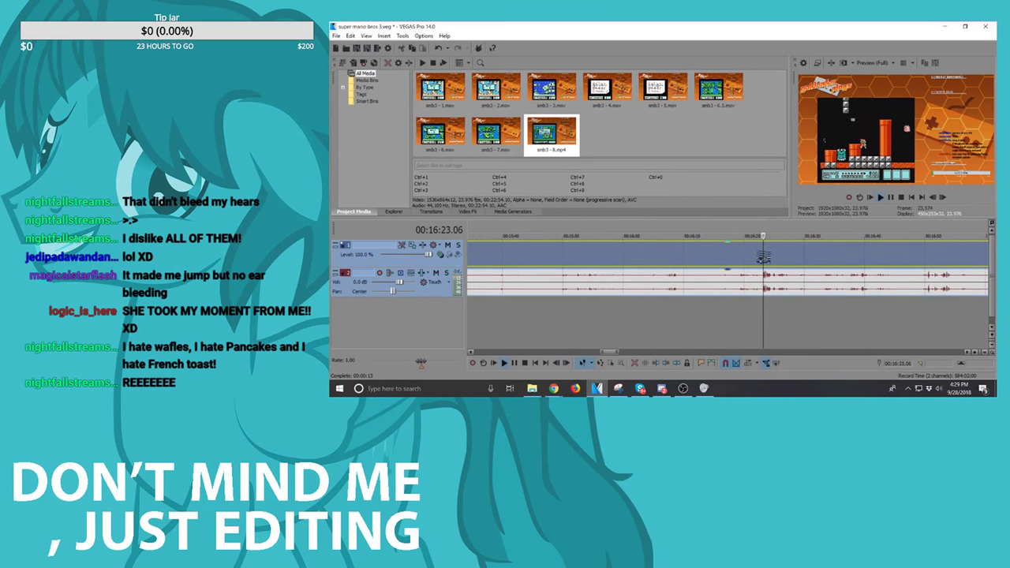
{"action": "key", "text": "space"}
{"action": "left_click", "coordinate": [719, 257]}
{"action": "key", "text": "space"}
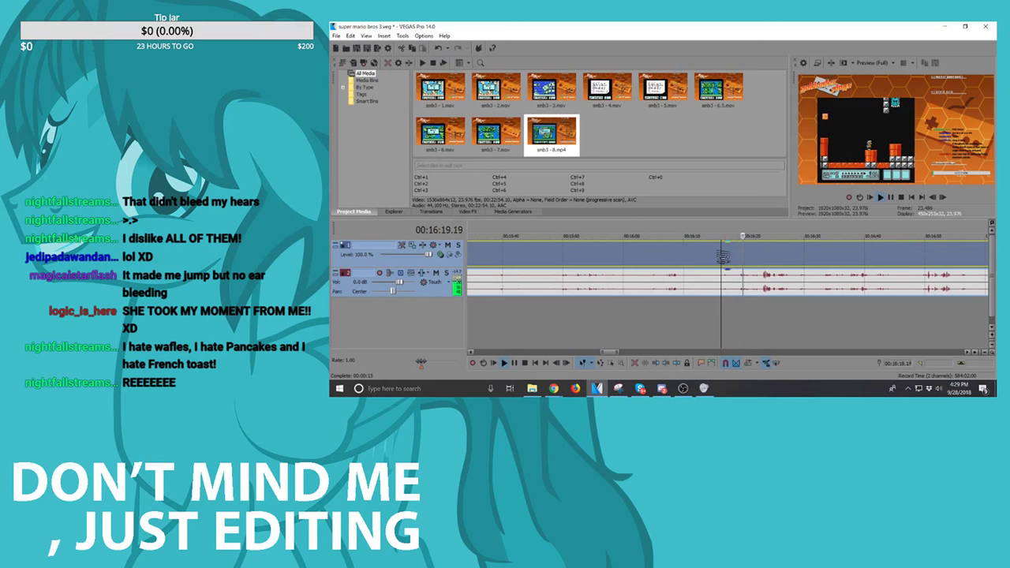
Step: Play the footage around the 00:16:23 spike and split the clip several seconds before it, at about 00:16:16
{"action": "scroll", "coordinate": [721, 258], "scroll_direction": "up", "scroll_amount": 3}
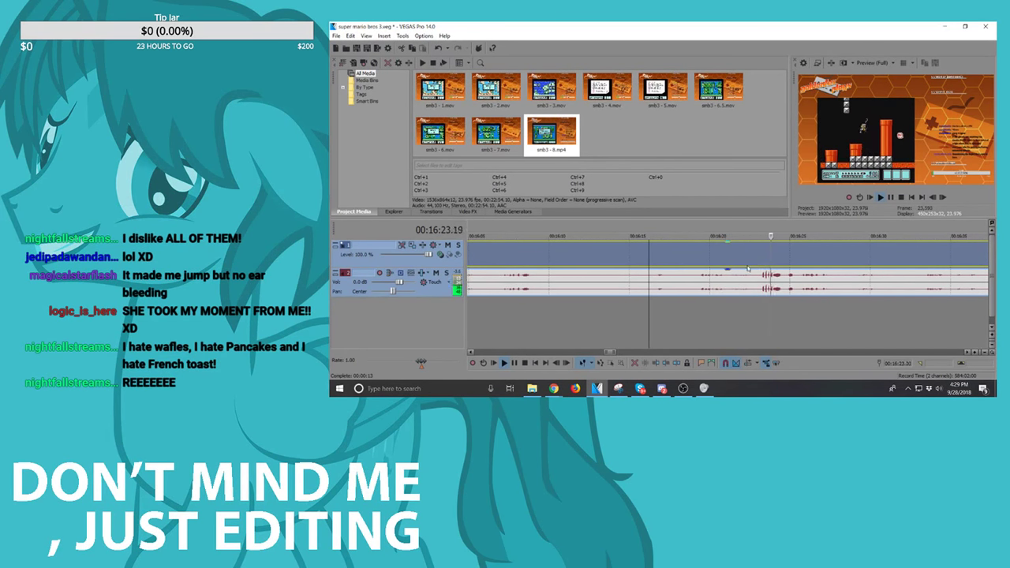
{"action": "left_click", "coordinate": [751, 261]}
{"action": "key", "text": "space"}
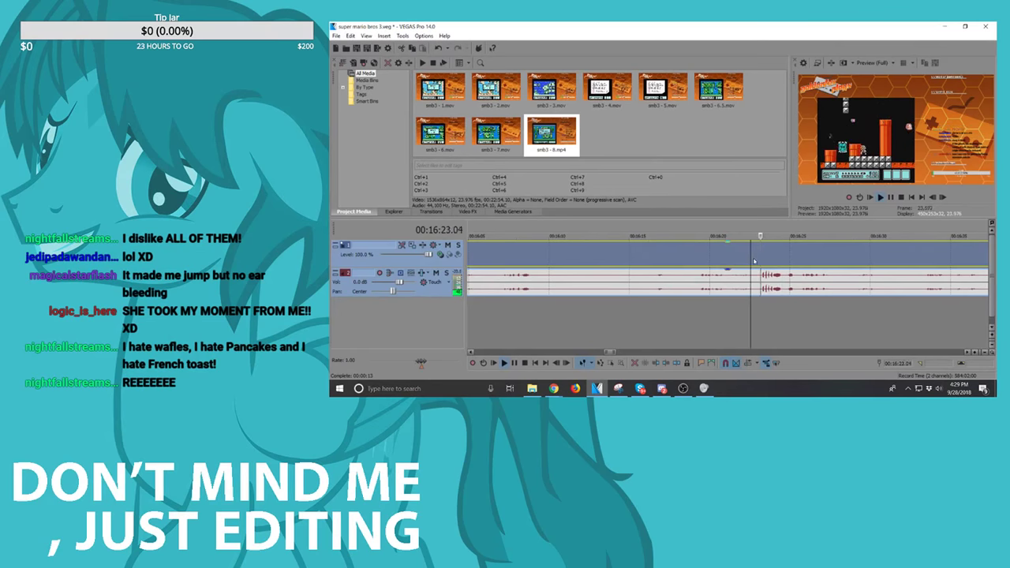
{"action": "left_click", "coordinate": [697, 263]}
{"action": "key", "text": "space"}
{"action": "left_click", "coordinate": [661, 259]}
{"action": "left_click", "coordinate": [656, 260]}
{"action": "key", "text": "space"}
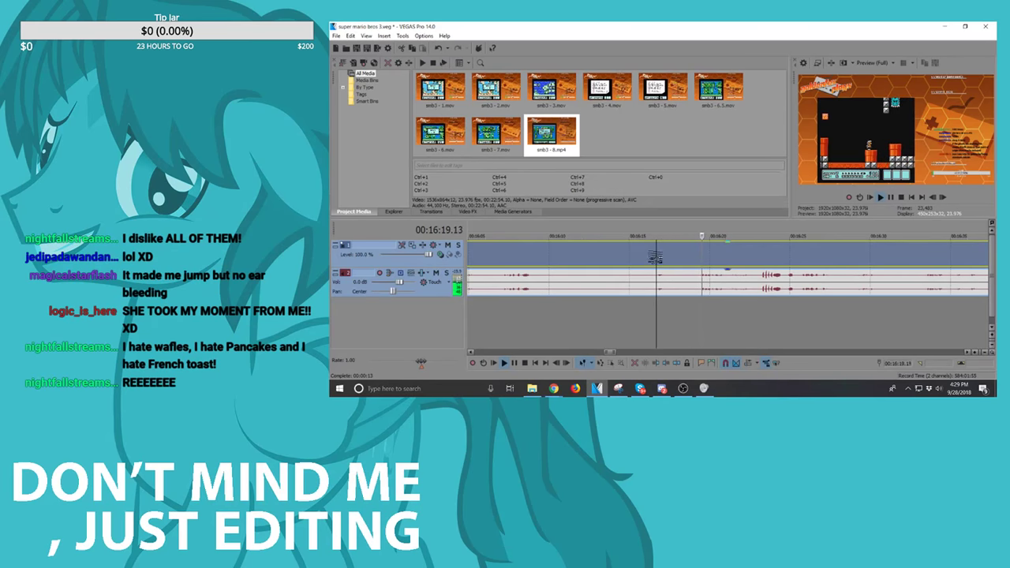
{"action": "key", "text": "s"}
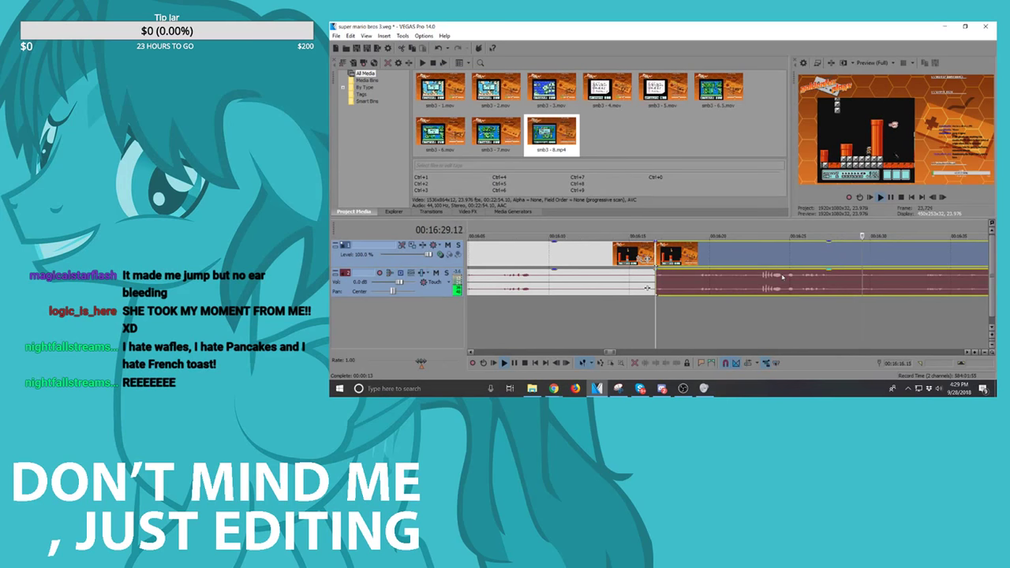
Step: Play on past the audio spike and split the clip at 00:16:30.18
{"action": "left_click", "coordinate": [881, 282]}
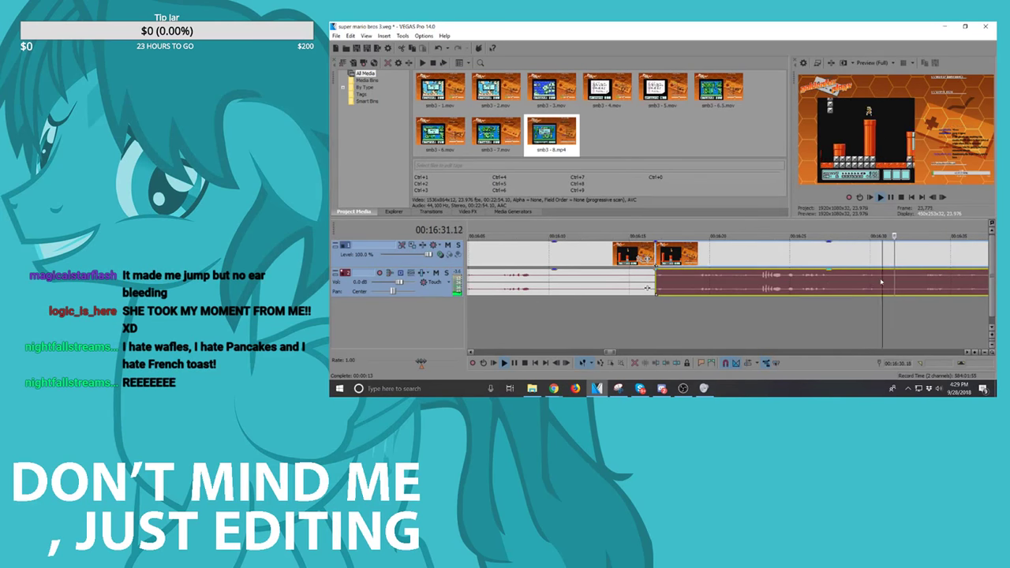
{"action": "key", "text": "s"}
{"action": "scroll", "coordinate": [879, 281], "scroll_direction": "down", "scroll_amount": 4}
{"action": "key", "text": "space"}
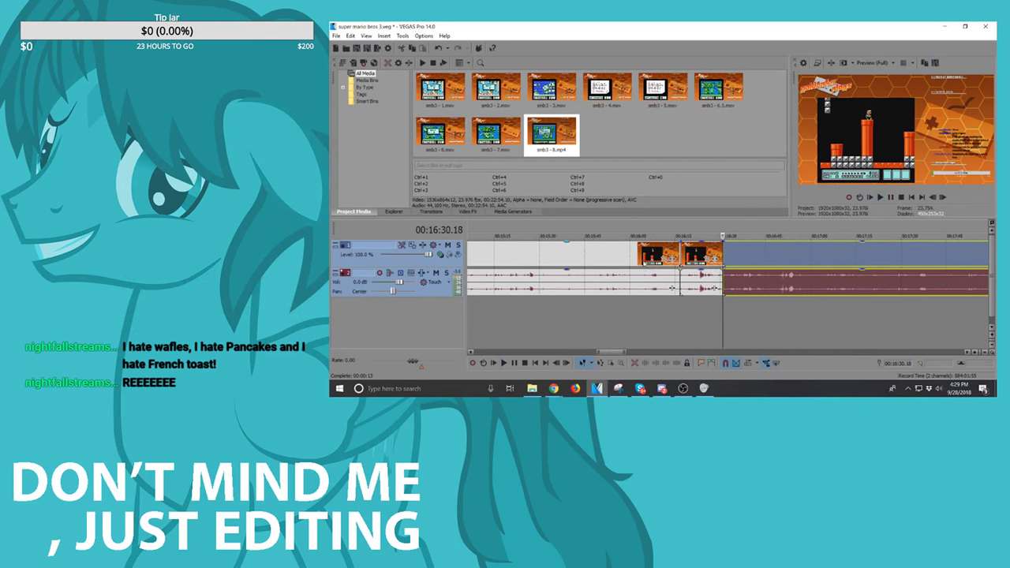
Step: Delete the unwanted footage on both sides of the 00:16:16–00:16:30 excerpt and move the short 00:19:47.11 excerpt against its end
{"action": "left_click", "coordinate": [645, 263]}
{"action": "key", "text": "Delete"}
{"action": "scroll", "coordinate": [646, 264], "scroll_direction": "down", "scroll_amount": 4}
{"action": "left_click", "coordinate": [773, 266]}
{"action": "key", "text": "Delete"}
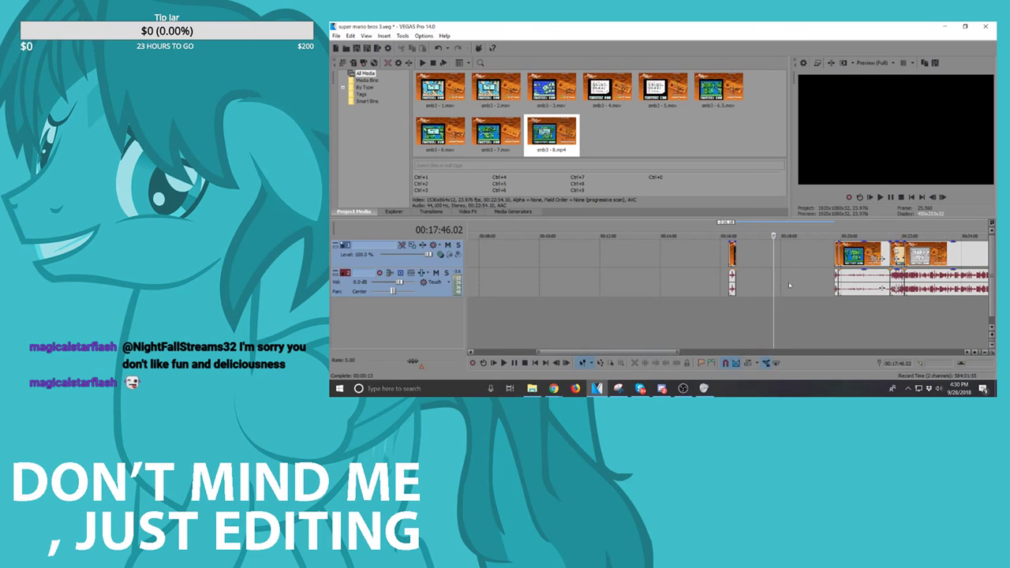
{"action": "left_click_drag", "start_coordinate": [837, 254], "coordinate": [737, 254]}
Step: Spot-check the section between 00:19:51.15 and 00:21:37.12 and delete it
{"action": "left_click", "coordinate": [868, 258]}
{"action": "key", "text": "space"}
{"action": "scroll", "coordinate": [878, 259], "scroll_direction": "up", "scroll_amount": 4}
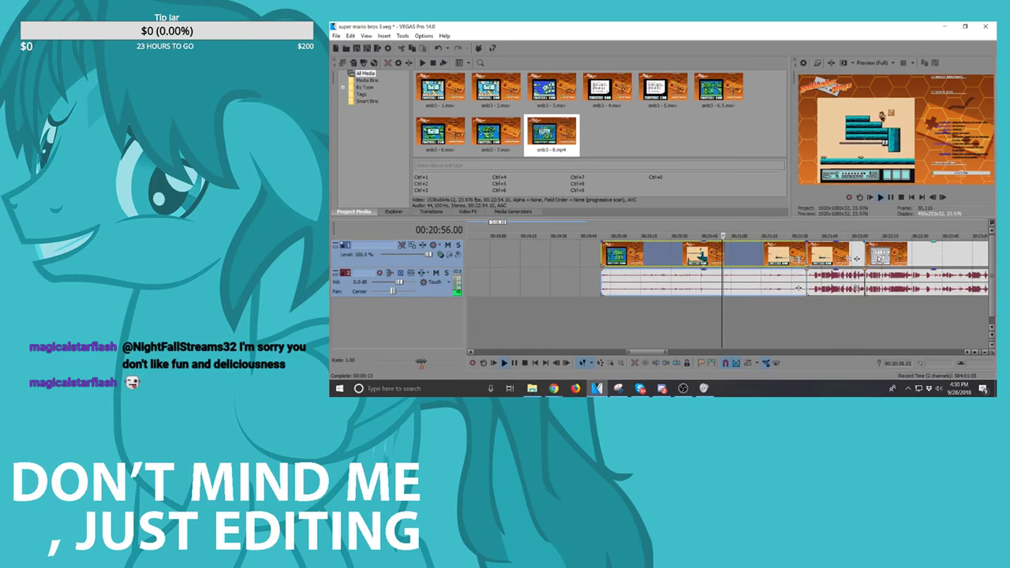
{"action": "key", "text": "space"}
{"action": "key", "text": "Delete"}
Step: Move the excerpt that starts at 00:21:37.12 back to start at 00:20:08.04, away from the remaining footage
{"action": "left_click_drag", "start_coordinate": [819, 262], "coordinate": [637, 261]}
{"action": "left_click", "coordinate": [630, 260]}
{"action": "scroll", "coordinate": [630, 259], "scroll_direction": "up", "scroll_amount": 1}
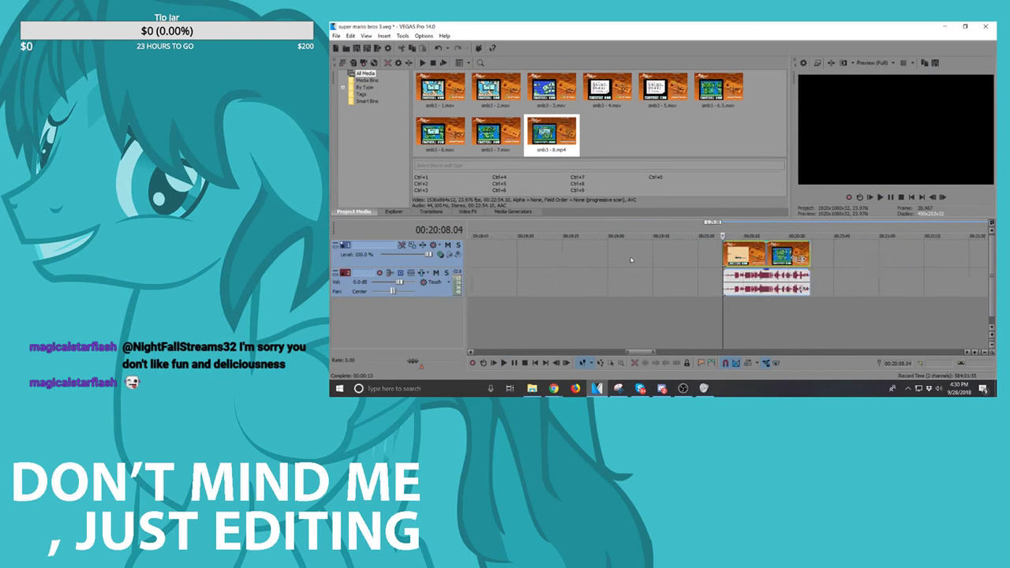
Step: Play through the moved excerpt and split it at 00:20:31.09
{"action": "scroll", "coordinate": [631, 259], "scroll_direction": "up", "scroll_amount": 2}
{"action": "key", "text": "space"}
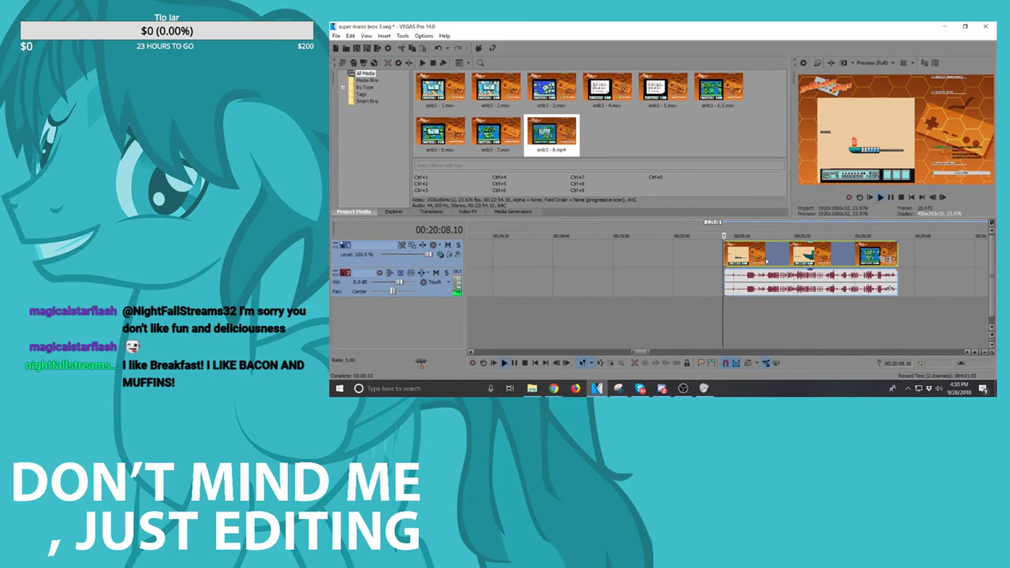
{"action": "scroll", "coordinate": [765, 261], "scroll_direction": "up", "scroll_amount": 2}
{"action": "scroll", "coordinate": [860, 275], "scroll_direction": "down", "scroll_amount": 2}
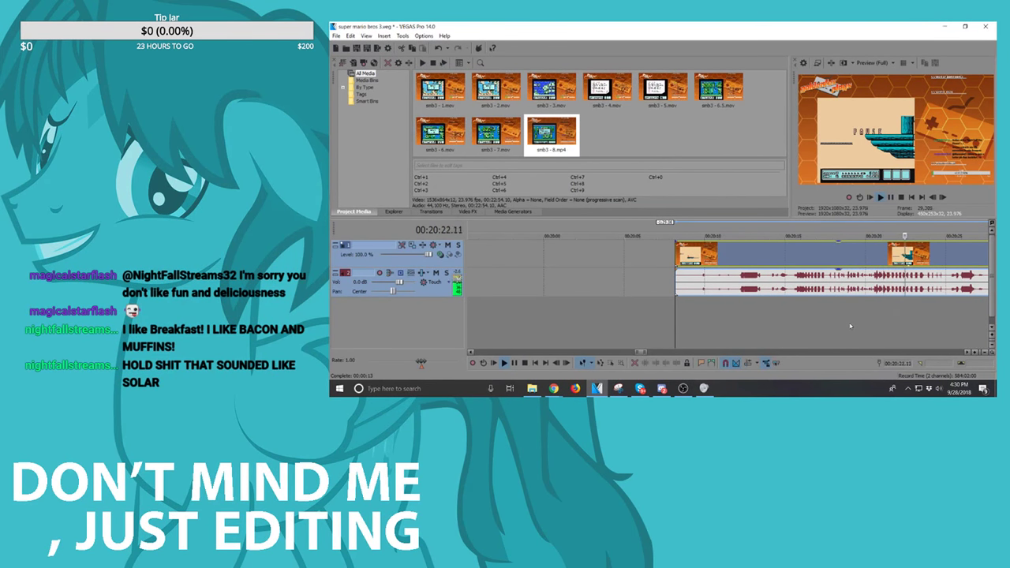
{"action": "scroll", "coordinate": [874, 318], "scroll_direction": "down", "scroll_amount": 3}
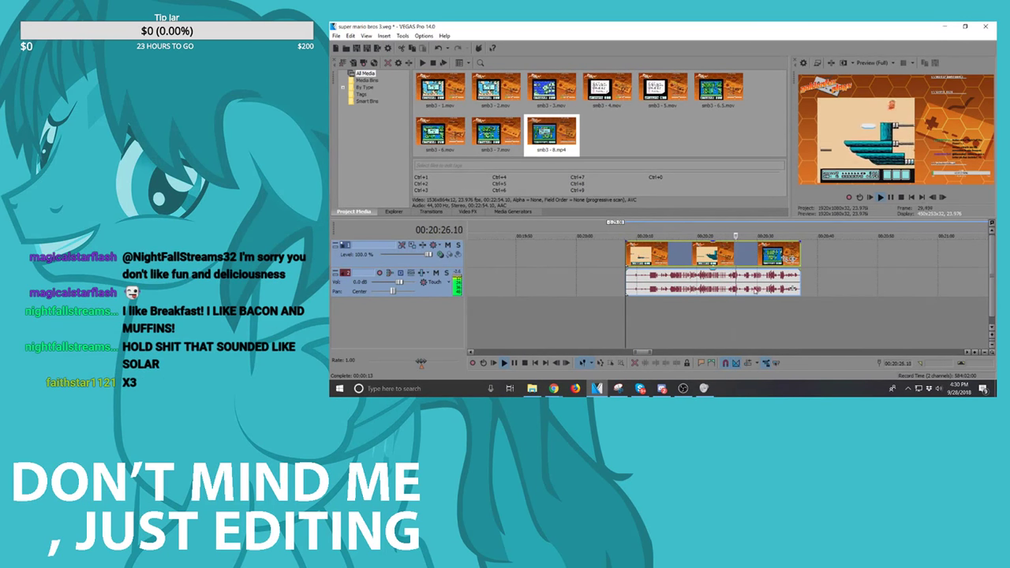
{"action": "scroll", "coordinate": [756, 290], "scroll_direction": "up", "scroll_amount": 3}
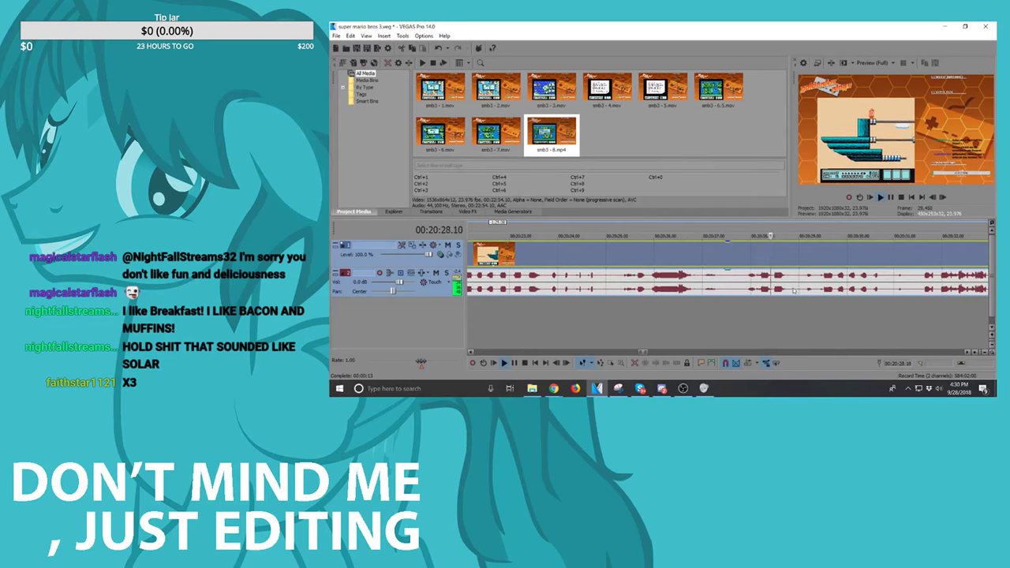
{"action": "scroll", "coordinate": [789, 292], "scroll_direction": "down", "scroll_amount": 2}
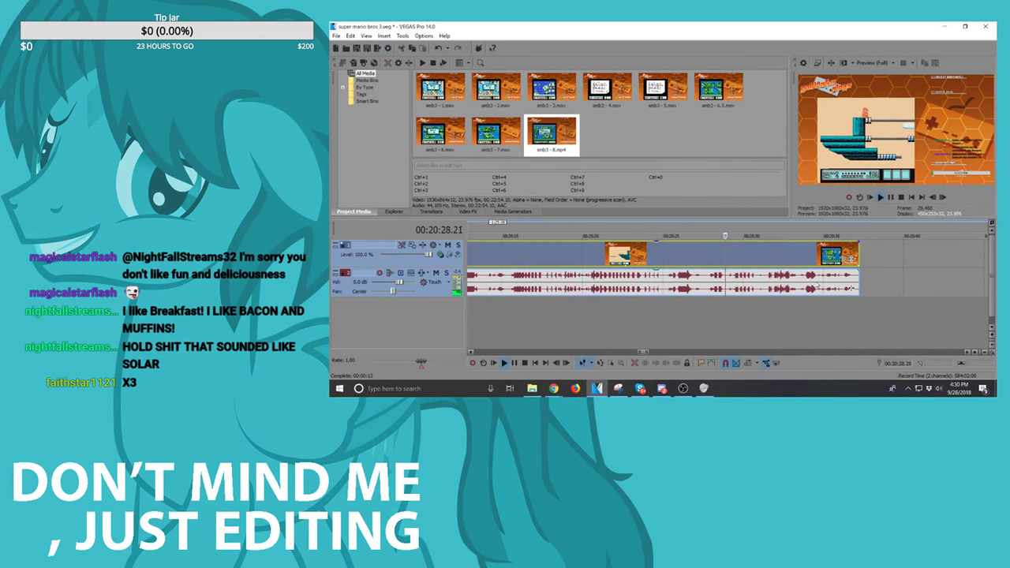
{"action": "left_click", "coordinate": [766, 282]}
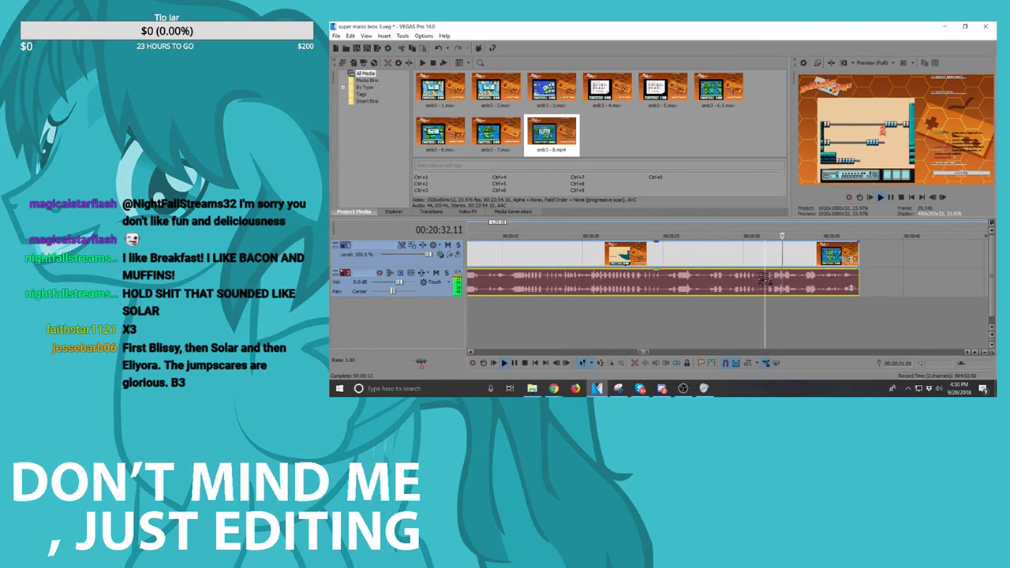
{"action": "key", "text": "space"}
{"action": "key", "text": "s"}
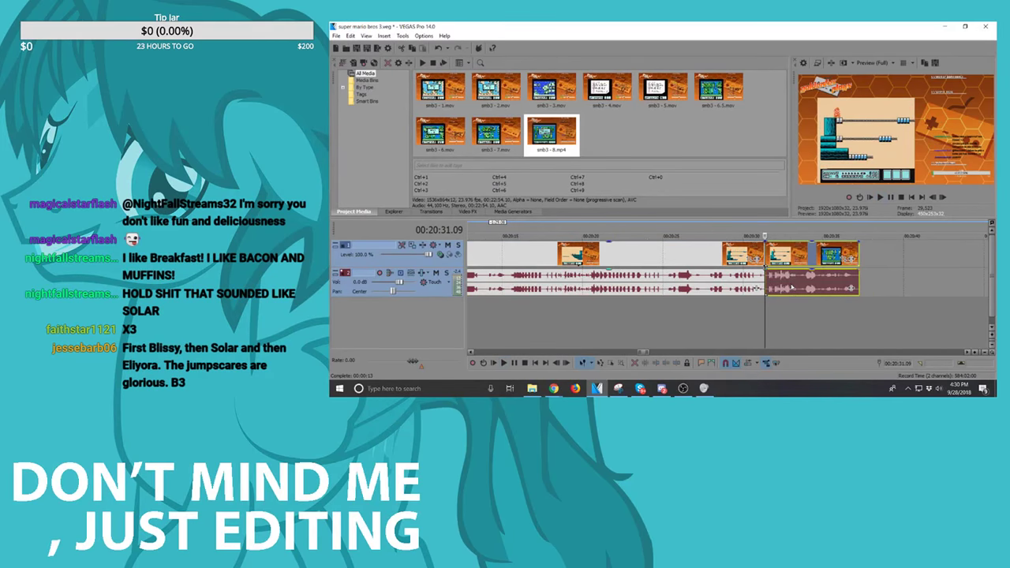
Step: Delete the excerpt's tail after 00:20:31.09 and join the excerpt to the end of the two clips near 00:16:30
{"action": "key", "text": "Delete"}
{"action": "scroll", "coordinate": [799, 286], "scroll_direction": "down", "scroll_amount": 4}
{"action": "left_click_drag", "start_coordinate": [668, 258], "coordinate": [398, 255]}
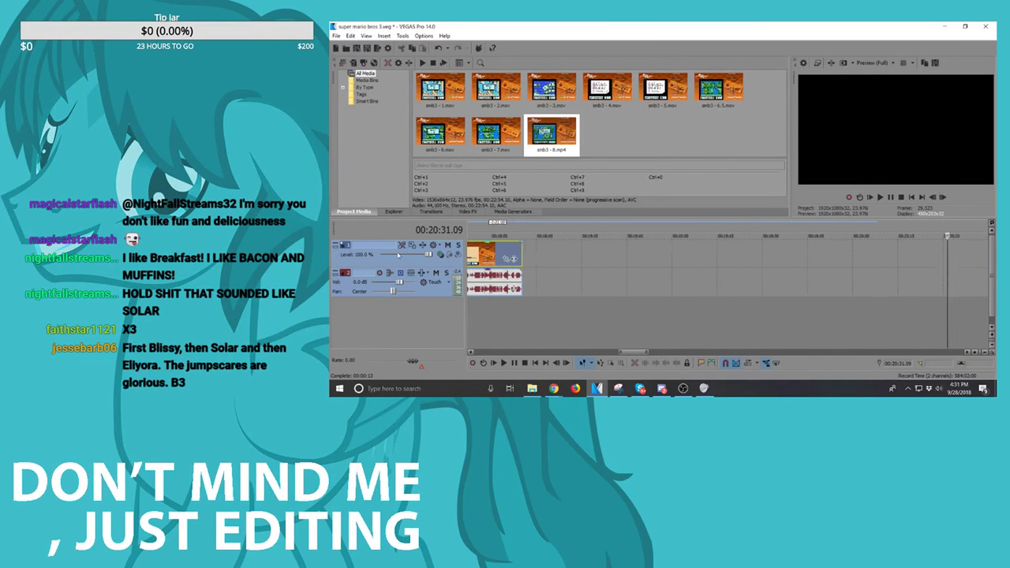
{"action": "scroll", "coordinate": [735, 255], "scroll_direction": "up", "scroll_amount": 5}
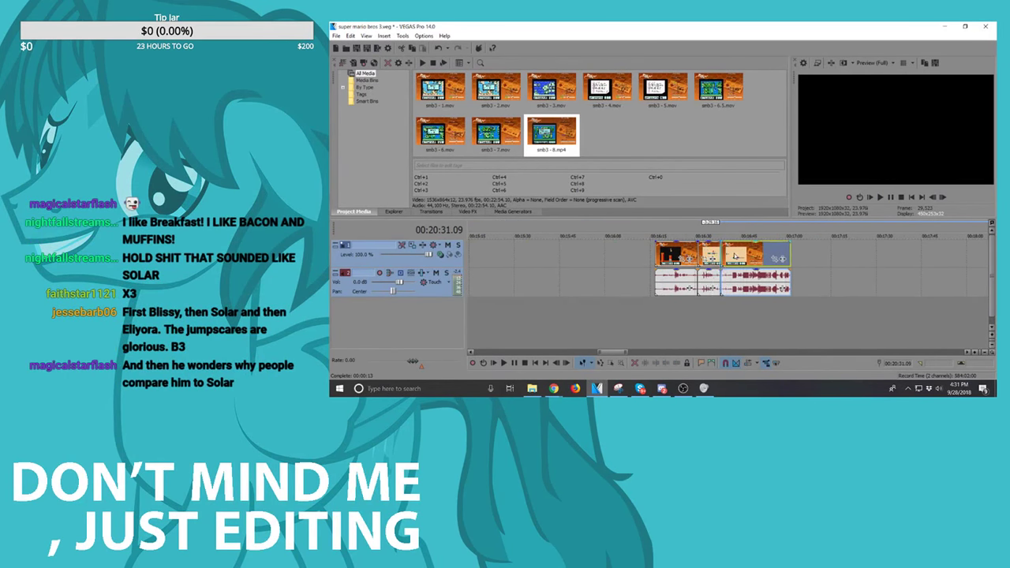
Step: Move the three joined excerpts together to the end of the assembled highlights, just past 00:07:00
{"action": "left_click", "coordinate": [676, 252]}
{"action": "scroll", "coordinate": [732, 254], "scroll_direction": "down", "scroll_amount": 3}
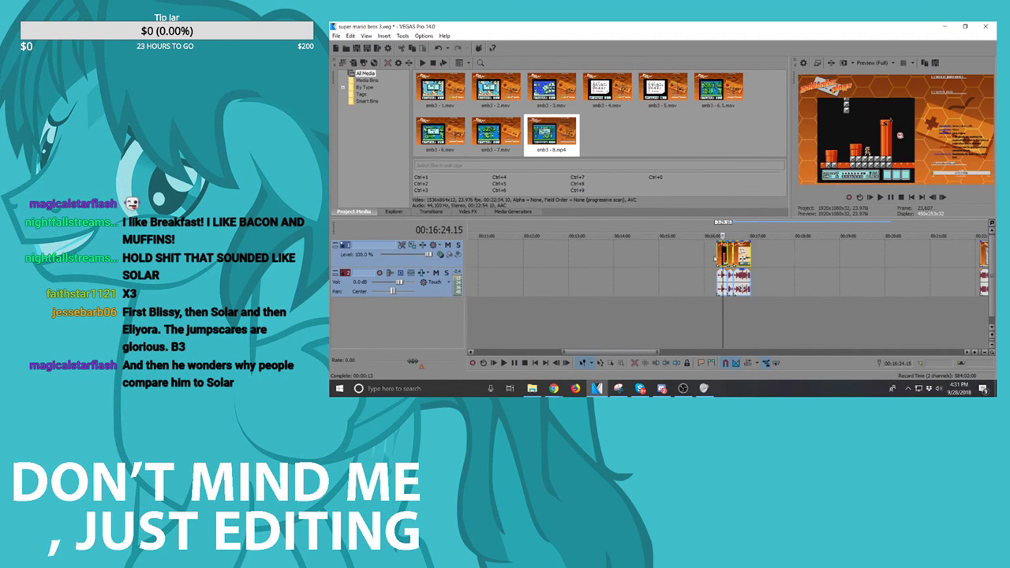
{"action": "left_click_drag", "start_coordinate": [735, 255], "coordinate": [804, 261]}
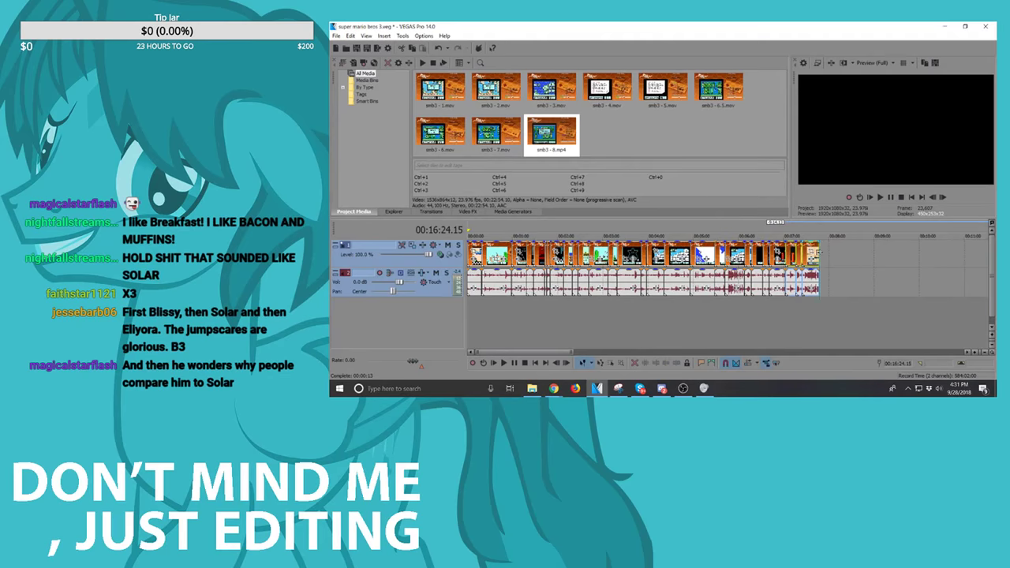
Step: Move the remaining uncut smb3 - 8 footage closer to the highlights, starting at about 00:08:57
{"action": "left_click", "coordinate": [825, 254]}
{"action": "scroll", "coordinate": [825, 255], "scroll_direction": "down", "scroll_amount": 4}
{"action": "left_click_drag", "start_coordinate": [716, 258], "coordinate": [601, 258]}
Step: Play the remaining footage from its start and sample it around 00:13:48
{"action": "key", "text": "space"}
{"action": "scroll", "coordinate": [542, 249], "scroll_direction": "up", "scroll_amount": 3}
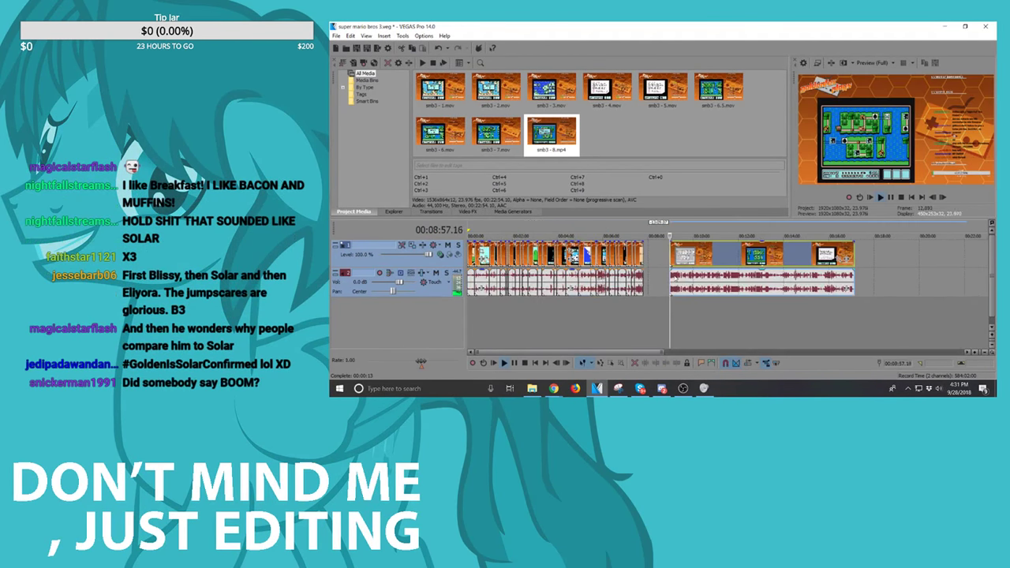
{"action": "scroll", "coordinate": [542, 249], "scroll_direction": "down", "scroll_amount": 1}
{"action": "left_click", "coordinate": [779, 264]}
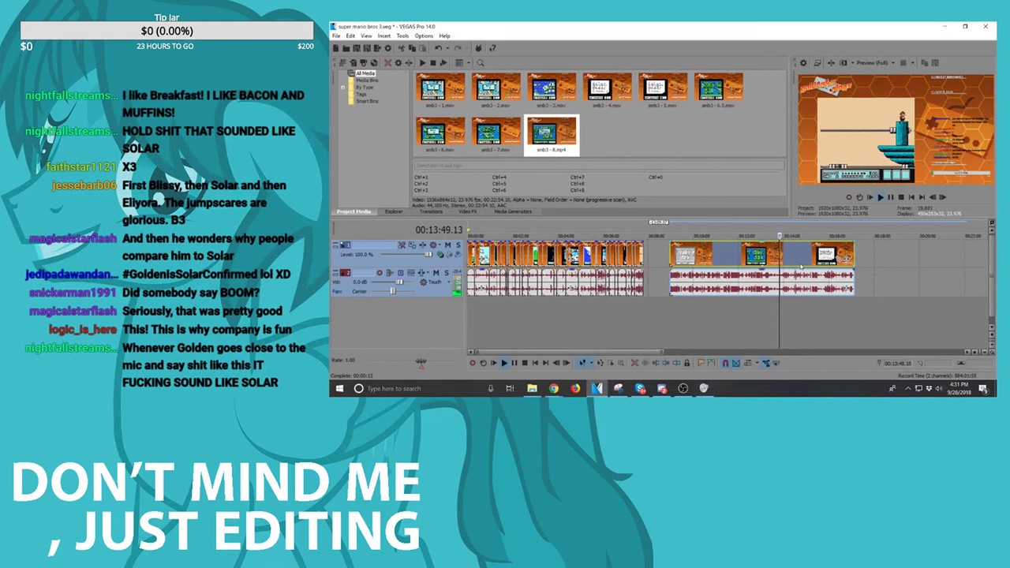
{"action": "key", "text": "space"}
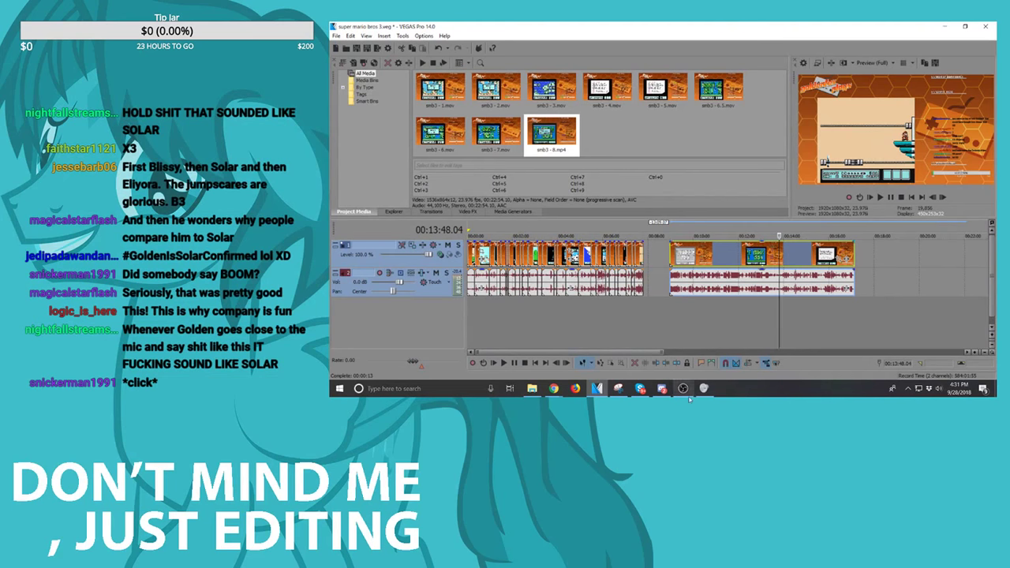
Step: Switch to Discord, open the fanart-storage channel, view the "WABOOM" sketch enlarged and close it again
{"action": "left_click", "coordinate": [661, 388]}
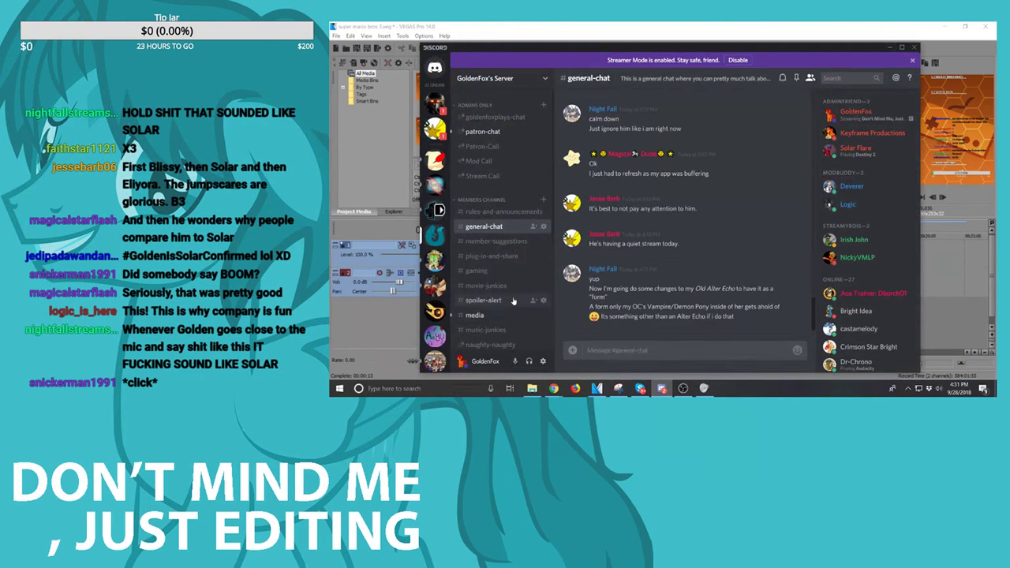
{"action": "scroll", "coordinate": [505, 300], "scroll_direction": "down", "scroll_amount": 3}
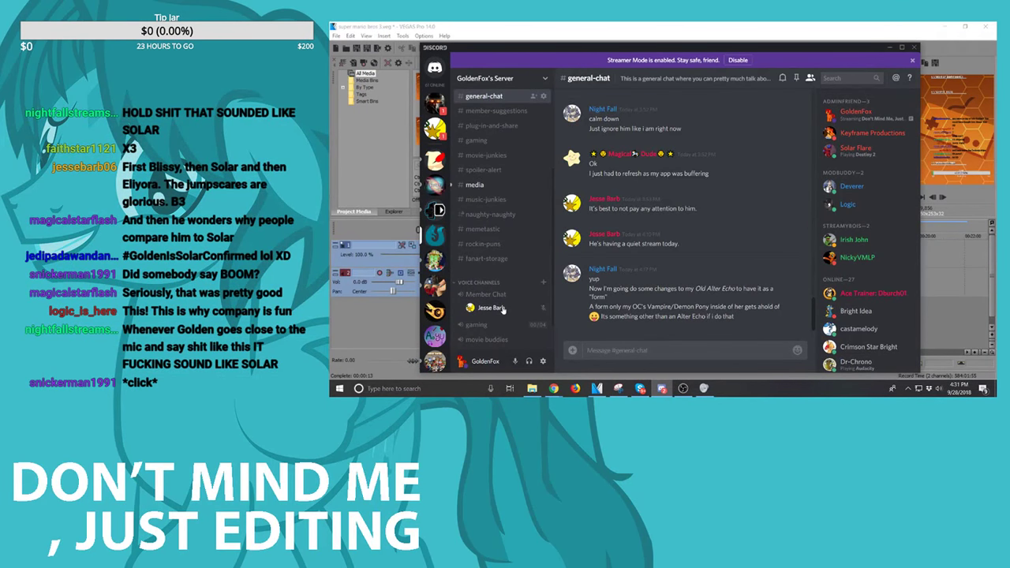
{"action": "scroll", "coordinate": [485, 268], "scroll_direction": "up", "scroll_amount": 3}
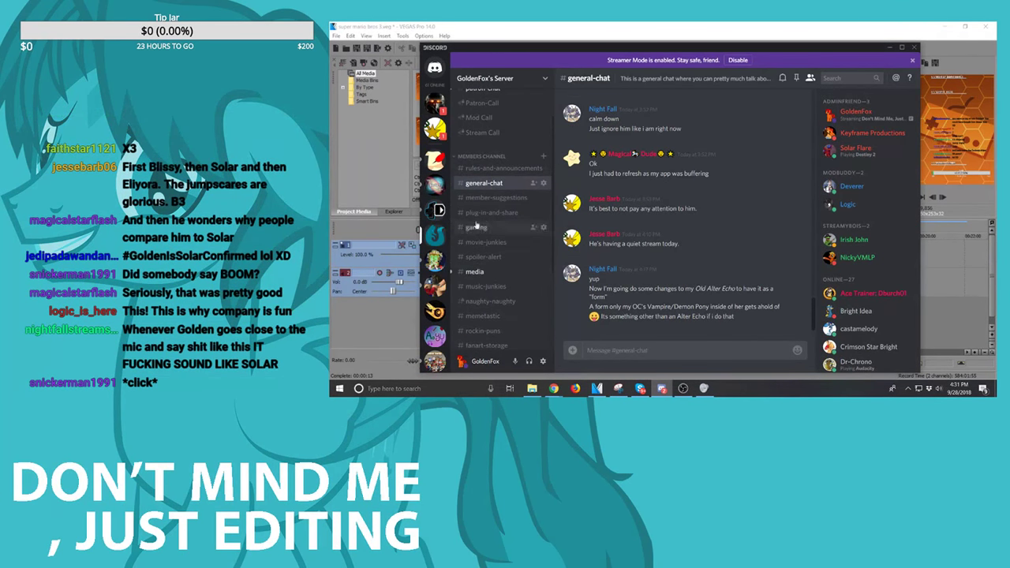
{"action": "left_click", "coordinate": [485, 345]}
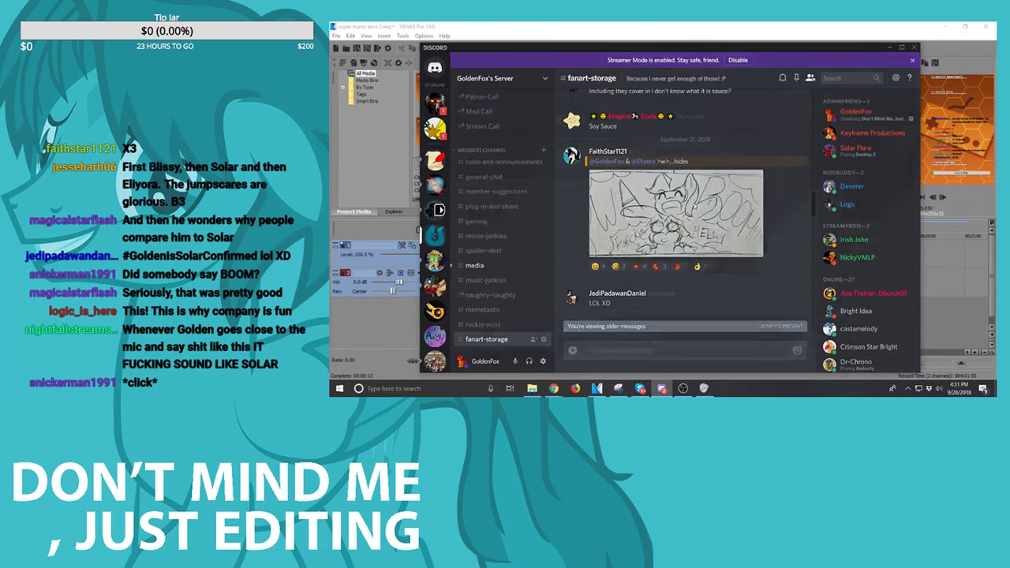
{"action": "left_click", "coordinate": [675, 213]}
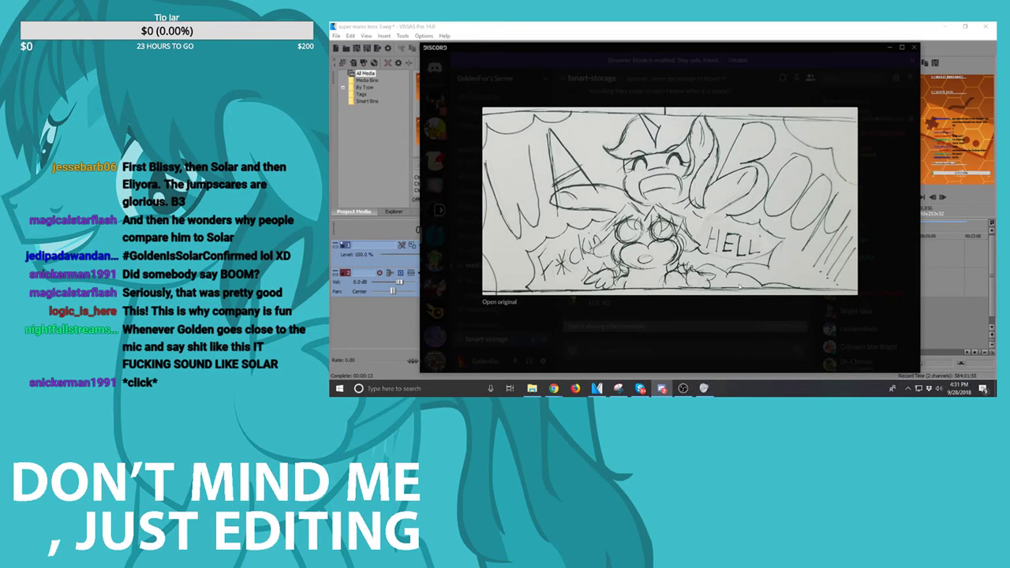
{"action": "left_click", "coordinate": [734, 321]}
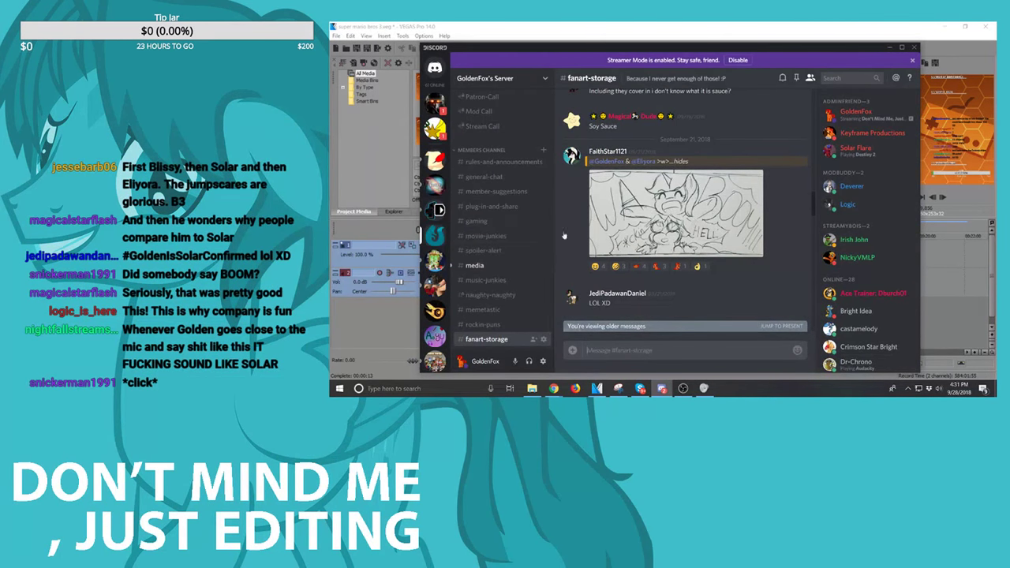
Step: Switch to OBS Studio, toggle the visibility of the Screencap Capture source, send the scene live with Transition, and return to VEGAS Pro
{"action": "left_click", "coordinate": [757, 24]}
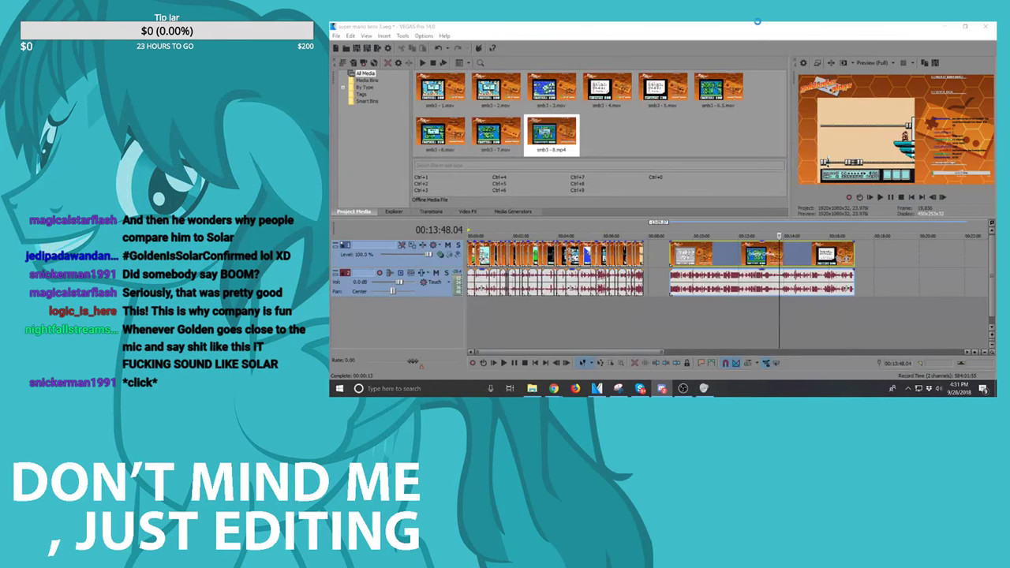
{"action": "left_click", "coordinate": [683, 388]}
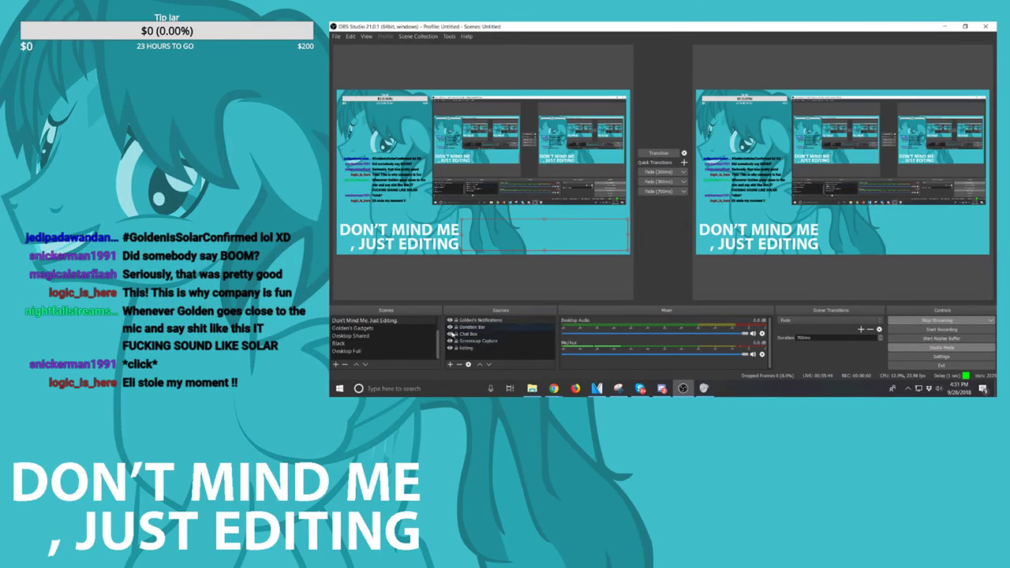
{"action": "left_click", "coordinate": [450, 341]}
{"action": "left_click", "coordinate": [660, 153]}
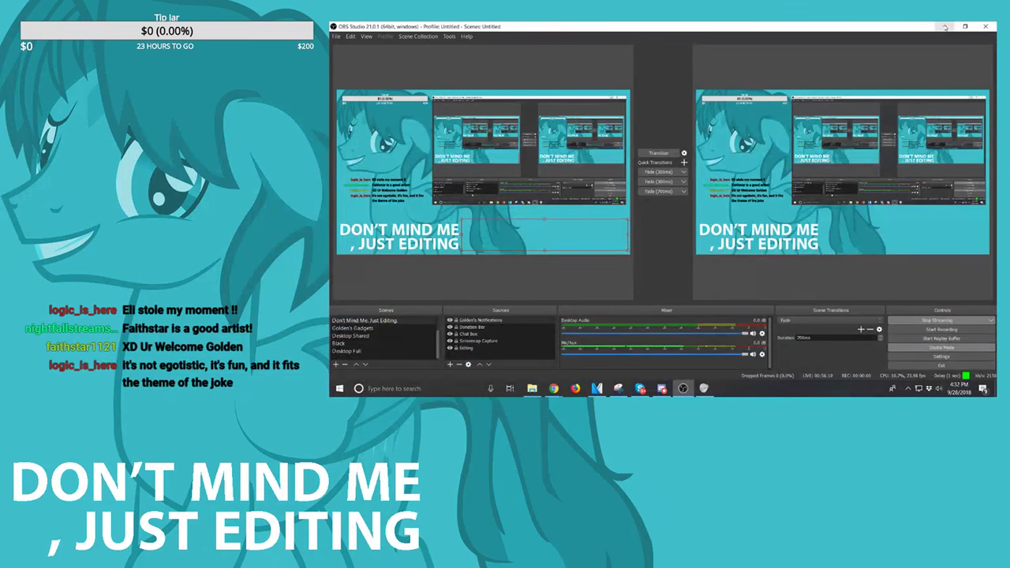
{"action": "left_click", "coordinate": [944, 27]}
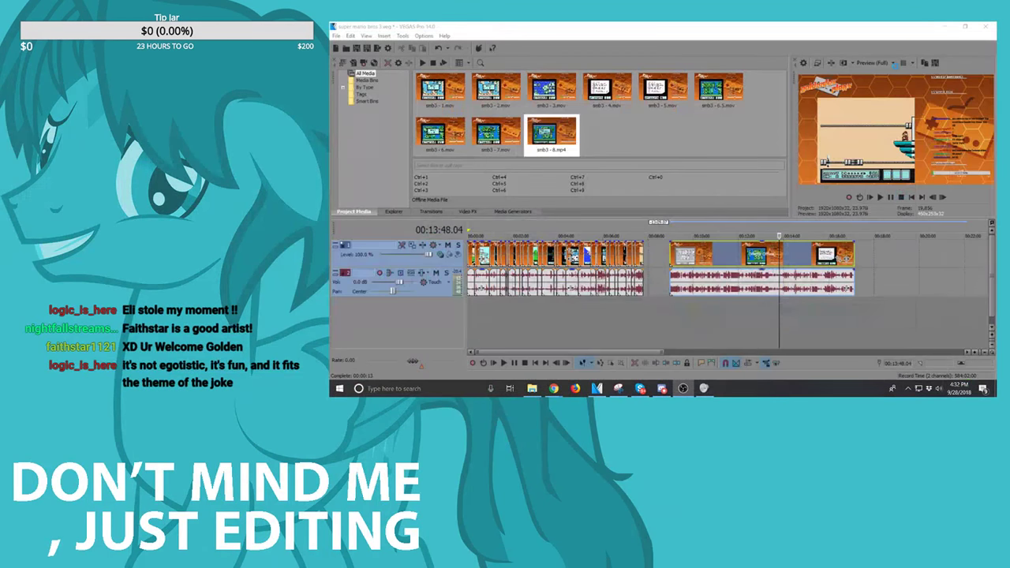
Step: Play the remaining smb3 - 8 footage from 00:13:48 and sample it around 00:14:03 and 00:14:27
{"action": "mouse_move", "coordinate": [634, 396]}
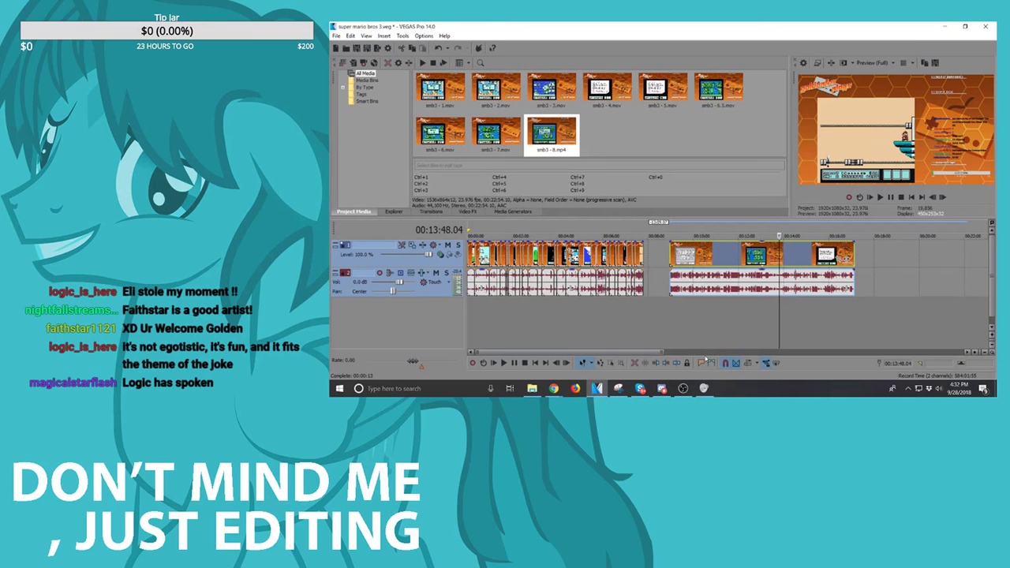
{"action": "scroll", "coordinate": [751, 284], "scroll_direction": "up", "scroll_amount": 3}
{"action": "key", "text": "space"}
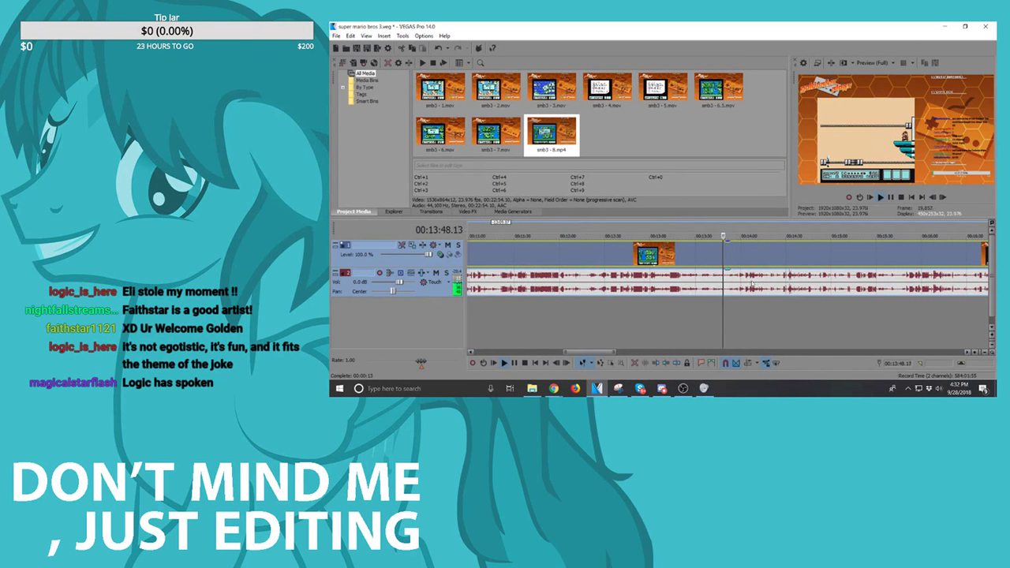
{"action": "left_click", "coordinate": [746, 282]}
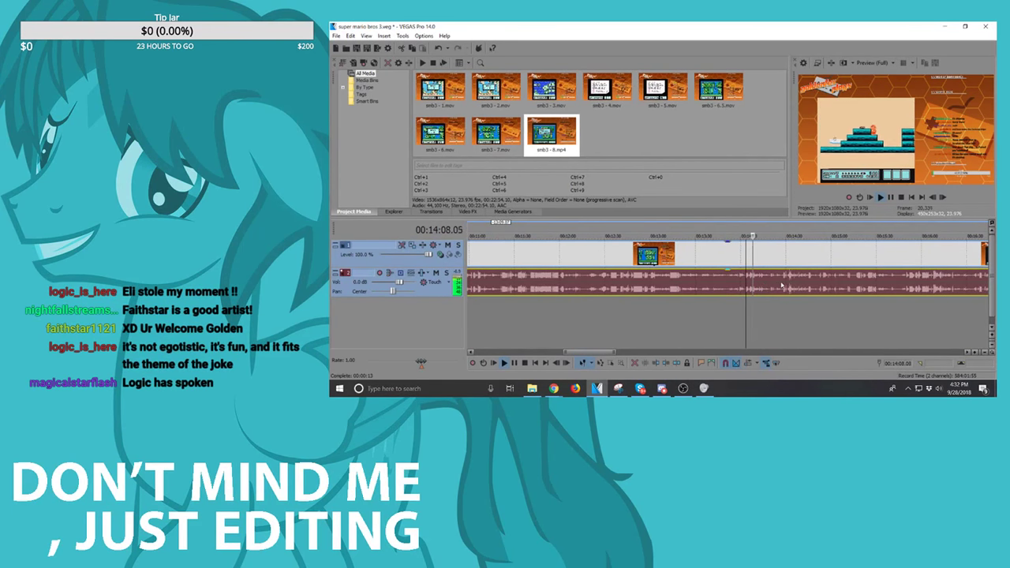
{"action": "left_click", "coordinate": [782, 285]}
{"action": "key", "text": "space"}
{"action": "scroll", "coordinate": [799, 296], "scroll_direction": "up", "scroll_amount": 1}
{"action": "scroll", "coordinate": [798, 294], "scroll_direction": "up", "scroll_amount": 2}
{"action": "key", "text": "space"}
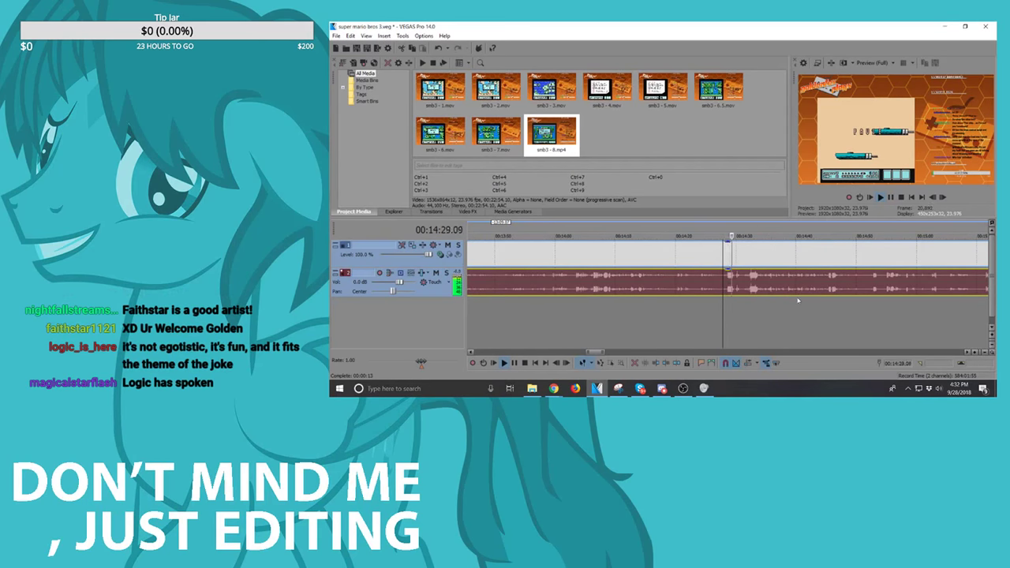
{"action": "key", "text": "n"}
{"action": "key", "text": "space"}
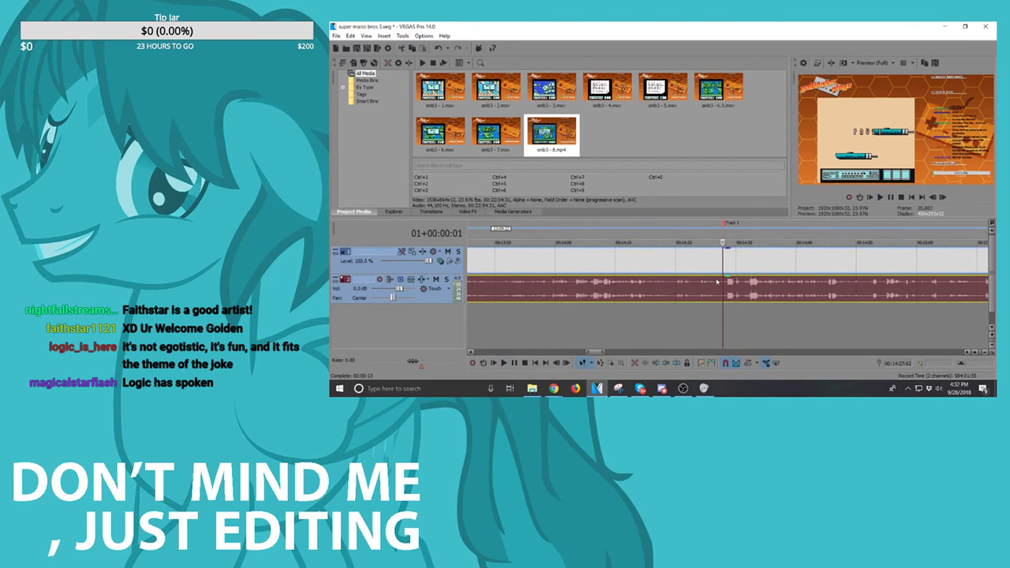
{"action": "key", "text": "ctrl+z"}
Step: Replay the footage around the game's pause and split it at 00:14:22.11 to mark the excerpt's start
{"action": "left_click", "coordinate": [700, 280]}
{"action": "key", "text": "space"}
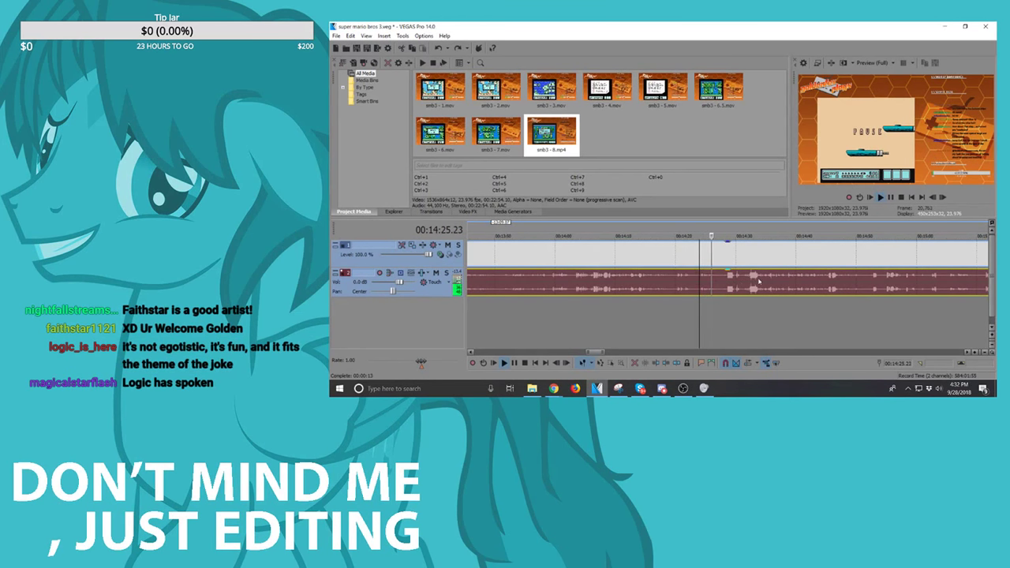
{"action": "scroll", "coordinate": [699, 281], "scroll_direction": "up", "scroll_amount": 2}
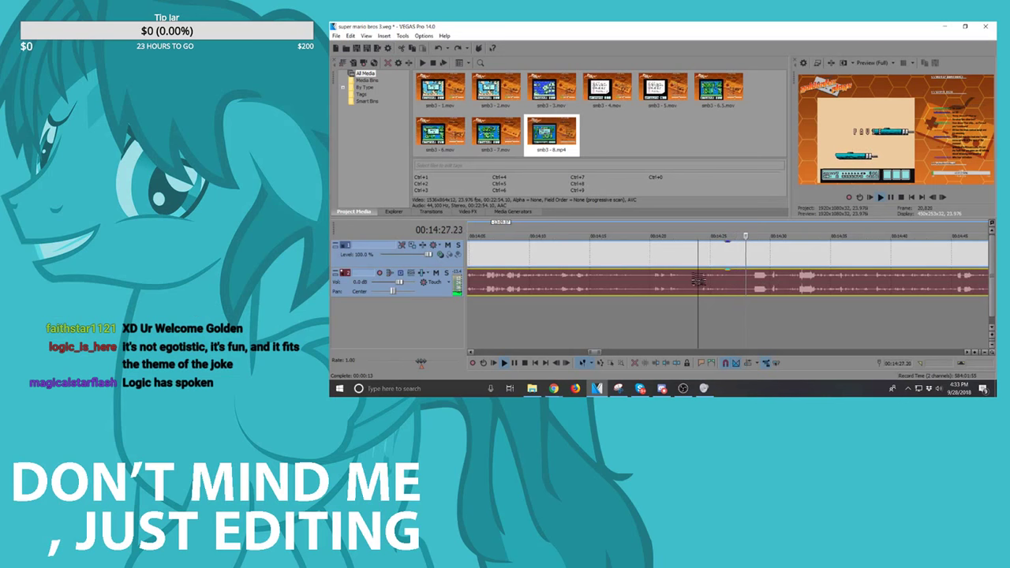
{"action": "key", "text": "space"}
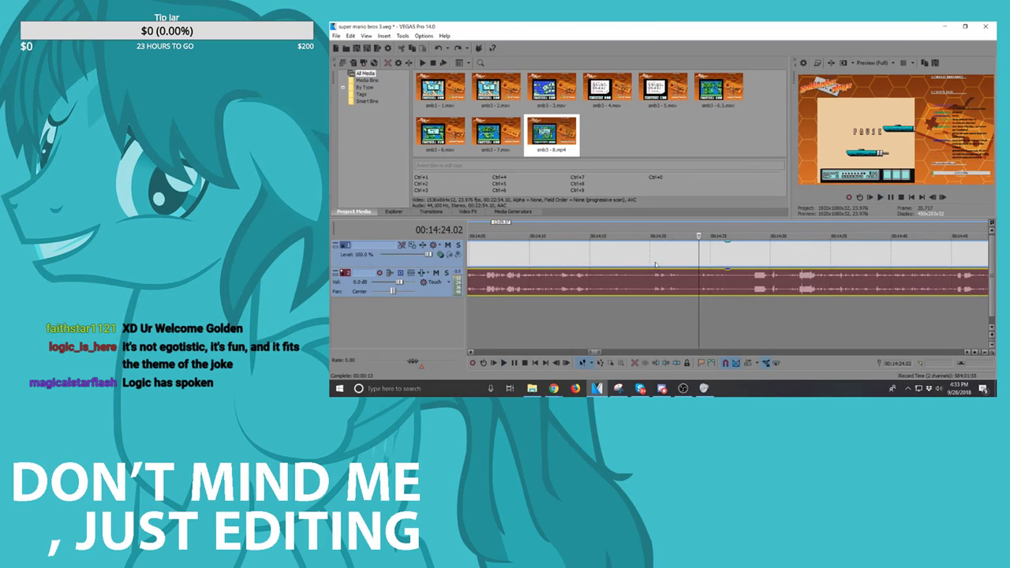
{"action": "left_click", "coordinate": [655, 265]}
{"action": "key", "text": "space"}
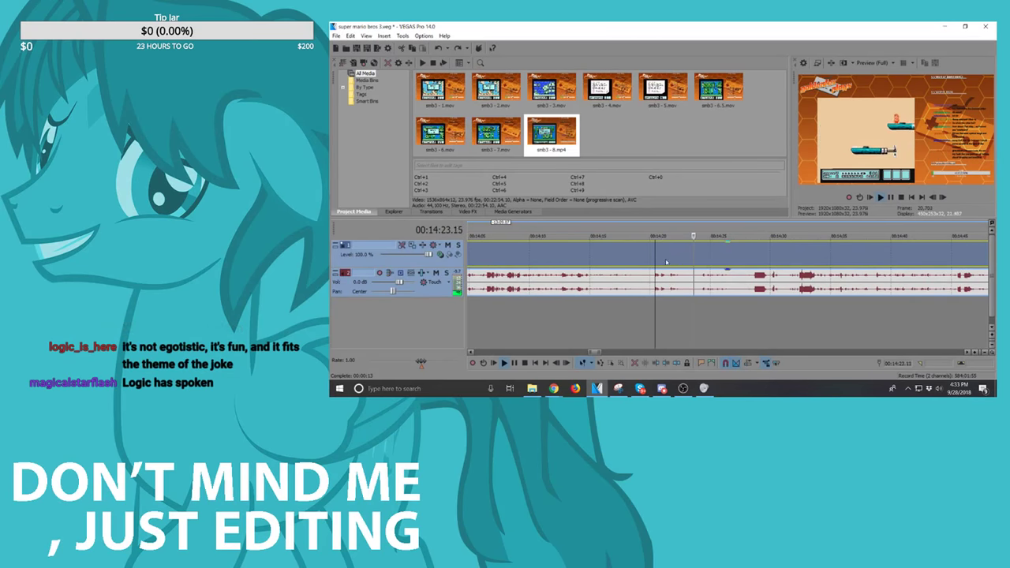
{"action": "left_click", "coordinate": [677, 261]}
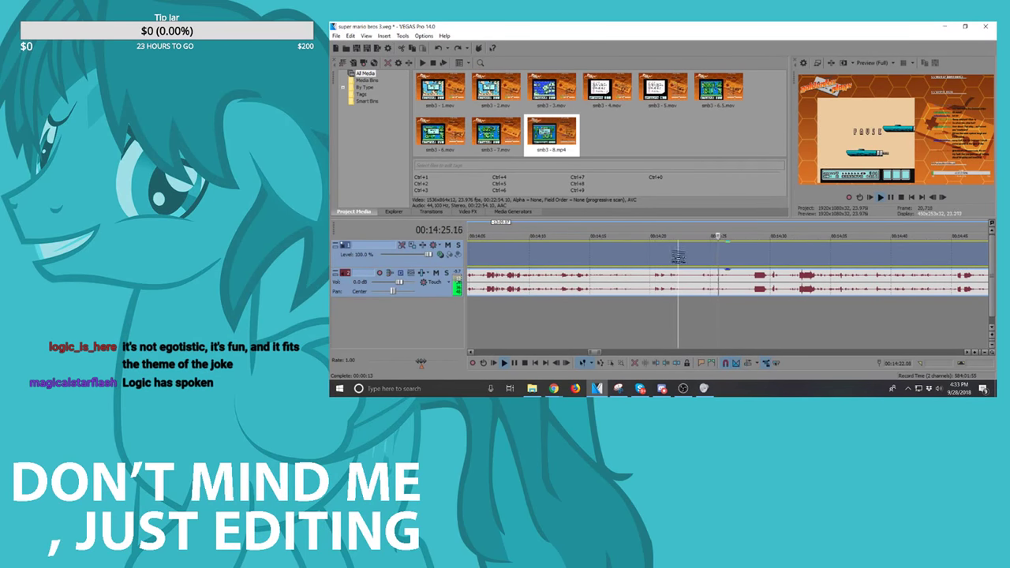
{"action": "key", "text": "s"}
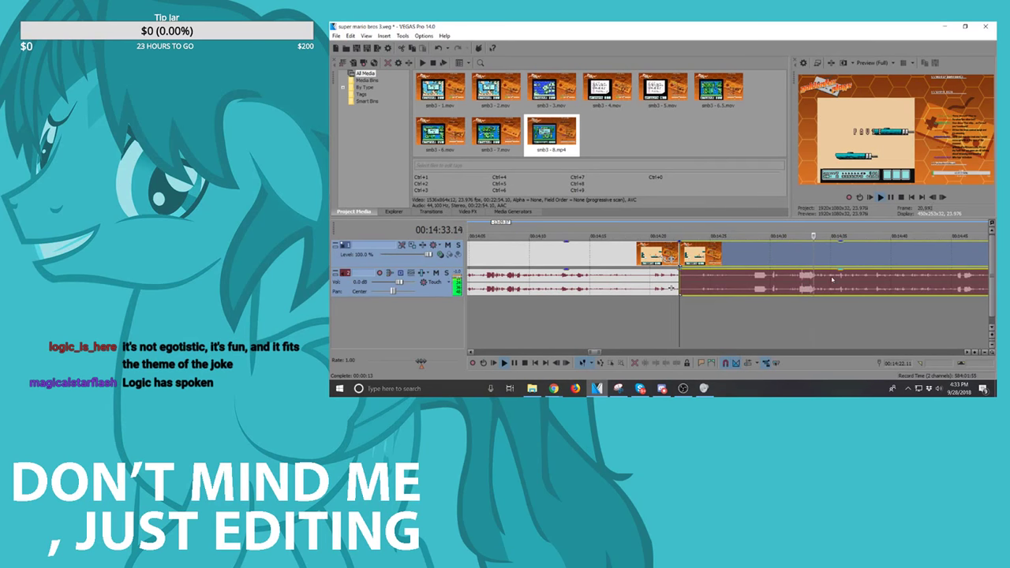
Step: Split the footage again at 00:14:54.03 and delete the unused section before the 00:14:22 cut
{"action": "scroll", "coordinate": [849, 284], "scroll_direction": "up", "scroll_amount": 2}
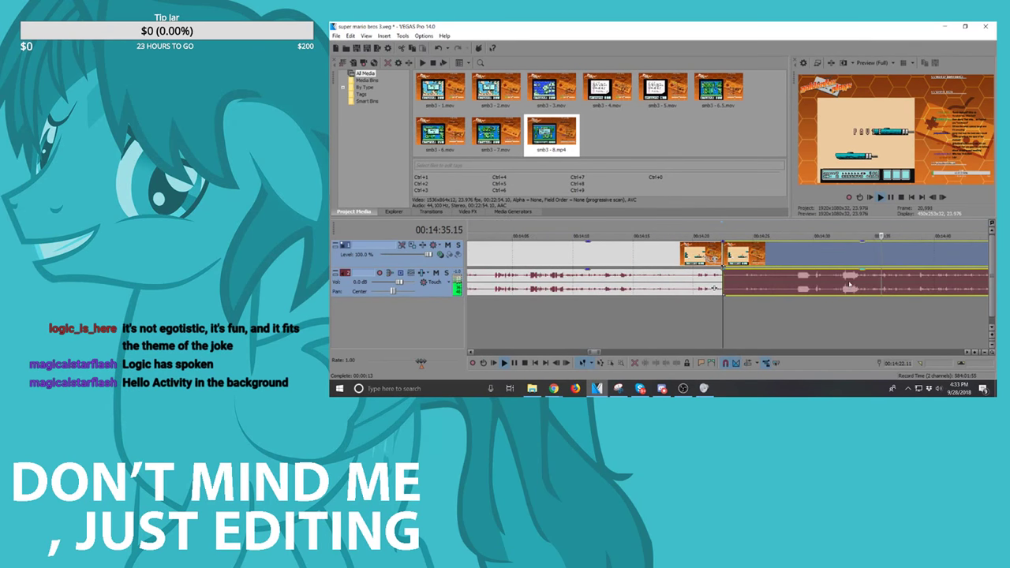
{"action": "key", "text": "Return"}
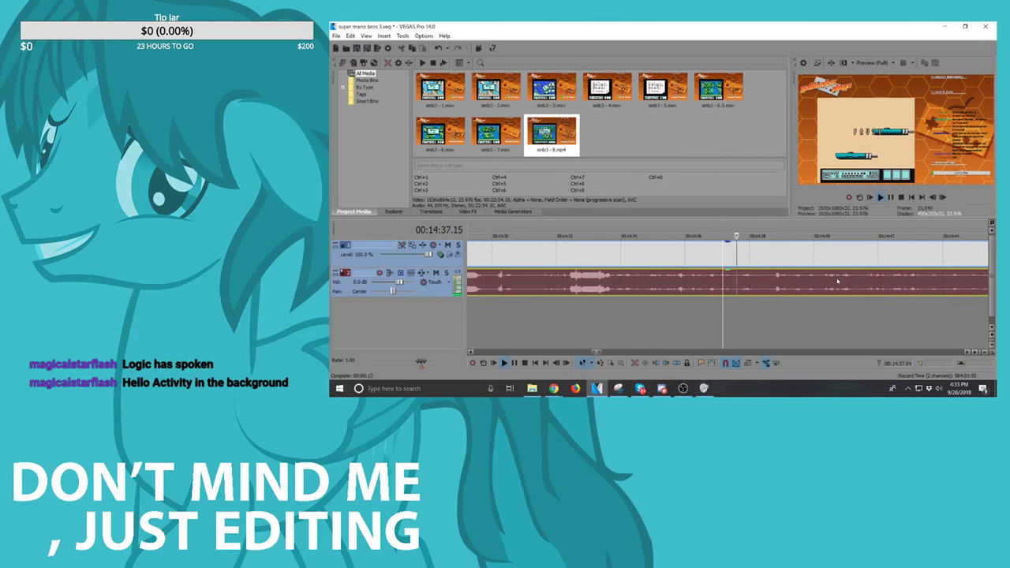
{"action": "scroll", "coordinate": [835, 287], "scroll_direction": "down", "scroll_amount": 2}
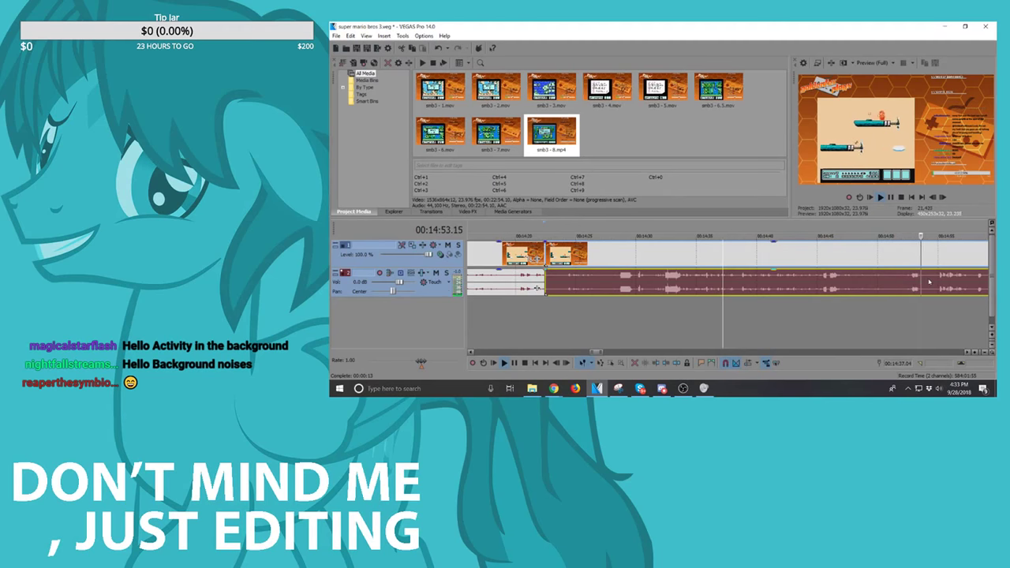
{"action": "key", "text": "s"}
{"action": "scroll", "coordinate": [864, 291], "scroll_direction": "down", "scroll_amount": 2}
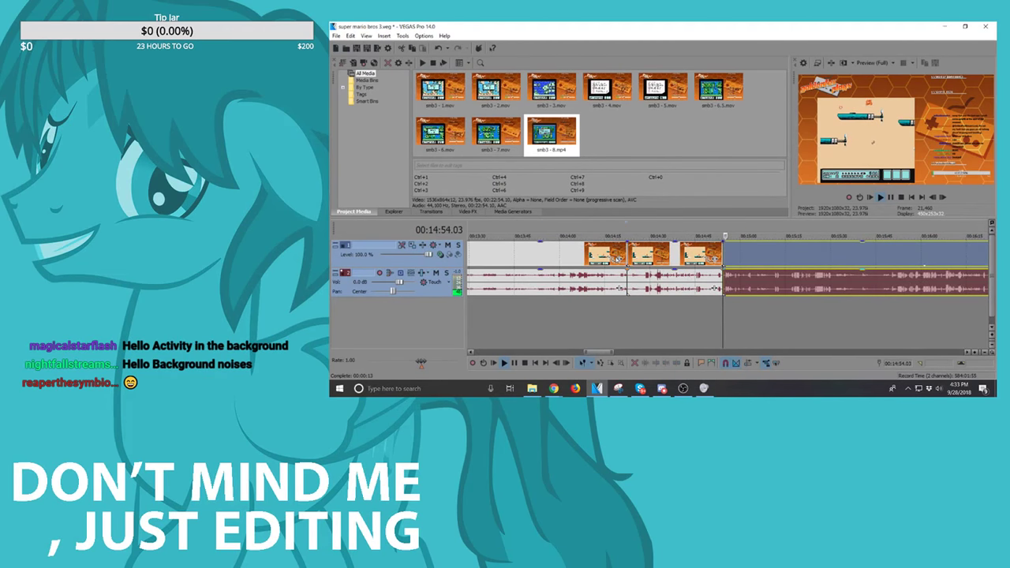
{"action": "key", "text": "space"}
{"action": "key", "text": "Delete"}
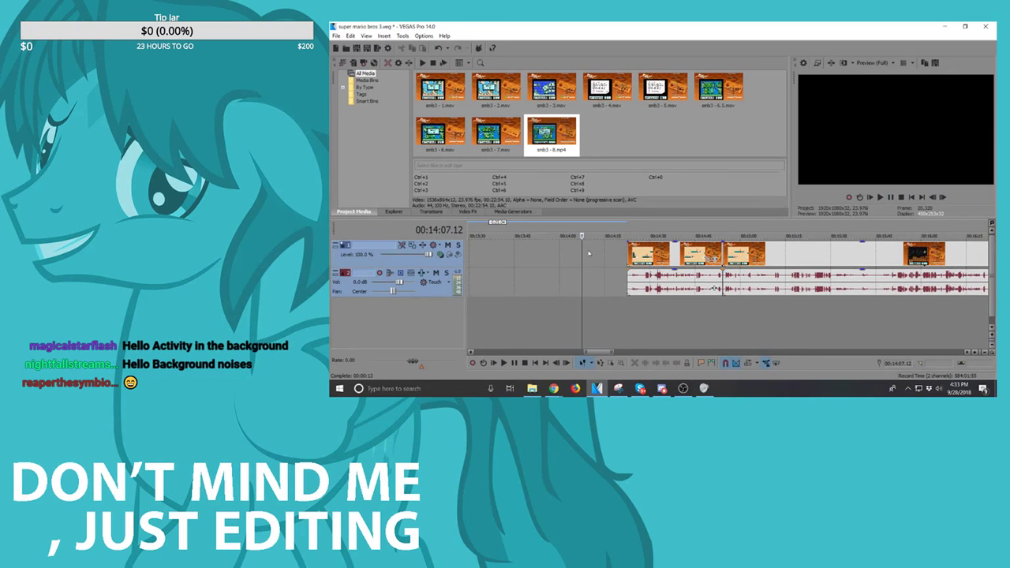
Step: Move the new excerpt onto the end of the assembled highlights and the remaining footage up to start at about 00:08:50
{"action": "scroll", "coordinate": [588, 252], "scroll_direction": "down", "scroll_amount": 5}
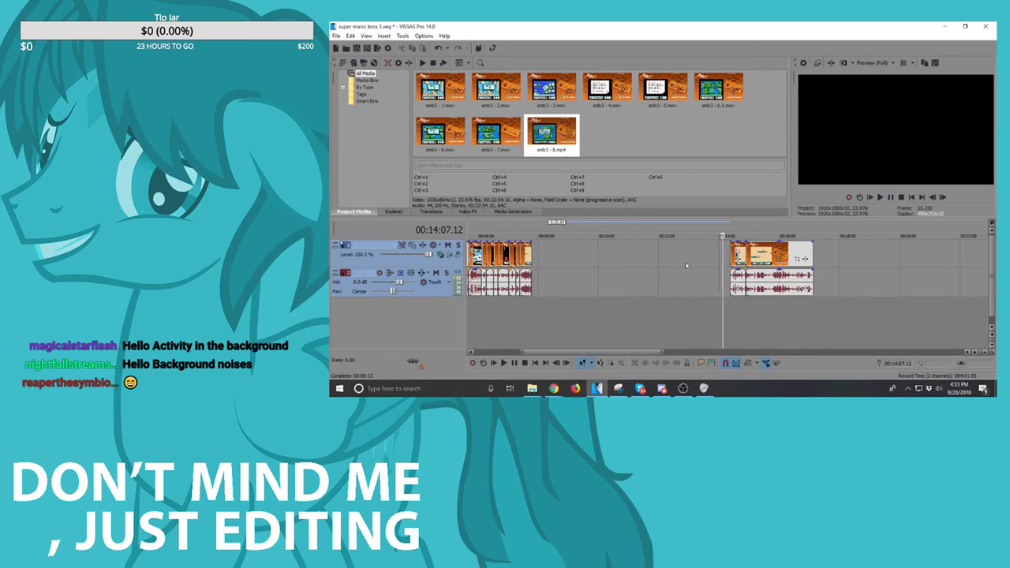
{"action": "left_click_drag", "start_coordinate": [553, 254], "coordinate": [536, 254]}
{"action": "left_click_drag", "start_coordinate": [803, 257], "coordinate": [620, 259]}
{"action": "left_click", "coordinate": [565, 253]}
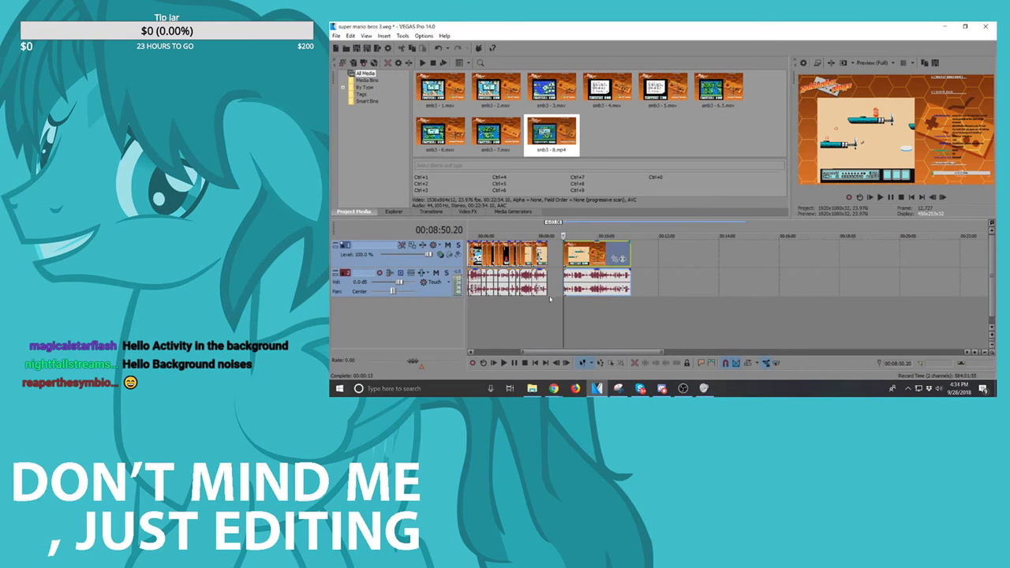
Step: Sample the remaining footage by playing it from about 00:09:14 and 00:09:52
{"action": "scroll", "coordinate": [586, 270], "scroll_direction": "up", "scroll_amount": 3}
{"action": "scroll", "coordinate": [626, 266], "scroll_direction": "up", "scroll_amount": 2}
{"action": "left_click", "coordinate": [815, 261]}
{"action": "key", "text": "space"}
{"action": "scroll", "coordinate": [792, 257], "scroll_direction": "down", "scroll_amount": 2}
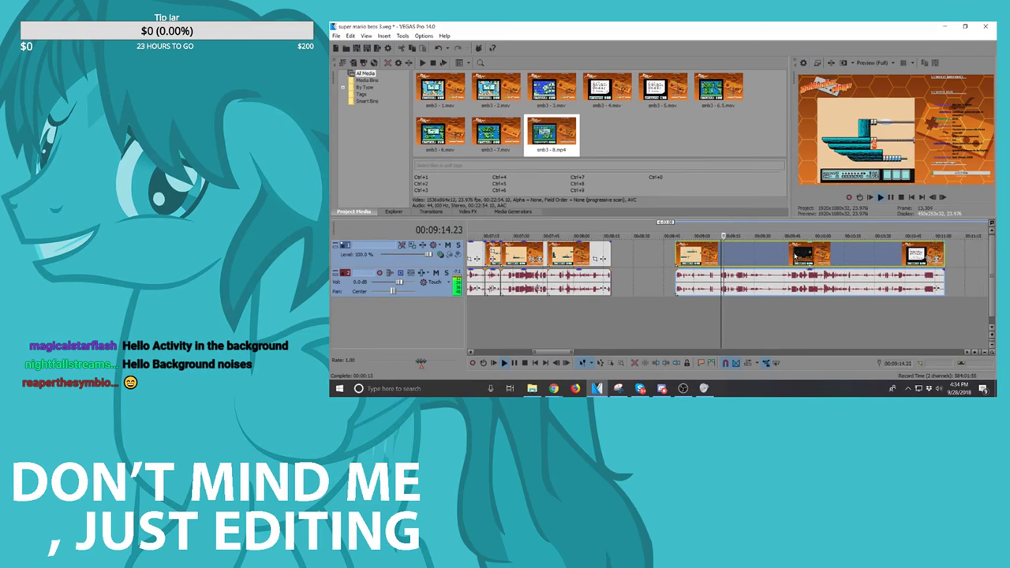
{"action": "left_click", "coordinate": [791, 254]}
{"action": "scroll", "coordinate": [791, 255], "scroll_direction": "up", "scroll_amount": 2}
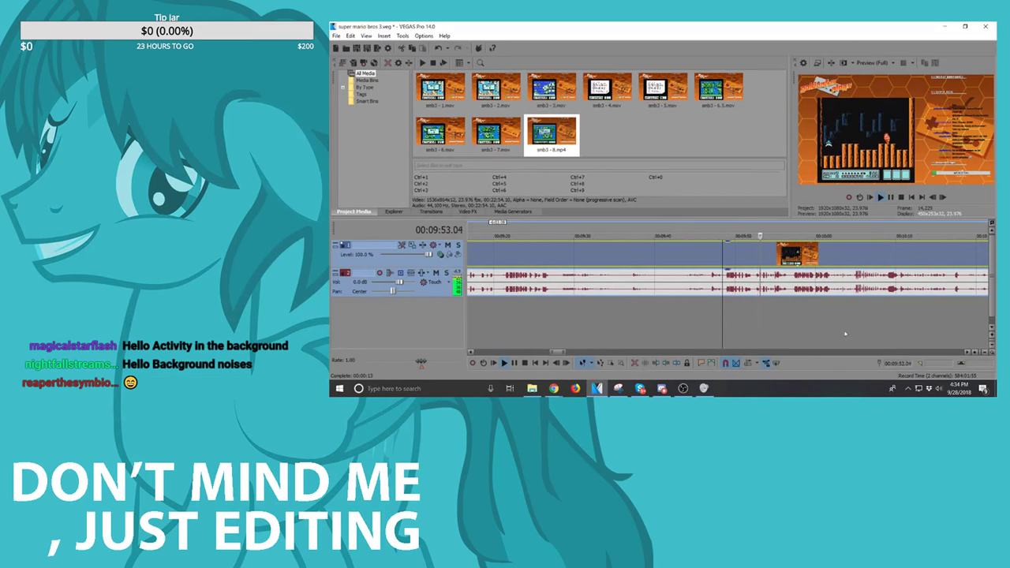
Step: Replay the castle scene between about 00:10:00 and 00:10:03 to find where the excerpt should start
{"action": "scroll", "coordinate": [853, 314], "scroll_direction": "down", "scroll_amount": 3}
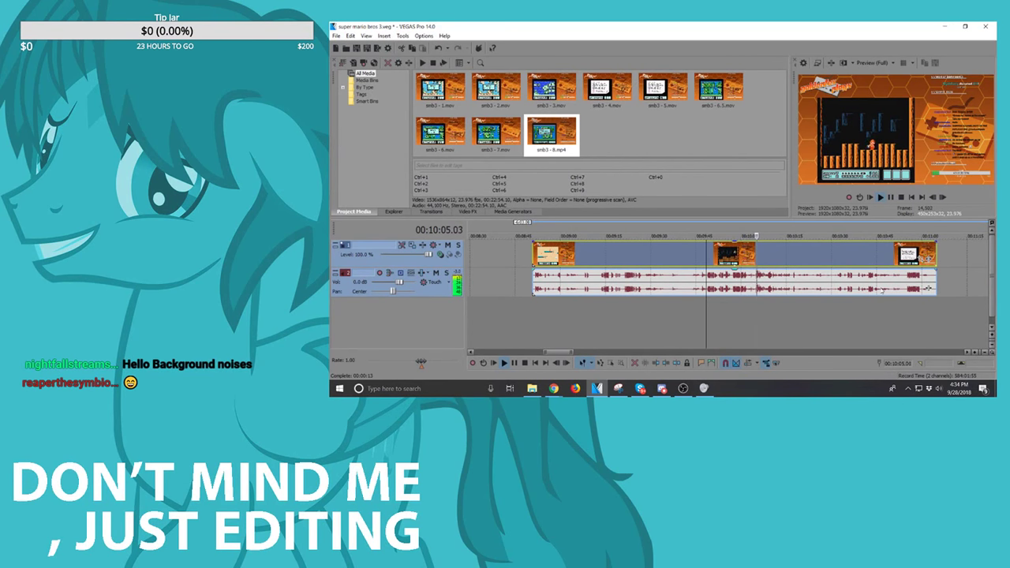
{"action": "left_click", "coordinate": [751, 258]}
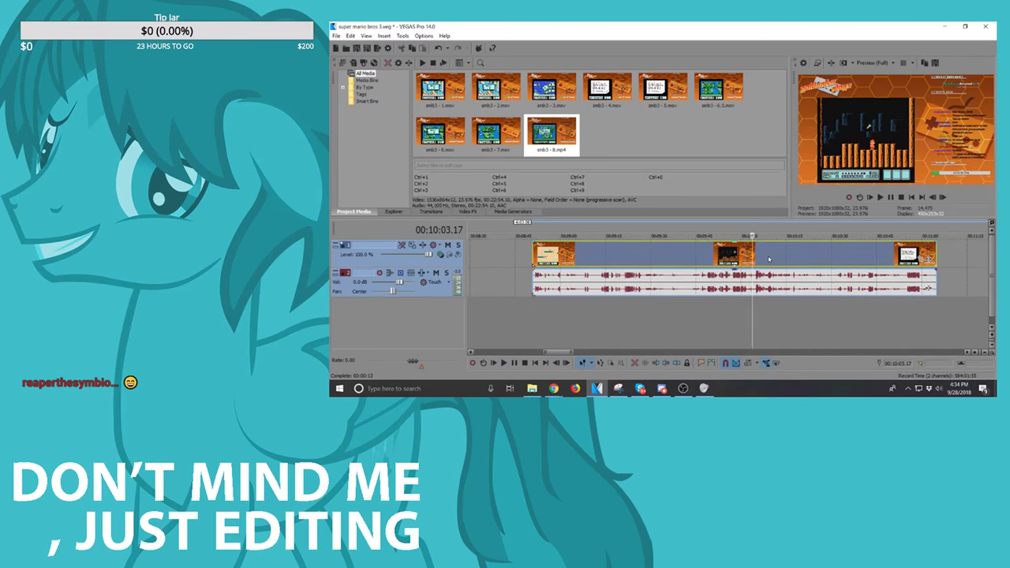
{"action": "scroll", "coordinate": [768, 258], "scroll_direction": "up", "scroll_amount": 10}
{"action": "key", "text": "space"}
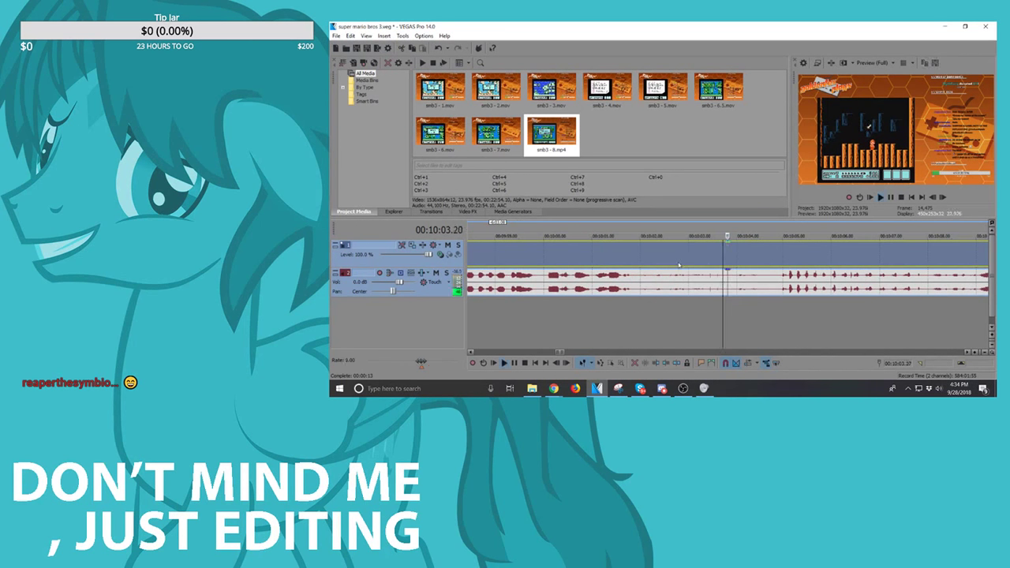
{"action": "key", "text": "space"}
{"action": "left_click", "coordinate": [633, 264]}
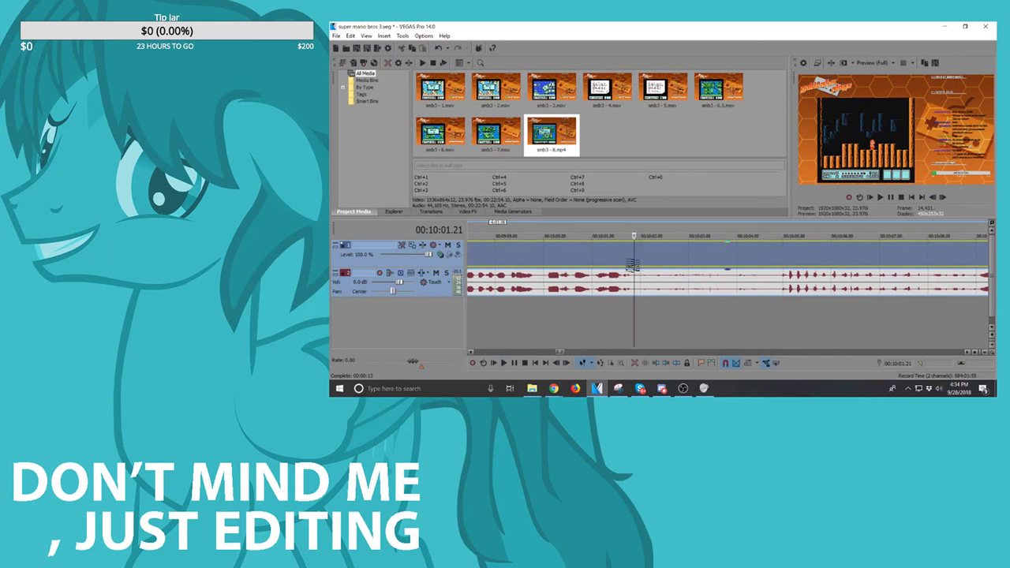
{"action": "key", "text": "space"}
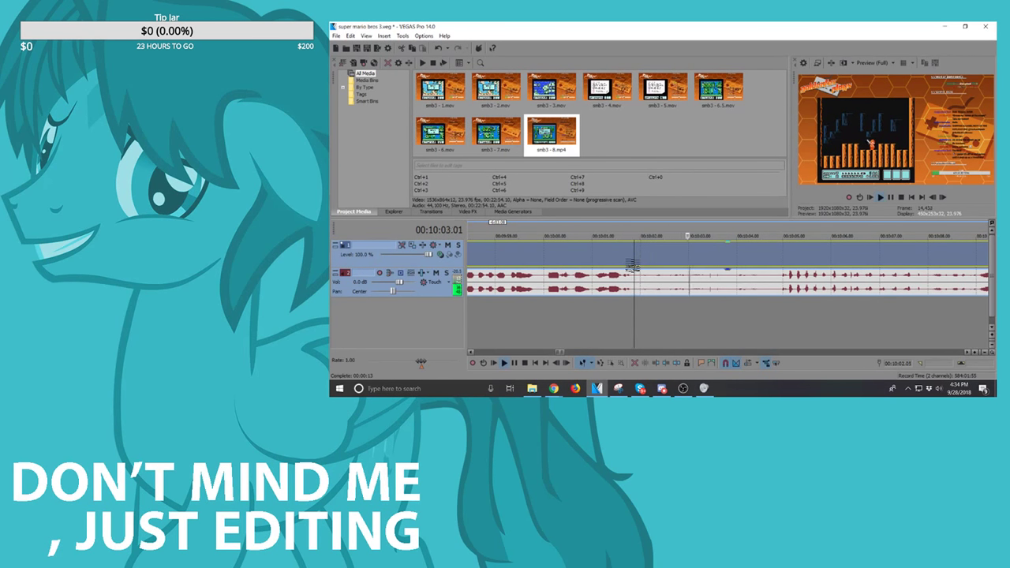
{"action": "key", "text": "space"}
{"action": "left_click", "coordinate": [545, 262]}
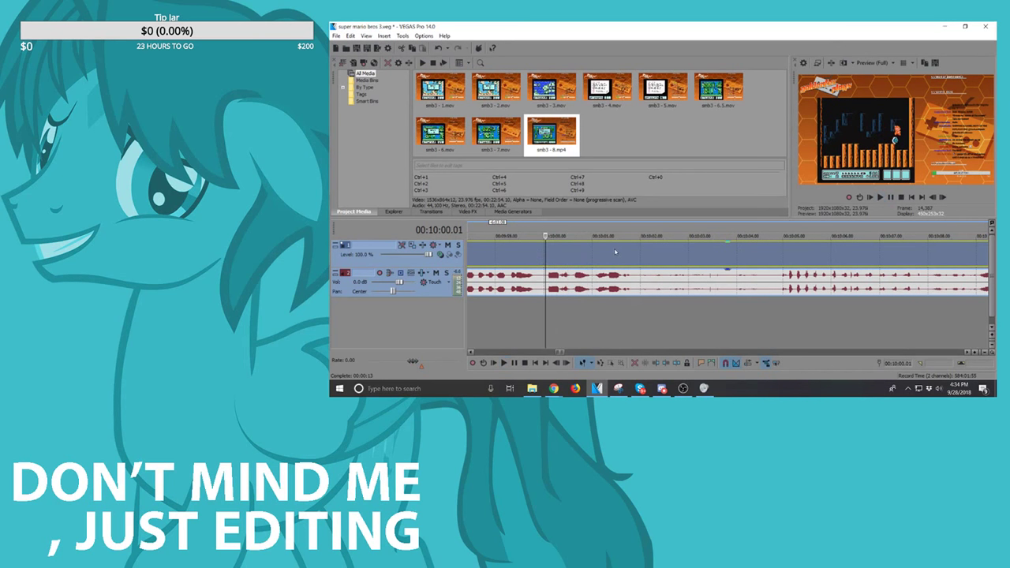
Step: Split the footage at 00:09:57.08 and delete the section before the cut
{"action": "scroll", "coordinate": [615, 251], "scroll_direction": "down", "scroll_amount": 3}
{"action": "left_click", "coordinate": [657, 262]}
{"action": "key", "text": "space"}
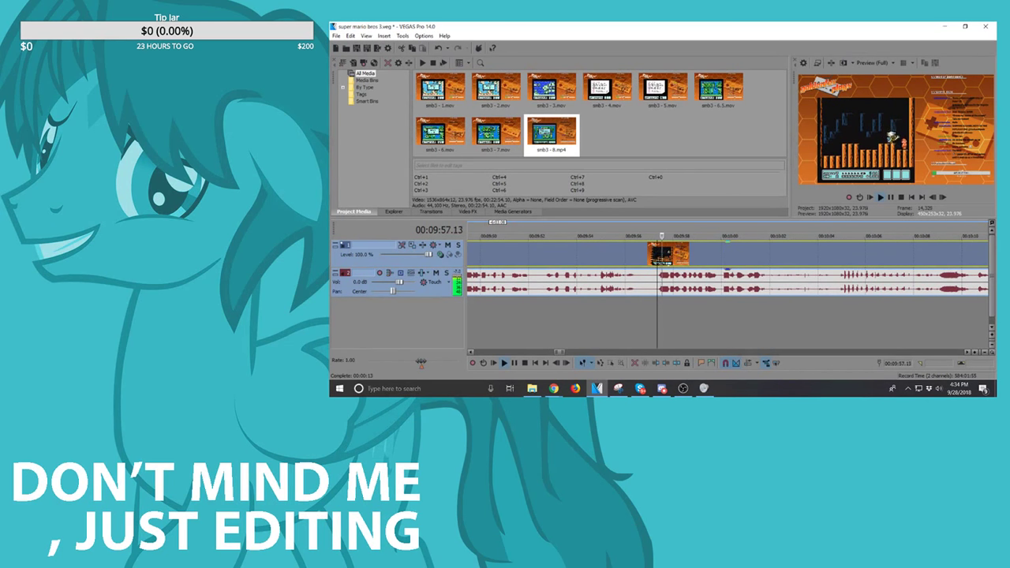
{"action": "key", "text": "s"}
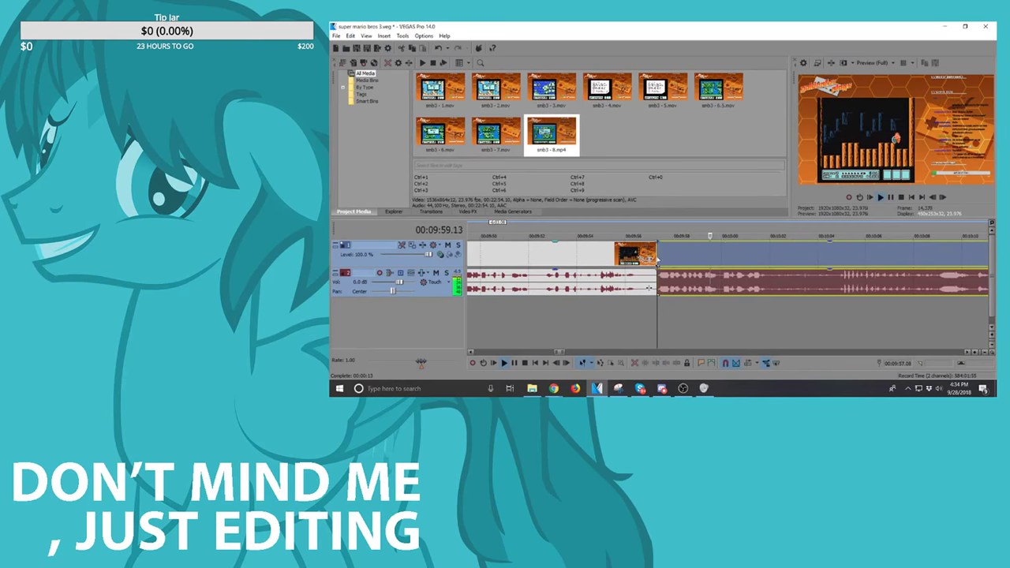
{"action": "left_click", "coordinate": [627, 260]}
{"action": "key", "text": "Delete"}
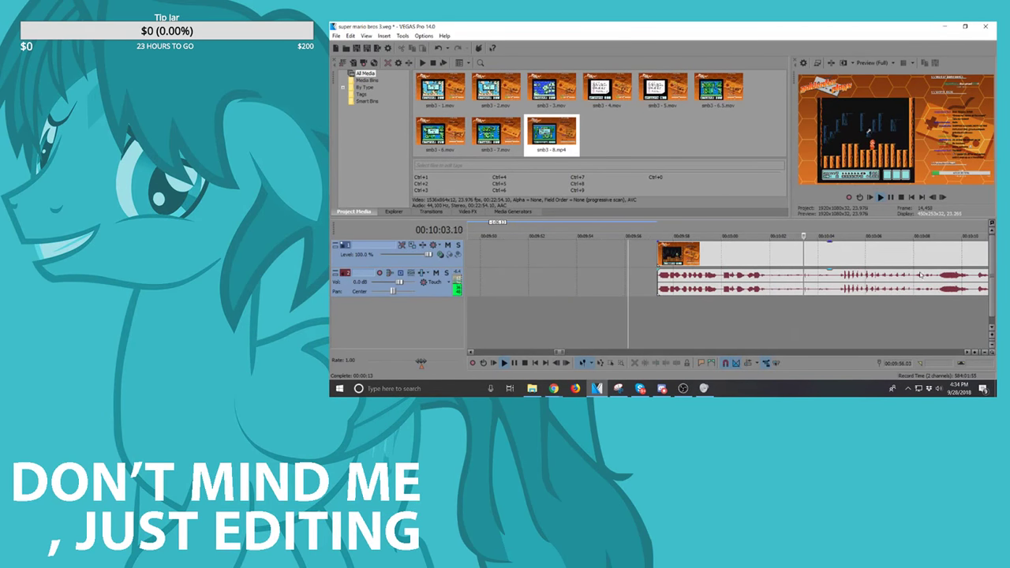
Step: Play on through the castle scene to find the excerpt's end and split the footage at 00:10:10.13
{"action": "scroll", "coordinate": [881, 263], "scroll_direction": "down", "scroll_amount": 2}
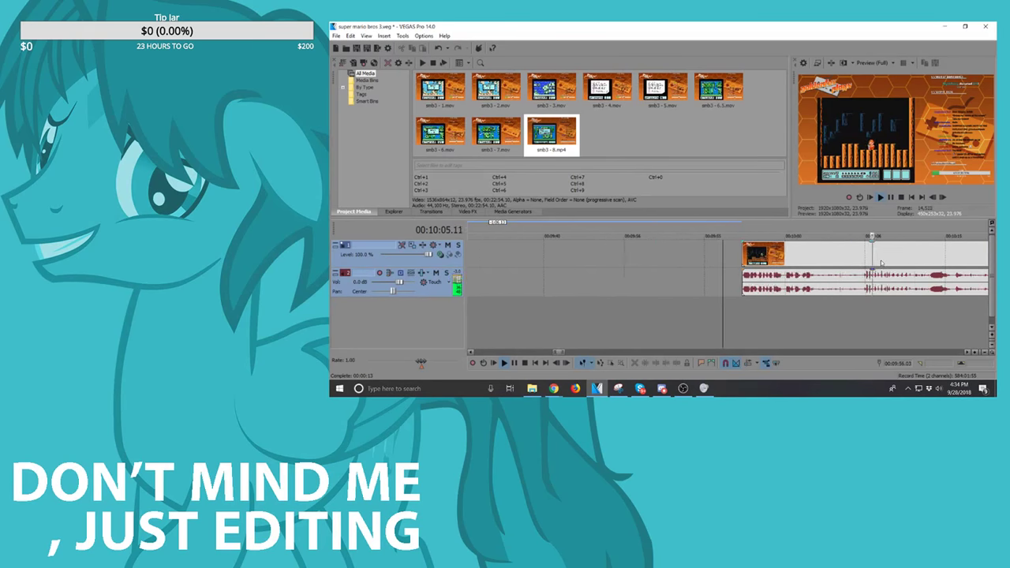
{"action": "scroll", "coordinate": [874, 265], "scroll_direction": "up", "scroll_amount": 3}
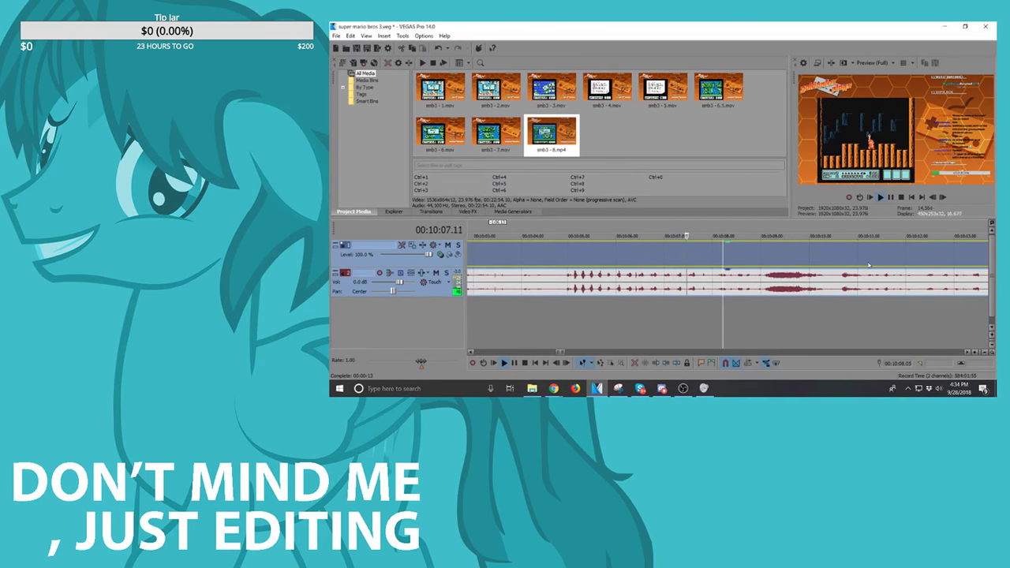
{"action": "scroll", "coordinate": [868, 264], "scroll_direction": "down", "scroll_amount": 2}
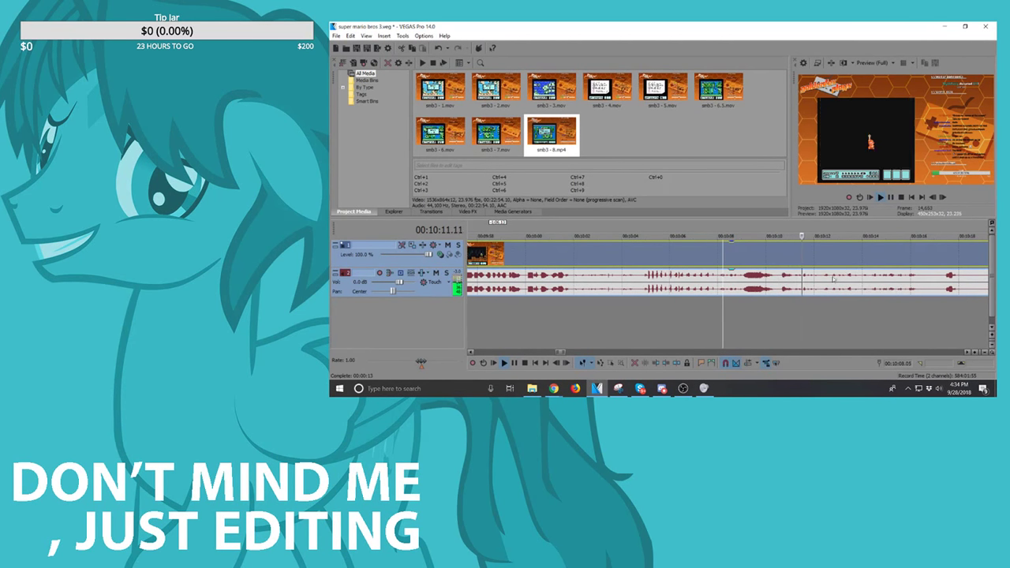
{"action": "left_click", "coordinate": [782, 282]}
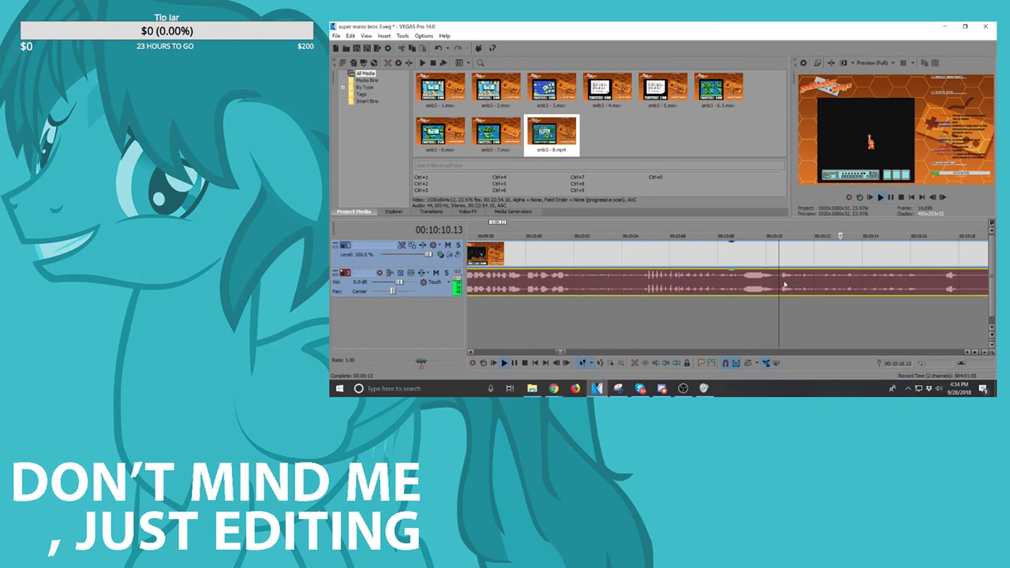
{"action": "key", "text": "space"}
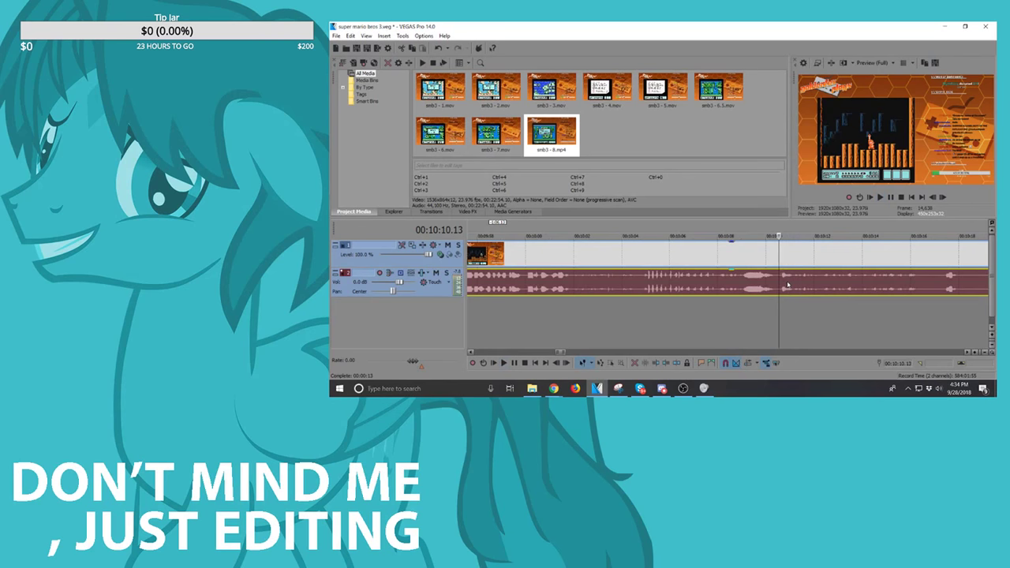
{"action": "key", "text": "s"}
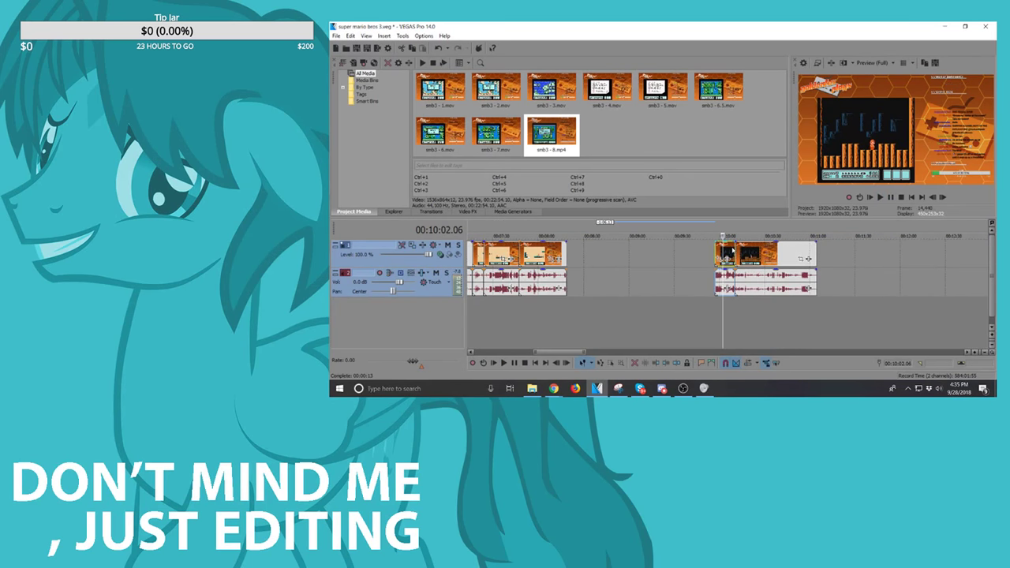
Step: Move the new castle excerpt onto the end of the assembled highlights and the remaining footage up to start at about 00:08:40
{"action": "left_click_drag", "start_coordinate": [733, 251], "coordinate": [579, 251]}
{"action": "scroll", "coordinate": [579, 249], "scroll_direction": "up", "scroll_amount": 3}
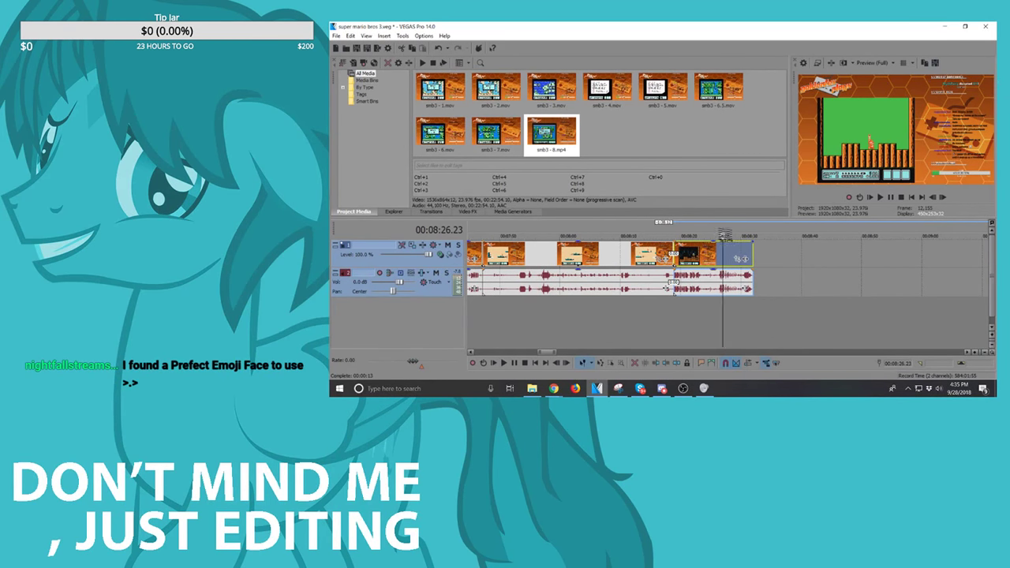
{"action": "scroll", "coordinate": [744, 272], "scroll_direction": "down", "scroll_amount": 3}
{"action": "left_click_drag", "start_coordinate": [813, 253], "coordinate": [745, 259]}
{"action": "left_click", "coordinate": [738, 260]}
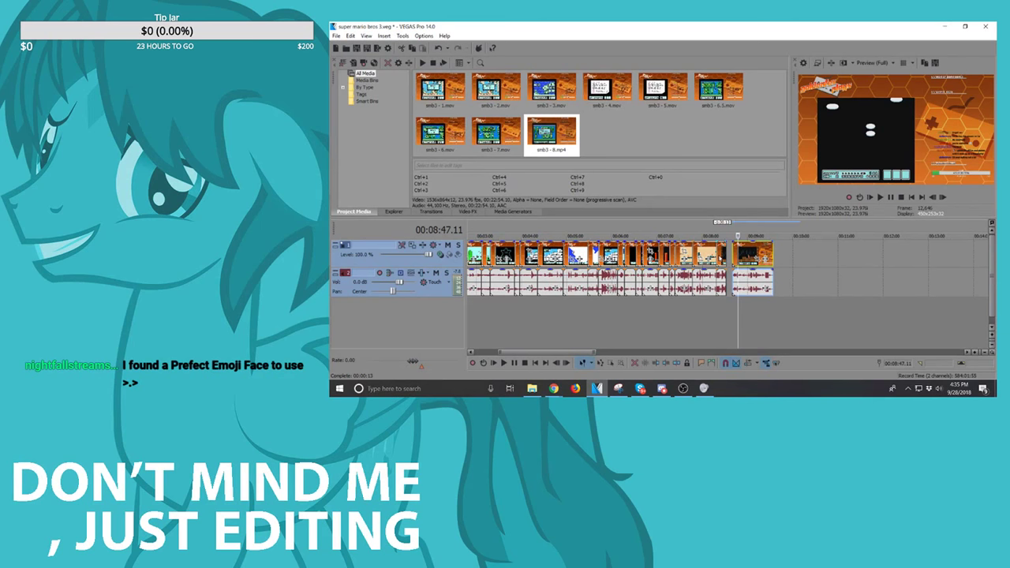
{"action": "scroll", "coordinate": [653, 256], "scroll_direction": "up", "scroll_amount": 2}
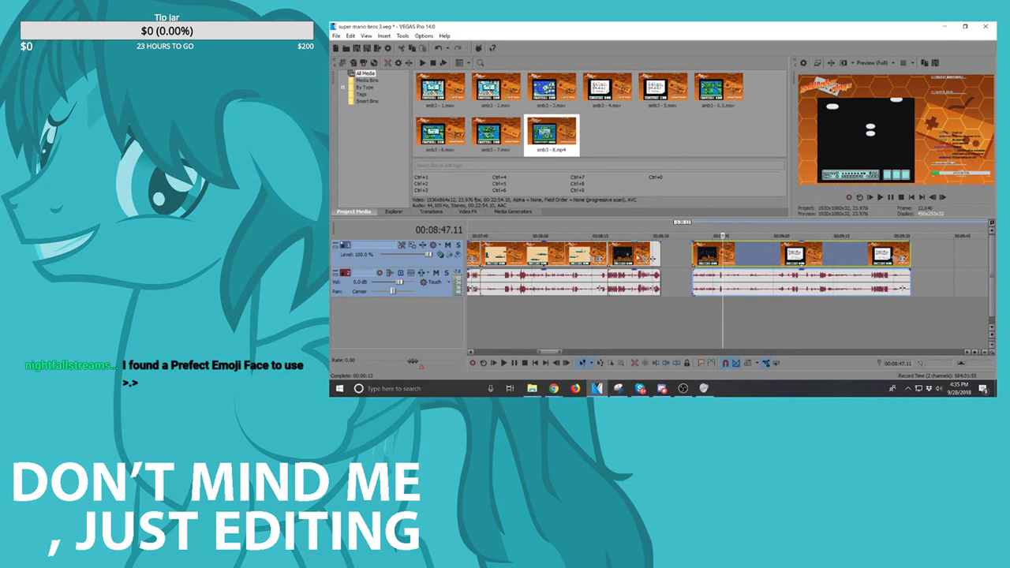
{"action": "left_click", "coordinate": [638, 258]}
{"action": "scroll", "coordinate": [637, 259], "scroll_direction": "up", "scroll_amount": 3}
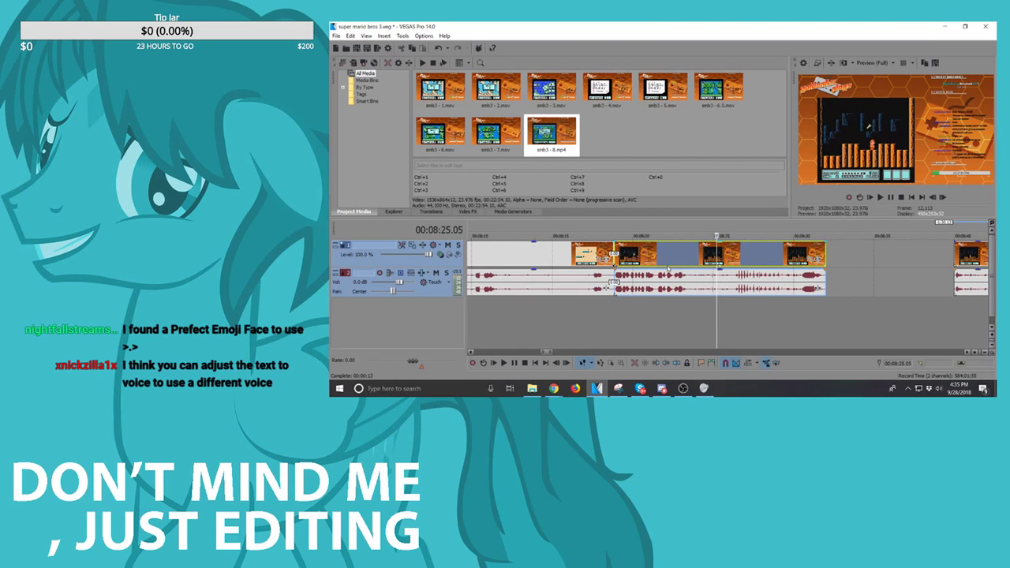
{"action": "scroll", "coordinate": [668, 268], "scroll_direction": "down", "scroll_amount": 2}
{"action": "scroll", "coordinate": [668, 268], "scroll_direction": "down", "scroll_amount": 2}
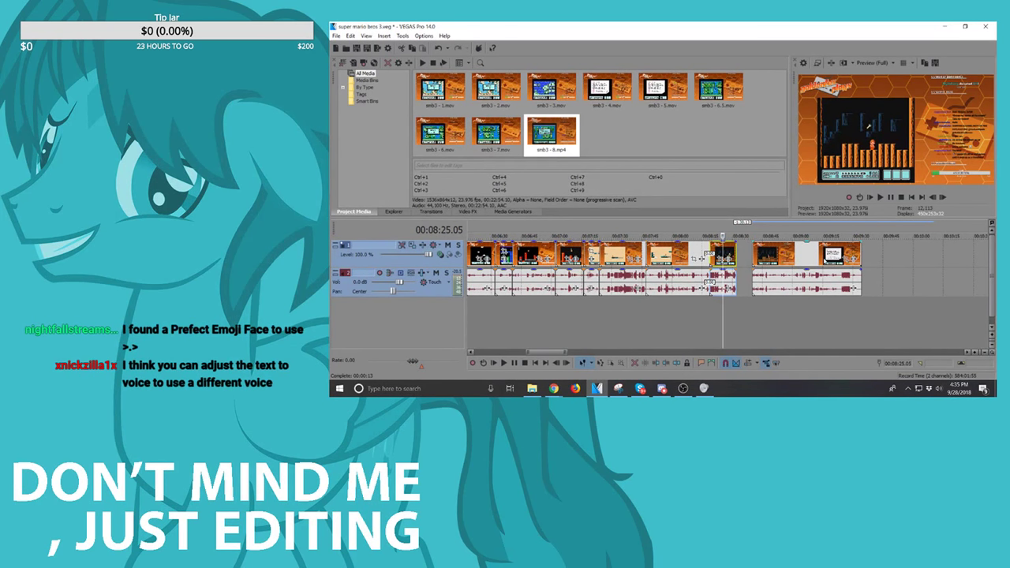
Step: Sample the remaining footage by playing it from about 00:08:47, 00:09:01 and 00:09:24
{"action": "left_click", "coordinate": [764, 253]}
{"action": "scroll", "coordinate": [764, 253], "scroll_direction": "up", "scroll_amount": 6}
{"action": "left_click", "coordinate": [744, 282]}
{"action": "key", "text": "space"}
{"action": "scroll", "coordinate": [834, 281], "scroll_direction": "down", "scroll_amount": 3}
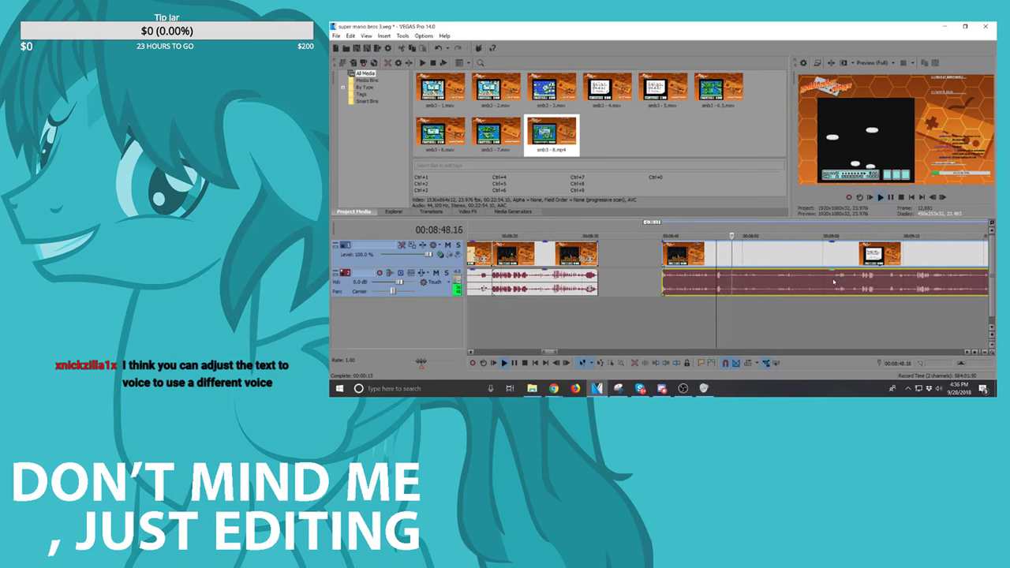
{"action": "left_click", "coordinate": [834, 282]}
{"action": "scroll", "coordinate": [837, 284], "scroll_direction": "down", "scroll_amount": 3}
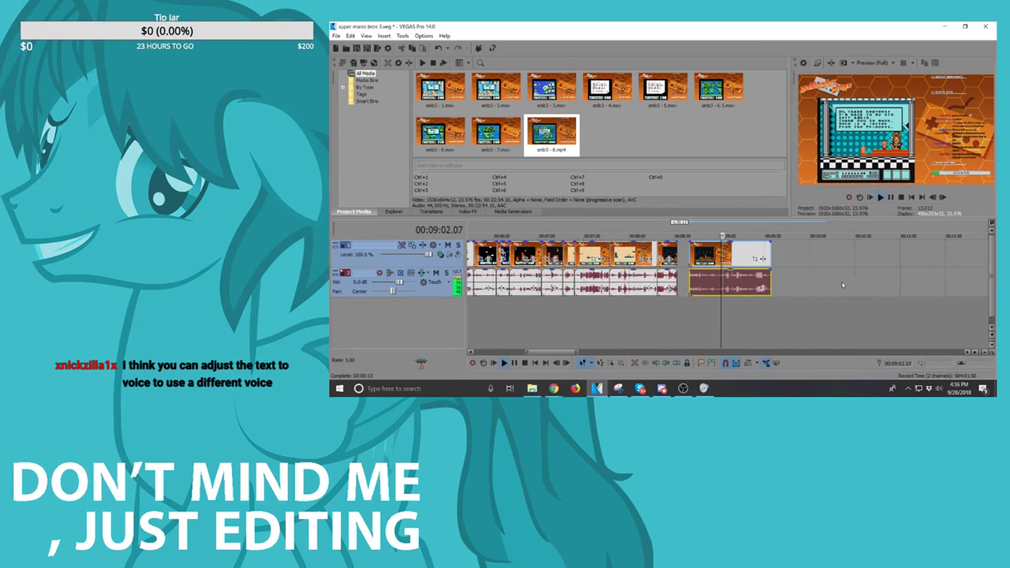
{"action": "scroll", "coordinate": [789, 280], "scroll_direction": "up", "scroll_amount": 5}
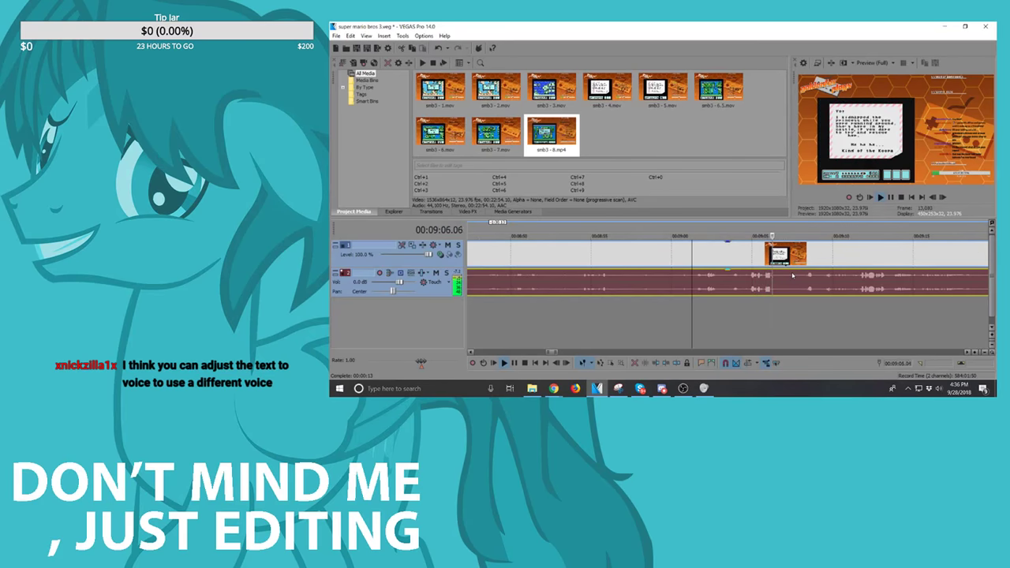
{"action": "scroll", "coordinate": [793, 275], "scroll_direction": "down", "scroll_amount": 2}
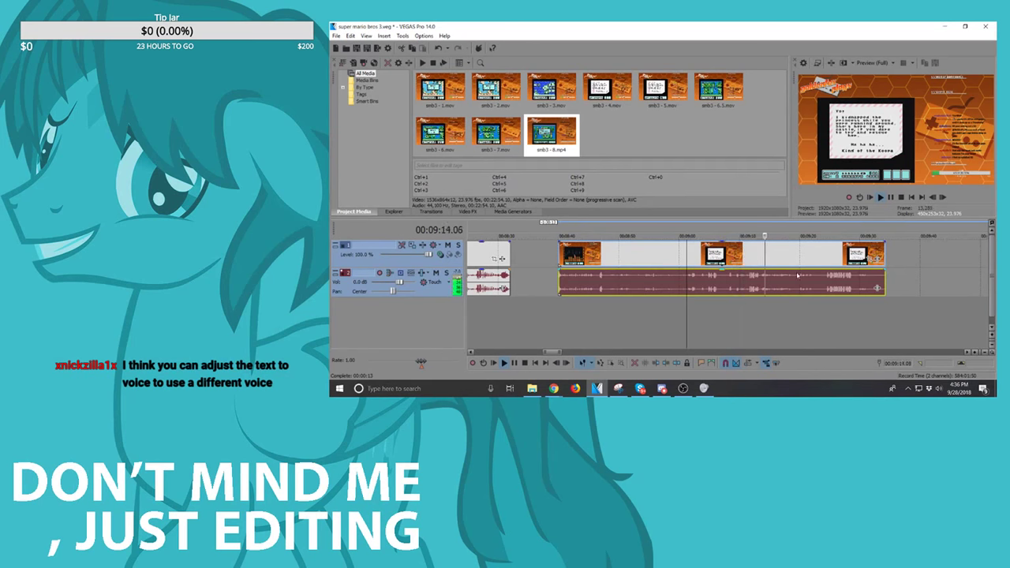
{"action": "left_click", "coordinate": [825, 278]}
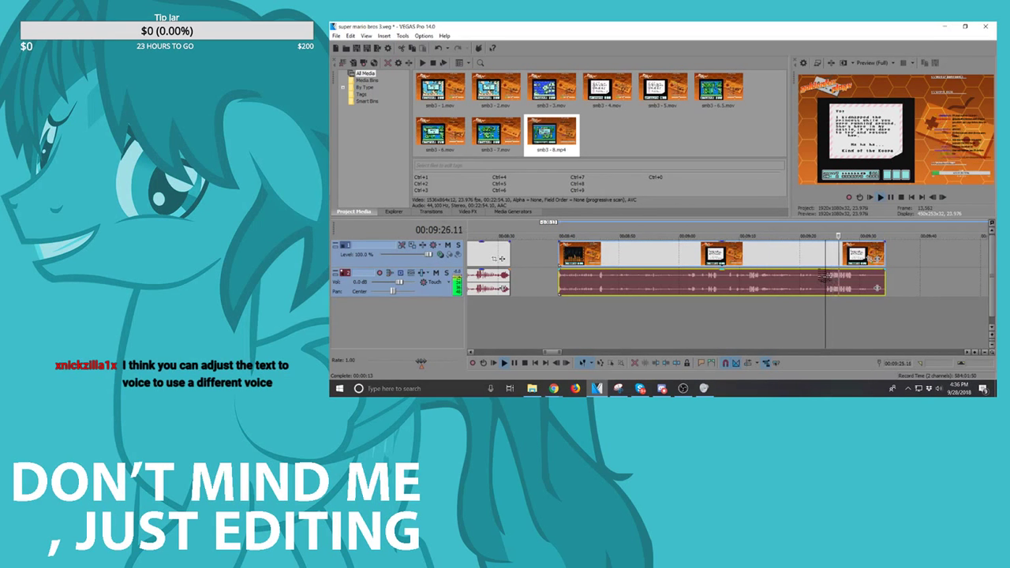
{"action": "key", "text": "space"}
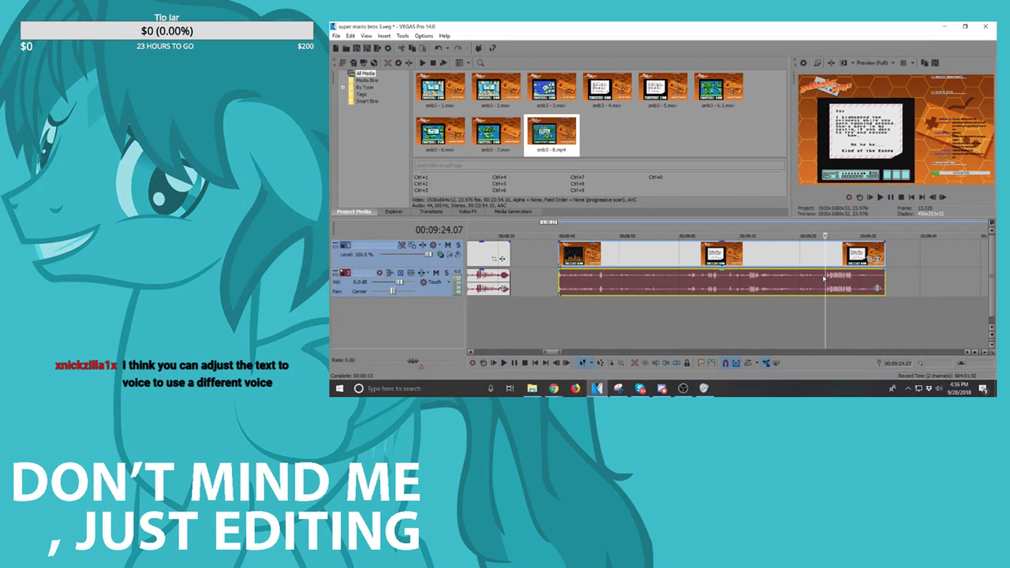
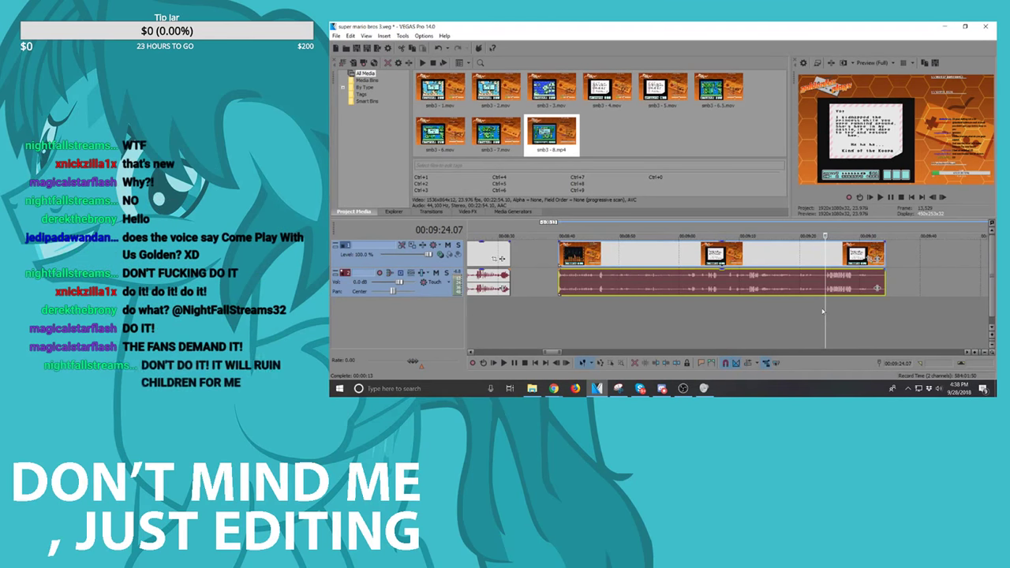
Step: Switch to the Chrome window showing Twitch and open YouTube in a new tab
{"action": "mouse_move", "coordinate": [553, 391]}
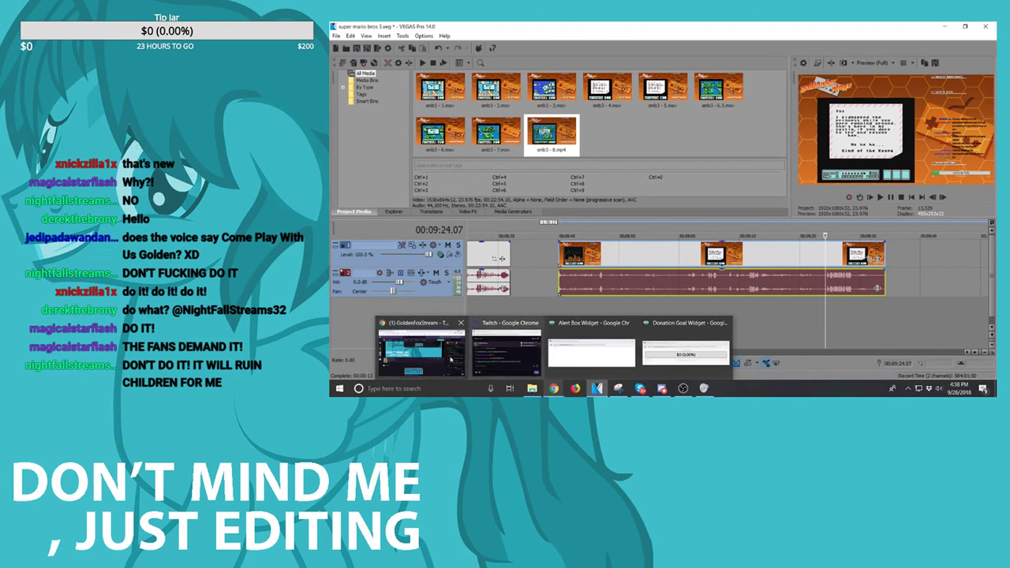
{"action": "left_click", "coordinate": [420, 347]}
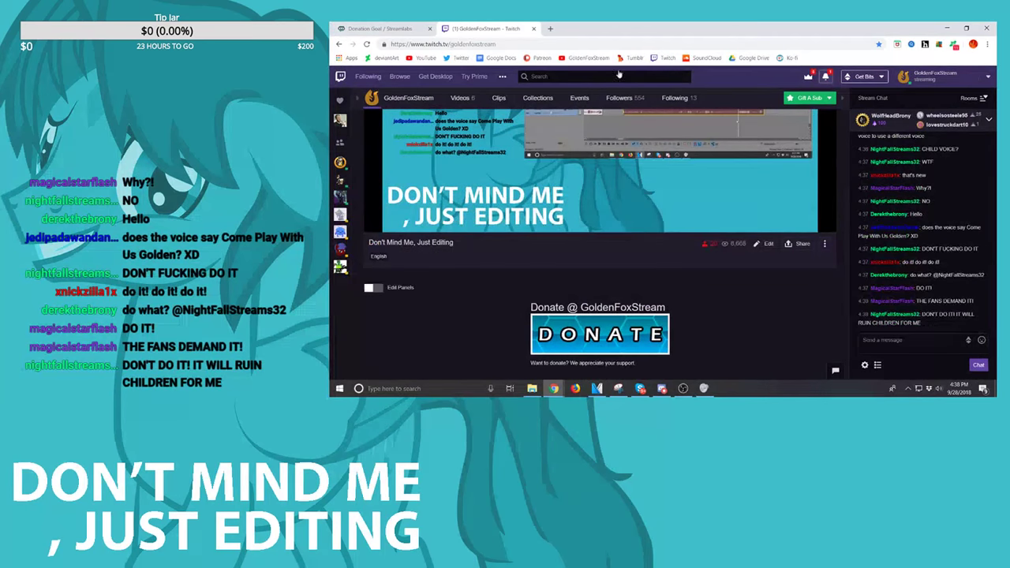
{"action": "left_click", "coordinate": [551, 28]}
{"action": "left_click", "coordinate": [425, 58]}
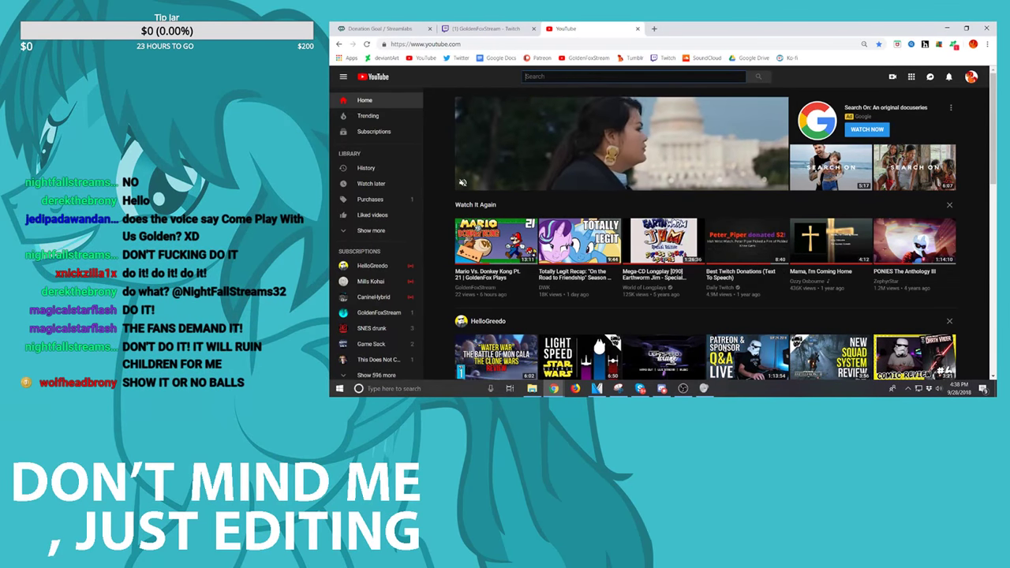
Step: Search YouTube for "witwix mario maker"
{"action": "type", "text": "wilwis"}
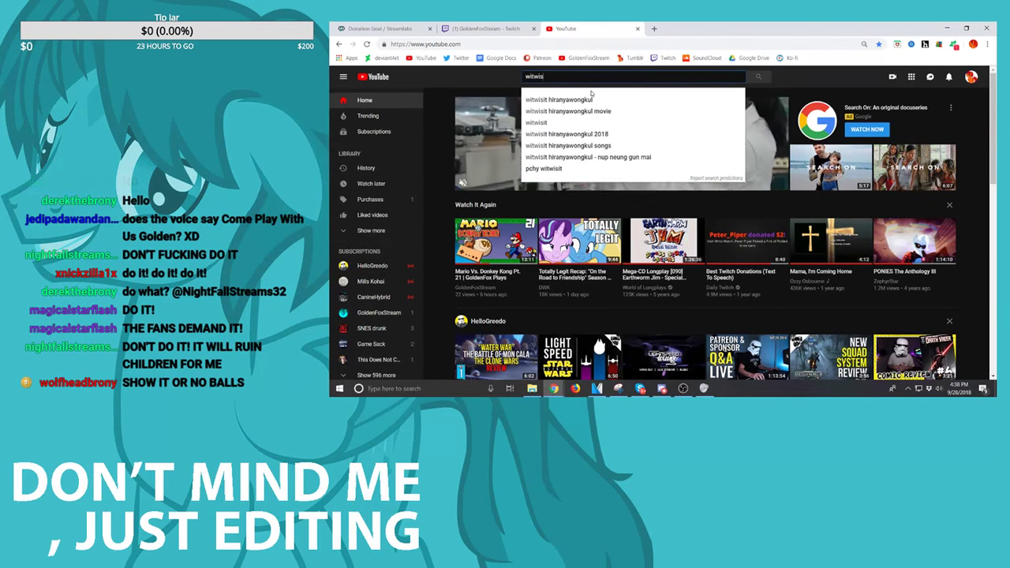
{"action": "key", "text": "BackSpace"}
{"action": "type", "text": "x boshy"}
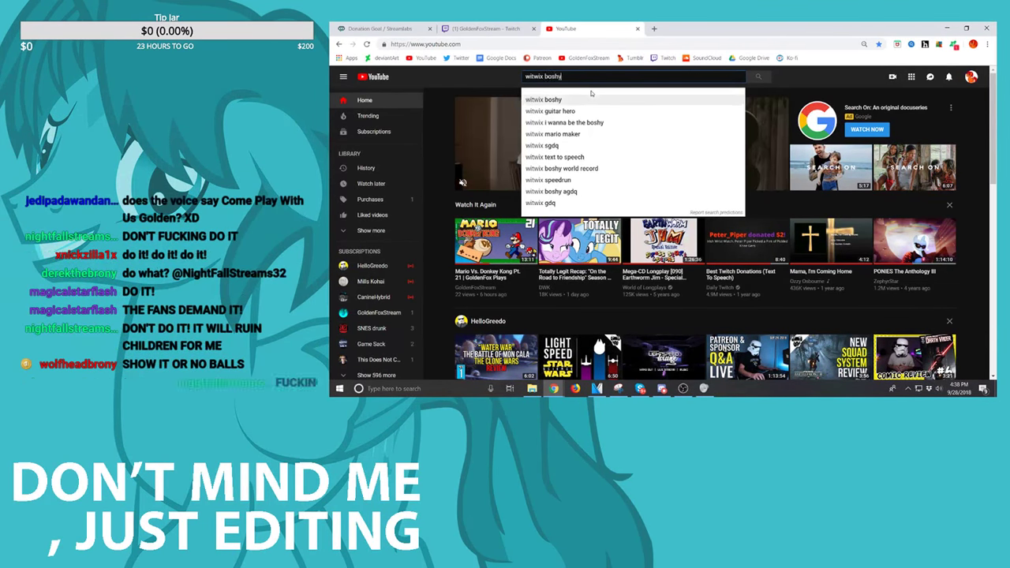
{"action": "key", "text": "Down"}
{"action": "key", "text": "Down"}
{"action": "key", "text": "Down"}
{"action": "key", "text": "Return"}
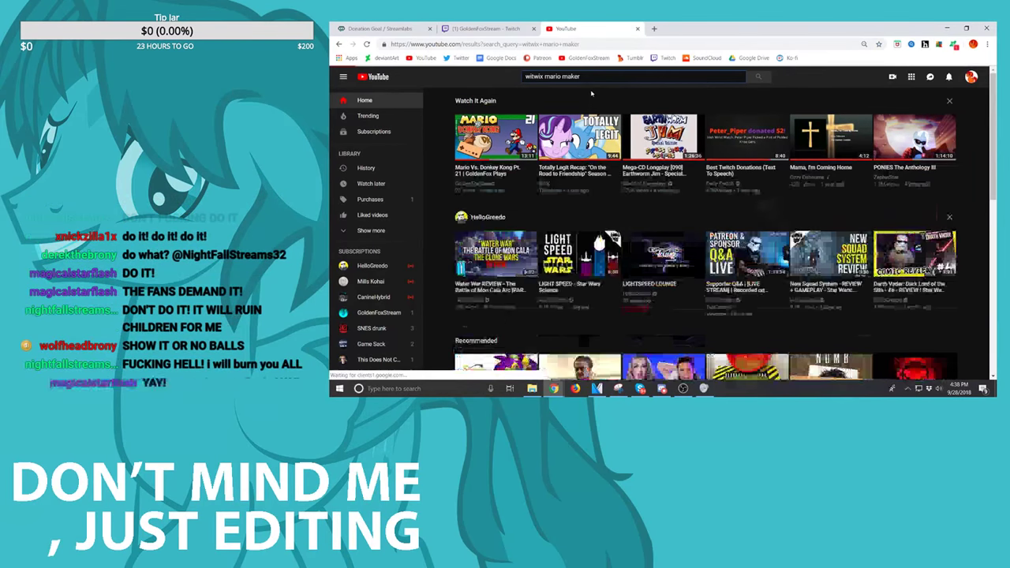
Step: Open the video "Text-To-Speech Donations Have Gone Too Far" and play it briefly from the start, pausing at 0:01
{"action": "scroll", "coordinate": [621, 176], "scroll_direction": "down", "scroll_amount": 3}
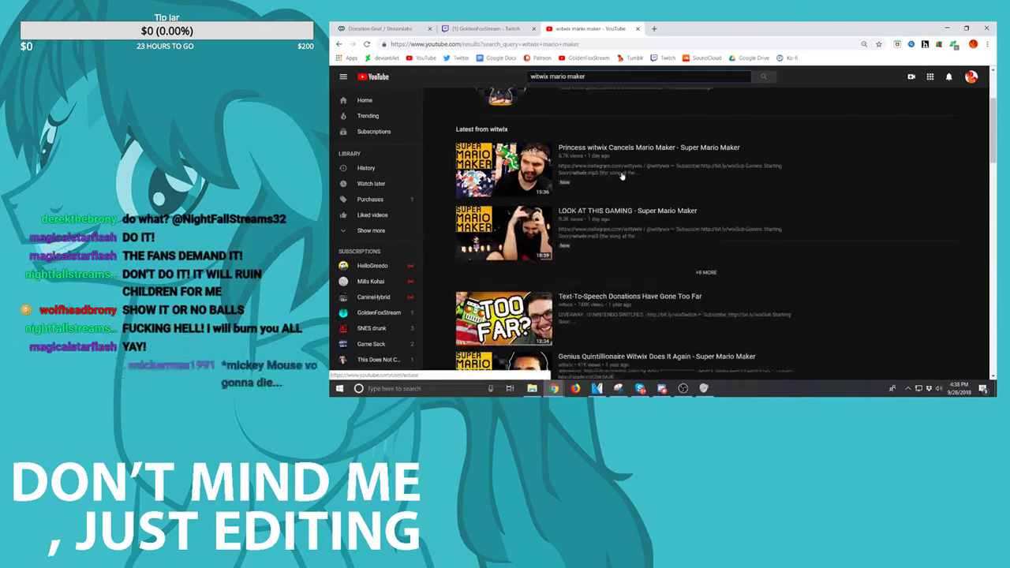
{"action": "scroll", "coordinate": [622, 176], "scroll_direction": "down", "scroll_amount": 2}
{"action": "left_click", "coordinate": [497, 197]}
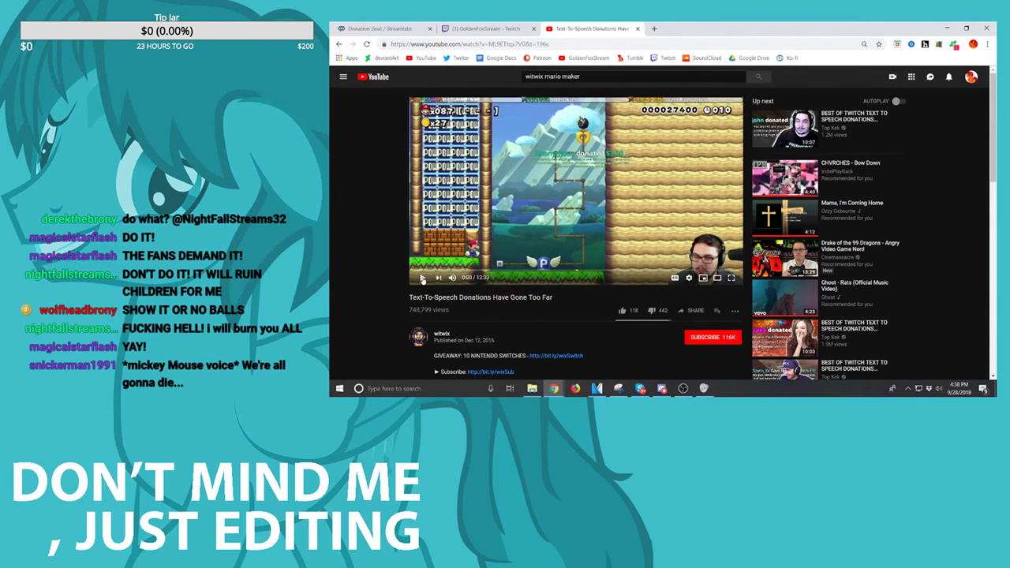
{"action": "left_click", "coordinate": [423, 279]}
{"action": "left_click", "coordinate": [423, 279]}
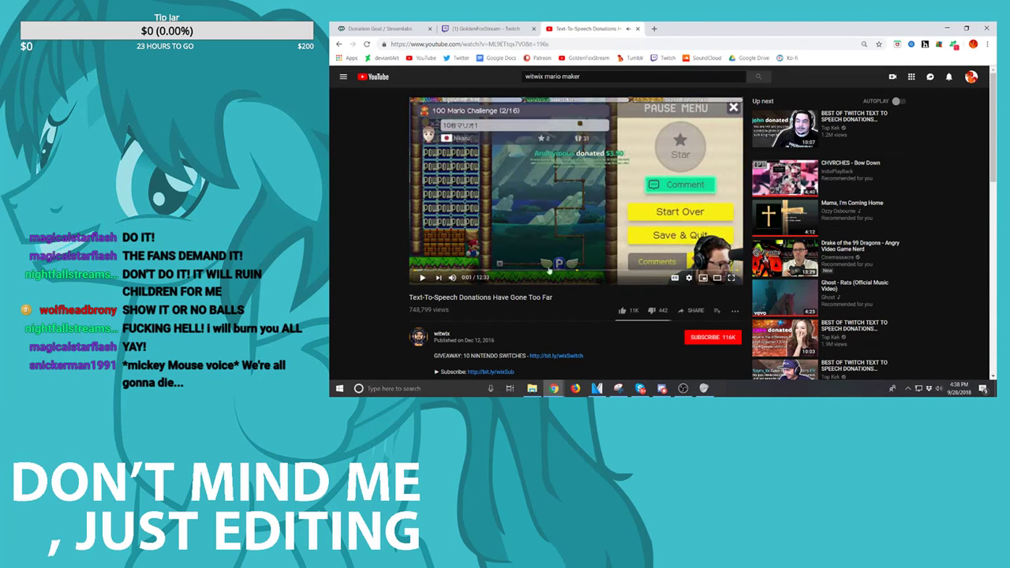
Step: Mute OBS Studio in the Volume Mixer and play the video up to 1:13
{"action": "right_click", "coordinate": [937, 388]}
{"action": "left_click", "coordinate": [917, 314]}
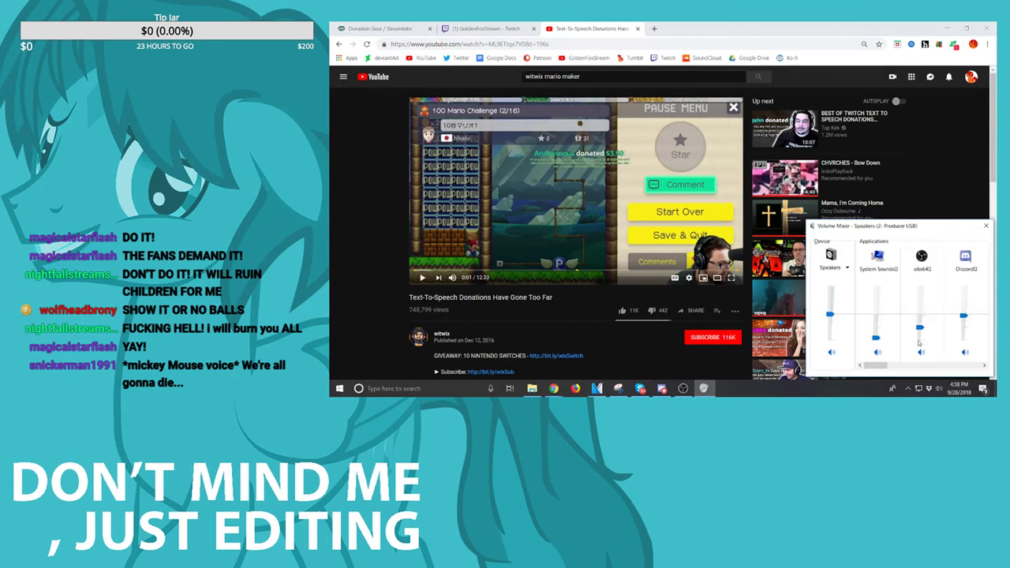
{"action": "left_click_drag", "start_coordinate": [874, 367], "coordinate": [929, 364]}
{"action": "left_click_drag", "start_coordinate": [960, 363], "coordinate": [926, 369]}
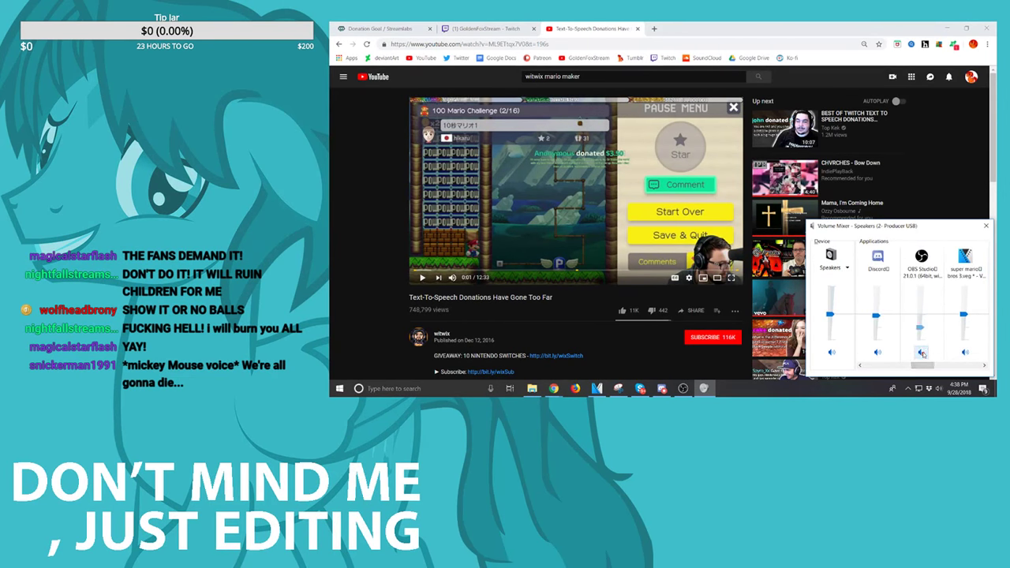
{"action": "left_click", "coordinate": [384, 266]}
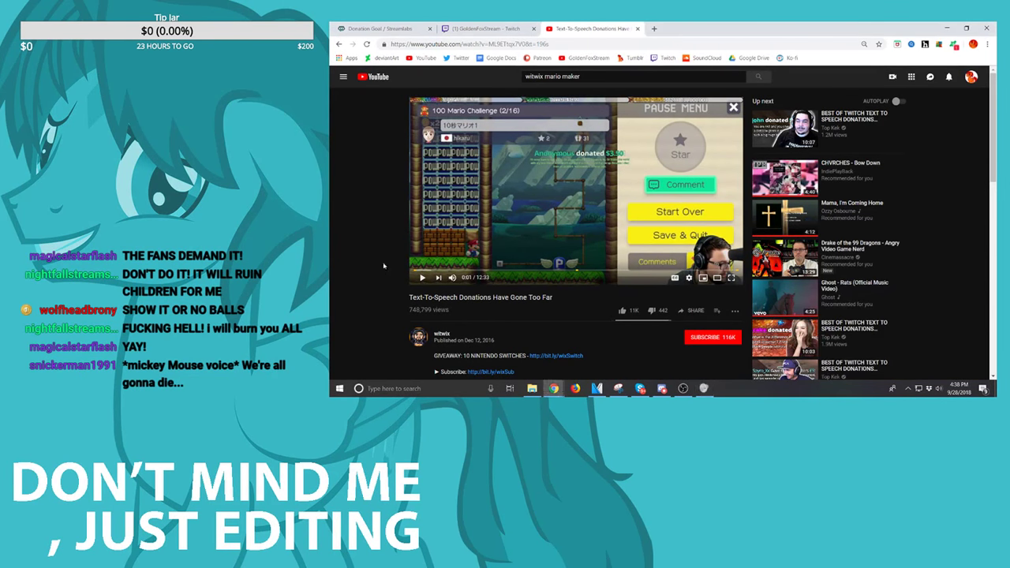
{"action": "left_click", "coordinate": [422, 278]}
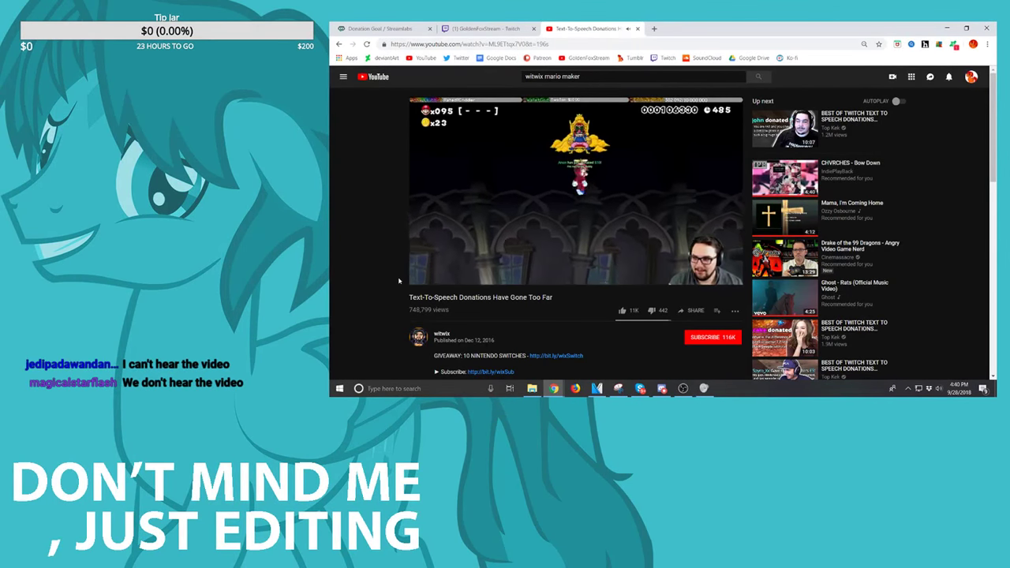
{"action": "key", "text": "space"}
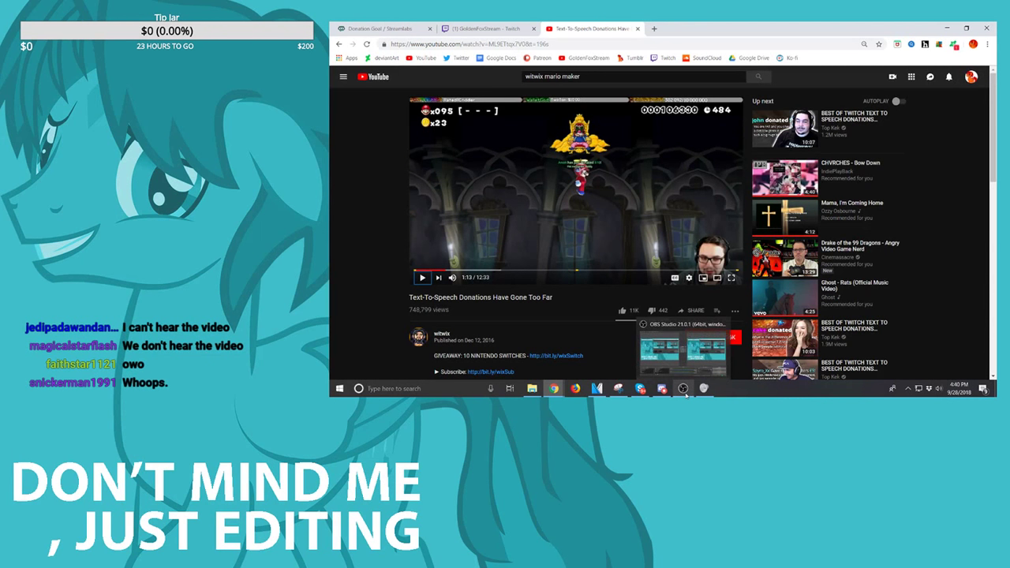
Step: Bring up the OBS Studio volume control in the Volume Mixer again and rewind the video to the beginning
{"action": "right_click", "coordinate": [937, 391]}
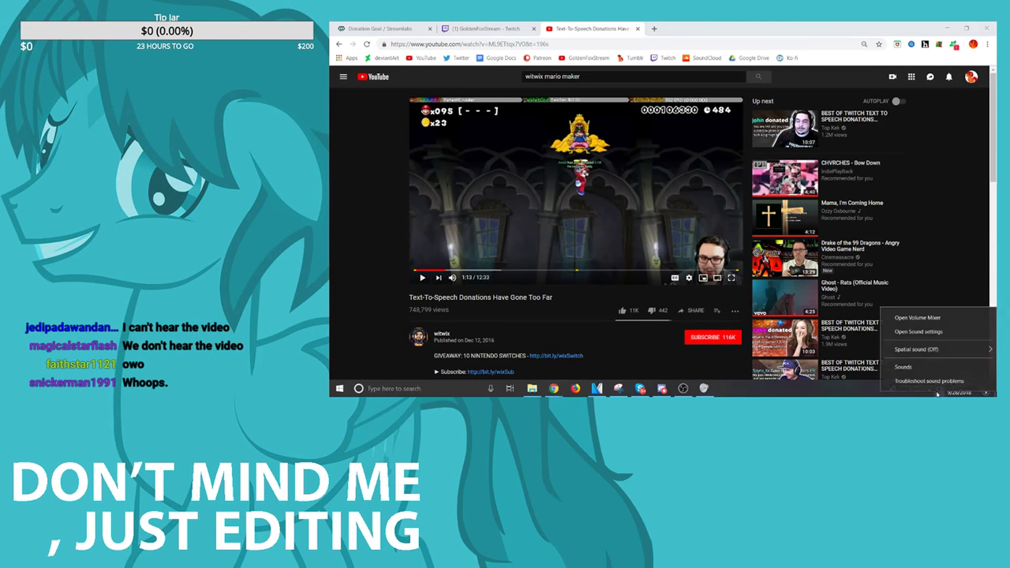
{"action": "left_click", "coordinate": [943, 318]}
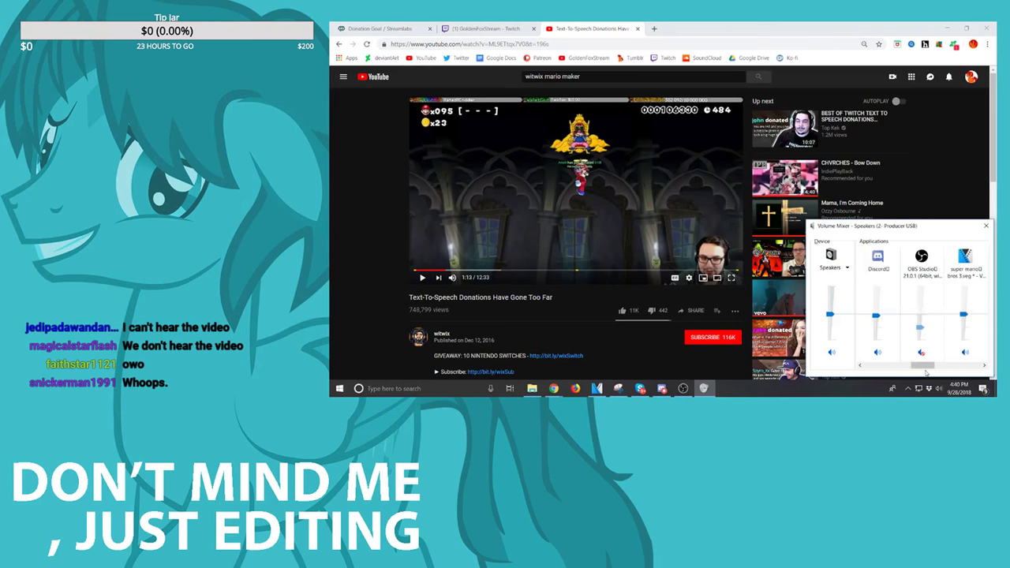
{"action": "left_click_drag", "start_coordinate": [942, 366], "coordinate": [920, 364]}
{"action": "left_click", "coordinate": [411, 271]}
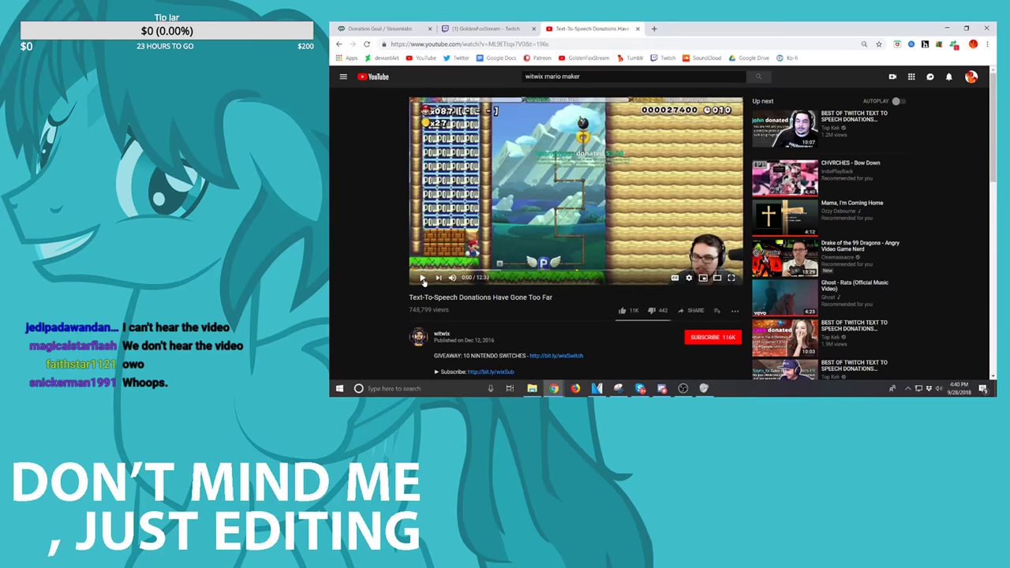
Step: Play the text-to-speech donations video from the beginning up to 2:29, pausing once at 0:18
{"action": "left_click", "coordinate": [422, 279]}
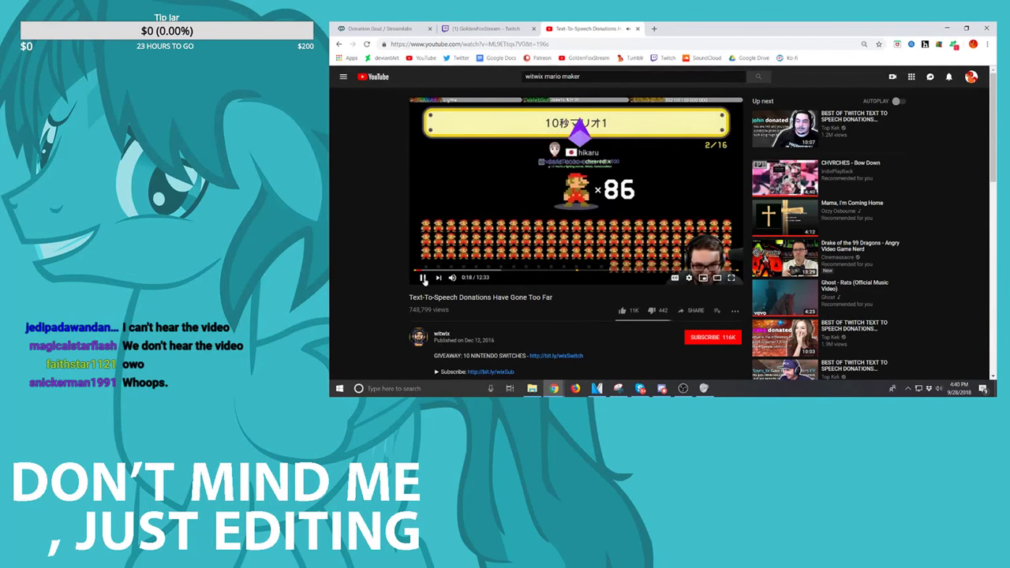
{"action": "left_click", "coordinate": [423, 278]}
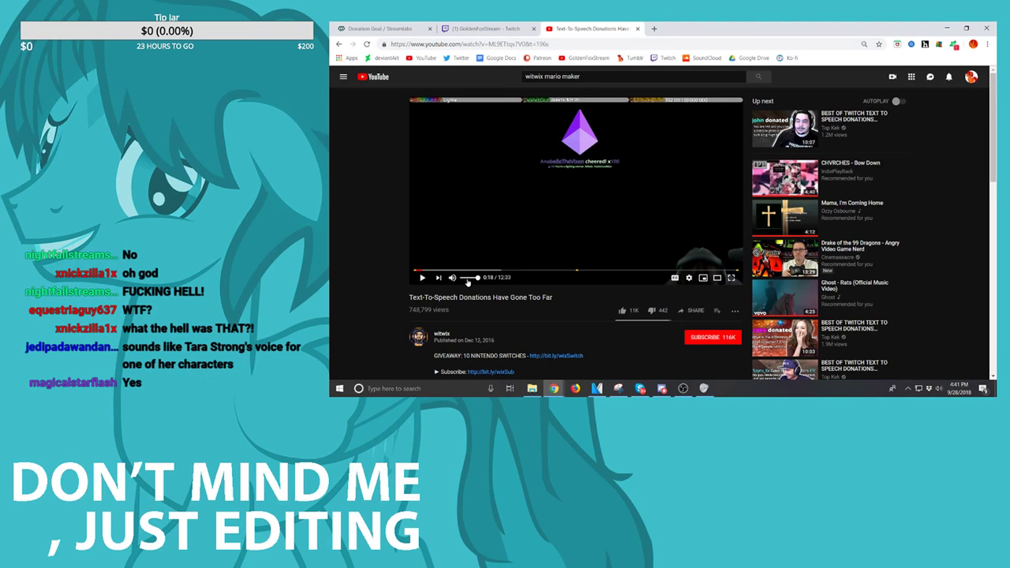
{"action": "left_click", "coordinate": [422, 277]}
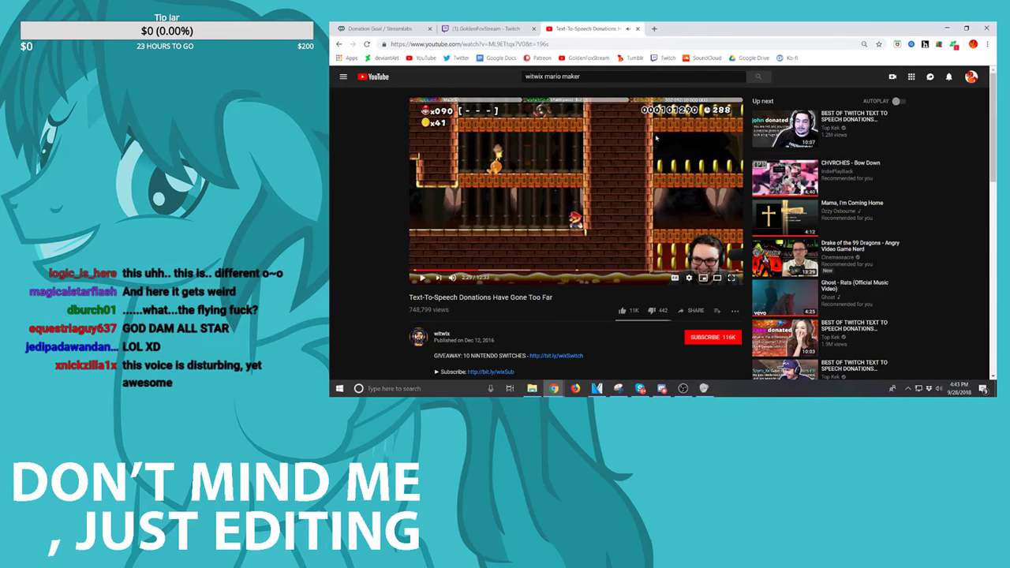
Step: Close the YouTube video, look at the Streamlabs donation goal page, and switch back to VEGAS Pro
{"action": "left_click", "coordinate": [637, 28]}
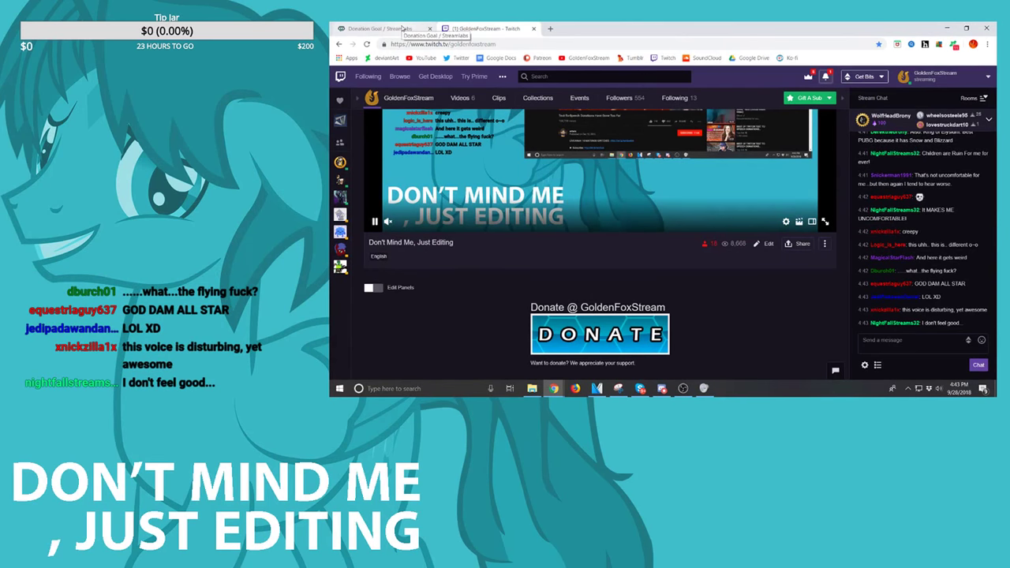
{"action": "left_click", "coordinate": [402, 29]}
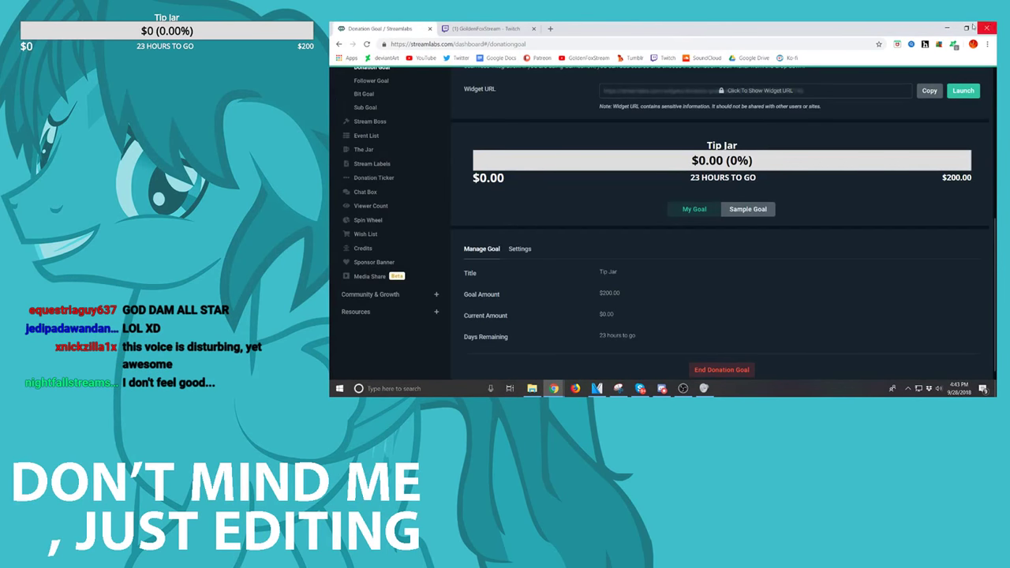
{"action": "left_click", "coordinate": [946, 28]}
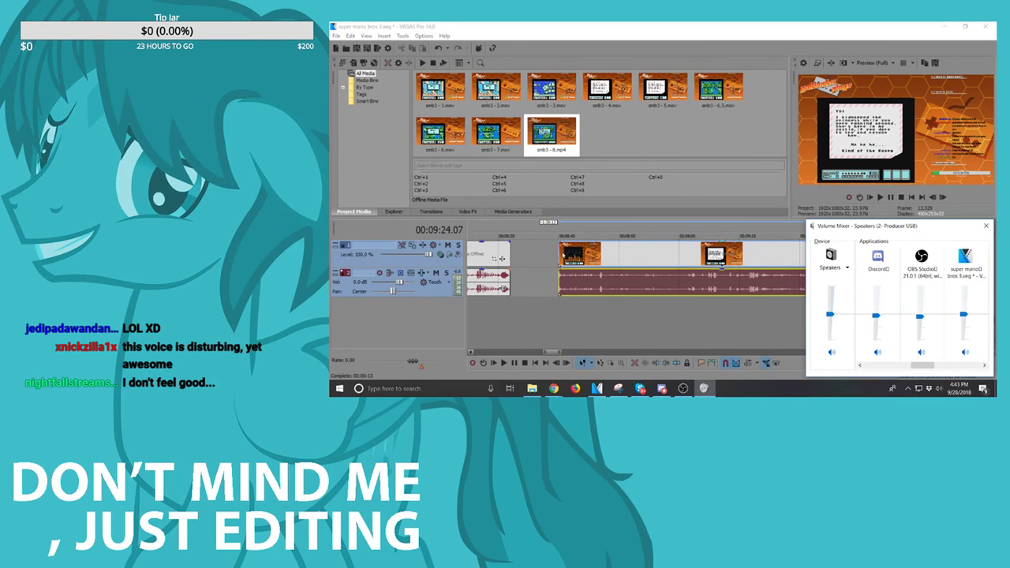
Step: Shift the last smb3 - 8 clip slightly earlier on the timeline and play it back from several points
{"action": "left_click", "coordinate": [559, 250]}
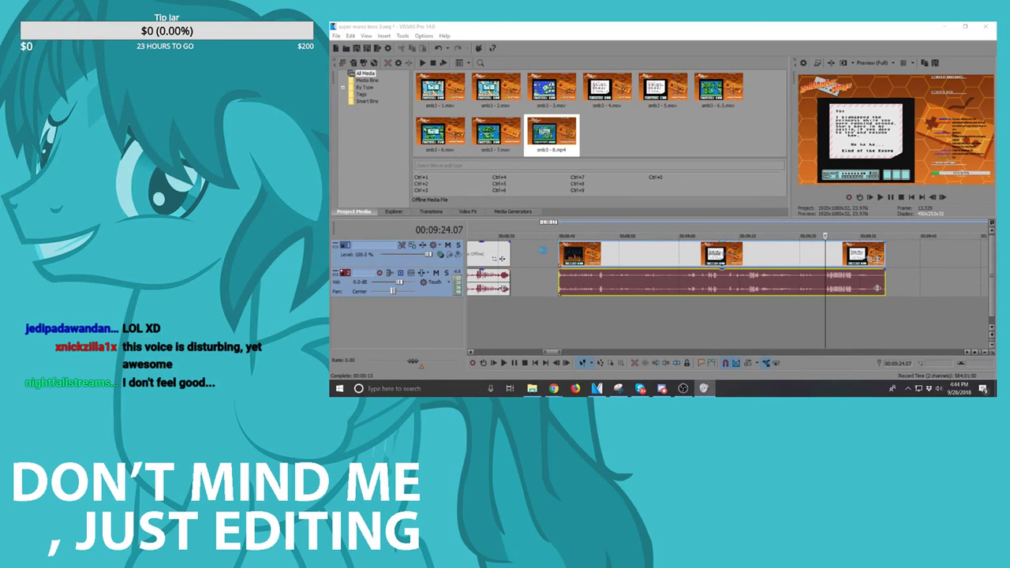
{"action": "left_click_drag", "start_coordinate": [791, 254], "coordinate": [773, 256]}
{"action": "left_click", "coordinate": [808, 261]}
{"action": "key", "text": "space"}
{"action": "scroll", "coordinate": [809, 261], "scroll_direction": "up", "scroll_amount": 2}
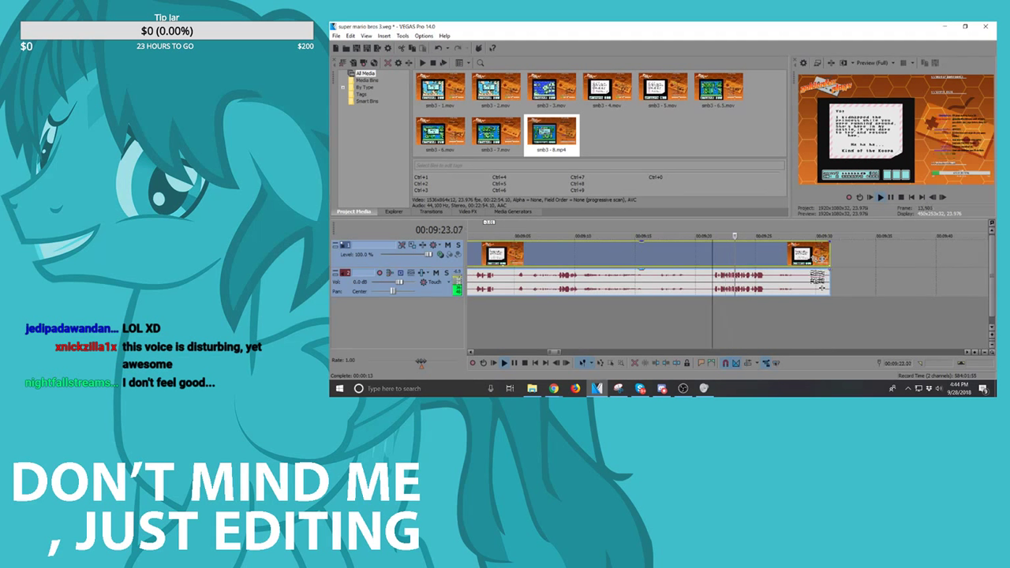
{"action": "left_click", "coordinate": [656, 264]}
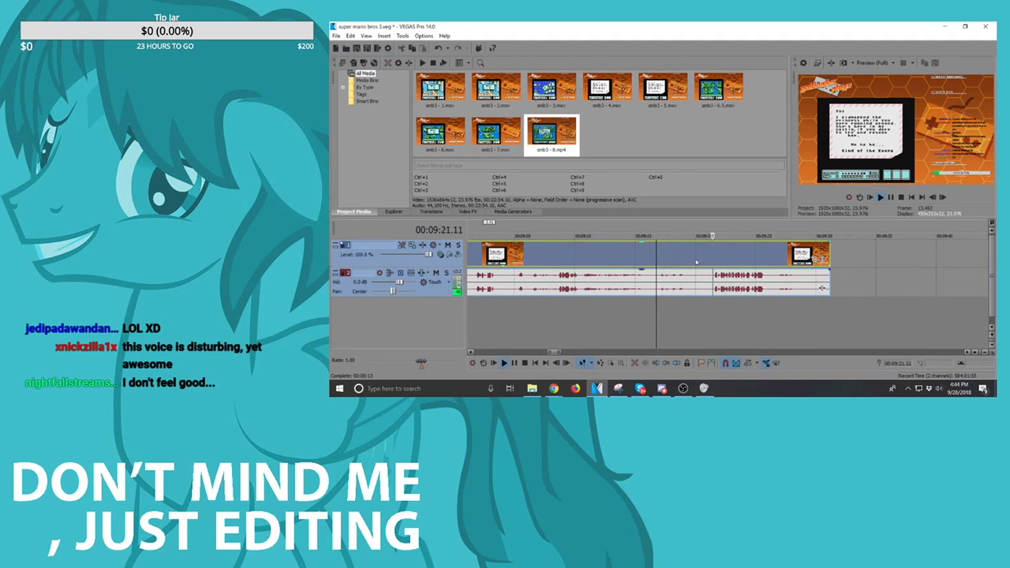
{"action": "key", "text": "space"}
{"action": "left_click", "coordinate": [580, 262]}
{"action": "key", "text": "space"}
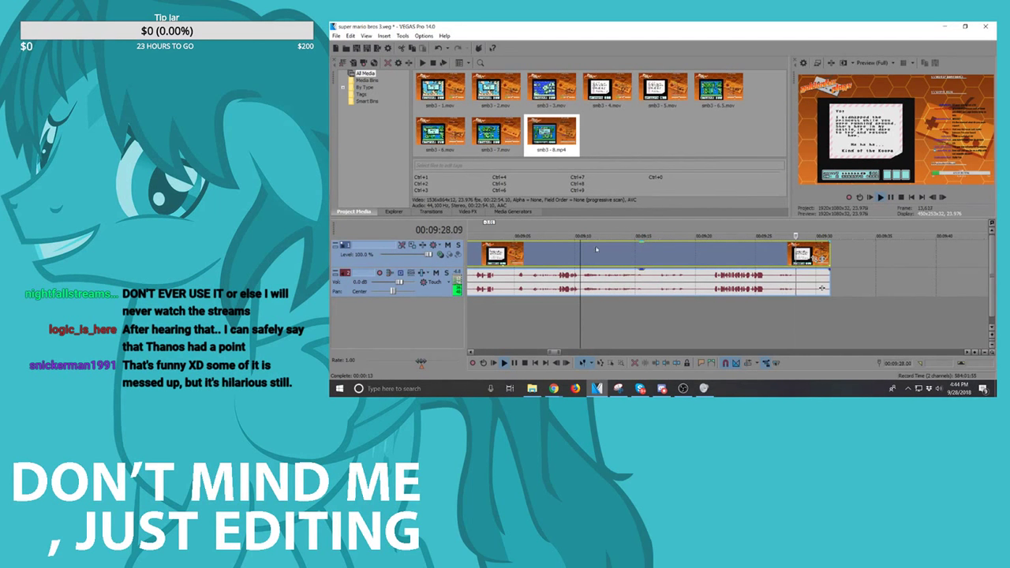
Step: Stop playback and delete the leftover smb3 - 8 clip at the end of the timeline
{"action": "scroll", "coordinate": [619, 253], "scroll_direction": "down", "scroll_amount": 3}
{"action": "key", "text": "space"}
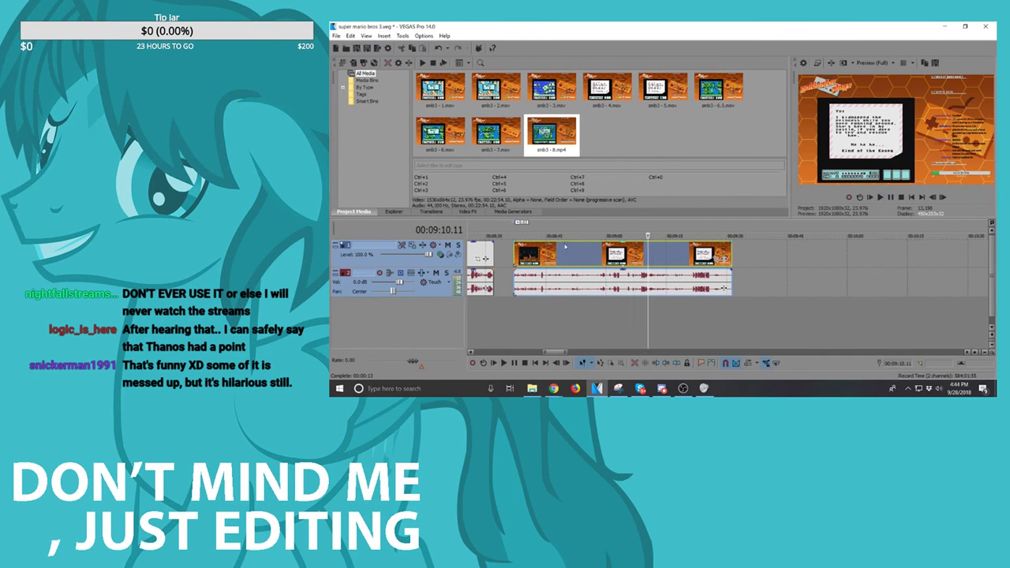
{"action": "key", "text": "Delete"}
{"action": "scroll", "coordinate": [578, 246], "scroll_direction": "down", "scroll_amount": 2}
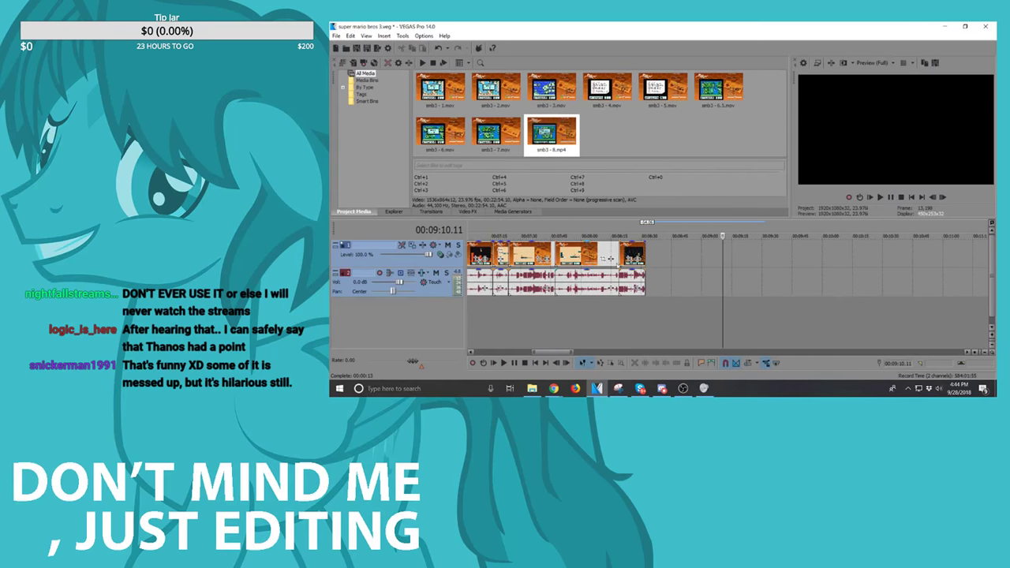
Step: Play the last remaining clip on the timeline from 8:24.07 to check how it ends
{"action": "left_click", "coordinate": [631, 253]}
{"action": "scroll", "coordinate": [636, 252], "scroll_direction": "up", "scroll_amount": 3}
{"action": "key", "text": "space"}
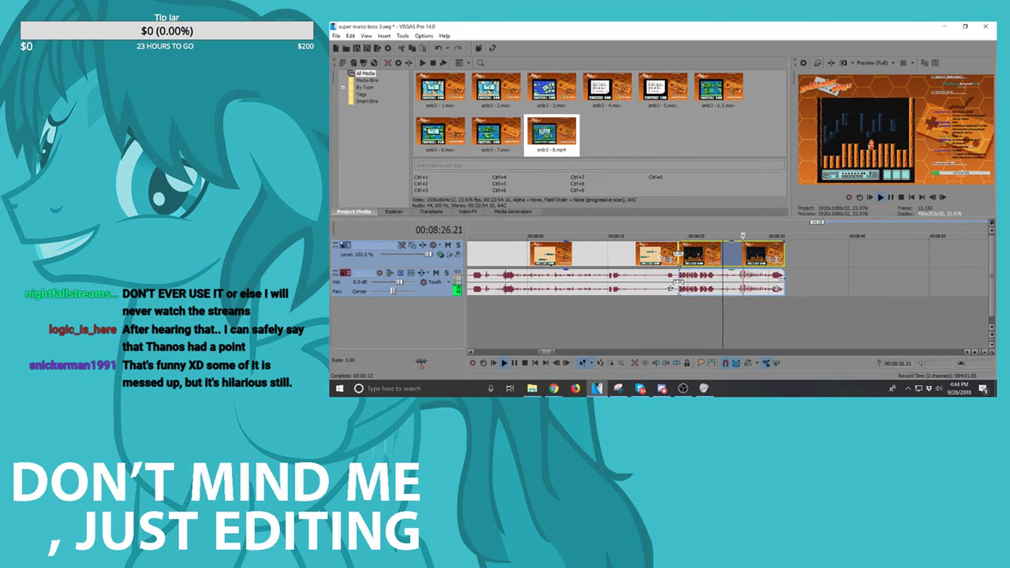
{"action": "key", "text": "space"}
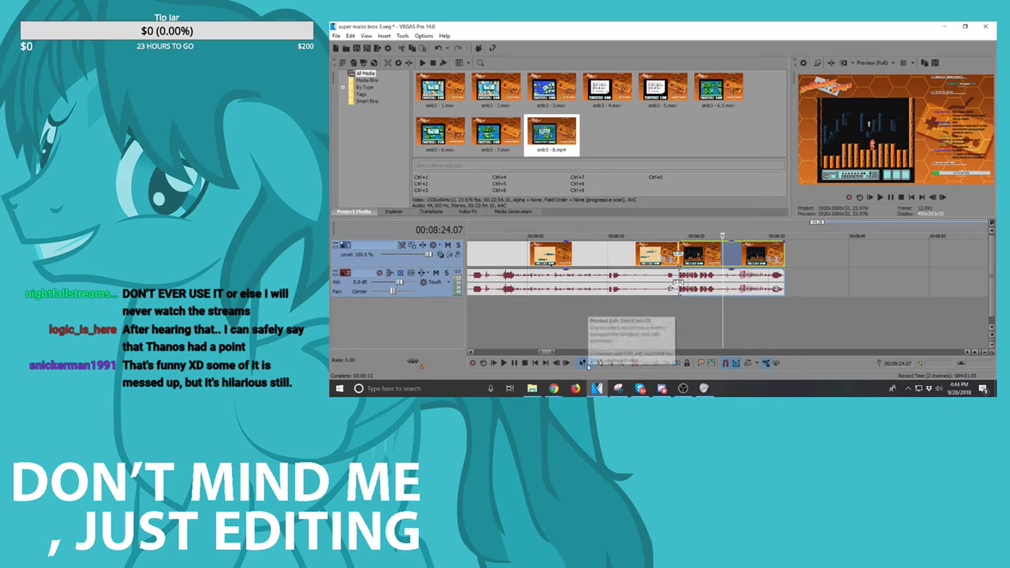
Step: Add the smb3 - 9 video from the Super Mario Bros. 3 folder to the timeline, shortly after the last clip
{"action": "mouse_move", "coordinate": [531, 388]}
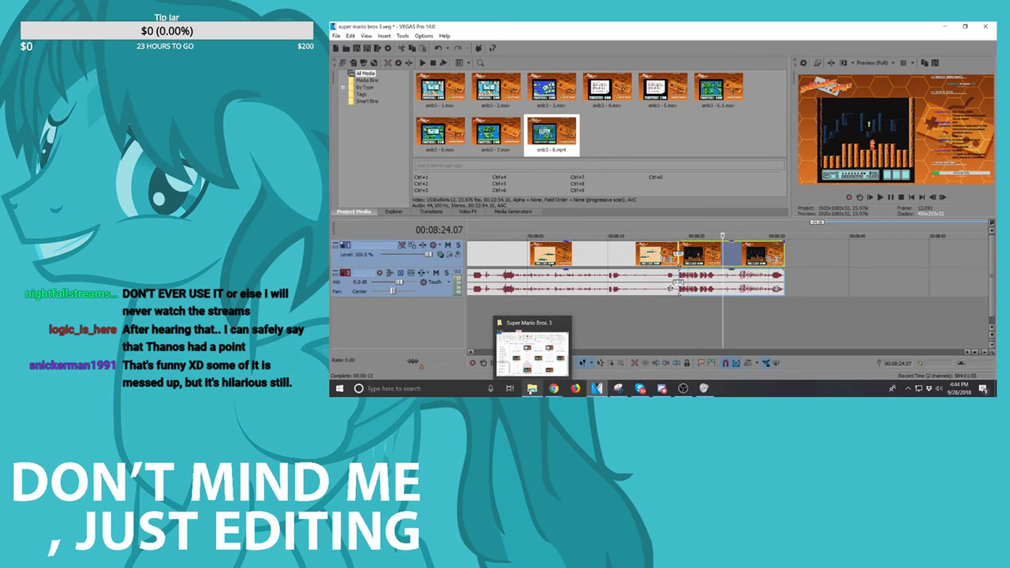
{"action": "left_click", "coordinate": [547, 355]}
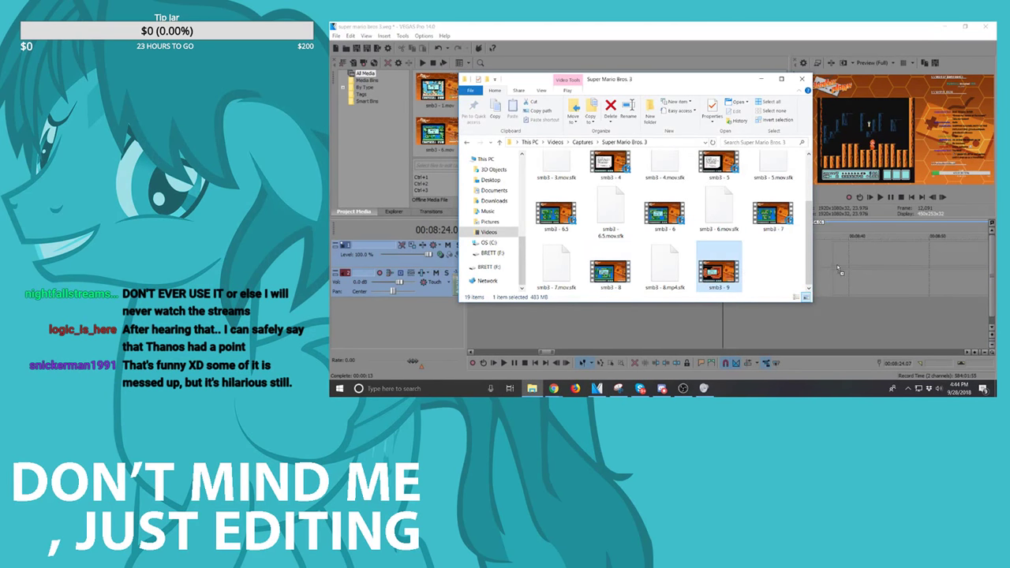
{"action": "left_click_drag", "start_coordinate": [837, 270], "coordinate": [834, 267]}
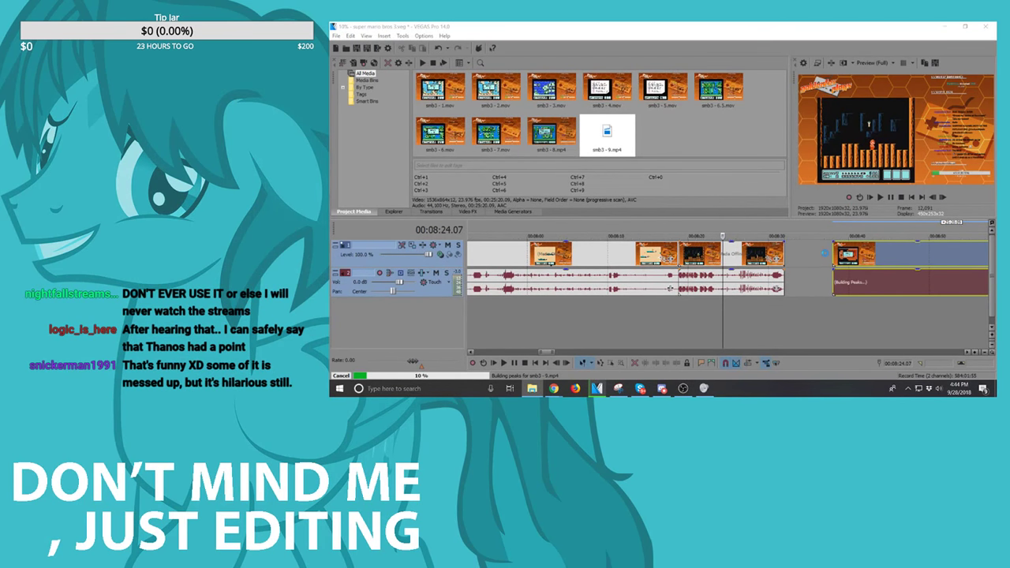
{"action": "left_click_drag", "start_coordinate": [847, 254], "coordinate": [816, 254]}
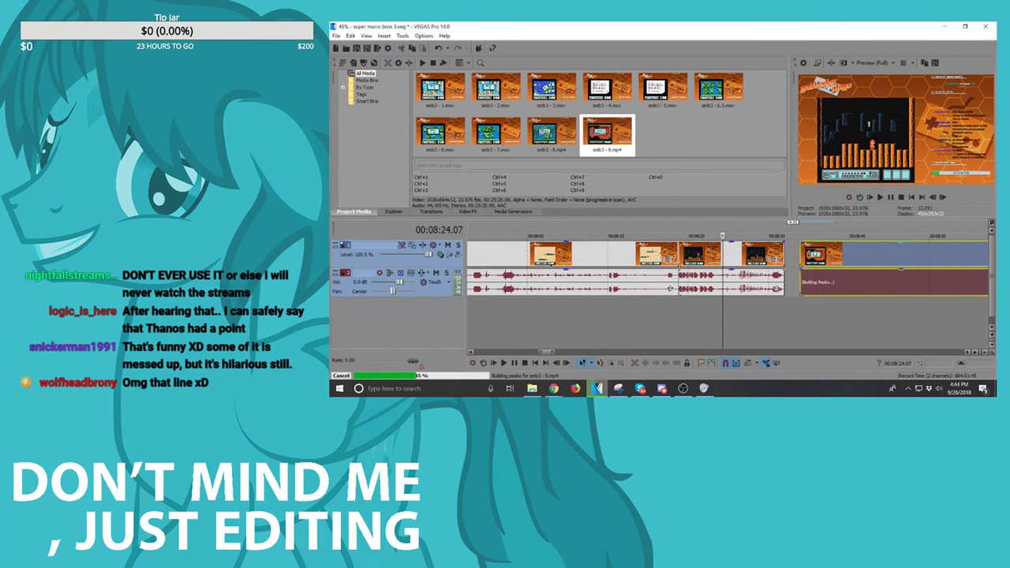
{"action": "scroll", "coordinate": [814, 252], "scroll_direction": "down", "scroll_amount": 10}
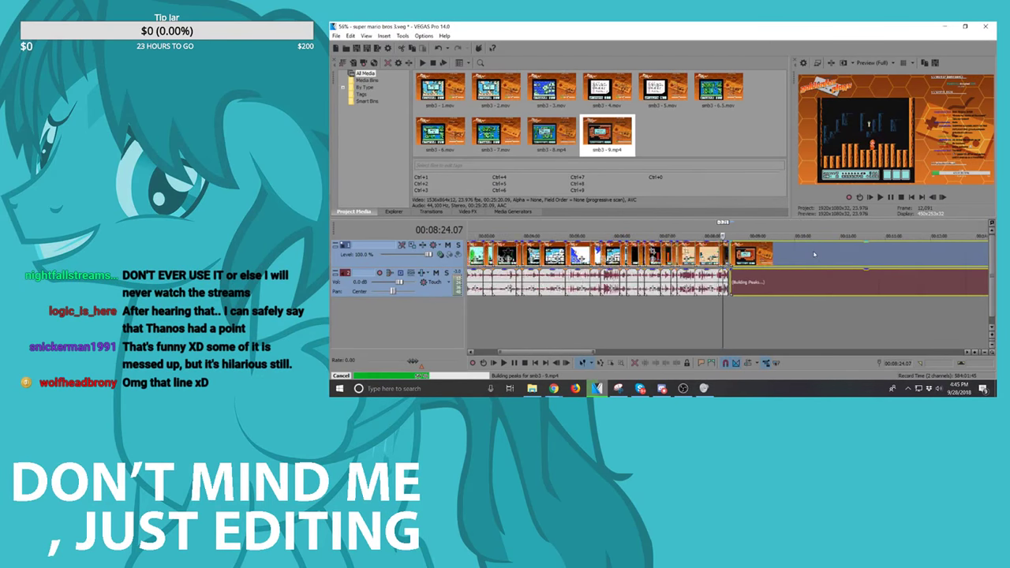
{"action": "scroll", "coordinate": [813, 253], "scroll_direction": "up", "scroll_amount": 6}
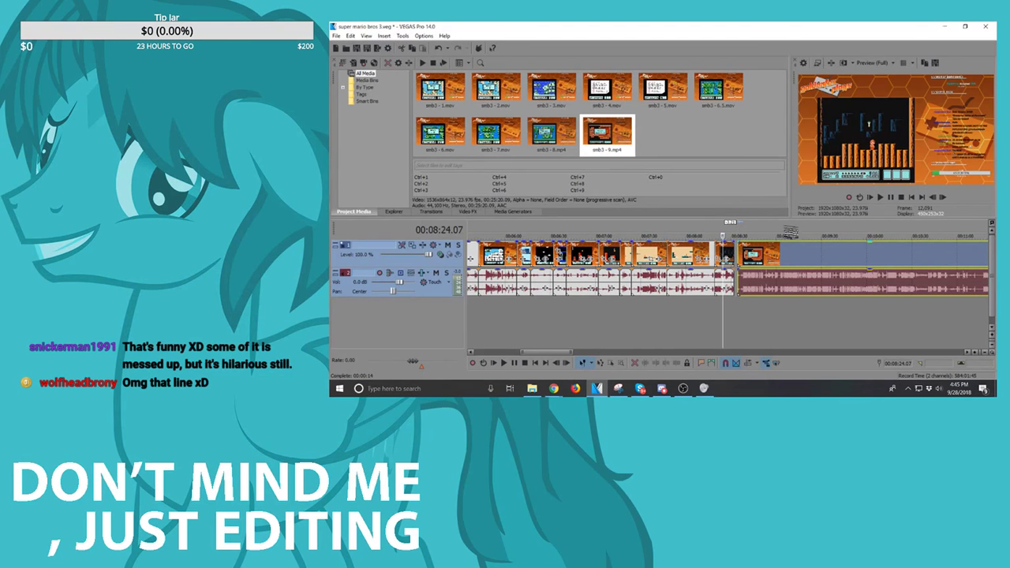
Step: Play the opening of the smb3 - 9 clip briefly to find where the talking starts
{"action": "left_click", "coordinate": [747, 259]}
{"action": "scroll", "coordinate": [747, 259], "scroll_direction": "up", "scroll_amount": 6}
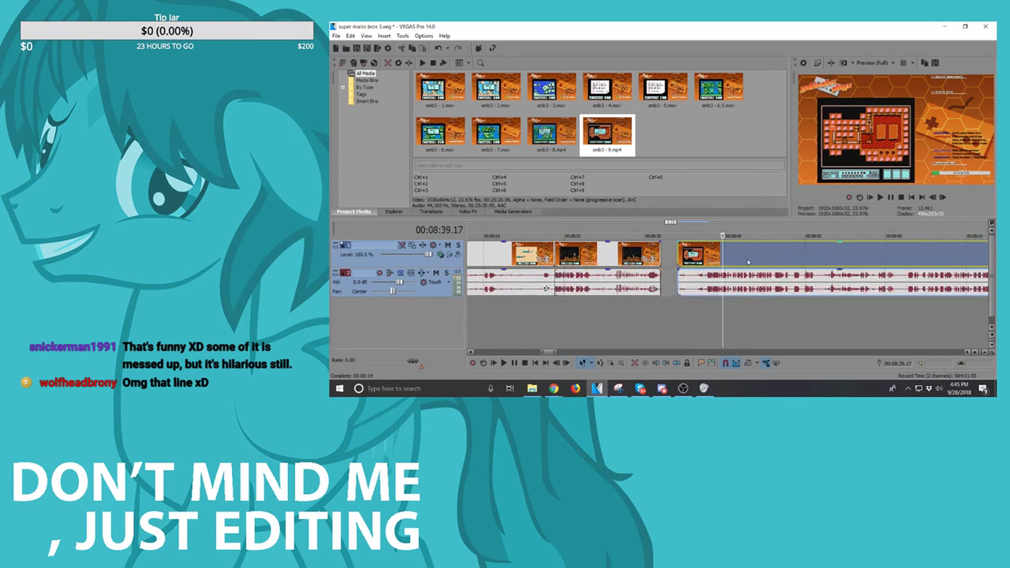
{"action": "left_click", "coordinate": [660, 251]}
{"action": "key", "text": "space"}
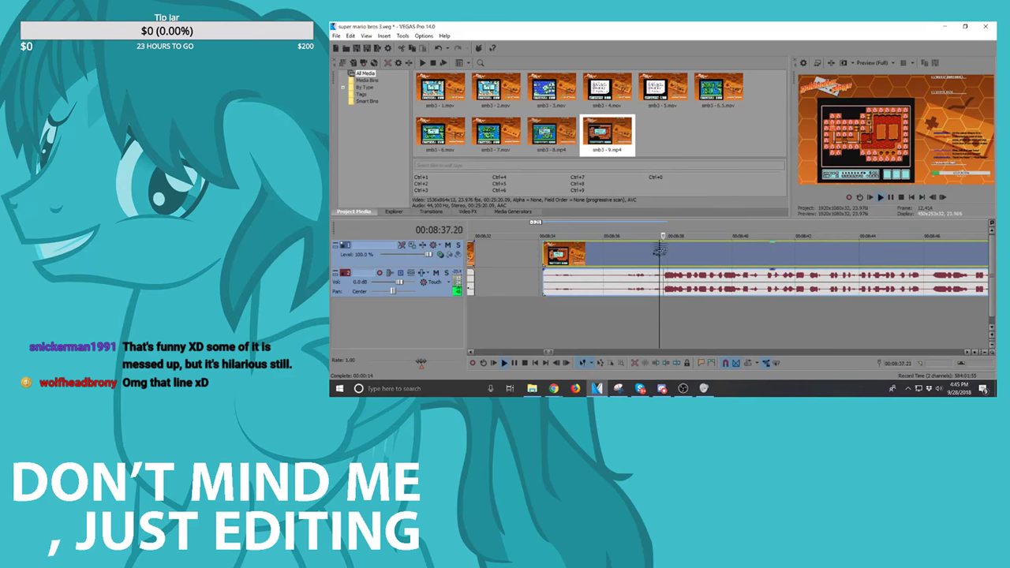
{"action": "scroll", "coordinate": [686, 248], "scroll_direction": "down", "scroll_amount": 4}
{"action": "key", "text": "space"}
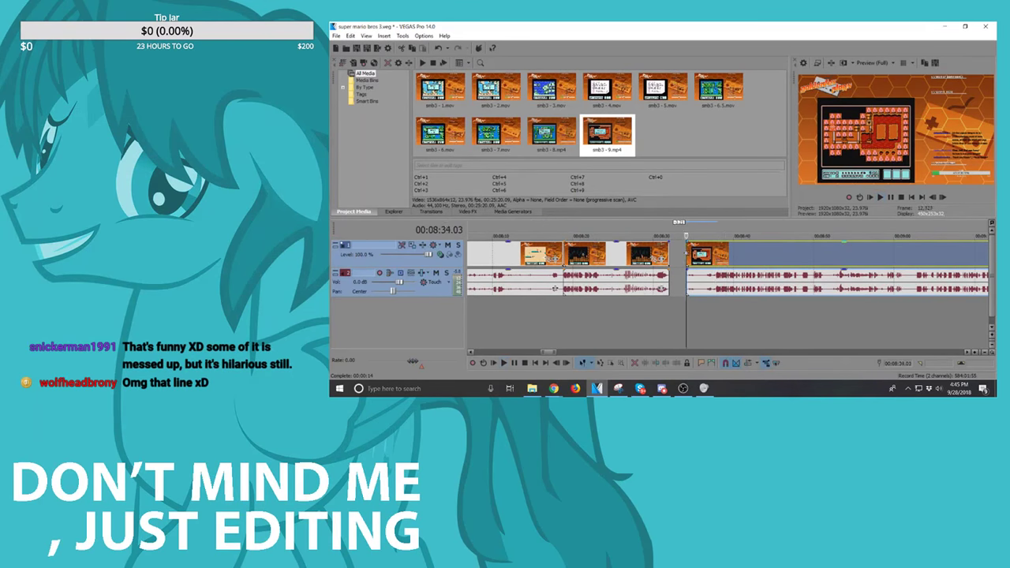
Step: Split the smb3 - 9 clip at about 8:36, delete its quiet opening, and move the rest slightly earlier
{"action": "key", "text": "space"}
{"action": "scroll", "coordinate": [793, 257], "scroll_direction": "up", "scroll_amount": 4}
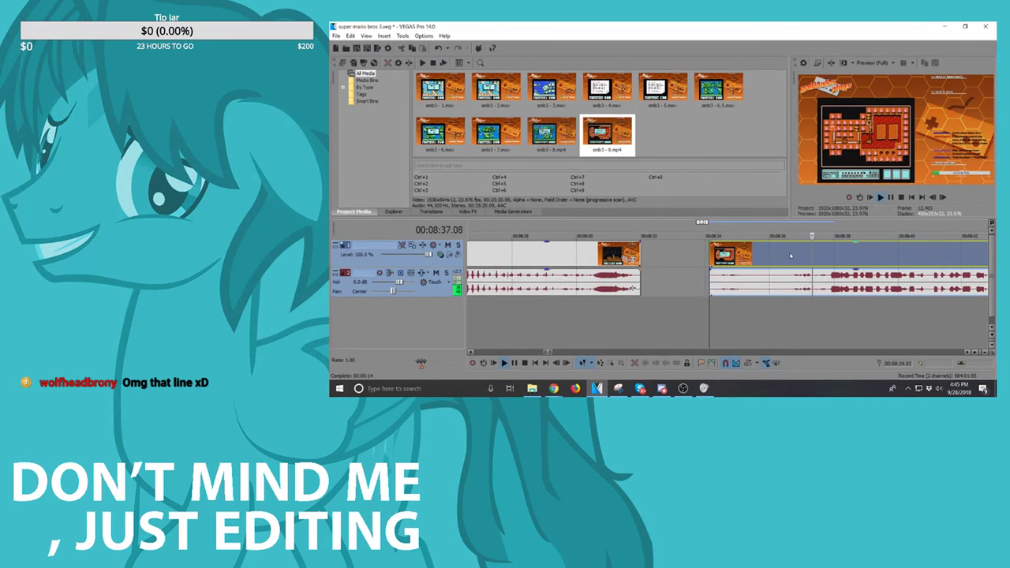
{"action": "key", "text": "s"}
{"action": "left_click", "coordinate": [758, 255]}
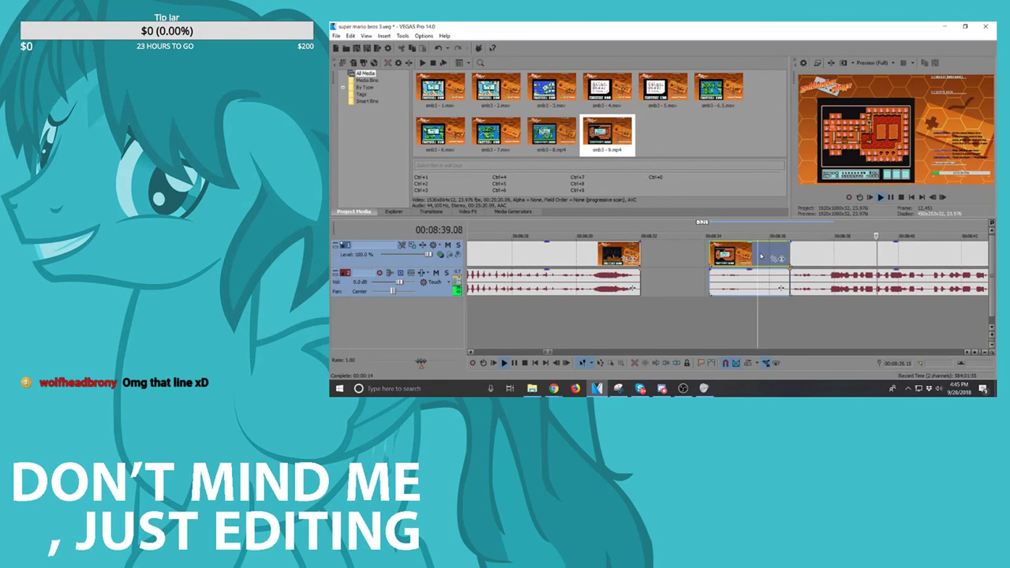
{"action": "key", "text": "Delete"}
{"action": "left_click_drag", "start_coordinate": [791, 254], "coordinate": [745, 257]}
Step: Play the trimmed smb3 - 9 clip from its start and examine the waveform for the next cut point
{"action": "left_click", "coordinate": [746, 257]}
{"action": "key", "text": "space"}
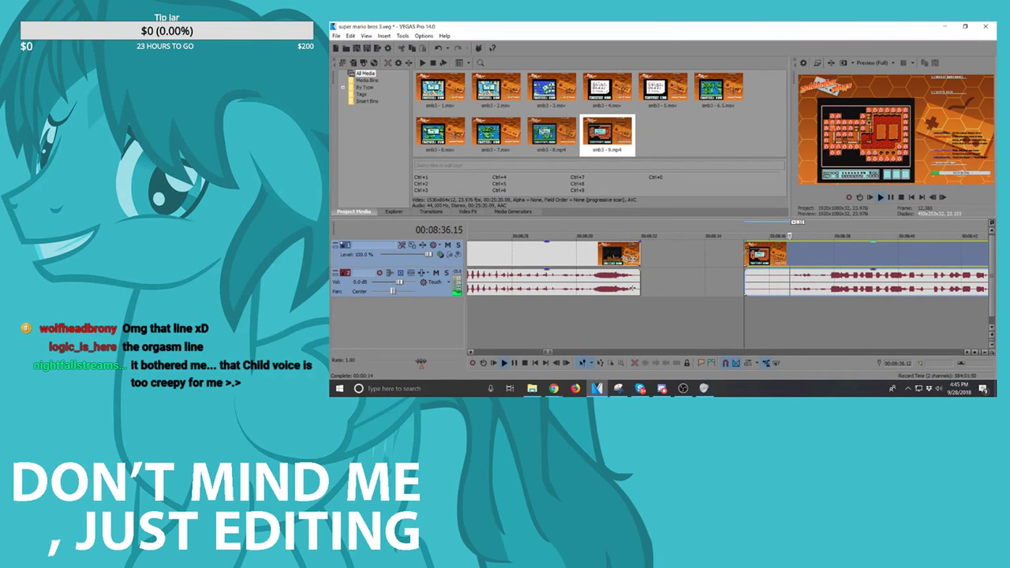
{"action": "scroll", "coordinate": [675, 265], "scroll_direction": "down", "scroll_amount": 3}
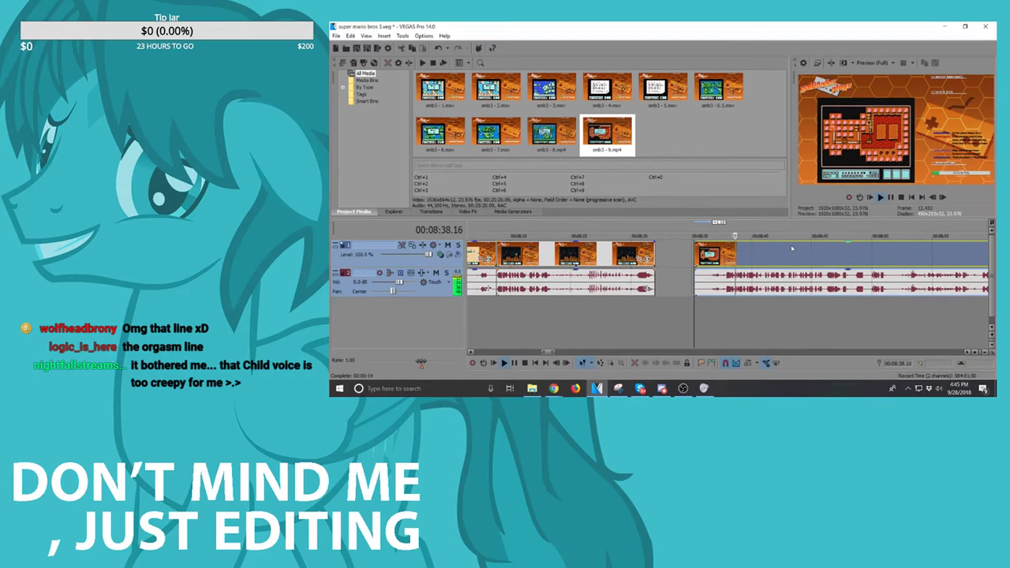
{"action": "scroll", "coordinate": [789, 254], "scroll_direction": "down", "scroll_amount": 2}
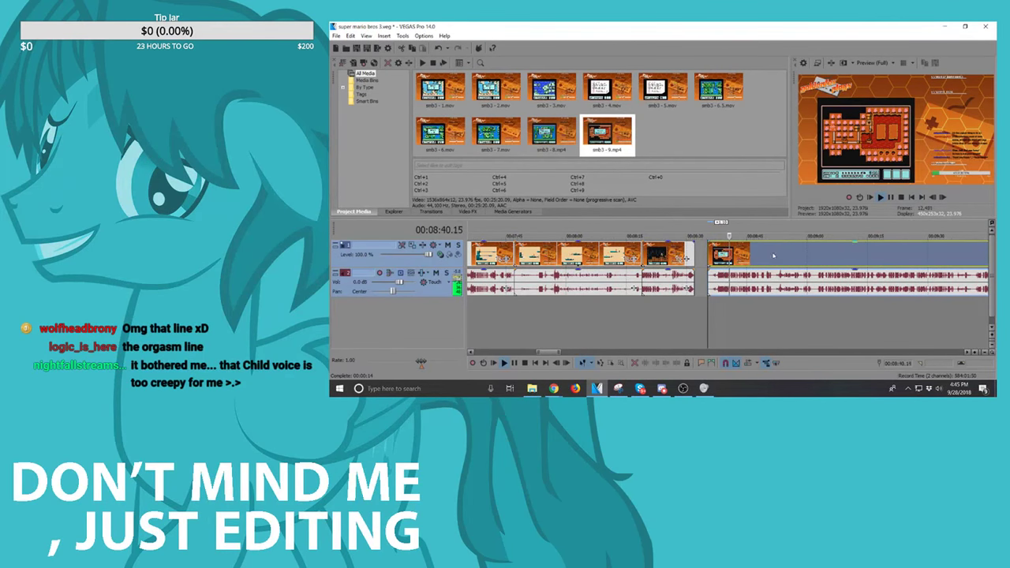
{"action": "scroll", "coordinate": [772, 261], "scroll_direction": "up", "scroll_amount": 4}
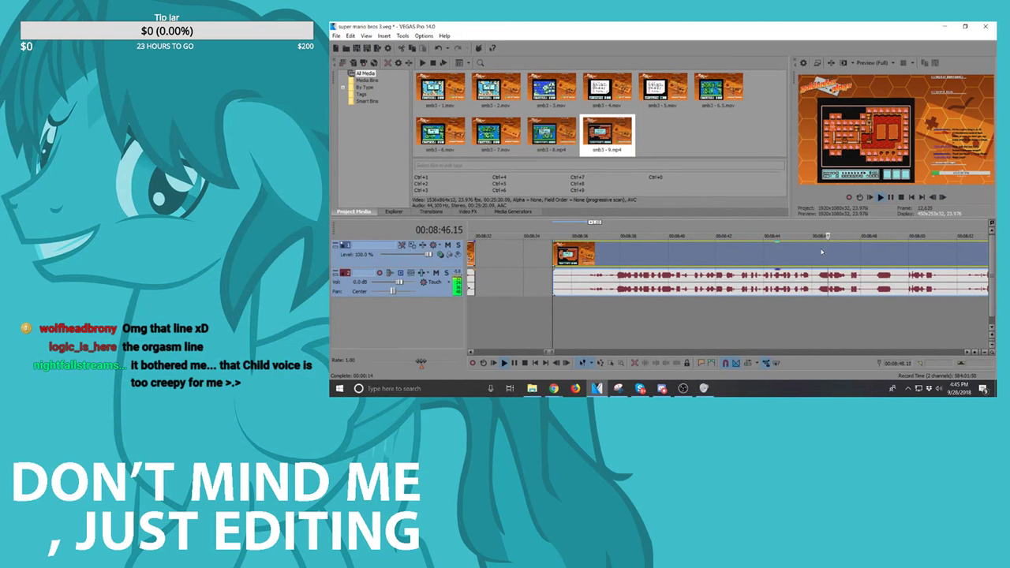
{"action": "scroll", "coordinate": [758, 254], "scroll_direction": "down", "scroll_amount": 4}
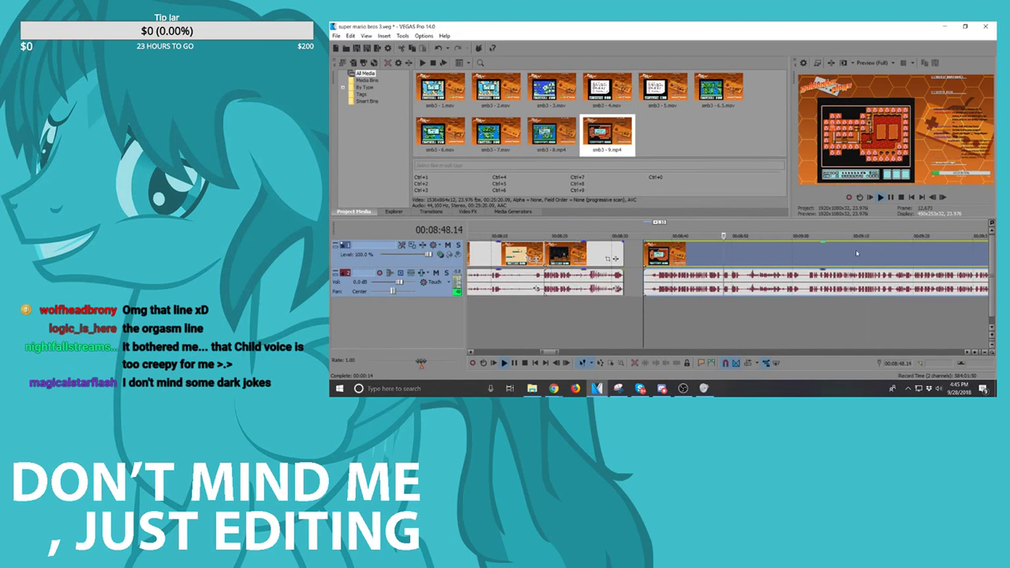
Step: Try splitting the smb3 - 9 clip at 8:48.15 and undo the split
{"action": "left_click", "coordinate": [729, 258]}
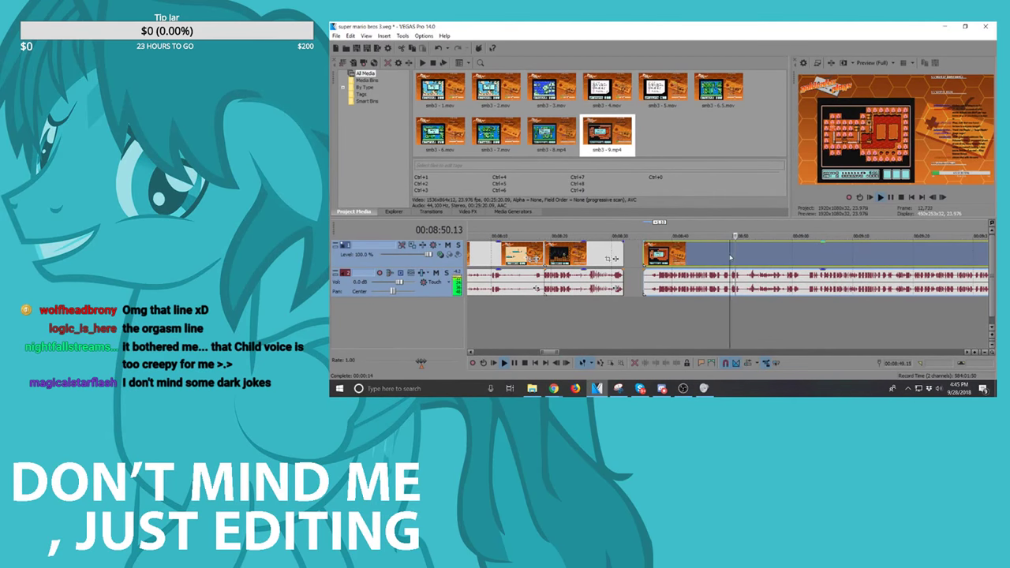
{"action": "key", "text": "s"}
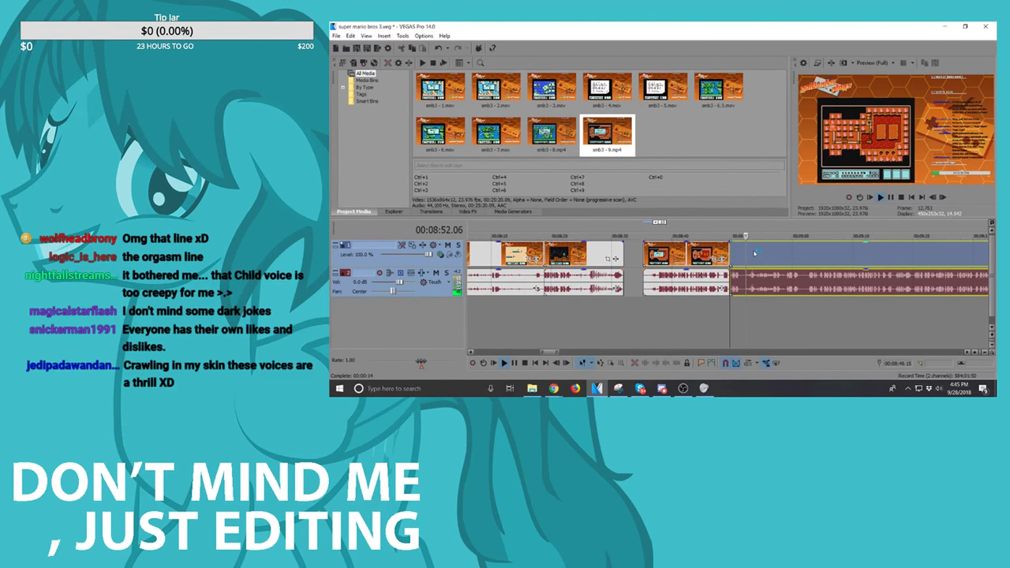
{"action": "key", "text": "ctrl+z"}
Step: Play on from about 8:51 and split the smb3 - 9 clip at 8:58.20
{"action": "left_click", "coordinate": [739, 259]}
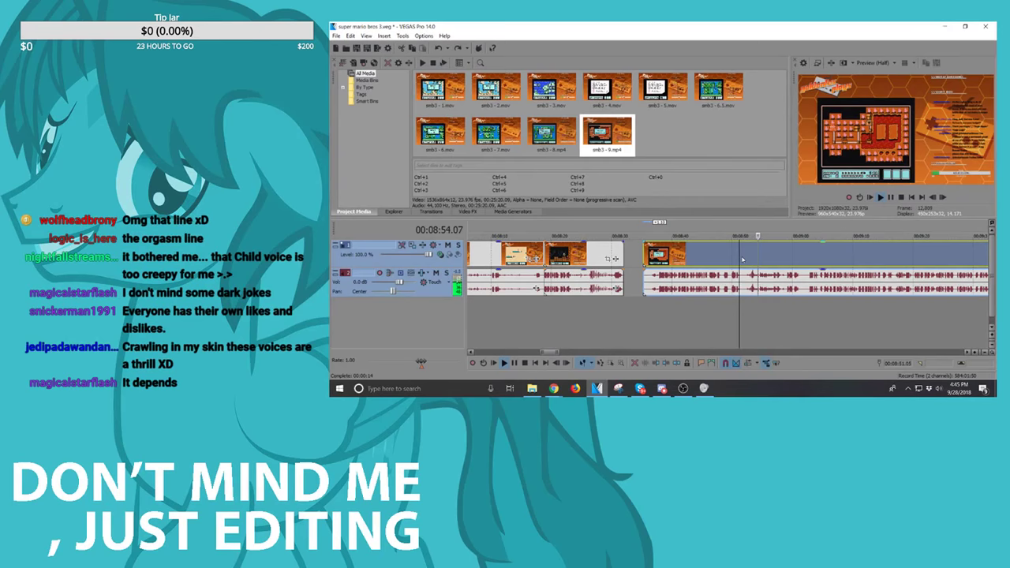
{"action": "scroll", "coordinate": [741, 260], "scroll_direction": "up", "scroll_amount": 3}
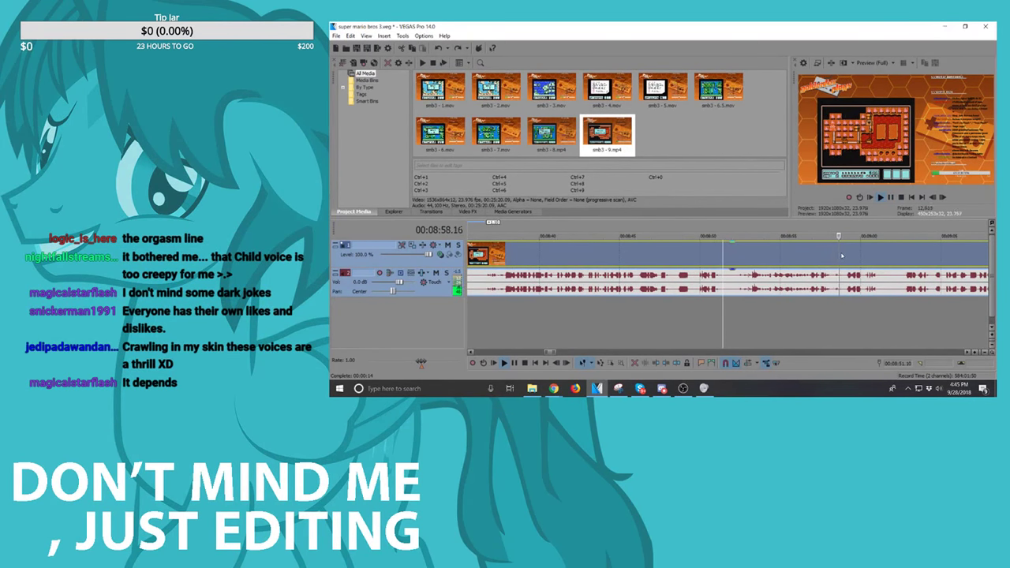
{"action": "left_click", "coordinate": [840, 255]}
{"action": "key", "text": "s"}
{"action": "scroll", "coordinate": [841, 255], "scroll_direction": "down", "scroll_amount": 3}
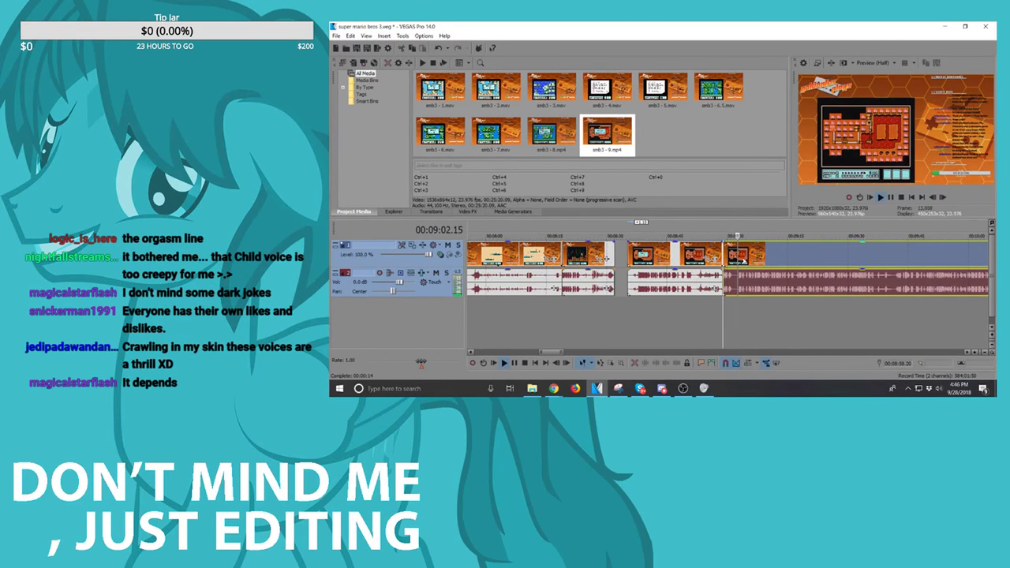
Step: Trim the opening of the smb3 - 9 segment after the 8:58.20 cut so it starts at about 9:02.15
{"action": "left_click_drag", "start_coordinate": [727, 254], "coordinate": [738, 254]}
{"action": "scroll", "coordinate": [738, 254], "scroll_direction": "up", "scroll_amount": 4}
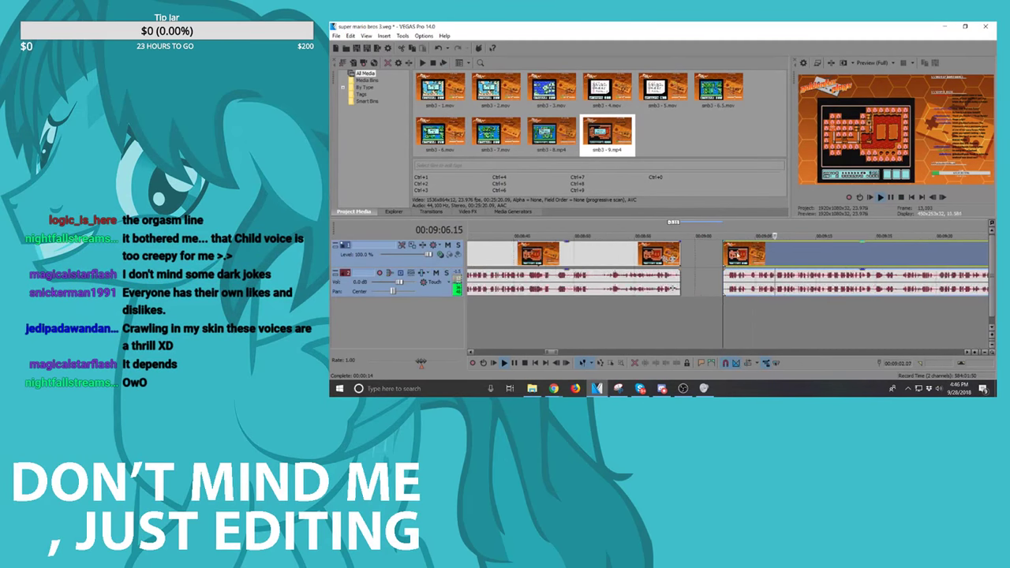
{"action": "key", "text": "space"}
{"action": "left_click_drag", "start_coordinate": [733, 254], "coordinate": [750, 249]}
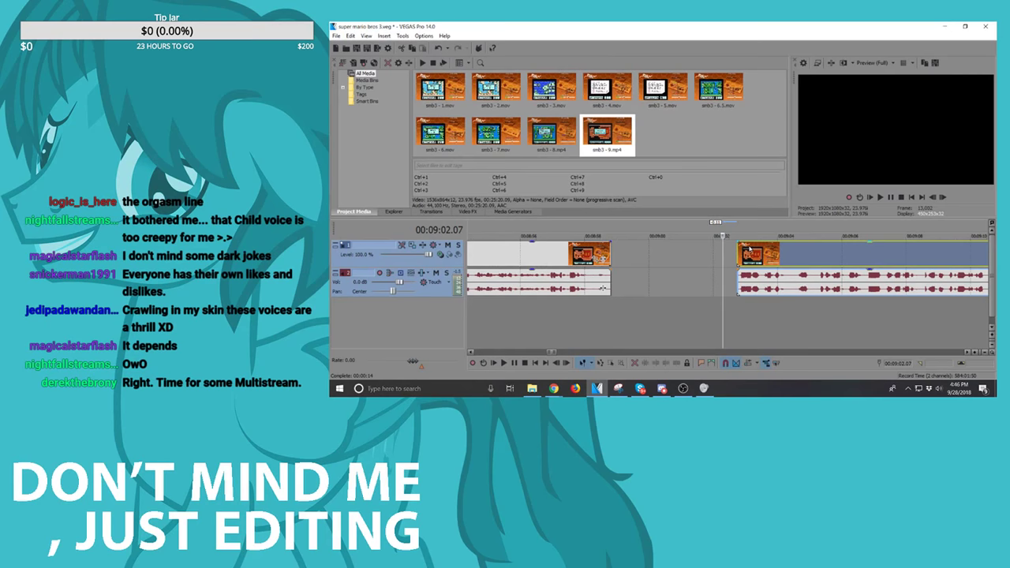
Step: Split the smb3 - 9 clip at 9:15.17 and move the segment before the cut up against the preceding clip
{"action": "key", "text": "space"}
{"action": "scroll", "coordinate": [797, 259], "scroll_direction": "down", "scroll_amount": 2}
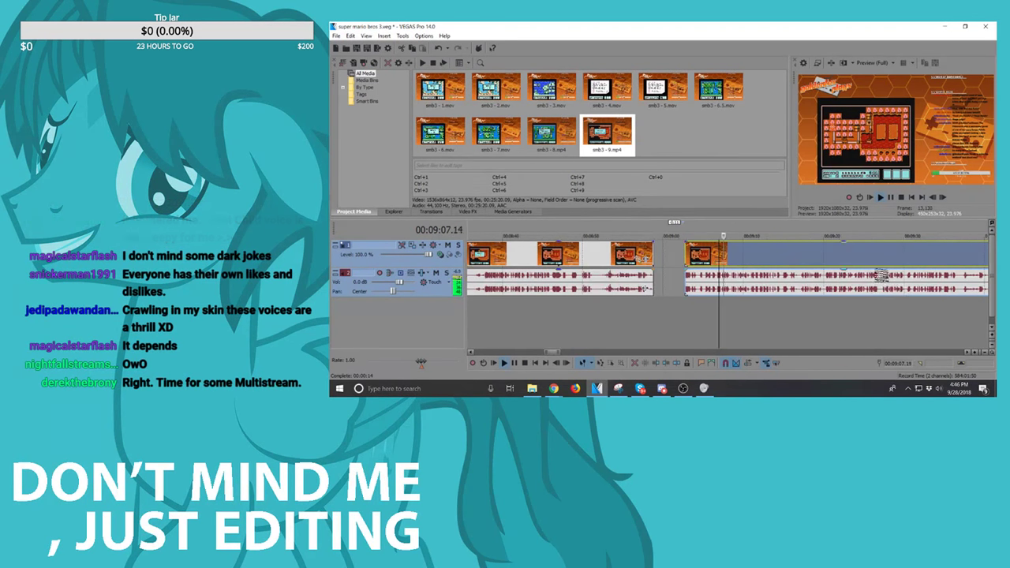
{"action": "scroll", "coordinate": [789, 260], "scroll_direction": "up", "scroll_amount": 2}
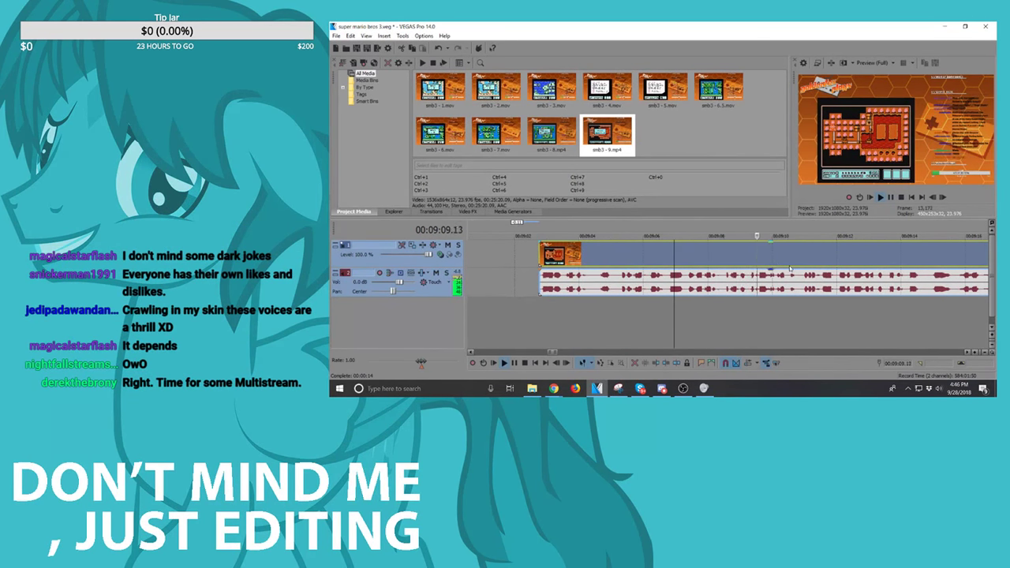
{"action": "scroll", "coordinate": [803, 256], "scroll_direction": "down", "scroll_amount": 1}
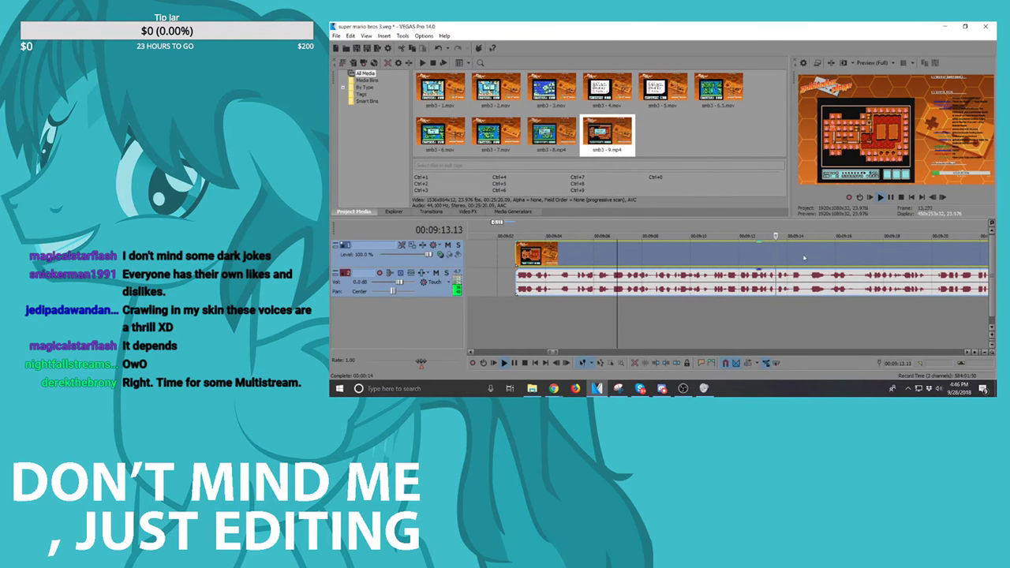
{"action": "left_click", "coordinate": [806, 258]}
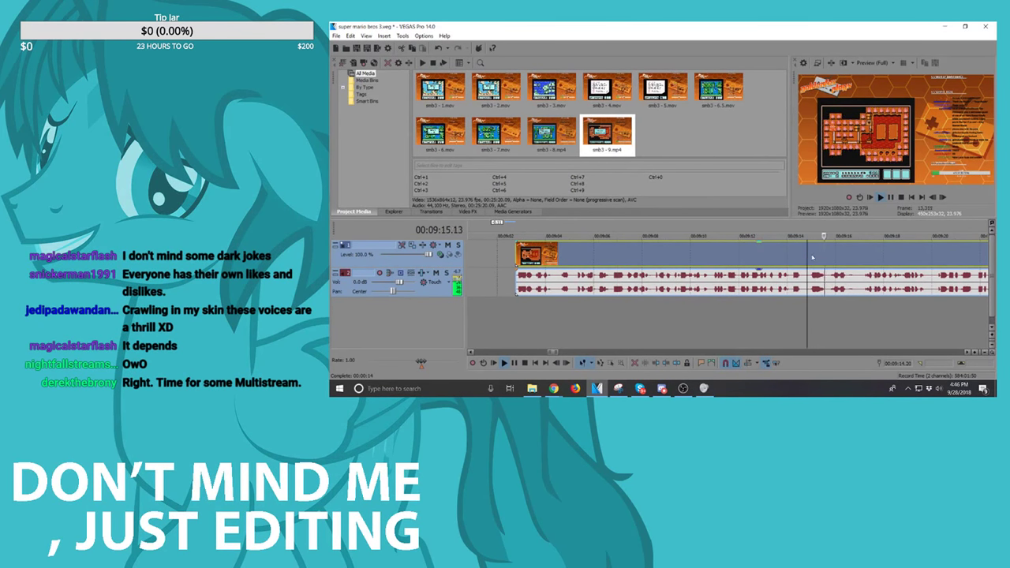
{"action": "left_click", "coordinate": [828, 257]}
{"action": "key", "text": "s"}
{"action": "scroll", "coordinate": [828, 257], "scroll_direction": "down", "scroll_amount": 2}
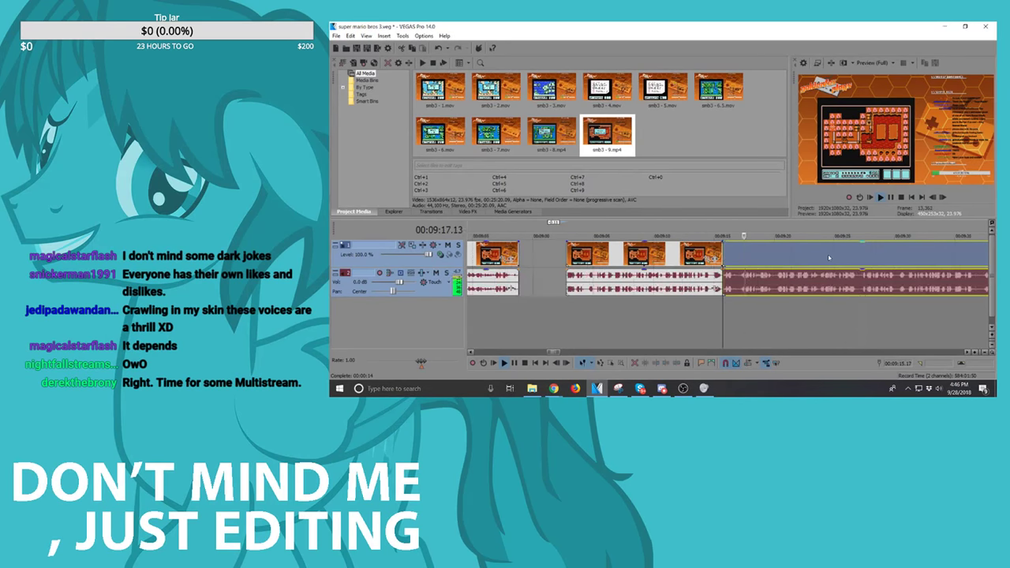
{"action": "key", "text": "space"}
{"action": "left_click_drag", "start_coordinate": [662, 260], "coordinate": [629, 258]}
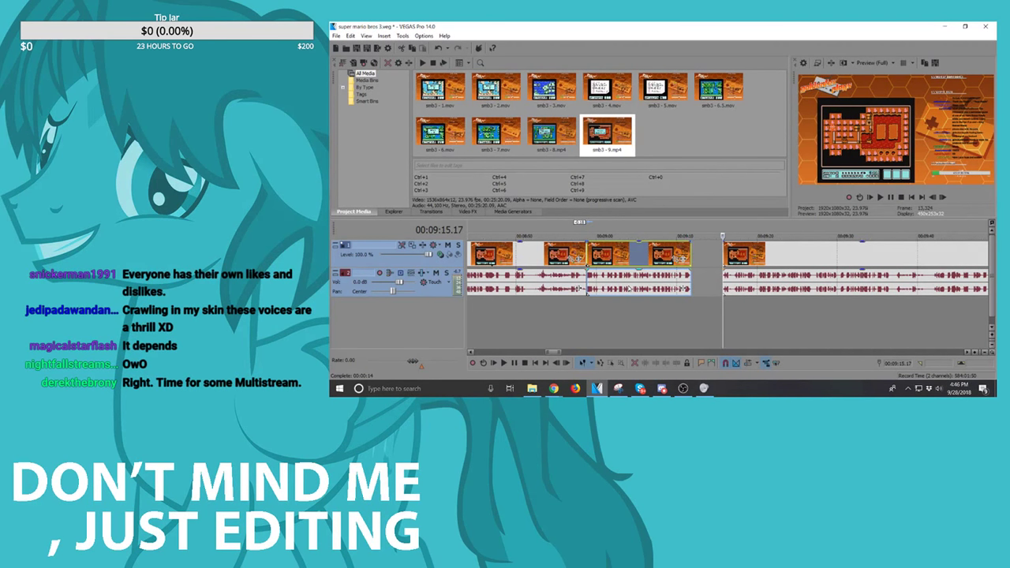
Step: Play the remaining smb3 - 9 footage from about 9:17 and examine the waveform for the next cut point
{"action": "scroll", "coordinate": [806, 258], "scroll_direction": "up", "scroll_amount": 4}
{"action": "left_click", "coordinate": [795, 257]}
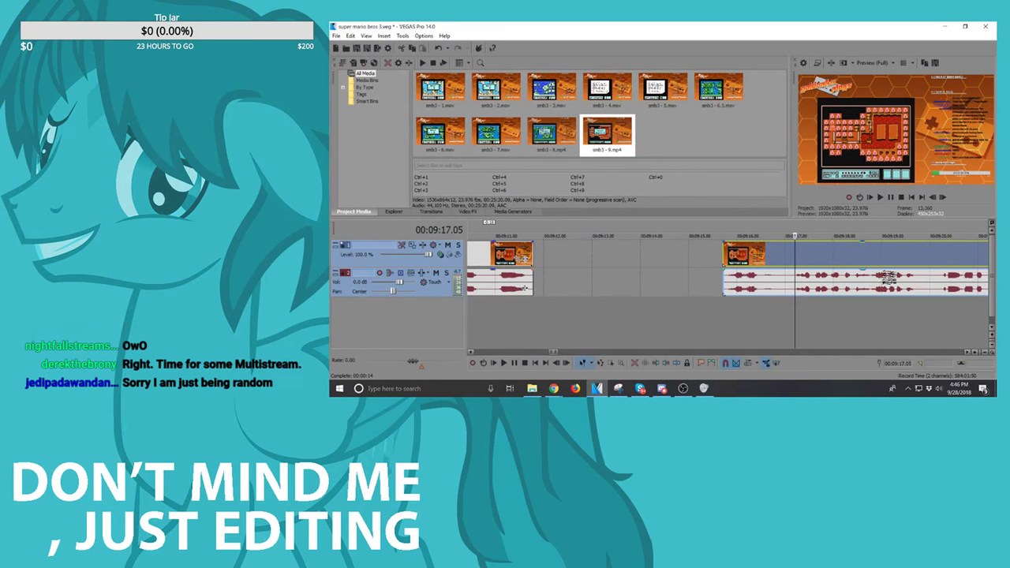
{"action": "key", "text": "space"}
{"action": "scroll", "coordinate": [938, 260], "scroll_direction": "down", "scroll_amount": 2}
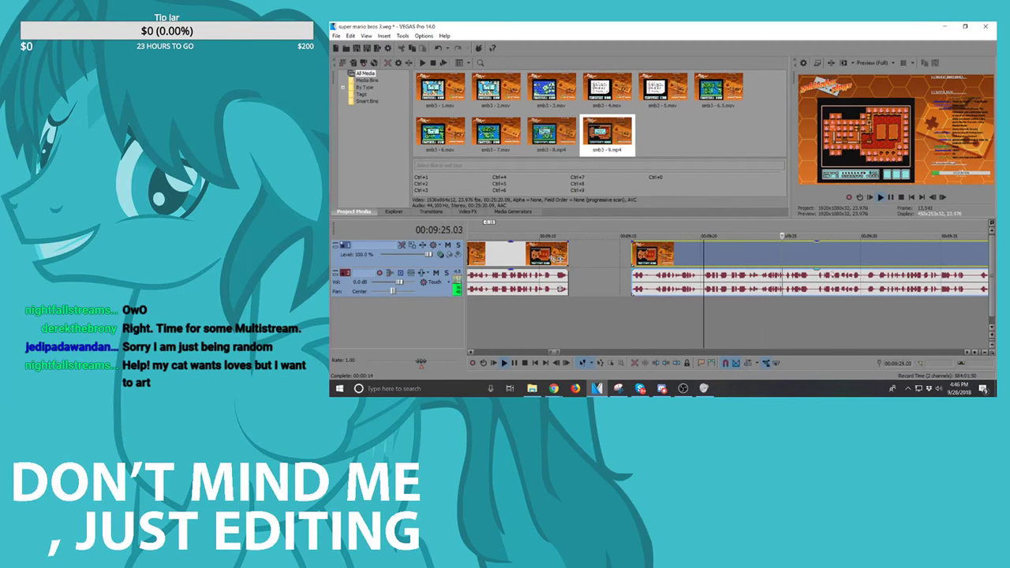
{"action": "scroll", "coordinate": [820, 261], "scroll_direction": "up", "scroll_amount": 3}
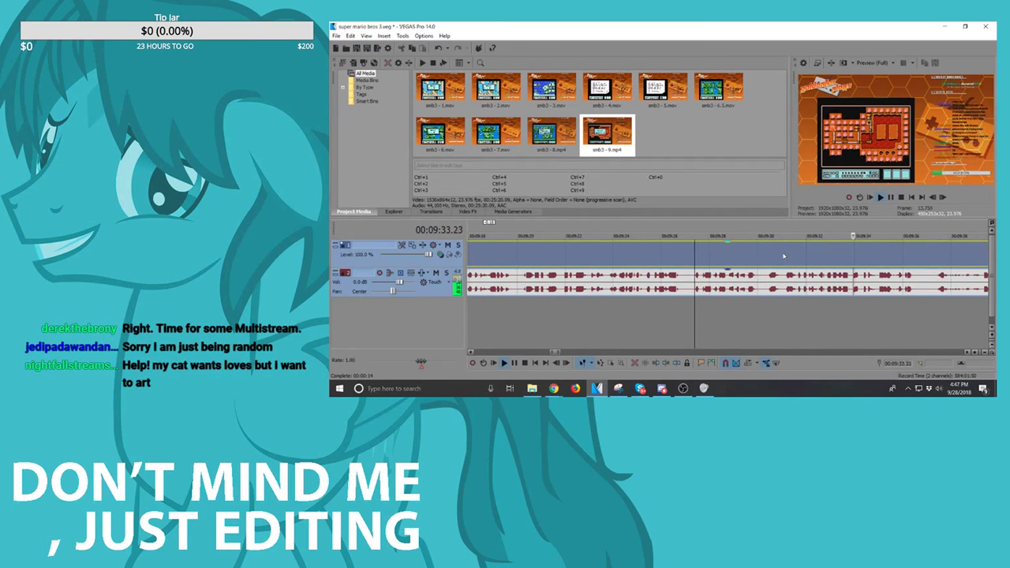
{"action": "scroll", "coordinate": [783, 256], "scroll_direction": "down", "scroll_amount": 2}
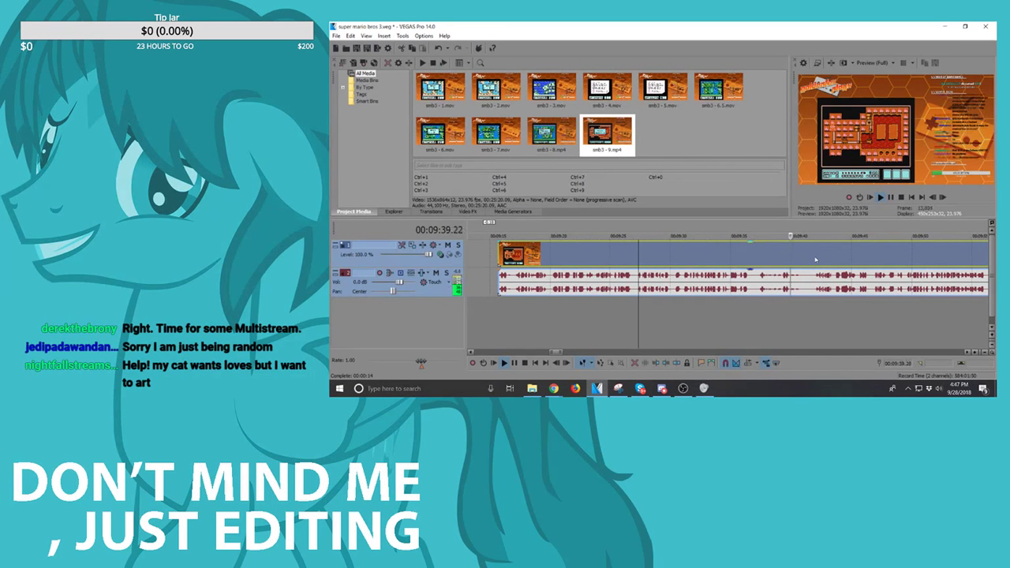
{"action": "left_click", "coordinate": [815, 260]}
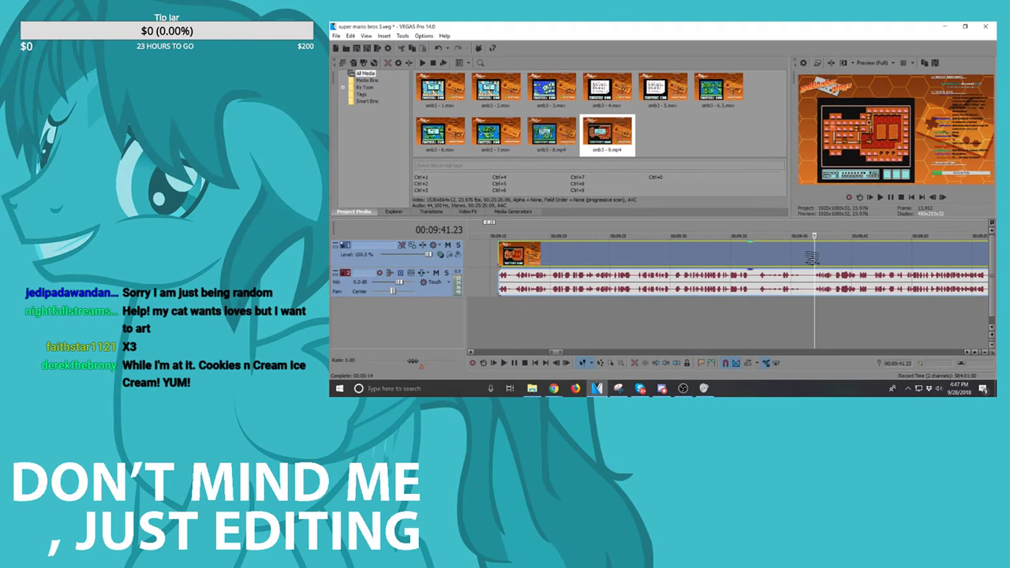
{"action": "key", "text": "space"}
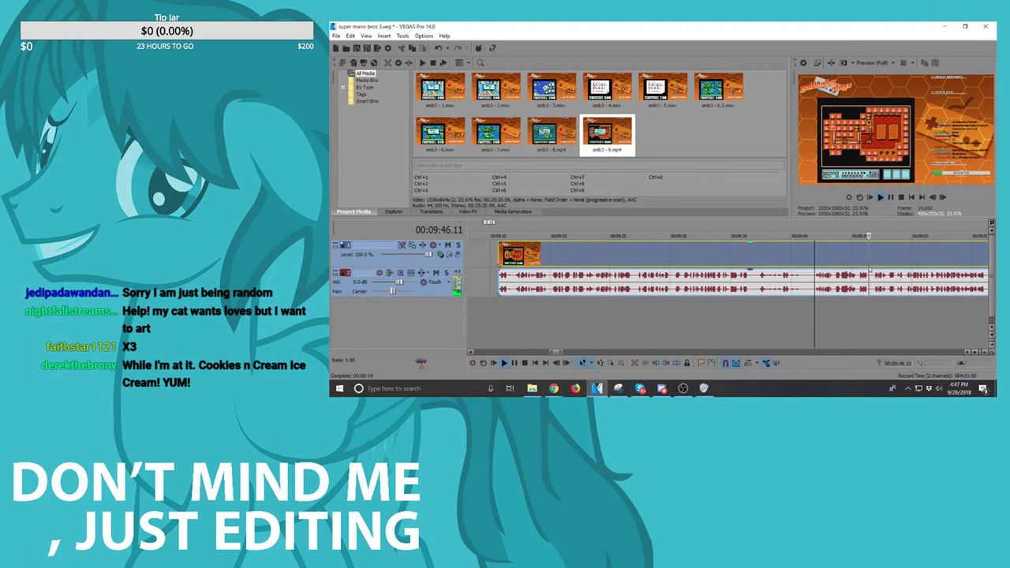
{"action": "scroll", "coordinate": [869, 273], "scroll_direction": "up", "scroll_amount": 3}
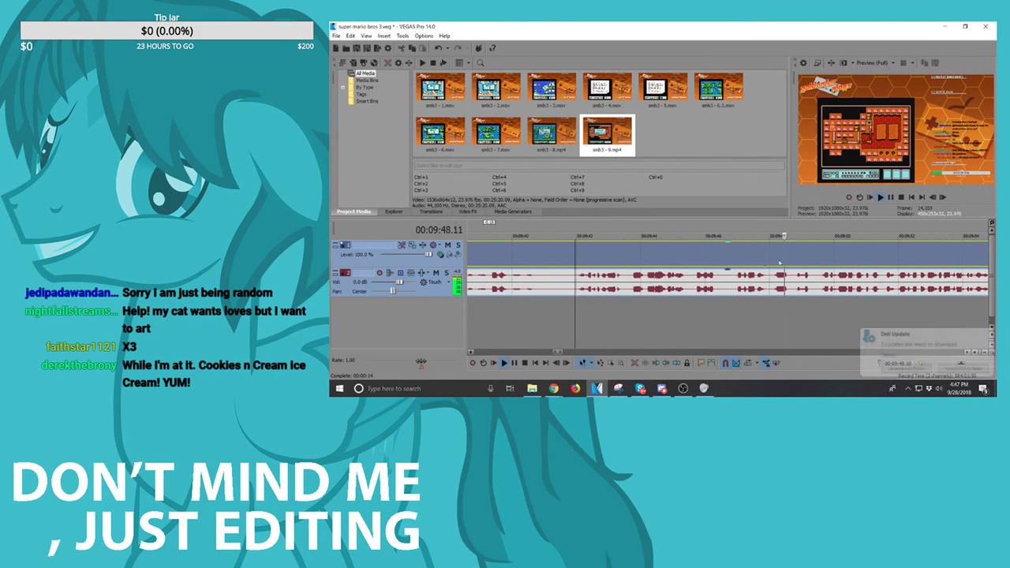
Step: Split the smb3 - 9 clip at about 9:49 and delete the segment between 9:15.17 and the new cut
{"action": "scroll", "coordinate": [798, 263], "scroll_direction": "down", "scroll_amount": 3}
{"action": "left_click", "coordinate": [730, 256]}
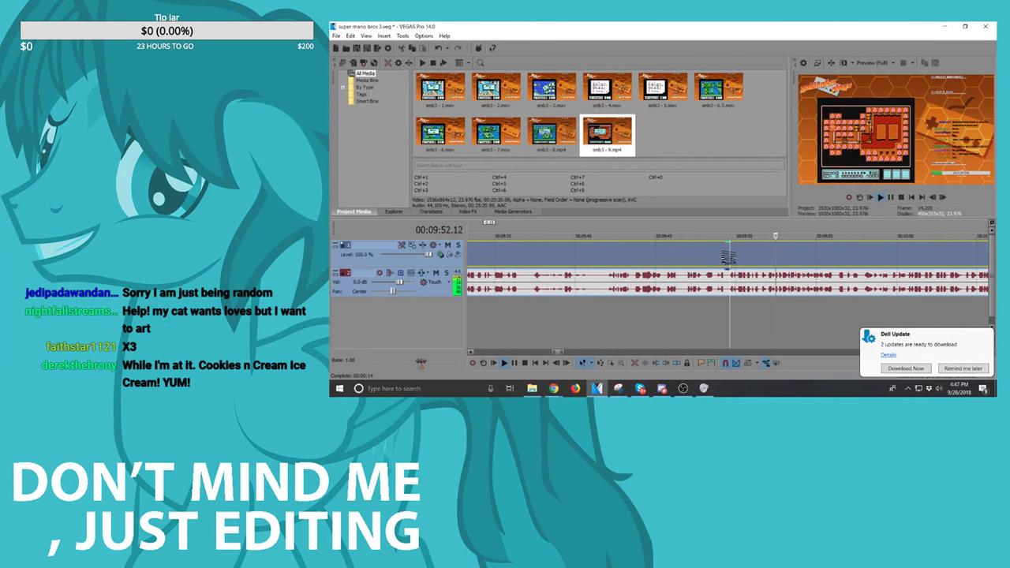
{"action": "key", "text": "s"}
{"action": "scroll", "coordinate": [729, 260], "scroll_direction": "down", "scroll_amount": 4}
{"action": "left_click", "coordinate": [670, 254]}
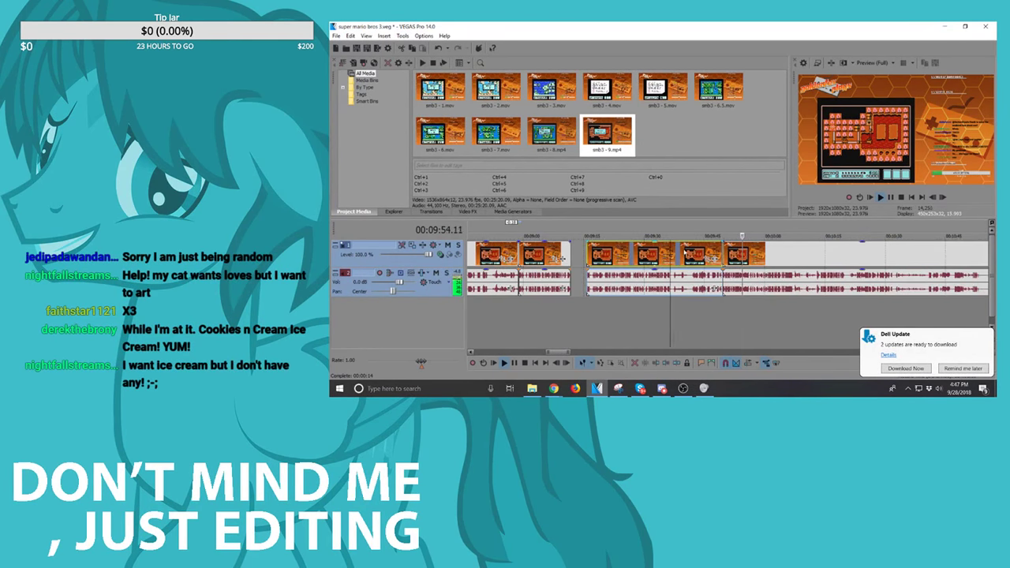
{"action": "key", "text": "Delete"}
Step: Split the remaining smb3 - 9 clip at about 9:57
{"action": "scroll", "coordinate": [685, 253], "scroll_direction": "up", "scroll_amount": 4}
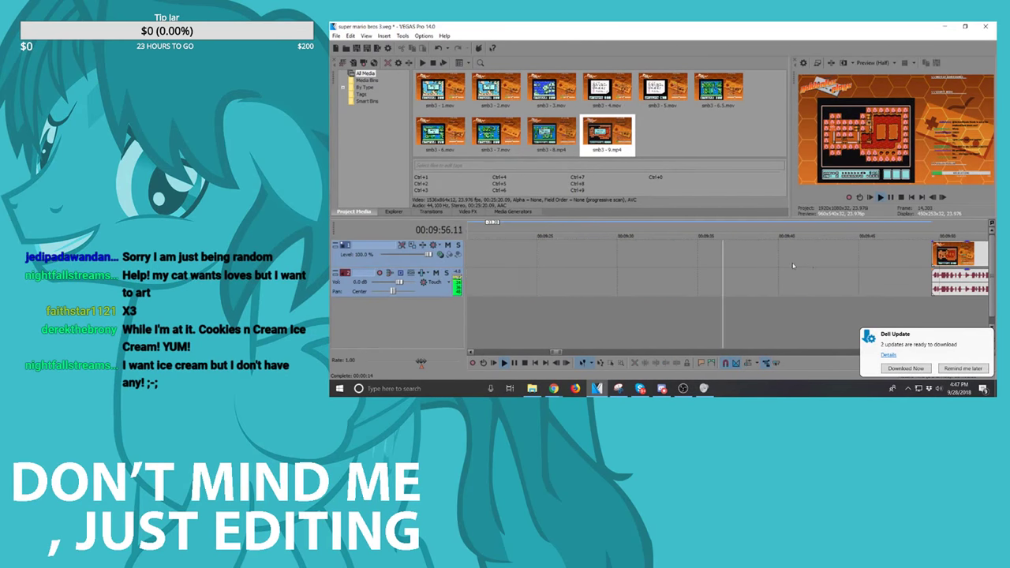
{"action": "scroll", "coordinate": [776, 270], "scroll_direction": "down", "scroll_amount": 4}
{"action": "left_click", "coordinate": [825, 276]}
{"action": "scroll", "coordinate": [825, 275], "scroll_direction": "up", "scroll_amount": 4}
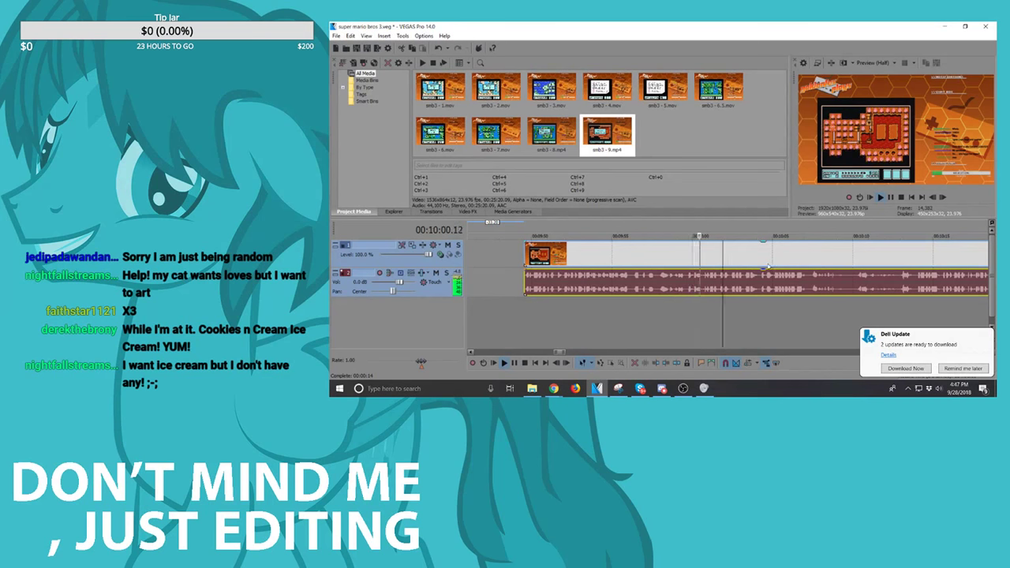
{"action": "left_click", "coordinate": [658, 256]}
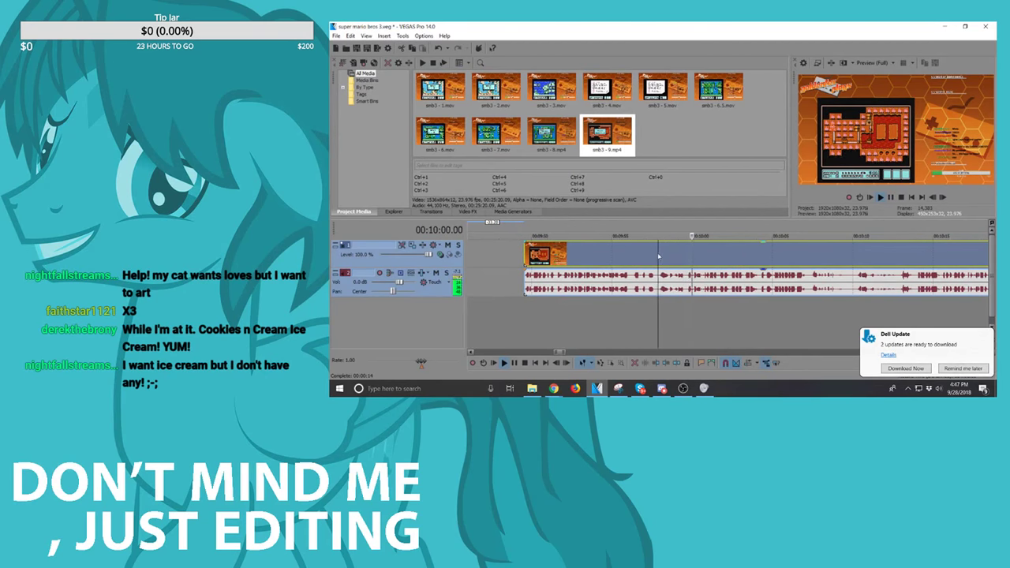
{"action": "key", "text": "s"}
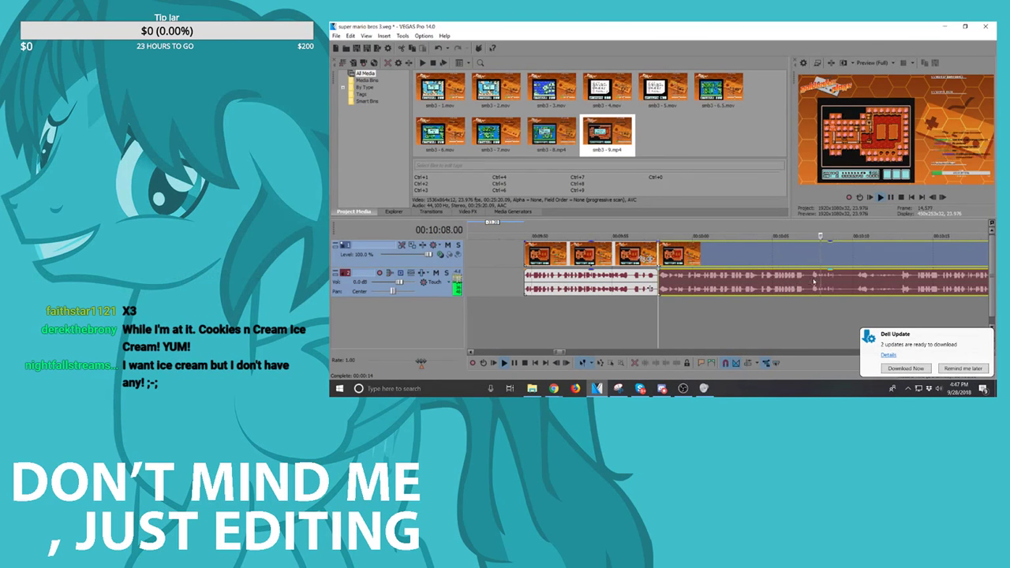
Step: Try splitting the smb3 - 9 clip at about 10:09 and undo the split
{"action": "scroll", "coordinate": [853, 285], "scroll_direction": "down", "scroll_amount": 1}
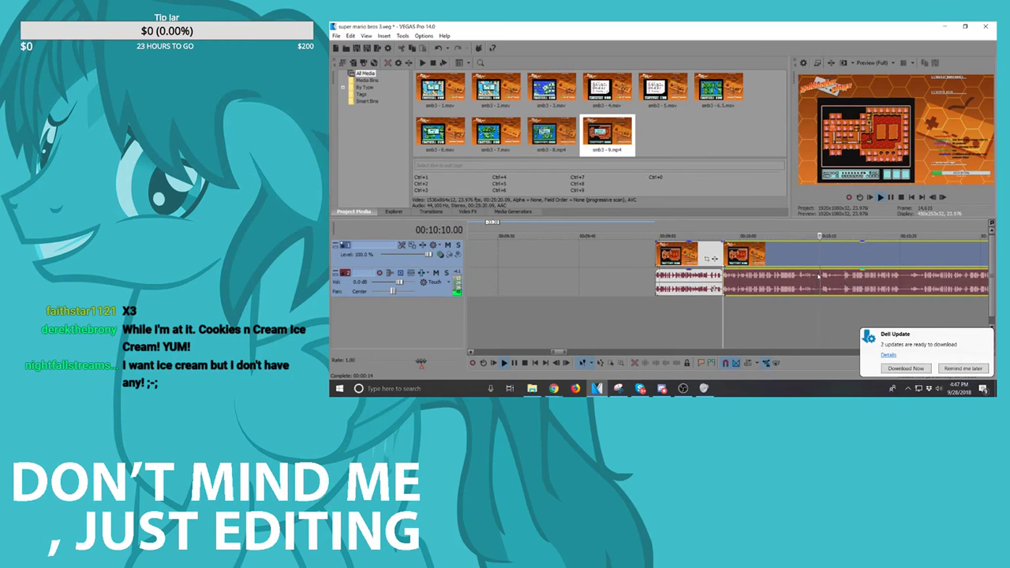
{"action": "left_click", "coordinate": [818, 278]}
{"action": "key", "text": "s"}
{"action": "scroll", "coordinate": [833, 281], "scroll_direction": "up", "scroll_amount": 2}
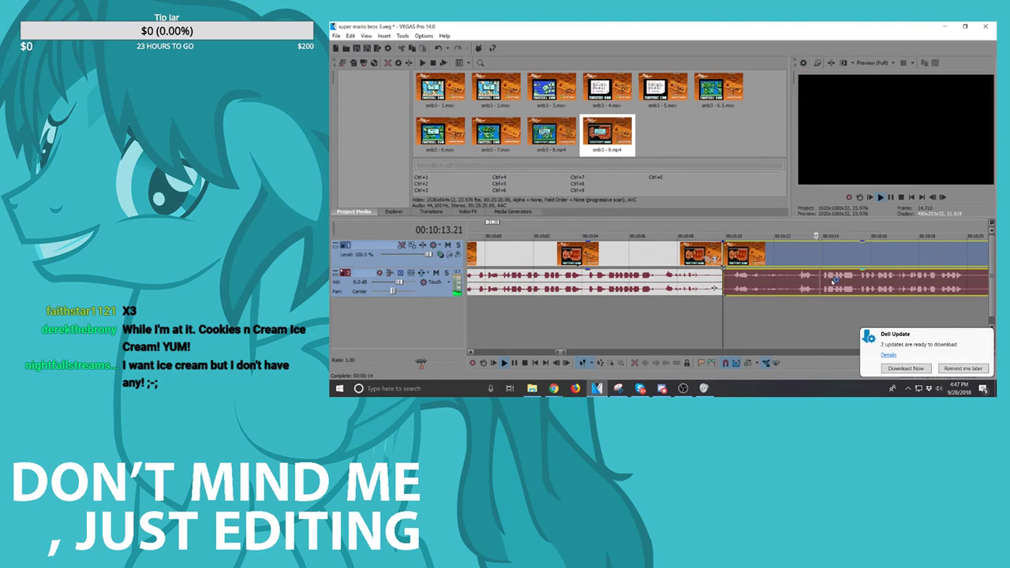
{"action": "key", "text": "ctrl+z"}
Step: Play the smb3 - 9 clip from about 10:12.17 and split it at 10:14.01
{"action": "scroll", "coordinate": [843, 282], "scroll_direction": "down", "scroll_amount": 1}
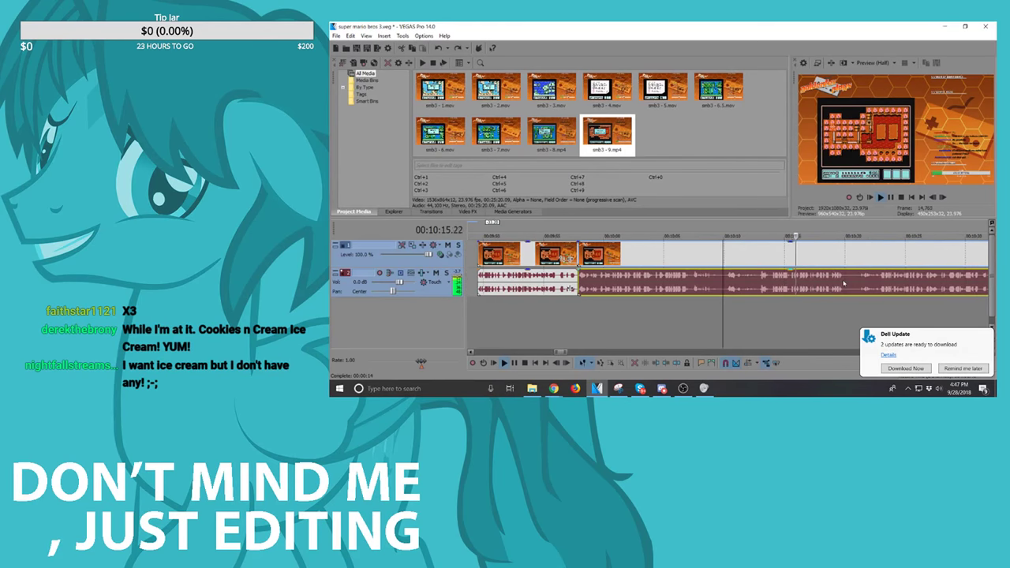
{"action": "left_click", "coordinate": [757, 278]}
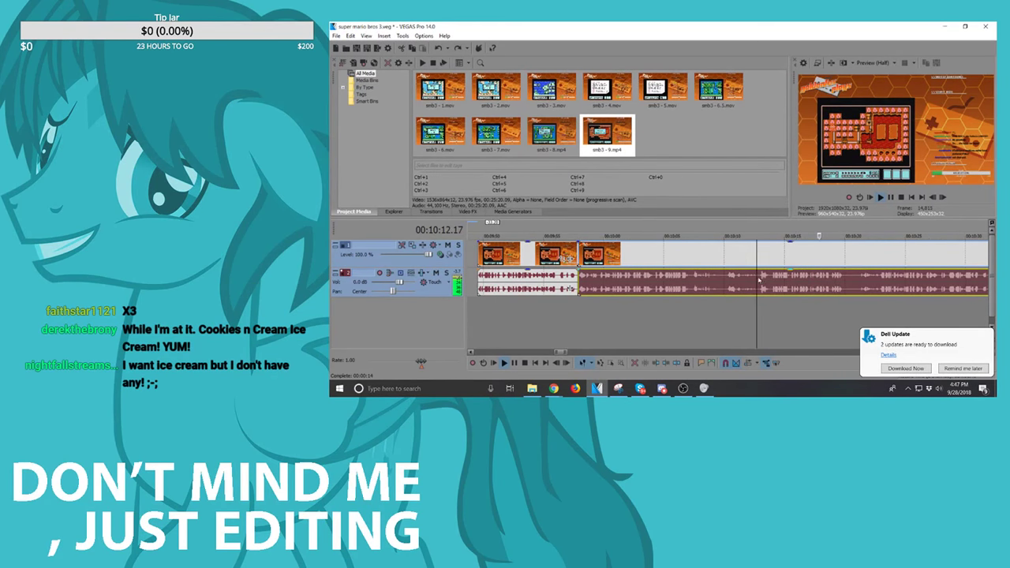
{"action": "key", "text": "space"}
{"action": "left_click", "coordinate": [770, 280]}
{"action": "scroll", "coordinate": [769, 278], "scroll_direction": "up", "scroll_amount": 1}
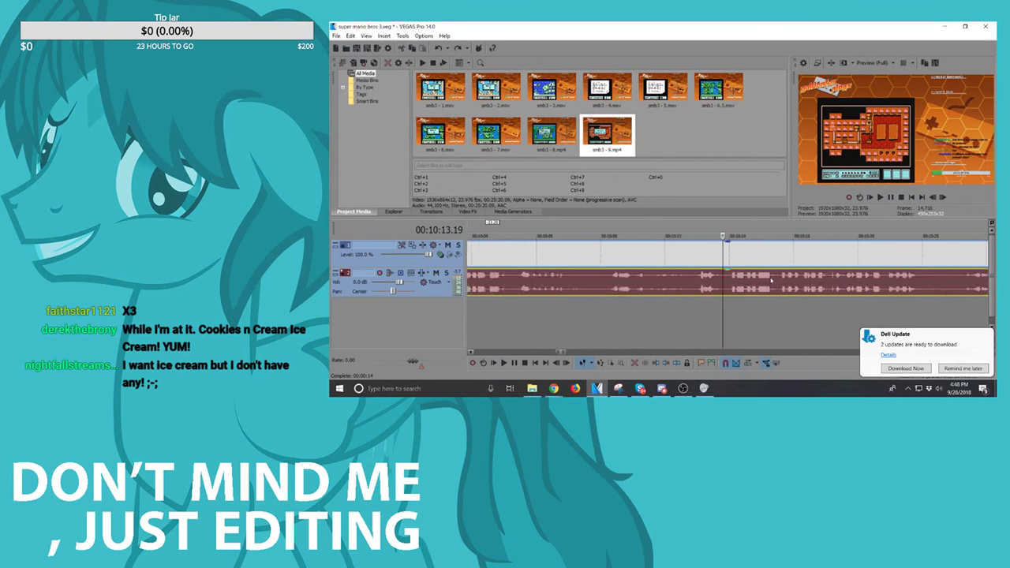
{"action": "left_click", "coordinate": [734, 281]}
{"action": "key", "text": "s"}
{"action": "scroll", "coordinate": [734, 281], "scroll_direction": "down", "scroll_amount": 1}
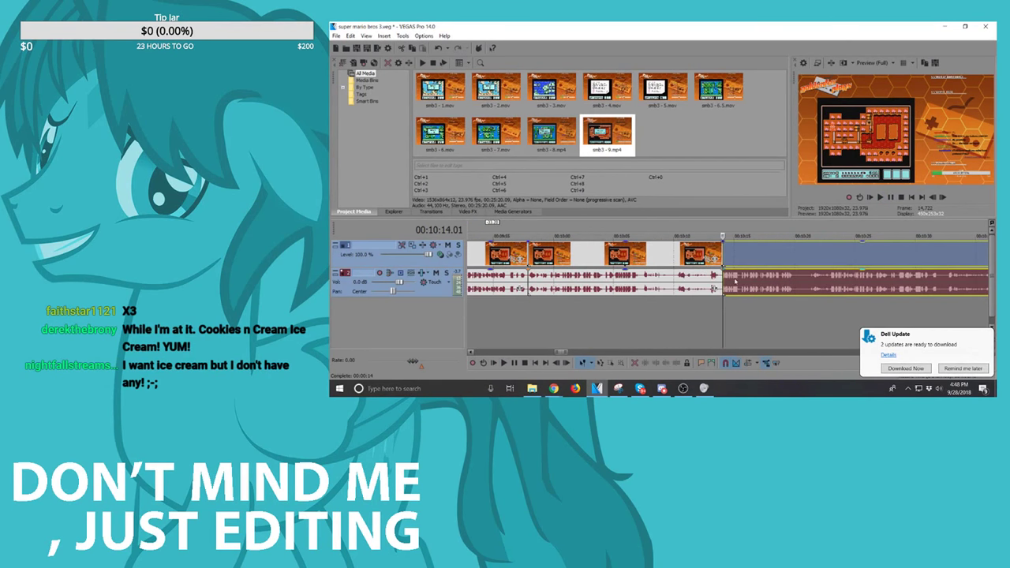
Step: Play back the two newly cut smb3 - 9 segments between about 9:49 and 10:14 to check their content
{"action": "left_click", "coordinate": [676, 280]}
{"action": "key", "text": "space"}
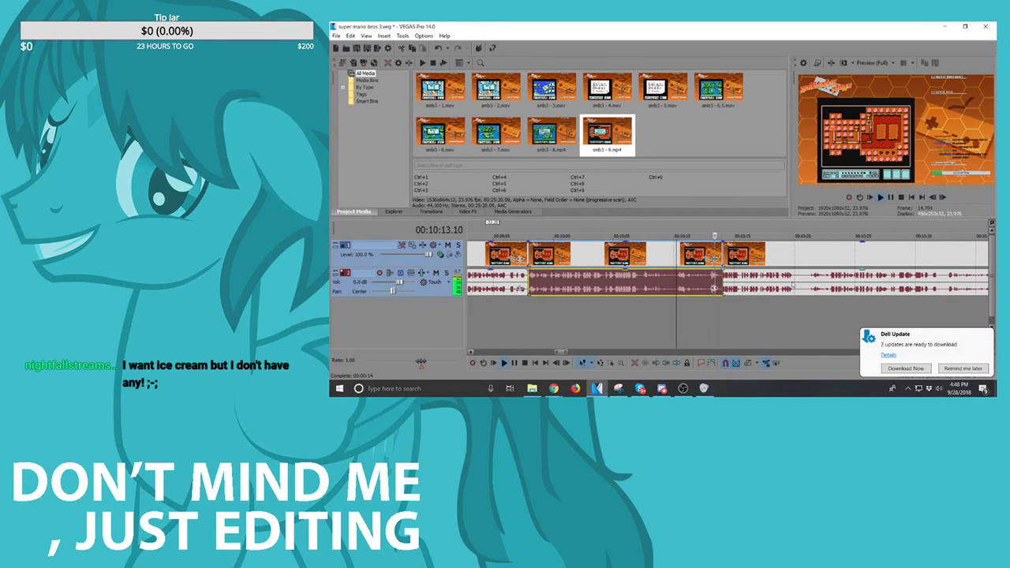
{"action": "key", "text": "space"}
{"action": "scroll", "coordinate": [803, 281], "scroll_direction": "down", "scroll_amount": 3}
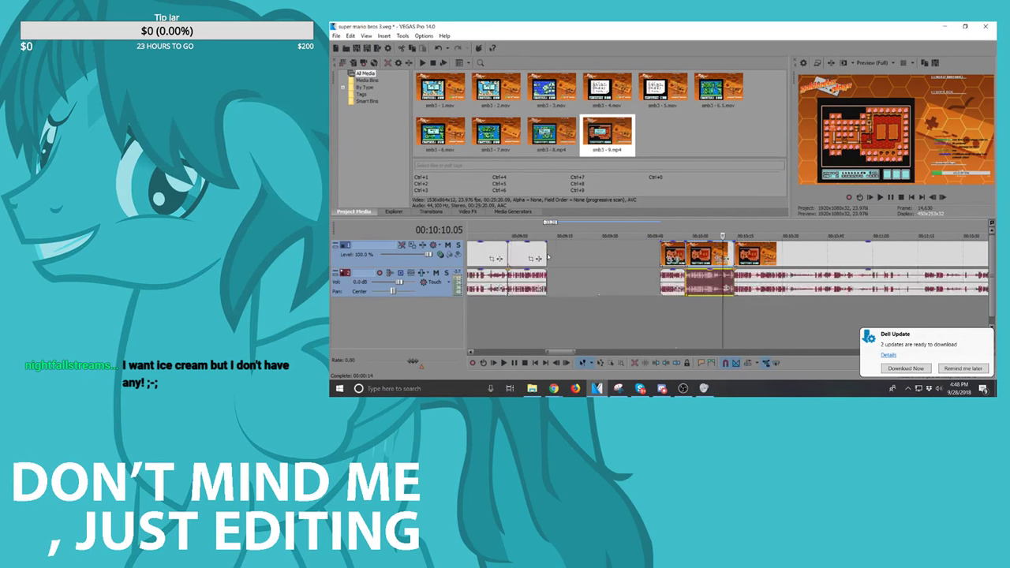
{"action": "left_click", "coordinate": [663, 256]}
{"action": "key", "text": "space"}
{"action": "scroll", "coordinate": [818, 276], "scroll_direction": "up", "scroll_amount": 2}
{"action": "scroll", "coordinate": [815, 276], "scroll_direction": "down", "scroll_amount": 2}
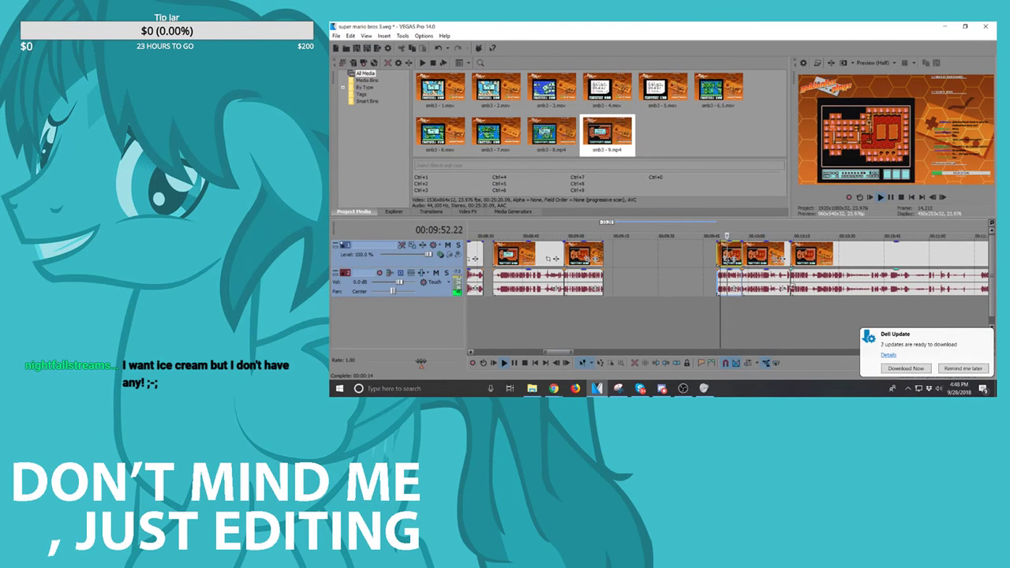
{"action": "scroll", "coordinate": [795, 280], "scroll_direction": "up", "scroll_amount": 3}
{"action": "key", "text": "space"}
Step: Move the two segments up against the preceding clip and shift the remaining smb3 - 9 footage earlier to start at about 9:39
{"action": "scroll", "coordinate": [789, 264], "scroll_direction": "down", "scroll_amount": 2}
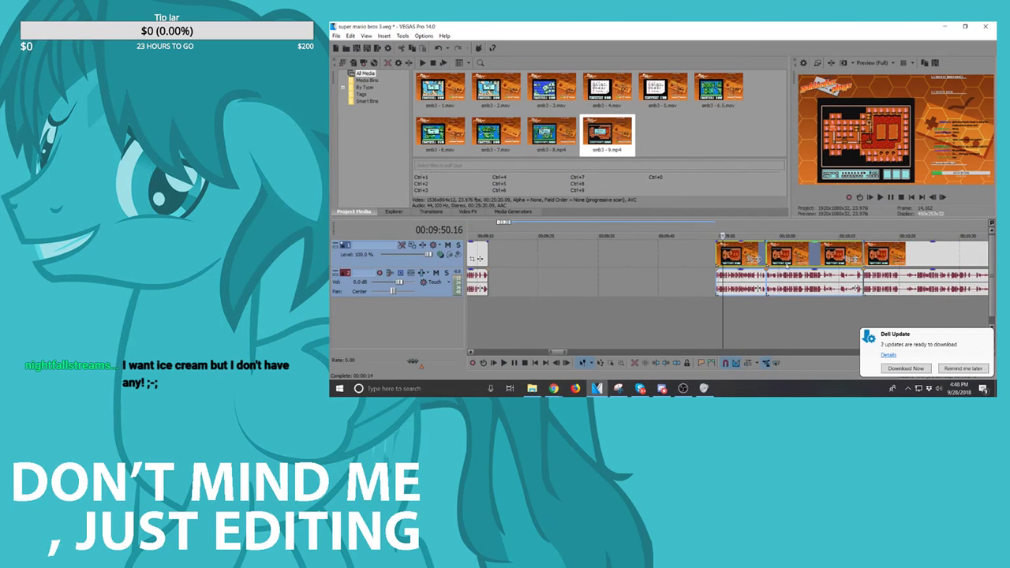
{"action": "left_click_drag", "start_coordinate": [818, 262], "coordinate": [590, 260]}
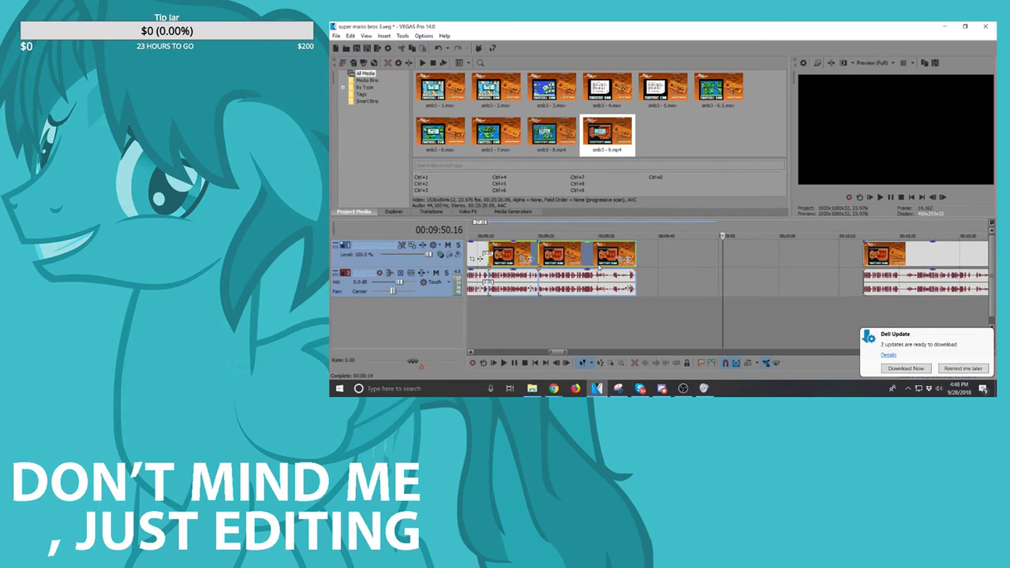
{"action": "left_click_drag", "start_coordinate": [966, 271], "coordinate": [762, 273]}
Step: Play the remaining smb3 - 9 footage, postpone the Dell Update reminder, and split the clip at about 9:58
{"action": "scroll", "coordinate": [734, 273], "scroll_direction": "up", "scroll_amount": 3}
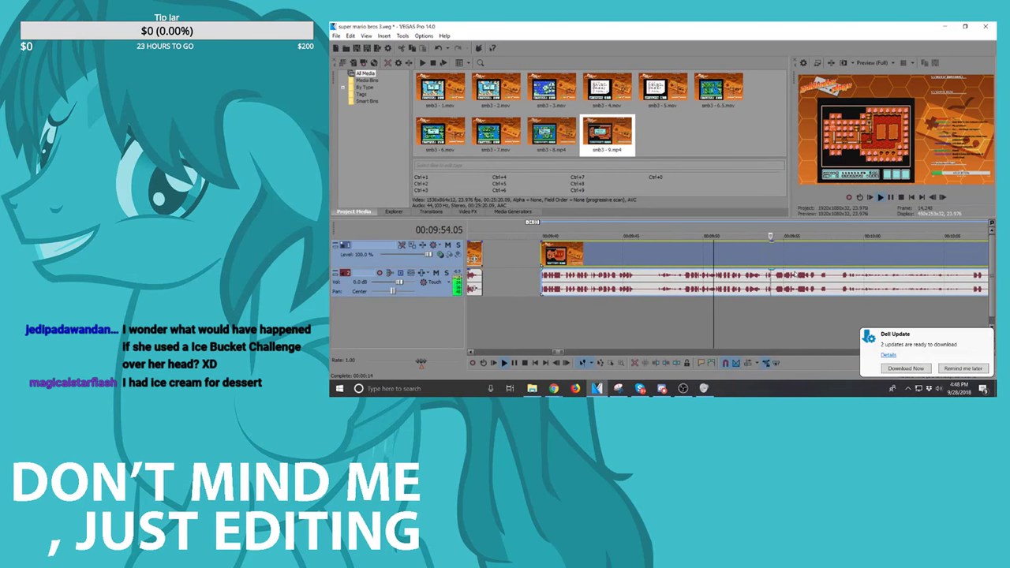
{"action": "left_click", "coordinate": [843, 277]}
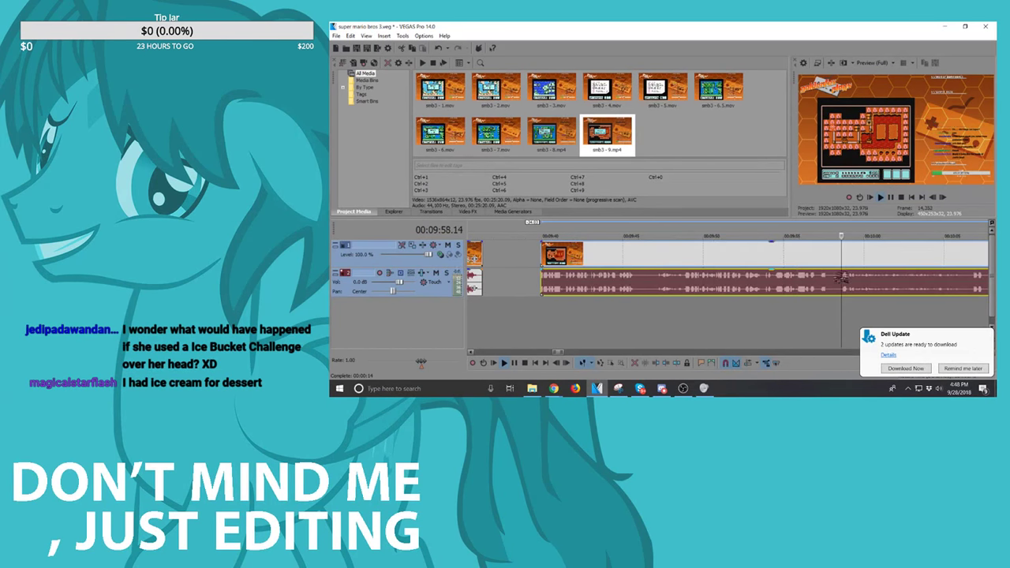
{"action": "left_click", "coordinate": [950, 369]}
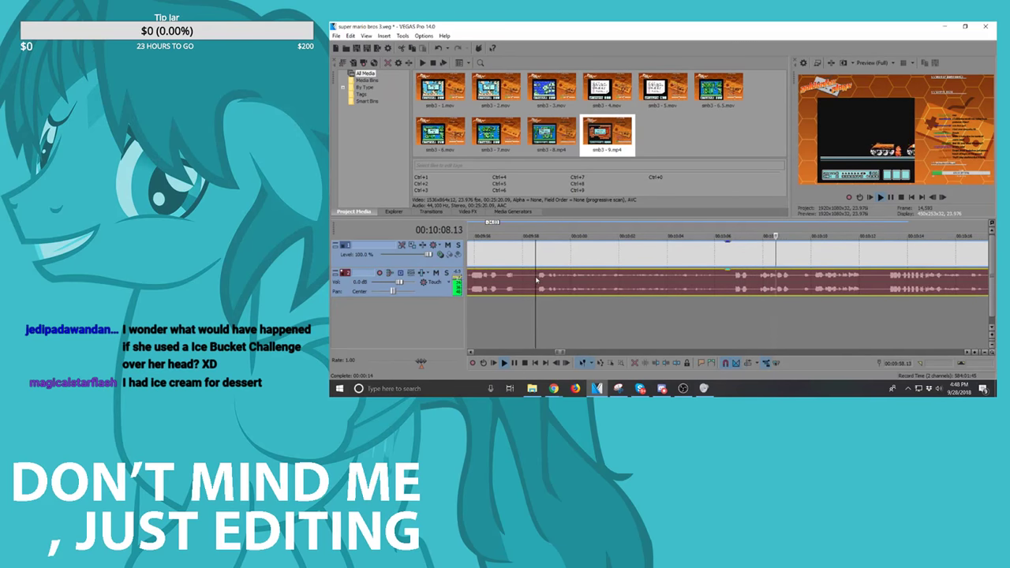
{"action": "key", "text": "s"}
{"action": "scroll", "coordinate": [697, 276], "scroll_direction": "down", "scroll_amount": 3}
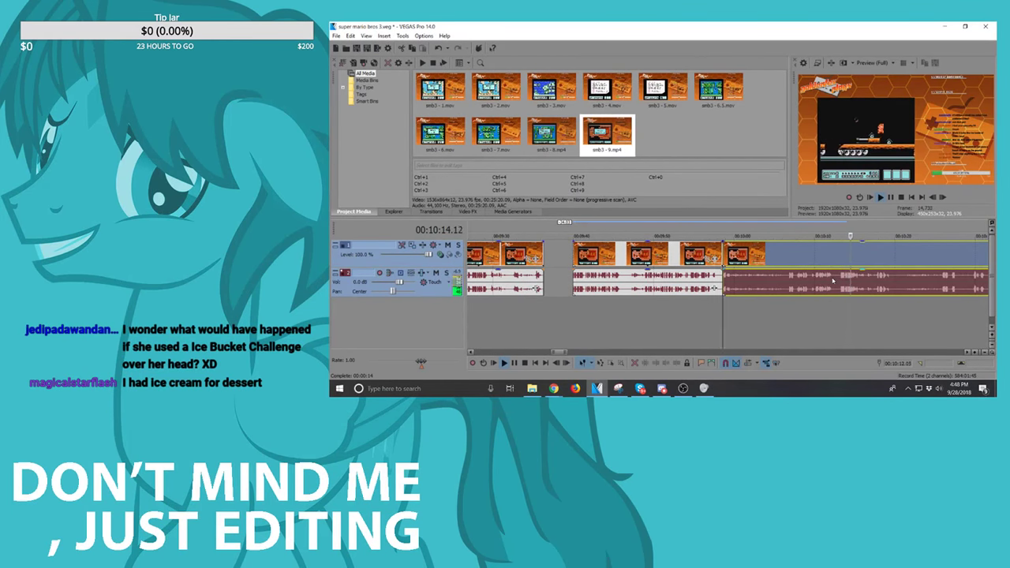
Step: Split the smb3 - 9 clip again at about 10:08
{"action": "scroll", "coordinate": [834, 280], "scroll_direction": "up", "scroll_amount": 3}
{"action": "left_click", "coordinate": [640, 288]}
{"action": "key", "text": "s"}
{"action": "scroll", "coordinate": [644, 283], "scroll_direction": "down", "scroll_amount": 4}
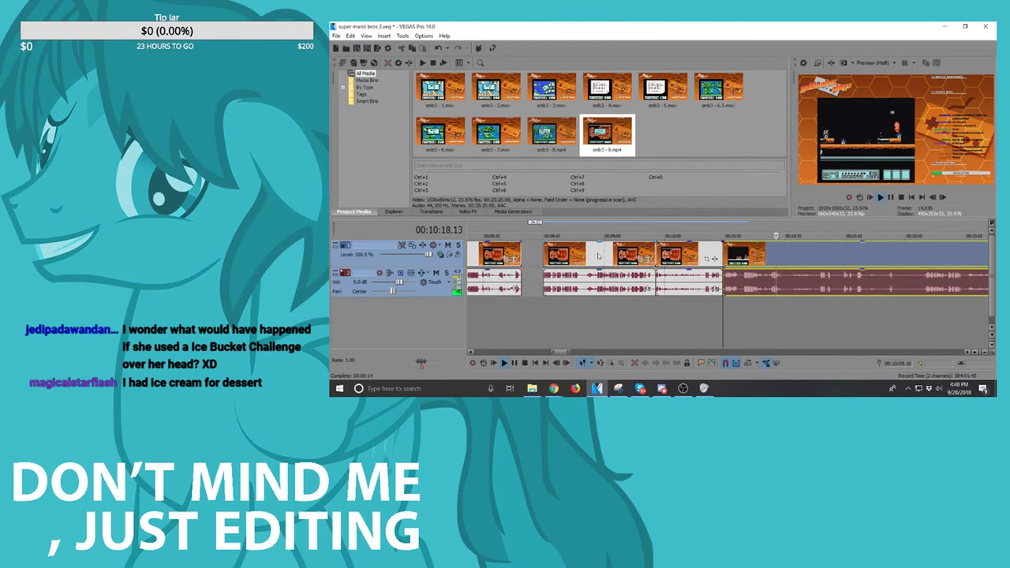
Step: Delete the smb3 - 9 segment between about 9:39 and 9:58 and stop playback
{"action": "left_click", "coordinate": [598, 254]}
{"action": "key", "text": "Delete"}
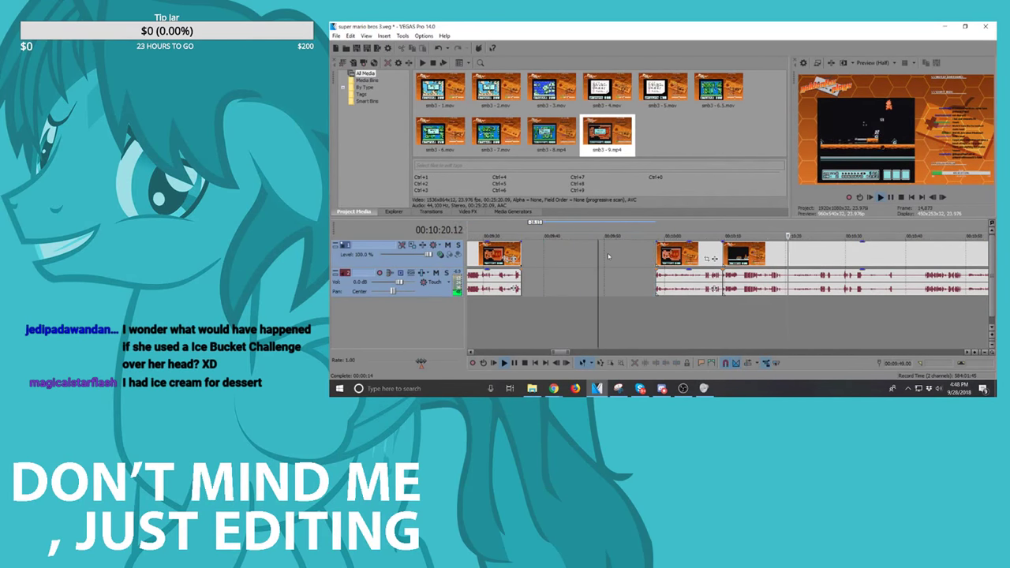
{"action": "key", "text": "space"}
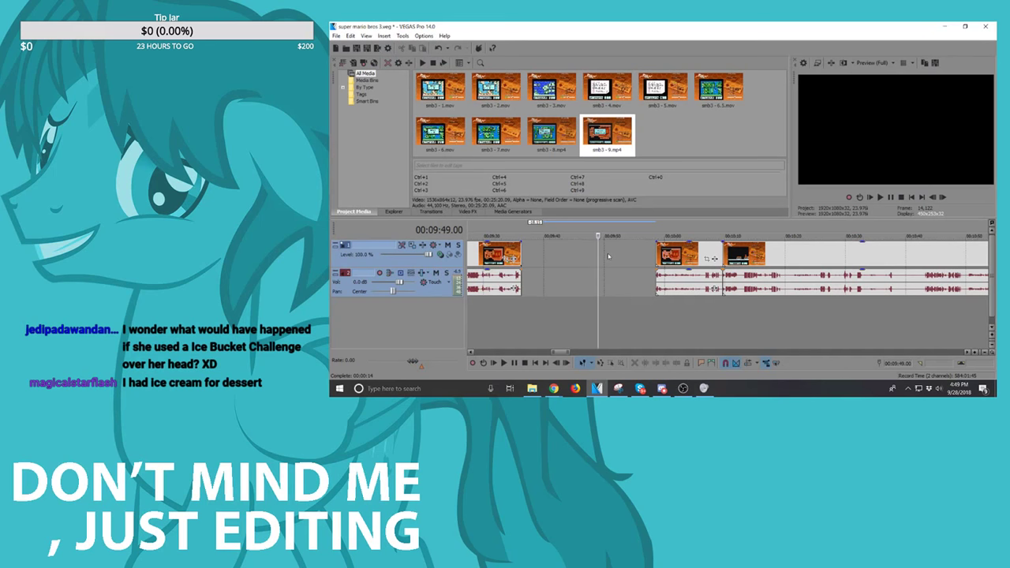
Step: Play through the smb3 - 9 footage from about 10:24 and split it at 10:59.23
{"action": "left_click", "coordinate": [817, 259]}
{"action": "key", "text": "space"}
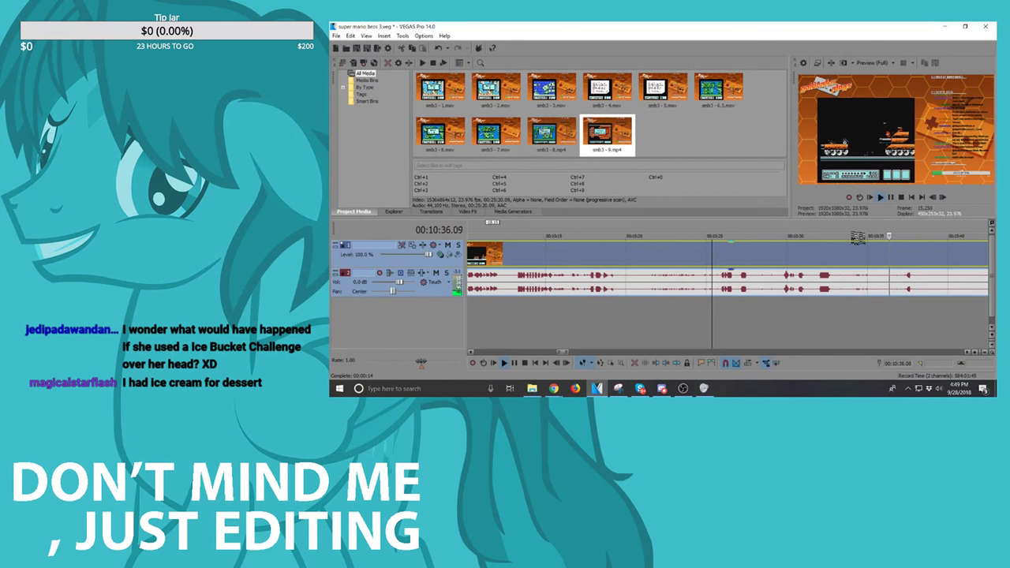
{"action": "scroll", "coordinate": [858, 236], "scroll_direction": "down", "scroll_amount": 3}
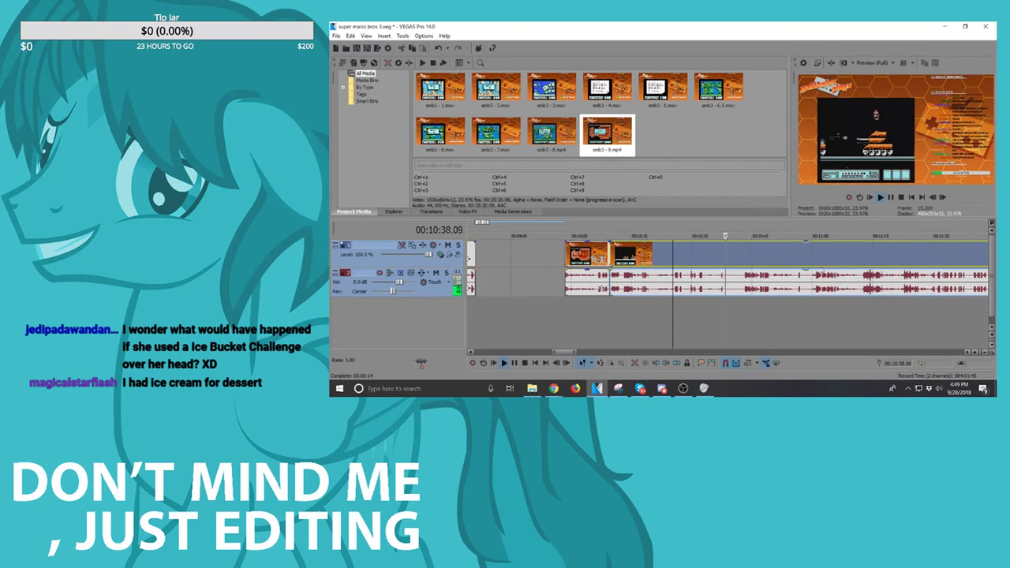
{"action": "left_click", "coordinate": [743, 256]}
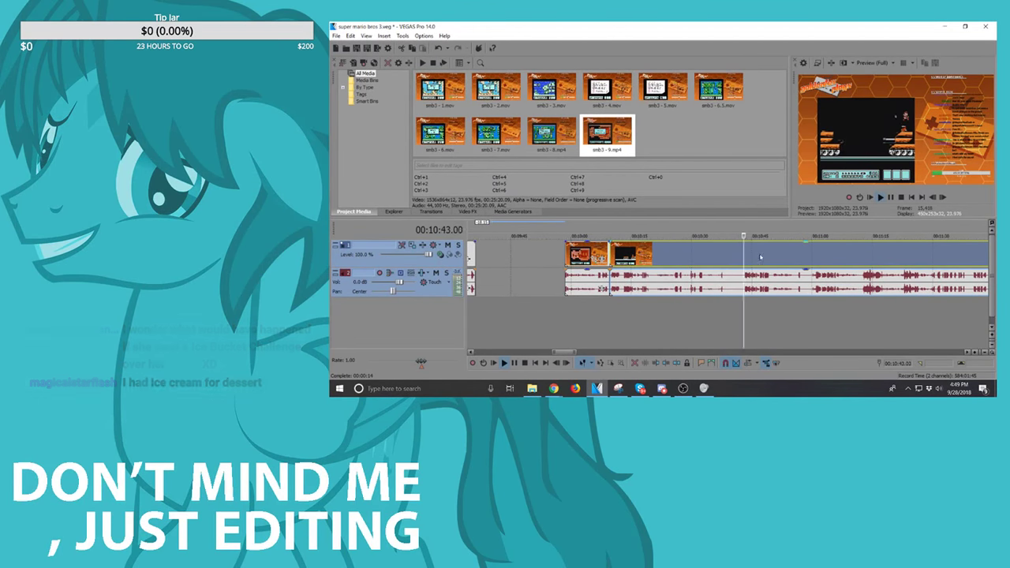
{"action": "left_click", "coordinate": [811, 264]}
{"action": "scroll", "coordinate": [811, 264], "scroll_direction": "up", "scroll_amount": 3}
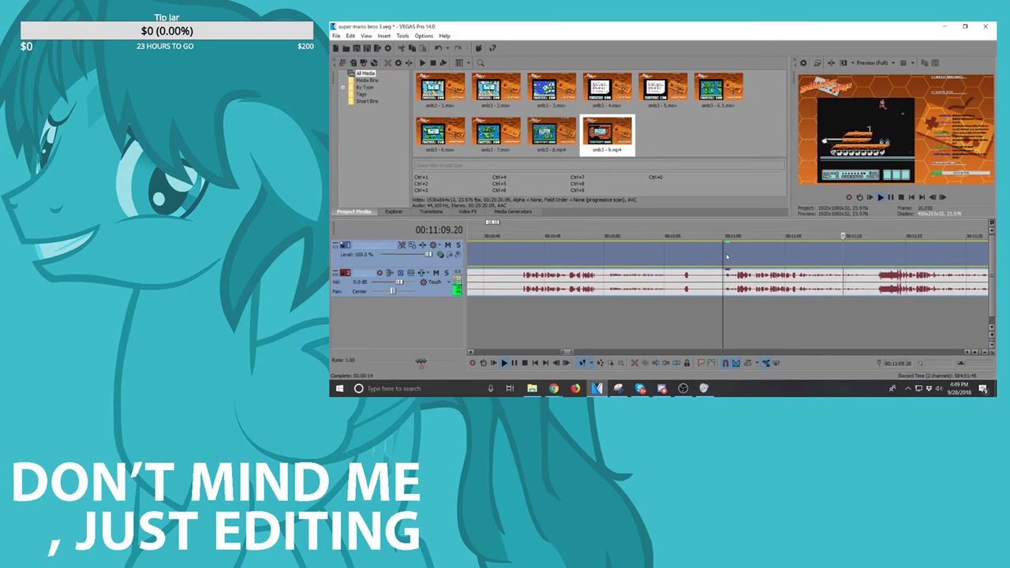
{"action": "key", "text": "space"}
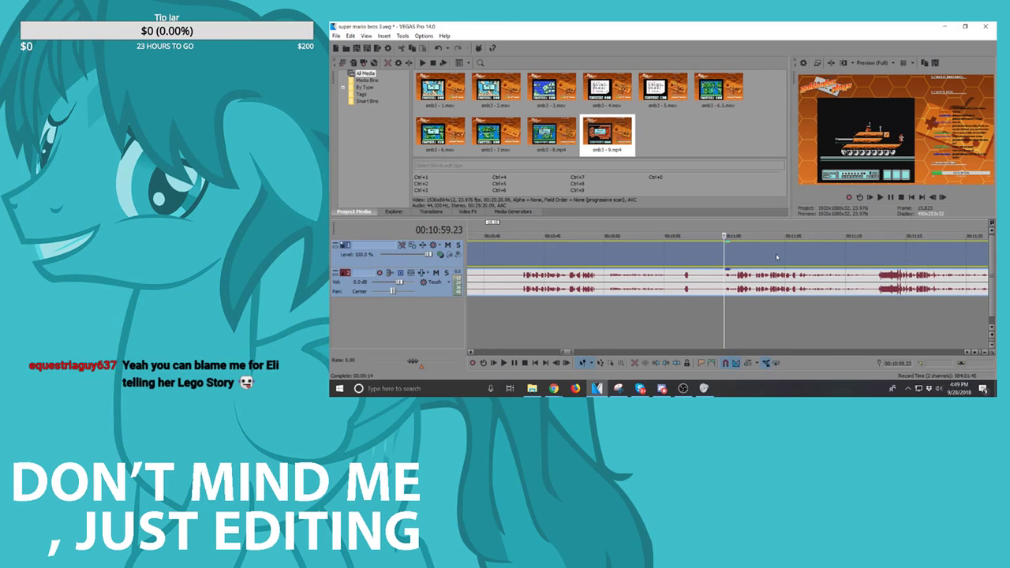
{"action": "key", "text": "s"}
{"action": "key", "text": "space"}
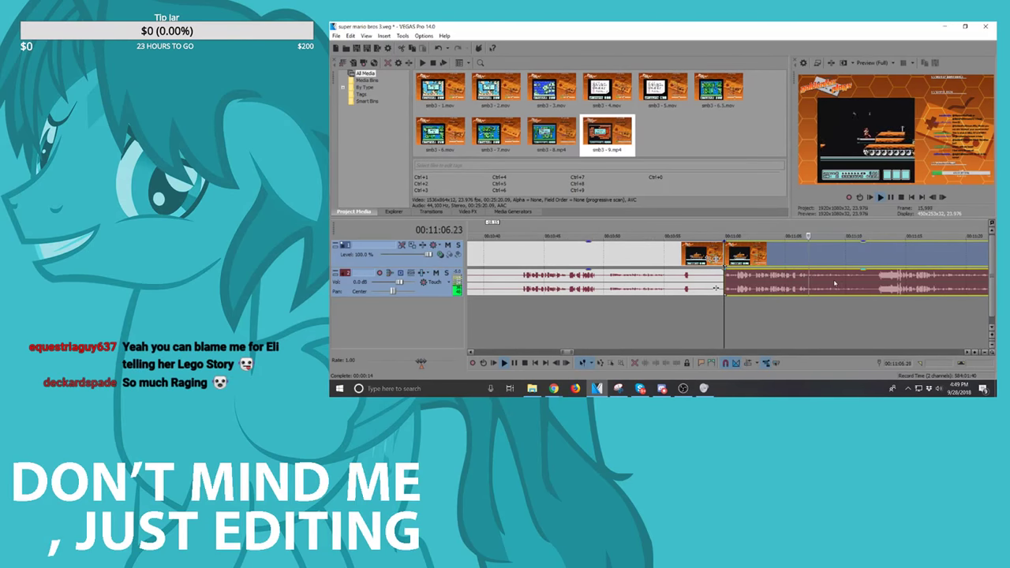
Step: Delete the smb3 - 9 segment between about 10:08 and 11:00
{"action": "scroll", "coordinate": [836, 281], "scroll_direction": "up", "scroll_amount": 2}
{"action": "scroll", "coordinate": [836, 281], "scroll_direction": "down", "scroll_amount": 3}
{"action": "left_click", "coordinate": [622, 257]}
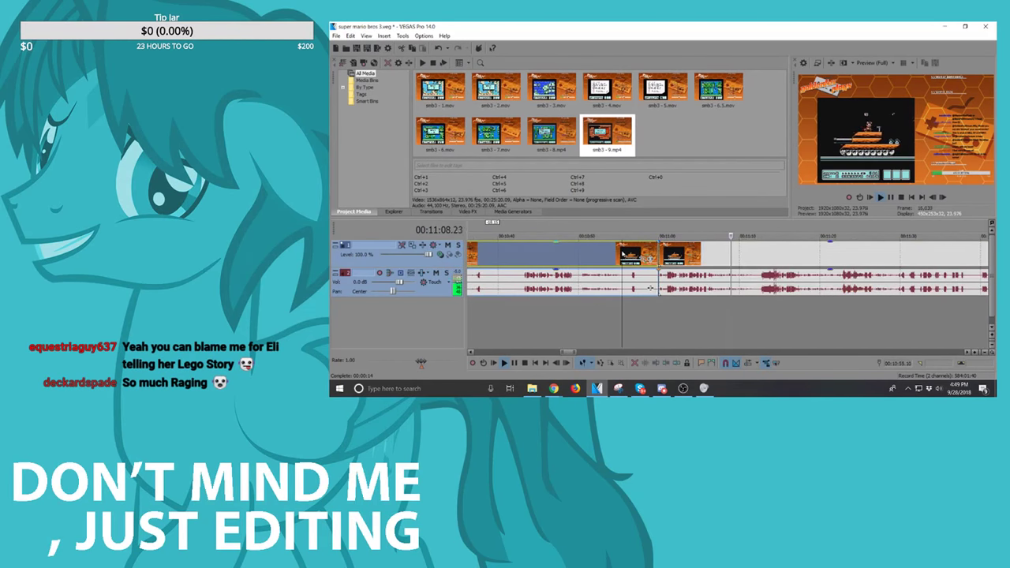
{"action": "key", "text": "Delete"}
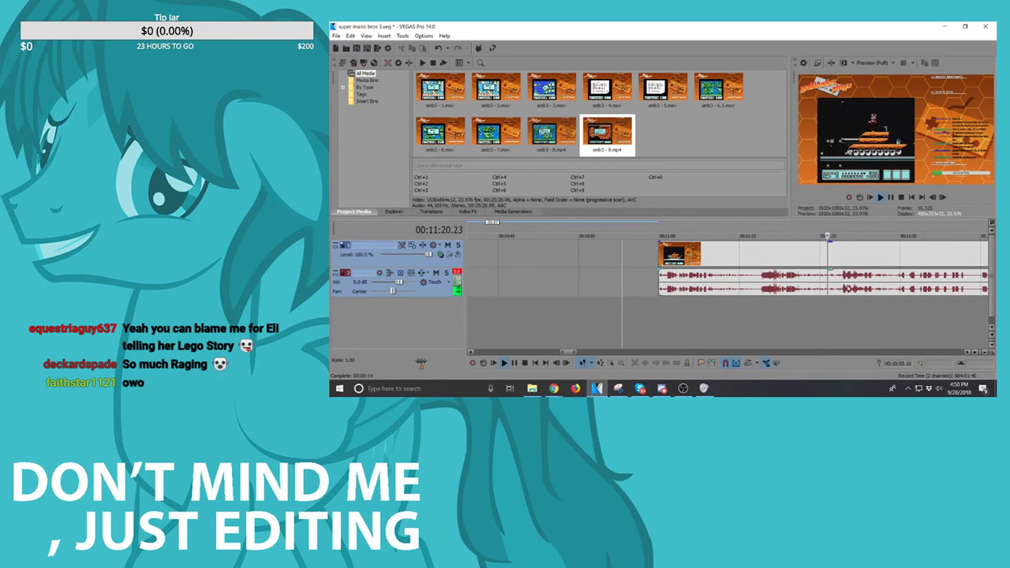
Step: Split the smb3 - 9 clip at 11:38.17 and move the segment before the cut earlier, to start at about 10:28
{"action": "scroll", "coordinate": [858, 275], "scroll_direction": "up", "scroll_amount": 4}
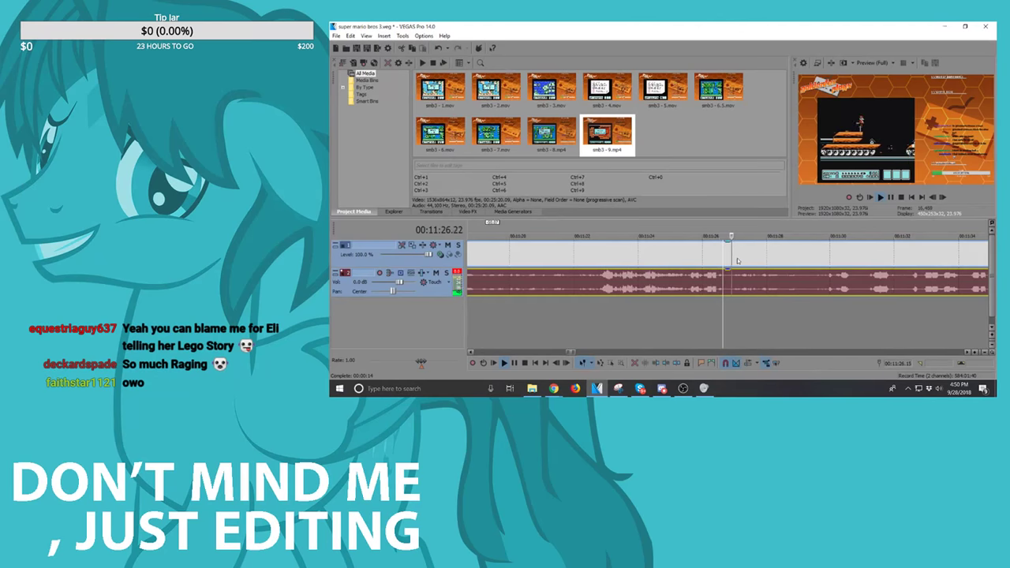
{"action": "scroll", "coordinate": [777, 263], "scroll_direction": "down", "scroll_amount": 2}
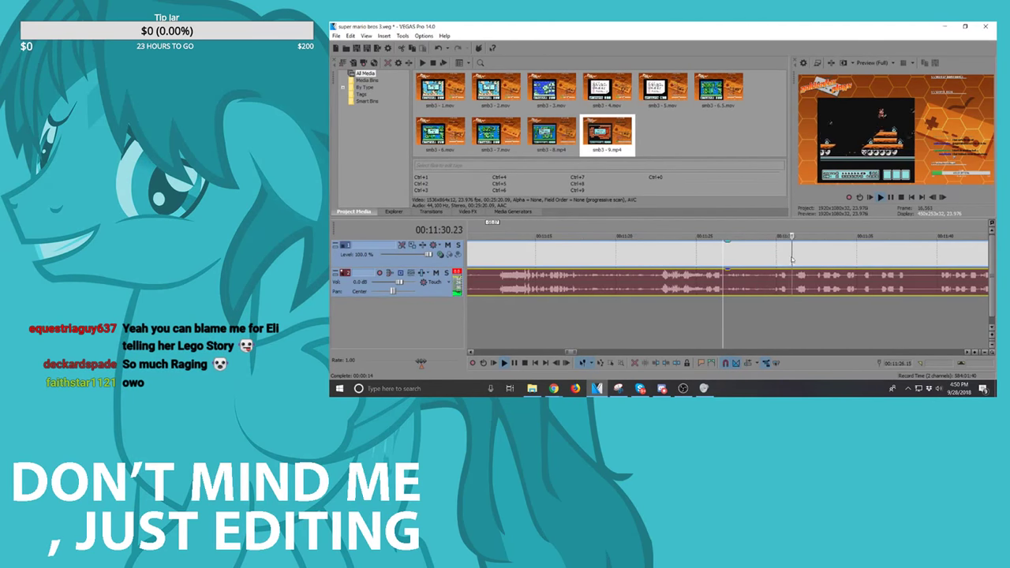
{"action": "scroll", "coordinate": [791, 261], "scroll_direction": "down", "scroll_amount": 2}
{"action": "scroll", "coordinate": [792, 259], "scroll_direction": "down", "scroll_amount": 1}
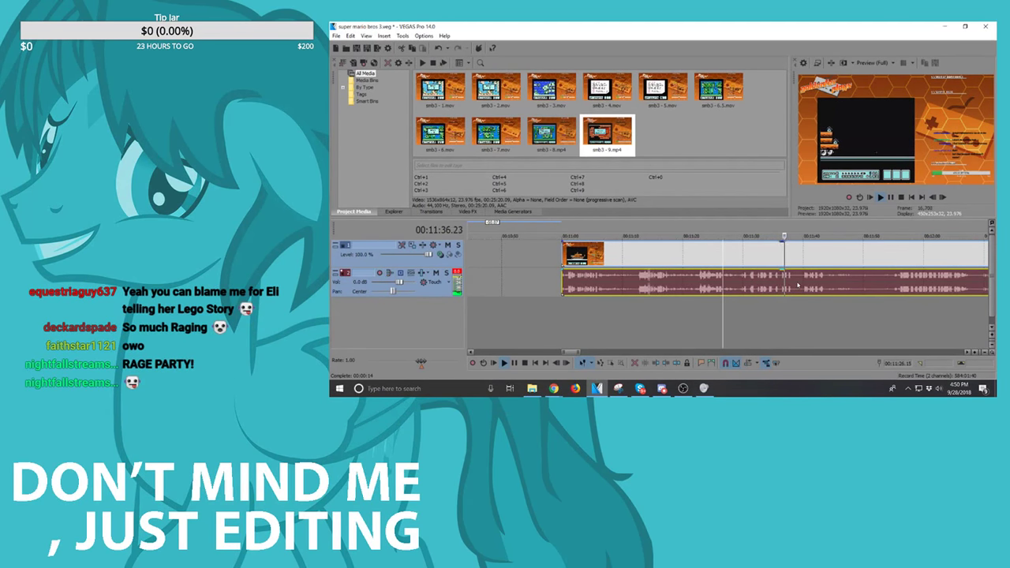
{"action": "scroll", "coordinate": [799, 283], "scroll_direction": "up", "scroll_amount": 1}
{"action": "left_click", "coordinate": [867, 281]}
{"action": "key", "text": "s"}
{"action": "scroll", "coordinate": [868, 281], "scroll_direction": "down", "scroll_amount": 2}
{"action": "key", "text": "space"}
{"action": "left_click_drag", "start_coordinate": [686, 271], "coordinate": [557, 279]}
{"action": "scroll", "coordinate": [599, 280], "scroll_direction": "down", "scroll_amount": 2}
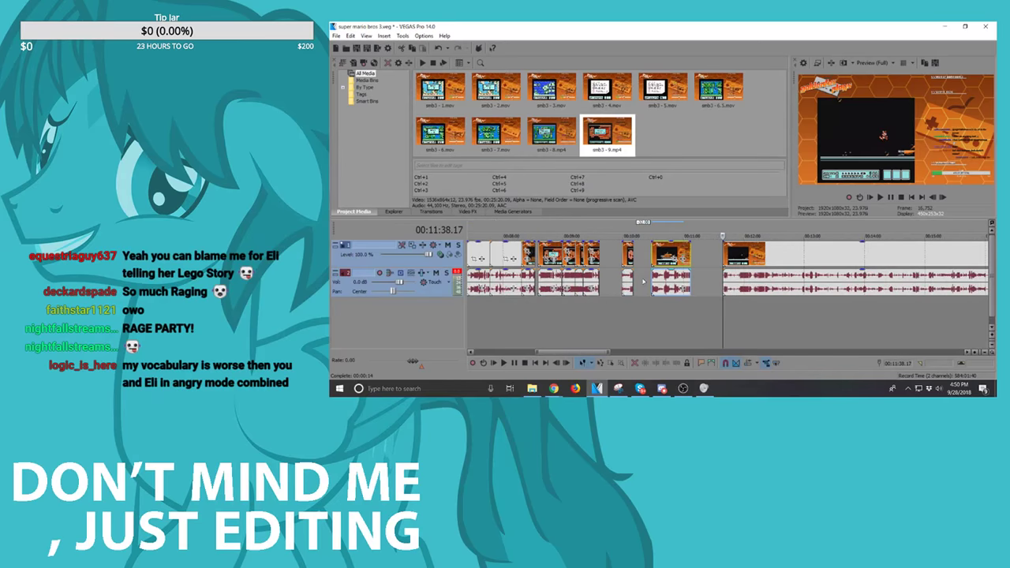
Step: Switch to Chrome and open YouTube in a new tab
{"action": "left_click", "coordinate": [554, 388]}
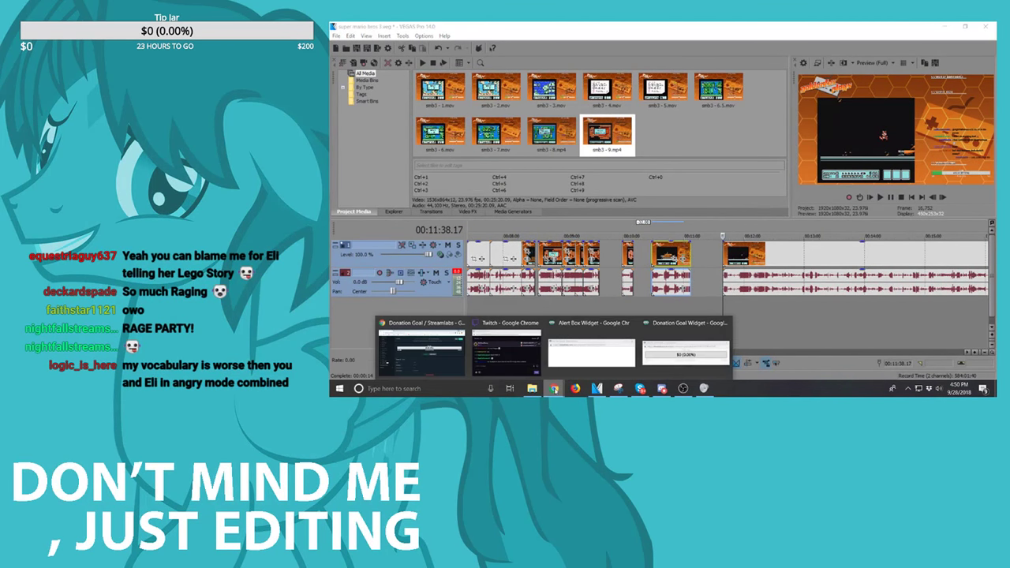
{"action": "left_click", "coordinate": [420, 353]}
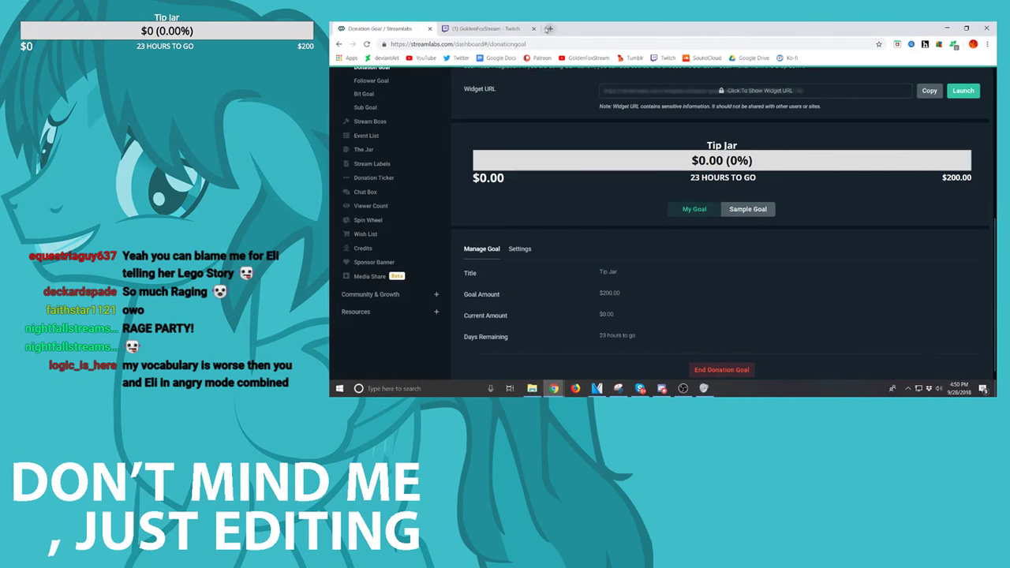
{"action": "key", "text": "ctrl+t"}
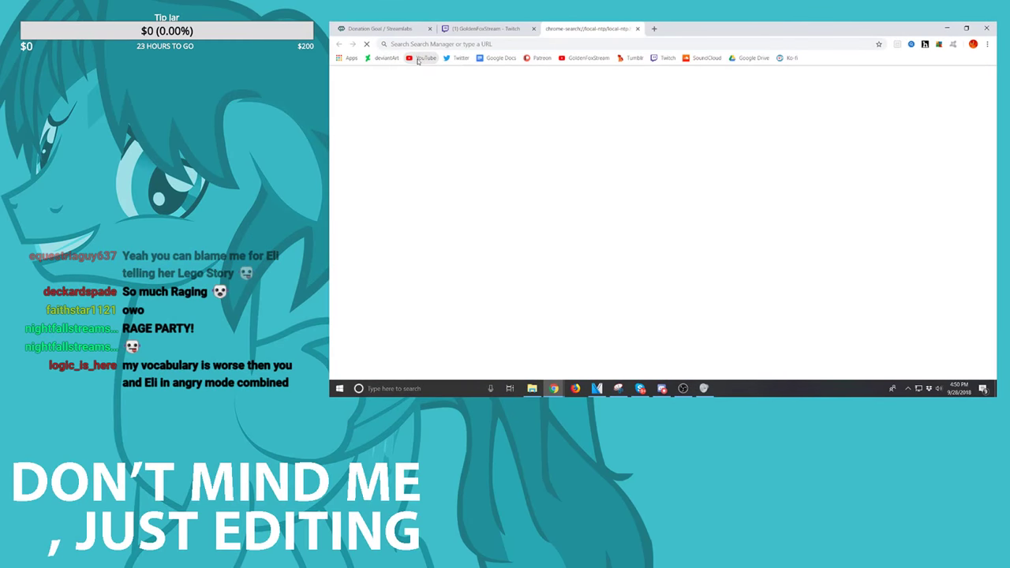
{"action": "left_click", "coordinate": [418, 60]}
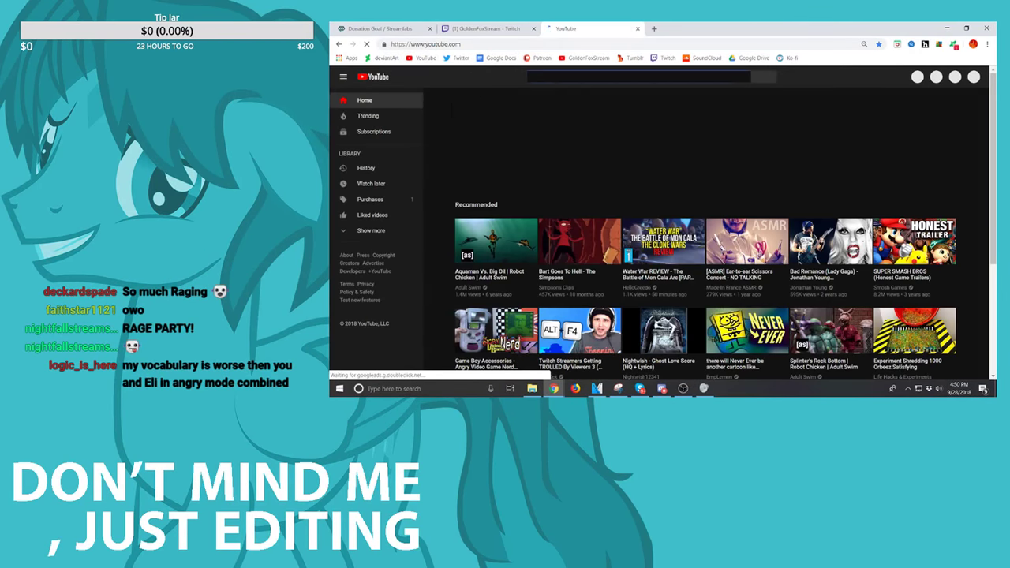
Step: Search YouTube for "joshscorcher kingdom hearts 2 demyx"
{"action": "type", "text": "jo"}
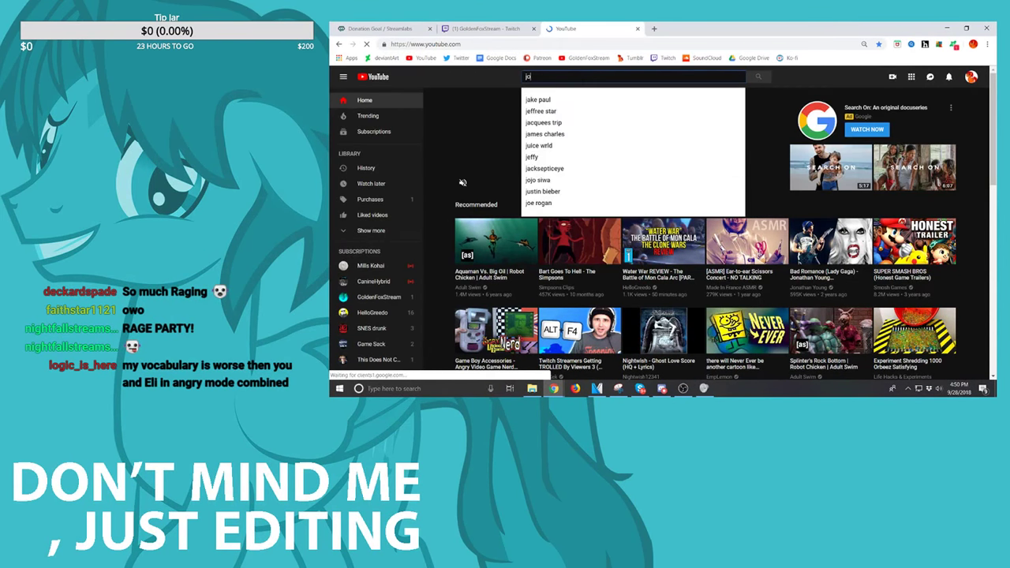
{"action": "type", "text": "shcorcher kind"}
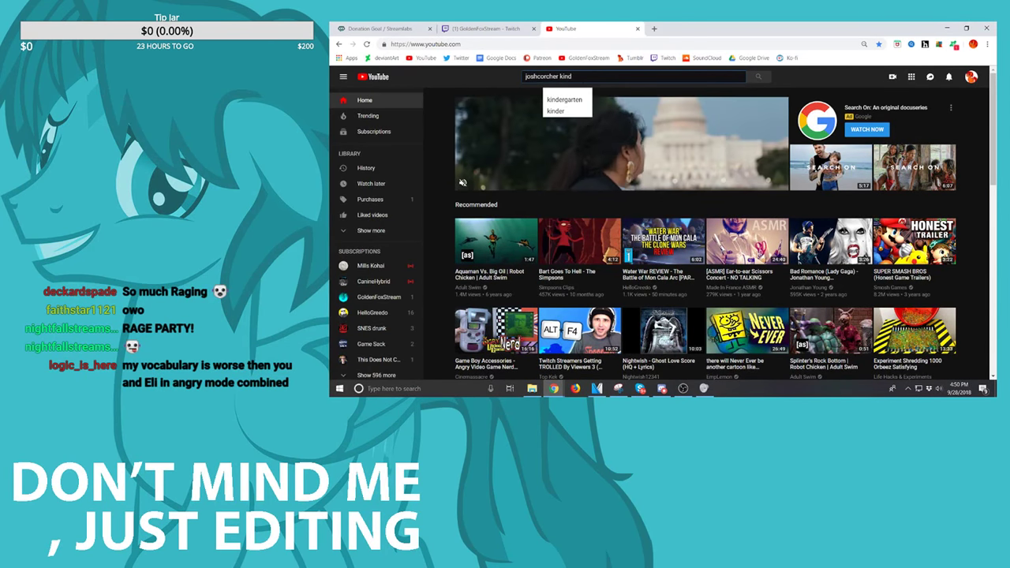
{"action": "key", "text": "BackSpace"}
{"action": "type", "text": "gd"}
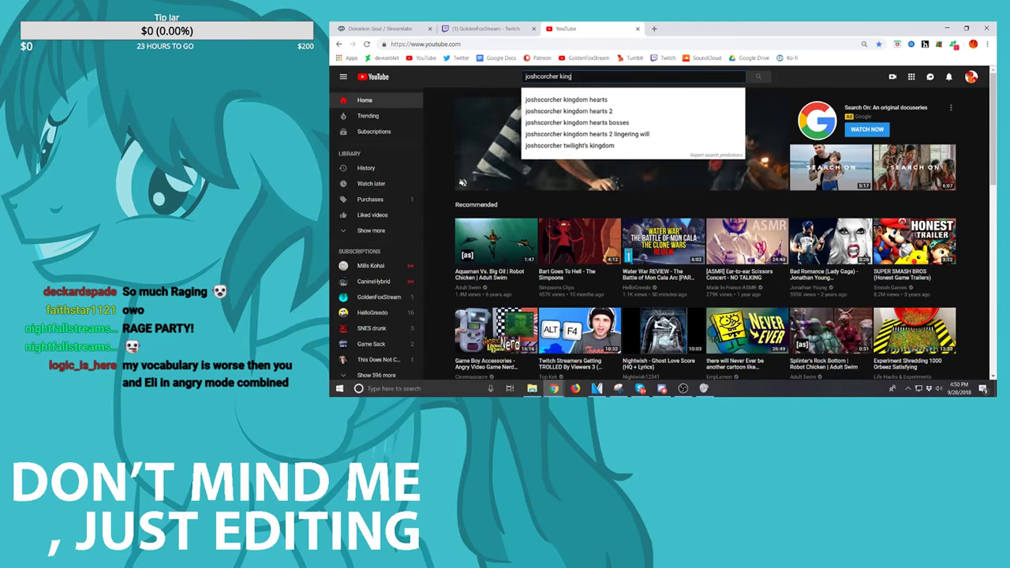
{"action": "key", "text": "Down"}
{"action": "key", "text": "Down"}
{"action": "key", "text": "Down"}
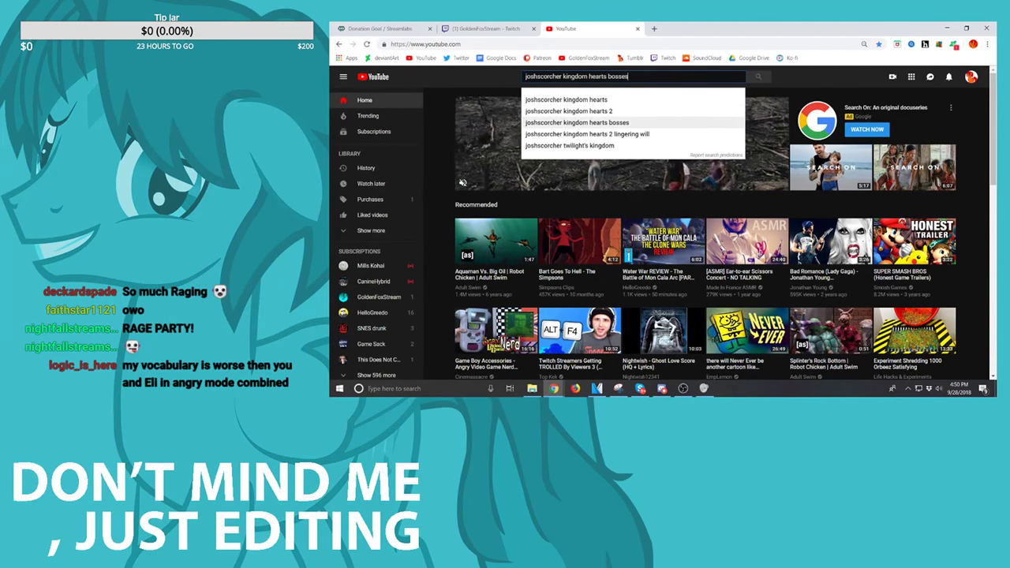
{"action": "key", "text": "Up"}
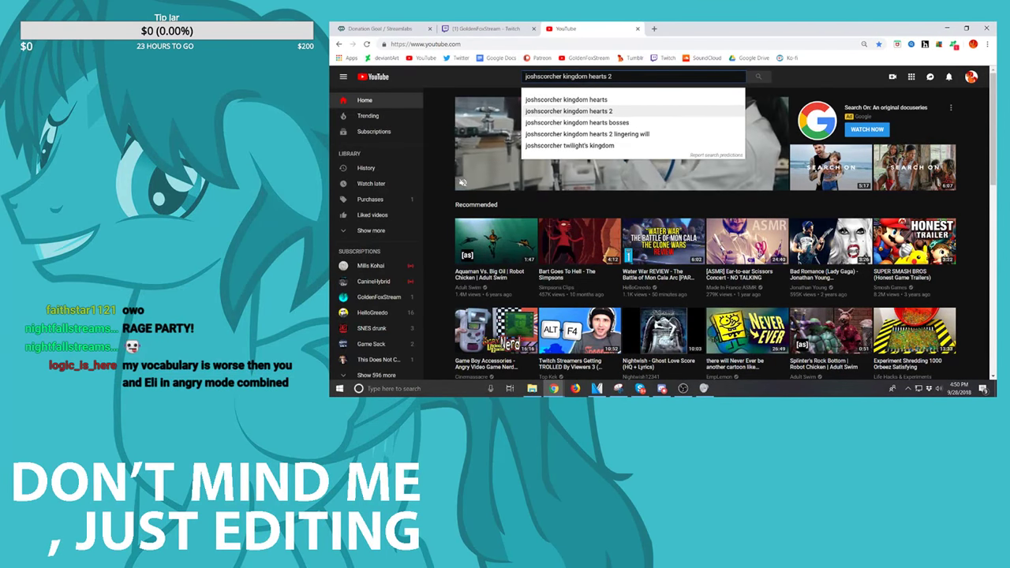
{"action": "type", "text": "d"}
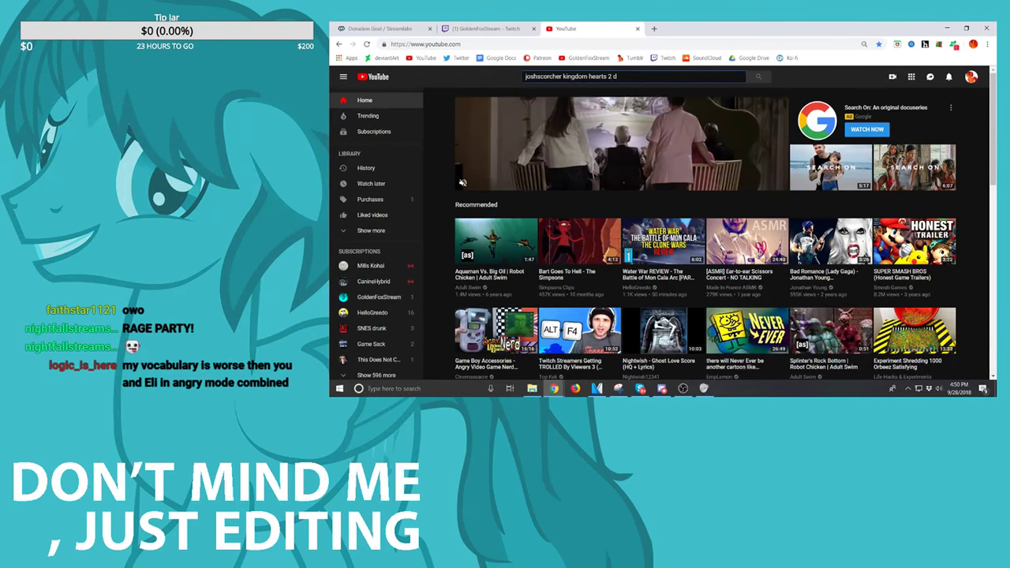
{"action": "type", "text": "emik"}
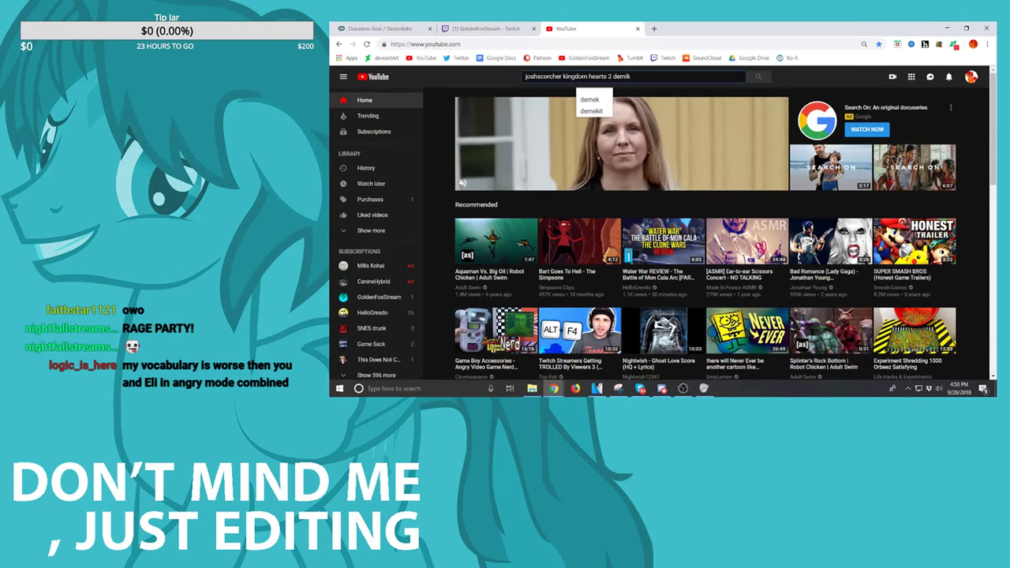
{"action": "key", "text": "BackSpace"}
{"action": "key", "text": "BackSpace"}
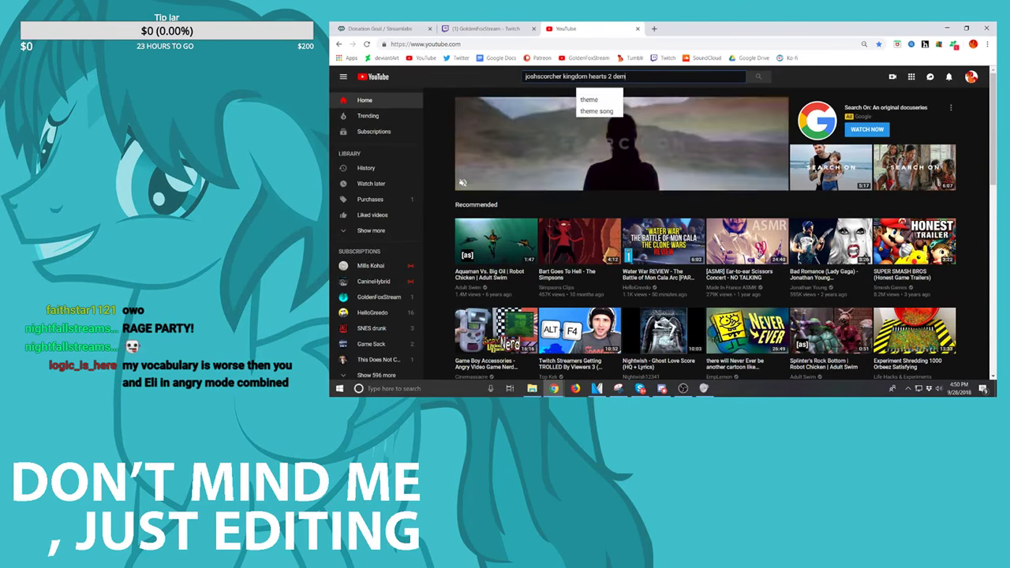
{"action": "type", "text": "yx"}
{"action": "key", "text": "Return"}
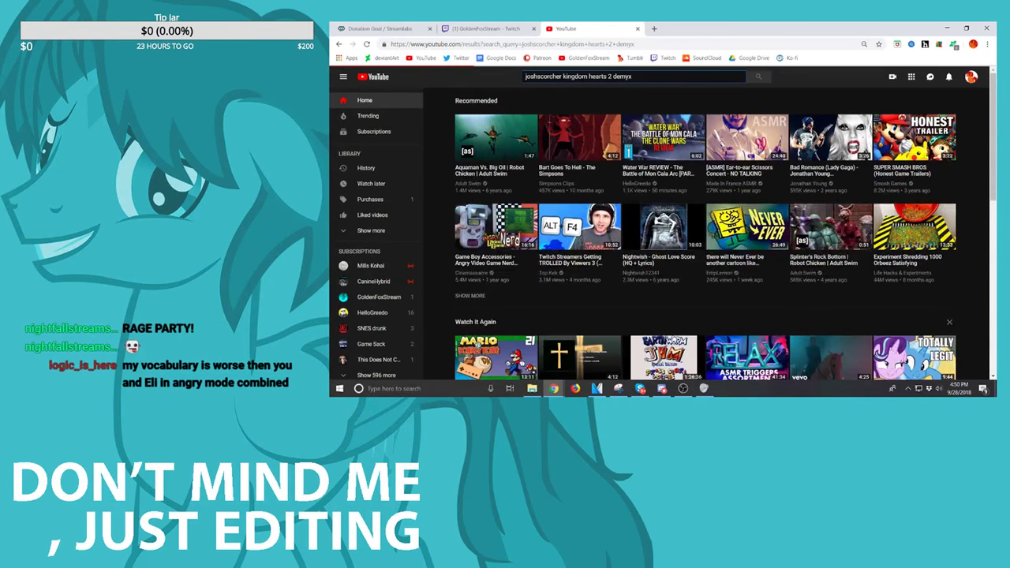
Step: Open the video "Let's Play Kingdom Hear-IT'S DEMYX I HATE HIM NOOOOOOO" and skip to about 6:10
{"action": "mouse_move", "coordinate": [495, 140]}
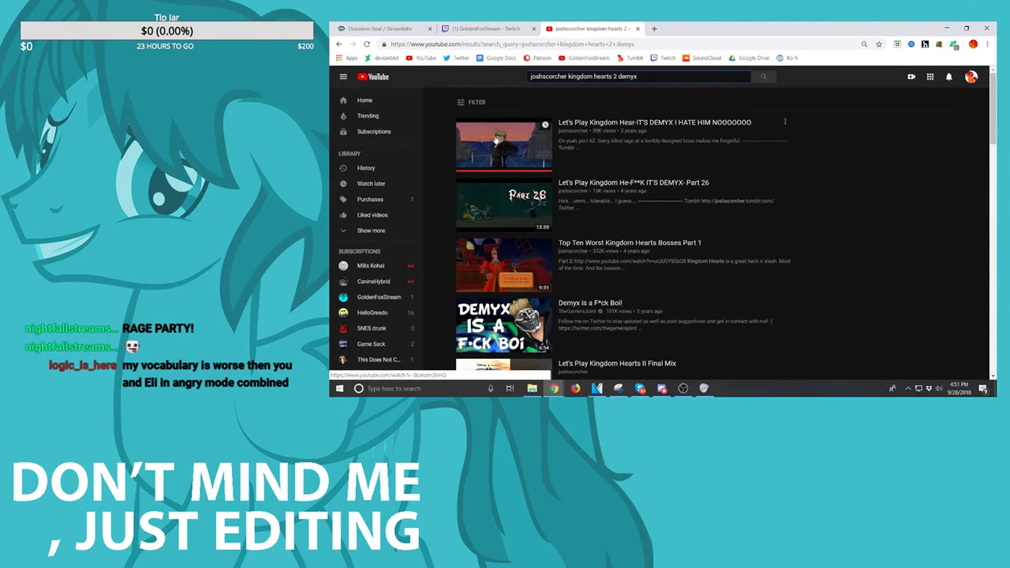
{"action": "left_click", "coordinate": [502, 142]}
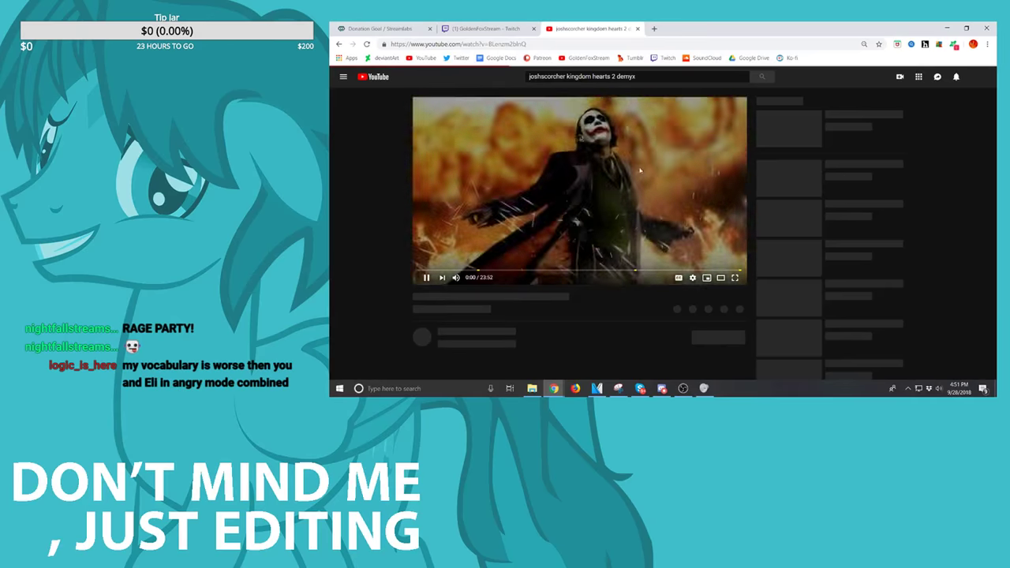
{"action": "left_click", "coordinate": [499, 272]}
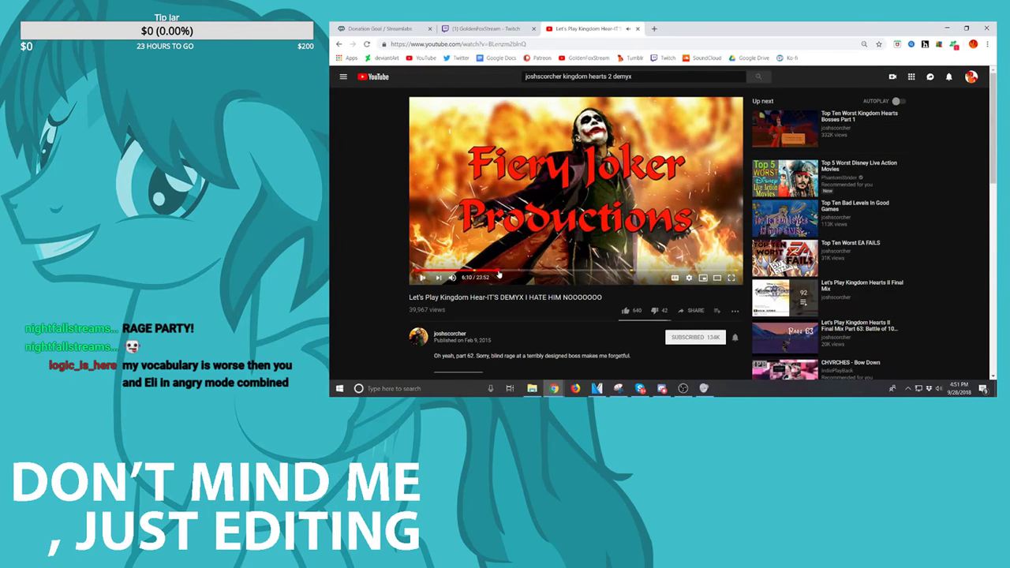
Step: Skip the Demyx video ahead to about 13:06, dismiss the ad overlay and pause playback at about 13:53
{"action": "left_click", "coordinate": [593, 274]}
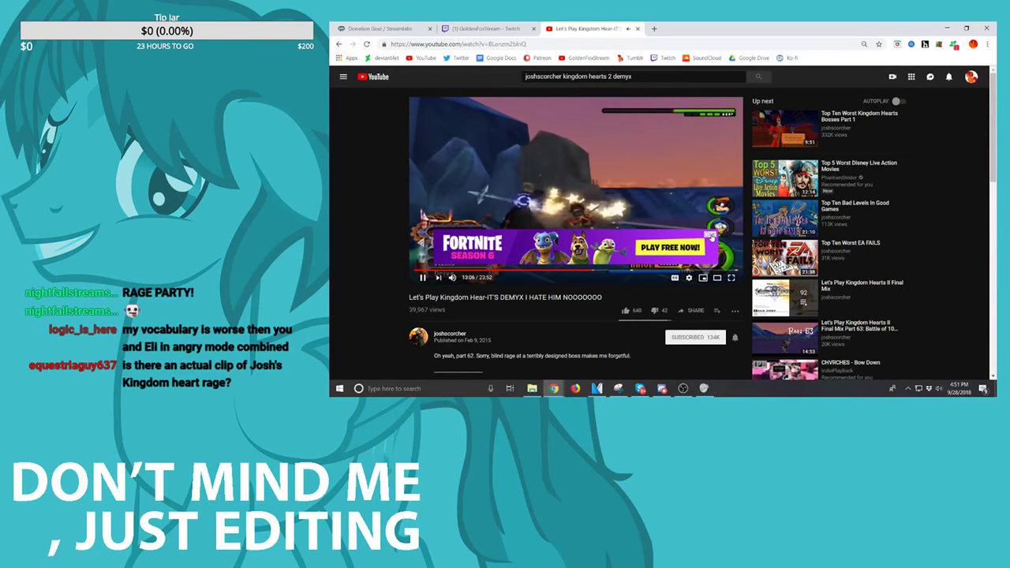
{"action": "left_click", "coordinate": [710, 234]}
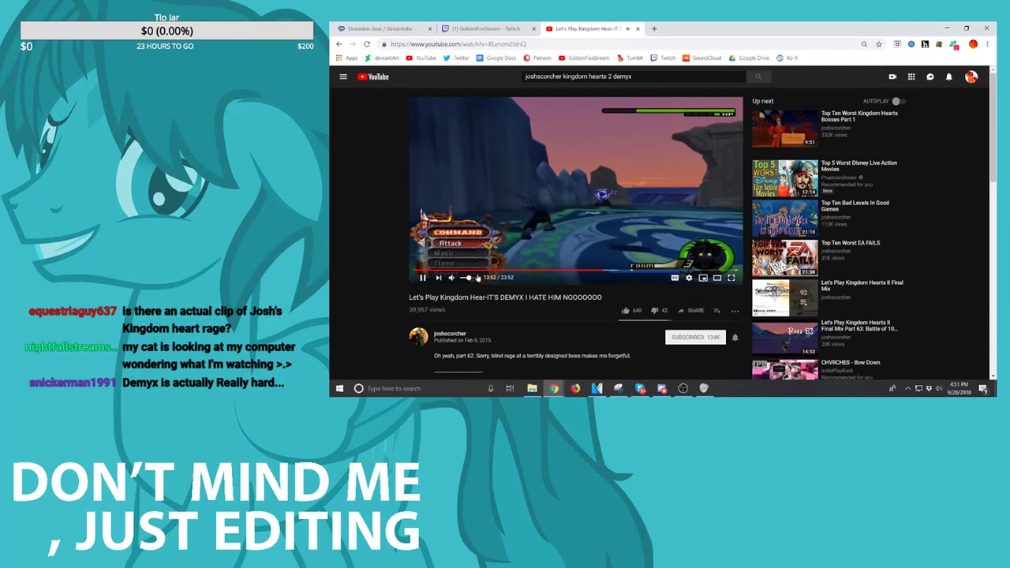
{"action": "key", "text": "space"}
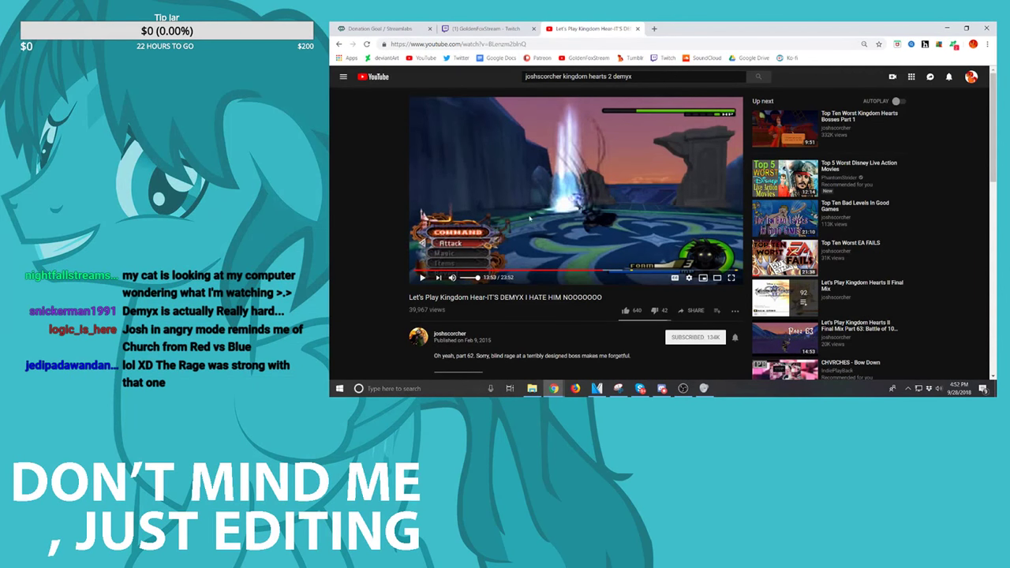
Step: Skip further through the video to about 15:40, 16:44 and 19:00, pausing at about 19:03
{"action": "left_click", "coordinate": [626, 276]}
{"action": "left_click", "coordinate": [631, 214]}
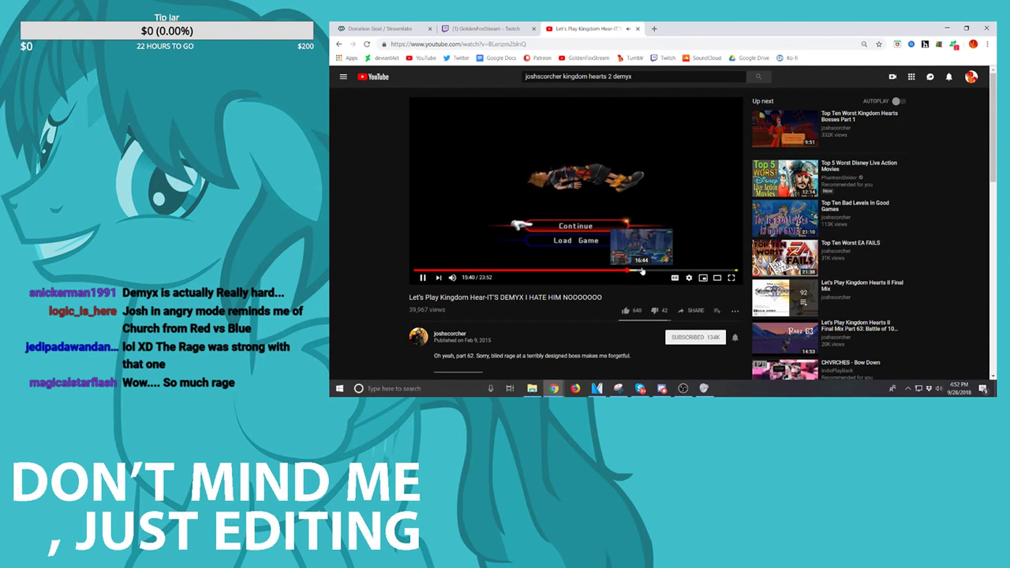
{"action": "left_click", "coordinate": [642, 271]}
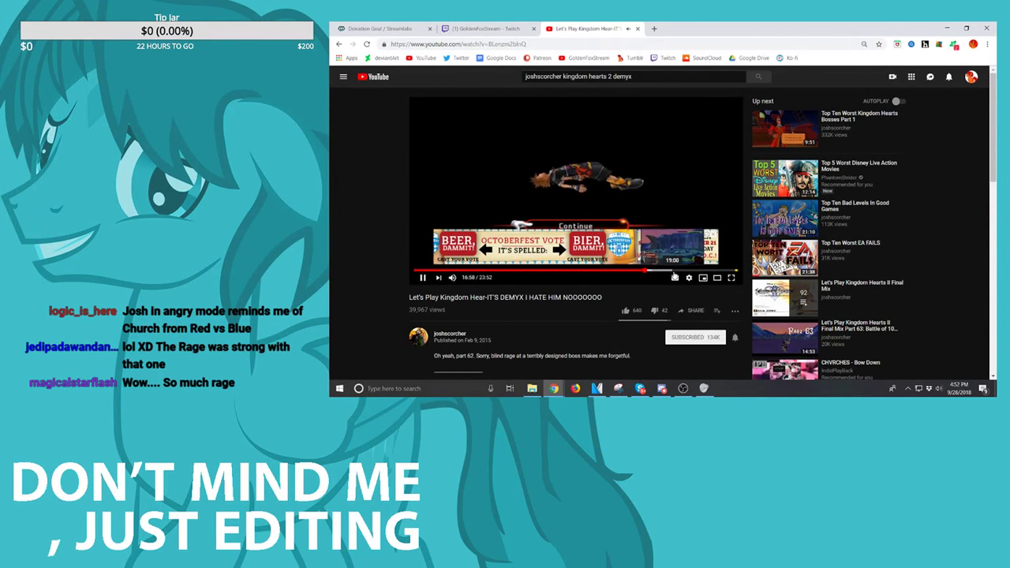
{"action": "left_click", "coordinate": [672, 271]}
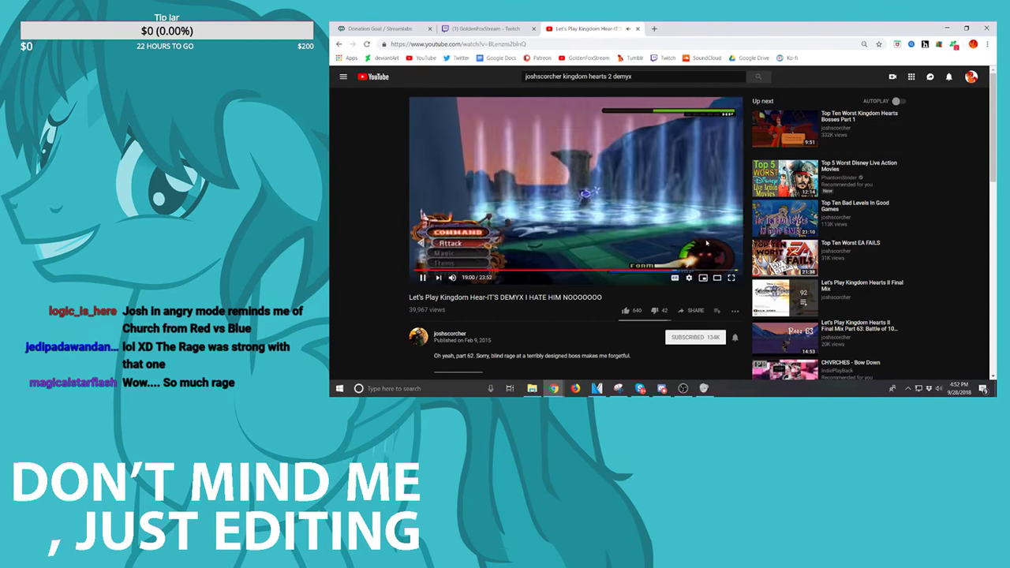
{"action": "left_click", "coordinate": [685, 152]}
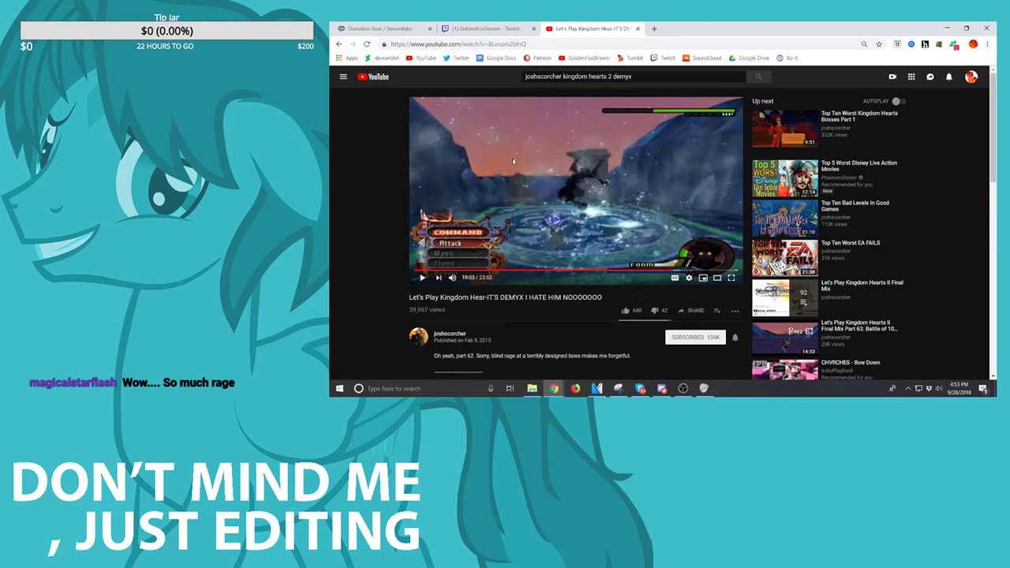
Step: Play the video's game-over moment from about 14:17 and pause it at about 14:21
{"action": "left_click", "coordinate": [580, 192]}
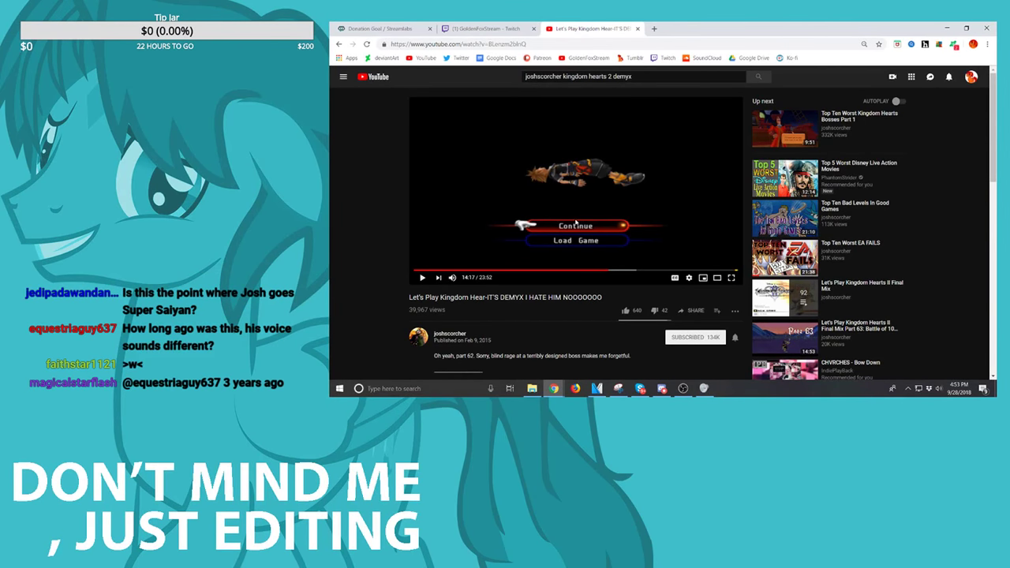
{"action": "left_click", "coordinate": [576, 223]}
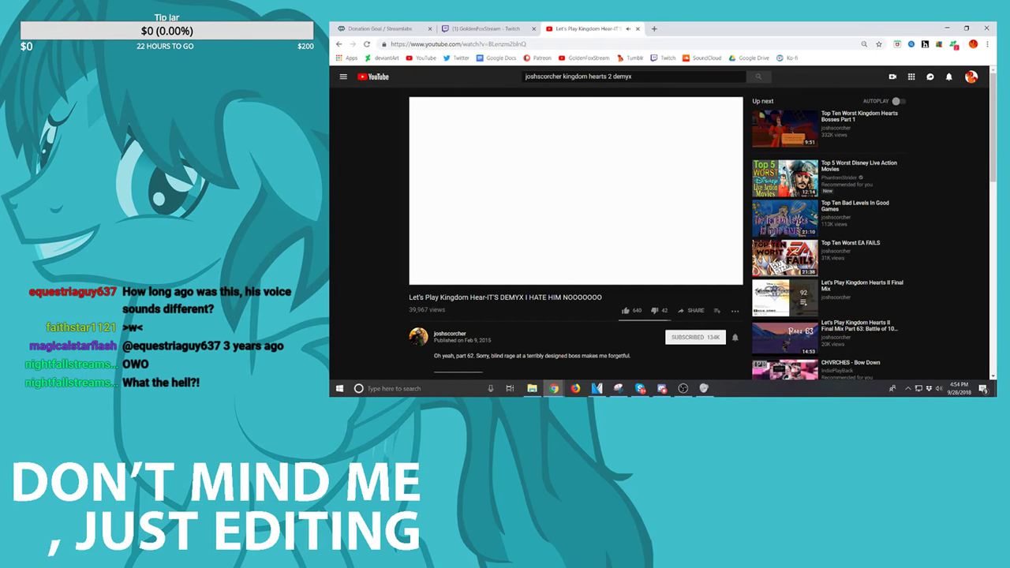
{"action": "left_click", "coordinate": [576, 220]}
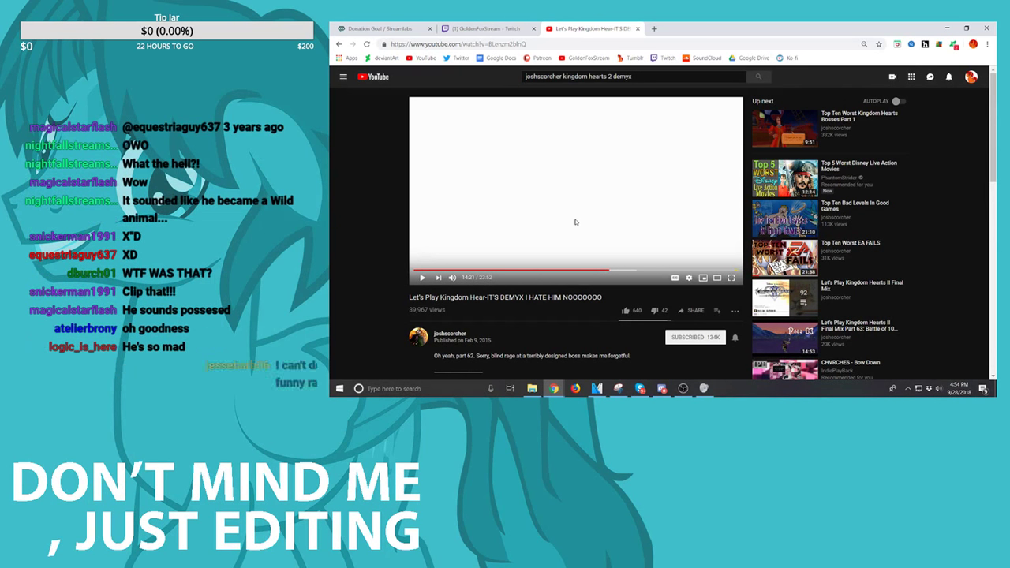
Step: Rewind the video to about 14:06, replay the rage moment and pause at about 14:24
{"action": "key", "text": "Left"}
{"action": "key", "text": "Left"}
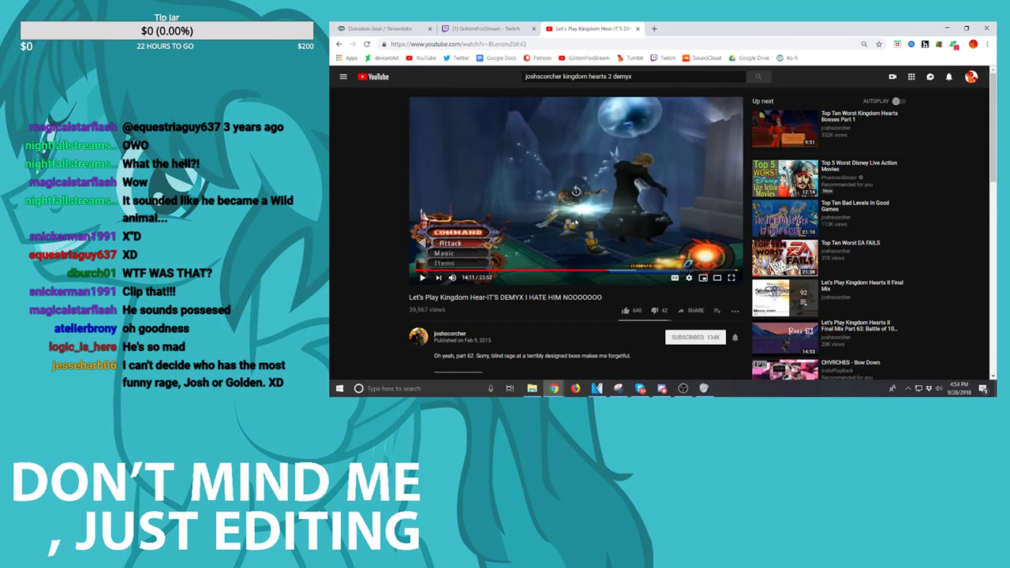
{"action": "key", "text": "Left"}
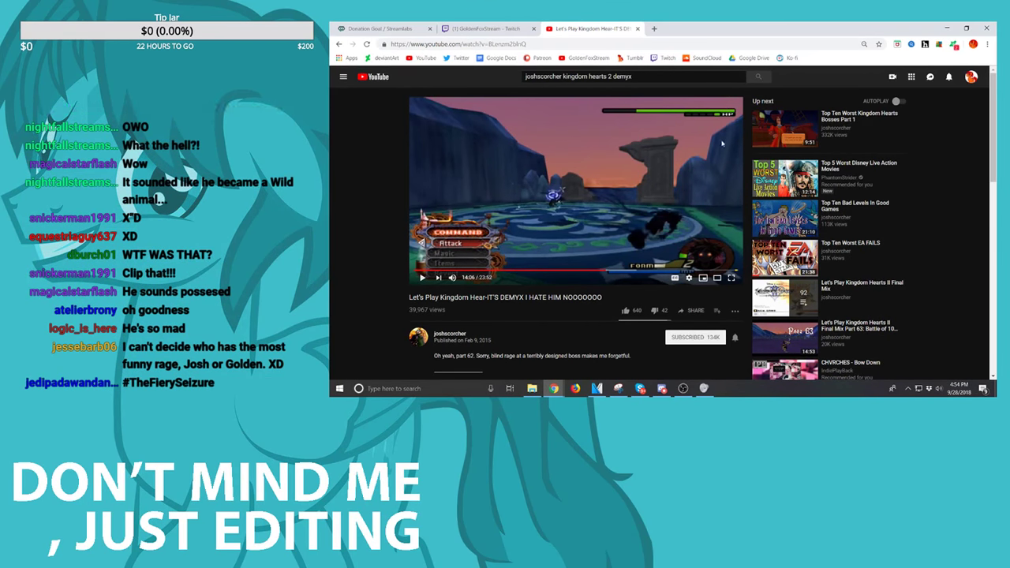
{"action": "key", "text": "space"}
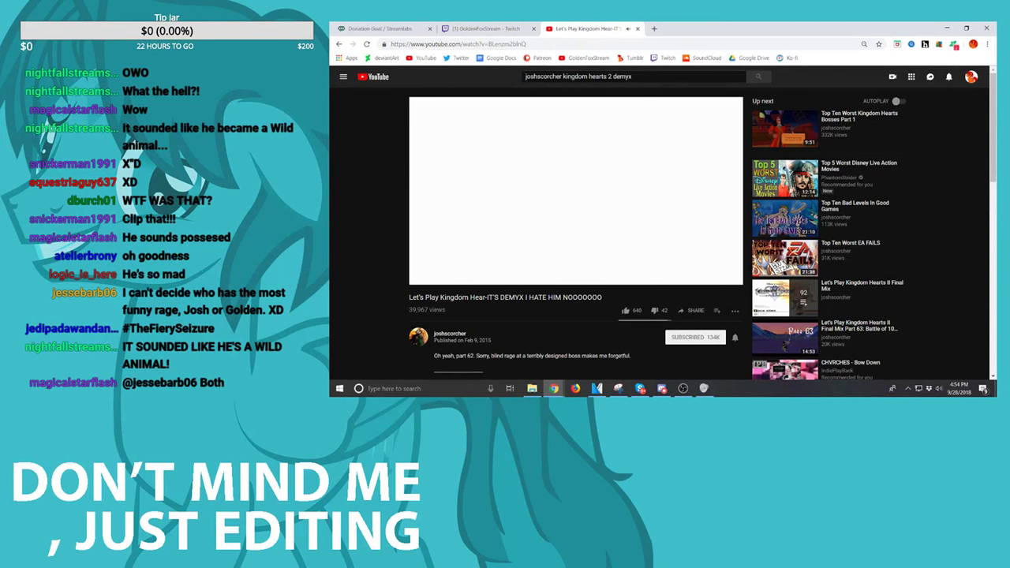
{"action": "left_click", "coordinate": [725, 140]}
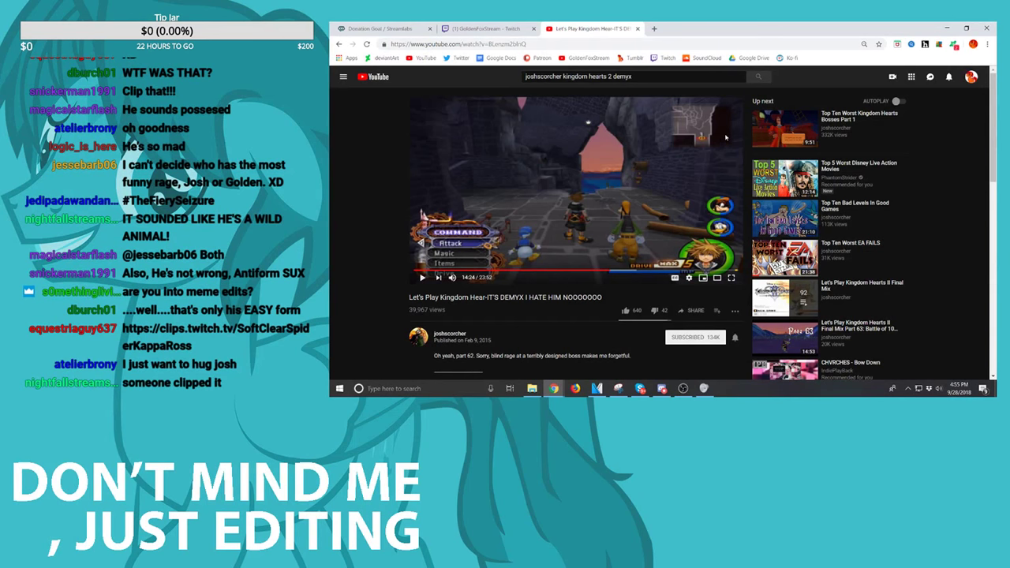
Step: Switch to VEGAS Pro and split the remaining smb3 - 9 clip at 11:55.04
{"action": "left_click", "coordinate": [946, 27]}
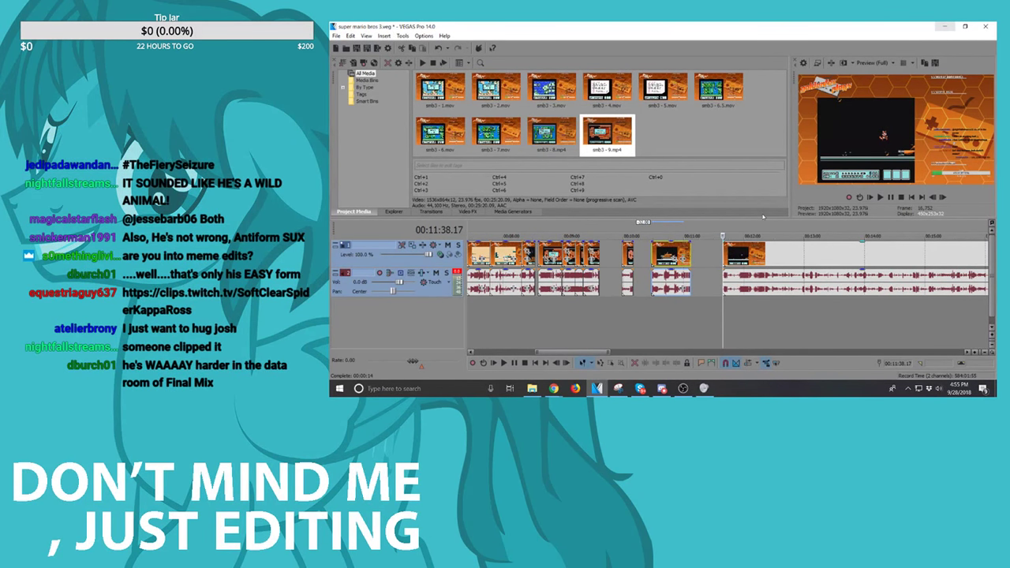
{"action": "left_click", "coordinate": [743, 254]}
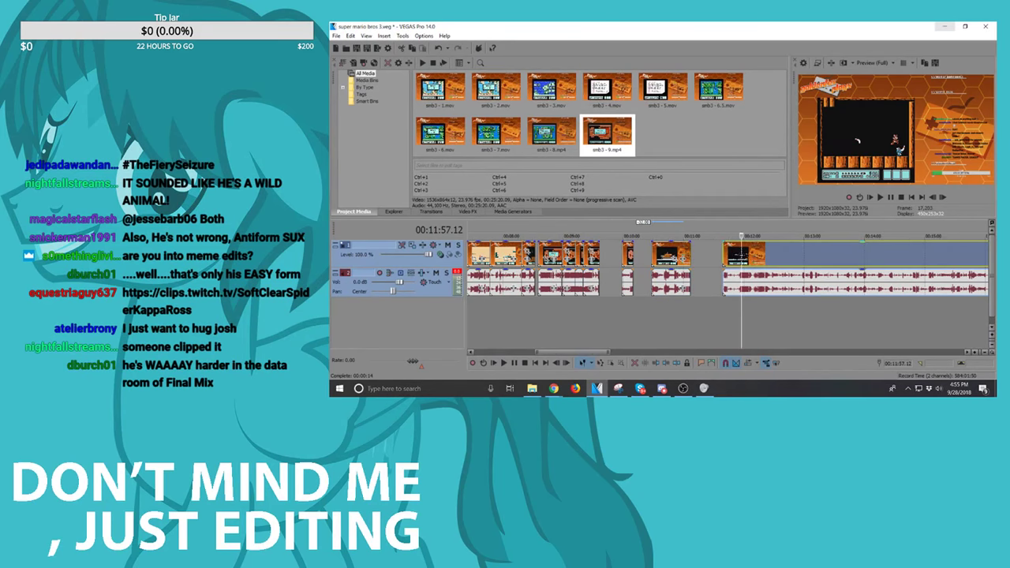
{"action": "scroll", "coordinate": [719, 258], "scroll_direction": "up", "scroll_amount": 4}
{"action": "left_click", "coordinate": [711, 258]}
{"action": "left_click", "coordinate": [708, 258]}
{"action": "key", "text": "space"}
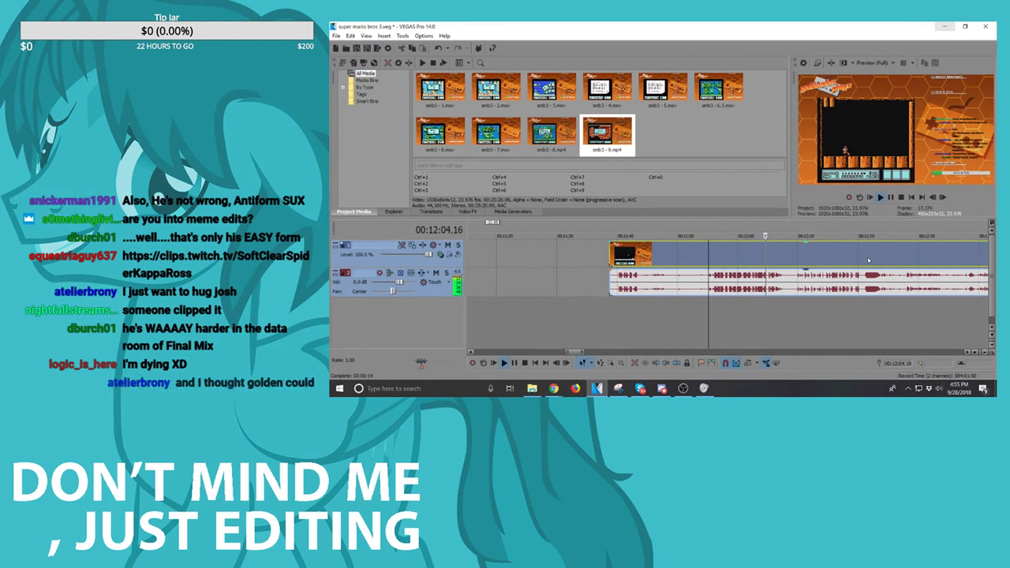
{"action": "key", "text": "space"}
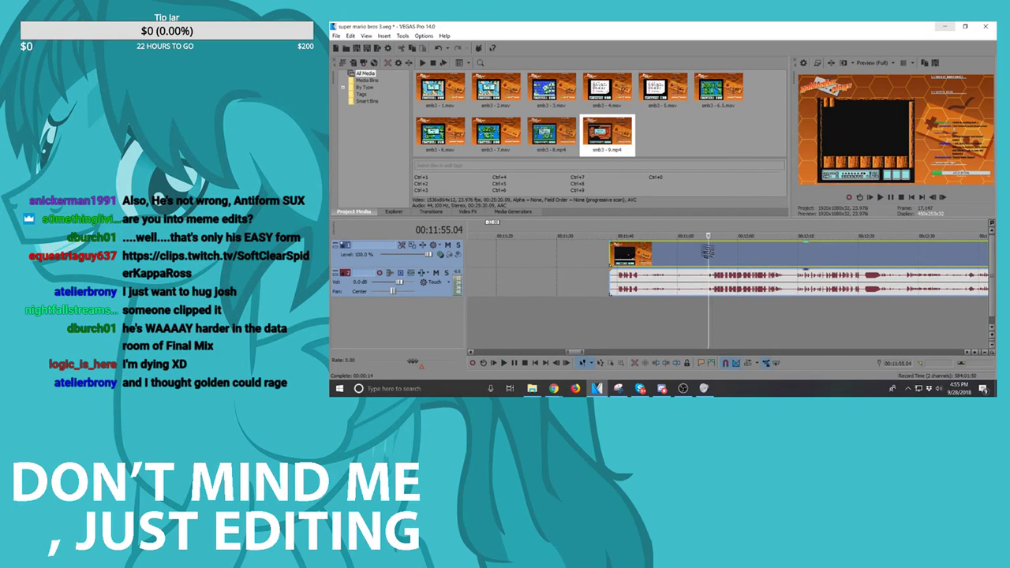
{"action": "key", "text": "s"}
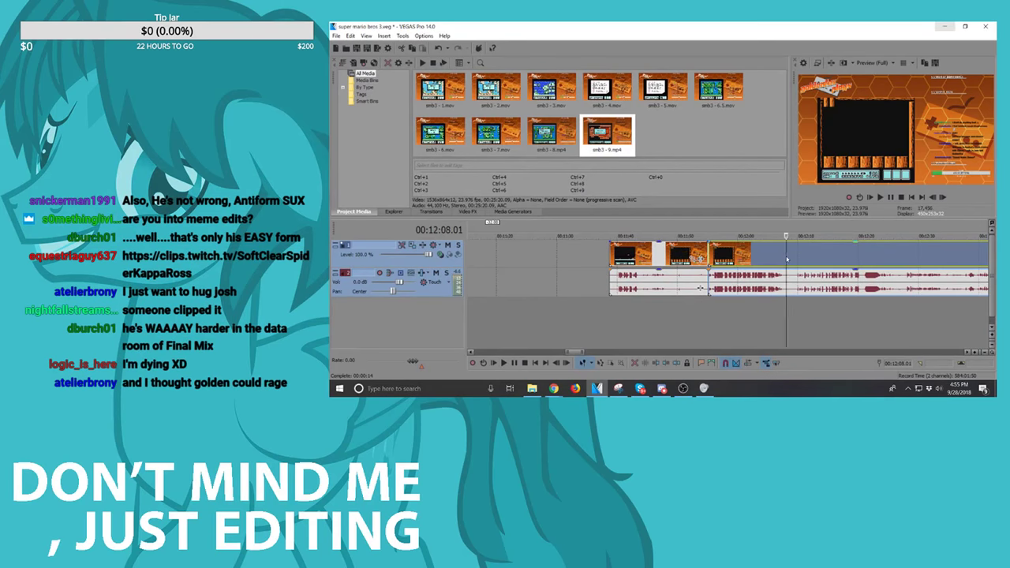
Step: Preview the smb3 - 9 footage after the cut and split it again at 12:07.17
{"action": "left_click", "coordinate": [794, 255]}
{"action": "key", "text": "space"}
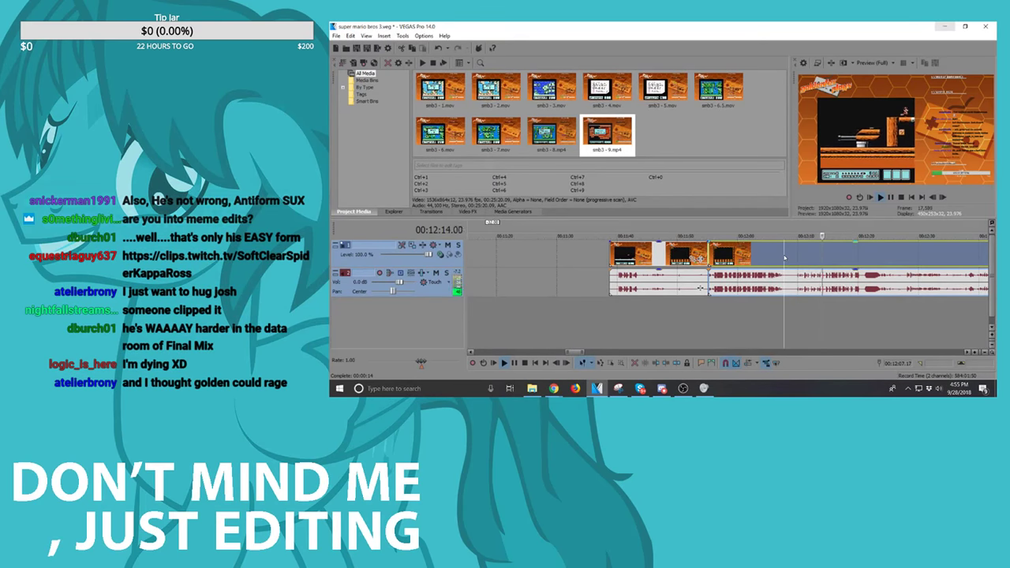
{"action": "key", "text": "space"}
{"action": "key", "text": "s"}
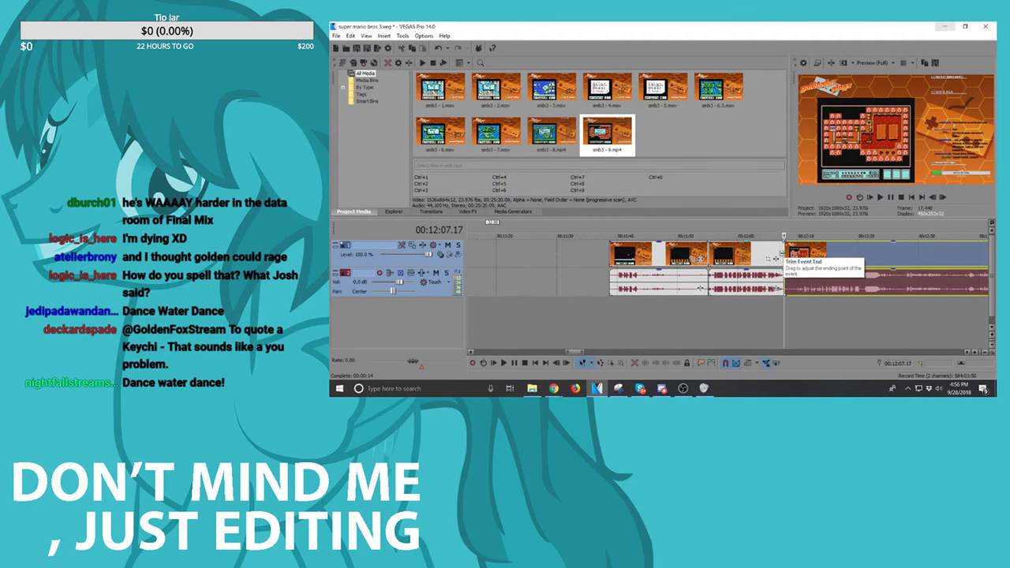
Step: Delete the segment before the 11:55.04 cut, move the following segment to start at 11:47.16, and play it back
{"action": "left_click", "coordinate": [665, 251]}
{"action": "key", "text": "Delete"}
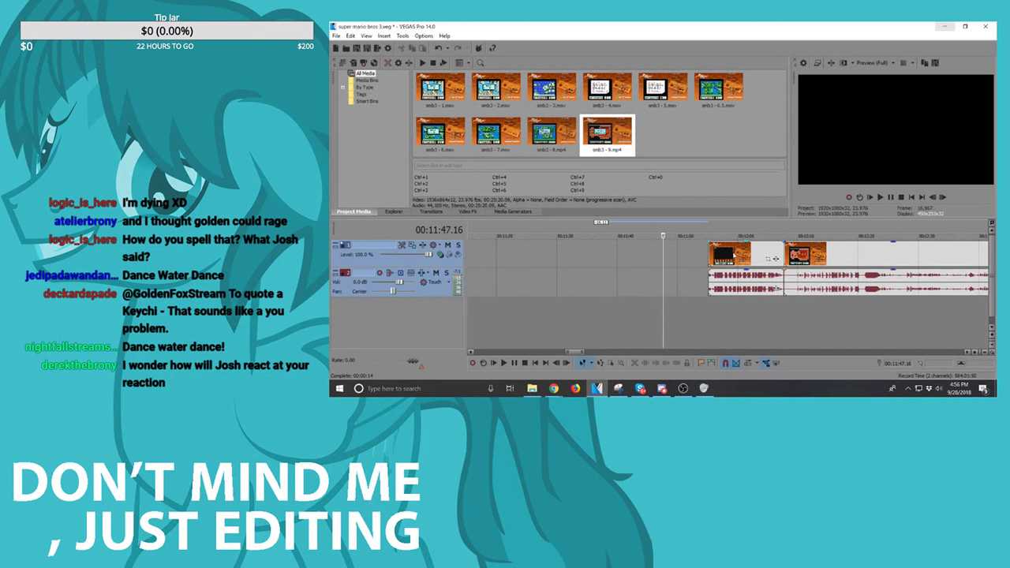
{"action": "left_click_drag", "start_coordinate": [734, 254], "coordinate": [689, 256]}
{"action": "key", "text": "space"}
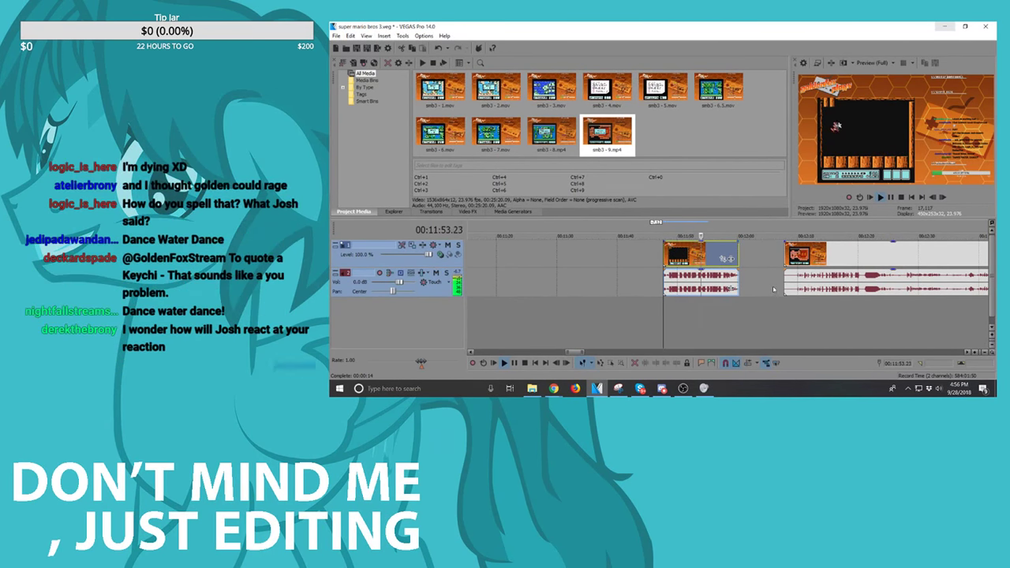
{"action": "left_click", "coordinate": [731, 251]}
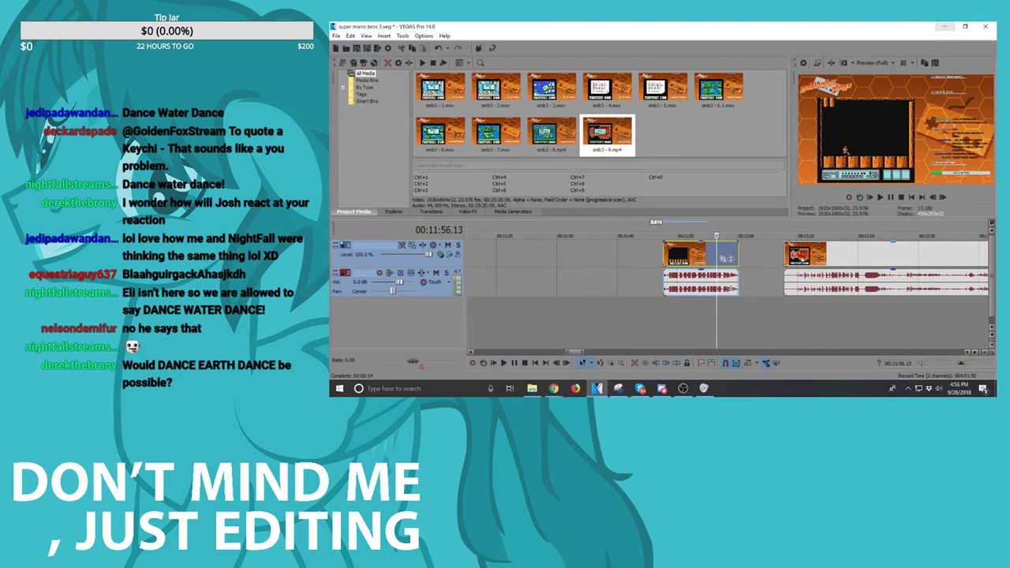
Step: Preview the remaining smb3 - 9 footage briefly from 12:09.17
{"action": "left_click", "coordinate": [797, 262]}
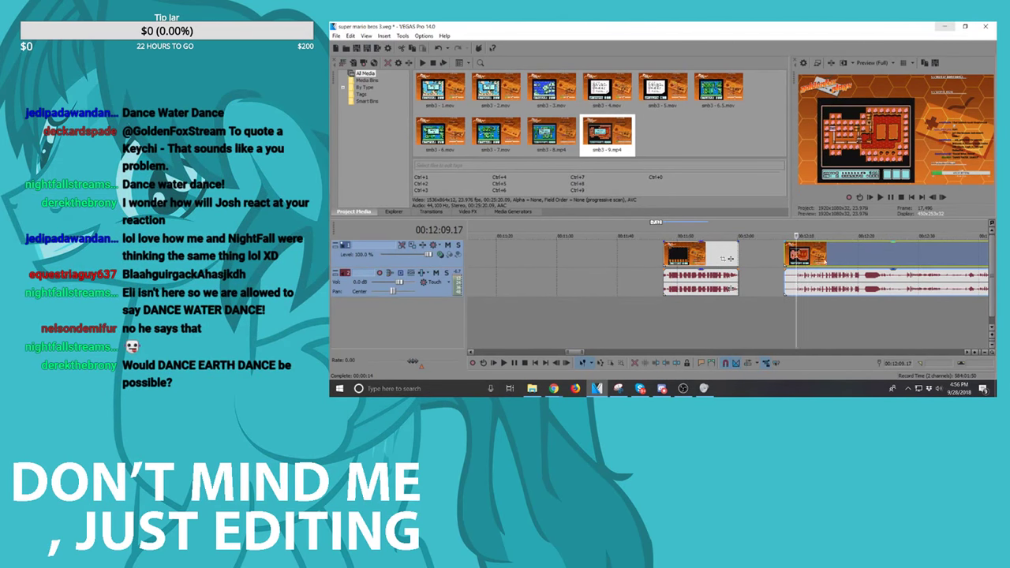
{"action": "key", "text": "space"}
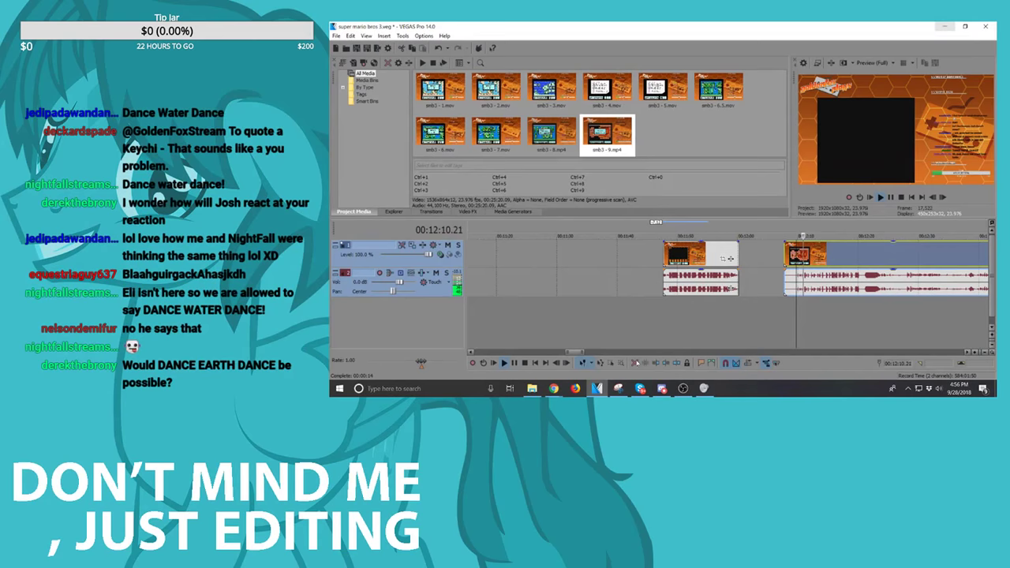
{"action": "key", "text": "space"}
Step: Switch to Chrome, check the Twitch stream tab, and return to VEGAS Pro
{"action": "mouse_move", "coordinate": [560, 390]}
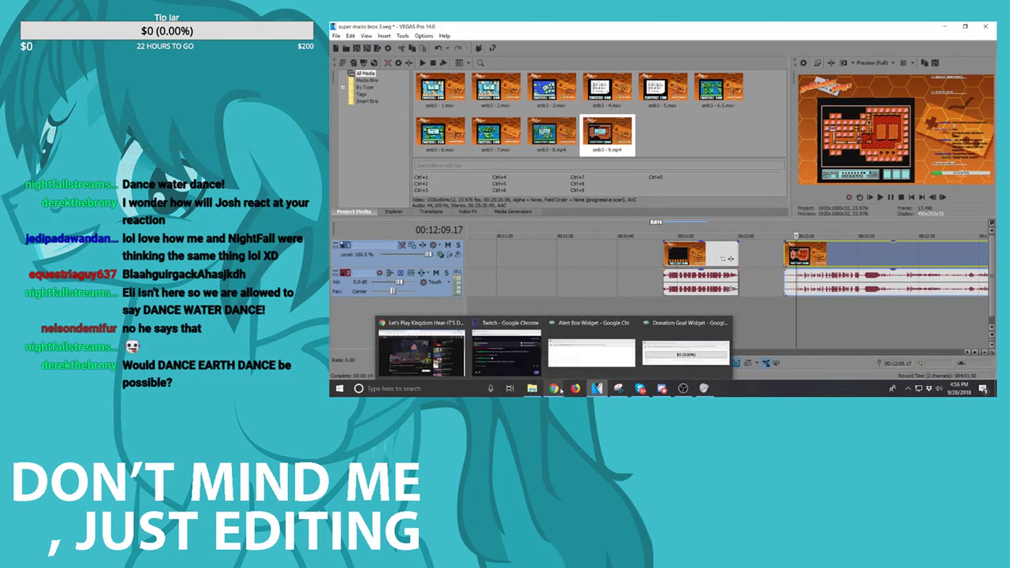
{"action": "left_click", "coordinate": [423, 347]}
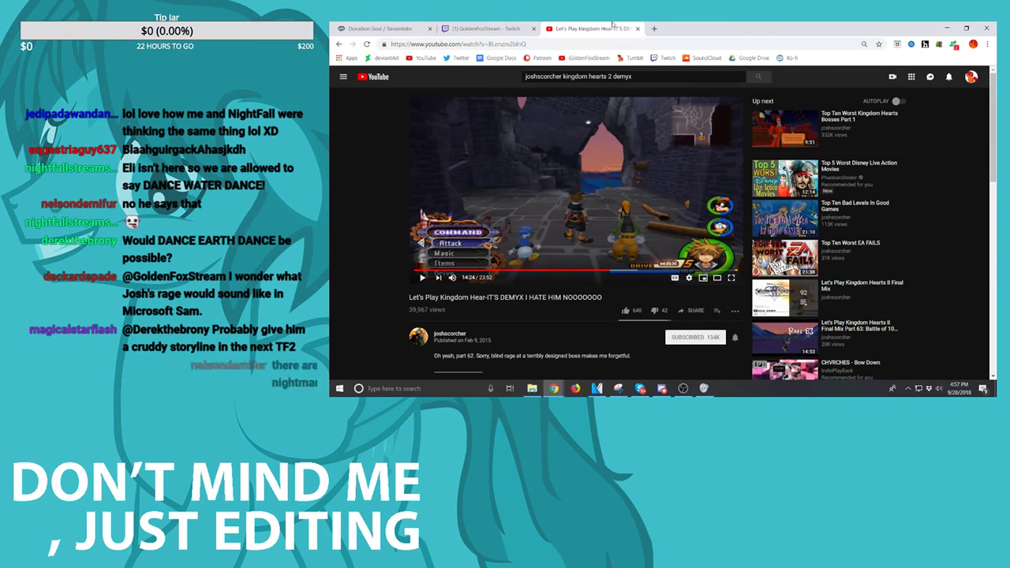
{"action": "left_click", "coordinate": [493, 26]}
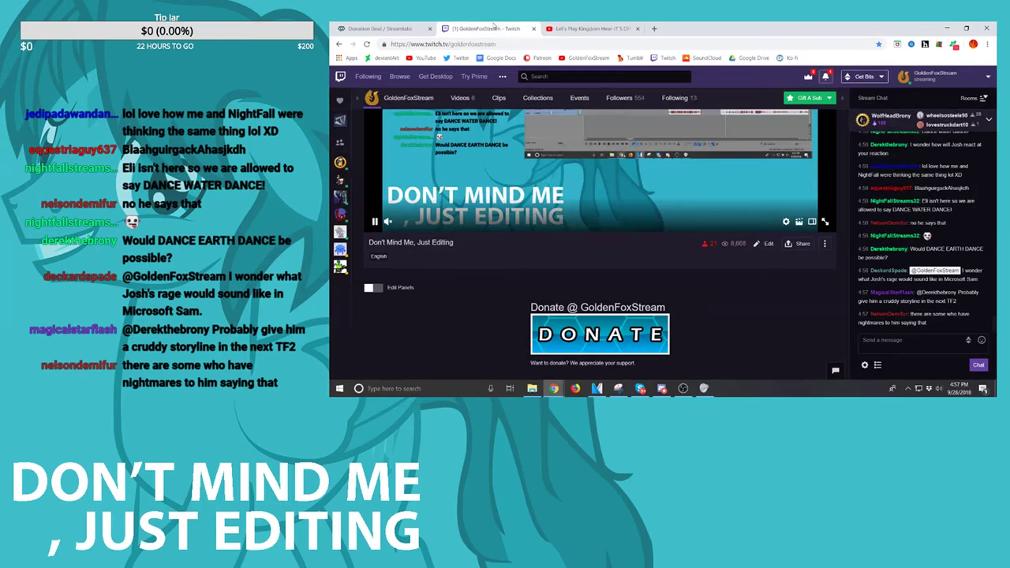
{"action": "left_click", "coordinate": [591, 28]}
{"action": "left_click", "coordinate": [944, 27]}
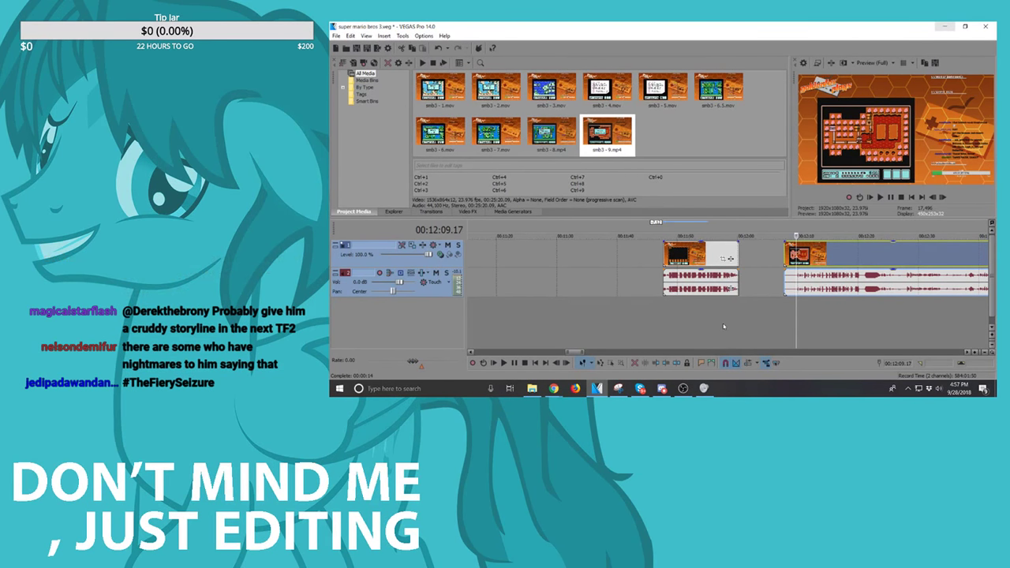
Step: Play the remaining smb3 - 9 footage from 12:09.17 and stop the playhead at 12:25.18
{"action": "key", "text": "space"}
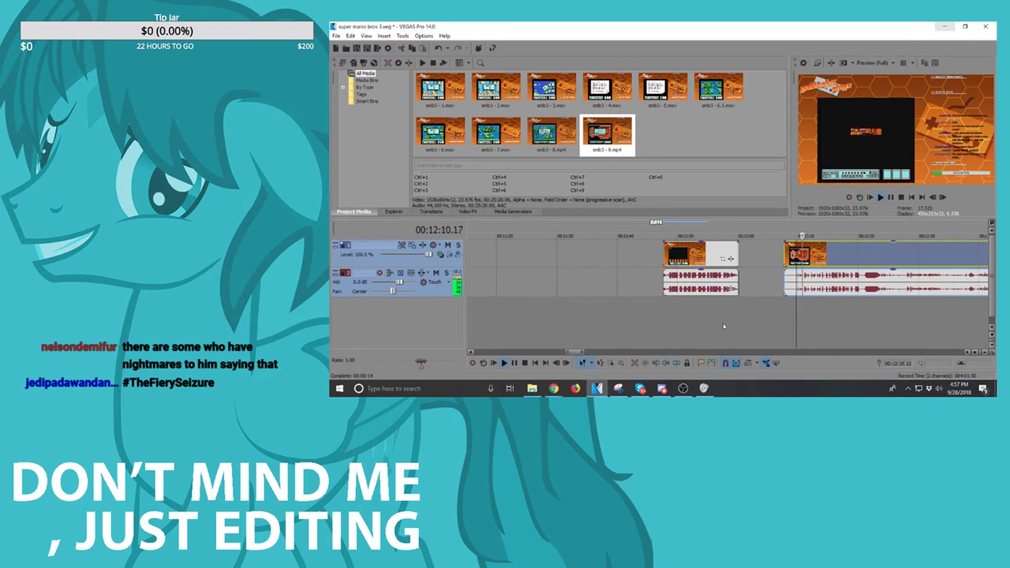
{"action": "scroll", "coordinate": [826, 311], "scroll_direction": "up", "scroll_amount": 5}
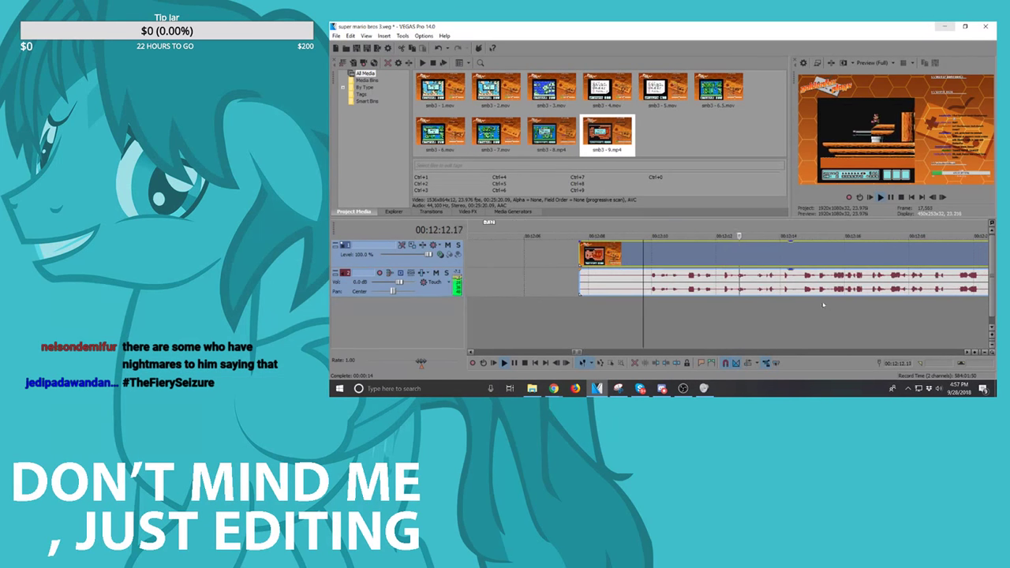
{"action": "scroll", "coordinate": [822, 296], "scroll_direction": "down", "scroll_amount": 4}
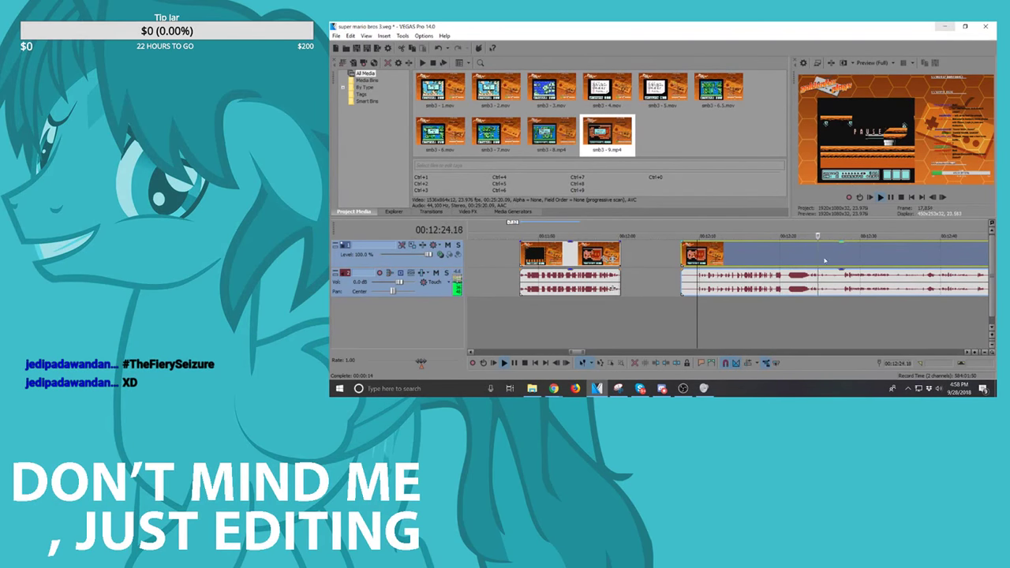
{"action": "key", "text": "Return"}
{"action": "scroll", "coordinate": [826, 261], "scroll_direction": "up", "scroll_amount": 3}
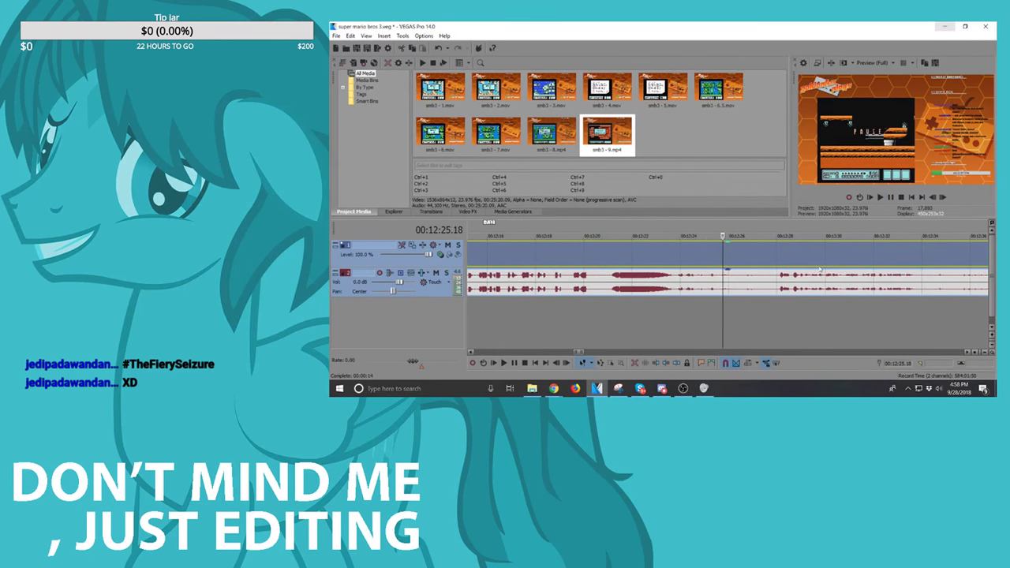
{"action": "scroll", "coordinate": [791, 275], "scroll_direction": "down", "scroll_amount": 5}
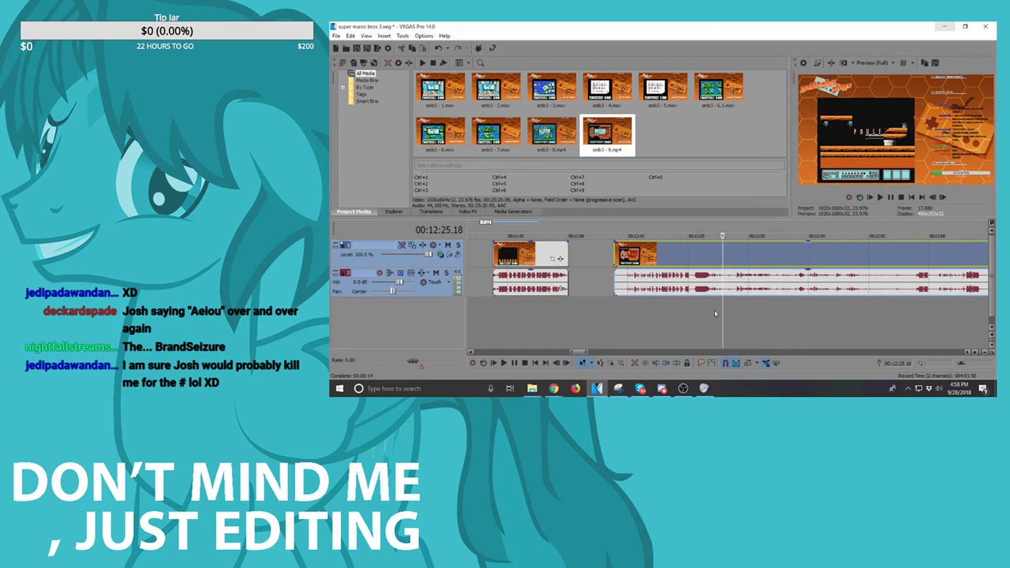
Step: Play the smb3 - 9 footage from 12:25.18, and move the last segment about 15 seconds later, starting around 12:22
{"action": "key", "text": "space"}
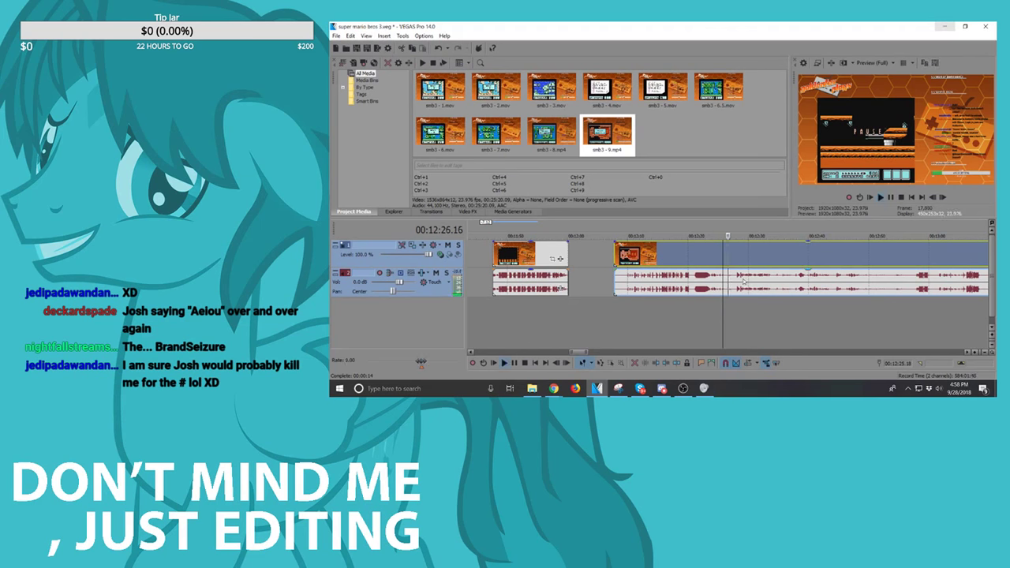
{"action": "left_click", "coordinate": [733, 284]}
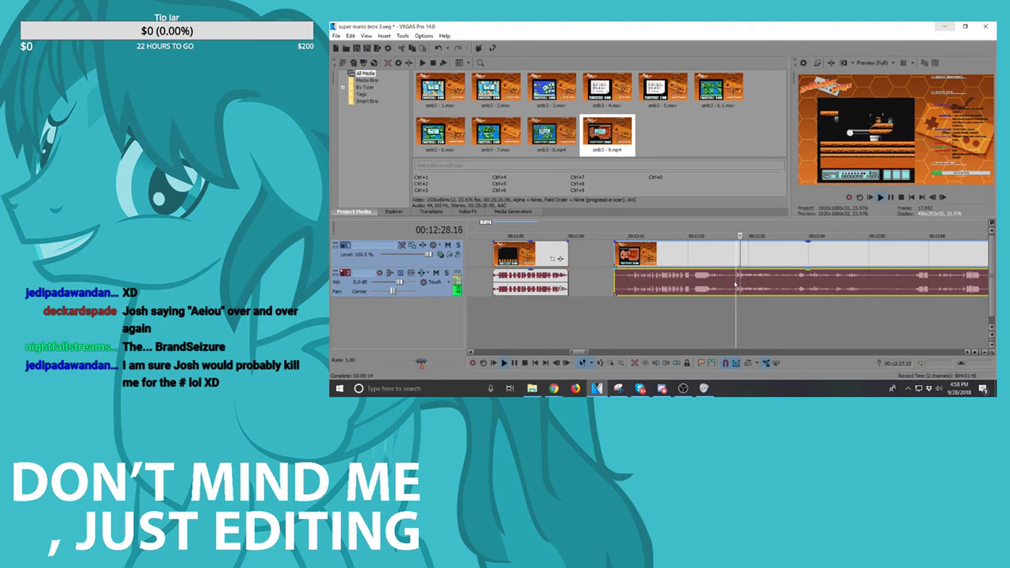
{"action": "key", "text": "space"}
{"action": "left_click_drag", "start_coordinate": [631, 259], "coordinate": [721, 259]}
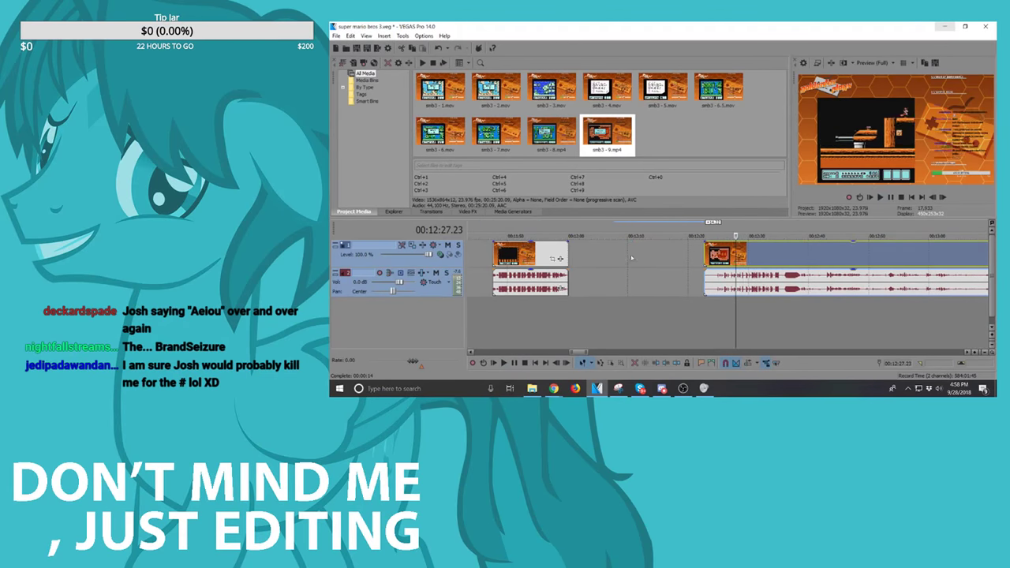
Step: Extend the end of the preceding segment to about 12:18.21, playing back its recovered footage to check the ending
{"action": "left_click_drag", "start_coordinate": [560, 258], "coordinate": [679, 257]}
{"action": "left_click", "coordinate": [582, 257]}
{"action": "key", "text": "space"}
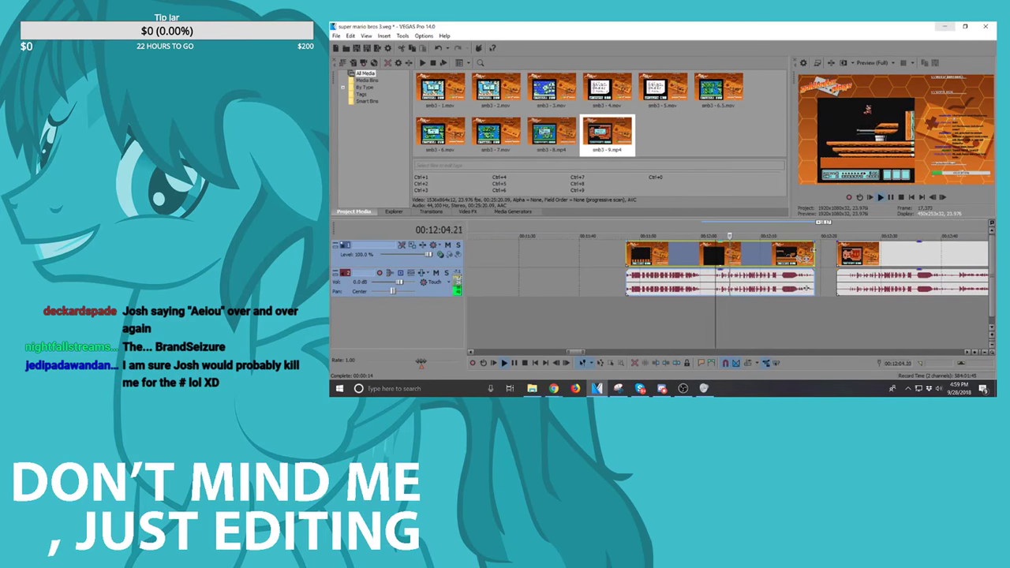
{"action": "scroll", "coordinate": [809, 253], "scroll_direction": "up", "scroll_amount": 3}
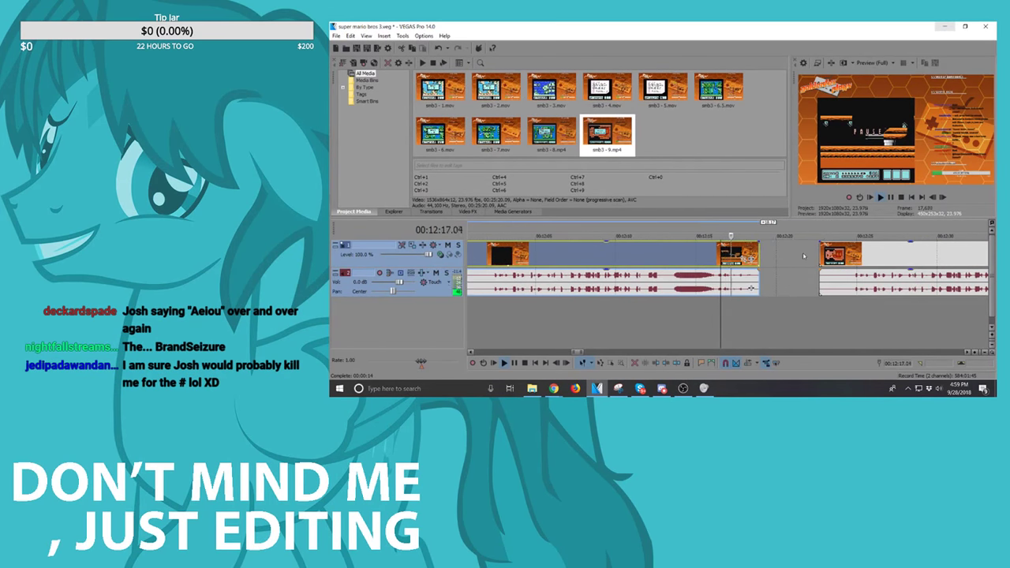
{"action": "key", "text": "space"}
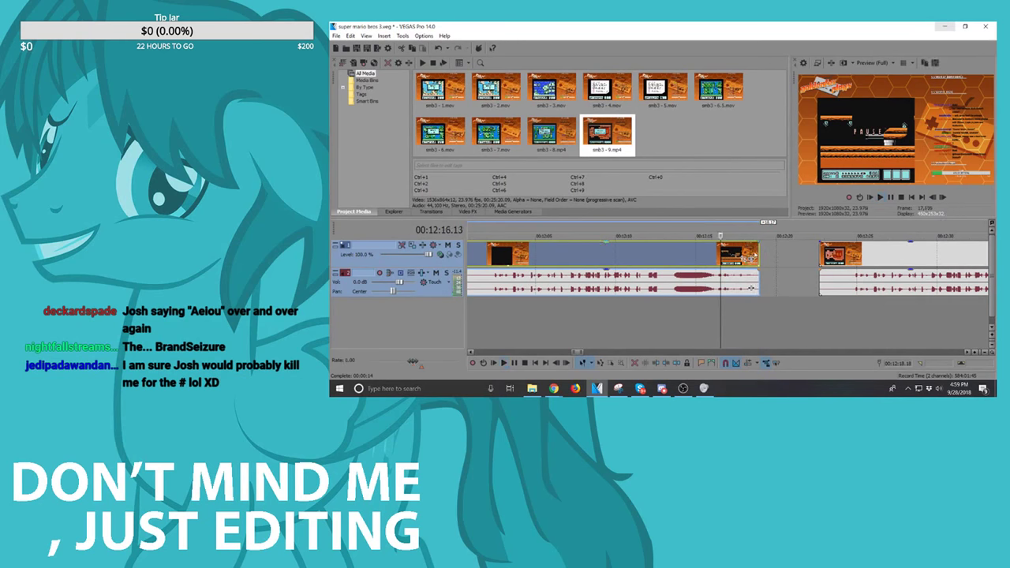
{"action": "mouse_move", "coordinate": [759, 251]}
{"action": "left_mouse_down"}
{"action": "mouse_move", "coordinate": [778, 252]}
{"action": "mouse_move", "coordinate": [758, 252]}
{"action": "left_mouse_up"}
{"action": "scroll", "coordinate": [842, 266], "scroll_direction": "down", "scroll_amount": 3}
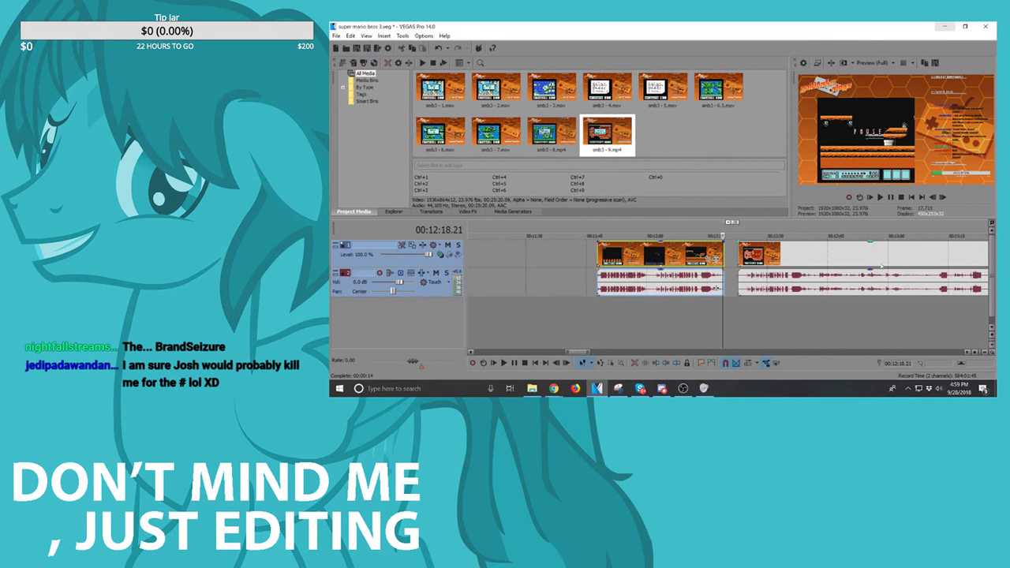
Step: Trim the start of the last smb3 - 9 segment to 12:42.10 and preview the footage after the cut
{"action": "left_click", "coordinate": [815, 254]}
{"action": "key", "text": "space"}
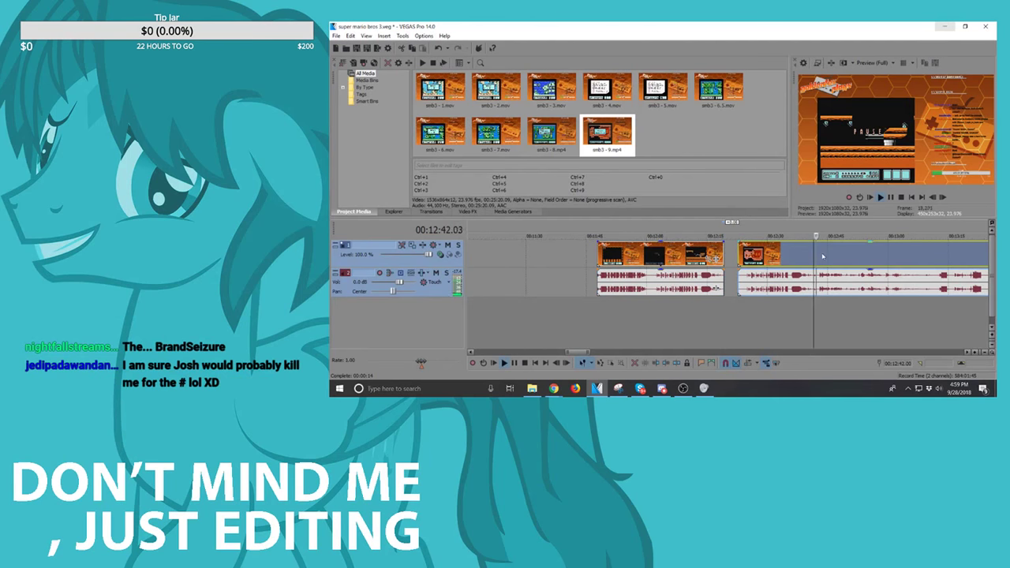
{"action": "left_click_drag", "start_coordinate": [815, 254], "coordinate": [854, 254]}
{"action": "left_click_drag", "start_coordinate": [777, 256], "coordinate": [819, 257]}
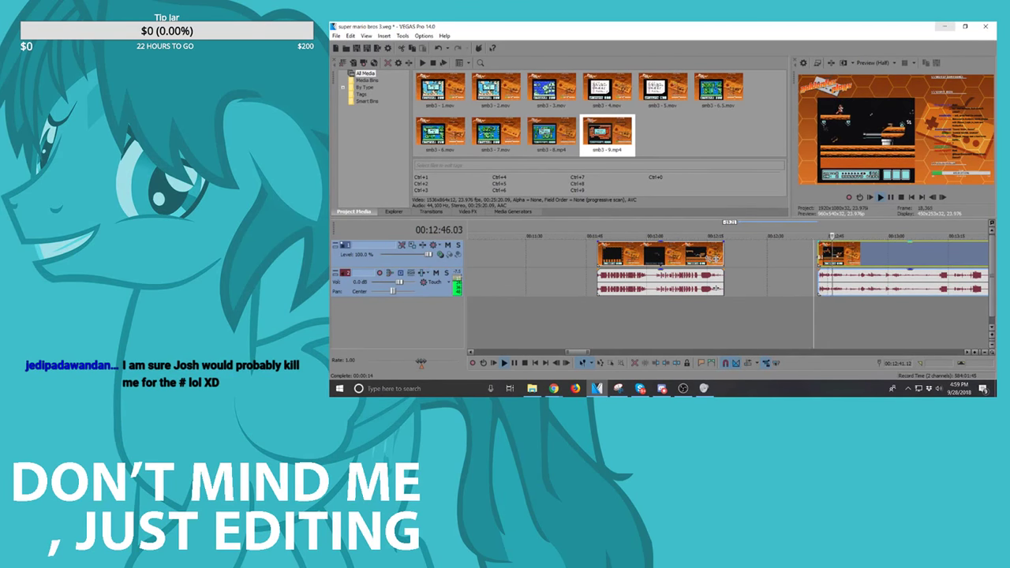
{"action": "scroll", "coordinate": [855, 272], "scroll_direction": "up", "scroll_amount": 3}
{"action": "scroll", "coordinate": [853, 278], "scroll_direction": "up", "scroll_amount": 1}
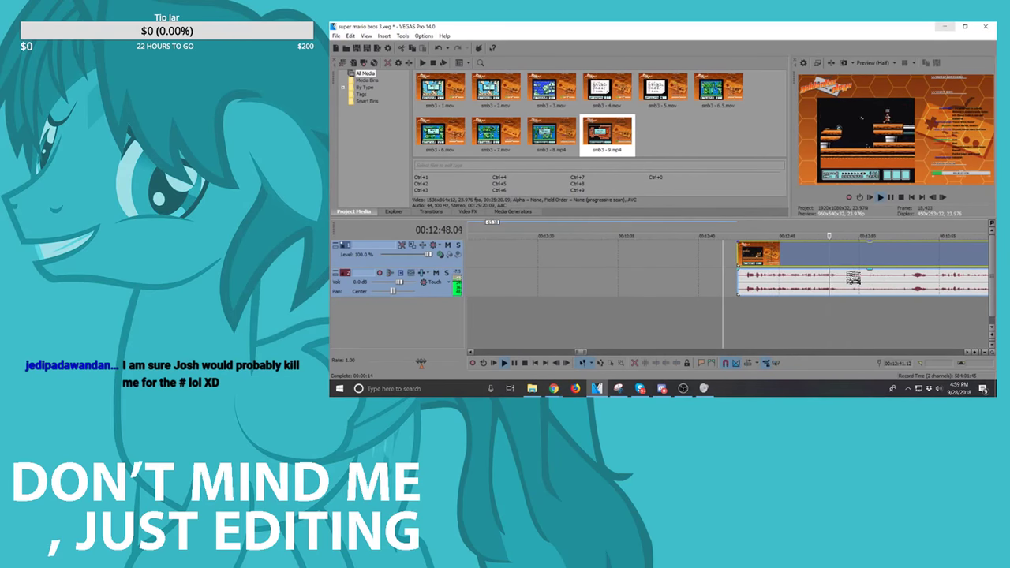
{"action": "key", "text": "space"}
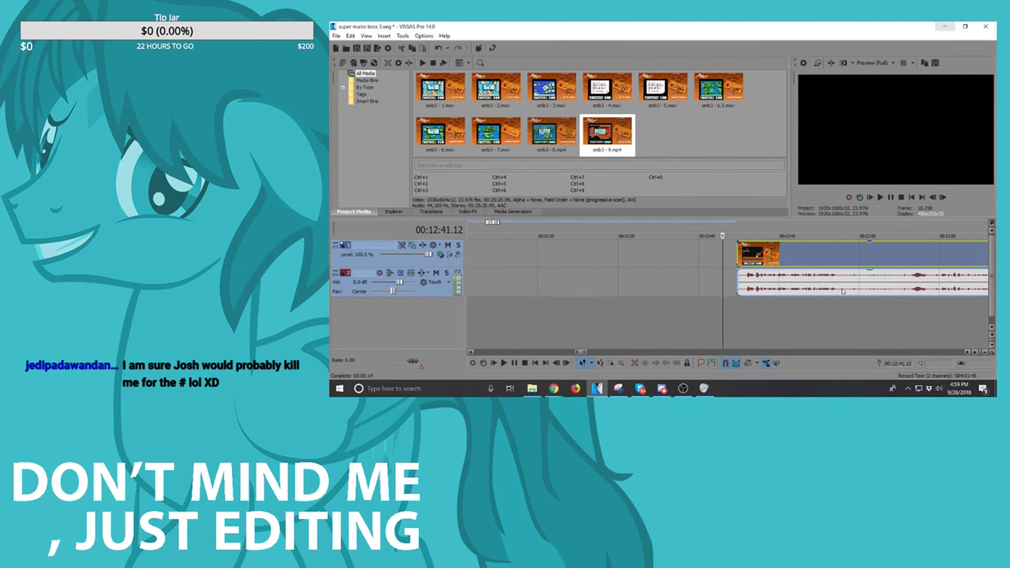
Step: Move the trimmed smb3 - 9 segments earlier to close the gaps around 8:40, leaving the long remainder in place
{"action": "scroll", "coordinate": [843, 292], "scroll_direction": "down", "scroll_amount": 10}
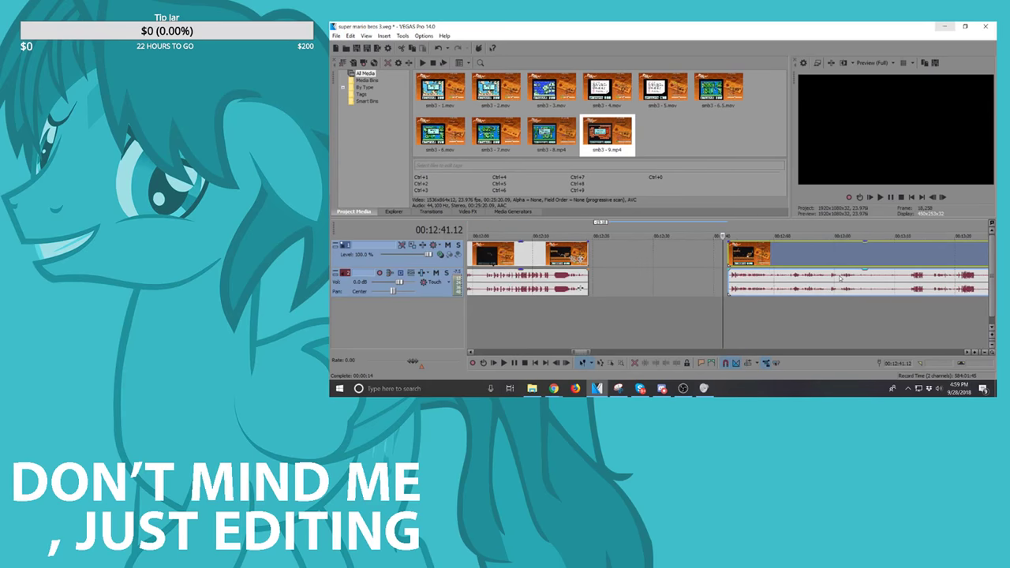
{"action": "left_click_drag", "start_coordinate": [702, 246], "coordinate": [650, 249]}
{"action": "left_click", "coordinate": [667, 247], "text": "ctrl"}
{"action": "left_click", "coordinate": [645, 251]}
{"action": "left_click", "coordinate": [657, 250]}
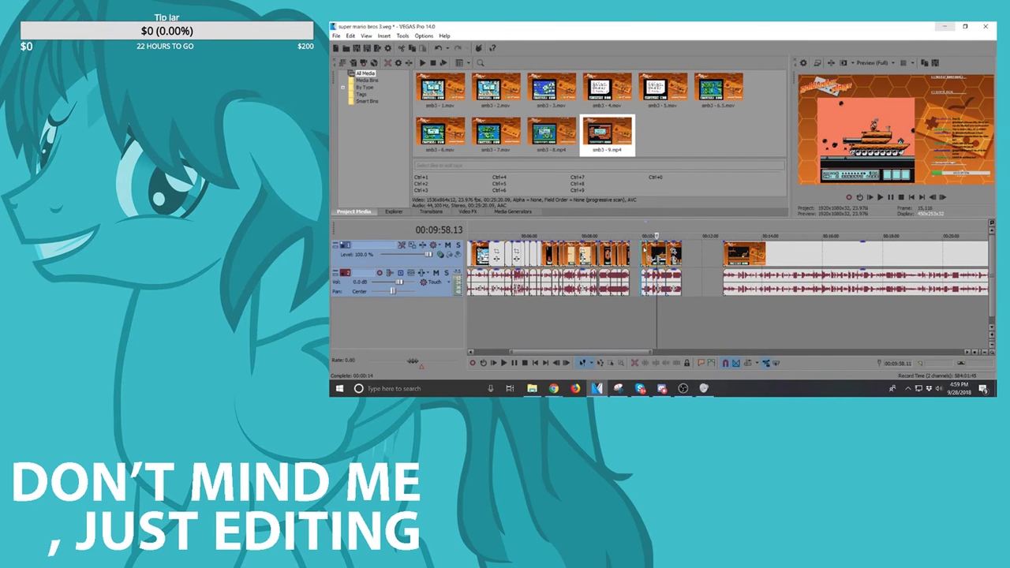
{"action": "left_click", "coordinate": [641, 248]}
{"action": "scroll", "coordinate": [659, 247], "scroll_direction": "up", "scroll_amount": 2}
{"action": "left_click_drag", "start_coordinate": [777, 251], "coordinate": [753, 252]}
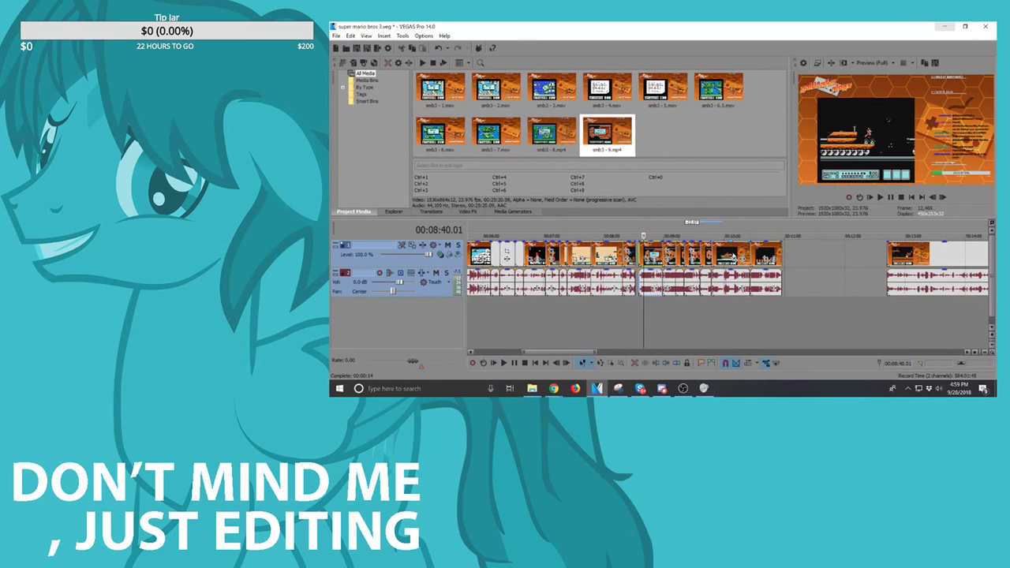
{"action": "left_click", "coordinate": [644, 248]}
{"action": "left_click_drag", "start_coordinate": [725, 252], "coordinate": [721, 252]}
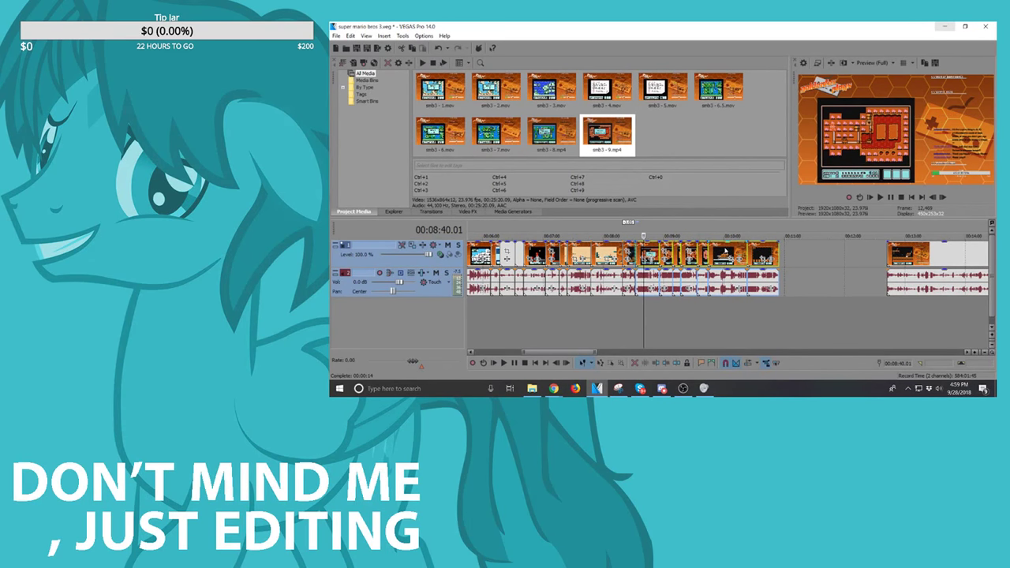
Step: Play the long remaining smb3 - 9 segment from its start at 12:42.10, skipping ahead to about 13:11
{"action": "left_click", "coordinate": [887, 255]}
{"action": "left_click", "coordinate": [887, 255]}
{"action": "key", "text": "space"}
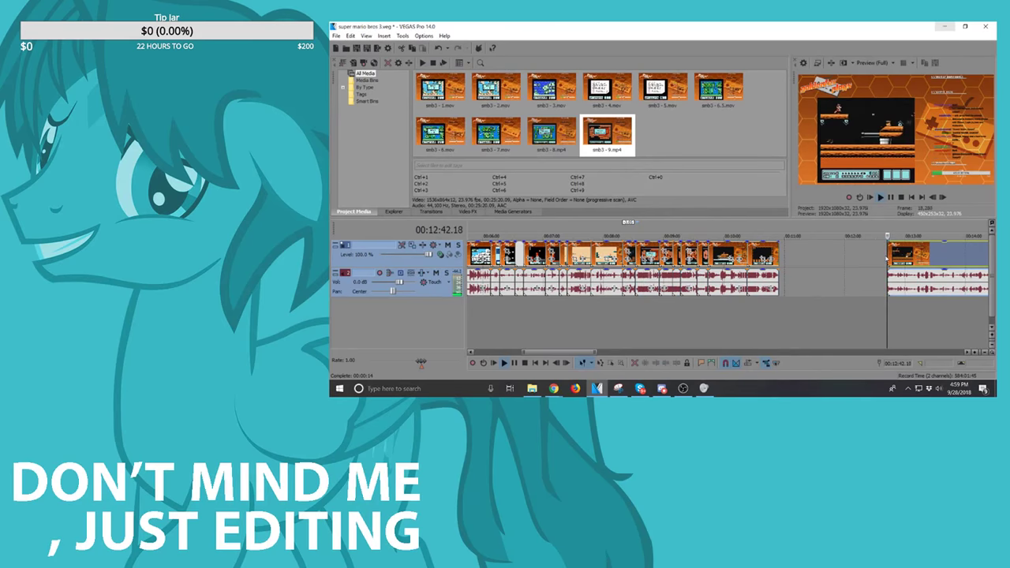
{"action": "scroll", "coordinate": [802, 251], "scroll_direction": "down", "scroll_amount": 5}
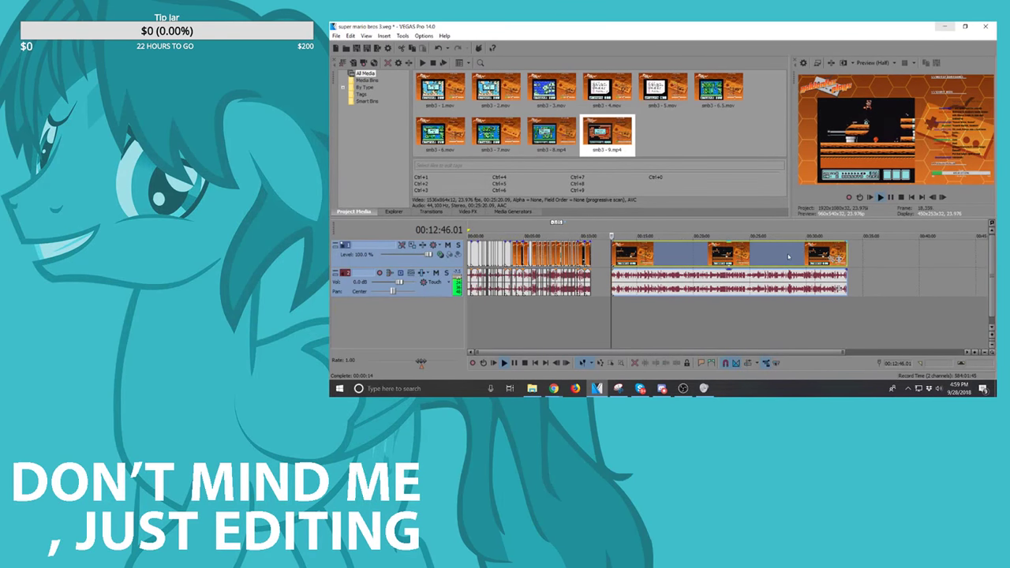
{"action": "scroll", "coordinate": [781, 258], "scroll_direction": "up", "scroll_amount": 4}
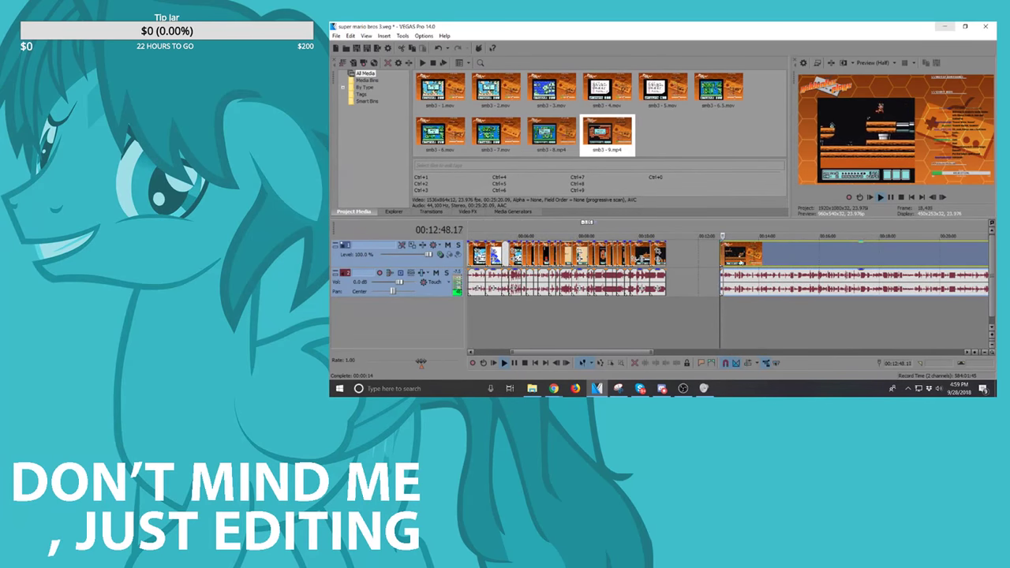
{"action": "scroll", "coordinate": [737, 260], "scroll_direction": "up", "scroll_amount": 3}
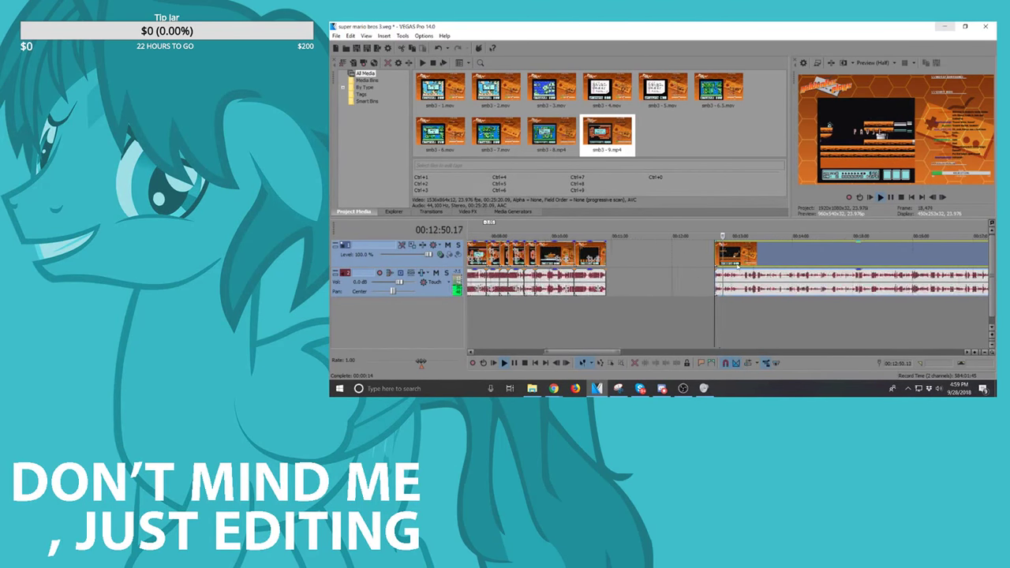
{"action": "left_click", "coordinate": [754, 263]}
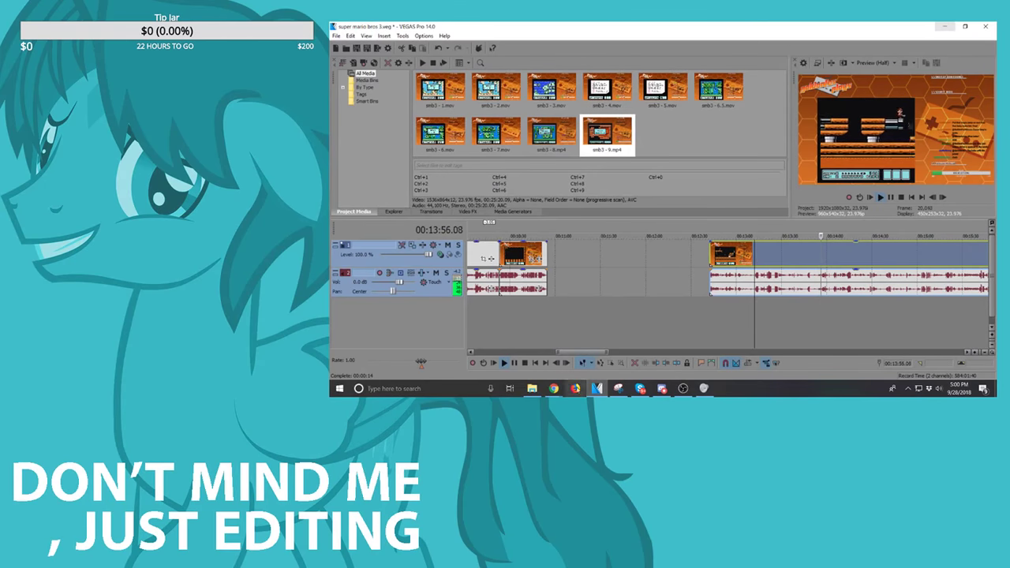
Step: Check the Twitch stream chat in Chrome and return to VEGAS Pro
{"action": "mouse_move", "coordinate": [554, 388]}
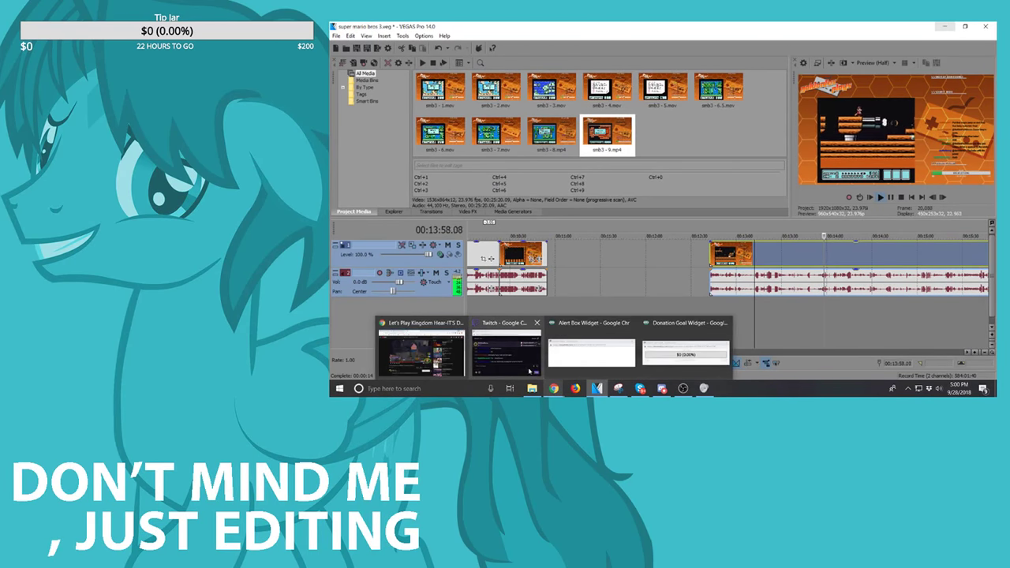
{"action": "left_click", "coordinate": [502, 347]}
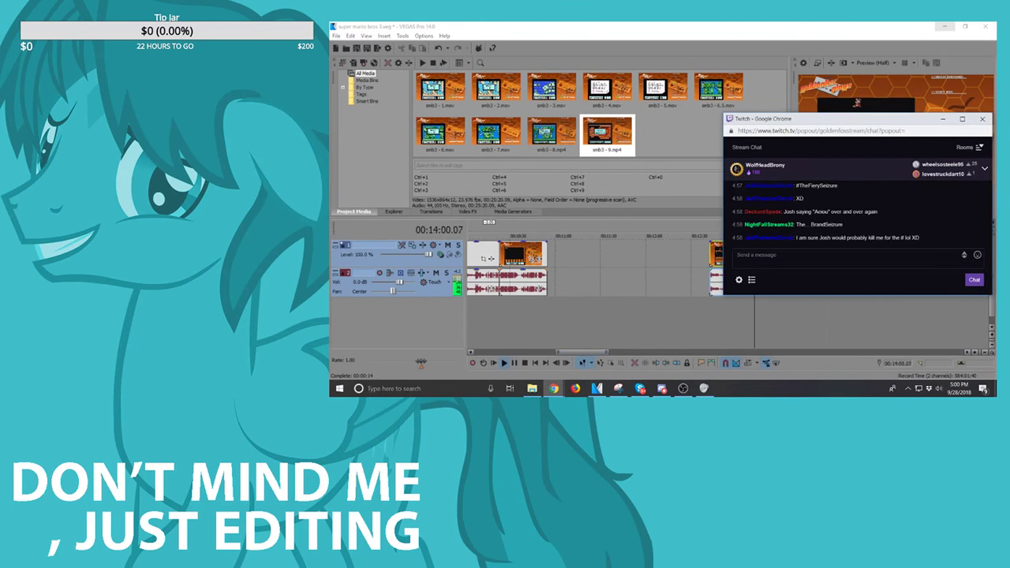
{"action": "left_click", "coordinate": [943, 118]}
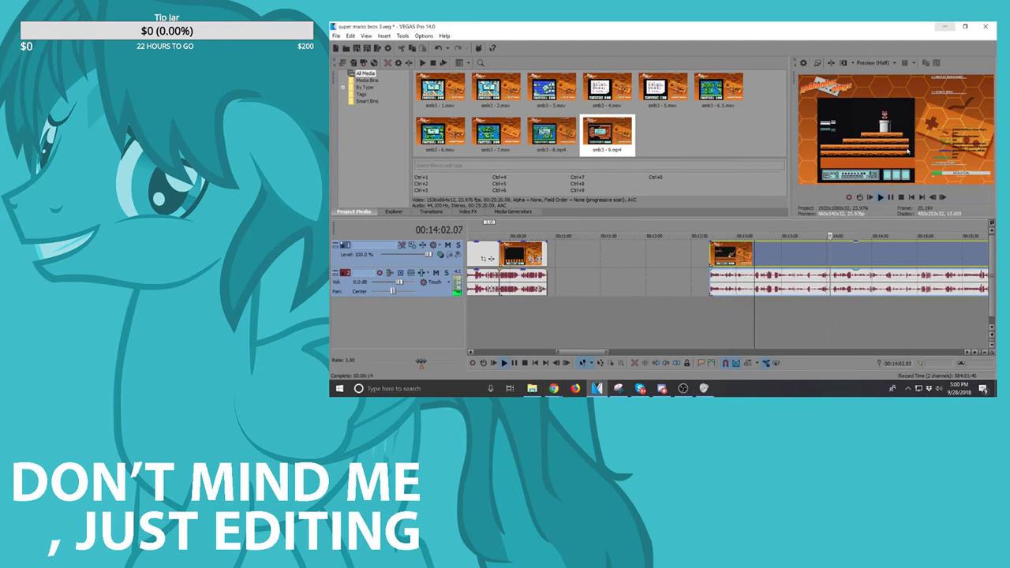
Step: Review the remaining footage by skipping to about 14:13, 14:28.16 and 15:03.00, stopping playback at 15:03.00
{"action": "scroll", "coordinate": [856, 290], "scroll_direction": "up", "scroll_amount": 3}
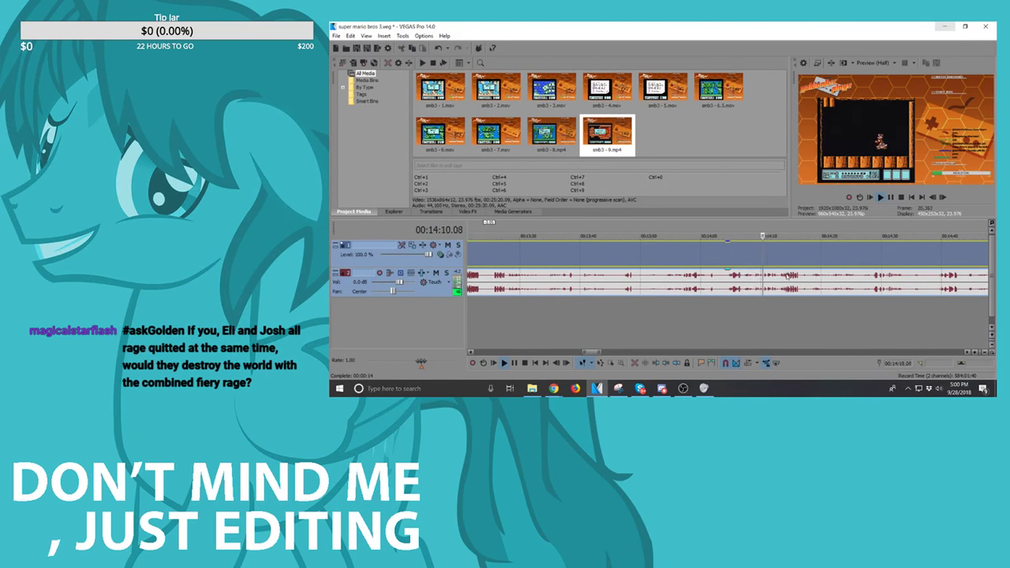
{"action": "left_click", "coordinate": [778, 282]}
{"action": "scroll", "coordinate": [813, 278], "scroll_direction": "down", "scroll_amount": 3}
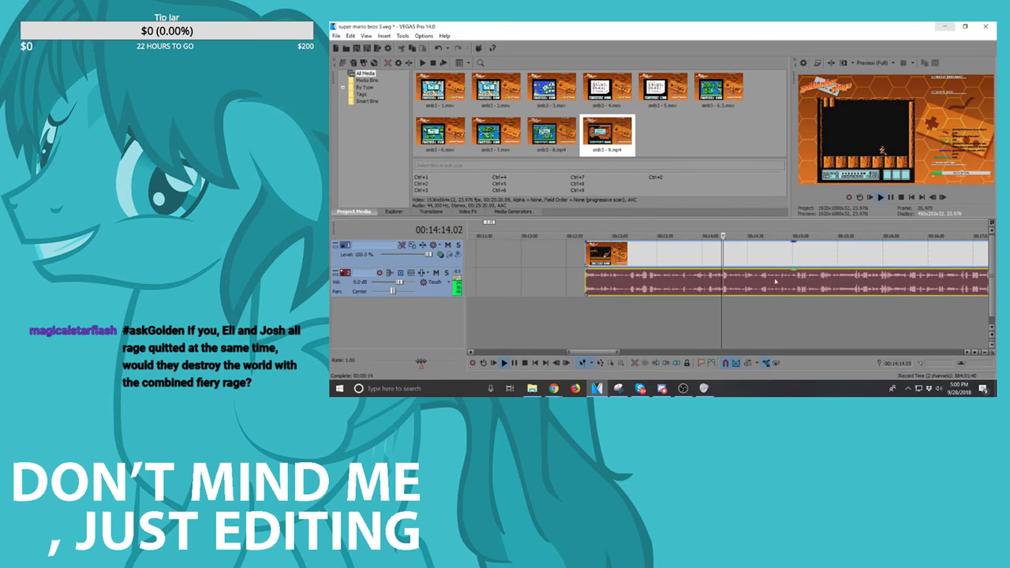
{"action": "scroll", "coordinate": [760, 282], "scroll_direction": "up", "scroll_amount": 3}
{"action": "left_click", "coordinate": [764, 280]}
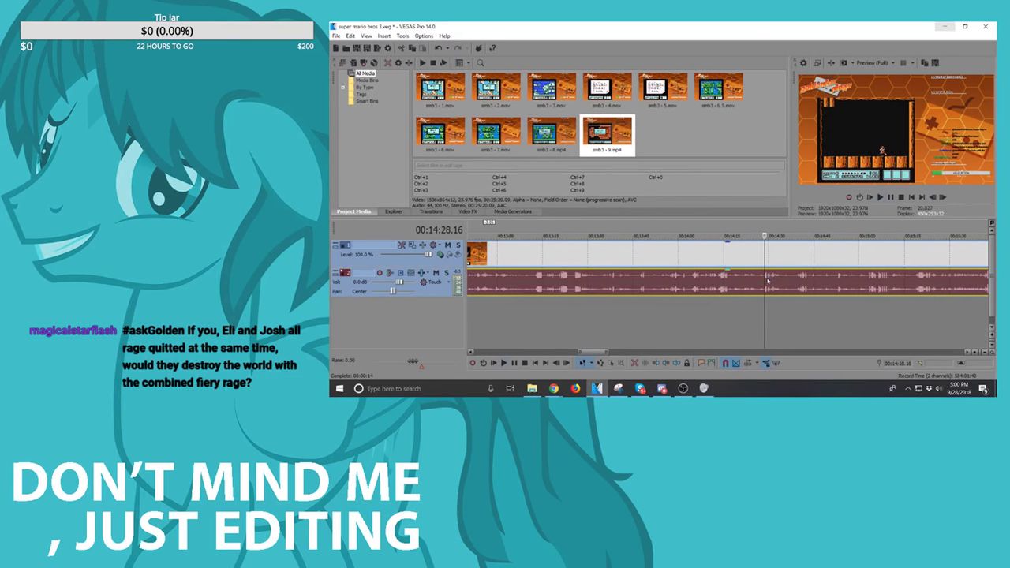
{"action": "scroll", "coordinate": [815, 284], "scroll_direction": "down", "scroll_amount": 2}
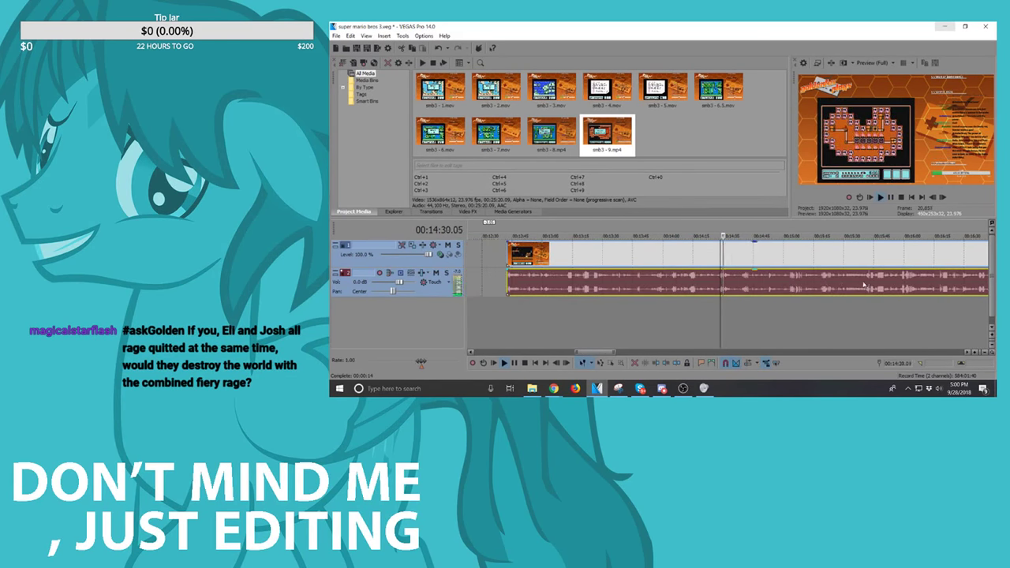
{"action": "left_click", "coordinate": [789, 283]}
{"action": "scroll", "coordinate": [789, 282], "scroll_direction": "up", "scroll_amount": 3}
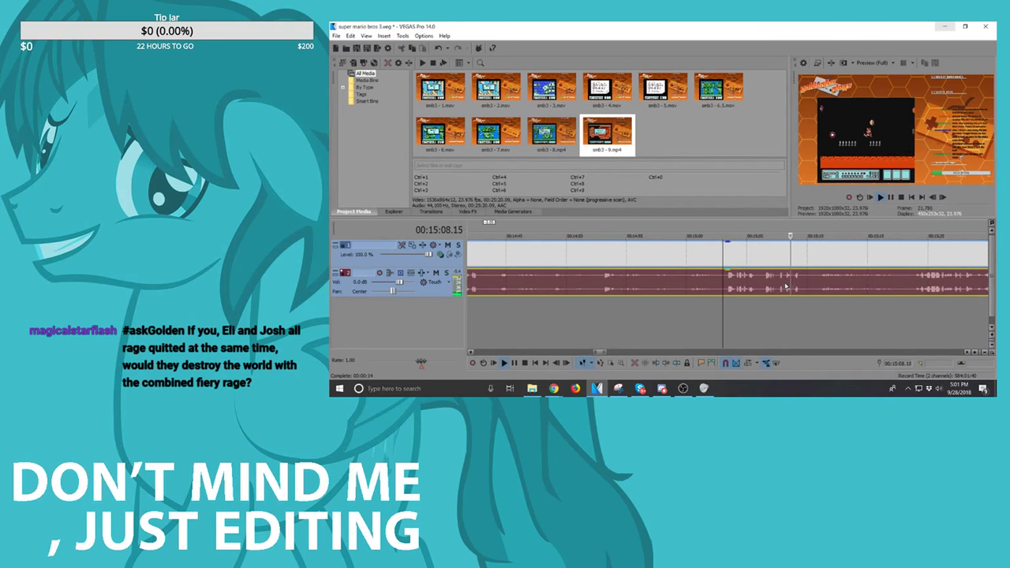
{"action": "key", "text": "space"}
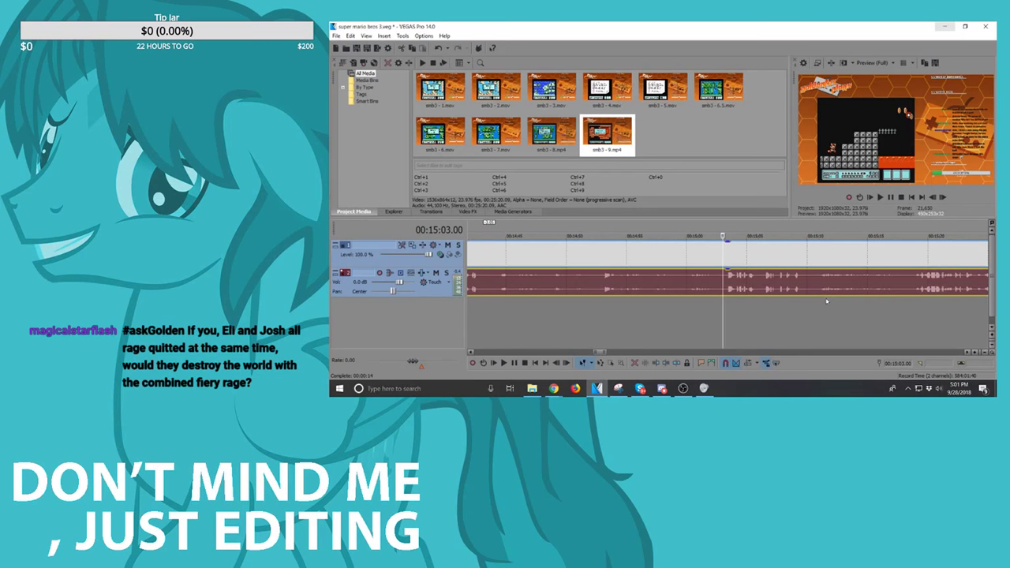
Step: Play the footage from about 15:19 and 15:42, and leave the stopped playhead at 15:43.18
{"action": "left_click", "coordinate": [914, 283]}
{"action": "key", "text": "space"}
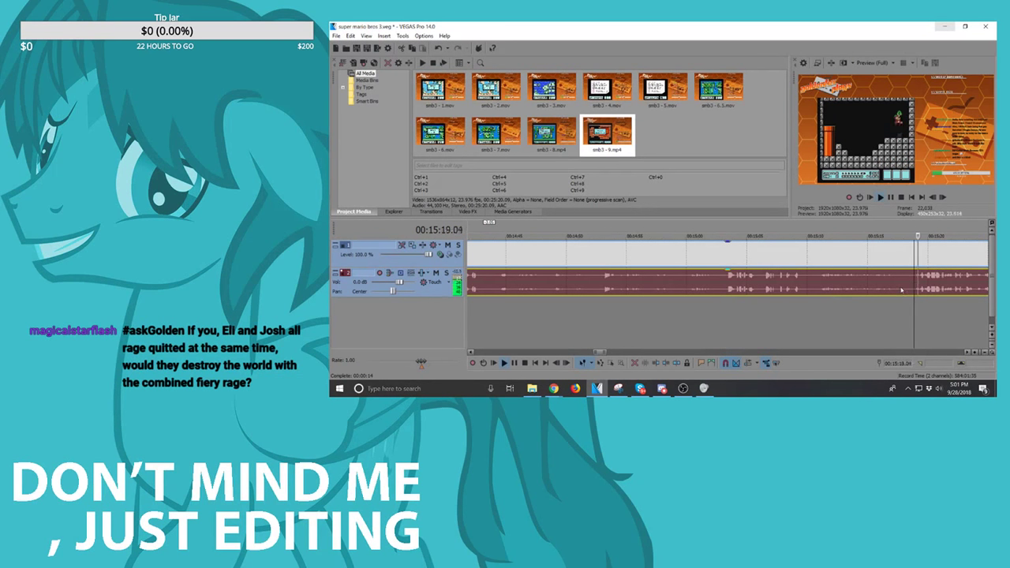
{"action": "scroll", "coordinate": [867, 286], "scroll_direction": "down", "scroll_amount": 2}
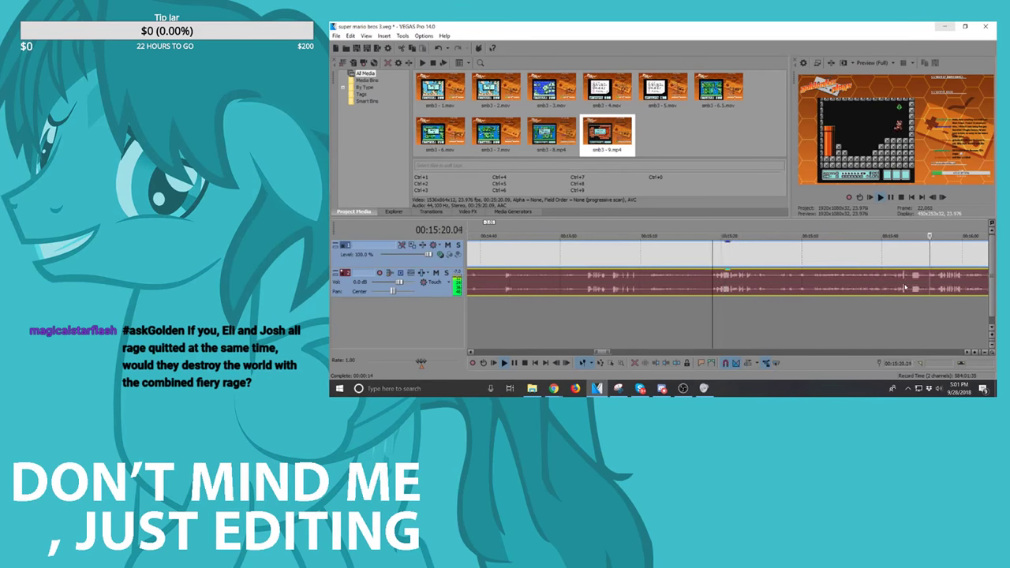
{"action": "left_click", "coordinate": [852, 280]}
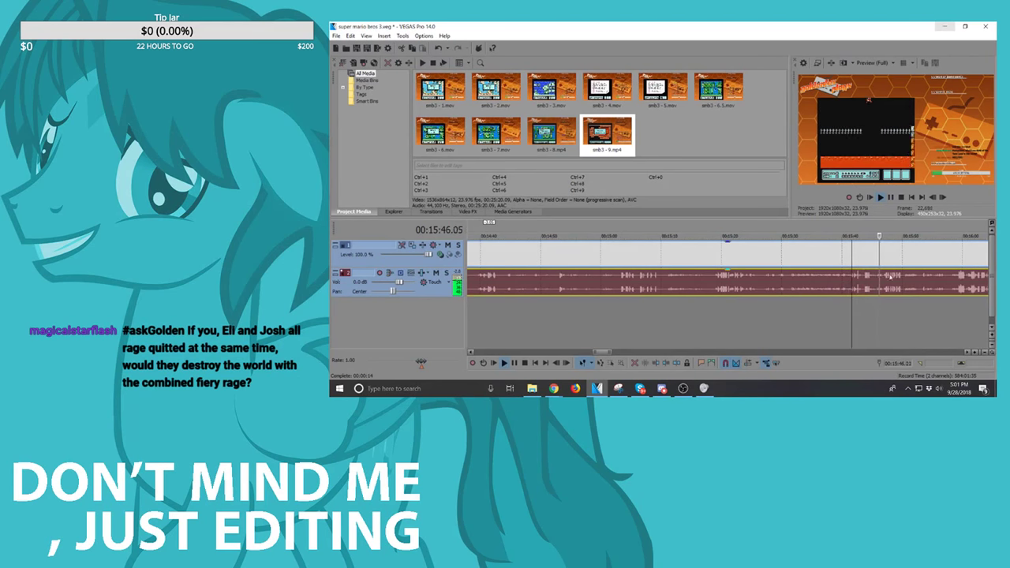
{"action": "scroll", "coordinate": [884, 287], "scroll_direction": "up", "scroll_amount": 2}
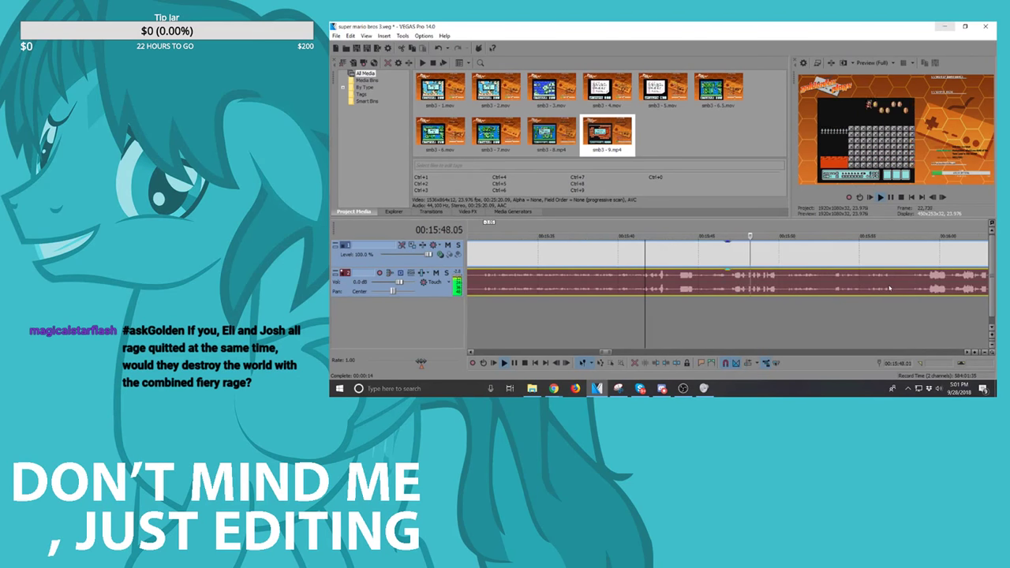
{"action": "left_click", "coordinate": [678, 278]}
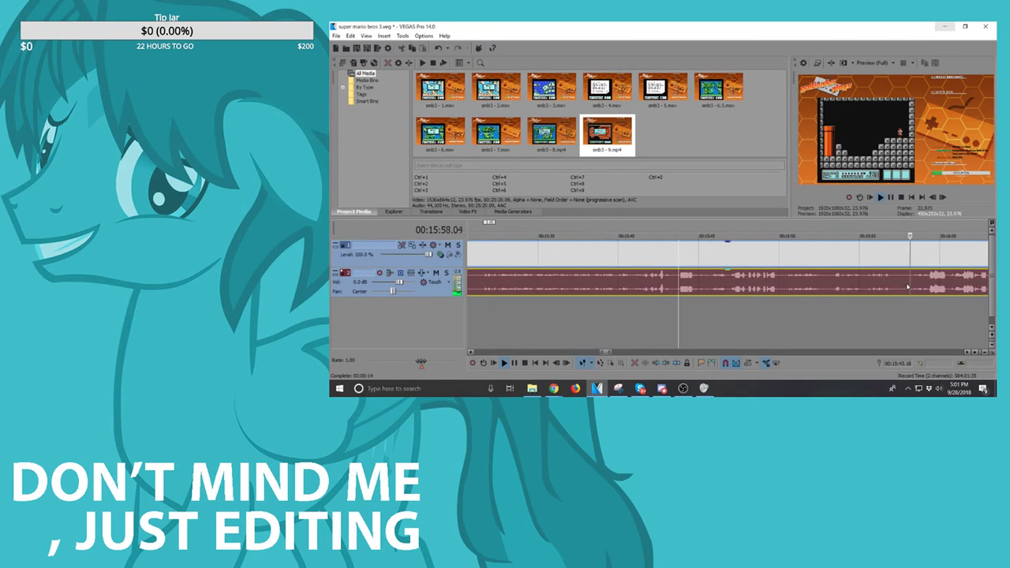
{"action": "key", "text": "space"}
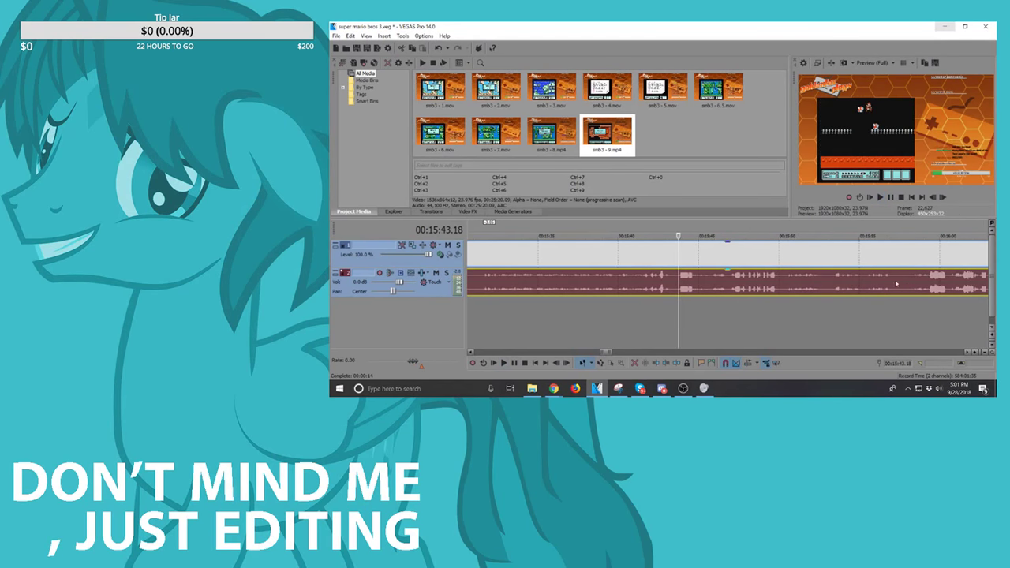
Step: Play the smb3 - 9 footage from 15:53.01 and again from 16:17.23, then stop playback at 16:17.23
{"action": "left_click", "coordinate": [827, 264]}
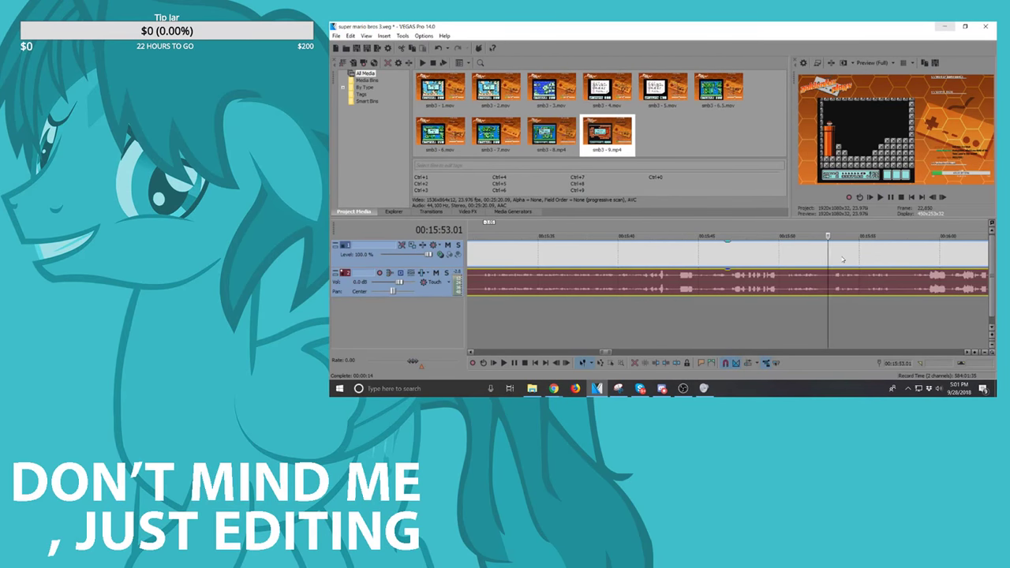
{"action": "key", "text": "space"}
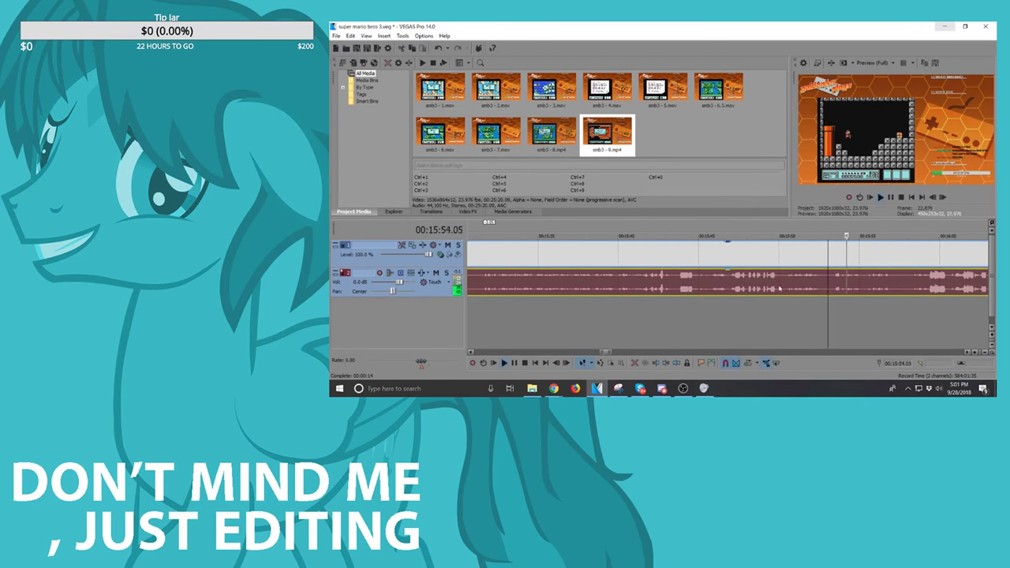
{"action": "scroll", "coordinate": [797, 287], "scroll_direction": "down", "scroll_amount": 3}
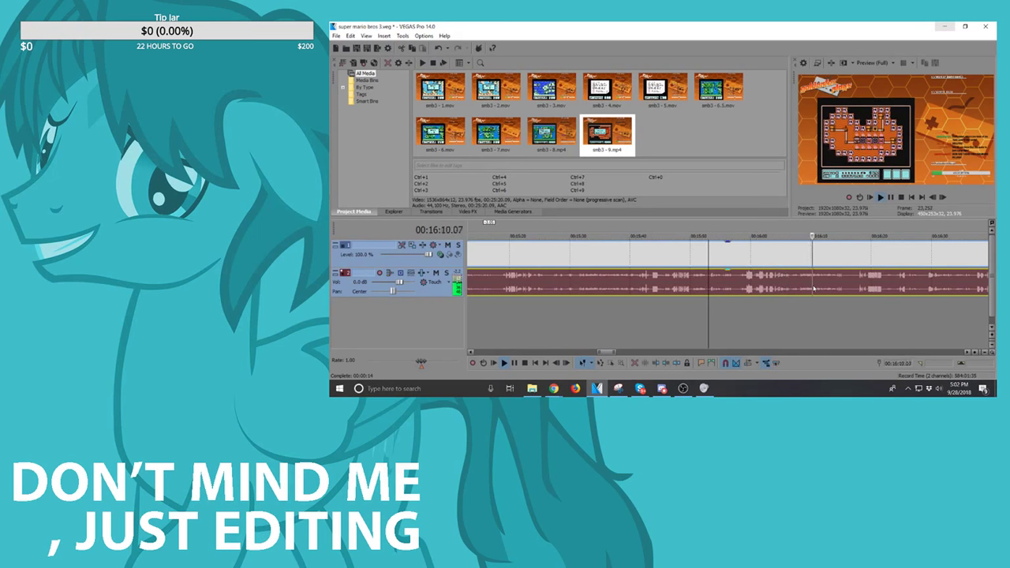
{"action": "left_click", "coordinate": [861, 276]}
{"action": "key", "text": "space"}
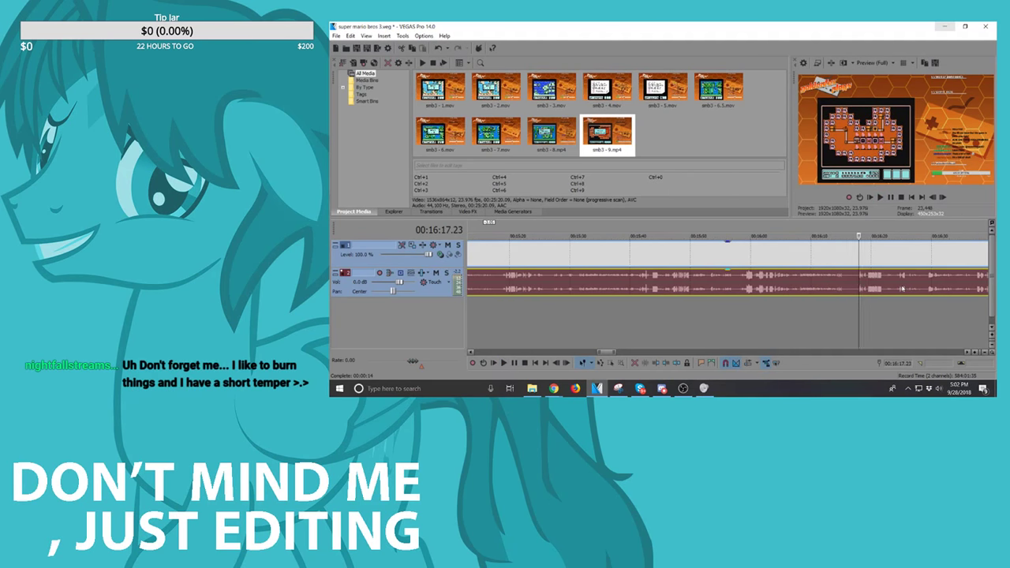
{"action": "key", "text": "space"}
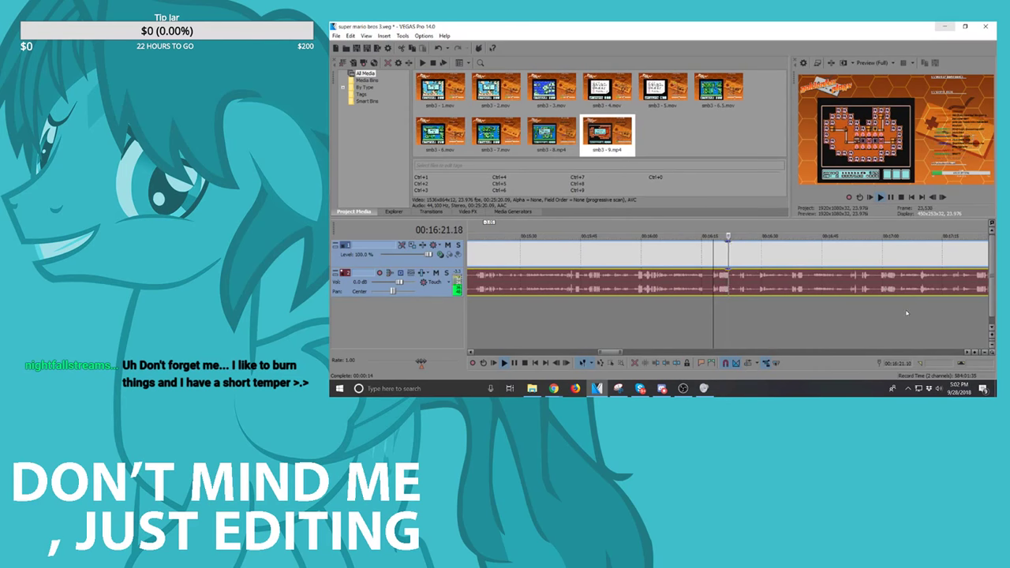
{"action": "key", "text": "space"}
{"action": "scroll", "coordinate": [700, 284], "scroll_direction": "up", "scroll_amount": 4}
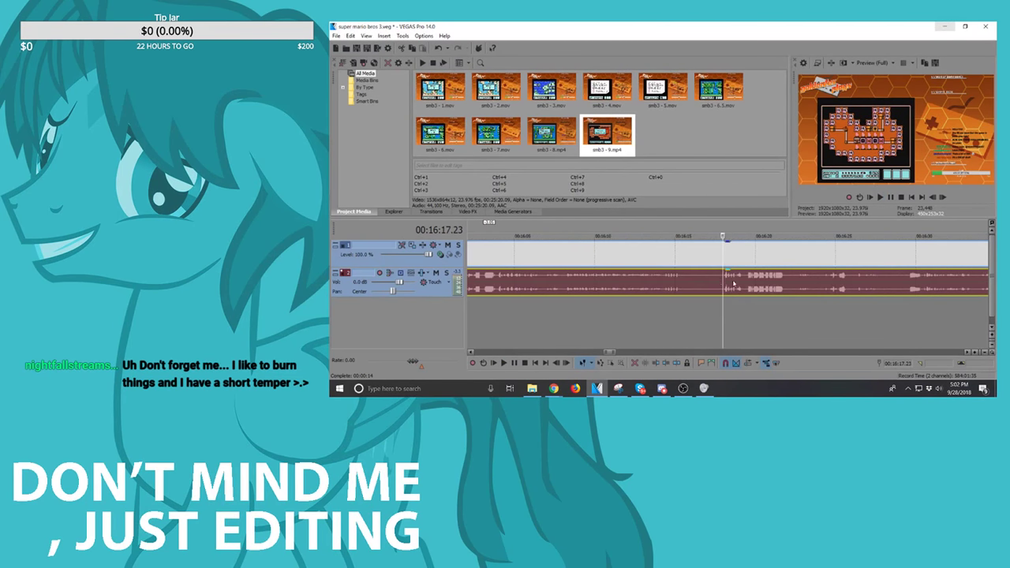
Step: Replay the quiet stretch just before 16:17.23 and split the smb3 - 9 segment at 16:17.00
{"action": "left_click", "coordinate": [693, 282]}
{"action": "key", "text": "space"}
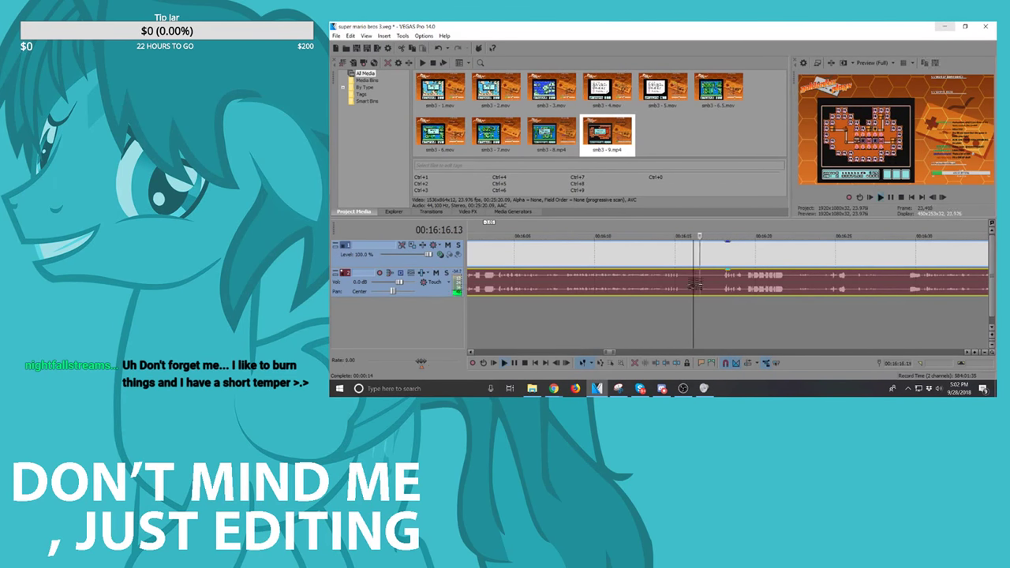
{"action": "key", "text": "space"}
{"action": "left_click", "coordinate": [663, 284]}
{"action": "key", "text": "space"}
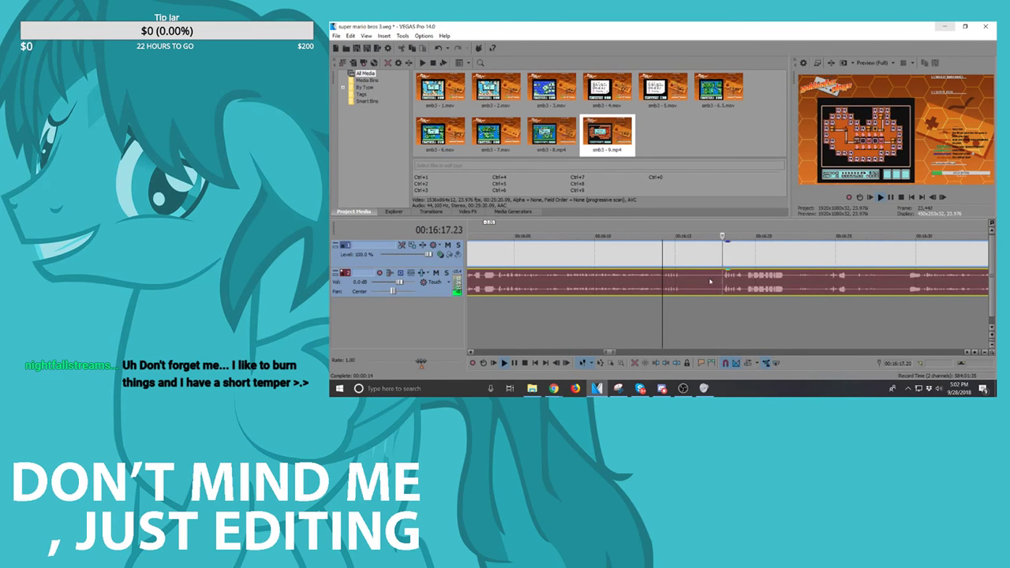
{"action": "left_click", "coordinate": [707, 282]}
{"action": "key", "text": "s"}
{"action": "scroll", "coordinate": [699, 284], "scroll_direction": "down", "scroll_amount": 2}
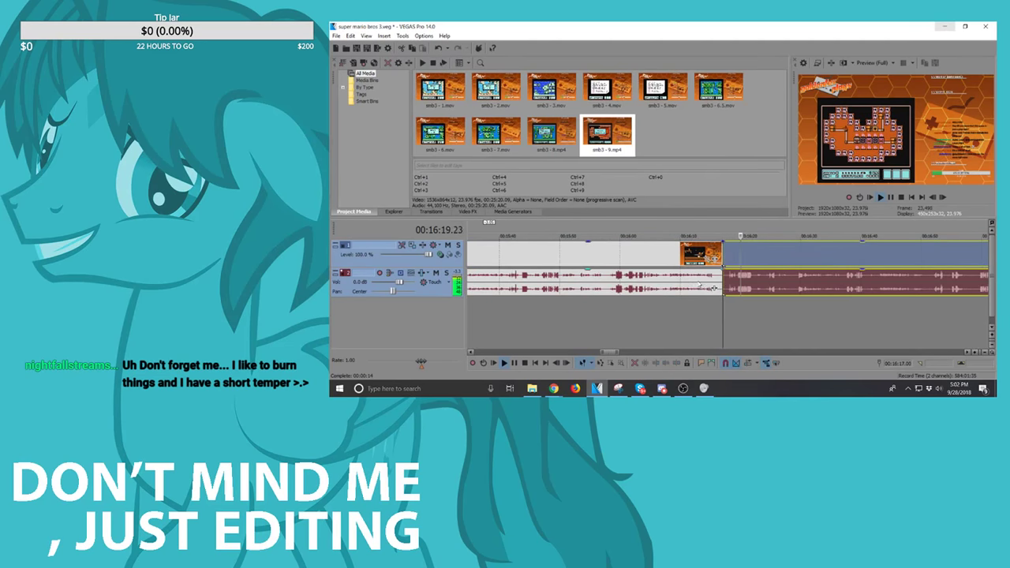
Step: Play the footage around 15:43 to 15:45 and split the smb3 - 9 segment at about 15:44
{"action": "left_click", "coordinate": [523, 281]}
{"action": "key", "text": "space"}
{"action": "scroll", "coordinate": [639, 276], "scroll_direction": "up", "scroll_amount": 3}
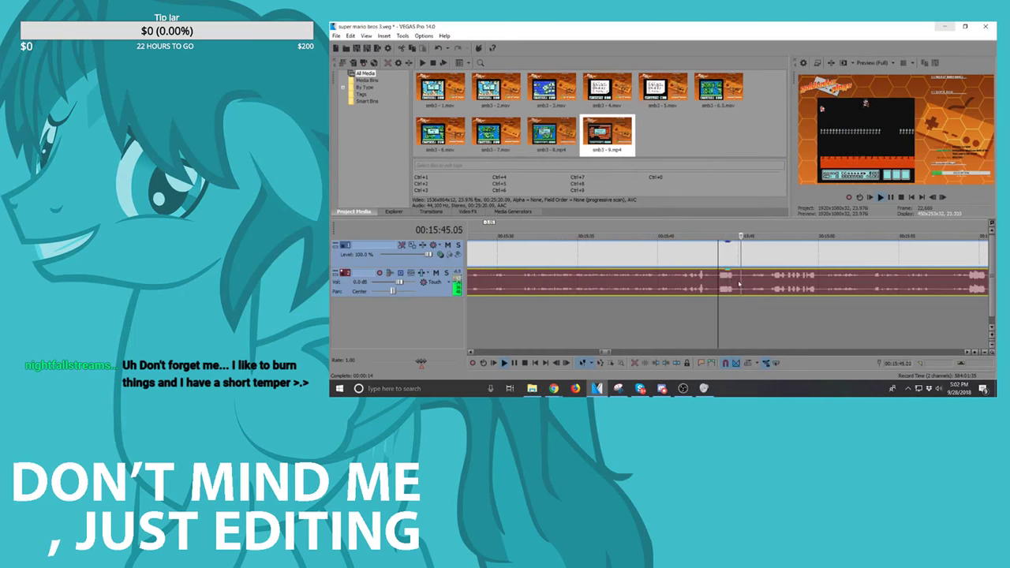
{"action": "left_click", "coordinate": [731, 281]}
{"action": "key", "text": "space"}
{"action": "key", "text": "space"}
{"action": "scroll", "coordinate": [738, 281], "scroll_direction": "up", "scroll_amount": 2}
{"action": "scroll", "coordinate": [739, 282], "scroll_direction": "up", "scroll_amount": 2}
{"action": "key", "text": "space"}
{"action": "key", "text": "s"}
{"action": "key", "text": "space"}
{"action": "scroll", "coordinate": [770, 292], "scroll_direction": "down", "scroll_amount": 1}
{"action": "scroll", "coordinate": [770, 293], "scroll_direction": "down", "scroll_amount": 2}
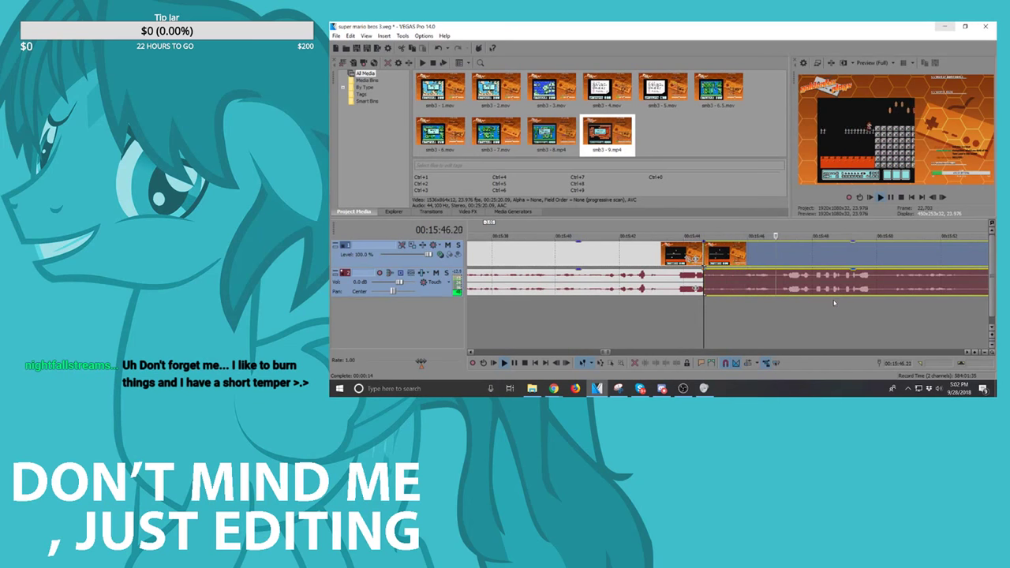
Step: Play on through the footage after the 15:44 cut and split the segment at 15:55.08
{"action": "scroll", "coordinate": [853, 298], "scroll_direction": "down", "scroll_amount": 3}
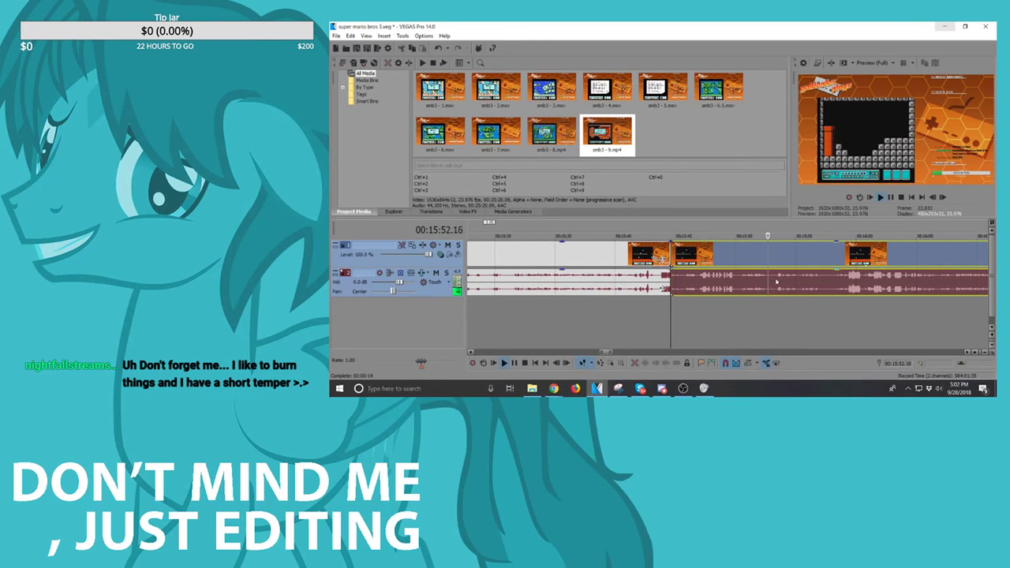
{"action": "scroll", "coordinate": [777, 281], "scroll_direction": "up", "scroll_amount": 2}
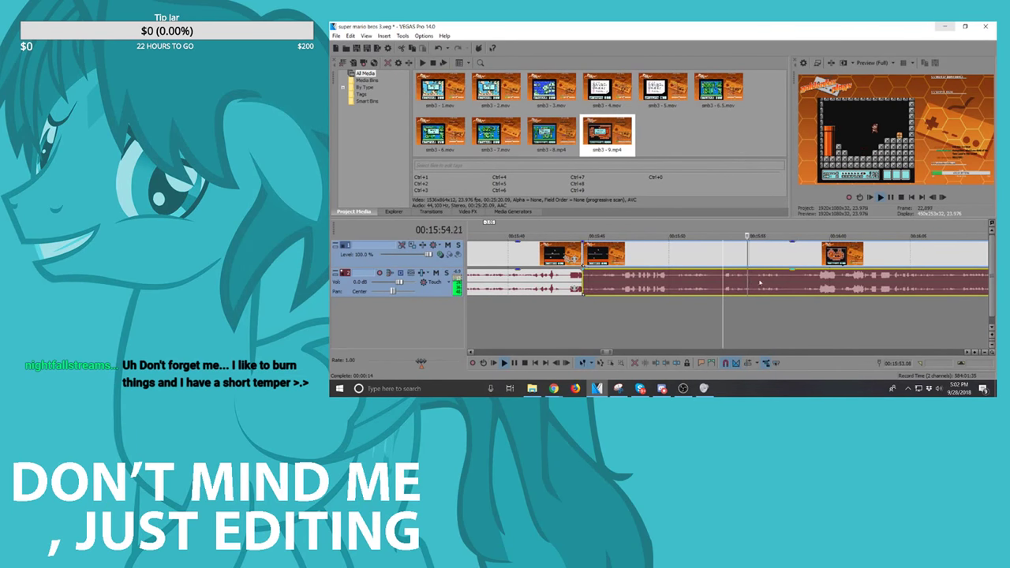
{"action": "key", "text": "s"}
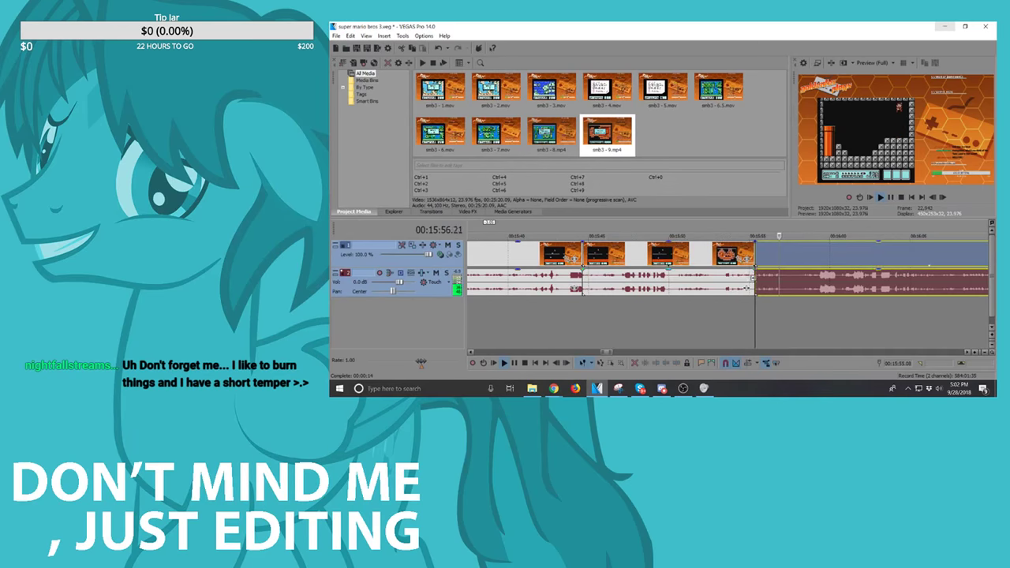
{"action": "key", "text": "space"}
{"action": "scroll", "coordinate": [780, 284], "scroll_direction": "down", "scroll_amount": 4}
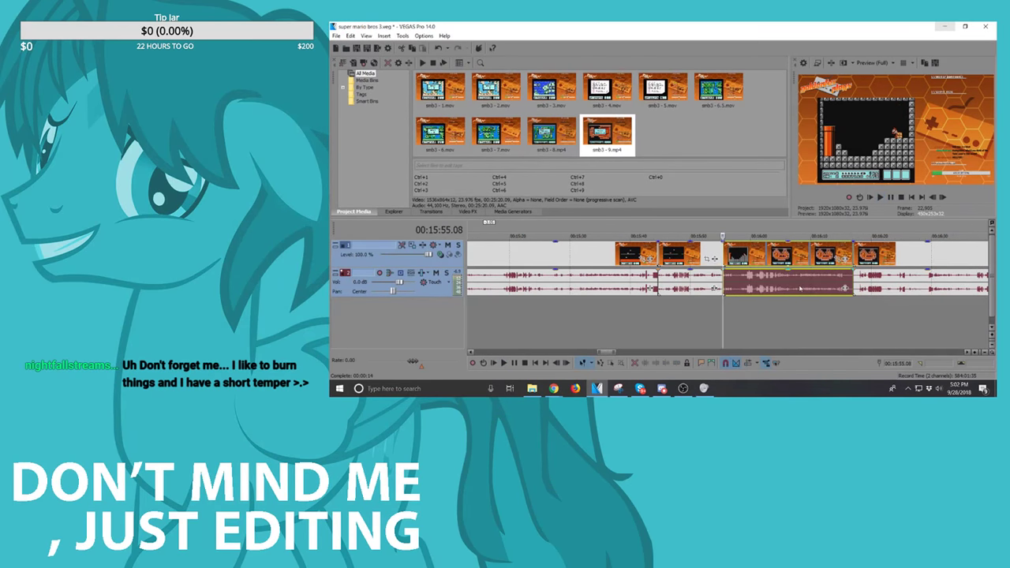
Step: Delete the segments on both sides of the 15:44–15:55 clip and move that clip against the segment starting at 16:17.00
{"action": "key", "text": "Delete"}
{"action": "left_click", "coordinate": [632, 264]}
{"action": "key", "text": "Delete"}
{"action": "left_click_drag", "start_coordinate": [683, 263], "coordinate": [809, 264]}
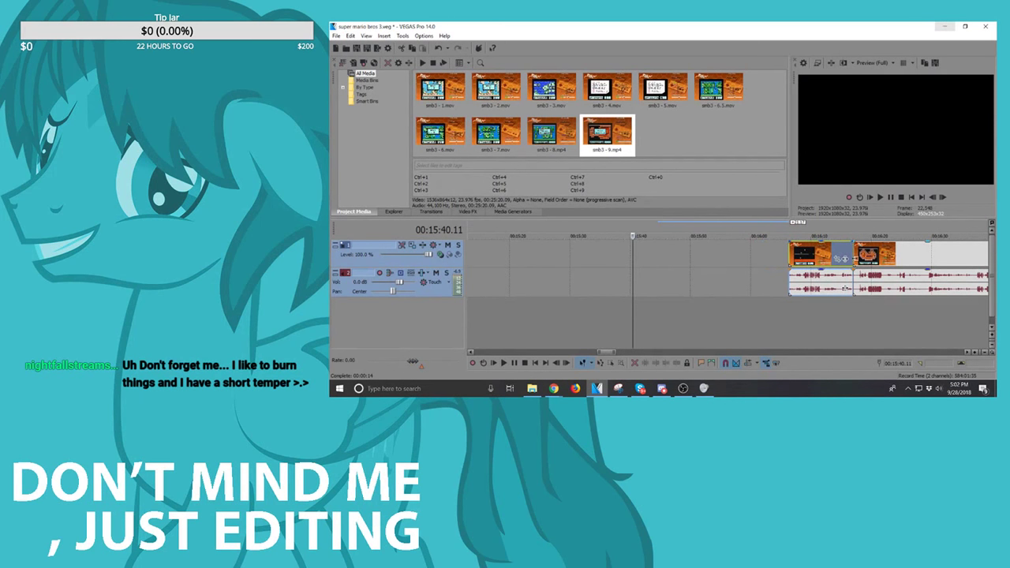
Step: Trim about 12 frames off the start of the segment at 16:17.00 and close the resulting gap
{"action": "left_click", "coordinate": [855, 263]}
{"action": "key", "text": "space"}
{"action": "scroll", "coordinate": [843, 260], "scroll_direction": "up", "scroll_amount": 3}
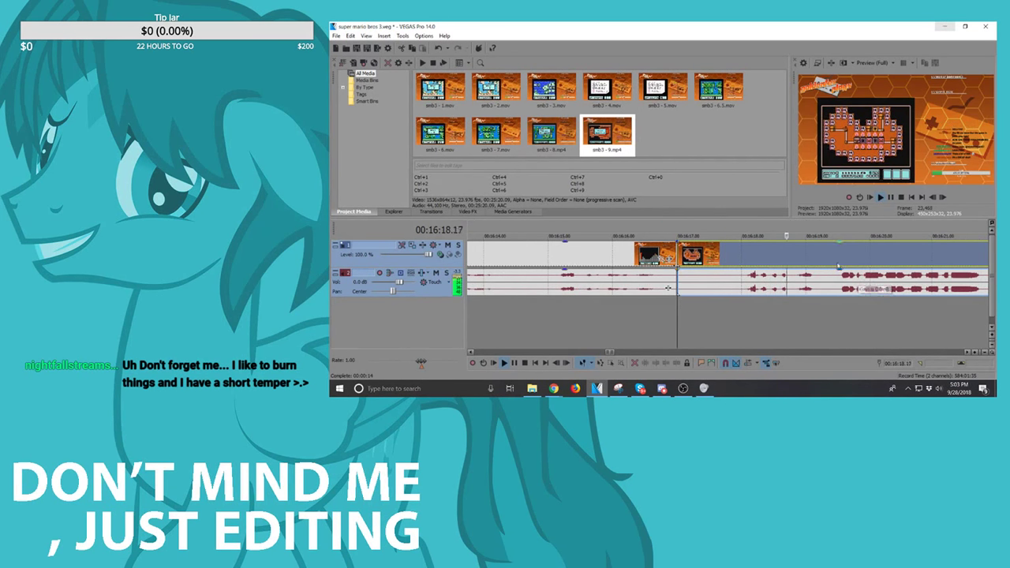
{"action": "key", "text": "space"}
{"action": "left_click_drag", "start_coordinate": [678, 256], "coordinate": [702, 257]}
{"action": "left_click_drag", "start_coordinate": [669, 288], "coordinate": [668, 288]}
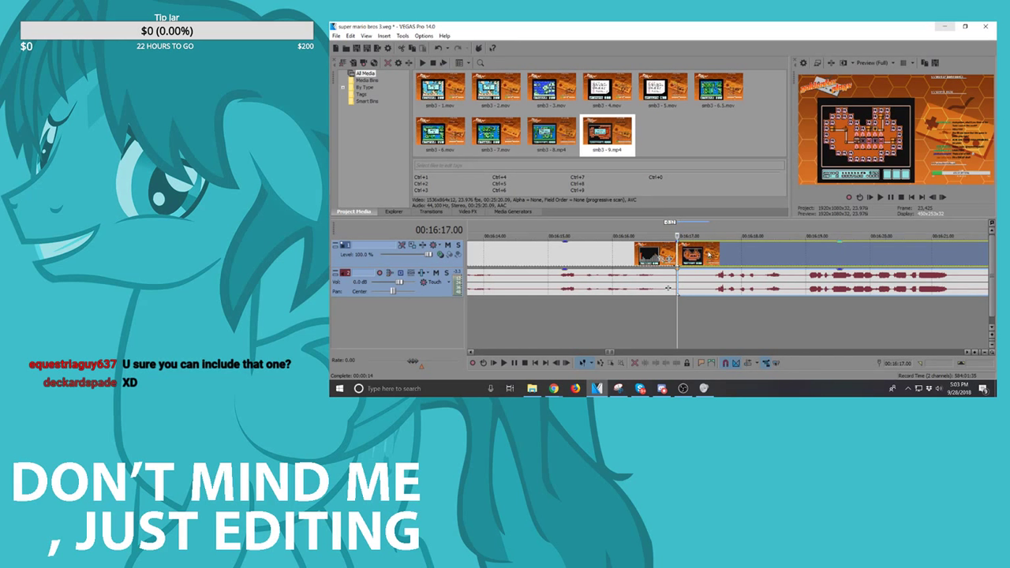
Step: Play the trimmed segment from 16:17.00 and split it at 16:28.08
{"action": "key", "text": "space"}
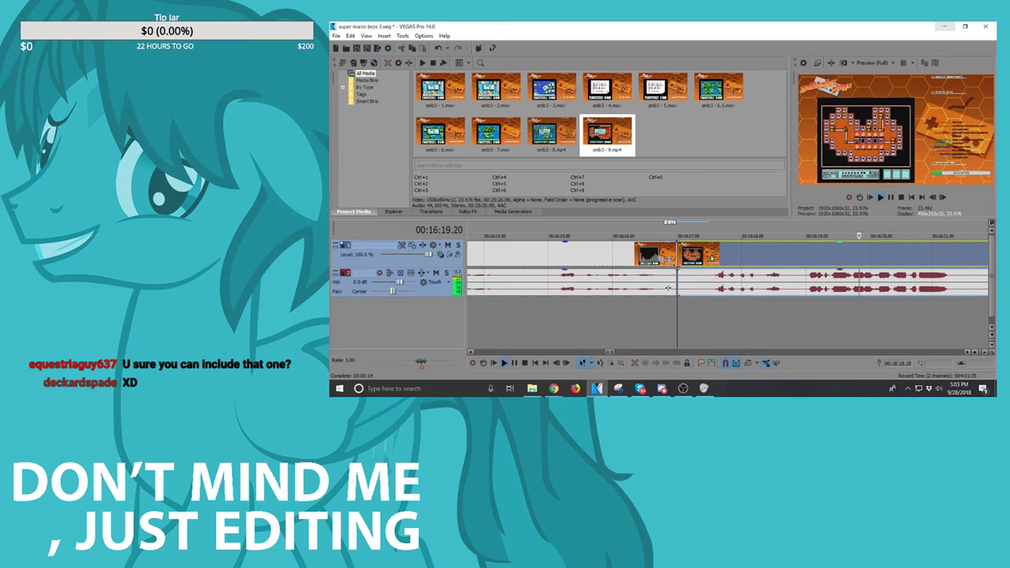
{"action": "scroll", "coordinate": [767, 261], "scroll_direction": "down", "scroll_amount": 5}
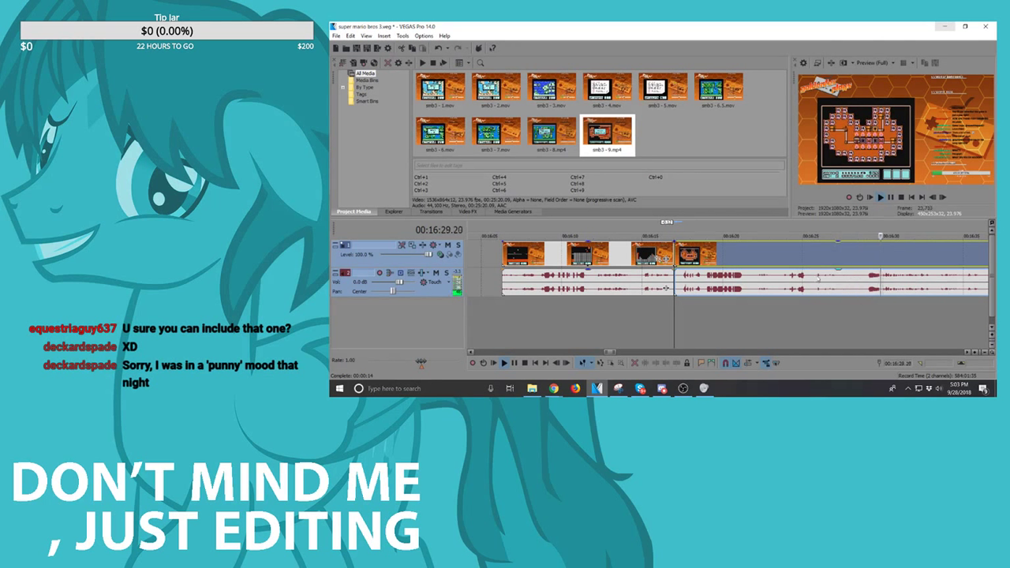
{"action": "left_click", "coordinate": [745, 281]}
{"action": "left_click", "coordinate": [758, 278]}
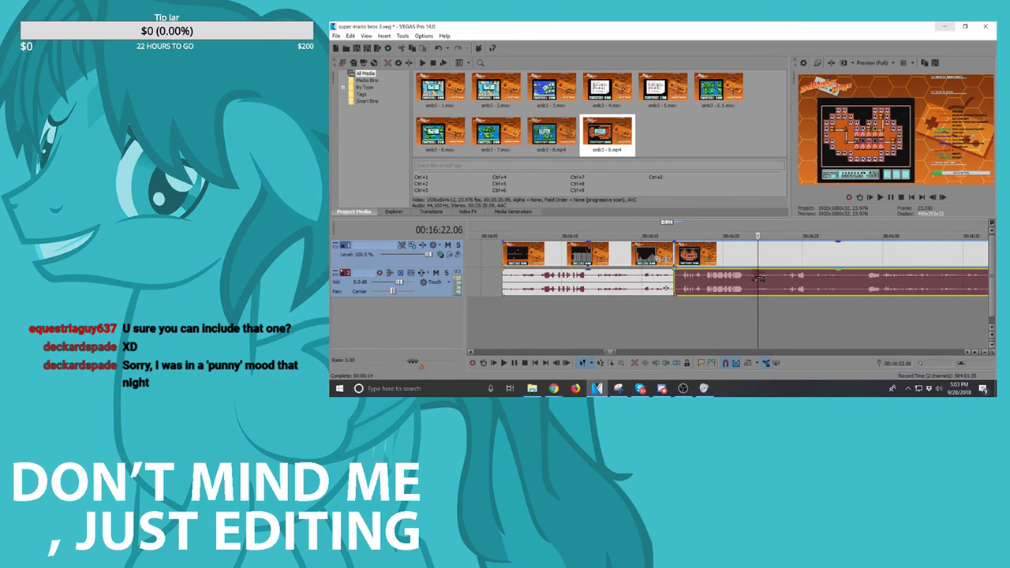
{"action": "key", "text": "space"}
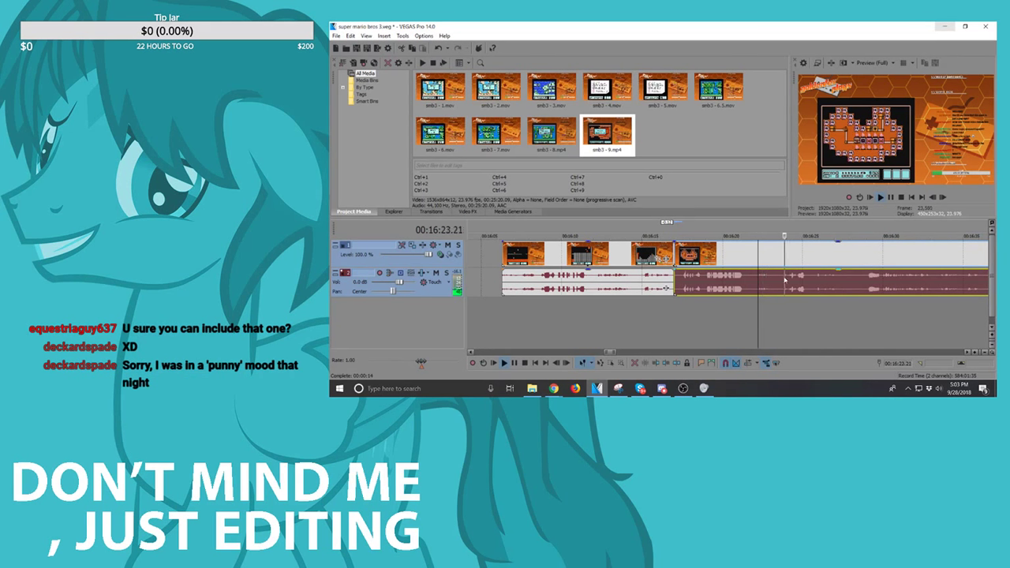
{"action": "left_click", "coordinate": [813, 280]}
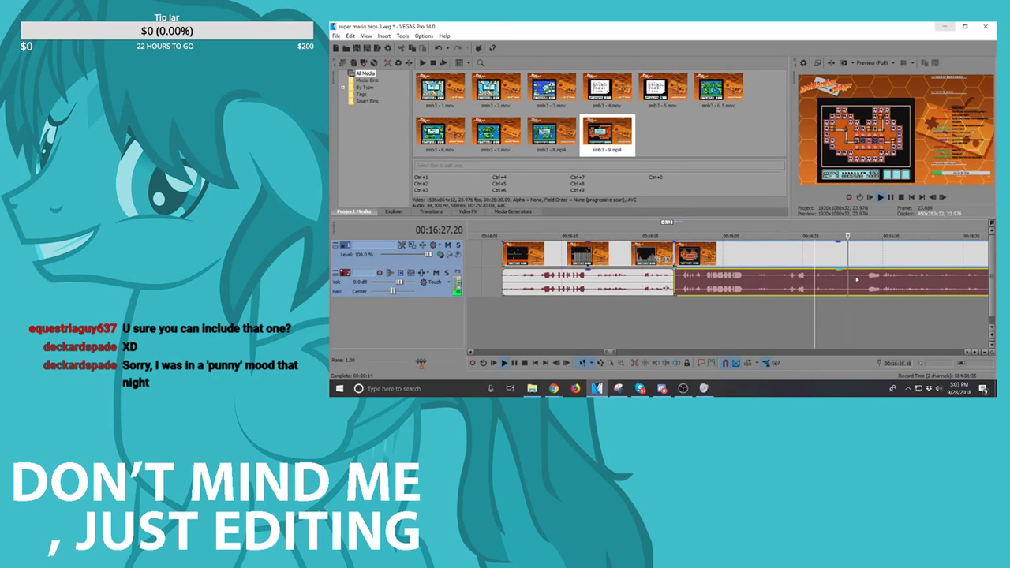
{"action": "key", "text": "s"}
Step: Move the two kept clips before 16:28.08 to the end of the assembled sequence and bring the remaining segment closer to them
{"action": "left_click", "coordinate": [649, 278]}
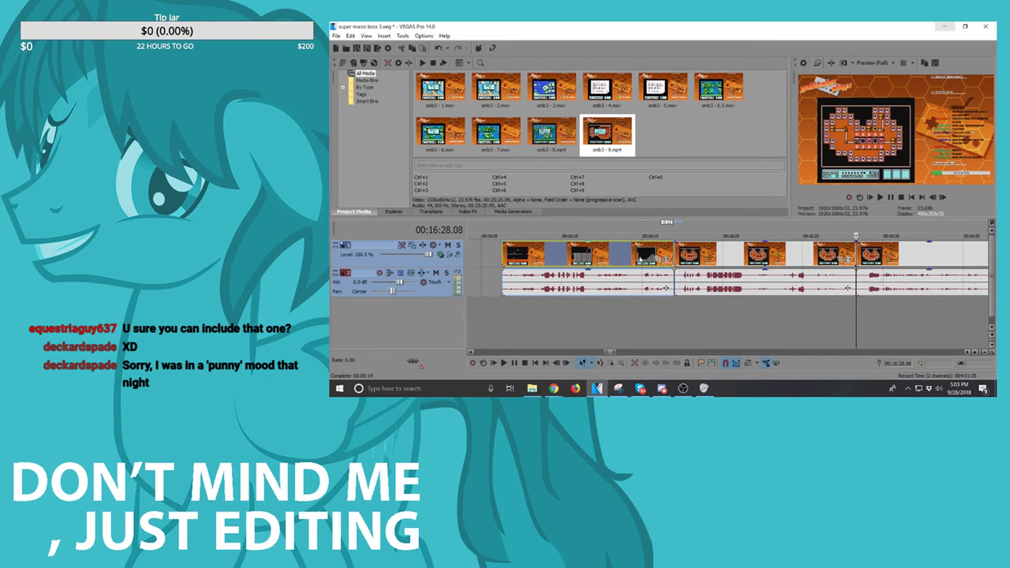
{"action": "left_click", "coordinate": [744, 277], "text": "ctrl"}
{"action": "scroll", "coordinate": [744, 276], "scroll_direction": "down", "scroll_amount": 3}
{"action": "left_click_drag", "start_coordinate": [733, 261], "coordinate": [558, 261]}
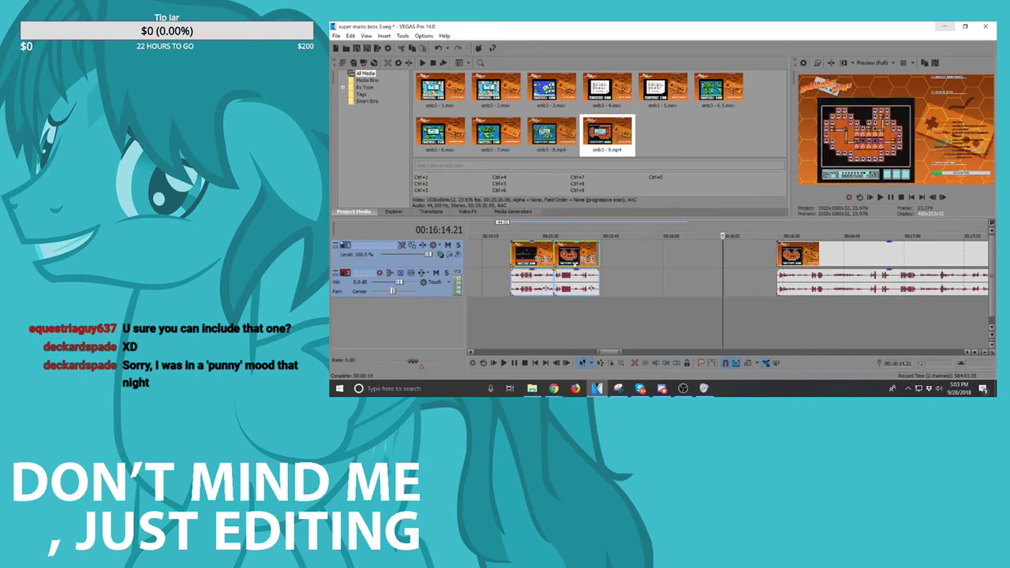
{"action": "scroll", "coordinate": [559, 261], "scroll_direction": "down", "scroll_amount": 3}
{"action": "left_click_drag", "start_coordinate": [680, 265], "coordinate": [730, 254]}
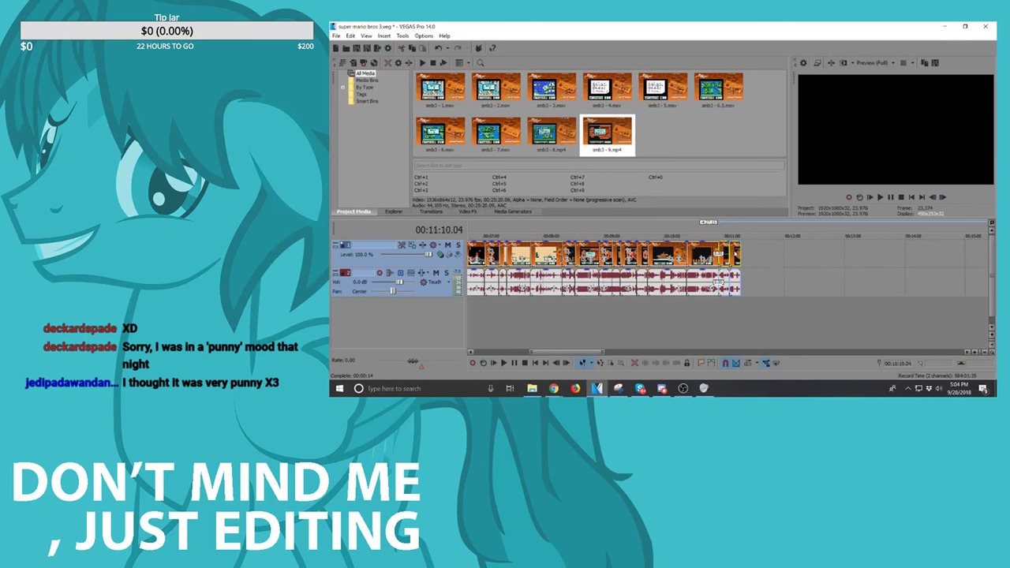
{"action": "scroll", "coordinate": [734, 254], "scroll_direction": "down", "scroll_amount": 4}
{"action": "left_click_drag", "start_coordinate": [713, 259], "coordinate": [684, 259]}
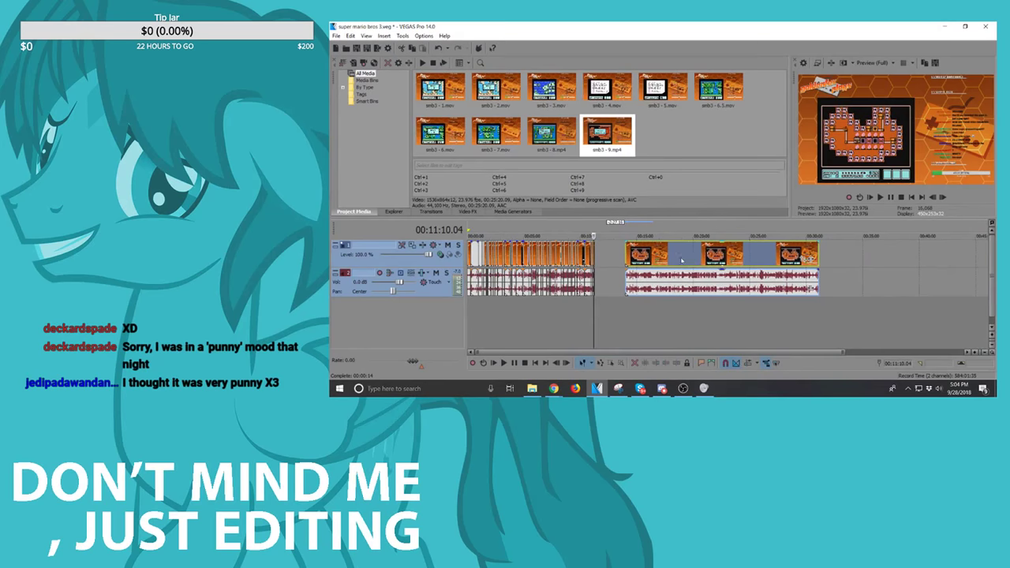
Step: Spot-check the remaining smb3 - 9 segment at about 19:20 and 23:11, stopping playback at 23:11.01
{"action": "left_click", "coordinate": [685, 258]}
{"action": "key", "text": "space"}
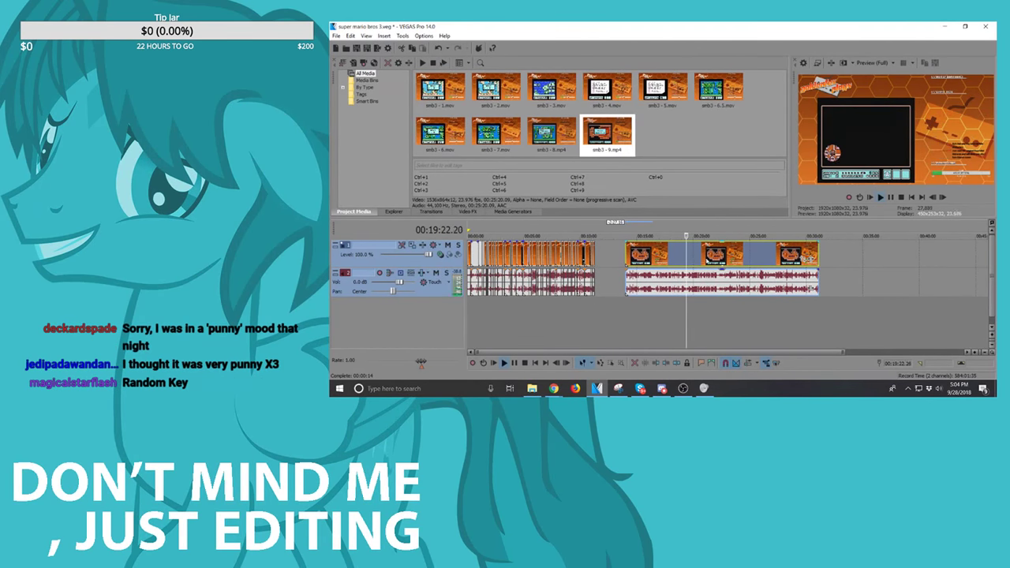
{"action": "left_click", "coordinate": [728, 259]}
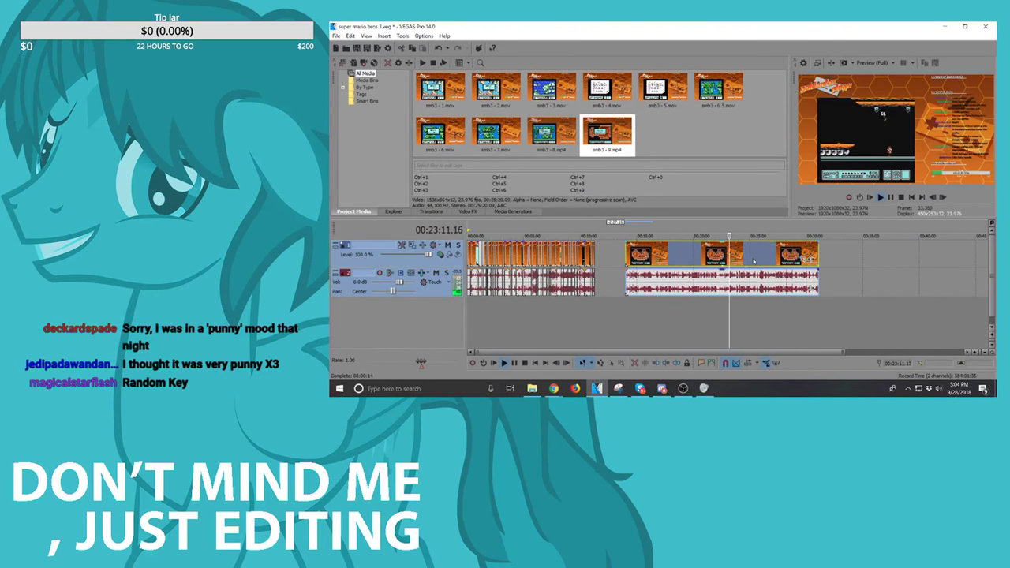
{"action": "key", "text": "space"}
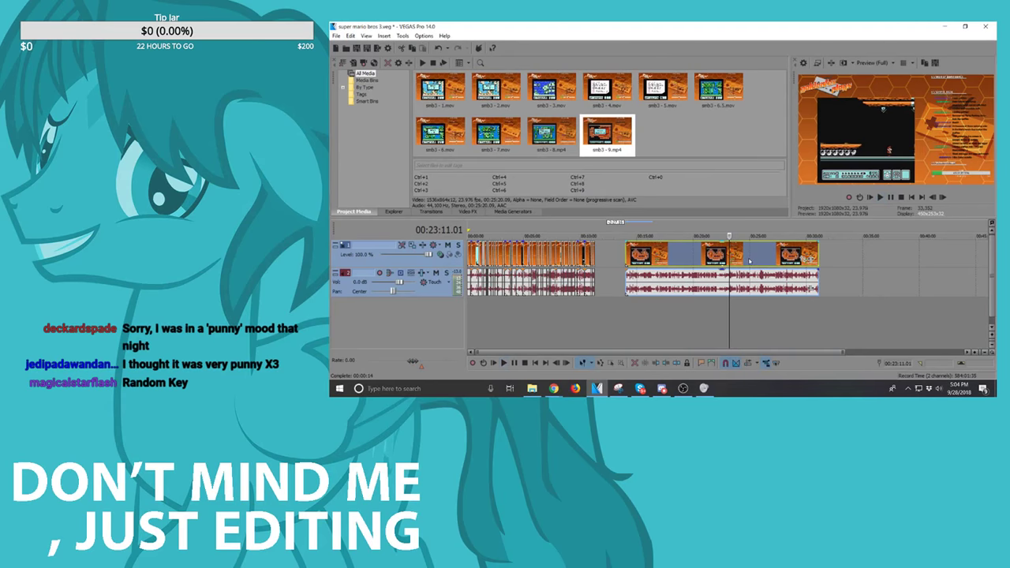
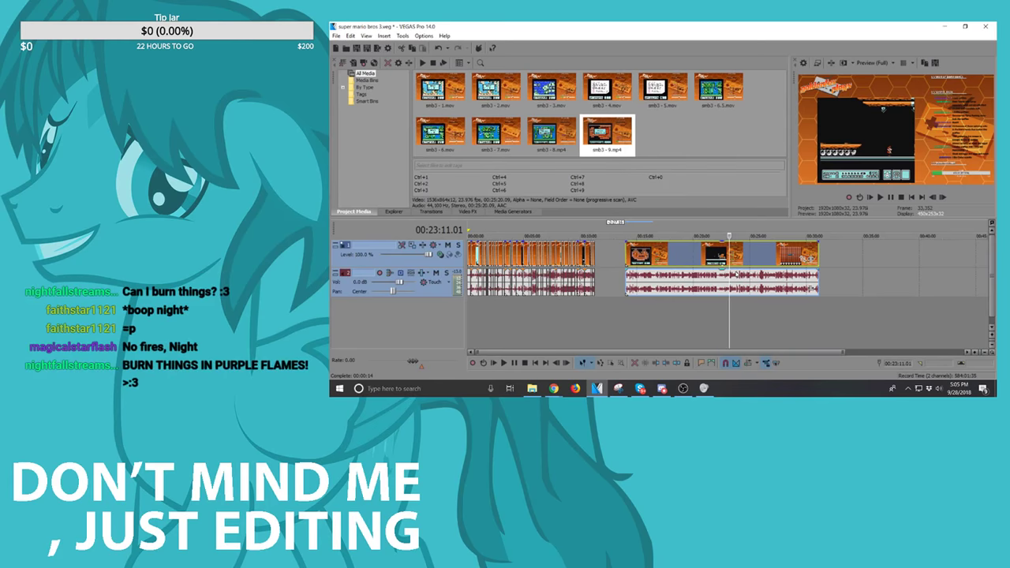
Step: Review the remaining smb3 - 9 segment from 23:11.01 through about 23:45, replaying from about 23:08, then stop playback at 23:38.06
{"action": "key", "text": "space"}
{"action": "scroll", "coordinate": [749, 281], "scroll_direction": "up", "scroll_amount": 5}
{"action": "scroll", "coordinate": [750, 280], "scroll_direction": "up", "scroll_amount": 3}
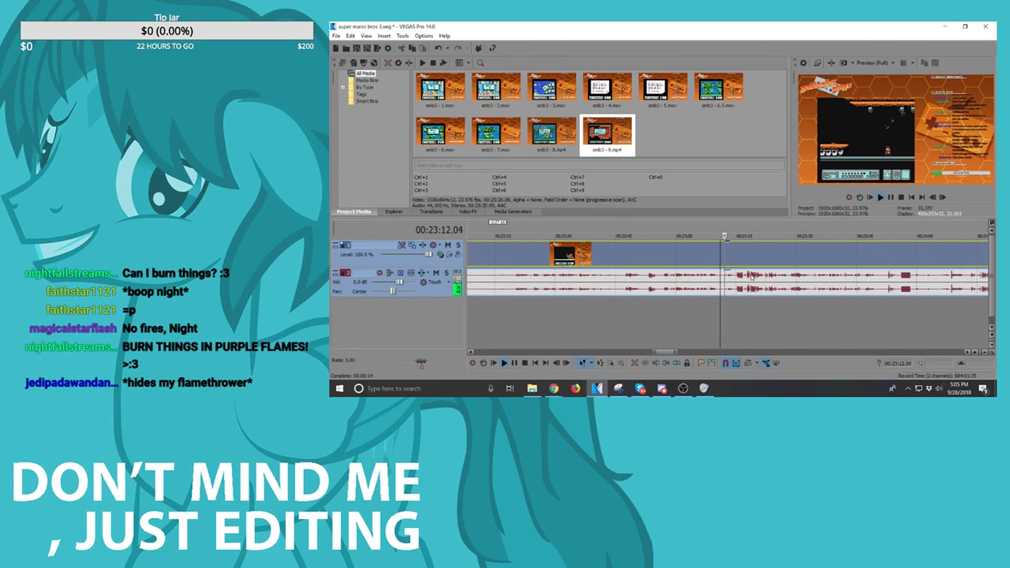
{"action": "left_click", "coordinate": [743, 280]}
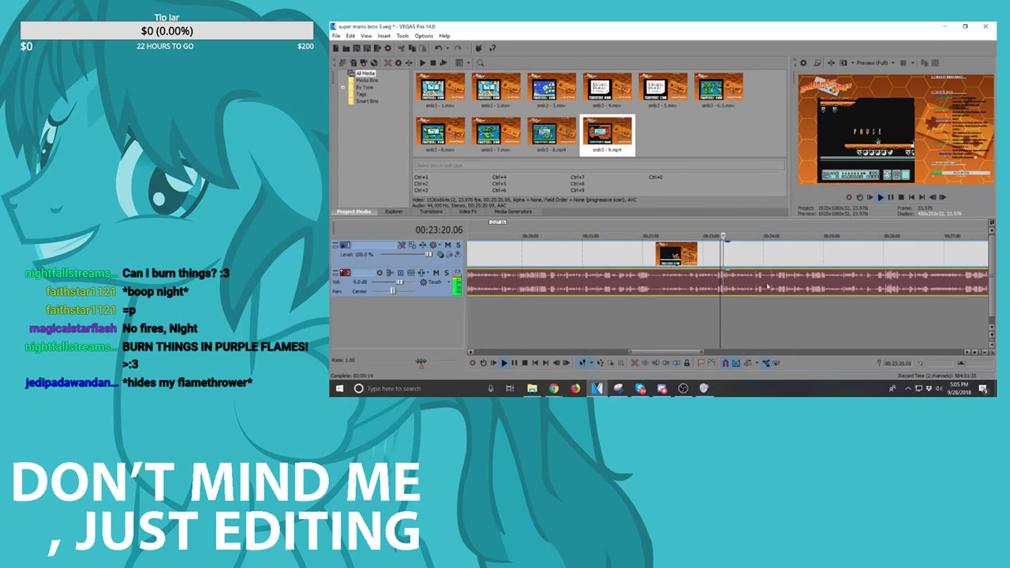
{"action": "left_click", "coordinate": [675, 281]}
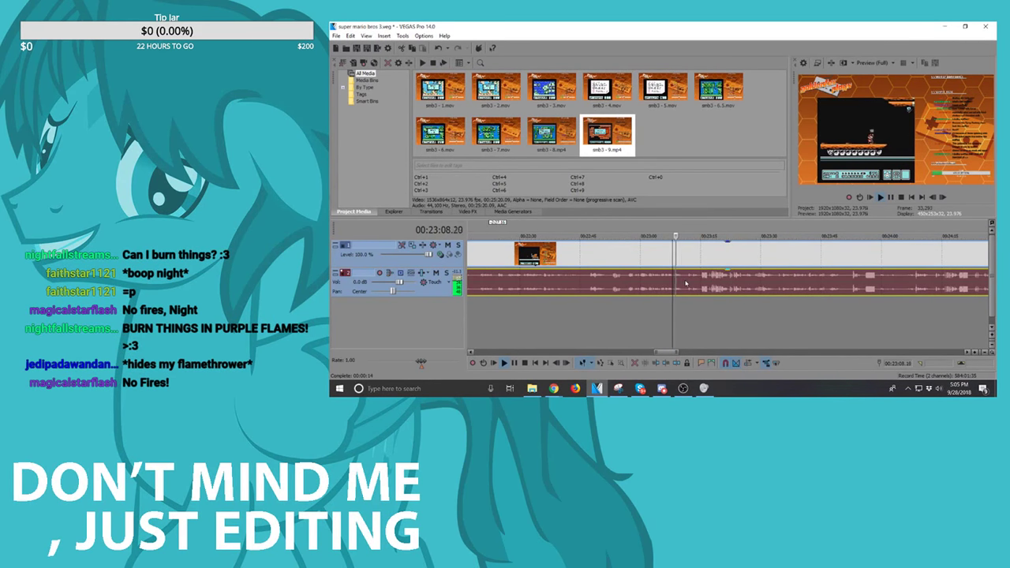
{"action": "scroll", "coordinate": [683, 283], "scroll_direction": "up", "scroll_amount": 5}
{"action": "scroll", "coordinate": [779, 282], "scroll_direction": "down", "scroll_amount": 4}
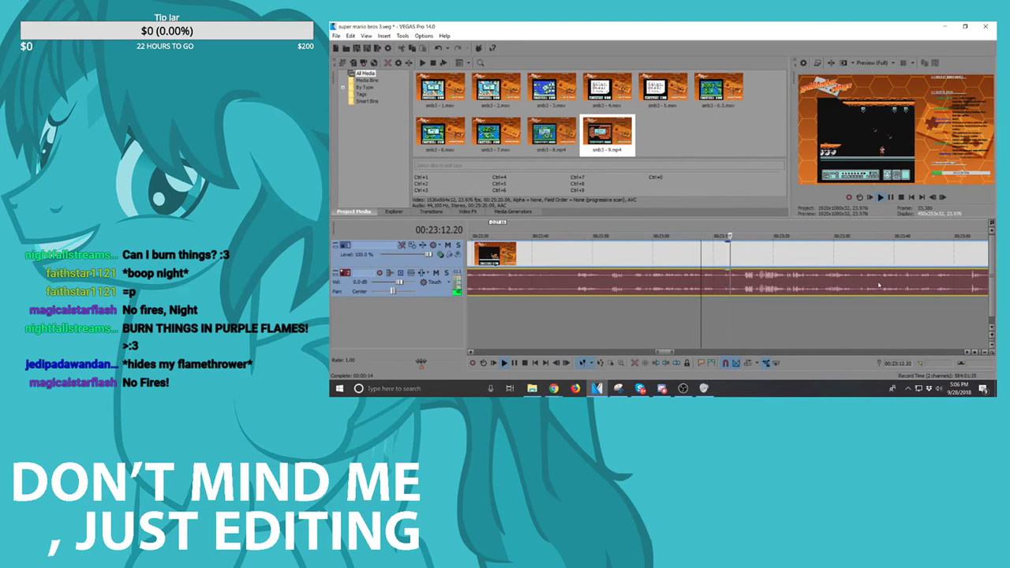
{"action": "scroll", "coordinate": [883, 284], "scroll_direction": "up", "scroll_amount": 2}
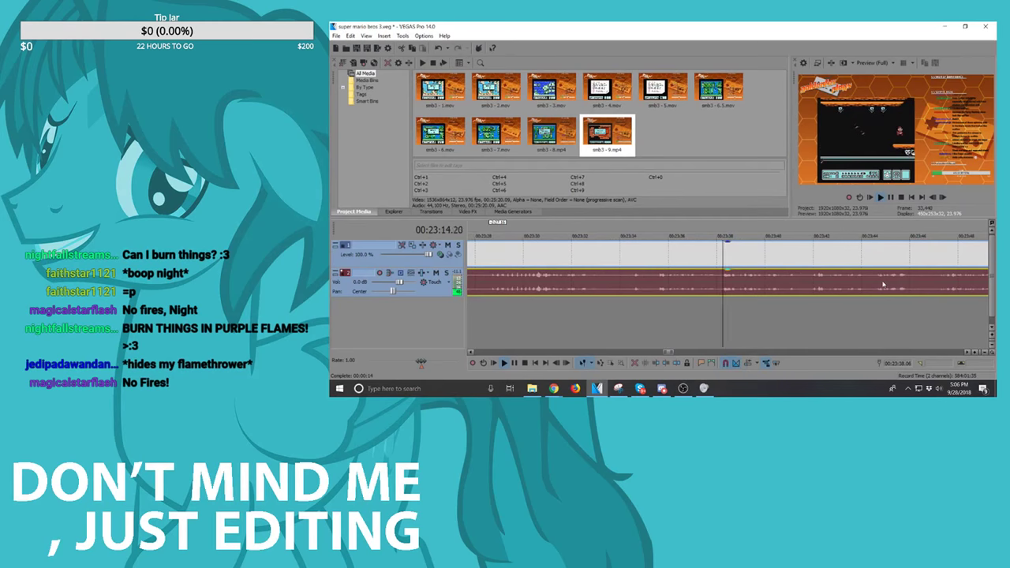
{"action": "scroll", "coordinate": [882, 286], "scroll_direction": "up", "scroll_amount": 1}
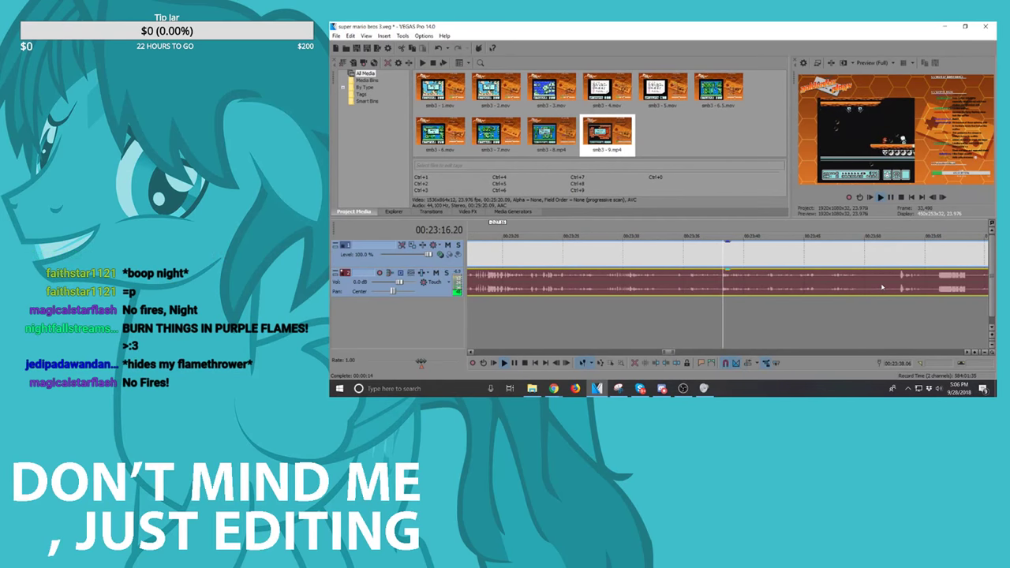
{"action": "scroll", "coordinate": [882, 287], "scroll_direction": "up", "scroll_amount": 1}
{"action": "scroll", "coordinate": [882, 288], "scroll_direction": "up", "scroll_amount": 3}
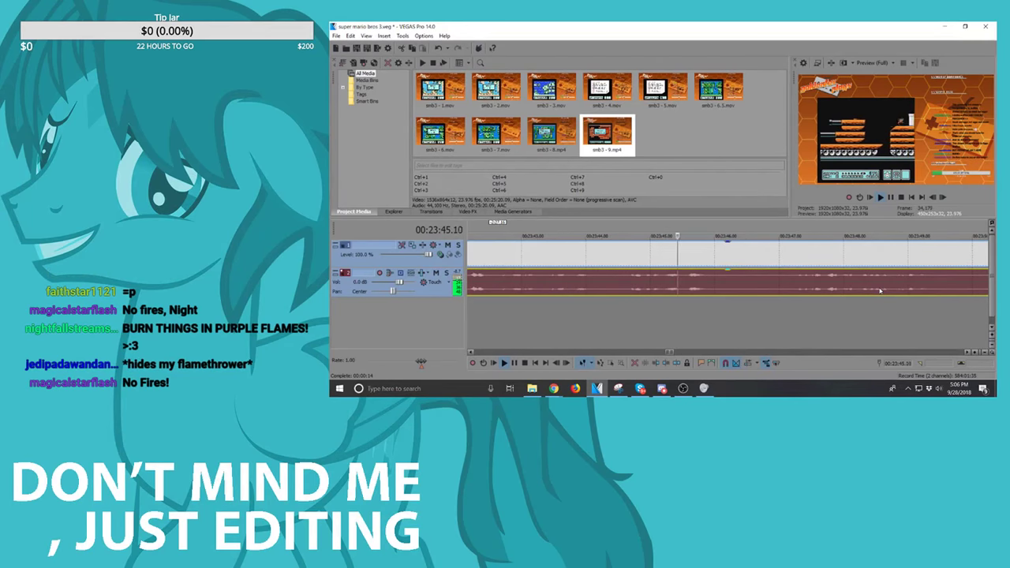
{"action": "key", "text": "space"}
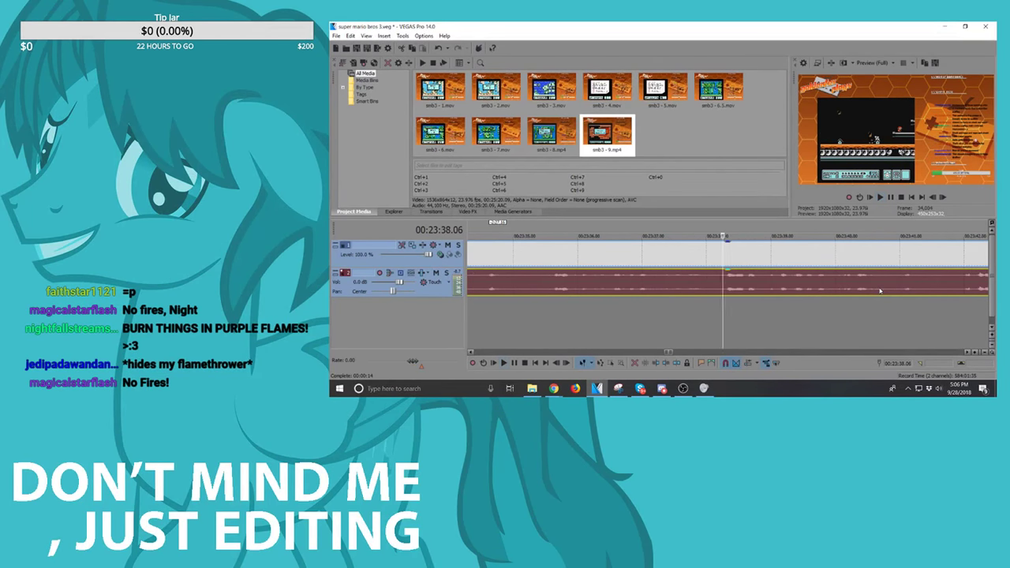
Step: Switch to YouTube in Chrome and search for "gravity falls marble burns pacifica"
{"action": "mouse_move", "coordinate": [555, 390]}
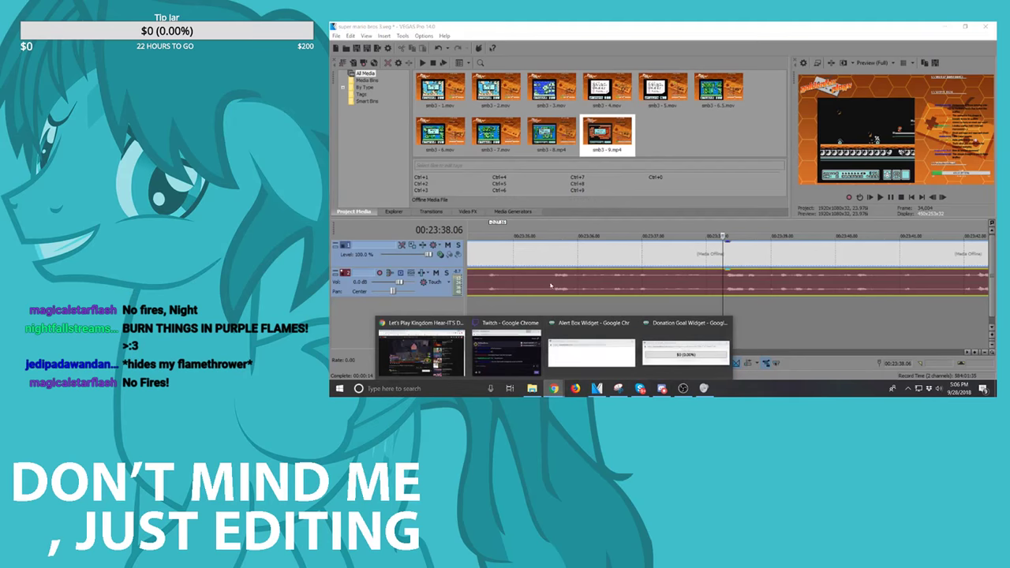
{"action": "left_click", "coordinate": [423, 345]}
{"action": "triple_click", "coordinate": [661, 77]}
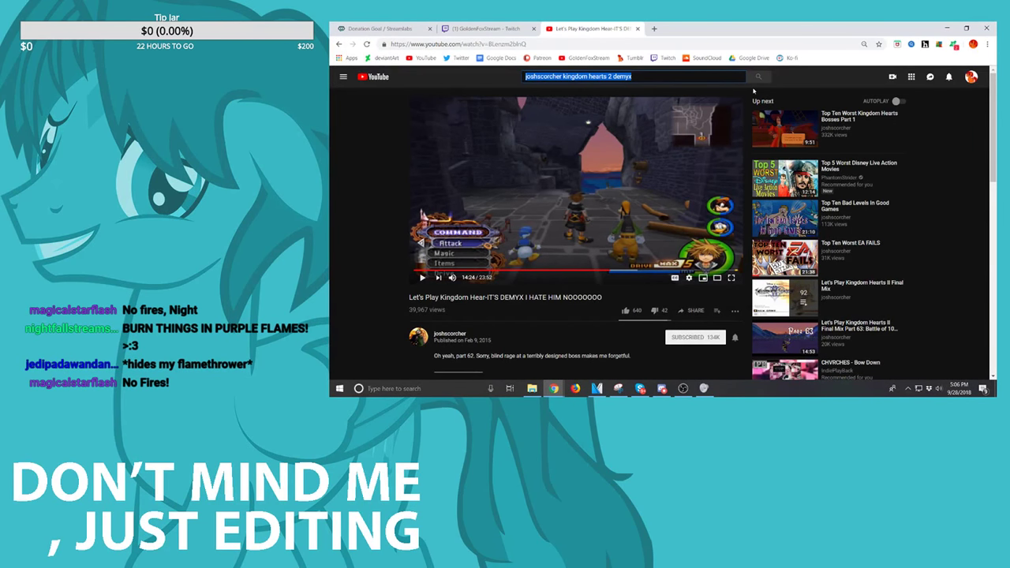
{"action": "type", "text": "gr"}
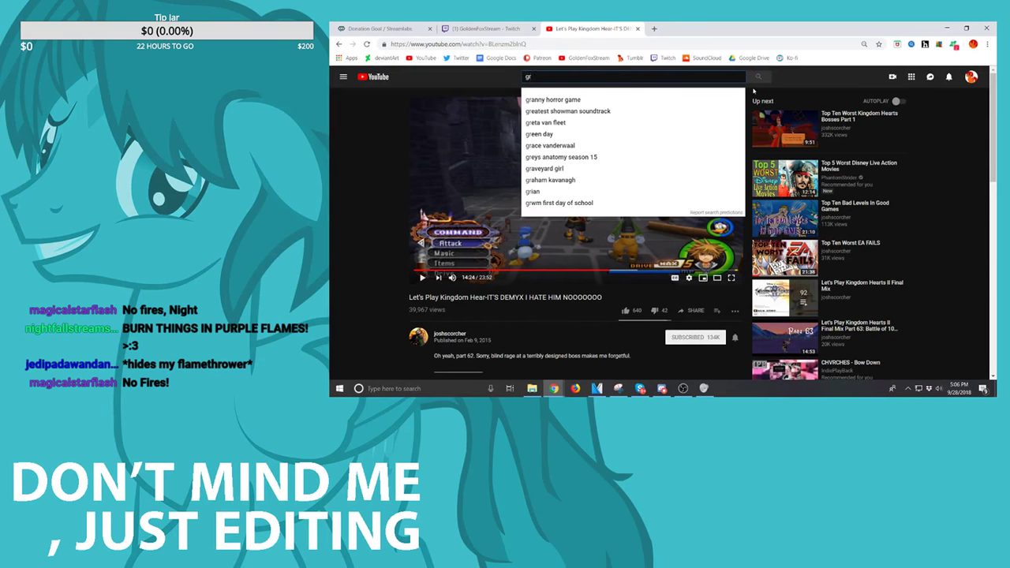
{"action": "type", "text": "avity falls"}
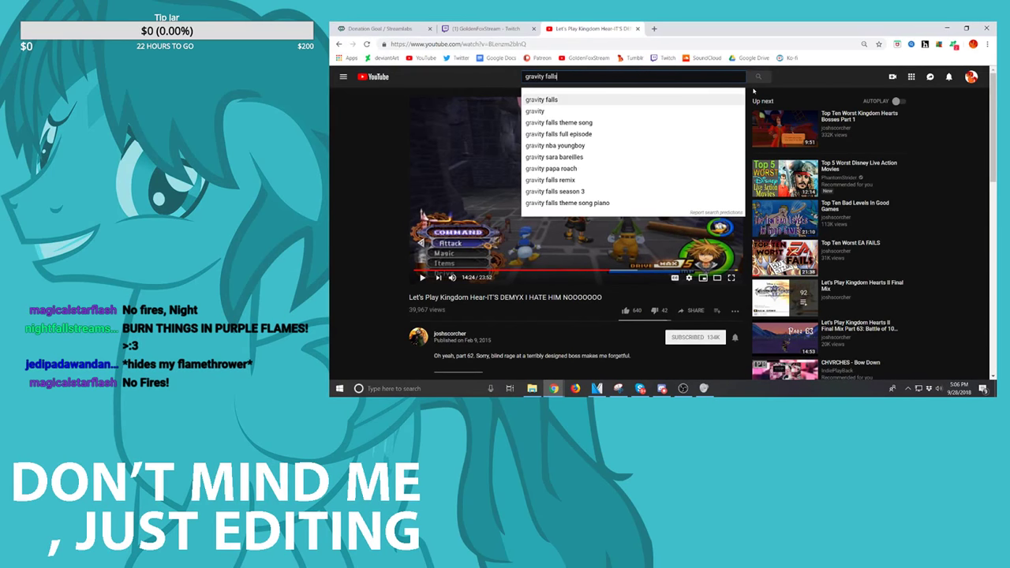
{"action": "type", "text": " marb"}
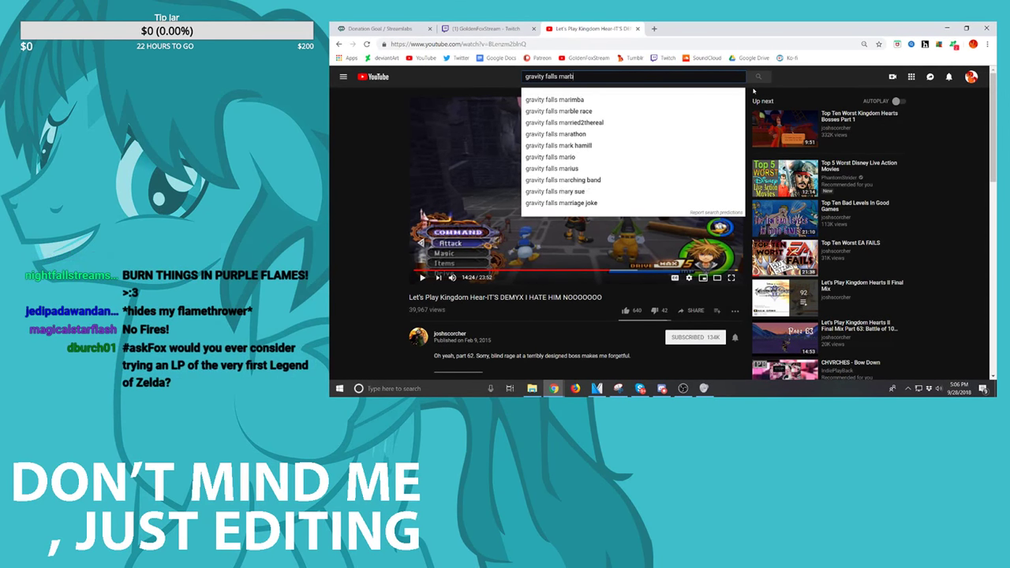
{"action": "type", "text": "le bur"}
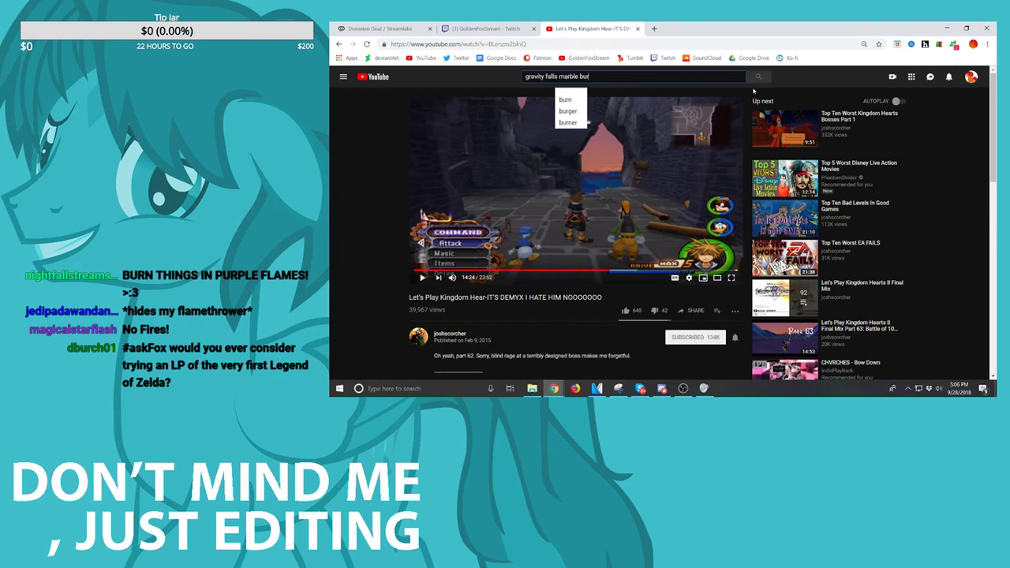
{"action": "type", "text": "ns pac"}
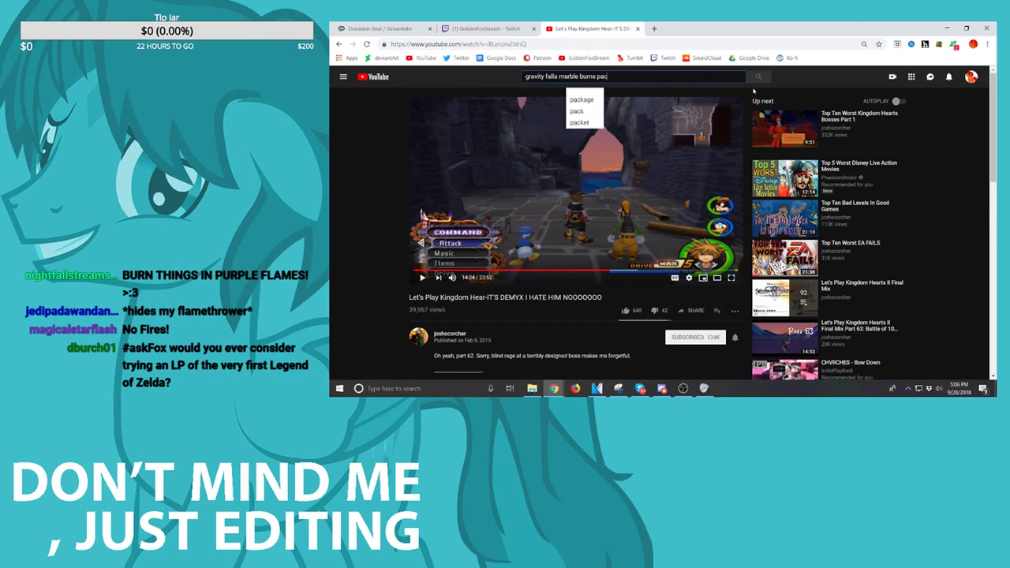
{"action": "type", "text": "ifica"}
{"action": "key", "text": "Return"}
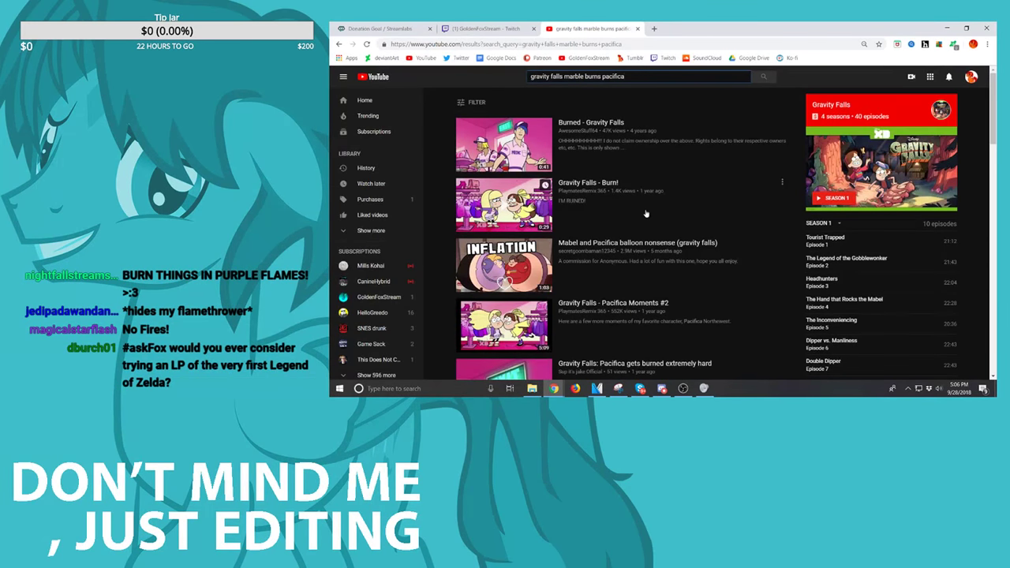
Step: Watch the "Gravity Falls - Burn!" video, close its page and return to VEGAS Pro
{"action": "left_click", "coordinate": [510, 205]}
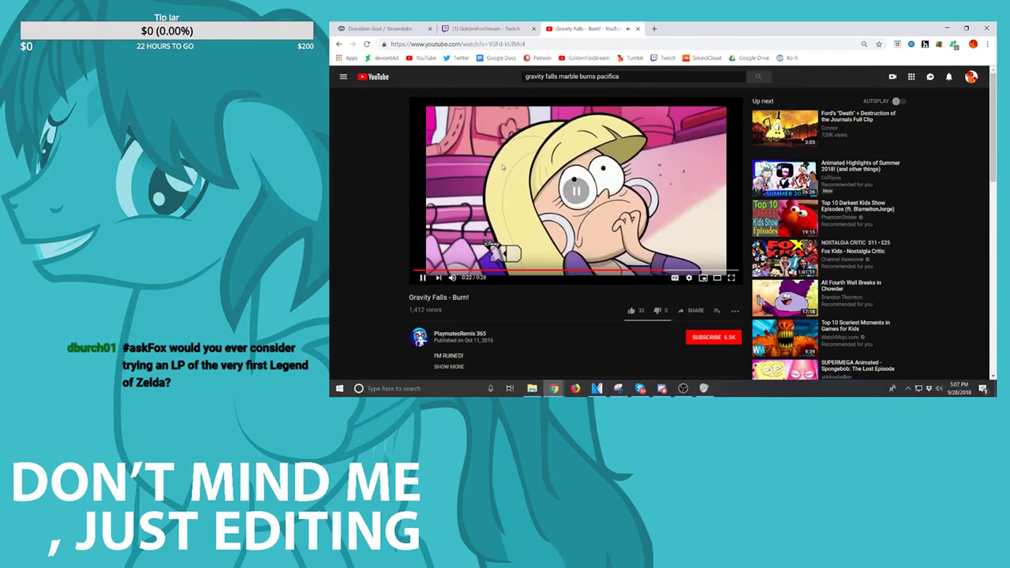
{"action": "left_click", "coordinate": [638, 28]}
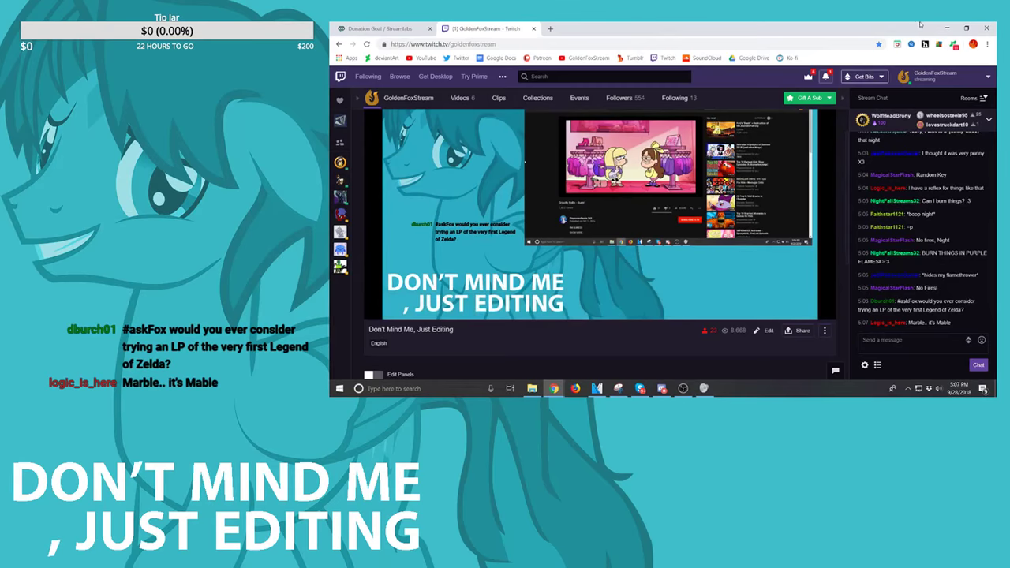
{"action": "left_click", "coordinate": [951, 28]}
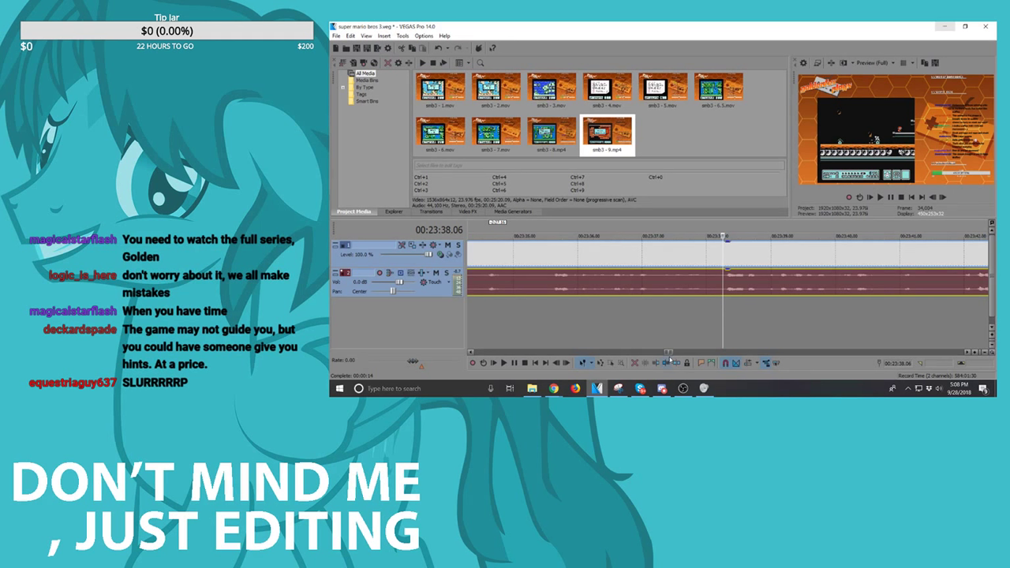
Step: Spot-check the smb3 - 9 segment by playing it from 23:38.06, about 23:56 and around 23:52
{"action": "key", "text": "space"}
{"action": "scroll", "coordinate": [779, 292], "scroll_direction": "down", "scroll_amount": 3}
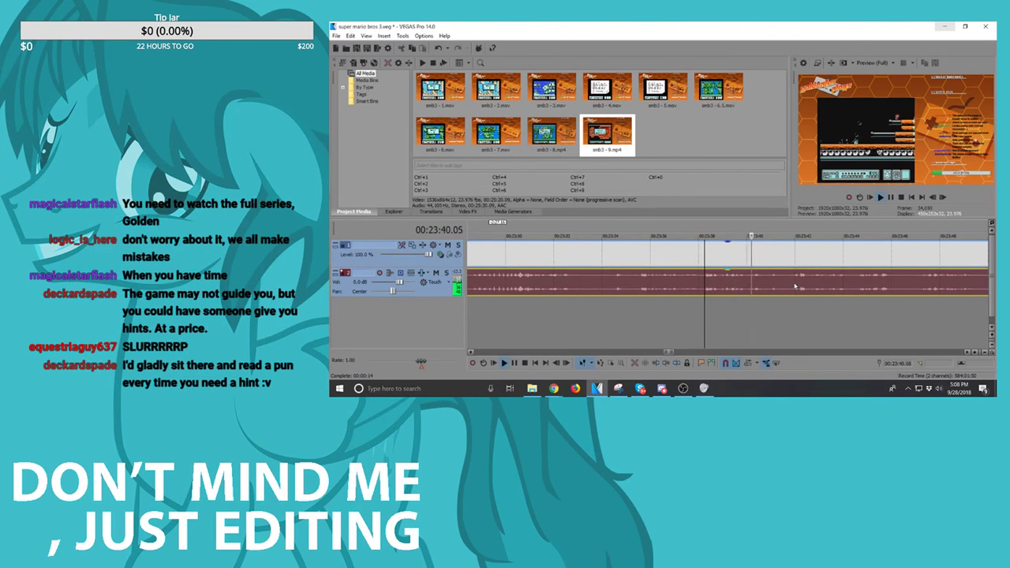
{"action": "scroll", "coordinate": [795, 287], "scroll_direction": "up", "scroll_amount": 2}
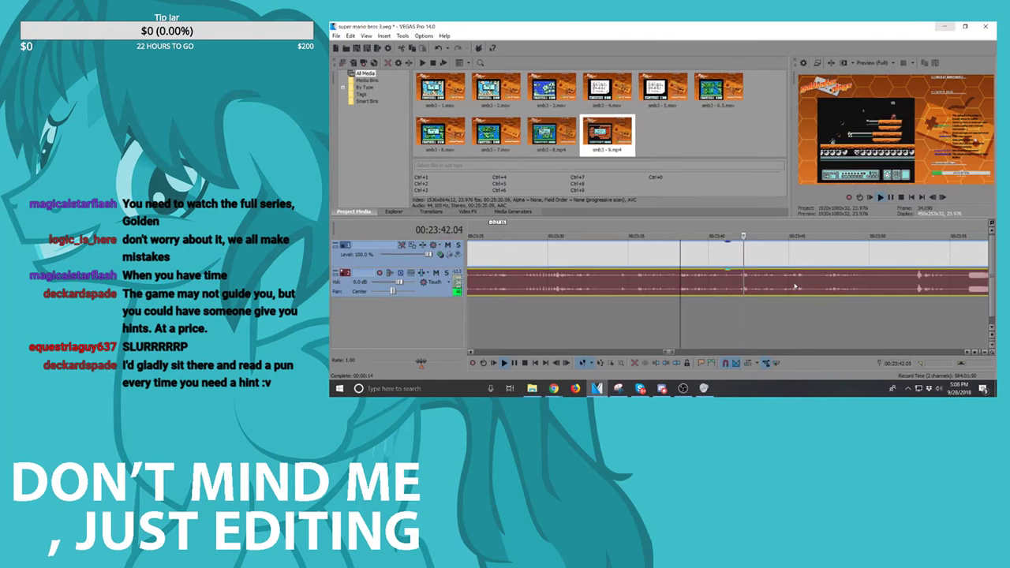
{"action": "scroll", "coordinate": [845, 294], "scroll_direction": "down", "scroll_amount": 1}
{"action": "key", "text": "space"}
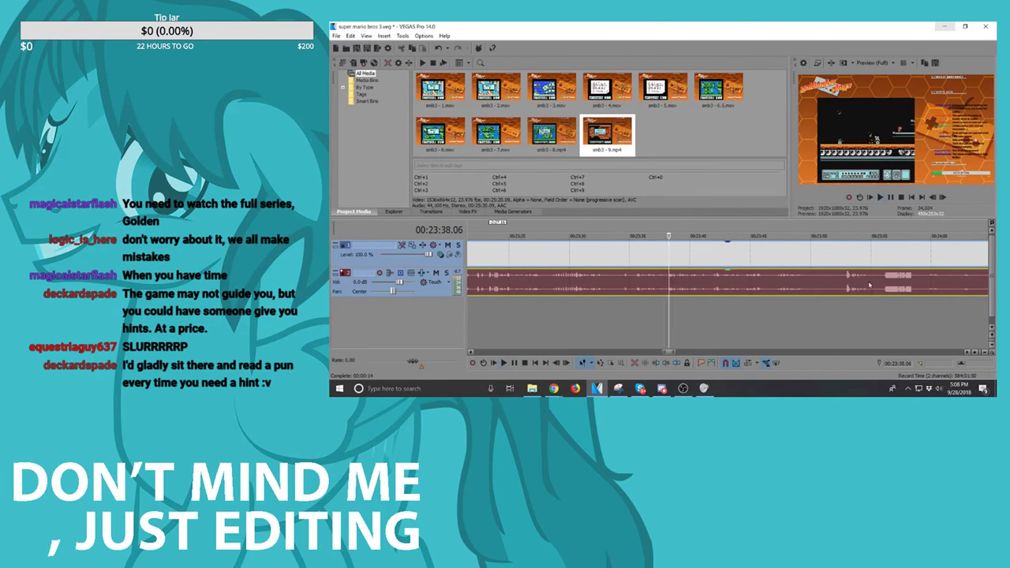
{"action": "left_click", "coordinate": [884, 286]}
{"action": "key", "text": "space"}
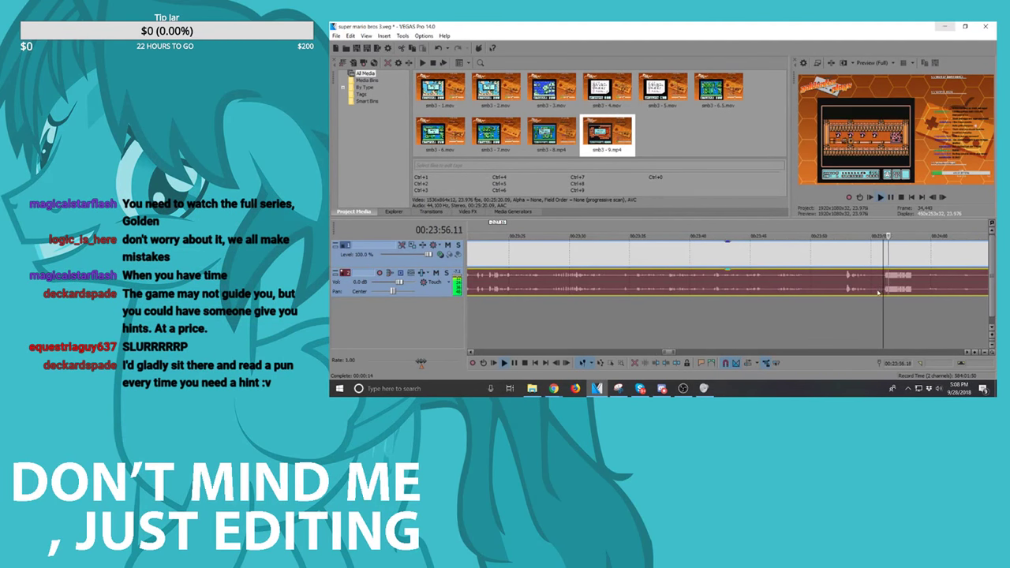
{"action": "scroll", "coordinate": [708, 284], "scroll_direction": "down", "scroll_amount": 1}
{"action": "left_click", "coordinate": [709, 284]}
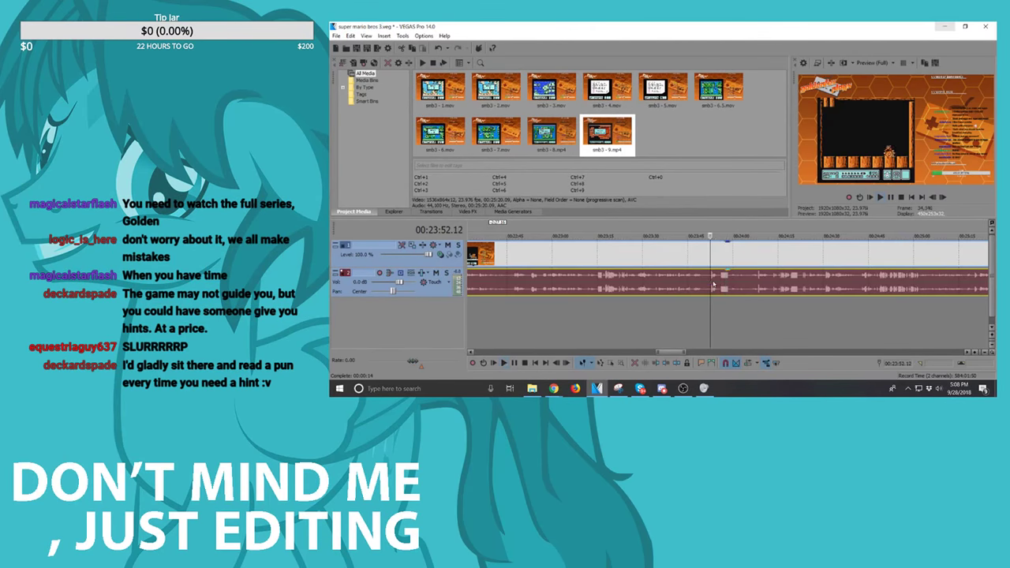
{"action": "scroll", "coordinate": [749, 291], "scroll_direction": "up", "scroll_amount": 1}
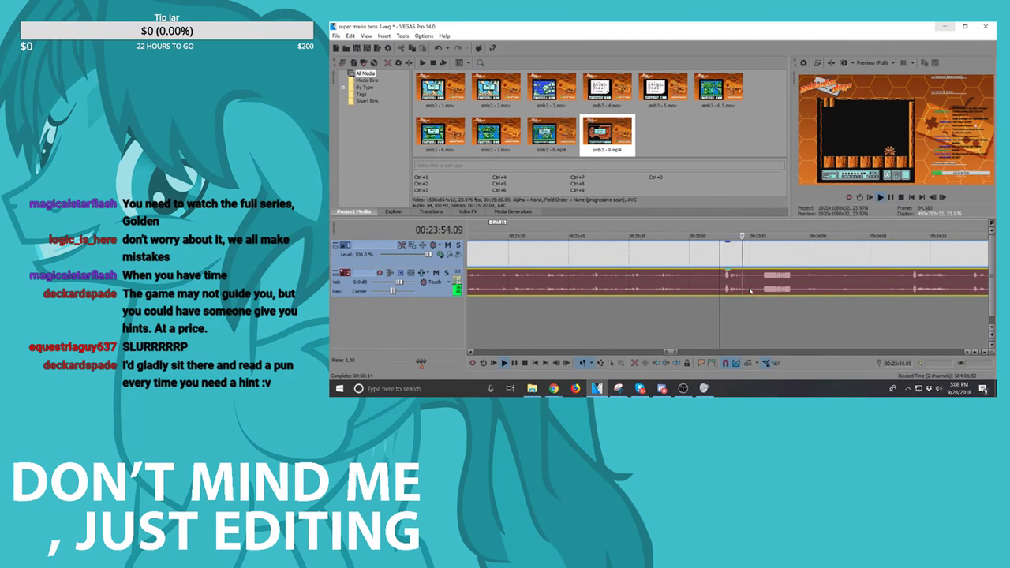
{"action": "key", "text": "space"}
Step: Check the footage around 24:07.21 and about 24:06, and split the smb3 - 9 segment at about 24:02
{"action": "left_click", "coordinate": [774, 280]}
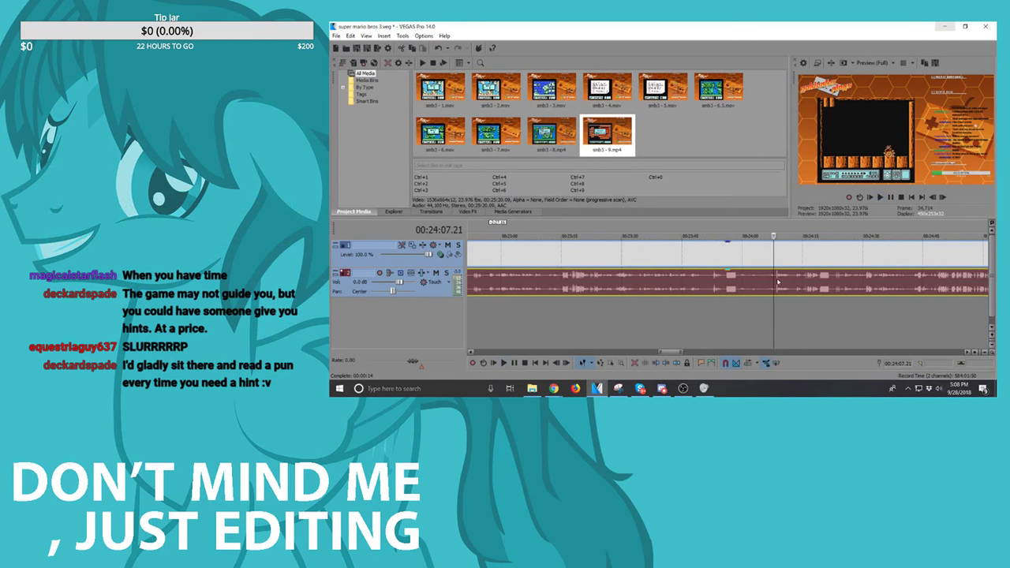
{"action": "scroll", "coordinate": [784, 281], "scroll_direction": "up", "scroll_amount": 4}
{"action": "key", "text": "space"}
{"action": "key", "text": "space"}
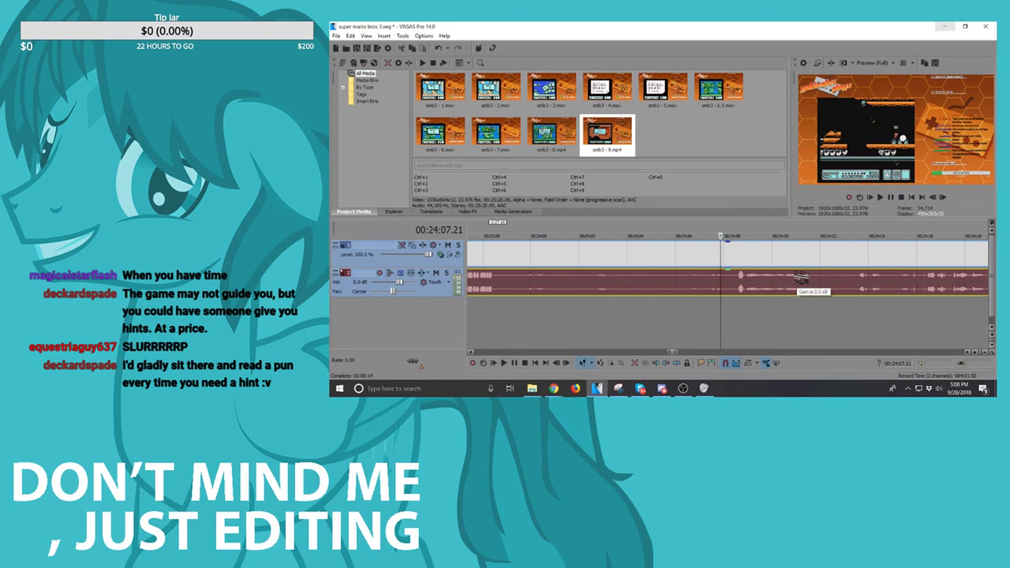
{"action": "left_click", "coordinate": [684, 282]}
{"action": "key", "text": "space"}
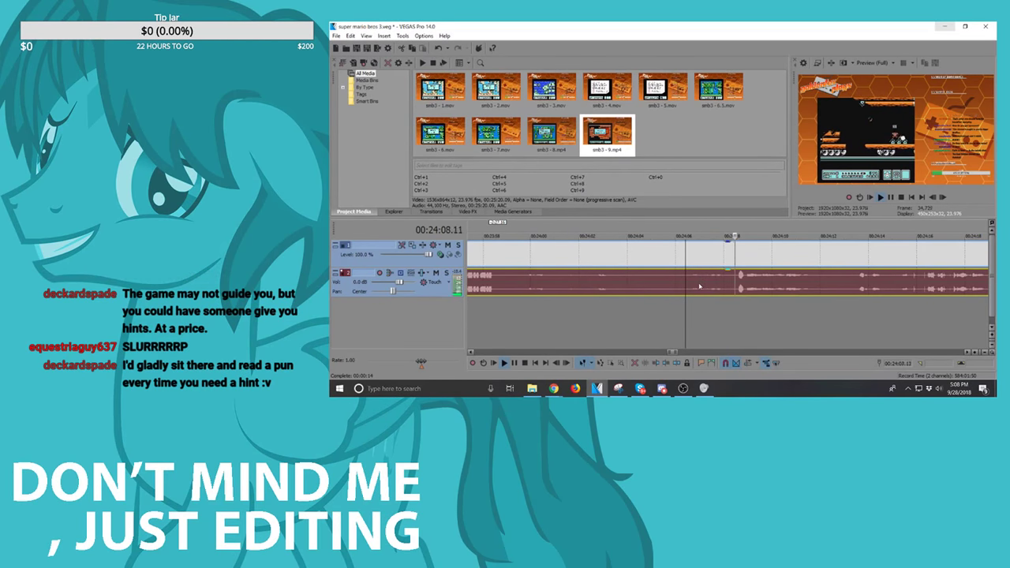
{"action": "left_click", "coordinate": [596, 283]}
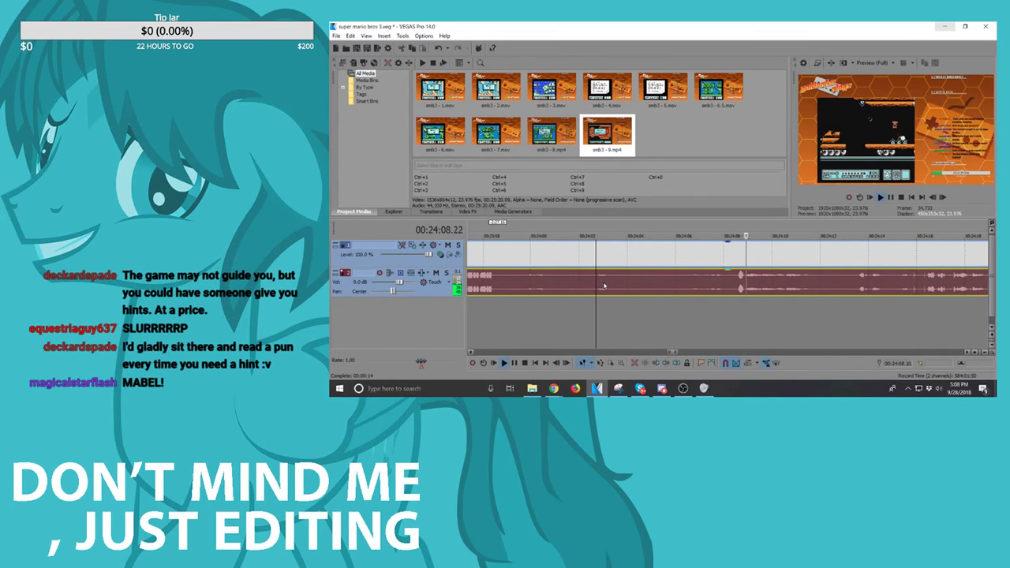
{"action": "left_click", "coordinate": [597, 257]}
{"action": "key", "text": "s"}
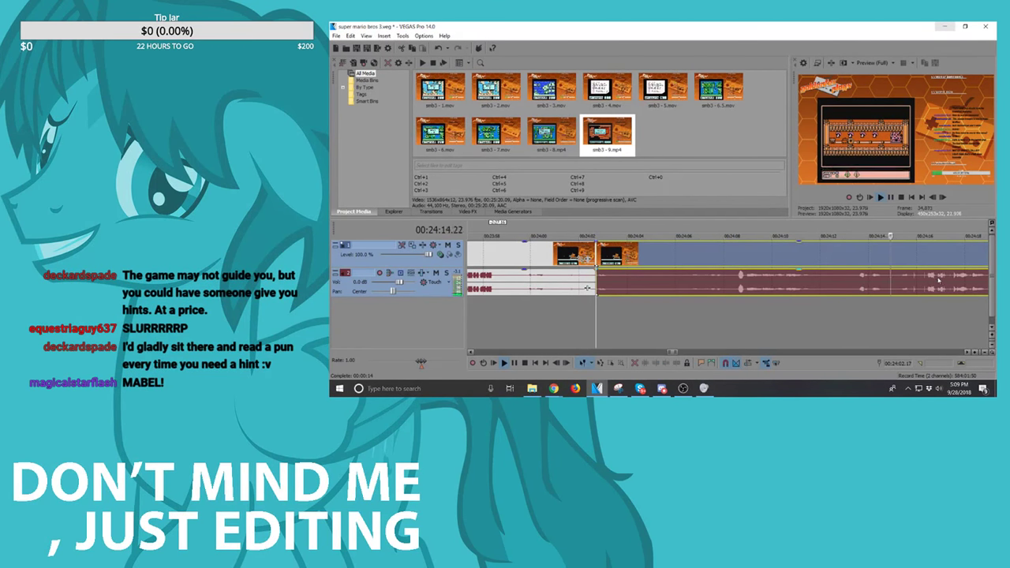
Step: Play the new segment from 24:09.22 and split it at 24:12.01
{"action": "left_click", "coordinate": [771, 260]}
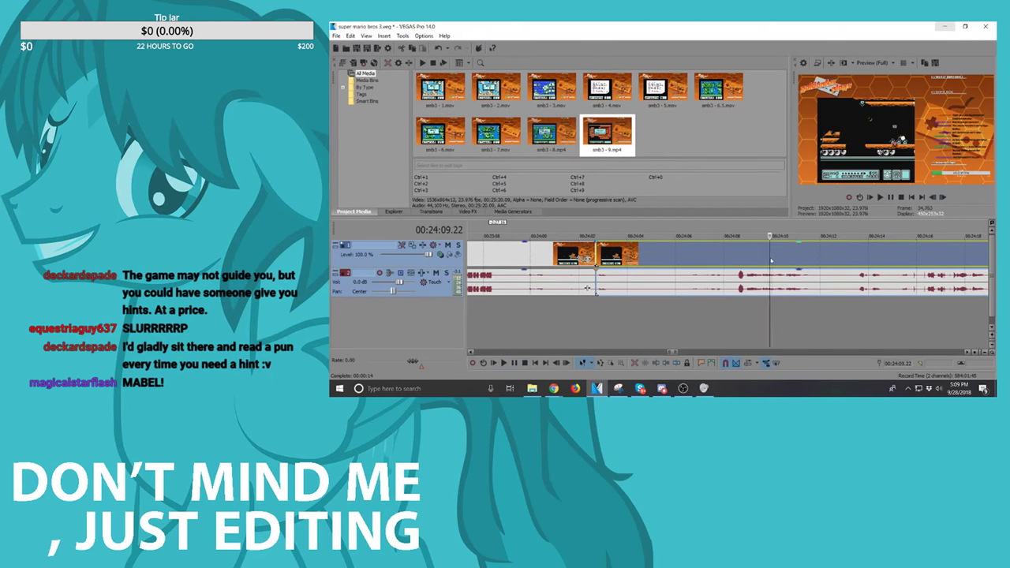
{"action": "key", "text": "space"}
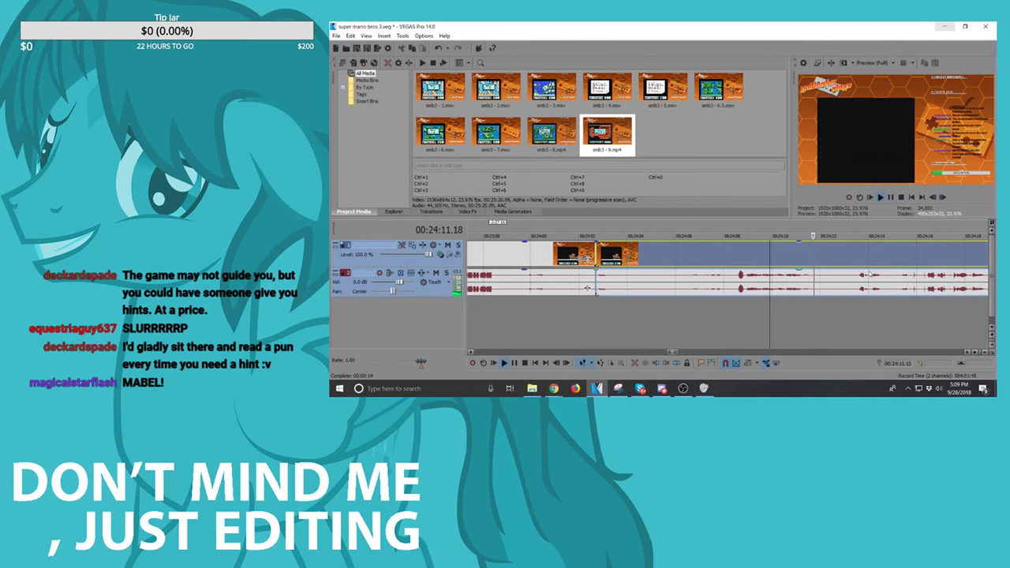
{"action": "key", "text": "s"}
{"action": "key", "text": "space"}
Step: Delete the unwanted smb3 - 9 section before the 24:02 split and select the kept clip ending at 24:12.01
{"action": "left_click", "coordinate": [548, 255]}
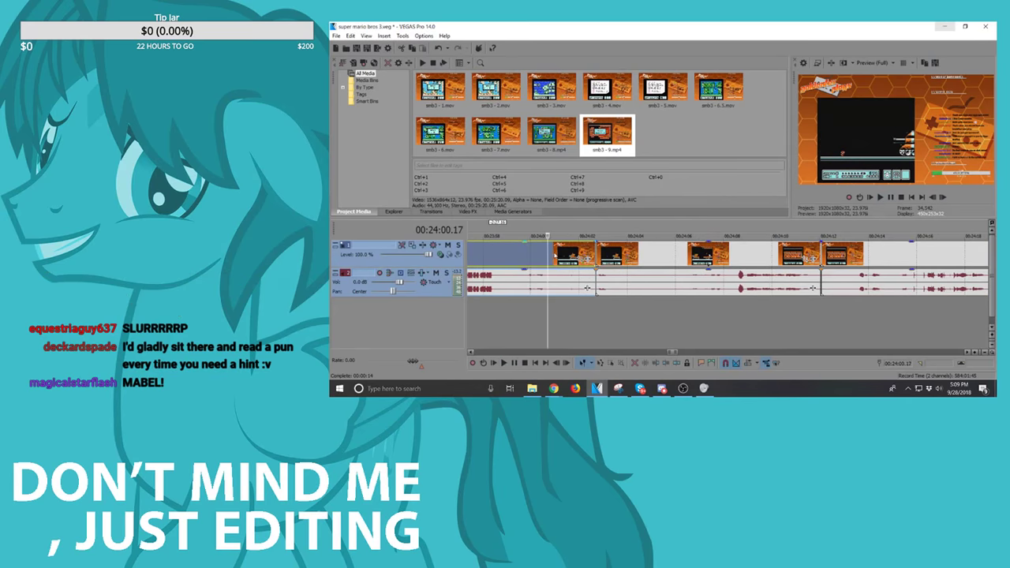
{"action": "scroll", "coordinate": [555, 255], "scroll_direction": "down", "scroll_amount": 4}
{"action": "key", "text": "Delete"}
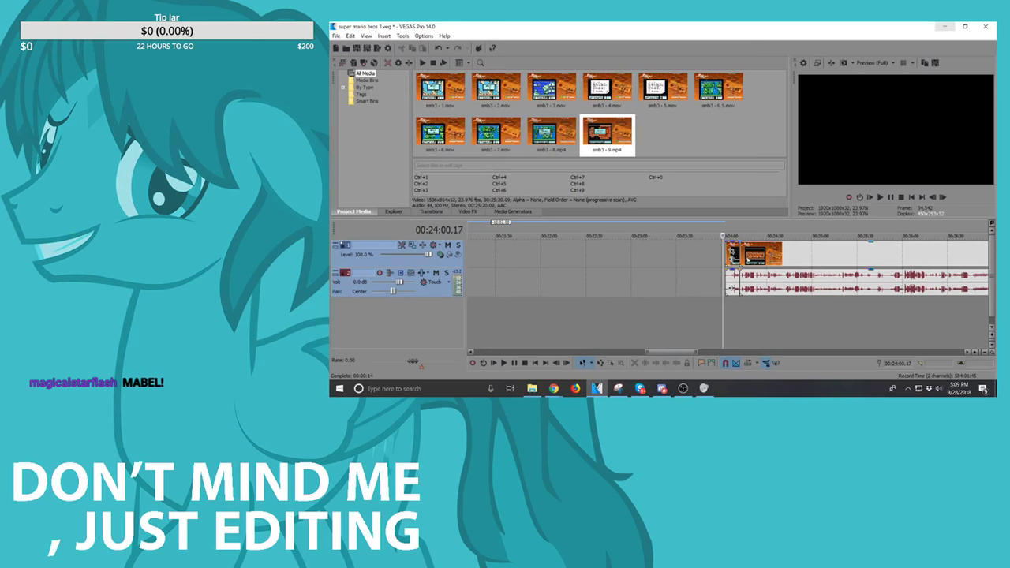
{"action": "left_click", "coordinate": [738, 257]}
{"action": "scroll", "coordinate": [751, 261], "scroll_direction": "up", "scroll_amount": 2}
{"action": "scroll", "coordinate": [752, 260], "scroll_direction": "down", "scroll_amount": 3}
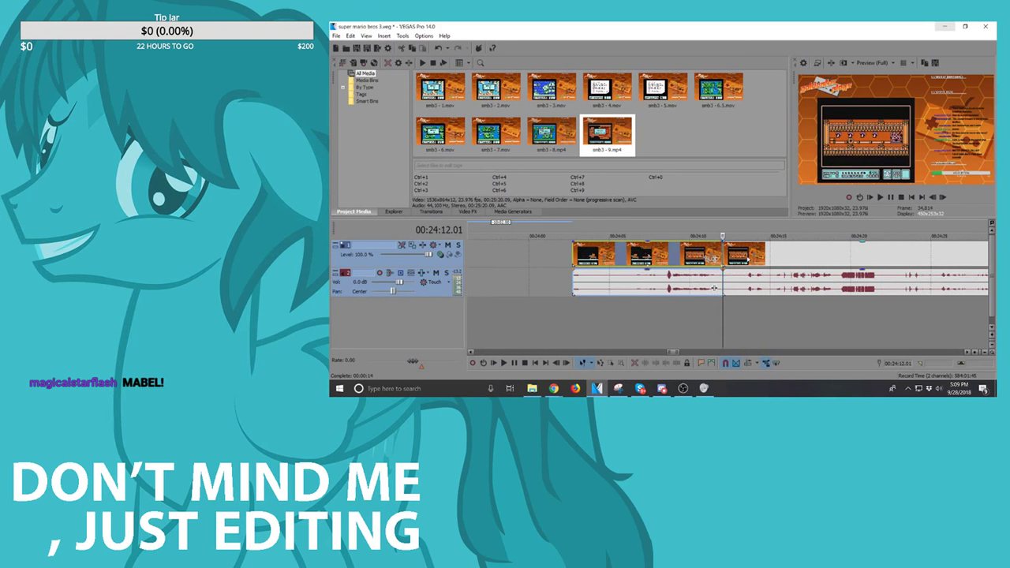
Step: Review the remaining smb3 - 9 segment by playing it from 24:13.14 and from about 24:43
{"action": "left_click", "coordinate": [748, 259]}
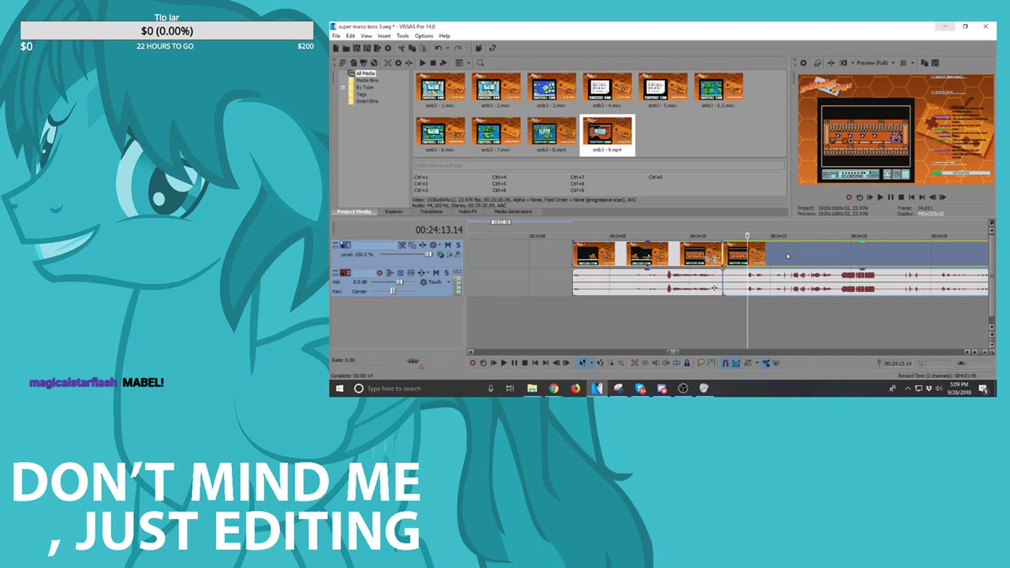
{"action": "key", "text": "space"}
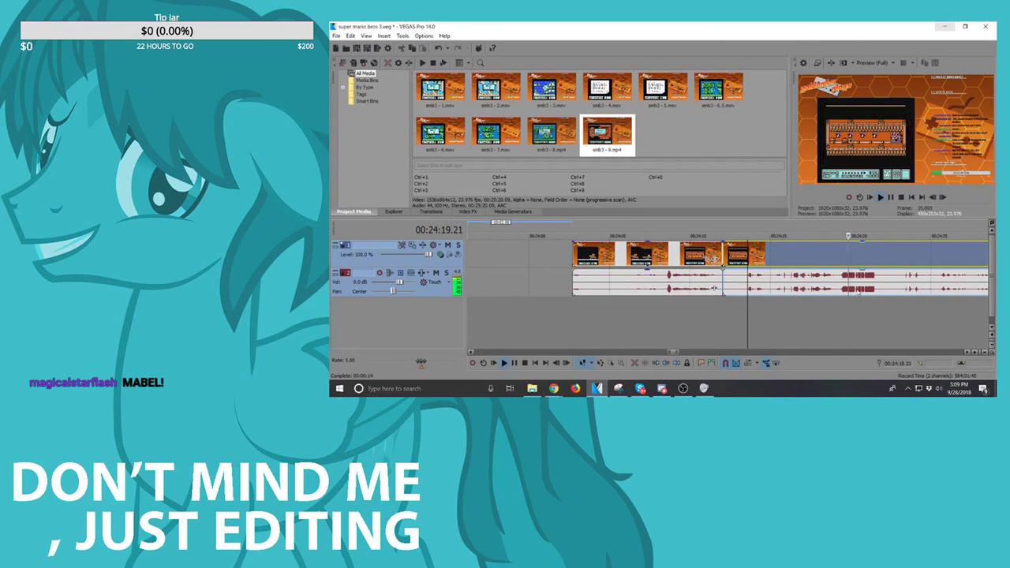
{"action": "scroll", "coordinate": [795, 271], "scroll_direction": "down", "scroll_amount": 3}
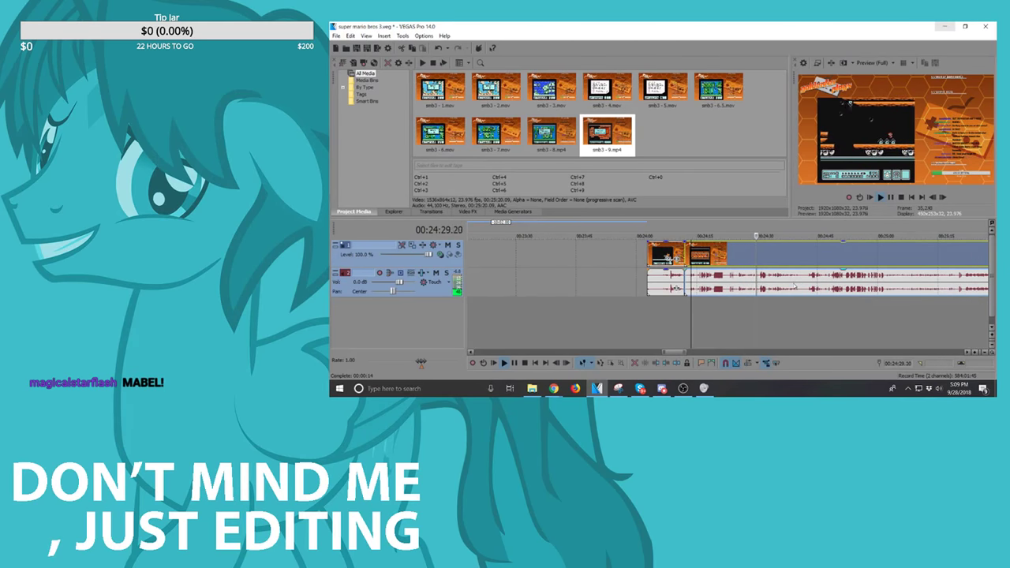
{"action": "left_click", "coordinate": [808, 286]}
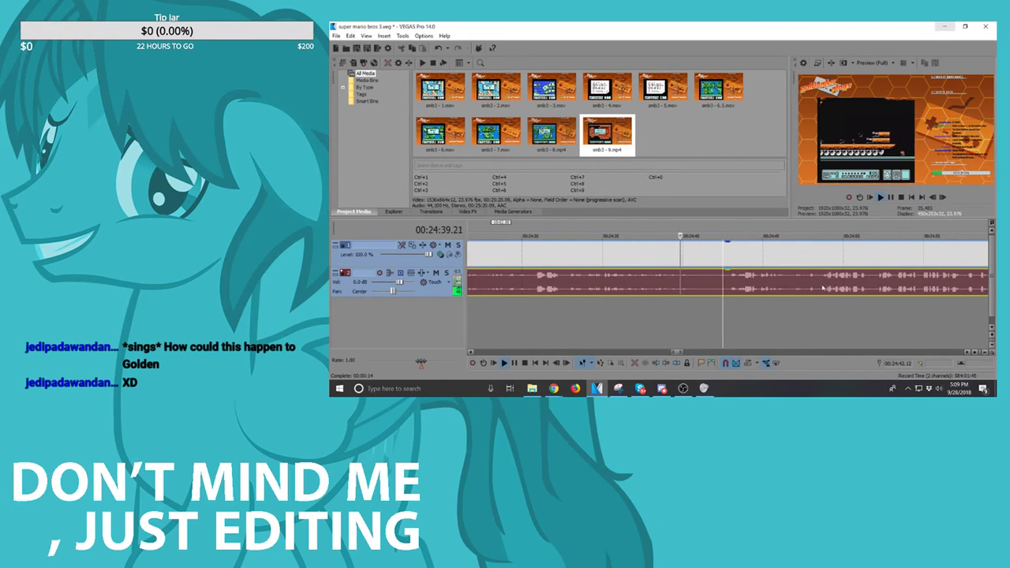
{"action": "left_click", "coordinate": [730, 282]}
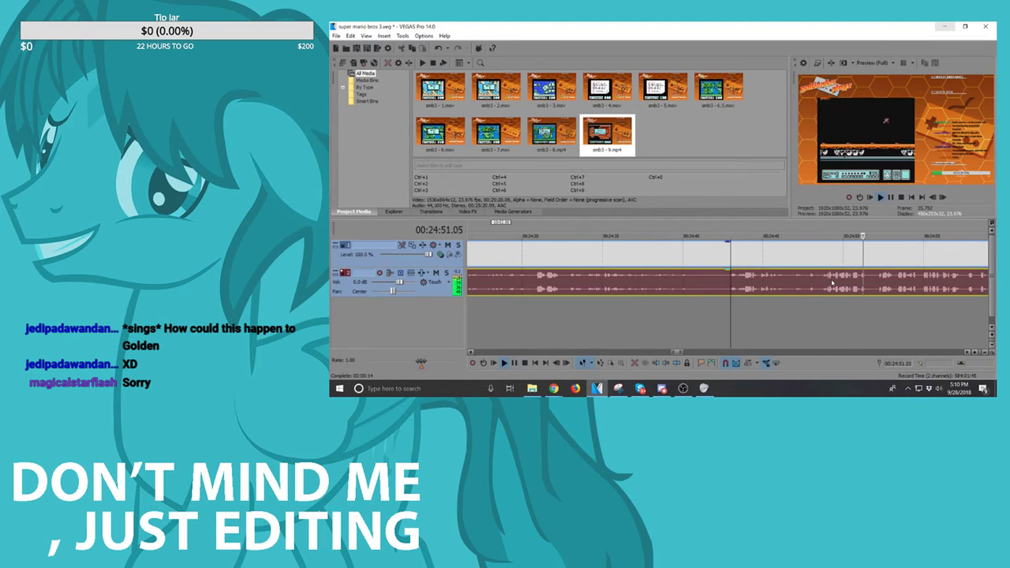
Step: Check the smb3 - 9 footage further on by playing it from 25:20.02 and from about 25:28
{"action": "scroll", "coordinate": [838, 288], "scroll_direction": "down", "scroll_amount": 1}
{"action": "scroll", "coordinate": [805, 278], "scroll_direction": "down", "scroll_amount": 1}
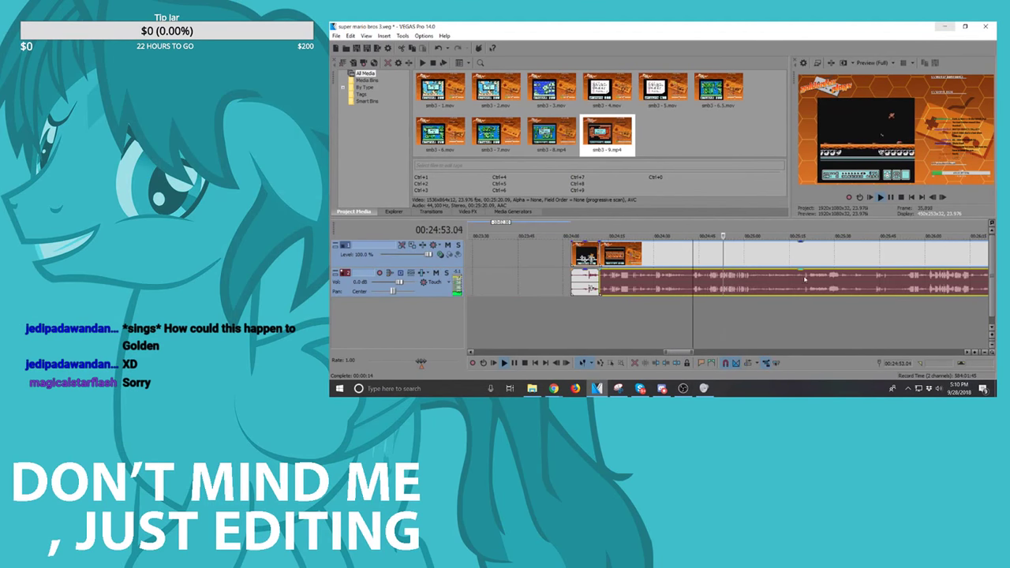
{"action": "left_click", "coordinate": [805, 284]}
{"action": "scroll", "coordinate": [806, 286], "scroll_direction": "up", "scroll_amount": 3}
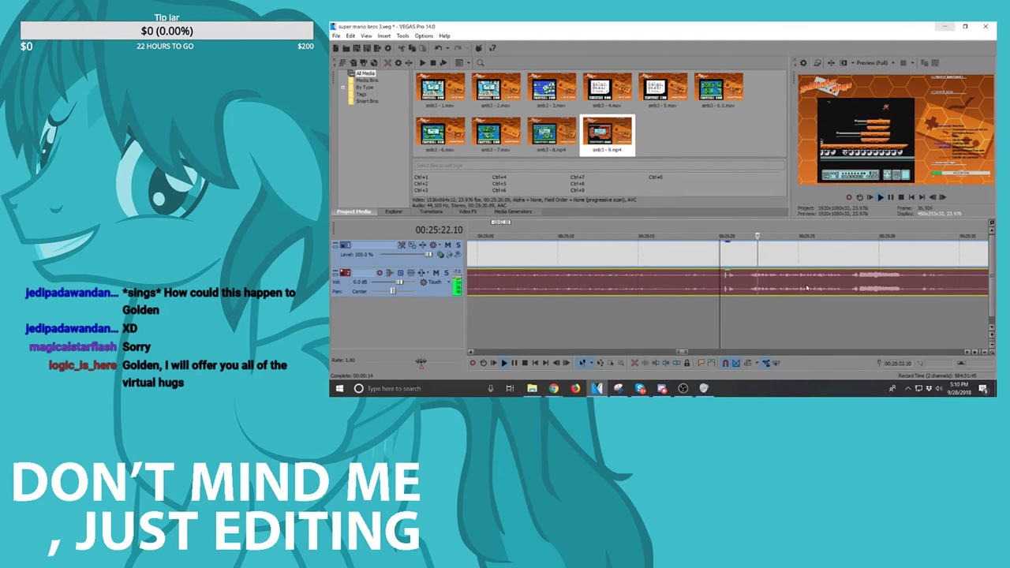
{"action": "key", "text": "space"}
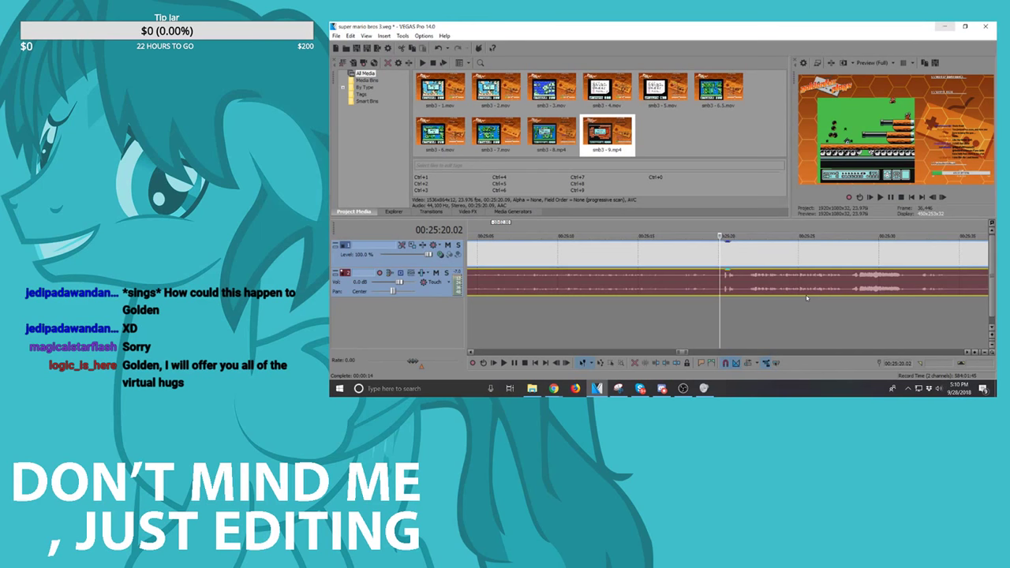
{"action": "left_click", "coordinate": [852, 286]}
{"action": "key", "text": "space"}
{"action": "scroll", "coordinate": [849, 284], "scroll_direction": "up", "scroll_amount": 2}
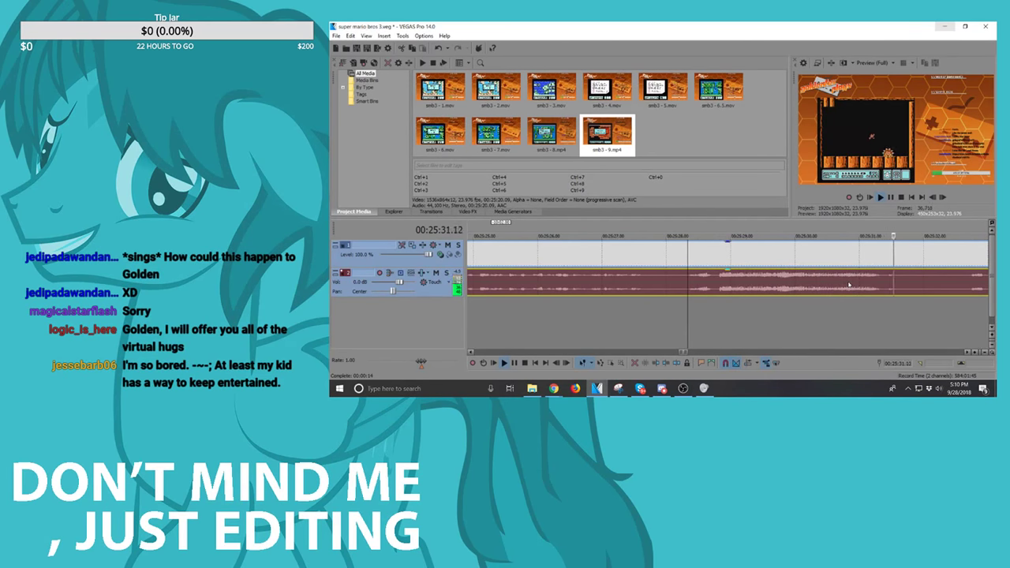
Step: Play through the gameplay footage from about 00:25:31 and split the clip at 00:26:30.07
{"action": "scroll", "coordinate": [821, 310], "scroll_direction": "down", "scroll_amount": 2}
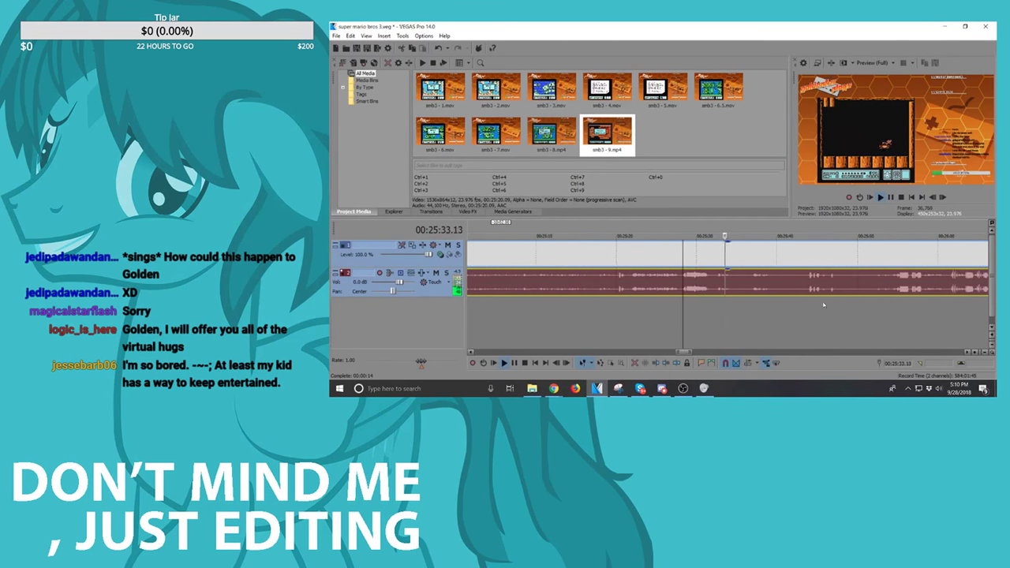
{"action": "left_click", "coordinate": [808, 285]}
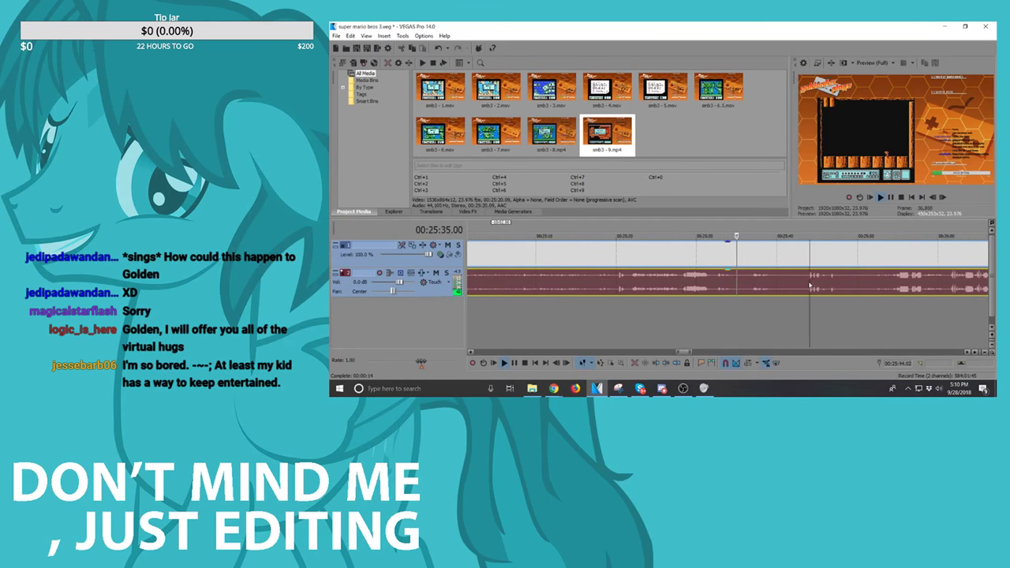
{"action": "left_click", "coordinate": [872, 279]}
{"action": "scroll", "coordinate": [872, 280], "scroll_direction": "up", "scroll_amount": 3}
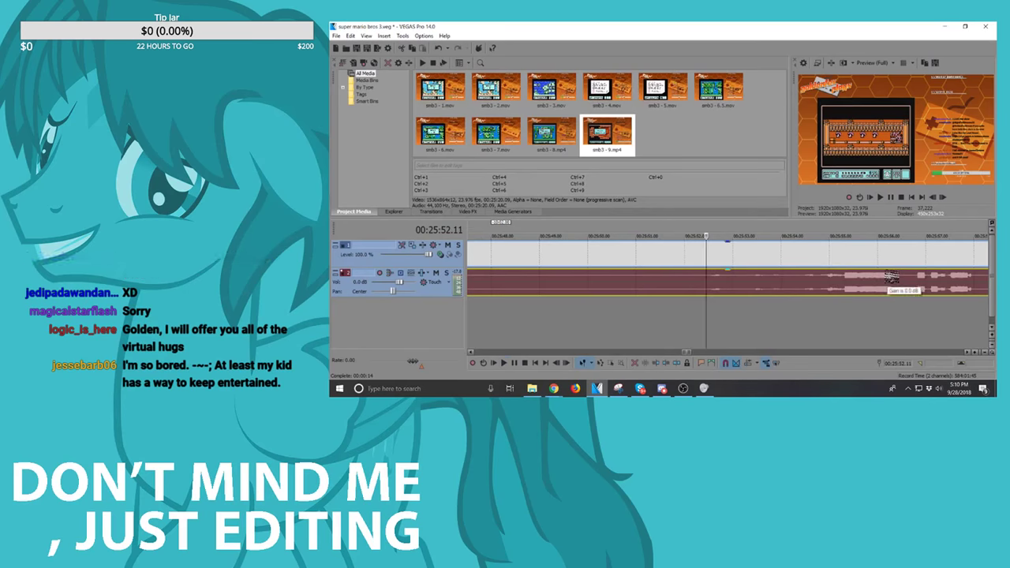
{"action": "key", "text": "space"}
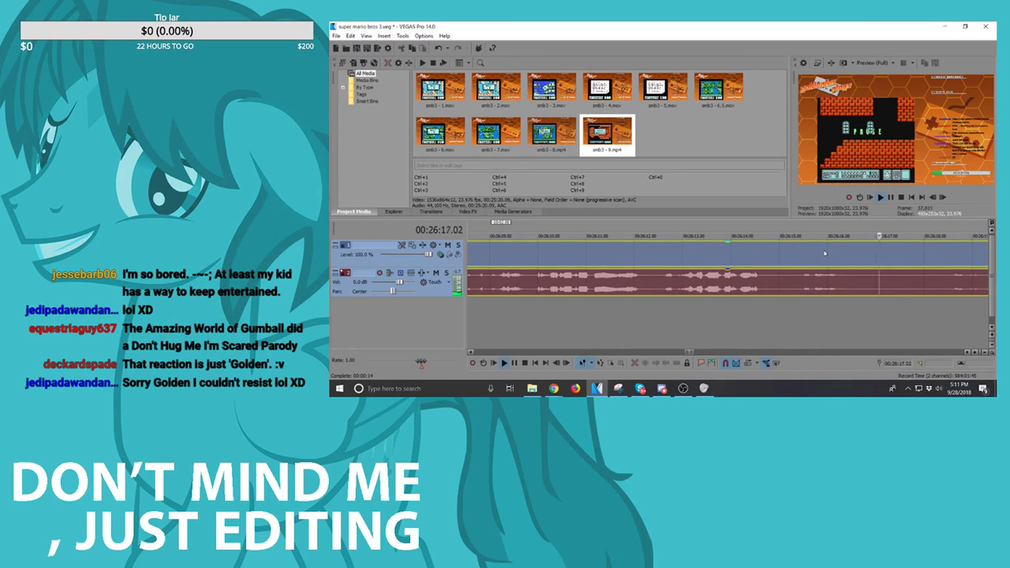
{"action": "scroll", "coordinate": [824, 252], "scroll_direction": "down", "scroll_amount": 4}
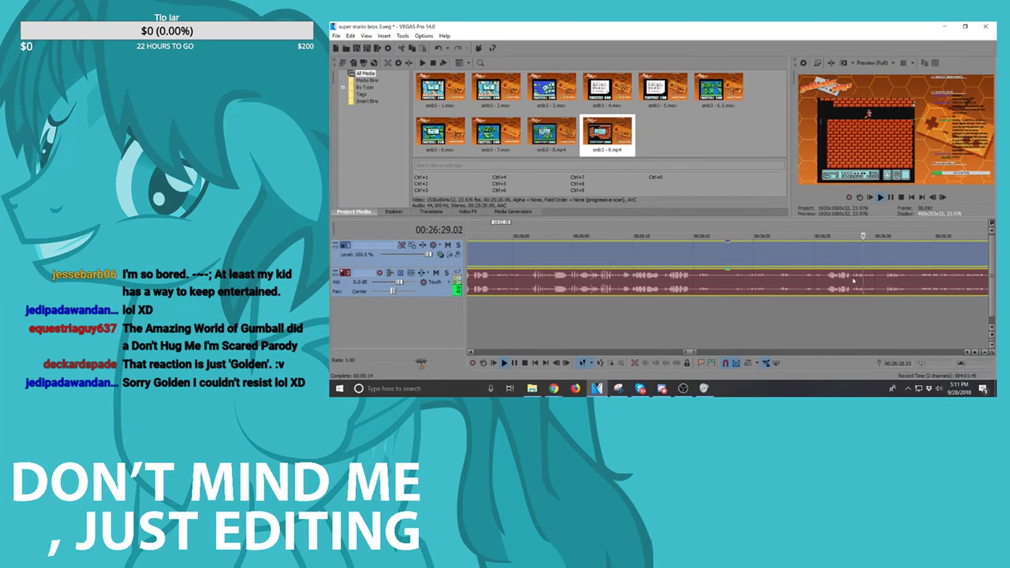
{"action": "left_click", "coordinate": [853, 279]}
{"action": "left_click", "coordinate": [878, 280]}
{"action": "key", "text": "s"}
{"action": "scroll", "coordinate": [878, 280], "scroll_direction": "down", "scroll_amount": 1}
{"action": "key", "text": "space"}
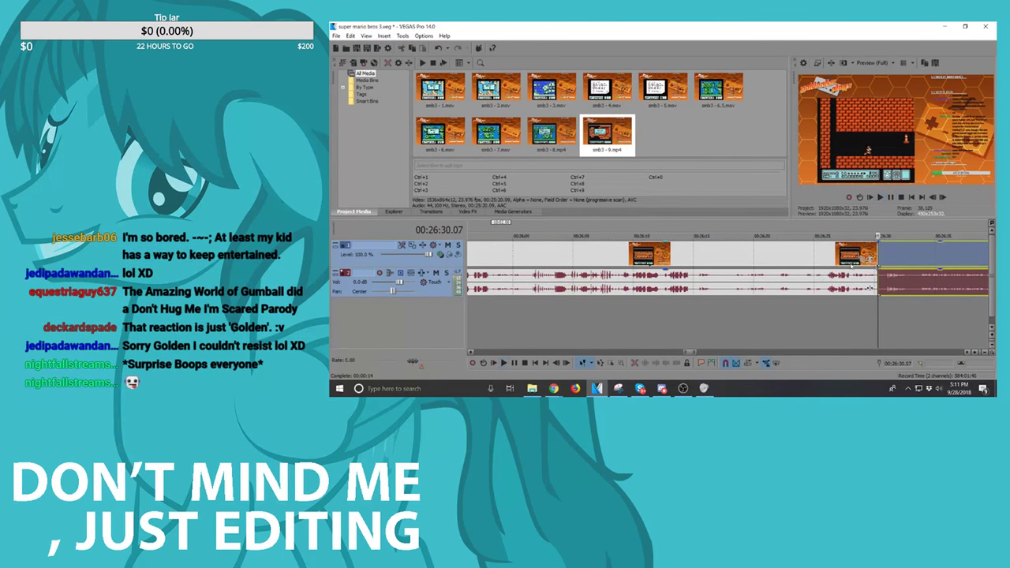
Step: Shift the start of the clip after the split to about 00:26:32 and extend the preceding clip's end to meet it
{"action": "scroll", "coordinate": [846, 266], "scroll_direction": "down", "scroll_amount": 1}
{"action": "scroll", "coordinate": [714, 257], "scroll_direction": "up", "scroll_amount": 5}
{"action": "key", "text": "space"}
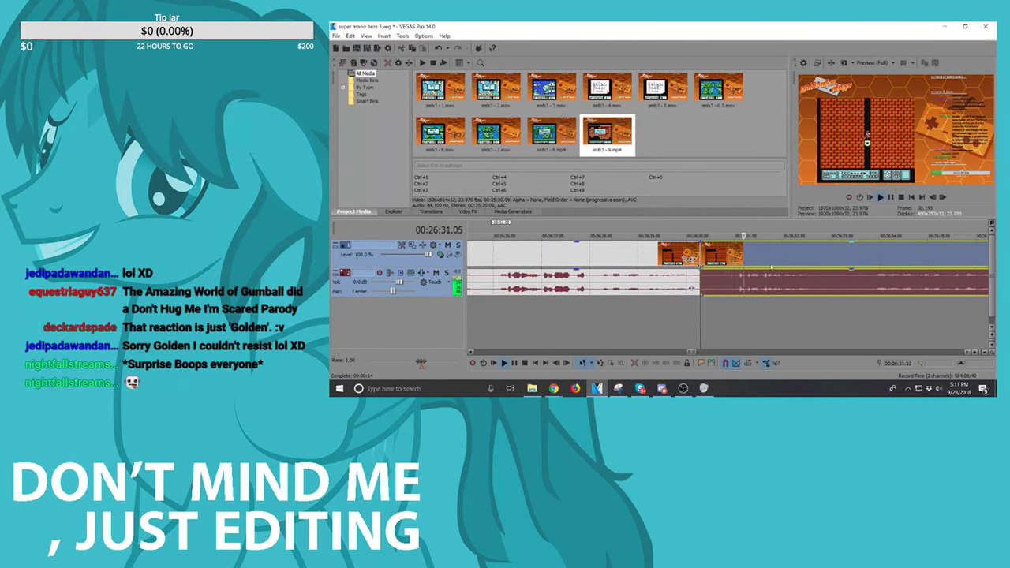
{"action": "left_click_drag", "start_coordinate": [714, 257], "coordinate": [832, 256]}
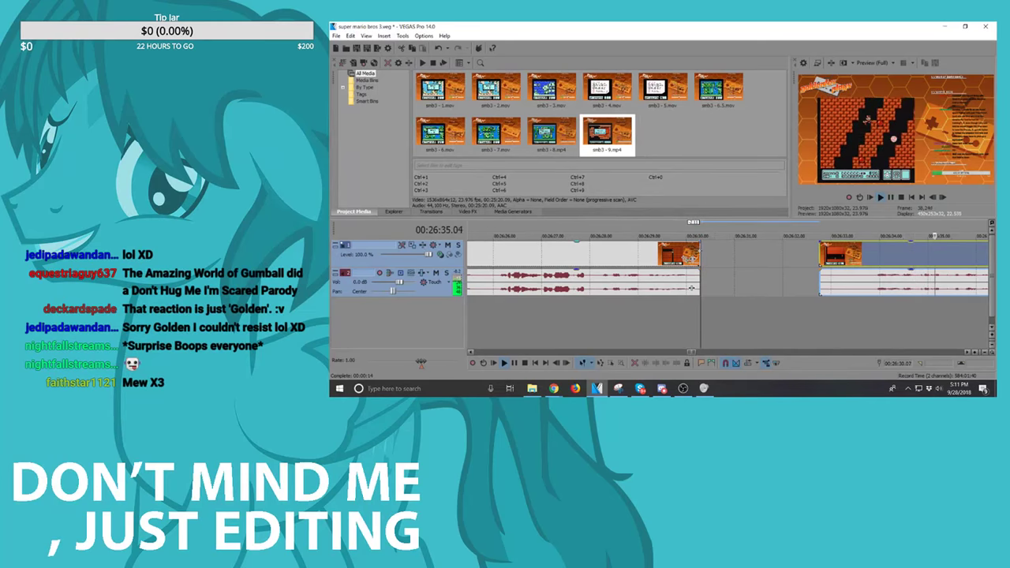
{"action": "key", "text": "space"}
{"action": "left_click", "coordinate": [699, 251]}
{"action": "left_click_drag", "start_coordinate": [698, 251], "coordinate": [819, 251]}
{"action": "scroll", "coordinate": [814, 253], "scroll_direction": "down", "scroll_amount": 8}
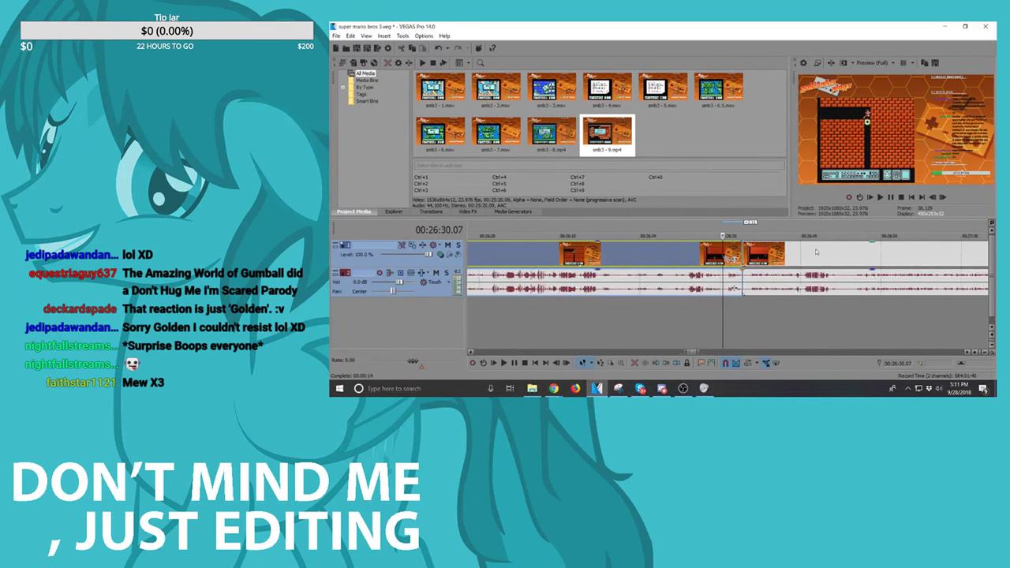
Step: Delete the unneeded footage before the extended clip and move that clip earlier to start at about 00:24:50
{"action": "scroll", "coordinate": [710, 266], "scroll_direction": "down", "scroll_amount": 3}
{"action": "left_click", "coordinate": [650, 260]}
{"action": "key", "text": "Delete"}
{"action": "left_click_drag", "start_coordinate": [714, 258], "coordinate": [654, 258]}
{"action": "left_click", "coordinate": [630, 257]}
{"action": "scroll", "coordinate": [635, 256], "scroll_direction": "up", "scroll_amount": 4}
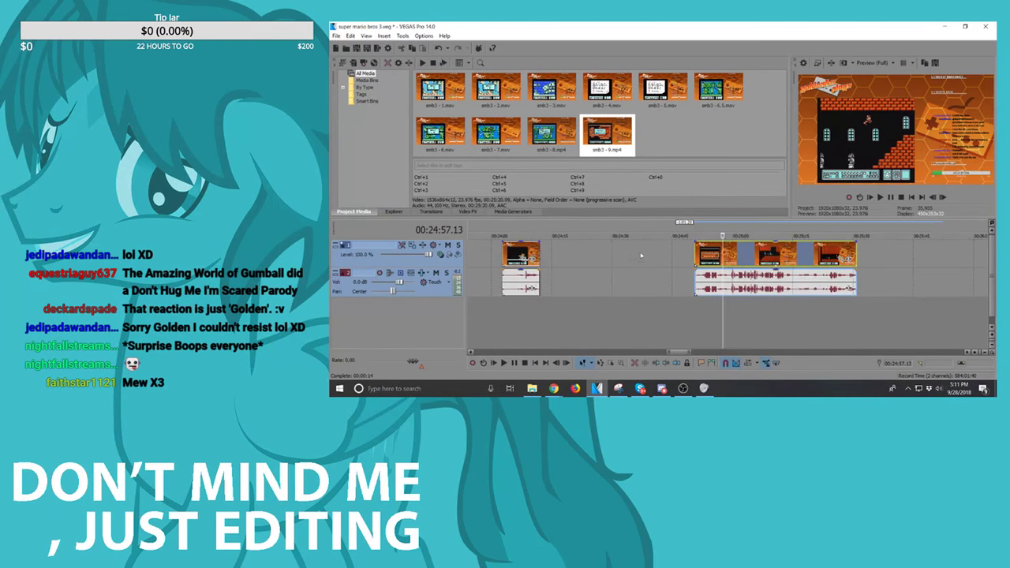
Step: Play the moved clip through its paused-game section and split it at 00:25:10.13
{"action": "scroll", "coordinate": [683, 253], "scroll_direction": "up", "scroll_amount": 2}
{"action": "key", "text": "space"}
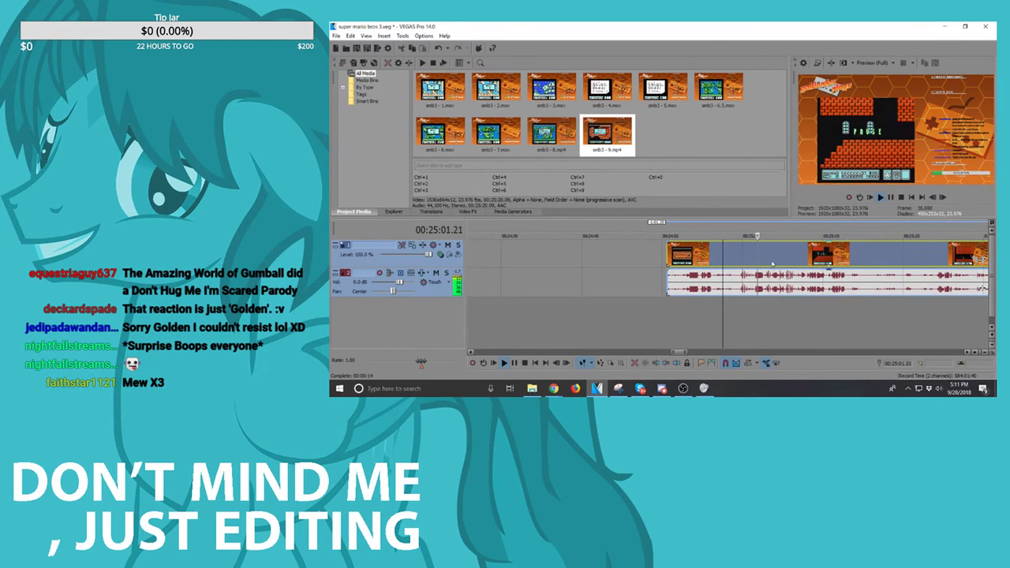
{"action": "scroll", "coordinate": [772, 266], "scroll_direction": "up", "scroll_amount": 3}
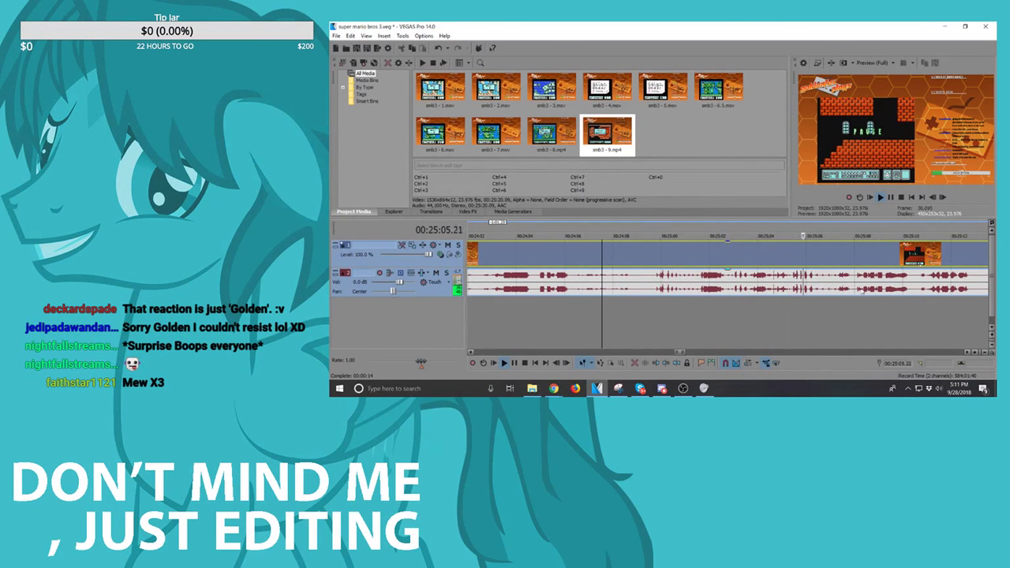
{"action": "scroll", "coordinate": [874, 287], "scroll_direction": "down", "scroll_amount": 2}
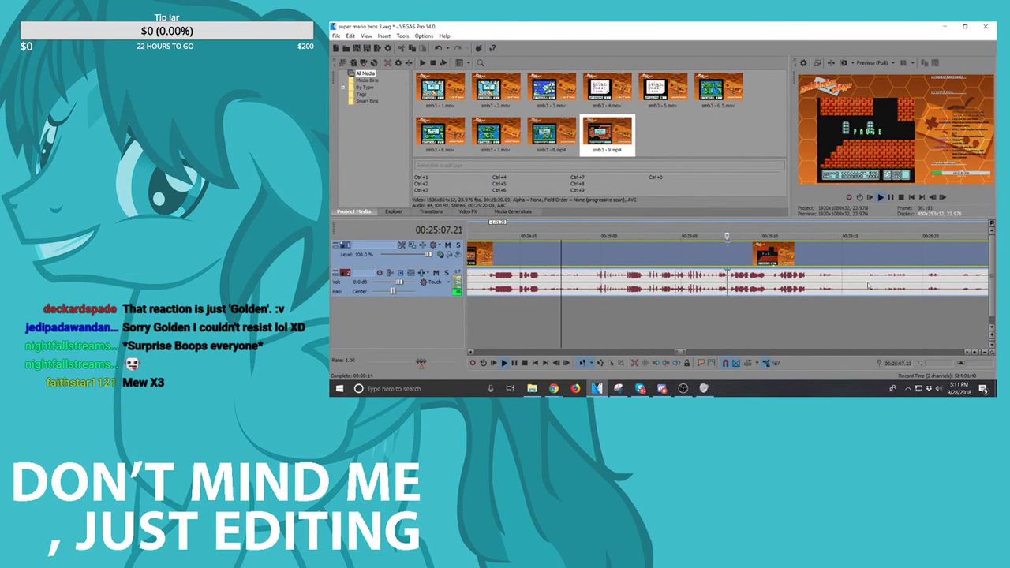
{"action": "left_click", "coordinate": [770, 279]}
{"action": "key", "text": "s"}
{"action": "scroll", "coordinate": [769, 280], "scroll_direction": "down", "scroll_amount": 3}
{"action": "key", "text": "space"}
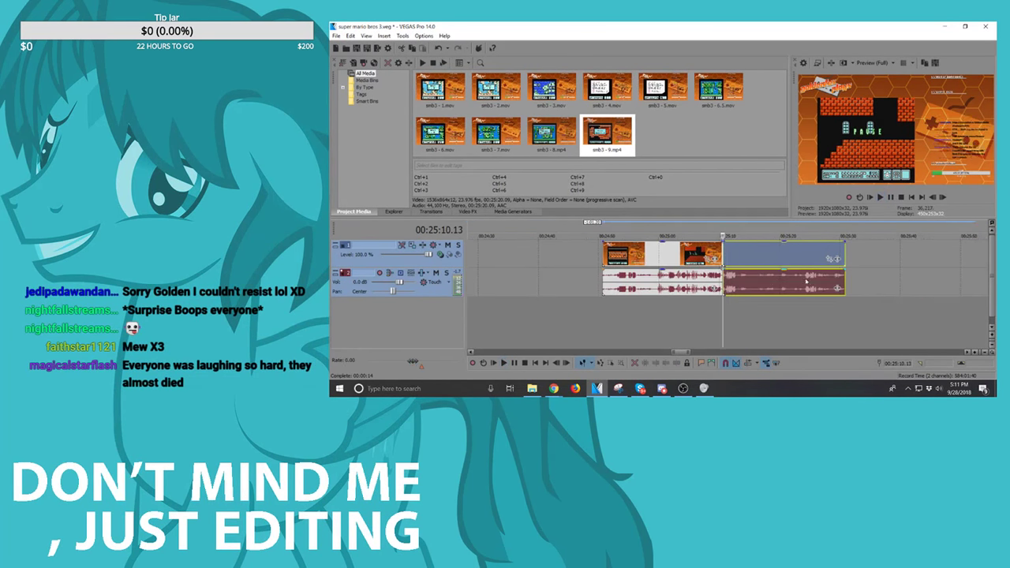
Step: Cut out the section between 00:25:10.13 and about 00:25:26, and close the gap with the remaining short clip
{"action": "left_click", "coordinate": [806, 280]}
{"action": "key", "text": "space"}
{"action": "scroll", "coordinate": [807, 281], "scroll_direction": "up", "scroll_amount": 4}
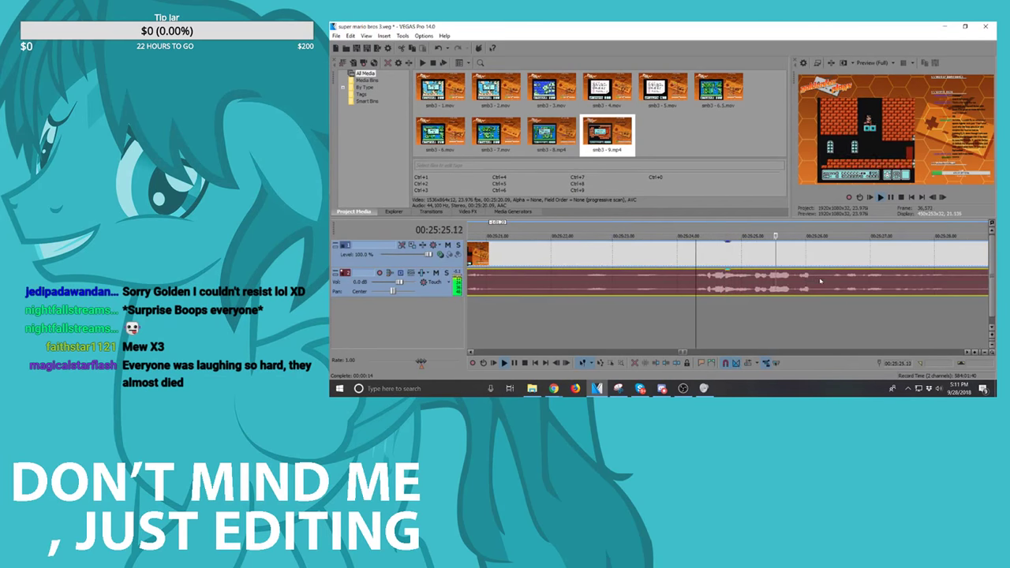
{"action": "scroll", "coordinate": [826, 282], "scroll_direction": "down", "scroll_amount": 4}
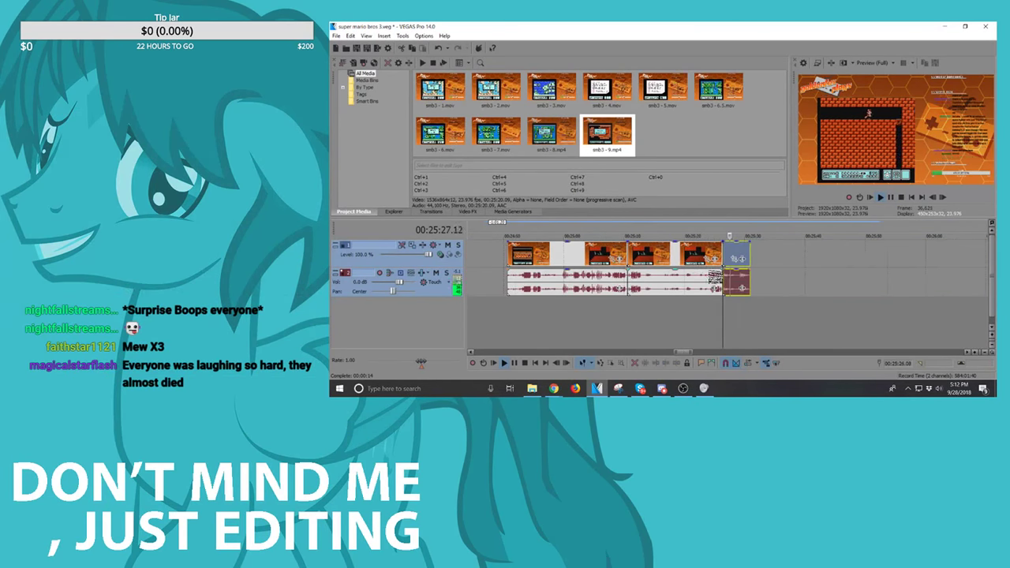
{"action": "left_click", "coordinate": [676, 259]}
{"action": "key", "text": "space"}
{"action": "key", "text": "Delete"}
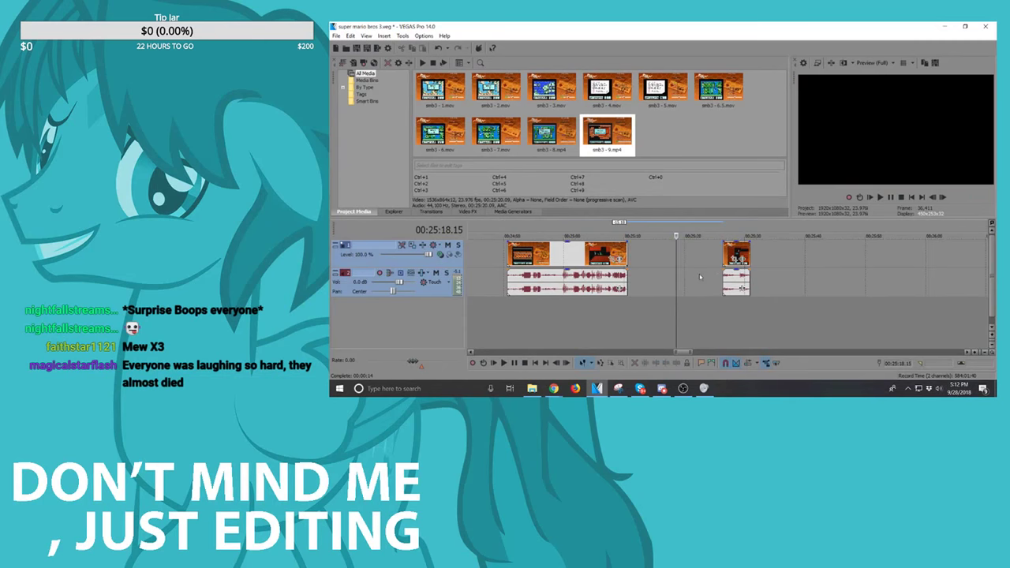
{"action": "left_click_drag", "start_coordinate": [738, 259], "coordinate": [643, 259]}
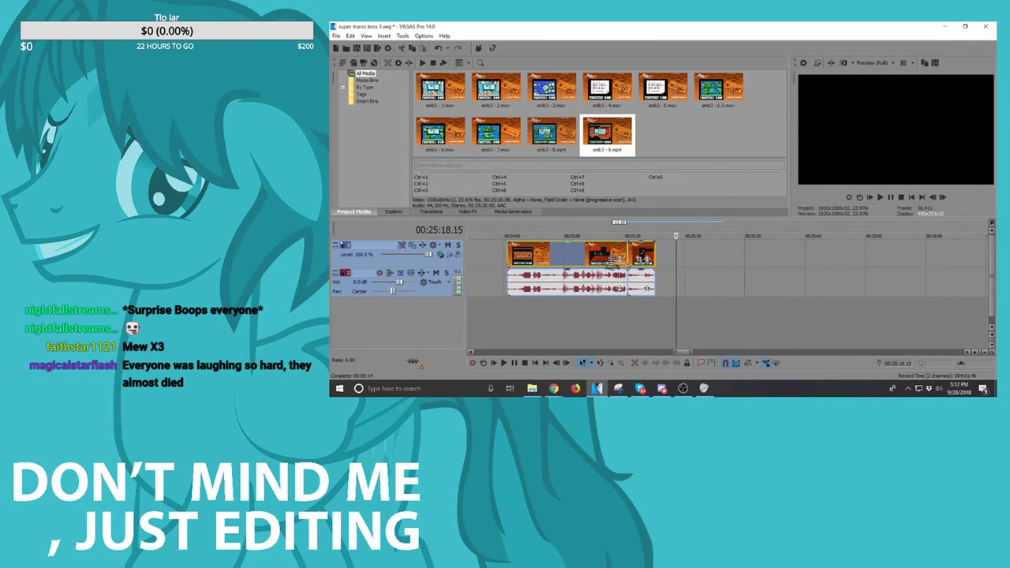
Step: Join the kept short clips and move them against the end of the edited sequence near 00:11:50
{"action": "scroll", "coordinate": [612, 260], "scroll_direction": "down", "scroll_amount": 4}
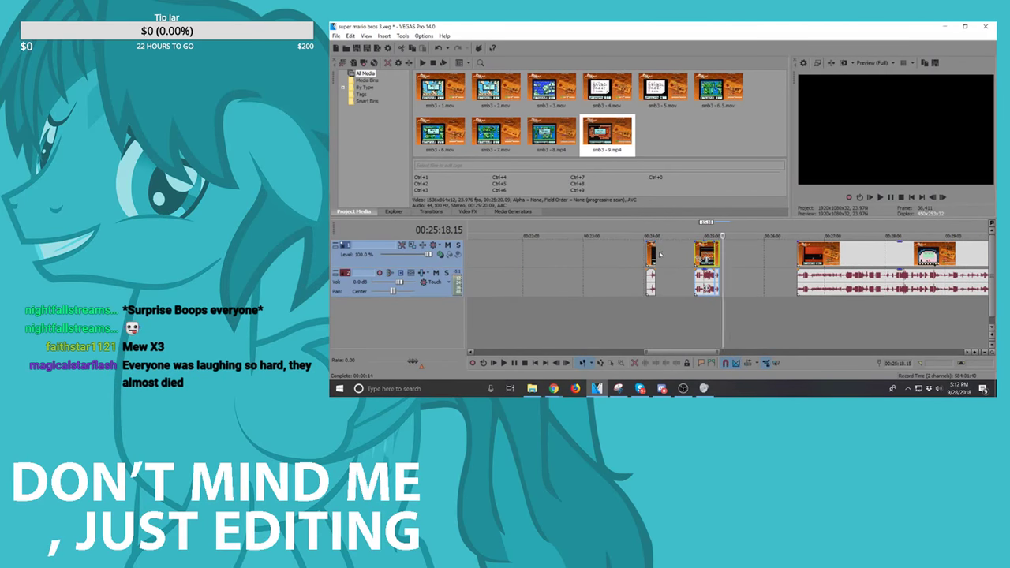
{"action": "left_click_drag", "start_coordinate": [652, 254], "coordinate": [678, 253]}
{"action": "left_click_drag", "start_coordinate": [686, 253], "coordinate": [764, 260]}
{"action": "left_click", "coordinate": [696, 253], "text": "ctrl"}
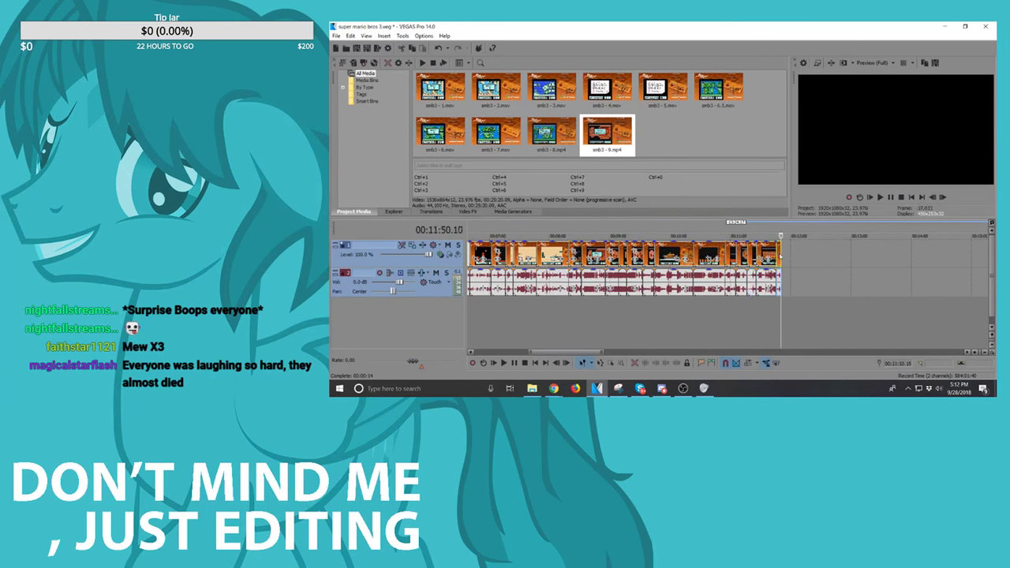
Step: Move the remaining long gameplay clip earlier on the timeline to start at 00:12:49.05
{"action": "scroll", "coordinate": [841, 254], "scroll_direction": "down", "scroll_amount": 6}
{"action": "left_click_drag", "start_coordinate": [769, 254], "coordinate": [614, 254]}
{"action": "left_click", "coordinate": [612, 252]}
{"action": "scroll", "coordinate": [820, 279], "scroll_direction": "up", "scroll_amount": 8}
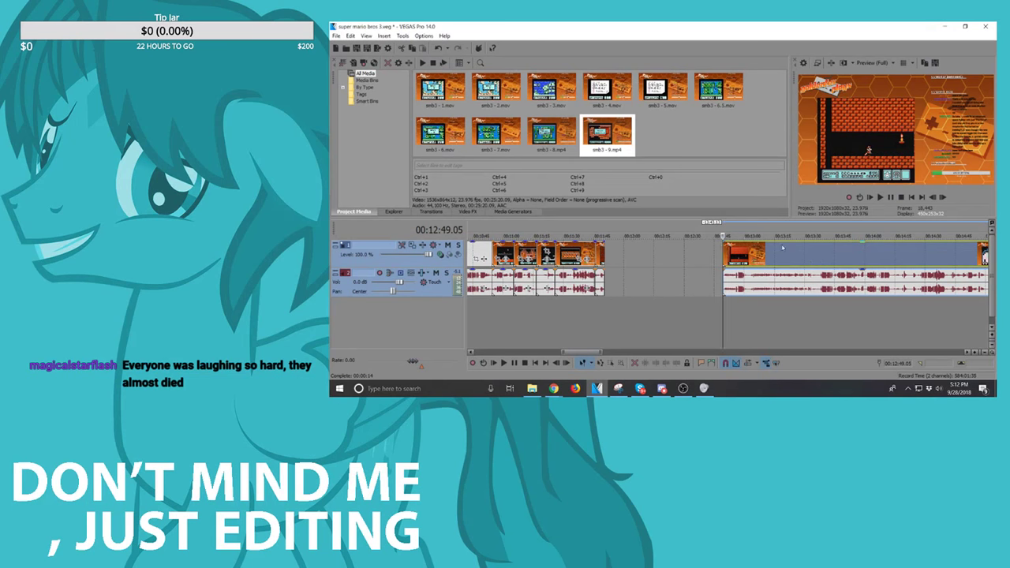
Step: Play through the long clip from its start to about 00:14:35, checking where the next section worth keeping begins
{"action": "left_click", "coordinate": [742, 264]}
{"action": "key", "text": "space"}
{"action": "scroll", "coordinate": [755, 265], "scroll_direction": "down", "scroll_amount": 1}
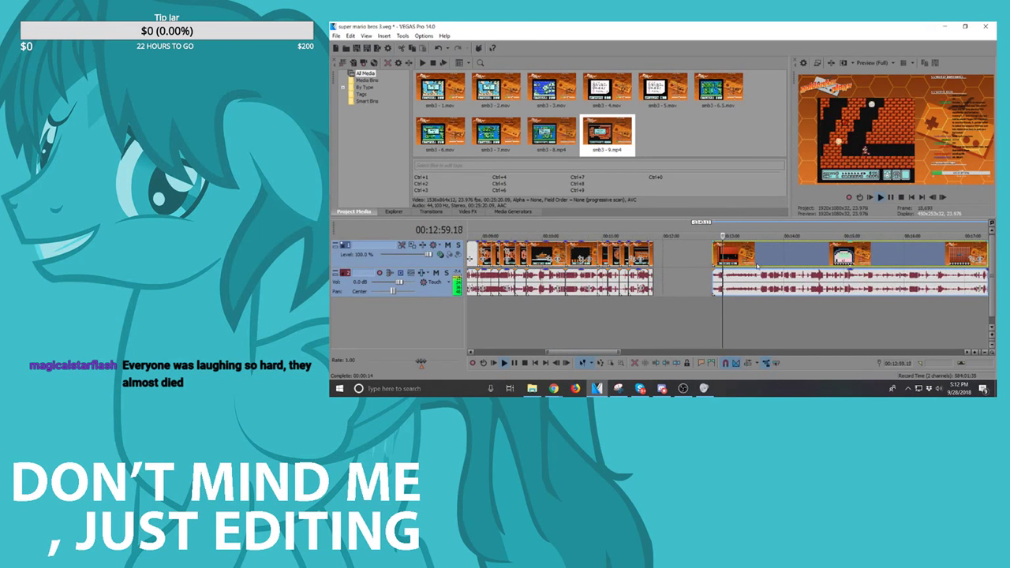
{"action": "left_click", "coordinate": [762, 262]}
{"action": "scroll", "coordinate": [787, 277], "scroll_direction": "up", "scroll_amount": 2}
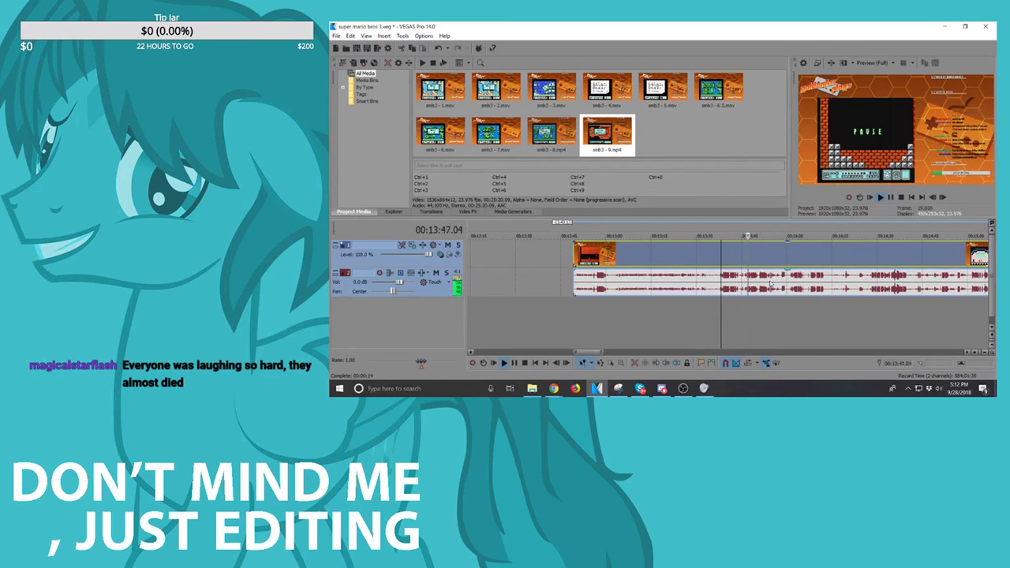
{"action": "scroll", "coordinate": [769, 286], "scroll_direction": "up", "scroll_amount": 2}
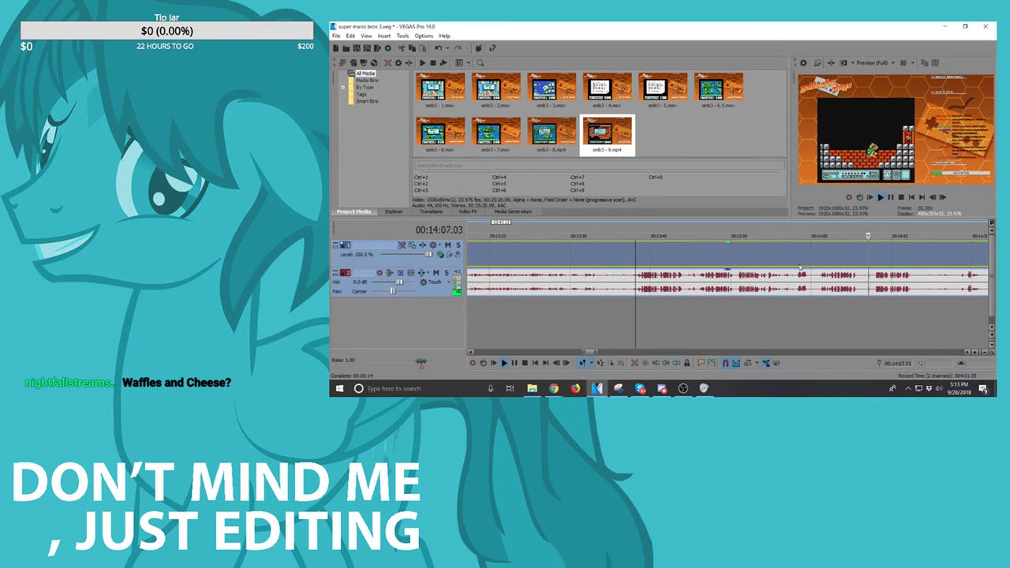
{"action": "scroll", "coordinate": [801, 276], "scroll_direction": "down", "scroll_amount": 3}
{"action": "left_click", "coordinate": [804, 280]}
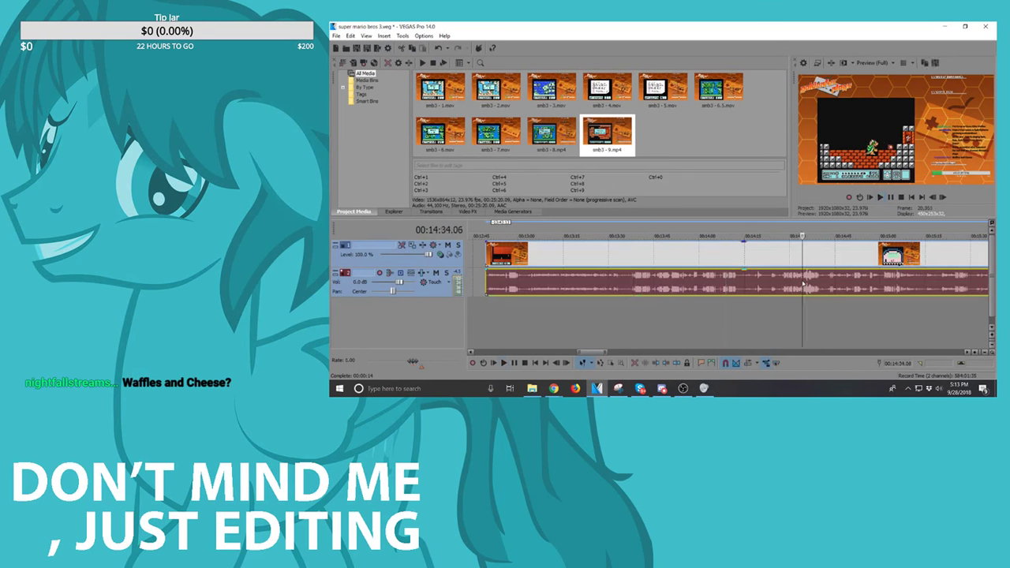
{"action": "scroll", "coordinate": [805, 281], "scroll_direction": "up", "scroll_amount": 5}
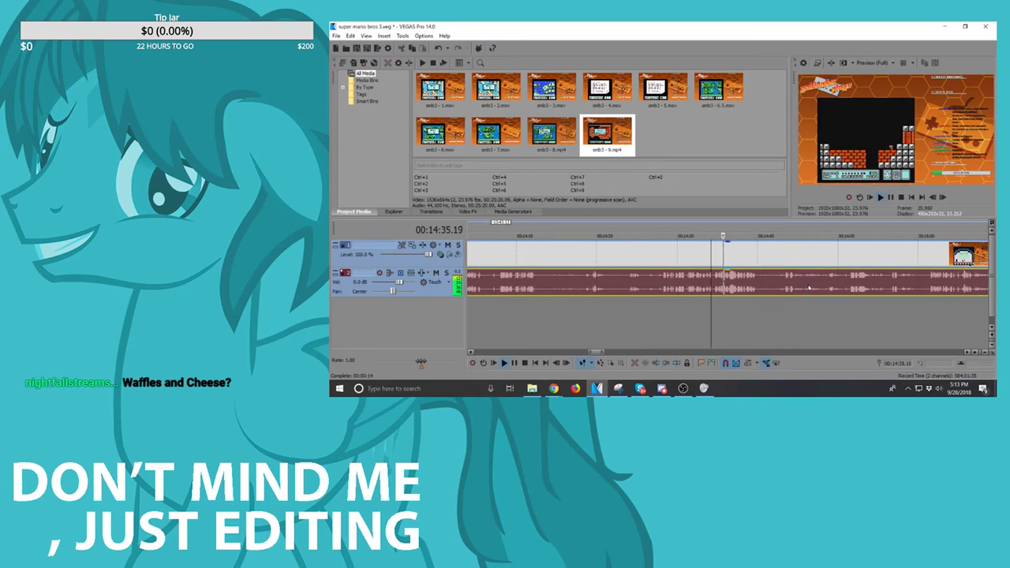
Step: Split the long clip at 00:14:34.11 and delete the portion before the split
{"action": "left_click", "coordinate": [685, 283]}
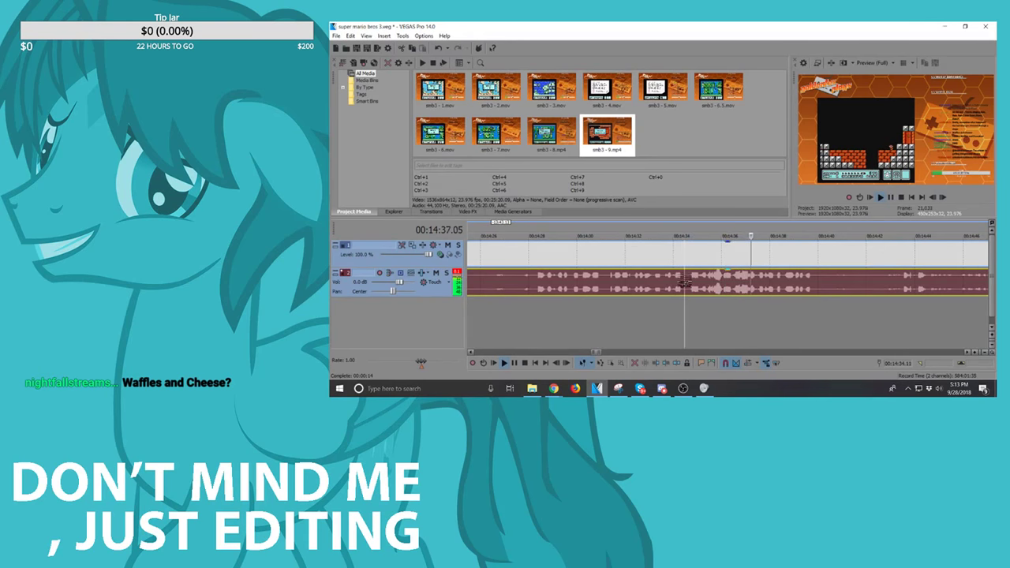
{"action": "key", "text": "s"}
{"action": "scroll", "coordinate": [691, 284], "scroll_direction": "down", "scroll_amount": 6}
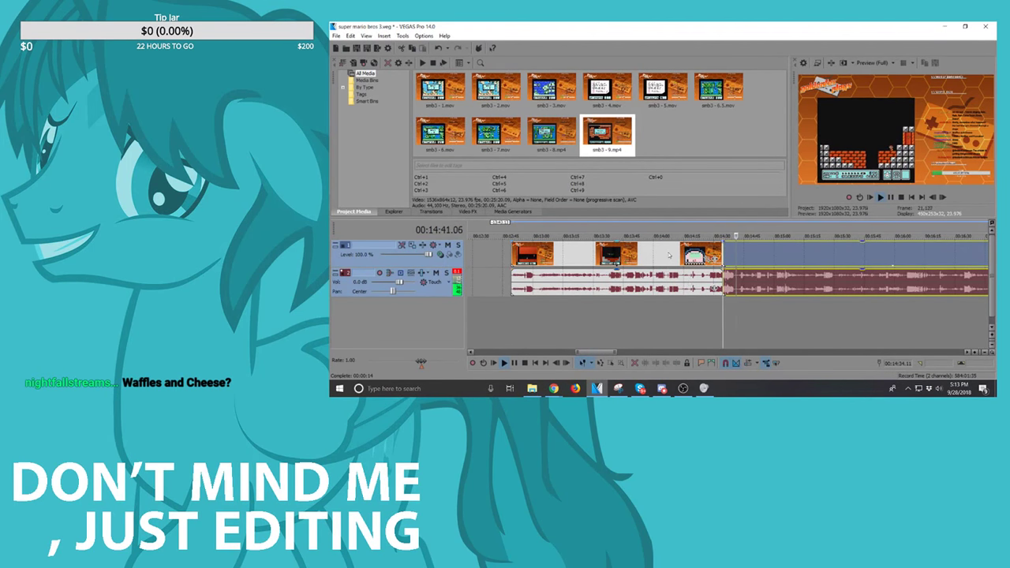
{"action": "left_click", "coordinate": [670, 257]}
{"action": "key", "text": "Delete"}
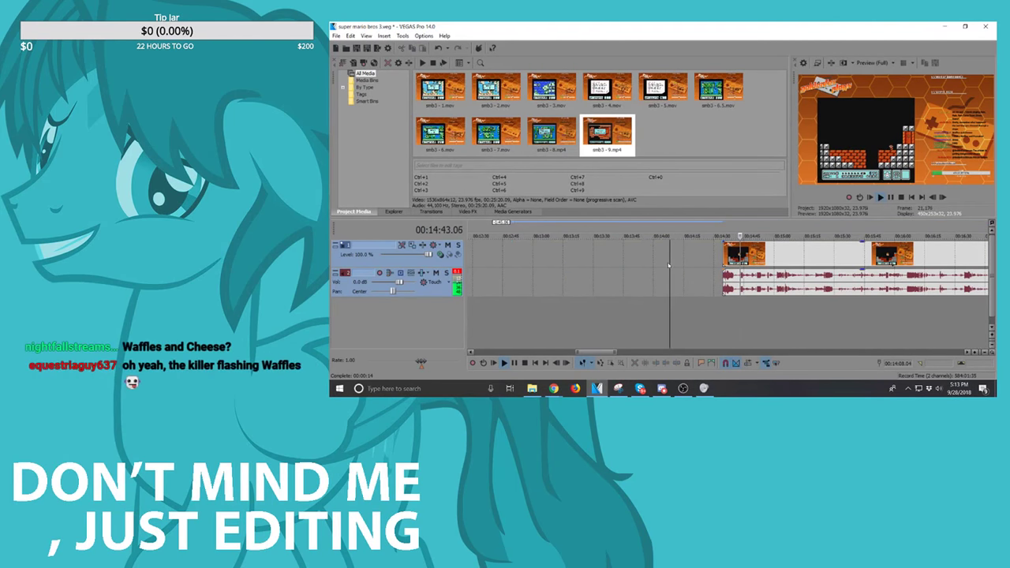
Step: Play the remaining footage and split it at 00:14:51.13
{"action": "scroll", "coordinate": [751, 259], "scroll_direction": "up", "scroll_amount": 3}
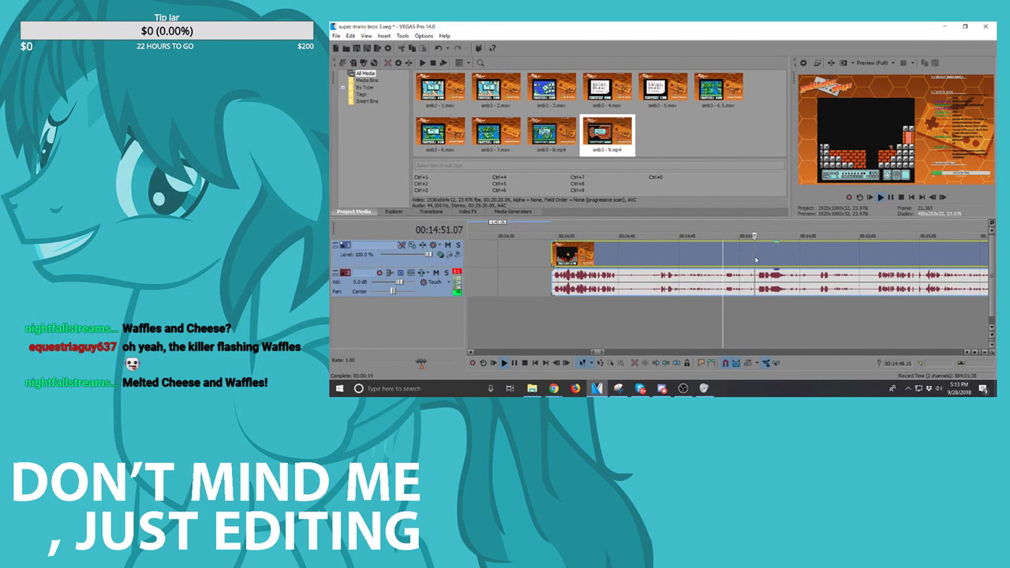
{"action": "left_click", "coordinate": [756, 260]}
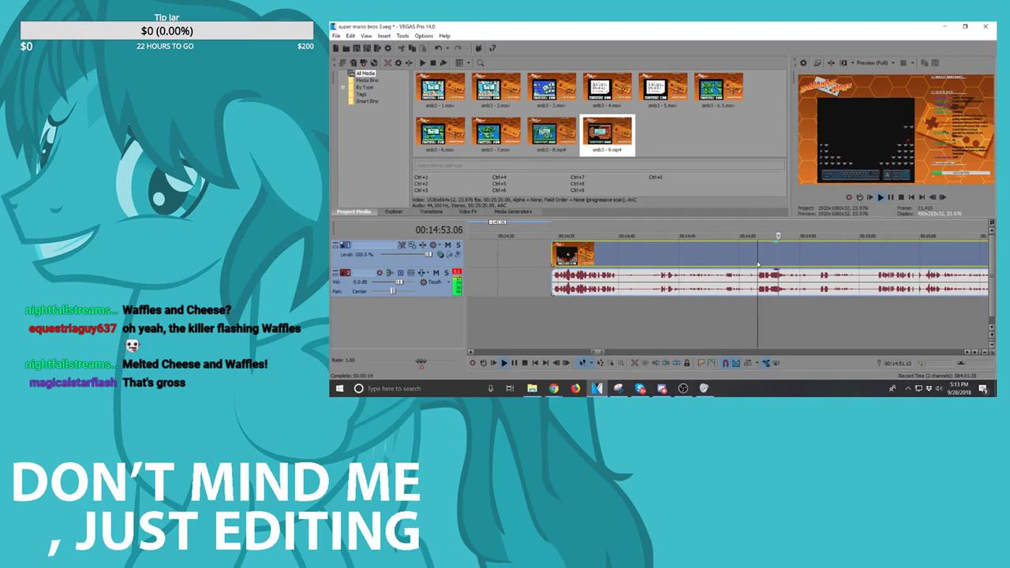
{"action": "key", "text": "s"}
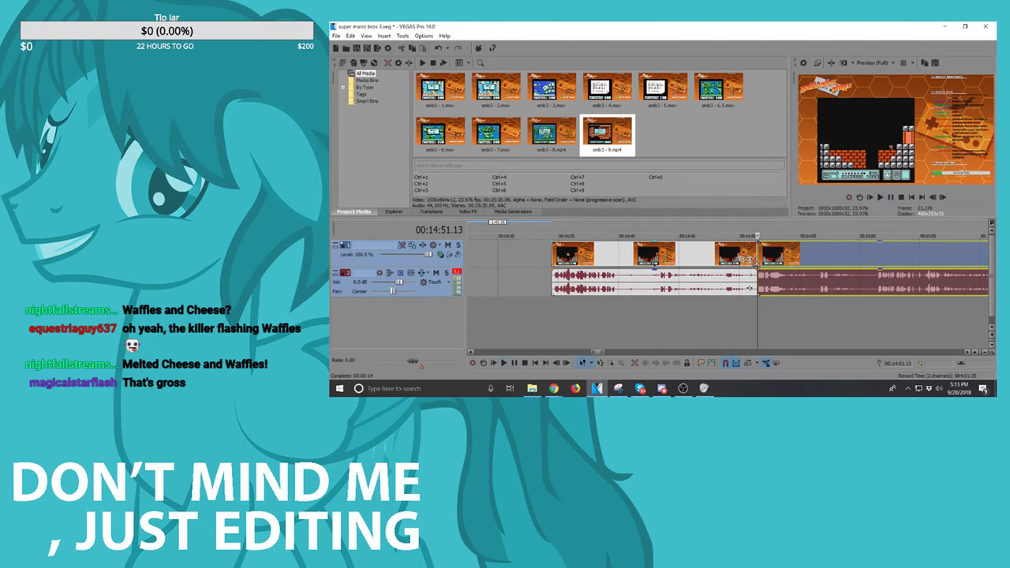
Step: Play through the remaining footage after 00:14:51.13, sampling points up to about 00:15:55, to check for anything worth keeping
{"action": "left_click", "coordinate": [815, 259]}
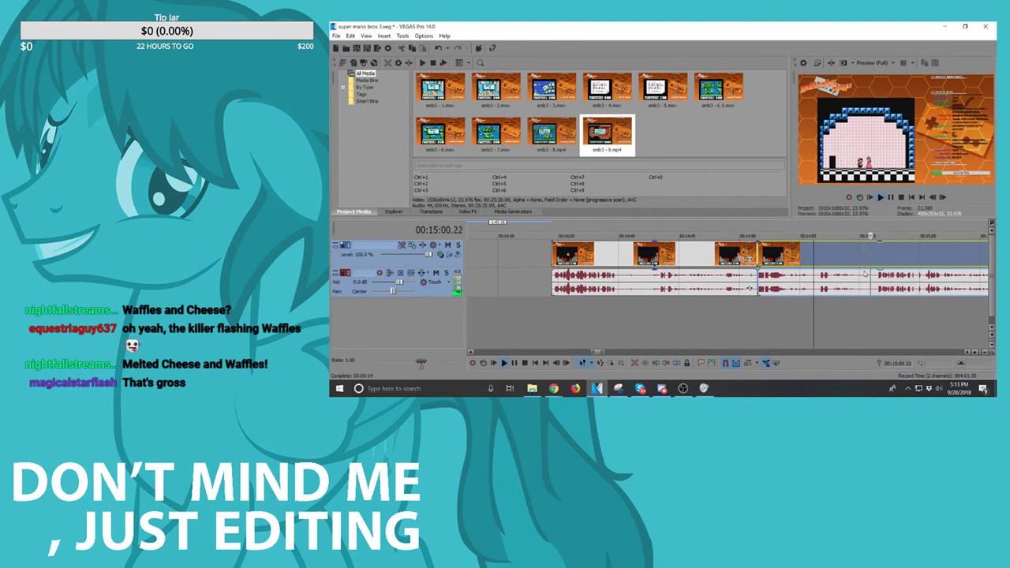
{"action": "scroll", "coordinate": [864, 274], "scroll_direction": "down", "scroll_amount": 3}
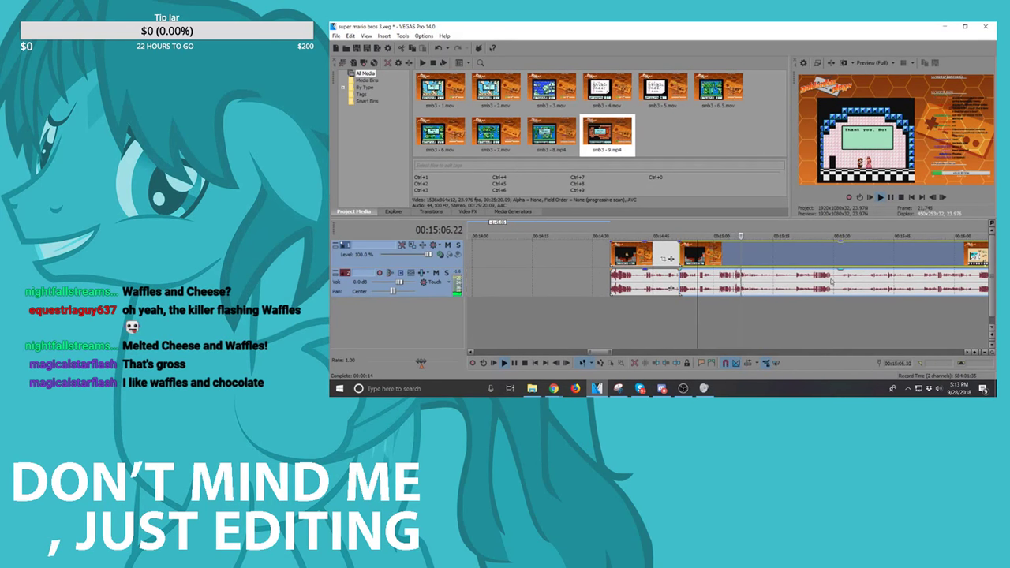
{"action": "scroll", "coordinate": [830, 282], "scroll_direction": "right", "scroll_amount": 3}
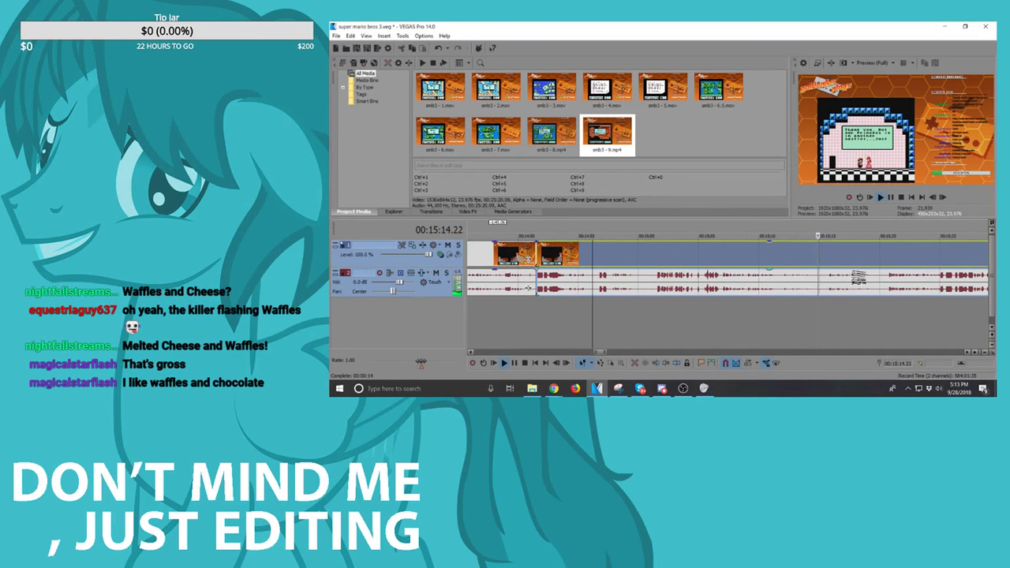
{"action": "scroll", "coordinate": [848, 275], "scroll_direction": "down", "scroll_amount": 3}
{"action": "scroll", "coordinate": [744, 290], "scroll_direction": "up", "scroll_amount": 2}
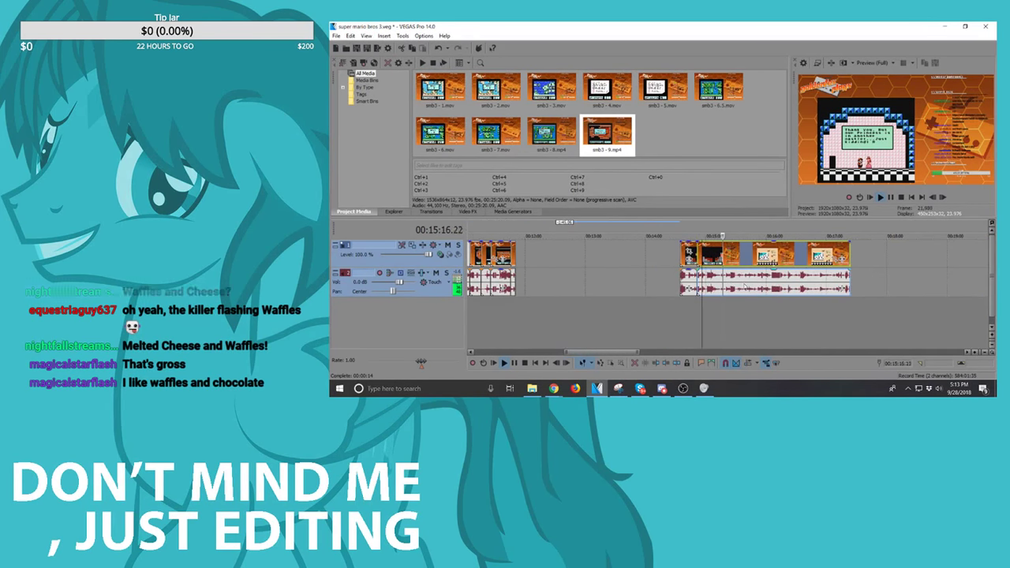
{"action": "left_click", "coordinate": [754, 283]}
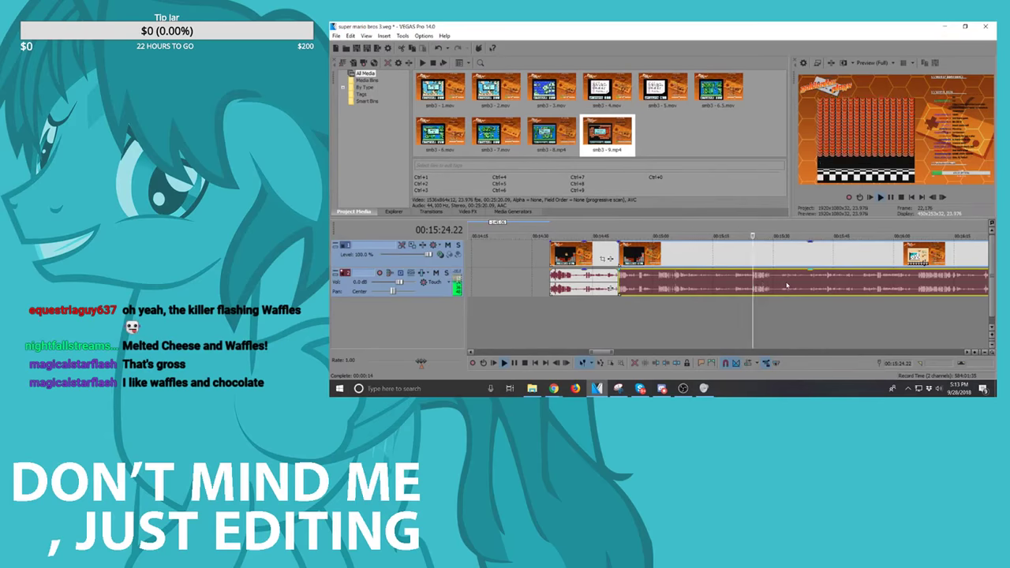
{"action": "scroll", "coordinate": [789, 285], "scroll_direction": "down", "scroll_amount": 3}
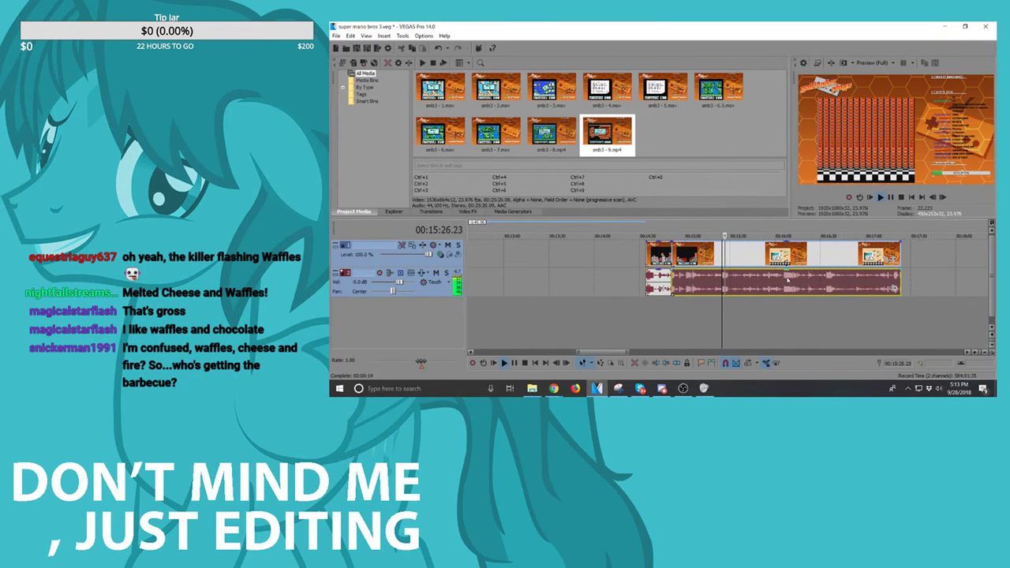
{"action": "left_click", "coordinate": [765, 282]}
{"action": "scroll", "coordinate": [764, 282], "scroll_direction": "up", "scroll_amount": 3}
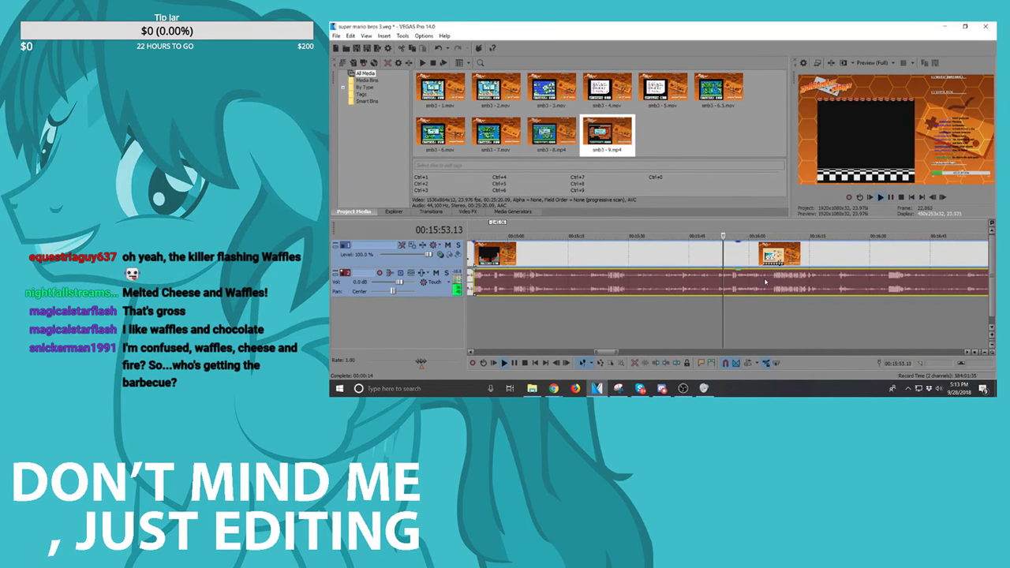
{"action": "scroll", "coordinate": [774, 283], "scroll_direction": "down", "scroll_amount": 2}
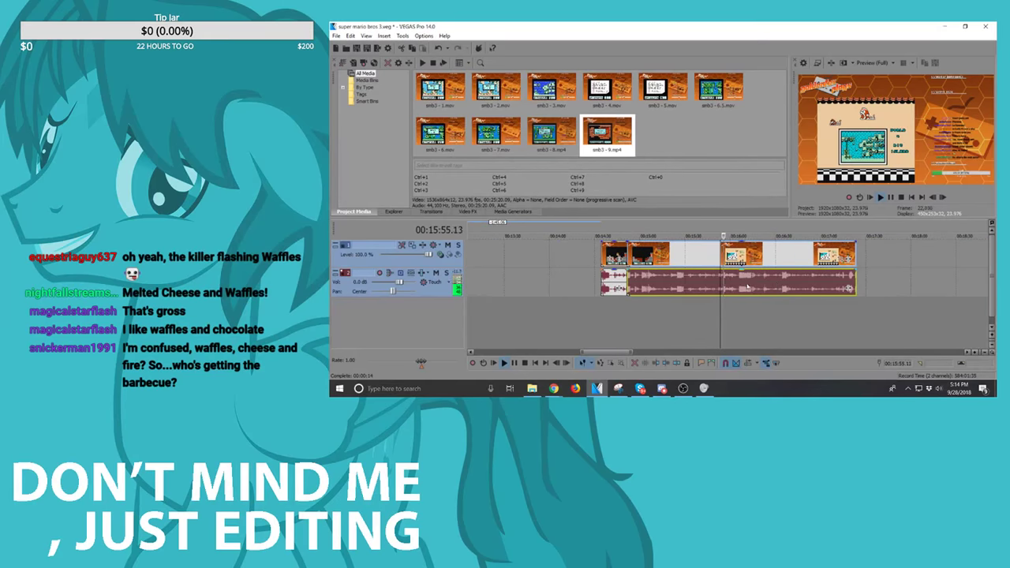
Step: Delete the remaining footage after 00:14:51.13 and move the short kept clip to the end of the edited sequence
{"action": "scroll", "coordinate": [783, 284], "scroll_direction": "up", "scroll_amount": 2}
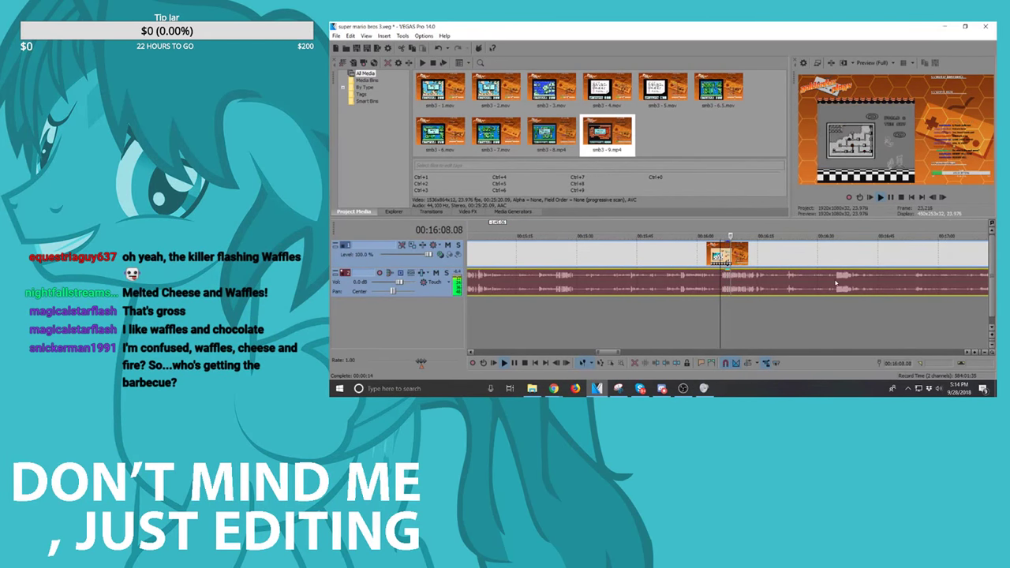
{"action": "scroll", "coordinate": [835, 282], "scroll_direction": "up", "scroll_amount": 2}
{"action": "scroll", "coordinate": [837, 281], "scroll_direction": "down", "scroll_amount": 3}
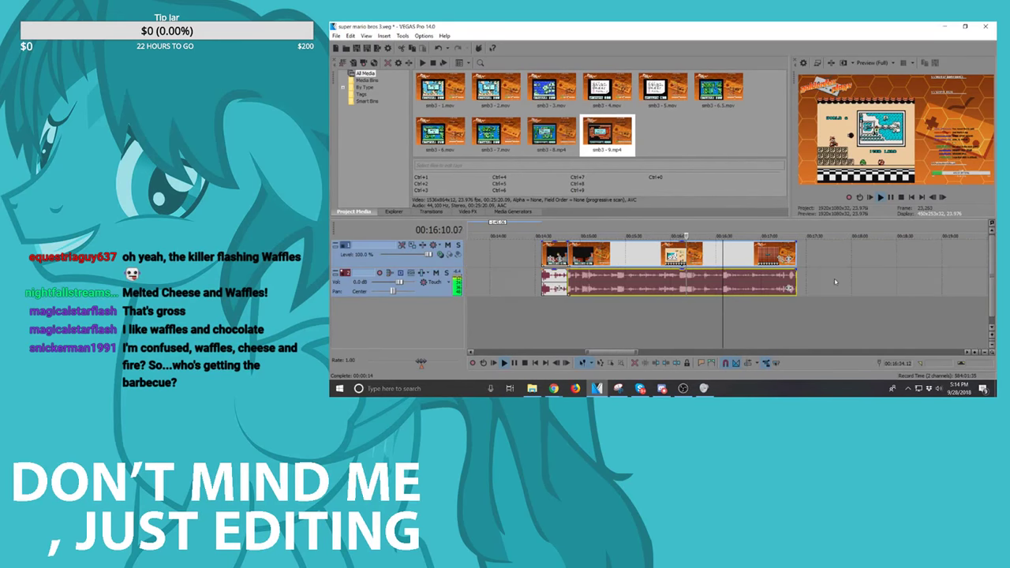
{"action": "key", "text": "Delete"}
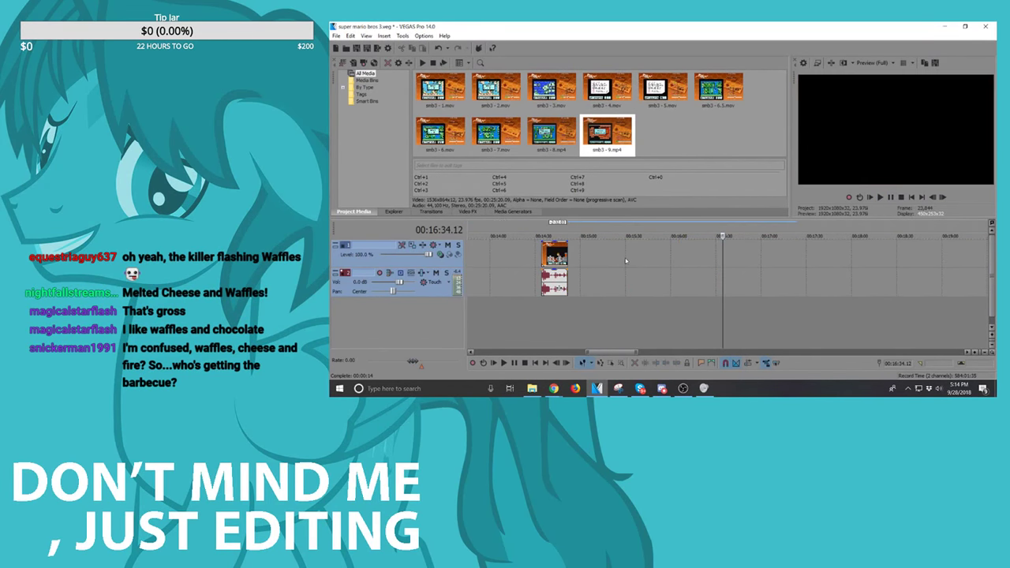
{"action": "left_click_drag", "start_coordinate": [552, 249], "coordinate": [833, 266]}
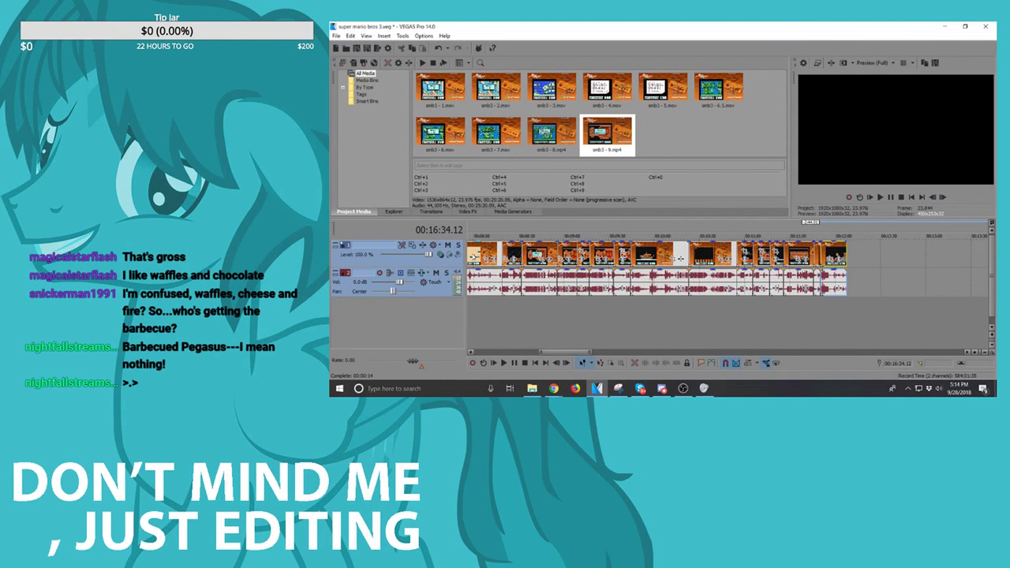
Step: Return to the start of the timeline and play through the second clip to look for a dull section to cut
{"action": "left_click", "coordinate": [474, 254]}
{"action": "scroll", "coordinate": [474, 254], "scroll_direction": "down", "scroll_amount": 4}
{"action": "scroll", "coordinate": [474, 254], "scroll_direction": "up", "scroll_amount": 1}
{"action": "left_click", "coordinate": [471, 252]}
{"action": "scroll", "coordinate": [471, 252], "scroll_direction": "up", "scroll_amount": 4}
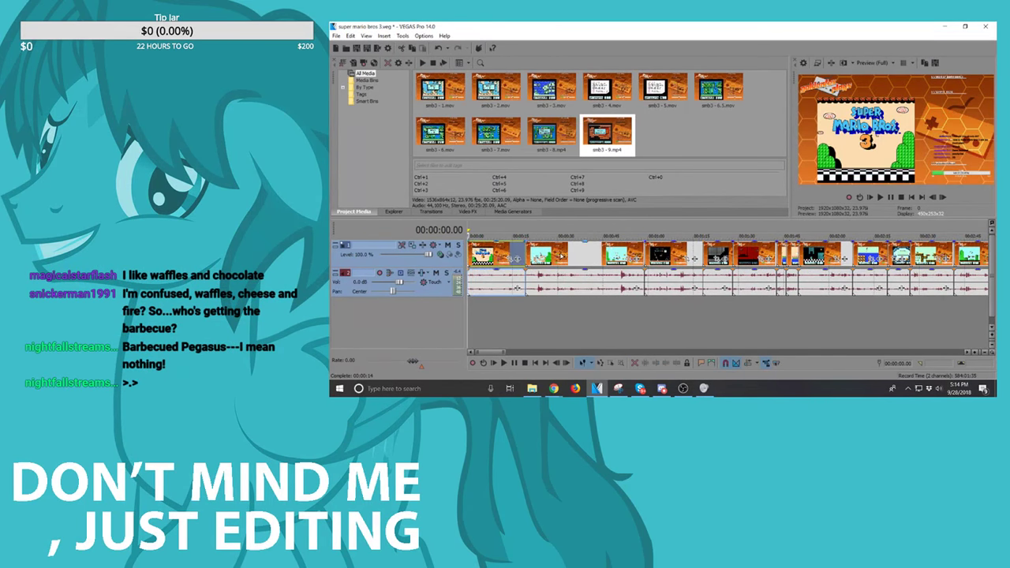
{"action": "left_click", "coordinate": [561, 255]}
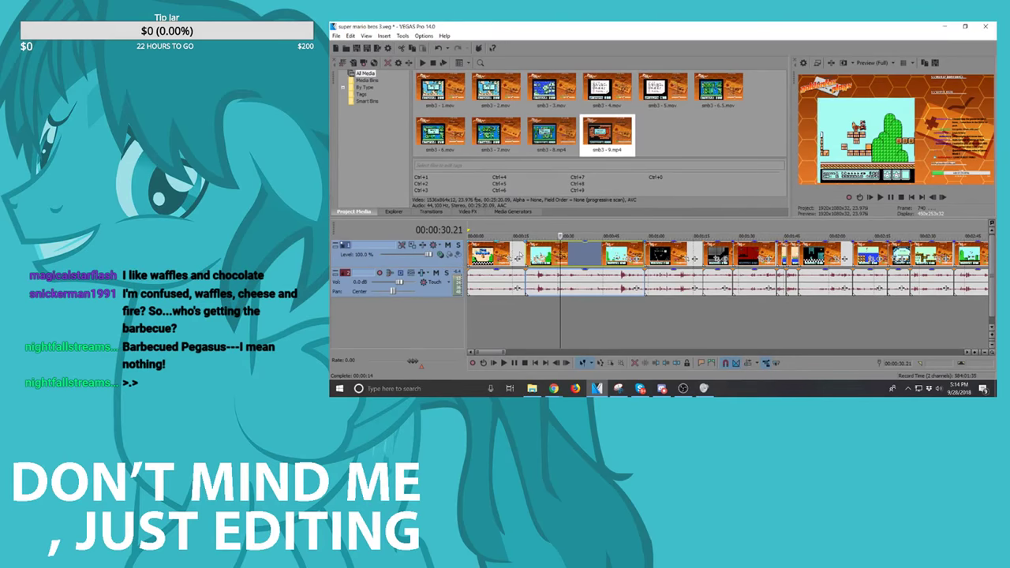
{"action": "key", "text": "space"}
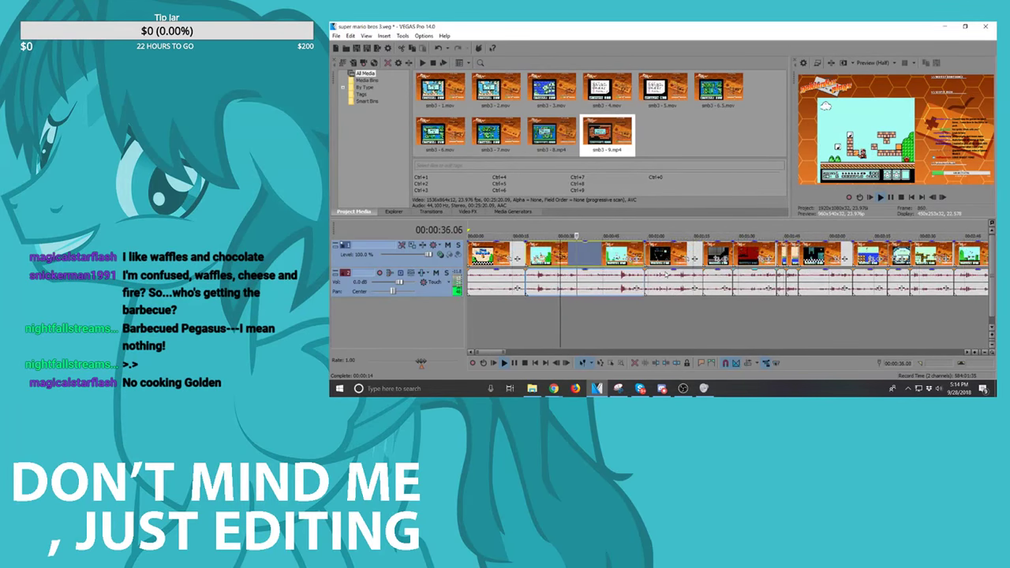
{"action": "scroll", "coordinate": [666, 275], "scroll_direction": "up", "scroll_amount": 3}
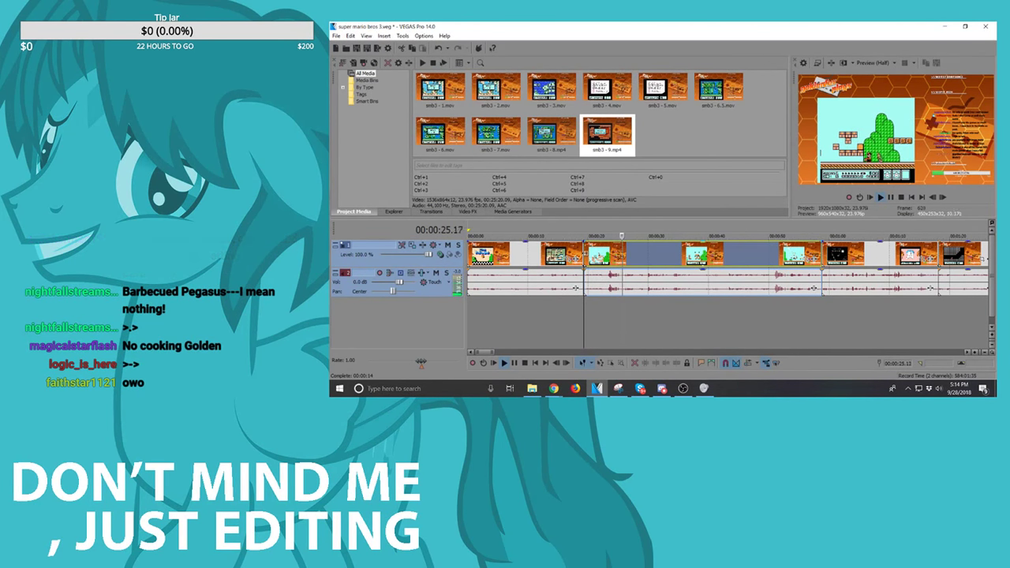
{"action": "left_click_drag", "start_coordinate": [585, 254], "coordinate": [624, 254]}
{"action": "key", "text": "ctrl+z"}
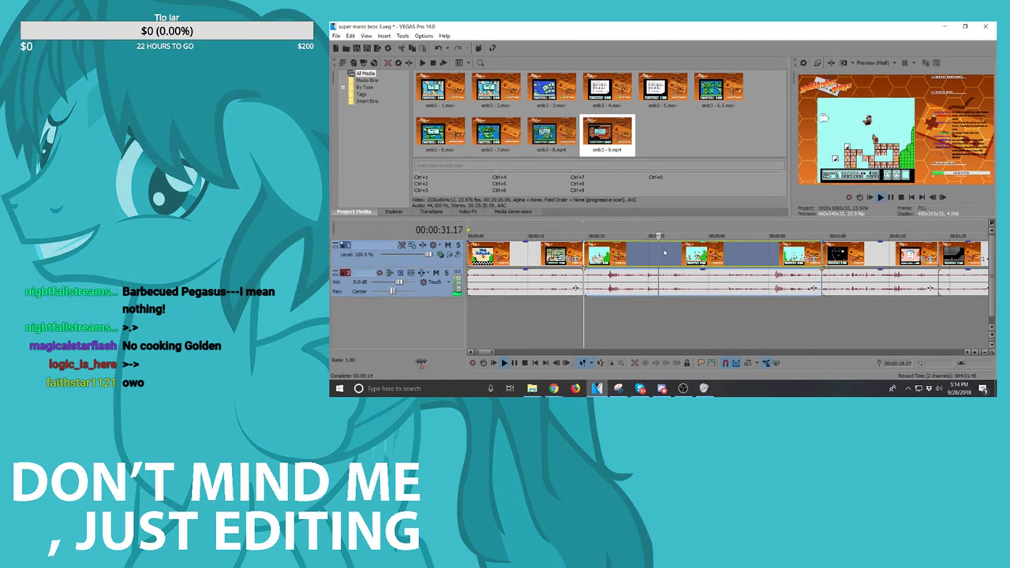
Step: Split the second clip at 00:00:37.06 and delete the portion after the split
{"action": "scroll", "coordinate": [661, 254], "scroll_direction": "up", "scroll_amount": 3}
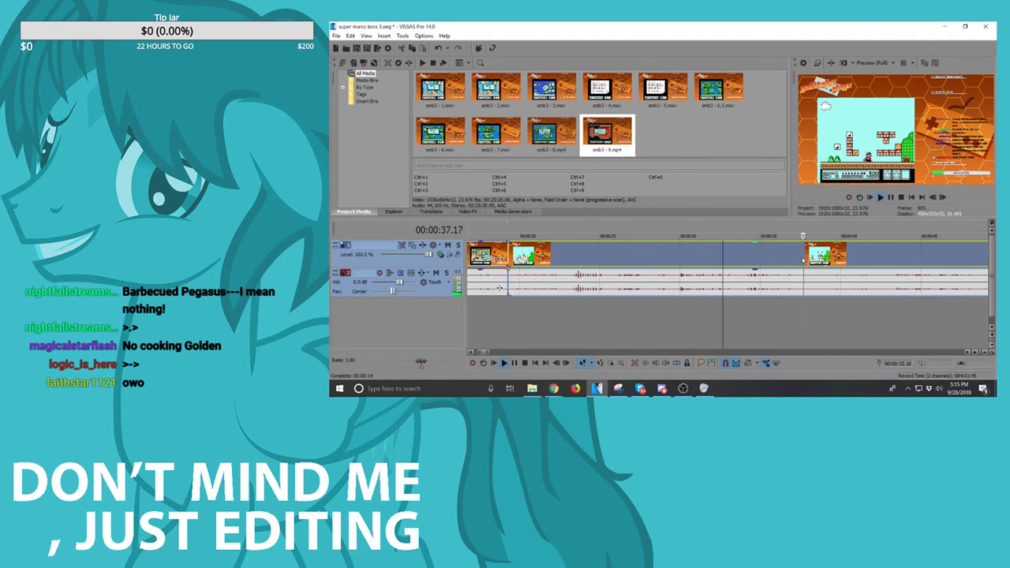
{"action": "key", "text": "s"}
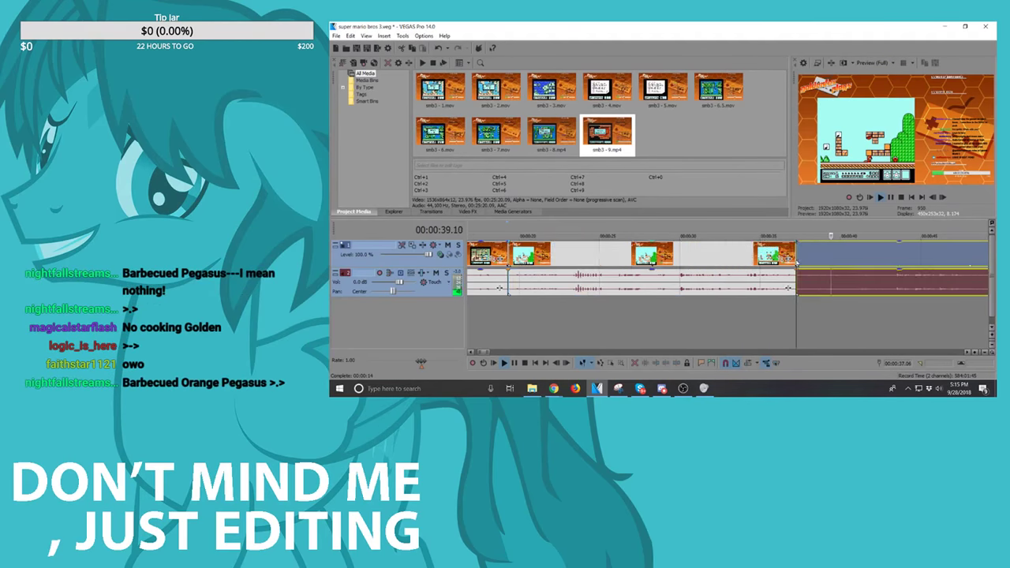
{"action": "scroll", "coordinate": [773, 262], "scroll_direction": "down", "scroll_amount": 3}
{"action": "left_click", "coordinate": [771, 261]}
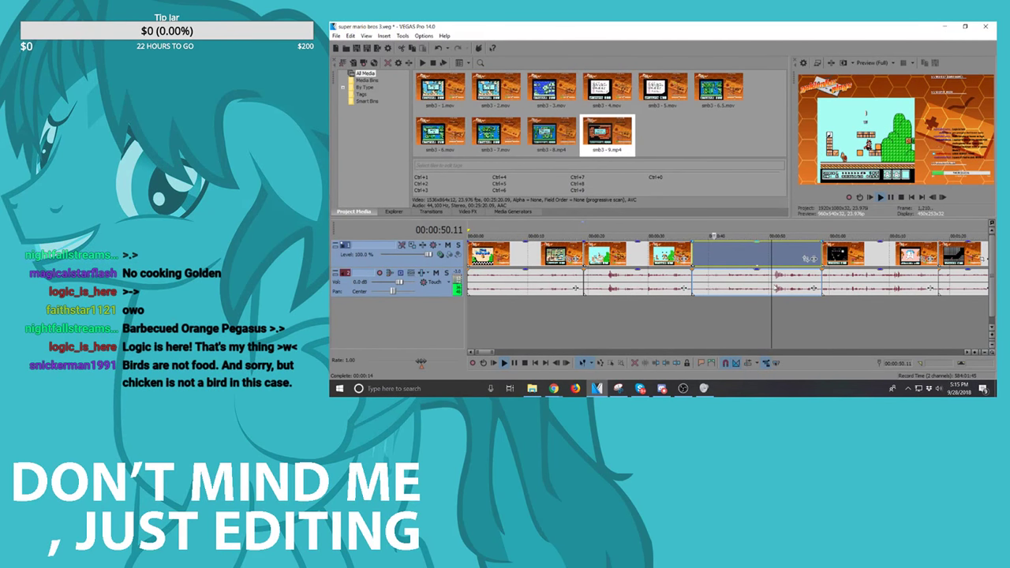
{"action": "scroll", "coordinate": [812, 258], "scroll_direction": "up", "scroll_amount": 2}
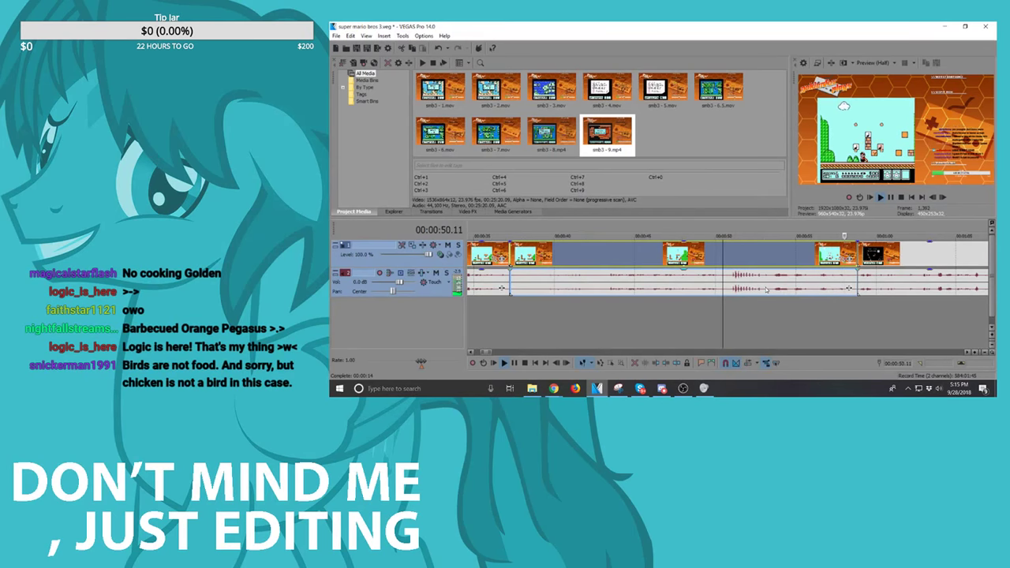
{"action": "scroll", "coordinate": [733, 277], "scroll_direction": "down", "scroll_amount": 3}
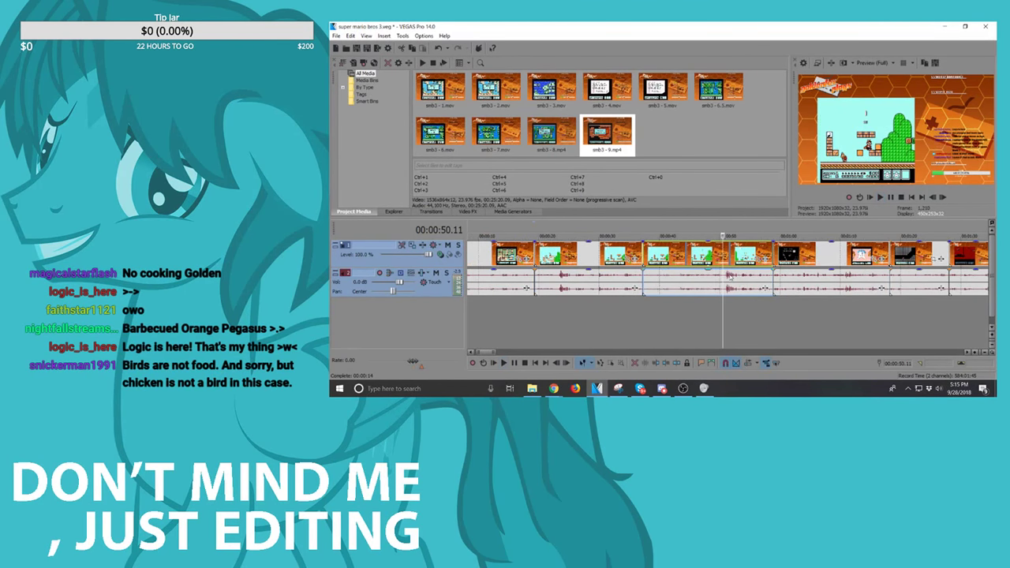
{"action": "key", "text": "Delete"}
Step: Move the next three clips earlier one after another so each joins the end of the clip before it
{"action": "left_click_drag", "start_coordinate": [792, 254], "coordinate": [663, 252]}
{"action": "left_click", "coordinate": [704, 258]}
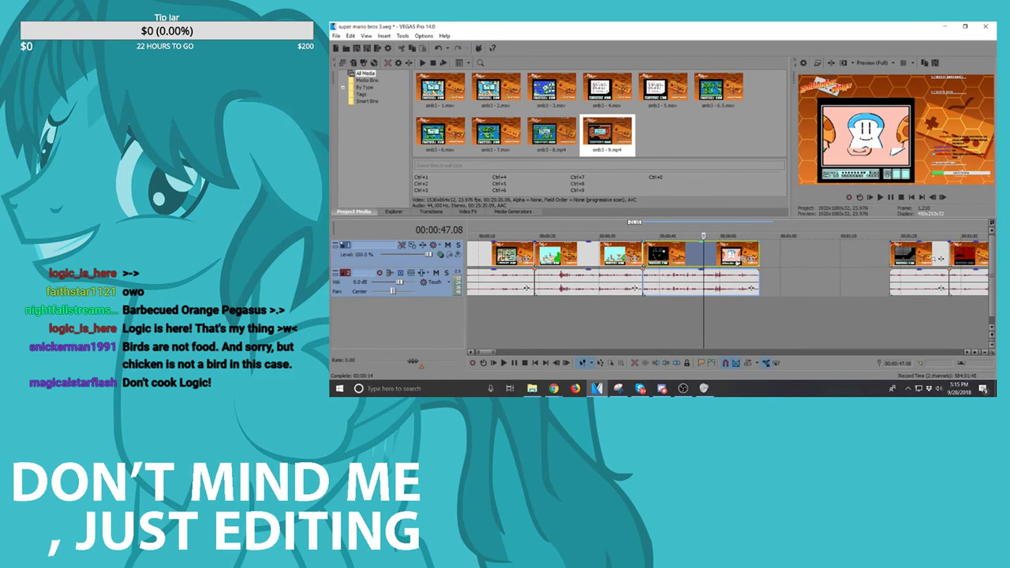
{"action": "scroll", "coordinate": [703, 260], "scroll_direction": "up", "scroll_amount": 3}
{"action": "key", "text": "space"}
{"action": "left_click_drag", "start_coordinate": [955, 258], "coordinate": [787, 261]}
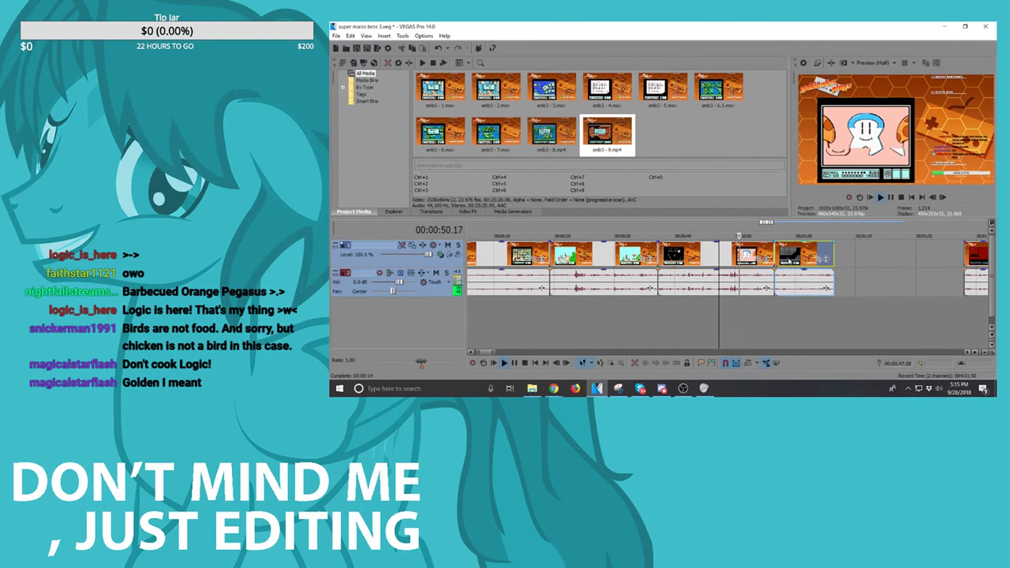
{"action": "key", "text": "ctrl+alt+Right"}
{"action": "scroll", "coordinate": [789, 261], "scroll_direction": "down", "scroll_amount": 2}
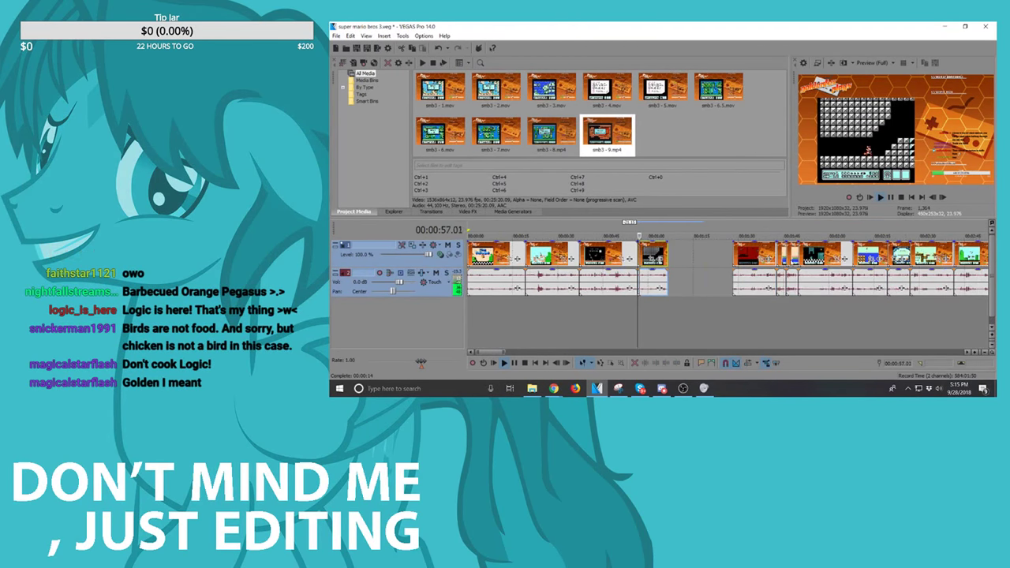
{"action": "left_click_drag", "start_coordinate": [750, 258], "coordinate": [684, 258]}
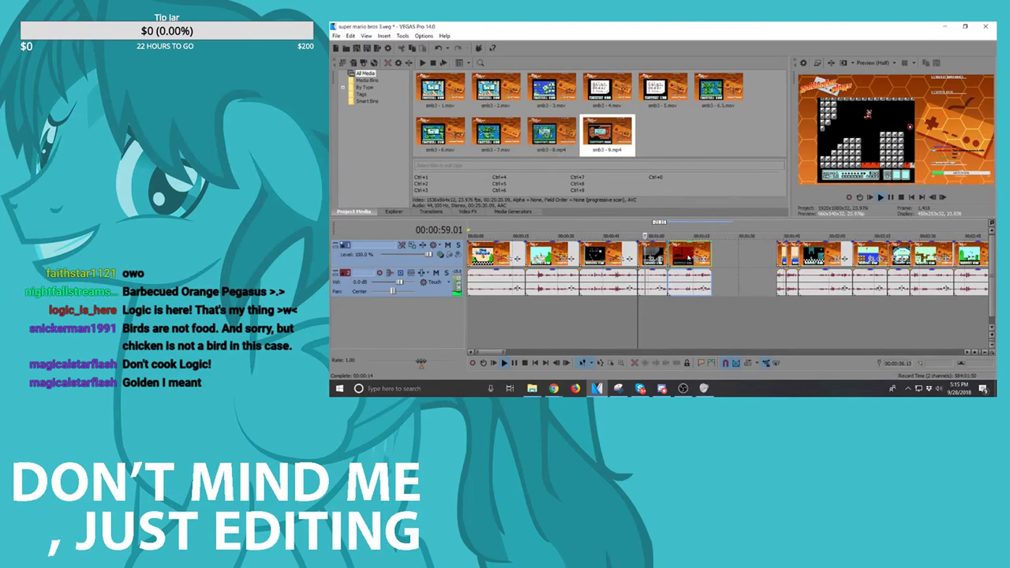
Step: Play the moving-platform level clip starting at about 00:01:06 and delete it from the timeline
{"action": "left_click", "coordinate": [668, 258]}
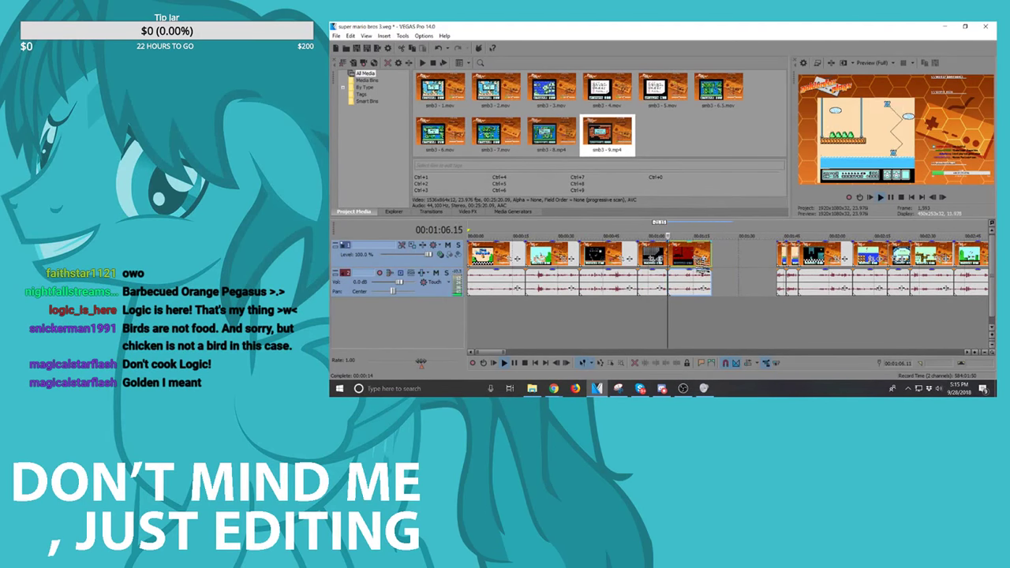
{"action": "scroll", "coordinate": [702, 265], "scroll_direction": "up", "scroll_amount": 3}
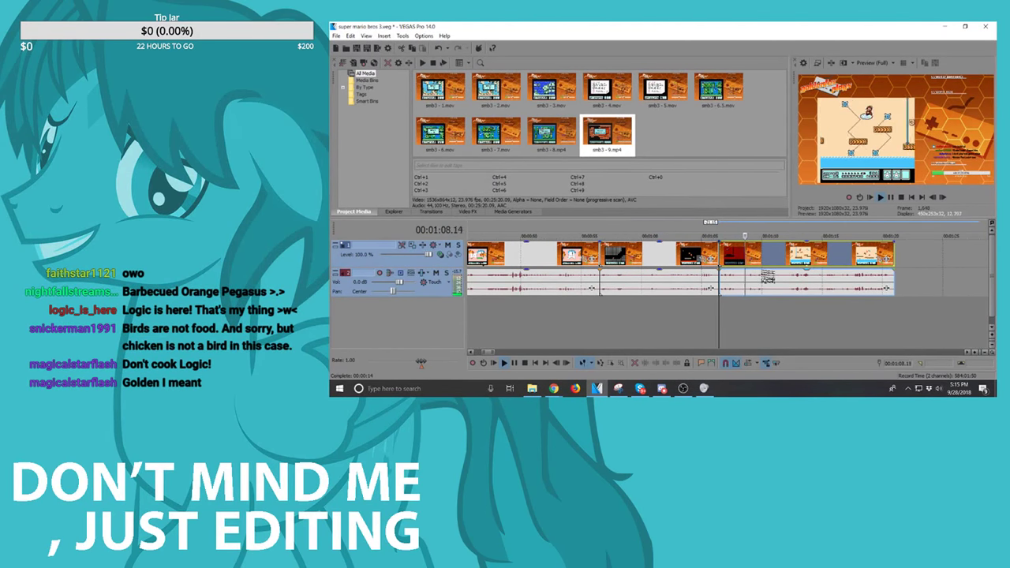
{"action": "scroll", "coordinate": [785, 264], "scroll_direction": "down", "scroll_amount": 1}
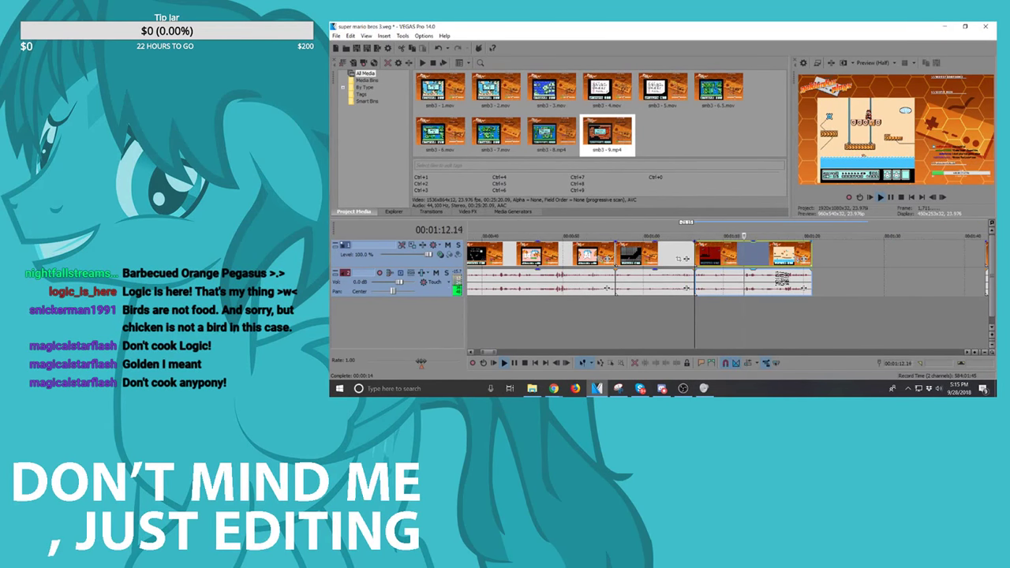
{"action": "scroll", "coordinate": [711, 257], "scroll_direction": "down", "scroll_amount": 1}
{"action": "key", "text": "space"}
{"action": "left_click", "coordinate": [721, 254]}
{"action": "key", "text": "Delete"}
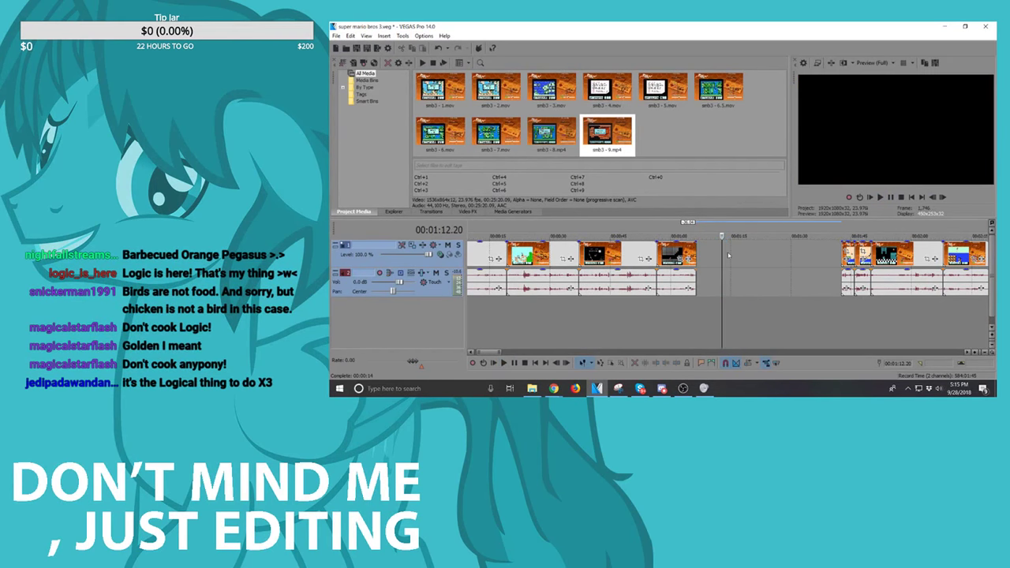
Step: Select all clips after the gap and move them earlier together to join the end of the fourth clip
{"action": "left_click", "coordinate": [850, 243]}
{"action": "scroll", "coordinate": [850, 243], "scroll_direction": "down", "scroll_amount": 2}
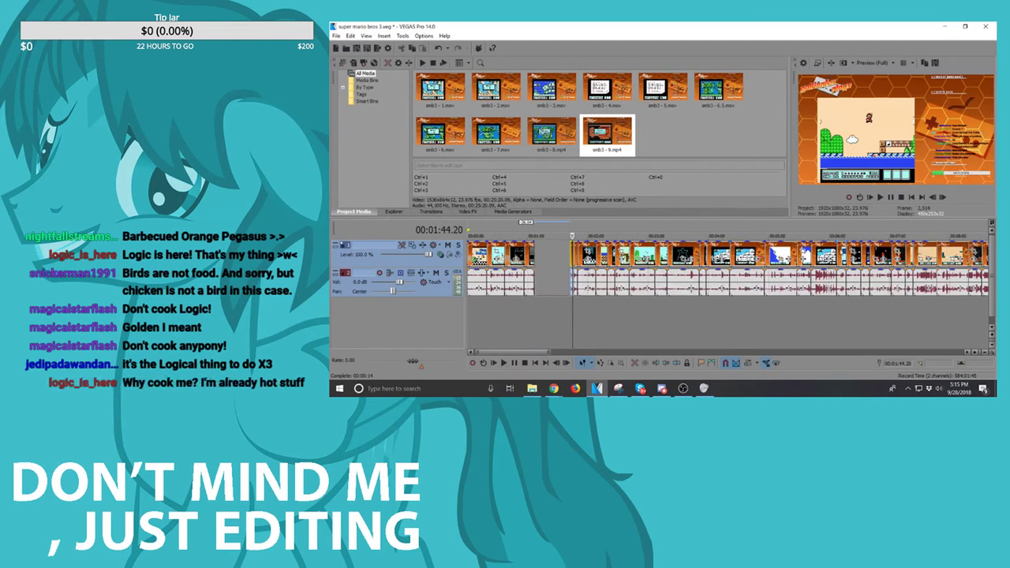
{"action": "scroll", "coordinate": [934, 250], "scroll_direction": "down", "scroll_amount": 2}
{"action": "left_click", "coordinate": [739, 256], "text": "shift"}
{"action": "scroll", "coordinate": [739, 256], "scroll_direction": "up", "scroll_amount": 3}
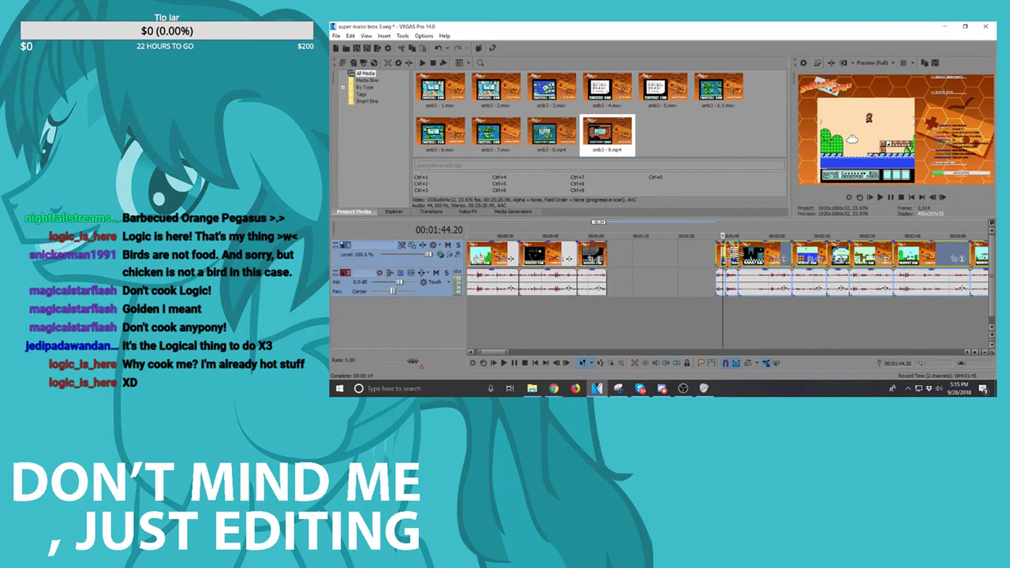
{"action": "left_click_drag", "start_coordinate": [757, 252], "coordinate": [648, 252]}
Step: Play the footage from 00:01:12.05 into the fortress clip and delete the fortress clip starting at about 00:01:13
{"action": "left_click", "coordinate": [623, 249]}
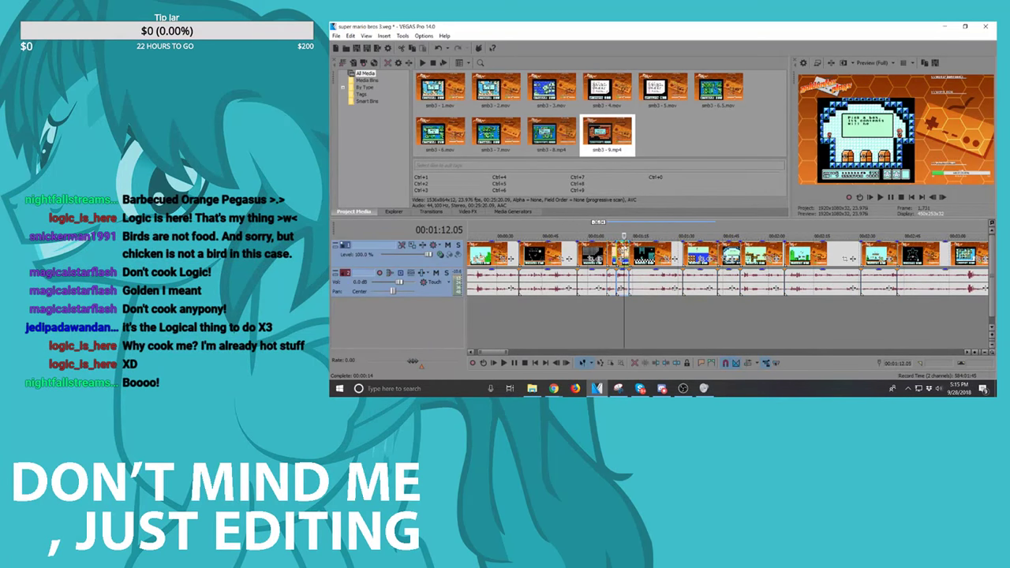
{"action": "key", "text": "space"}
{"action": "scroll", "coordinate": [762, 268], "scroll_direction": "up", "scroll_amount": 2}
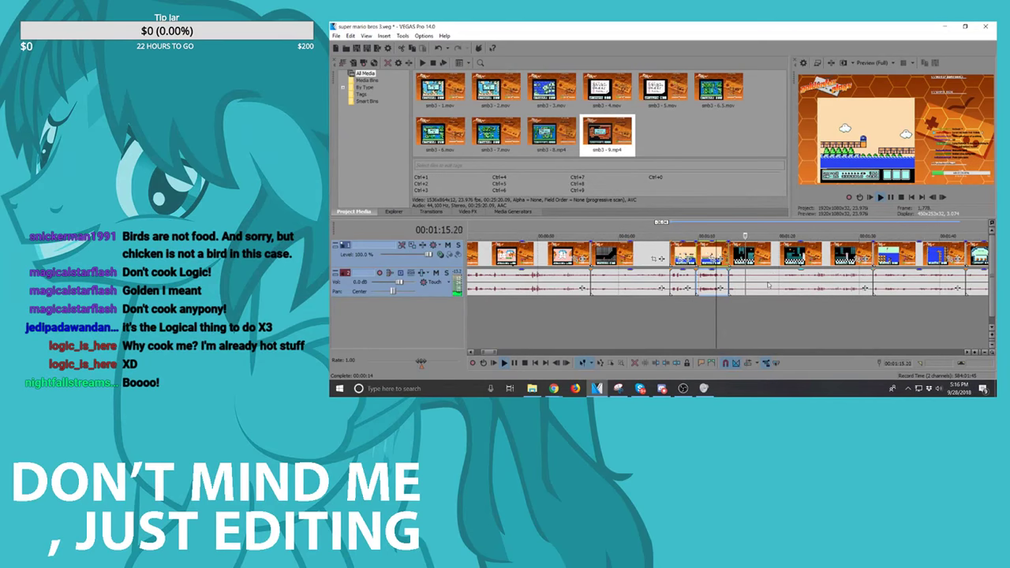
{"action": "scroll", "coordinate": [767, 285], "scroll_direction": "down", "scroll_amount": 2}
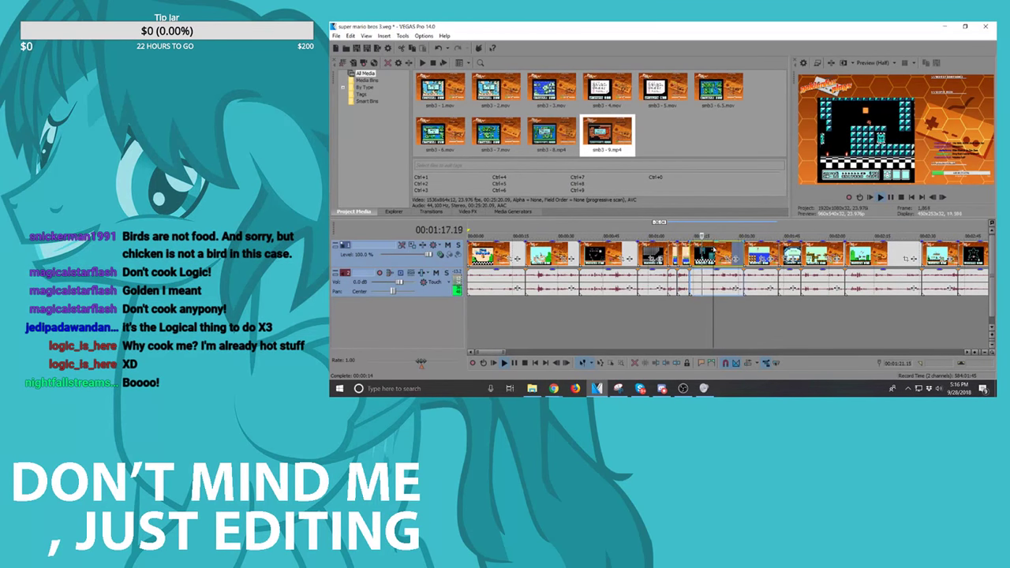
{"action": "key", "text": "Delete"}
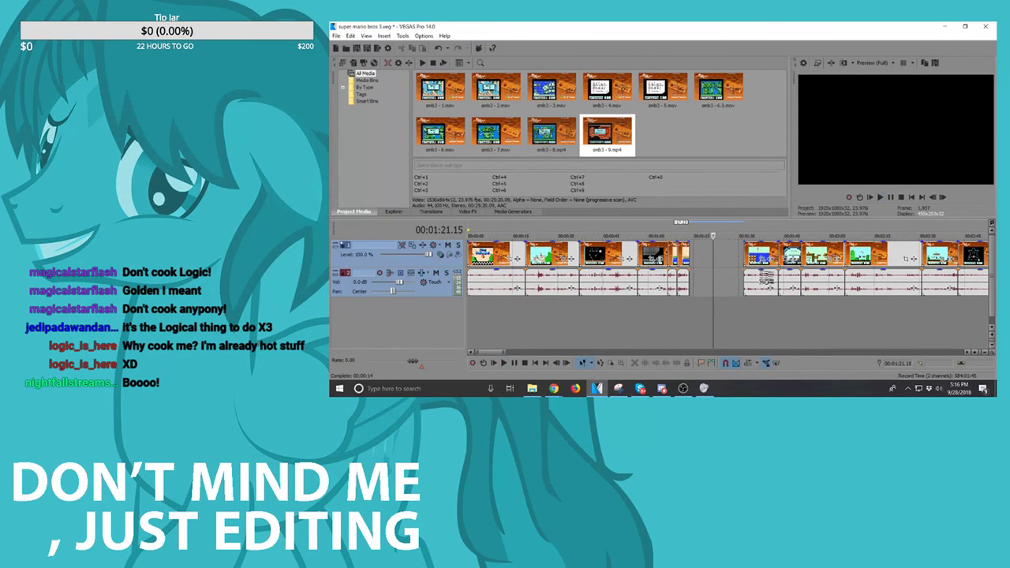
Step: Select all clips after the fortress gap and move them earlier together to join the end of the short desert clip
{"action": "left_click", "coordinate": [747, 286]}
{"action": "scroll", "coordinate": [747, 285], "scroll_direction": "down", "scroll_amount": 3}
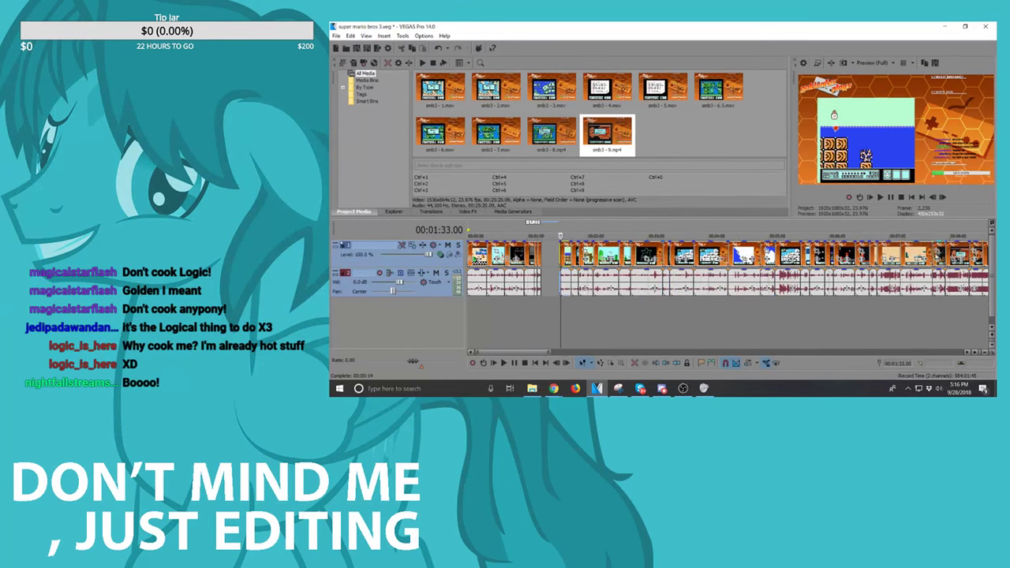
{"action": "scroll", "coordinate": [747, 285], "scroll_direction": "down", "scroll_amount": 2}
{"action": "scroll", "coordinate": [713, 300], "scroll_direction": "up", "scroll_amount": 4}
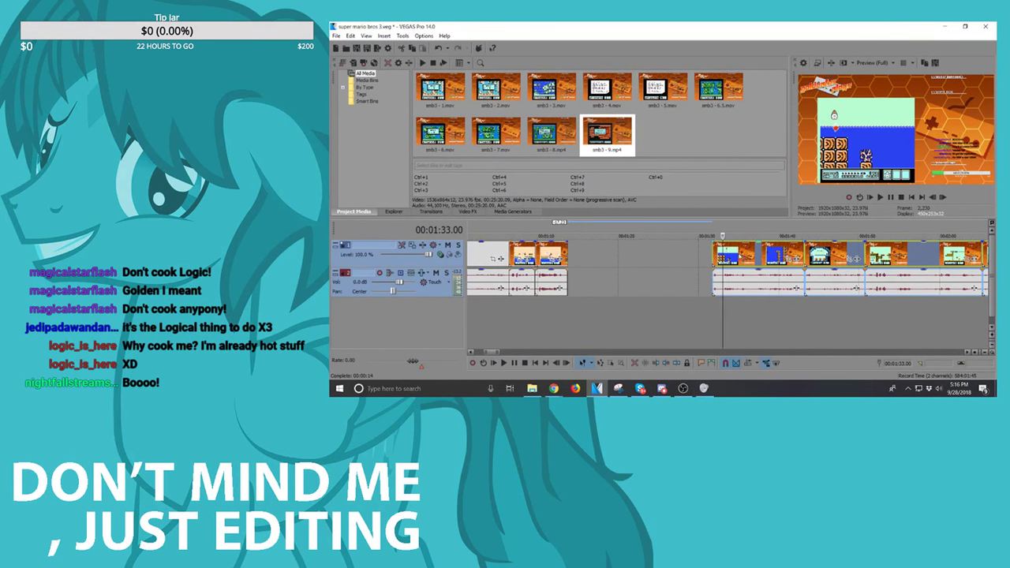
{"action": "left_click_drag", "start_coordinate": [739, 254], "coordinate": [599, 257]}
Step: Play the water level clip from 00:01:19.11 and delete that clip from the timeline
{"action": "left_click", "coordinate": [614, 255]}
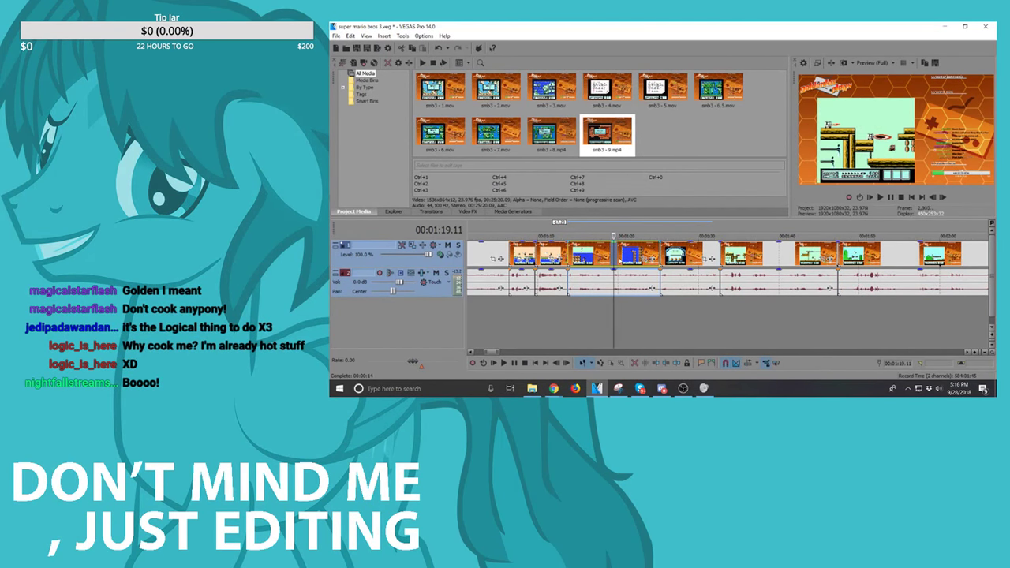
{"action": "key", "text": "space"}
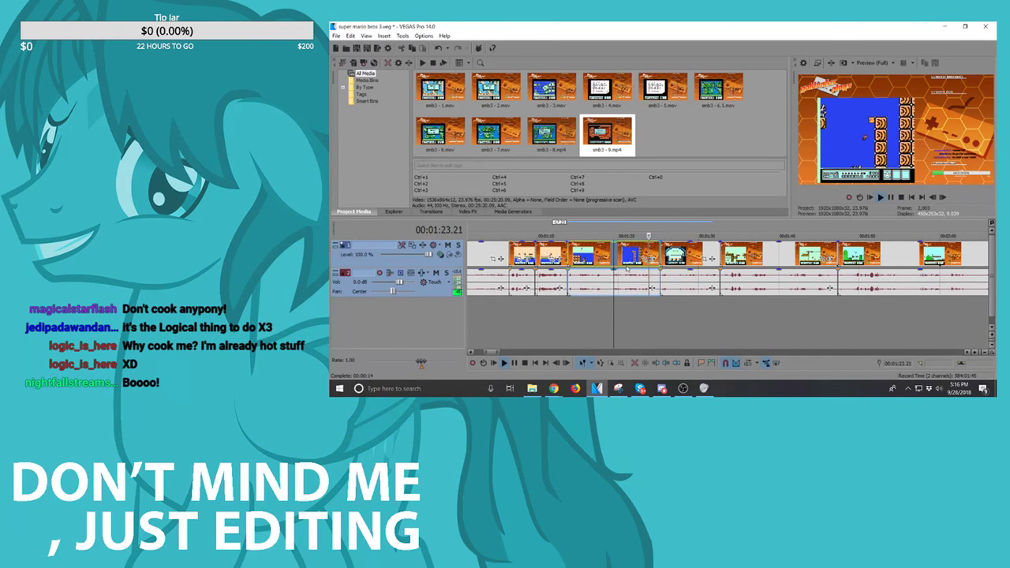
{"action": "key", "text": "space"}
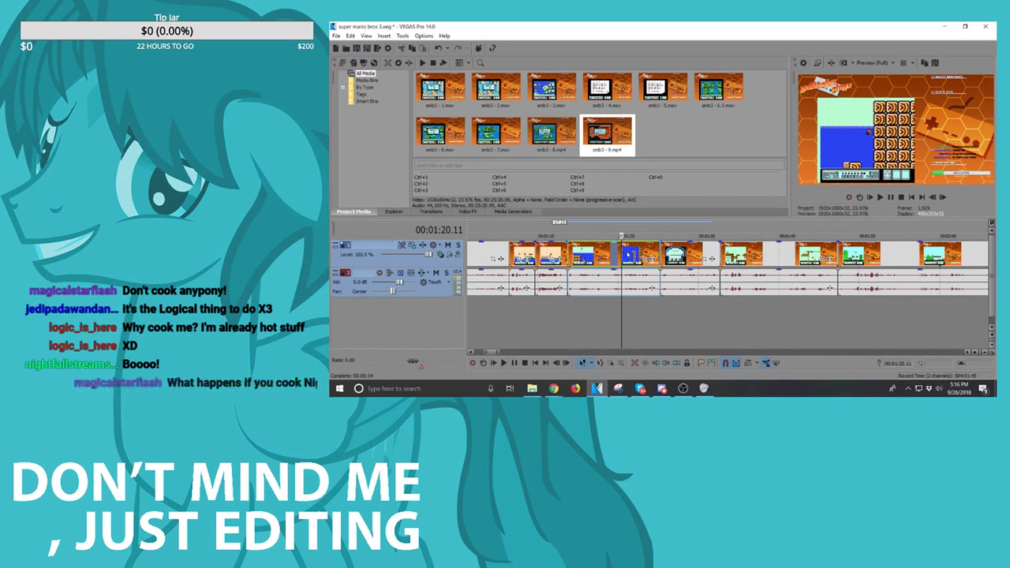
{"action": "key", "text": "Delete"}
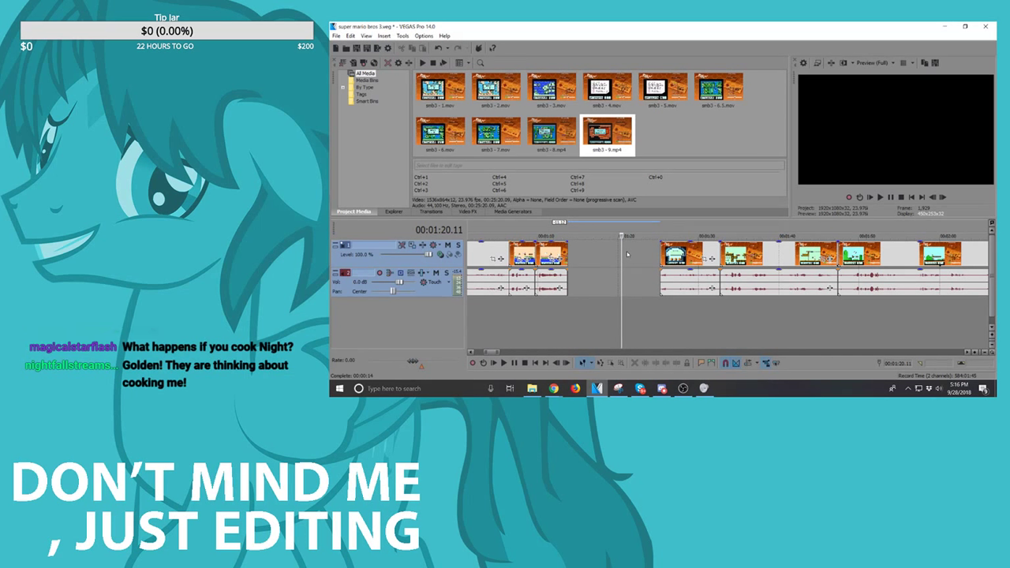
Step: Select every clip from the treasure-chest room clip onward and move them earlier together to close the gap left by the water level
{"action": "left_click", "coordinate": [680, 253]}
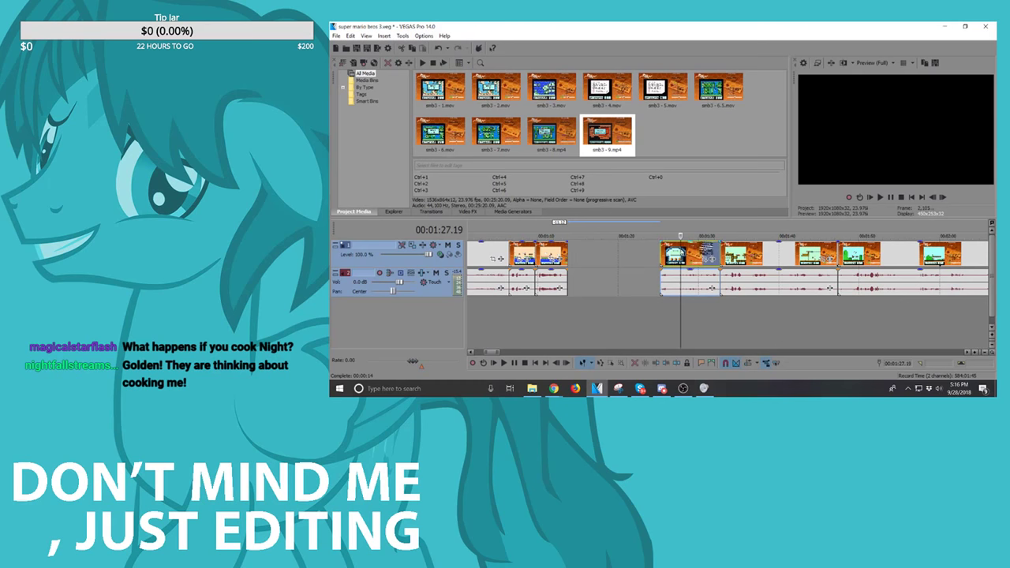
{"action": "scroll", "coordinate": [727, 268], "scroll_direction": "down", "scroll_amount": 5}
{"action": "scroll", "coordinate": [727, 268], "scroll_direction": "down", "scroll_amount": 1}
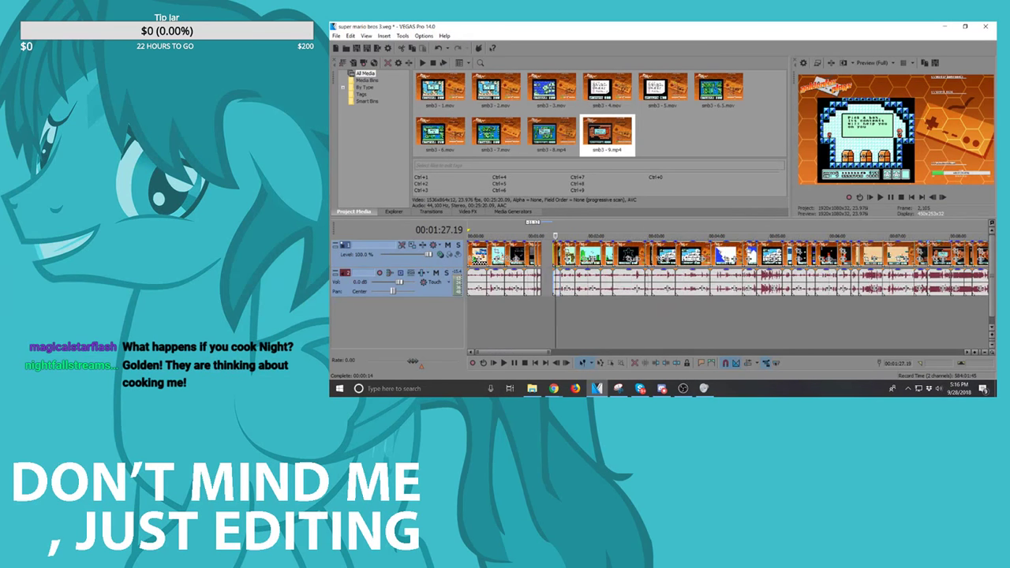
{"action": "scroll", "coordinate": [834, 255], "scroll_direction": "down", "scroll_amount": 2}
{"action": "left_click", "coordinate": [802, 252], "text": "shift"}
{"action": "scroll", "coordinate": [801, 252], "scroll_direction": "up", "scroll_amount": 1}
{"action": "scroll", "coordinate": [710, 257], "scroll_direction": "up", "scroll_amount": 2}
{"action": "scroll", "coordinate": [711, 257], "scroll_direction": "up", "scroll_amount": 2}
{"action": "left_click_drag", "start_coordinate": [644, 262], "coordinate": [640, 262]}
Step: Play the treasure-chest room clip from 00:01:17.13 and delete it from the timeline
{"action": "left_click", "coordinate": [640, 263]}
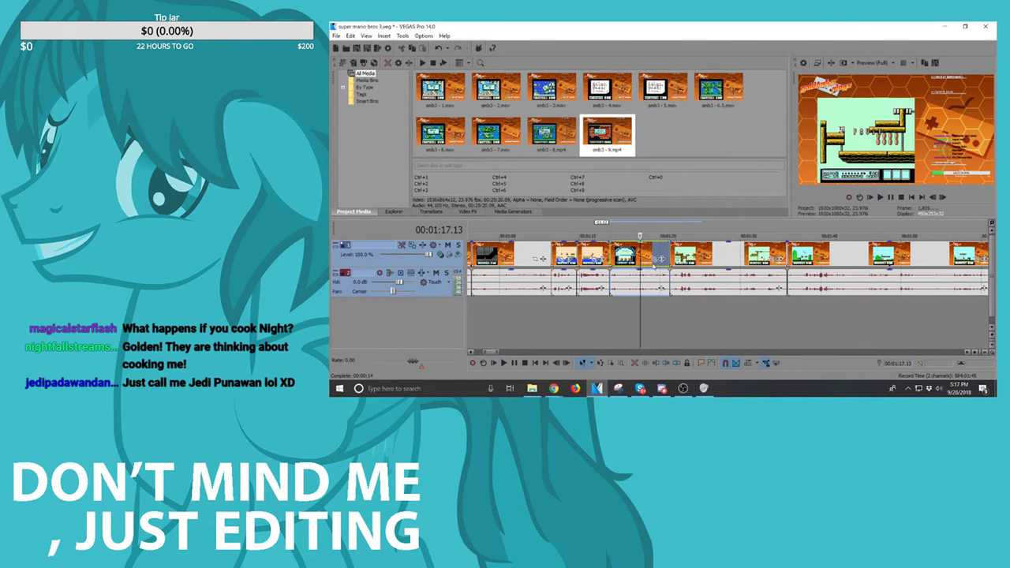
{"action": "key", "text": "space"}
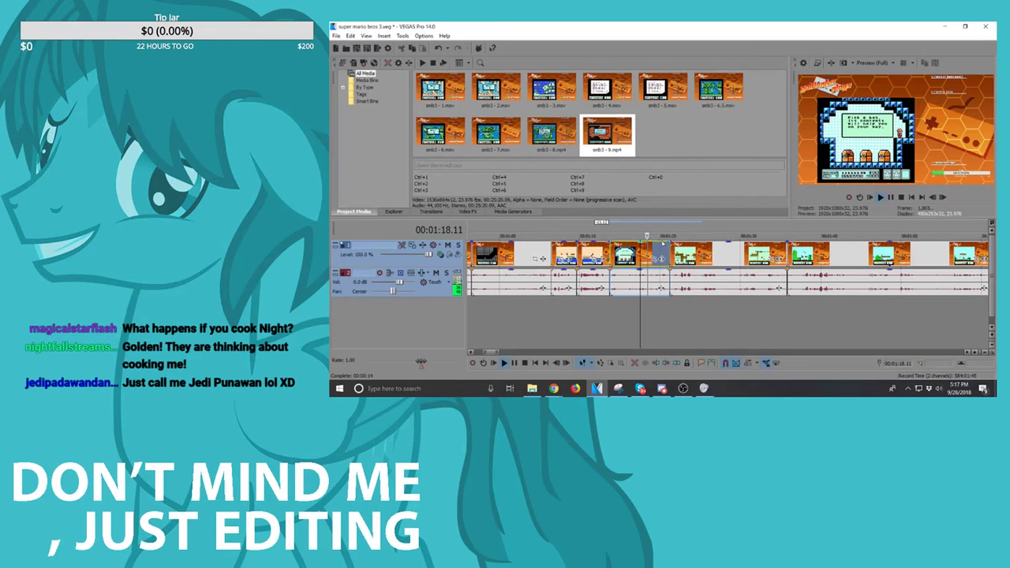
{"action": "key", "text": "space"}
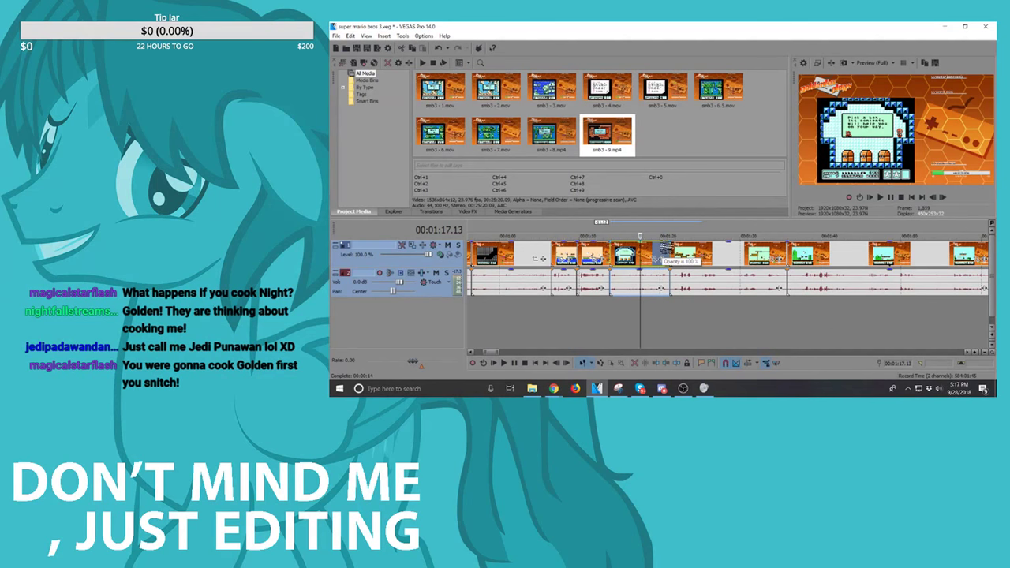
{"action": "key", "text": "space"}
{"action": "scroll", "coordinate": [695, 275], "scroll_direction": "up", "scroll_amount": 3}
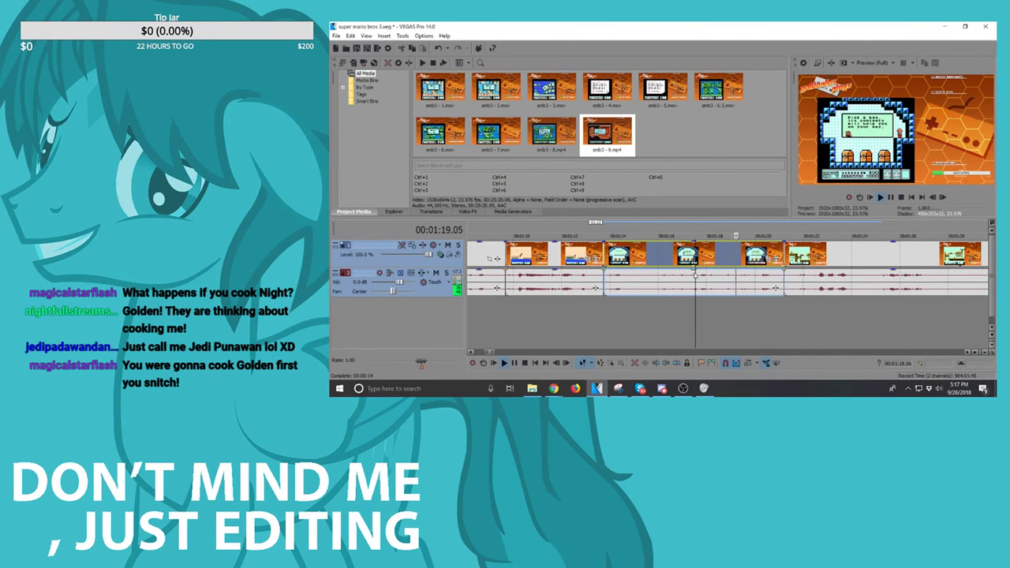
{"action": "scroll", "coordinate": [719, 275], "scroll_direction": "down", "scroll_amount": 2}
{"action": "key", "text": "space"}
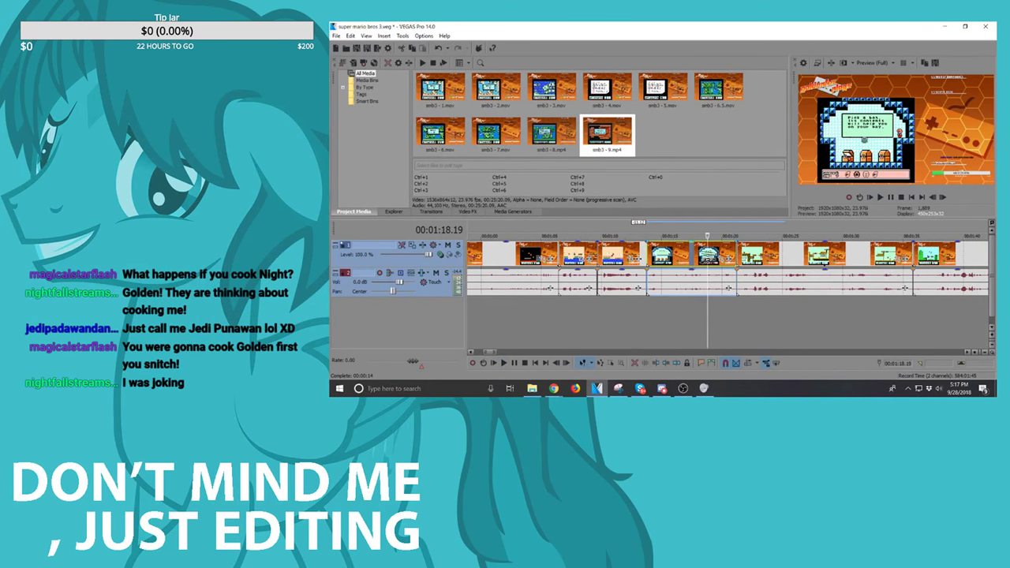
{"action": "key", "text": "Delete"}
Step: Select all clips from the pipe level clip onward and move them earlier to close the treasure-room gap
{"action": "left_click", "coordinate": [761, 247]}
{"action": "scroll", "coordinate": [761, 247], "scroll_direction": "down", "scroll_amount": 8}
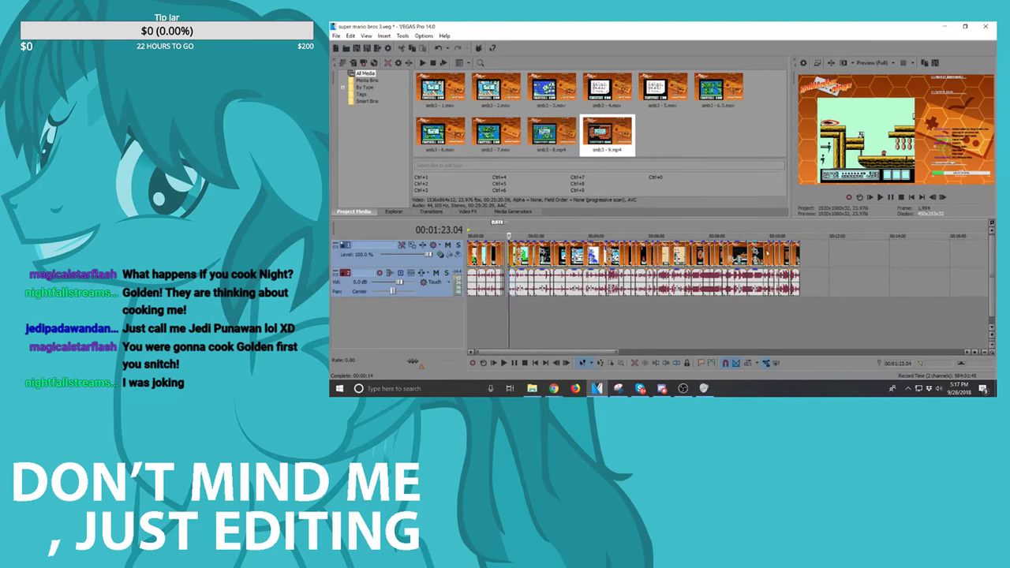
{"action": "scroll", "coordinate": [612, 258], "scroll_direction": "up", "scroll_amount": 4}
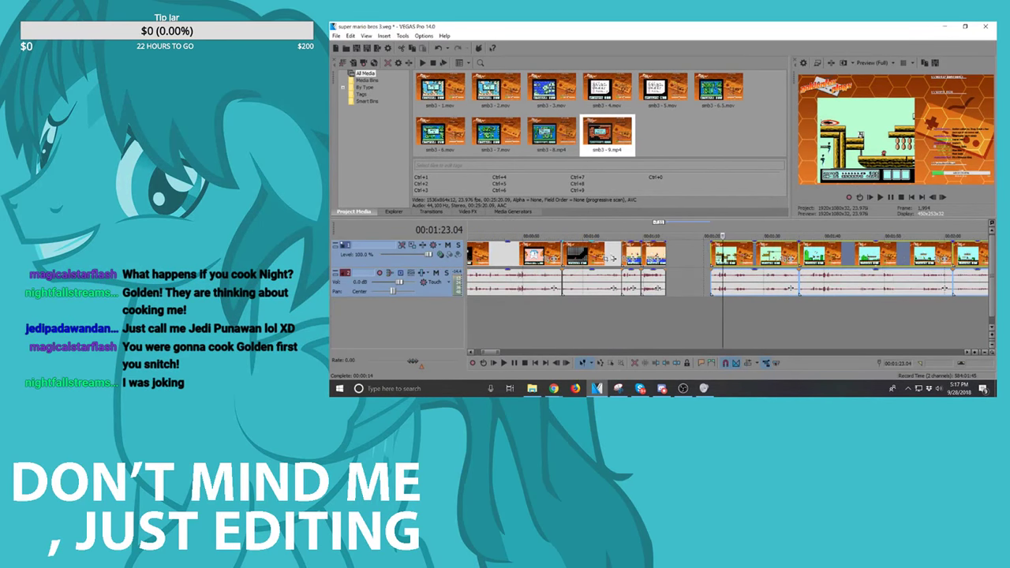
{"action": "left_click_drag", "start_coordinate": [742, 258], "coordinate": [697, 259]}
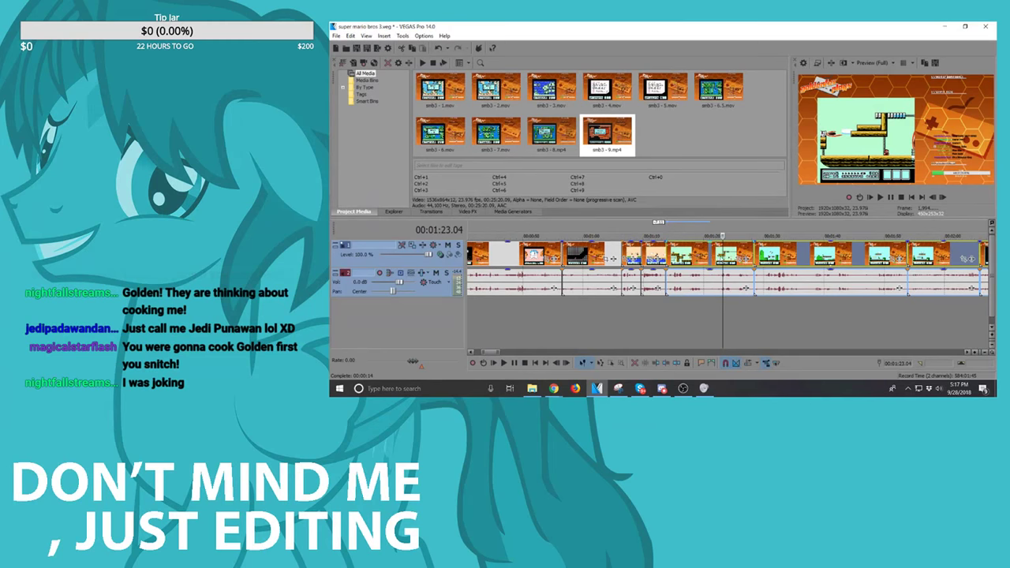
Step: Play the pipe level clip from 00:01:23.04 and delete that clip from the timeline
{"action": "key", "text": "space"}
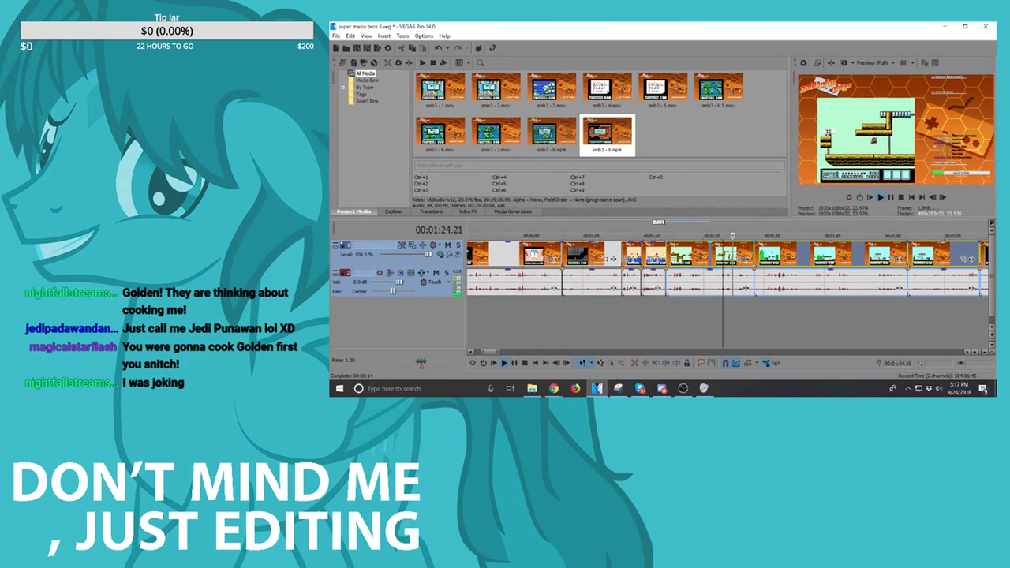
{"action": "key", "text": "space"}
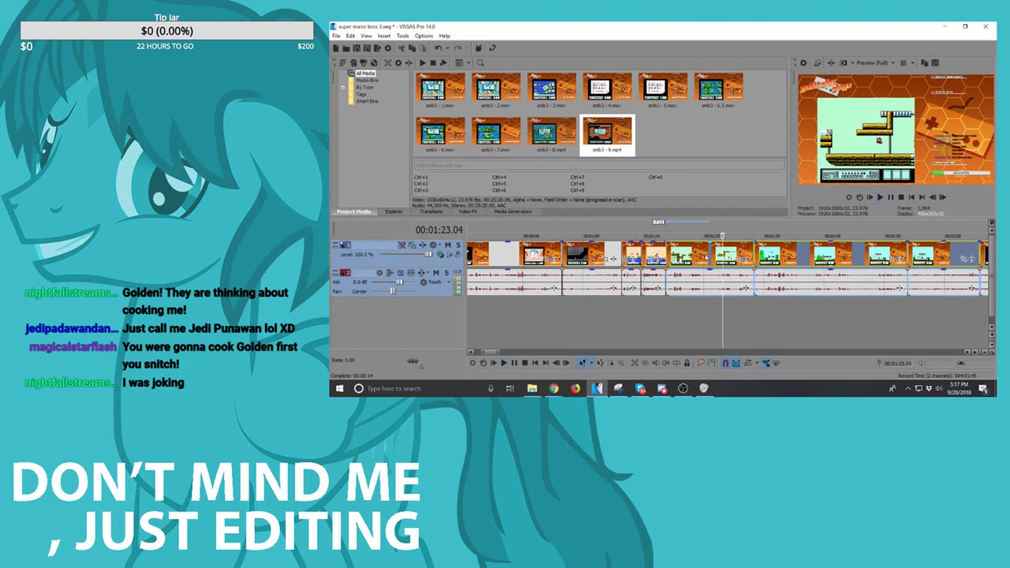
{"action": "left_click", "coordinate": [705, 257]}
{"action": "left_click", "coordinate": [677, 258]}
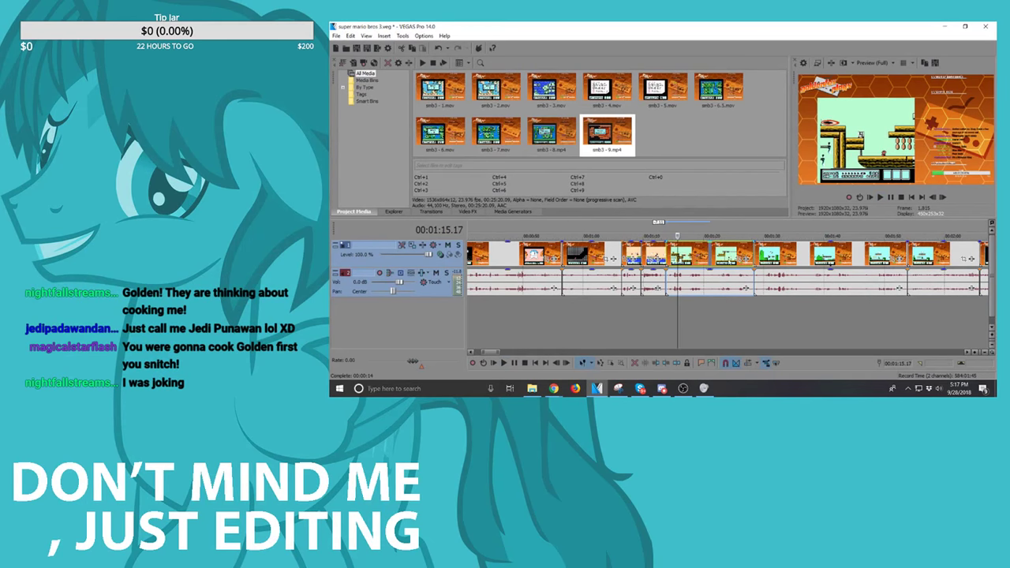
{"action": "key", "text": "Delete"}
Step: Select all clips from the grassland level clip onward and move them earlier to close the gap left by the pipe level
{"action": "left_click", "coordinate": [769, 256]}
{"action": "scroll", "coordinate": [768, 254], "scroll_direction": "down", "scroll_amount": 3}
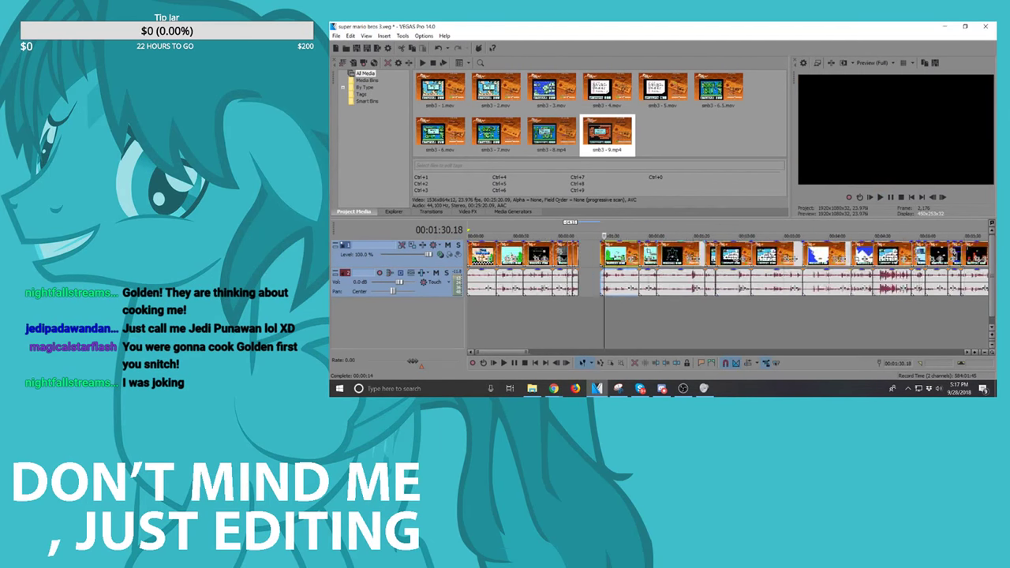
{"action": "scroll", "coordinate": [785, 256], "scroll_direction": "down", "scroll_amount": 3}
{"action": "scroll", "coordinate": [788, 254], "scroll_direction": "up", "scroll_amount": 5}
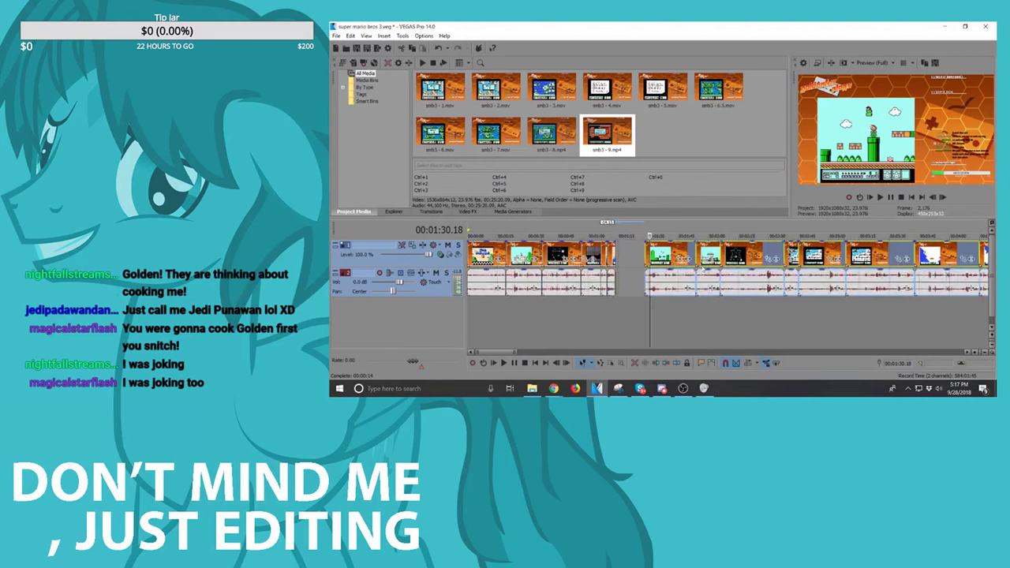
{"action": "left_click_drag", "start_coordinate": [675, 257], "coordinate": [630, 259]}
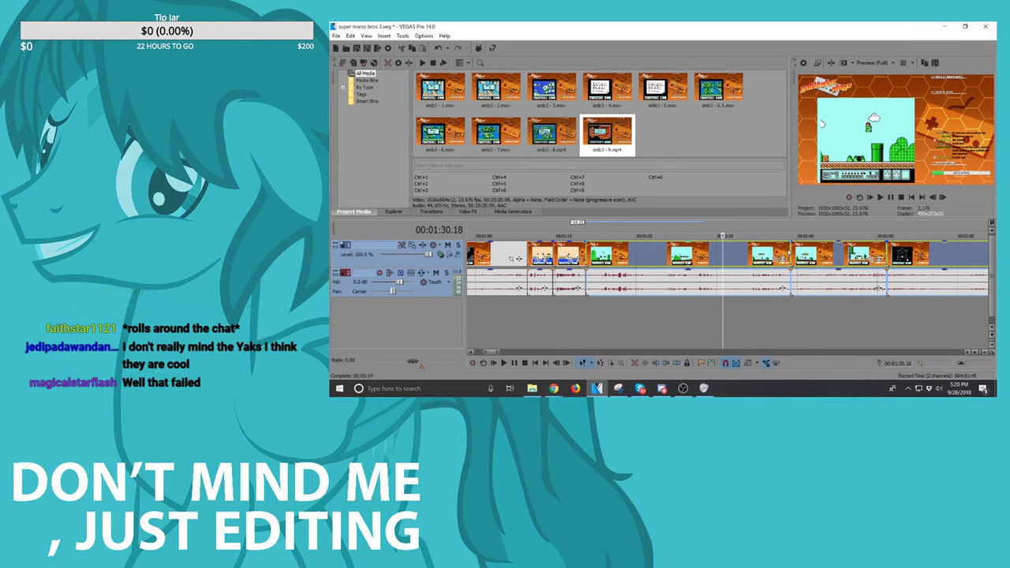
Step: Play the grassland footage from 00:01:30.18 and raise the speakers' volume in the Windows volume mixer
{"action": "key", "text": "space"}
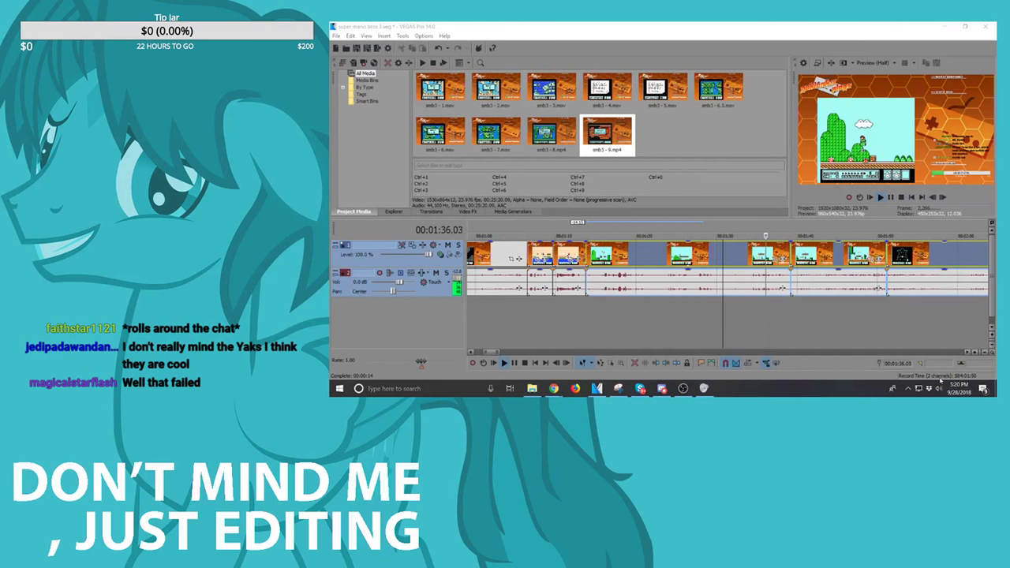
{"action": "left_click", "coordinate": [938, 388]}
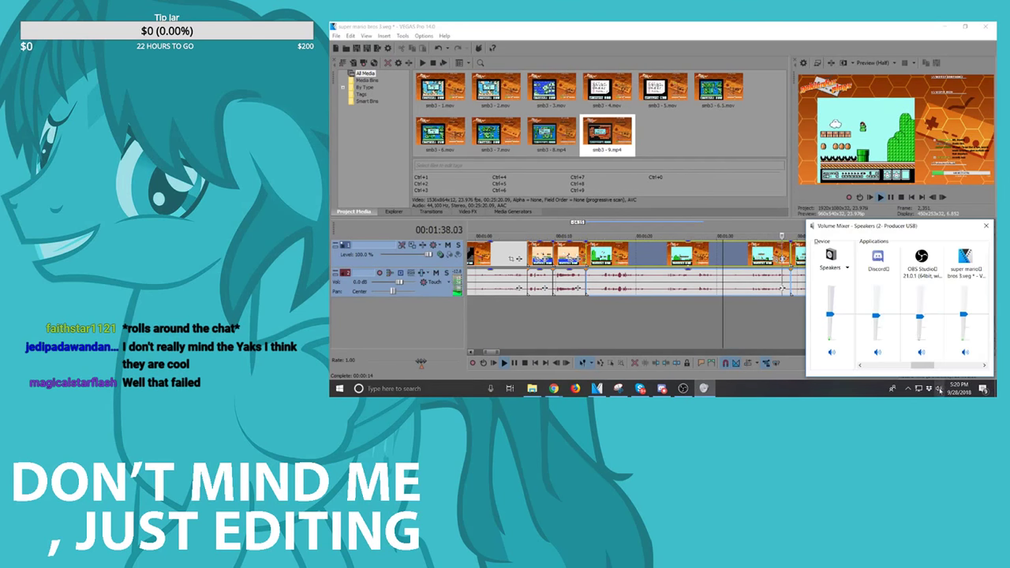
{"action": "left_click_drag", "start_coordinate": [830, 314], "coordinate": [830, 297]}
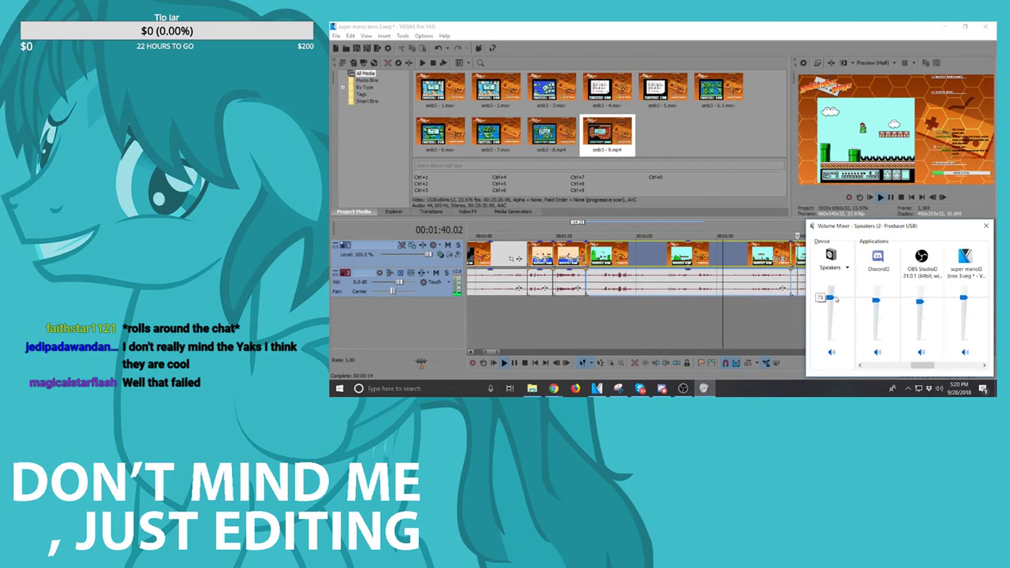
{"action": "left_click", "coordinate": [985, 227]}
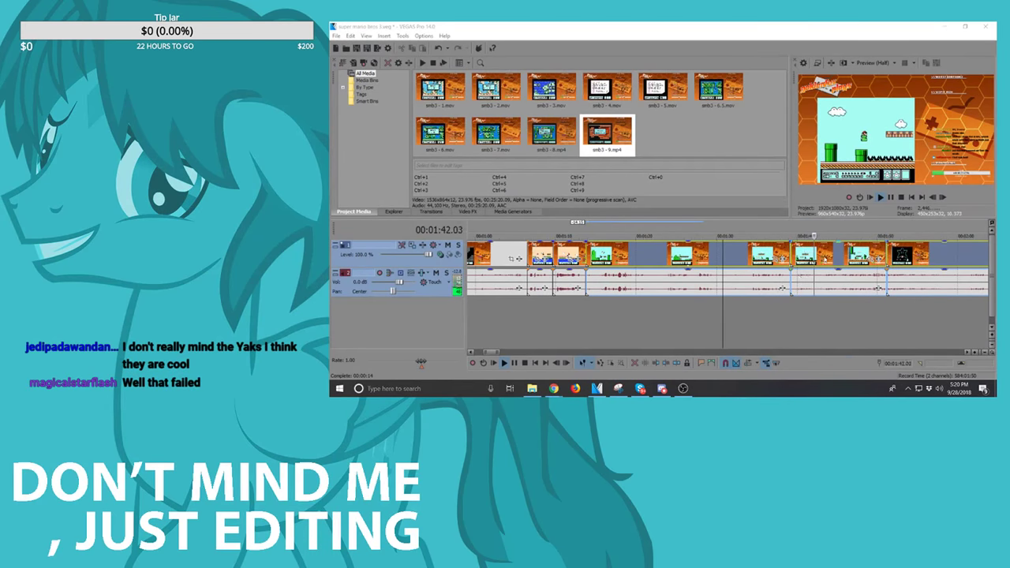
Step: Stop playback and delete the second grassland clip, located around 00:01:43.20
{"action": "scroll", "coordinate": [829, 254], "scroll_direction": "down", "scroll_amount": 1}
{"action": "key", "text": "space"}
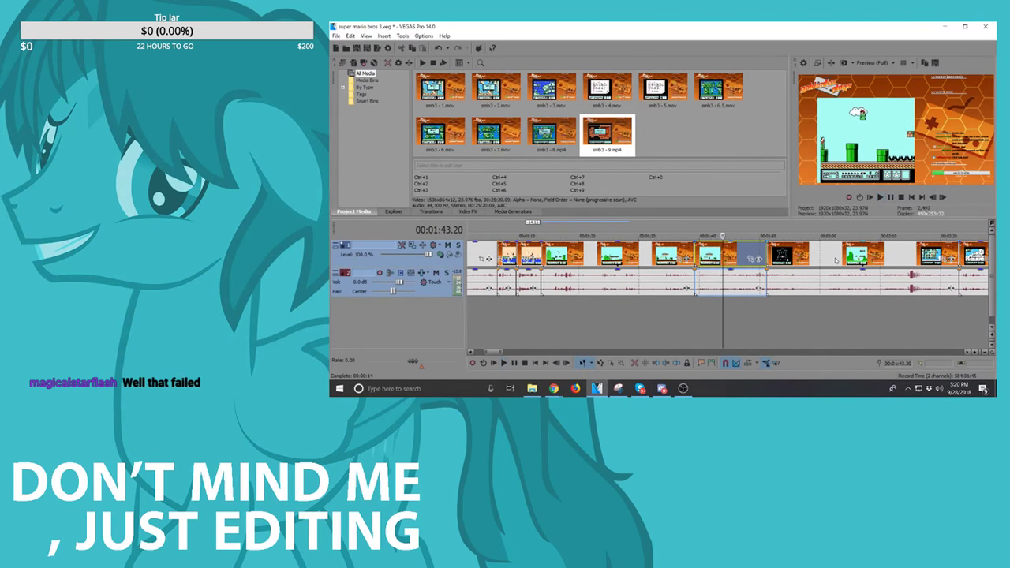
{"action": "key", "text": "Delete"}
Step: Preview the following long clip at about 00:01:58 and 00:02:13, and delete it from the timeline
{"action": "left_click", "coordinate": [808, 260]}
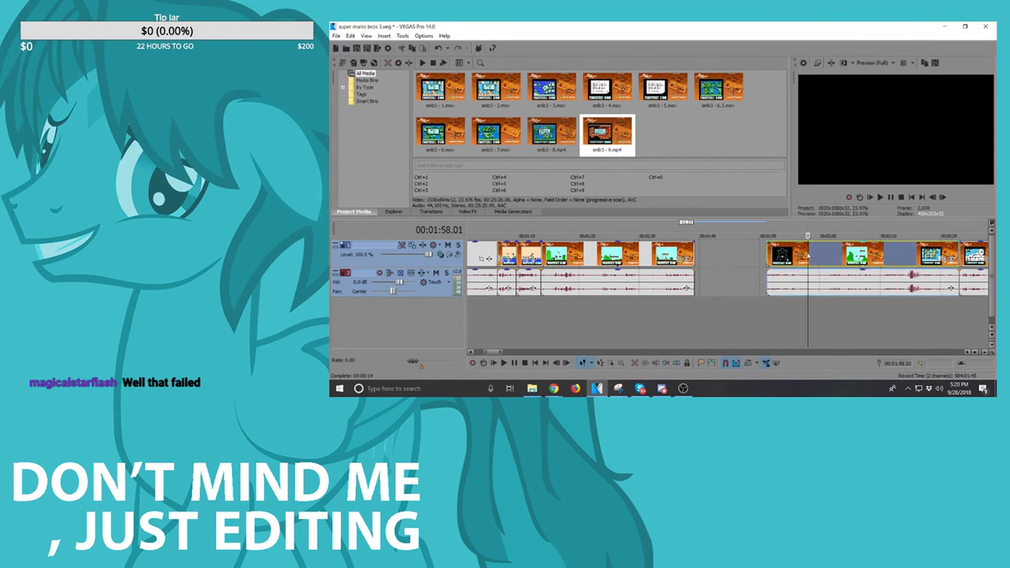
{"action": "key", "text": "space"}
{"action": "left_click", "coordinate": [900, 261]}
{"action": "key", "text": "space"}
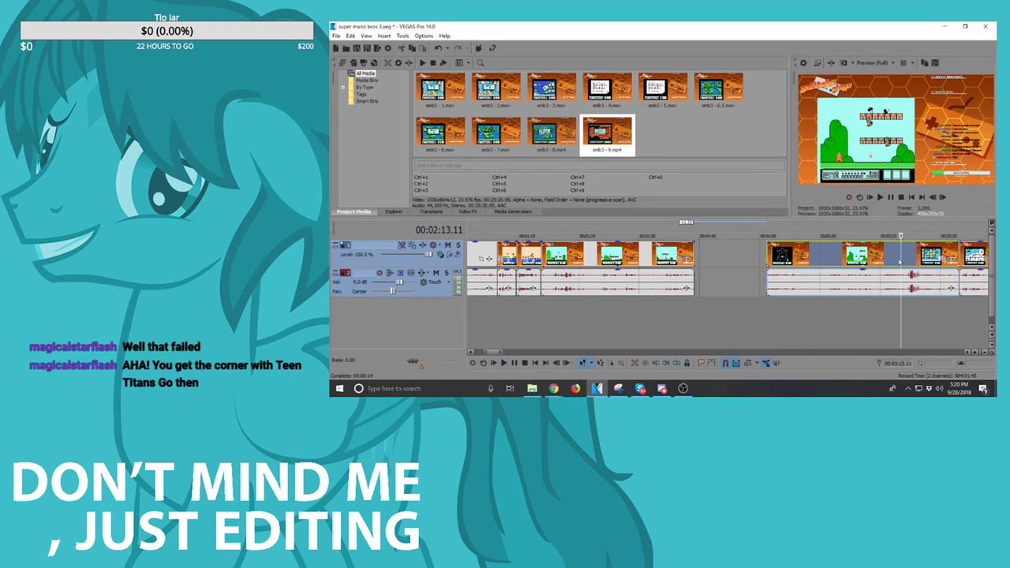
{"action": "key", "text": "Delete"}
Step: Play the short world map clip at 00:02:26.16 and delete it from the timeline
{"action": "left_click", "coordinate": [762, 250]}
{"action": "key", "text": "space"}
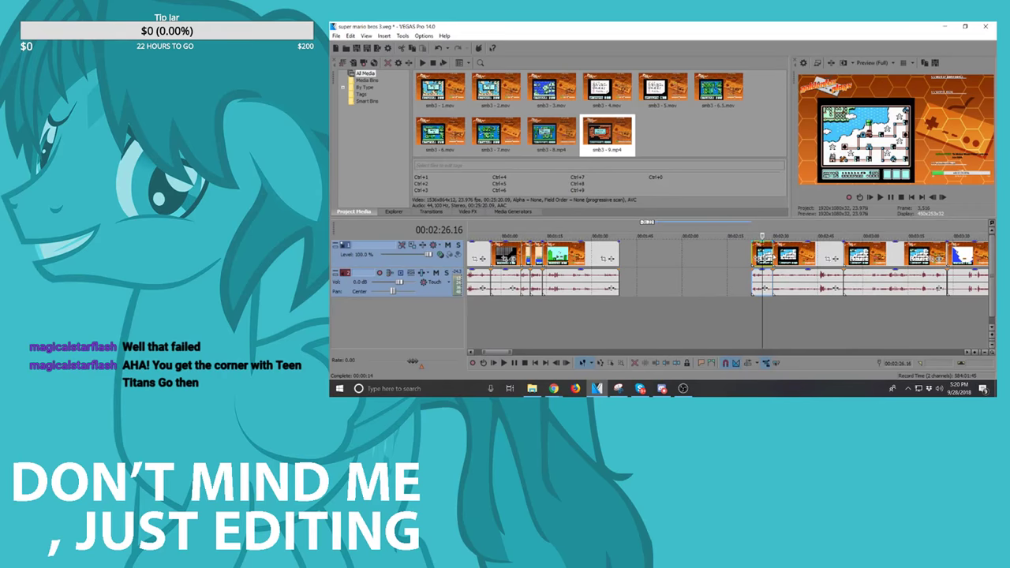
{"action": "scroll", "coordinate": [774, 257], "scroll_direction": "up", "scroll_amount": 3}
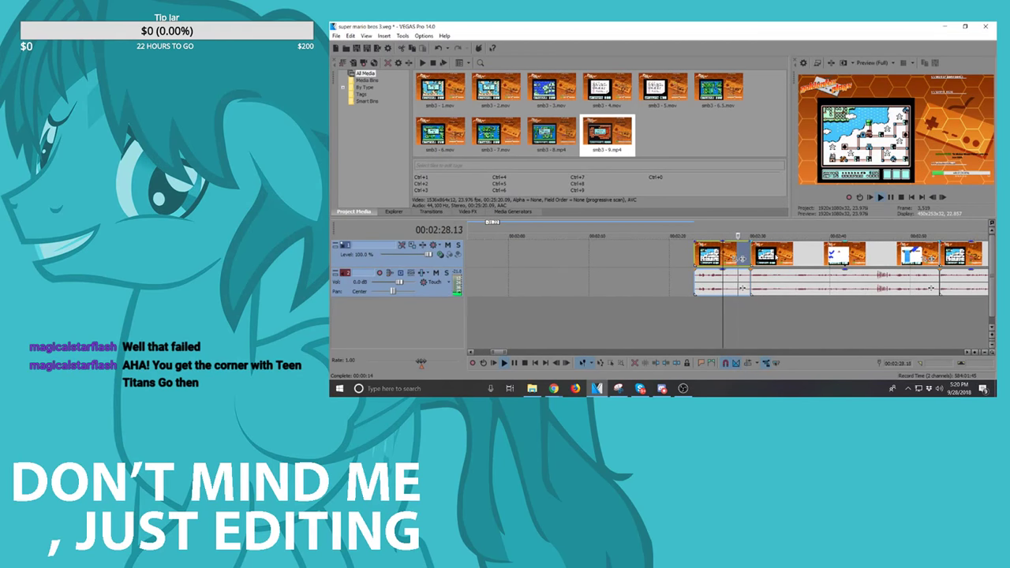
{"action": "left_click", "coordinate": [751, 254]}
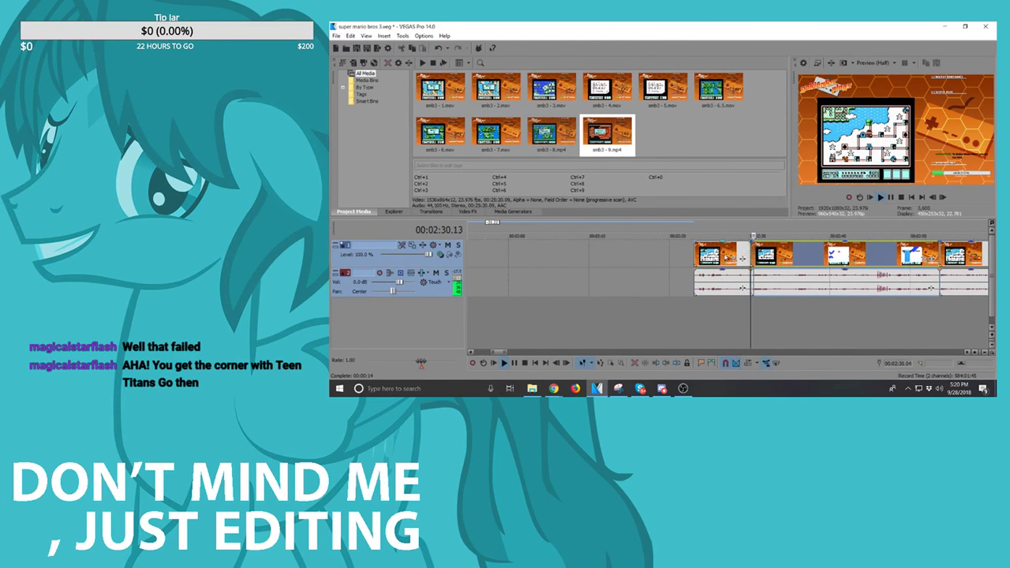
{"action": "left_click", "coordinate": [724, 254]}
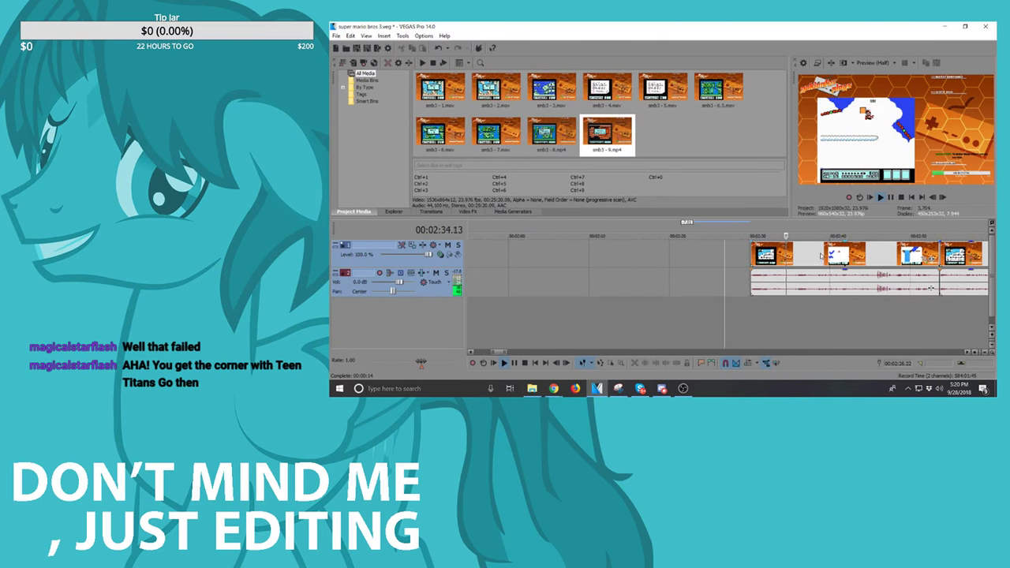
Step: Select all clips from about 00:02:30 onward, preview them up to about 00:03:18, and move them earlier to close the gap after the grassland clip
{"action": "scroll", "coordinate": [742, 258], "scroll_direction": "down", "scroll_amount": 2}
{"action": "scroll", "coordinate": [742, 258], "scroll_direction": "down", "scroll_amount": 5}
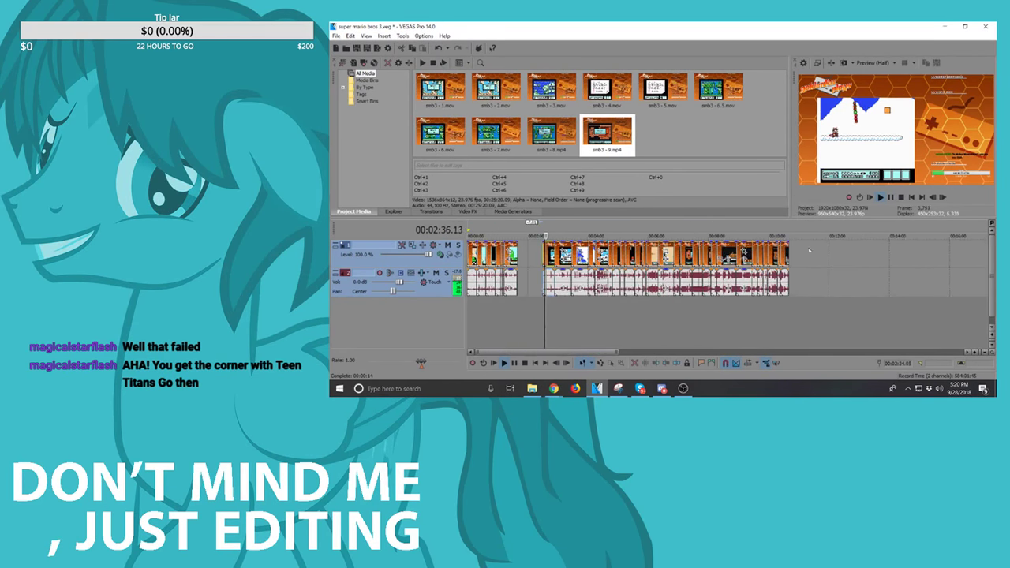
{"action": "scroll", "coordinate": [742, 257], "scroll_direction": "up", "scroll_amount": 5}
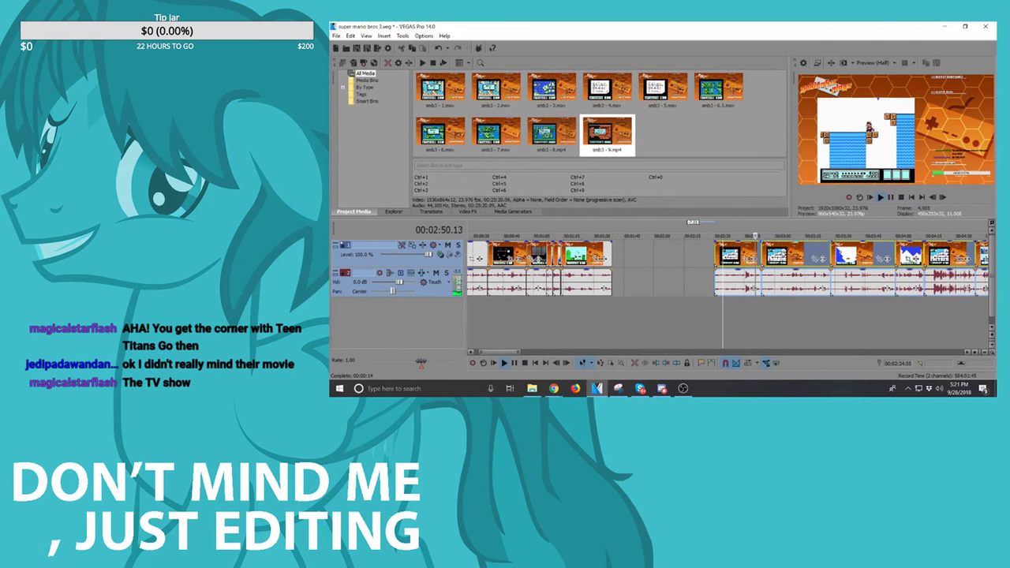
{"action": "scroll", "coordinate": [893, 279], "scroll_direction": "up", "scroll_amount": 4}
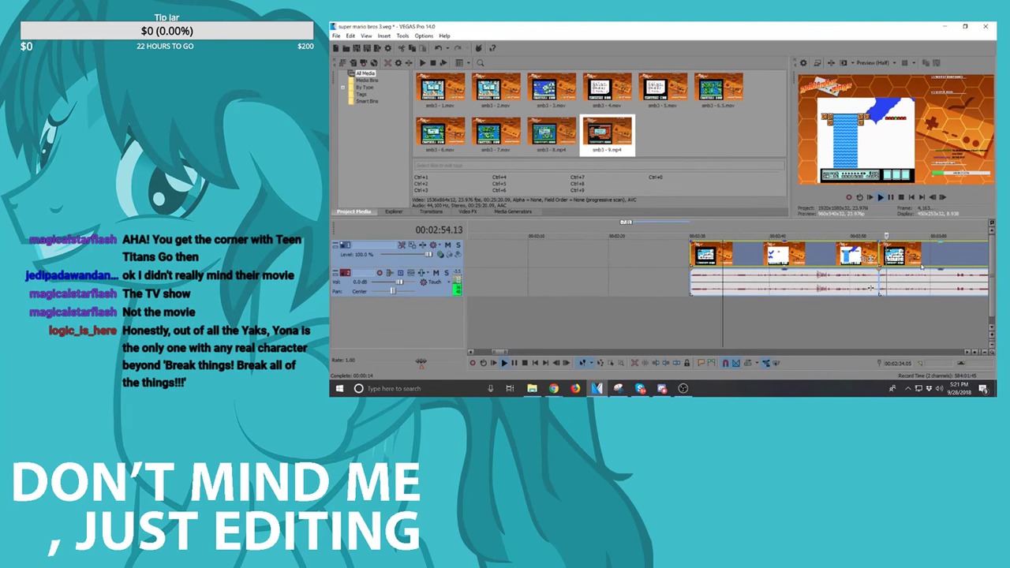
{"action": "scroll", "coordinate": [868, 288], "scroll_direction": "down", "scroll_amount": 3}
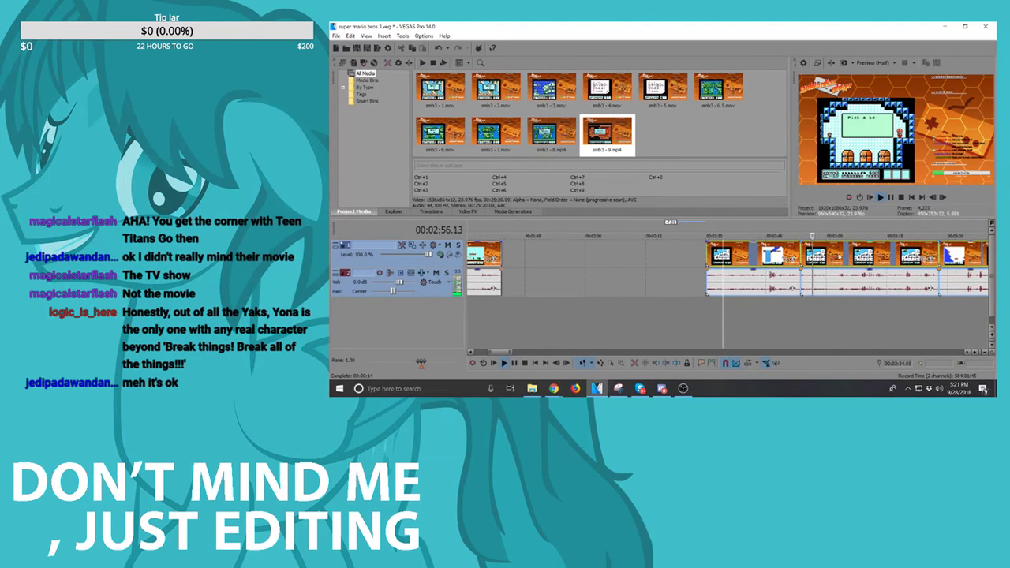
{"action": "scroll", "coordinate": [746, 268], "scroll_direction": "up", "scroll_amount": 3}
{"action": "scroll", "coordinate": [747, 269], "scroll_direction": "down", "scroll_amount": 3}
{"action": "left_click", "coordinate": [613, 260]}
{"action": "scroll", "coordinate": [656, 288], "scroll_direction": "down", "scroll_amount": 5}
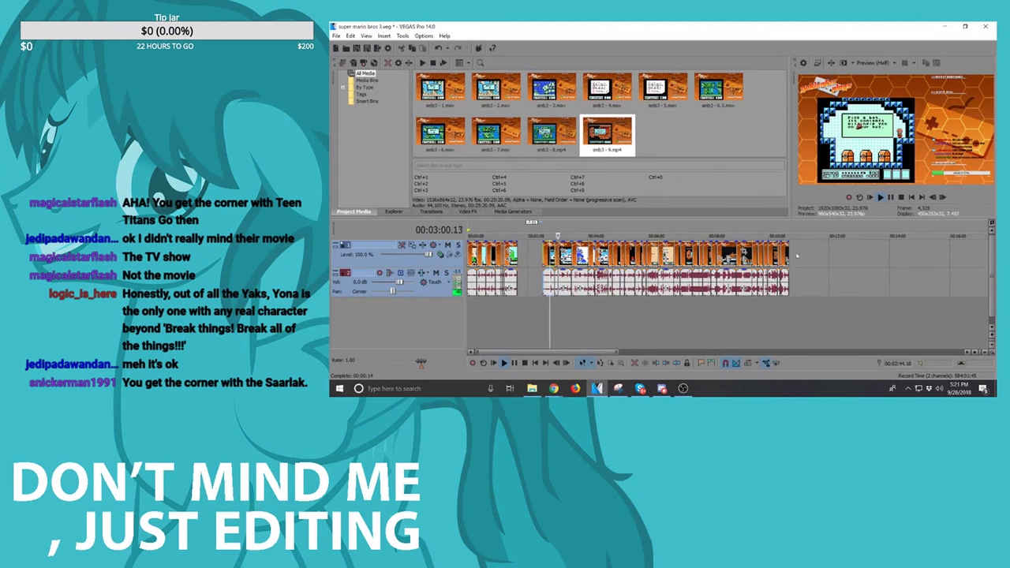
{"action": "scroll", "coordinate": [656, 288], "scroll_direction": "up", "scroll_amount": 5}
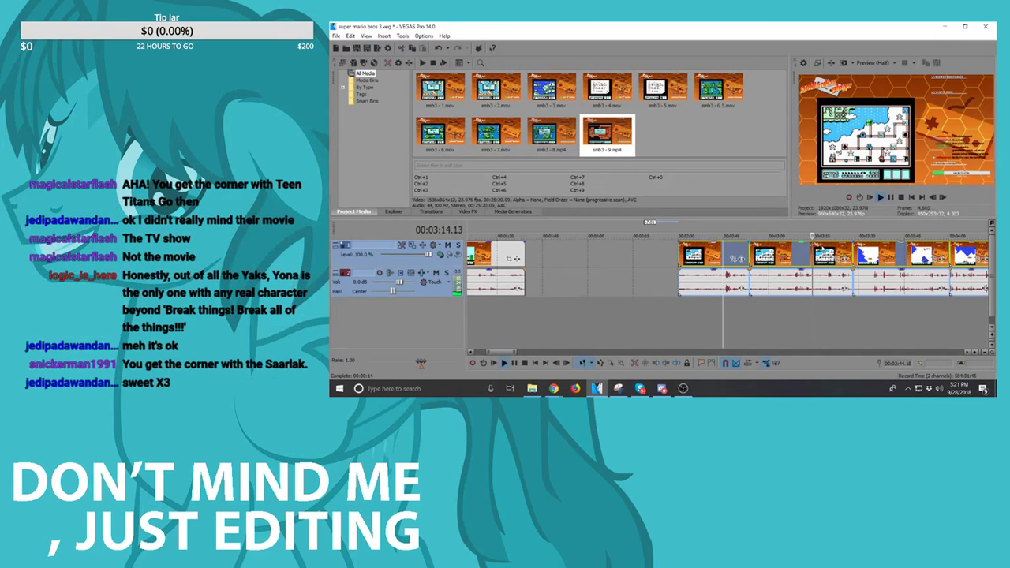
{"action": "scroll", "coordinate": [728, 268], "scroll_direction": "down", "scroll_amount": 2}
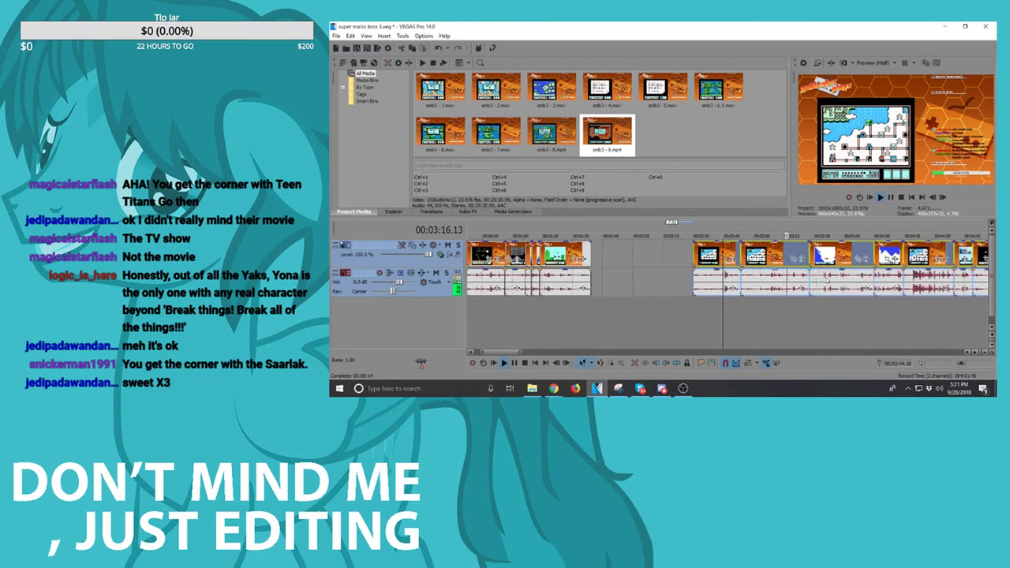
{"action": "scroll", "coordinate": [727, 268], "scroll_direction": "up", "scroll_amount": 4}
{"action": "scroll", "coordinate": [727, 269], "scroll_direction": "down", "scroll_amount": 4}
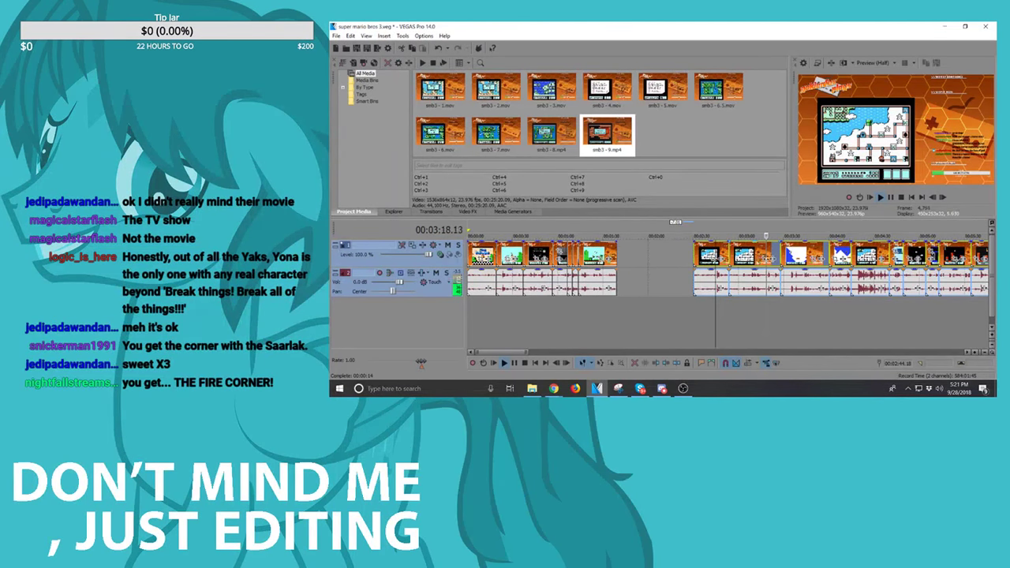
{"action": "key", "text": "space"}
{"action": "left_click_drag", "start_coordinate": [728, 268], "coordinate": [673, 269]}
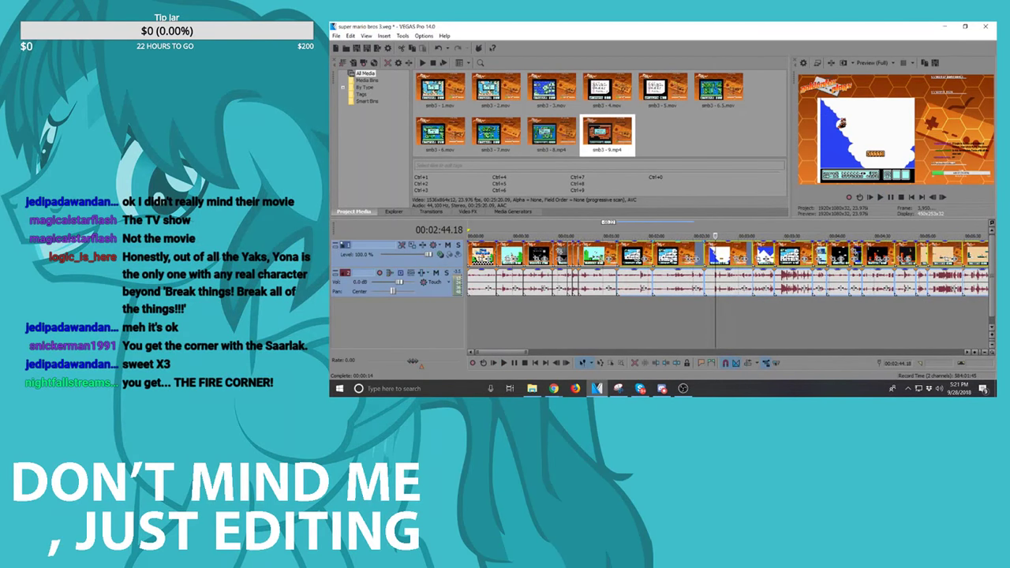
Step: Preview the joined footage at 00:02:56.11 and play the long clip there from its beginning
{"action": "scroll", "coordinate": [672, 256], "scroll_direction": "down", "scroll_amount": 3}
{"action": "left_click", "coordinate": [691, 260]}
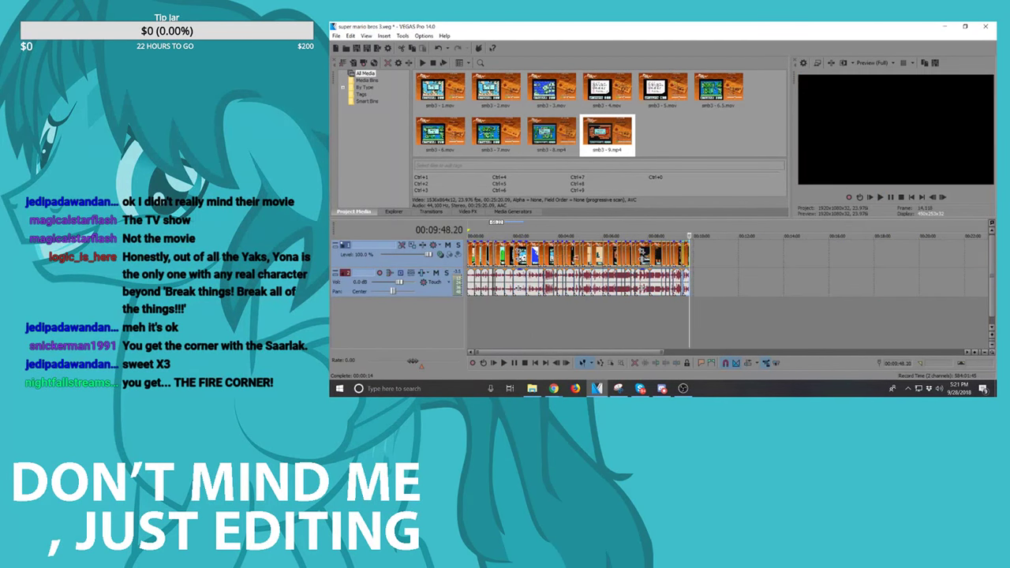
{"action": "left_click", "coordinate": [534, 260]}
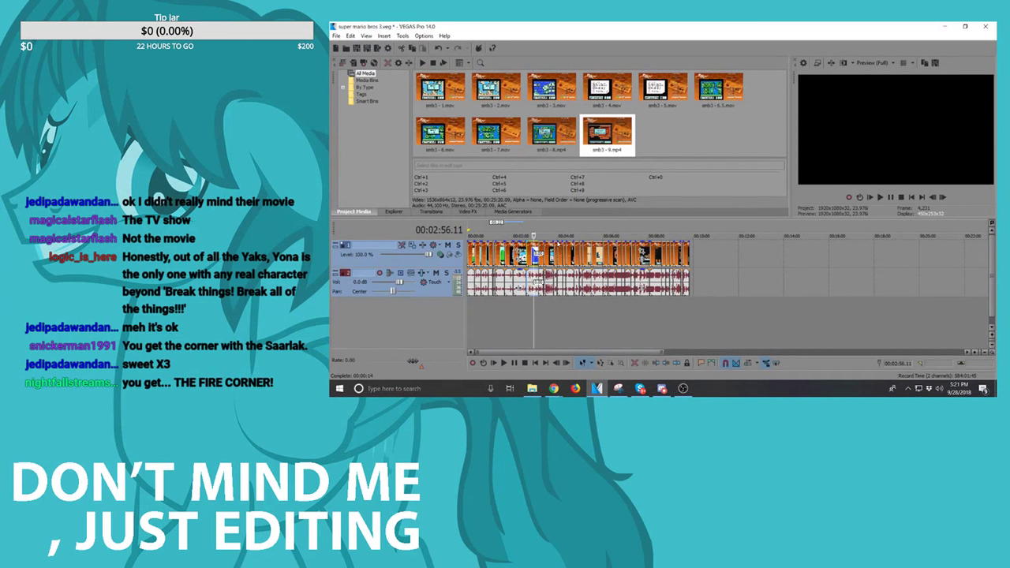
{"action": "key", "text": "space"}
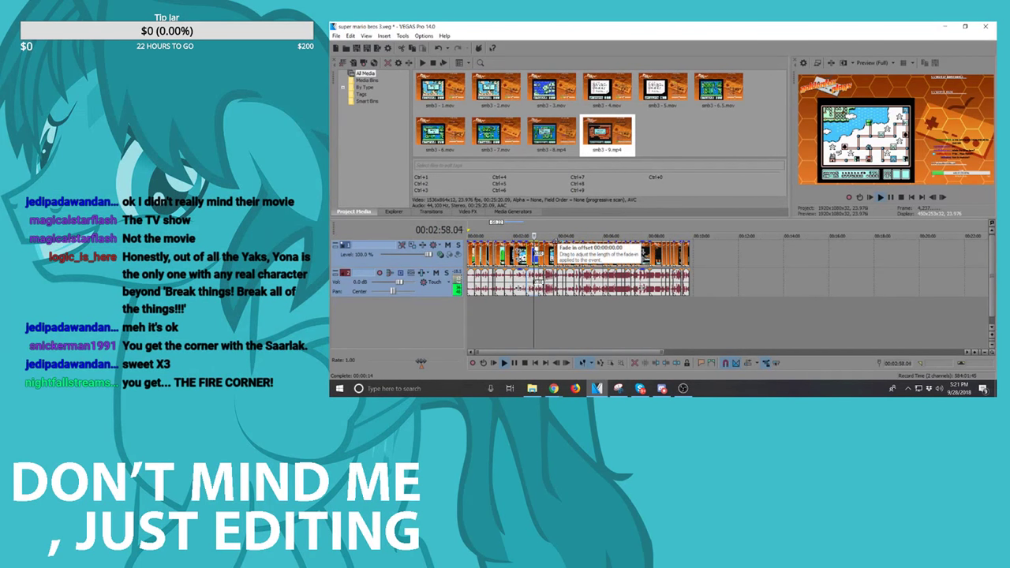
{"action": "key", "text": "space"}
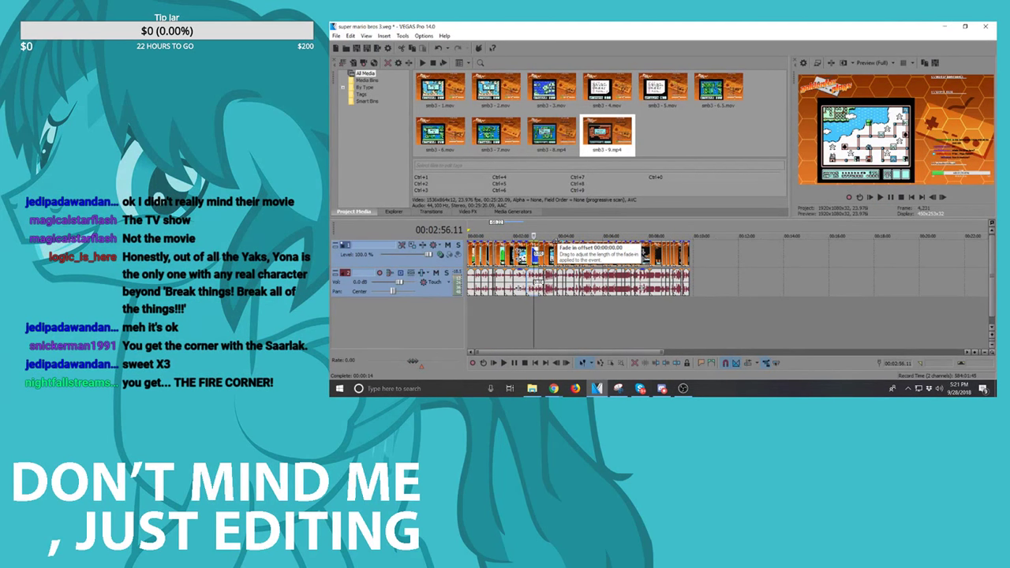
{"action": "scroll", "coordinate": [608, 284], "scroll_direction": "up", "scroll_amount": 8}
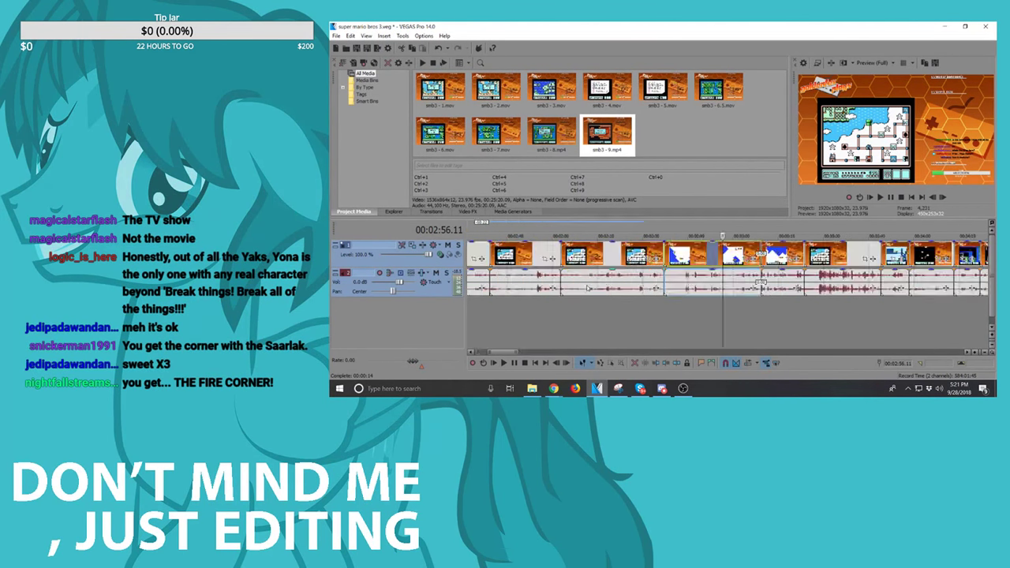
{"action": "double_click", "coordinate": [572, 284]}
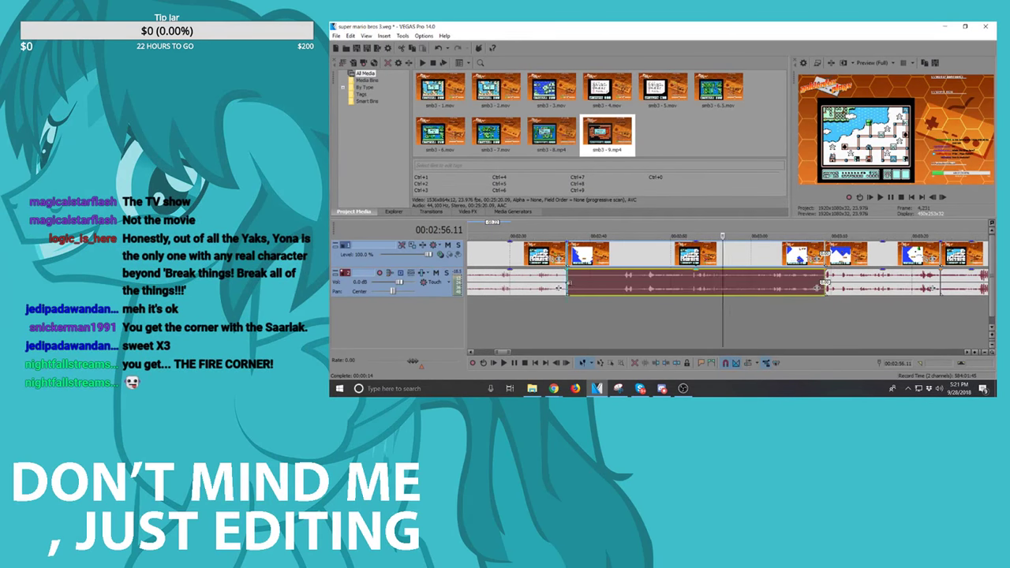
{"action": "key", "text": "space"}
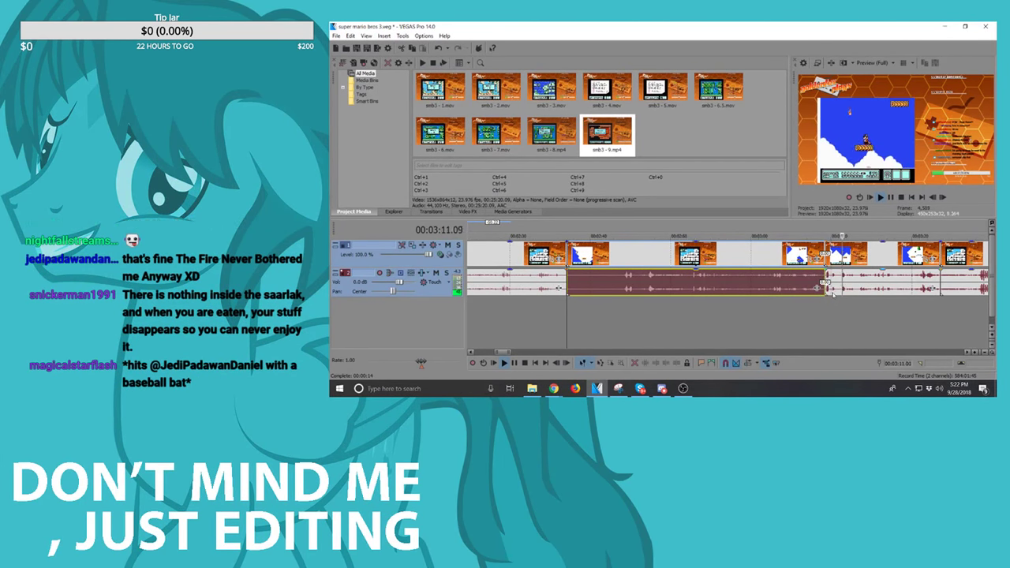
Step: Delete the short sky level clip that follows the long clip, around 00:03:15.23
{"action": "left_click", "coordinate": [879, 260]}
{"action": "scroll", "coordinate": [878, 262], "scroll_direction": "down", "scroll_amount": 2}
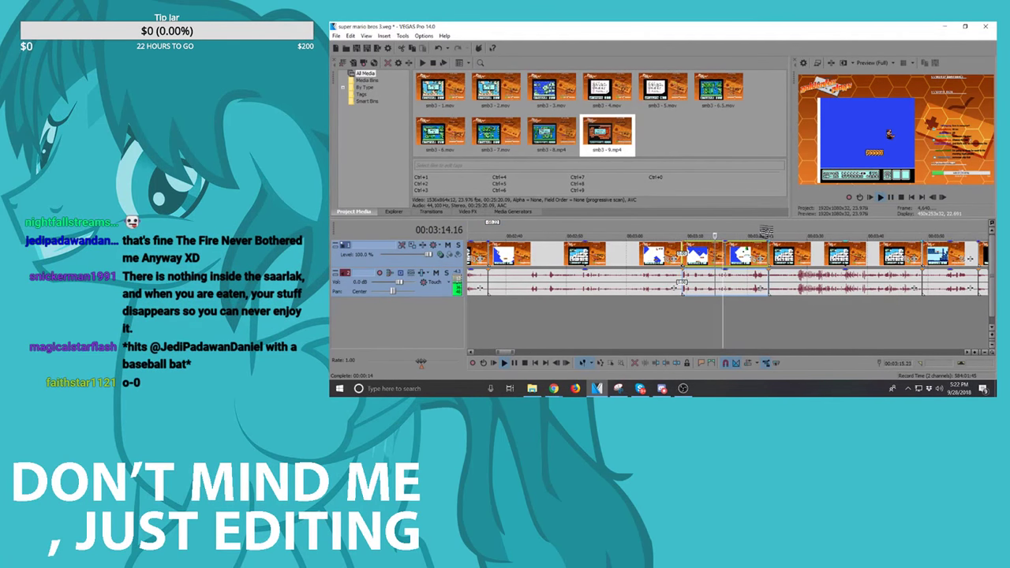
{"action": "key", "text": "Delete"}
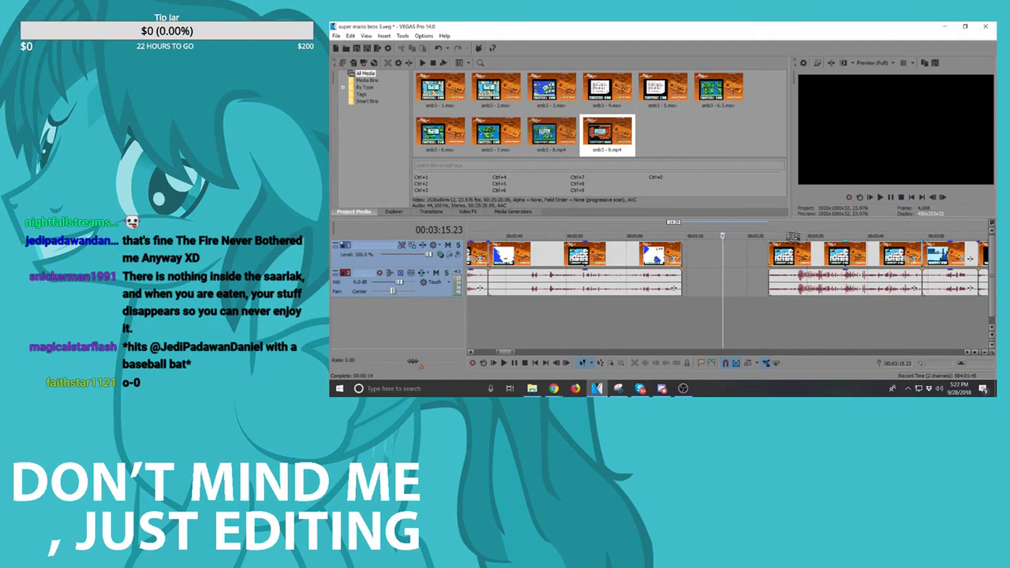
Step: Preview the world map clip at 00:03:26.14, select it and all clips after it, and move them earlier to close the gap
{"action": "left_click", "coordinate": [786, 254]}
{"action": "key", "text": "space"}
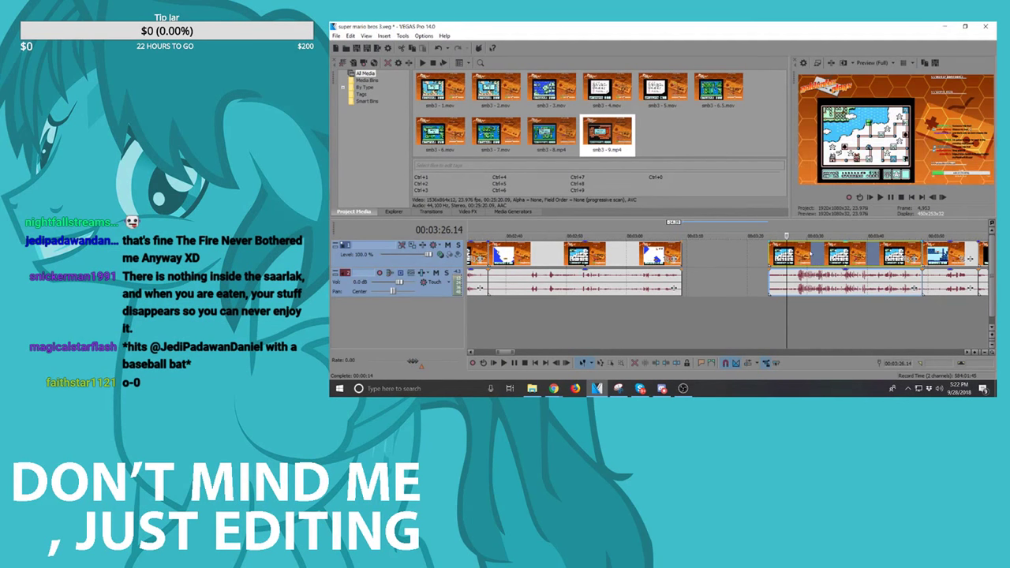
{"action": "scroll", "coordinate": [809, 257], "scroll_direction": "up", "scroll_amount": 3}
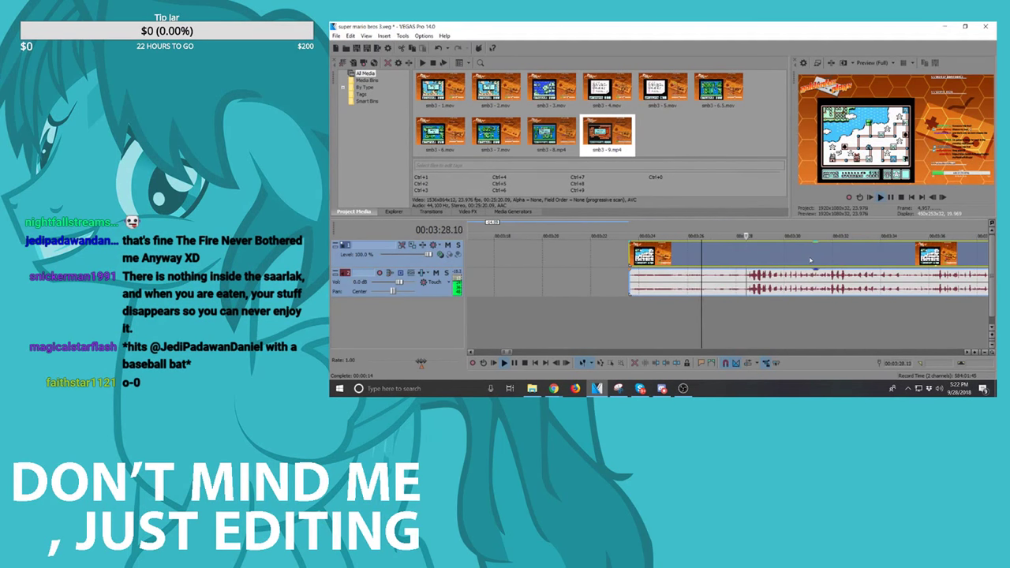
{"action": "scroll", "coordinate": [810, 260], "scroll_direction": "down", "scroll_amount": 4}
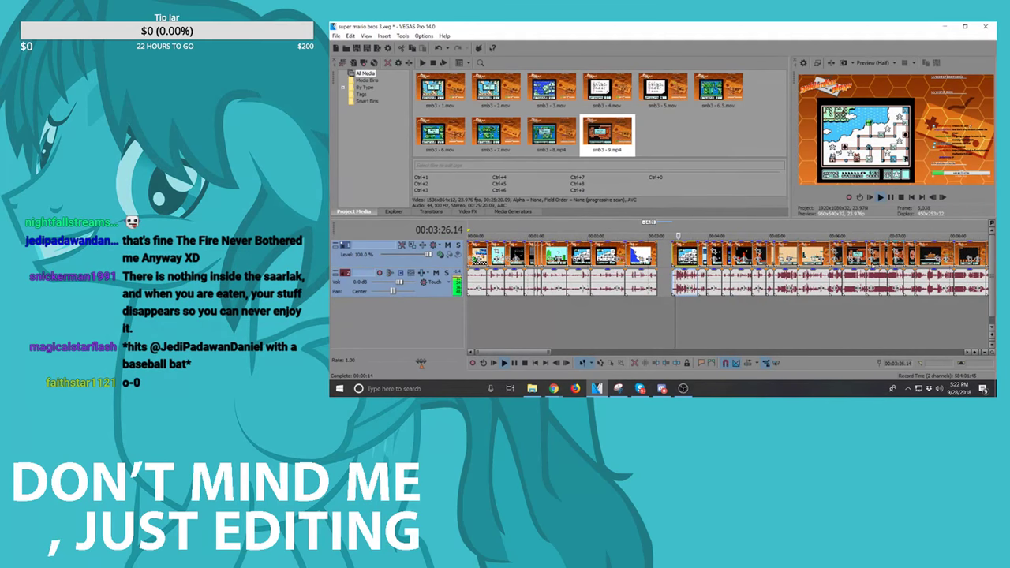
{"action": "scroll", "coordinate": [937, 258], "scroll_direction": "down", "scroll_amount": 3}
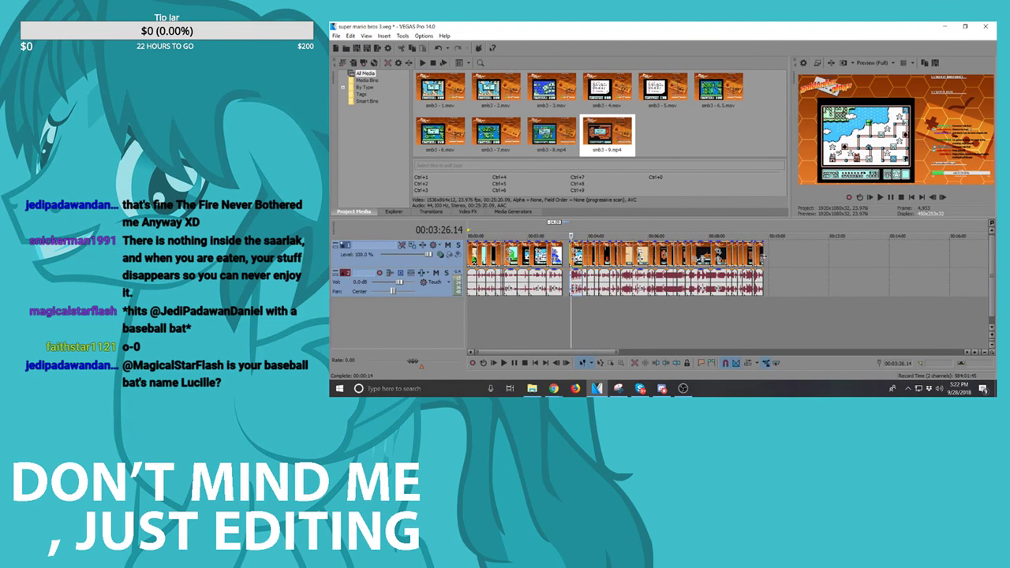
{"action": "left_click", "coordinate": [758, 256], "text": "shift"}
{"action": "scroll", "coordinate": [661, 252], "scroll_direction": "up", "scroll_amount": 5}
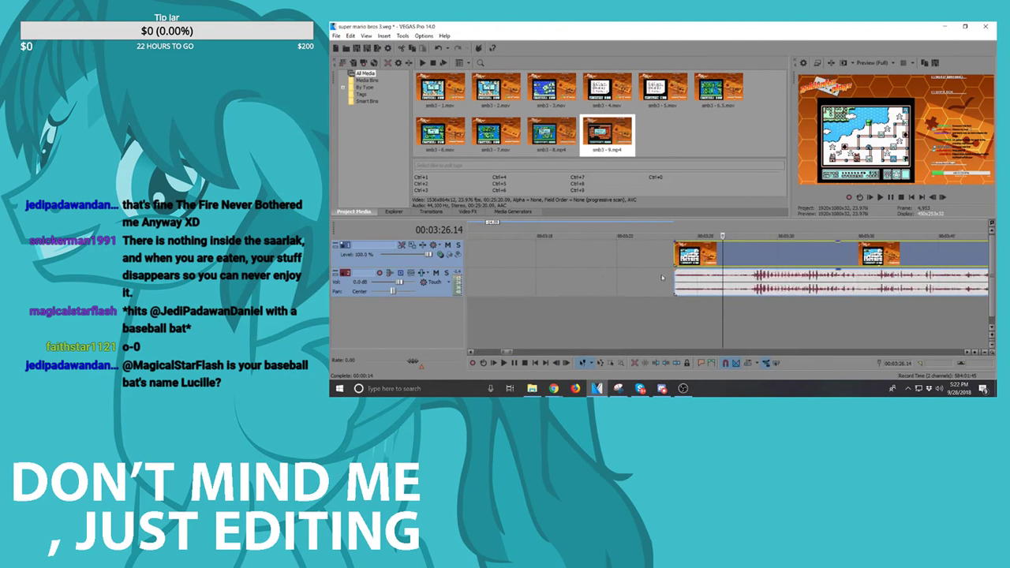
{"action": "left_click_drag", "start_coordinate": [661, 252], "coordinate": [672, 252]}
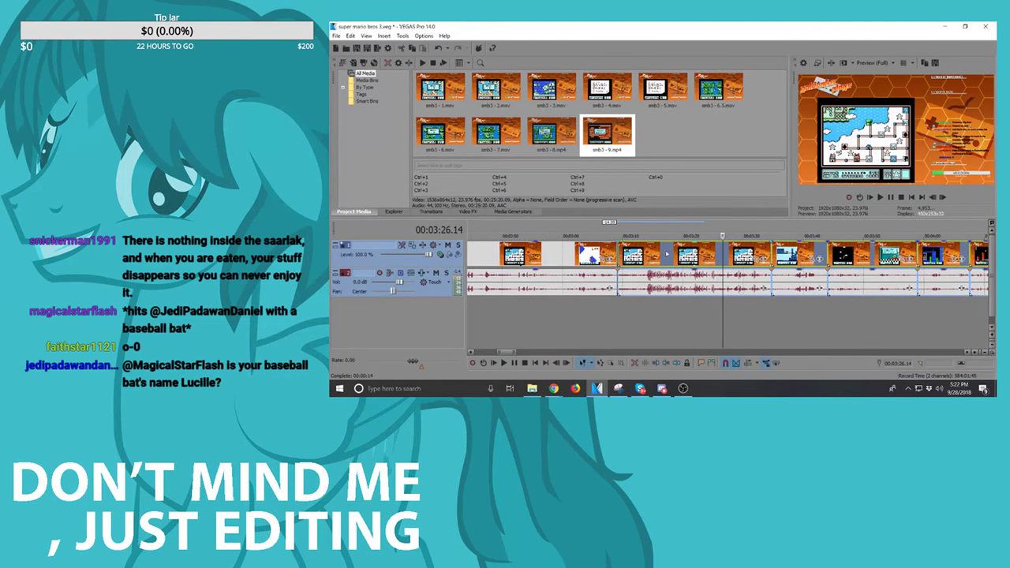
Step: Play the moved footage from 00:03:26.14, stop playback, and place the playhead at 00:03:36.13
{"action": "key", "text": "space"}
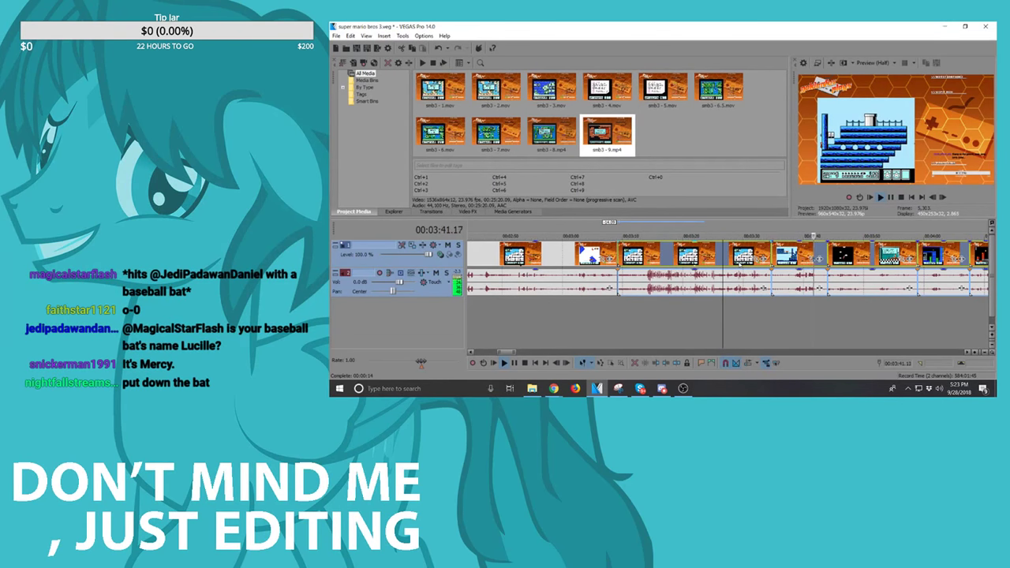
{"action": "key", "text": "space"}
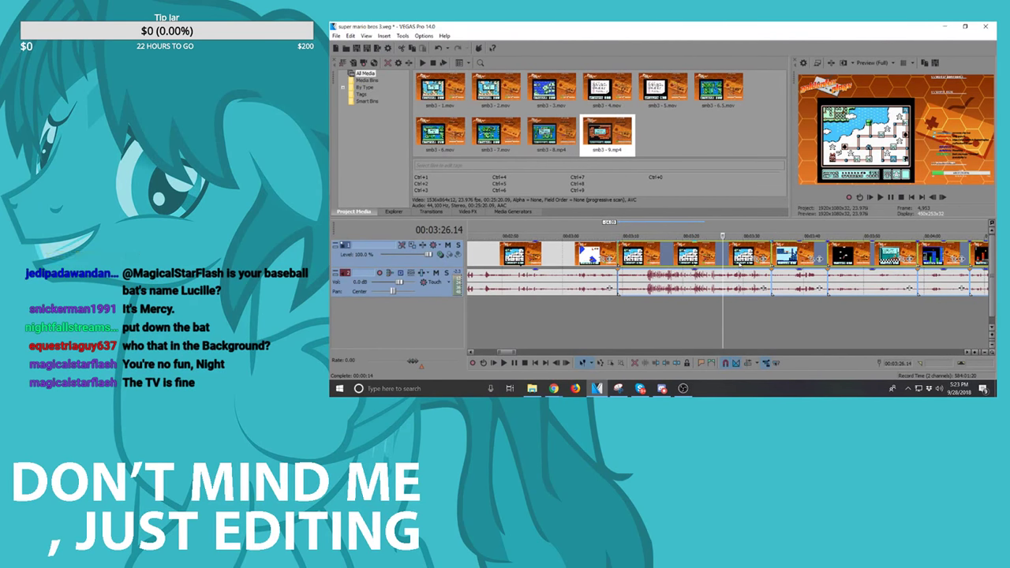
{"action": "scroll", "coordinate": [792, 260], "scroll_direction": "down", "scroll_amount": 10}
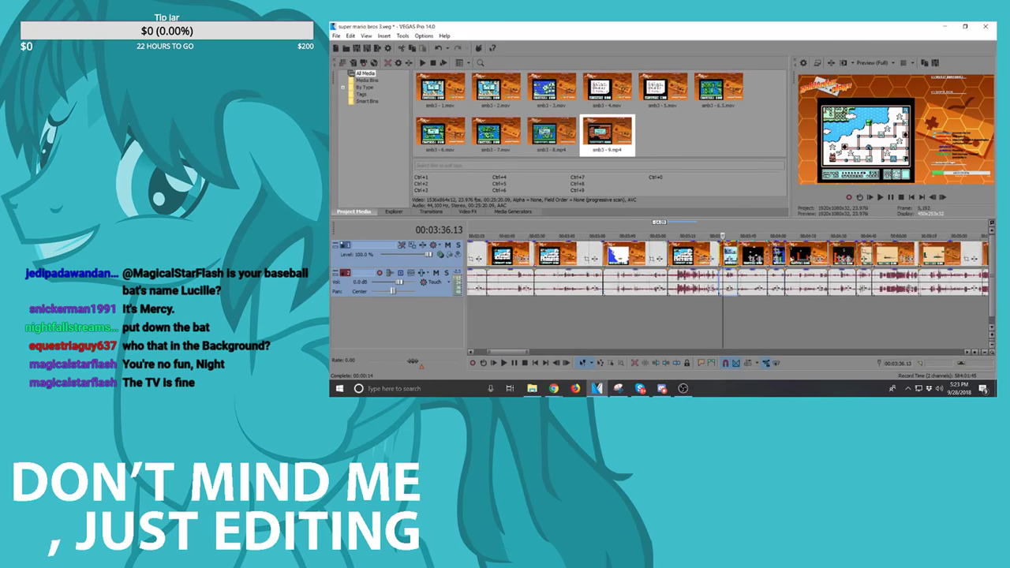
{"action": "scroll", "coordinate": [792, 259], "scroll_direction": "up", "scroll_amount": 8}
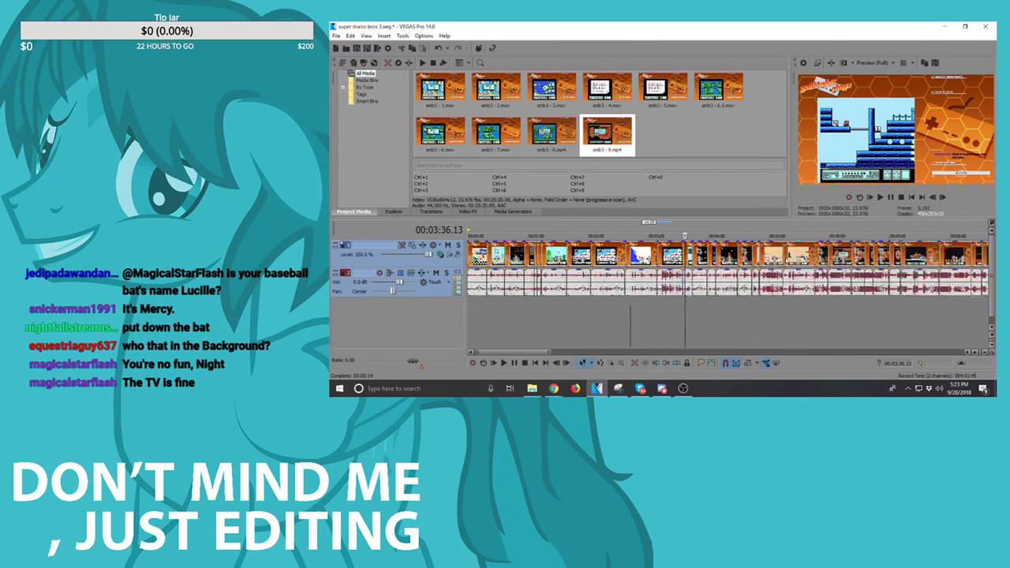
Step: Play the footage from 00:03:55.11 through about 00:05:02 to review the dark level and desert clips
{"action": "left_click_drag", "start_coordinate": [724, 253], "coordinate": [750, 253]}
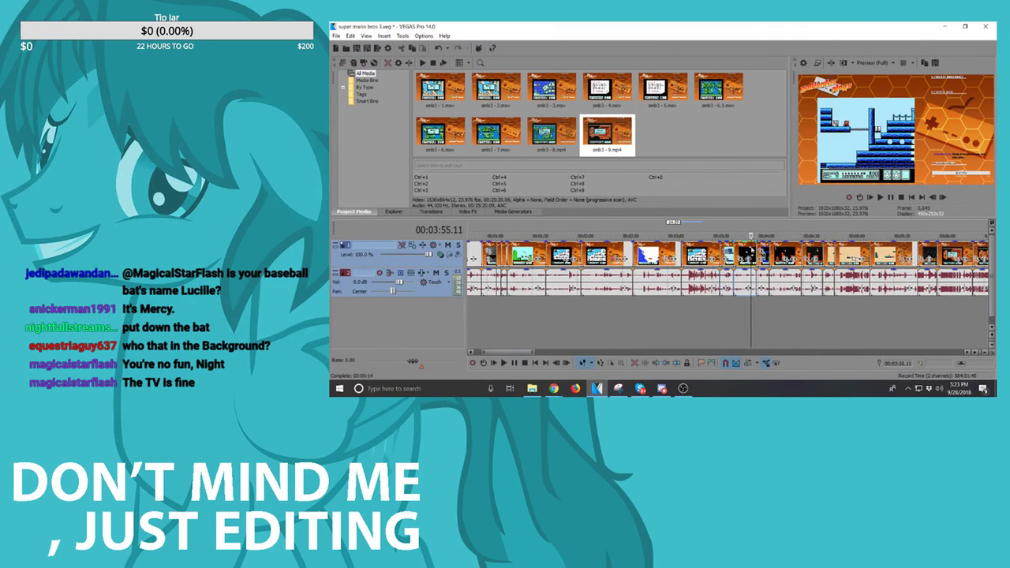
{"action": "scroll", "coordinate": [760, 251], "scroll_direction": "up", "scroll_amount": 4}
{"action": "key", "text": "space"}
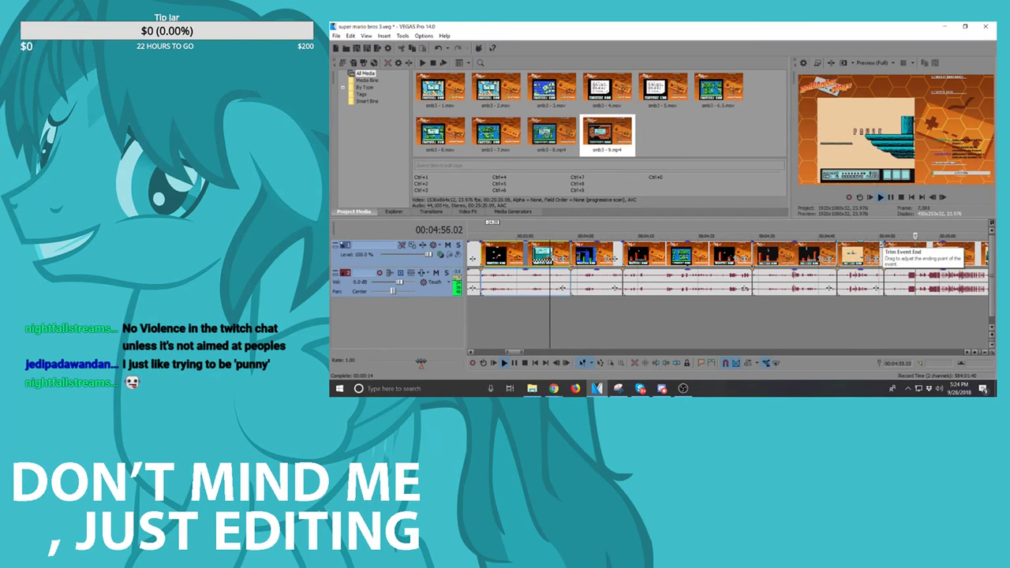
{"action": "scroll", "coordinate": [828, 284], "scroll_direction": "down", "scroll_amount": 3}
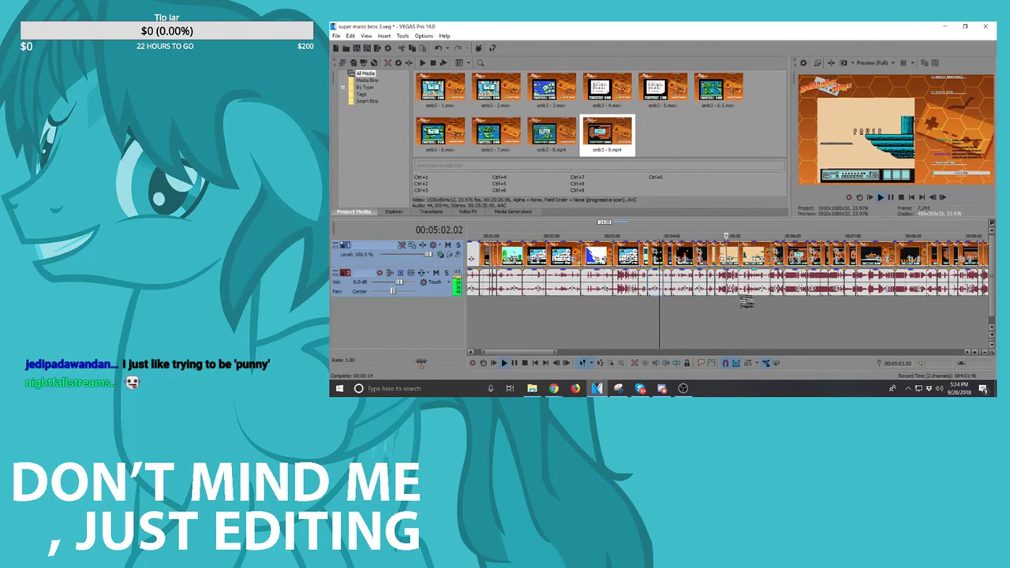
Step: Split the paused desert level clip at 00:05:30.09 and delete the part after the split
{"action": "scroll", "coordinate": [739, 296], "scroll_direction": "up", "scroll_amount": 5}
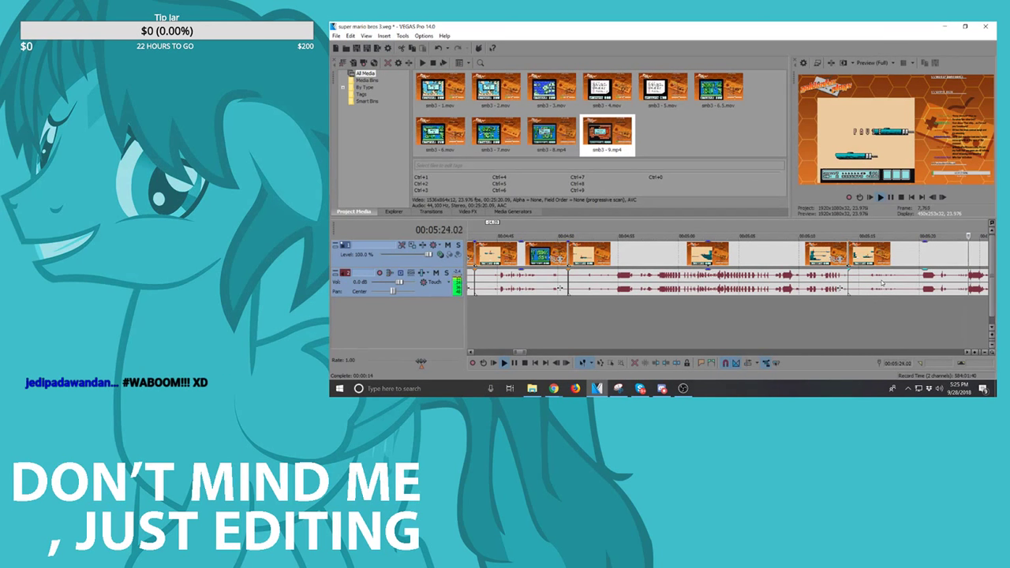
{"action": "scroll", "coordinate": [882, 283], "scroll_direction": "down", "scroll_amount": 5}
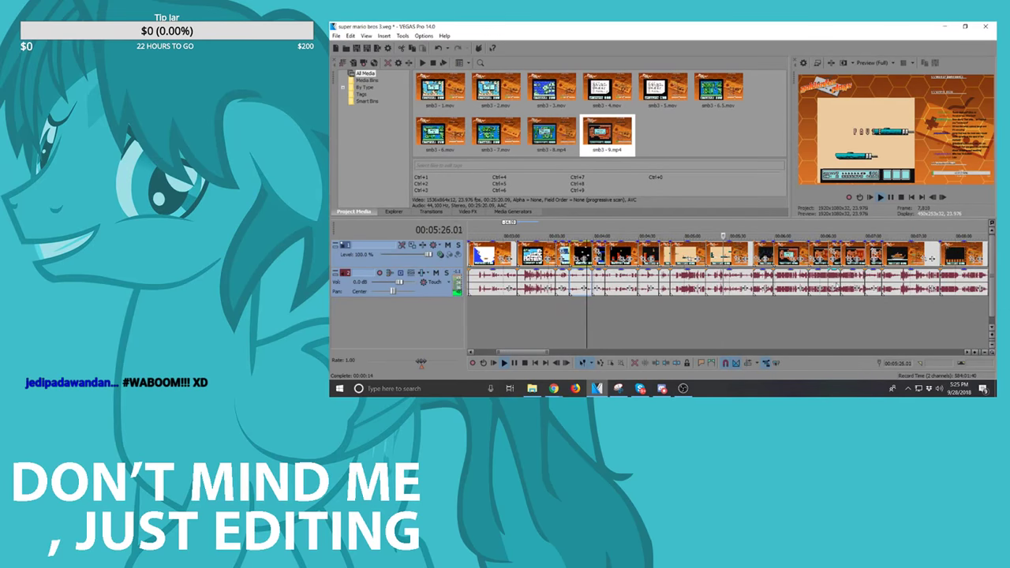
{"action": "scroll", "coordinate": [777, 276], "scroll_direction": "up", "scroll_amount": 5}
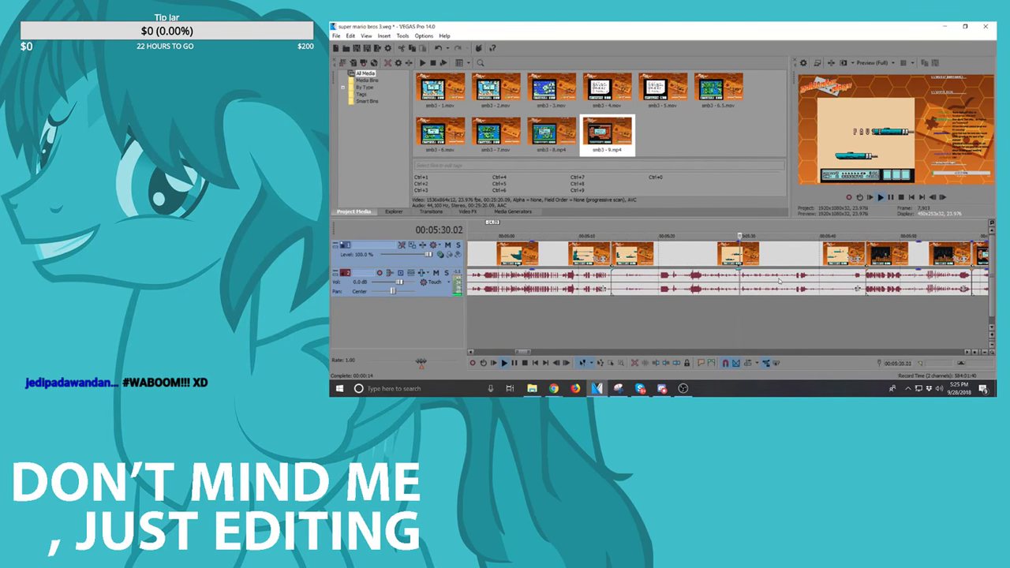
{"action": "scroll", "coordinate": [742, 257], "scroll_direction": "up", "scroll_amount": 5}
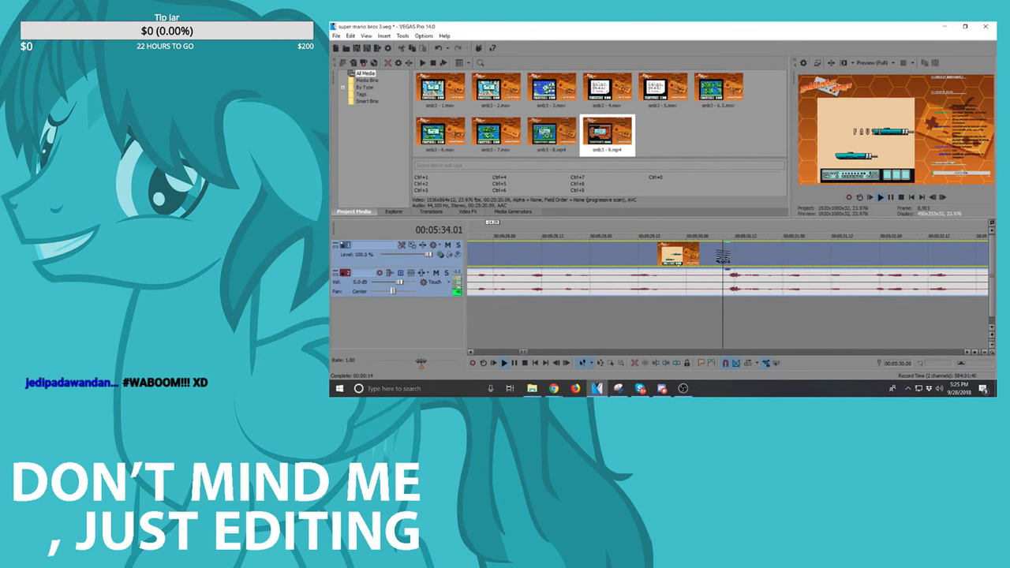
{"action": "key", "text": "s"}
{"action": "scroll", "coordinate": [741, 272], "scroll_direction": "down", "scroll_amount": 5}
{"action": "scroll", "coordinate": [744, 274], "scroll_direction": "down", "scroll_amount": 3}
{"action": "key", "text": "space"}
{"action": "key", "text": "Delete"}
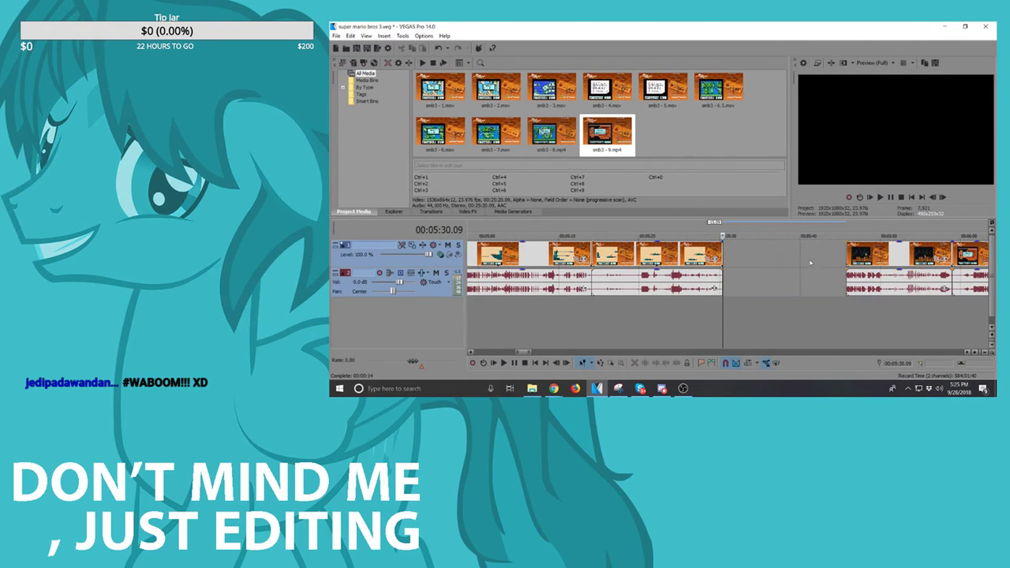
Step: Select the dark level clip after the gap and all clips following it, and move them earlier to meet the desert clip
{"action": "left_click", "coordinate": [860, 258]}
{"action": "scroll", "coordinate": [862, 258], "scroll_direction": "down", "scroll_amount": 5}
{"action": "left_click", "coordinate": [942, 248], "text": "shift"}
{"action": "scroll", "coordinate": [671, 255], "scroll_direction": "up", "scroll_amount": 5}
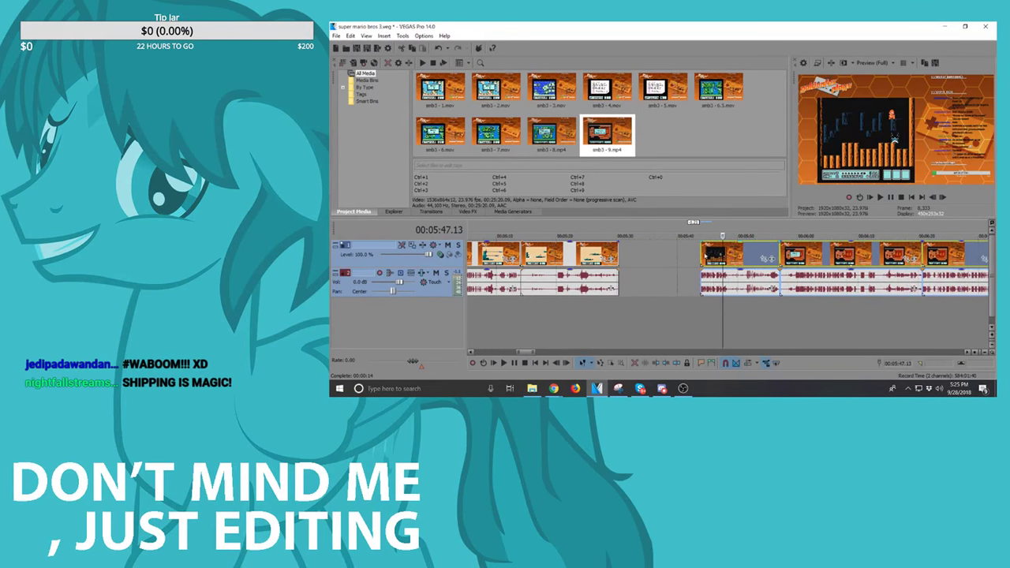
{"action": "left_click_drag", "start_coordinate": [671, 254], "coordinate": [664, 258]}
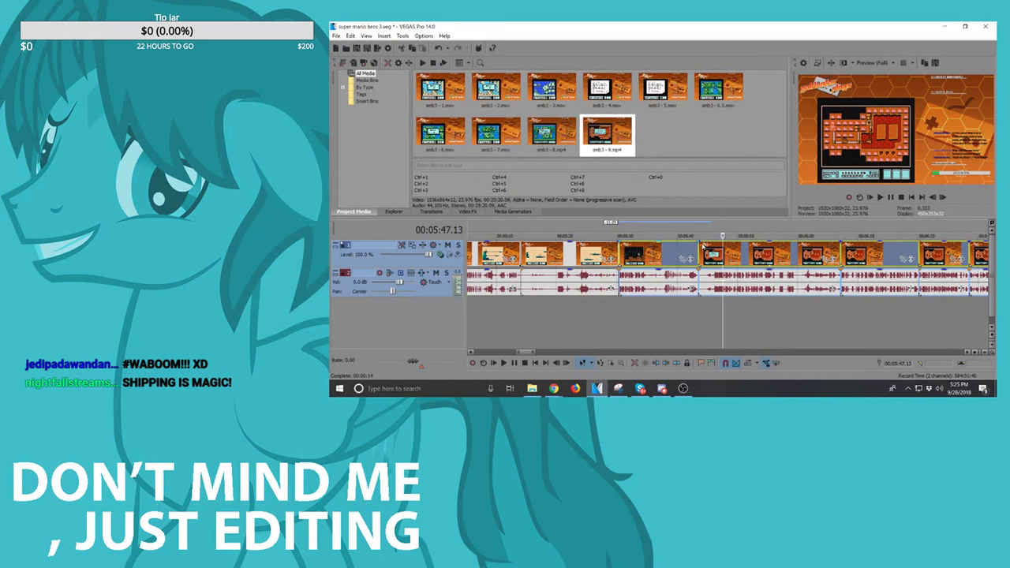
Step: Play the moved footage from 00:05:30.13 through about 00:06:10 to review the dark level and world map clips
{"action": "left_click", "coordinate": [625, 254]}
{"action": "key", "text": "space"}
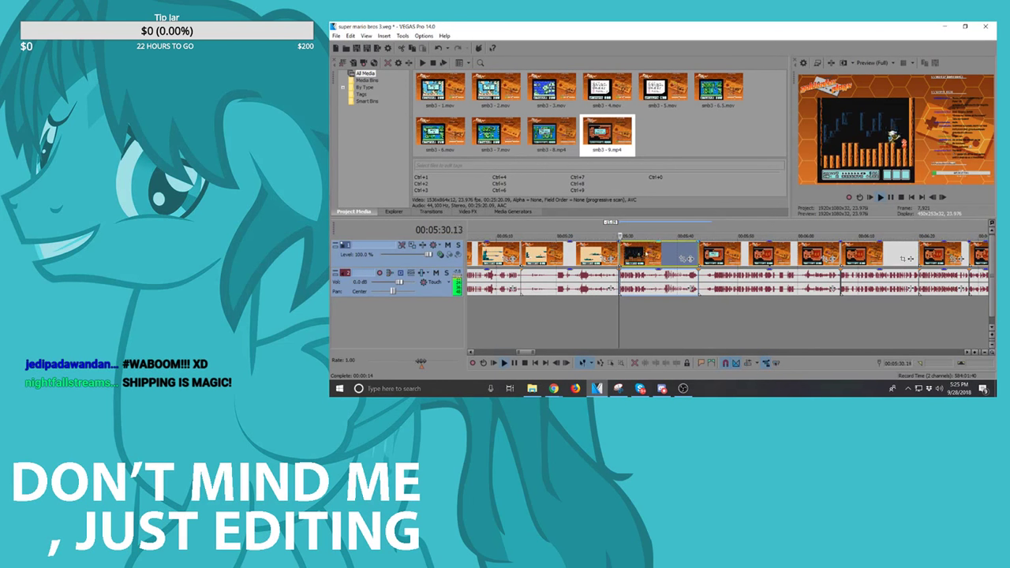
{"action": "scroll", "coordinate": [692, 254], "scroll_direction": "up", "scroll_amount": 2}
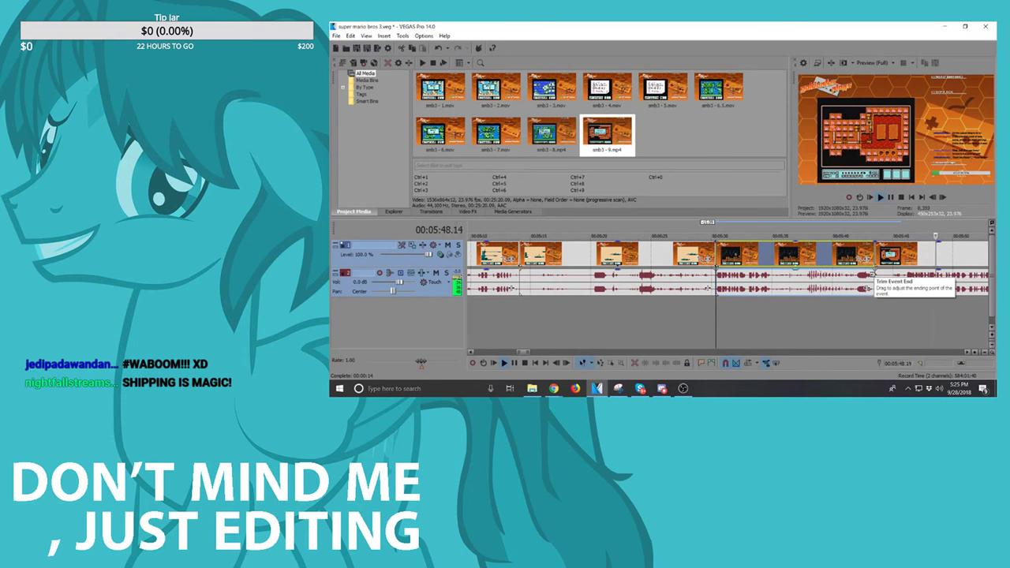
{"action": "scroll", "coordinate": [871, 278], "scroll_direction": "down", "scroll_amount": 4}
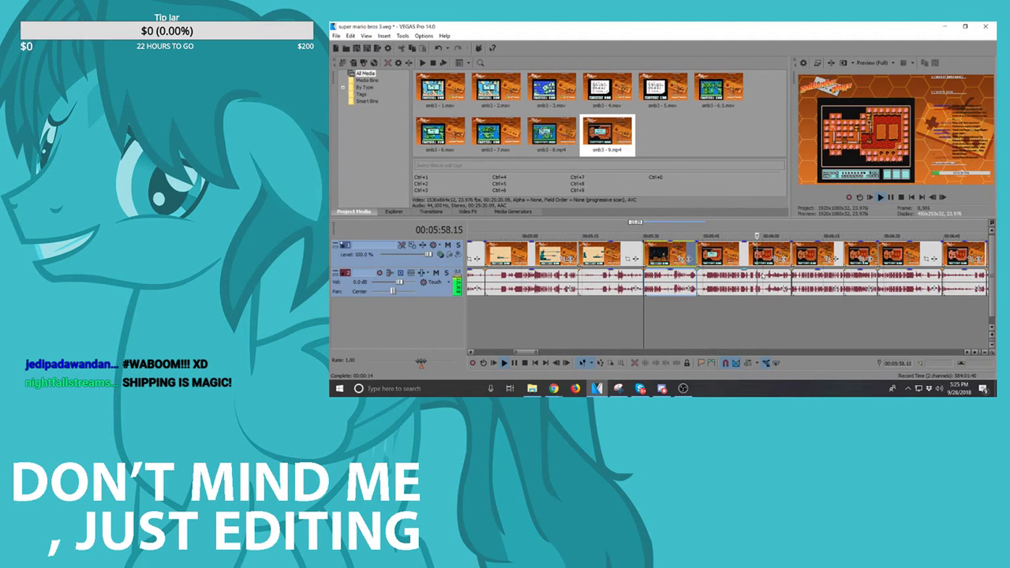
{"action": "scroll", "coordinate": [791, 277], "scroll_direction": "up", "scroll_amount": 2}
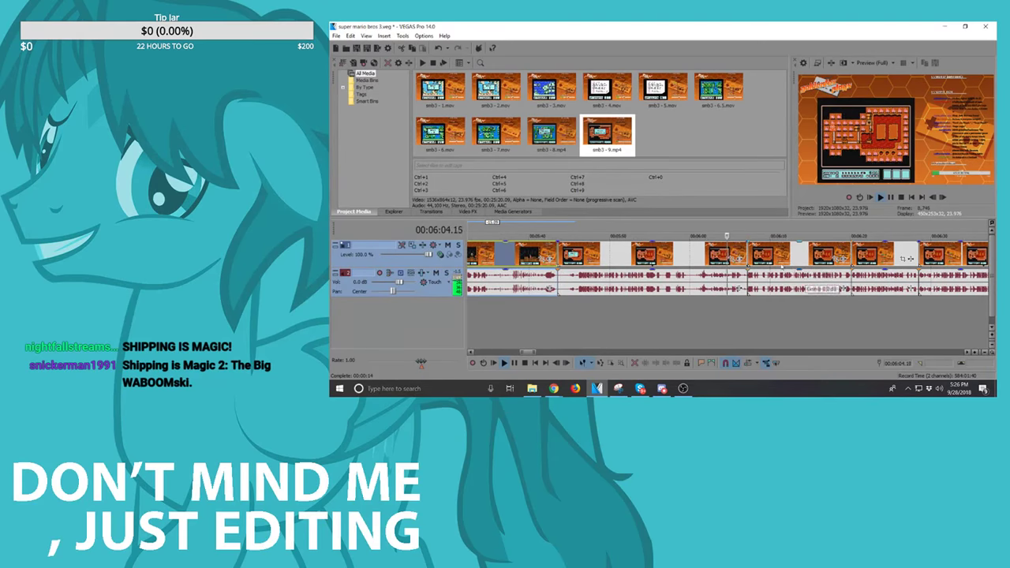
{"action": "scroll", "coordinate": [782, 265], "scroll_direction": "down", "scroll_amount": 3}
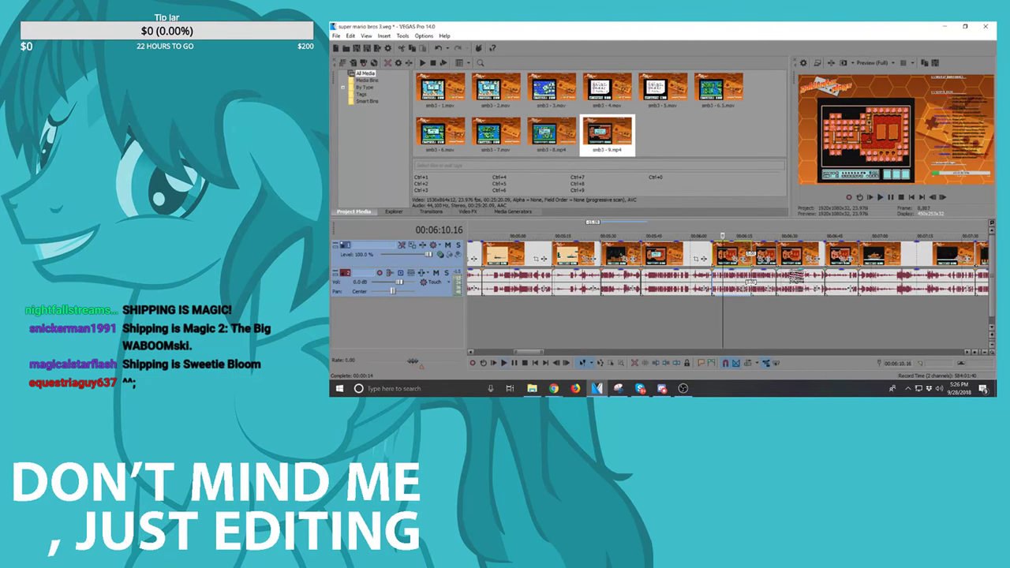
Step: Delete the world map clip at 00:06:10.16 and preview the map footage from 00:06:36.13
{"action": "key", "text": "Delete"}
{"action": "left_click", "coordinate": [761, 250]}
{"action": "left_click", "coordinate": [800, 250]}
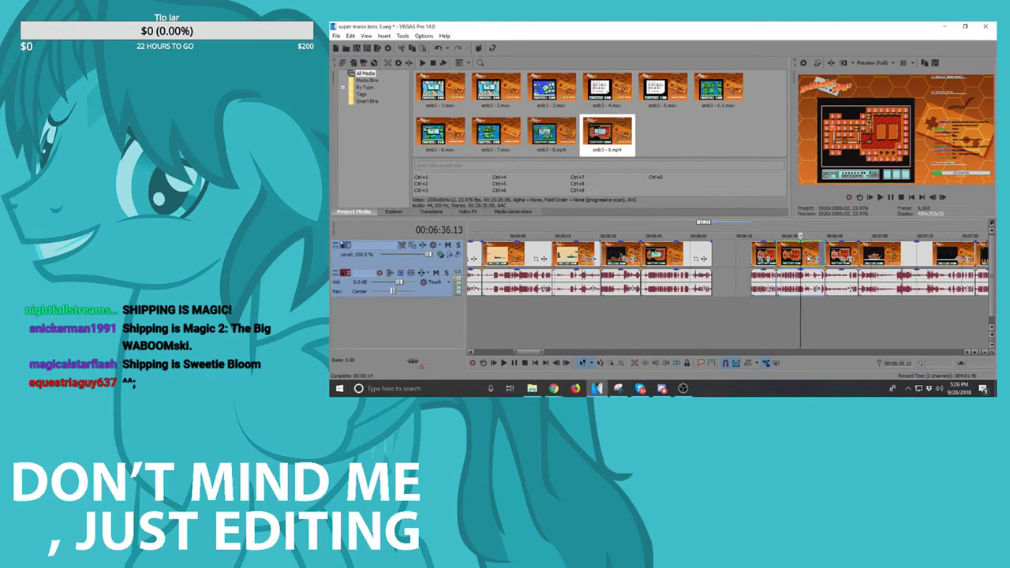
{"action": "scroll", "coordinate": [801, 254], "scroll_direction": "up", "scroll_amount": 3}
{"action": "key", "text": "space"}
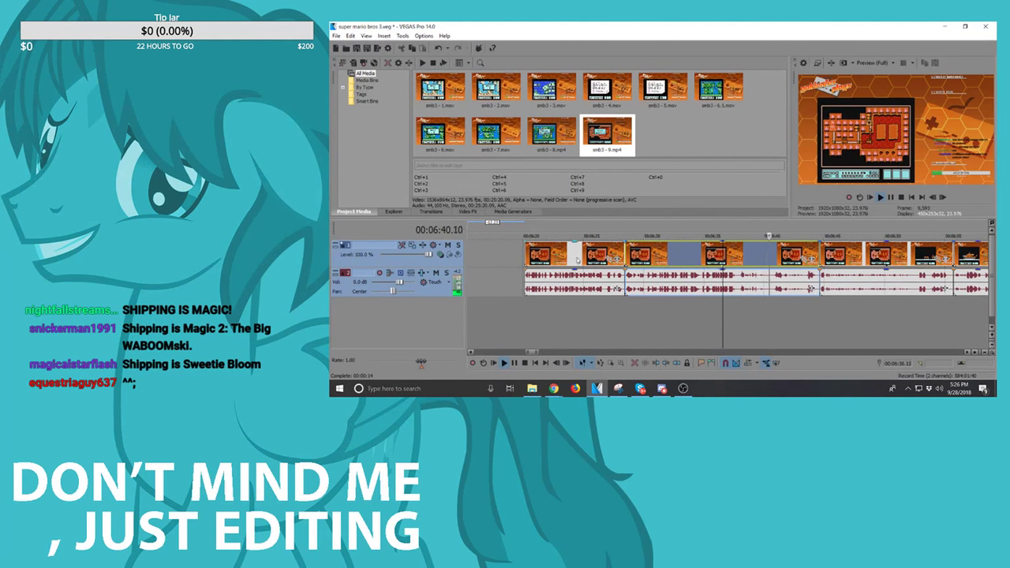
Step: Try deleting the first map clip after the gap, around 00:06:24.11, and undo the deletion
{"action": "left_click", "coordinate": [577, 256]}
{"action": "key", "text": "Delete"}
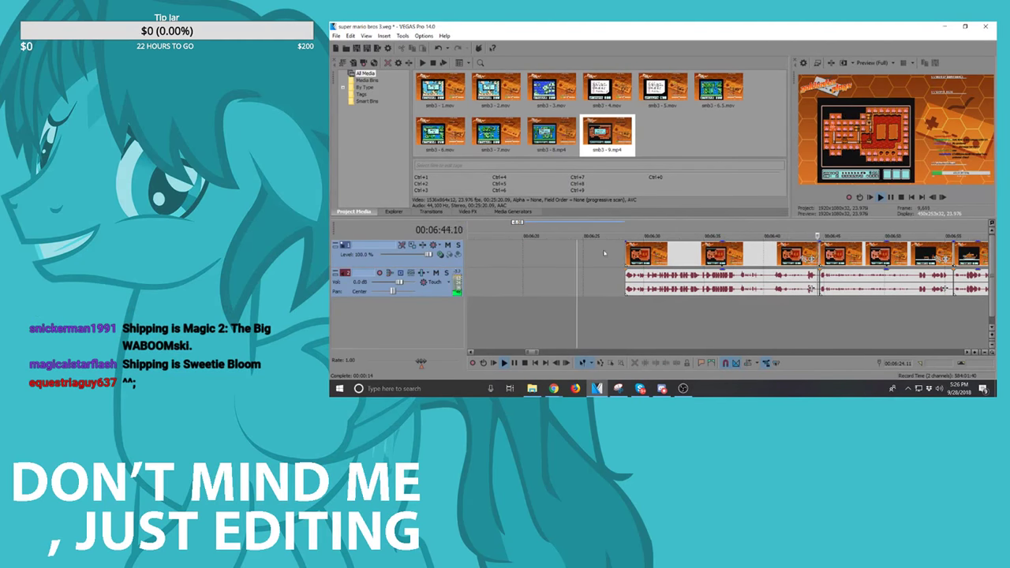
{"action": "scroll", "coordinate": [691, 249], "scroll_direction": "down", "scroll_amount": 5}
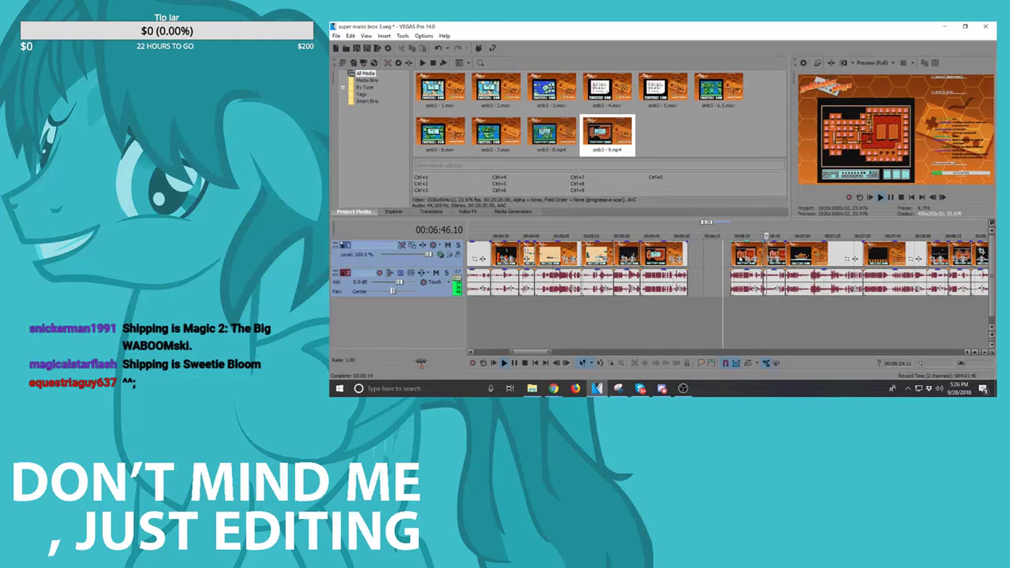
{"action": "key", "text": "space"}
{"action": "key", "text": "ctrl+z"}
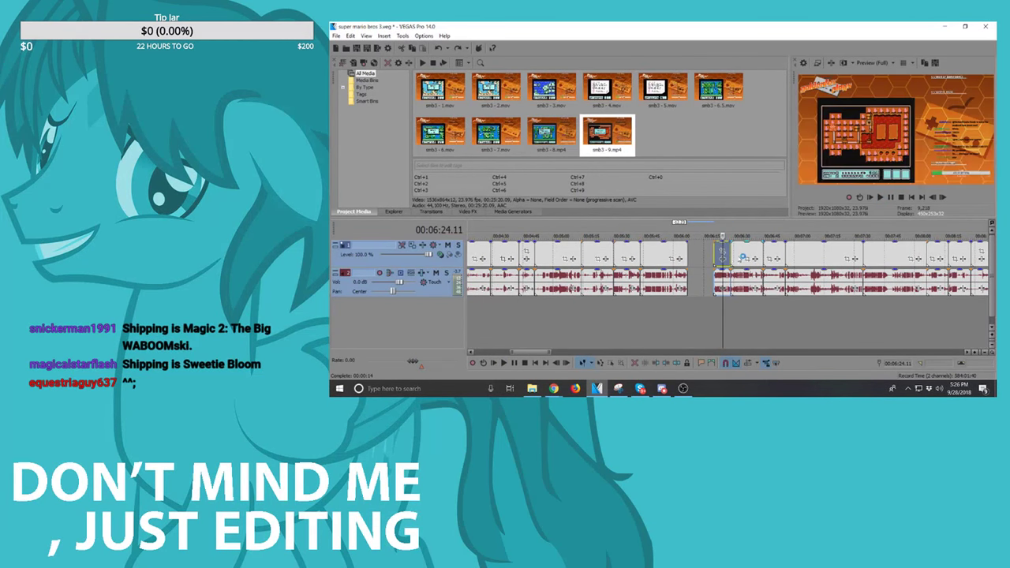
Step: Preview the map footage from 00:06:44.15 and delete the footage from there up to the tank level clip
{"action": "scroll", "coordinate": [753, 257], "scroll_direction": "up", "scroll_amount": 3}
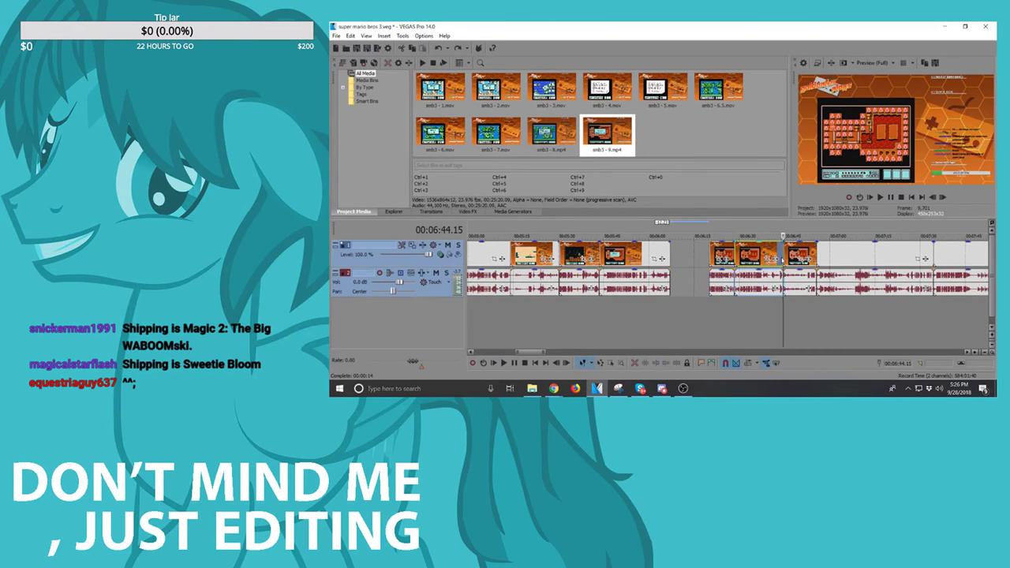
{"action": "left_click", "coordinate": [782, 261]}
{"action": "key", "text": "space"}
{"action": "scroll", "coordinate": [686, 257], "scroll_direction": "up", "scroll_amount": 1}
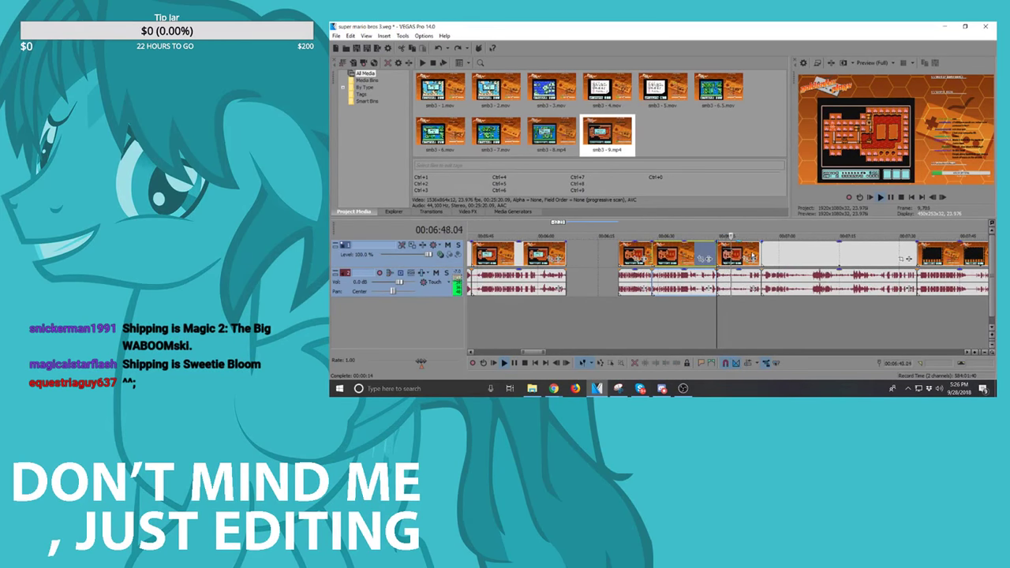
{"action": "scroll", "coordinate": [749, 258], "scroll_direction": "up", "scroll_amount": 2}
{"action": "left_click", "coordinate": [719, 260]}
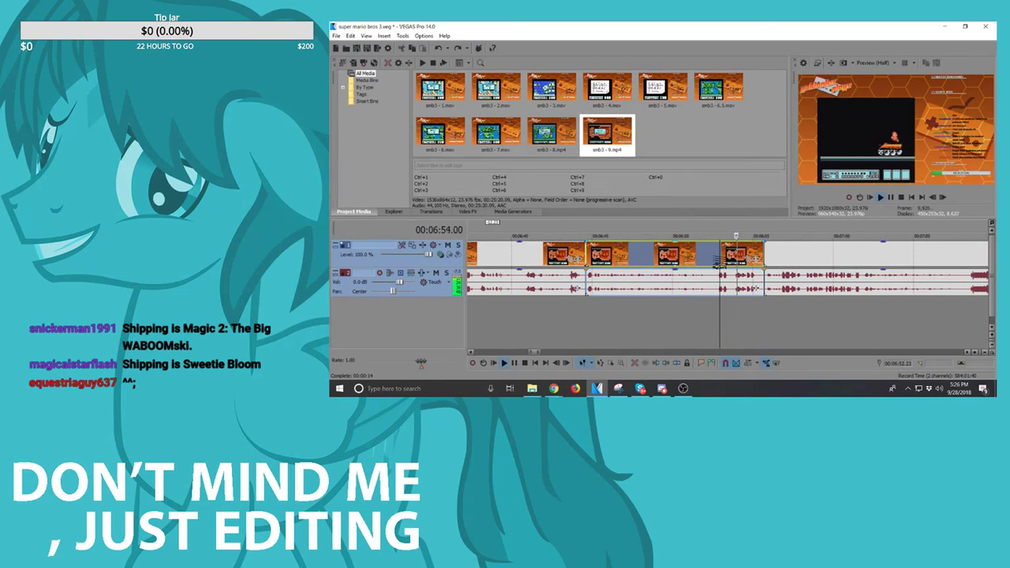
{"action": "key", "text": "Delete"}
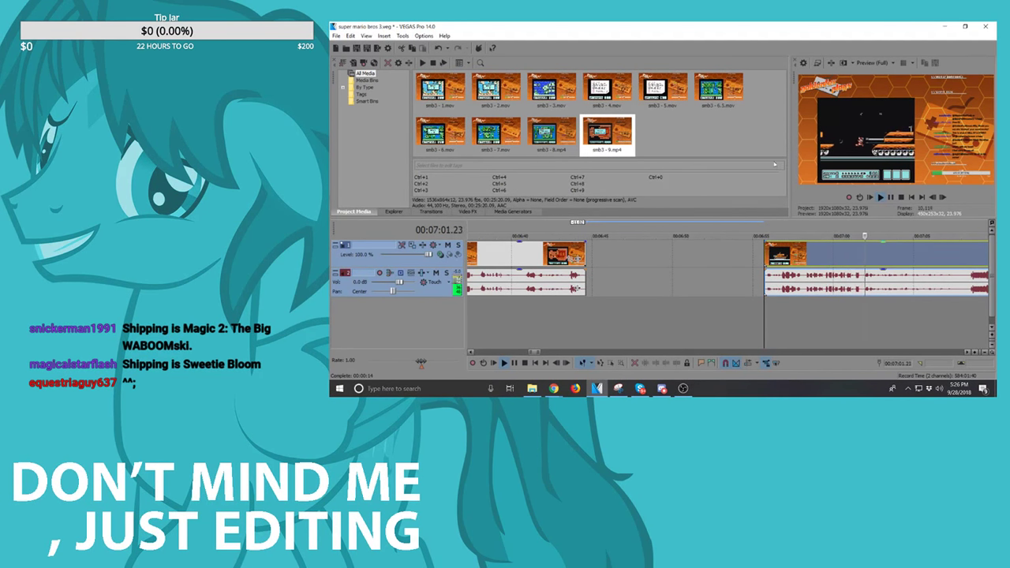
Step: Move the two isolated map clips earlier to close the gap after the preceding world map clip
{"action": "scroll", "coordinate": [733, 254], "scroll_direction": "down", "scroll_amount": 4}
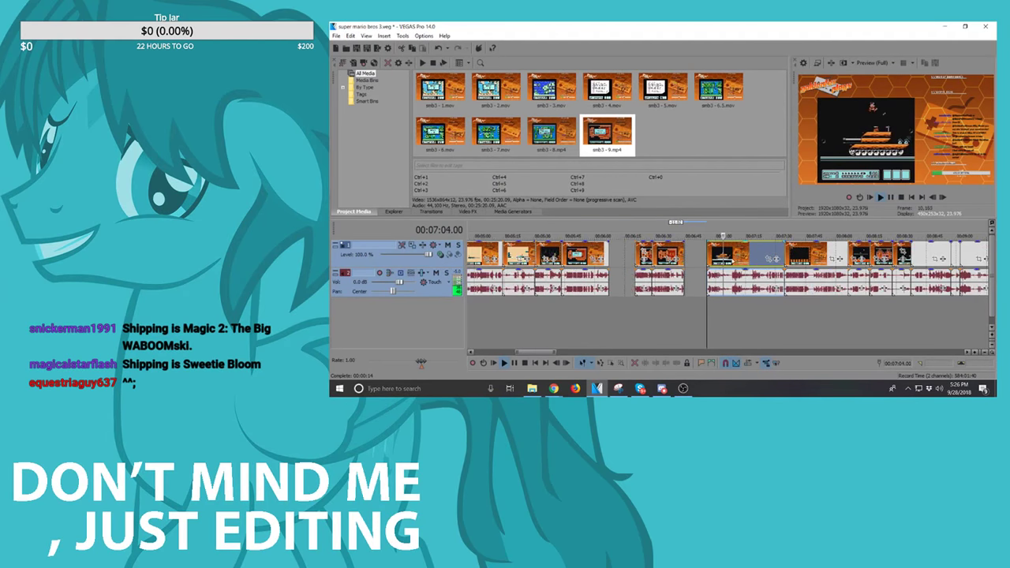
{"action": "left_click", "coordinate": [661, 254]}
{"action": "left_click_drag", "start_coordinate": [661, 254], "coordinate": [634, 254]}
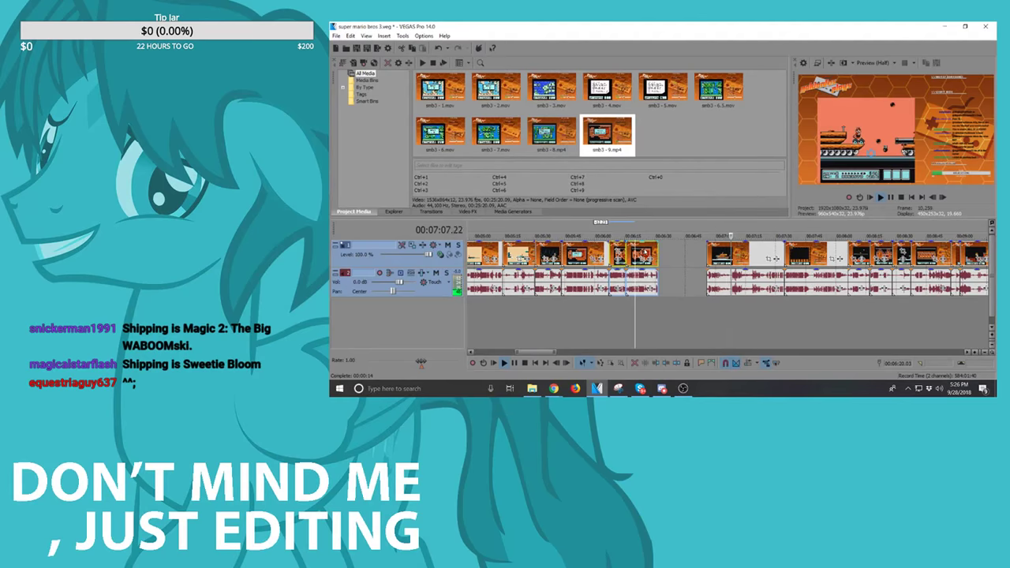
Step: Select the tank level clip after the gap and every clip following it while playing the footage through about 00:07:41
{"action": "scroll", "coordinate": [644, 252], "scroll_direction": "down", "scroll_amount": 2}
{"action": "scroll", "coordinate": [645, 251], "scroll_direction": "down", "scroll_amount": 2}
{"action": "scroll", "coordinate": [703, 249], "scroll_direction": "up", "scroll_amount": 4}
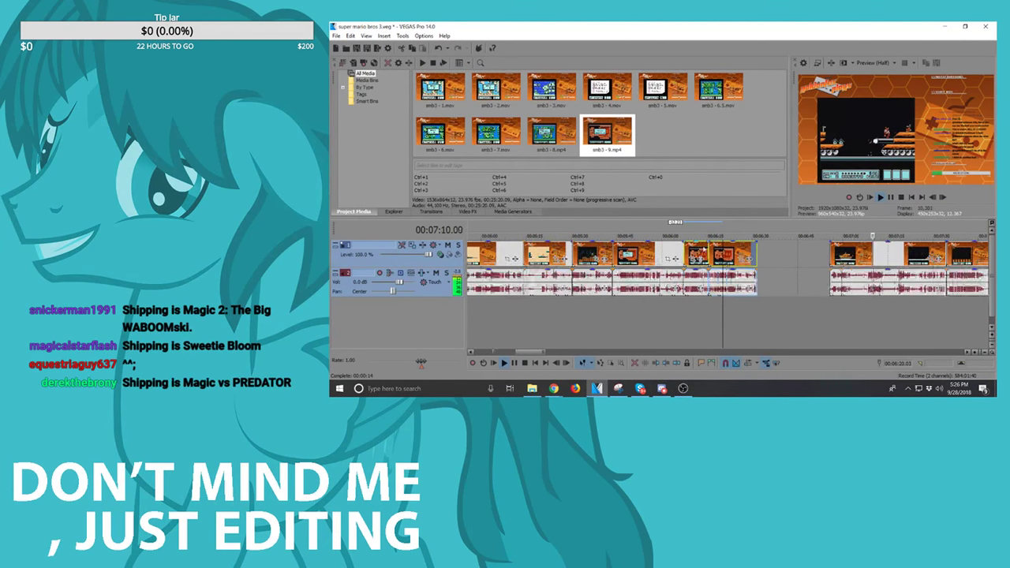
{"action": "left_click", "coordinate": [857, 260]}
{"action": "scroll", "coordinate": [857, 260], "scroll_direction": "down", "scroll_amount": 1}
{"action": "scroll", "coordinate": [857, 259], "scroll_direction": "up", "scroll_amount": 1}
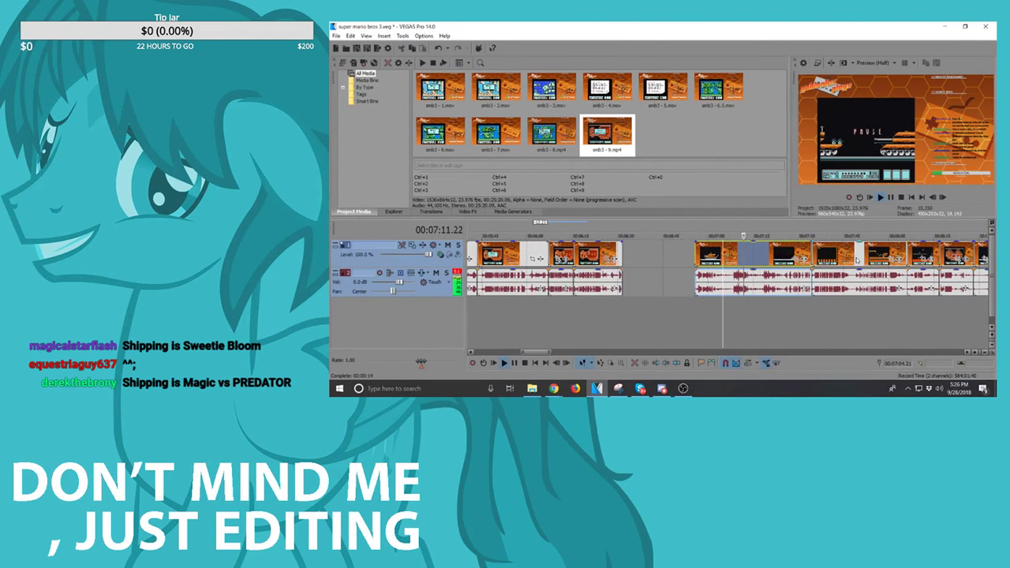
{"action": "scroll", "coordinate": [857, 260], "scroll_direction": "down", "scroll_amount": 3}
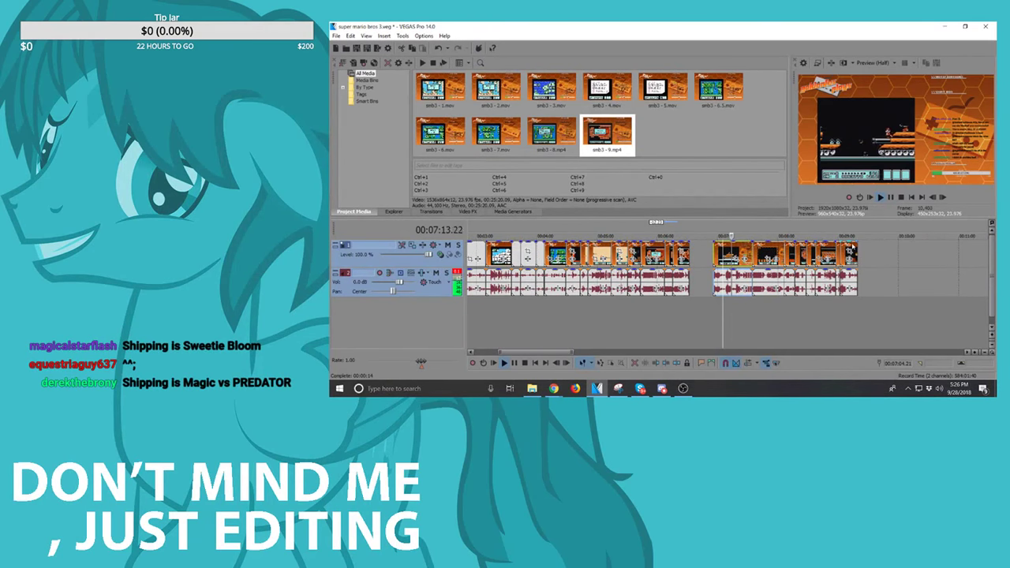
{"action": "left_click", "coordinate": [851, 248]}
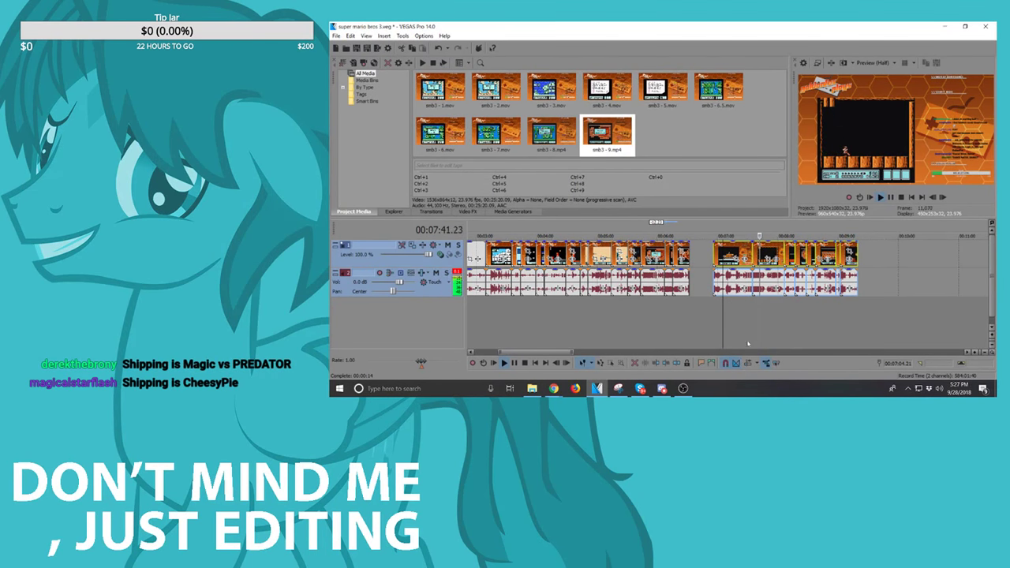
Step: Replay the end of the dark level section, split its clip at 00:07:45.13, and delete the part after the split
{"action": "scroll", "coordinate": [750, 287], "scroll_direction": "up", "scroll_amount": 5}
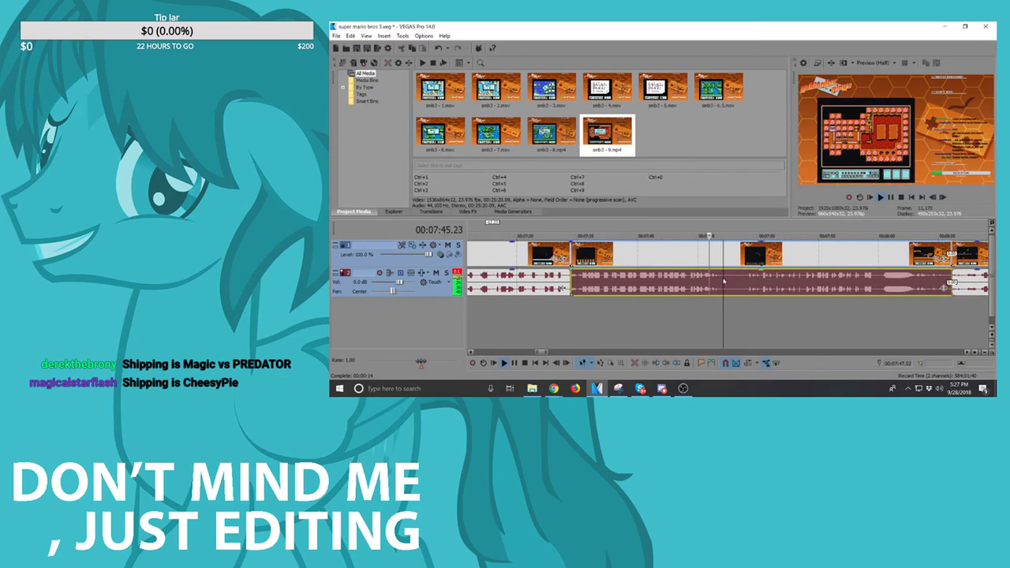
{"action": "left_click", "coordinate": [690, 283]}
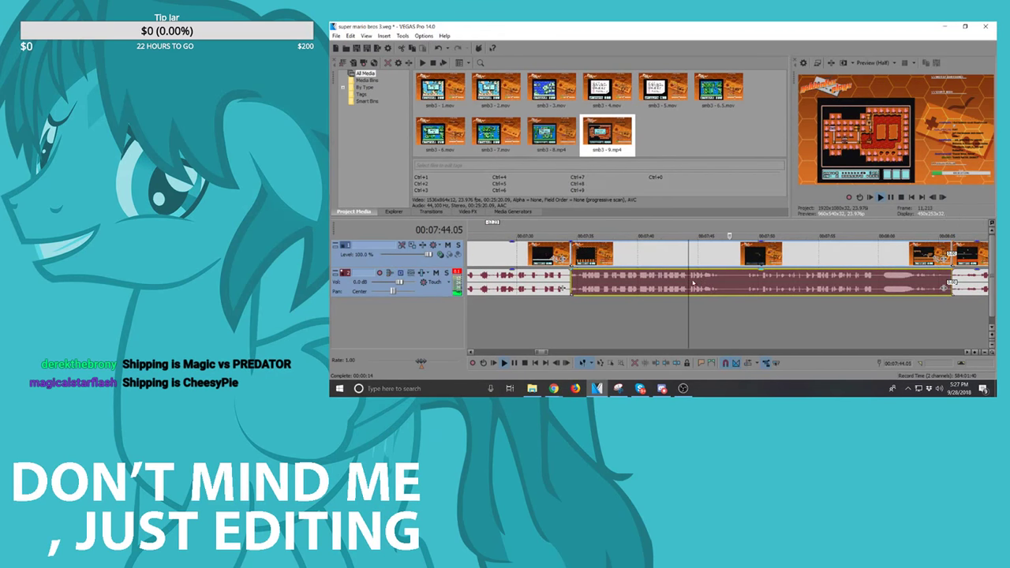
{"action": "scroll", "coordinate": [714, 285], "scroll_direction": "up", "scroll_amount": 3}
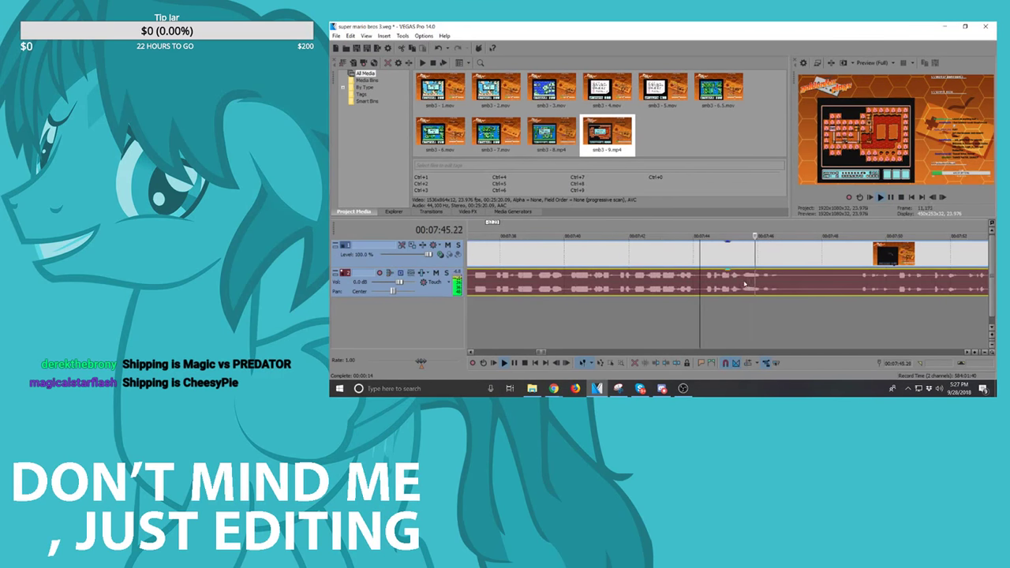
{"action": "key", "text": "space"}
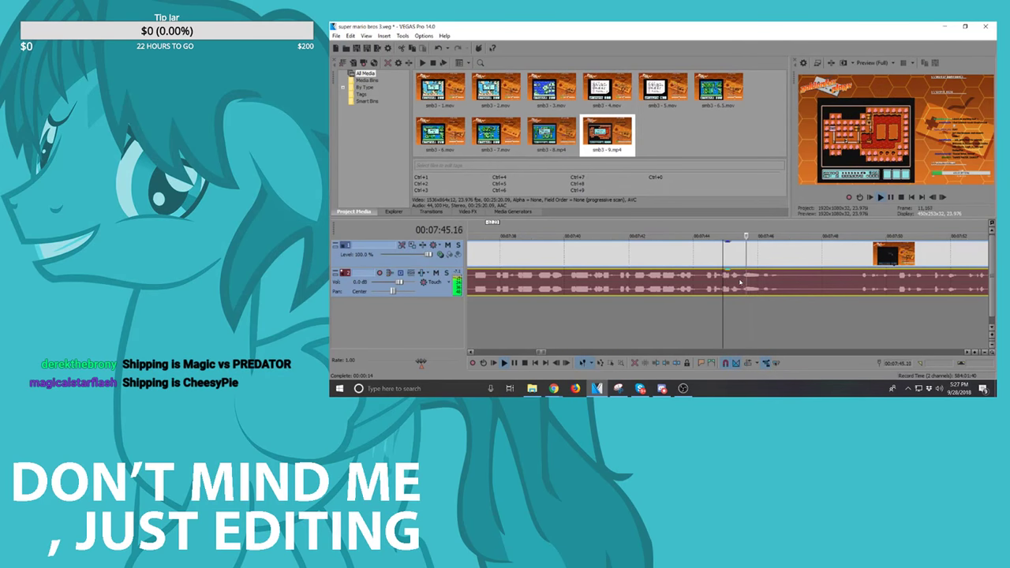
{"action": "left_click", "coordinate": [740, 281]}
{"action": "key", "text": "Right"}
{"action": "key", "text": "s"}
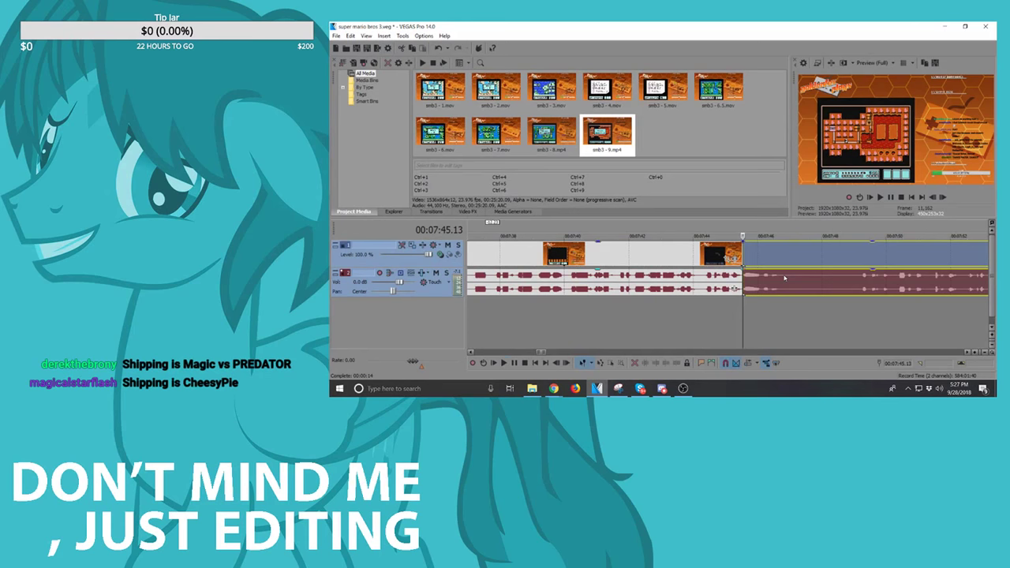
{"action": "key", "text": "Delete"}
Step: Move the tank level clip and shortened dark clip against the following clips, and shift the whole group earlier to close the remaining gap
{"action": "scroll", "coordinate": [789, 272], "scroll_direction": "down", "scroll_amount": 4}
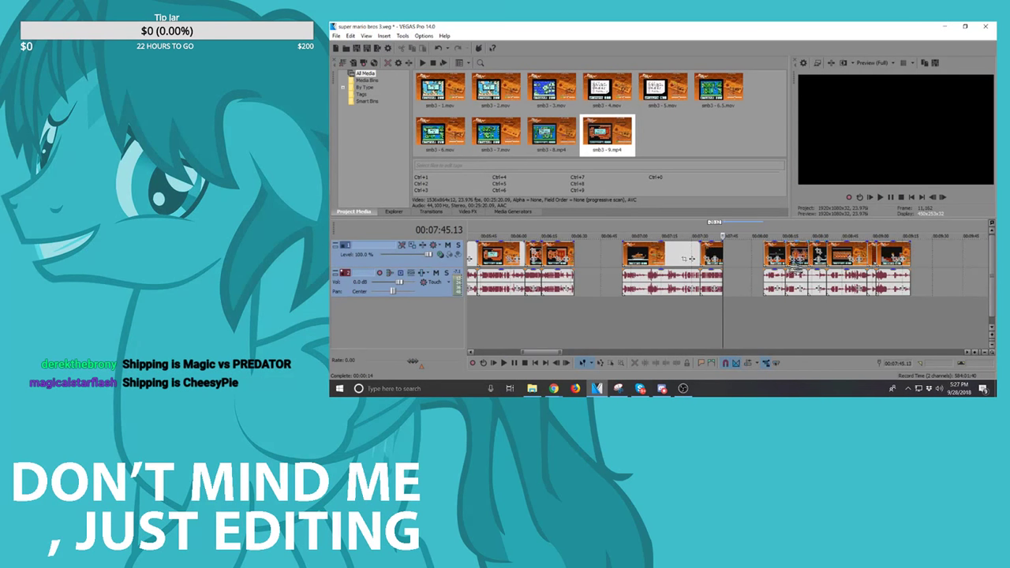
{"action": "left_click", "coordinate": [693, 253]}
{"action": "left_click", "coordinate": [712, 251], "text": "ctrl"}
{"action": "left_click_drag", "start_coordinate": [717, 251], "coordinate": [758, 247]}
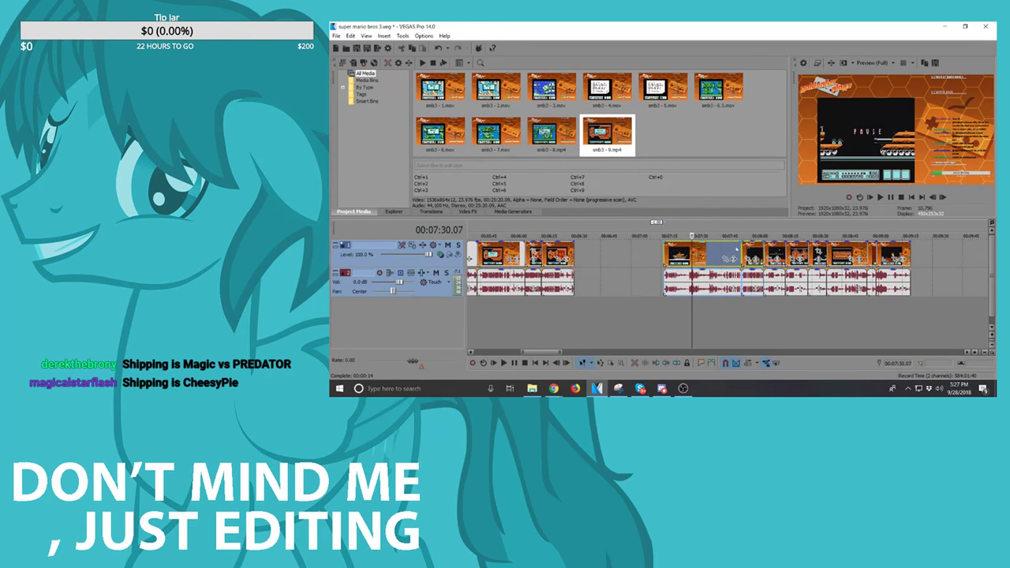
{"action": "left_click", "coordinate": [727, 249]}
{"action": "left_click_drag", "start_coordinate": [730, 258], "coordinate": [613, 258]}
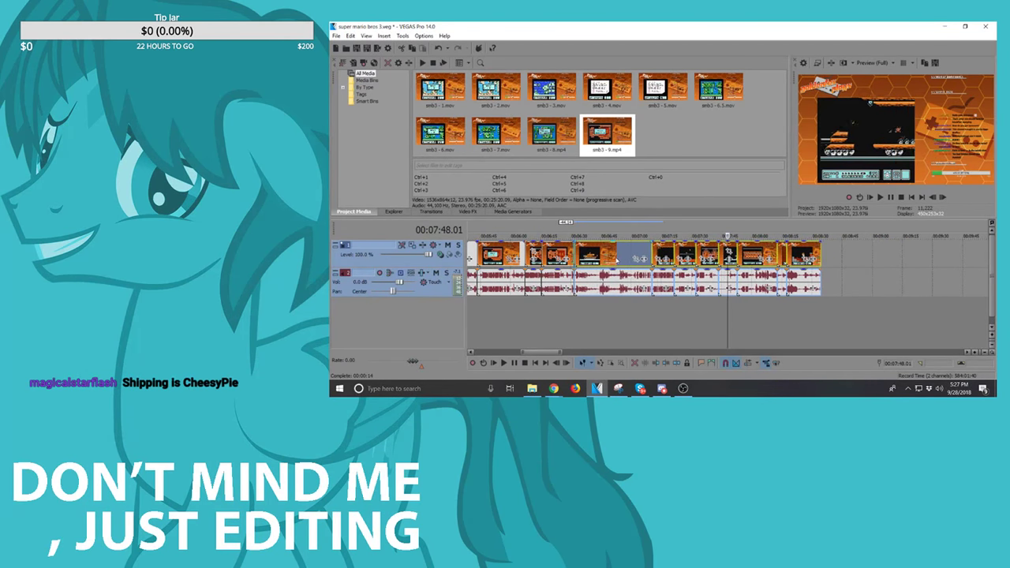
Step: Play the footage through about 00:07:34, split the dark level clip at 00:07:27.09, and delete the part after the split
{"action": "left_click", "coordinate": [813, 251]}
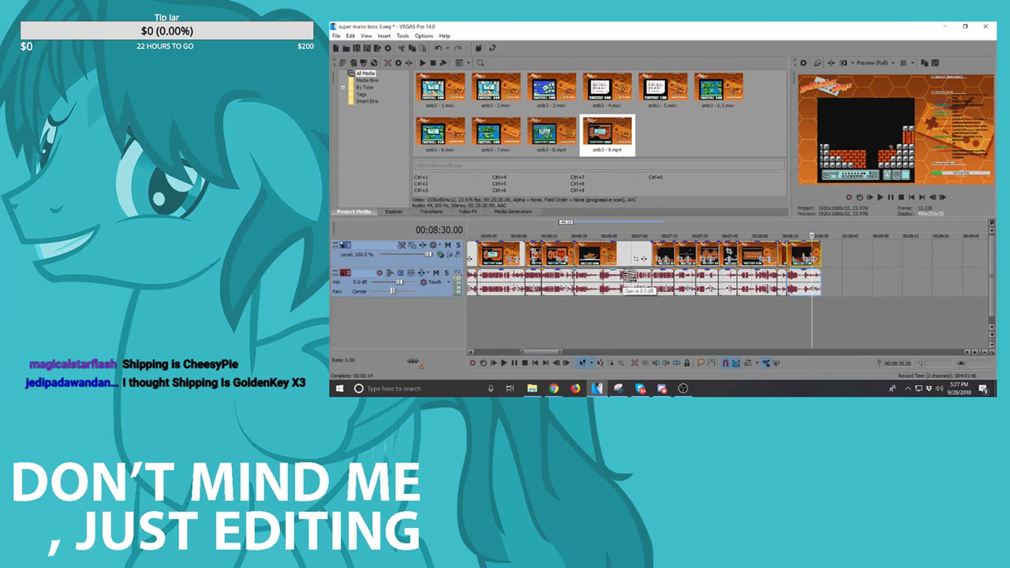
{"action": "left_click", "coordinate": [662, 254]}
{"action": "key", "text": "space"}
{"action": "scroll", "coordinate": [663, 254], "scroll_direction": "up", "scroll_amount": 3}
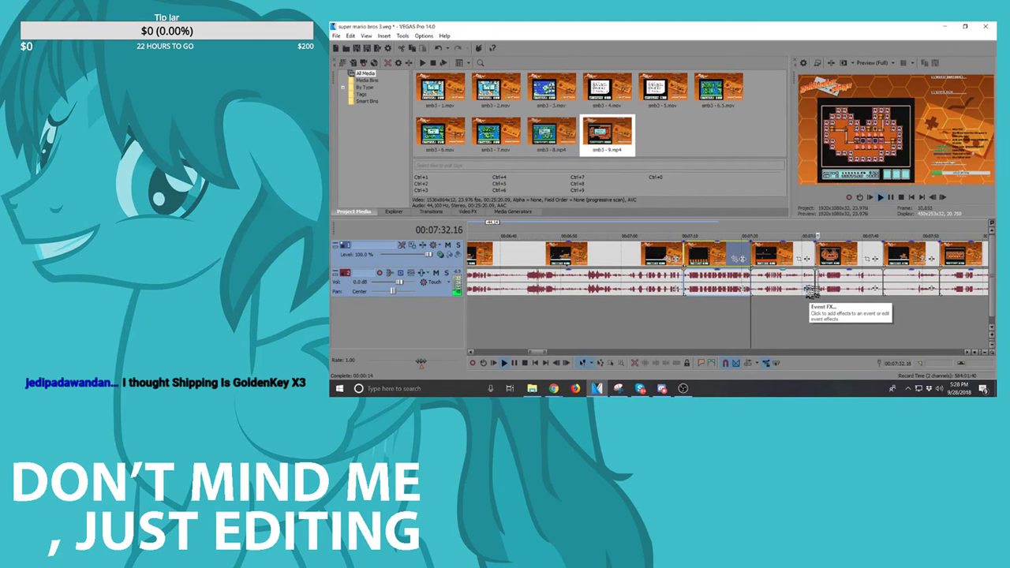
{"action": "left_click", "coordinate": [777, 284]}
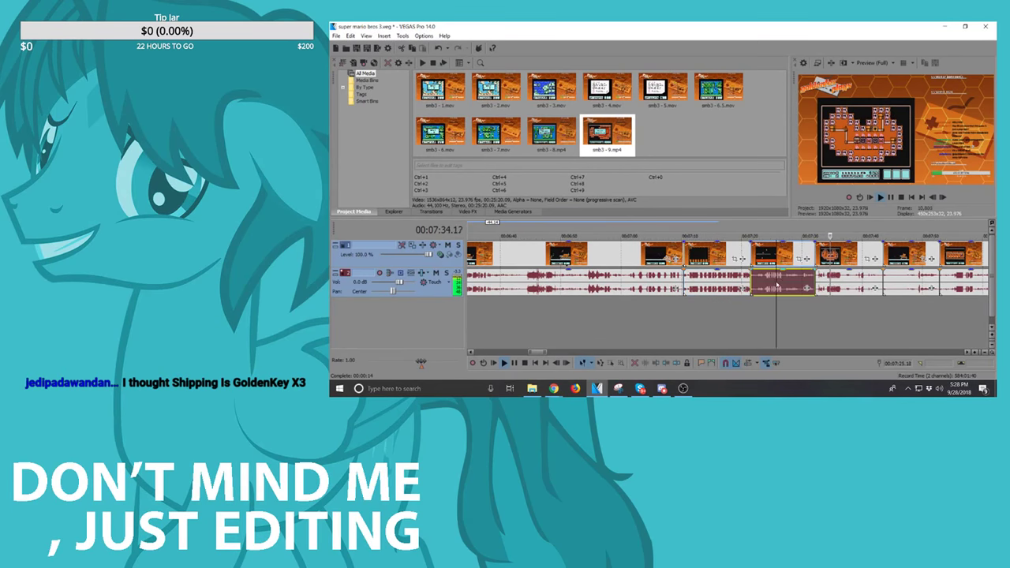
{"action": "scroll", "coordinate": [781, 283], "scroll_direction": "up", "scroll_amount": 5}
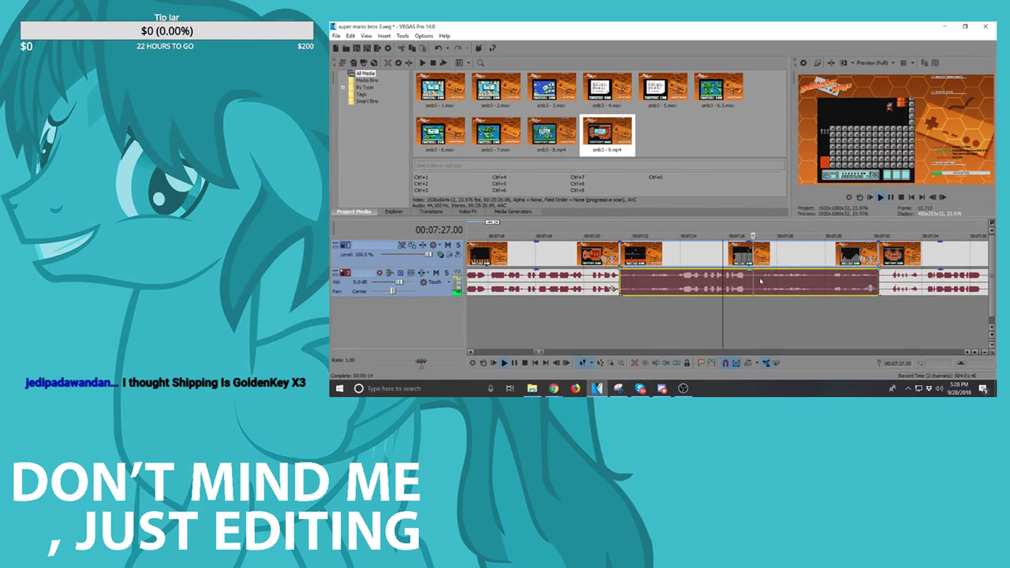
{"action": "key", "text": "space"}
{"action": "left_click", "coordinate": [762, 280]}
{"action": "key", "text": "s"}
{"action": "key", "text": "Delete"}
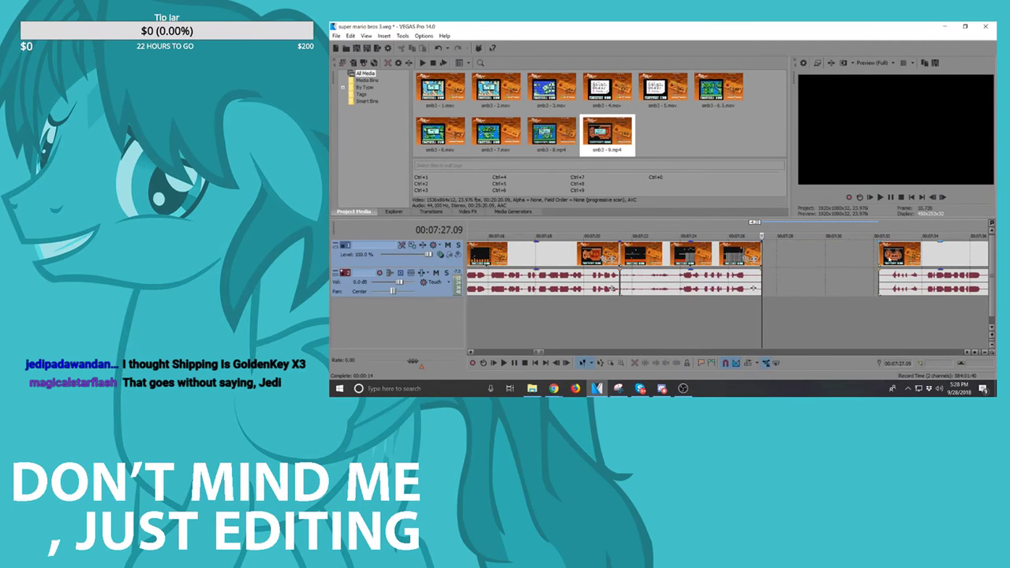
Step: Select the map clip after the gap with every clip following it, and shift them earlier against the shortened dark clip
{"action": "left_click", "coordinate": [889, 260]}
{"action": "scroll", "coordinate": [890, 260], "scroll_direction": "down", "scroll_amount": 6}
{"action": "left_click", "coordinate": [834, 252], "text": "shift"}
{"action": "scroll", "coordinate": [835, 251], "scroll_direction": "up", "scroll_amount": 3}
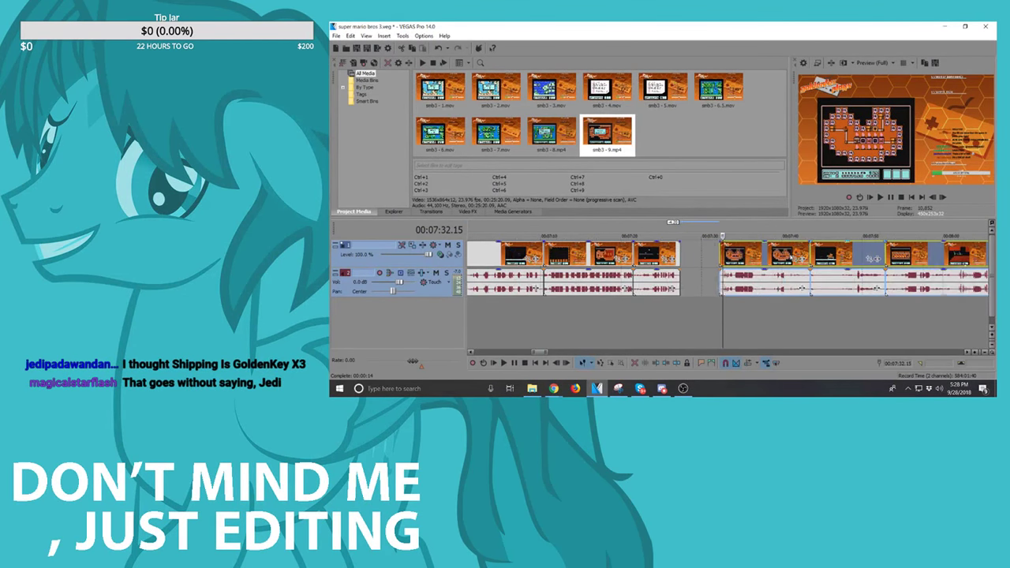
{"action": "left_click_drag", "start_coordinate": [706, 256], "coordinate": [704, 258]}
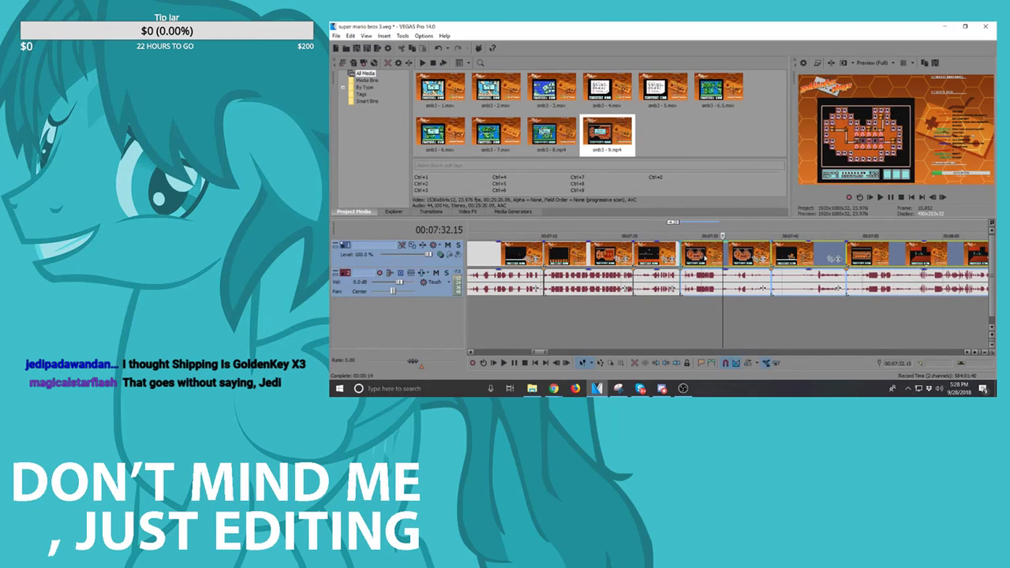
Step: Play the joined footage from the end of the shortened dark clip through the end of the tank level clip
{"action": "left_click", "coordinate": [676, 256]}
{"action": "key", "text": "space"}
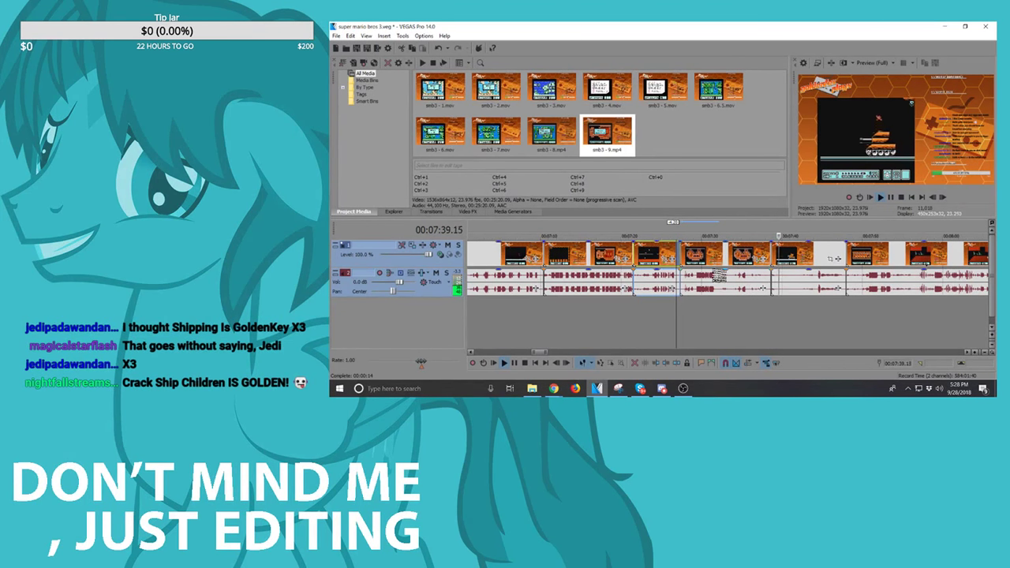
{"action": "left_click", "coordinate": [811, 256]}
{"action": "scroll", "coordinate": [806, 261], "scroll_direction": "up", "scroll_amount": 3}
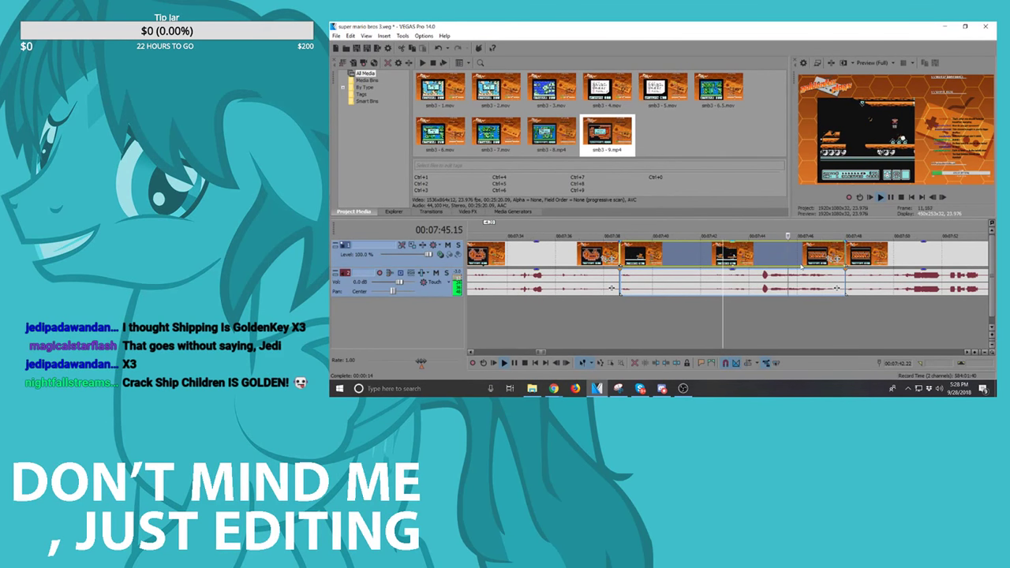
{"action": "scroll", "coordinate": [725, 261], "scroll_direction": "down", "scroll_amount": 3}
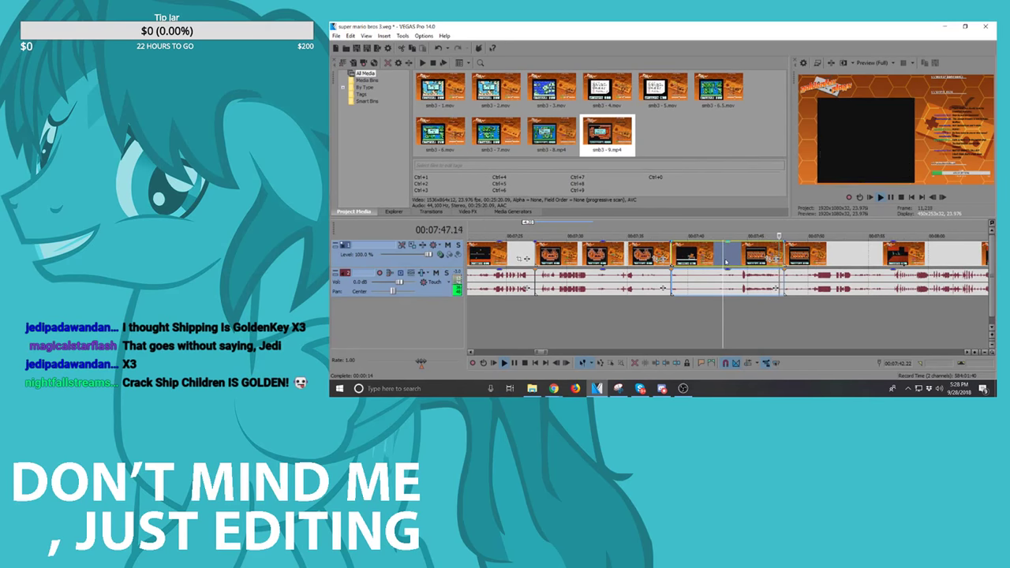
{"action": "key", "text": "space"}
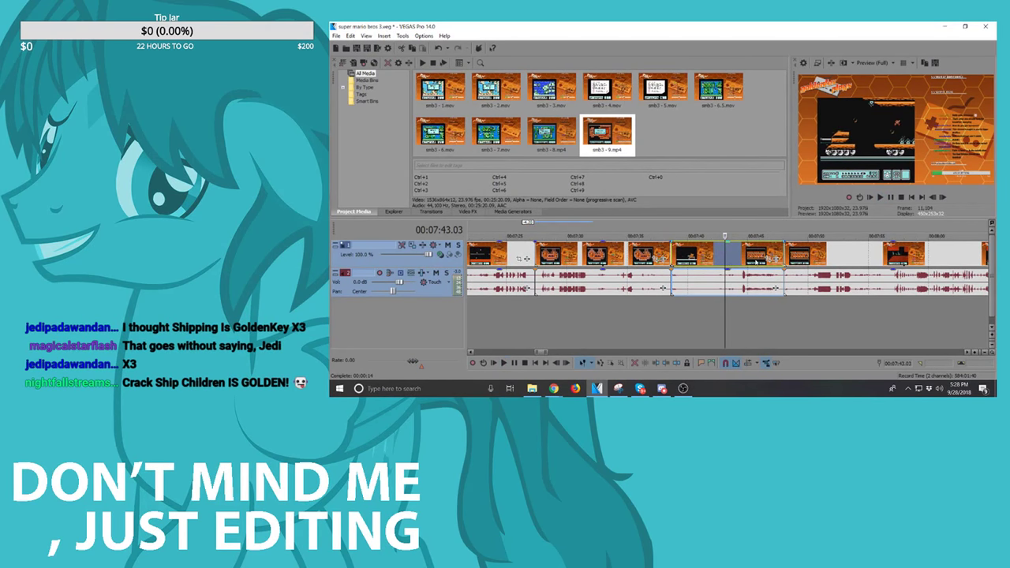
Step: Delete the tank level clip, and shift the following map clip and all clips after it earlier to close the gap
{"action": "left_click", "coordinate": [787, 254]}
{"action": "scroll", "coordinate": [785, 253], "scroll_direction": "down", "scroll_amount": 3}
{"action": "left_click", "coordinate": [781, 249], "text": "shift"}
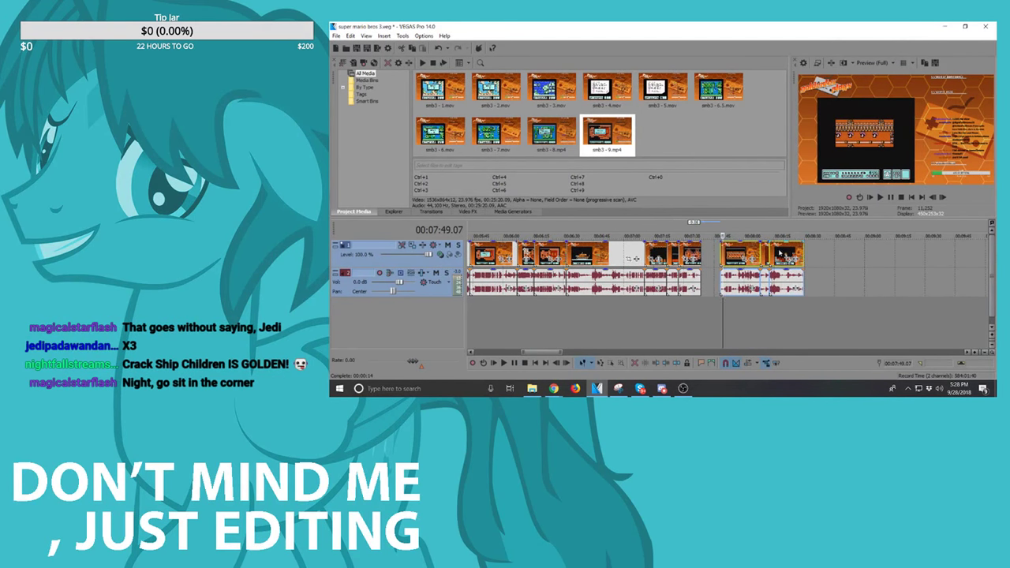
{"action": "left_click_drag", "start_coordinate": [781, 251], "coordinate": [764, 251]}
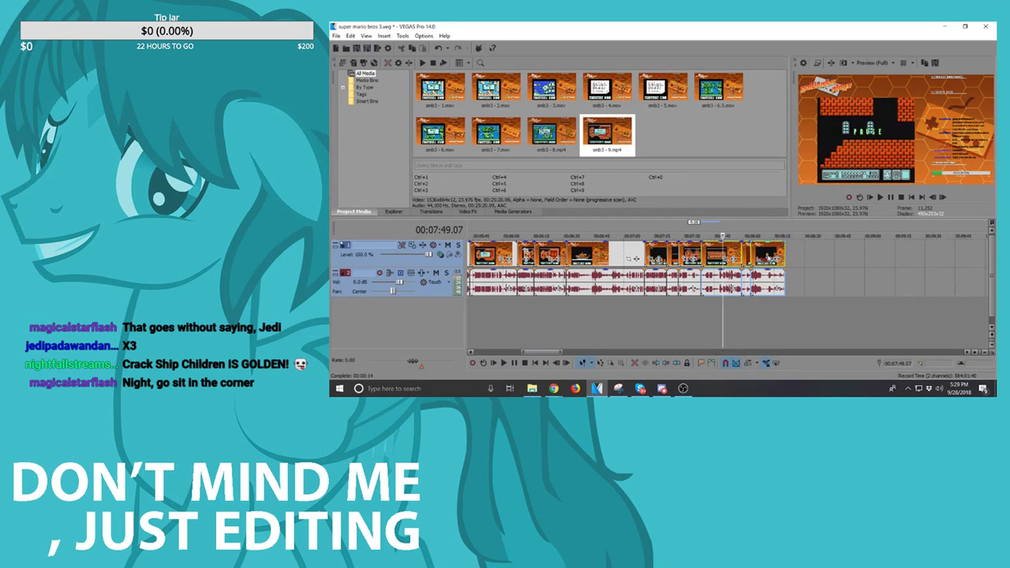
Step: Play the footage from the new join at about 00:07:38 through the map and brick level section to check the edit
{"action": "left_click", "coordinate": [702, 285]}
{"action": "key", "text": "space"}
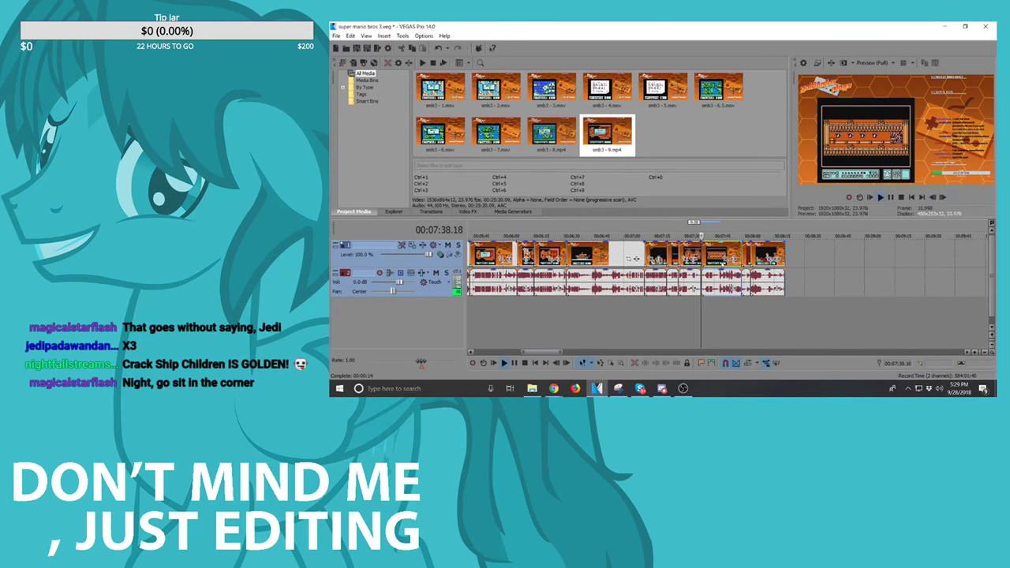
{"action": "scroll", "coordinate": [701, 286], "scroll_direction": "up", "scroll_amount": 3}
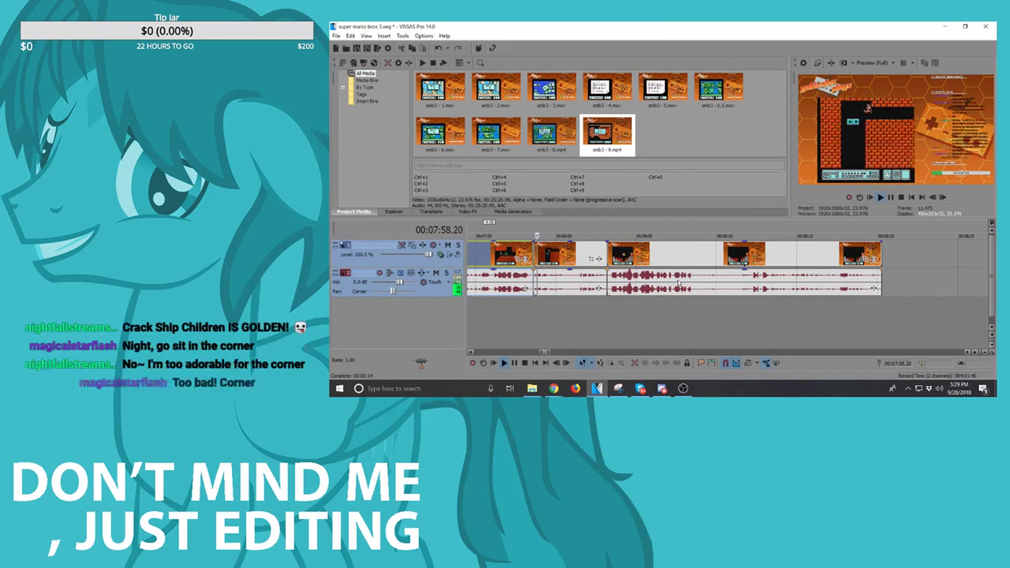
{"action": "key", "text": "space"}
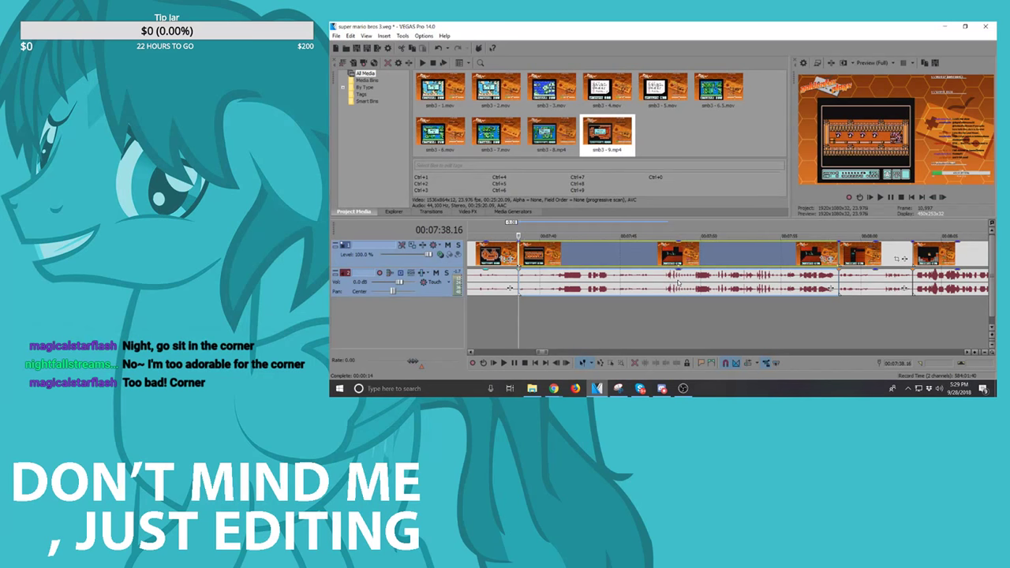
{"action": "scroll", "coordinate": [649, 295], "scroll_direction": "down", "scroll_amount": 2}
{"action": "scroll", "coordinate": [714, 289], "scroll_direction": "down", "scroll_amount": 2}
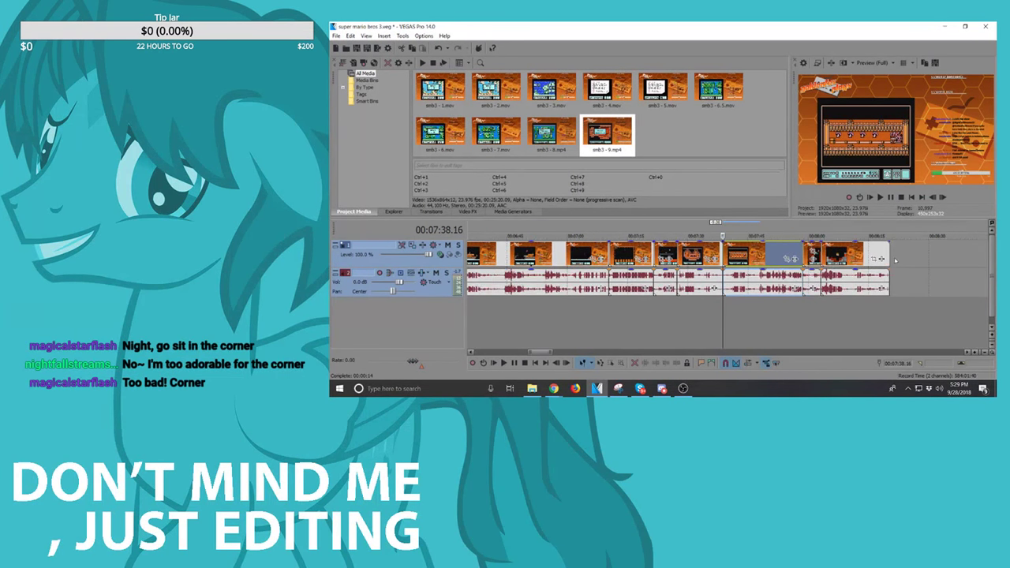
Step: Replay the brick level footage from about 00:07:58 into the final clip, and save the project
{"action": "left_click", "coordinate": [803, 260]}
{"action": "key", "text": "space"}
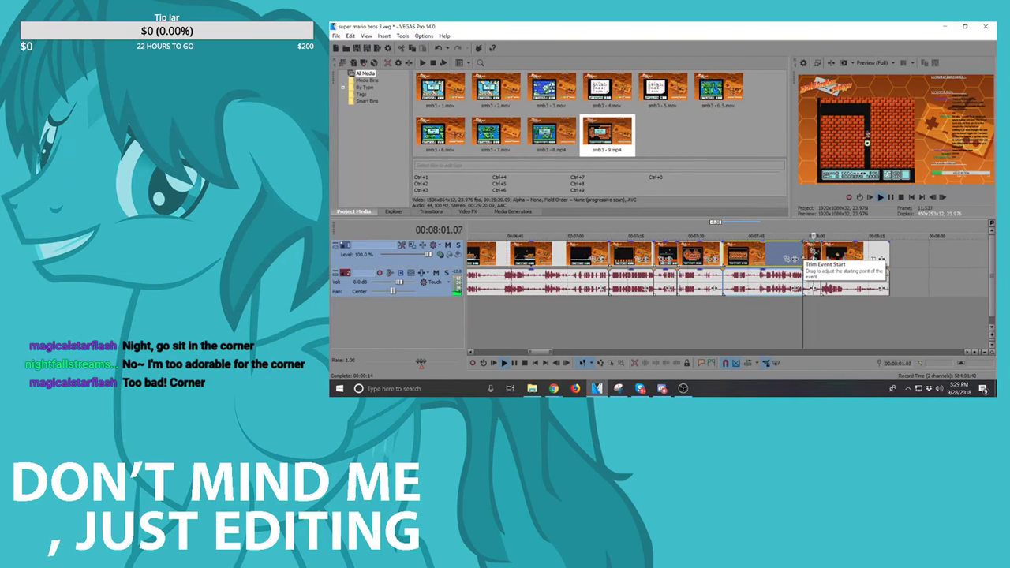
{"action": "key", "text": "space"}
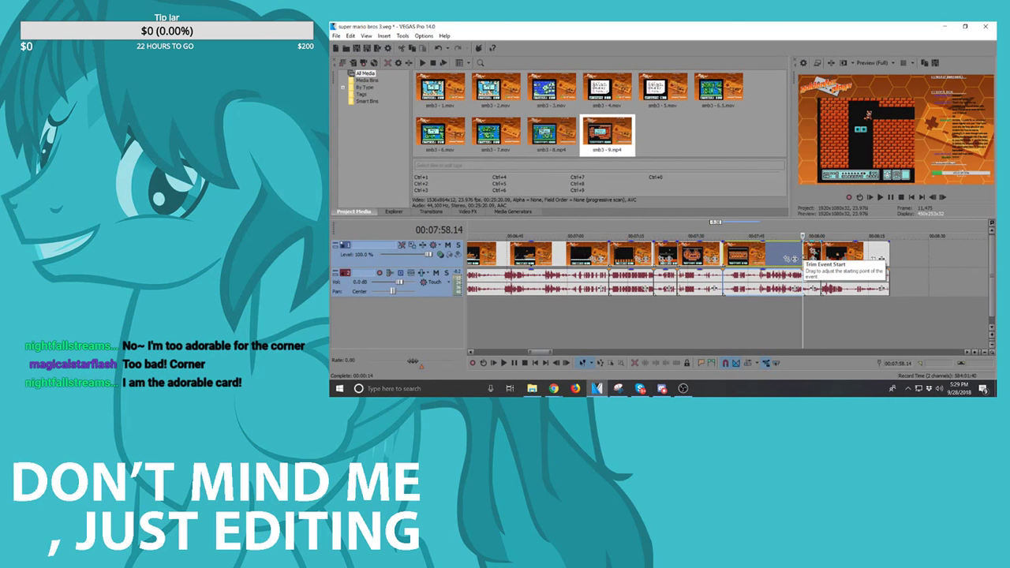
{"action": "key", "text": "space"}
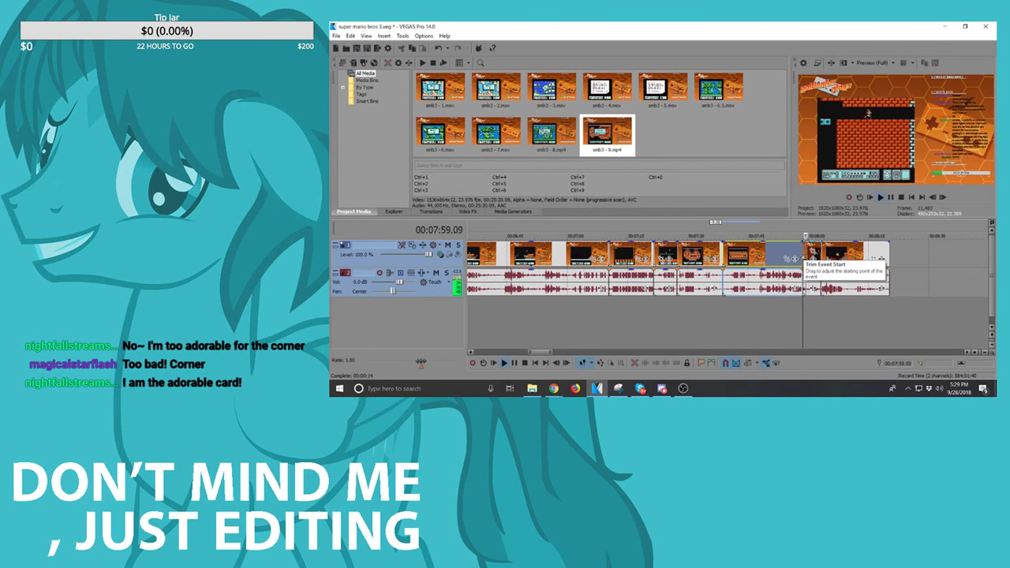
{"action": "key", "text": "space"}
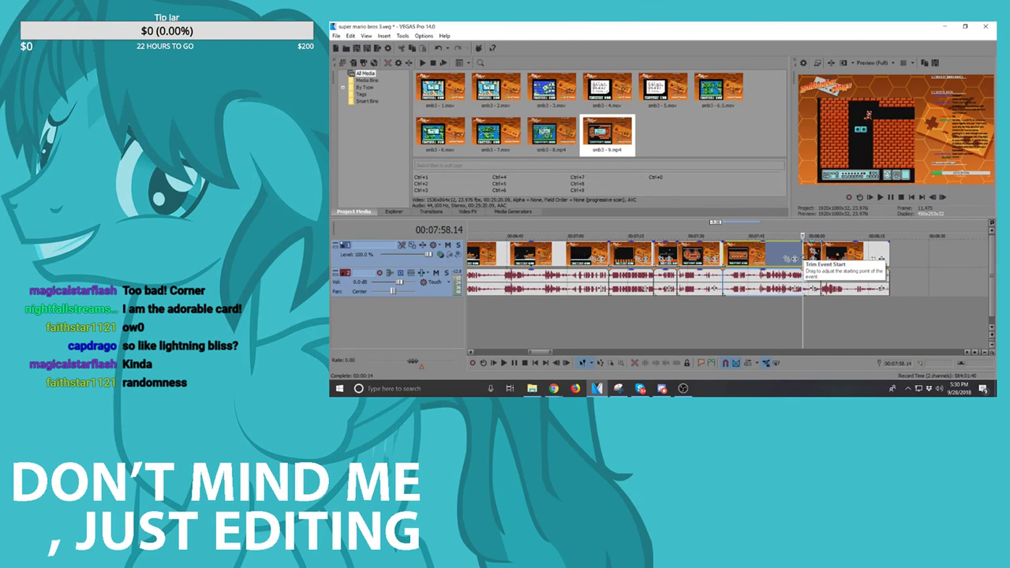
{"action": "key", "text": "space"}
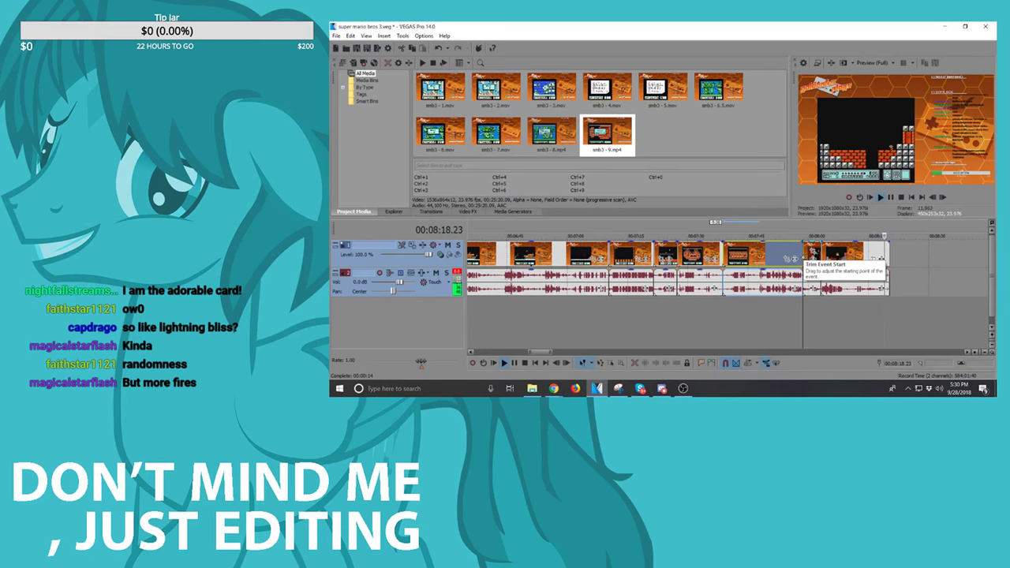
{"action": "key", "text": "space"}
{"action": "key", "text": "ctrl+s"}
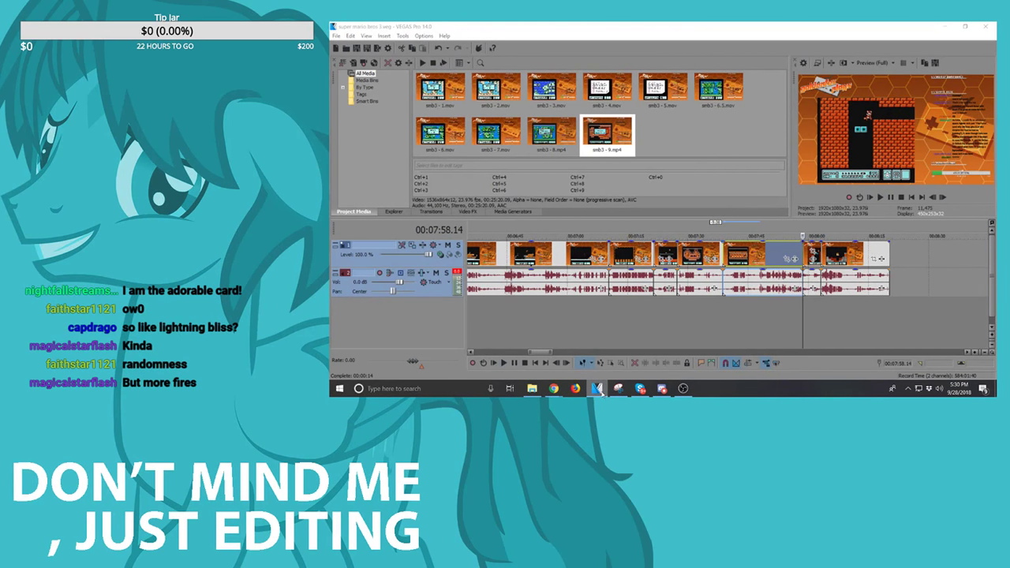
Step: Switch to File Explorer and open the earthworm jim, mvk and rock n roll racing projects from Videos > best of goldenfox plays > collective skits
{"action": "right_click", "coordinate": [597, 388]}
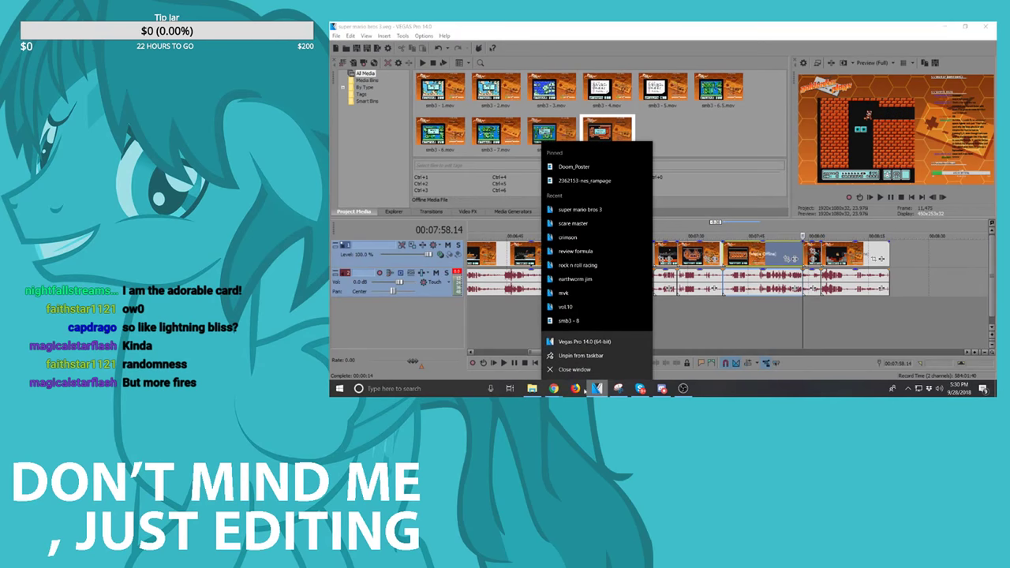
{"action": "left_click", "coordinate": [532, 389]}
{"action": "left_click", "coordinate": [531, 388]}
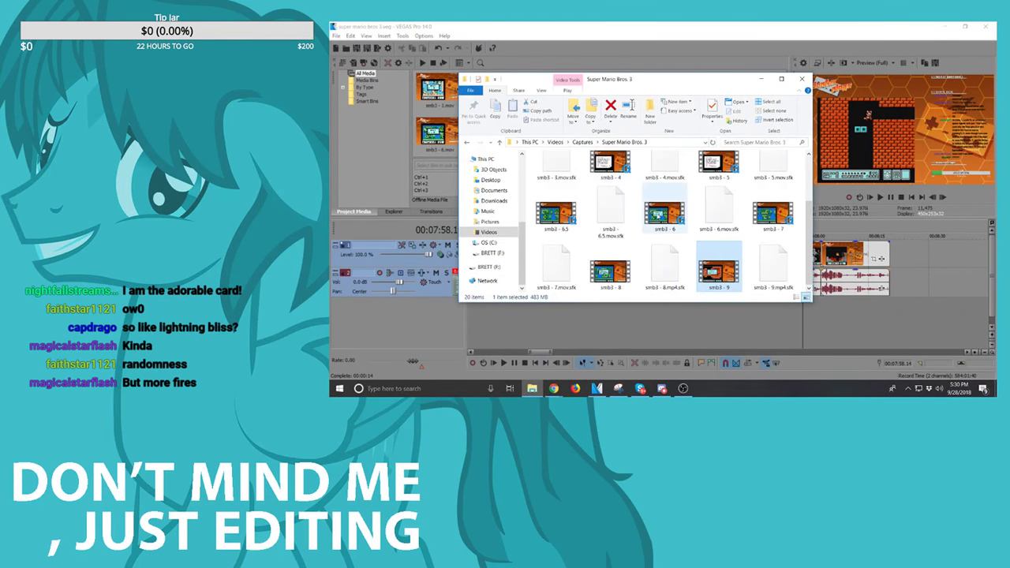
{"action": "left_click", "coordinate": [555, 142]}
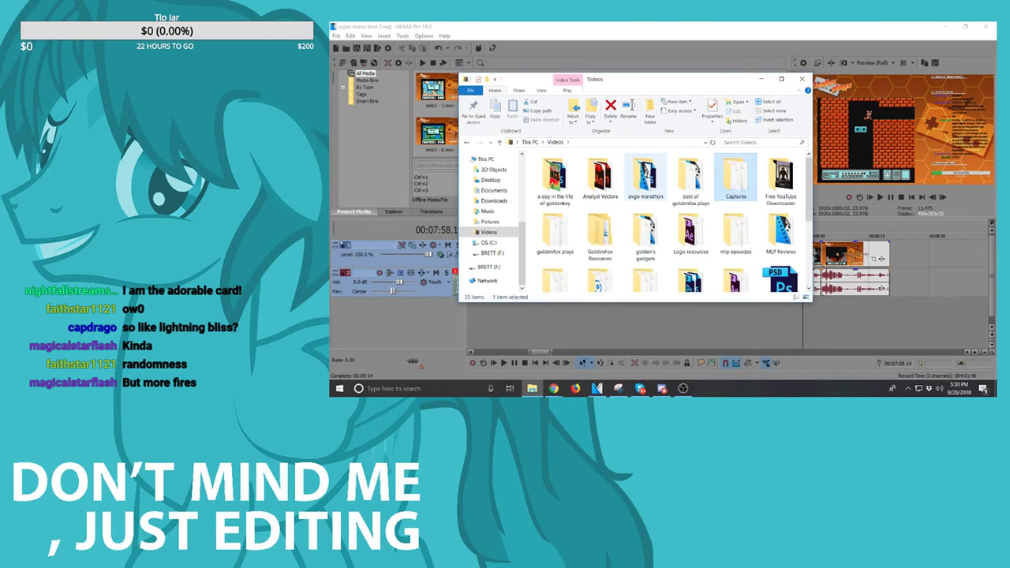
{"action": "double_click", "coordinate": [691, 178]}
{"action": "double_click", "coordinate": [556, 177]}
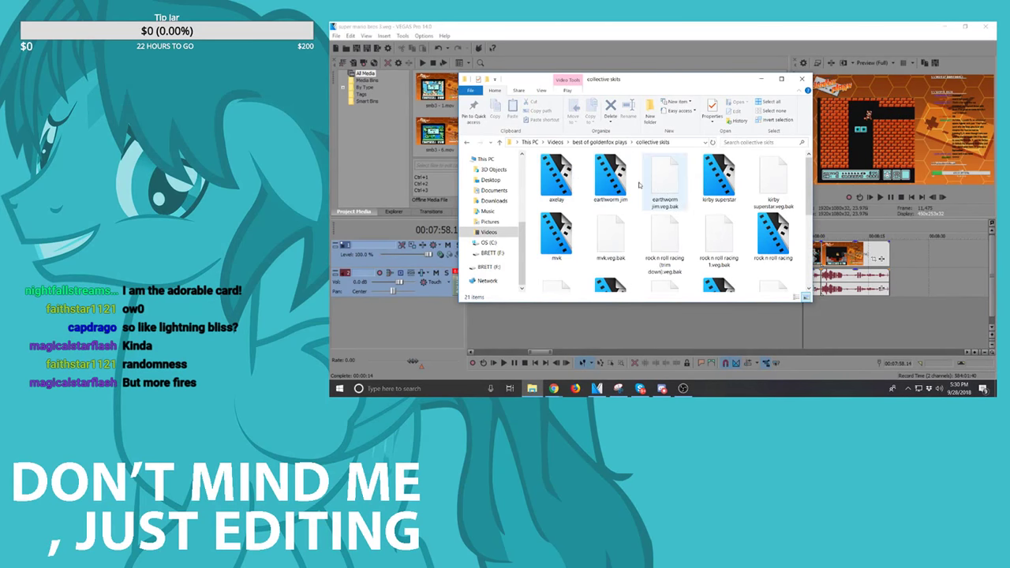
{"action": "left_click", "coordinate": [604, 197]}
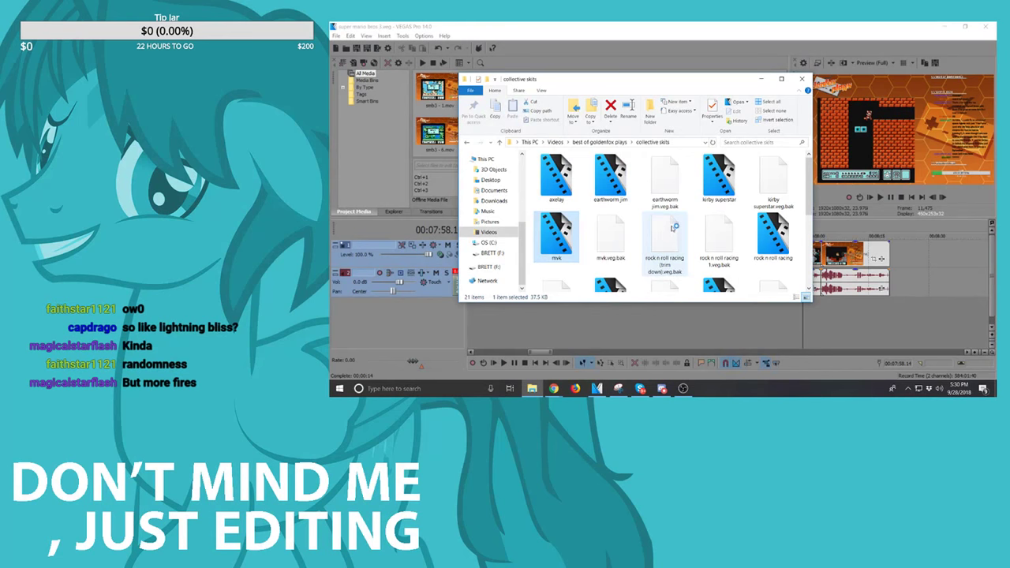
{"action": "left_click", "coordinate": [765, 240]}
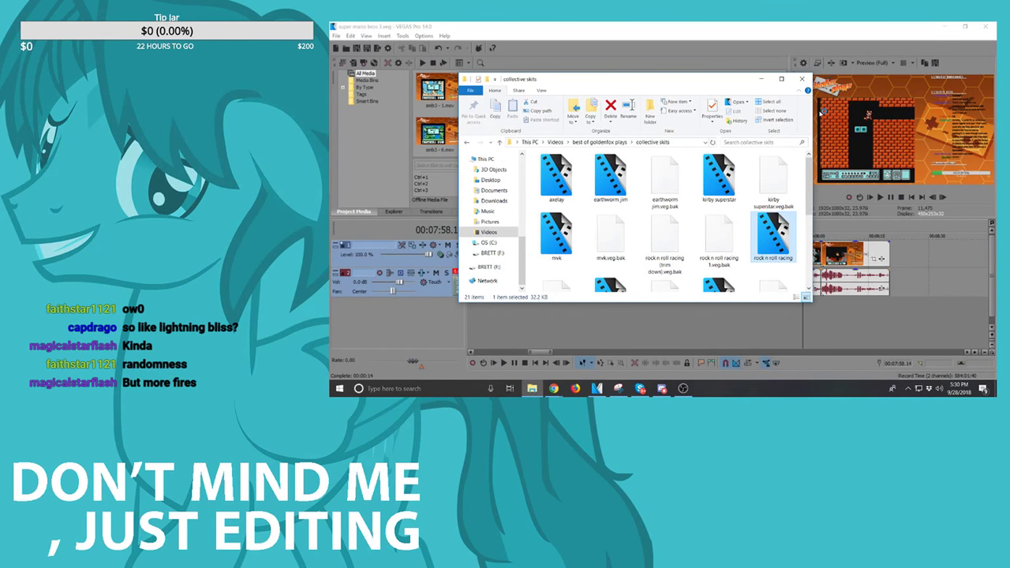
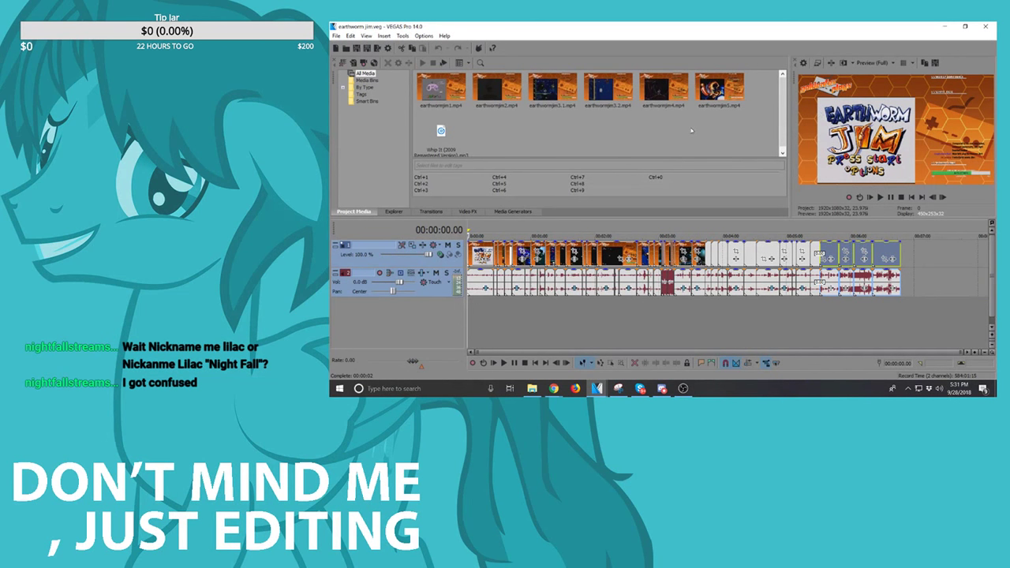
Step: Return to File Explorer, go to the vol. 8 folder in best of goldenfox plays, and open the vol. 8 mr racing project
{"action": "mouse_move", "coordinate": [597, 388]}
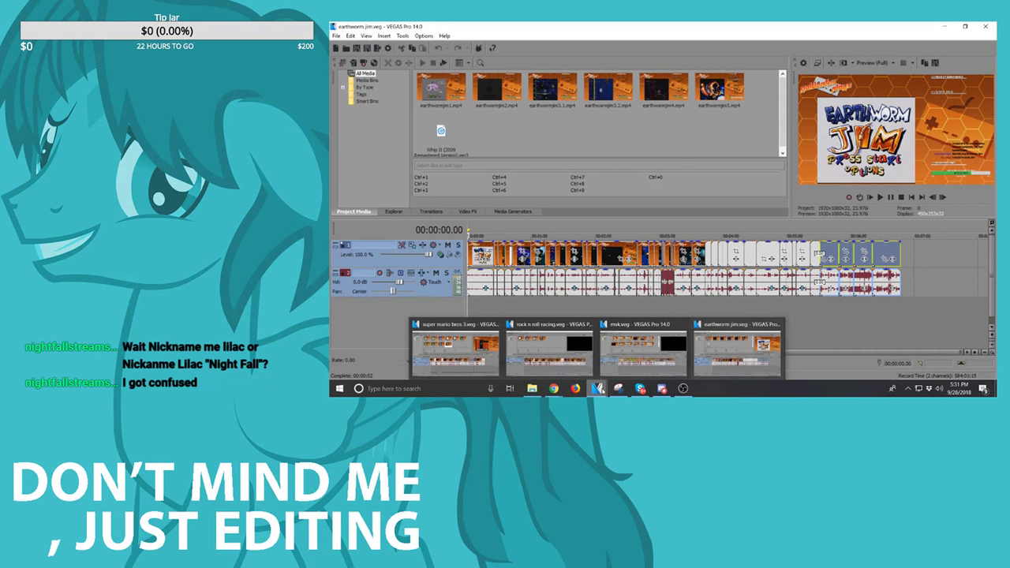
{"action": "left_click", "coordinate": [531, 388]}
{"action": "key", "text": "alt+Left"}
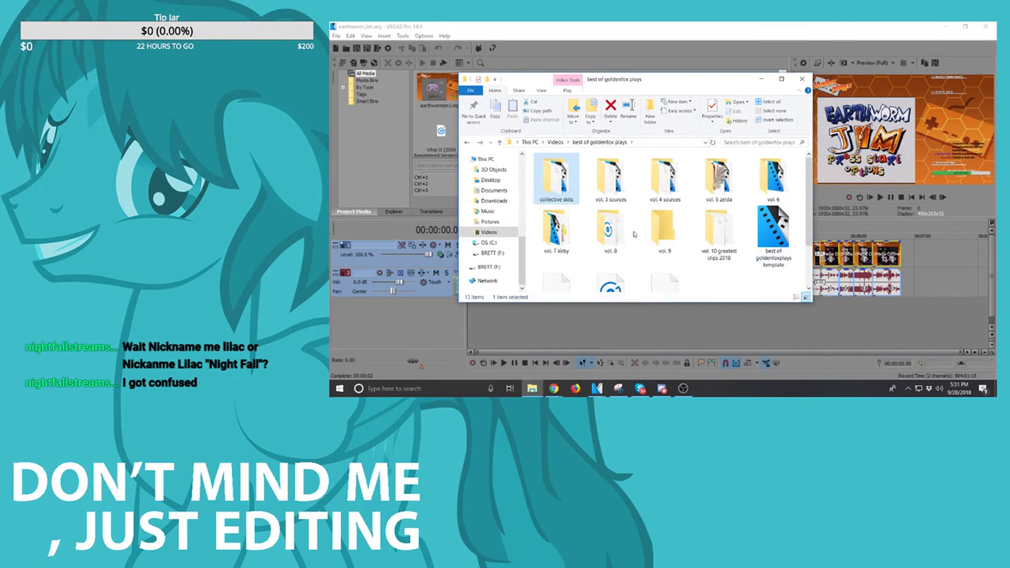
{"action": "double_click", "coordinate": [612, 229]}
{"action": "double_click", "coordinate": [556, 189]}
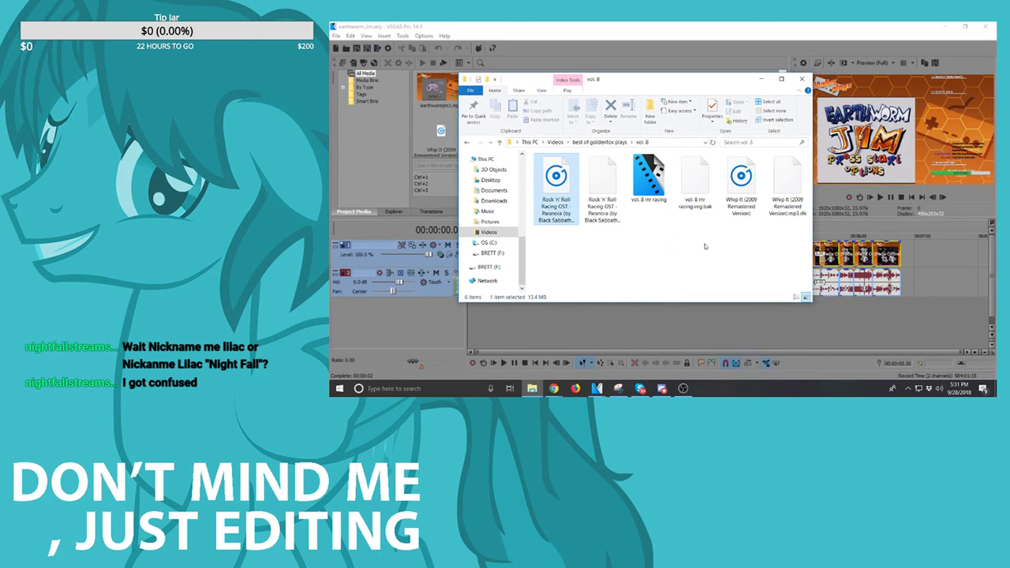
{"action": "double_click", "coordinate": [649, 177]}
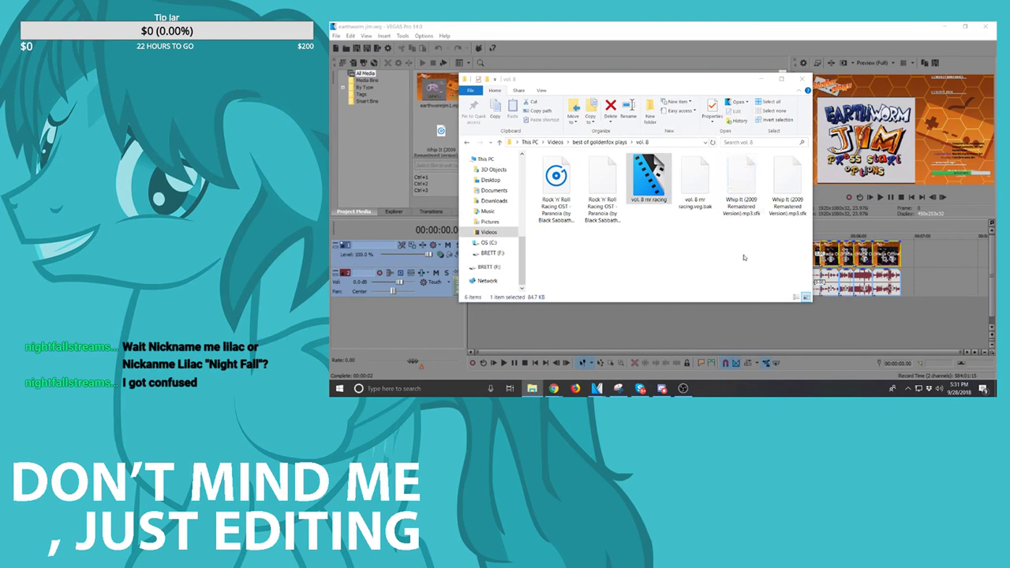
{"action": "key", "text": "Delete"}
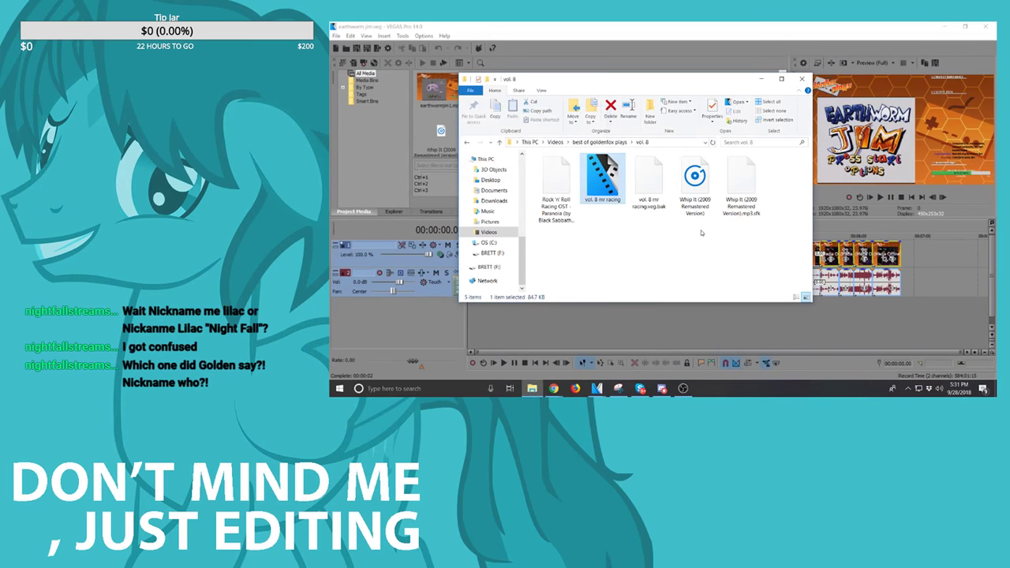
Step: Return to best of goldenfox plays, open the goldenfoxplays template project, and choose to specify a replacement for the missing orange gradient.psd
{"action": "key", "text": "BackSpace"}
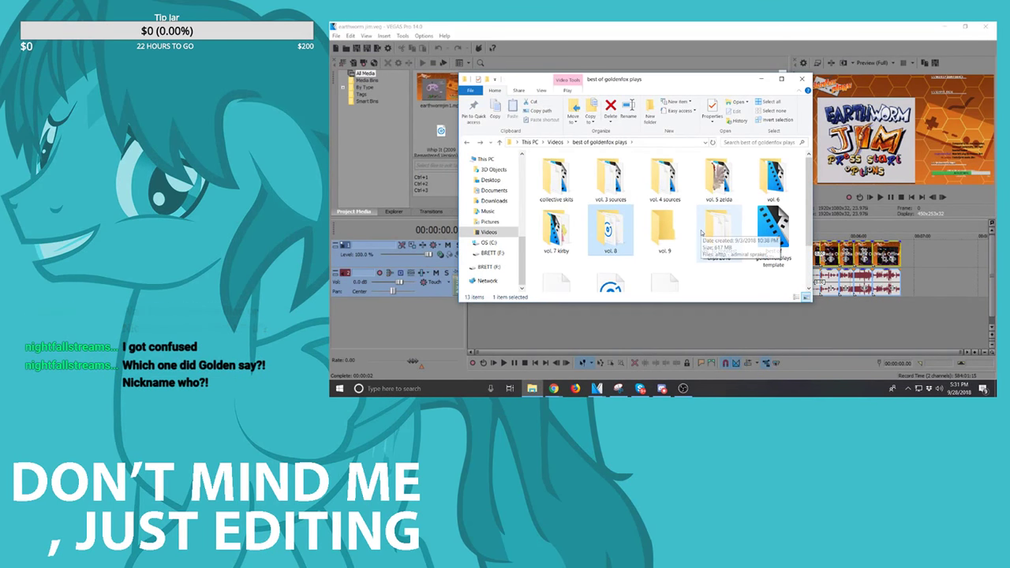
{"action": "left_click", "coordinate": [747, 224]}
{"action": "double_click", "coordinate": [773, 233]}
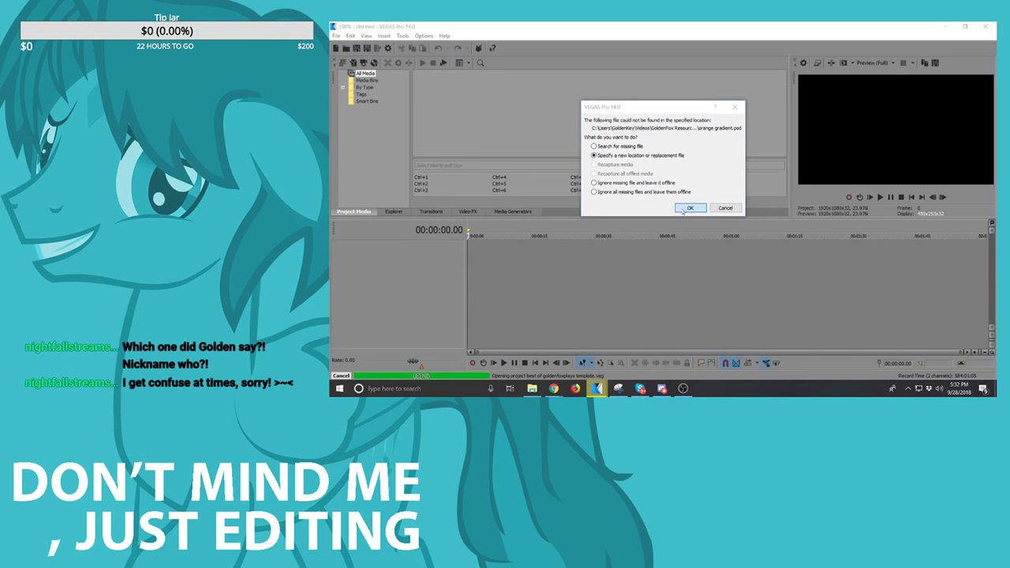
{"action": "left_click", "coordinate": [677, 207]}
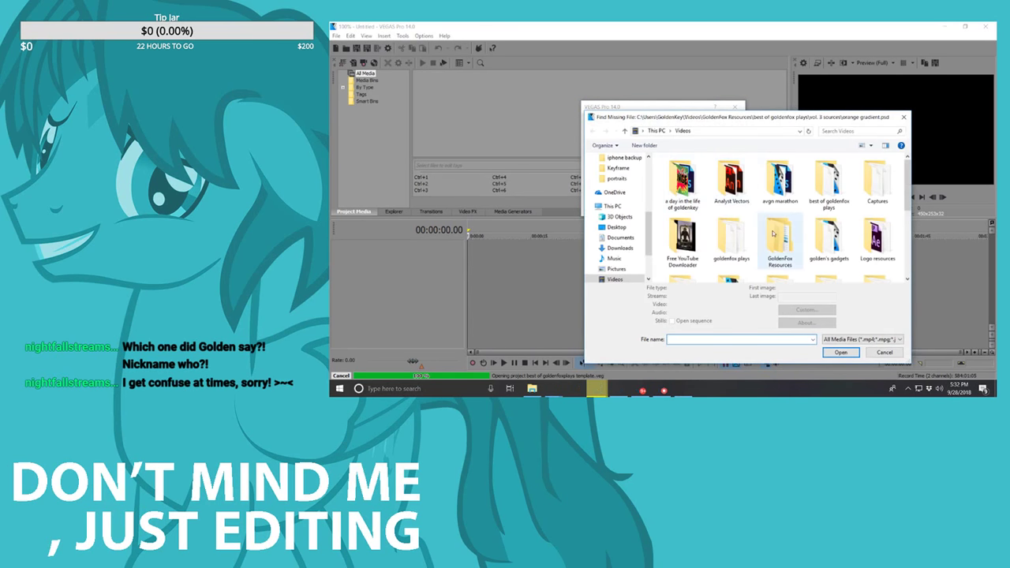
Step: Look for the missing gradient file in the best of goldenfox plays folder within Videos
{"action": "scroll", "coordinate": [721, 222], "scroll_direction": "down", "scroll_amount": 2}
{"action": "scroll", "coordinate": [766, 190], "scroll_direction": "up", "scroll_amount": 2}
{"action": "double_click", "coordinate": [827, 180]}
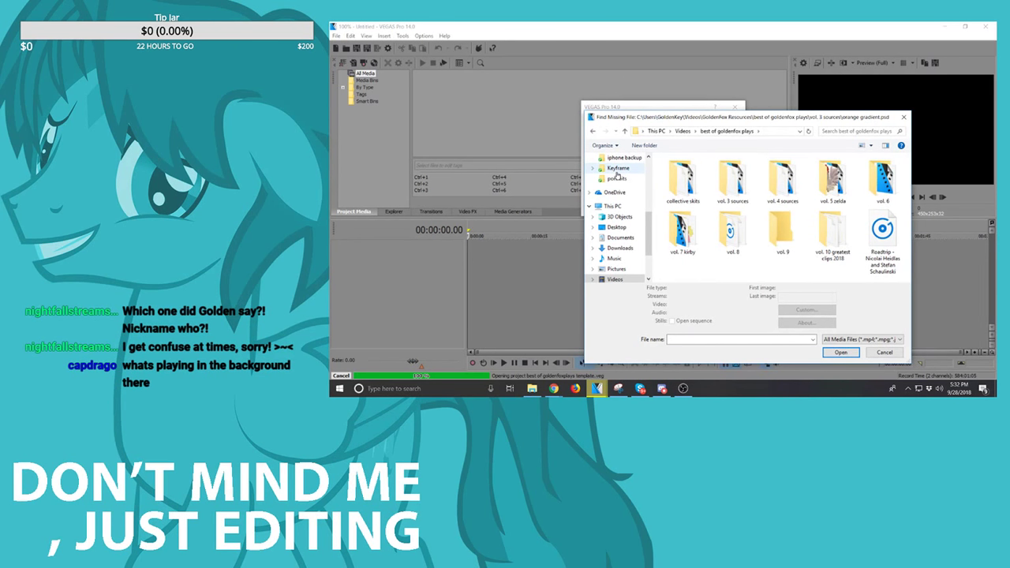
Step: Browse to Desktop > Stream Resources > GoldenFox to look for the missing gradient file
{"action": "scroll", "coordinate": [648, 172], "scroll_direction": "up", "scroll_amount": 4}
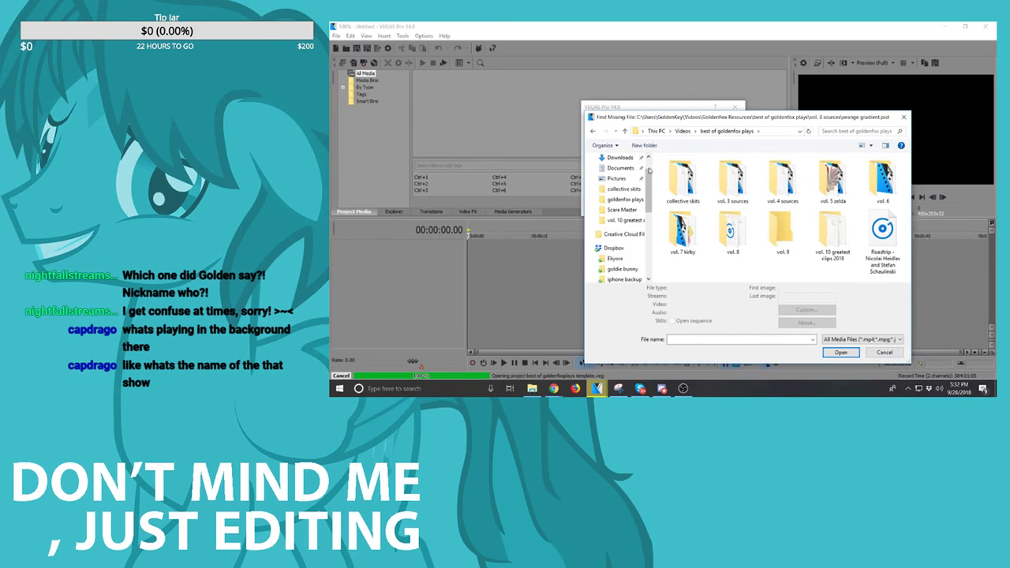
{"action": "scroll", "coordinate": [648, 172], "scroll_direction": "up", "scroll_amount": 2}
{"action": "left_click", "coordinate": [616, 174]}
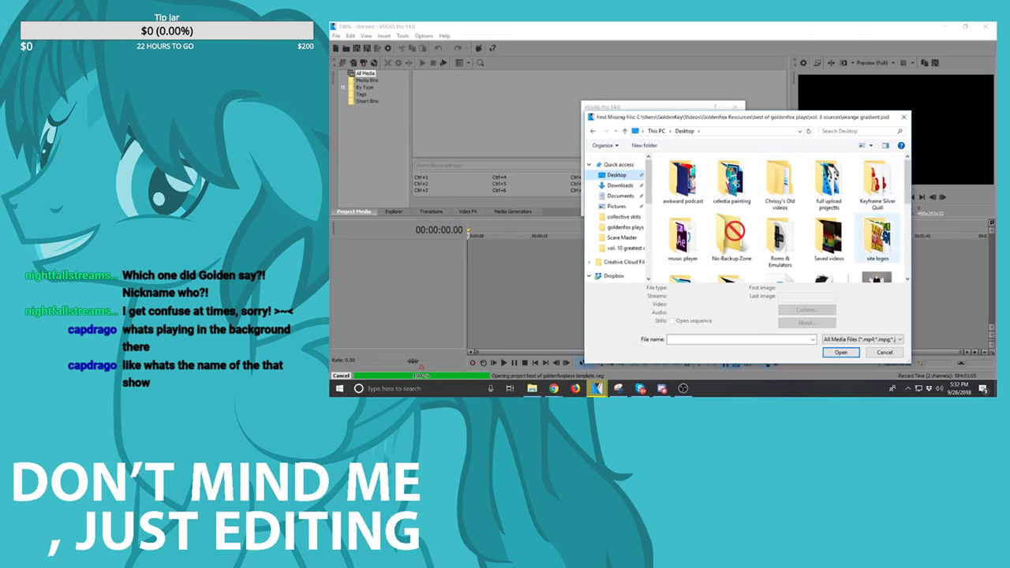
{"action": "scroll", "coordinate": [876, 229], "scroll_direction": "down", "scroll_amount": 5}
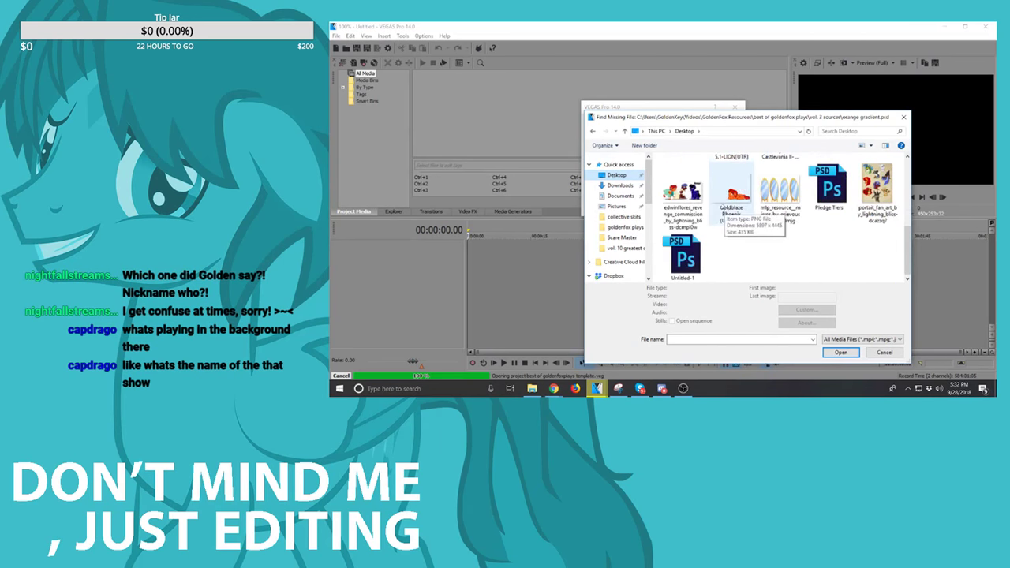
{"action": "scroll", "coordinate": [698, 237], "scroll_direction": "up", "scroll_amount": 3}
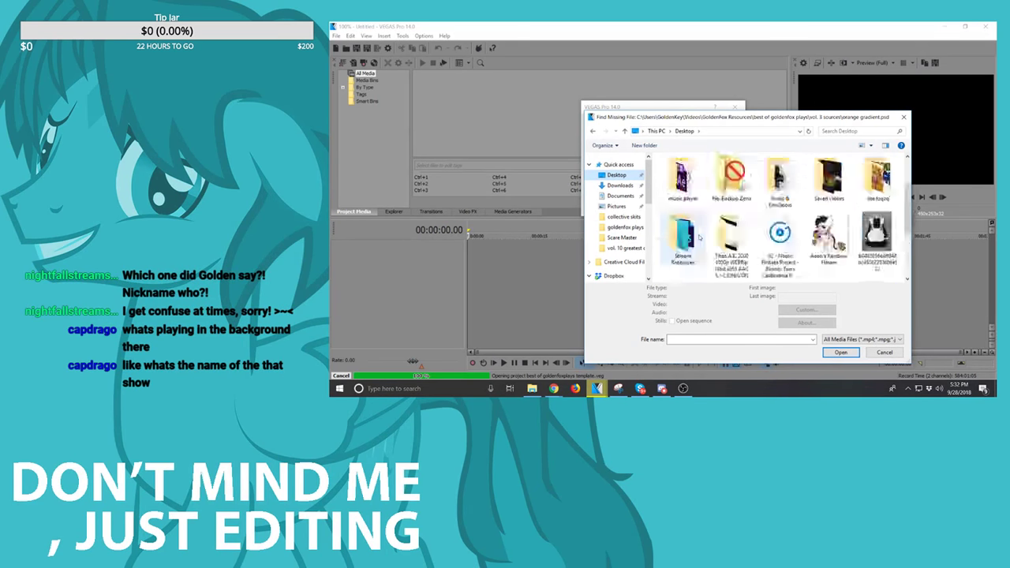
{"action": "double_click", "coordinate": [683, 237]}
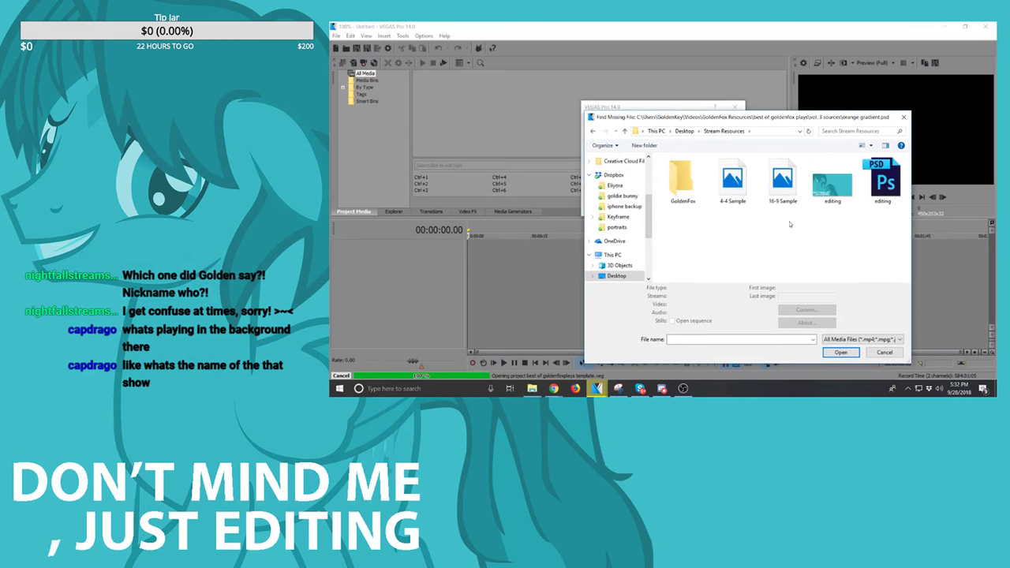
{"action": "double_click", "coordinate": [683, 186]}
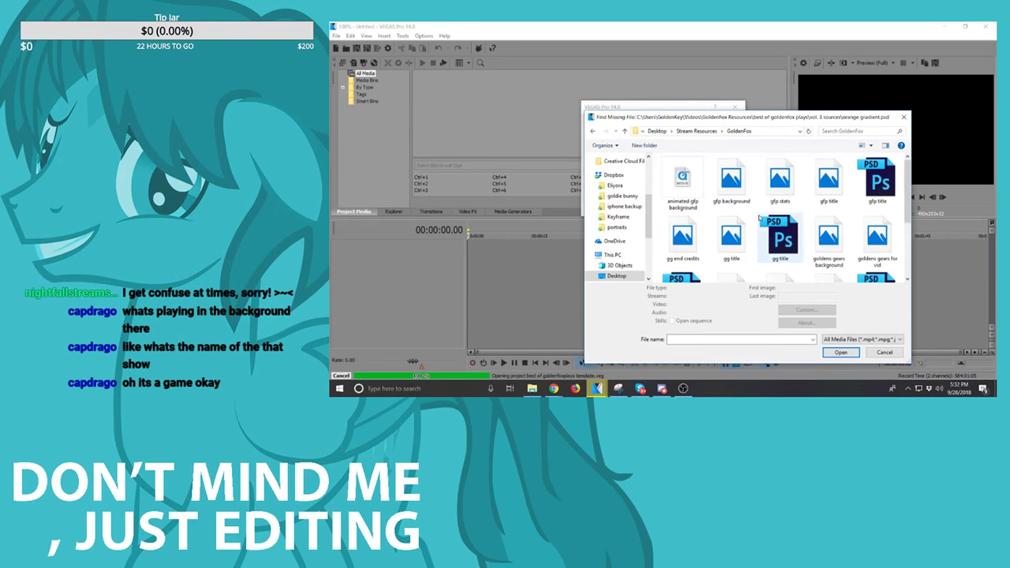
Step: Look through the GoldenFox folder for a replacement background, and remove the i_m_a_present image from it
{"action": "scroll", "coordinate": [842, 225], "scroll_direction": "down", "scroll_amount": 1}
{"action": "scroll", "coordinate": [842, 224], "scroll_direction": "up", "scroll_amount": 1}
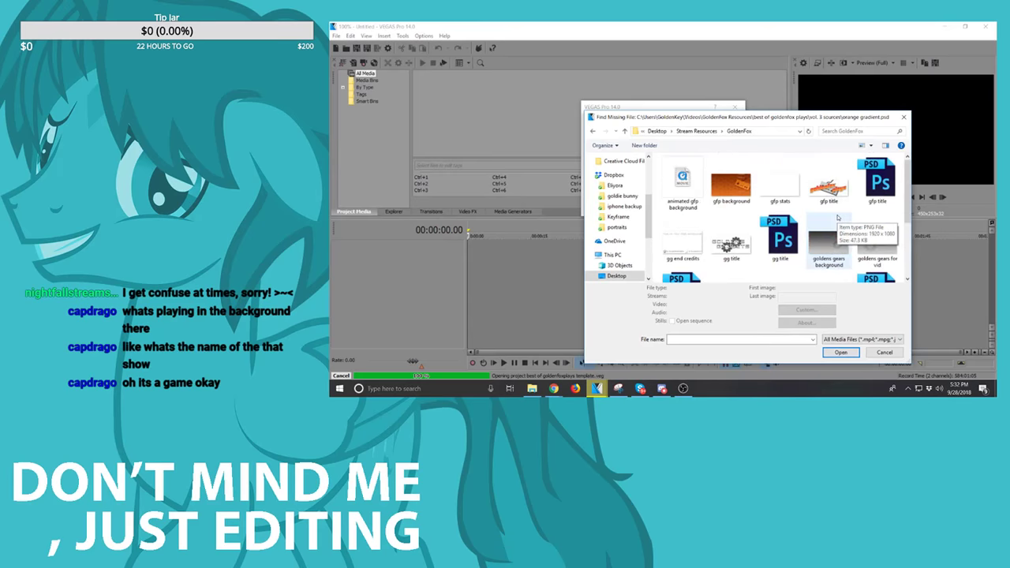
{"action": "scroll", "coordinate": [838, 218], "scroll_direction": "down", "scroll_amount": 2}
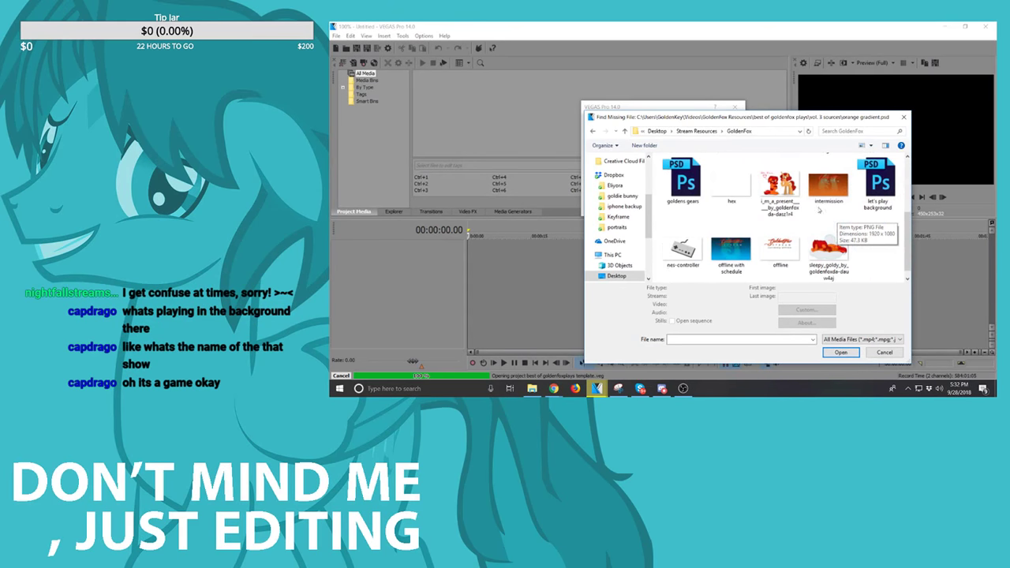
{"action": "left_click", "coordinate": [779, 186]}
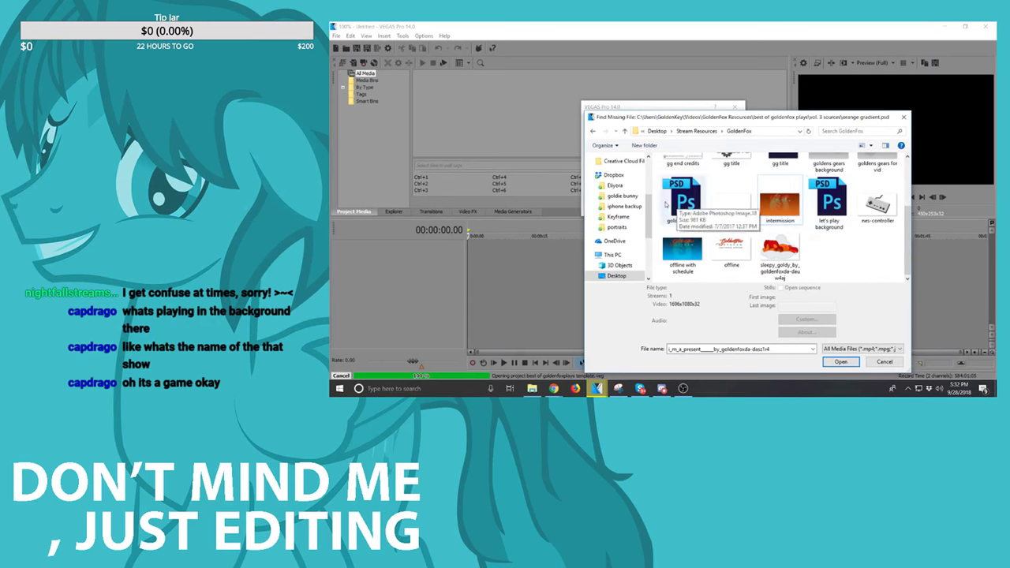
{"action": "scroll", "coordinate": [824, 221], "scroll_direction": "up", "scroll_amount": 2}
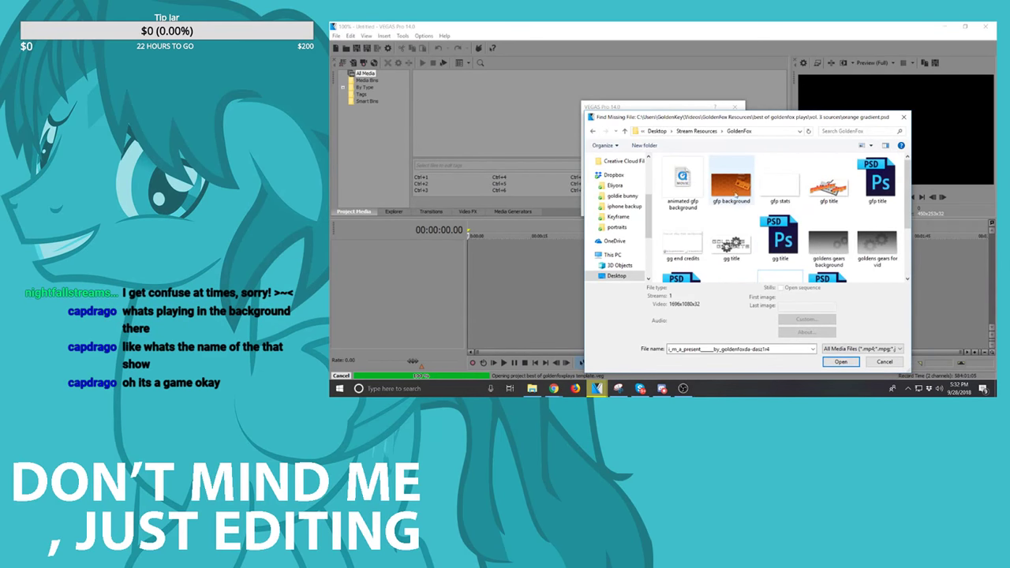
{"action": "scroll", "coordinate": [734, 197], "scroll_direction": "down", "scroll_amount": 2}
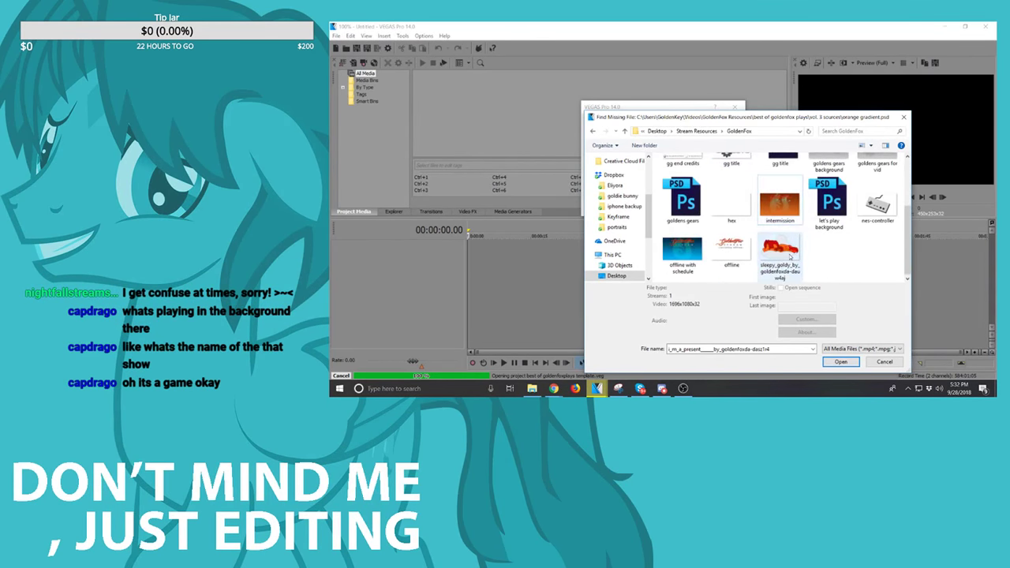
{"action": "scroll", "coordinate": [820, 253], "scroll_direction": "up", "scroll_amount": 2}
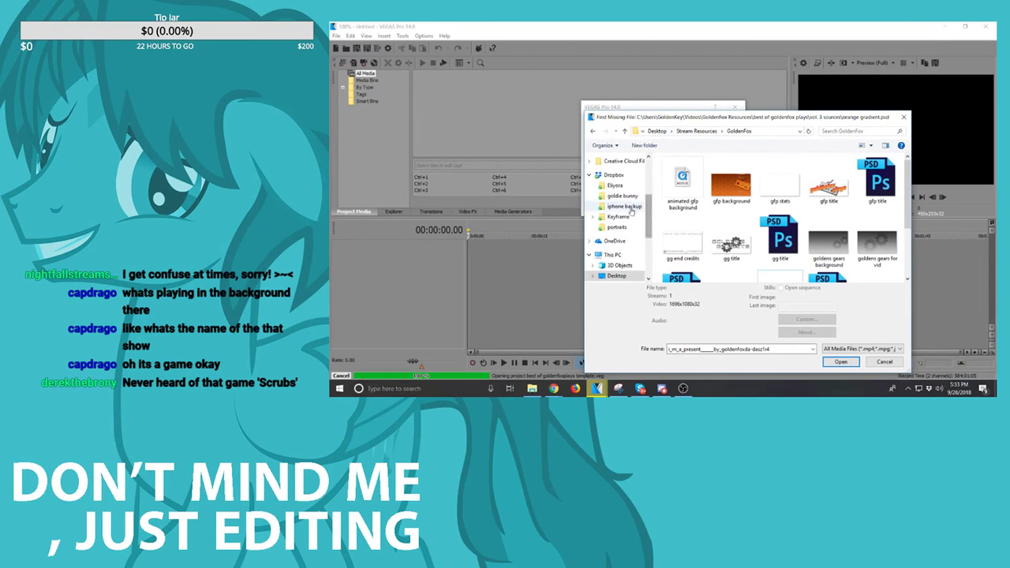
Step: Check the goldenfox plays folder in Videos, return to Videos, and move the file dialog off the missing-file prompt
{"action": "scroll", "coordinate": [631, 212], "scroll_direction": "down", "scroll_amount": 1}
{"action": "scroll", "coordinate": [631, 212], "scroll_direction": "down", "scroll_amount": 1}
{"action": "left_click", "coordinate": [615, 278]}
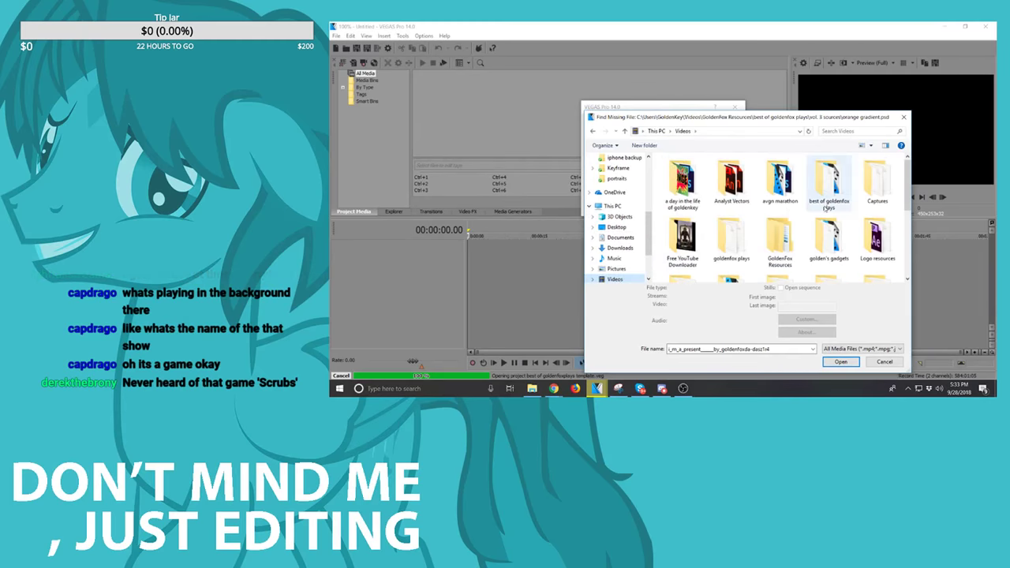
{"action": "scroll", "coordinate": [781, 243], "scroll_direction": "down", "scroll_amount": 1}
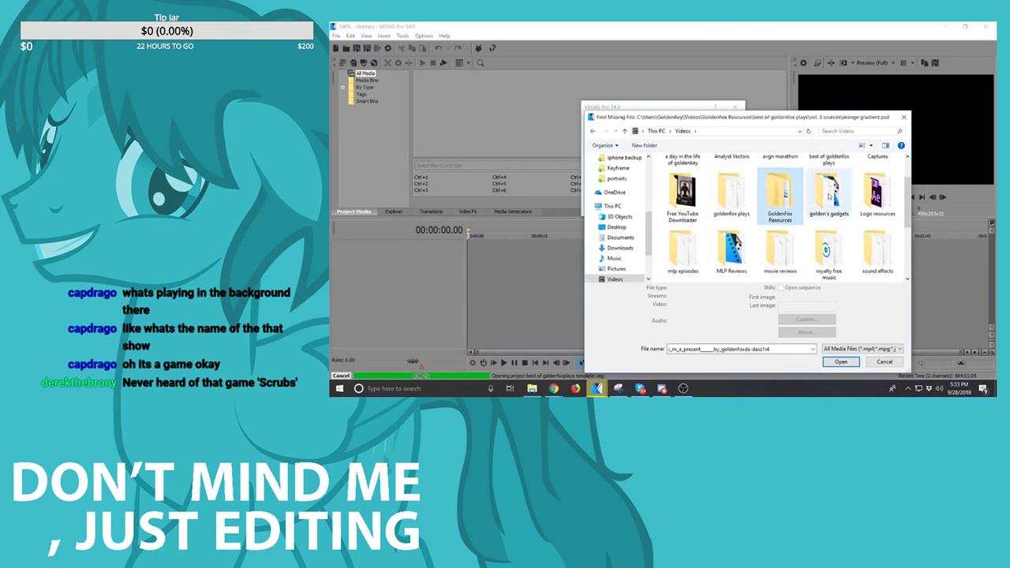
{"action": "scroll", "coordinate": [692, 196], "scroll_direction": "up", "scroll_amount": 1}
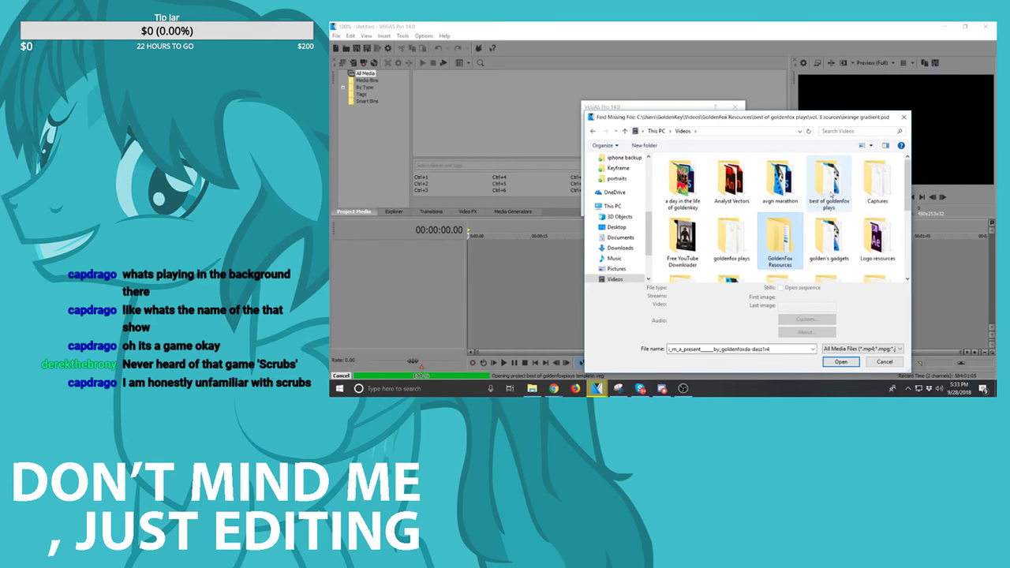
{"action": "double_click", "coordinate": [730, 237]}
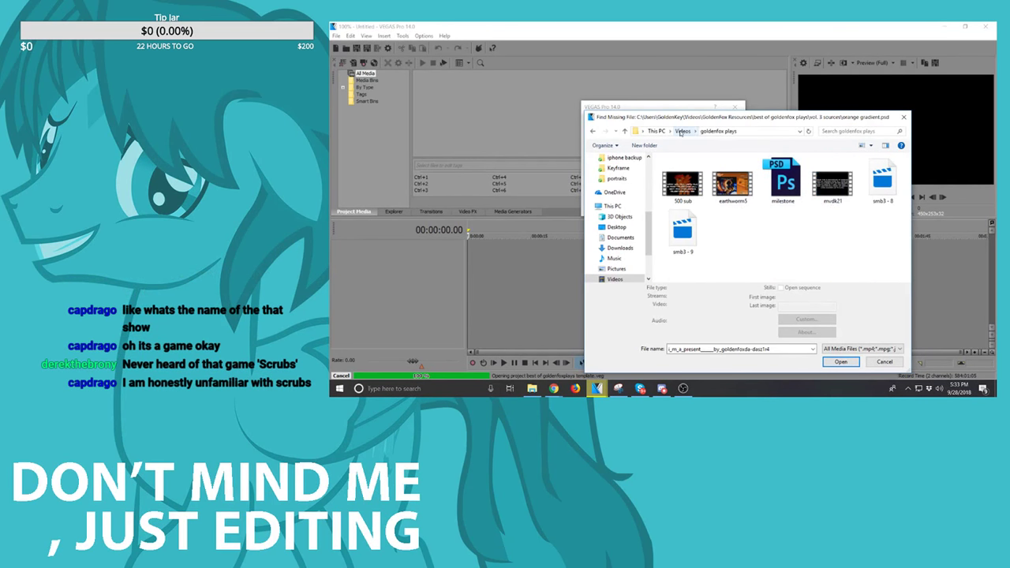
{"action": "left_click", "coordinate": [683, 131]}
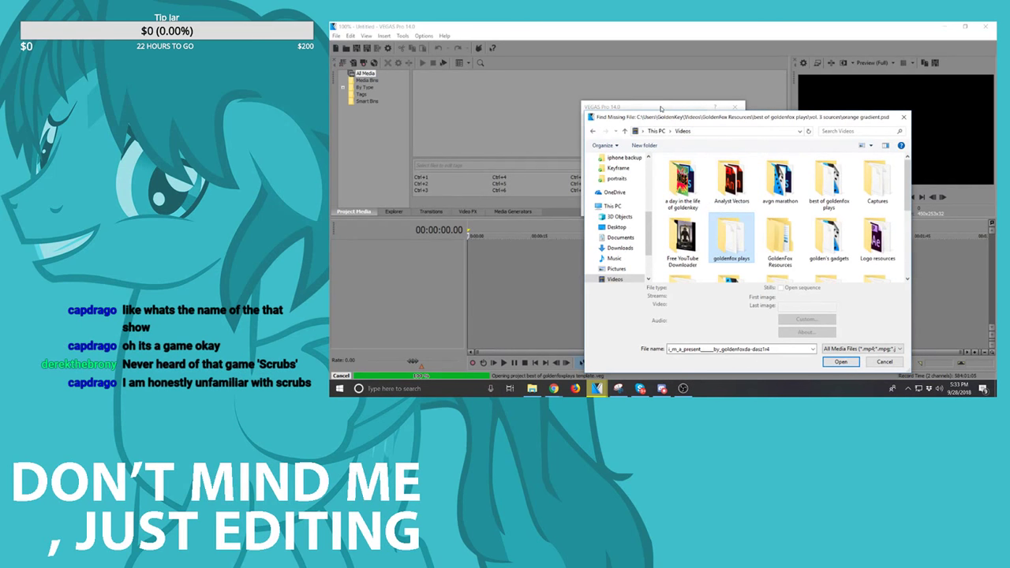
{"action": "left_click_drag", "start_coordinate": [692, 120], "coordinate": [745, 108]}
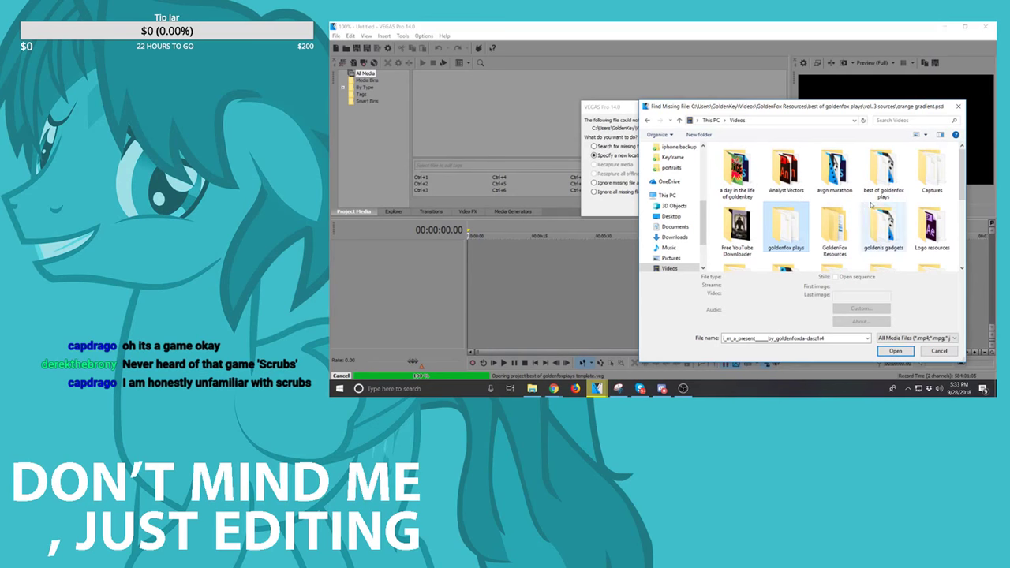
Step: Go back to the GoldenFox folder in Desktop > Stream Resources
{"action": "left_click", "coordinate": [670, 215]}
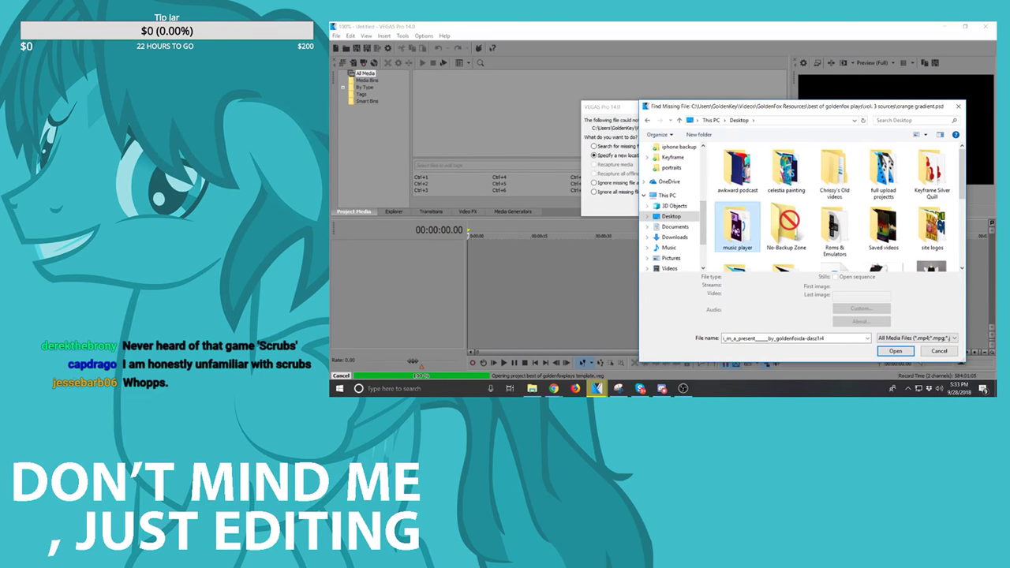
{"action": "scroll", "coordinate": [733, 271], "scroll_direction": "down", "scroll_amount": 1}
{"action": "double_click", "coordinate": [738, 243]}
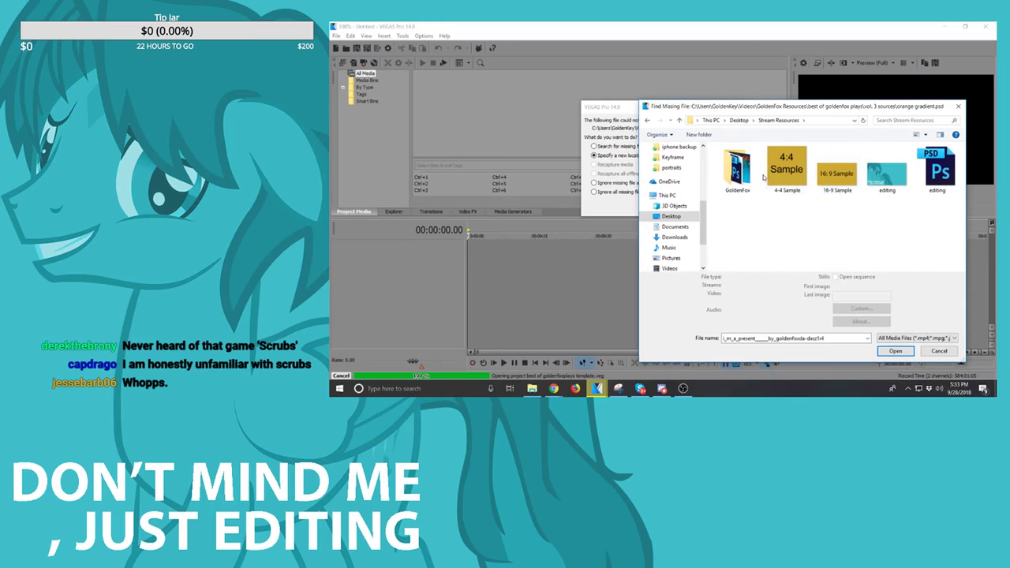
{"action": "double_click", "coordinate": [736, 175]}
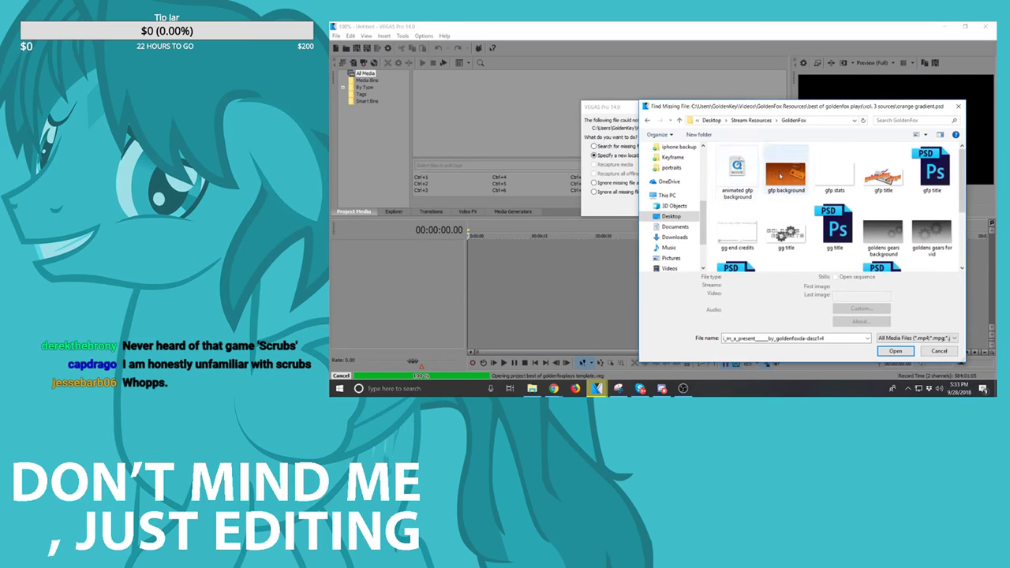
Step: Review the GoldenFox folder's images and Photoshop files as replacements, selecting gg title and then gfp background
{"action": "scroll", "coordinate": [838, 199], "scroll_direction": "down", "scroll_amount": 1}
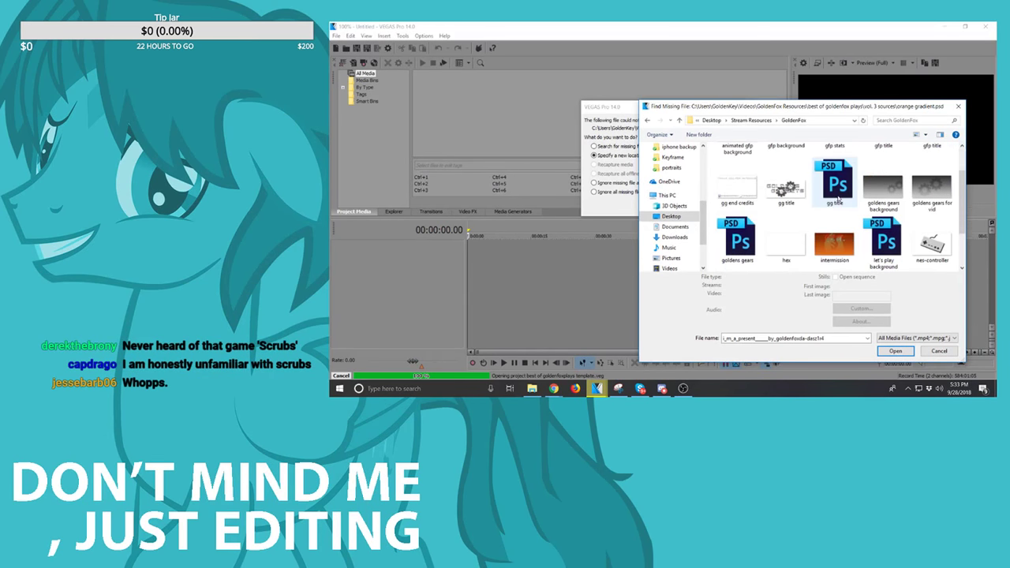
{"action": "scroll", "coordinate": [884, 237], "scroll_direction": "up", "scroll_amount": 1}
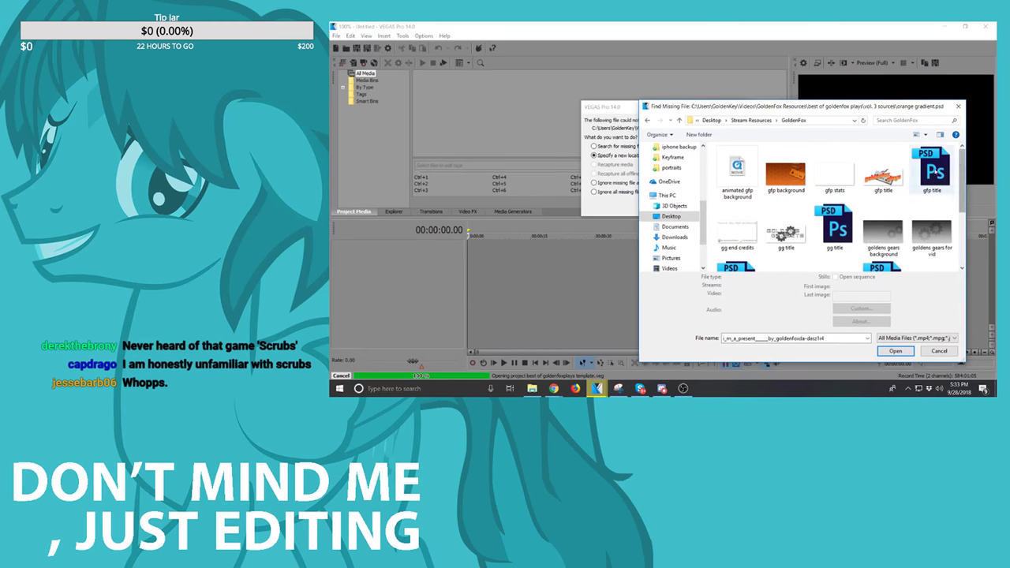
{"action": "scroll", "coordinate": [836, 221], "scroll_direction": "down", "scroll_amount": 2}
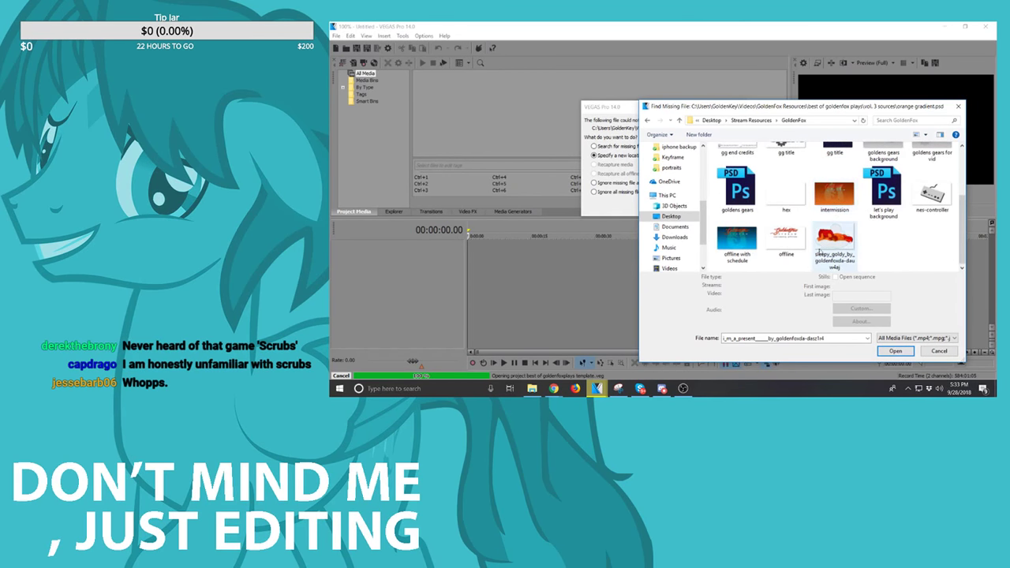
{"action": "scroll", "coordinate": [835, 219], "scroll_direction": "up", "scroll_amount": 1}
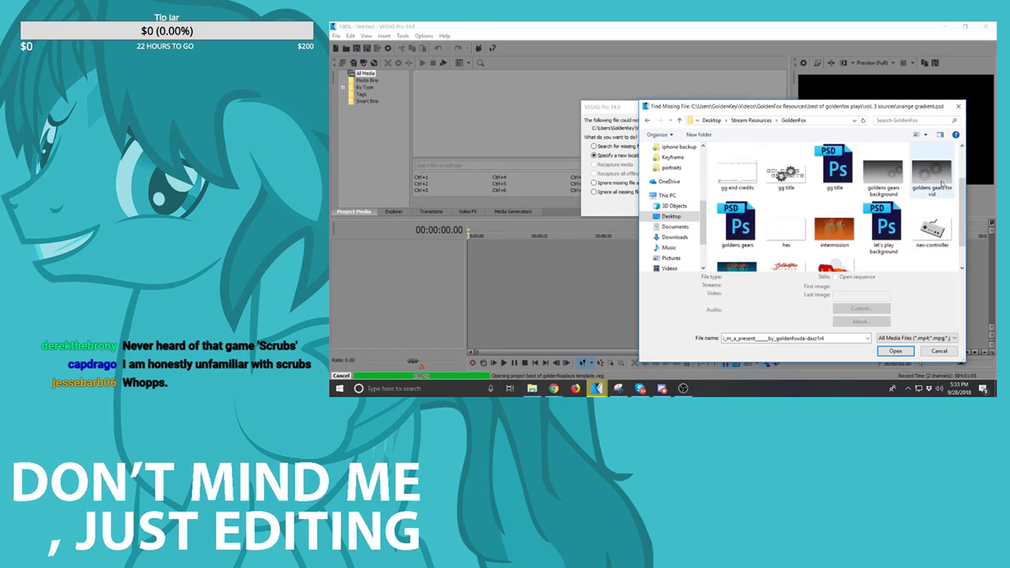
{"action": "left_click", "coordinate": [849, 181]}
{"action": "scroll", "coordinate": [846, 181], "scroll_direction": "up", "scroll_amount": 1}
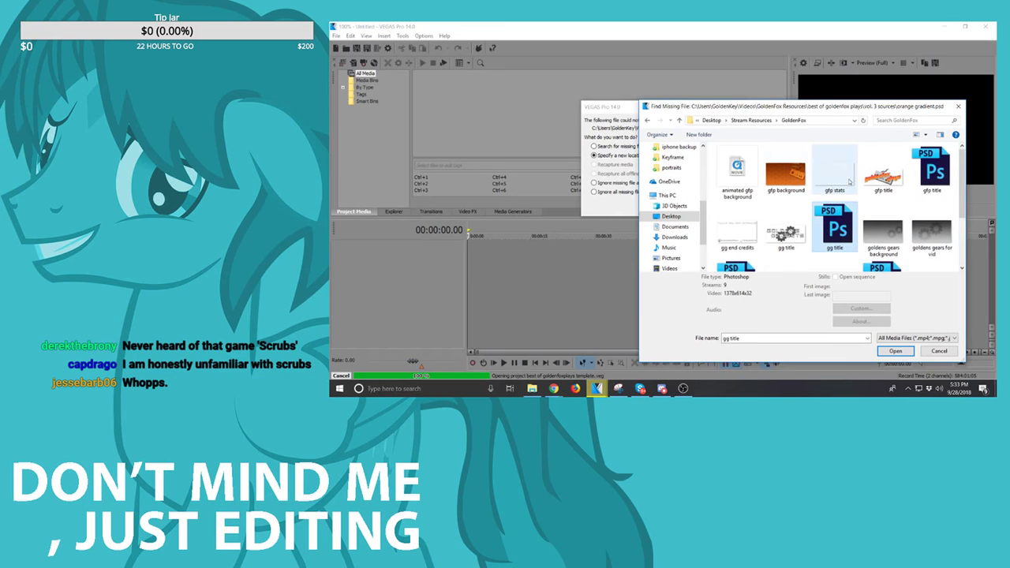
{"action": "left_click", "coordinate": [794, 188]}
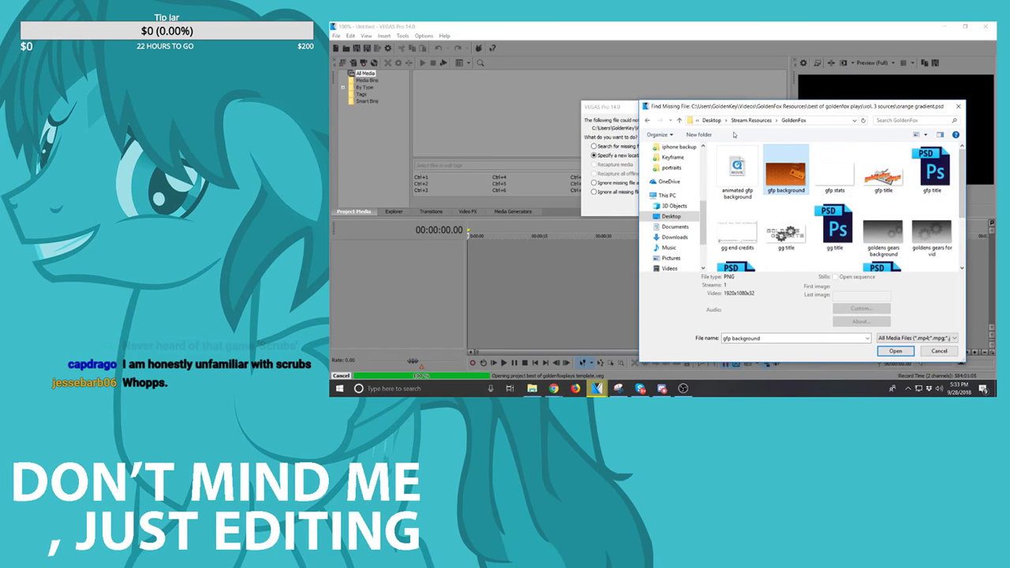
Step: Return to Videos and open the title animate folder to look for the missing gradient file
{"action": "left_click", "coordinate": [669, 268]}
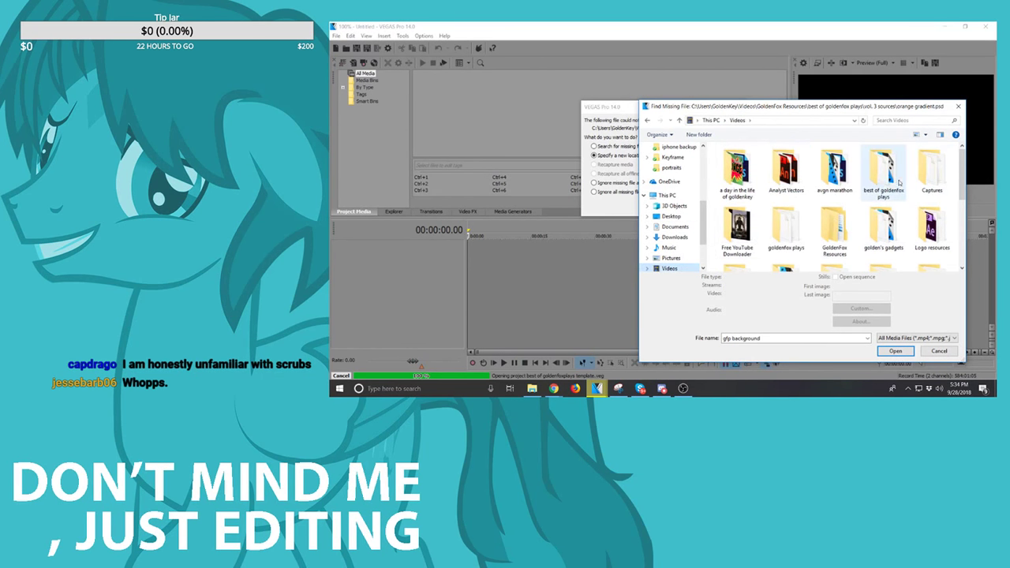
{"action": "left_click", "coordinate": [867, 238]}
{"action": "scroll", "coordinate": [867, 237], "scroll_direction": "down", "scroll_amount": 1}
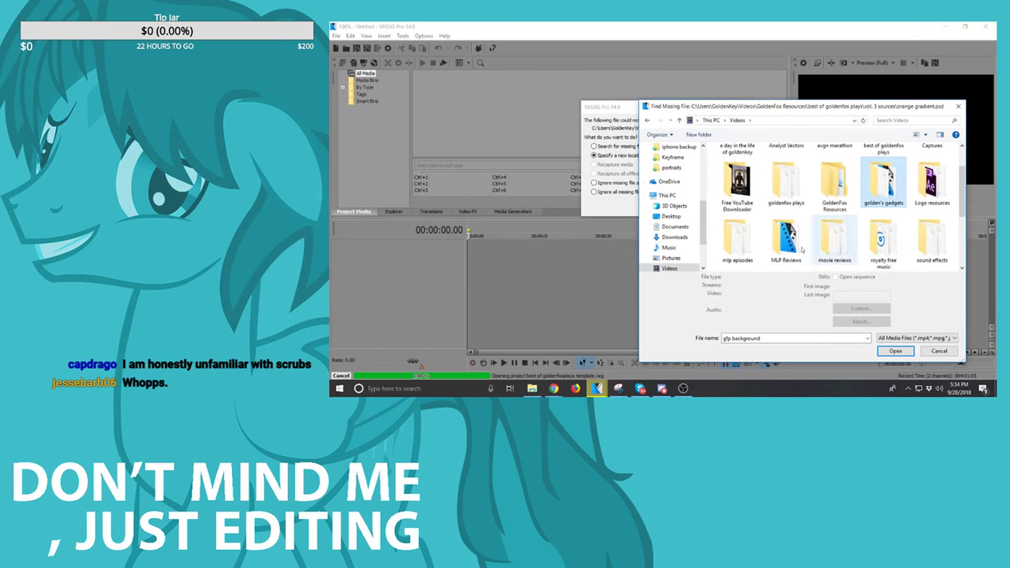
{"action": "scroll", "coordinate": [783, 250], "scroll_direction": "down", "scroll_amount": 1}
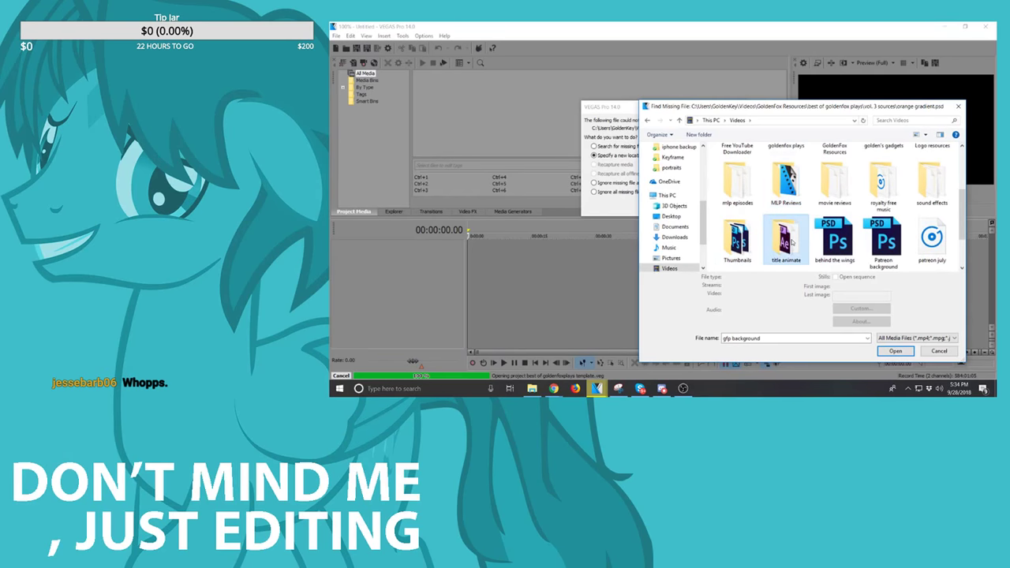
{"action": "double_click", "coordinate": [785, 238]}
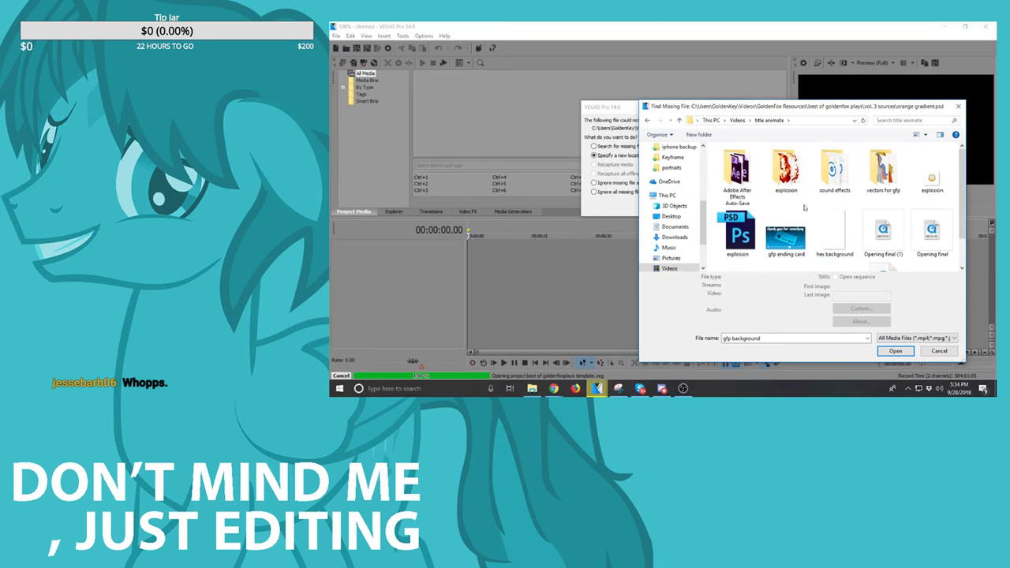
Step: Look through the title animate folder and its Adobe After Effects Auto-Save subfolder for the missing gradient file
{"action": "scroll", "coordinate": [824, 207], "scroll_direction": "down", "scroll_amount": 1}
{"action": "scroll", "coordinate": [828, 213], "scroll_direction": "up", "scroll_amount": 1}
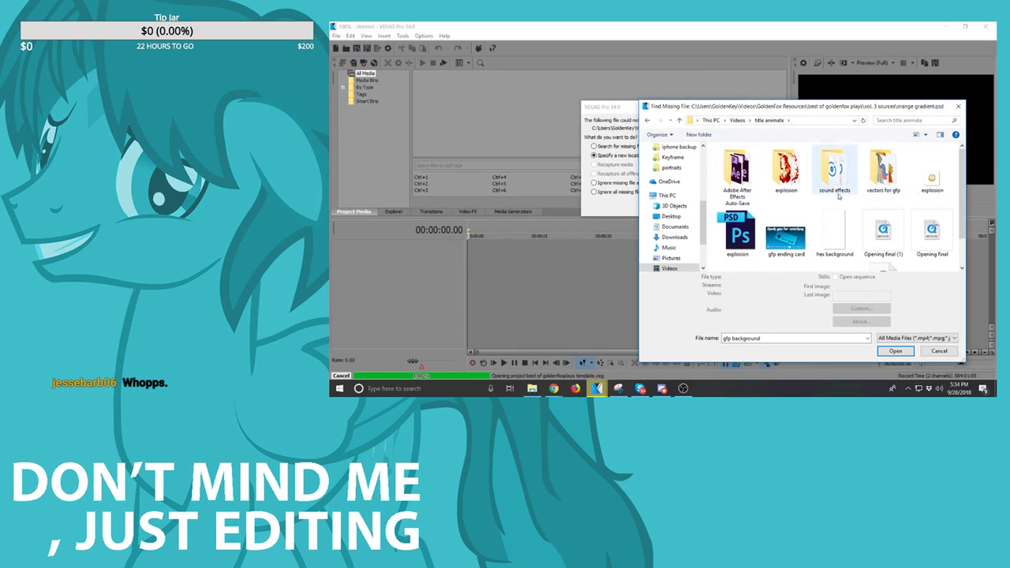
{"action": "scroll", "coordinate": [851, 167], "scroll_direction": "down", "scroll_amount": 1}
{"action": "scroll", "coordinate": [802, 204], "scroll_direction": "up", "scroll_amount": 1}
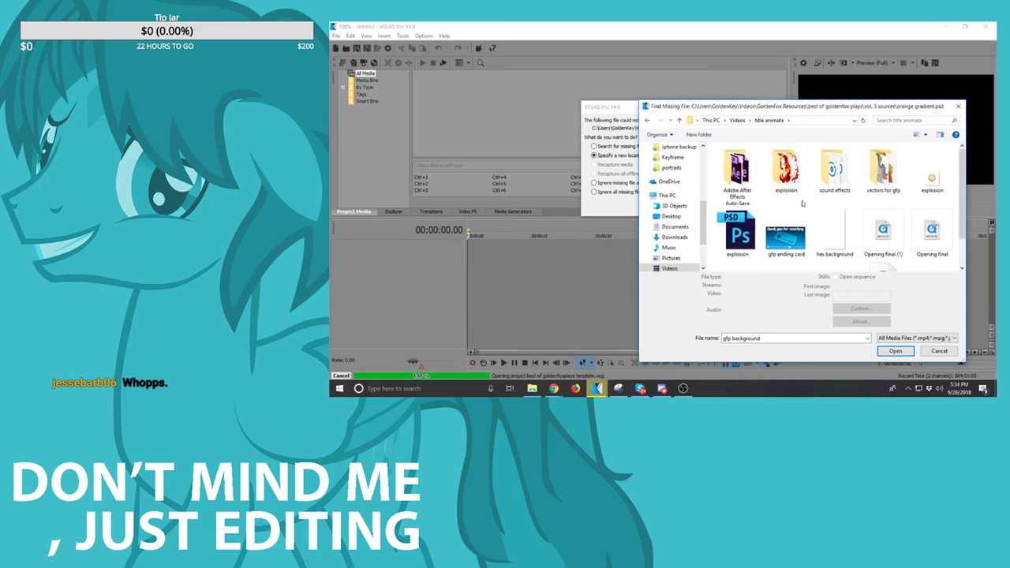
{"action": "double_click", "coordinate": [753, 168]}
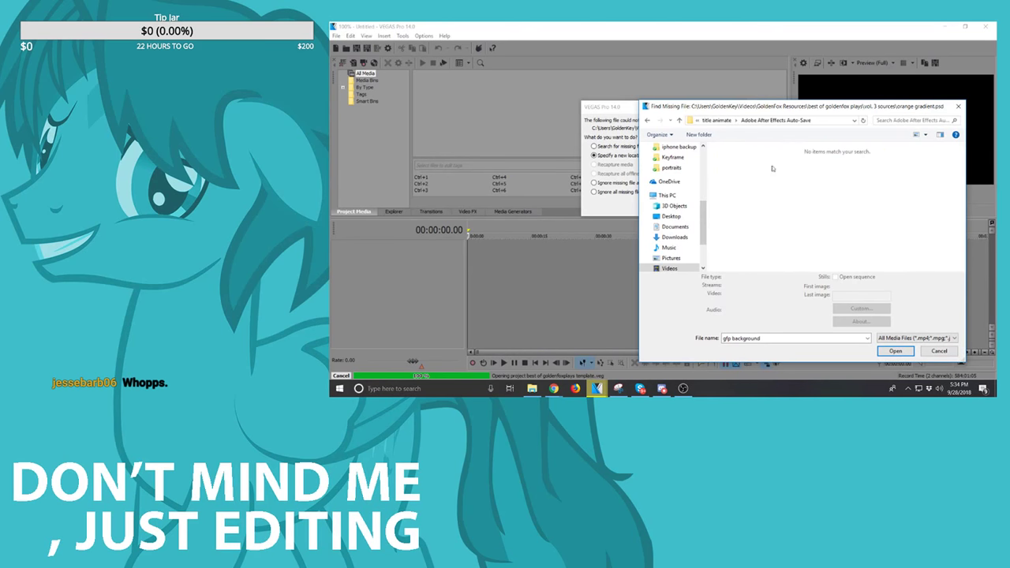
{"action": "left_click", "coordinate": [716, 120]}
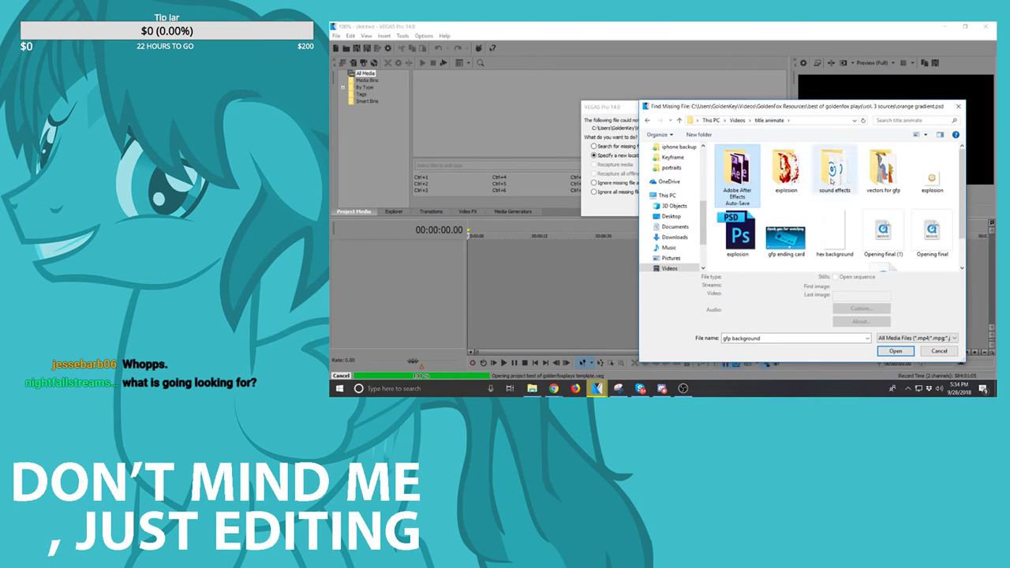
Step: Close the replacement file dialog and start an automatic search for orange gradient.psd on Local Hard Drives (C:)
{"action": "left_click", "coordinate": [958, 106]}
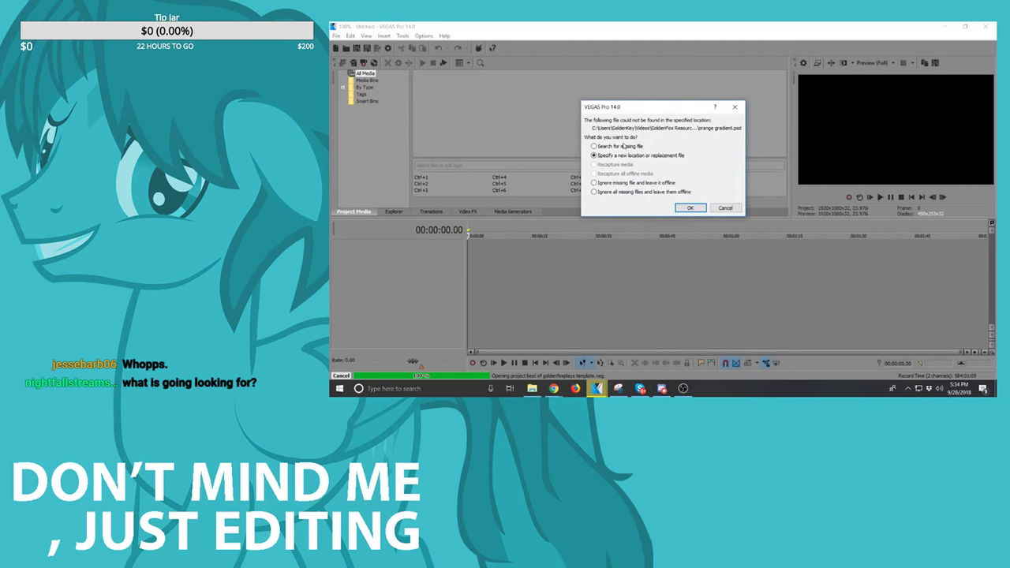
{"action": "left_click", "coordinate": [690, 207]}
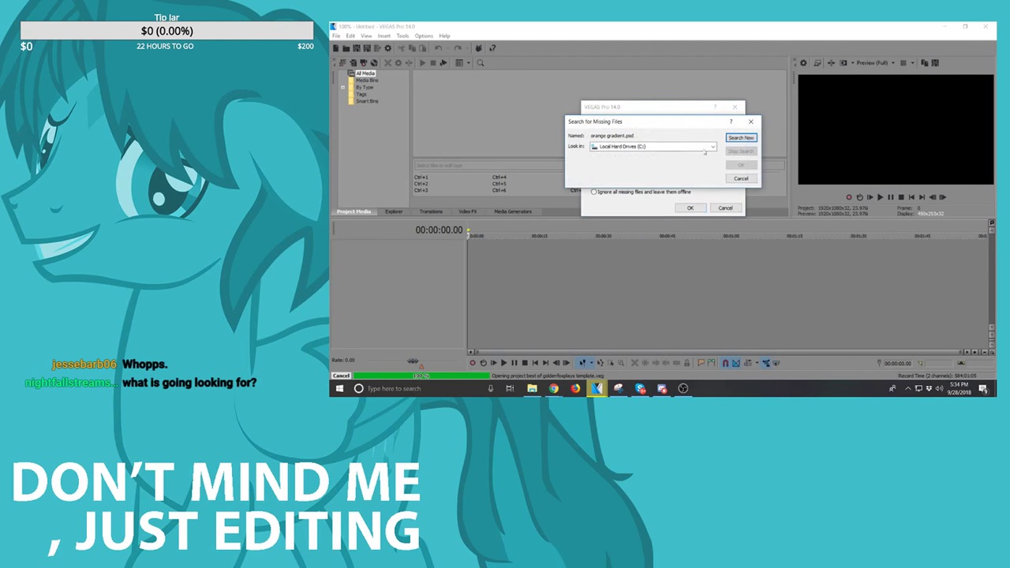
{"action": "left_click", "coordinate": [740, 137]}
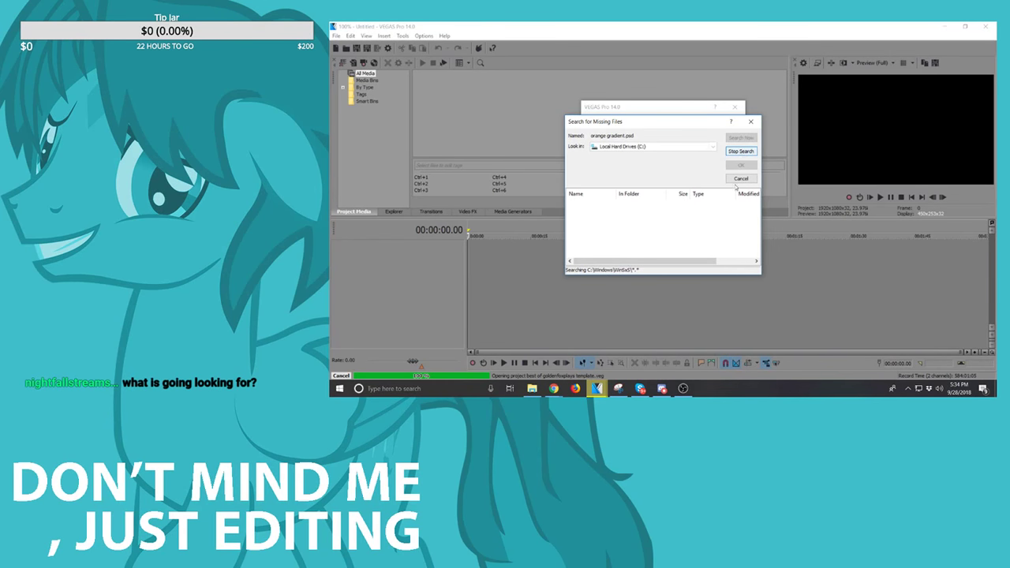
Step: Switch to File Explorer, go up to the Videos folder, and look over its subfolders for the missing file
{"action": "left_click", "coordinate": [531, 388]}
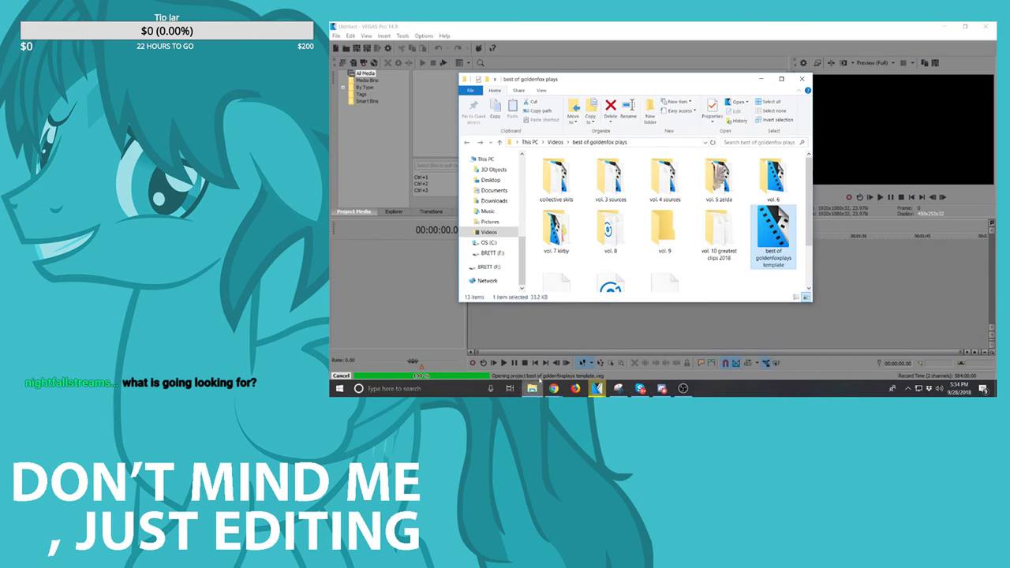
{"action": "left_click", "coordinate": [555, 142]}
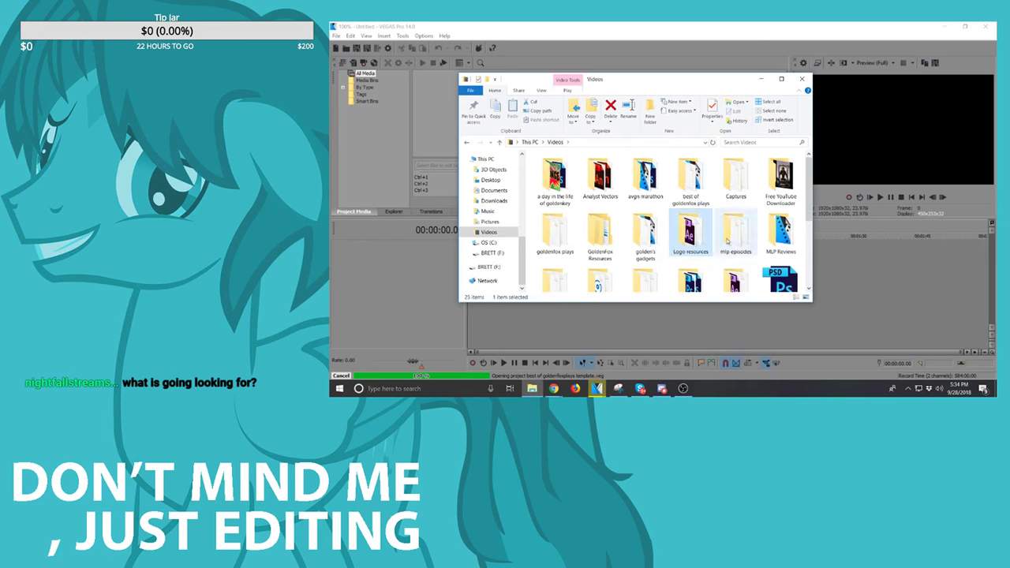
{"action": "left_click", "coordinate": [704, 273]}
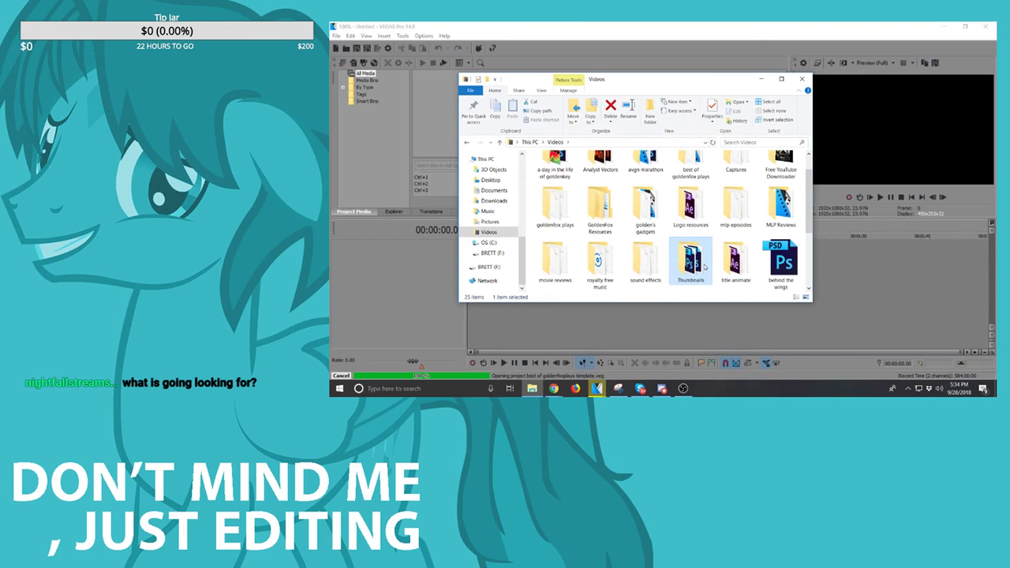
{"action": "scroll", "coordinate": [704, 268], "scroll_direction": "down", "scroll_amount": 1}
{"action": "left_click", "coordinate": [727, 210]}
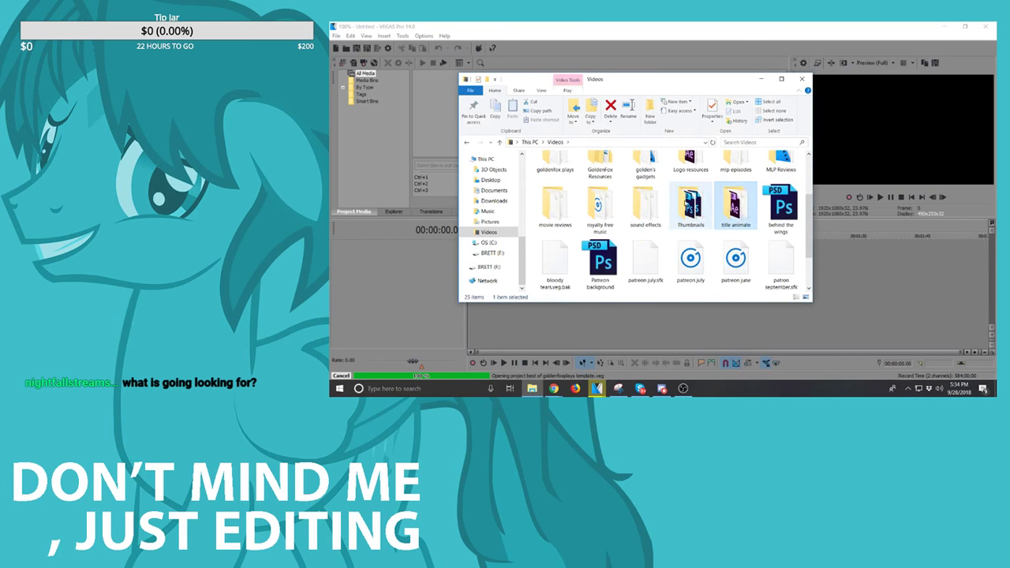
{"action": "left_click", "coordinate": [779, 162]}
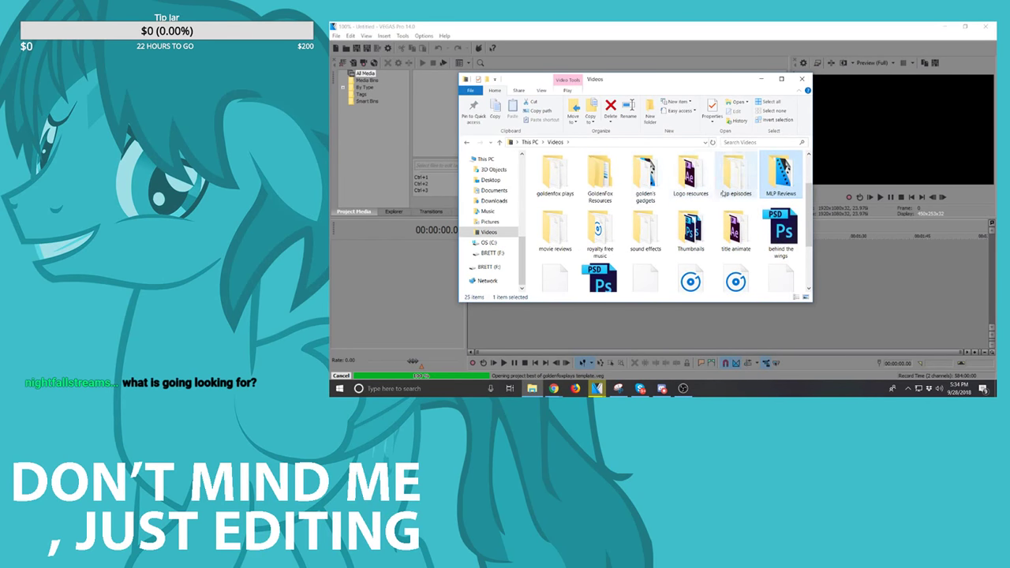
Step: Check the GoldenFox Resources folder with its movie reviews and MLP Reviews subfolders, and return to Videos
{"action": "double_click", "coordinate": [584, 183]}
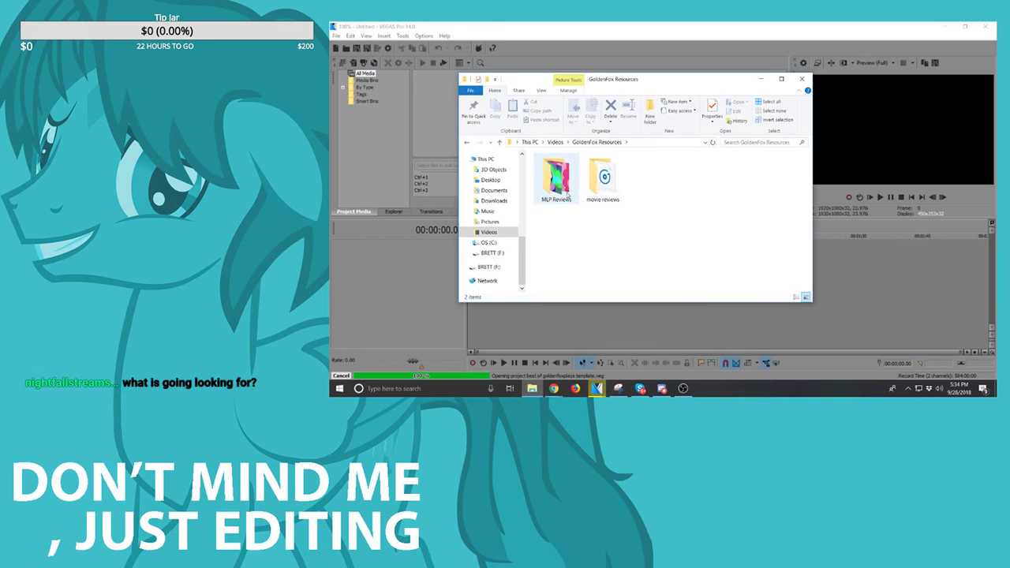
{"action": "double_click", "coordinate": [603, 179]}
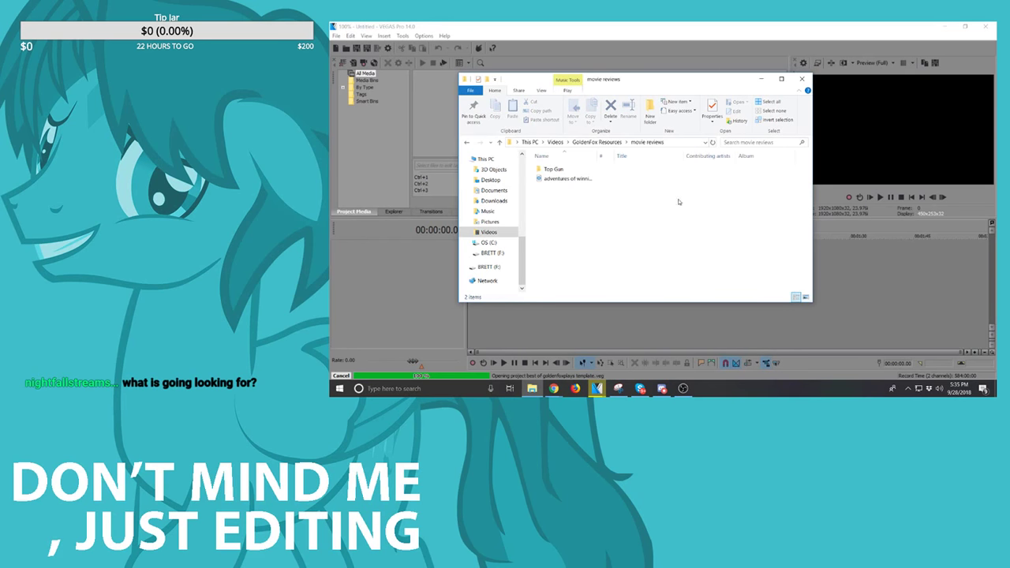
{"action": "key", "text": "alt+Left"}
{"action": "double_click", "coordinate": [575, 197]}
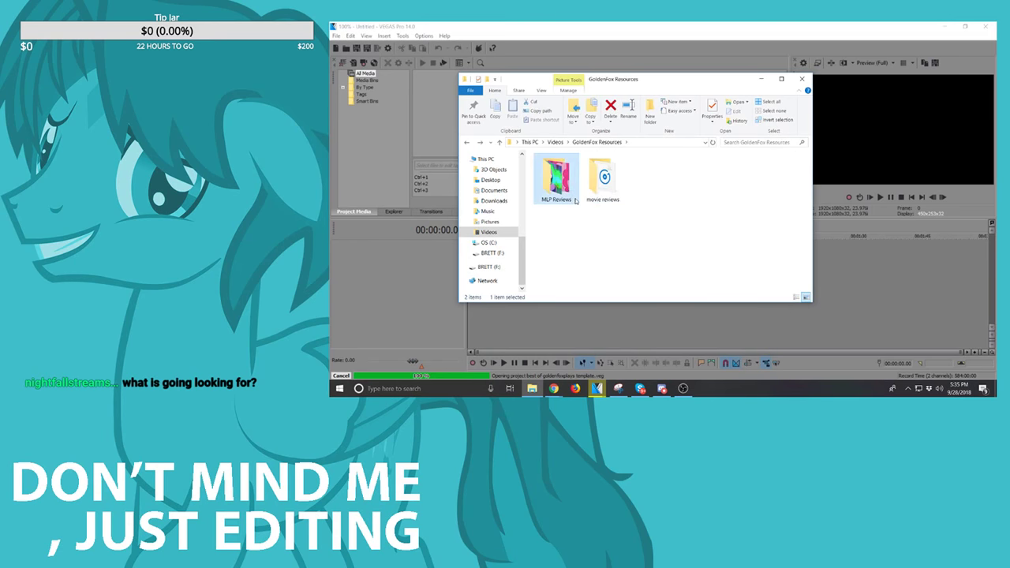
{"action": "key", "text": "alt+Up"}
{"action": "key", "text": "alt+Up"}
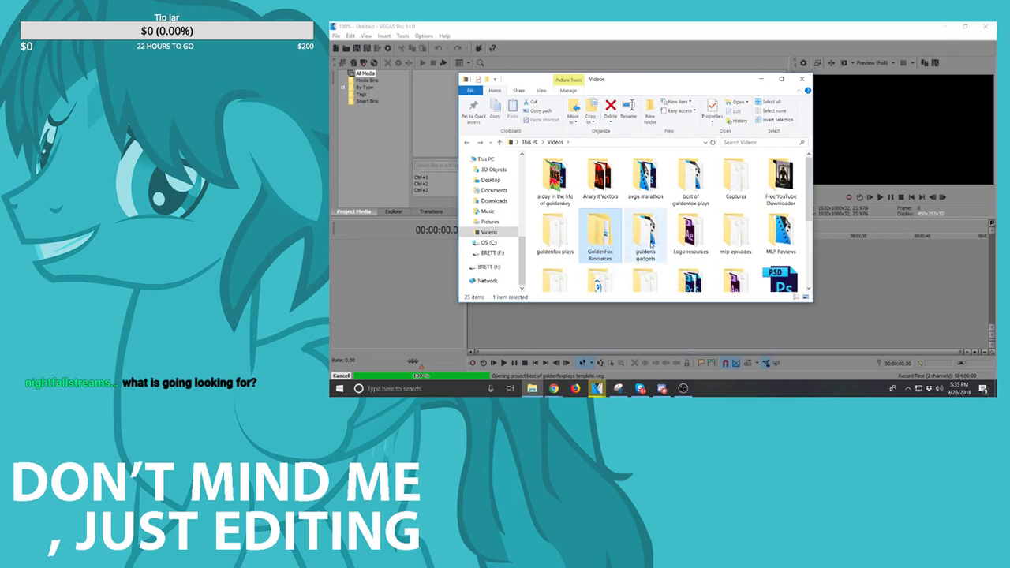
Step: Scan the whole Videos folder for likely locations of the gradient and open the title animate folder
{"action": "left_click", "coordinate": [762, 237]}
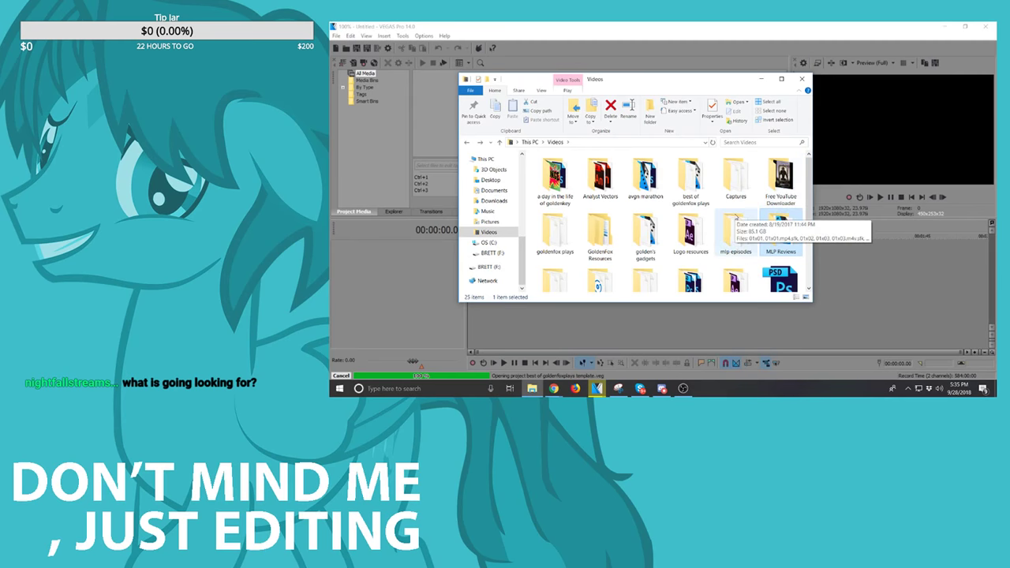
{"action": "scroll", "coordinate": [736, 218], "scroll_direction": "down", "scroll_amount": 1}
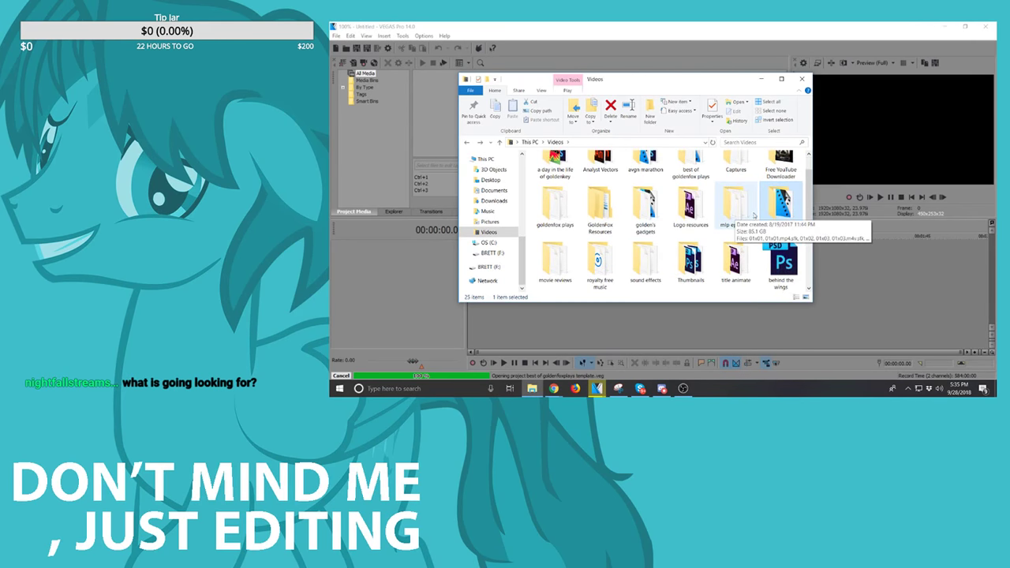
{"action": "scroll", "coordinate": [711, 237], "scroll_direction": "down", "scroll_amount": 3}
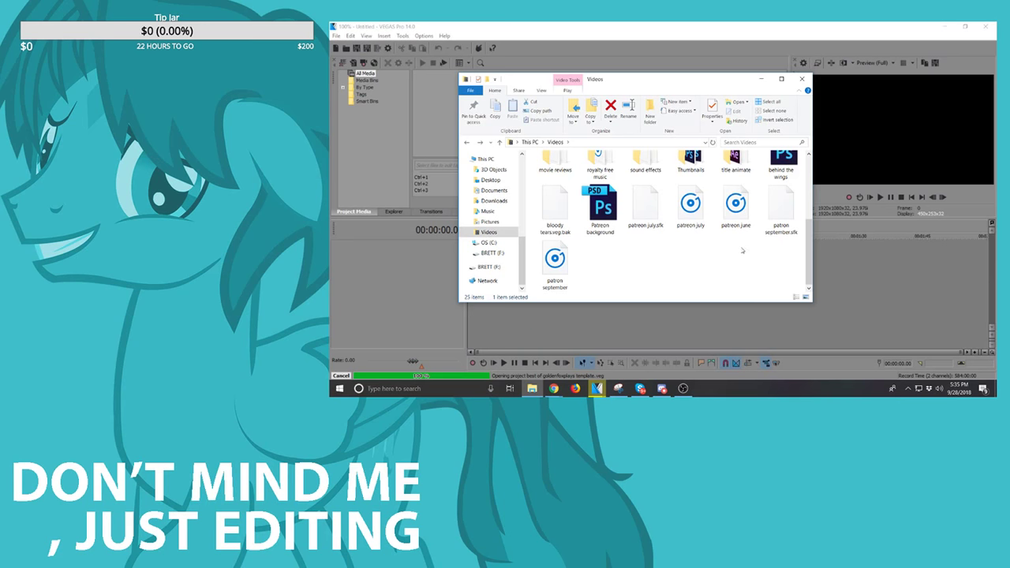
{"action": "scroll", "coordinate": [736, 209], "scroll_direction": "up", "scroll_amount": 1}
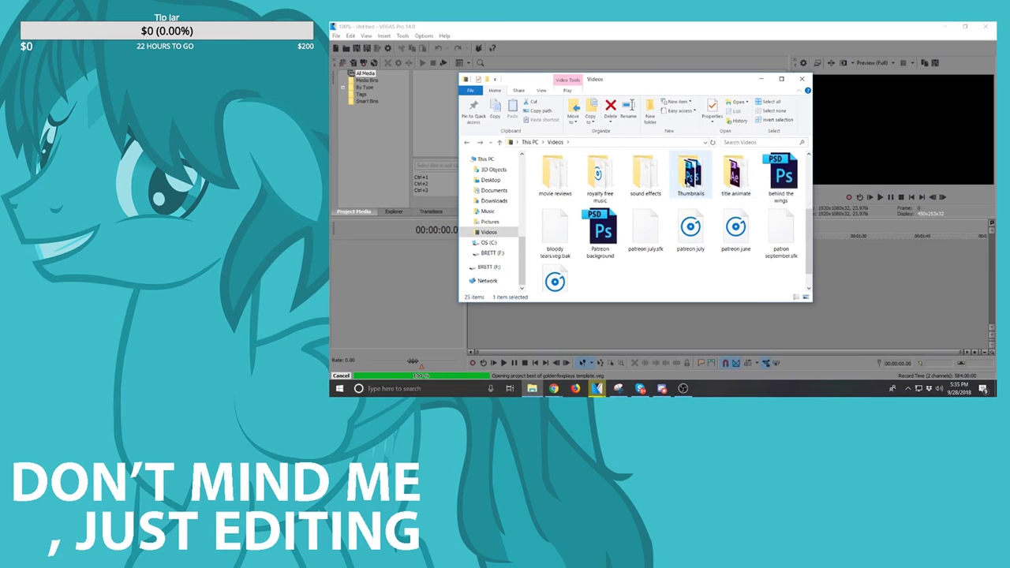
{"action": "left_click", "coordinate": [667, 192]}
{"action": "scroll", "coordinate": [683, 198], "scroll_direction": "up", "scroll_amount": 1}
{"action": "left_click", "coordinate": [645, 178]}
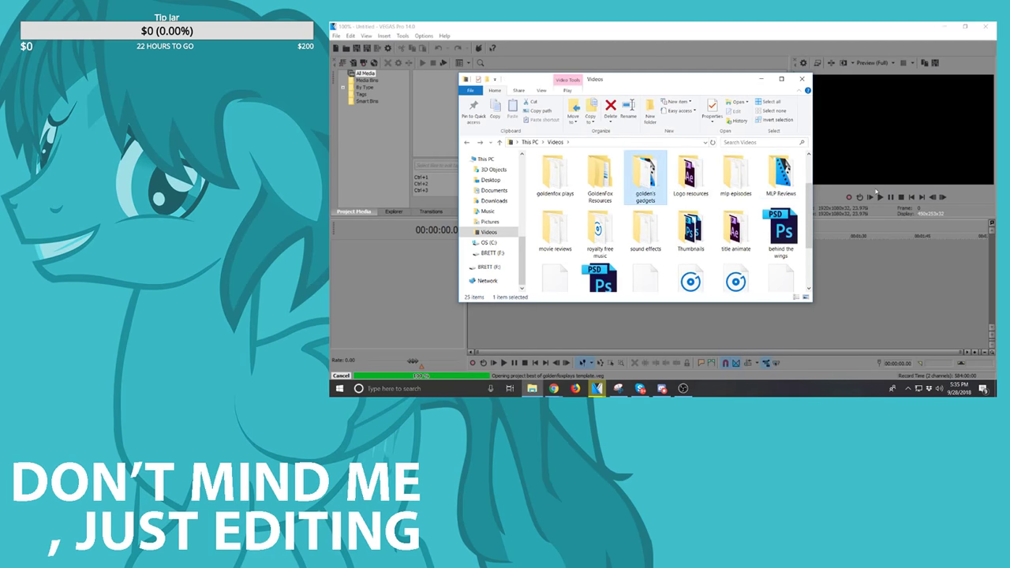
{"action": "key", "text": "Right"}
{"action": "key", "text": "Right"}
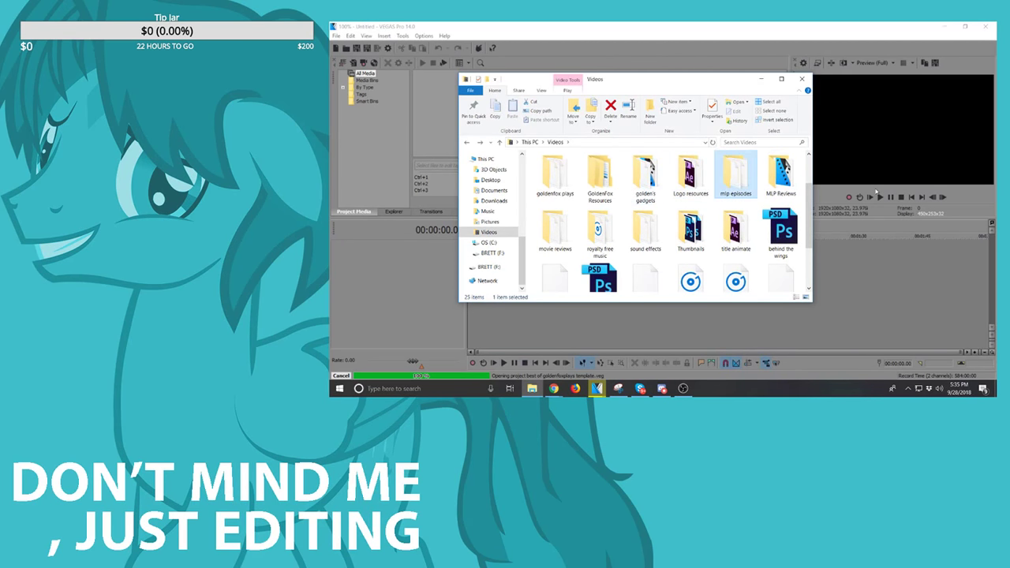
{"action": "key", "text": "Down"}
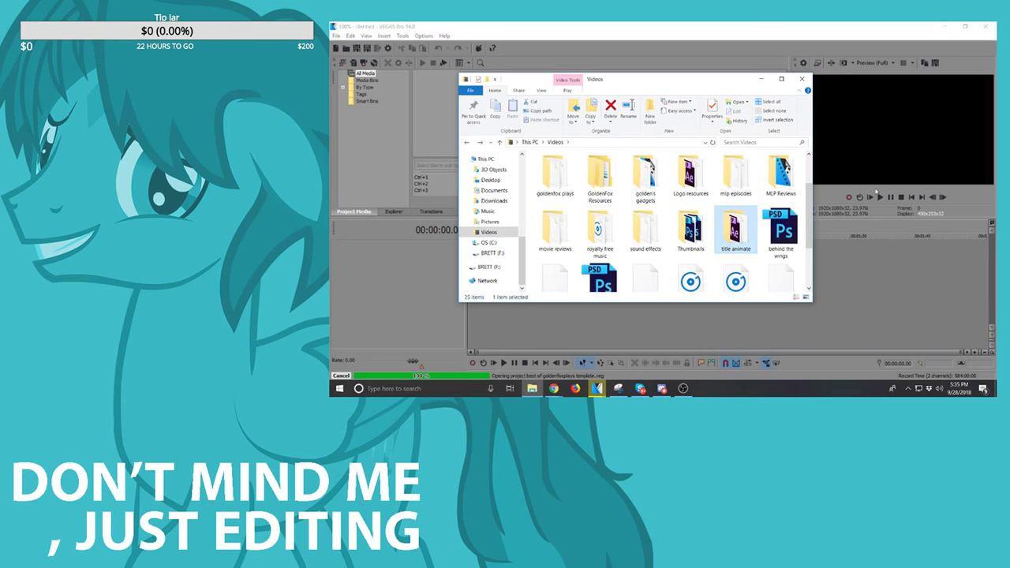
{"action": "key", "text": "Return"}
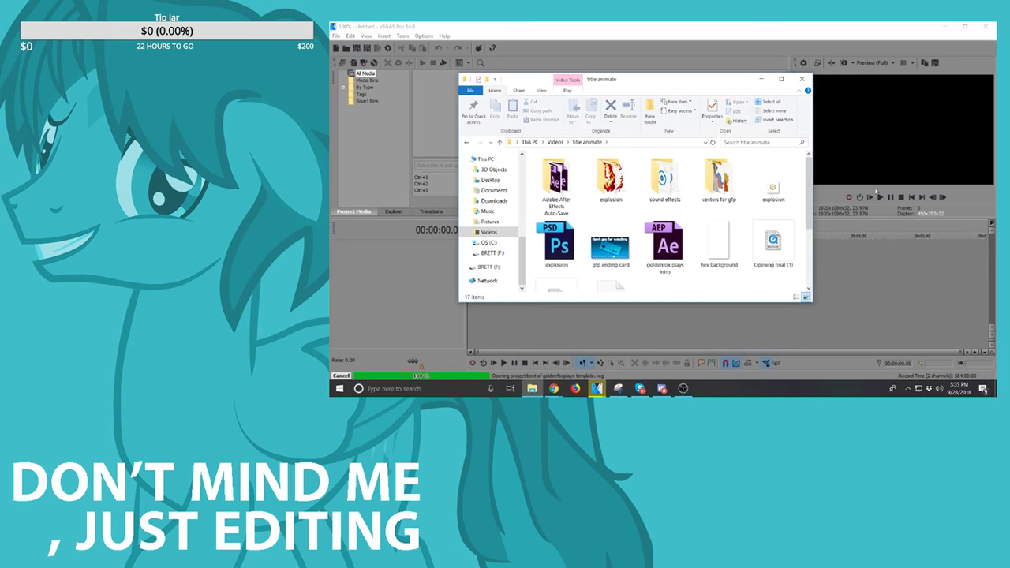
Step: Check the vectors for gfp subfolder for the gradient and return to title animate
{"action": "key", "text": "Right"}
{"action": "key", "text": "Right"}
{"action": "key", "text": "Right"}
{"action": "key", "text": "Right"}
{"action": "key", "text": "Left"}
{"action": "key", "text": "Return"}
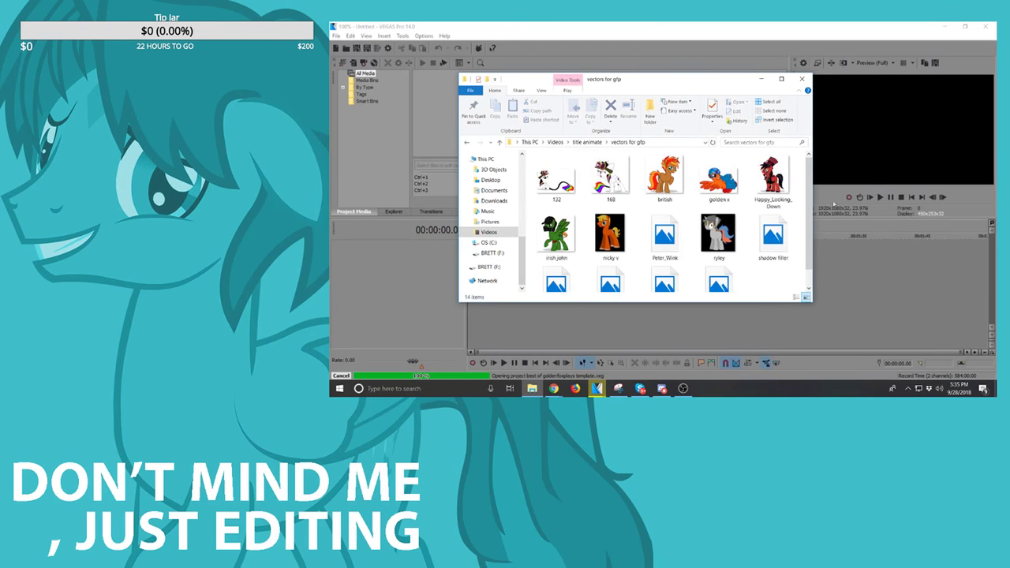
{"action": "scroll", "coordinate": [750, 213], "scroll_direction": "down", "scroll_amount": 1}
{"action": "key", "text": "BackSpace"}
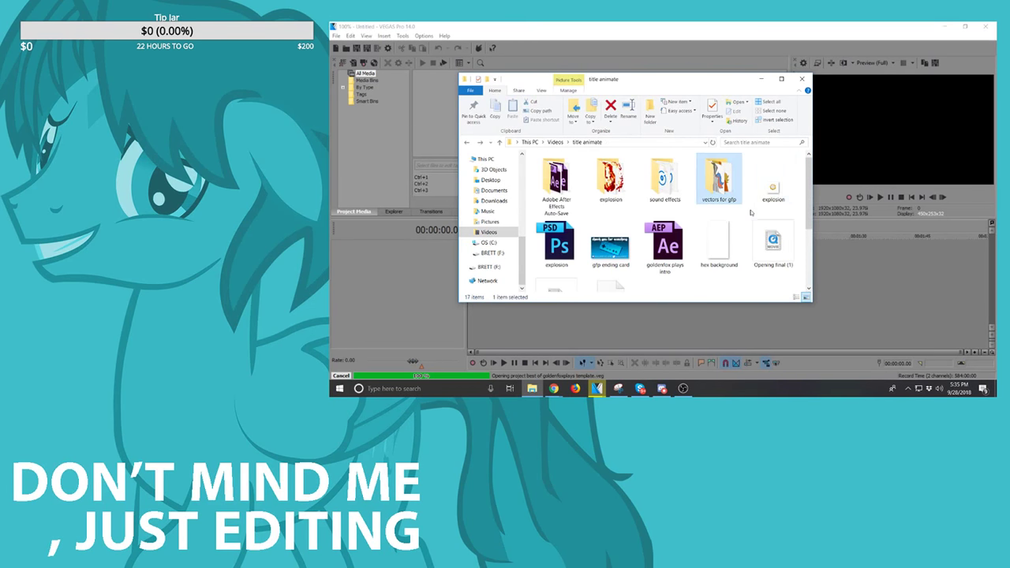
Step: Look over the title animate files and recheck the images in vectors for gfp before going back
{"action": "scroll", "coordinate": [671, 247], "scroll_direction": "down", "scroll_amount": 2}
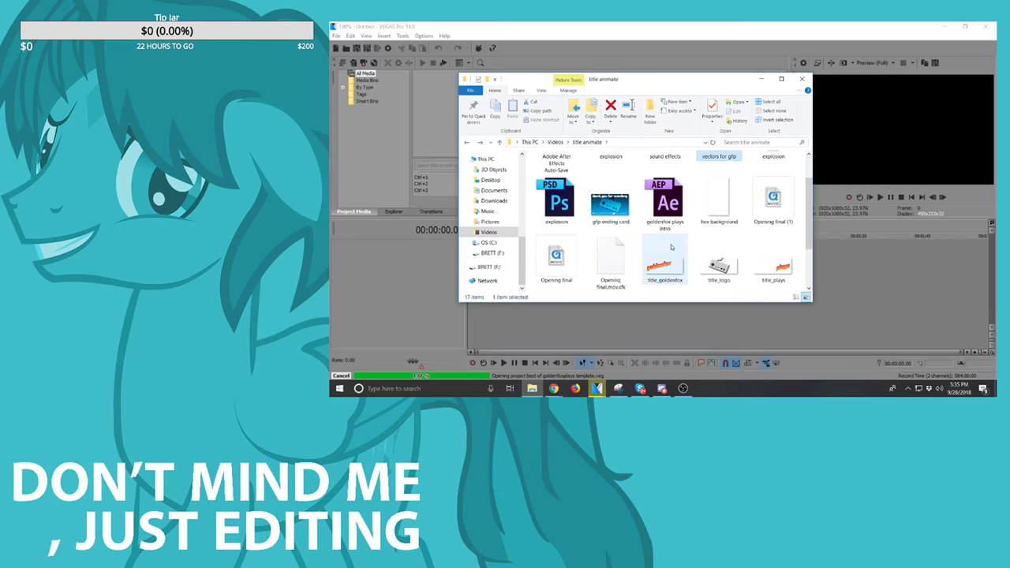
{"action": "scroll", "coordinate": [671, 247], "scroll_direction": "up", "scroll_amount": 2}
{"action": "key", "text": "Return"}
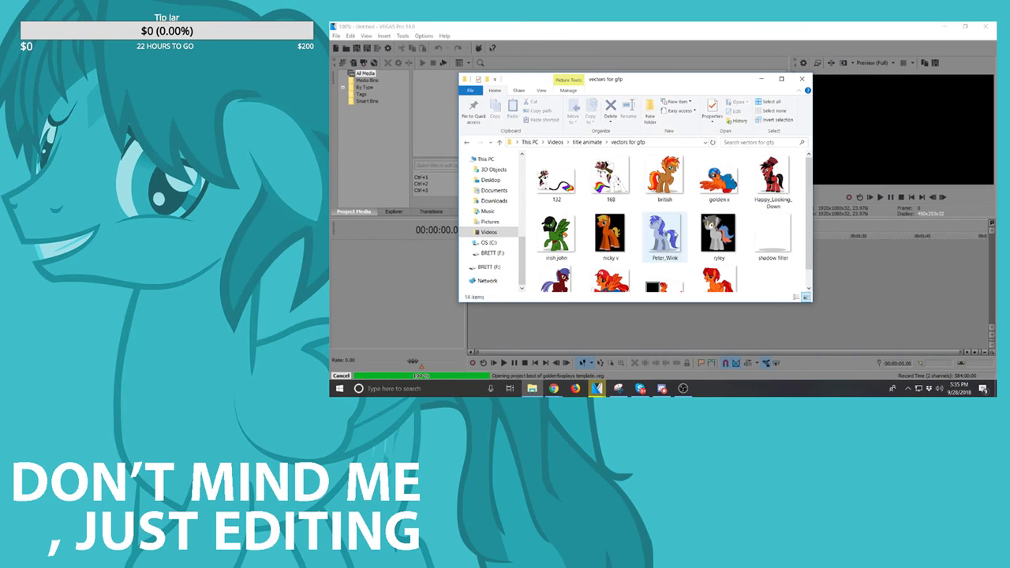
{"action": "left_click", "coordinate": [789, 176]}
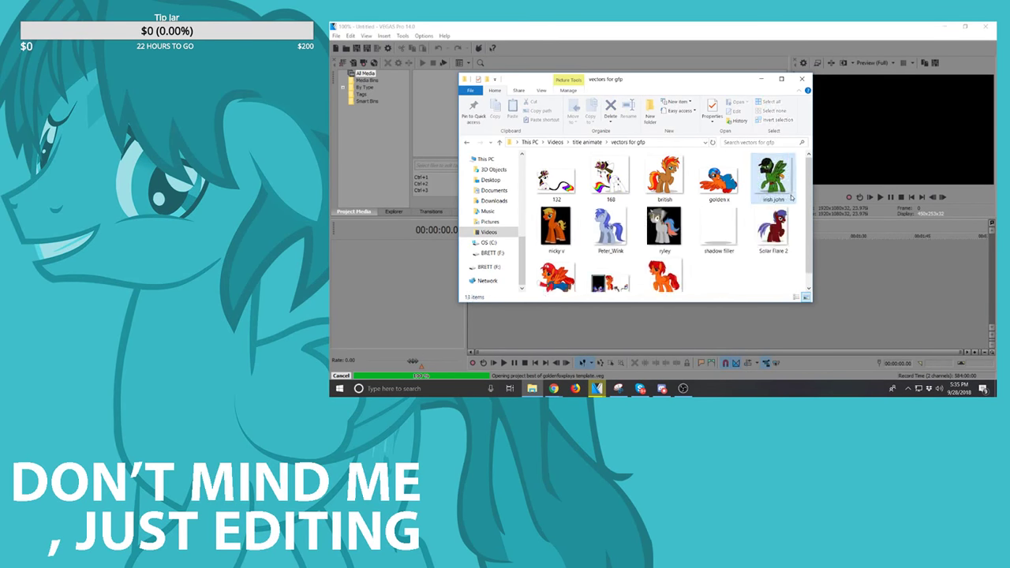
{"action": "key", "text": "BackSpace"}
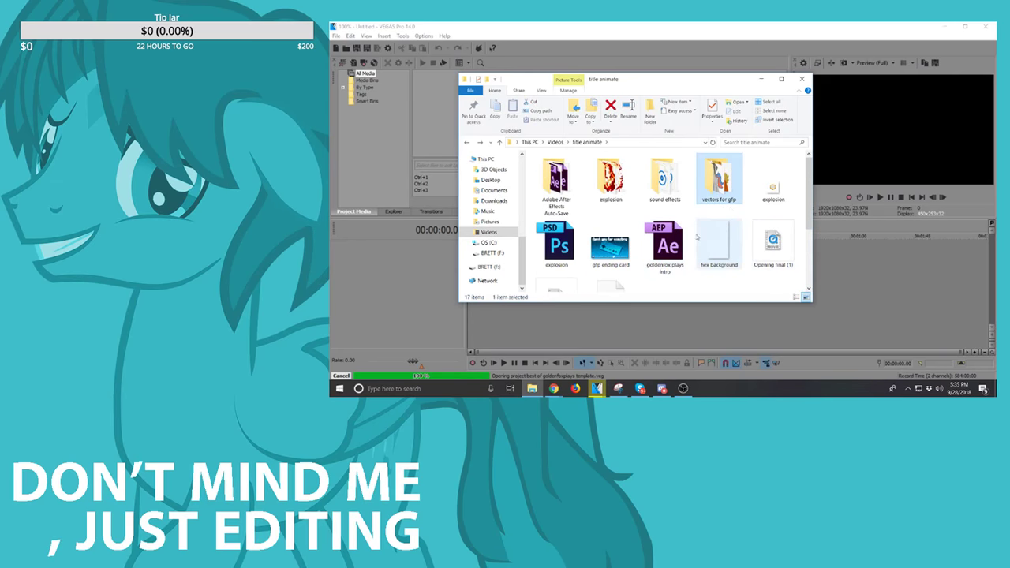
Step: Go through the title animate files from hex background to the x3 goldenfox plays intro, and return to VEGAS Pro's missing-file search
{"action": "left_click", "coordinate": [719, 241]}
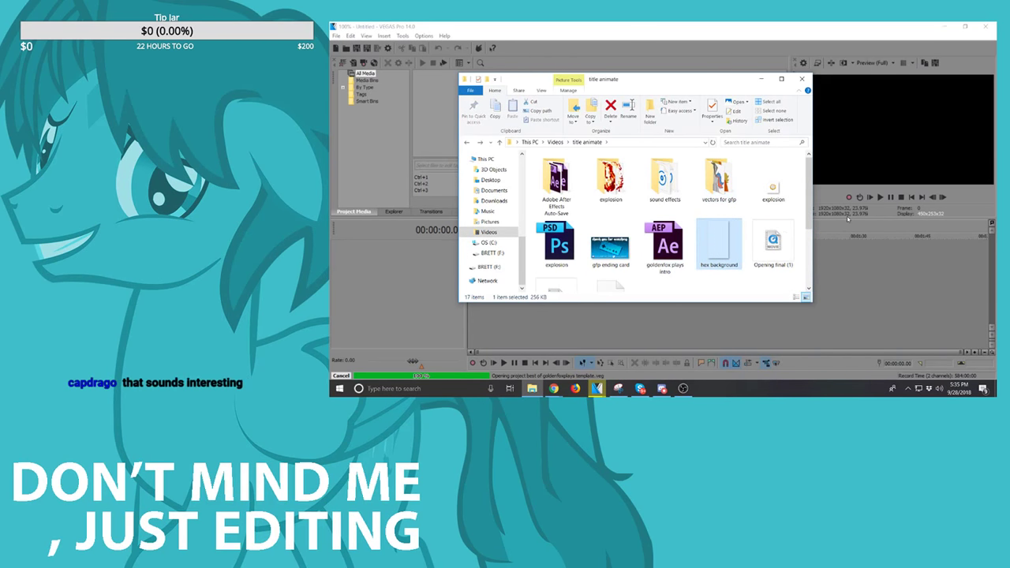
{"action": "key", "text": "Left"}
{"action": "key", "text": "Right"}
{"action": "key", "text": "Right"}
{"action": "key", "text": "Right"}
{"action": "key", "text": "Right"}
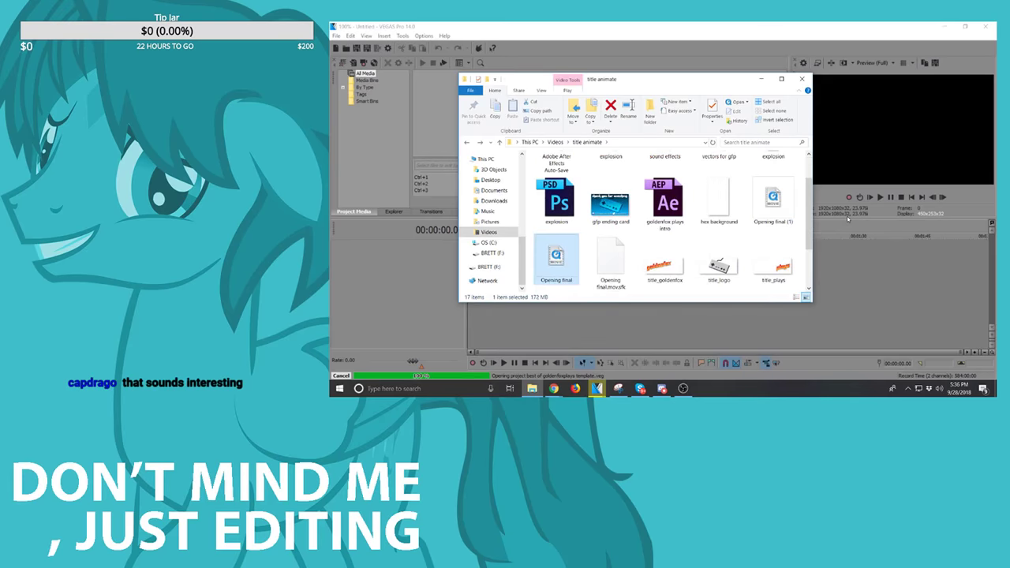
{"action": "key", "text": "Right"}
{"action": "key", "text": "Right"}
{"action": "key", "text": "Right"}
{"action": "key", "text": "Right"}
{"action": "key", "text": "Right"}
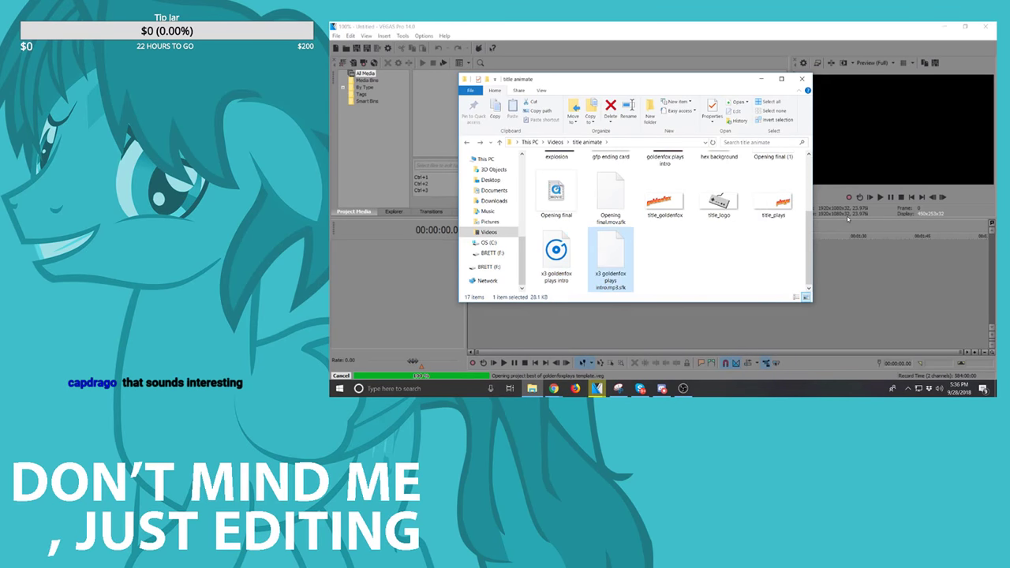
{"action": "key", "text": "Up"}
{"action": "key", "text": "Up"}
{"action": "key", "text": "Up"}
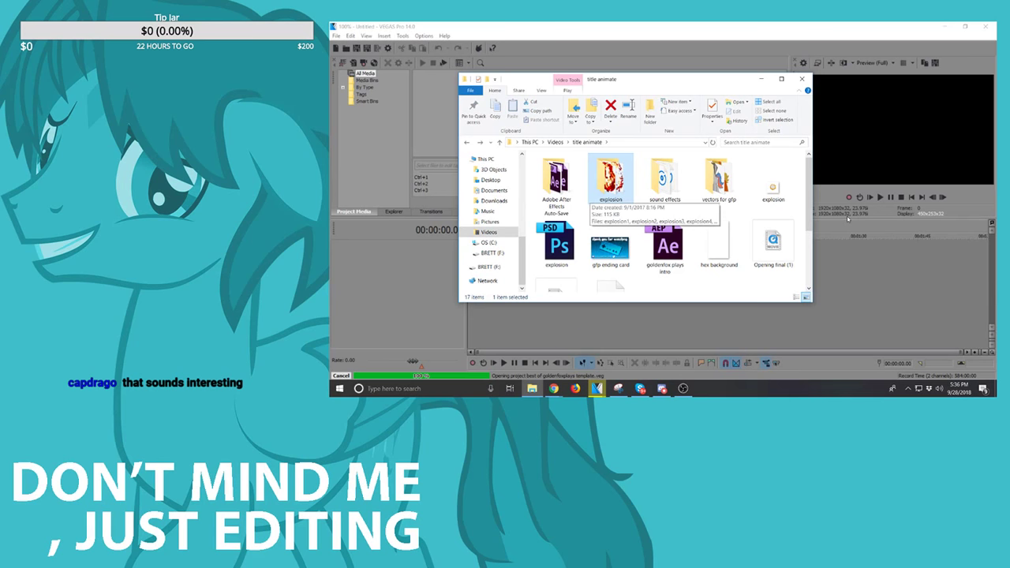
{"action": "left_click", "coordinate": [563, 142]}
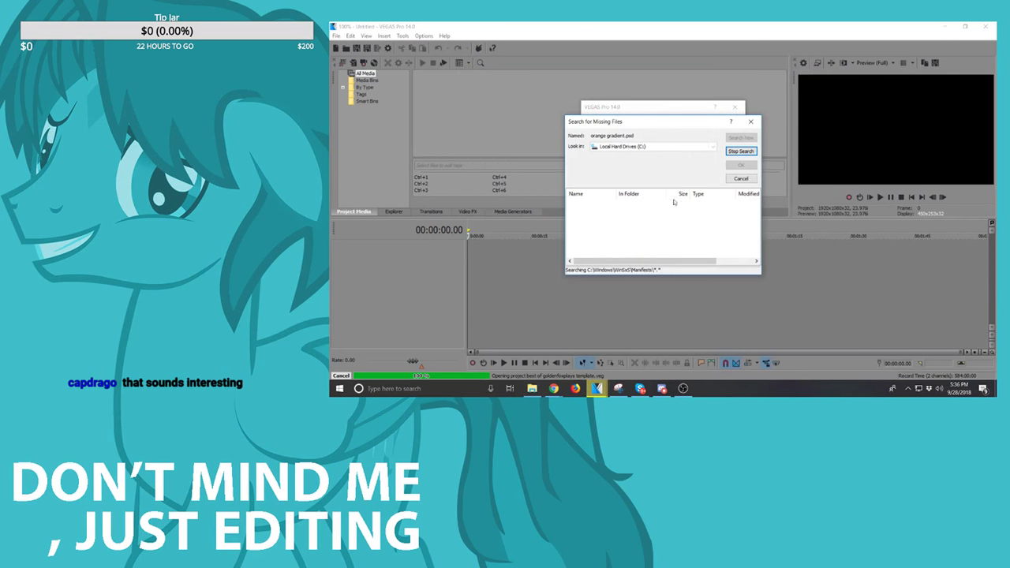
Step: Stop the drive C: search and leave the missing orange gradient.psd and GoldenFox Logo .mov offline
{"action": "left_click", "coordinate": [729, 152]}
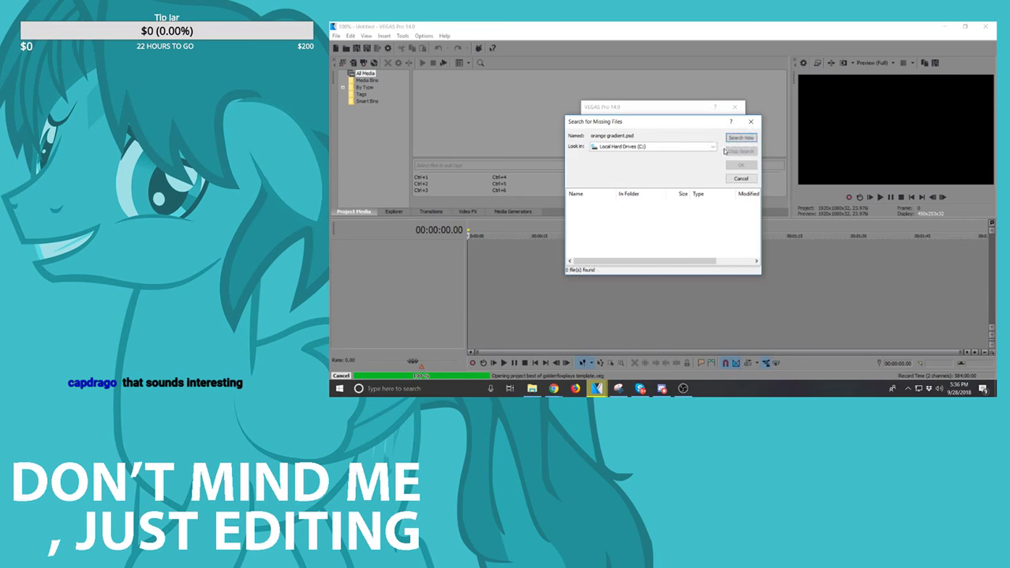
{"action": "left_click", "coordinate": [712, 147]}
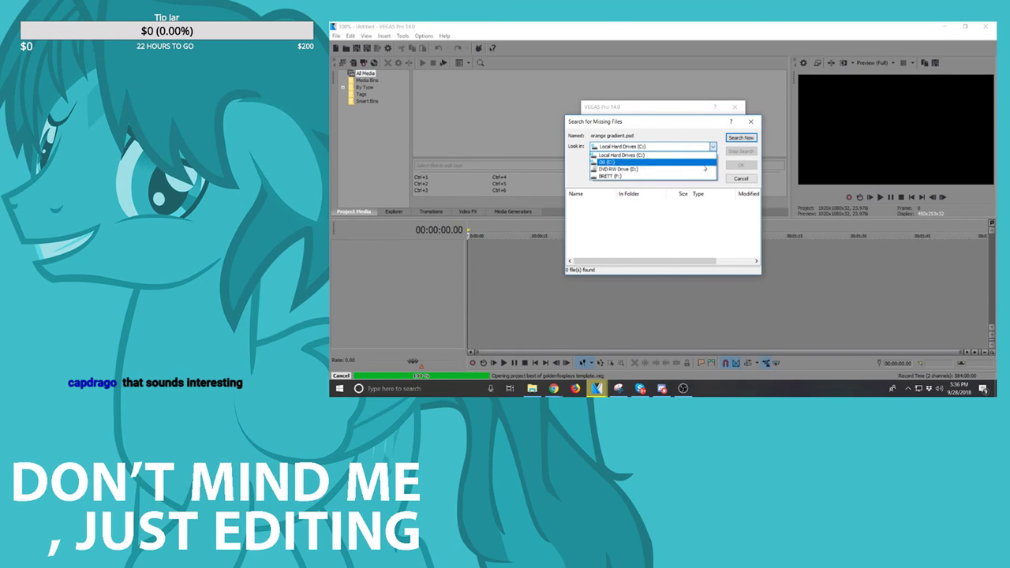
{"action": "left_click", "coordinate": [751, 124]}
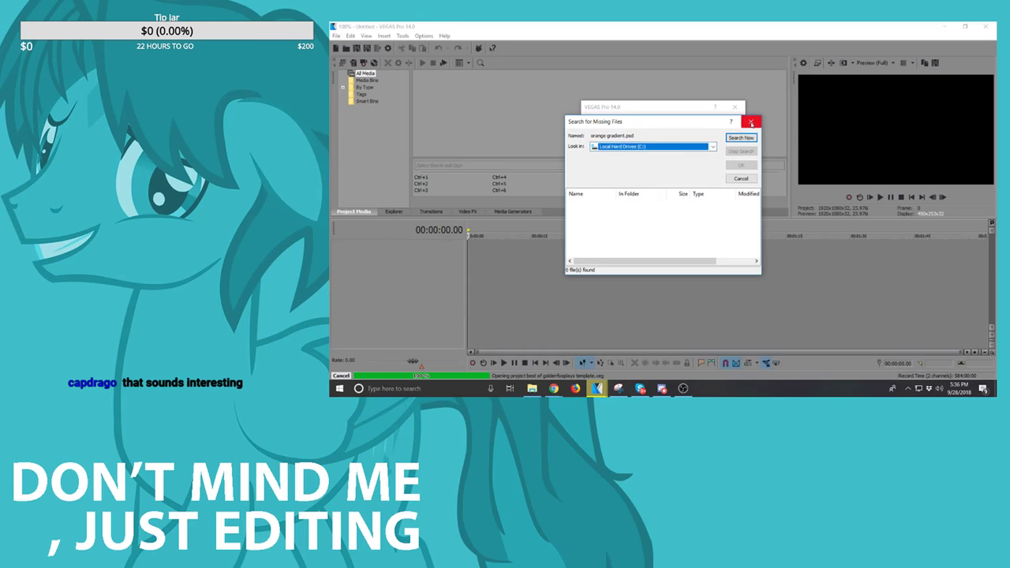
{"action": "left_click", "coordinate": [751, 124]}
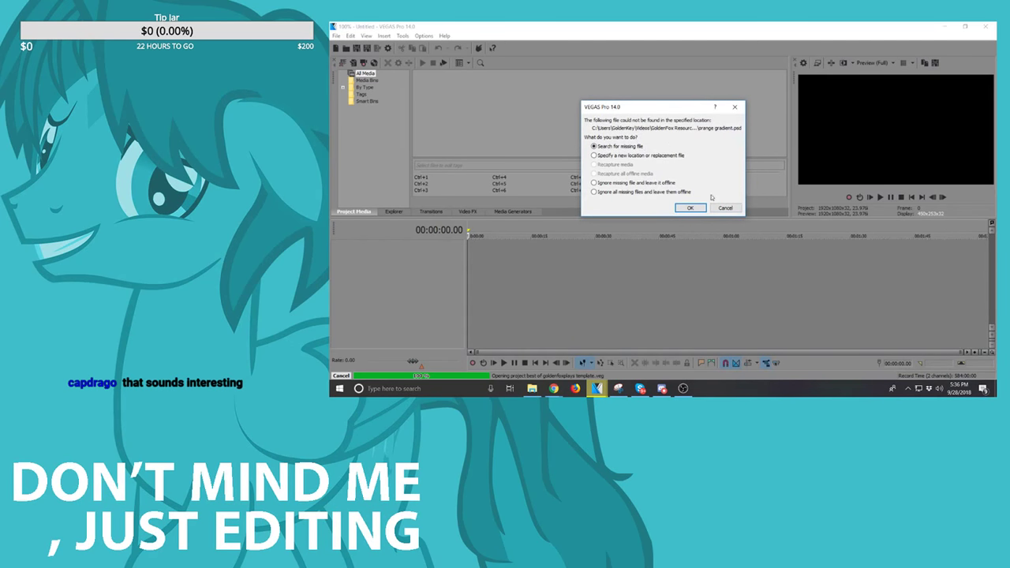
{"action": "left_click", "coordinate": [689, 207]}
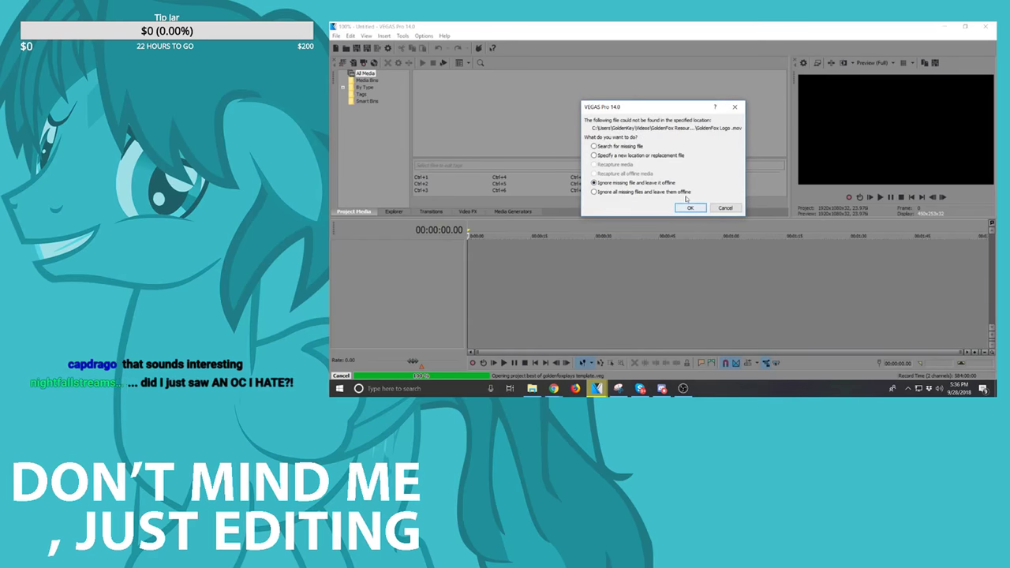
{"action": "left_click", "coordinate": [689, 207]}
Step: Switch to File Explorer and go through the upper rows of the Videos folder for the gradient's possible location
{"action": "left_click", "coordinate": [532, 389]}
{"action": "scroll", "coordinate": [690, 201], "scroll_direction": "up", "scroll_amount": 1}
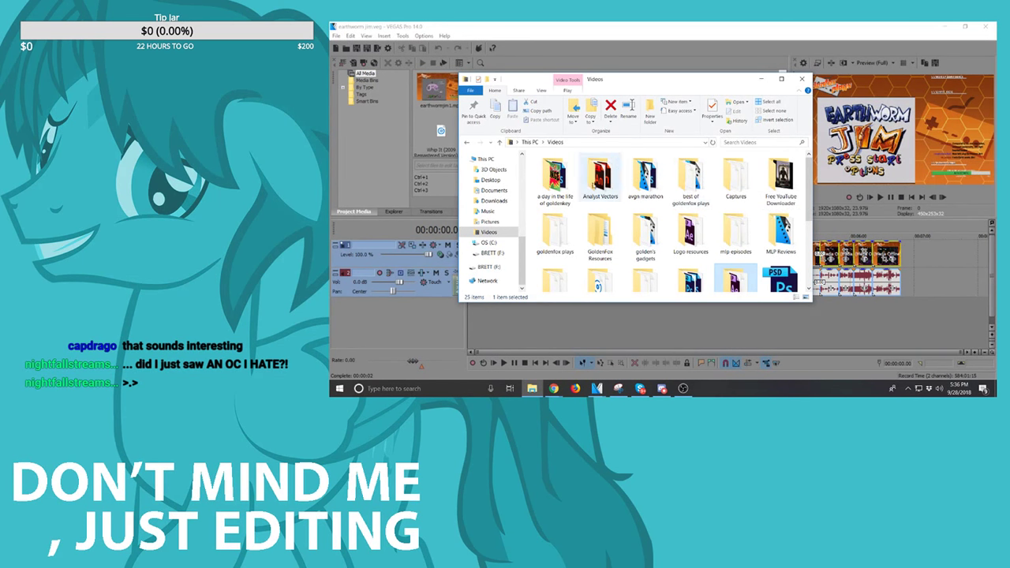
{"action": "left_click", "coordinate": [554, 178]}
{"action": "key", "text": "Down"}
{"action": "key", "text": "Right"}
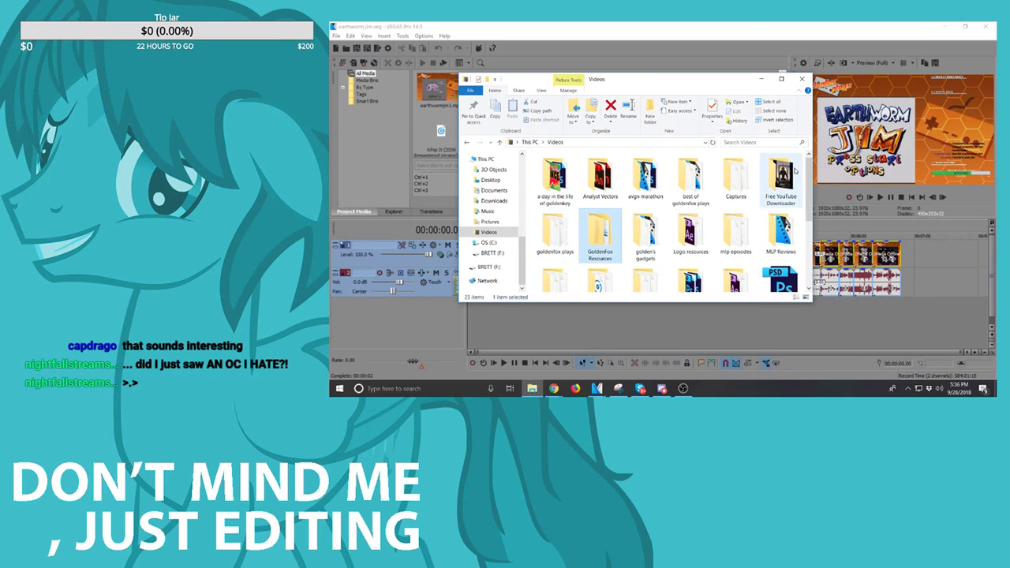
{"action": "key", "text": "Right"}
{"action": "key", "text": "Right"}
{"action": "key", "text": "Right"}
{"action": "key", "text": "Up"}
{"action": "key", "text": "Right"}
{"action": "key", "text": "Left"}
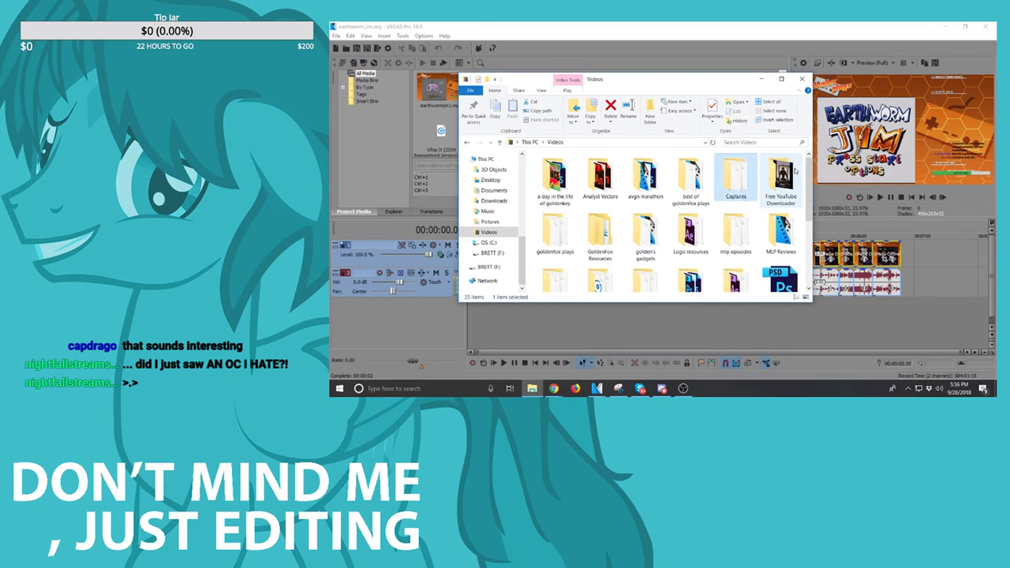
{"action": "key", "text": "Left"}
{"action": "key", "text": "Left"}
{"action": "key", "text": "Left"}
Step: Go through the remaining Videos items, including behind the wings and the neighbouring folders, for the gradient
{"action": "key", "text": "Right"}
{"action": "key", "text": "Right"}
{"action": "key", "text": "Right"}
{"action": "key", "text": "Right"}
{"action": "key", "text": "Right"}
{"action": "key", "text": "Right"}
{"action": "key", "text": "Right"}
{"action": "key", "text": "Right"}
{"action": "key", "text": "Right"}
{"action": "key", "text": "Right"}
{"action": "key", "text": "Down"}
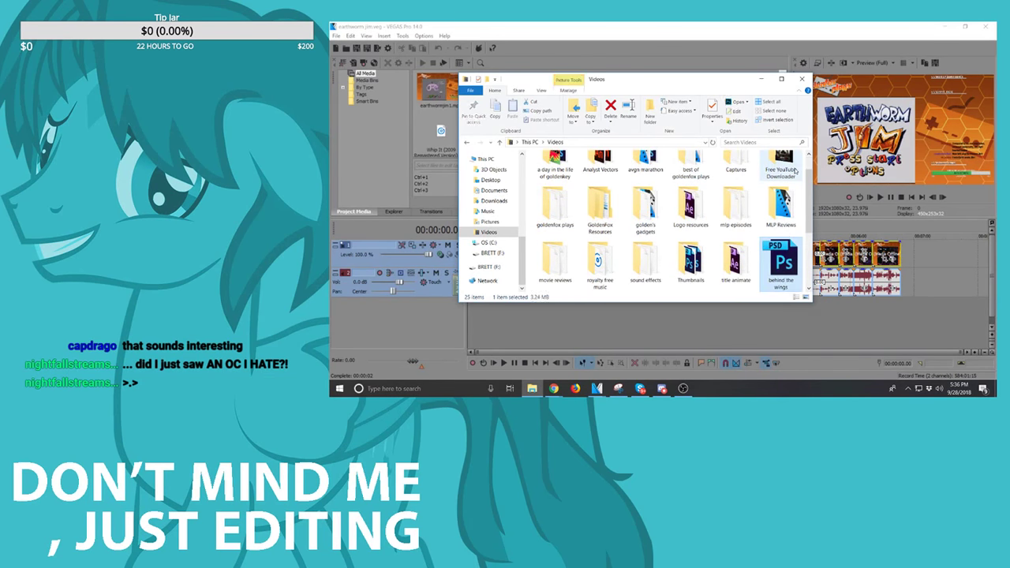
{"action": "key", "text": "Left"}
{"action": "key", "text": "Left"}
{"action": "key", "text": "Left"}
{"action": "key", "text": "Down"}
{"action": "key", "text": "Up"}
{"action": "key", "text": "Right"}
{"action": "key", "text": "Right"}
{"action": "key", "text": "Right"}
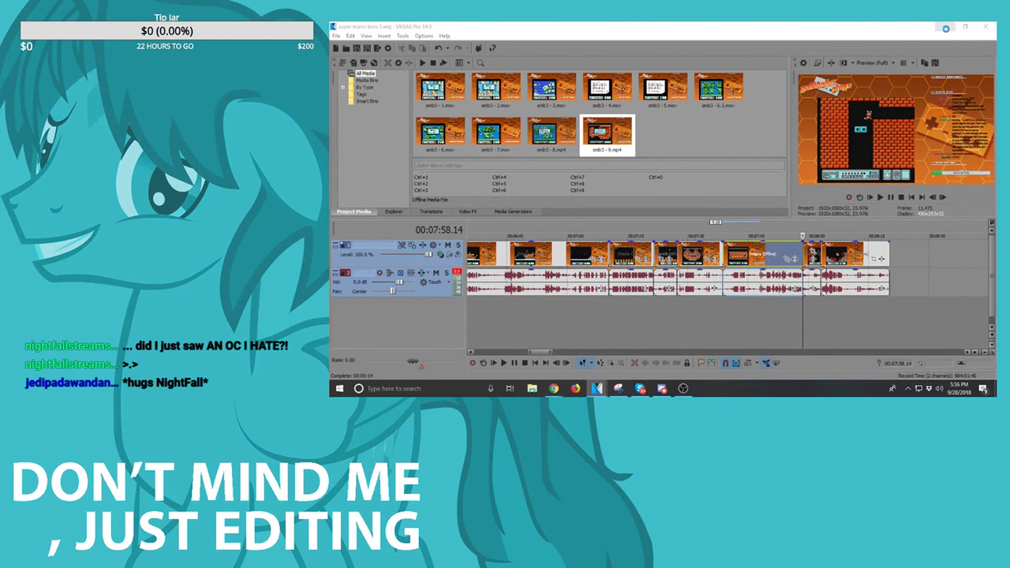
Step: Minimize VEGAS Pro, move the donation goal widget off the desktop icons and open the GoldenFox folder in Stream Resources
{"action": "left_click", "coordinate": [945, 28]}
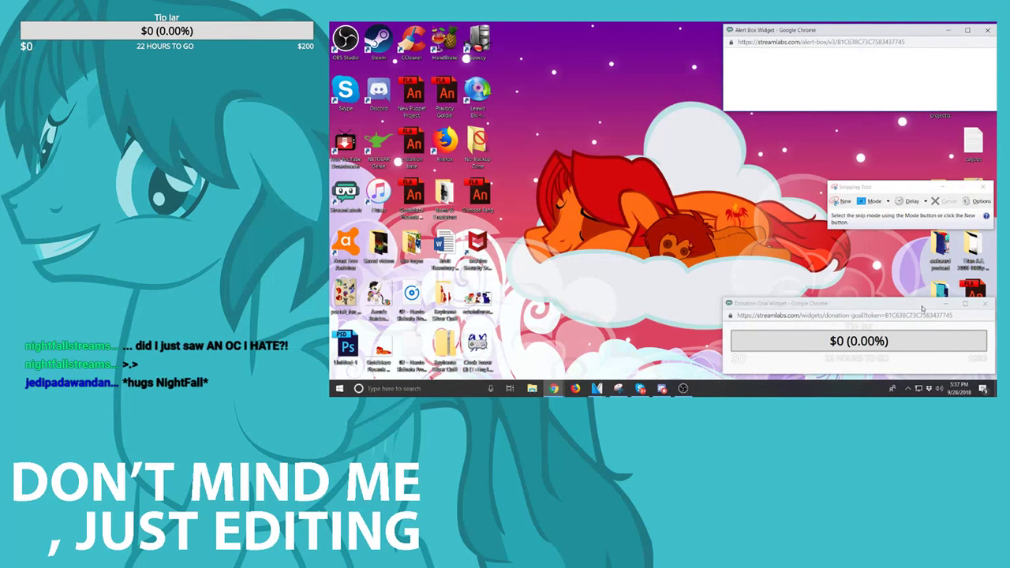
{"action": "left_click_drag", "start_coordinate": [921, 305], "coordinate": [754, 270]}
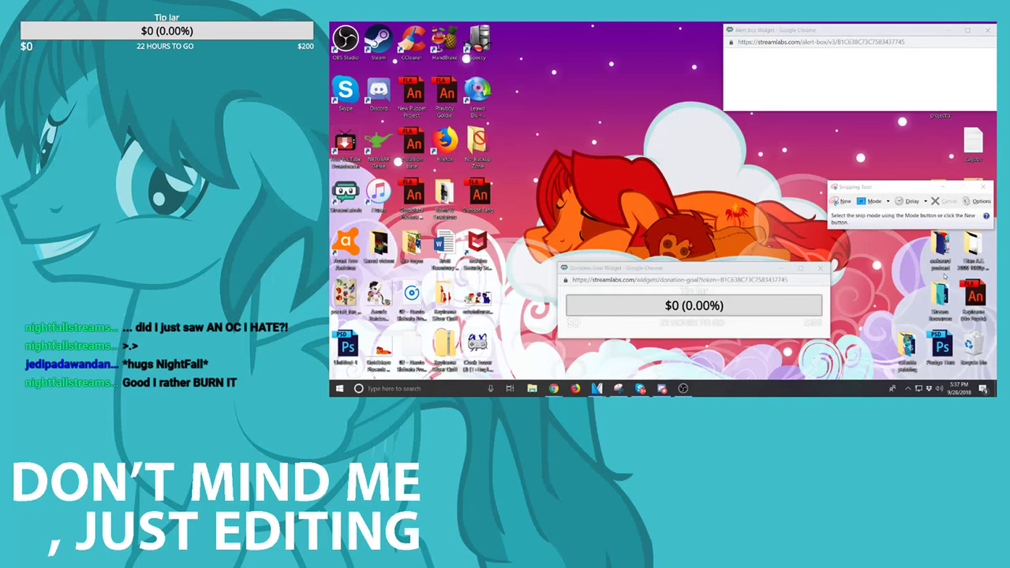
{"action": "double_click", "coordinate": [940, 295]}
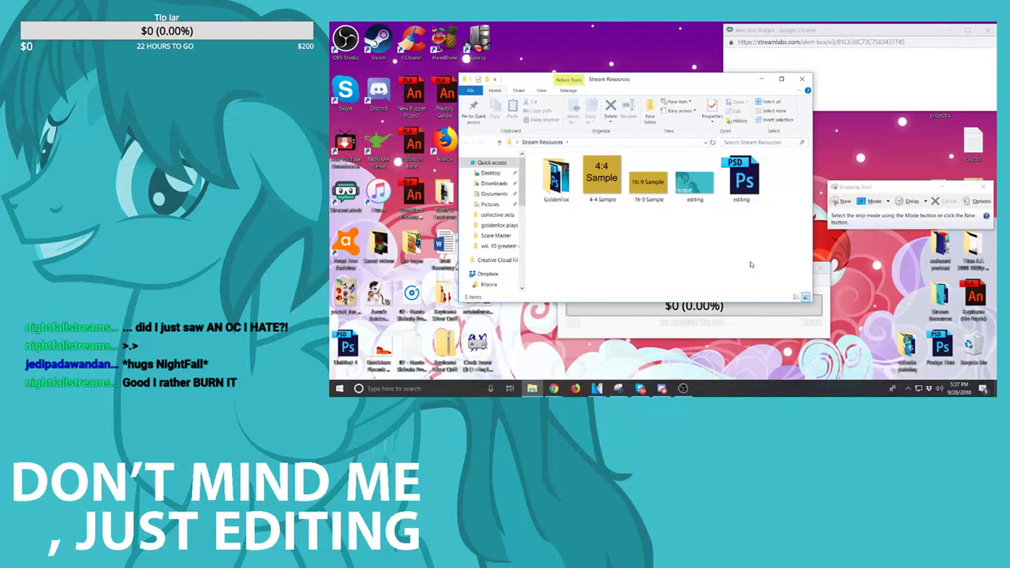
{"action": "double_click", "coordinate": [556, 180]}
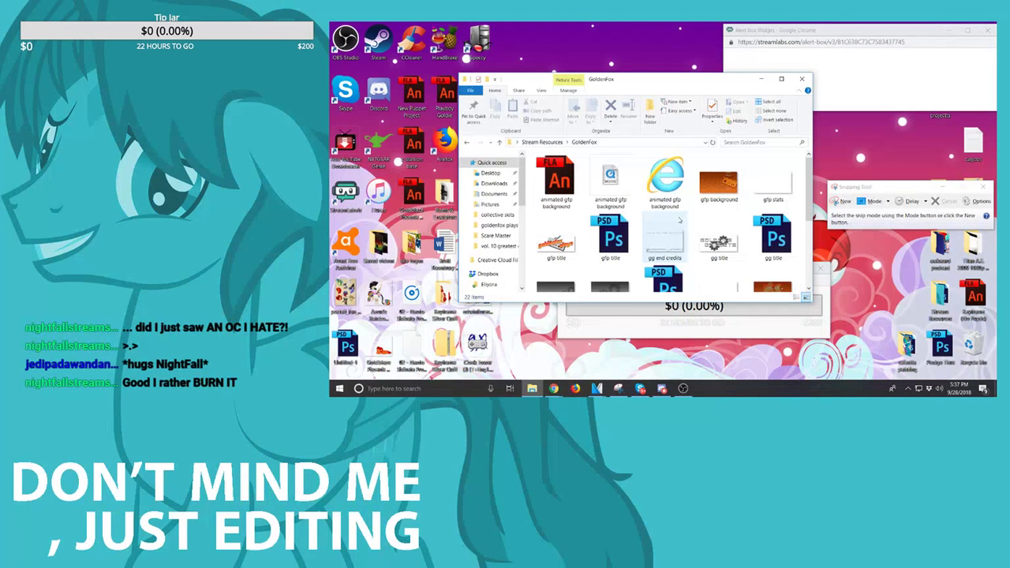
Step: Look through the GoldenFox stream resources, including gfp background, goldens gears and the animated gfp background files, for the orange gradient
{"action": "left_click", "coordinate": [718, 185]}
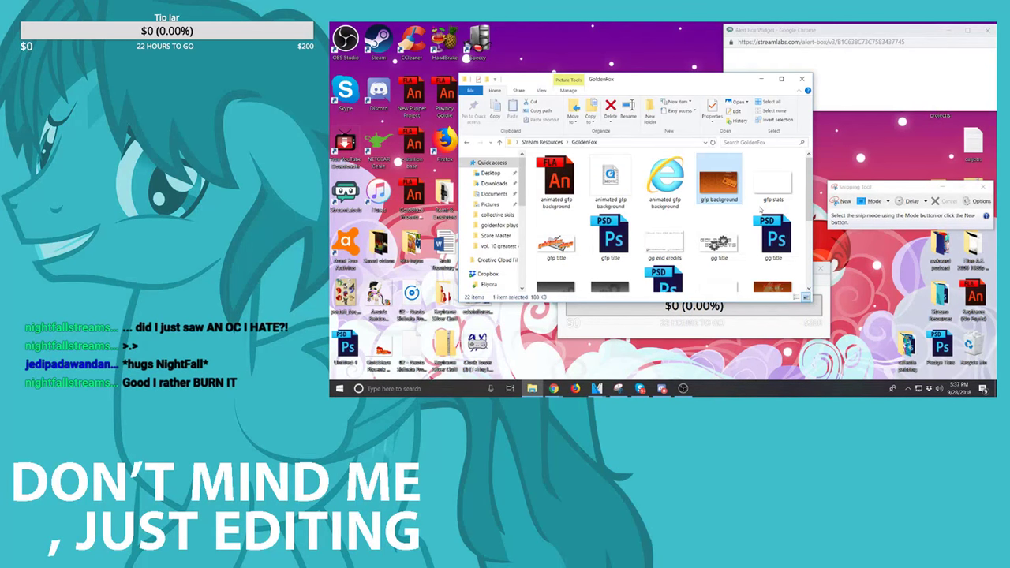
{"action": "scroll", "coordinate": [612, 200], "scroll_direction": "down", "scroll_amount": 1}
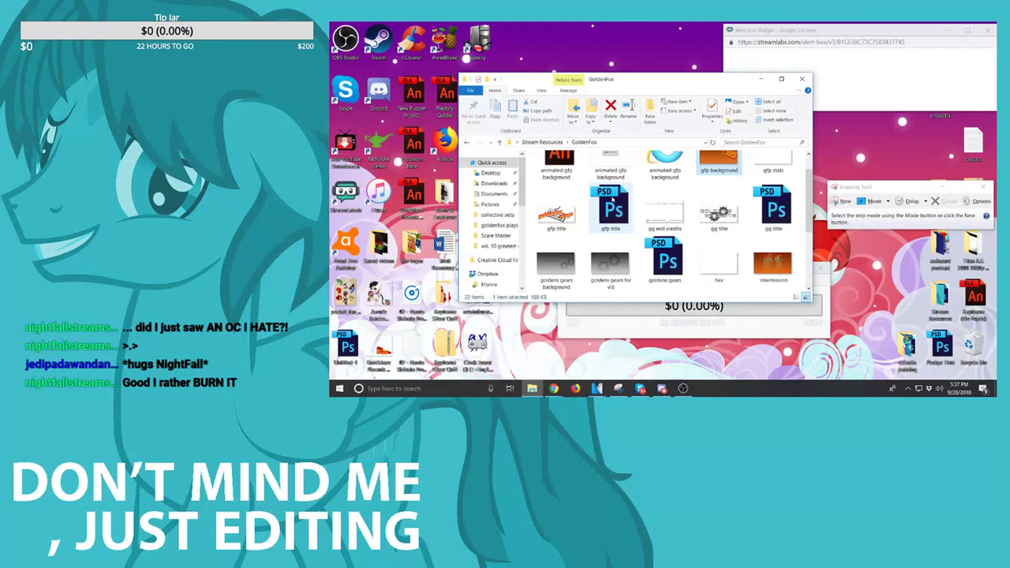
{"action": "scroll", "coordinate": [612, 201], "scroll_direction": "down", "scroll_amount": 2}
{"action": "left_click", "coordinate": [669, 189]}
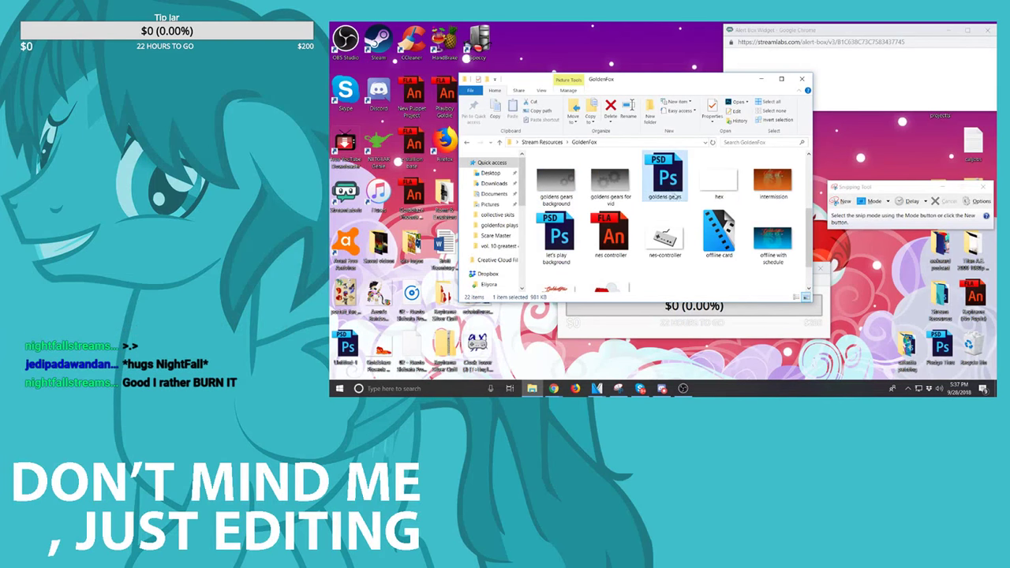
{"action": "key", "text": "Up"}
{"action": "key", "text": "Up"}
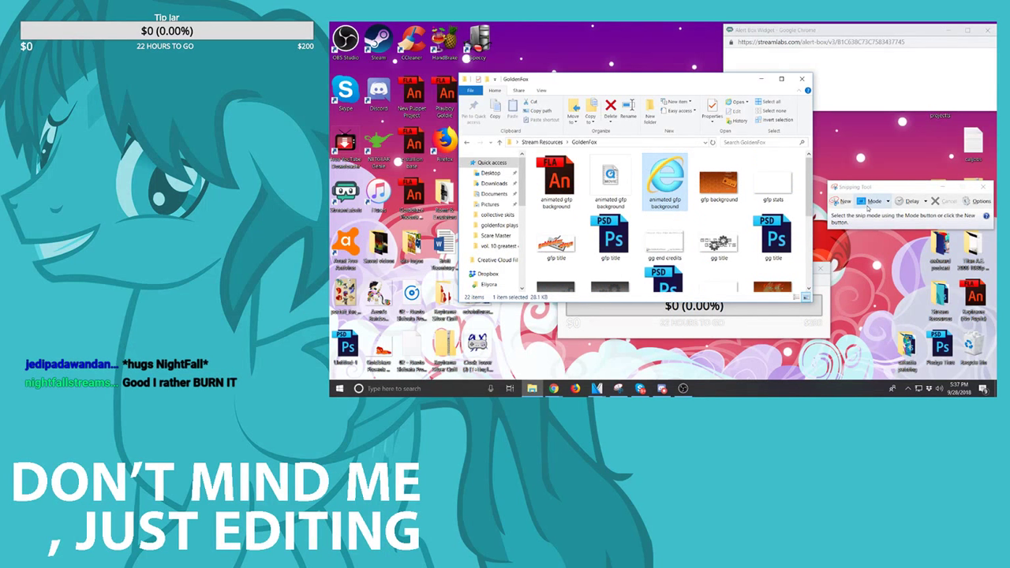
{"action": "key", "text": "Left"}
{"action": "key", "text": "Left"}
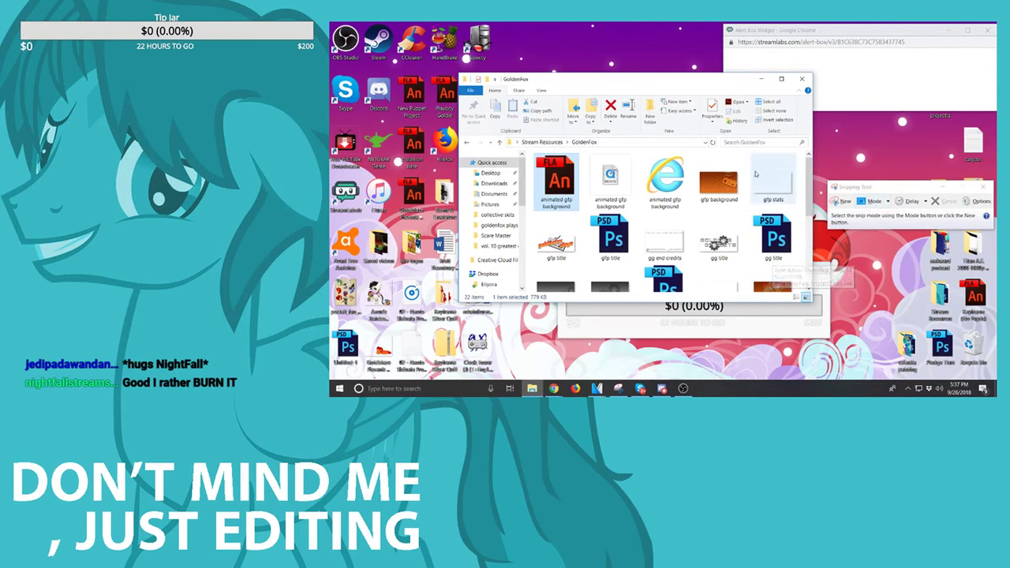
{"action": "scroll", "coordinate": [729, 238], "scroll_direction": "down", "scroll_amount": 5}
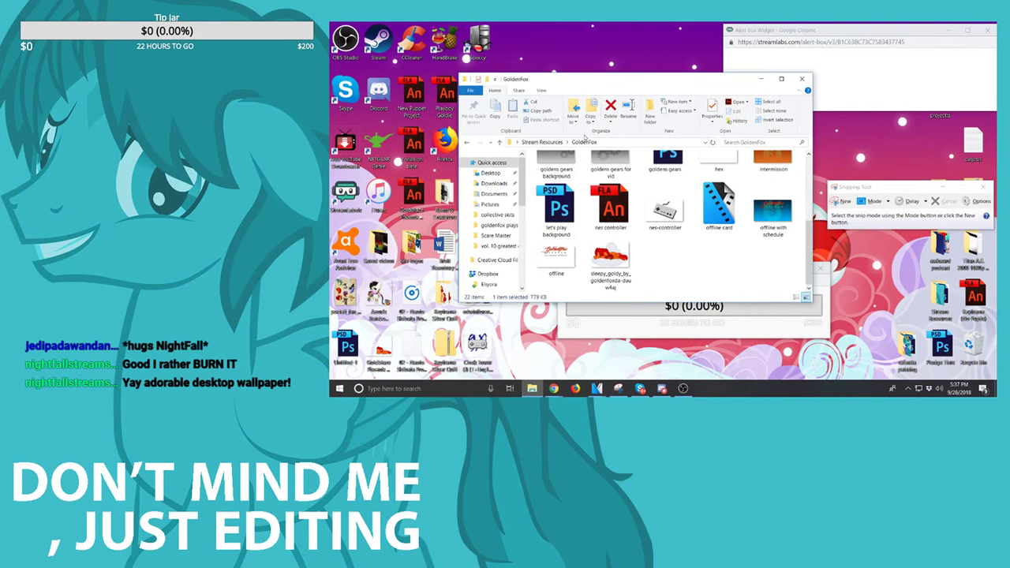
Step: Go to the best of goldenfox plays folder and open its vol. 3 sources subfolder
{"action": "left_click", "coordinate": [532, 388]}
{"action": "left_click", "coordinate": [531, 389]}
{"action": "key", "text": "alt+Left"}
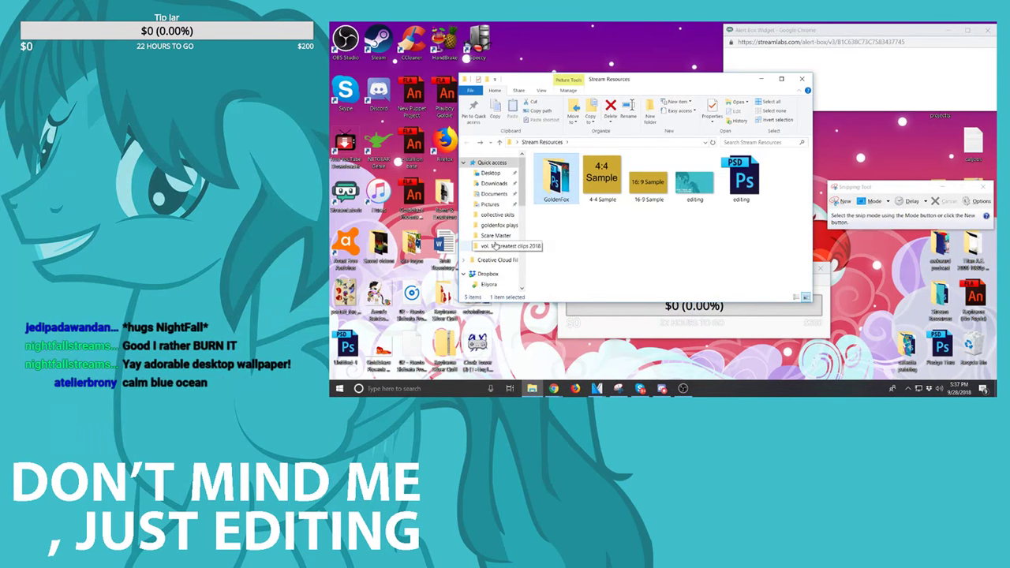
{"action": "left_click", "coordinate": [494, 246]}
{"action": "left_click", "coordinate": [592, 142]}
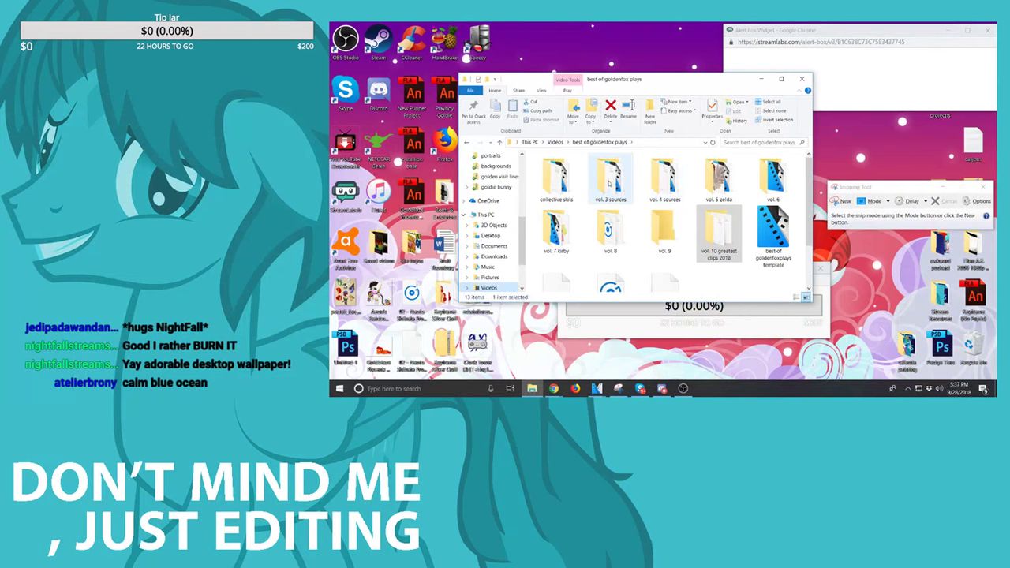
{"action": "double_click", "coordinate": [608, 180]}
Step: Open the best of goldenfox plays vol 3 project from vol. 3 sources in VEGAS Pro
{"action": "scroll", "coordinate": [609, 247], "scroll_direction": "down", "scroll_amount": 2}
{"action": "scroll", "coordinate": [584, 221], "scroll_direction": "up", "scroll_amount": 1}
{"action": "left_click", "coordinate": [563, 193]}
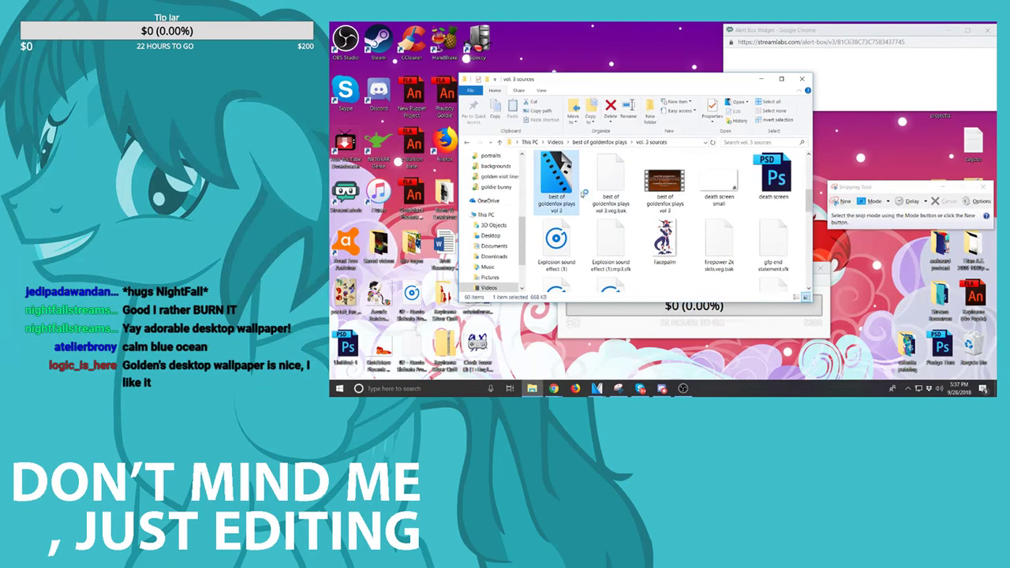
Step: Scan the whole vol. 3 sources folder for the orange gradient file while the project loads
{"action": "scroll", "coordinate": [677, 227], "scroll_direction": "down", "scroll_amount": 1}
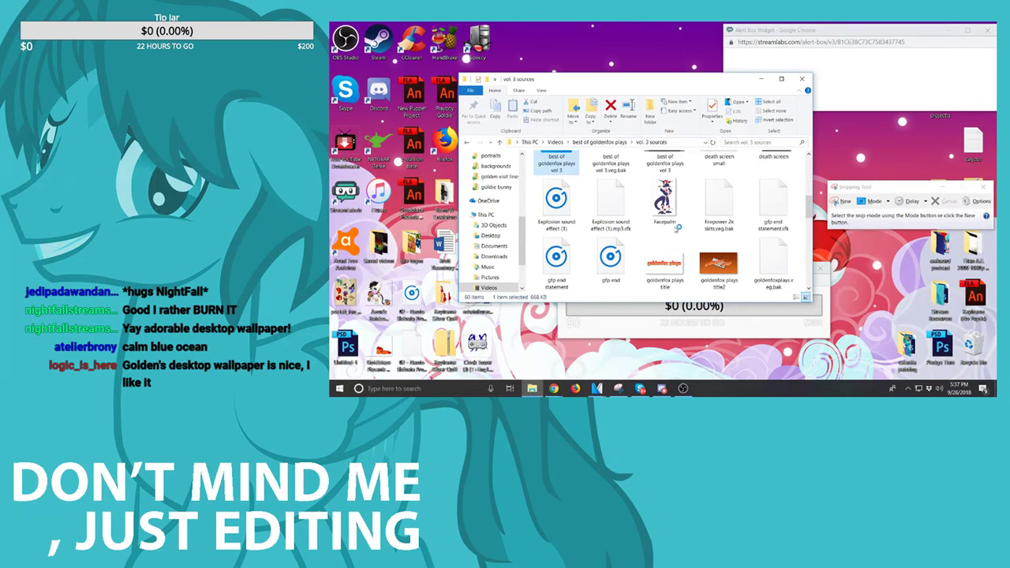
{"action": "left_click", "coordinate": [717, 255]}
{"action": "scroll", "coordinate": [720, 257], "scroll_direction": "down", "scroll_amount": 7}
{"action": "scroll", "coordinate": [722, 262], "scroll_direction": "down", "scroll_amount": 8}
{"action": "scroll", "coordinate": [723, 262], "scroll_direction": "down", "scroll_amount": 10}
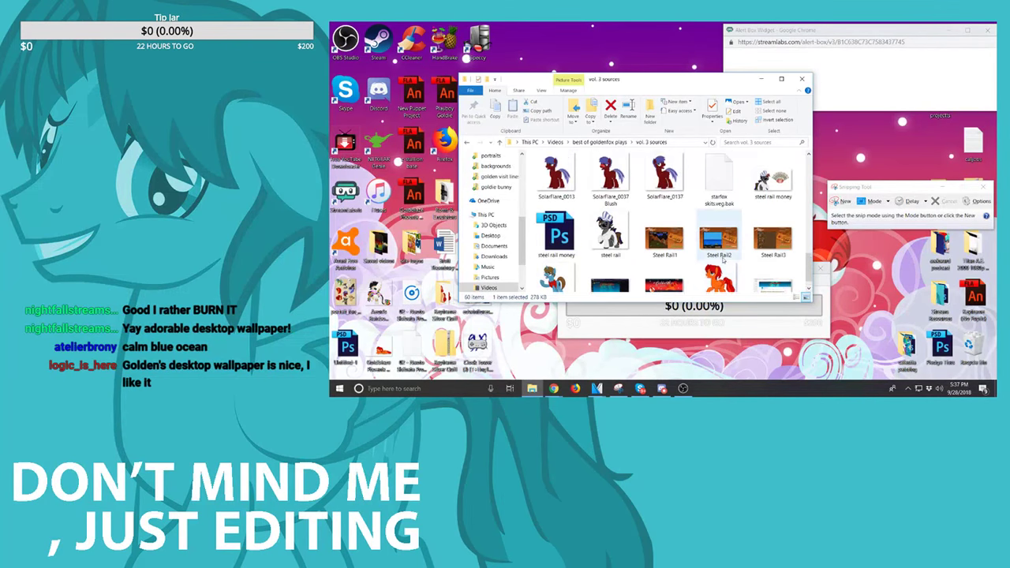
{"action": "scroll", "coordinate": [723, 261], "scroll_direction": "up", "scroll_amount": 15}
{"action": "scroll", "coordinate": [723, 260], "scroll_direction": "down", "scroll_amount": 6}
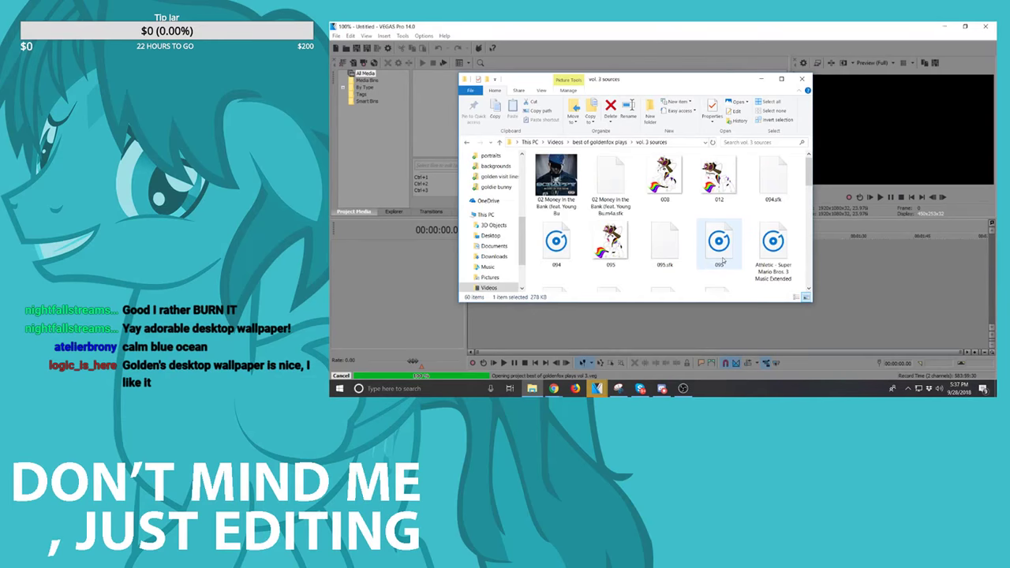
{"action": "scroll", "coordinate": [722, 260], "scroll_direction": "down", "scroll_amount": 8}
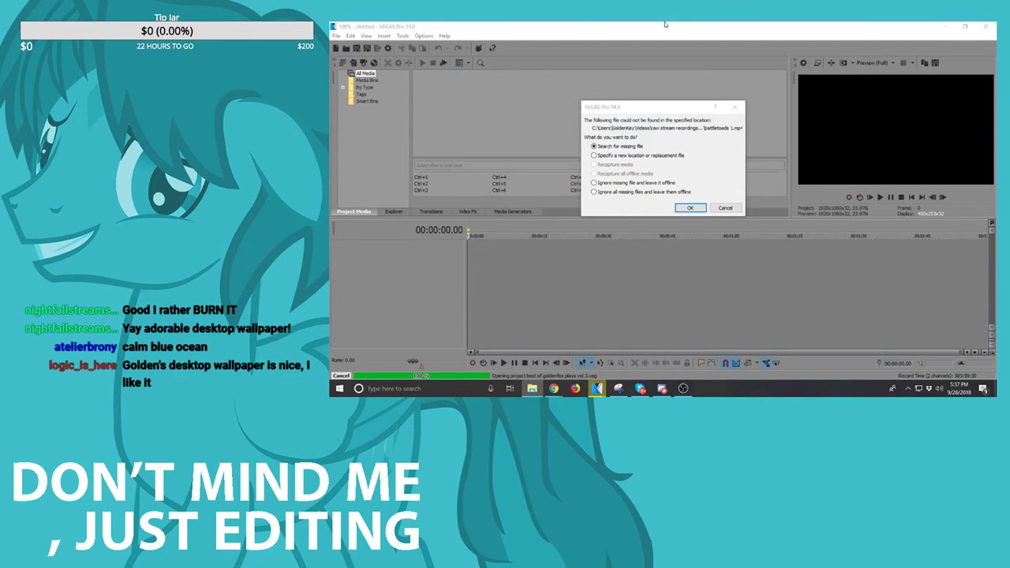
Step: Cancel loading the vol 3 project and copy orange gradient from vol. 3 sources into the best of goldenfox plays folder
{"action": "left_click", "coordinate": [734, 106]}
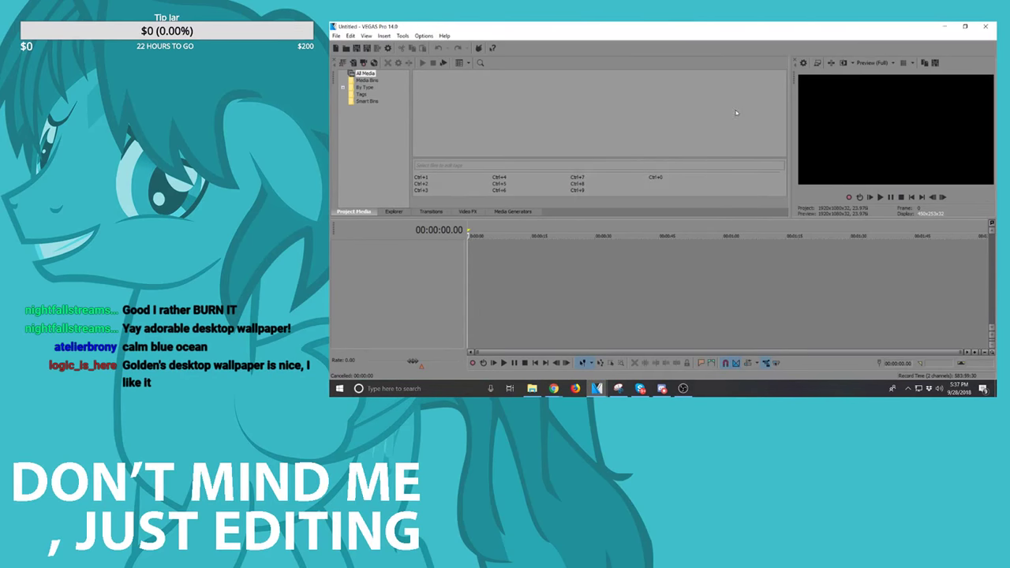
{"action": "left_click", "coordinate": [944, 26]}
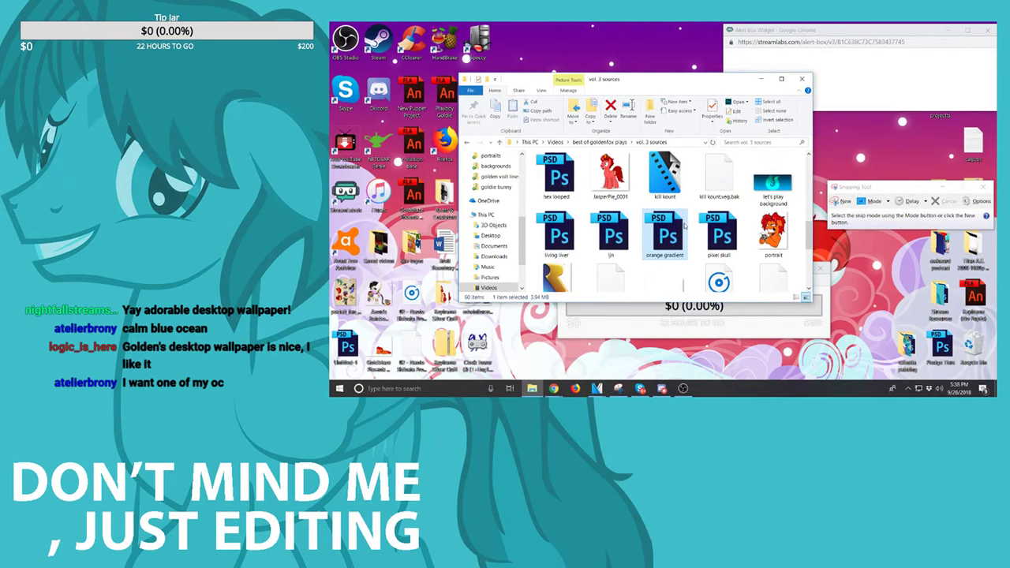
{"action": "key", "text": "ctrl+c"}
{"action": "key", "text": "BackSpace"}
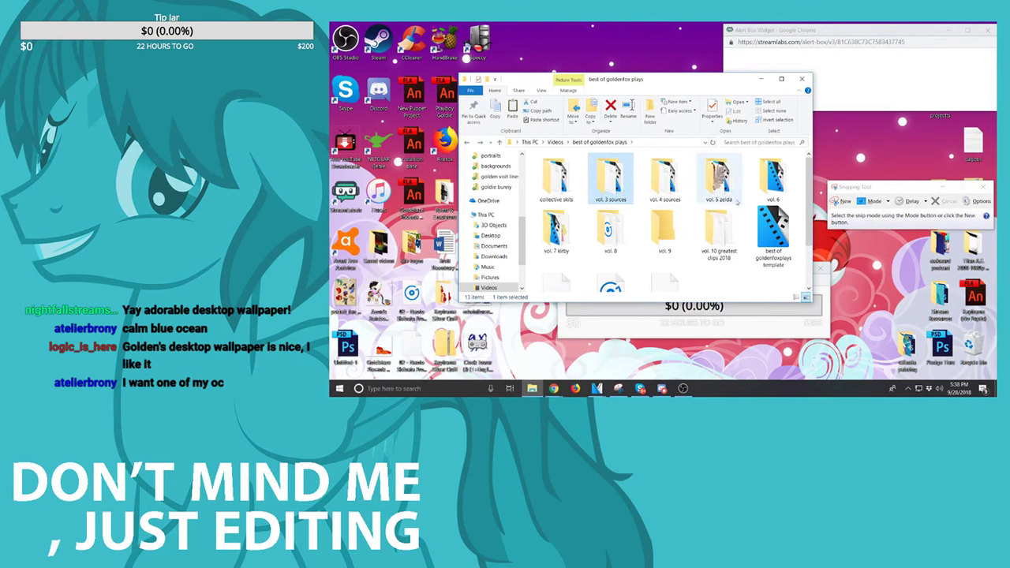
{"action": "left_click", "coordinate": [718, 280]}
{"action": "scroll", "coordinate": [719, 271], "scroll_direction": "down", "scroll_amount": 1}
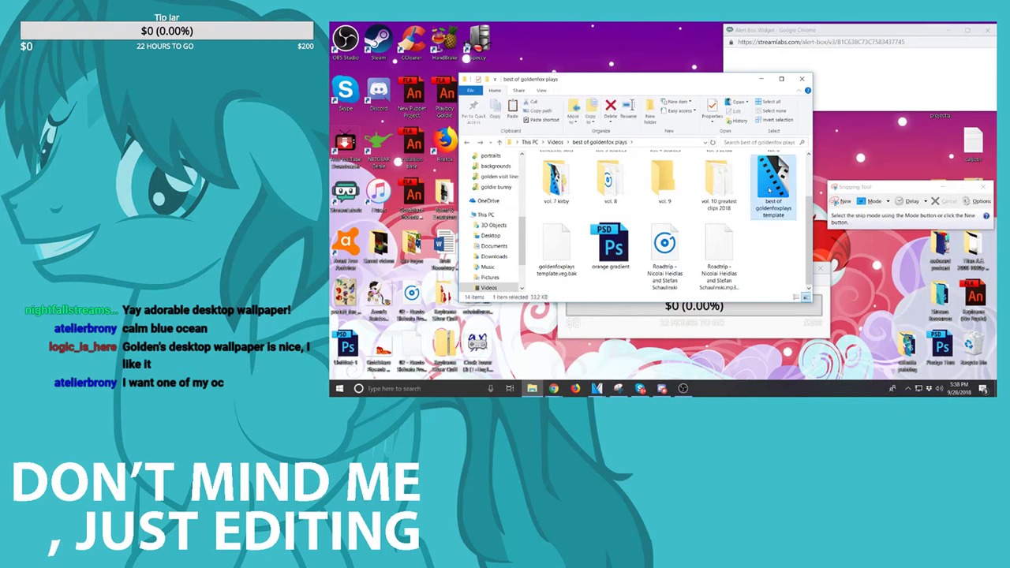
{"action": "double_click", "coordinate": [789, 207]}
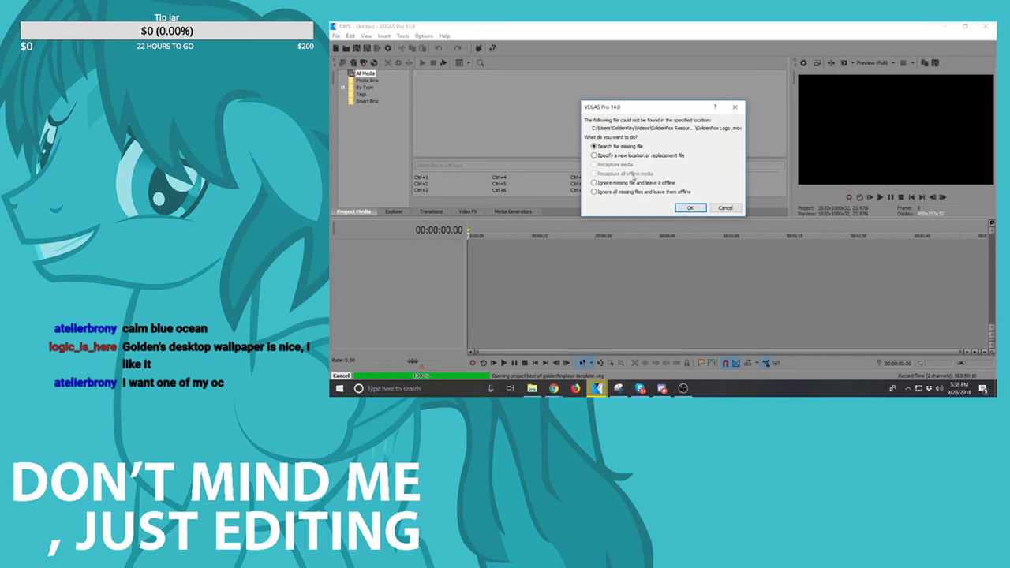
{"action": "left_click", "coordinate": [686, 207]}
{"action": "left_click", "coordinate": [727, 208]}
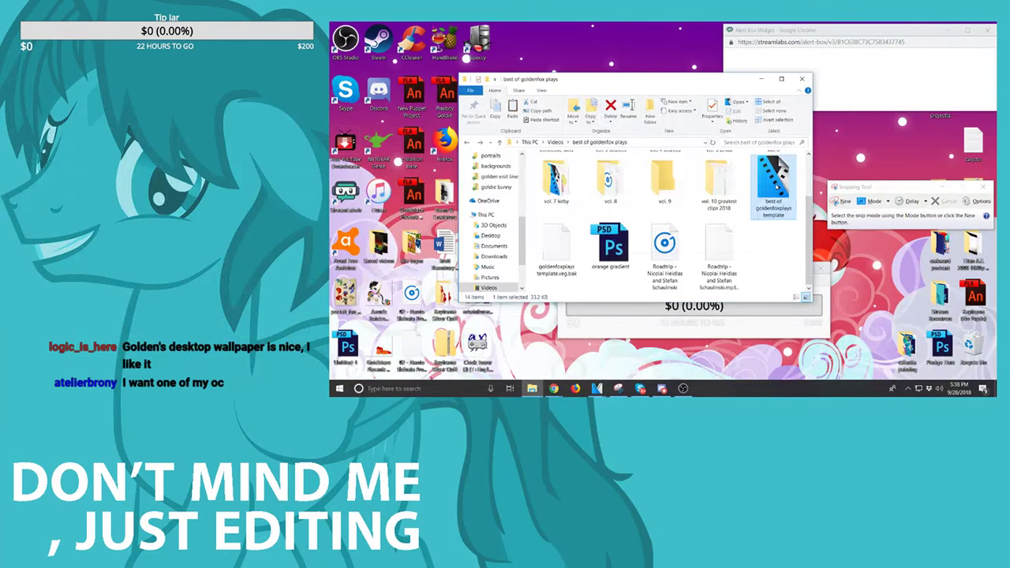
Step: Open the best of goldenfoxplays template project and move the donation goal widget back to its place near the desktop's edge
{"action": "double_click", "coordinate": [776, 187]}
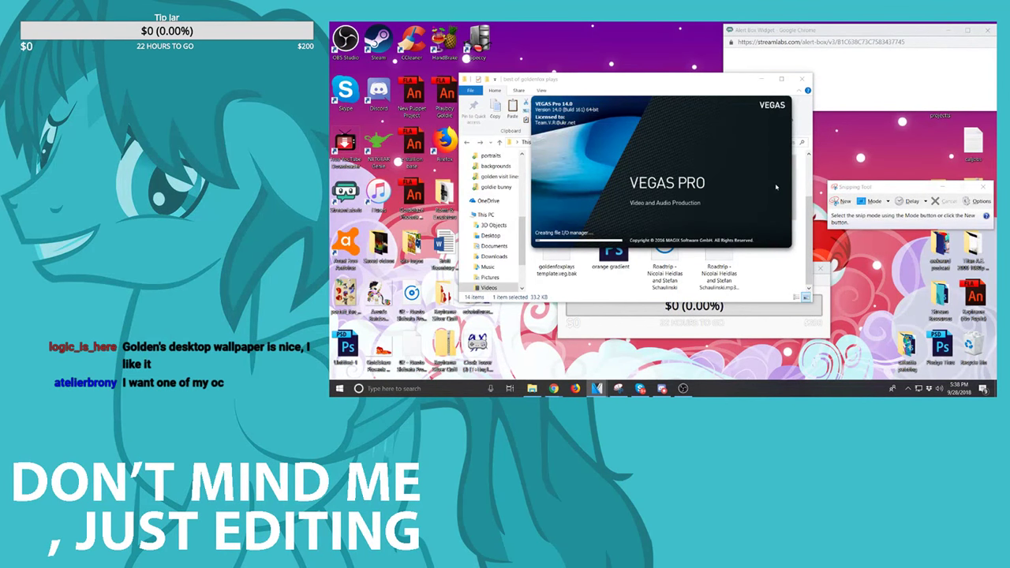
{"action": "left_click", "coordinate": [748, 318]}
{"action": "left_click_drag", "start_coordinate": [722, 274], "coordinate": [888, 310]}
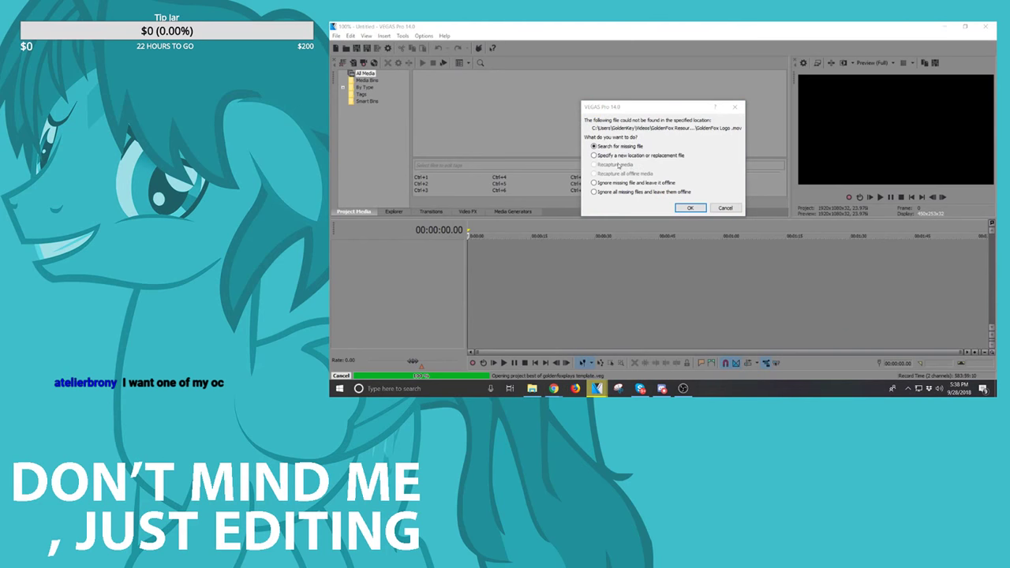
Step: Specify the GoldenFox Logo file in Videos as the replacement for the missing logo and preview the logo clip on the timeline
{"action": "left_click", "coordinate": [688, 208]}
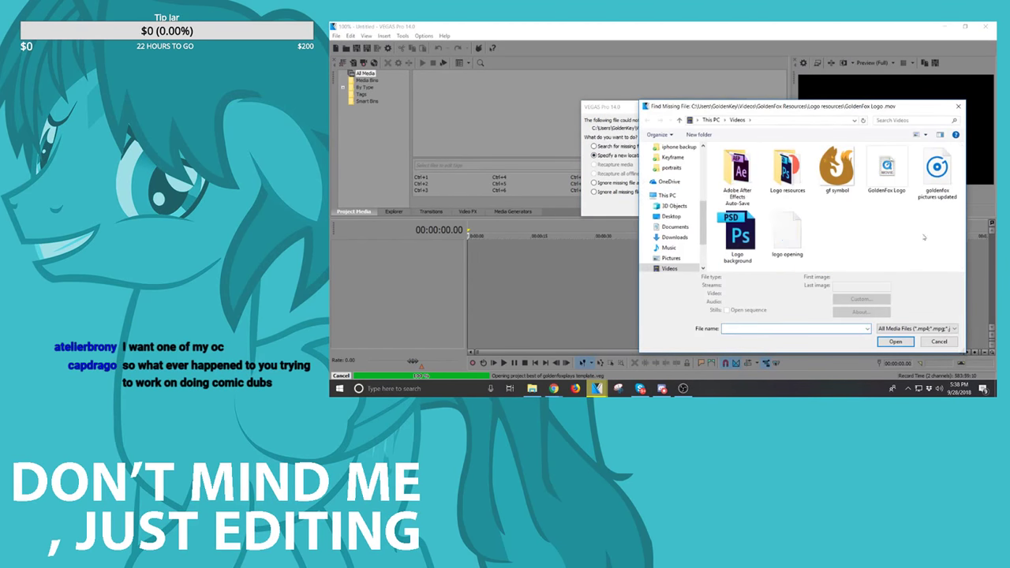
{"action": "double_click", "coordinate": [886, 167]}
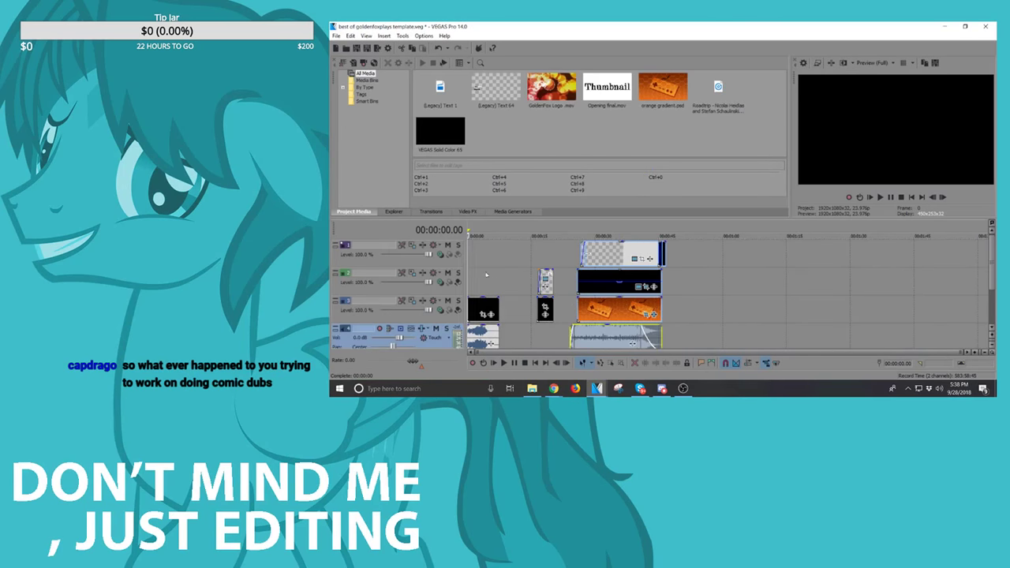
{"action": "left_click", "coordinate": [486, 275]}
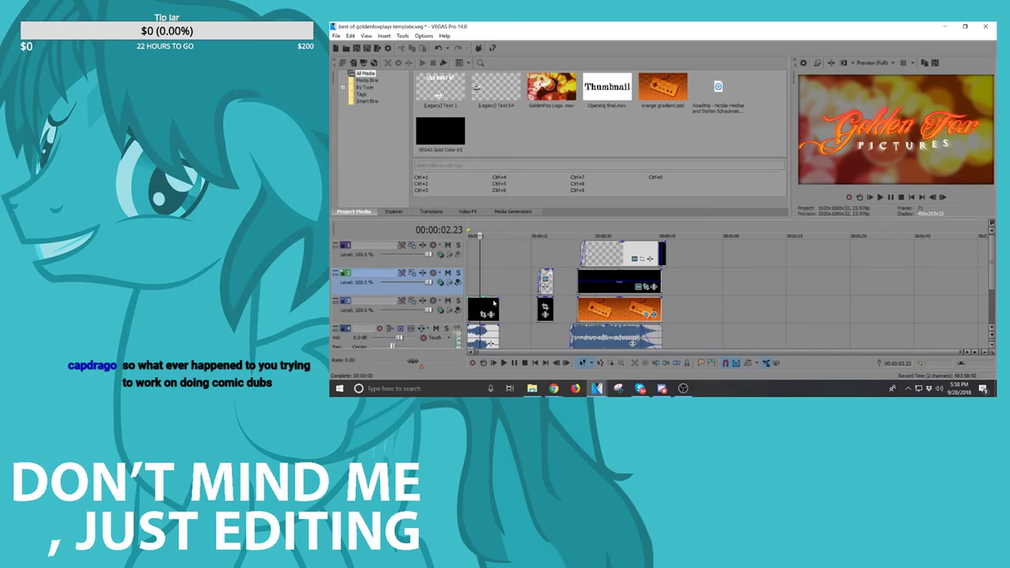
{"action": "right_click", "coordinate": [493, 302]}
{"action": "left_click", "coordinate": [611, 32]}
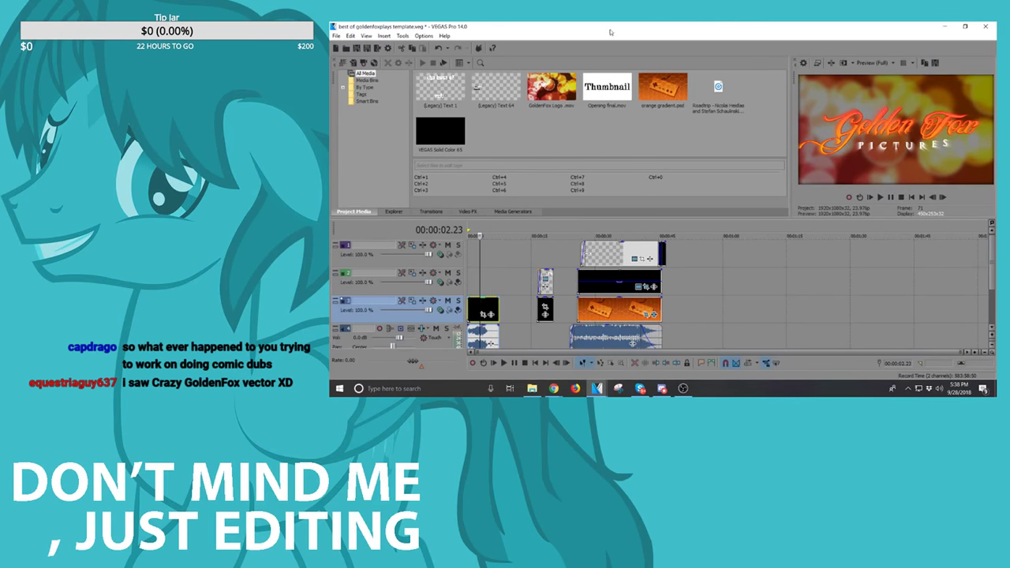
Step: Inspect the vectors and soundtrack credits text near the end of the template timeline, closing its generator settings without changes
{"action": "left_click", "coordinate": [609, 260]}
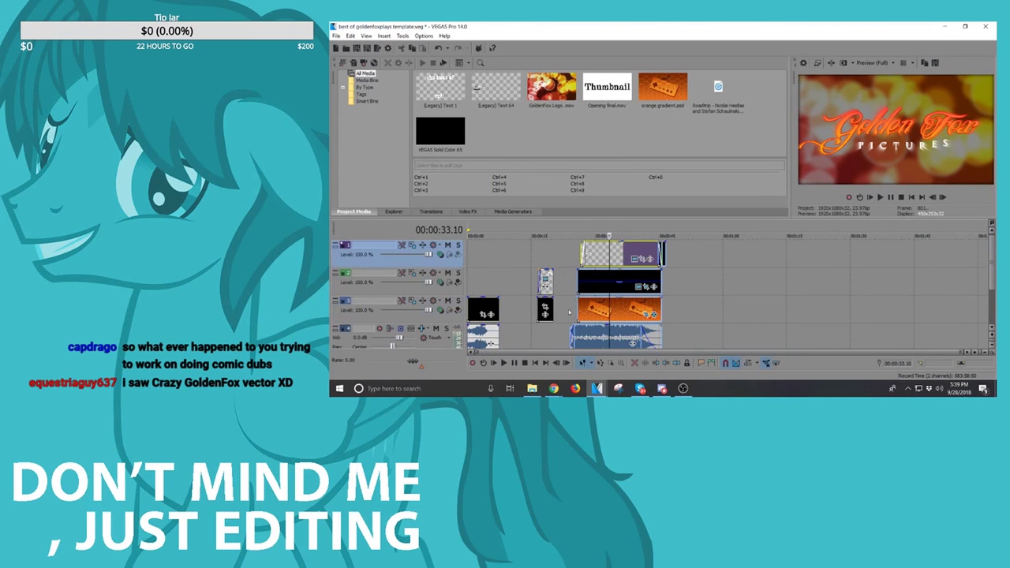
{"action": "scroll", "coordinate": [650, 282], "scroll_direction": "up", "scroll_amount": 5}
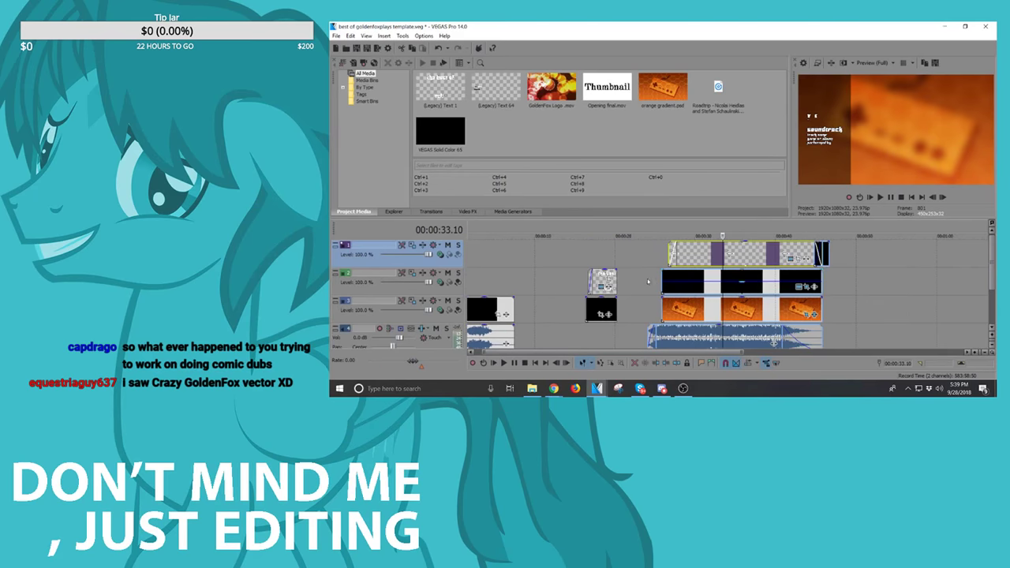
{"action": "scroll", "coordinate": [754, 277], "scroll_direction": "down", "scroll_amount": 3}
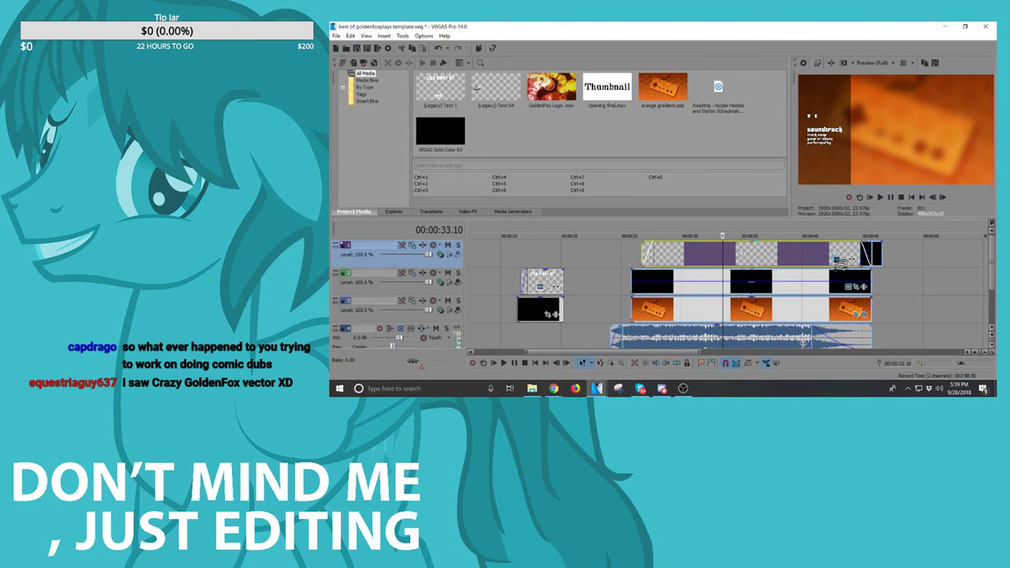
{"action": "left_click", "coordinate": [839, 260]}
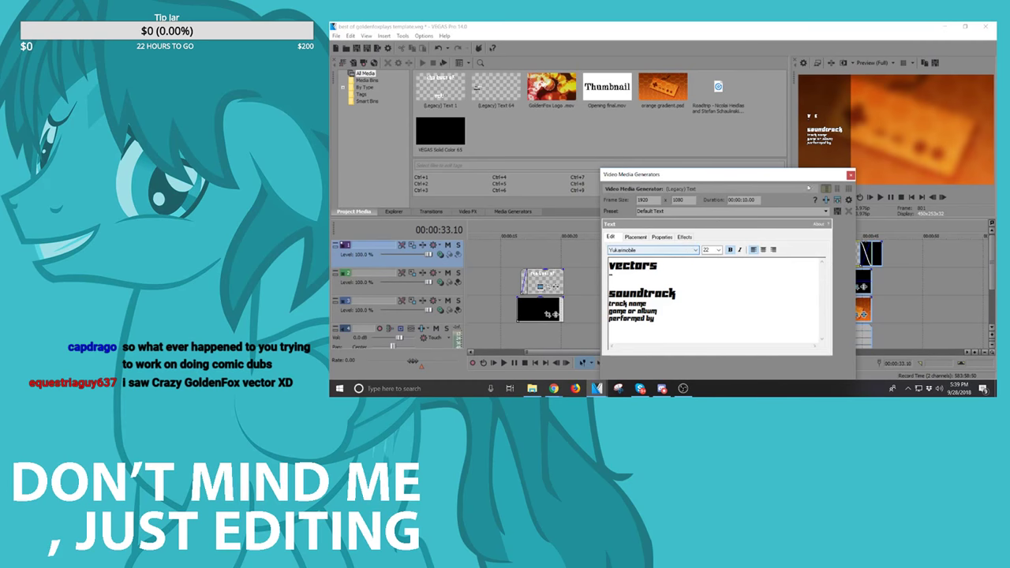
{"action": "left_click", "coordinate": [849, 175]}
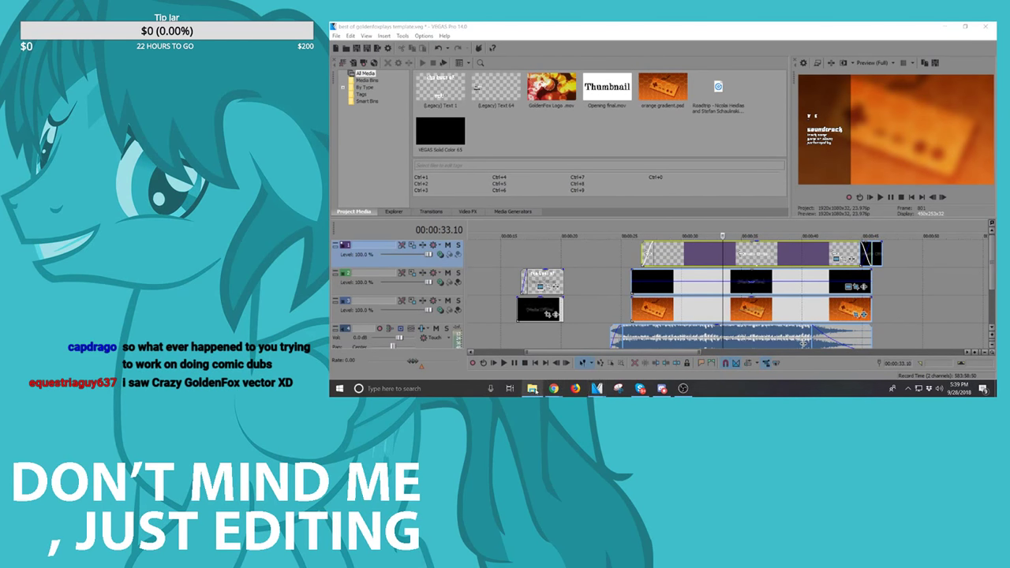
Step: Look over the best of goldenfox plays folder and save the best of goldenfoxplays template project
{"action": "left_click", "coordinate": [531, 388]}
{"action": "scroll", "coordinate": [757, 259], "scroll_direction": "up", "scroll_amount": 1}
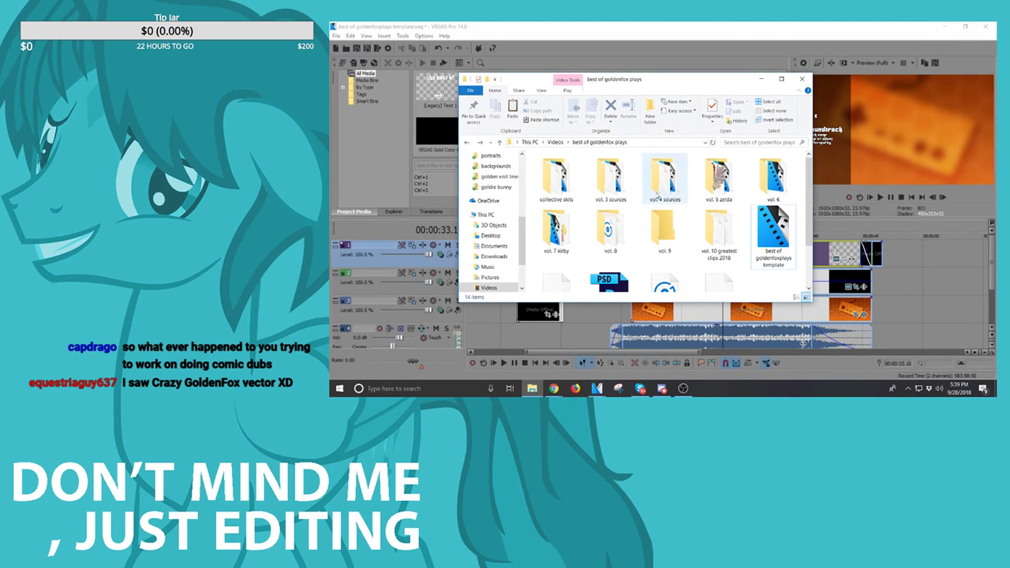
{"action": "left_click", "coordinate": [720, 23]}
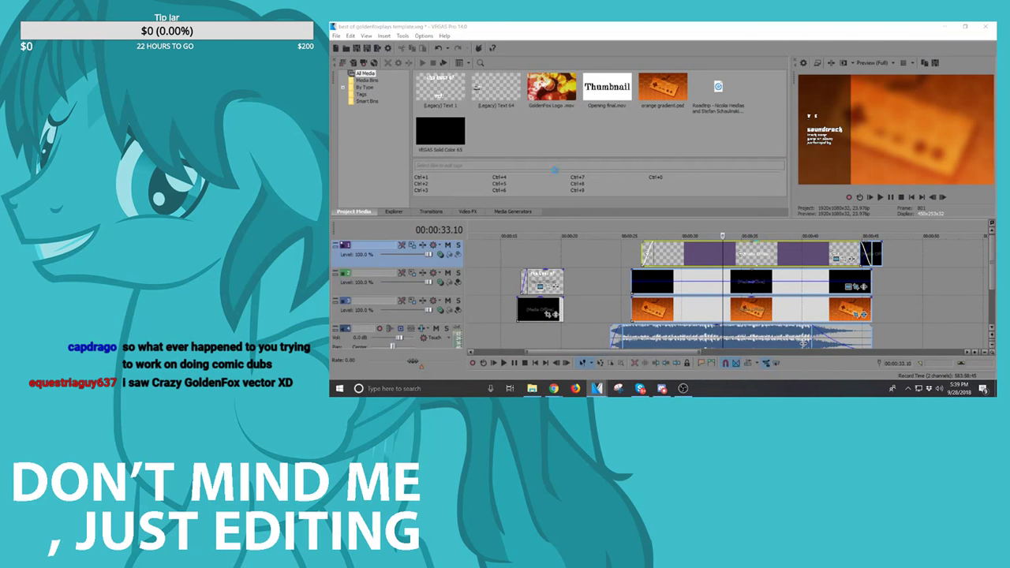
{"action": "left_click", "coordinate": [590, 283]}
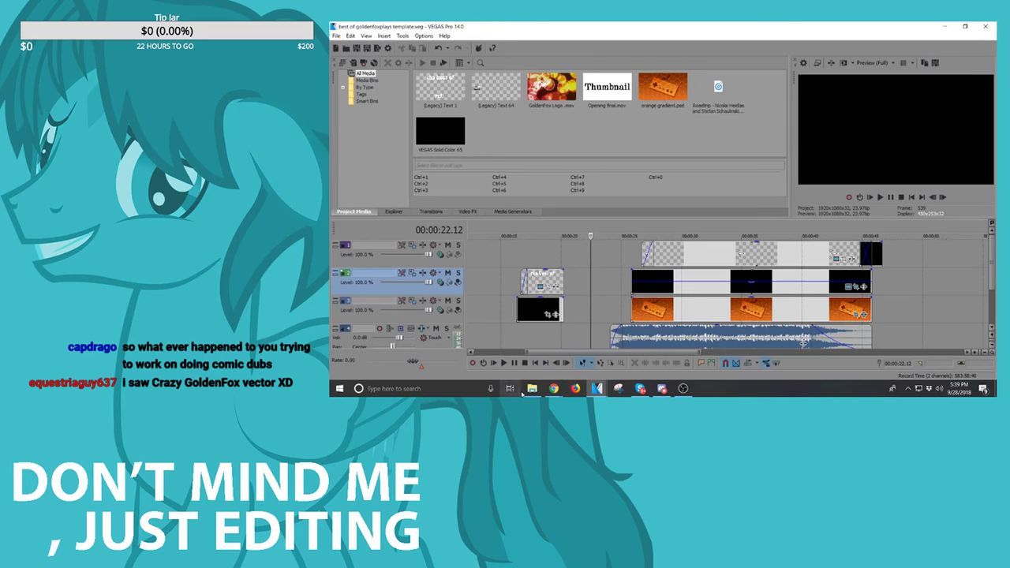
Step: Switch to the super mario bros 3 project
{"action": "left_click", "coordinate": [531, 388]}
{"action": "left_click", "coordinate": [597, 388]}
{"action": "left_click", "coordinate": [407, 347]}
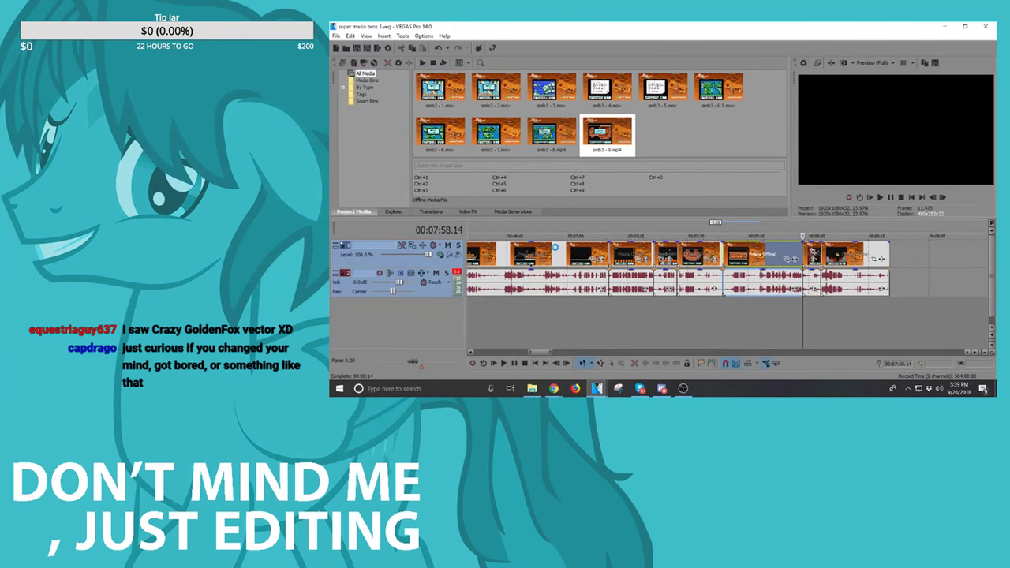
{"action": "left_click", "coordinate": [555, 248]}
{"action": "key", "text": "ctrl+a"}
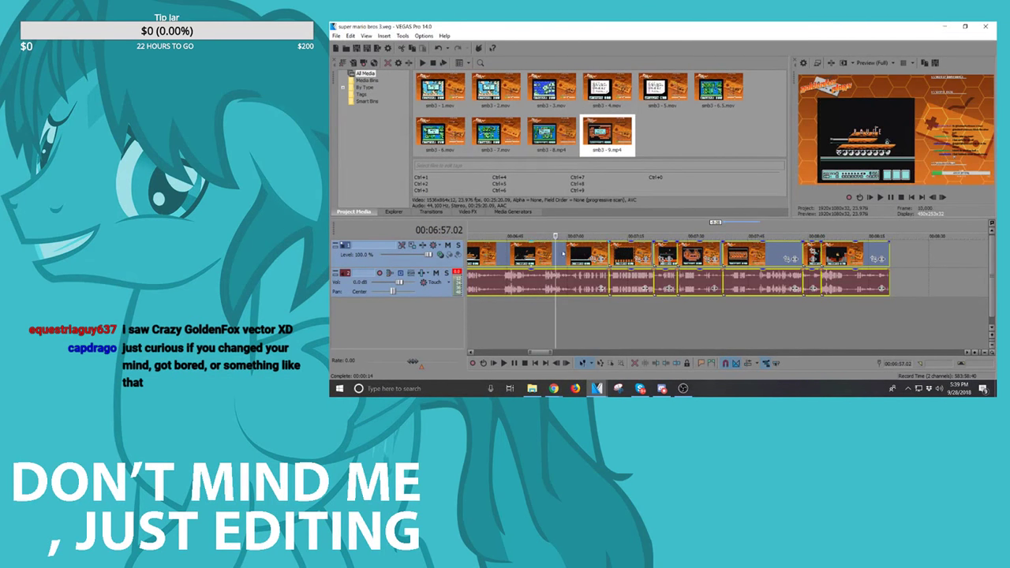
{"action": "right_click", "coordinate": [565, 254]}
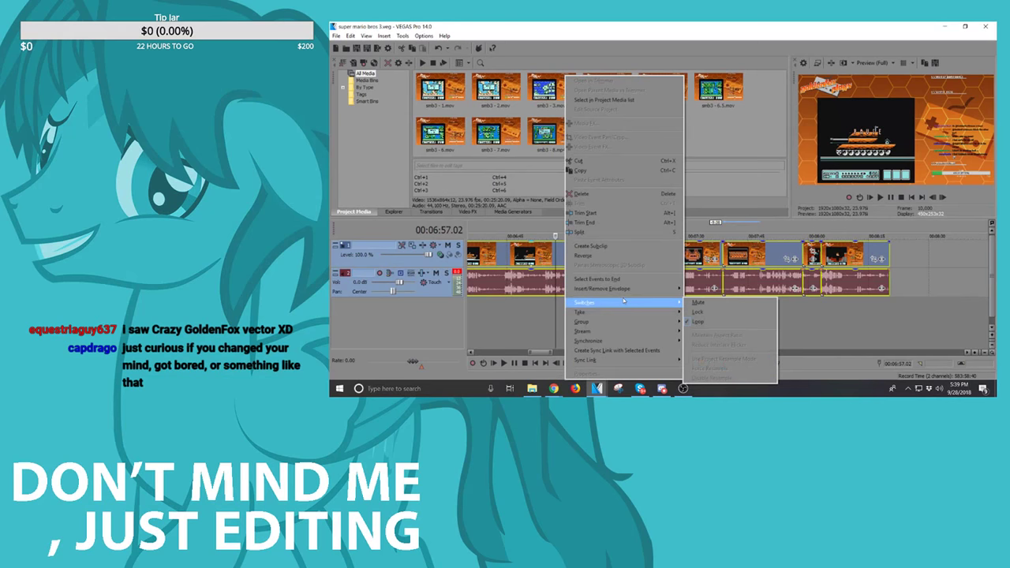
{"action": "left_click", "coordinate": [848, 253]}
Step: Select every video event from the first to the last in super mario bros 3 and set them to Disable Resample
{"action": "scroll", "coordinate": [733, 253], "scroll_direction": "down", "scroll_amount": 4}
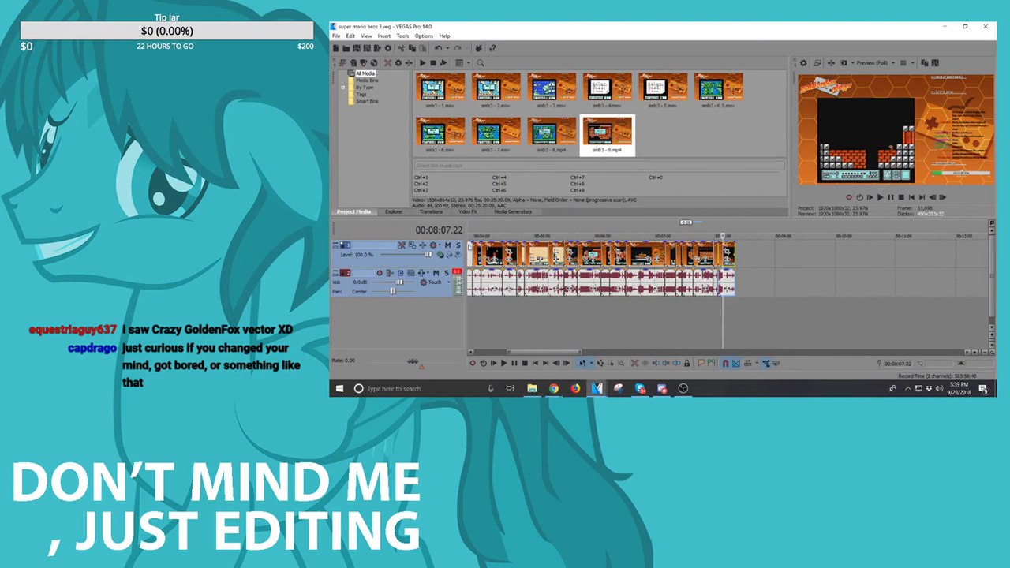
{"action": "left_click_drag", "start_coordinate": [528, 354], "coordinate": [483, 354]}
{"action": "left_click", "coordinate": [474, 260]}
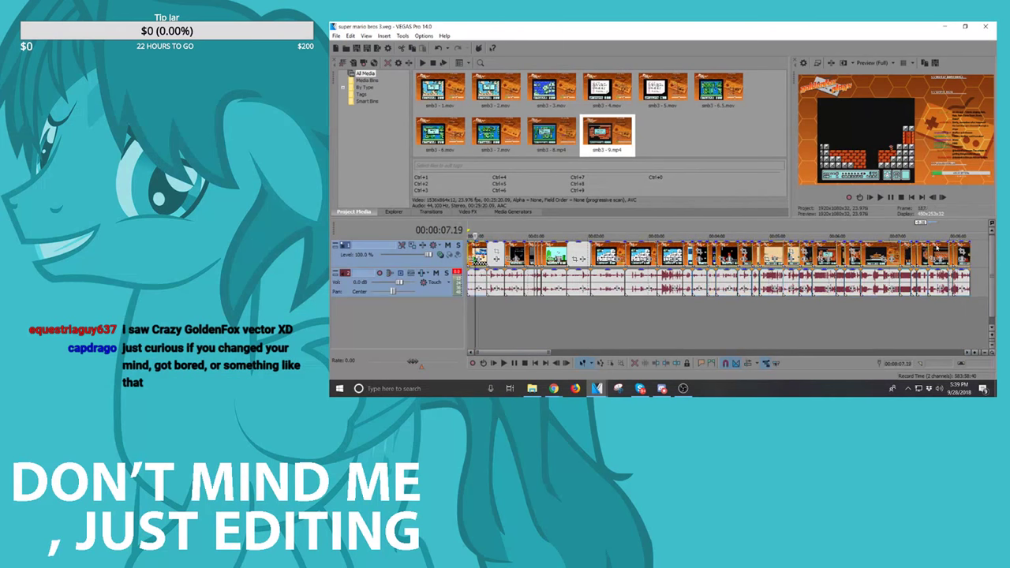
{"action": "left_click", "coordinate": [965, 252], "text": "shift"}
{"action": "right_click", "coordinate": [965, 253]}
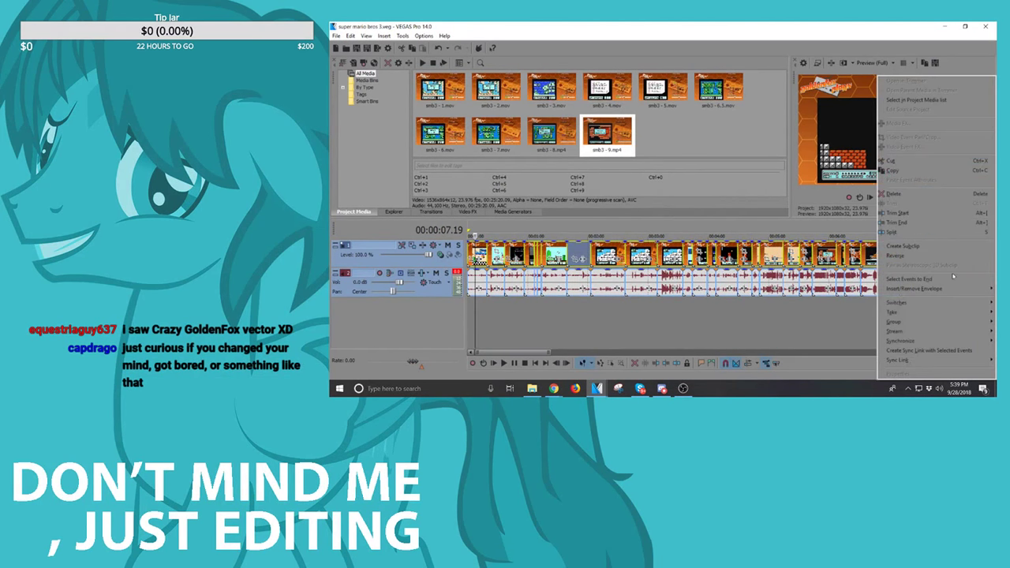
{"action": "mouse_move", "coordinate": [923, 302]}
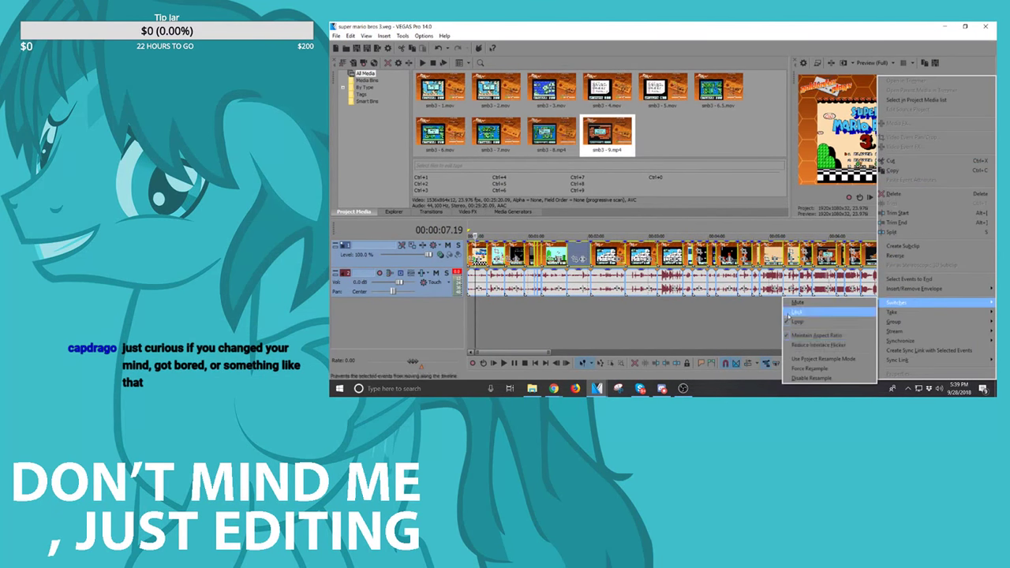
{"action": "left_click", "coordinate": [807, 374]}
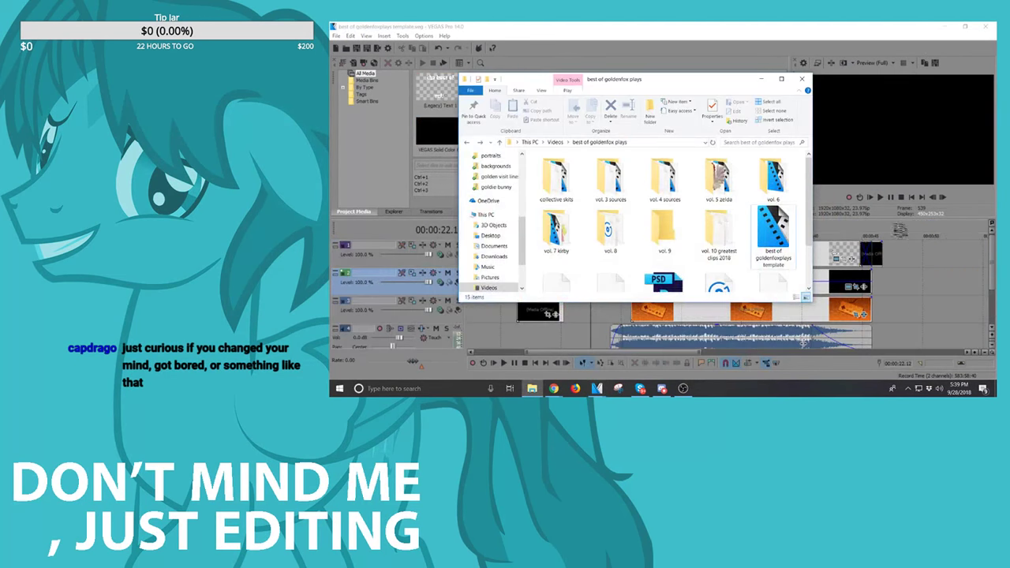
Step: Paste the super mario bros 3 clips into the template project's third video track at 00:00:49.10, after the credits section
{"action": "left_click", "coordinate": [899, 269]}
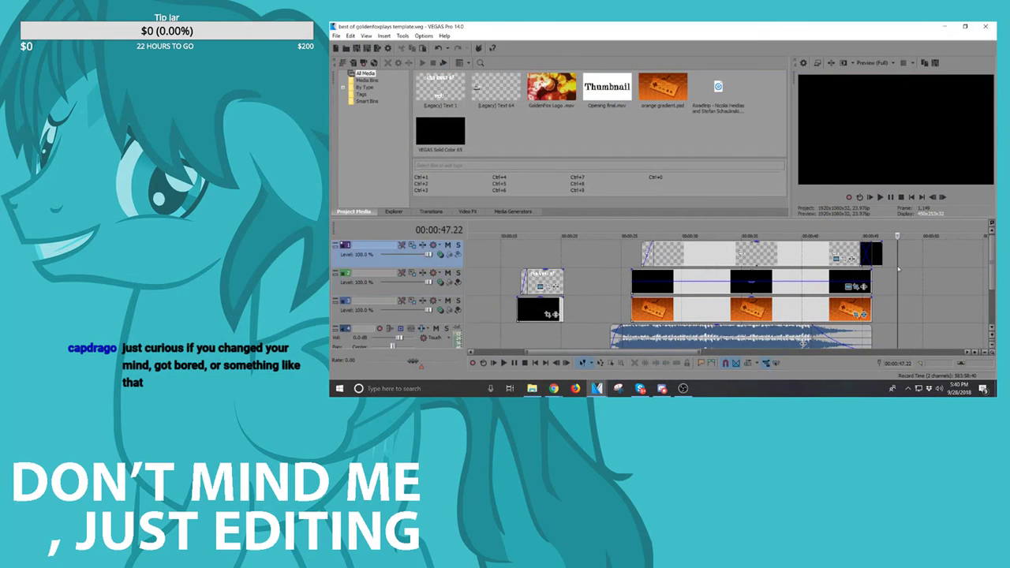
{"action": "left_click", "coordinate": [903, 306]}
{"action": "left_click", "coordinate": [916, 311]}
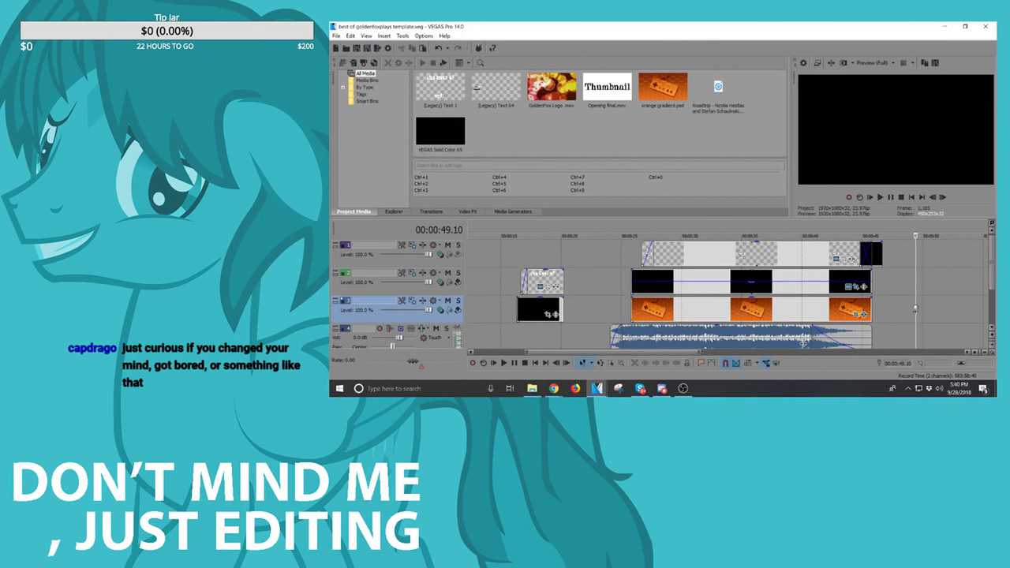
{"action": "key", "text": "ctrl+v"}
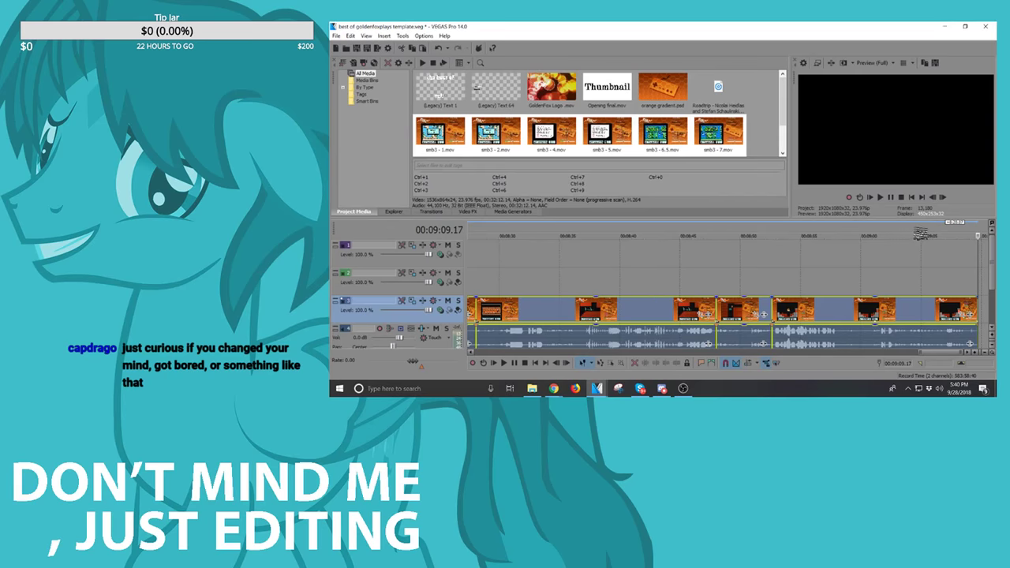
{"action": "scroll", "coordinate": [677, 318], "scroll_direction": "down", "scroll_amount": 7}
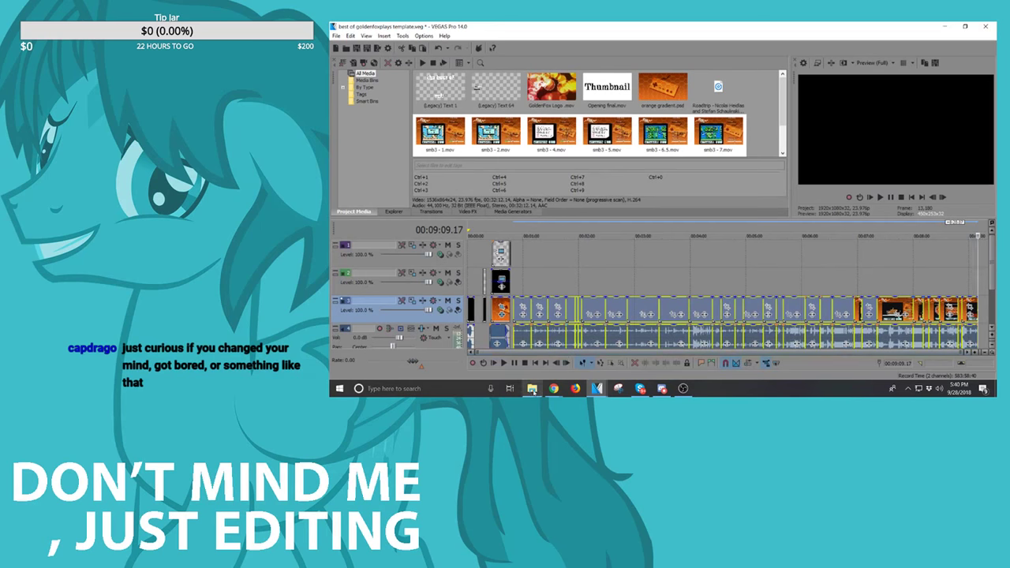
Step: Close the super mario bros 3 project and return to the best of goldenfoxplays template project
{"action": "left_click", "coordinate": [532, 388]}
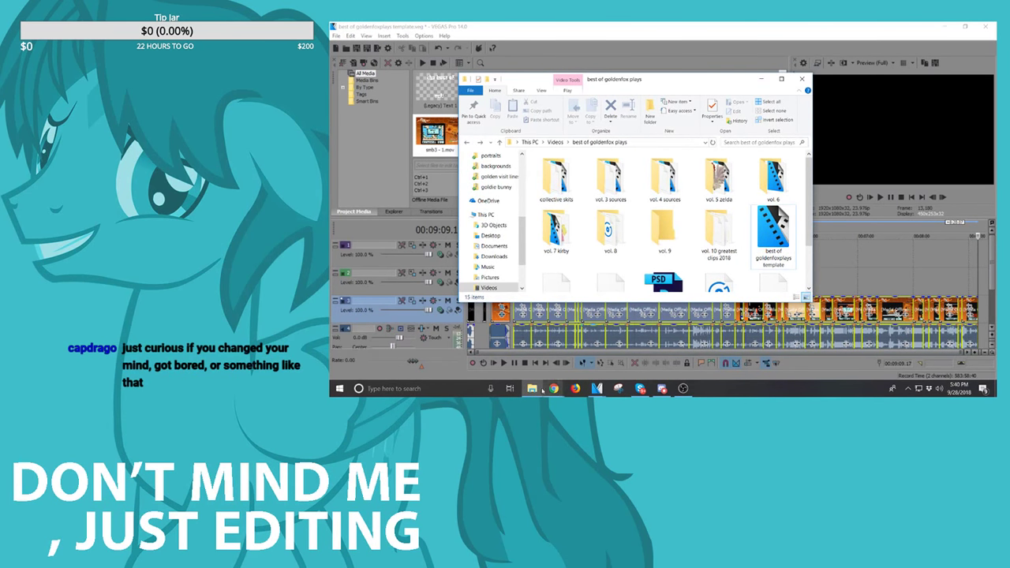
{"action": "mouse_move", "coordinate": [597, 388]}
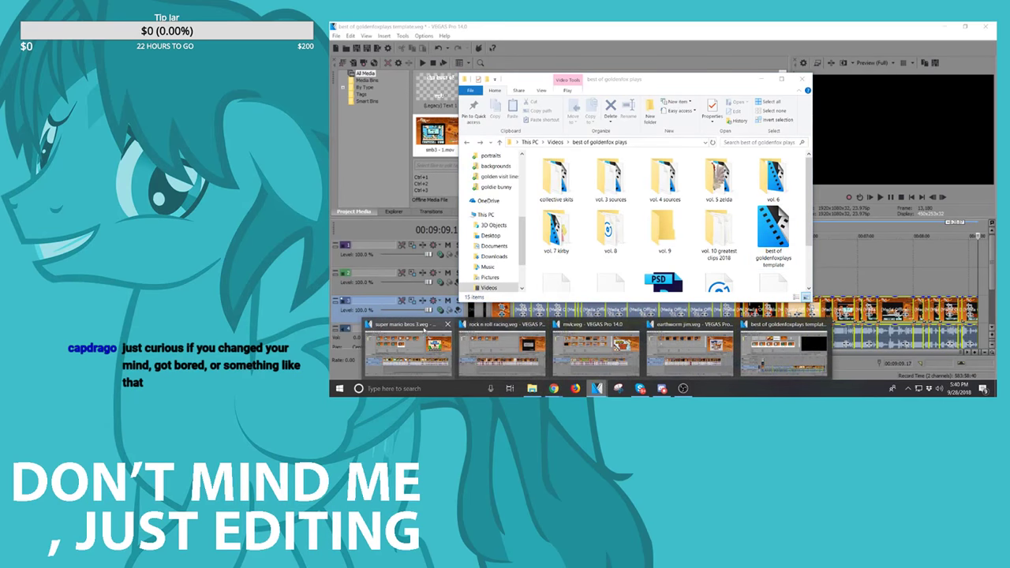
{"action": "left_click", "coordinate": [408, 347]}
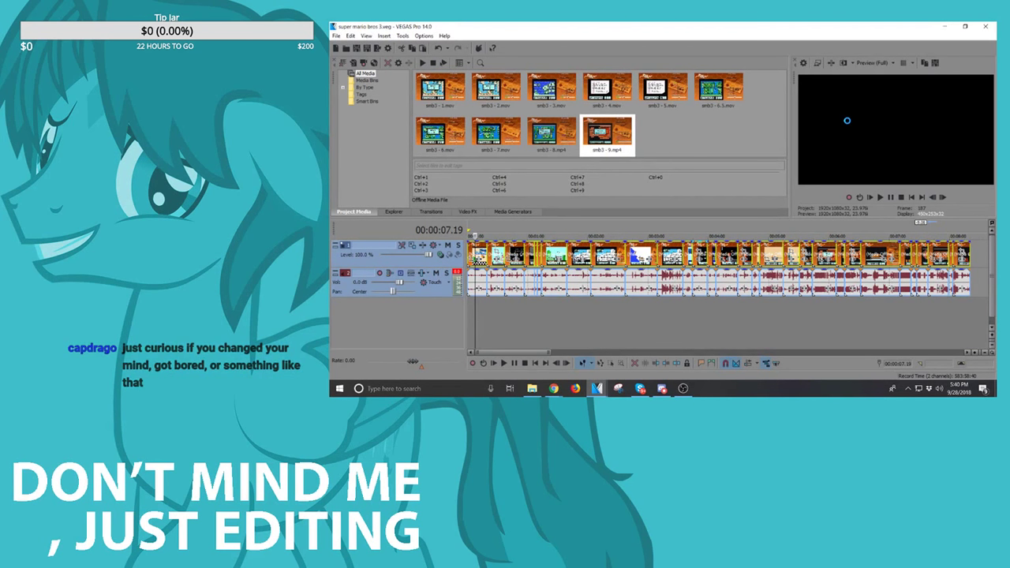
{"action": "left_click", "coordinate": [985, 27]}
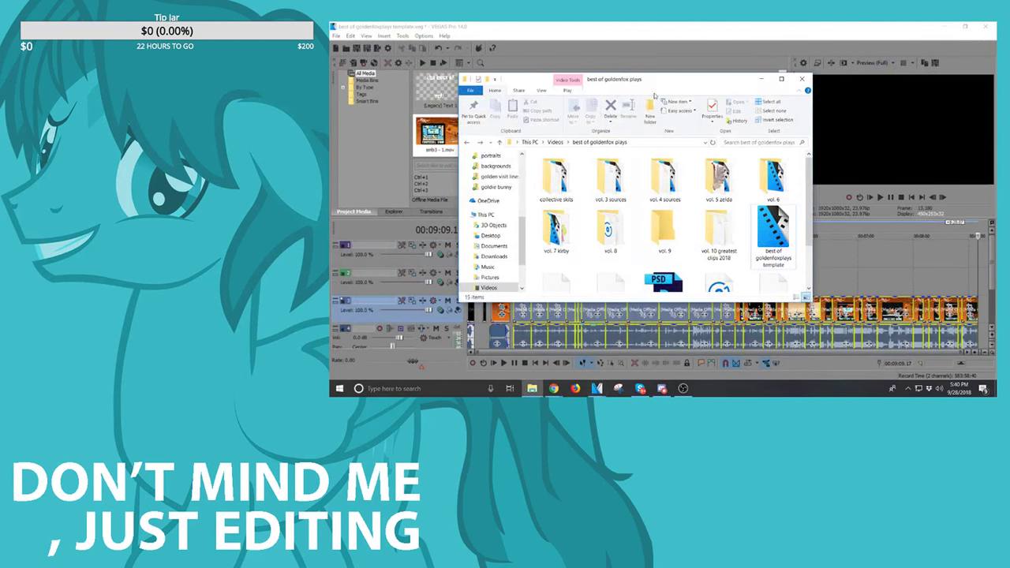
{"action": "left_click", "coordinate": [655, 22]}
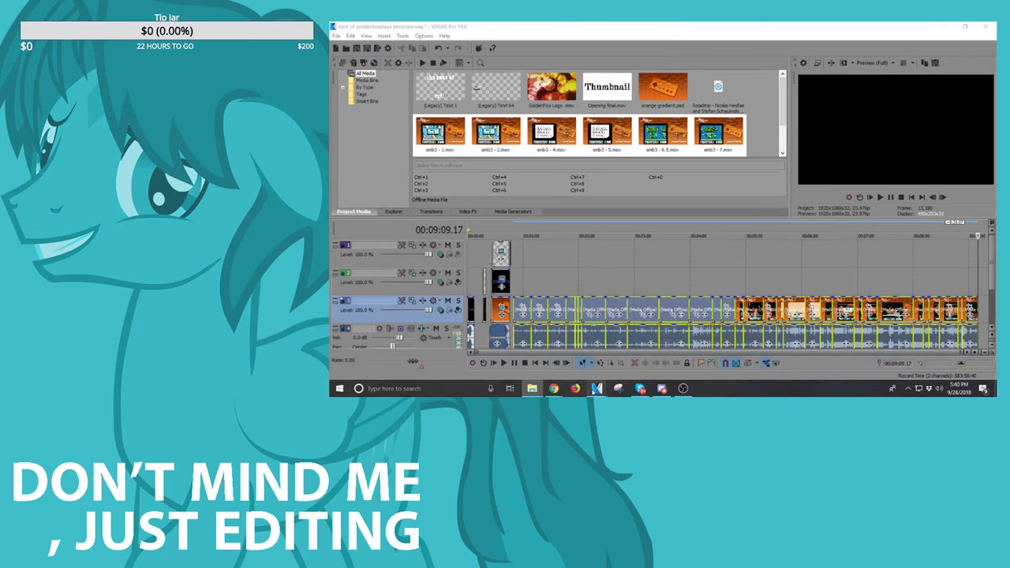
Step: Select every video event in the rock n roll racing project and set them to Disable Resample
{"action": "mouse_move", "coordinate": [597, 389]}
{"action": "left_click", "coordinate": [455, 347]}
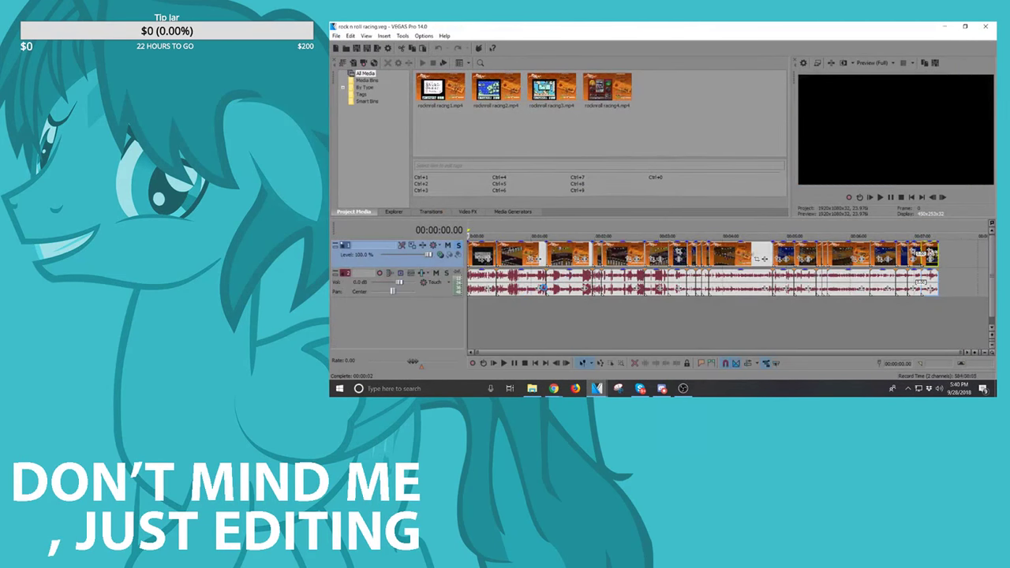
{"action": "left_click", "coordinate": [479, 254]}
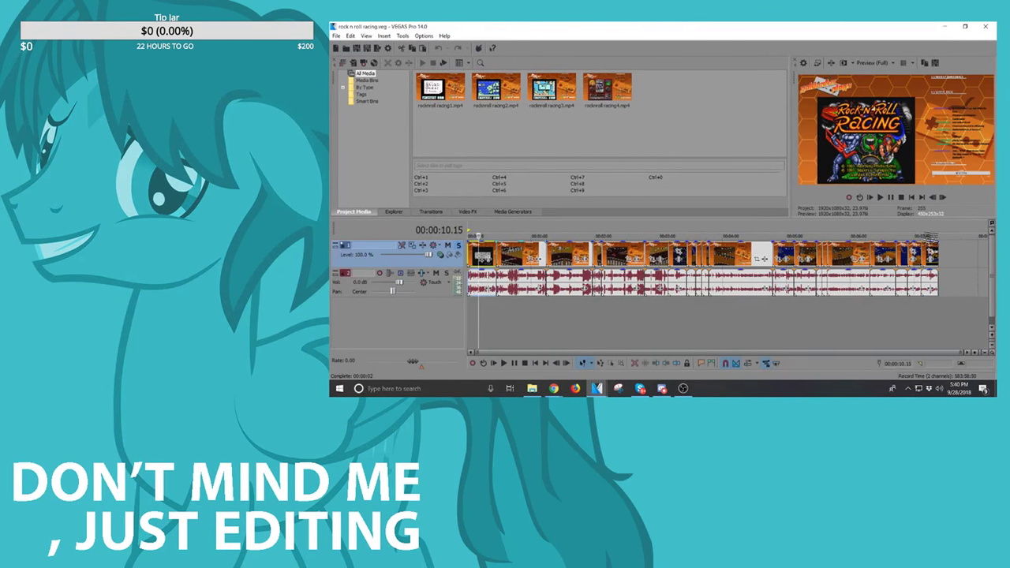
{"action": "left_click", "coordinate": [933, 248], "text": "shift"}
{"action": "right_click", "coordinate": [931, 250]}
{"action": "mouse_move", "coordinate": [899, 302]}
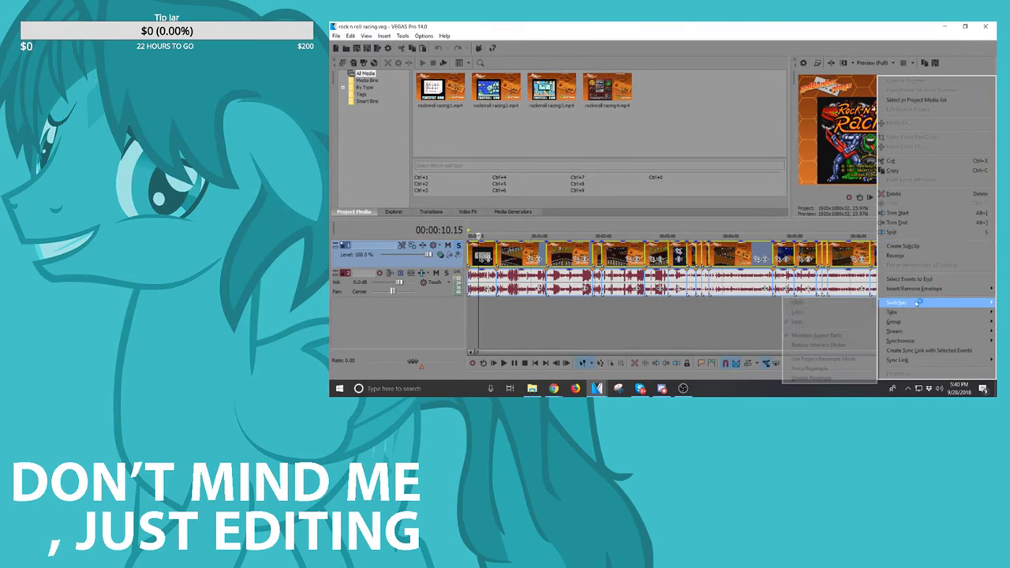
{"action": "left_click", "coordinate": [823, 379]}
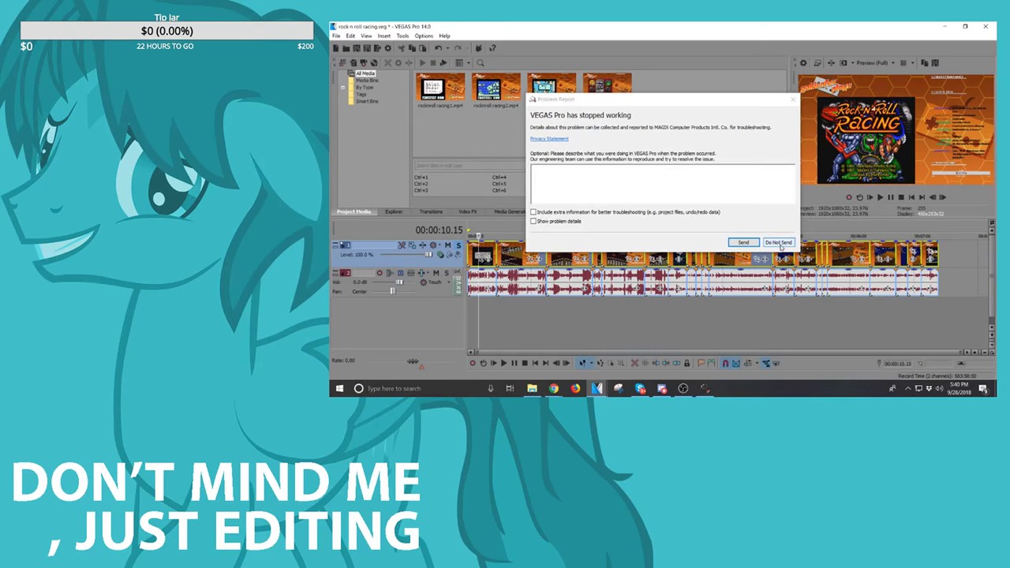
Step: Dismiss the VEGAS Pro problem report without sending it and return to the rock n roll racing project
{"action": "left_click", "coordinate": [778, 243]}
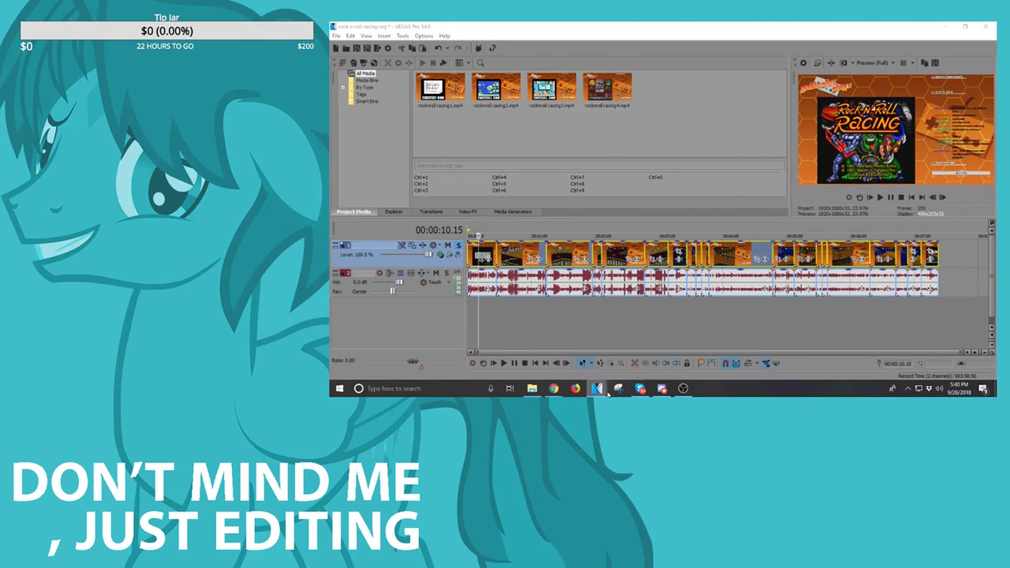
{"action": "mouse_move", "coordinate": [605, 392]}
{"action": "mouse_move", "coordinate": [756, 337]}
{"action": "mouse_move", "coordinate": [473, 347]}
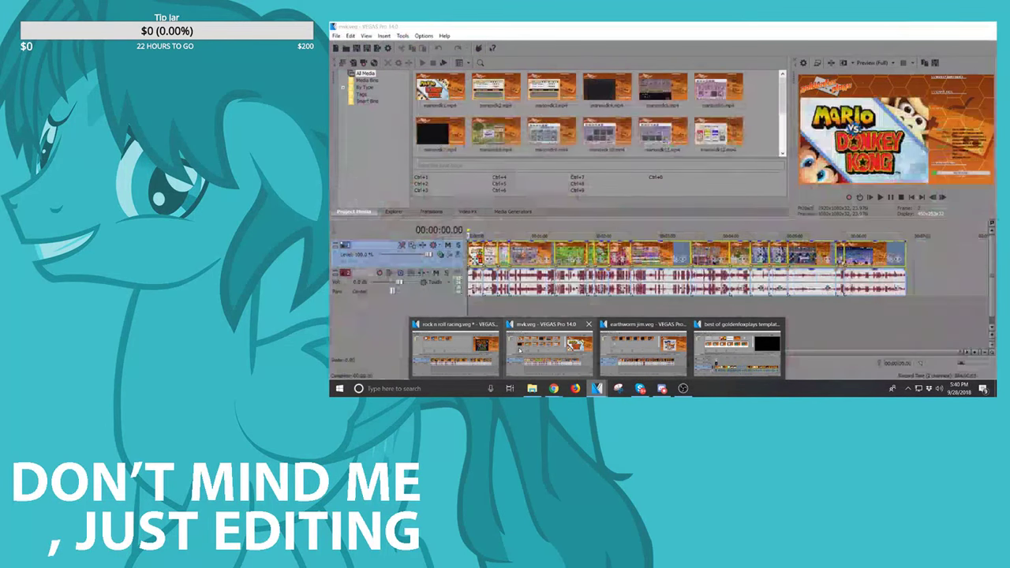
{"action": "left_click", "coordinate": [458, 347]}
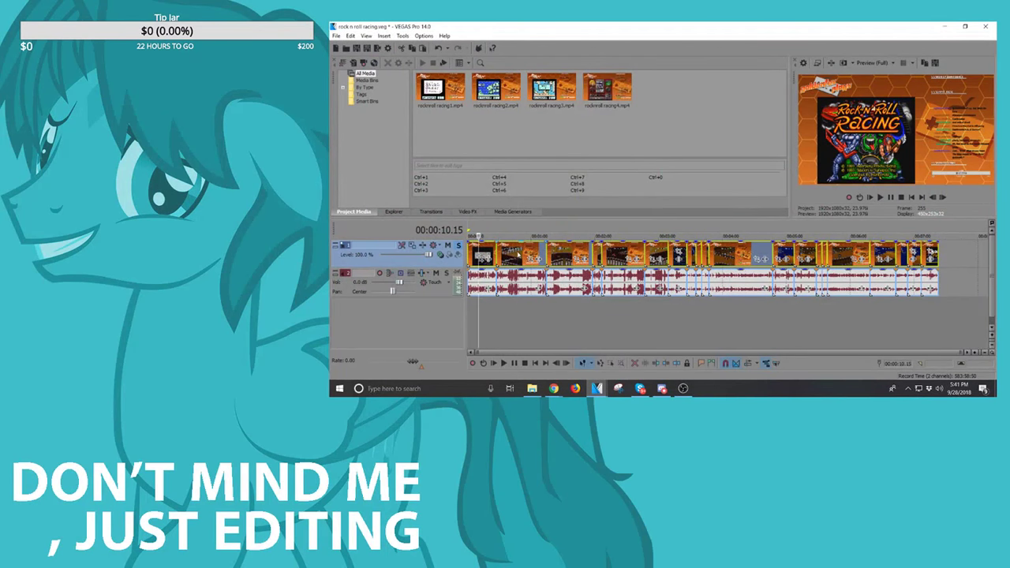
Step: Check the resample switch on the rock n roll racing clips, copy all video and audio events, and close that project
{"action": "right_click", "coordinate": [518, 260]}
{"action": "mouse_move", "coordinate": [592, 307]}
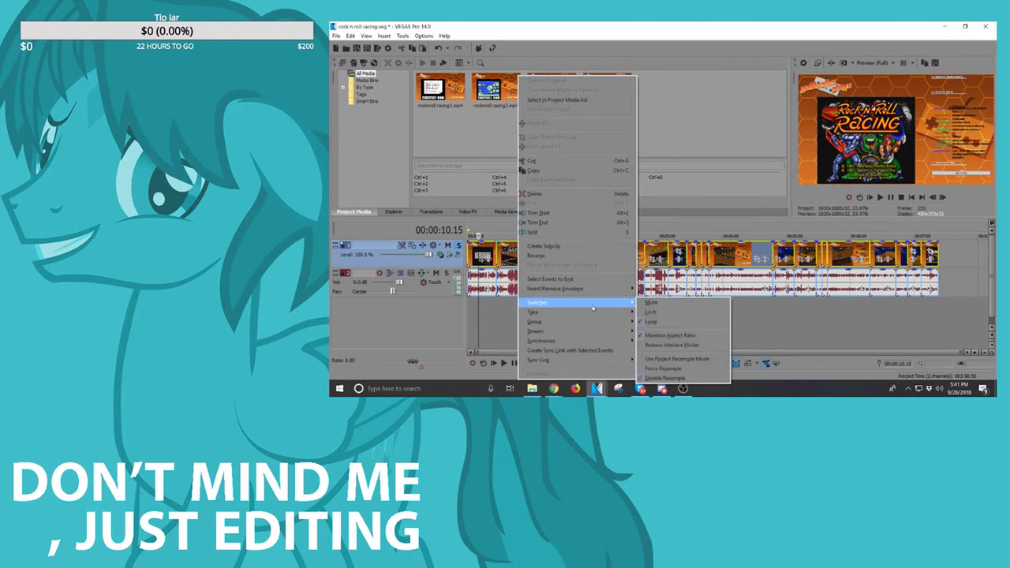
{"action": "left_click", "coordinate": [725, 23]}
{"action": "left_click", "coordinate": [668, 316]}
{"action": "left_click", "coordinate": [485, 252]}
{"action": "key", "text": "ctrl+a"}
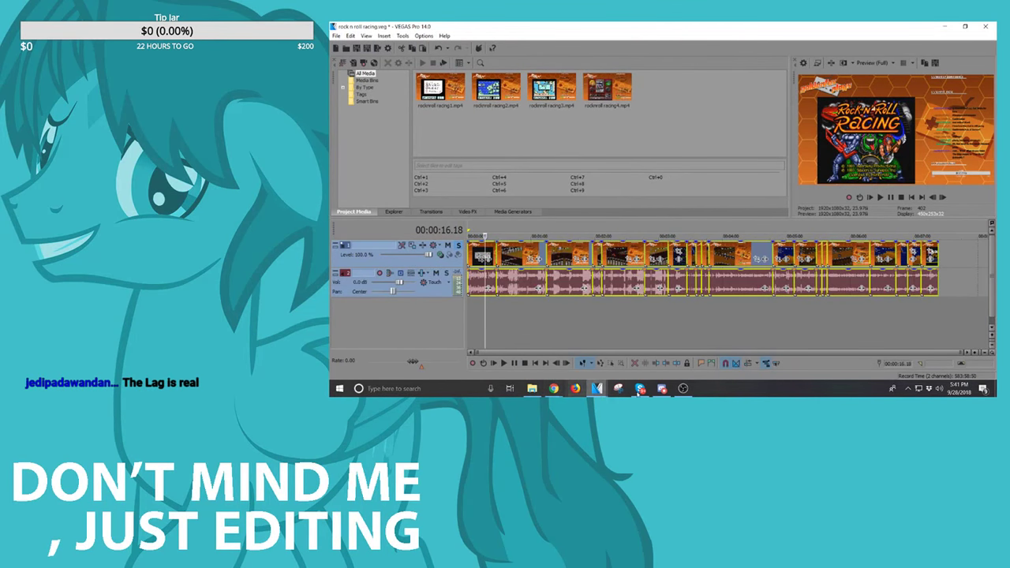
{"action": "left_click", "coordinate": [986, 26]}
{"action": "left_click", "coordinate": [656, 175]}
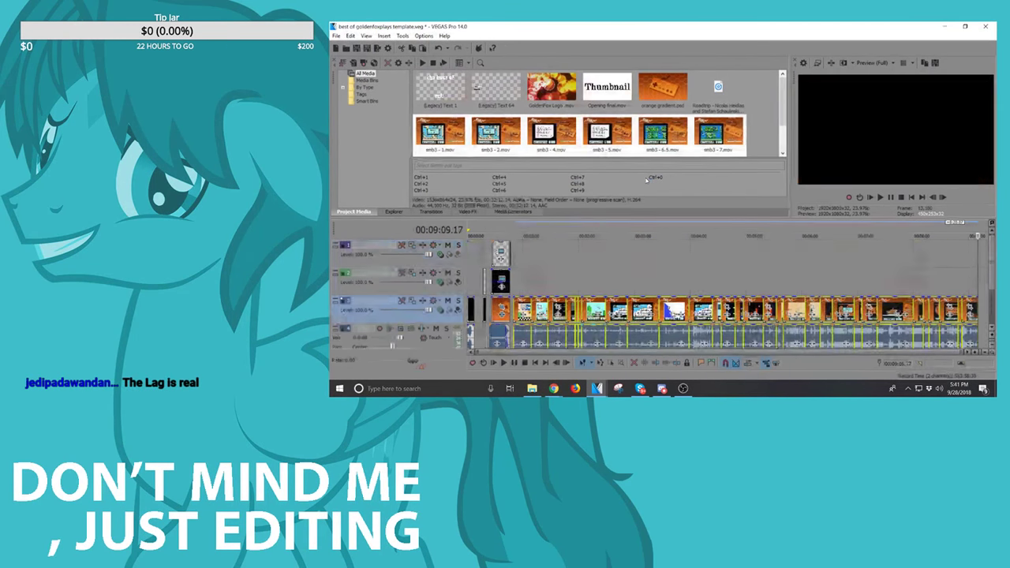
Step: Paste the rock n roll racing clips into the template's third video track at 00:09:09.17, directly after the super mario bros 3 clips
{"action": "left_click", "coordinate": [982, 309]}
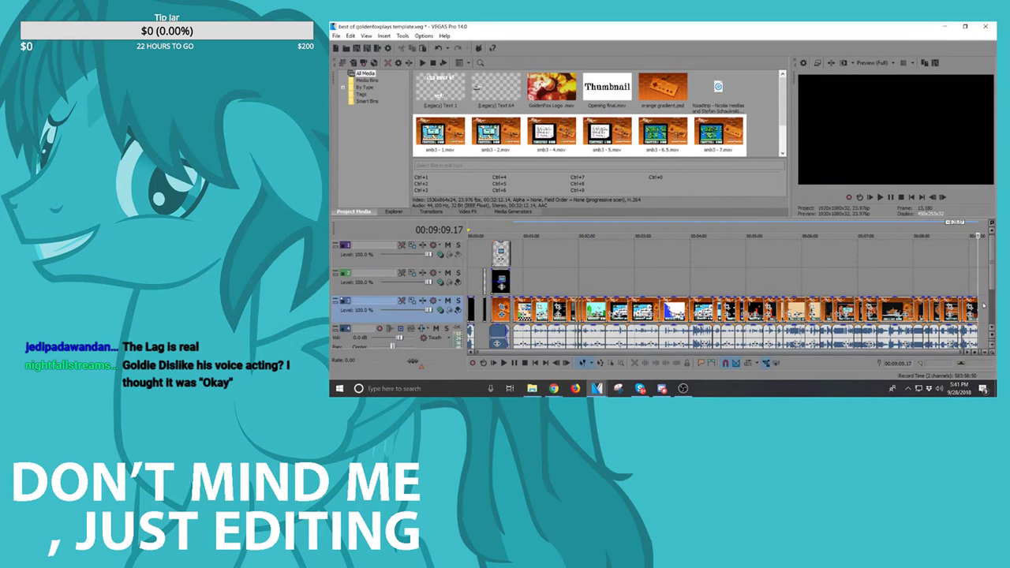
{"action": "scroll", "coordinate": [976, 331], "scroll_direction": "up", "scroll_amount": 3}
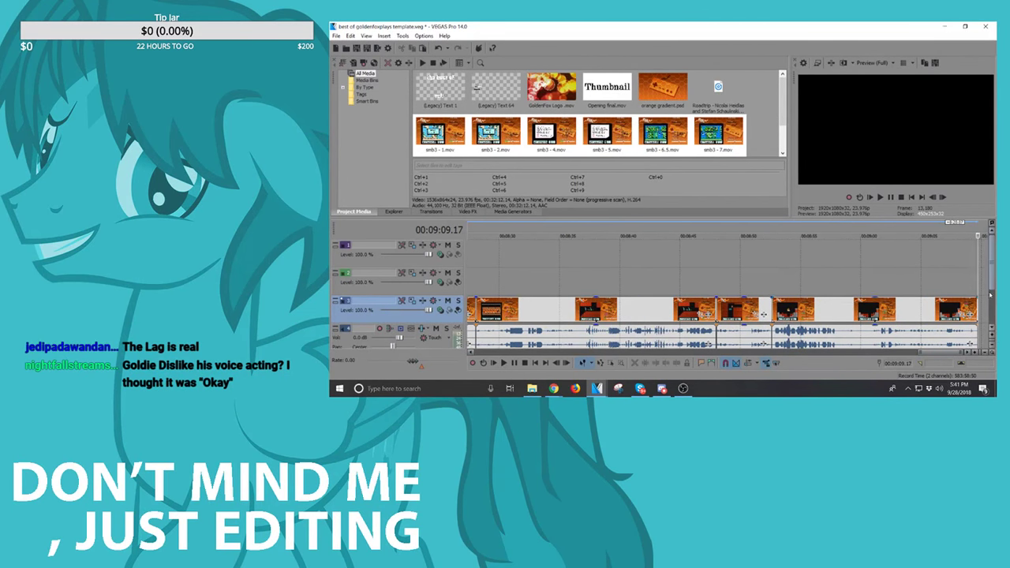
{"action": "key", "text": "ctrl+v"}
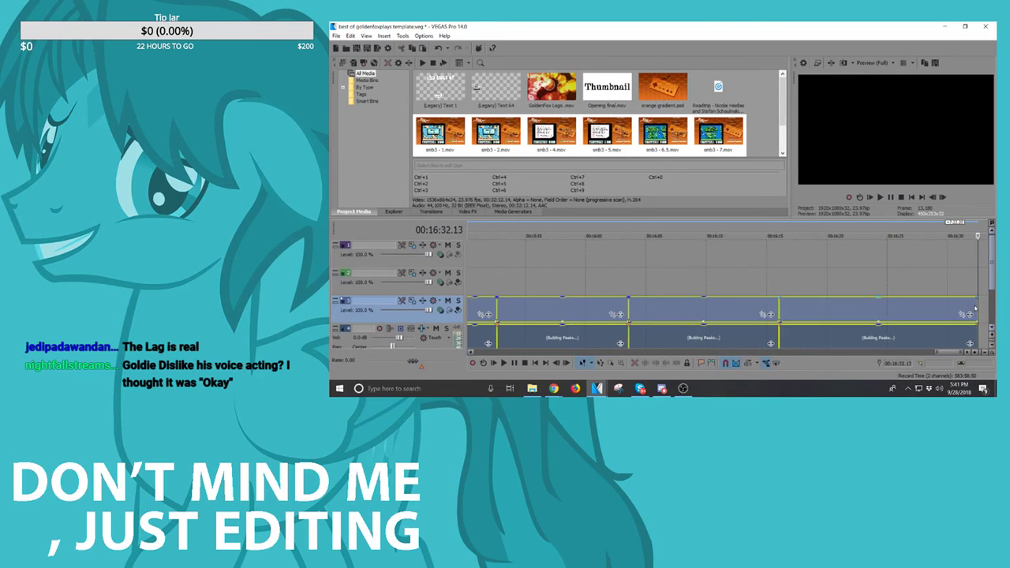
{"action": "scroll", "coordinate": [935, 311], "scroll_direction": "down", "scroll_amount": 5}
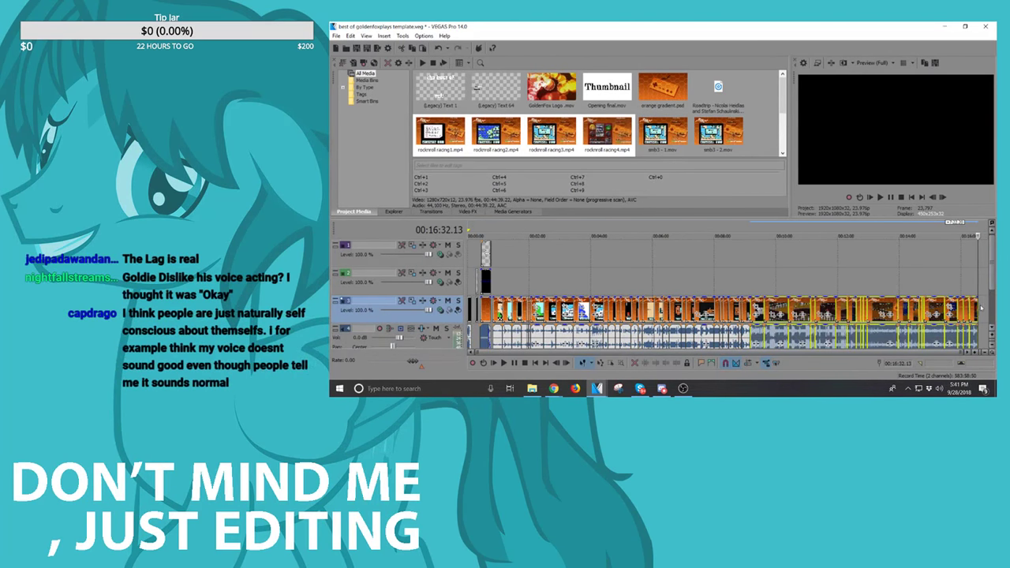
{"action": "scroll", "coordinate": [980, 307], "scroll_direction": "up", "scroll_amount": 3}
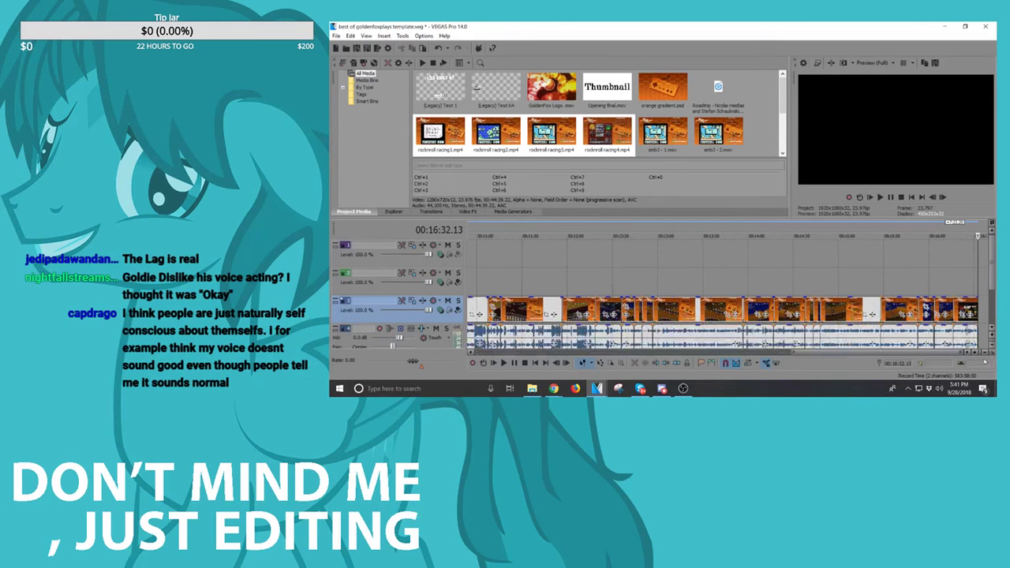
{"action": "left_click_drag", "start_coordinate": [945, 352], "coordinate": [989, 352]}
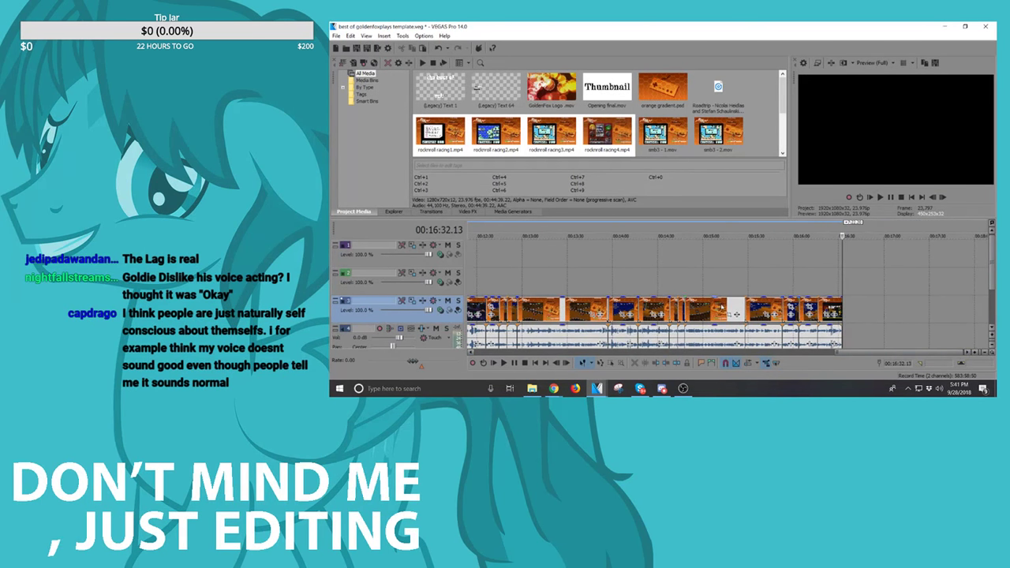
Step: Copy all video and audio events from the mvk project and return to the best of goldenfoxplays template project
{"action": "left_click", "coordinate": [532, 388]}
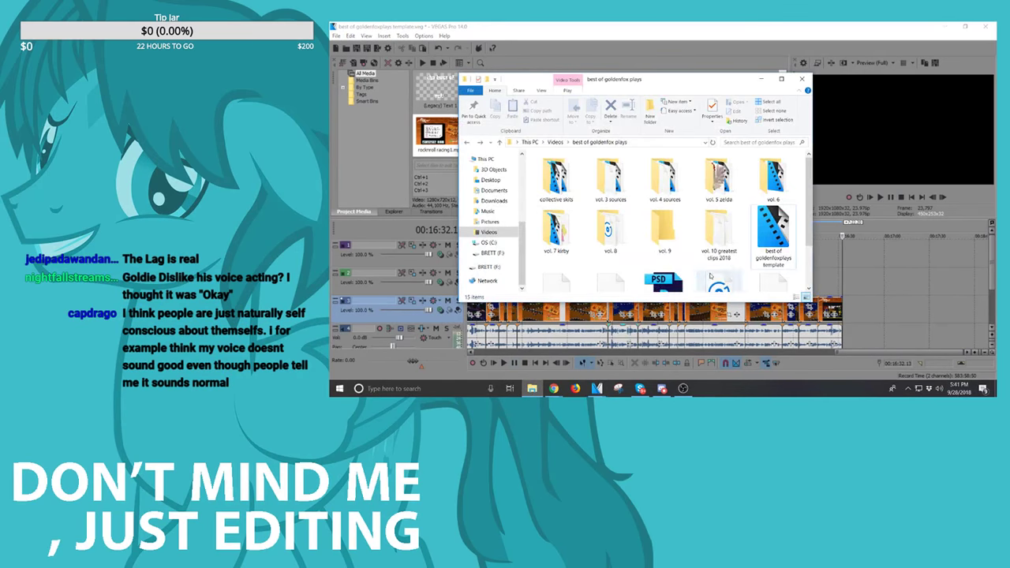
{"action": "left_click", "coordinate": [788, 24]}
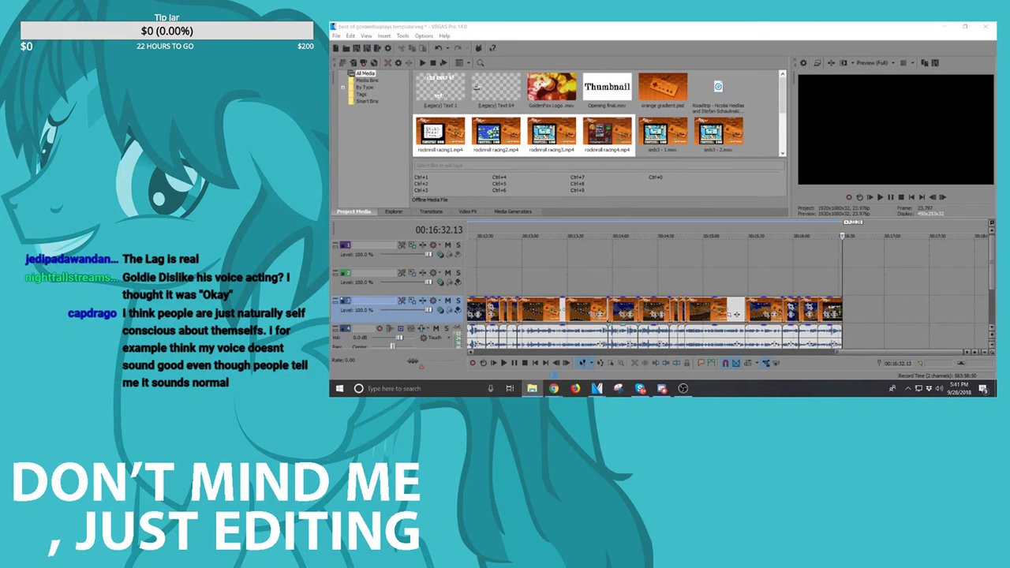
{"action": "left_click", "coordinate": [596, 389]}
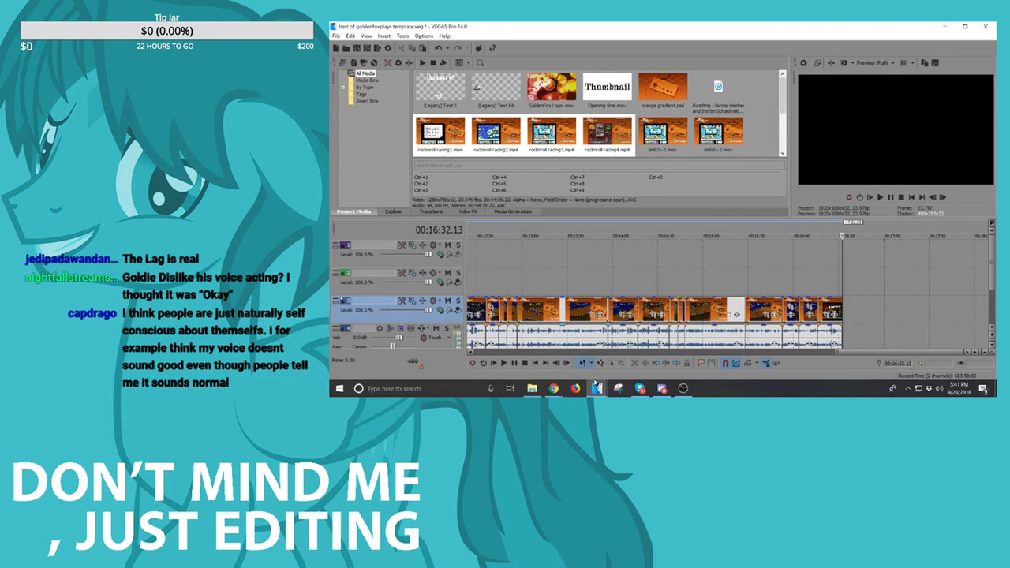
{"action": "left_click", "coordinate": [597, 389]}
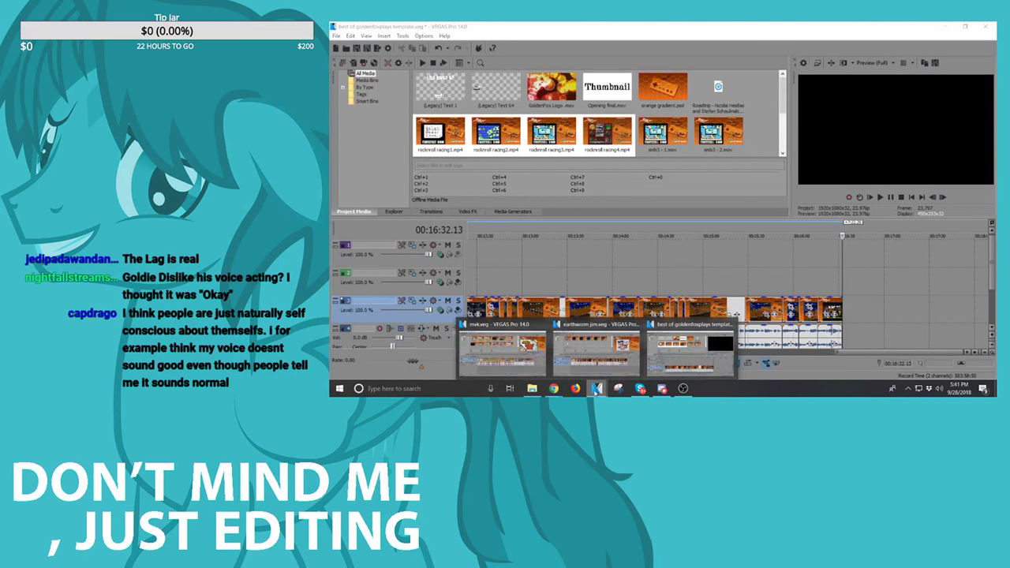
{"action": "left_click", "coordinate": [519, 331]}
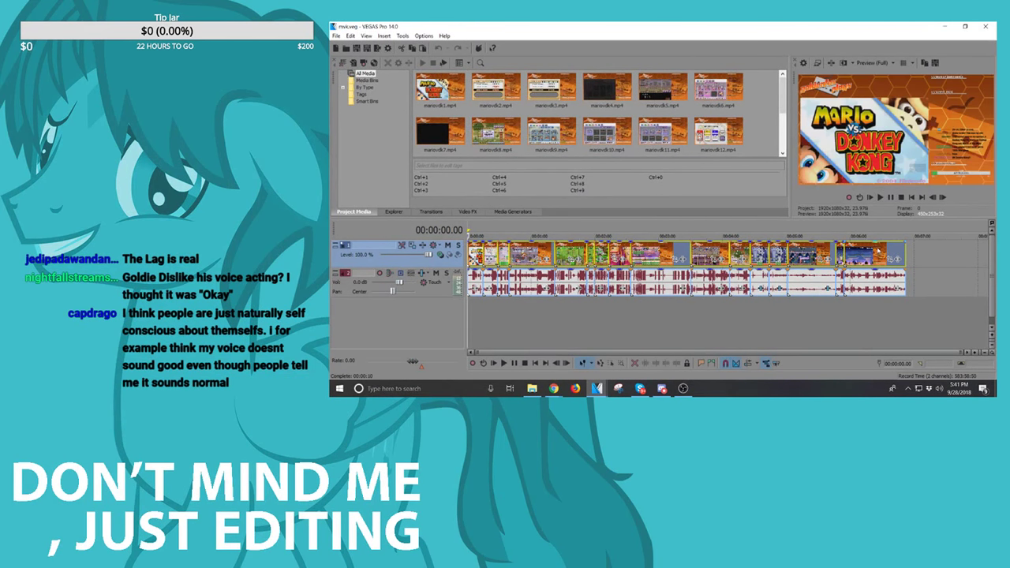
{"action": "left_click", "coordinate": [878, 250]}
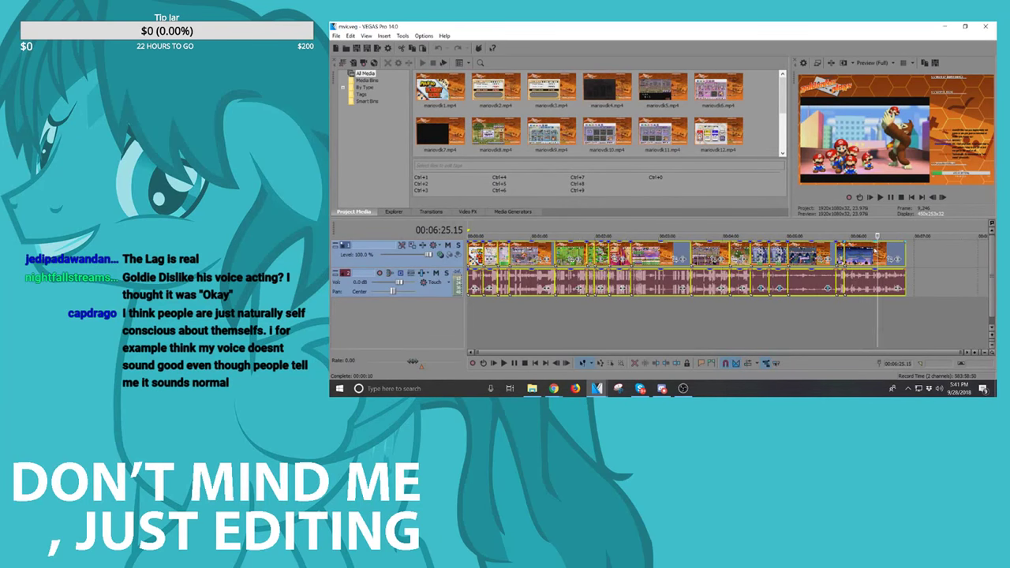
{"action": "left_click", "coordinate": [944, 26]}
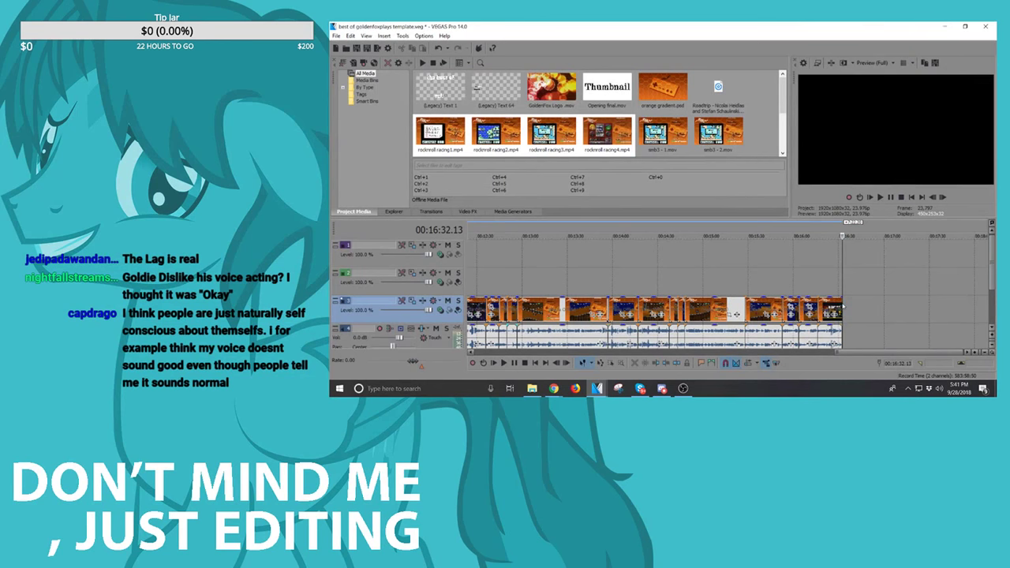
Step: Paste the mvk clips into the template's third video track at 00:16:32.13, directly after the rock n roll racing clips
{"action": "left_click", "coordinate": [841, 304]}
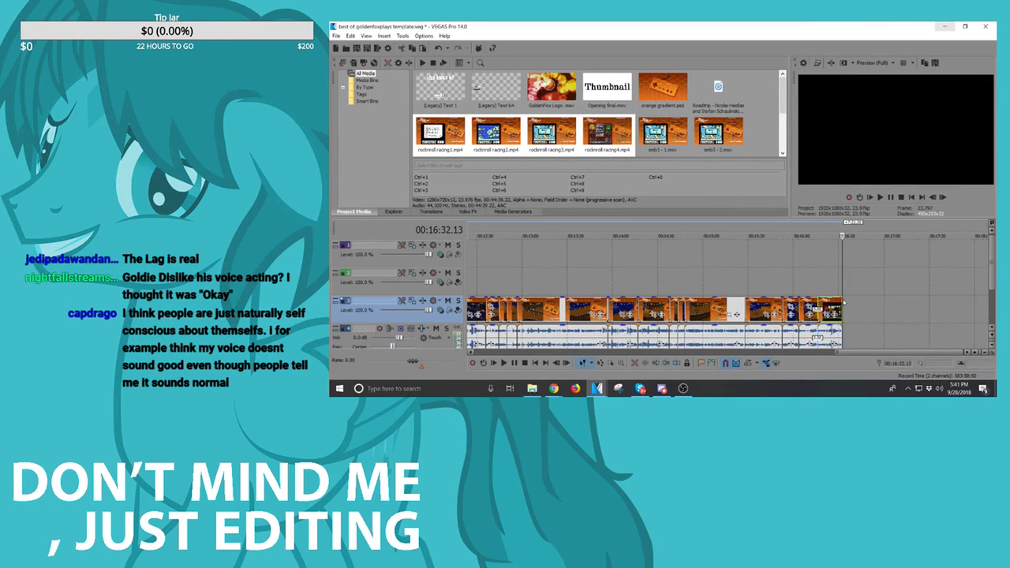
{"action": "key", "text": "ctrl+v"}
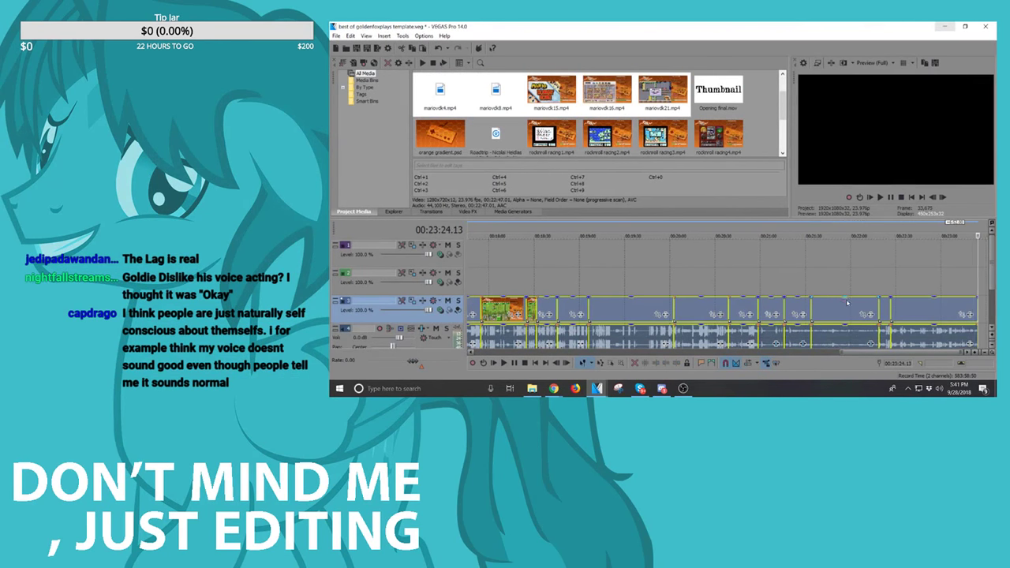
{"action": "left_click_drag", "start_coordinate": [947, 354], "coordinate": [954, 354]}
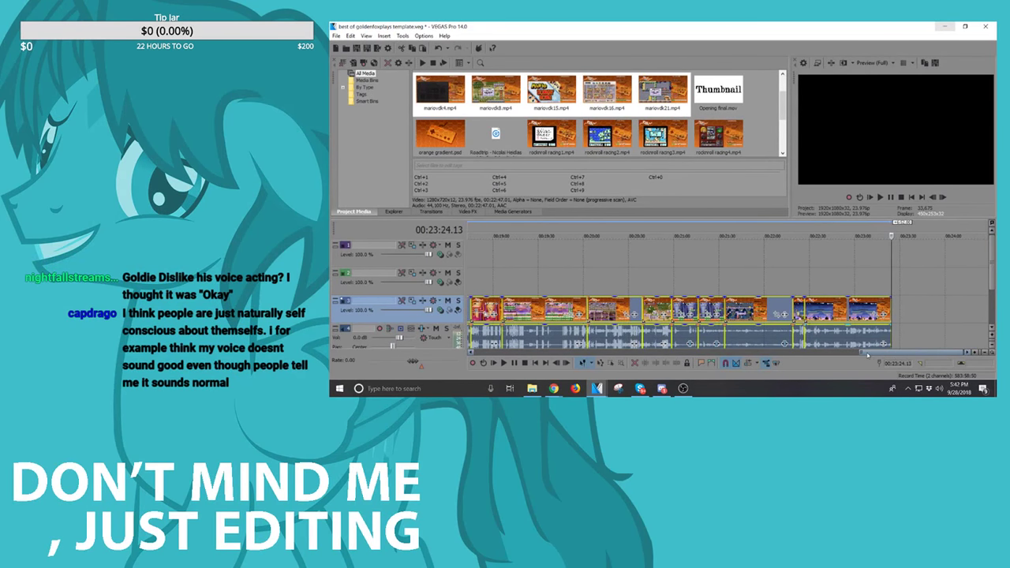
{"action": "left_click_drag", "start_coordinate": [867, 354], "coordinate": [902, 354]}
Step: Copy all events from the earthworm jim project and paste them into the template's third video track at 00:23:24.13, after the mvk clips
{"action": "left_click", "coordinate": [595, 392]}
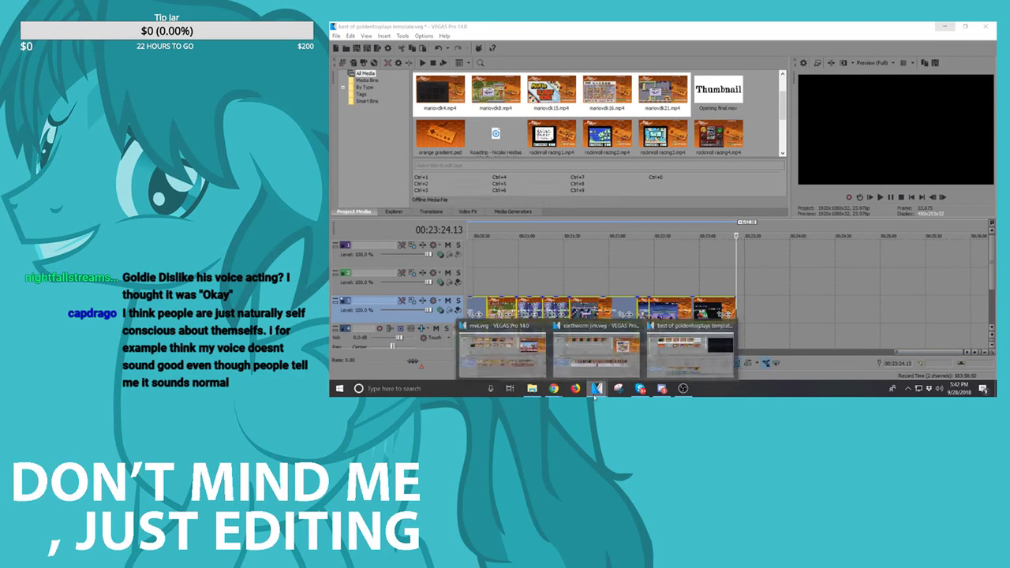
{"action": "left_click", "coordinate": [596, 347]}
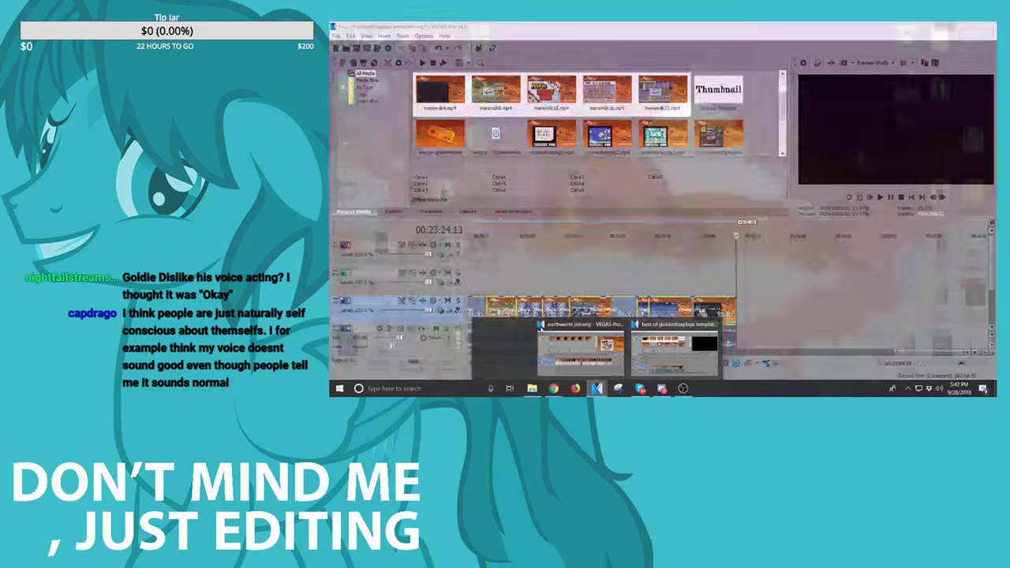
{"action": "key", "text": "End"}
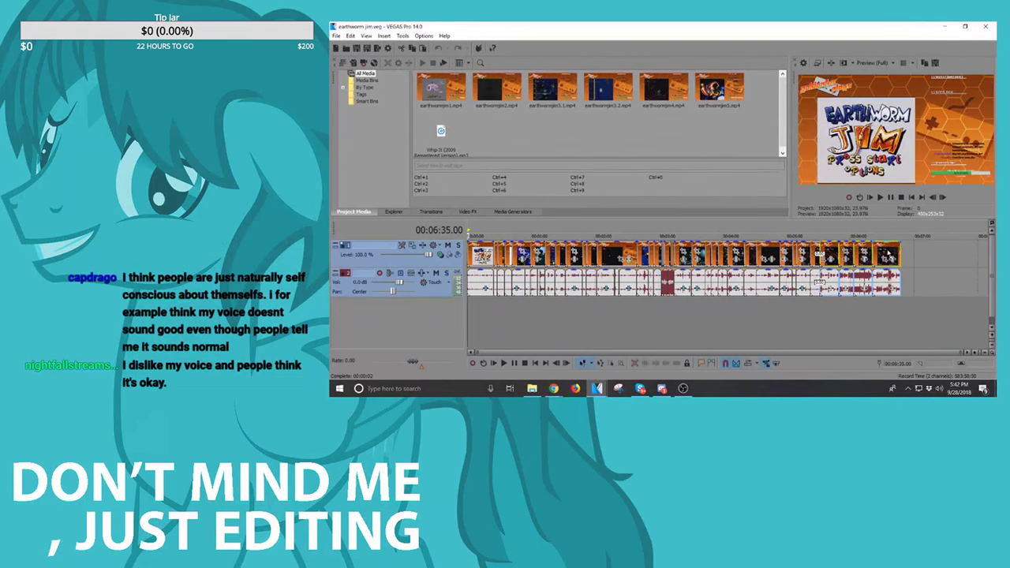
{"action": "key", "text": "ctrl+a"}
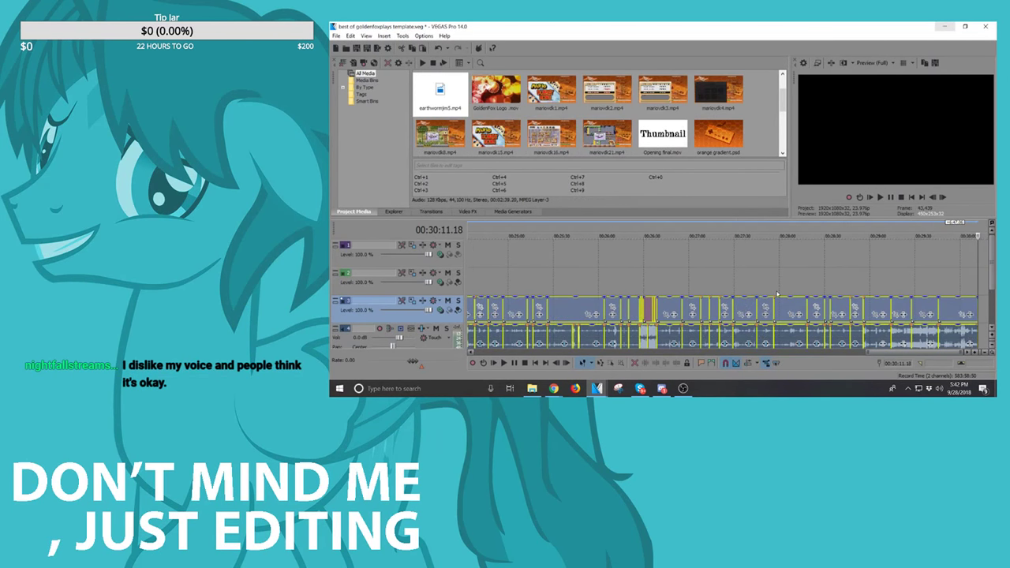
{"action": "scroll", "coordinate": [921, 284], "scroll_direction": "down", "scroll_amount": 5}
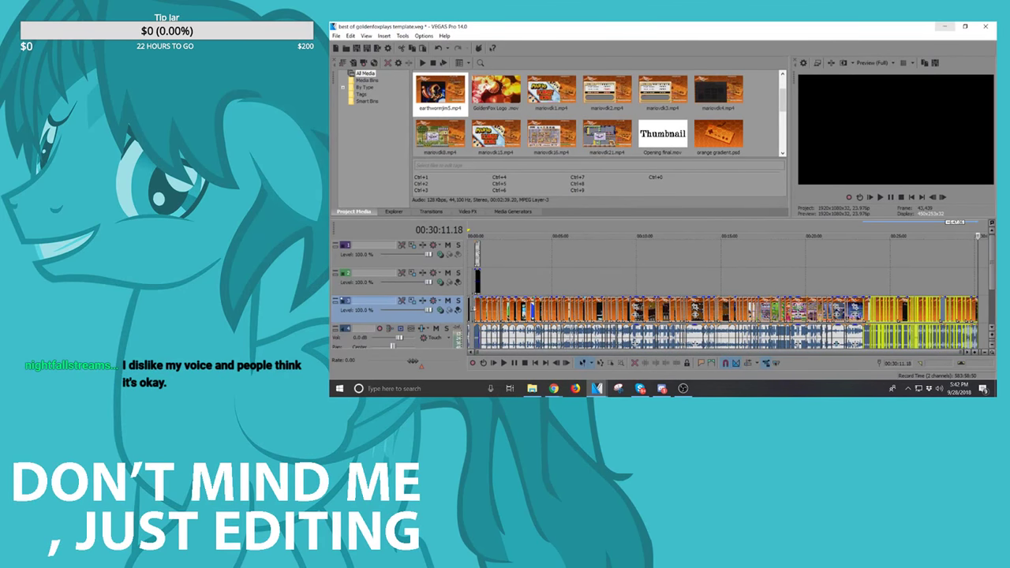
Step: Examine the super mario bros 3 clips after the credits section by previewing several points along the template timeline
{"action": "left_click", "coordinate": [480, 310]}
{"action": "scroll", "coordinate": [481, 312], "scroll_direction": "up", "scroll_amount": 6}
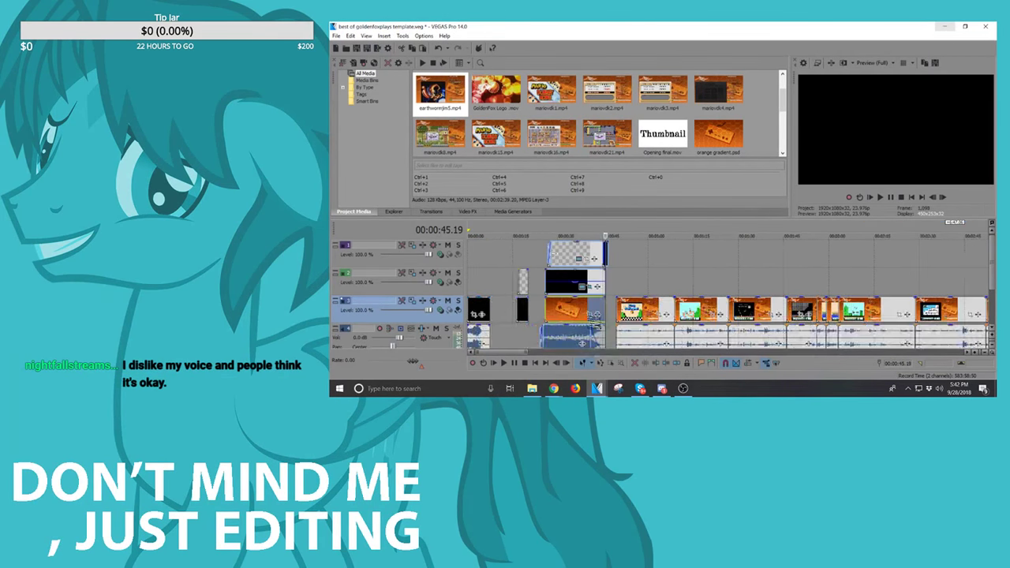
{"action": "left_click", "coordinate": [696, 312]}
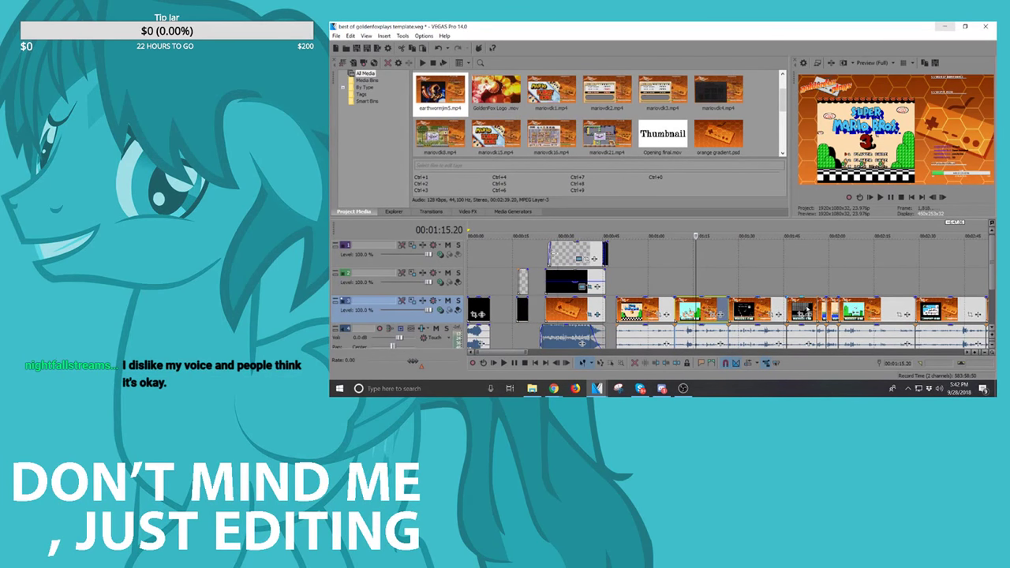
{"action": "left_click", "coordinate": [879, 314]}
{"action": "scroll", "coordinate": [879, 314], "scroll_direction": "down", "scroll_amount": 4}
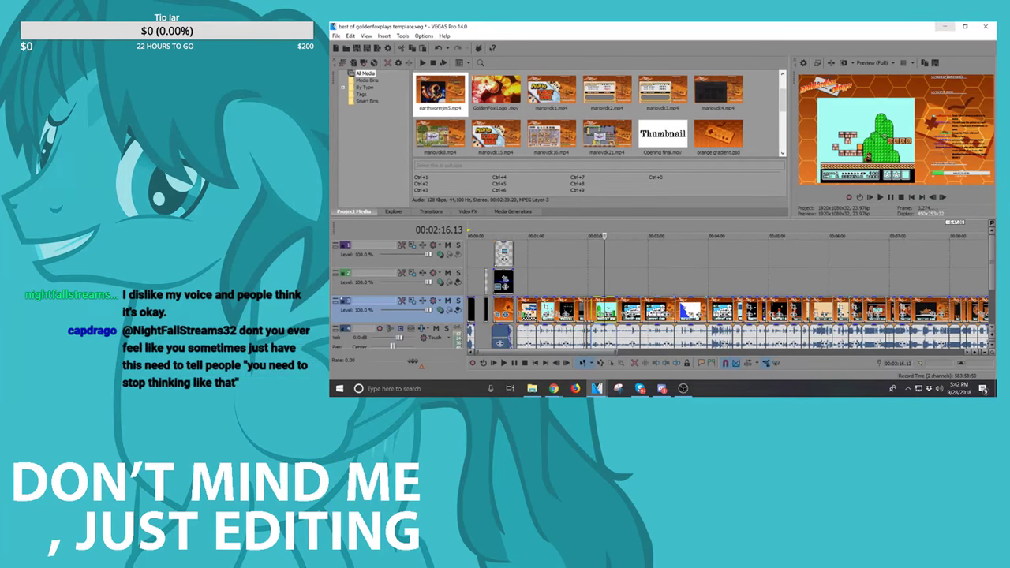
{"action": "left_click", "coordinate": [661, 310]}
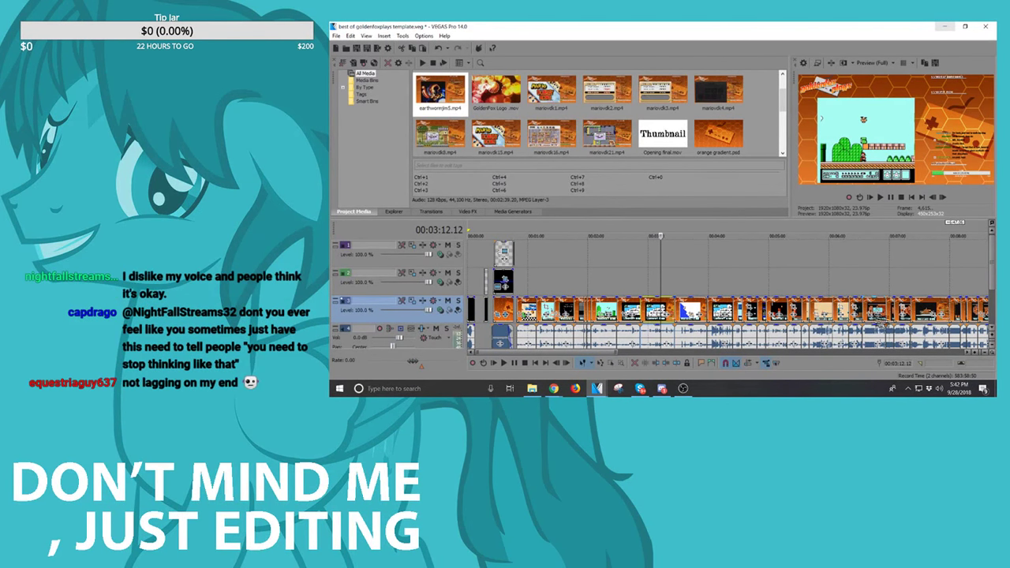
{"action": "scroll", "coordinate": [701, 318], "scroll_direction": "down", "scroll_amount": 1}
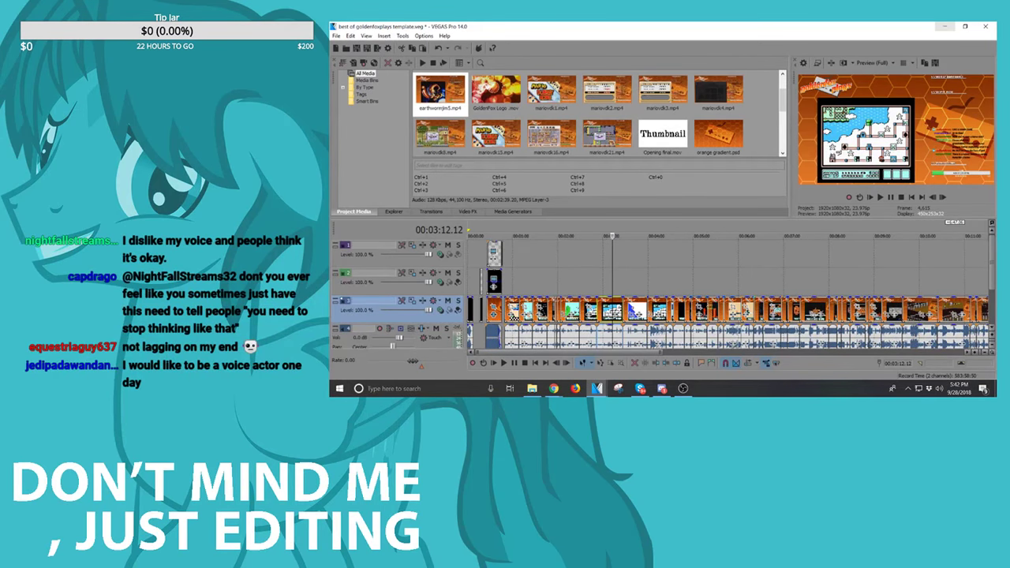
Step: Shift all game clips after the credits section later together in the third video track, so they start at about 00:06:10
{"action": "scroll", "coordinate": [661, 308], "scroll_direction": "down", "scroll_amount": 3}
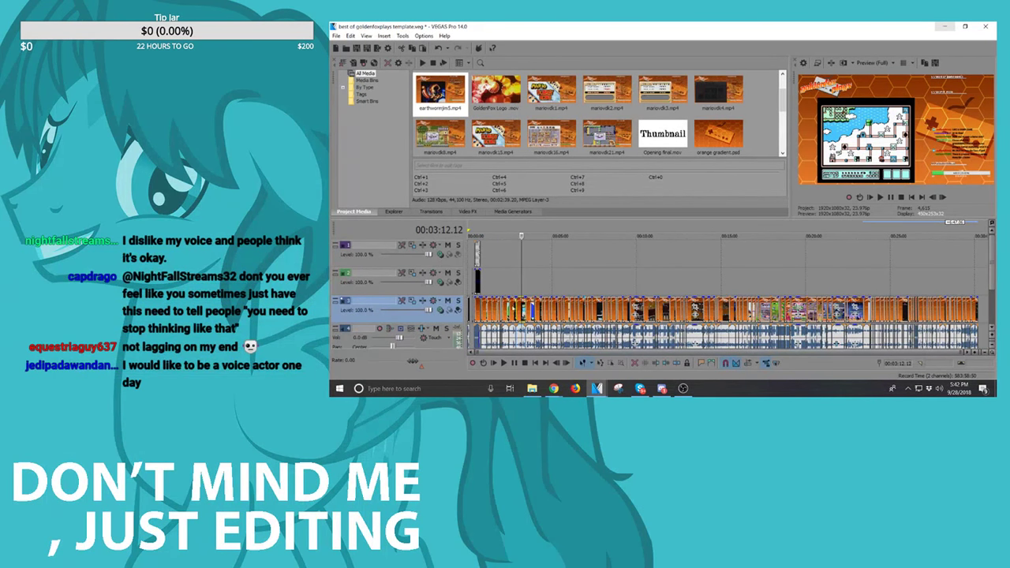
{"action": "key", "text": "End"}
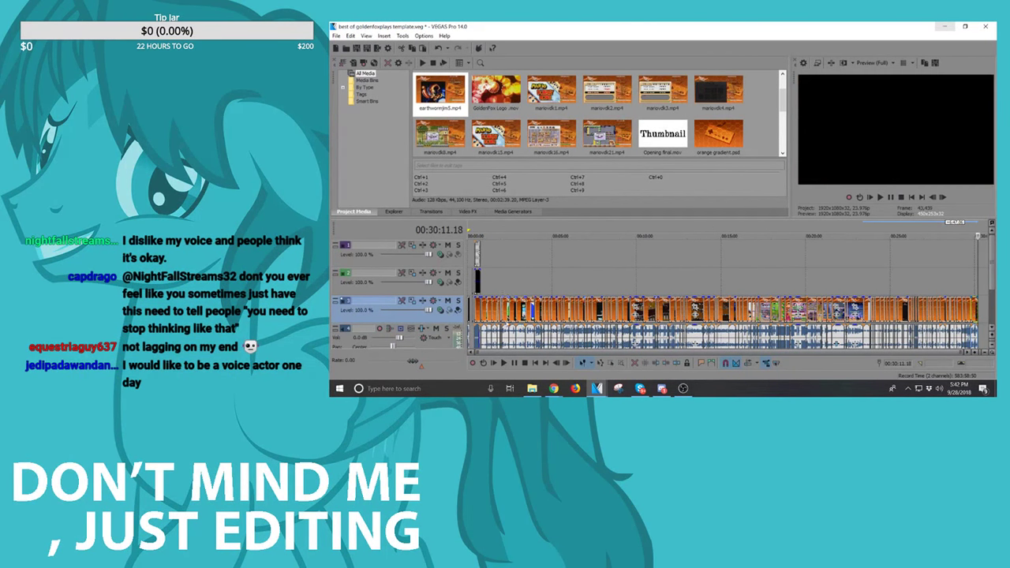
{"action": "key", "text": "ctrl+a"}
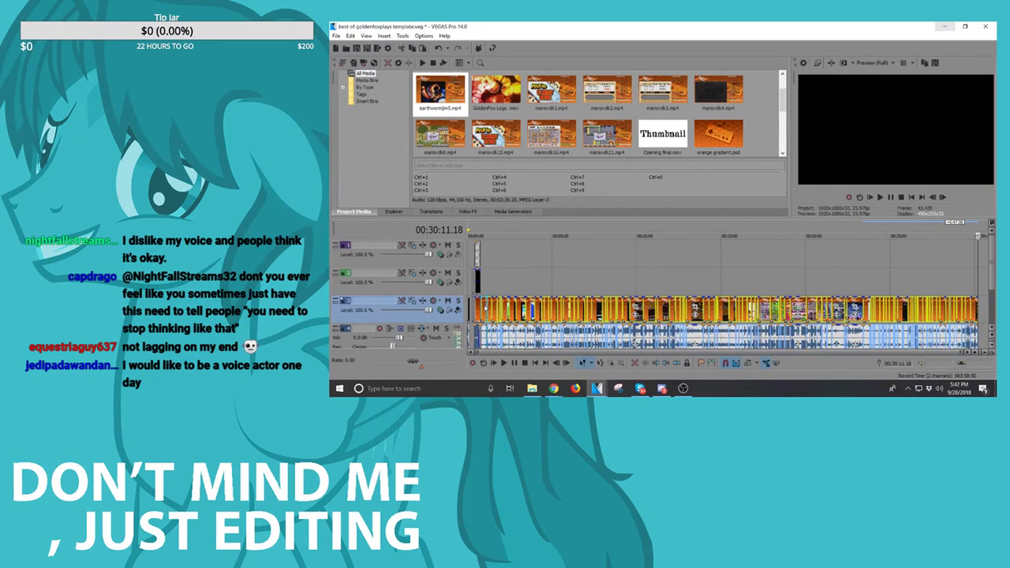
{"action": "left_click_drag", "start_coordinate": [485, 307], "coordinate": [574, 307]}
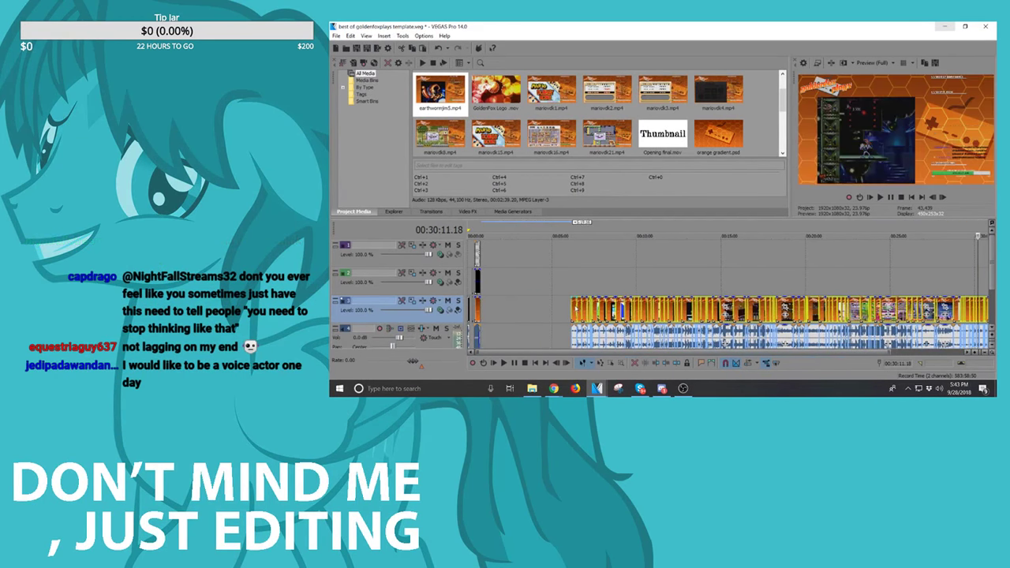
{"action": "left_click", "coordinate": [577, 284]}
{"action": "scroll", "coordinate": [613, 294], "scroll_direction": "up", "scroll_amount": 5}
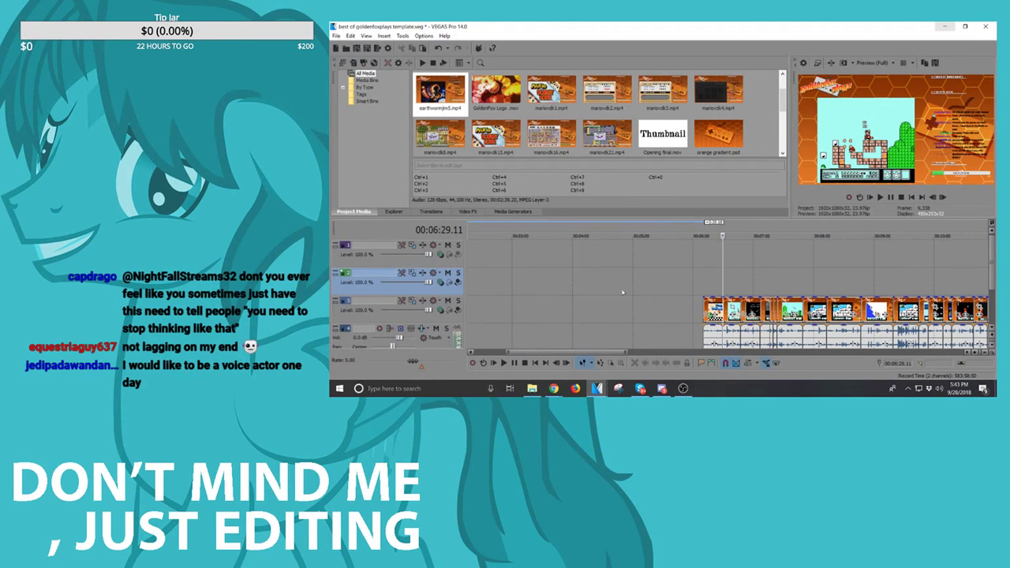
Step: Move the whole block of super mario bros 3 clips about four and a half minutes earlier, separating it from the rock n roll racing clips
{"action": "left_click", "coordinate": [714, 310]}
{"action": "scroll", "coordinate": [713, 310], "scroll_direction": "down", "scroll_amount": 3}
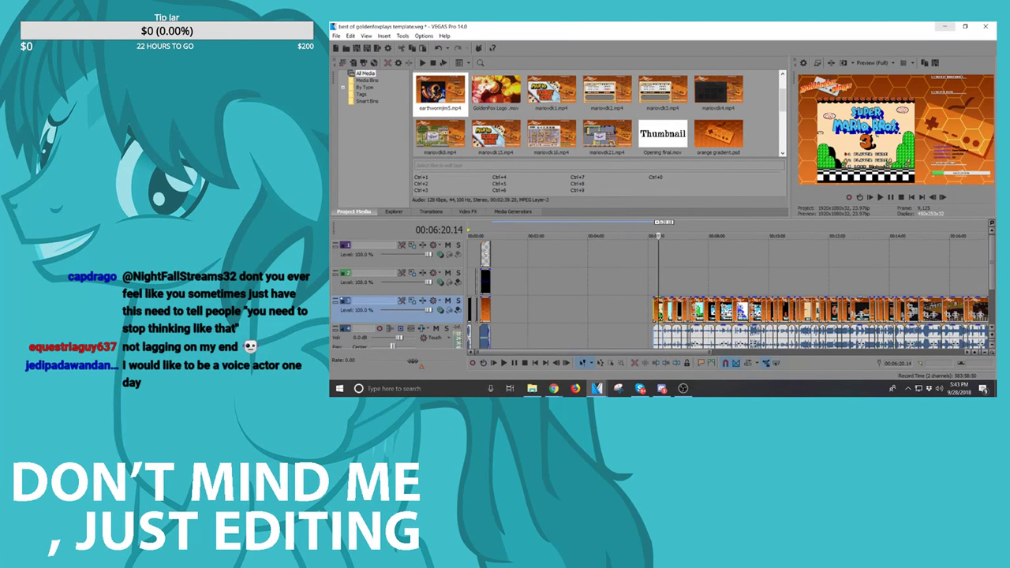
{"action": "left_click", "coordinate": [901, 310], "text": "shift"}
{"action": "left_click_drag", "start_coordinate": [900, 311], "coordinate": [764, 318]}
Step: Select the rock n roll racing clips from 00:14:30.11 through the last one before the mvk clips
{"action": "left_click", "coordinate": [908, 303]}
{"action": "scroll", "coordinate": [908, 304], "scroll_direction": "up", "scroll_amount": 2}
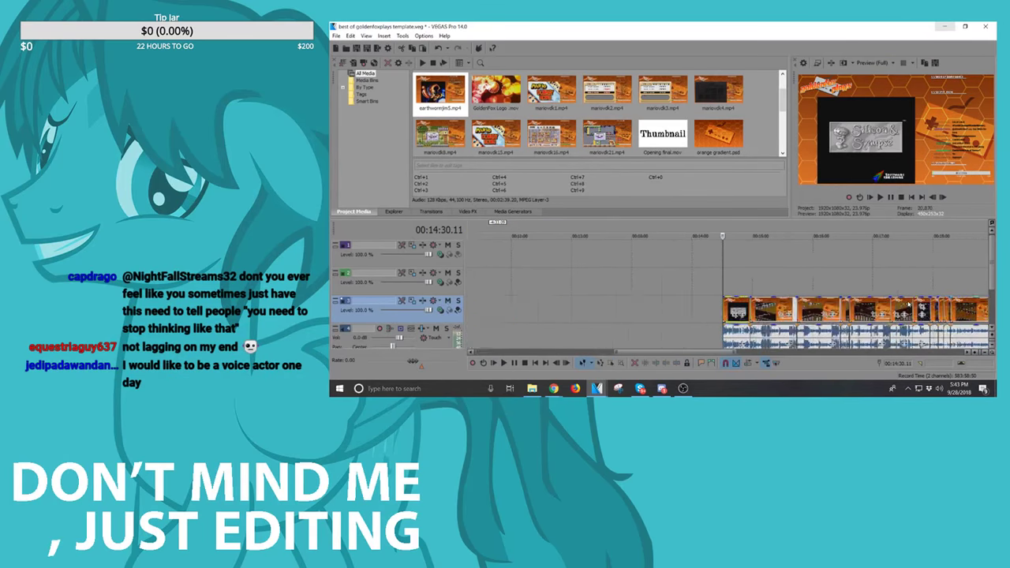
{"action": "scroll", "coordinate": [907, 304], "scroll_direction": "down", "scroll_amount": 2}
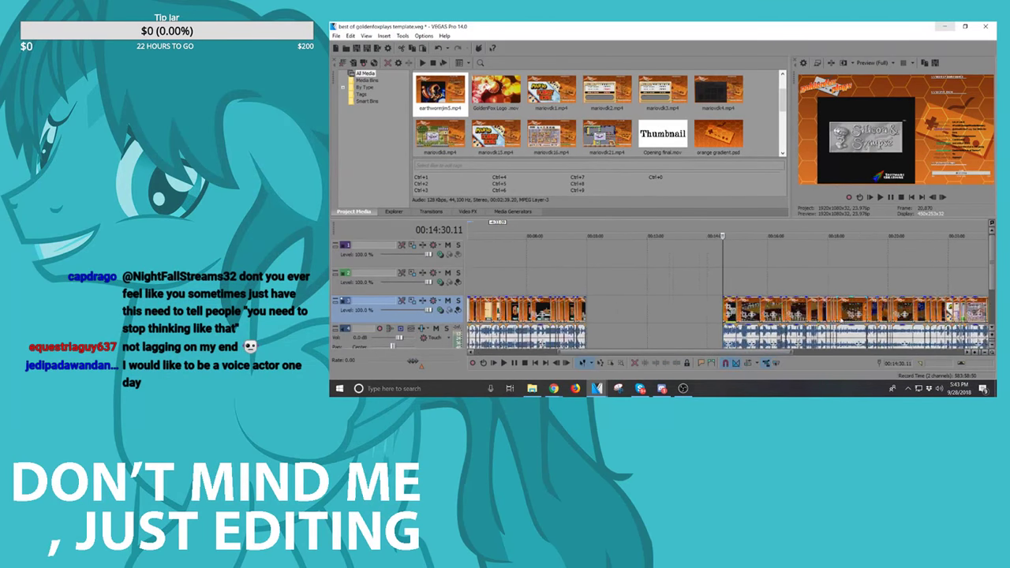
{"action": "left_click", "coordinate": [896, 309]}
{"action": "scroll", "coordinate": [896, 310], "scroll_direction": "up", "scroll_amount": 2}
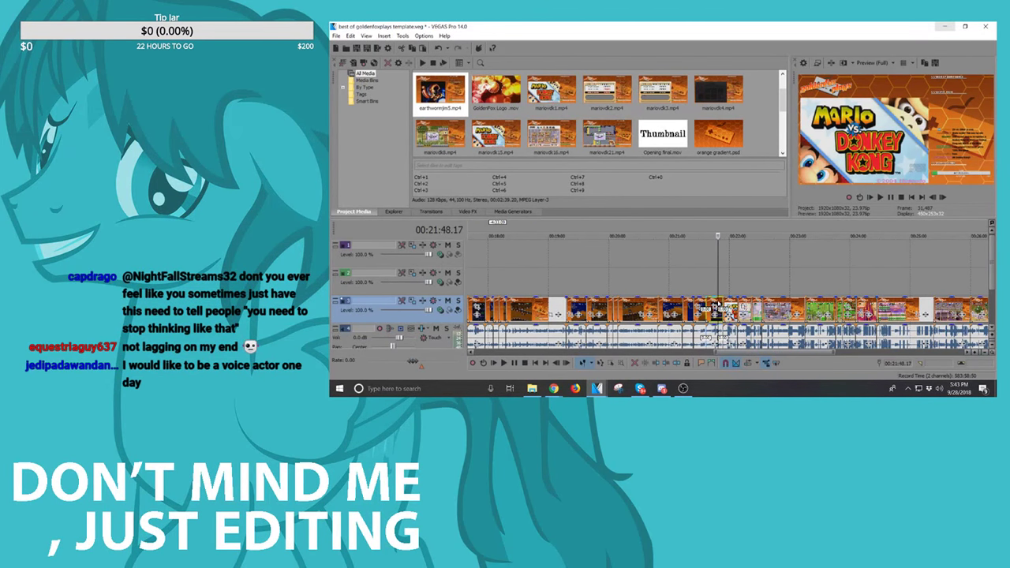
{"action": "left_click", "coordinate": [718, 305]}
{"action": "scroll", "coordinate": [717, 305], "scroll_direction": "down", "scroll_amount": 2}
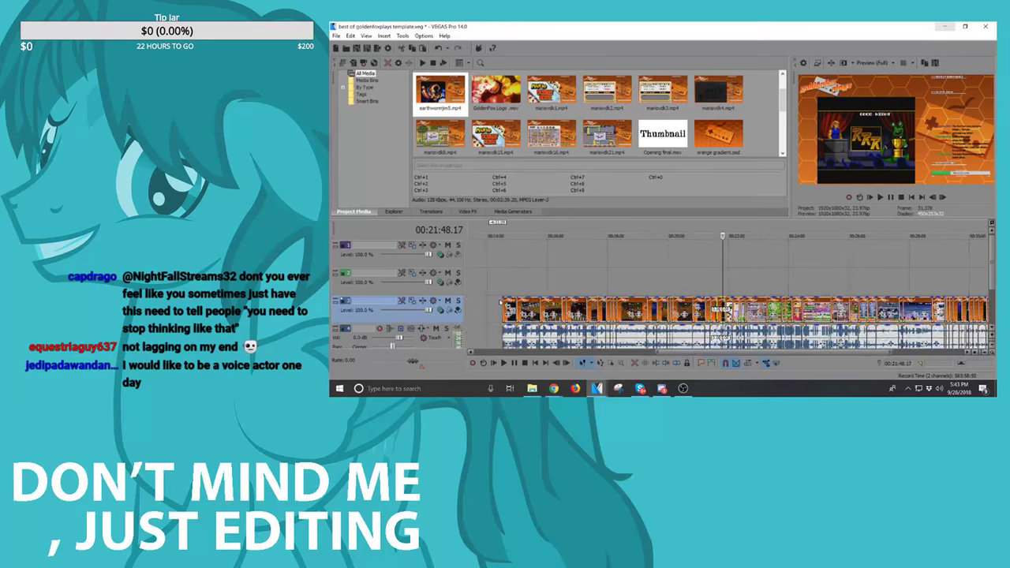
Step: Select the whole clip block before the Mario vs. Donkey Kong footage and move it earlier, starting at about 00:11:15
{"action": "left_click", "coordinate": [504, 304], "text": "shift"}
{"action": "left_click_drag", "start_coordinate": [682, 306], "coordinate": [605, 305]}
{"action": "scroll", "coordinate": [637, 305], "scroll_direction": "down", "scroll_amount": 2}
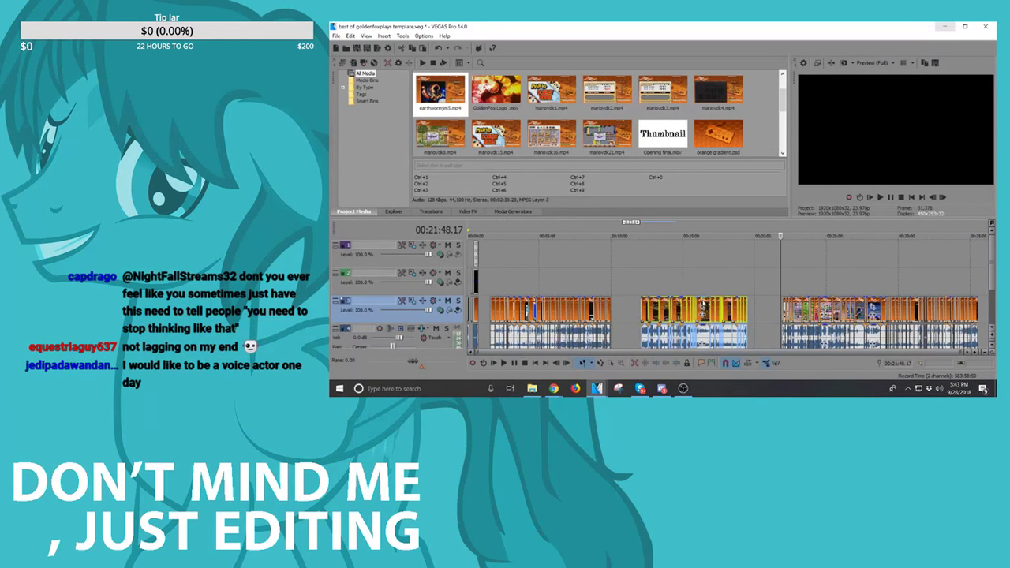
{"action": "left_click_drag", "start_coordinate": [703, 304], "coordinate": [692, 305]}
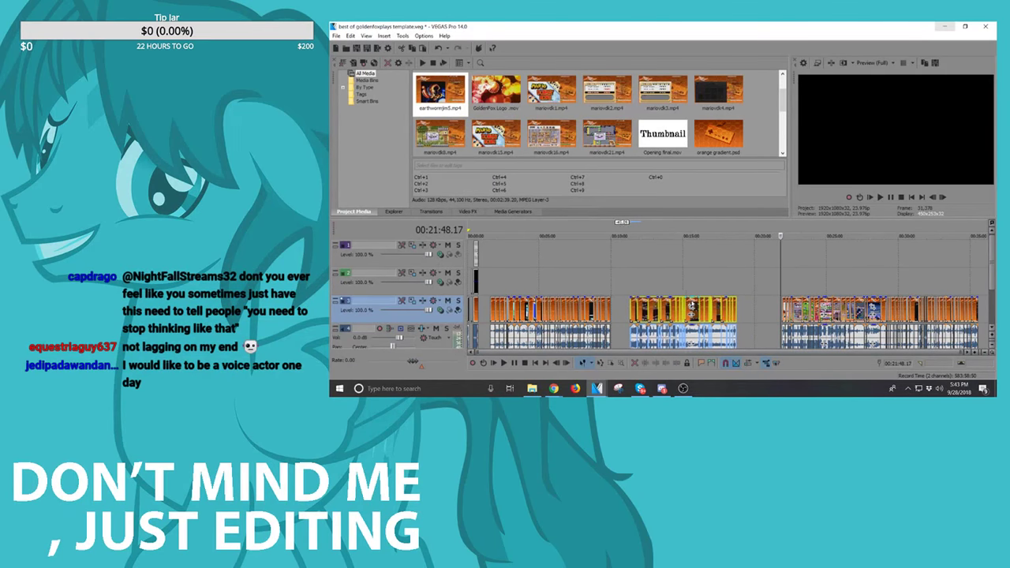
Step: Select all Mario vs. Donkey Kong clips and move them earlier to about 00:20:00, separating them from the Earthworm Jim clips
{"action": "left_click", "coordinate": [784, 303]}
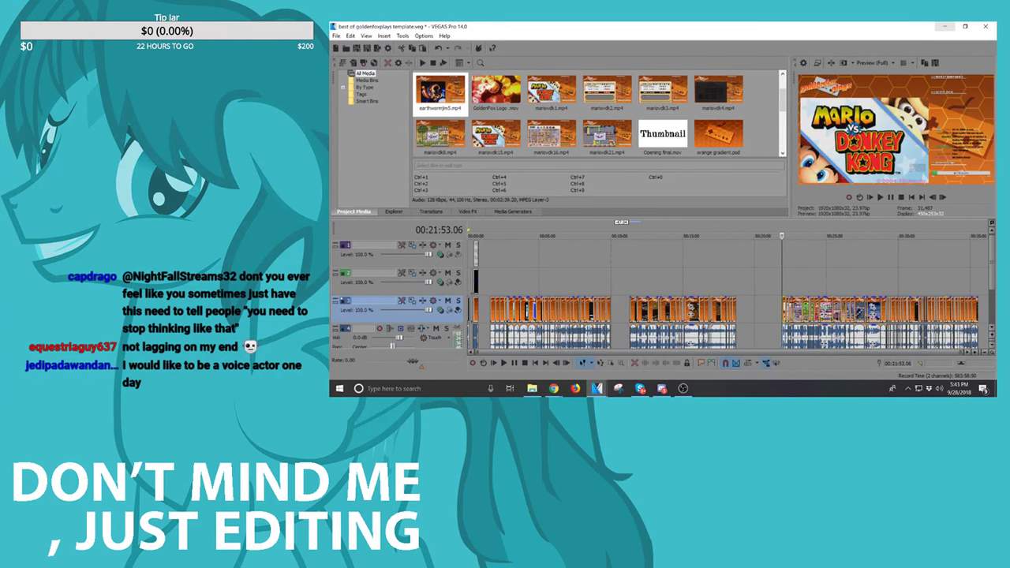
{"action": "left_click", "coordinate": [885, 305]}
{"action": "scroll", "coordinate": [884, 305], "scroll_direction": "up", "scroll_amount": 5}
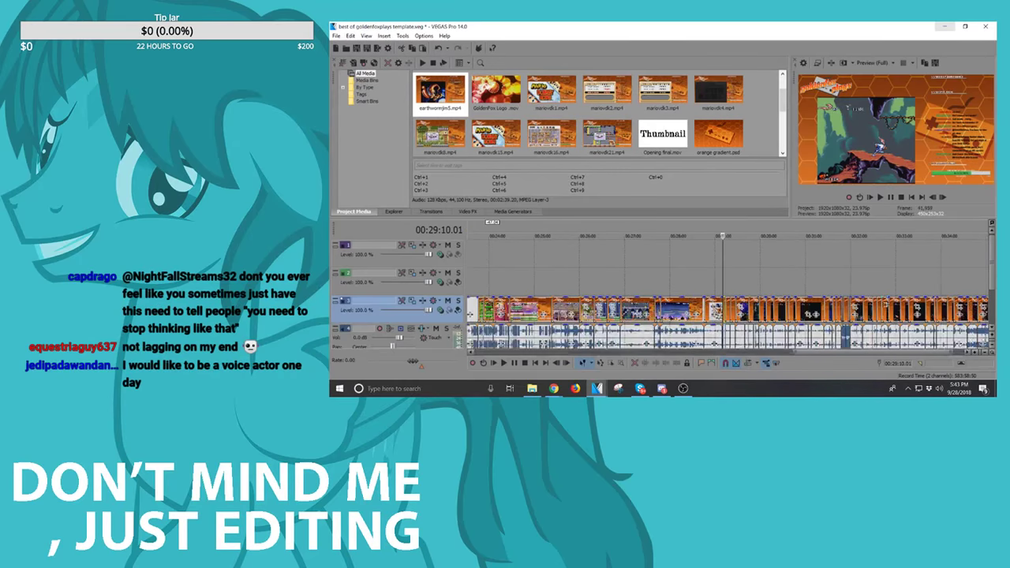
{"action": "left_click", "coordinate": [624, 305]}
{"action": "scroll", "coordinate": [647, 304], "scroll_direction": "down", "scroll_amount": 5}
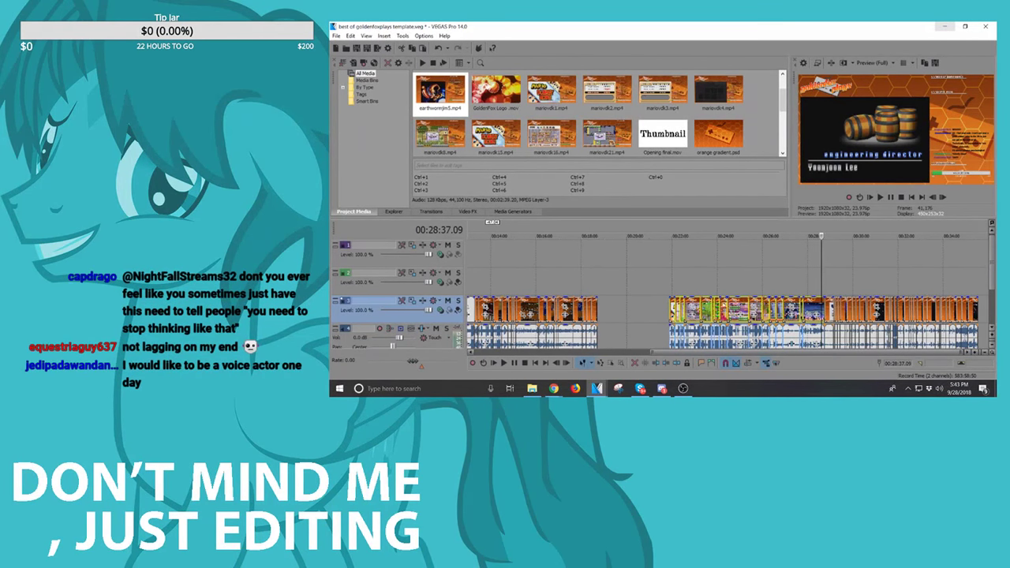
{"action": "left_click_drag", "start_coordinate": [808, 290], "coordinate": [765, 290]}
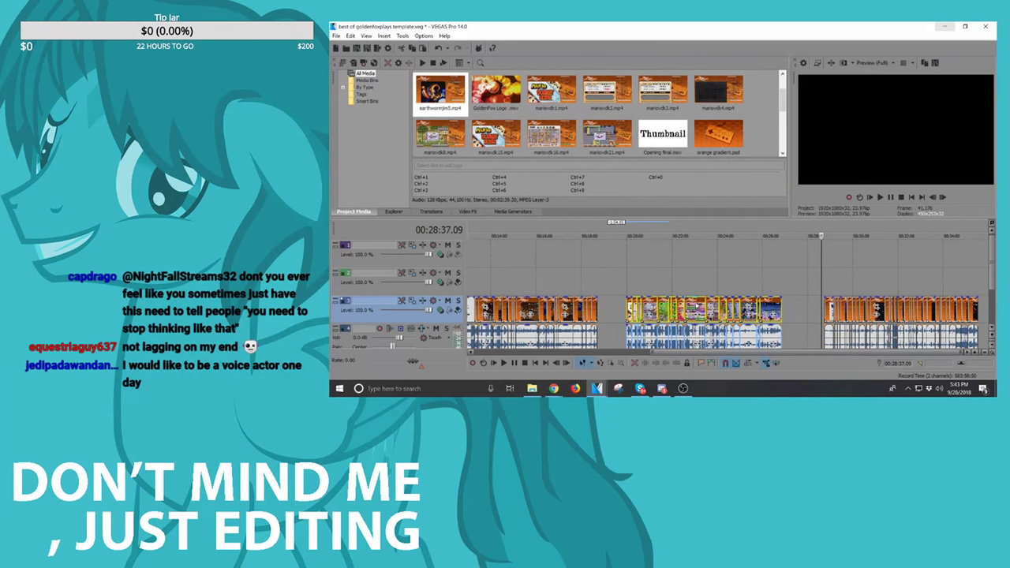
{"action": "scroll", "coordinate": [755, 290], "scroll_direction": "down", "scroll_amount": 2}
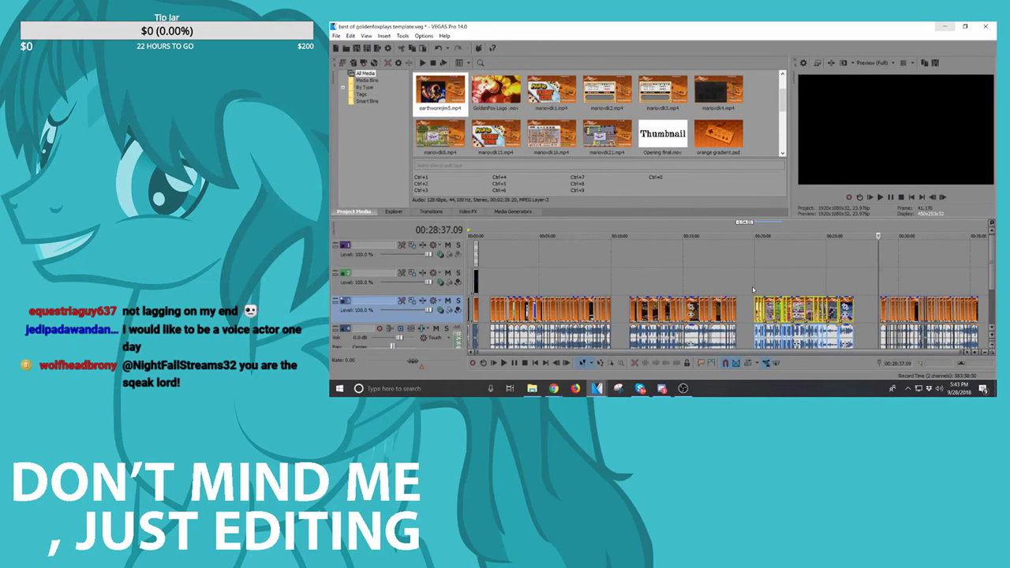
Step: Review the Super Mario Bros. 3 clips around 00:06:27 and delete the clip that starts at about 00:06:06
{"action": "left_click", "coordinate": [560, 306]}
{"action": "scroll", "coordinate": [571, 311], "scroll_direction": "up", "scroll_amount": 3}
{"action": "scroll", "coordinate": [713, 324], "scroll_direction": "up", "scroll_amount": 2}
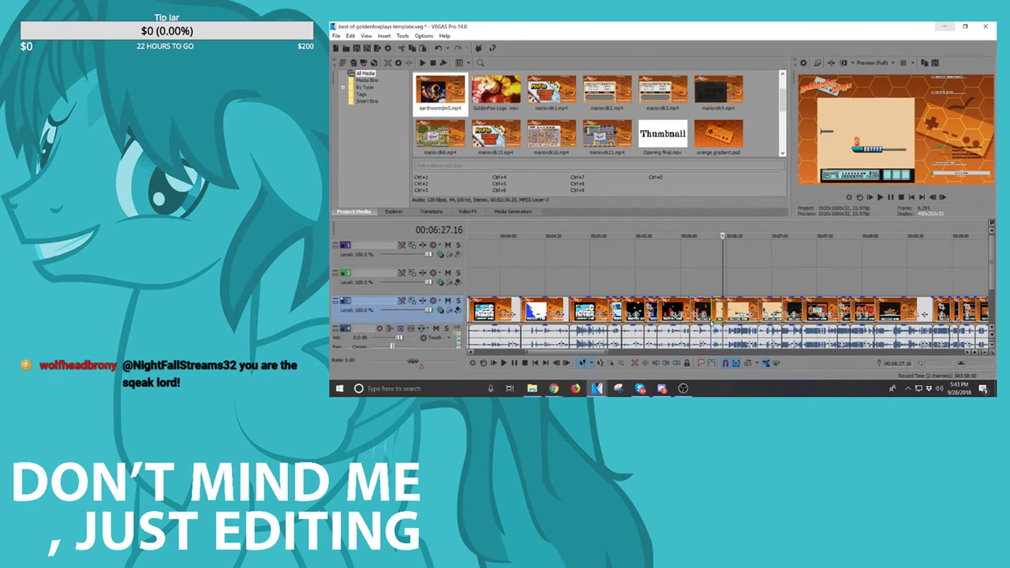
{"action": "key", "text": "space"}
{"action": "scroll", "coordinate": [714, 323], "scroll_direction": "up", "scroll_amount": 3}
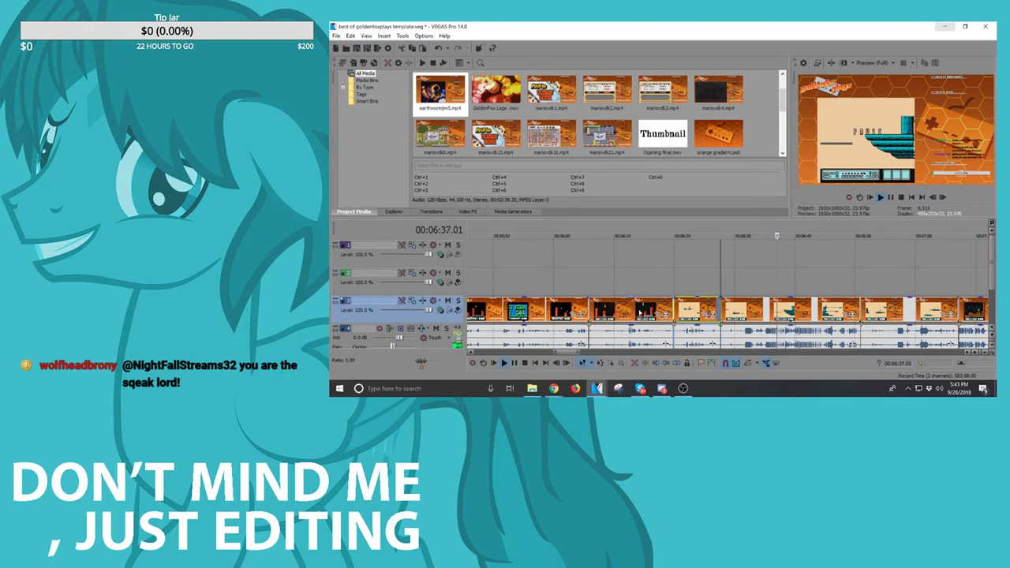
{"action": "key", "text": "space"}
{"action": "left_click", "coordinate": [626, 312]}
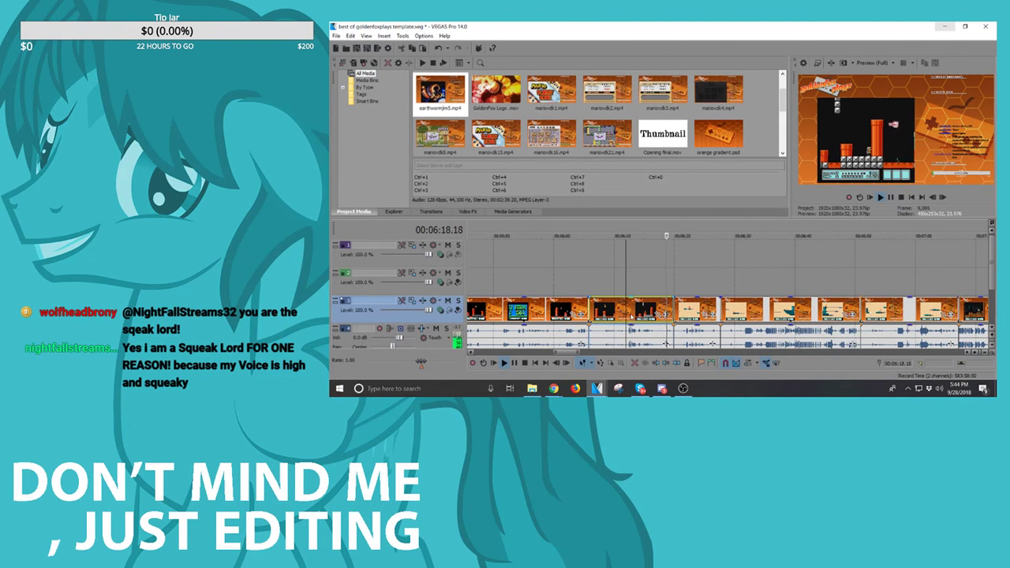
{"action": "key", "text": "space"}
{"action": "left_click", "coordinate": [606, 314]}
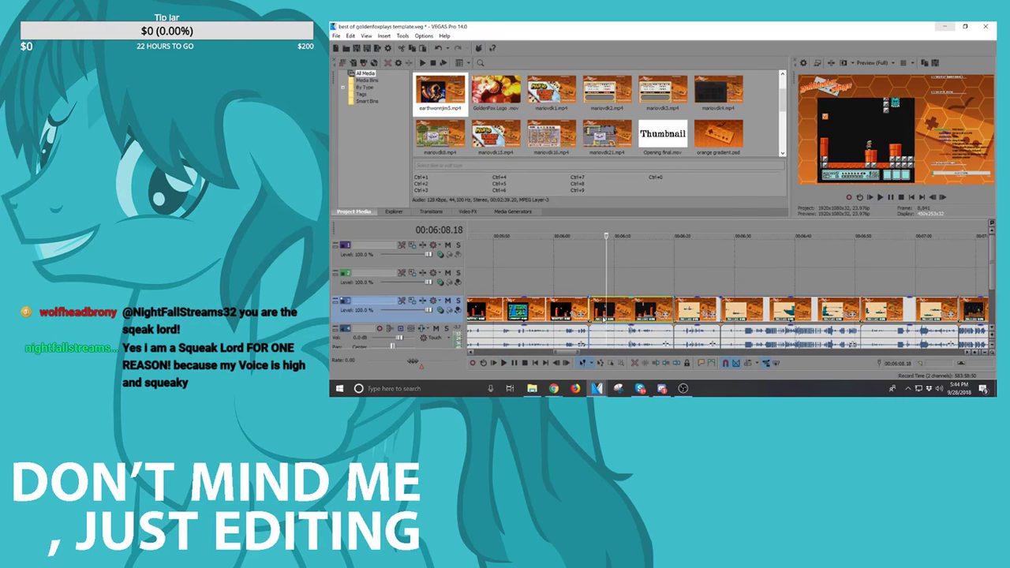
{"action": "key", "text": "Delete"}
Step: Select the Super Mario Bros. 3 clips before the gap and shift them forward against the clip at about 00:06:20
{"action": "left_click", "coordinate": [534, 302]}
{"action": "key", "text": "space"}
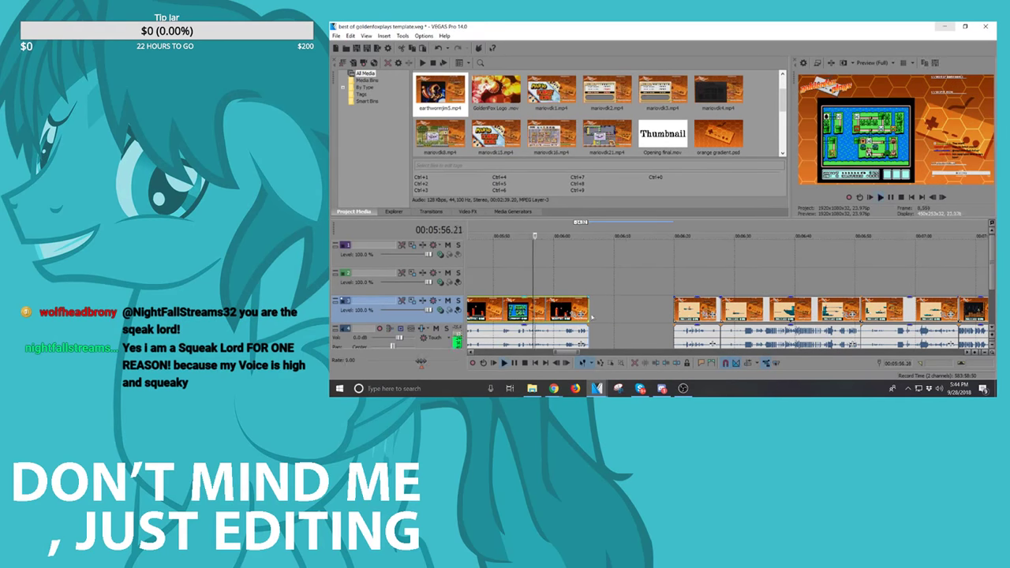
{"action": "scroll", "coordinate": [648, 317], "scroll_direction": "up", "scroll_amount": 3}
{"action": "scroll", "coordinate": [649, 314], "scroll_direction": "down", "scroll_amount": 2}
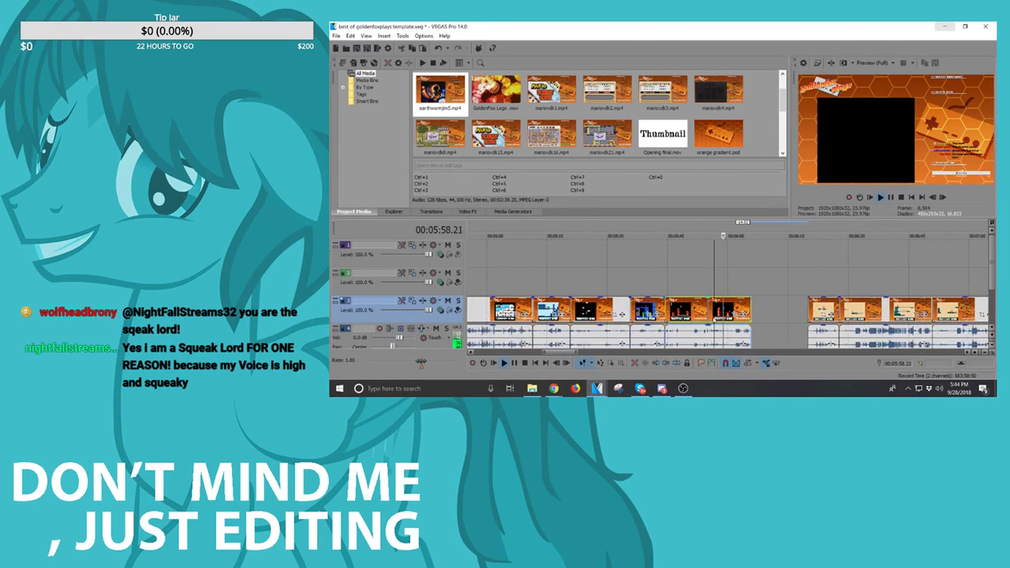
{"action": "left_click", "coordinate": [774, 309]}
{"action": "scroll", "coordinate": [774, 309], "scroll_direction": "down", "scroll_amount": 1}
{"action": "key", "text": "space"}
{"action": "left_click", "coordinate": [683, 306]}
{"action": "scroll", "coordinate": [683, 306], "scroll_direction": "down", "scroll_amount": 3}
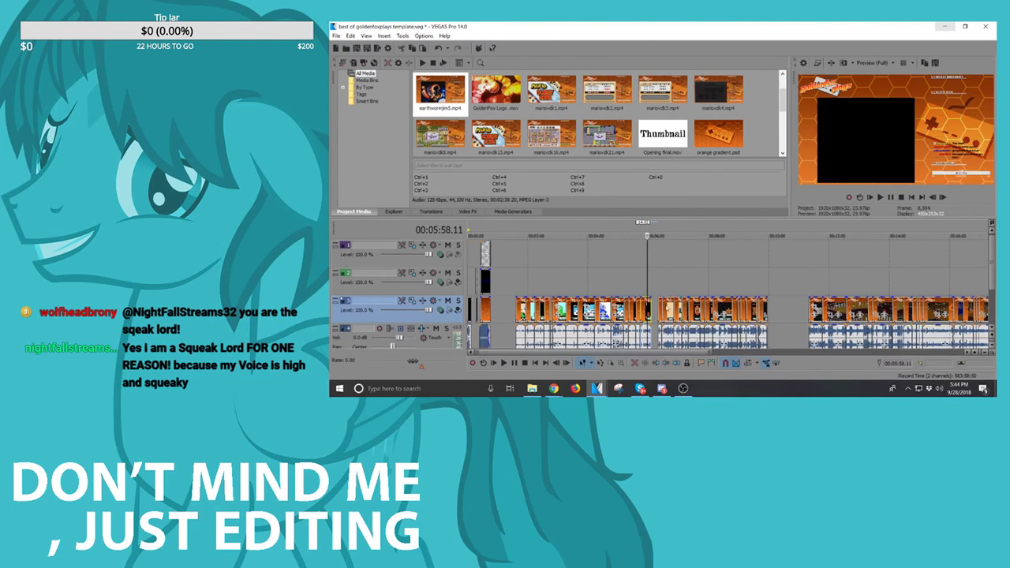
{"action": "scroll", "coordinate": [635, 309], "scroll_direction": "up", "scroll_amount": 5}
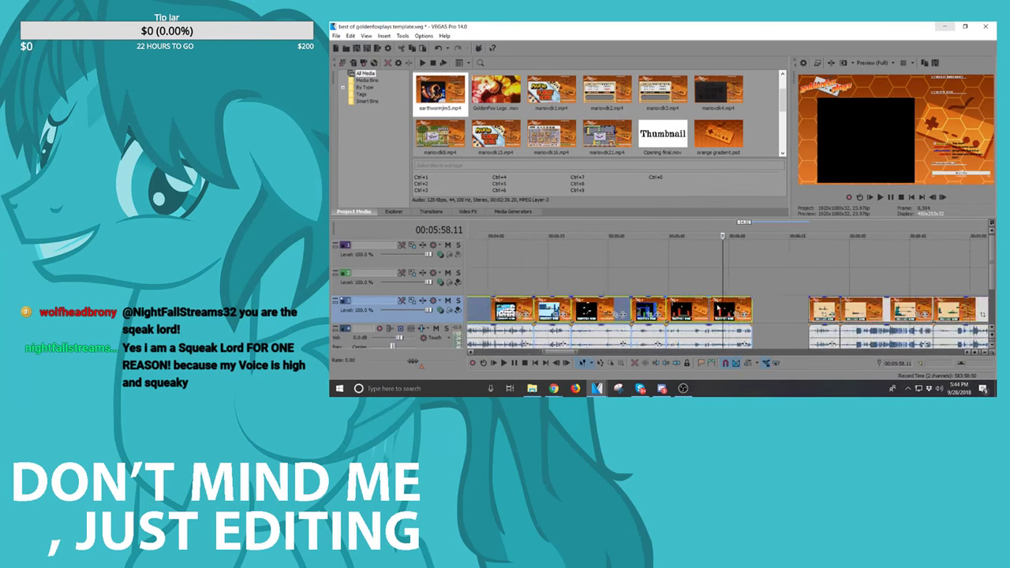
{"action": "left_click_drag", "start_coordinate": [705, 310], "coordinate": [755, 310]}
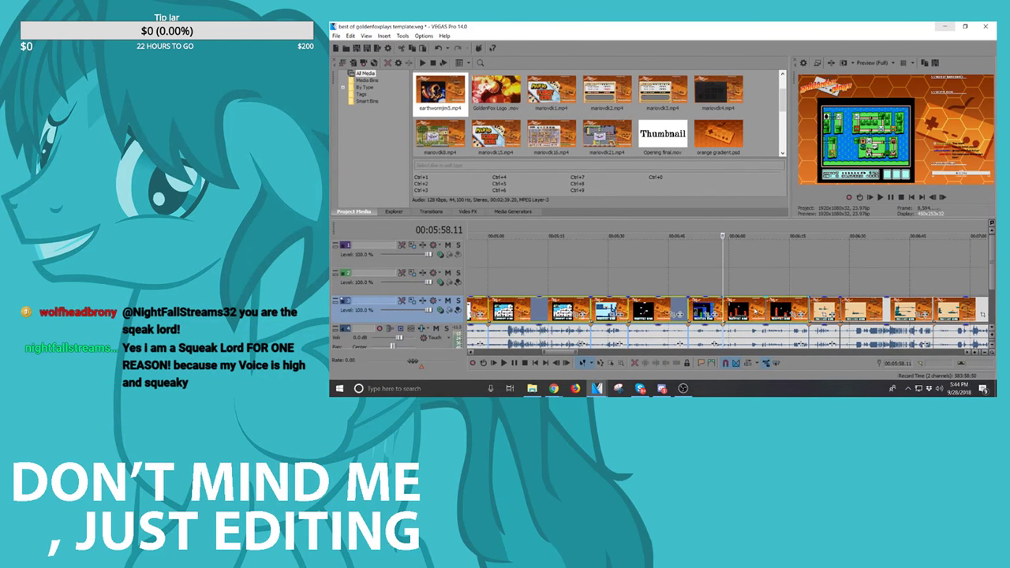
Step: Play back the clips from 00:05:58 onward and delete the short clip that starts at about 00:06:20
{"action": "key", "text": "space"}
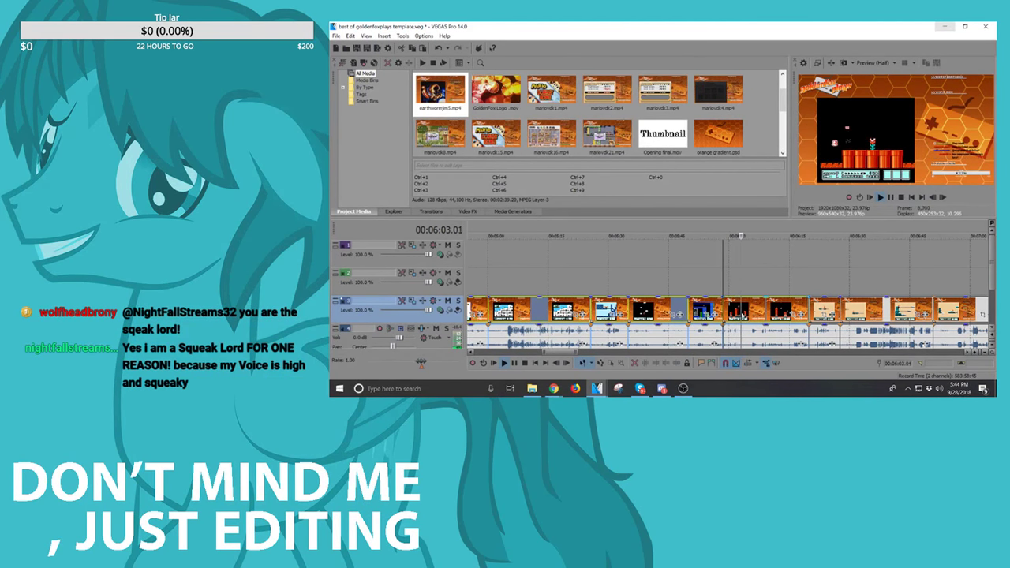
{"action": "scroll", "coordinate": [742, 315], "scroll_direction": "up", "scroll_amount": 3}
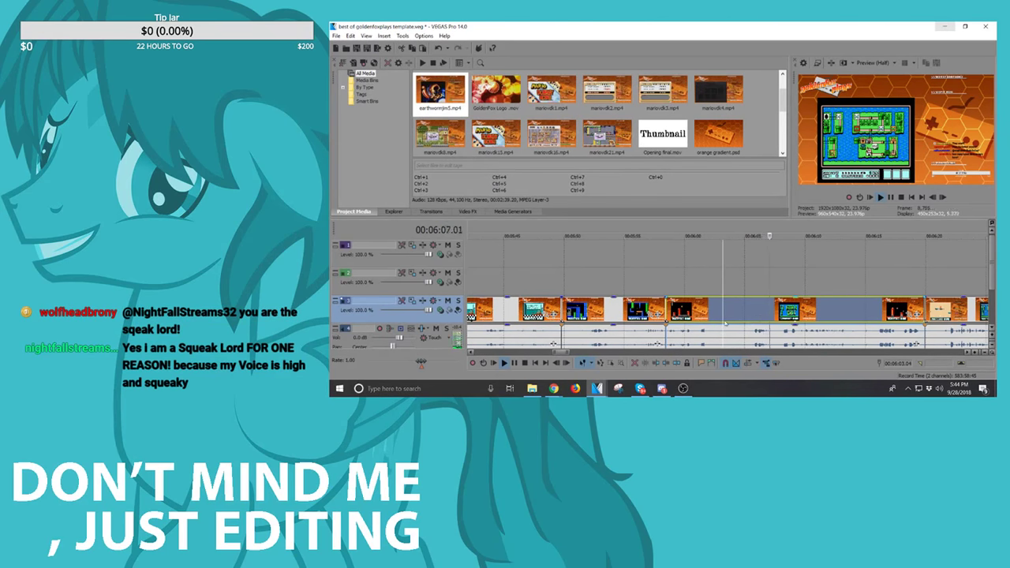
{"action": "left_click", "coordinate": [880, 312]}
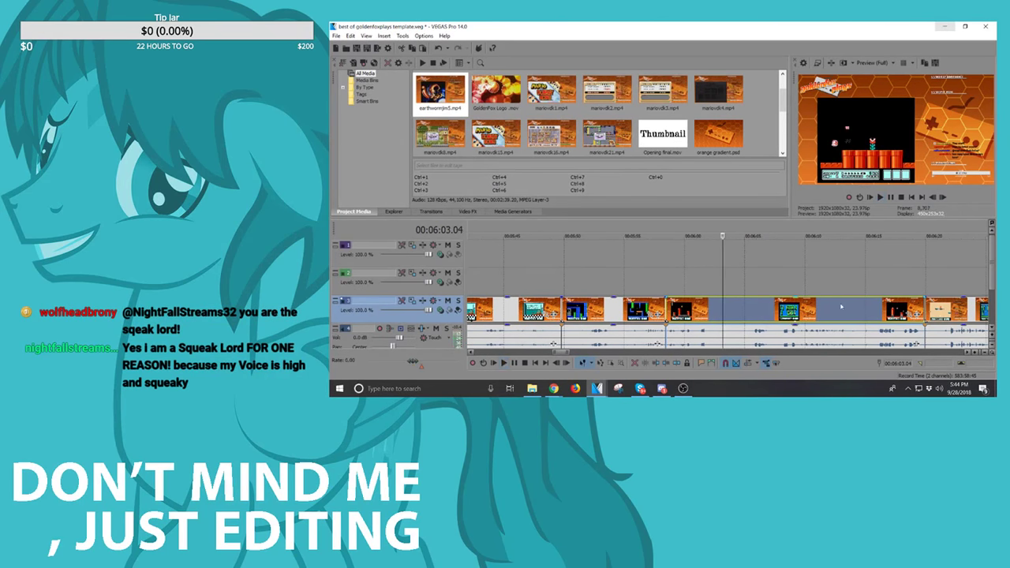
{"action": "key", "text": "space"}
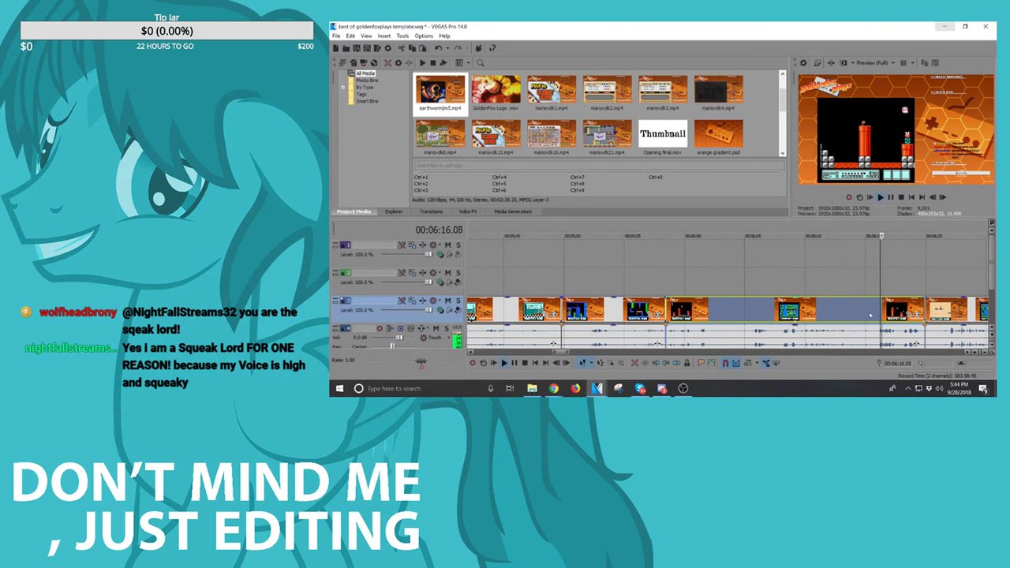
{"action": "left_click", "coordinate": [765, 312]}
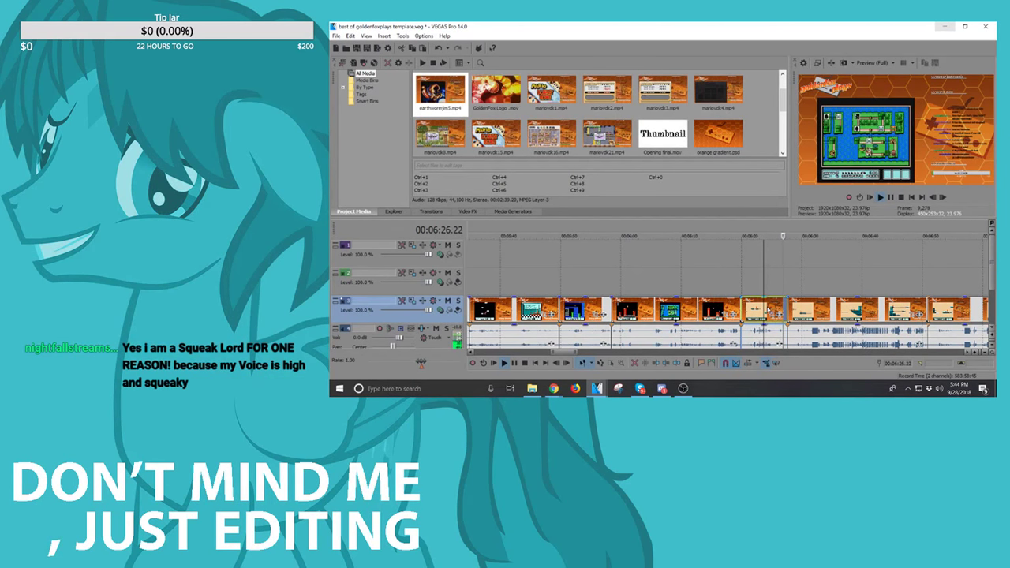
{"action": "key", "text": "space"}
{"action": "key", "text": "Delete"}
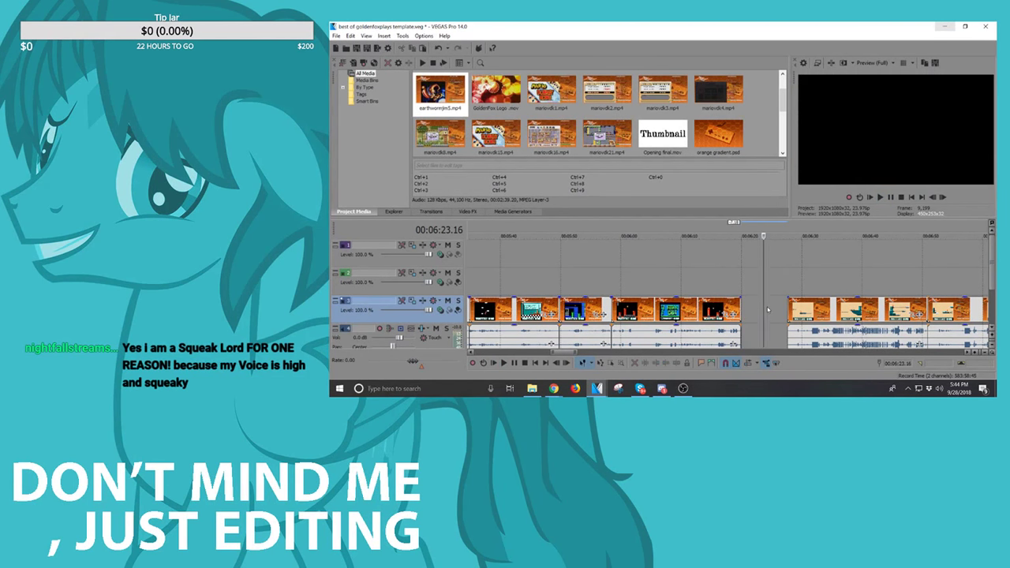
Step: Play back the Super Mario Bros. 3 clips between about 00:04:00 and 00:04:45 to check which footage is worth keeping
{"action": "scroll", "coordinate": [727, 292], "scroll_direction": "down", "scroll_amount": 3}
{"action": "left_click", "coordinate": [516, 310]}
{"action": "key", "text": "space"}
{"action": "scroll", "coordinate": [516, 309], "scroll_direction": "up", "scroll_amount": 4}
{"action": "scroll", "coordinate": [650, 315], "scroll_direction": "down", "scroll_amount": 3}
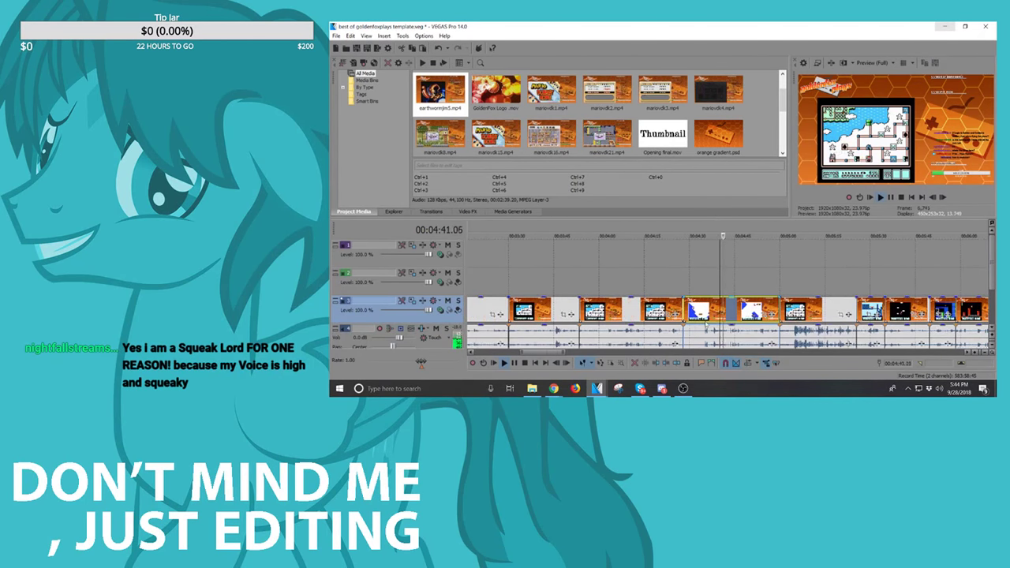
{"action": "key", "text": "space"}
{"action": "left_click", "coordinate": [637, 320]}
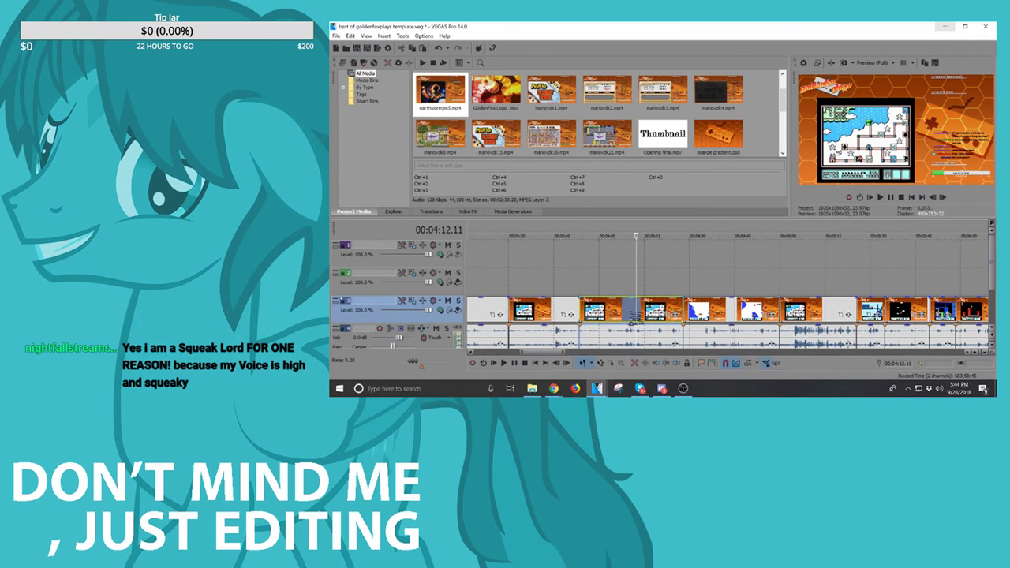
{"action": "key", "text": "space"}
{"action": "scroll", "coordinate": [634, 319], "scroll_direction": "up", "scroll_amount": 4}
{"action": "left_click", "coordinate": [607, 319]}
{"action": "key", "text": "space"}
{"action": "key", "text": "space"}
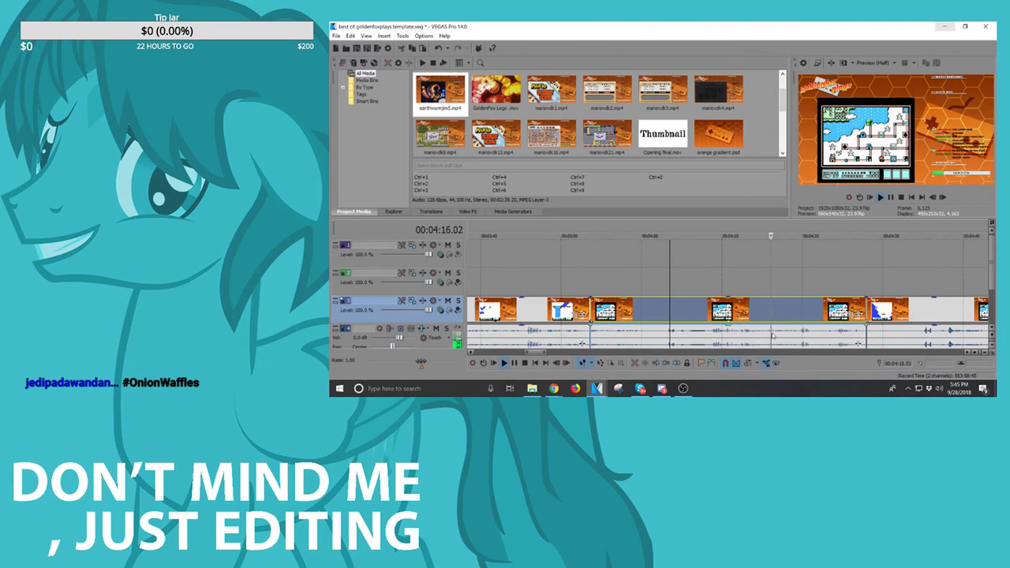
Step: Split the Super Mario Bros. 3 map-screen clip at 00:04:15.08 and delete the part after the cut
{"action": "left_click", "coordinate": [753, 337]}
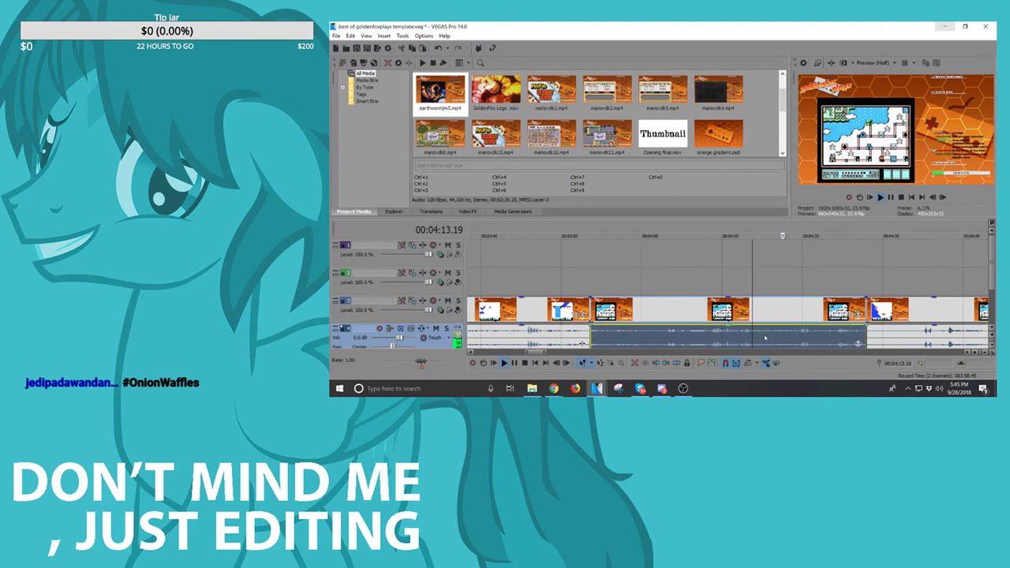
{"action": "scroll", "coordinate": [777, 340], "scroll_direction": "up", "scroll_amount": 3}
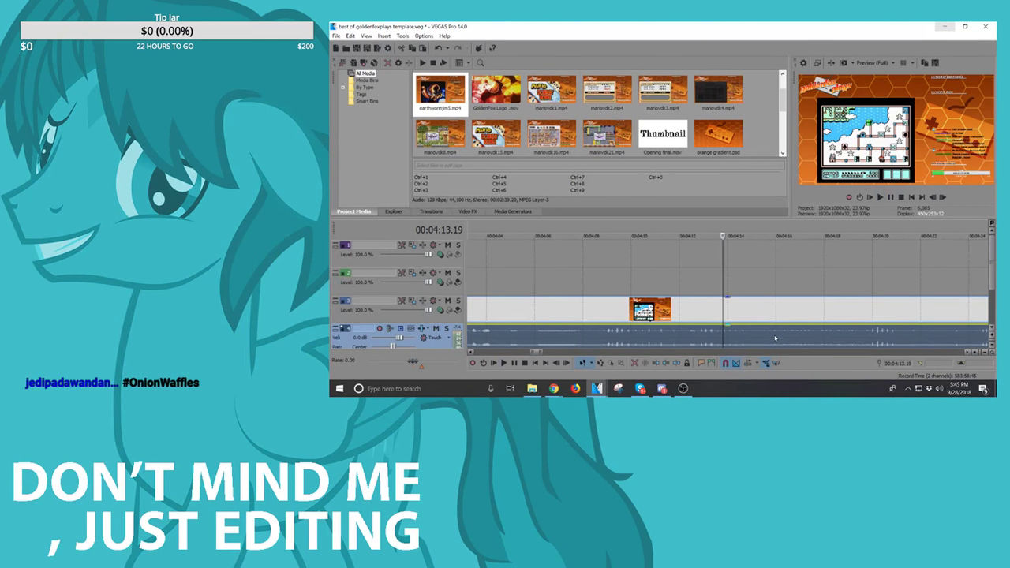
{"action": "key", "text": "space"}
{"action": "left_click", "coordinate": [761, 340]}
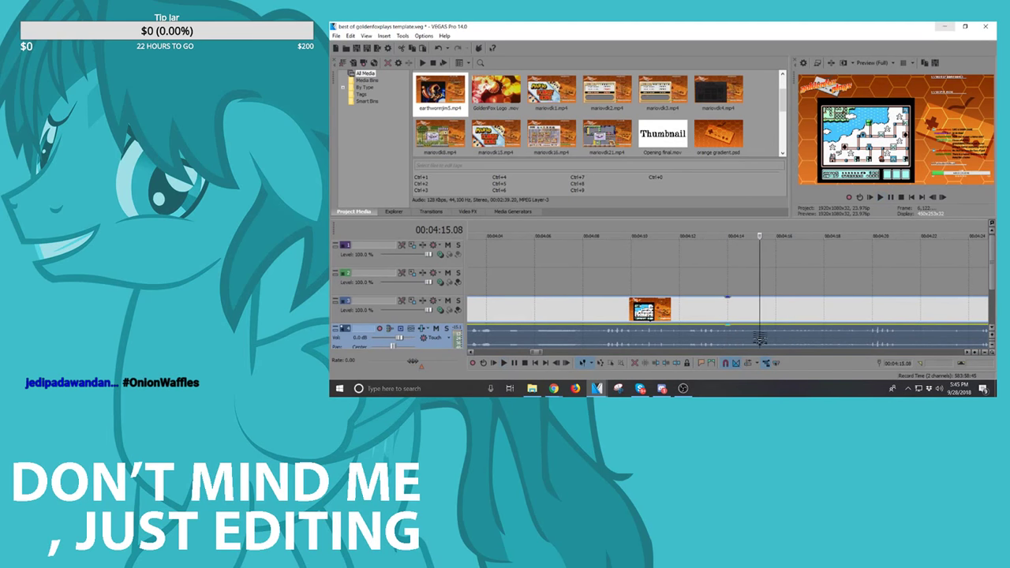
{"action": "key", "text": "s"}
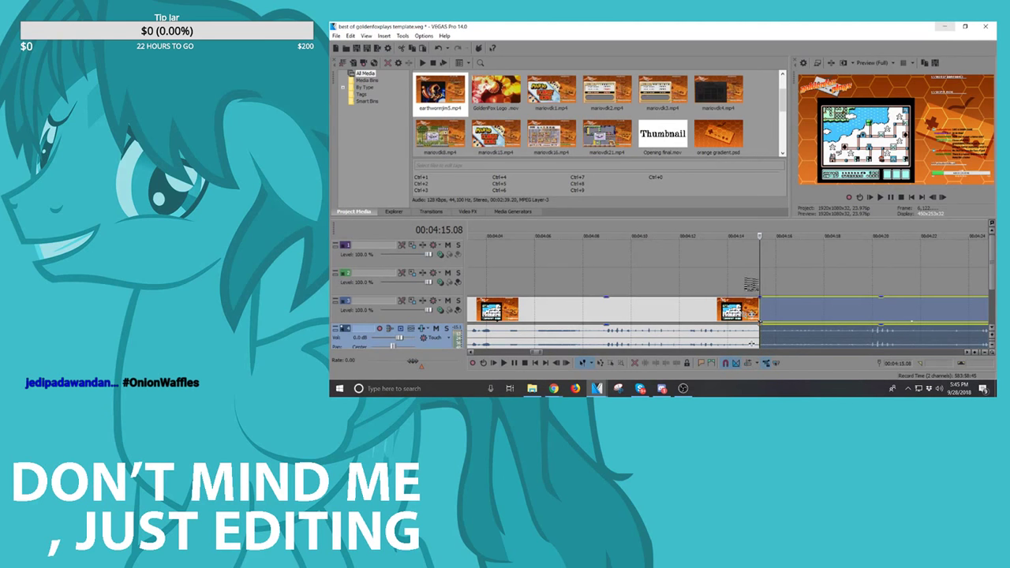
{"action": "key", "text": "Delete"}
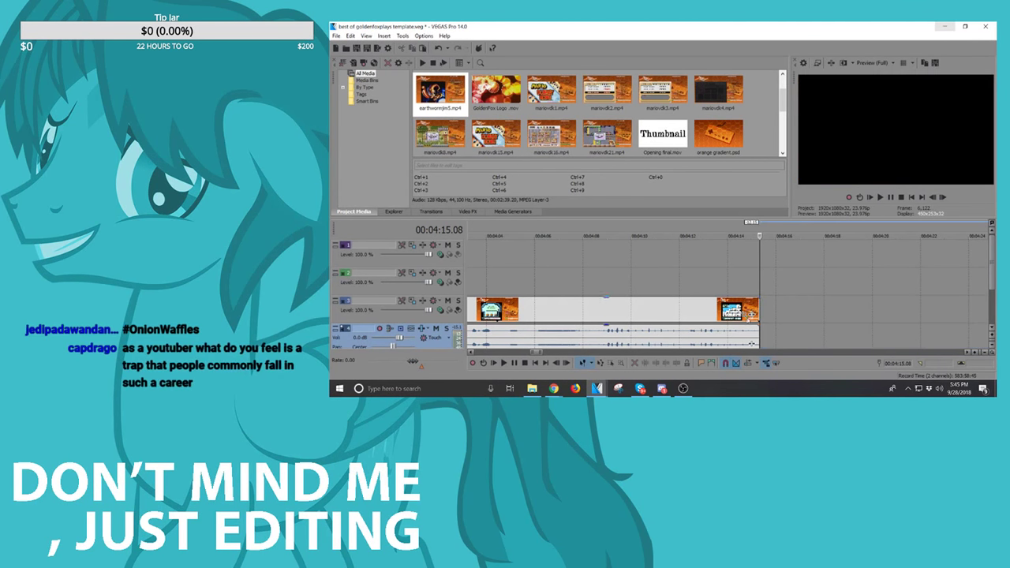
Step: Select all block clips before the 00:04:15 cut and shift them forward against the clip at about 00:04:21
{"action": "scroll", "coordinate": [751, 319], "scroll_direction": "down", "scroll_amount": 4}
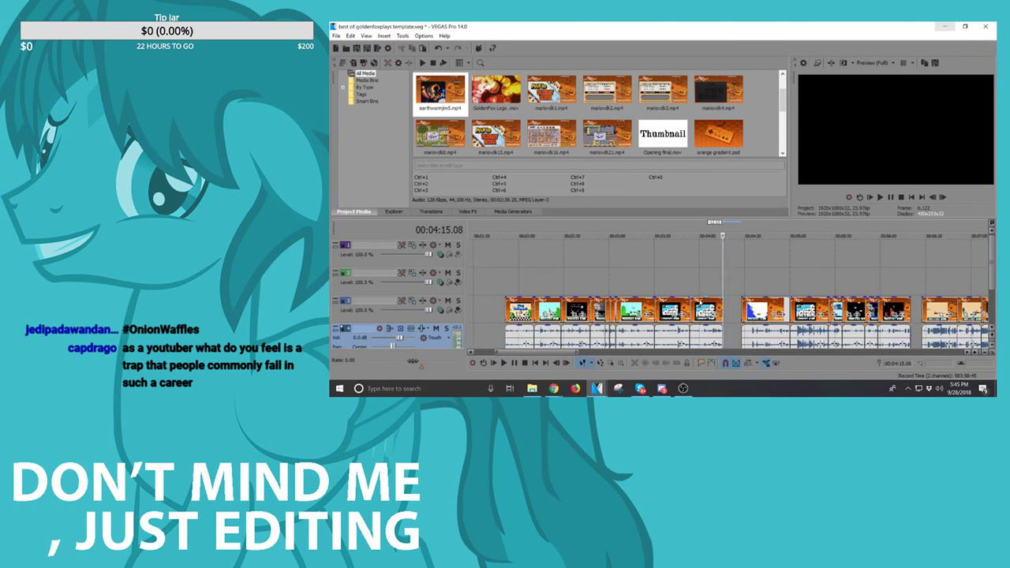
{"action": "left_click", "coordinate": [700, 307]}
{"action": "left_click", "coordinate": [521, 313], "text": "shift"}
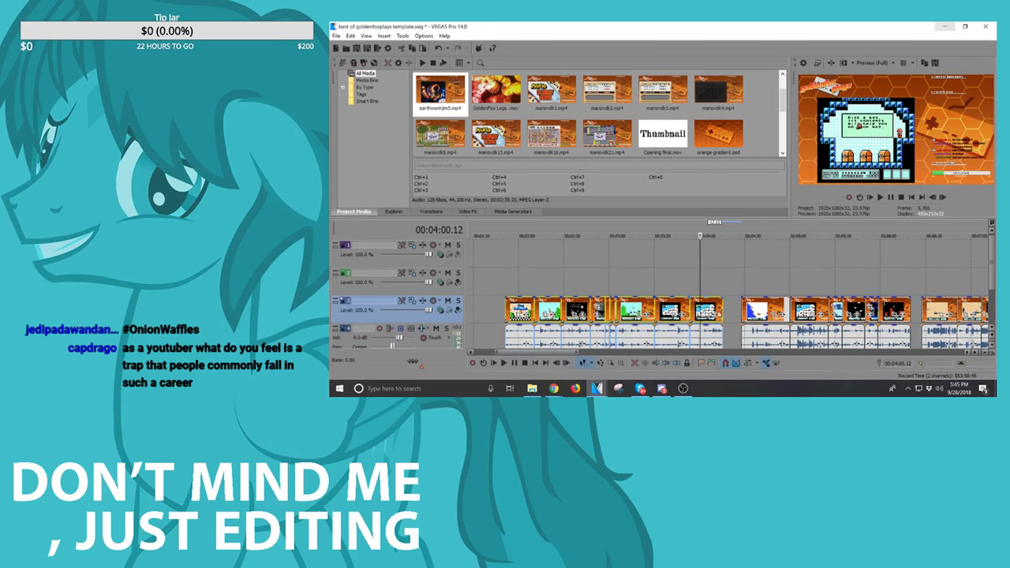
{"action": "left_click_drag", "start_coordinate": [521, 313], "coordinate": [539, 314]}
Step: Select the whole Super Mario Bros. 3 run before the remaining gap and shift it forward to the clip at about 00:06:27
{"action": "left_click", "coordinate": [888, 309]}
{"action": "left_click", "coordinate": [544, 309], "text": "shift"}
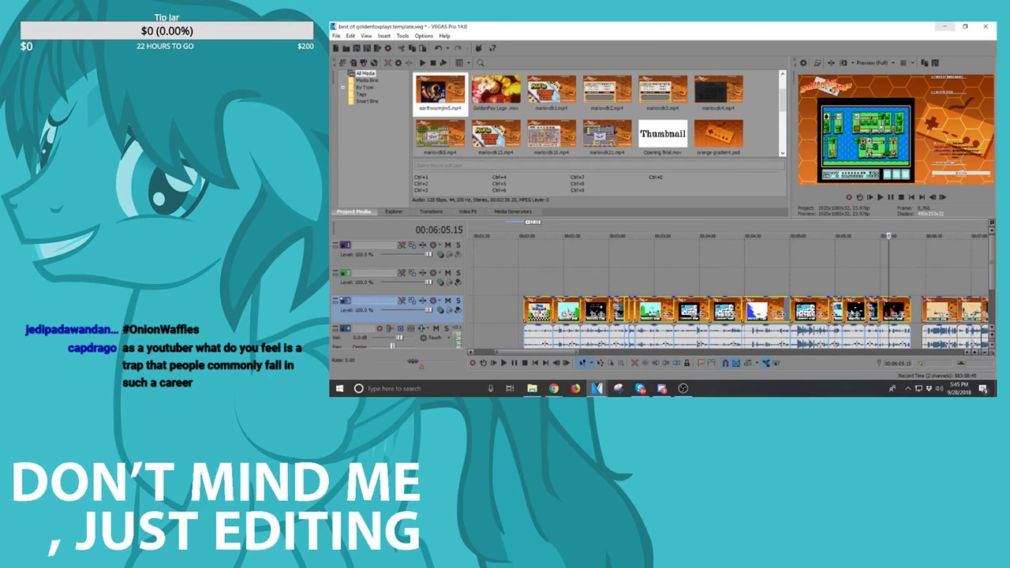
{"action": "left_click_drag", "start_coordinate": [900, 306], "coordinate": [912, 306]}
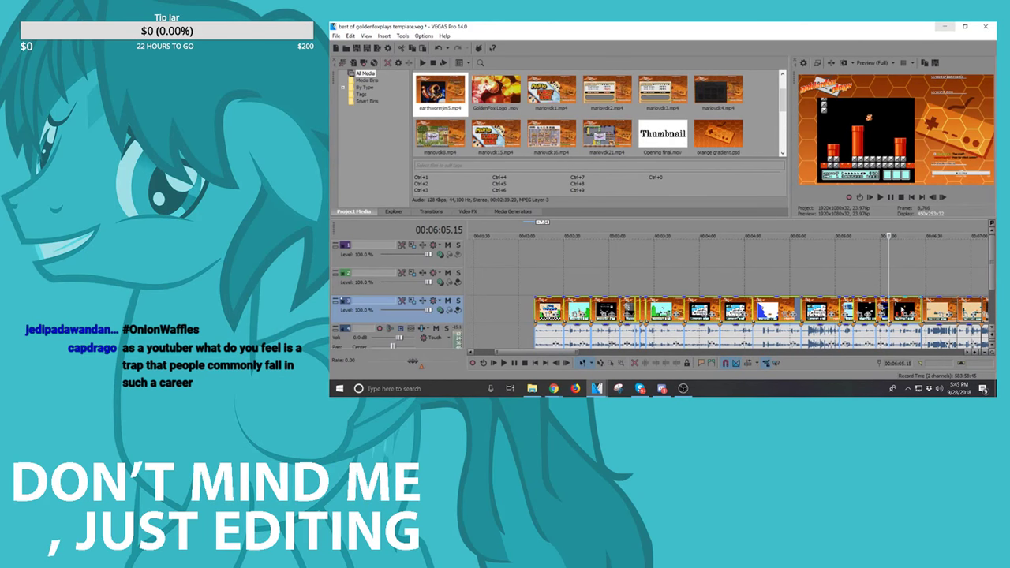
Step: Shift the Super Mario Bros. 3 clip at about 00:06:27 back against the preceding clip to close the small gap
{"action": "left_click", "coordinate": [925, 308]}
{"action": "scroll", "coordinate": [925, 308], "scroll_direction": "up", "scroll_amount": 4}
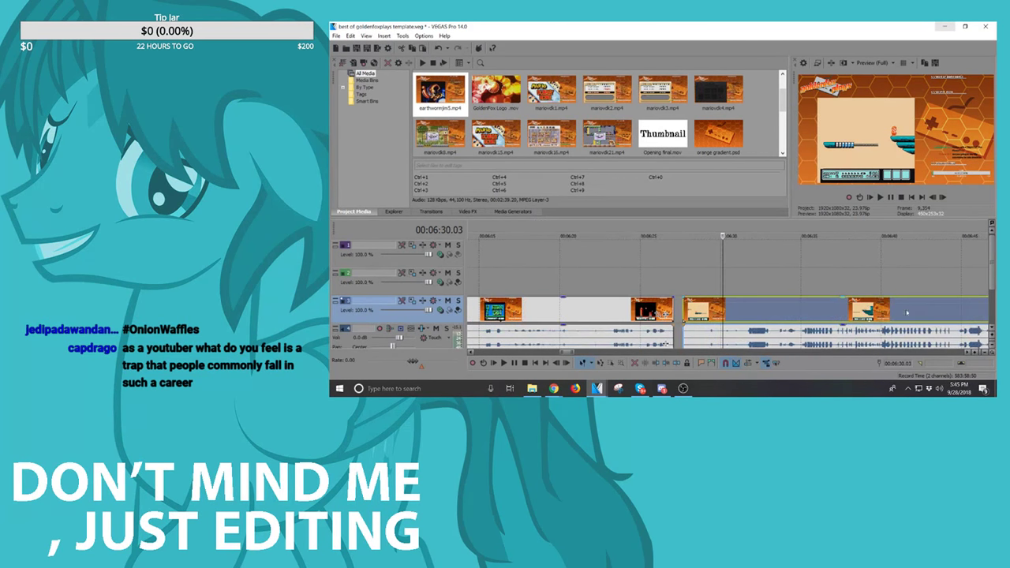
{"action": "scroll", "coordinate": [726, 315], "scroll_direction": "down", "scroll_amount": 6}
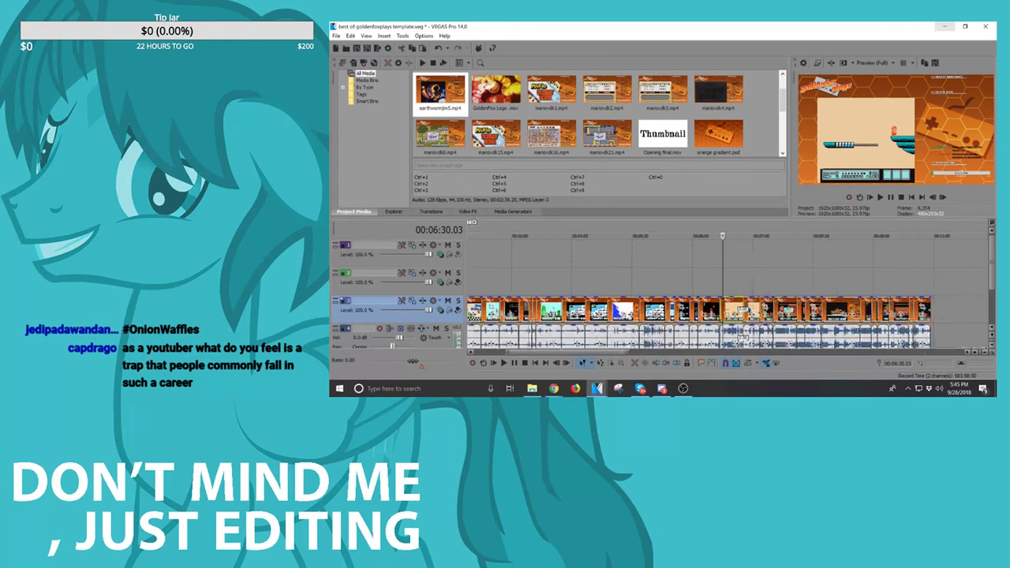
{"action": "scroll", "coordinate": [781, 307], "scroll_direction": "up", "scroll_amount": 5}
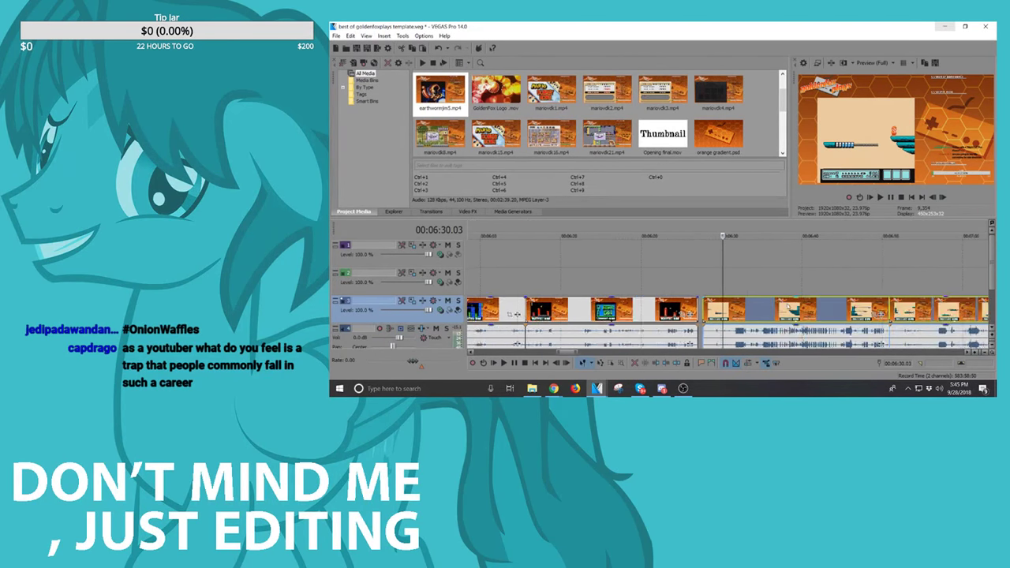
{"action": "left_click_drag", "start_coordinate": [779, 308], "coordinate": [773, 309]}
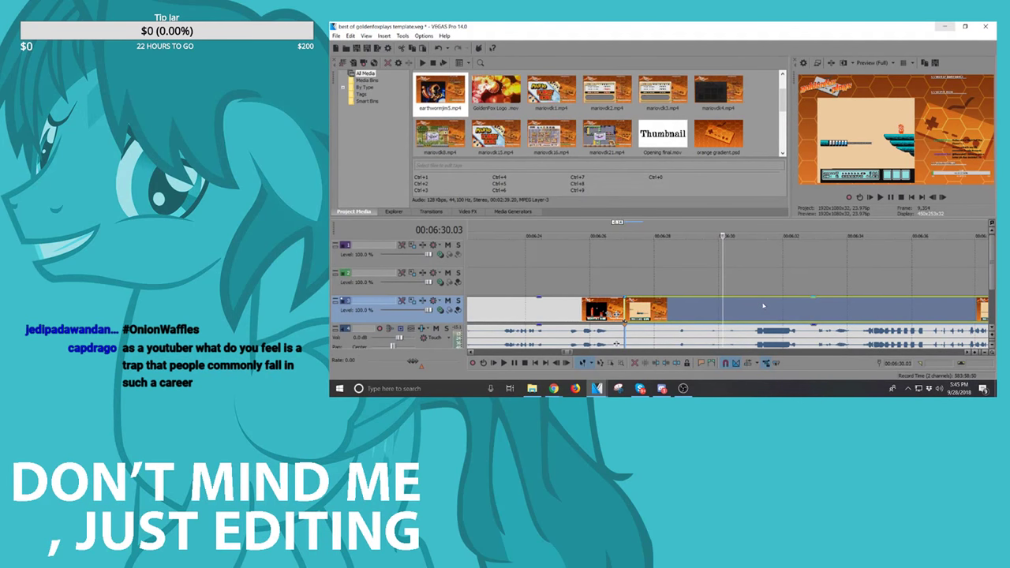
Step: Preview the footage from 00:06:30 and delete the paused-game clip between about 00:06:50 and 00:07:06
{"action": "key", "text": "space"}
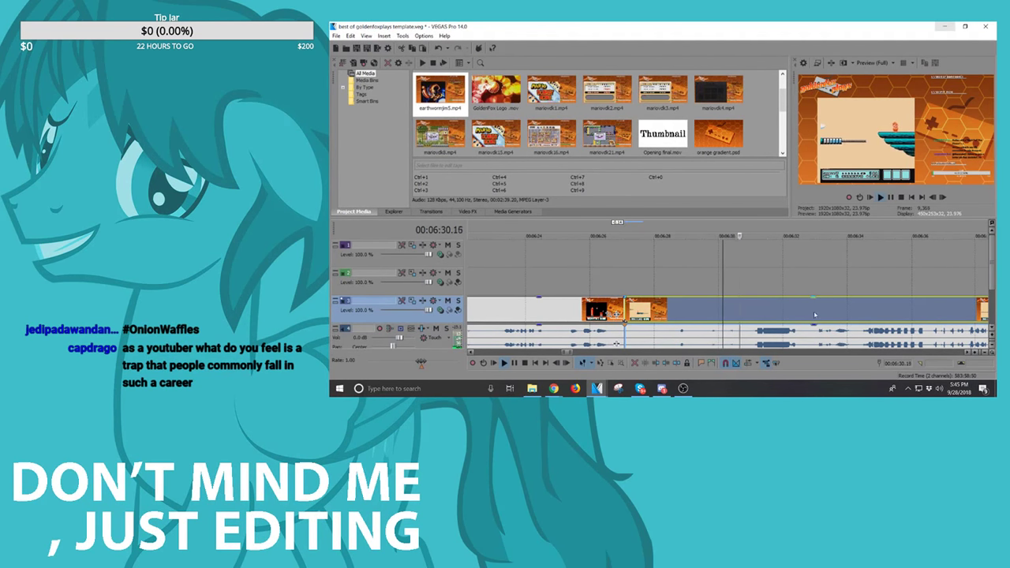
{"action": "scroll", "coordinate": [808, 317], "scroll_direction": "down", "scroll_amount": 5}
{"action": "left_click", "coordinate": [894, 311]}
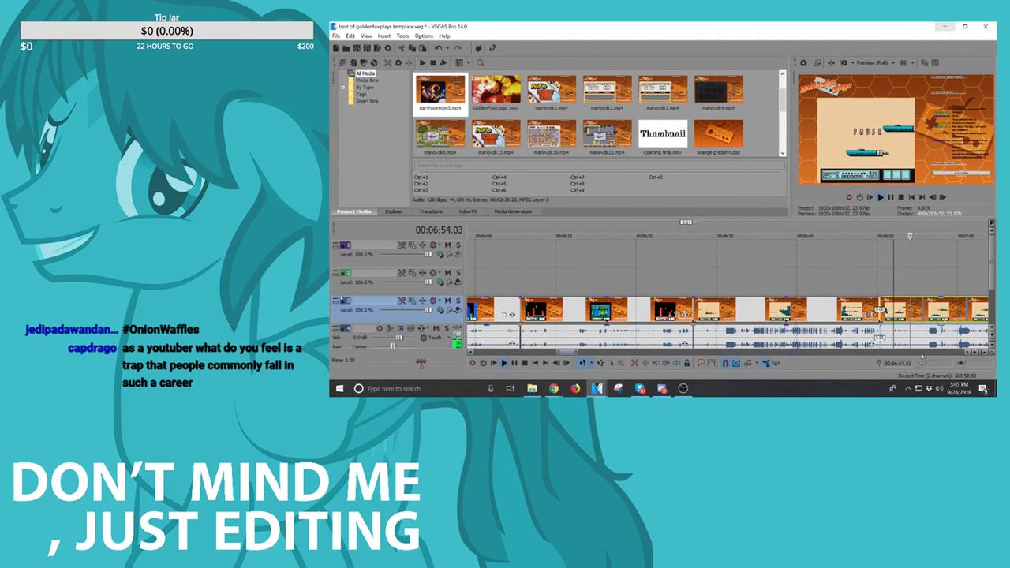
{"action": "scroll", "coordinate": [817, 330], "scroll_direction": "up", "scroll_amount": 2}
{"action": "left_click", "coordinate": [802, 314]}
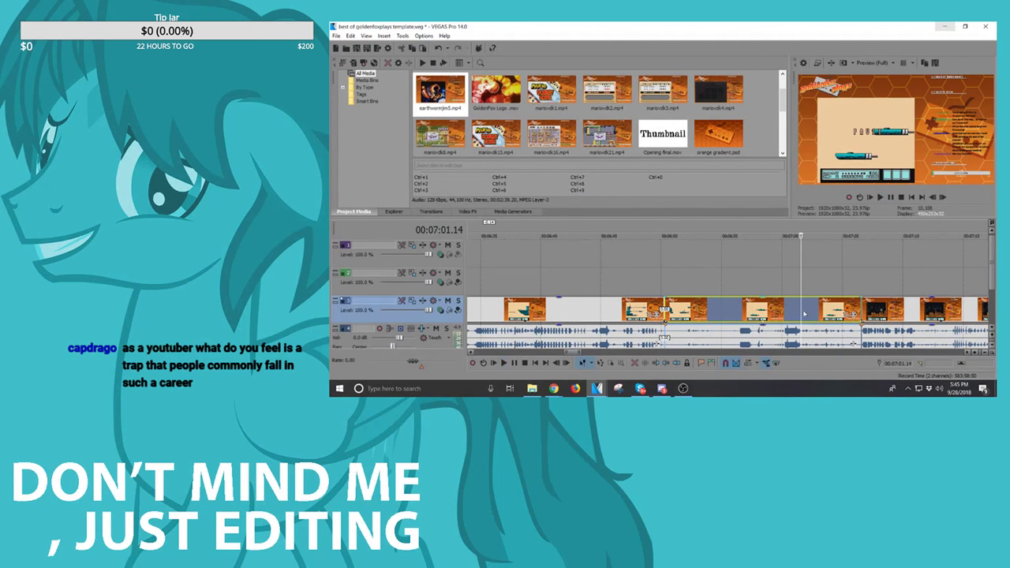
{"action": "key", "text": "Delete"}
Step: Split the dark-stage clip that starts at about 00:07:06 just before 00:07:11 and delete the part before the cut
{"action": "left_click", "coordinate": [863, 314]}
{"action": "key", "text": "space"}
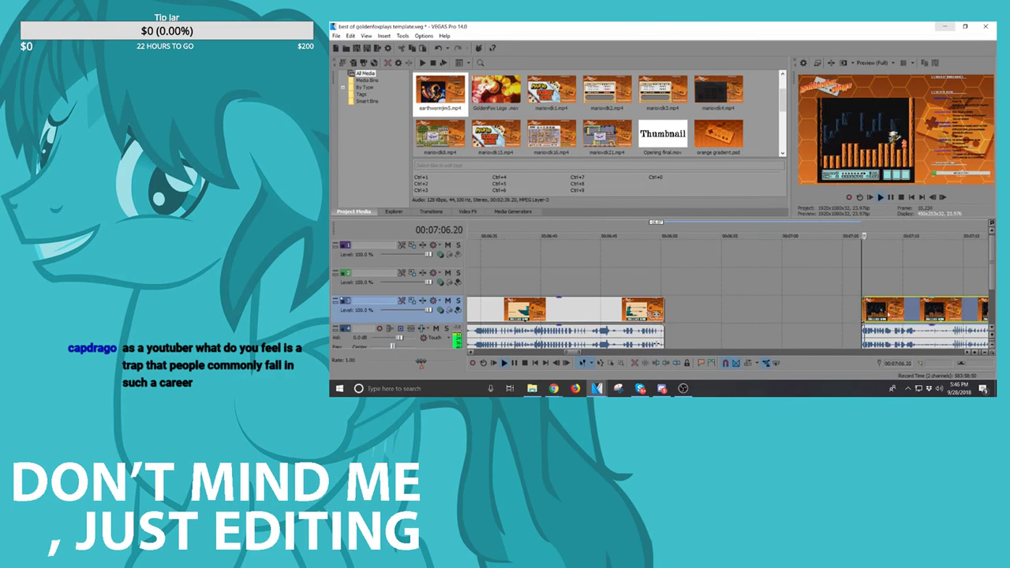
{"action": "scroll", "coordinate": [888, 314], "scroll_direction": "down", "scroll_amount": 1}
{"action": "scroll", "coordinate": [887, 313], "scroll_direction": "down", "scroll_amount": 1}
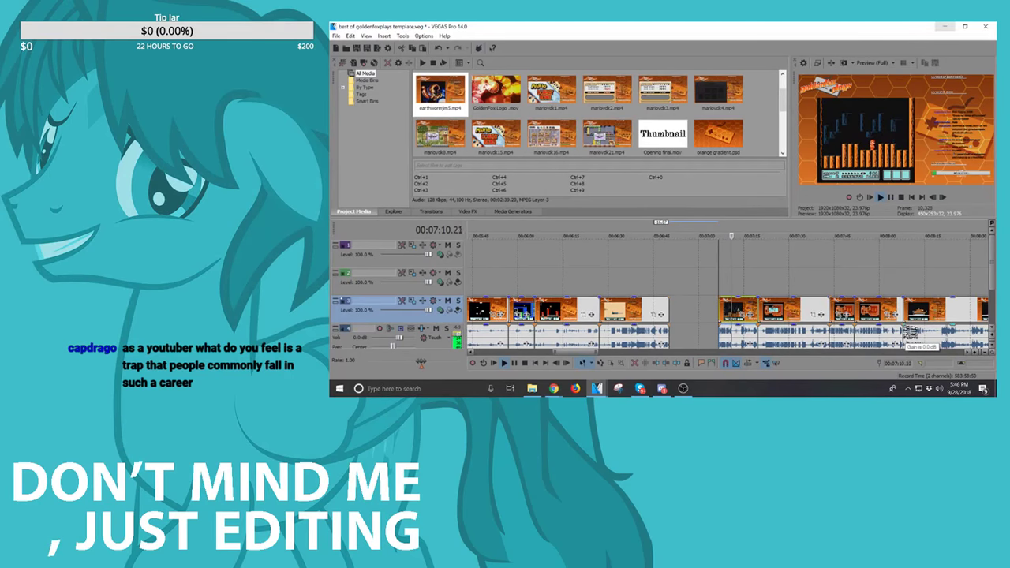
{"action": "scroll", "coordinate": [909, 331], "scroll_direction": "up", "scroll_amount": 1}
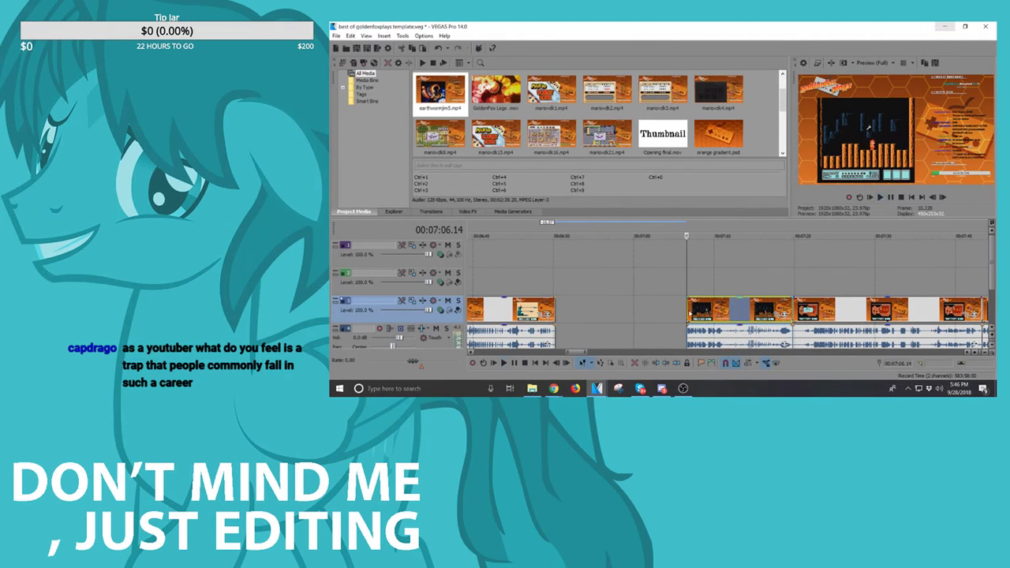
{"action": "left_click", "coordinate": [722, 311]}
{"action": "scroll", "coordinate": [727, 310], "scroll_direction": "up", "scroll_amount": 3}
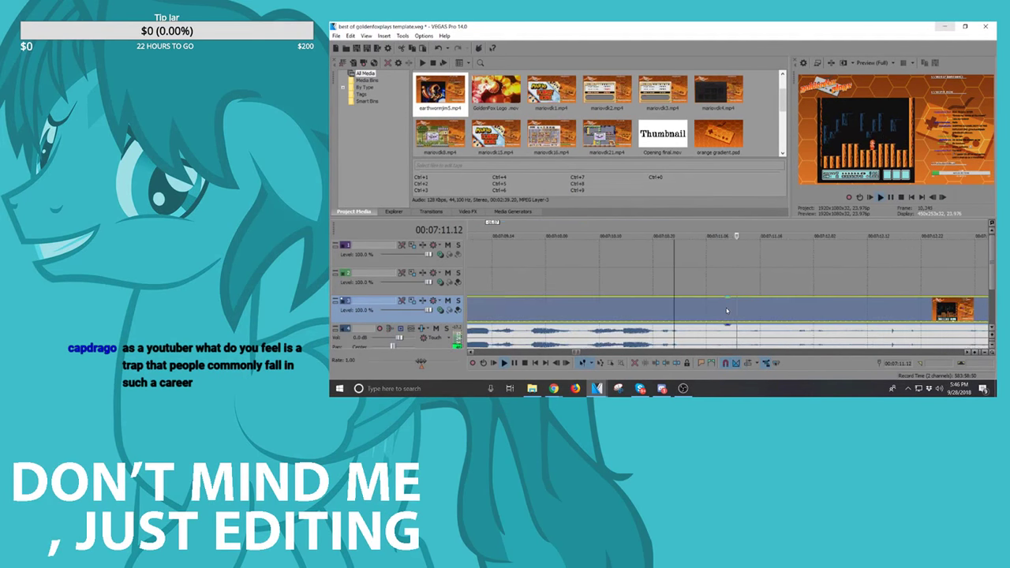
{"action": "left_click", "coordinate": [661, 315]}
{"action": "left_click", "coordinate": [657, 315]}
{"action": "key", "text": "space"}
{"action": "scroll", "coordinate": [667, 315], "scroll_direction": "down", "scroll_amount": 4}
{"action": "key", "text": "space"}
{"action": "key", "text": "s"}
{"action": "left_click", "coordinate": [651, 311]}
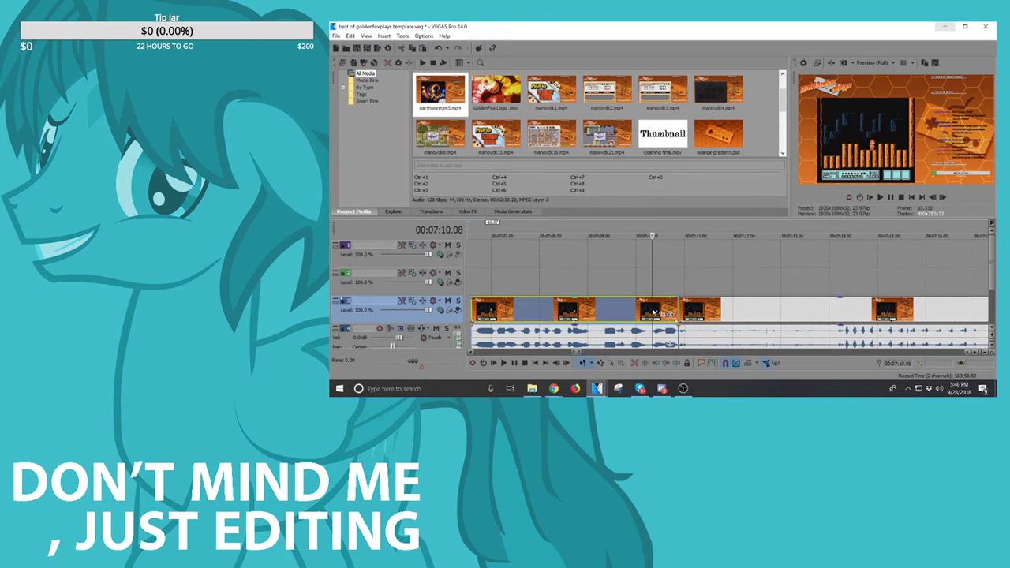
{"action": "key", "text": "Delete"}
Step: Select the rest of the block from the trimmed dark-stage clip onward and shift it back against the clip ending at about 00:06:50
{"action": "left_click", "coordinate": [718, 306]}
{"action": "scroll", "coordinate": [718, 306], "scroll_direction": "down", "scroll_amount": 5}
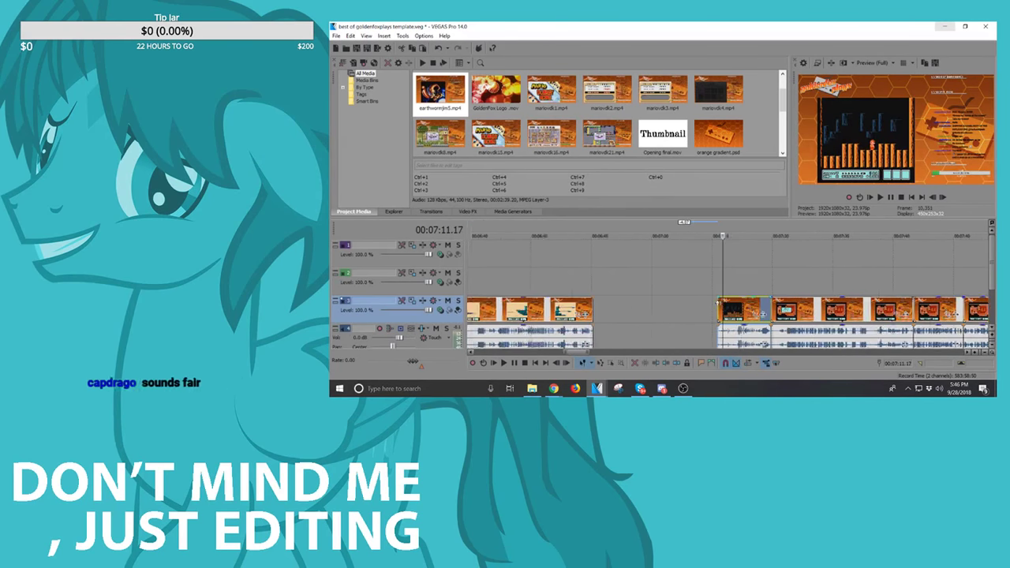
{"action": "scroll", "coordinate": [719, 306], "scroll_direction": "down", "scroll_amount": 4}
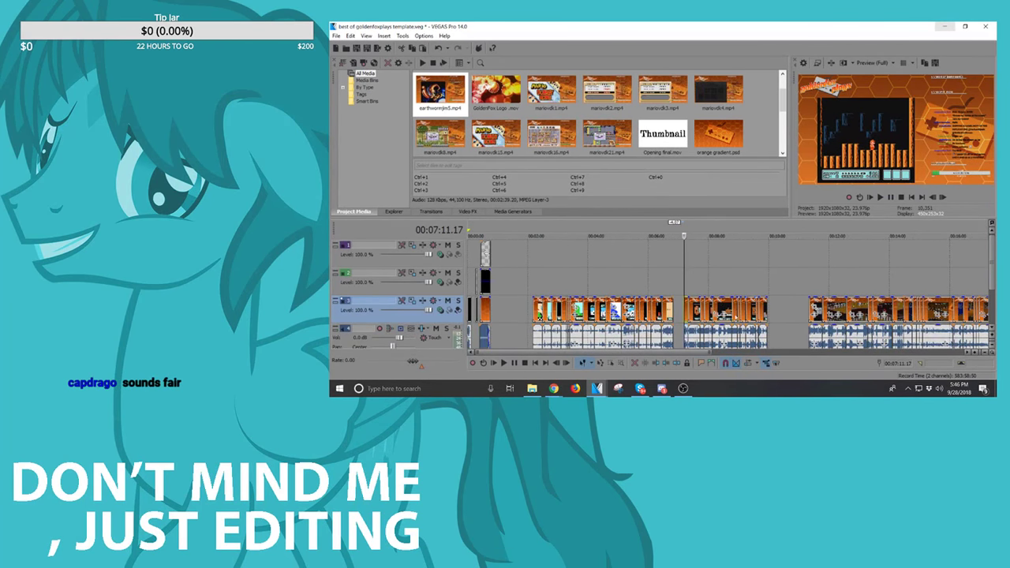
{"action": "scroll", "coordinate": [721, 313], "scroll_direction": "up", "scroll_amount": 2}
{"action": "left_click", "coordinate": [869, 302]}
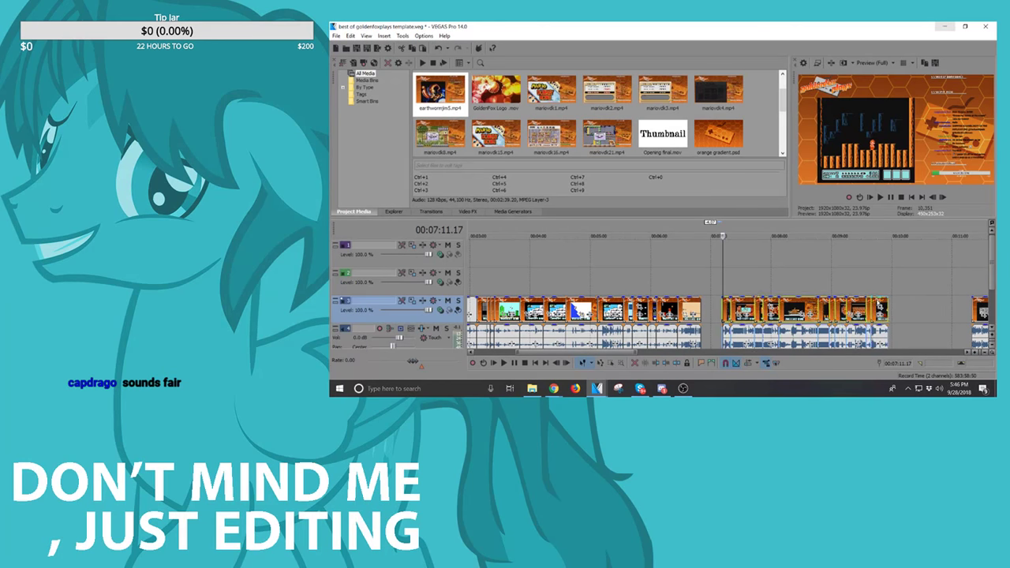
{"action": "scroll", "coordinate": [769, 310], "scroll_direction": "up", "scroll_amount": 3}
{"action": "left_click_drag", "start_coordinate": [762, 308], "coordinate": [700, 308]}
Step: Preview the joined clips and delete the map-screen clip between about 00:07:23 and 00:07:31
{"action": "left_click", "coordinate": [665, 309]}
{"action": "key", "text": "space"}
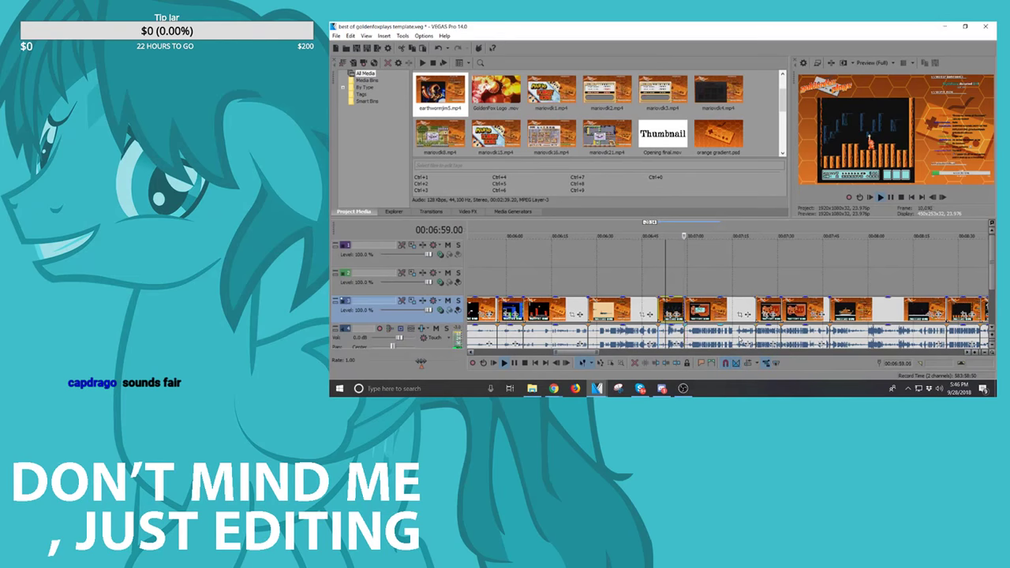
{"action": "scroll", "coordinate": [739, 339], "scroll_direction": "down", "scroll_amount": 8}
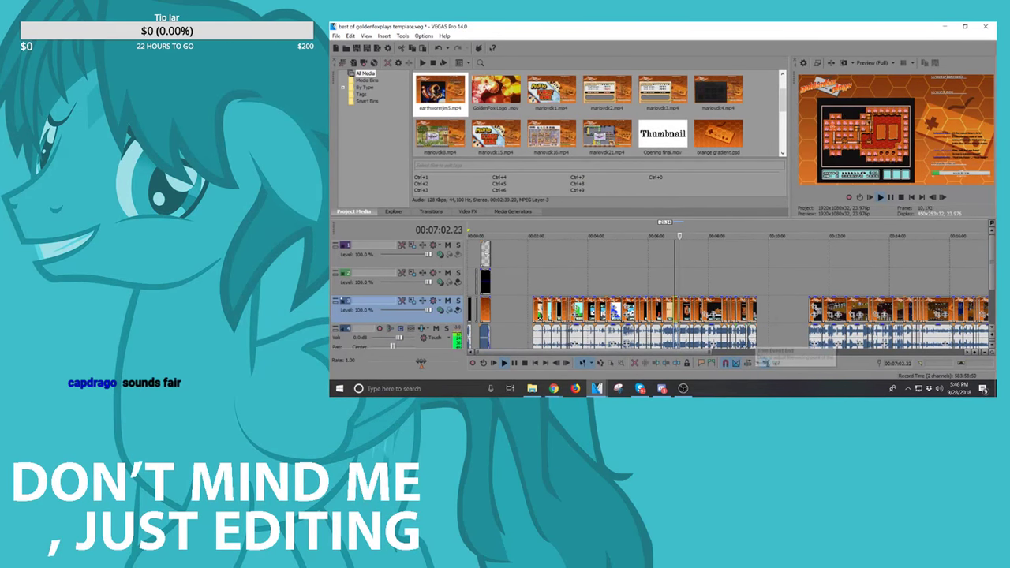
{"action": "scroll", "coordinate": [680, 331], "scroll_direction": "up", "scroll_amount": 6}
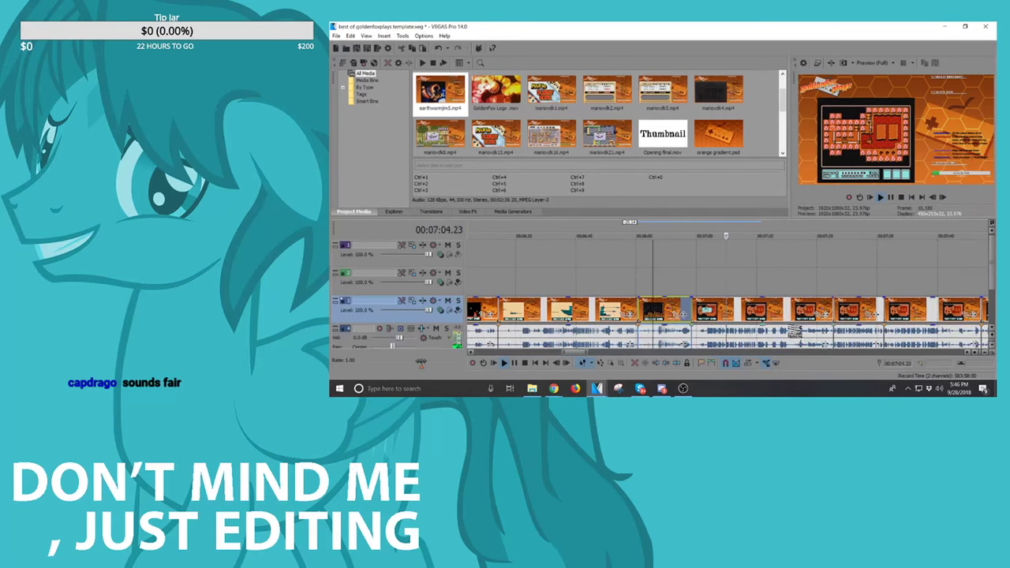
{"action": "scroll", "coordinate": [869, 314], "scroll_direction": "down", "scroll_amount": 3}
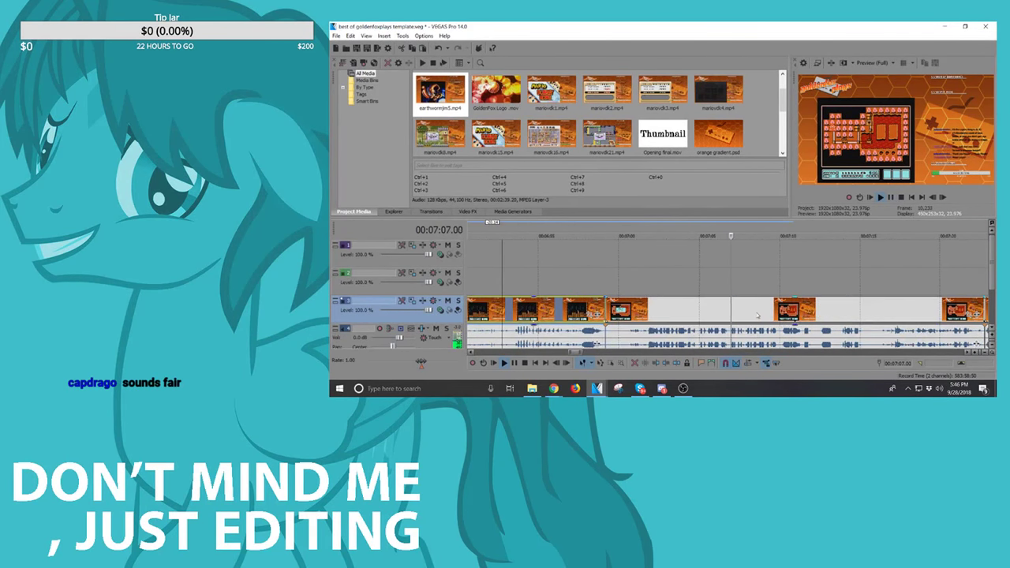
{"action": "left_click", "coordinate": [795, 312]}
{"action": "key", "text": "space"}
{"action": "key", "text": "Delete"}
Step: Select the block of clips from 00:07:31 onward and shift it back to close the gap at about 00:07:23
{"action": "left_click", "coordinate": [817, 307]}
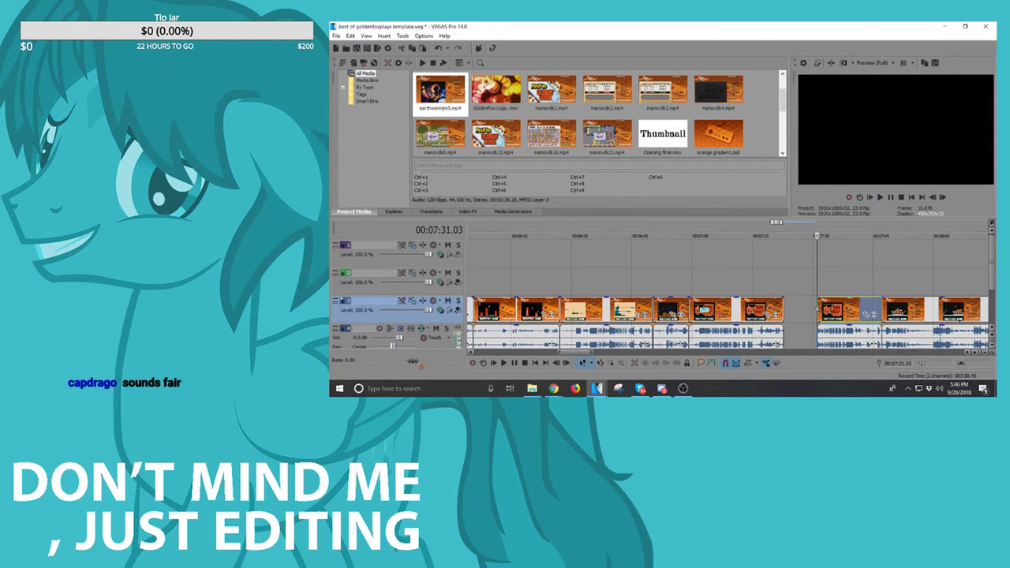
{"action": "key", "text": "space"}
{"action": "scroll", "coordinate": [798, 315], "scroll_direction": "up", "scroll_amount": 4}
{"action": "scroll", "coordinate": [797, 315], "scroll_direction": "down", "scroll_amount": 4}
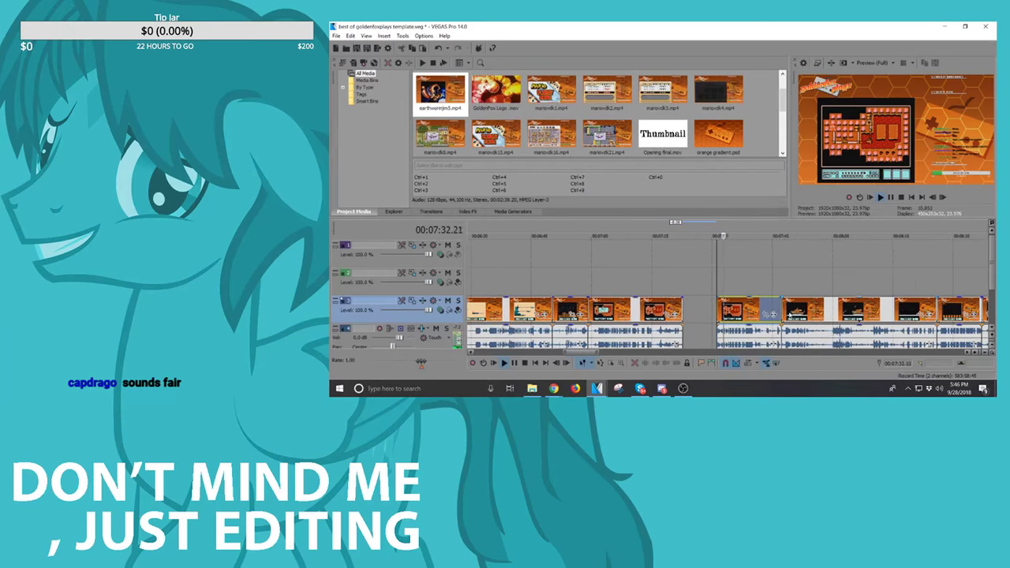
{"action": "scroll", "coordinate": [781, 313], "scroll_direction": "down", "scroll_amount": 3}
{"action": "scroll", "coordinate": [793, 314], "scroll_direction": "up", "scroll_amount": 2}
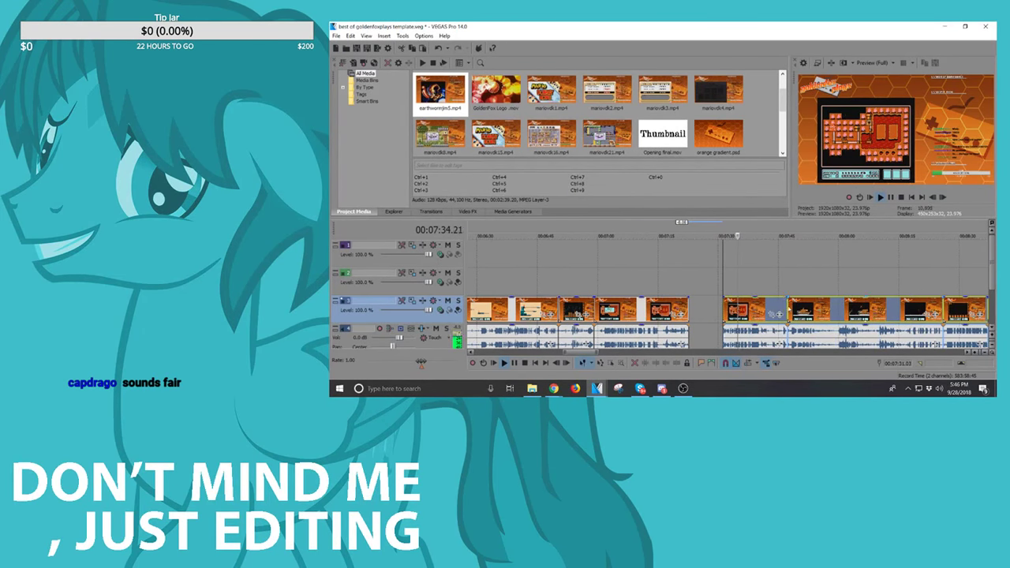
{"action": "key", "text": "space"}
{"action": "left_click_drag", "start_coordinate": [733, 311], "coordinate": [699, 313]}
Step: Play back the map-screen footage from 00:07:17 across the join at about 00:07:23
{"action": "left_click", "coordinate": [665, 312]}
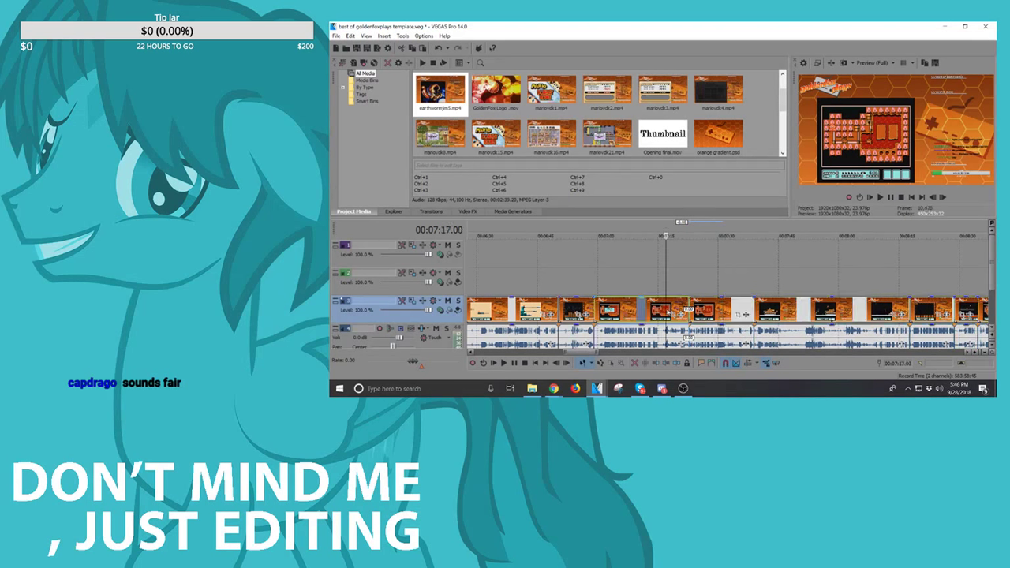
{"action": "key", "text": "space"}
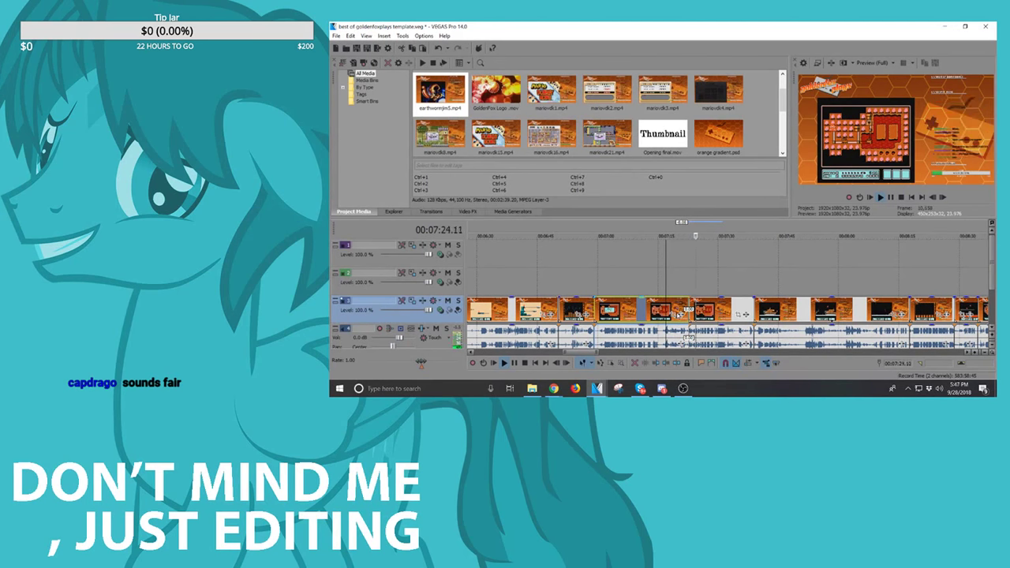
{"action": "key", "text": "space"}
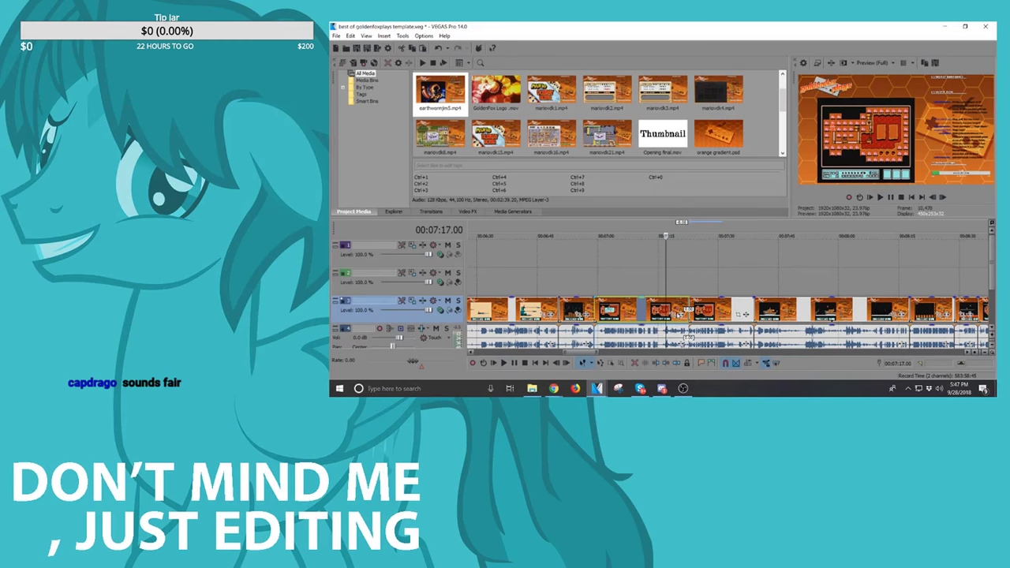
{"action": "scroll", "coordinate": [673, 322], "scroll_direction": "down", "scroll_amount": 4}
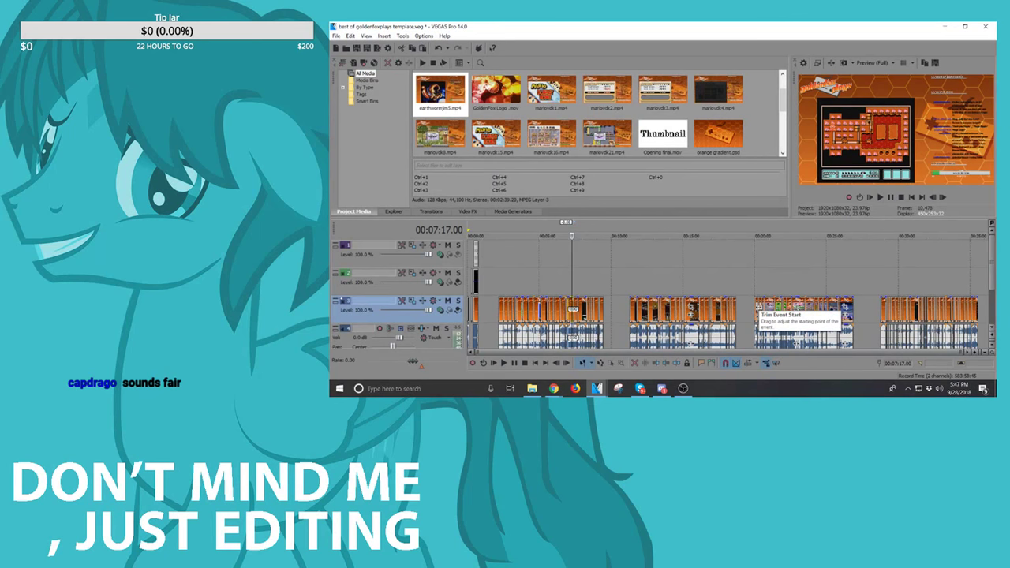
{"action": "scroll", "coordinate": [755, 308], "scroll_direction": "up", "scroll_amount": 10}
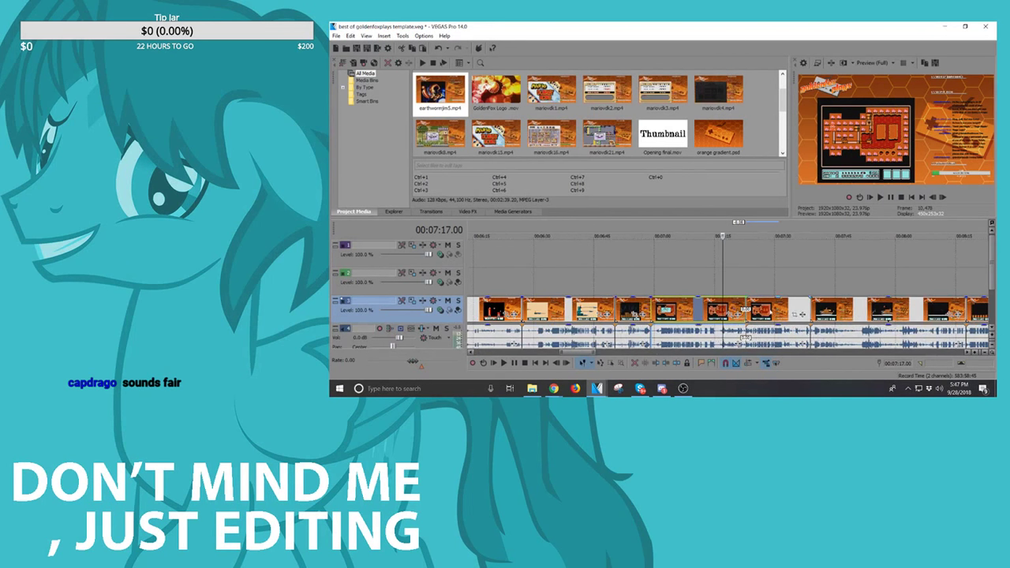
Step: Play back the tank-stage clip between about 00:07:45 and 00:08:05 to find where to cut it
{"action": "left_click", "coordinate": [835, 306]}
{"action": "key", "text": "space"}
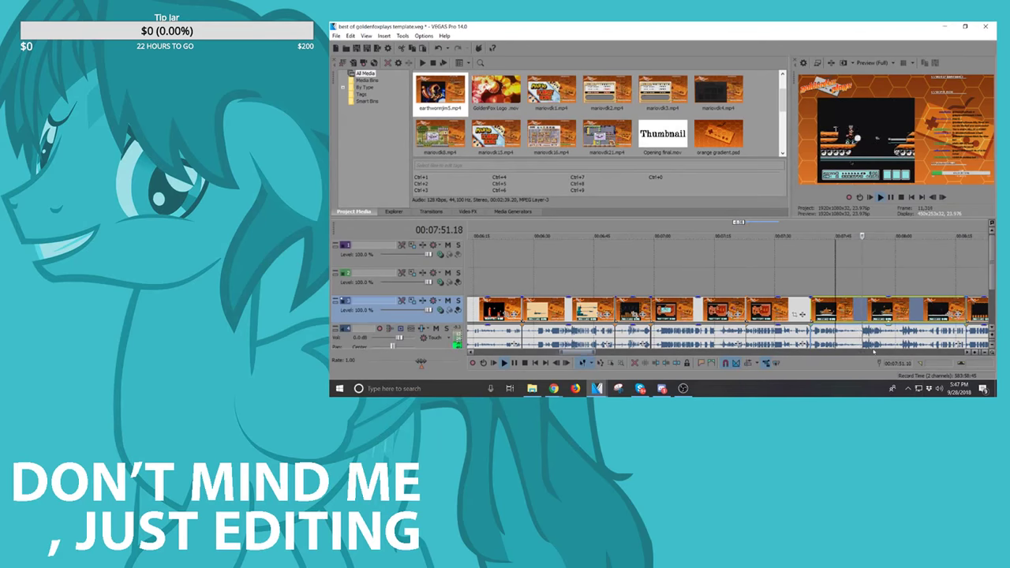
{"action": "left_click", "coordinate": [863, 335]}
{"action": "scroll", "coordinate": [878, 344], "scroll_direction": "up", "scroll_amount": 3}
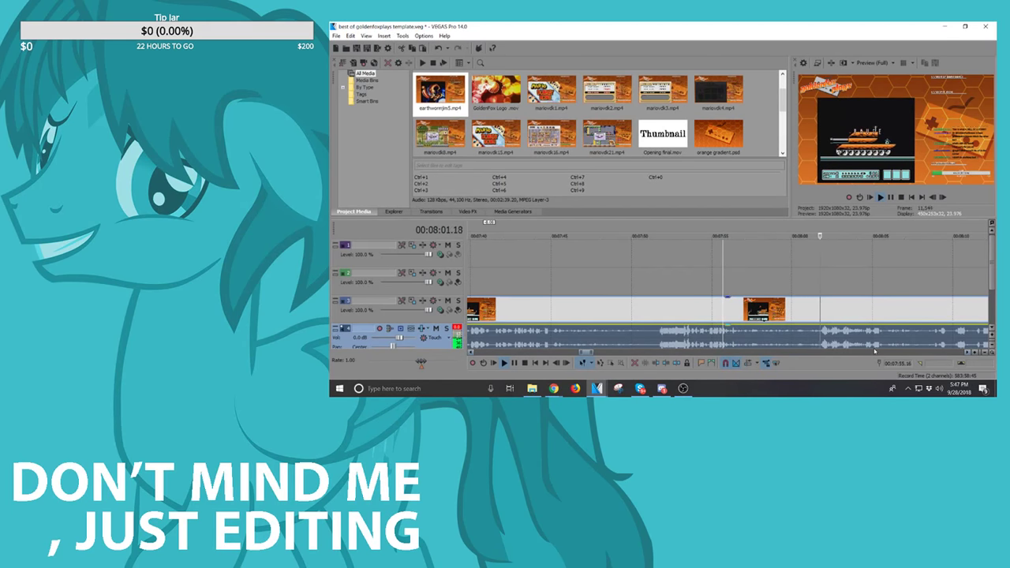
{"action": "scroll", "coordinate": [755, 332], "scroll_direction": "up", "scroll_amount": 4}
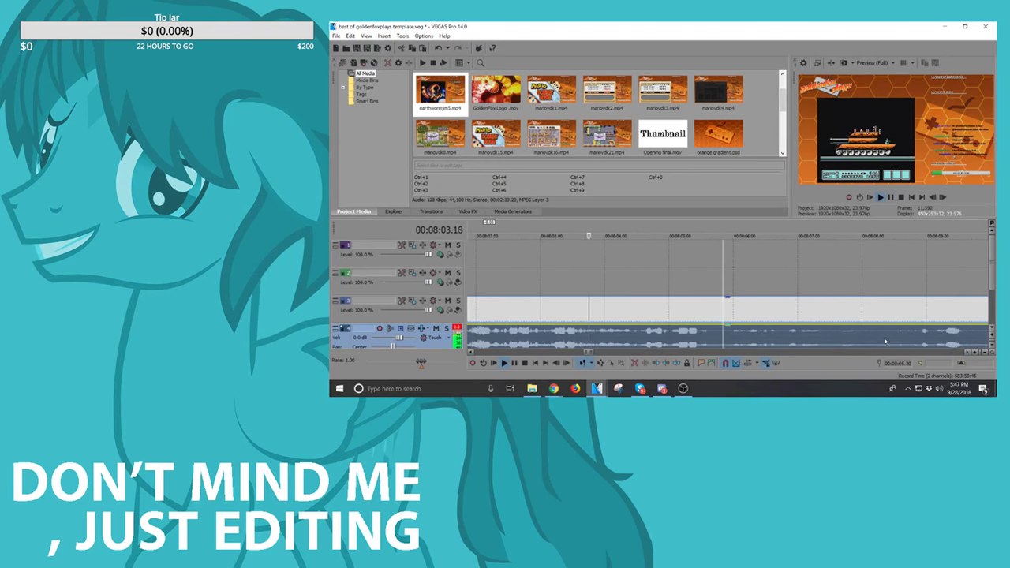
{"action": "left_click", "coordinate": [731, 338]}
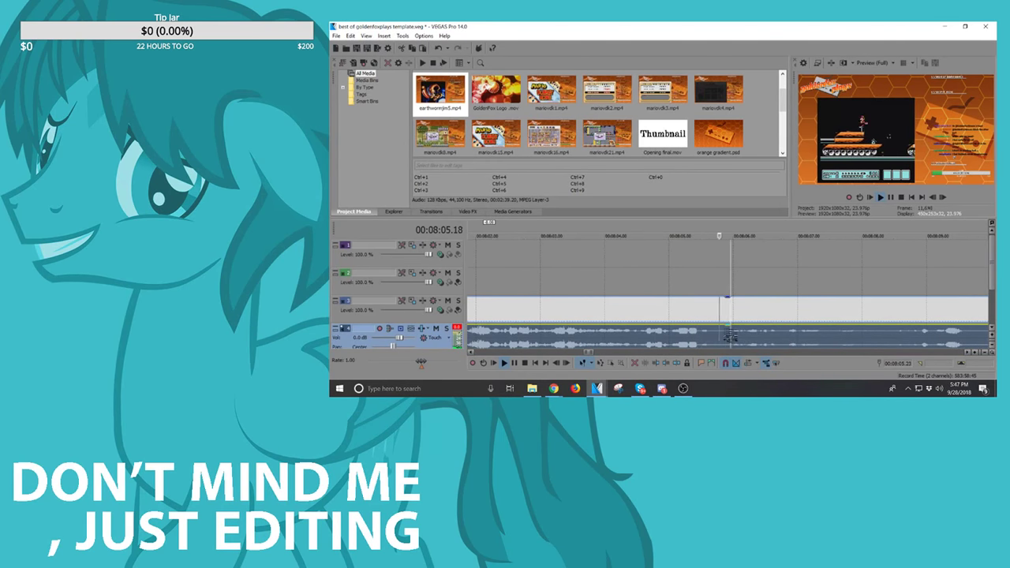
{"action": "key", "text": "s"}
{"action": "scroll", "coordinate": [745, 333], "scroll_direction": "down", "scroll_amount": 1}
{"action": "scroll", "coordinate": [745, 334], "scroll_direction": "down", "scroll_amount": 5}
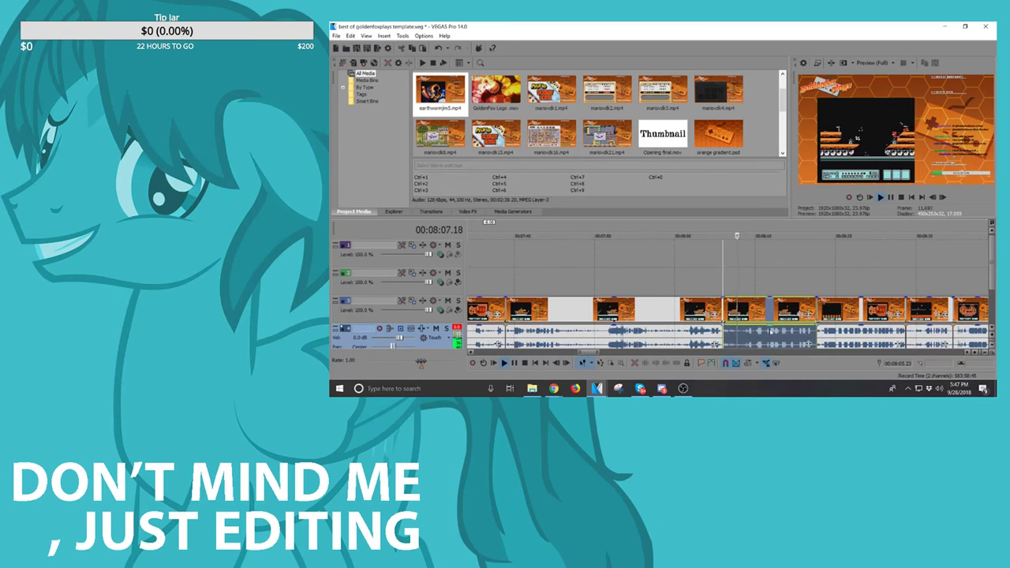
{"action": "key", "text": "ctrl+z"}
Step: Split the tank-stage clip at 00:08:08.08 and delete the remainder up to about 00:08:17
{"action": "scroll", "coordinate": [771, 332], "scroll_direction": "up", "scroll_amount": 1}
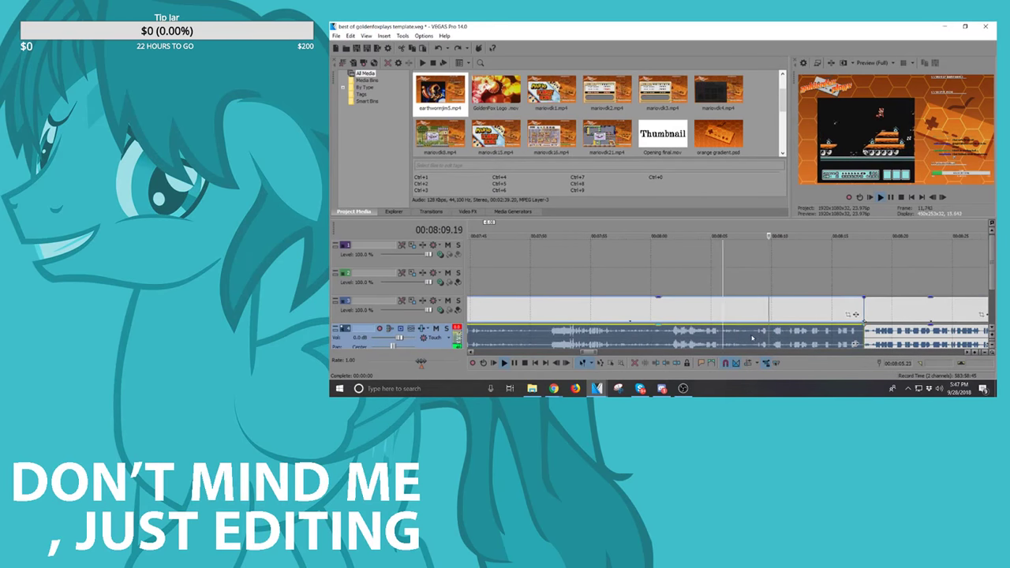
{"action": "left_click", "coordinate": [754, 339]}
{"action": "scroll", "coordinate": [755, 339], "scroll_direction": "up", "scroll_amount": 3}
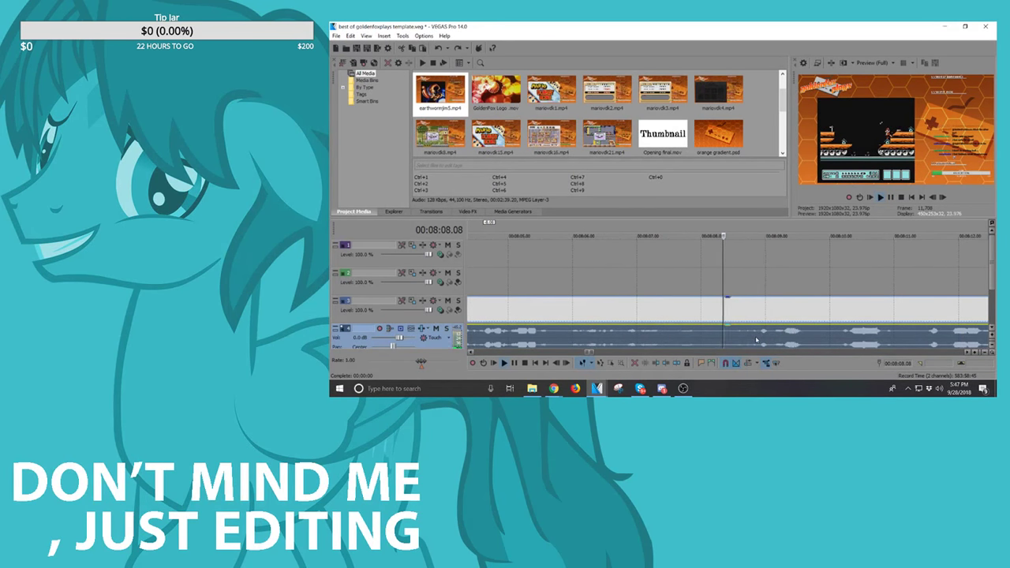
{"action": "key", "text": "space"}
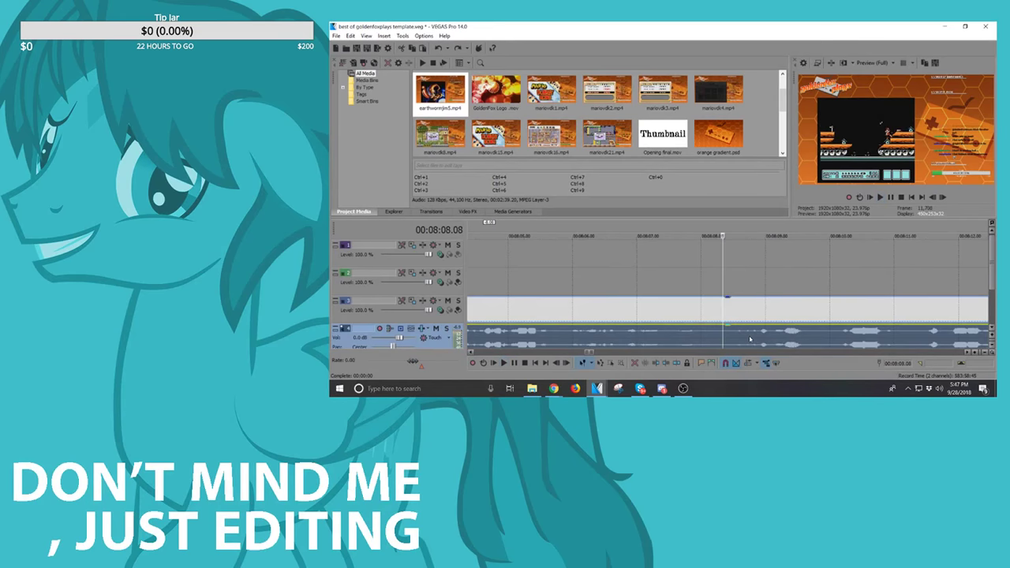
{"action": "key", "text": "s"}
{"action": "scroll", "coordinate": [749, 338], "scroll_direction": "down", "scroll_amount": 5}
{"action": "scroll", "coordinate": [749, 339], "scroll_direction": "down", "scroll_amount": 1}
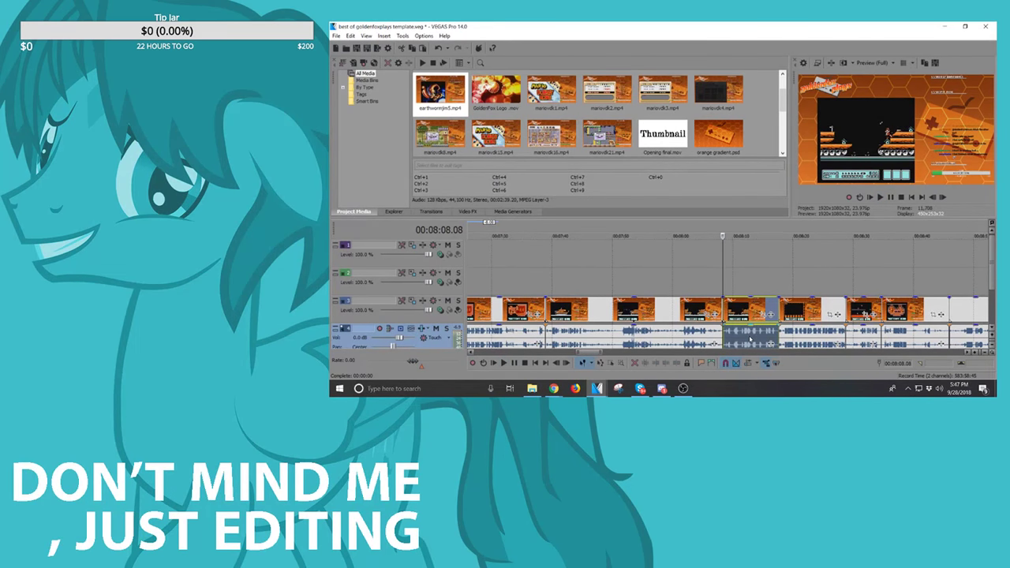
{"action": "key", "text": "Delete"}
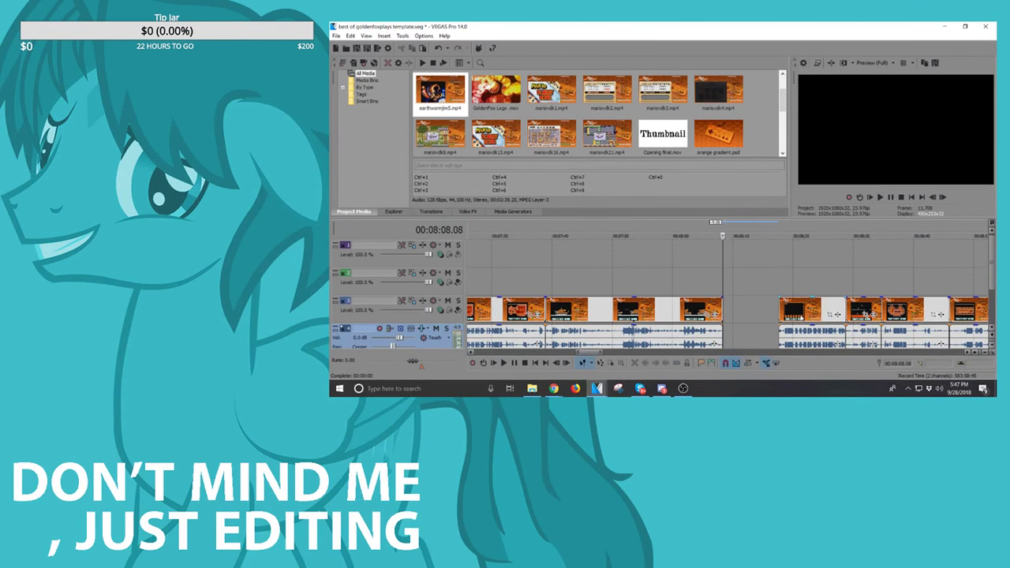
Step: Select the block of clips from about 00:08:17 onward and shift it back to close the gap at 00:08:08
{"action": "left_click", "coordinate": [801, 317]}
{"action": "scroll", "coordinate": [806, 312], "scroll_direction": "down", "scroll_amount": 4}
{"action": "left_click_drag", "start_coordinate": [805, 311], "coordinate": [791, 313]}
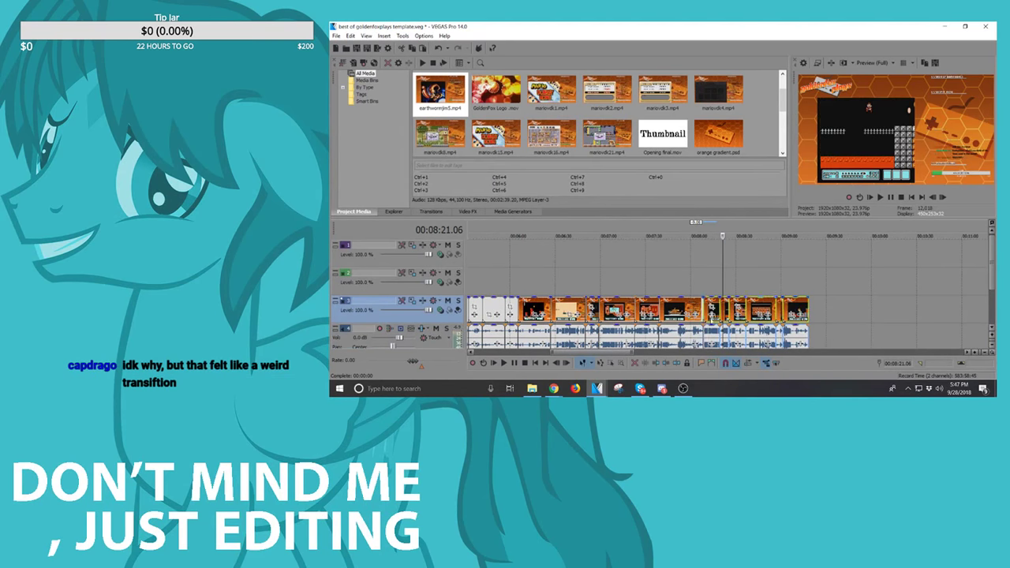
Step: Play back the tank-stage footage from 00:07:54, across the join at 00:08:08, through the following clips to about 00:08:31
{"action": "left_click", "coordinate": [682, 313]}
{"action": "key", "text": "space"}
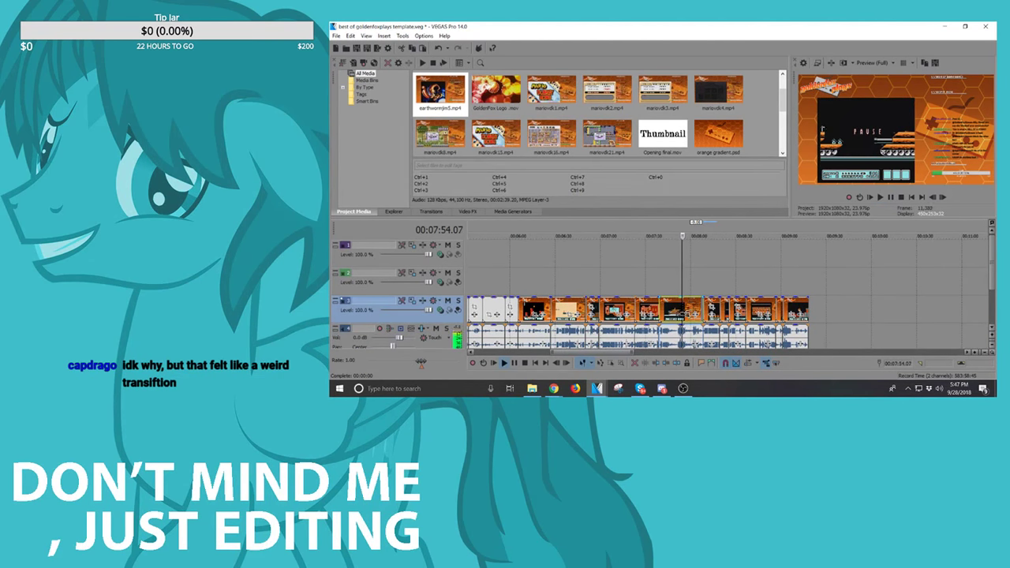
{"action": "scroll", "coordinate": [682, 314], "scroll_direction": "up", "scroll_amount": 3}
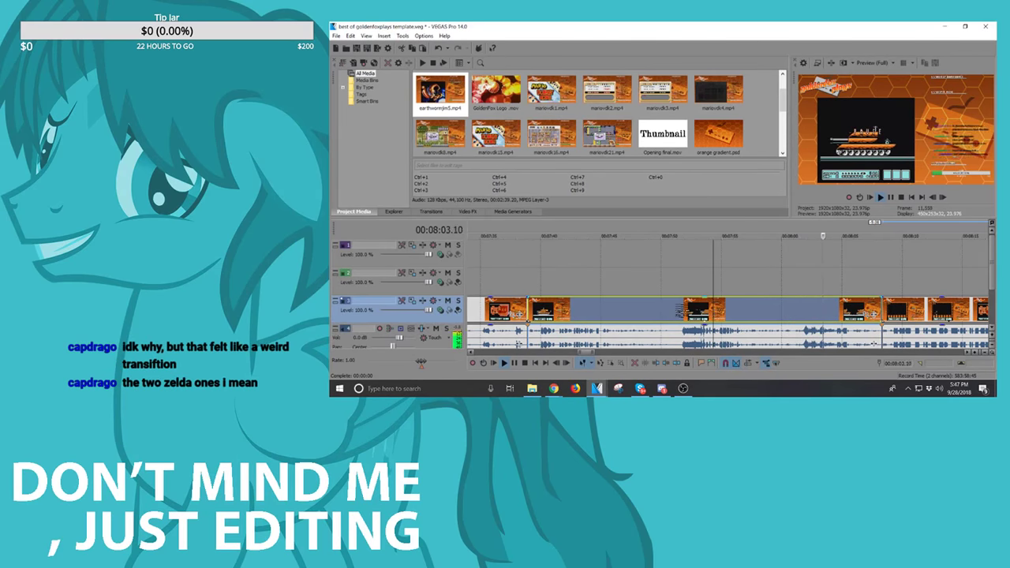
{"action": "left_click", "coordinate": [852, 338]}
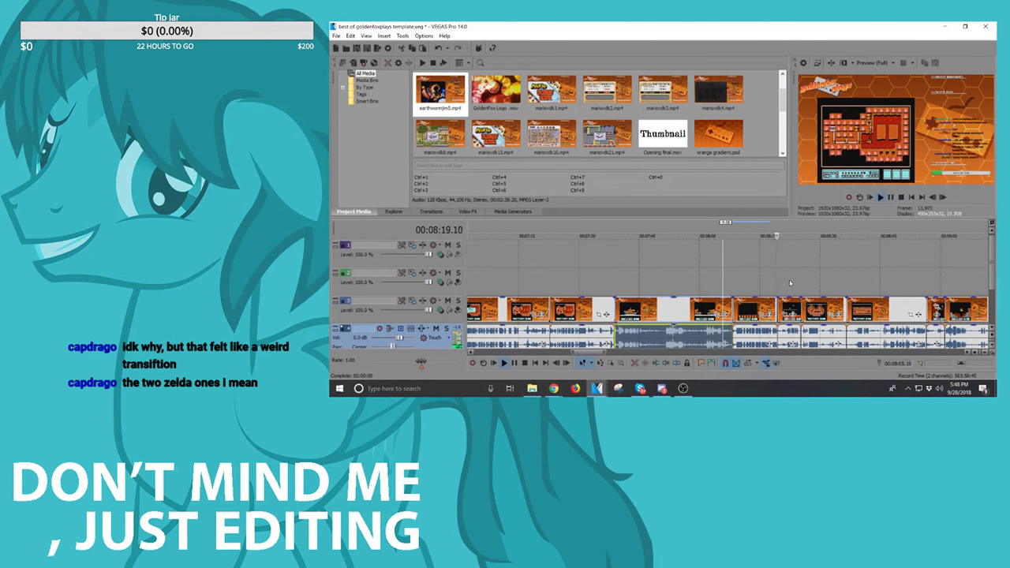
{"action": "scroll", "coordinate": [788, 307], "scroll_direction": "up", "scroll_amount": 6}
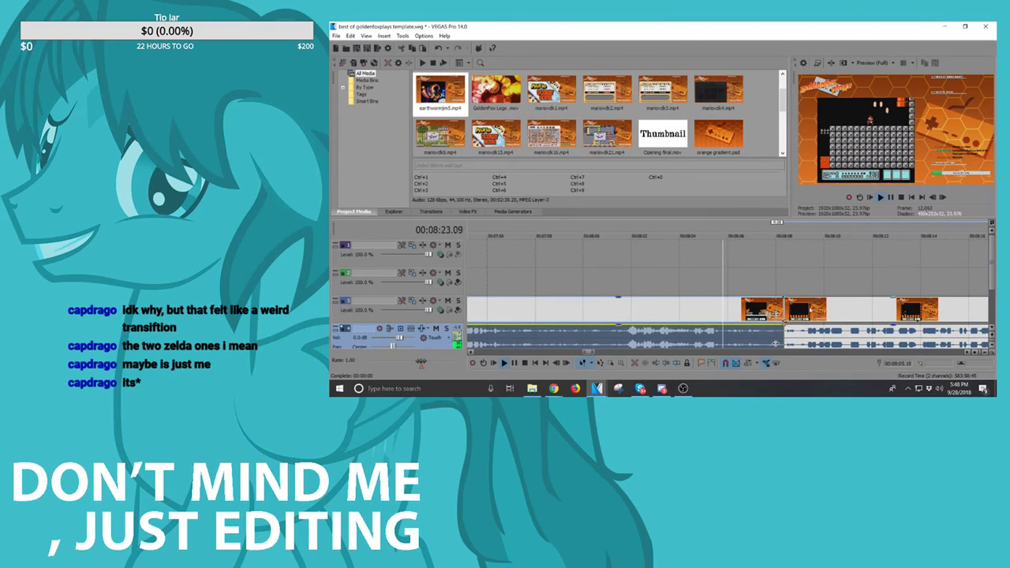
{"action": "scroll", "coordinate": [789, 309], "scroll_direction": "down", "scroll_amount": 6}
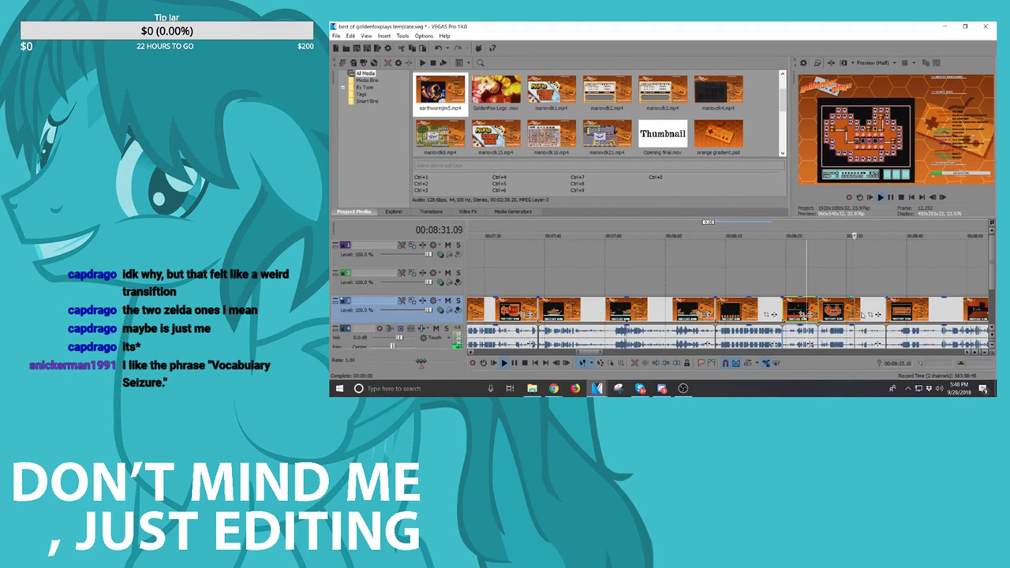
Step: Delete the two adjacent clips between about 00:08:19 and 00:08:36, including the map-screen clip
{"action": "key", "text": "space"}
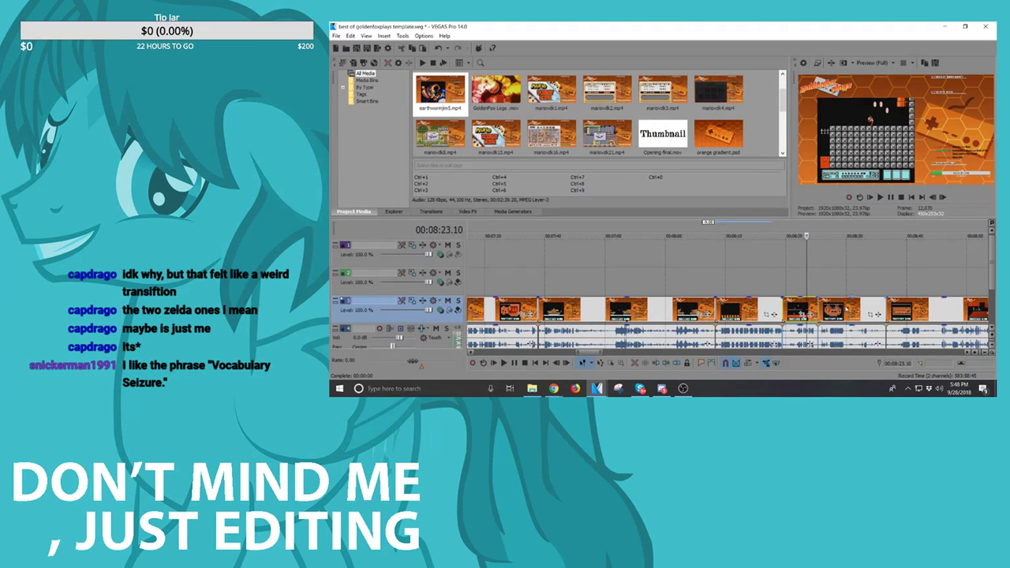
{"action": "left_click", "coordinate": [846, 310]}
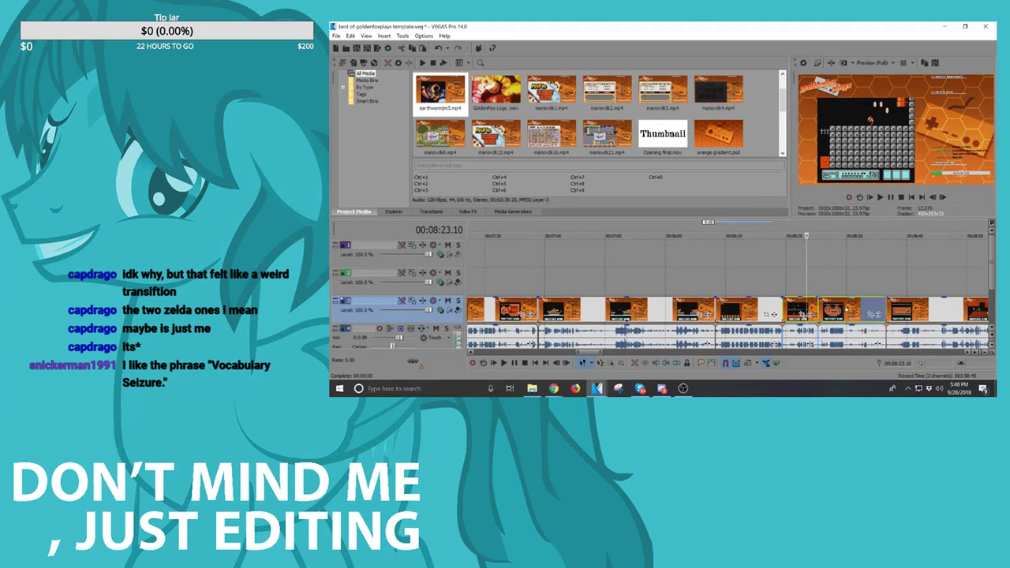
{"action": "key", "text": "Delete"}
Step: Select the remaining clips from about 00:08:36 onward and shift them back to close the gap at about 00:08:19
{"action": "left_click", "coordinate": [894, 310]}
{"action": "scroll", "coordinate": [895, 310], "scroll_direction": "down", "scroll_amount": 3}
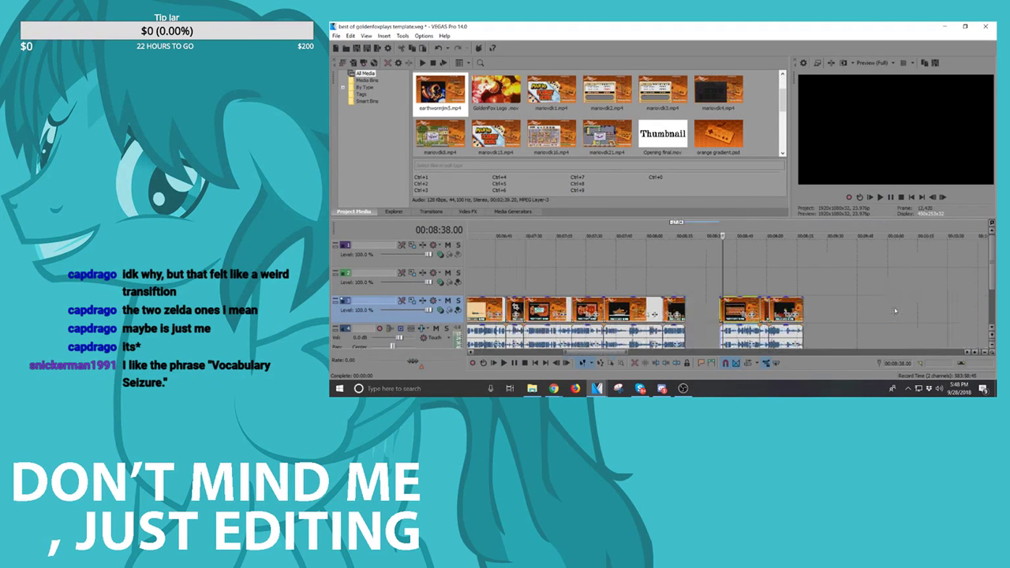
{"action": "left_click", "coordinate": [781, 309], "text": "shift"}
{"action": "left_click_drag", "start_coordinate": [781, 309], "coordinate": [742, 309]}
Step: Play back the castle clip briefly from 00:08:24.12
{"action": "left_click", "coordinate": [696, 308]}
{"action": "scroll", "coordinate": [697, 309], "scroll_direction": "up", "scroll_amount": 3}
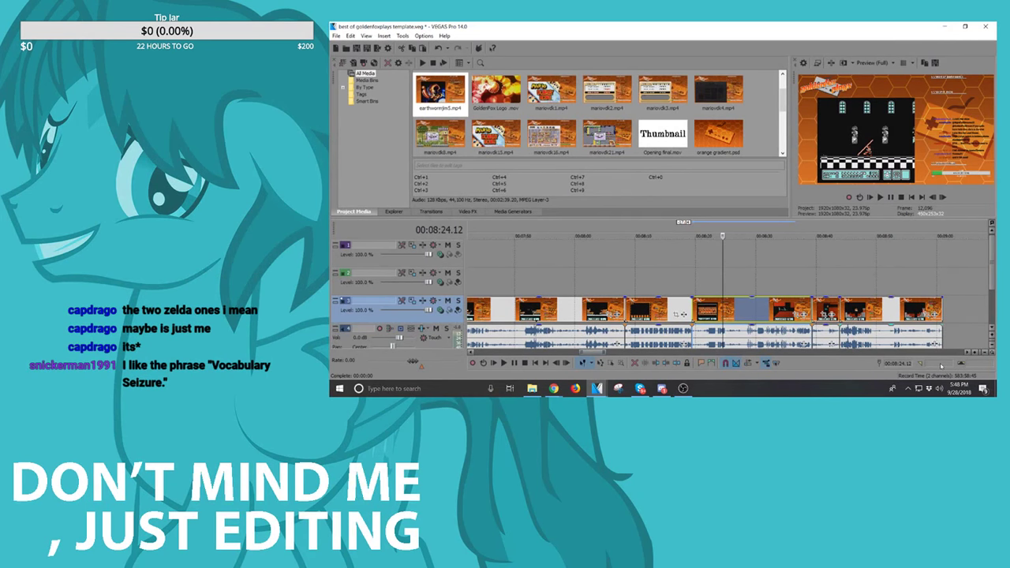
{"action": "key", "text": "space"}
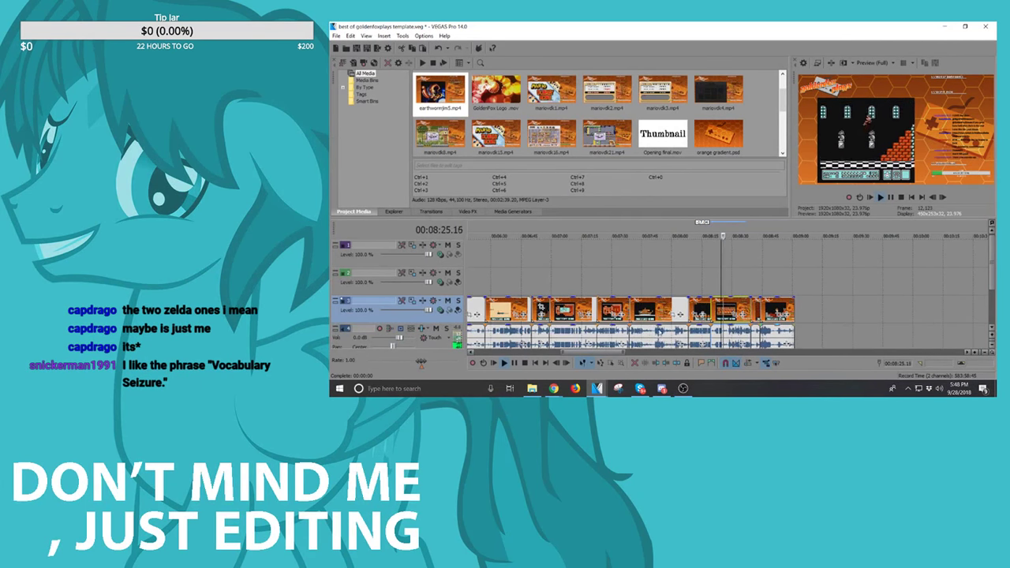
{"action": "key", "text": "space"}
Step: Review the earlier clips between about 00:03:07 and 00:03:20 for footage to cut
{"action": "scroll", "coordinate": [710, 315], "scroll_direction": "down", "scroll_amount": 5}
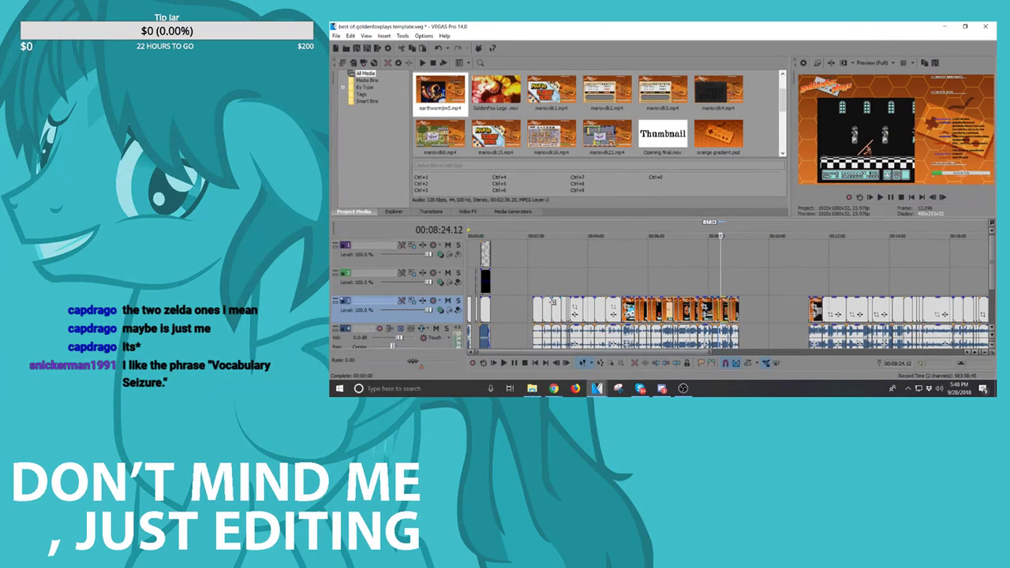
{"action": "left_click", "coordinate": [569, 312]}
{"action": "scroll", "coordinate": [568, 312], "scroll_direction": "up", "scroll_amount": 5}
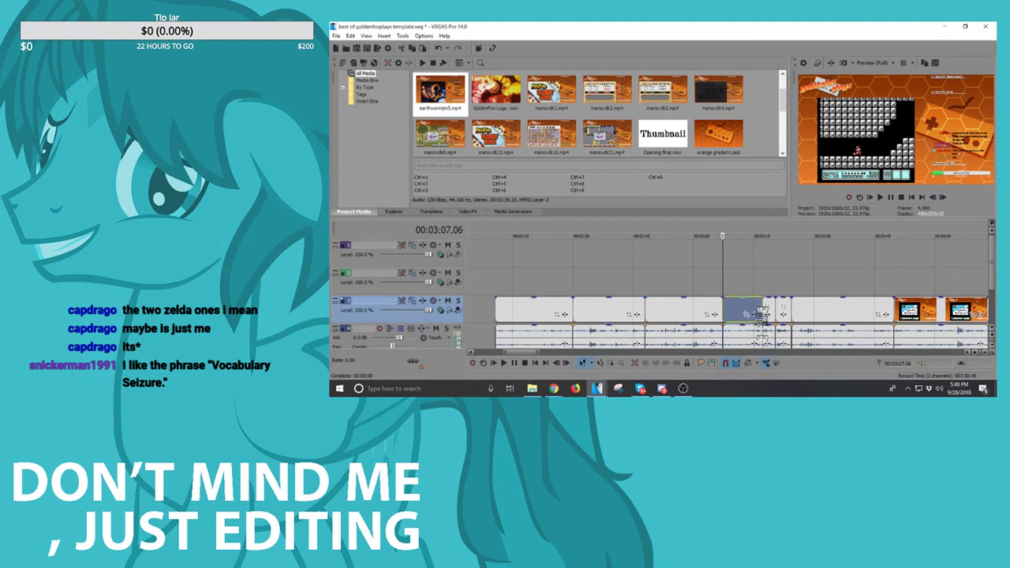
{"action": "key", "text": "space"}
{"action": "scroll", "coordinate": [789, 309], "scroll_direction": "up", "scroll_amount": 3}
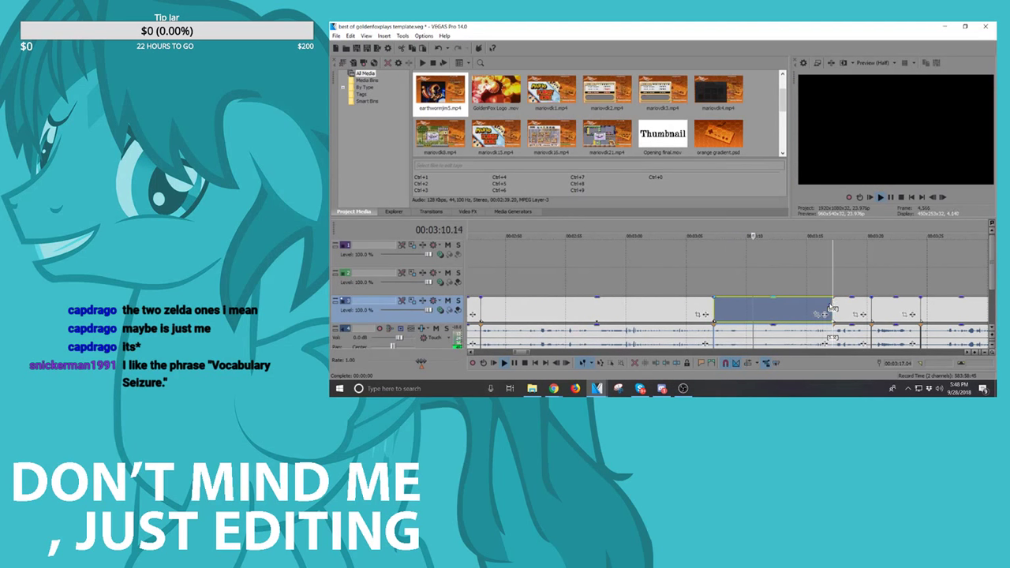
{"action": "key", "text": "space"}
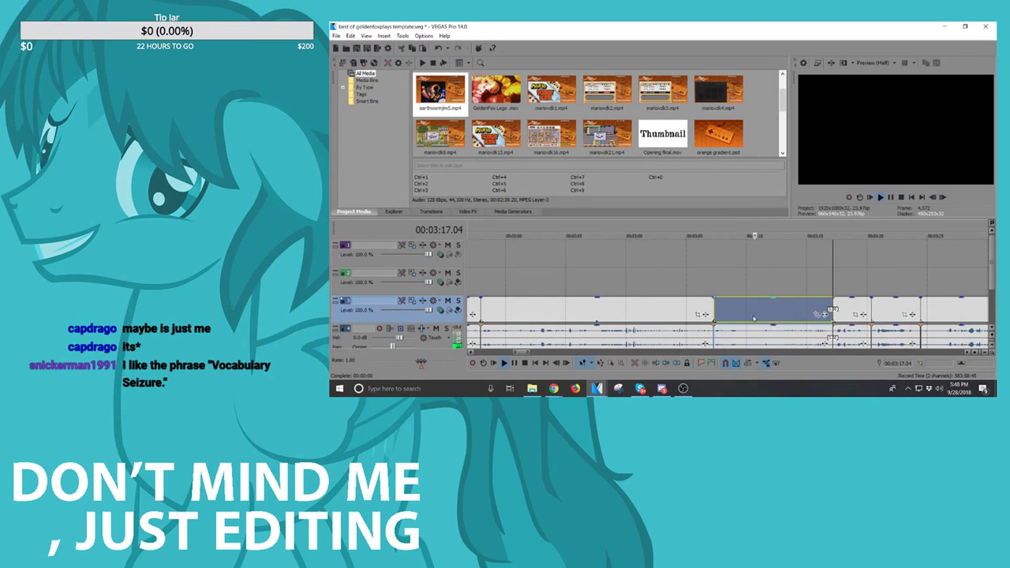
{"action": "left_click", "coordinate": [777, 306]}
{"action": "left_click", "coordinate": [803, 309]}
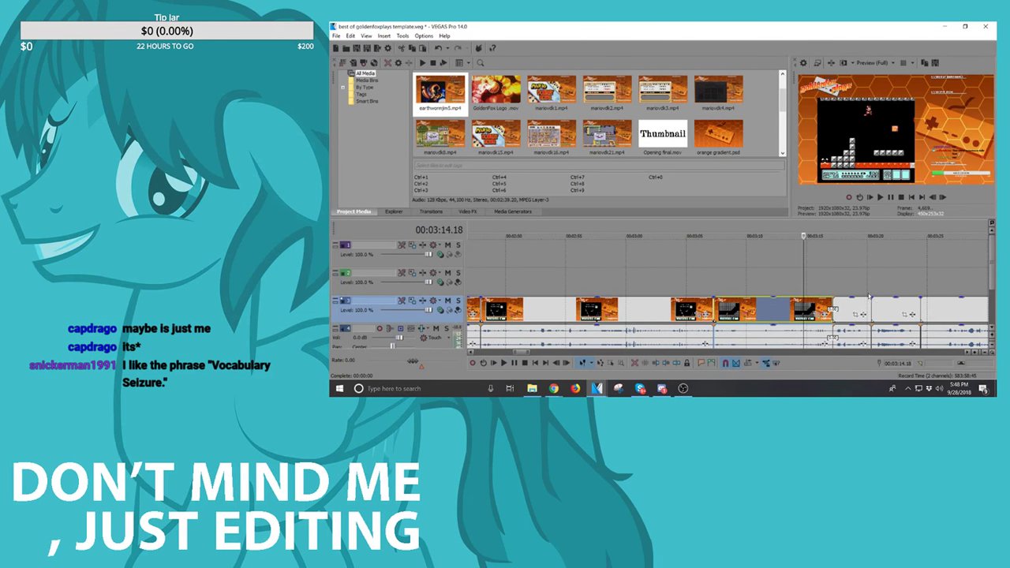
{"action": "key", "text": "space"}
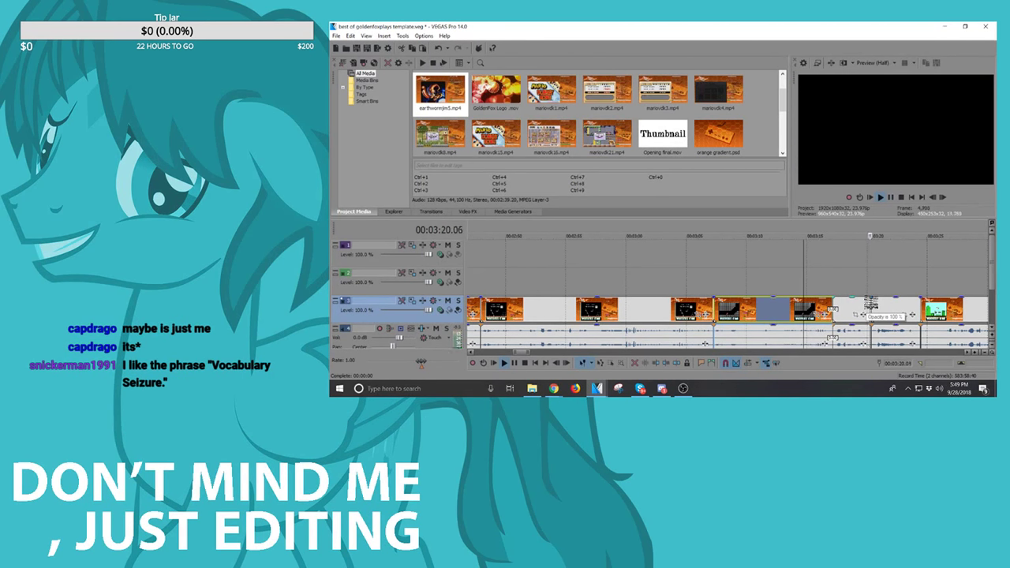
Step: Preview and delete the two short neighbouring clips between about 00:03:17 and 00:03:24
{"action": "left_click", "coordinate": [890, 308]}
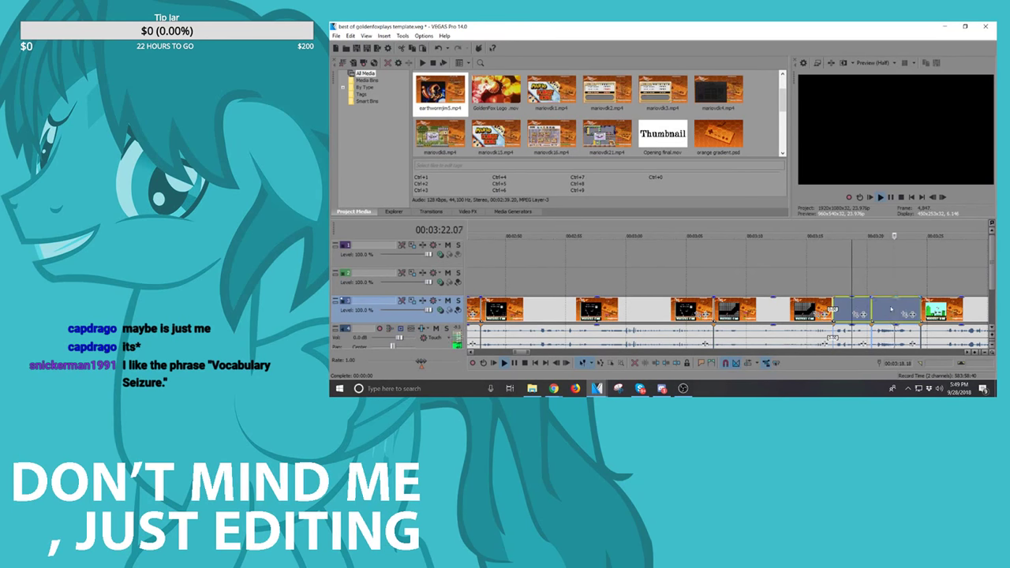
{"action": "key", "text": "space"}
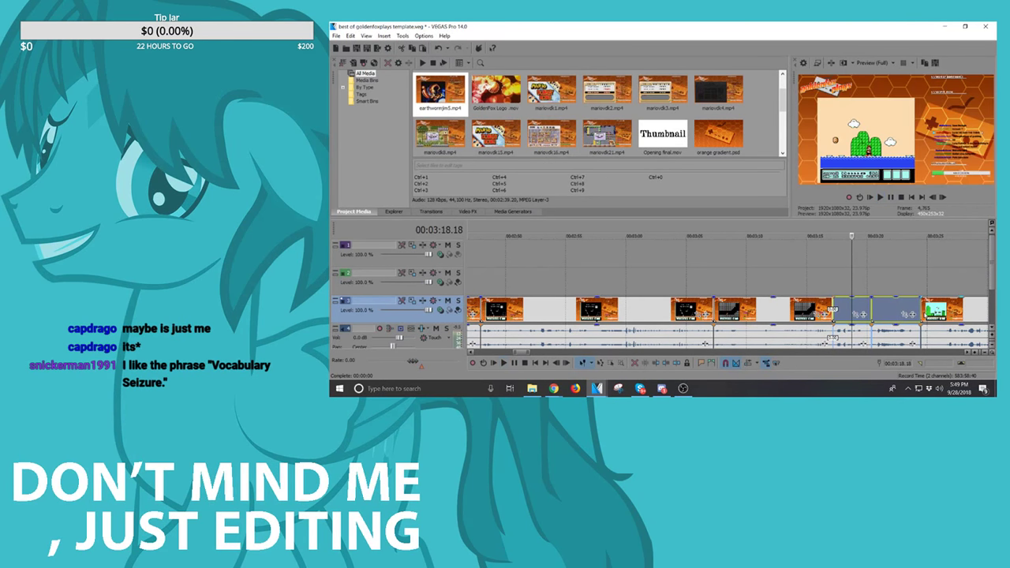
{"action": "key", "text": "Delete"}
Step: Select the block of clips from about 00:03:24 onward and shift it back to close the gap at 00:03:17
{"action": "left_click", "coordinate": [937, 311]}
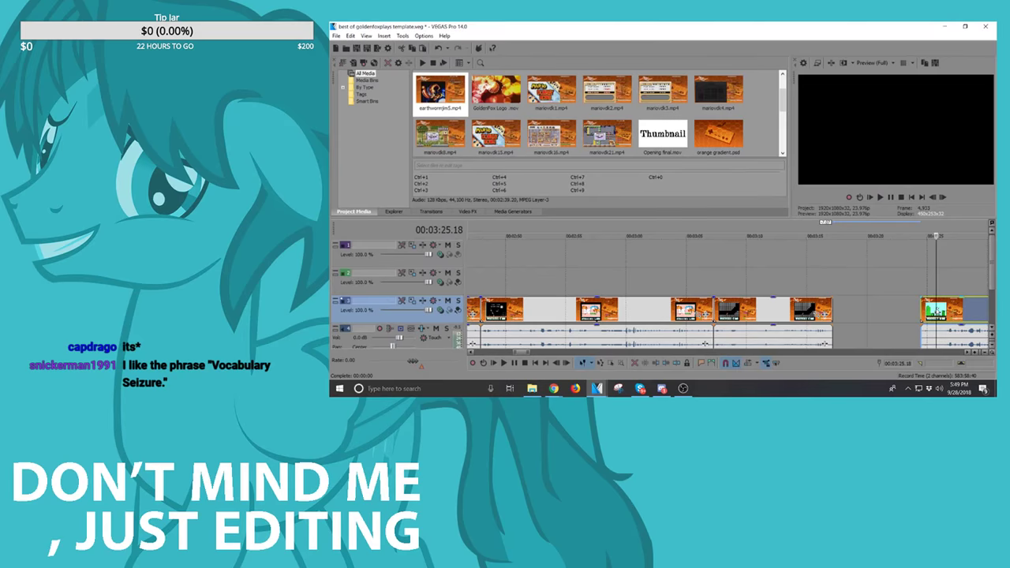
{"action": "scroll", "coordinate": [936, 311], "scroll_direction": "down", "scroll_amount": 3}
{"action": "key", "text": "Down"}
{"action": "key", "text": "Down"}
{"action": "key", "text": "Down"}
{"action": "key", "text": "Down"}
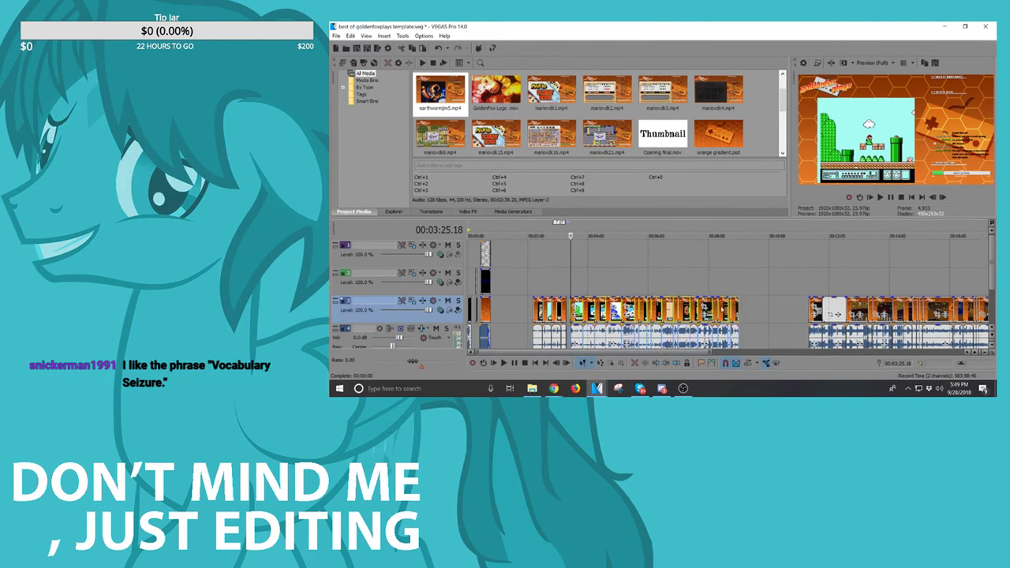
{"action": "key", "text": "Up"}
{"action": "key", "text": "Up"}
{"action": "key", "text": "Up"}
{"action": "key", "text": "Up"}
{"action": "left_click_drag", "start_coordinate": [755, 319], "coordinate": [699, 320]}
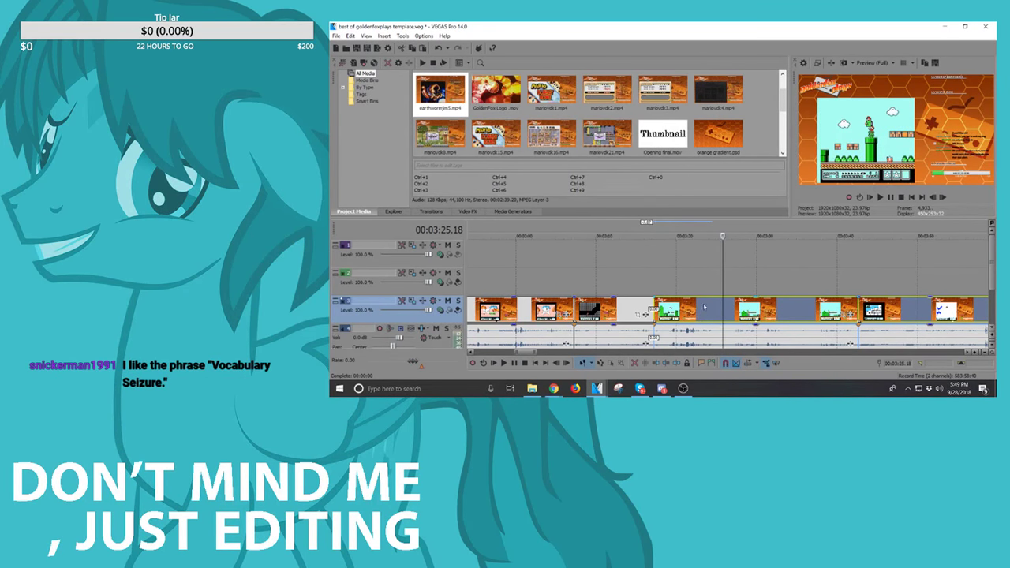
Step: Review the clips from 00:03:43 onward, playing sections from 00:03:43, 00:04:34 and about 00:05:00
{"action": "left_click", "coordinate": [864, 307]}
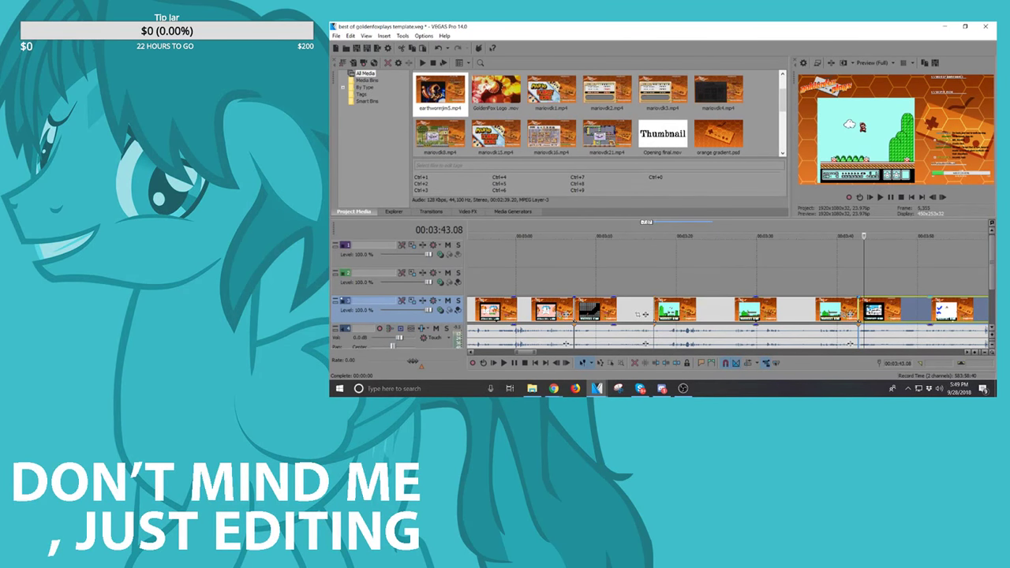
{"action": "key", "text": "space"}
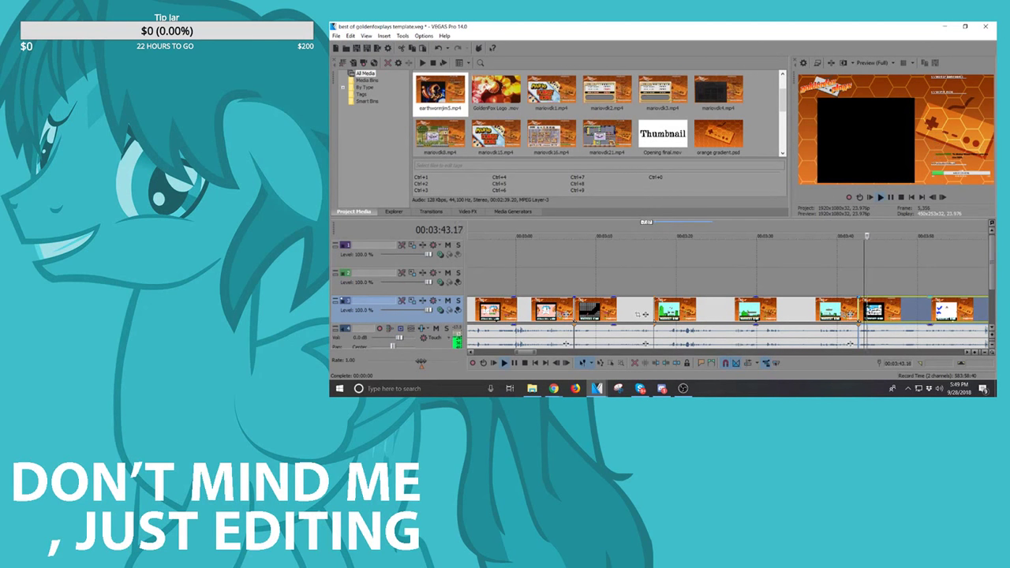
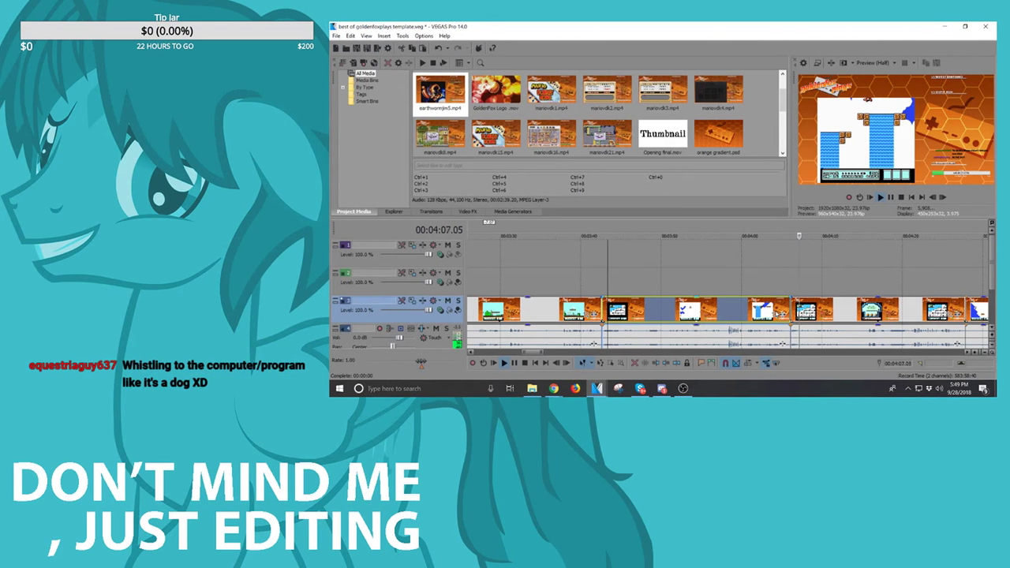
{"action": "key", "text": "space"}
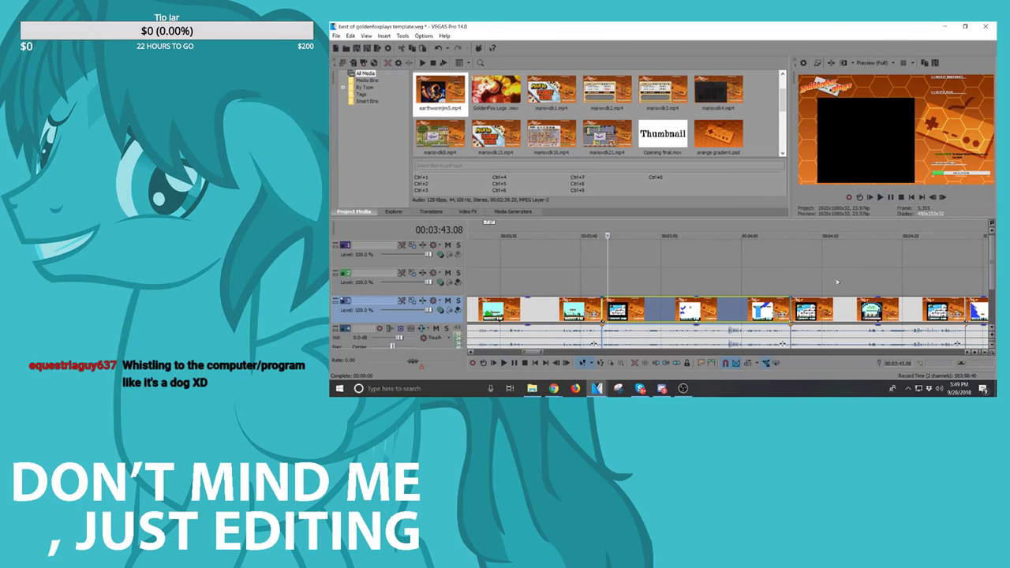
{"action": "left_click", "coordinate": [838, 318]}
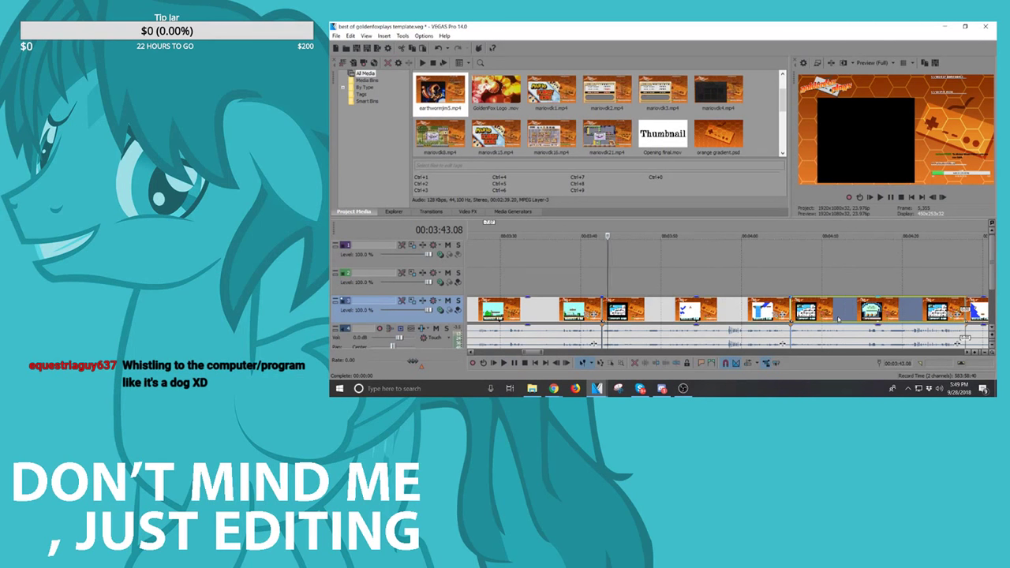
{"action": "scroll", "coordinate": [837, 318], "scroll_direction": "down", "scroll_amount": 1}
{"action": "left_click", "coordinate": [865, 312]}
{"action": "left_click", "coordinate": [858, 313]}
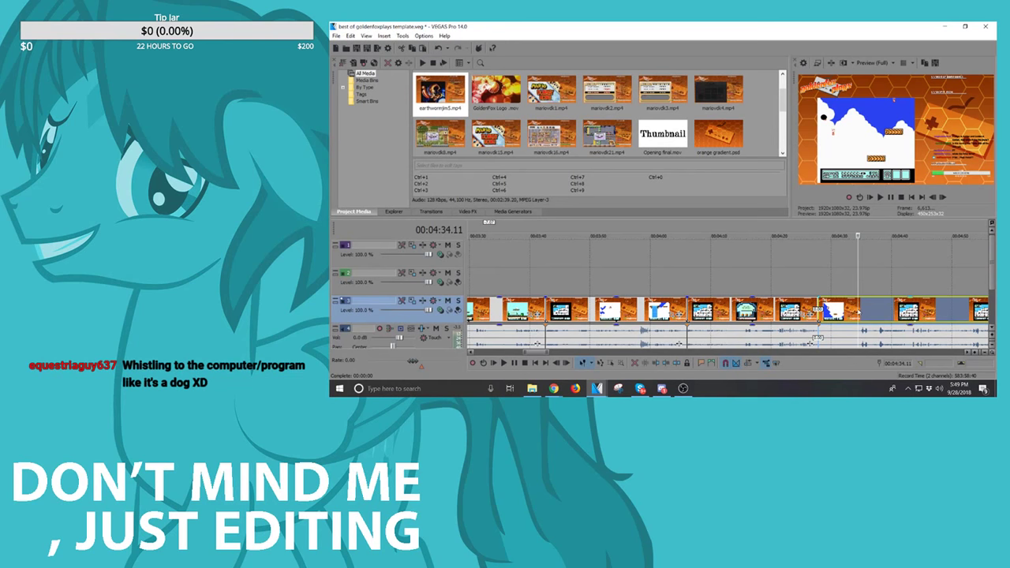
{"action": "key", "text": "space"}
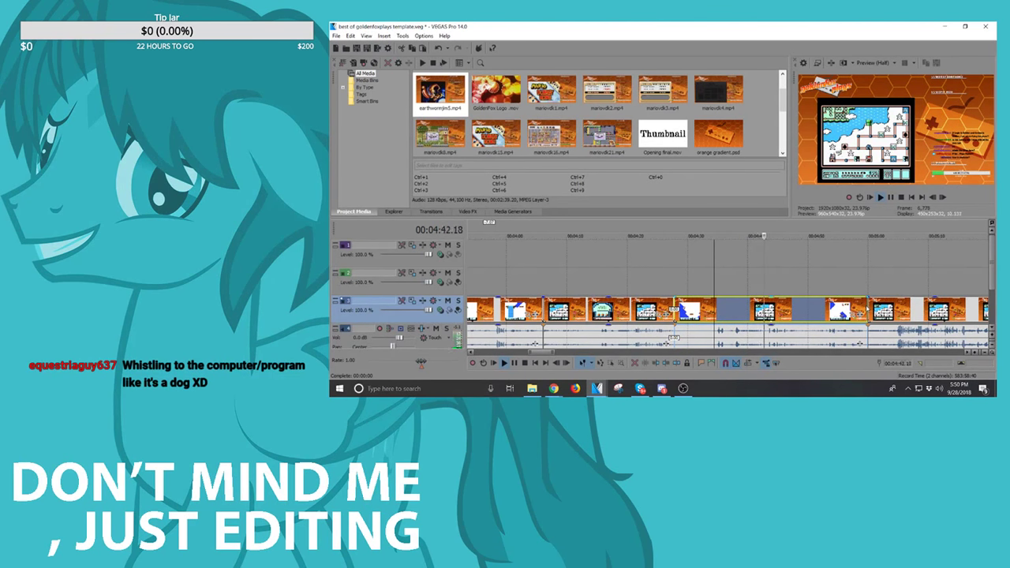
{"action": "left_click", "coordinate": [870, 309]}
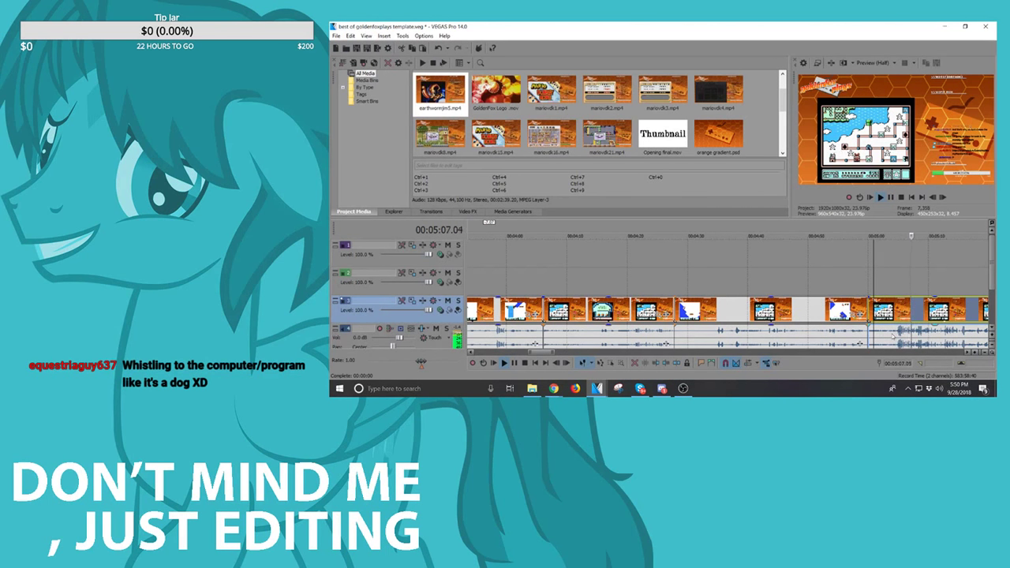
Step: Preview the Super Mario Bros. 3 clip starting at about 00:05:25 and delete it
{"action": "scroll", "coordinate": [892, 335], "scroll_direction": "down", "scroll_amount": 4}
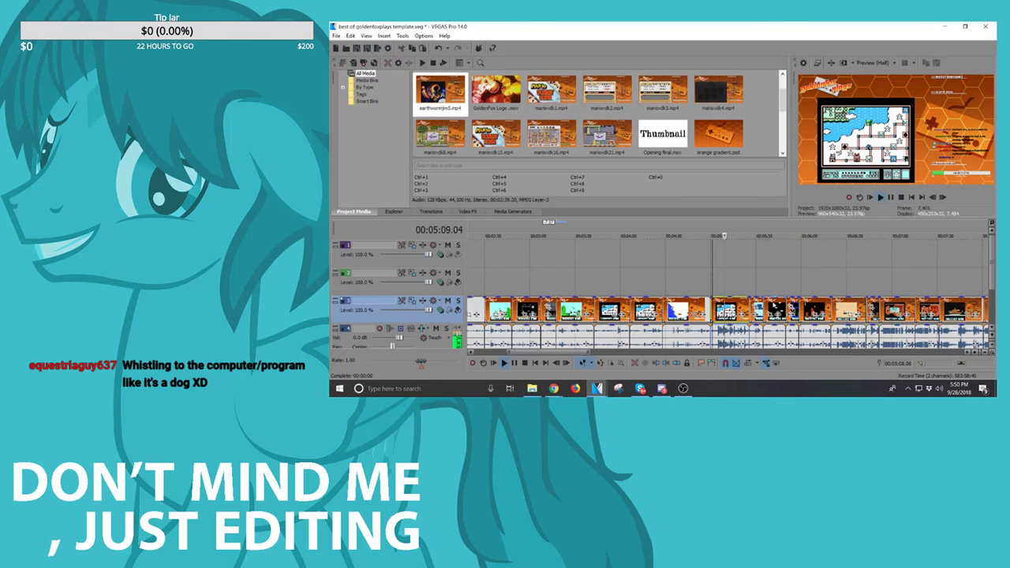
{"action": "scroll", "coordinate": [726, 315], "scroll_direction": "up", "scroll_amount": 4}
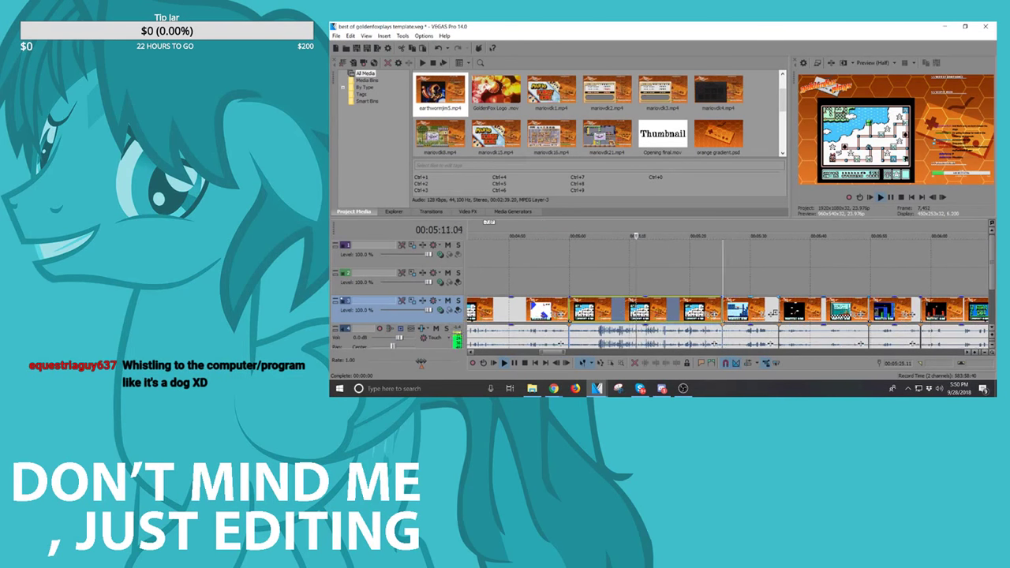
{"action": "key", "text": "space"}
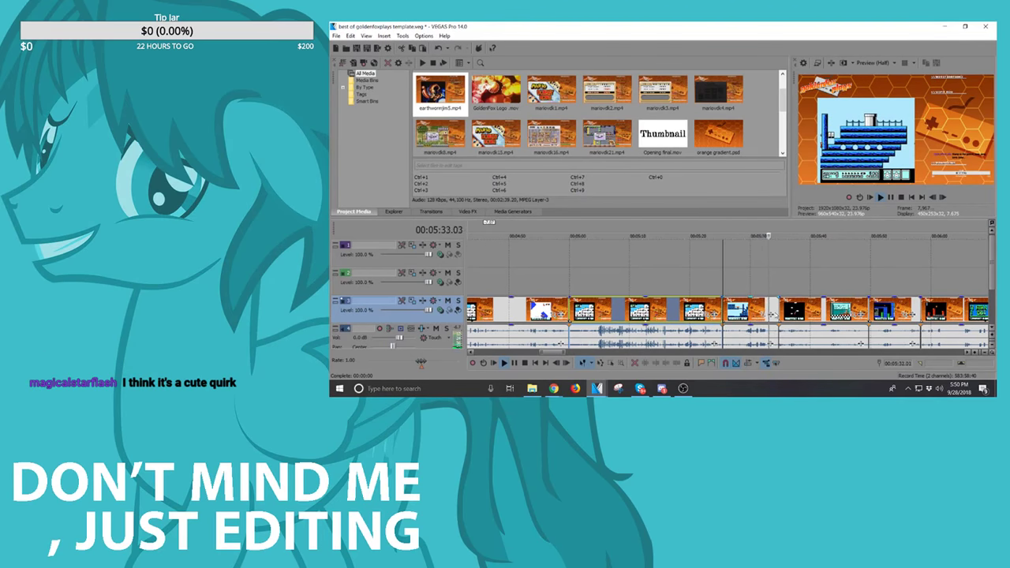
{"action": "left_click", "coordinate": [758, 305]}
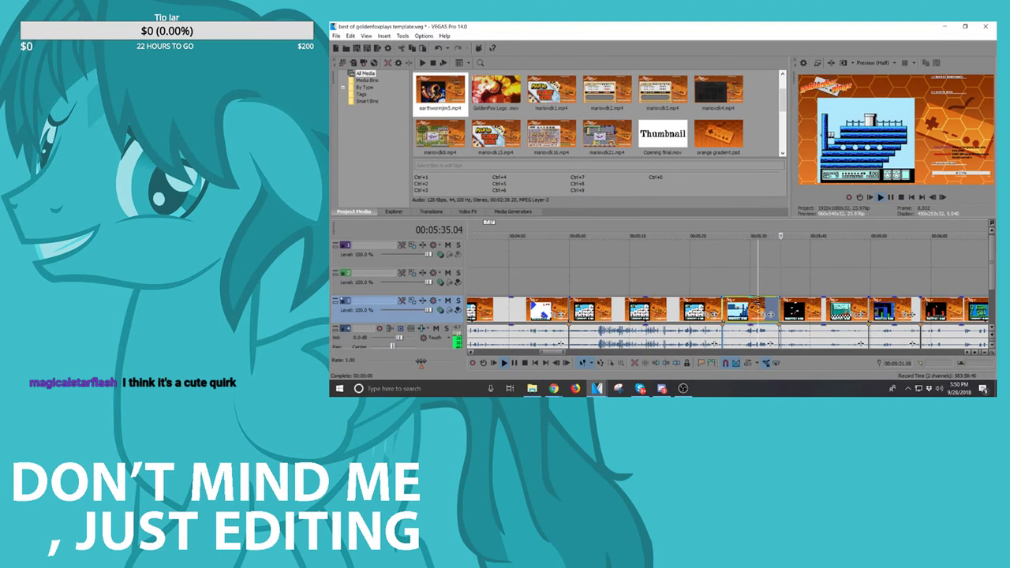
{"action": "key", "text": "space"}
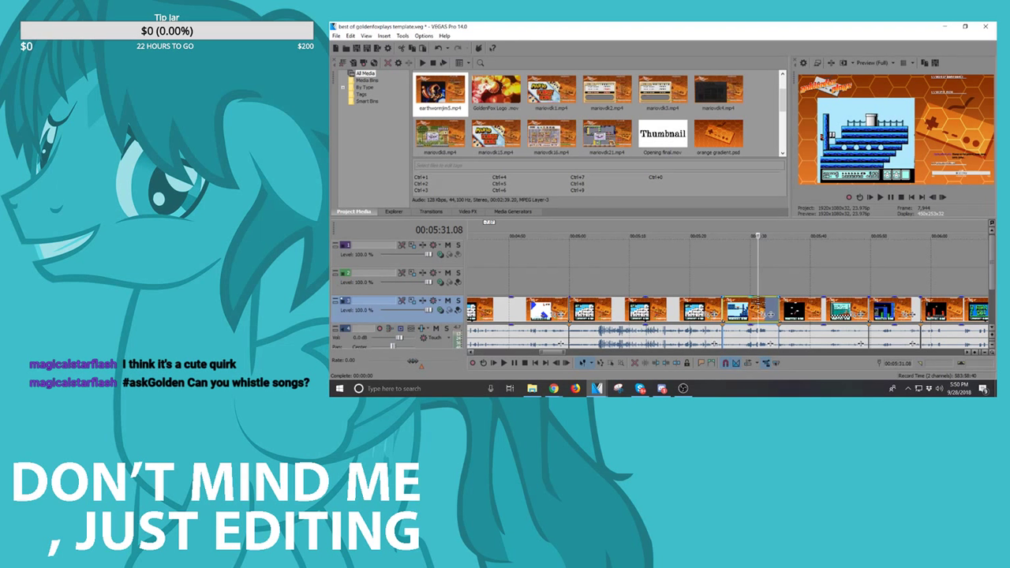
{"action": "key", "text": "Delete"}
Step: Select the block of clips from about 00:05:35 onward and shift it back to close the gap at 00:05:25
{"action": "left_click", "coordinate": [809, 310]}
{"action": "scroll", "coordinate": [811, 316], "scroll_direction": "down", "scroll_amount": 3}
{"action": "scroll", "coordinate": [815, 316], "scroll_direction": "down", "scroll_amount": 3}
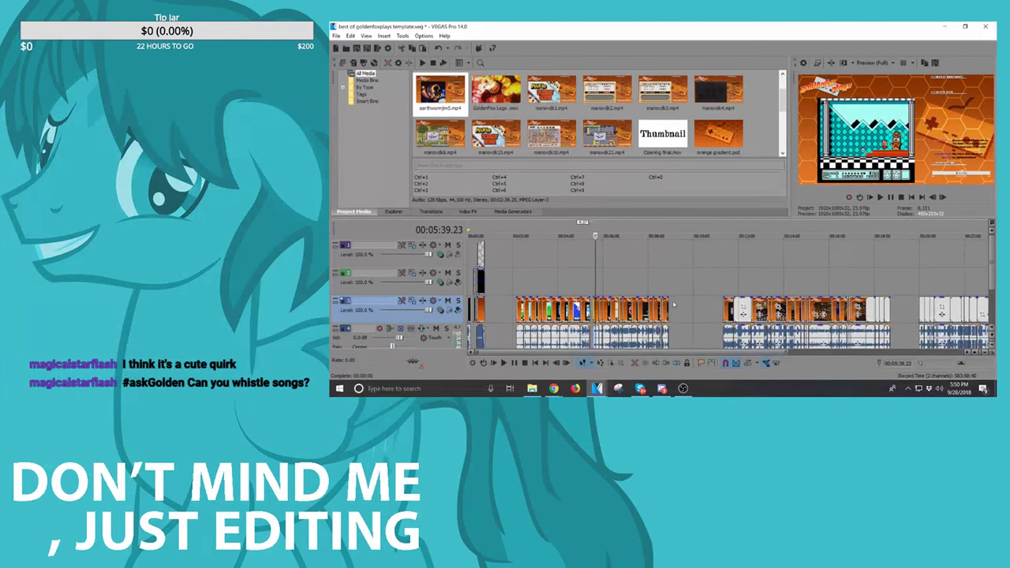
{"action": "scroll", "coordinate": [675, 305], "scroll_direction": "up", "scroll_amount": 2}
{"action": "left_click", "coordinate": [914, 303], "text": "shift"}
{"action": "scroll", "coordinate": [738, 319], "scroll_direction": "up", "scroll_amount": 3}
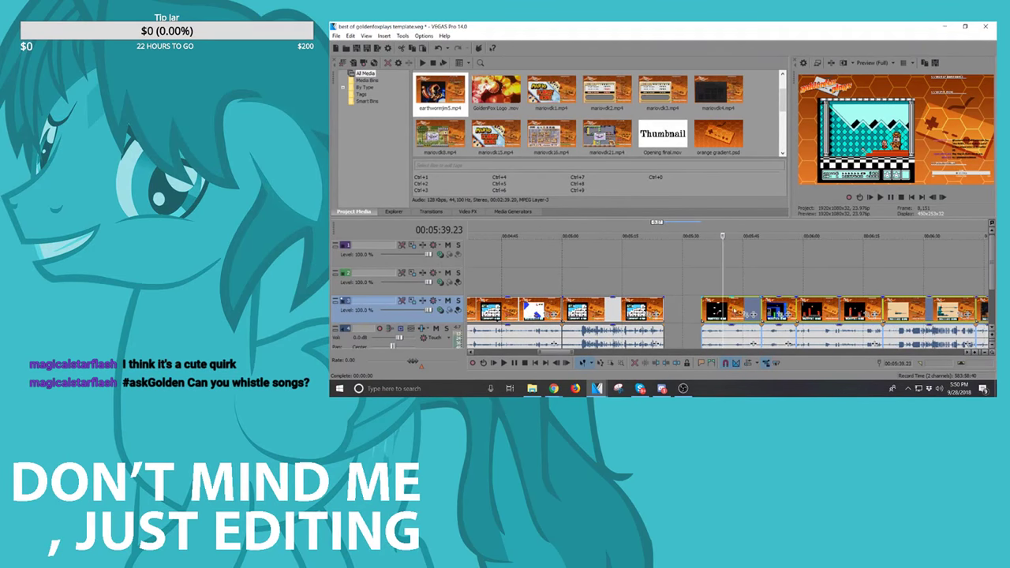
{"action": "left_click_drag", "start_coordinate": [718, 314], "coordinate": [712, 313]}
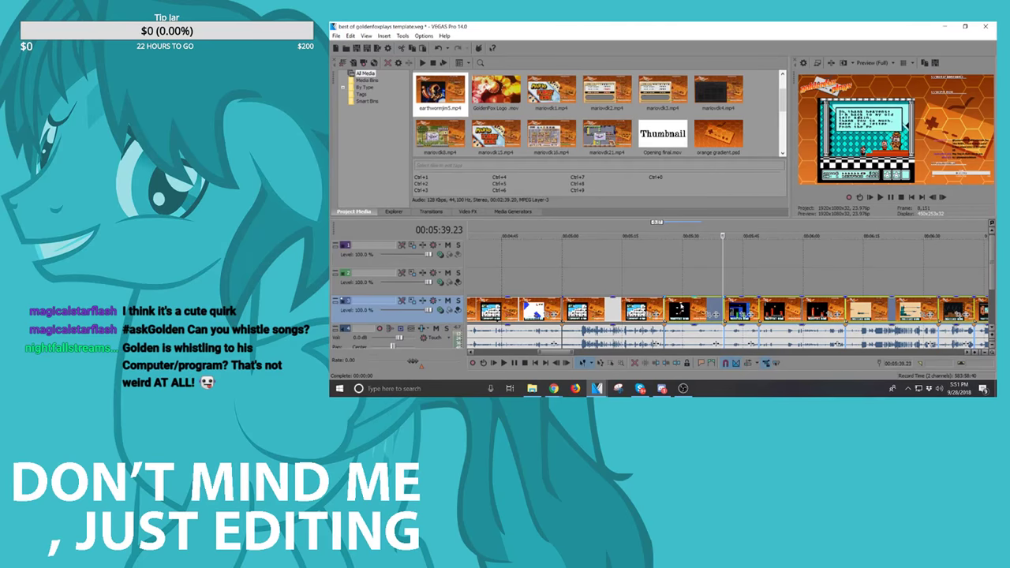
Step: Play the Super Mario Bros. 3 block from near its start at 00:02:25
{"action": "scroll", "coordinate": [712, 312], "scroll_direction": "down", "scroll_amount": 5}
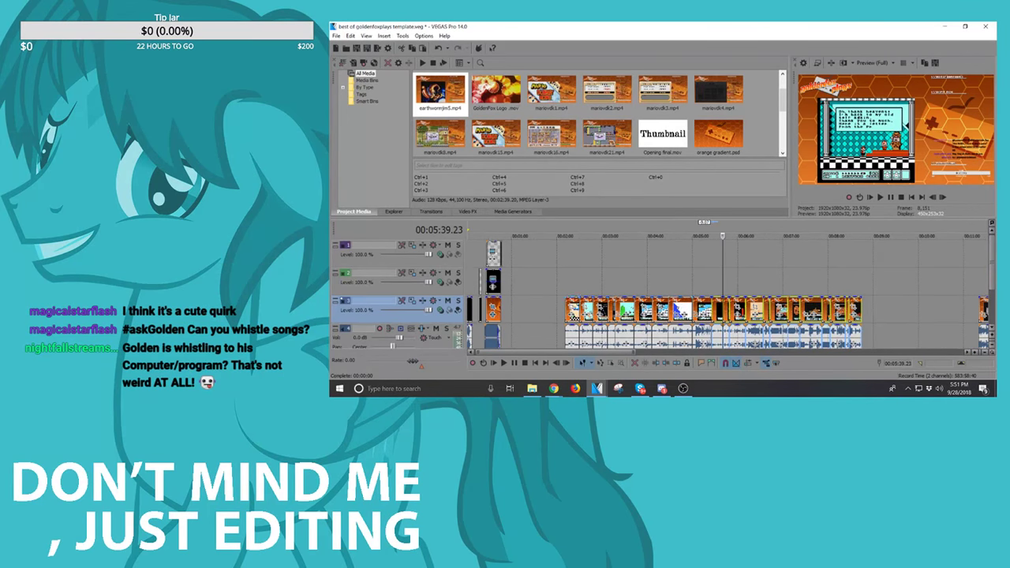
{"action": "left_click", "coordinate": [574, 300]}
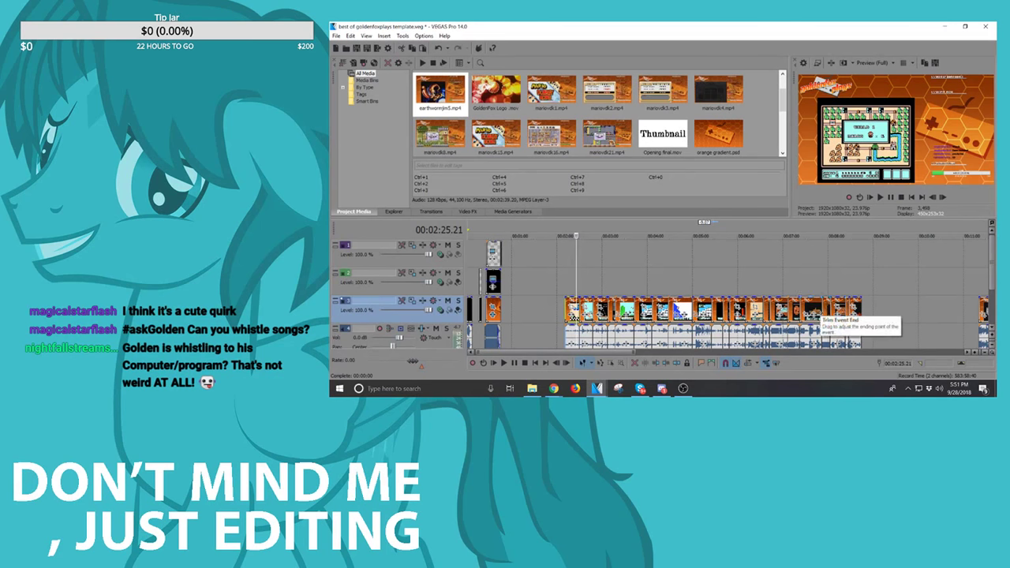
{"action": "key", "text": "space"}
{"action": "scroll", "coordinate": [785, 303], "scroll_direction": "up", "scroll_amount": 3}
{"action": "scroll", "coordinate": [784, 304], "scroll_direction": "down", "scroll_amount": 5}
{"action": "key", "text": "space"}
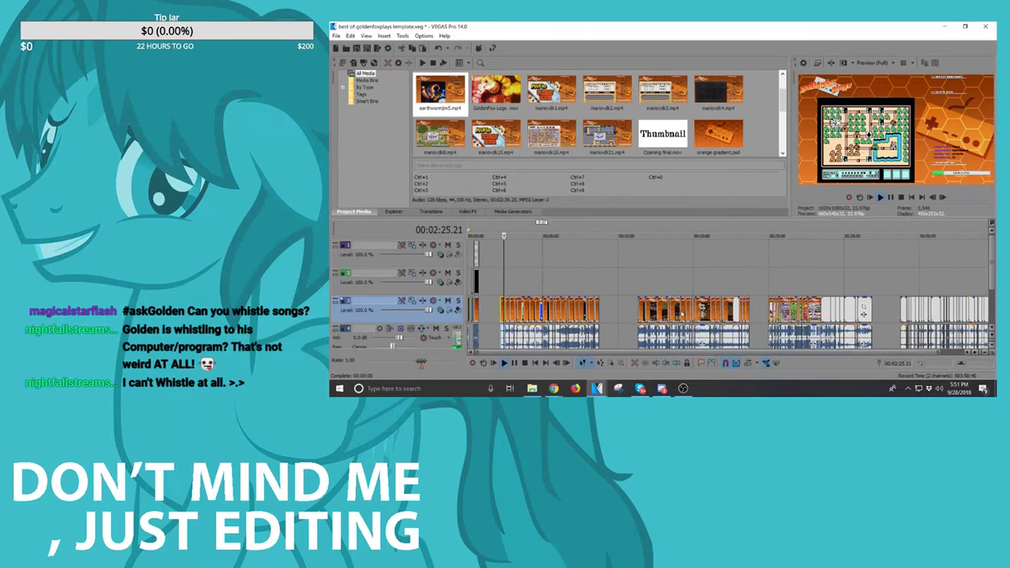
Step: Preview the opening Rock n' Roll Racing clip at 00:11:19 and trim its start to about 00:11:25
{"action": "left_click", "coordinate": [639, 308]}
{"action": "scroll", "coordinate": [639, 308], "scroll_direction": "up", "scroll_amount": 5}
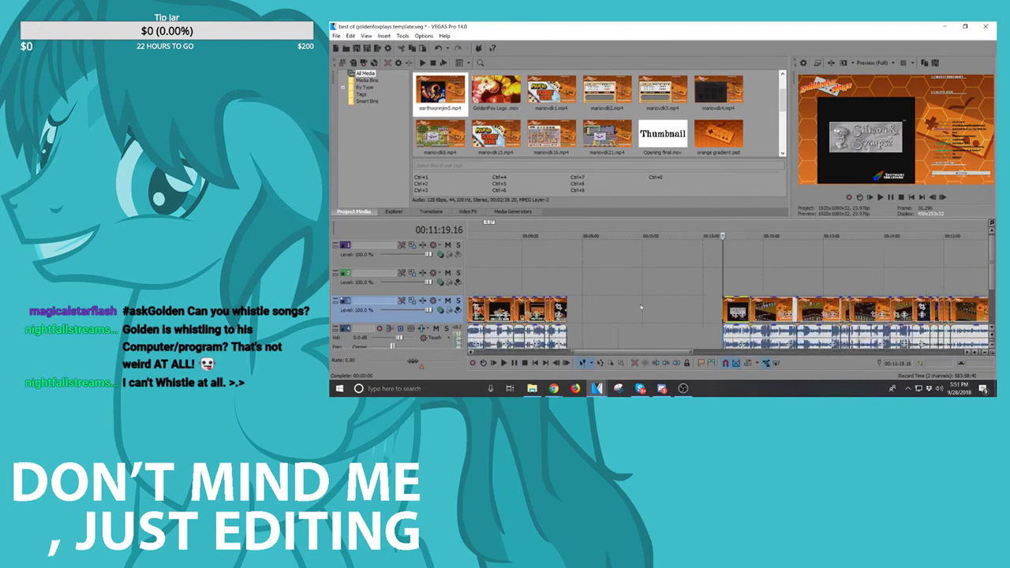
{"action": "key", "text": "space"}
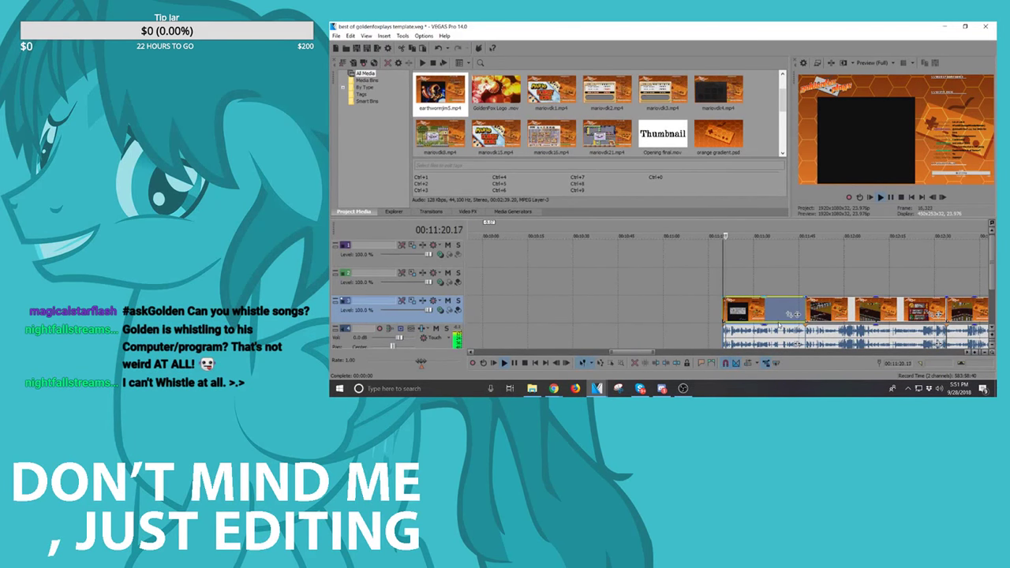
{"action": "key", "text": "space"}
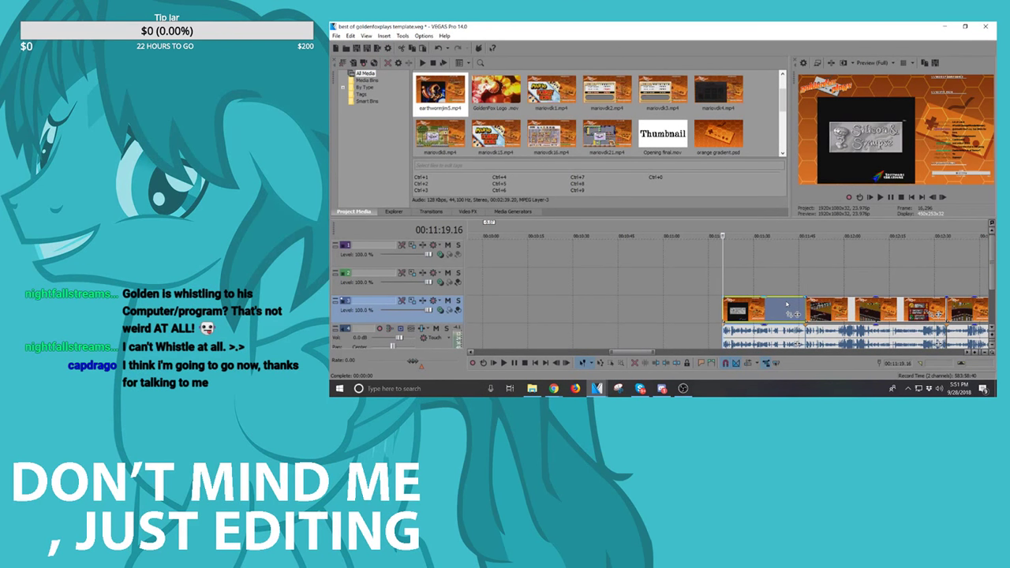
{"action": "key", "text": "space"}
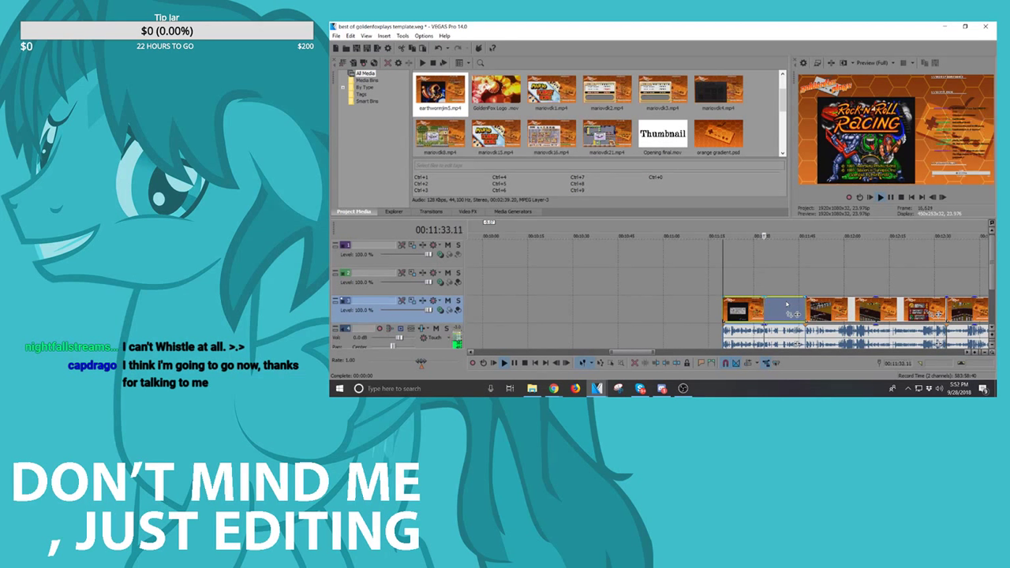
{"action": "left_click", "coordinate": [748, 307]}
{"action": "key", "text": "space"}
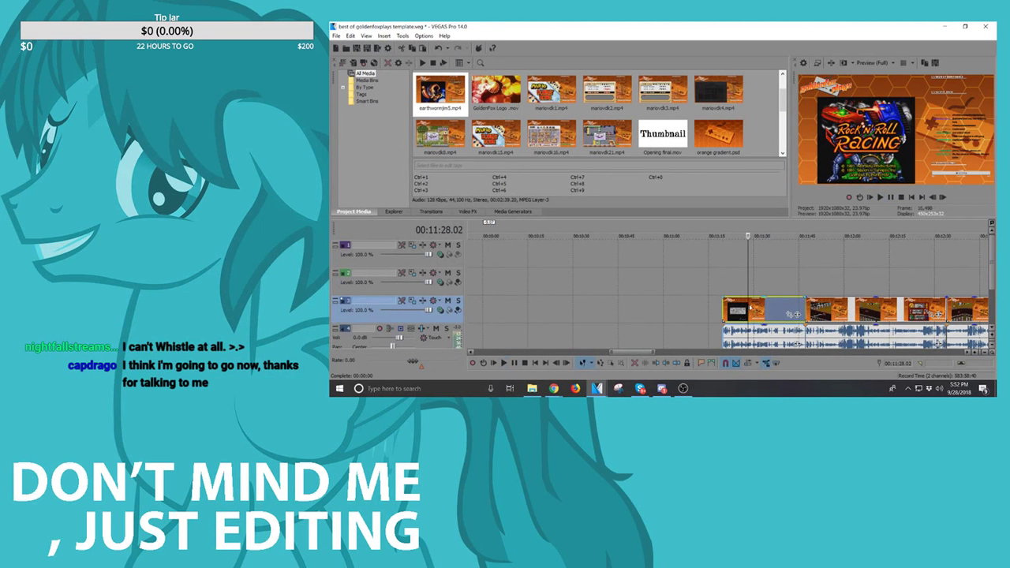
{"action": "scroll", "coordinate": [749, 307], "scroll_direction": "up", "scroll_amount": 3}
{"action": "key", "text": "space"}
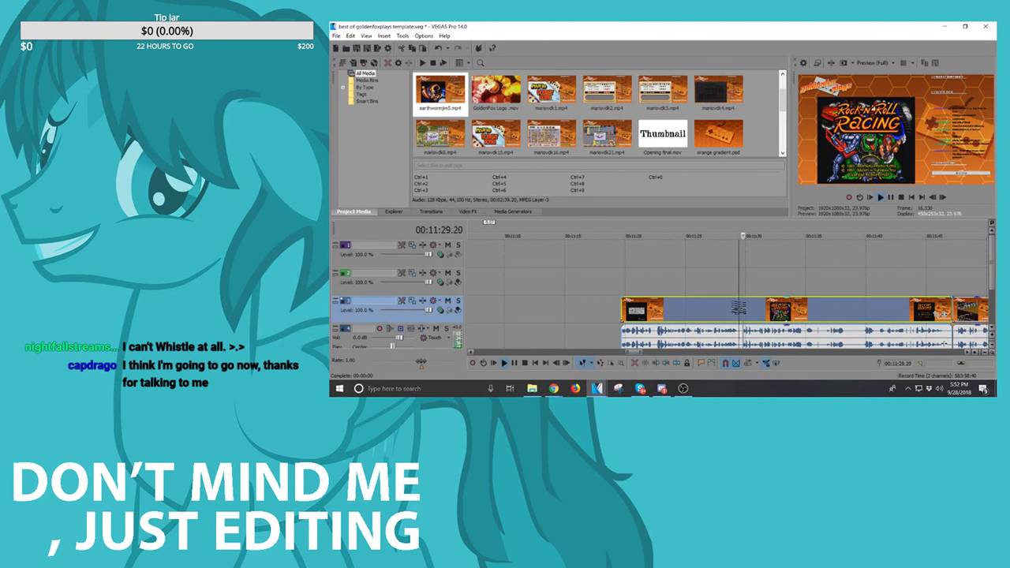
{"action": "left_click", "coordinate": [689, 312]}
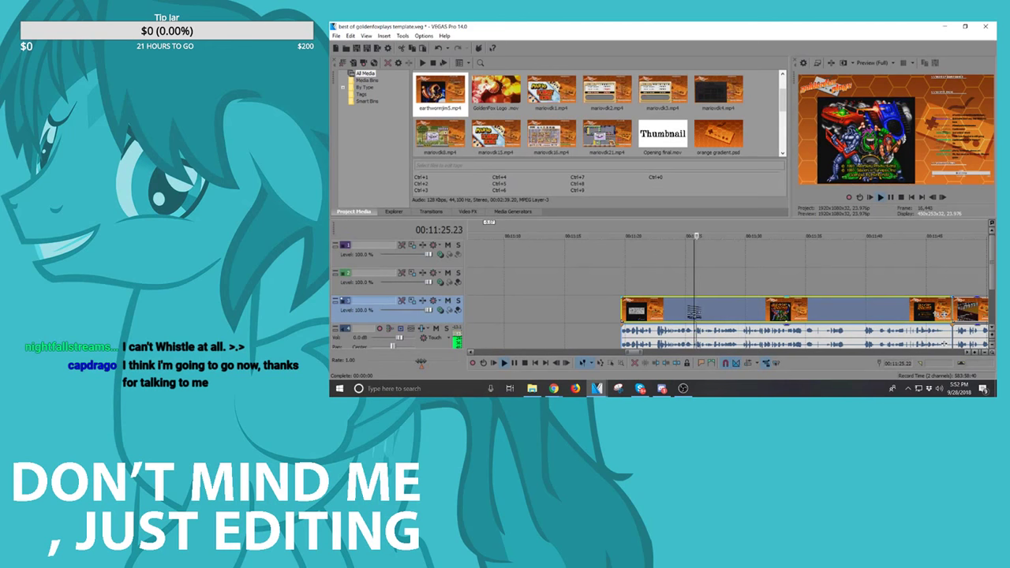
{"action": "left_click_drag", "start_coordinate": [622, 314], "coordinate": [687, 312]}
Step: Cut off the tail of the opening Rock n' Roll Racing clip at 00:11:38.11 and shift the remainder against the following clip
{"action": "left_click_drag", "start_coordinate": [762, 317], "coordinate": [769, 318]}
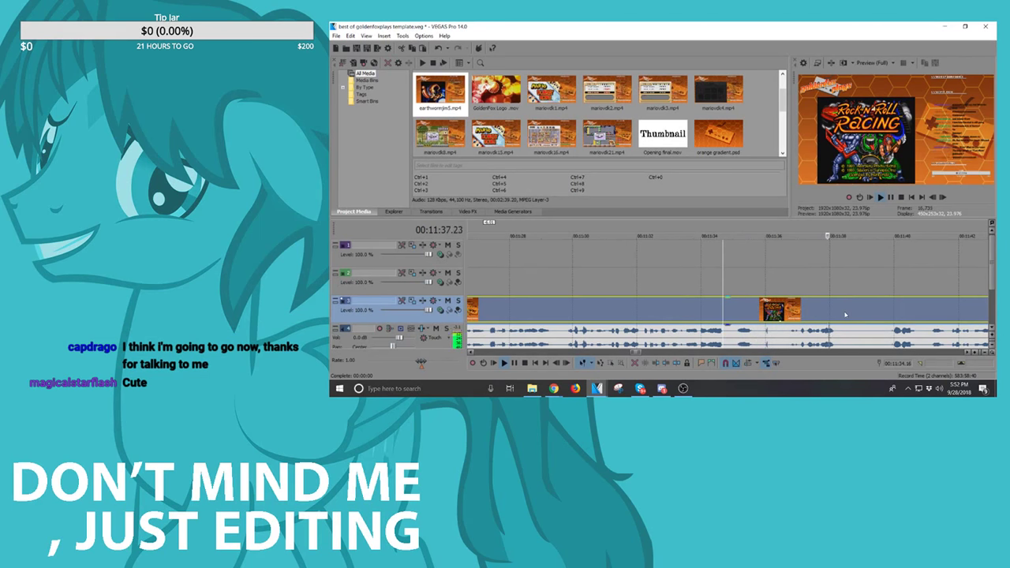
{"action": "left_click", "coordinate": [839, 316]}
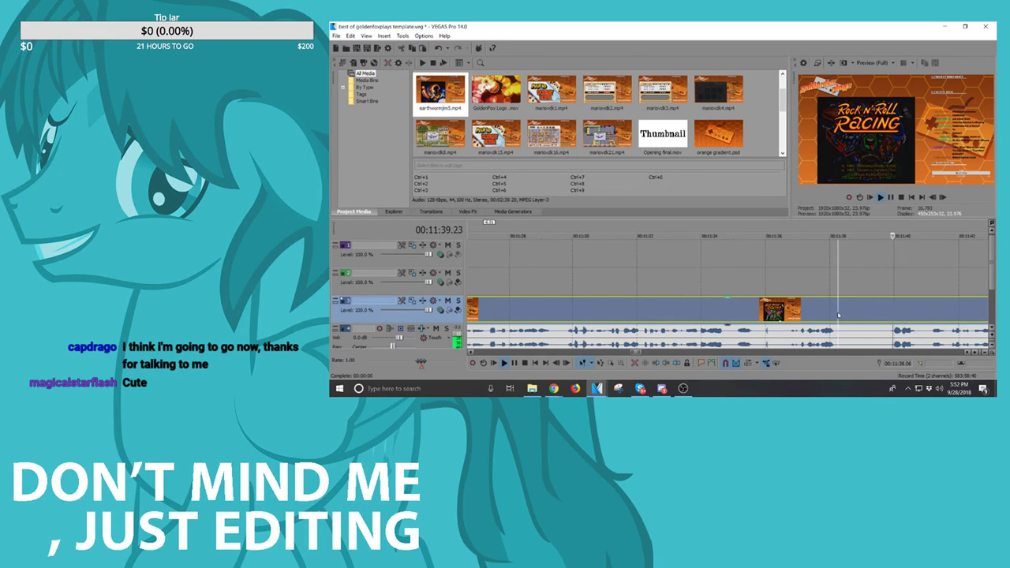
{"action": "scroll", "coordinate": [838, 314], "scroll_direction": "down", "scroll_amount": 1}
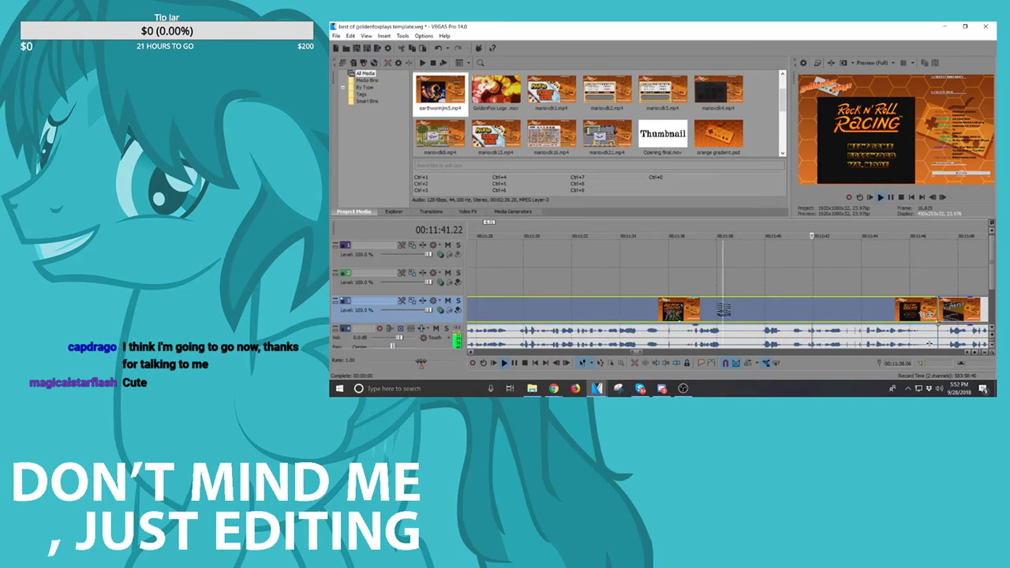
{"action": "key", "text": "s"}
{"action": "scroll", "coordinate": [814, 318], "scroll_direction": "down", "scroll_amount": 2}
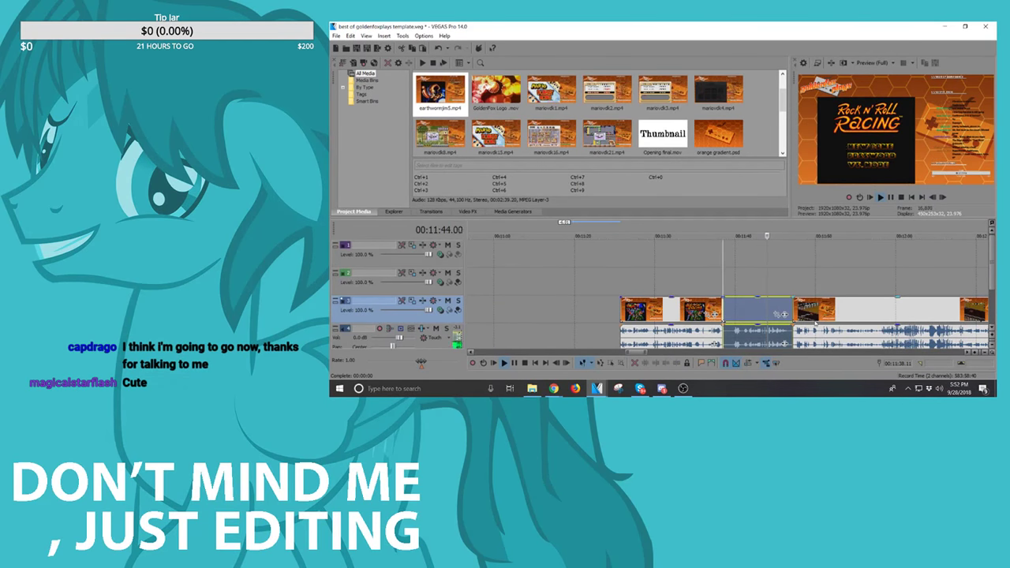
{"action": "key", "text": "Delete"}
{"action": "left_click", "coordinate": [674, 313]}
{"action": "left_click_drag", "start_coordinate": [674, 313], "coordinate": [744, 317]}
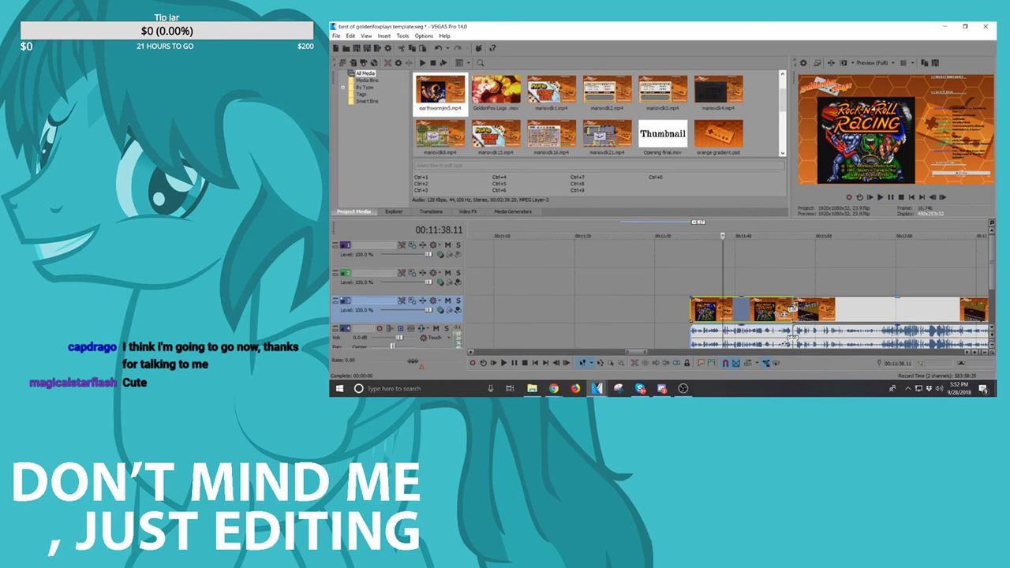
Step: Review the Rock n' Roll Racing race clips from about 00:11:47, playing sections from 00:11:59 and 00:12:26 onward
{"action": "left_click", "coordinate": [795, 307]}
{"action": "key", "text": "space"}
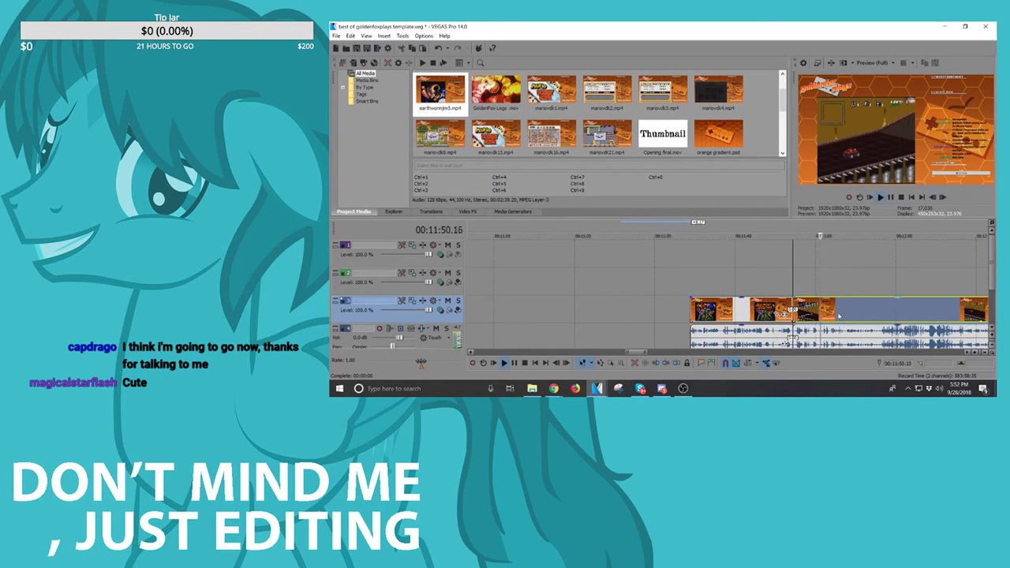
{"action": "left_click", "coordinate": [888, 313]}
{"action": "scroll", "coordinate": [888, 313], "scroll_direction": "up", "scroll_amount": 1}
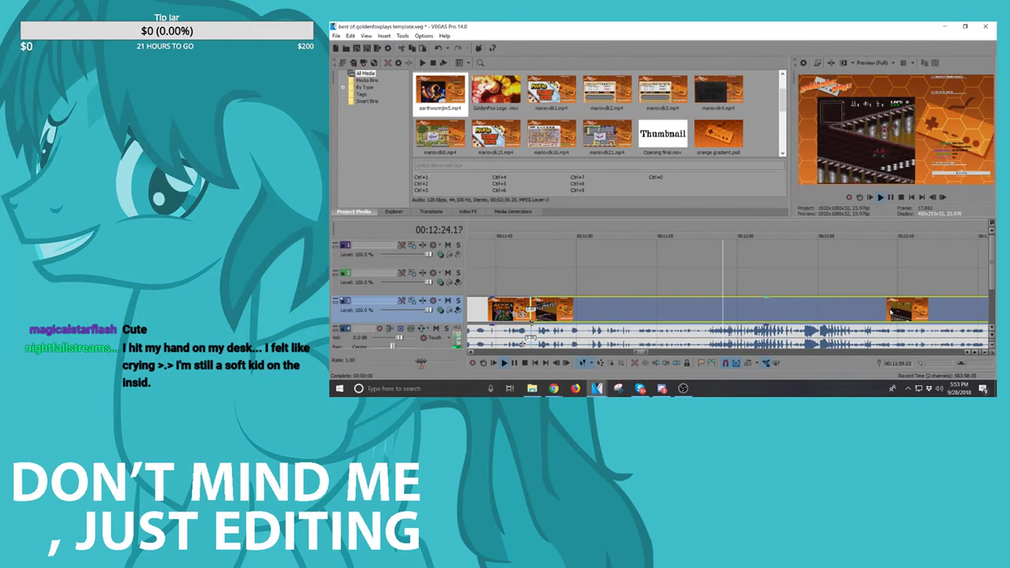
{"action": "scroll", "coordinate": [891, 312], "scroll_direction": "down", "scroll_amount": 5}
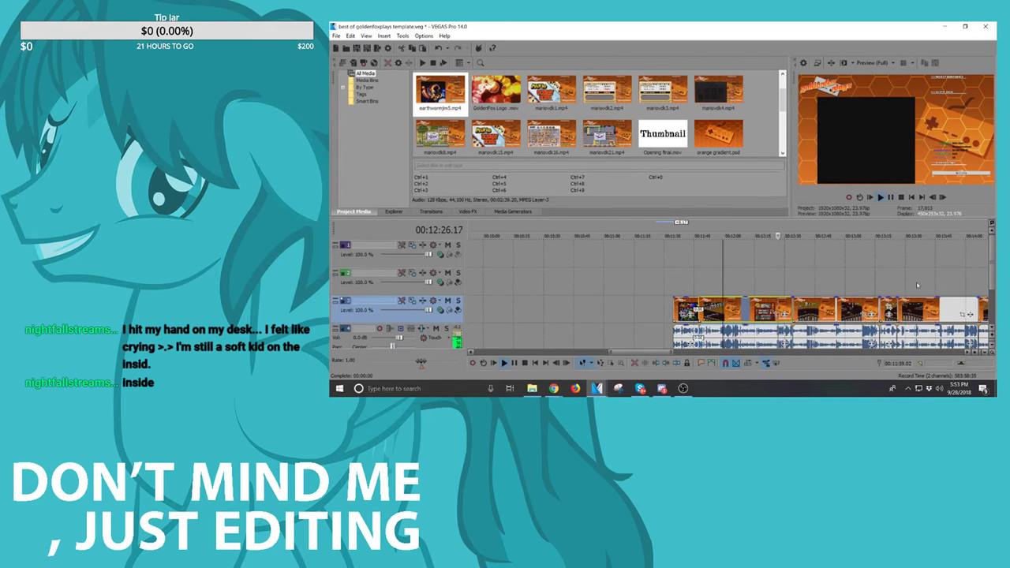
{"action": "scroll", "coordinate": [818, 307], "scroll_direction": "up", "scroll_amount": 5}
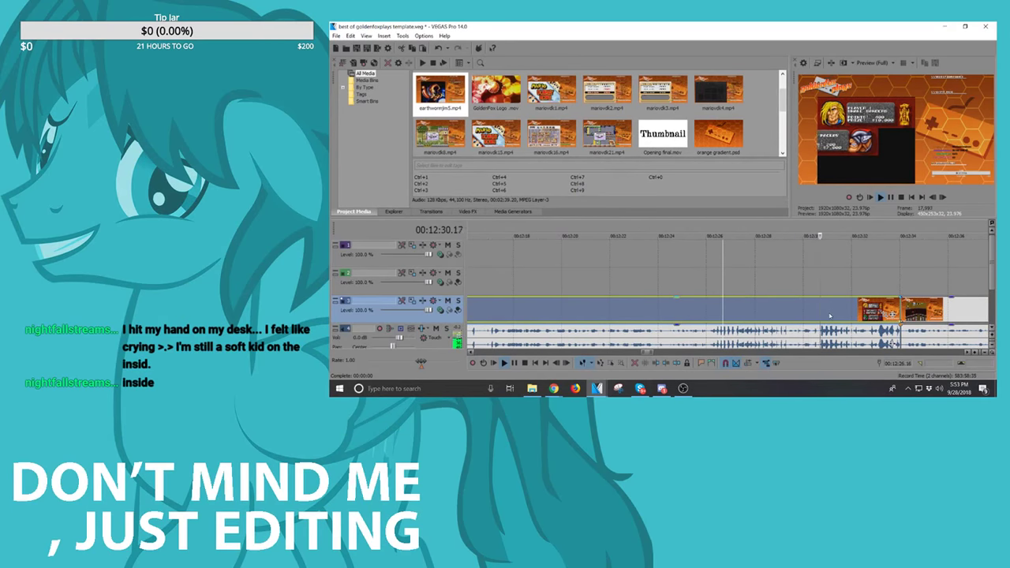
{"action": "scroll", "coordinate": [863, 320], "scroll_direction": "down", "scroll_amount": 2}
{"action": "scroll", "coordinate": [864, 320], "scroll_direction": "down", "scroll_amount": 2}
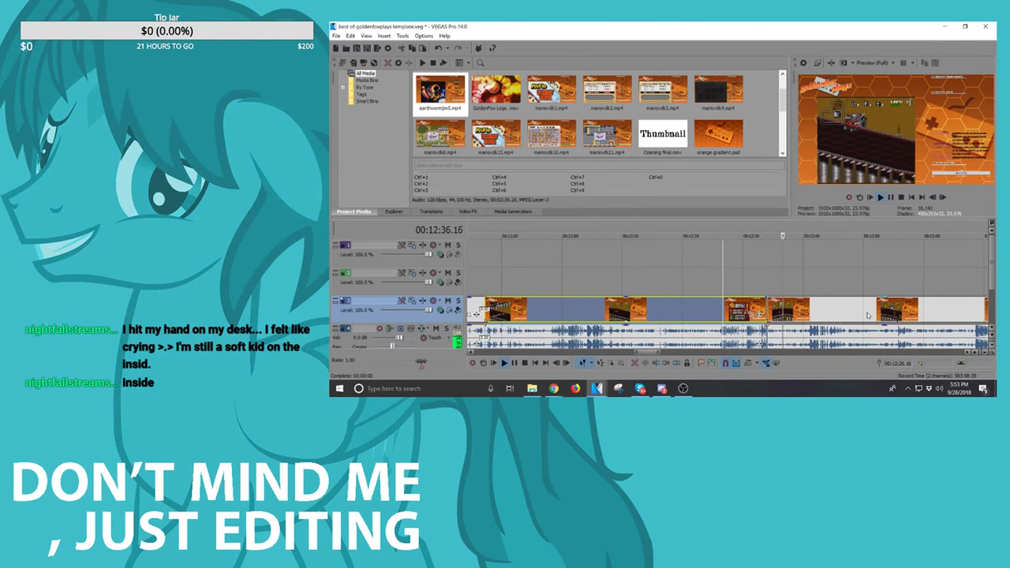
{"action": "scroll", "coordinate": [868, 316], "scroll_direction": "down", "scroll_amount": 2}
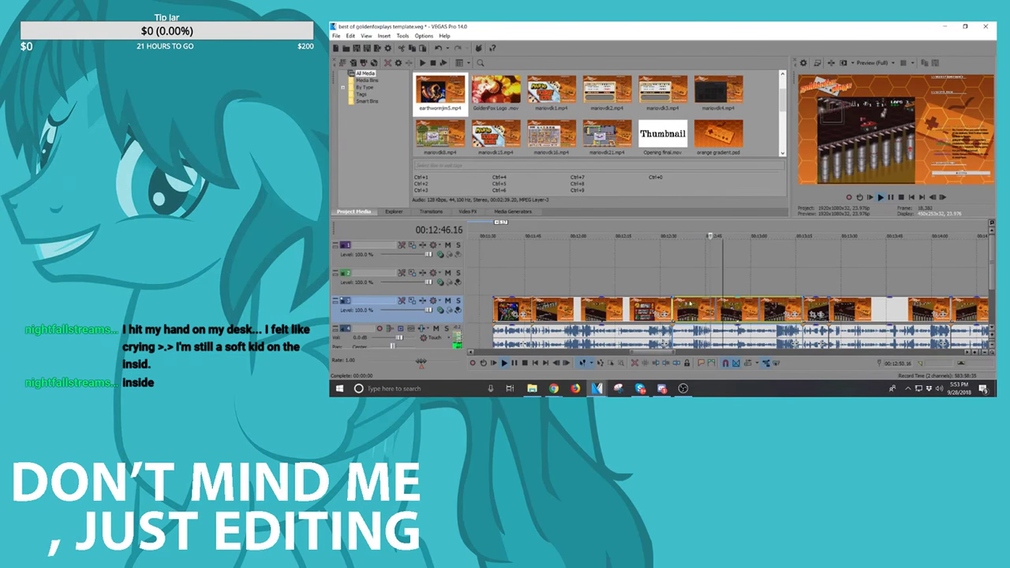
Step: Preview the race clip beginning at about 00:12:34 and trim its start to about 00:12:47
{"action": "scroll", "coordinate": [732, 314], "scroll_direction": "up", "scroll_amount": 2}
{"action": "scroll", "coordinate": [732, 314], "scroll_direction": "up", "scroll_amount": 2}
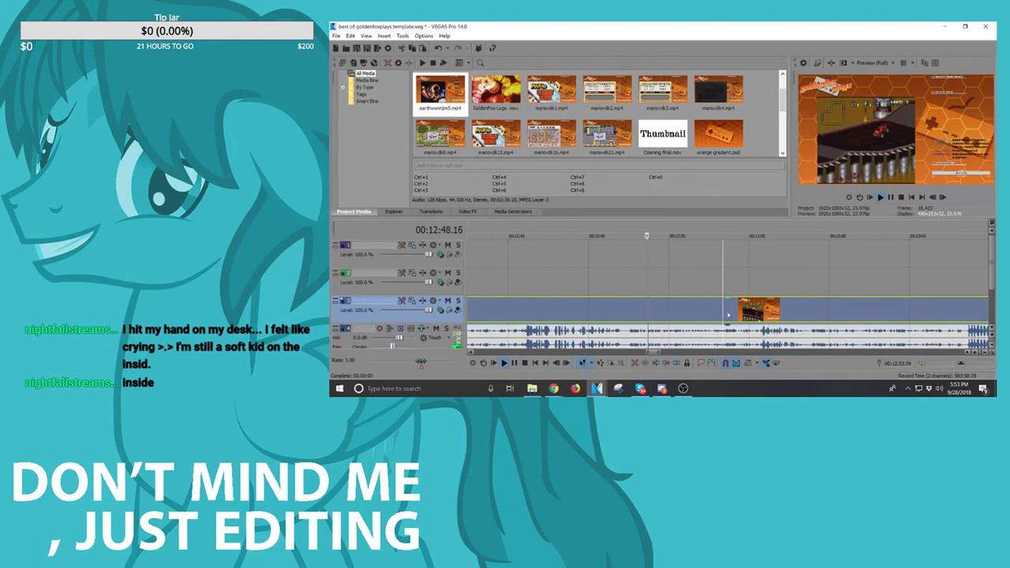
{"action": "scroll", "coordinate": [613, 315], "scroll_direction": "down", "scroll_amount": 2}
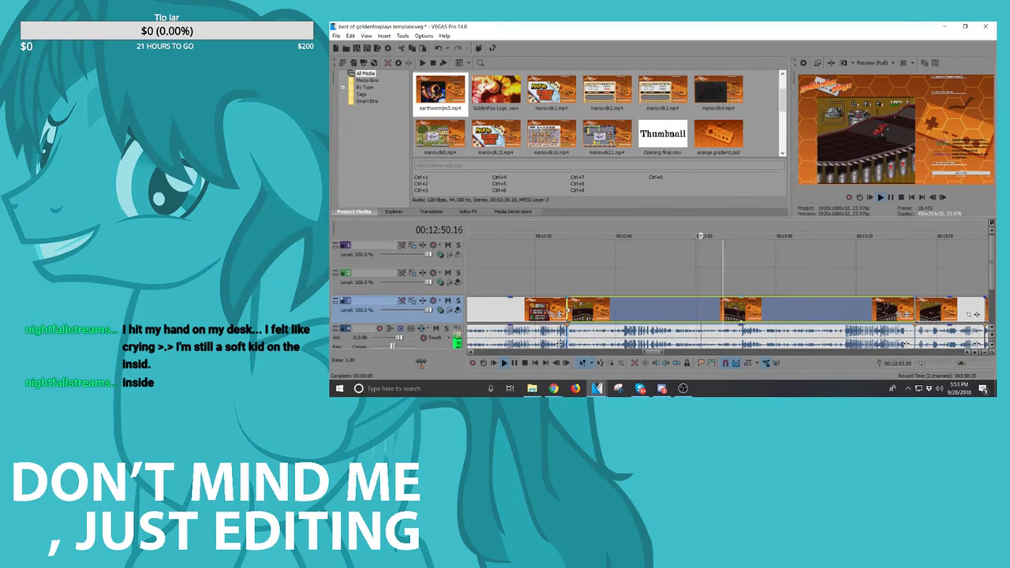
{"action": "left_click_drag", "start_coordinate": [585, 314], "coordinate": [673, 314]}
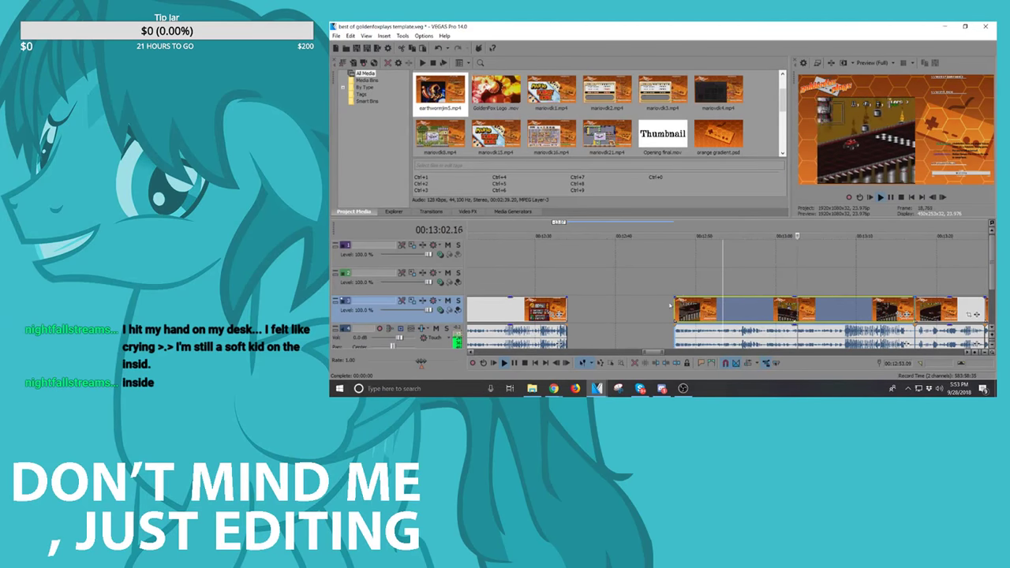
{"action": "mouse_move", "coordinate": [673, 302]}
{"action": "left_mouse_down"}
{"action": "mouse_move", "coordinate": [761, 307]}
{"action": "mouse_move", "coordinate": [658, 309]}
{"action": "left_mouse_up"}
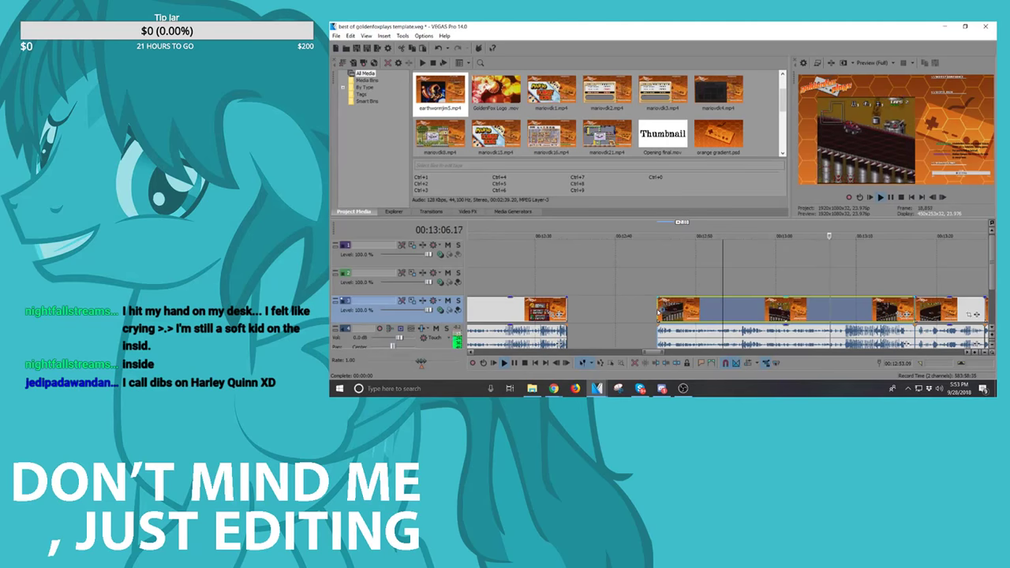
{"action": "key", "text": "ctrl+z"}
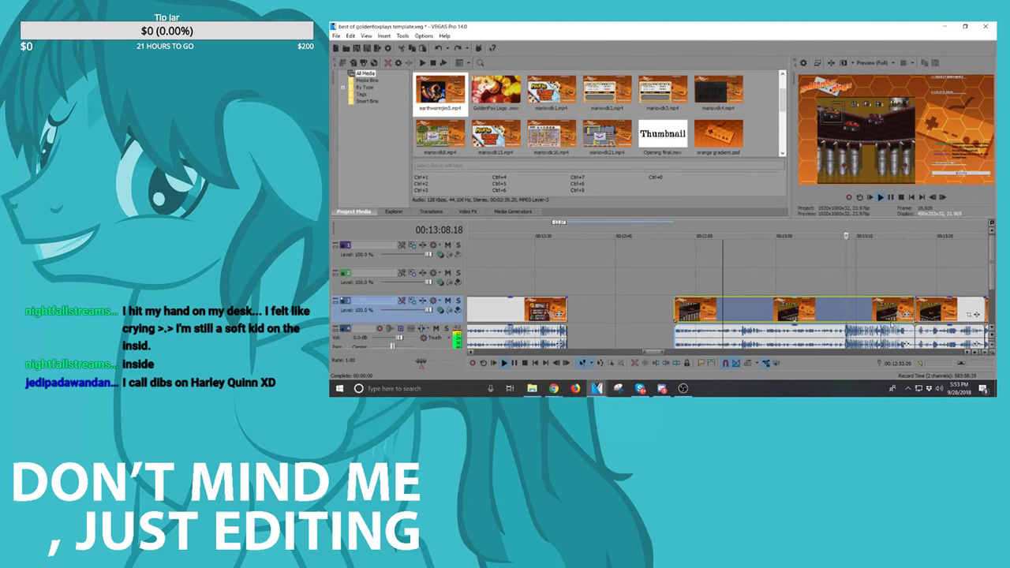
{"action": "scroll", "coordinate": [893, 324], "scroll_direction": "down", "scroll_amount": 3}
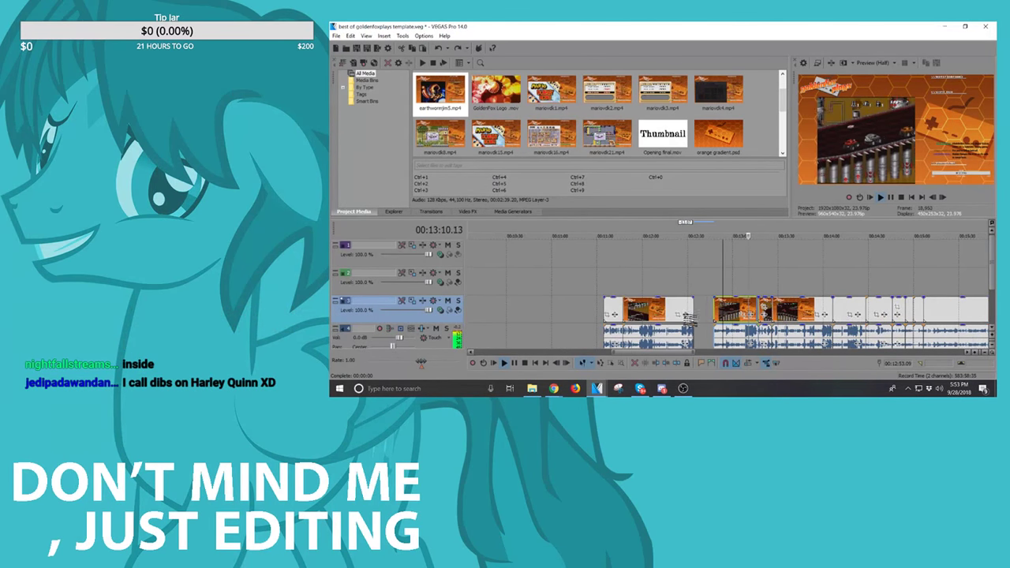
Step: Shift the preceding race clips against the trimmed clip starting at about 00:12:53 to close the gap
{"action": "left_click", "coordinate": [674, 308], "text": "ctrl"}
{"action": "left_click_drag", "start_coordinate": [674, 308], "coordinate": [694, 307]}
{"action": "key", "text": "space"}
Step: Preview the race footage from 00:13:12.20 and delete the short race clip at about 00:13:22
{"action": "left_click", "coordinate": [752, 315]}
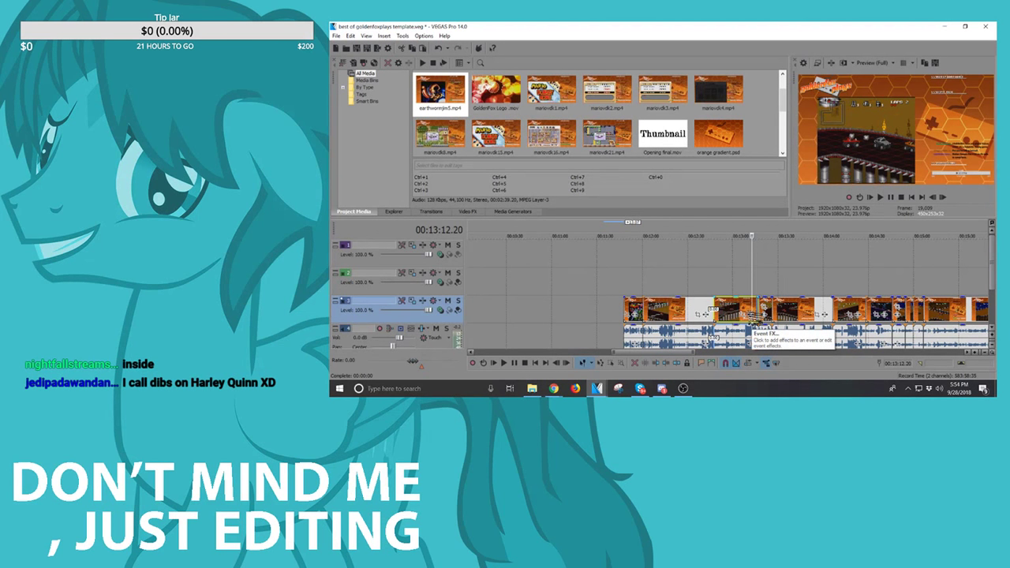
{"action": "key", "text": "space"}
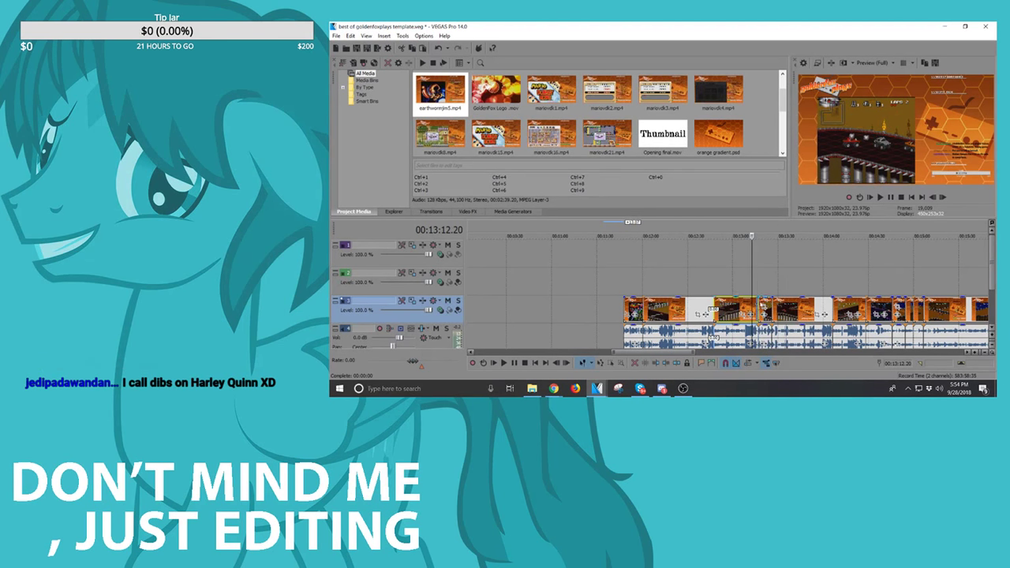
{"action": "scroll", "coordinate": [762, 306], "scroll_direction": "up", "scroll_amount": 2}
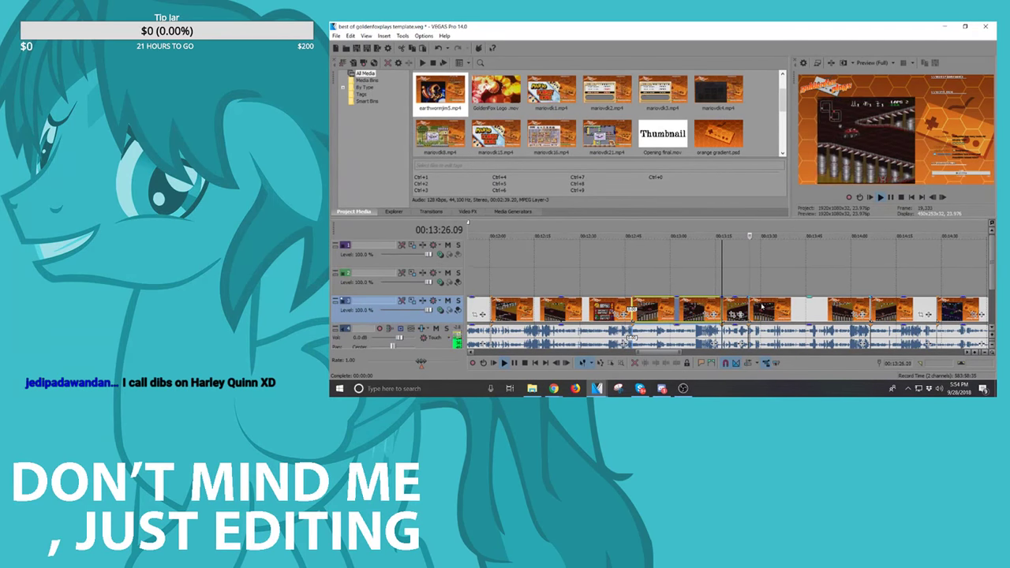
{"action": "left_click", "coordinate": [736, 313]}
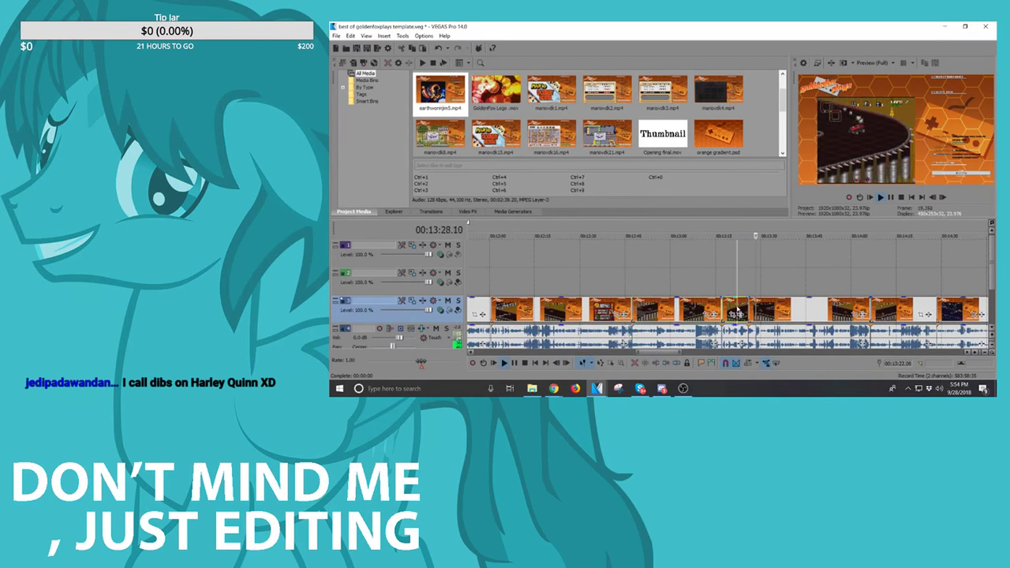
{"action": "key", "text": "Delete"}
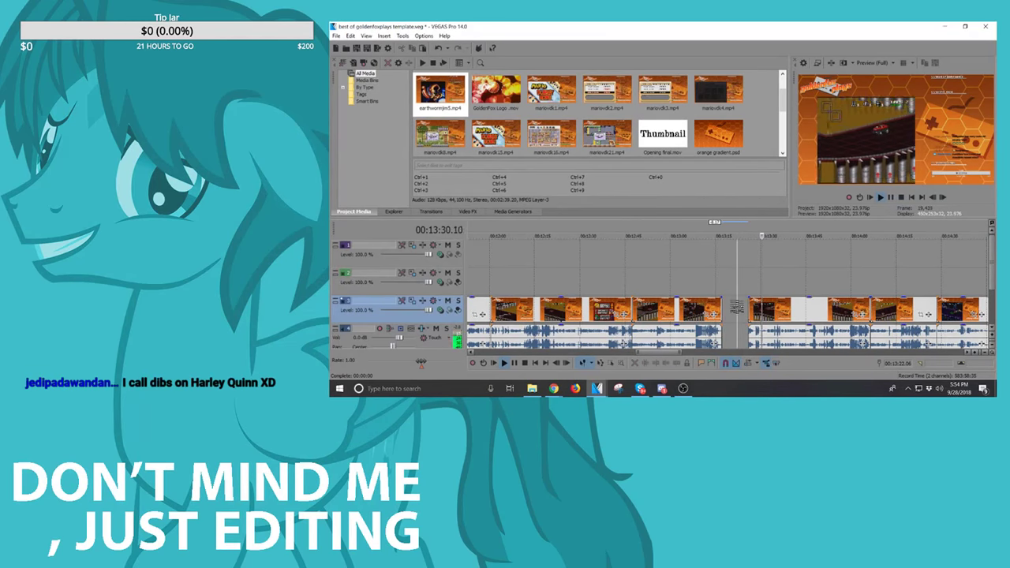
Step: Select all the race clips before the gap and shift them against the clip starting at about 00:13:26
{"action": "left_click", "coordinate": [582, 307]}
{"action": "scroll", "coordinate": [582, 308], "scroll_direction": "down", "scroll_amount": 1}
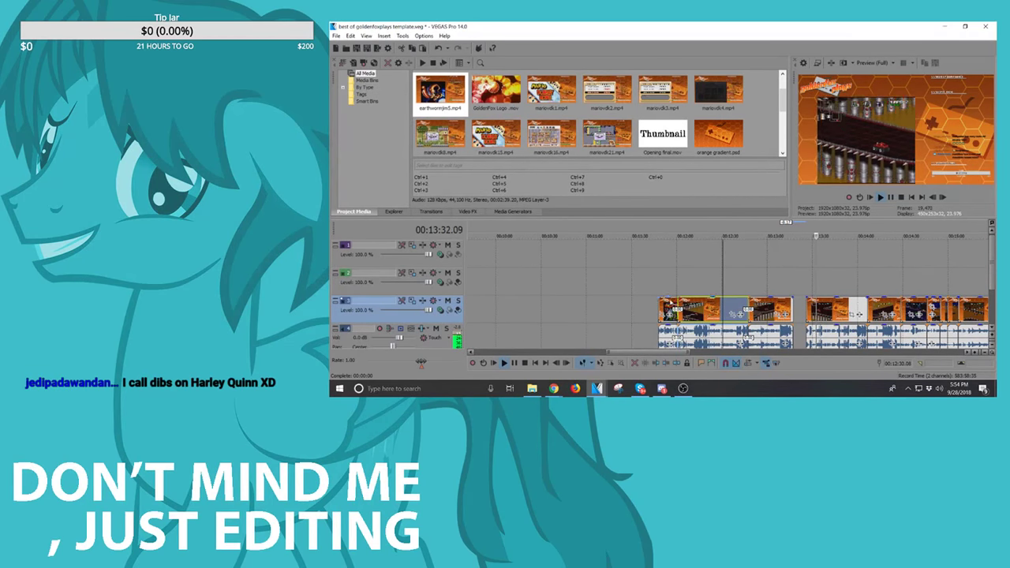
{"action": "left_click", "coordinate": [668, 309]}
{"action": "left_click", "coordinate": [765, 310], "text": "shift"}
{"action": "left_click_drag", "start_coordinate": [766, 309], "coordinate": [785, 306]}
Step: Review the race clips from about 00:13:36 onward, skipping ahead to 00:13:59 and watching through to about 00:14:49
{"action": "left_click", "coordinate": [830, 307]}
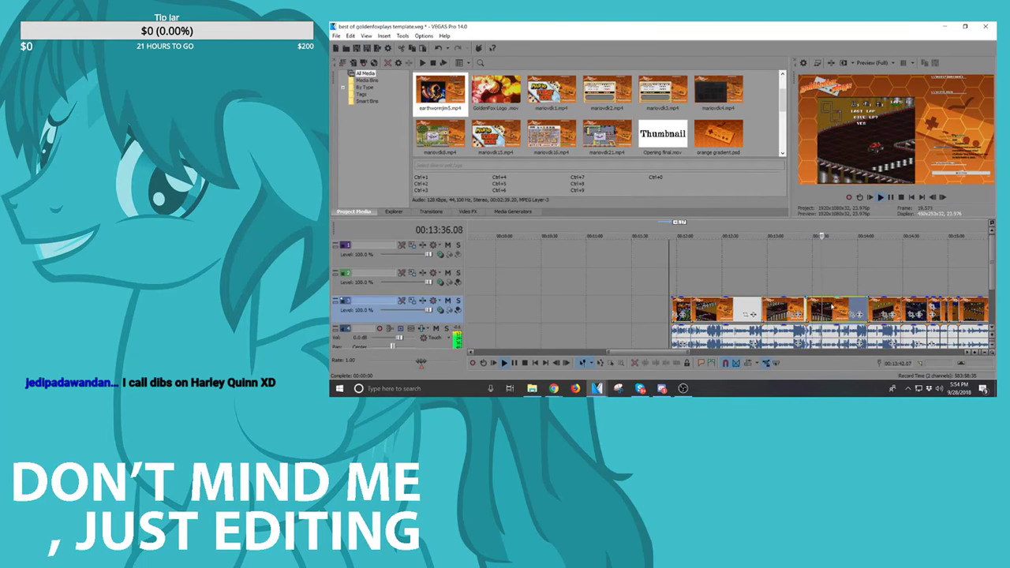
{"action": "scroll", "coordinate": [831, 306], "scroll_direction": "up", "scroll_amount": 3}
{"action": "scroll", "coordinate": [732, 304], "scroll_direction": "down", "scroll_amount": 3}
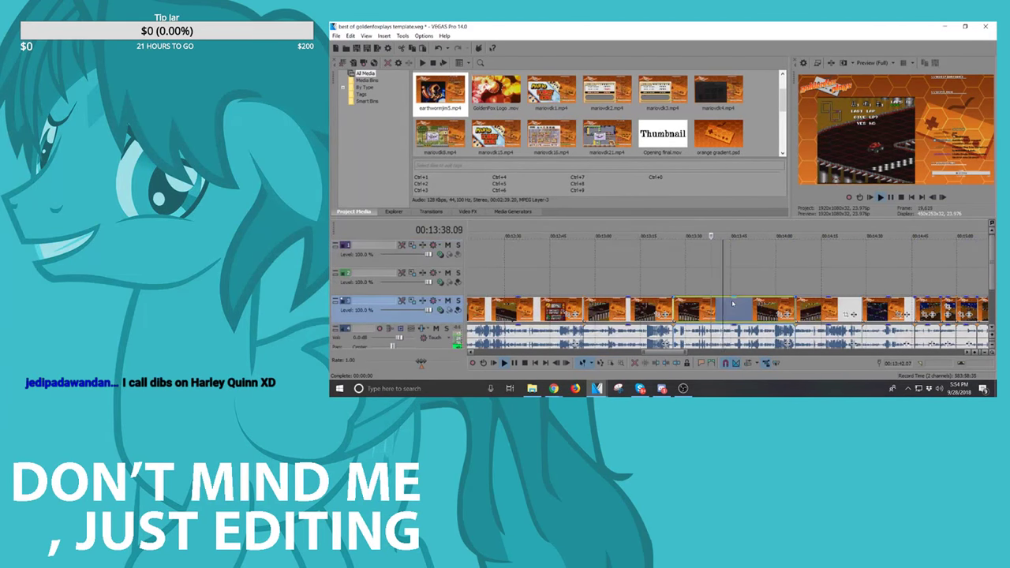
{"action": "scroll", "coordinate": [732, 304], "scroll_direction": "down", "scroll_amount": 1}
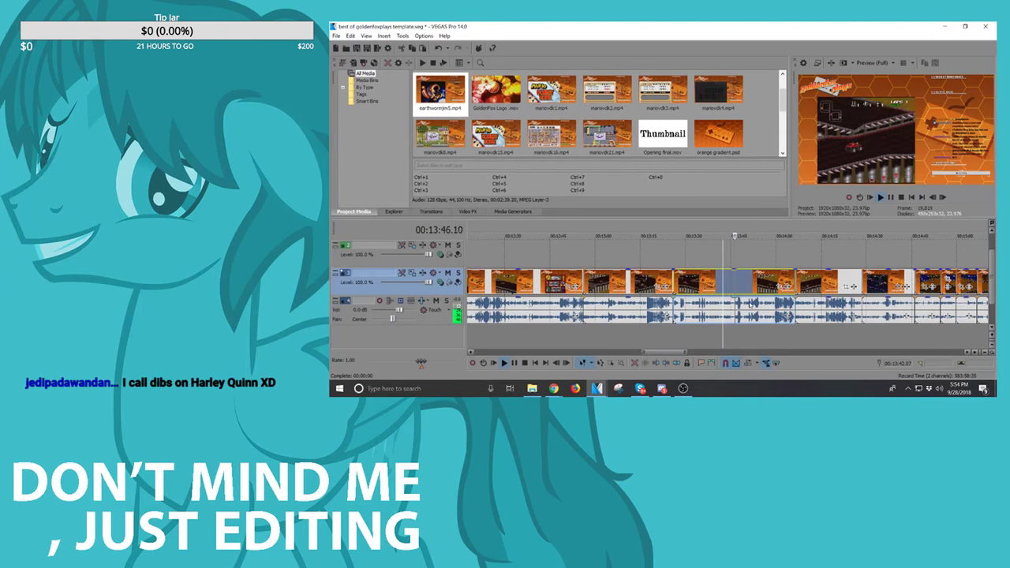
{"action": "scroll", "coordinate": [781, 310], "scroll_direction": "up", "scroll_amount": 3}
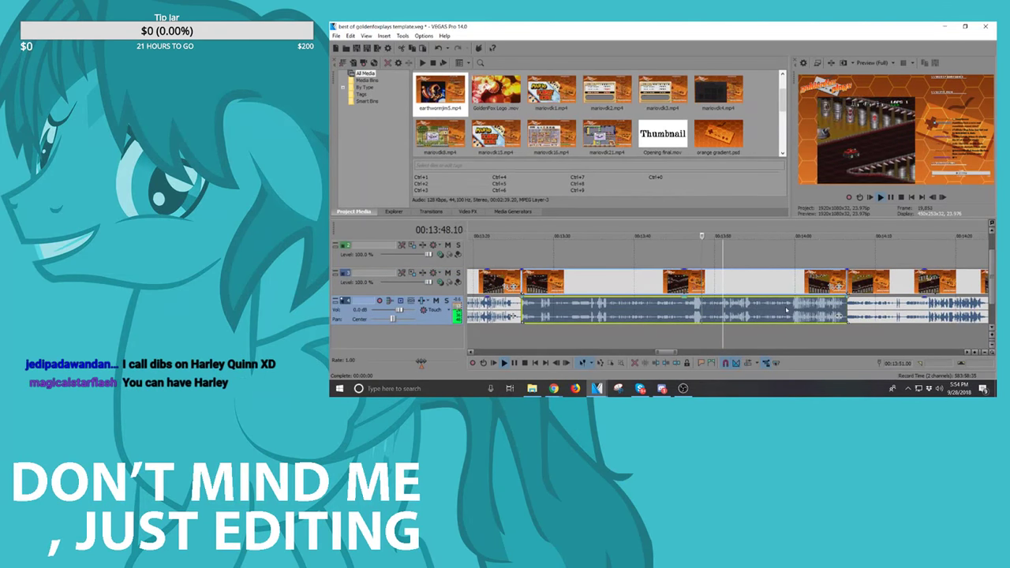
{"action": "left_click", "coordinate": [786, 310]}
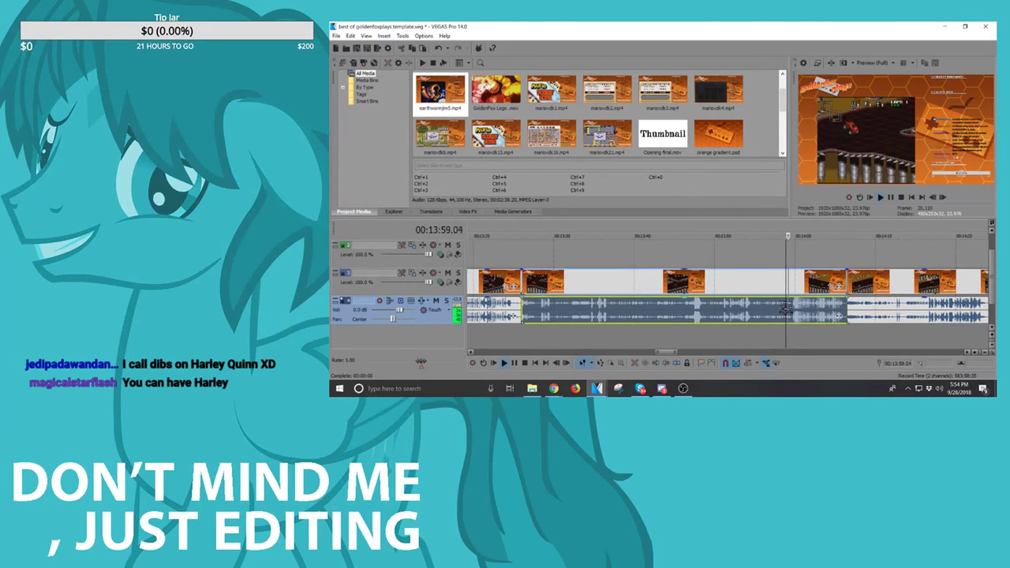
{"action": "left_click", "coordinate": [850, 307]}
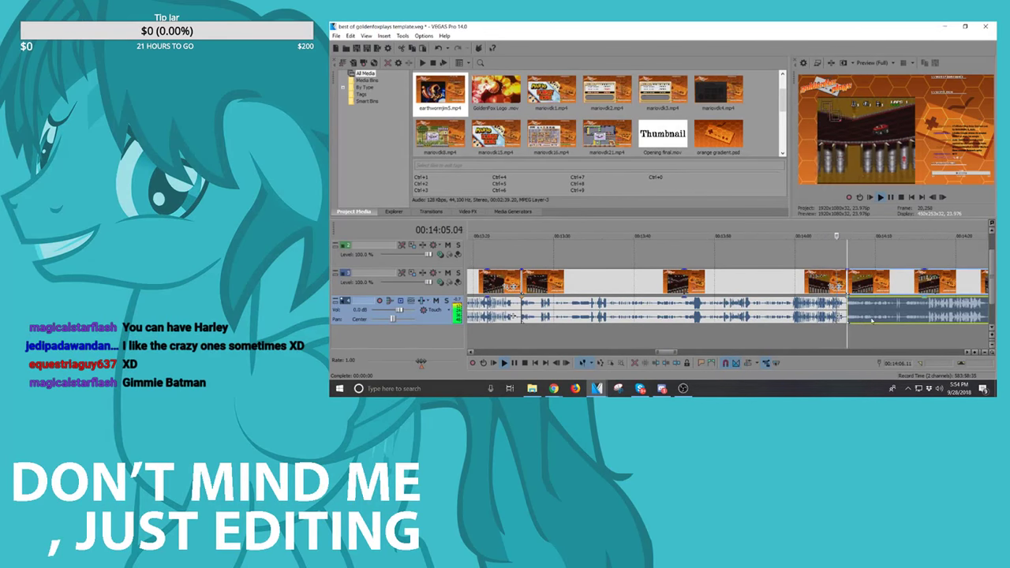
{"action": "scroll", "coordinate": [872, 317], "scroll_direction": "down", "scroll_amount": 2}
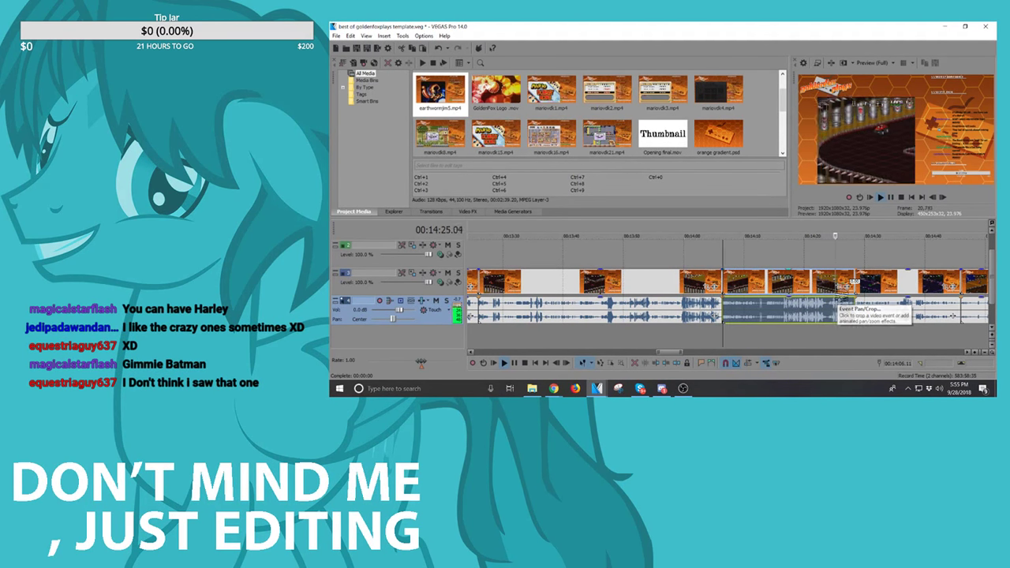
{"action": "left_click", "coordinate": [872, 293]}
{"action": "scroll", "coordinate": [871, 293], "scroll_direction": "up", "scroll_amount": 2}
{"action": "scroll", "coordinate": [872, 293], "scroll_direction": "down", "scroll_amount": 3}
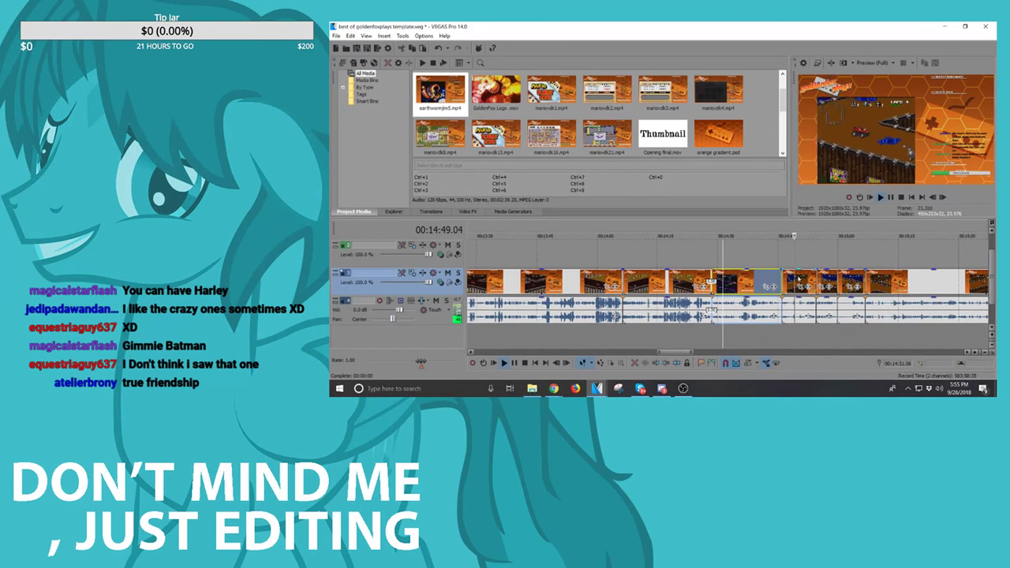
Step: Trim the start of the race clip beginning at about 00:14:46 to about 00:14:52
{"action": "left_click", "coordinate": [801, 280]}
{"action": "scroll", "coordinate": [796, 280], "scroll_direction": "up", "scroll_amount": 3}
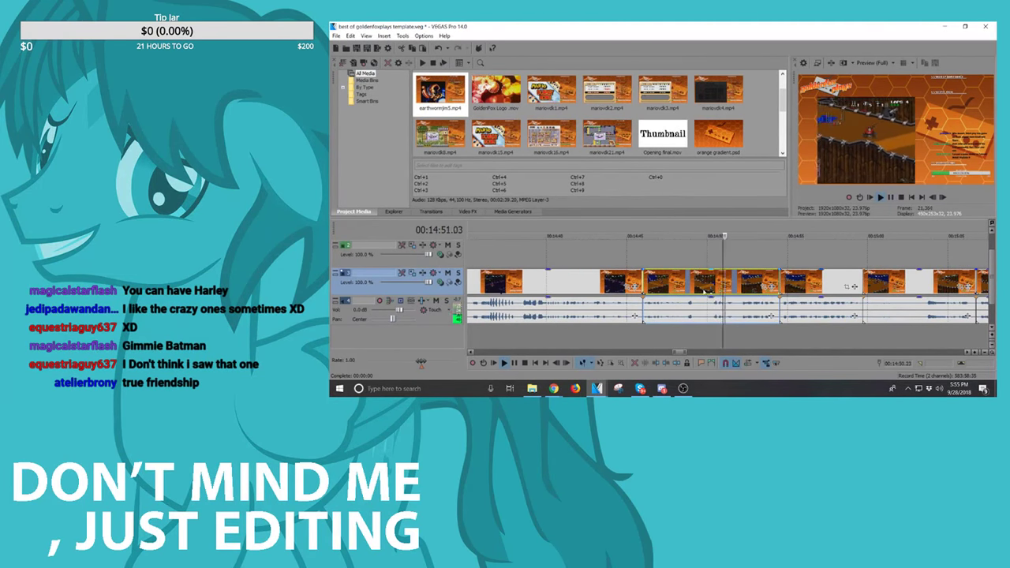
{"action": "left_click_drag", "start_coordinate": [643, 286], "coordinate": [738, 285]}
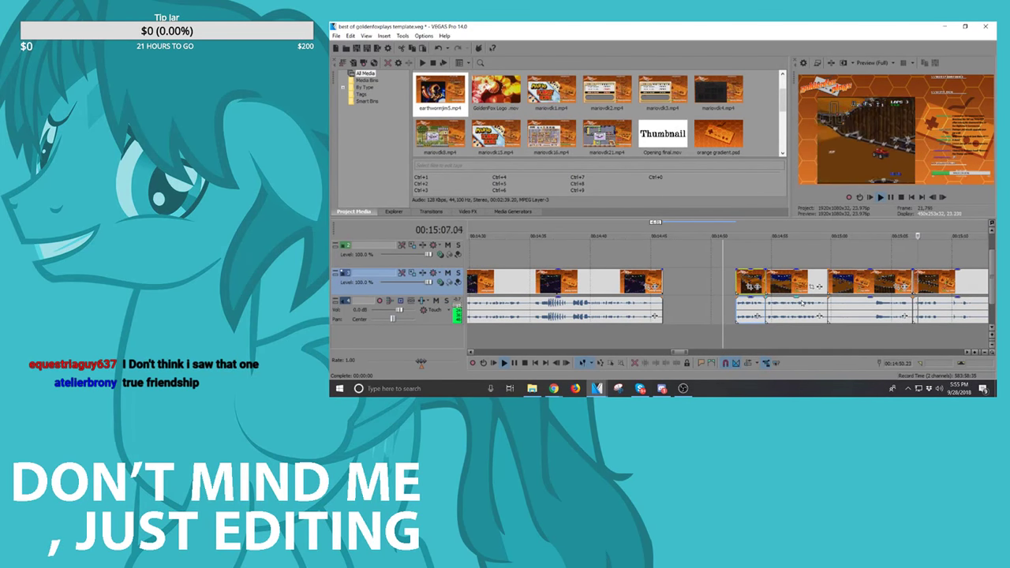
Step: Select the race clips before the gap and shift them against the clip trimmed to about 00:14:52
{"action": "left_click", "coordinate": [609, 282]}
{"action": "scroll", "coordinate": [609, 283], "scroll_direction": "down", "scroll_amount": 1}
{"action": "scroll", "coordinate": [608, 285], "scroll_direction": "down", "scroll_amount": 5}
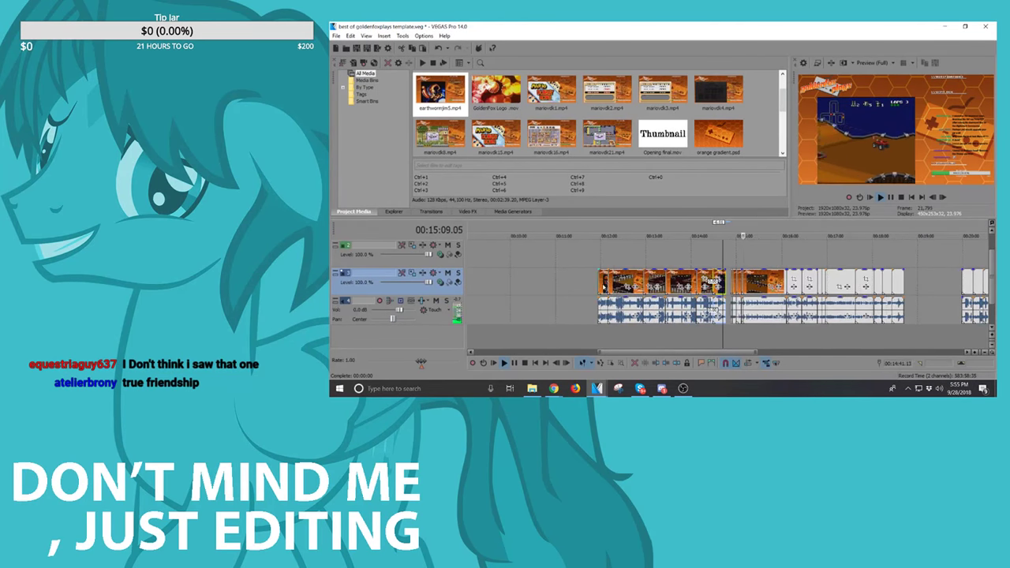
{"action": "scroll", "coordinate": [718, 284], "scroll_direction": "up", "scroll_amount": 6}
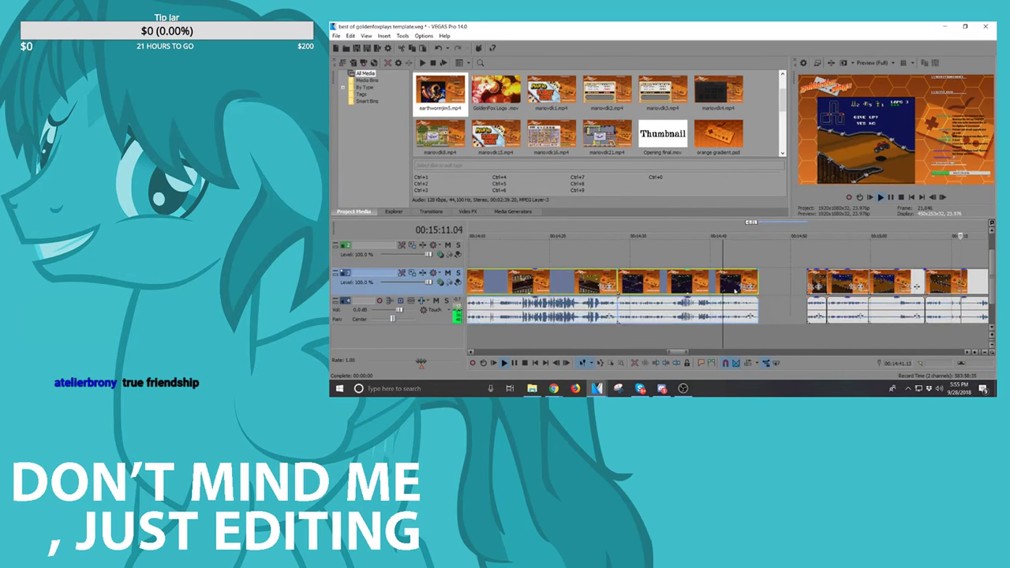
{"action": "left_click_drag", "start_coordinate": [717, 283], "coordinate": [767, 283]}
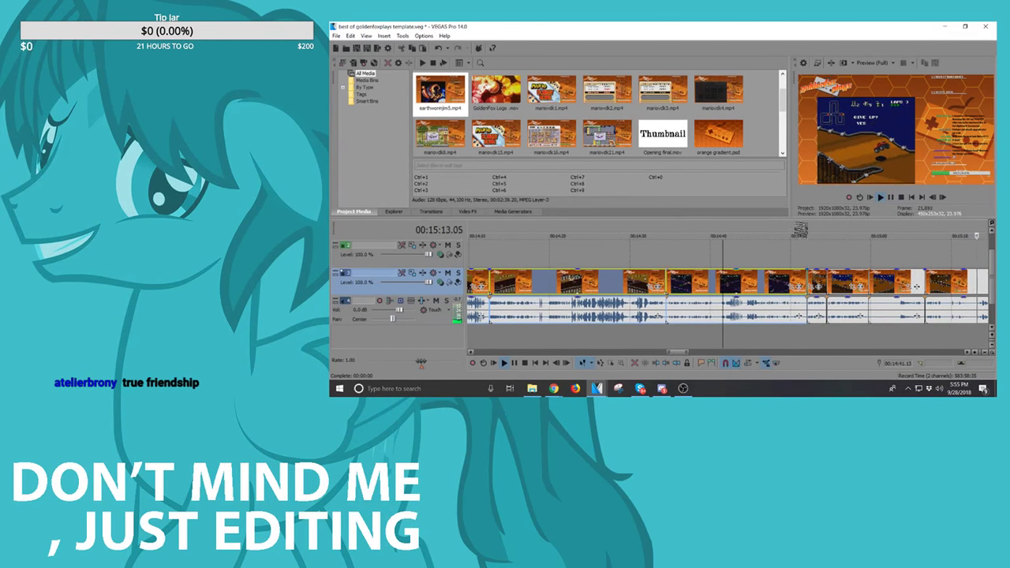
Step: Preview the long race clip beginning at about 00:15:06, split it at 00:15:48.08 and delete the remainder
{"action": "scroll", "coordinate": [960, 287], "scroll_direction": "down", "scroll_amount": 2}
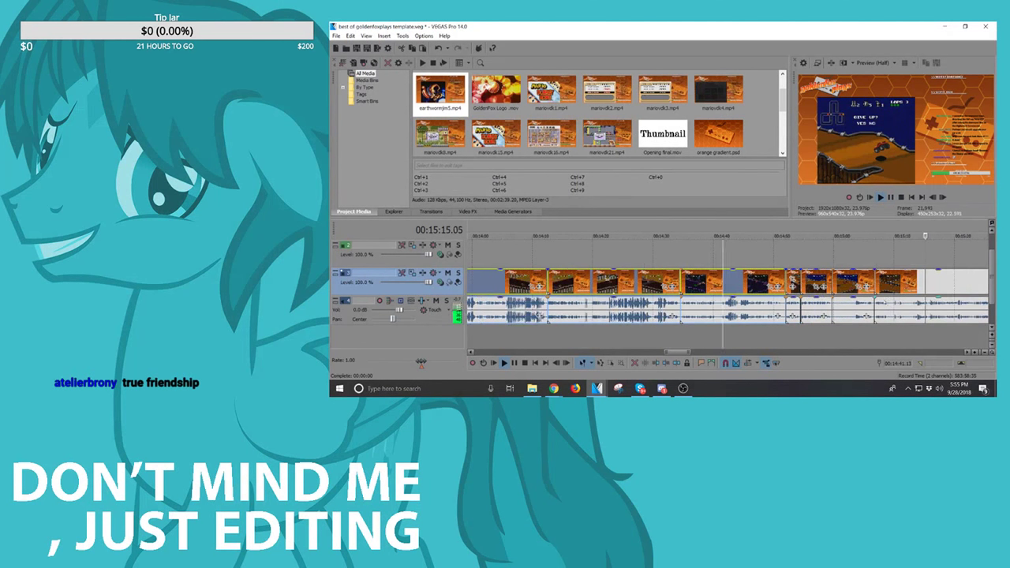
{"action": "scroll", "coordinate": [960, 287], "scroll_direction": "up", "scroll_amount": 5}
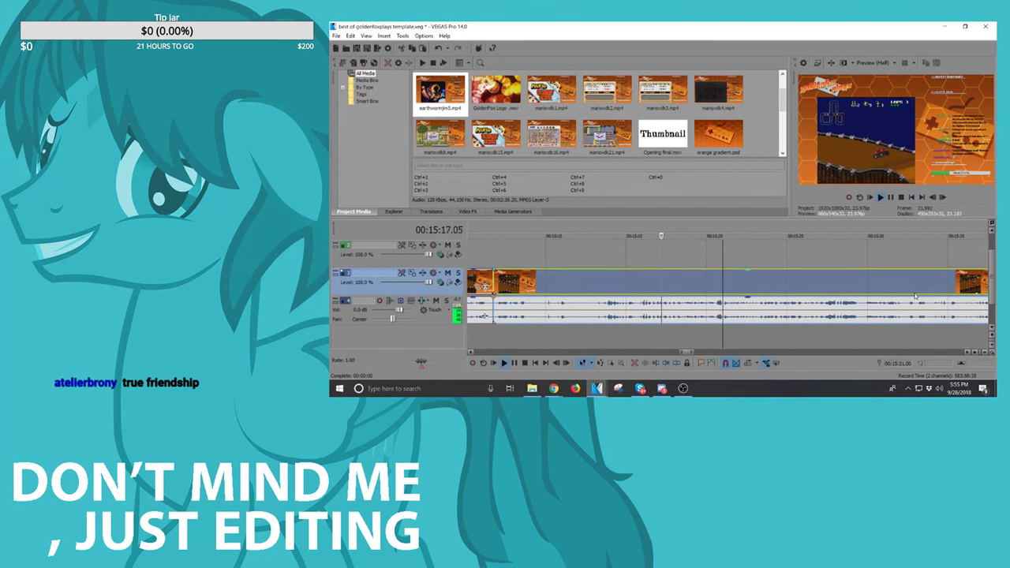
{"action": "scroll", "coordinate": [915, 296], "scroll_direction": "down", "scroll_amount": 3}
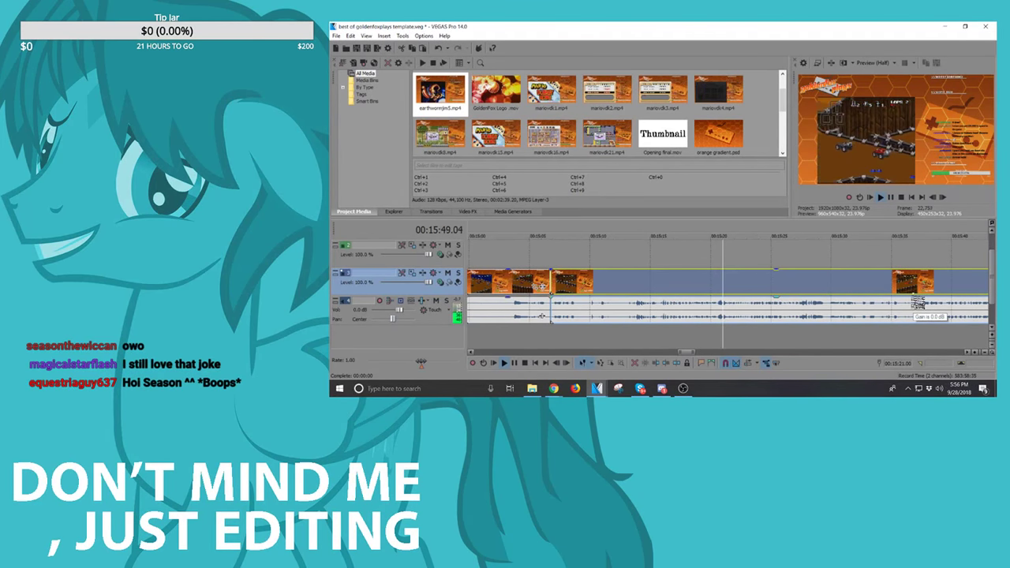
{"action": "scroll", "coordinate": [541, 317], "scroll_direction": "down", "scroll_amount": 4}
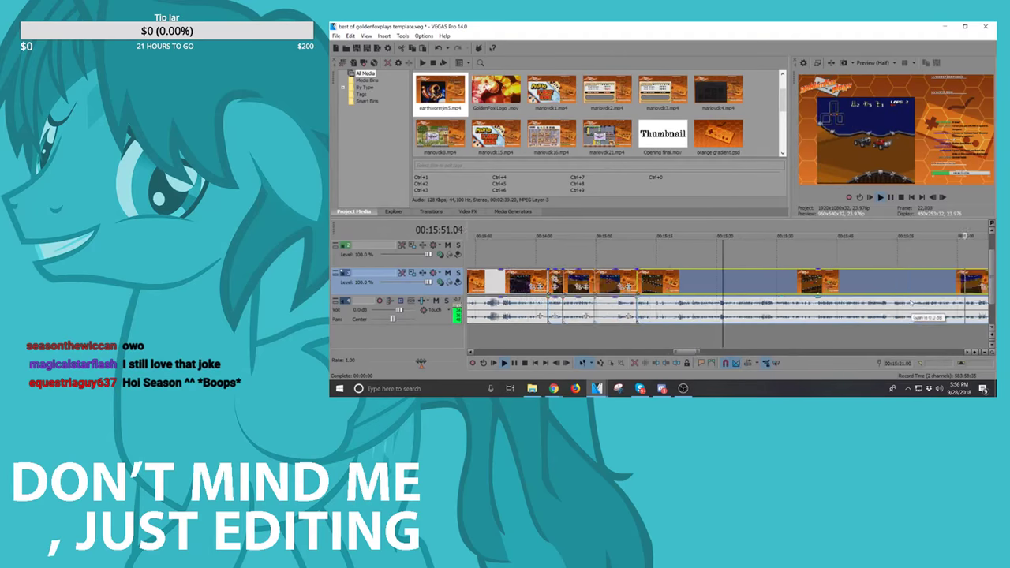
{"action": "scroll", "coordinate": [835, 287], "scroll_direction": "up", "scroll_amount": 4}
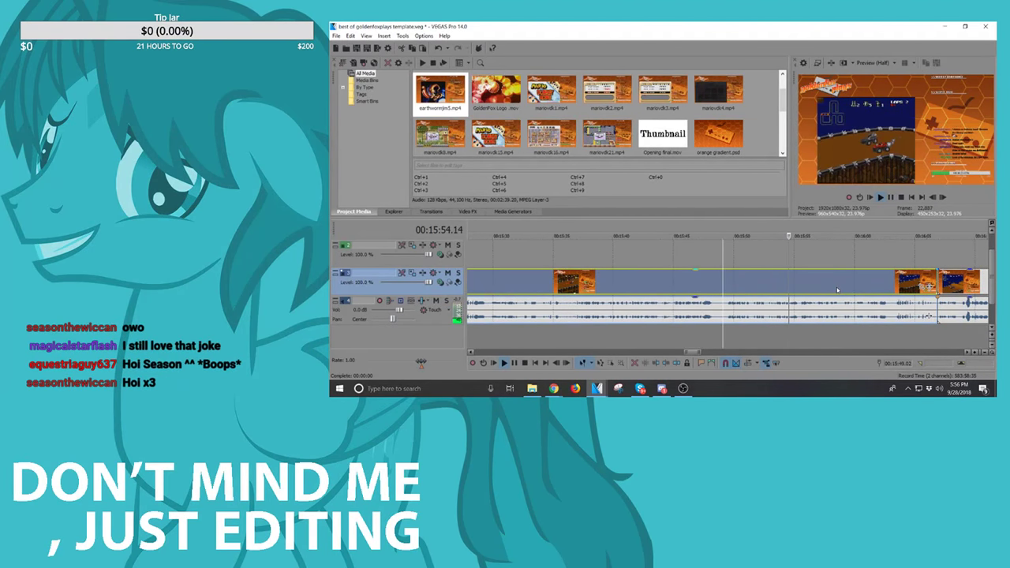
{"action": "left_click", "coordinate": [714, 284]}
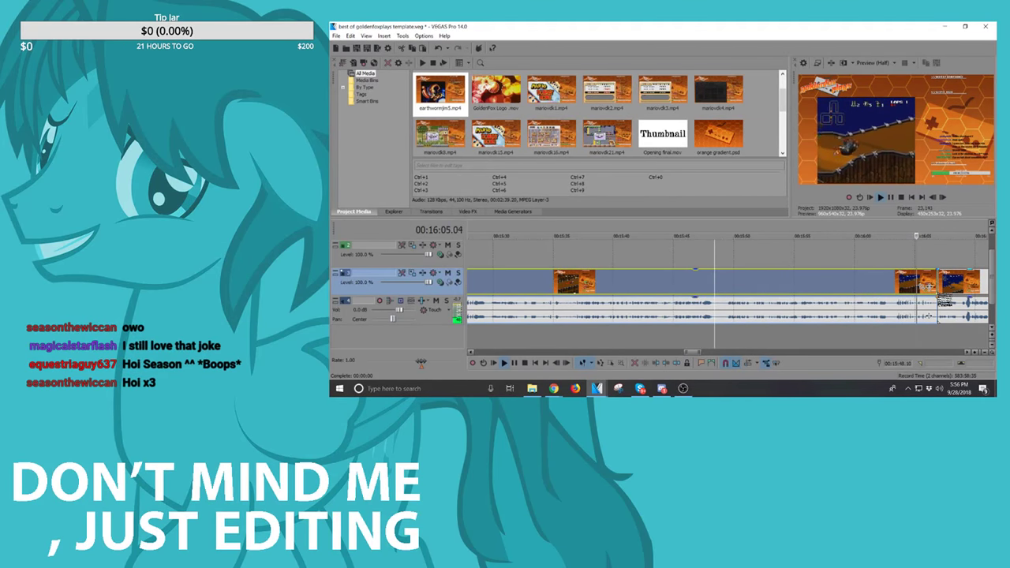
{"action": "key", "text": "space"}
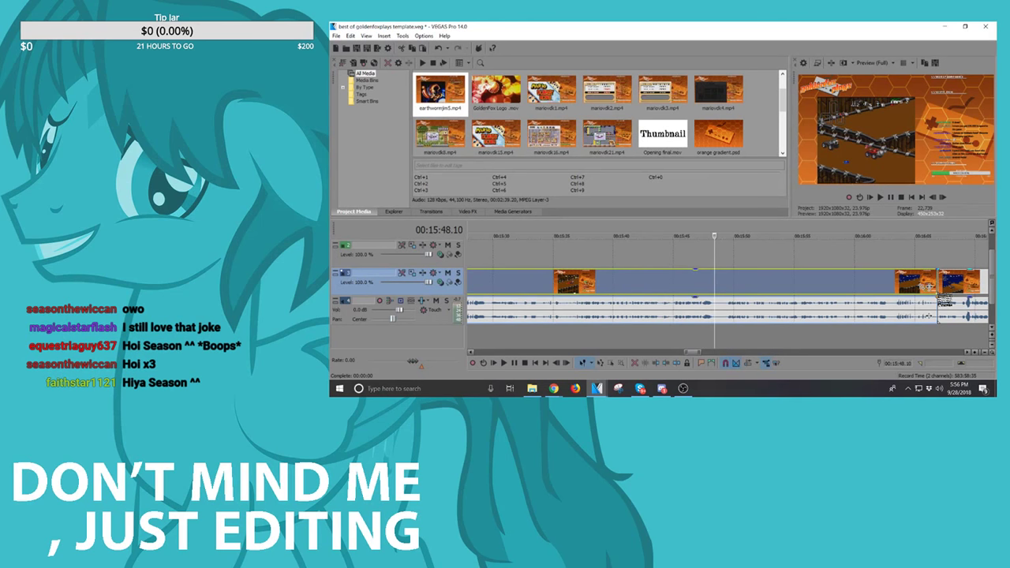
{"action": "key", "text": "Left"}
{"action": "key", "text": "Left"}
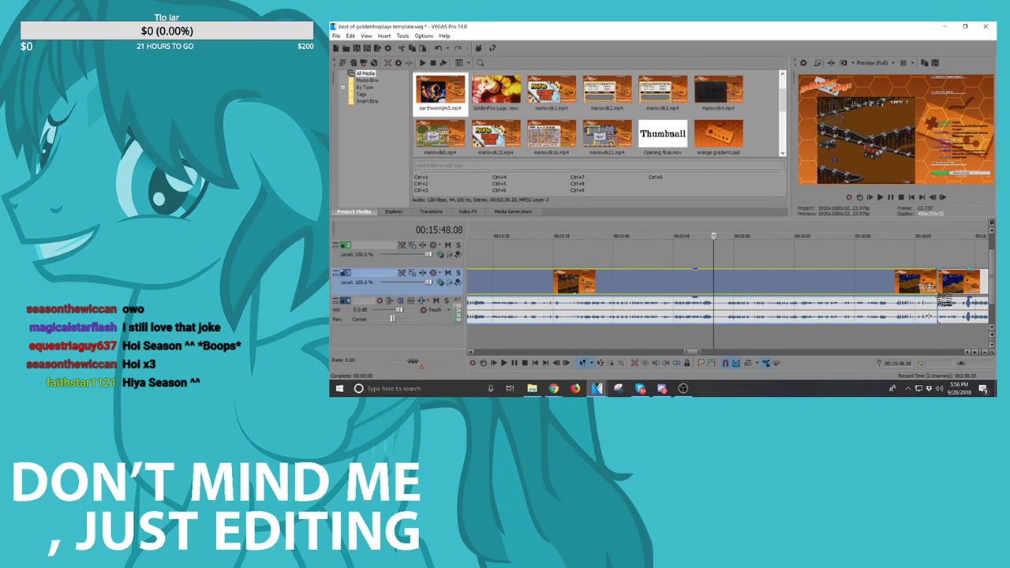
{"action": "key", "text": "s"}
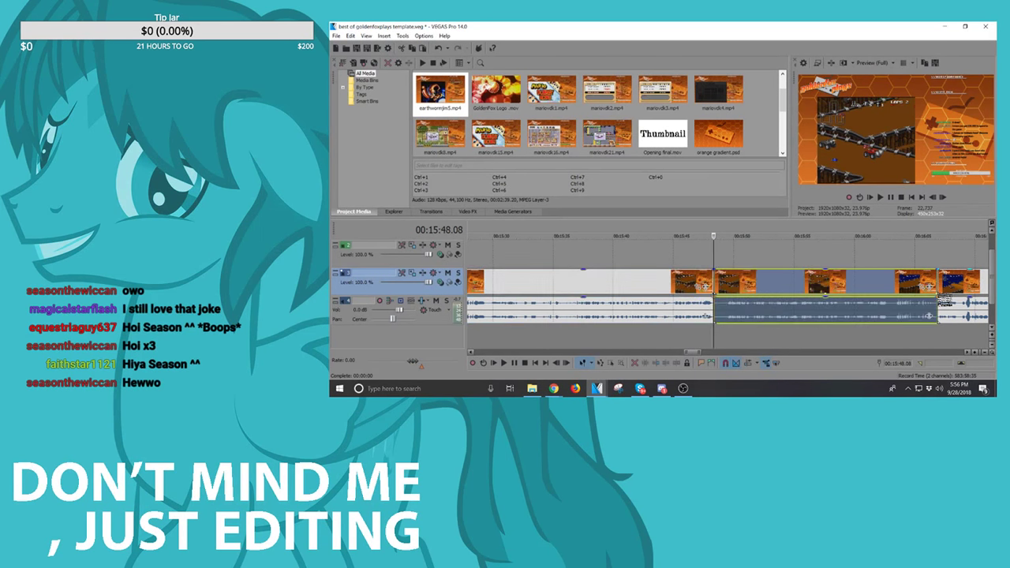
{"action": "key", "text": "Delete"}
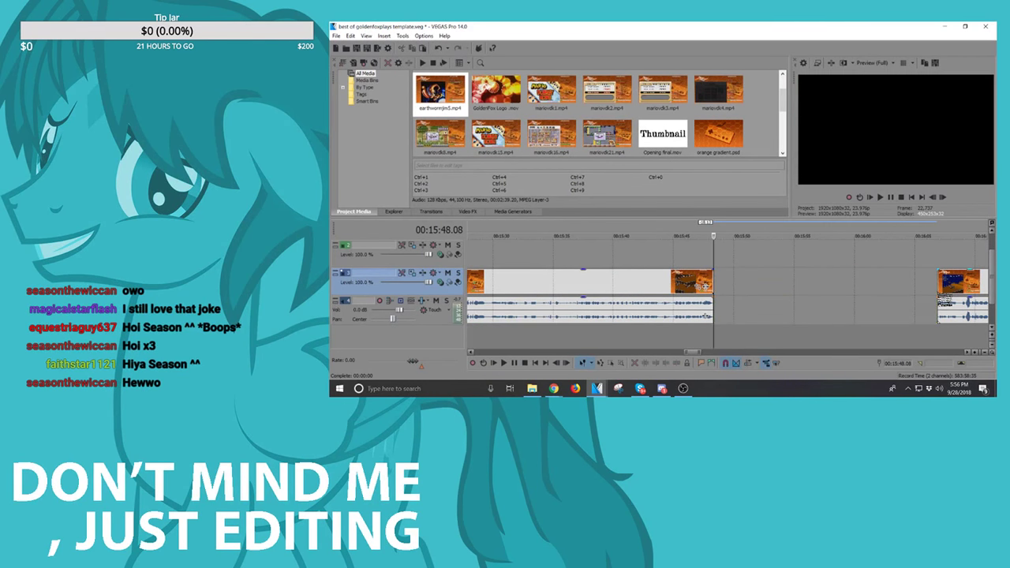
Step: Shift the shortened race clip and those before it against the clip starting at about 00:16:06
{"action": "scroll", "coordinate": [820, 300], "scroll_direction": "down", "scroll_amount": 4}
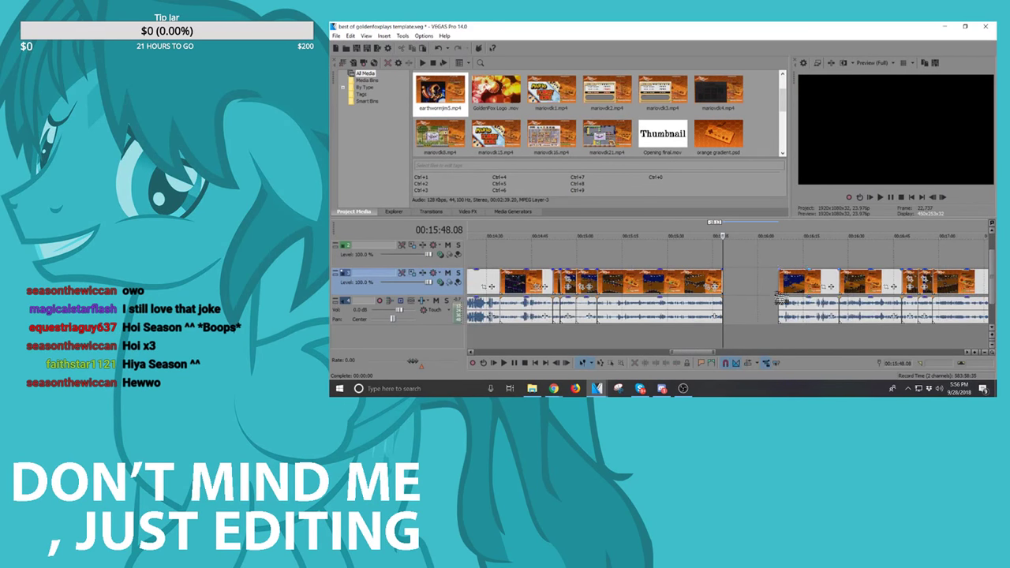
{"action": "left_click", "coordinate": [686, 283]}
{"action": "scroll", "coordinate": [687, 283], "scroll_direction": "down", "scroll_amount": 4}
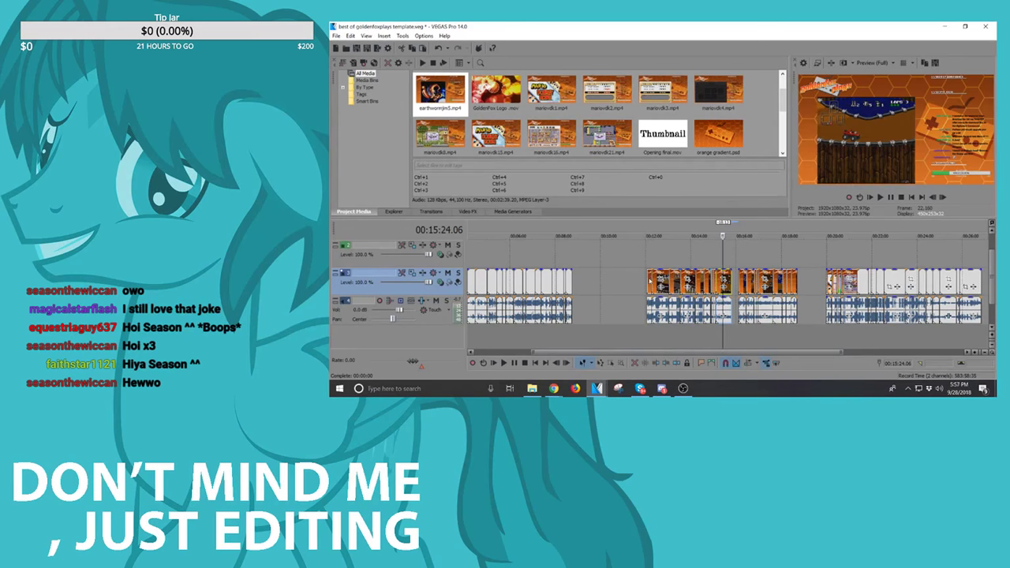
{"action": "scroll", "coordinate": [694, 281], "scroll_direction": "up", "scroll_amount": 4}
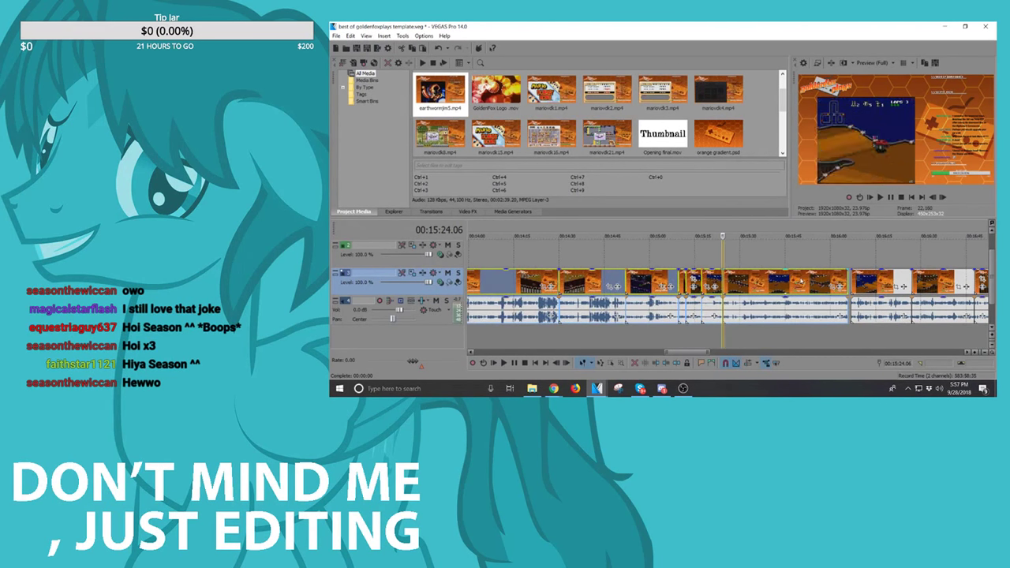
{"action": "left_click_drag", "start_coordinate": [808, 281], "coordinate": [813, 280]}
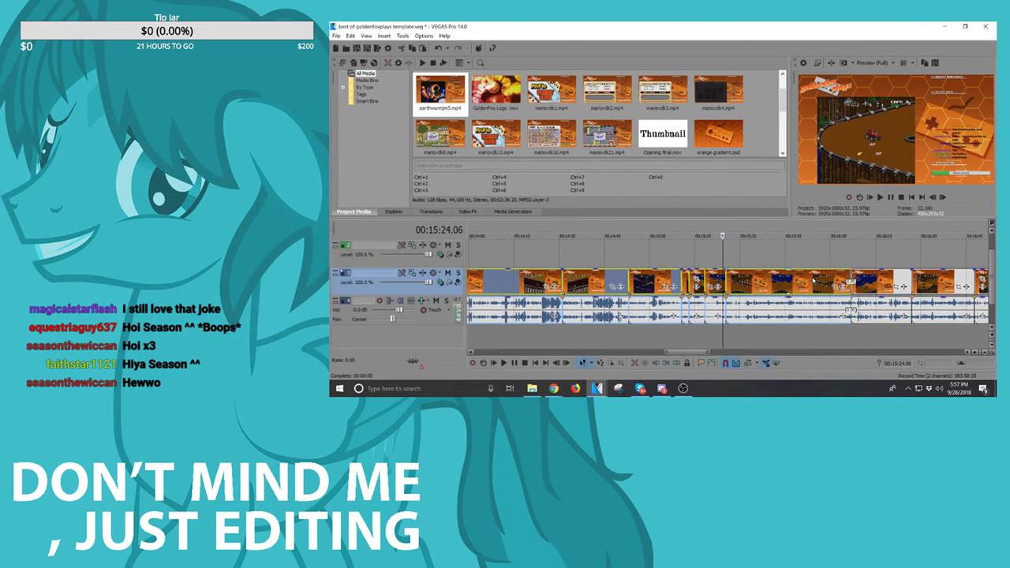
Step: Review the race clips from about 00:16:06 to about 00:18:21 for footage to cut
{"action": "left_click", "coordinate": [849, 278]}
{"action": "key", "text": "space"}
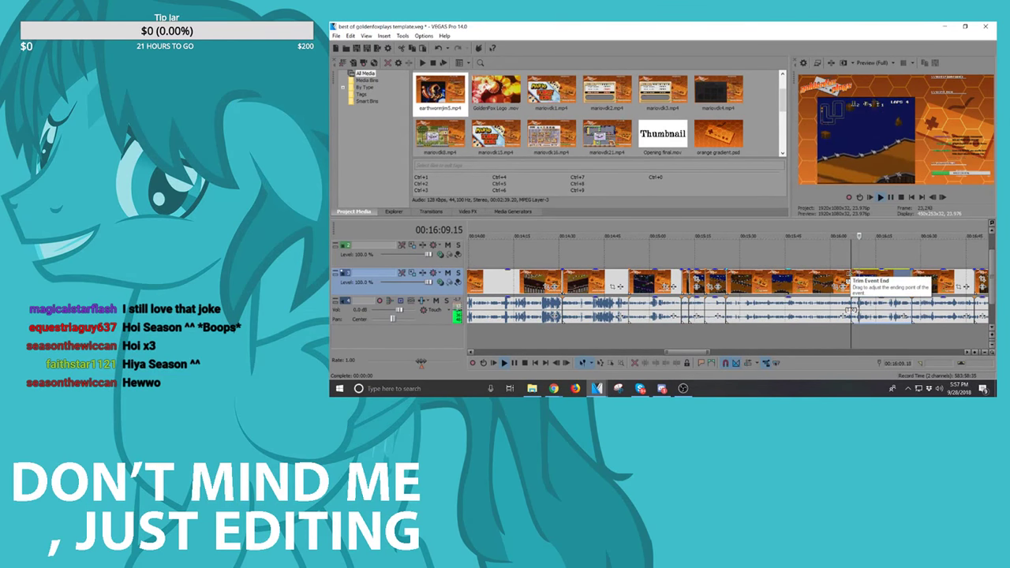
{"action": "scroll", "coordinate": [885, 280], "scroll_direction": "up", "scroll_amount": 3}
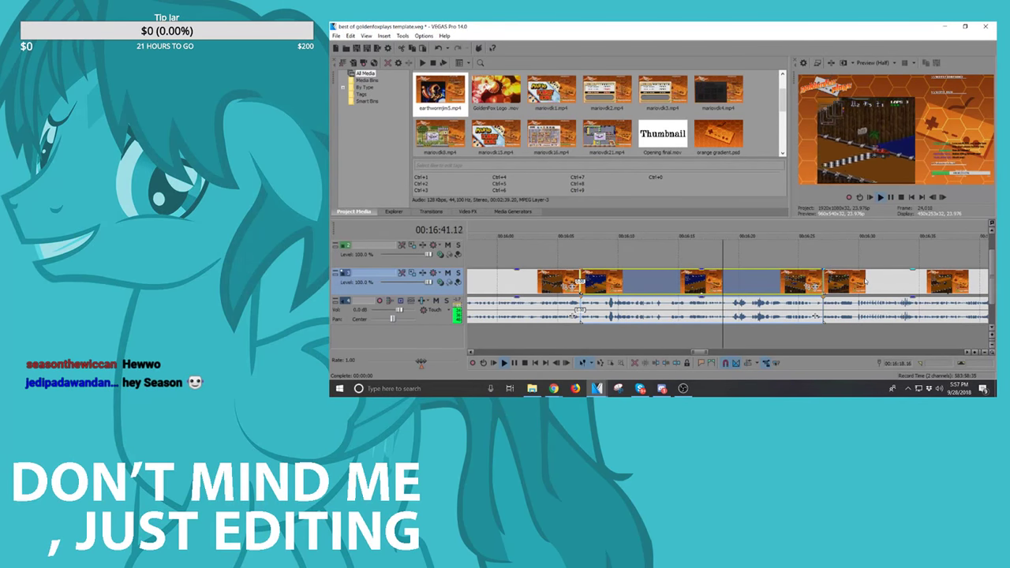
{"action": "scroll", "coordinate": [913, 348], "scroll_direction": "down", "scroll_amount": 2}
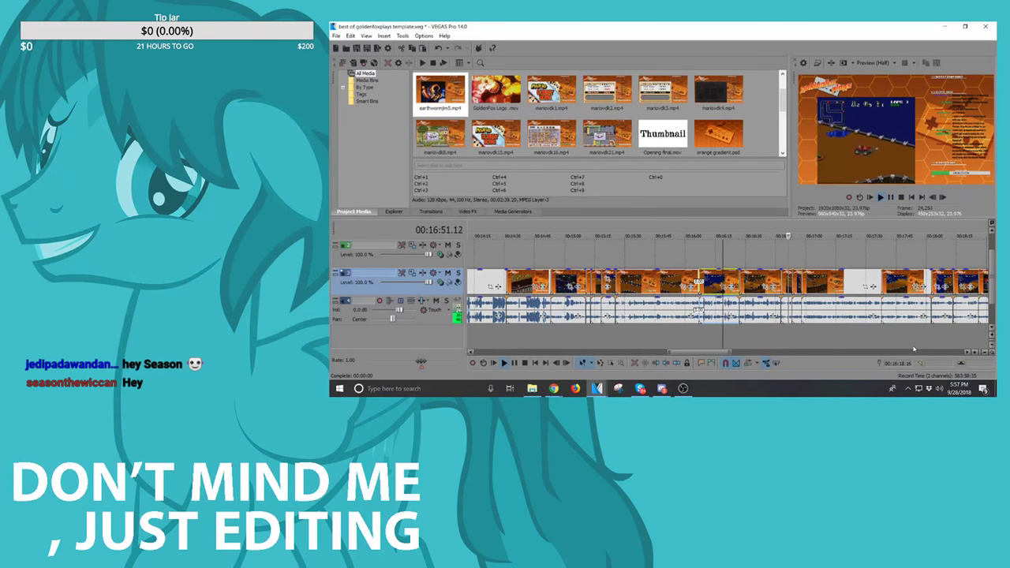
{"action": "scroll", "coordinate": [790, 277], "scroll_direction": "up", "scroll_amount": 5}
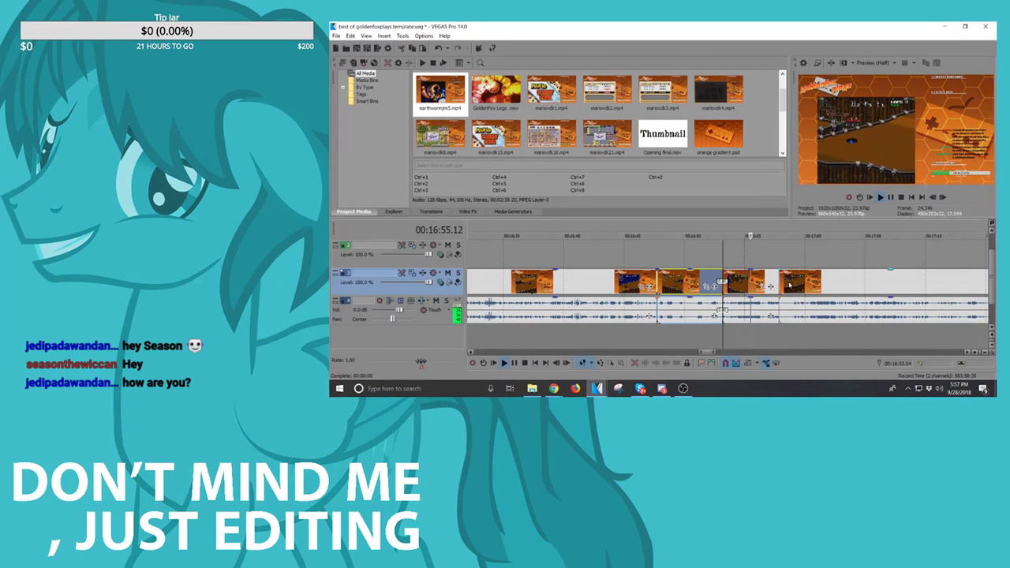
{"action": "left_click", "coordinate": [751, 290]}
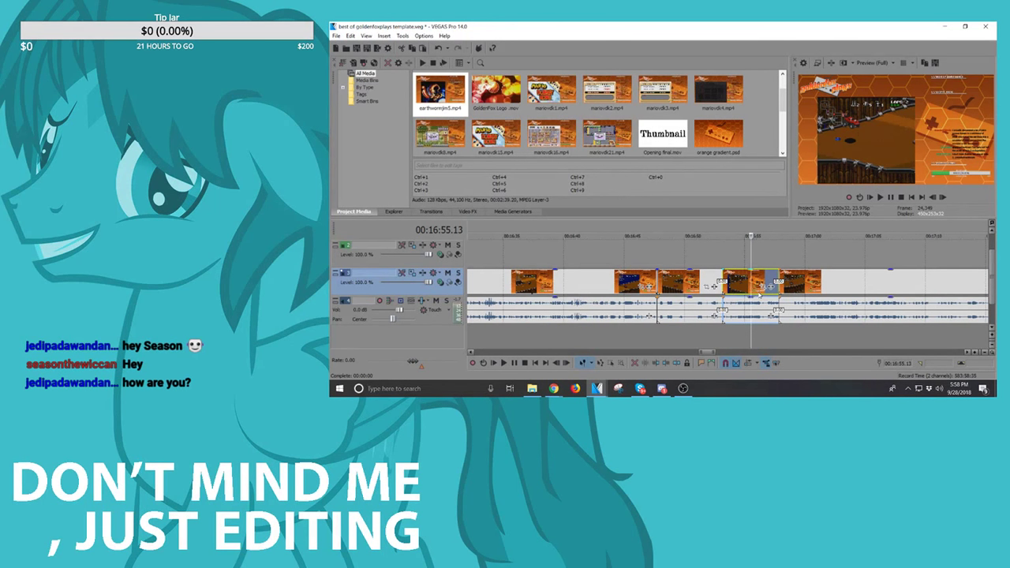
{"action": "left_click", "coordinate": [727, 278]}
{"action": "key", "text": "space"}
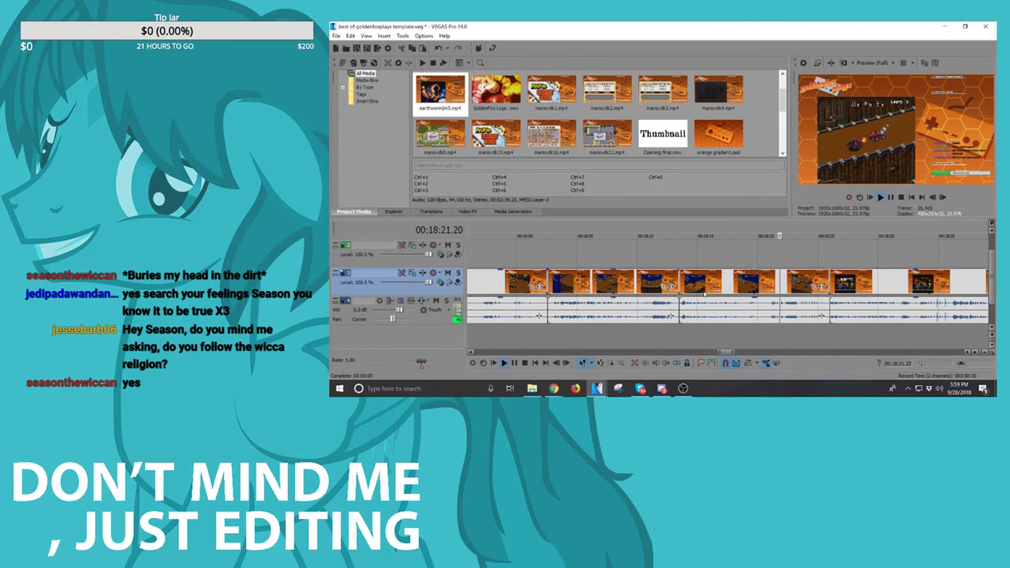
Step: Replay the race clip beginning at about 00:18:13, checking the section around 00:18:20 to 00:18:24 closely
{"action": "left_click", "coordinate": [767, 282]}
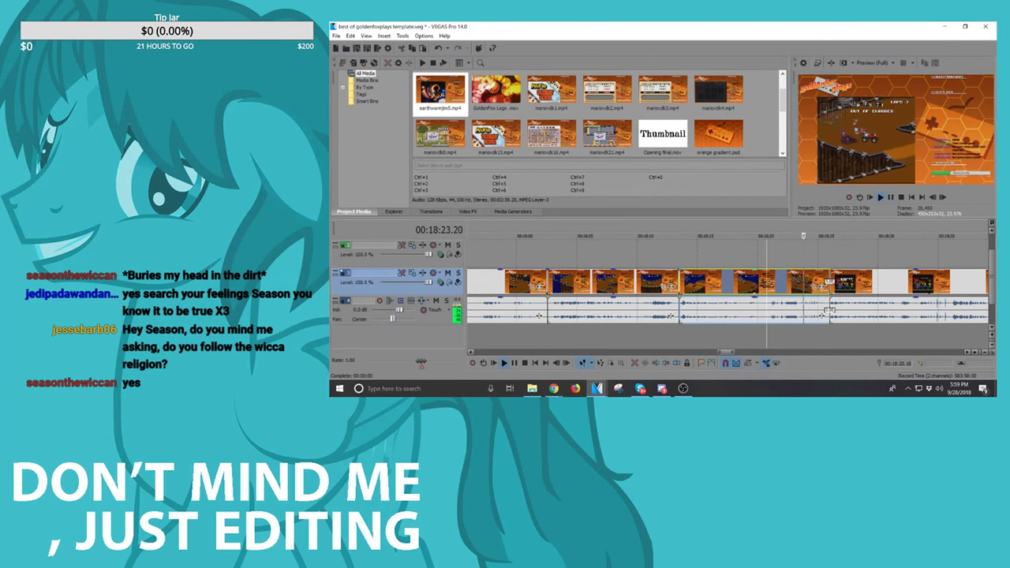
{"action": "key", "text": "space"}
{"action": "key", "text": "space"}
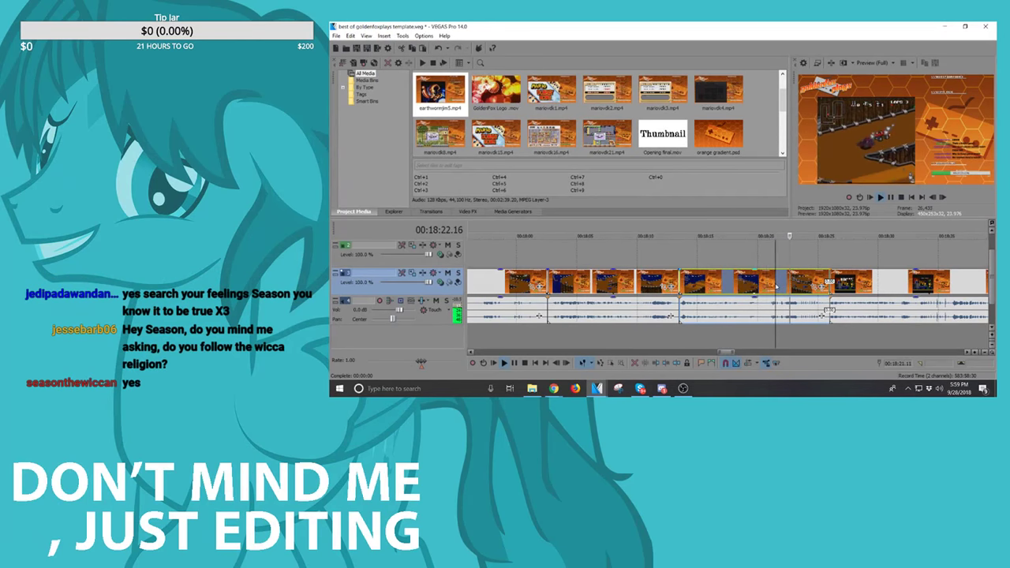
{"action": "scroll", "coordinate": [777, 286], "scroll_direction": "up", "scroll_amount": 3}
{"action": "key", "text": "space"}
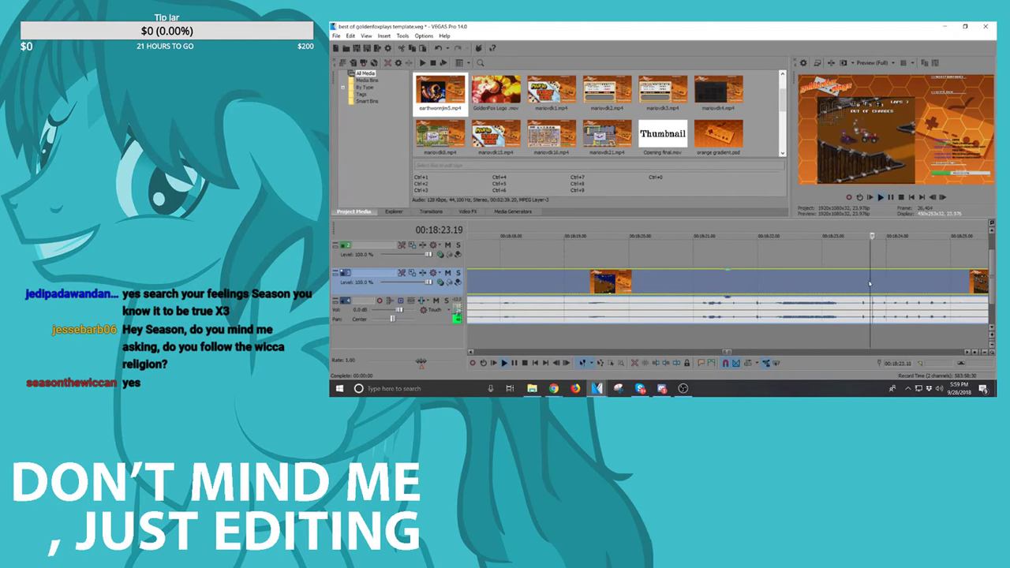
{"action": "scroll", "coordinate": [789, 284], "scroll_direction": "down", "scroll_amount": 3}
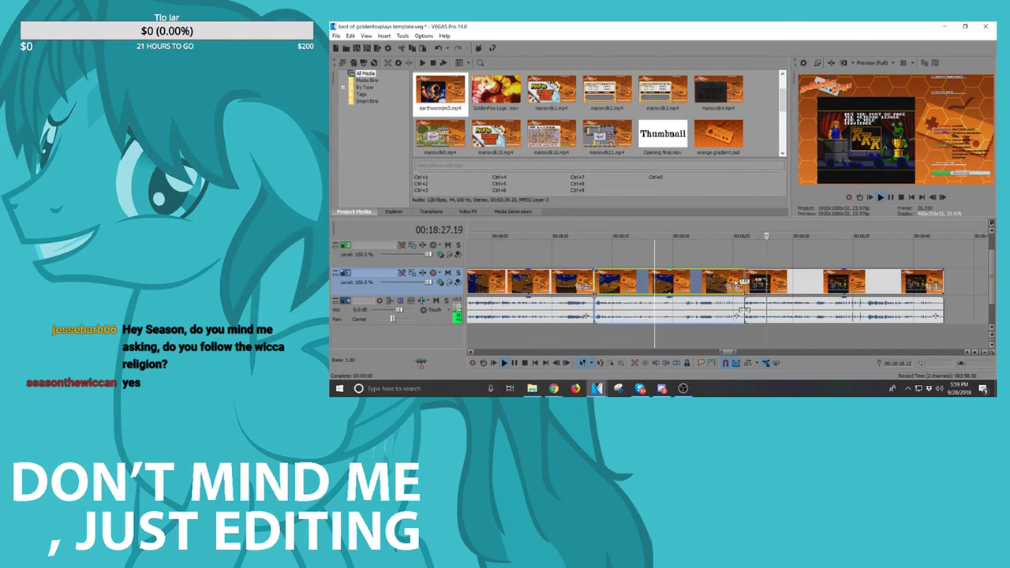
Step: Delete the last race clip, beginning at about 00:18:25, and recheck the end of the clip before it
{"action": "scroll", "coordinate": [781, 285], "scroll_direction": "down", "scroll_amount": 2}
{"action": "left_click", "coordinate": [777, 285]}
{"action": "key", "text": "space"}
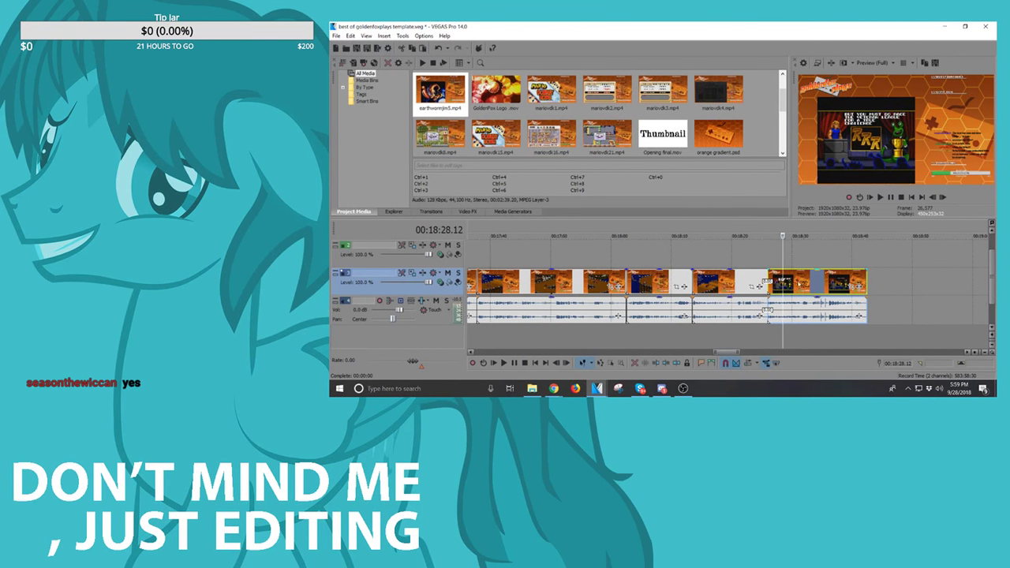
{"action": "key", "text": "Delete"}
{"action": "left_click", "coordinate": [733, 280]}
{"action": "key", "text": "space"}
{"action": "scroll", "coordinate": [735, 282], "scroll_direction": "up", "scroll_amount": 3}
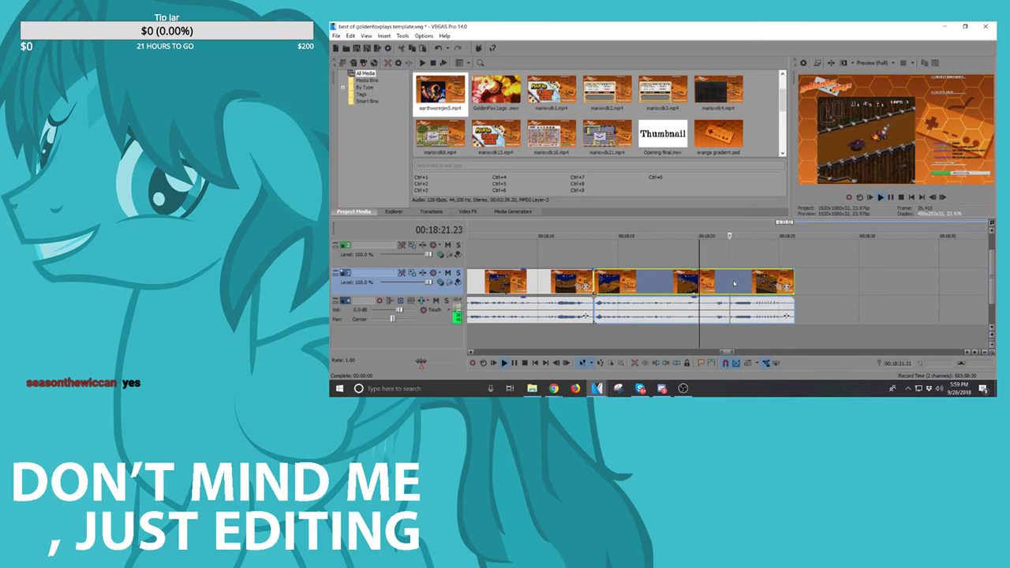
{"action": "key", "text": "space"}
{"action": "scroll", "coordinate": [738, 288], "scroll_direction": "down", "scroll_amount": 2}
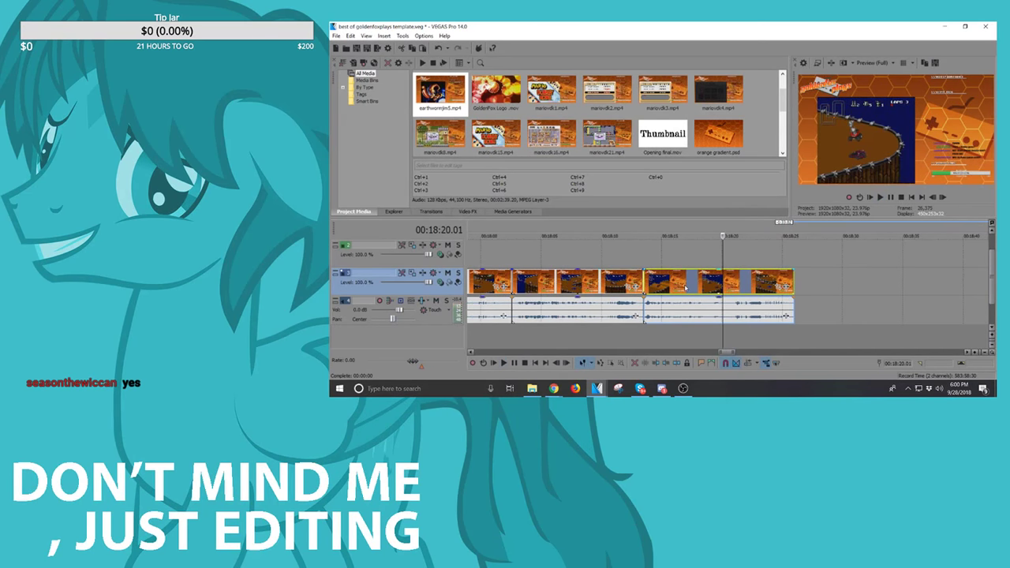
Step: Select the whole group of race clips starting at about 00:12:33 and move it earlier to begin at about 00:09:35, near the preceding group
{"action": "scroll", "coordinate": [685, 288], "scroll_direction": "down", "scroll_amount": 8}
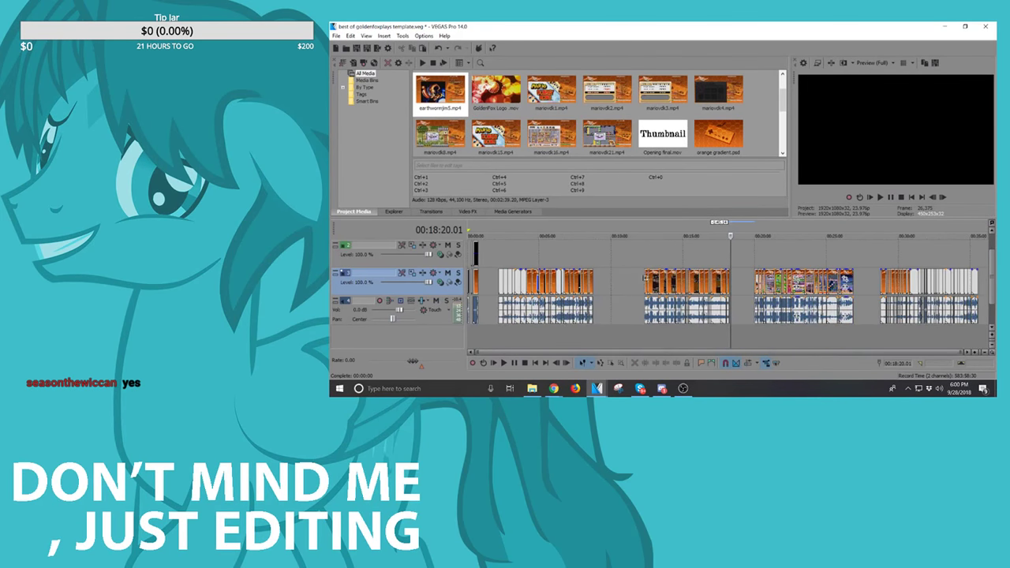
{"action": "left_click", "coordinate": [647, 280]}
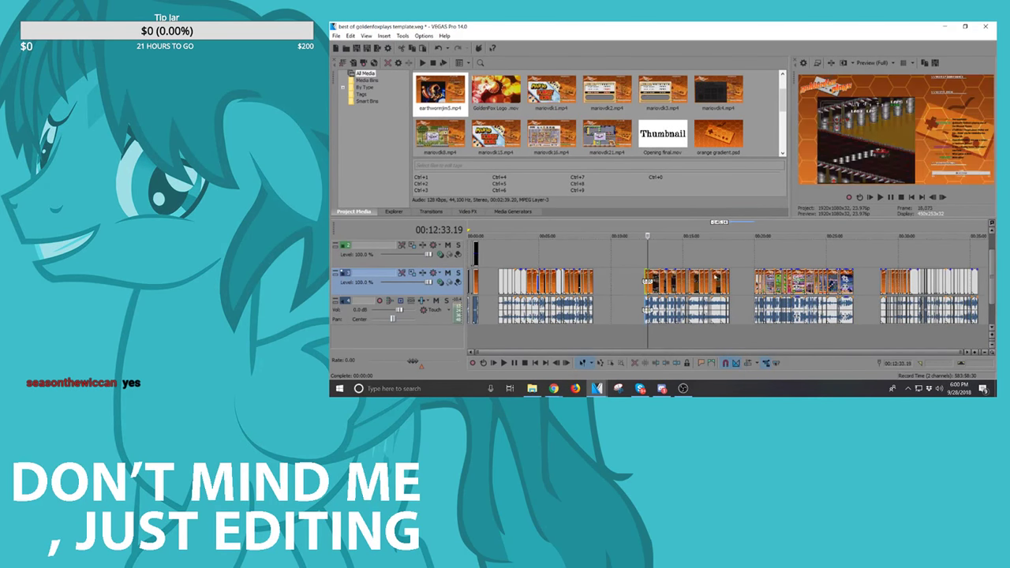
{"action": "left_click", "coordinate": [727, 282]}
{"action": "left_click_drag", "start_coordinate": [690, 280], "coordinate": [651, 282]}
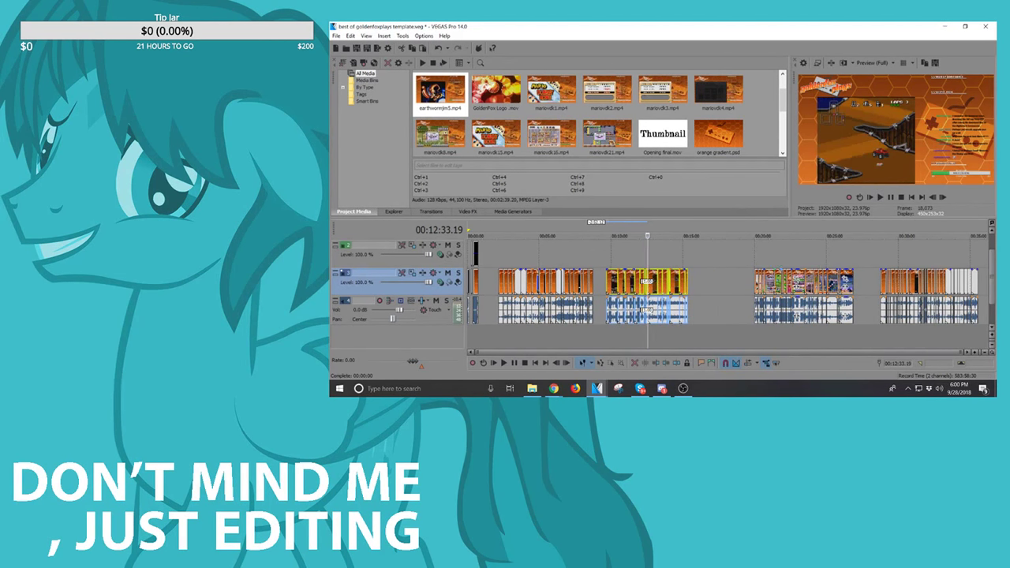
Step: Preview the opening Mario vs. Donkey Kong clip at 00:19:59.02 and trim its start to about 00:20:00
{"action": "left_click", "coordinate": [753, 285]}
{"action": "scroll", "coordinate": [755, 286], "scroll_direction": "up", "scroll_amount": 4}
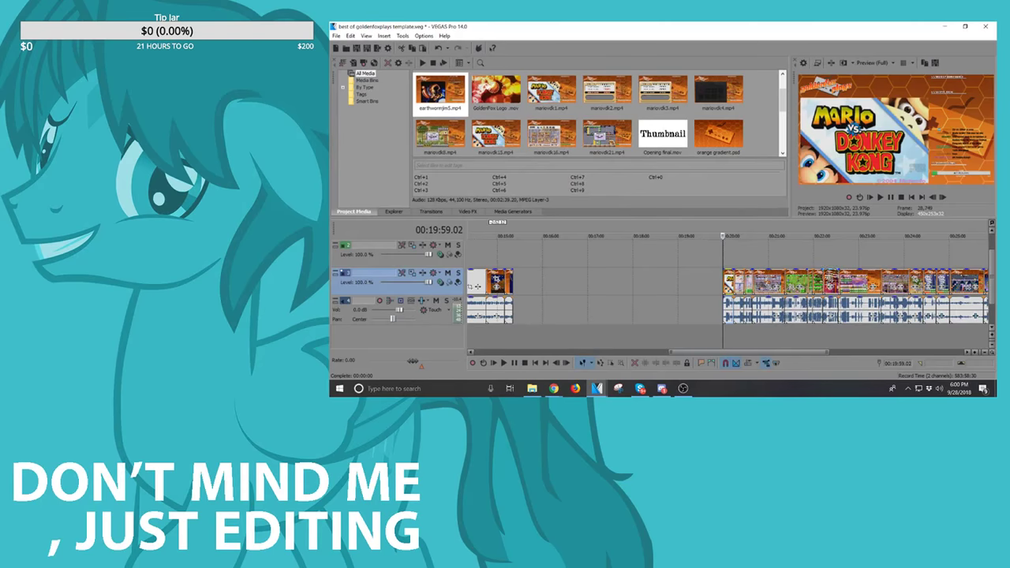
{"action": "scroll", "coordinate": [939, 286], "scroll_direction": "up", "scroll_amount": 3}
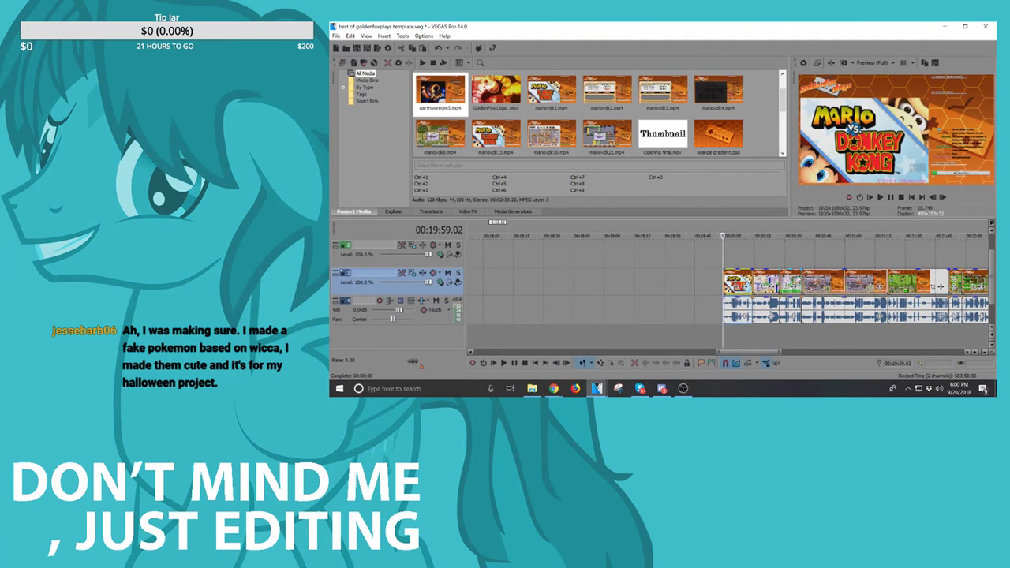
{"action": "key", "text": "space"}
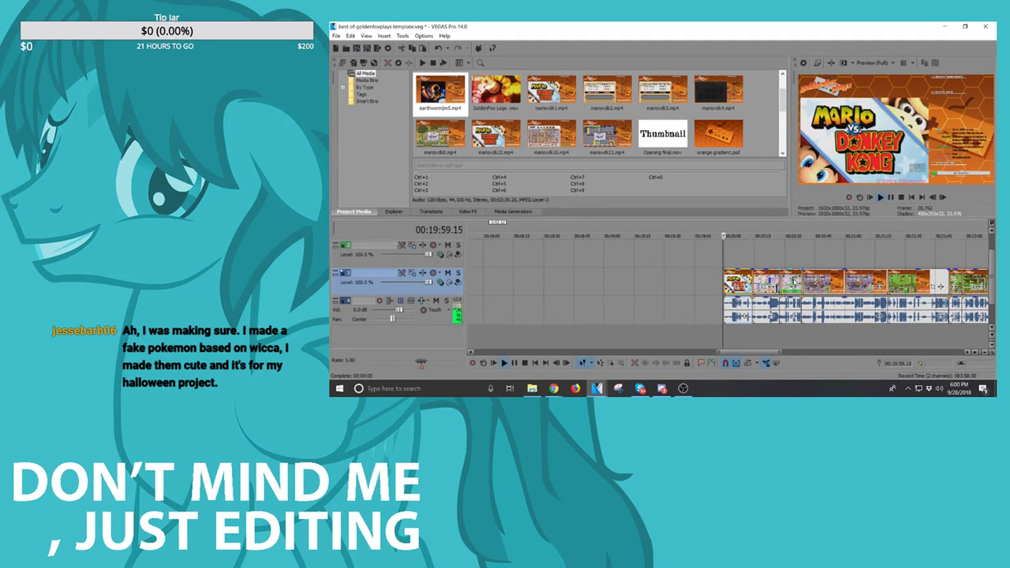
{"action": "scroll", "coordinate": [660, 286], "scroll_direction": "up", "scroll_amount": 6}
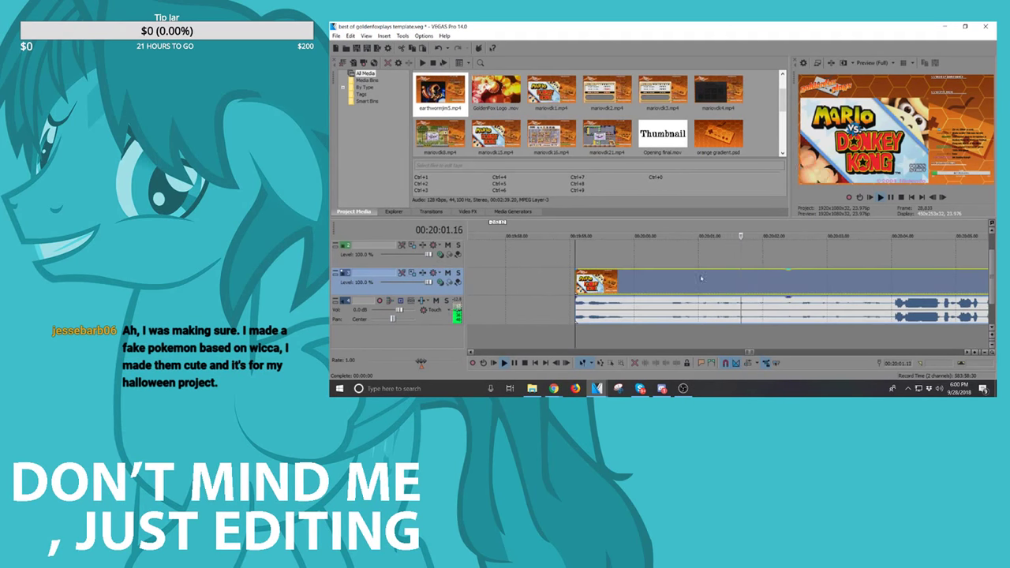
{"action": "left_click", "coordinate": [659, 286]}
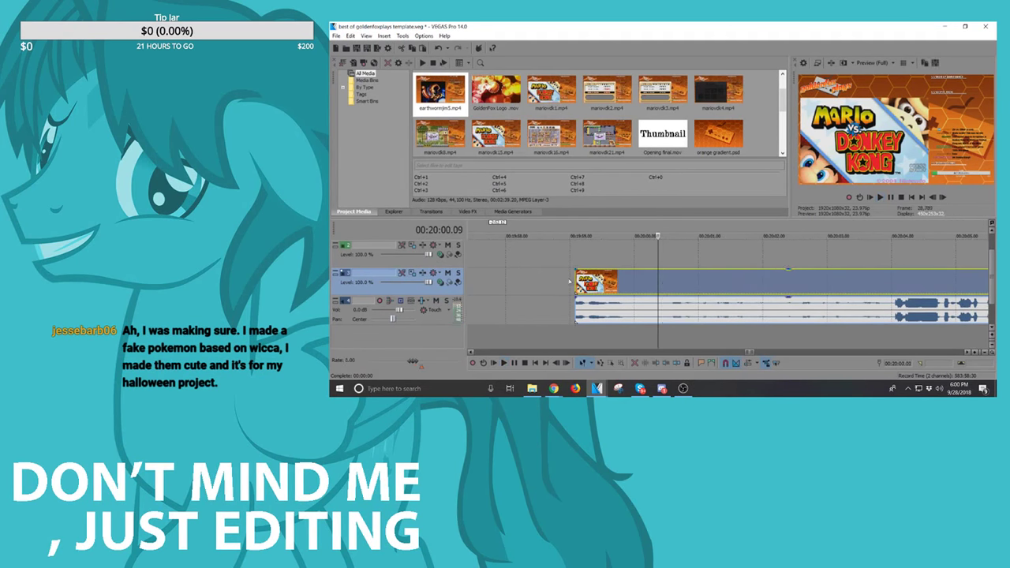
{"action": "left_click_drag", "start_coordinate": [575, 281], "coordinate": [634, 277]}
{"action": "left_click", "coordinate": [633, 277]}
Step: Preview the first Mario vs. Donkey Kong clip, split it at about 00:20:12.21 and delete the remainder
{"action": "key", "text": "space"}
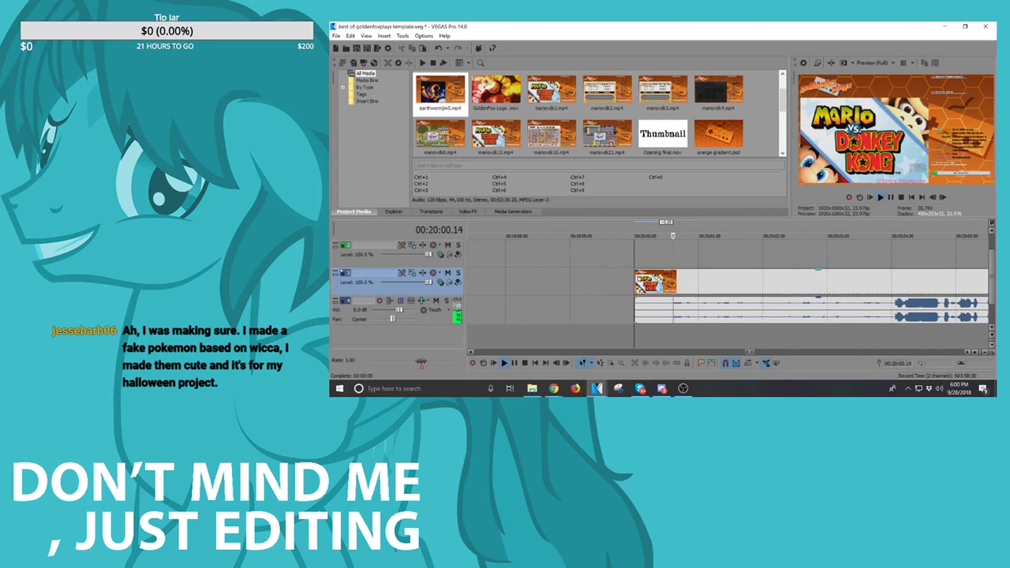
{"action": "scroll", "coordinate": [641, 275], "scroll_direction": "down", "scroll_amount": 3}
{"action": "scroll", "coordinate": [641, 275], "scroll_direction": "down", "scroll_amount": 2}
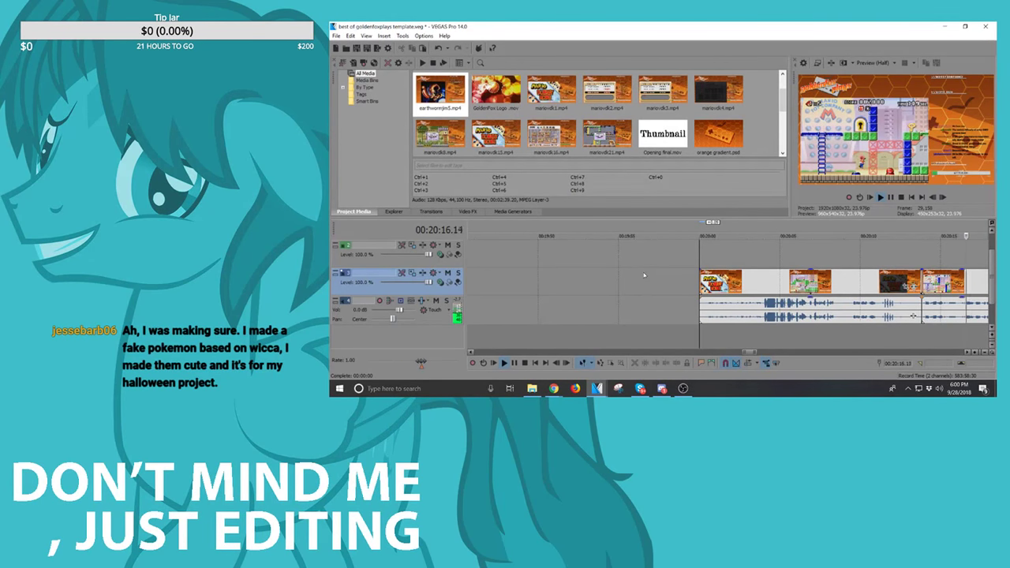
{"action": "left_click", "coordinate": [881, 311]}
{"action": "key", "text": "space"}
{"action": "scroll", "coordinate": [881, 311], "scroll_direction": "down", "scroll_amount": 3}
{"action": "left_click", "coordinate": [546, 304]}
{"action": "scroll", "coordinate": [588, 309], "scroll_direction": "down", "scroll_amount": 2}
{"action": "left_click", "coordinate": [594, 312]}
{"action": "key", "text": "space"}
{"action": "scroll", "coordinate": [594, 312], "scroll_direction": "up", "scroll_amount": 4}
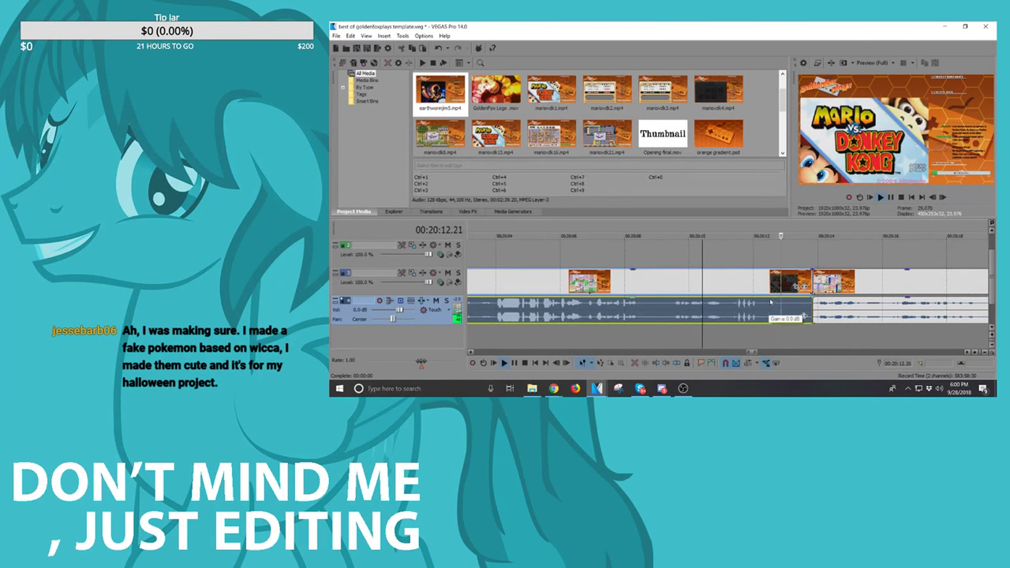
{"action": "key", "text": "s"}
{"action": "key", "text": "space"}
{"action": "key", "text": "Delete"}
Step: Shift the shortened title clip against the next Mario vs. Donkey Kong clip and play through the following clips
{"action": "left_click_drag", "start_coordinate": [718, 286], "coordinate": [741, 284]}
{"action": "key", "text": "space"}
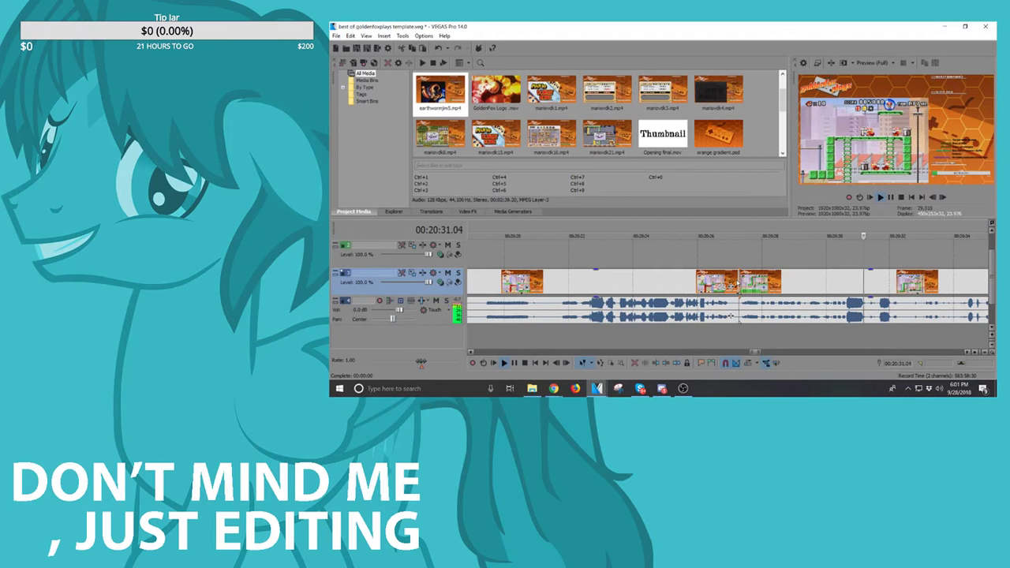
{"action": "scroll", "coordinate": [802, 269], "scroll_direction": "down", "scroll_amount": 5}
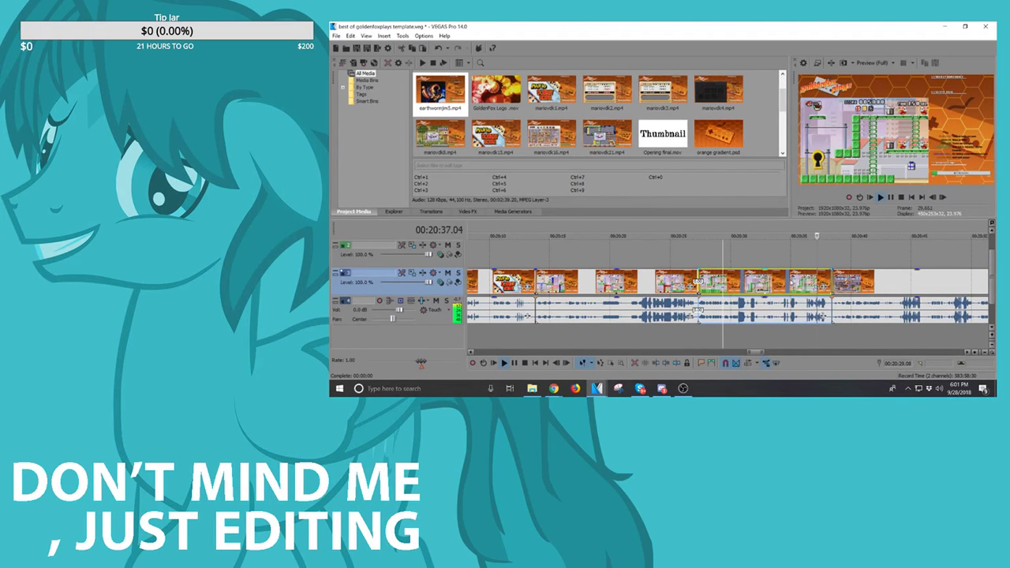
Step: Delete the Mario vs. Donkey Kong clip beginning at about 00:20:27
{"action": "left_click", "coordinate": [768, 283]}
{"action": "key", "text": "space"}
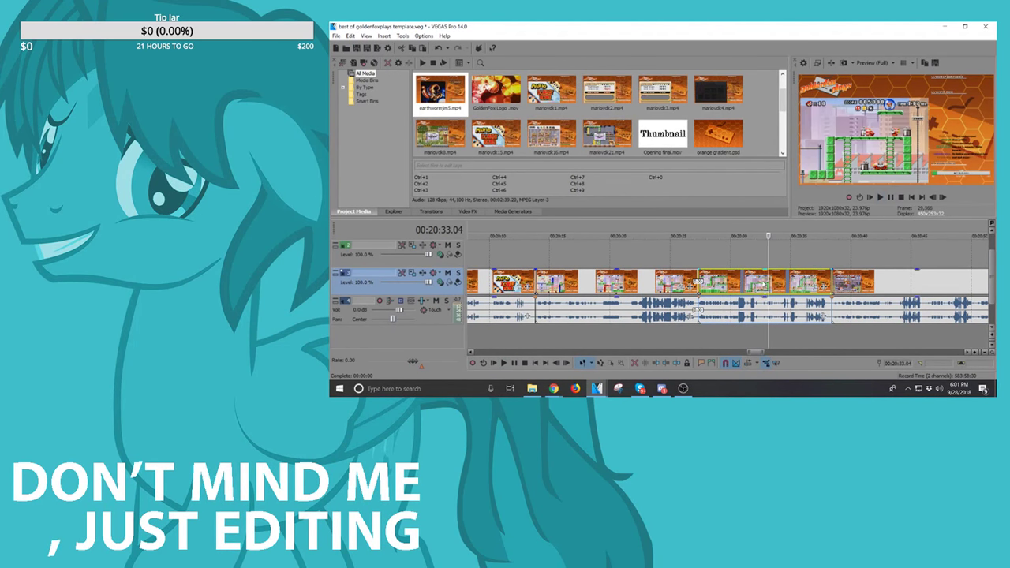
{"action": "key", "text": "Delete"}
Step: Select the first two Mario vs. Donkey Kong clips and shift them against the clip starting at 00:20:38.10
{"action": "scroll", "coordinate": [803, 279], "scroll_direction": "down", "scroll_amount": 4}
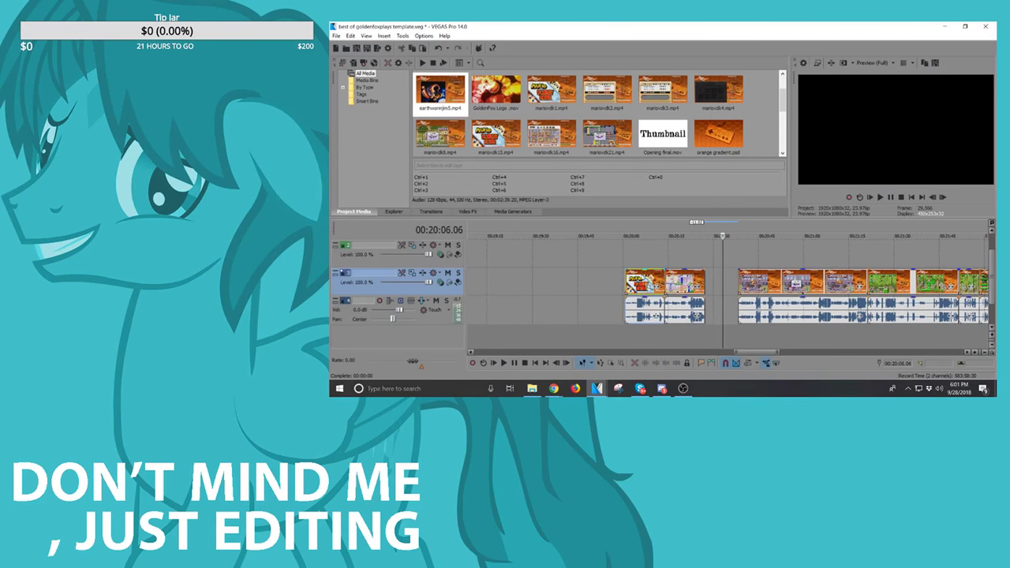
{"action": "left_click", "coordinate": [641, 277]}
{"action": "left_click", "coordinate": [685, 281], "text": "ctrl"}
{"action": "left_click_drag", "start_coordinate": [684, 281], "coordinate": [722, 281]}
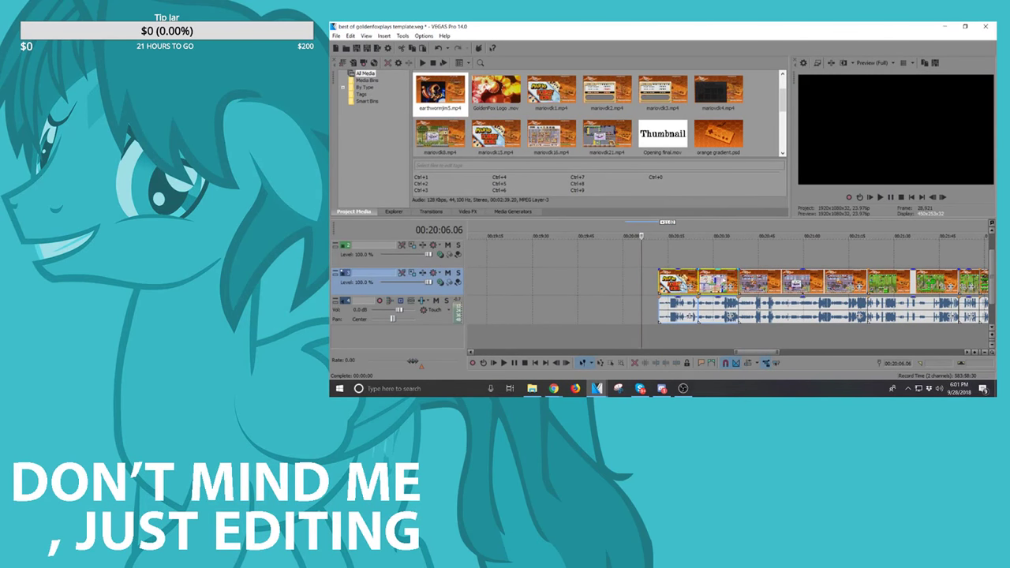
Step: Review the Mario vs. Donkey Kong clips from 00:20:38.10 to about 00:22:12 for footage to cut
{"action": "left_click", "coordinate": [739, 278]}
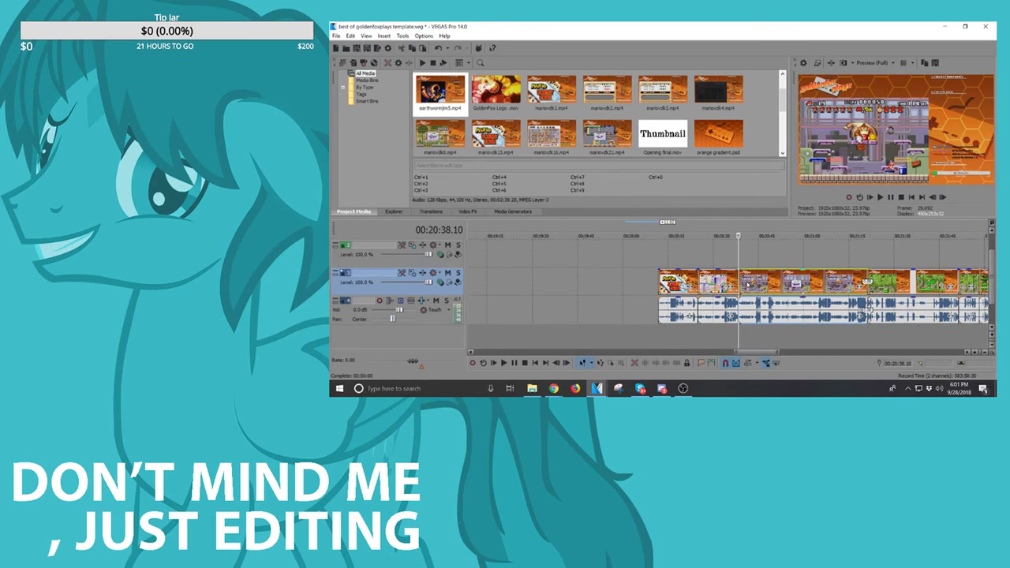
{"action": "key", "text": "space"}
{"action": "scroll", "coordinate": [748, 283], "scroll_direction": "up", "scroll_amount": 2}
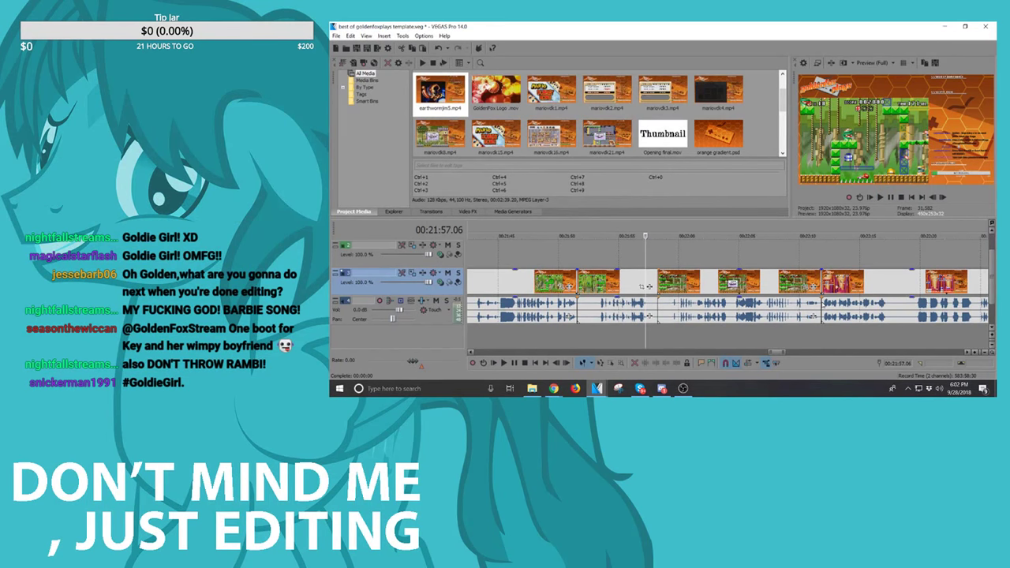
{"action": "key", "text": "space"}
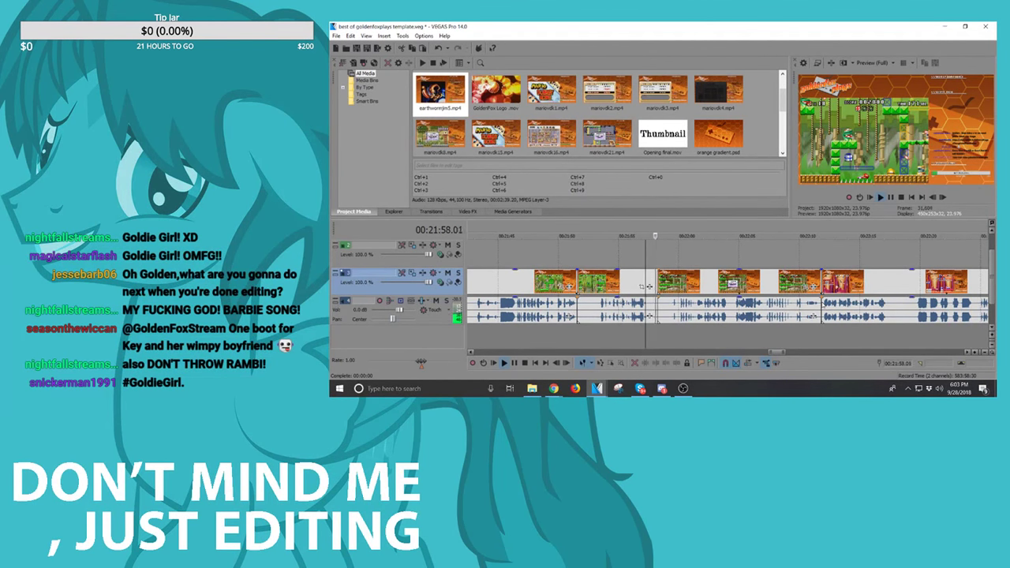
{"action": "key", "text": "space"}
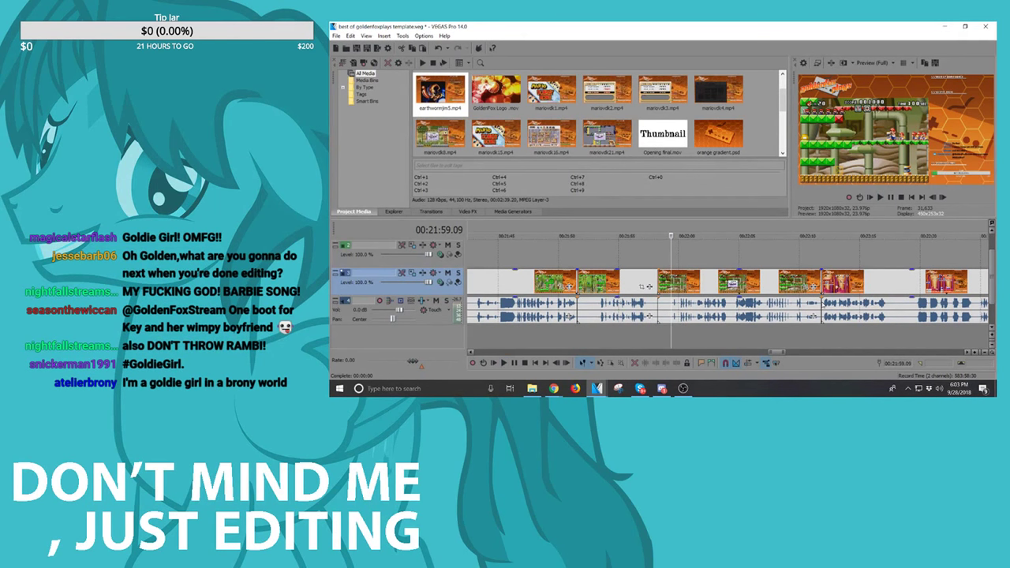
{"action": "key", "text": "space"}
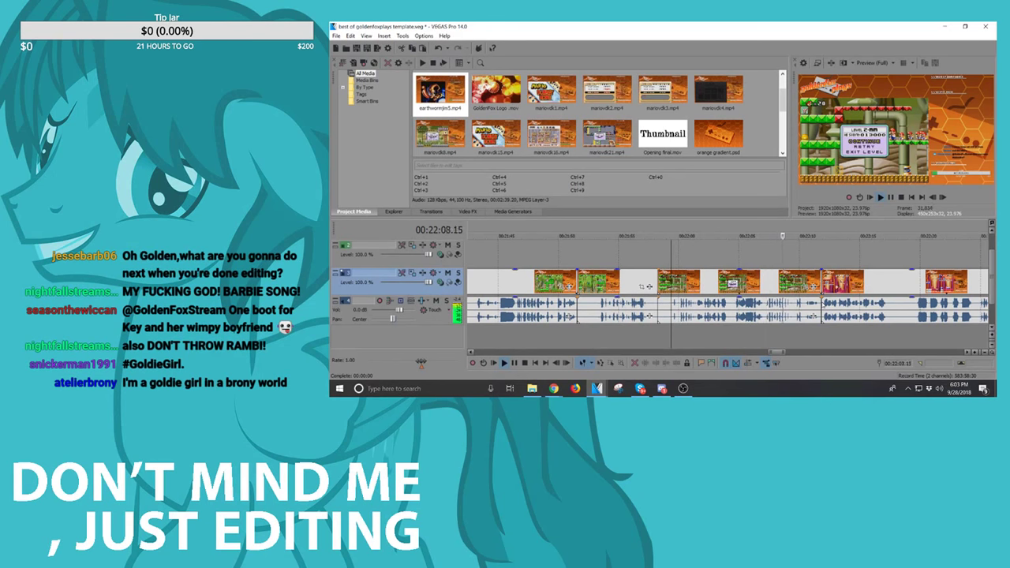
{"action": "left_click", "coordinate": [748, 286]}
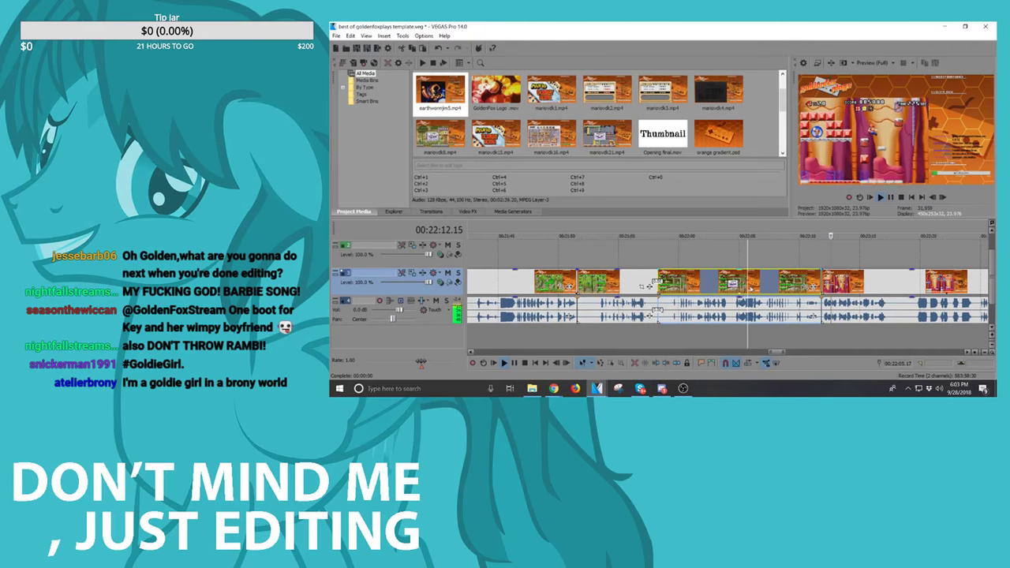
Step: Delete the selected Mario vs. Donkey Kong clip ending at about 00:22:12 and shift the preceding clips to close the gap
{"action": "key", "text": "Delete"}
{"action": "scroll", "coordinate": [750, 289], "scroll_direction": "down", "scroll_amount": 3}
{"action": "left_click", "coordinate": [689, 273]}
{"action": "scroll", "coordinate": [792, 287], "scroll_direction": "down", "scroll_amount": 3}
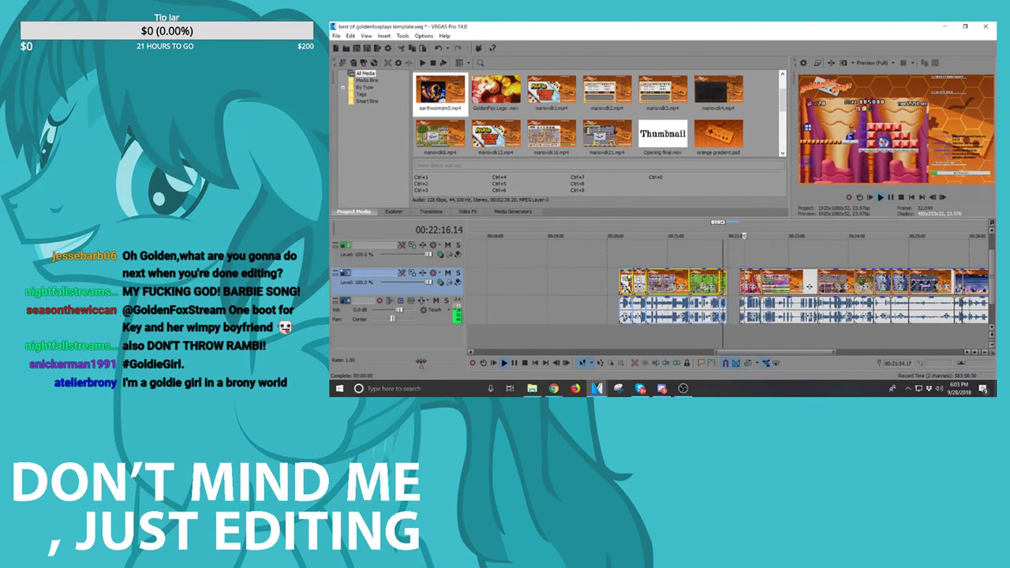
{"action": "left_click_drag", "start_coordinate": [708, 278], "coordinate": [728, 278]}
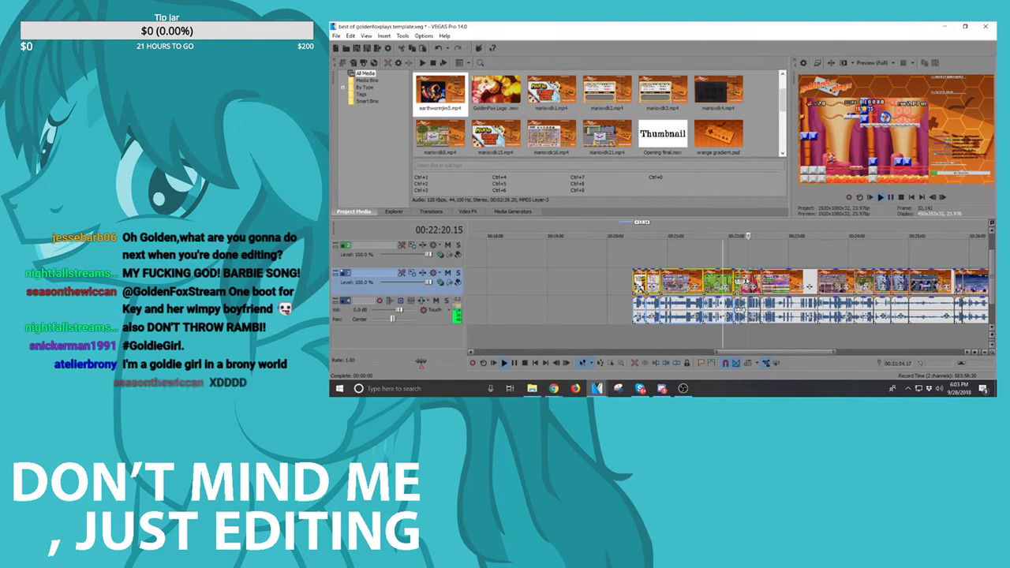
Step: Split the next Mario vs. Donkey Kong clip at 00:22:17.06 and delete the part before the cut
{"action": "scroll", "coordinate": [615, 285], "scroll_direction": "up", "scroll_amount": 3}
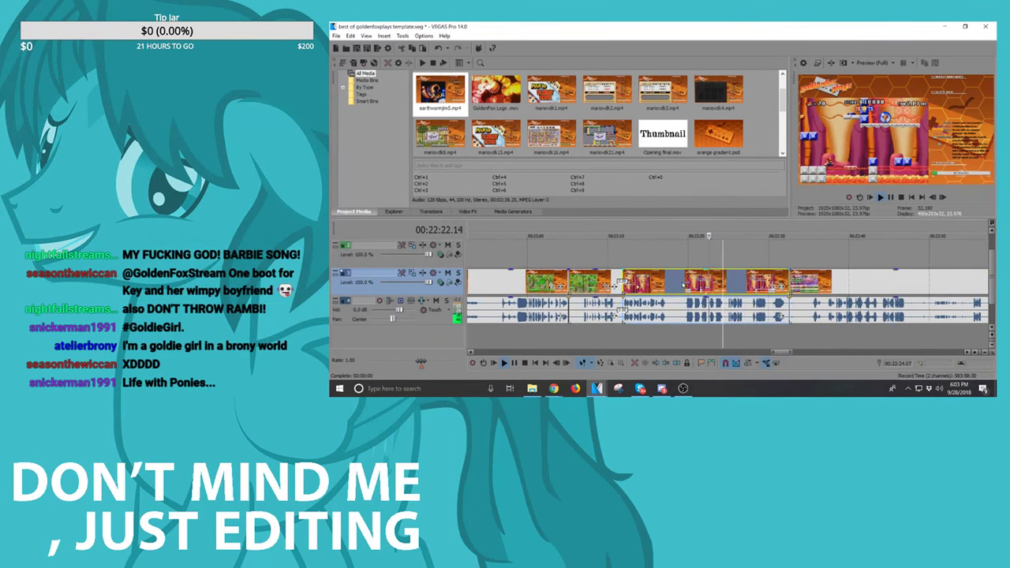
{"action": "left_click", "coordinate": [677, 286]}
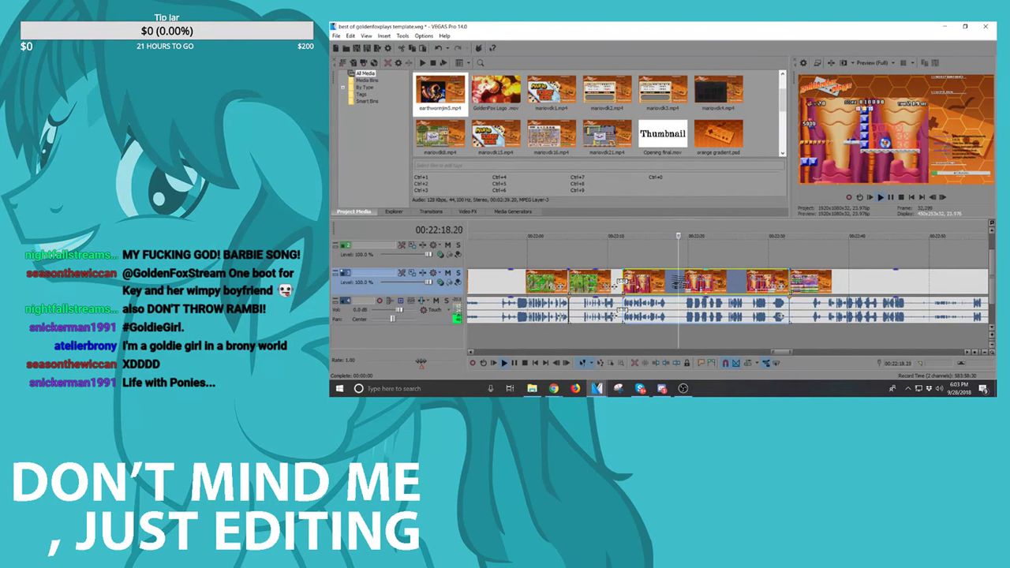
{"action": "left_click", "coordinate": [666, 285]}
{"action": "key", "text": "space"}
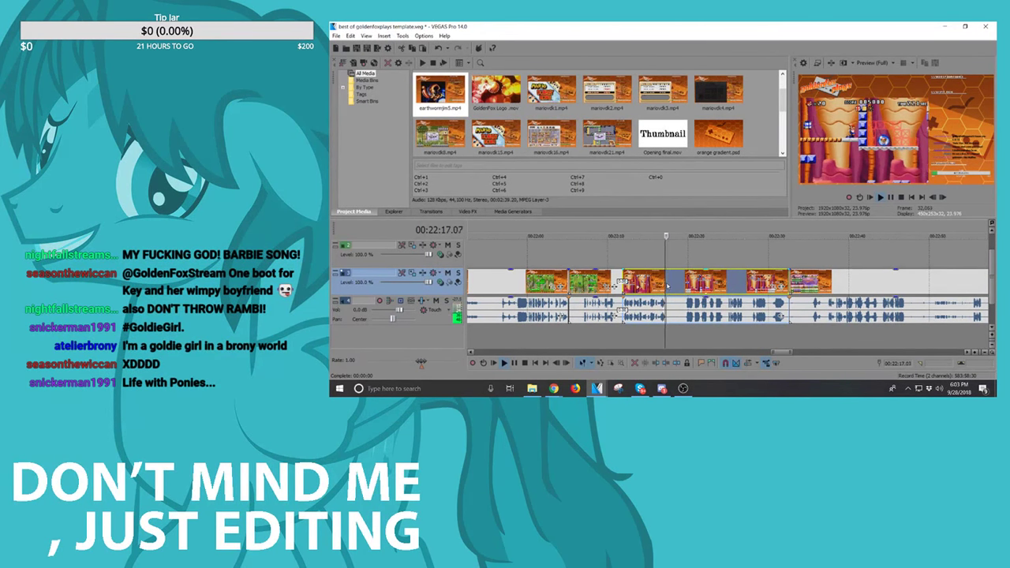
{"action": "key", "text": "space"}
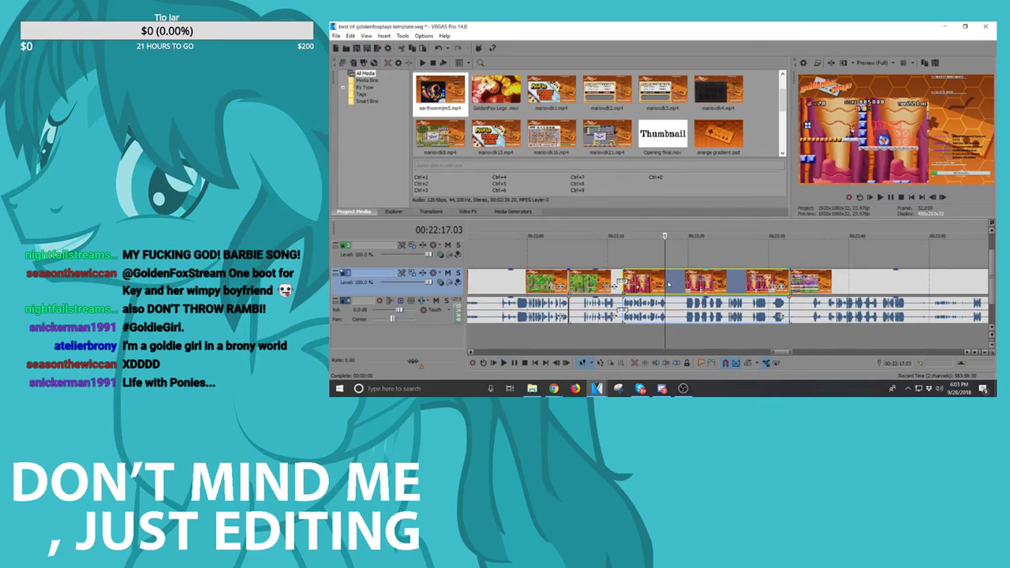
{"action": "scroll", "coordinate": [693, 285], "scroll_direction": "up", "scroll_amount": 3}
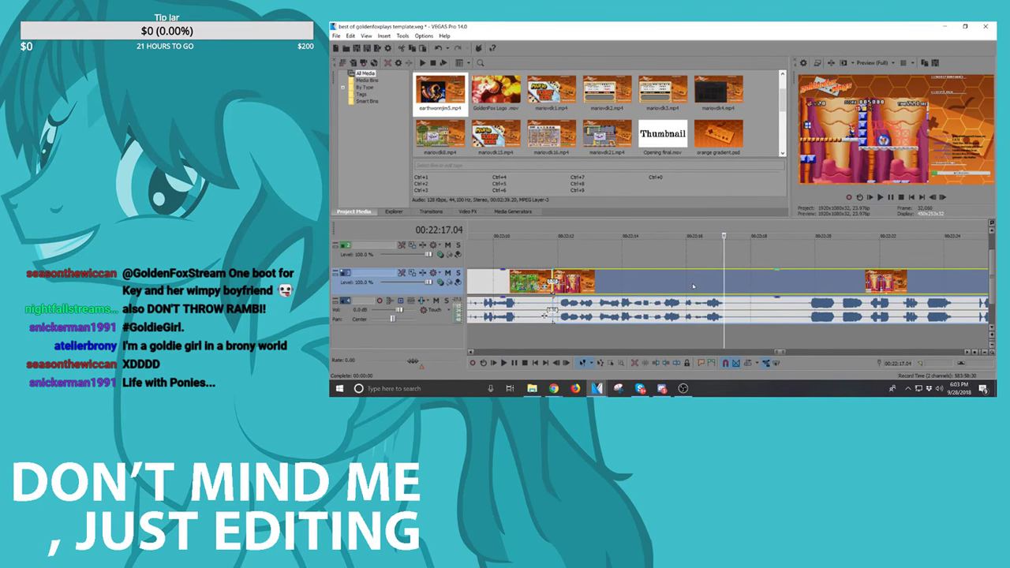
{"action": "key", "text": "space"}
{"action": "key", "text": "space"}
{"action": "key", "text": "s"}
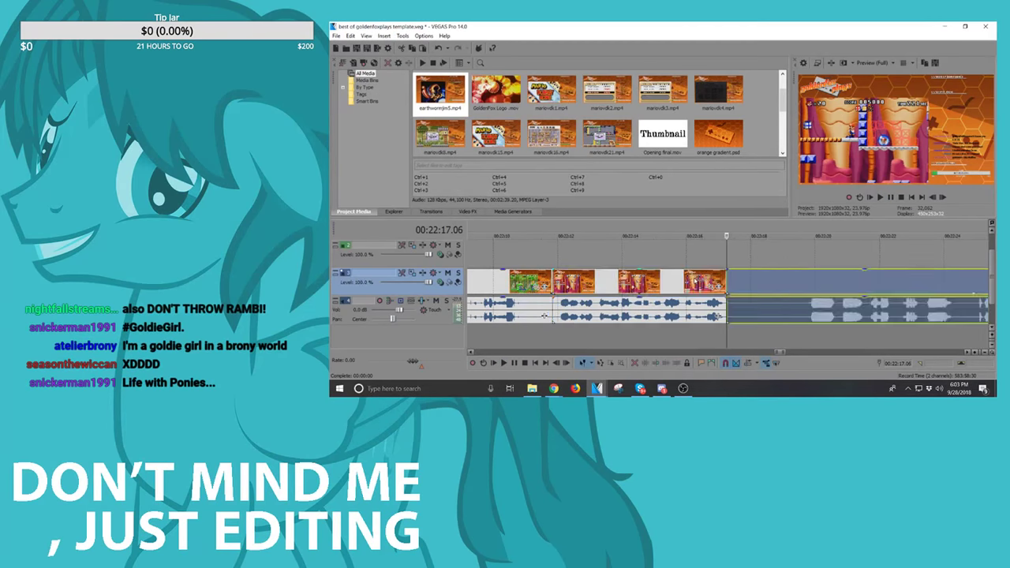
{"action": "left_click", "coordinate": [673, 276]}
{"action": "key", "text": "Delete"}
{"action": "scroll", "coordinate": [678, 275], "scroll_direction": "down", "scroll_amount": 4}
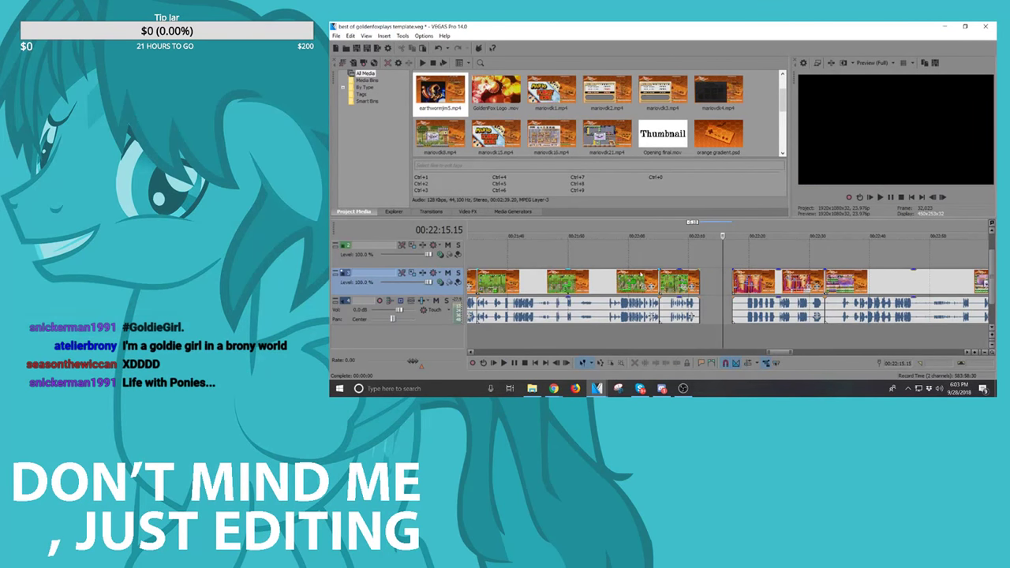
Step: Select all preceding Mario vs. Donkey Kong clips and shift them against the clip starting at 00:22:17.06
{"action": "left_click", "coordinate": [683, 275]}
{"action": "scroll", "coordinate": [683, 275], "scroll_direction": "down", "scroll_amount": 3}
{"action": "left_click", "coordinate": [580, 274], "text": "shift"}
{"action": "scroll", "coordinate": [732, 279], "scroll_direction": "up", "scroll_amount": 6}
{"action": "left_click_drag", "start_coordinate": [750, 314], "coordinate": [846, 310]}
{"action": "left_click", "coordinate": [846, 310]}
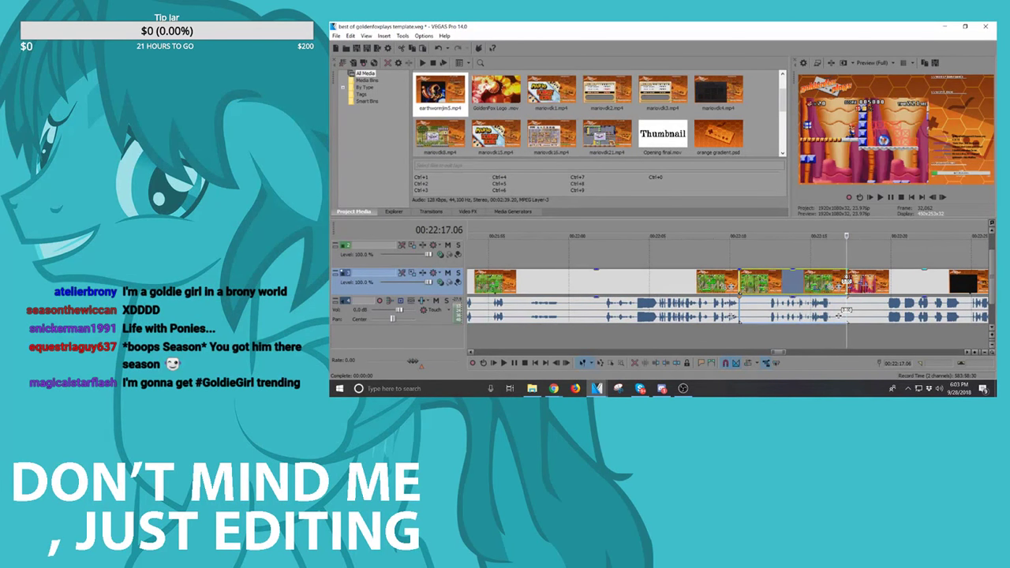
Step: Play on from 00:22:17.06 and split the following clip at 00:22:47.09, where the dull footage begins
{"action": "key", "text": "space"}
{"action": "scroll", "coordinate": [719, 309], "scroll_direction": "down", "scroll_amount": 4}
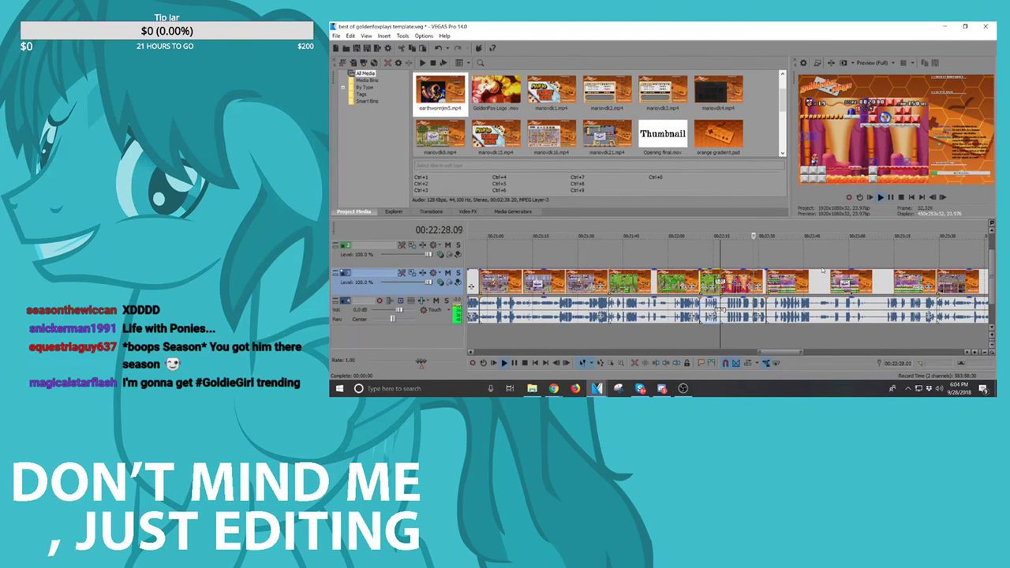
{"action": "scroll", "coordinate": [787, 282], "scroll_direction": "up", "scroll_amount": 3}
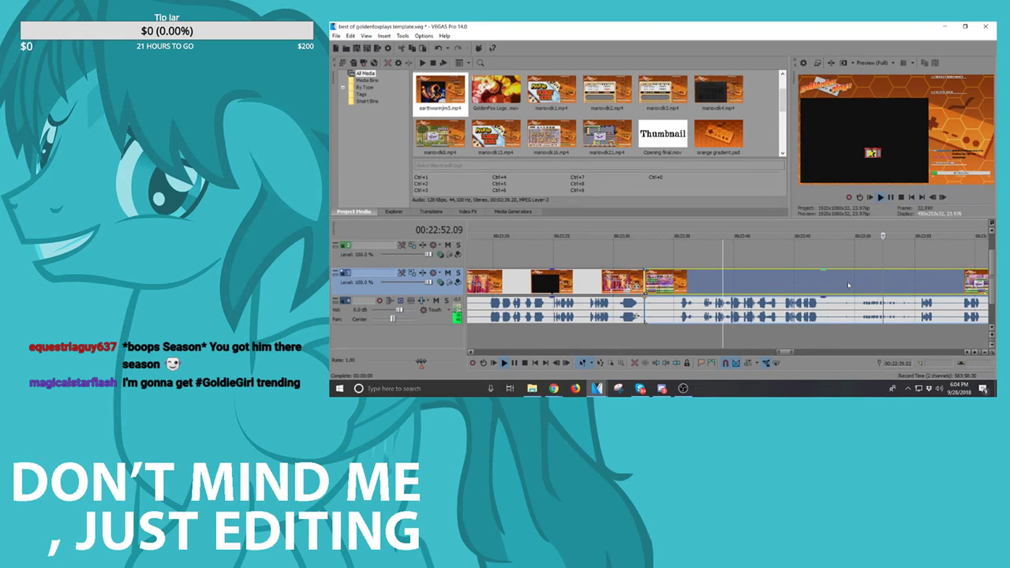
{"action": "left_click", "coordinate": [825, 293]}
{"action": "scroll", "coordinate": [824, 293], "scroll_direction": "down", "scroll_amount": 2}
{"action": "scroll", "coordinate": [824, 295], "scroll_direction": "up", "scroll_amount": 1}
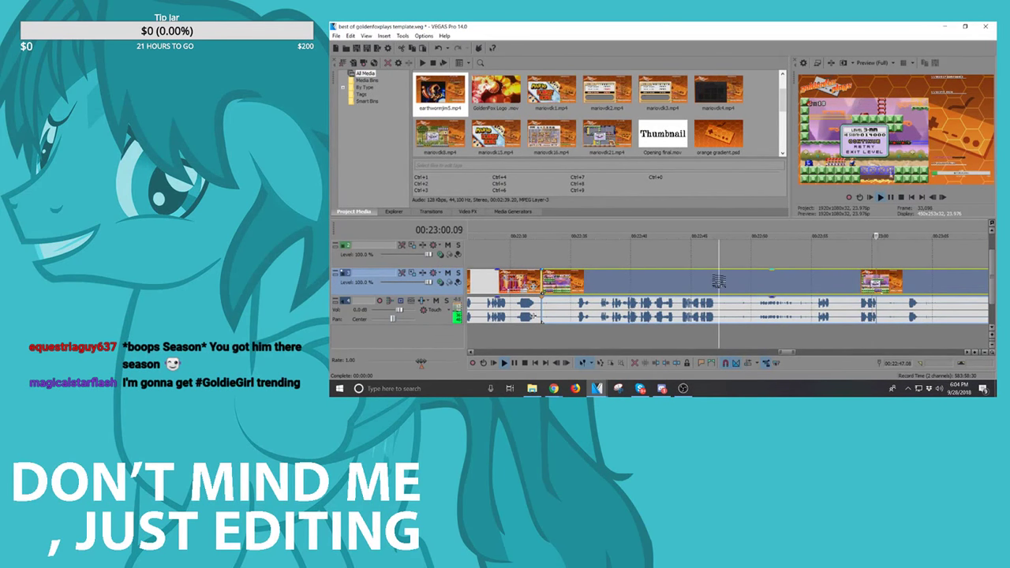
{"action": "key", "text": "space"}
{"action": "key", "text": "s"}
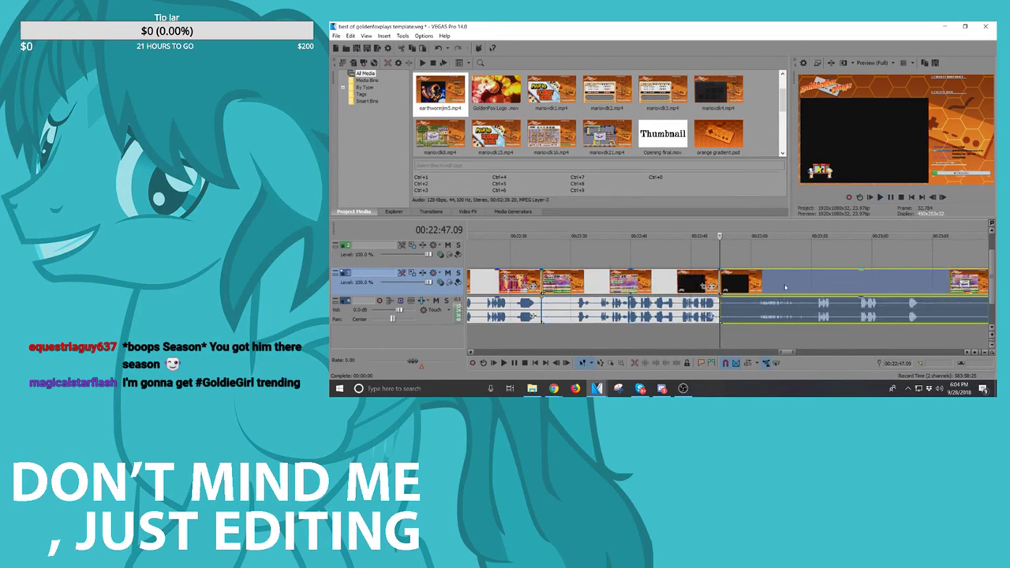
Step: Find the end of the dull footage at 00:23:12.19, split there and delete the section from 00:22:47.09 to this cut
{"action": "left_click", "coordinate": [824, 286]}
{"action": "key", "text": "space"}
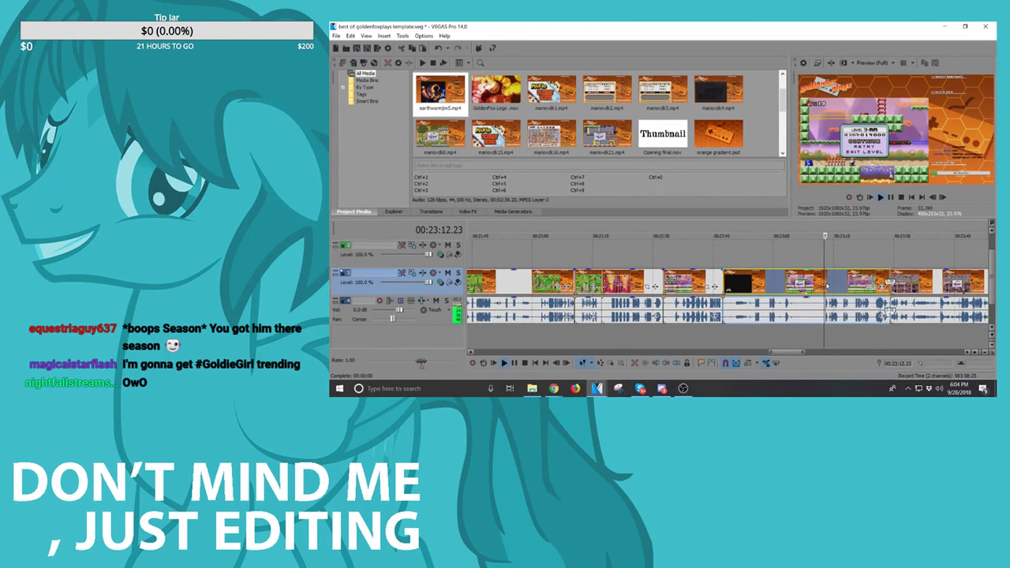
{"action": "scroll", "coordinate": [833, 289], "scroll_direction": "up", "scroll_amount": 3}
{"action": "scroll", "coordinate": [840, 290], "scroll_direction": "down", "scroll_amount": 4}
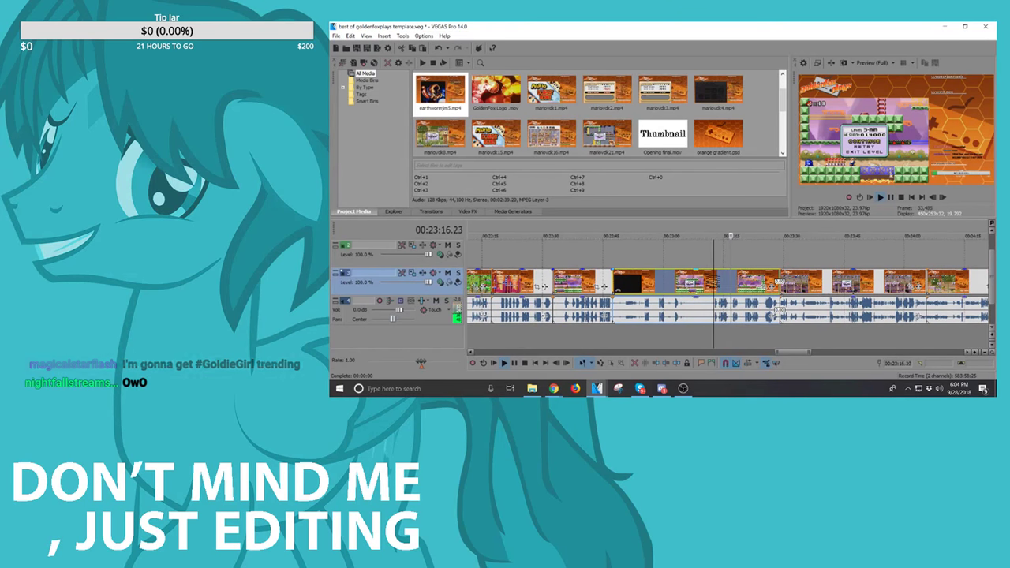
{"action": "scroll", "coordinate": [732, 282], "scroll_direction": "up", "scroll_amount": 5}
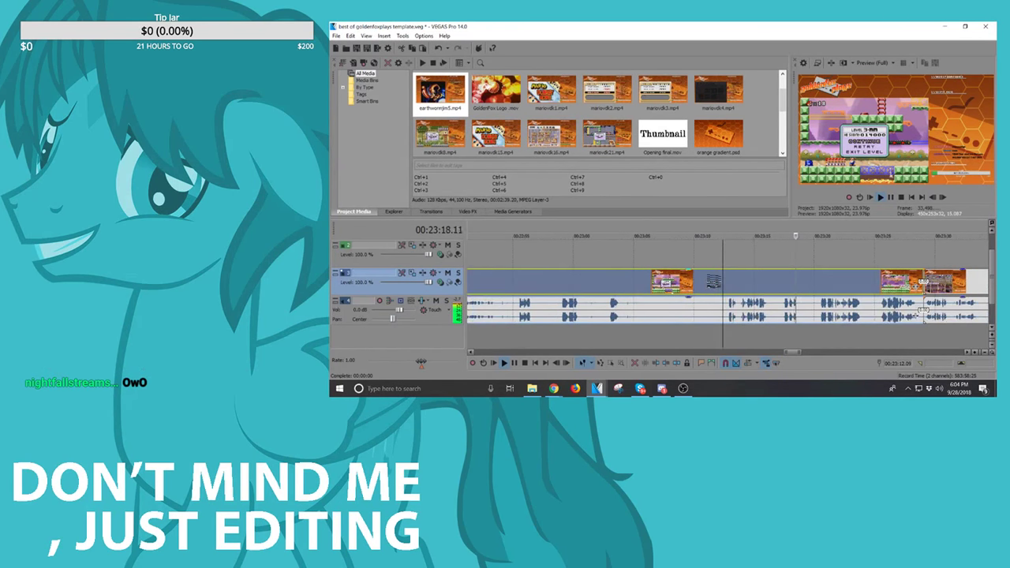
{"action": "left_click", "coordinate": [733, 285]}
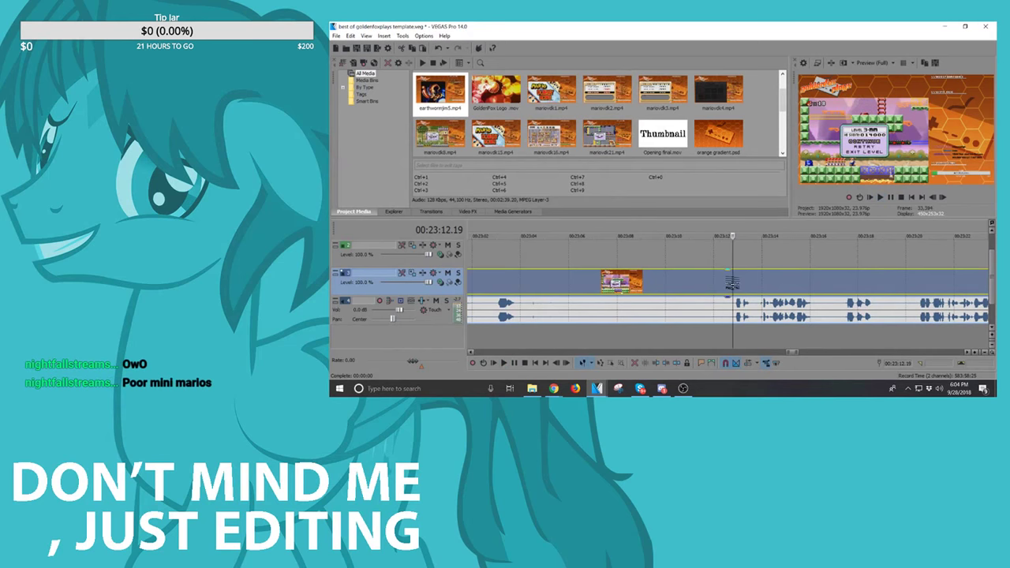
{"action": "scroll", "coordinate": [732, 282], "scroll_direction": "down", "scroll_amount": 5}
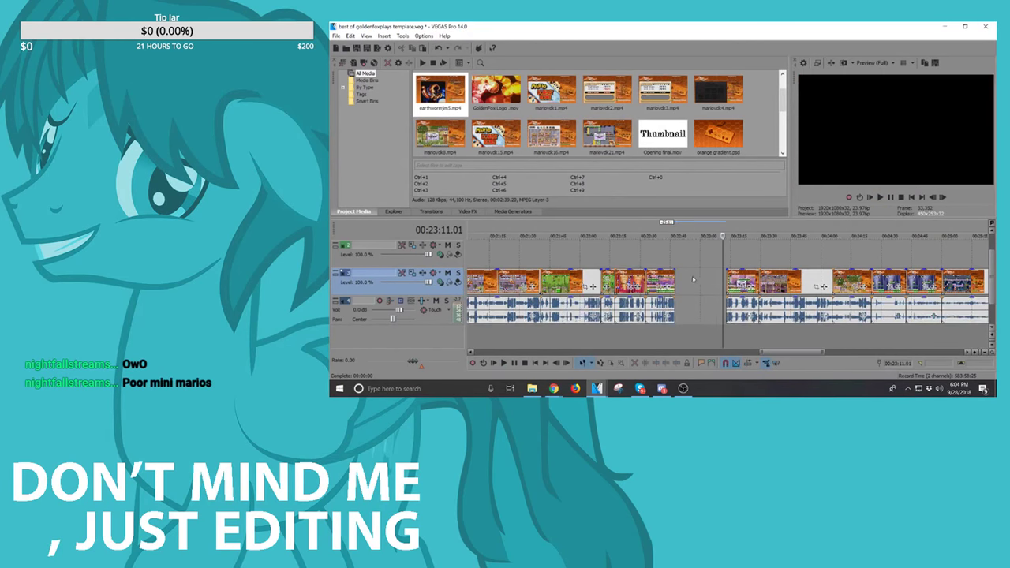
Step: Select all preceding Mario vs. Donkey Kong clips and shift them against the clip starting at 00:23:12.19
{"action": "left_click", "coordinate": [663, 280]}
{"action": "scroll", "coordinate": [661, 280], "scroll_direction": "down", "scroll_amount": 3}
{"action": "left_click", "coordinate": [629, 279], "text": "shift"}
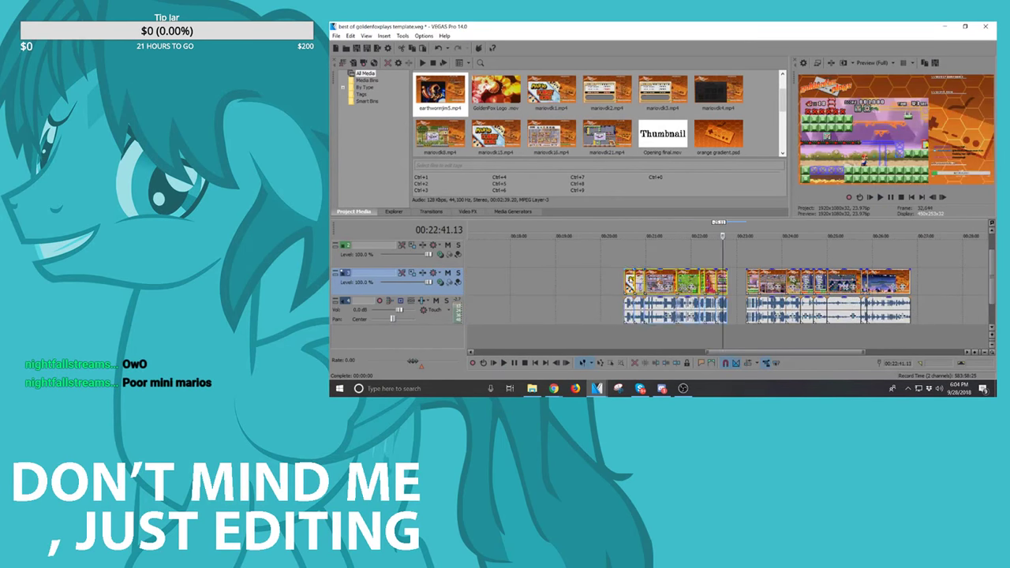
{"action": "scroll", "coordinate": [731, 280], "scroll_direction": "up", "scroll_amount": 4}
{"action": "left_click_drag", "start_coordinate": [771, 277], "coordinate": [778, 278]}
{"action": "left_click", "coordinate": [783, 277]}
Step: Play through the joined cut and the following Mario vs. Donkey Kong clips up to about 00:24:20
{"action": "key", "text": "space"}
{"action": "scroll", "coordinate": [872, 290], "scroll_direction": "up", "scroll_amount": 4}
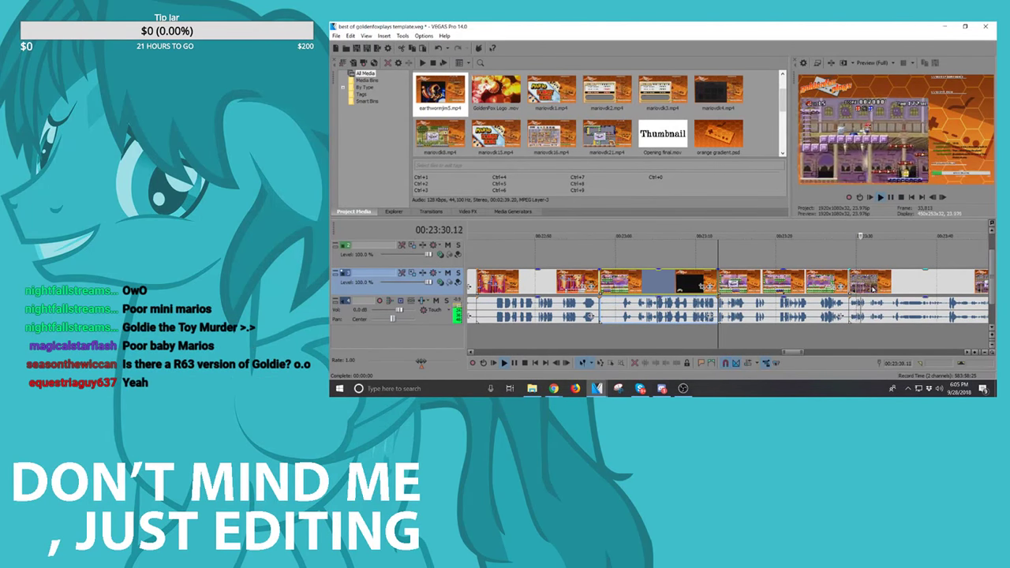
{"action": "scroll", "coordinate": [868, 296], "scroll_direction": "down", "scroll_amount": 2}
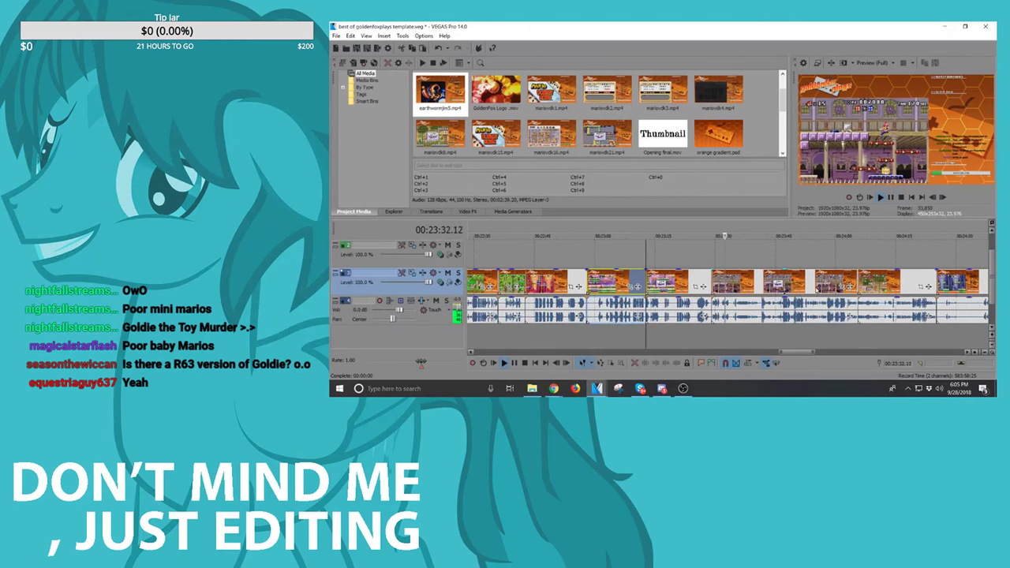
{"action": "left_click", "coordinate": [753, 310]}
{"action": "scroll", "coordinate": [753, 309], "scroll_direction": "up", "scroll_amount": 2}
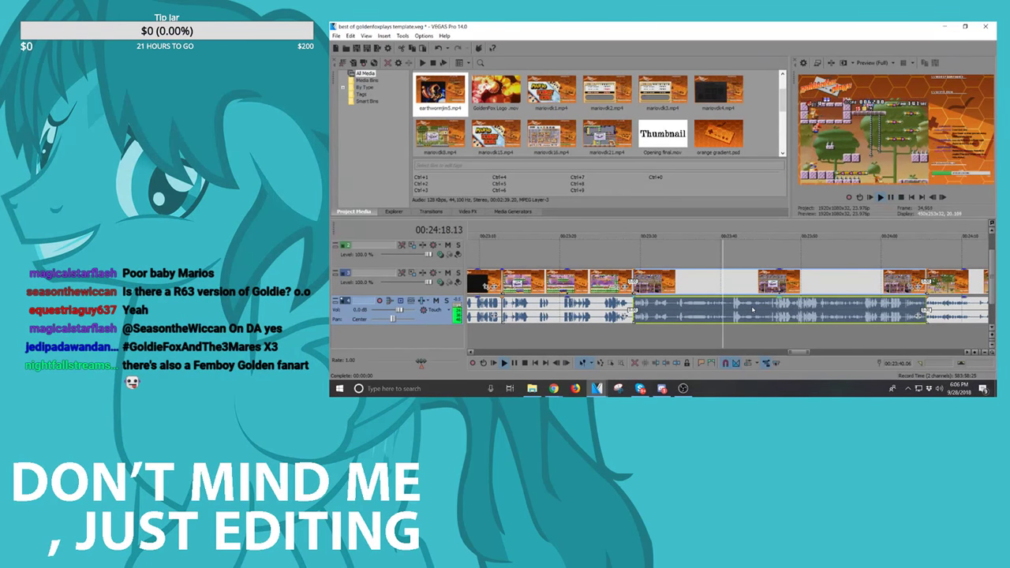
{"action": "scroll", "coordinate": [751, 305], "scroll_direction": "down", "scroll_amount": 3}
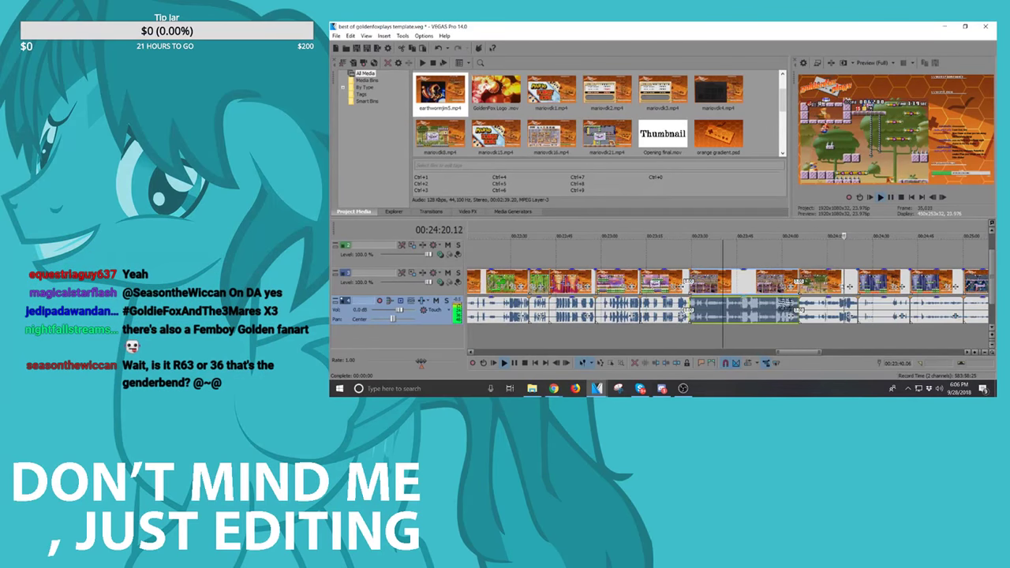
Step: Review the clips from about 00:24:20 to 00:25:06 for footage to cut, sampling at 00:24:46 and 00:24:53
{"action": "left_click", "coordinate": [849, 286]}
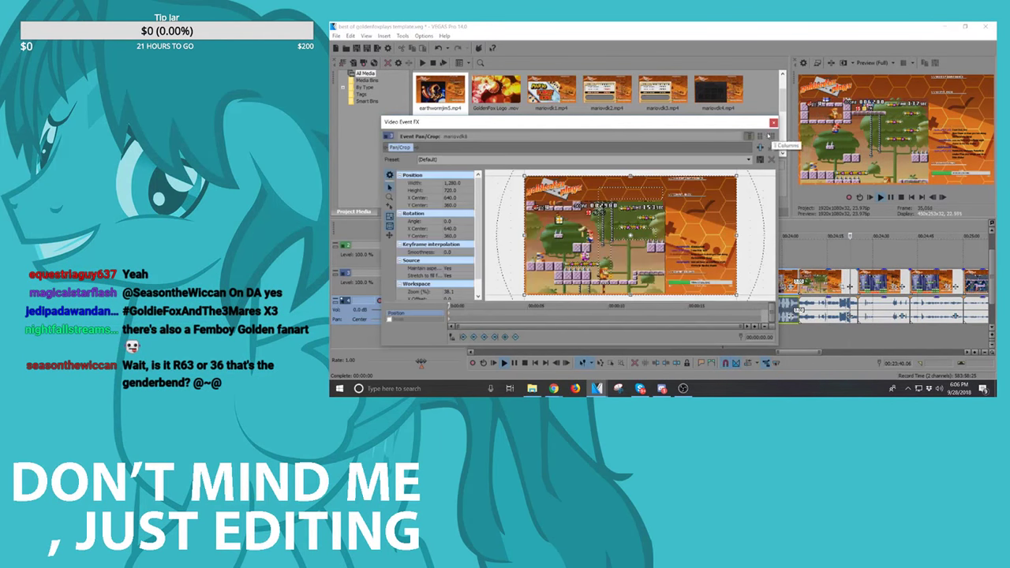
{"action": "left_click", "coordinate": [773, 122]}
{"action": "left_click", "coordinate": [825, 279]}
{"action": "scroll", "coordinate": [813, 278], "scroll_direction": "up", "scroll_amount": 1}
{"action": "scroll", "coordinate": [810, 278], "scroll_direction": "up", "scroll_amount": 2}
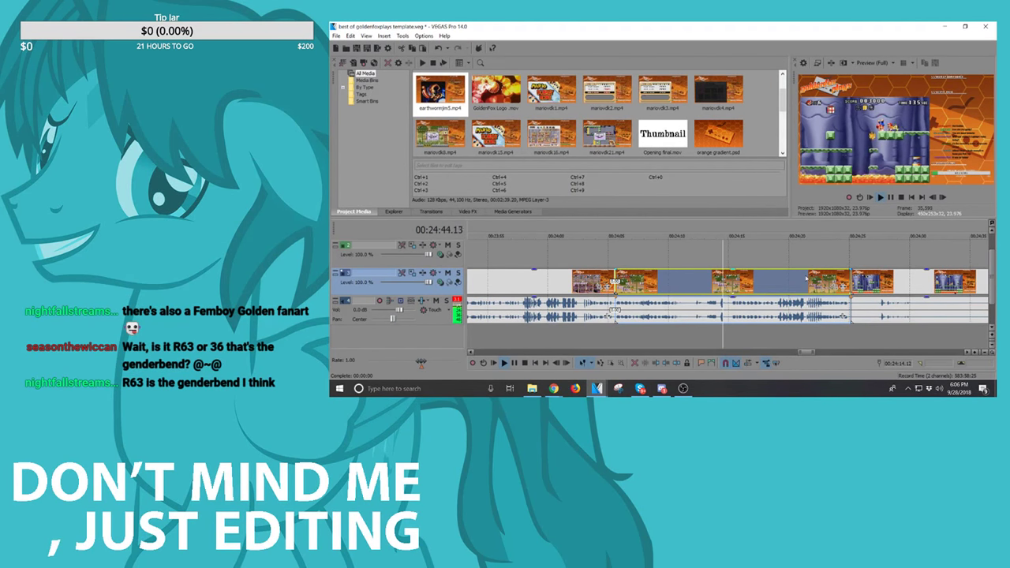
{"action": "scroll", "coordinate": [816, 244], "scroll_direction": "down", "scroll_amount": 3}
{"action": "left_click", "coordinate": [788, 280]}
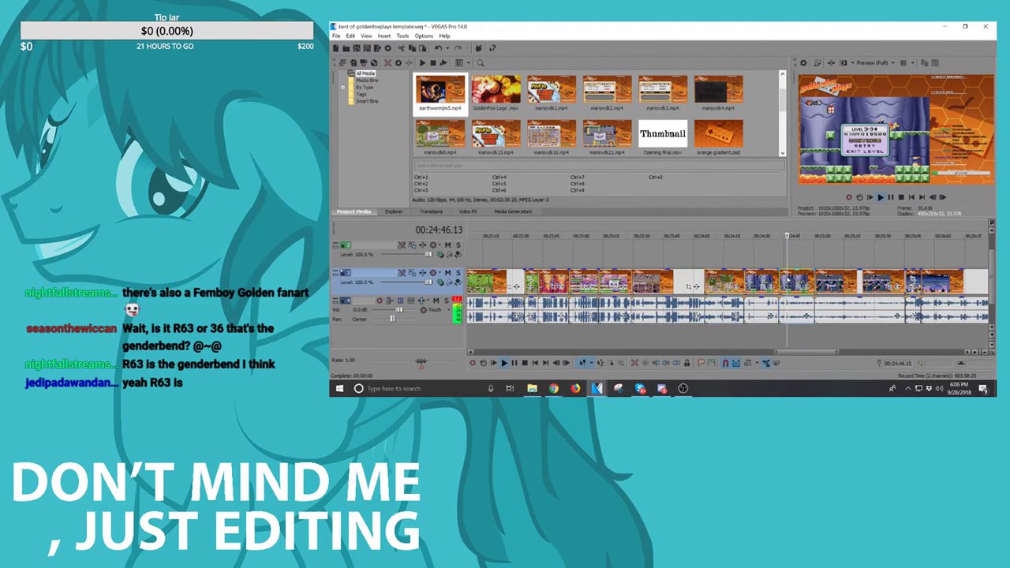
{"action": "scroll", "coordinate": [789, 280], "scroll_direction": "up", "scroll_amount": 3}
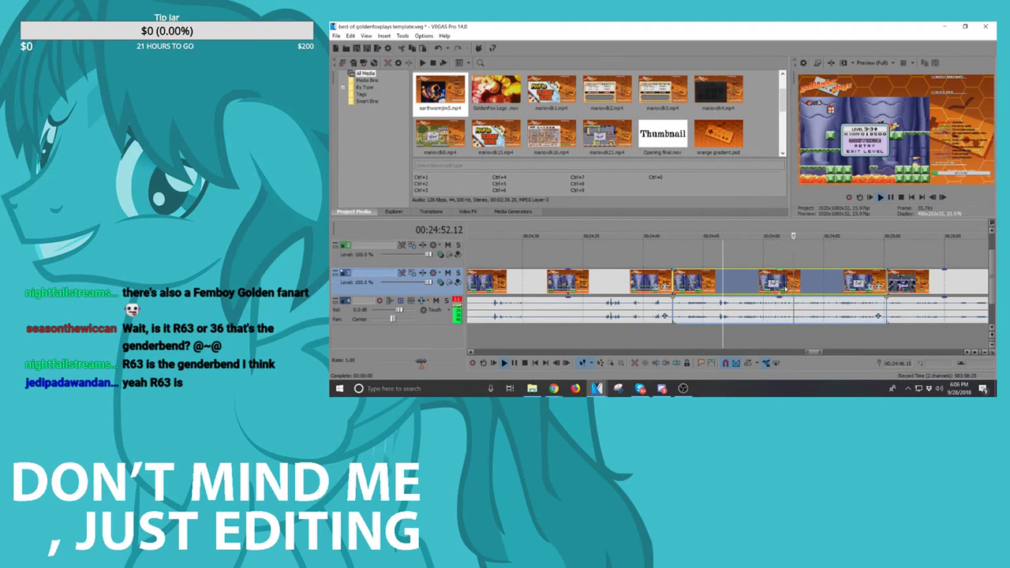
{"action": "left_click", "coordinate": [807, 290]}
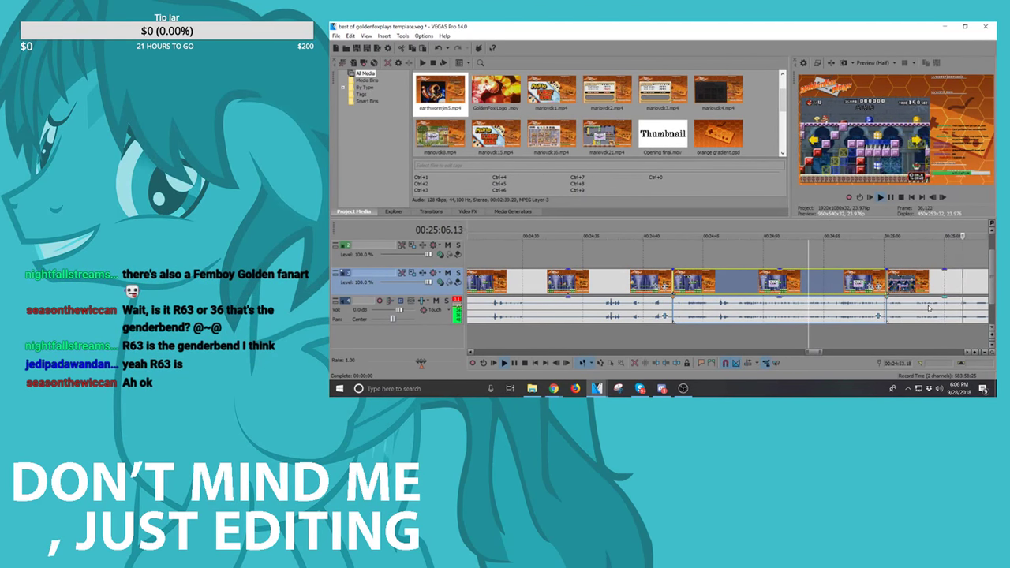
Step: Check the last Mario vs. Donkey Kong clips from about 00:25:06, sampling the boss-fight footage between 00:25:45 and 00:25:57
{"action": "scroll", "coordinate": [929, 308], "scroll_direction": "down", "scroll_amount": 3}
{"action": "scroll", "coordinate": [916, 305], "scroll_direction": "down", "scroll_amount": 2}
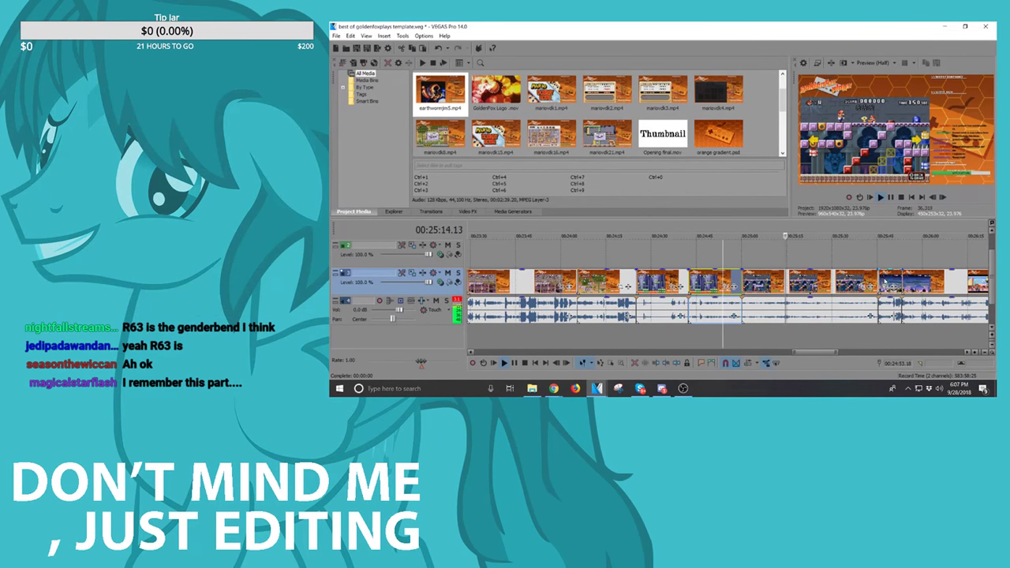
{"action": "scroll", "coordinate": [880, 280], "scroll_direction": "up", "scroll_amount": 3}
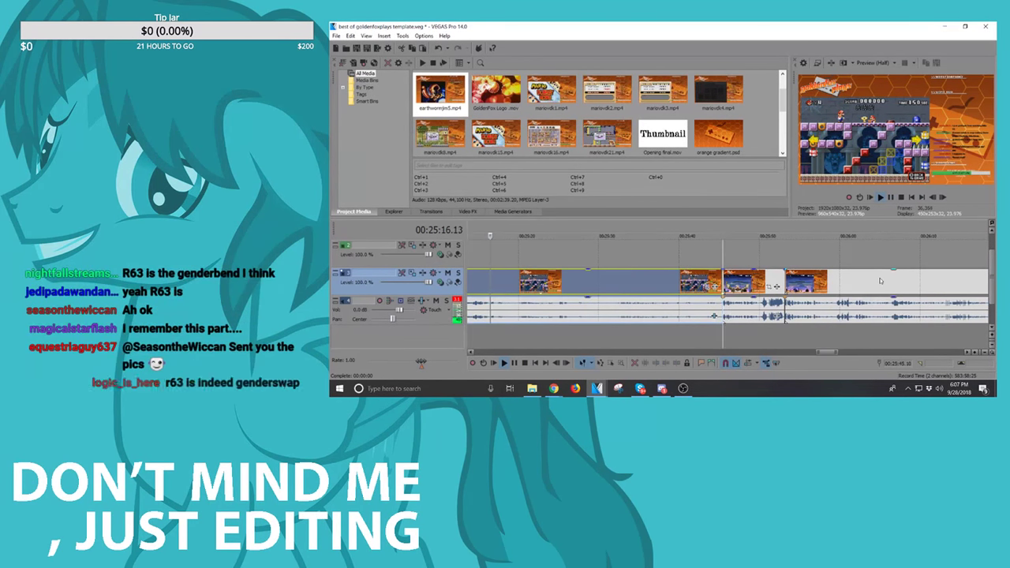
{"action": "key", "text": "space"}
{"action": "key", "text": "space"}
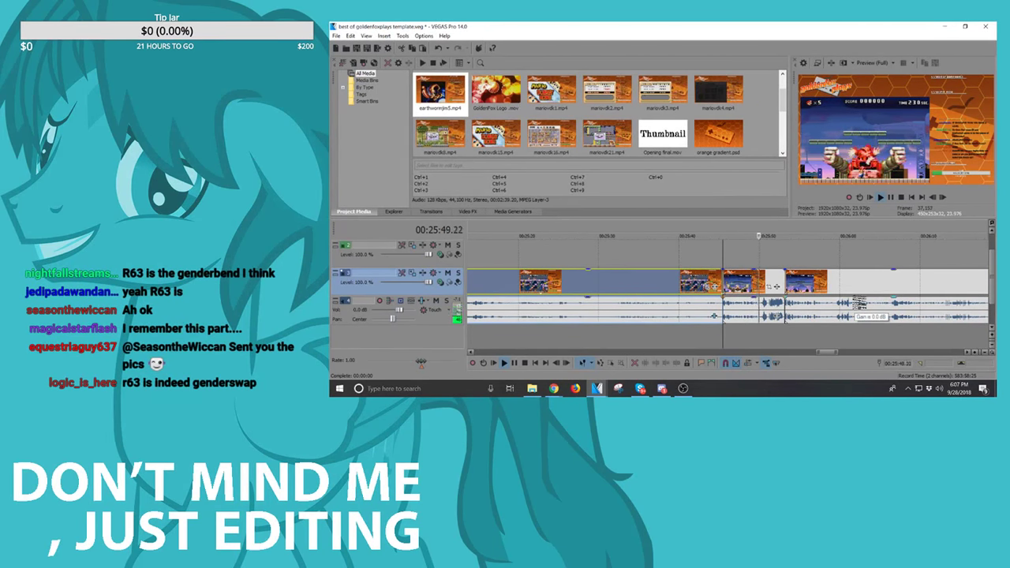
{"action": "scroll", "coordinate": [867, 294], "scroll_direction": "up", "scroll_amount": 1}
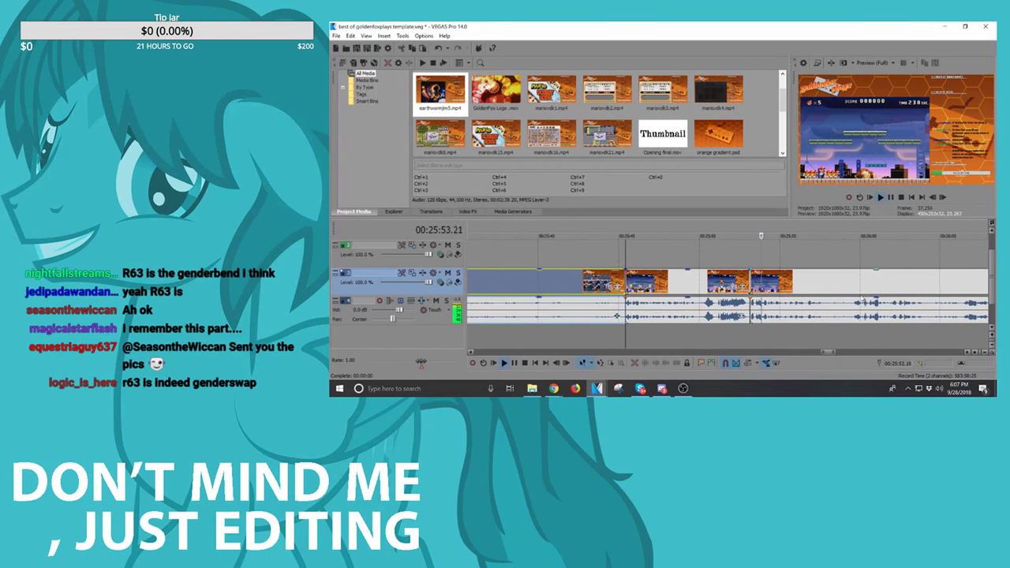
{"action": "scroll", "coordinate": [769, 302], "scroll_direction": "down", "scroll_amount": 5}
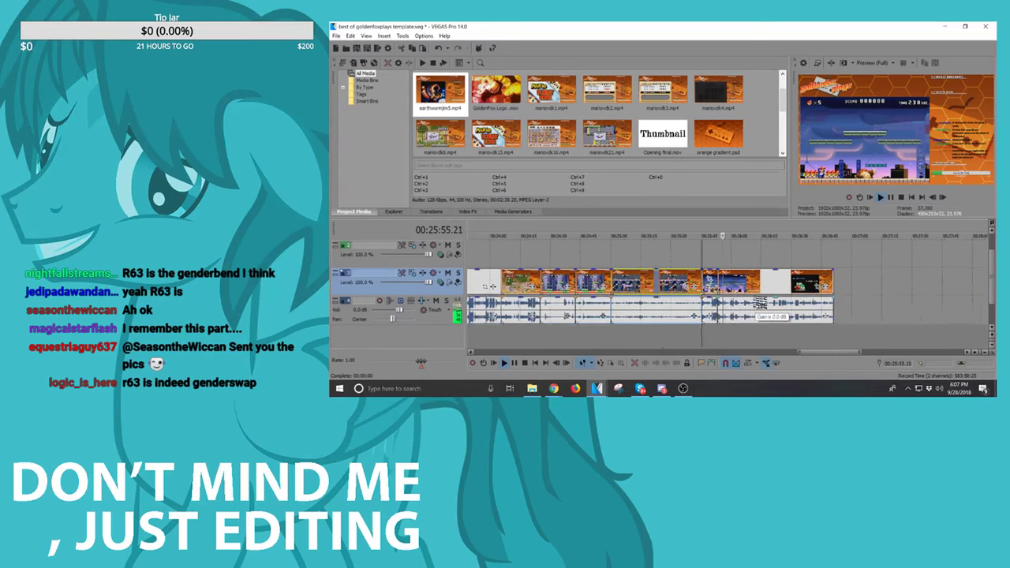
{"action": "scroll", "coordinate": [750, 295], "scroll_direction": "up", "scroll_amount": 5}
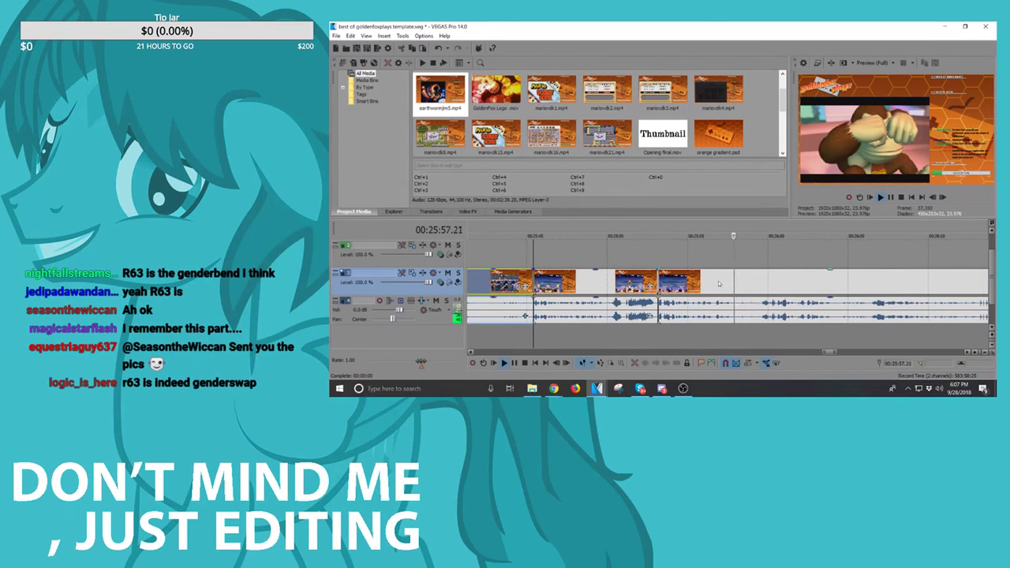
Step: Shift the final Mario vs. Donkey Kong clip later and extend the end of the preceding boss-fight clip by about 2 seconds
{"action": "scroll", "coordinate": [719, 284], "scroll_direction": "down", "scroll_amount": 2}
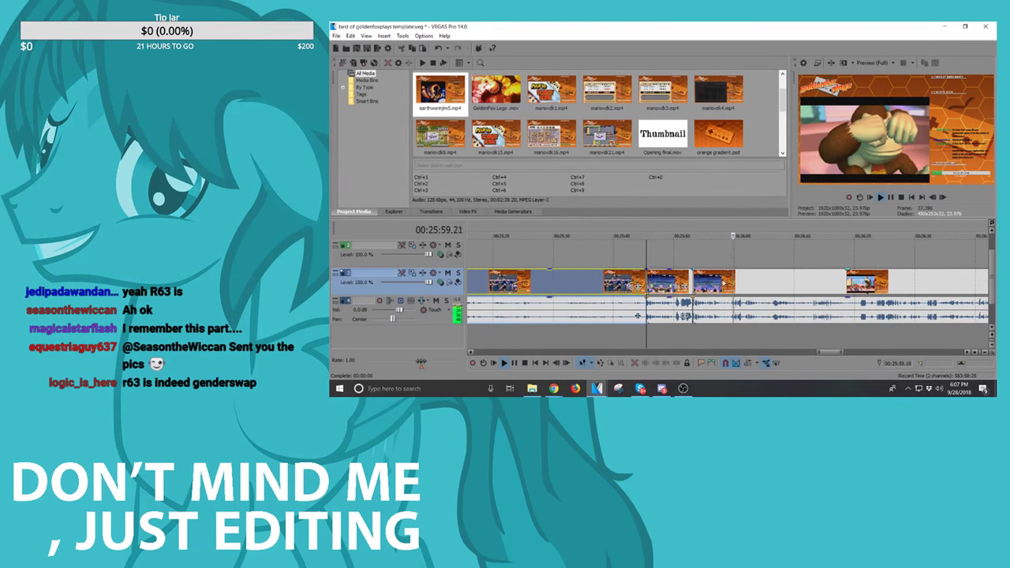
{"action": "key", "text": "space"}
{"action": "left_click_drag", "start_coordinate": [722, 283], "coordinate": [754, 283]}
{"action": "left_click", "coordinate": [690, 285]}
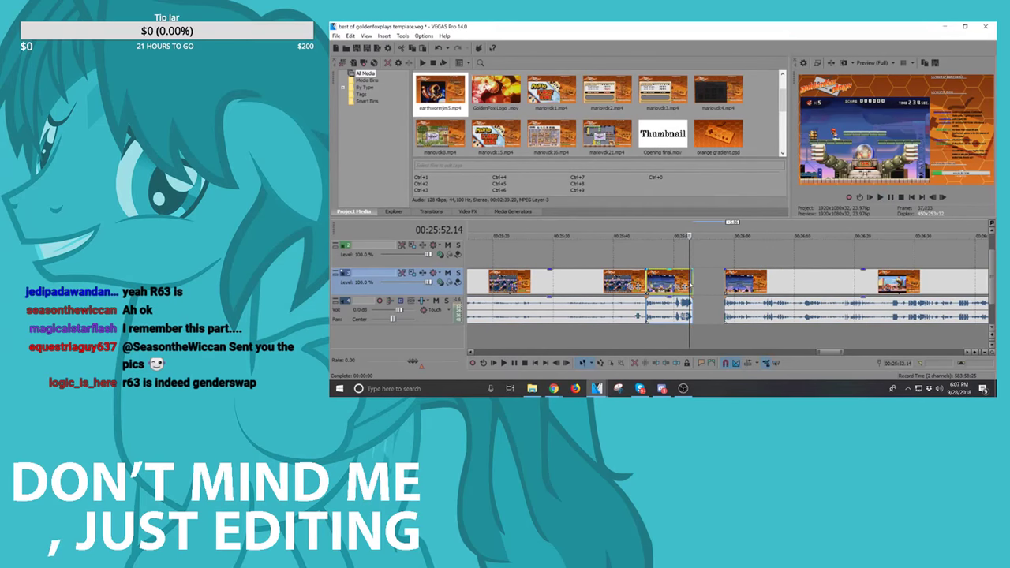
{"action": "left_click_drag", "start_coordinate": [691, 284], "coordinate": [703, 286]}
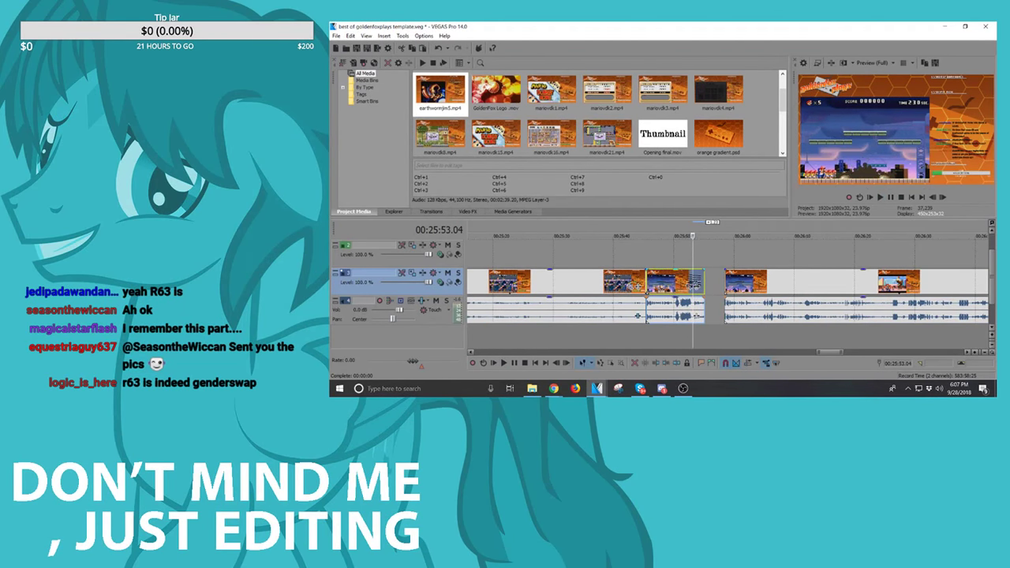
Step: Split the boss-fight clip at about 00:25:53, delete the remainder and move the final clip back against the cut
{"action": "scroll", "coordinate": [695, 315], "scroll_direction": "up", "scroll_amount": 3}
{"action": "key", "text": "space"}
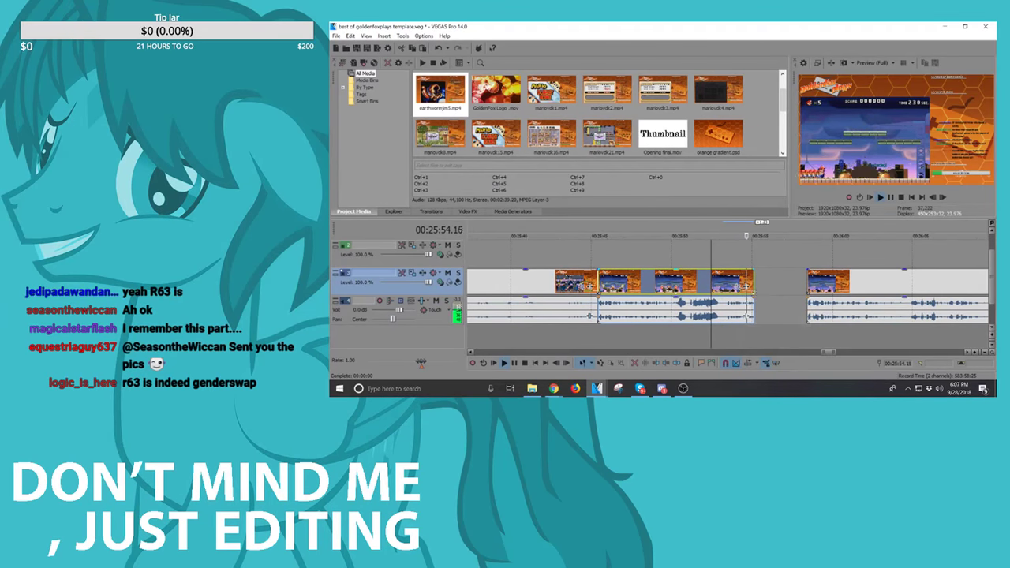
{"action": "key", "text": "space"}
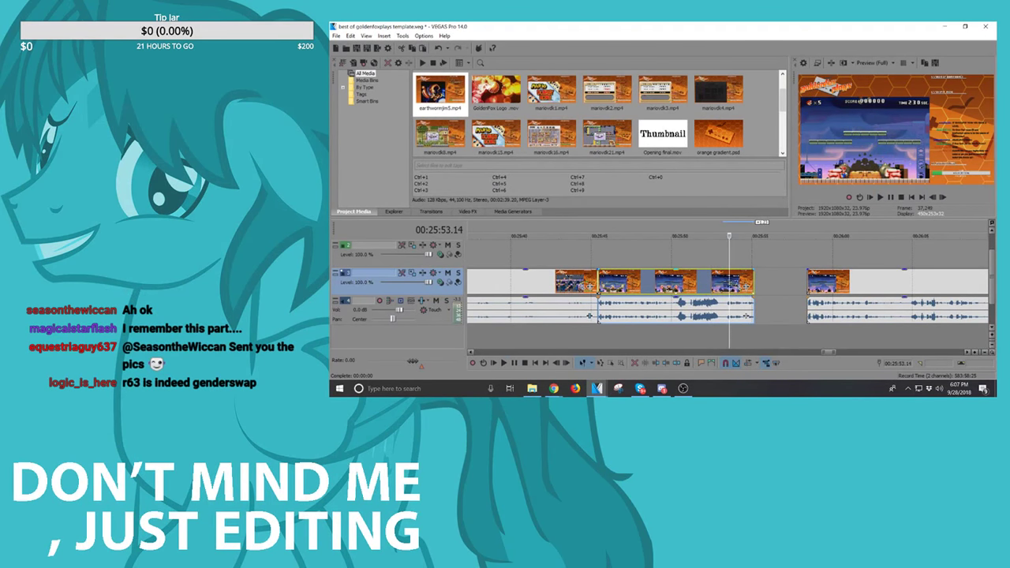
{"action": "key", "text": "Right"}
{"action": "key", "text": "Right"}
{"action": "key", "text": "Right"}
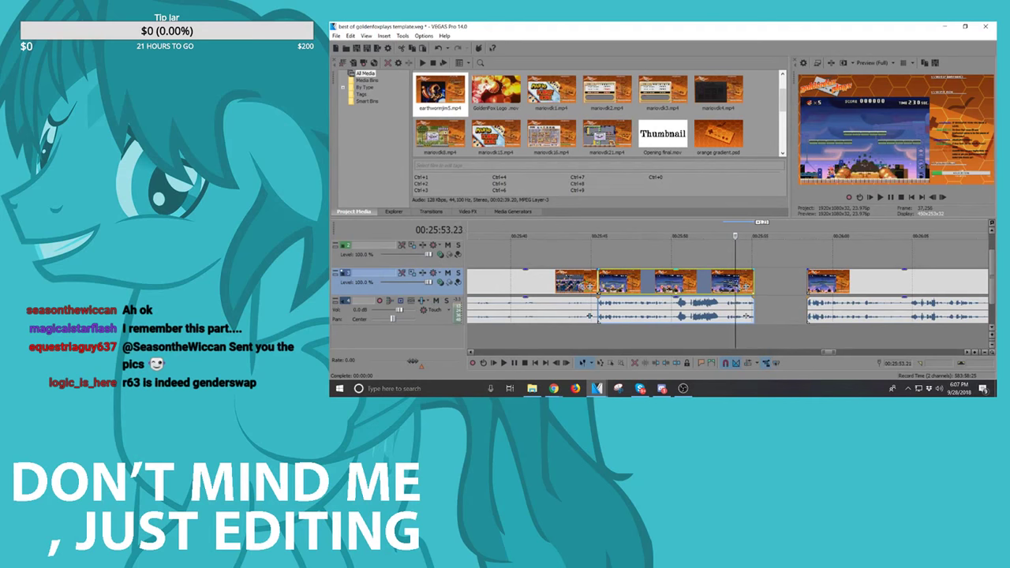
{"action": "key", "text": "s"}
{"action": "key", "text": "Delete"}
{"action": "left_click_drag", "start_coordinate": [860, 280], "coordinate": [772, 289]}
Step: Play the joined cut from 00:25:50 through the ending cutscene to about 00:26:17
{"action": "left_click", "coordinate": [677, 289]}
{"action": "key", "text": "space"}
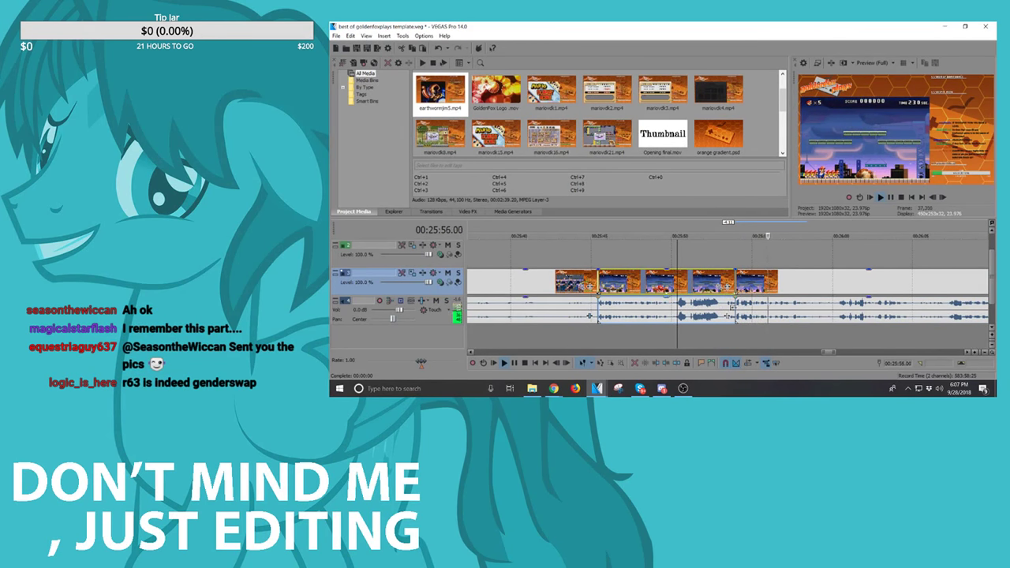
{"action": "scroll", "coordinate": [720, 305], "scroll_direction": "down", "scroll_amount": 5}
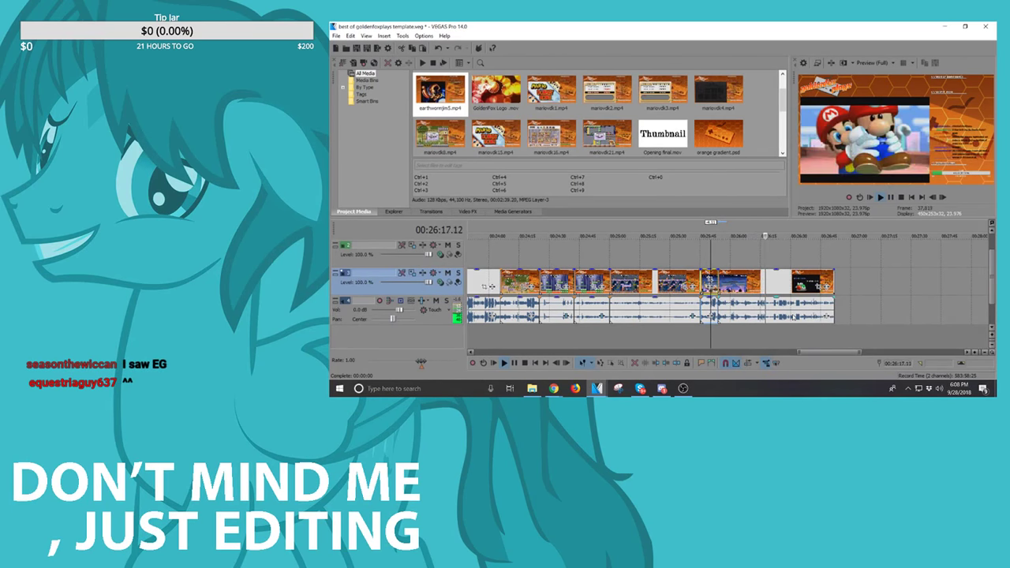
{"action": "key", "text": "space"}
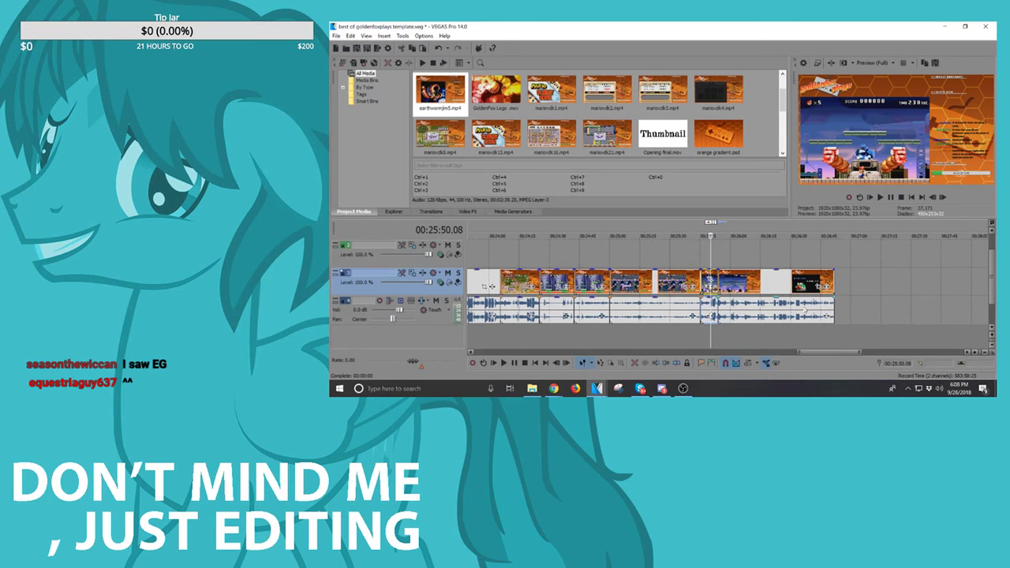
Step: Switch to Chrome, check the opening of Mario Vs. Donkey Kong Pt. 21 on the GoldenFoxStream YouTube channel, and return to VEGAS Pro
{"action": "mouse_move", "coordinate": [554, 388]}
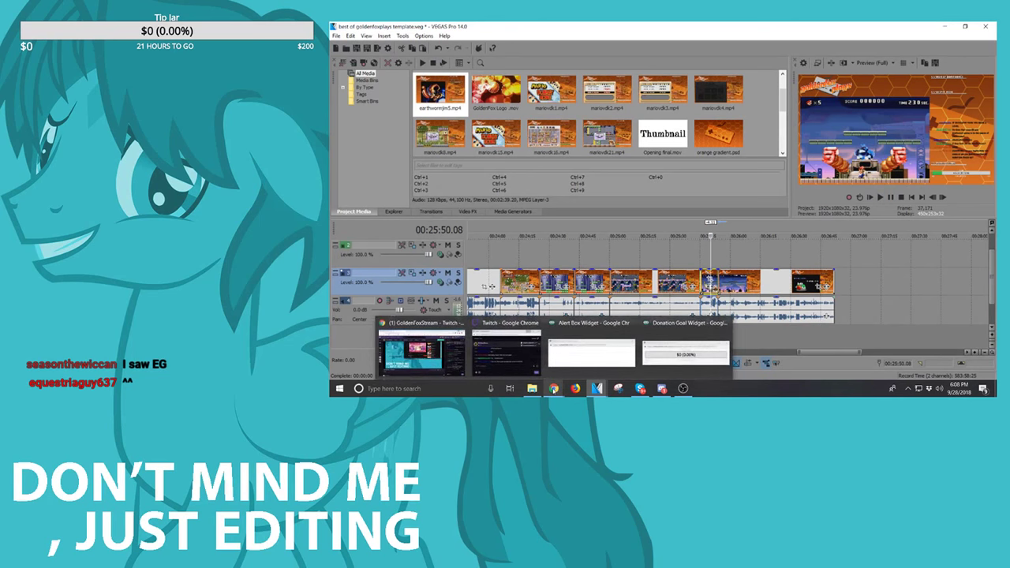
{"action": "left_click", "coordinate": [406, 347]}
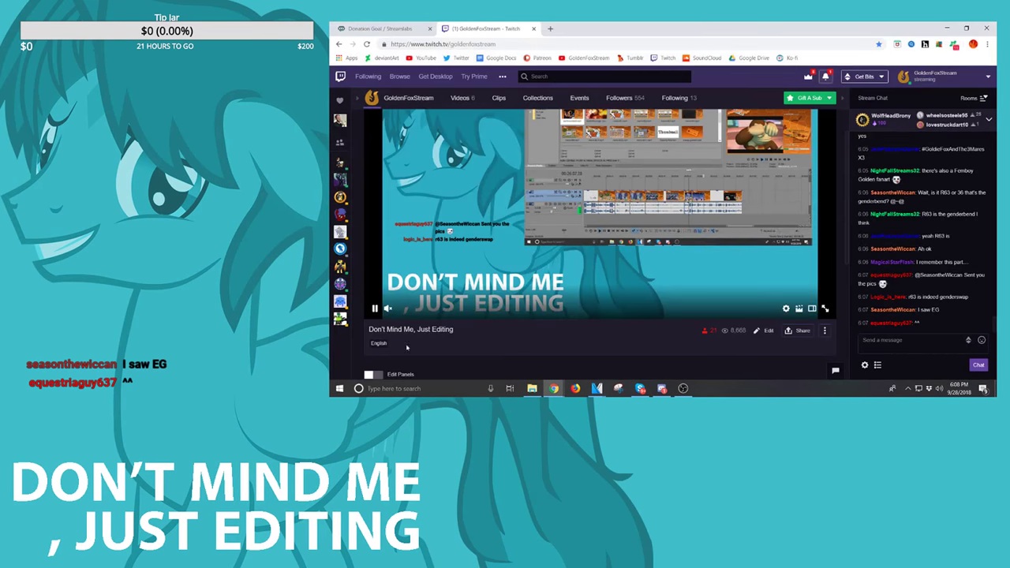
{"action": "left_click", "coordinate": [550, 29]}
{"action": "left_click", "coordinate": [423, 58]}
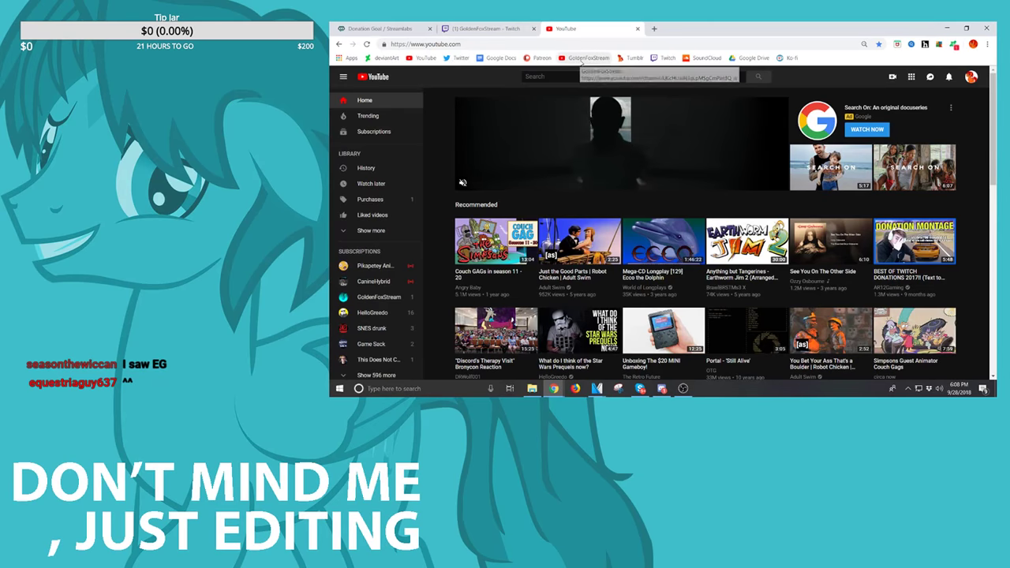
{"action": "left_click", "coordinate": [584, 60]}
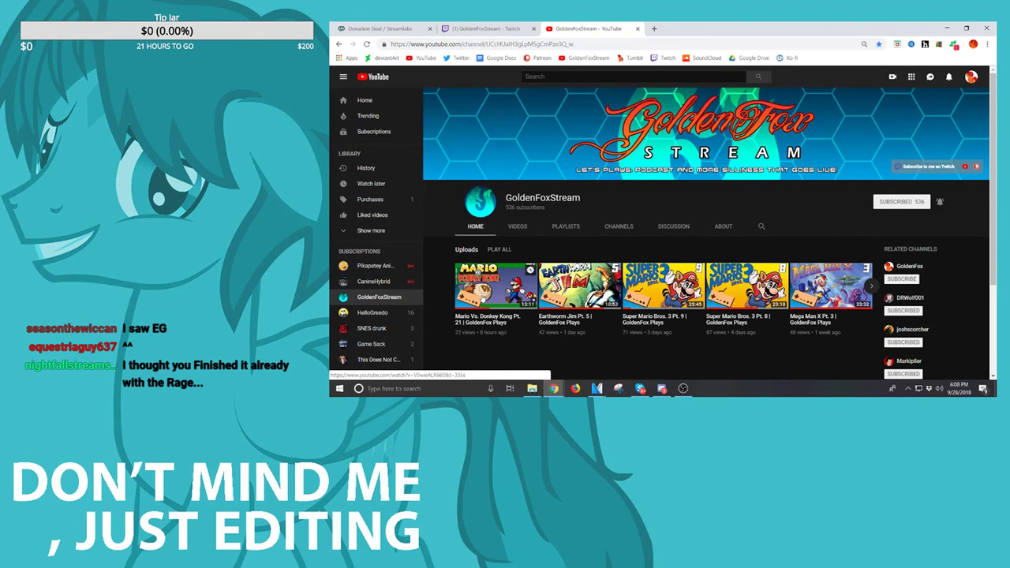
{"action": "left_click", "coordinate": [494, 298]}
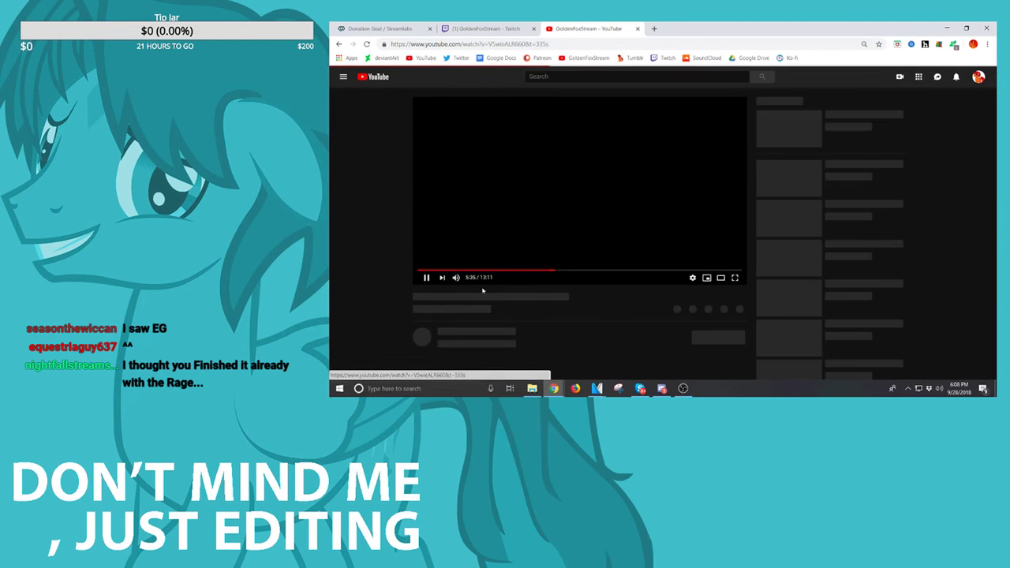
{"action": "left_click", "coordinate": [422, 279]}
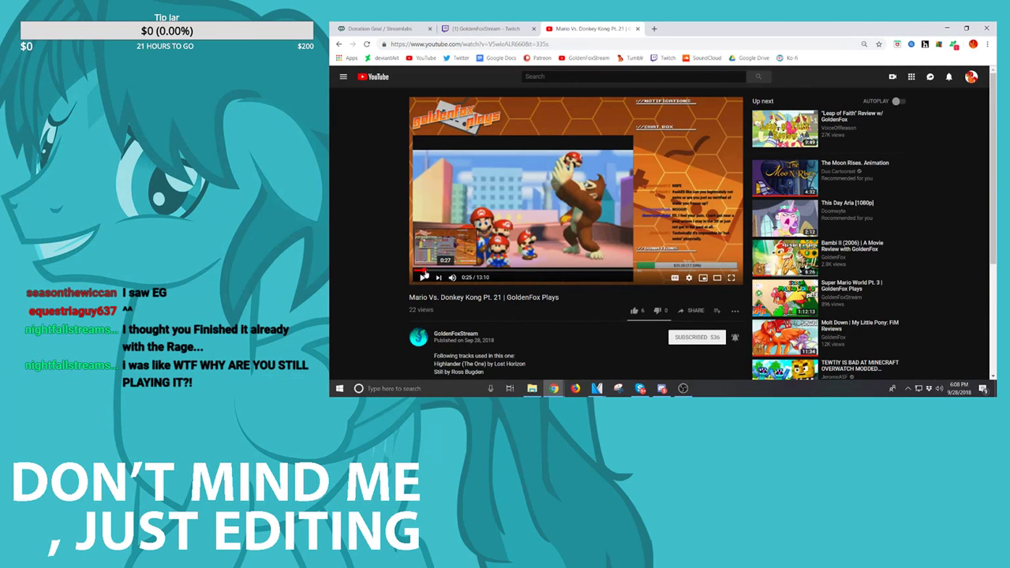
{"action": "left_click", "coordinate": [423, 270]}
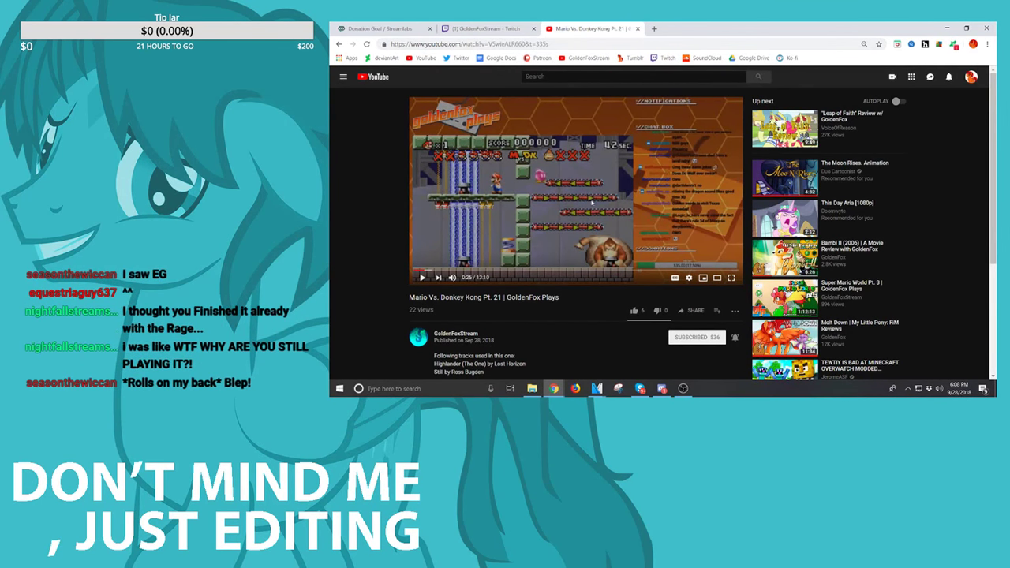
{"action": "left_click", "coordinate": [956, 29]}
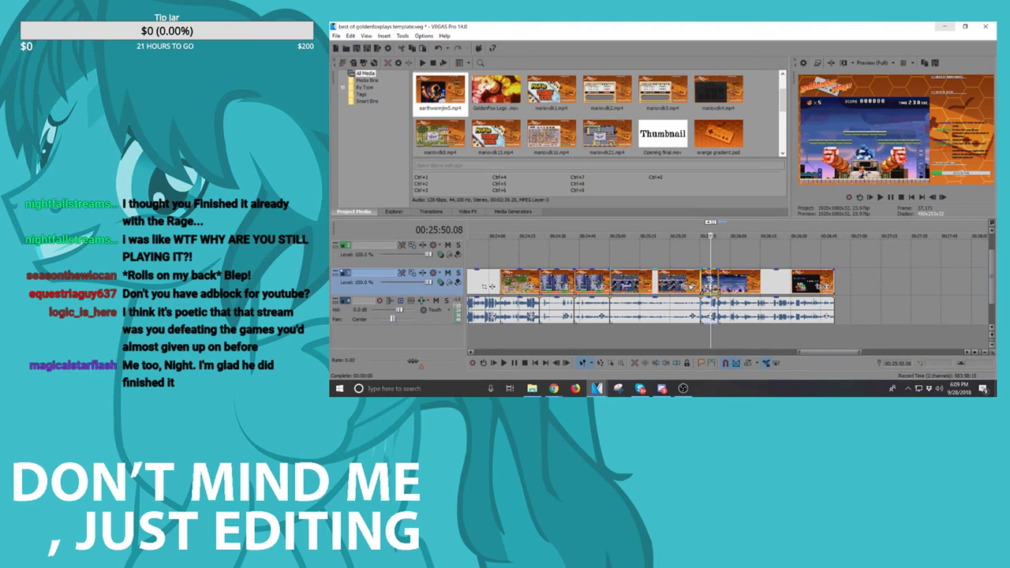
Step: Review the final clip from 00:25:50 into the credits at about 00:26:38, skipping ahead to about 00:26:15
{"action": "key", "text": "space"}
{"action": "scroll", "coordinate": [756, 278], "scroll_direction": "up", "scroll_amount": 3}
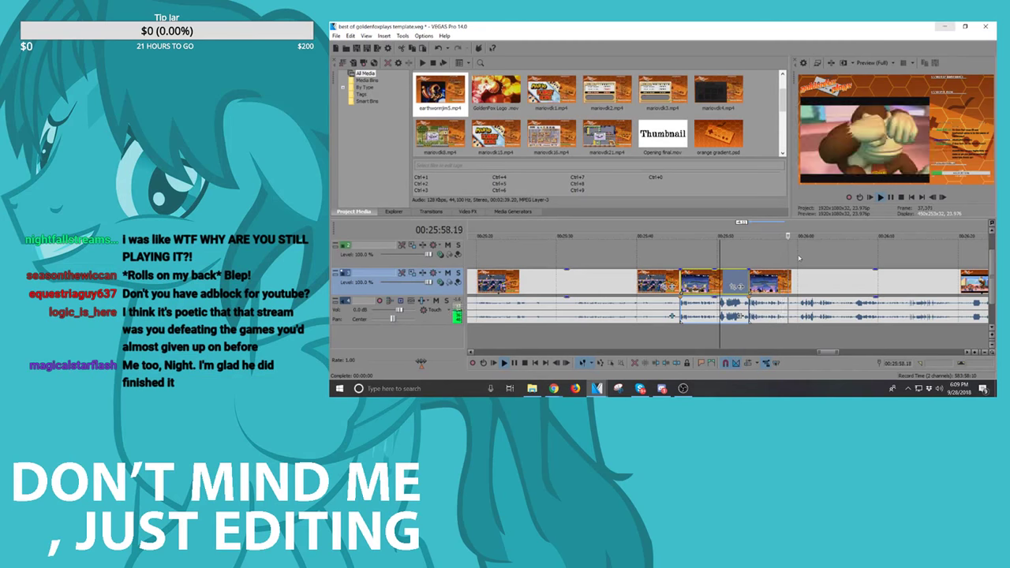
{"action": "left_click", "coordinate": [923, 287]}
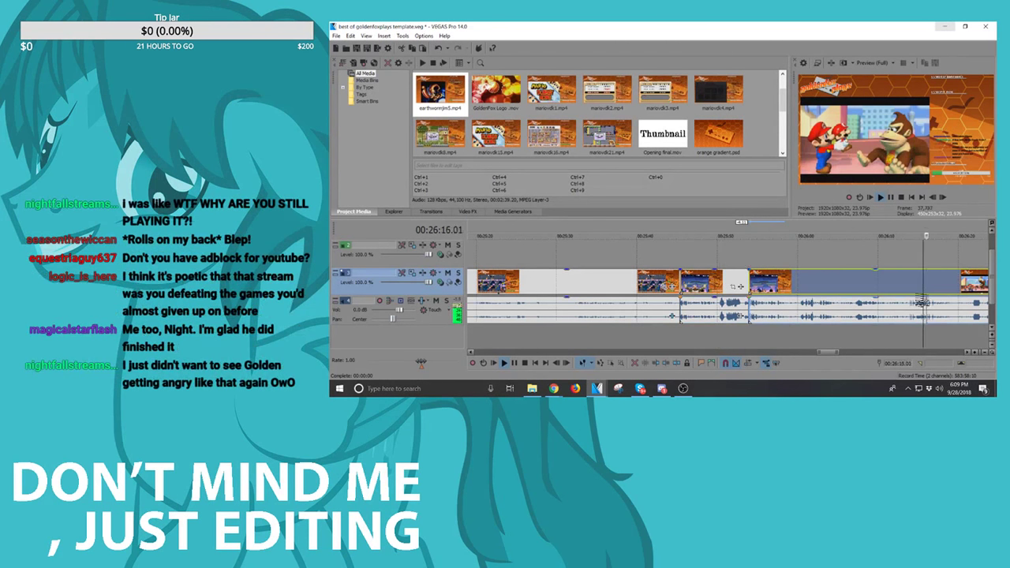
{"action": "scroll", "coordinate": [923, 301], "scroll_direction": "down", "scroll_amount": 1}
{"action": "scroll", "coordinate": [820, 296], "scroll_direction": "up", "scroll_amount": 3}
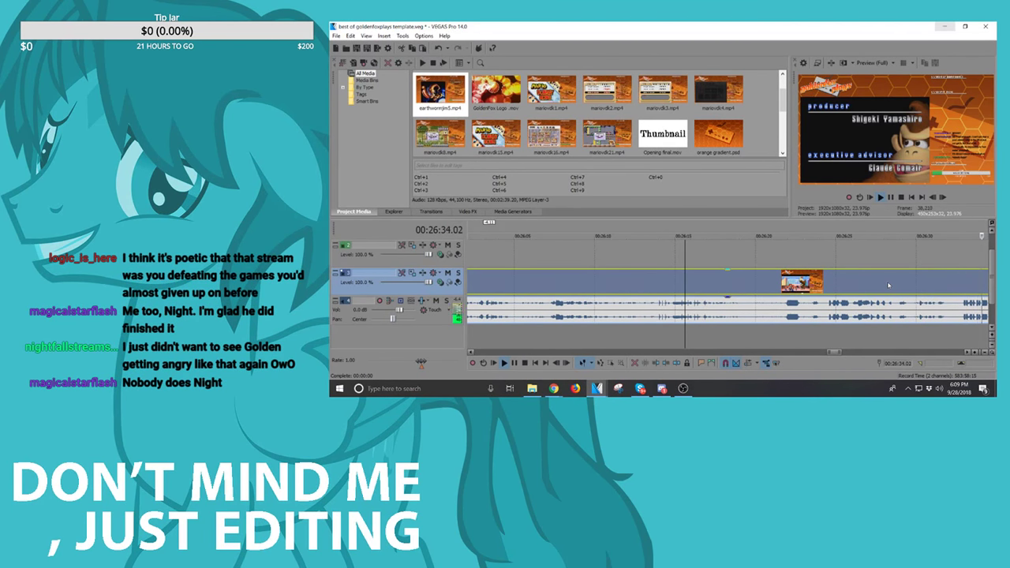
{"action": "scroll", "coordinate": [889, 286], "scroll_direction": "down", "scroll_amount": 5}
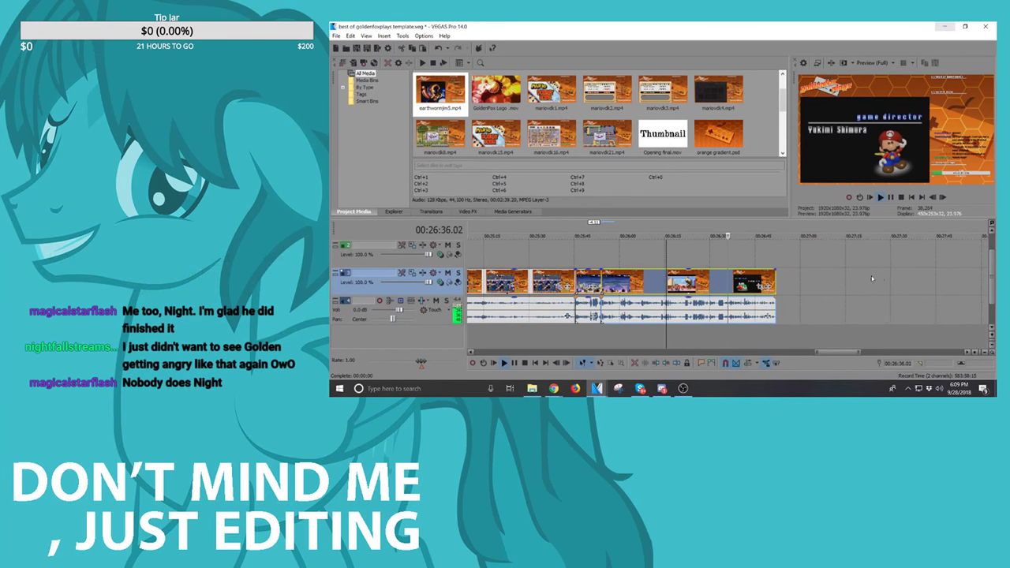
{"action": "scroll", "coordinate": [868, 280], "scroll_direction": "up", "scroll_amount": 7}
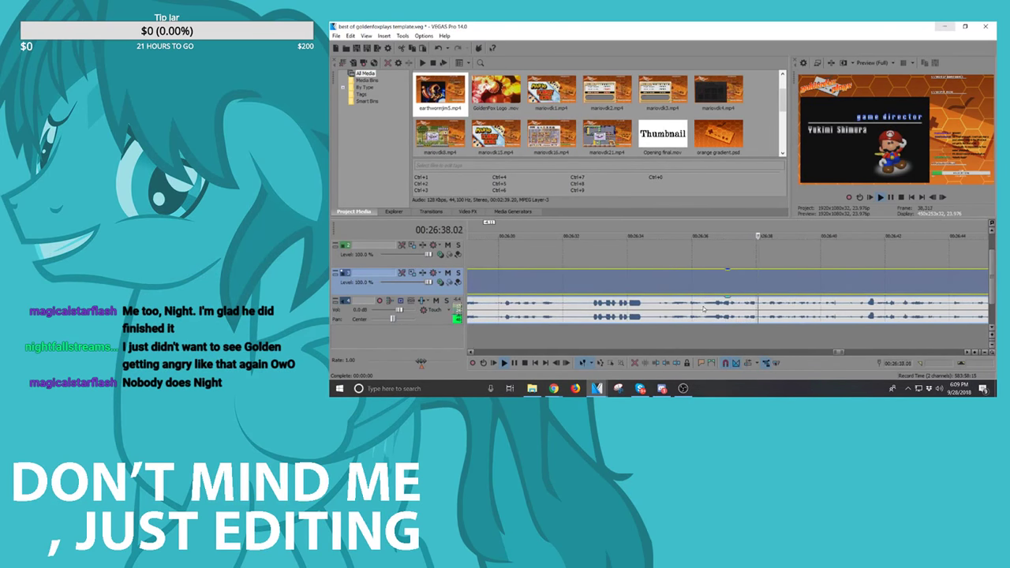
Step: Split the final clip during the credits at 00:26:36.08
{"action": "left_click", "coordinate": [702, 308]}
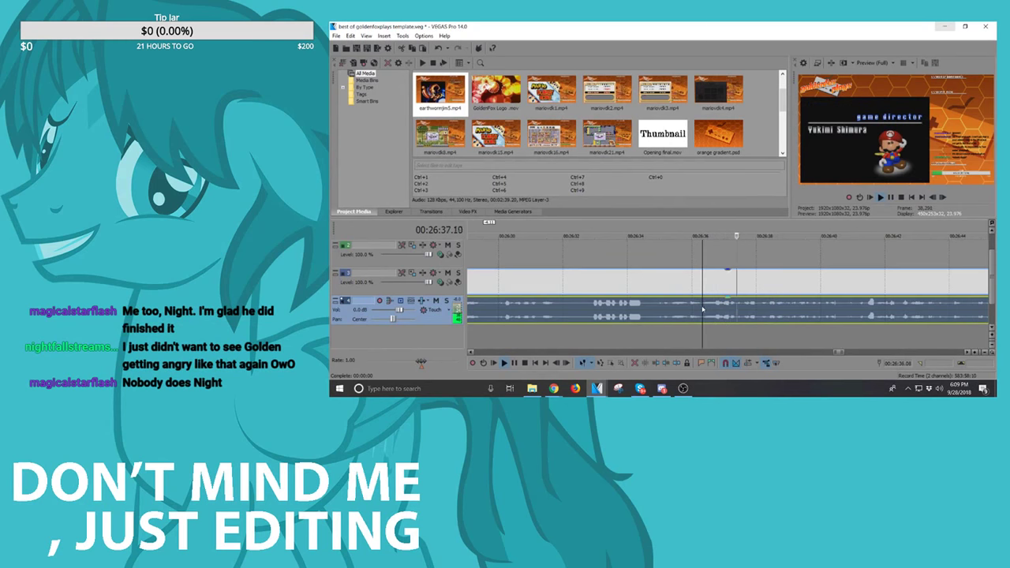
{"action": "key", "text": "space"}
{"action": "key", "text": "s"}
{"action": "scroll", "coordinate": [702, 309], "scroll_direction": "down", "scroll_amount": 4}
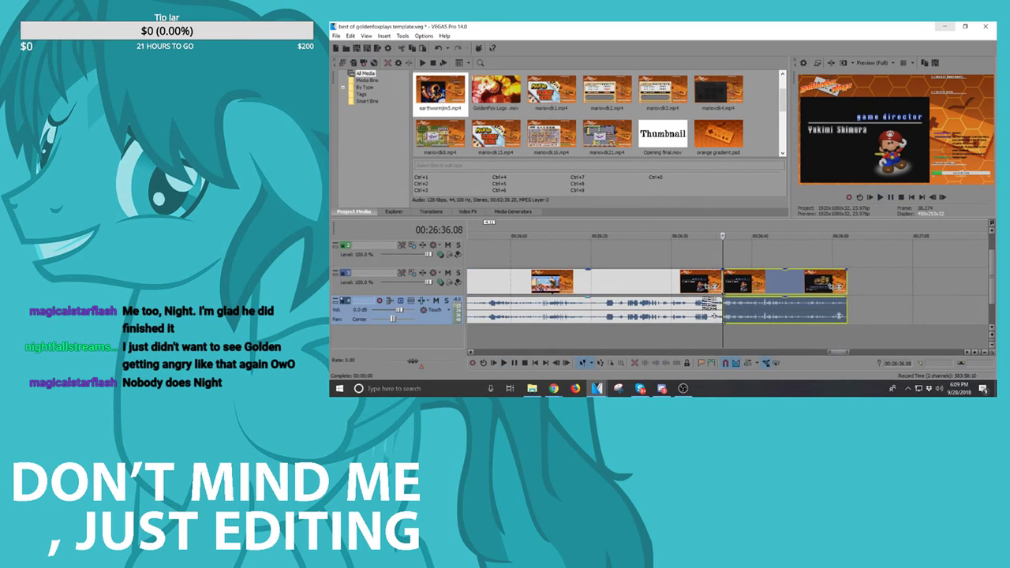
{"action": "scroll", "coordinate": [671, 288], "scroll_direction": "down", "scroll_amount": 2}
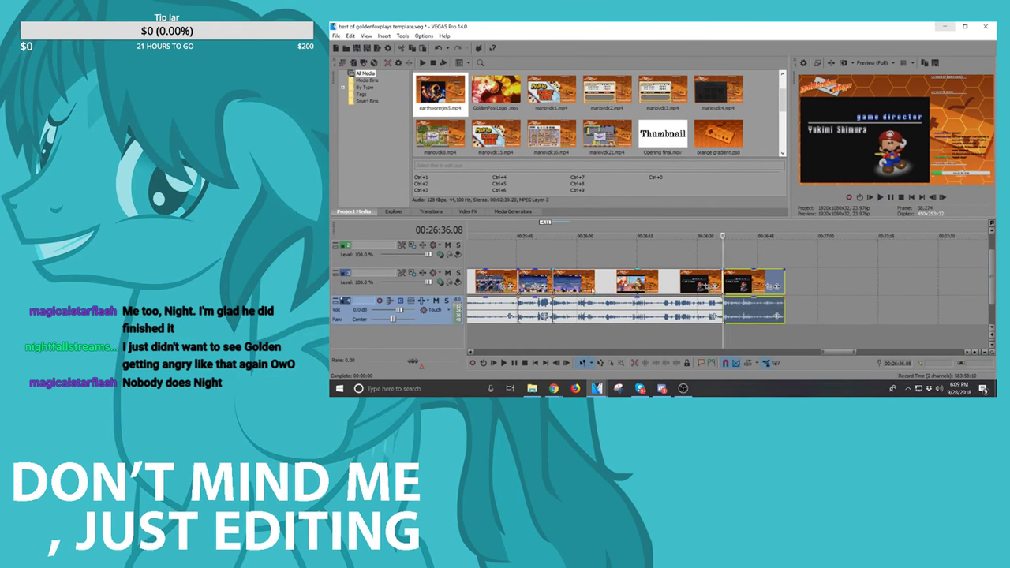
Step: Find the end of the cutscene, split the clip at 00:26:16.02 and delete the section up to the credits split
{"action": "left_click", "coordinate": [605, 286]}
{"action": "key", "text": "space"}
{"action": "scroll", "coordinate": [763, 293], "scroll_direction": "up", "scroll_amount": 4}
{"action": "scroll", "coordinate": [764, 293], "scroll_direction": "up", "scroll_amount": 2}
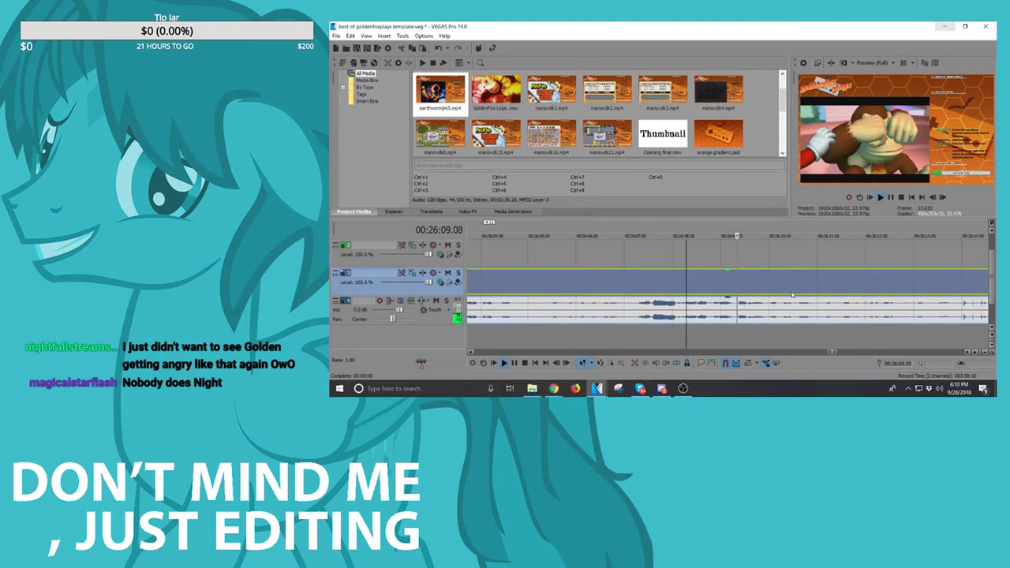
{"action": "scroll", "coordinate": [764, 294], "scroll_direction": "down", "scroll_amount": 2}
{"action": "left_click", "coordinate": [793, 290]}
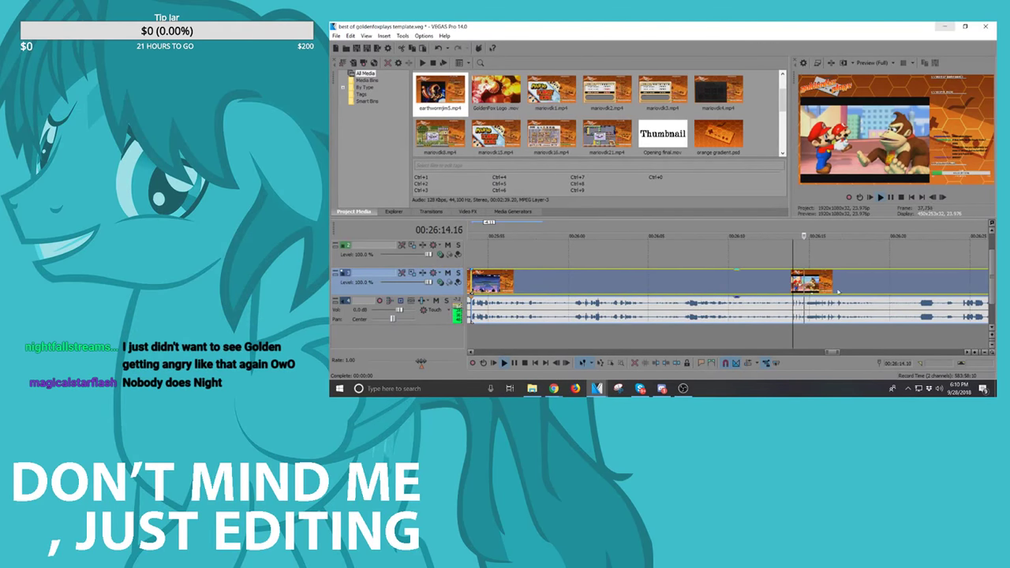
{"action": "scroll", "coordinate": [845, 294], "scroll_direction": "up", "scroll_amount": 3}
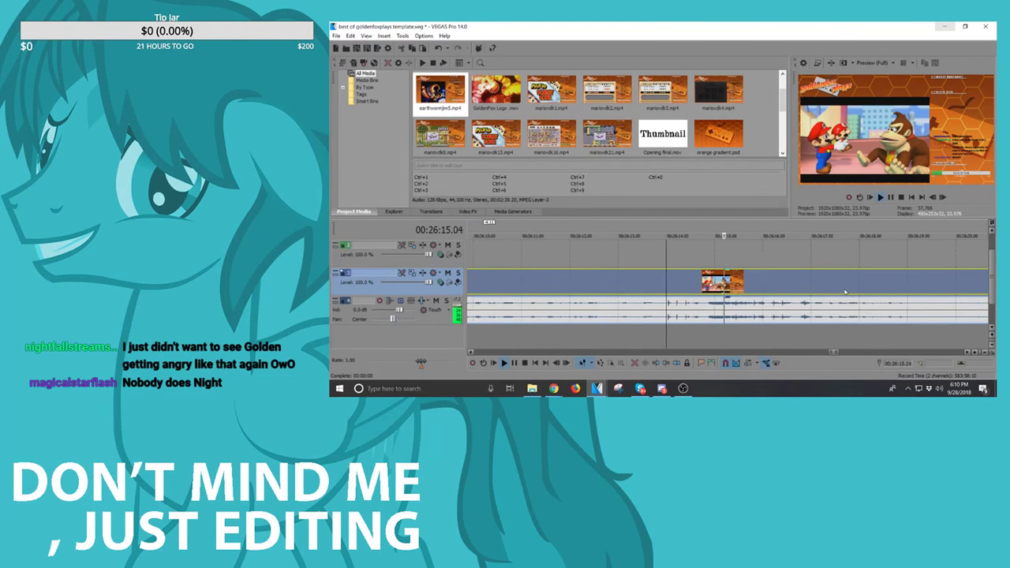
{"action": "left_click", "coordinate": [770, 291]}
{"action": "key", "text": "Left"}
{"action": "key", "text": "Left"}
{"action": "key", "text": "s"}
{"action": "key", "text": "Delete"}
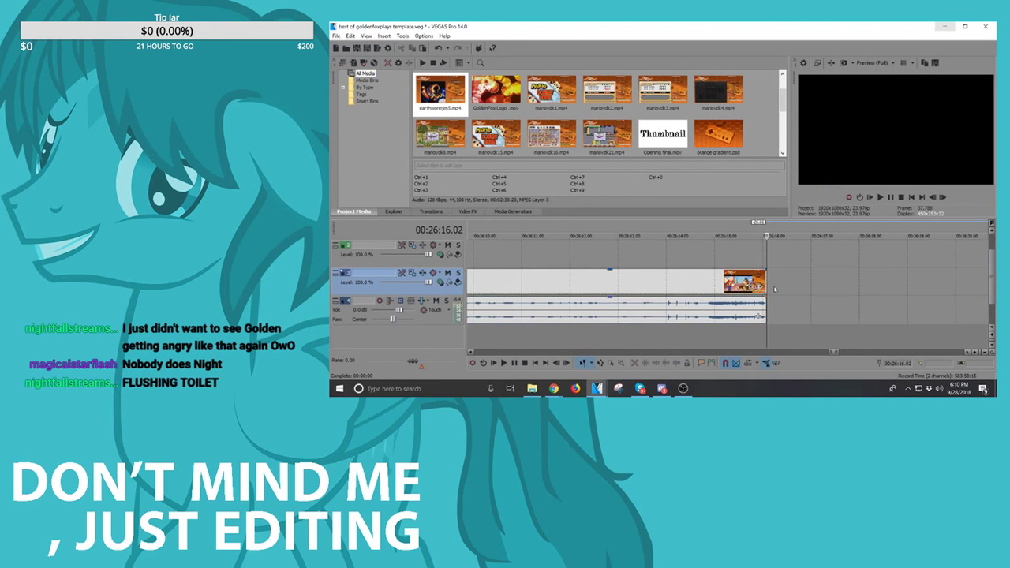
Step: Move the remaining credits clip against the cut at 00:26:16.02 and play the join
{"action": "scroll", "coordinate": [772, 290], "scroll_direction": "down", "scroll_amount": 5}
{"action": "left_click_drag", "start_coordinate": [839, 290], "coordinate": [745, 287]}
{"action": "key", "text": "space"}
{"action": "key", "text": "space"}
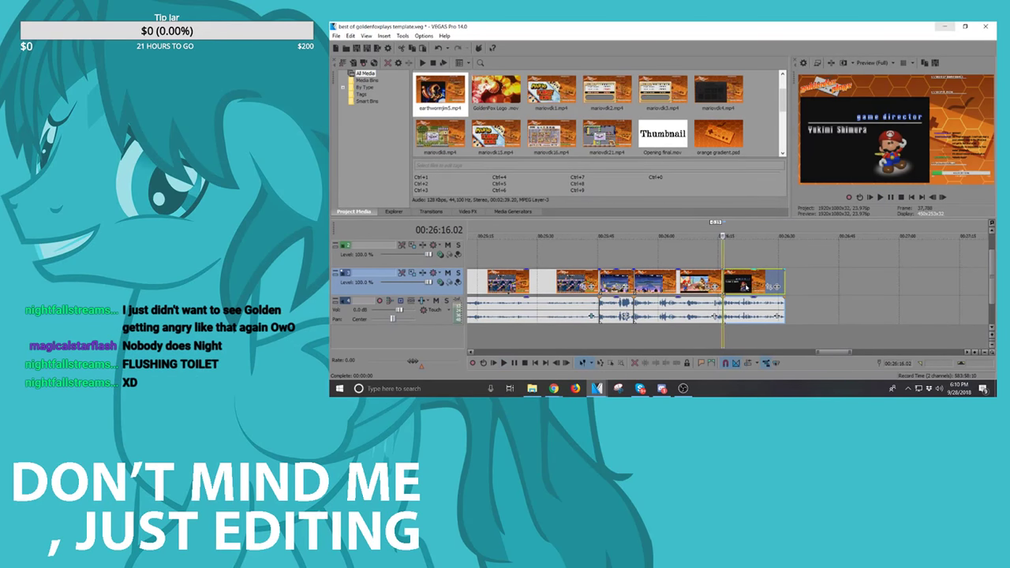
{"action": "key", "text": "space"}
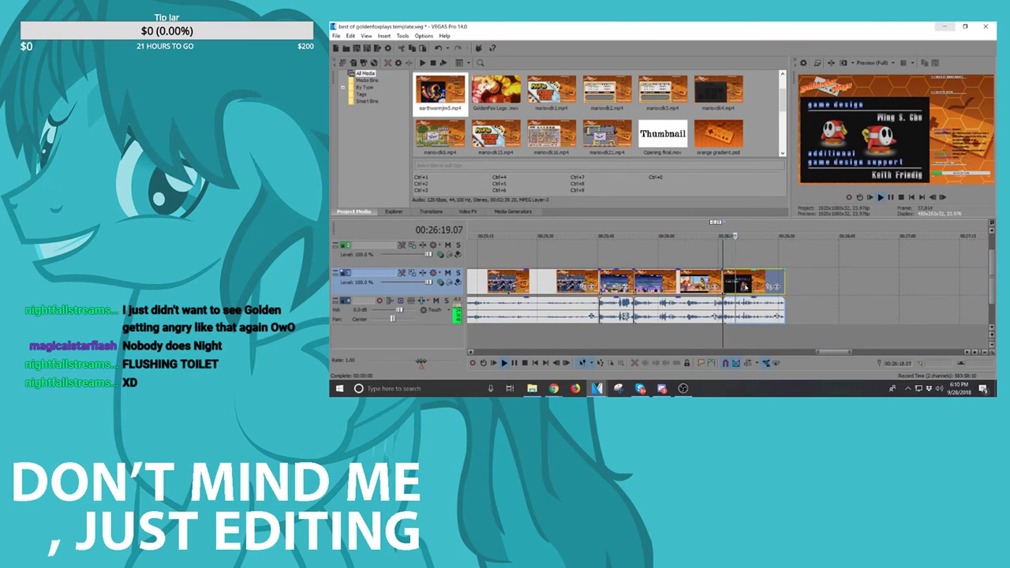
{"action": "key", "text": "space"}
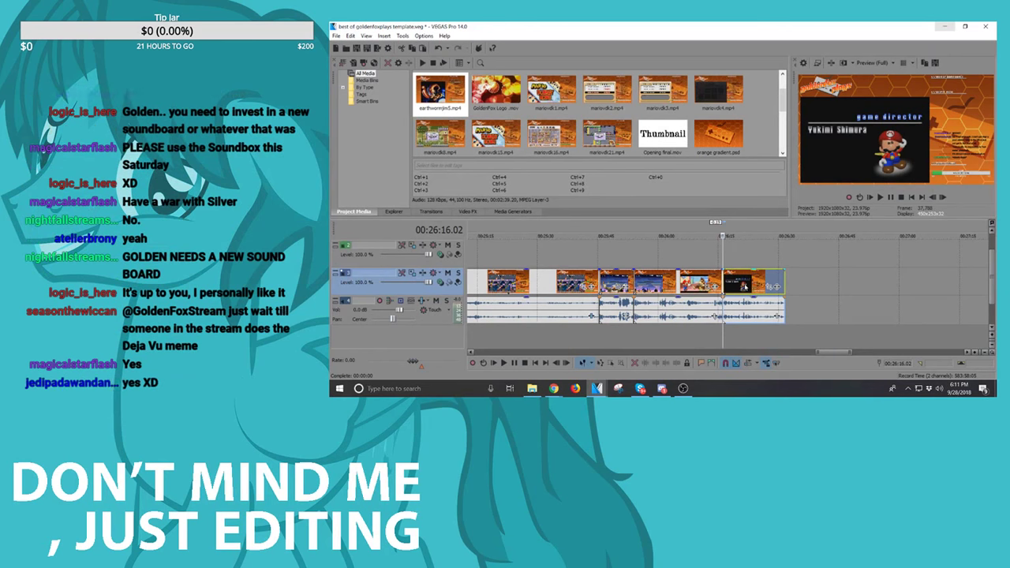
Step: Undo the credits clip move, the deletion and both splits in the final clip
{"action": "key", "text": "ctrl+v"}
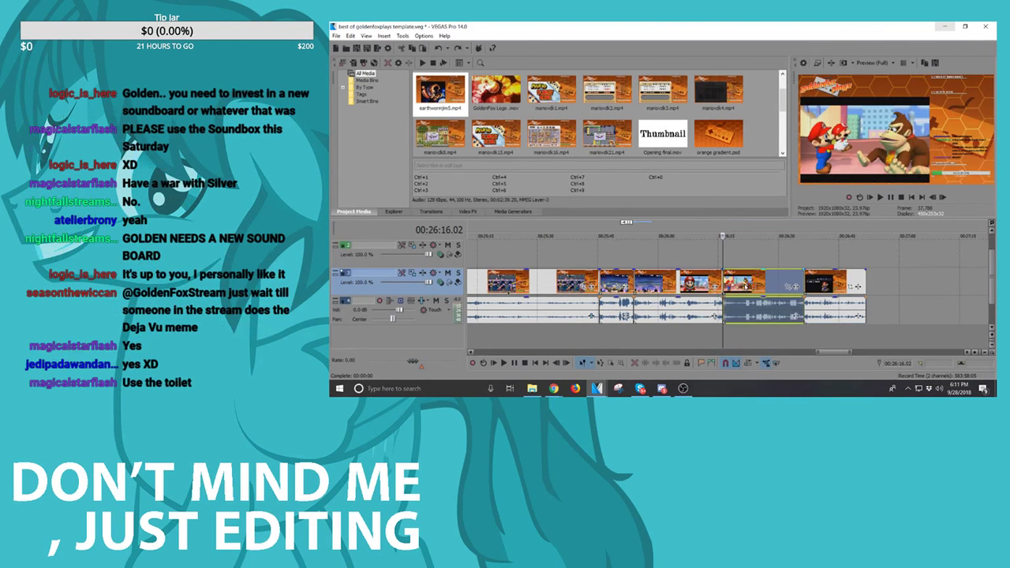
{"action": "key", "text": "ctrl+z"}
{"action": "key", "text": "ctrl+z"}
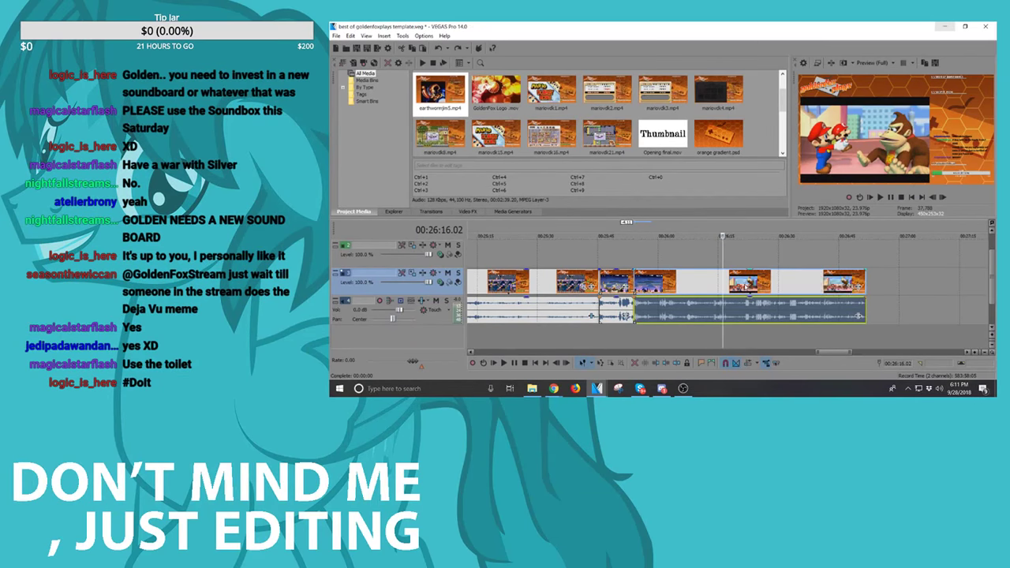
Step: Play the Mario vs. Donkey Kong credits footage from 00:26:33.10 through the end of the final clip
{"action": "left_click", "coordinate": [792, 288]}
{"action": "key", "text": "space"}
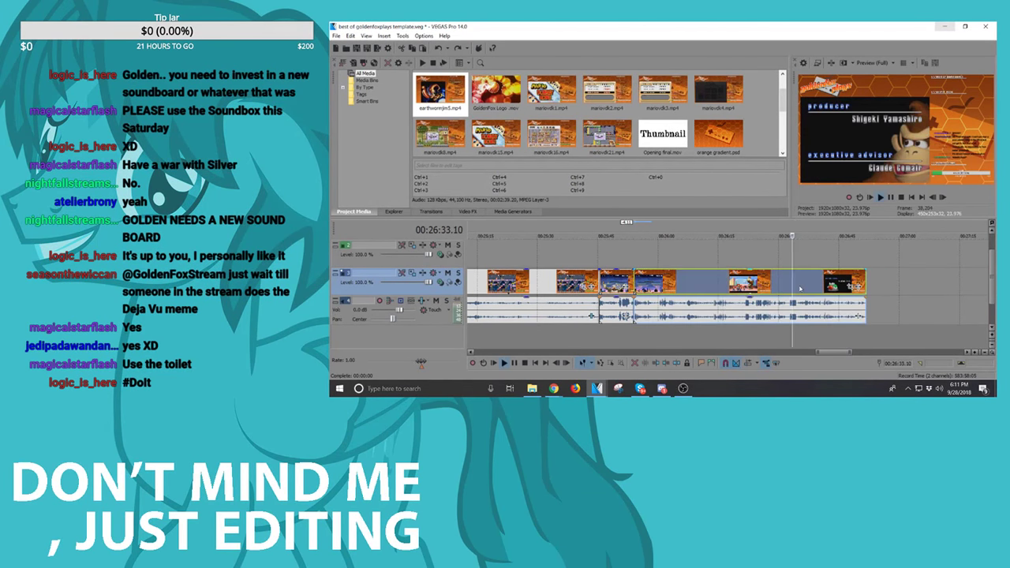
{"action": "scroll", "coordinate": [799, 289], "scroll_direction": "up", "scroll_amount": 2}
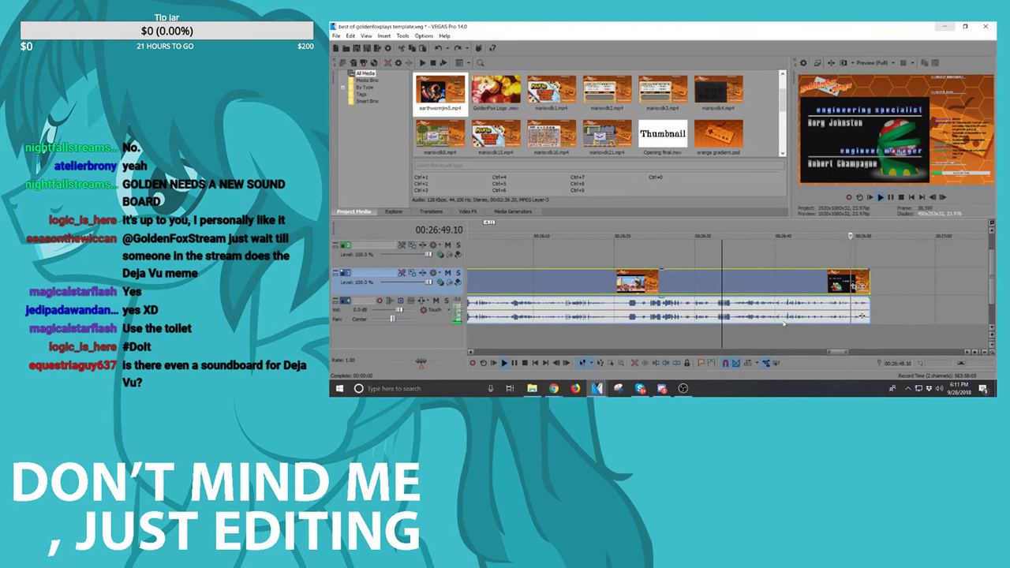
{"action": "scroll", "coordinate": [815, 262], "scroll_direction": "down", "scroll_amount": 4}
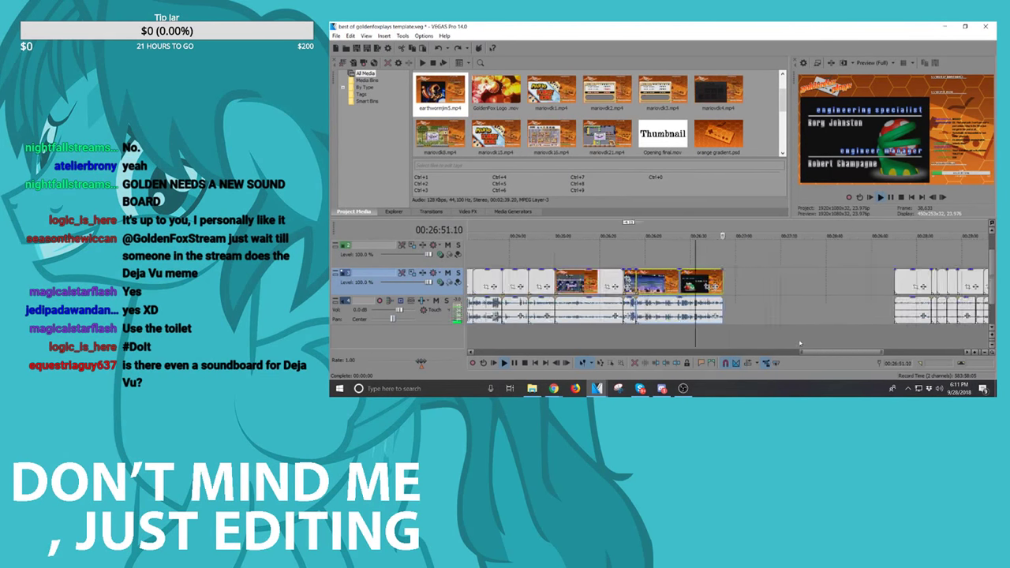
{"action": "key", "text": "space"}
{"action": "scroll", "coordinate": [744, 306], "scroll_direction": "down", "scroll_amount": 4}
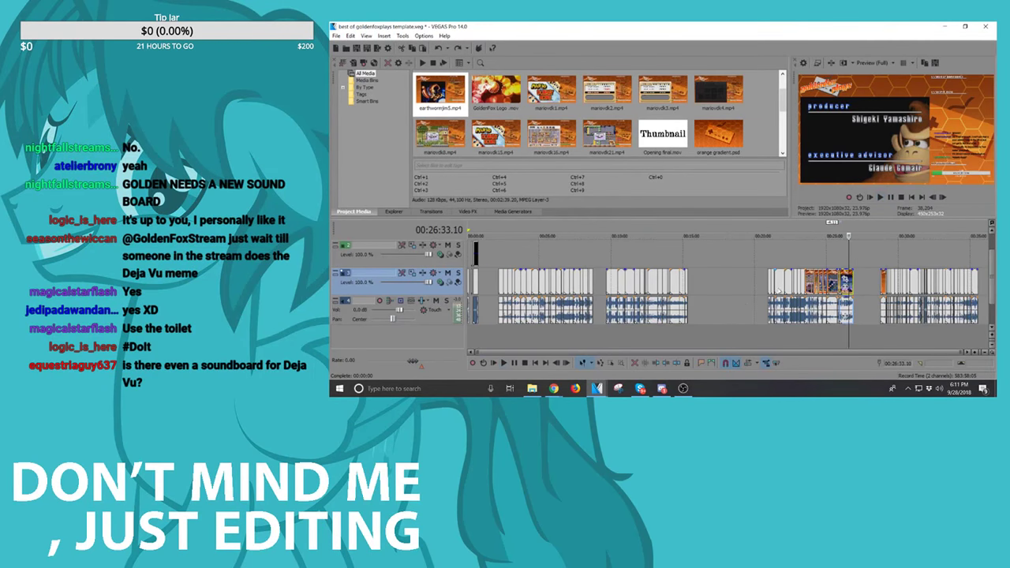
Step: Select all clips of the Mario vs. Donkey Kong section and move them earlier, close behind the preceding section
{"action": "left_click", "coordinate": [767, 287]}
{"action": "scroll", "coordinate": [872, 284], "scroll_direction": "up", "scroll_amount": 1}
{"action": "scroll", "coordinate": [873, 284], "scroll_direction": "up", "scroll_amount": 1}
{"action": "left_click_drag", "start_coordinate": [829, 278], "coordinate": [747, 284]}
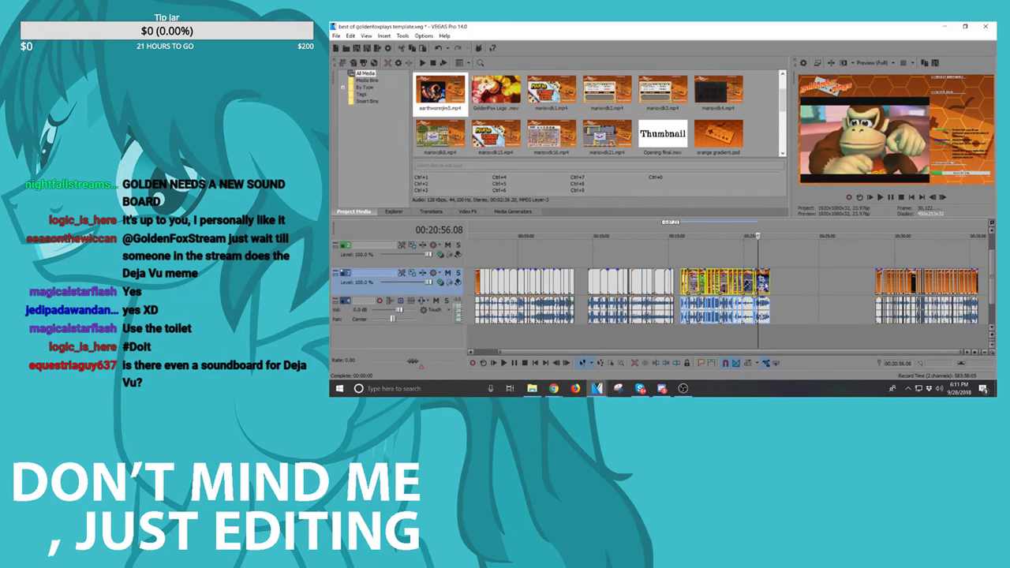
Step: Select all clips of the Earthworm Jim section and move them earlier, close behind the Mario vs. Donkey Kong section
{"action": "left_click", "coordinate": [878, 287]}
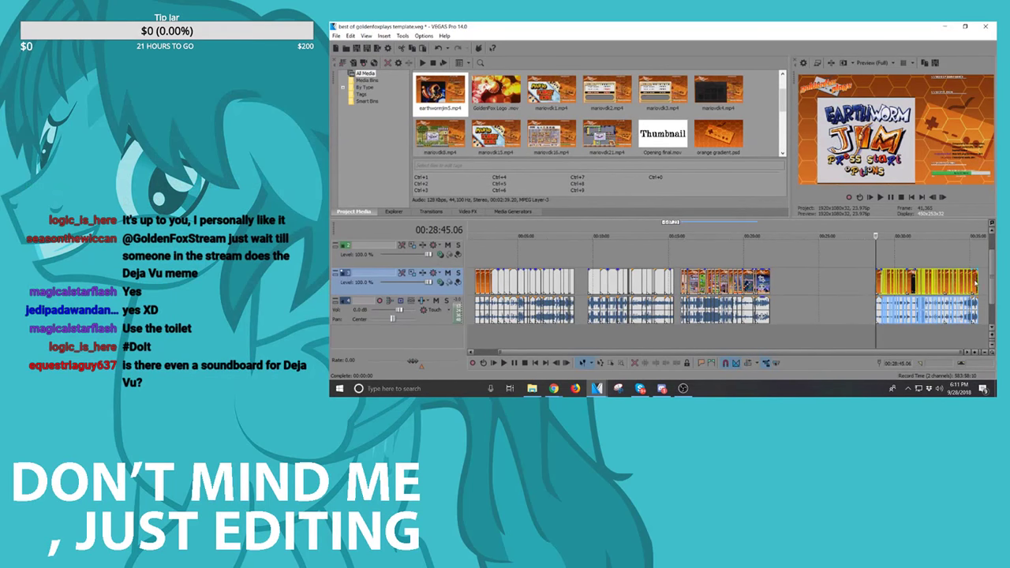
{"action": "scroll", "coordinate": [893, 284], "scroll_direction": "up", "scroll_amount": 4}
{"action": "scroll", "coordinate": [868, 286], "scroll_direction": "down", "scroll_amount": 5}
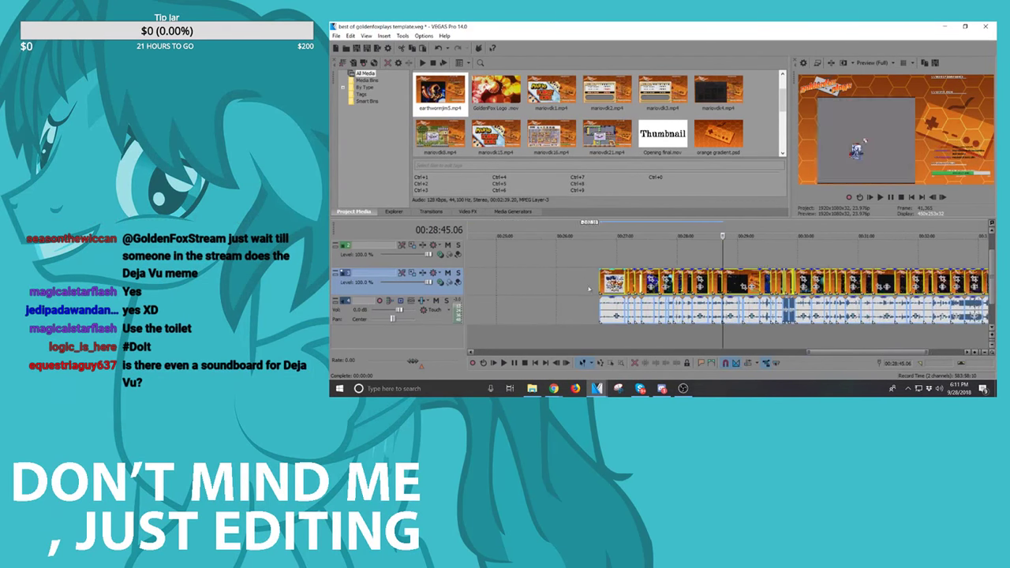
{"action": "left_click_drag", "start_coordinate": [873, 277], "coordinate": [816, 280]}
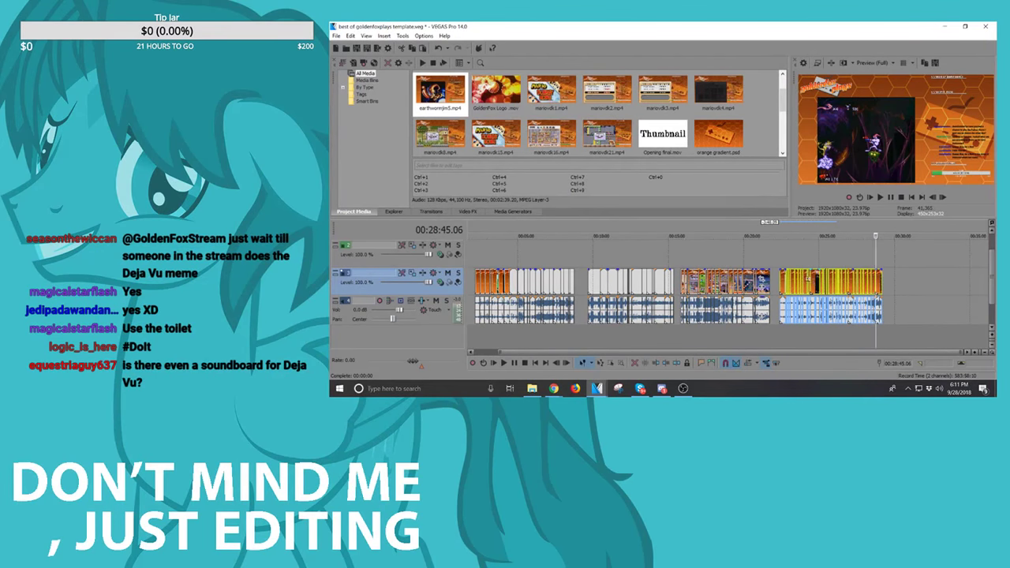
{"action": "scroll", "coordinate": [789, 279], "scroll_direction": "down", "scroll_amount": 1}
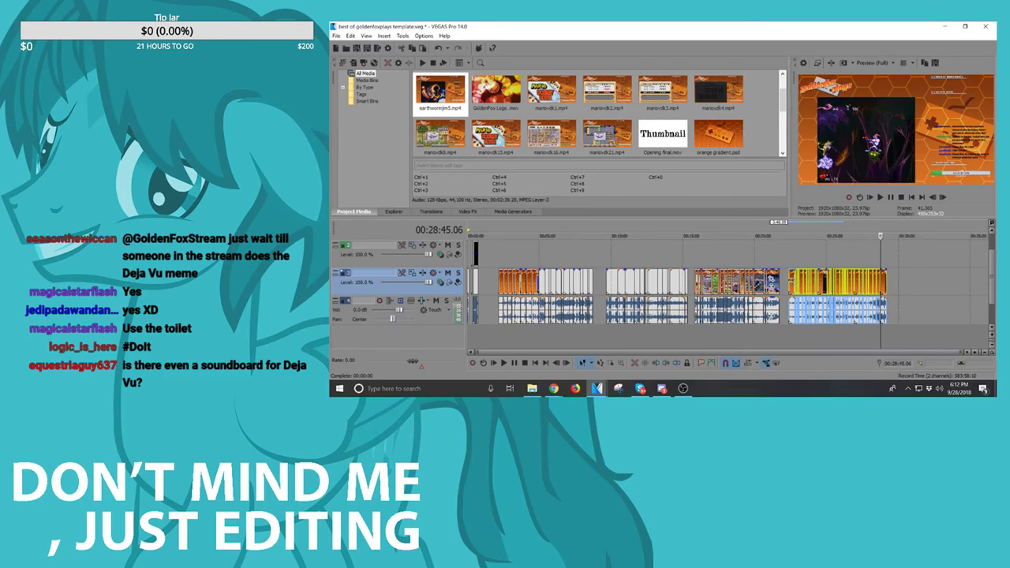
Step: Play the Earthworm Jim title screen clip from the start of its section to review the opening
{"action": "left_click", "coordinate": [792, 282]}
{"action": "scroll", "coordinate": [791, 282], "scroll_direction": "up", "scroll_amount": 3}
{"action": "key", "text": "space"}
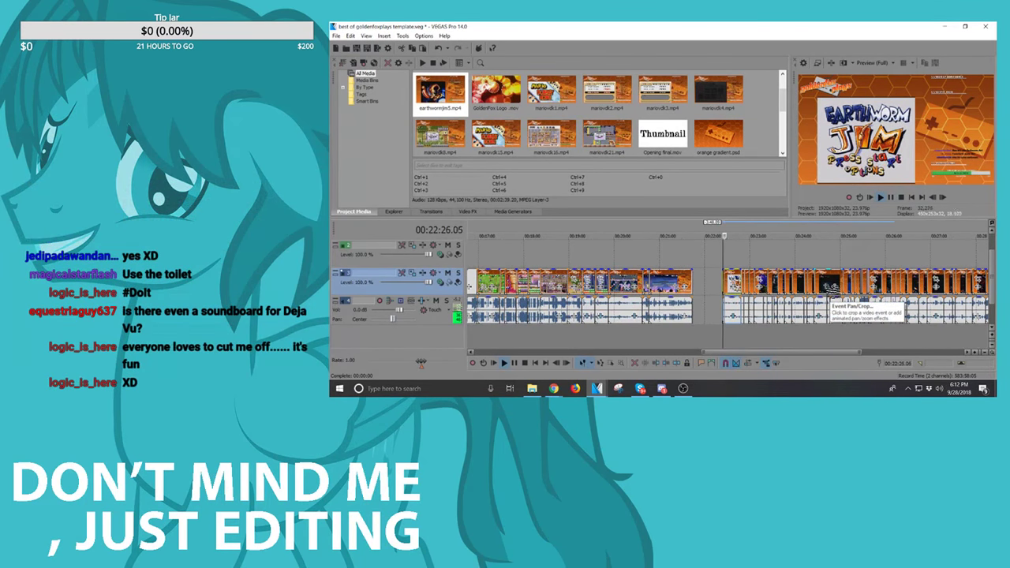
{"action": "key", "text": "space"}
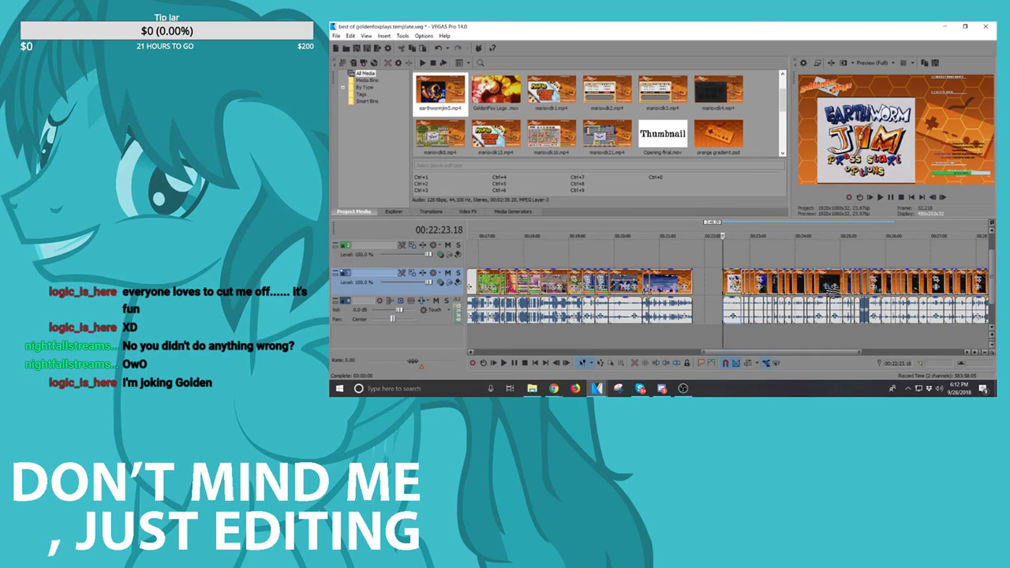
{"action": "key", "text": "space"}
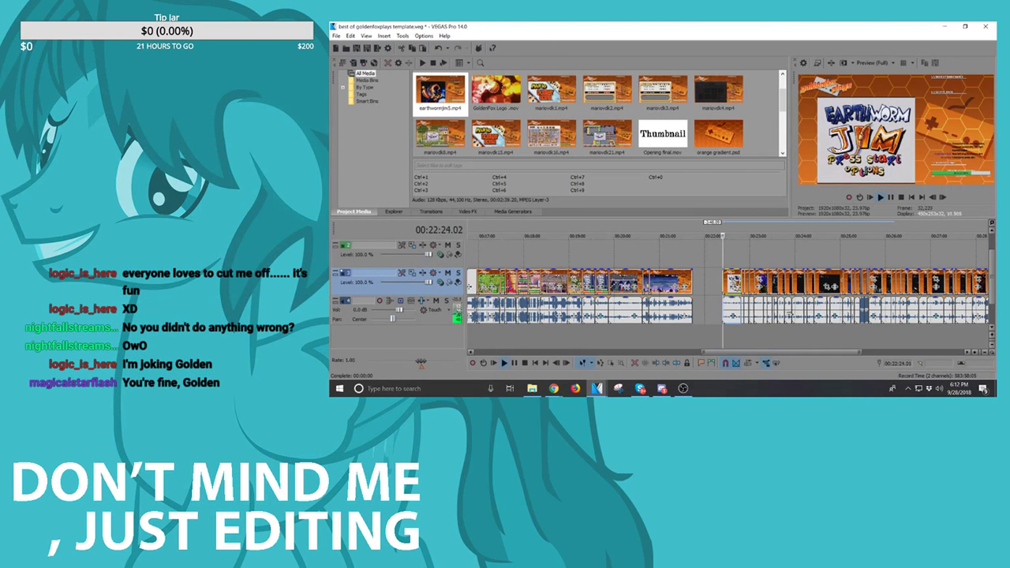
{"action": "scroll", "coordinate": [820, 307], "scroll_direction": "up", "scroll_amount": 4}
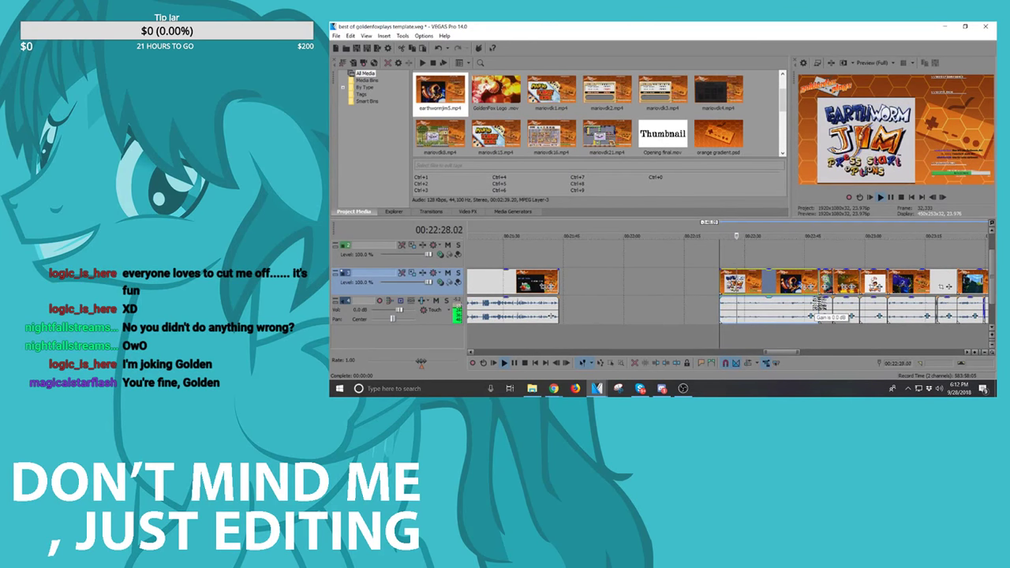
{"action": "key", "text": "space"}
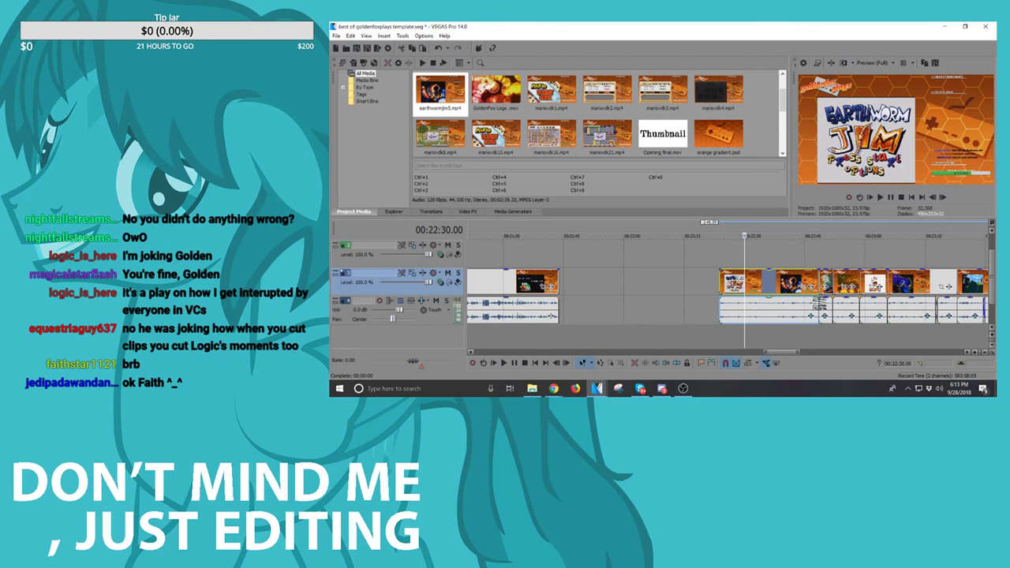
Step: Review the Earthworm Jim clips in playback from 00:22:30.00 through the space race at about 00:25:28
{"action": "key", "text": "space"}
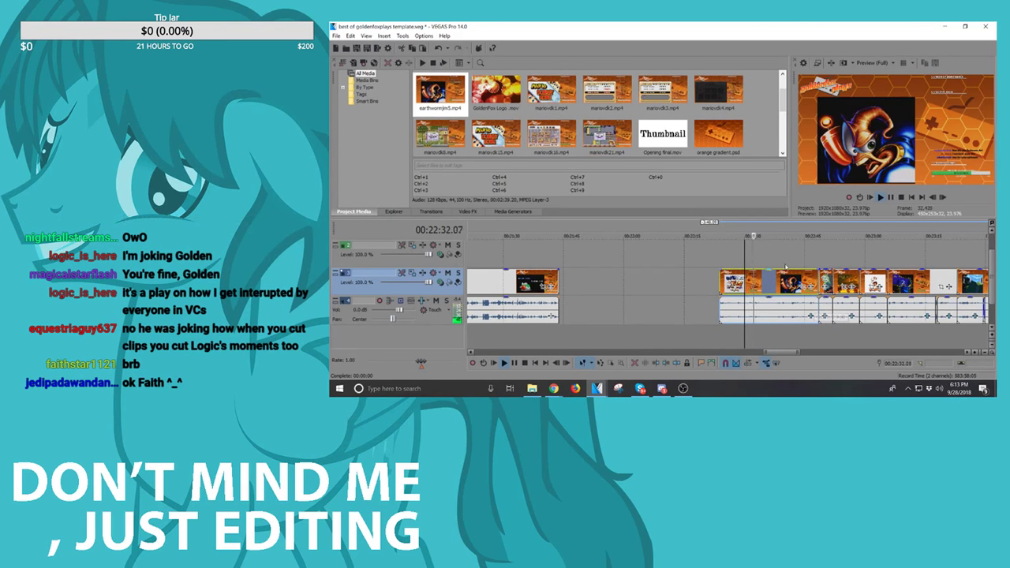
{"action": "left_click", "coordinate": [846, 280]}
{"action": "scroll", "coordinate": [846, 281], "scroll_direction": "up", "scroll_amount": 1}
{"action": "scroll", "coordinate": [836, 281], "scroll_direction": "down", "scroll_amount": 1}
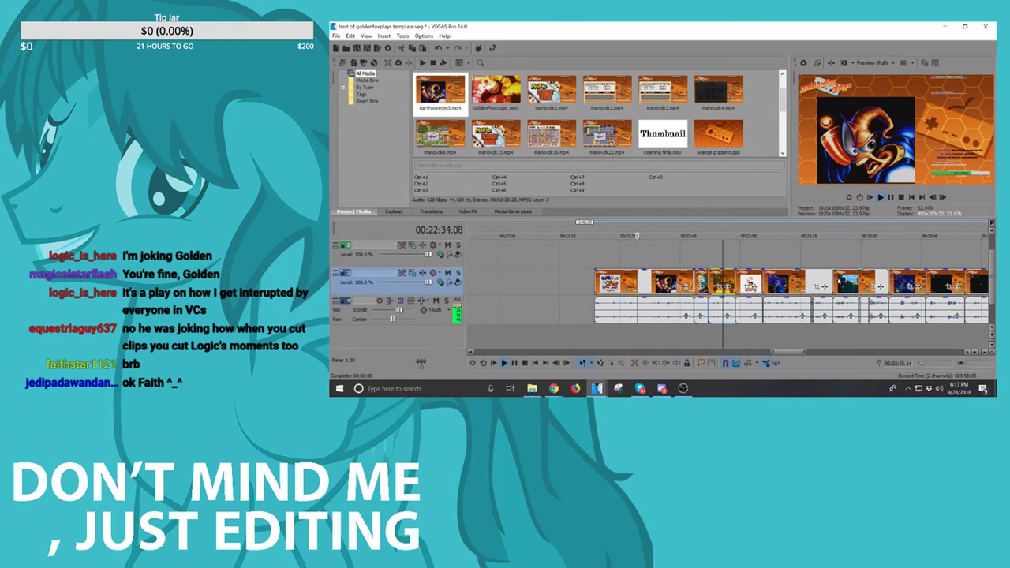
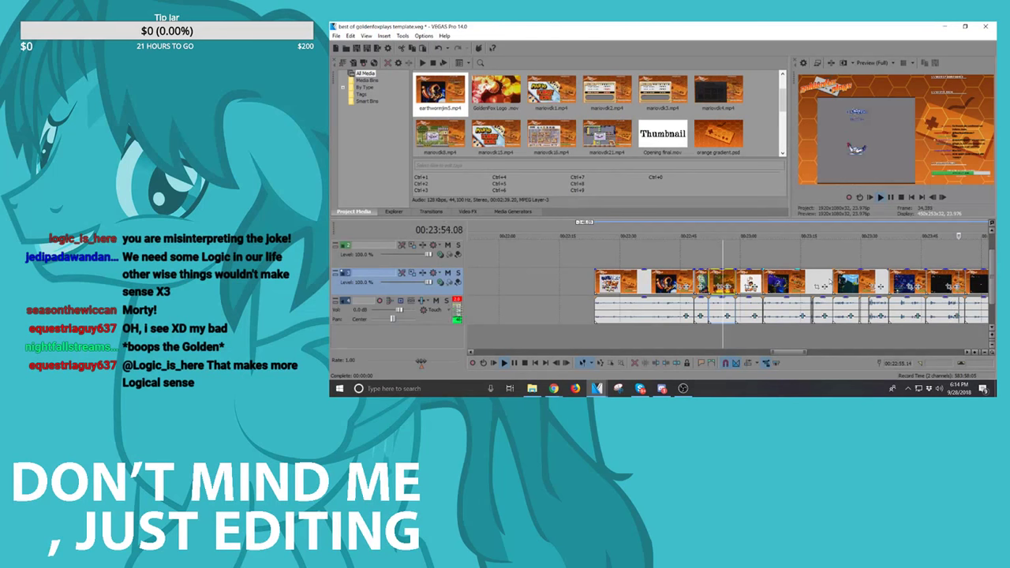
{"action": "scroll", "coordinate": [829, 281], "scroll_direction": "down", "scroll_amount": 3}
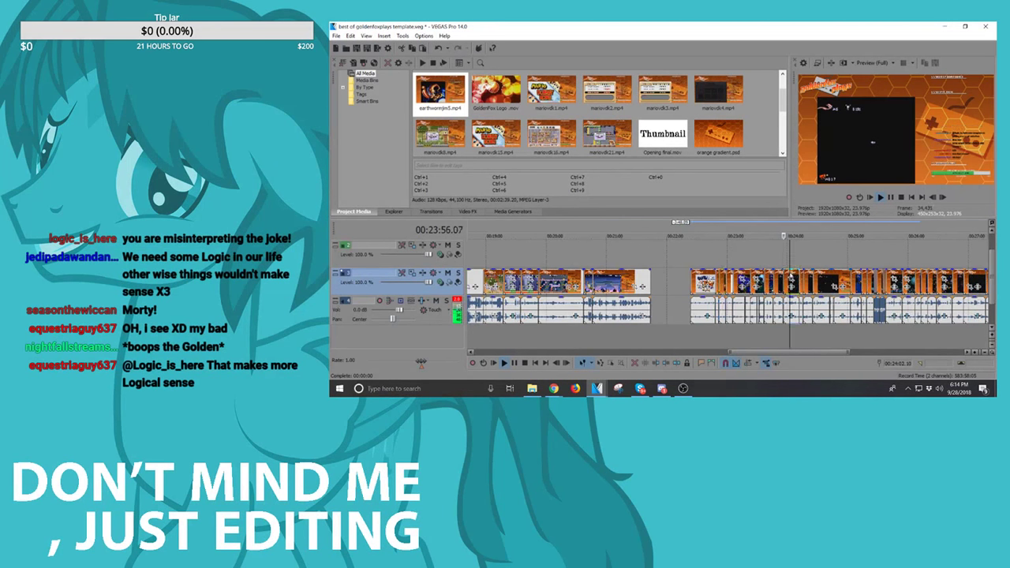
{"action": "scroll", "coordinate": [792, 280], "scroll_direction": "up", "scroll_amount": 5}
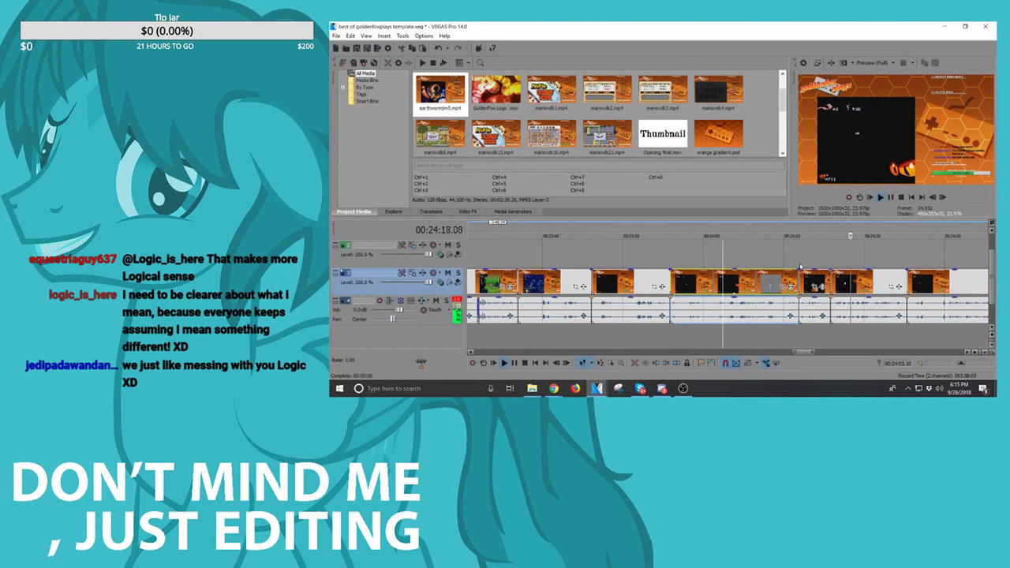
{"action": "scroll", "coordinate": [820, 276], "scroll_direction": "up", "scroll_amount": 5}
{"action": "scroll", "coordinate": [822, 278], "scroll_direction": "down", "scroll_amount": 4}
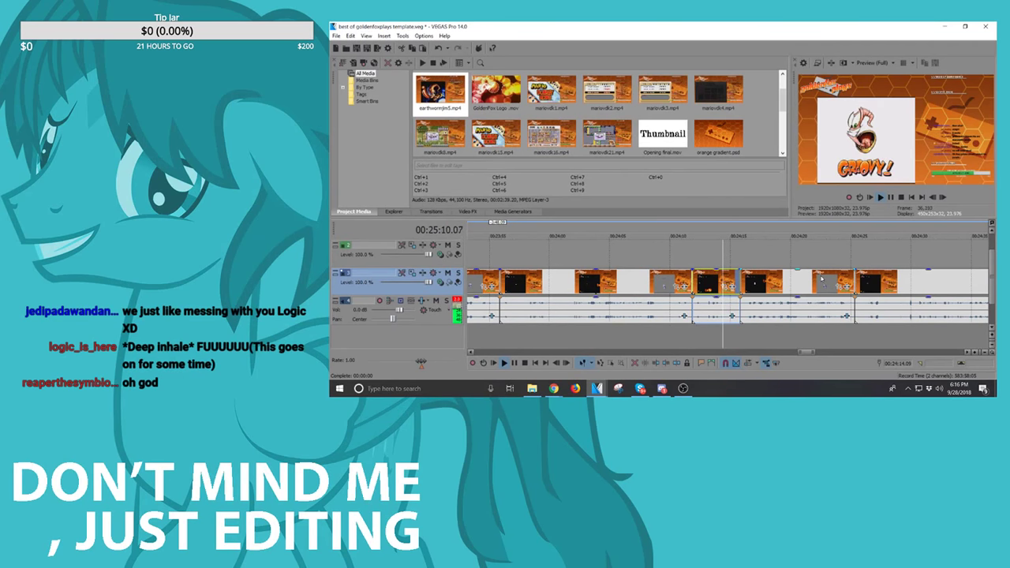
{"action": "scroll", "coordinate": [821, 278], "scroll_direction": "down", "scroll_amount": 5}
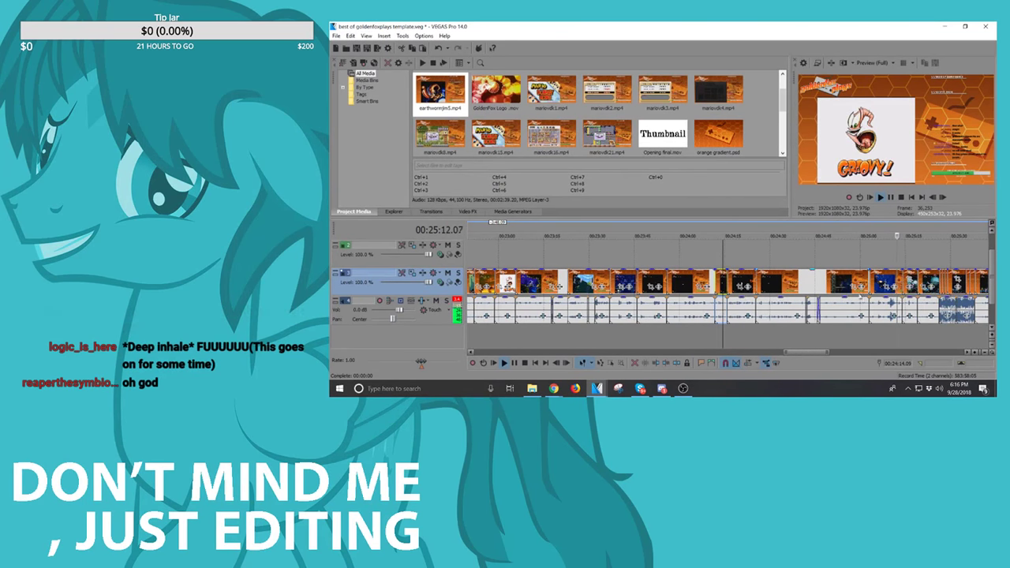
{"action": "scroll", "coordinate": [820, 277], "scroll_direction": "down", "scroll_amount": 3}
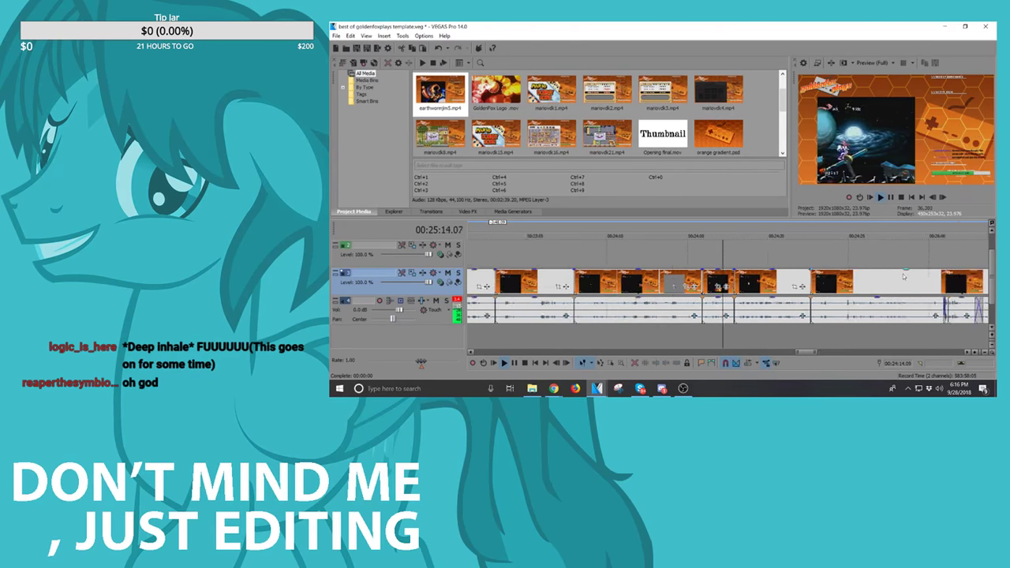
{"action": "scroll", "coordinate": [847, 280], "scroll_direction": "up", "scroll_amount": 4}
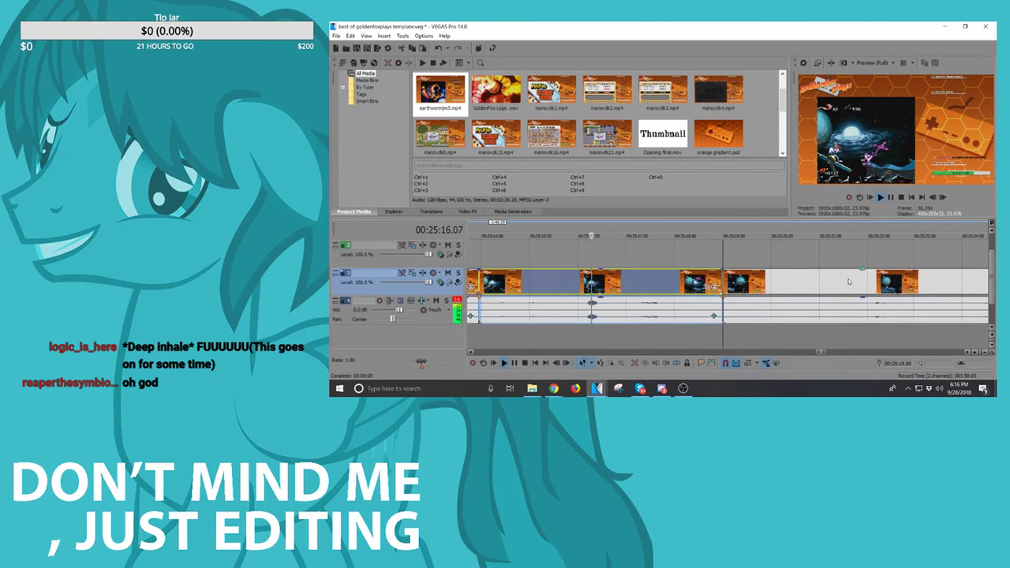
{"action": "scroll", "coordinate": [848, 281], "scroll_direction": "down", "scroll_amount": 3}
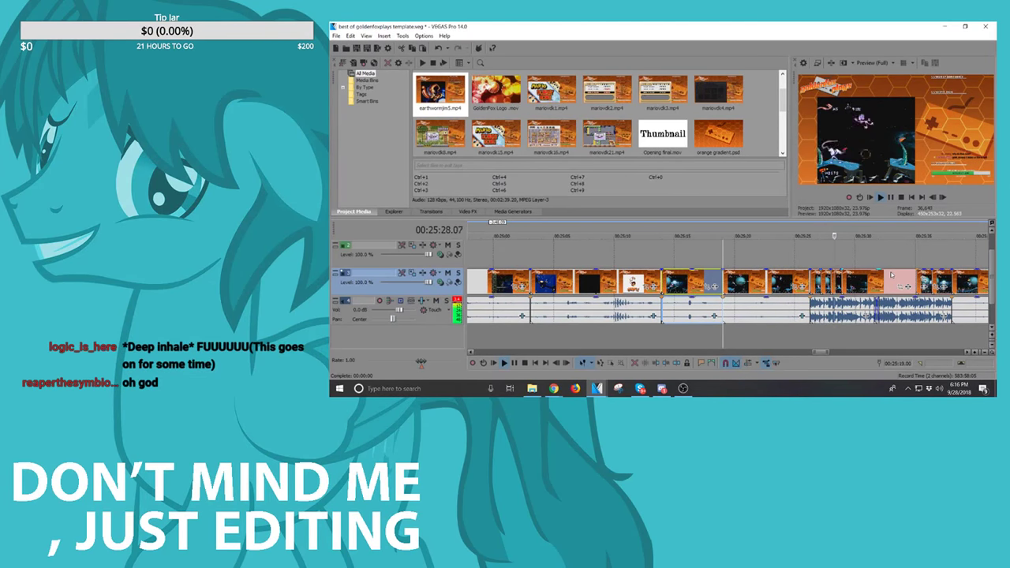
Step: Lower the gain of the two loud audio clips in the space race and play that part to check the level
{"action": "key", "text": "space"}
{"action": "left_click", "coordinate": [855, 304]}
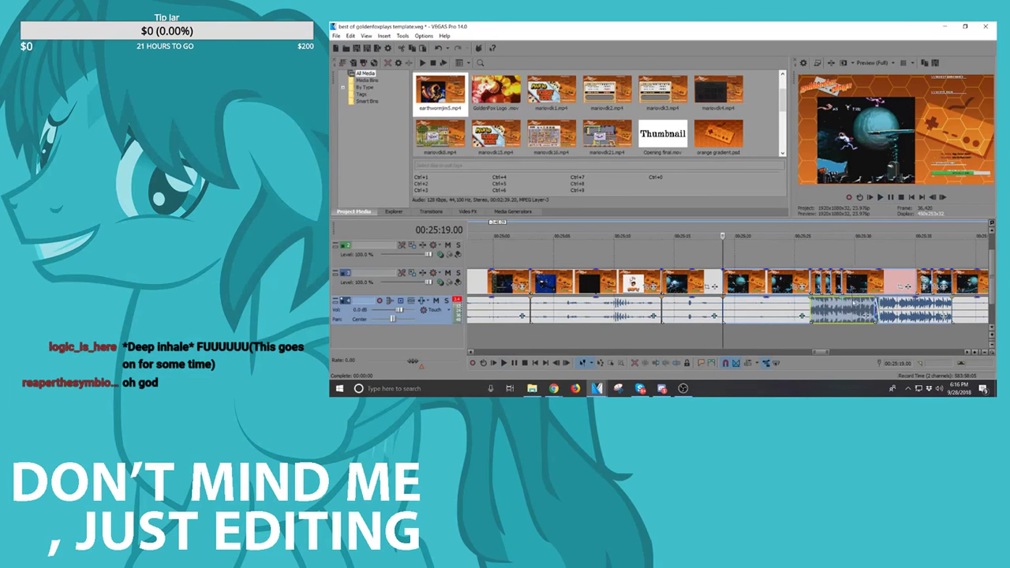
{"action": "left_click", "coordinate": [912, 308], "text": "ctrl"}
{"action": "left_click_drag", "start_coordinate": [913, 299], "coordinate": [915, 311]}
{"action": "left_click", "coordinate": [785, 308]}
{"action": "key", "text": "space"}
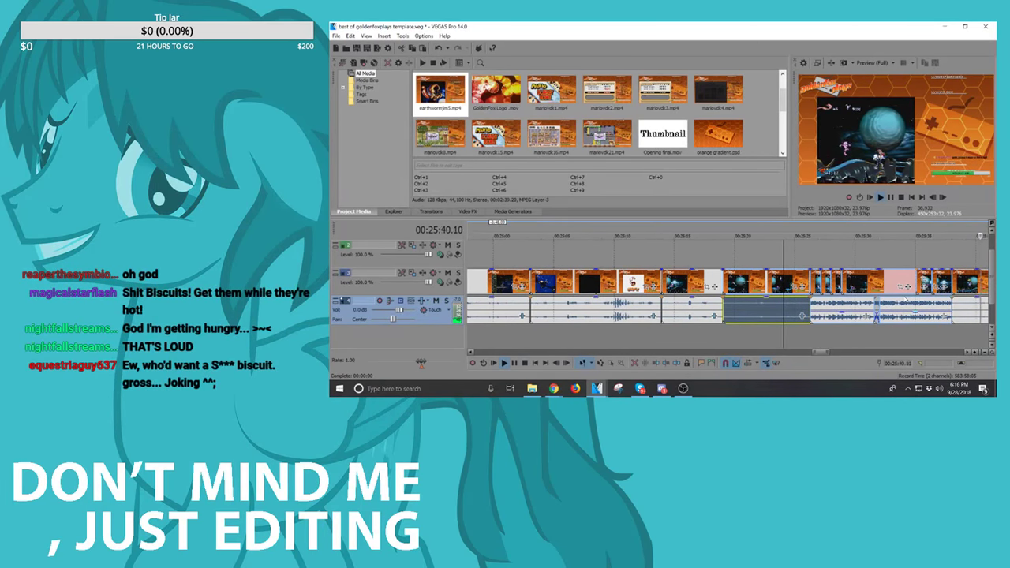
{"action": "key", "text": "space"}
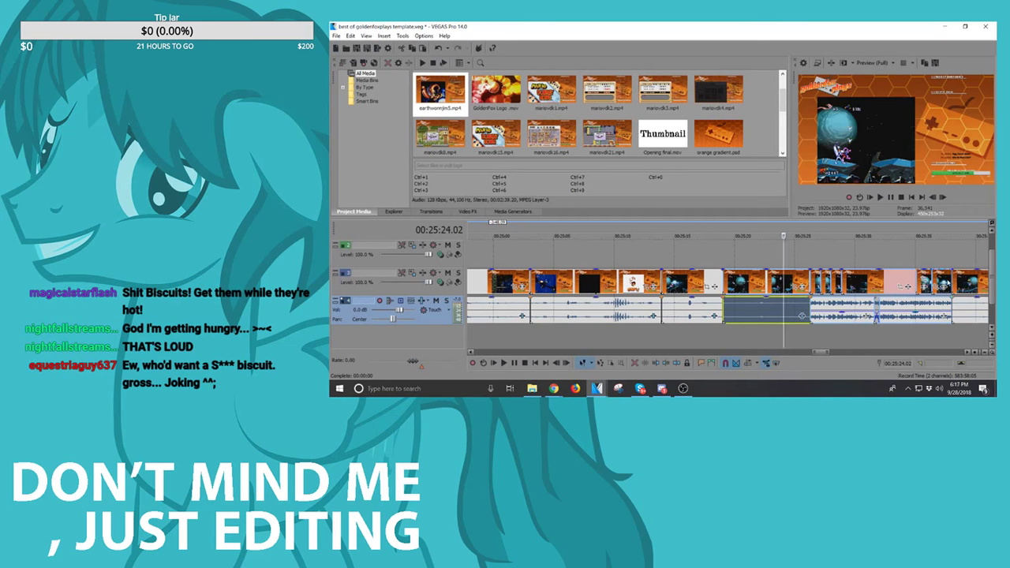
Step: Play the Earthworm Jim footage from about 00:25:37, after the loud passage, to 00:26:20.06
{"action": "left_click", "coordinate": [947, 283]}
{"action": "key", "text": "space"}
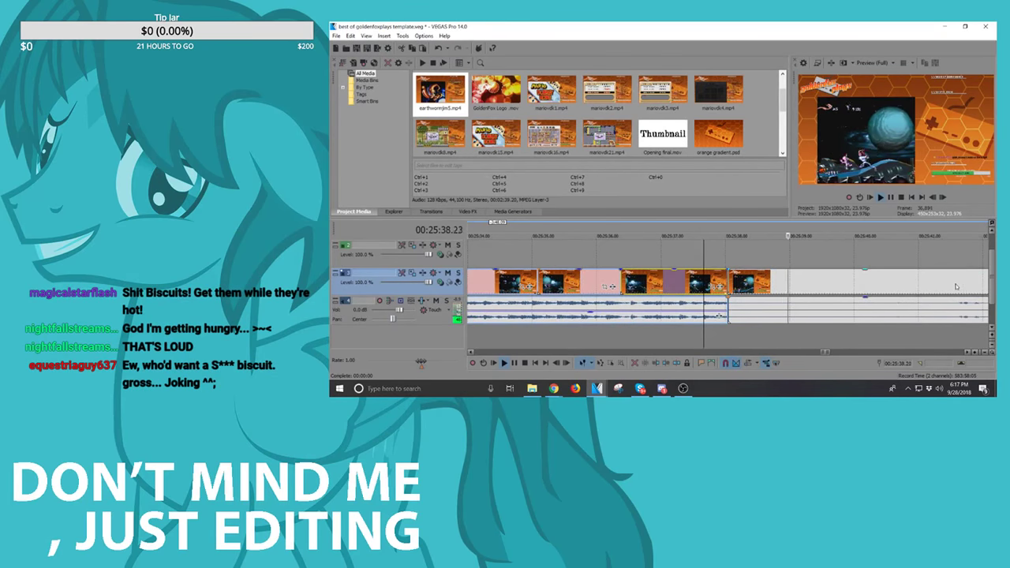
{"action": "scroll", "coordinate": [820, 303], "scroll_direction": "up", "scroll_amount": 2}
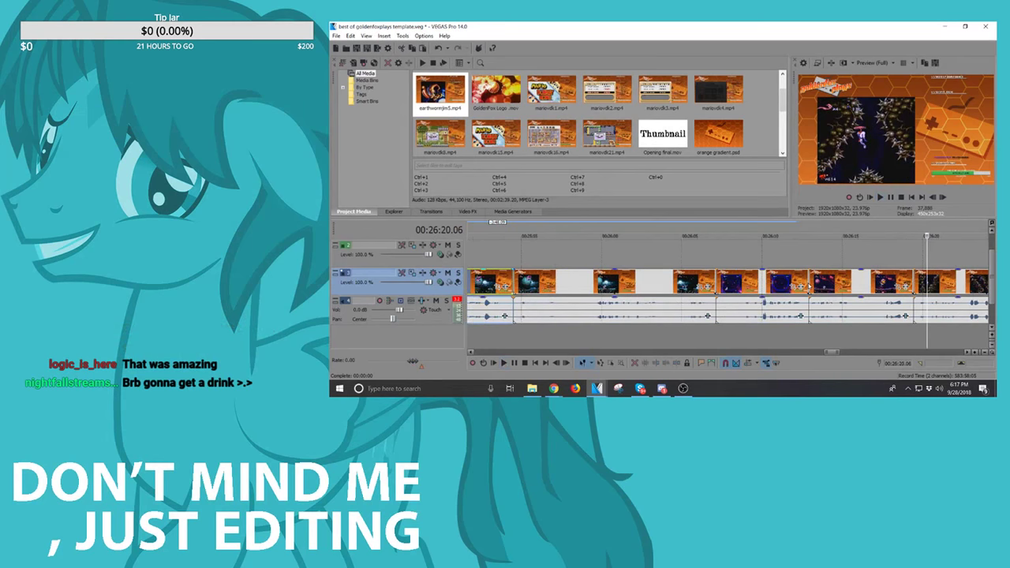
Step: Step frame by frame through the end of the space race around 00:26:18 and resume playback from 00:26:18.23
{"action": "key", "text": "Left"}
{"action": "key", "text": "Left"}
{"action": "key", "text": "Left"}
{"action": "key", "text": "Left"}
{"action": "key", "text": "Left"}
{"action": "key", "text": "Left"}
{"action": "key", "text": "Left"}
{"action": "key", "text": "Left"}
{"action": "key", "text": "Left"}
{"action": "key", "text": "Left"}
{"action": "key", "text": "Left"}
{"action": "key", "text": "Left"}
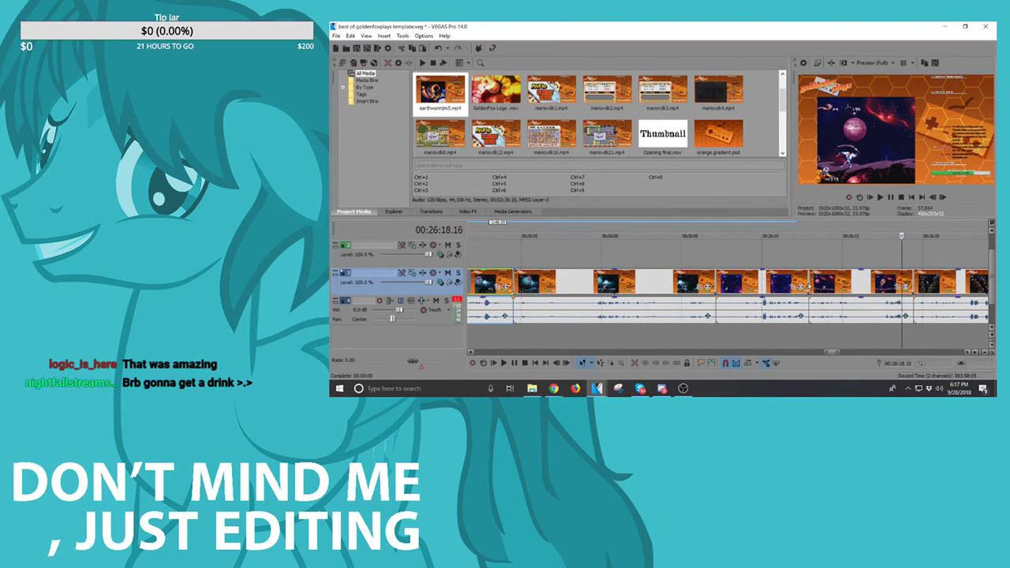
{"action": "key", "text": "Right"}
{"action": "key", "text": "Right"}
{"action": "key", "text": "Right"}
{"action": "key", "text": "Right"}
{"action": "key", "text": "Right"}
{"action": "key", "text": "Right"}
{"action": "key", "text": "Right"}
{"action": "key", "text": "Right"}
{"action": "key", "text": "Right"}
{"action": "key", "text": "Right"}
{"action": "key", "text": "Right"}
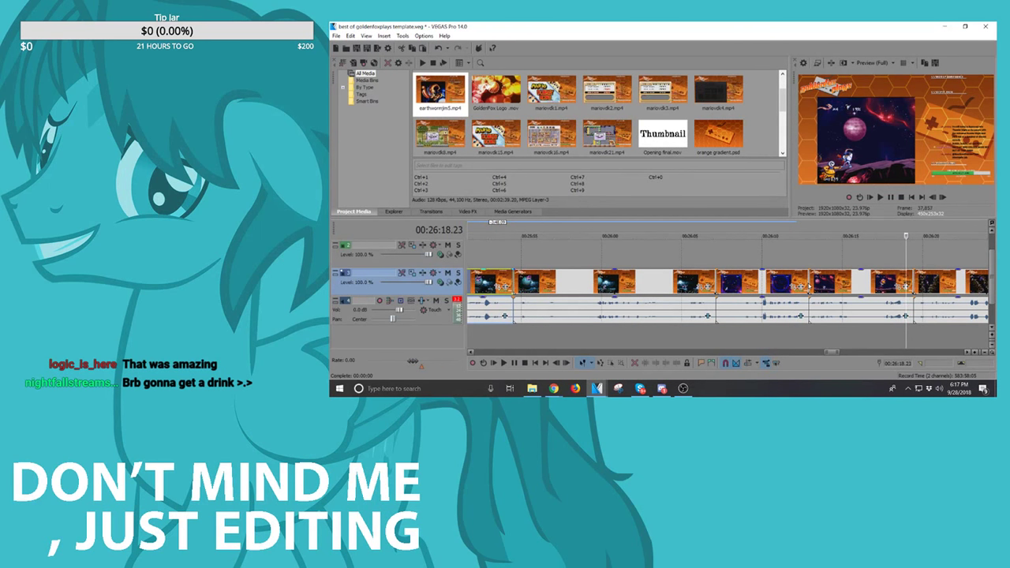
{"action": "key", "text": "space"}
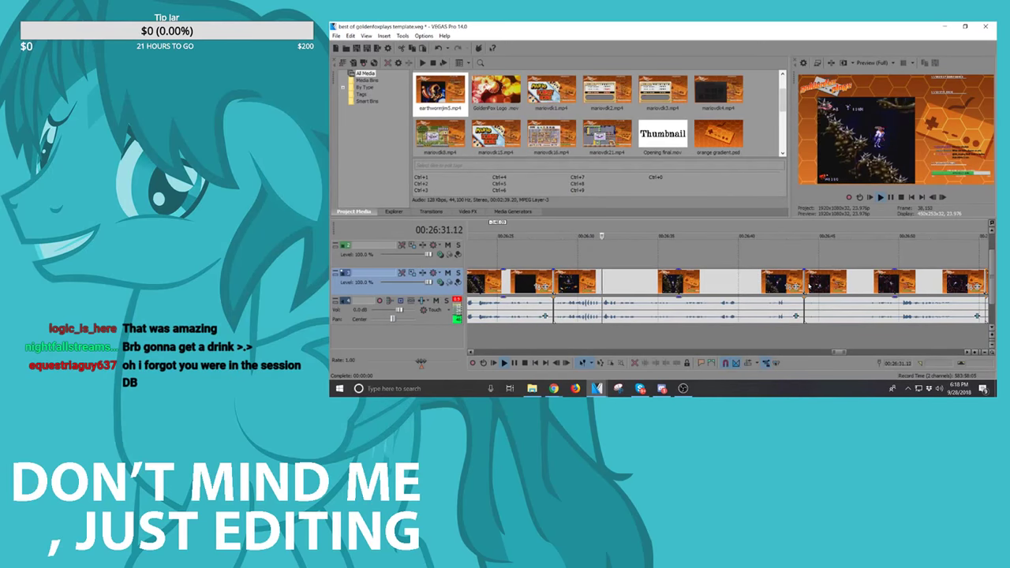
Step: Delete the Earthworm Jim clip from about 00:26:18 to 00:26:27 and shift the footage after it back to close the gap
{"action": "scroll", "coordinate": [769, 273], "scroll_direction": "down", "scroll_amount": 1}
{"action": "left_click", "coordinate": [647, 280]}
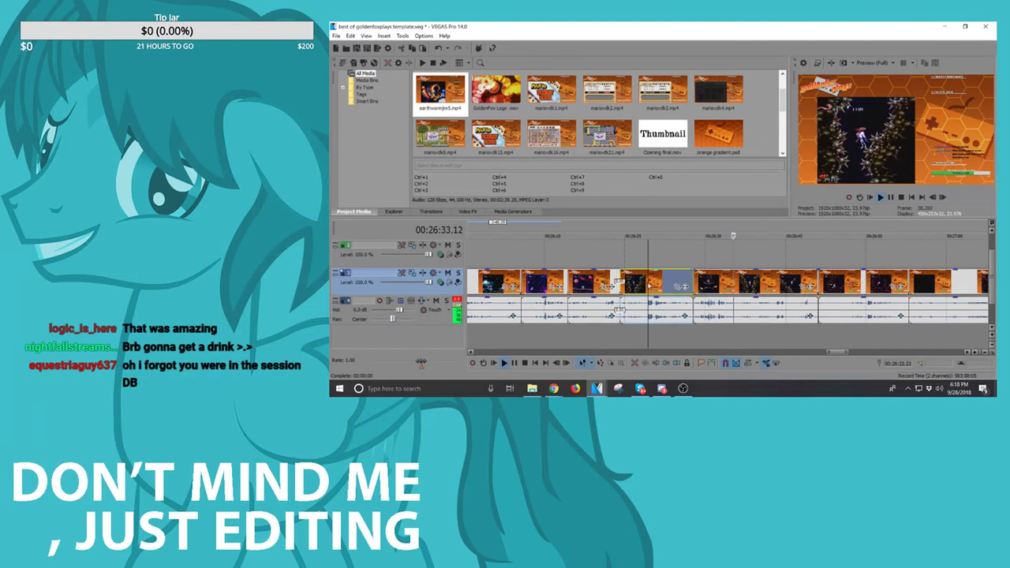
{"action": "key", "text": "space"}
{"action": "key", "text": "Delete"}
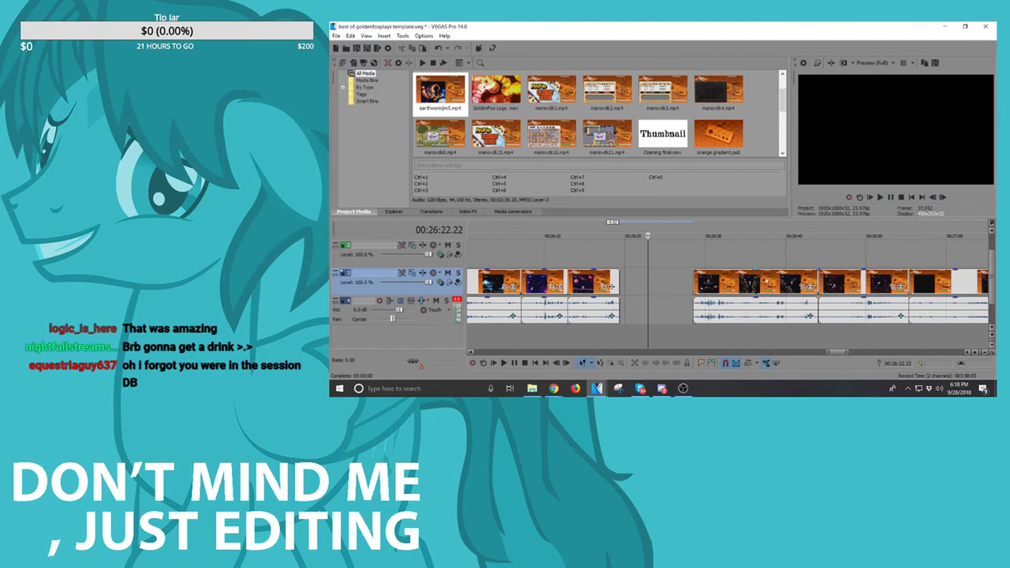
{"action": "left_click", "coordinate": [765, 279]}
{"action": "scroll", "coordinate": [766, 278], "scroll_direction": "down", "scroll_amount": 4}
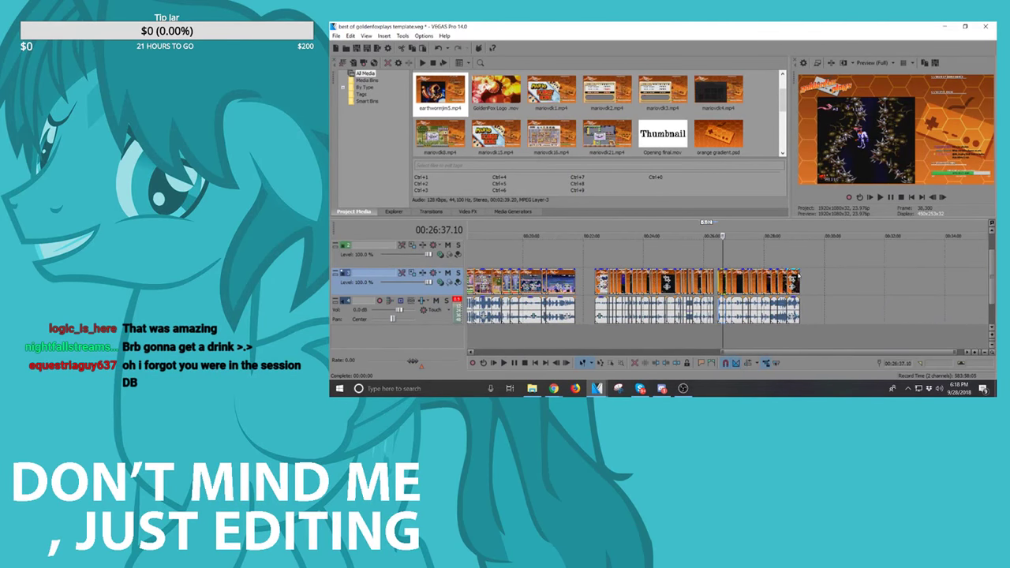
{"action": "scroll", "coordinate": [740, 279], "scroll_direction": "up", "scroll_amount": 6}
{"action": "left_click_drag", "start_coordinate": [739, 279], "coordinate": [688, 285]}
Step: Play across the new cut from about 00:26:18, and replay the clip beginning at 00:26:46.07 up to 00:27:03.01
{"action": "left_click", "coordinate": [613, 279]}
{"action": "key", "text": "space"}
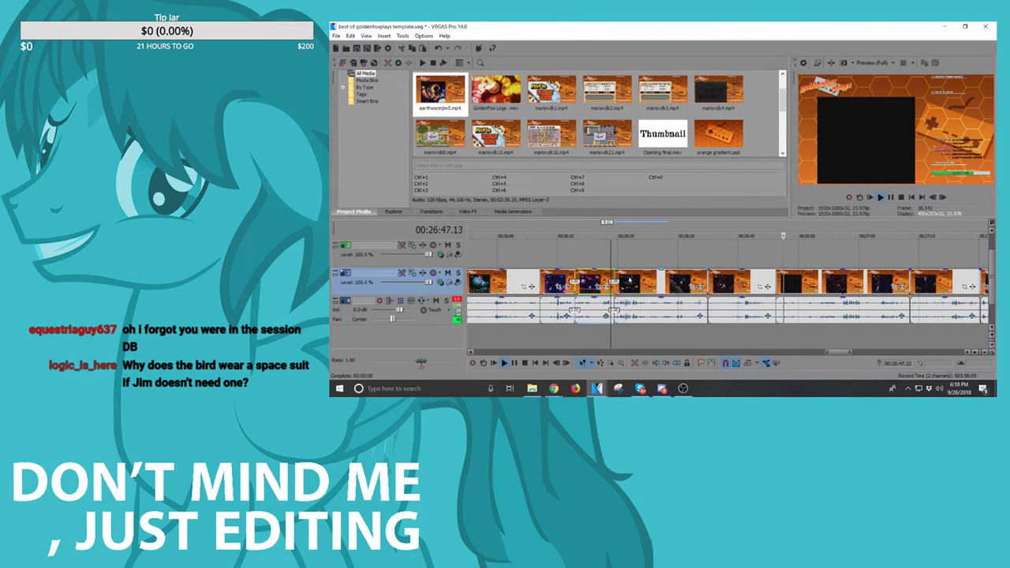
{"action": "key", "text": "Return"}
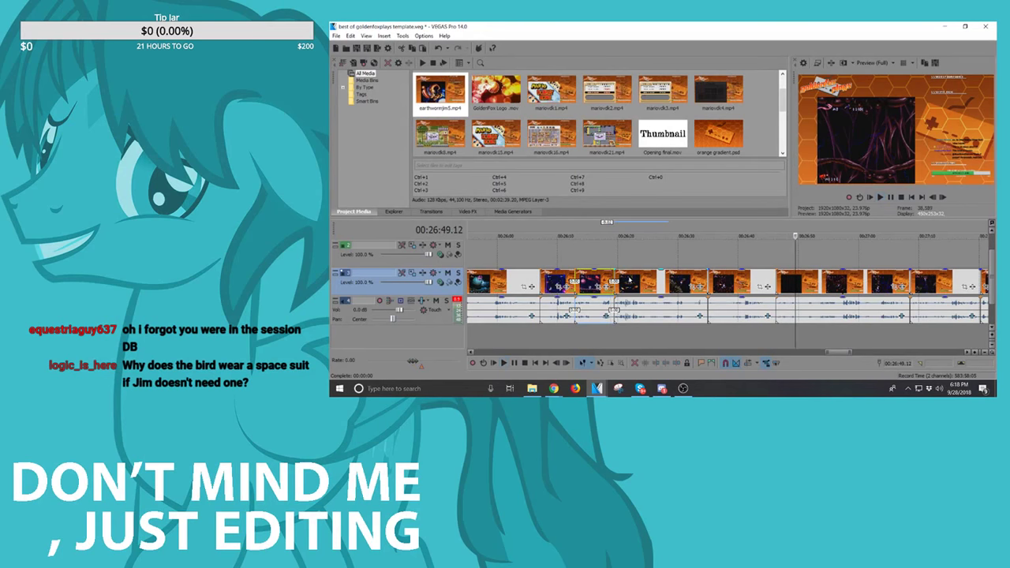
{"action": "scroll", "coordinate": [872, 296], "scroll_direction": "up", "scroll_amount": 4}
{"action": "scroll", "coordinate": [838, 300], "scroll_direction": "down", "scroll_amount": 3}
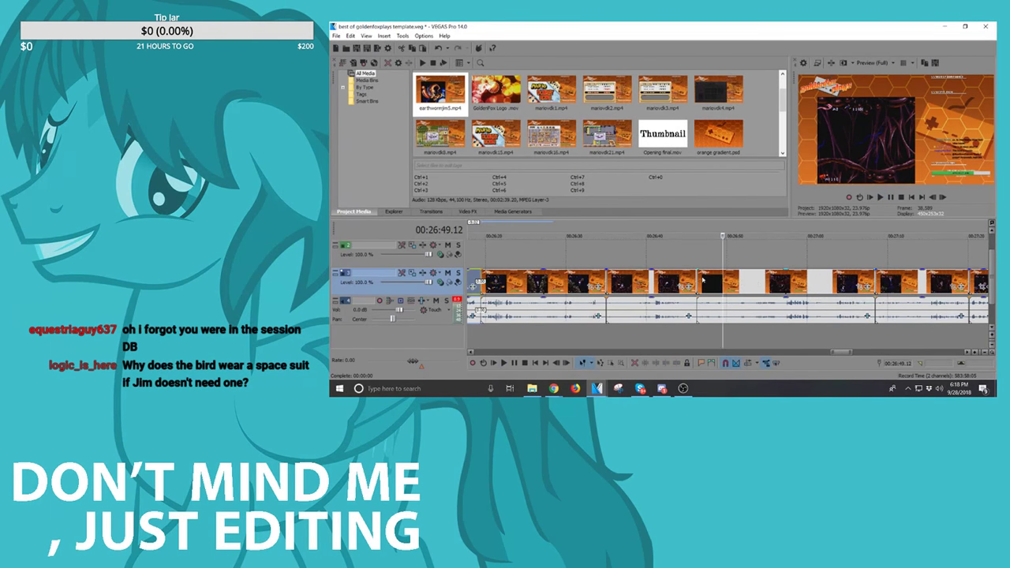
{"action": "left_click", "coordinate": [697, 281]}
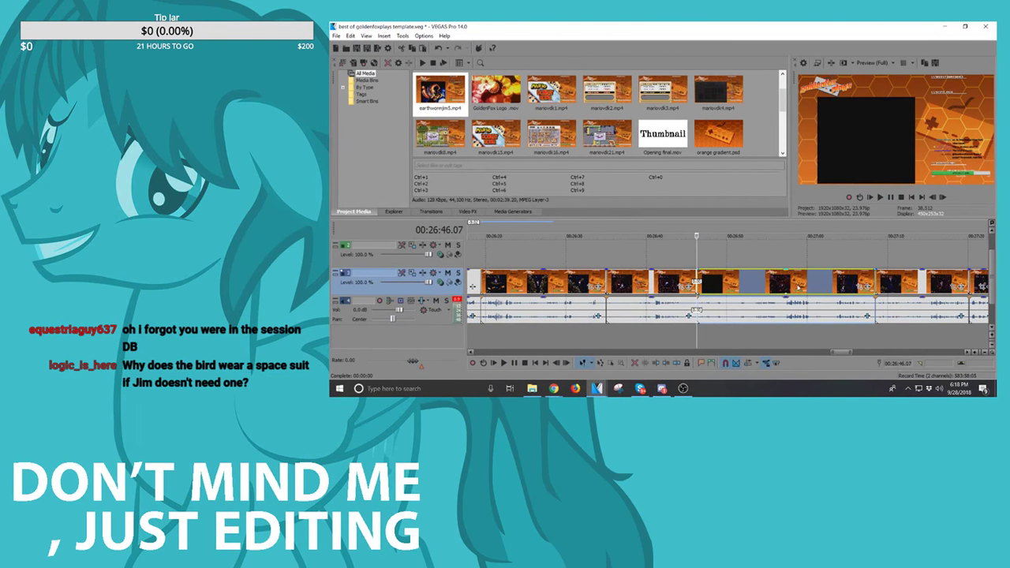
{"action": "key", "text": "space"}
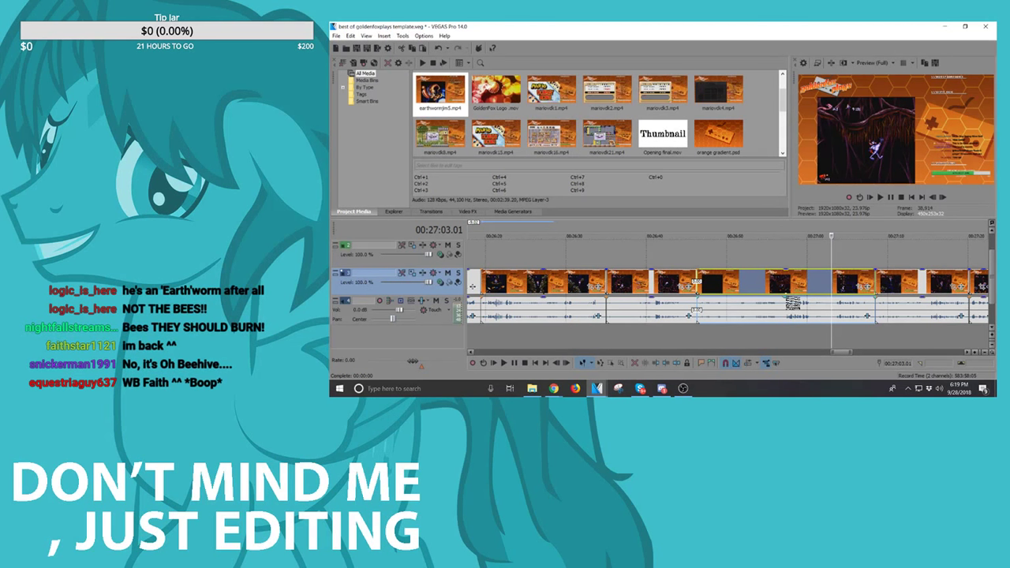
Step: Switch to the Twitch stream chat window in Chrome to read the messages, and return to VEGAS Pro
{"action": "mouse_move", "coordinate": [554, 388]}
{"action": "left_click", "coordinate": [493, 360]}
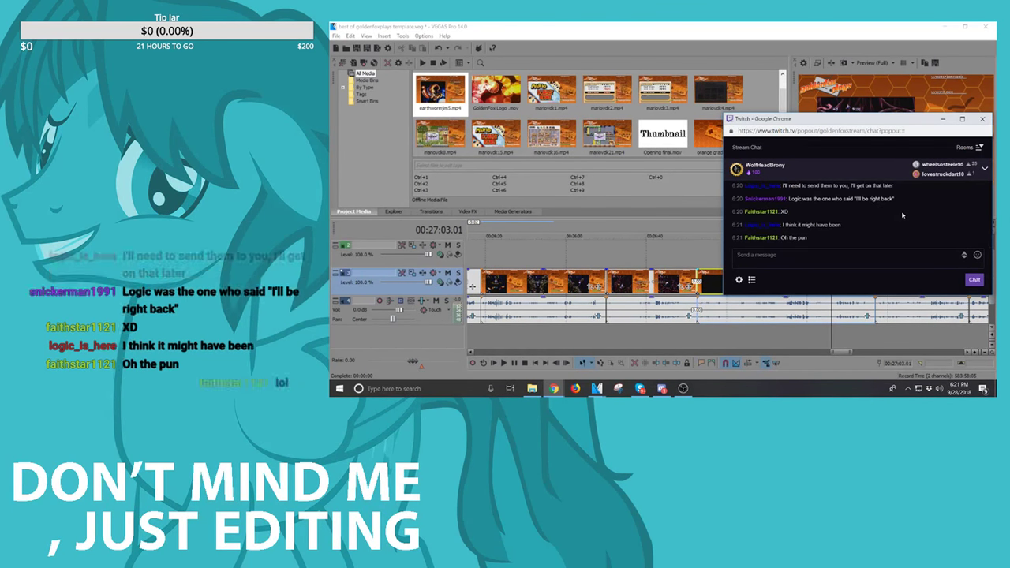
{"action": "left_click", "coordinate": [698, 305]}
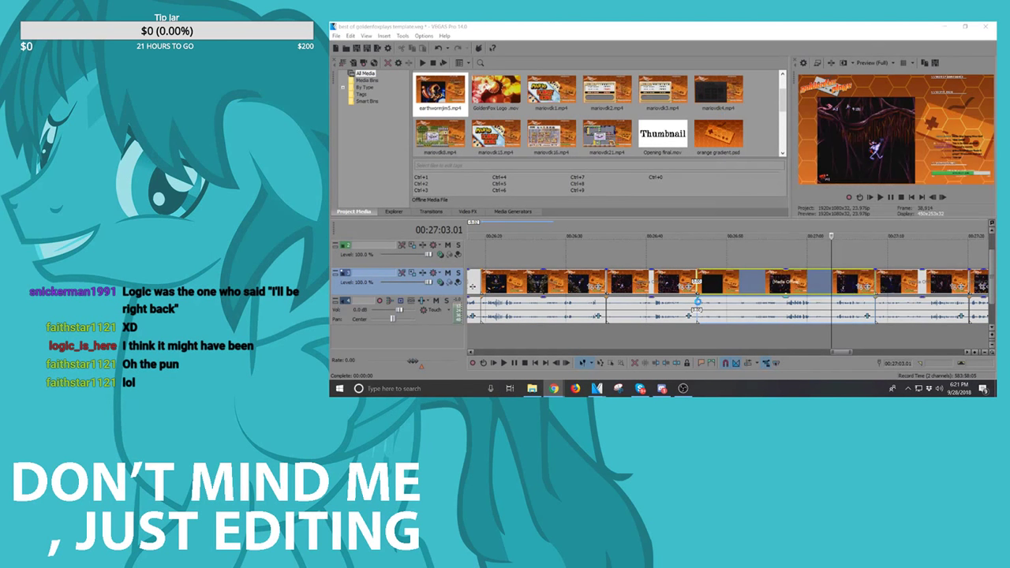
Step: Review the Earthworm Jim footage in playback from 00:26:46.07 to 00:28:30.21
{"action": "left_click", "coordinate": [697, 305]}
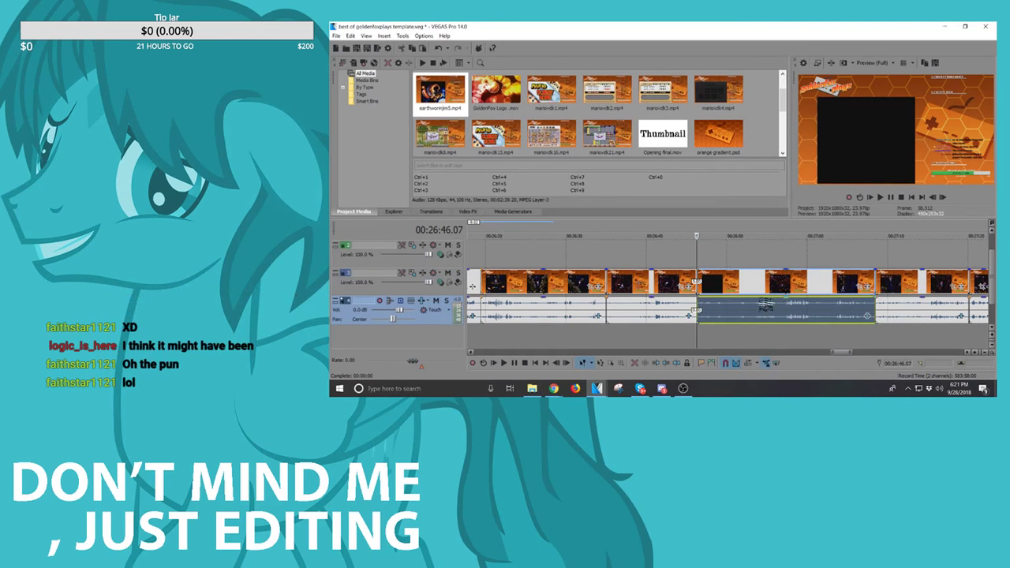
{"action": "key", "text": "space"}
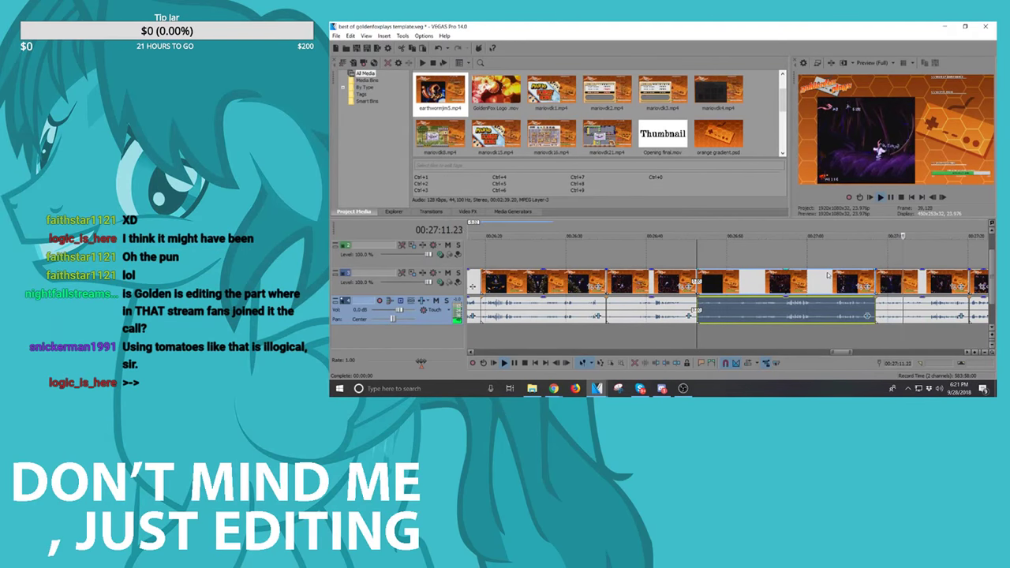
{"action": "scroll", "coordinate": [821, 276], "scroll_direction": "down", "scroll_amount": 2}
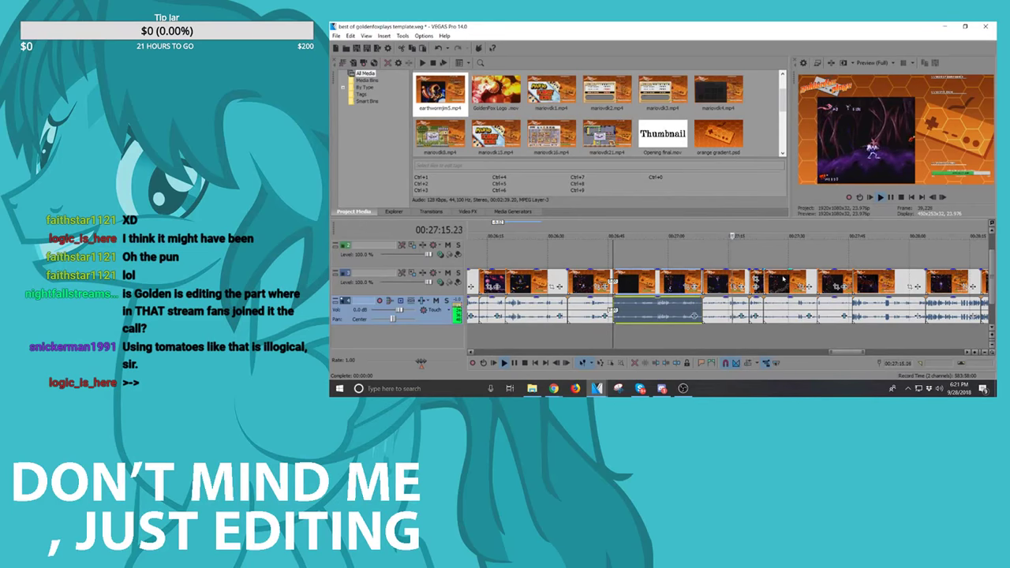
{"action": "scroll", "coordinate": [782, 278], "scroll_direction": "down", "scroll_amount": 5}
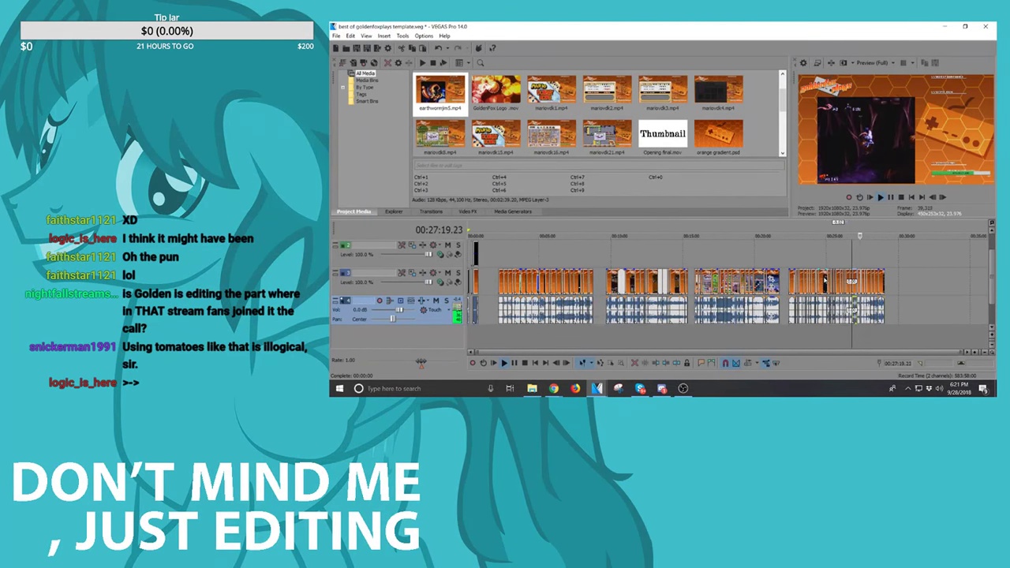
{"action": "scroll", "coordinate": [895, 265], "scroll_direction": "up", "scroll_amount": 5}
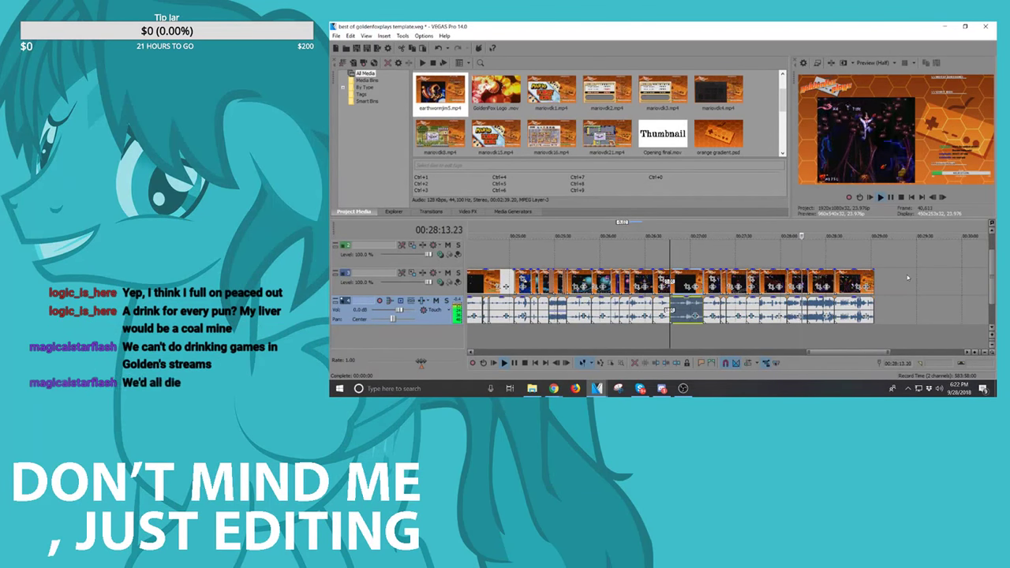
{"action": "scroll", "coordinate": [906, 274], "scroll_direction": "up", "scroll_amount": 3}
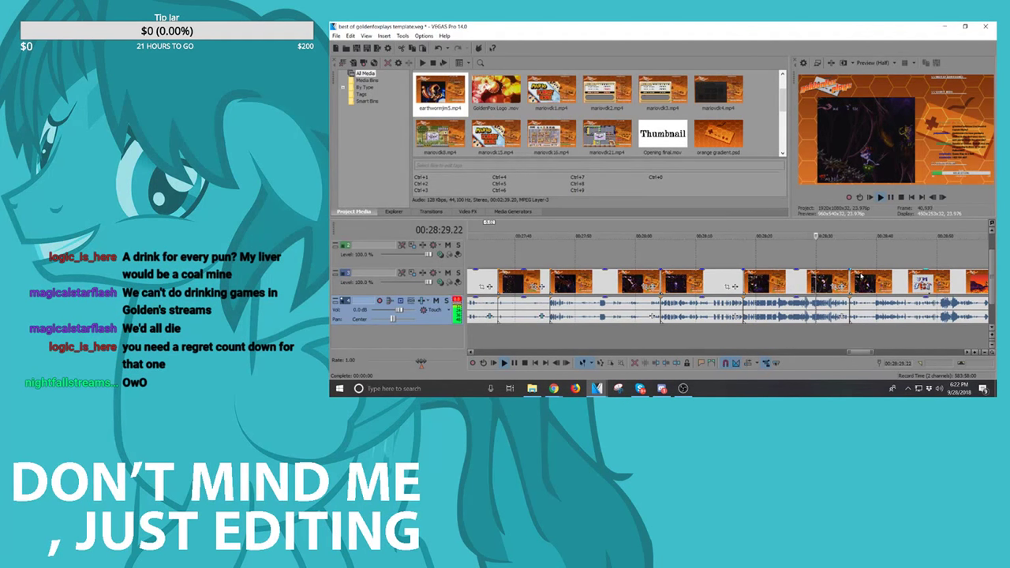
{"action": "key", "text": "space"}
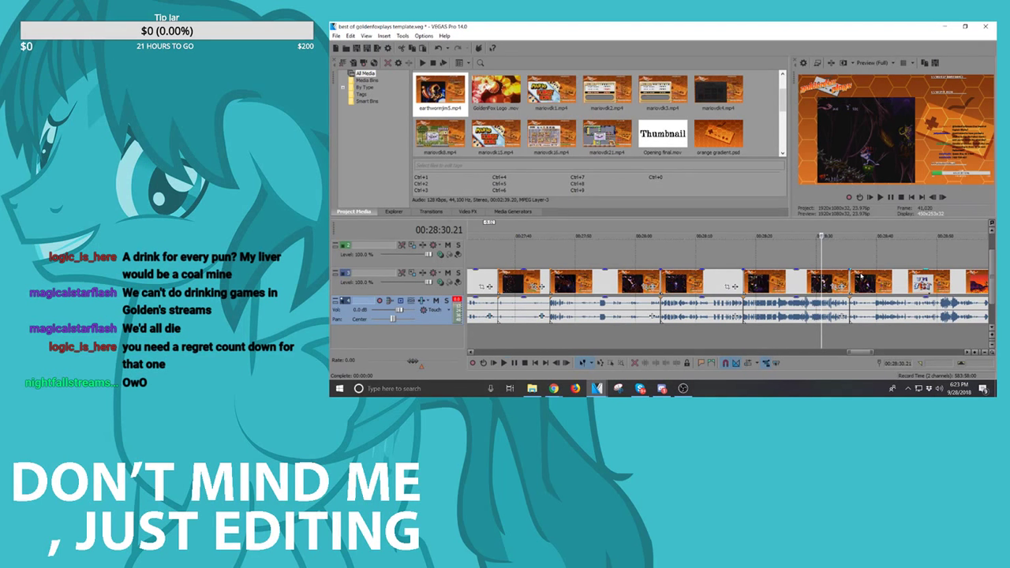
Step: Play the rest of the Earthworm Jim section from 00:28:30.21 through its ending at about 00:29:01
{"action": "key", "text": "space"}
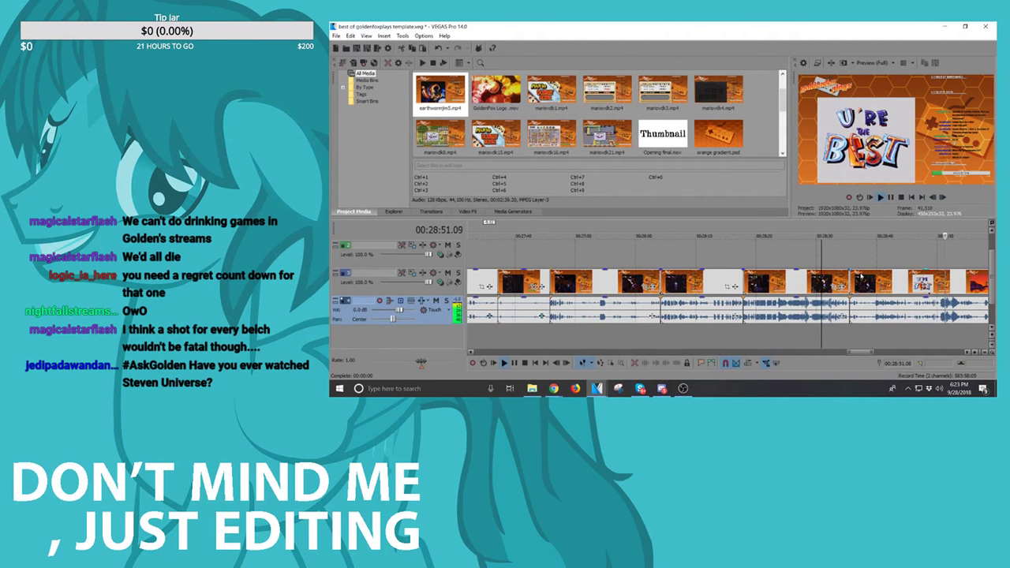
{"action": "scroll", "coordinate": [902, 270], "scroll_direction": "down", "scroll_amount": 4}
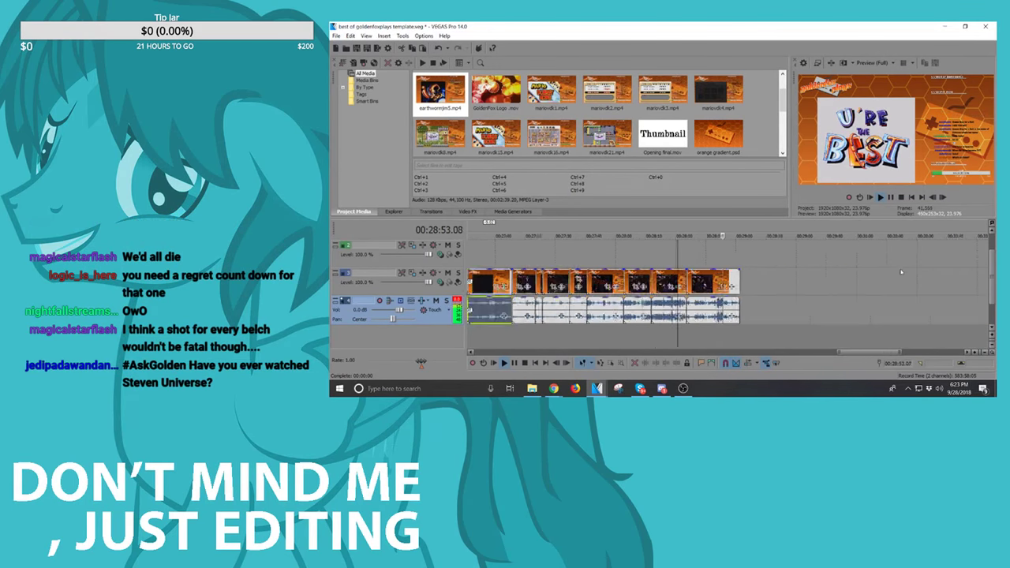
{"action": "scroll", "coordinate": [787, 307], "scroll_direction": "up", "scroll_amount": 4}
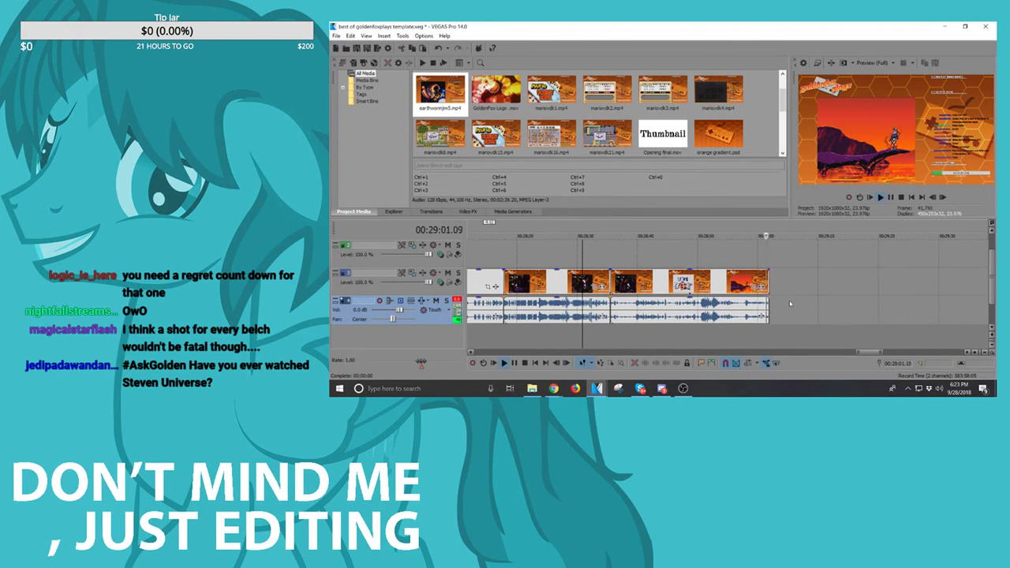
{"action": "scroll", "coordinate": [805, 302], "scroll_direction": "down", "scroll_amount": 5}
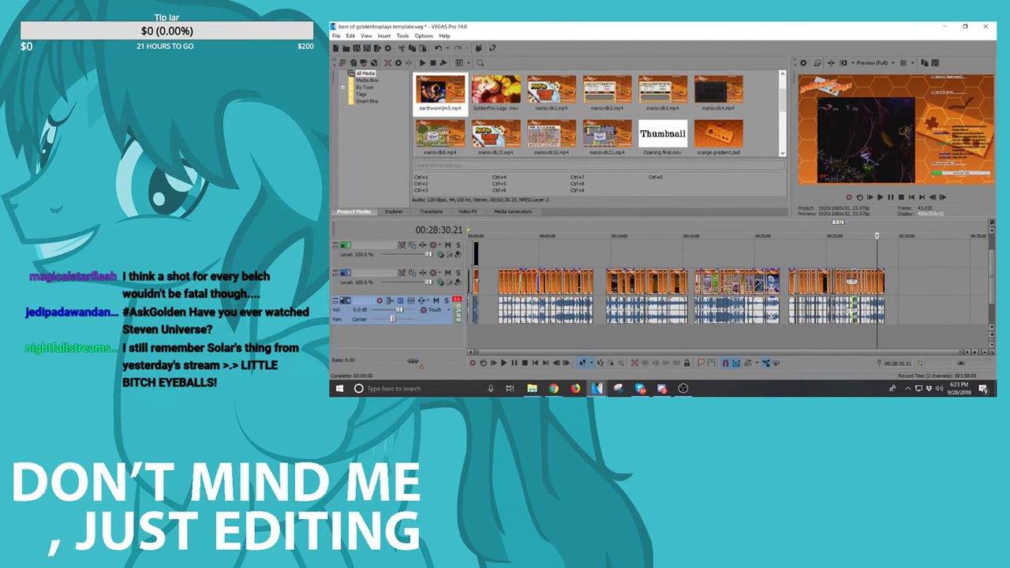
Step: Move the first clip of the opening game section from about 00:02:00 to about 00:01:00, closer to the intro
{"action": "left_click", "coordinate": [472, 282]}
{"action": "scroll", "coordinate": [472, 282], "scroll_direction": "up", "scroll_amount": 4}
{"action": "scroll", "coordinate": [471, 282], "scroll_direction": "down", "scroll_amount": 2}
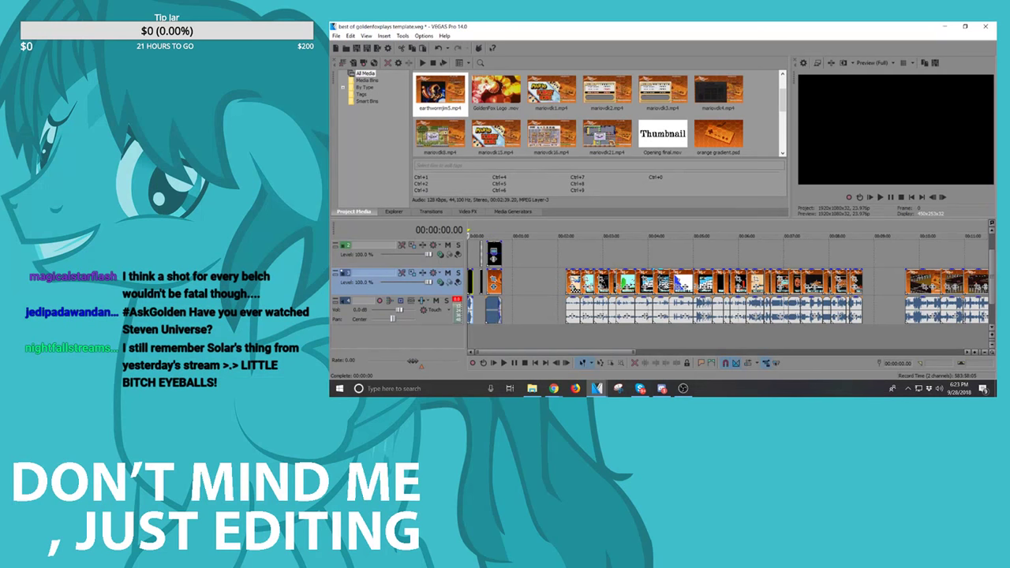
{"action": "left_click_drag", "start_coordinate": [573, 281], "coordinate": [521, 281]}
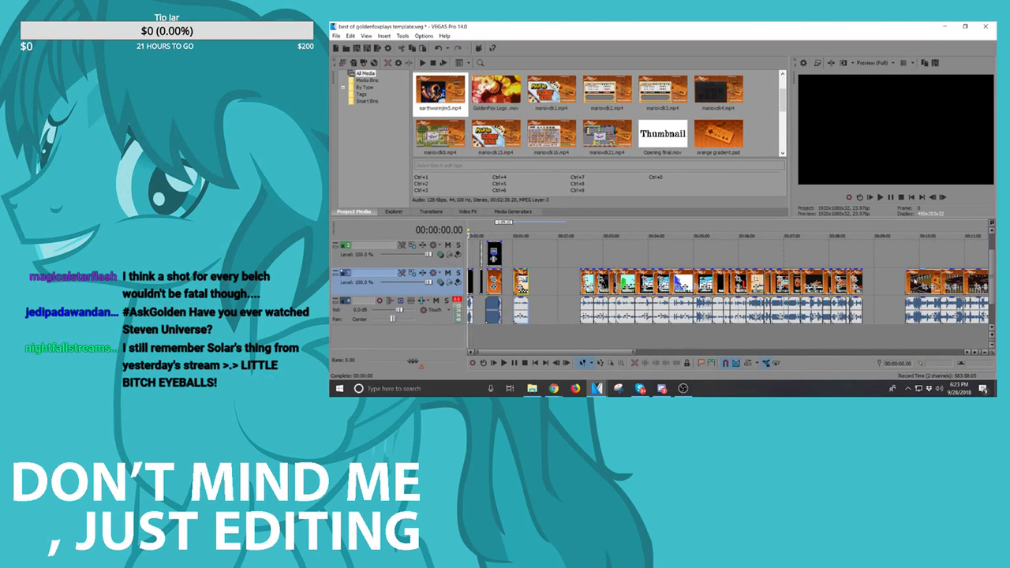
Step: Check the start of the racing game section by playing short parts between about 00:09:41 and 00:09:44
{"action": "left_click", "coordinate": [912, 281]}
{"action": "scroll", "coordinate": [912, 282], "scroll_direction": "up", "scroll_amount": 3}
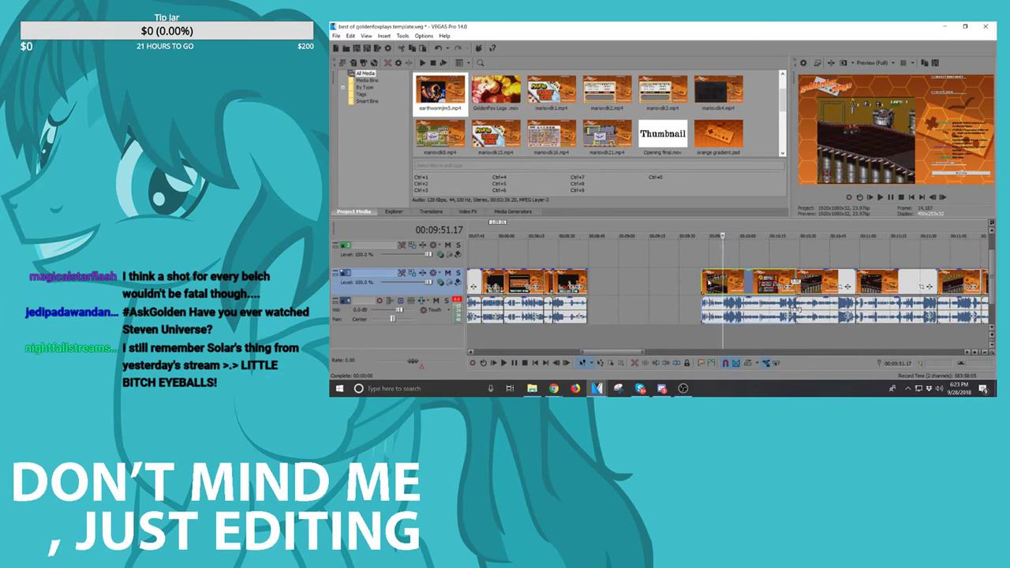
{"action": "left_click", "coordinate": [705, 283]}
{"action": "key", "text": "space"}
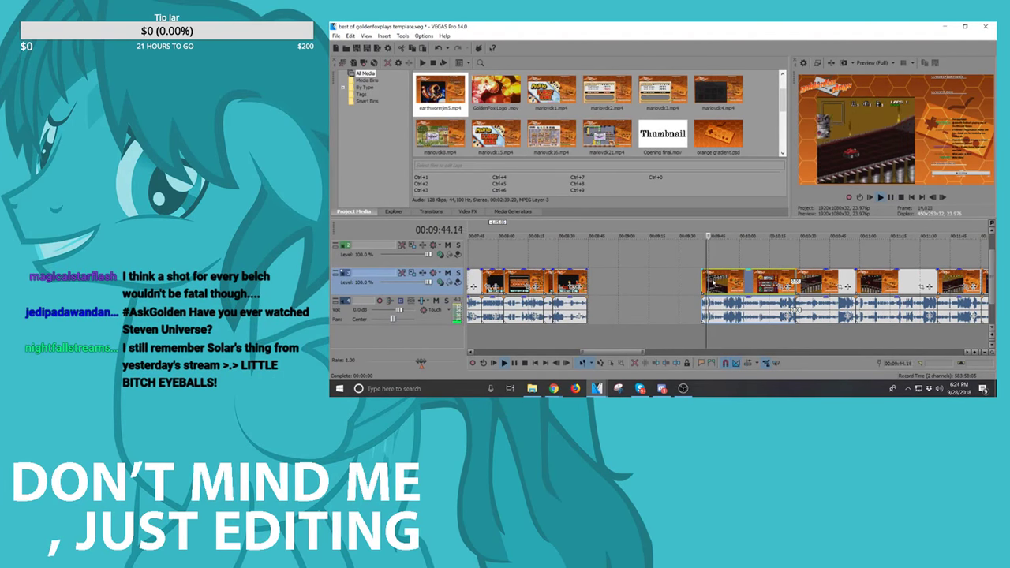
{"action": "scroll", "coordinate": [713, 282], "scroll_direction": "down", "scroll_amount": 3}
{"action": "key", "text": "space"}
{"action": "scroll", "coordinate": [714, 282], "scroll_direction": "up", "scroll_amount": 3}
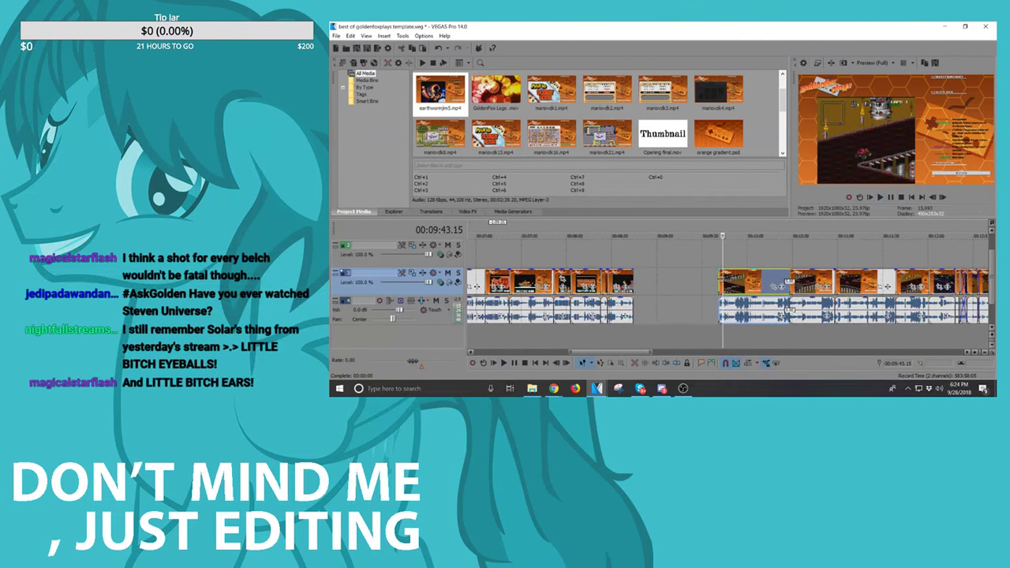
{"action": "left_click", "coordinate": [718, 280]}
{"action": "key", "text": "space"}
{"action": "scroll", "coordinate": [737, 282], "scroll_direction": "up", "scroll_amount": 3}
{"action": "key", "text": "space"}
{"action": "scroll", "coordinate": [756, 284], "scroll_direction": "down", "scroll_amount": 3}
{"action": "scroll", "coordinate": [756, 284], "scroll_direction": "down", "scroll_amount": 3}
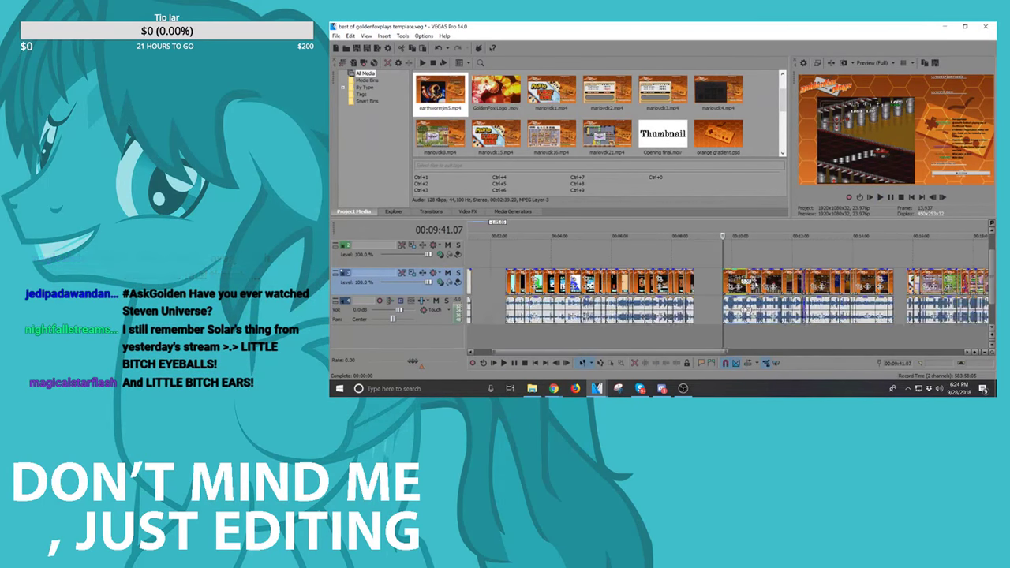
Step: Close the separate earthworm jim project window and open the recent project rock n roll racing
{"action": "mouse_move", "coordinate": [599, 390]}
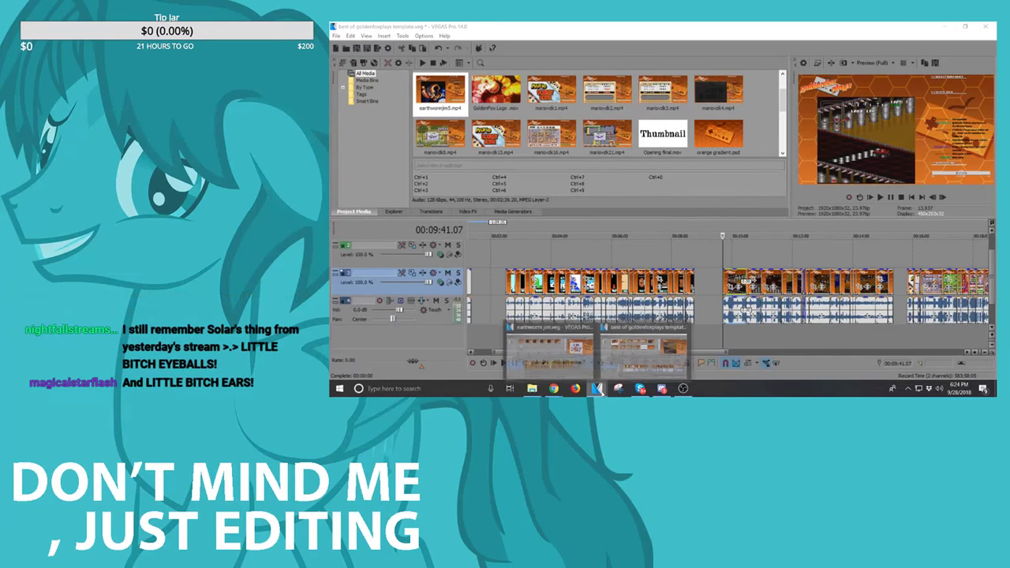
{"action": "left_click", "coordinate": [547, 343]}
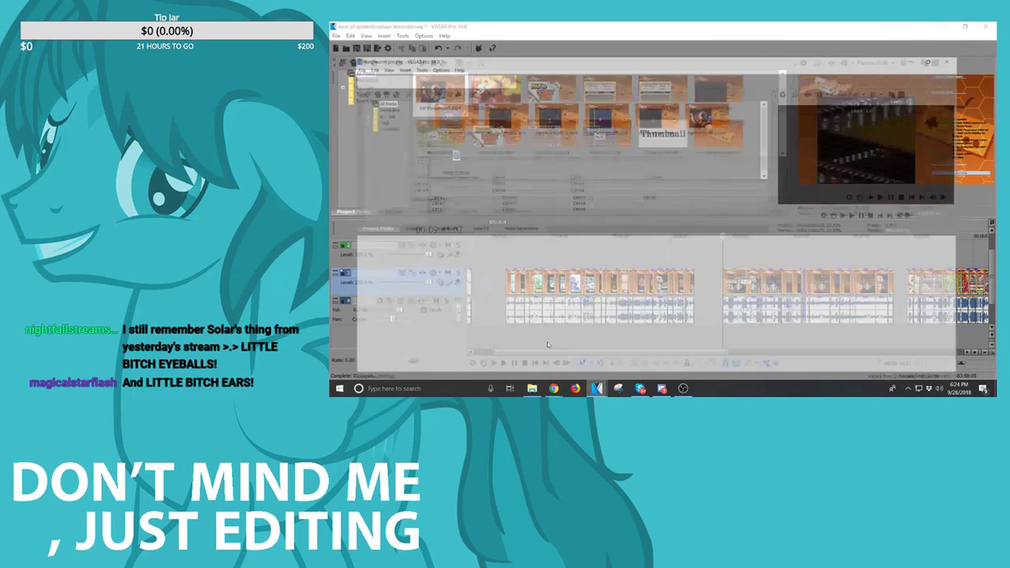
{"action": "left_click", "coordinate": [336, 35]}
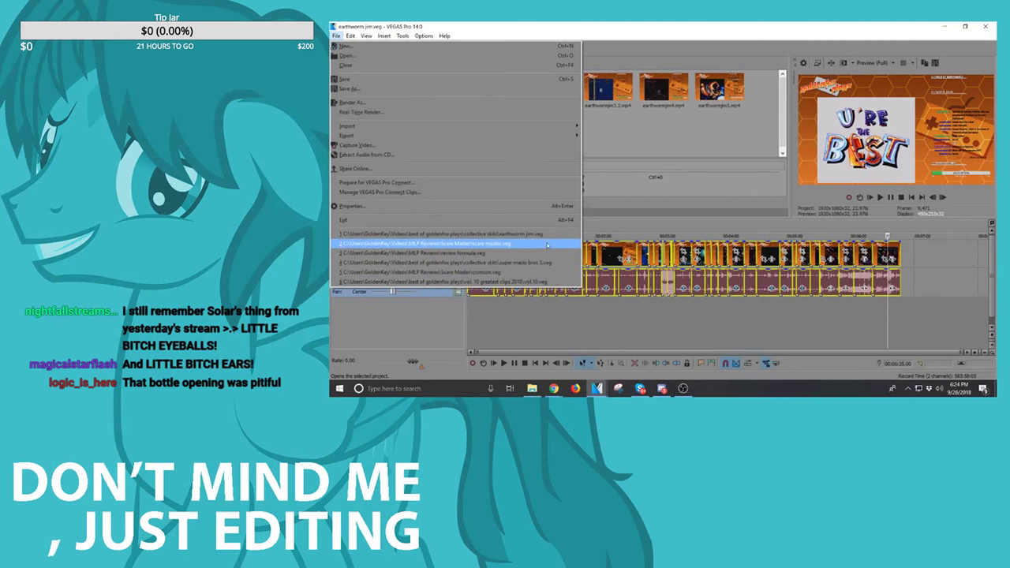
{"action": "left_click", "coordinate": [985, 26]}
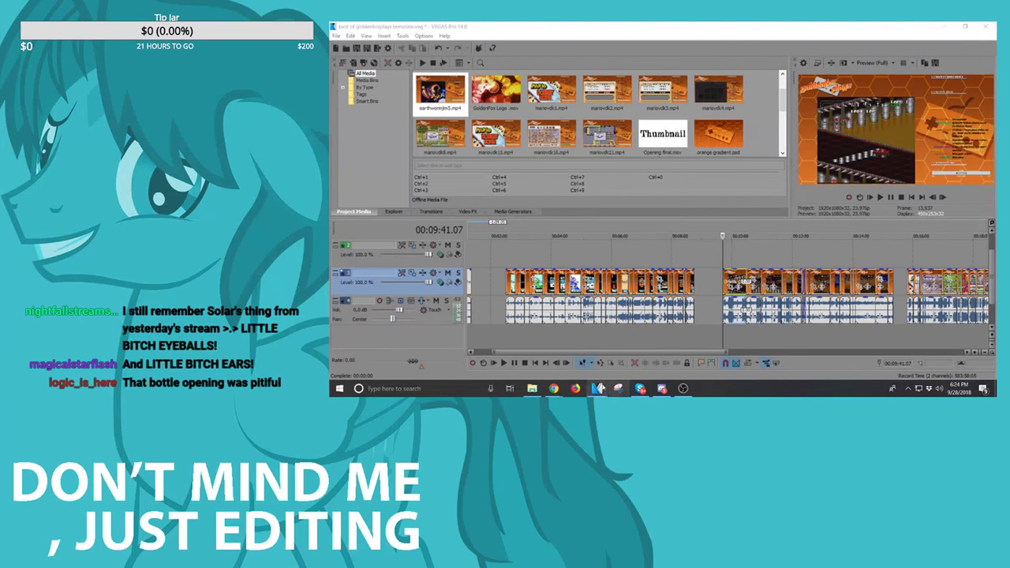
{"action": "right_click", "coordinate": [597, 388]}
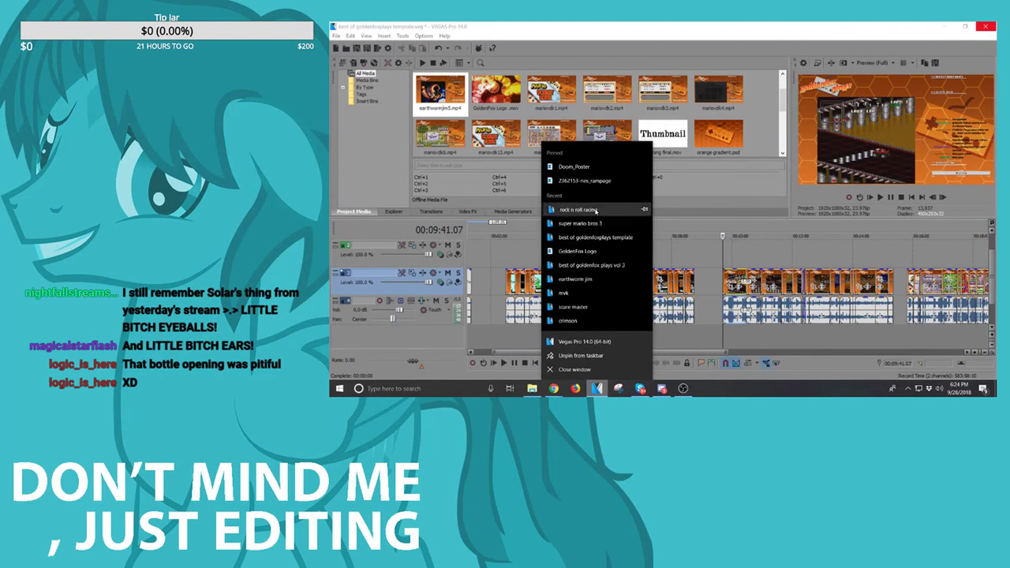
{"action": "left_click", "coordinate": [592, 223]}
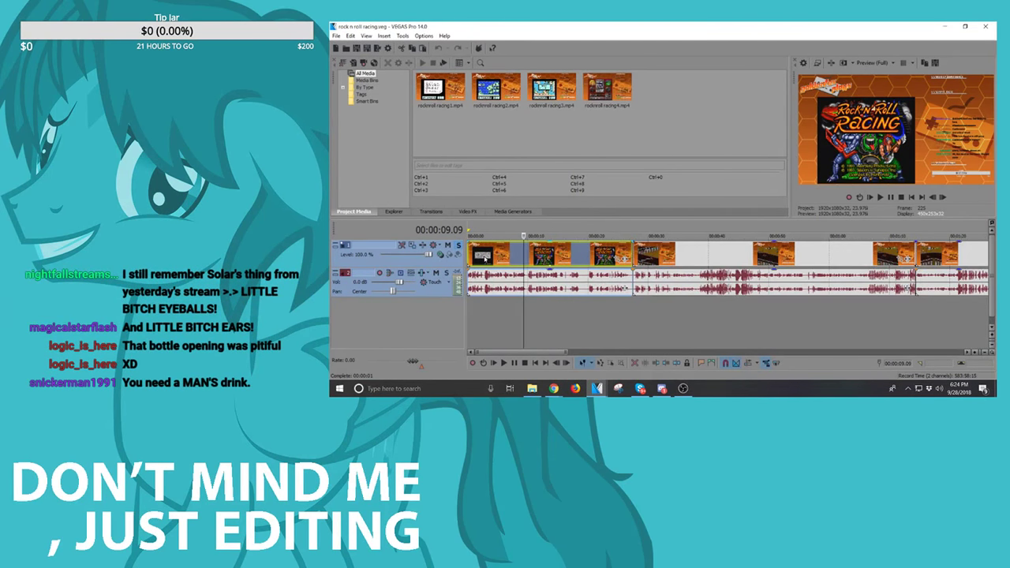
Step: Split the opening title clip of the rock n roll racing project at about 00:00:02.22 and delete the part before the cut
{"action": "scroll", "coordinate": [708, 257], "scroll_direction": "up", "scroll_amount": 5}
{"action": "key", "text": "space"}
{"action": "scroll", "coordinate": [730, 260], "scroll_direction": "down", "scroll_amount": 3}
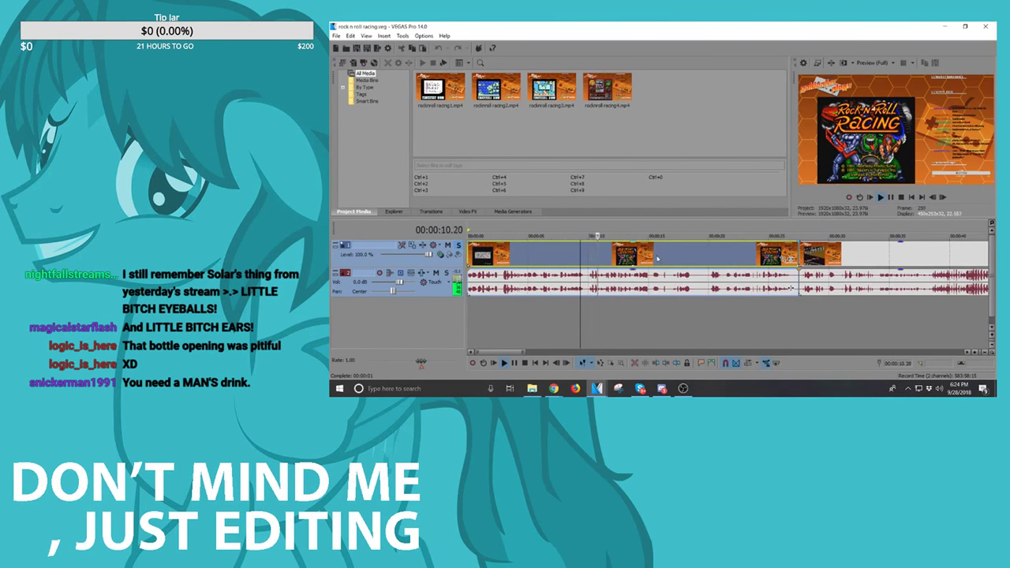
{"action": "left_click", "coordinate": [500, 258]}
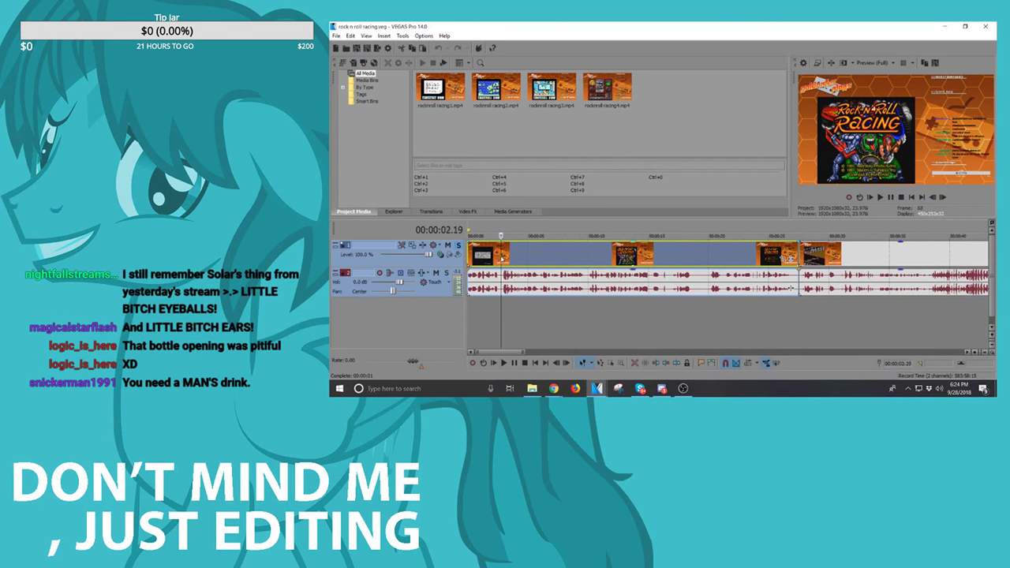
{"action": "key", "text": "space"}
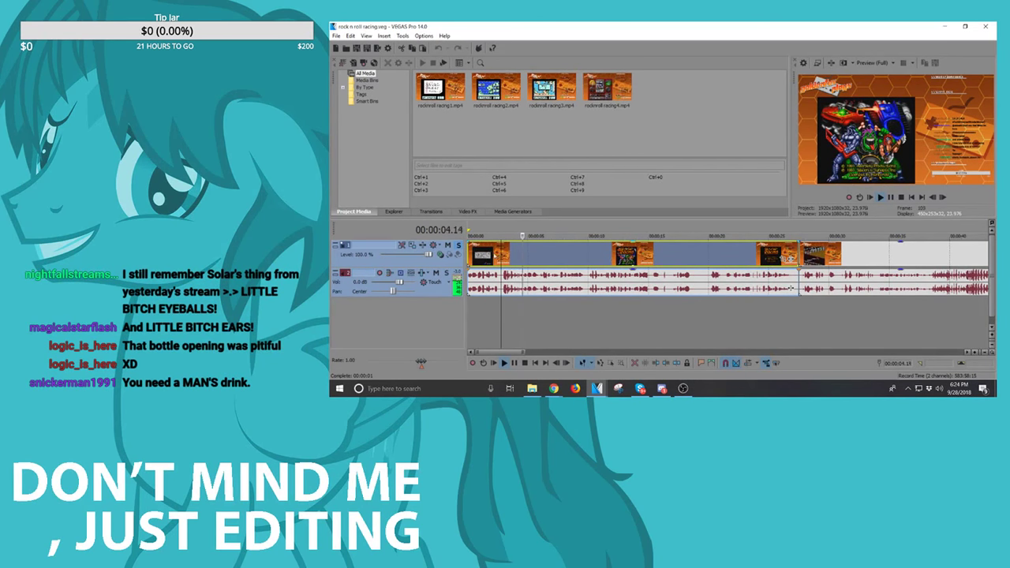
{"action": "key", "text": "s"}
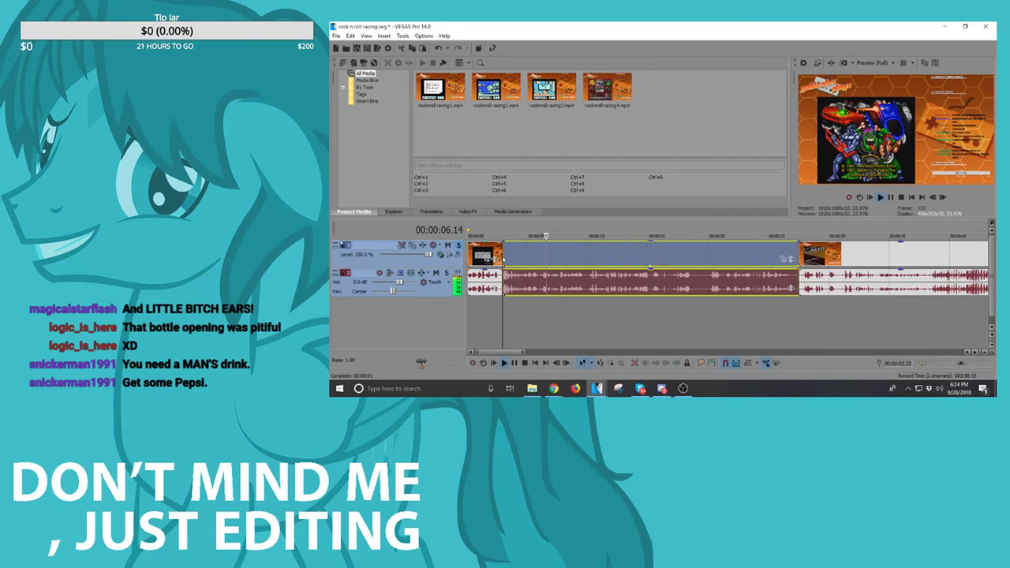
{"action": "left_click", "coordinate": [480, 251]}
{"action": "key", "text": "Delete"}
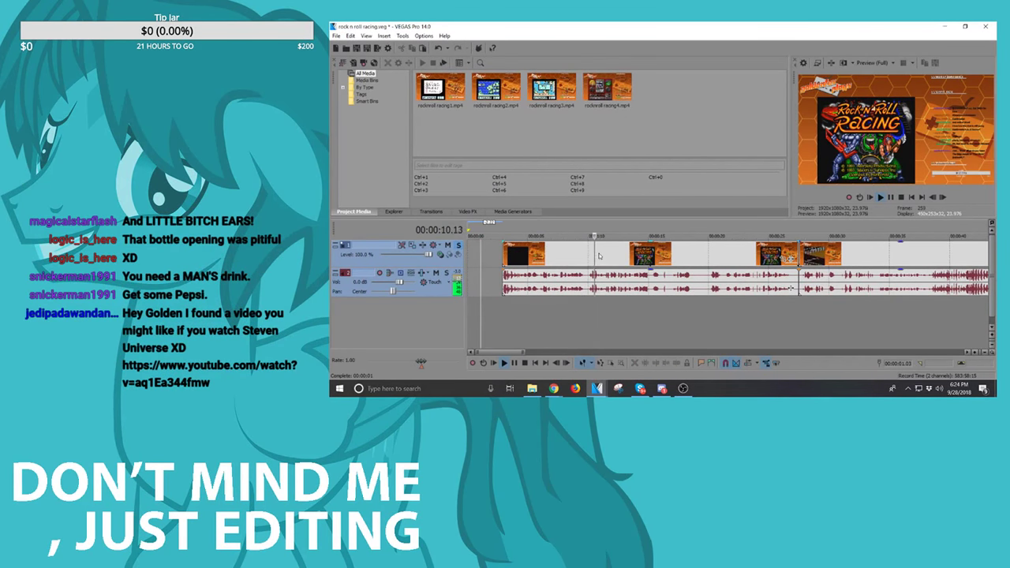
Step: Split the Rock n' Roll Racing title footage at about 00:00:18.14 and copy the piece before the cut
{"action": "left_click", "coordinate": [675, 260]}
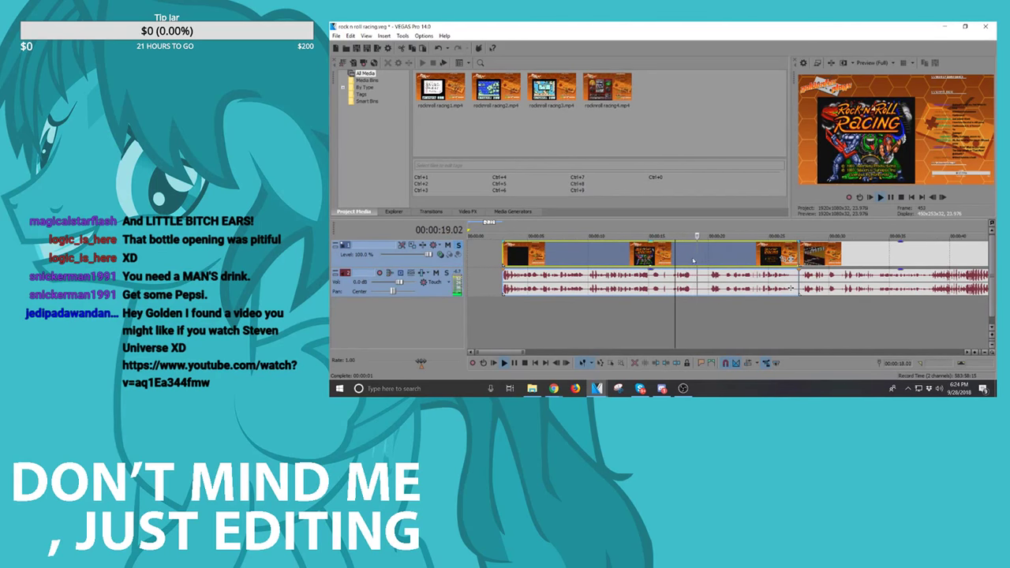
{"action": "key", "text": "s"}
{"action": "scroll", "coordinate": [692, 260], "scroll_direction": "up", "scroll_amount": 3}
{"action": "scroll", "coordinate": [692, 260], "scroll_direction": "down", "scroll_amount": 3}
{"action": "key", "text": "space"}
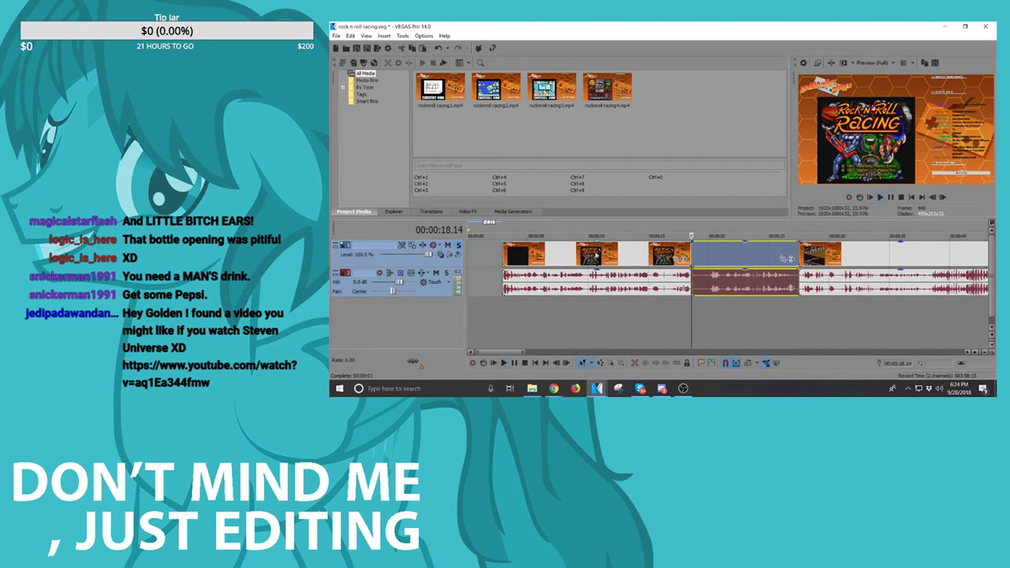
{"action": "left_click", "coordinate": [595, 255]}
Step: Close the rock n roll racing project without saving and paste the copied title clip into the compilation before the racing section, at about 00:09:13
{"action": "left_click", "coordinate": [986, 26]}
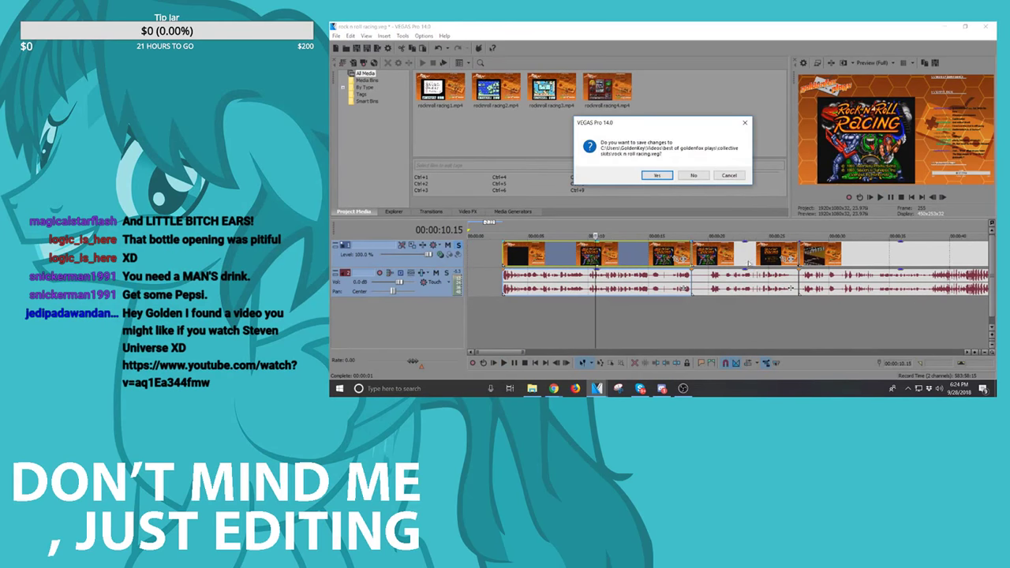
{"action": "left_click", "coordinate": [695, 178]}
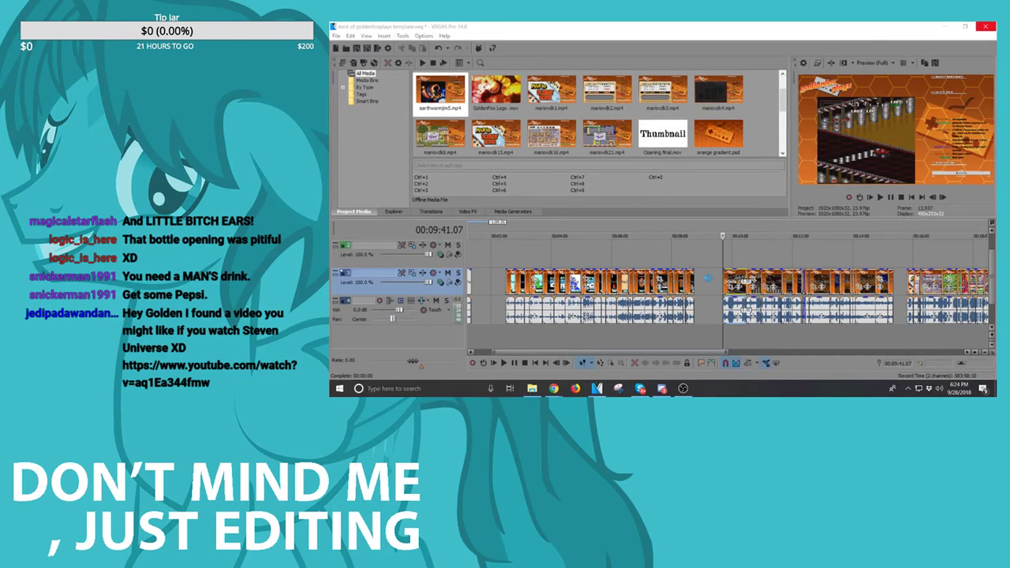
{"action": "left_click", "coordinate": [708, 277]}
{"action": "key", "text": "ctrl+v"}
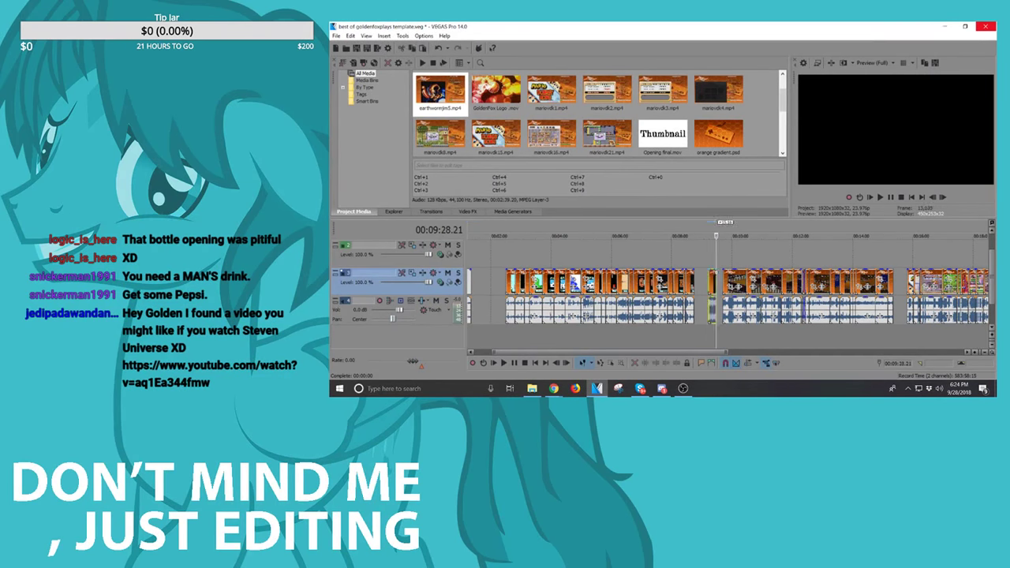
Step: Move the pasted title clip and the racing section's first clips to the end of the opening group, shifting the Super Mario Bros. 3 section later
{"action": "scroll", "coordinate": [709, 278], "scroll_direction": "up", "scroll_amount": 4}
{"action": "left_click_drag", "start_coordinate": [698, 278], "coordinate": [558, 277]}
{"action": "scroll", "coordinate": [721, 275], "scroll_direction": "down", "scroll_amount": 4}
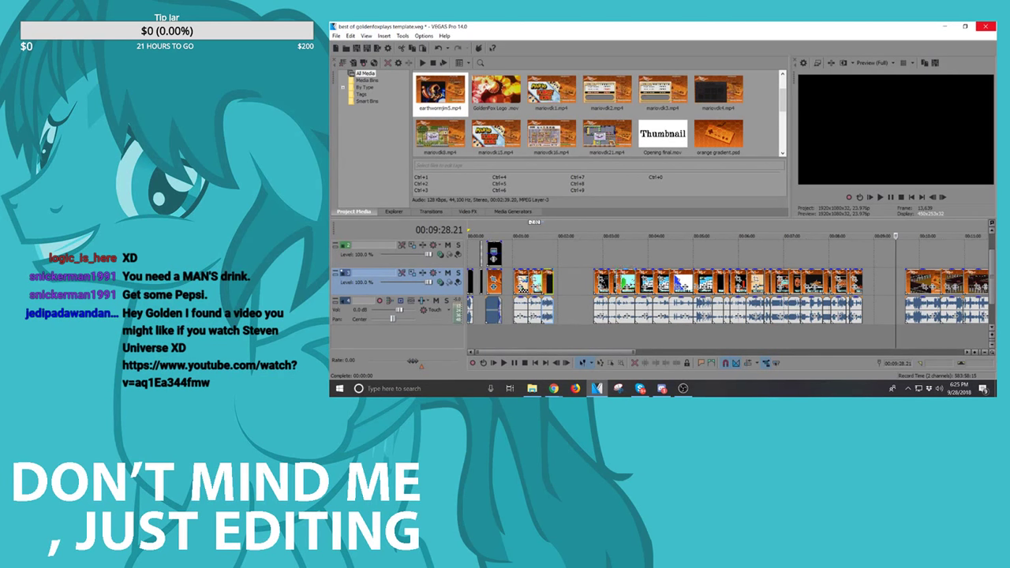
{"action": "left_click", "coordinate": [601, 276]}
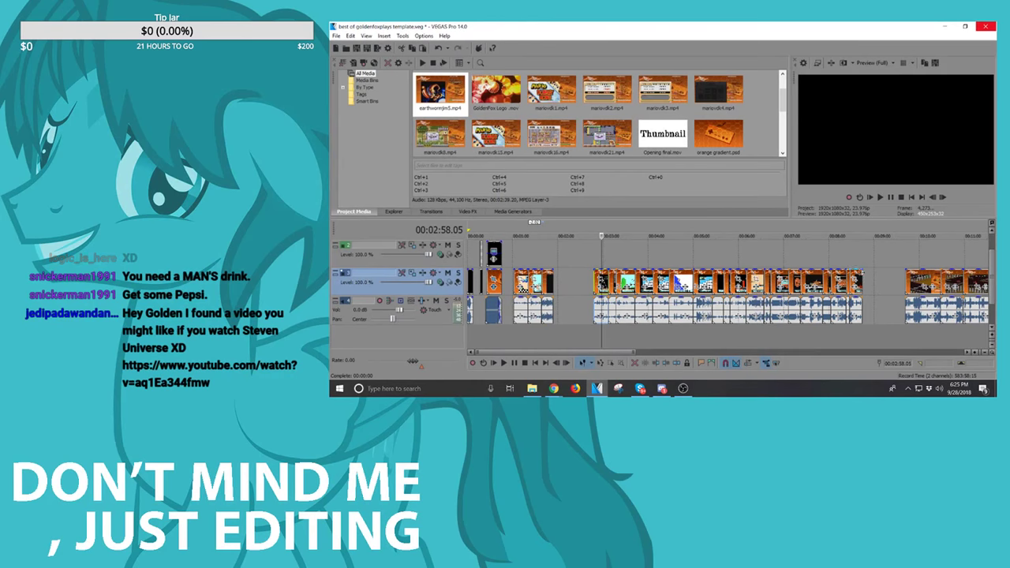
{"action": "left_click_drag", "start_coordinate": [860, 278], "coordinate": [569, 280]}
Step: Shift the opening group about 9 seconds earlier and the Super Mario Bros. 3 section about 50 seconds later, ending just before the racing section
{"action": "left_click", "coordinate": [520, 278]}
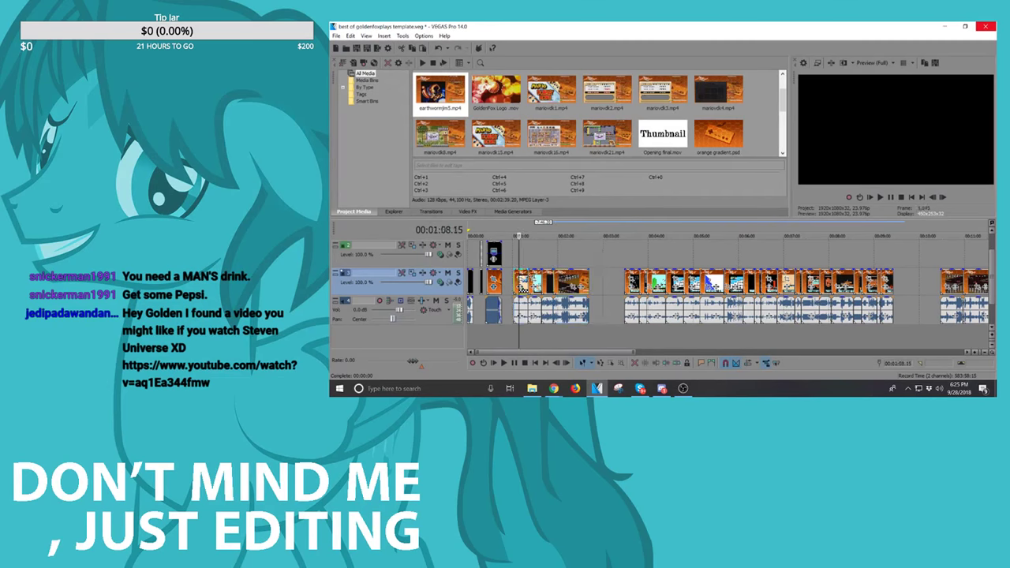
{"action": "left_click_drag", "start_coordinate": [573, 281], "coordinate": [566, 281]}
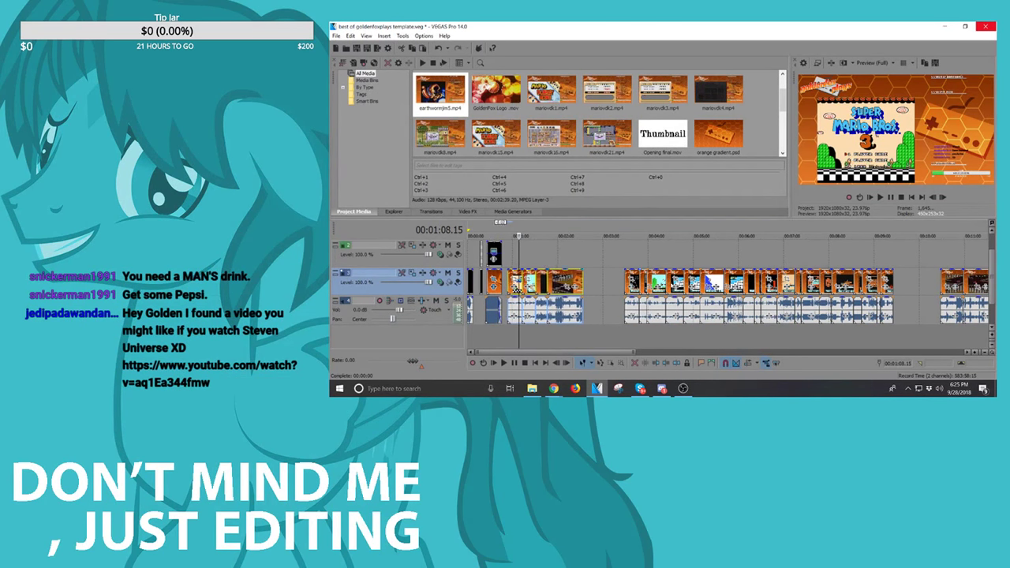
{"action": "scroll", "coordinate": [566, 281], "scroll_direction": "down", "scroll_amount": 3}
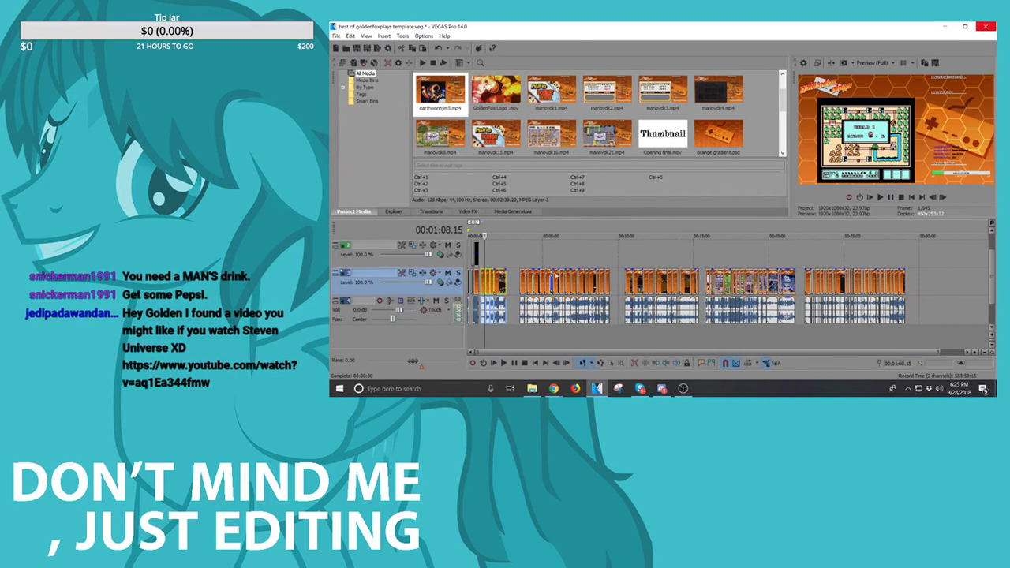
{"action": "left_click", "coordinate": [521, 281]}
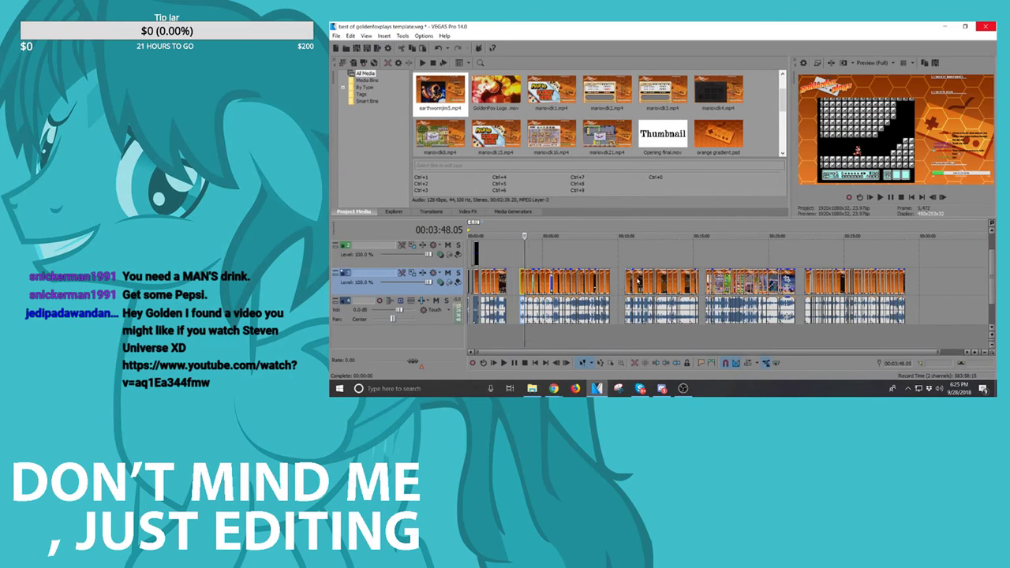
{"action": "scroll", "coordinate": [755, 282], "scroll_direction": "up", "scroll_amount": 2}
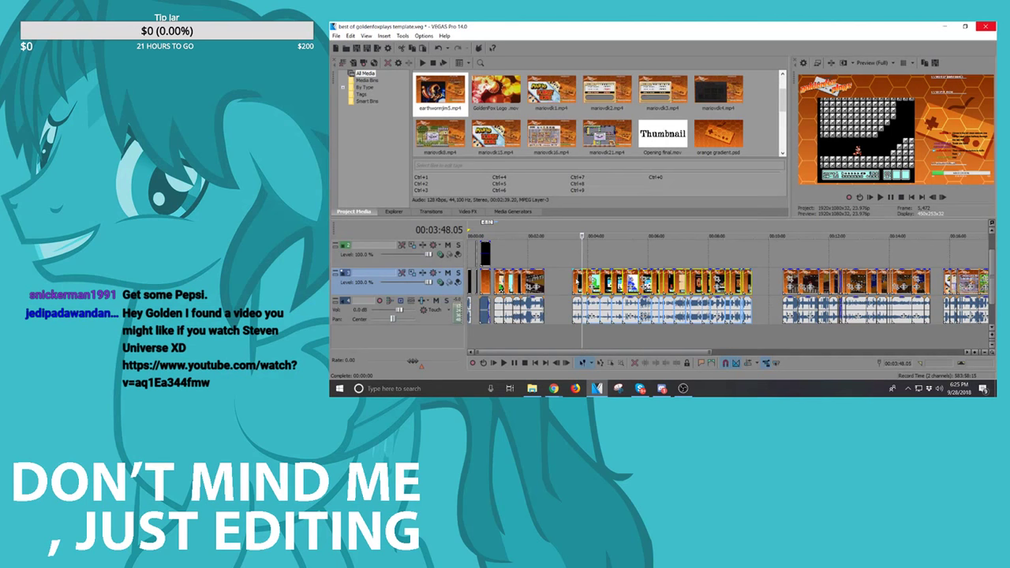
{"action": "left_click_drag", "start_coordinate": [748, 282], "coordinate": [774, 285]}
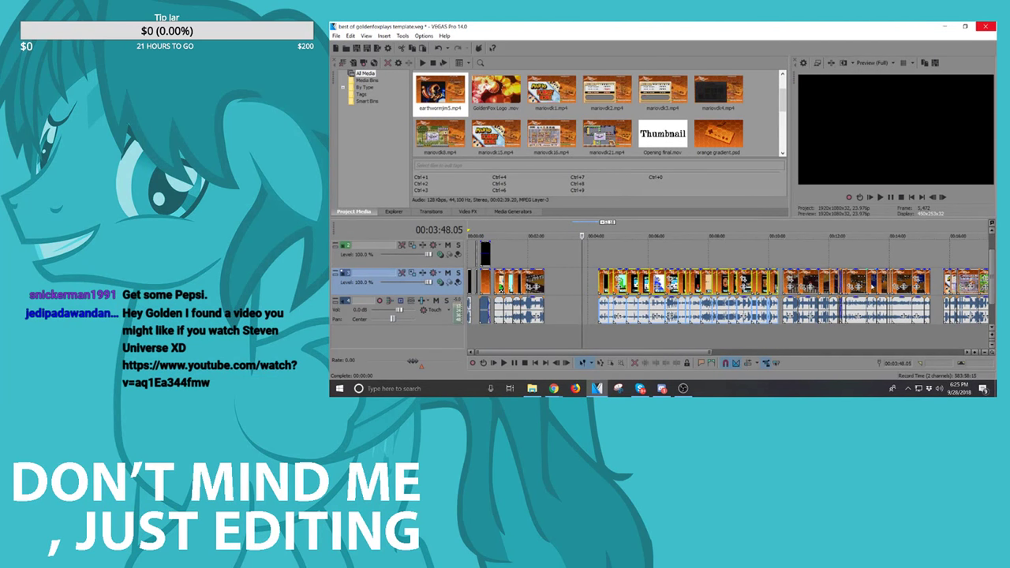
Step: Shift the clips before the overlapping clip at about 00:12:19 in the racing section roughly 4 seconds earlier to open a gap
{"action": "left_click", "coordinate": [841, 282]}
{"action": "scroll", "coordinate": [841, 283], "scroll_direction": "up", "scroll_amount": 3}
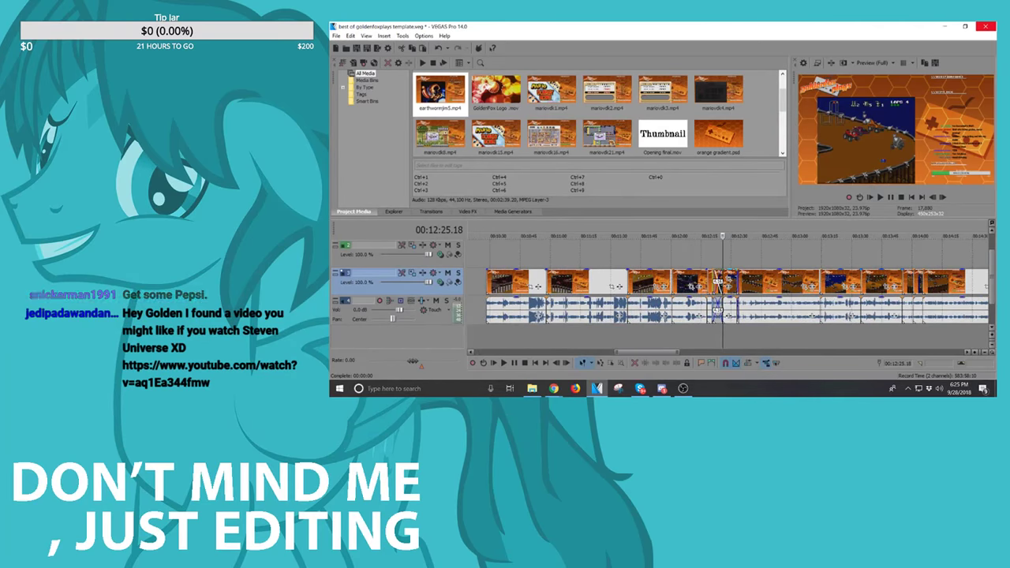
{"action": "scroll", "coordinate": [718, 282], "scroll_direction": "down", "scroll_amount": 3}
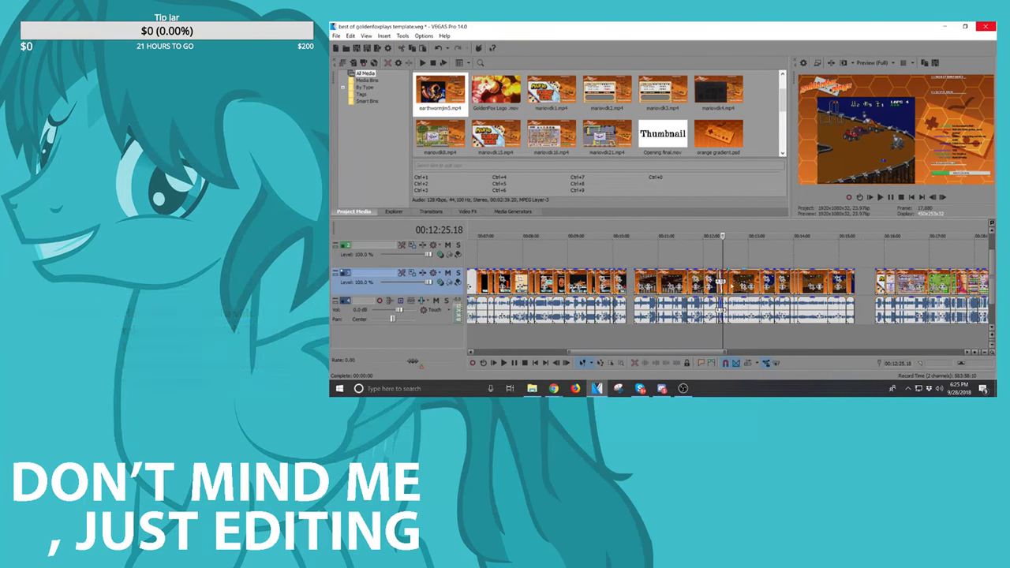
{"action": "scroll", "coordinate": [718, 282], "scroll_direction": "up", "scroll_amount": 3}
{"action": "left_click", "coordinate": [699, 282]}
{"action": "scroll", "coordinate": [694, 282], "scroll_direction": "down", "scroll_amount": 5}
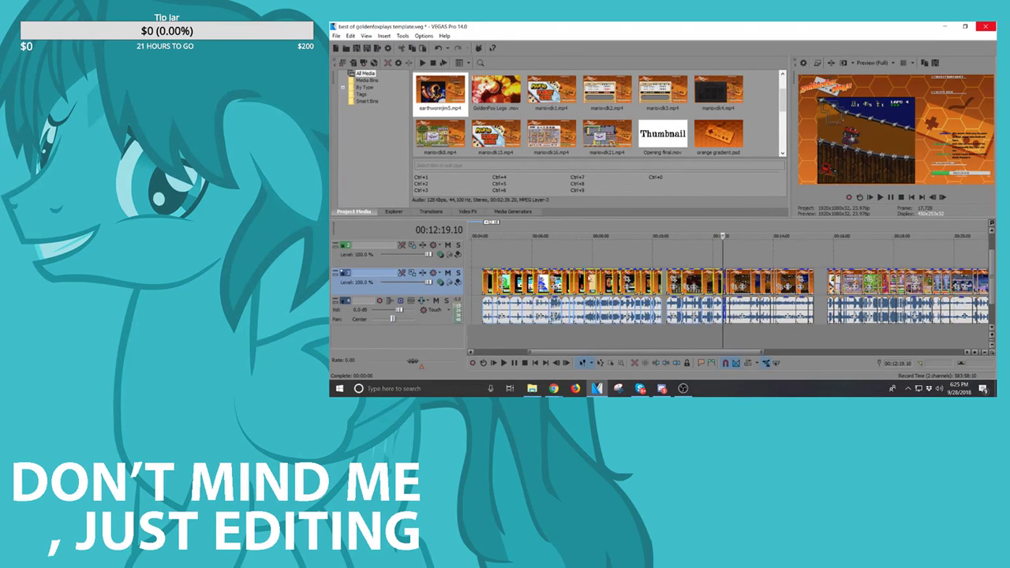
{"action": "scroll", "coordinate": [673, 282], "scroll_direction": "up", "scroll_amount": 5}
{"action": "left_click_drag", "start_coordinate": [712, 277], "coordinate": [705, 278]}
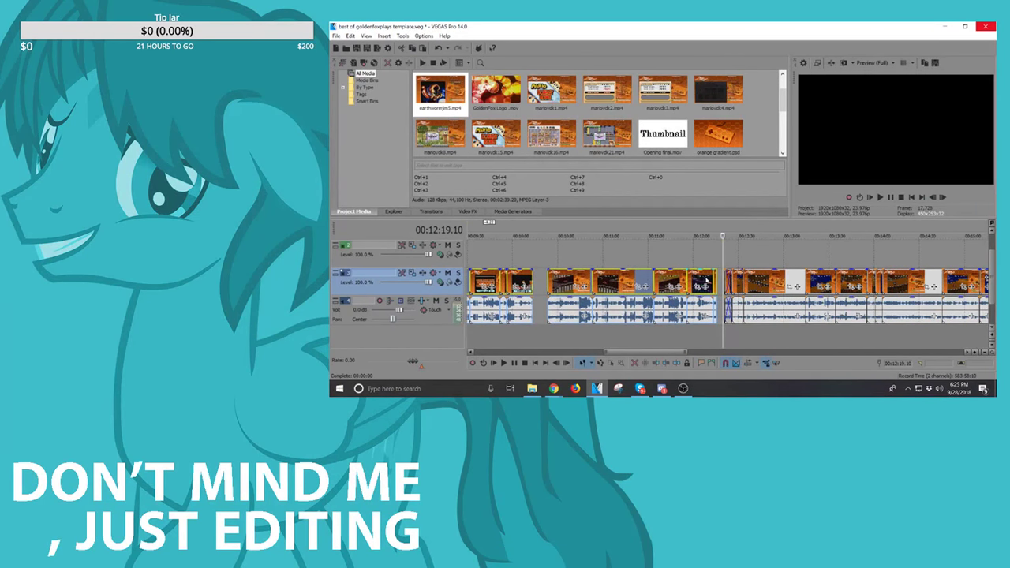
Step: Pull the misplaced Rock n' Roll Racing title clip out of the overlapping racing footage at about 00:12:20 and remove it
{"action": "scroll", "coordinate": [708, 279], "scroll_direction": "up", "scroll_amount": 4}
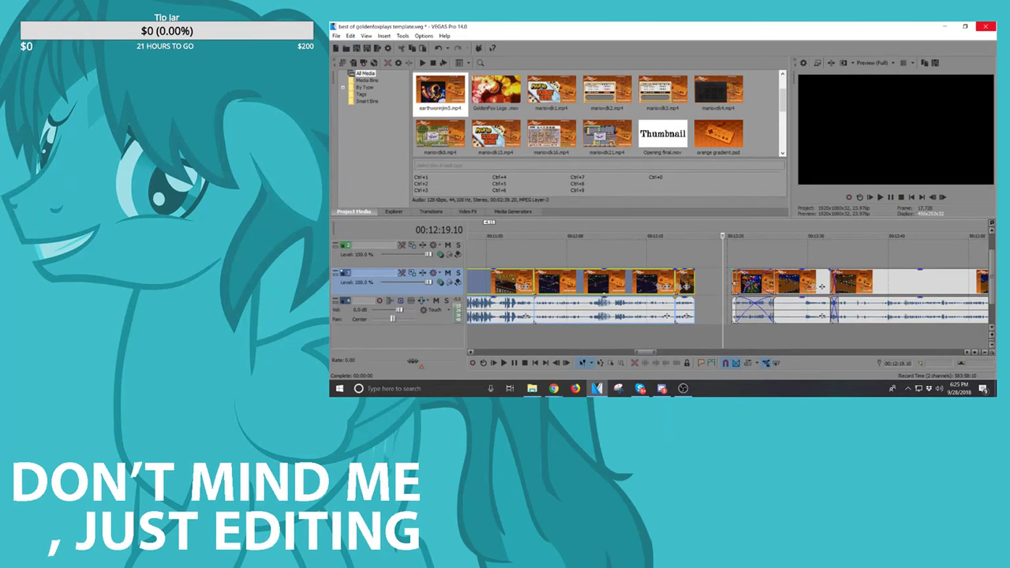
{"action": "left_click_drag", "start_coordinate": [742, 285], "coordinate": [707, 284]}
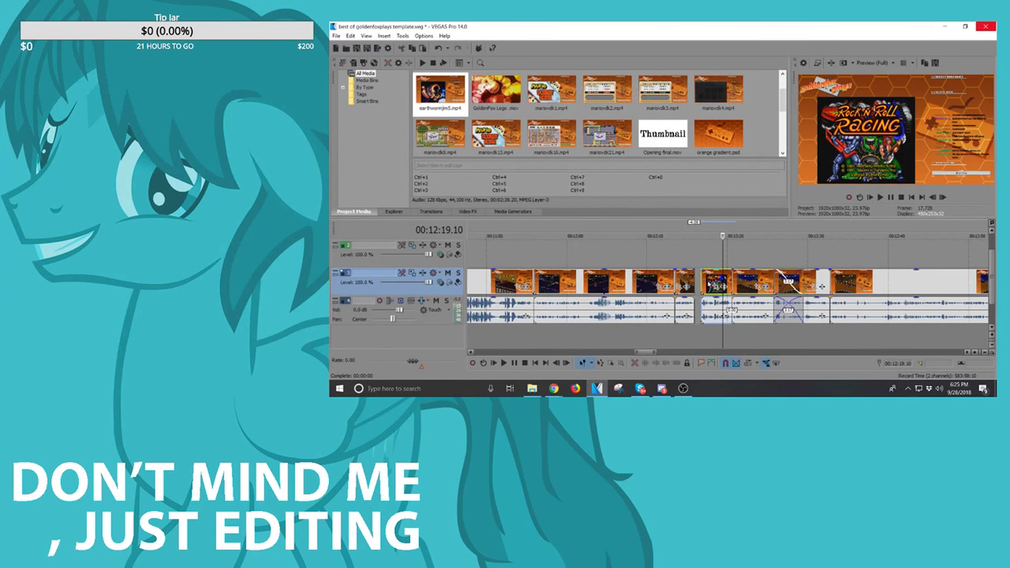
{"action": "key", "text": "ctrl+z"}
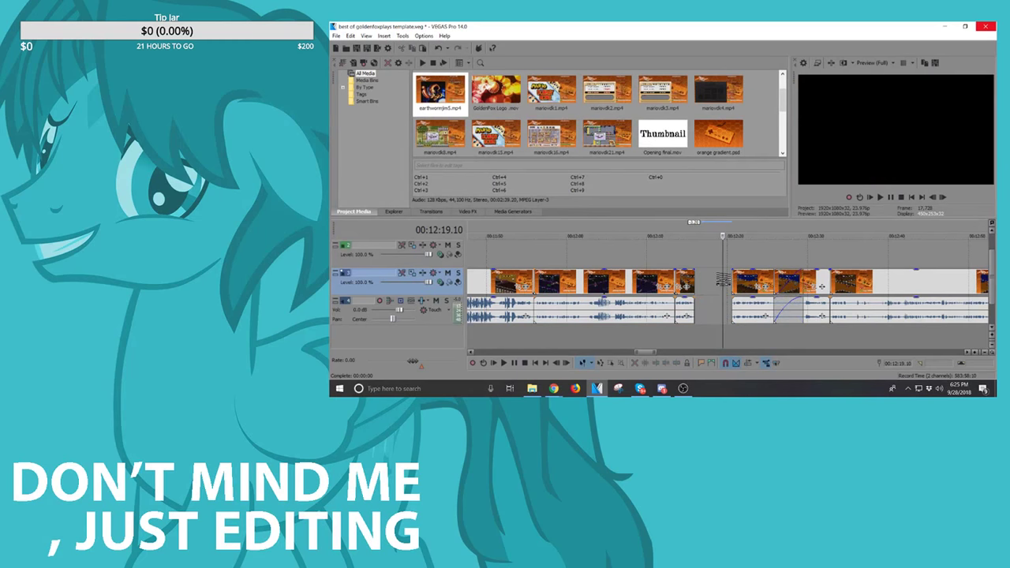
{"action": "mouse_move", "coordinate": [757, 285]}
{"action": "left_mouse_down"}
{"action": "mouse_move", "coordinate": [736, 284]}
{"action": "mouse_move", "coordinate": [756, 285]}
{"action": "left_mouse_up"}
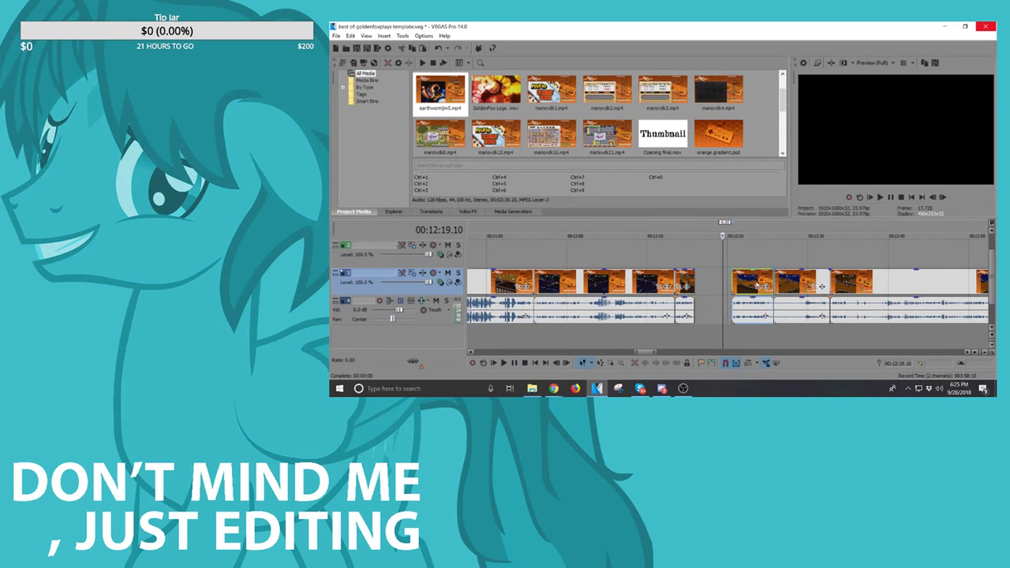
Step: Play the racing footage from about 00:12:23 and move the short clip at about 00:12:14 across the gap against the following clips
{"action": "left_click", "coordinate": [754, 286]}
{"action": "key", "text": "space"}
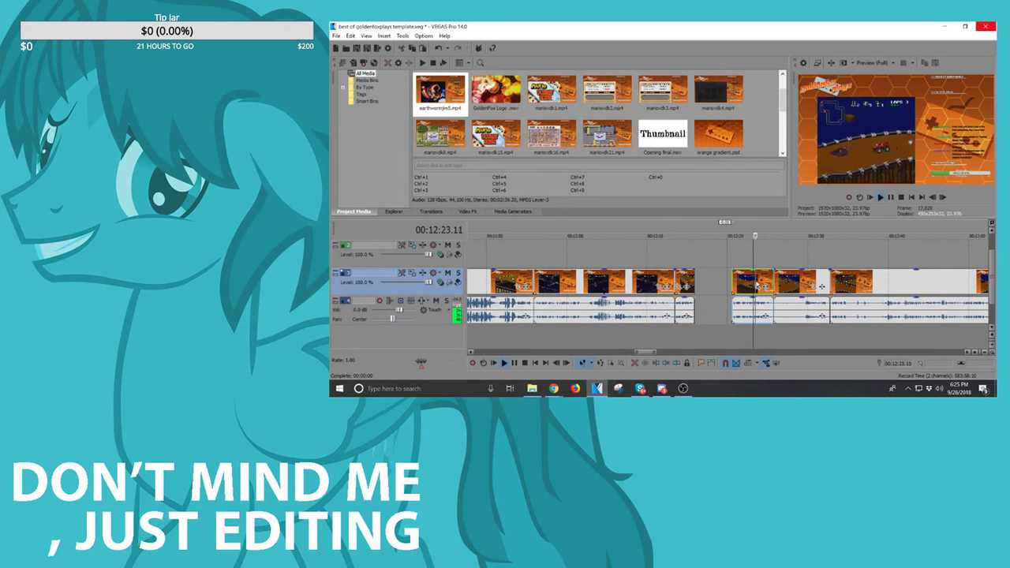
{"action": "scroll", "coordinate": [757, 285], "scroll_direction": "up", "scroll_amount": 3}
{"action": "scroll", "coordinate": [756, 285], "scroll_direction": "down", "scroll_amount": 3}
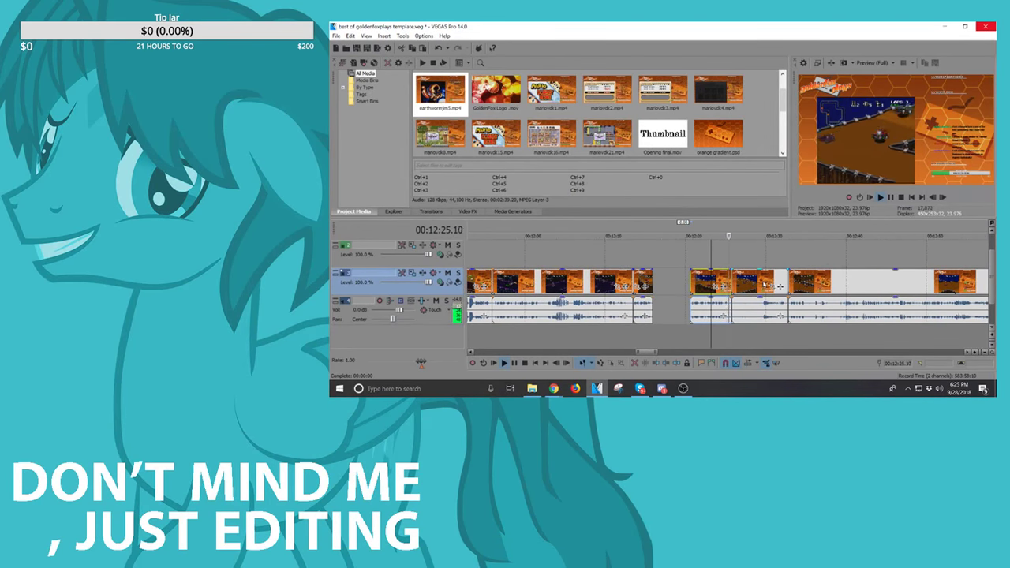
{"action": "left_click_drag", "start_coordinate": [644, 277], "coordinate": [681, 278]}
Step: Move the racing clips from the short clip to the section's end about 4 seconds earlier to close the gap
{"action": "scroll", "coordinate": [684, 278], "scroll_direction": "down", "scroll_amount": 1}
{"action": "scroll", "coordinate": [683, 277], "scroll_direction": "down", "scroll_amount": 4}
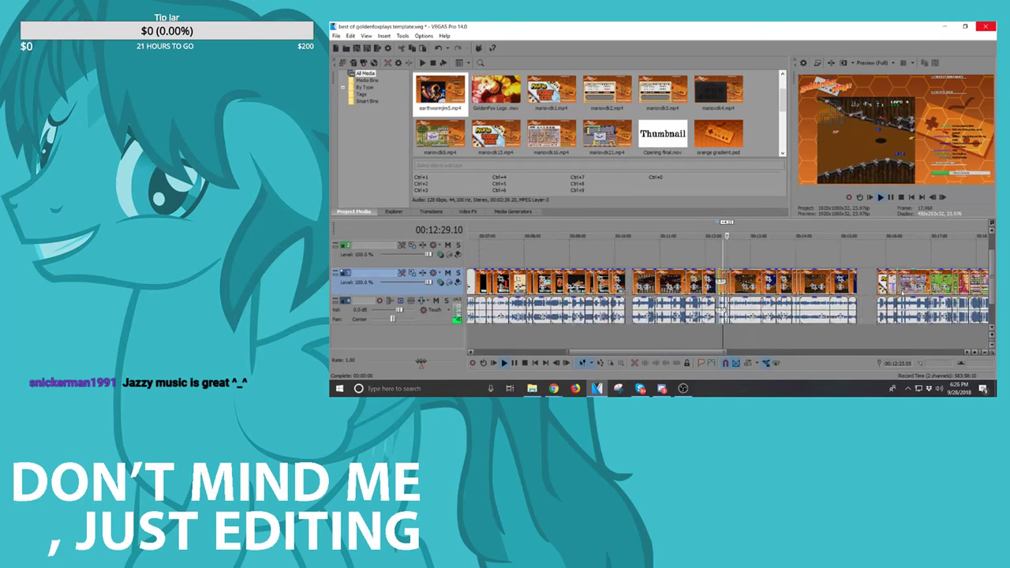
{"action": "scroll", "coordinate": [853, 289], "scroll_direction": "up", "scroll_amount": 4}
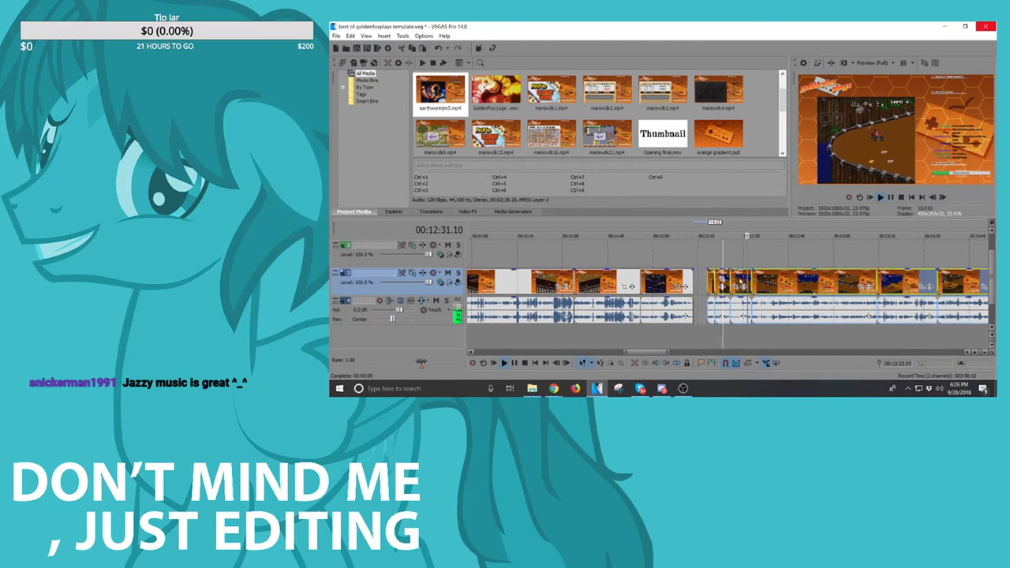
{"action": "left_click_drag", "start_coordinate": [775, 283], "coordinate": [764, 286]}
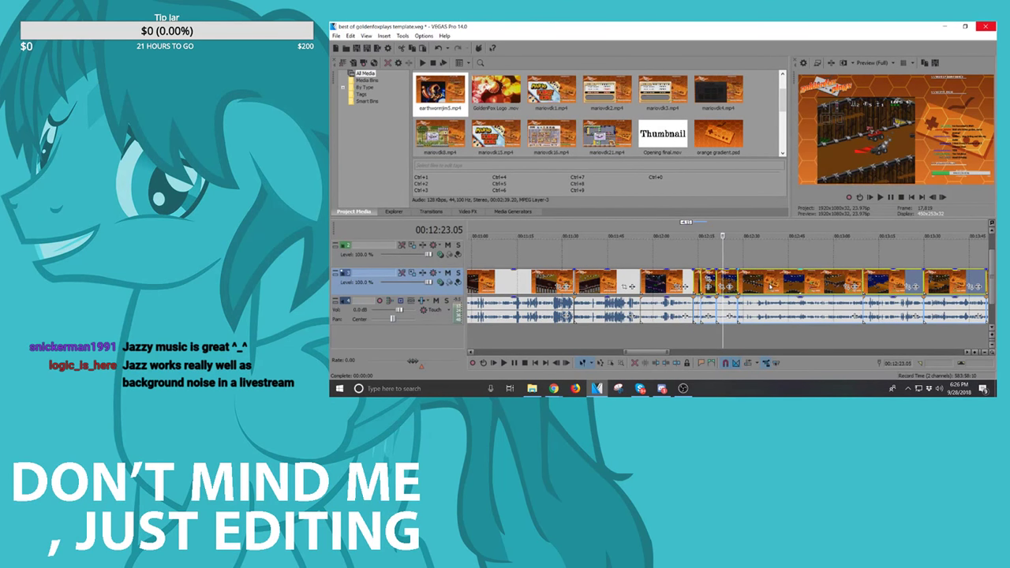
Step: Check the start of the Mario vs. Donkey Kong section by playing from about 00:15:48 and from its second clip
{"action": "scroll", "coordinate": [749, 281], "scroll_direction": "down", "scroll_amount": 4}
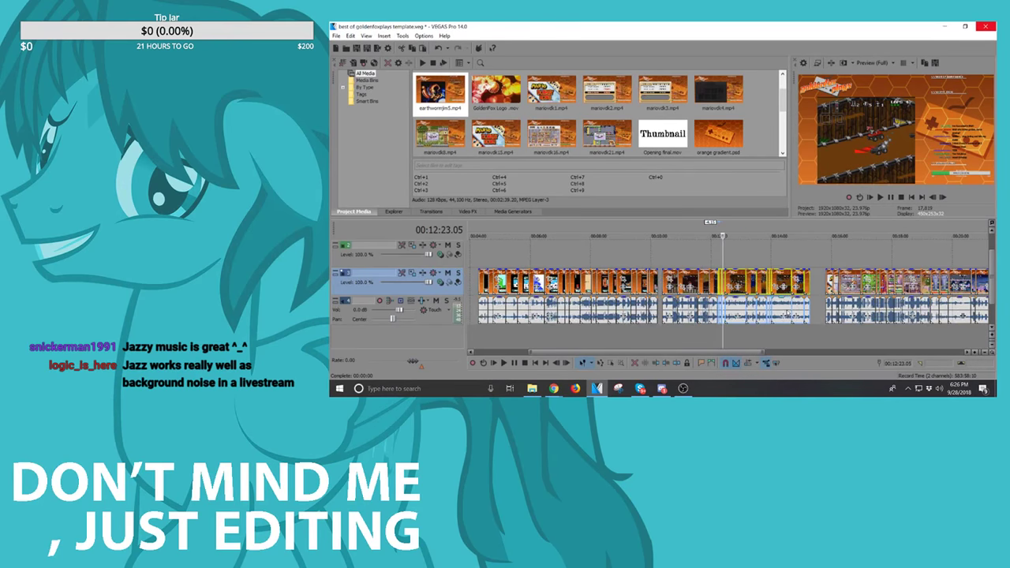
{"action": "left_click", "coordinate": [826, 284]}
{"action": "key", "text": "space"}
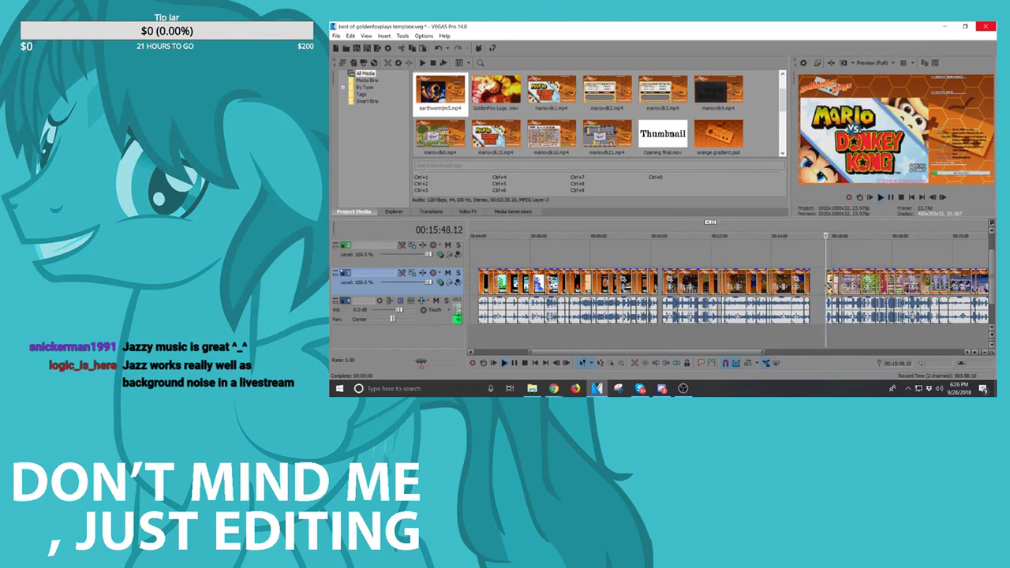
{"action": "scroll", "coordinate": [826, 284], "scroll_direction": "up", "scroll_amount": 5}
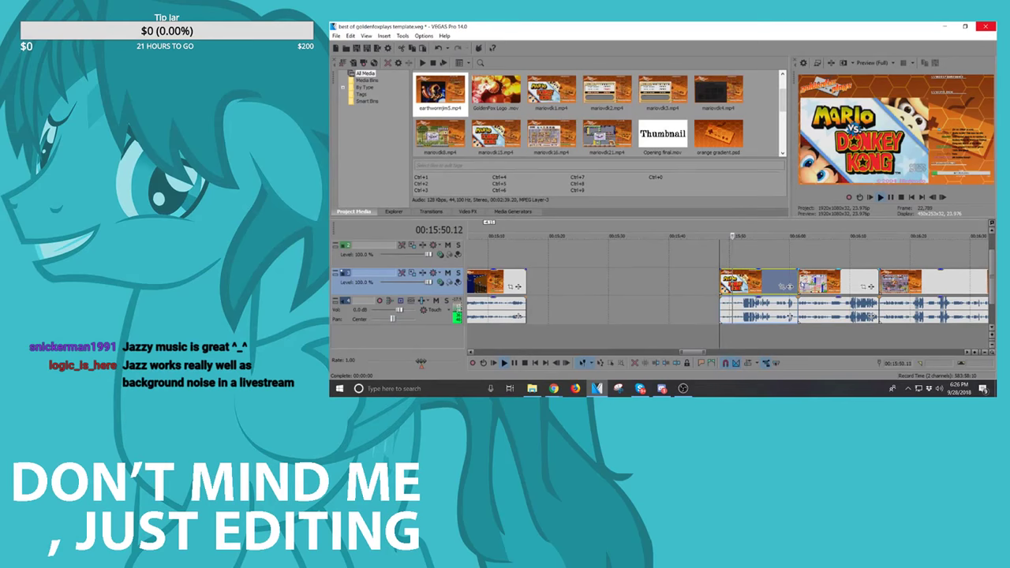
{"action": "left_click", "coordinate": [801, 282]}
{"action": "scroll", "coordinate": [802, 284], "scroll_direction": "down", "scroll_amount": 2}
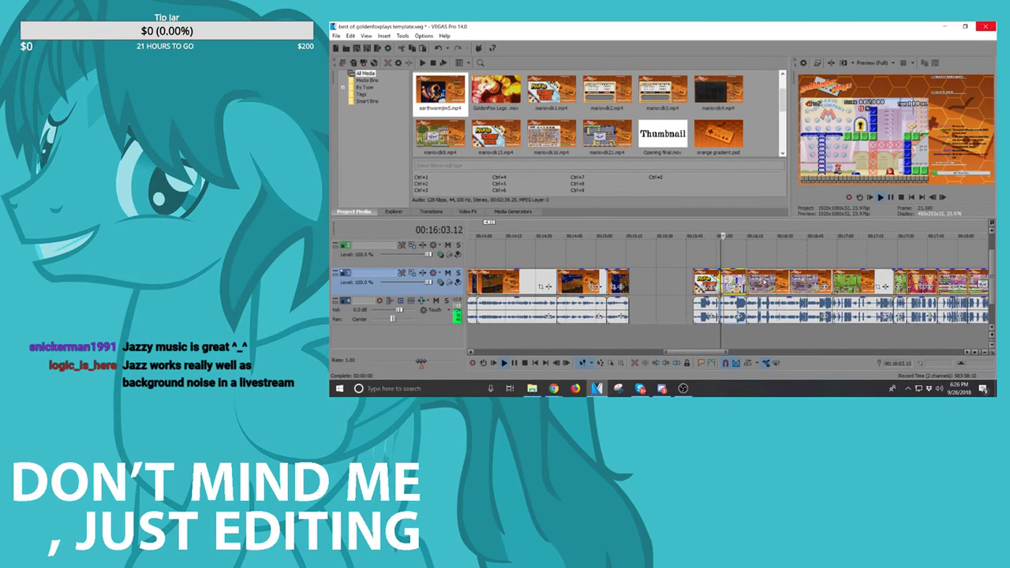
Step: Move the first two Mario vs. Donkey Kong clips from about 00:15:48 to the end of the opening clip group at about 00:02:29
{"action": "left_click", "coordinate": [707, 282]}
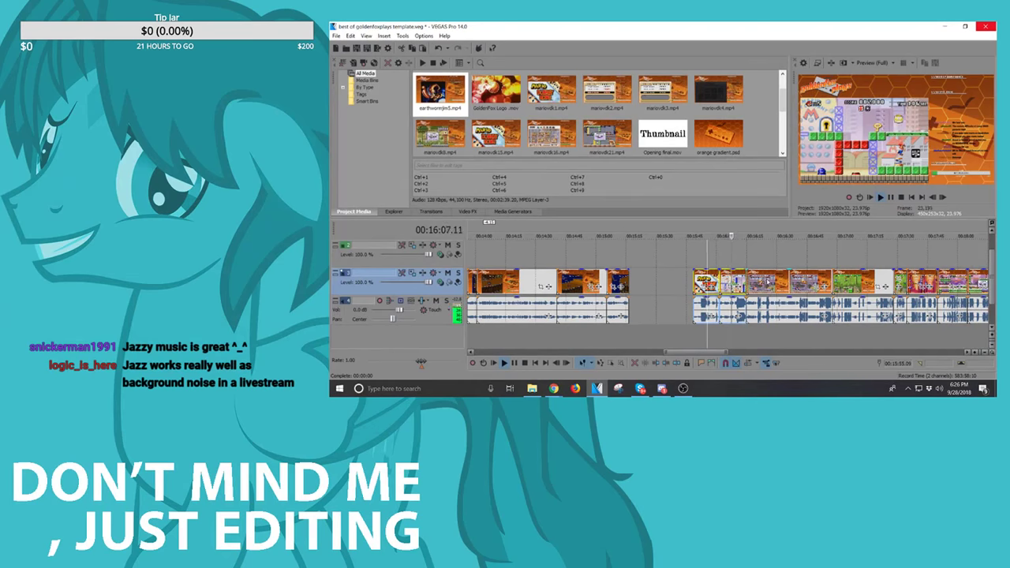
{"action": "key", "text": "space"}
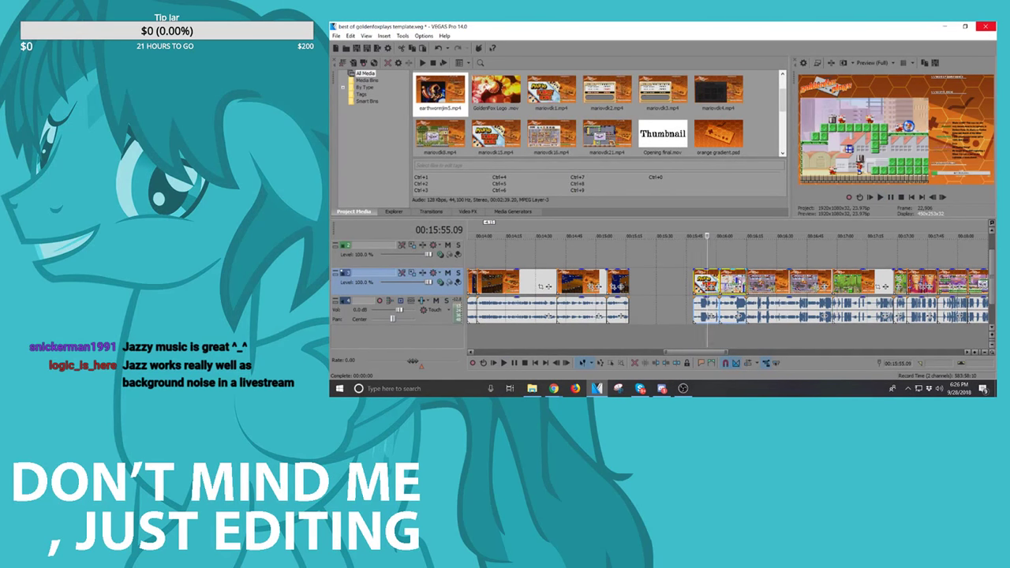
{"action": "left_click_drag", "start_coordinate": [711, 303], "coordinate": [814, 289]}
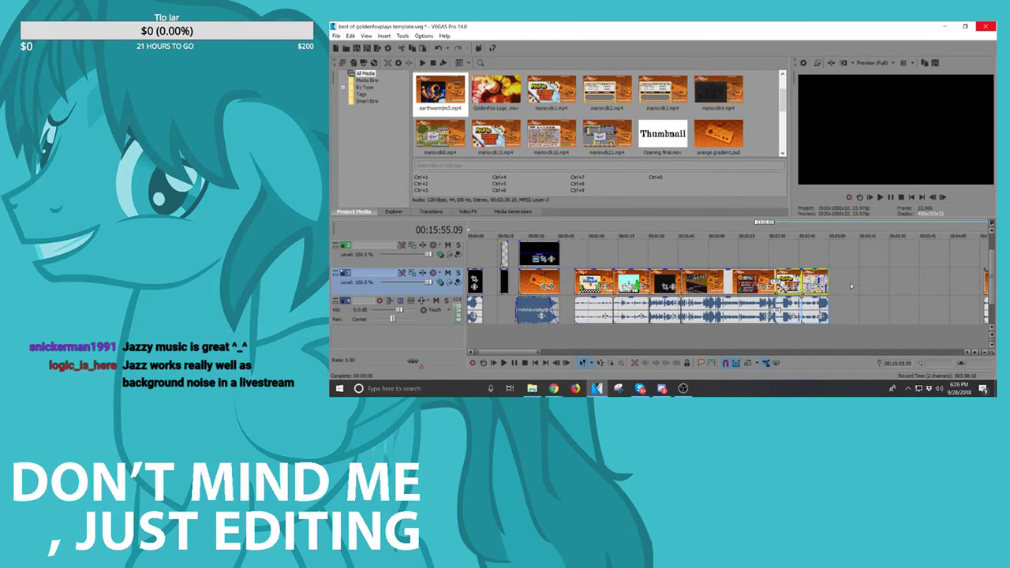
{"action": "scroll", "coordinate": [848, 286], "scroll_direction": "down", "scroll_amount": 4}
{"action": "scroll", "coordinate": [700, 281], "scroll_direction": "down", "scroll_amount": 3}
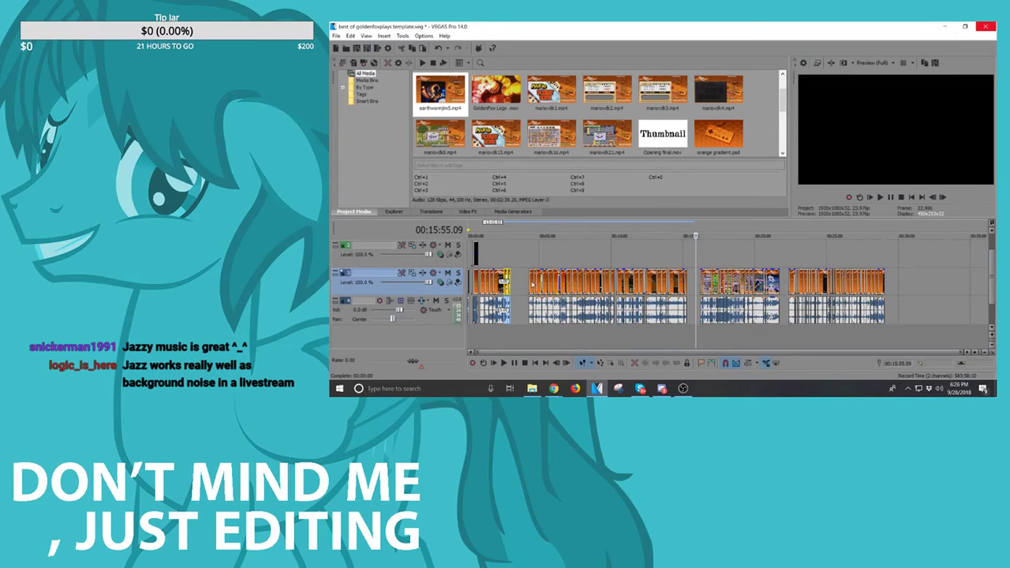
Step: Select all video and audio clips in the second clip group, from about 00:04:20 to 00:15:16, and collapse the stray loop region
{"action": "left_click", "coordinate": [533, 284]}
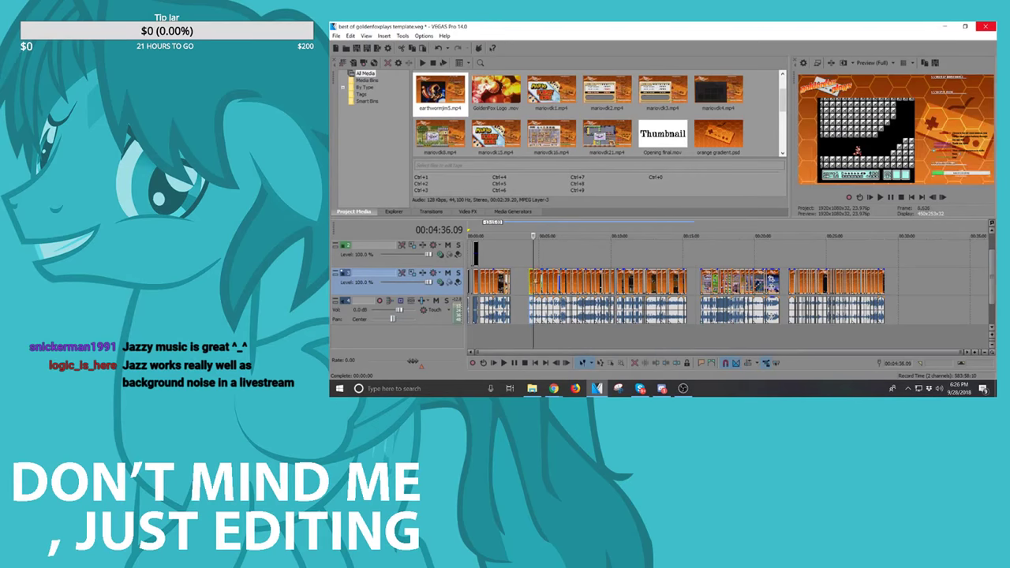
{"action": "left_click", "coordinate": [686, 280], "text": "shift"}
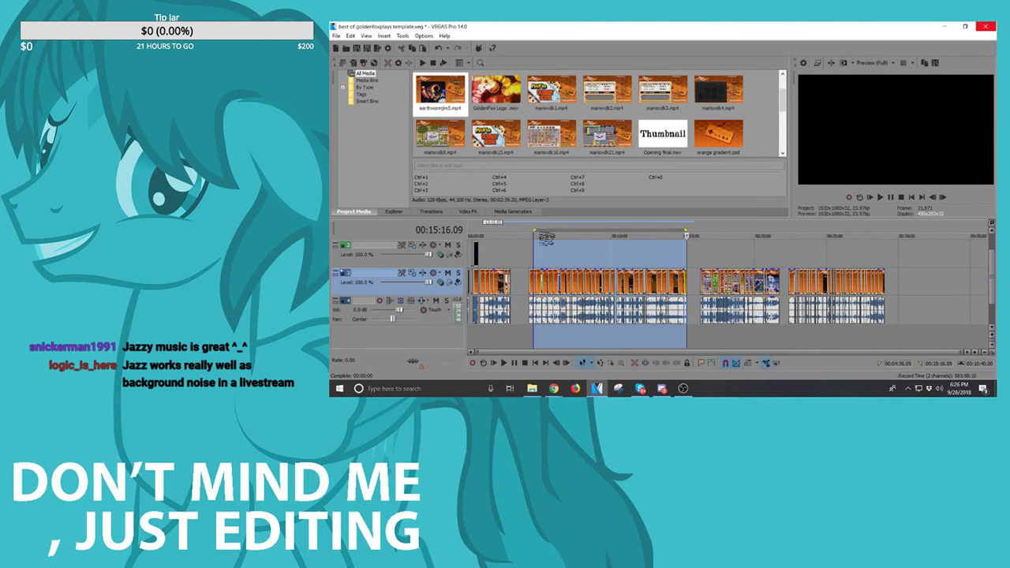
{"action": "left_click_drag", "start_coordinate": [533, 230], "coordinate": [685, 232]}
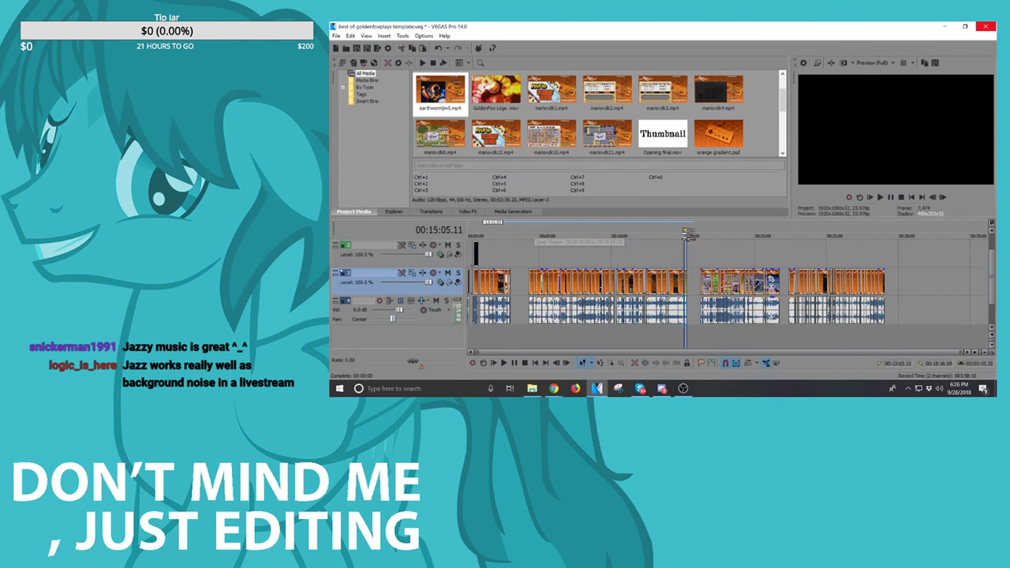
{"action": "left_click", "coordinate": [678, 233]}
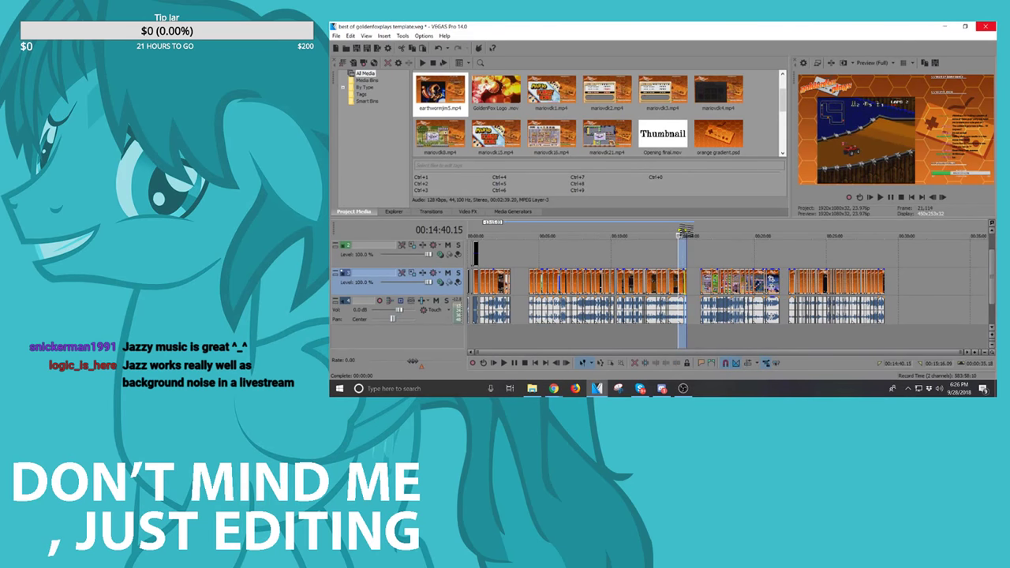
{"action": "left_click_drag", "start_coordinate": [676, 230], "coordinate": [676, 231]}
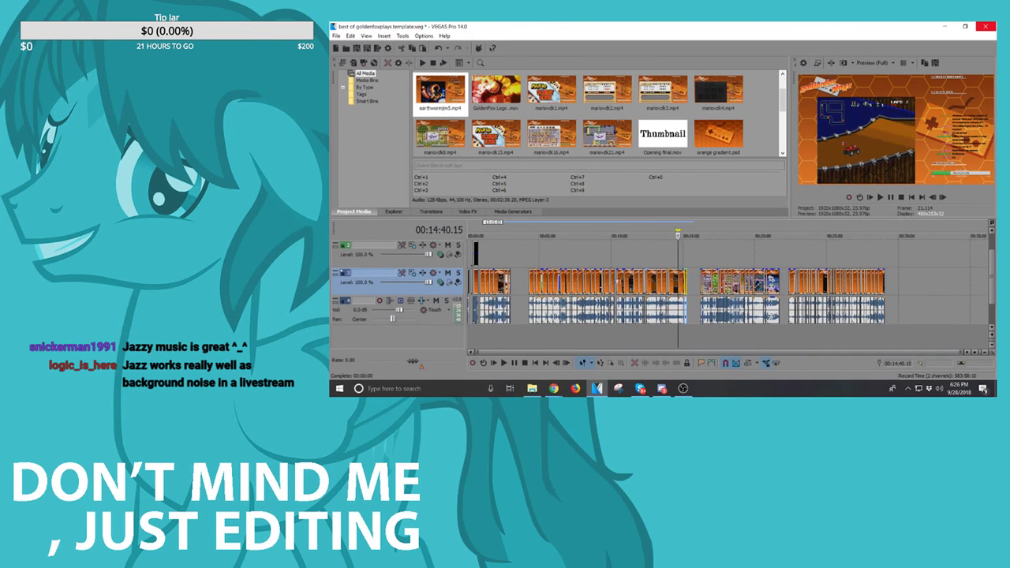
{"action": "left_click", "coordinate": [531, 289]}
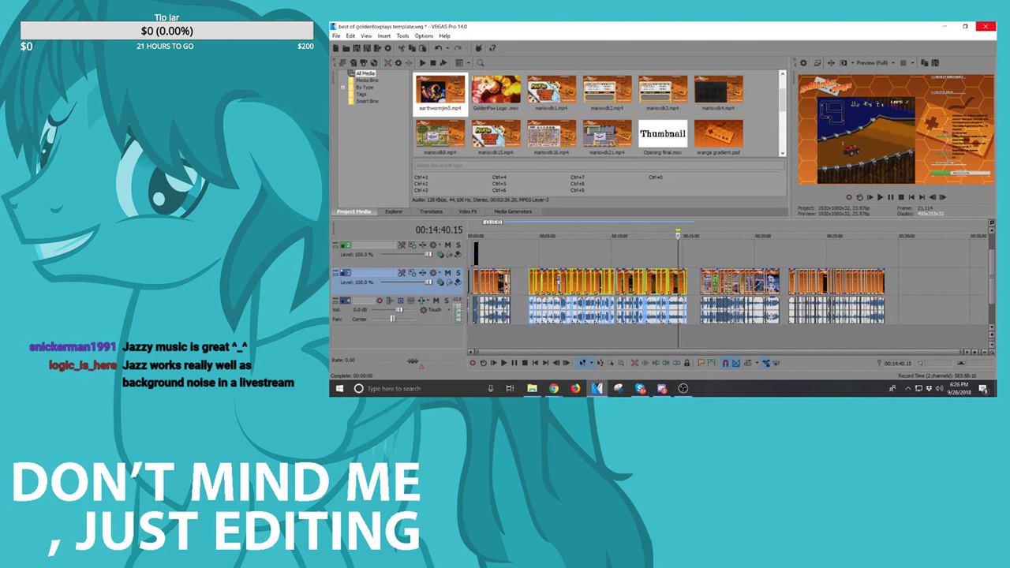
Step: Shift the selected second group of clips about 40 seconds forward on the timeline, then deselect it
{"action": "scroll", "coordinate": [554, 271], "scroll_direction": "up", "scroll_amount": 2}
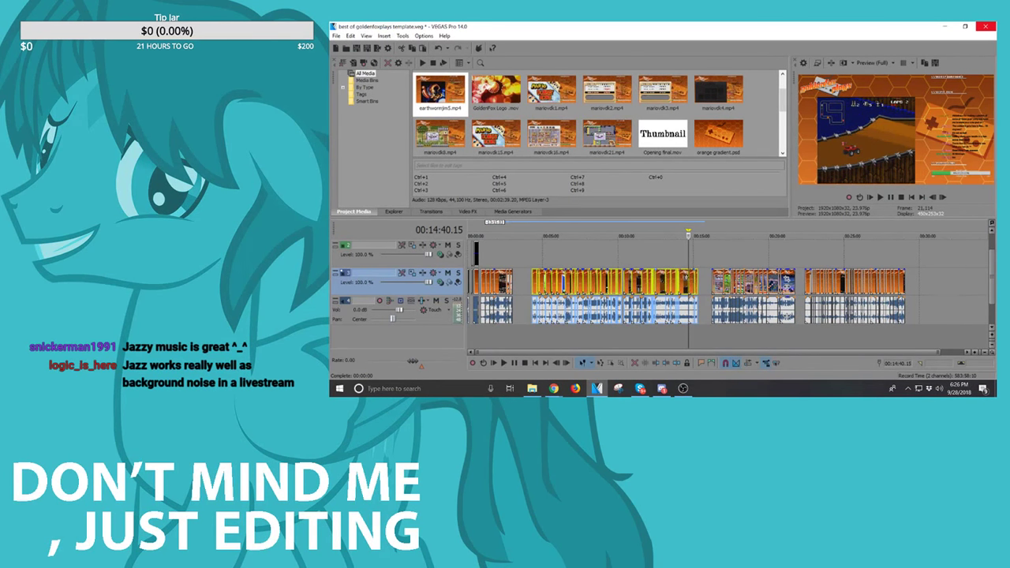
{"action": "left_click_drag", "start_coordinate": [684, 280], "coordinate": [695, 281]}
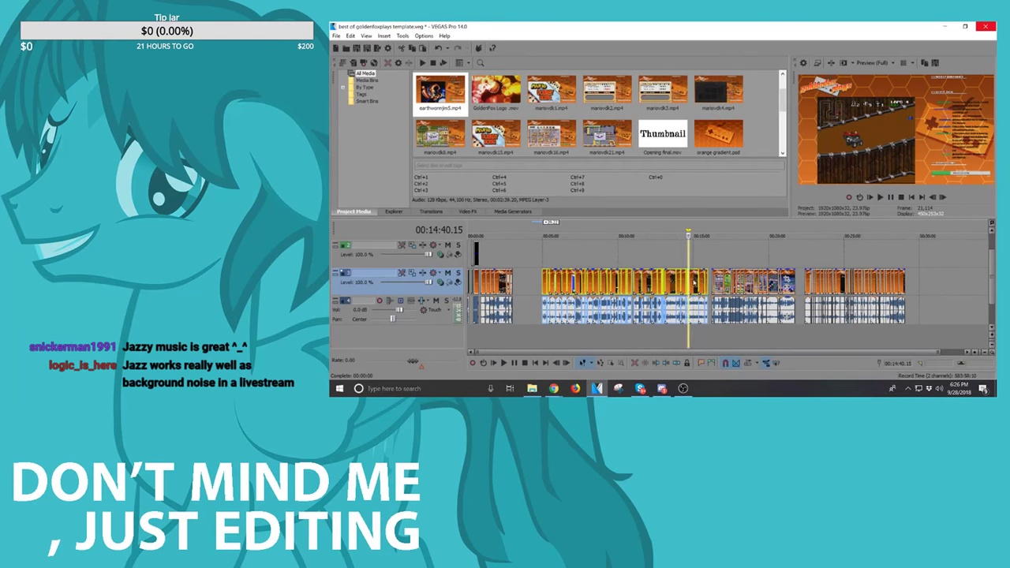
{"action": "left_click", "coordinate": [621, 281]}
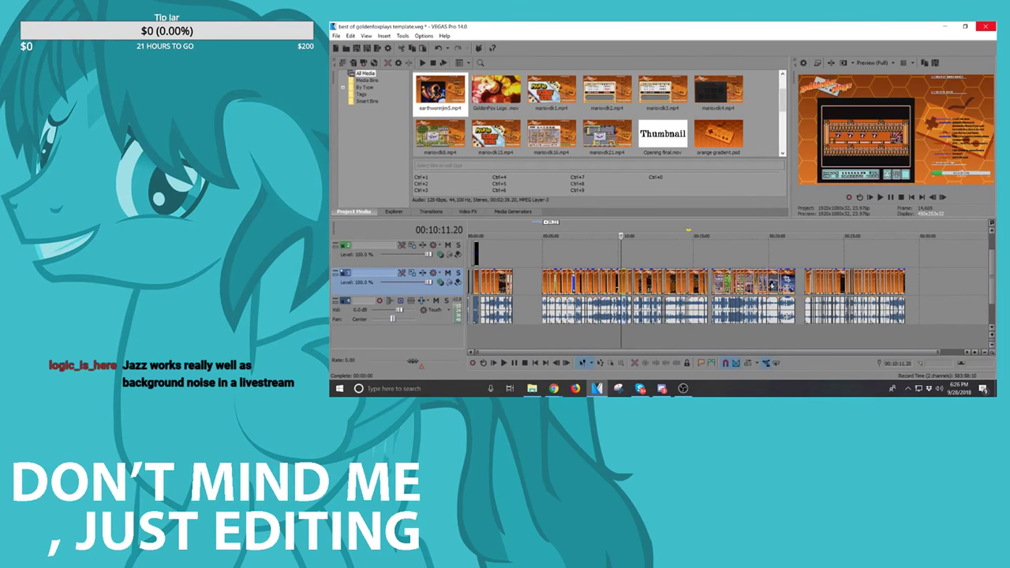
Step: Move the opening Earthworm Jim clips from the start of the last group to the end of the first group
{"action": "left_click", "coordinate": [803, 286]}
{"action": "scroll", "coordinate": [803, 286], "scroll_direction": "up", "scroll_amount": 5}
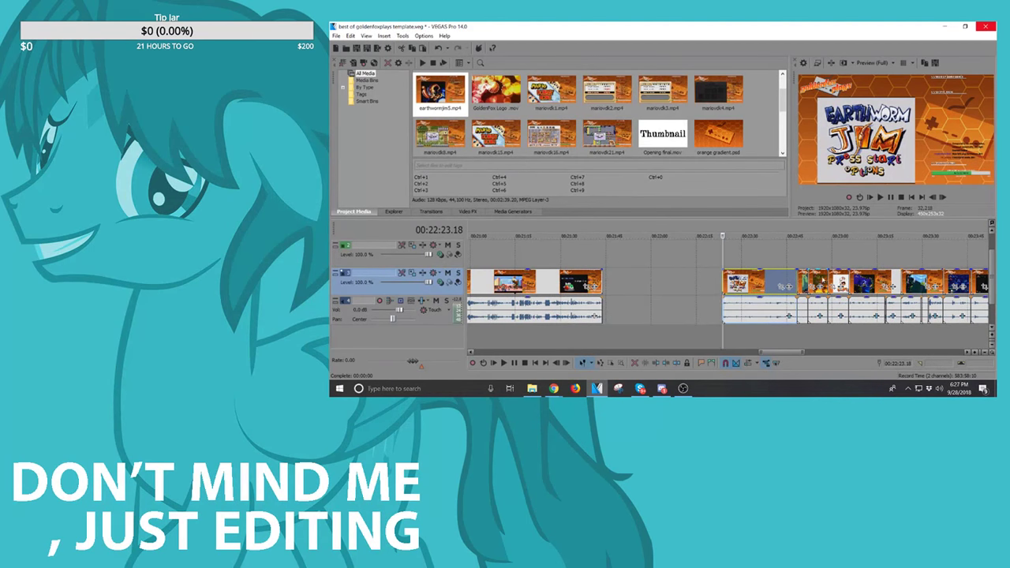
{"action": "left_click_drag", "start_coordinate": [814, 278], "coordinate": [744, 278]}
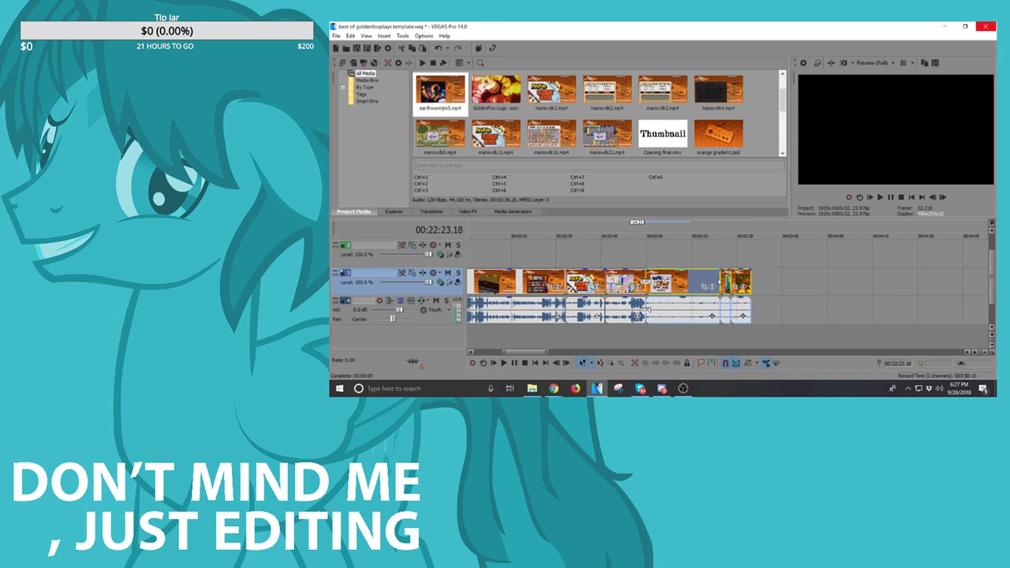
{"action": "scroll", "coordinate": [717, 280], "scroll_direction": "down", "scroll_amount": 6}
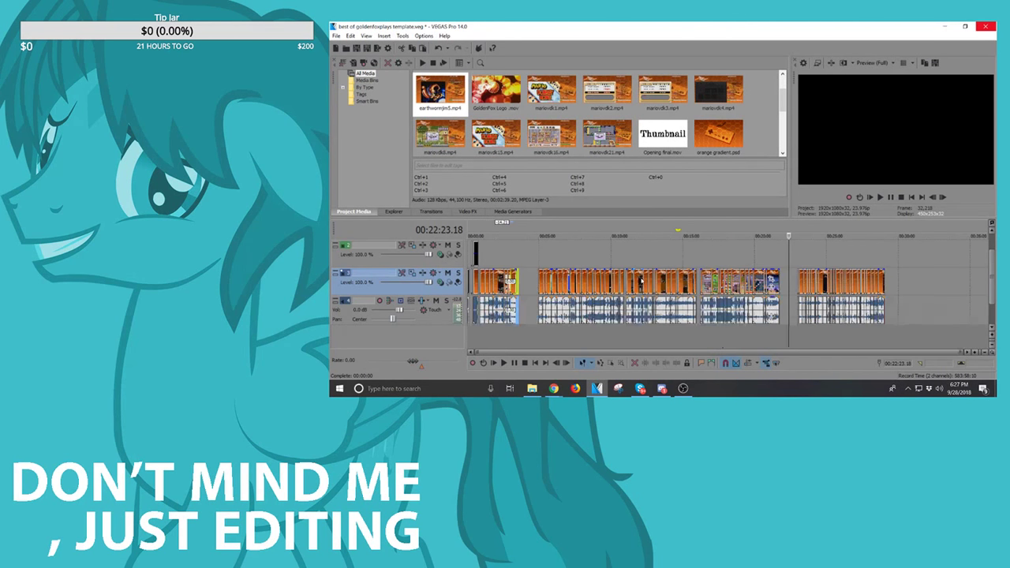
Step: Play back the Super Mario Bros. 3 title clip at the start of the first gameplay group
{"action": "left_click", "coordinate": [477, 280]}
{"action": "scroll", "coordinate": [631, 280], "scroll_direction": "up", "scroll_amount": 6}
{"action": "left_click", "coordinate": [578, 282]}
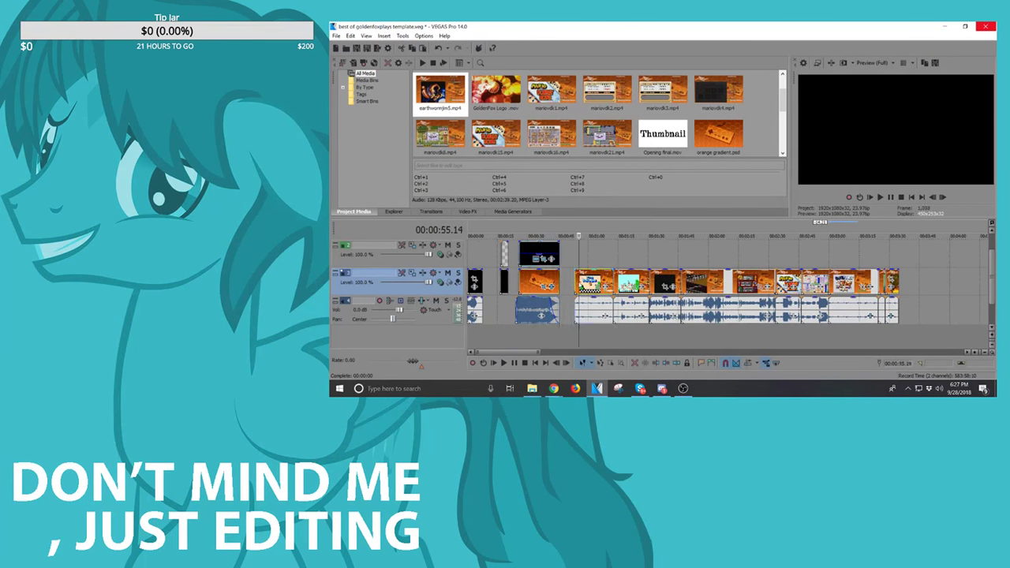
{"action": "key", "text": "space"}
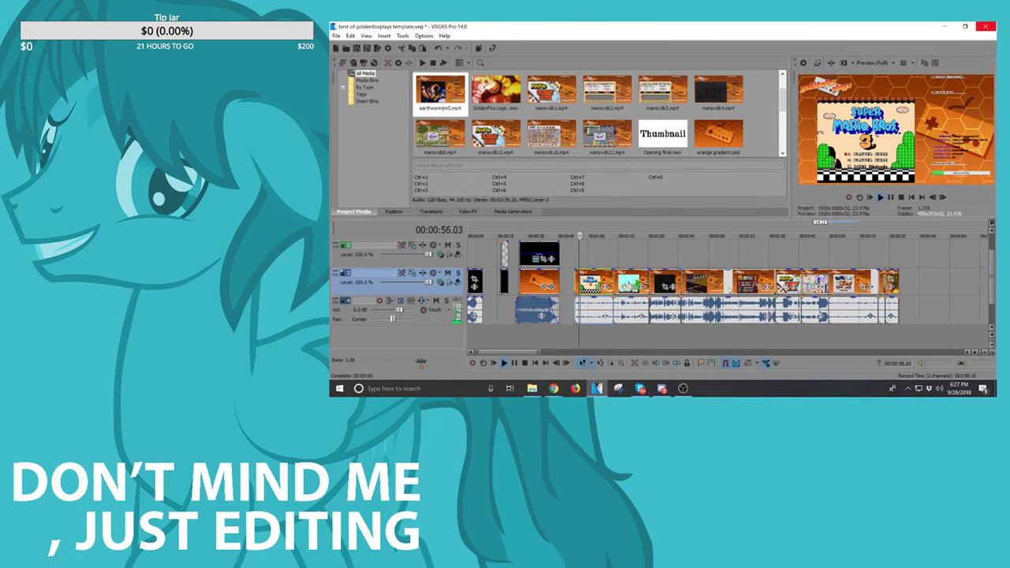
{"action": "scroll", "coordinate": [637, 286], "scroll_direction": "down", "scroll_amount": 4}
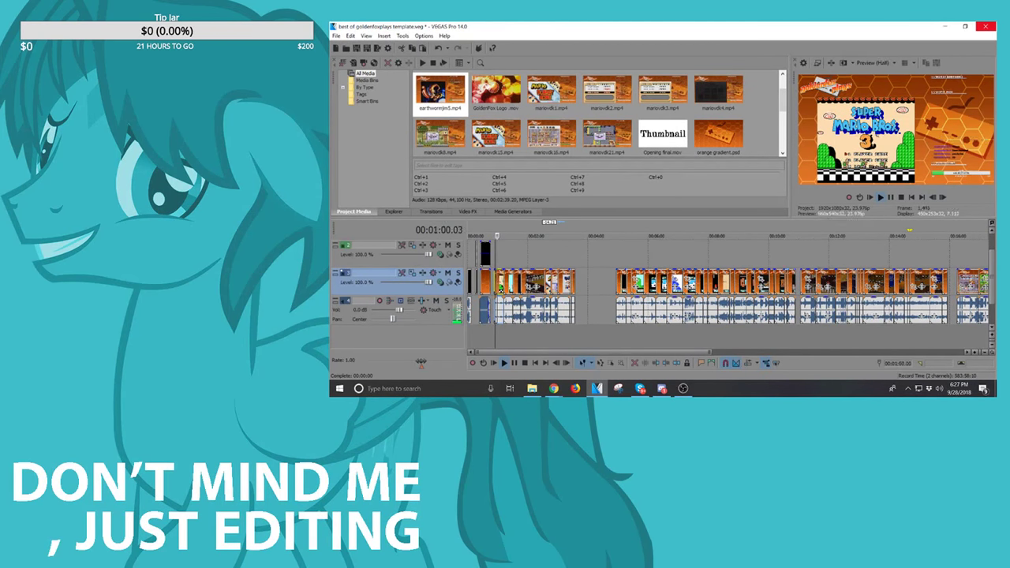
Step: Play back the opening clip of the second group and examine where it begins
{"action": "left_click", "coordinate": [617, 285]}
{"action": "scroll", "coordinate": [667, 286], "scroll_direction": "up", "scroll_amount": 3}
{"action": "key", "text": "space"}
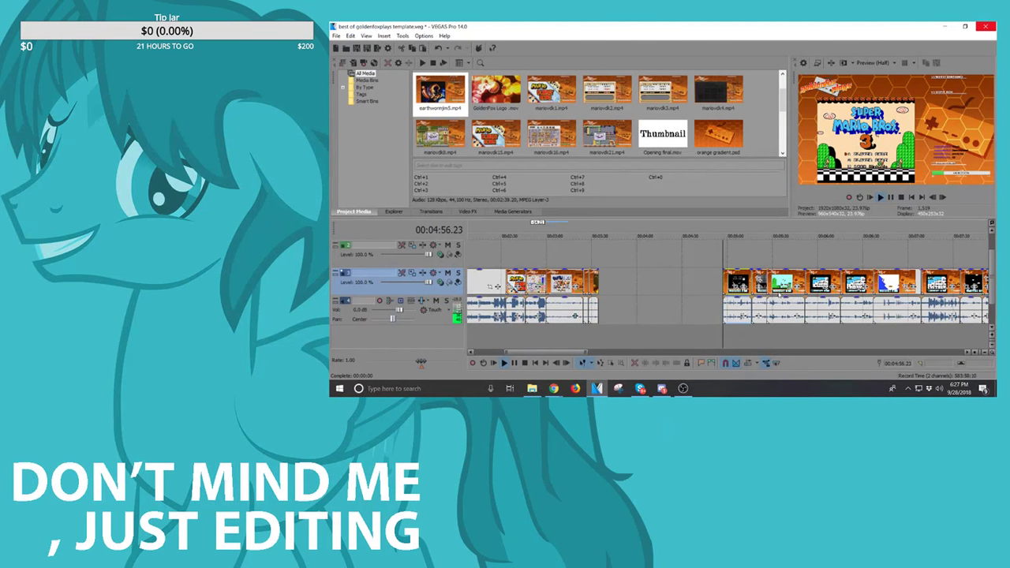
{"action": "key", "text": "space"}
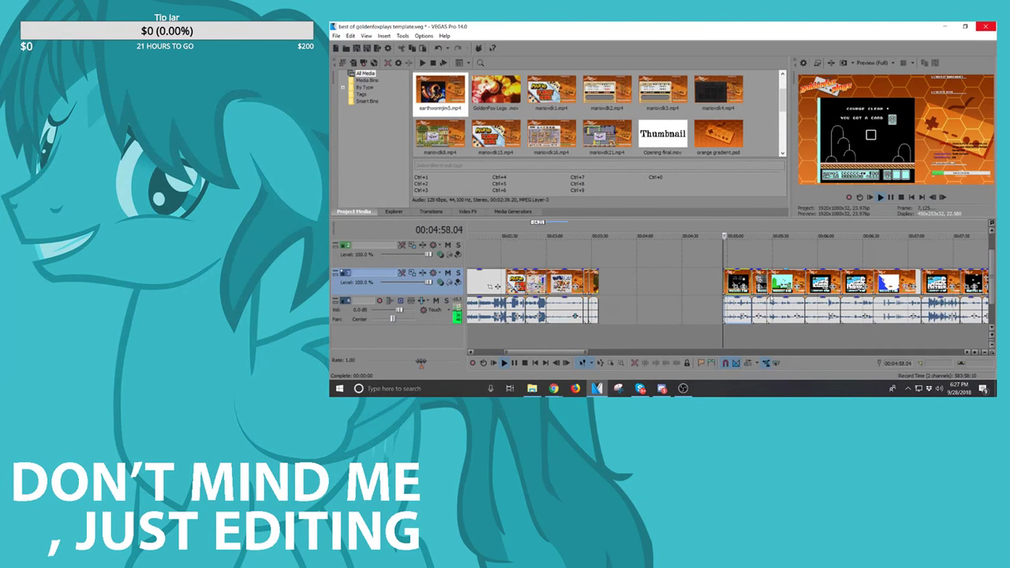
{"action": "scroll", "coordinate": [769, 300], "scroll_direction": "up", "scroll_amount": 2}
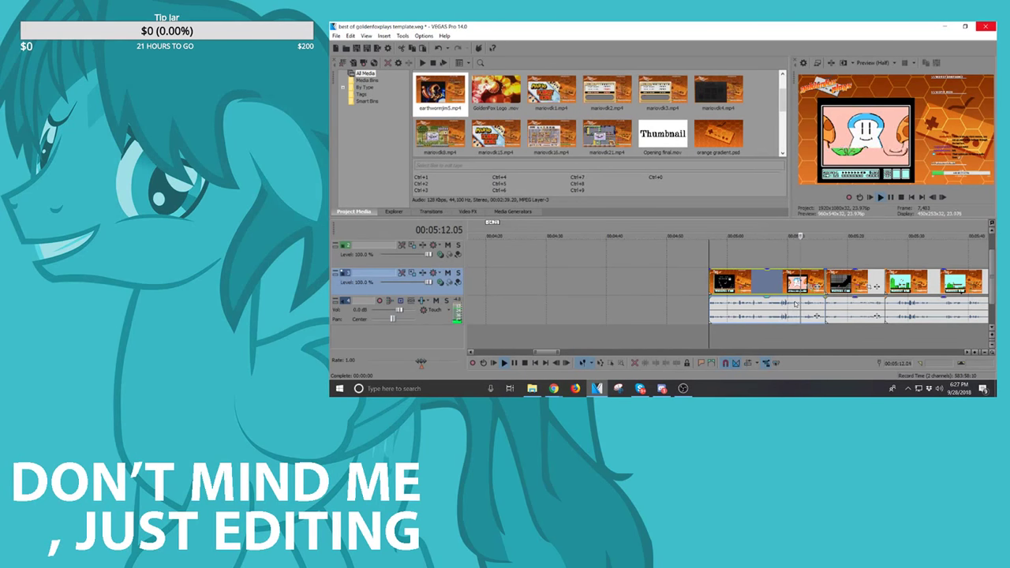
{"action": "scroll", "coordinate": [805, 312], "scroll_direction": "down", "scroll_amount": 4}
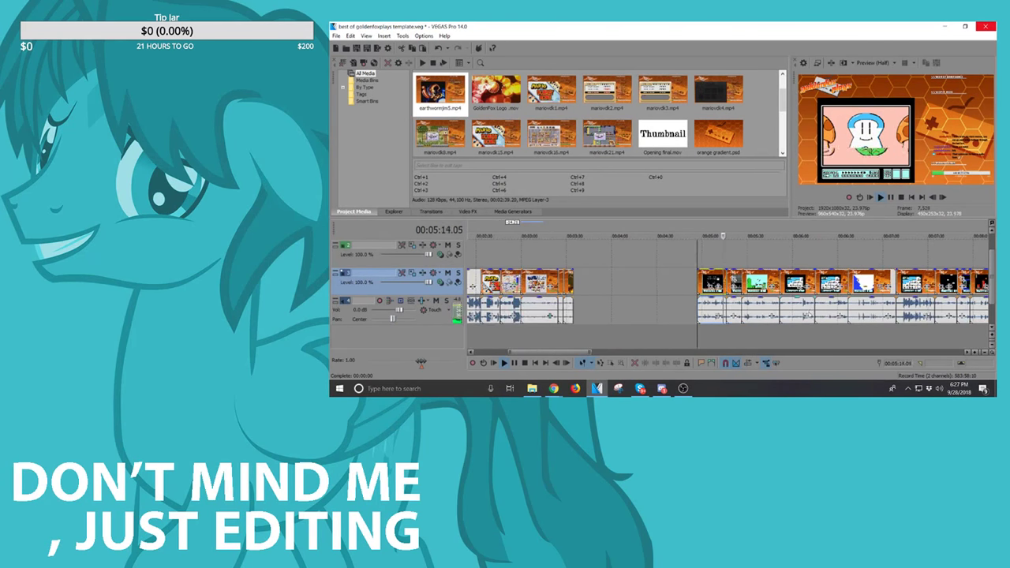
{"action": "scroll", "coordinate": [805, 314], "scroll_direction": "up", "scroll_amount": 3}
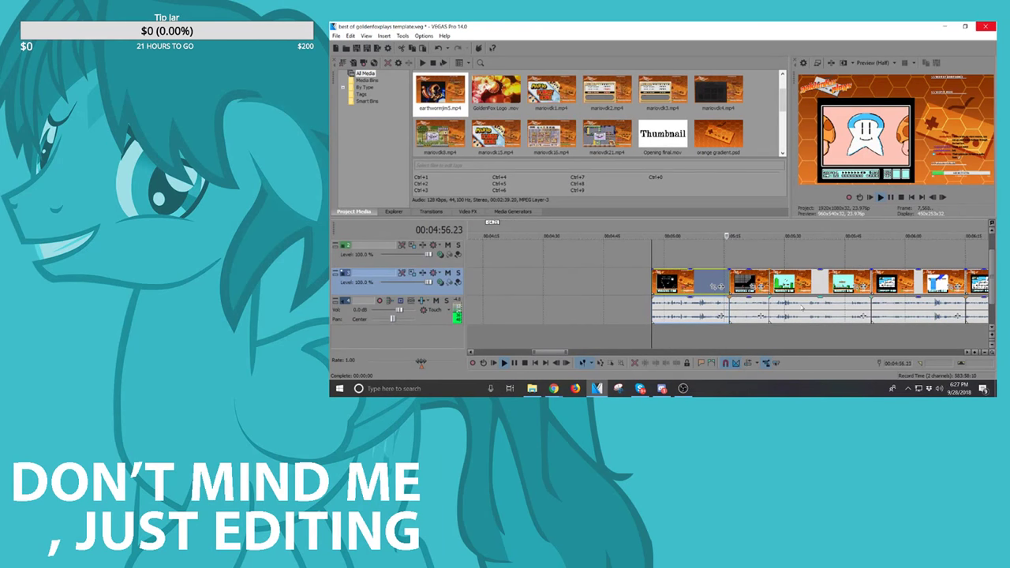
{"action": "key", "text": "space"}
{"action": "scroll", "coordinate": [691, 290], "scroll_direction": "down", "scroll_amount": 3}
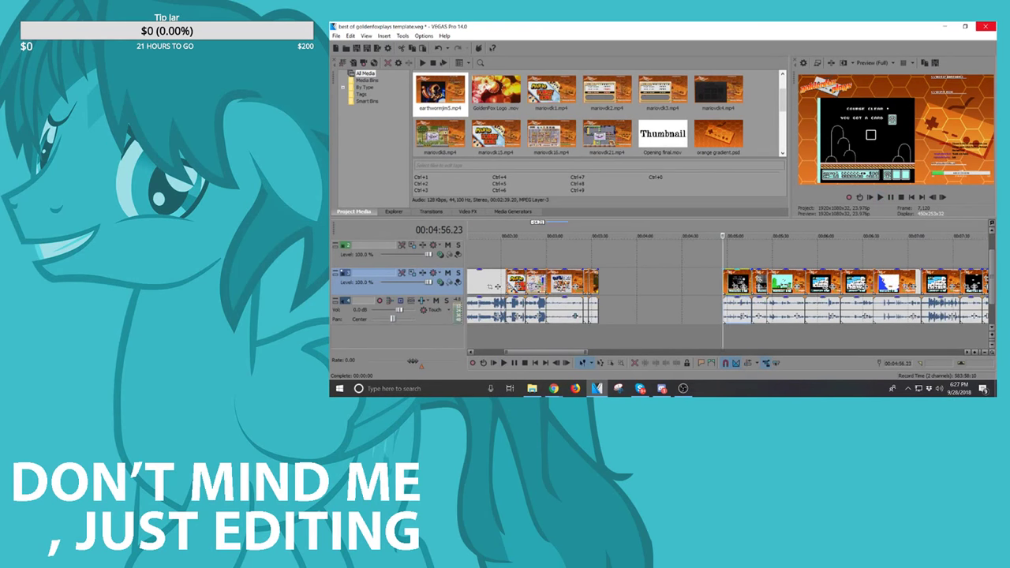
{"action": "scroll", "coordinate": [691, 290], "scroll_direction": "down", "scroll_amount": 4}
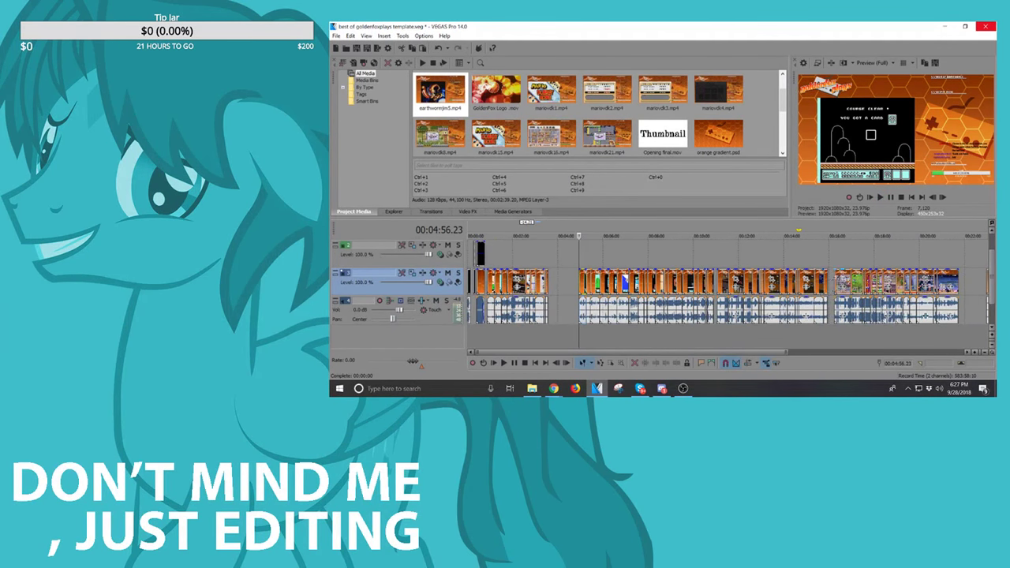
Step: Check the openings of the third and last clip groups, playing back the last group's Sonic clip
{"action": "left_click", "coordinate": [844, 309]}
{"action": "scroll", "coordinate": [844, 314], "scroll_direction": "up", "scroll_amount": 5}
{"action": "key", "text": "space"}
{"action": "scroll", "coordinate": [789, 309], "scroll_direction": "down", "scroll_amount": 3}
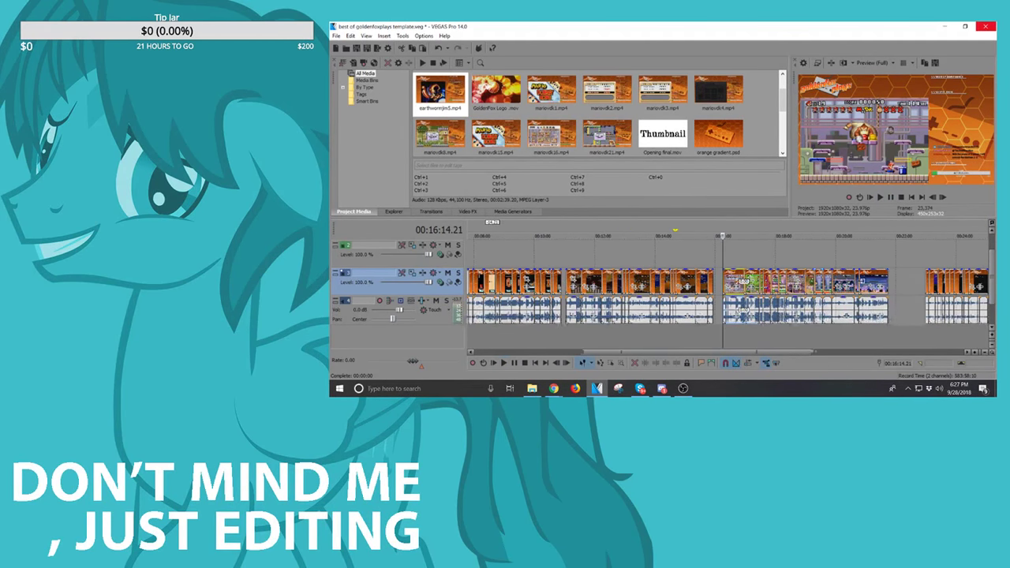
{"action": "left_click", "coordinate": [925, 281]}
{"action": "key", "text": "space"}
{"action": "scroll", "coordinate": [925, 280], "scroll_direction": "up", "scroll_amount": 4}
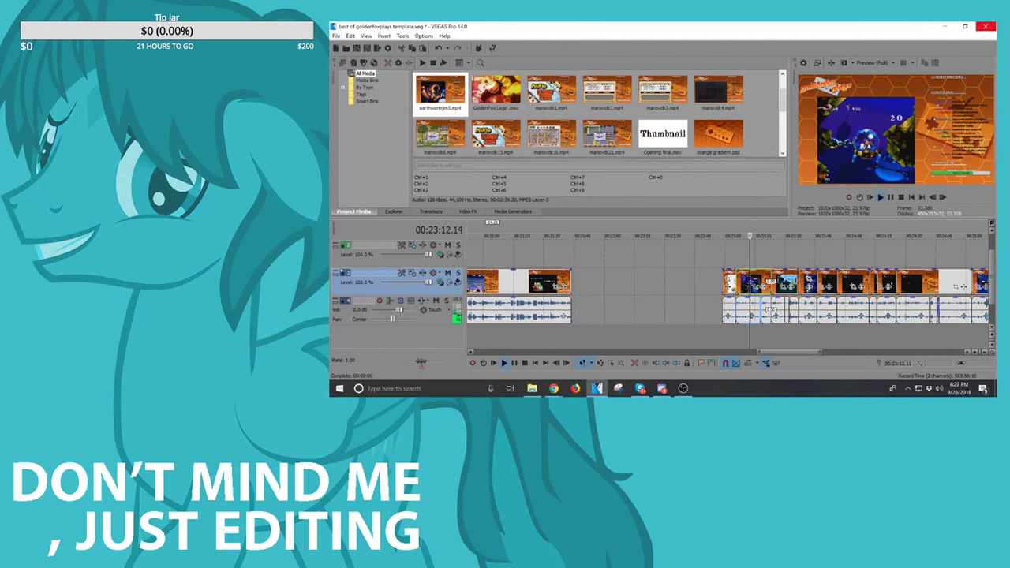
{"action": "scroll", "coordinate": [796, 288], "scroll_direction": "up", "scroll_amount": 3}
{"action": "scroll", "coordinate": [796, 287], "scroll_direction": "down", "scroll_amount": 2}
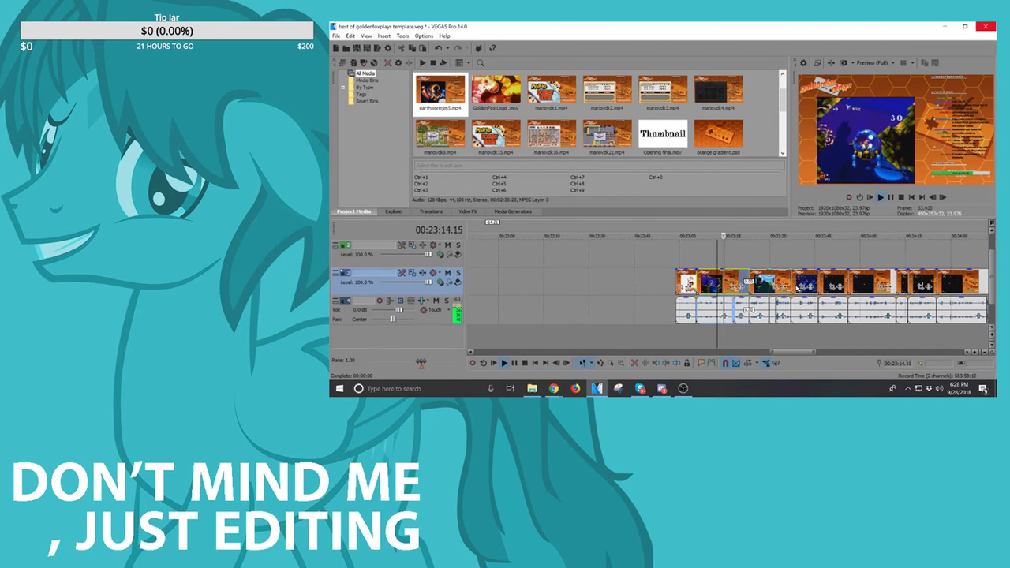
{"action": "scroll", "coordinate": [817, 285], "scroll_direction": "down", "scroll_amount": 5}
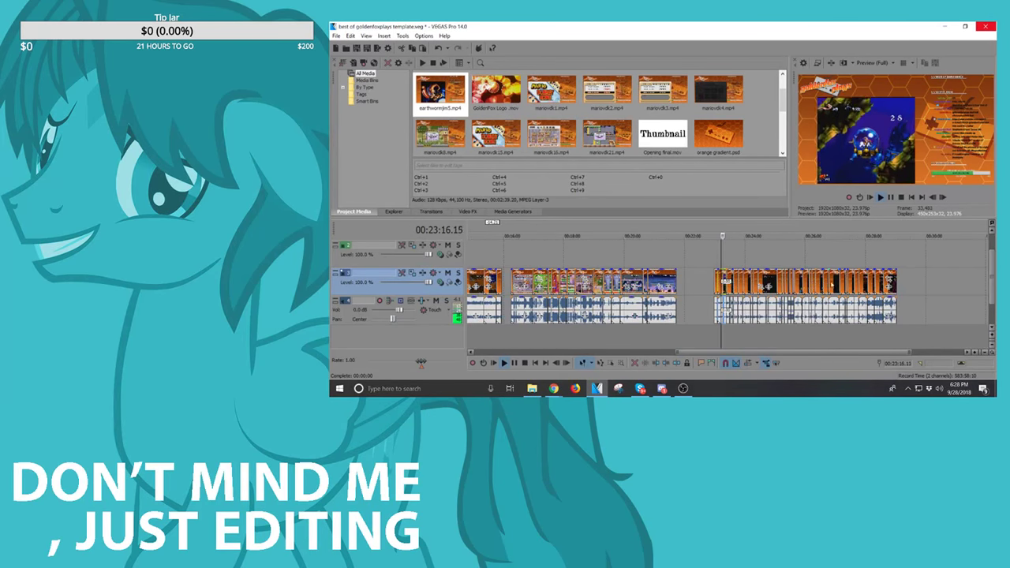
{"action": "key", "text": "space"}
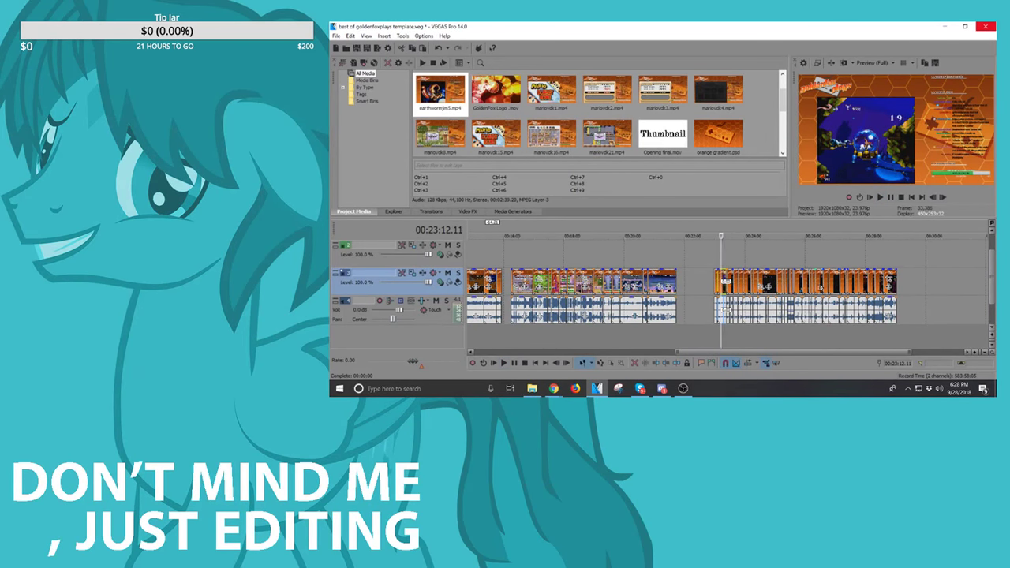
{"action": "scroll", "coordinate": [709, 325], "scroll_direction": "down", "scroll_amount": 3}
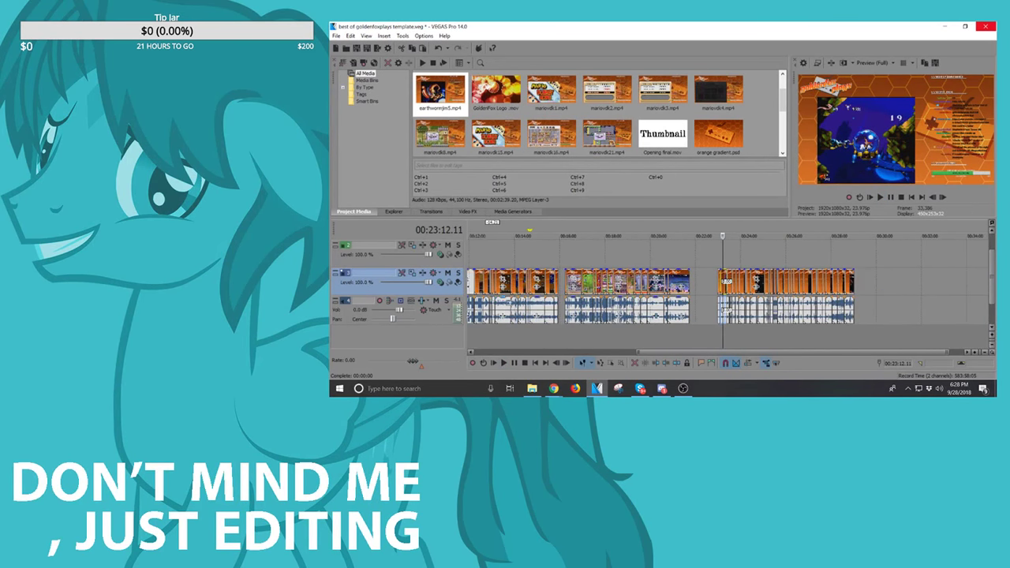
Step: Extend the start of the second group's first clip back to about 00:04:53.12 and play it from there
{"action": "left_click", "coordinate": [541, 289]}
{"action": "scroll", "coordinate": [541, 290], "scroll_direction": "up", "scroll_amount": 2}
{"action": "scroll", "coordinate": [780, 283], "scroll_direction": "up", "scroll_amount": 3}
{"action": "key", "text": "space"}
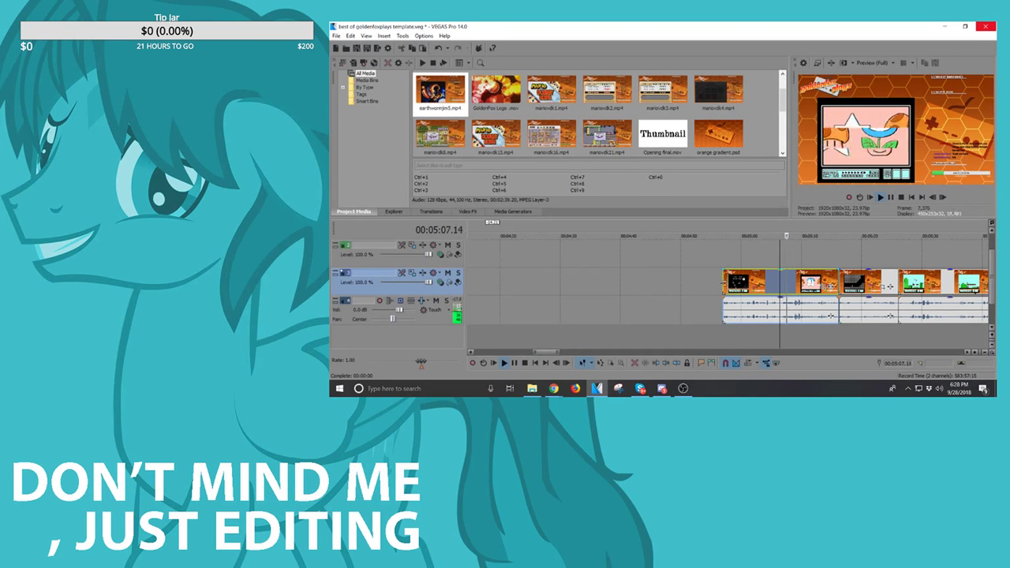
{"action": "left_click", "coordinate": [723, 283]}
{"action": "scroll", "coordinate": [724, 282], "scroll_direction": "up", "scroll_amount": 3}
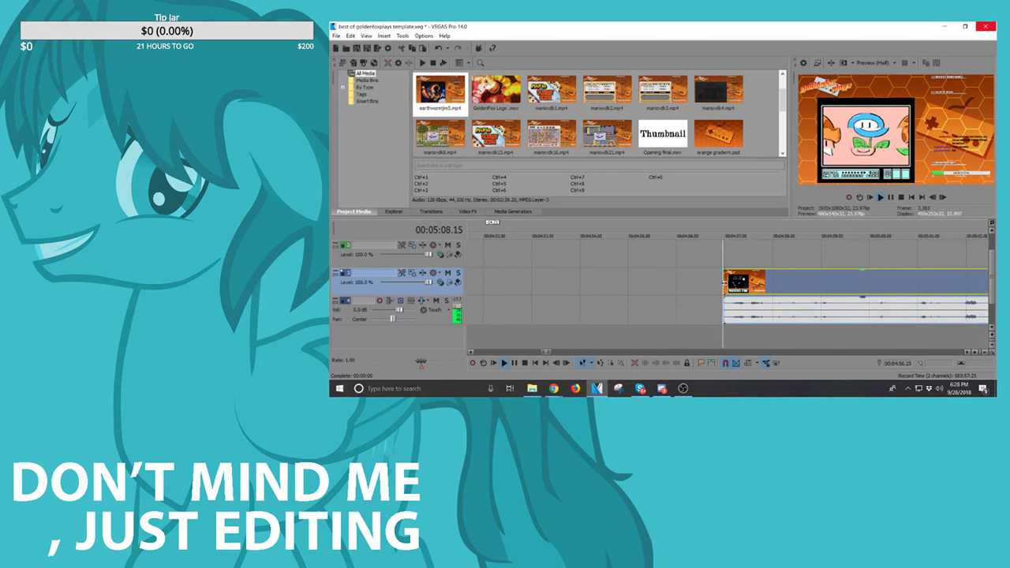
{"action": "key", "text": "space"}
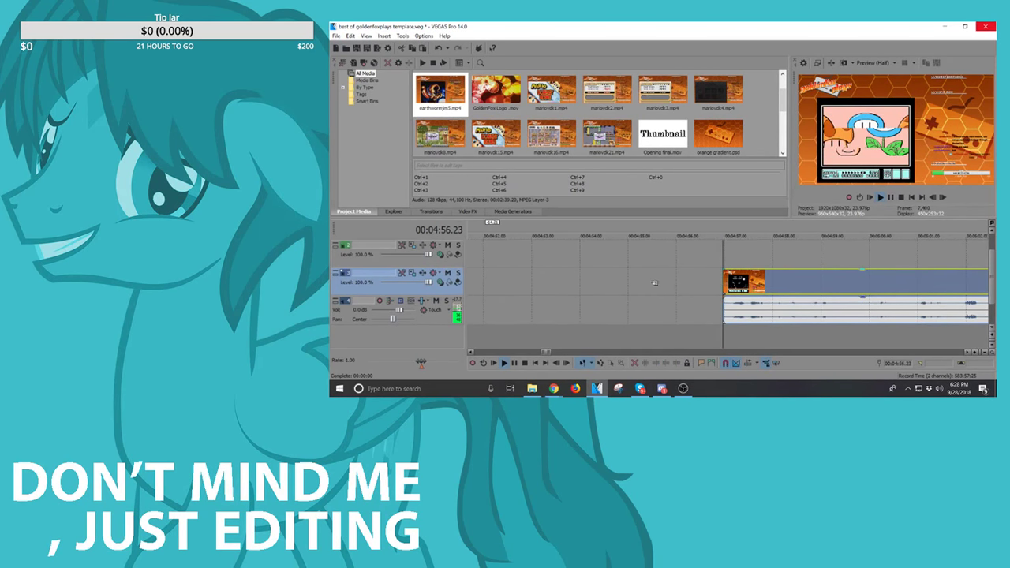
{"action": "left_click", "coordinate": [653, 284], "text": "shift"}
{"action": "left_click_drag", "start_coordinate": [653, 283], "coordinate": [557, 281]}
{"action": "left_click", "coordinate": [590, 284]}
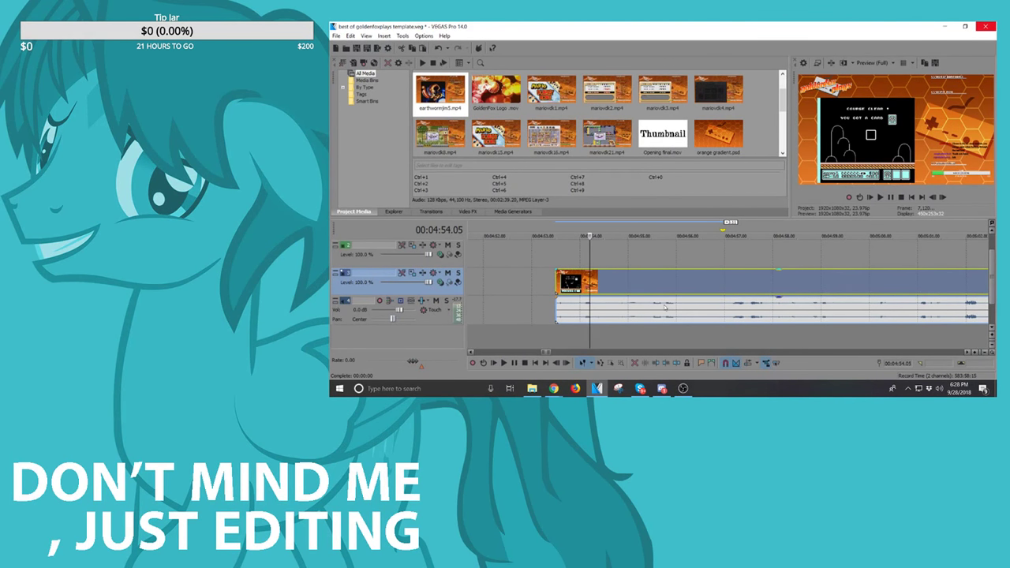
{"action": "key", "text": "space"}
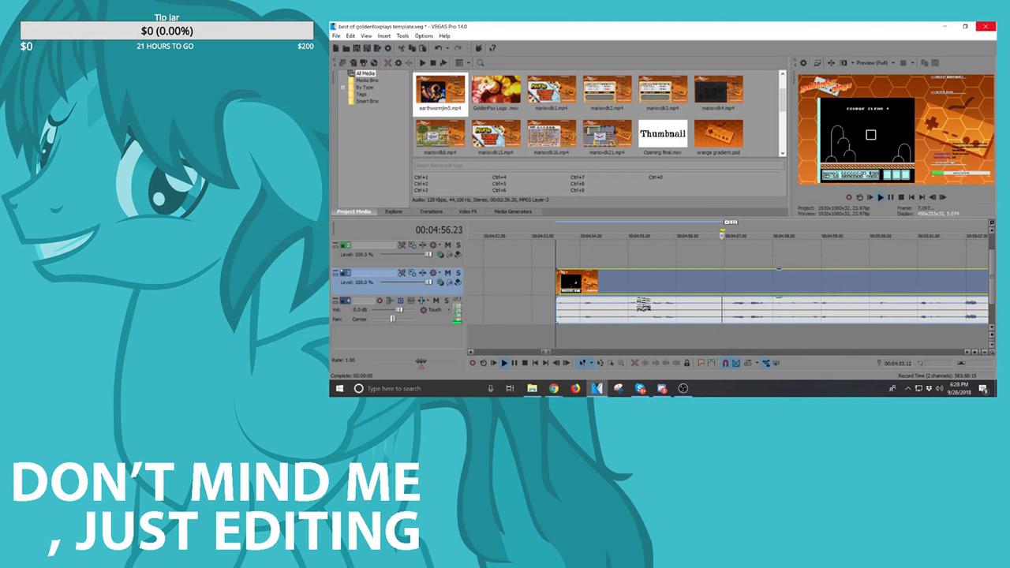
Step: Extend the start of the same clip further back to about 00:04:50 and play back the restored footage
{"action": "scroll", "coordinate": [644, 305], "scroll_direction": "down", "scroll_amount": 1}
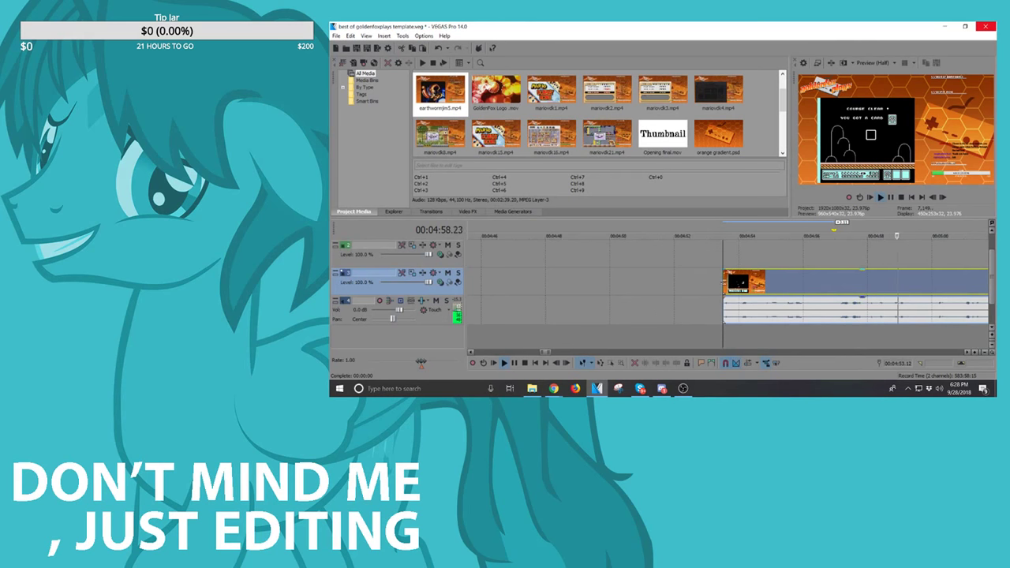
{"action": "key", "text": "space"}
{"action": "left_click_drag", "start_coordinate": [668, 284], "coordinate": [609, 283]}
{"action": "left_click", "coordinate": [677, 284]}
{"action": "key", "text": "space"}
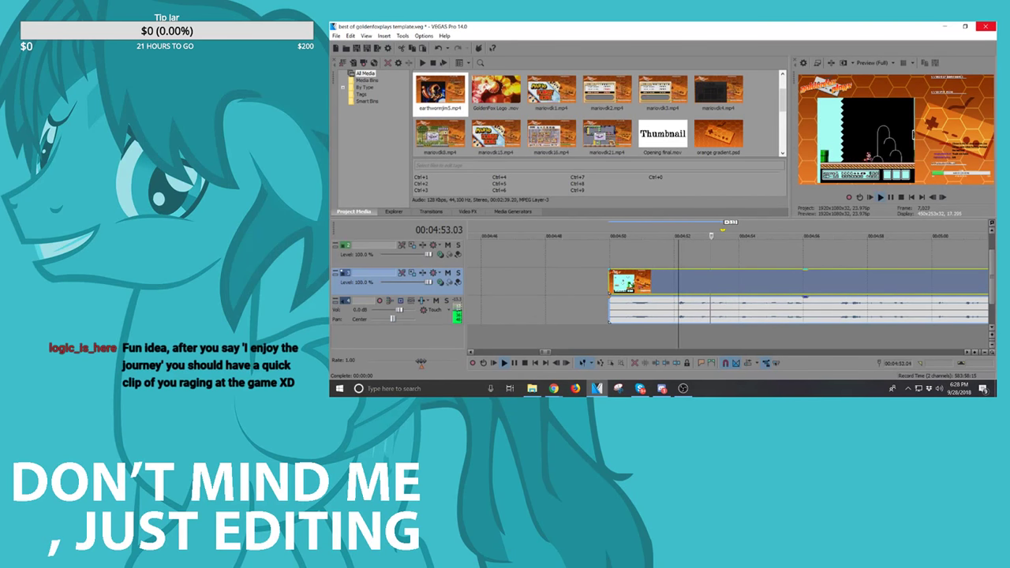
{"action": "left_click", "coordinate": [629, 284]}
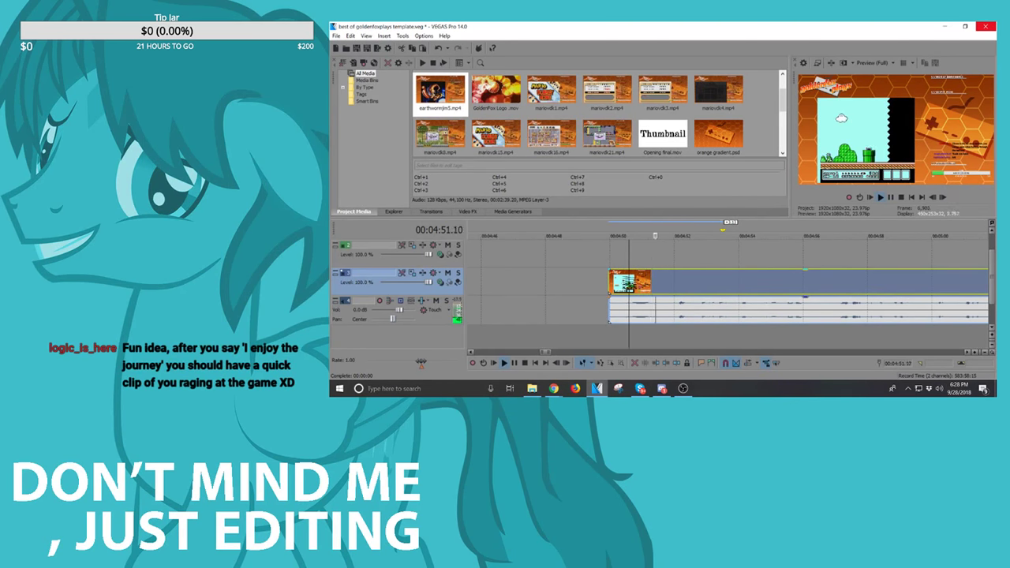
Step: Extend the clip's start to about 00:04:45, play it back, and trim the start forward to 00:04:48.18
{"action": "scroll", "coordinate": [629, 284], "scroll_direction": "down", "scroll_amount": 2}
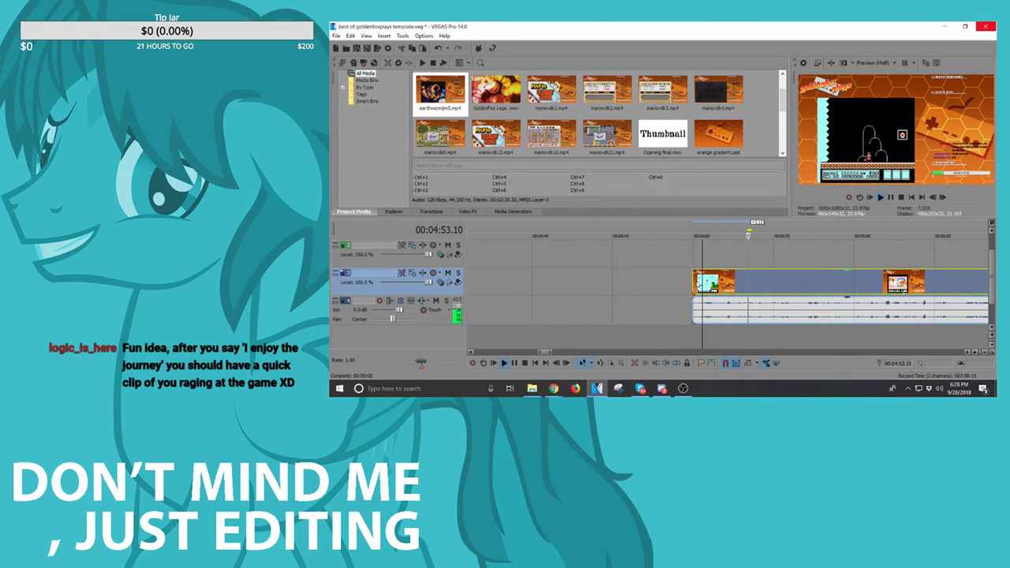
{"action": "left_click_drag", "start_coordinate": [691, 286], "coordinate": [615, 286]}
{"action": "left_click", "coordinate": [653, 284]}
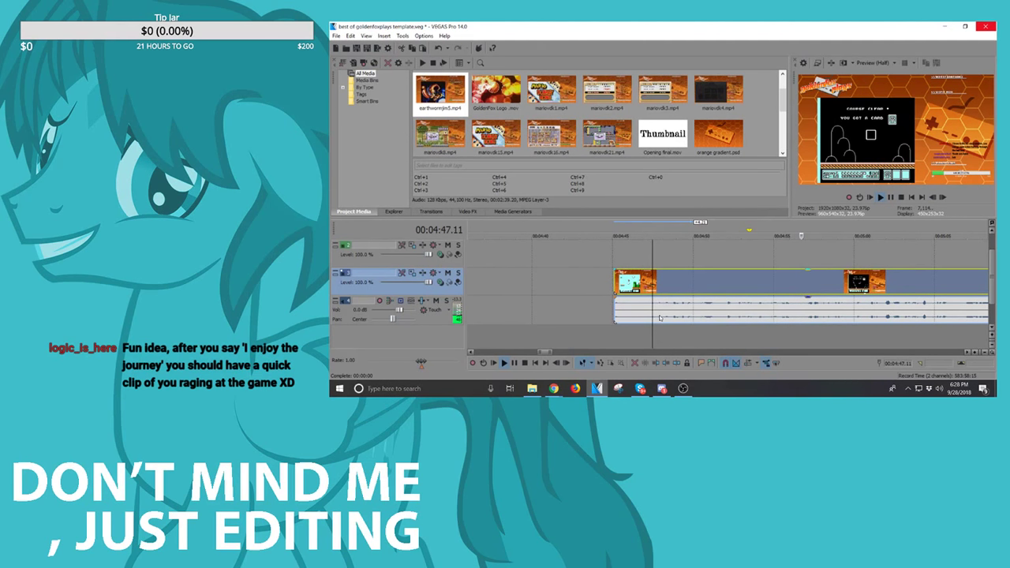
{"action": "key", "text": "space"}
{"action": "key", "text": "space"}
{"action": "scroll", "coordinate": [667, 313], "scroll_direction": "up", "scroll_amount": 2}
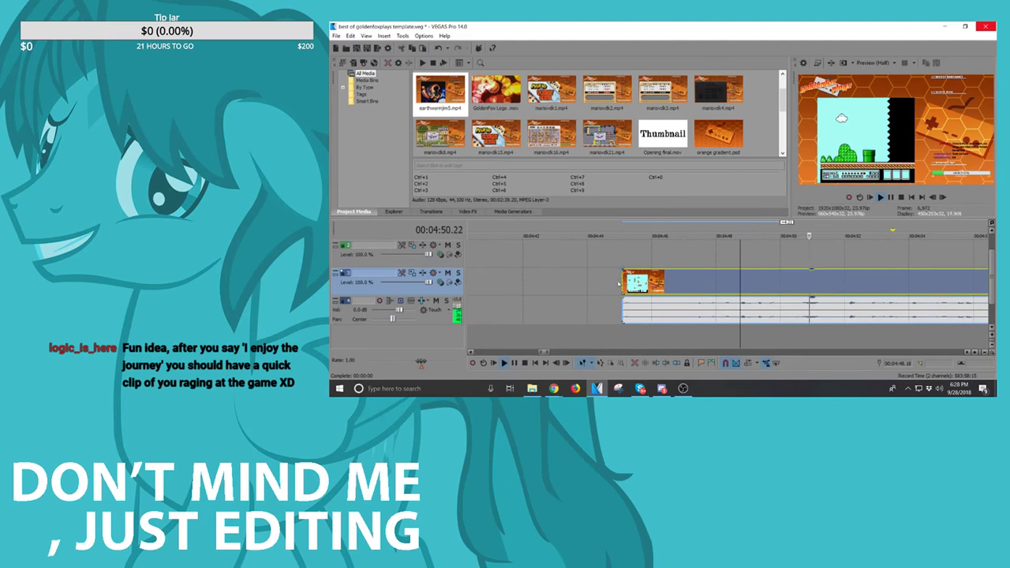
{"action": "left_click_drag", "start_coordinate": [623, 281], "coordinate": [740, 281]}
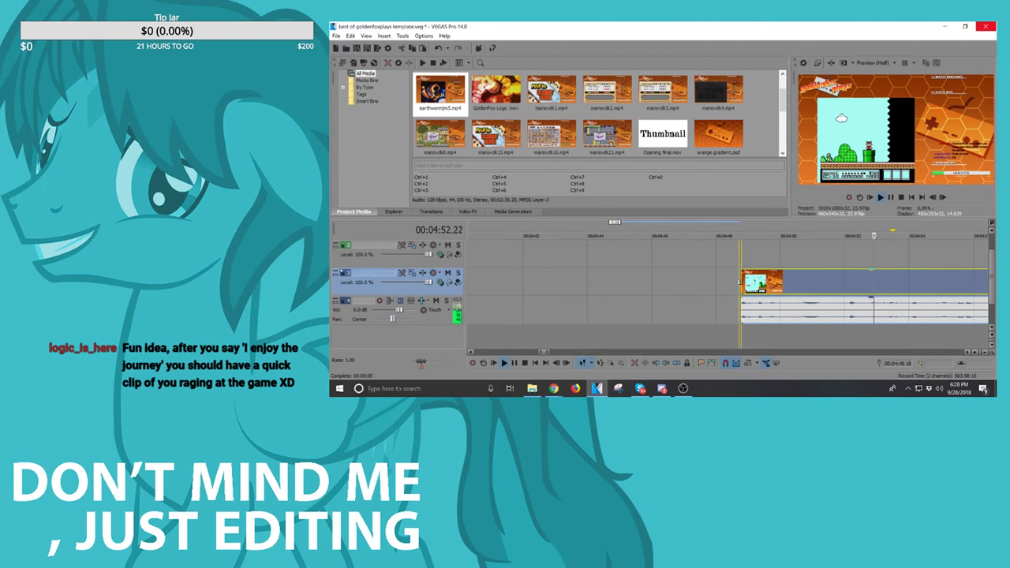
{"action": "scroll", "coordinate": [756, 289], "scroll_direction": "down", "scroll_amount": 3}
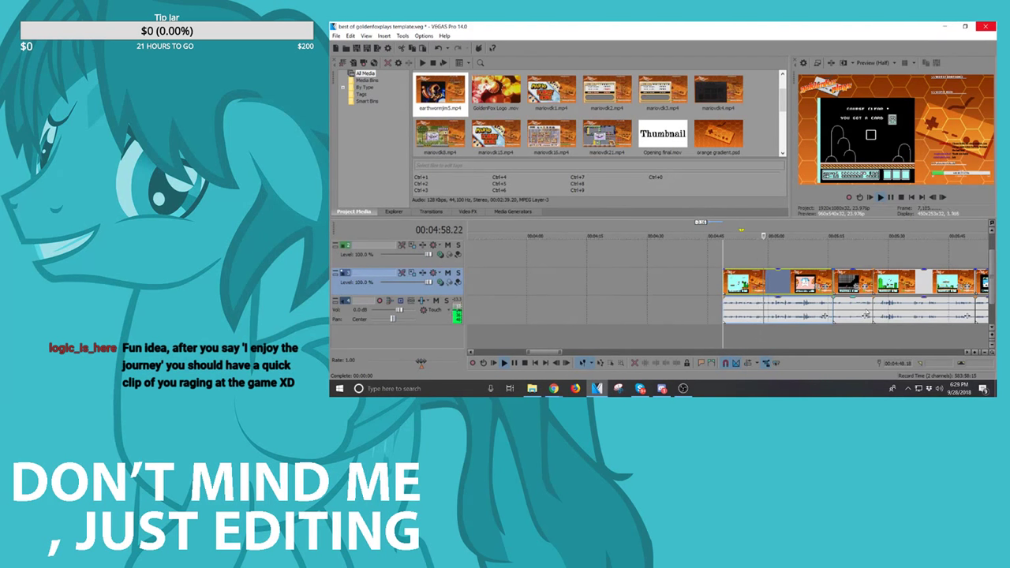
Step: Sample the gameplay clips following the second group's first clip, playing back several around 00:06:58, 00:07:23 and 00:07:45
{"action": "key", "text": "space"}
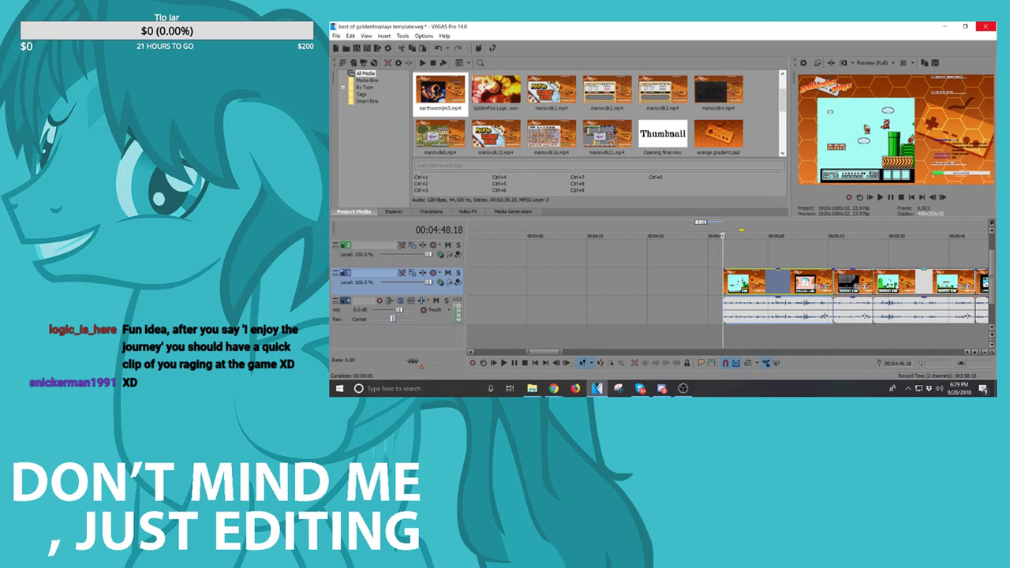
{"action": "left_click", "coordinate": [895, 281]}
{"action": "scroll", "coordinate": [895, 281], "scroll_direction": "down", "scroll_amount": 3}
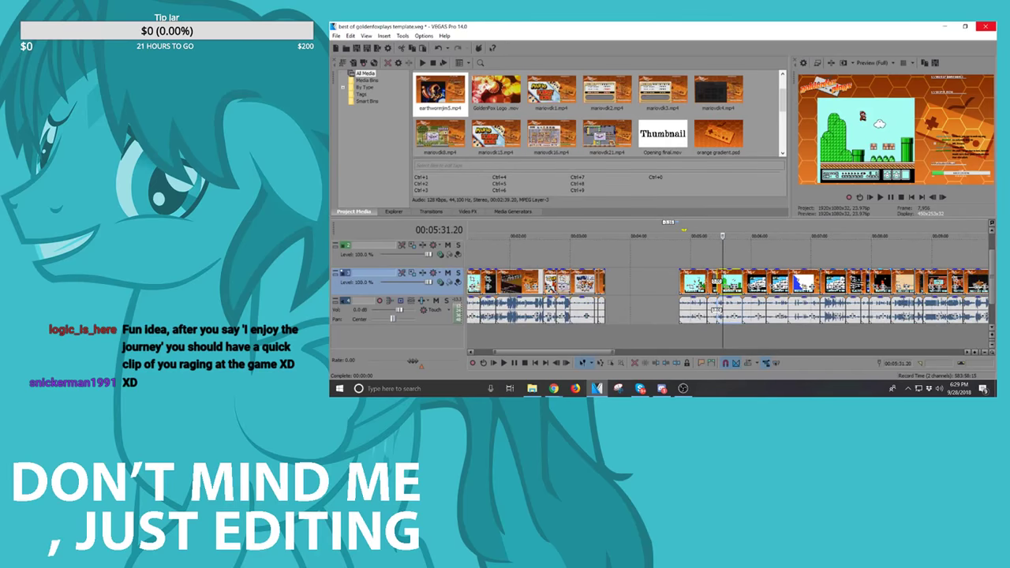
{"action": "left_click", "coordinate": [810, 282]}
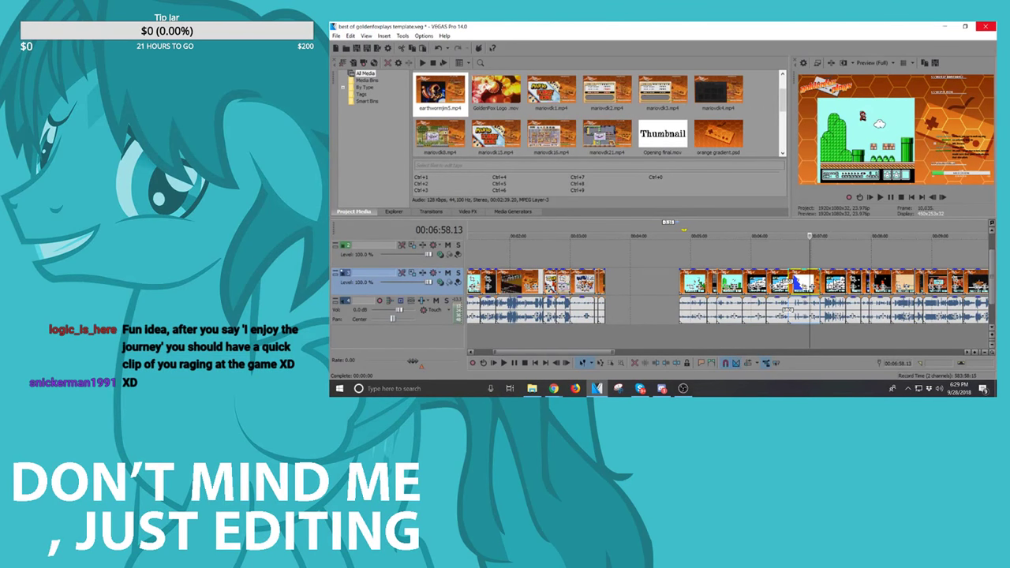
{"action": "scroll", "coordinate": [809, 283], "scroll_direction": "up", "scroll_amount": 3}
{"action": "key", "text": "space"}
{"action": "scroll", "coordinate": [794, 285], "scroll_direction": "down", "scroll_amount": 1}
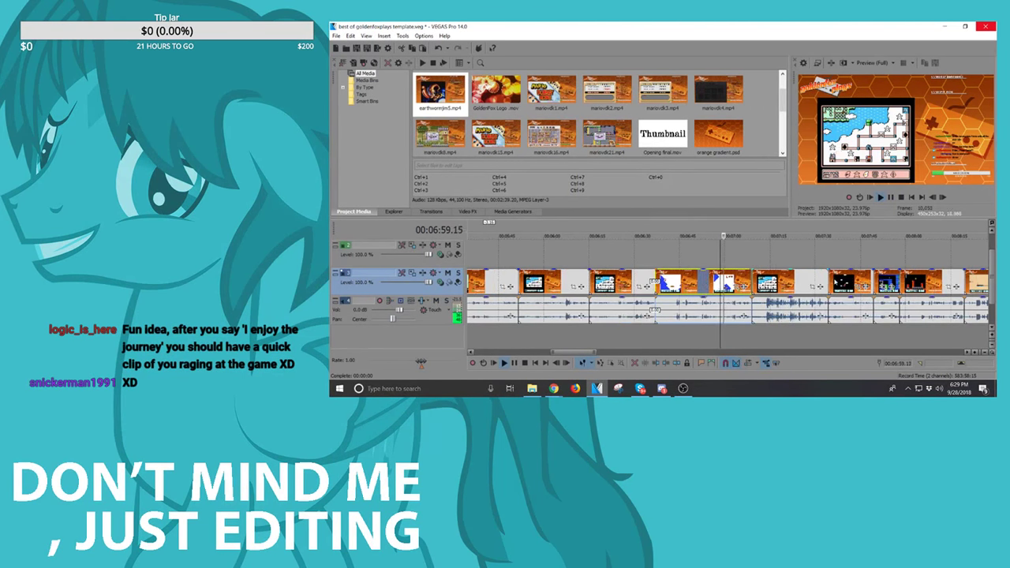
{"action": "left_click", "coordinate": [793, 285]}
{"action": "key", "text": "space"}
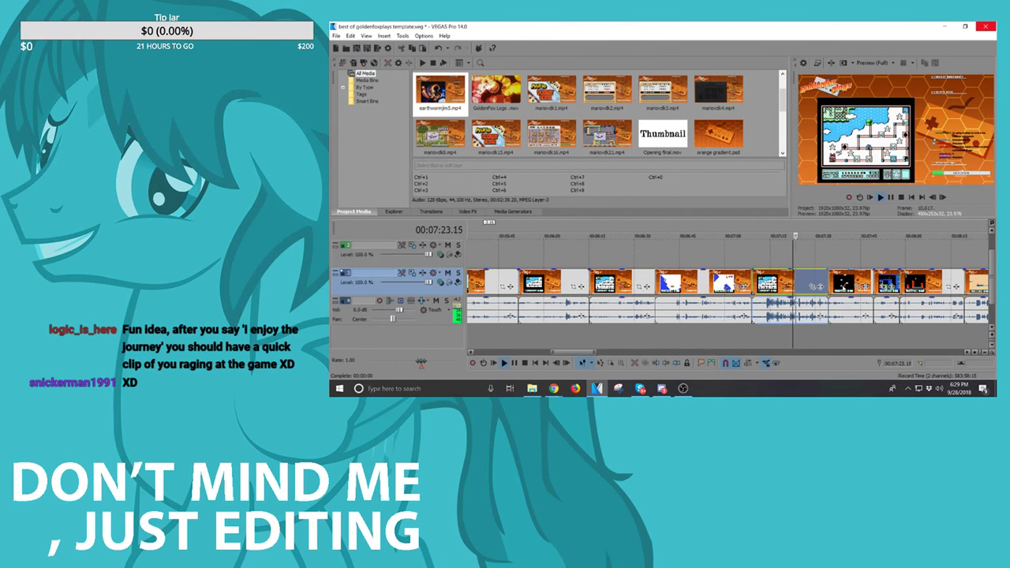
{"action": "left_click", "coordinate": [844, 284]}
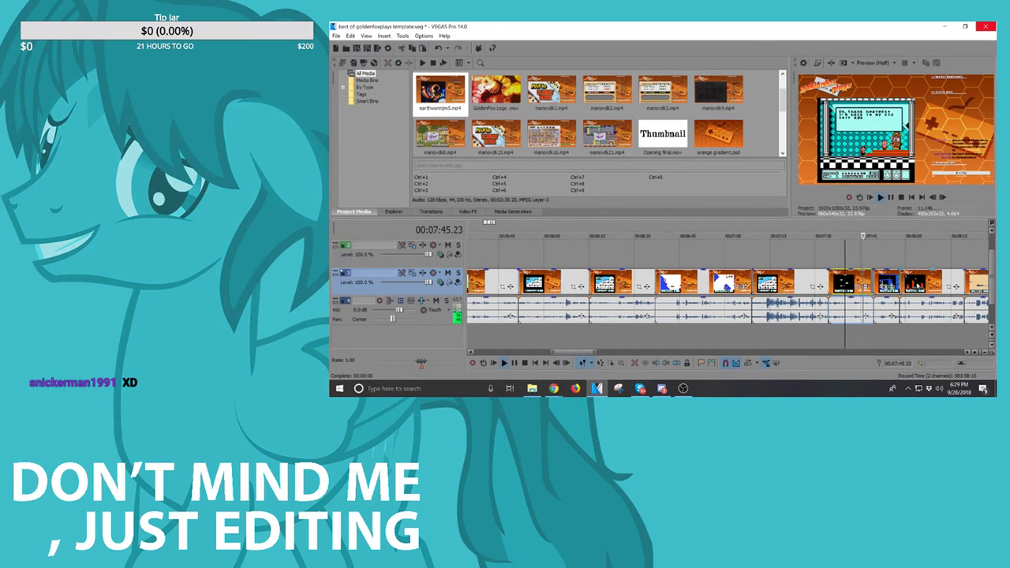
{"action": "left_click", "coordinate": [917, 282]}
{"action": "scroll", "coordinate": [917, 282], "scroll_direction": "down", "scroll_amount": 3}
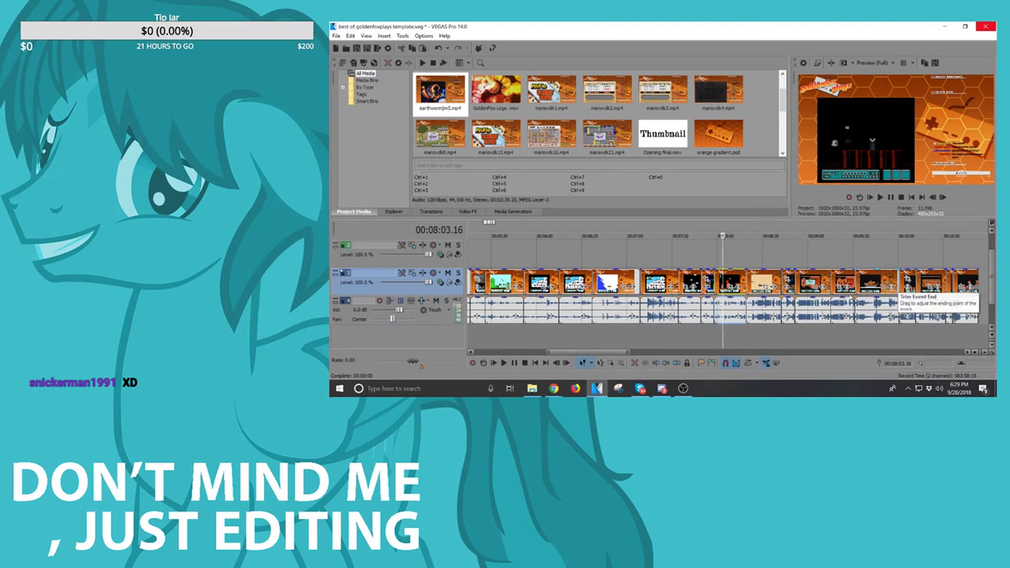
Step: Return to the second group's first clip and play it back from 00:04:57.14
{"action": "scroll", "coordinate": [900, 292], "scroll_direction": "down", "scroll_amount": 5}
{"action": "left_click", "coordinate": [579, 282]}
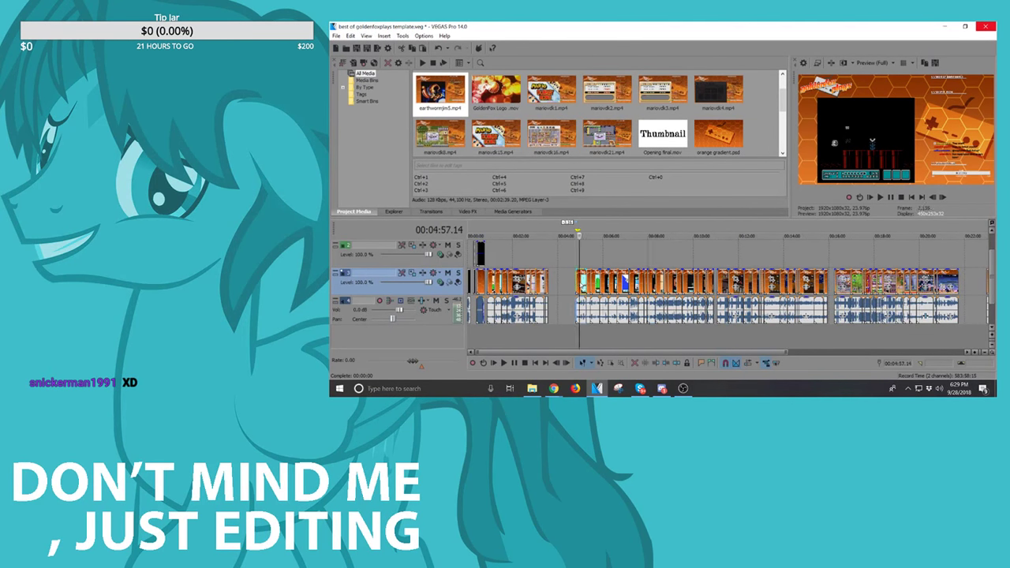
{"action": "scroll", "coordinate": [939, 317], "scroll_direction": "up", "scroll_amount": 6}
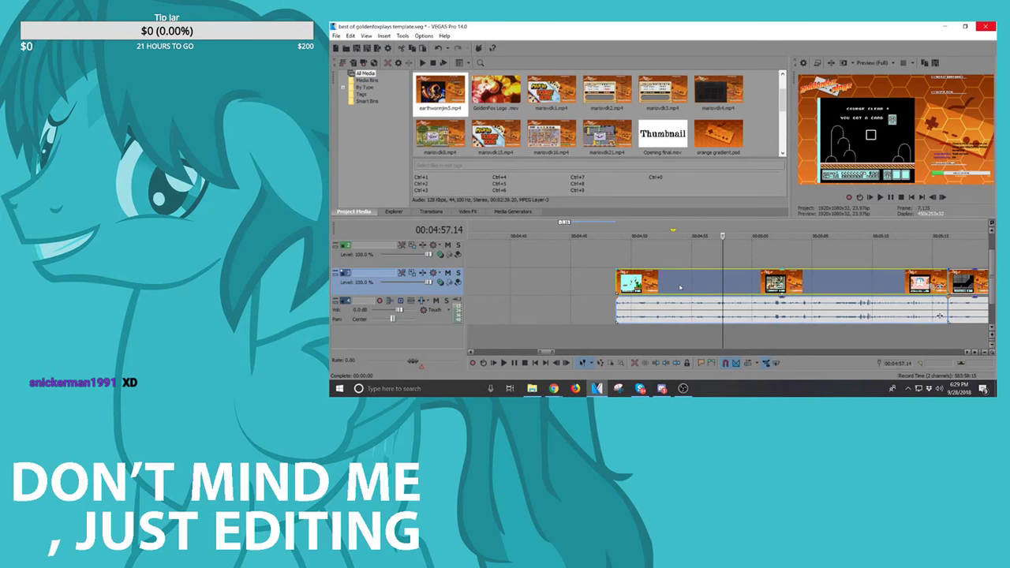
{"action": "key", "text": "space"}
{"action": "scroll", "coordinate": [787, 309], "scroll_direction": "down", "scroll_amount": 2}
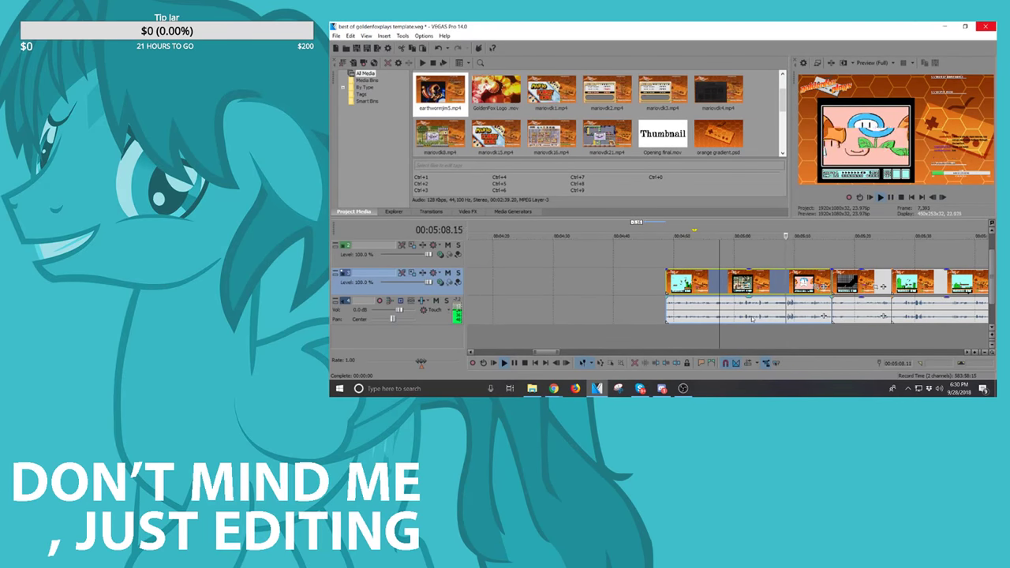
Step: Split the second group's first clip at 00:05:12.13 and delete the part after the split
{"action": "left_click", "coordinate": [804, 304]}
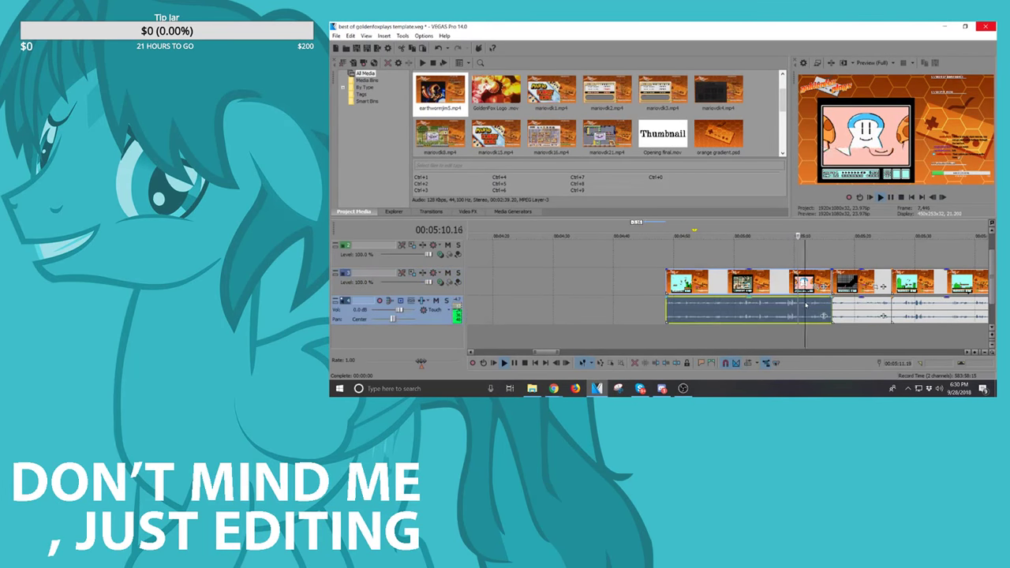
{"action": "scroll", "coordinate": [804, 305], "scroll_direction": "up", "scroll_amount": 4}
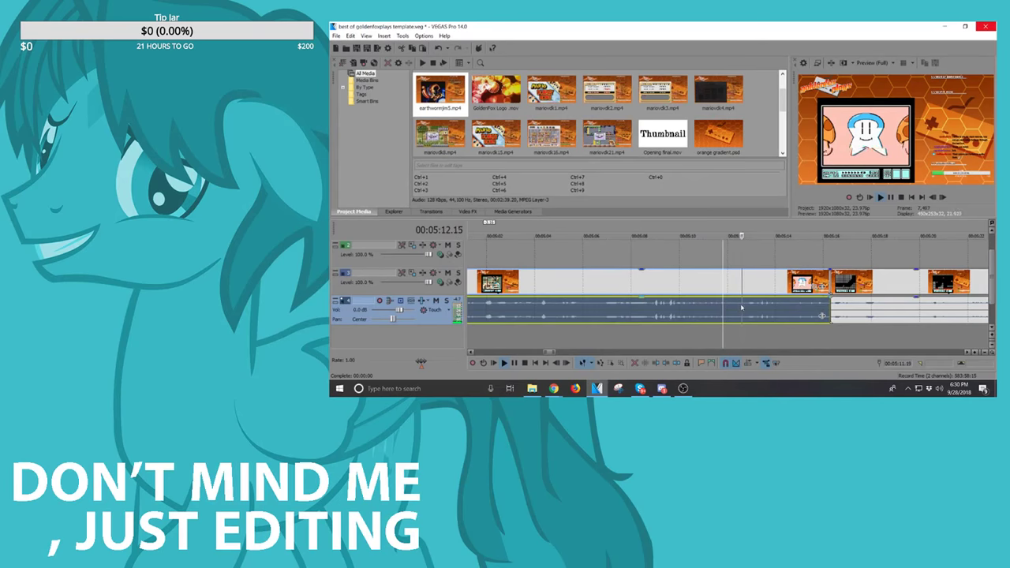
{"action": "scroll", "coordinate": [734, 310], "scroll_direction": "up", "scroll_amount": 2}
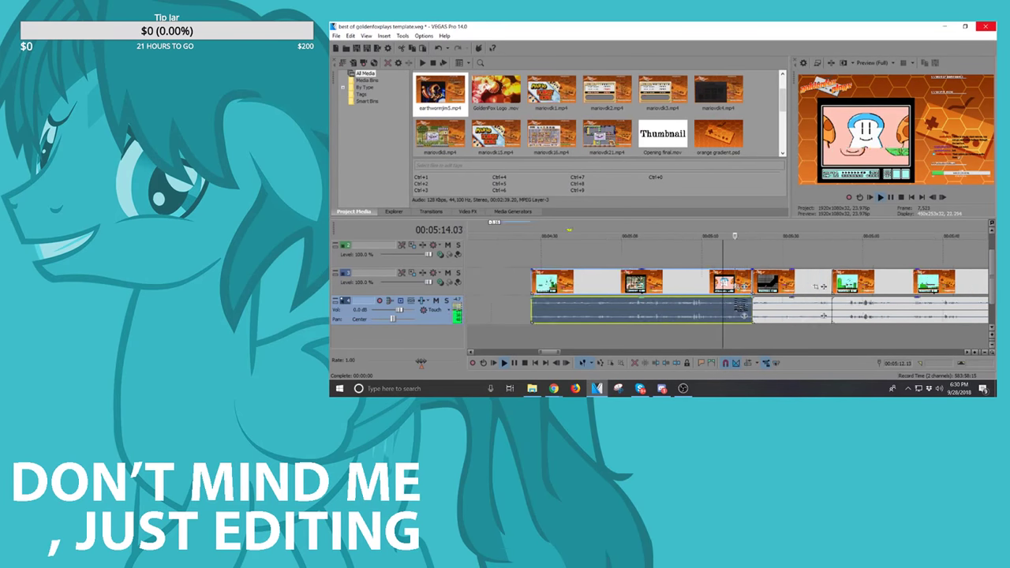
{"action": "scroll", "coordinate": [741, 310], "scroll_direction": "up", "scroll_amount": 2}
{"action": "left_click", "coordinate": [758, 306]}
{"action": "key", "text": "space"}
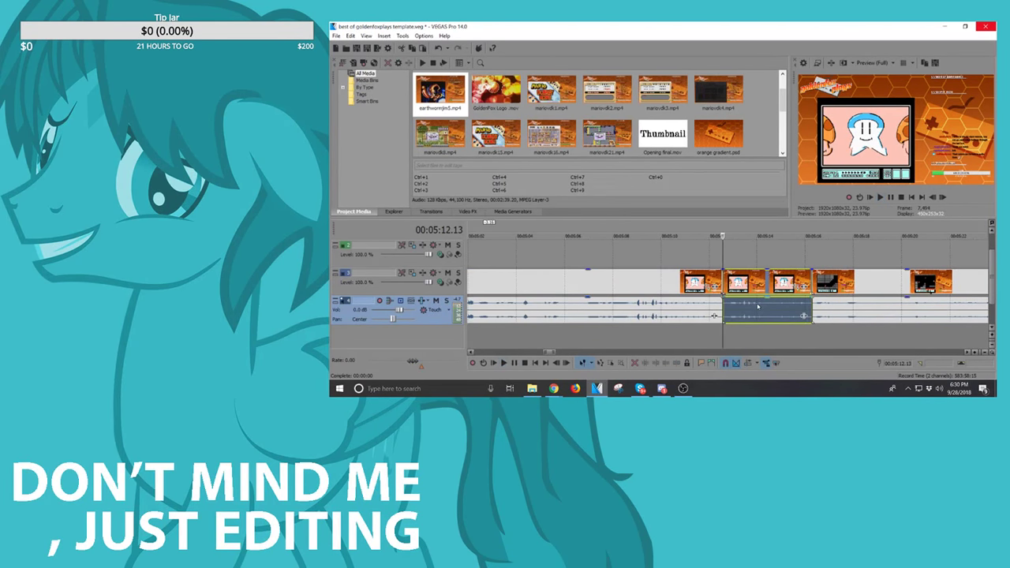
{"action": "key", "text": "Delete"}
Step: Shift the title clips and the whole first clip group about 50 seconds later, leaving room after the opening logo
{"action": "scroll", "coordinate": [755, 305], "scroll_direction": "down", "scroll_amount": 4}
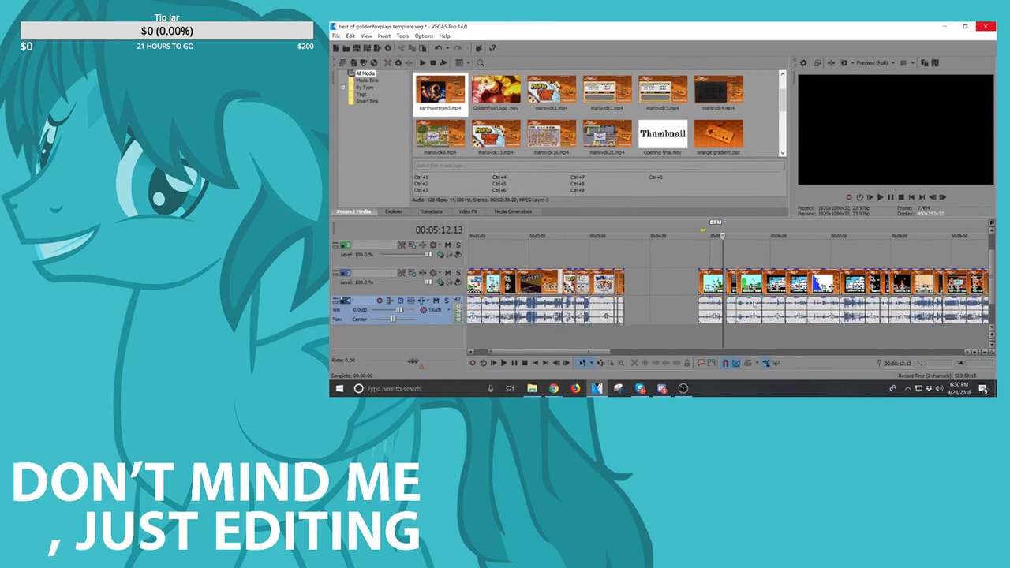
{"action": "left_click_drag", "start_coordinate": [709, 281], "coordinate": [354, 310]}
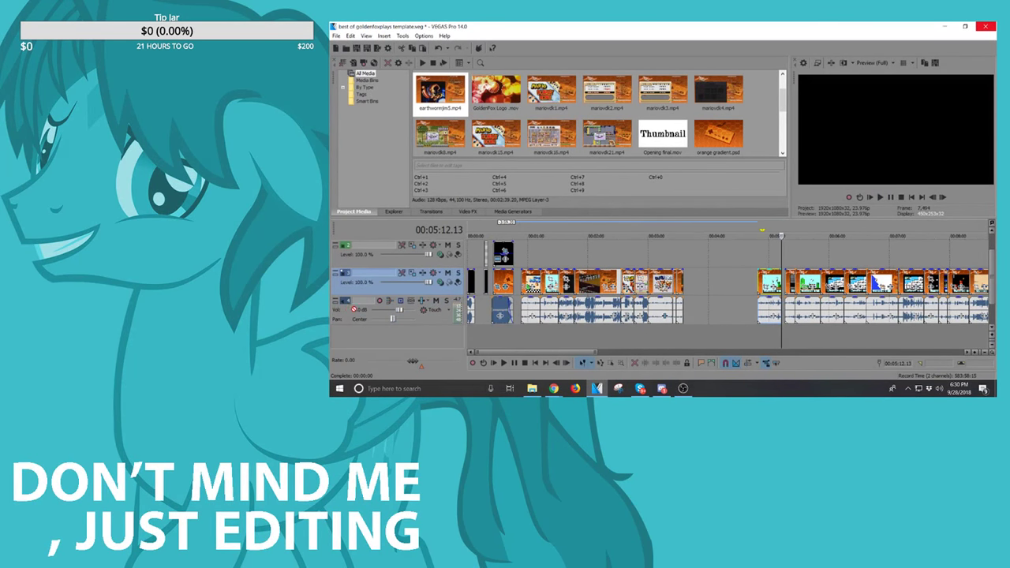
{"action": "left_click_drag", "start_coordinate": [482, 295], "coordinate": [700, 294]}
{"action": "left_click", "coordinate": [484, 280]}
{"action": "left_click_drag", "start_coordinate": [709, 280], "coordinate": [761, 280]}
{"action": "scroll", "coordinate": [756, 281], "scroll_direction": "up", "scroll_amount": 1}
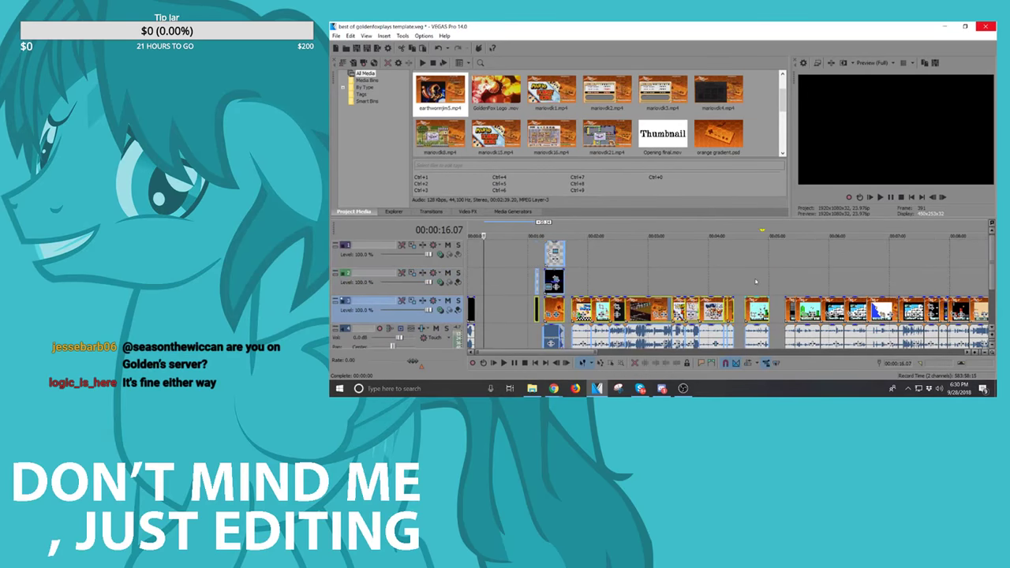
{"action": "scroll", "coordinate": [755, 282], "scroll_direction": "down", "scroll_amount": 2}
{"action": "left_click", "coordinate": [741, 278]}
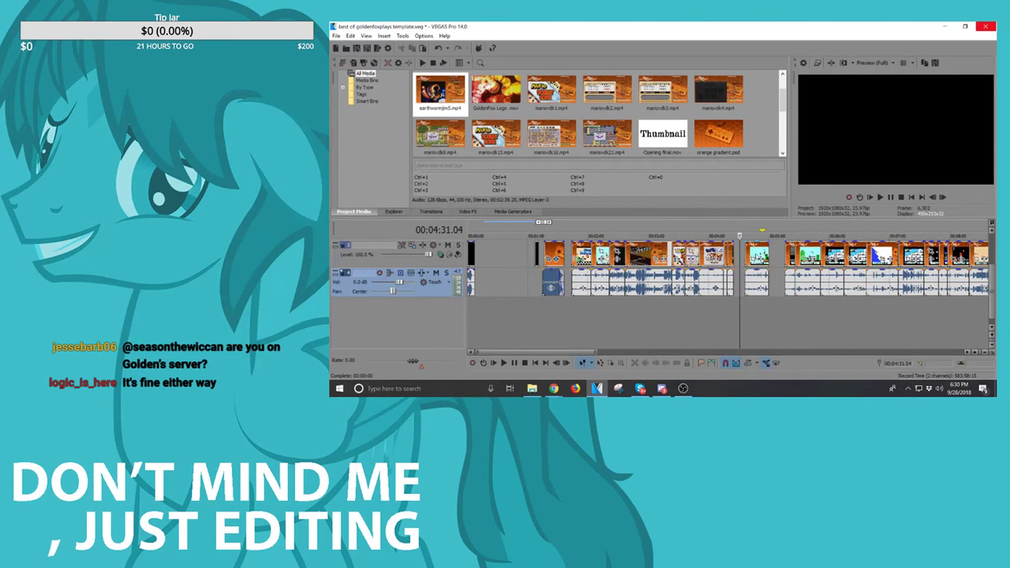
Step: Move the shortened Mario clip to the beginning of the video, starting at 00:00:07.12 directly after the opening logo
{"action": "left_click_drag", "start_coordinate": [757, 254], "coordinate": [482, 254]}
{"action": "left_click", "coordinate": [474, 256]}
{"action": "scroll", "coordinate": [475, 258], "scroll_direction": "up", "scroll_amount": 4}
{"action": "scroll", "coordinate": [645, 276], "scroll_direction": "down", "scroll_amount": 2}
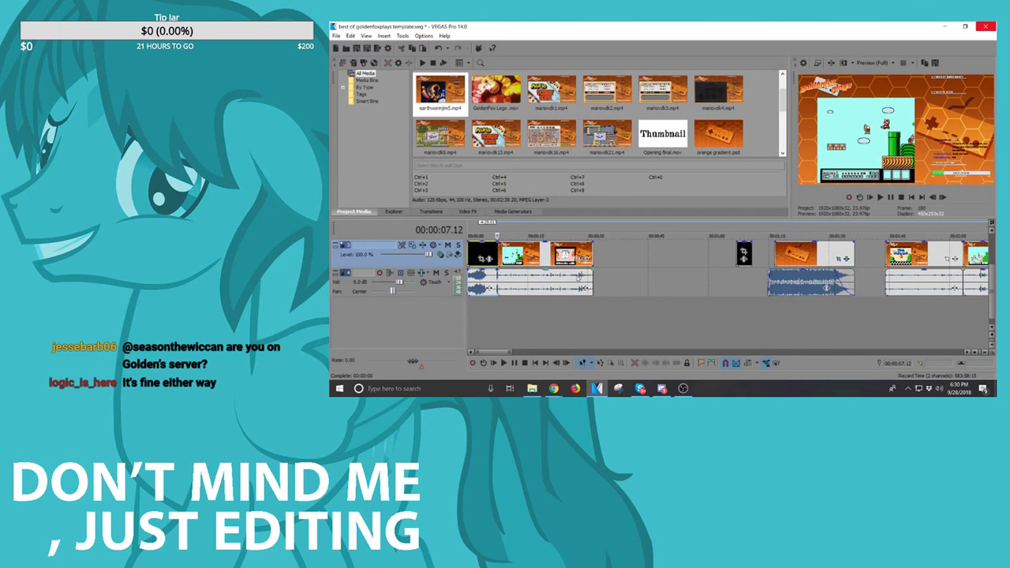
Step: Add one-second fade-ins to the moved clip's audio and video, and play the clip from 00:00:07.12
{"action": "scroll", "coordinate": [580, 276], "scroll_direction": "up", "scroll_amount": 10}
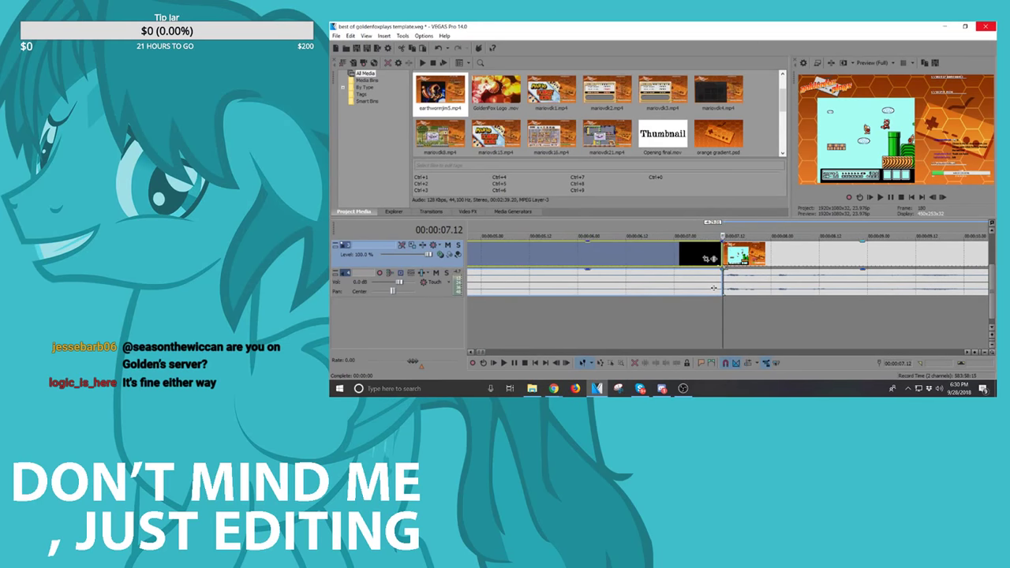
{"action": "left_click_drag", "start_coordinate": [724, 271], "coordinate": [819, 280]}
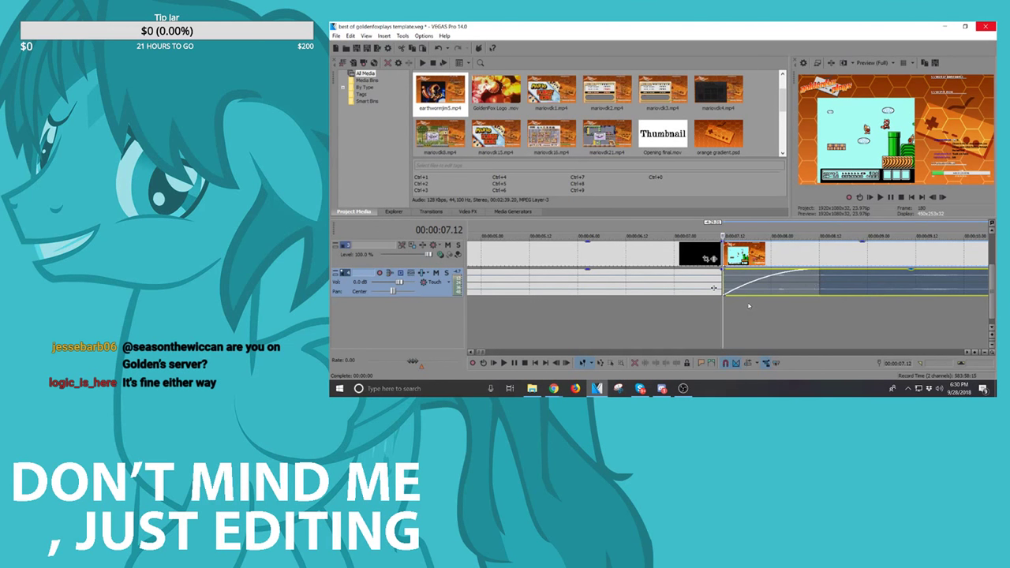
{"action": "scroll", "coordinate": [749, 304], "scroll_direction": "down", "scroll_amount": 4}
{"action": "left_click", "coordinate": [672, 277]}
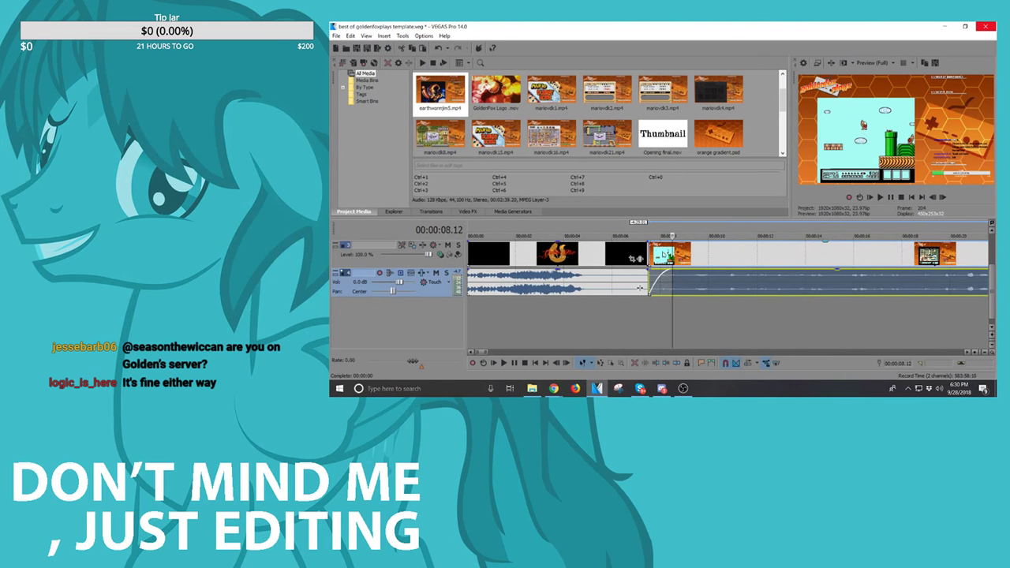
{"action": "left_click_drag", "start_coordinate": [649, 243], "coordinate": [672, 249]}
{"action": "left_click", "coordinate": [649, 257]}
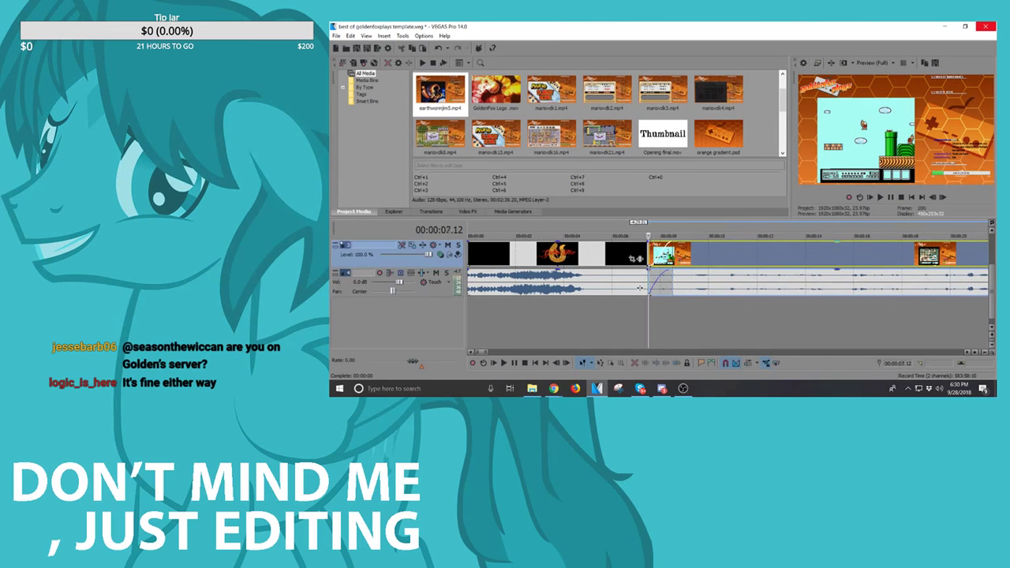
{"action": "key", "text": "space"}
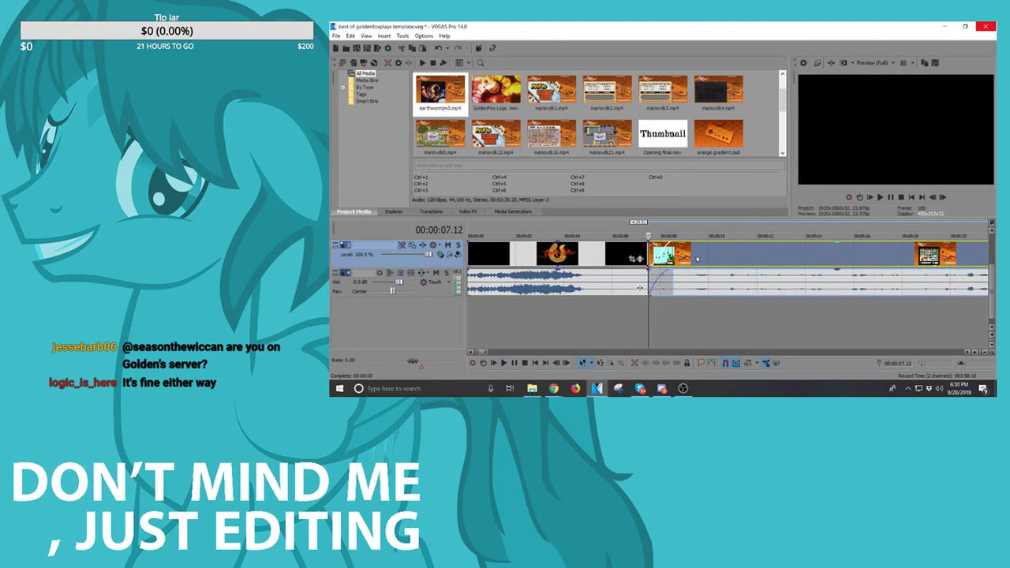
Step: Select all events on the timeline and apply Disable Resample to them
{"action": "scroll", "coordinate": [735, 288], "scroll_direction": "down", "scroll_amount": 8}
{"action": "scroll", "coordinate": [735, 288], "scroll_direction": "down", "scroll_amount": 5}
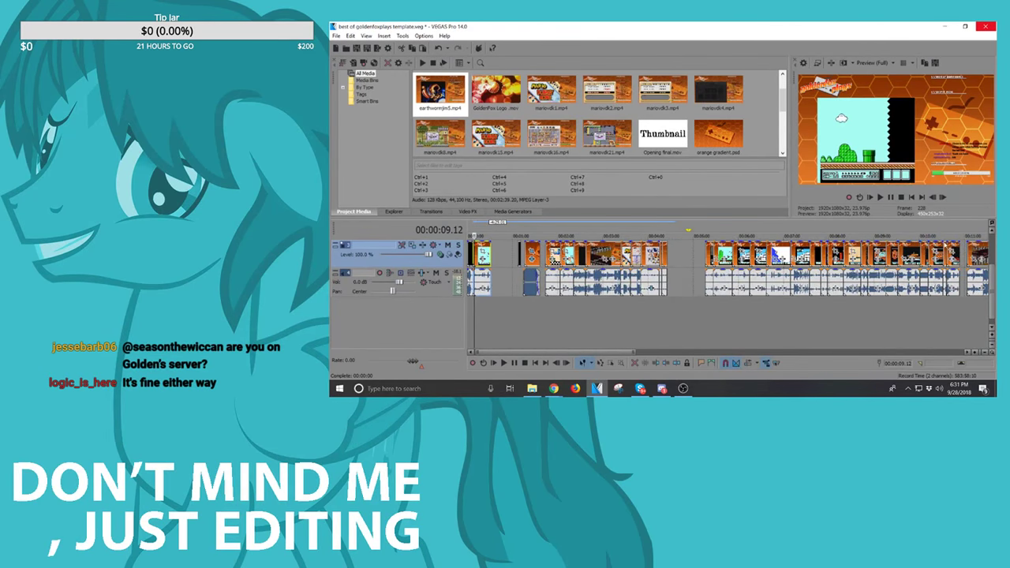
{"action": "scroll", "coordinate": [931, 254], "scroll_direction": "down", "scroll_amount": 4}
{"action": "key", "text": "ctrl+a"}
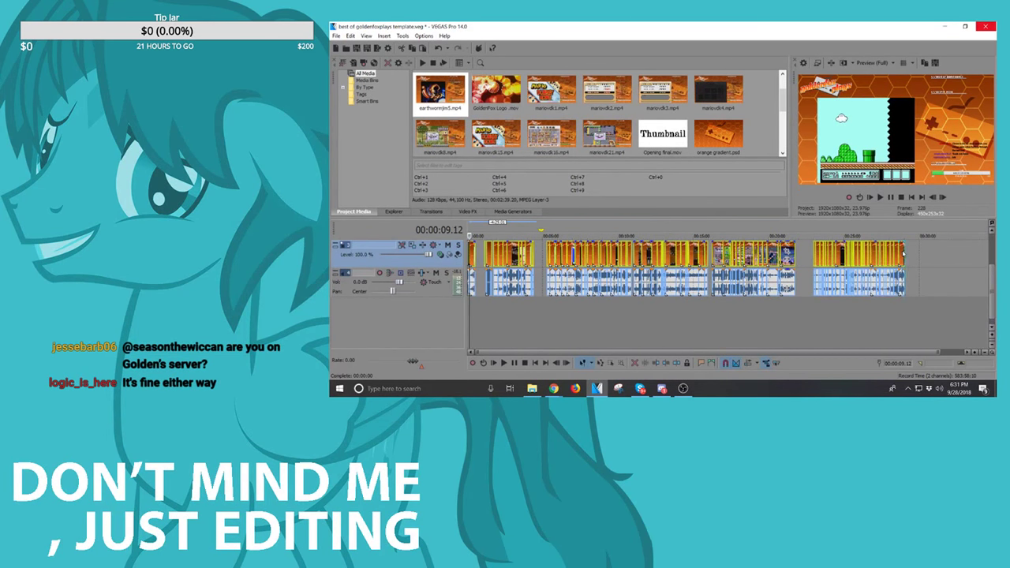
{"action": "right_click", "coordinate": [904, 254]}
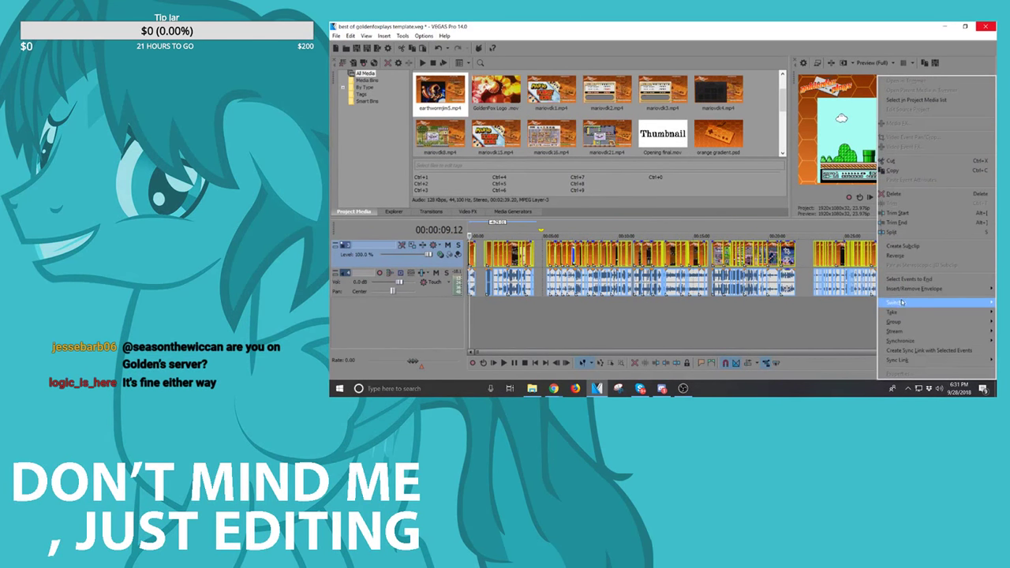
{"action": "mouse_move", "coordinate": [900, 303]}
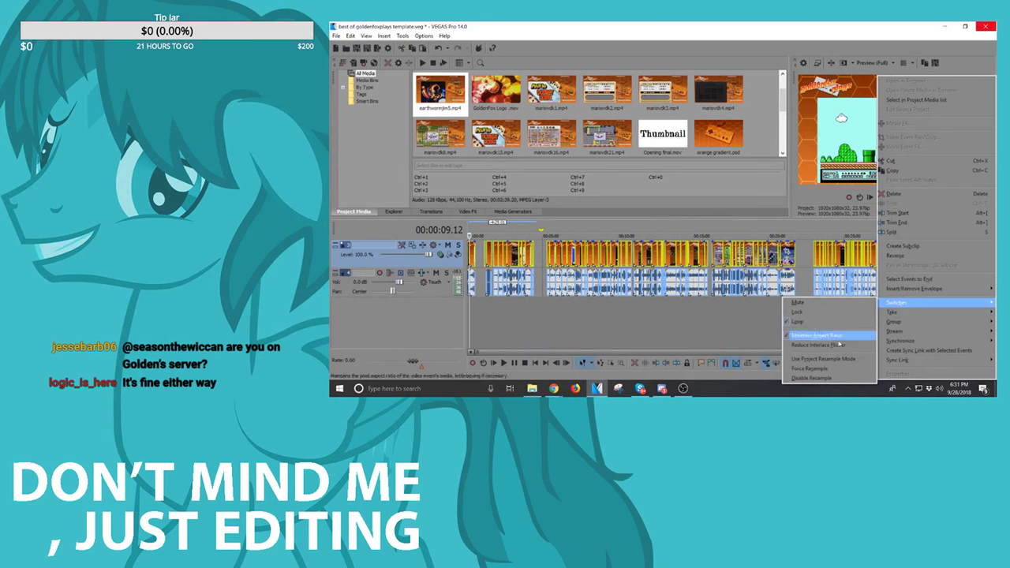
{"action": "left_click", "coordinate": [826, 379]}
Step: Check the switch settings of the first gameplay clip after the opening logo
{"action": "scroll", "coordinate": [605, 255], "scroll_direction": "up", "scroll_amount": 8}
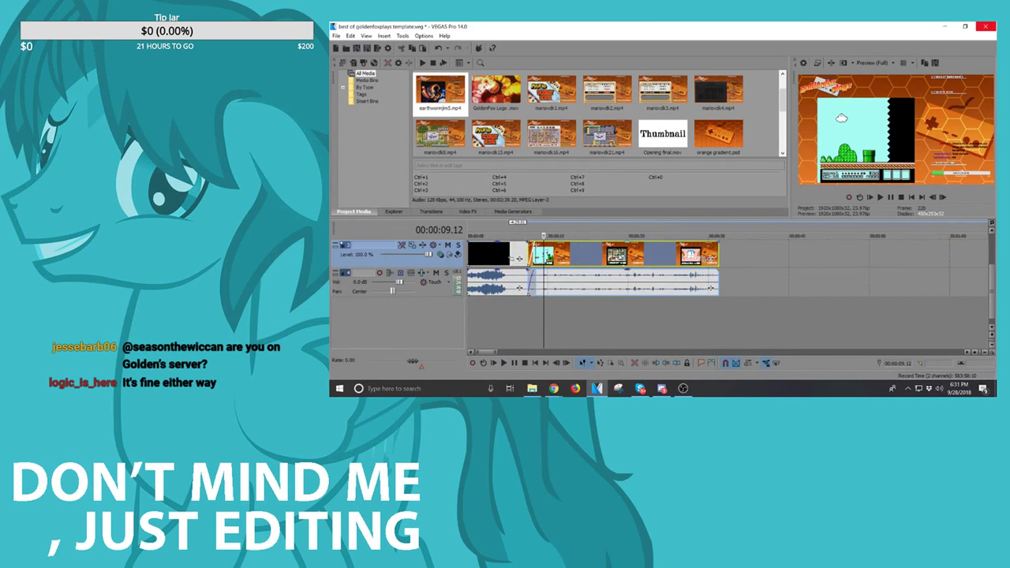
{"action": "left_click", "coordinate": [640, 254]}
{"action": "right_click", "coordinate": [656, 254]}
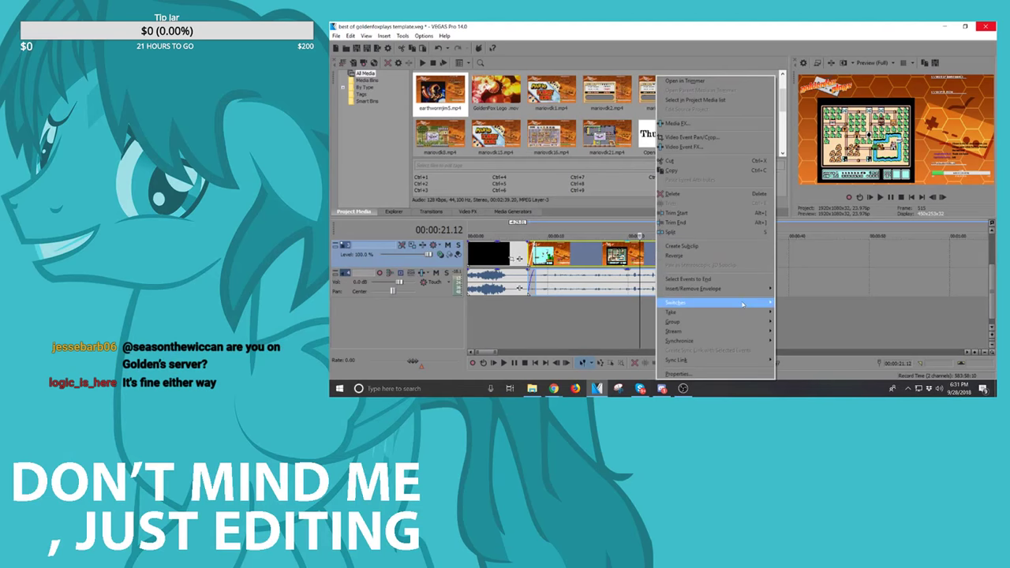
{"action": "mouse_move", "coordinate": [742, 305]}
{"action": "left_click", "coordinate": [708, 53]}
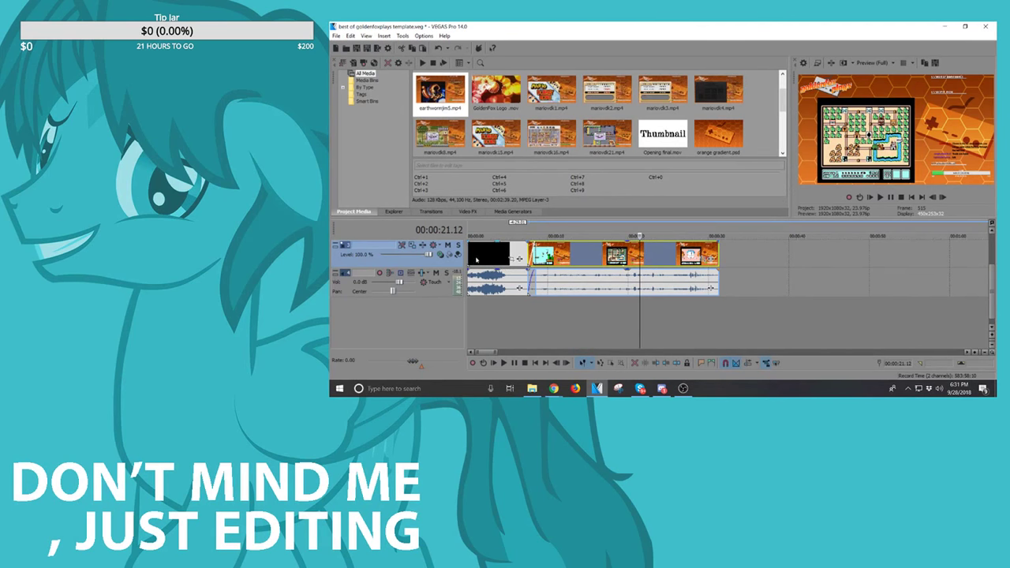
Step: Move the black goldenfox title clip and its overlay to just after the opening gameplay clip, and play the transition from 00:00:29
{"action": "key", "text": "space"}
{"action": "scroll", "coordinate": [685, 258], "scroll_direction": "down", "scroll_amount": 5}
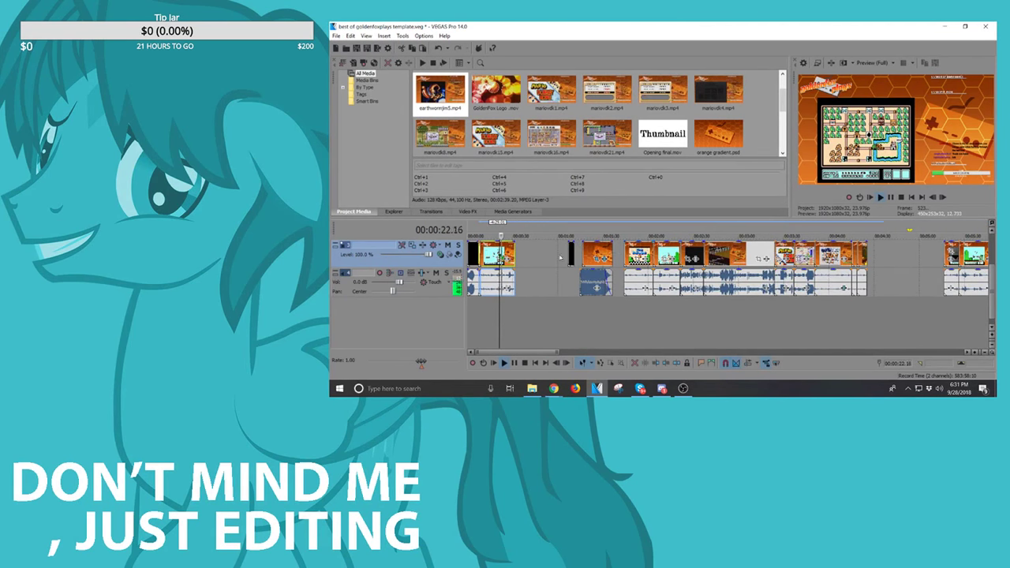
{"action": "scroll", "coordinate": [560, 257], "scroll_direction": "up", "scroll_amount": 5}
{"action": "scroll", "coordinate": [749, 276], "scroll_direction": "up", "scroll_amount": 1}
{"action": "scroll", "coordinate": [751, 273], "scroll_direction": "down", "scroll_amount": 3}
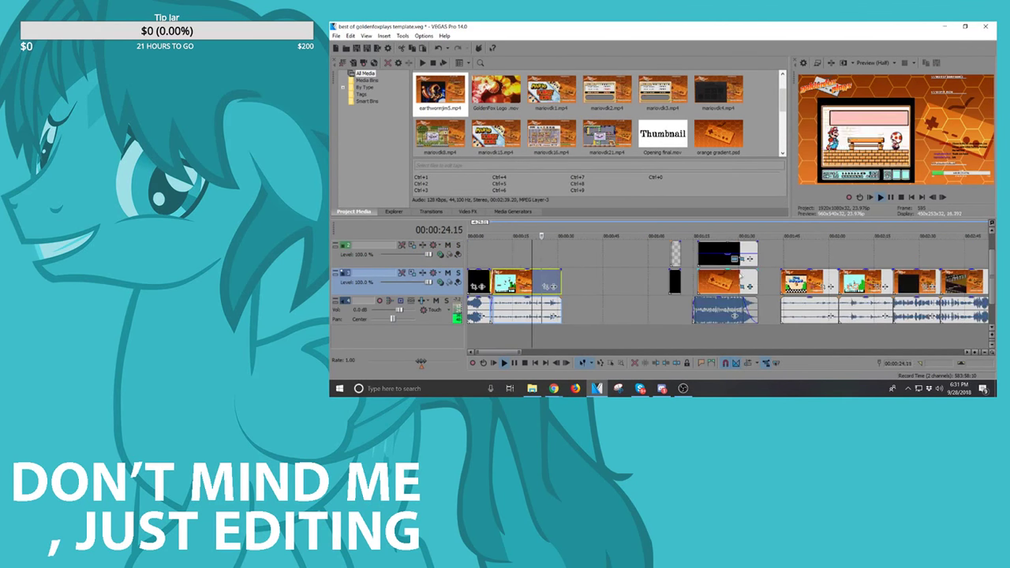
{"action": "key", "text": "space"}
{"action": "left_click_drag", "start_coordinate": [669, 268], "coordinate": [565, 268]}
{"action": "left_click", "coordinate": [555, 281]}
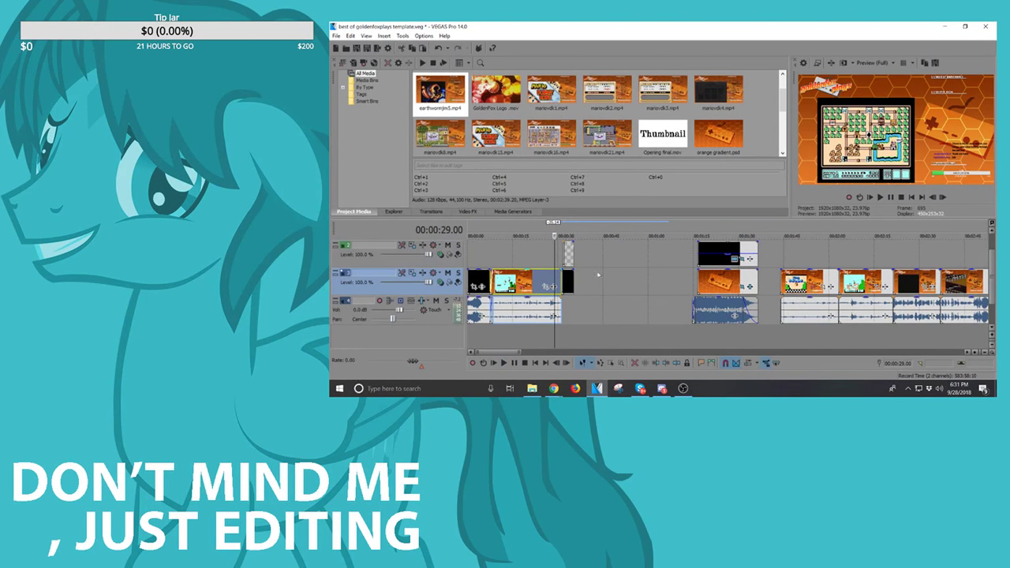
{"action": "key", "text": "space"}
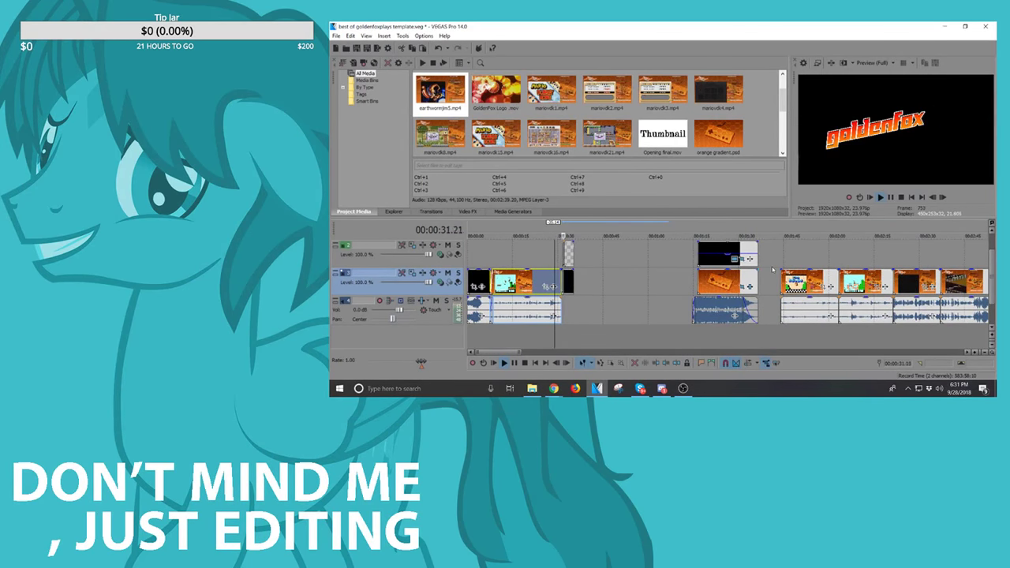
Step: Play and closely inspect the join between the opening gameplay clip and the black goldenfox title clip around 00:00:31.08
{"action": "scroll", "coordinate": [773, 269], "scroll_direction": "up", "scroll_amount": 5}
{"action": "key", "text": "space"}
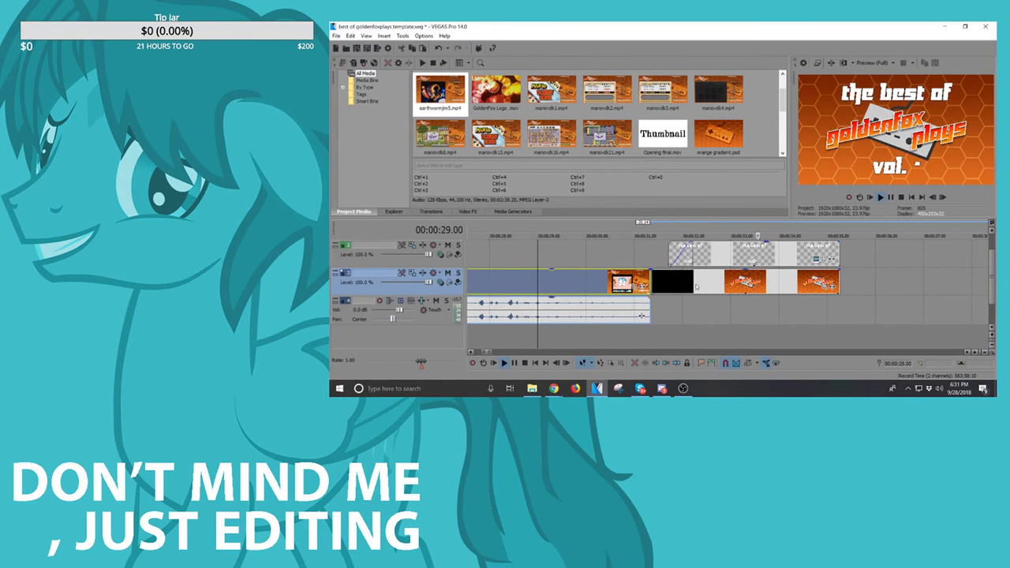
{"action": "left_click", "coordinate": [654, 278]}
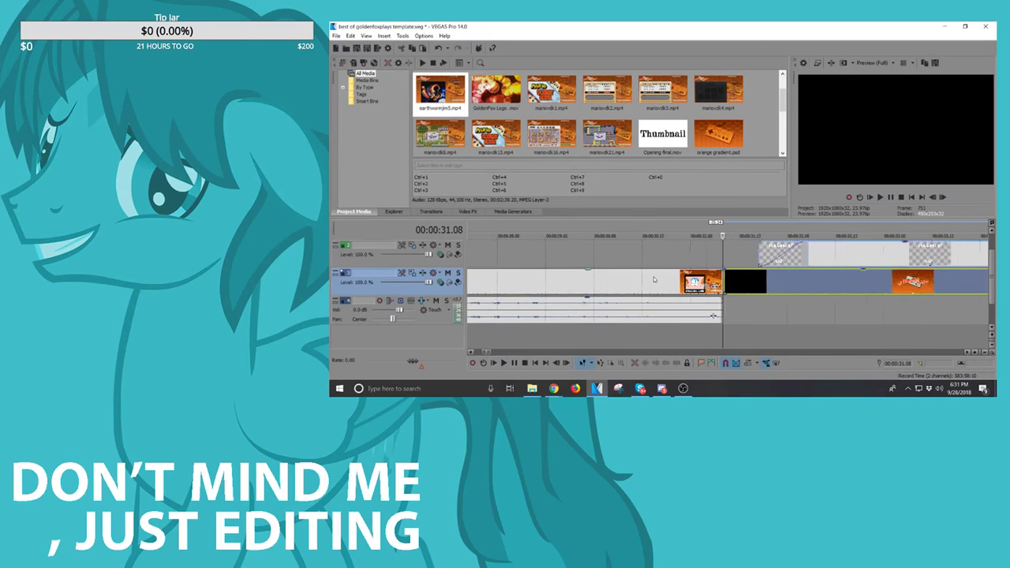
{"action": "scroll", "coordinate": [653, 279], "scroll_direction": "up", "scroll_amount": 8}
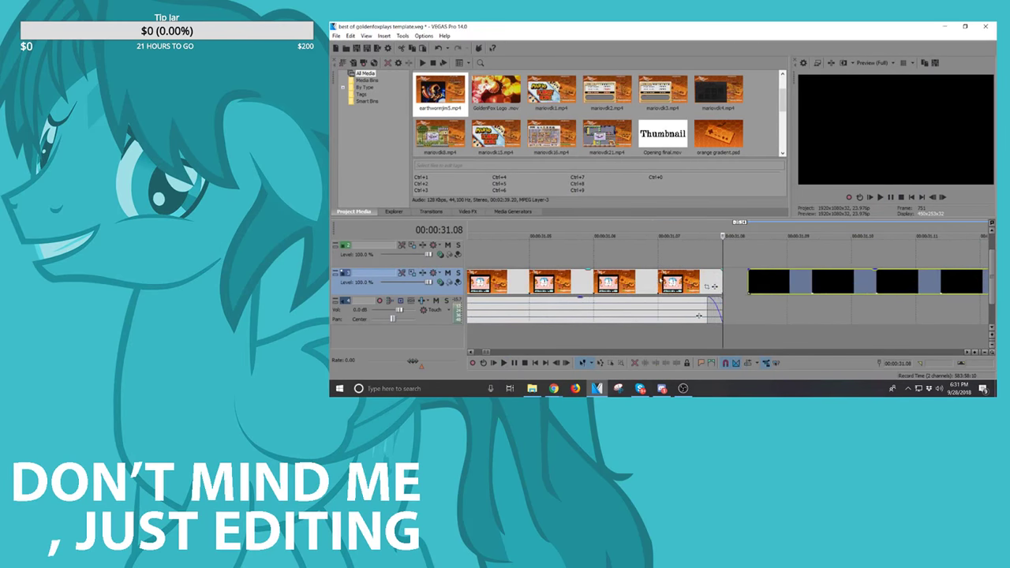
{"action": "scroll", "coordinate": [753, 282], "scroll_direction": "down", "scroll_amount": 8}
Step: Open the text generator settings of the title overlay and go to its "vol." line
{"action": "left_click", "coordinate": [765, 259]}
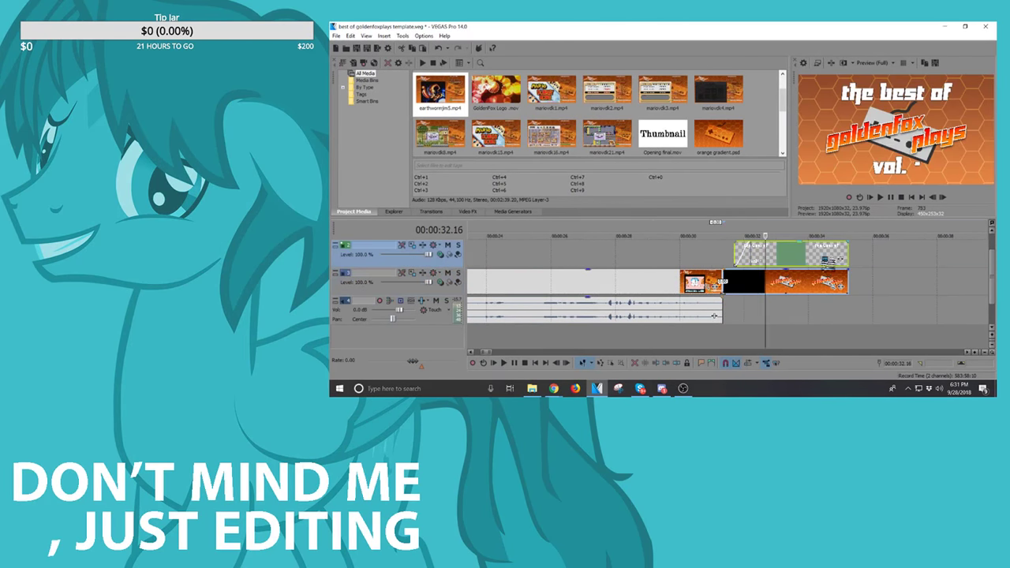
{"action": "left_click", "coordinate": [824, 259]}
{"action": "scroll", "coordinate": [741, 312], "scroll_direction": "down", "scroll_amount": 5}
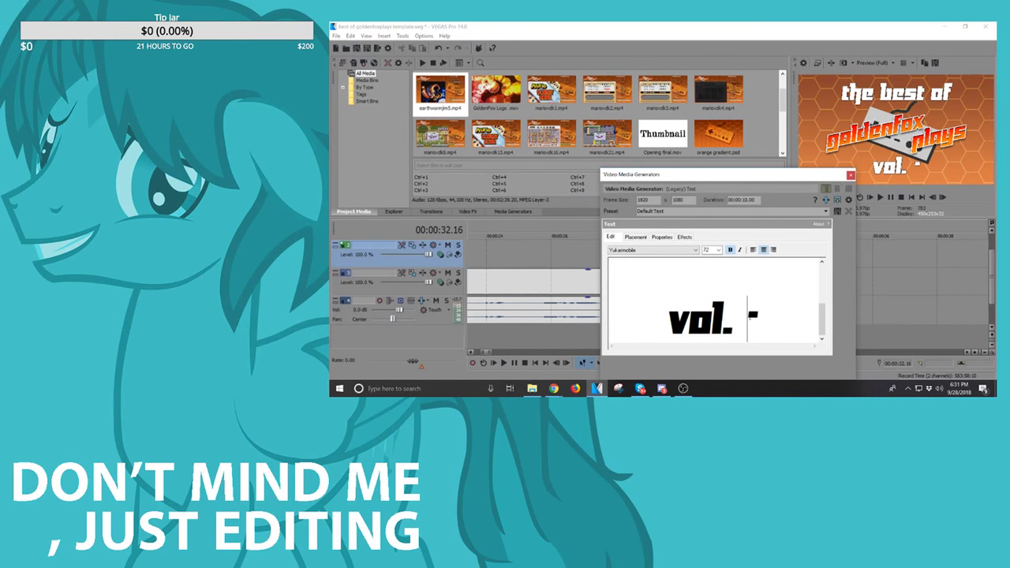
{"action": "left_click_drag", "start_coordinate": [747, 319], "coordinate": [770, 320]}
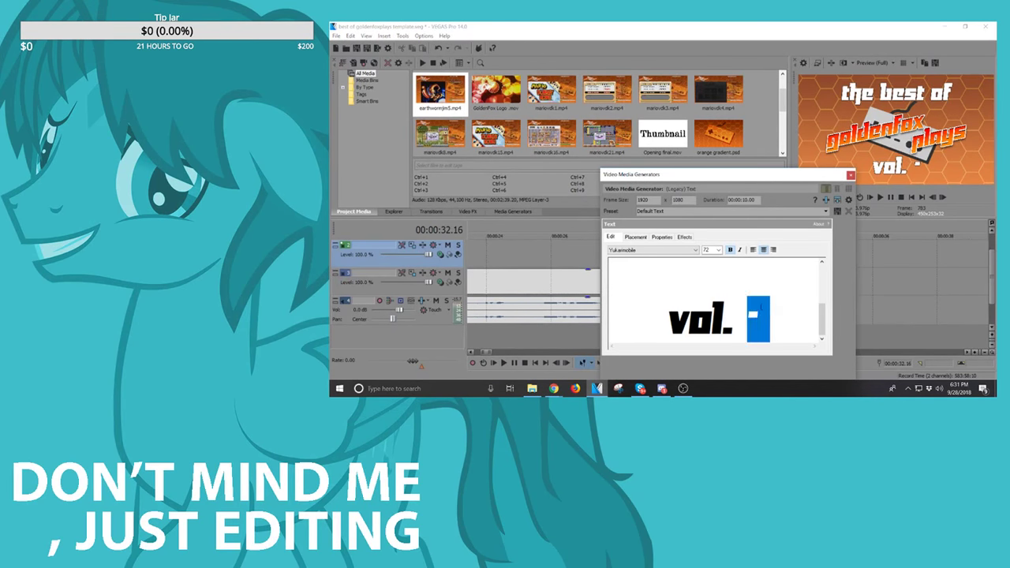
{"action": "type", "text": "8"}
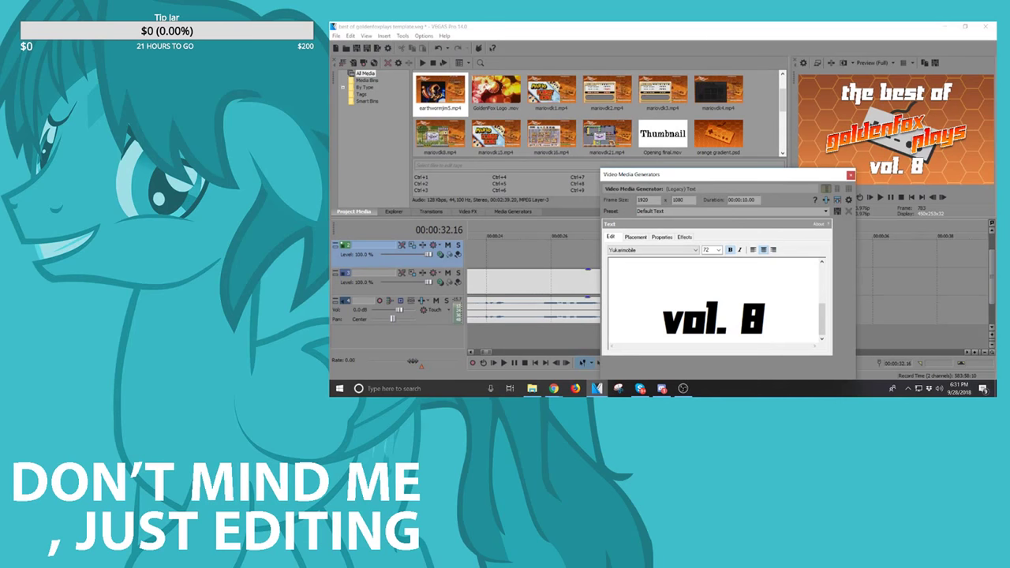
{"action": "key", "text": "ctrl+z"}
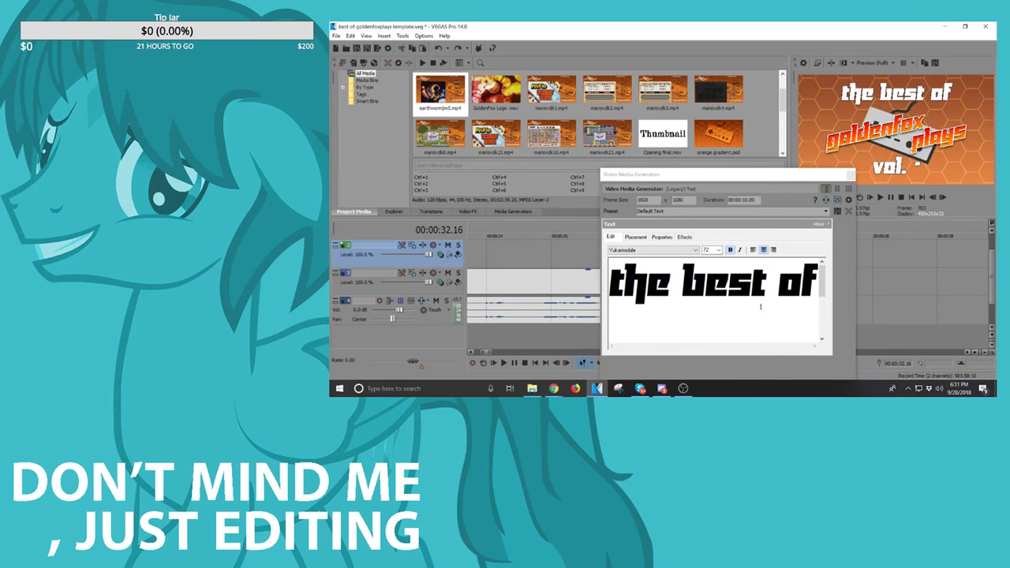
Step: Replace only the placeholder dash after "vol." in the title text with 8, and close the generator settings
{"action": "scroll", "coordinate": [761, 306], "scroll_direction": "down", "scroll_amount": 3}
{"action": "left_click", "coordinate": [755, 312]}
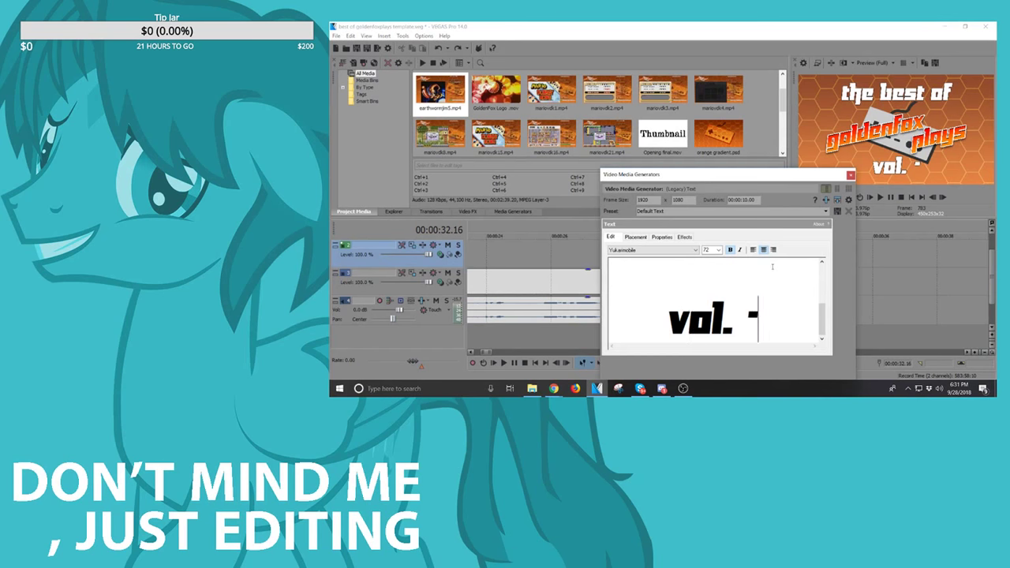
{"action": "key", "text": "shift+Left"}
{"action": "key", "text": "shift+Left"}
{"action": "key", "text": "shift+Right"}
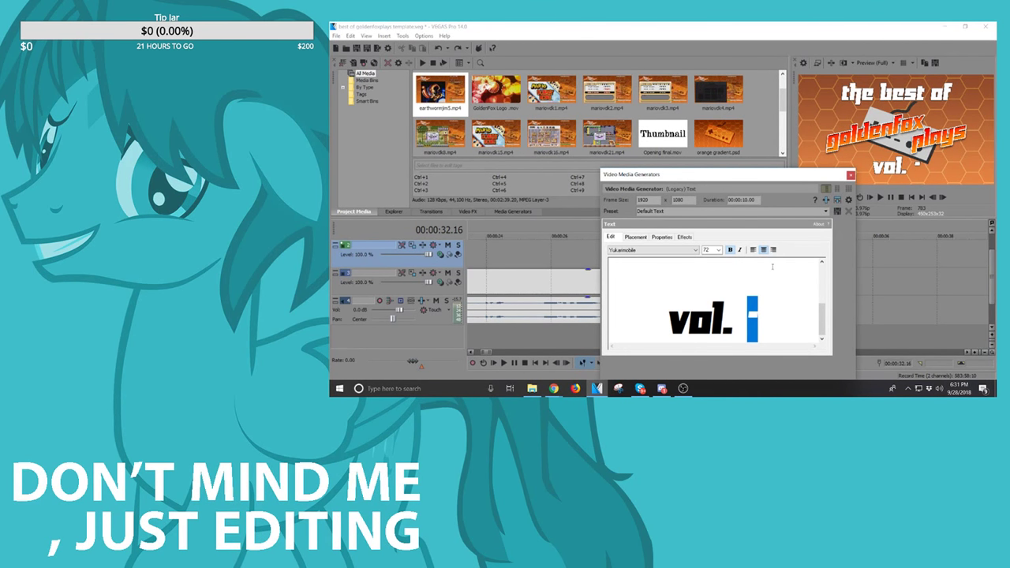
{"action": "type", "text": "8"}
{"action": "left_click", "coordinate": [850, 175]}
Step: Move the clip group with the black overlay, orange background and audio from after the title to the end of the timeline, past the last gameplay block
{"action": "left_click", "coordinate": [724, 264]}
{"action": "scroll", "coordinate": [754, 255], "scroll_direction": "down", "scroll_amount": 5}
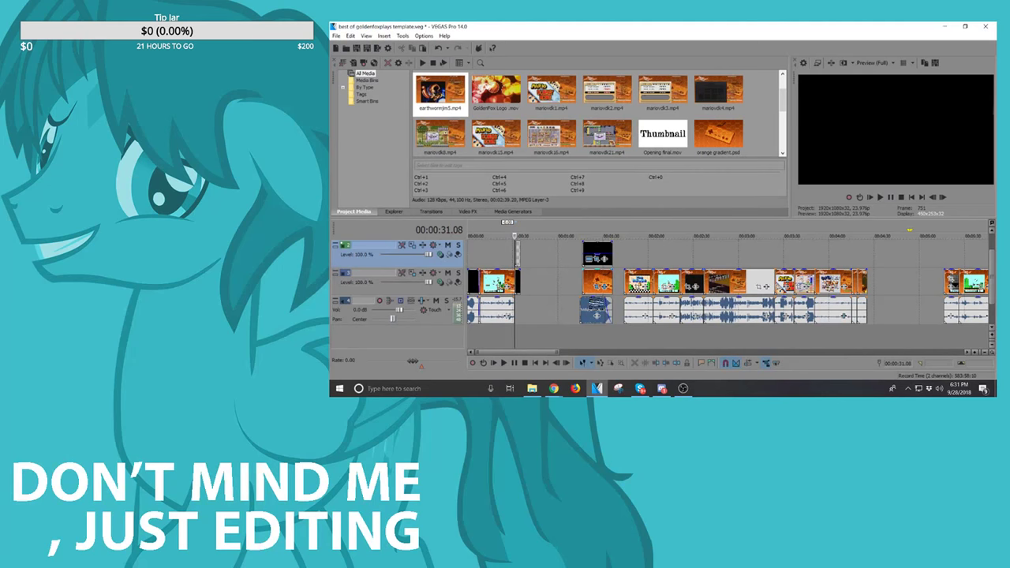
{"action": "left_click", "coordinate": [596, 314]}
{"action": "left_click_drag", "start_coordinate": [891, 293], "coordinate": [907, 309]}
{"action": "scroll", "coordinate": [556, 253], "scroll_direction": "down", "scroll_amount": 3}
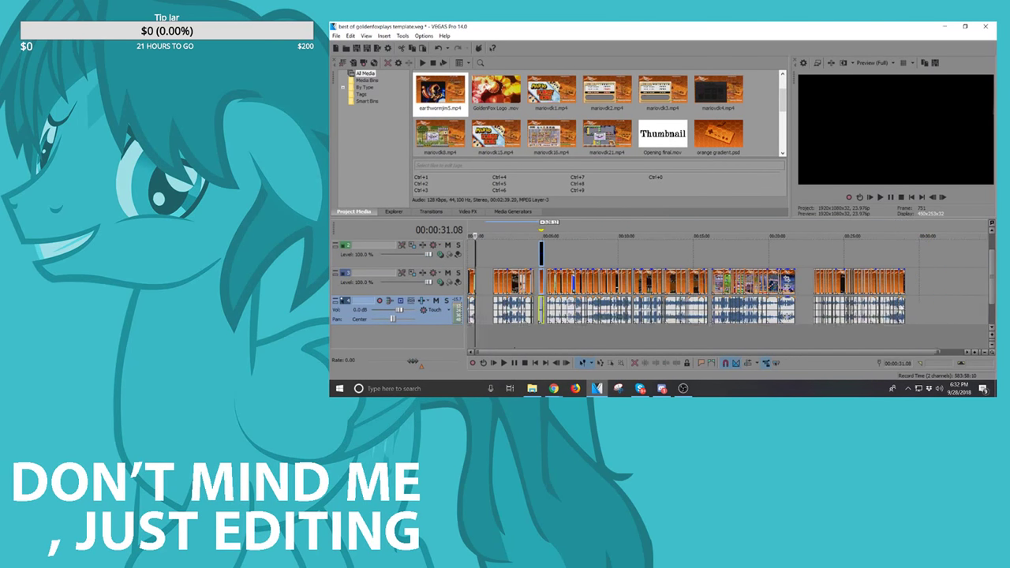
{"action": "left_click_drag", "start_coordinate": [542, 280], "coordinate": [917, 289]}
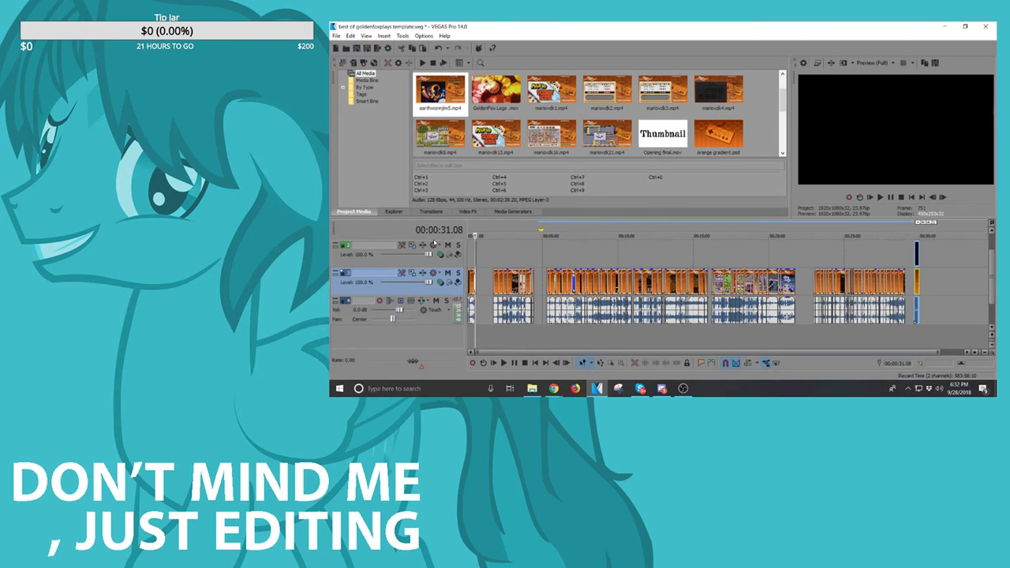
Step: Move the whole first block of gameplay clips from 00:01:44 to directly after the title sequence
{"action": "left_click", "coordinate": [500, 267]}
{"action": "scroll", "coordinate": [501, 267], "scroll_direction": "up", "scroll_amount": 4}
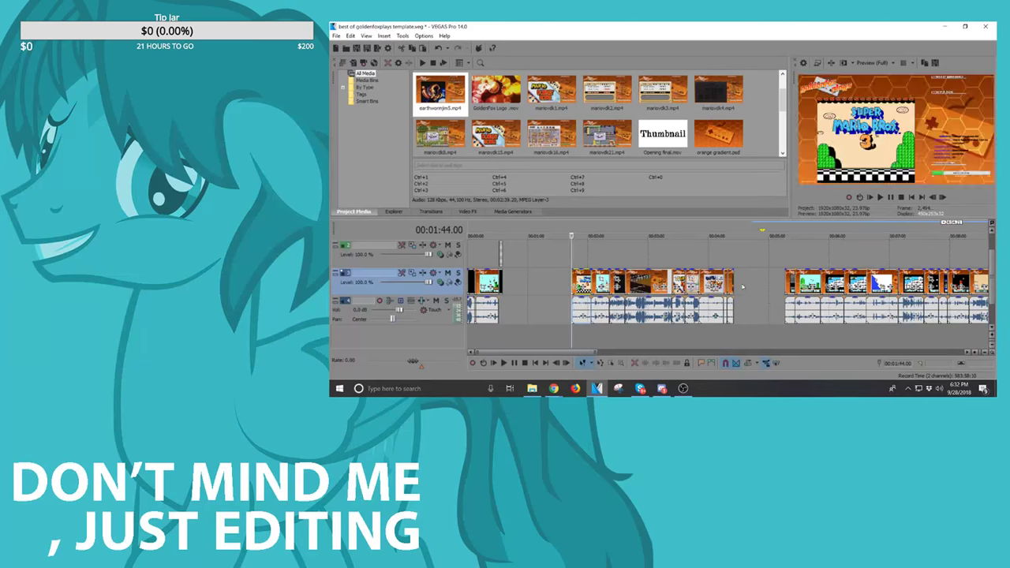
{"action": "left_click_drag", "start_coordinate": [575, 273], "coordinate": [506, 276]}
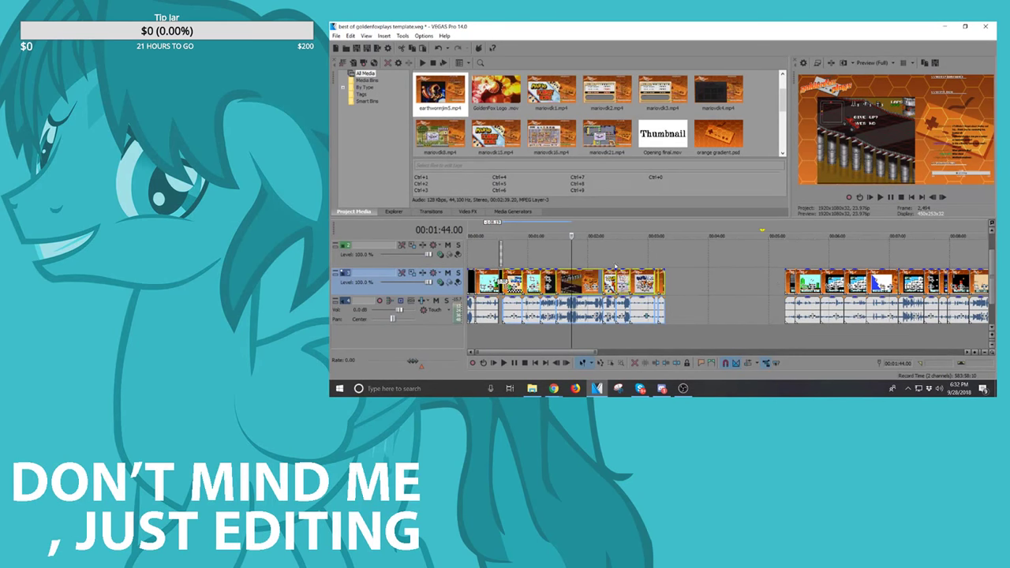
Step: Play the Earthworm Jim clip in the moved block around 00:03:00
{"action": "left_click", "coordinate": [648, 283]}
{"action": "key", "text": "space"}
{"action": "scroll", "coordinate": [694, 289], "scroll_direction": "up", "scroll_amount": 4}
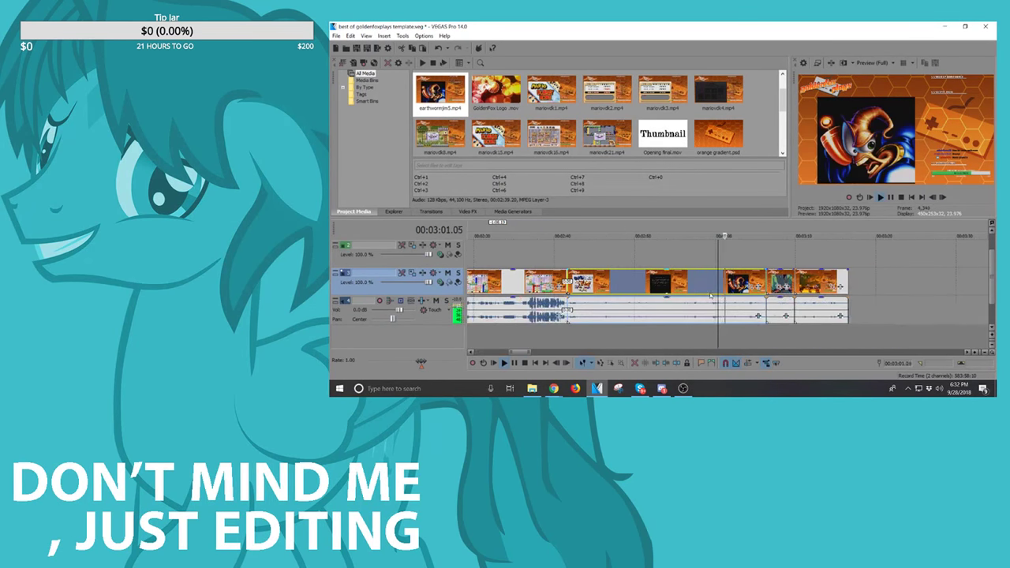
{"action": "scroll", "coordinate": [759, 303], "scroll_direction": "up", "scroll_amount": 4}
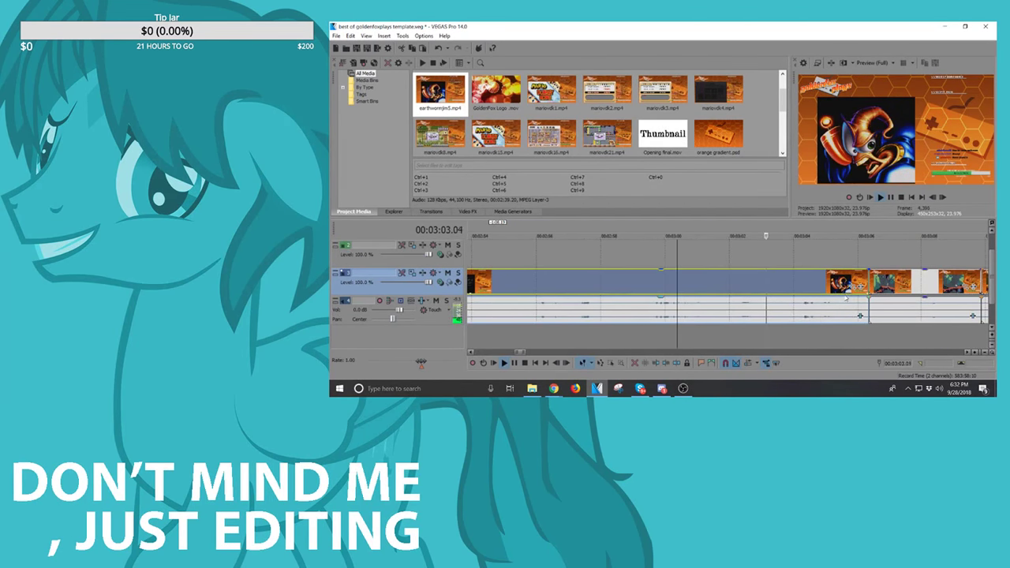
Step: Move the opening clips of the second gameplay block to the end of the first block
{"action": "scroll", "coordinate": [846, 284], "scroll_direction": "down", "scroll_amount": 6}
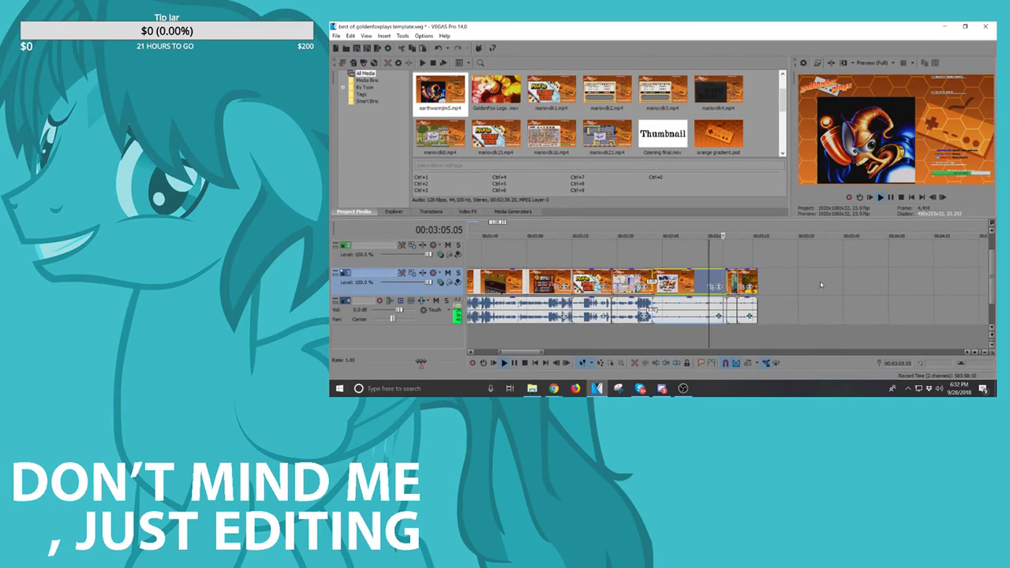
{"action": "left_click", "coordinate": [795, 283]}
{"action": "left_click_drag", "start_coordinate": [795, 282], "coordinate": [673, 282]}
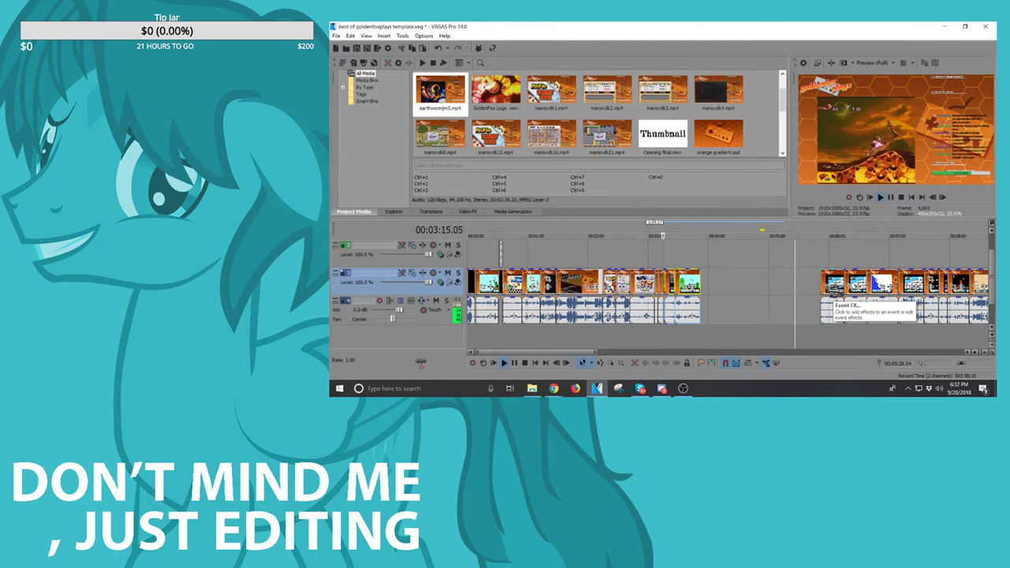
Step: Move the racing-game clips from the start of the third block to the end of the first block, starting at 00:03:51.23
{"action": "scroll", "coordinate": [836, 301], "scroll_direction": "down", "scroll_amount": 4}
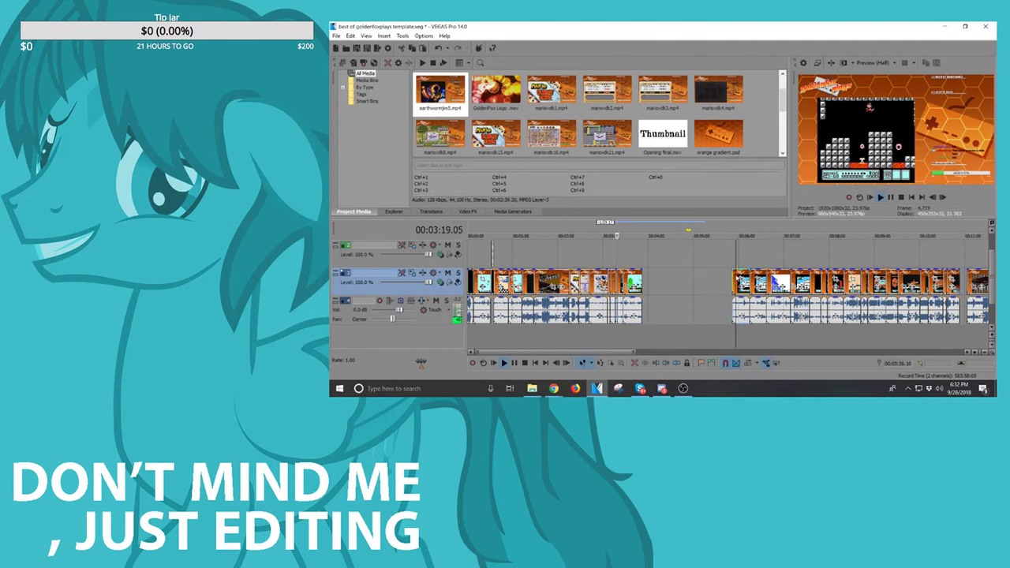
{"action": "scroll", "coordinate": [726, 296], "scroll_direction": "down", "scroll_amount": 2}
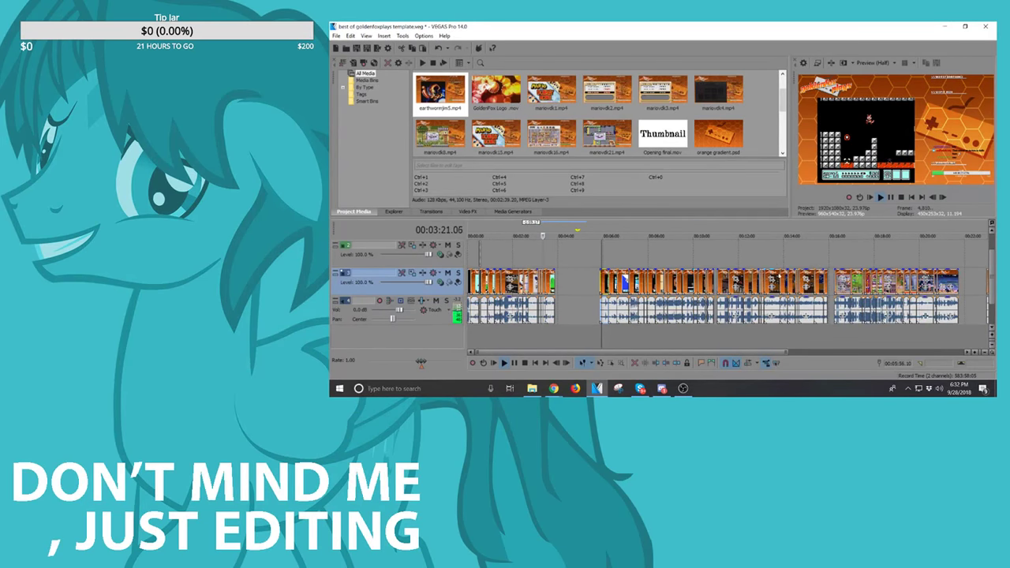
{"action": "left_click_drag", "start_coordinate": [718, 281], "coordinate": [560, 282]}
{"action": "left_click", "coordinate": [554, 280]}
{"action": "scroll", "coordinate": [554, 280], "scroll_direction": "up", "scroll_amount": 4}
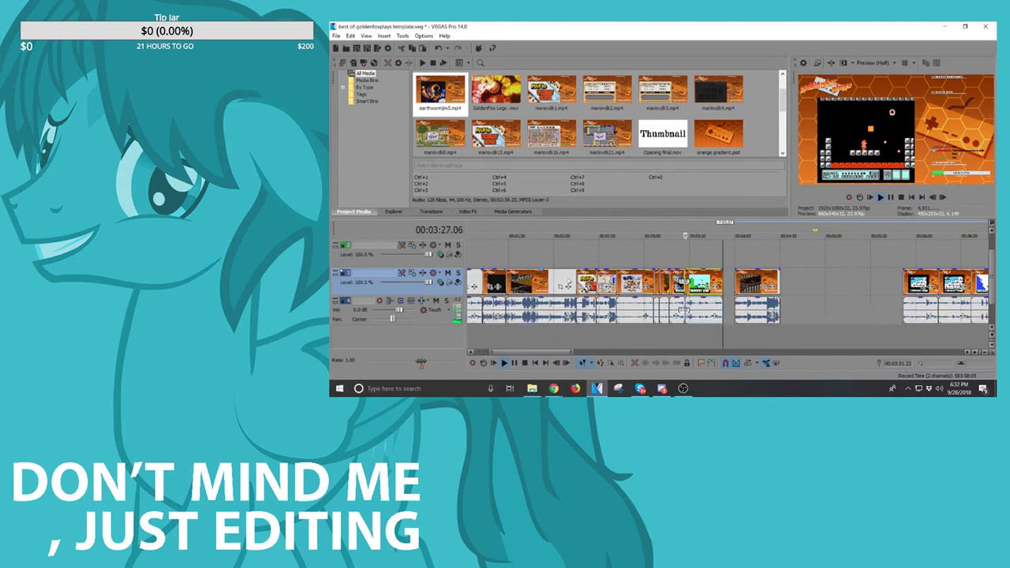
{"action": "left_click_drag", "start_coordinate": [811, 276], "coordinate": [747, 286]}
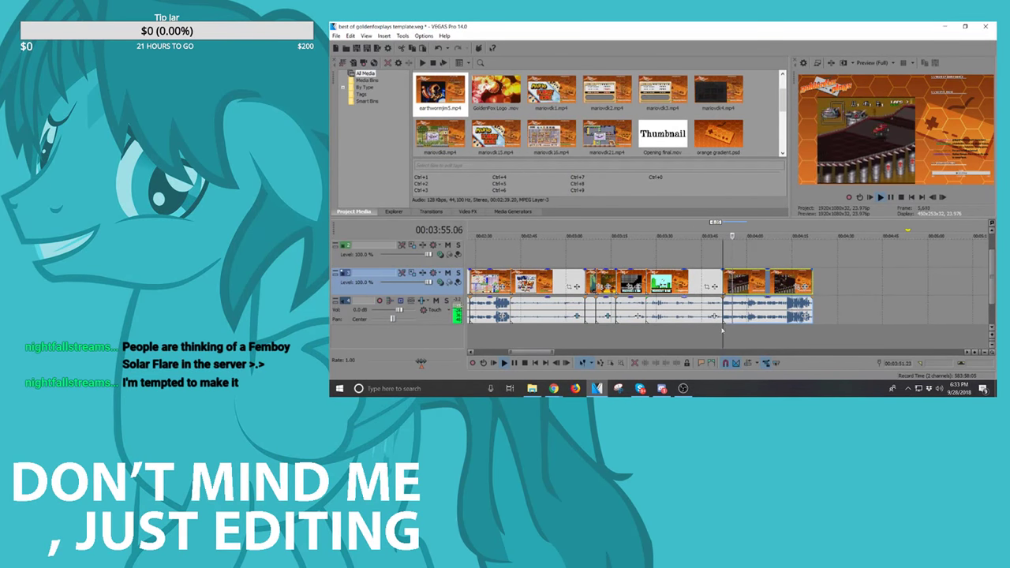
Step: Move the opening clips of the fourth gameplay block to the end of the first block
{"action": "scroll", "coordinate": [732, 289], "scroll_direction": "down", "scroll_amount": 10}
{"action": "scroll", "coordinate": [597, 279], "scroll_direction": "up", "scroll_amount": 4}
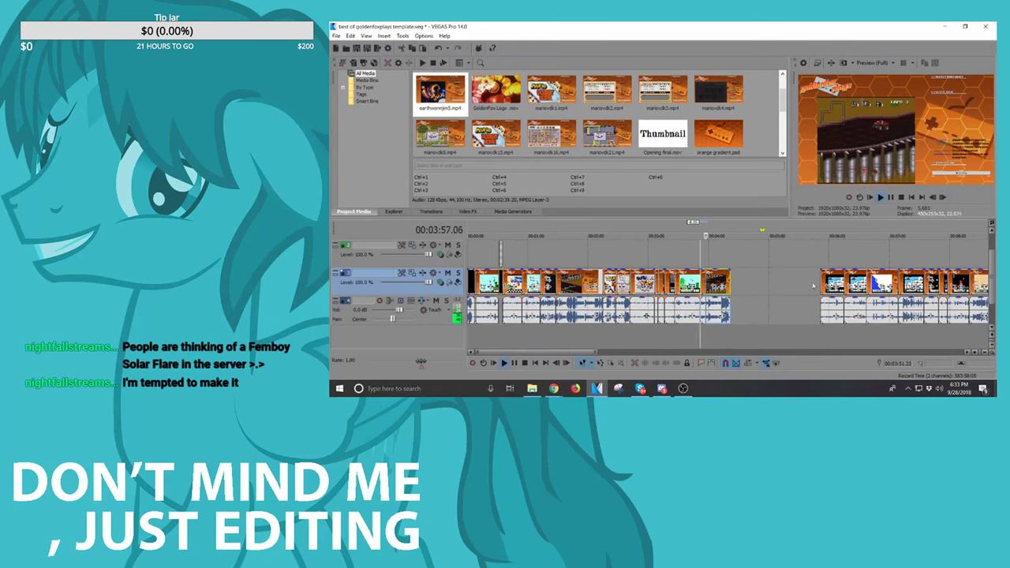
{"action": "scroll", "coordinate": [802, 285], "scroll_direction": "down", "scroll_amount": 5}
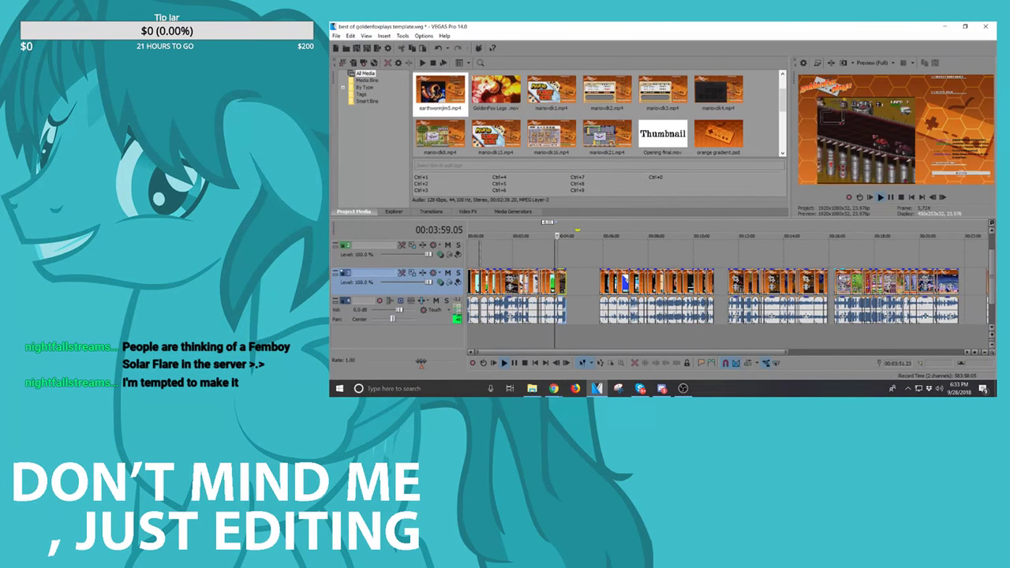
{"action": "left_click_drag", "start_coordinate": [843, 281], "coordinate": [576, 282]}
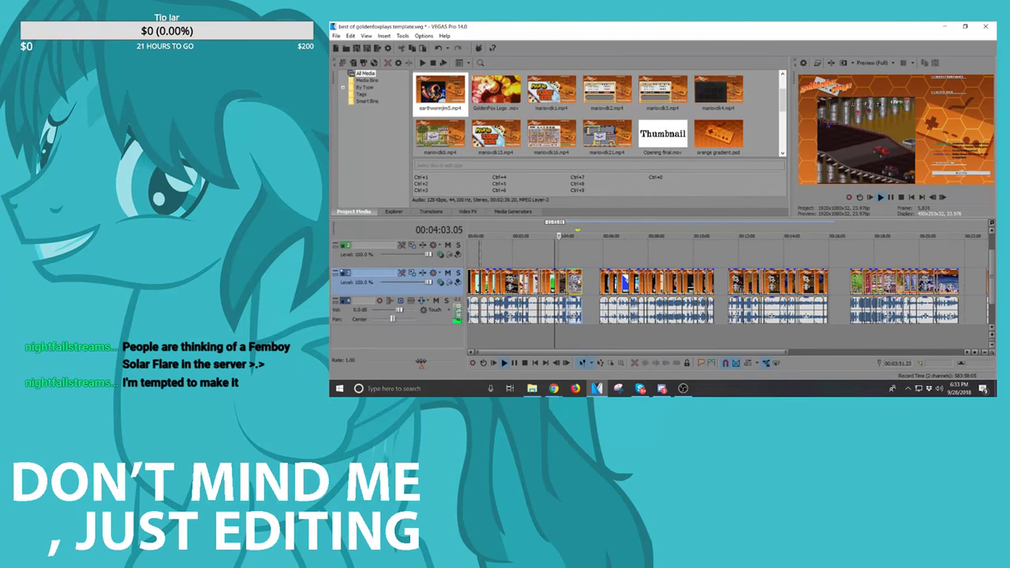
{"action": "left_click_drag", "start_coordinate": [575, 282], "coordinate": [576, 282]}
Step: Append the third block's opening clips to the first block, and shift the second block later to sit just before the third
{"action": "left_click_drag", "start_coordinate": [733, 283], "coordinate": [586, 285]}
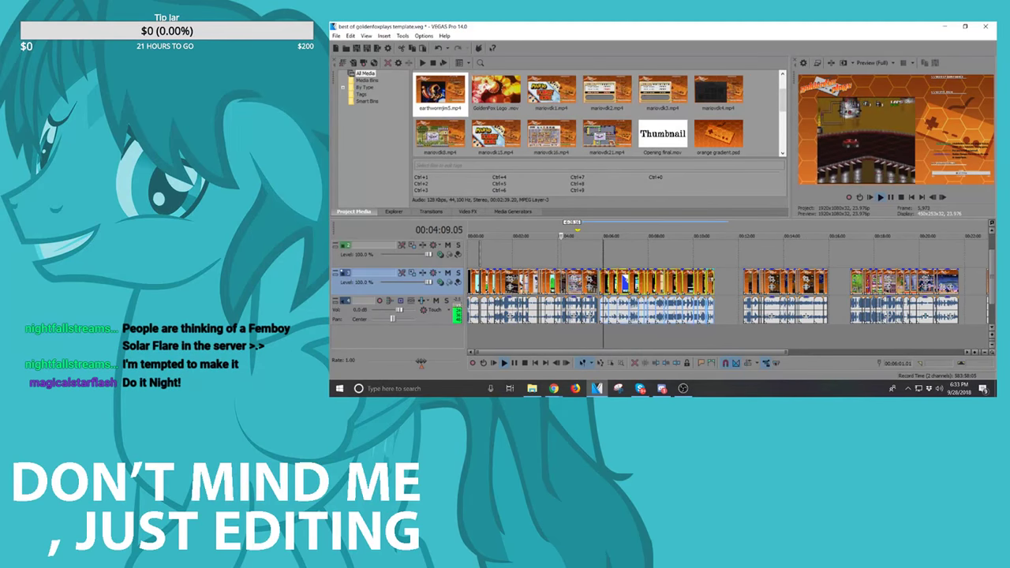
{"action": "left_click_drag", "start_coordinate": [710, 283], "coordinate": [735, 284]}
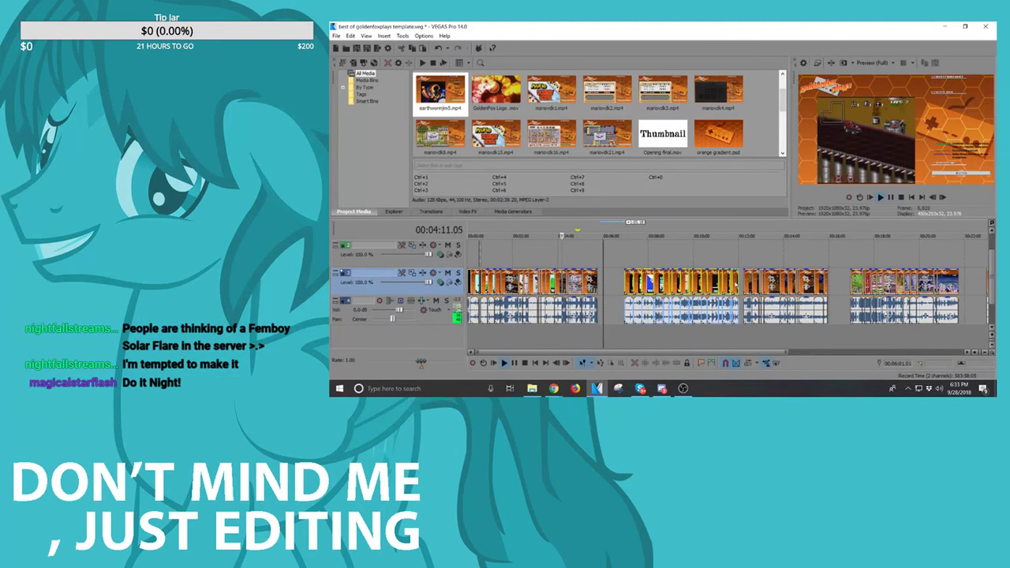
Step: Select the opening clips of the last gameplay block and move them to the end of the first block
{"action": "scroll", "coordinate": [848, 290], "scroll_direction": "down", "scroll_amount": 2}
{"action": "left_click", "coordinate": [801, 282]}
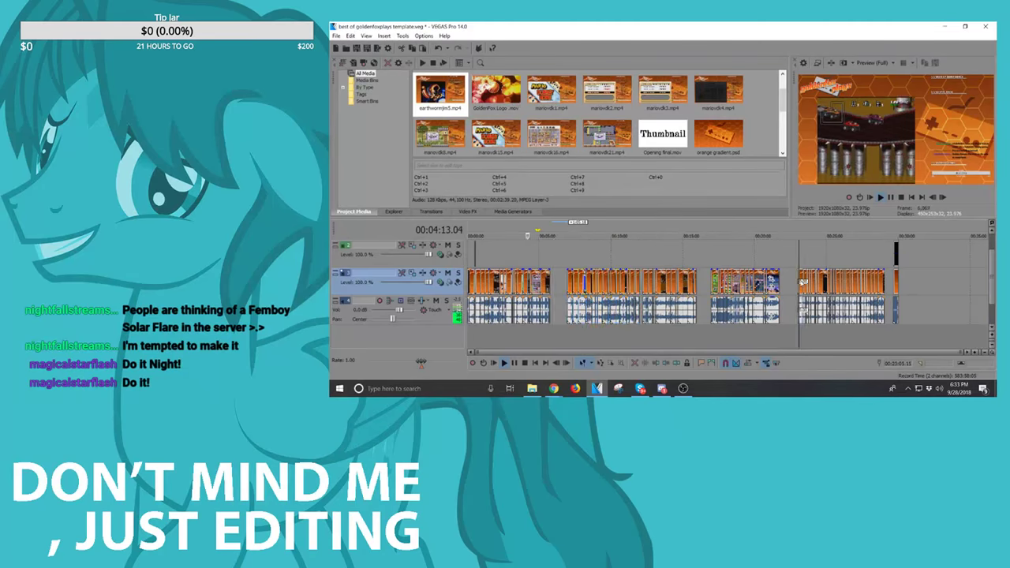
{"action": "scroll", "coordinate": [801, 283], "scroll_direction": "up", "scroll_amount": 4}
{"action": "scroll", "coordinate": [800, 286], "scroll_direction": "up", "scroll_amount": 2}
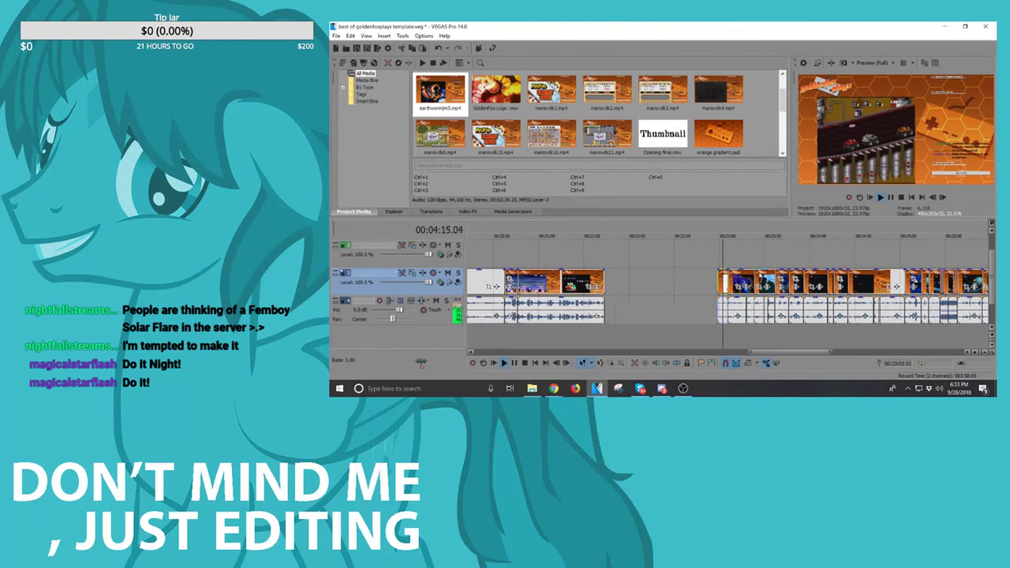
{"action": "left_click", "coordinate": [766, 279], "text": "shift"}
{"action": "left_click_drag", "start_coordinate": [766, 280], "coordinate": [722, 293]}
{"action": "scroll", "coordinate": [721, 292], "scroll_direction": "down", "scroll_amount": 5}
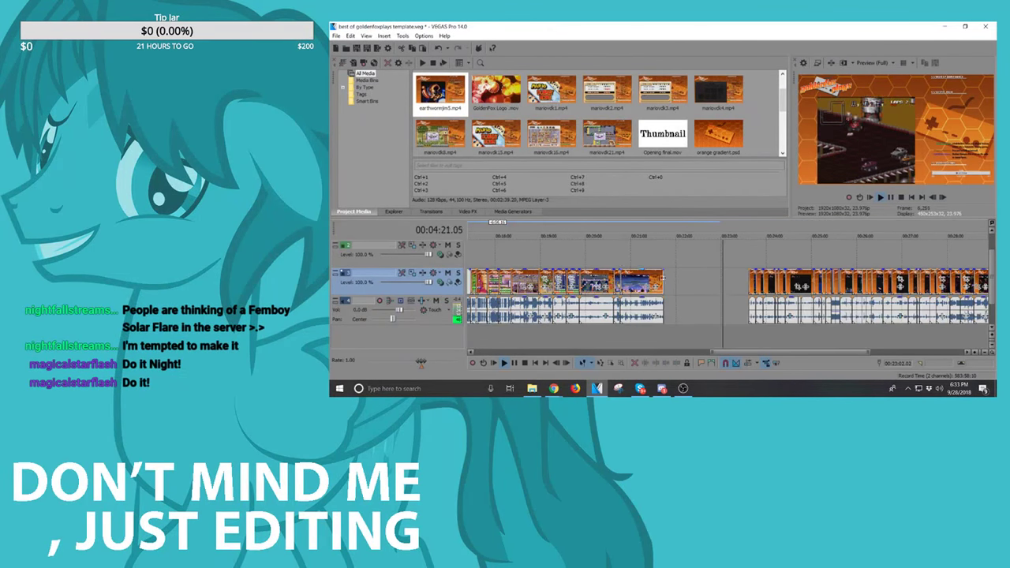
{"action": "left_click_drag", "start_coordinate": [688, 296], "coordinate": [530, 307]}
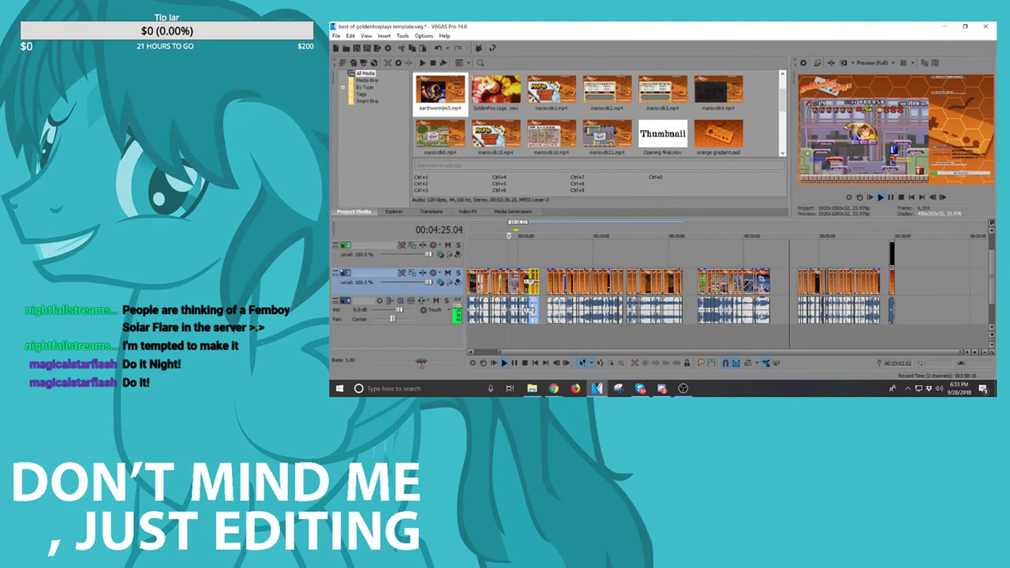
{"action": "scroll", "coordinate": [530, 307], "scroll_direction": "up", "scroll_amount": 5}
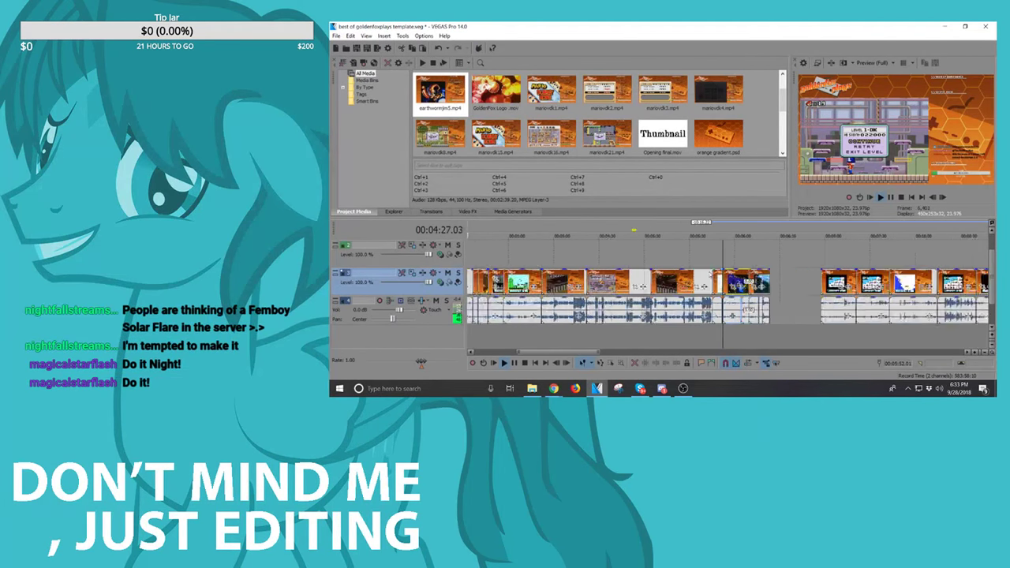
Step: Shift the second and third gameplay blocks together later on the timeline, up against the fourth block
{"action": "scroll", "coordinate": [712, 273], "scroll_direction": "up", "scroll_amount": 2}
{"action": "scroll", "coordinate": [777, 278], "scroll_direction": "up", "scroll_amount": 2}
{"action": "scroll", "coordinate": [687, 277], "scroll_direction": "up", "scroll_amount": 2}
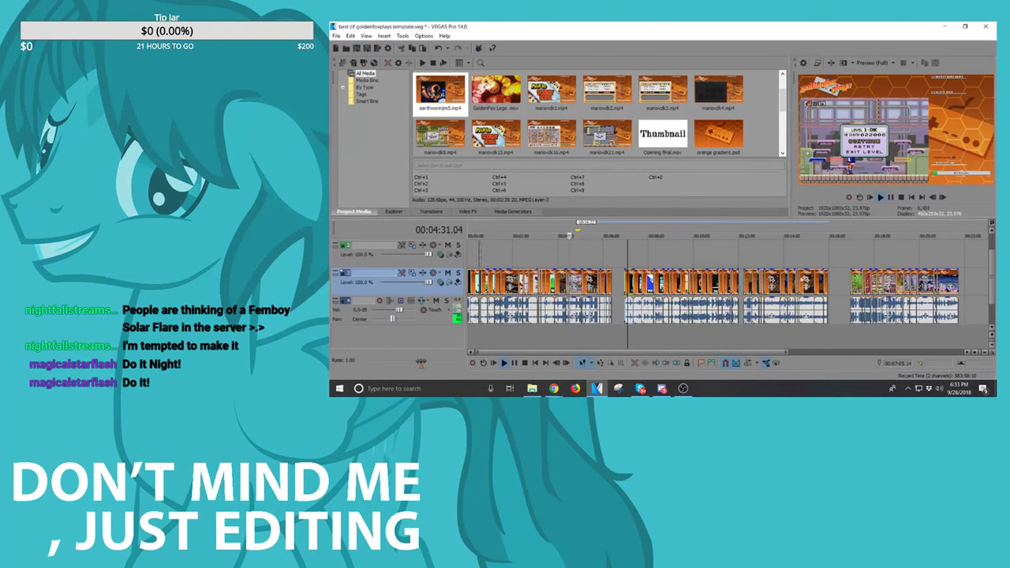
{"action": "left_click", "coordinate": [826, 279], "text": "shift"}
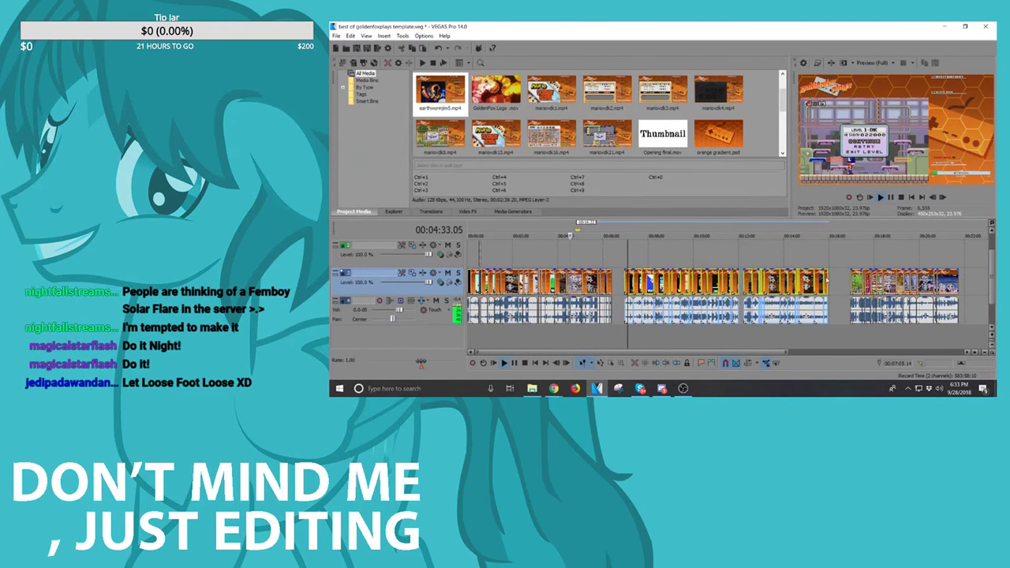
{"action": "left_click_drag", "start_coordinate": [821, 277], "coordinate": [838, 280]}
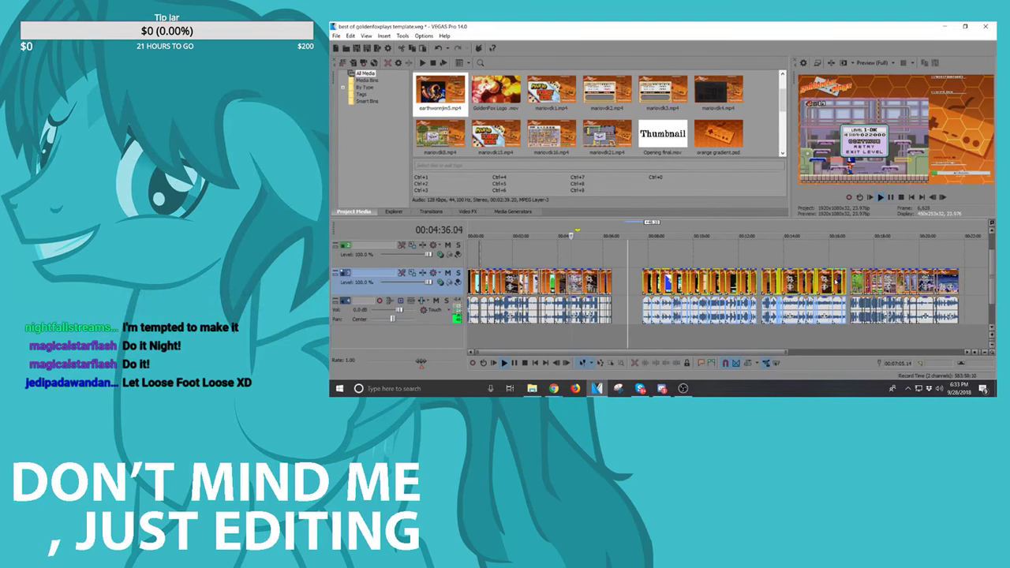
Step: Select the second, third and fourth blocks and shift them later to sit just before the last block
{"action": "key", "text": "space"}
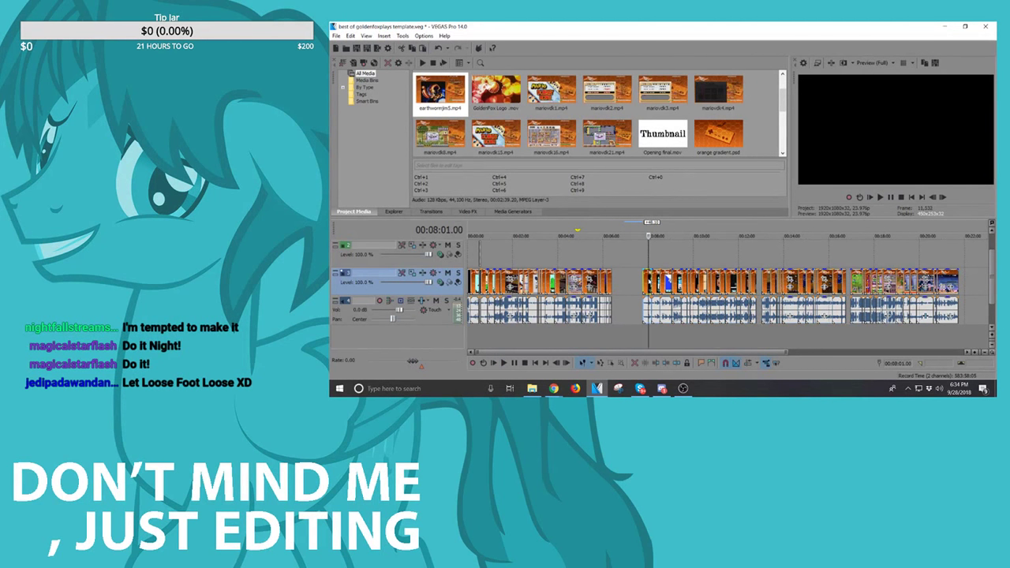
{"action": "left_click", "coordinate": [648, 282]}
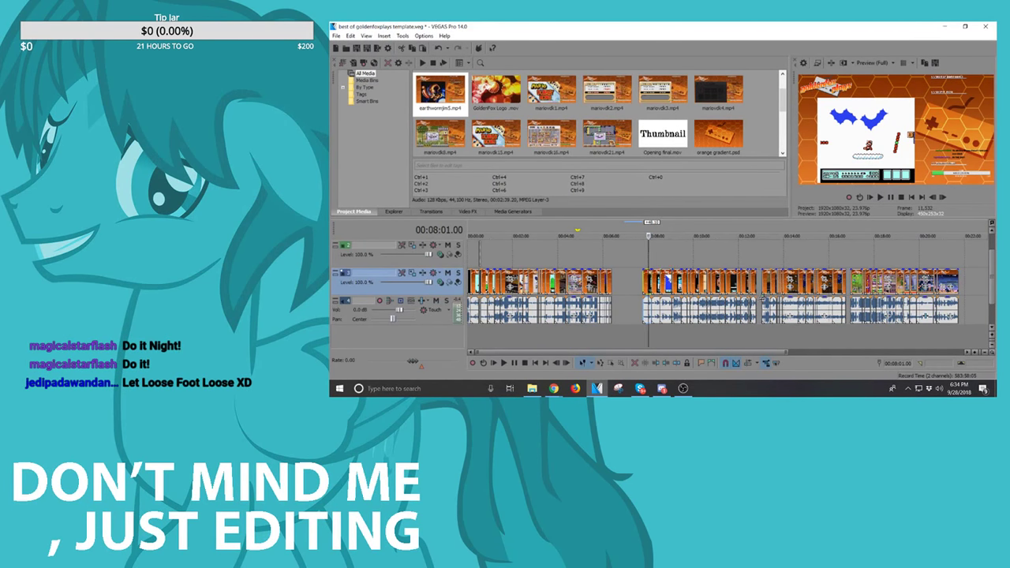
{"action": "left_click_drag", "start_coordinate": [948, 281], "coordinate": [823, 275]}
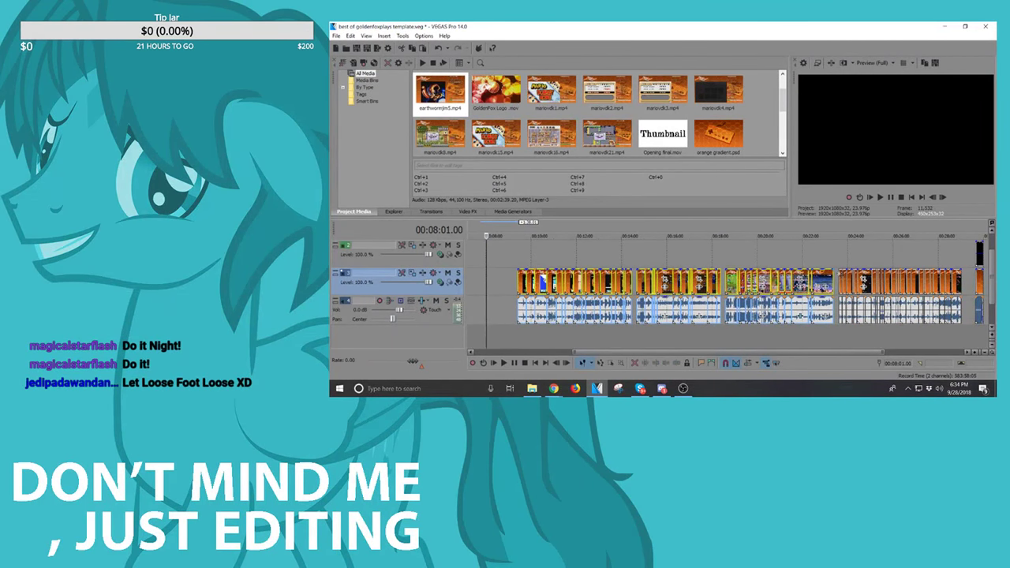
Step: Play back the start of the last gameplay block and the closing clips of the first block
{"action": "left_click", "coordinate": [839, 275]}
{"action": "key", "text": "space"}
{"action": "scroll", "coordinate": [547, 285], "scroll_direction": "down", "scroll_amount": 2}
{"action": "key", "text": "space"}
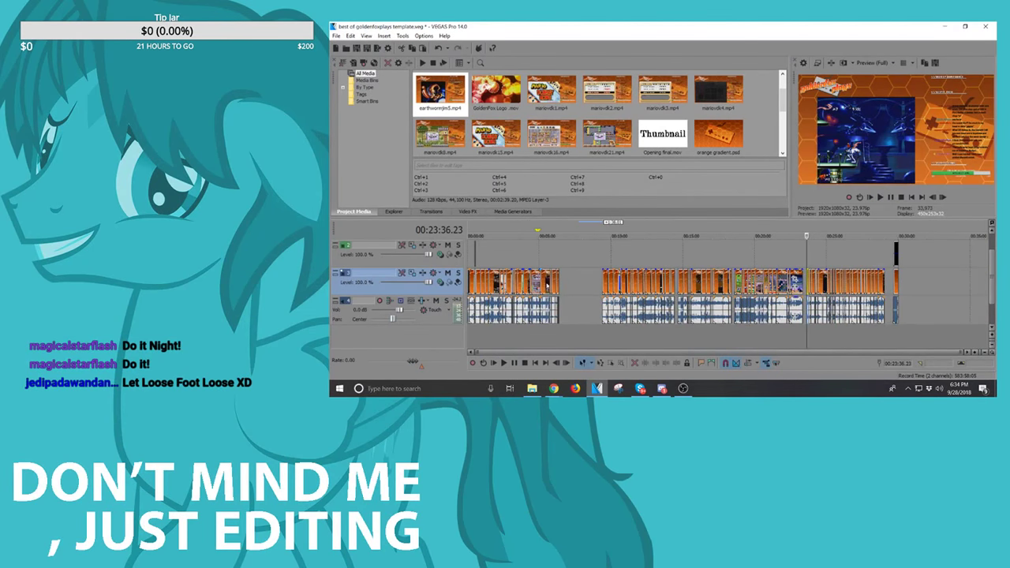
{"action": "left_click", "coordinate": [550, 283]}
{"action": "key", "text": "space"}
{"action": "scroll", "coordinate": [550, 283], "scroll_direction": "up", "scroll_amount": 4}
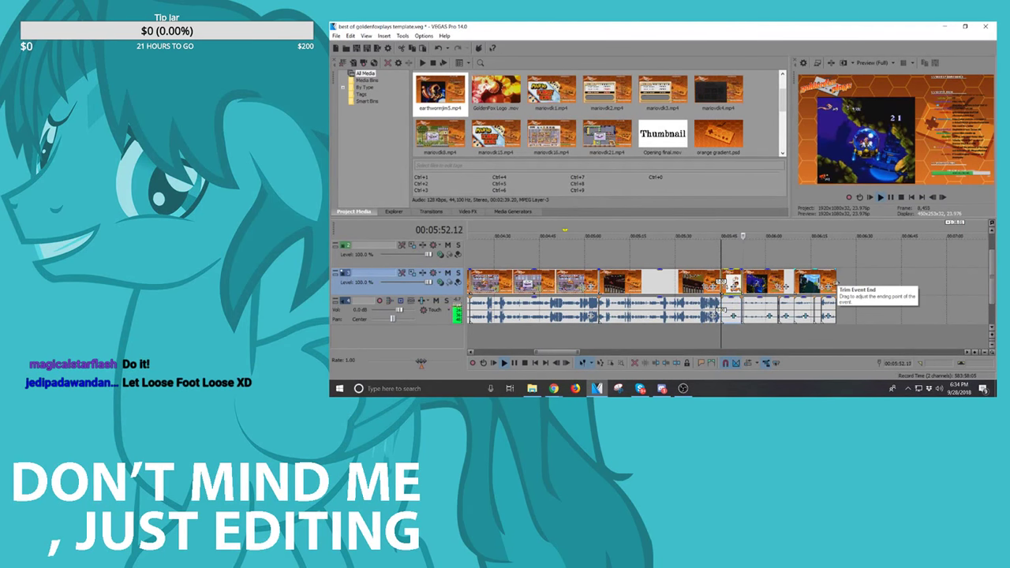
{"action": "scroll", "coordinate": [709, 285], "scroll_direction": "down", "scroll_amount": 5}
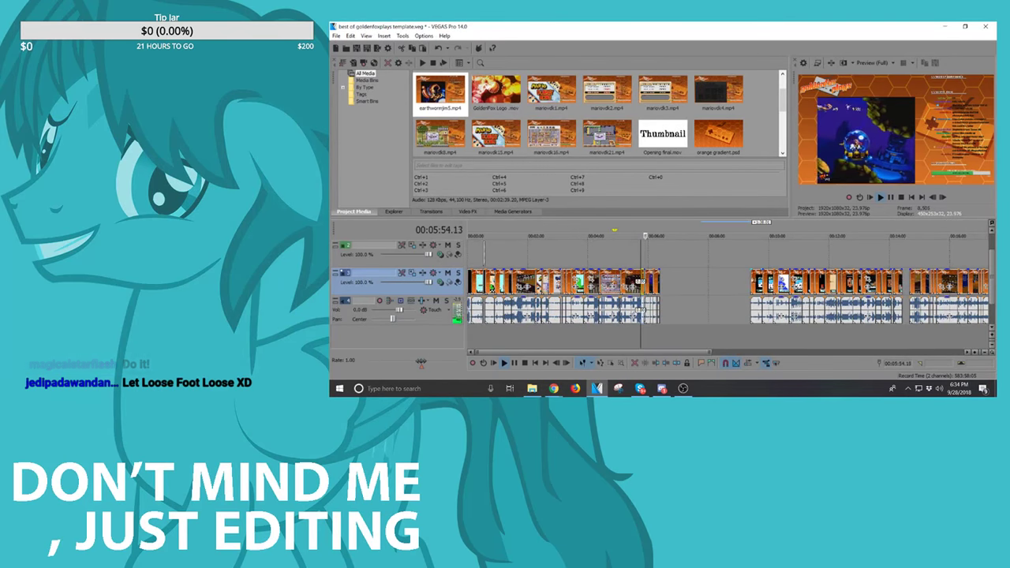
Step: Move the opening clips of the fourth block, followed by those of the second block, to the end of the first block
{"action": "left_click", "coordinate": [911, 288]}
{"action": "scroll", "coordinate": [911, 289], "scroll_direction": "down", "scroll_amount": 1}
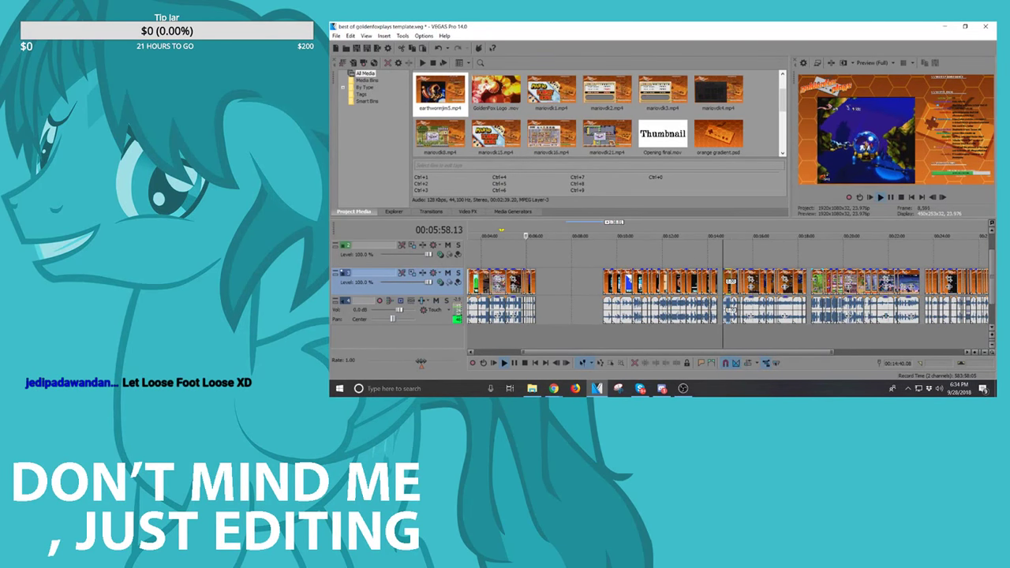
{"action": "left_click_drag", "start_coordinate": [816, 282], "coordinate": [541, 286]}
{"action": "left_click", "coordinate": [609, 282]}
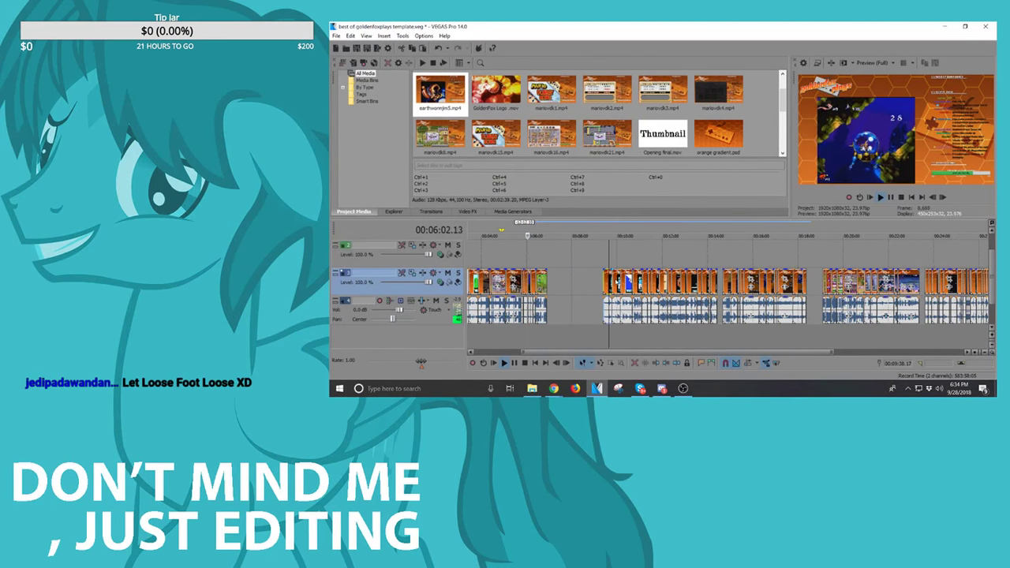
{"action": "left_click_drag", "start_coordinate": [615, 275], "coordinate": [555, 281]}
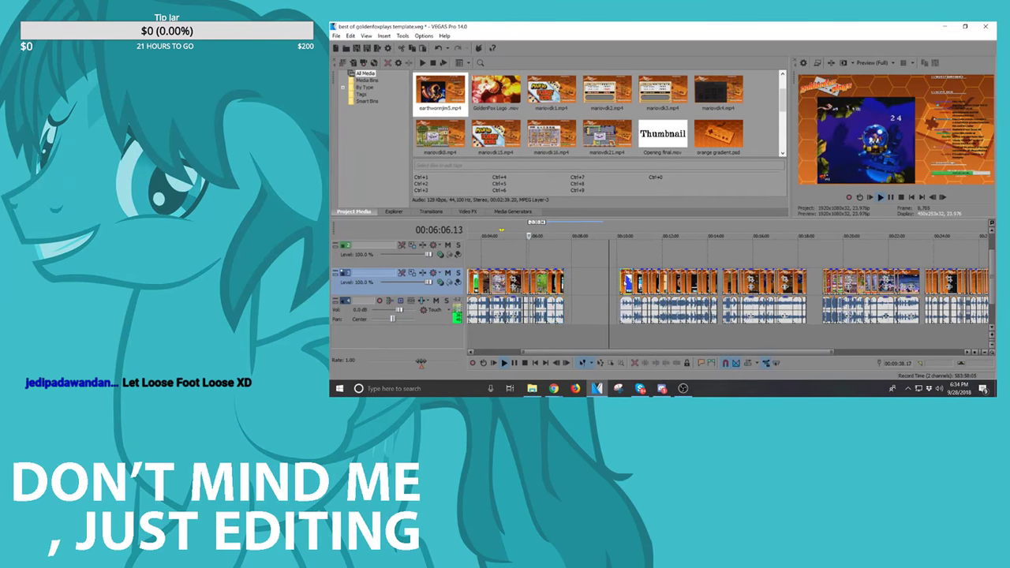
Step: Play back the opening Super Mario Bros. 3 clip of the second block around 00:10:17.23
{"action": "left_click", "coordinate": [626, 282]}
{"action": "scroll", "coordinate": [627, 282], "scroll_direction": "up", "scroll_amount": 3}
{"action": "key", "text": "space"}
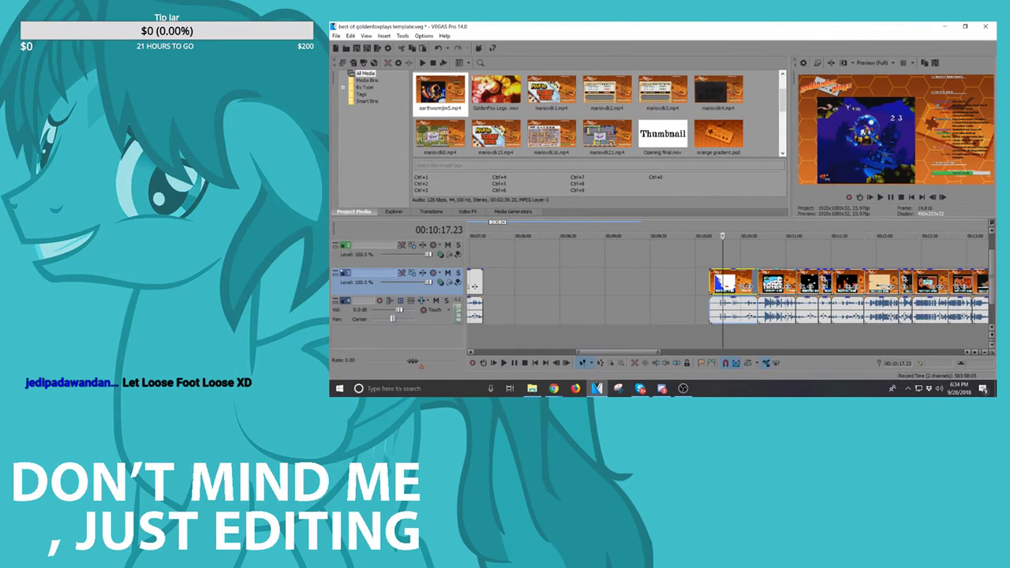
{"action": "key", "text": "space"}
{"action": "scroll", "coordinate": [764, 282], "scroll_direction": "up", "scroll_amount": 3}
{"action": "key", "text": "space"}
{"action": "scroll", "coordinate": [781, 281], "scroll_direction": "down", "scroll_amount": 5}
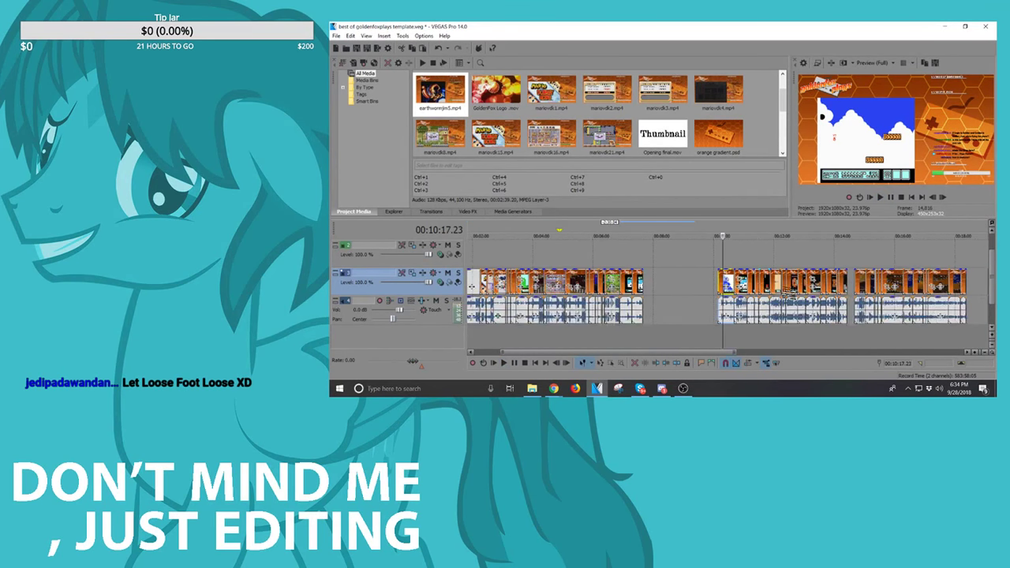
Step: Review the fourth block's start at 00:19:09.02 and move its two opening clips to the end of the first block
{"action": "left_click", "coordinate": [908, 284]}
{"action": "scroll", "coordinate": [908, 284], "scroll_direction": "up", "scroll_amount": 5}
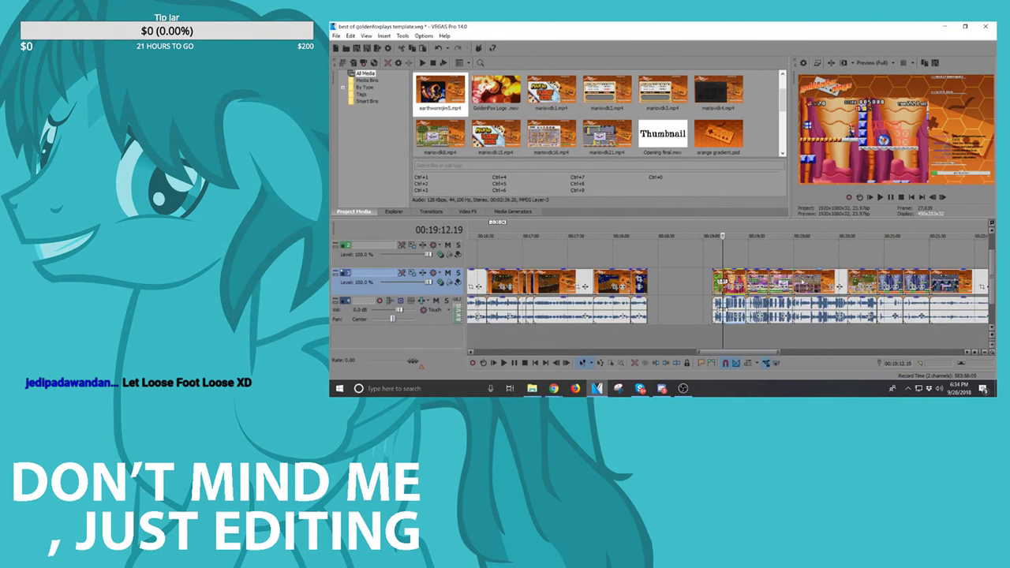
{"action": "left_click", "coordinate": [708, 282]}
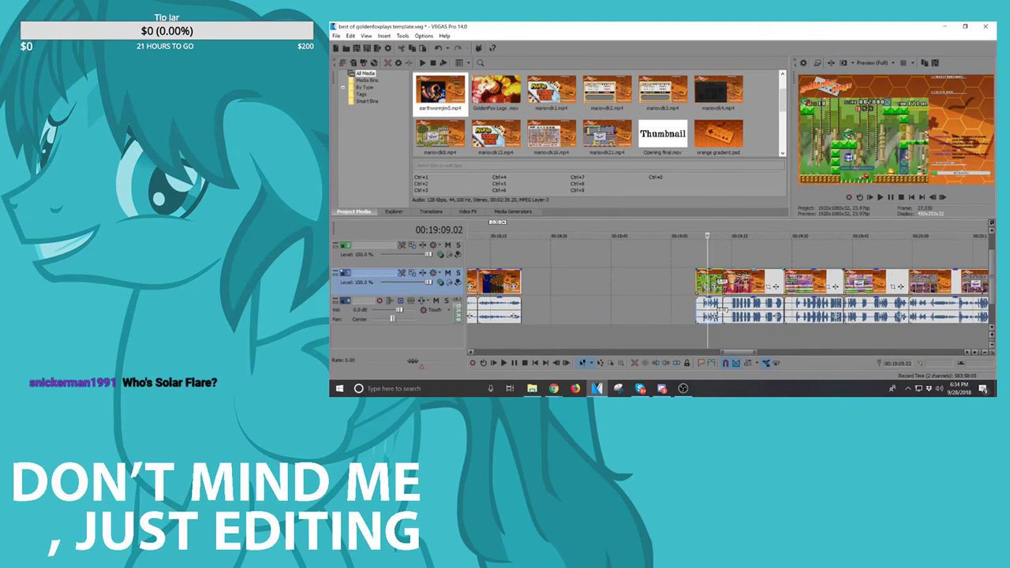
{"action": "key", "text": "space"}
{"action": "scroll", "coordinate": [714, 312], "scroll_direction": "down", "scroll_amount": 1}
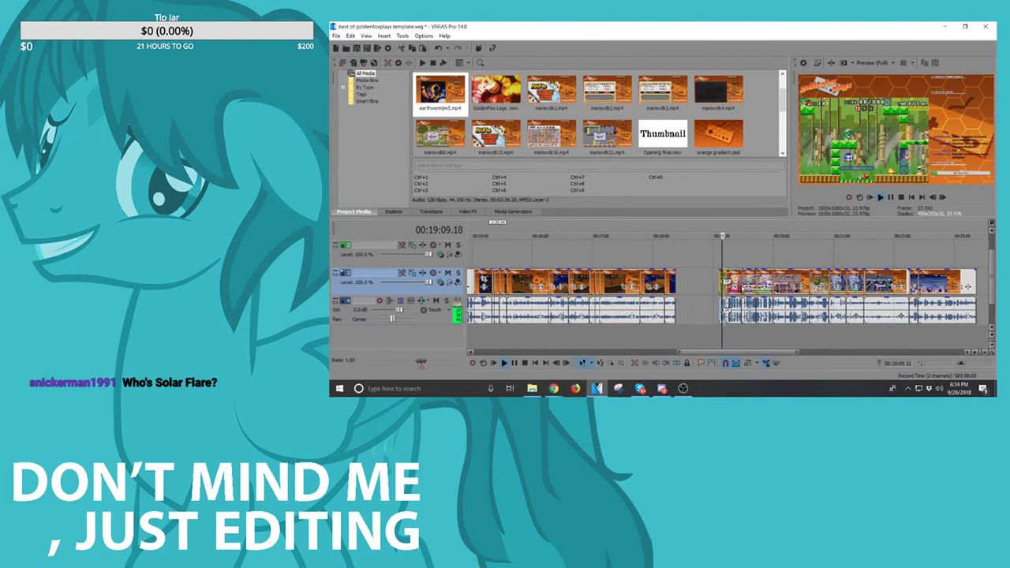
{"action": "key", "text": "space"}
{"action": "scroll", "coordinate": [408, 284], "scroll_direction": "left", "scroll_amount": 10}
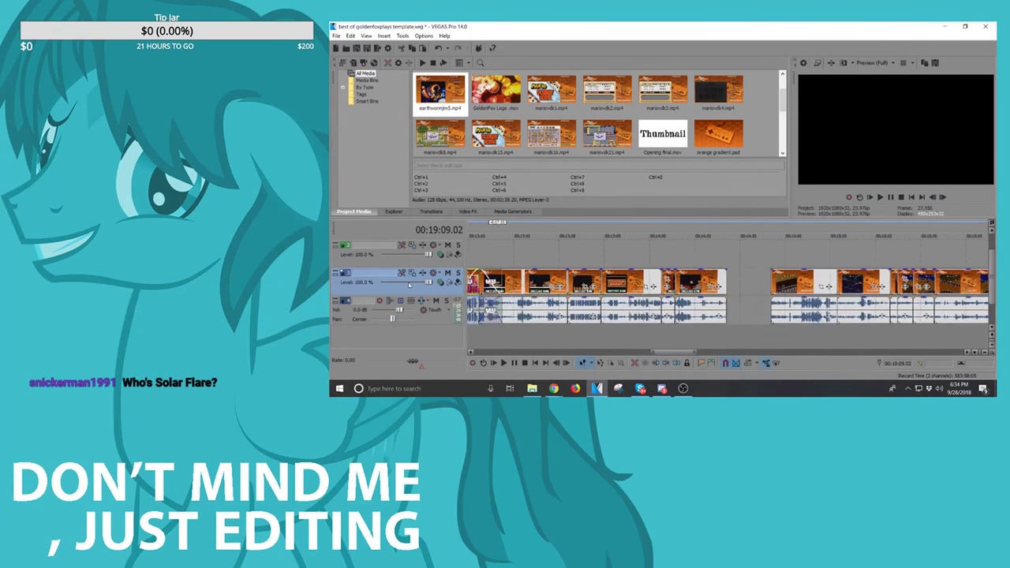
{"action": "left_click_drag", "start_coordinate": [385, 288], "coordinate": [543, 283]}
{"action": "left_click", "coordinate": [492, 277]}
{"action": "scroll", "coordinate": [493, 278], "scroll_direction": "left", "scroll_amount": 5}
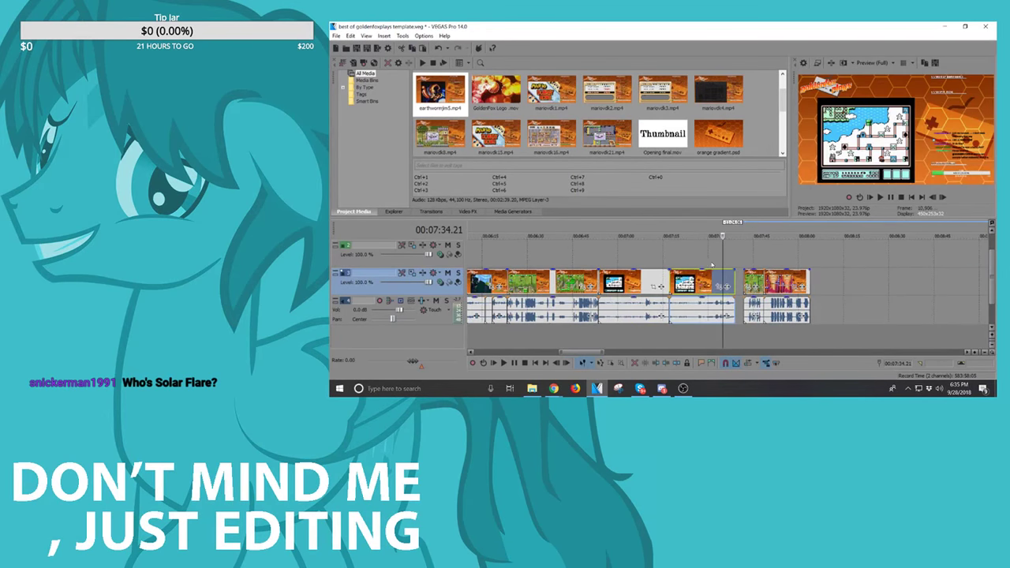
Step: Shift the two Super Mario Bros. 3 clips at the first block's end later and place the green-level clip ahead of them
{"action": "left_click", "coordinate": [621, 280]}
{"action": "left_click", "coordinate": [782, 280], "text": "shift"}
{"action": "left_click_drag", "start_coordinate": [784, 281], "coordinate": [611, 282]}
{"action": "left_click", "coordinate": [905, 281]}
Step: Close the gaps by placing the two Super Mario Bros. 3 clips after the green-level clip and the pink-level clip behind them
{"action": "left_click", "coordinate": [676, 282]}
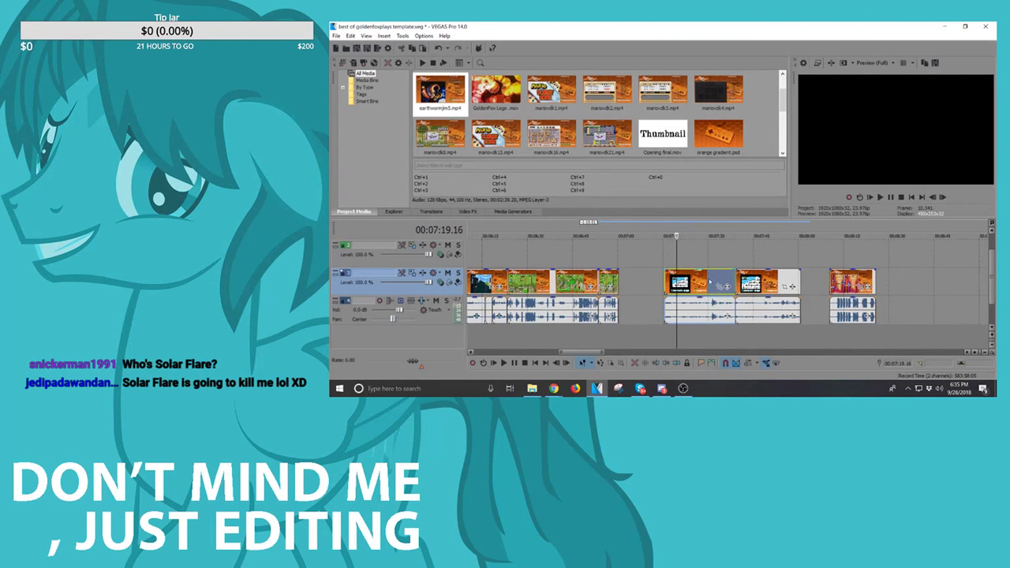
{"action": "left_click", "coordinate": [754, 282], "text": "shift"}
{"action": "left_click_drag", "start_coordinate": [753, 281], "coordinate": [708, 281]}
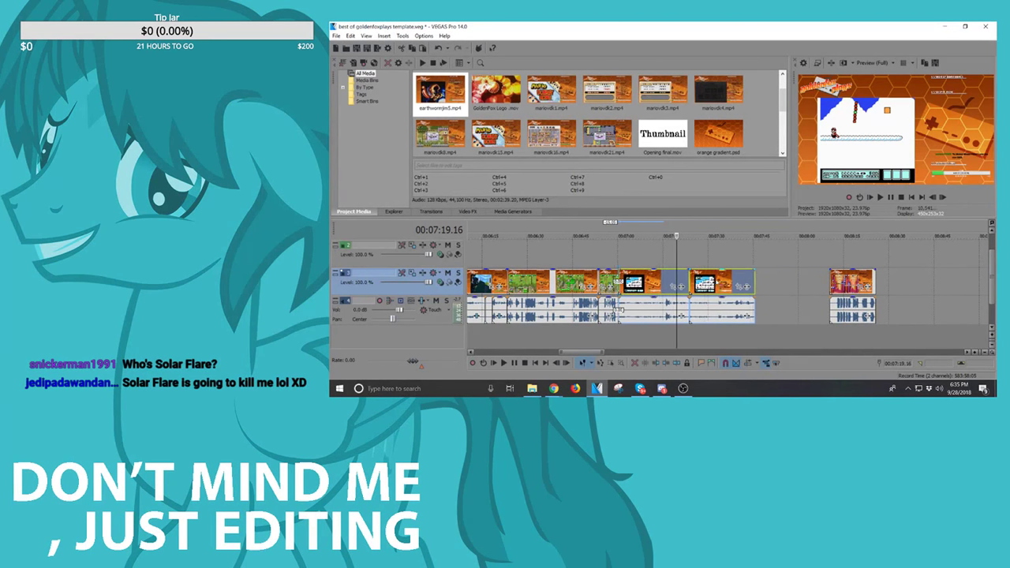
{"action": "left_click_drag", "start_coordinate": [854, 281], "coordinate": [777, 281]}
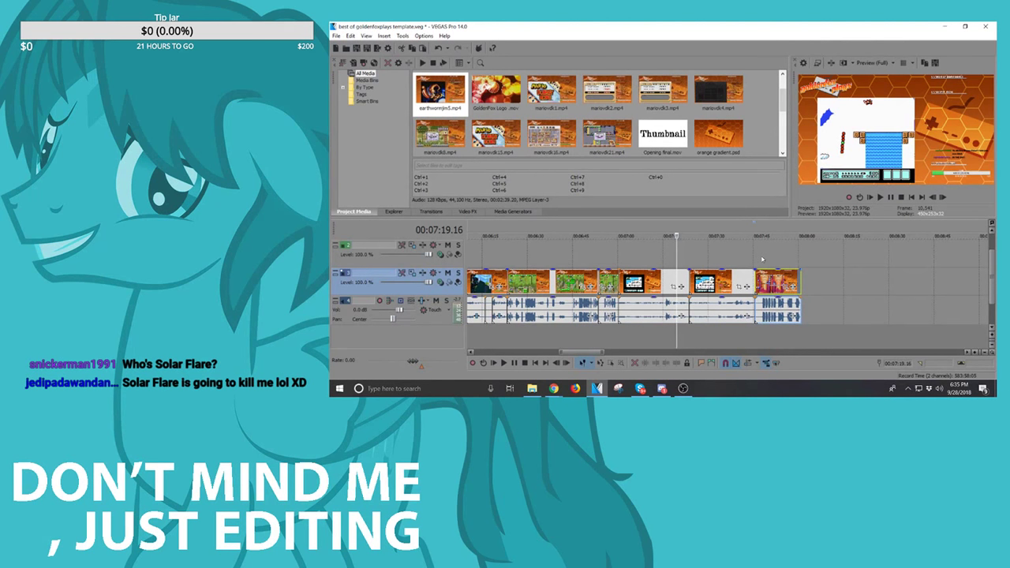
Step: Select the opening clips of the last block, starting at 00:23:36.23, and move them to the end of the first block
{"action": "scroll", "coordinate": [797, 285], "scroll_direction": "down", "scroll_amount": 5}
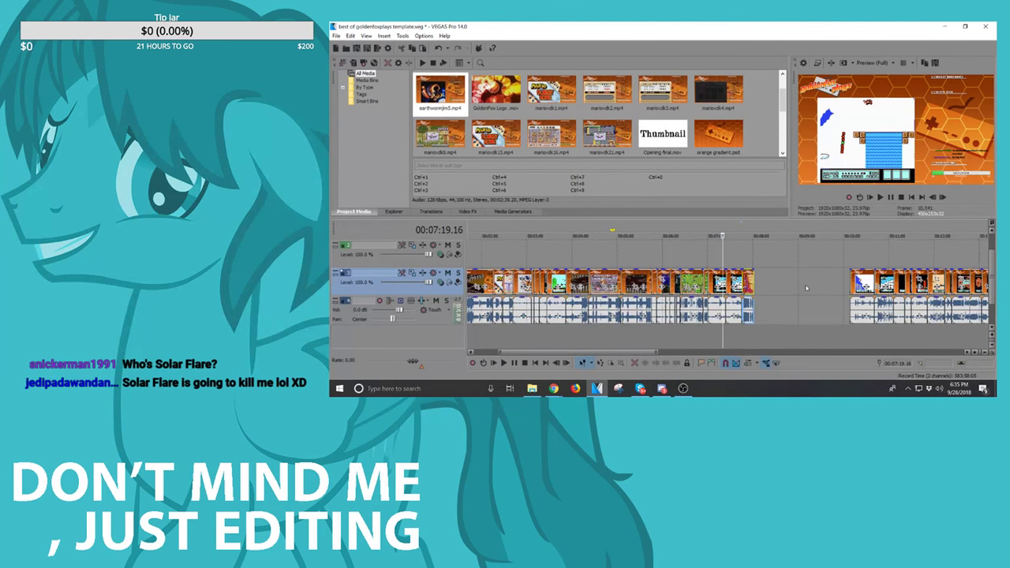
{"action": "scroll", "coordinate": [798, 286], "scroll_direction": "down", "scroll_amount": 2}
{"action": "scroll", "coordinate": [782, 282], "scroll_direction": "down", "scroll_amount": 2}
{"action": "scroll", "coordinate": [781, 281], "scroll_direction": "down", "scroll_amount": 1}
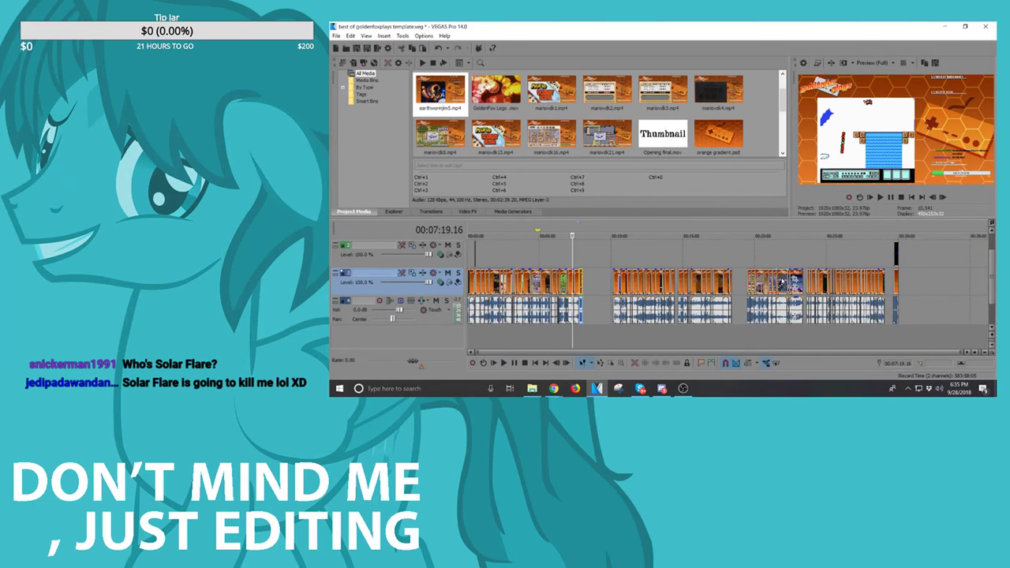
{"action": "left_click", "coordinate": [810, 285]}
{"action": "key", "text": "space"}
{"action": "scroll", "coordinate": [805, 286], "scroll_direction": "up", "scroll_amount": 4}
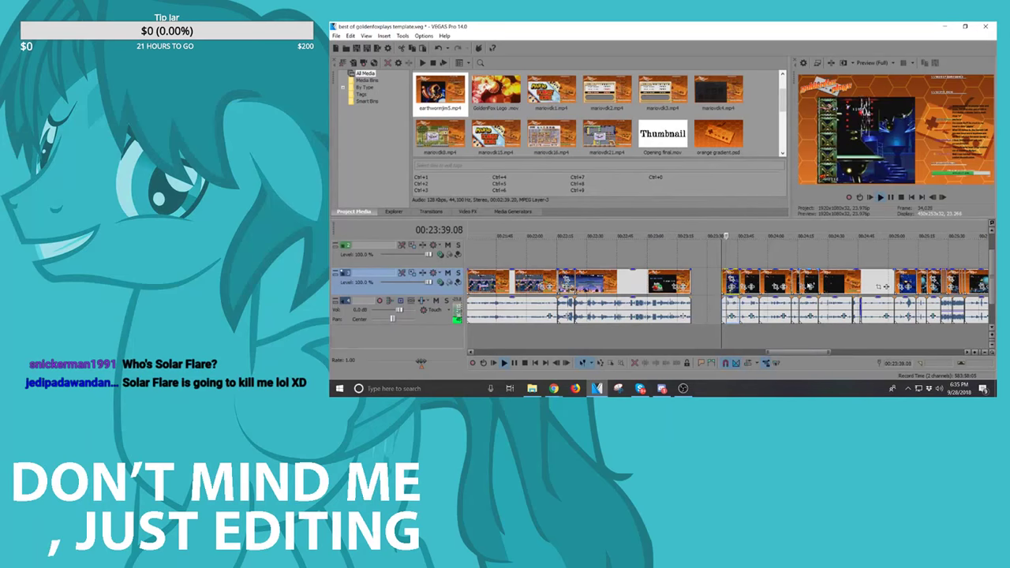
{"action": "left_click", "coordinate": [840, 291]}
{"action": "scroll", "coordinate": [841, 293], "scroll_direction": "down", "scroll_amount": 6}
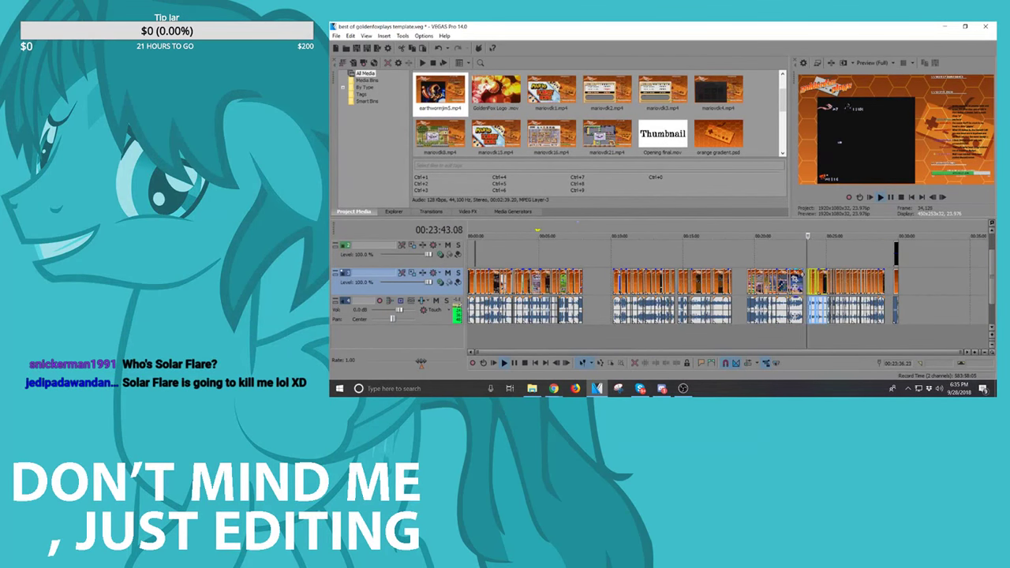
{"action": "left_click_drag", "start_coordinate": [824, 280], "coordinate": [805, 280]}
{"action": "left_click_drag", "start_coordinate": [725, 282], "coordinate": [602, 283]}
Step: Append the second block's opening Super Mario Bros. 3 clip to the first block and play it back
{"action": "left_click", "coordinate": [614, 279]}
{"action": "scroll", "coordinate": [614, 280], "scroll_direction": "up", "scroll_amount": 3}
{"action": "left_click_drag", "start_coordinate": [735, 282], "coordinate": [703, 282]}
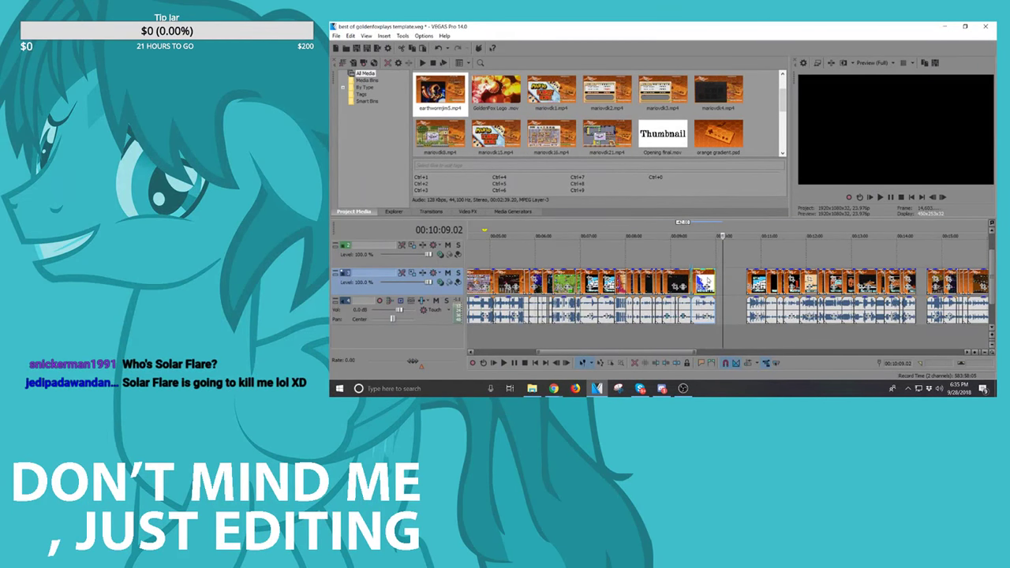
{"action": "left_click", "coordinate": [692, 281]}
{"action": "key", "text": "space"}
Step: Shift the second block later to meet the third, and move both together up against the fourth block
{"action": "left_click", "coordinate": [755, 281]}
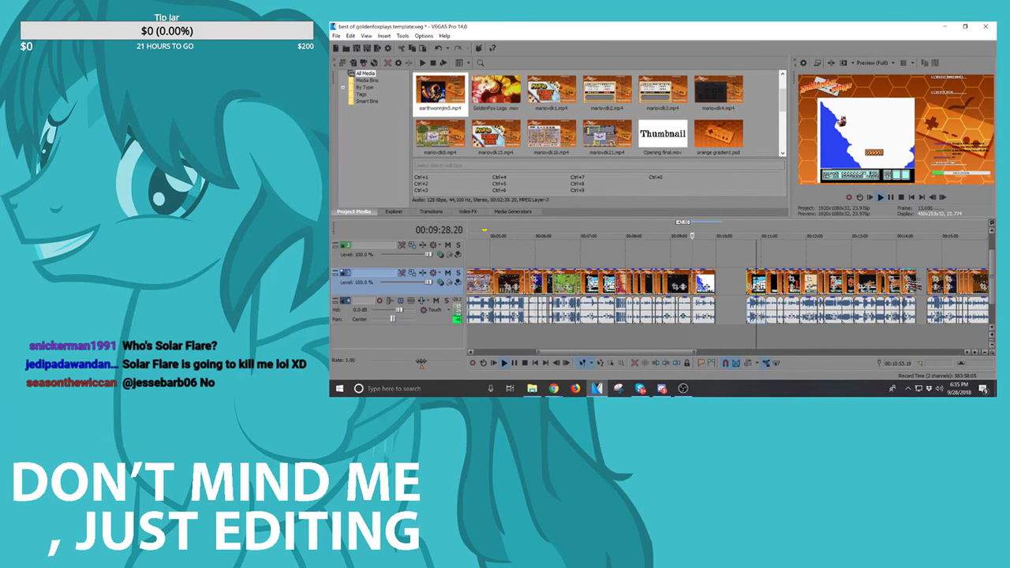
{"action": "left_click_drag", "start_coordinate": [915, 282], "coordinate": [919, 279]}
{"action": "scroll", "coordinate": [919, 278], "scroll_direction": "down", "scroll_amount": 2}
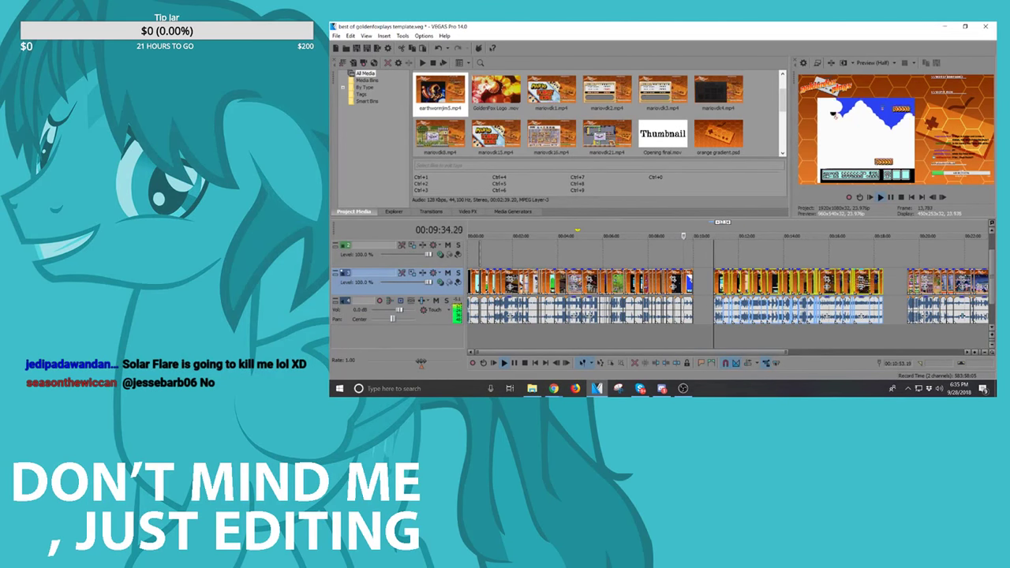
{"action": "left_click_drag", "start_coordinate": [883, 277], "coordinate": [895, 278]}
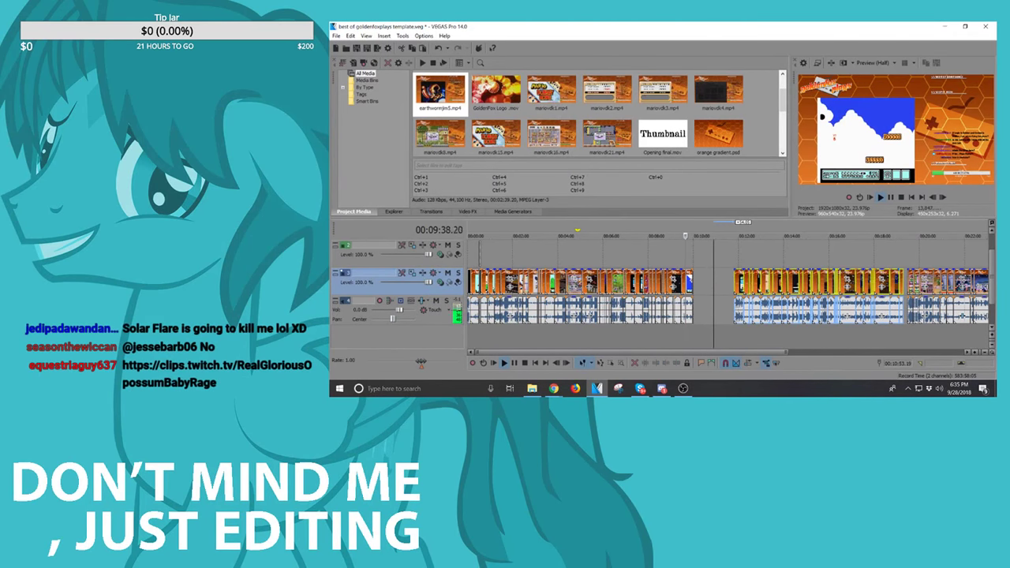
Step: Select the racing clips from 00:15:50.13 to the end of the second block and shift them slightly later, separating them from the Super Mario Bros. 3 clips
{"action": "left_click", "coordinate": [738, 276]}
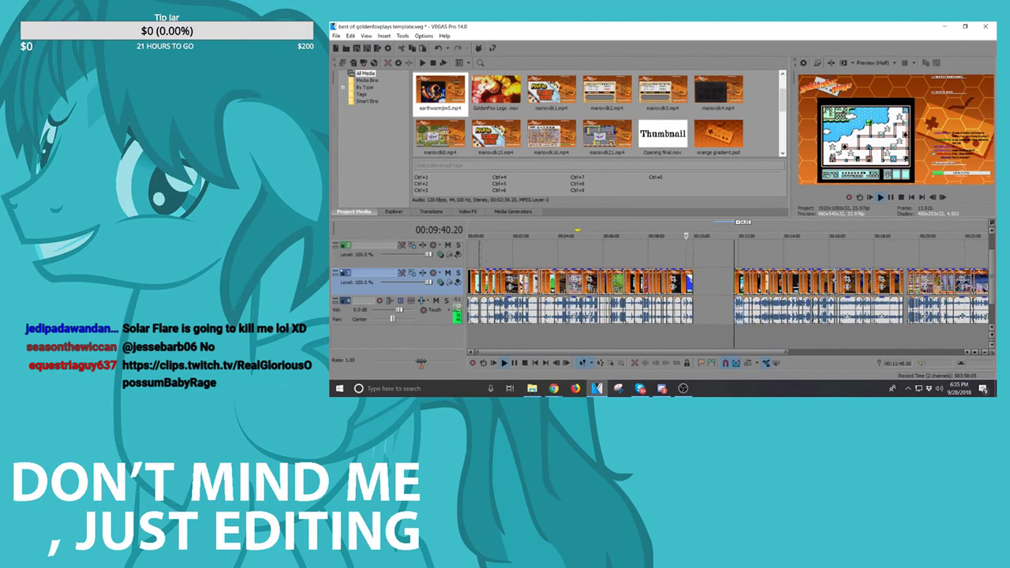
{"action": "scroll", "coordinate": [881, 277], "scroll_direction": "up", "scroll_amount": 1}
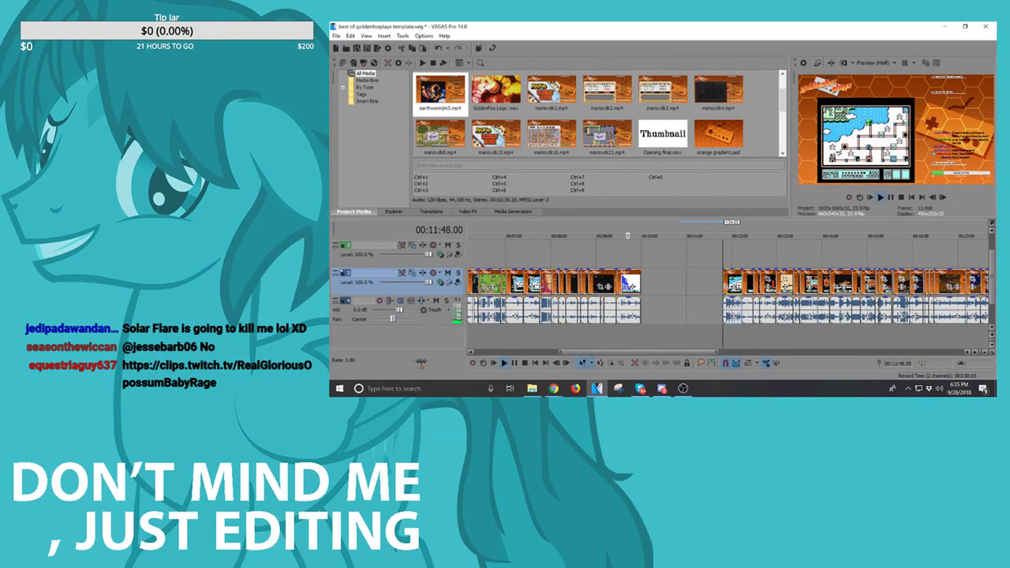
{"action": "key", "text": "Down"}
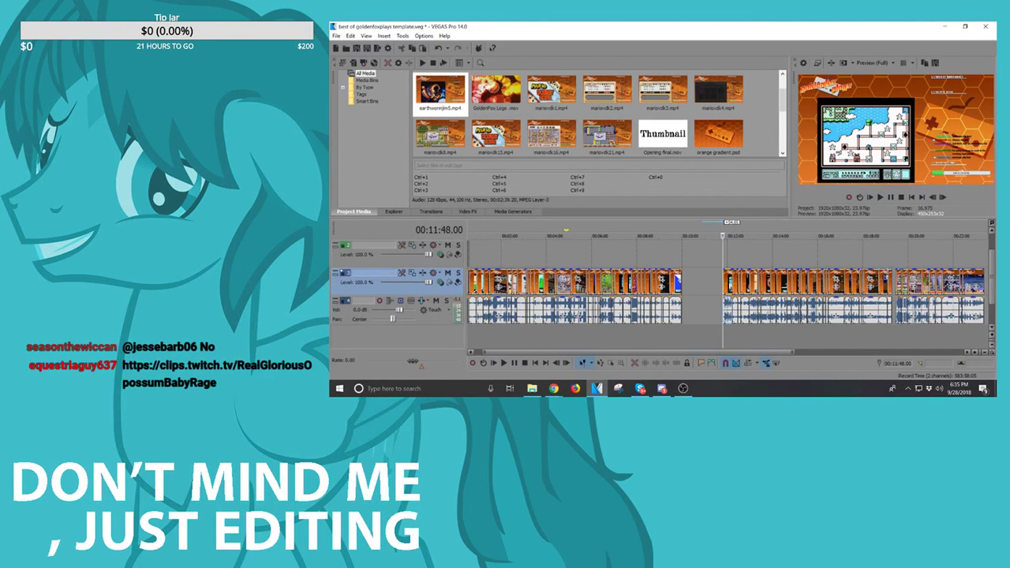
{"action": "left_click", "coordinate": [821, 281]}
{"action": "scroll", "coordinate": [821, 281], "scroll_direction": "up", "scroll_amount": 2}
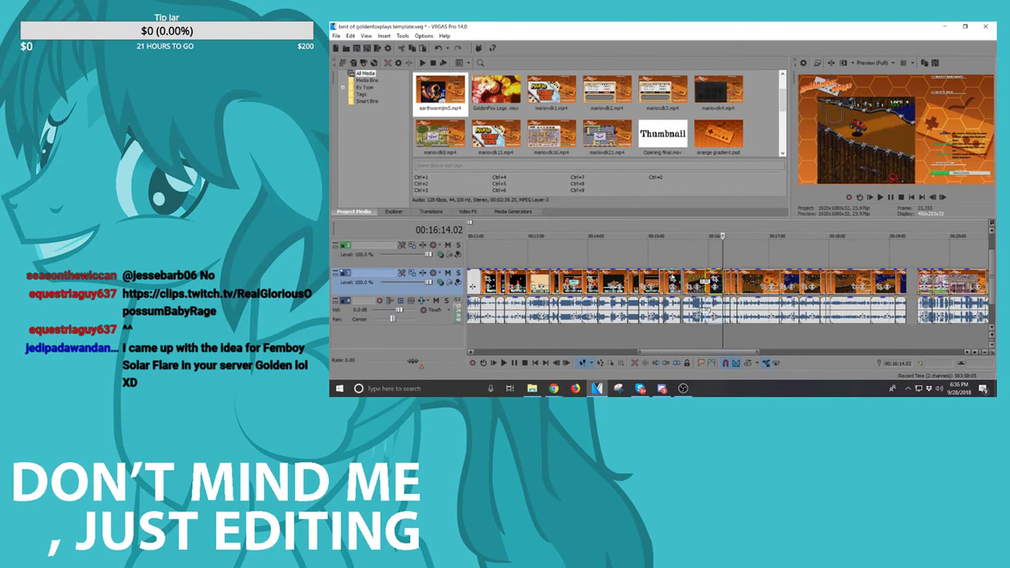
{"action": "left_click", "coordinate": [700, 312]}
{"action": "left_click", "coordinate": [878, 281], "text": "shift"}
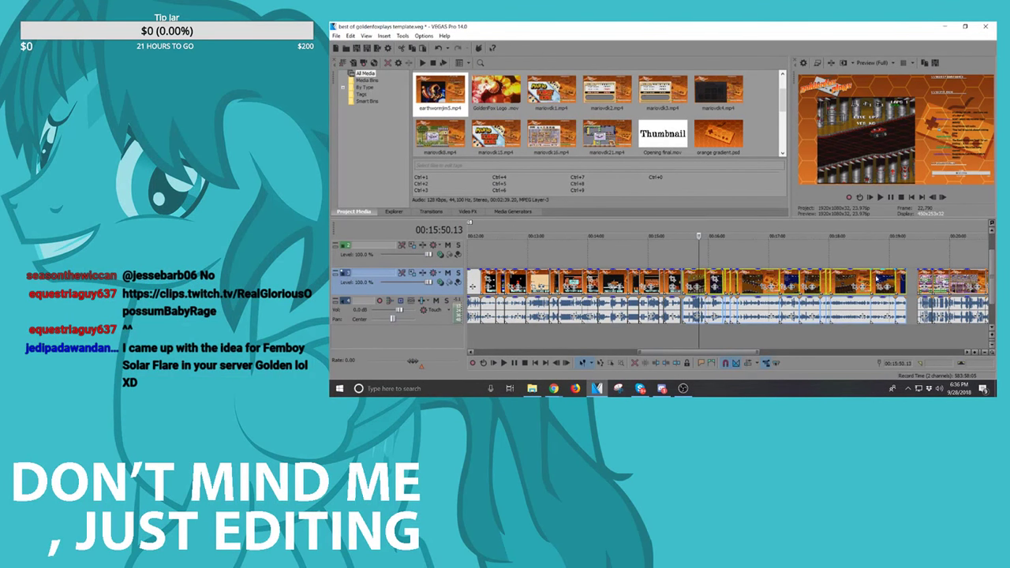
{"action": "left_click_drag", "start_coordinate": [878, 278], "coordinate": [883, 277]}
Step: Play the purple Mario level clips starting at 00:19:32.20 and move the first two to the end of the first block
{"action": "left_click", "coordinate": [921, 286]}
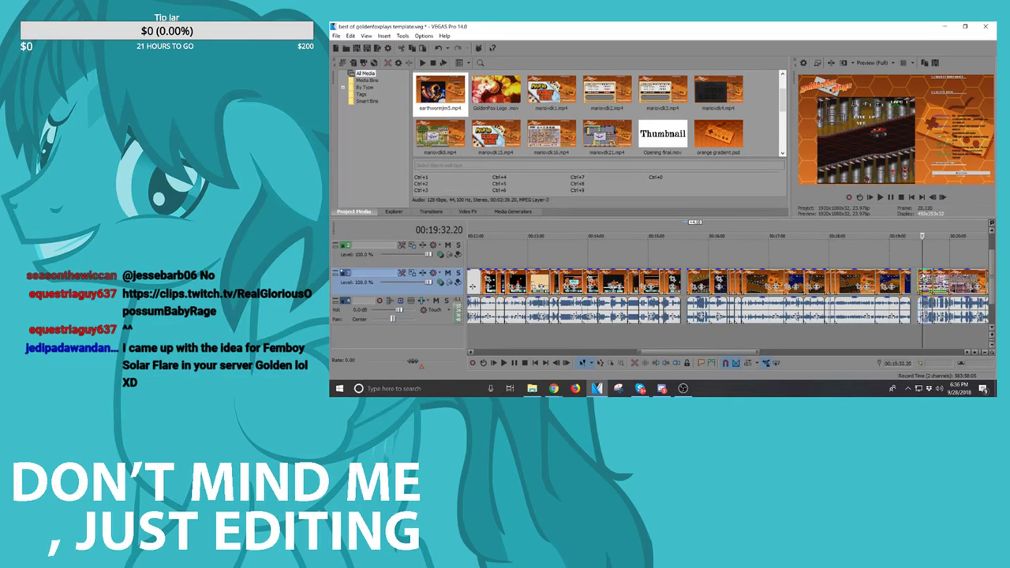
{"action": "key", "text": "space"}
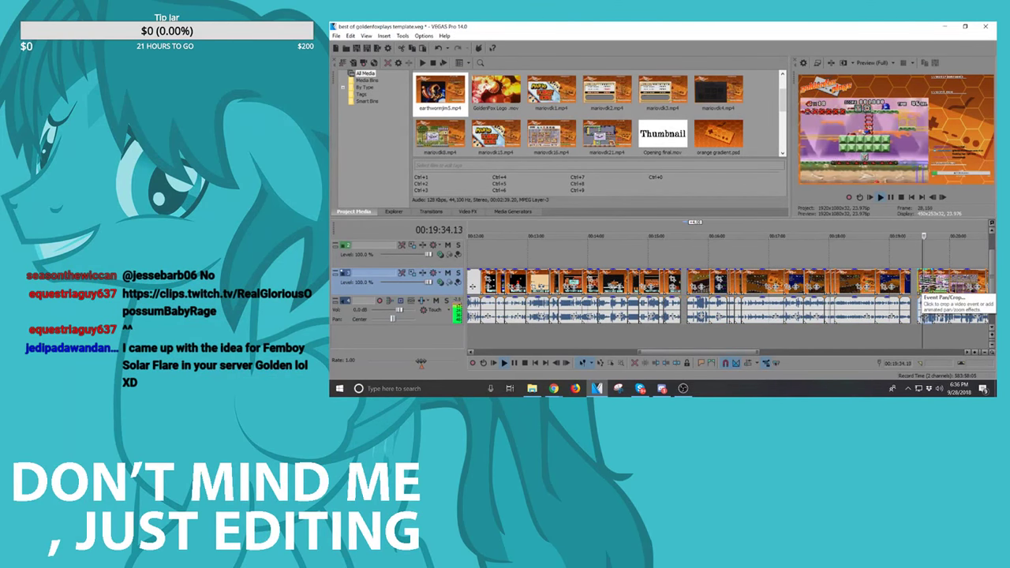
{"action": "scroll", "coordinate": [922, 293], "scroll_direction": "up", "scroll_amount": 3}
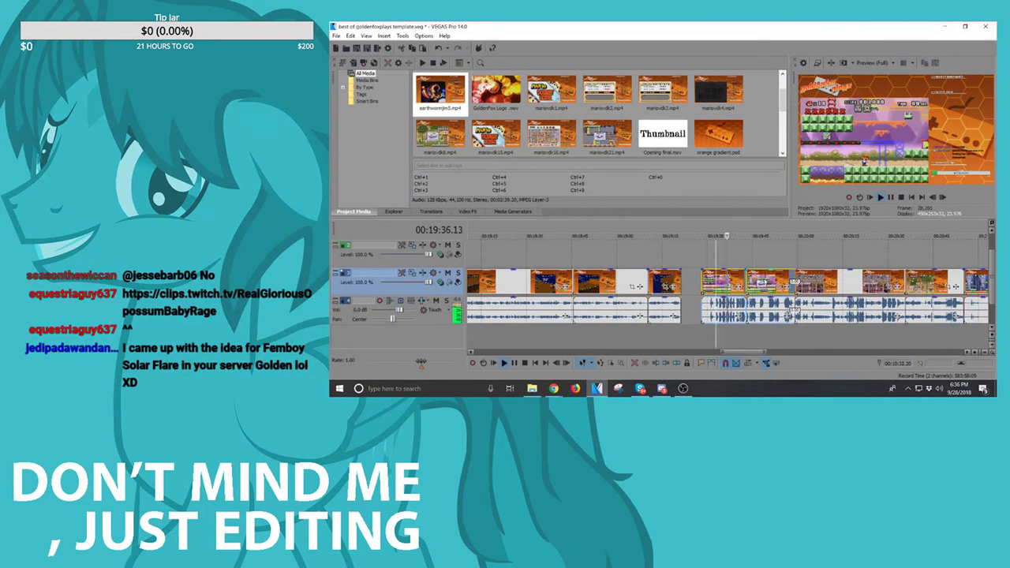
{"action": "scroll", "coordinate": [793, 312], "scroll_direction": "down", "scroll_amount": 4}
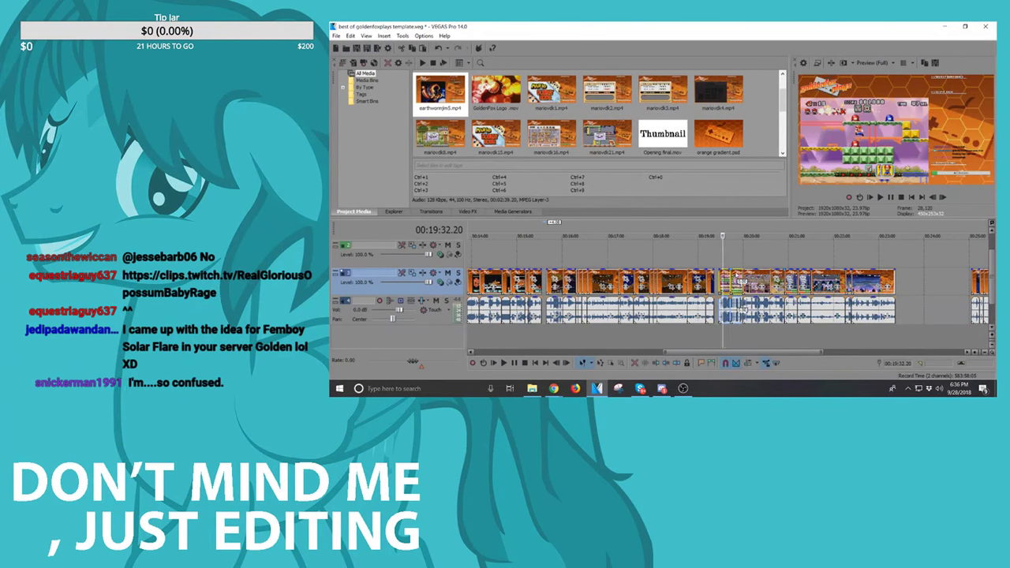
{"action": "key", "text": "space"}
{"action": "scroll", "coordinate": [727, 296], "scroll_direction": "left", "scroll_amount": 3}
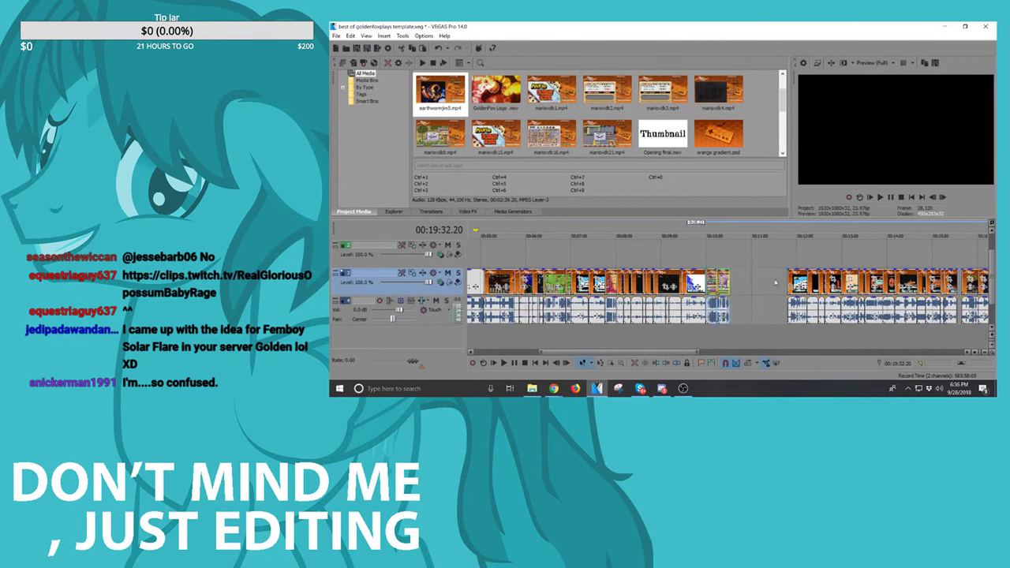
{"action": "left_click_drag", "start_coordinate": [746, 283], "coordinate": [718, 282]}
Step: Play back the two purple Mario level clips at the end of the first block
{"action": "scroll", "coordinate": [725, 284], "scroll_direction": "up", "scroll_amount": 1}
{"action": "scroll", "coordinate": [749, 286], "scroll_direction": "down", "scroll_amount": 3}
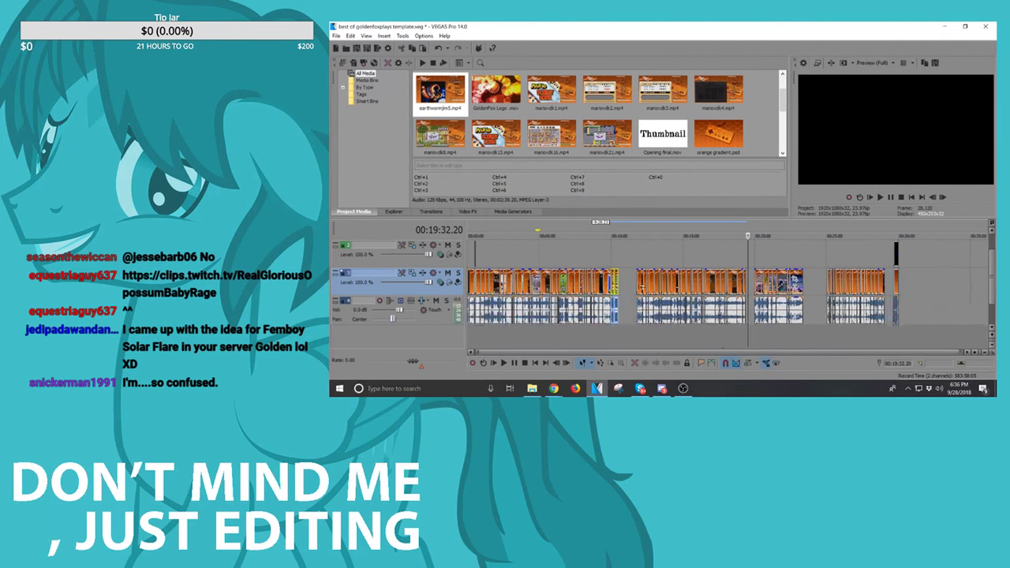
{"action": "left_click", "coordinate": [614, 283]}
{"action": "scroll", "coordinate": [615, 284], "scroll_direction": "up", "scroll_amount": 6}
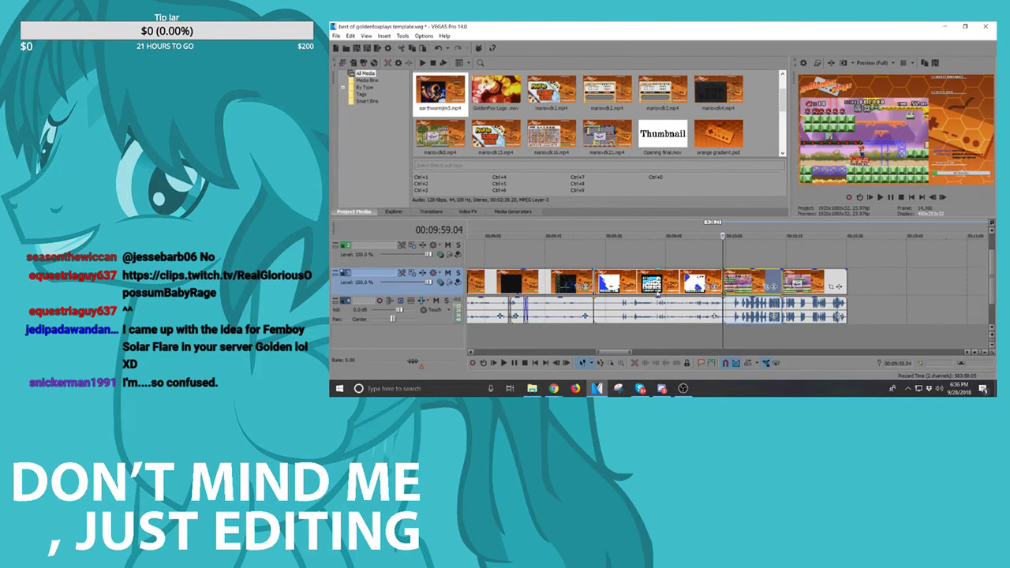
{"action": "left_click", "coordinate": [767, 286]}
{"action": "key", "text": "space"}
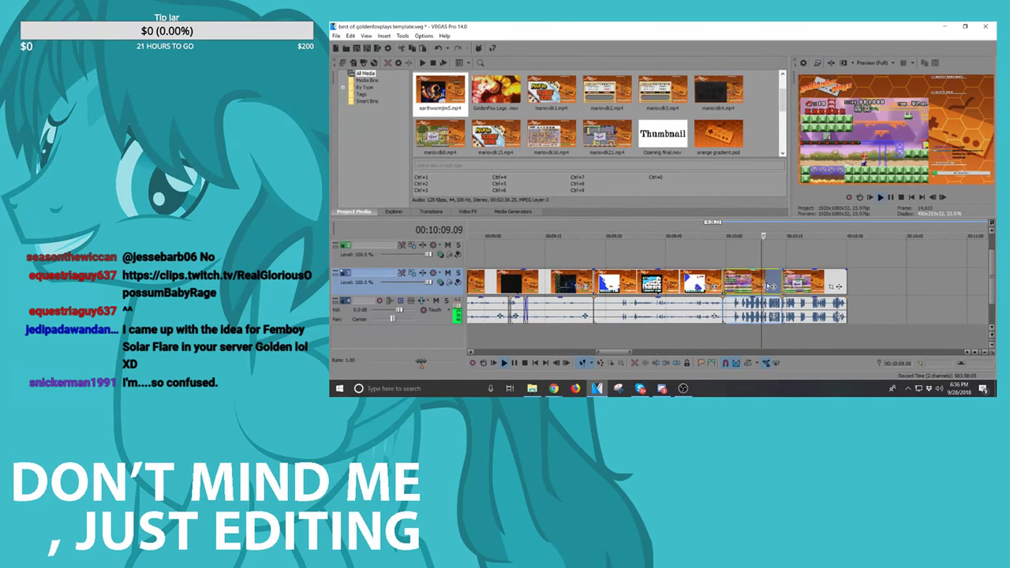
{"action": "scroll", "coordinate": [767, 286], "scroll_direction": "down", "scroll_amount": 3}
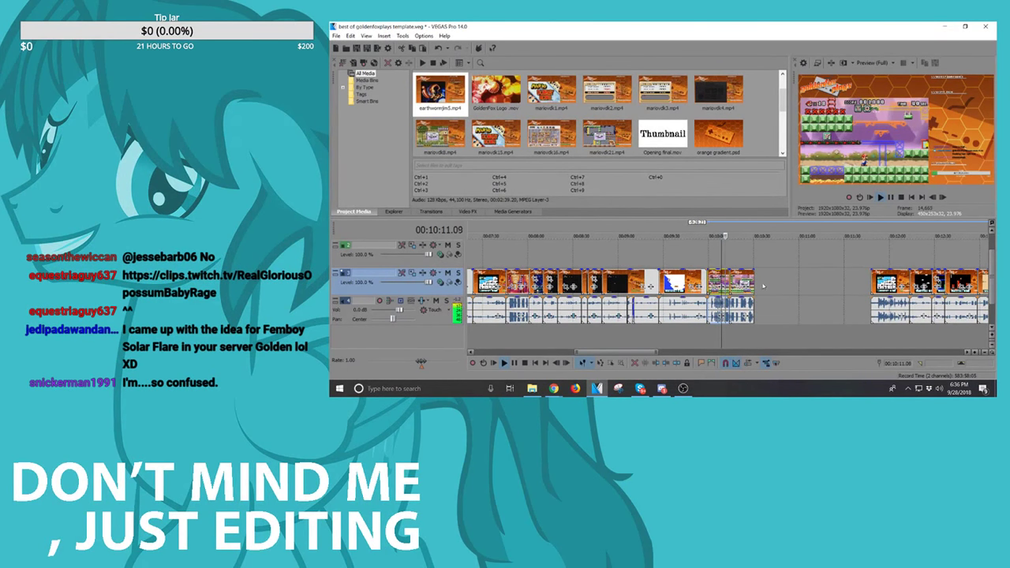
{"action": "scroll", "coordinate": [762, 286], "scroll_direction": "down", "scroll_amount": 3}
{"action": "key", "text": "space"}
Step: Preview the openings of the next blocks and append the Super Mario Bros. 3 map clip at 00:11:48.00 to the first block
{"action": "left_click", "coordinate": [737, 283]}
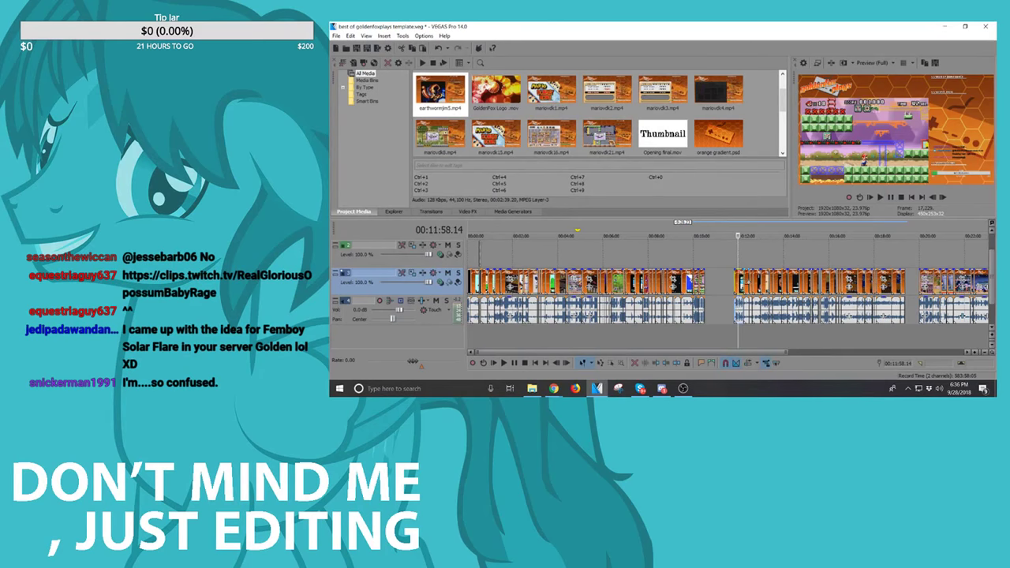
{"action": "left_click", "coordinate": [919, 282]}
{"action": "scroll", "coordinate": [918, 283], "scroll_direction": "up", "scroll_amount": 3}
{"action": "key", "text": "space"}
{"action": "scroll", "coordinate": [910, 286], "scroll_direction": "down", "scroll_amount": 4}
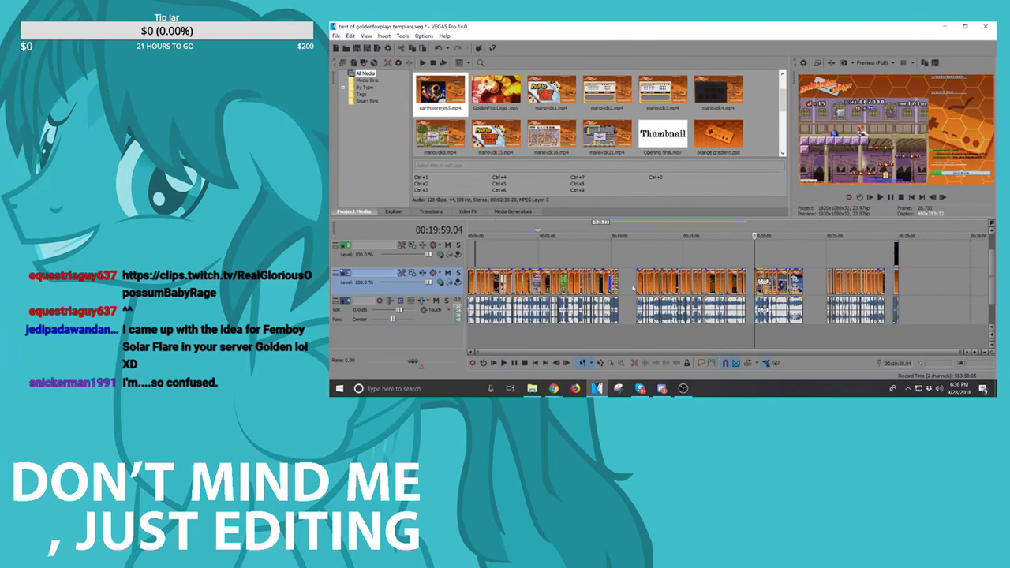
{"action": "left_click", "coordinate": [640, 286]}
{"action": "scroll", "coordinate": [718, 294], "scroll_direction": "up", "scroll_amount": 3}
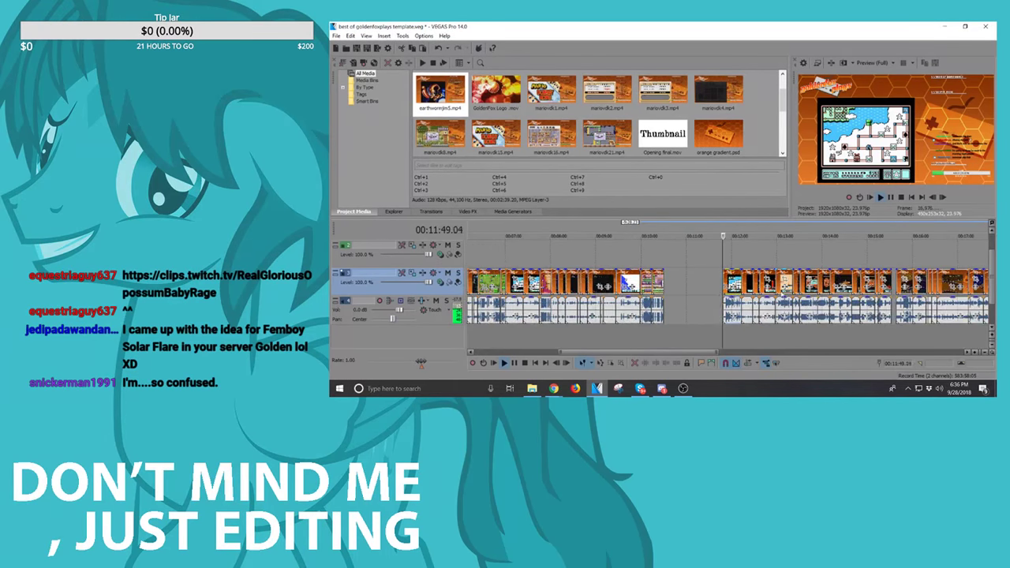
{"action": "scroll", "coordinate": [742, 296], "scroll_direction": "up", "scroll_amount": 2}
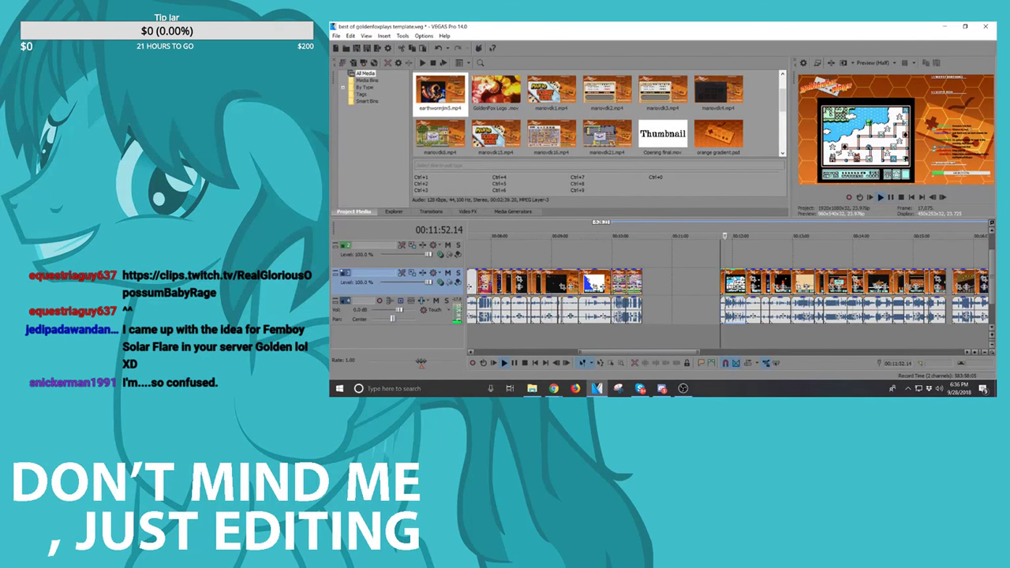
{"action": "key", "text": "space"}
{"action": "left_click_drag", "start_coordinate": [728, 281], "coordinate": [649, 281]}
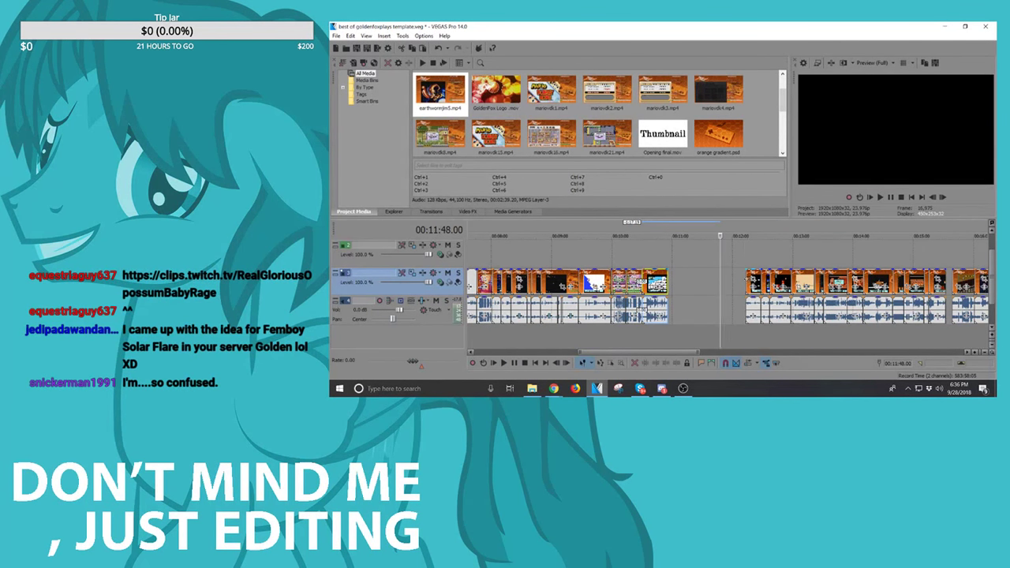
Step: Preview the next candidates and move the last block's two opening clips, starting at 00:25:03.02, to the end of the first block
{"action": "left_click", "coordinate": [745, 288]}
{"action": "key", "text": "space"}
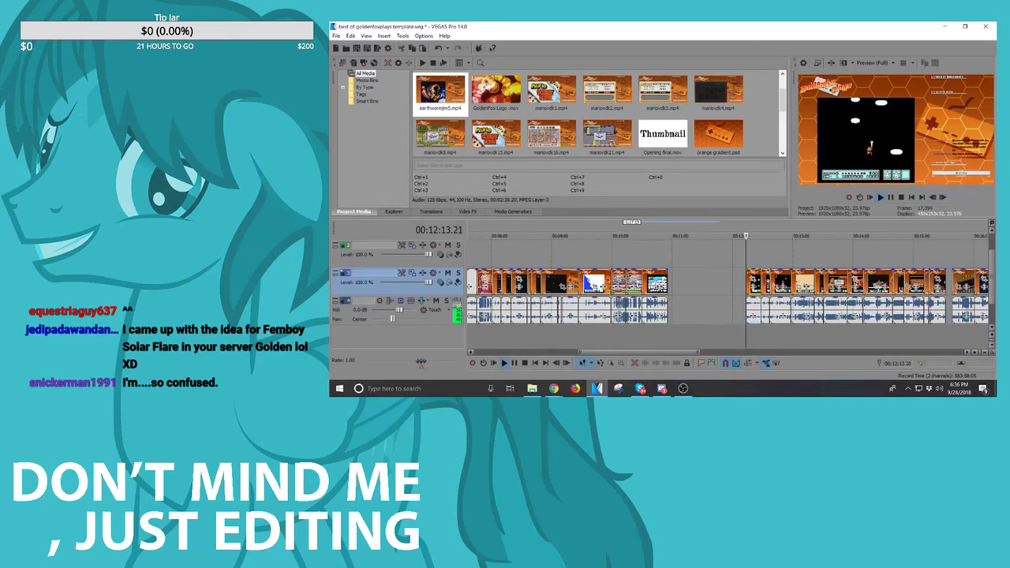
{"action": "scroll", "coordinate": [803, 290], "scroll_direction": "down", "scroll_amount": 4}
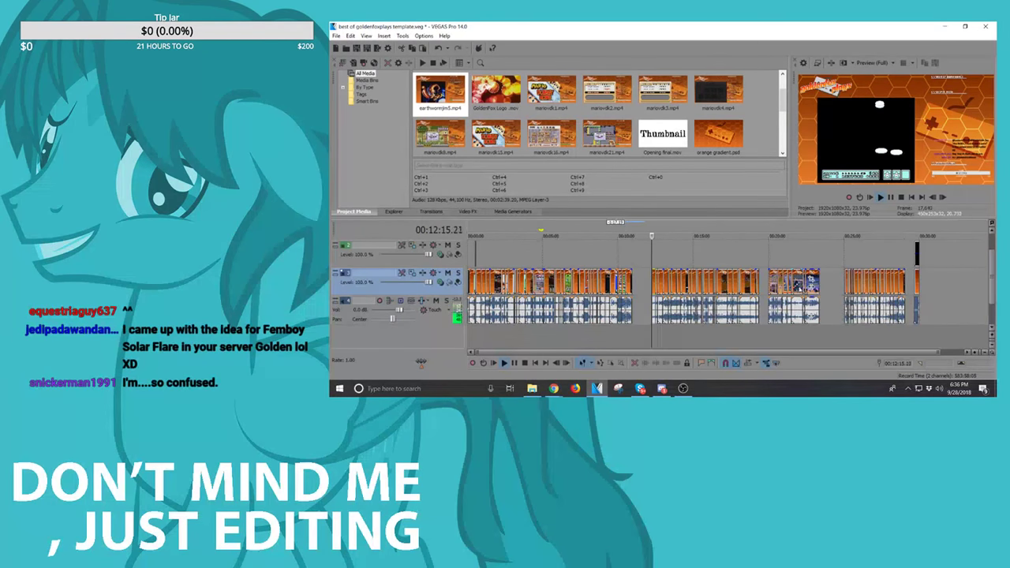
{"action": "key", "text": "space"}
{"action": "left_click", "coordinate": [844, 285]}
{"action": "scroll", "coordinate": [844, 285], "scroll_direction": "up", "scroll_amount": 4}
{"action": "scroll", "coordinate": [844, 285], "scroll_direction": "up", "scroll_amount": 1}
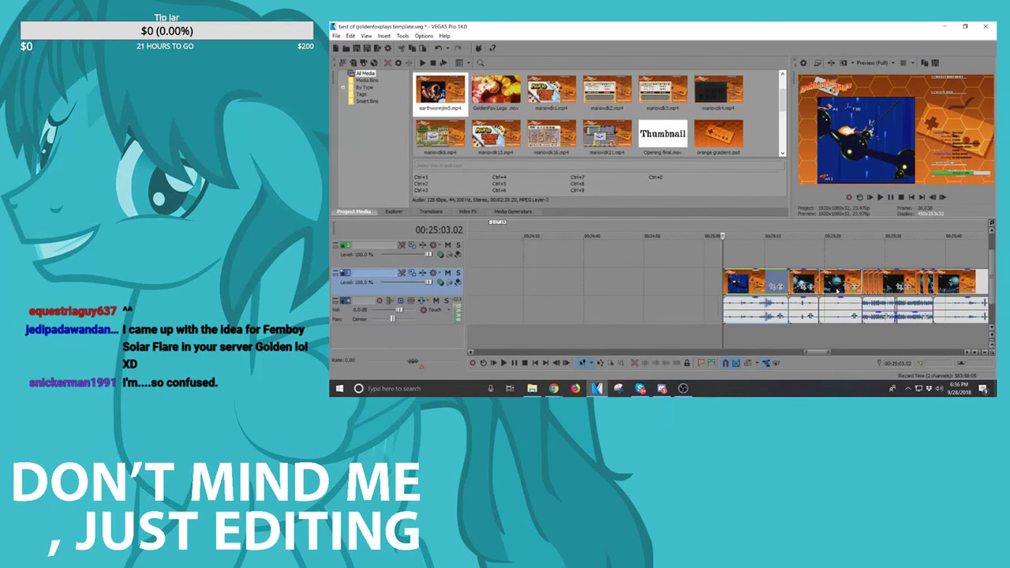
{"action": "key", "text": "space"}
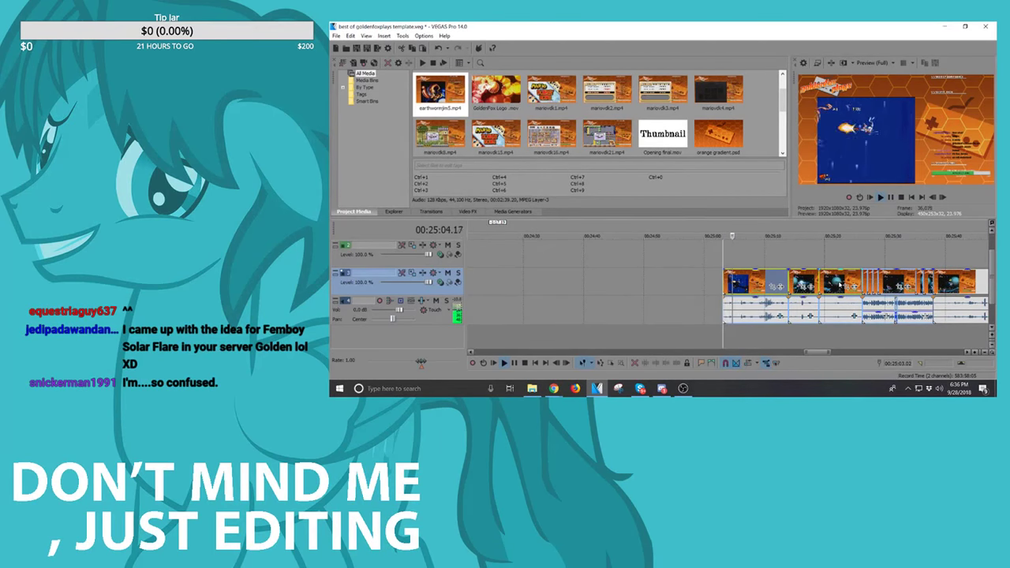
{"action": "scroll", "coordinate": [817, 284], "scroll_direction": "down", "scroll_amount": 4}
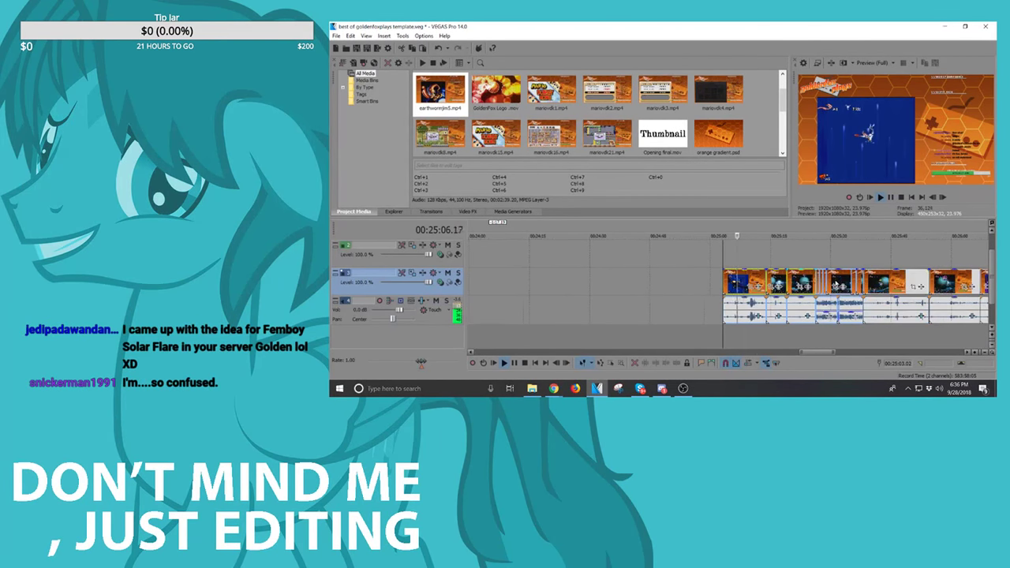
{"action": "scroll", "coordinate": [794, 294], "scroll_direction": "up", "scroll_amount": 5}
{"action": "scroll", "coordinate": [793, 295], "scroll_direction": "down", "scroll_amount": 2}
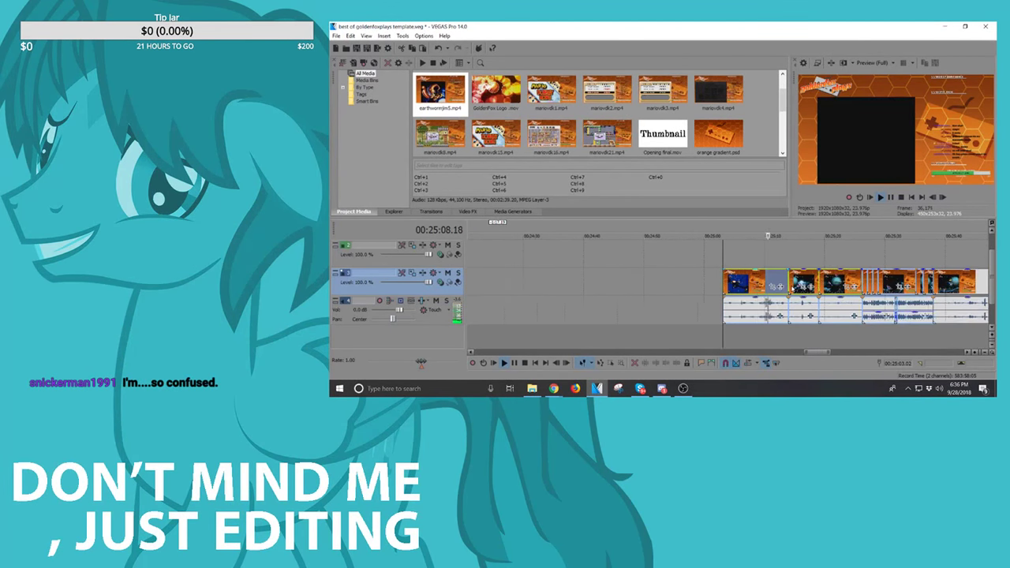
{"action": "scroll", "coordinate": [947, 293], "scroll_direction": "down", "scroll_amount": 2}
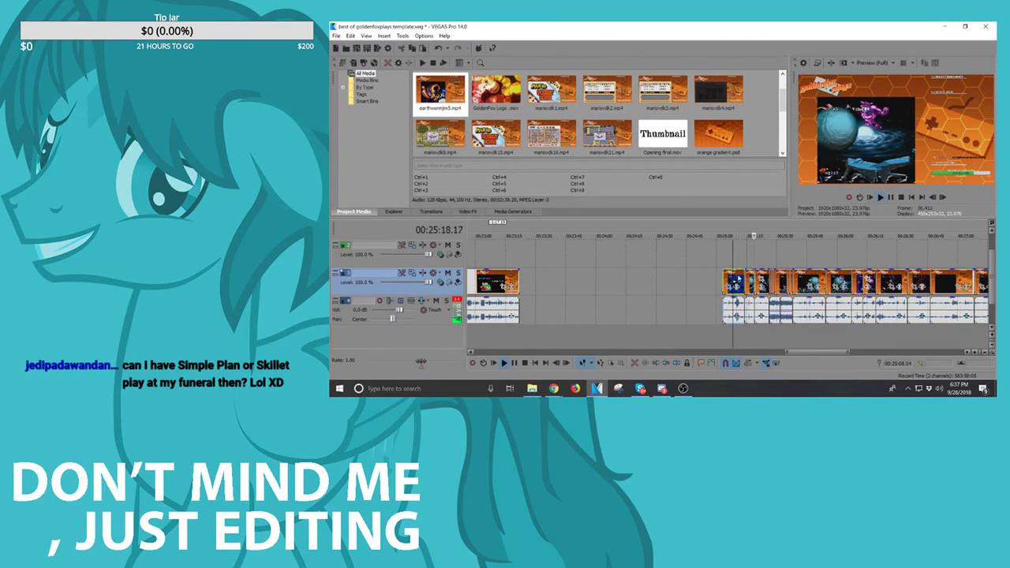
{"action": "left_click_drag", "start_coordinate": [748, 285], "coordinate": [680, 284]}
{"action": "key", "text": "space"}
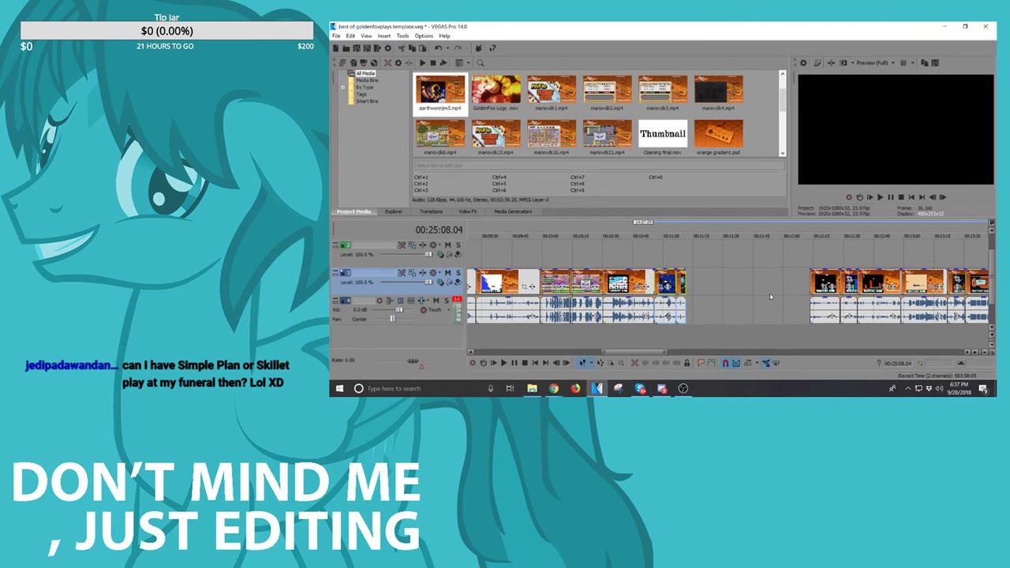
Step: Move the opening clip of the racing block to the end of the first block and play it back
{"action": "left_click", "coordinate": [821, 279]}
{"action": "scroll", "coordinate": [822, 279], "scroll_direction": "down", "scroll_amount": 3}
{"action": "left_click_drag", "start_coordinate": [881, 281], "coordinate": [680, 282]}
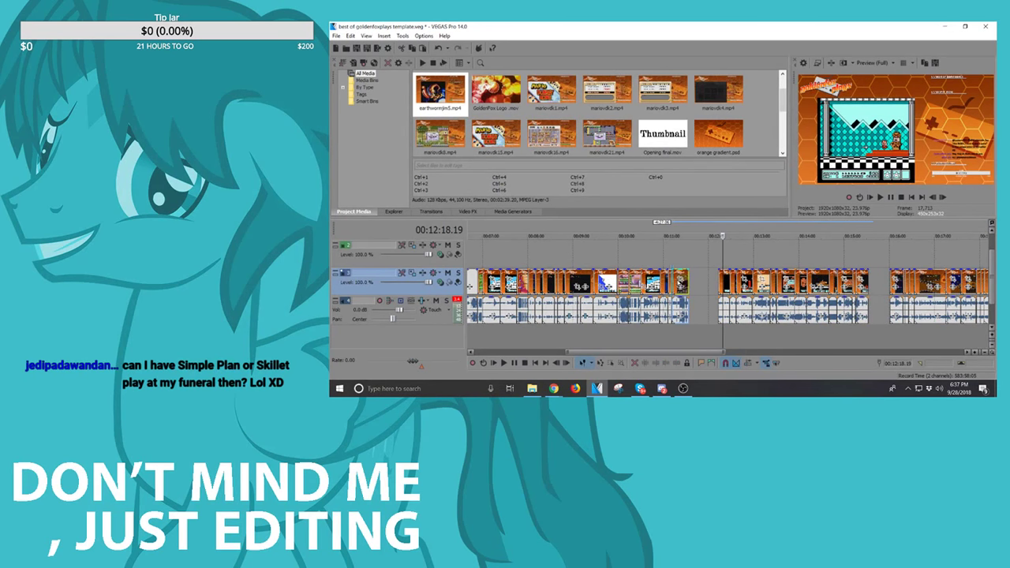
{"action": "left_click", "coordinate": [671, 282]}
{"action": "key", "text": "space"}
{"action": "scroll", "coordinate": [671, 281], "scroll_direction": "down", "scroll_amount": 4}
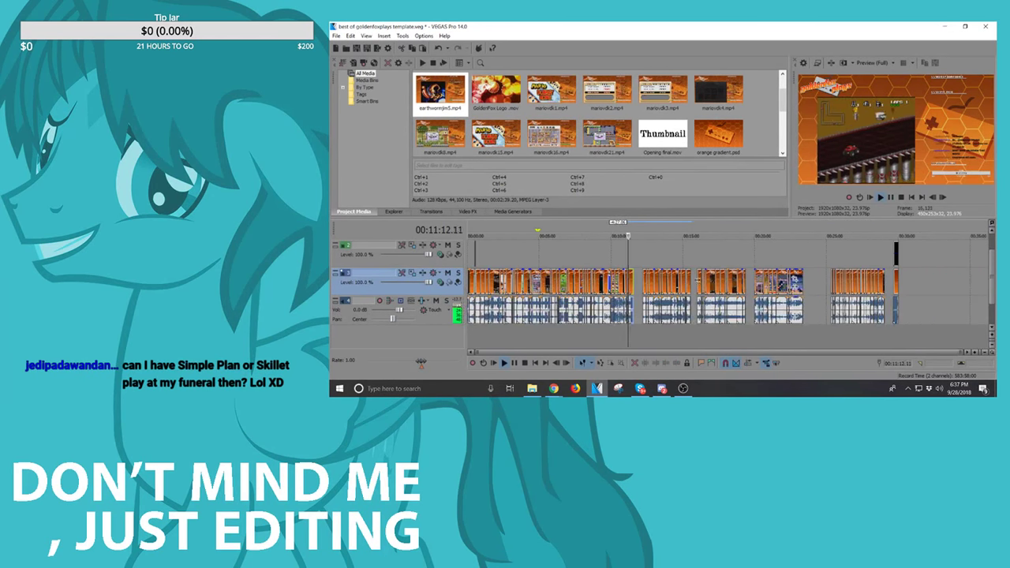
Step: Shift the whole block of Super Mario Bros. 3 clips later to meet the racing block, then stop playback
{"action": "scroll", "coordinate": [672, 281], "scroll_direction": "up", "scroll_amount": 4}
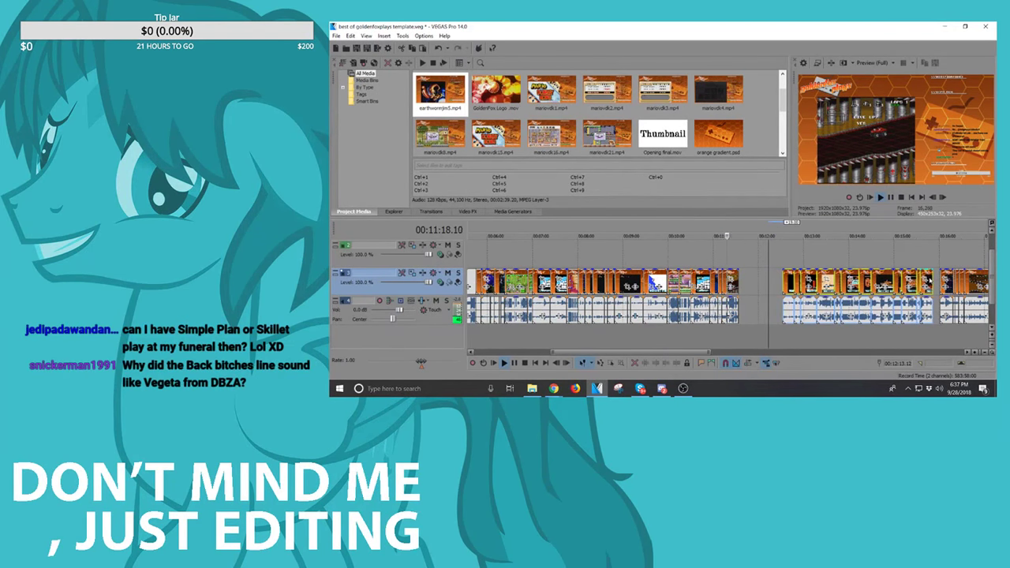
{"action": "scroll", "coordinate": [928, 279], "scroll_direction": "down", "scroll_amount": 5}
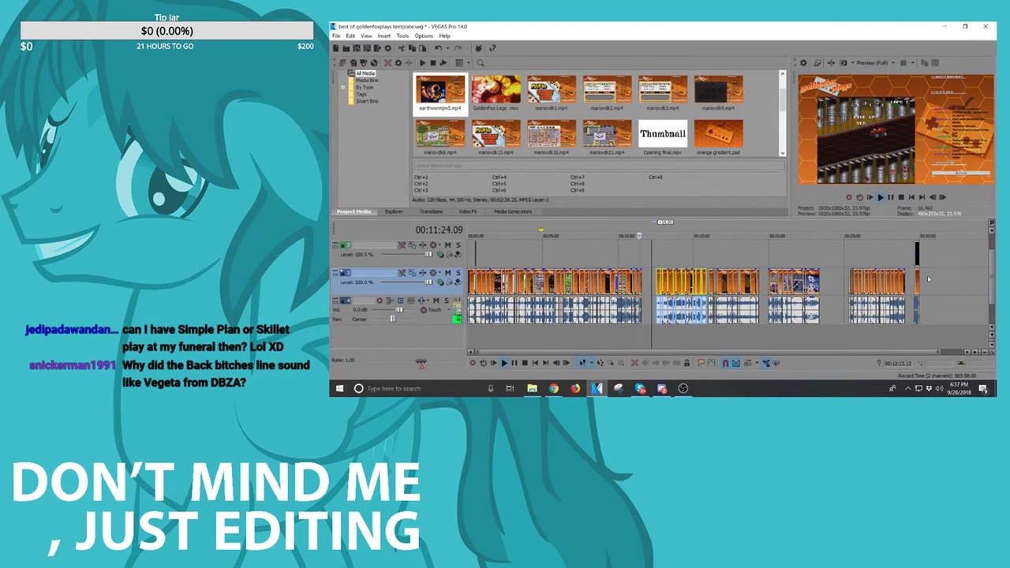
{"action": "key", "text": "space"}
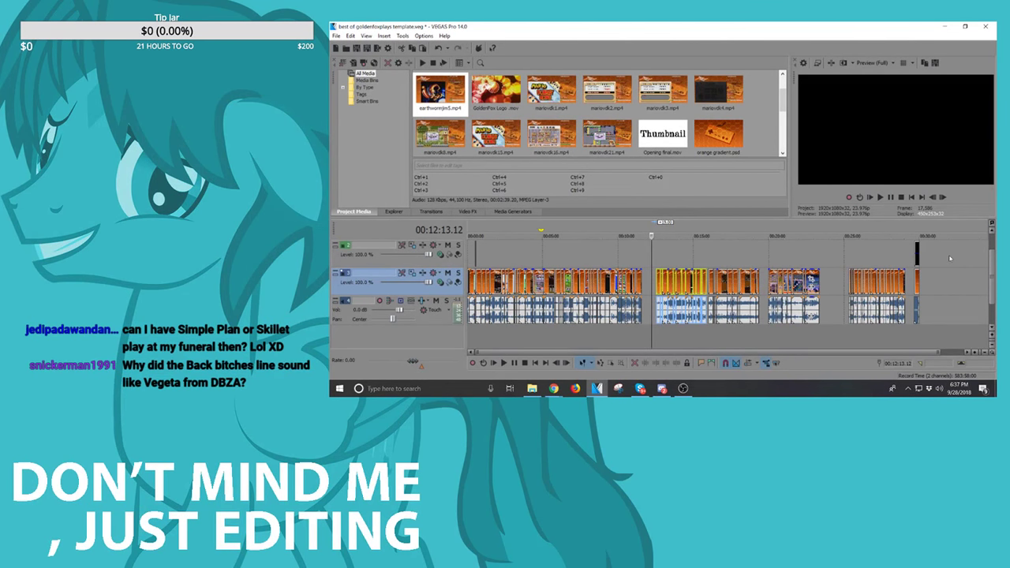
Step: Select all remaining racing clips from 00:16:00.21 and shift them later, close to the following Mario block
{"action": "left_click", "coordinate": [710, 281]}
{"action": "scroll", "coordinate": [816, 269], "scroll_direction": "up", "scroll_amount": 3}
{"action": "left_click", "coordinate": [870, 282], "text": "shift"}
{"action": "left_click_drag", "start_coordinate": [849, 278], "coordinate": [871, 277]}
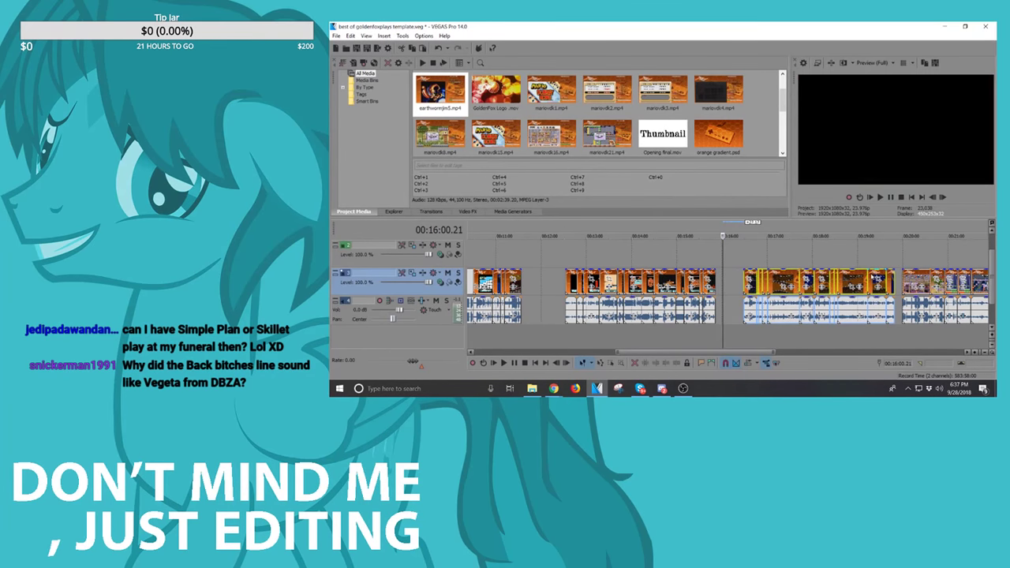
{"action": "left_click", "coordinate": [777, 281]}
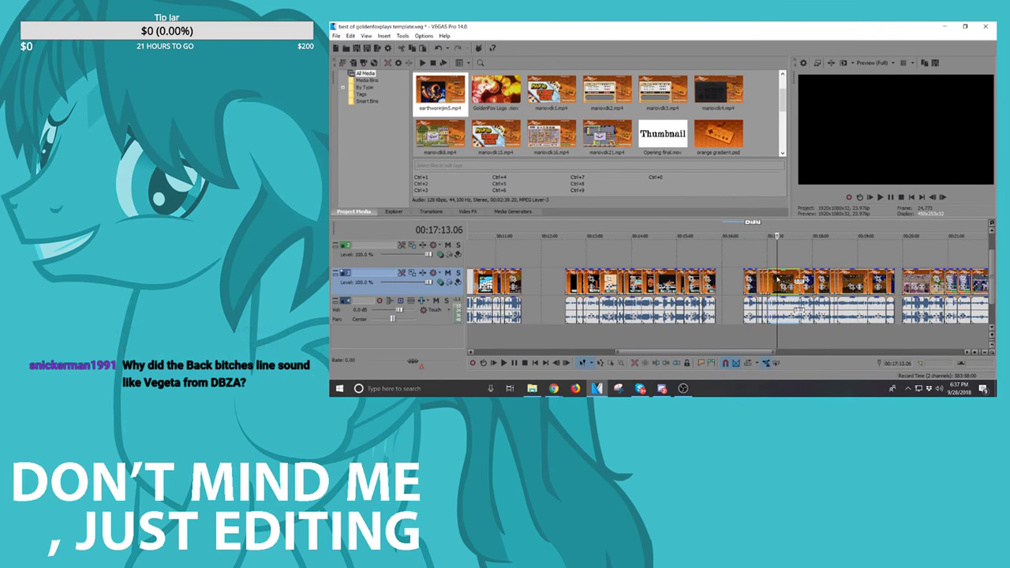
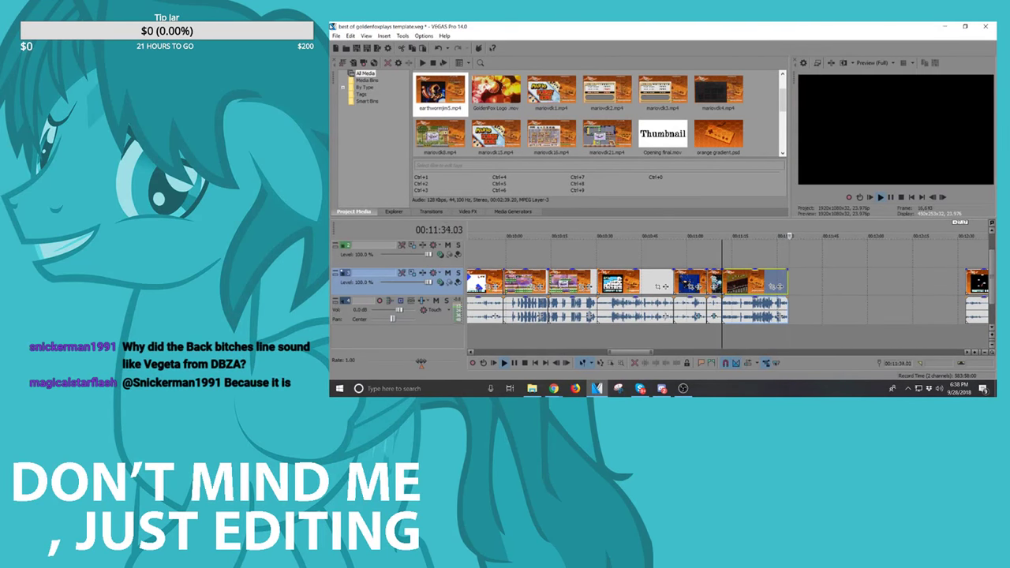
Step: Stop playback, check the start of the second block, and play the first block from 00:09:41.04
{"action": "key", "text": "space"}
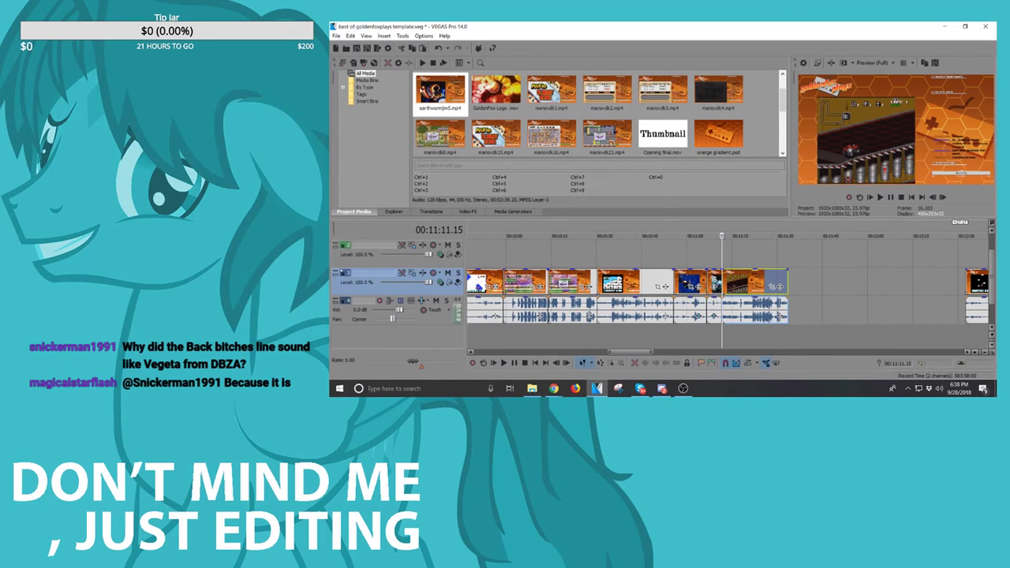
{"action": "scroll", "coordinate": [727, 294], "scroll_direction": "down", "scroll_amount": 6}
{"action": "left_click", "coordinate": [750, 282]}
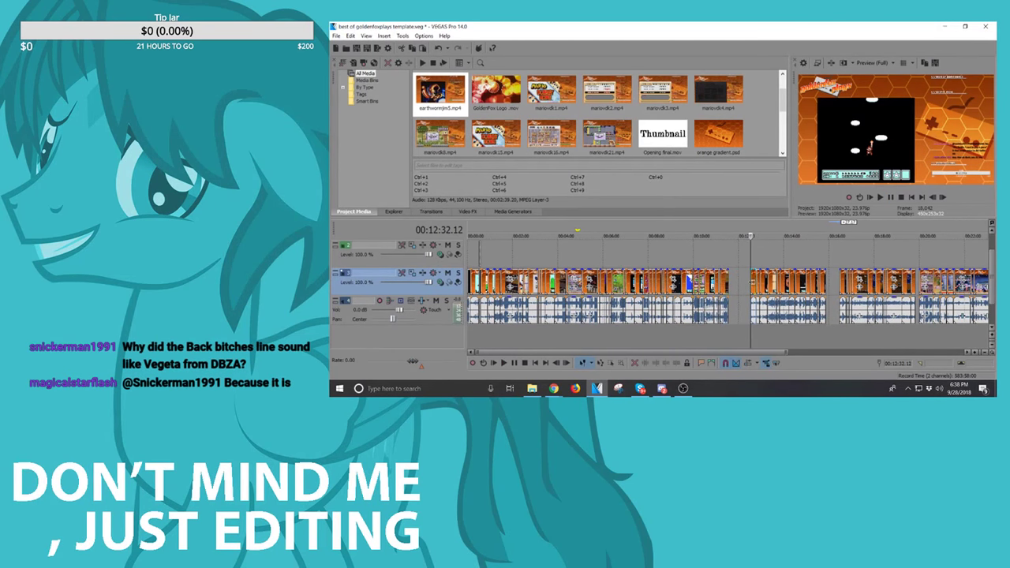
{"action": "left_click", "coordinate": [627, 284]}
{"action": "left_click", "coordinate": [649, 285]}
{"action": "key", "text": "Right"}
{"action": "key", "text": "Right"}
{"action": "key", "text": "Right"}
{"action": "key", "text": "Right"}
{"action": "key", "text": "Right"}
{"action": "key", "text": "Right"}
{"action": "key", "text": "Right"}
{"action": "key", "text": "Right"}
{"action": "key", "text": "Right"}
{"action": "key", "text": "Right"}
{"action": "key", "text": "Right"}
{"action": "key", "text": "Right"}
{"action": "key", "text": "Right"}
{"action": "key", "text": "Right"}
{"action": "key", "text": "Right"}
{"action": "key", "text": "Right"}
{"action": "key", "text": "Right"}
{"action": "key", "text": "Right"}
{"action": "key", "text": "Right"}
{"action": "key", "text": "Right"}
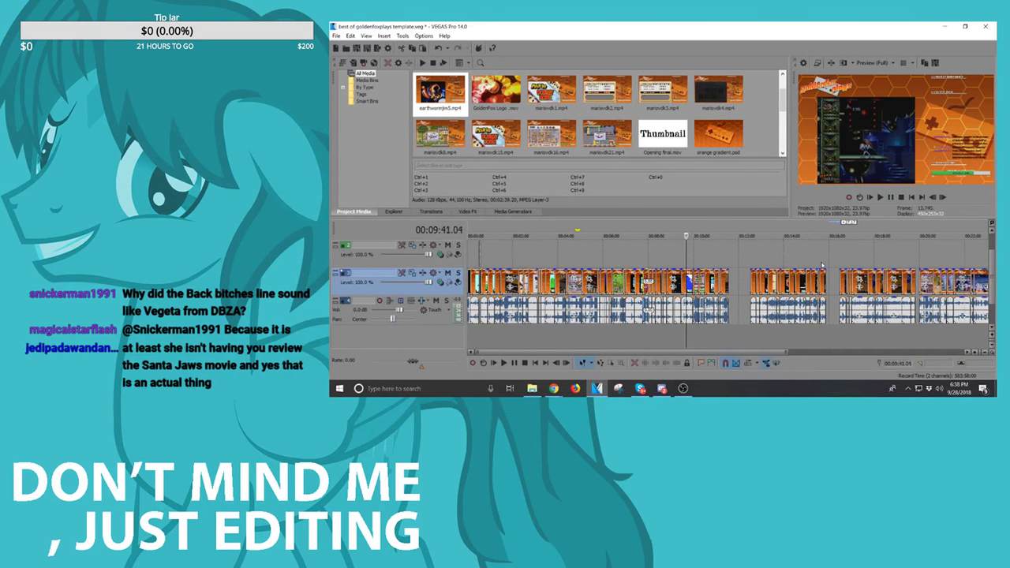
{"action": "scroll", "coordinate": [822, 266], "scroll_direction": "up", "scroll_amount": 8}
{"action": "key", "text": "space"}
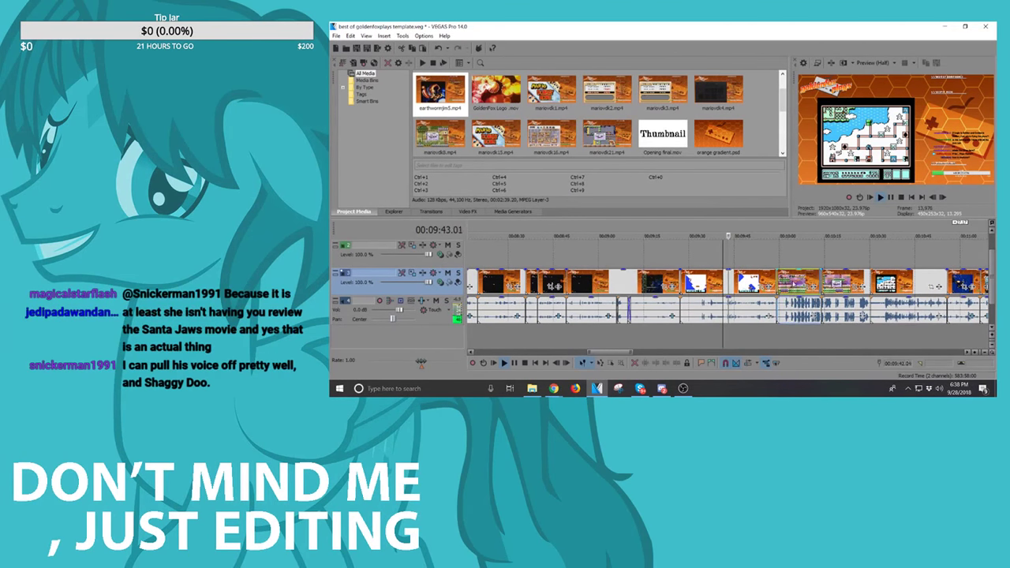
Step: Place the Super Mario Bros. 3 clip ahead of the Mario vs. Donkey Kong clips and shift those clips later, close to the Earthworm Jim clips
{"action": "scroll", "coordinate": [723, 292], "scroll_direction": "down", "scroll_amount": 2}
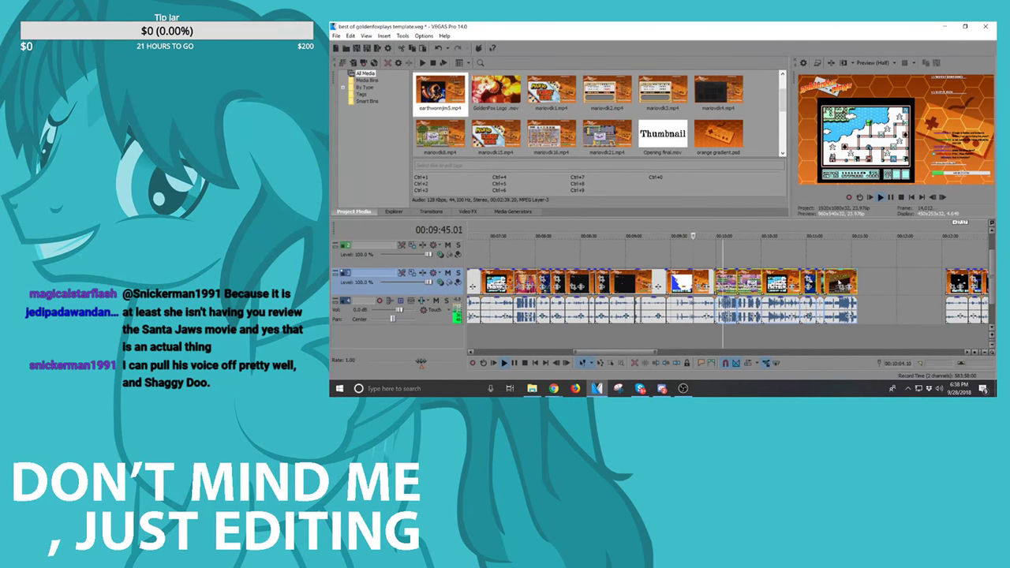
{"action": "left_click_drag", "start_coordinate": [833, 281], "coordinate": [726, 284]}
{"action": "left_click", "coordinate": [775, 280]}
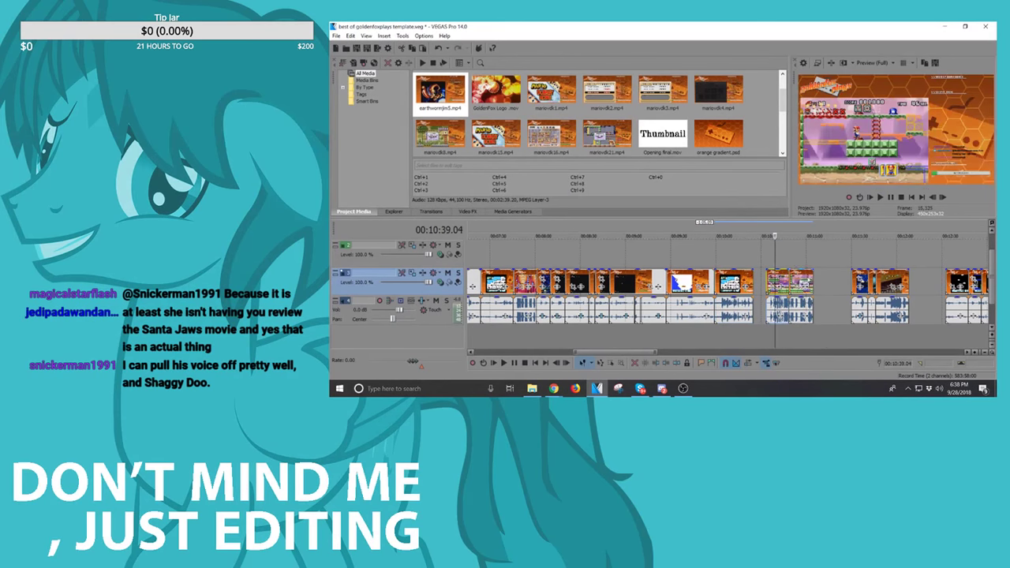
{"action": "left_click", "coordinate": [802, 280], "text": "ctrl"}
{"action": "left_click_drag", "start_coordinate": [801, 280], "coordinate": [833, 281]}
{"action": "left_click", "coordinate": [807, 281]}
Step: Move the racing clip starting at 00:11:45.23 directly behind the Super Mario Bros. 3 clip
{"action": "double_click", "coordinate": [886, 281]}
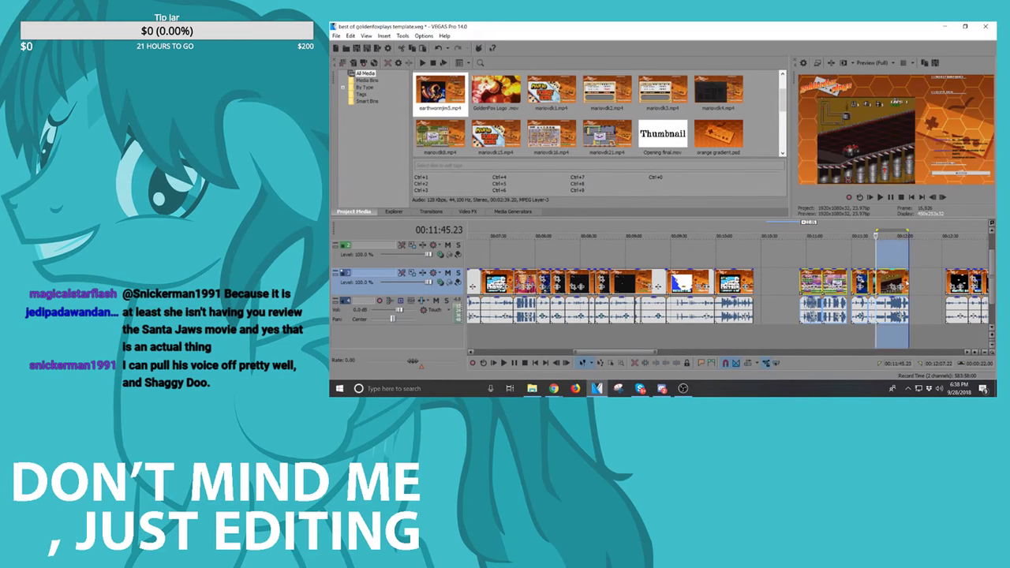
{"action": "left_click_drag", "start_coordinate": [890, 234], "coordinate": [916, 235]}
{"action": "left_click", "coordinate": [897, 281]}
{"action": "left_click_drag", "start_coordinate": [885, 284], "coordinate": [763, 284]}
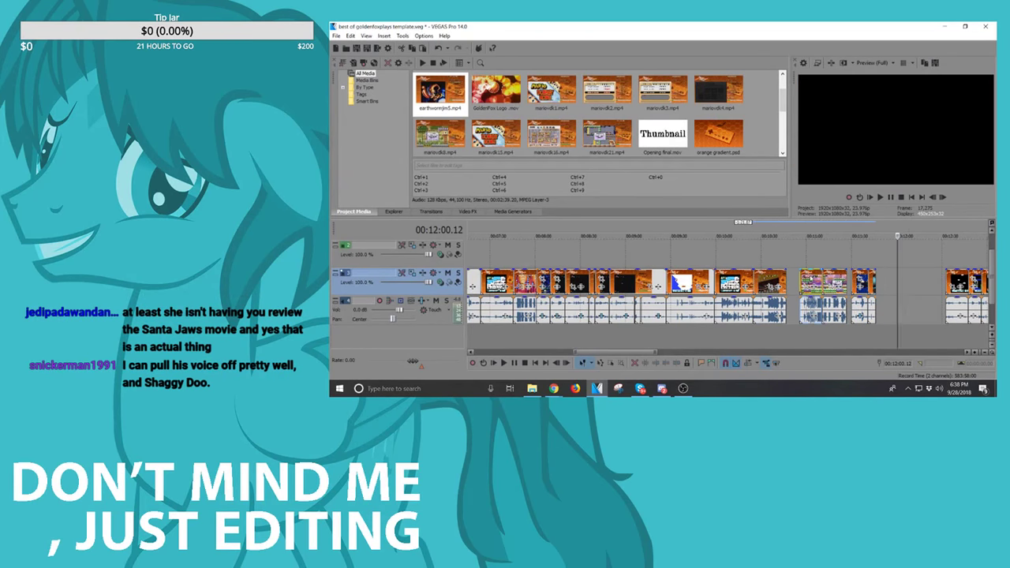
Step: Close the gaps behind the moved racing clip by shifting the Mario vs. Donkey Kong clips and the Earthworm Jim clips earlier
{"action": "left_click", "coordinate": [811, 277]}
{"action": "left_click", "coordinate": [873, 278], "text": "shift"}
{"action": "mouse_move", "coordinate": [830, 280]}
{"action": "left_mouse_down"}
{"action": "mouse_move", "coordinate": [803, 280]}
{"action": "mouse_move", "coordinate": [818, 280]}
{"action": "left_mouse_up"}
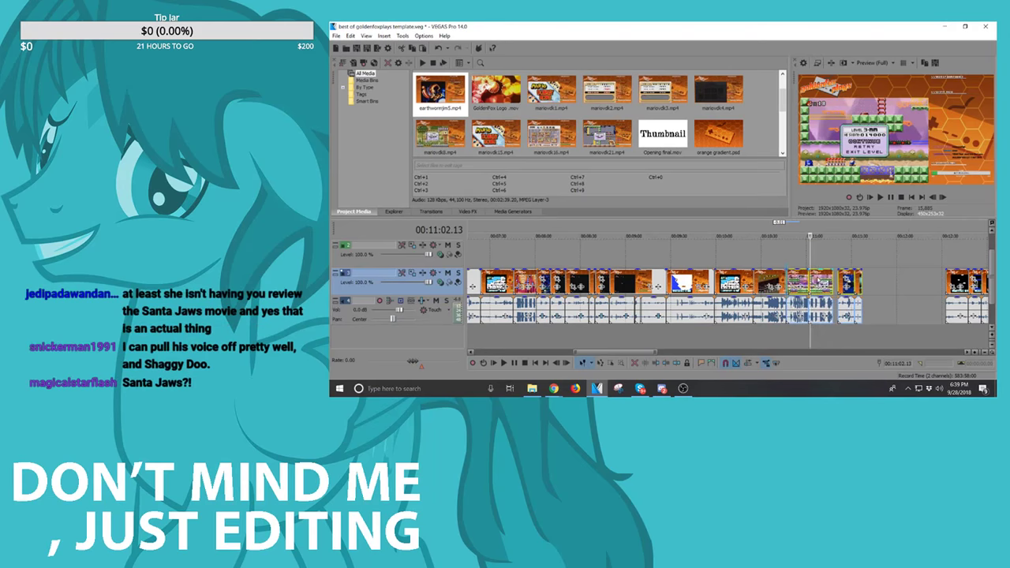
{"action": "left_click", "coordinate": [888, 251]}
{"action": "mouse_move", "coordinate": [882, 232]}
{"action": "left_mouse_down"}
{"action": "mouse_move", "coordinate": [901, 232]}
{"action": "mouse_move", "coordinate": [881, 234]}
{"action": "left_mouse_up"}
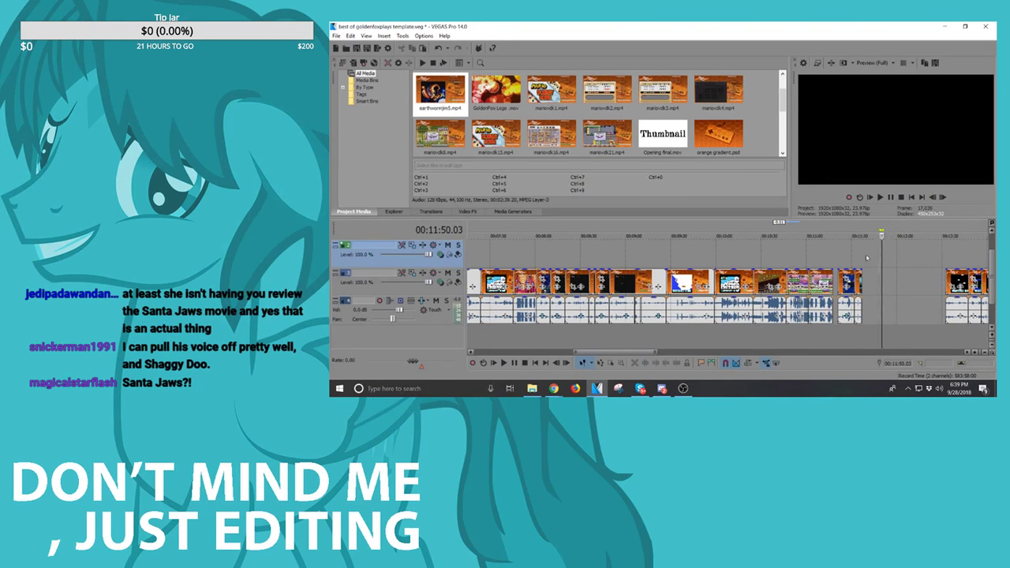
{"action": "left_click", "coordinate": [847, 278]}
{"action": "left_click_drag", "start_coordinate": [861, 281], "coordinate": [856, 282]}
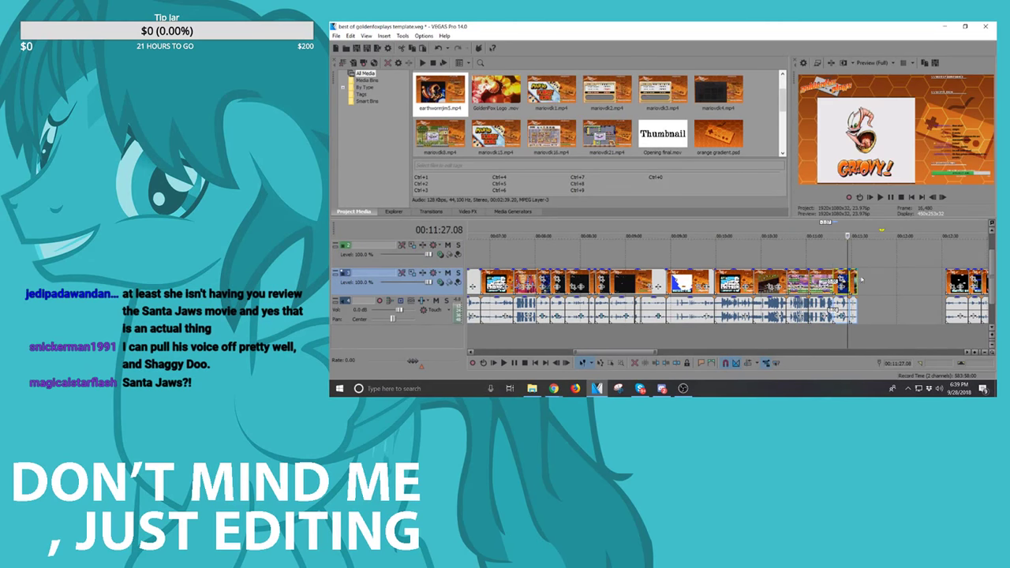
Step: Move the racing block's opening clip to the end of the first block at 00:11:33.21 and play it back
{"action": "scroll", "coordinate": [861, 279], "scroll_direction": "right", "scroll_amount": 4}
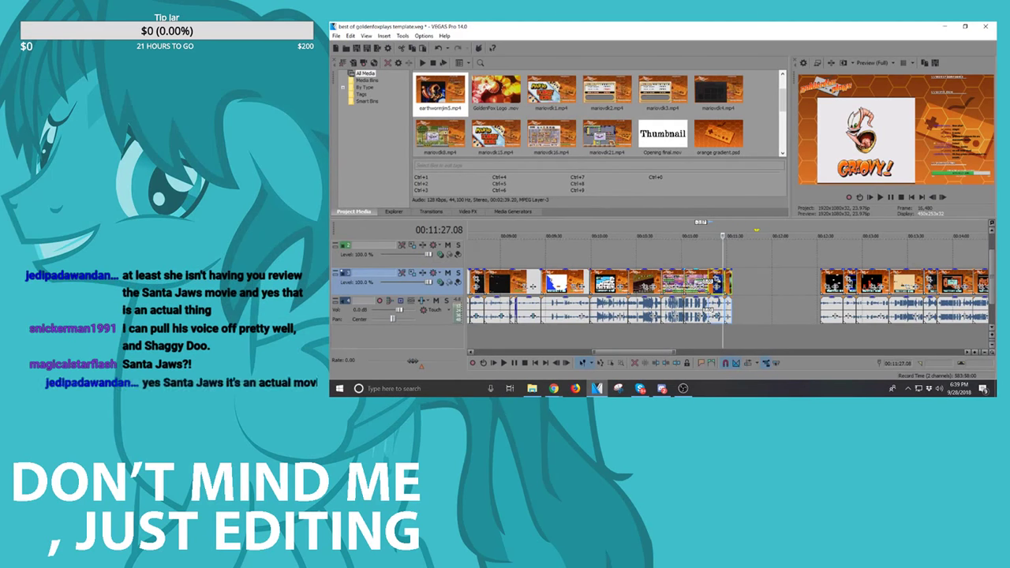
{"action": "left_click", "coordinate": [636, 299]}
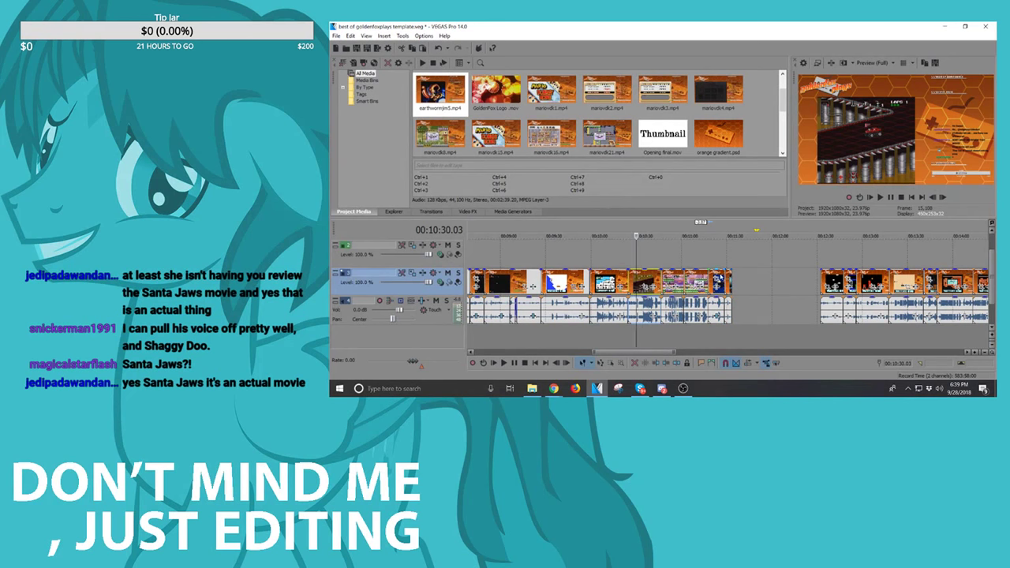
{"action": "left_click", "coordinate": [724, 274]}
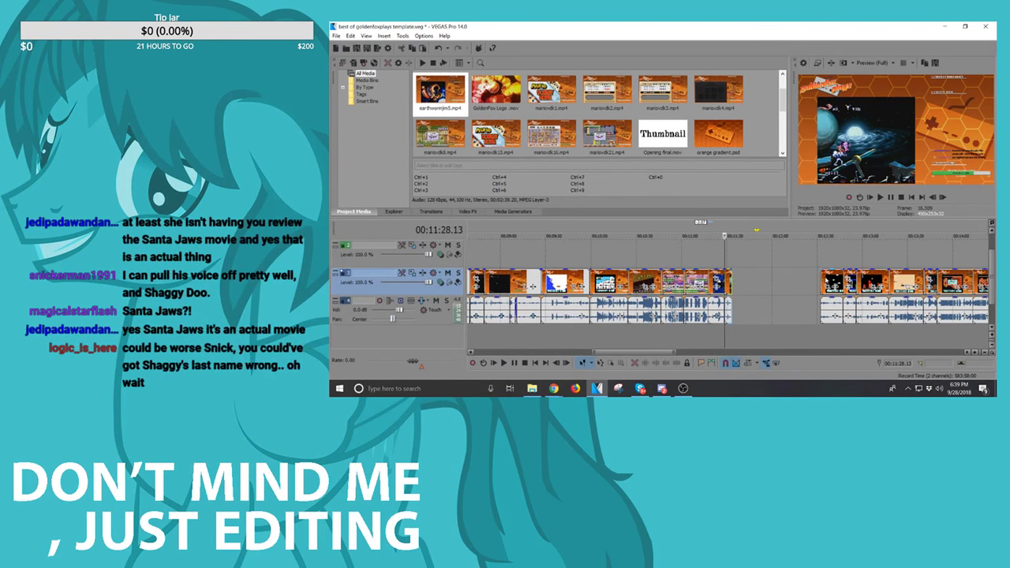
{"action": "scroll", "coordinate": [824, 281], "scroll_direction": "down", "scroll_amount": 3}
{"action": "left_click_drag", "start_coordinate": [878, 282], "coordinate": [729, 281]}
{"action": "left_click", "coordinate": [725, 281]}
{"action": "key", "text": "space"}
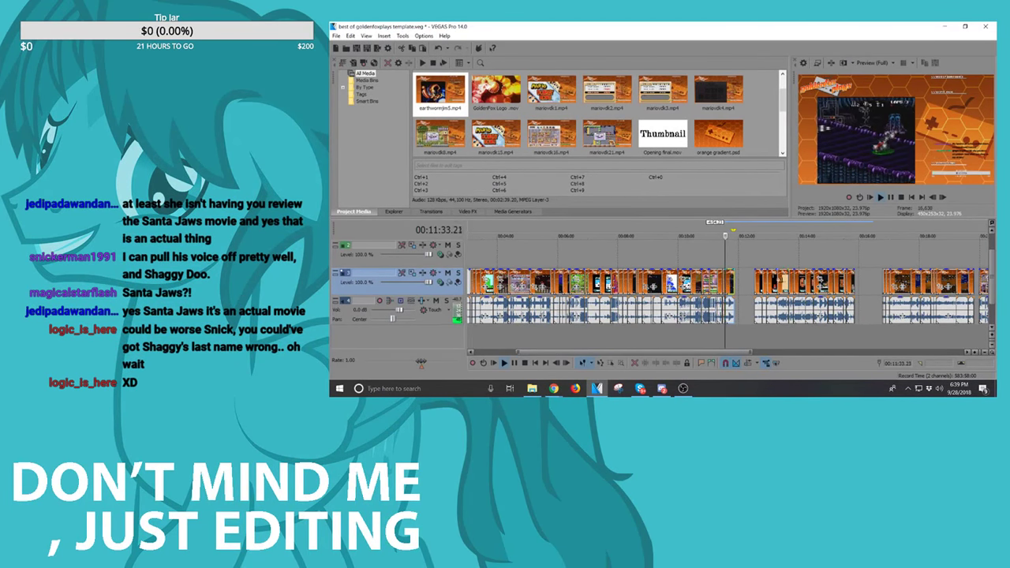
Step: Shift the whole Super Mario Bros. 3 block later, close to the racing block
{"action": "scroll", "coordinate": [789, 286], "scroll_direction": "up", "scroll_amount": 4}
{"action": "scroll", "coordinate": [723, 299], "scroll_direction": "down", "scroll_amount": 3}
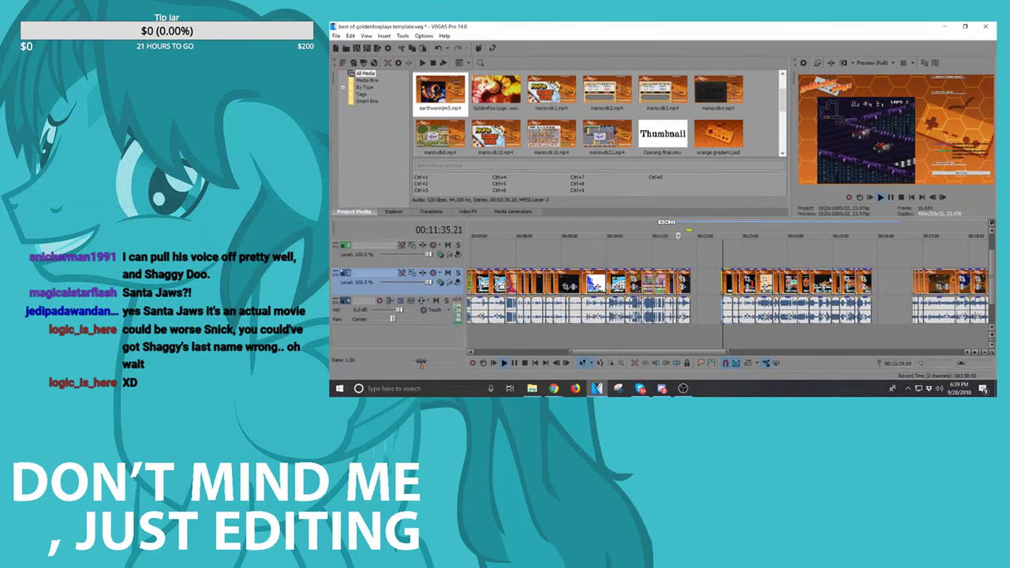
{"action": "left_click_drag", "start_coordinate": [865, 276], "coordinate": [892, 277]}
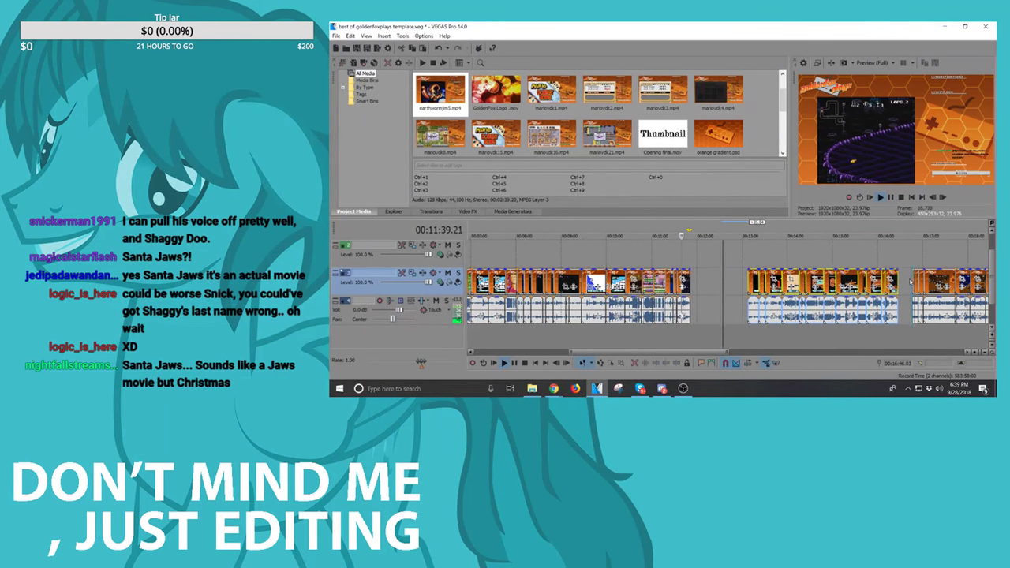
Step: Move the Mario vs. Donkey Kong block's opening footage to the end of the first block and shift the two middle blocks later to close up
{"action": "left_click", "coordinate": [910, 283]}
{"action": "scroll", "coordinate": [909, 283], "scroll_direction": "up", "scroll_amount": 2}
{"action": "scroll", "coordinate": [908, 284], "scroll_direction": "down", "scroll_amount": 1}
{"action": "scroll", "coordinate": [874, 281], "scroll_direction": "down", "scroll_amount": 1}
{"action": "left_click_drag", "start_coordinate": [874, 281], "coordinate": [507, 281]}
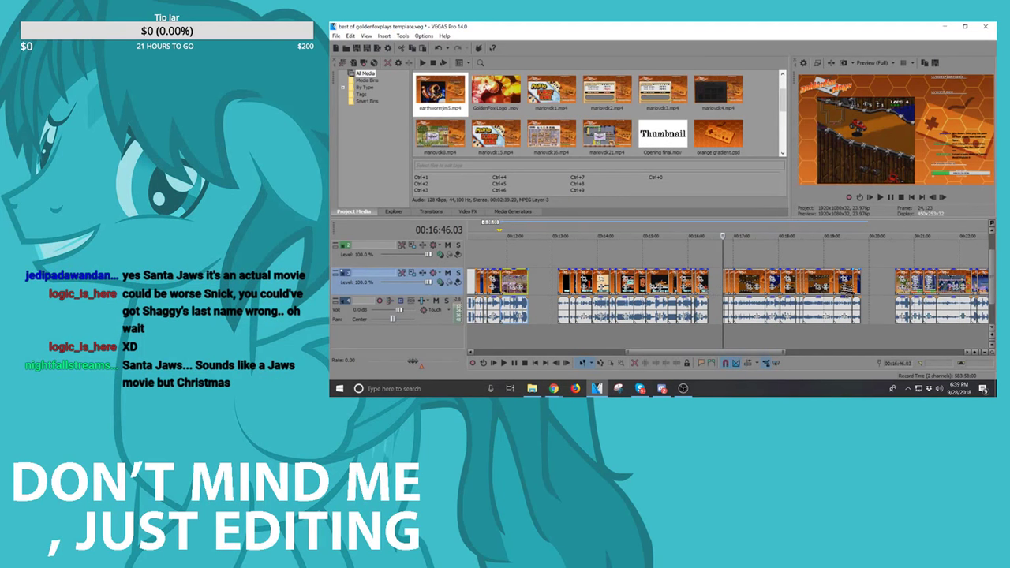
{"action": "left_click", "coordinate": [565, 282]}
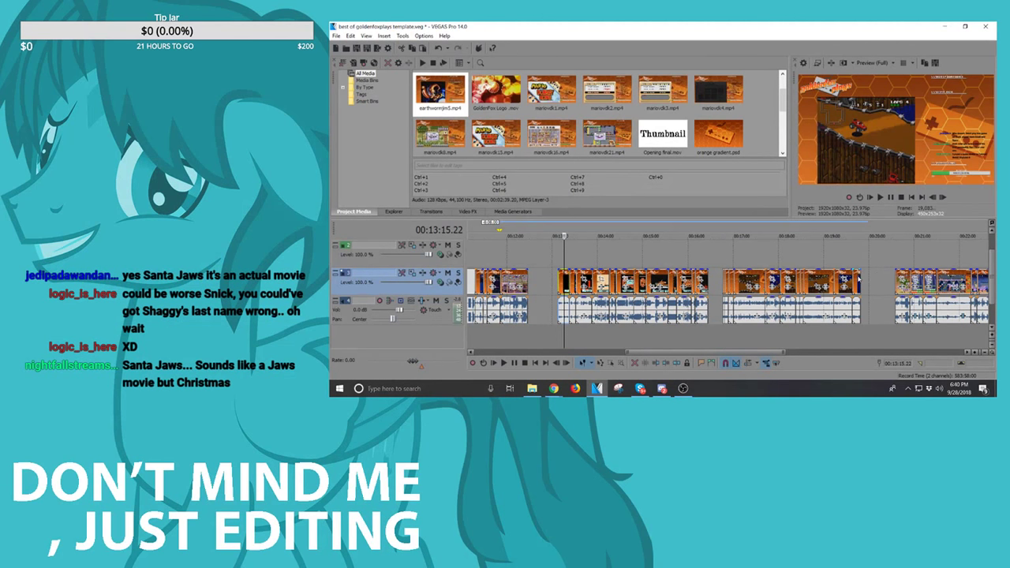
{"action": "left_click_drag", "start_coordinate": [858, 281], "coordinate": [889, 284]}
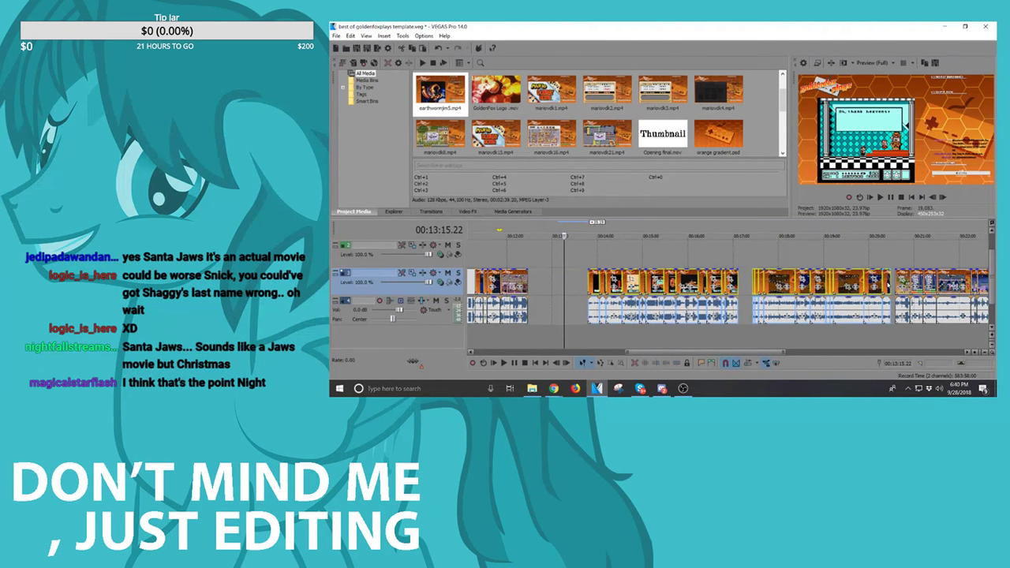
Step: Preview the Mario vs. Donkey Kong block from 00:20:46.08 and shift the whole block later toward the Earthworm Jim block
{"action": "scroll", "coordinate": [889, 284], "scroll_direction": "down", "scroll_amount": 3}
{"action": "left_click", "coordinate": [893, 281]}
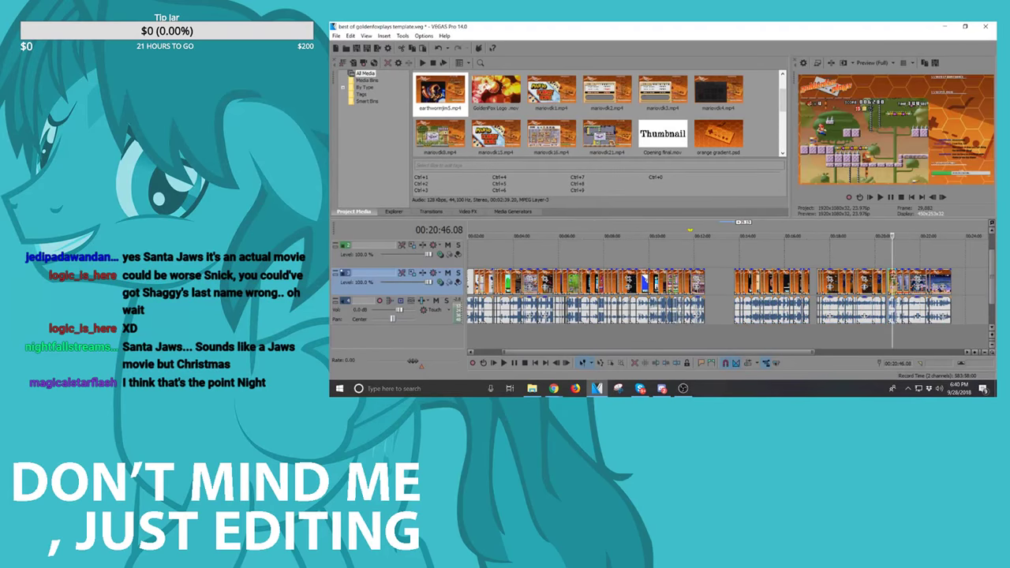
{"action": "scroll", "coordinate": [876, 285], "scroll_direction": "up", "scroll_amount": 5}
{"action": "key", "text": "space"}
{"action": "scroll", "coordinate": [869, 288], "scroll_direction": "down", "scroll_amount": 4}
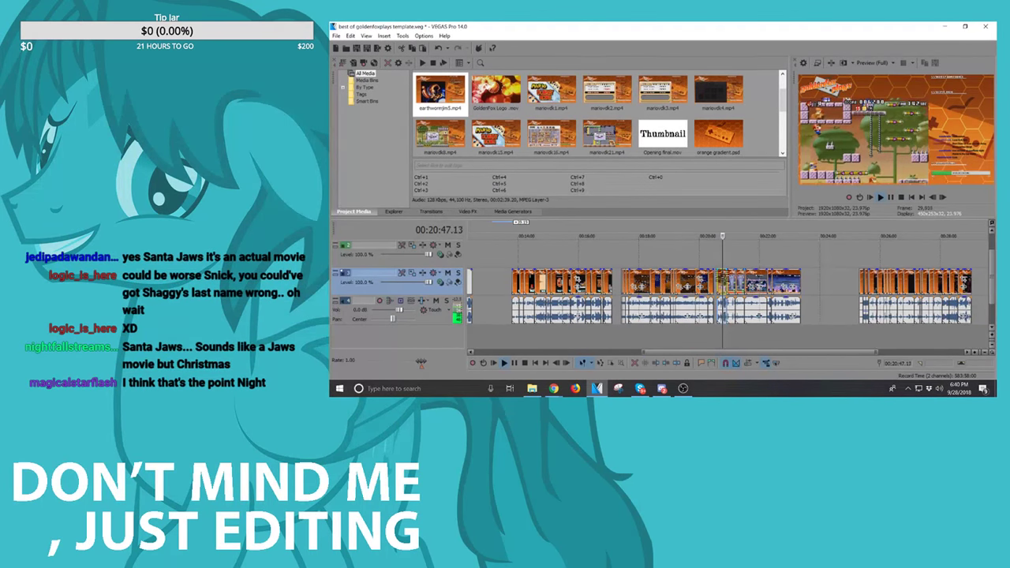
{"action": "key", "text": "space"}
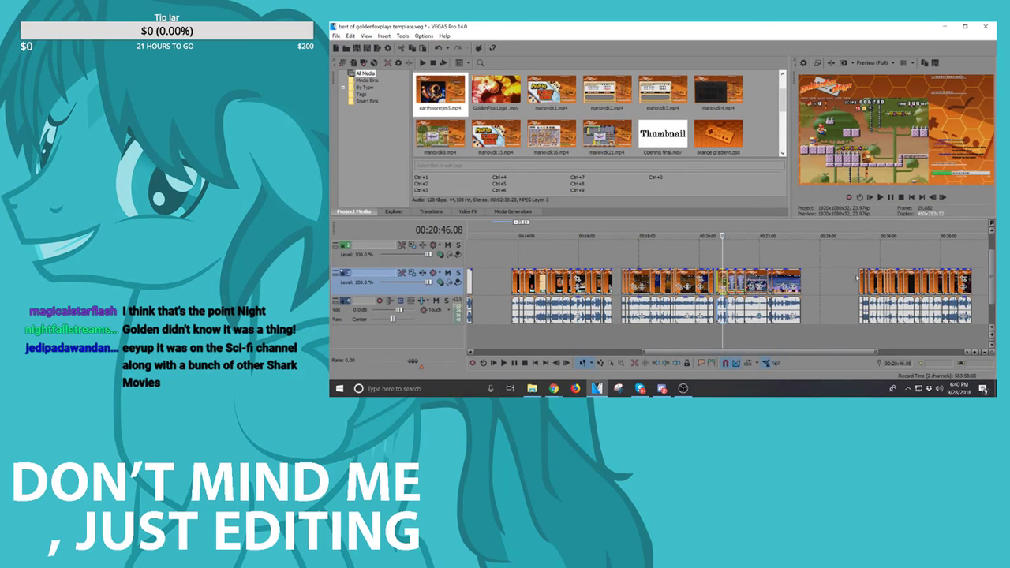
{"action": "left_click", "coordinate": [792, 279]}
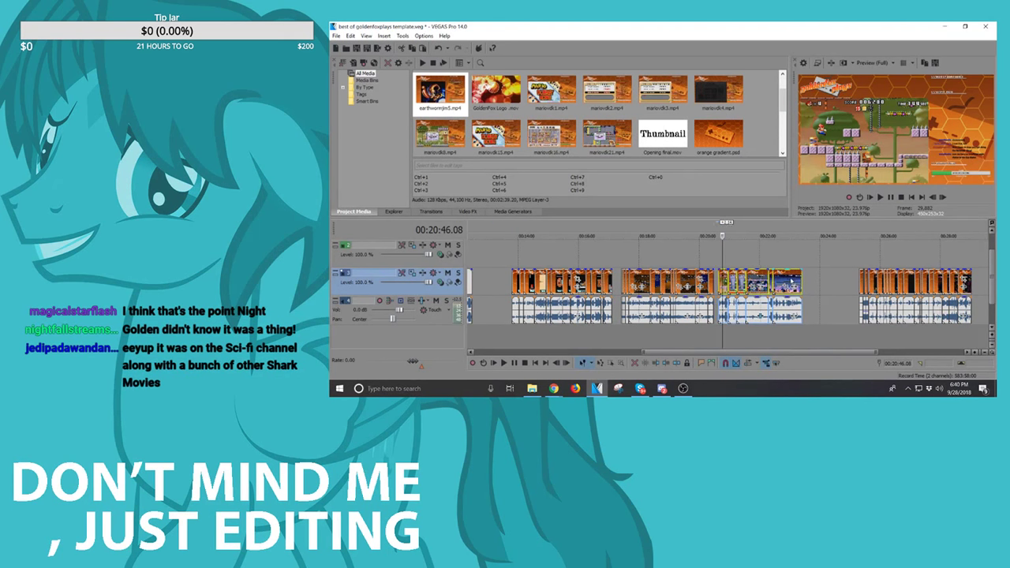
{"action": "left_click_drag", "start_coordinate": [789, 280], "coordinate": [800, 280]}
Step: Move the last block's opening Earthworm Jim clips, starting at 00:25:19.00, to the end of the first block
{"action": "left_click", "coordinate": [860, 284]}
{"action": "scroll", "coordinate": [858, 285], "scroll_direction": "up", "scroll_amount": 4}
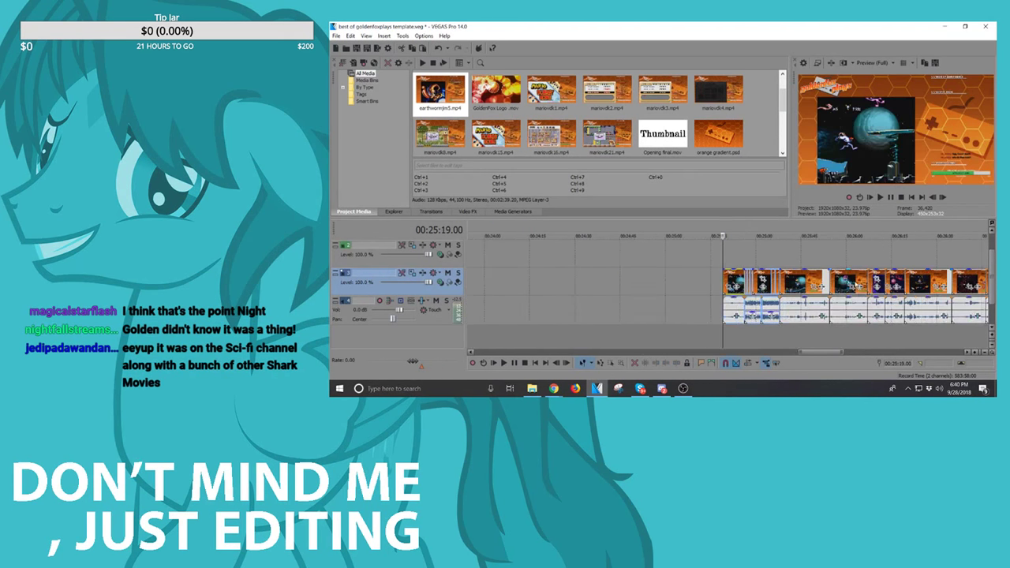
{"action": "scroll", "coordinate": [789, 280], "scroll_direction": "down", "scroll_amount": 2}
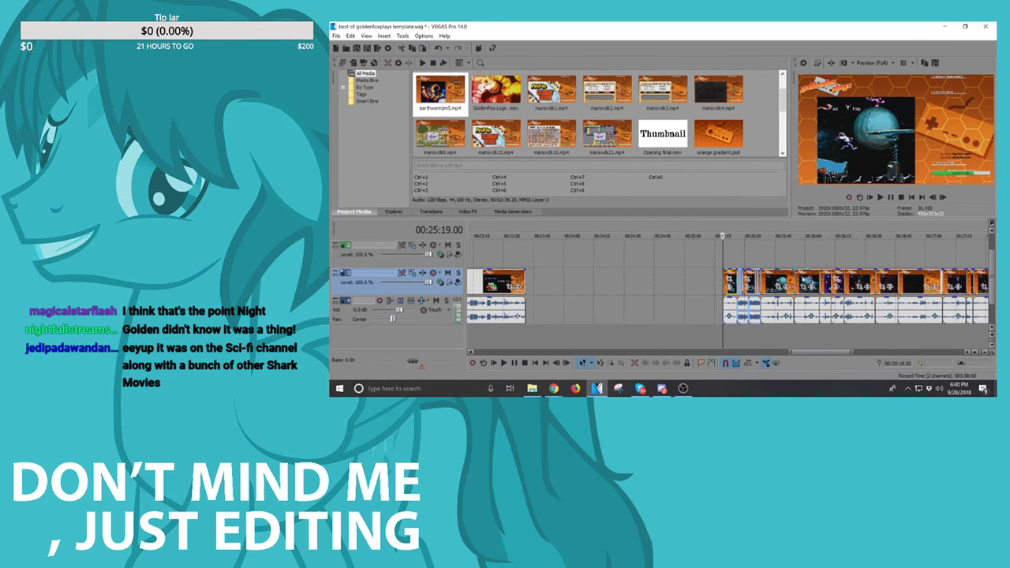
{"action": "left_click_drag", "start_coordinate": [812, 278], "coordinate": [841, 310]}
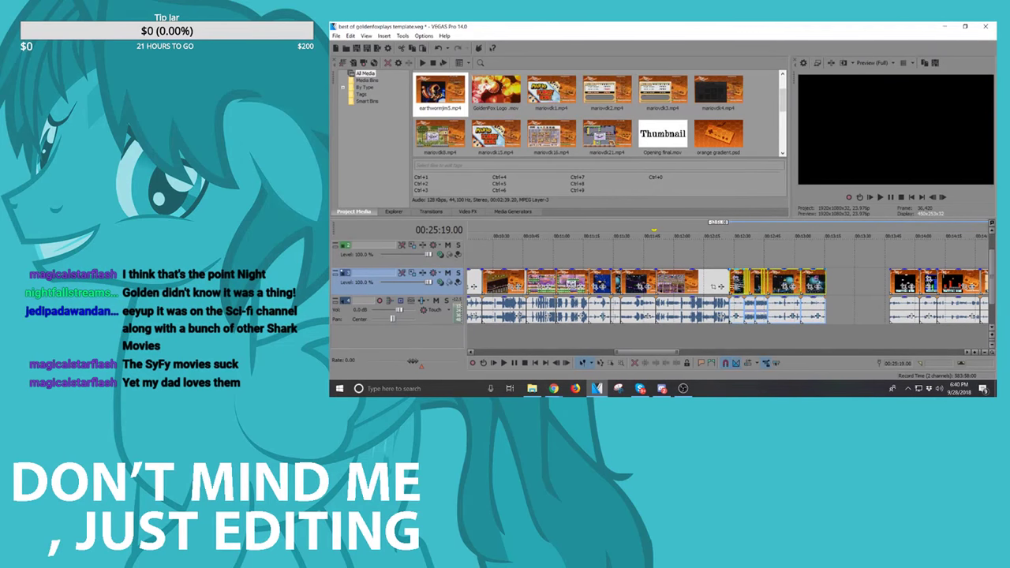
Step: Play back the newly placed Earthworm Jim clips from 00:12:27.16 and again from 00:12:47.19
{"action": "left_click", "coordinate": [728, 283]}
{"action": "key", "text": "space"}
{"action": "scroll", "coordinate": [815, 288], "scroll_direction": "up", "scroll_amount": 3}
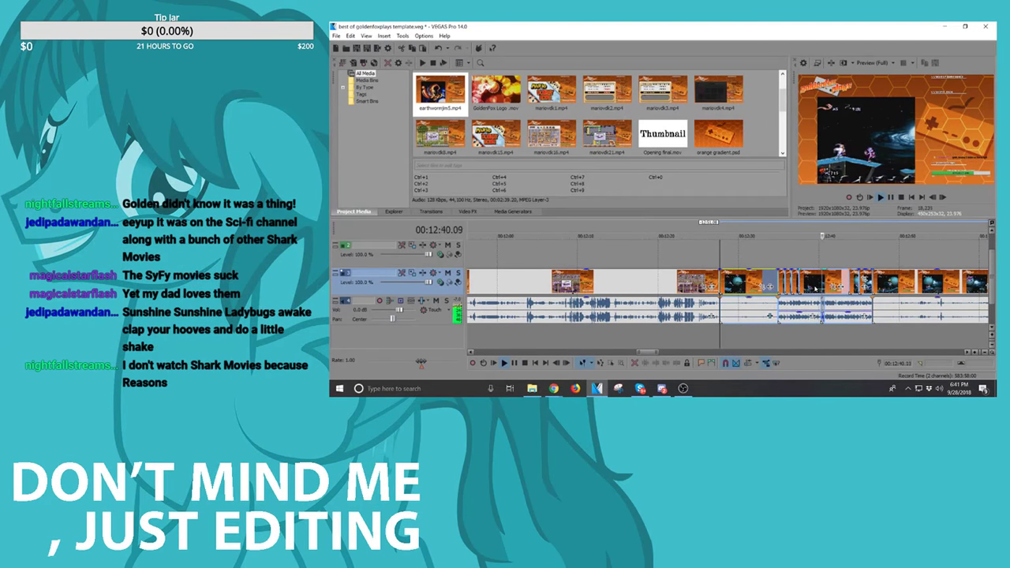
{"action": "key", "text": "space"}
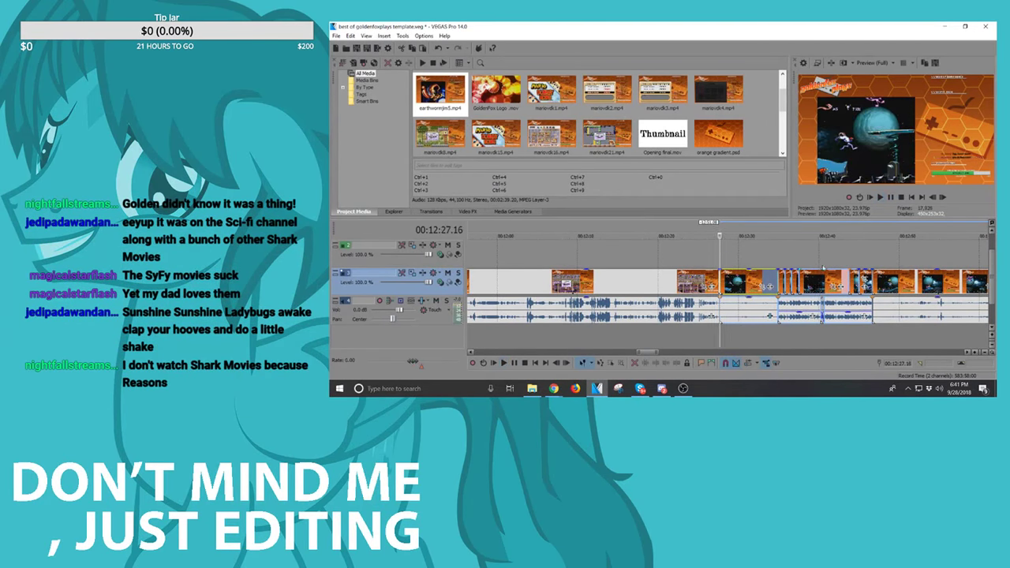
{"action": "left_click", "coordinate": [881, 283]}
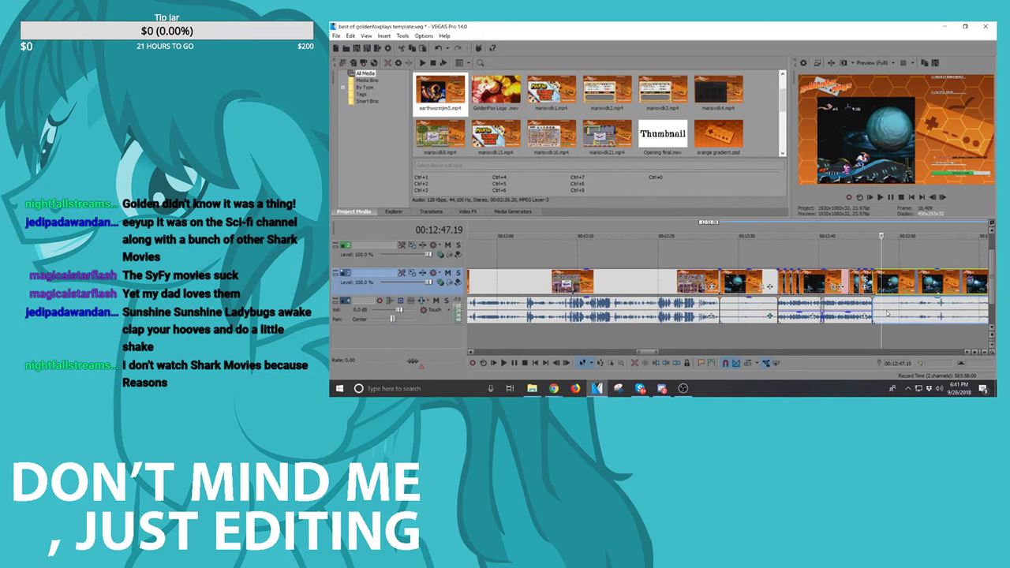
{"action": "key", "text": "space"}
Step: Select the opening clips of the racing block near 00:17:28 and move them behind the Earthworm Jim clips ending the first block
{"action": "scroll", "coordinate": [728, 292], "scroll_direction": "down", "scroll_amount": 4}
{"action": "scroll", "coordinate": [769, 286], "scroll_direction": "down", "scroll_amount": 5}
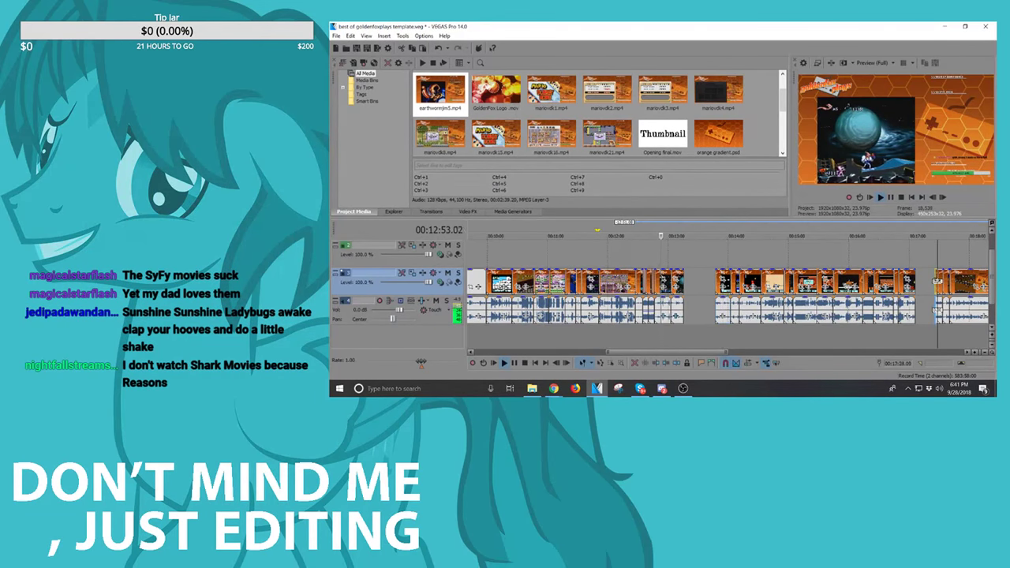
{"action": "scroll", "coordinate": [821, 277], "scroll_direction": "up", "scroll_amount": 5}
{"action": "scroll", "coordinate": [820, 277], "scroll_direction": "down", "scroll_amount": 5}
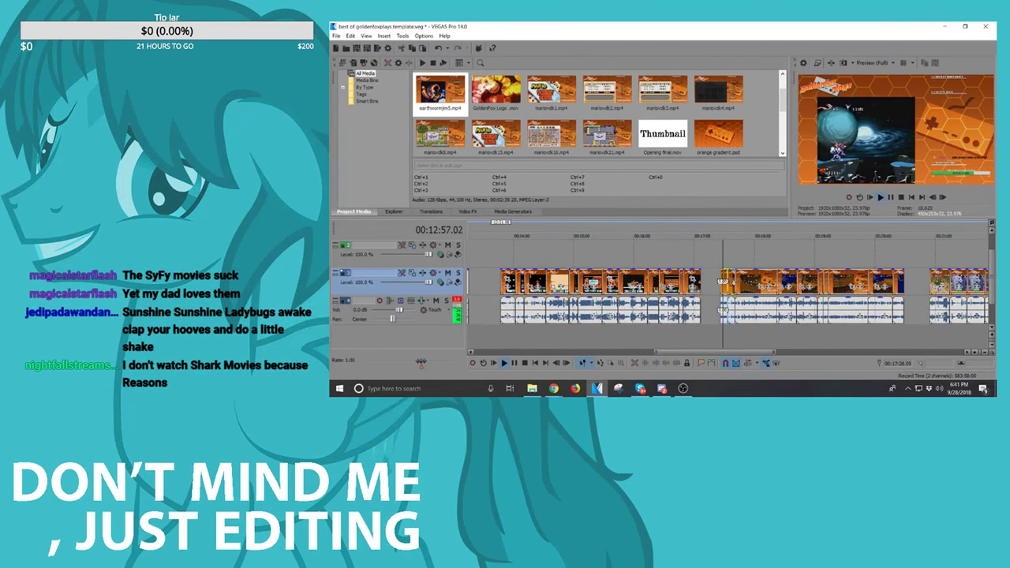
{"action": "scroll", "coordinate": [821, 277], "scroll_direction": "up", "scroll_amount": 4}
{"action": "left_click", "coordinate": [719, 281]}
{"action": "left_click", "coordinate": [750, 281], "text": "shift"}
{"action": "left_click_drag", "start_coordinate": [750, 281], "coordinate": [656, 278]}
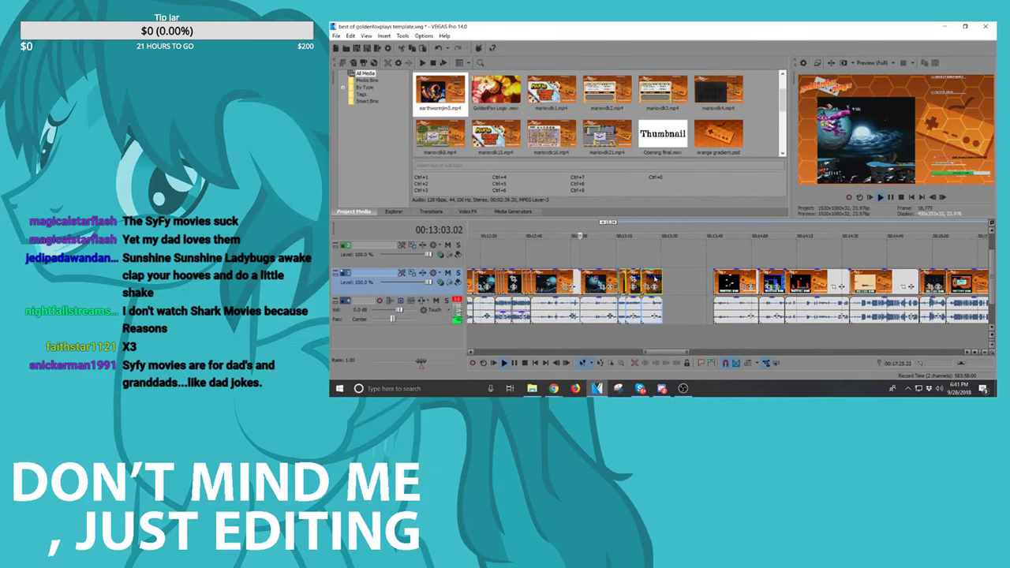
Step: Preview the opening clip of the Super Mario Bros. 3 block from about 00:13:52
{"action": "scroll", "coordinate": [759, 281], "scroll_direction": "up", "scroll_amount": 3}
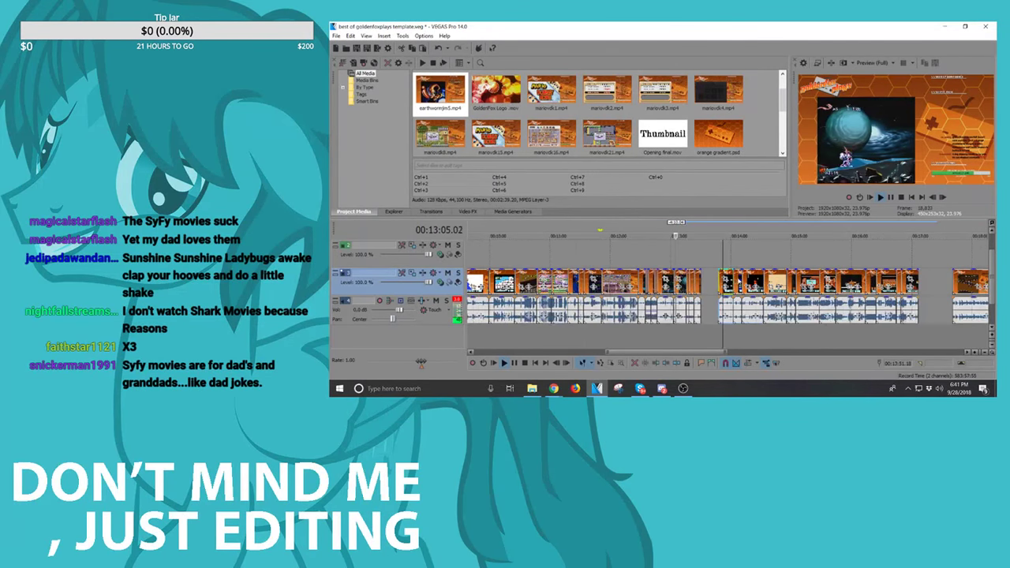
{"action": "key", "text": "space"}
{"action": "key", "text": "space"}
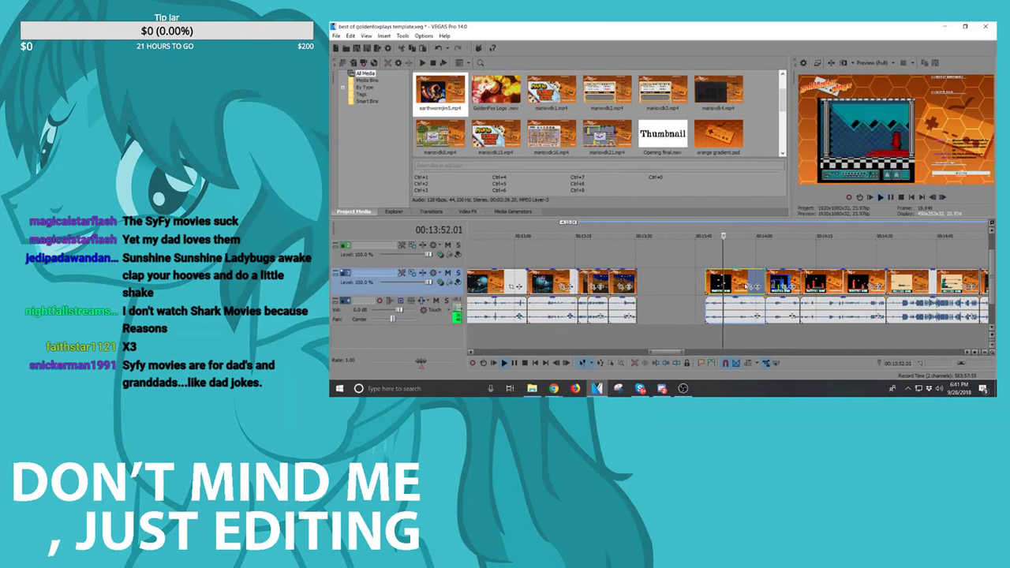
Step: Move the opening clip of the Super Mario Bros. 3 block to the end of the first block
{"action": "key", "text": "space"}
{"action": "left_click_drag", "start_coordinate": [743, 286], "coordinate": [676, 286]}
Step: Shift the remaining Super Mario Bros. 3 clips, together with the racing and Mario vs. Donkey Kong blocks, roughly two minutes later to widen the gap
{"action": "left_click", "coordinate": [783, 285]}
{"action": "scroll", "coordinate": [783, 284], "scroll_direction": "down", "scroll_amount": 5}
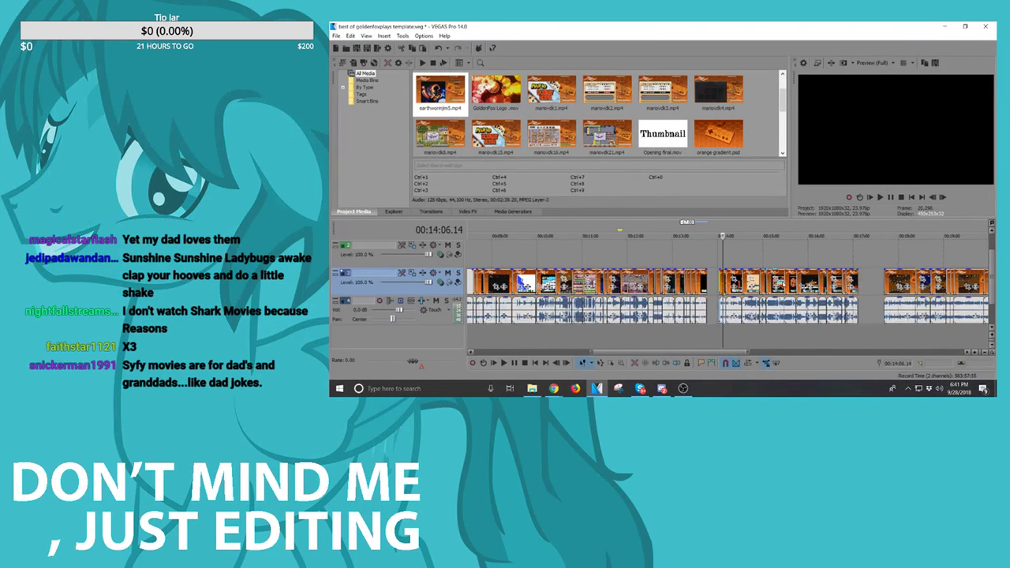
{"action": "left_click", "coordinate": [854, 276], "text": "shift"}
{"action": "left_click_drag", "start_coordinate": [807, 276], "coordinate": [826, 276]}
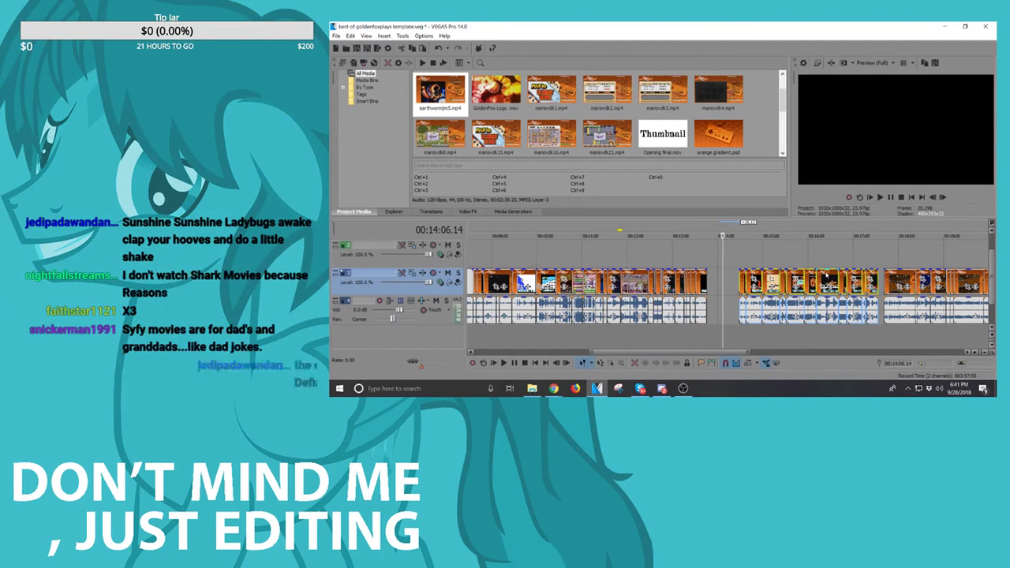
{"action": "left_click", "coordinate": [739, 277]}
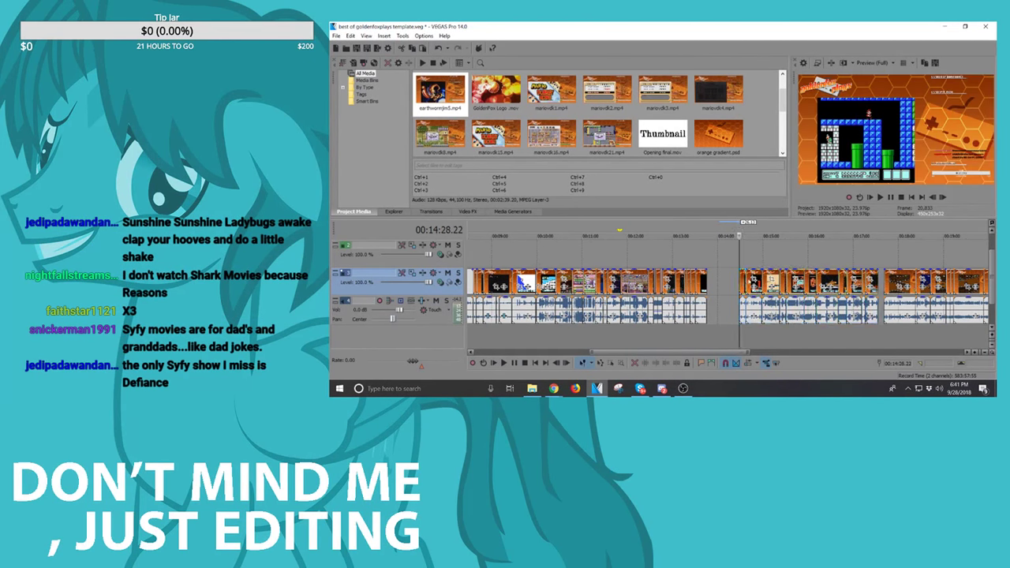
{"action": "scroll", "coordinate": [765, 277], "scroll_direction": "down", "scroll_amount": 5}
{"action": "left_click", "coordinate": [804, 276], "text": "shift"}
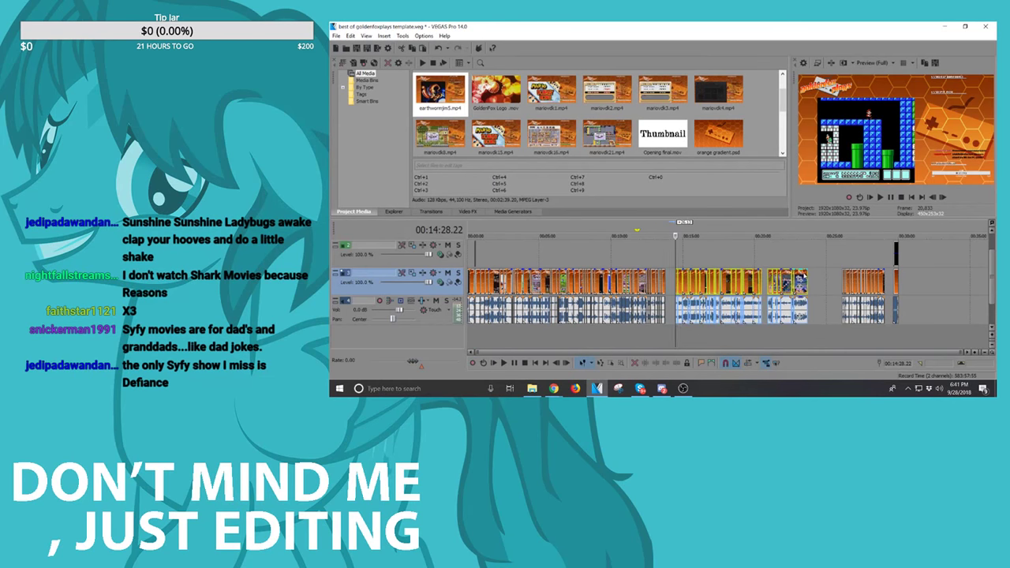
{"action": "left_click_drag", "start_coordinate": [804, 276], "coordinate": [840, 278]}
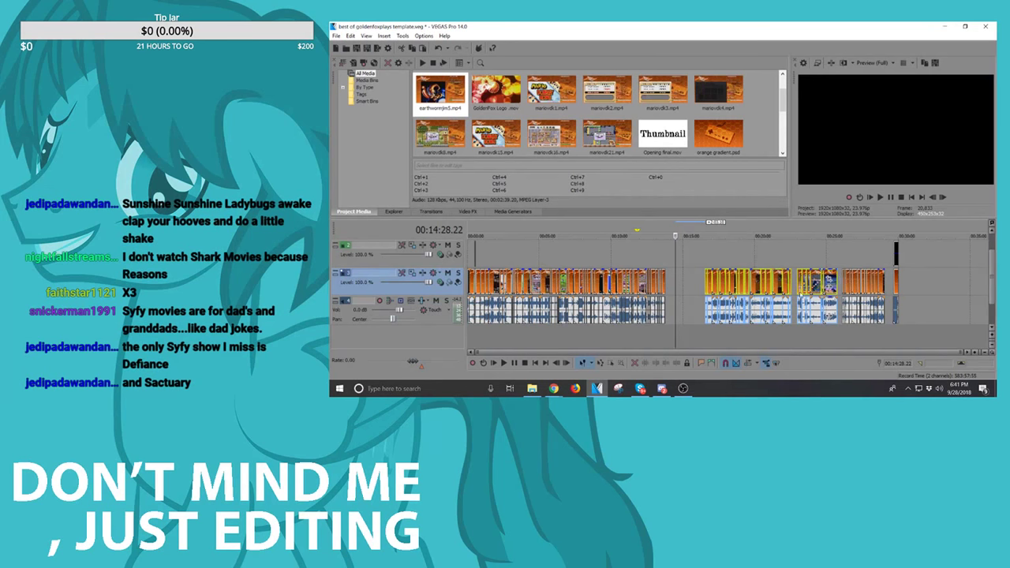
Step: Move the opening clip of the Mario vs. Donkey Kong block at 00:22:58 to the end of the first block
{"action": "left_click", "coordinate": [795, 285]}
{"action": "scroll", "coordinate": [795, 285], "scroll_direction": "up", "scroll_amount": 4}
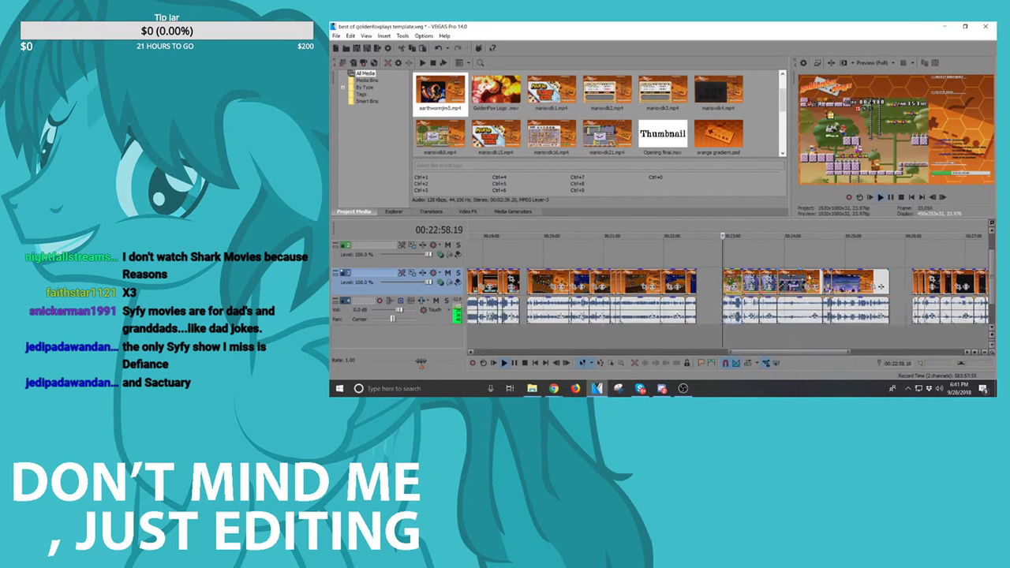
{"action": "key", "text": "space"}
{"action": "left_click_drag", "start_coordinate": [734, 287], "coordinate": [674, 280]}
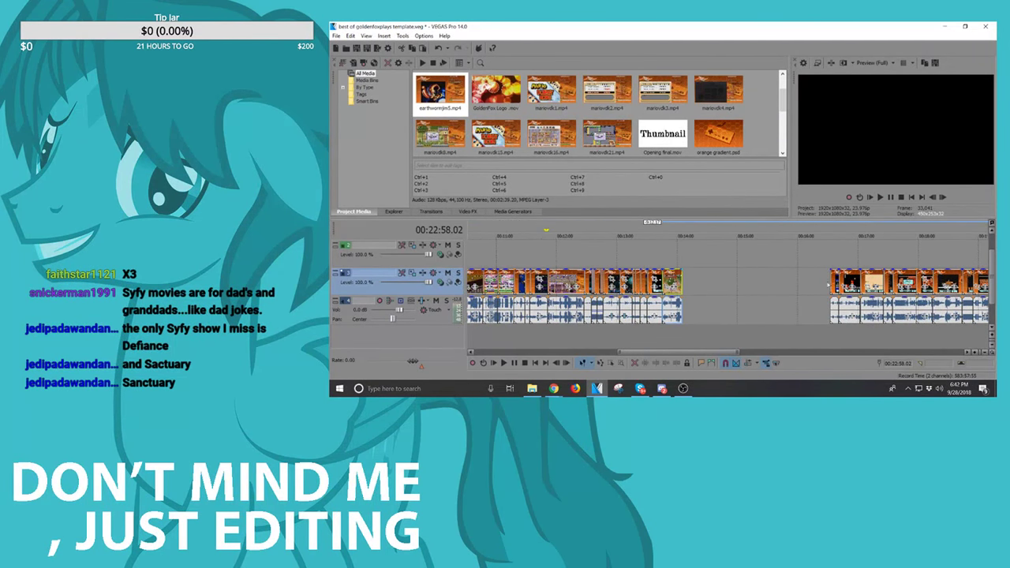
Step: Preview the start of the Super Mario Bros. 3 block near 00:16:36 and the first block's ending clips from 00:13:38
{"action": "left_click", "coordinate": [834, 282]}
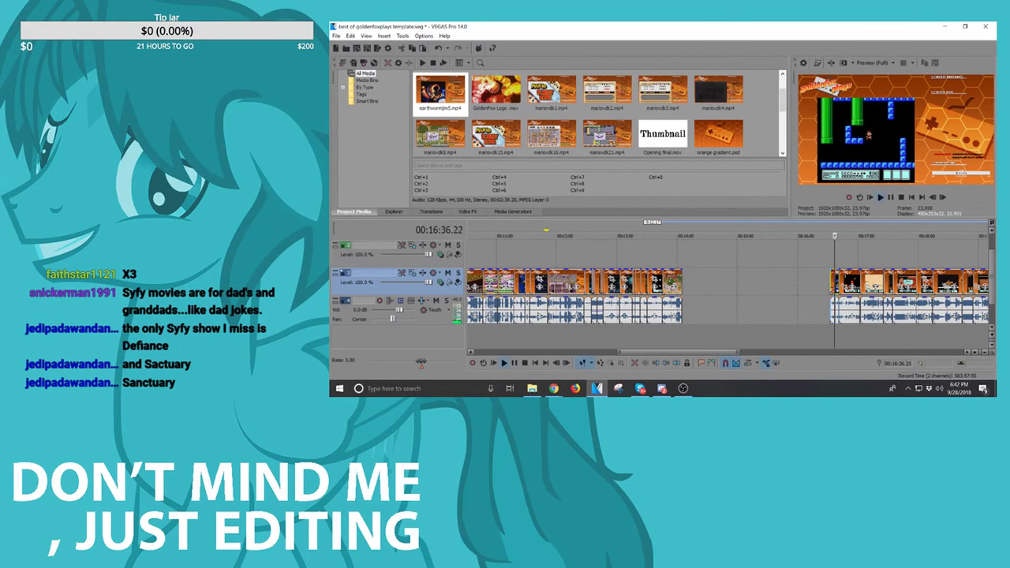
{"action": "scroll", "coordinate": [828, 294], "scroll_direction": "up", "scroll_amount": 5}
{"action": "scroll", "coordinate": [730, 296], "scroll_direction": "down", "scroll_amount": 2}
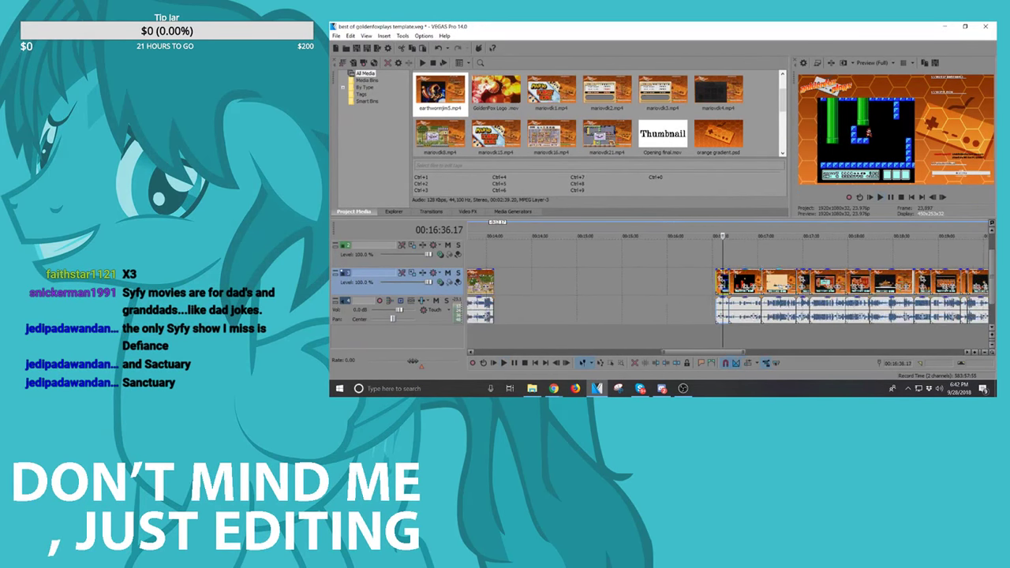
{"action": "scroll", "coordinate": [632, 293], "scroll_direction": "down", "scroll_amount": 3}
{"action": "left_click", "coordinate": [588, 287]}
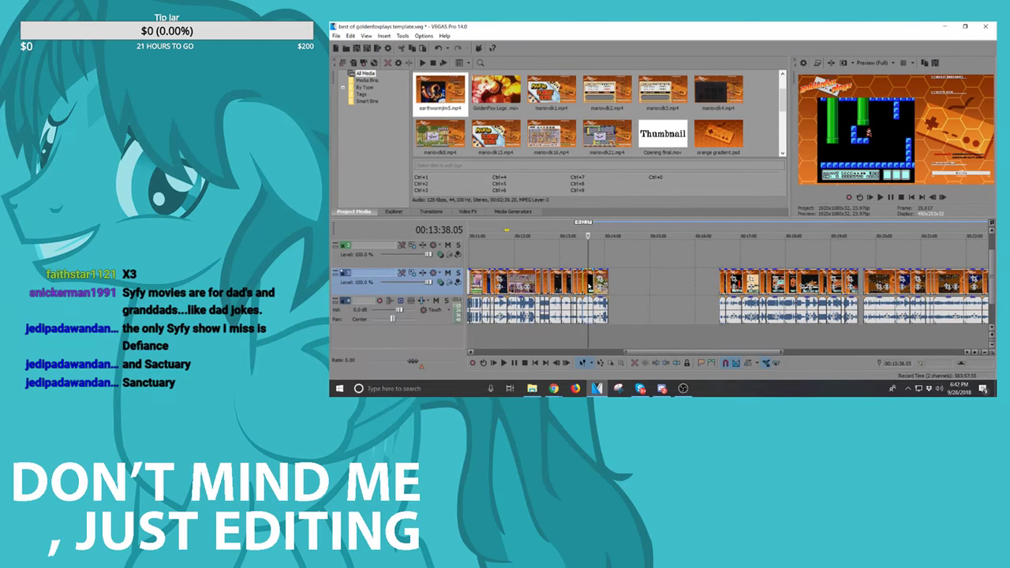
{"action": "scroll", "coordinate": [611, 287], "scroll_direction": "up", "scroll_amount": 3}
{"action": "key", "text": "space"}
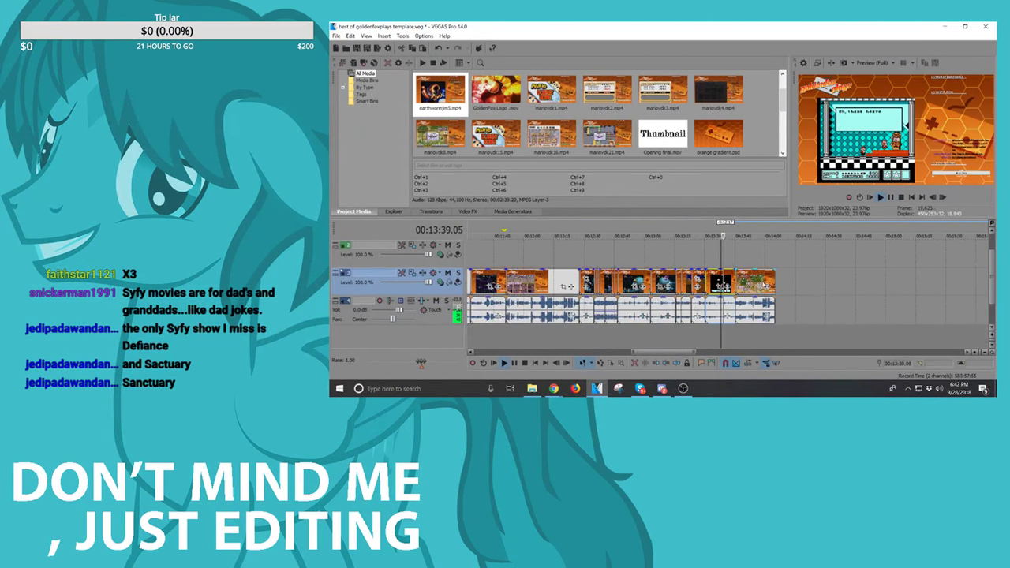
{"action": "scroll", "coordinate": [567, 286], "scroll_direction": "down", "scroll_amount": 2}
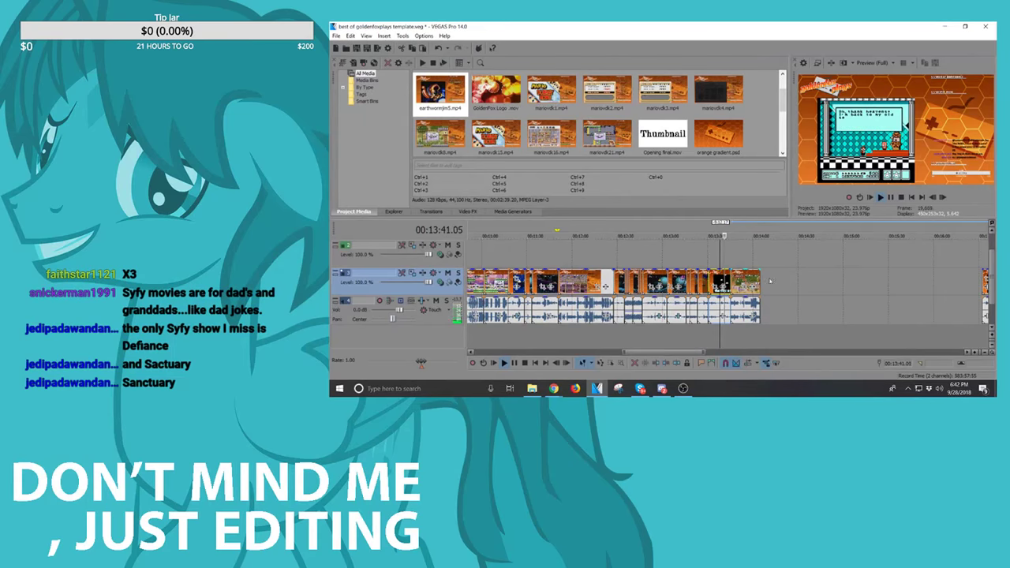
Step: Push the last Mario vs. Donkey Kong clip back and place the next two Super Mario Bros. 3 clips before it
{"action": "scroll", "coordinate": [770, 280], "scroll_direction": "down", "scroll_amount": 2}
{"action": "left_click_drag", "start_coordinate": [736, 280], "coordinate": [791, 279]}
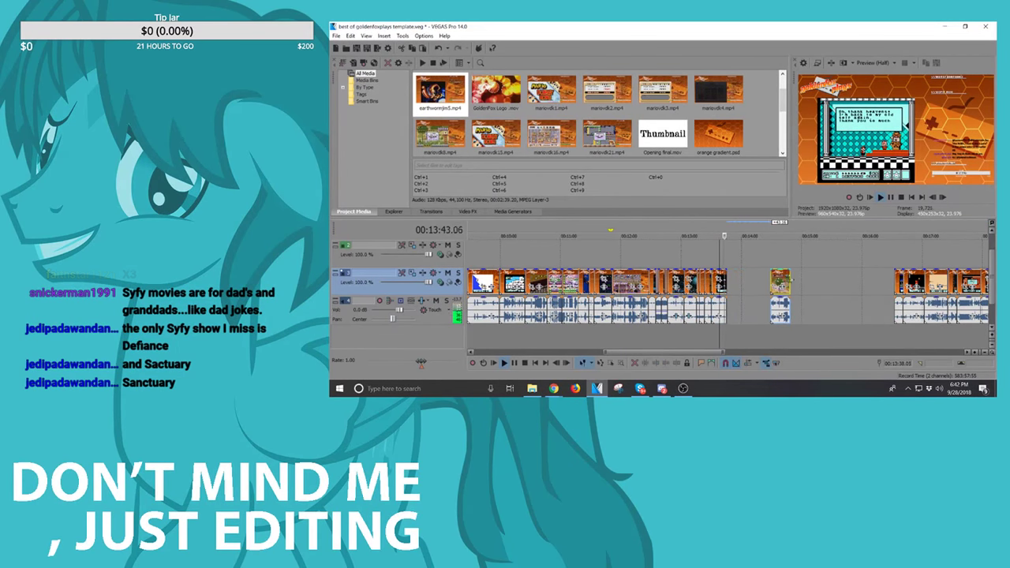
{"action": "left_click_drag", "start_coordinate": [900, 283], "coordinate": [734, 280]}
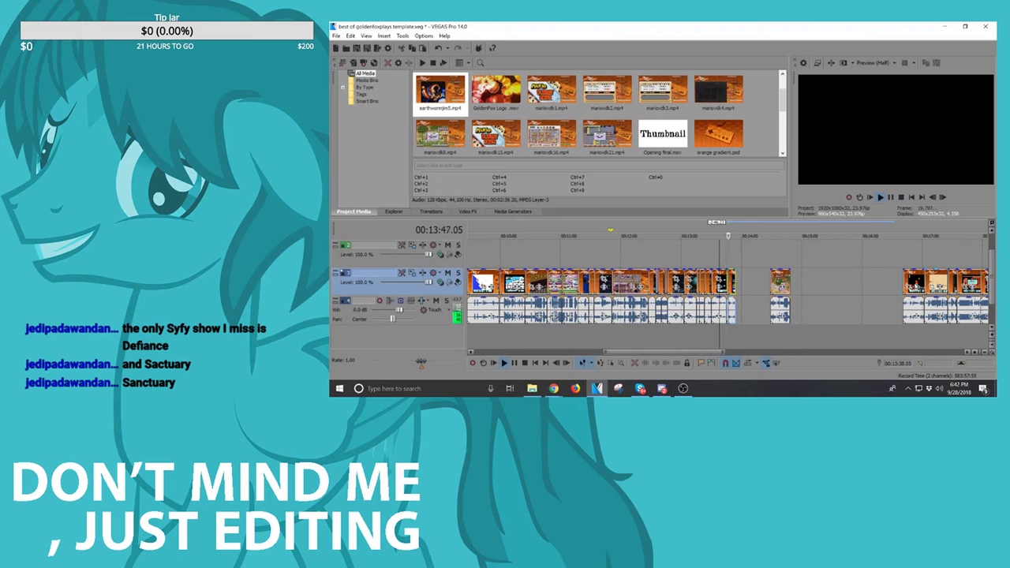
{"action": "left_click_drag", "start_coordinate": [914, 280], "coordinate": [766, 281]}
Step: Move the opening clips of the Mario vs. Donkey Kong block at 00:23:17.18 to the end of the first block
{"action": "scroll", "coordinate": [923, 287], "scroll_direction": "down", "scroll_amount": 3}
{"action": "left_click", "coordinate": [819, 280]}
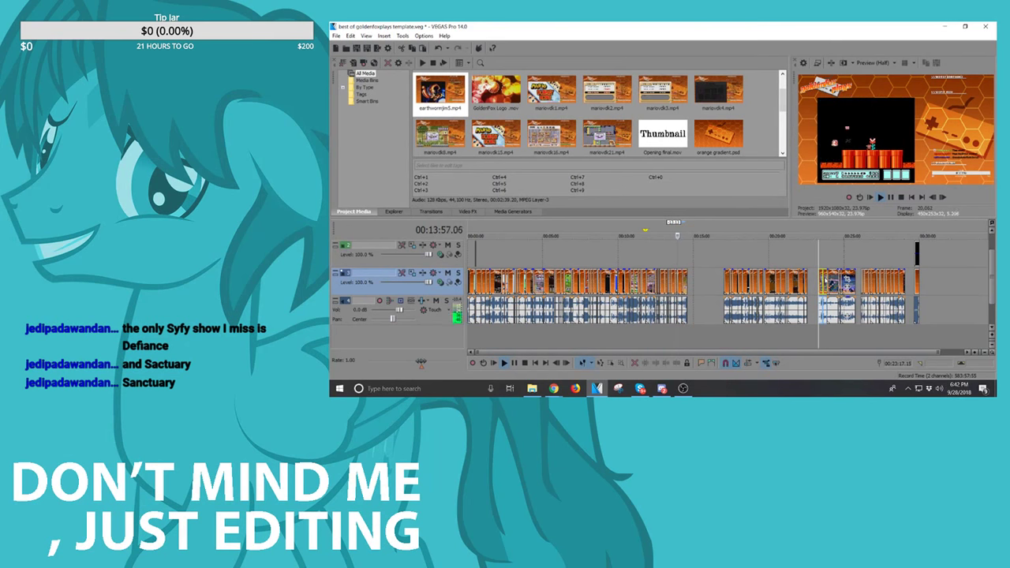
{"action": "left_click_drag", "start_coordinate": [823, 280], "coordinate": [692, 281]}
Step: Play back the newly placed Mario vs. Donkey Kong clips from about 00:14:35
{"action": "left_click", "coordinate": [686, 281]}
{"action": "key", "text": "space"}
{"action": "key", "text": "space"}
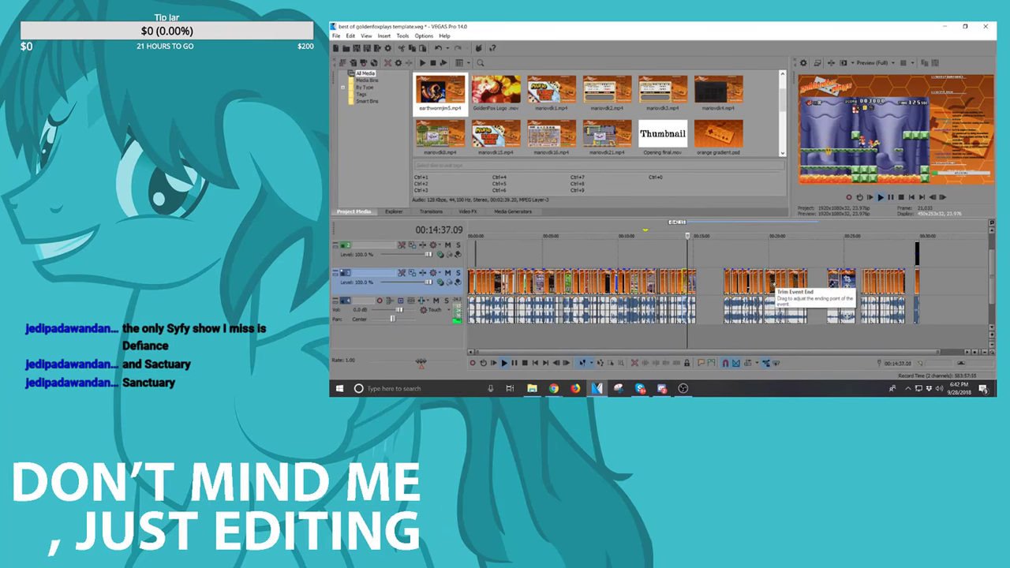
{"action": "scroll", "coordinate": [774, 286], "scroll_direction": "up", "scroll_amount": 4}
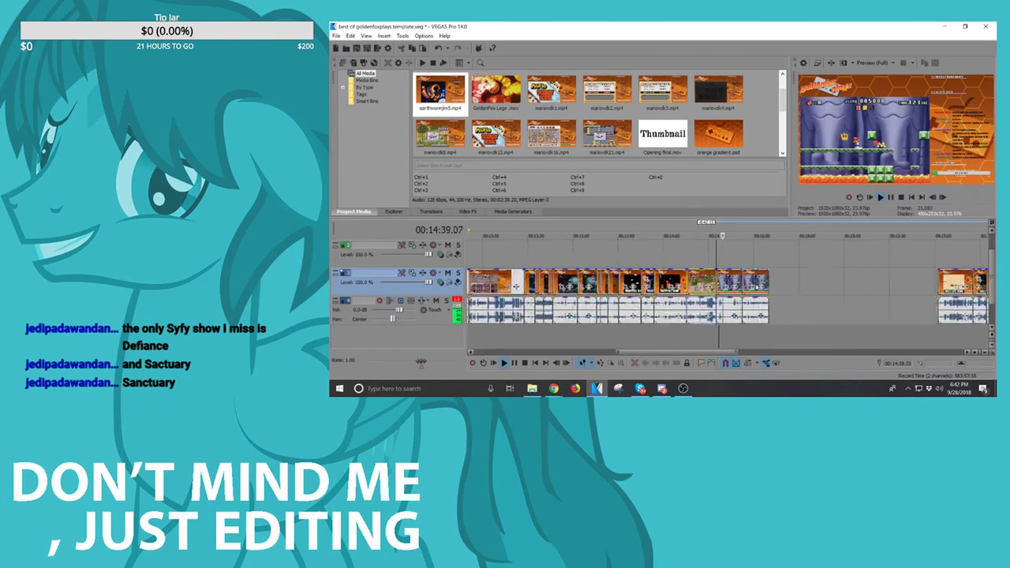
{"action": "scroll", "coordinate": [754, 288], "scroll_direction": "down", "scroll_amount": 1}
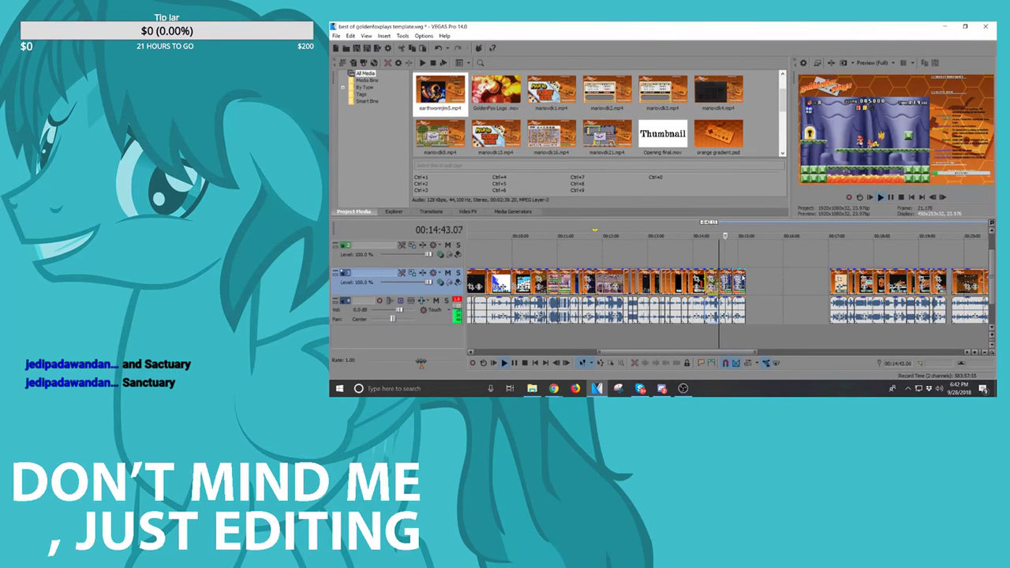
Step: Shift the newly placed Mario vs. Donkey Kong clips to about 00:15:43 and play back the first block's end from 00:14:20
{"action": "key", "text": "space"}
{"action": "left_click_drag", "start_coordinate": [742, 277], "coordinate": [781, 278]}
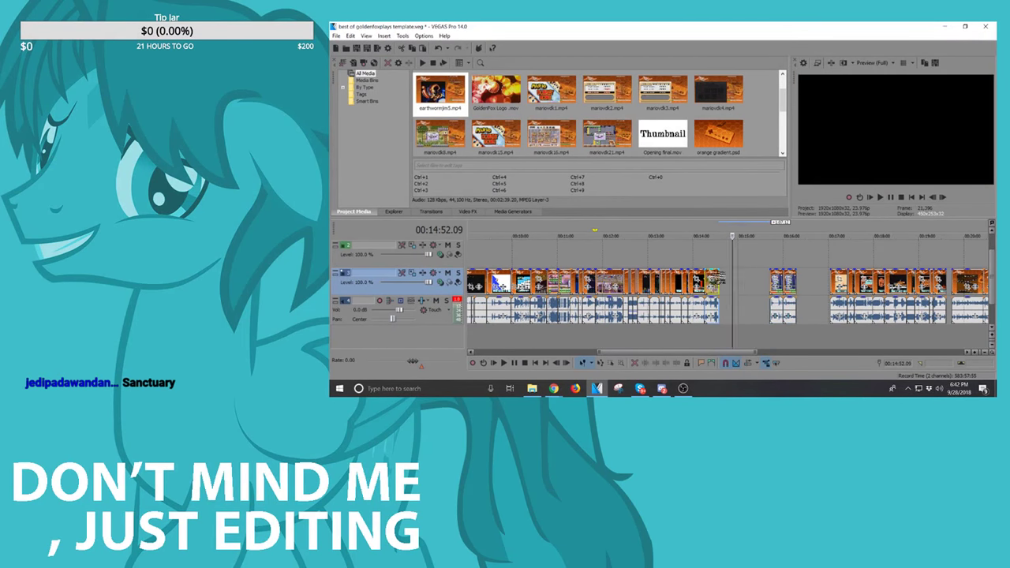
{"action": "left_click", "coordinate": [707, 264]}
{"action": "key", "text": "space"}
{"action": "scroll", "coordinate": [781, 281], "scroll_direction": "down", "scroll_amount": 3}
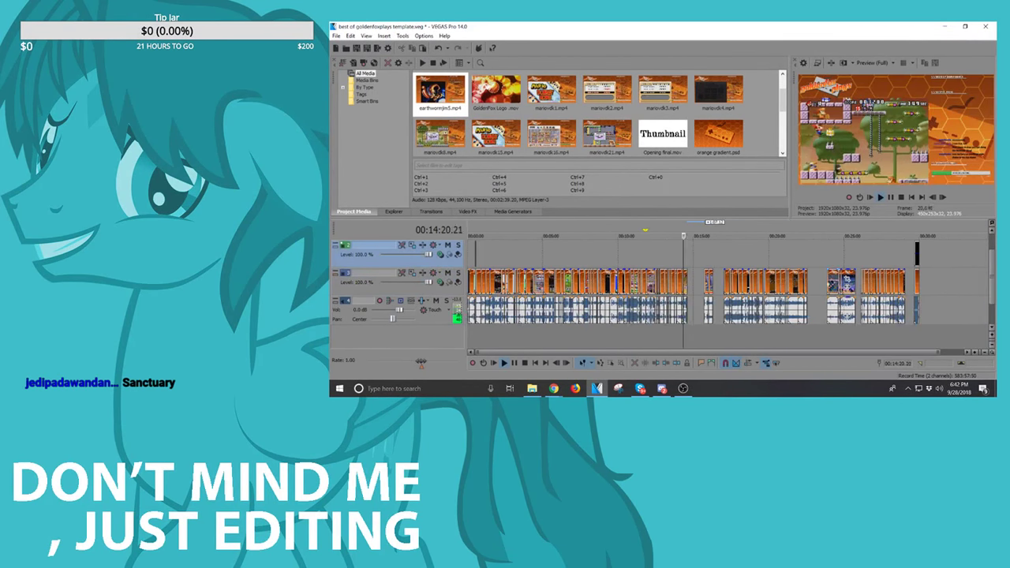
{"action": "key", "text": "space"}
Step: Preview the Earthworm Jim block's opening clips near 00:26:09 and play them back from about 00:26:50
{"action": "left_click", "coordinate": [864, 279]}
{"action": "scroll", "coordinate": [864, 279], "scroll_direction": "up", "scroll_amount": 6}
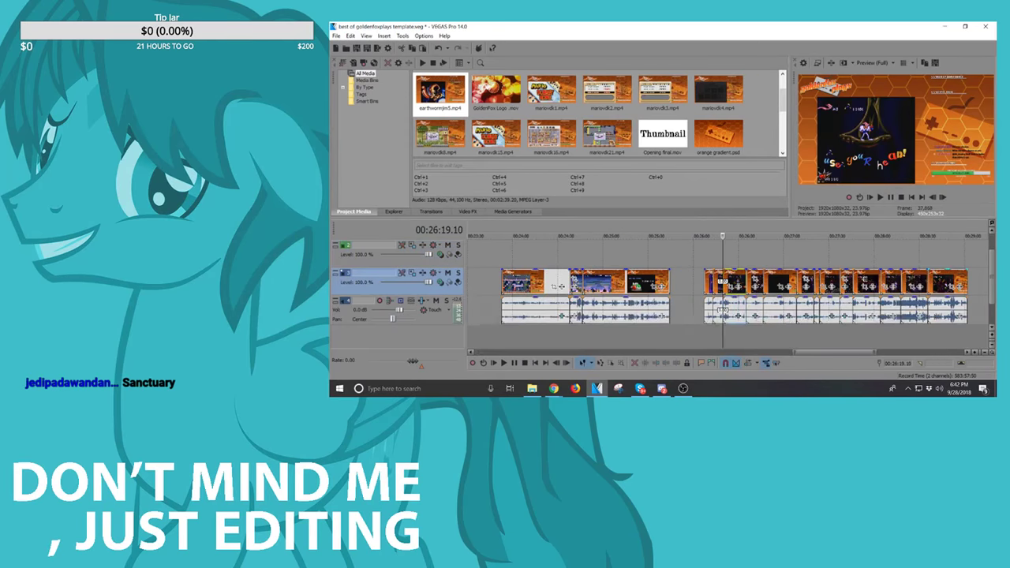
{"action": "left_click", "coordinate": [685, 282]}
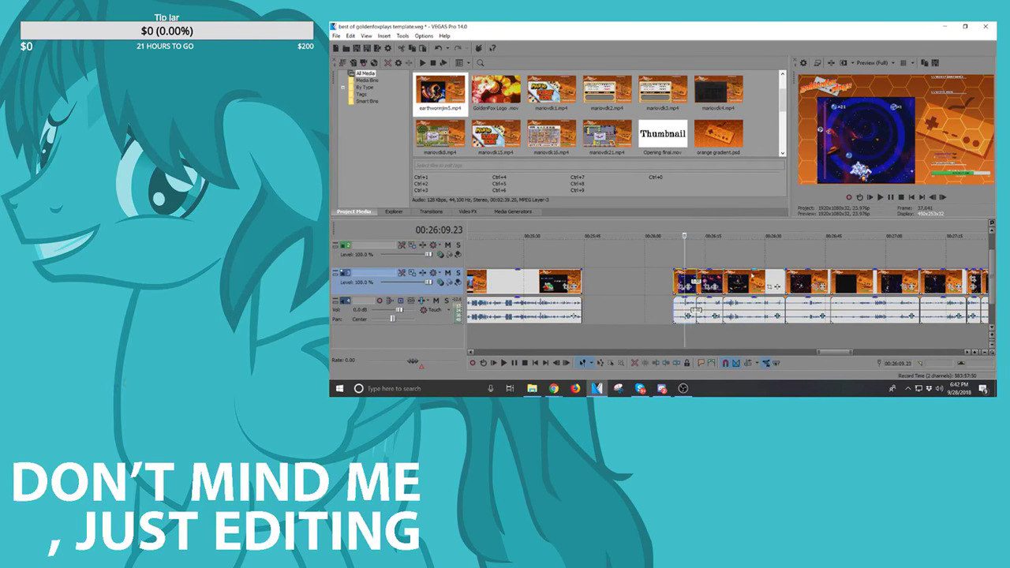
{"action": "left_click", "coordinate": [850, 290]}
{"action": "key", "text": "space"}
{"action": "scroll", "coordinate": [850, 291], "scroll_direction": "down", "scroll_amount": 4}
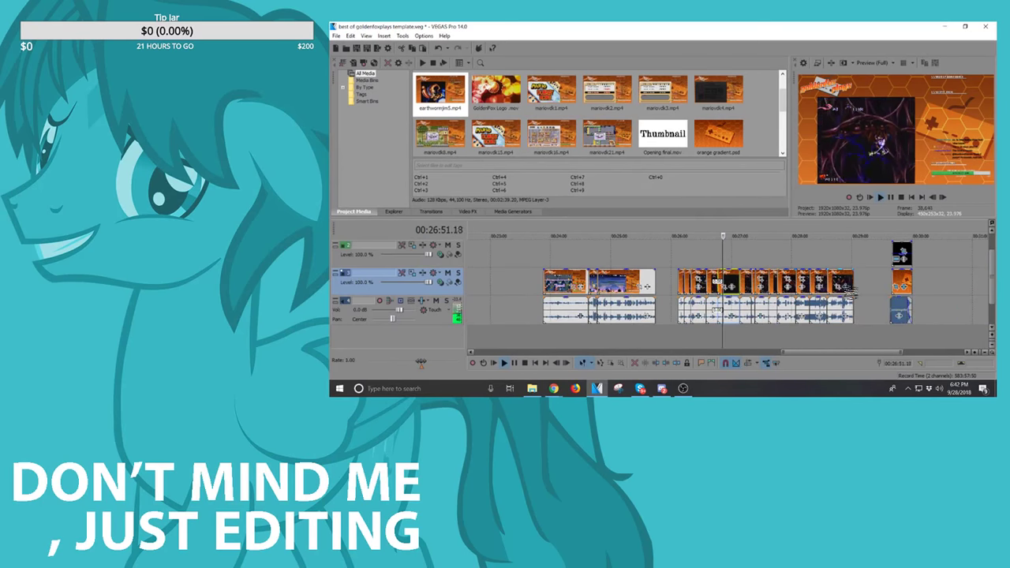
{"action": "scroll", "coordinate": [575, 274], "scroll_direction": "up", "scroll_amount": 4}
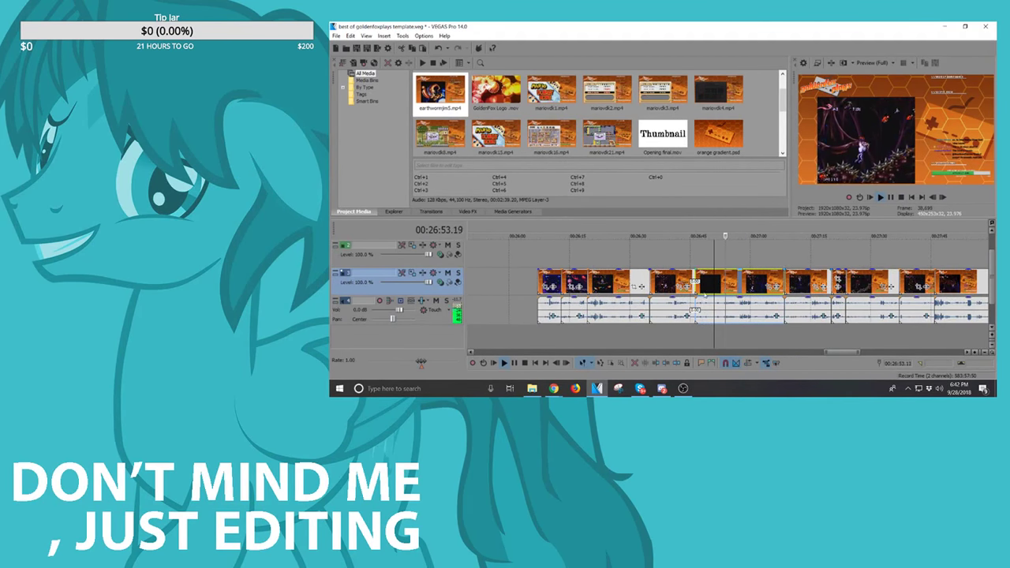
{"action": "left_click", "coordinate": [551, 279]}
{"action": "left_click", "coordinate": [752, 285], "text": "shift"}
{"action": "scroll", "coordinate": [752, 286], "scroll_direction": "down", "scroll_amount": 2}
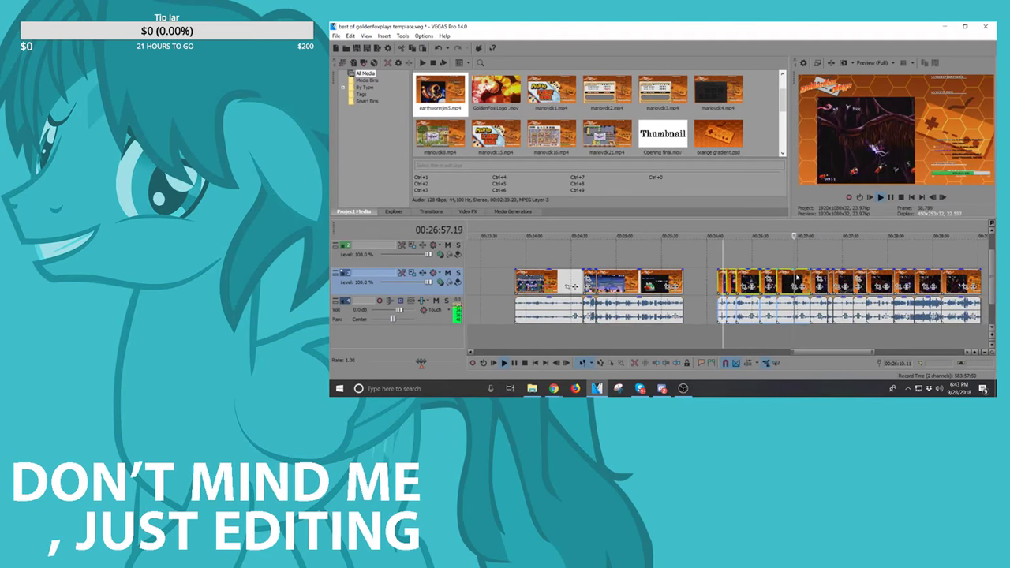
{"action": "scroll", "coordinate": [752, 286], "scroll_direction": "down", "scroll_amount": 2}
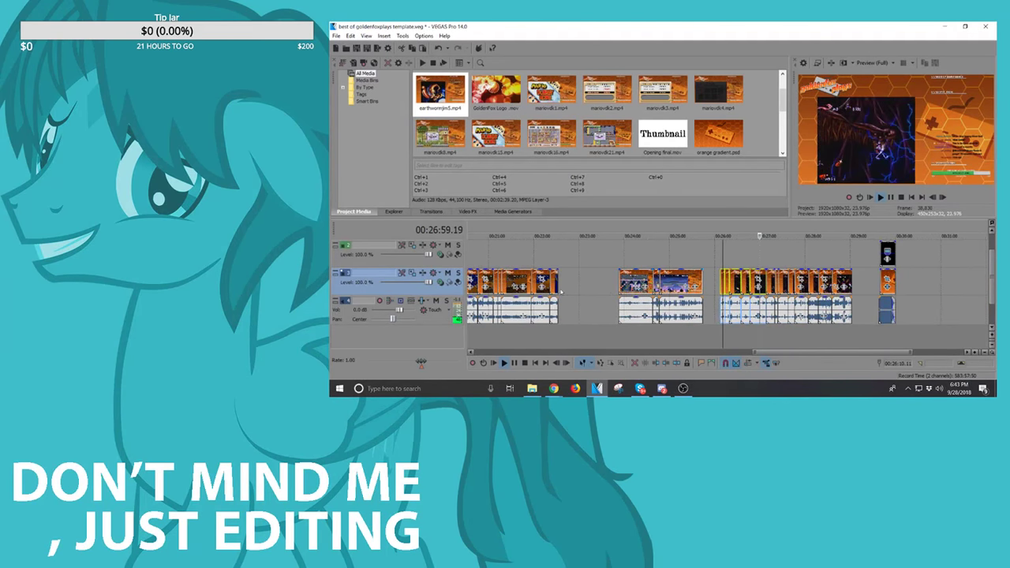
{"action": "scroll", "coordinate": [752, 285], "scroll_direction": "down", "scroll_amount": 3}
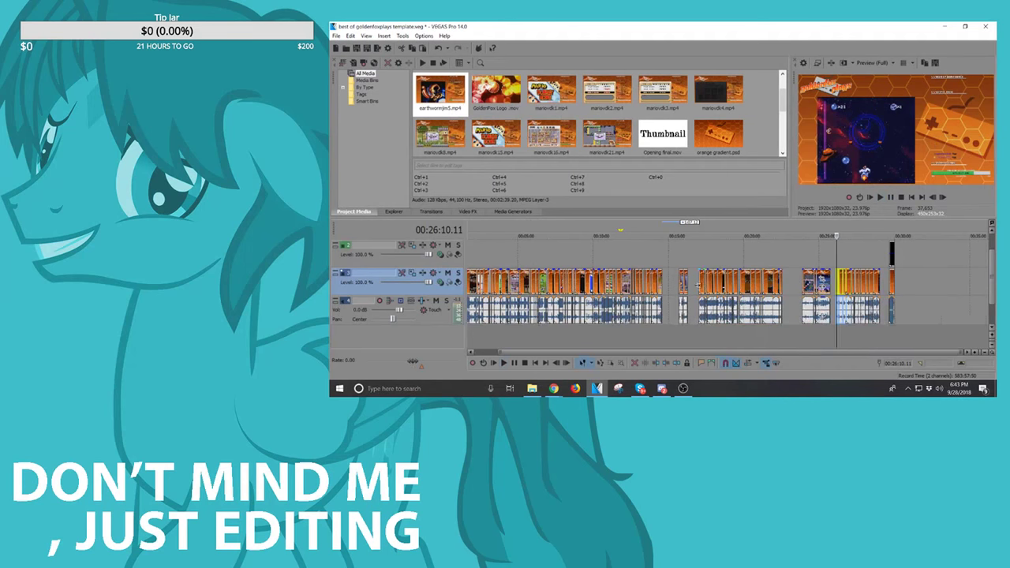
Step: Move the racing block's opening clips one after another to the end of the first block, playing back the join from about 00:14:29
{"action": "left_click", "coordinate": [700, 286]}
{"action": "scroll", "coordinate": [701, 285], "scroll_direction": "up", "scroll_amount": 3}
{"action": "left_click_drag", "start_coordinate": [893, 289], "coordinate": [587, 289]}
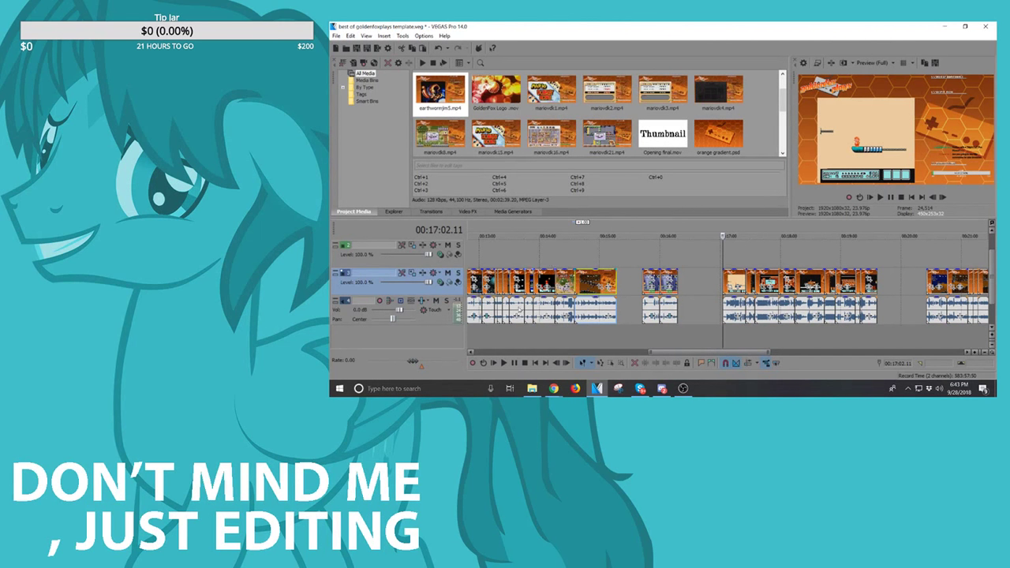
{"action": "left_click", "coordinate": [569, 282]}
{"action": "key", "text": "space"}
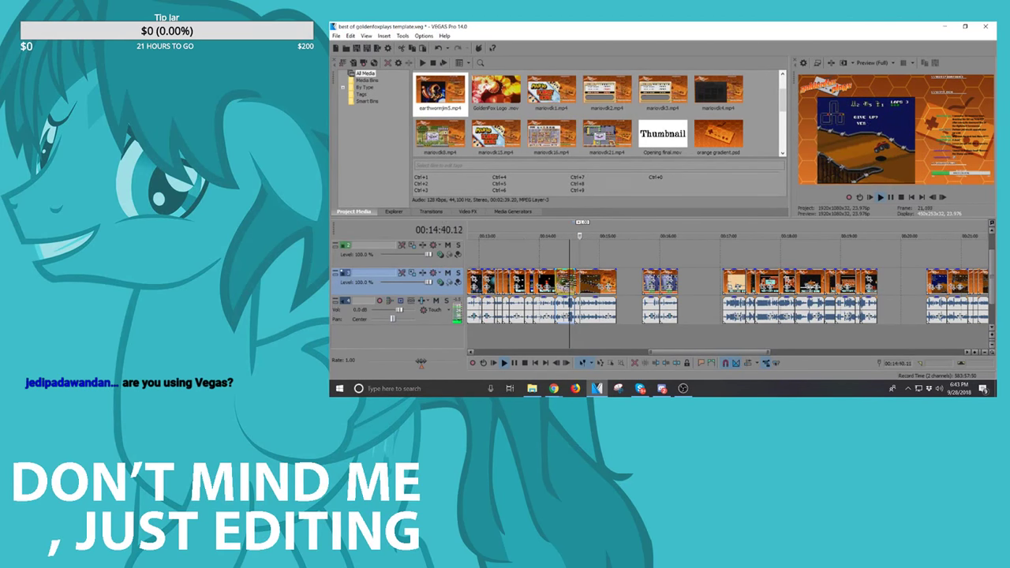
{"action": "left_click_drag", "start_coordinate": [933, 285], "coordinate": [625, 275]}
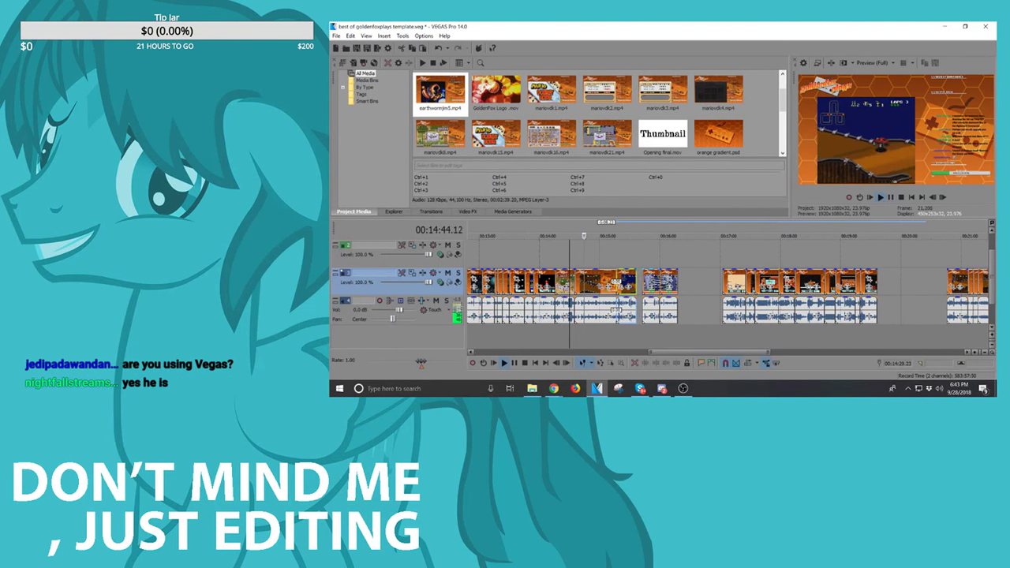
Step: Close the gap before the two detached Mario vs. Donkey Kong clips and place the next Super Mario Bros. 3 clip behind them
{"action": "left_click", "coordinate": [648, 277]}
{"action": "left_click", "coordinate": [669, 277], "text": "ctrl"}
{"action": "left_click_drag", "start_coordinate": [676, 276], "coordinate": [667, 277]}
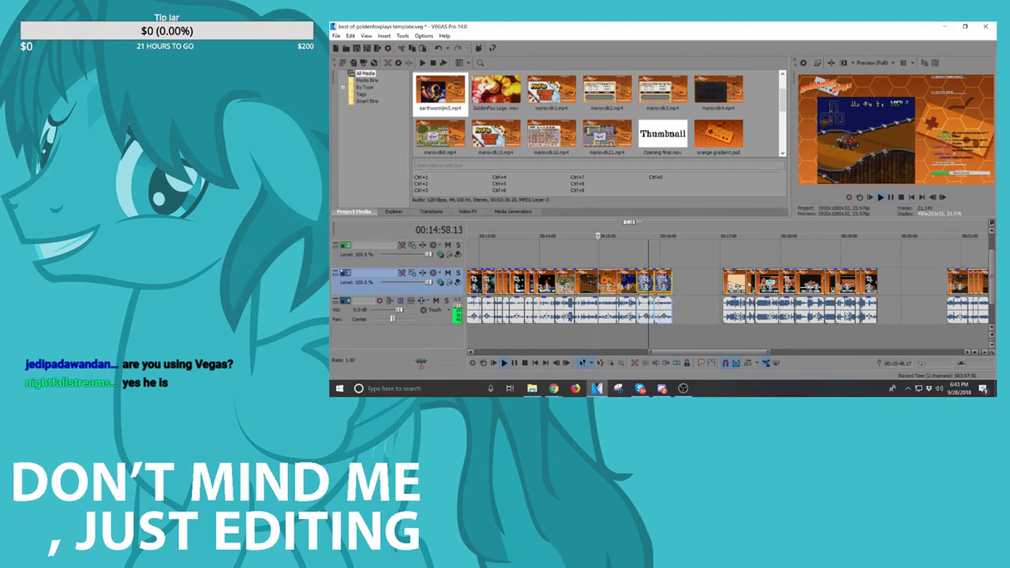
{"action": "left_click_drag", "start_coordinate": [736, 281], "coordinate": [686, 282]}
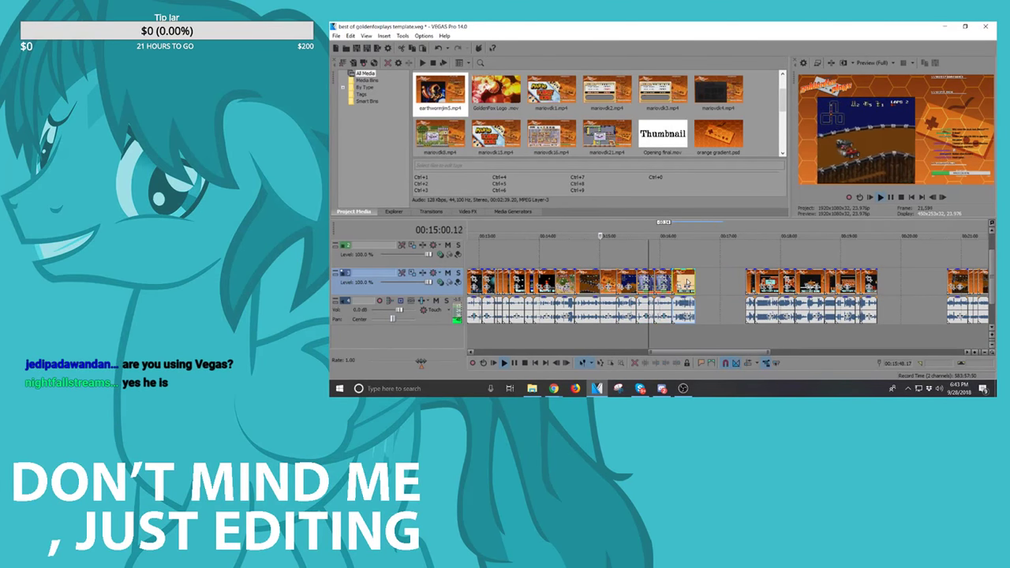
Step: Play back the newly placed Super Mario Bros. 3 clip from about 00:16:12
{"action": "key", "text": "space"}
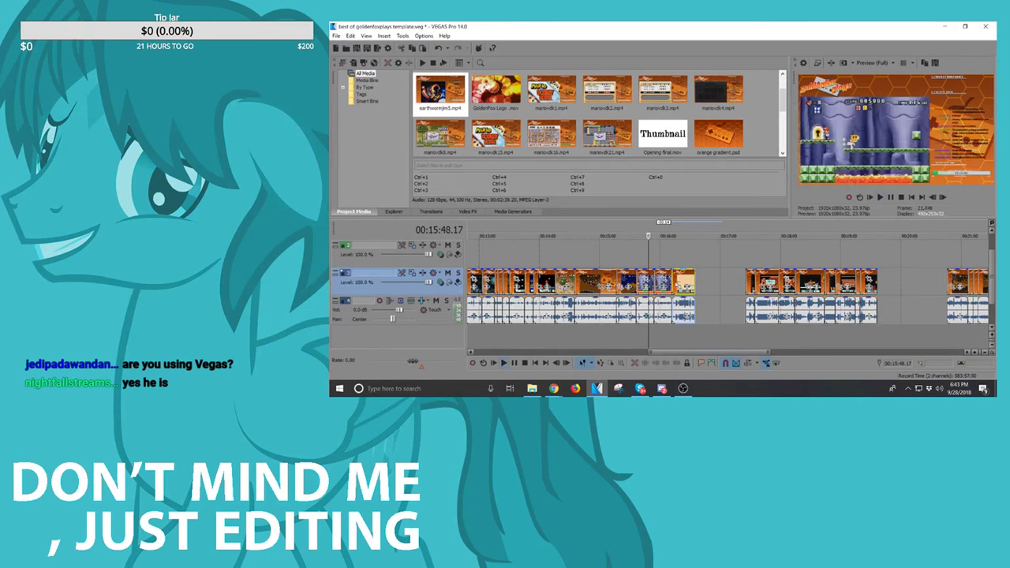
{"action": "left_click", "coordinate": [672, 279]}
{"action": "key", "text": "space"}
{"action": "scroll", "coordinate": [673, 279], "scroll_direction": "up", "scroll_amount": 3}
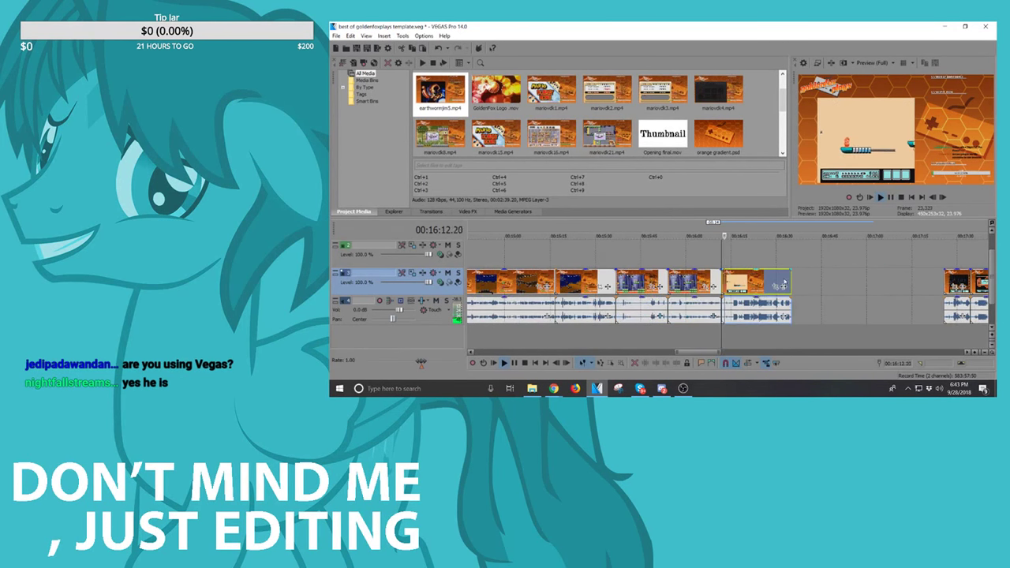
{"action": "scroll", "coordinate": [784, 280], "scroll_direction": "down", "scroll_amount": 1}
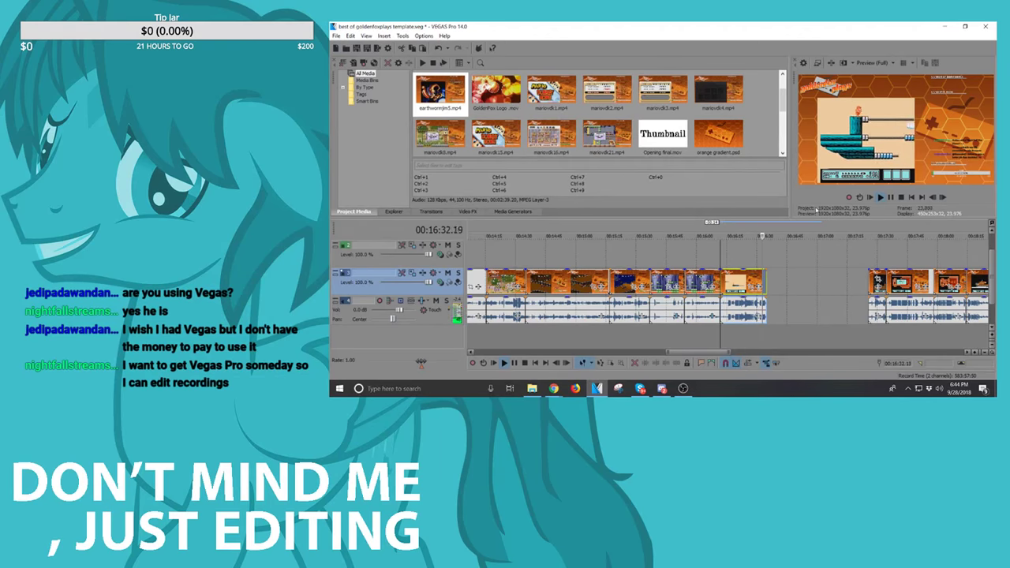
Step: Place the next short Super Mario Bros. 3 clip at the end of the first block and the next racing clip behind it
{"action": "left_click_drag", "start_coordinate": [872, 276], "coordinate": [767, 280]}
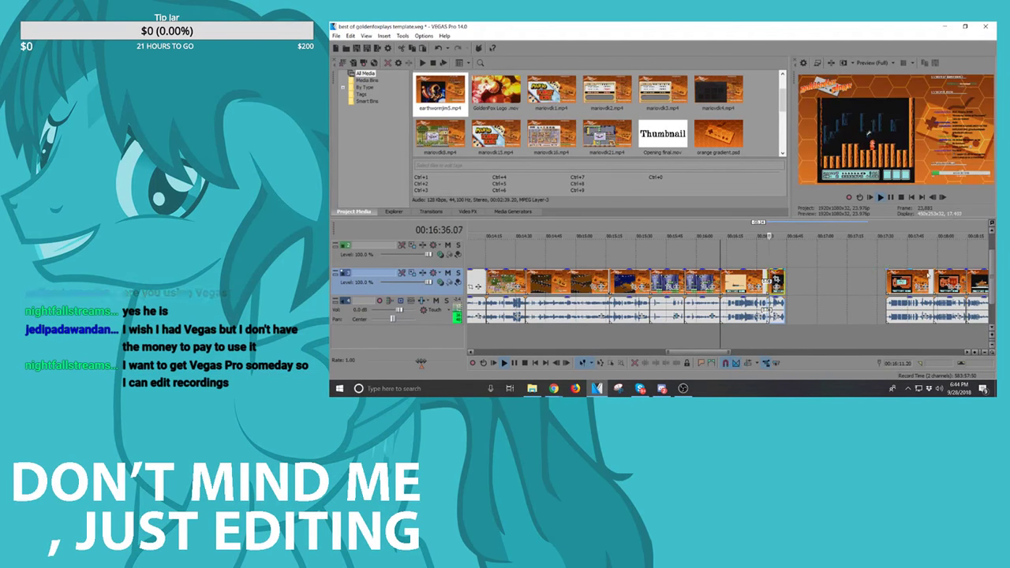
{"action": "left_click", "coordinate": [903, 278]}
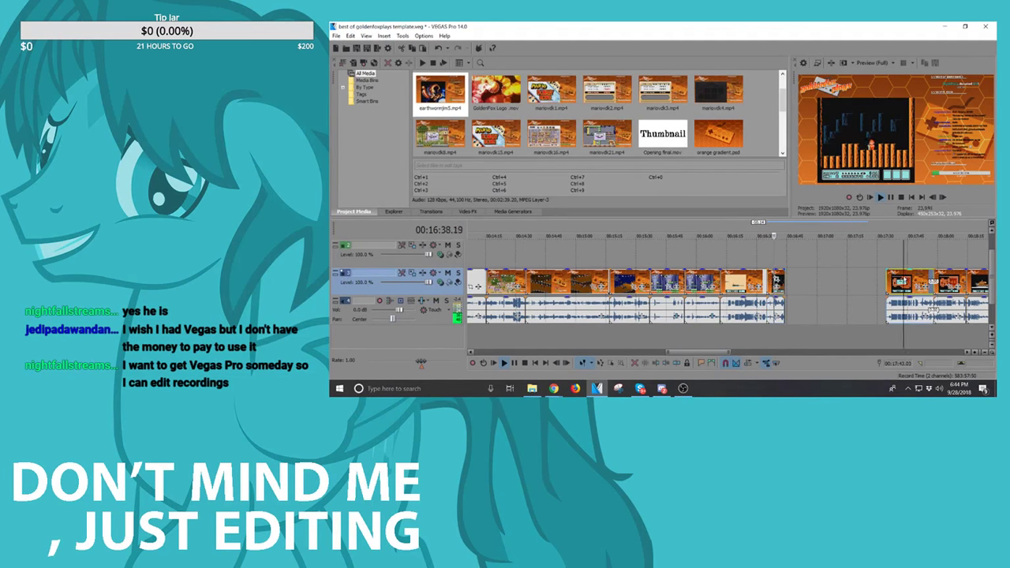
{"action": "scroll", "coordinate": [887, 276], "scroll_direction": "up", "scroll_amount": 4}
{"action": "scroll", "coordinate": [885, 275], "scroll_direction": "down", "scroll_amount": 5}
{"action": "scroll", "coordinate": [886, 275], "scroll_direction": "down", "scroll_amount": 2}
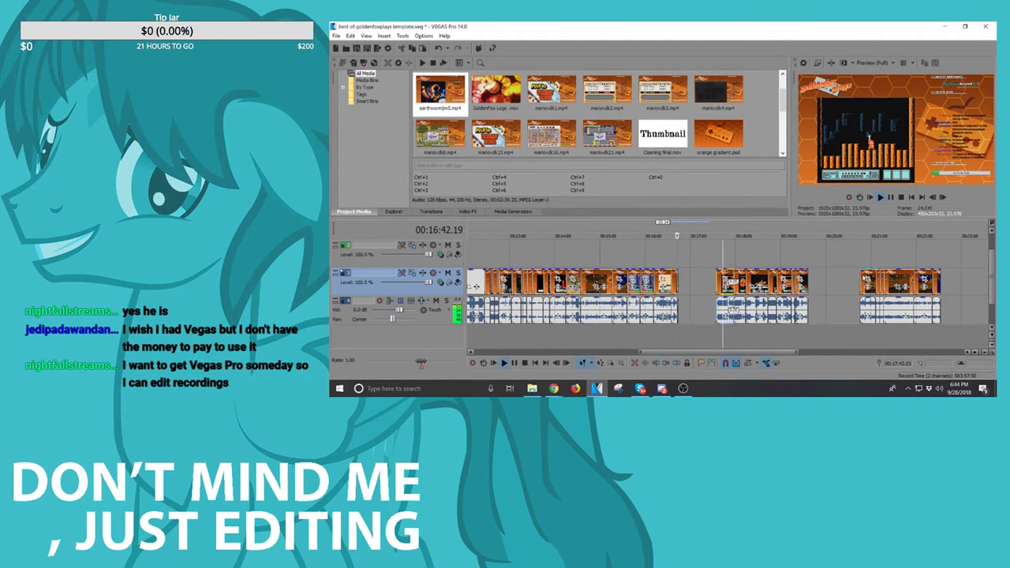
{"action": "left_click_drag", "start_coordinate": [865, 279], "coordinate": [685, 281]}
{"action": "scroll", "coordinate": [686, 278], "scroll_direction": "up", "scroll_amount": 3}
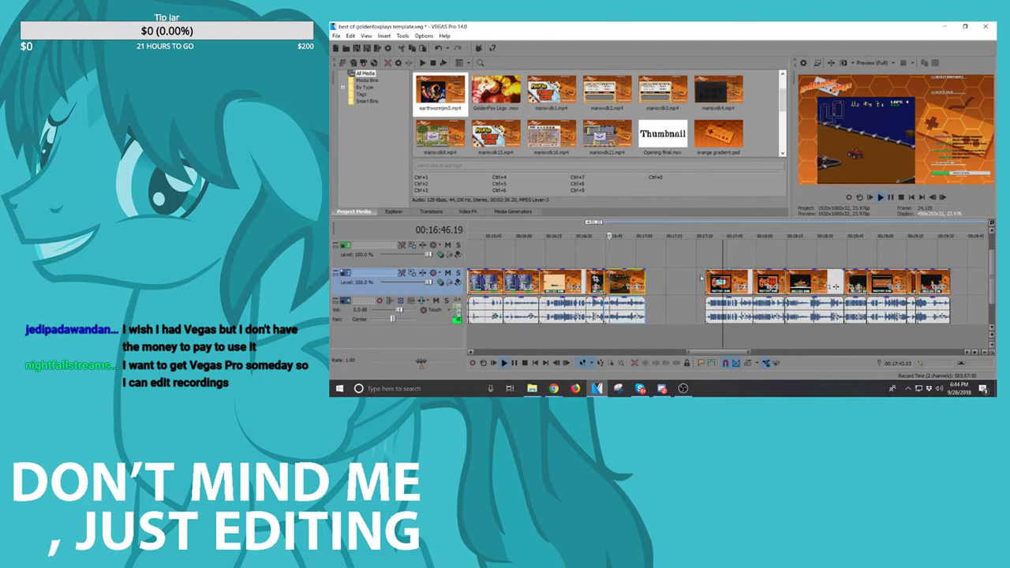
Step: Play back the newly placed racing clip from about 00:16:44
{"action": "left_click", "coordinate": [605, 286]}
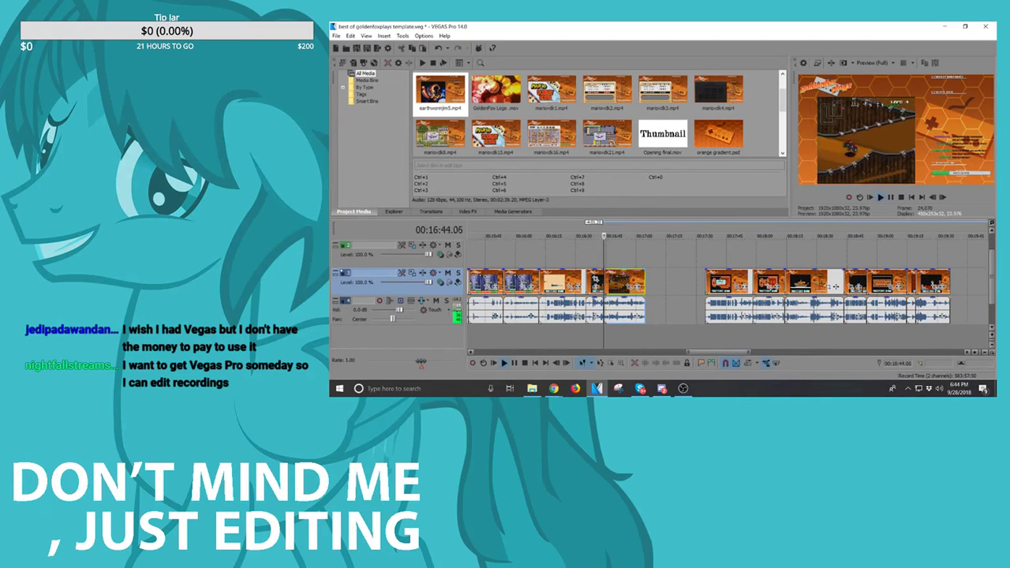
{"action": "scroll", "coordinate": [605, 284], "scroll_direction": "up", "scroll_amount": 3}
{"action": "scroll", "coordinate": [737, 274], "scroll_direction": "down", "scroll_amount": 2}
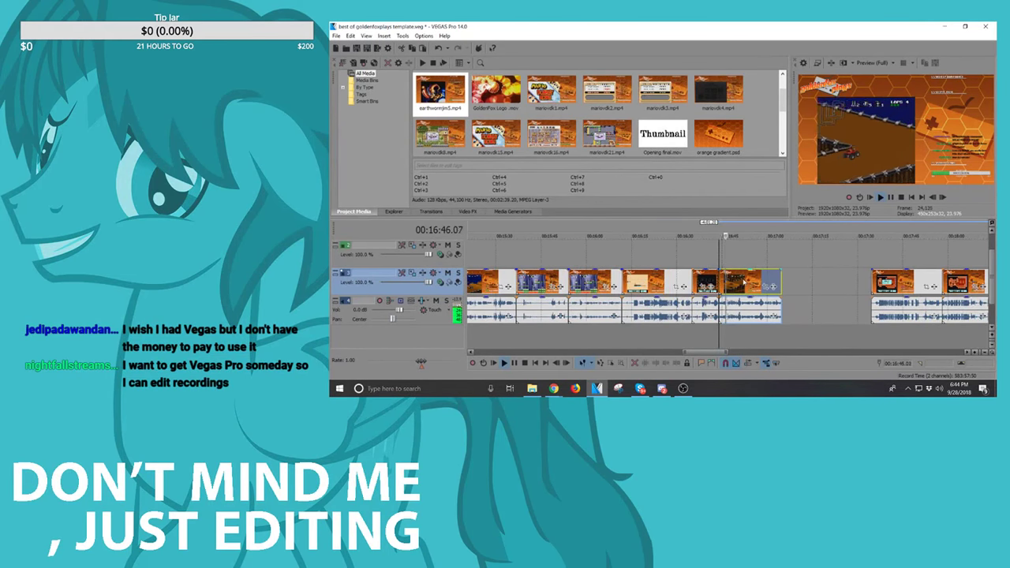
{"action": "key", "text": "space"}
Step: Play back the earlier racing section of the first block from about 00:15:20
{"action": "left_click", "coordinate": [487, 283]}
{"action": "scroll", "coordinate": [699, 284], "scroll_direction": "down", "scroll_amount": 2}
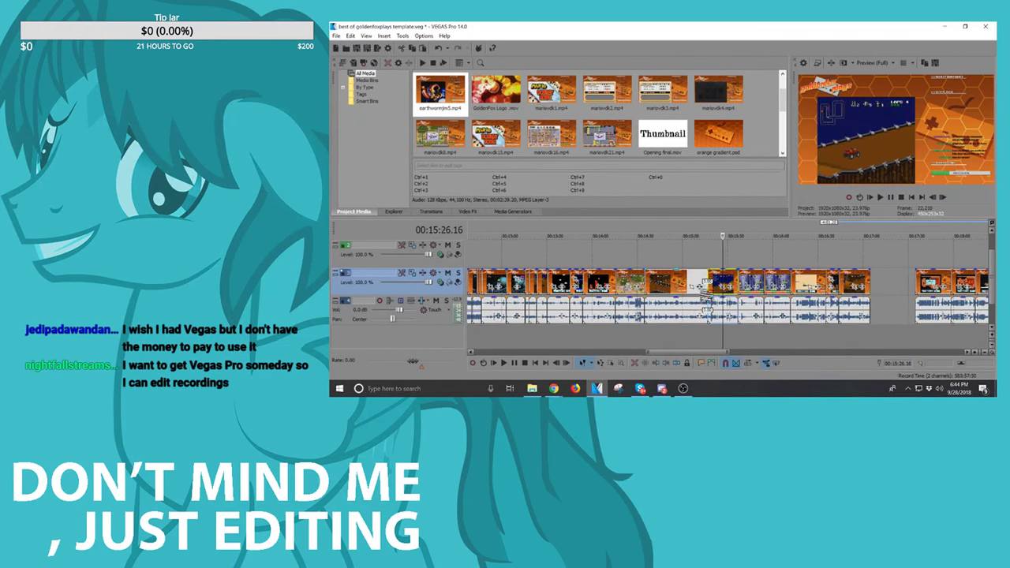
{"action": "left_click", "coordinate": [708, 289]}
{"action": "key", "text": "space"}
{"action": "scroll", "coordinate": [708, 288], "scroll_direction": "up", "scroll_amount": 4}
{"action": "scroll", "coordinate": [720, 310], "scroll_direction": "down", "scroll_amount": 3}
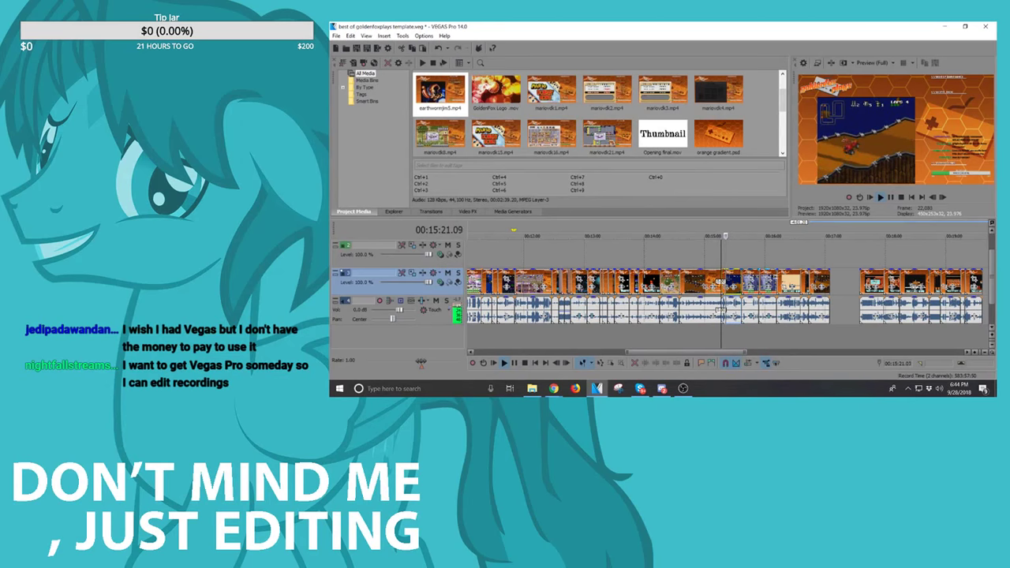
Step: Shift the clips behind the earlier racing section later, insert the last racing clip there, and close the remaining gap
{"action": "key", "text": "space"}
{"action": "left_click", "coordinate": [748, 279]}
{"action": "left_click", "coordinate": [816, 280], "text": "shift"}
{"action": "left_click_drag", "start_coordinate": [815, 281], "coordinate": [752, 282]}
{"action": "left_click", "coordinate": [845, 282]}
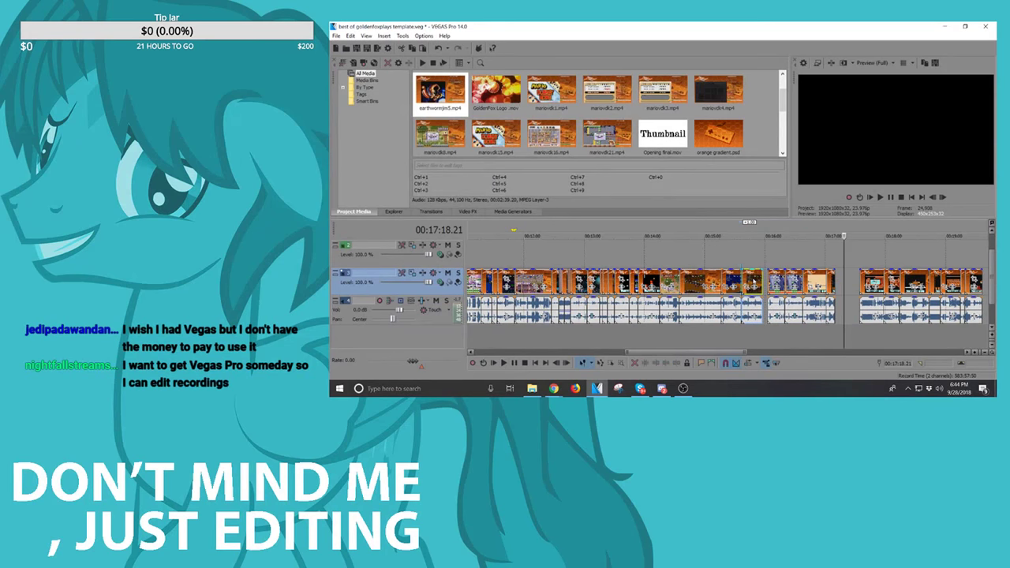
{"action": "key", "text": "space"}
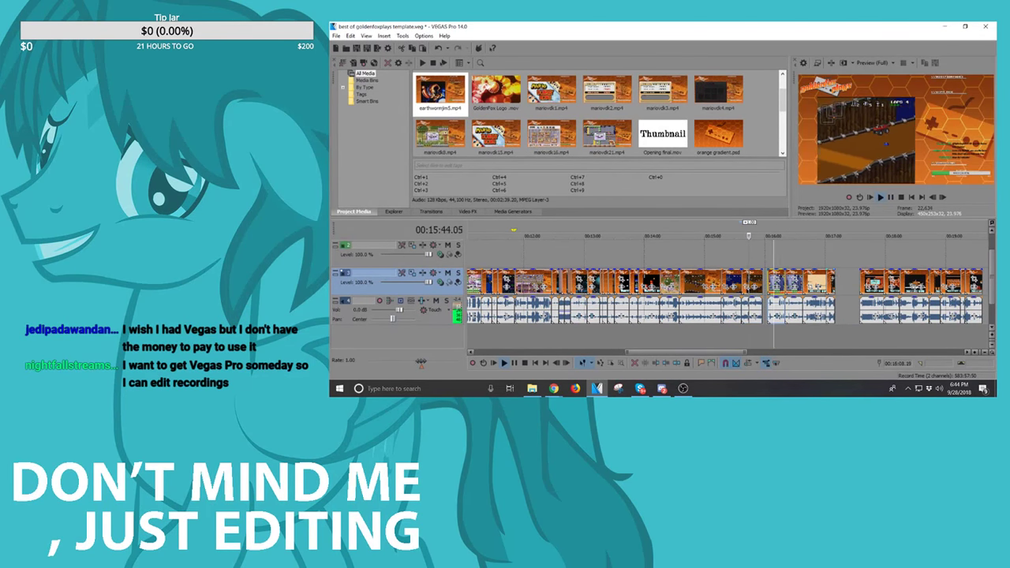
{"action": "left_click_drag", "start_coordinate": [813, 280], "coordinate": [809, 280]}
Step: Play back the opening clips of the remaining racing block from about 00:21:07
{"action": "scroll", "coordinate": [761, 280], "scroll_direction": "down", "scroll_amount": 3}
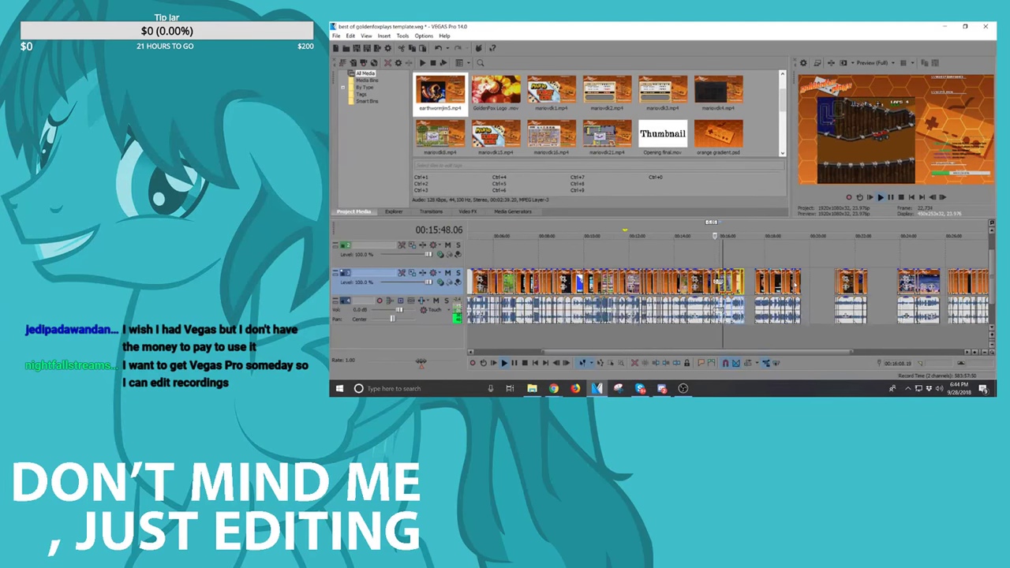
{"action": "left_click", "coordinate": [834, 285]}
{"action": "scroll", "coordinate": [833, 288], "scroll_direction": "up", "scroll_amount": 4}
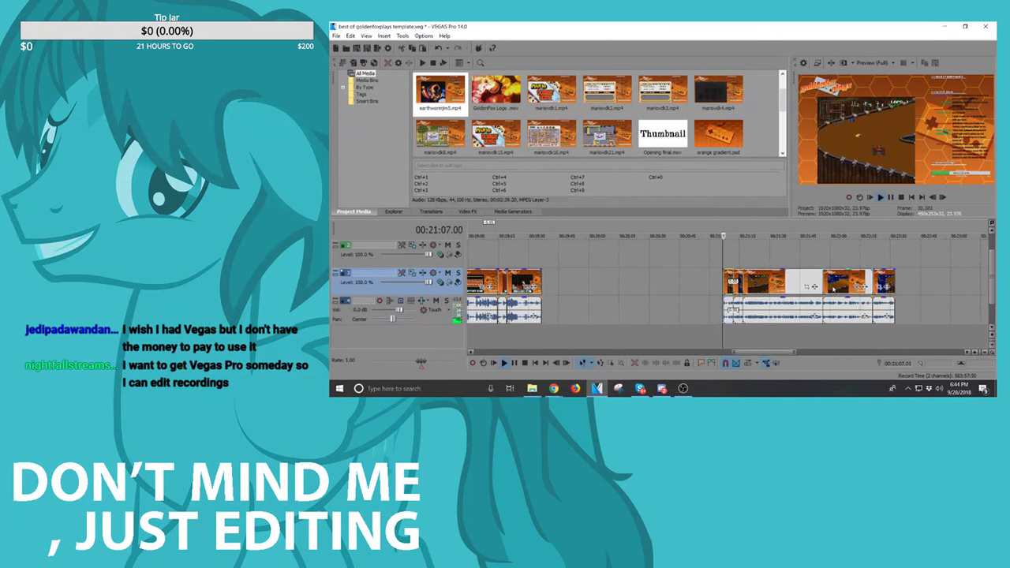
{"action": "scroll", "coordinate": [832, 289], "scroll_direction": "up", "scroll_amount": 2}
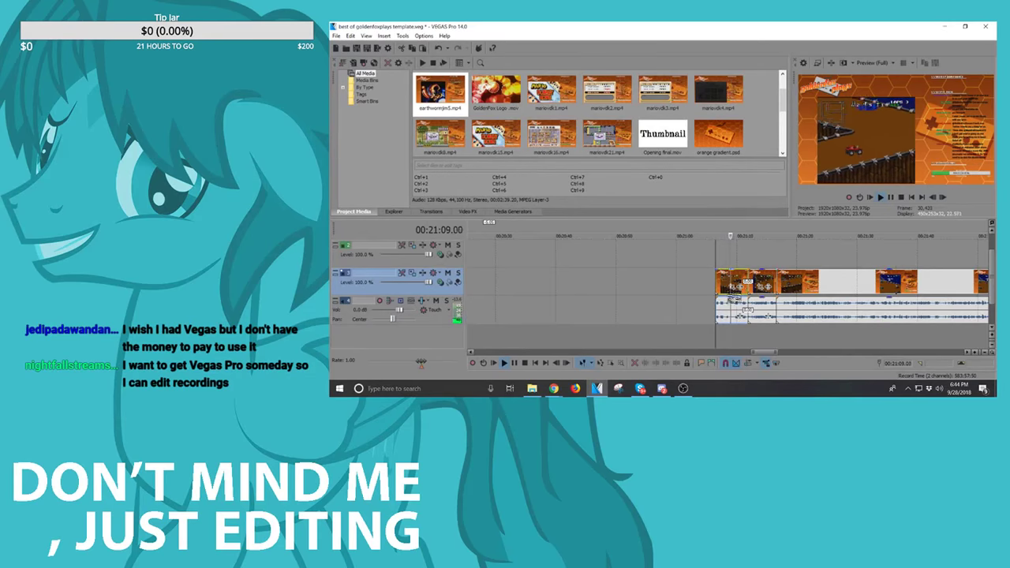
{"action": "scroll", "coordinate": [733, 303], "scroll_direction": "down", "scroll_amount": 4}
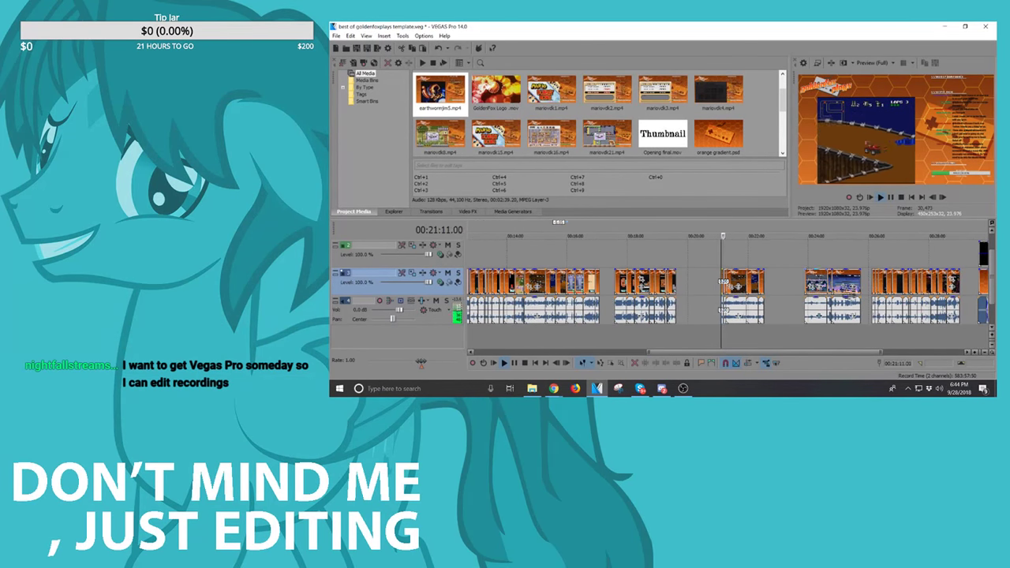
Step: Preview the Earthworm Jim block's opening clips, playing back from its start and from about 00:26:31
{"action": "left_click", "coordinate": [872, 284]}
{"action": "scroll", "coordinate": [875, 285], "scroll_direction": "up", "scroll_amount": 4}
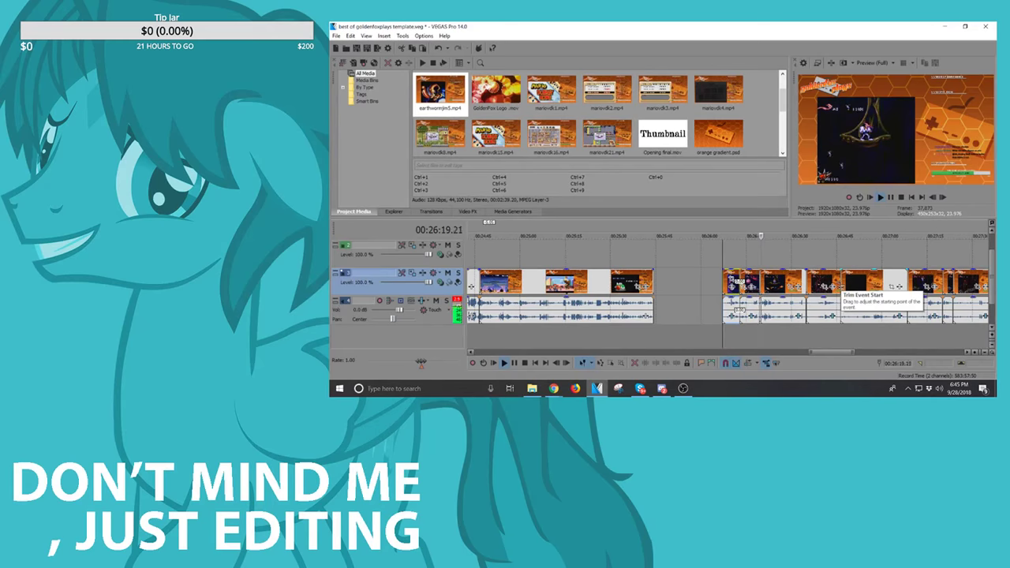
{"action": "left_click", "coordinate": [803, 280]}
{"action": "left_click", "coordinate": [789, 281]}
{"action": "key", "text": "space"}
{"action": "key", "text": "space"}
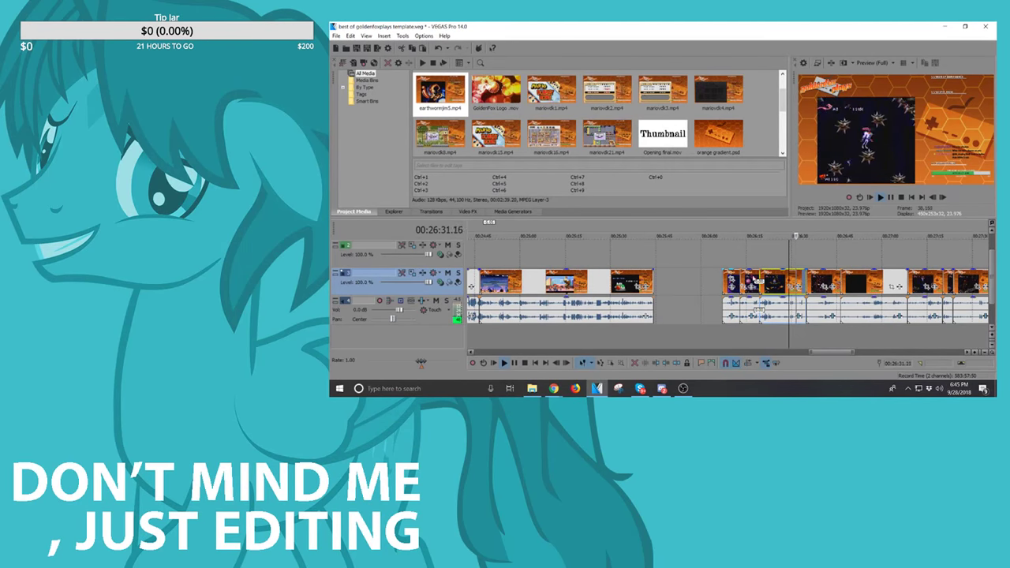
{"action": "scroll", "coordinate": [803, 285], "scroll_direction": "down", "scroll_amount": 1}
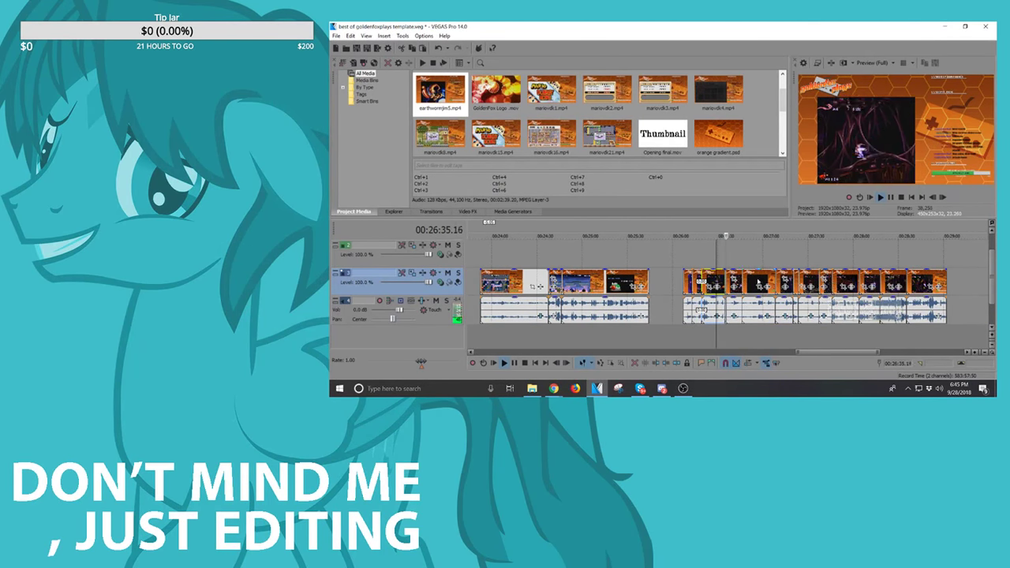
{"action": "scroll", "coordinate": [754, 283], "scroll_direction": "up", "scroll_amount": 2}
Step: Move the opening three Earthworm Jim clips into the gap behind the Super Mario Bros. 3 block
{"action": "left_click", "coordinate": [608, 281]}
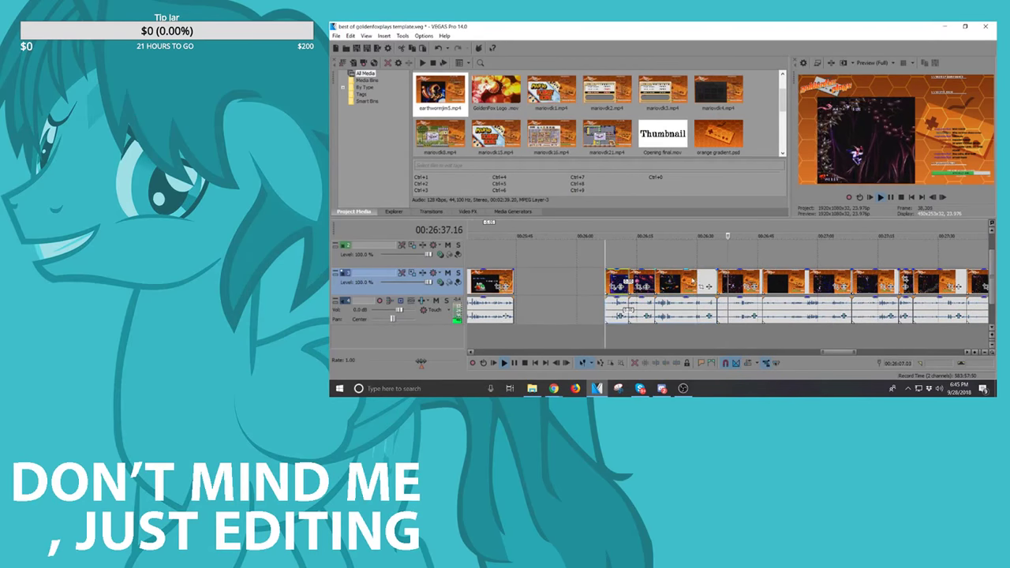
{"action": "left_click", "coordinate": [693, 280], "text": "shift"}
{"action": "key", "text": "space"}
{"action": "scroll", "coordinate": [691, 283], "scroll_direction": "down", "scroll_amount": 2}
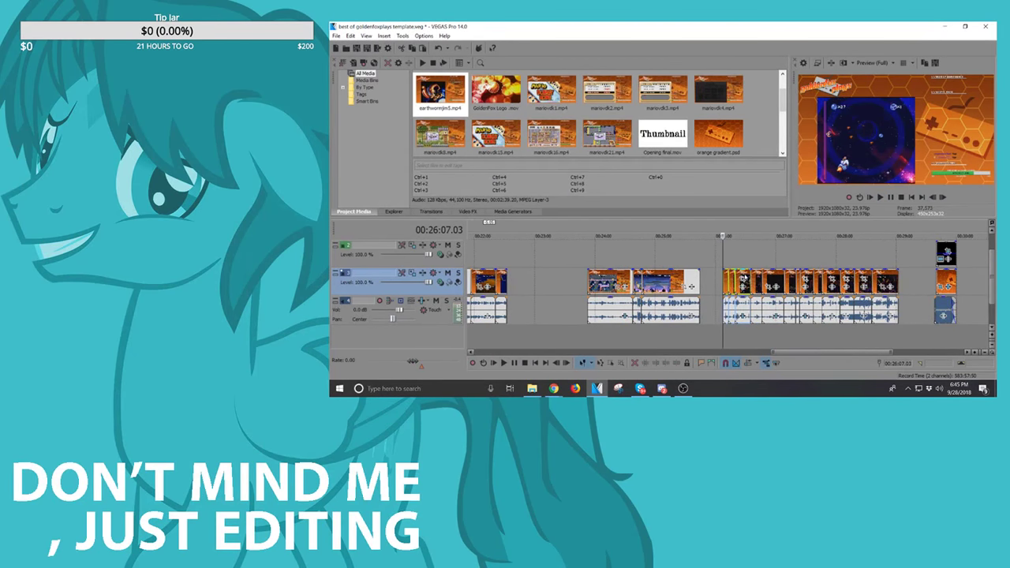
{"action": "scroll", "coordinate": [691, 283], "scroll_direction": "down", "scroll_amount": 6}
{"action": "mouse_move", "coordinate": [434, 291]}
{"action": "left_mouse_down"}
{"action": "mouse_move", "coordinate": [997, 286]}
{"action": "mouse_move", "coordinate": [848, 286]}
{"action": "left_mouse_up"}
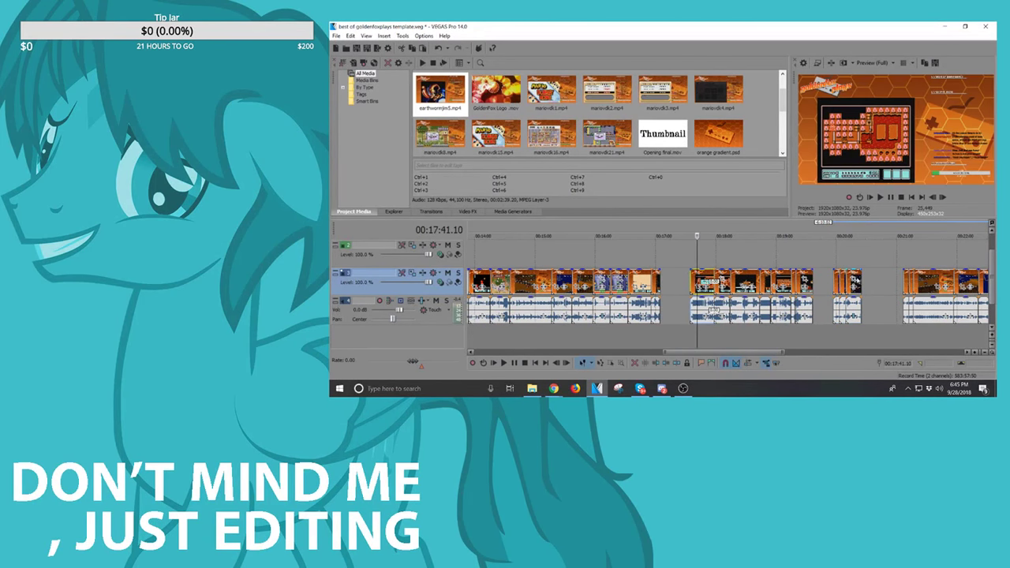
Step: Shift the Super Mario Bros. 3 block and the three detached Earthworm Jim clips about 30 seconds later
{"action": "left_click", "coordinate": [857, 276], "text": "shift"}
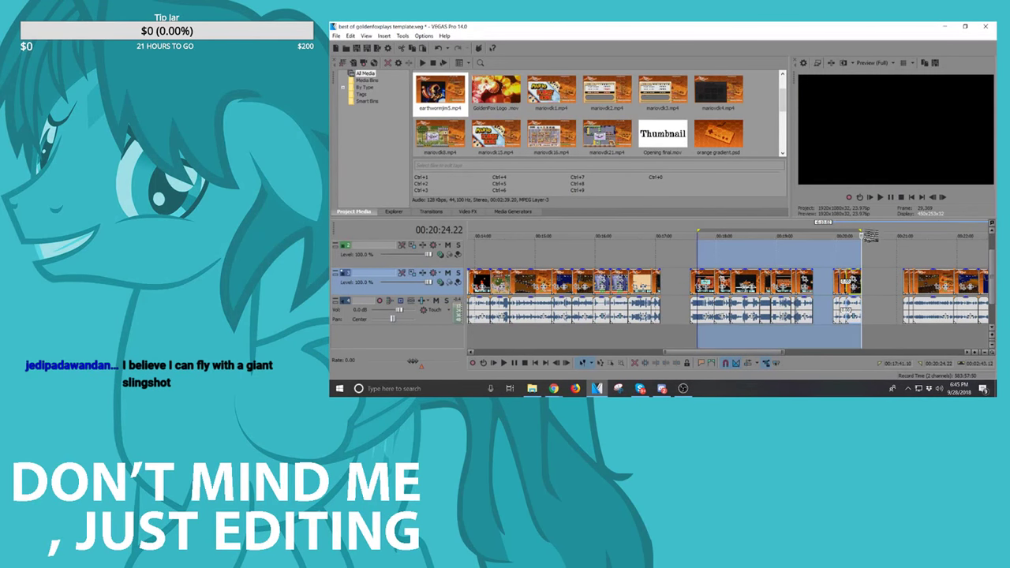
{"action": "left_click_drag", "start_coordinate": [861, 232], "coordinate": [699, 236]}
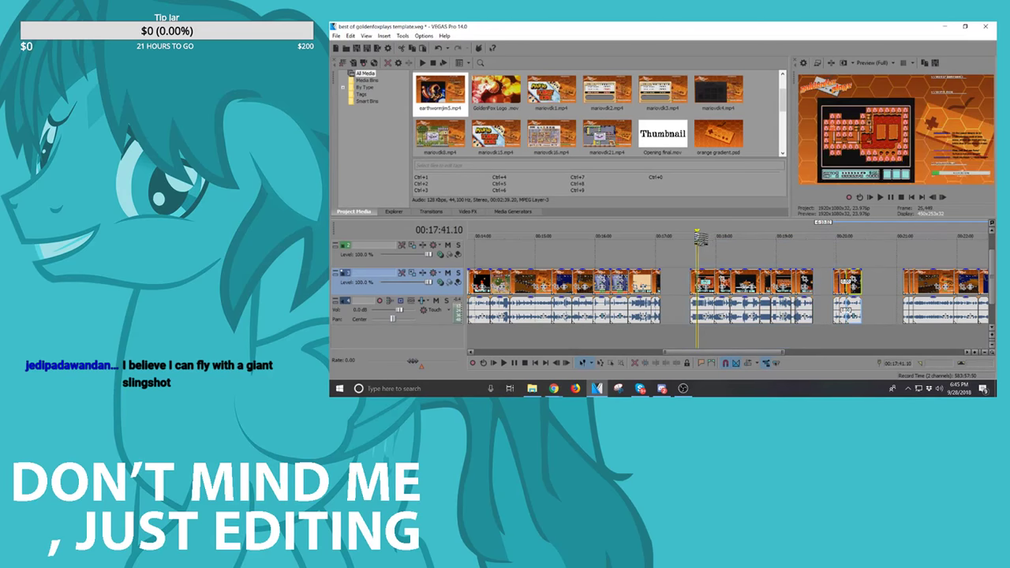
{"action": "left_click", "coordinate": [701, 284]}
{"action": "left_click", "coordinate": [857, 278], "text": "shift"}
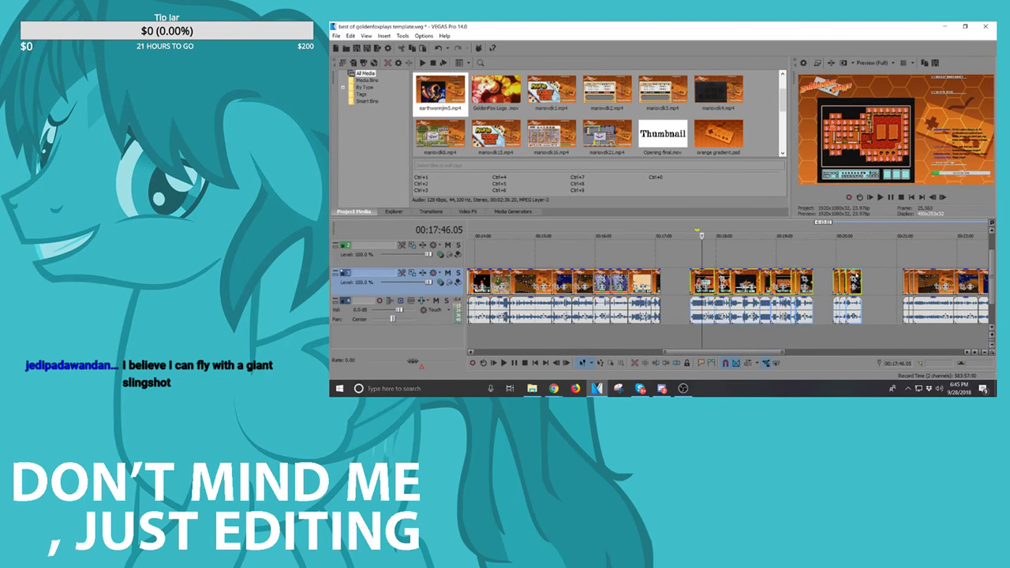
{"action": "left_click_drag", "start_coordinate": [859, 276], "coordinate": [890, 277]}
Step: Move the three detached Earthworm Jim clips to the end of the first block and play them back from about 00:17:04
{"action": "left_click", "coordinate": [855, 279]}
{"action": "left_click", "coordinate": [867, 279]}
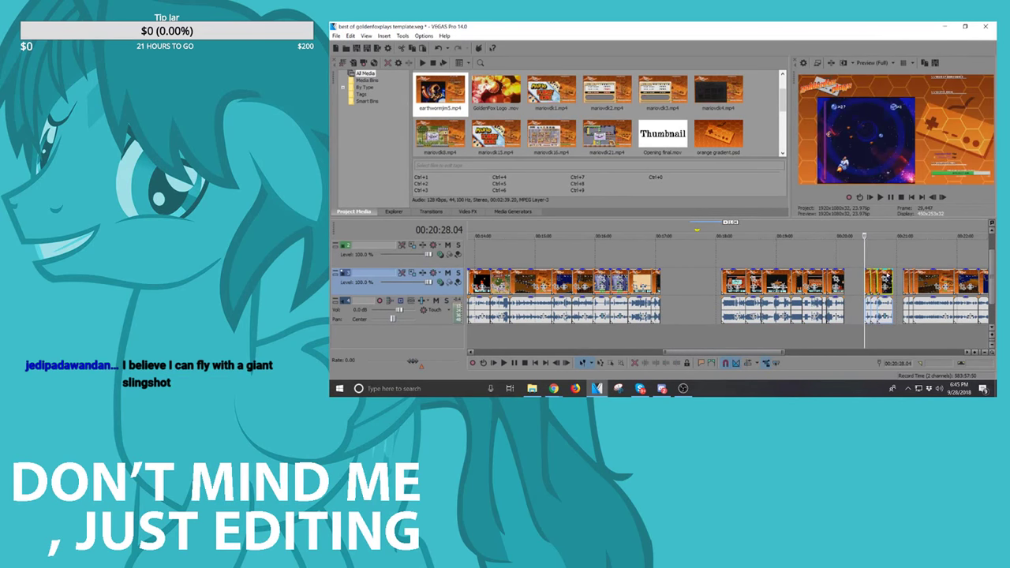
{"action": "left_click_drag", "start_coordinate": [887, 276], "coordinate": [680, 278]}
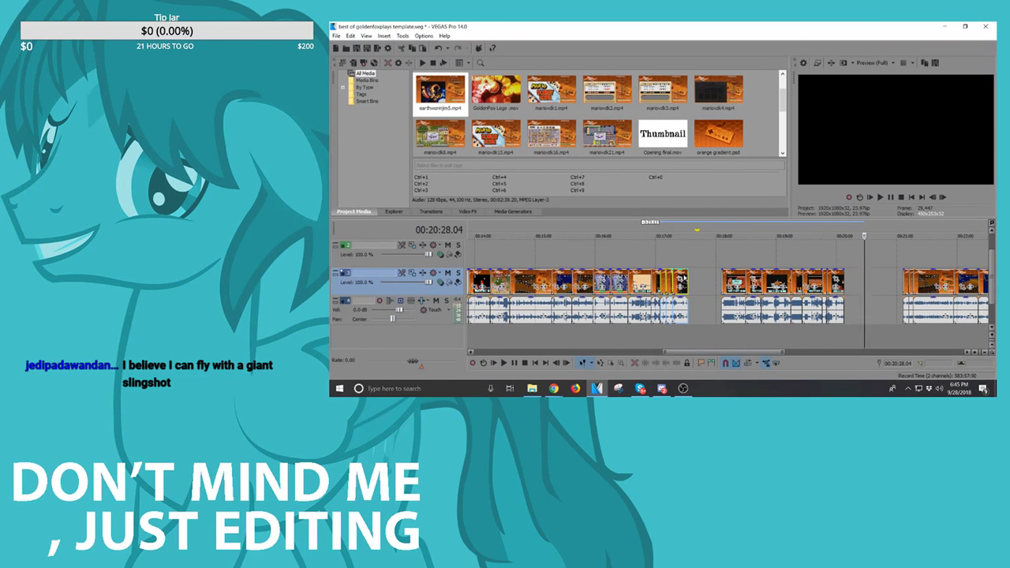
{"action": "left_click", "coordinate": [658, 276]}
{"action": "key", "text": "space"}
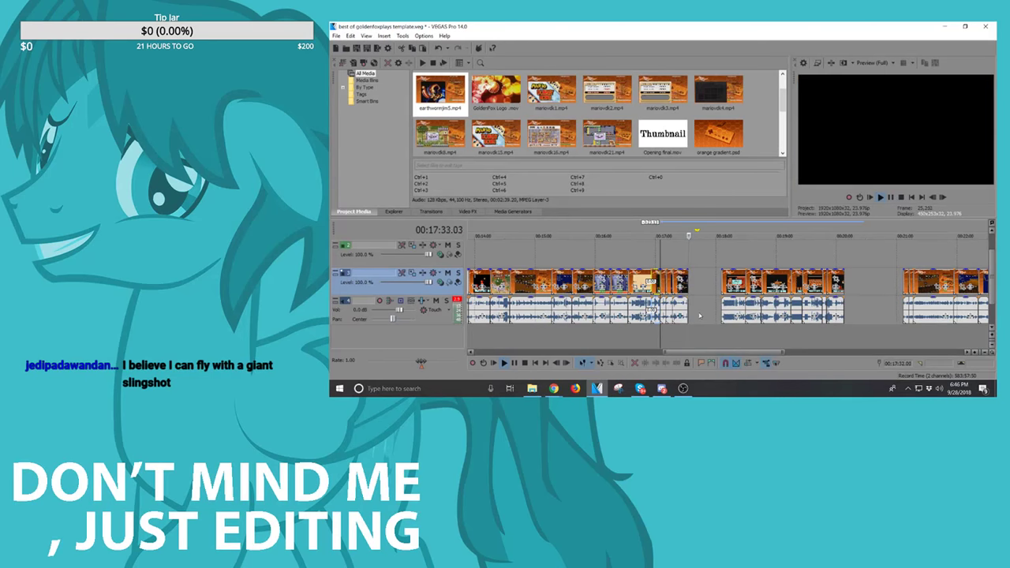
{"action": "key", "text": "space"}
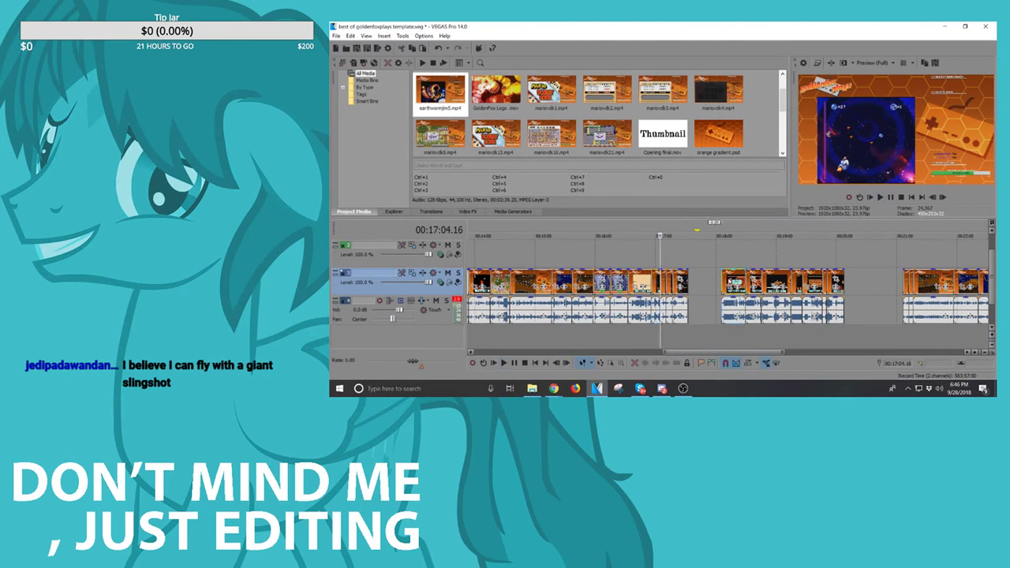
Step: Place the next Super Mario Bros. 3 clip behind the Earthworm Jim clips and play it back from about 00:17:33
{"action": "left_click_drag", "start_coordinate": [735, 282], "coordinate": [702, 282]}
{"action": "left_click", "coordinate": [689, 283]}
{"action": "key", "text": "space"}
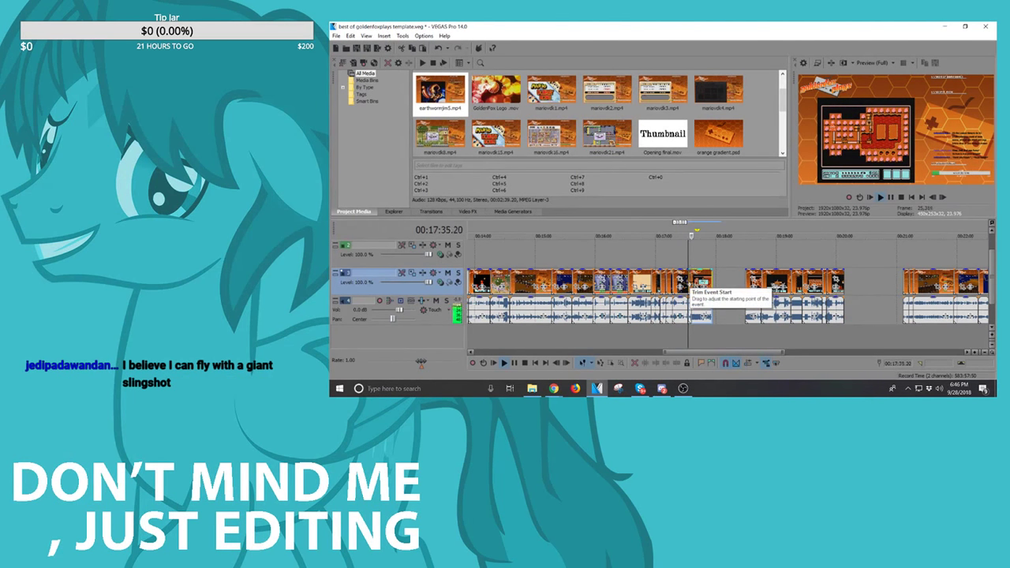
{"action": "scroll", "coordinate": [691, 284], "scroll_direction": "up", "scroll_amount": 3}
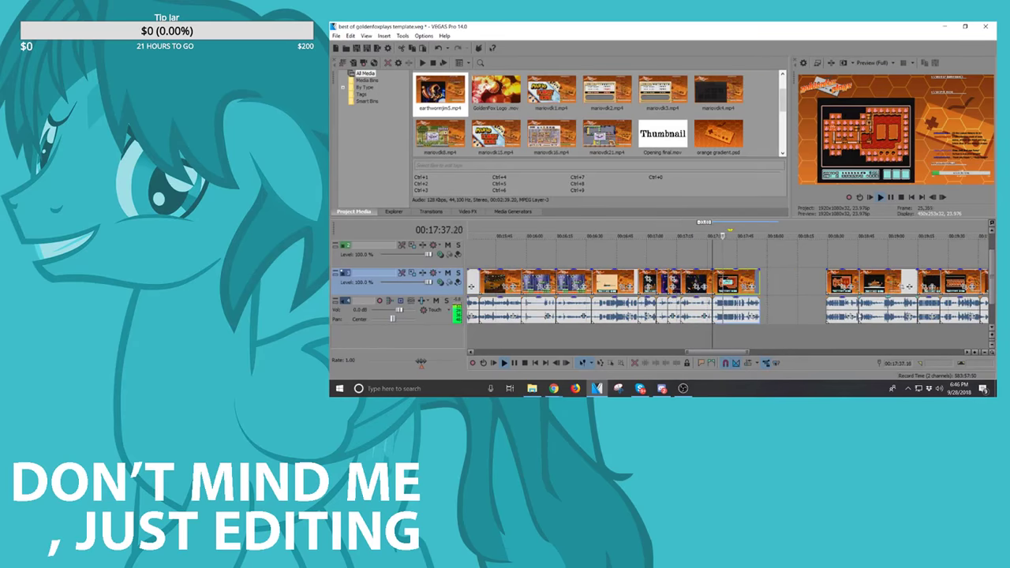
{"action": "scroll", "coordinate": [892, 300], "scroll_direction": "down", "scroll_amount": 4}
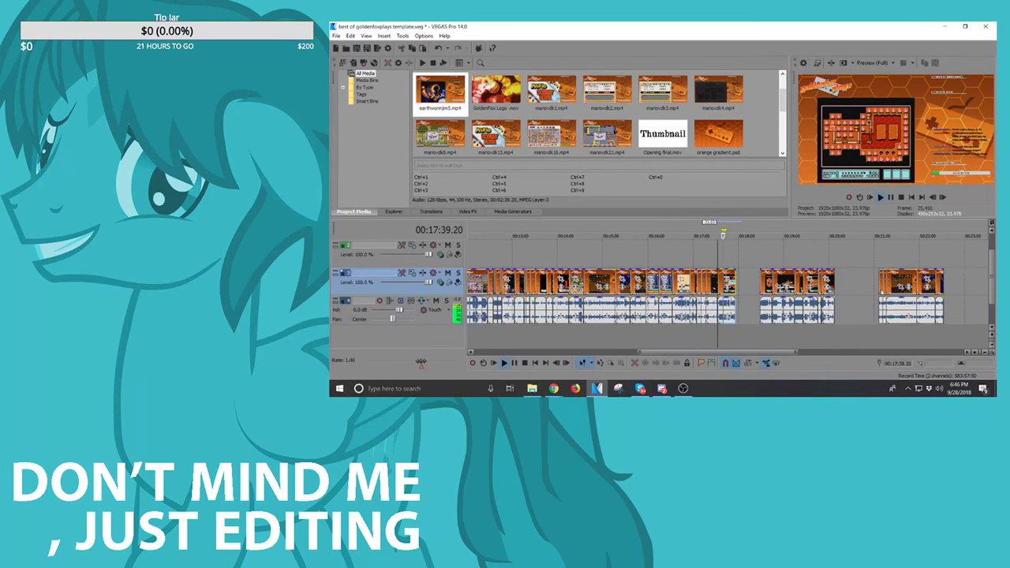
Step: Move the racing block's two short opening clips to the end of the first block
{"action": "scroll", "coordinate": [882, 288], "scroll_direction": "up", "scroll_amount": 4}
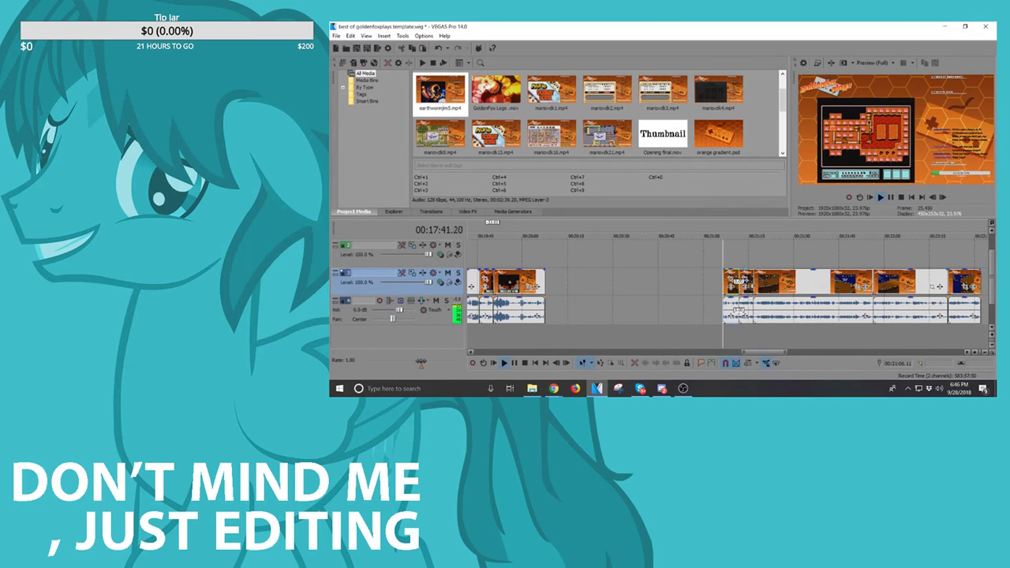
{"action": "left_click_drag", "start_coordinate": [747, 277], "coordinate": [412, 298]}
{"action": "scroll", "coordinate": [805, 292], "scroll_direction": "left", "scroll_amount": 4}
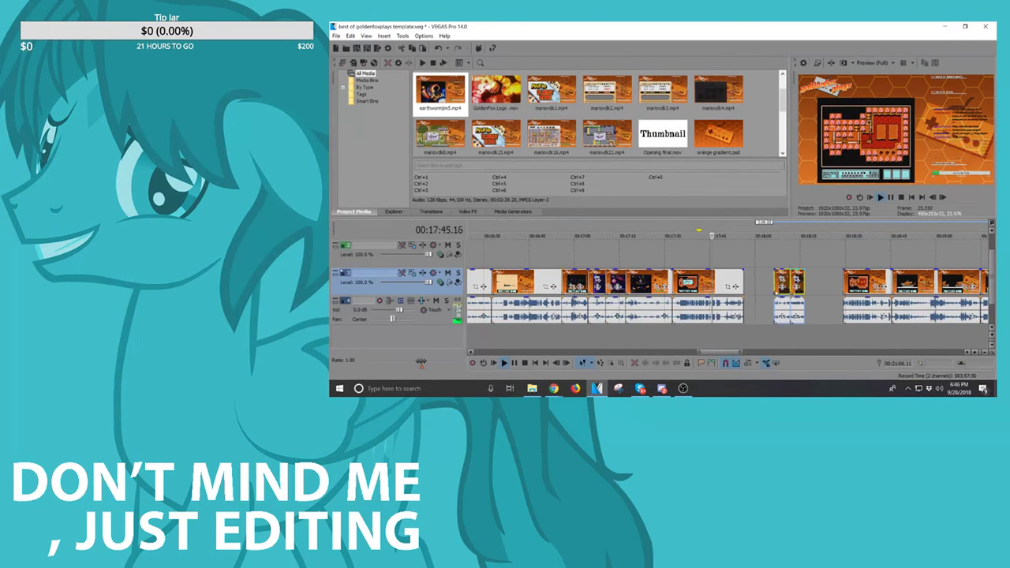
Step: Select the whole remaining Super Mario Bros. 3 block and shift it later to widen the gap behind the first block
{"action": "scroll", "coordinate": [805, 293], "scroll_direction": "down", "scroll_amount": 5}
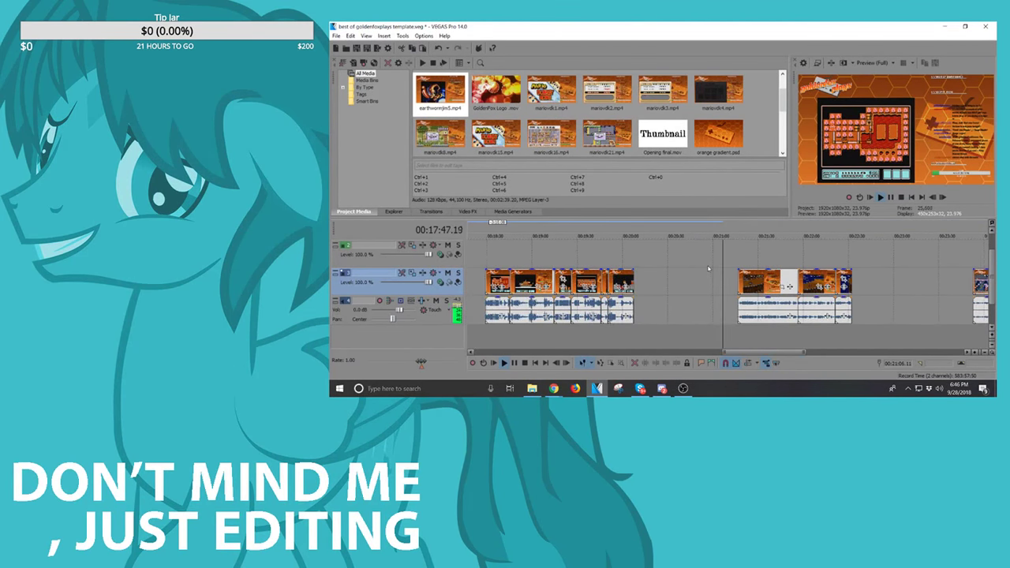
{"action": "left_click", "coordinate": [648, 276]}
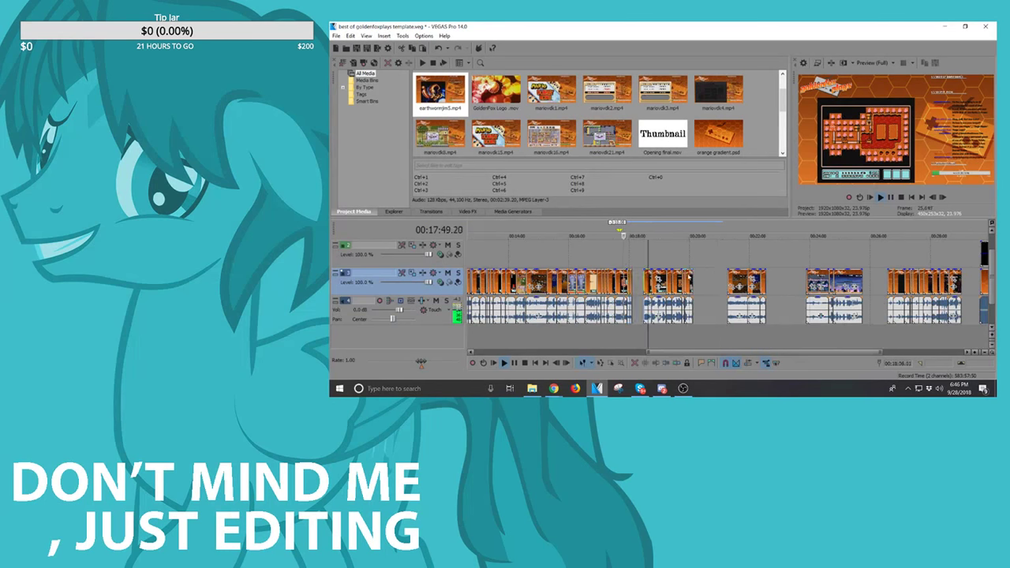
{"action": "left_click", "coordinate": [688, 281], "text": "shift"}
{"action": "left_click_drag", "start_coordinate": [689, 284], "coordinate": [713, 284]}
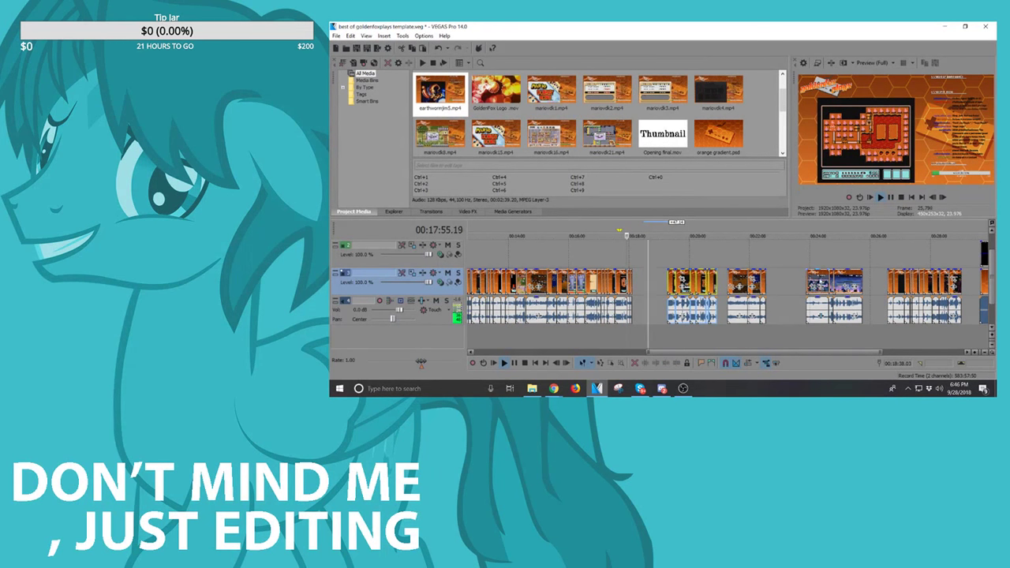
Step: Examine the remaining gameplay blocks up to the last one at about 00:26:35 while playing back the racing clips
{"action": "left_click", "coordinate": [889, 285]}
{"action": "scroll", "coordinate": [891, 286], "scroll_direction": "up", "scroll_amount": 3}
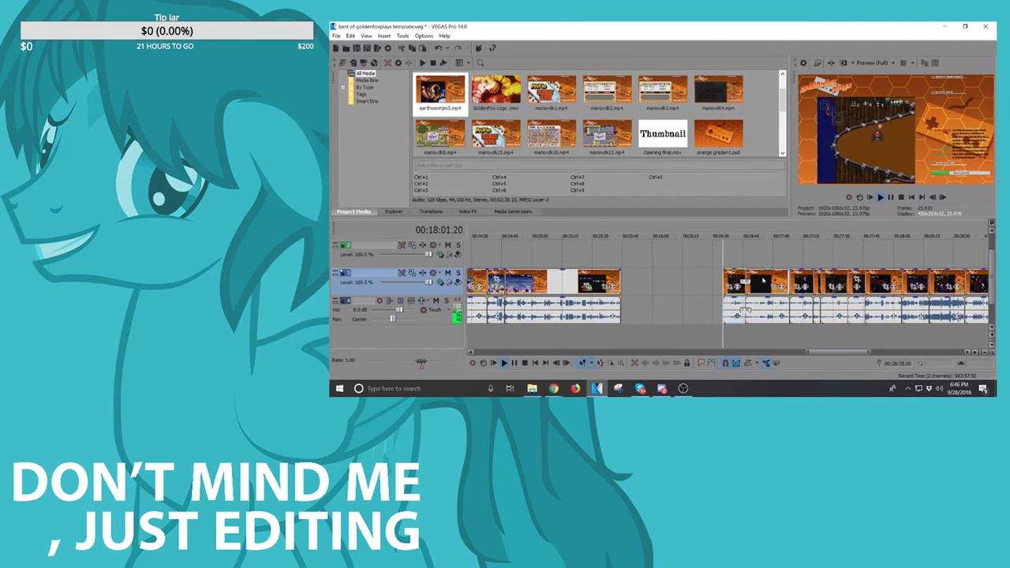
{"action": "scroll", "coordinate": [663, 292], "scroll_direction": "down", "scroll_amount": 4}
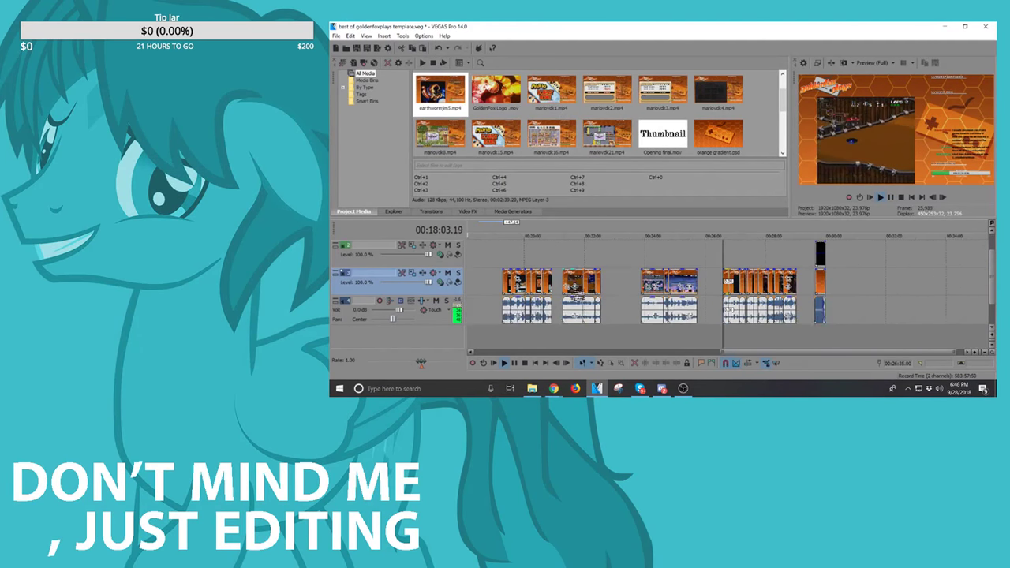
{"action": "scroll", "coordinate": [664, 292], "scroll_direction": "up", "scroll_amount": 2}
{"action": "scroll", "coordinate": [664, 292], "scroll_direction": "down", "scroll_amount": 4}
{"action": "key", "text": "space"}
{"action": "scroll", "coordinate": [805, 293], "scroll_direction": "up", "scroll_amount": 3}
{"action": "scroll", "coordinate": [806, 294], "scroll_direction": "up", "scroll_amount": 3}
{"action": "scroll", "coordinate": [805, 294], "scroll_direction": "down", "scroll_amount": 3}
Step: Move the detached Mario vs. Donkey Kong clip to the end of the first block and play it back from about 00:18:06
{"action": "left_click", "coordinate": [585, 282]}
{"action": "scroll", "coordinate": [585, 284], "scroll_direction": "up", "scroll_amount": 3}
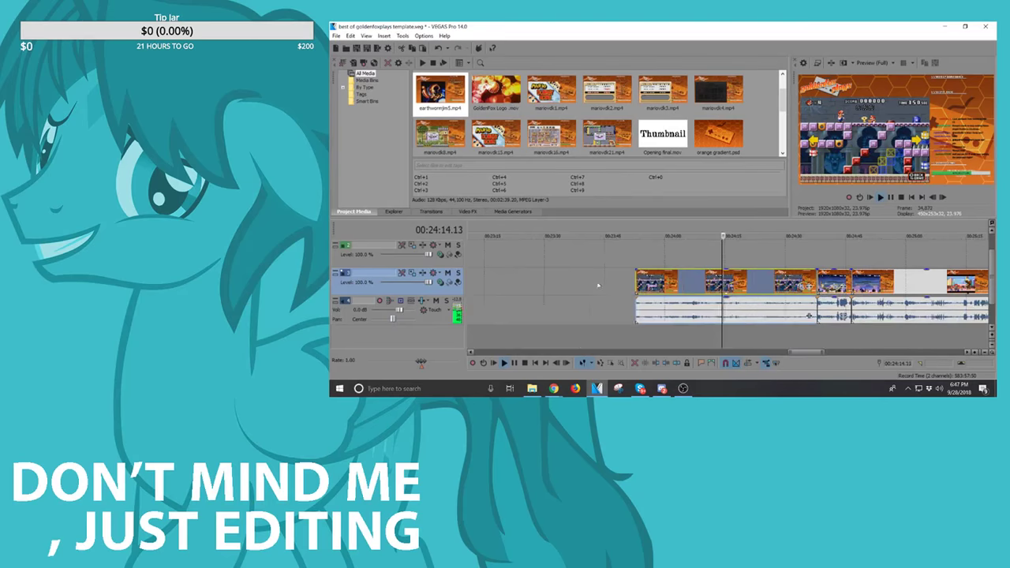
{"action": "scroll", "coordinate": [506, 286], "scroll_direction": "down", "scroll_amount": 5}
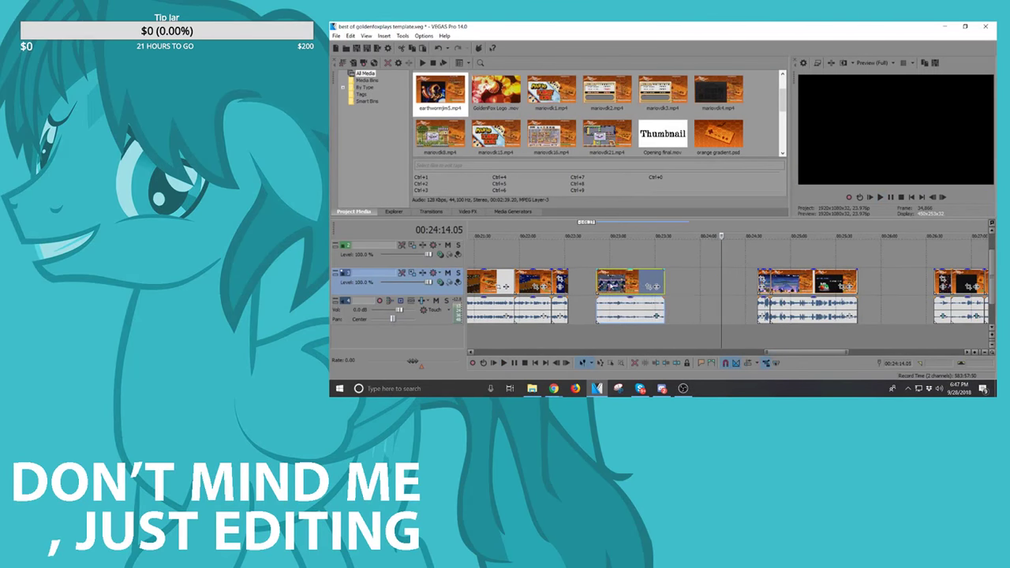
{"action": "left_click_drag", "start_coordinate": [691, 287], "coordinate": [522, 286]}
{"action": "scroll", "coordinate": [909, 282], "scroll_direction": "right", "scroll_amount": 4}
{"action": "left_click_drag", "start_coordinate": [904, 282], "coordinate": [866, 281]}
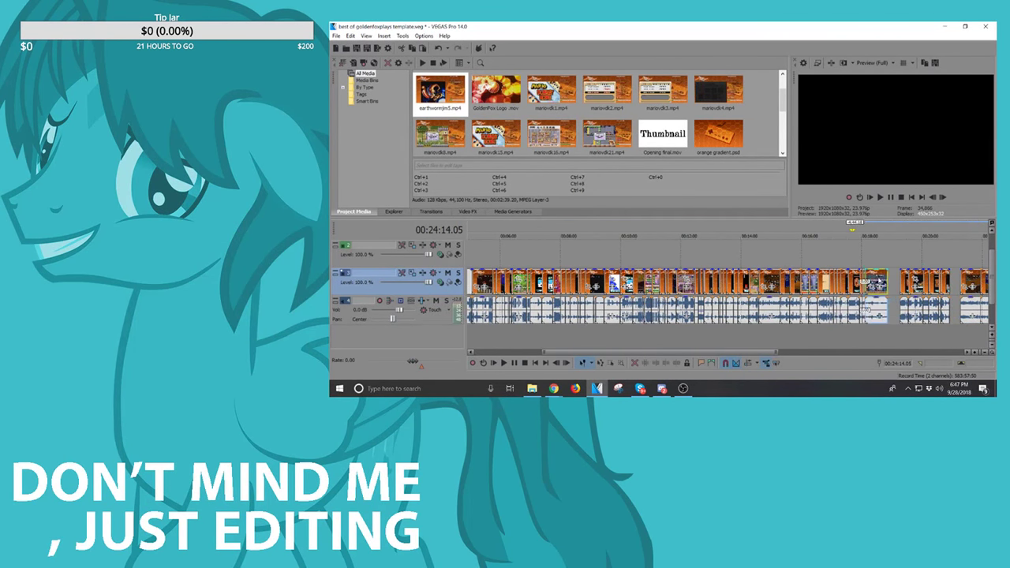
{"action": "left_click", "coordinate": [866, 275]}
{"action": "key", "text": "space"}
{"action": "scroll", "coordinate": [829, 283], "scroll_direction": "up", "scroll_amount": 3}
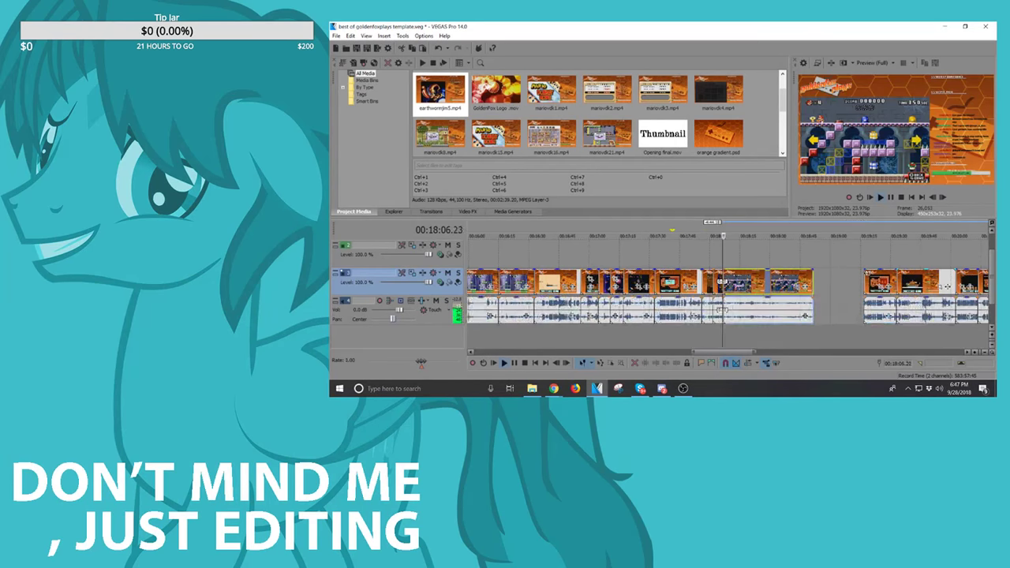
{"action": "scroll", "coordinate": [829, 283], "scroll_direction": "up", "scroll_amount": 2}
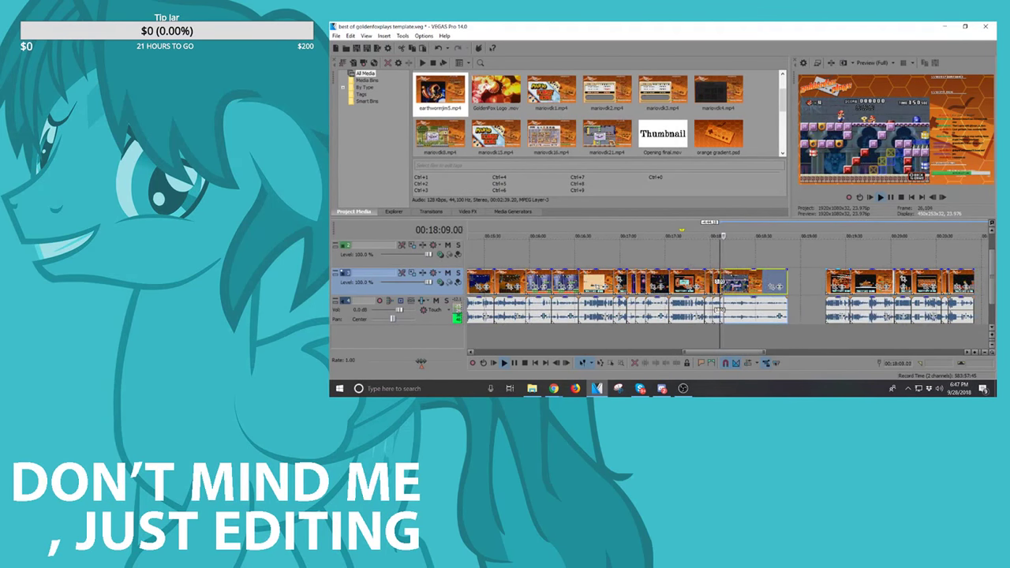
Step: Insert the first remaining Super Mario Bros. 3 clip ahead of the Mario vs. Donkey Kong clip and play it back from about 00:18:06
{"action": "key", "text": "space"}
{"action": "left_click_drag", "start_coordinate": [779, 280], "coordinate": [721, 284]}
{"action": "key", "text": "space"}
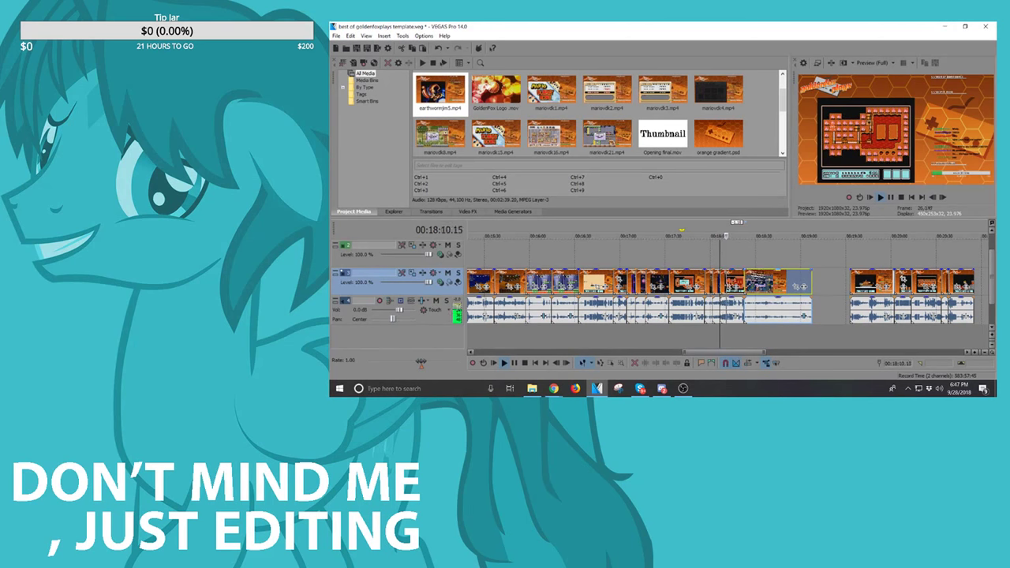
{"action": "key", "text": "space"}
Step: Switch to the YouTube window in Chrome and search for "jeopardy theme"
{"action": "mouse_move", "coordinate": [554, 389]}
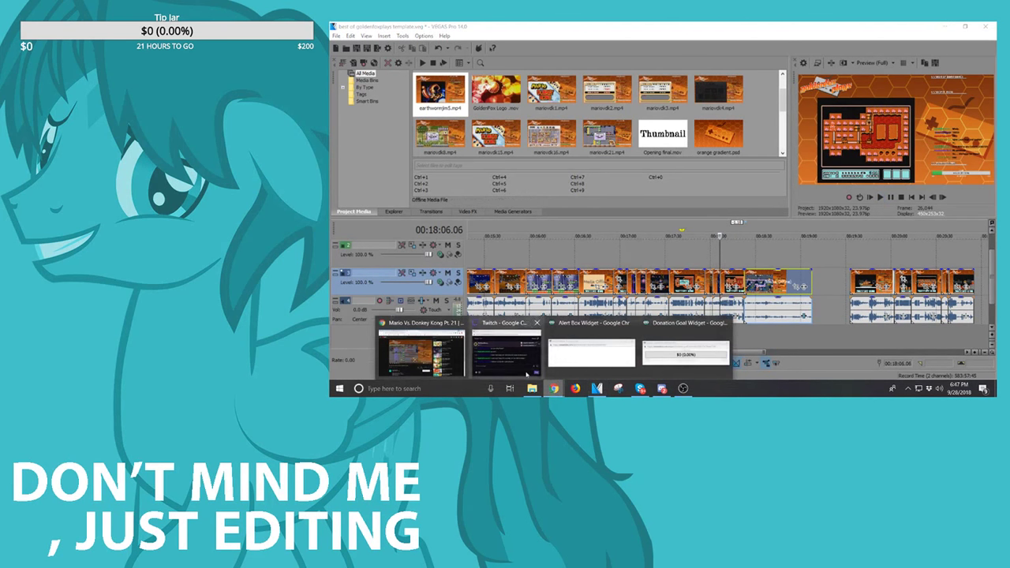
{"action": "left_click", "coordinate": [422, 354]}
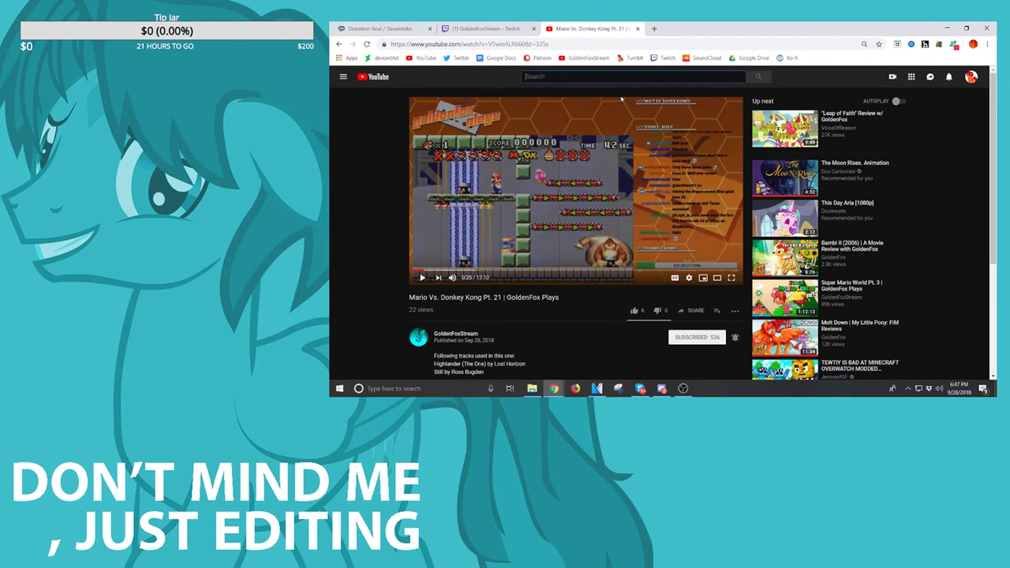
{"action": "type", "text": "jeopardy thm"}
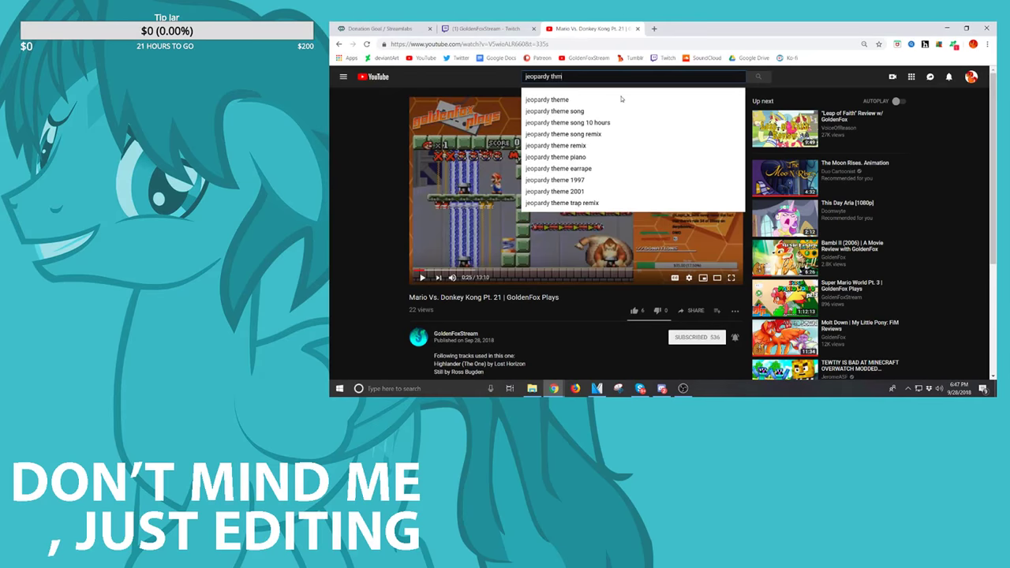
{"action": "key", "text": "BackSpace"}
{"action": "type", "text": "eme"}
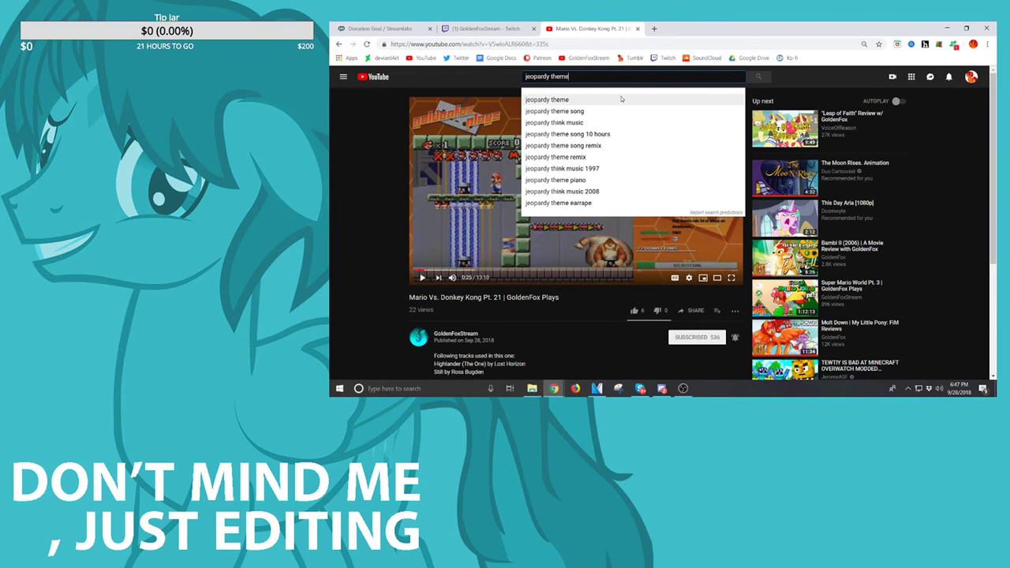
{"action": "left_click", "coordinate": [621, 100]}
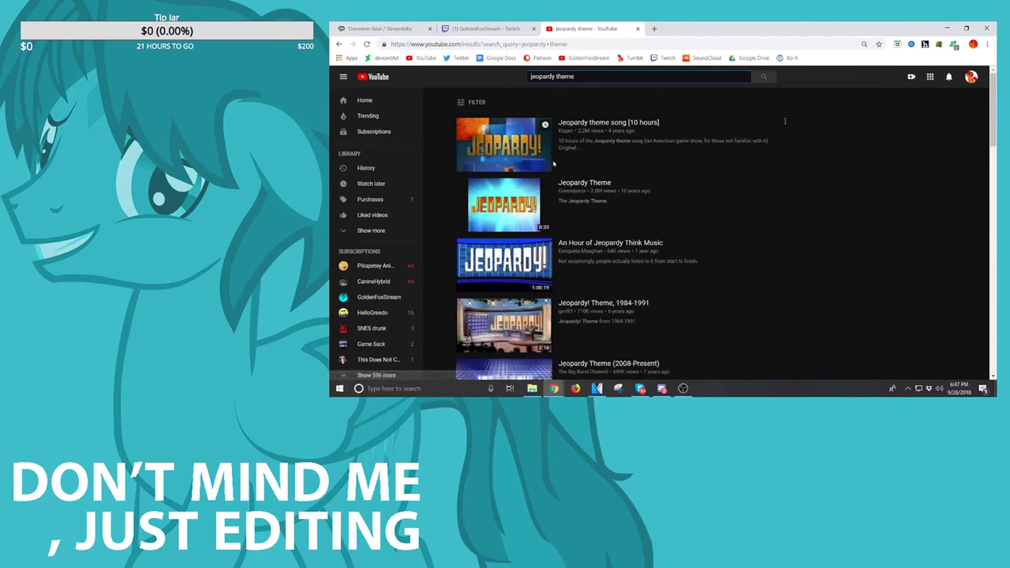
Step: Play the short "Jeopardy Theme" video, dismiss its overlay ad and pause it
{"action": "left_click", "coordinate": [532, 213]}
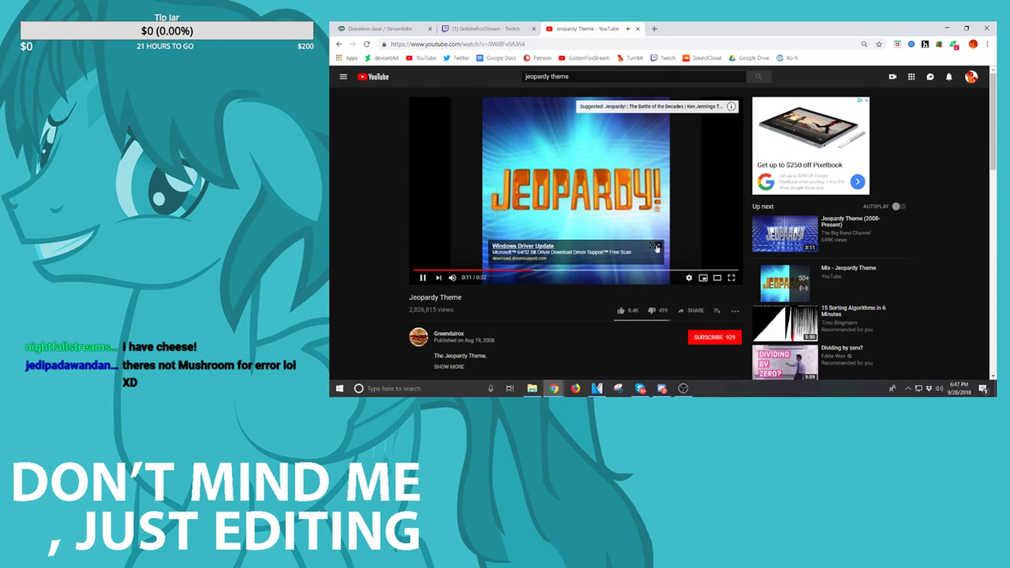
{"action": "left_click", "coordinate": [658, 246]}
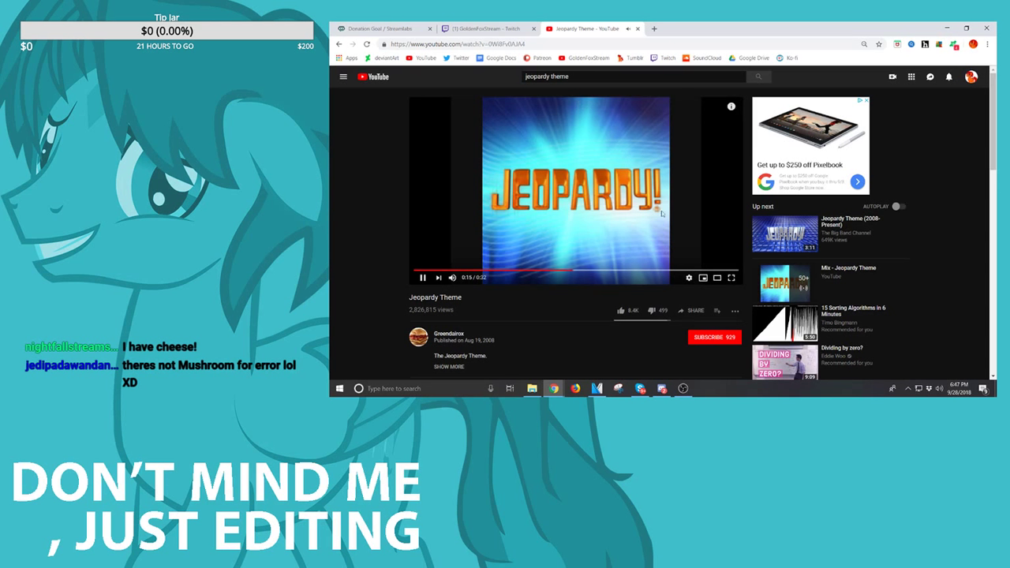
{"action": "left_click", "coordinate": [699, 165]}
Step: Find and launch the Free YouTube Downloader desktop app
{"action": "mouse_move", "coordinate": [530, 390]}
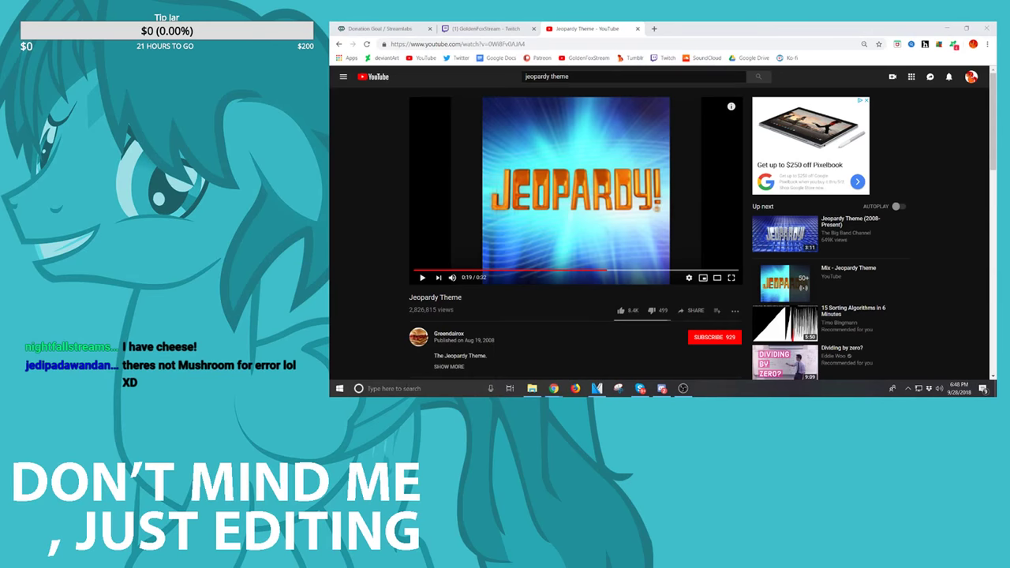
{"action": "key", "text": "super+s"}
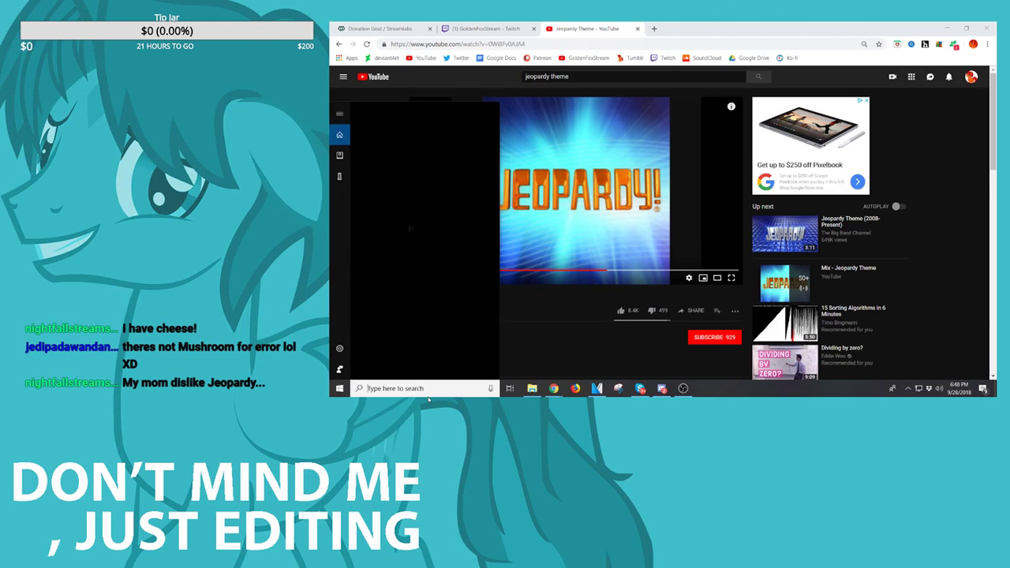
{"action": "type", "text": "out"}
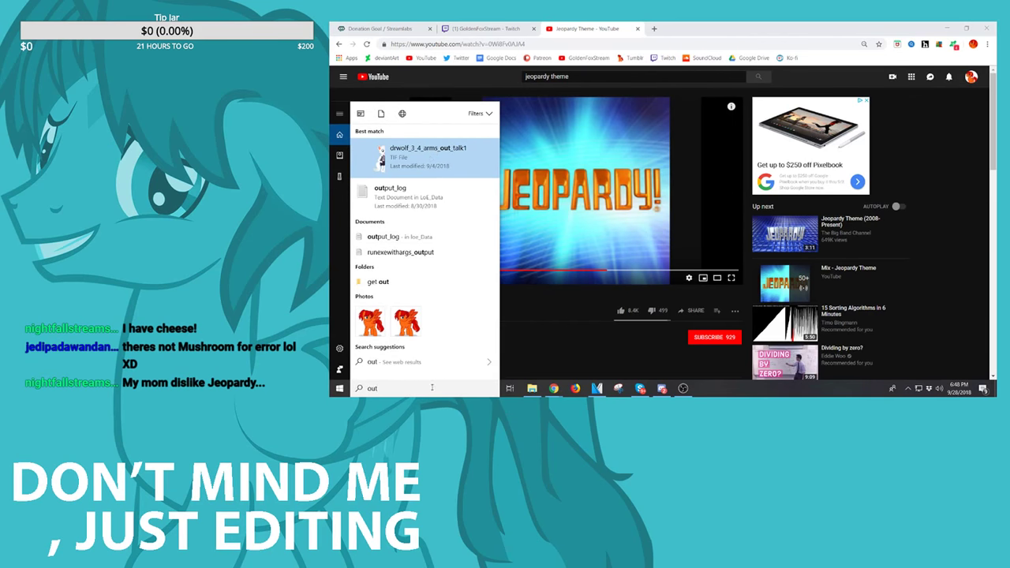
{"action": "type", "text": "ut"}
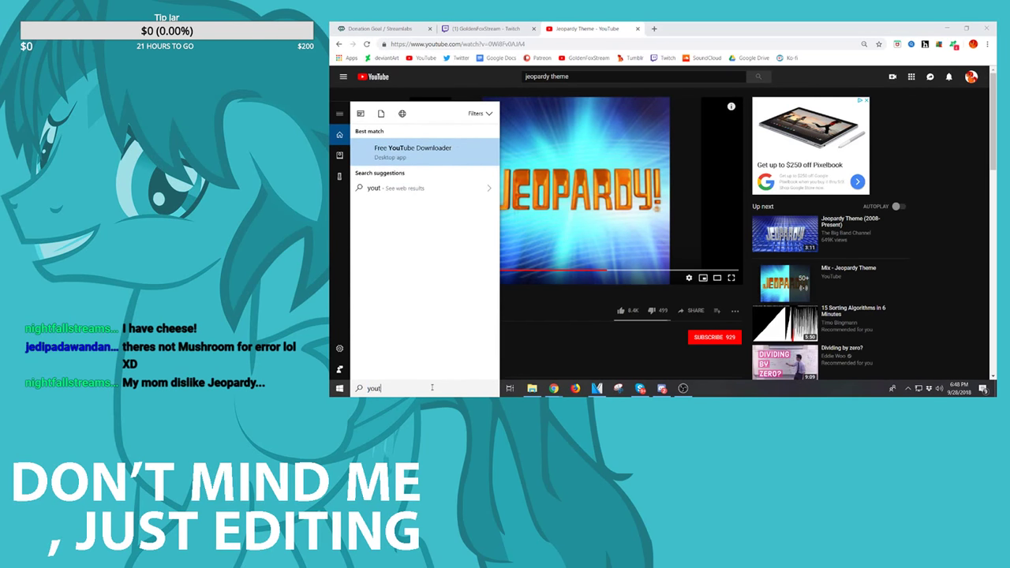
{"action": "left_click", "coordinate": [410, 152]}
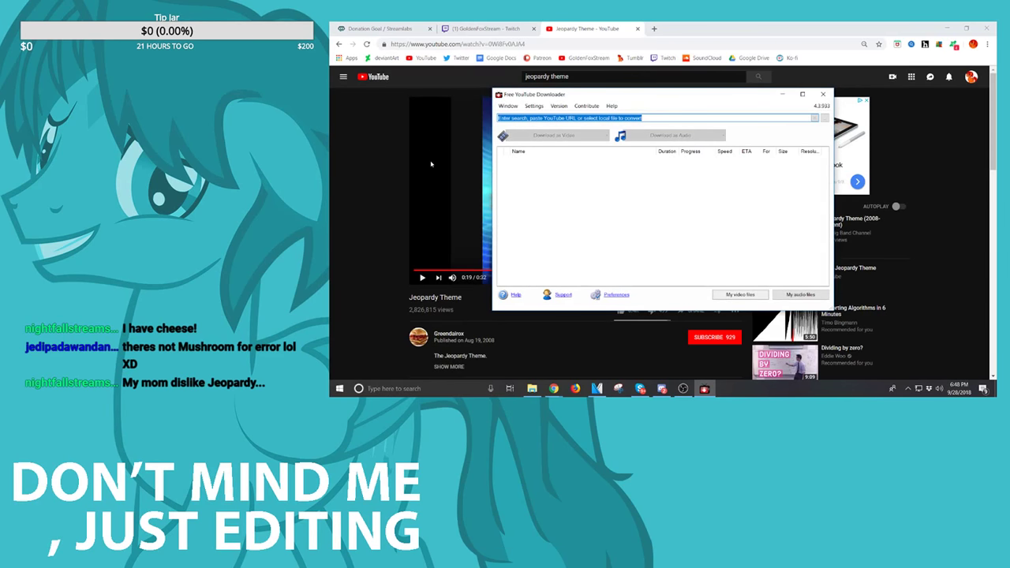
Step: Copy the Jeopardy Theme video's URL into Free YouTube Downloader and download it as a 128 kbps MP3, postponing the Dell update reminder
{"action": "left_click", "coordinate": [502, 46]}
{"action": "right_click", "coordinate": [504, 45]}
{"action": "left_click", "coordinate": [524, 94]}
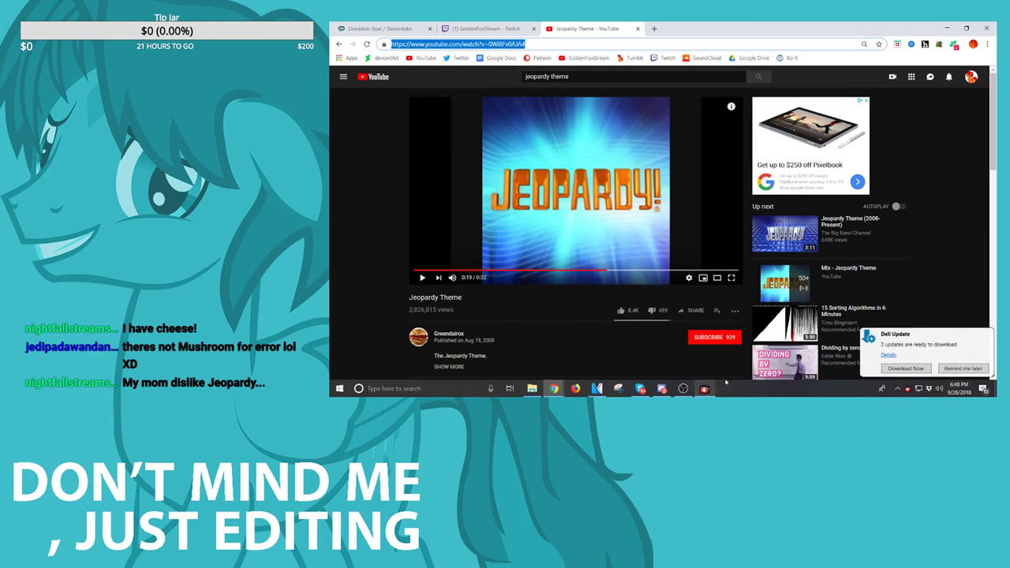
{"action": "left_click", "coordinate": [978, 370]}
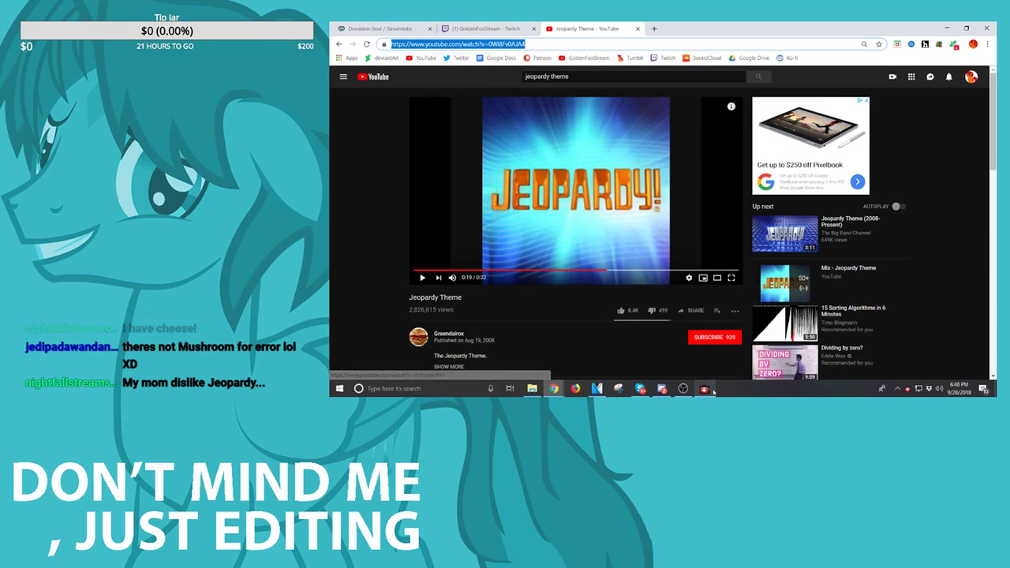
{"action": "left_click", "coordinate": [706, 389]}
{"action": "left_click", "coordinate": [704, 167]}
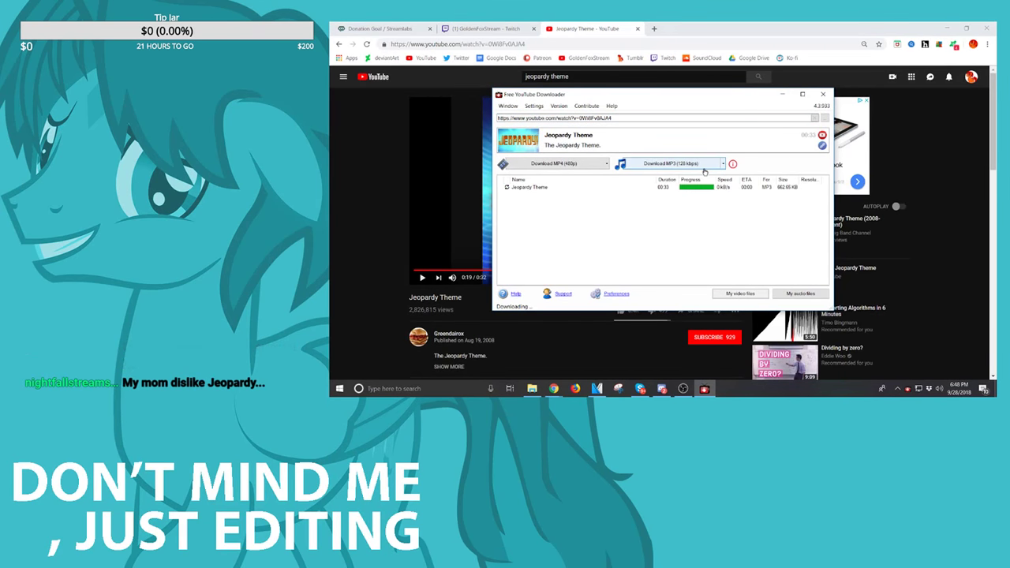
Step: Delete the "vol. 8 mr racing" project file from the vol. 8 folder in File Explorer
{"action": "left_click", "coordinate": [540, 387]}
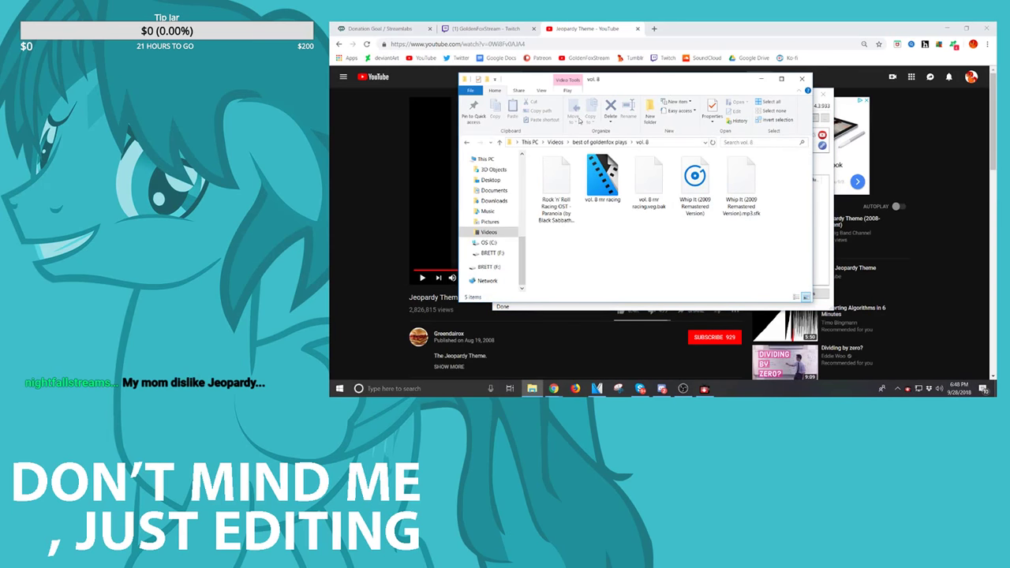
{"action": "left_click", "coordinate": [611, 178]}
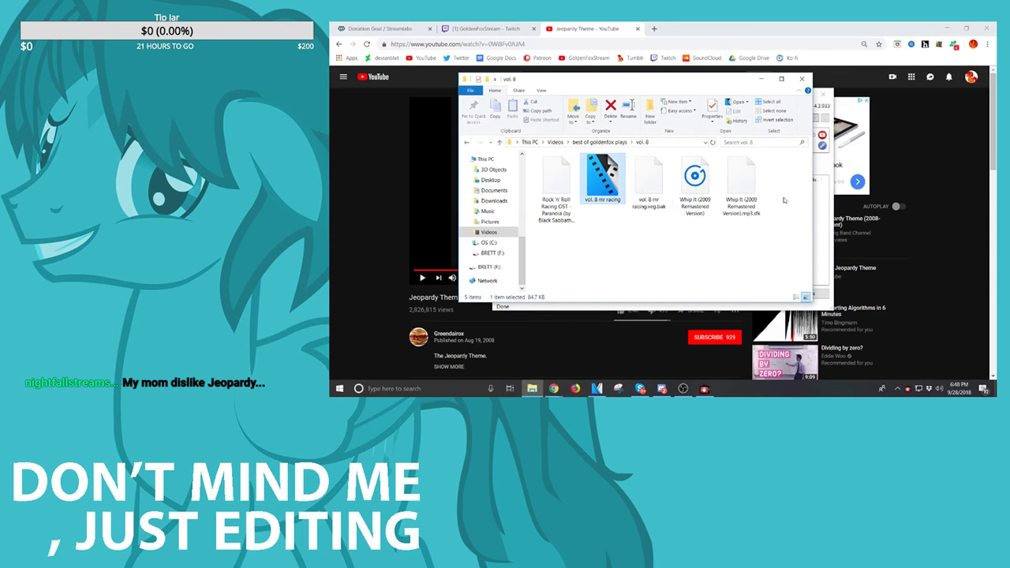
{"action": "key", "text": "Delete"}
Step: Move the downloaded Jeopardy Theme file from the downloader's audio folder into the vol. 8 folder and close the source folder
{"action": "left_click_drag", "start_coordinate": [767, 94], "coordinate": [681, 156]}
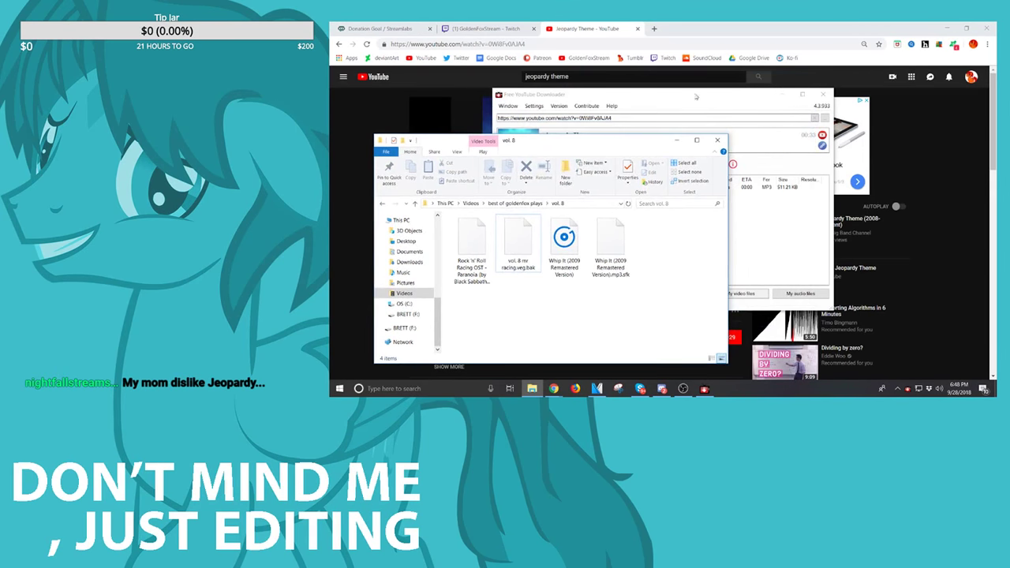
{"action": "left_click", "coordinate": [707, 98]}
{"action": "left_click", "coordinate": [798, 293]}
{"action": "left_click_drag", "start_coordinate": [591, 153], "coordinate": [893, 141]}
{"action": "left_click_drag", "start_coordinate": [792, 268], "coordinate": [615, 315]}
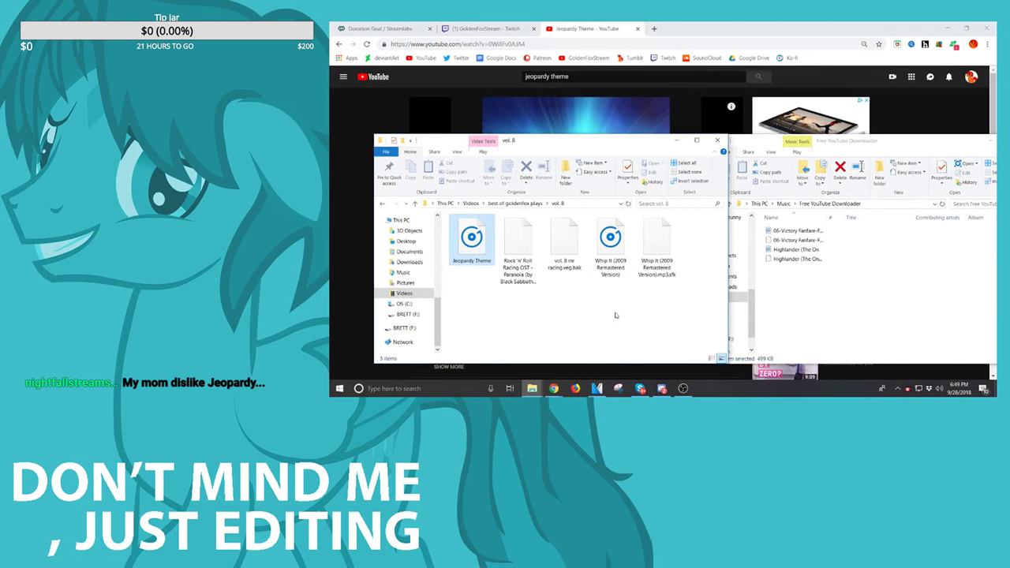
{"action": "left_click", "coordinate": [964, 140]}
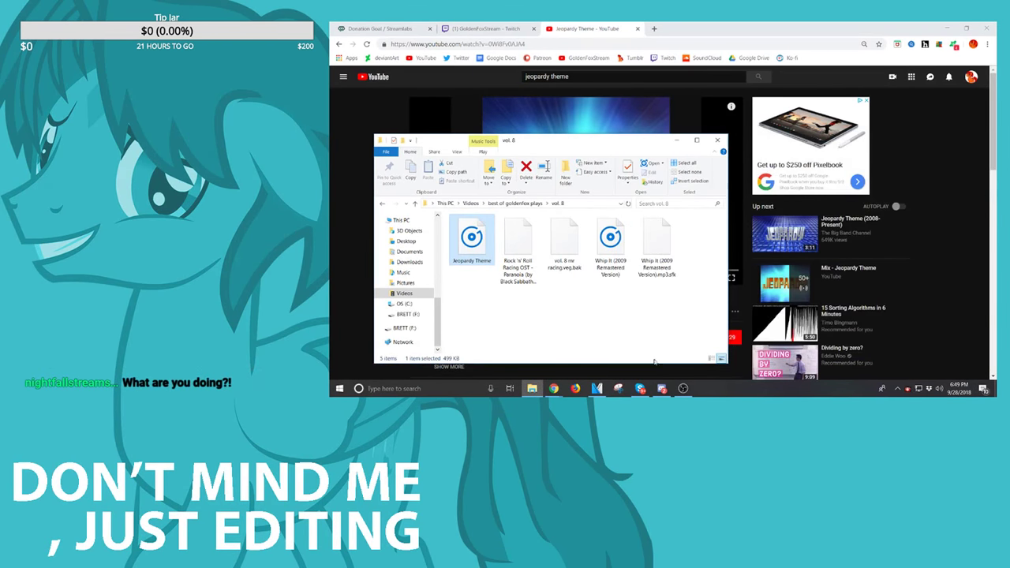
Step: Add the Jeopardy Theme file from the vol. 8 folder to a new audio track below the gameplay audio in VEGAS Pro
{"action": "left_click", "coordinate": [597, 389]}
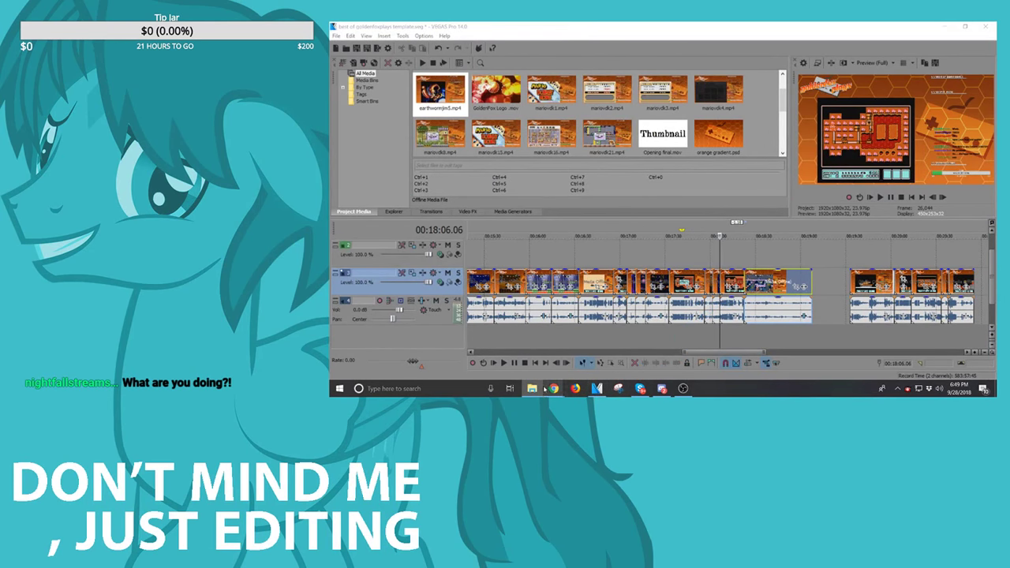
{"action": "left_click", "coordinate": [532, 388]}
{"action": "left_click_drag", "start_coordinate": [469, 247], "coordinate": [742, 334]}
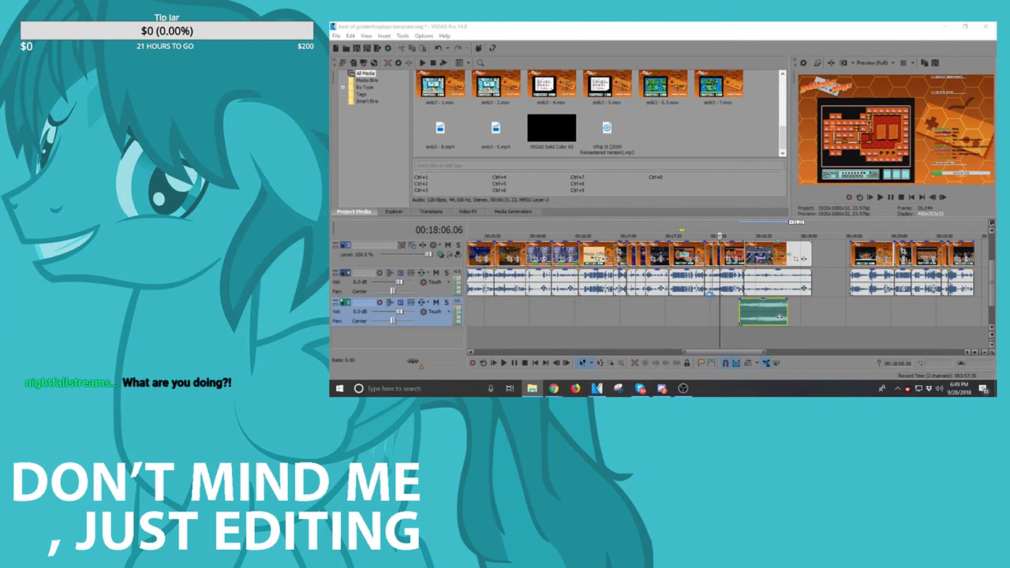
{"action": "left_click", "coordinate": [708, 307]}
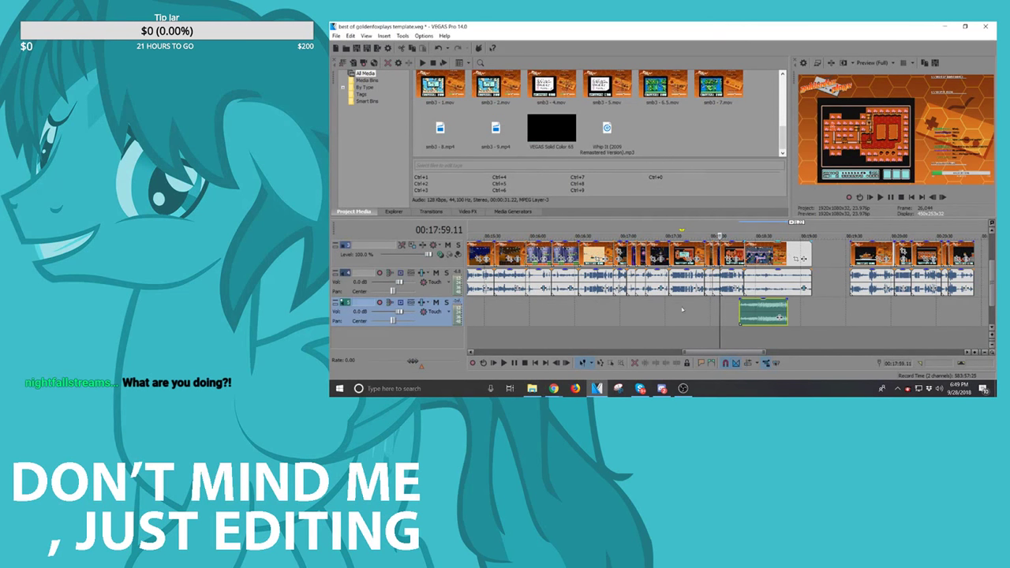
Step: Play back the Super Mario Bros. 3 clip from about 00:17:32 to find where the music should start
{"action": "left_click", "coordinate": [675, 306]}
{"action": "scroll", "coordinate": [698, 306], "scroll_direction": "up", "scroll_amount": 3}
{"action": "left_click", "coordinate": [706, 306]}
{"action": "key", "text": "space"}
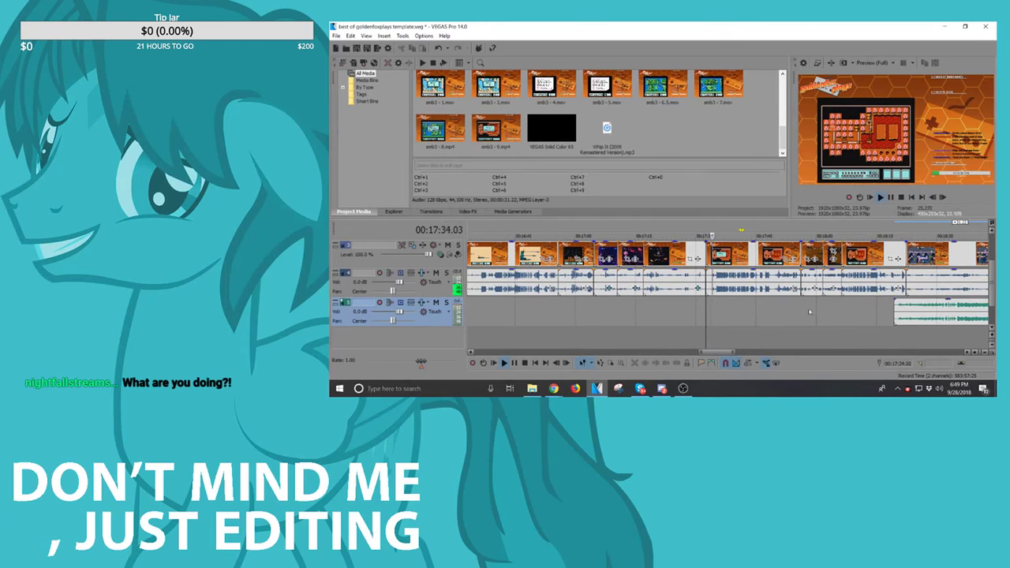
Step: Move the Jeopardy Theme audio to start at about 00:17:40 under the Super Mario Bros. 3 clip, add a fade-in and play it back
{"action": "left_click_drag", "start_coordinate": [930, 317], "coordinate": [749, 303]}
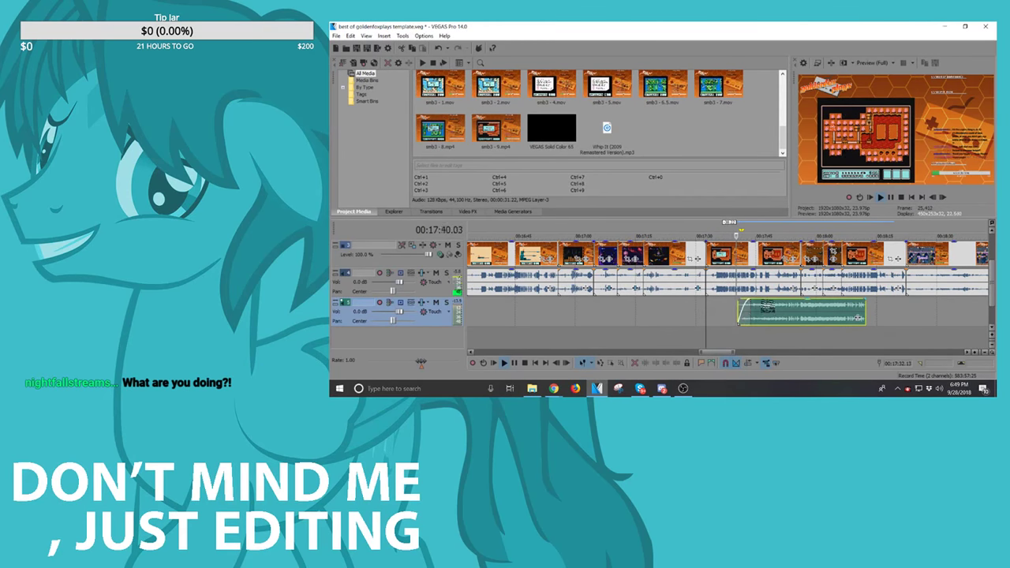
{"action": "scroll", "coordinate": [890, 315], "scroll_direction": "up", "scroll_amount": 3}
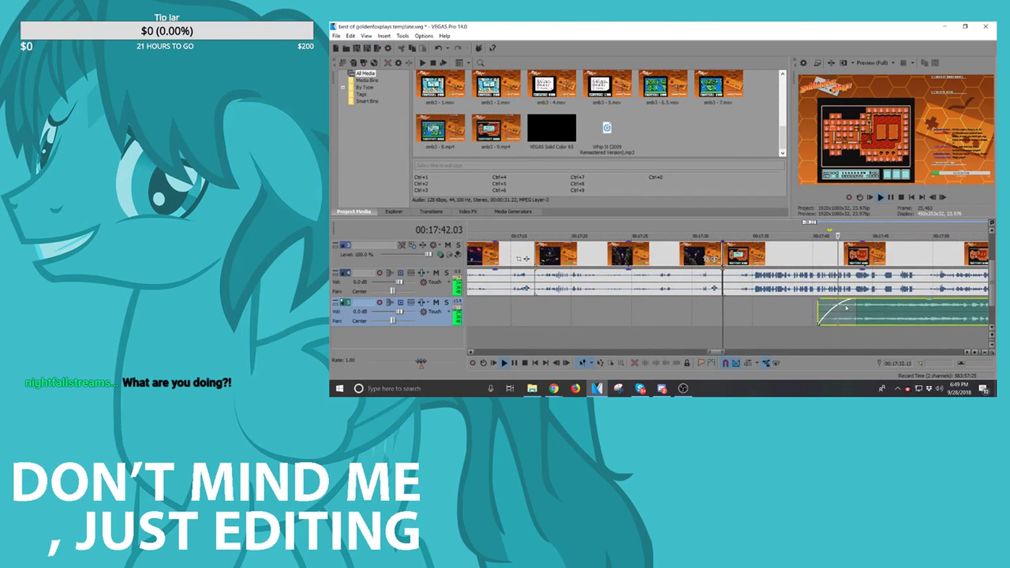
{"action": "left_click", "coordinate": [890, 314]}
{"action": "scroll", "coordinate": [863, 318], "scroll_direction": "down", "scroll_amount": 3}
{"action": "scroll", "coordinate": [863, 318], "scroll_direction": "up", "scroll_amount": 3}
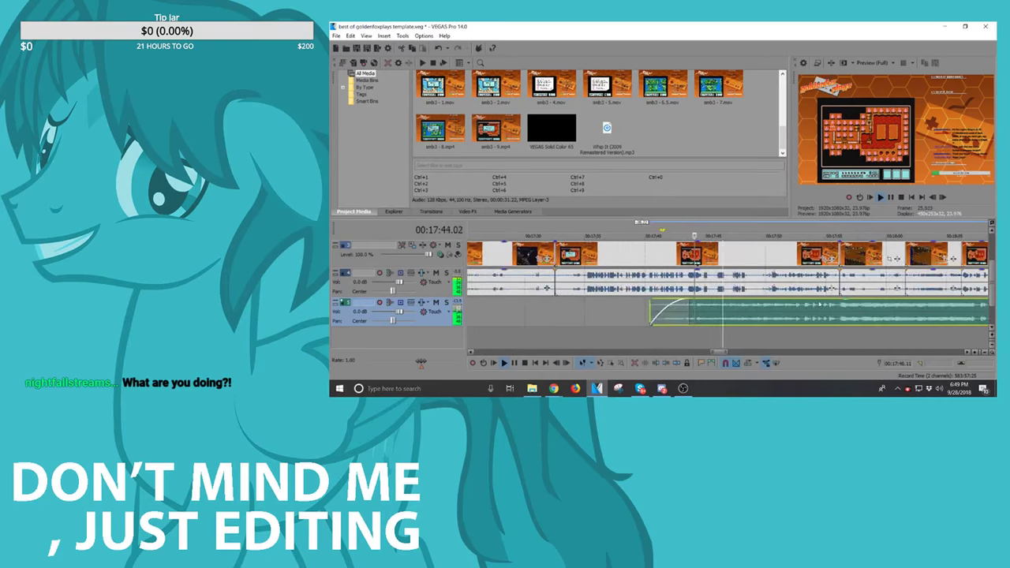
Step: Lower the Jeopardy Theme's volume, split it at the end of the Super Mario Bros. 3 clip at 00:17:56.04, and delete the remainder
{"action": "left_click_drag", "start_coordinate": [833, 306], "coordinate": [838, 316]}
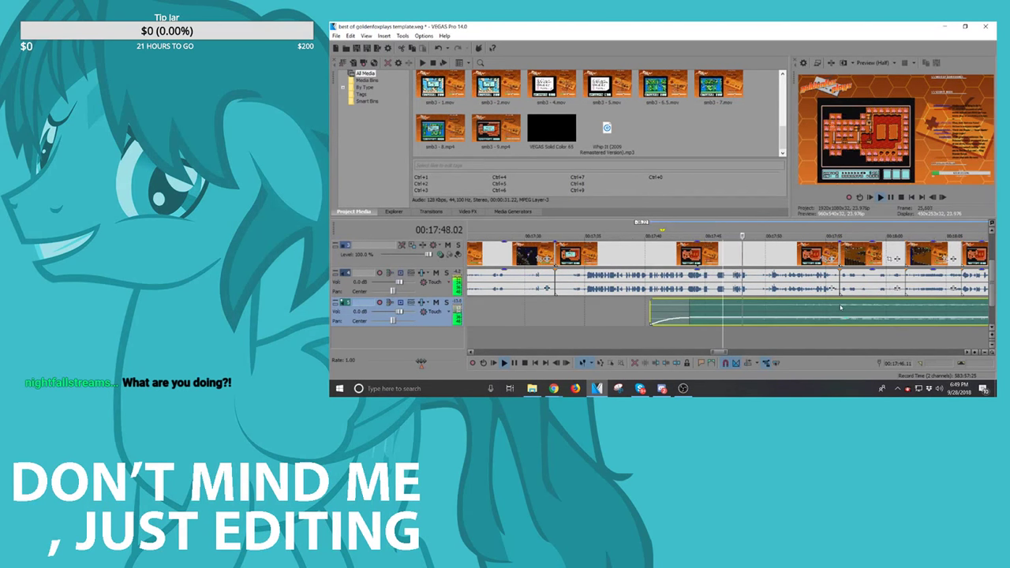
{"action": "left_click", "coordinate": [839, 306]}
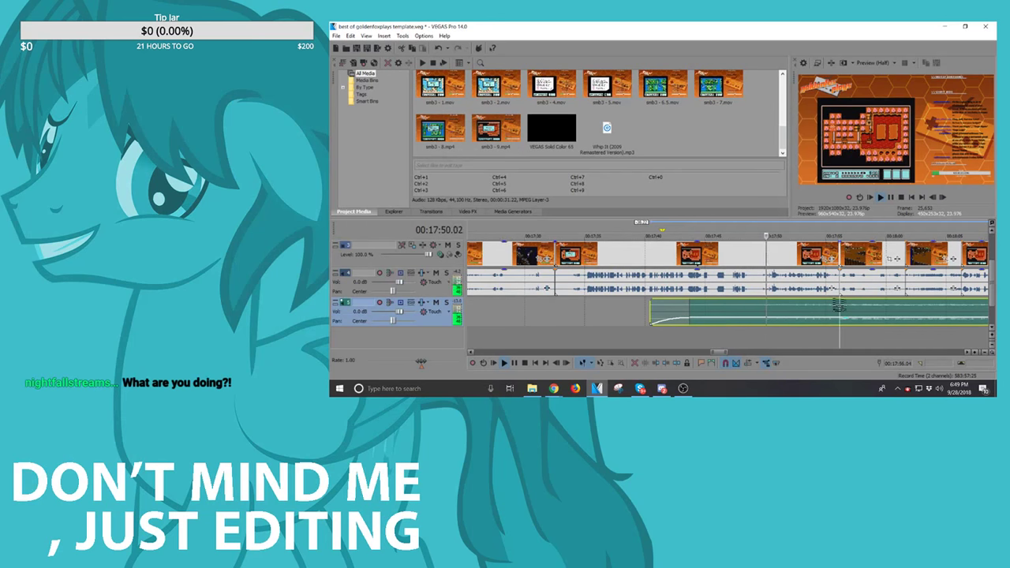
{"action": "key", "text": "s"}
{"action": "key", "text": "Delete"}
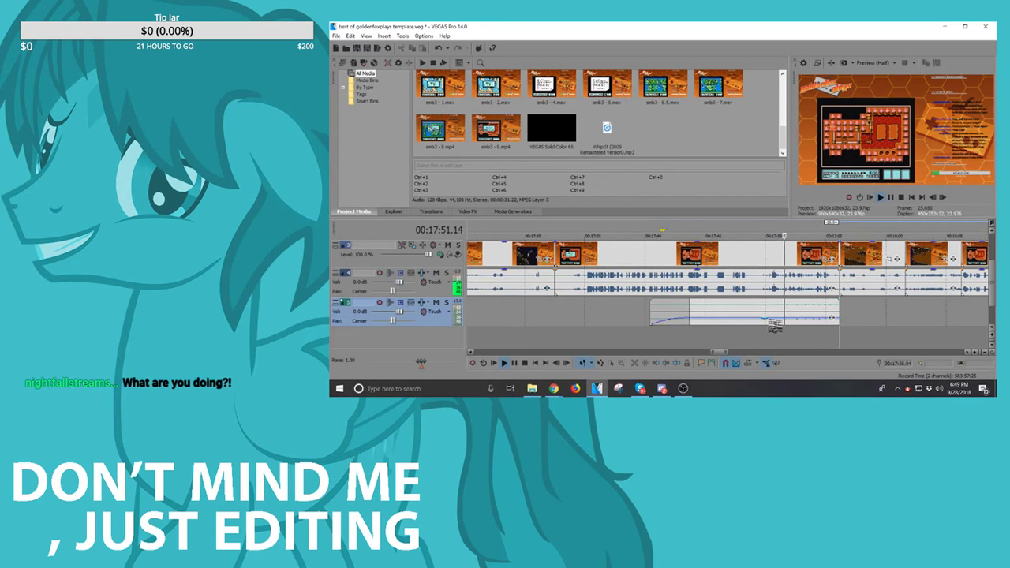
Step: Copy the trimmed Jeopardy Theme piece to start at about 00:18:06 under the next Super Mario Bros. 3 map clip
{"action": "left_click", "coordinate": [721, 309]}
{"action": "scroll", "coordinate": [721, 309], "scroll_direction": "down", "scroll_amount": 3}
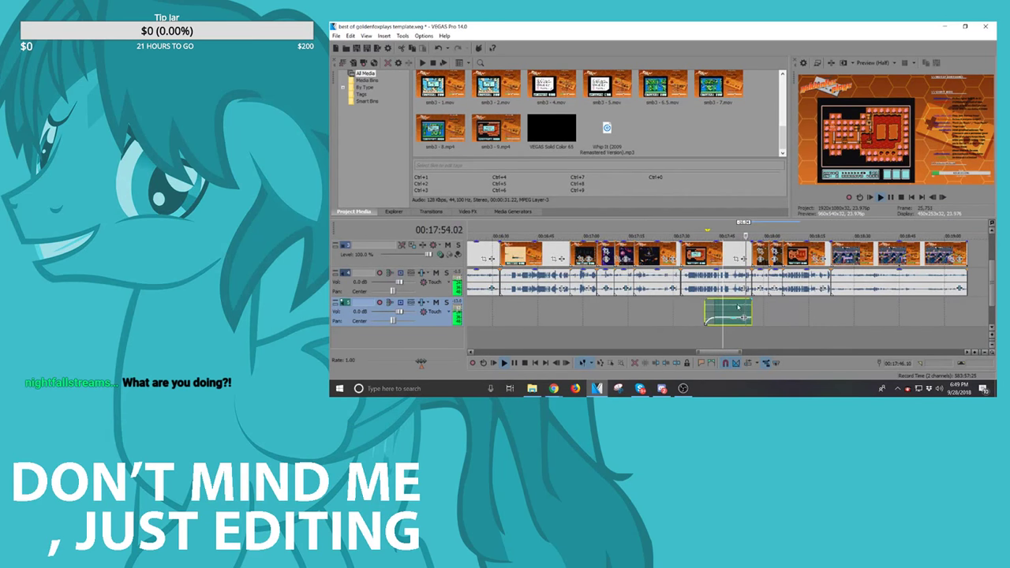
{"action": "key", "text": "space"}
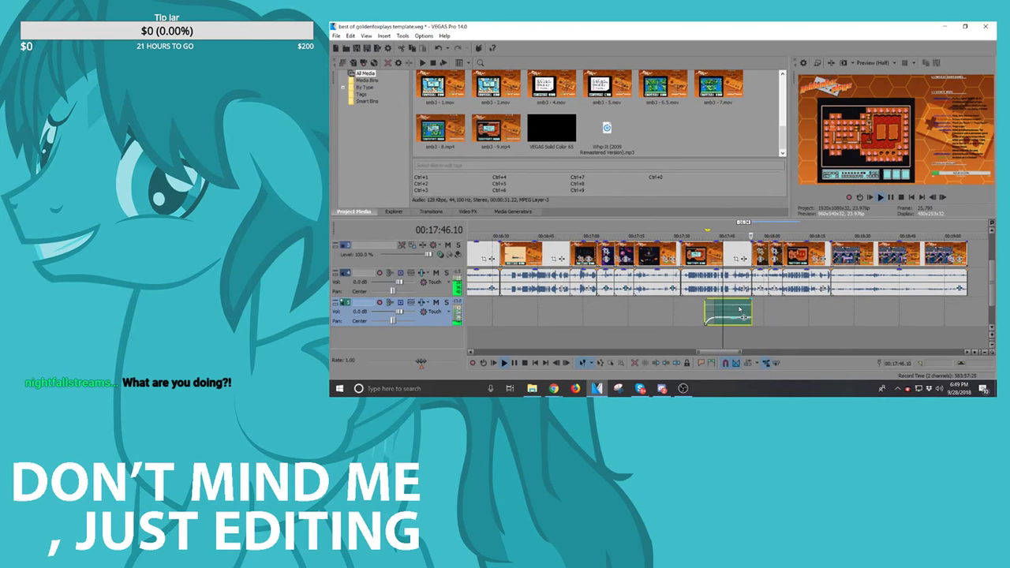
{"action": "left_click", "coordinate": [751, 300]}
{"action": "key", "text": "space"}
{"action": "left_click_drag", "start_coordinate": [731, 308], "coordinate": [801, 310]}
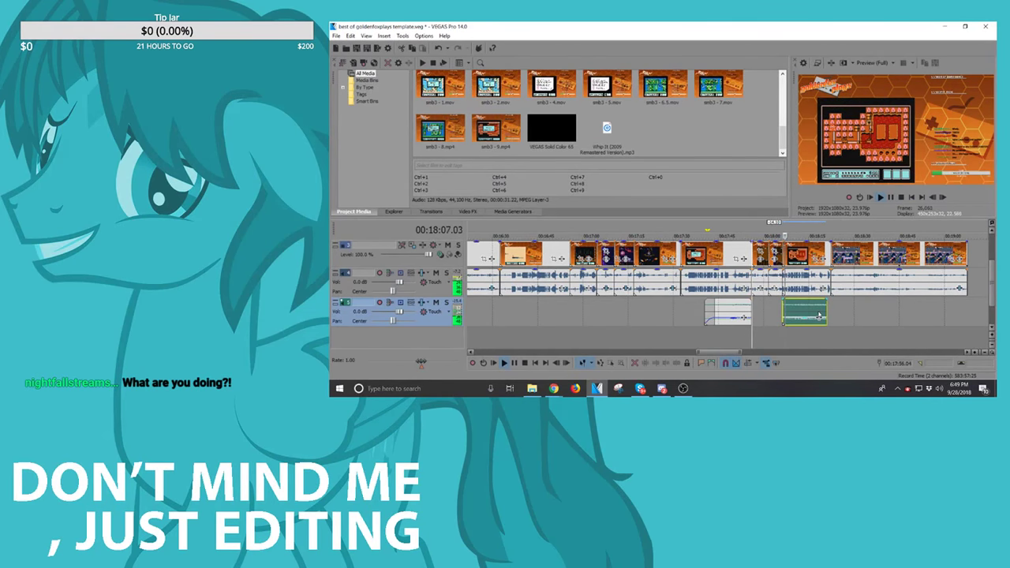
Step: Extend the copied theme to the end of the map clip at about 00:18:22 and play it back
{"action": "scroll", "coordinate": [812, 310], "scroll_direction": "up", "scroll_amount": 3}
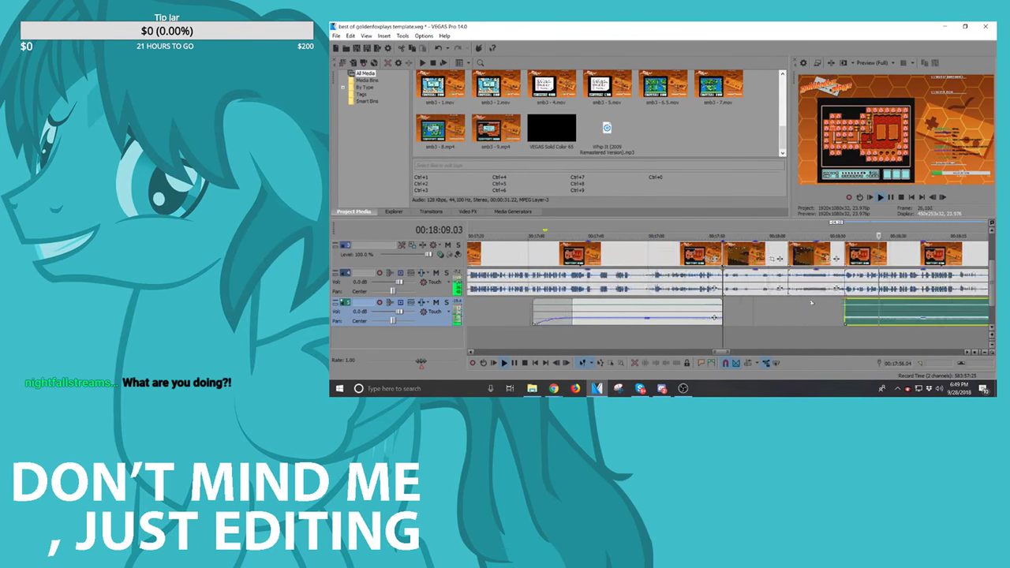
{"action": "scroll", "coordinate": [816, 309], "scroll_direction": "up", "scroll_amount": 2}
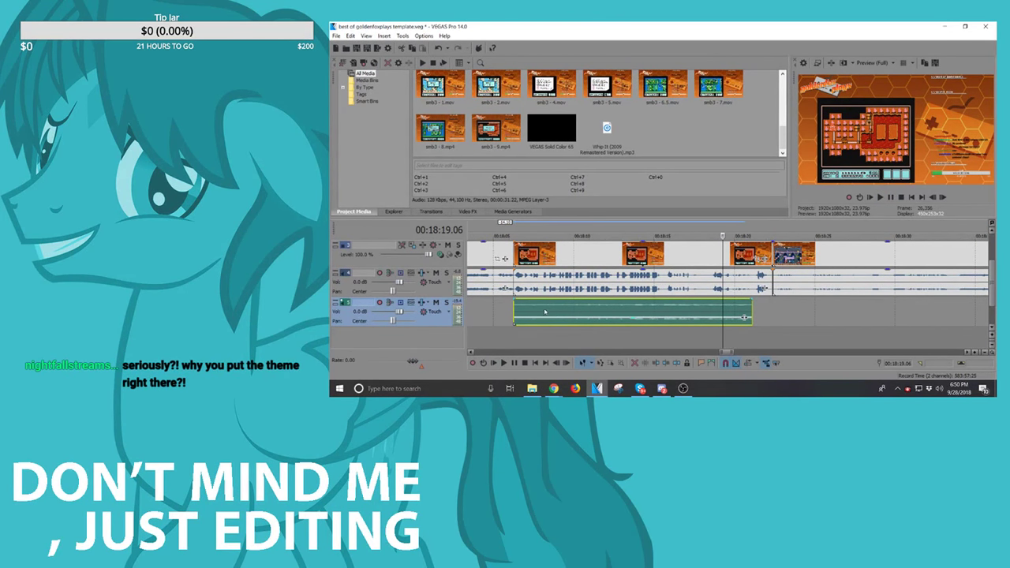
{"action": "left_click", "coordinate": [515, 308]}
{"action": "key", "text": "space"}
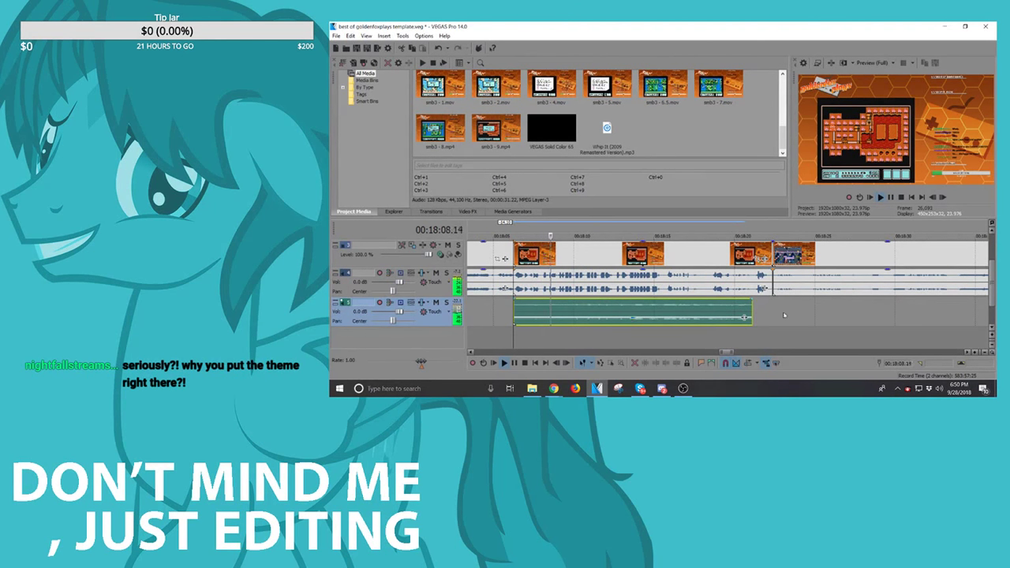
{"action": "left_click_drag", "start_coordinate": [744, 316], "coordinate": [774, 317]}
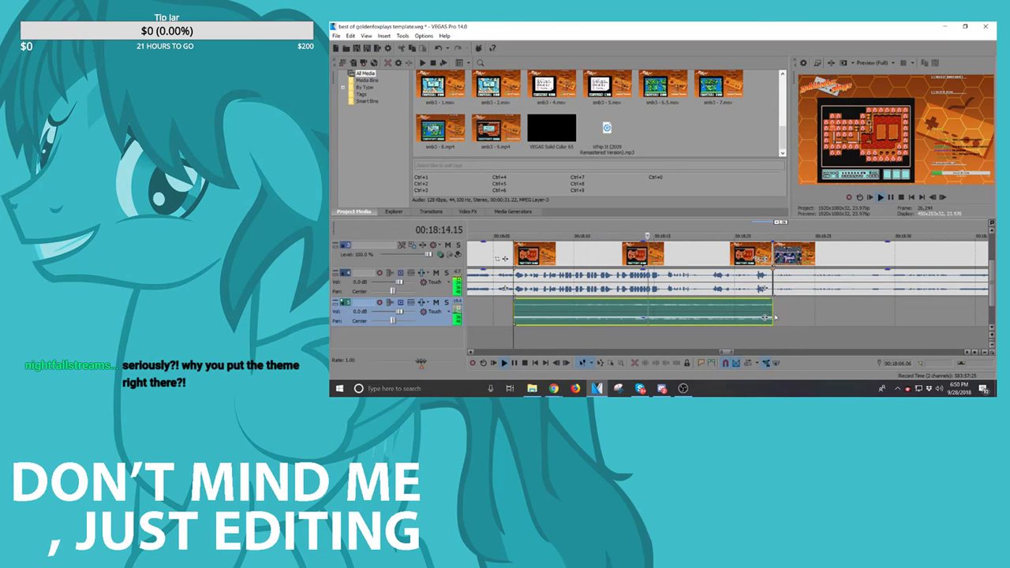
{"action": "key", "text": "space"}
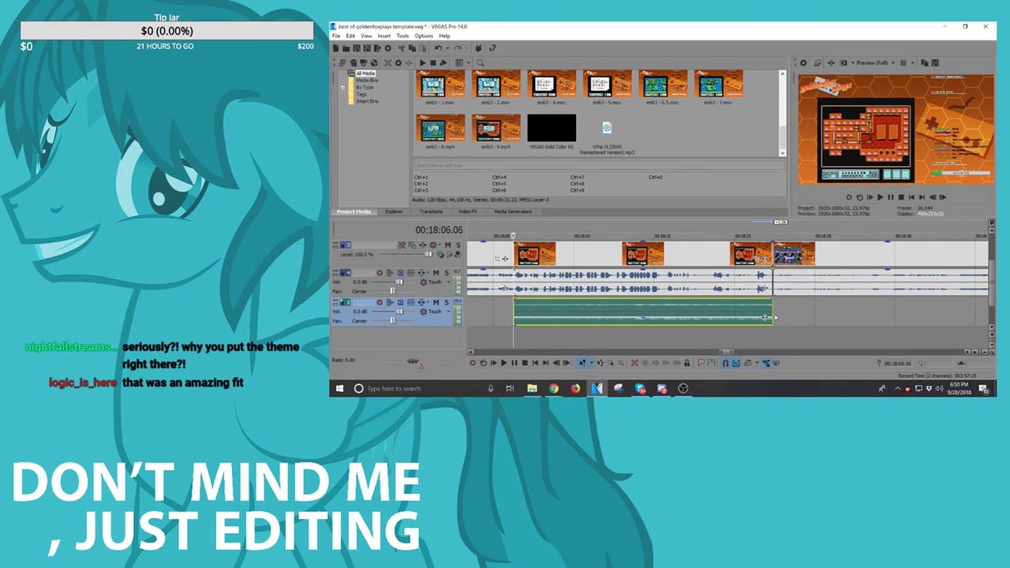
{"action": "left_click", "coordinate": [613, 307]}
{"action": "key", "text": "space"}
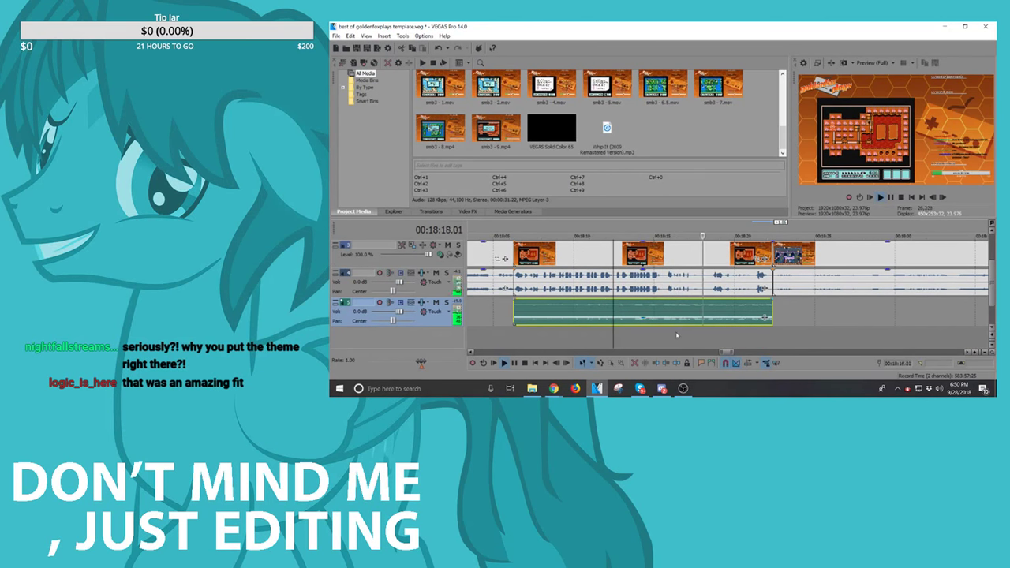
Step: Make a third copy of the Jeopardy Theme piece and place it further along the music track at about 00:20:21
{"action": "scroll", "coordinate": [702, 330], "scroll_direction": "down", "scroll_amount": 4}
{"action": "scroll", "coordinate": [748, 315], "scroll_direction": "up", "scroll_amount": 4}
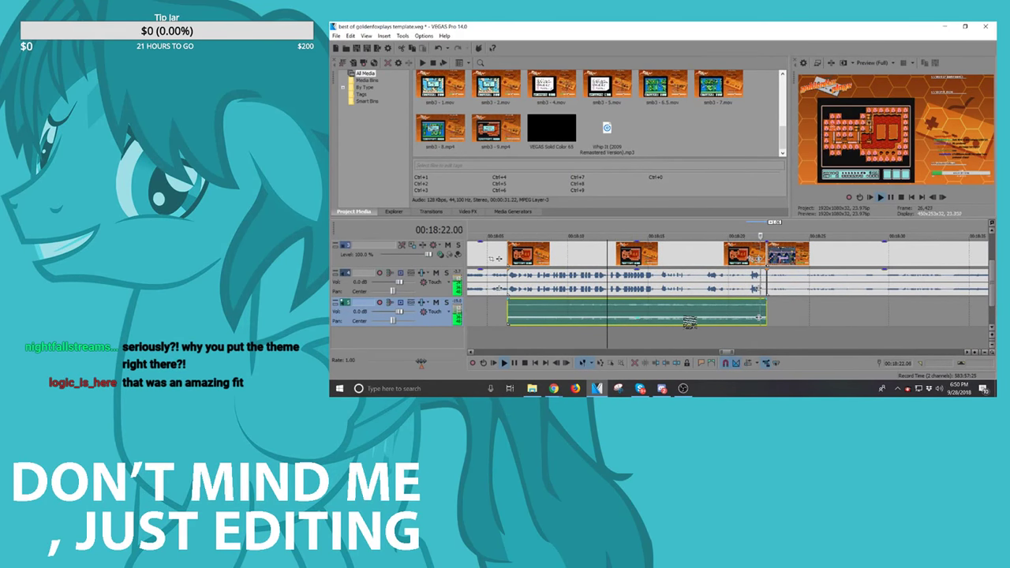
{"action": "mouse_move", "coordinate": [689, 322]}
{"action": "scroll", "coordinate": [686, 320], "scroll_direction": "down", "scroll_amount": 4}
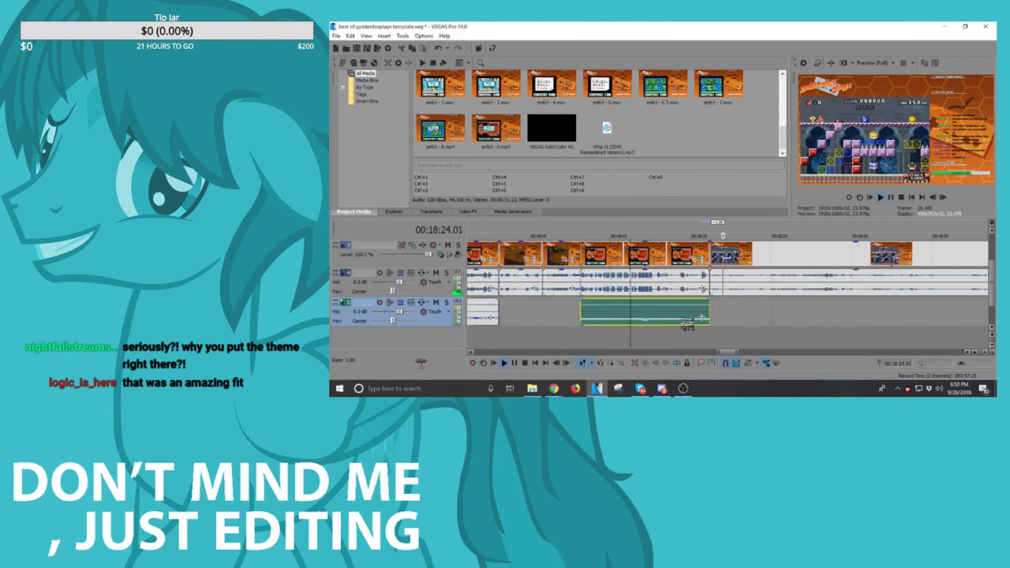
{"action": "left_click_drag", "start_coordinate": [682, 312], "coordinate": [891, 312]}
{"action": "left_click", "coordinate": [891, 311]}
{"action": "scroll", "coordinate": [891, 311], "scroll_direction": "down", "scroll_amount": 4}
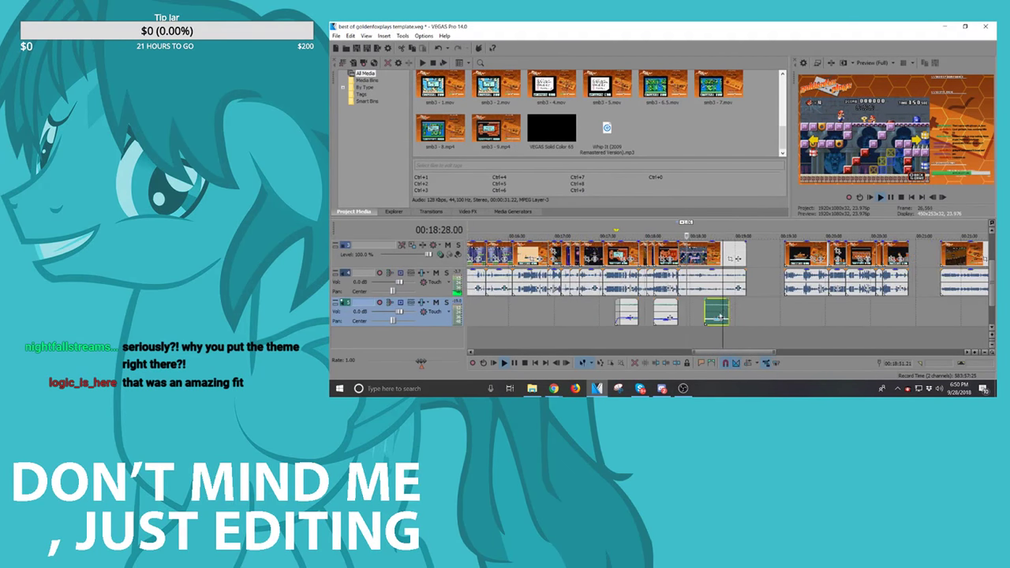
{"action": "left_click_drag", "start_coordinate": [720, 309], "coordinate": [881, 313]}
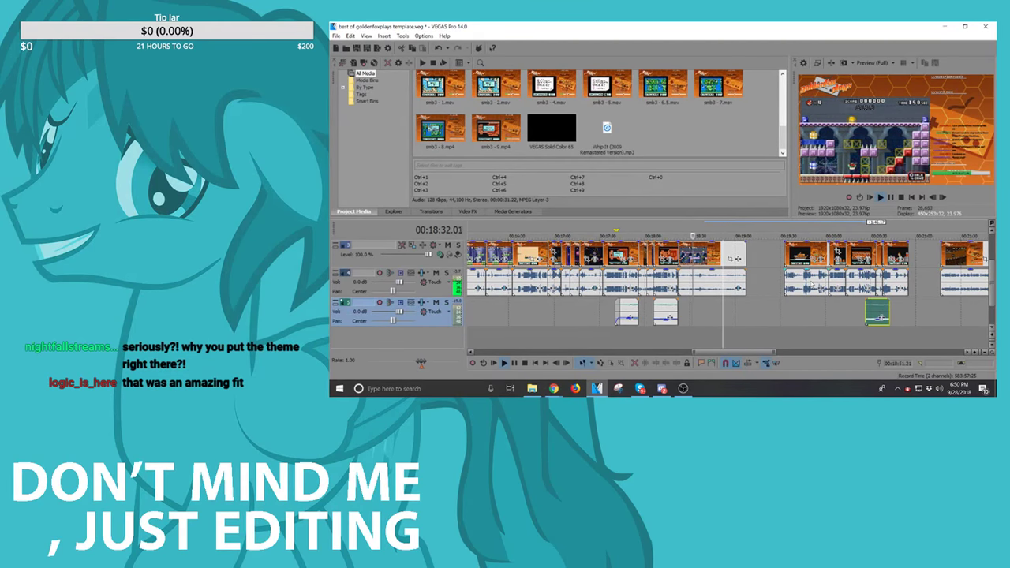
Step: Shift the clip group after the main sequence to about 00:19:46 and move the spare theme copy to about 00:22:50
{"action": "left_click", "coordinate": [803, 264]}
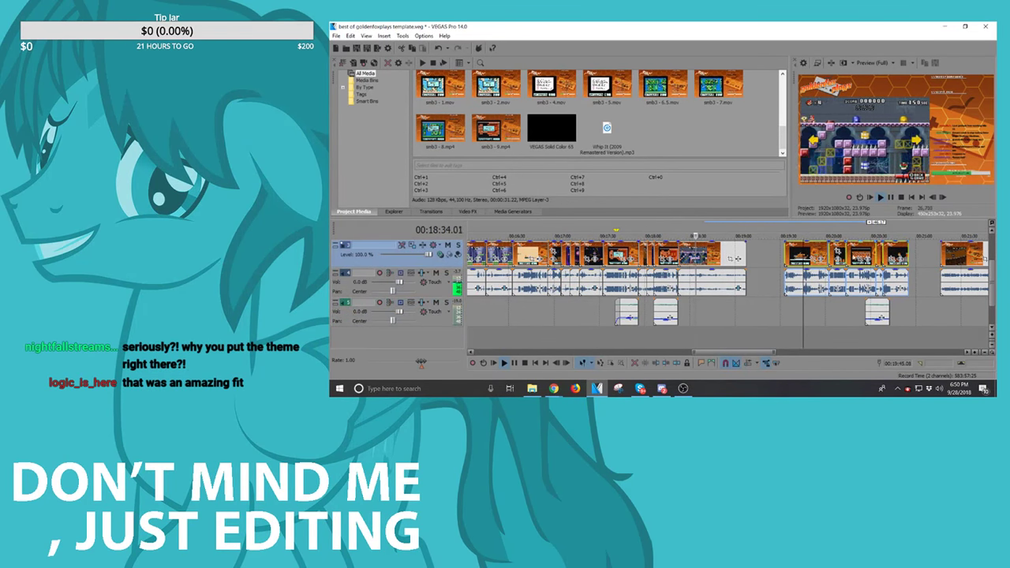
{"action": "left_click_drag", "start_coordinate": [805, 254], "coordinate": [845, 251]}
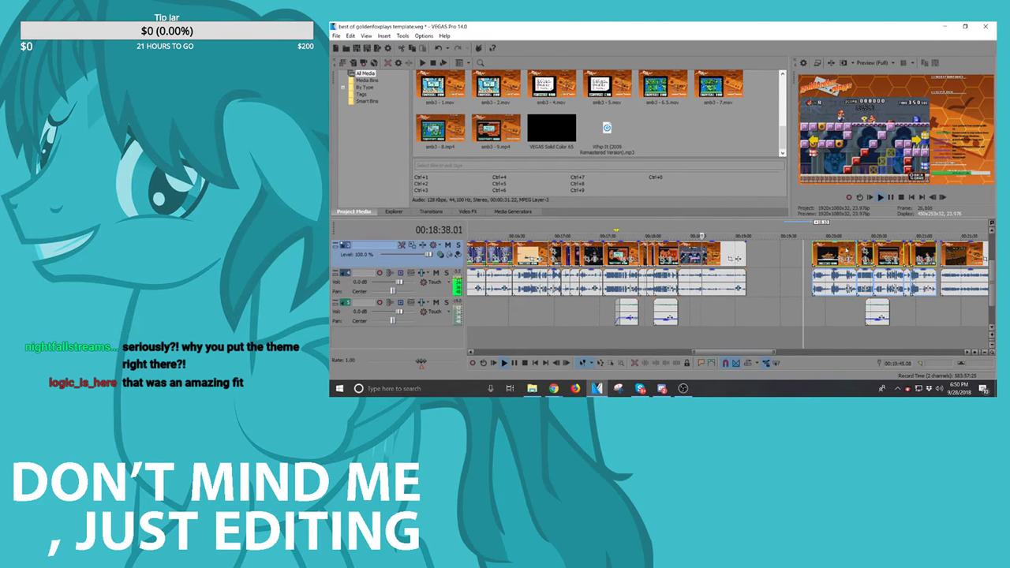
{"action": "scroll", "coordinate": [797, 269], "scroll_direction": "down", "scroll_amount": 5}
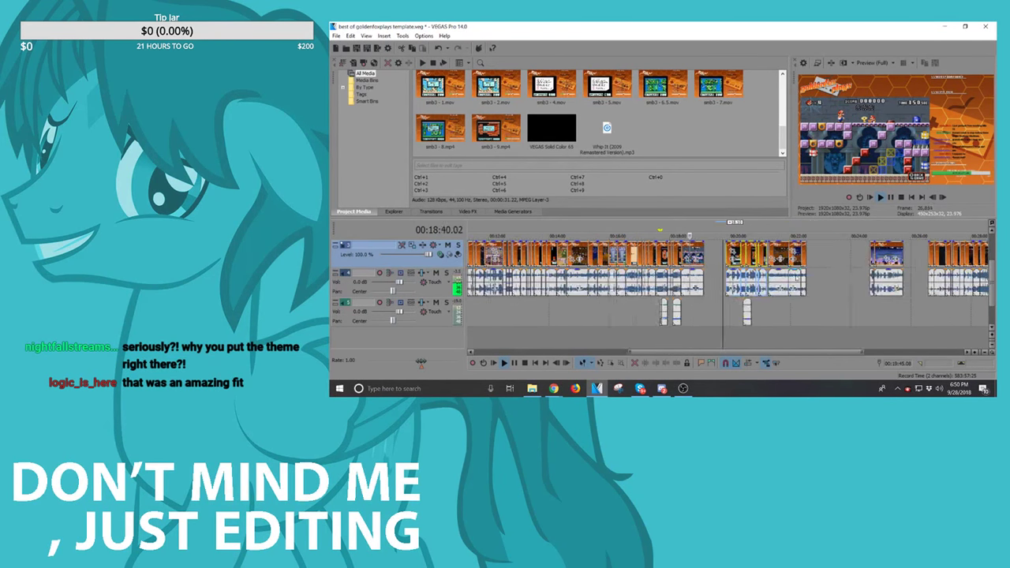
{"action": "left_click_drag", "start_coordinate": [746, 313], "coordinate": [828, 310]}
Step: Move the whole block of clips after the main sequence later, so that it starts at about 00:21:34
{"action": "left_click", "coordinate": [737, 249]}
{"action": "scroll", "coordinate": [738, 247], "scroll_direction": "down", "scroll_amount": 3}
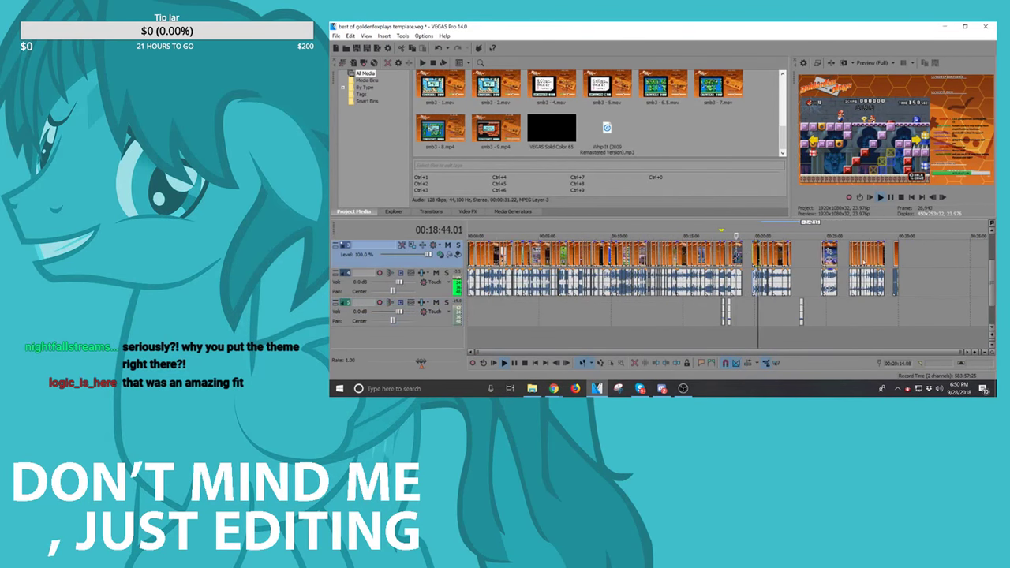
{"action": "scroll", "coordinate": [820, 256], "scroll_direction": "up", "scroll_amount": 3}
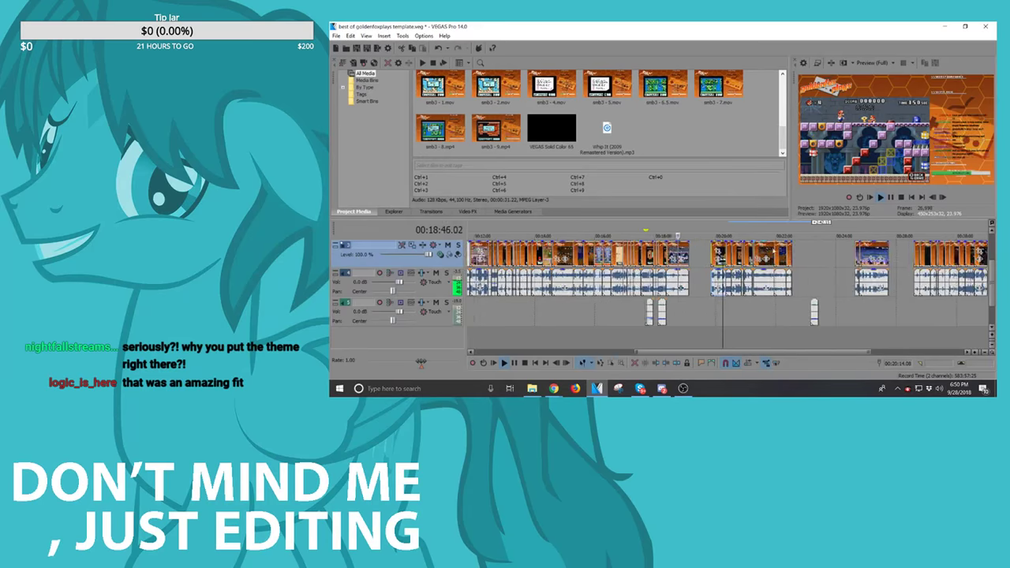
{"action": "left_click", "coordinate": [788, 252]}
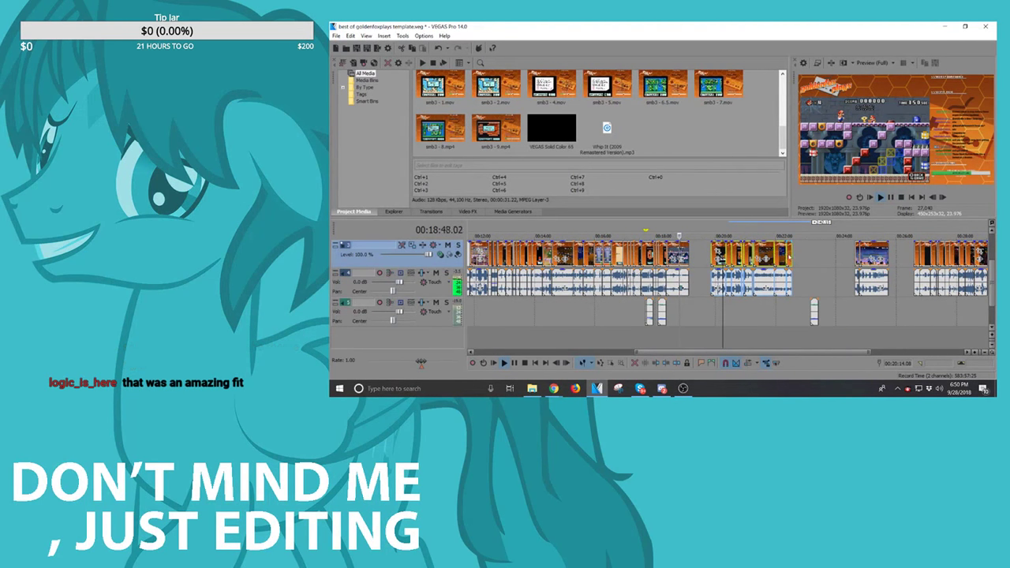
{"action": "left_click_drag", "start_coordinate": [780, 254], "coordinate": [830, 255]}
Step: Move the first two dark cave-game clips from the group near 00:26:42 to the end of the main sequence at about 00:19:07
{"action": "left_click", "coordinate": [915, 255]}
{"action": "scroll", "coordinate": [915, 255], "scroll_direction": "up", "scroll_amount": 4}
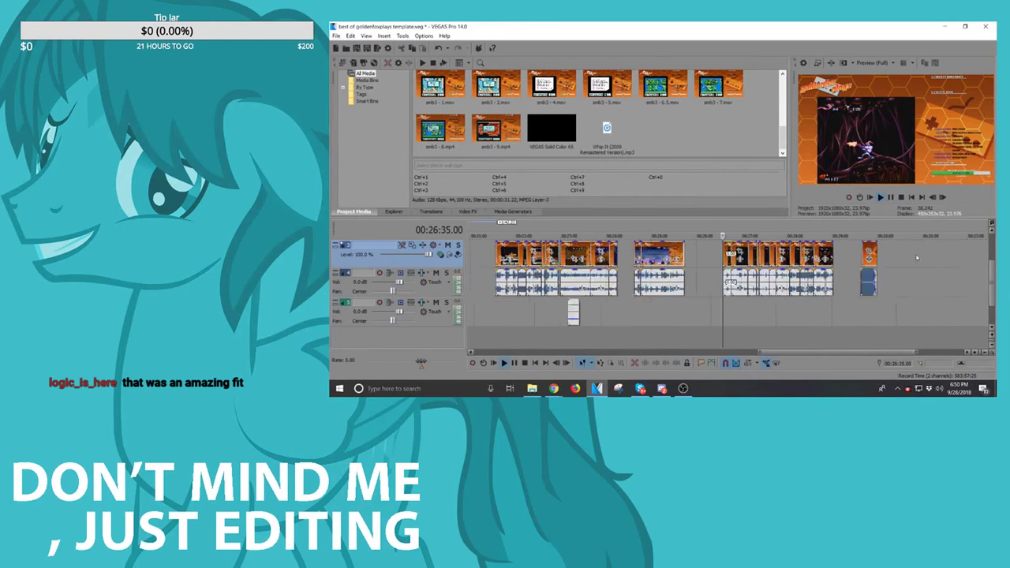
{"action": "left_click", "coordinate": [762, 257]}
{"action": "scroll", "coordinate": [770, 257], "scroll_direction": "up", "scroll_amount": 2}
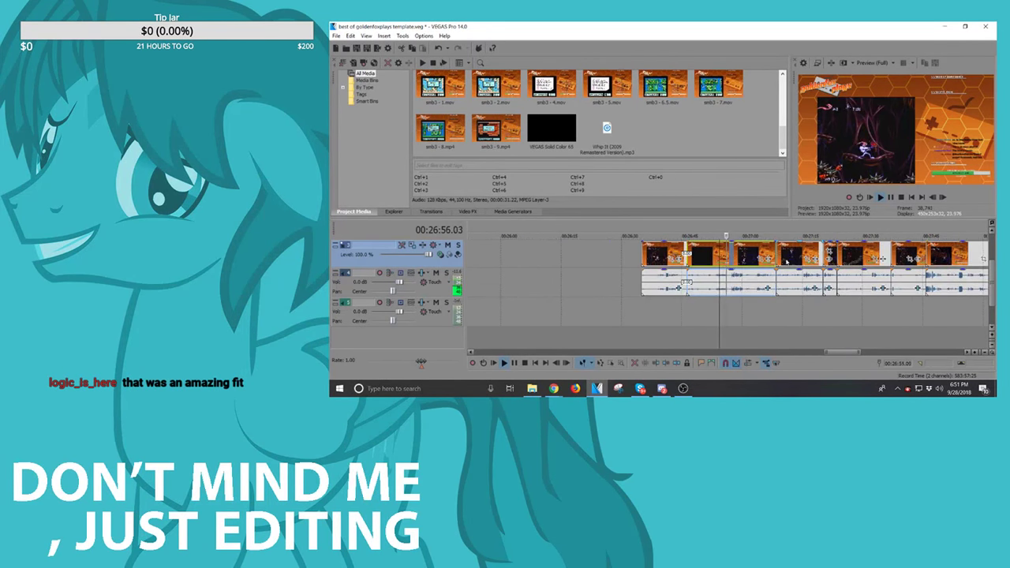
{"action": "left_click", "coordinate": [786, 261]}
{"action": "scroll", "coordinate": [786, 261], "scroll_direction": "down", "scroll_amount": 2}
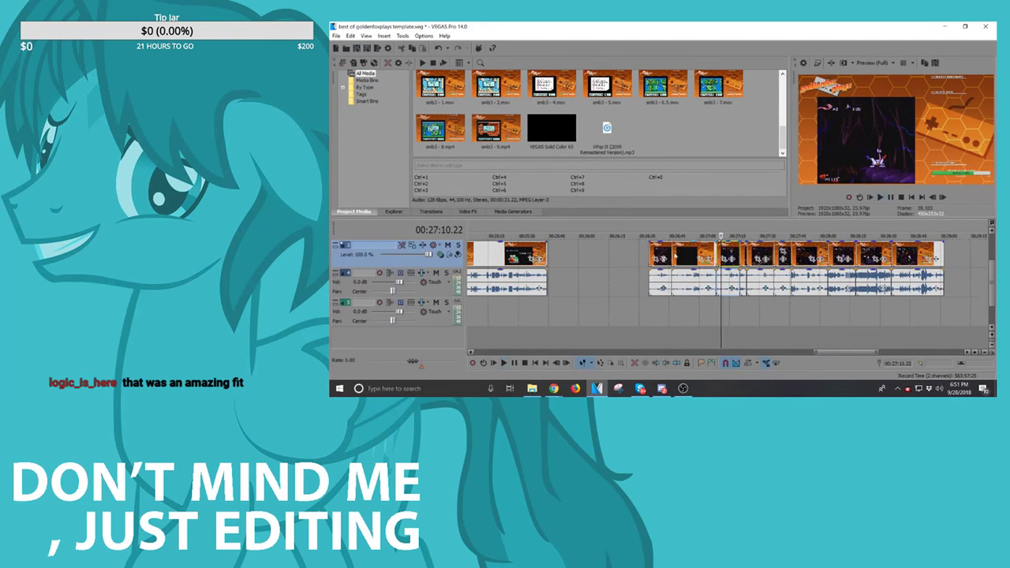
{"action": "left_click", "coordinate": [665, 257]}
{"action": "left_click", "coordinate": [677, 255], "text": "ctrl"}
{"action": "left_click_drag", "start_coordinate": [677, 255], "coordinate": [760, 319]}
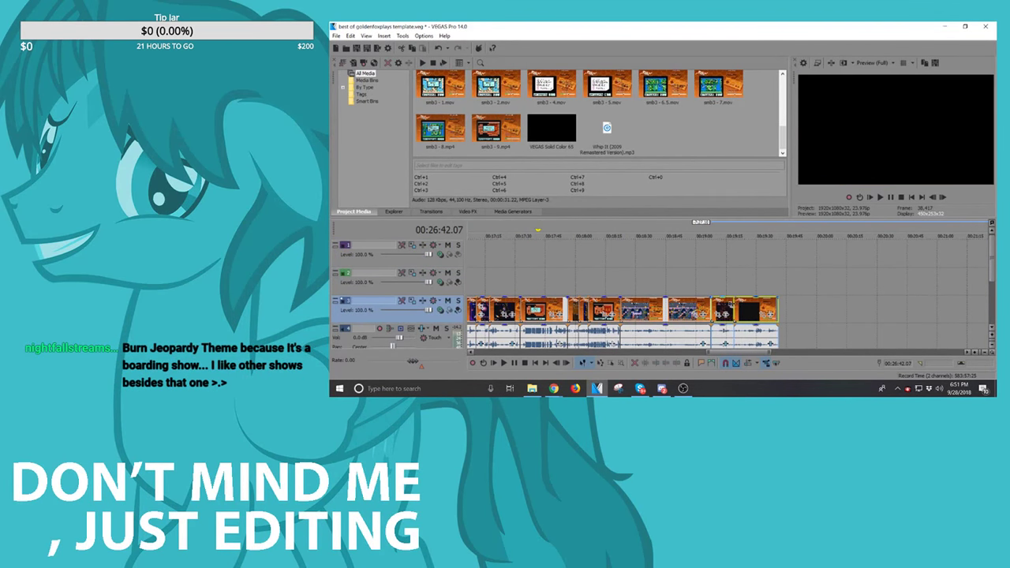
{"action": "scroll", "coordinate": [733, 307], "scroll_direction": "down", "scroll_amount": 2}
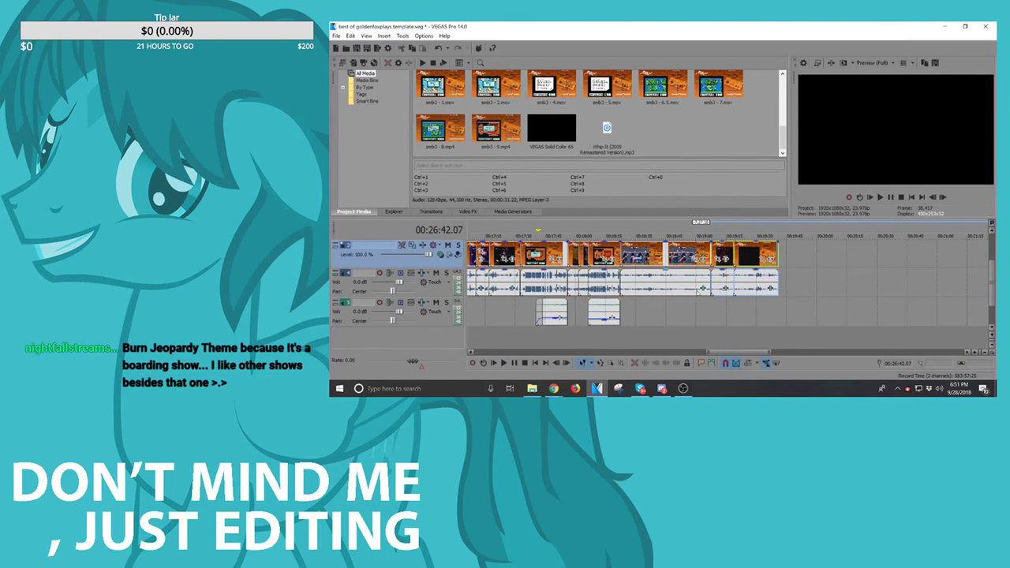
Step: Review the remaining clip groups at about 00:27:08 and 00:21:34 and the start of the moved clips at 00:19:07
{"action": "scroll", "coordinate": [710, 289], "scroll_direction": "down", "scroll_amount": 2}
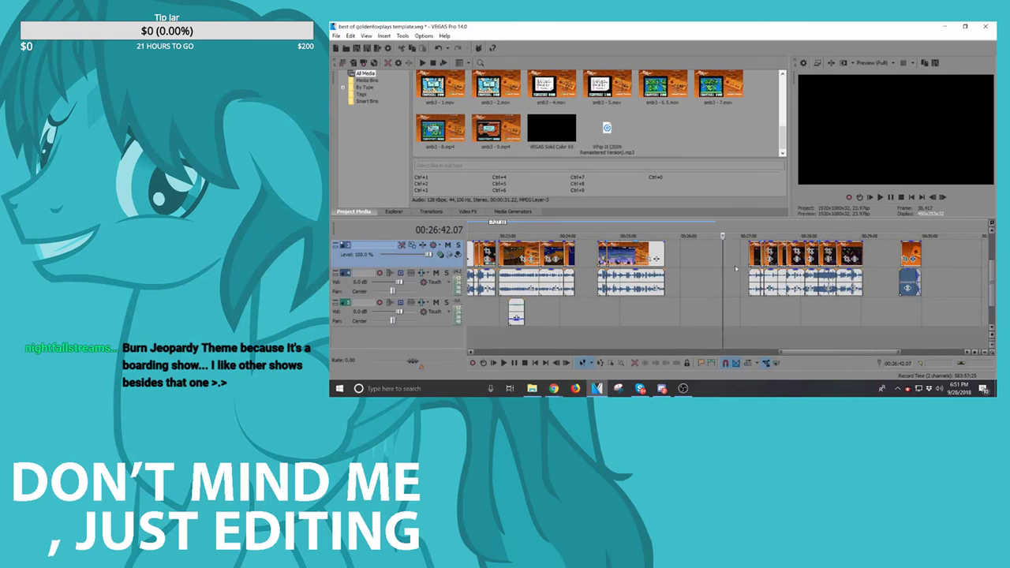
{"action": "scroll", "coordinate": [736, 269], "scroll_direction": "down", "scroll_amount": 3}
{"action": "left_click", "coordinate": [784, 261]}
{"action": "left_click", "coordinate": [789, 270]}
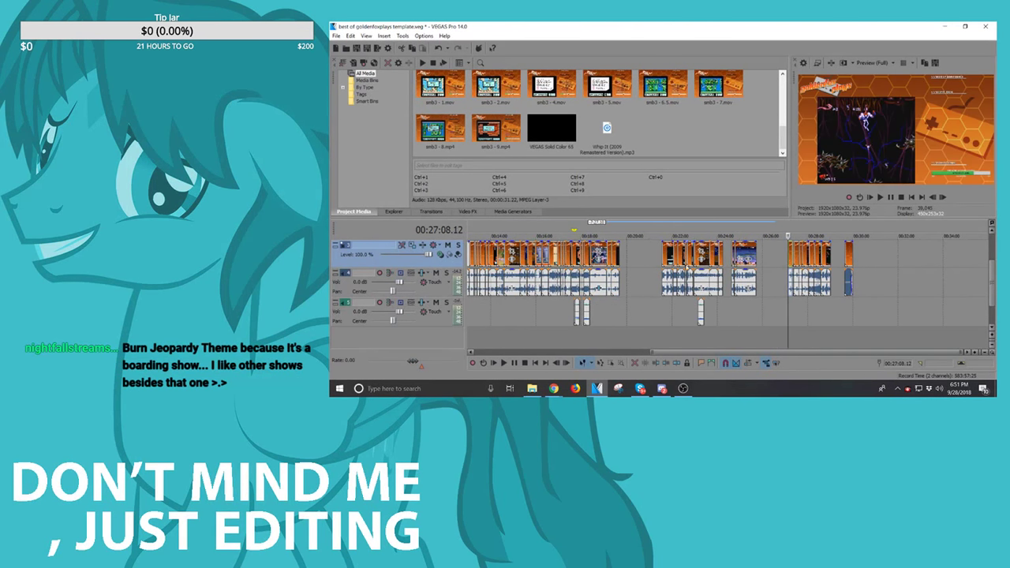
{"action": "left_click", "coordinate": [665, 270]}
{"action": "key", "text": "space"}
{"action": "scroll", "coordinate": [576, 261], "scroll_direction": "up", "scroll_amount": 3}
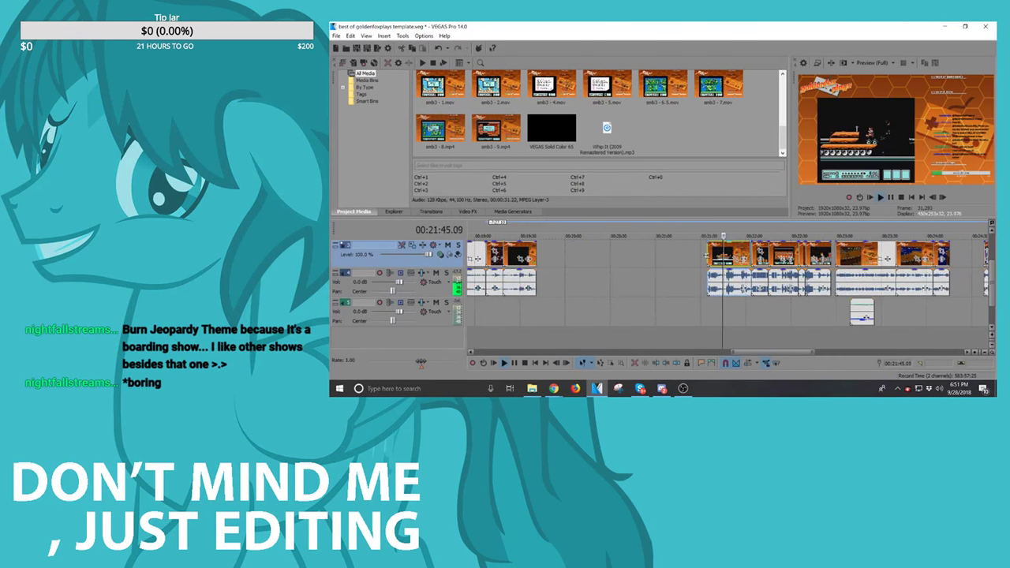
{"action": "key", "text": "space"}
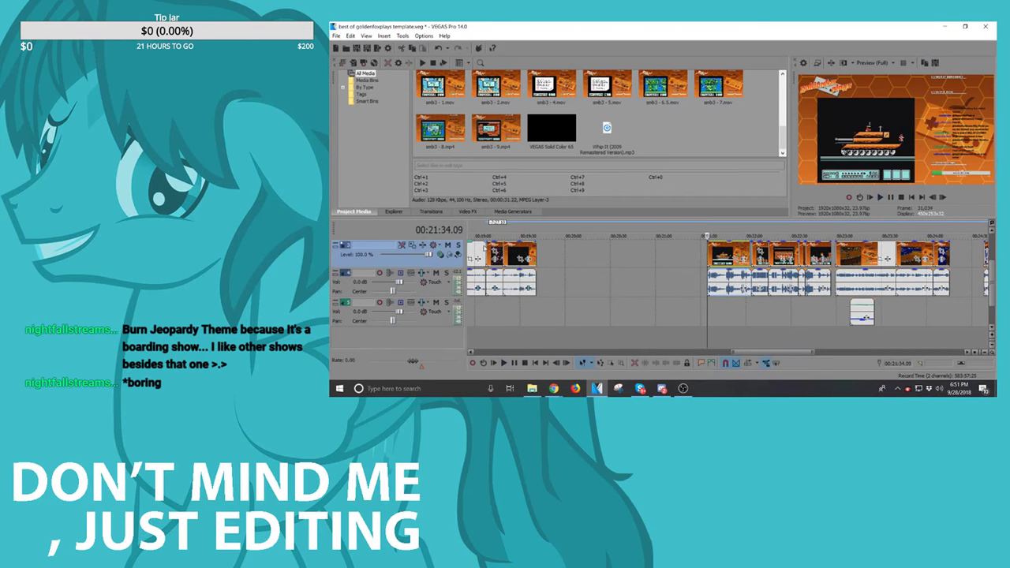
{"action": "left_click", "coordinate": [484, 247]}
{"action": "scroll", "coordinate": [485, 247], "scroll_direction": "up", "scroll_amount": 4}
{"action": "scroll", "coordinate": [484, 247], "scroll_direction": "down", "scroll_amount": 4}
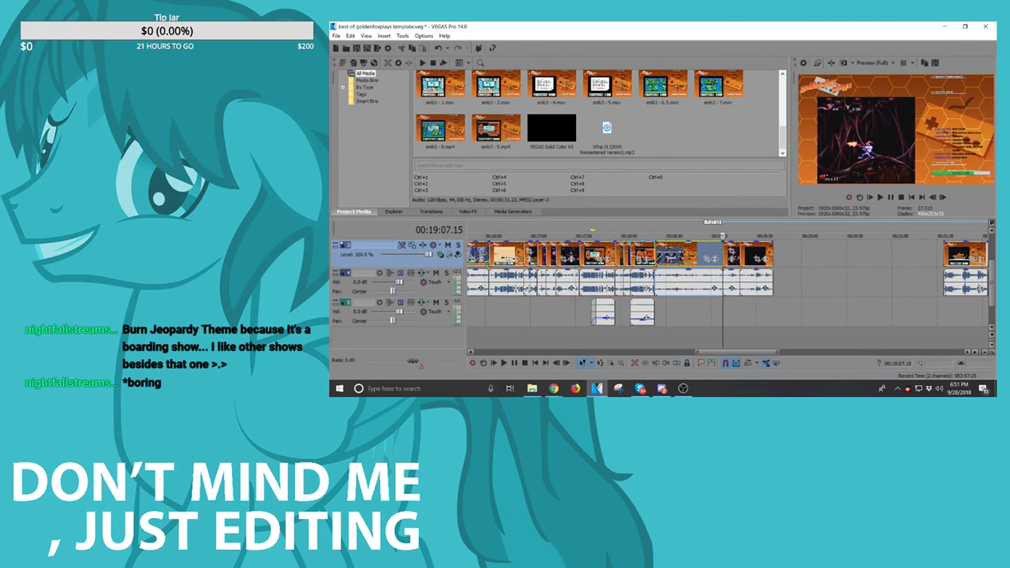
Step: Play back the second Super Mario Bros. 3 map clip with its theme music from about 00:18:06
{"action": "left_click", "coordinate": [633, 251]}
{"action": "key", "text": "space"}
{"action": "scroll", "coordinate": [750, 253], "scroll_direction": "up", "scroll_amount": 3}
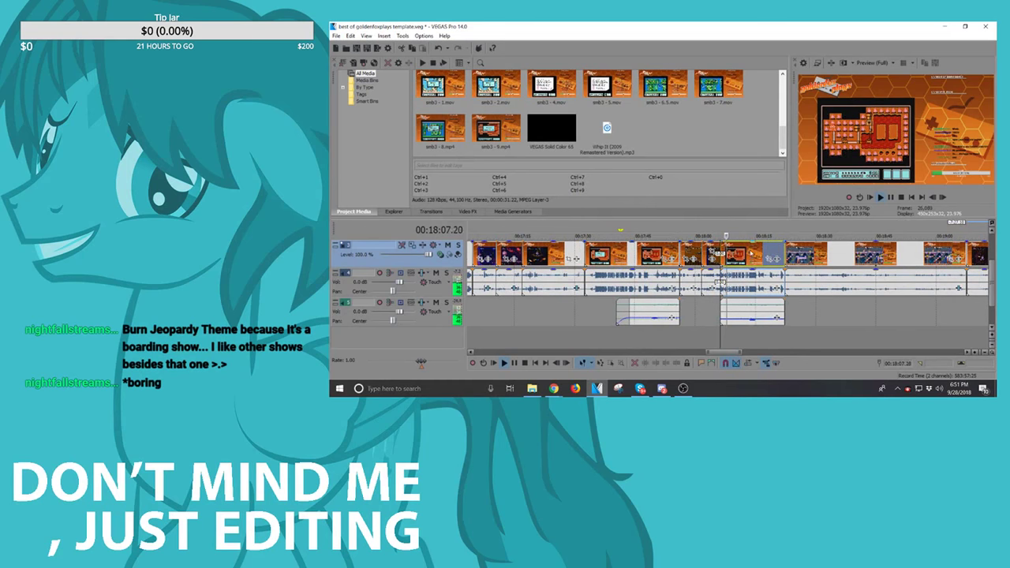
{"action": "scroll", "coordinate": [750, 253], "scroll_direction": "down", "scroll_amount": 3}
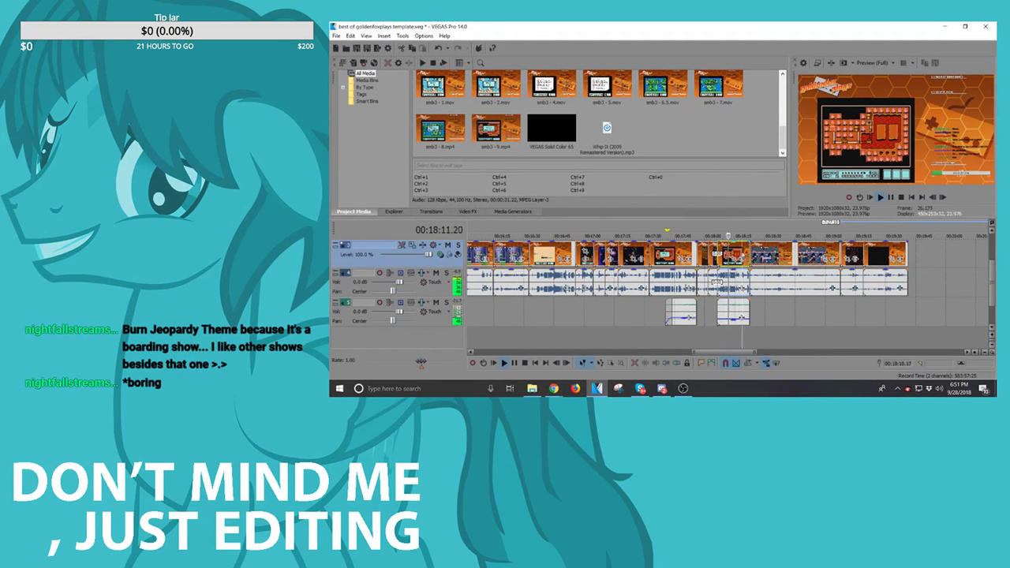
{"action": "key", "text": "Up"}
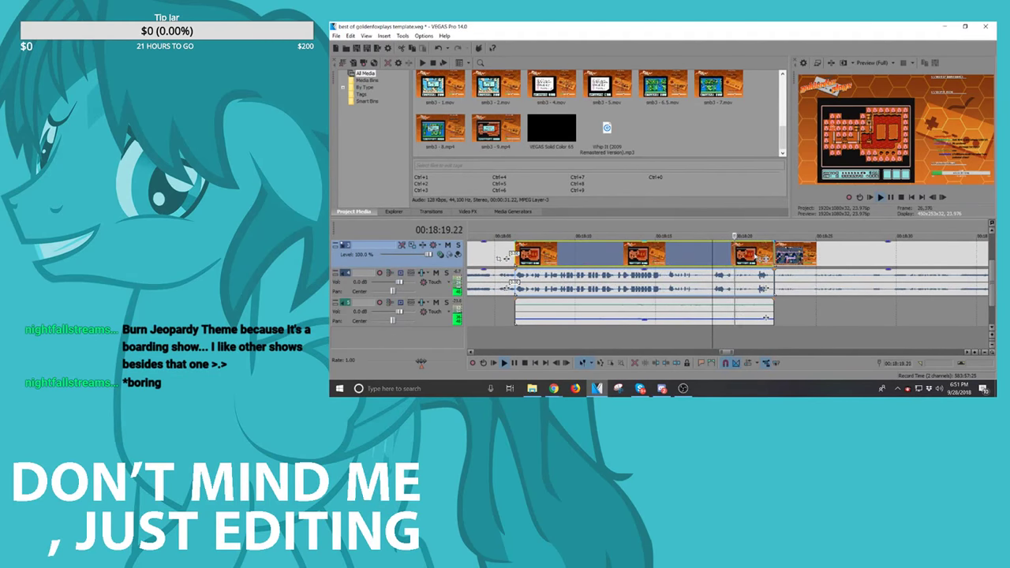
Step: Stop playback and inspect the clips at about 00:21:38, 00:19:27 and 00:18:22 on the timeline
{"action": "scroll", "coordinate": [755, 256], "scroll_direction": "down", "scroll_amount": 4}
{"action": "key", "text": "space"}
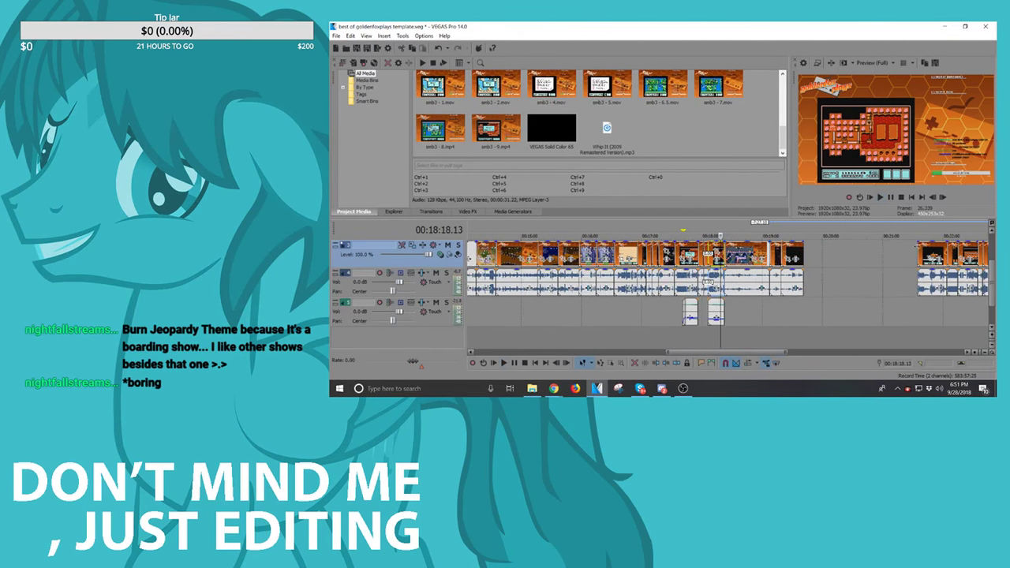
{"action": "left_click", "coordinate": [920, 252]}
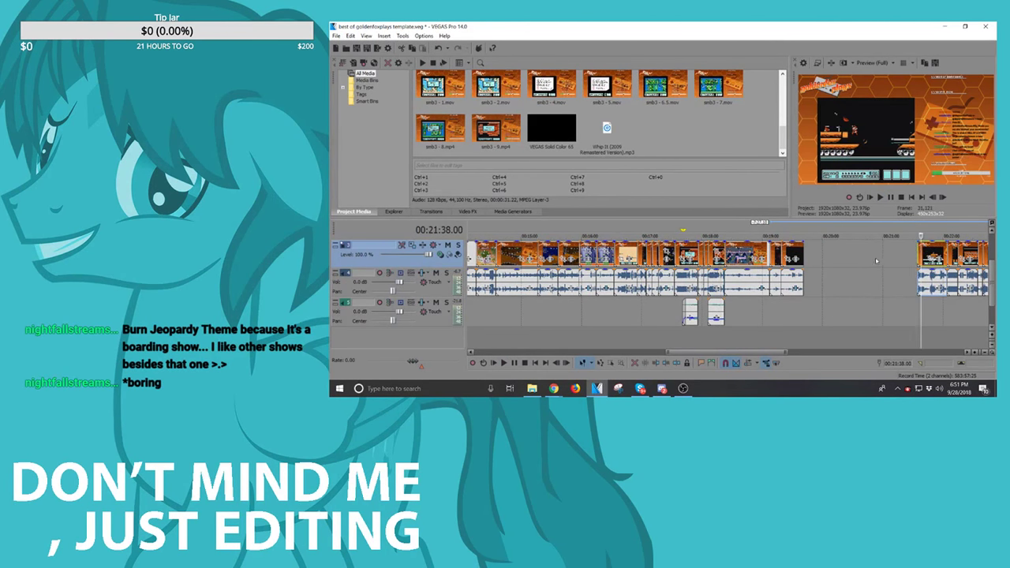
{"action": "left_click", "coordinate": [789, 254]}
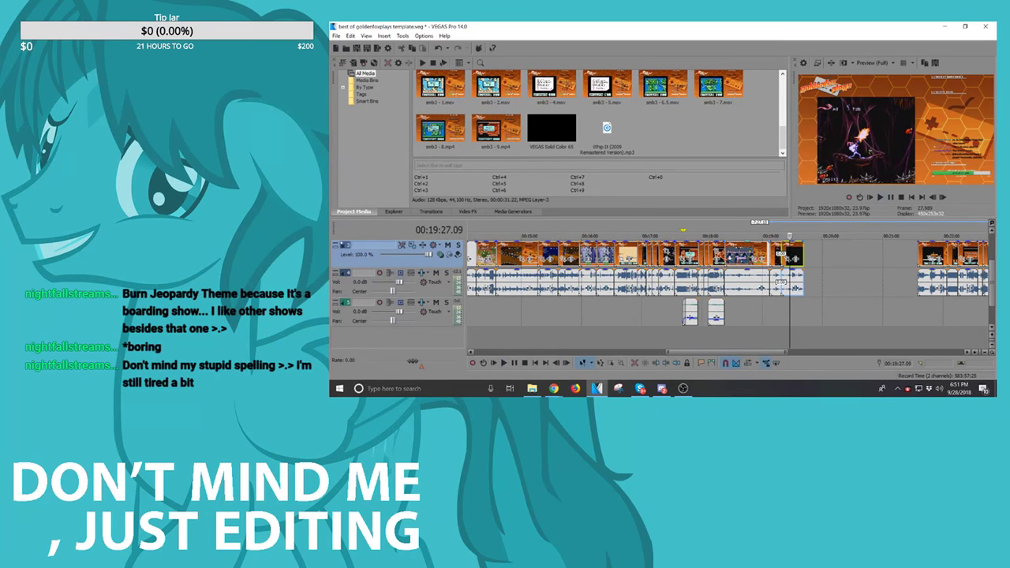
{"action": "left_click", "coordinate": [721, 255]}
{"action": "scroll", "coordinate": [723, 257], "scroll_direction": "up", "scroll_amount": 3}
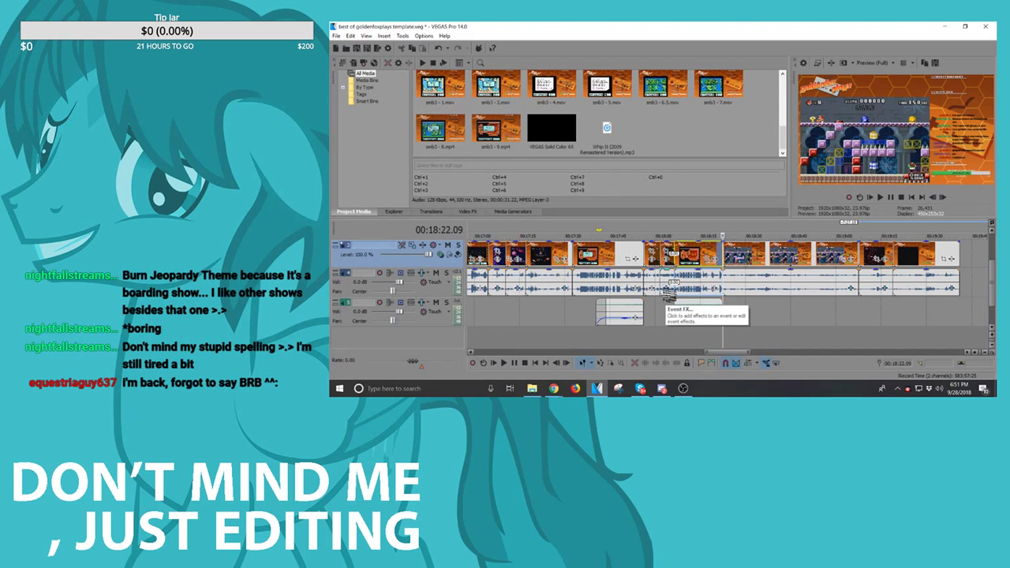
Step: Play back the puzzle-platform castle clip after the second Super Mario Bros. 3 map clip from about 00:18:33
{"action": "scroll", "coordinate": [707, 292], "scroll_direction": "down", "scroll_amount": 3}
{"action": "left_click", "coordinate": [738, 255]}
{"action": "key", "text": "space"}
{"action": "scroll", "coordinate": [799, 256], "scroll_direction": "down", "scroll_amount": 3}
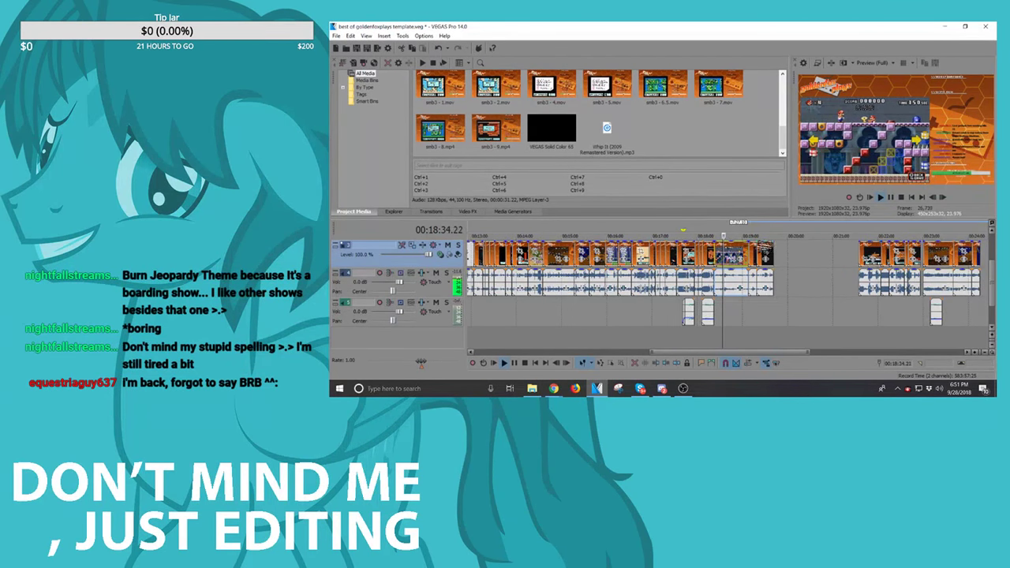
{"action": "scroll", "coordinate": [715, 276], "scroll_direction": "up", "scroll_amount": 4}
{"action": "scroll", "coordinate": [715, 276], "scroll_direction": "down", "scroll_amount": 3}
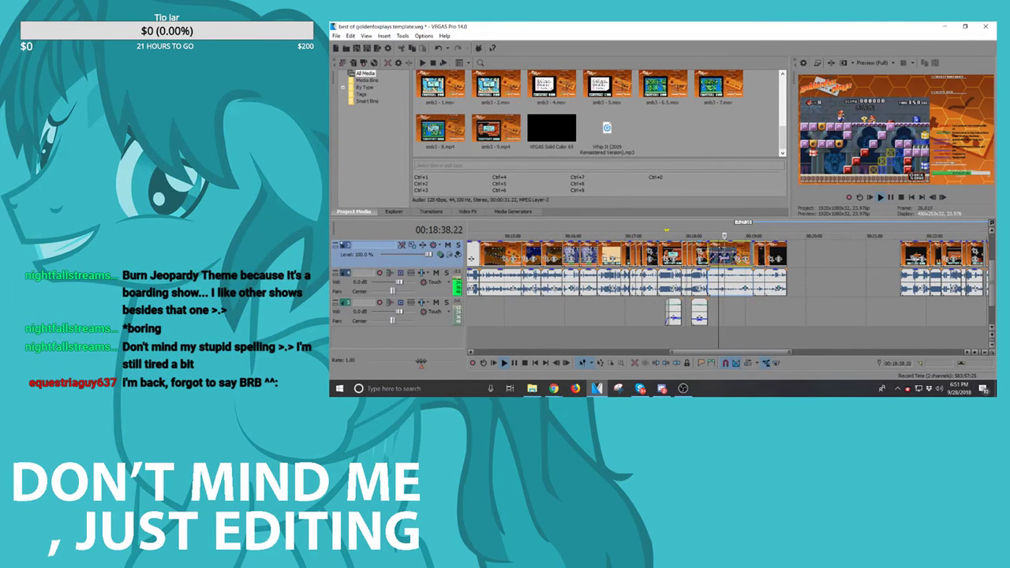
{"action": "scroll", "coordinate": [925, 264], "scroll_direction": "down", "scroll_amount": 1}
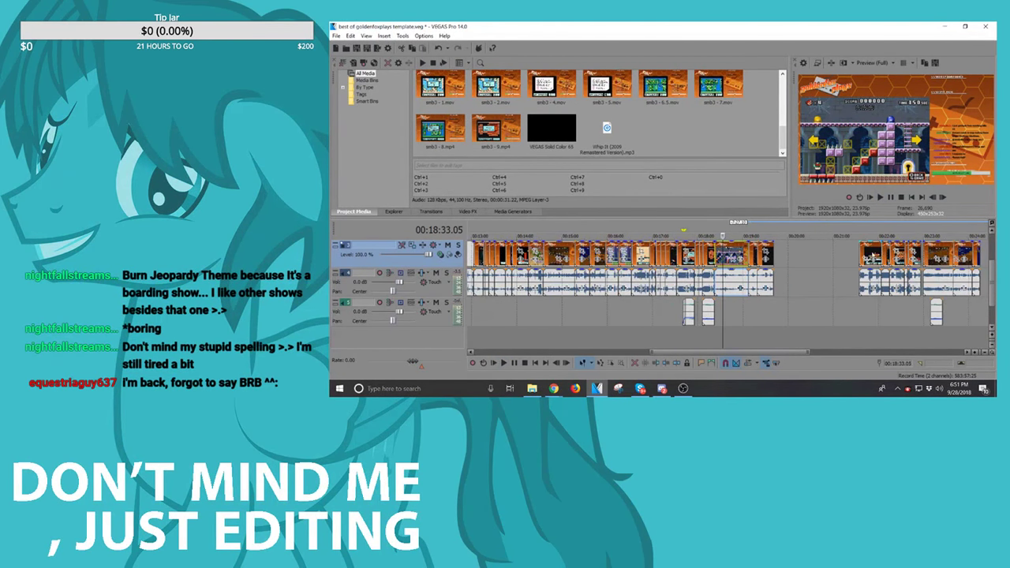
Step: Play back the Super Mario Bros. 3 clip at about 00:22:06 in the group waiting after the main sequence
{"action": "left_click", "coordinate": [872, 254]}
{"action": "scroll", "coordinate": [887, 253], "scroll_direction": "up", "scroll_amount": 3}
{"action": "left_click", "coordinate": [752, 261]}
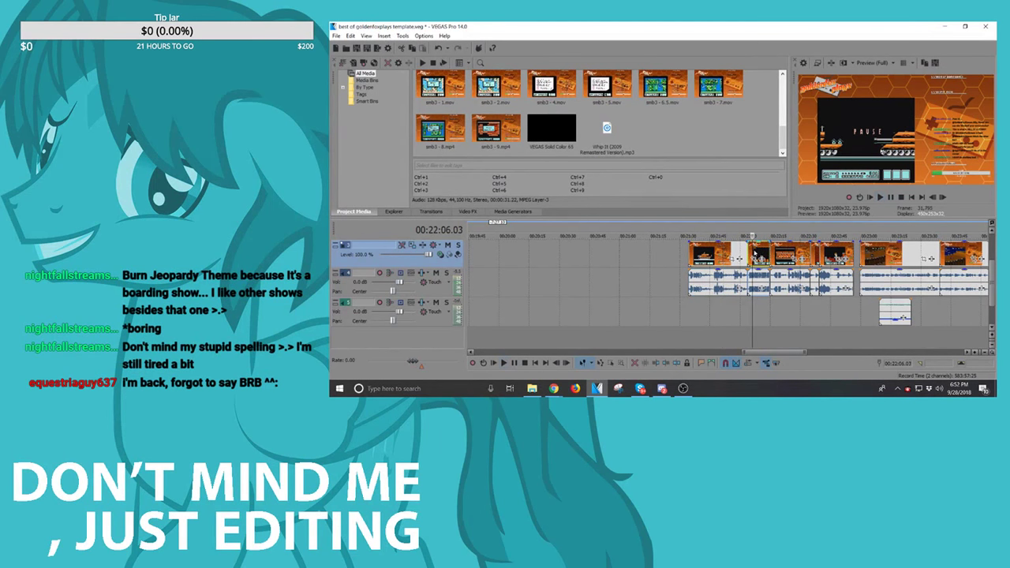
{"action": "key", "text": "space"}
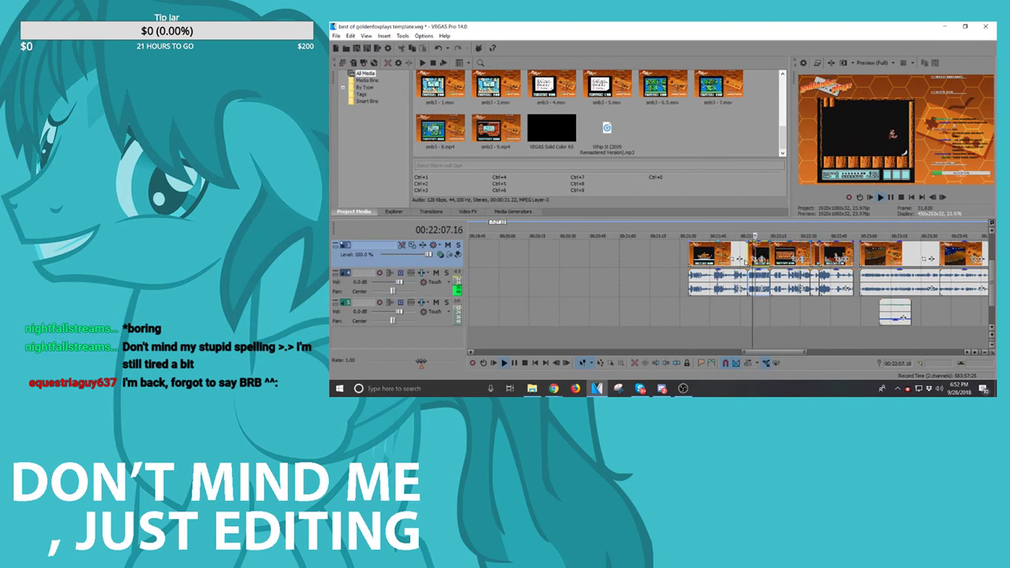
{"action": "scroll", "coordinate": [683, 281], "scroll_direction": "down", "scroll_amount": 3}
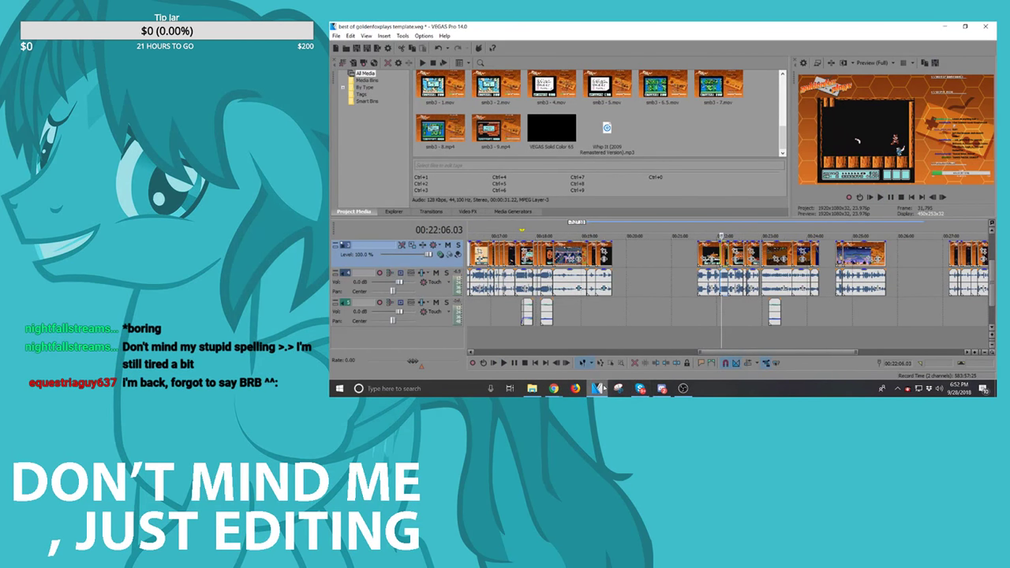
Step: Open the super mario bros 3 project and play back its map clips around 00:05:52, 00:06:07 and 00:06:18
{"action": "right_click", "coordinate": [598, 389]}
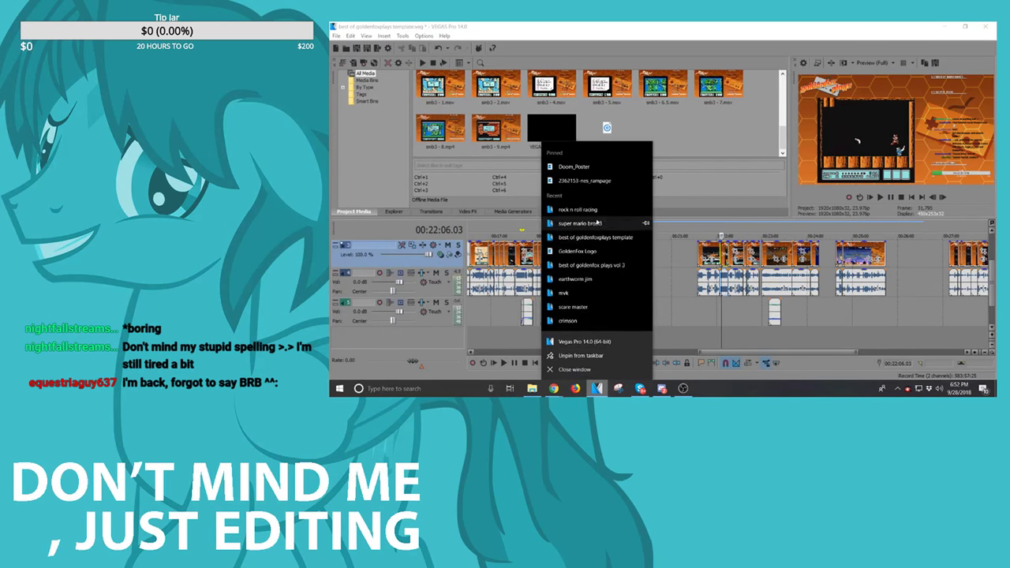
{"action": "left_click", "coordinate": [597, 223]}
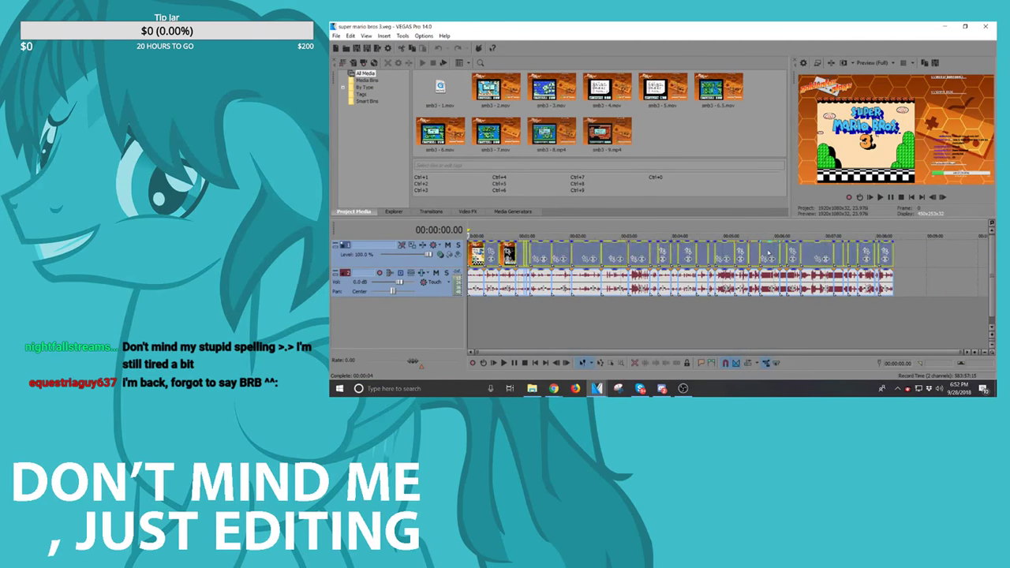
{"action": "left_click", "coordinate": [767, 257]}
{"action": "scroll", "coordinate": [769, 258], "scroll_direction": "up", "scroll_amount": 5}
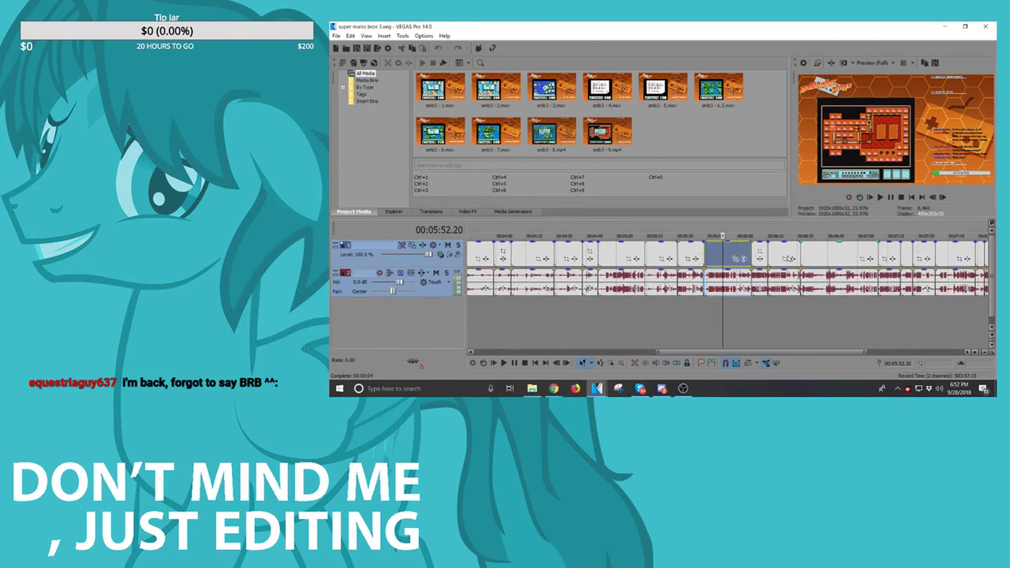
{"action": "key", "text": "space"}
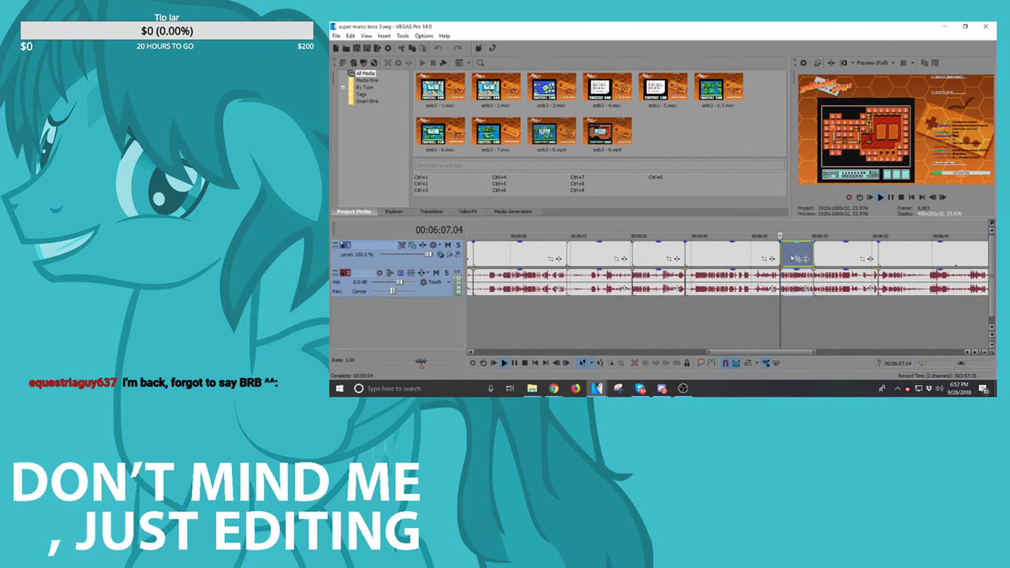
{"action": "scroll", "coordinate": [791, 260], "scroll_direction": "up", "scroll_amount": 4}
{"action": "scroll", "coordinate": [789, 257], "scroll_direction": "down", "scroll_amount": 2}
{"action": "left_click", "coordinate": [802, 259]}
{"action": "left_click", "coordinate": [803, 258]}
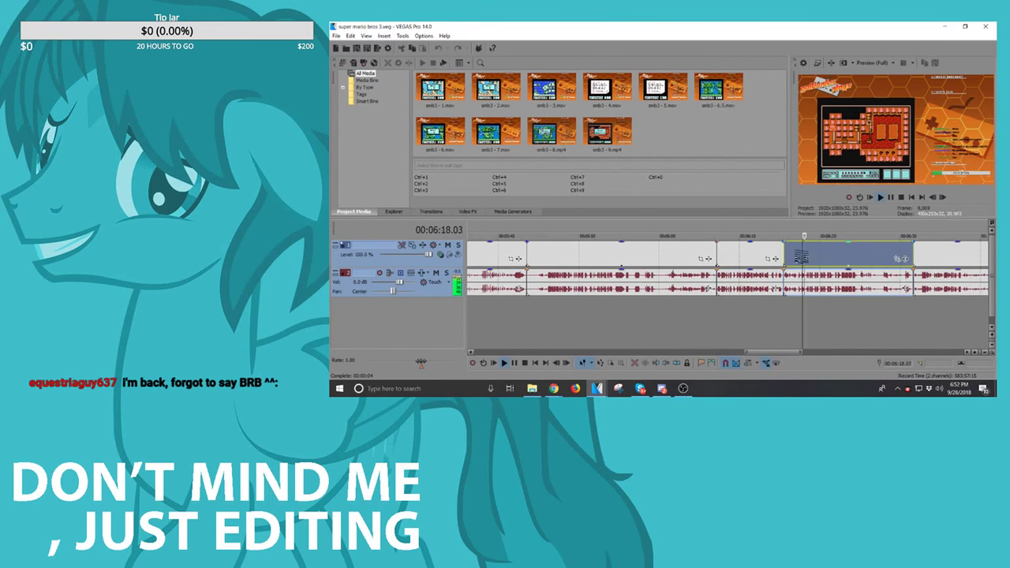
{"action": "scroll", "coordinate": [799, 260], "scroll_direction": "down", "scroll_amount": 3}
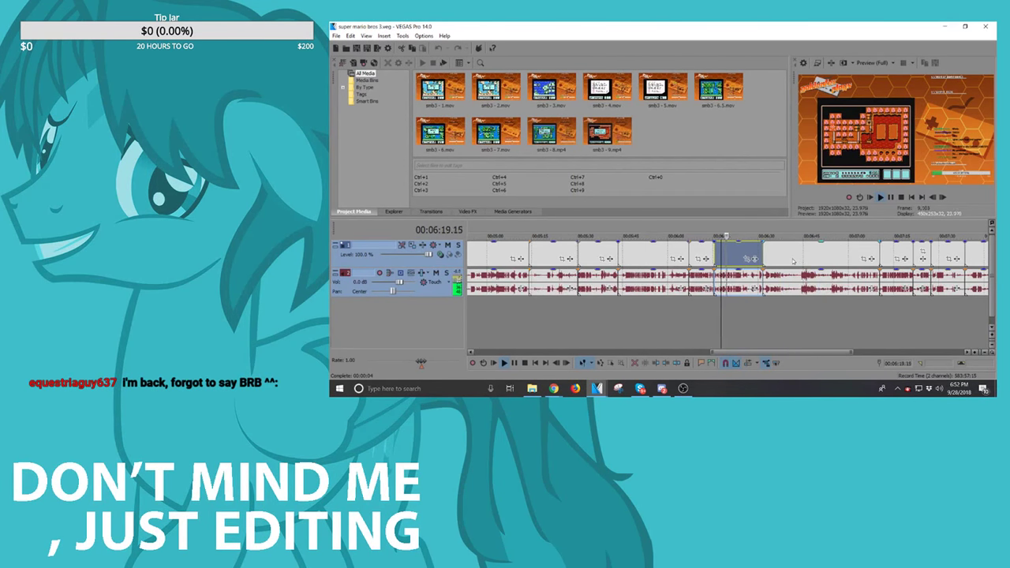
Step: Check the clips at about 00:06:49, 00:06:32 and 00:06:21, and place the playhead at the map clip's start at 00:06:15
{"action": "left_click", "coordinate": [816, 263]}
{"action": "key", "text": "space"}
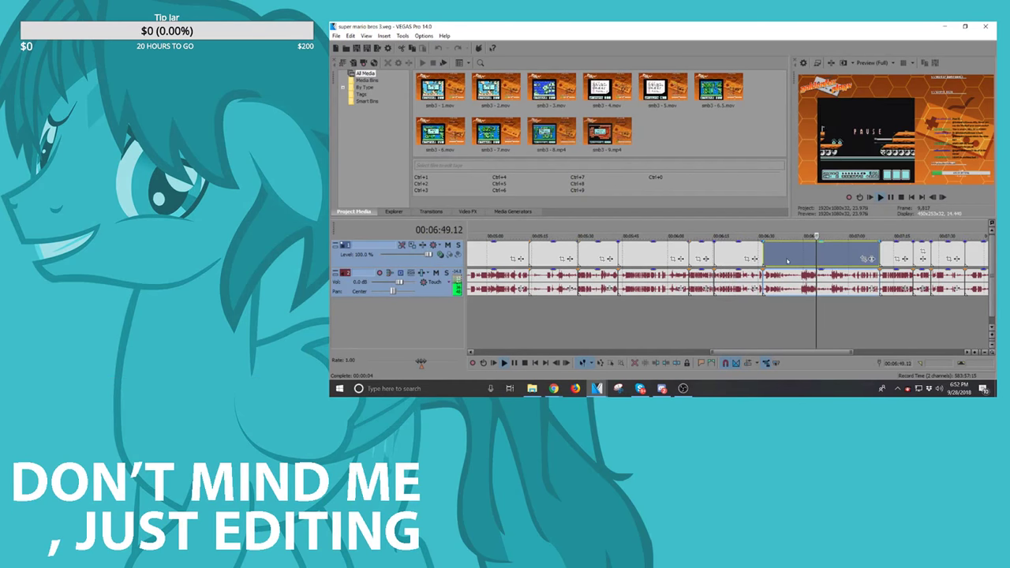
{"action": "left_click", "coordinate": [760, 260]}
{"action": "scroll", "coordinate": [792, 256], "scroll_direction": "up", "scroll_amount": 3}
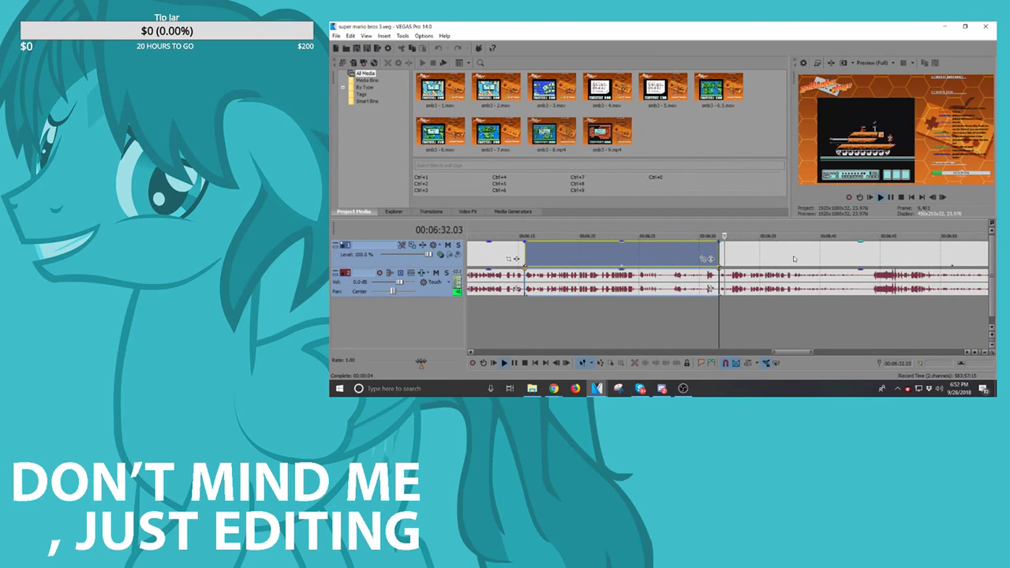
{"action": "left_click", "coordinate": [587, 255]}
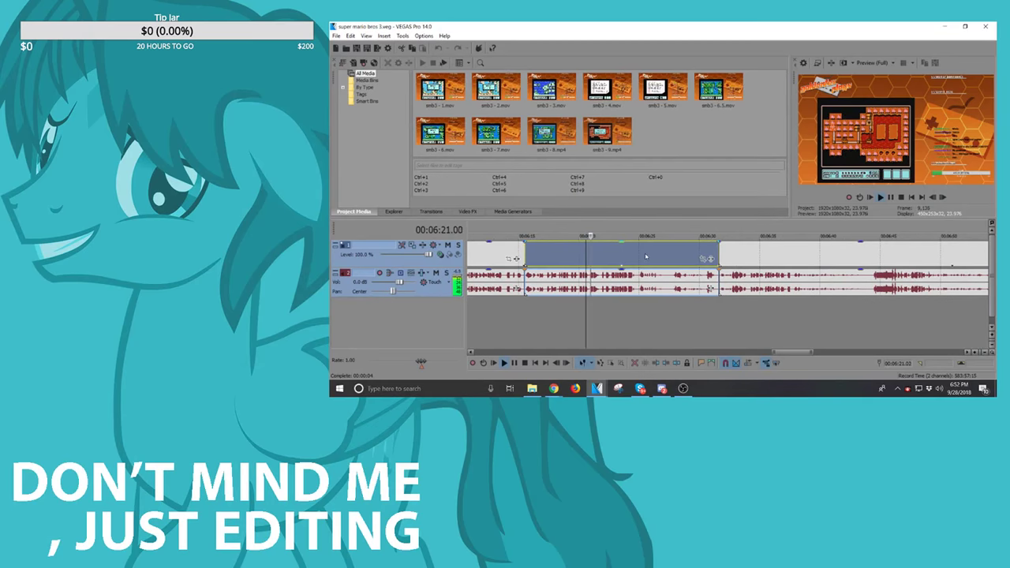
{"action": "scroll", "coordinate": [654, 264], "scroll_direction": "down", "scroll_amount": 3}
{"action": "scroll", "coordinate": [669, 267], "scroll_direction": "up", "scroll_amount": 3}
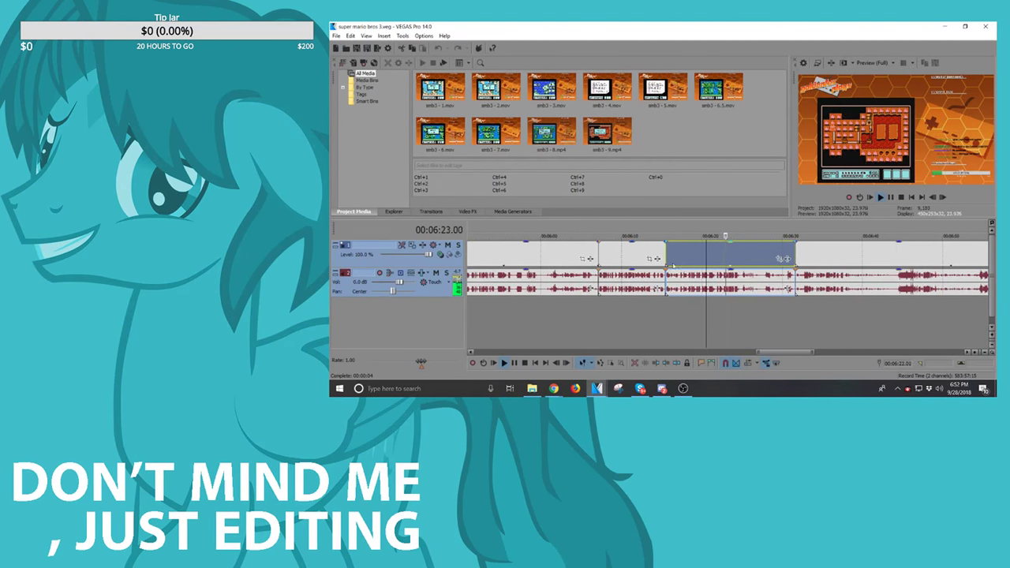
{"action": "left_click", "coordinate": [667, 259]}
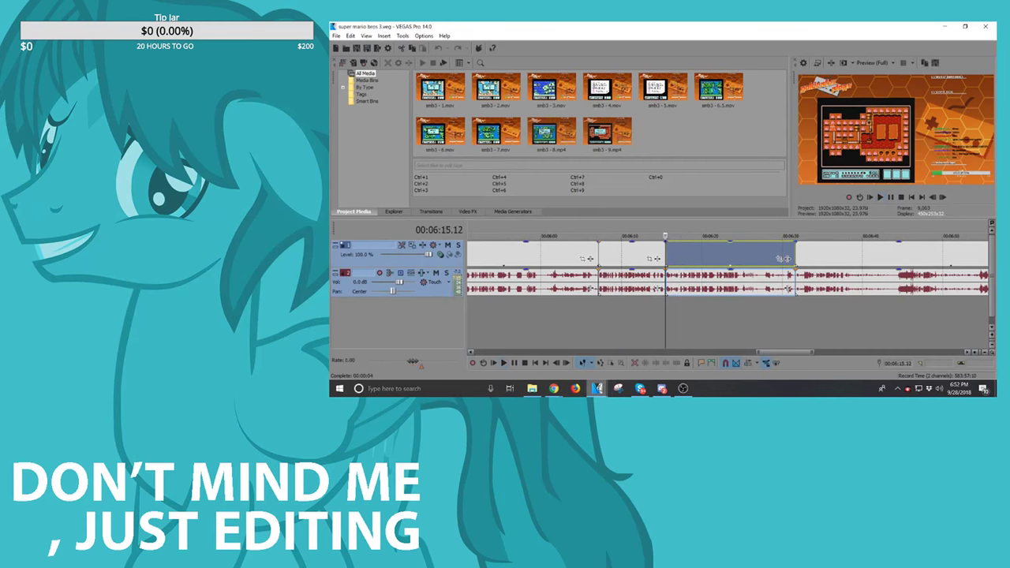
Step: In the best of goldenfoxplays template project, move the second map clip at 00:18:07 with its theme music to about 00:20:00
{"action": "mouse_move", "coordinate": [598, 386]}
{"action": "left_click", "coordinate": [540, 348]}
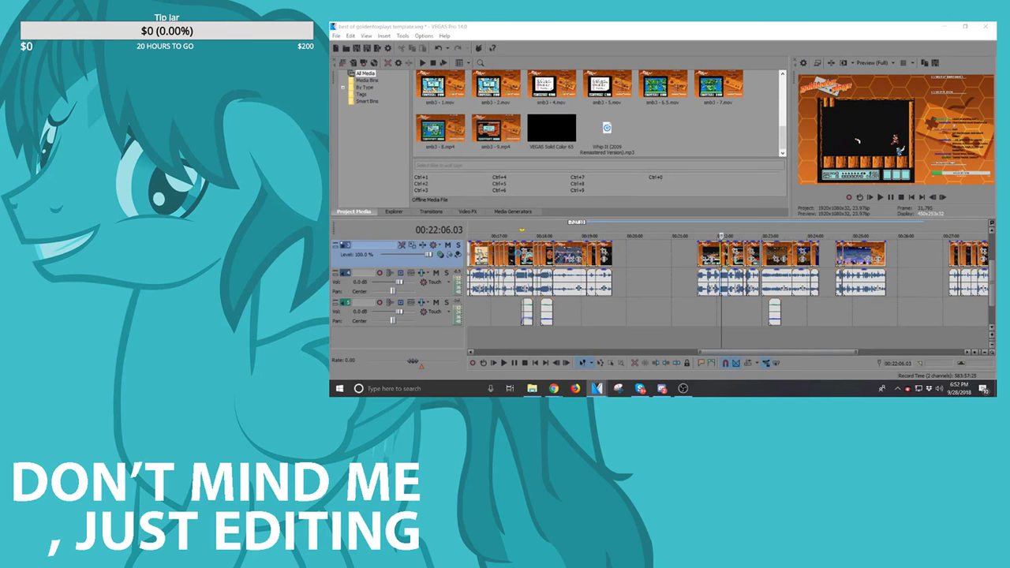
{"action": "left_click", "coordinate": [516, 232]}
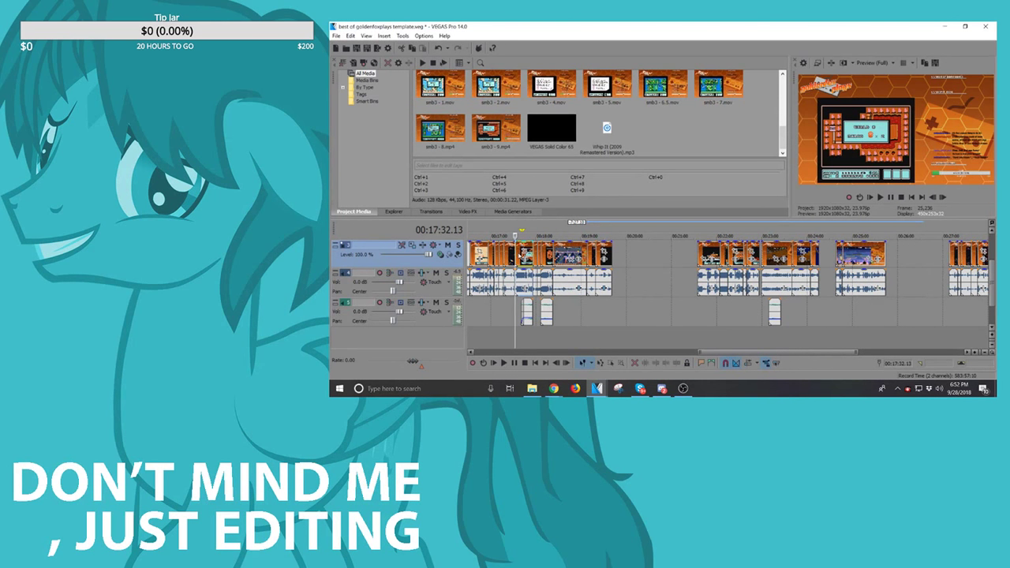
{"action": "scroll", "coordinate": [828, 256], "scroll_direction": "up", "scroll_amount": 4}
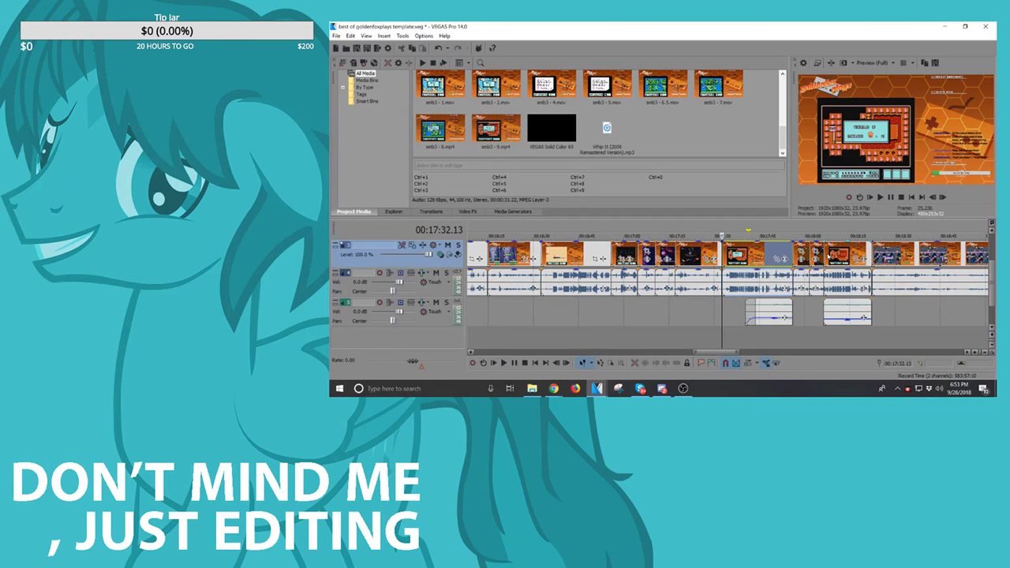
{"action": "left_click", "coordinate": [827, 257]}
{"action": "scroll", "coordinate": [827, 256], "scroll_direction": "down", "scroll_amount": 2}
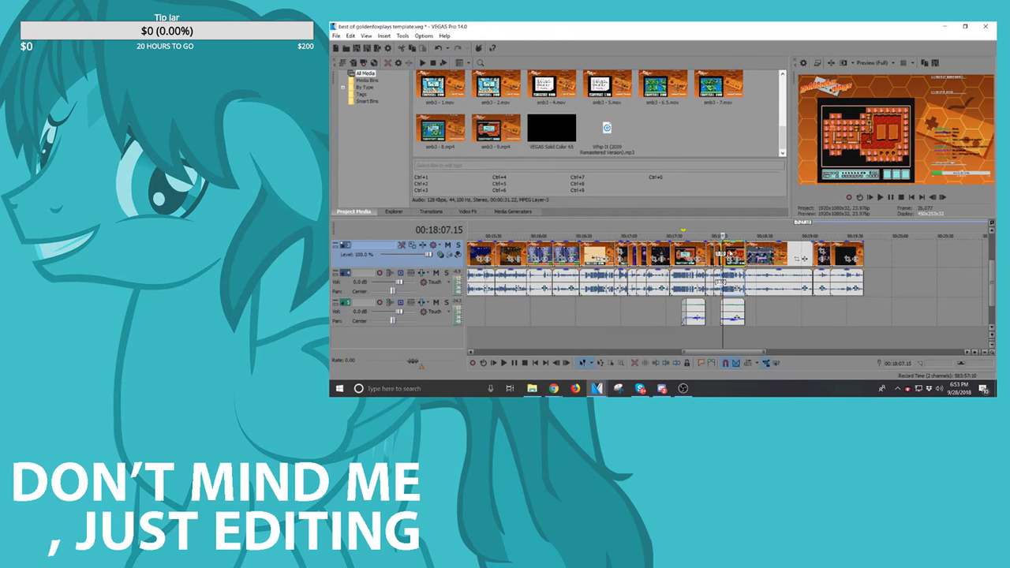
{"action": "mouse_move", "coordinate": [730, 253]}
{"action": "left_mouse_down"}
{"action": "mouse_move", "coordinate": [729, 306]}
{"action": "mouse_move", "coordinate": [726, 254]}
{"action": "left_mouse_up"}
{"action": "left_click_drag", "start_coordinate": [725, 312], "coordinate": [892, 313]}
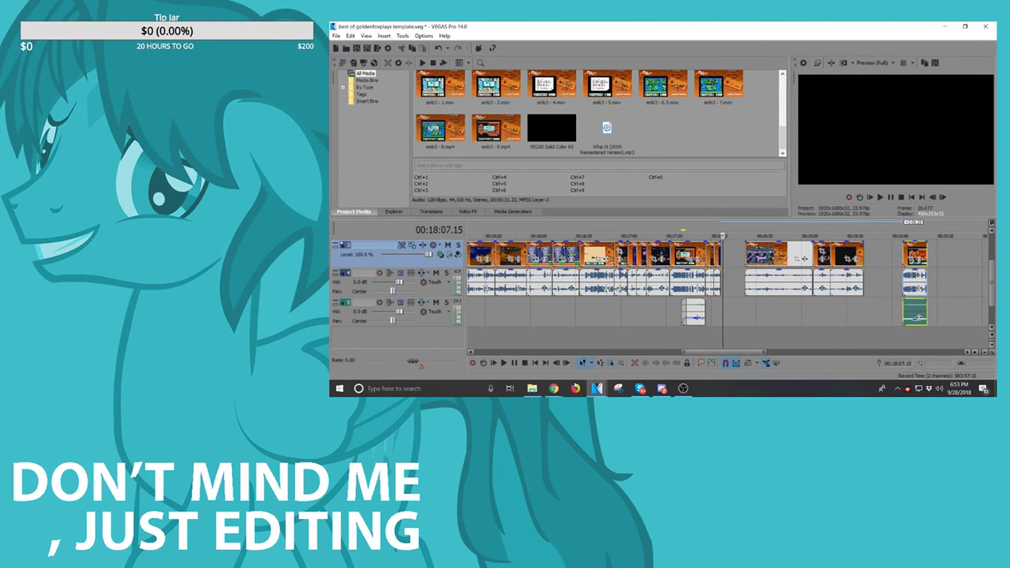
Step: Play back the map clip at about 00:06:08 in the super mario bros 3 project and return to the compilation project
{"action": "mouse_move", "coordinate": [596, 389]}
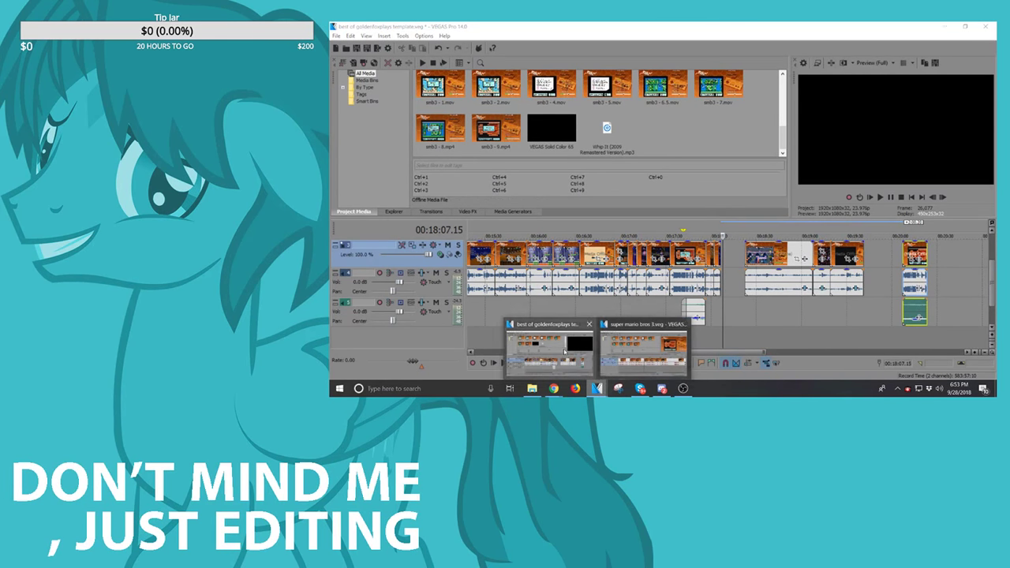
{"action": "left_click", "coordinate": [643, 347]}
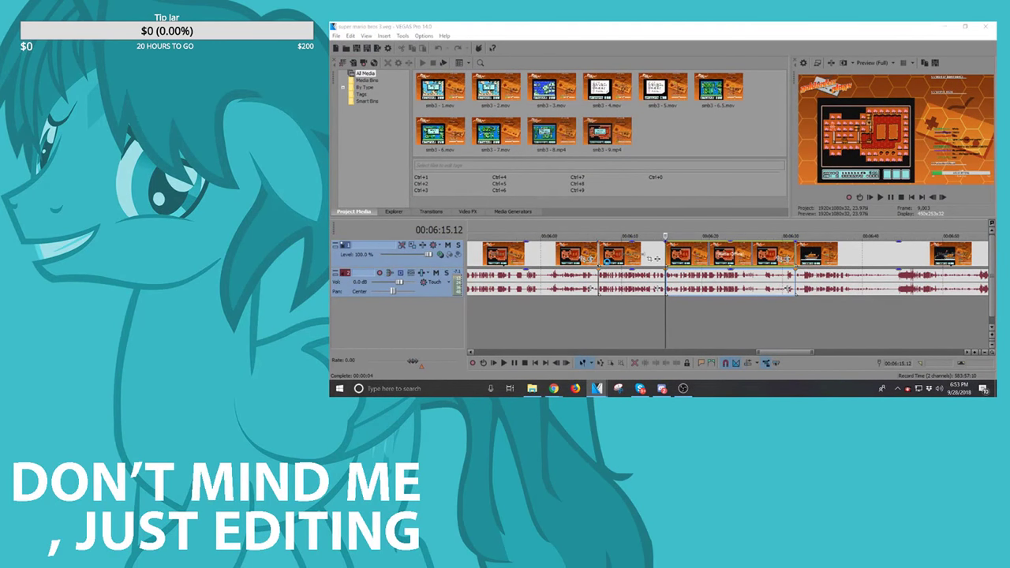
{"action": "left_click", "coordinate": [606, 263]}
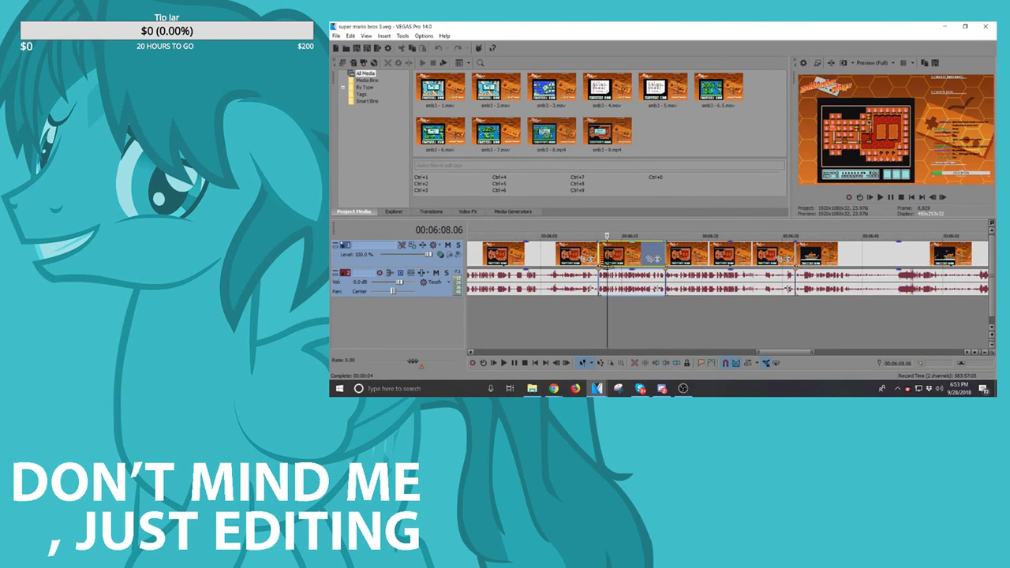
{"action": "key", "text": "space"}
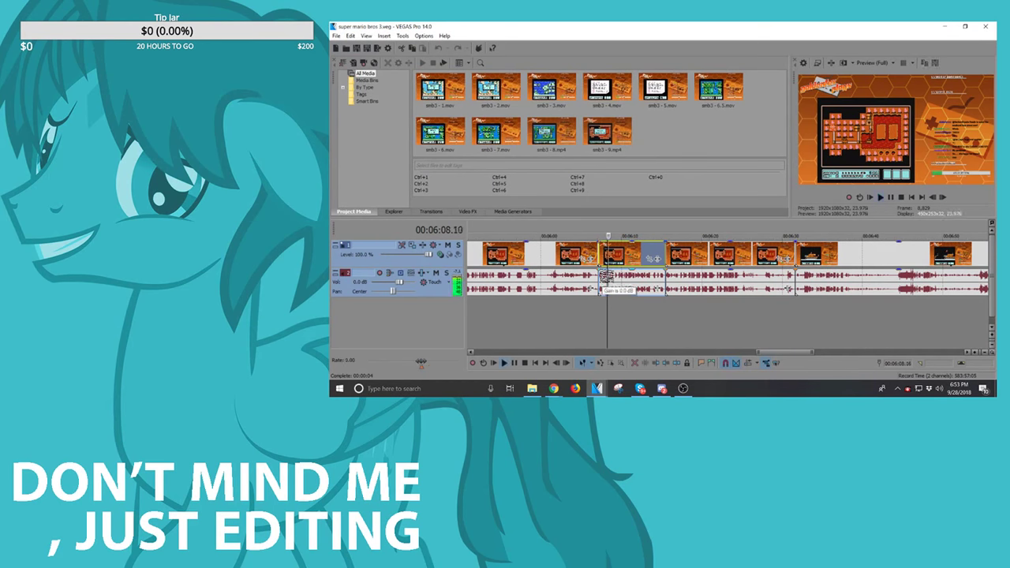
{"action": "scroll", "coordinate": [565, 310], "scroll_direction": "up", "scroll_amount": 4}
{"action": "scroll", "coordinate": [704, 323], "scroll_direction": "down", "scroll_amount": 3}
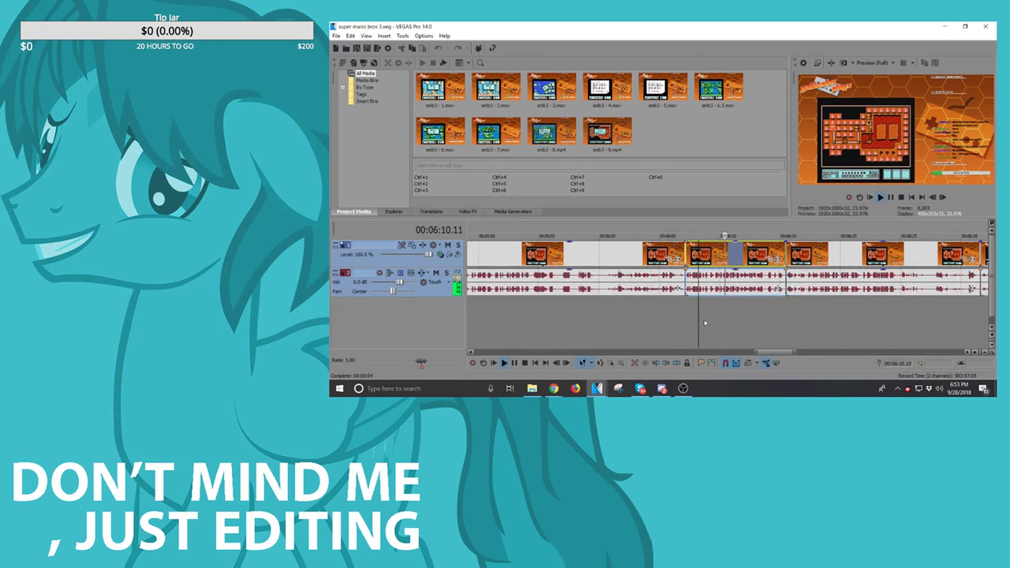
{"action": "scroll", "coordinate": [736, 294], "scroll_direction": "down", "scroll_amount": 1}
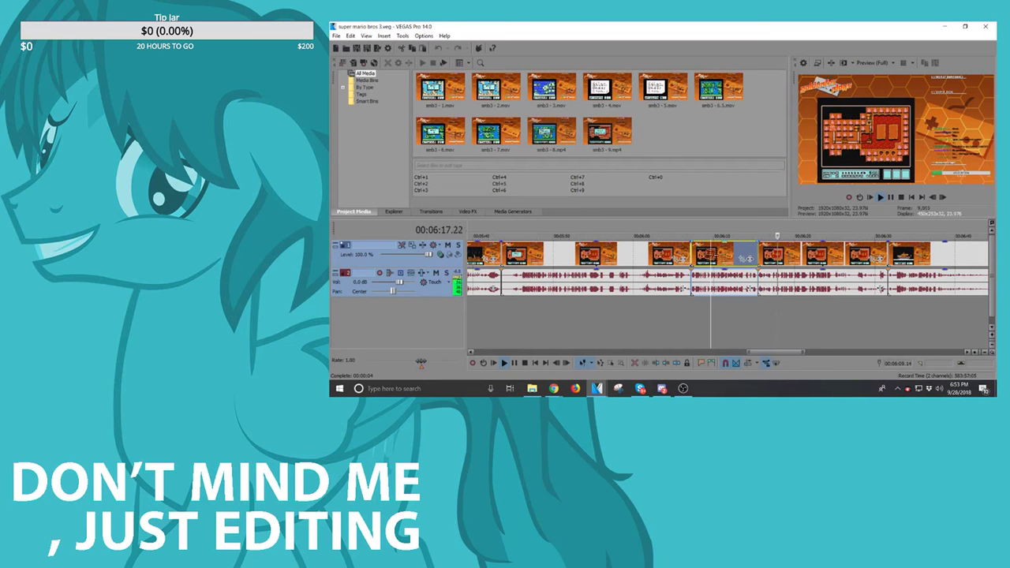
{"action": "key", "text": "space"}
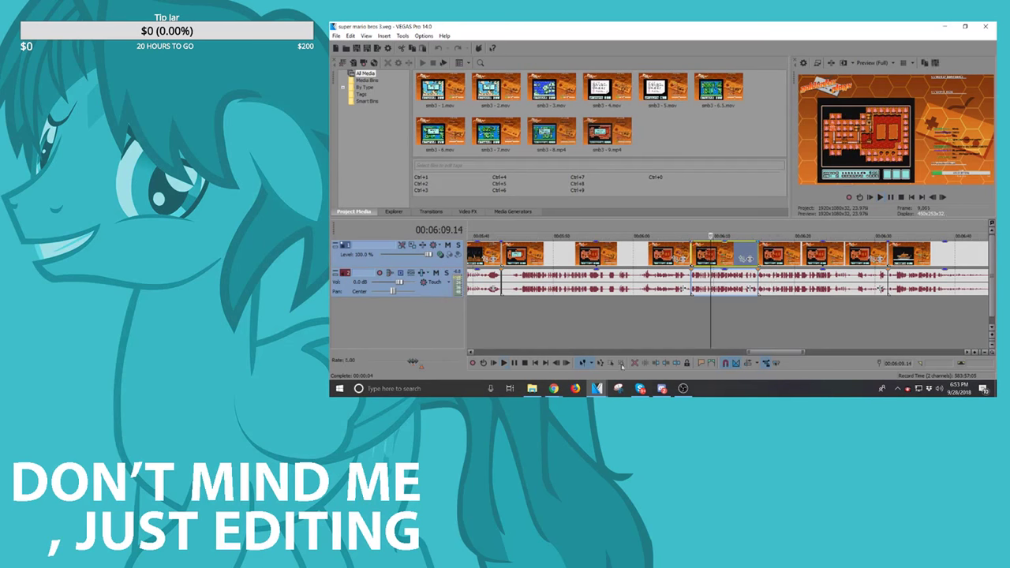
{"action": "left_click", "coordinate": [598, 389]}
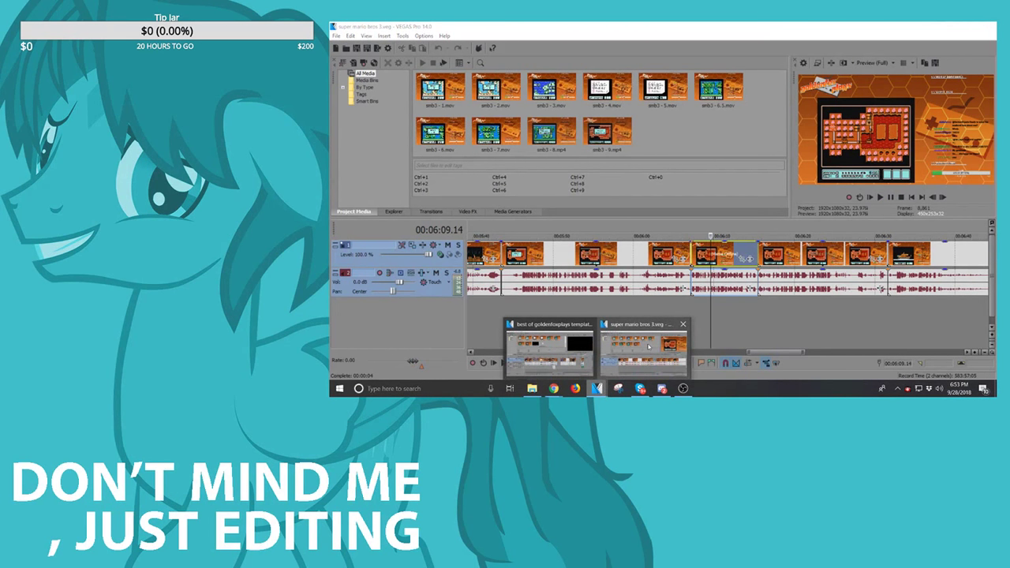
{"action": "left_click", "coordinate": [552, 344]}
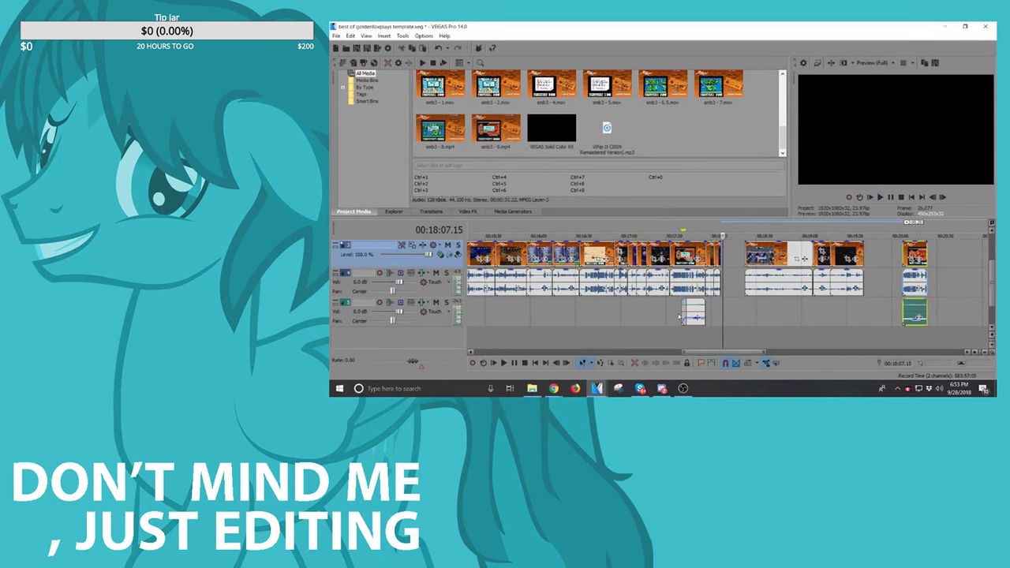
Step: Bring up the Twitch stream chat window and switch to OBS Studio
{"action": "mouse_move", "coordinate": [683, 389]}
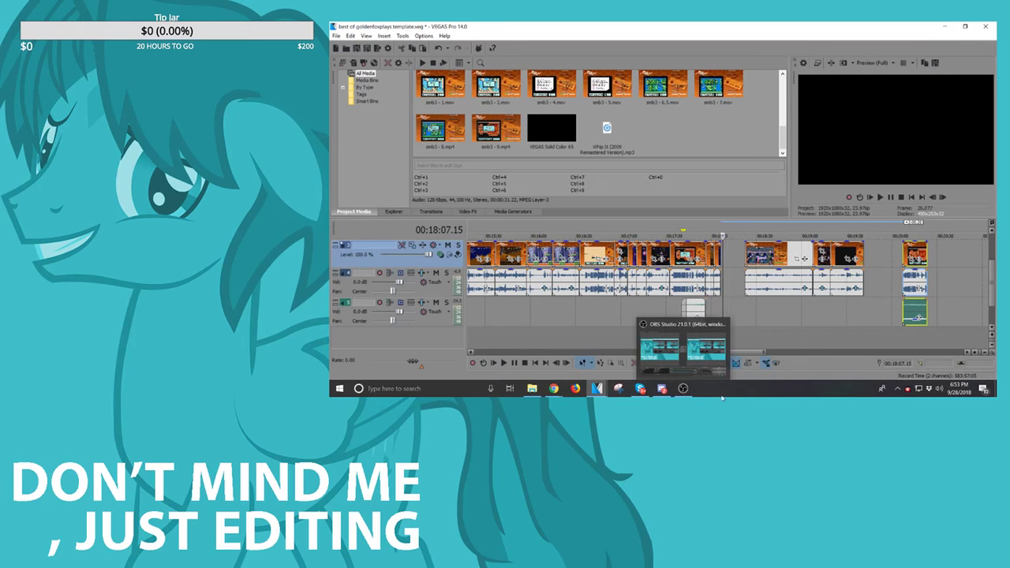
{"action": "mouse_move", "coordinate": [640, 389]}
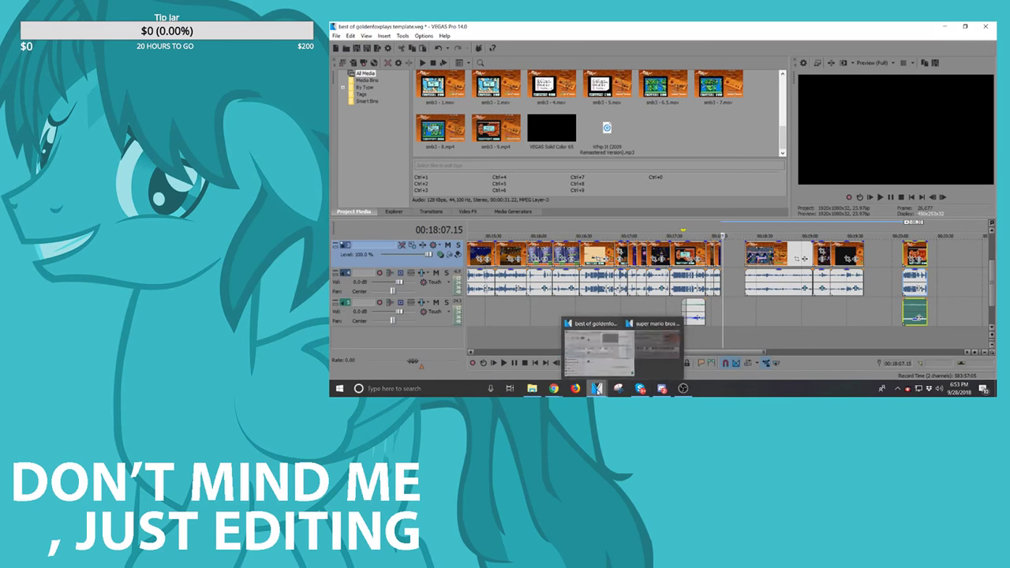
{"action": "mouse_move", "coordinate": [607, 390]}
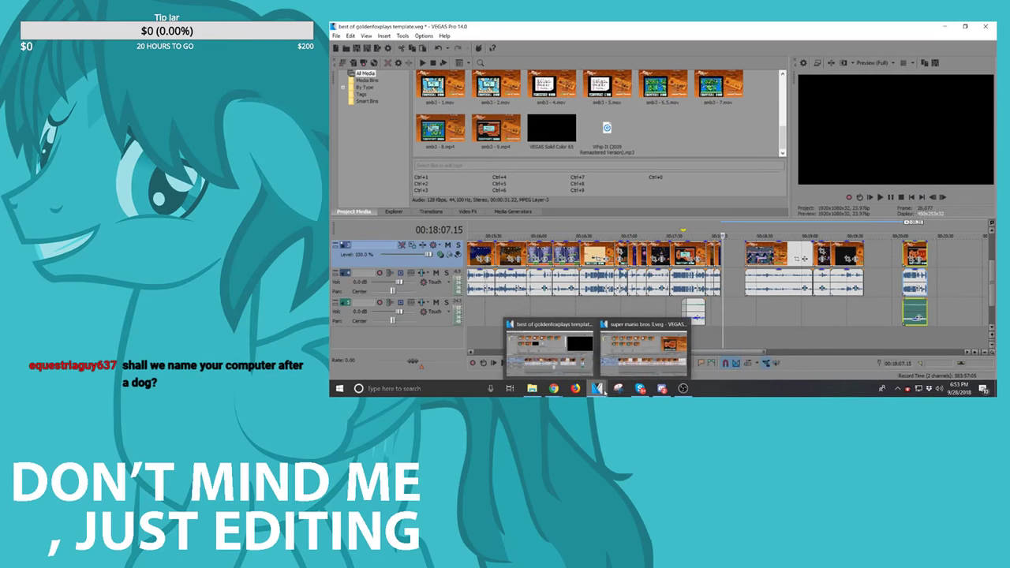
{"action": "mouse_move", "coordinate": [554, 389]}
{"action": "left_click", "coordinate": [541, 360]}
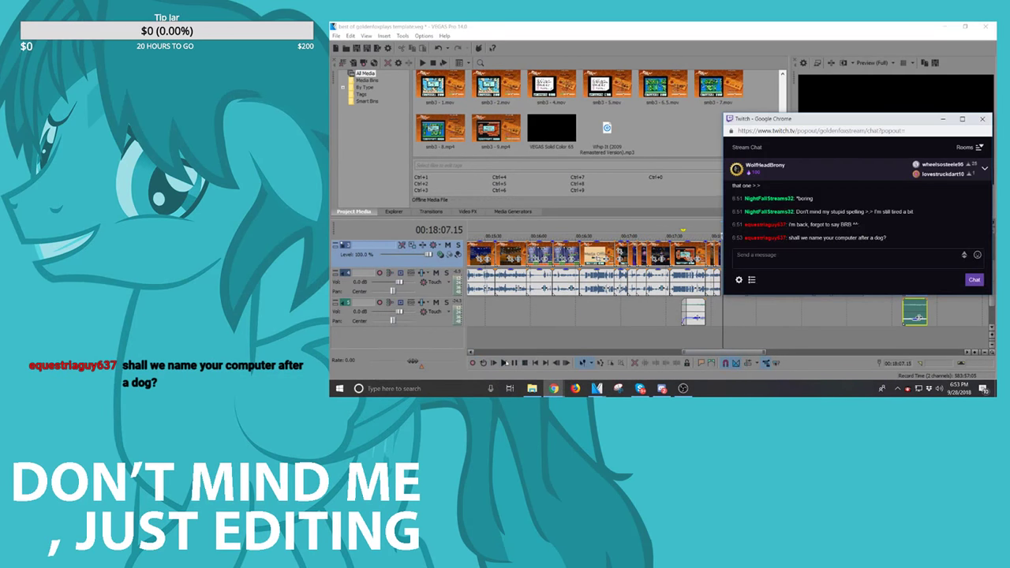
{"action": "left_click", "coordinate": [683, 388]}
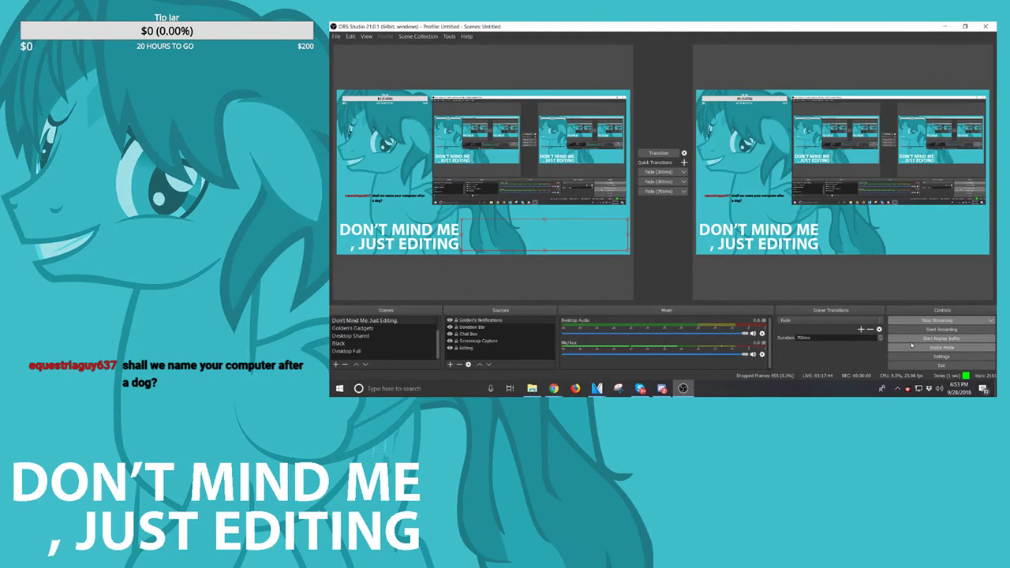